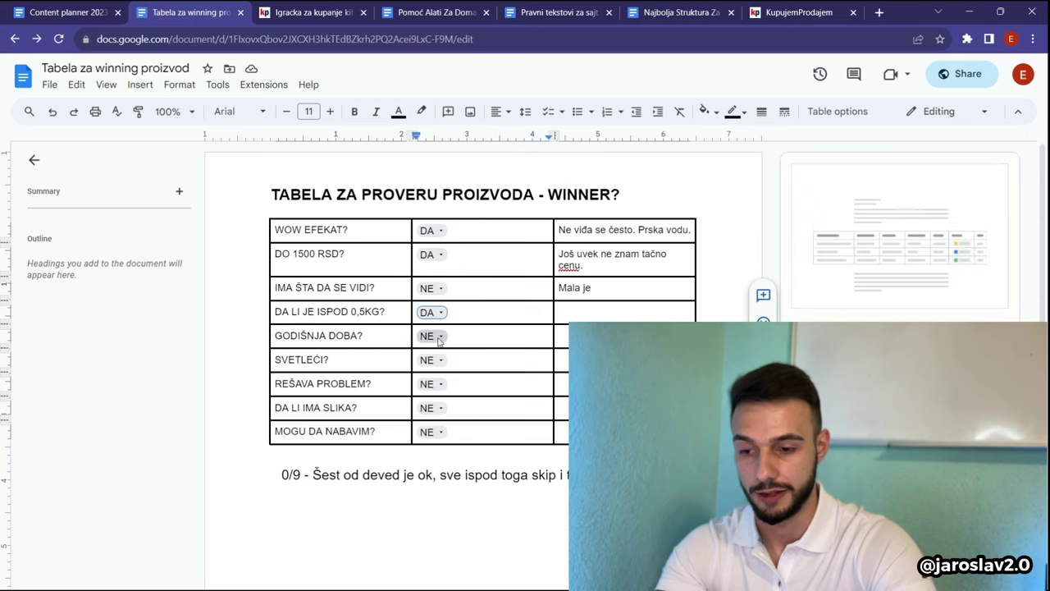
# Keep GODIŠNJA DOBA at NE and set SVETLEĆI and REŠAVA PROBLEM to DA
pyautogui.click(430, 335)
pyautogui.click(456, 377)
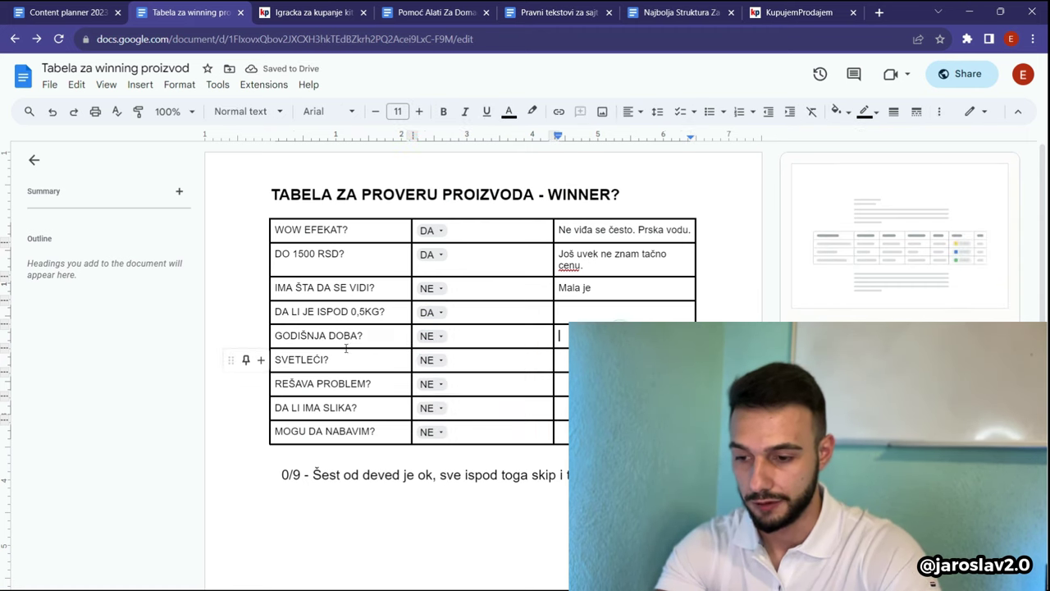
pyautogui.click(429, 360)
pyautogui.click(454, 383)
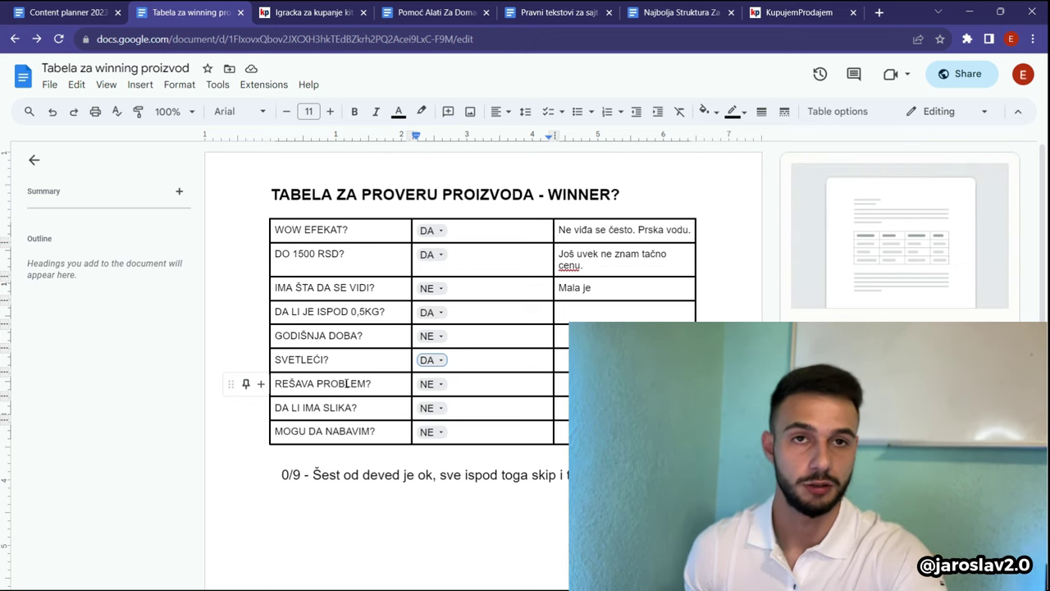
pyautogui.click(431, 384)
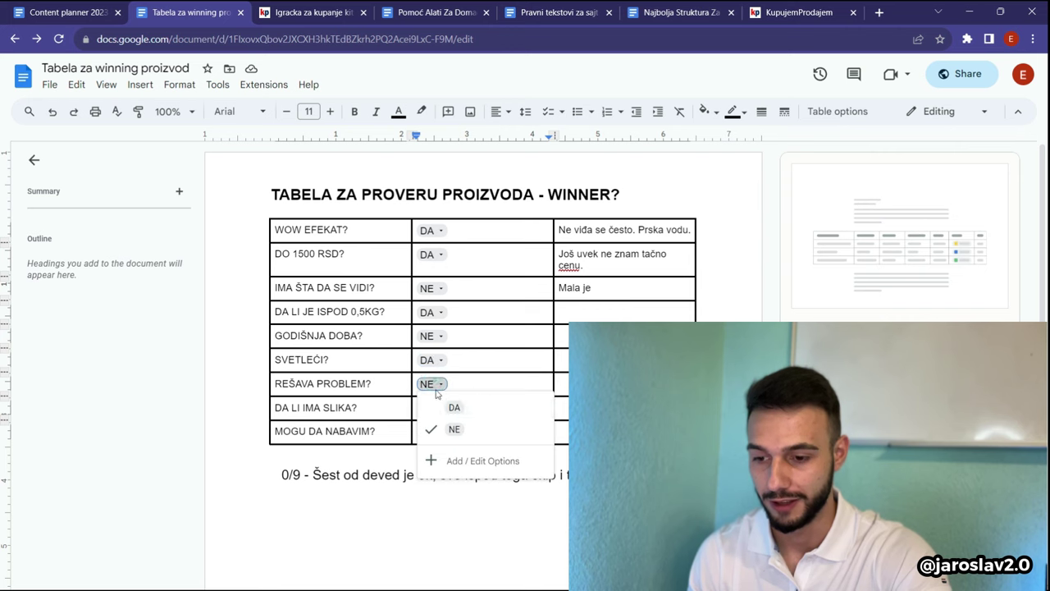
pyautogui.click(450, 402)
# Begin a note beside REŠAVA PROBLEM and set DA LI IMA SLIKA to DA
pyautogui.click(562, 383)
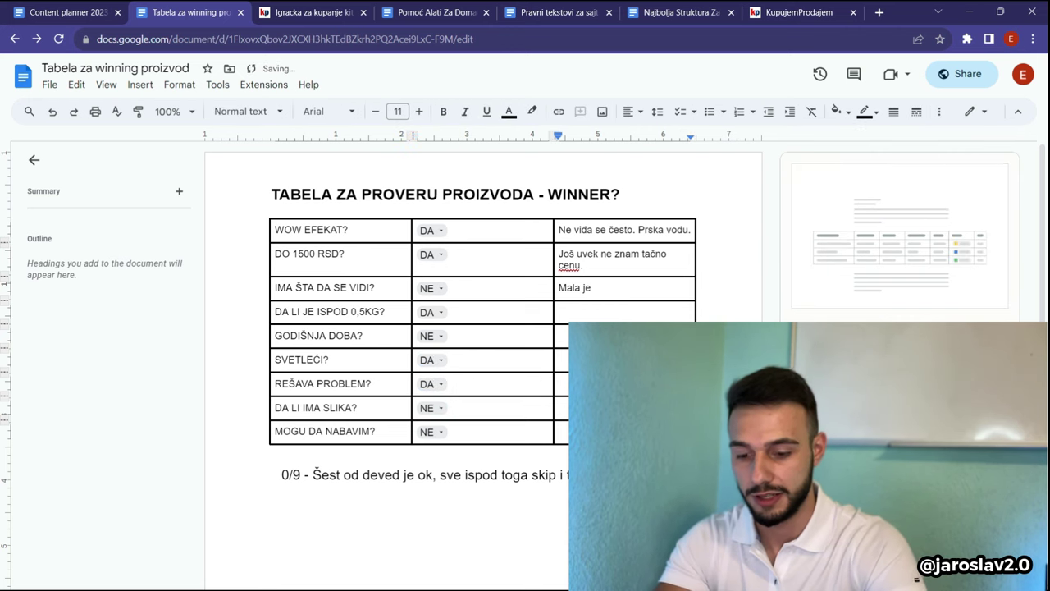
pyautogui.write('Re')
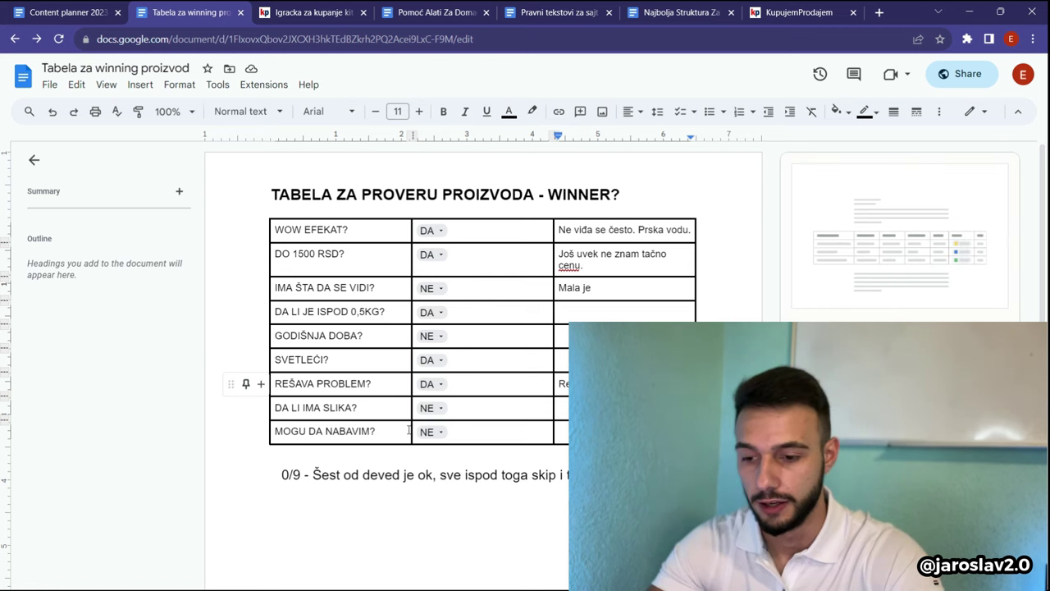
pyautogui.click(428, 408)
pyautogui.click(455, 429)
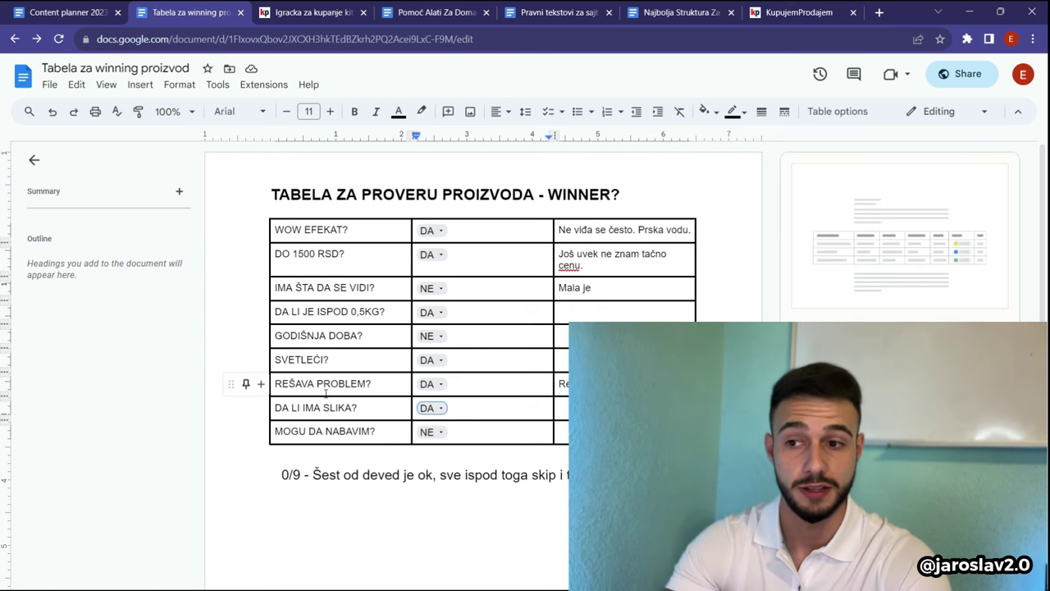
# Check the whale toy listing, then select the old unknown-price note in the table
pyautogui.click(312, 13)
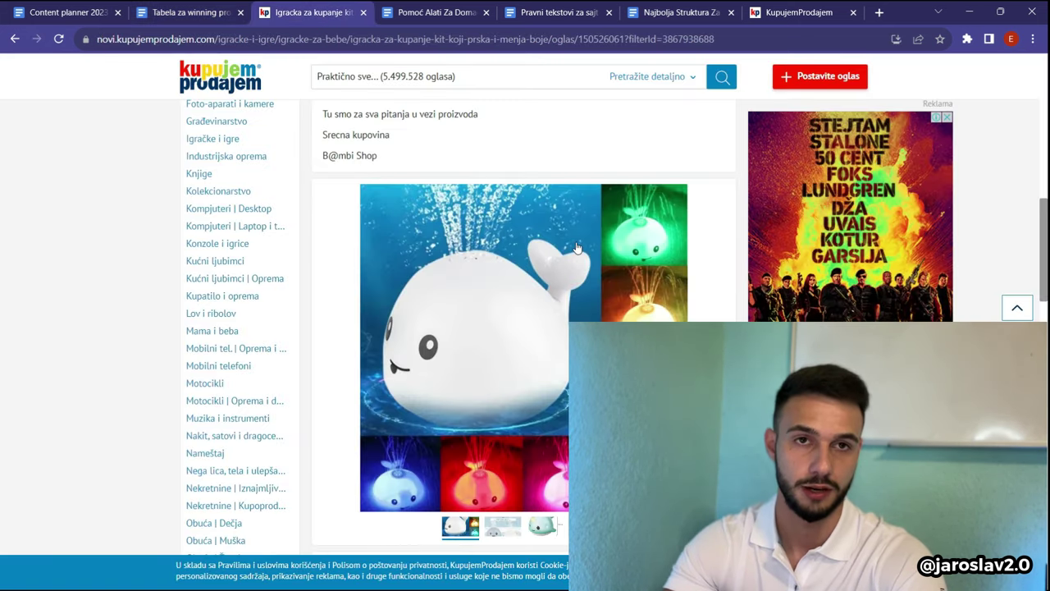
pyautogui.click(214, 12)
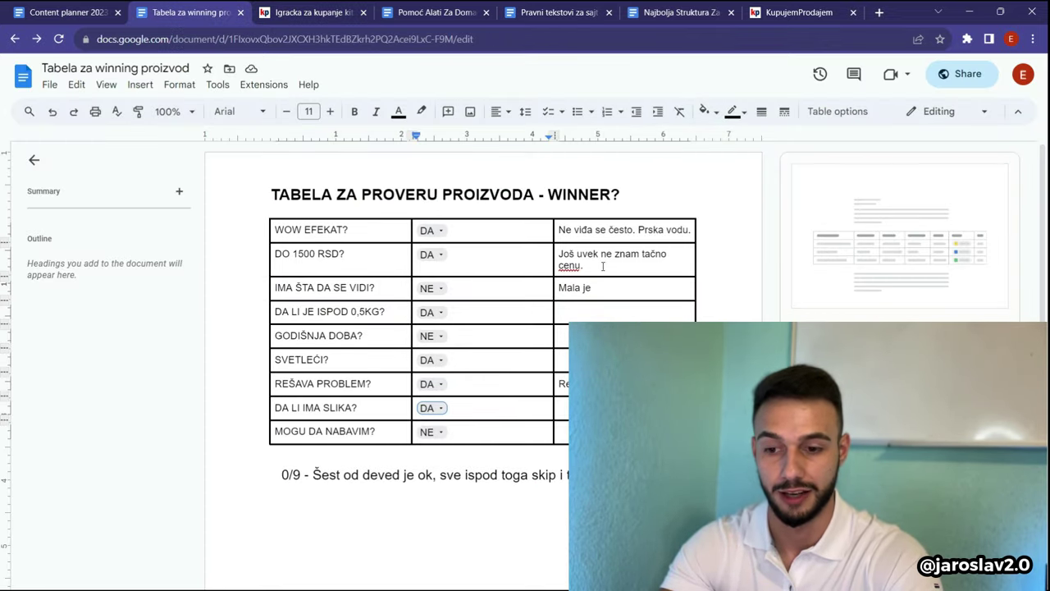
pyautogui.moveTo(602, 265); pyautogui.dragTo(561, 251)
# Replace the price note with 'Nabavna cena je 600rsd.' and set MOGU DA NABAVIM to DA
pyautogui.write('N')
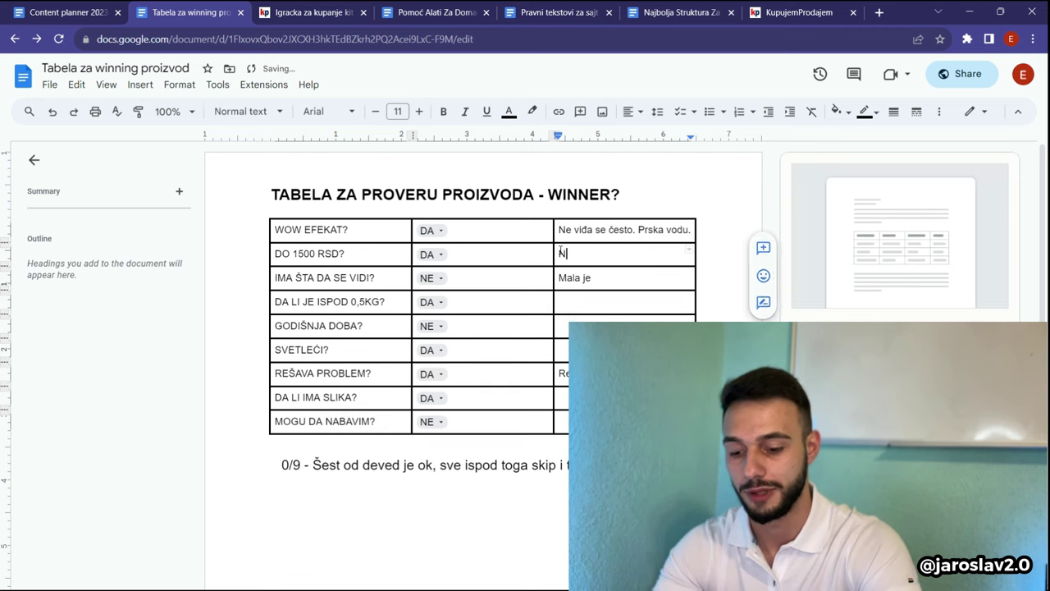
pyautogui.write('abavna cena j')
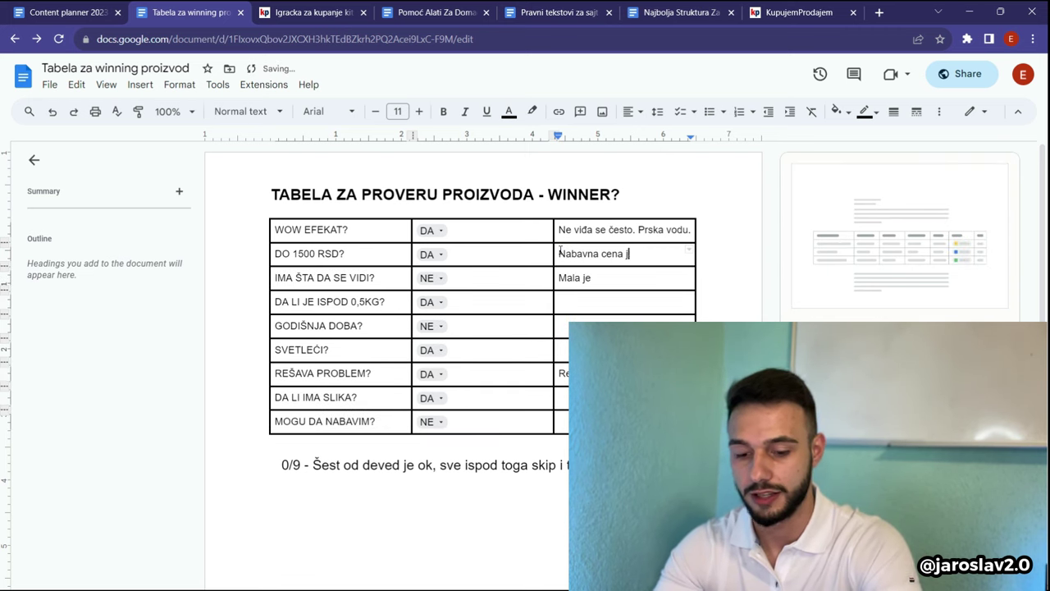
pyautogui.write('e 600rsd.')
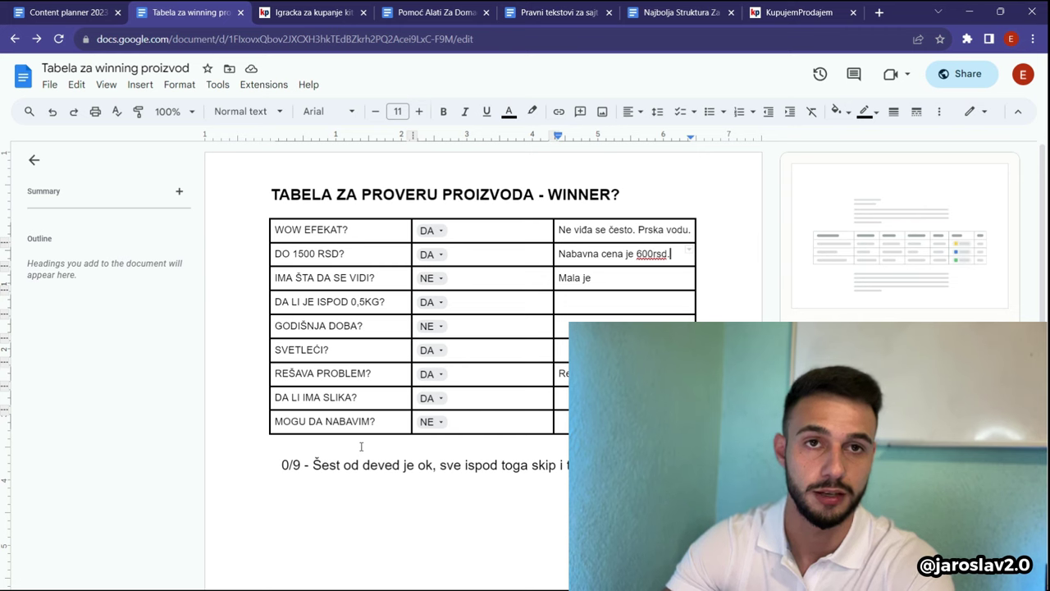
pyautogui.click(430, 422)
pyautogui.click(452, 445)
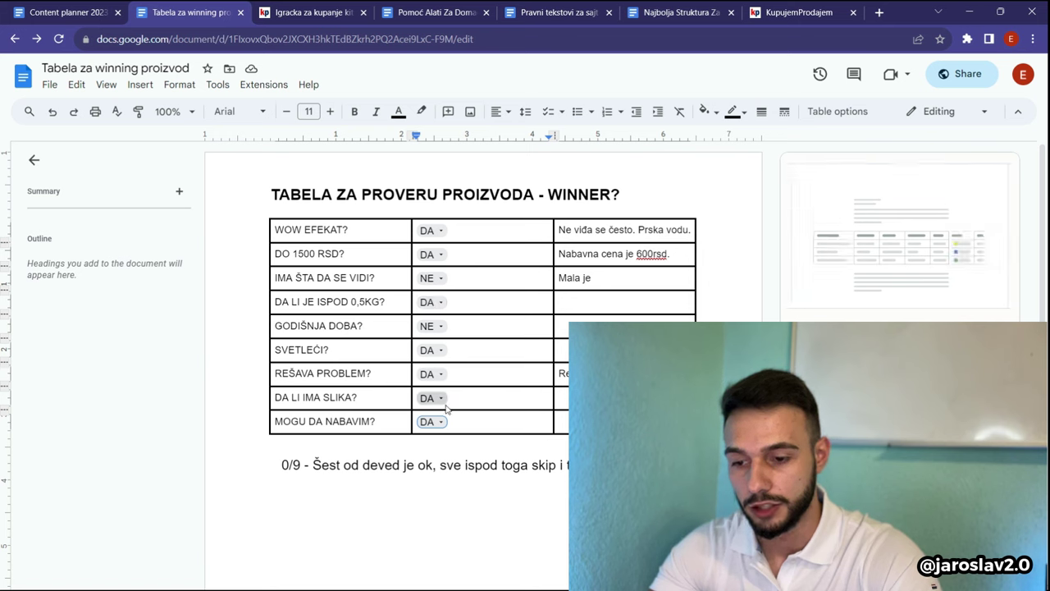
# Change the score to 6/9 and add a comma after 'deved je ok'
pyautogui.doubleClick(286, 465)
pyautogui.write('6')
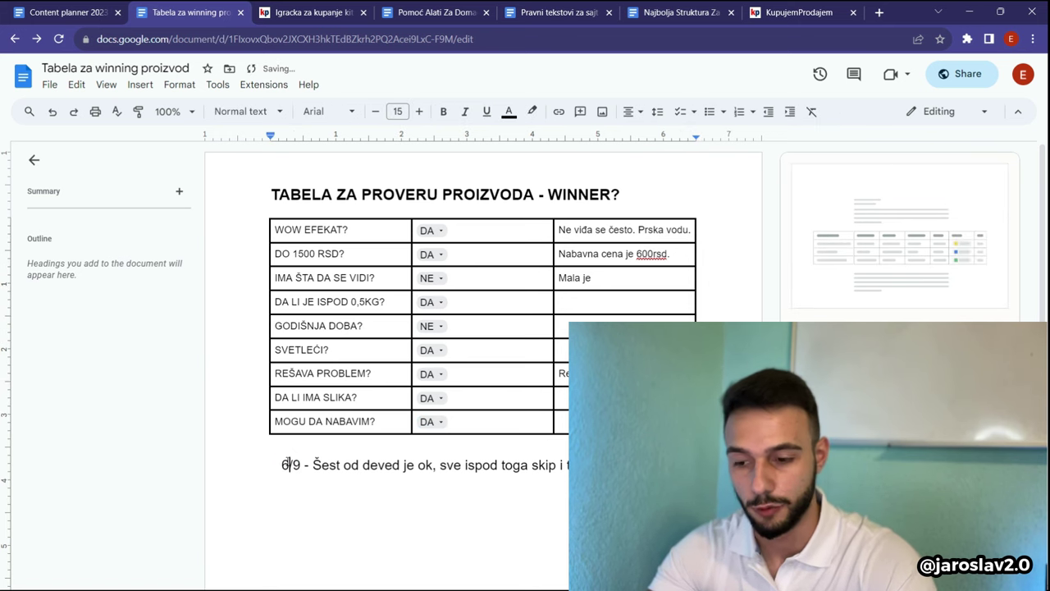
pyautogui.moveTo(359, 466); pyautogui.dragTo(440, 467)
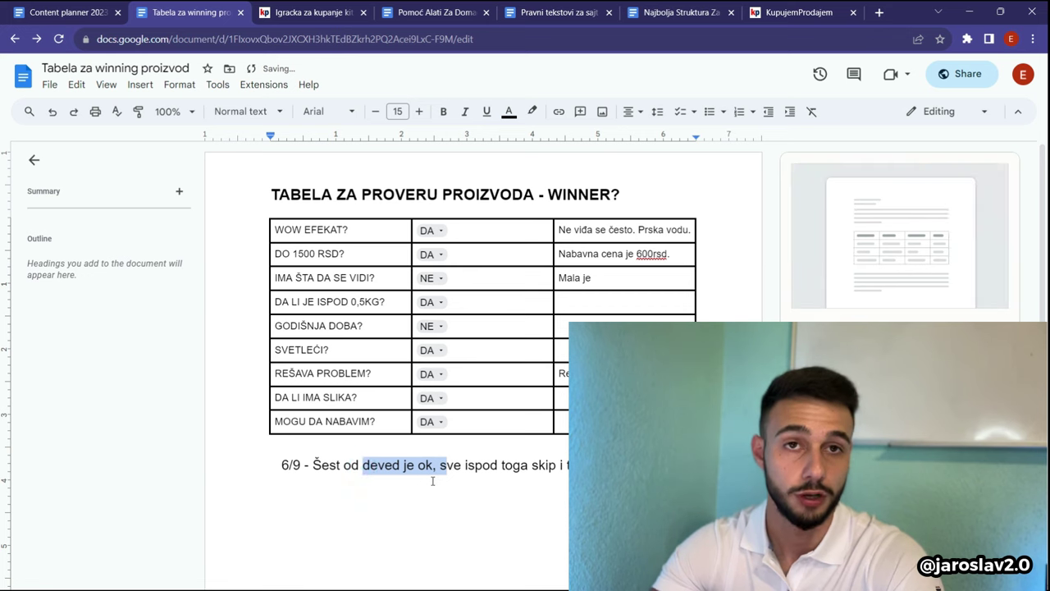
pyautogui.click(433, 472)
pyautogui.write(',')
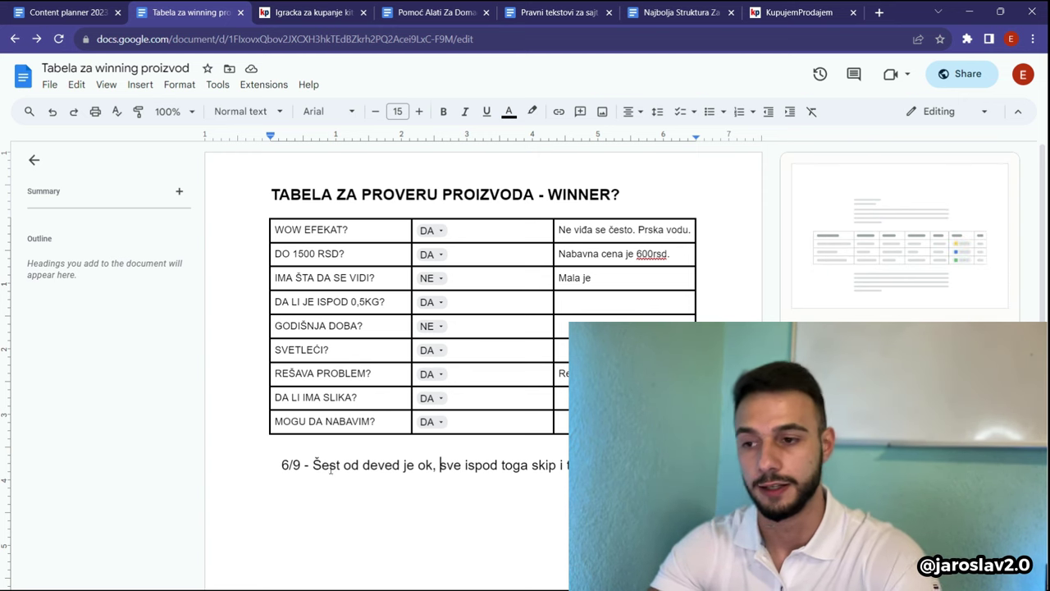
# Scroll through the whale bath toy listing and advance its photo gallery twice
pyautogui.click(312, 13)
pyautogui.scroll(-3, 558, 114)
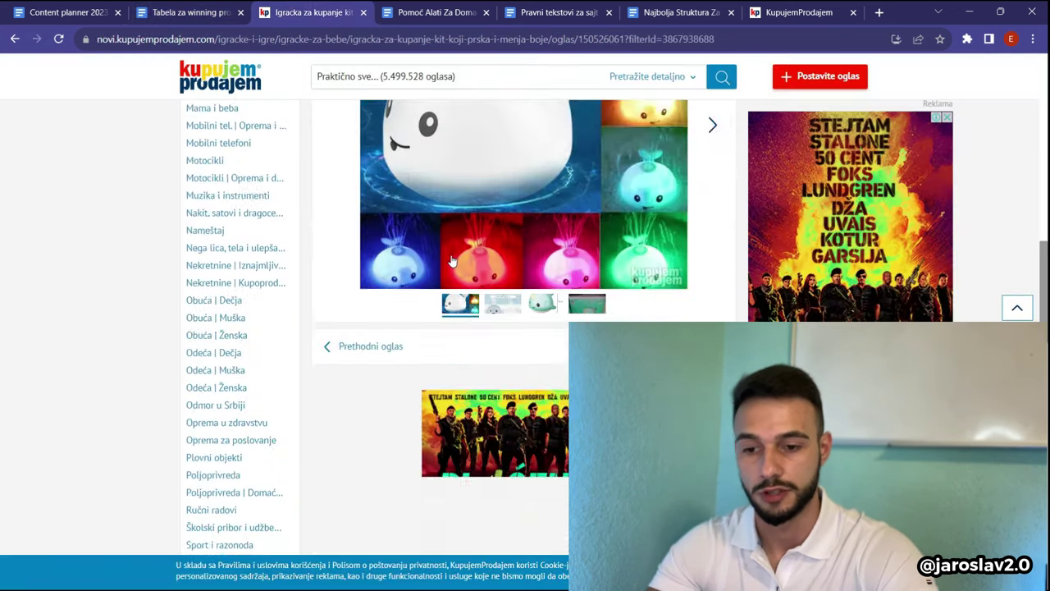
pyautogui.scroll(5, 451, 255)
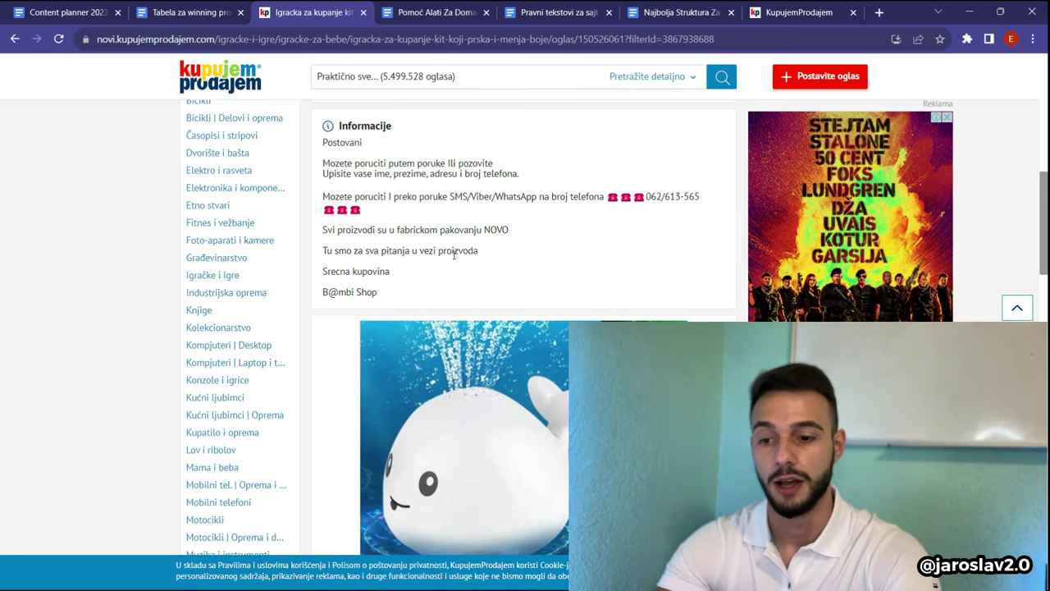
pyautogui.scroll(-3, 452, 255)
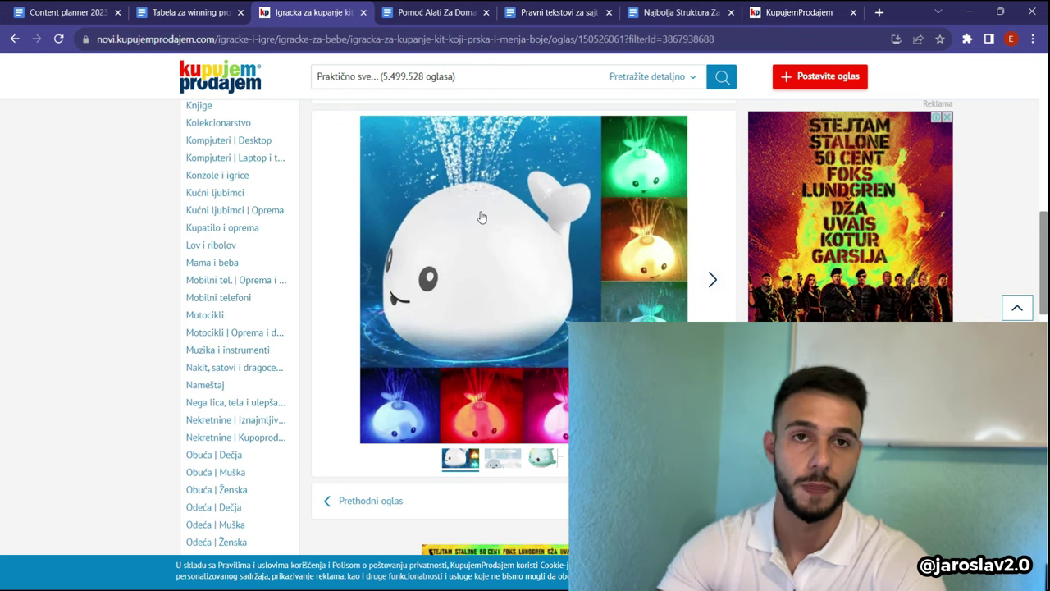
pyautogui.click(713, 281)
pyautogui.scroll(3, 718, 287)
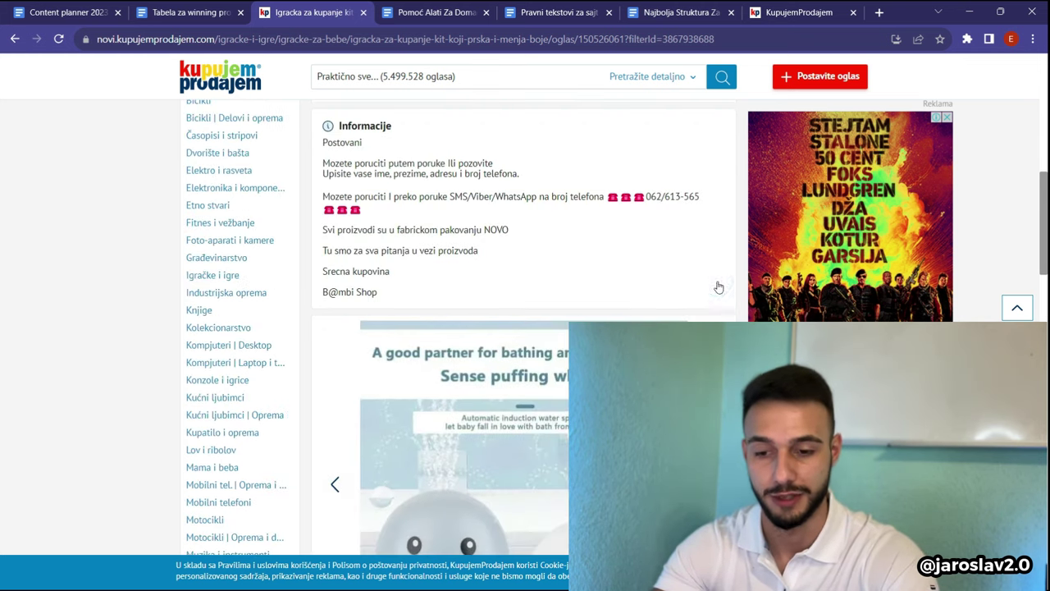
pyautogui.scroll(-3, 718, 287)
pyautogui.click(710, 278)
pyautogui.scroll(5, 705, 292)
pyautogui.scroll(-5, 689, 307)
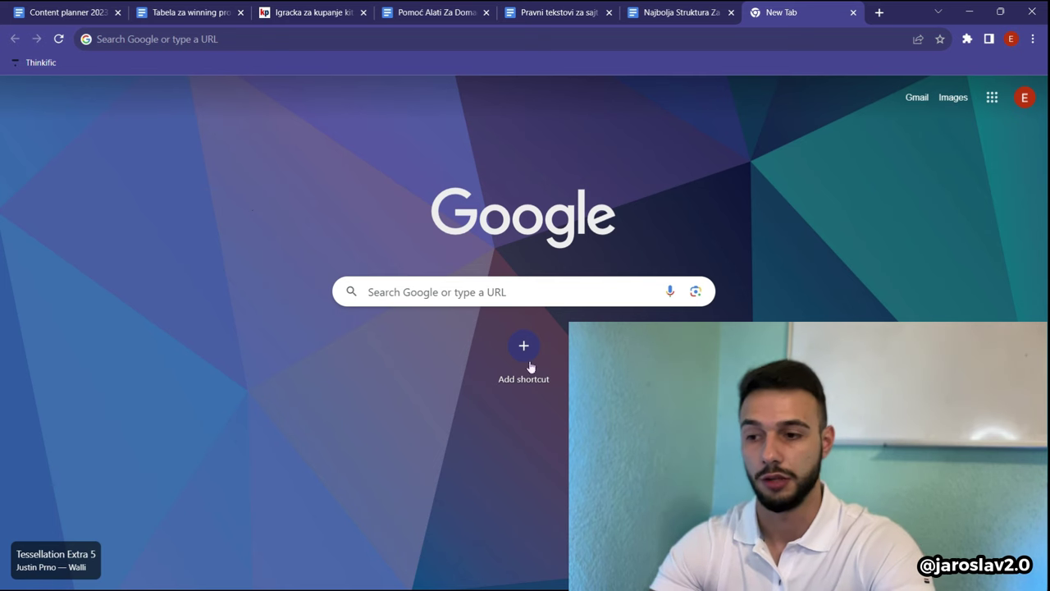
# Go to godaddy.com and dismiss the currency notice
pyautogui.click(465, 294)
pyautogui.write('god')
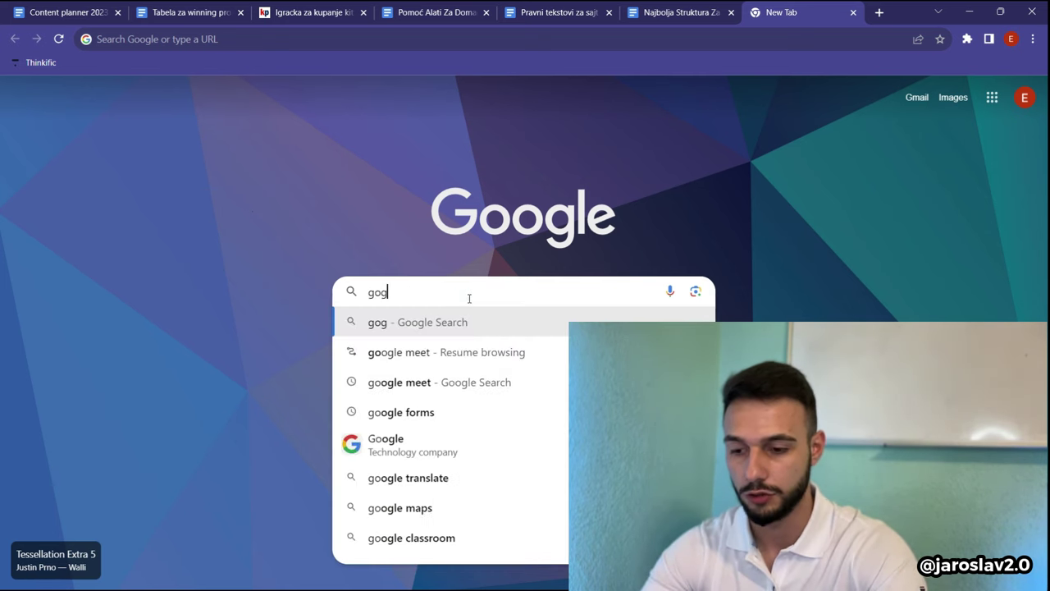
pyautogui.write('addy.com')
pyautogui.press('Return')
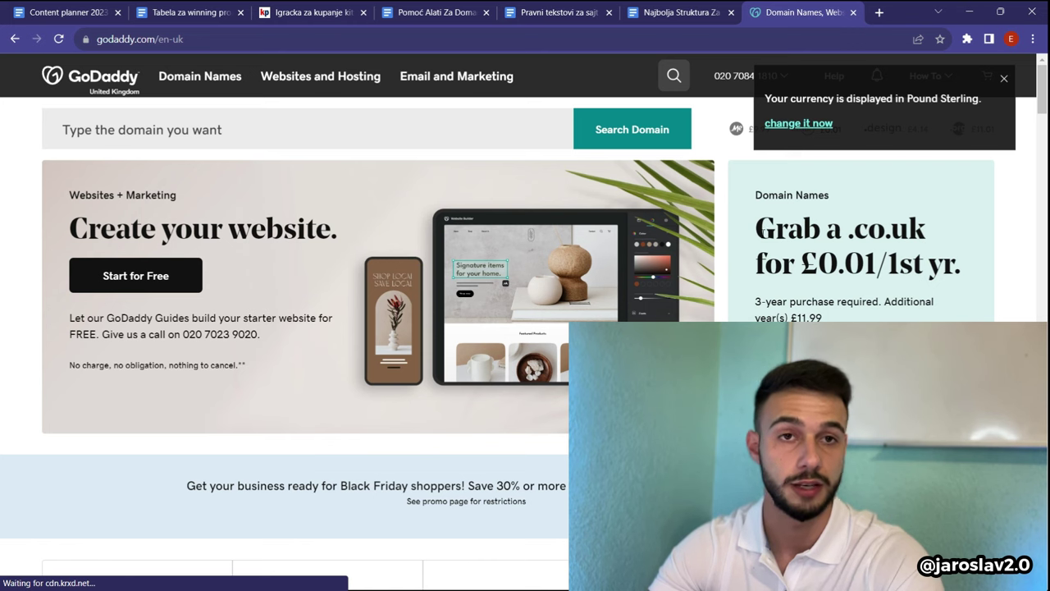
pyautogui.click(1004, 79)
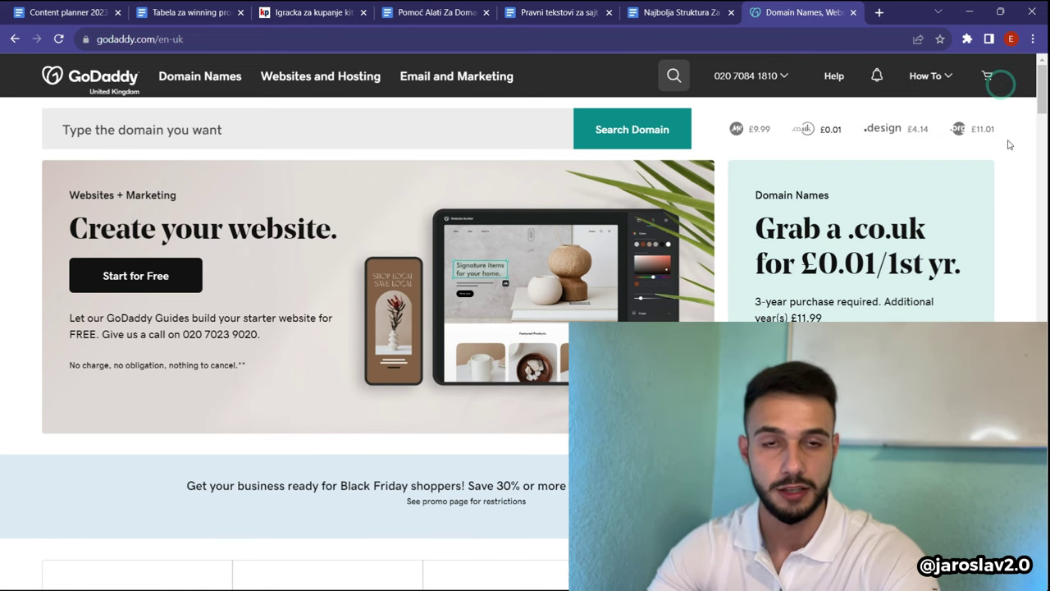
# Search Google for 'sinonimi' in a new tab and open the Kontekst.io result
pyautogui.click(879, 13)
pyautogui.write('s')
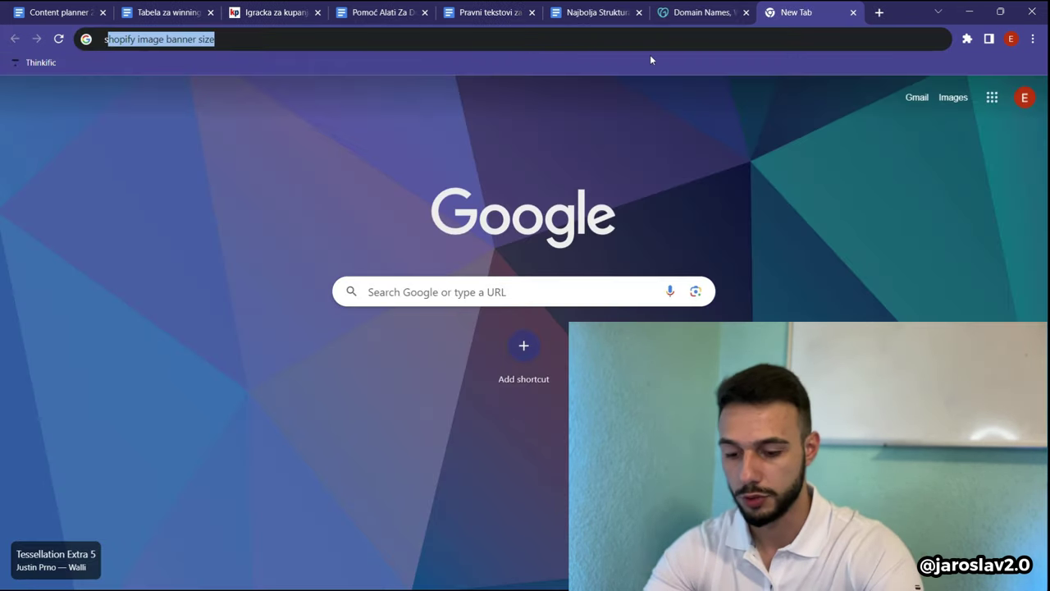
pyautogui.write('inonimi')
pyautogui.press('Return')
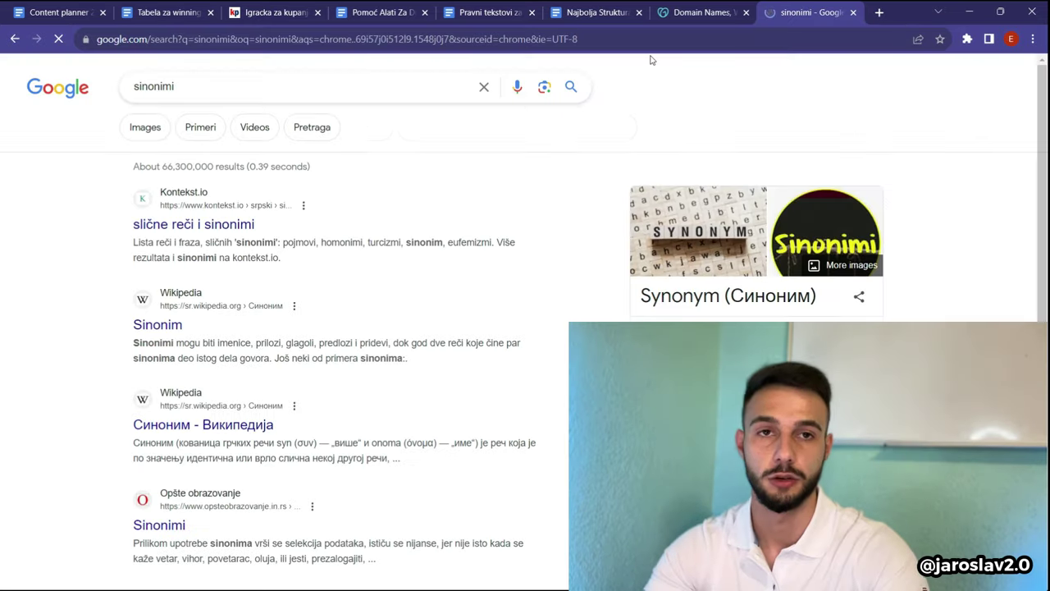
pyautogui.click(194, 227)
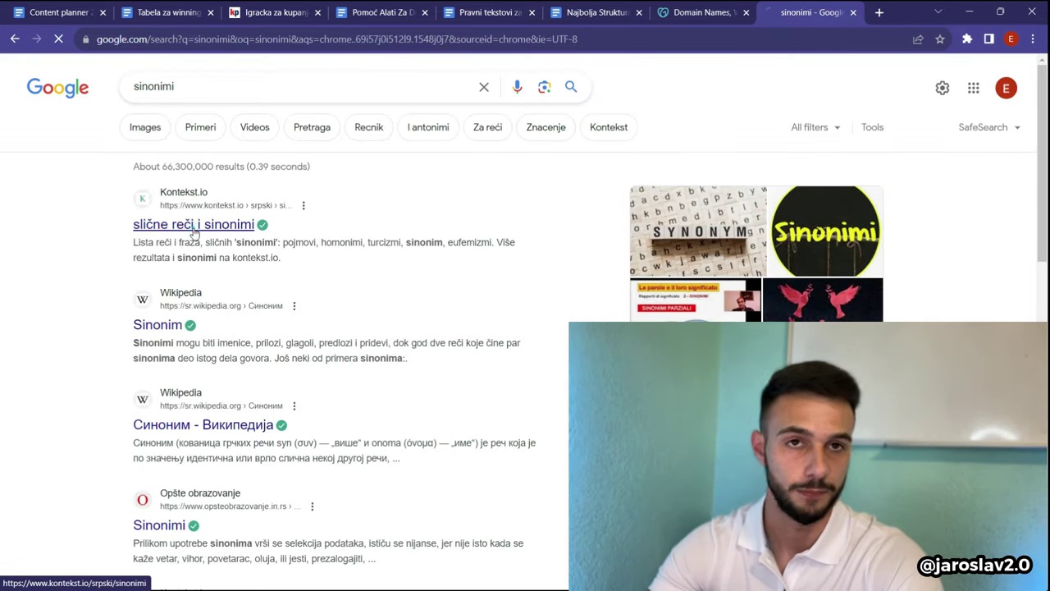
pyautogui.click(878, 12)
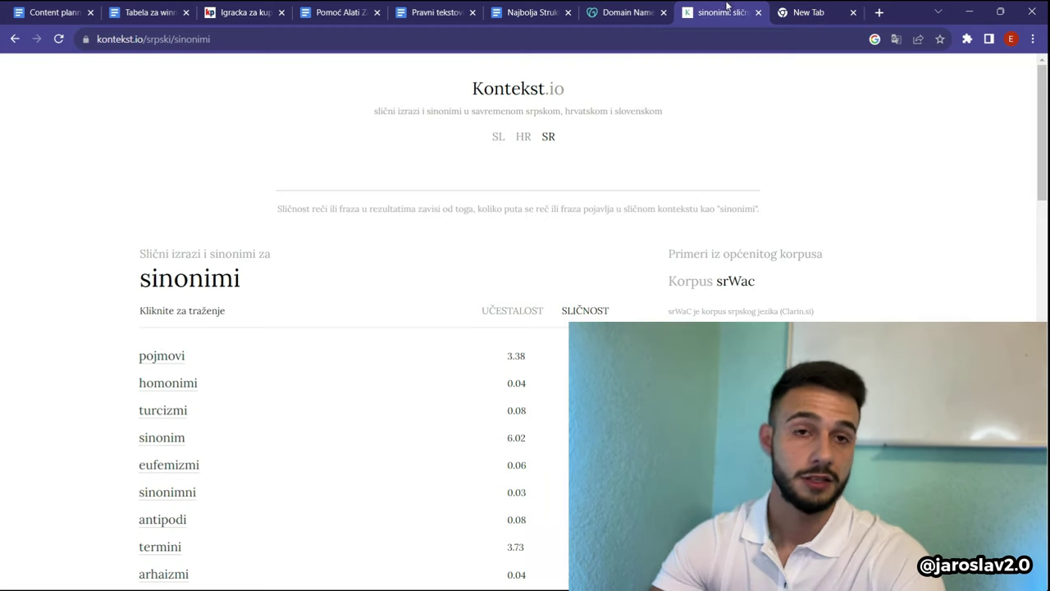
# Look up synonyms for kupovina on Kontekst.io
pyautogui.click(722, 12)
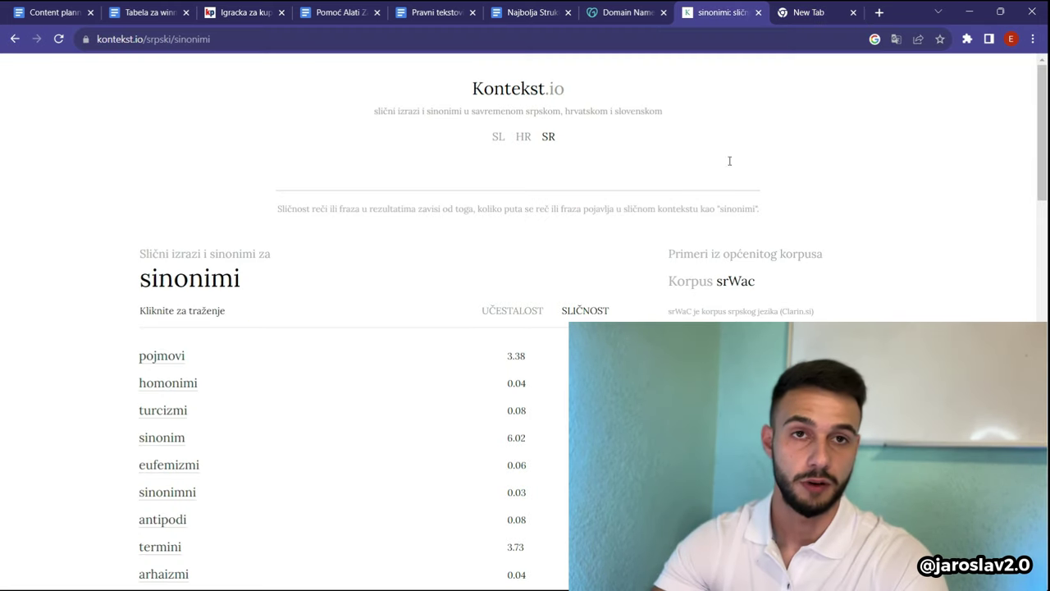
pyautogui.click(444, 173)
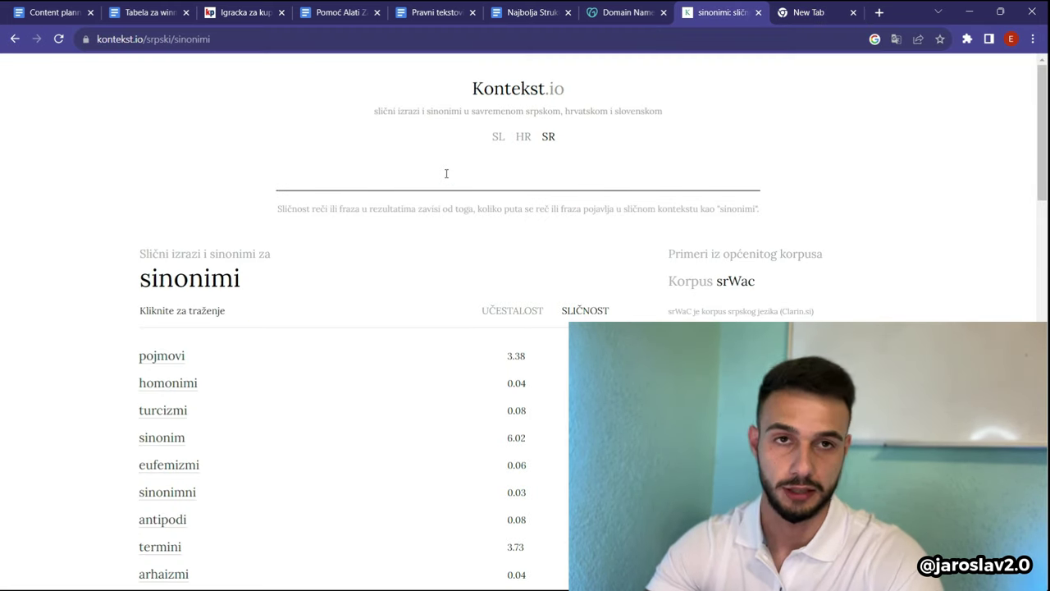
pyautogui.write('kupovina')
pyautogui.press('Return')
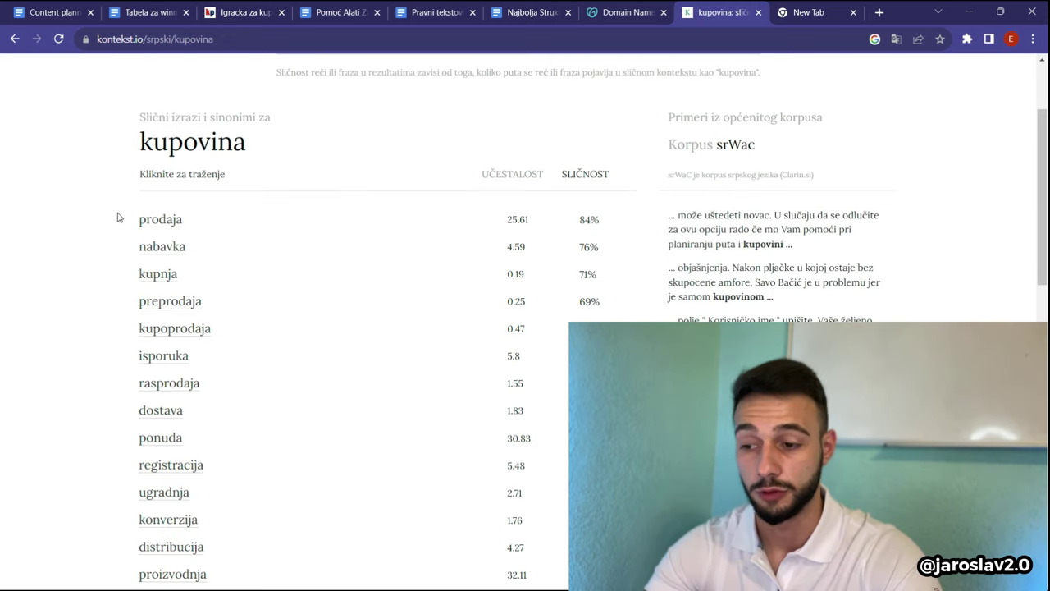
pyautogui.scroll(1, 119, 215)
pyautogui.scroll(-1, 122, 215)
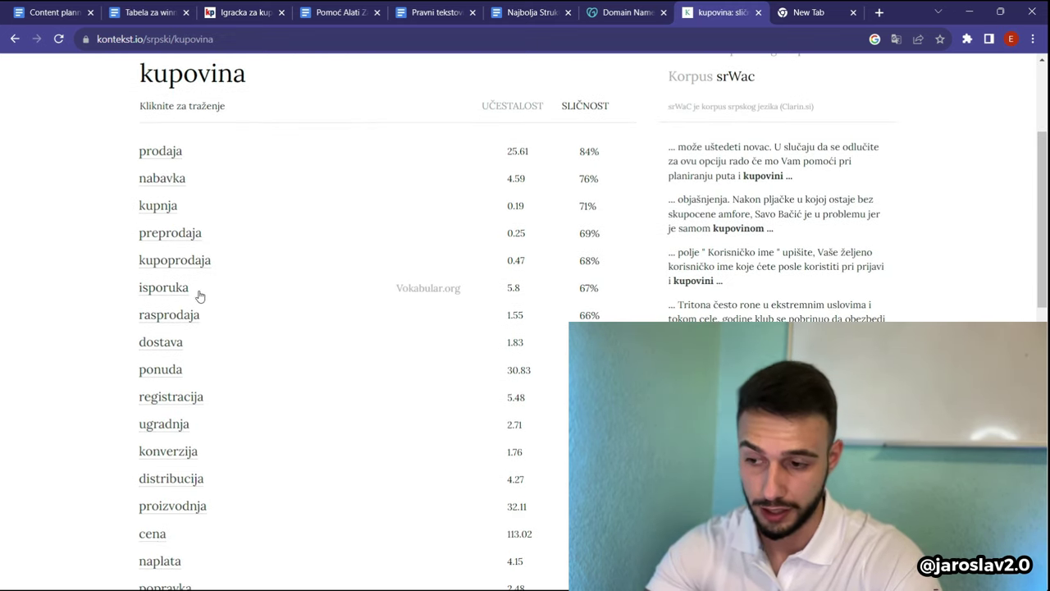
pyautogui.scroll(-1, 177, 282)
# Paste the synonym rasprodaja into the notes window
pyautogui.moveTo(133, 244); pyautogui.dragTo(201, 257)
pyautogui.hotkey('ctrl', 'c')
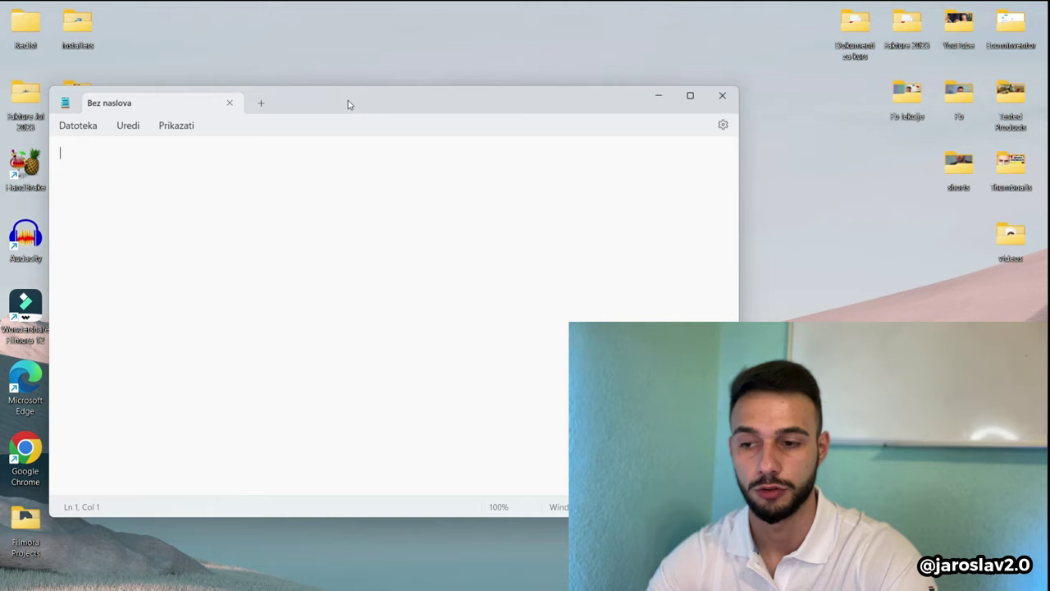
pyautogui.moveTo(348, 100); pyautogui.dragTo(443, 86)
pyautogui.hotkey('ctrl', 'v')
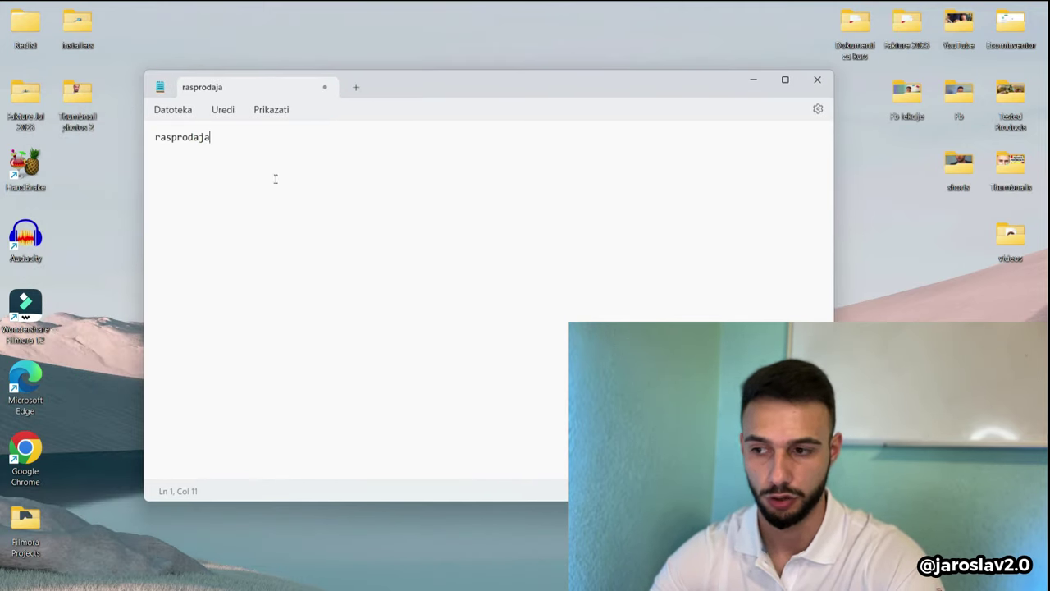
pyautogui.moveTo(472, 571)
# Add the synonym ponuda on the second line of the notes
pyautogui.click(233, 576)
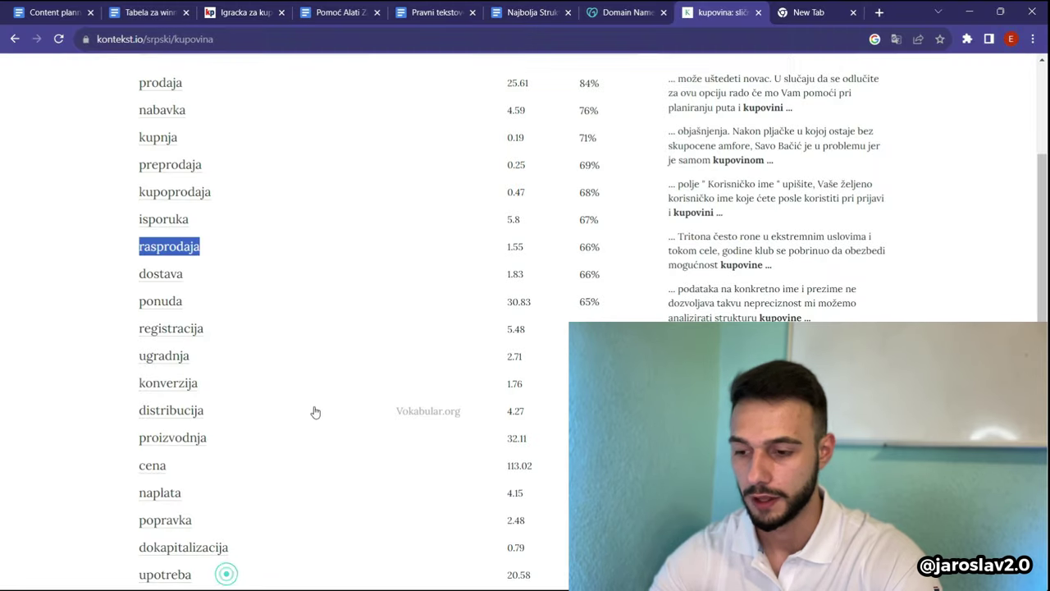
pyautogui.moveTo(133, 305); pyautogui.dragTo(201, 302)
pyautogui.hotkey('ctrl', 'c')
pyautogui.click(969, 12)
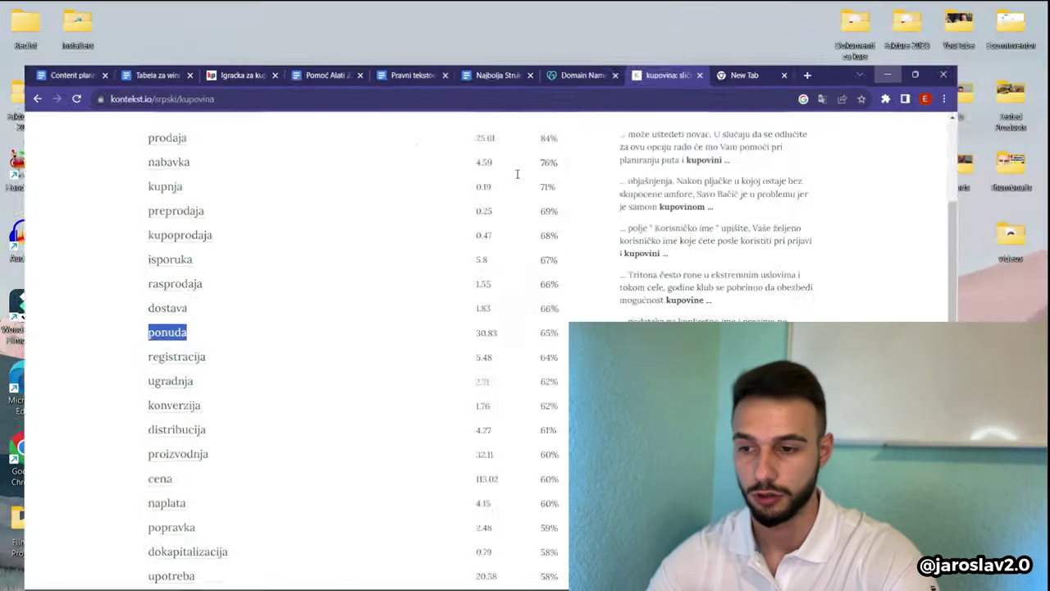
pyautogui.press('Return')
pyautogui.hotkey('ctrl', 'v')
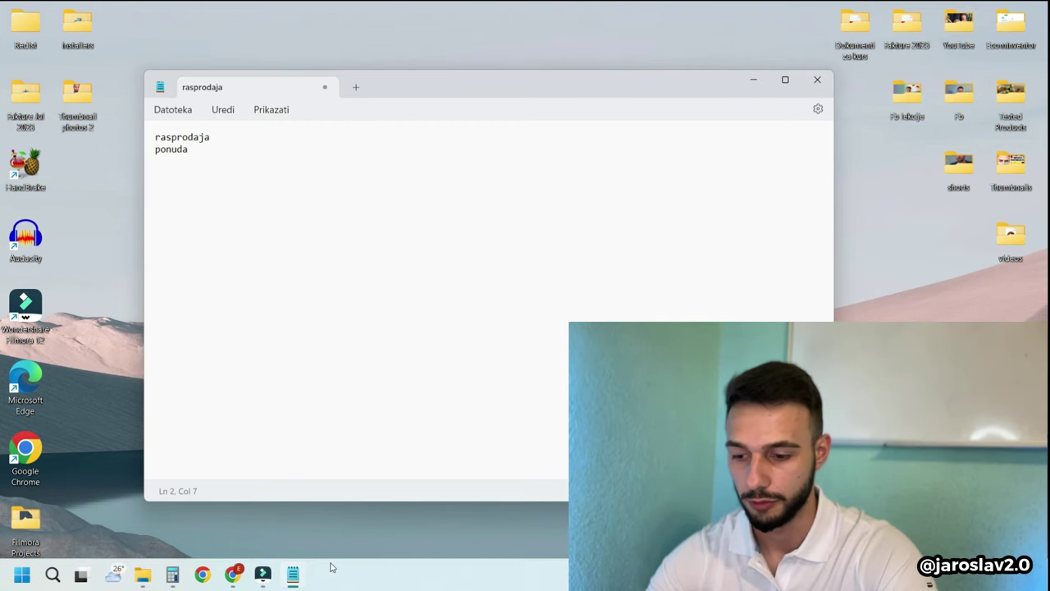
# Browse the remaining kupovina results and replace the search word with prodavnica
pyautogui.click(232, 575)
pyautogui.scroll(-3, 176, 407)
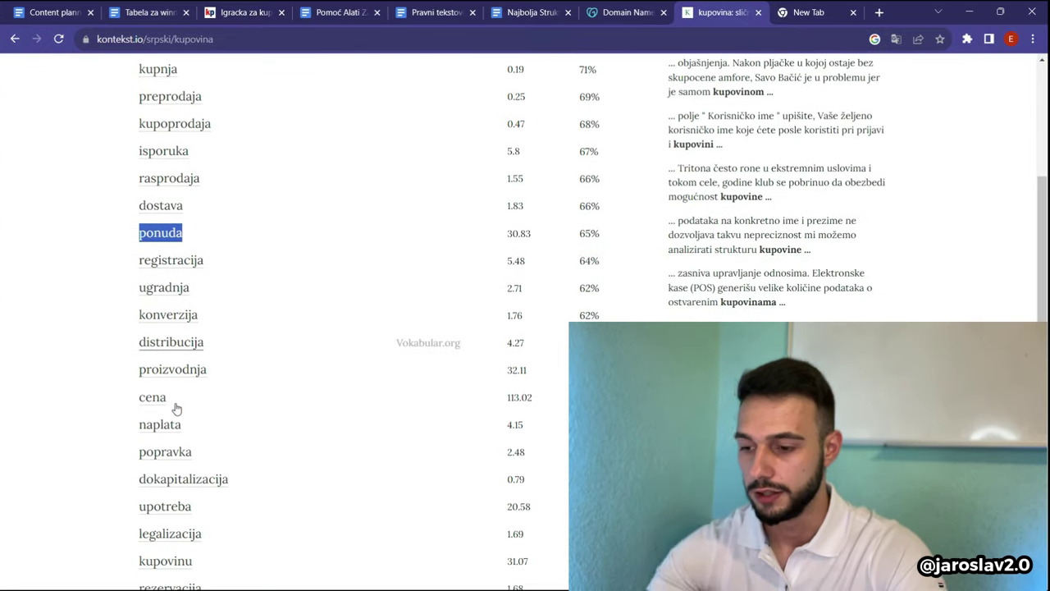
pyautogui.scroll(-1, 178, 409)
pyautogui.scroll(-2, 192, 376)
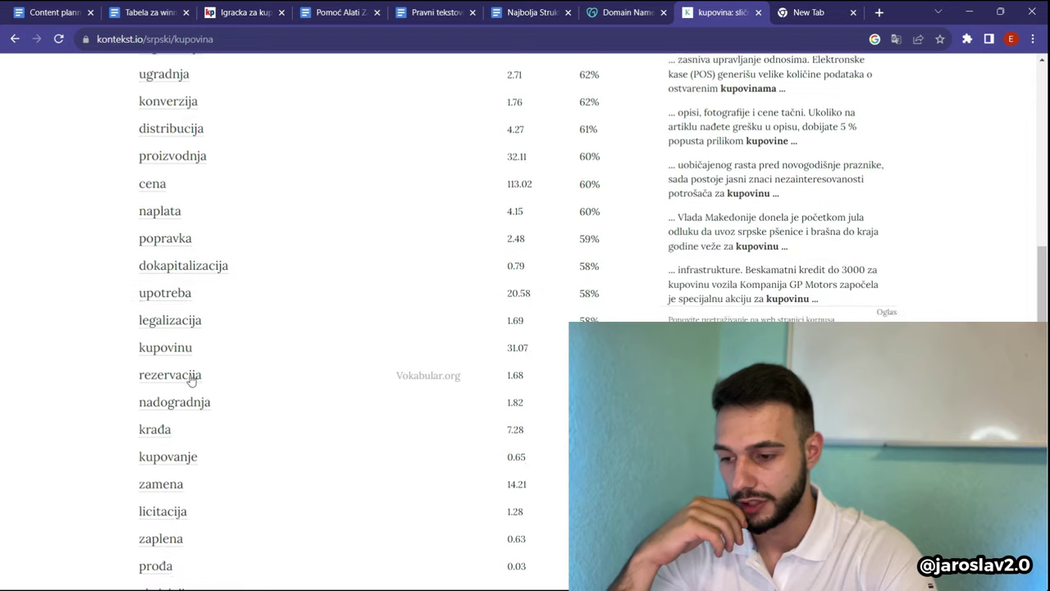
pyautogui.scroll(-3, 197, 361)
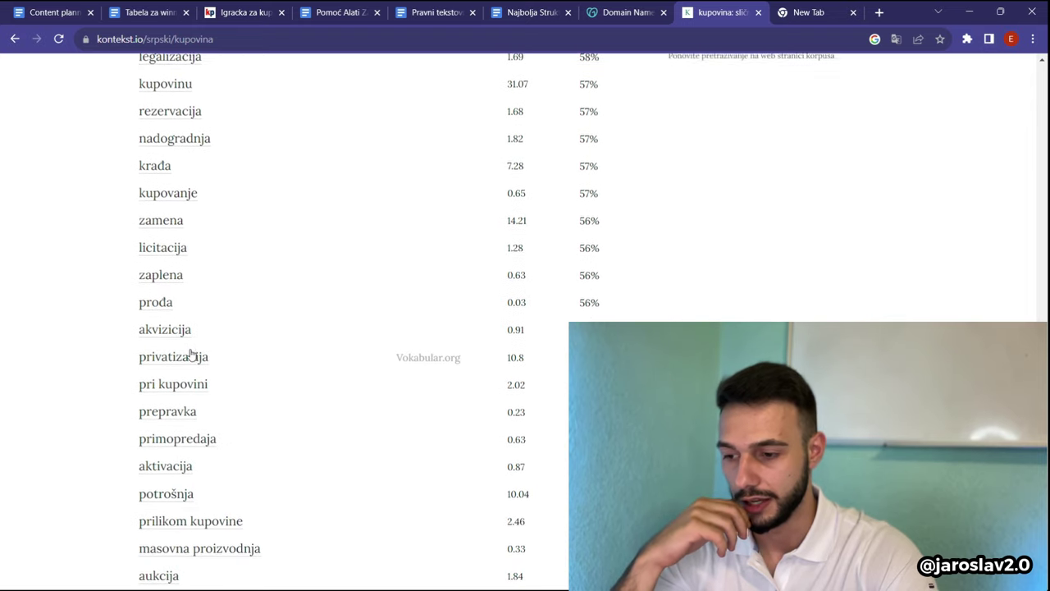
pyautogui.scroll(-1, 195, 349)
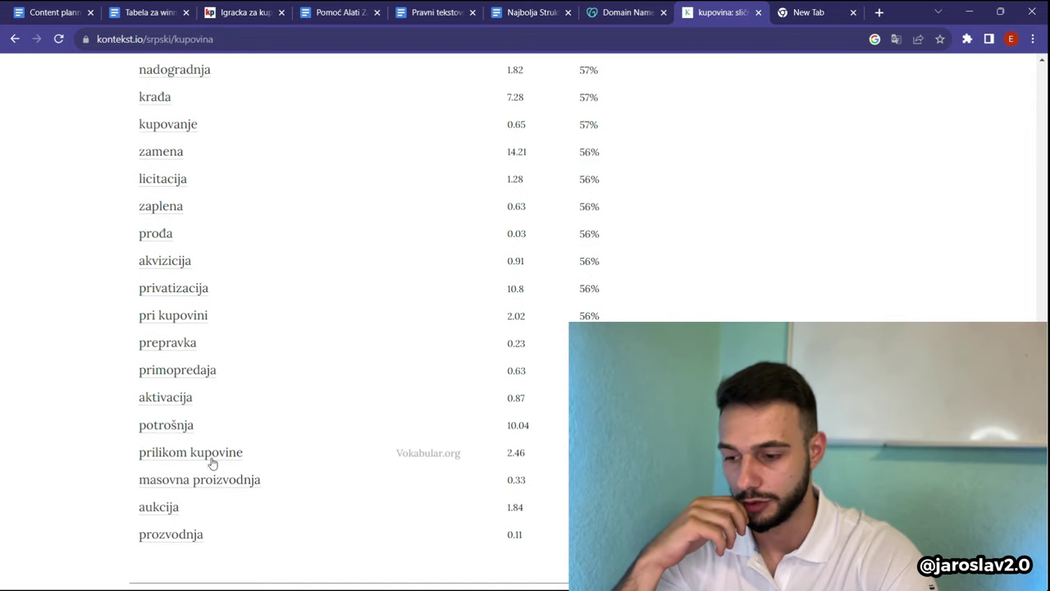
pyautogui.scroll(15, 200, 515)
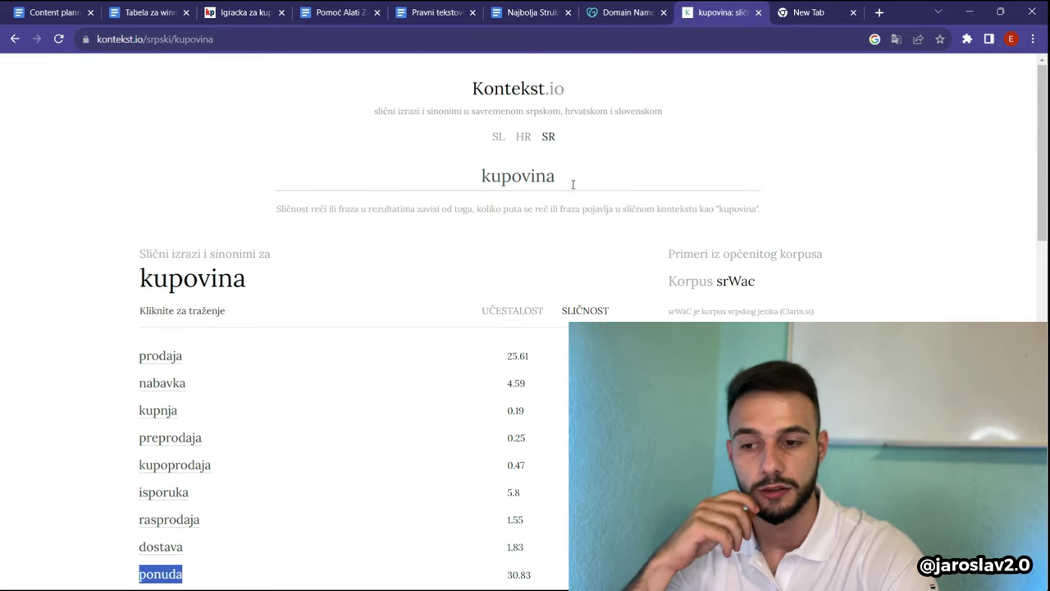
pyautogui.click(575, 182)
pyautogui.doubleClick(577, 182)
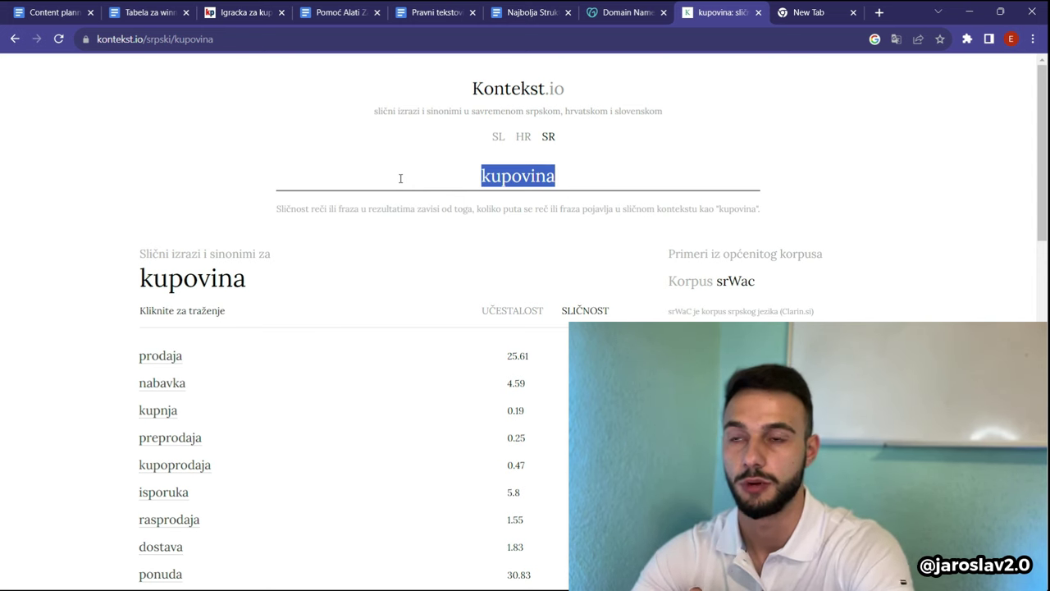
pyautogui.write('prodavnica')
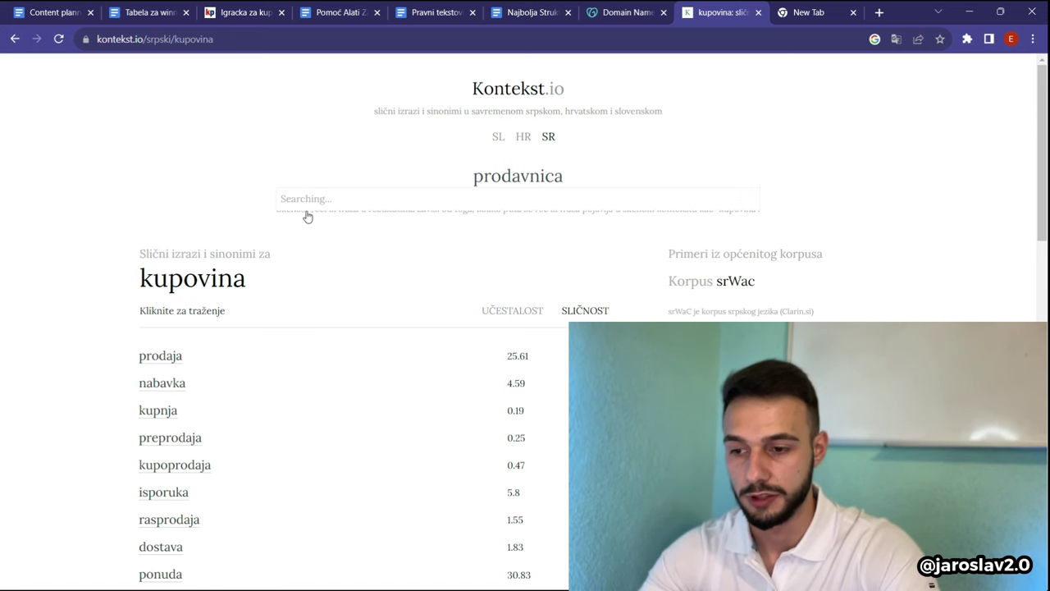
# Run the prodavnica lookup and paste radnjica after a blank line in the notes
pyautogui.click(332, 200)
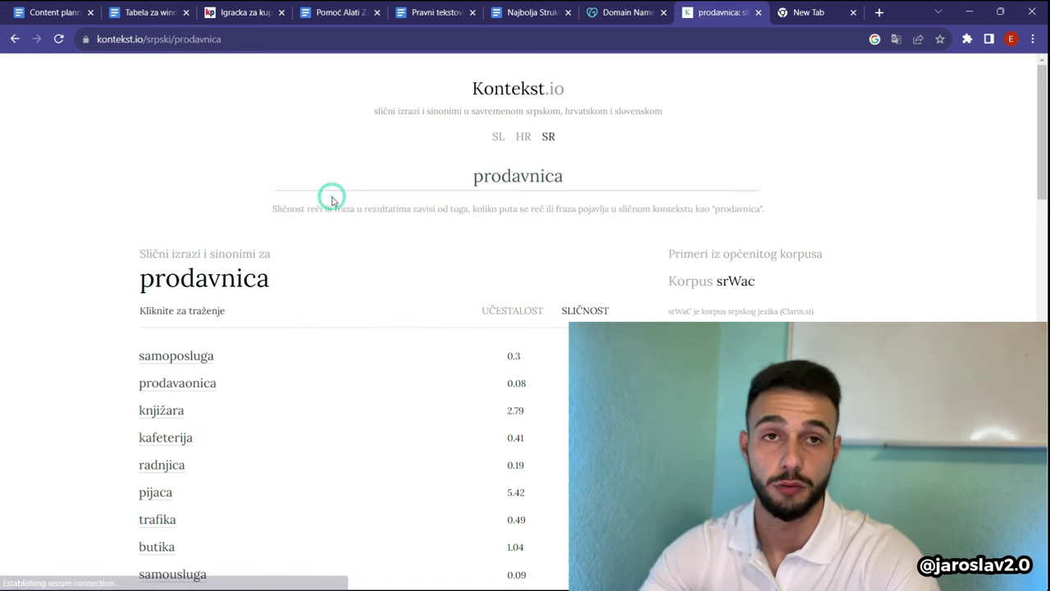
pyautogui.scroll(-1, 222, 305)
pyautogui.scroll(-1, 187, 314)
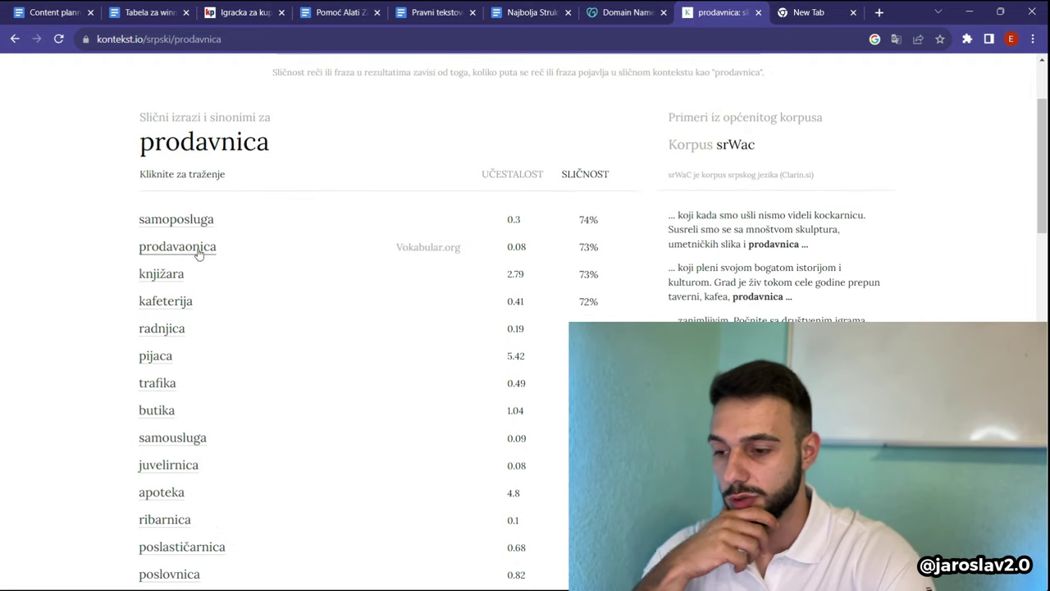
pyautogui.doubleClick(145, 331)
pyautogui.hotkey('ctrl', 'c')
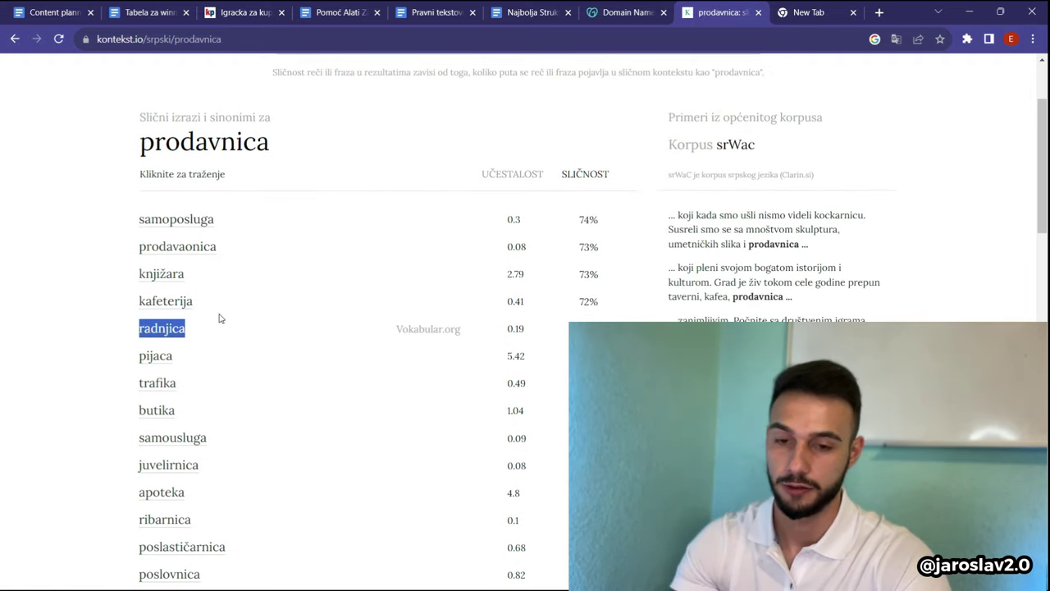
pyautogui.click(972, 6)
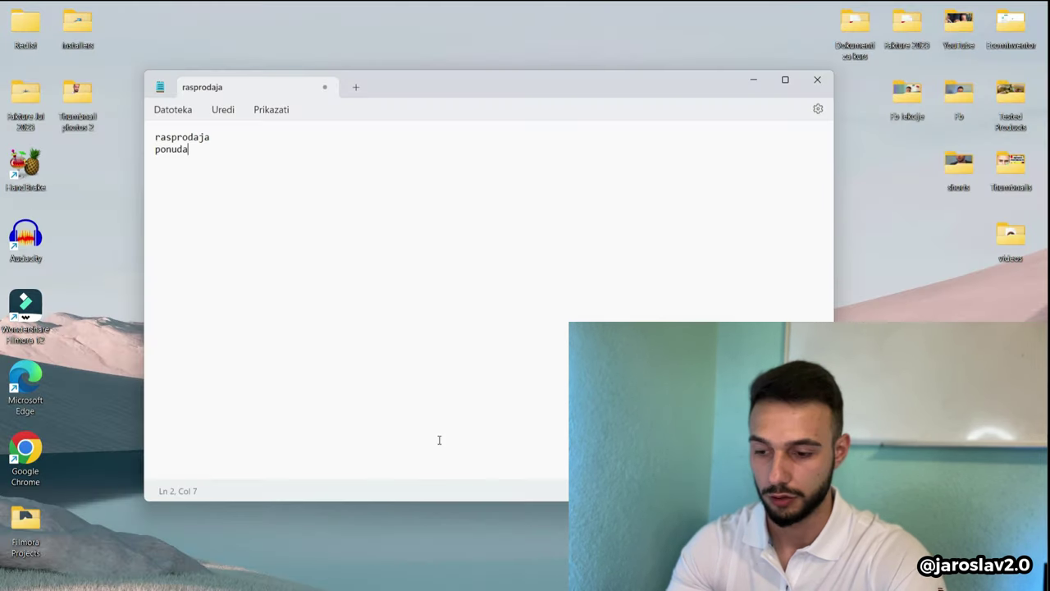
pyautogui.press('Return')
pyautogui.hotkey('ctrl', 'v')
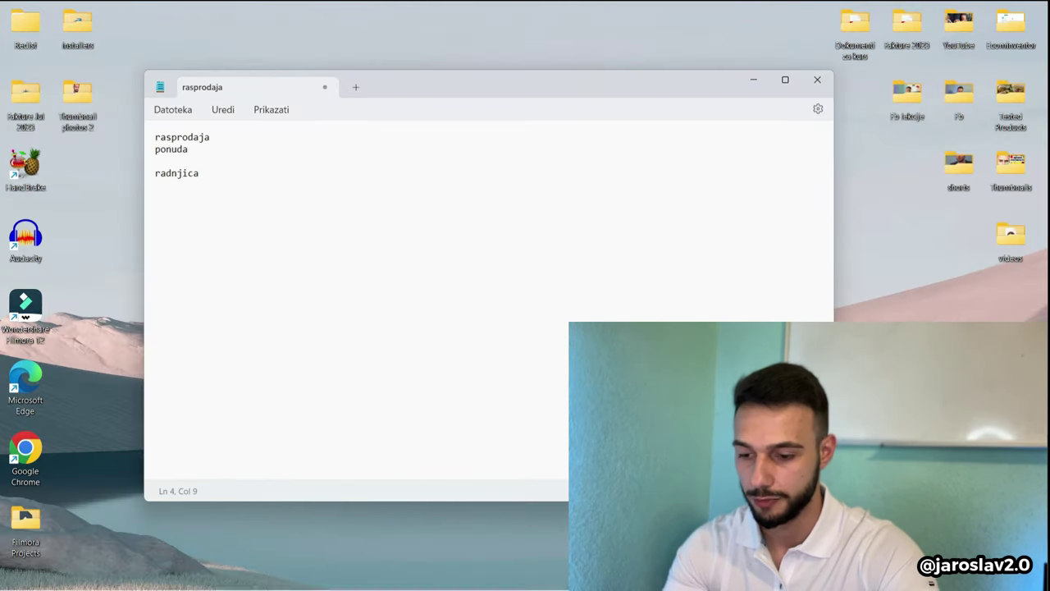
pyautogui.click(293, 579)
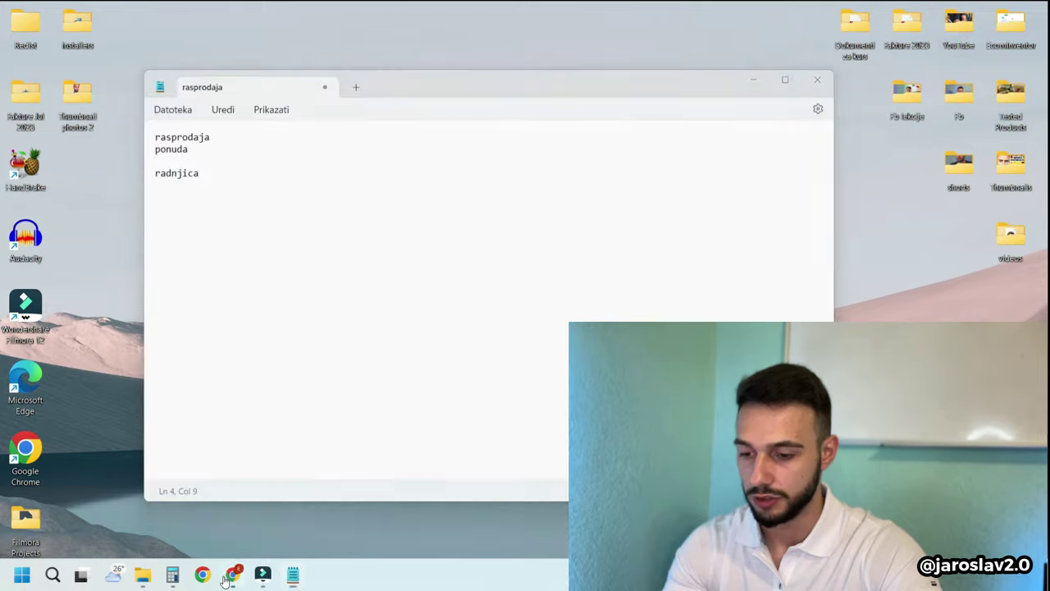
# Add pijaca on the next line of the notes
pyautogui.click(232, 574)
pyautogui.moveTo(137, 361); pyautogui.dragTo(187, 366)
pyautogui.hotkey('ctrl', 'c')
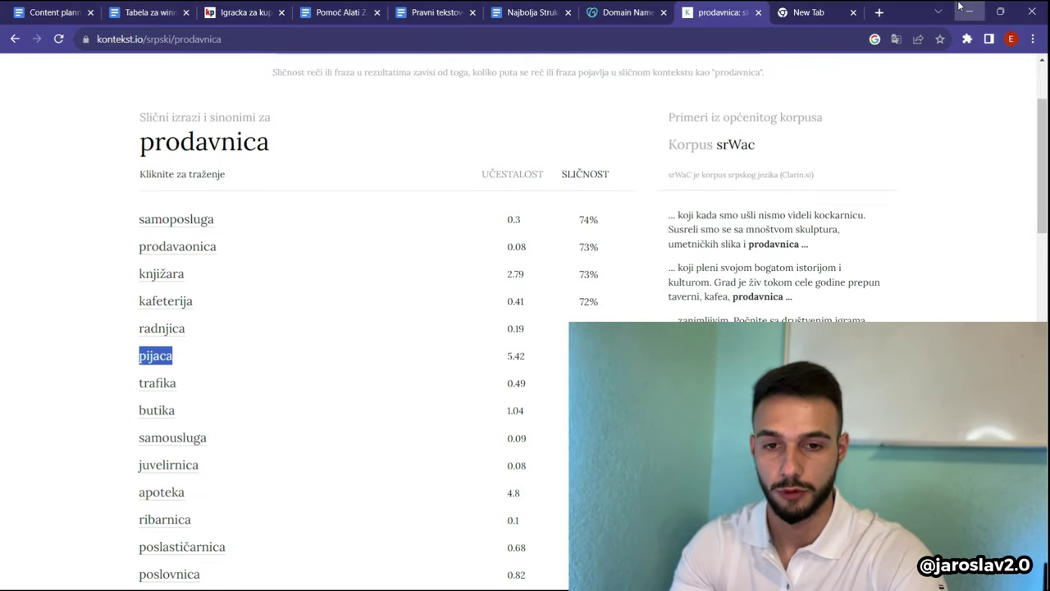
pyautogui.click(969, 13)
pyautogui.hotkey('ctrl', 'v')
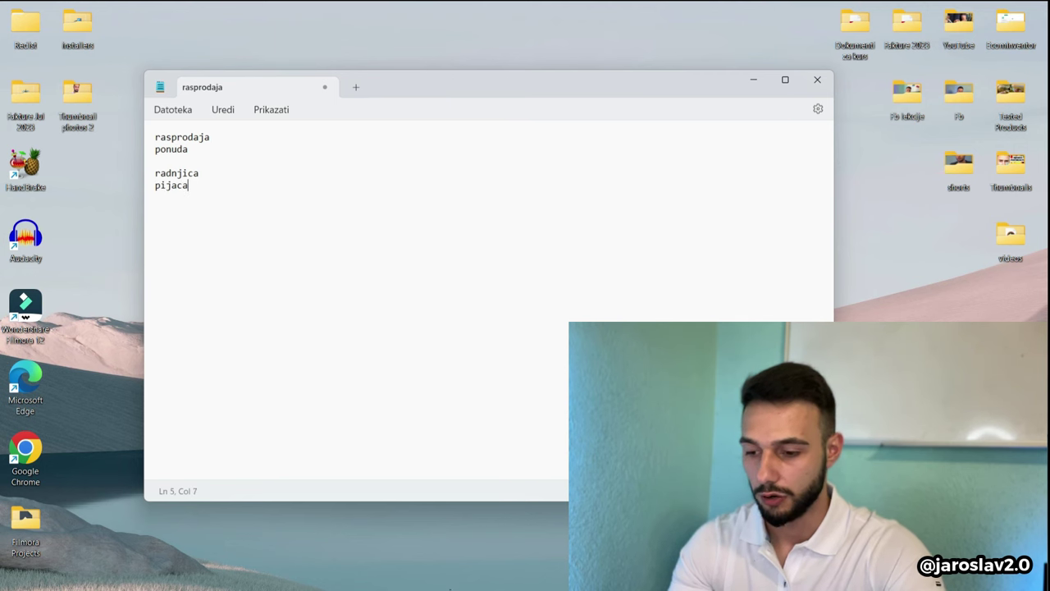
# Scroll through the remaining prodavnica synonyms and clear the search field
pyautogui.click(234, 579)
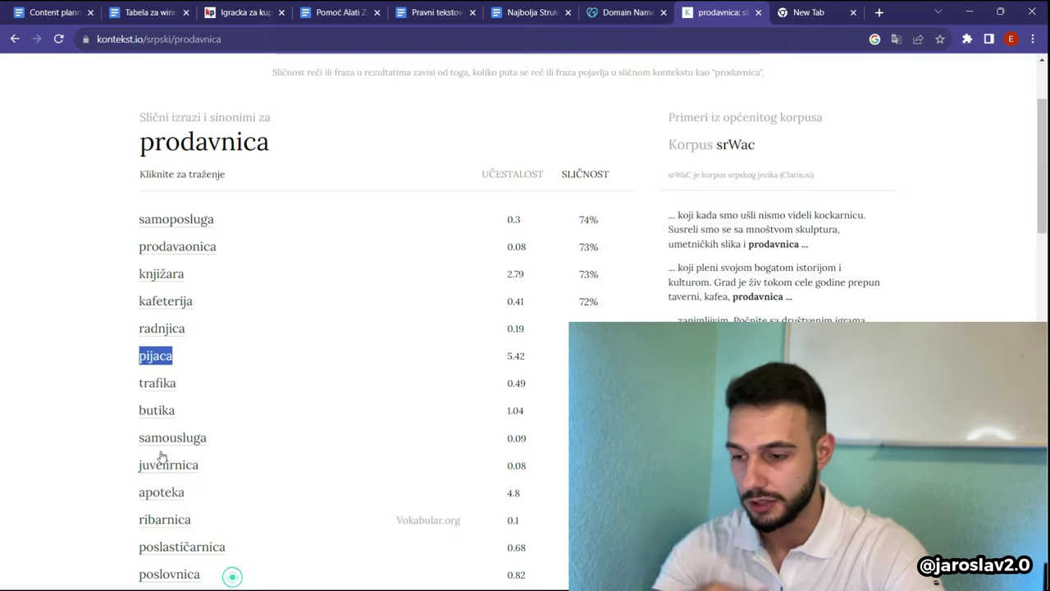
pyautogui.scroll(-1, 148, 337)
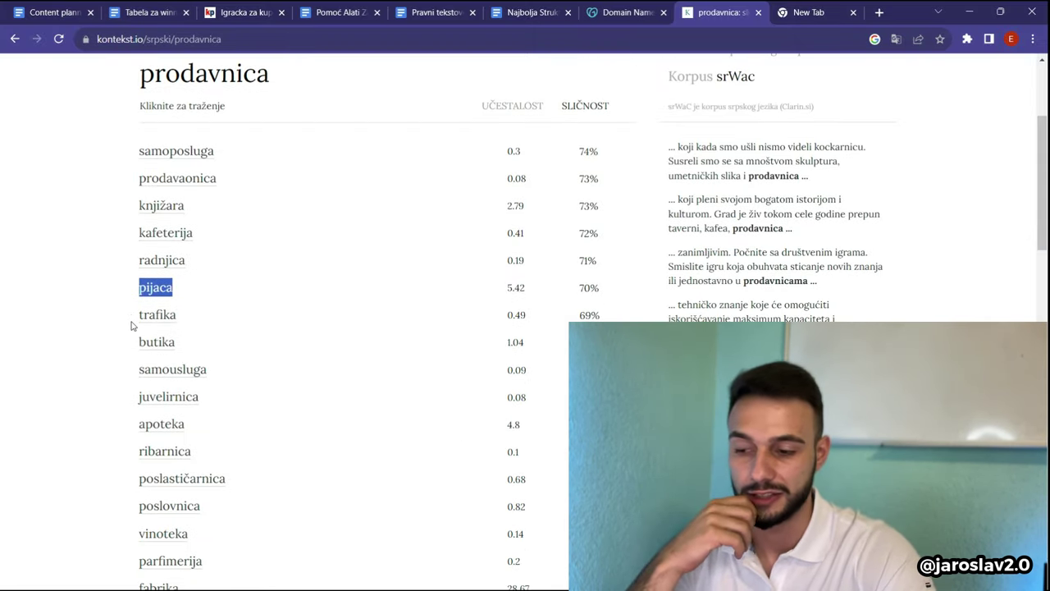
pyautogui.scroll(-5, 131, 326)
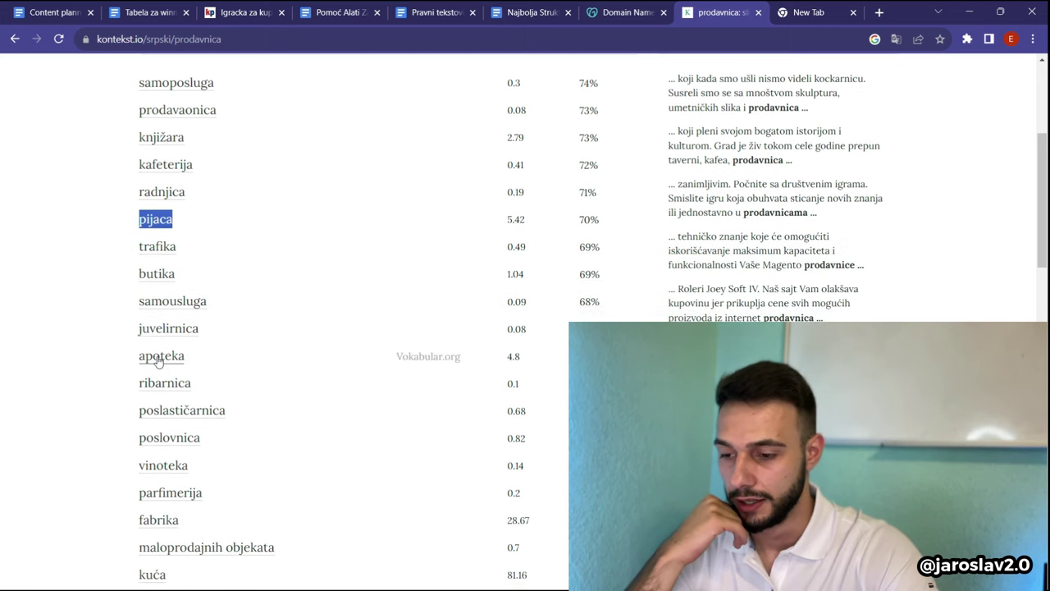
pyautogui.scroll(-3, 189, 329)
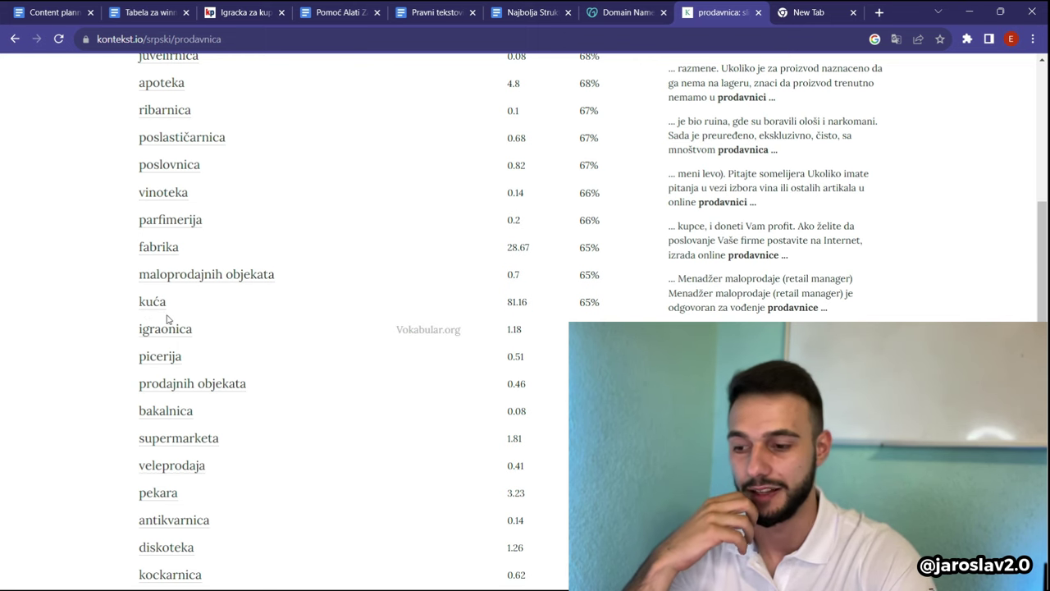
pyautogui.scroll(-3, 167, 320)
pyautogui.scroll(-3, 186, 375)
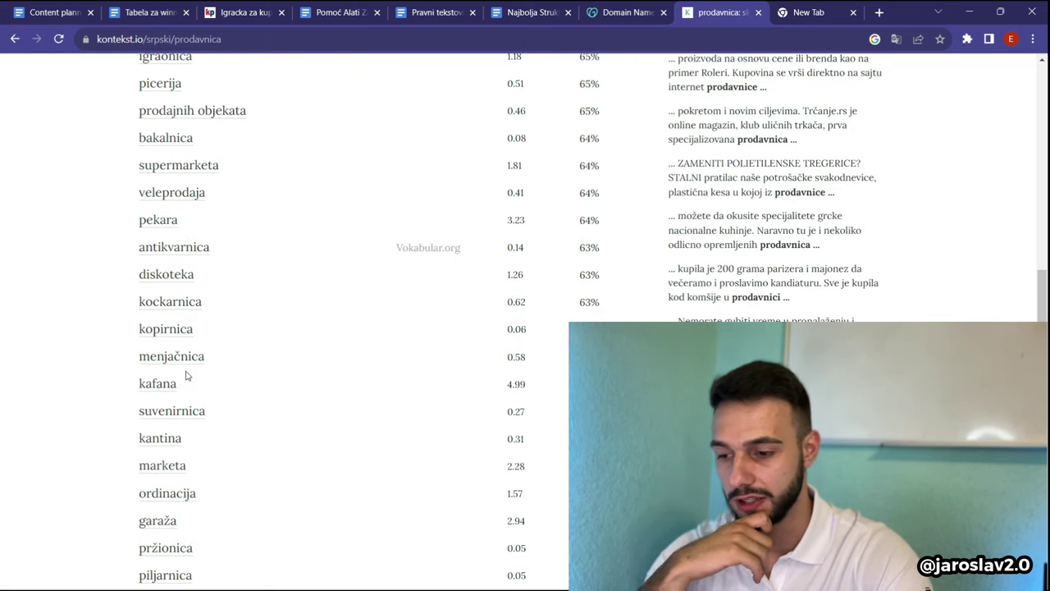
pyautogui.scroll(-3, 184, 410)
pyautogui.scroll(15, 234, 462)
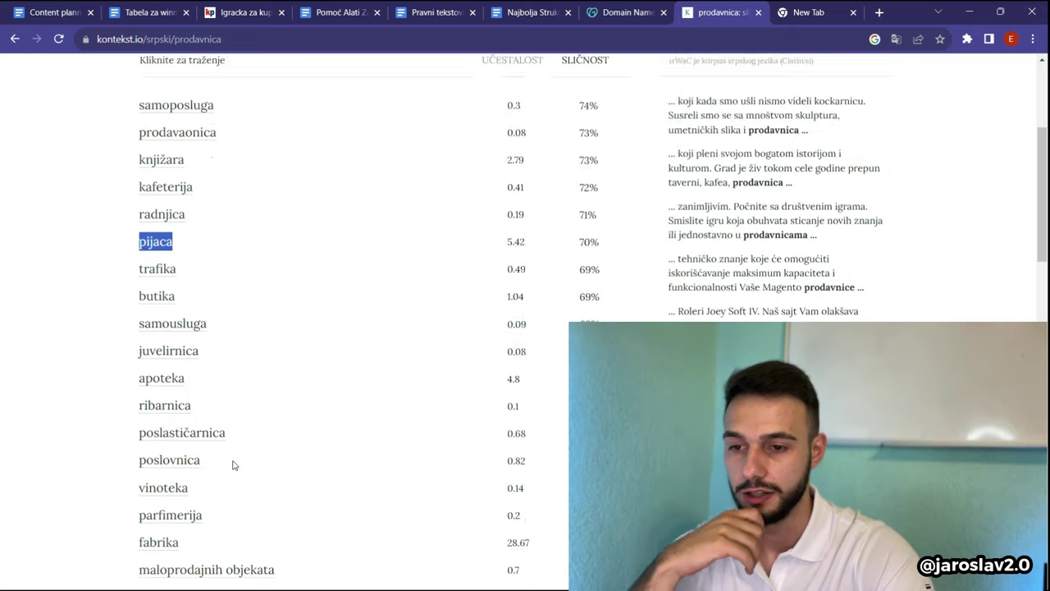
pyautogui.scroll(3, 232, 465)
pyautogui.click(579, 182)
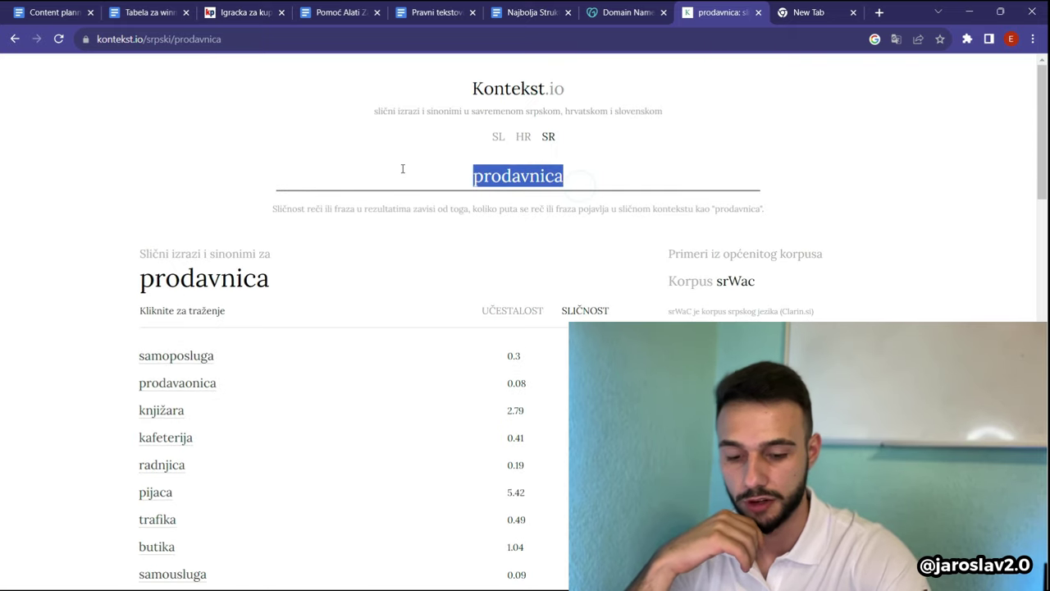
pyautogui.press('BackSpace')
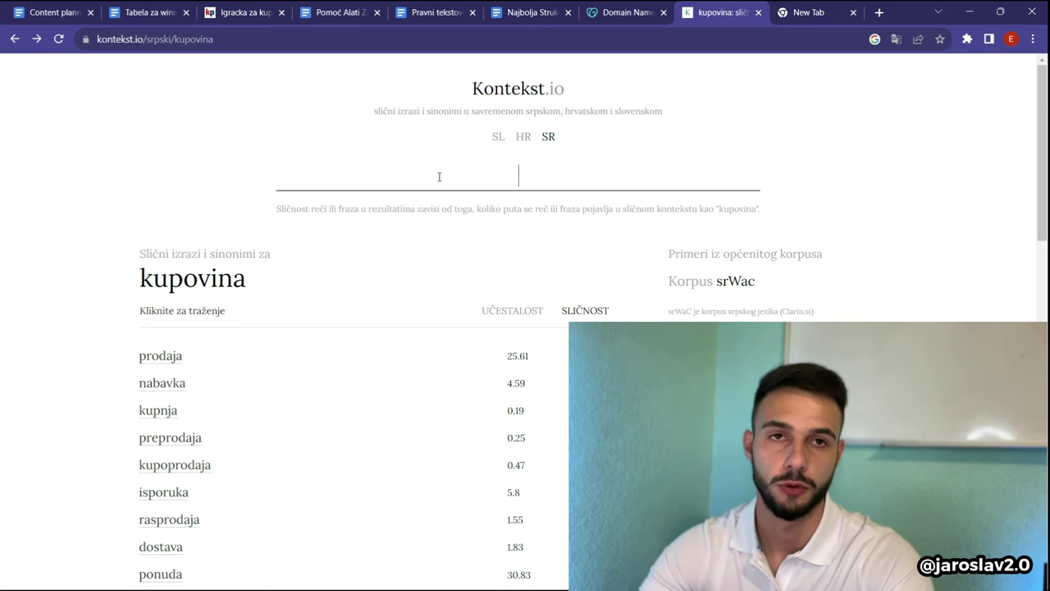
# Look up zona synonyms and paste stanica as a new group in the notes
pyautogui.write('zona')
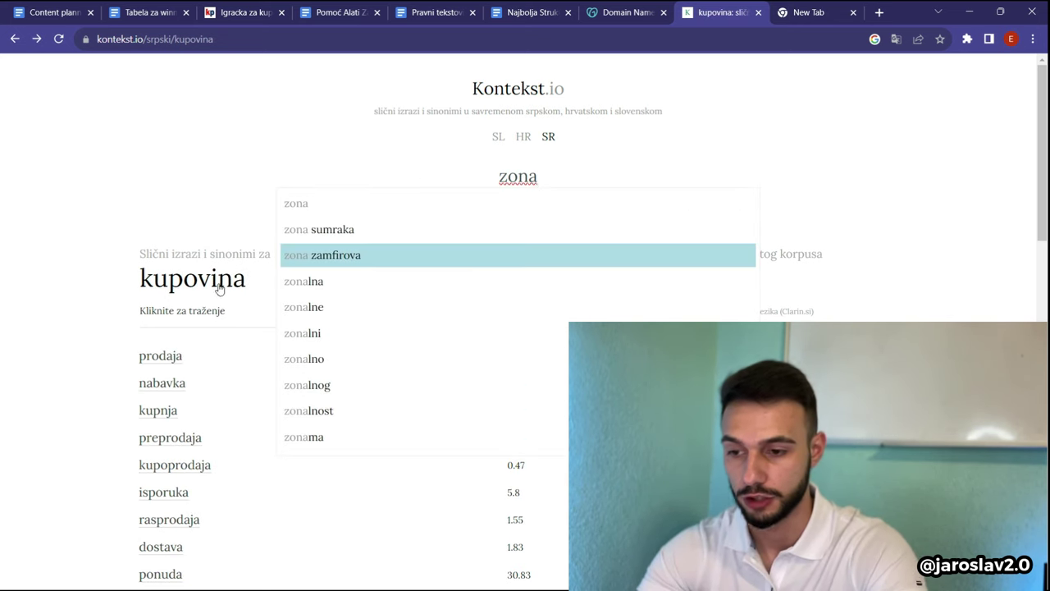
pyautogui.click(309, 203)
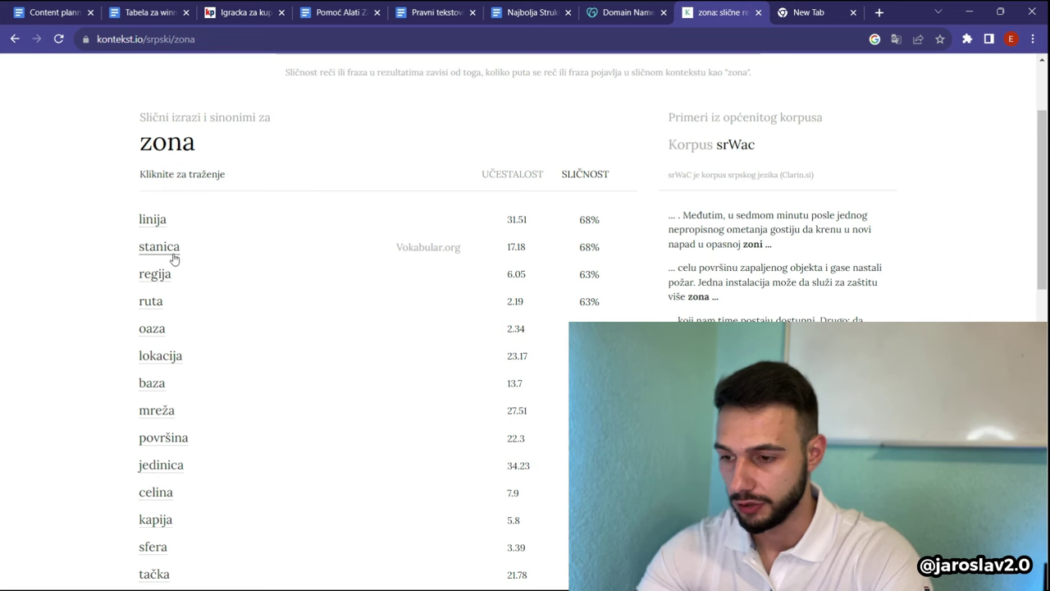
pyautogui.moveTo(123, 243); pyautogui.dragTo(182, 262)
pyautogui.hotkey('ctrl', 'c')
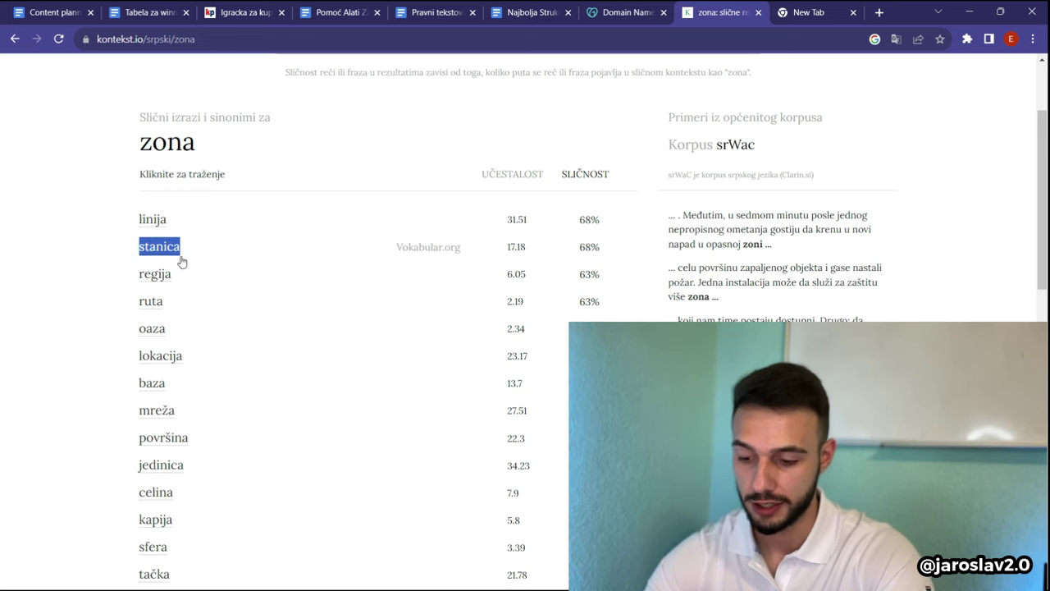
pyautogui.click(969, 12)
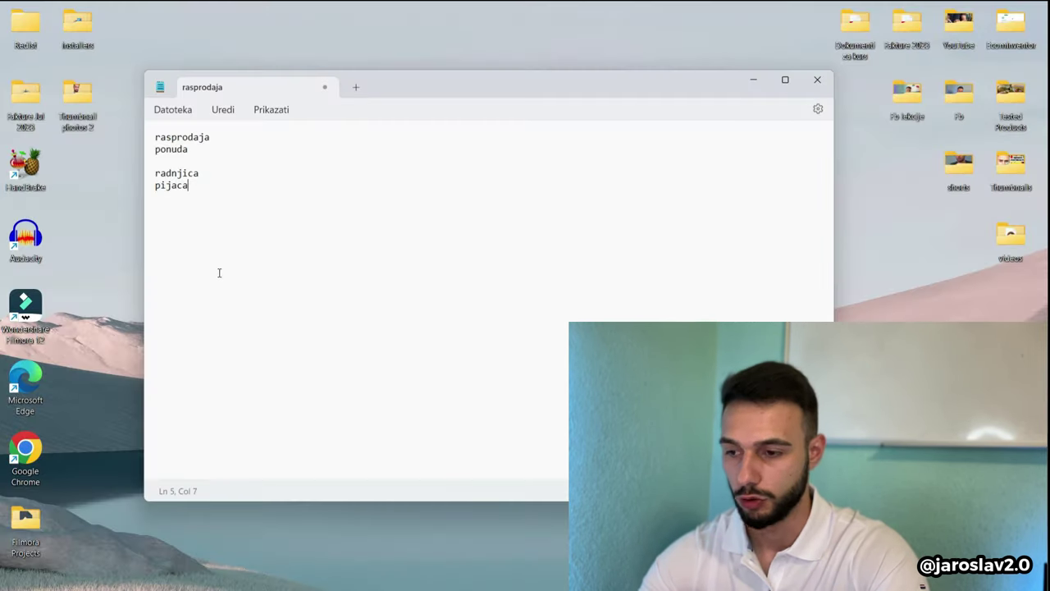
pyautogui.press('Return')
pyautogui.press('Return')
pyautogui.hotkey('ctrl', 'v')
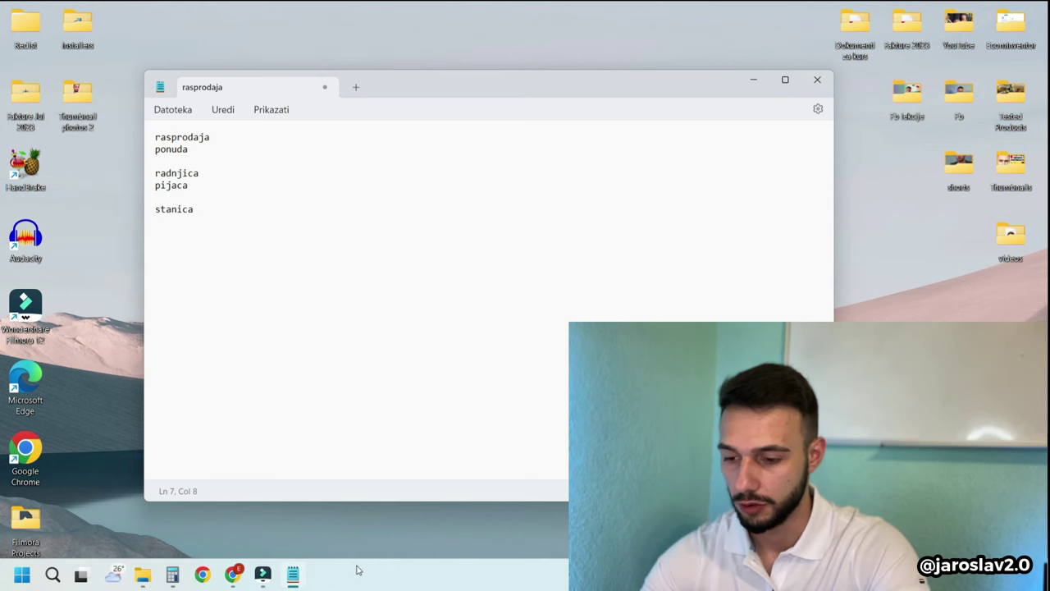
# Add the word baza below stanica
pyautogui.click(233, 576)
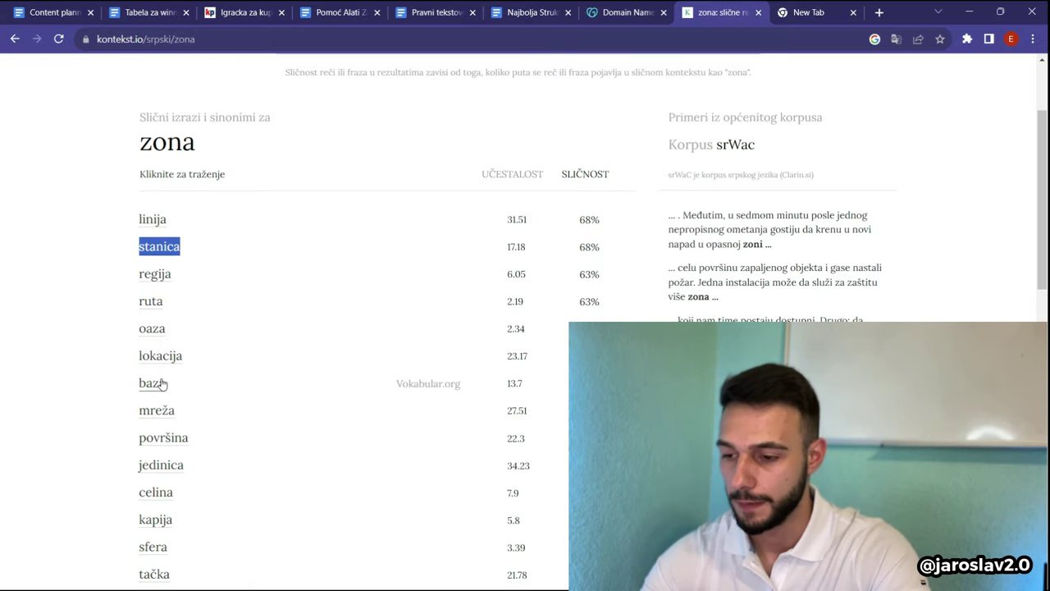
pyautogui.moveTo(119, 384); pyautogui.dragTo(168, 384)
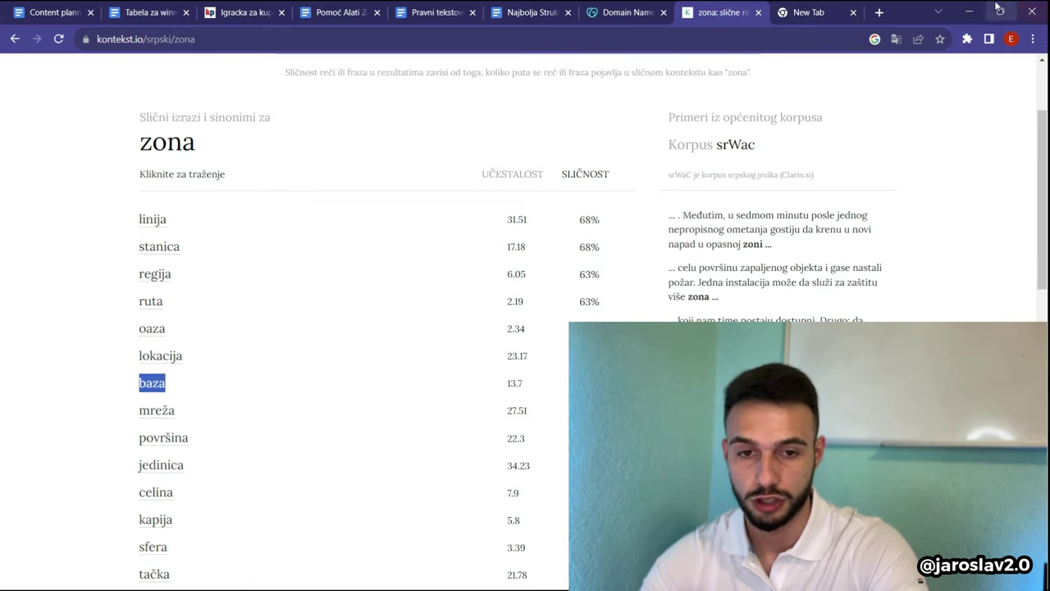
pyautogui.click(969, 11)
pyautogui.press('Return')
pyautogui.write('baza')
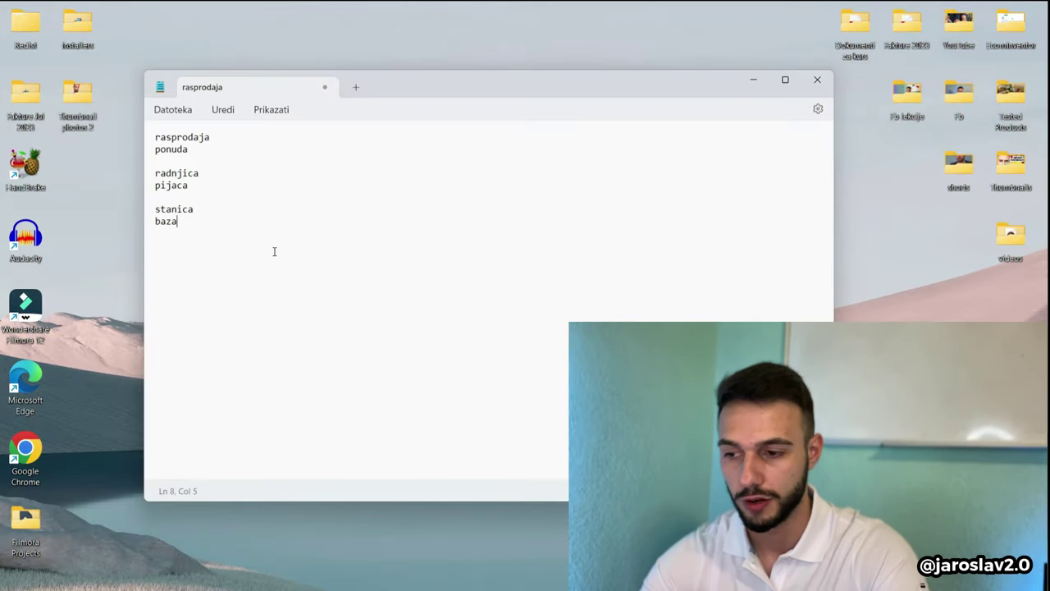
# Add the word mreža below baza
pyautogui.click(225, 577)
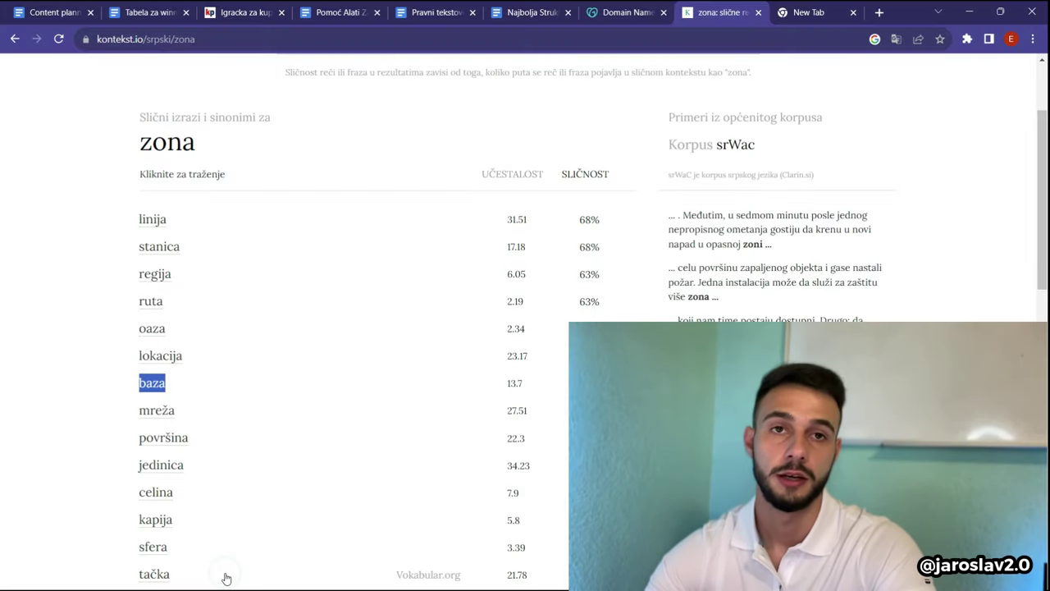
pyautogui.scroll(-1, 293, 448)
pyautogui.scroll(-1, 293, 449)
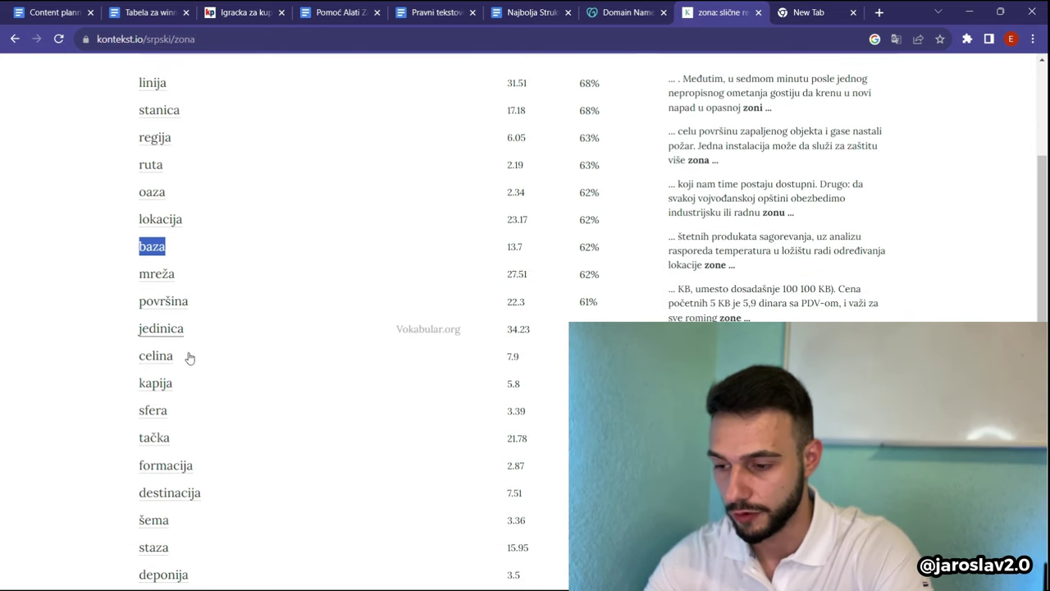
pyautogui.click(166, 284)
pyautogui.doubleClick(166, 284)
pyautogui.hotkey('ctrl', 'c')
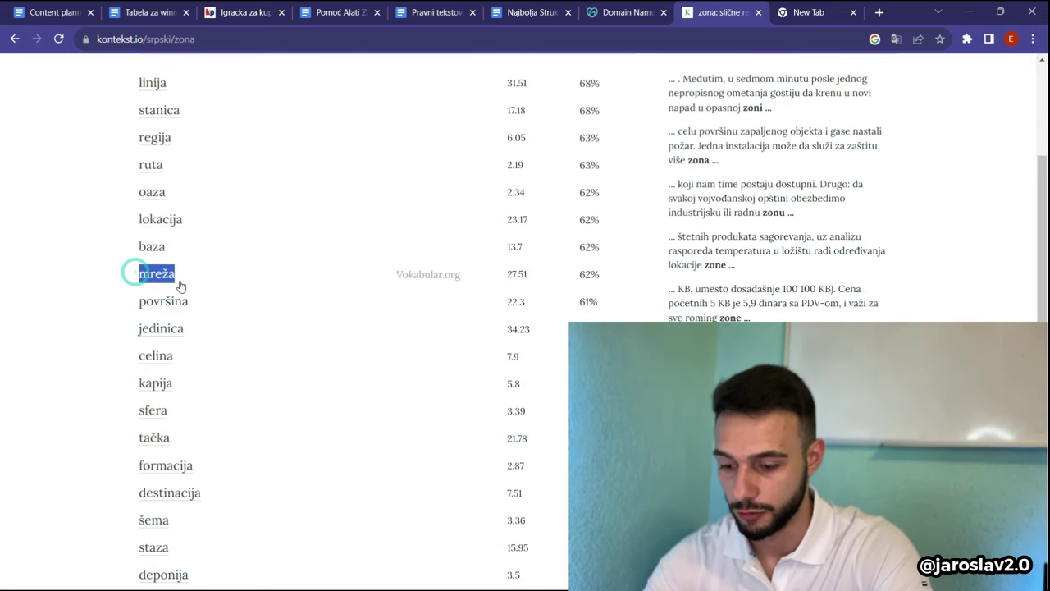
pyautogui.click(969, 12)
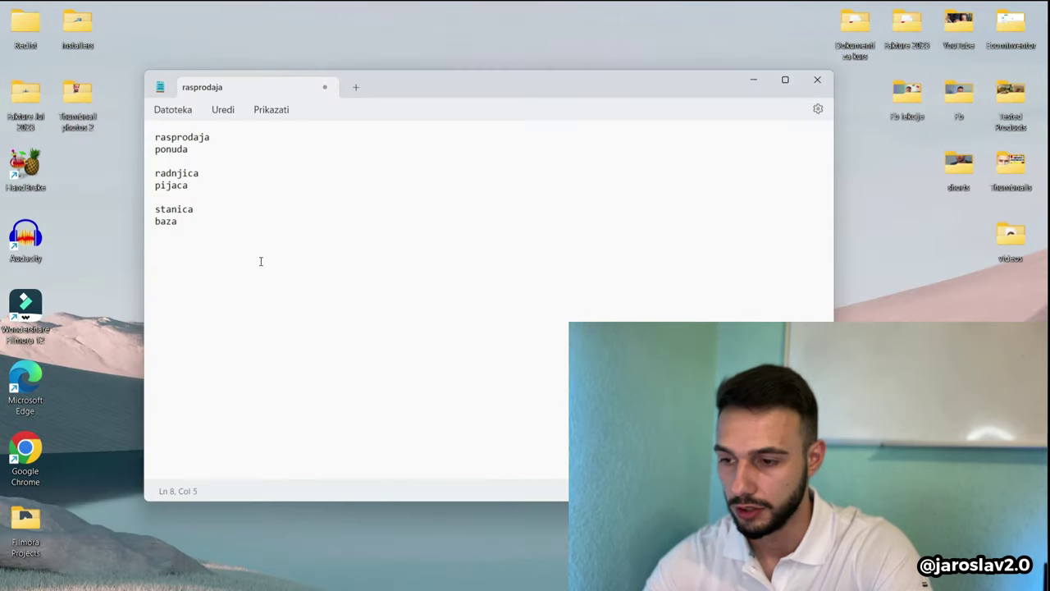
pyautogui.press('Return')
pyautogui.hotkey('ctrl', 'v')
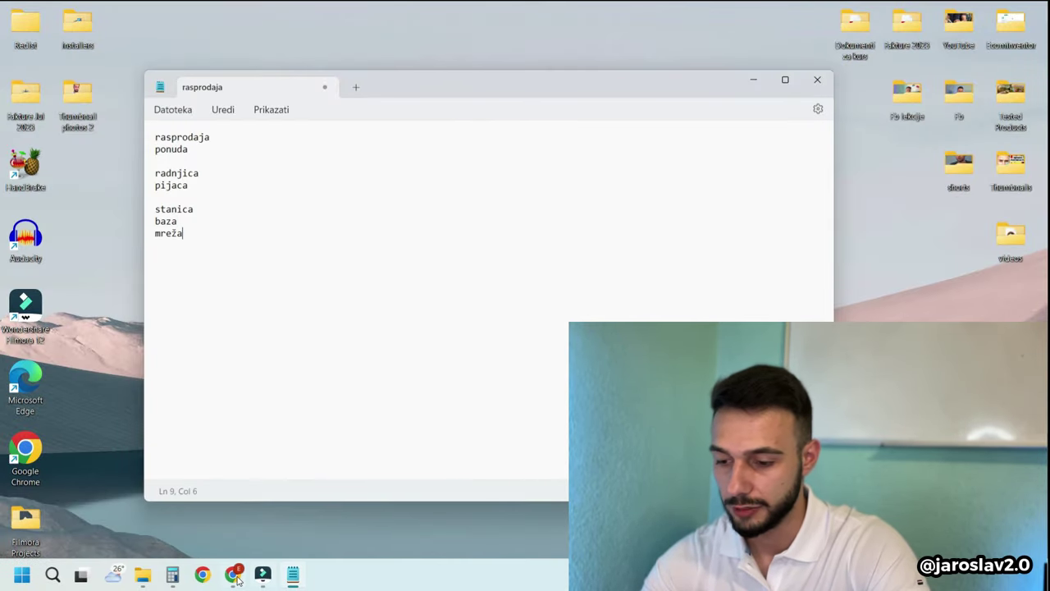
# Browse further zona synonyms and start a new line below mreža
pyautogui.click(234, 577)
pyautogui.scroll(-3, 197, 385)
pyautogui.scroll(-1, 178, 336)
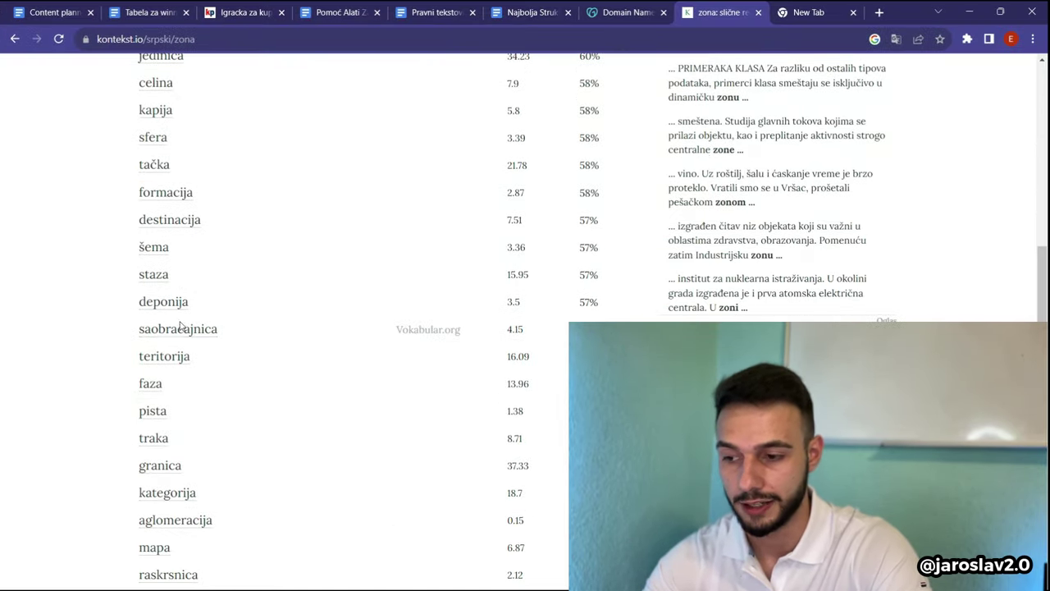
pyautogui.scroll(-3, 180, 320)
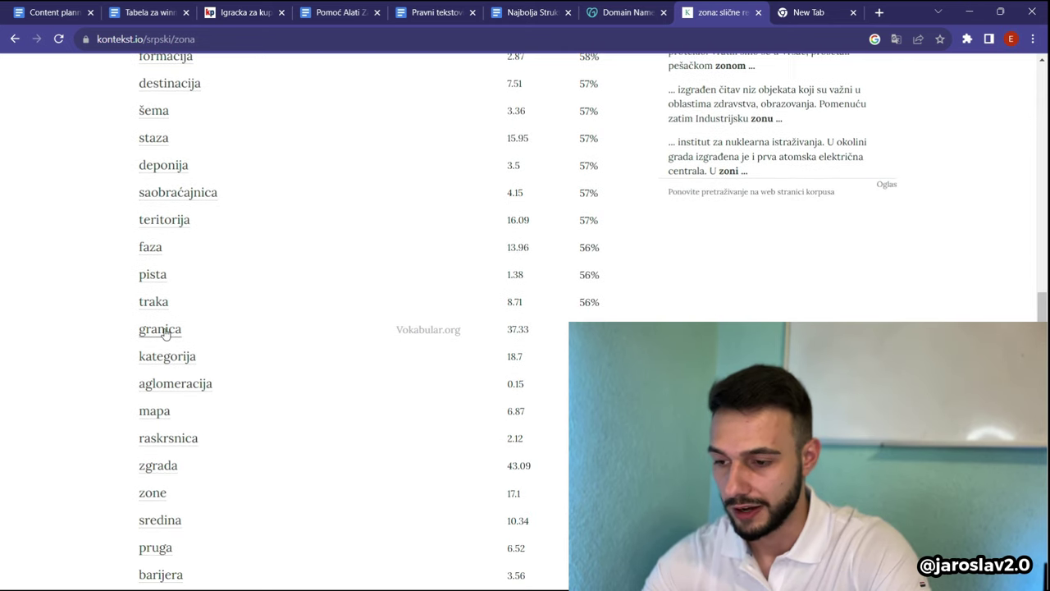
pyautogui.scroll(-3, 164, 333)
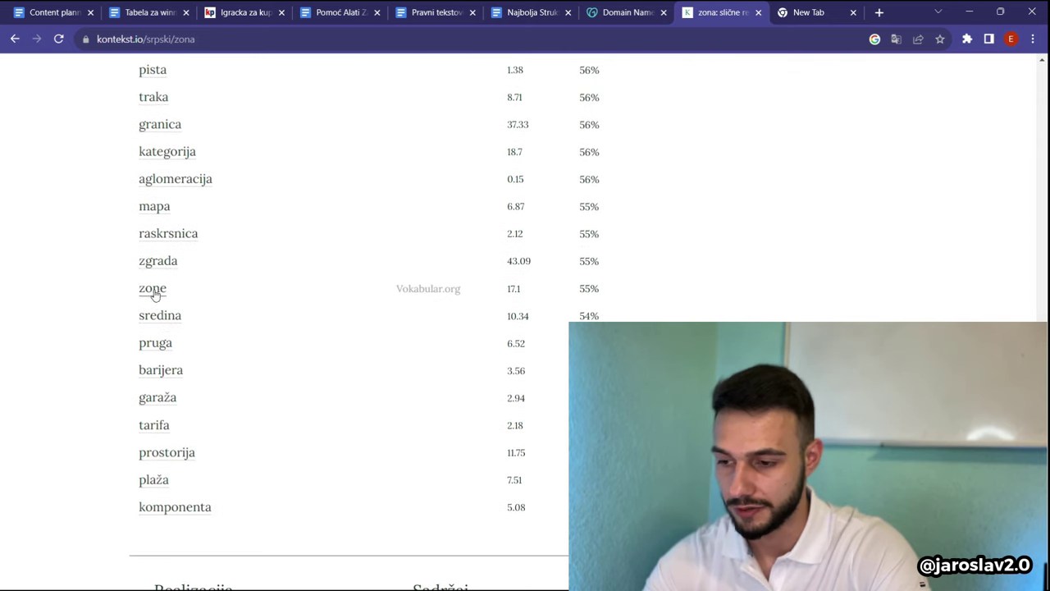
pyautogui.scroll(3, 159, 414)
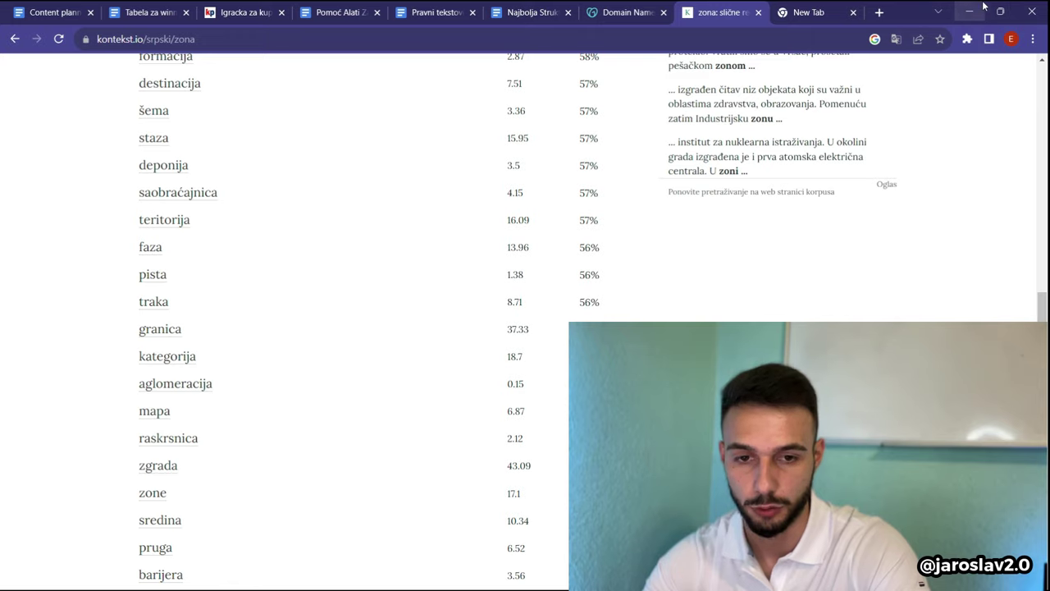
pyautogui.click(981, 8)
pyautogui.press('Return')
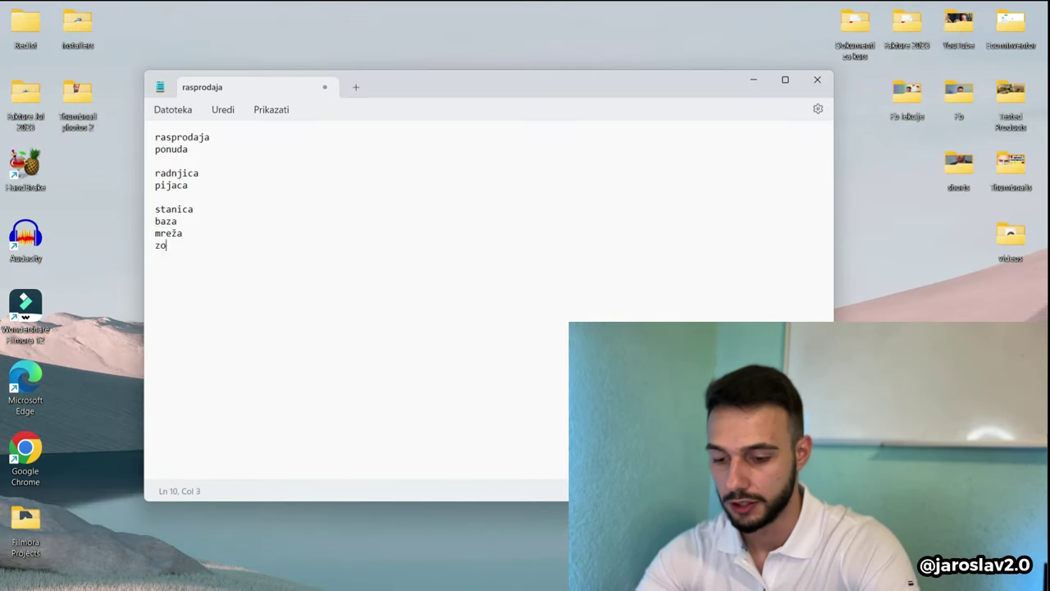
# Place the caret after the last word, then move the notes window right and enlarge it leftward and upward
pyautogui.click(370, 248)
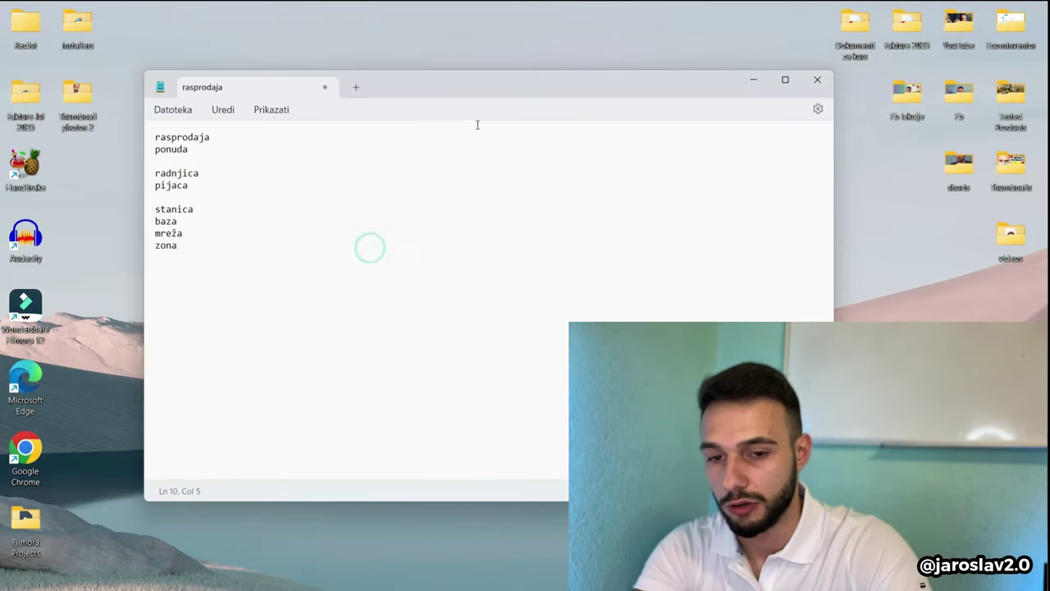
pyautogui.moveTo(465, 95); pyautogui.dragTo(568, 96)
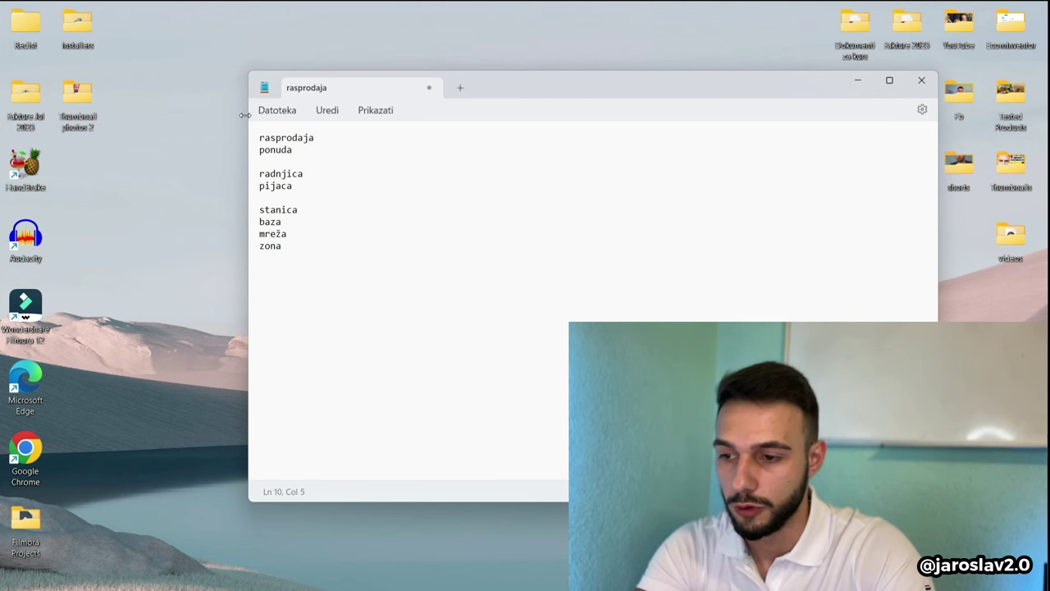
pyautogui.moveTo(246, 119); pyautogui.dragTo(96, 120)
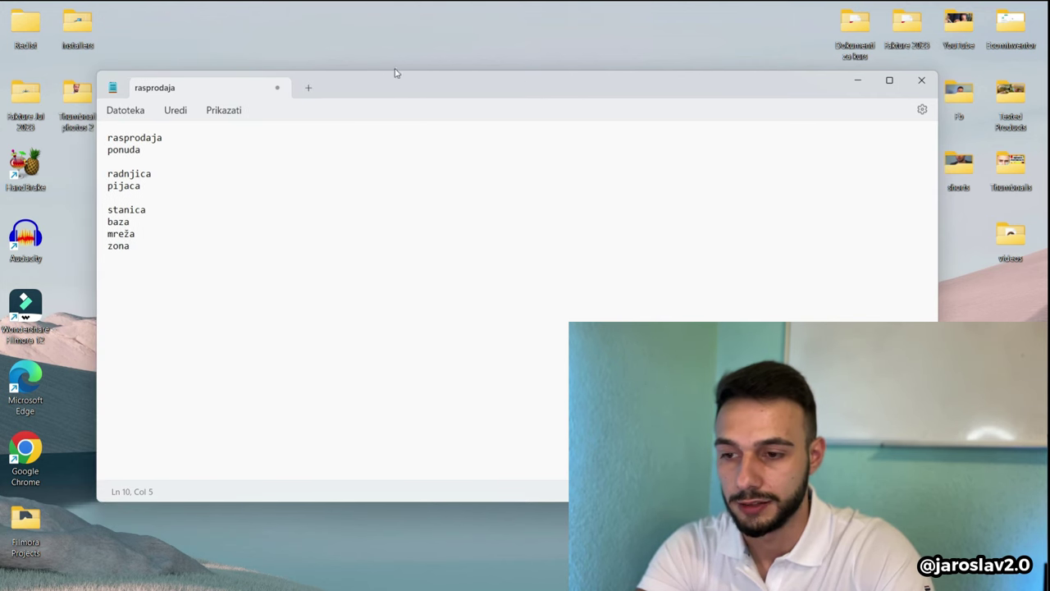
pyautogui.moveTo(399, 72); pyautogui.dragTo(399, 52)
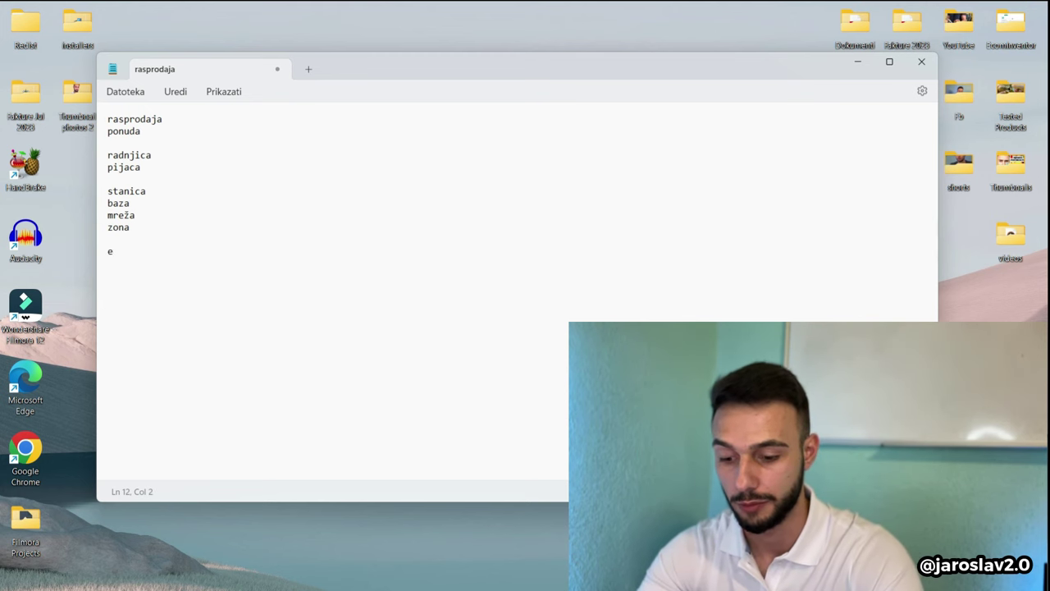
# Type 'pija', delete the mistaken pijaca entry, and undo to restore popust below zona
pyautogui.write('pijaca')
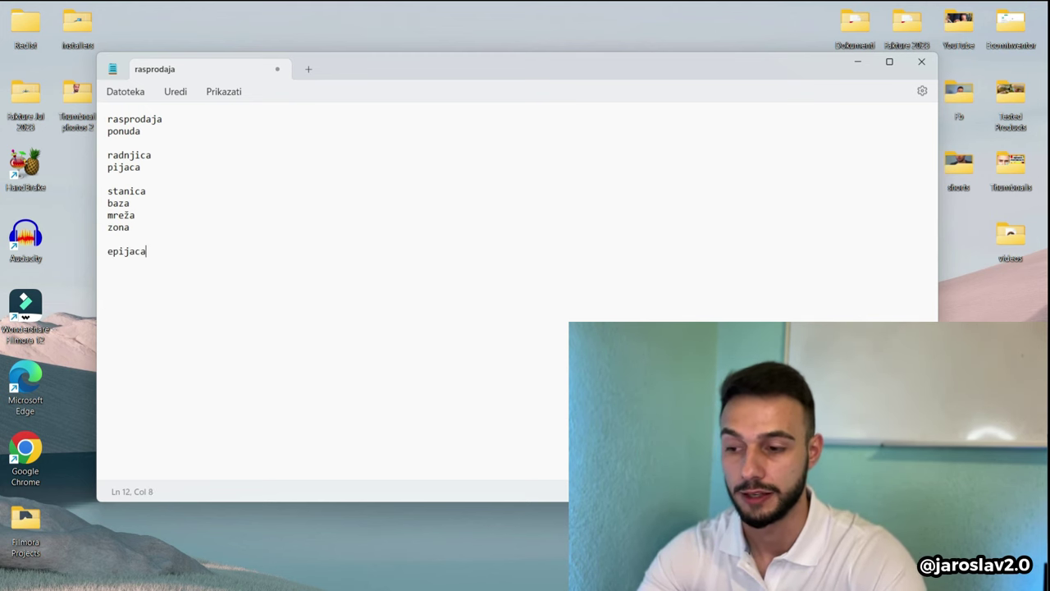
pyautogui.press('BackSpace')
pyautogui.press('BackSpace')
pyautogui.press('BackSpace')
pyautogui.press('BackSpace')
pyautogui.press('BackSpace')
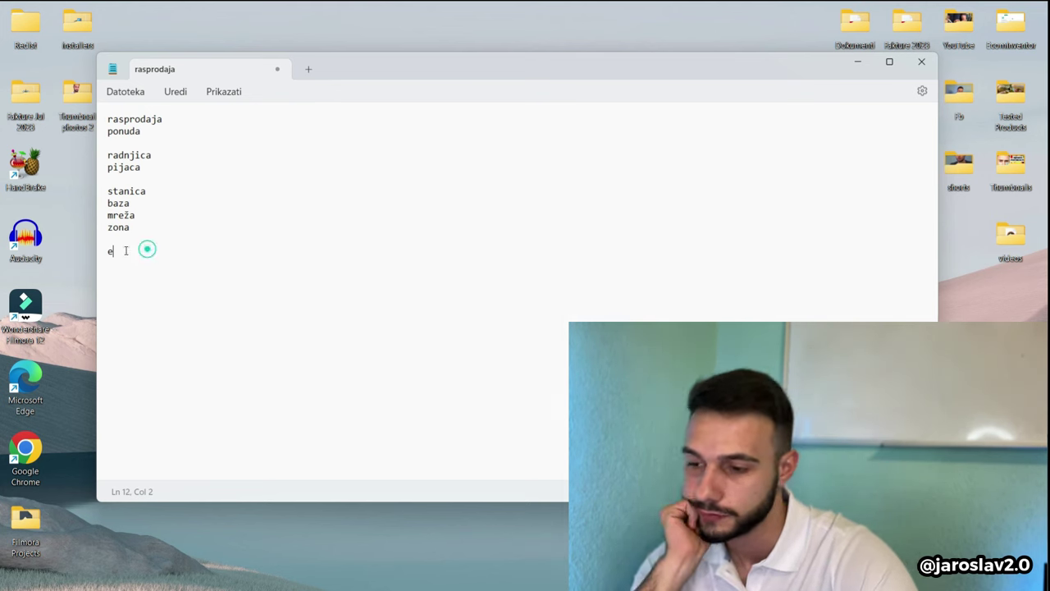
pyautogui.hotkey('ctrl', 'z')
pyautogui.hotkey('ctrl', 'z')
pyautogui.hotkey('ctrl', 'z')
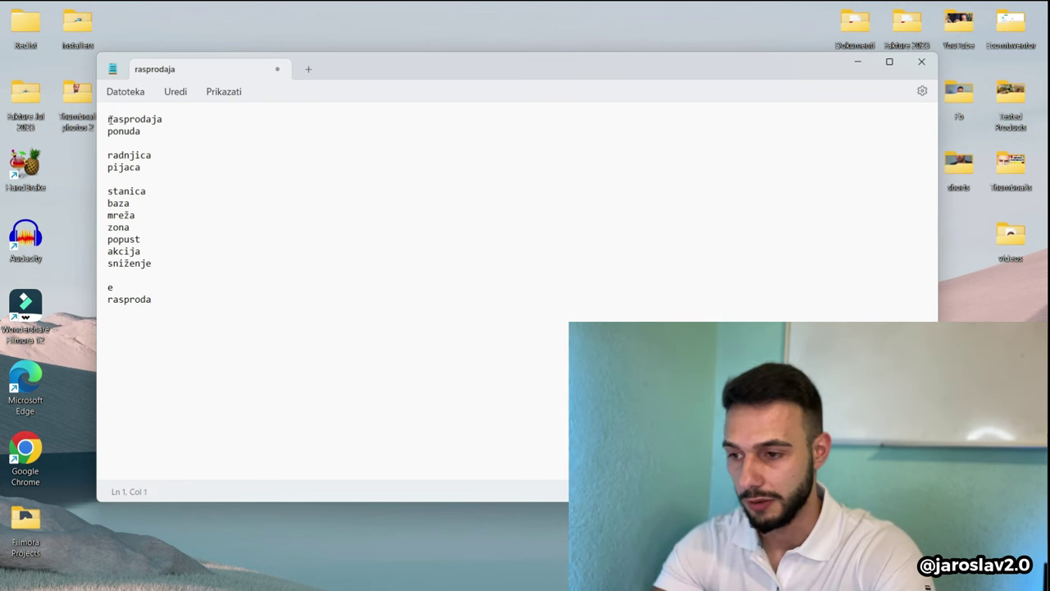
# Edit the last line into rasprodavnica.com and select the whole line to copy
pyautogui.moveTo(107, 119); pyautogui.dragTo(161, 124)
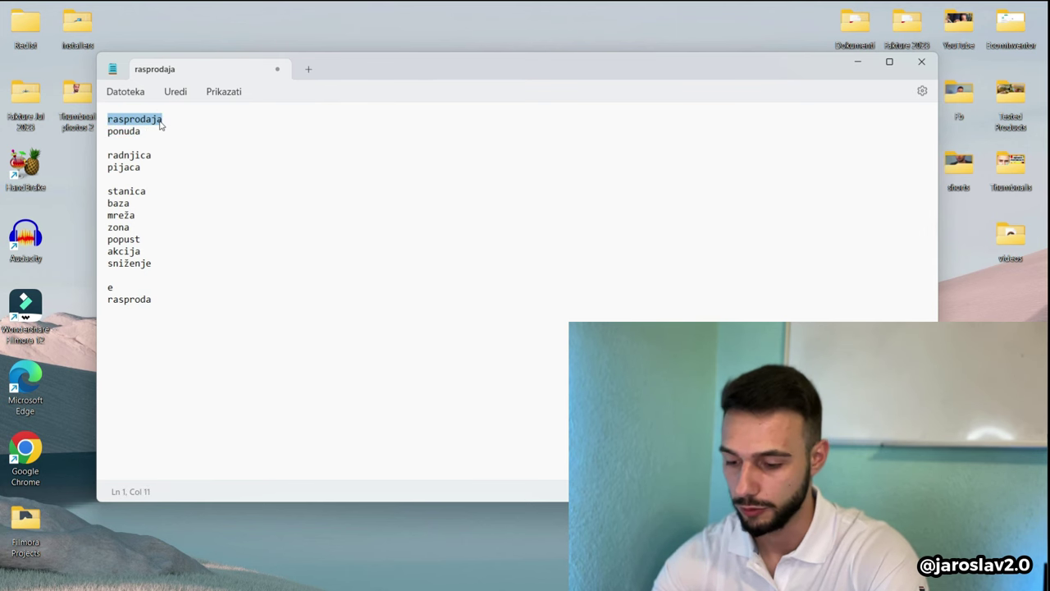
pyautogui.doubleClick(171, 298)
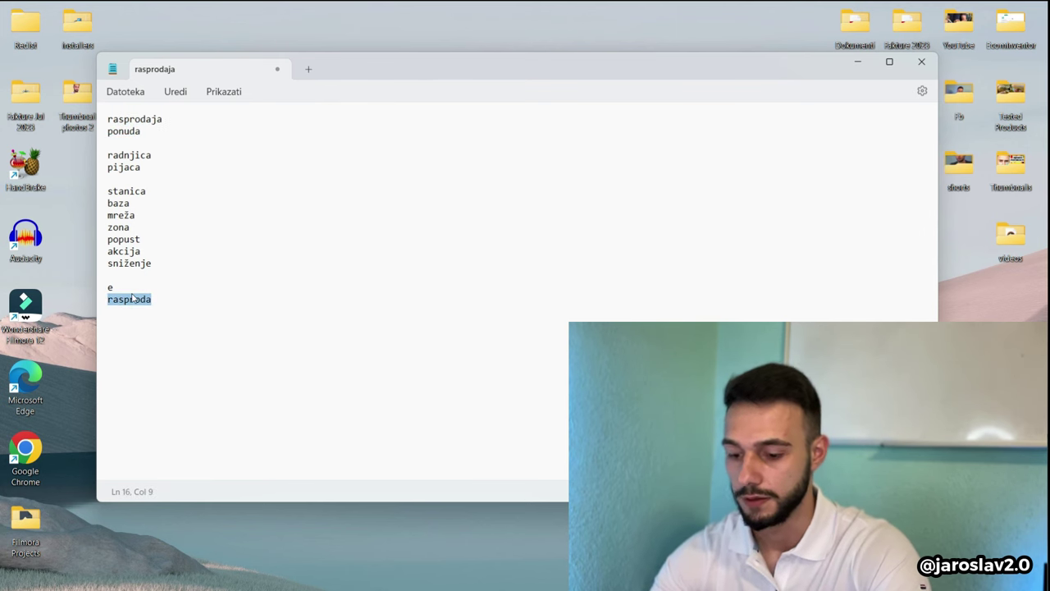
pyautogui.click(167, 298)
pyautogui.write('ja')
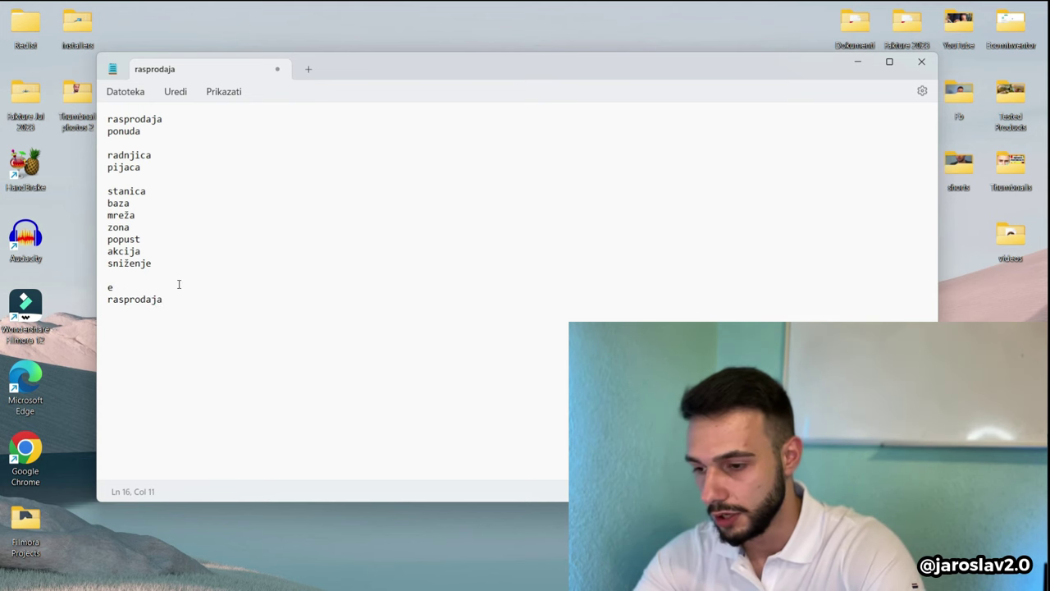
pyautogui.moveTo(168, 299); pyautogui.dragTo(126, 299)
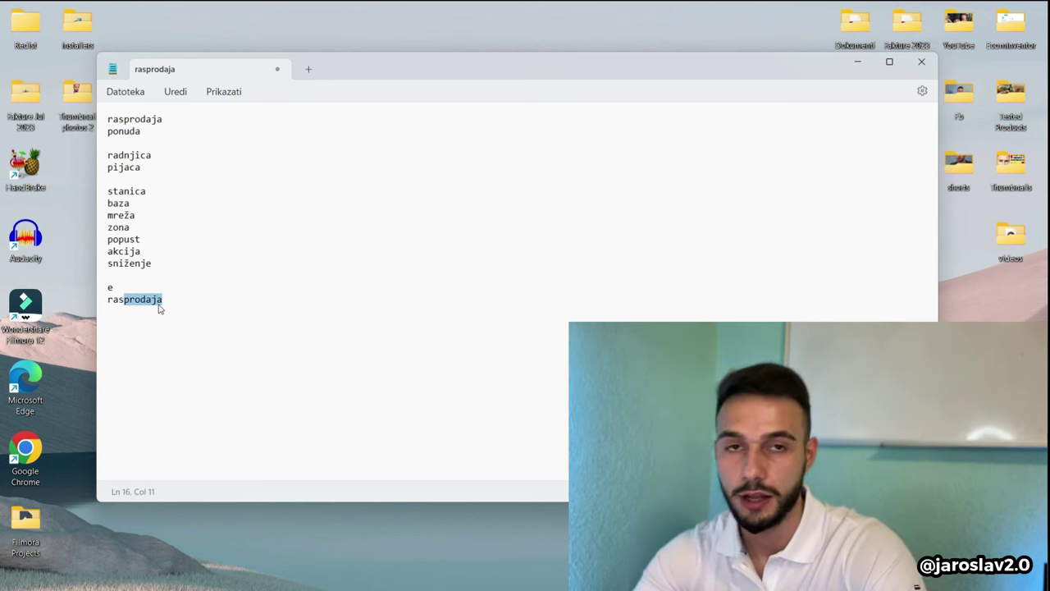
pyautogui.write('prodavnica.com')
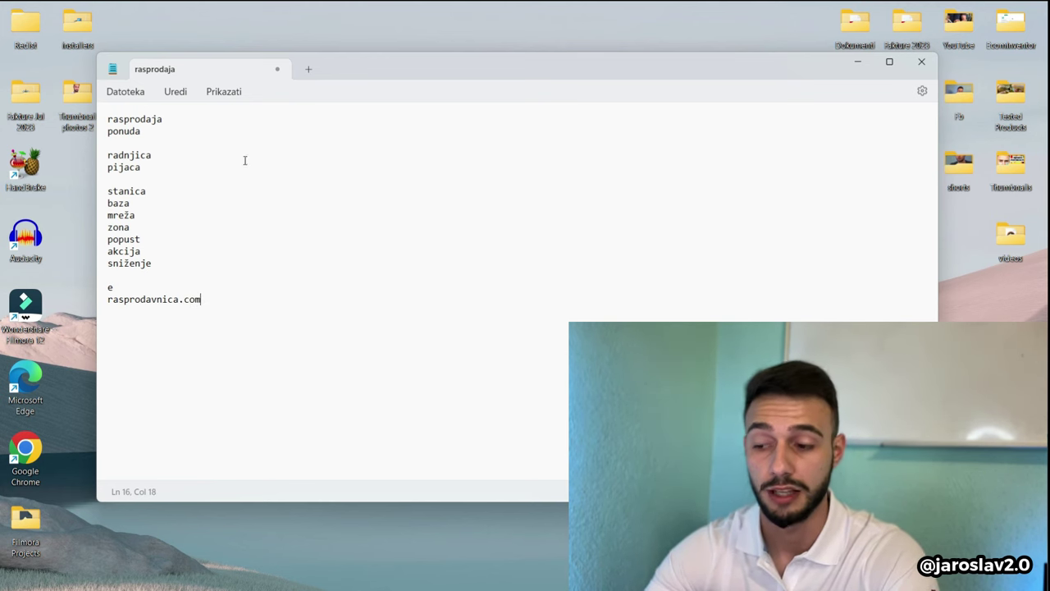
pyautogui.tripleClick(220, 306)
pyautogui.hotkey('ctrl', 'c')
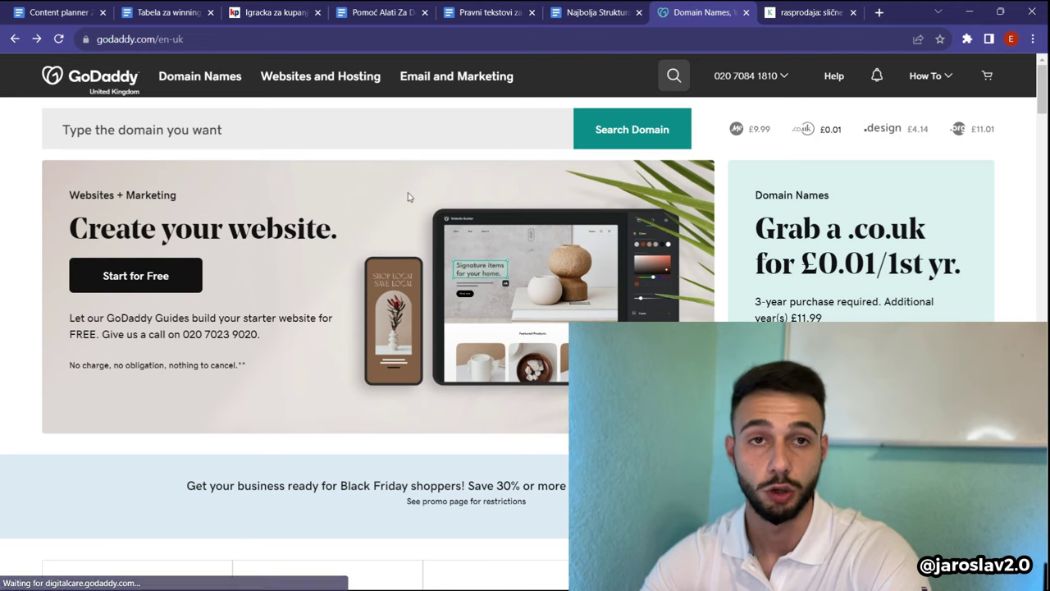
pyautogui.click(232, 575)
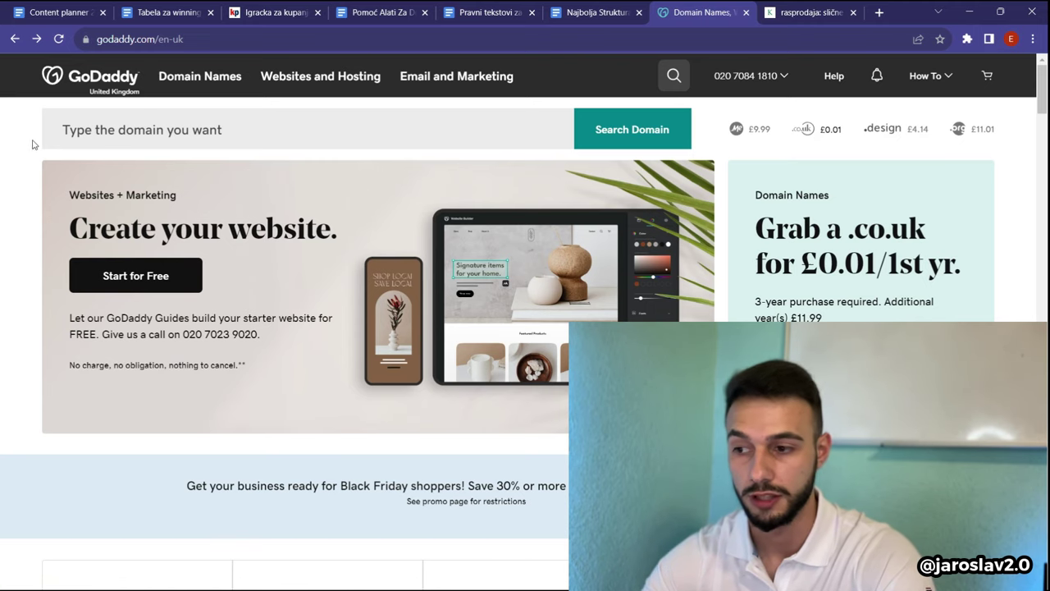
# Search GoDaddy for rasprodavnica.com and review the availability results
pyautogui.click(201, 129)
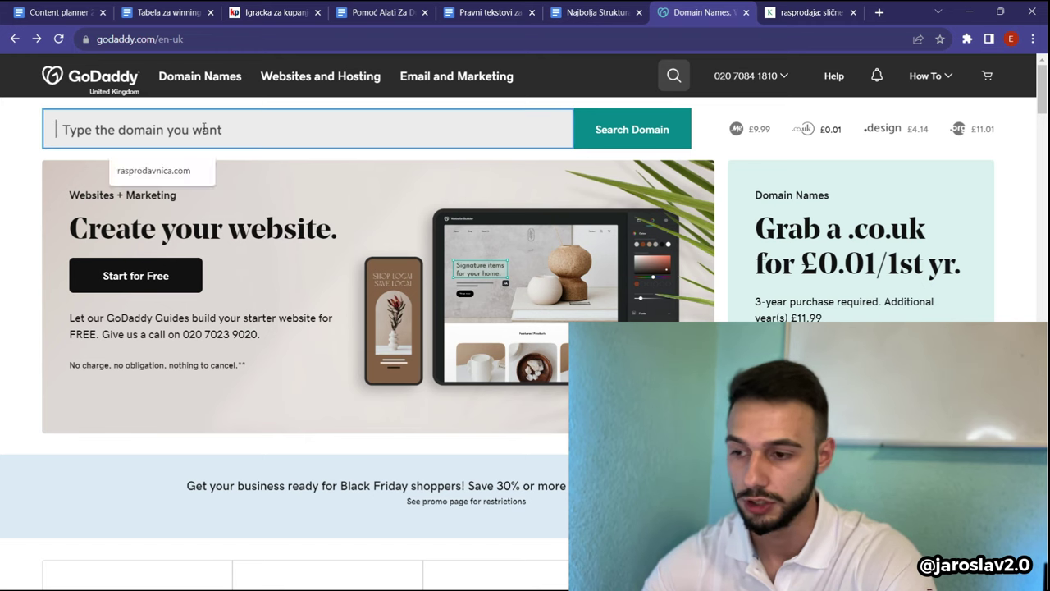
pyautogui.hotkey('ctrl', 'v')
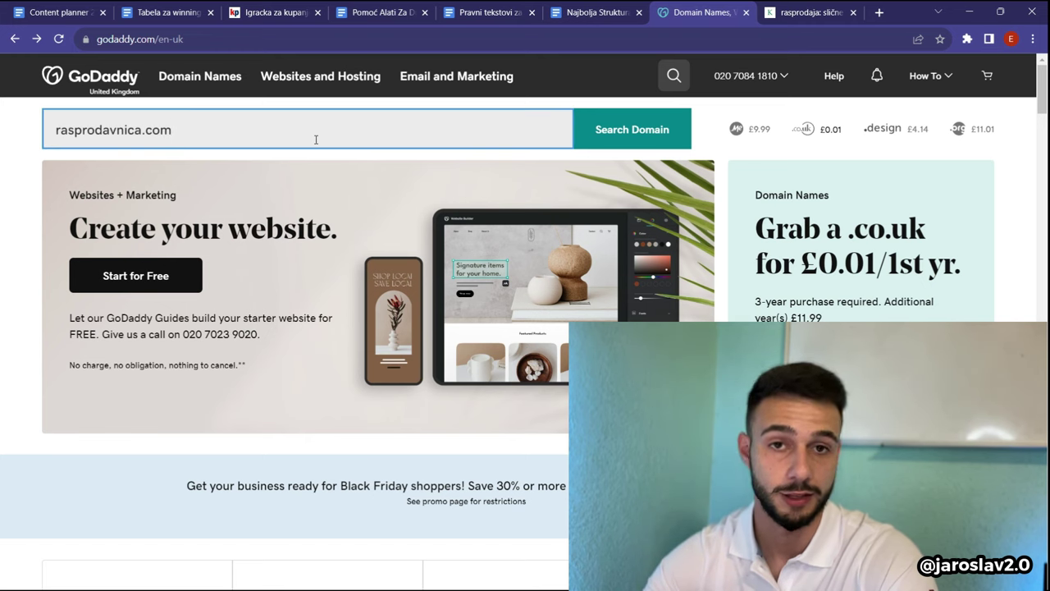
pyautogui.click(586, 125)
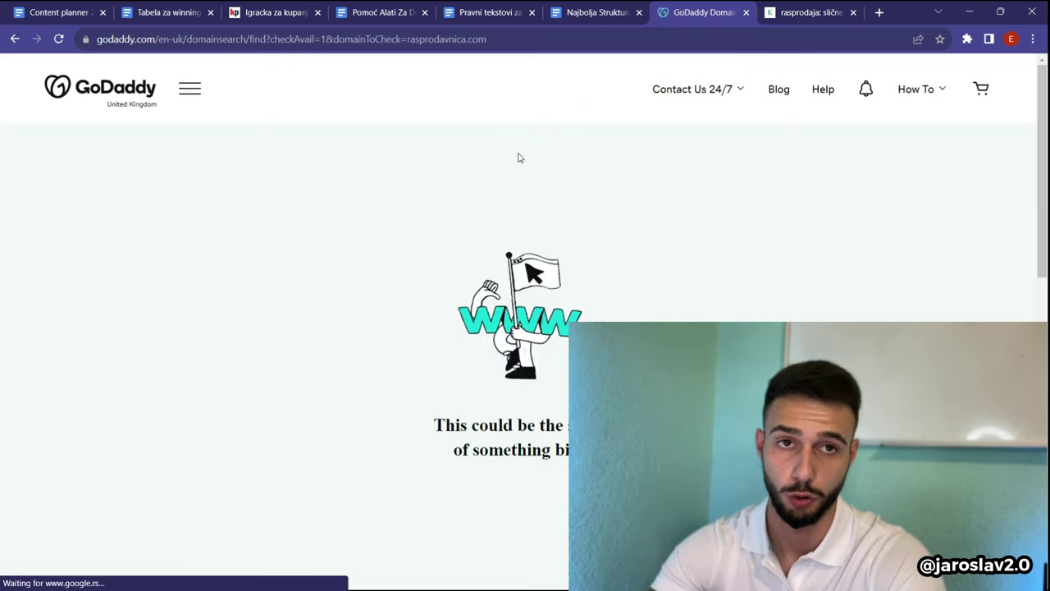
pyautogui.scroll(-2, 336, 176)
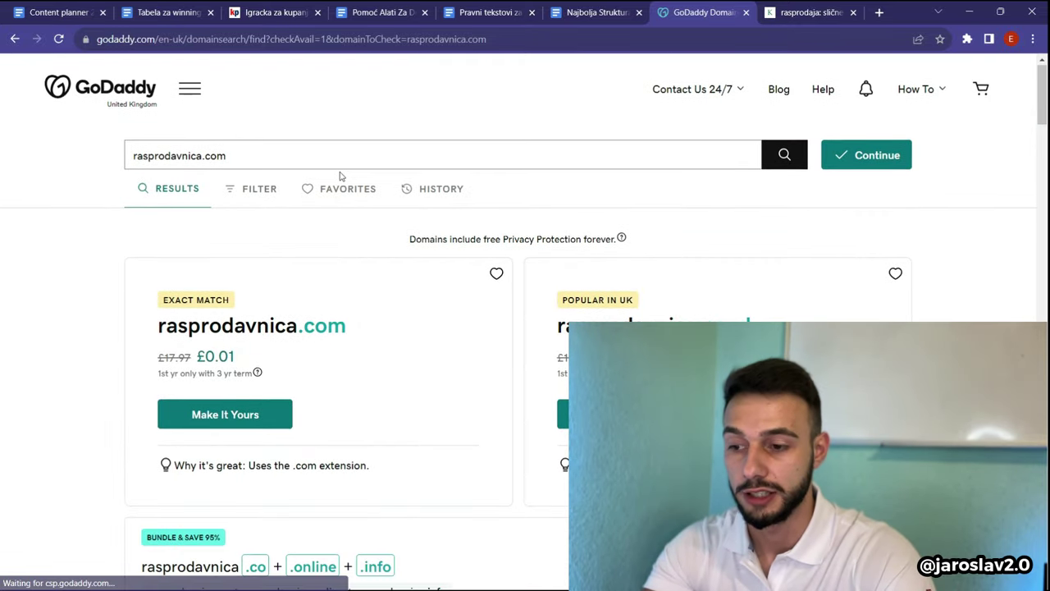
pyautogui.scroll(-2, 187, 219)
pyautogui.scroll(2, 187, 220)
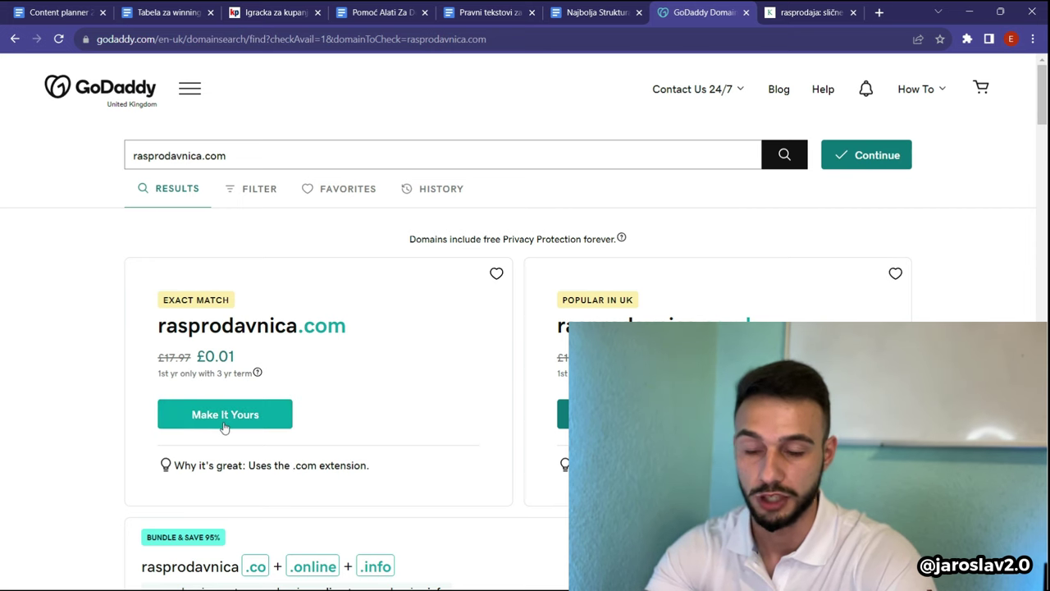
pyautogui.scroll(-5, 197, 310)
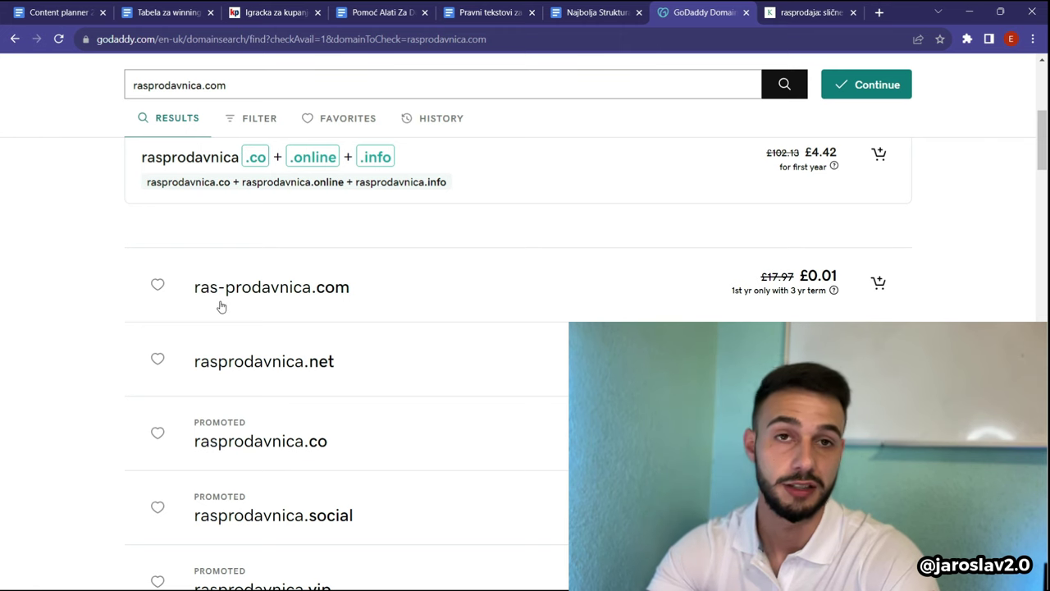
pyautogui.scroll(-3, 222, 308)
pyautogui.scroll(5, 250, 331)
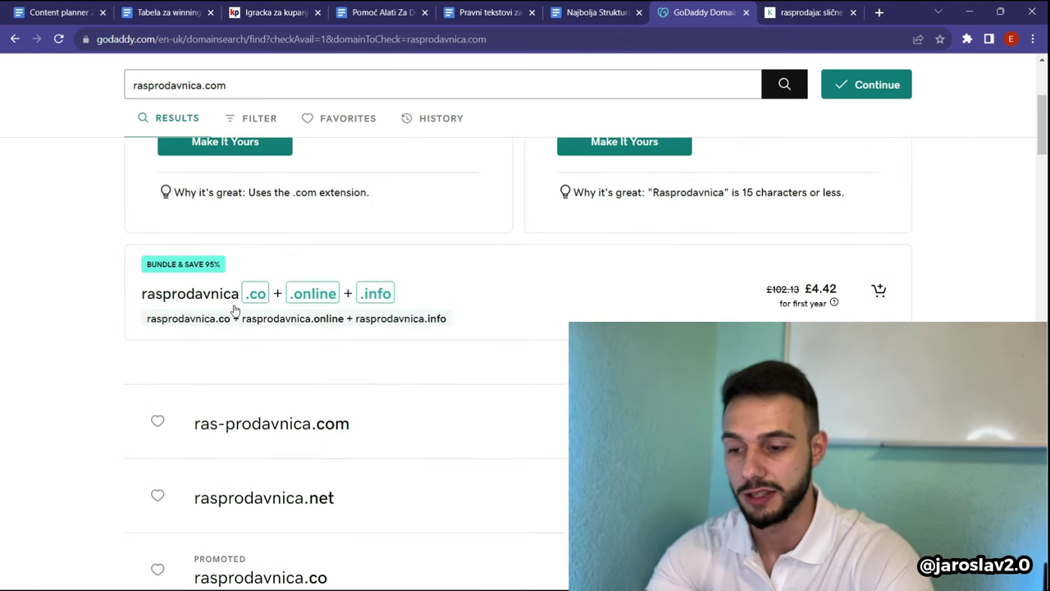
pyautogui.scroll(-3, 275, 332)
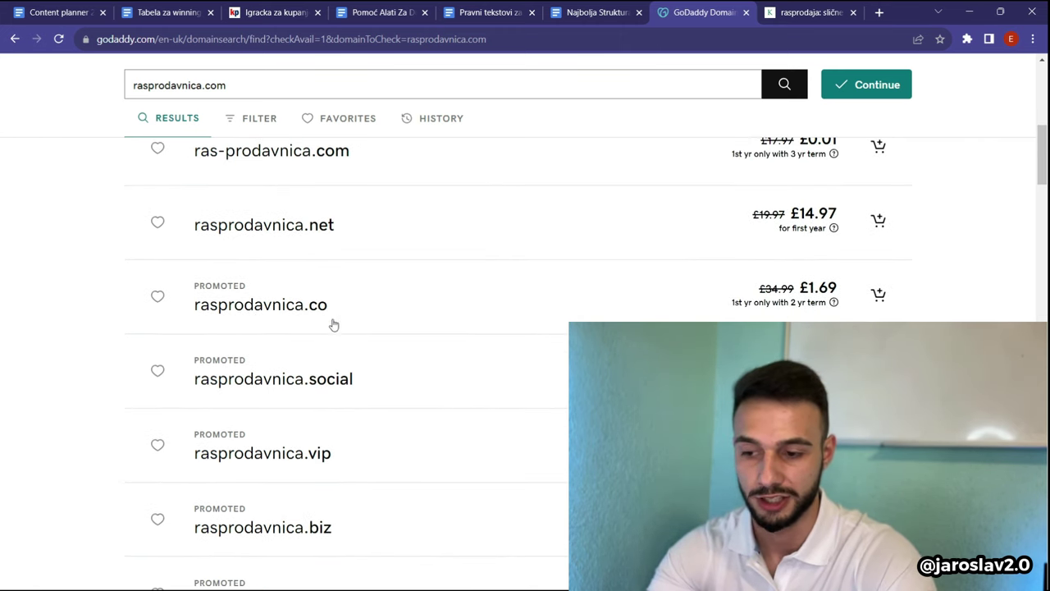
pyautogui.scroll(7, 331, 326)
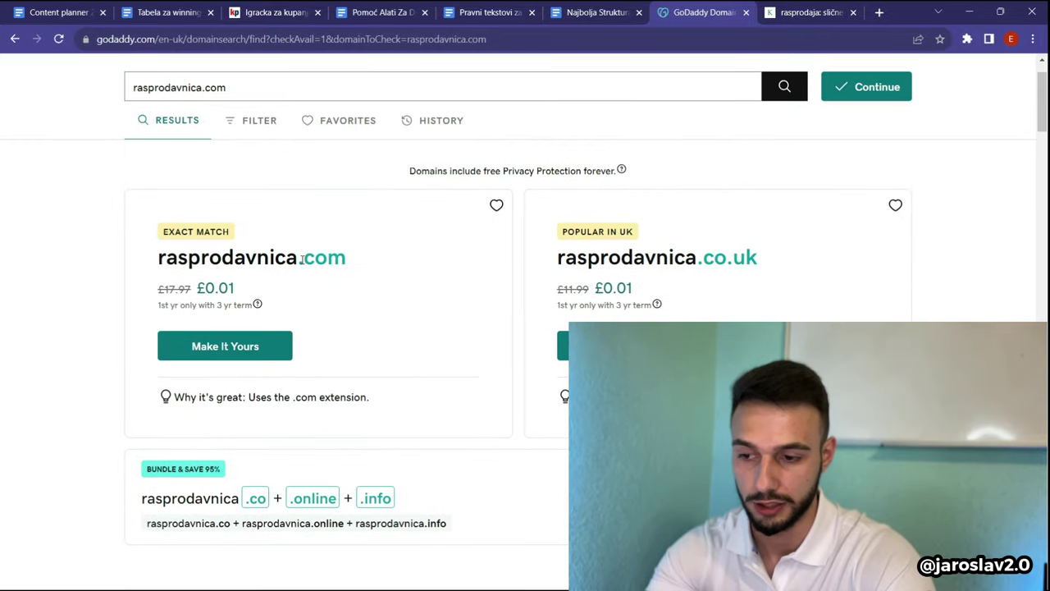
# Add the available rasprodavnica.com (£0.01) to the cart and continue
pyautogui.click(302, 259)
pyautogui.click(348, 265)
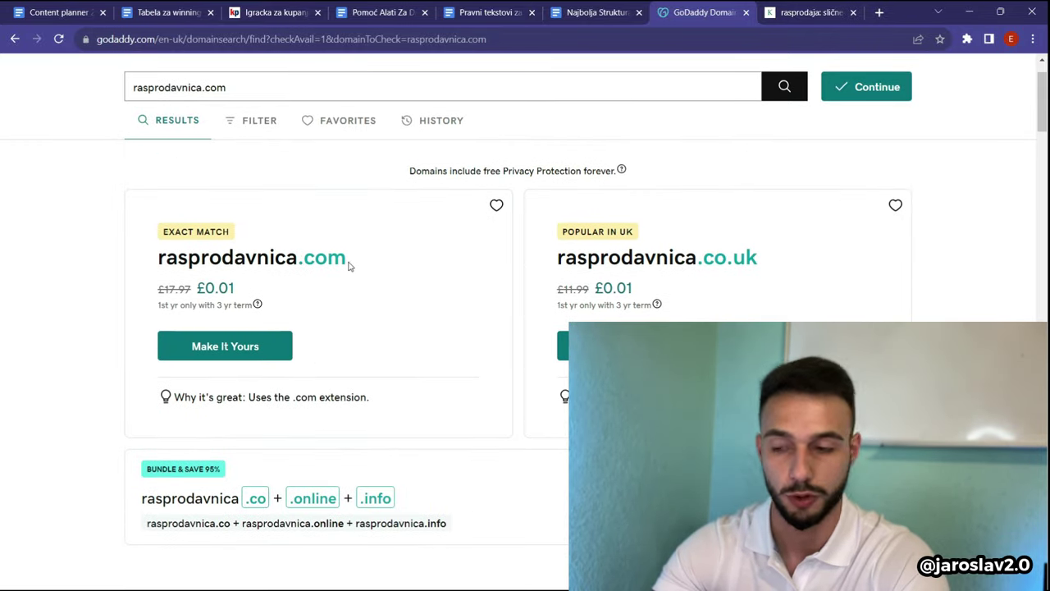
pyautogui.click(192, 347)
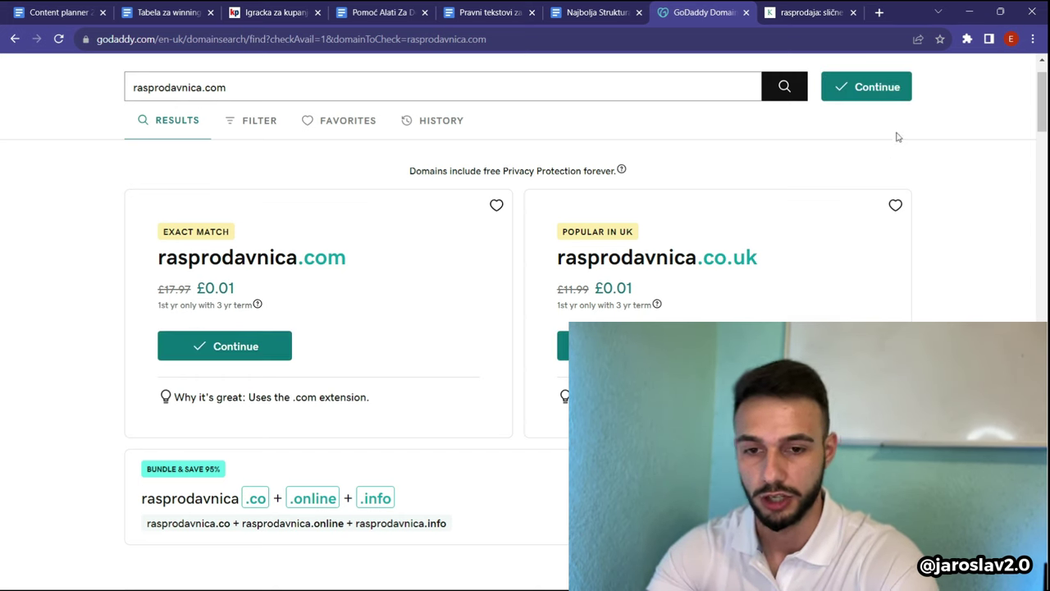
pyautogui.click(877, 84)
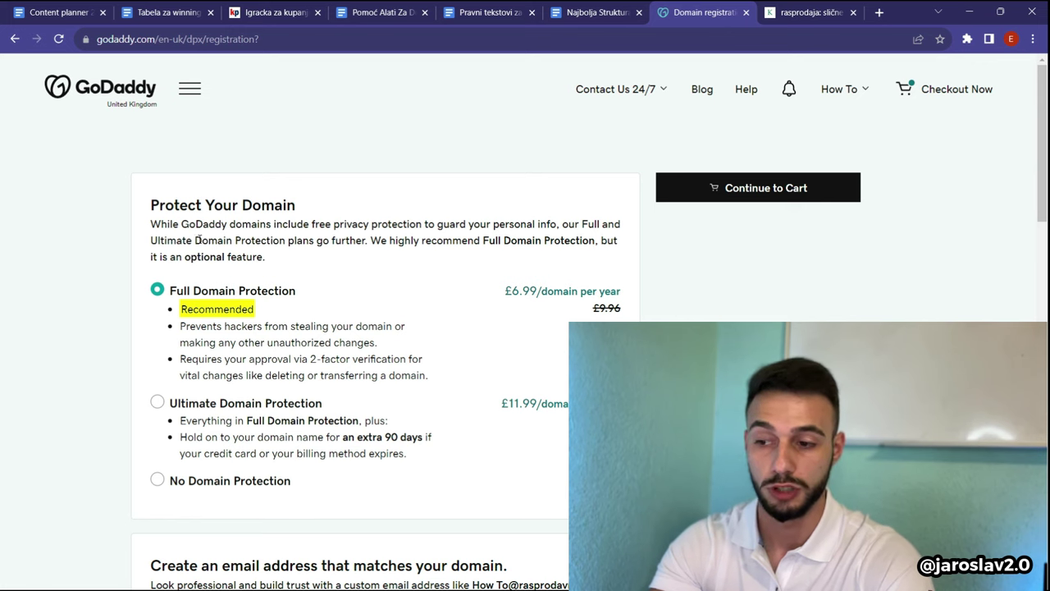
# Choose No Domain Protection, keep No Professional Email, and continue to the cart
pyautogui.scroll(-1, 180, 370)
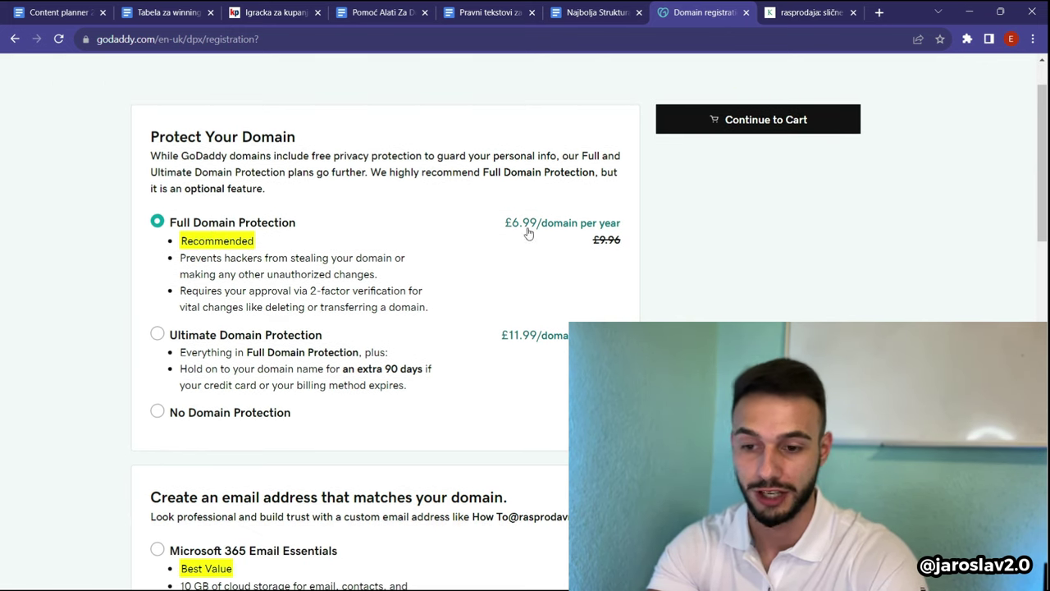
pyautogui.click(157, 411)
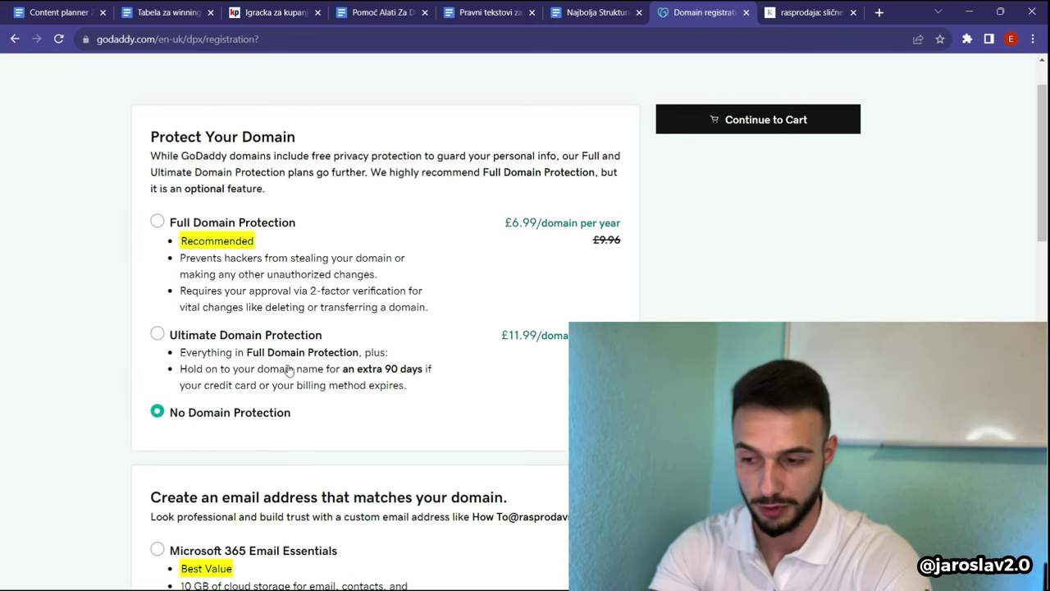
pyautogui.scroll(-3, 228, 363)
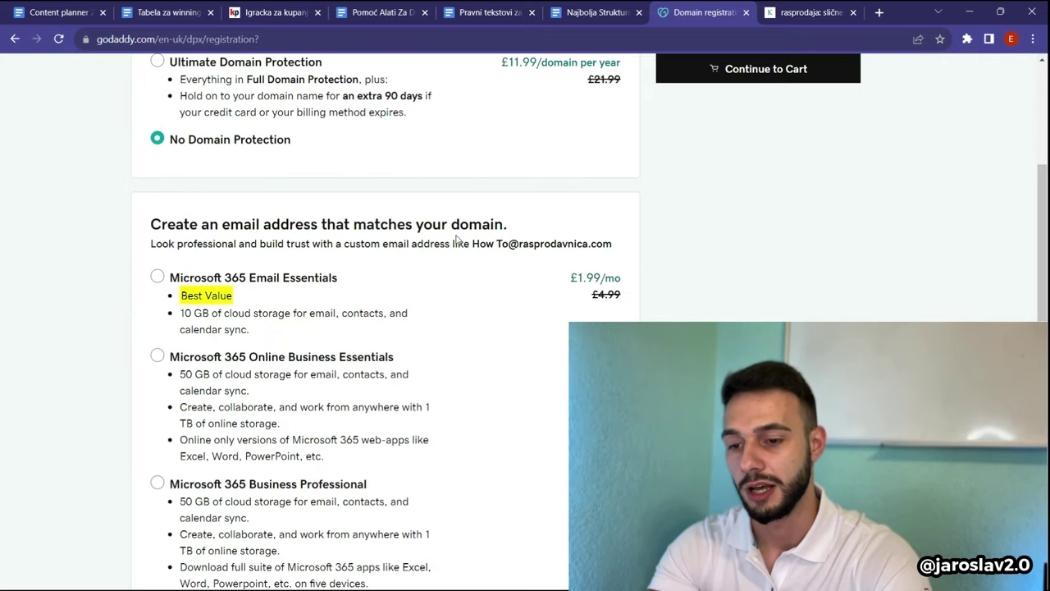
pyautogui.scroll(-1, 457, 238)
pyautogui.scroll(-3, 164, 346)
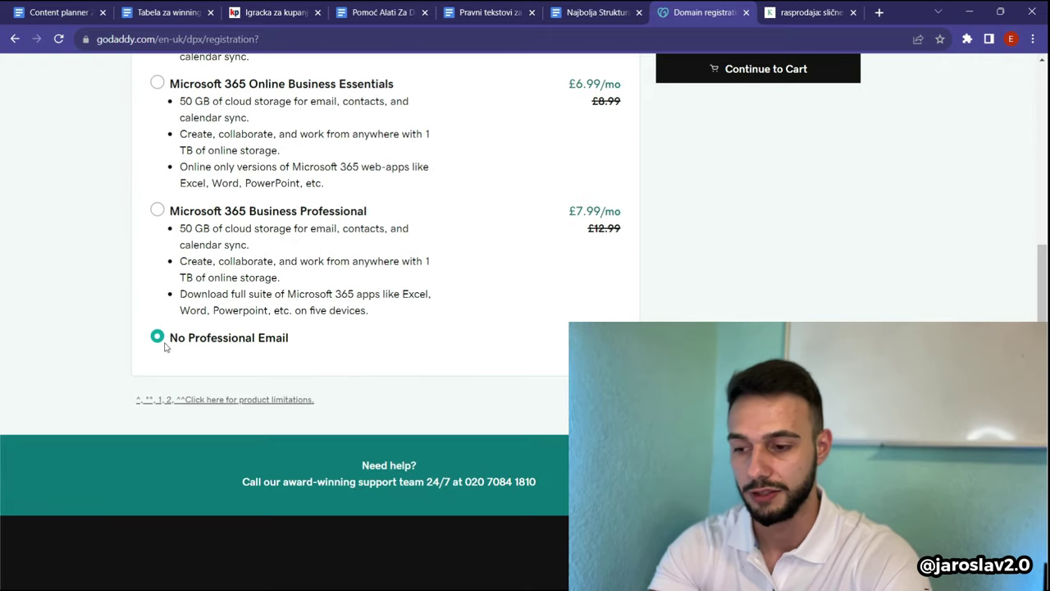
pyautogui.scroll(7, 295, 328)
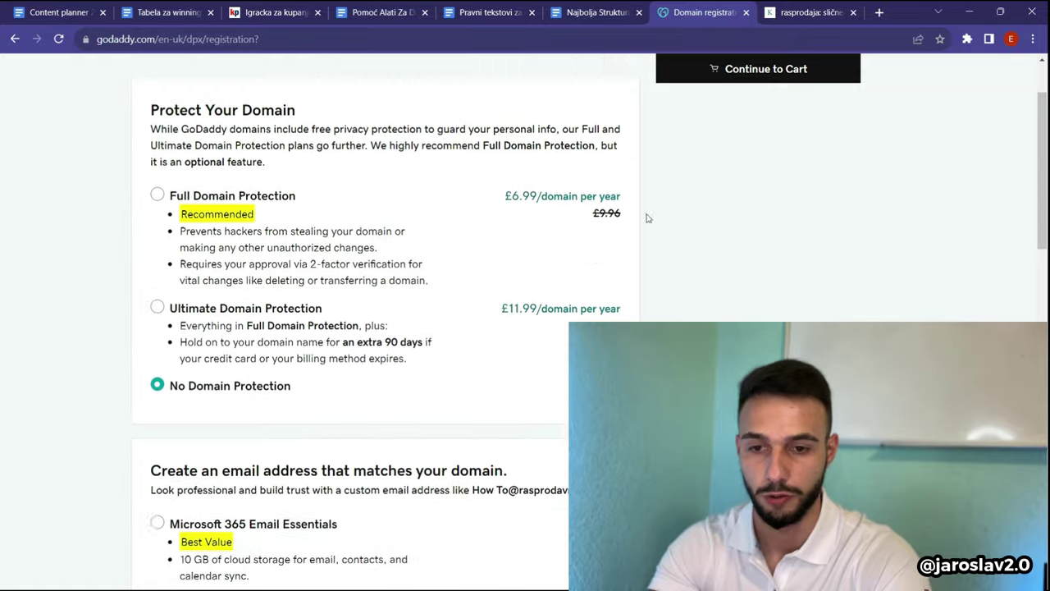
pyautogui.scroll(1, 646, 217)
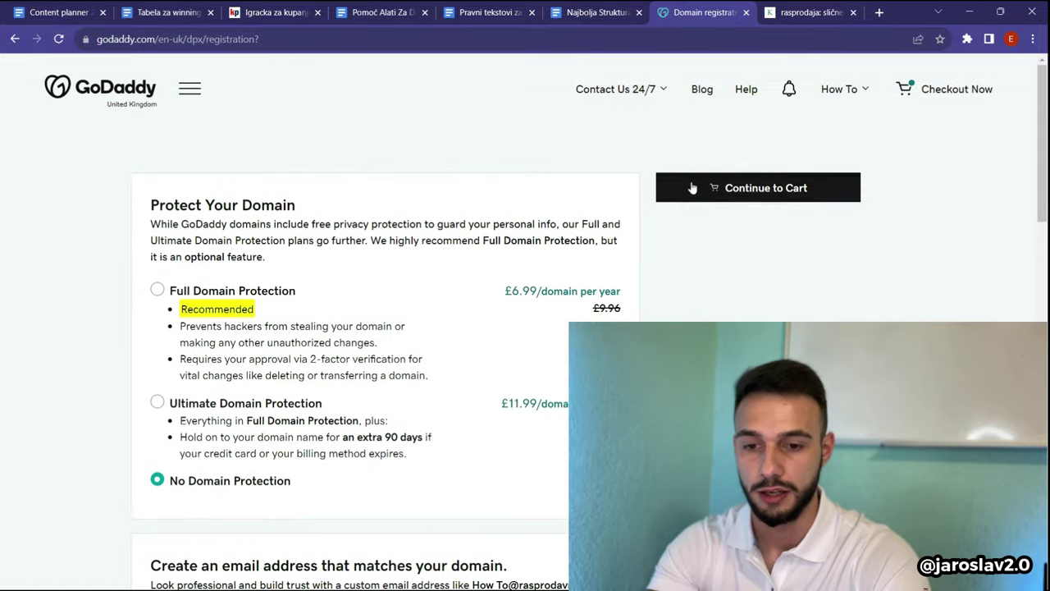
pyautogui.click(733, 192)
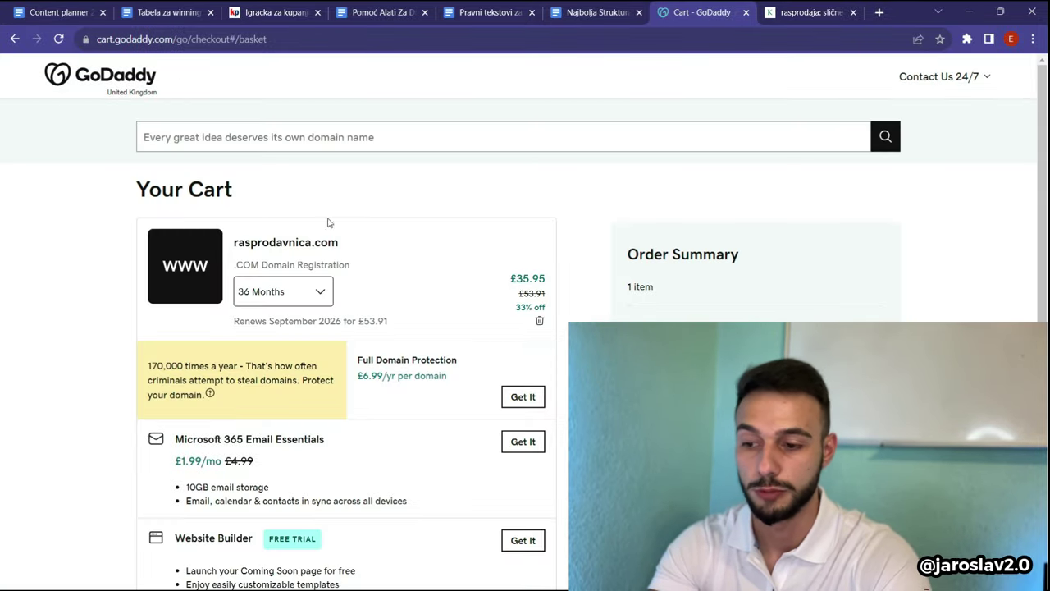
# Change the rasprodavnica.com registration term from 36 Months to 12 Months and review the subtotal
pyautogui.click(244, 300)
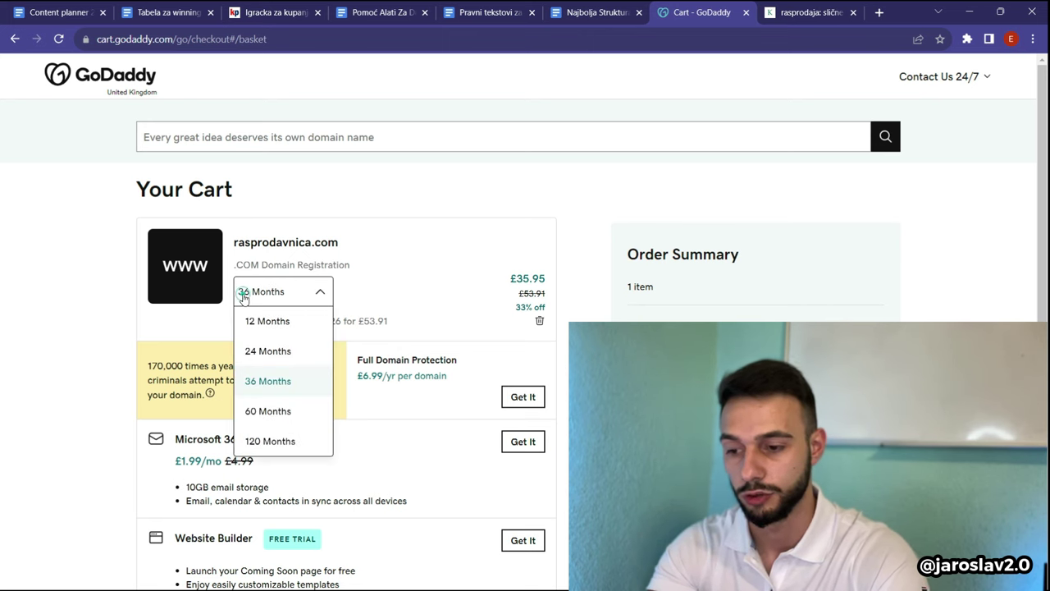
pyautogui.click(280, 334)
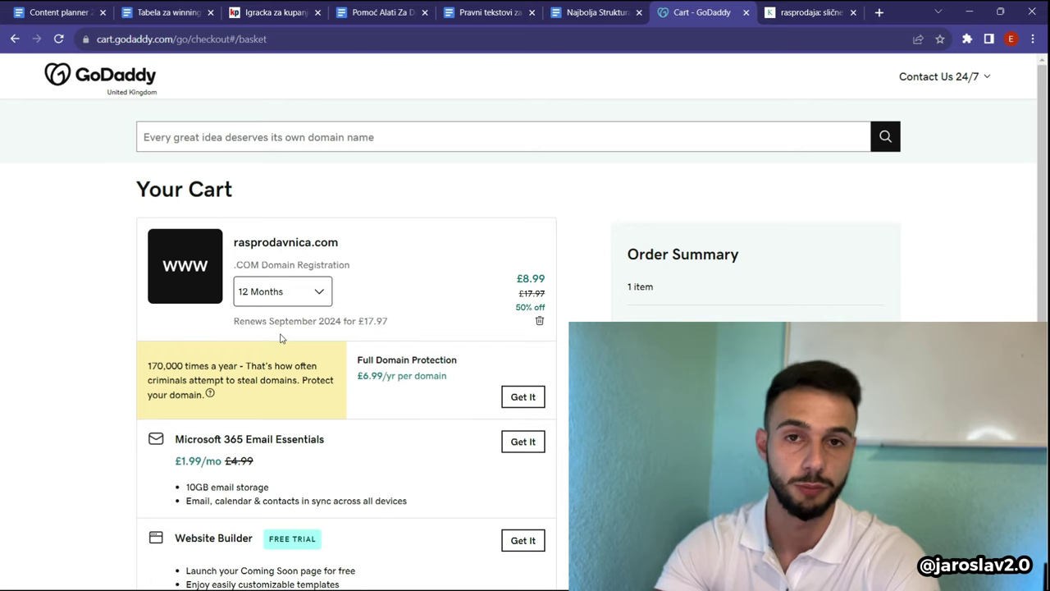
pyautogui.scroll(-3, 279, 338)
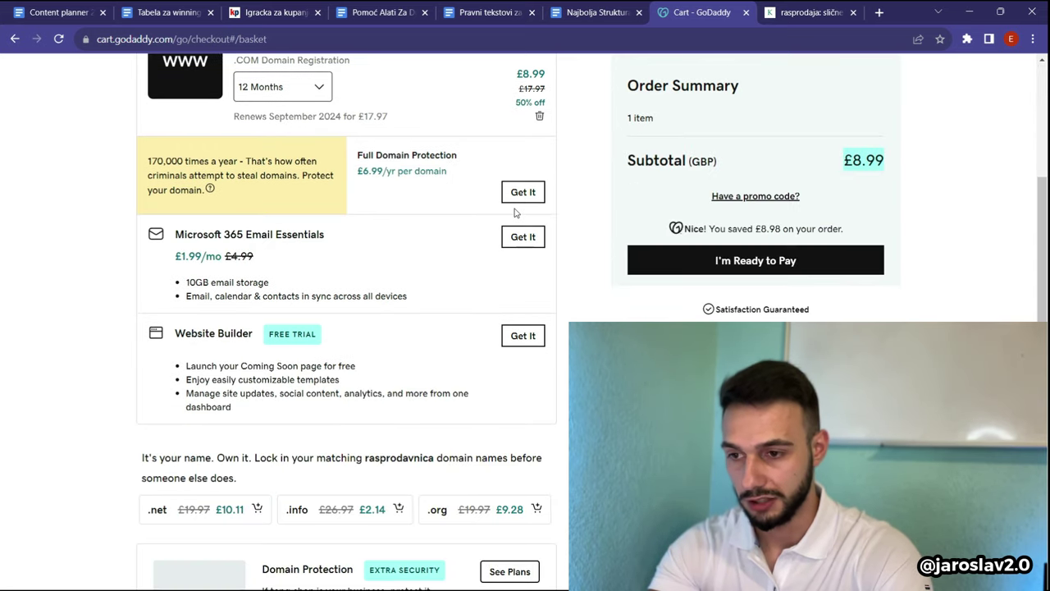
pyautogui.scroll(2, 515, 212)
pyautogui.scroll(-5, 410, 276)
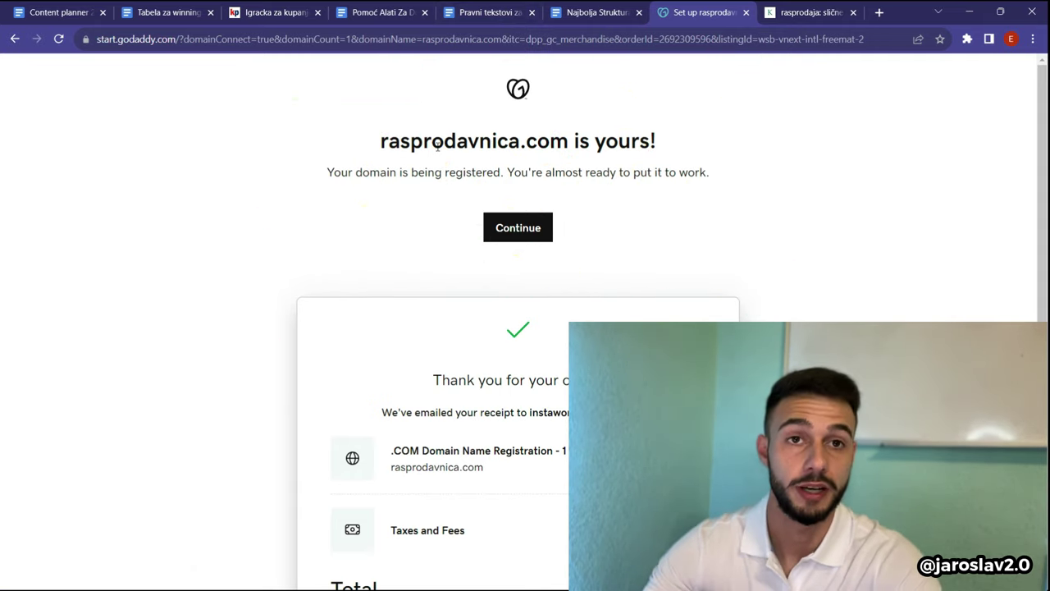
# Continue past the GoDaddy purchase confirmation and open a new Google tab
pyautogui.click(535, 227)
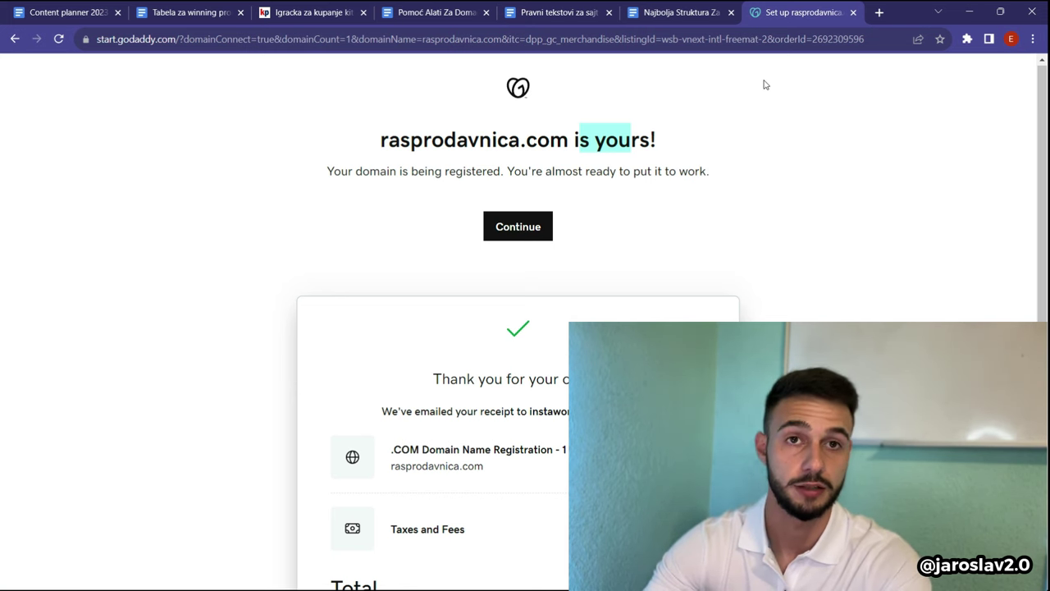
pyautogui.click(878, 12)
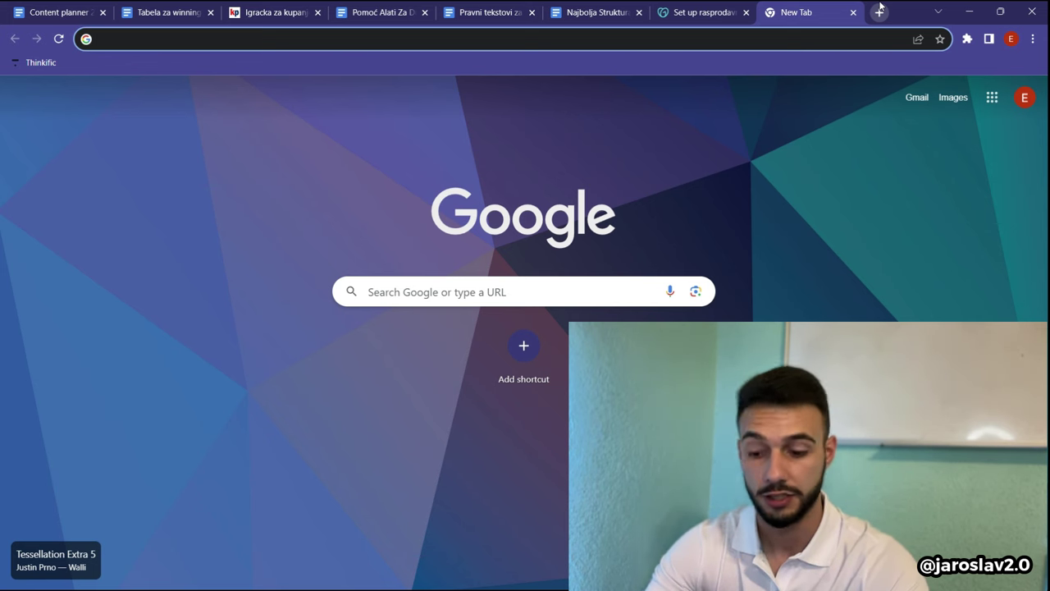
# Load coolors.co via the address bar and a 'color generator' search, keeping one Coolors tab
pyautogui.write('coolors')
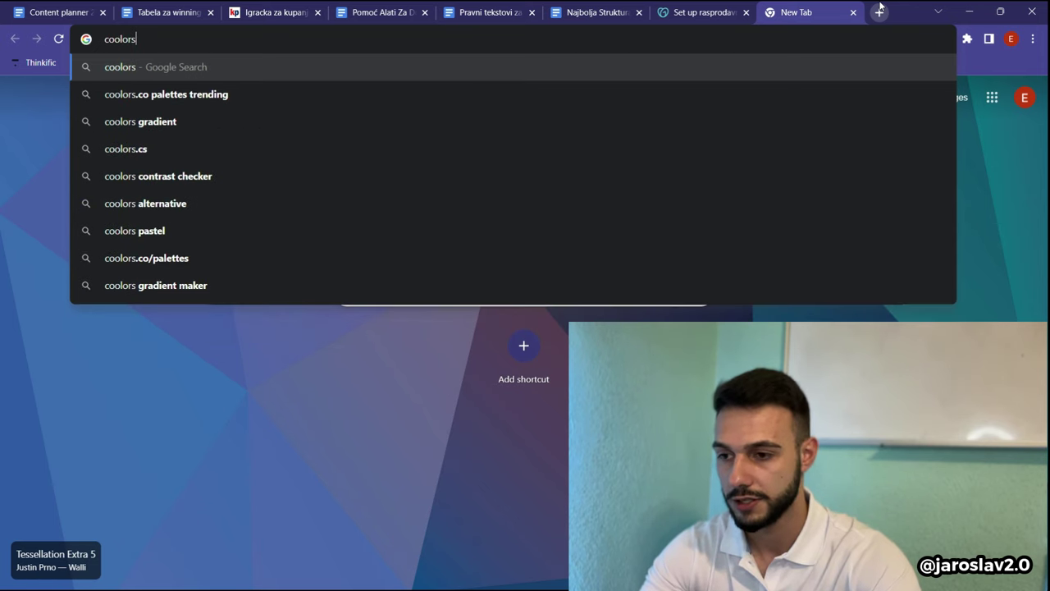
pyautogui.write('.co')
pyautogui.press('Return')
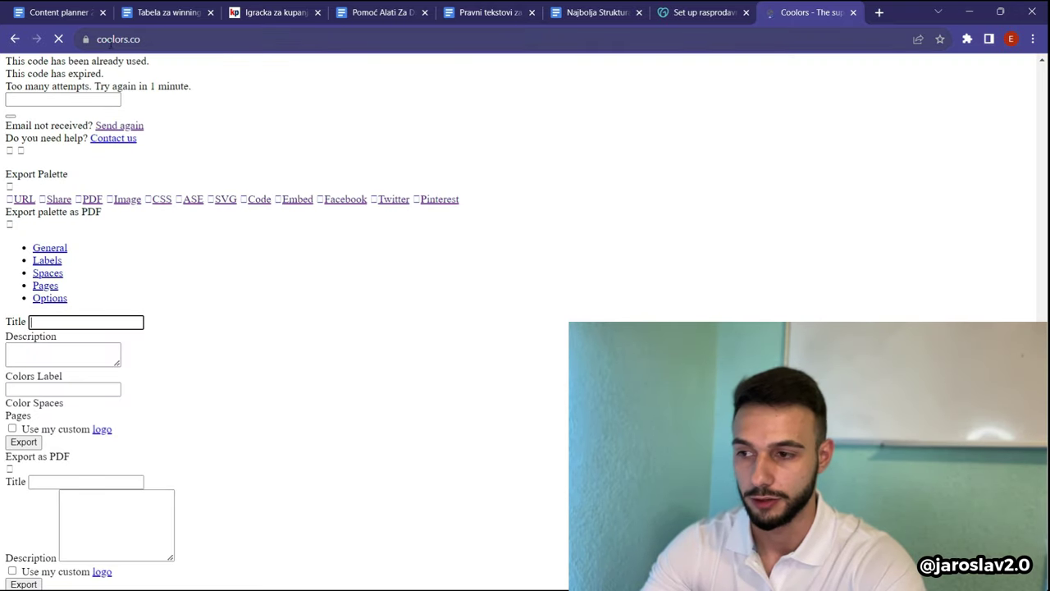
pyautogui.click(876, 13)
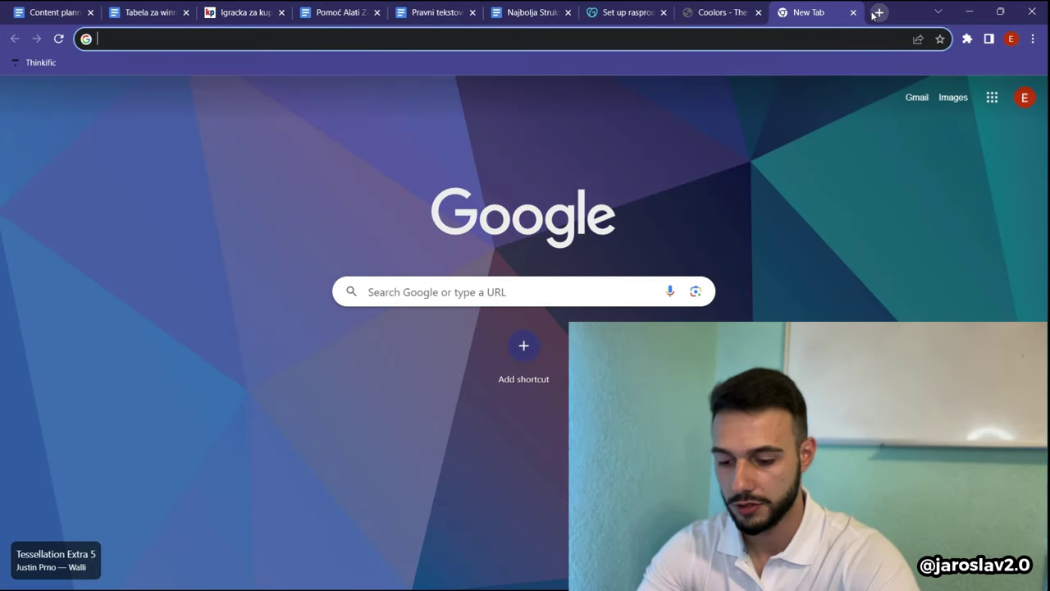
pyautogui.write('color')
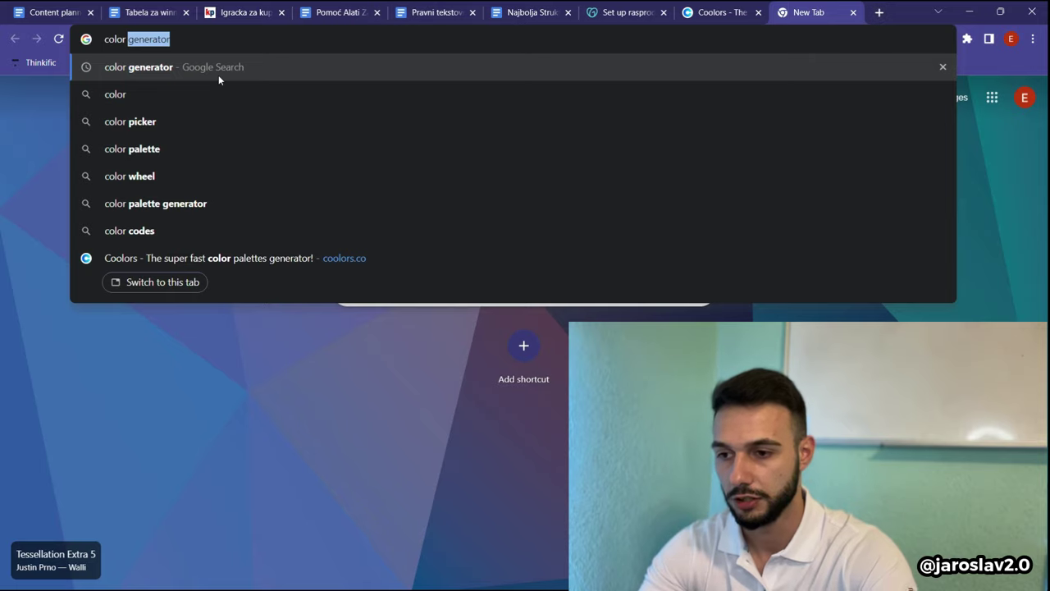
pyautogui.click(218, 75)
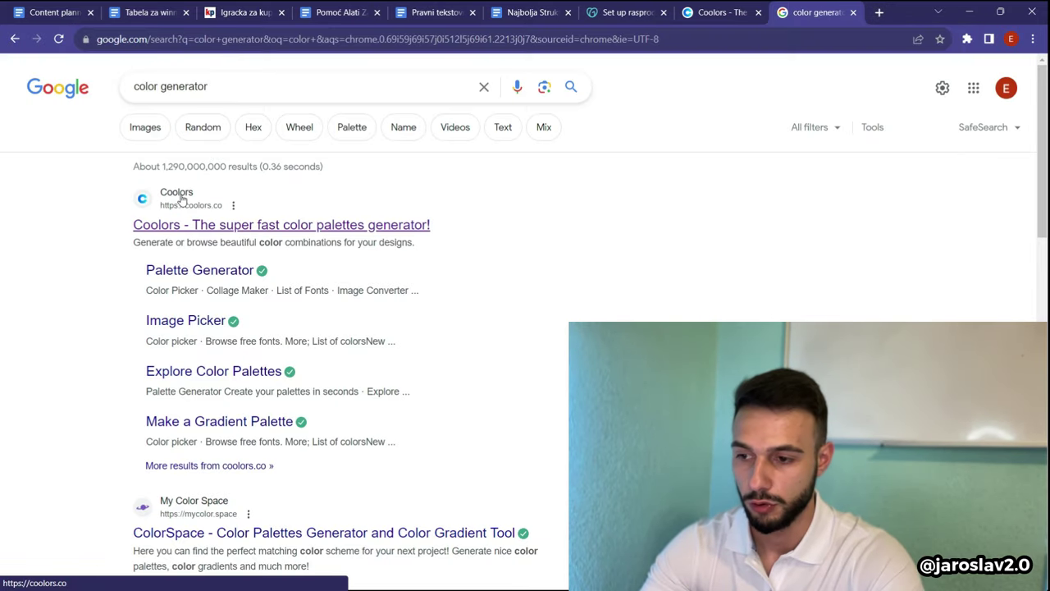
pyautogui.click(205, 226)
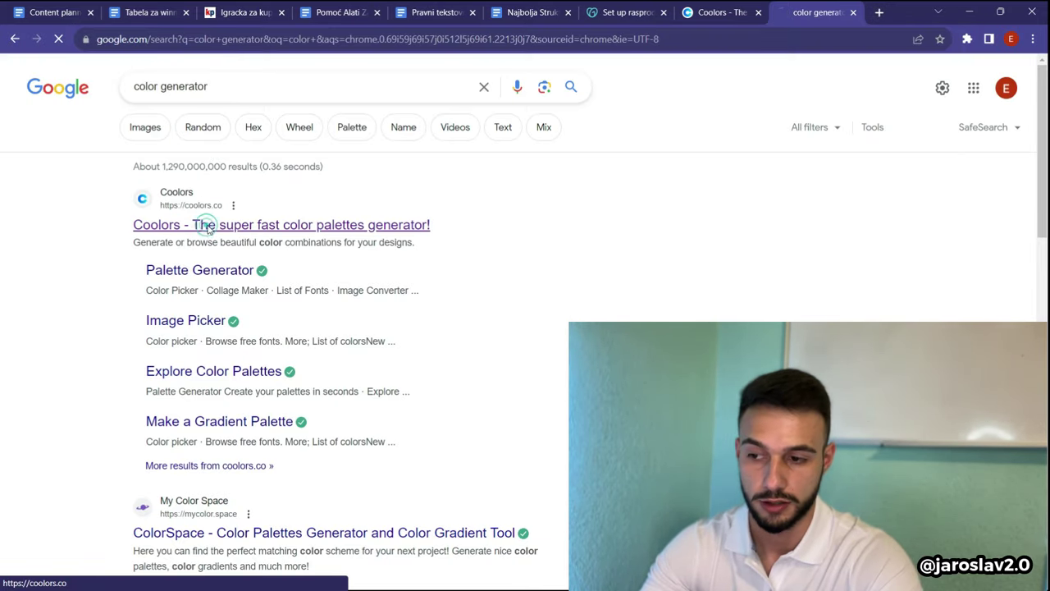
pyautogui.click(758, 12)
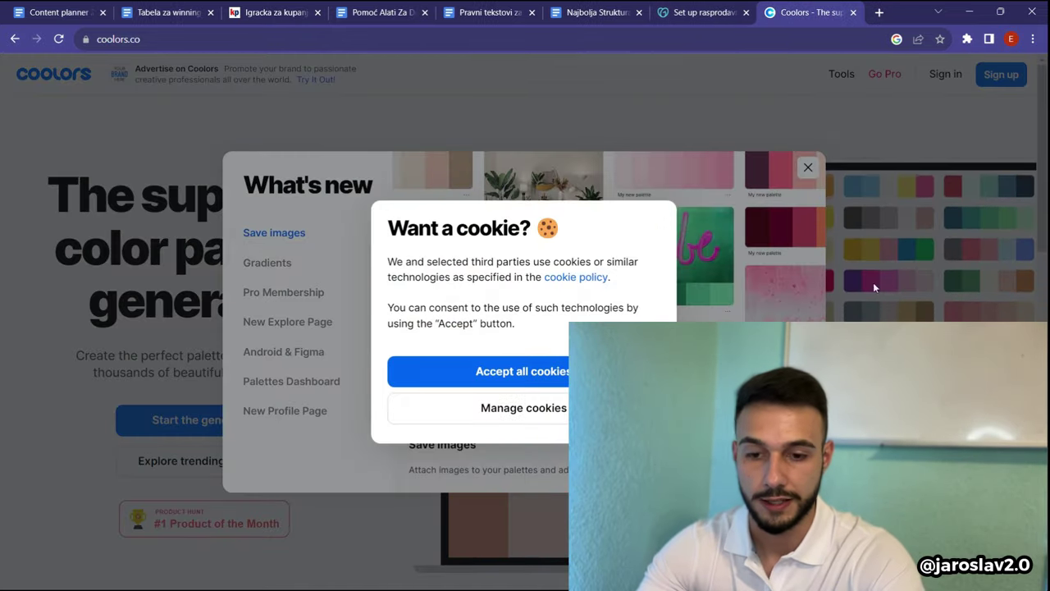
# Dismiss the Coolors popups, start the generator, and remove the fifth colour E6F9AF
pyautogui.click(522, 370)
pyautogui.click(802, 167)
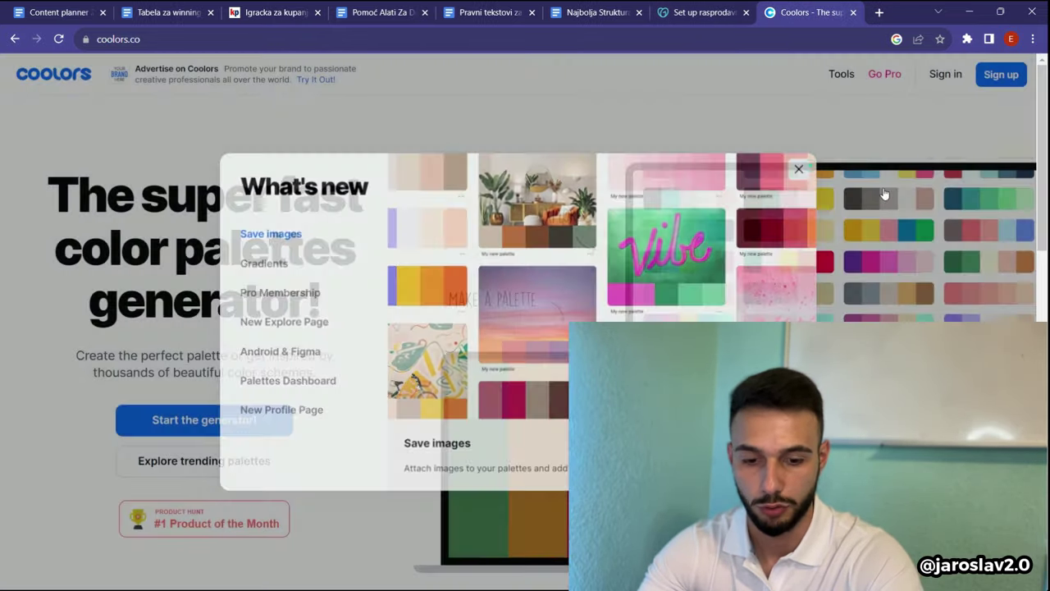
pyautogui.scroll(-1, 806, 164)
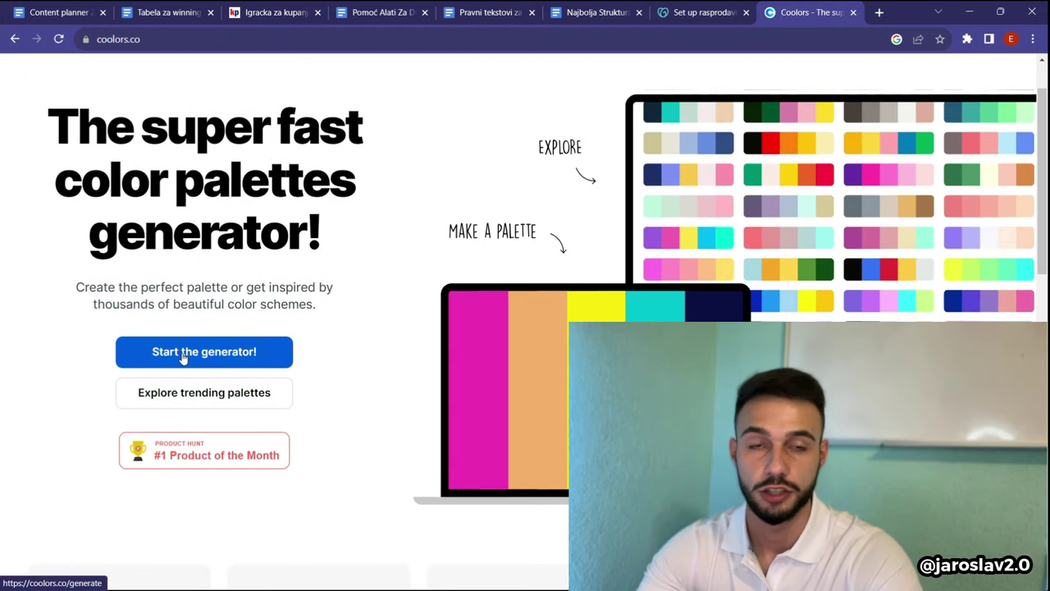
pyautogui.click(206, 353)
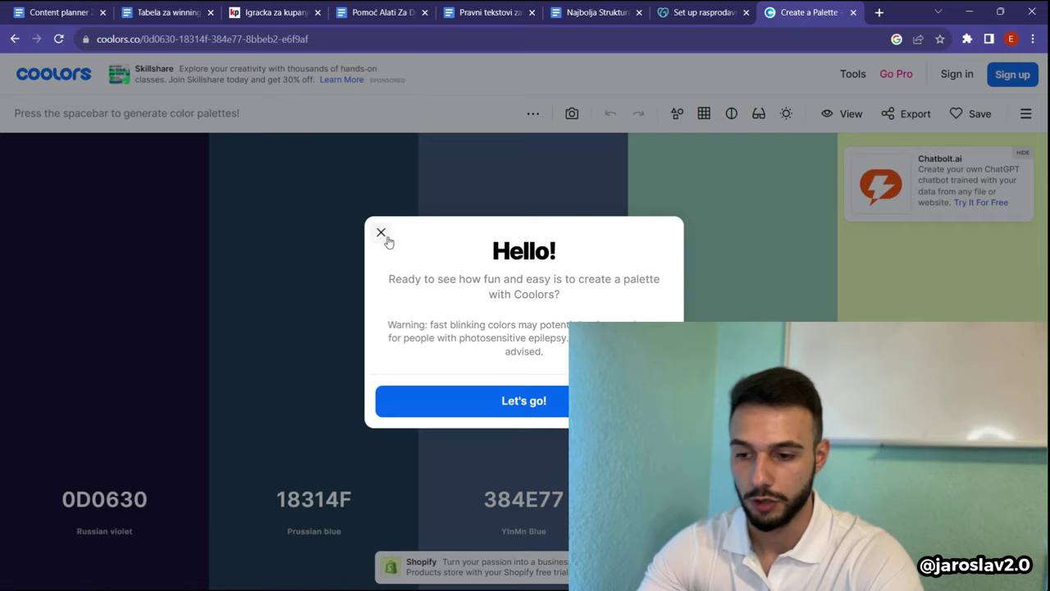
pyautogui.click(381, 234)
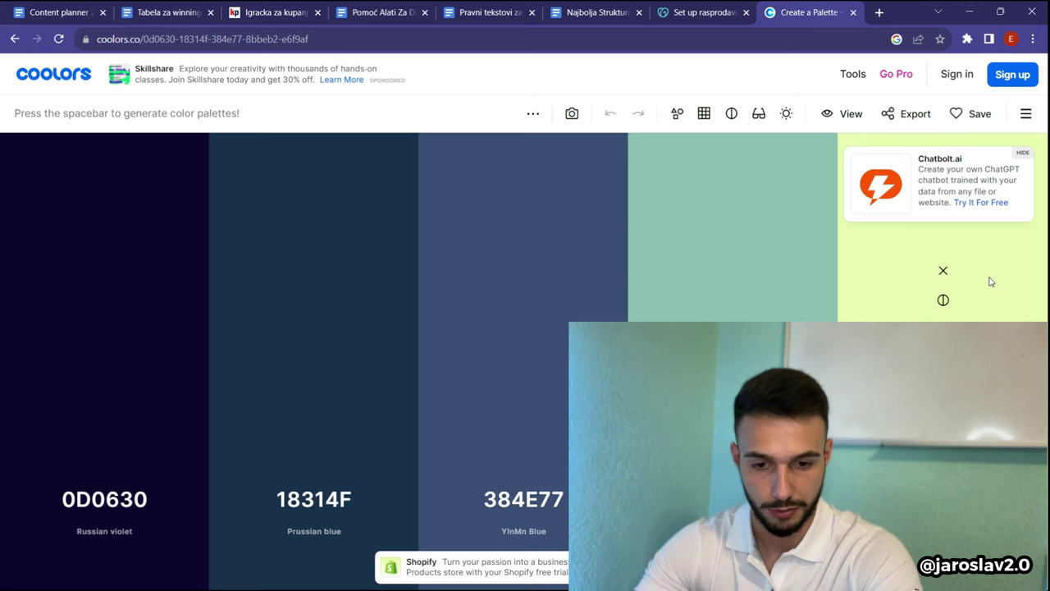
pyautogui.click(943, 270)
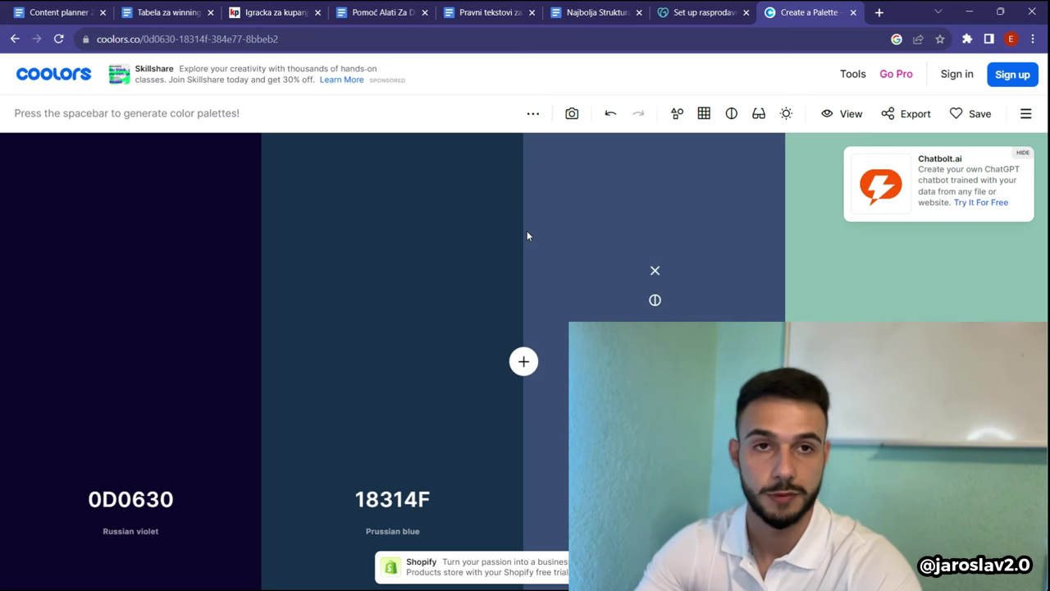
# Generate several random Coolors palettes with the spacebar
pyautogui.press('space')
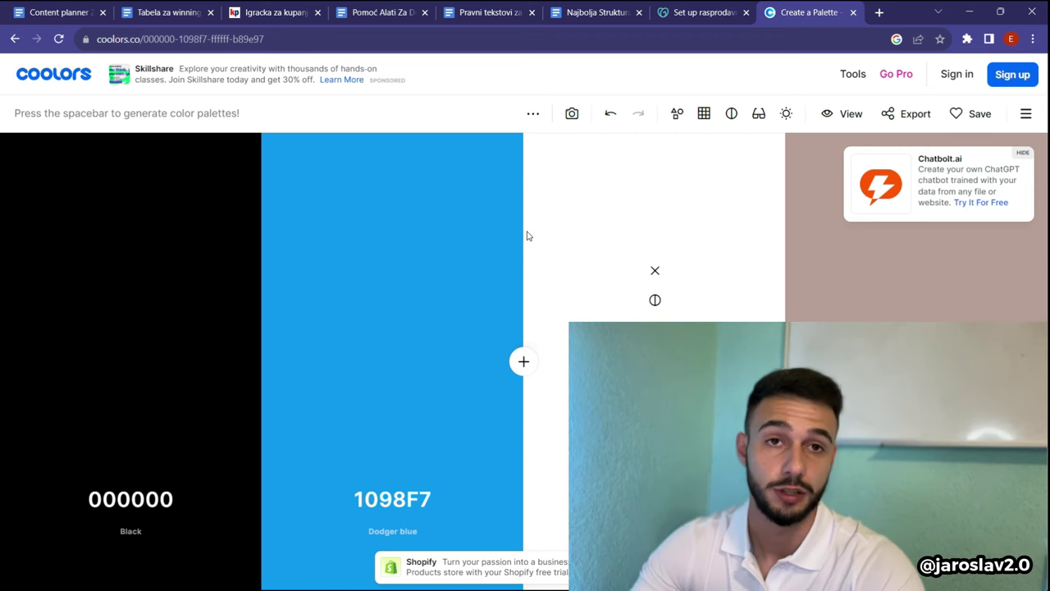
pyautogui.press('space')
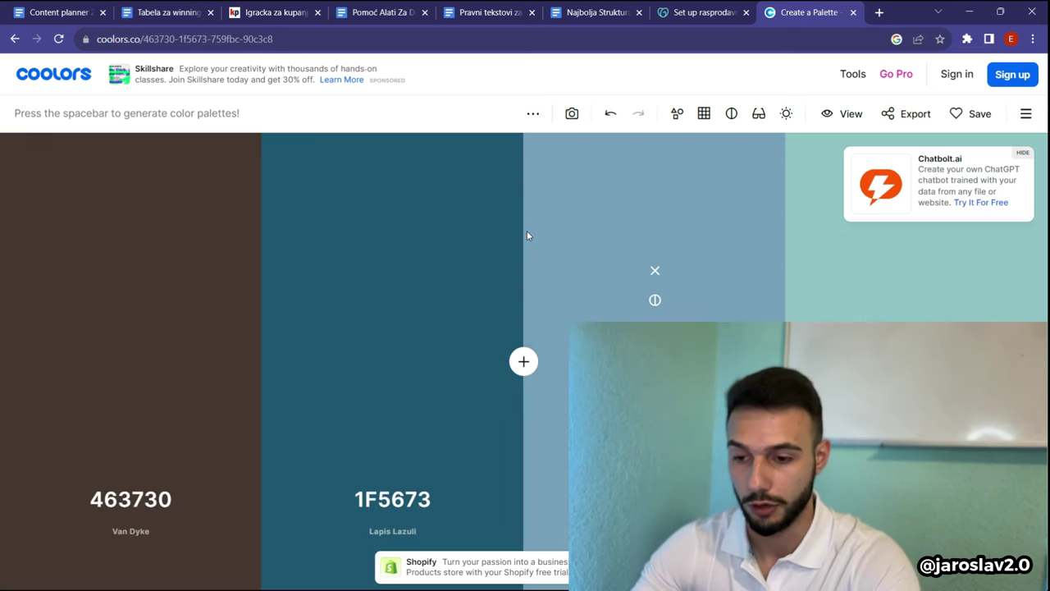
pyautogui.press('space')
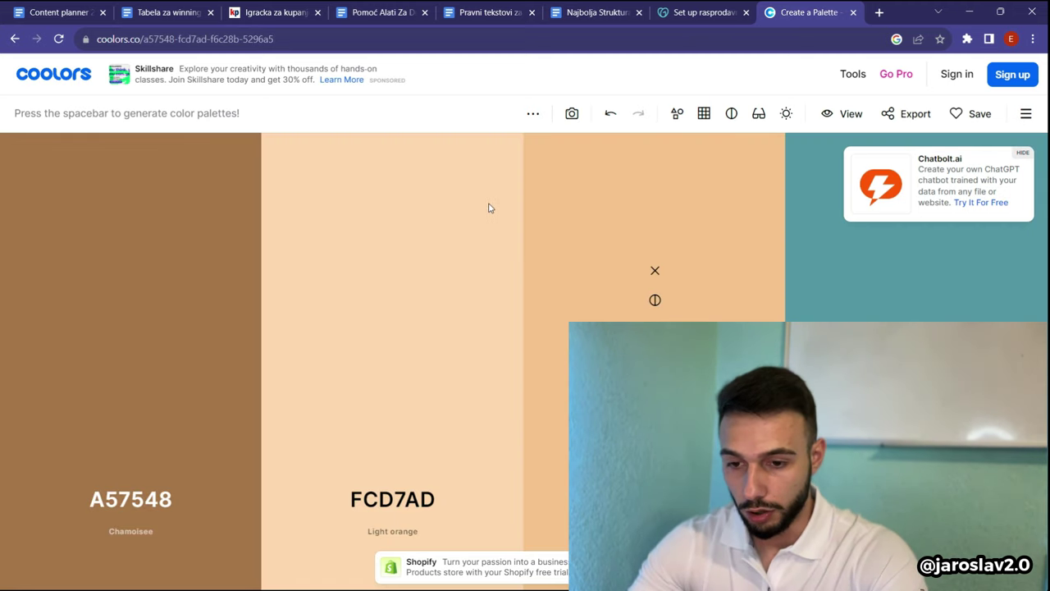
pyautogui.press('space')
pyautogui.press('space')
pyautogui.press('space')
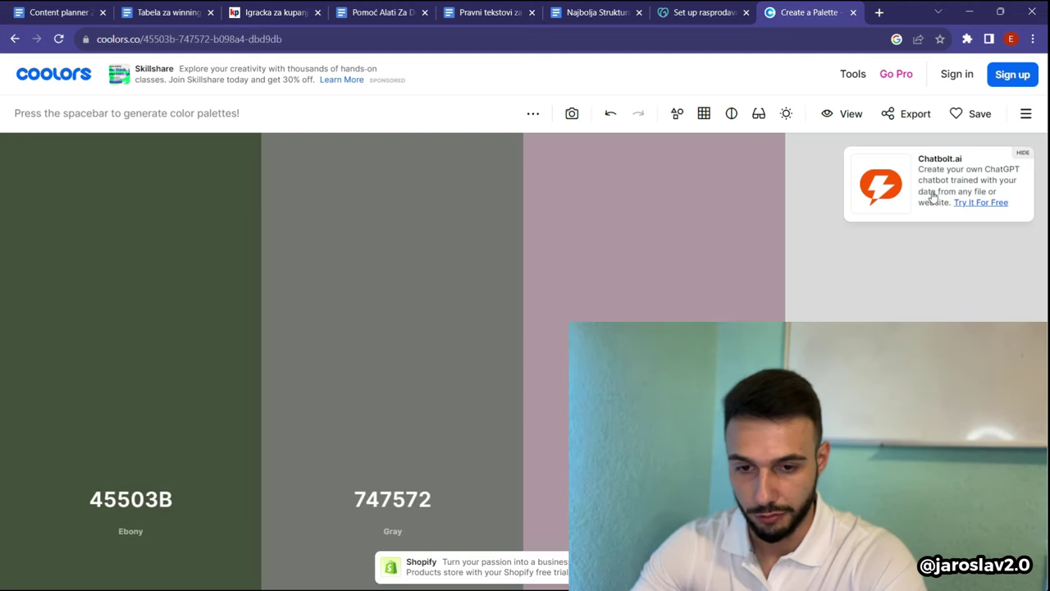
pyautogui.moveTo(301, 223)
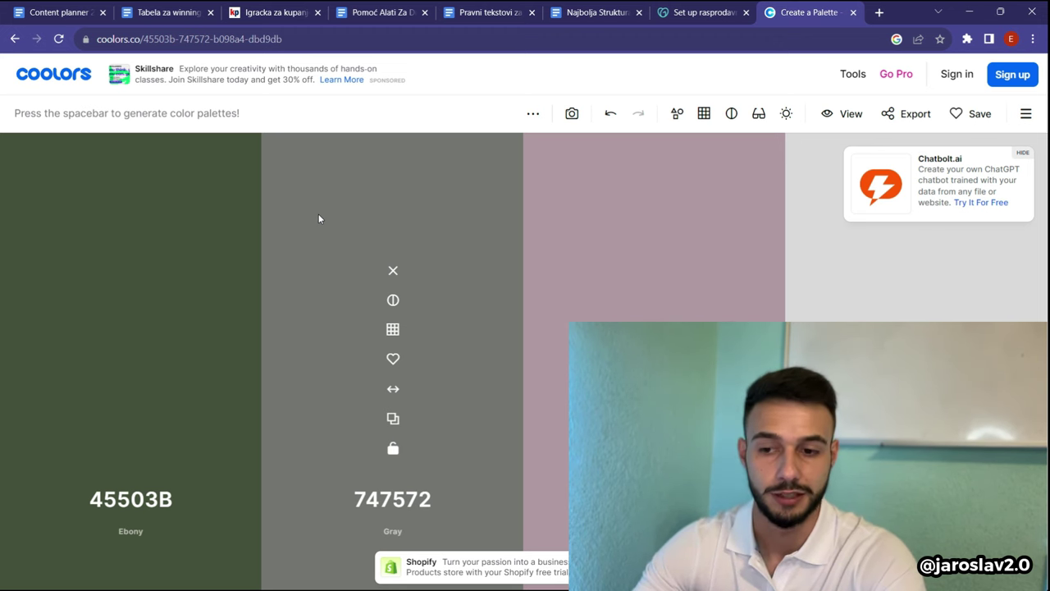
pyautogui.press('space')
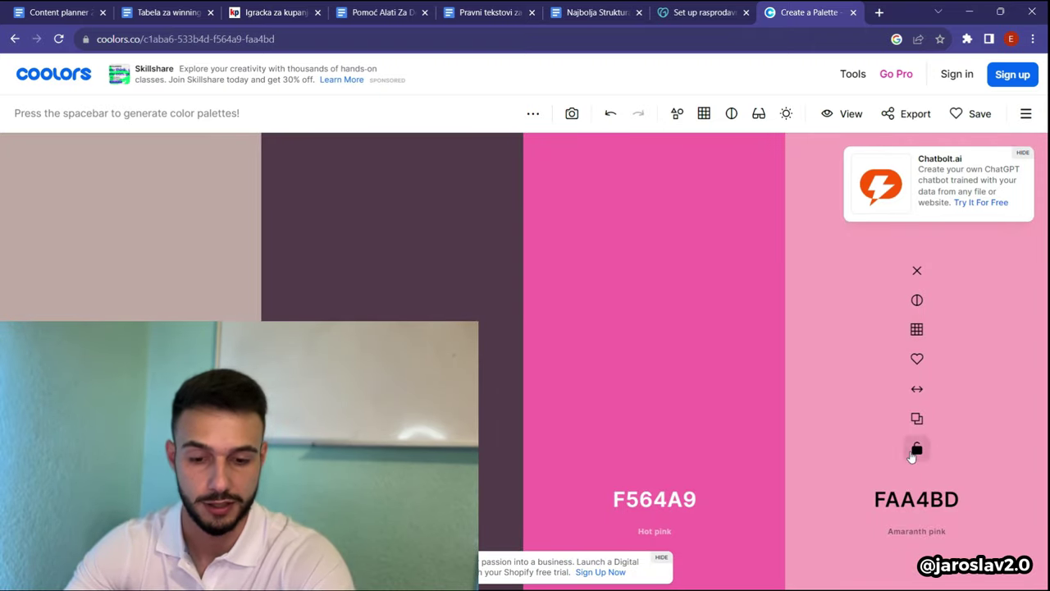
# Lock pink FAA4BD and mint DBF9F0, then regenerate the others to 463F3A and FF9F1C
pyautogui.click(914, 451)
pyautogui.press('space')
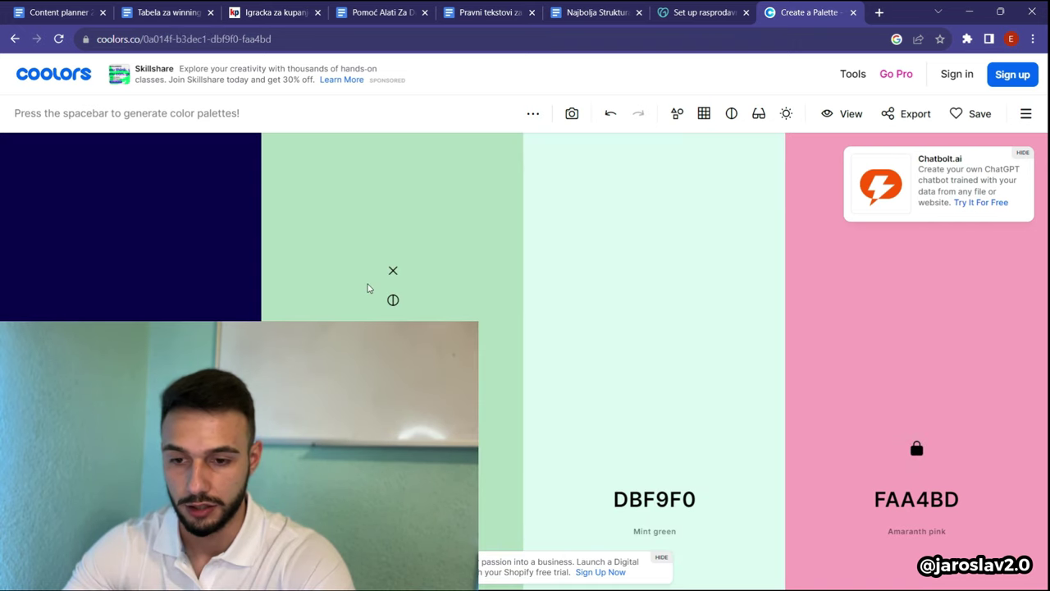
pyautogui.click(656, 449)
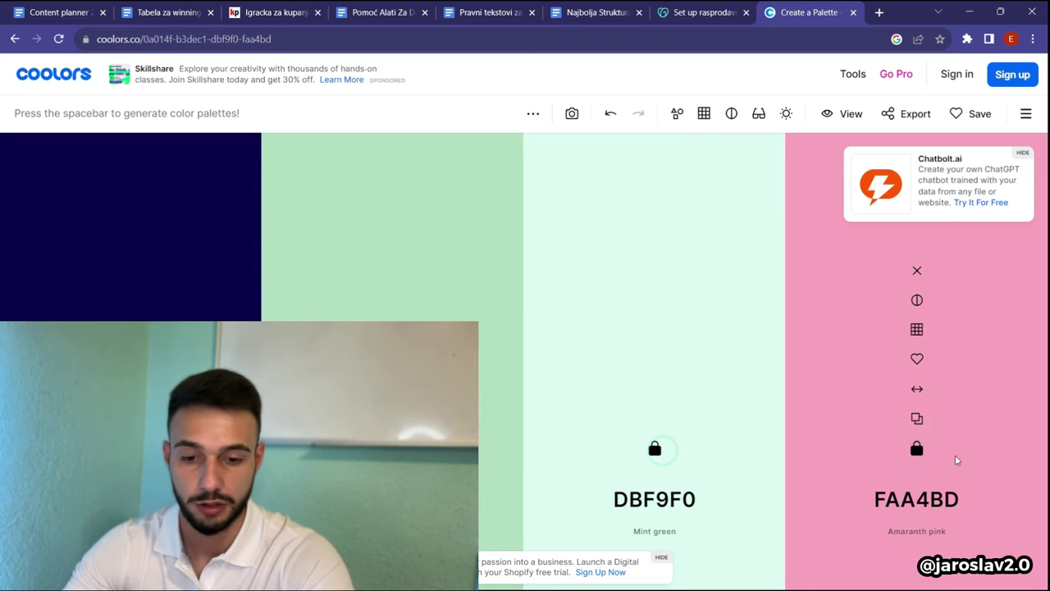
pyautogui.press('space')
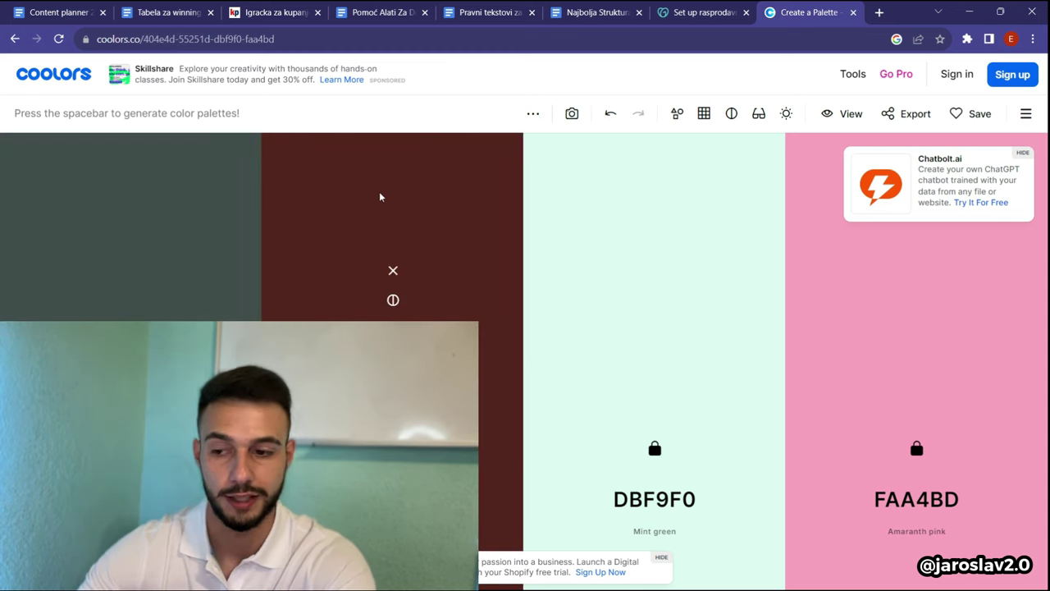
pyautogui.press('space')
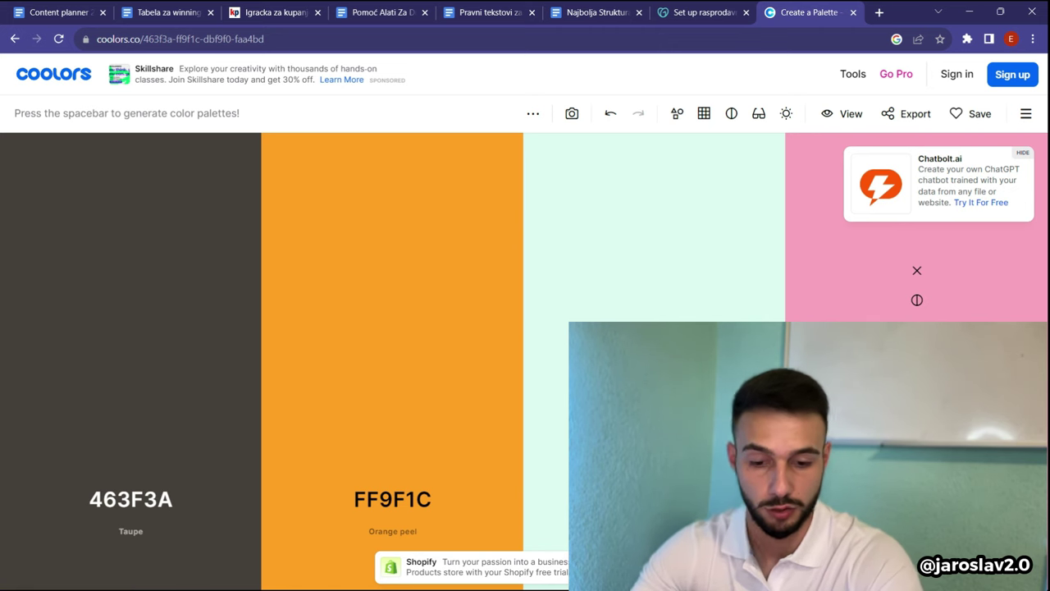
# Replace the orange FF9F1C with #FAA4BD copied from the pink column
pyautogui.click(916, 499)
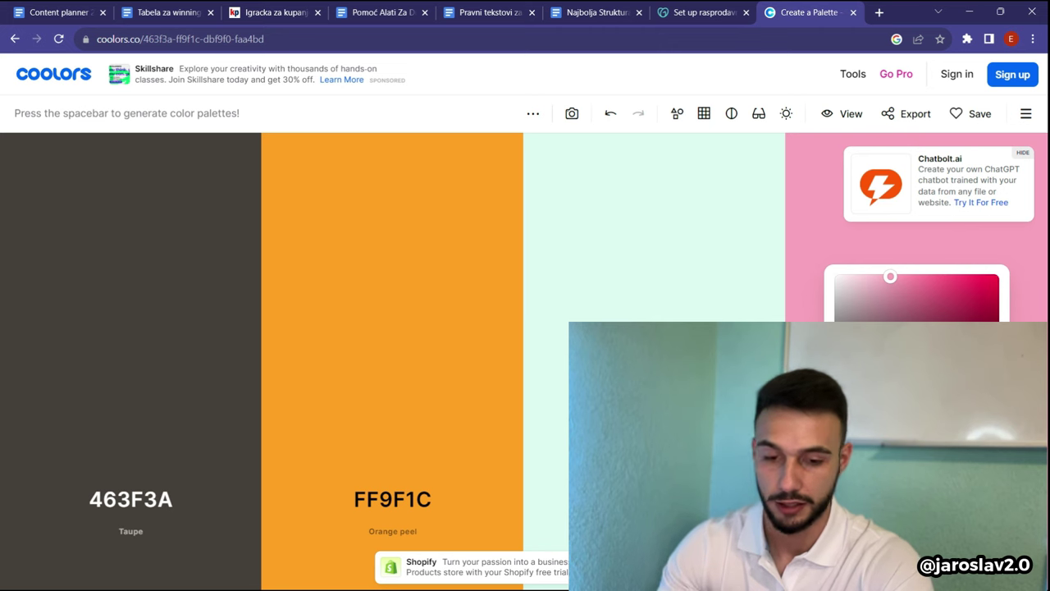
pyautogui.click(392, 499)
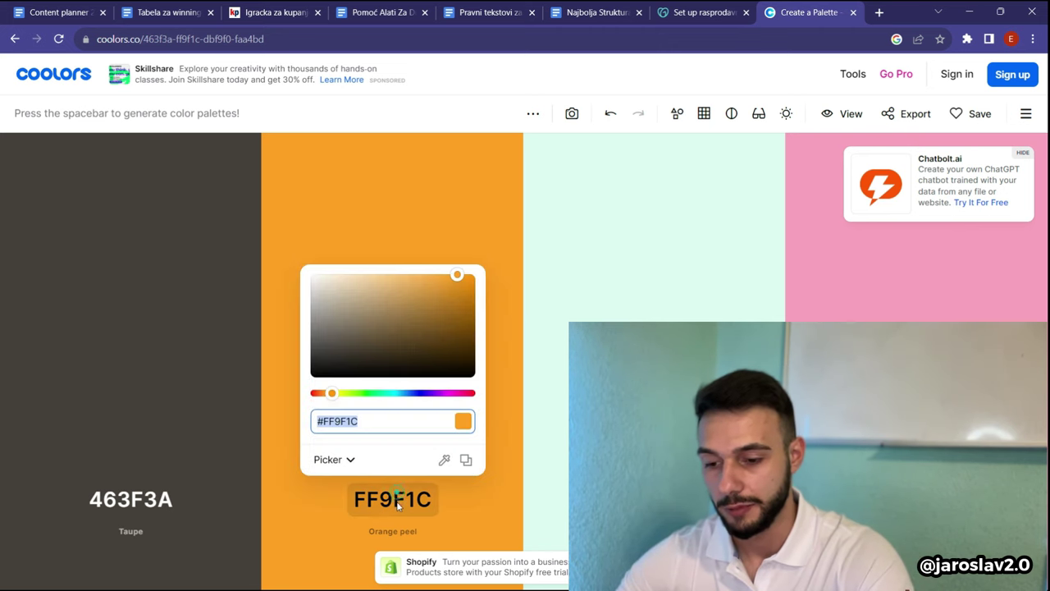
pyautogui.write('#FAA4BD')
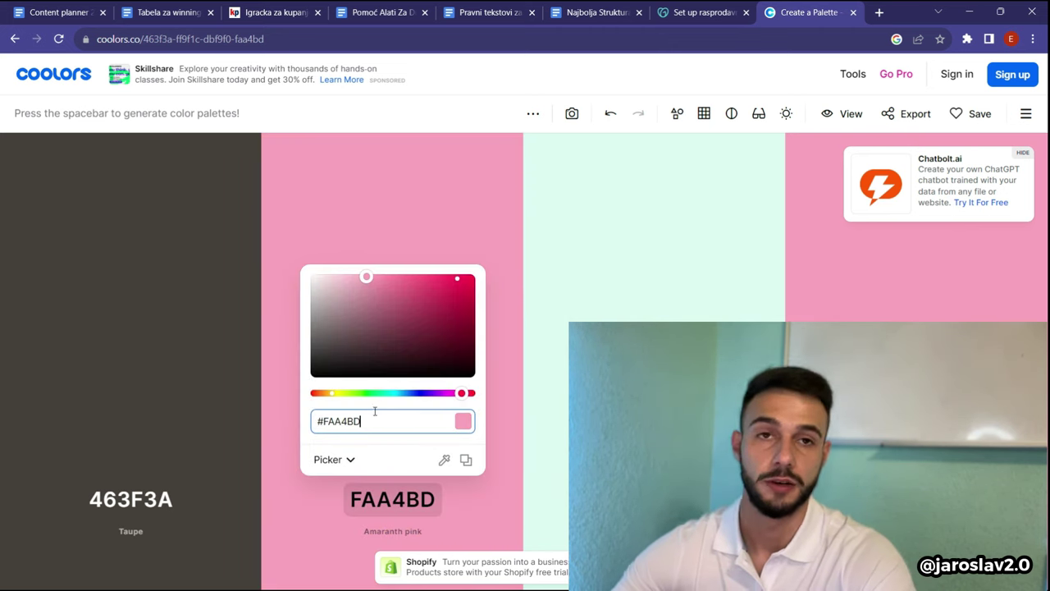
pyautogui.click(461, 190)
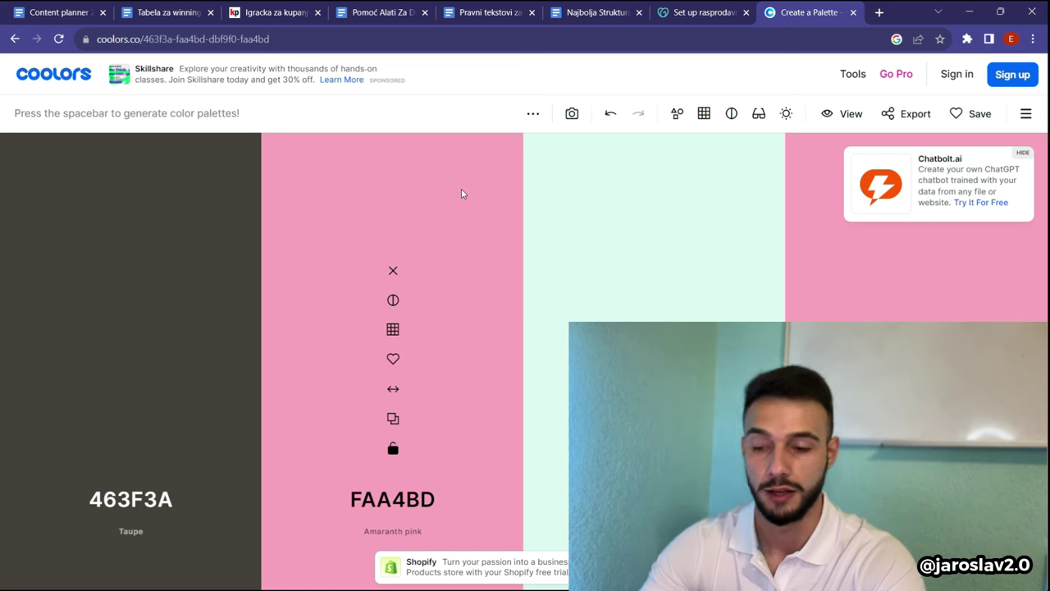
# Switch that column to its palest shade, FEECF1 Lavender blush, and recopy the pink code
pyautogui.click(393, 332)
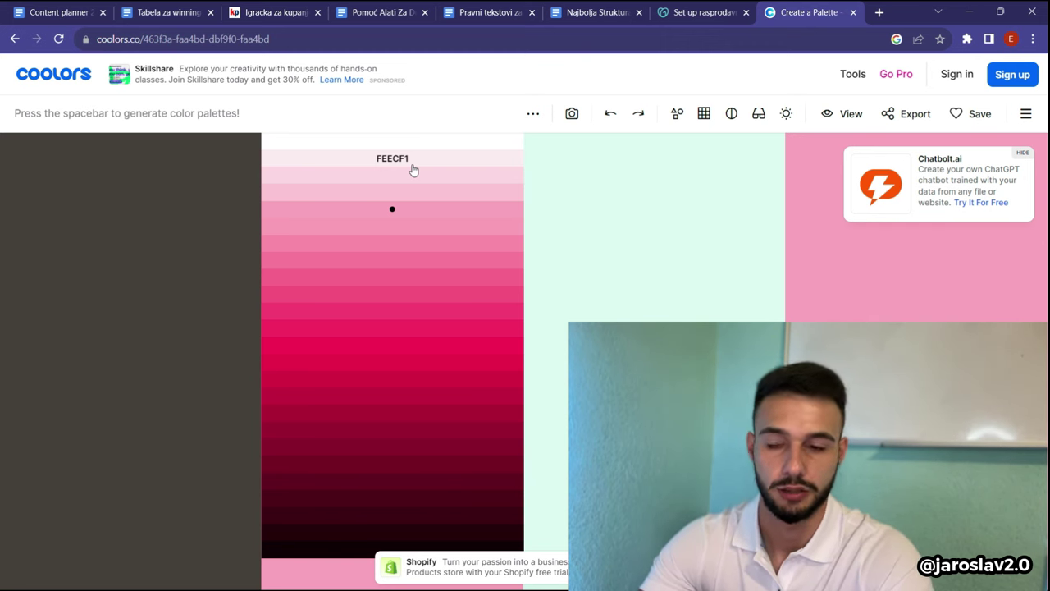
pyautogui.click(414, 169)
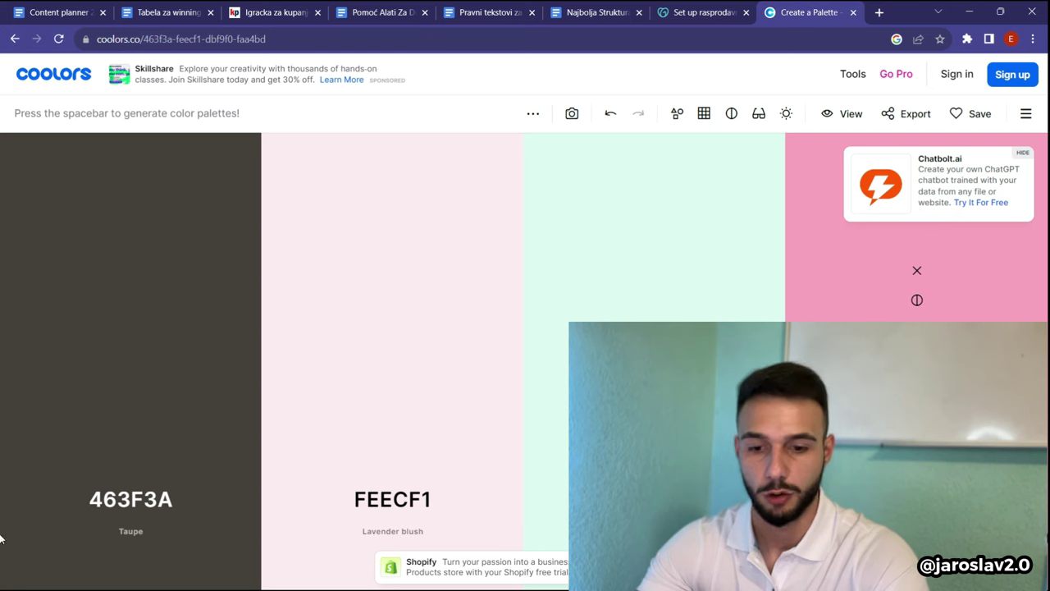
pyautogui.click(917, 499)
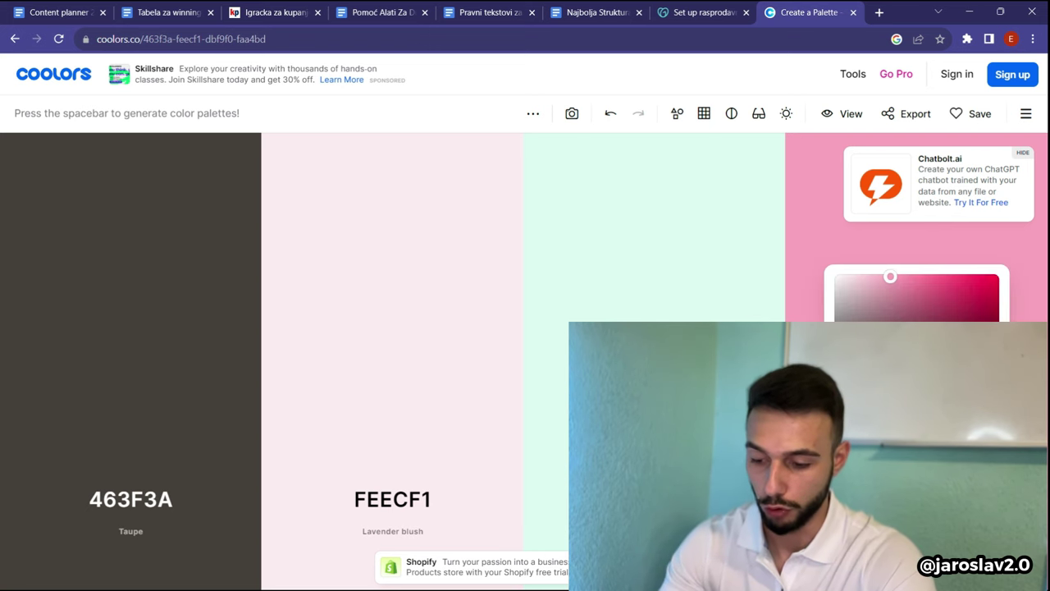
# Paste #FAA4BD over the first colour 463F3A and choose its darkest shade, 130106 Licorice
pyautogui.click(130, 499)
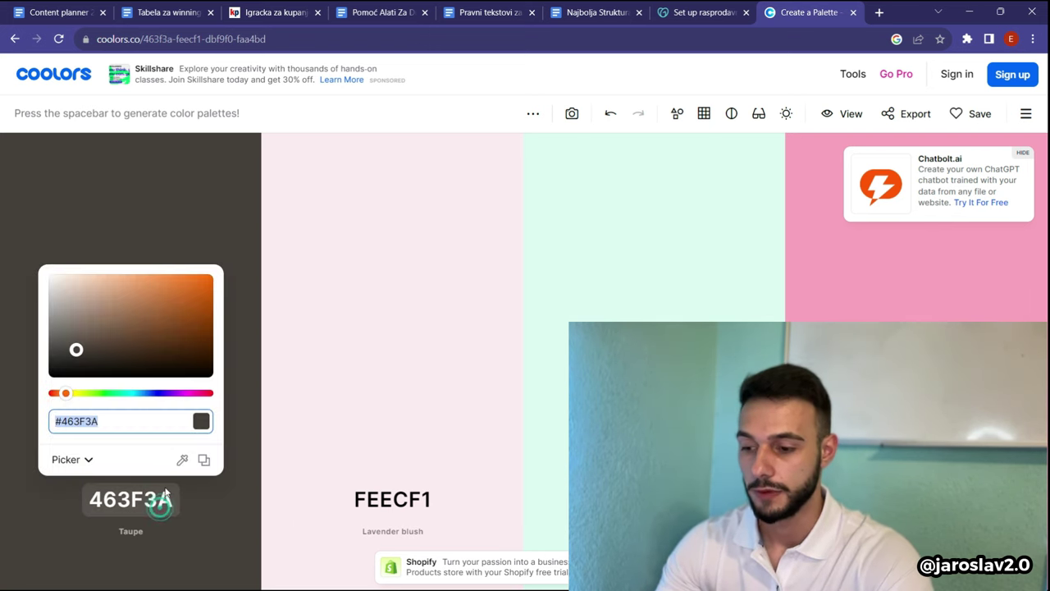
pyautogui.write('#FAA4BD')
pyautogui.press('Return')
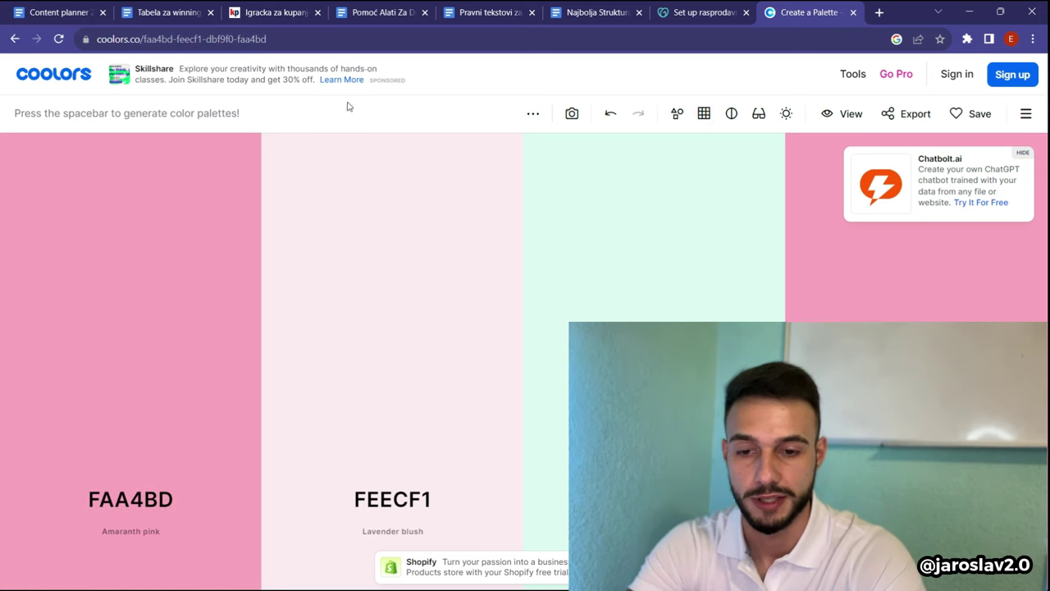
pyautogui.click(135, 334)
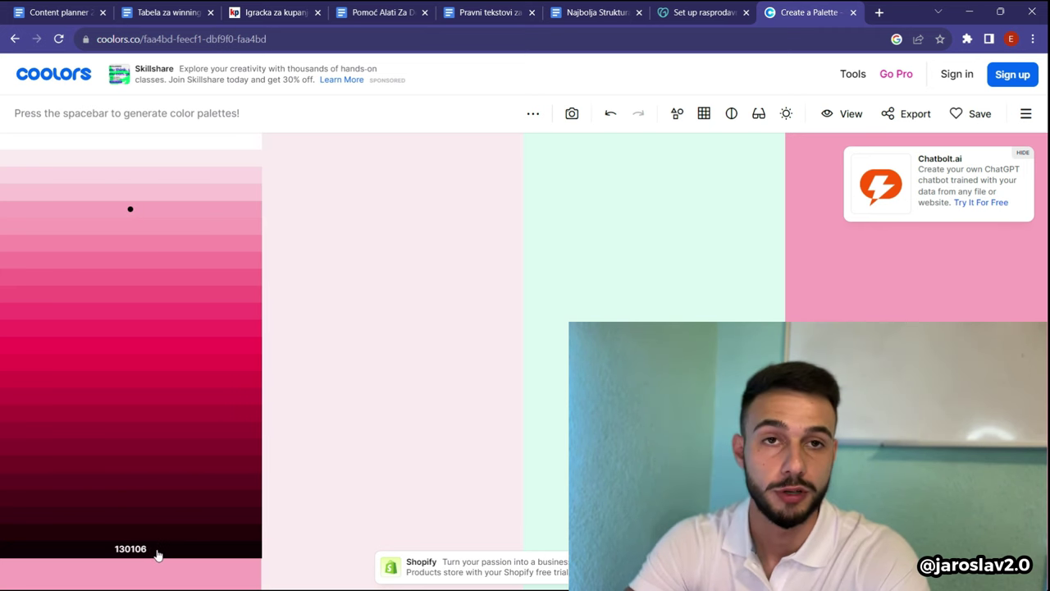
pyautogui.click(150, 555)
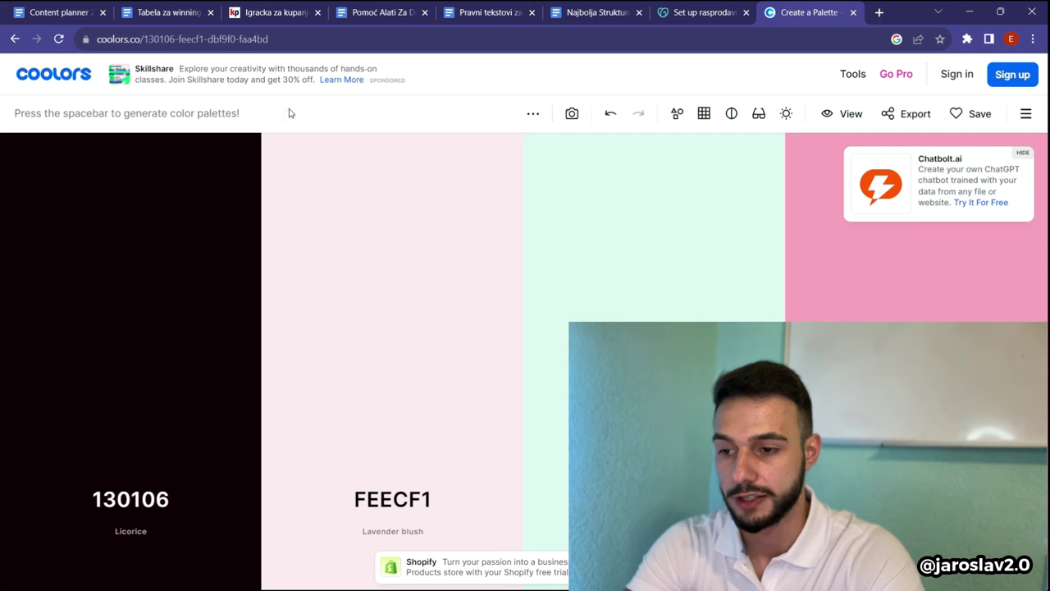
pyautogui.moveTo(370, 365)
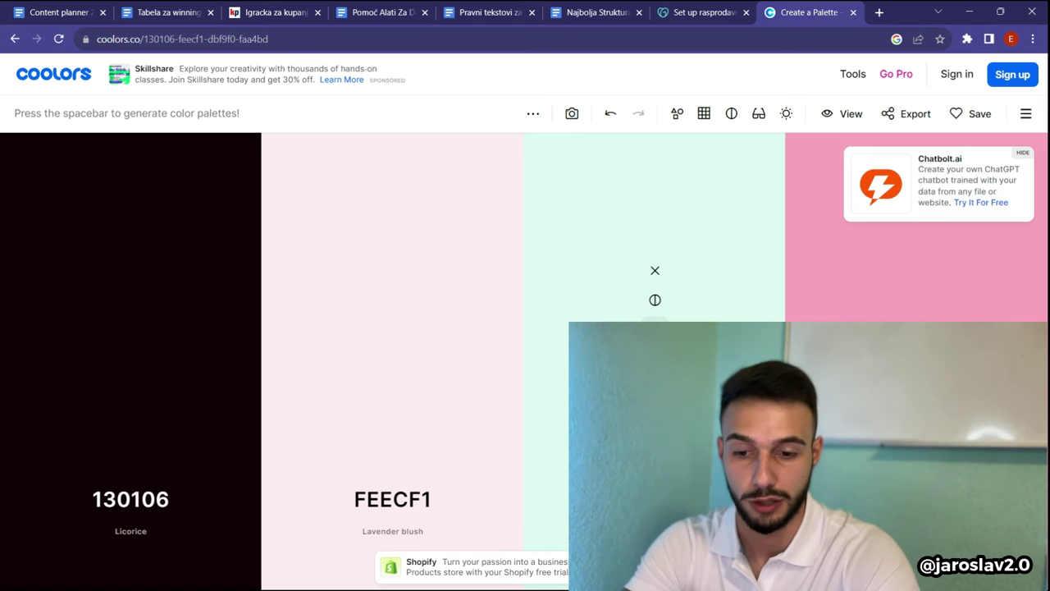
# Try darker and brighter shades of the mint and pink colours
pyautogui.click(654, 300)
pyautogui.click(656, 213)
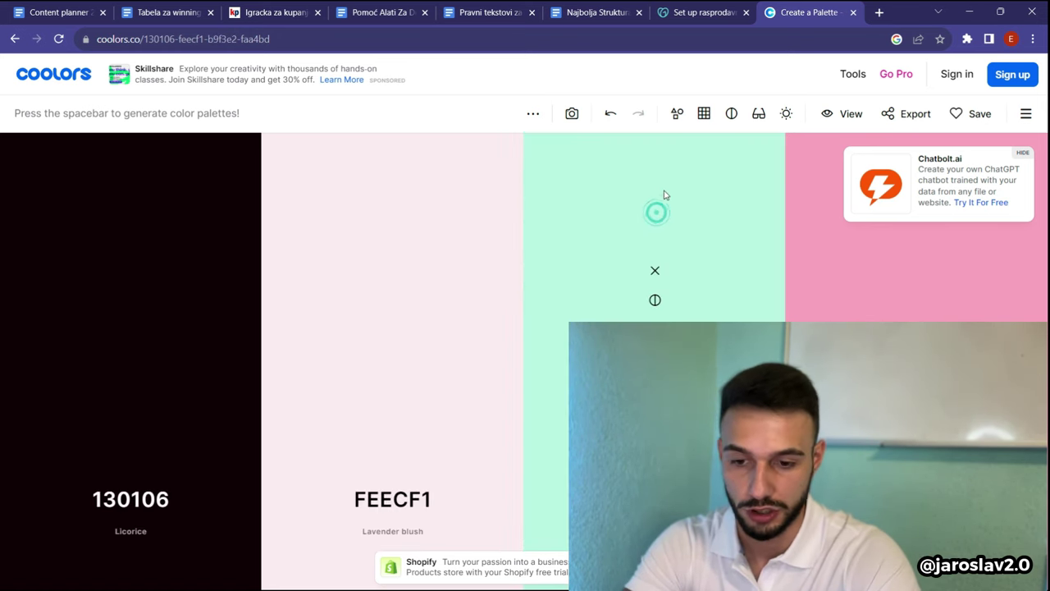
pyautogui.click(654, 300)
pyautogui.click(658, 237)
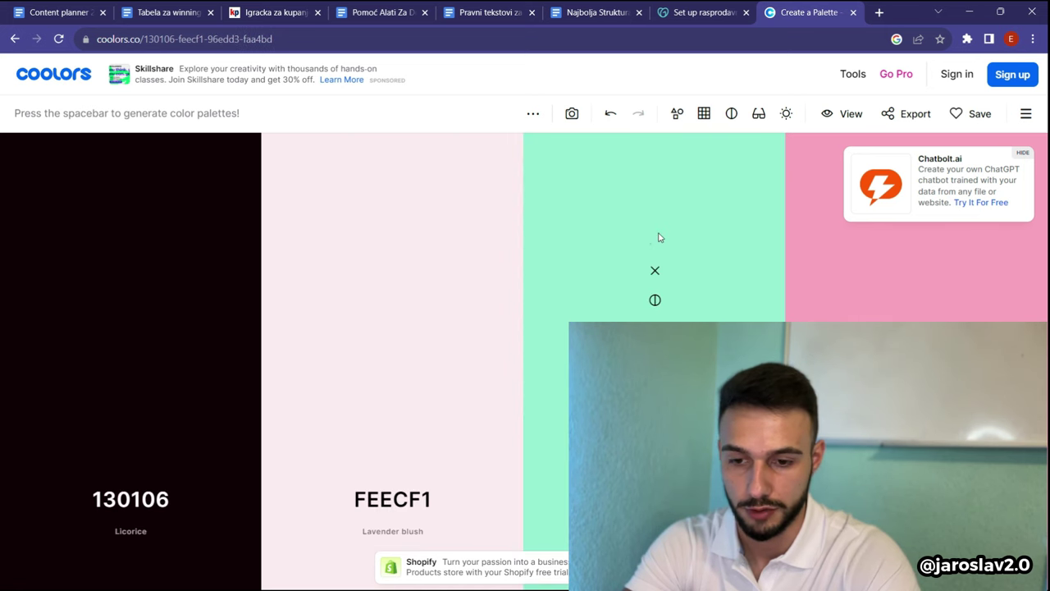
pyautogui.click(916, 299)
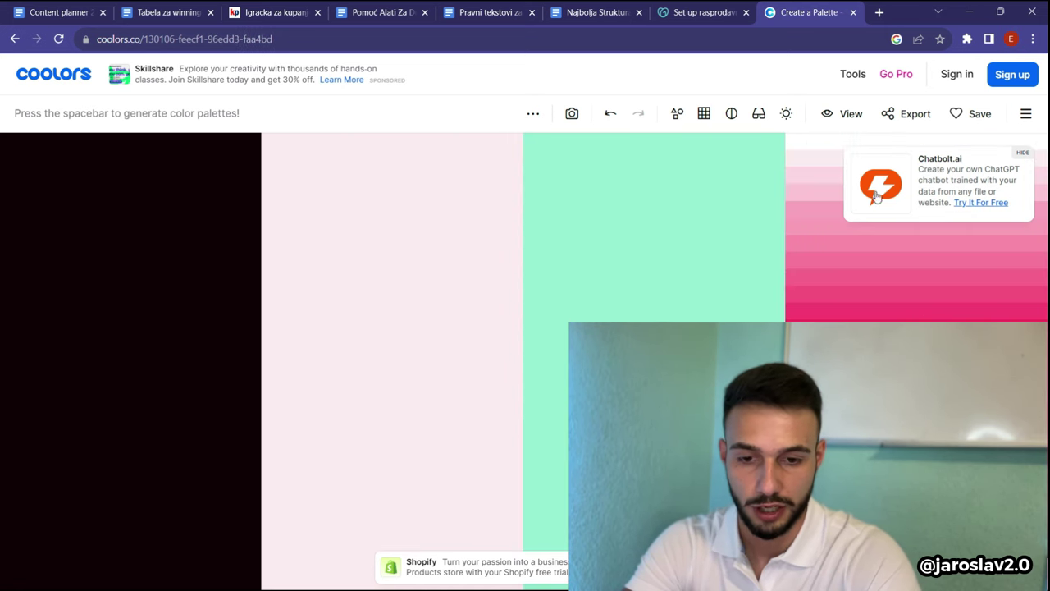
pyautogui.click(835, 259)
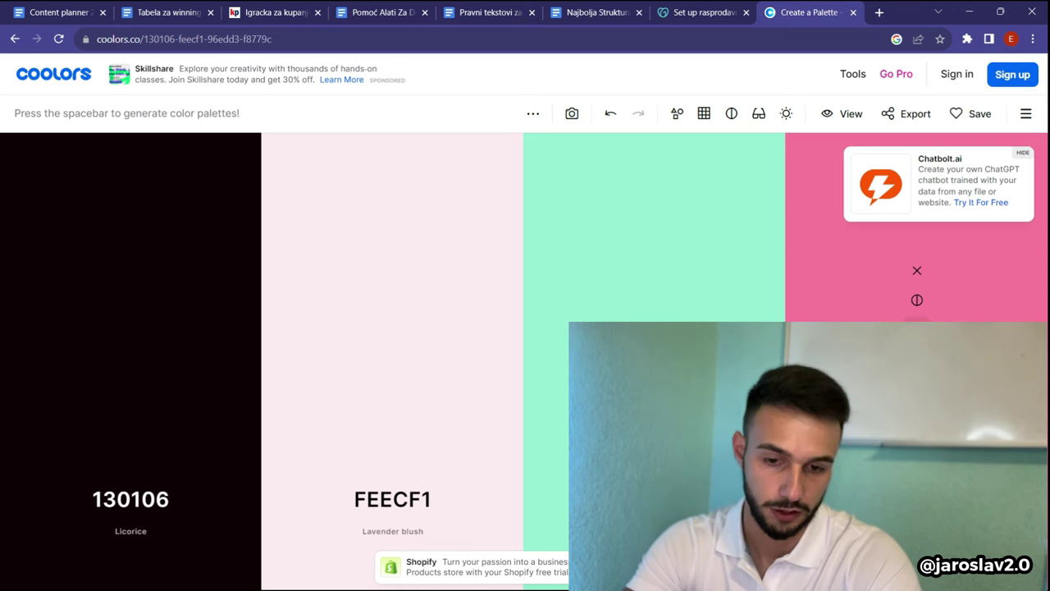
pyautogui.click(917, 328)
pyautogui.click(858, 279)
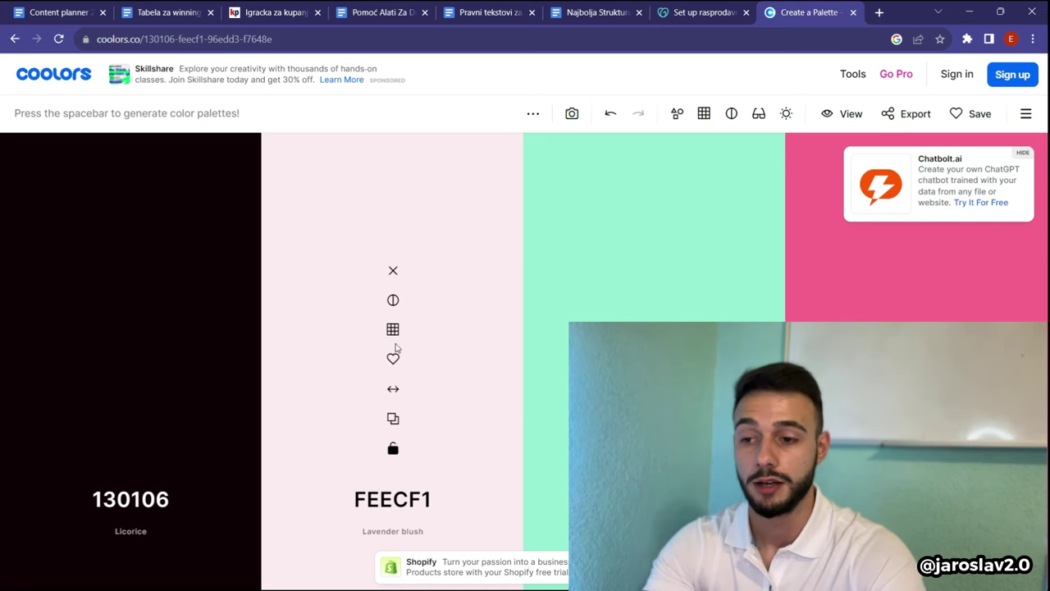
# Open the 130106 hex value, minimise Chrome, and start a new line in the Notepad notes
pyautogui.click(156, 500)
pyautogui.hotkey('ctrl', 'c')
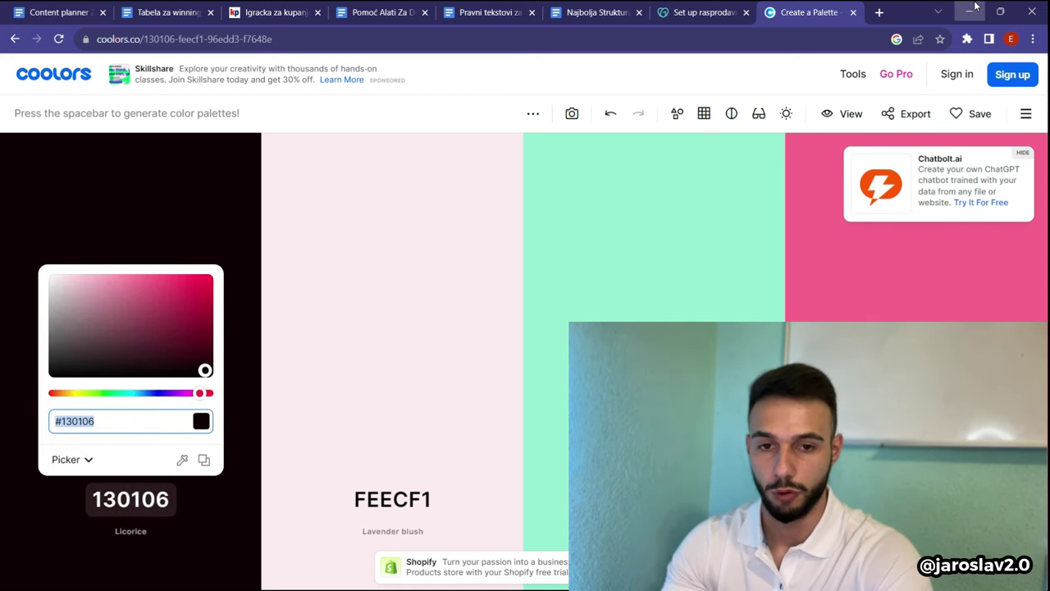
pyautogui.click(969, 11)
pyautogui.click(258, 314)
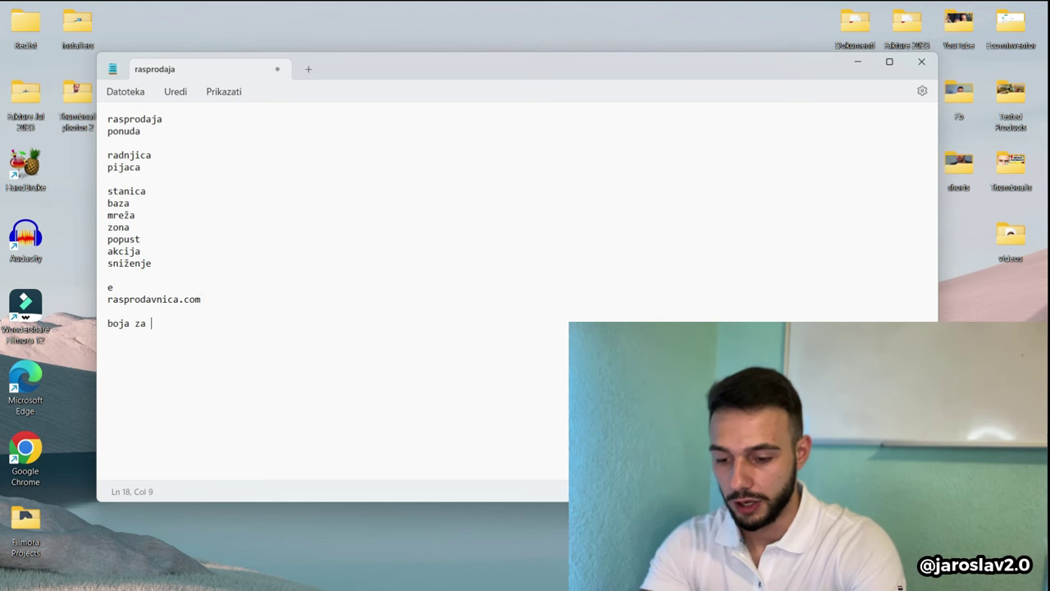
# Paste text colour #130106, then add 'boja za pozadinu -' with background colour #FEECF1
pyautogui.hotkey('ctrl', 'v')
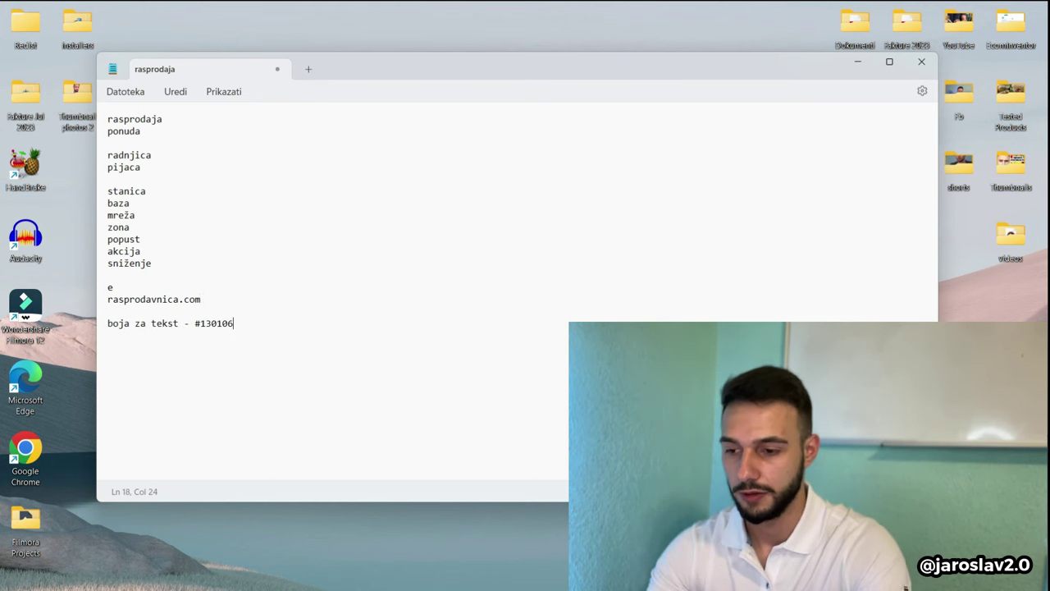
pyautogui.click(237, 577)
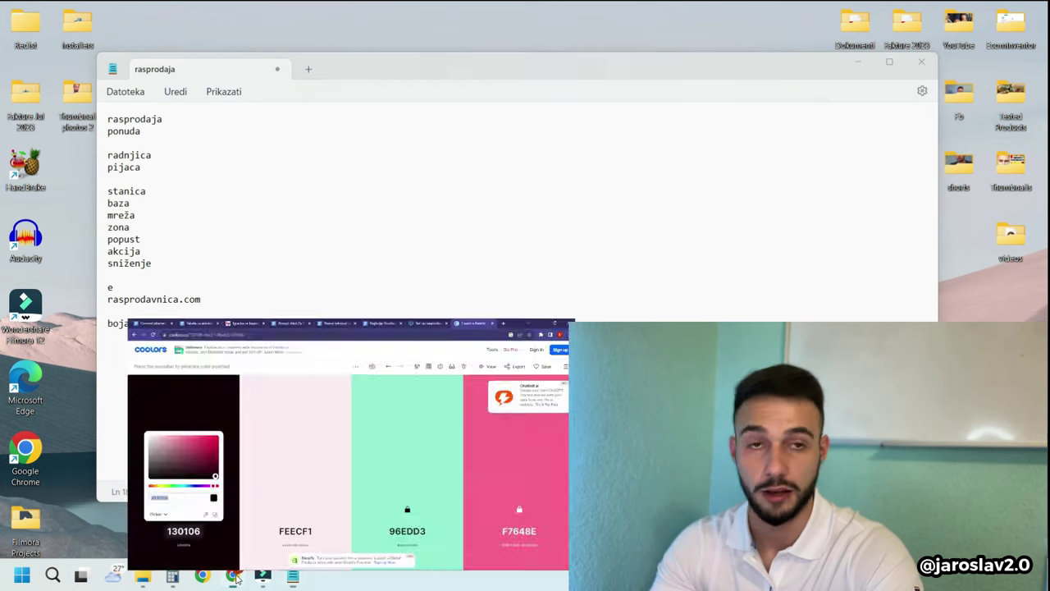
pyautogui.click(415, 498)
pyautogui.hotkey('ctrl', 'c')
pyautogui.hotkey('alt', 'Tab')
pyautogui.press('Return')
pyautogui.write('boja za pozadinu -')
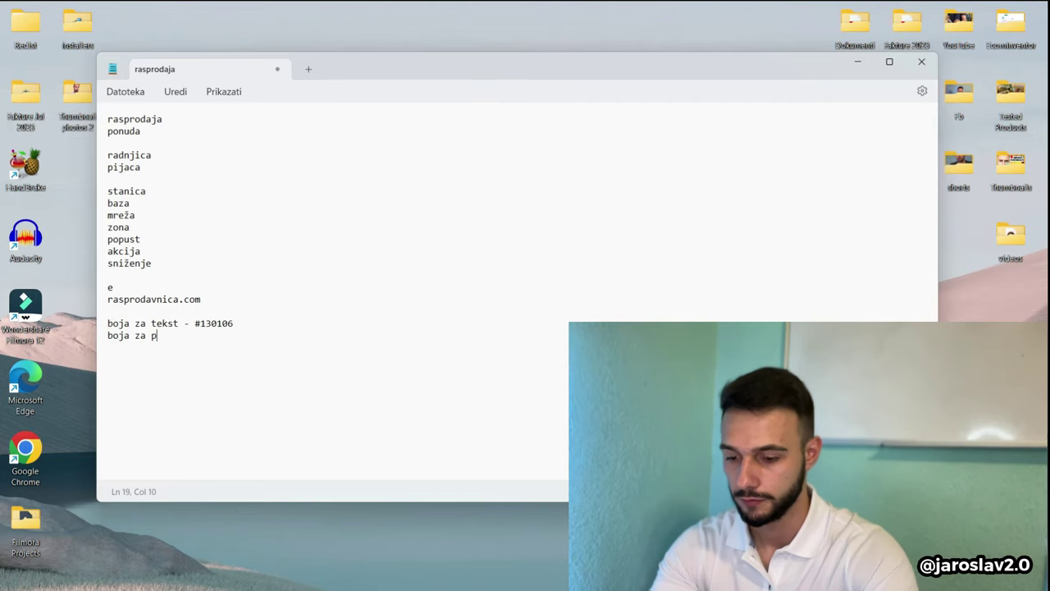
pyautogui.hotkey('ctrl', 'v')
# Add the add-to-cart colour #96EDD3 with a 'boja za a' label and select the four colour lines
pyautogui.click(237, 577)
pyautogui.click(654, 499)
pyautogui.hotkey('ctrl', 'c')
pyautogui.hotkey('alt', 'Tab')
pyautogui.press('Return')
pyautogui.hotkey('ctrl', 'v')
pyautogui.press('Home')
pyautogui.write('boja za a')
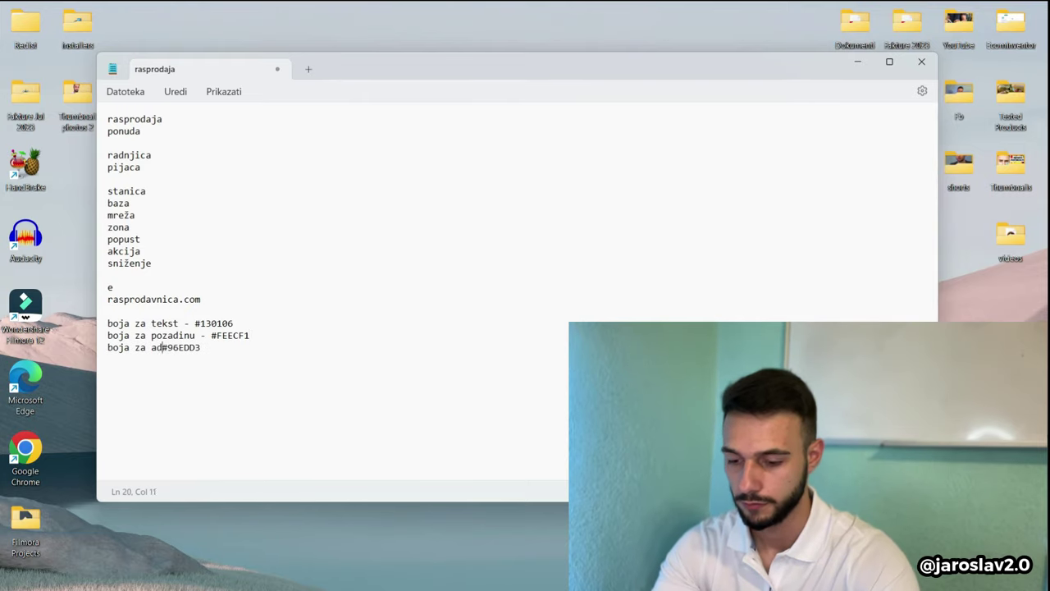
pyautogui.moveTo(255, 359); pyautogui.dragTo(128, 324)
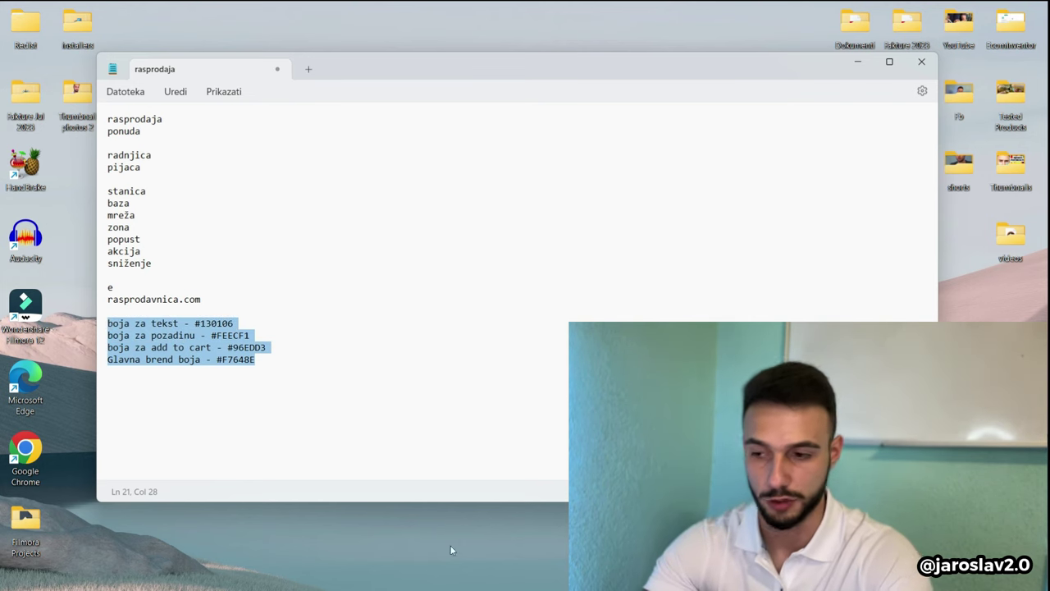
pyautogui.moveTo(407, 543)
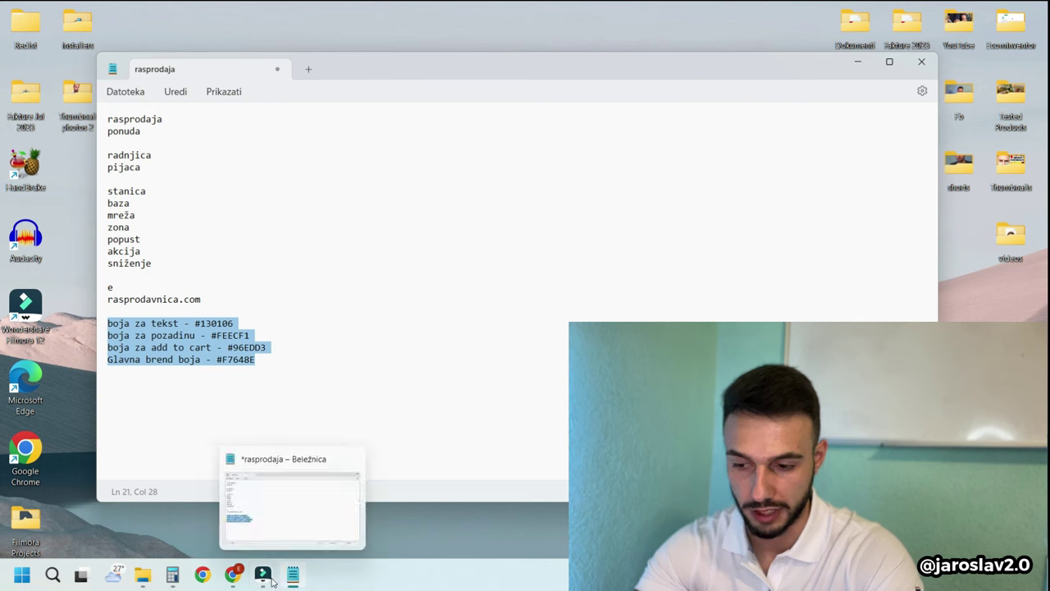
# Close the Coolors tab in Chrome and load canva.com in a new tab
pyautogui.moveTo(260, 553)
pyautogui.click(238, 578)
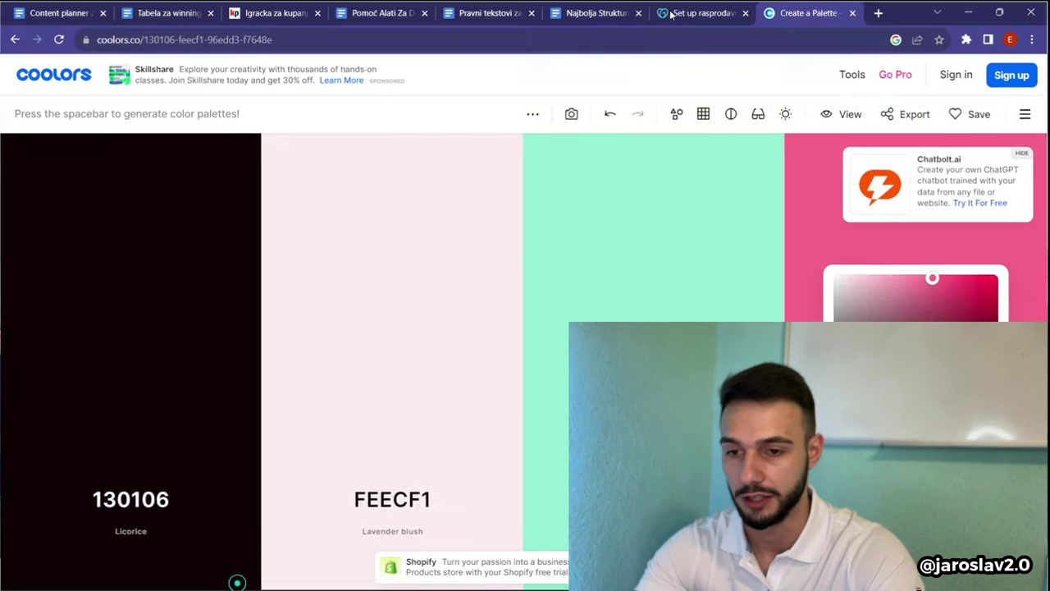
pyautogui.click(879, 12)
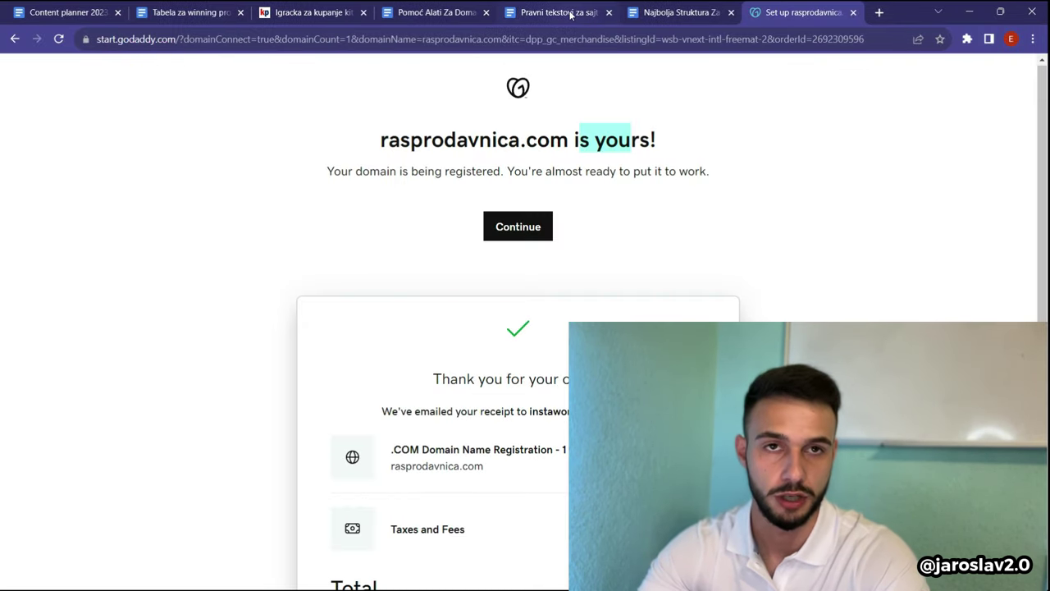
pyautogui.click(877, 10)
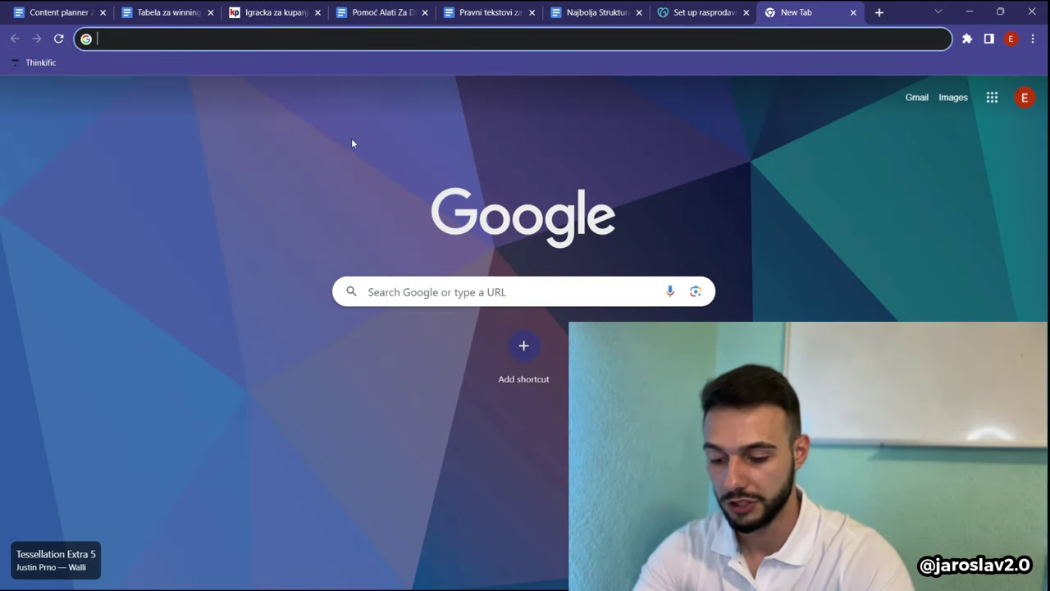
pyautogui.write('canva.com')
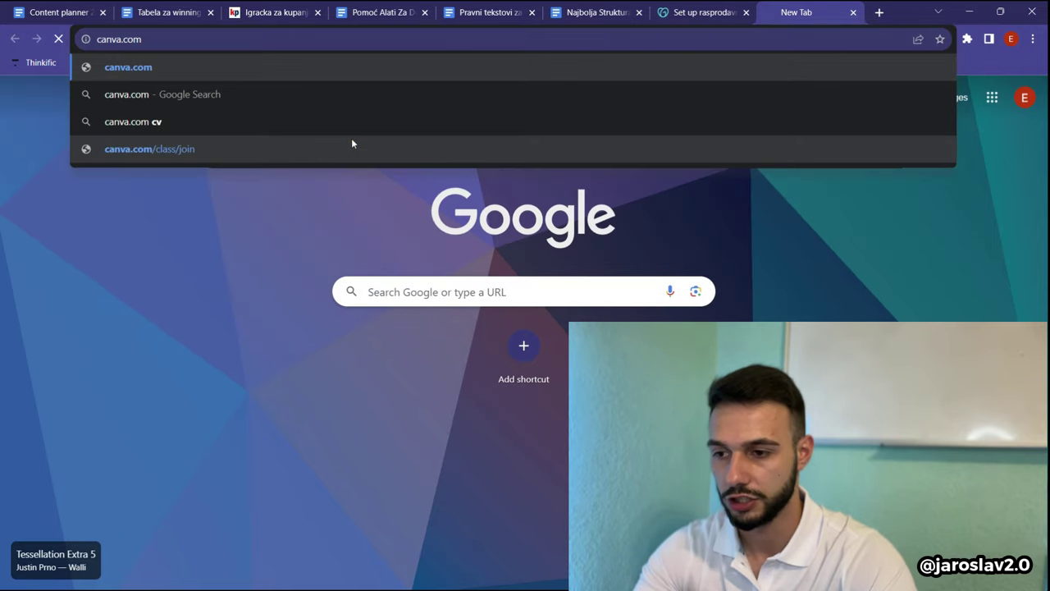
pyautogui.press('Return')
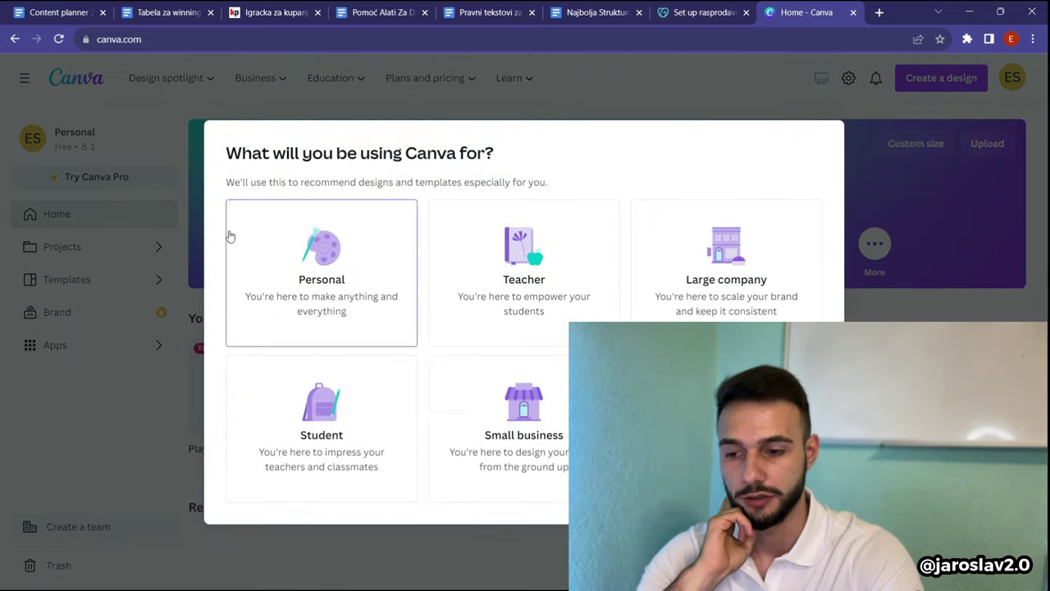
# Choose Personal use, skip the Pro trial, and create a 750 × 200 px custom-size design
pyautogui.click(359, 256)
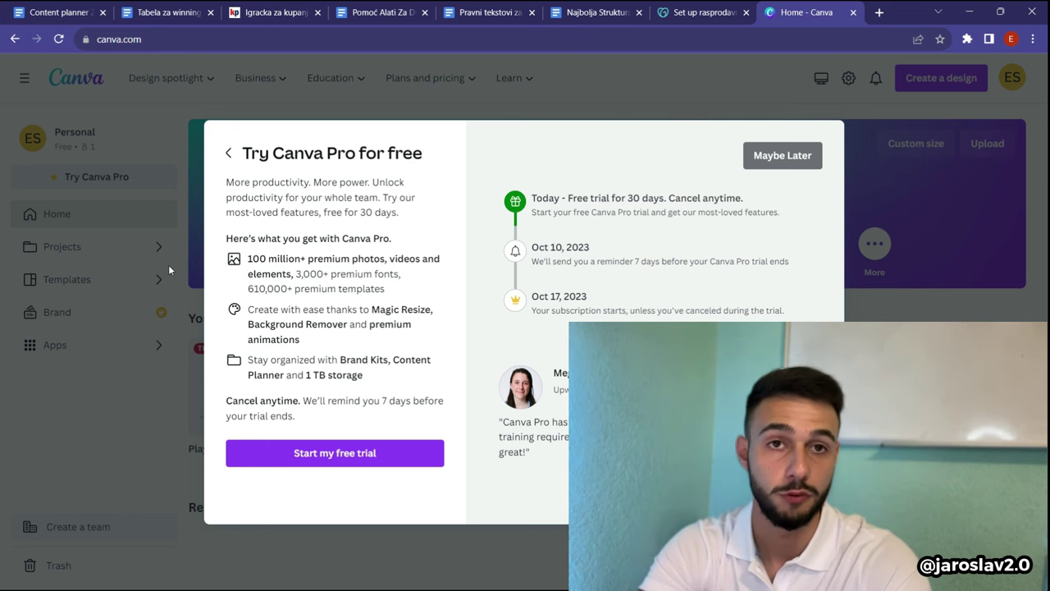
pyautogui.click(750, 156)
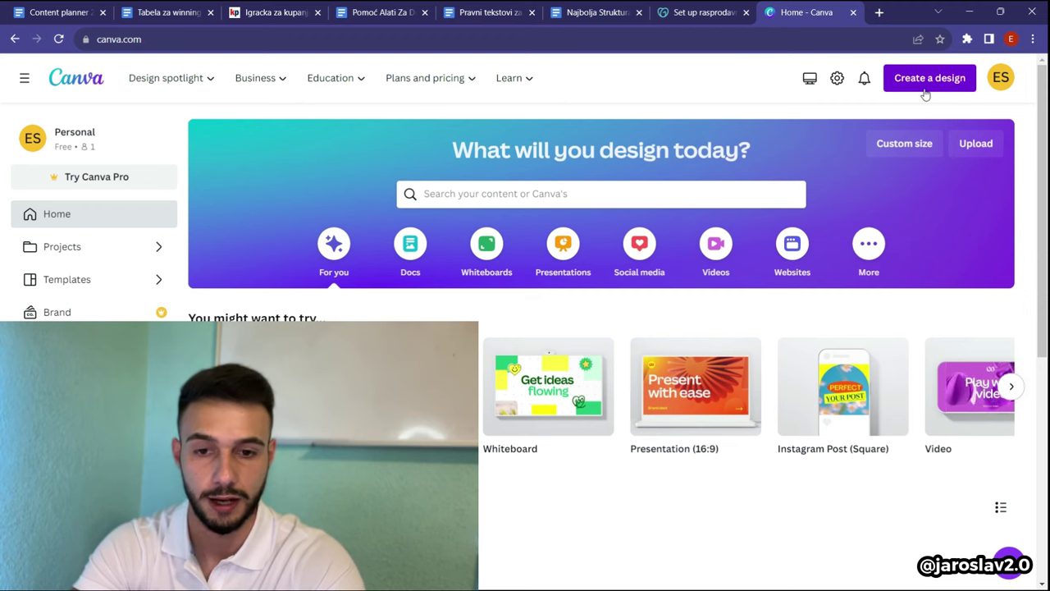
pyautogui.click(925, 88)
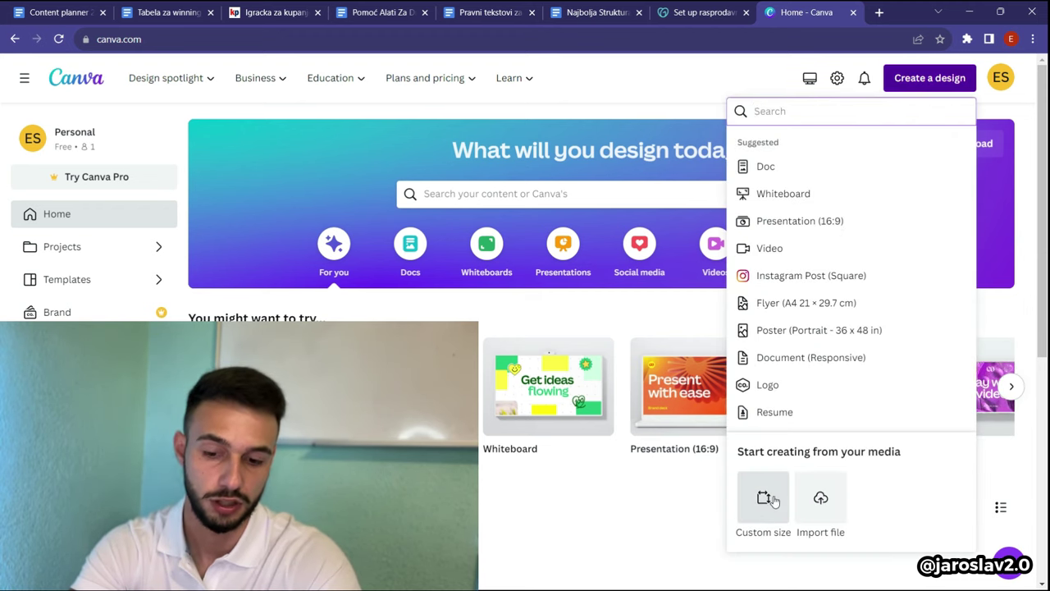
pyautogui.click(764, 497)
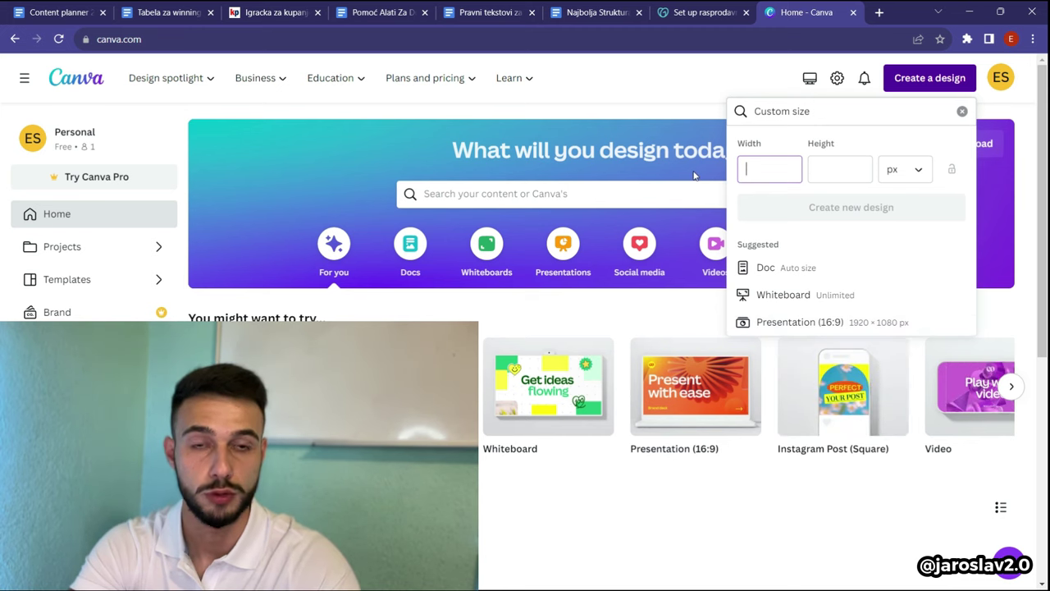
pyautogui.write('750')
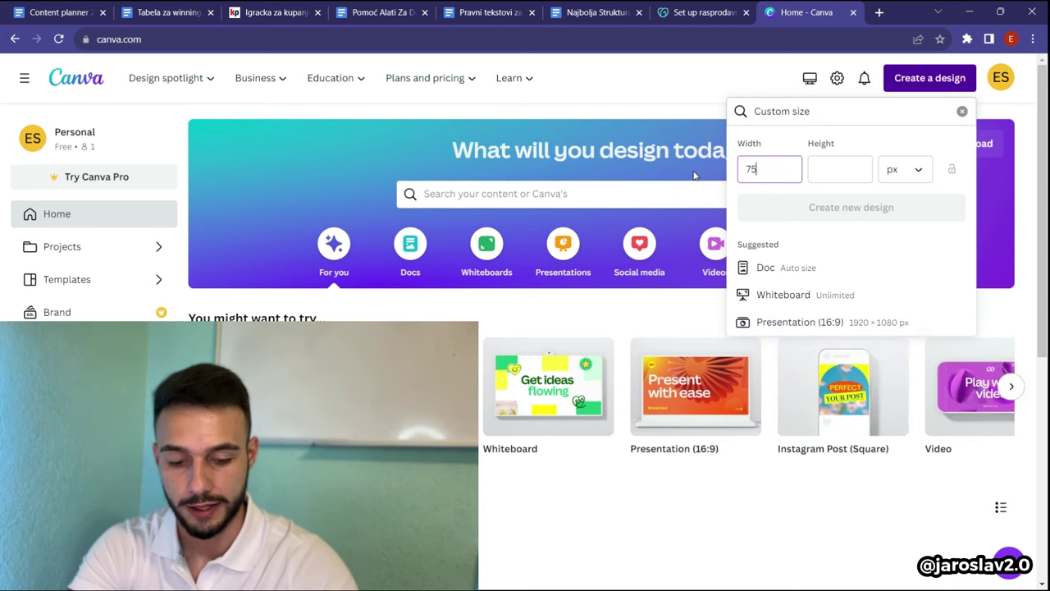
pyautogui.click(846, 168)
pyautogui.write('200')
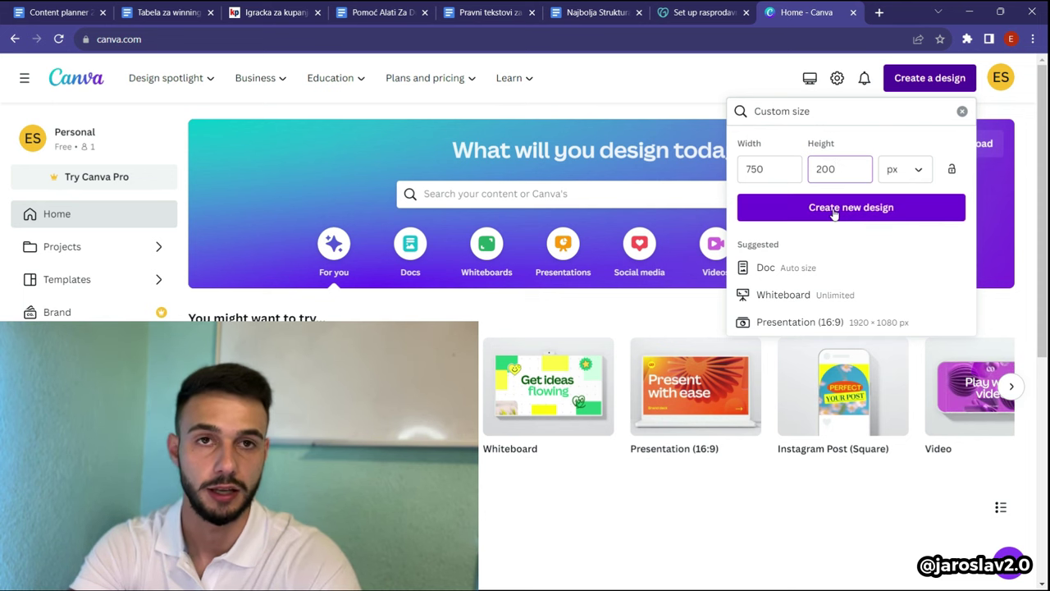
pyautogui.click(834, 209)
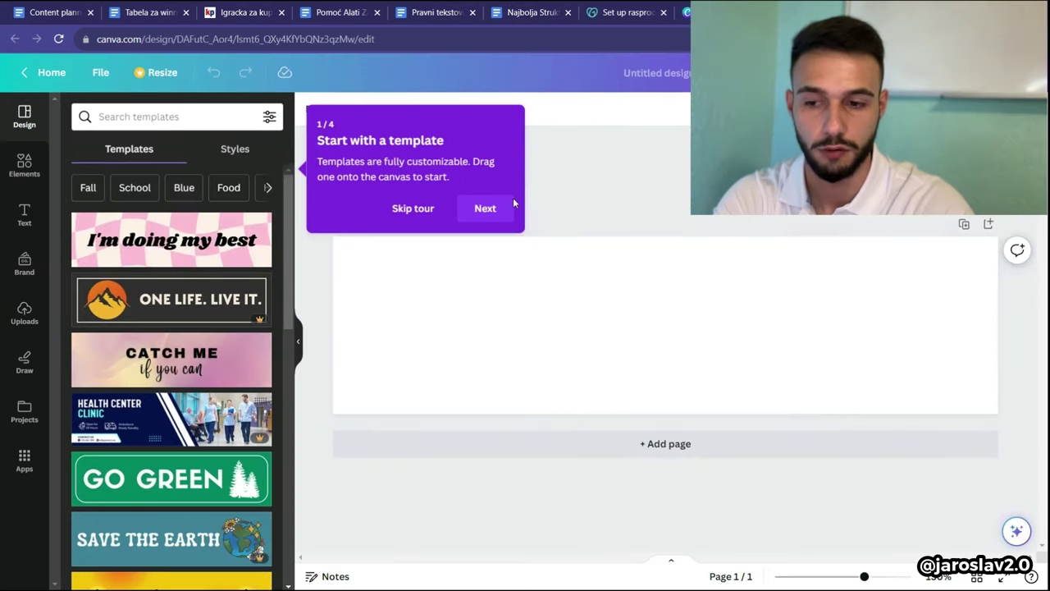
# Step through the editor's introductory tour tips
pyautogui.click(492, 208)
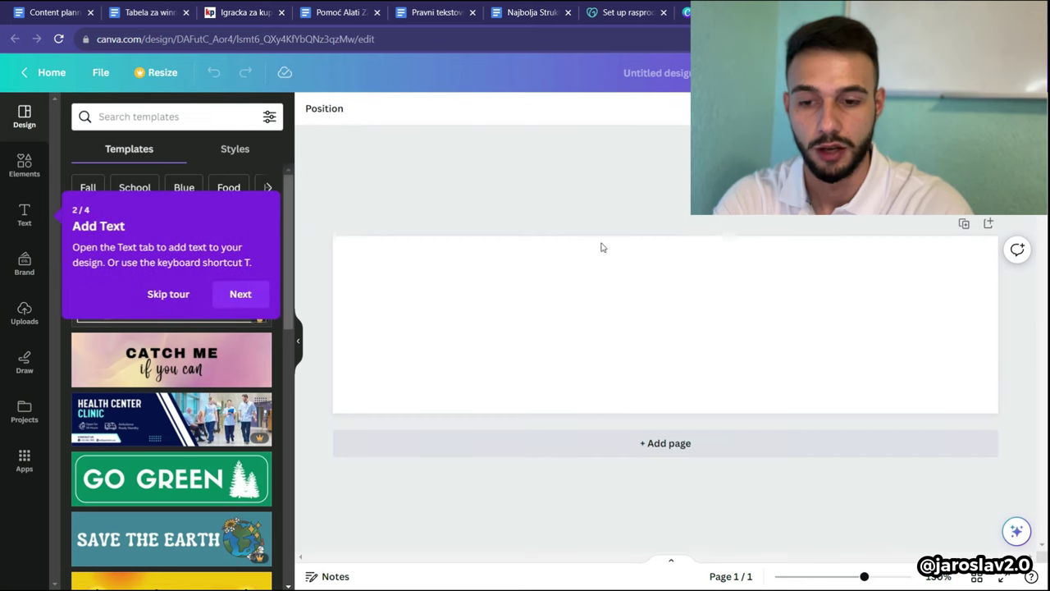
pyautogui.click(246, 294)
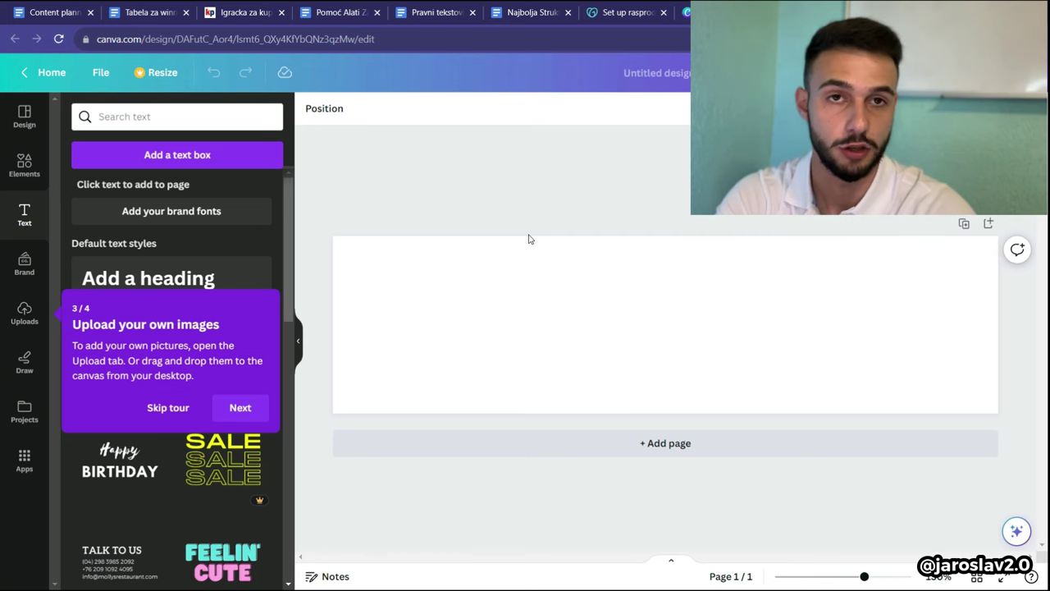
pyautogui.click(245, 415)
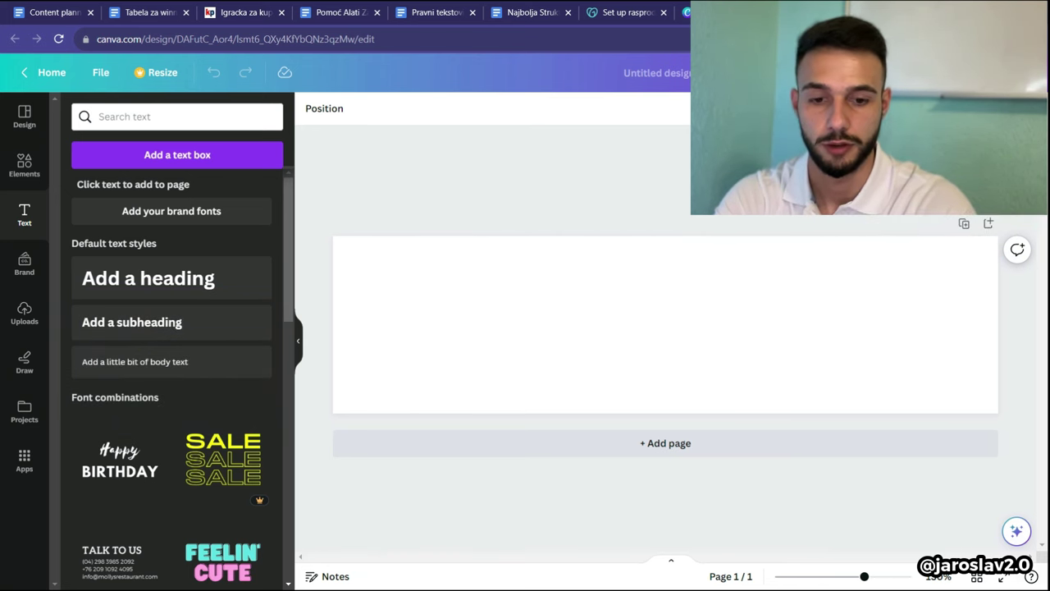
pyautogui.scroll(-2, 154, 343)
pyautogui.scroll(2, 123, 287)
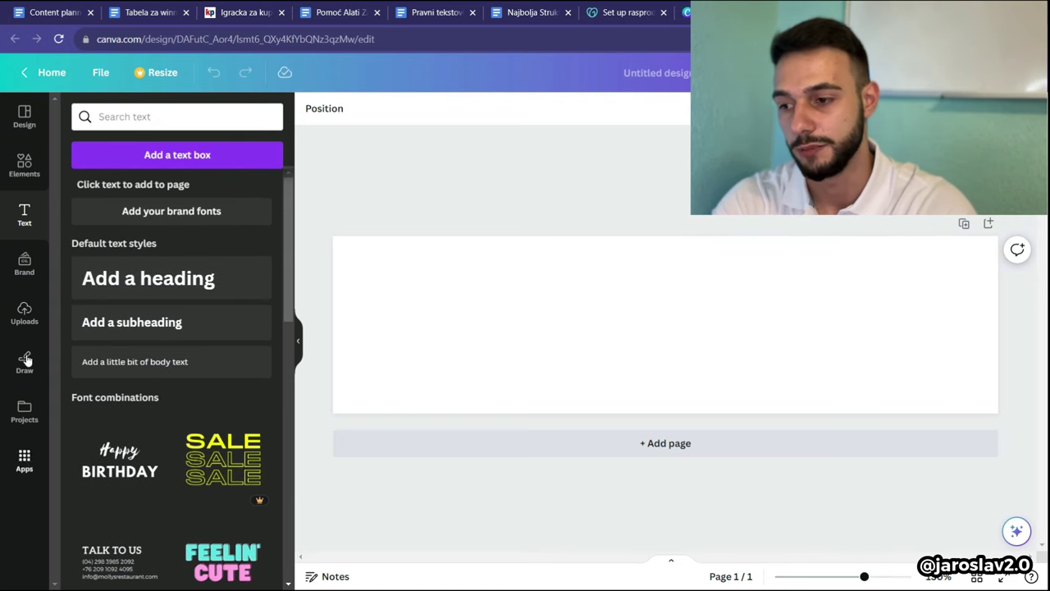
# Open the Text panel and scroll through the styled text templates
pyautogui.click(25, 228)
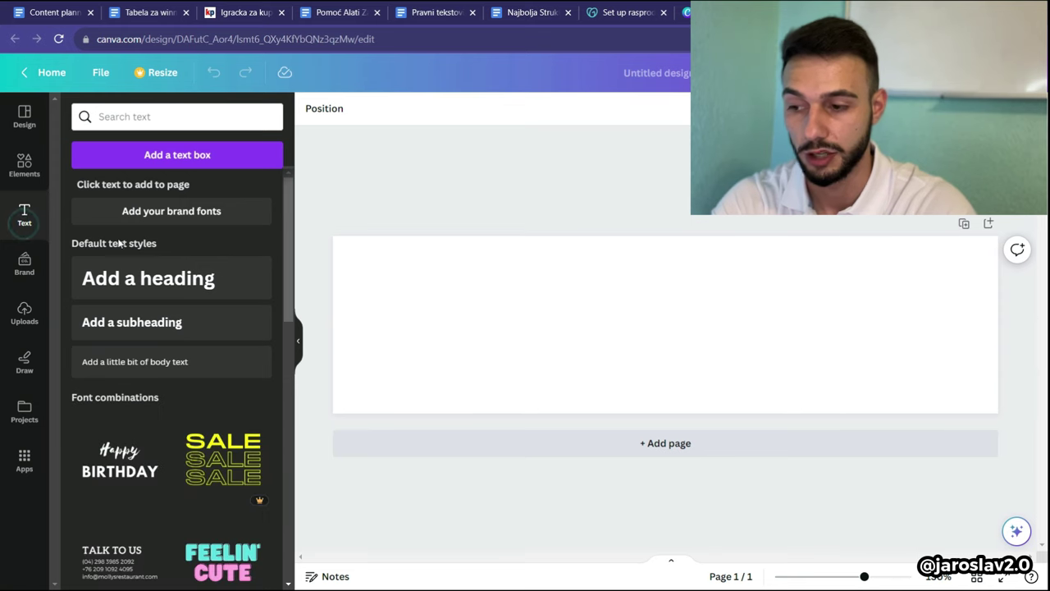
pyautogui.scroll(-3, 168, 268)
pyautogui.scroll(-2, 168, 269)
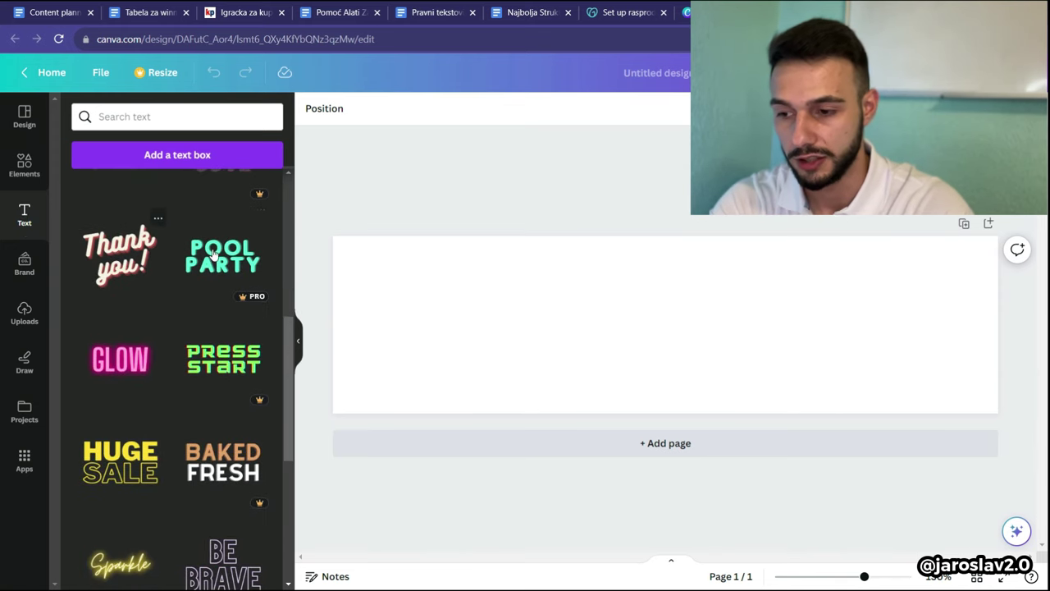
pyautogui.scroll(-7, 206, 359)
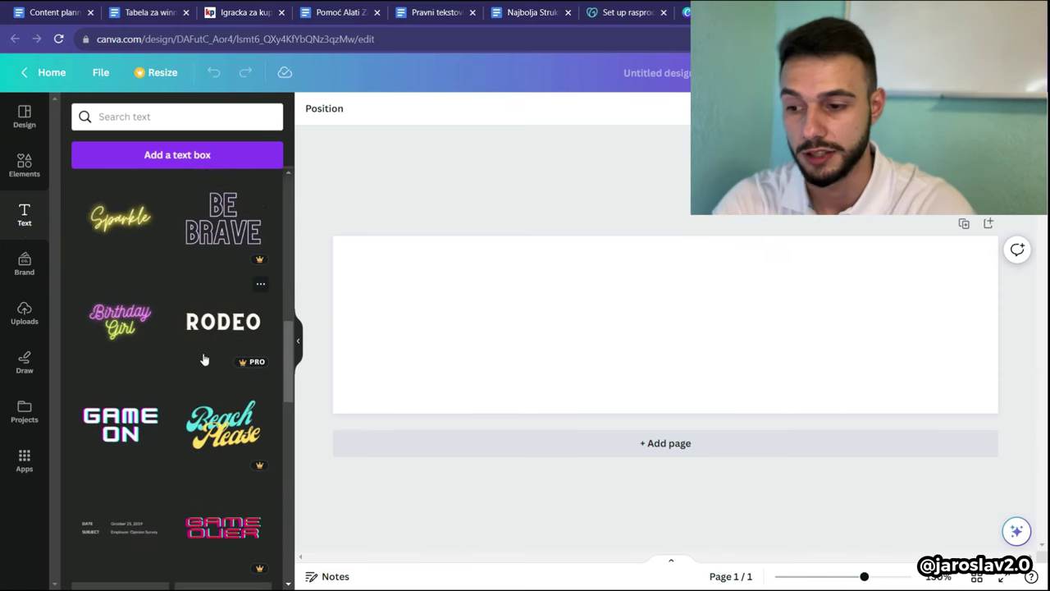
pyautogui.scroll(2, 185, 278)
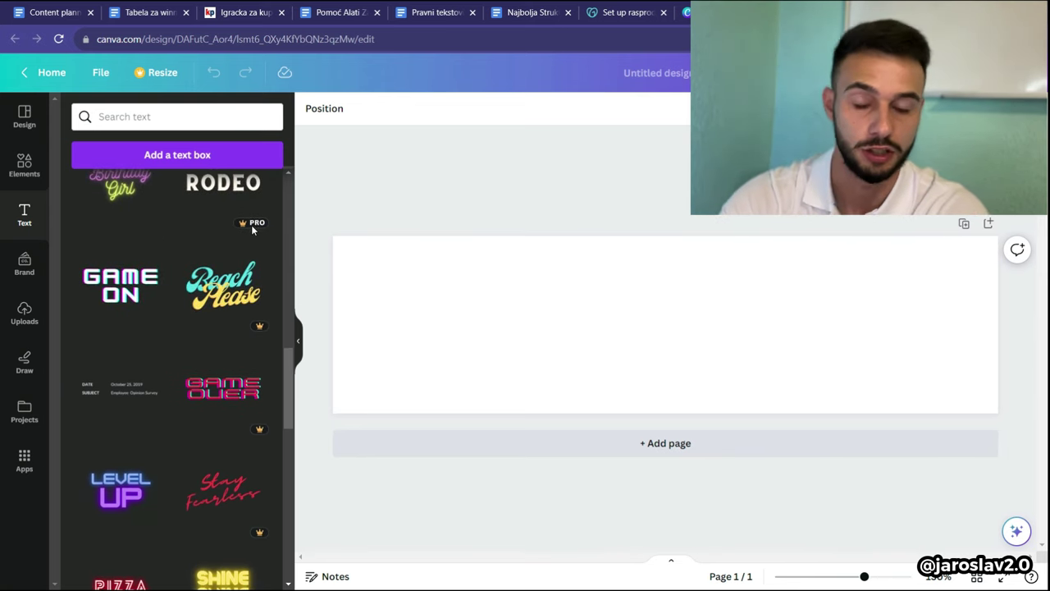
pyautogui.scroll(-6, 205, 295)
pyautogui.scroll(-4, 197, 312)
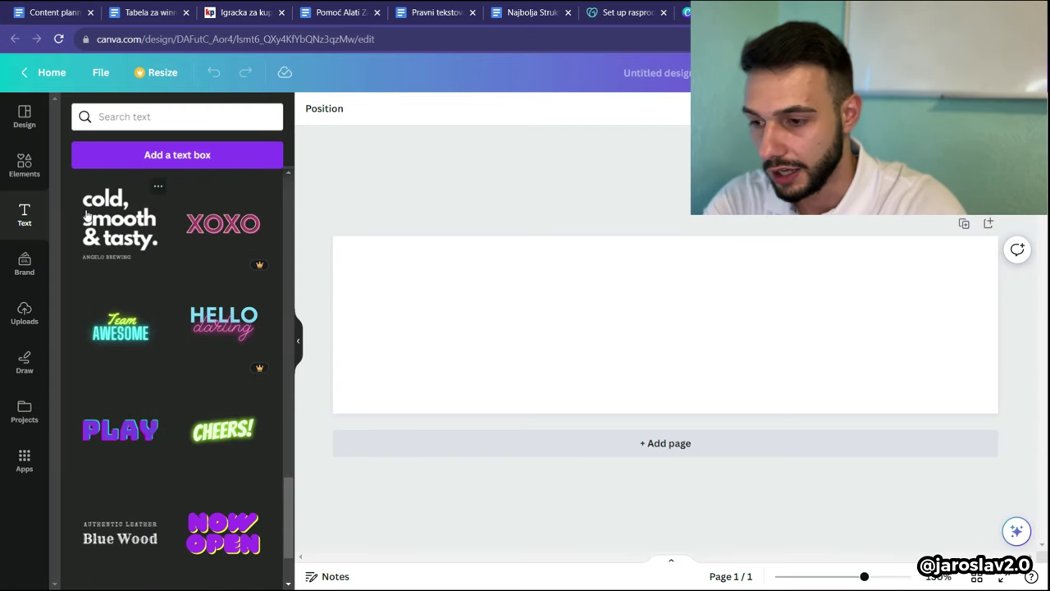
pyautogui.scroll(-3, 148, 427)
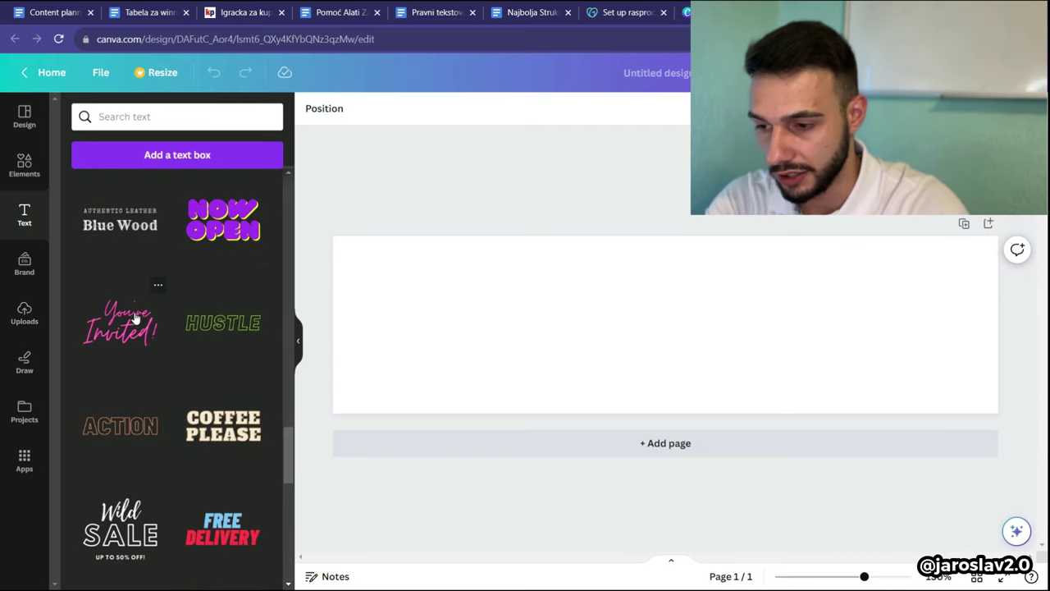
pyautogui.scroll(-3, 140, 344)
pyautogui.scroll(-4, 144, 287)
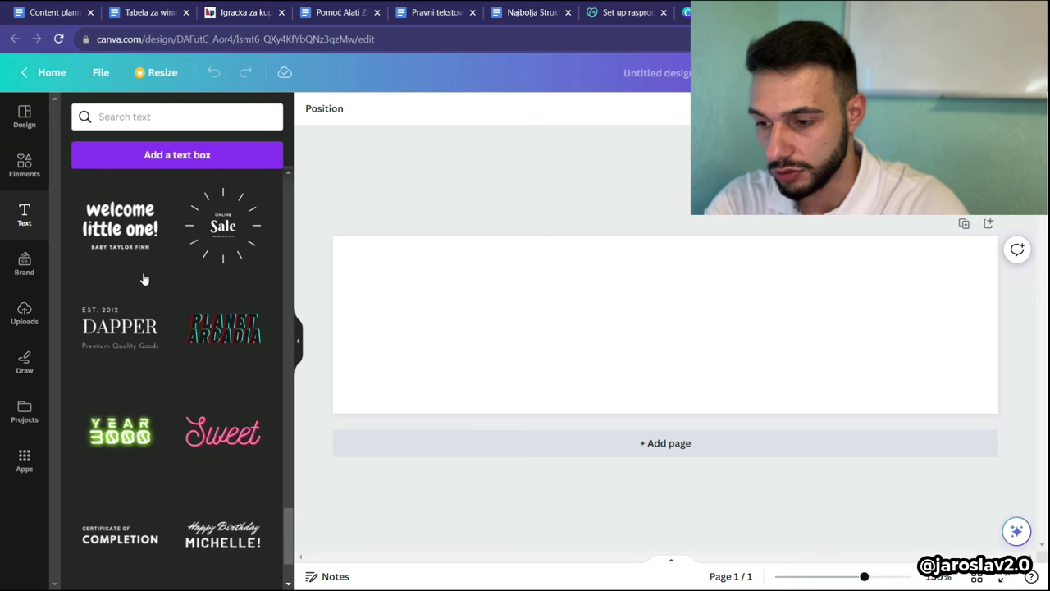
# Add the 'welcome little one!' template and replace its headline with RASPRODAVNICA
pyautogui.moveTo(131, 240); pyautogui.dragTo(615, 318)
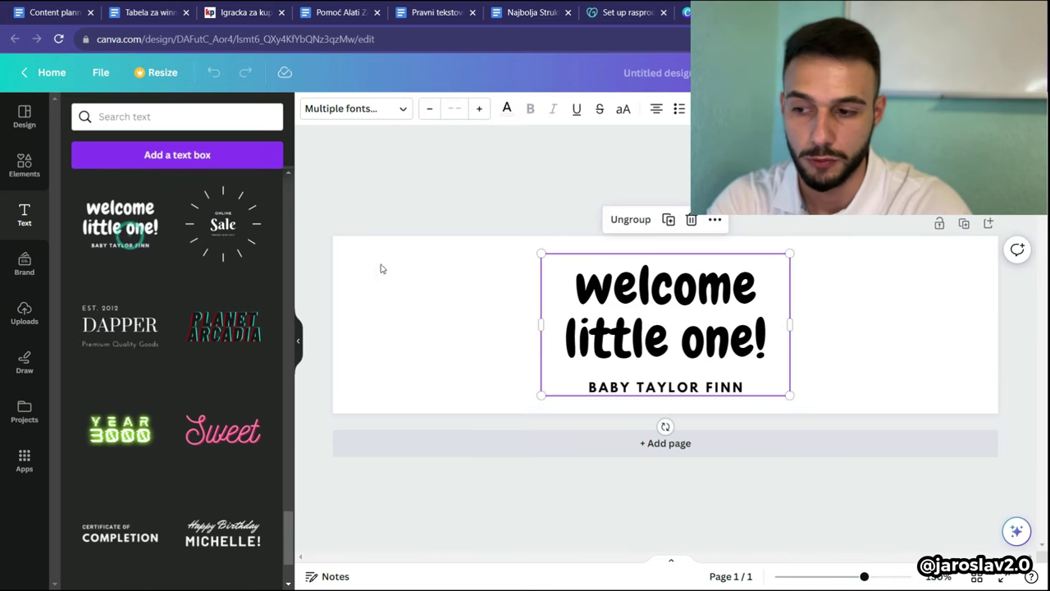
pyautogui.moveTo(688, 335); pyautogui.dragTo(703, 344)
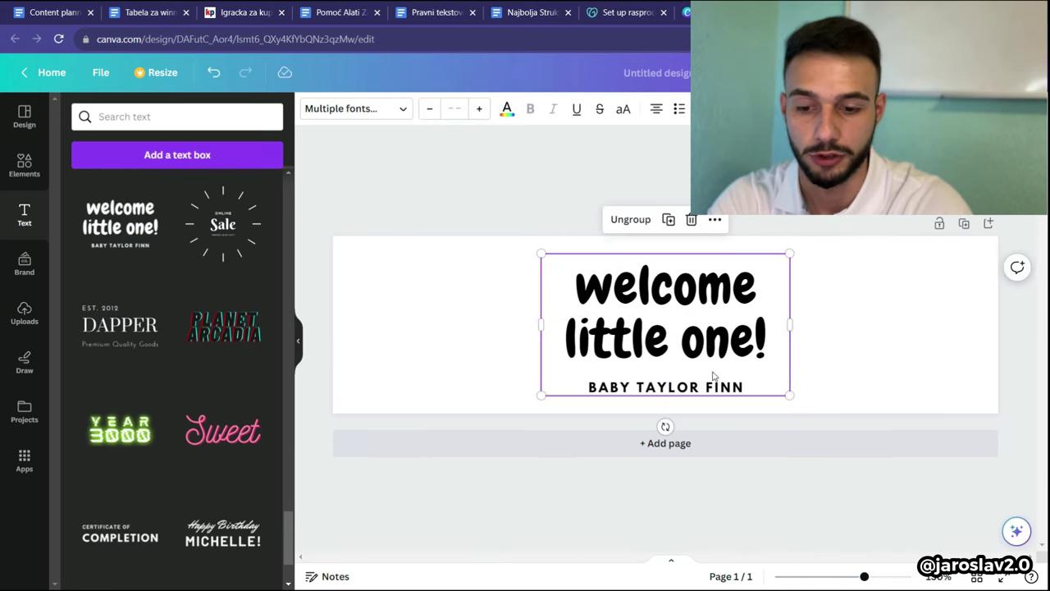
pyautogui.doubleClick(767, 330)
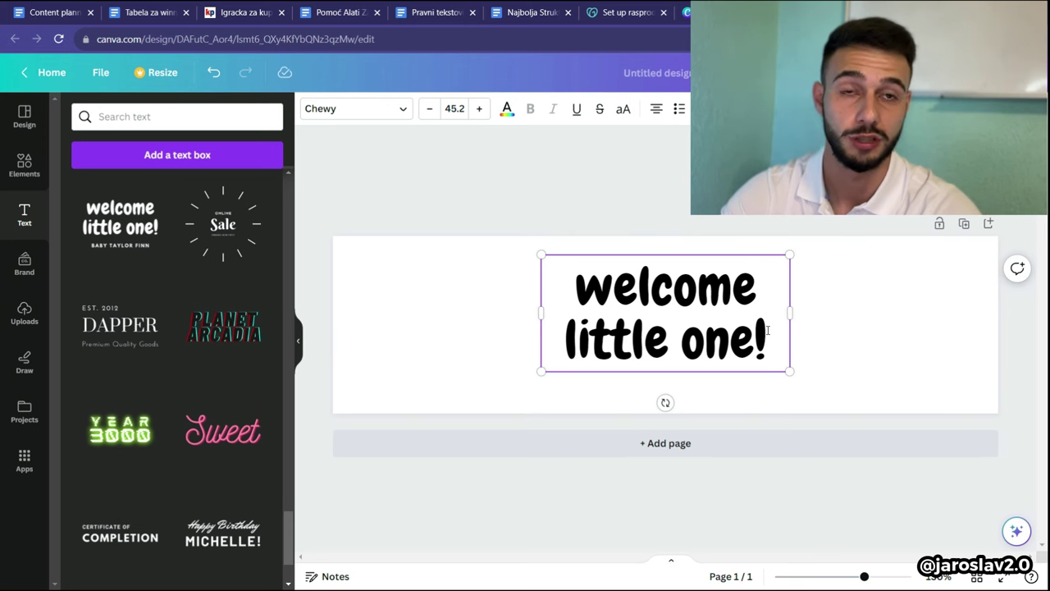
pyautogui.moveTo(777, 337); pyautogui.dragTo(541, 274)
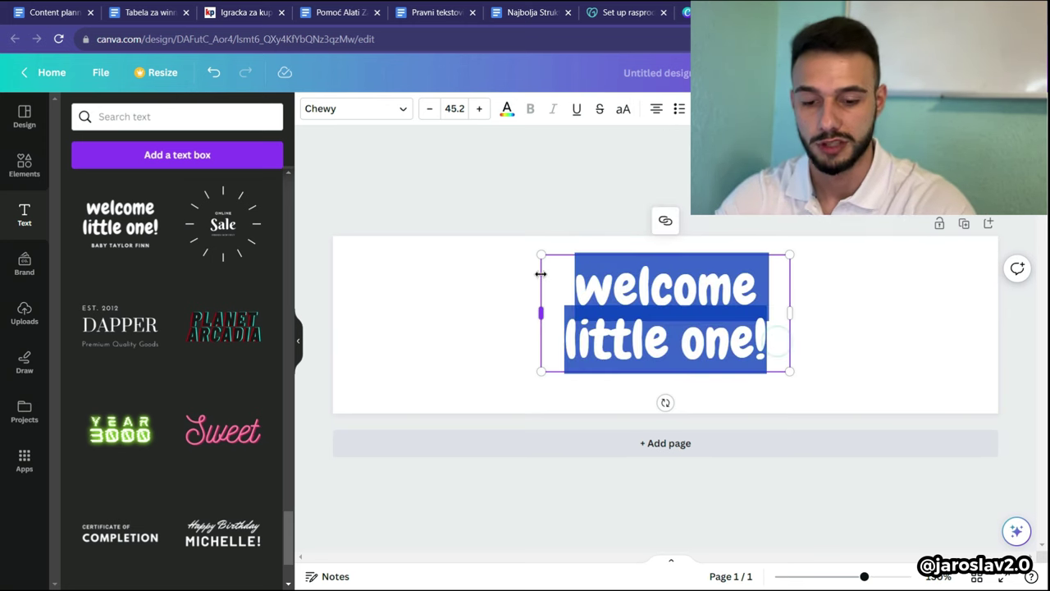
pyautogui.press('BackSpace')
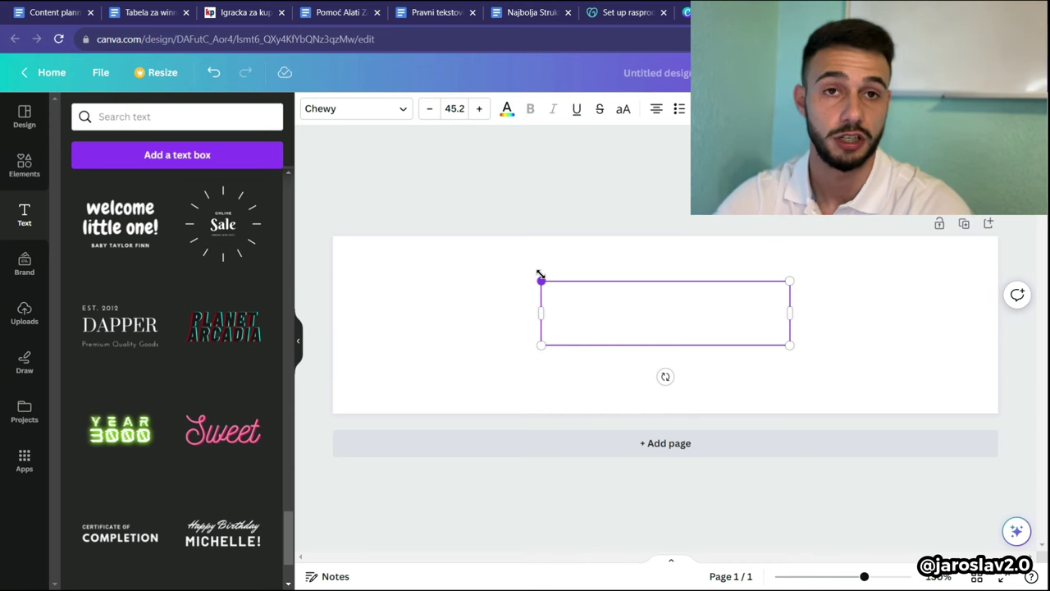
pyautogui.write('RASPRODA')
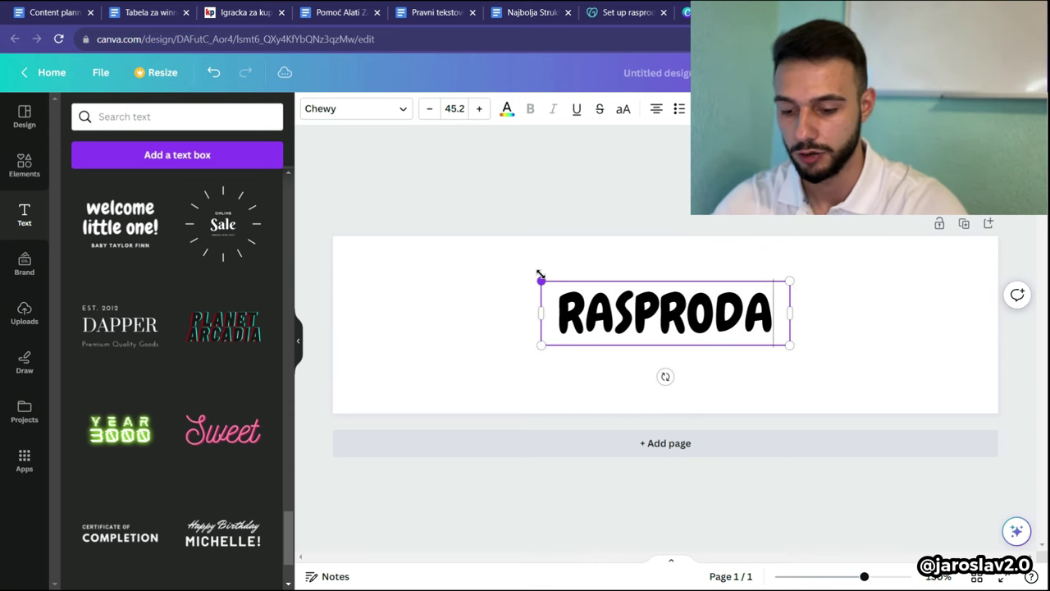
pyautogui.write('VNICA')
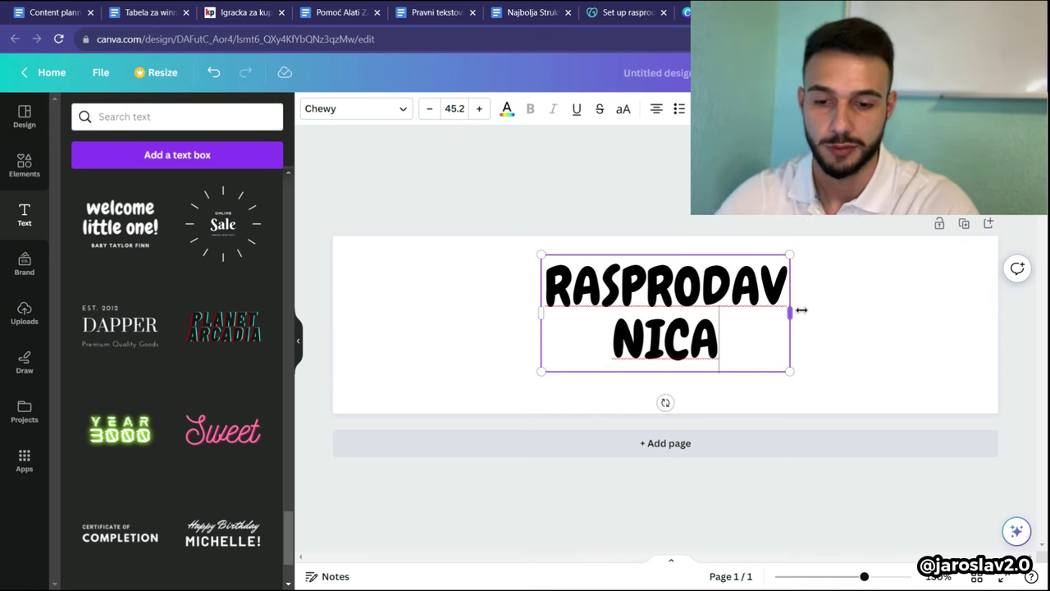
# Widen the text box, centre RASPRODAVNICA and enlarge it to span the page width
pyautogui.moveTo(793, 312); pyautogui.dragTo(900, 313)
pyautogui.rightClick(900, 313)
pyautogui.click(488, 341)
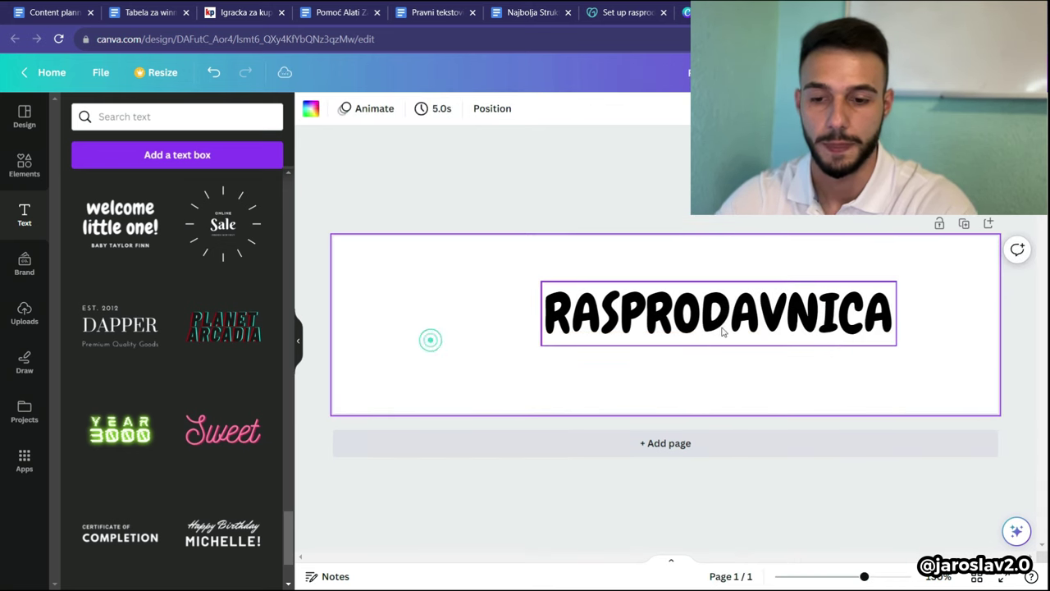
pyautogui.moveTo(726, 320); pyautogui.dragTo(675, 332)
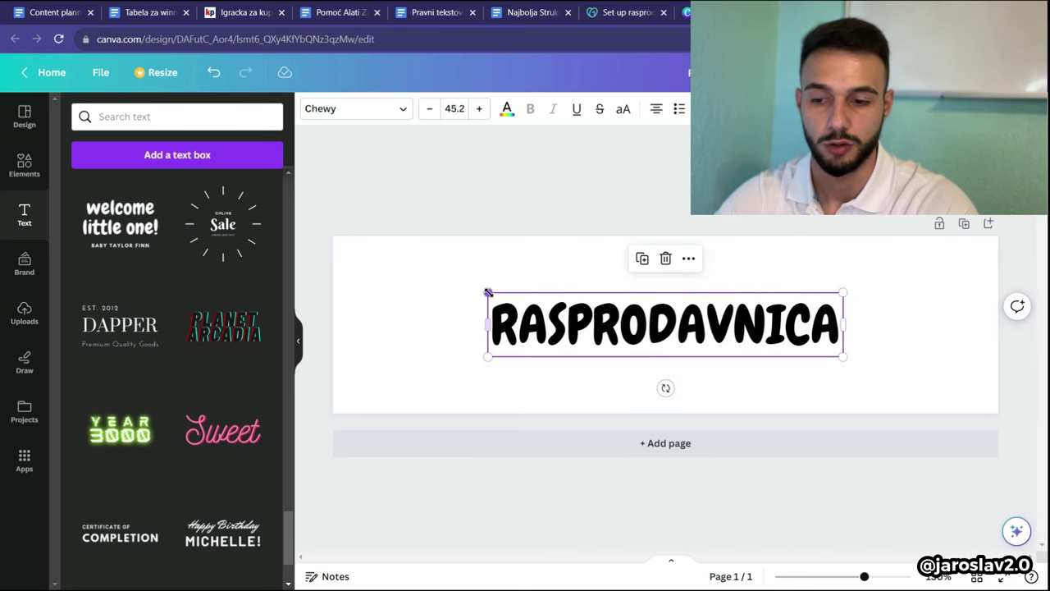
pyautogui.moveTo(488, 292); pyautogui.dragTo(370, 263)
pyautogui.moveTo(844, 356); pyautogui.dragTo(970, 420)
pyautogui.click(710, 471)
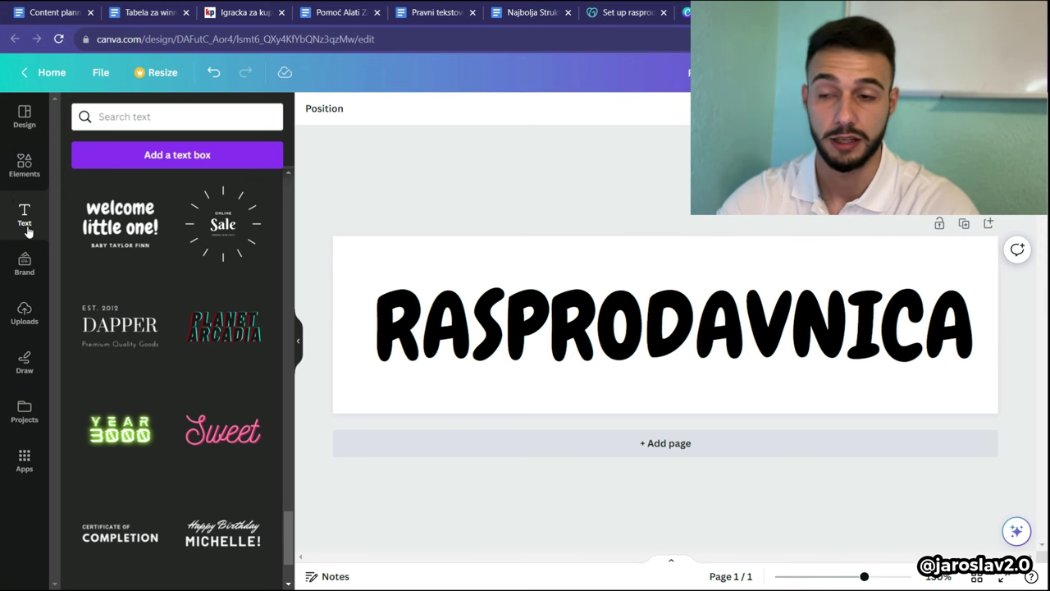
# Add a rounded square from the Elements shapes library
pyautogui.click(23, 170)
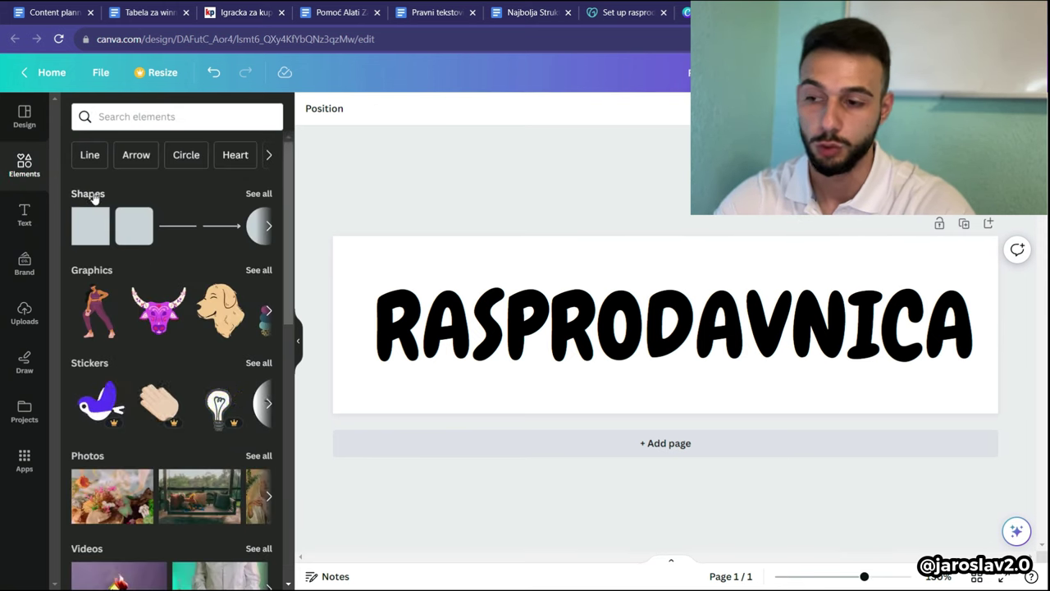
pyautogui.click(257, 195)
pyautogui.scroll(-4, 197, 295)
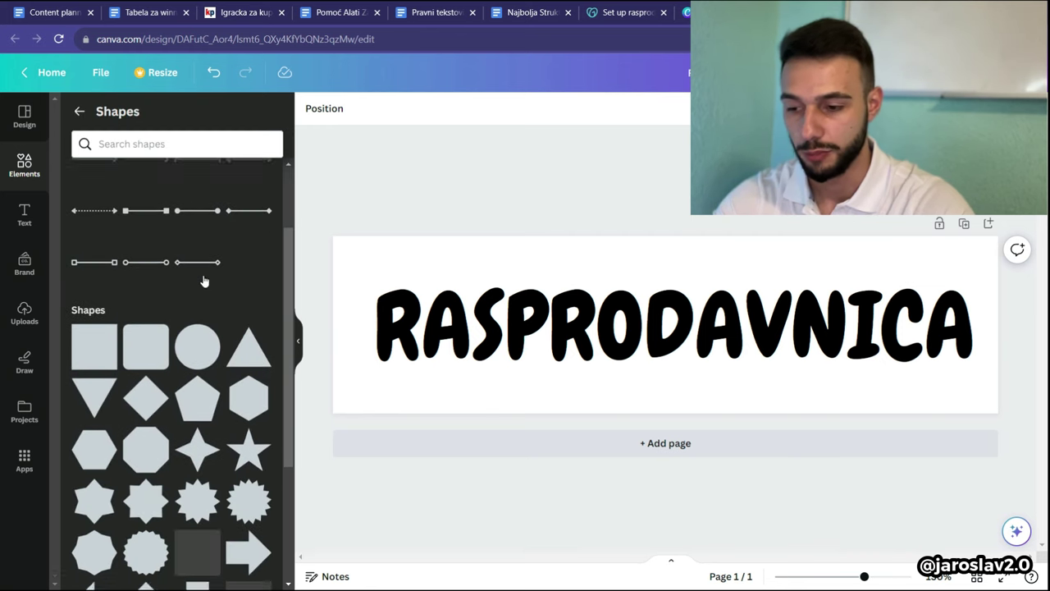
pyautogui.scroll(-3, 187, 313)
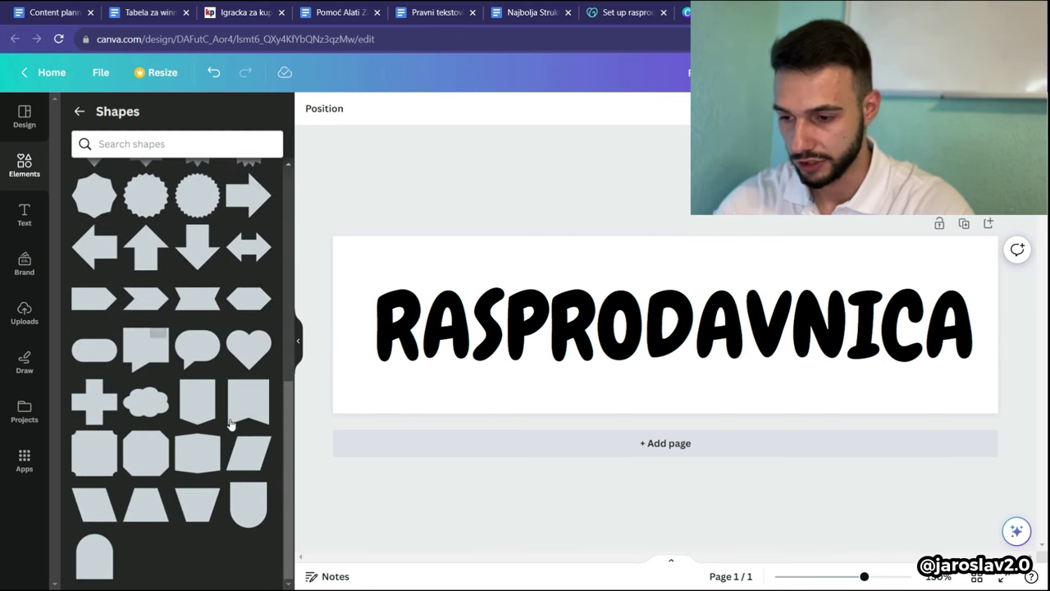
pyautogui.scroll(4, 158, 410)
pyautogui.scroll(-3, 160, 369)
pyautogui.scroll(5, 162, 348)
pyautogui.hotkey('ctrl', 'z')
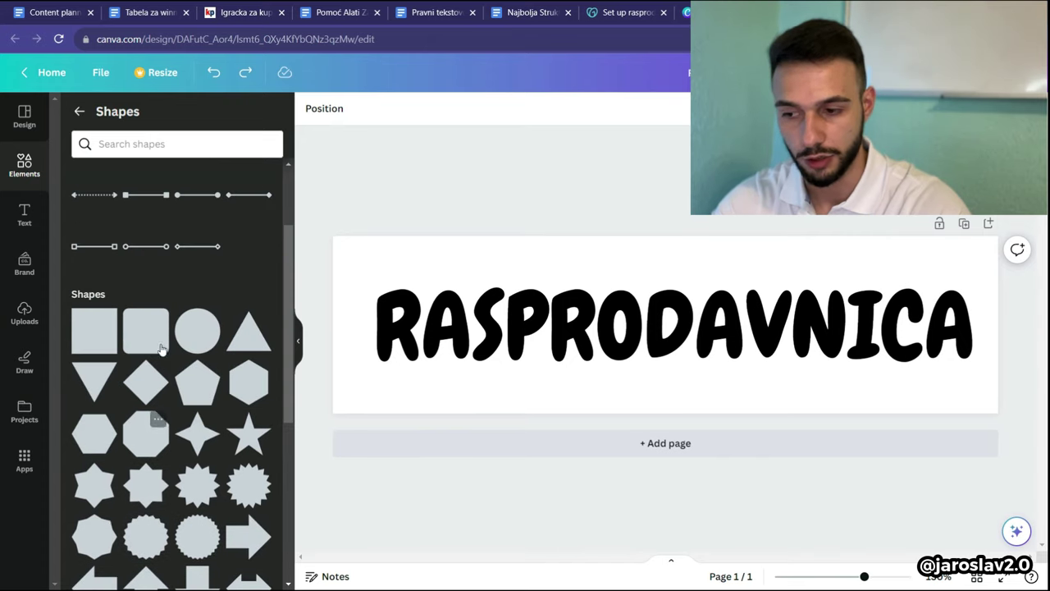
pyautogui.click(143, 346)
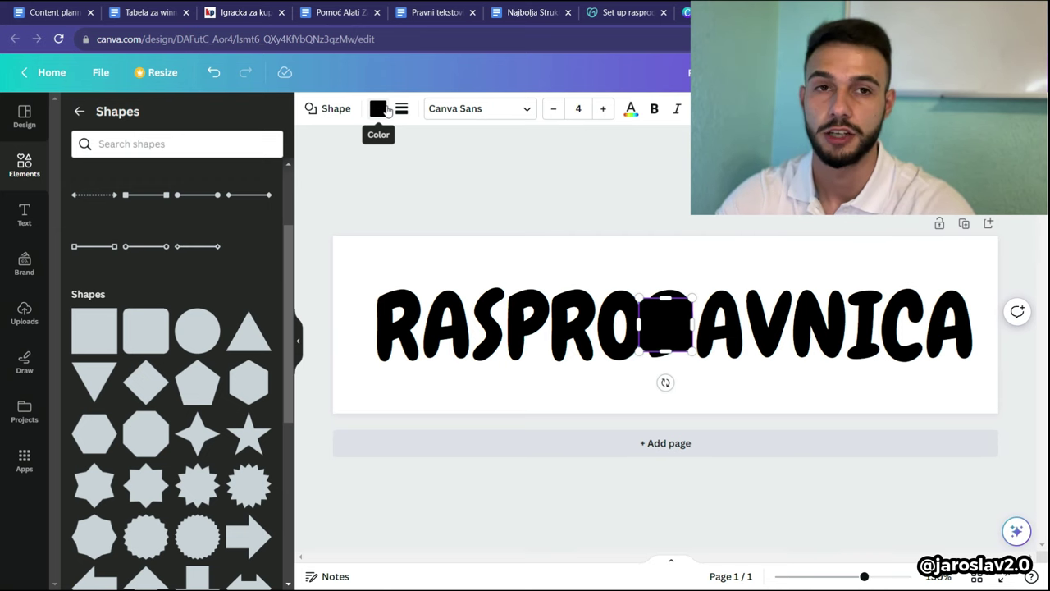
# Colour the square brand pink #F7648E and move it above the text's left end
pyautogui.click(382, 108)
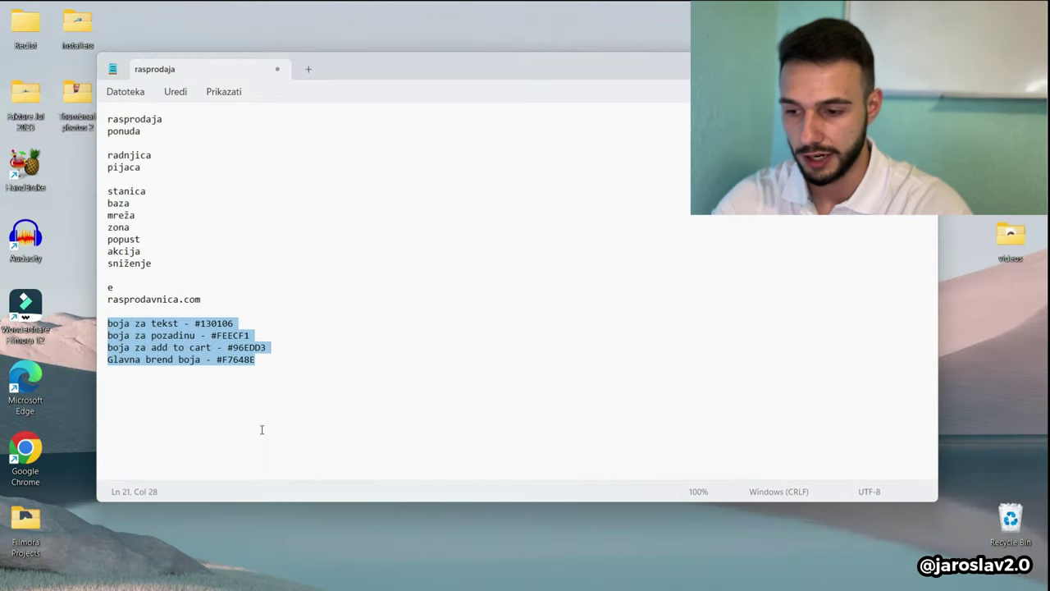
pyautogui.click(220, 382)
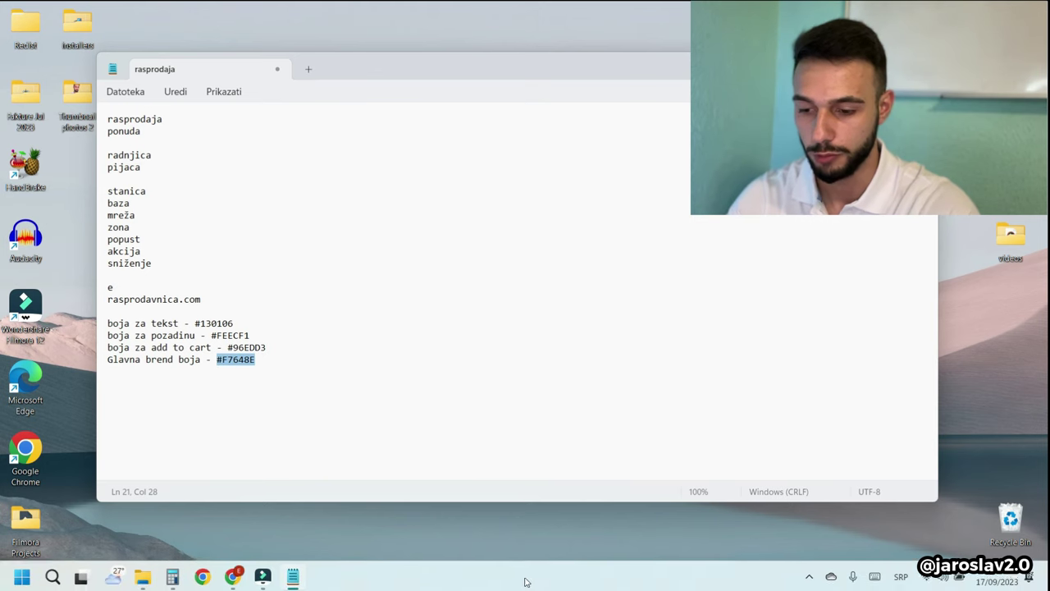
pyautogui.click(223, 579)
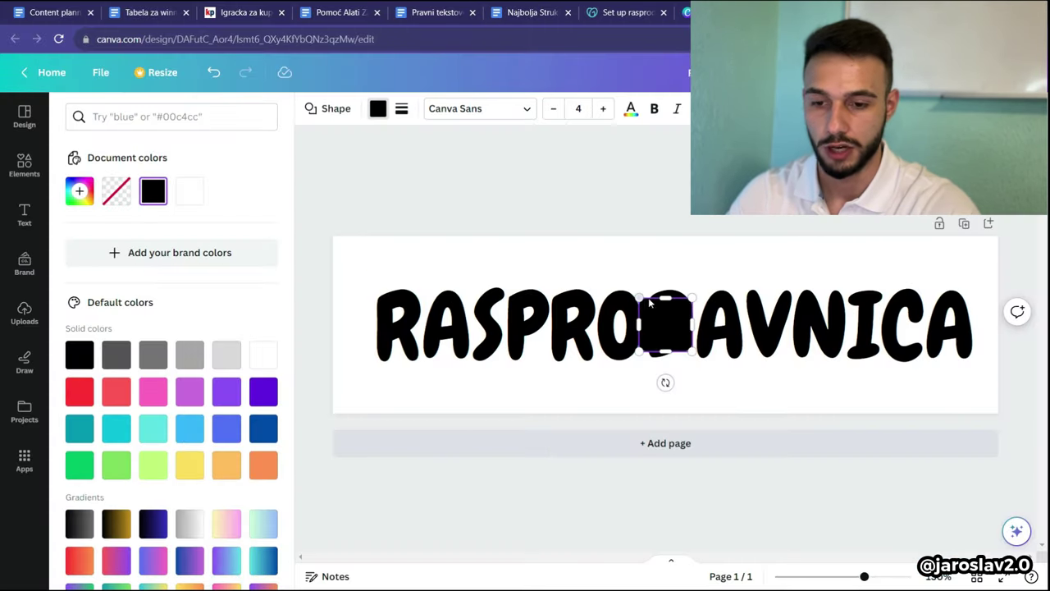
pyautogui.click(656, 338)
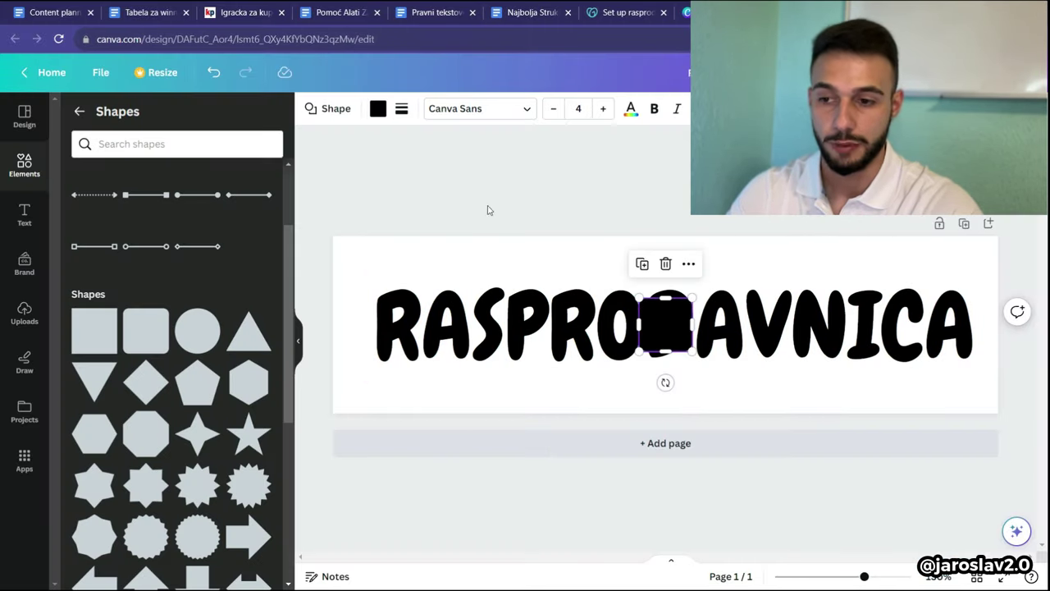
pyautogui.click(379, 109)
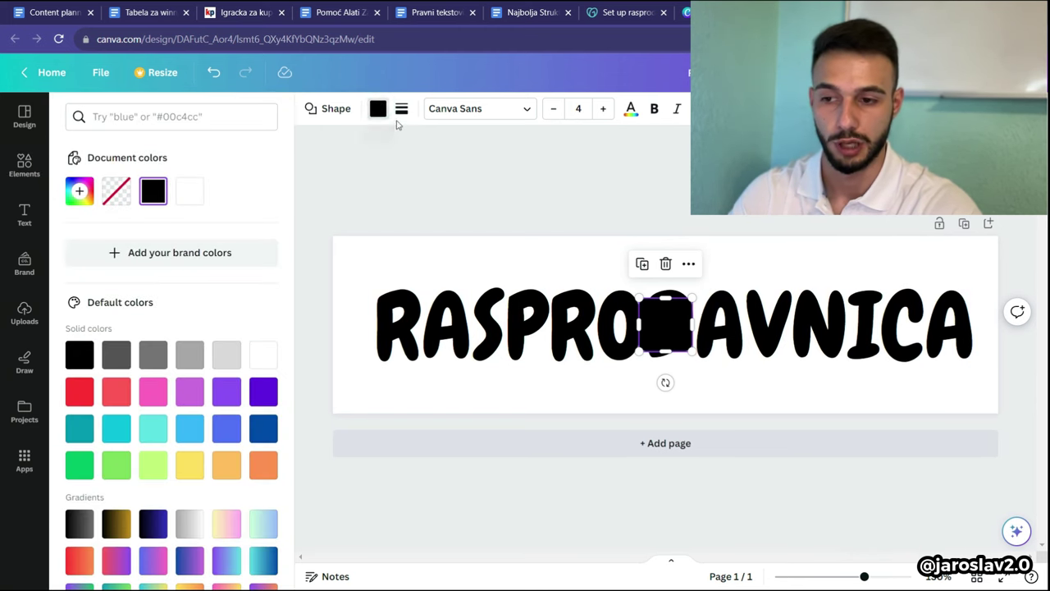
pyautogui.click(78, 194)
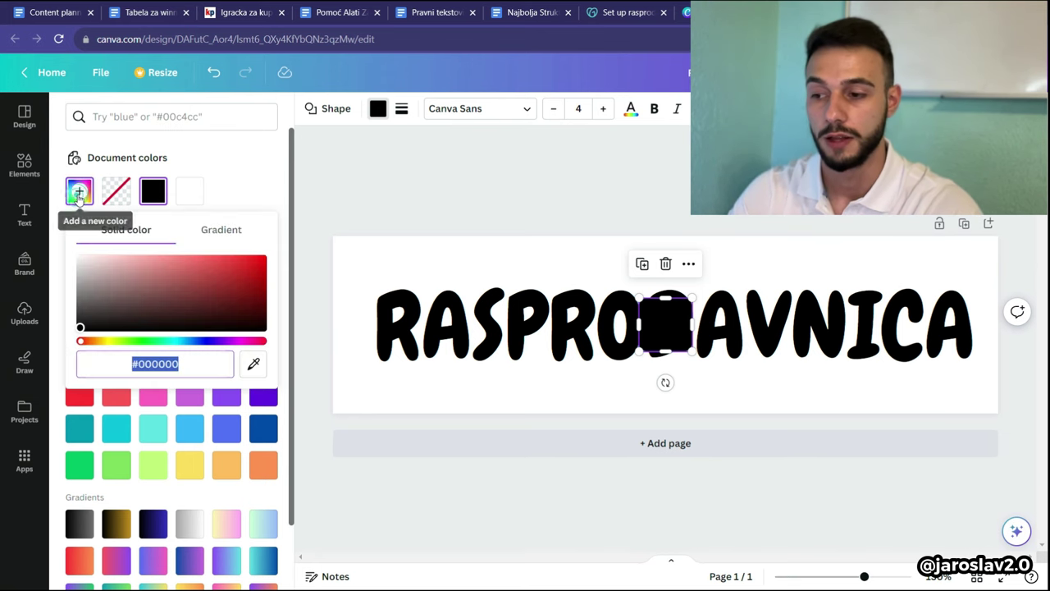
pyautogui.write('#F7648E')
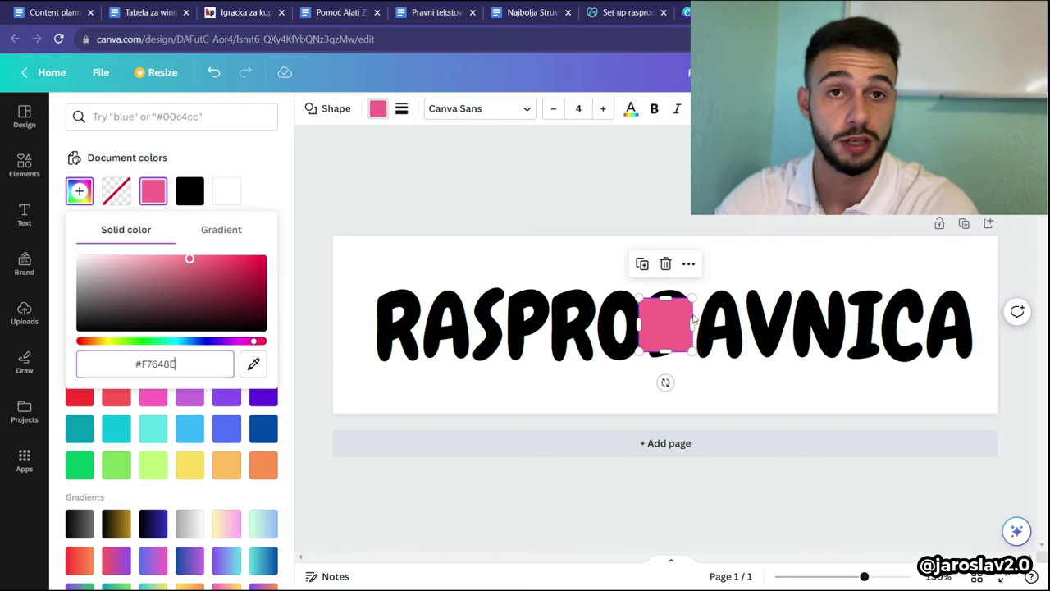
pyautogui.moveTo(665, 324); pyautogui.dragTo(940, 280)
# Stretch and shift the pink bar so it covers the RASPRODAVNICA text
pyautogui.moveTo(654, 307); pyautogui.dragTo(678, 377)
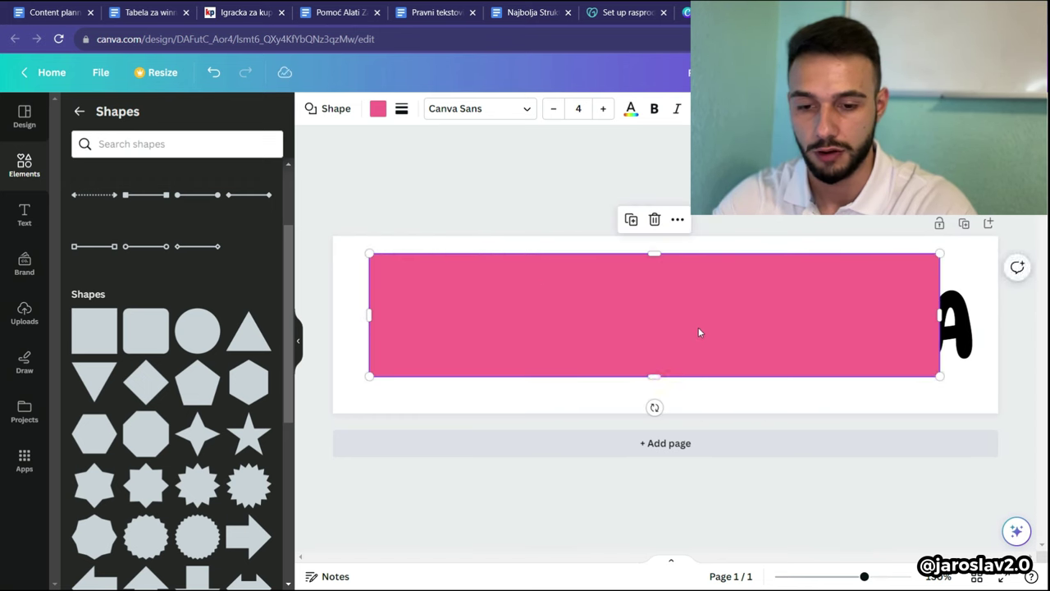
pyautogui.moveTo(698, 330); pyautogui.dragTo(730, 336)
pyautogui.moveTo(411, 326); pyautogui.dragTo(369, 326)
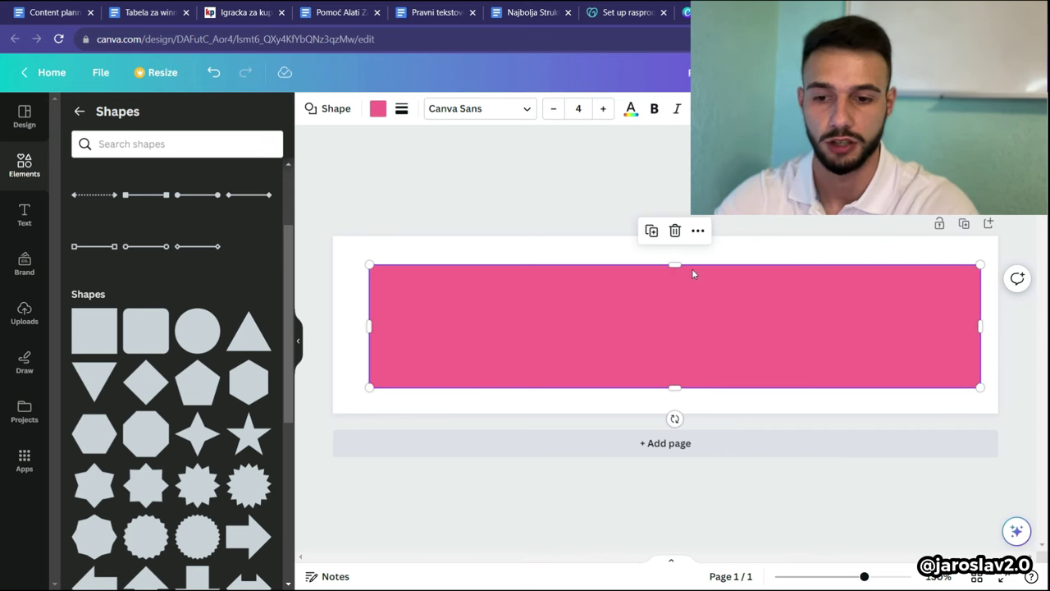
# Send the pink rectangle behind the text and extend its left and right edges
pyautogui.click(698, 231)
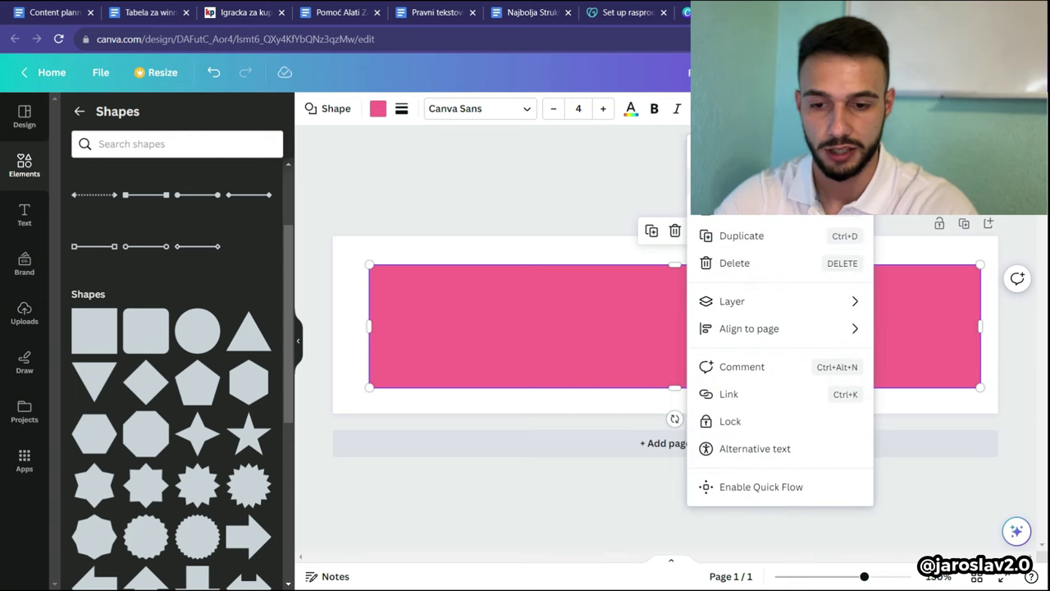
pyautogui.moveTo(759, 315)
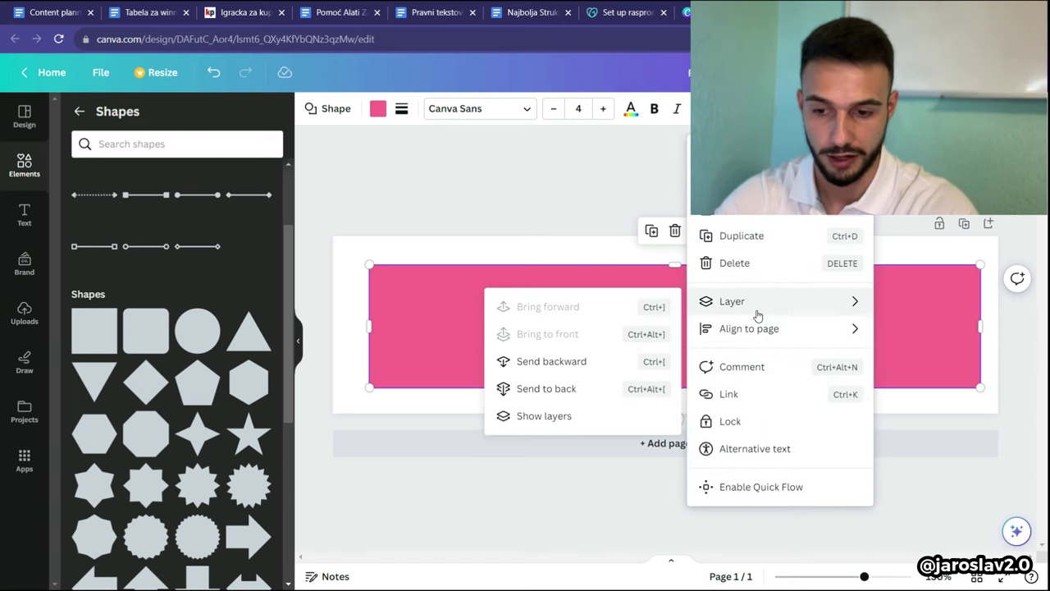
pyautogui.click(563, 365)
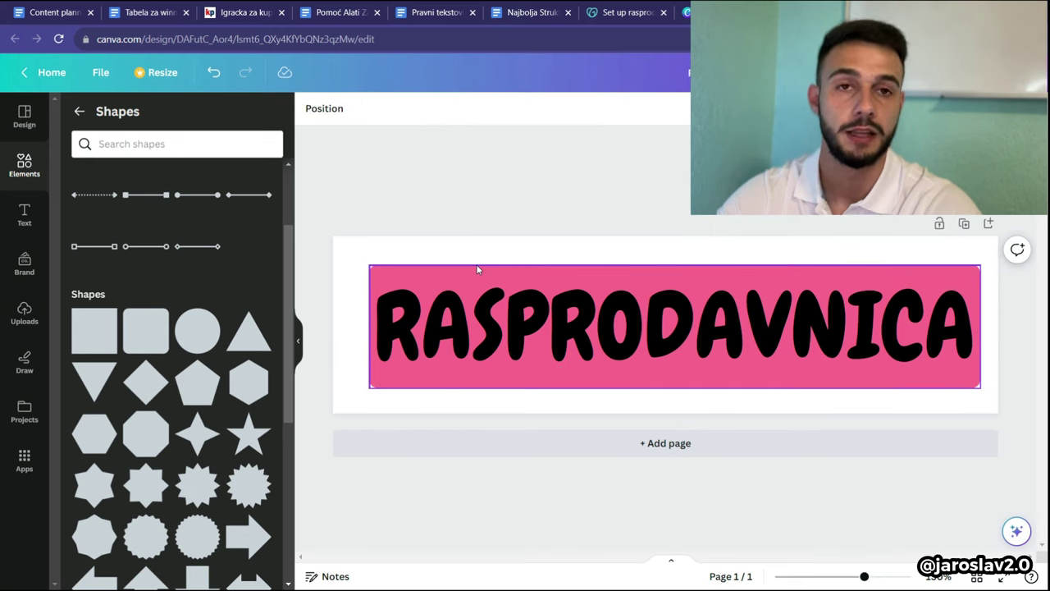
pyautogui.click(477, 269)
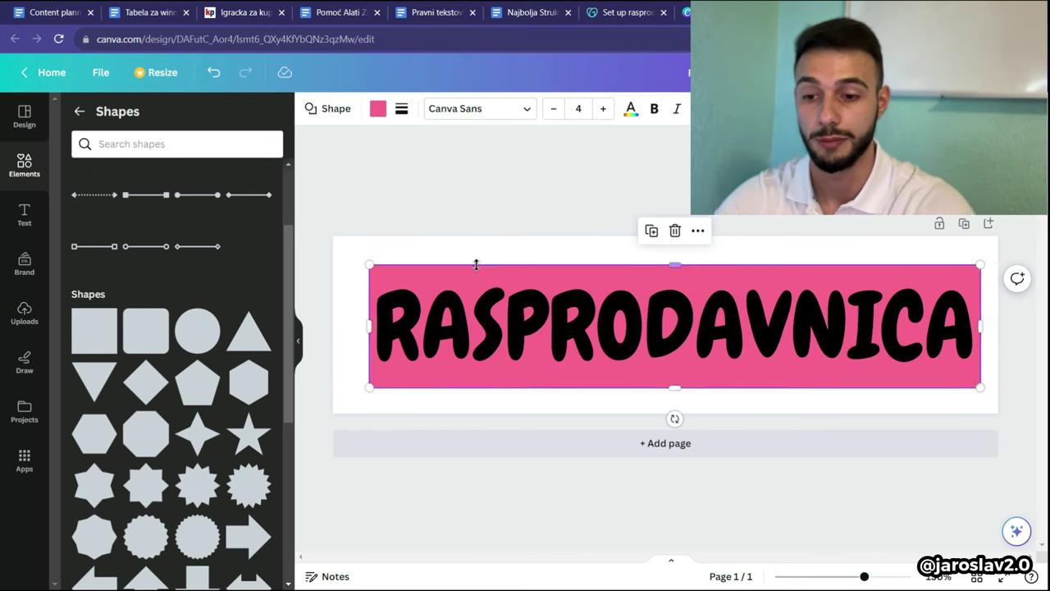
pyautogui.moveTo(366, 325); pyautogui.dragTo(361, 327)
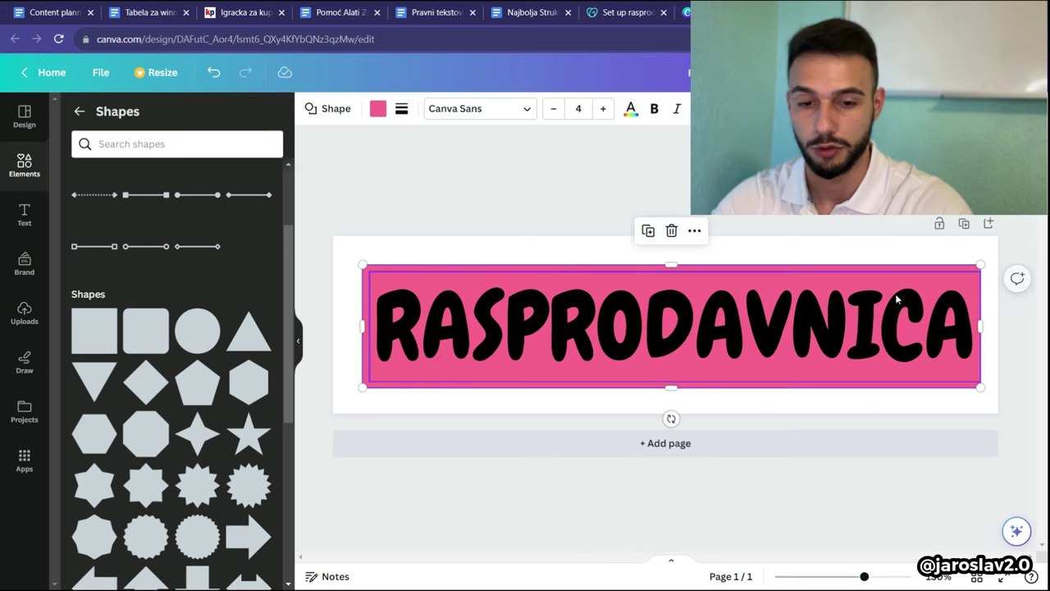
pyautogui.moveTo(979, 326); pyautogui.dragTo(985, 326)
pyautogui.click(760, 233)
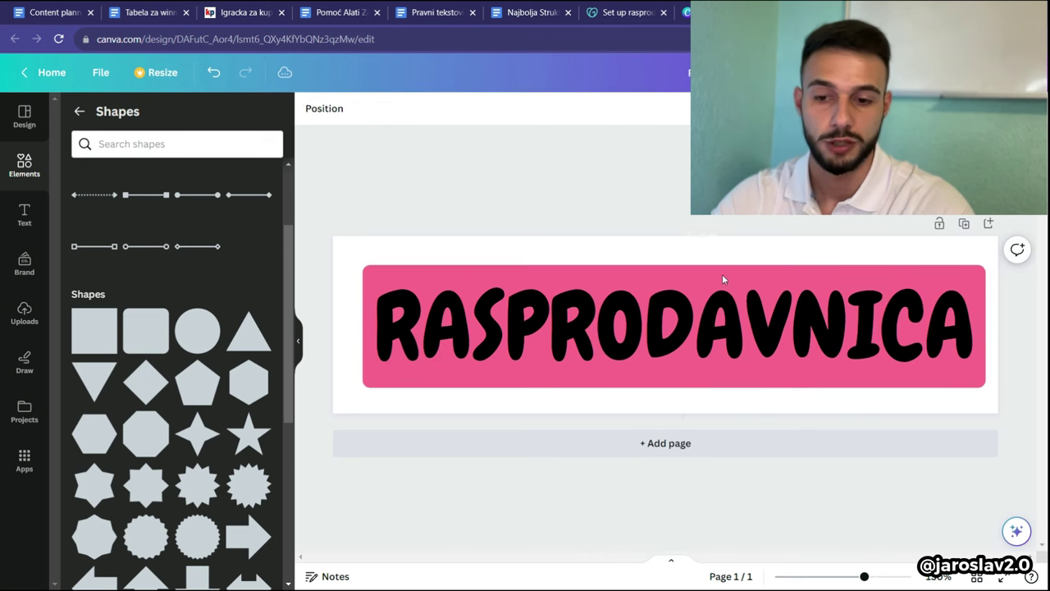
pyautogui.click(707, 299)
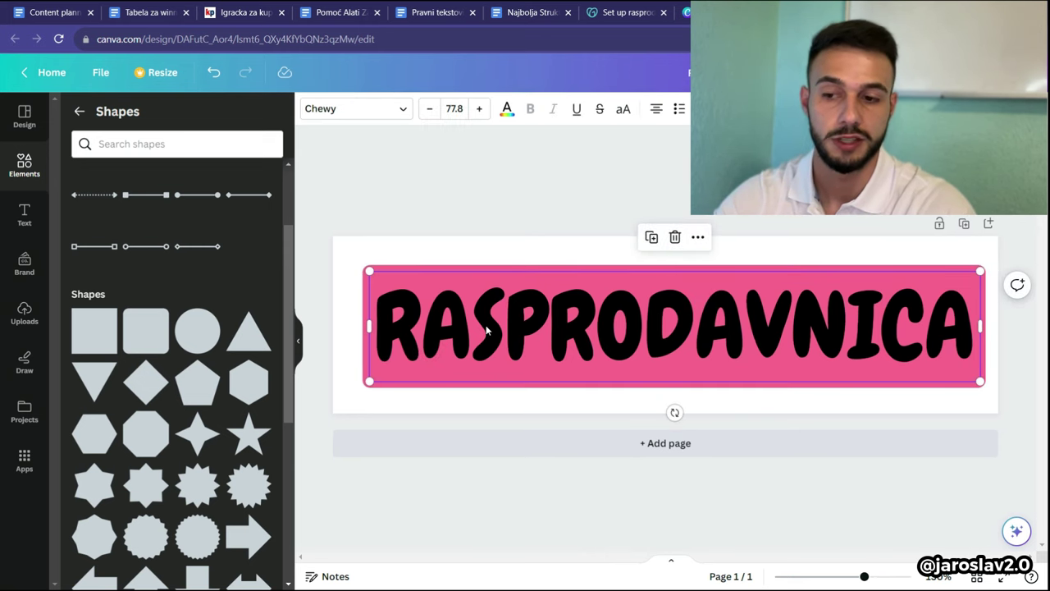
# Make the RASPRODAVNICA lettering white
pyautogui.click(513, 110)
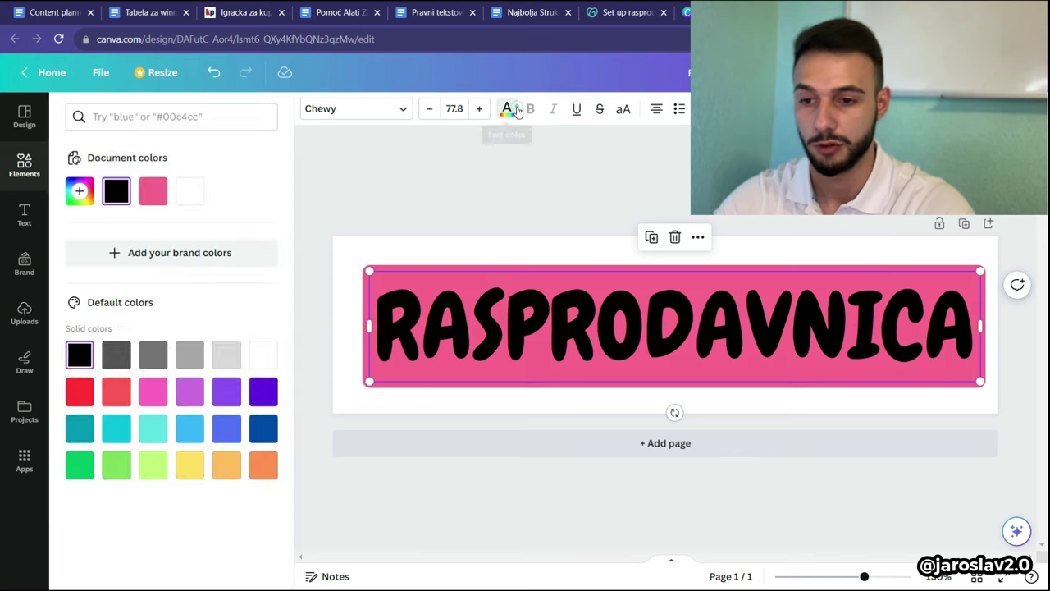
pyautogui.click(189, 191)
pyautogui.click(504, 175)
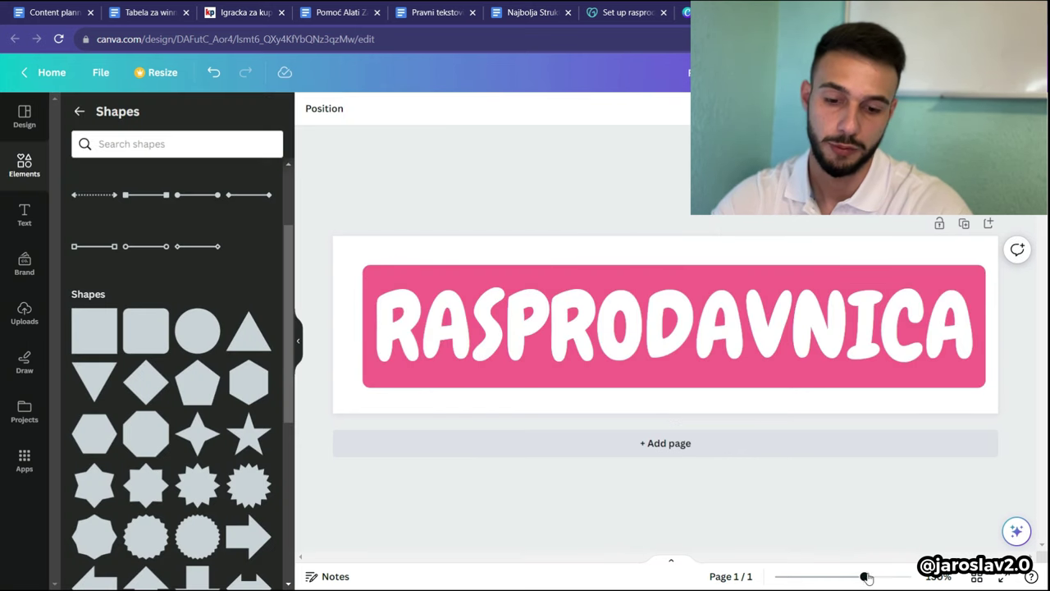
# Select the lettering and pink bar together, enlarge them to the page width and move them to the top
pyautogui.moveTo(866, 578)
pyautogui.mouseDown()
pyautogui.moveTo(836, 576)
pyautogui.moveTo(854, 575)
pyautogui.mouseUp()
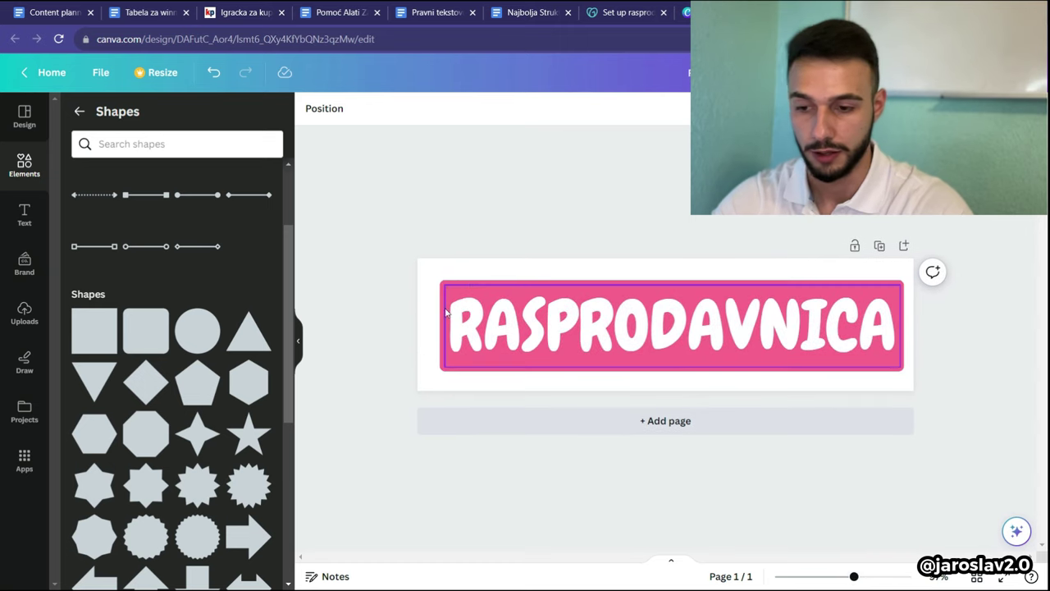
pyautogui.click(502, 317)
pyautogui.moveTo(441, 283); pyautogui.dragTo(445, 282)
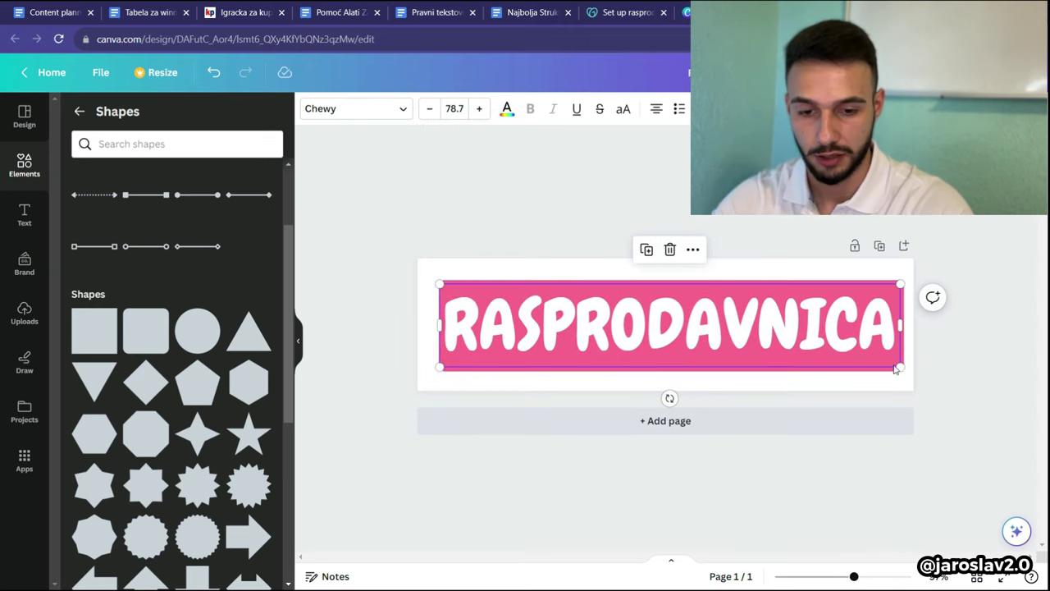
pyautogui.moveTo(896, 369); pyautogui.dragTo(907, 370)
pyautogui.click(977, 370)
pyautogui.moveTo(355, 202); pyautogui.dragTo(806, 473)
pyautogui.moveTo(799, 343); pyautogui.dragTo(771, 344)
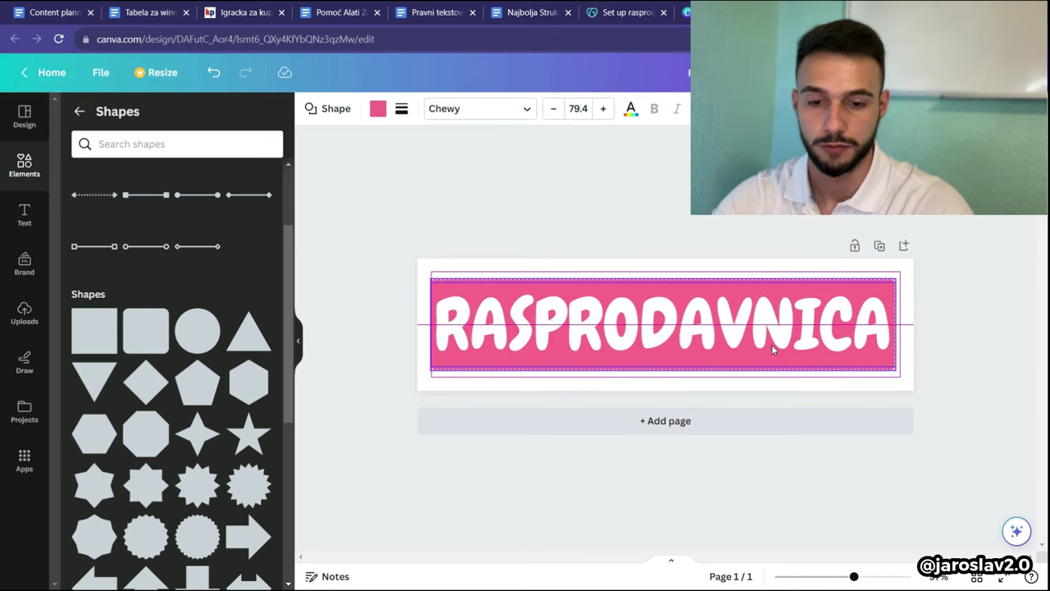
pyautogui.moveTo(896, 373)
pyautogui.mouseDown()
pyautogui.moveTo(911, 385)
pyautogui.moveTo(913, 375)
pyautogui.mouseUp()
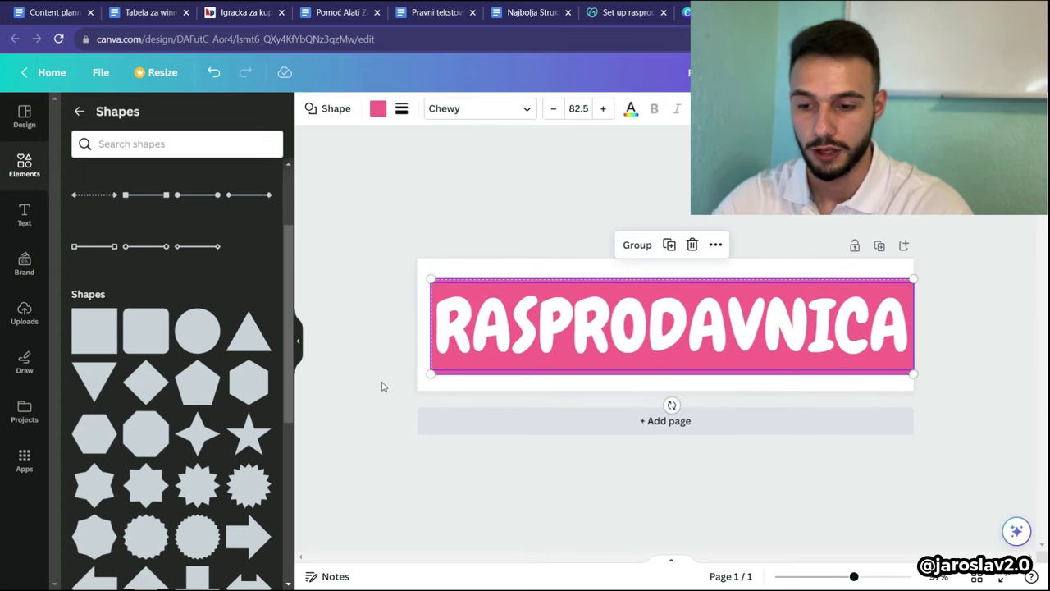
pyautogui.moveTo(431, 373); pyautogui.dragTo(419, 375)
pyautogui.moveTo(655, 318); pyautogui.dragTo(652, 293)
pyautogui.moveTo(926, 365); pyautogui.dragTo(916, 358)
pyautogui.click(920, 377)
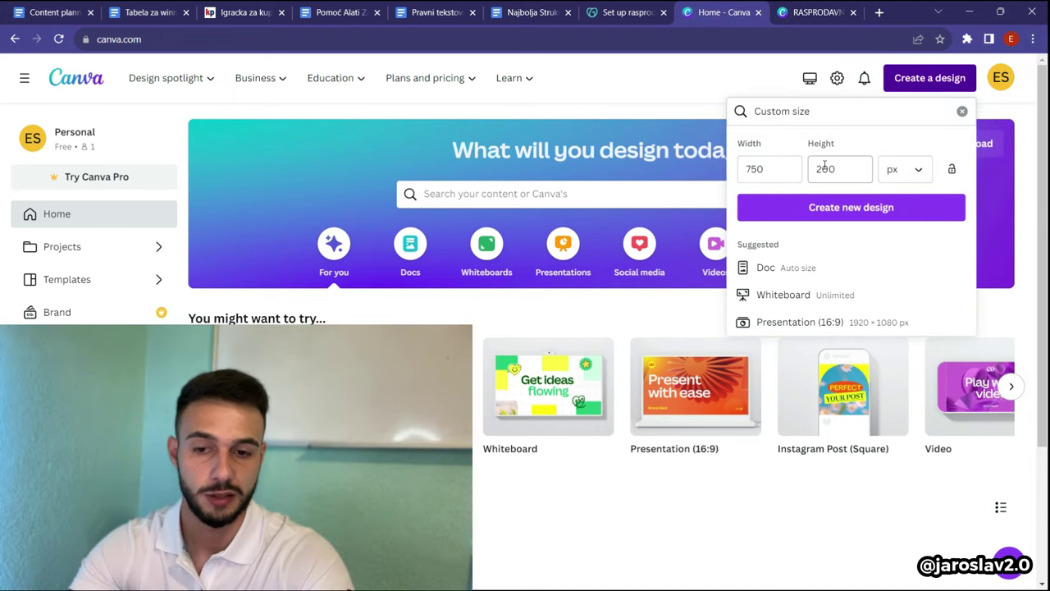
# Change the custom height to 150 and create a new 750 × 150 px design
pyautogui.moveTo(835, 169); pyautogui.dragTo(825, 170)
pyautogui.doubleClick(824, 170)
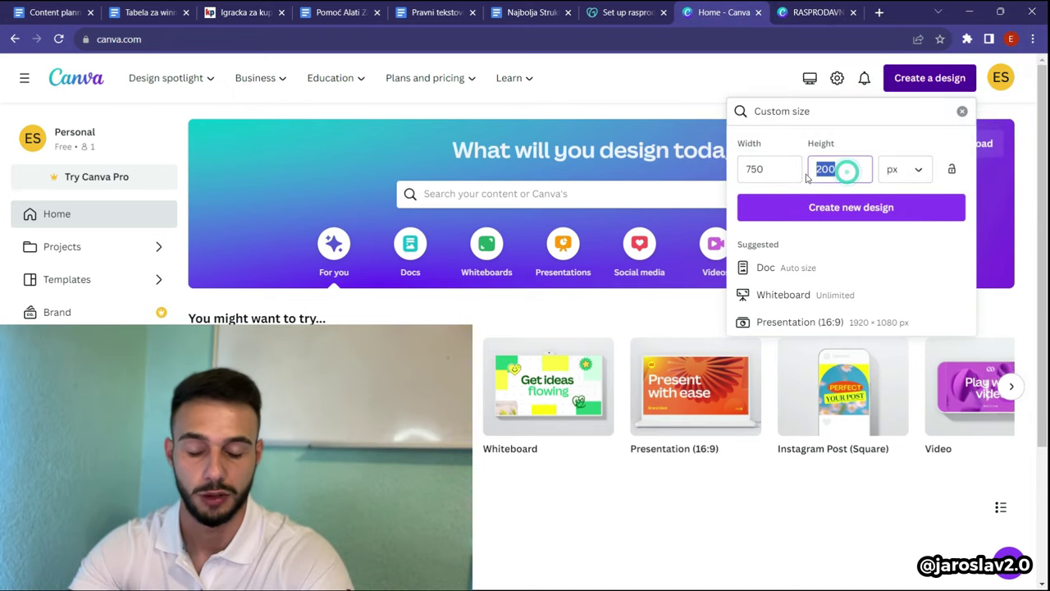
pyautogui.write('150')
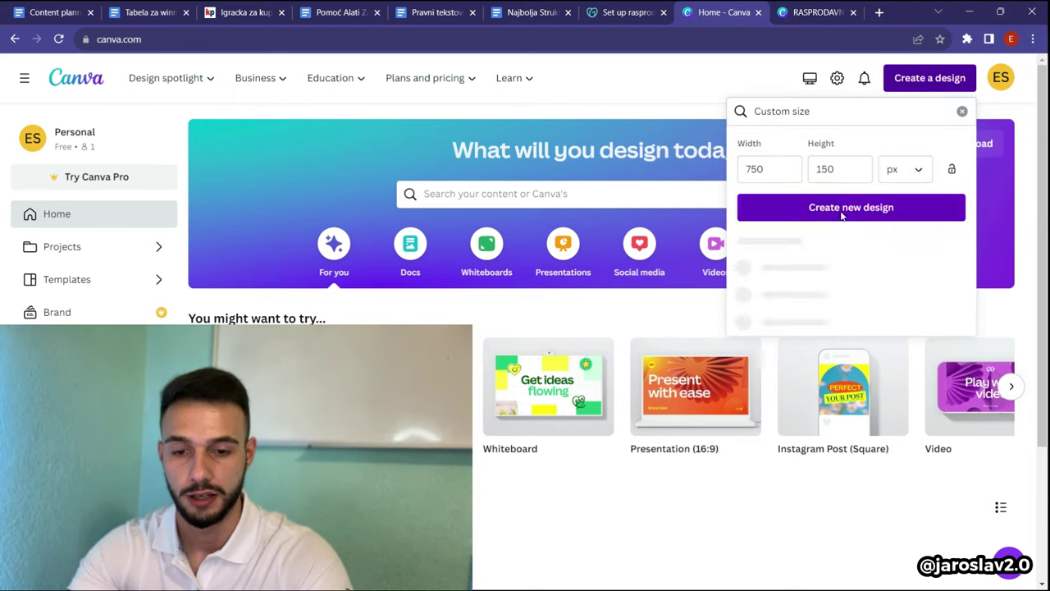
pyautogui.click(844, 213)
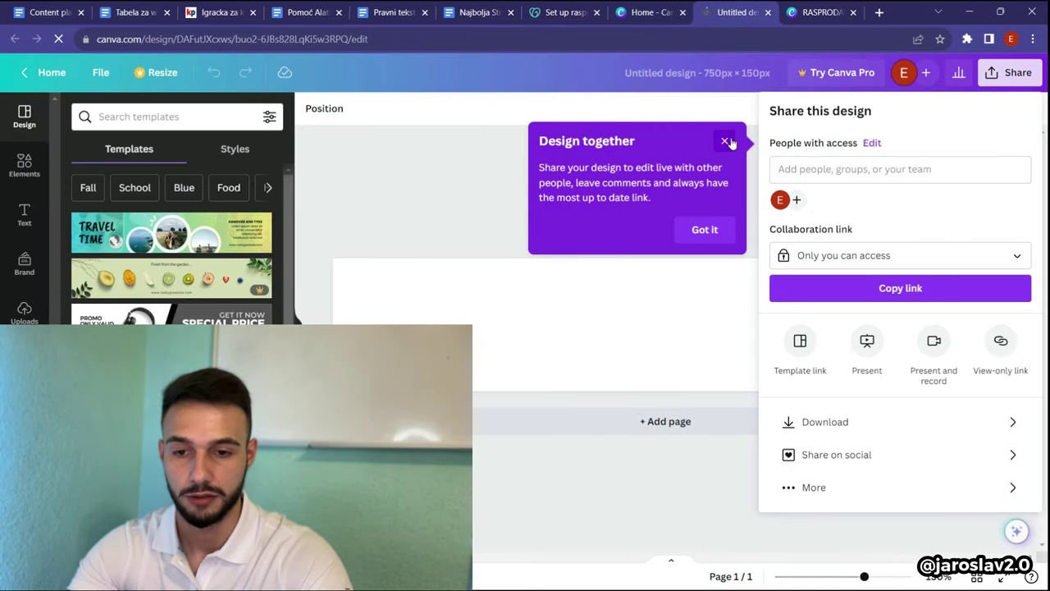
pyautogui.click(724, 140)
pyautogui.click(711, 165)
# Copy the pink RASPRODAVNICA banner from the original design
pyautogui.click(821, 12)
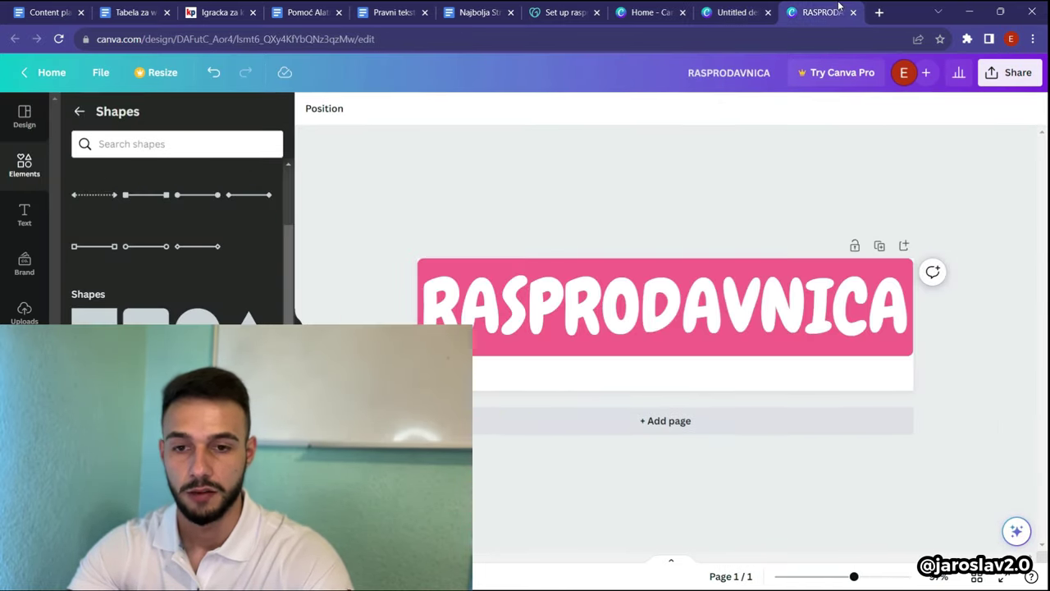
pyautogui.moveTo(1014, 359); pyautogui.dragTo(497, 301)
pyautogui.rightClick(496, 301)
pyautogui.click(553, 291)
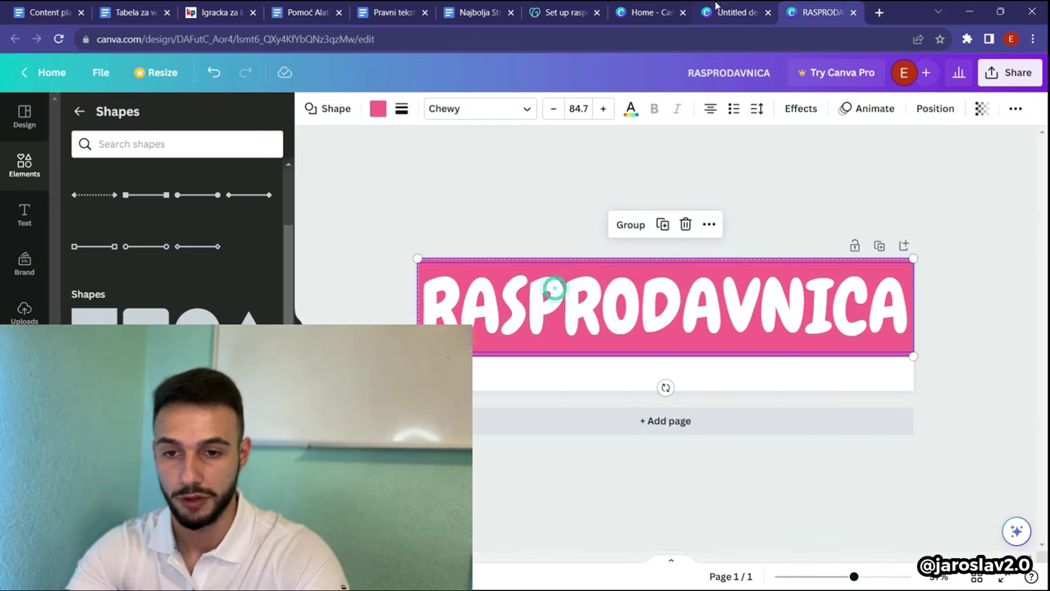
pyautogui.click(732, 12)
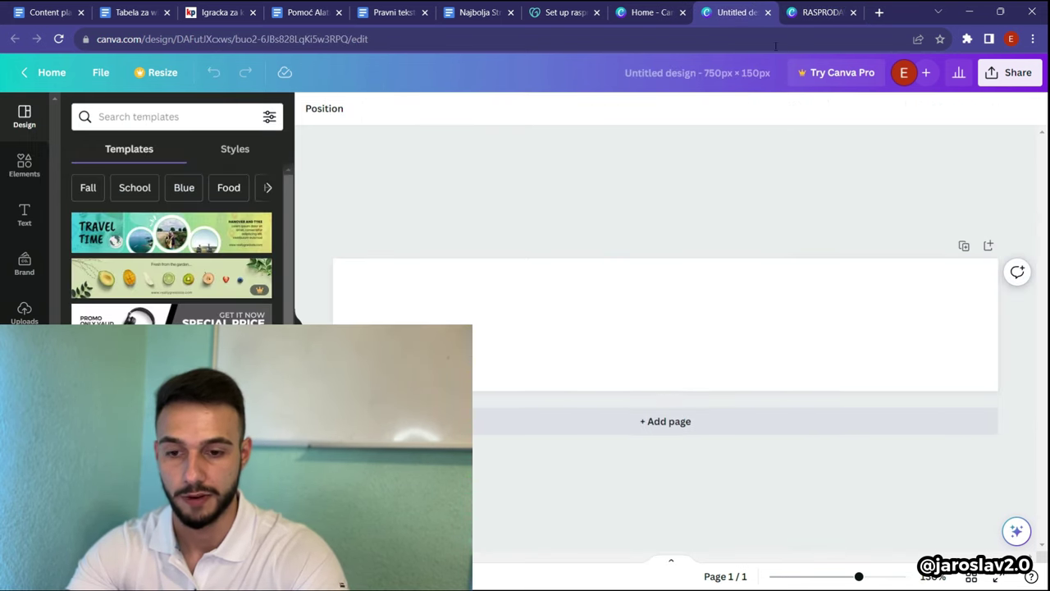
# Paste the banner into the 750 × 150 design and resize it to fill the page
pyautogui.rightClick(608, 326)
pyautogui.click(677, 365)
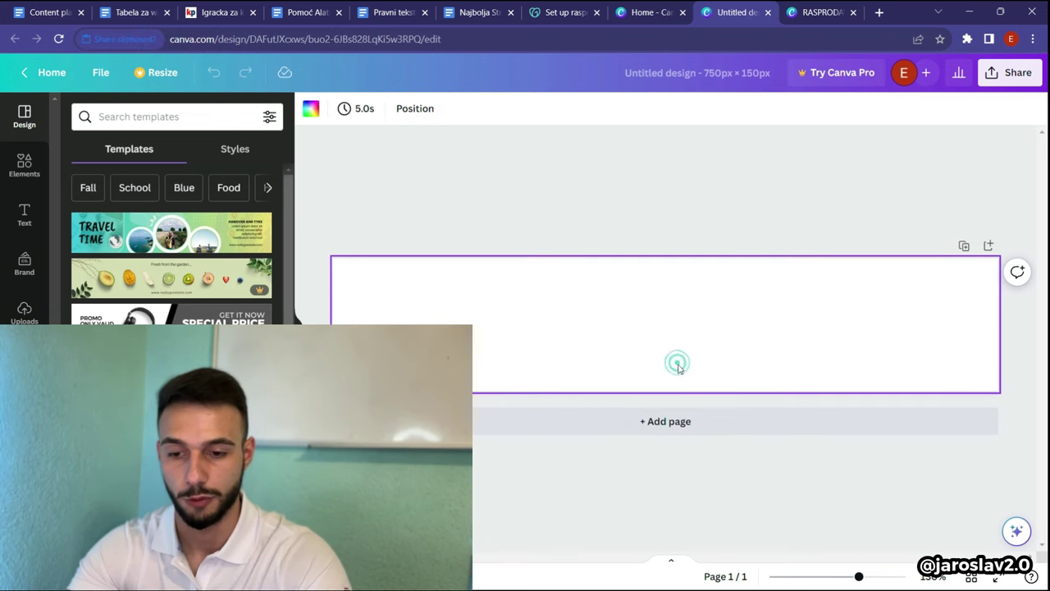
pyautogui.click(210, 117)
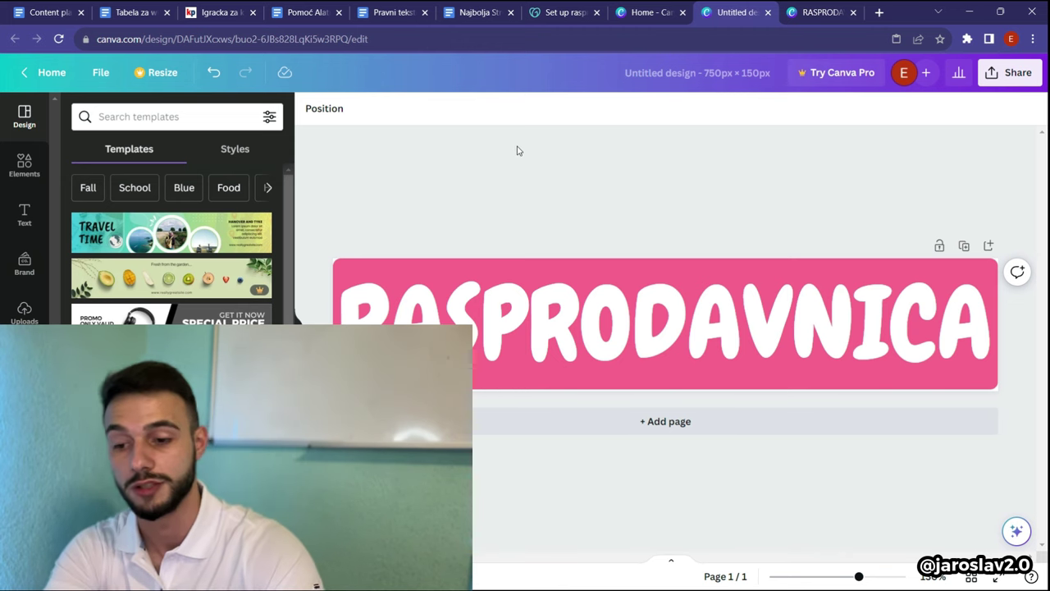
pyautogui.click(790, 8)
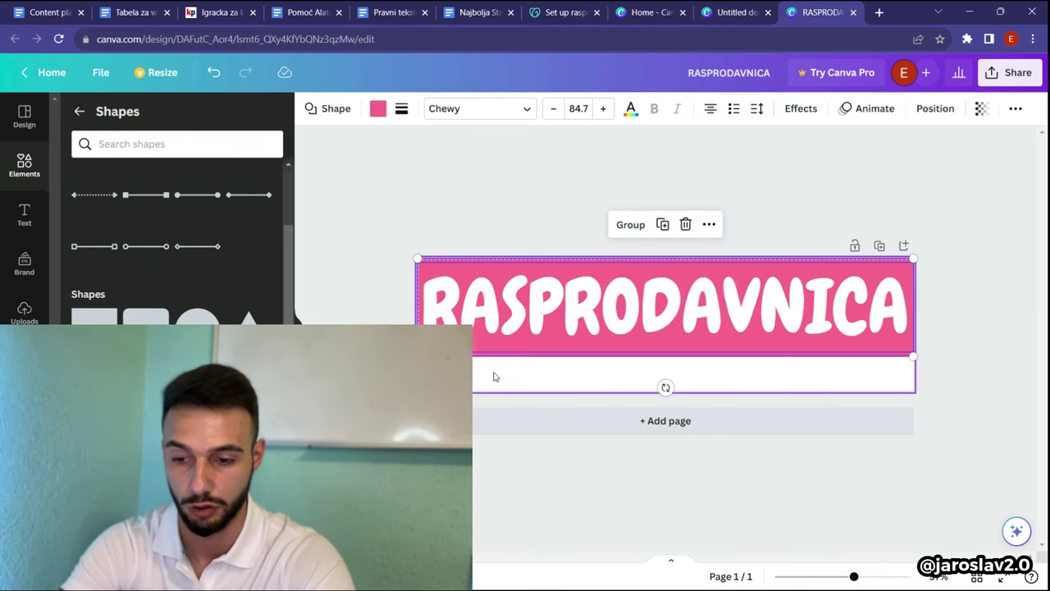
pyautogui.click(555, 368)
pyautogui.click(734, 10)
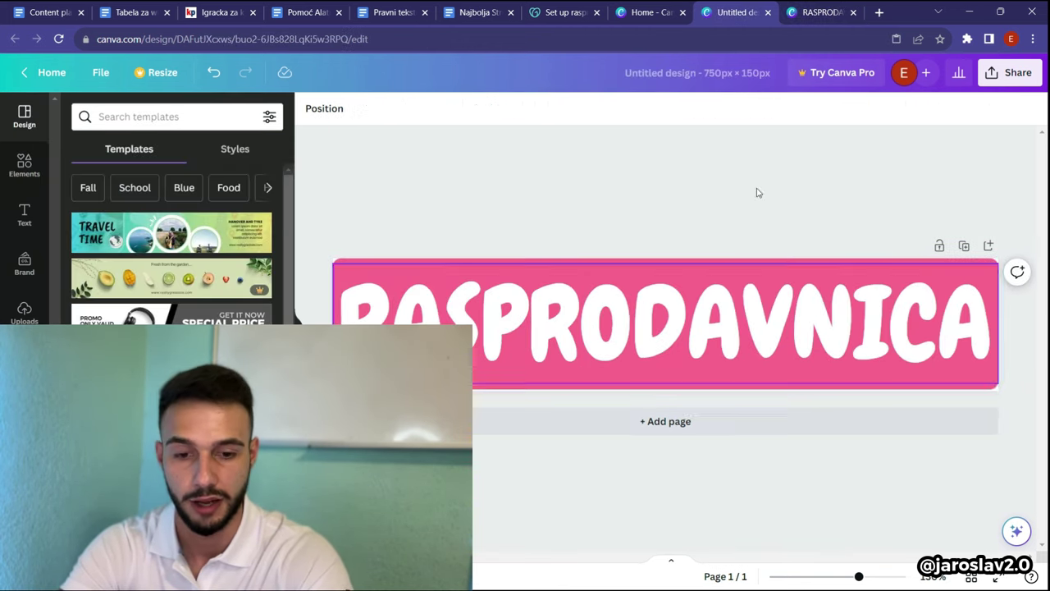
pyautogui.moveTo(380, 197); pyautogui.dragTo(788, 459)
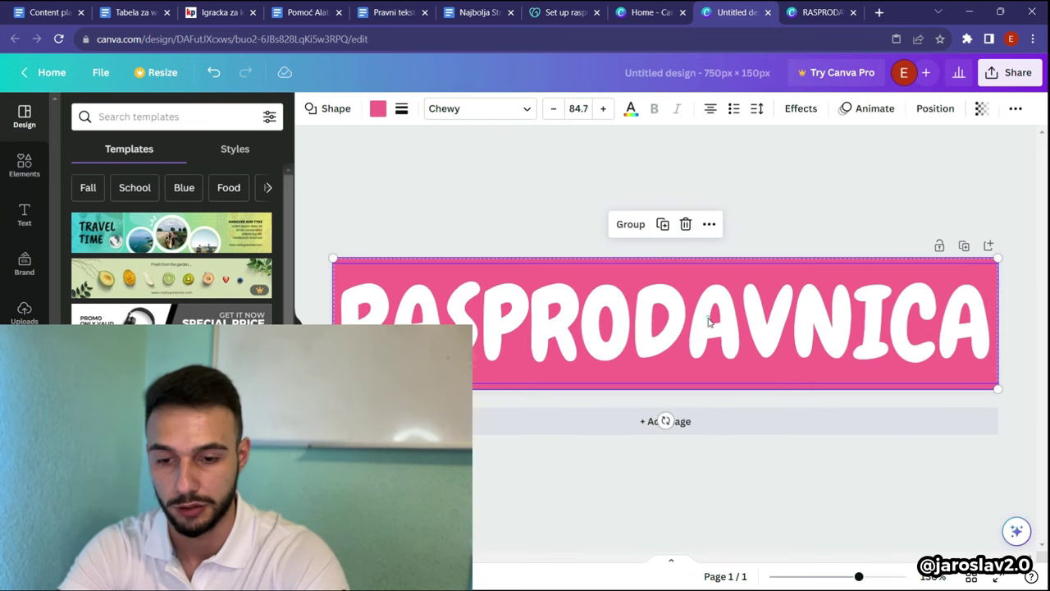
pyautogui.moveTo(702, 328); pyautogui.dragTo(710, 320)
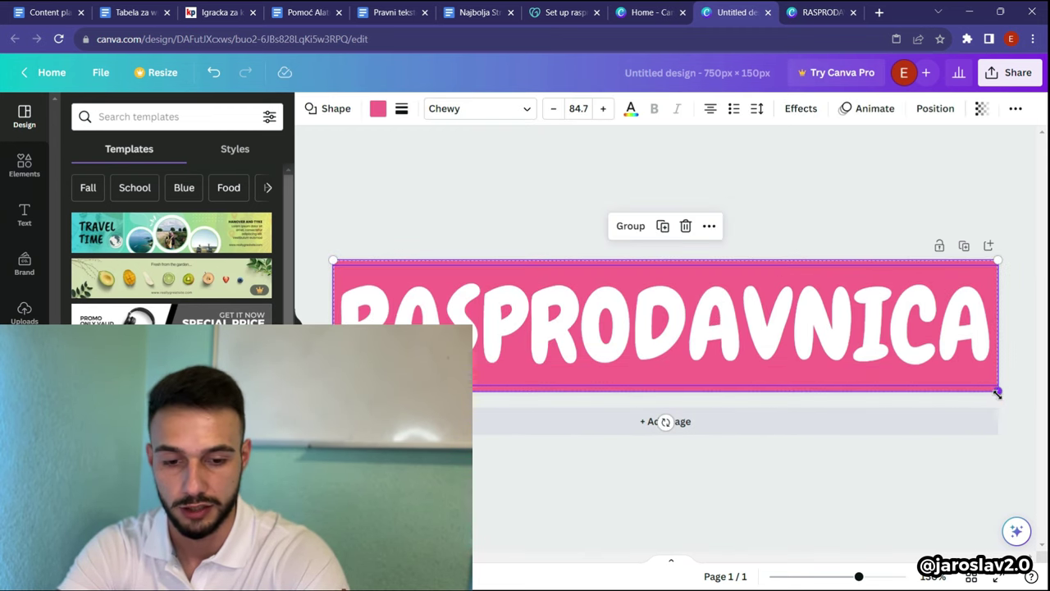
pyautogui.moveTo(997, 394)
pyautogui.mouseDown()
pyautogui.moveTo(989, 388)
pyautogui.moveTo(997, 392)
pyautogui.mouseUp()
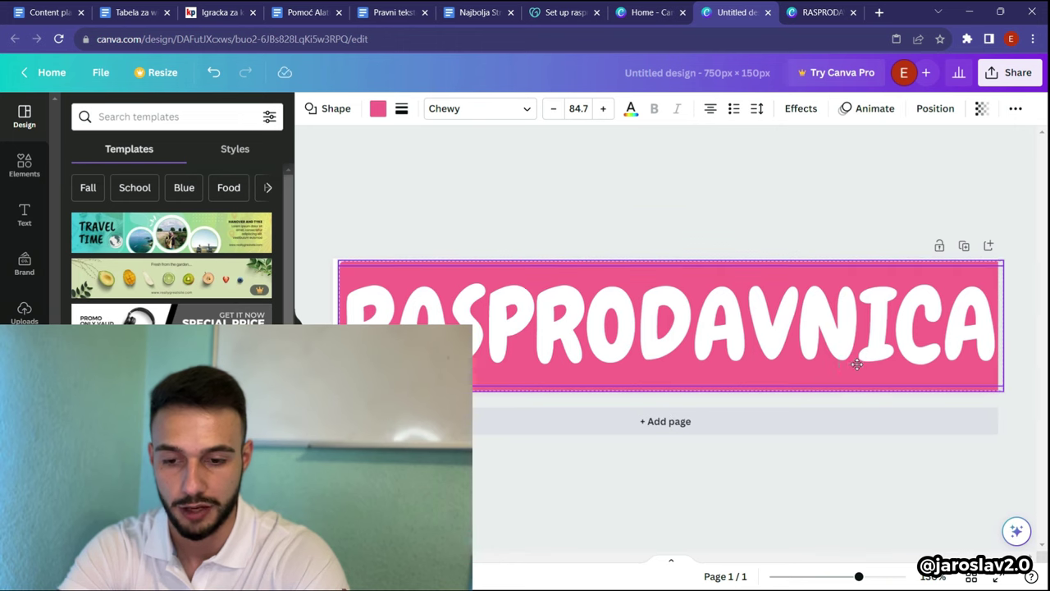
pyautogui.moveTo(856, 364); pyautogui.dragTo(853, 369)
pyautogui.click(516, 169)
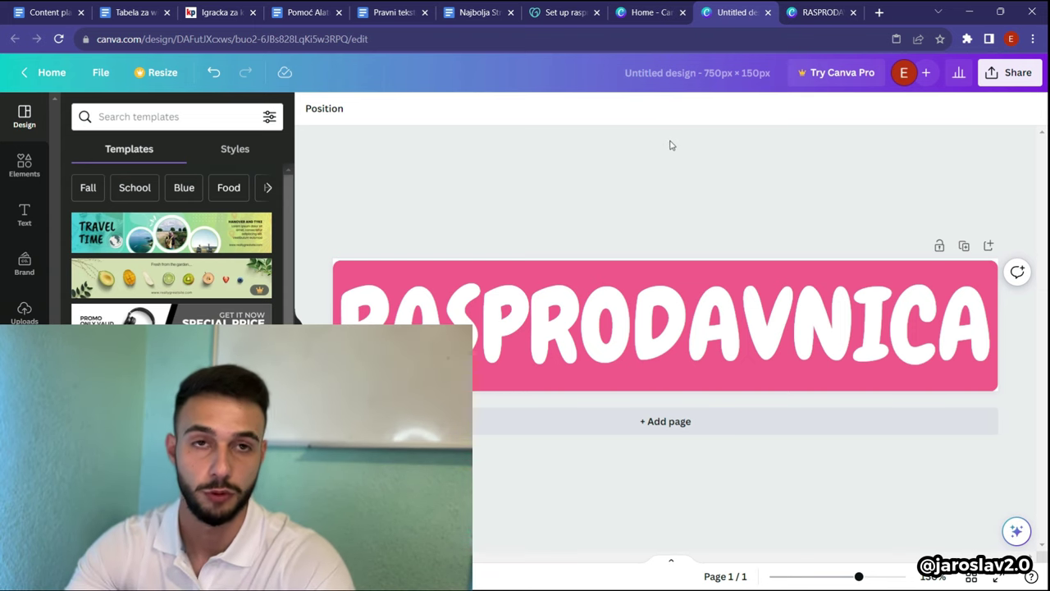
# Download the design as a PNG
pyautogui.click(1003, 74)
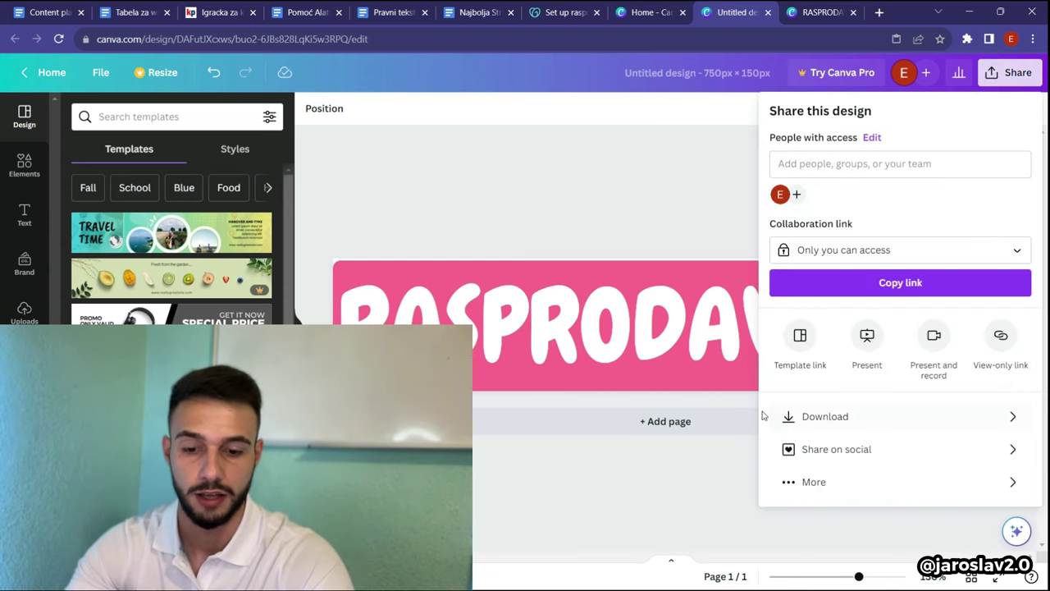
pyautogui.click(826, 417)
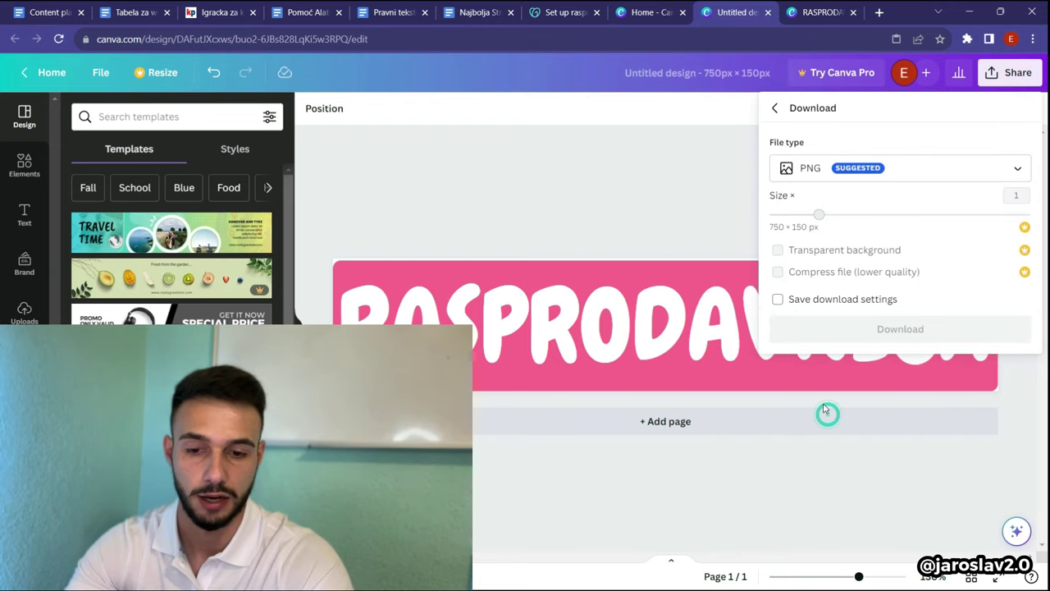
pyautogui.click(900, 328)
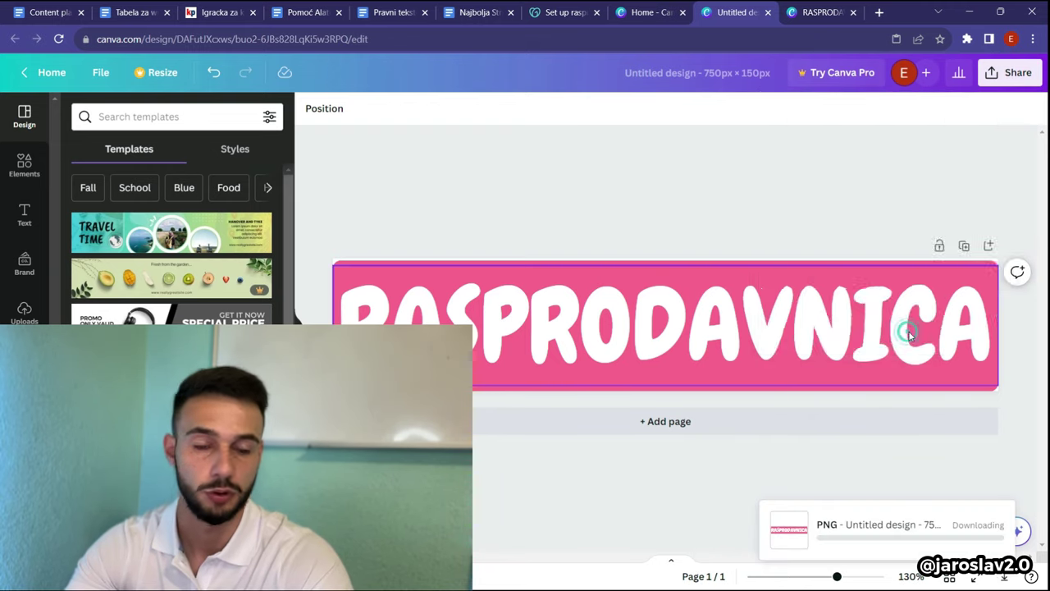
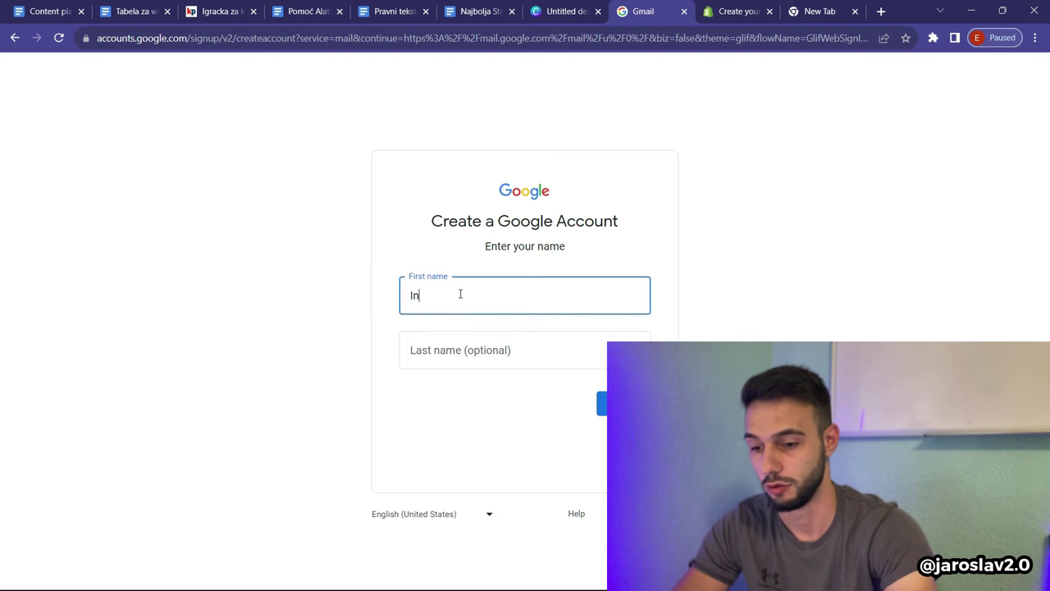
# Enter the account's last name and submit the name page
pyautogui.click(473, 346)
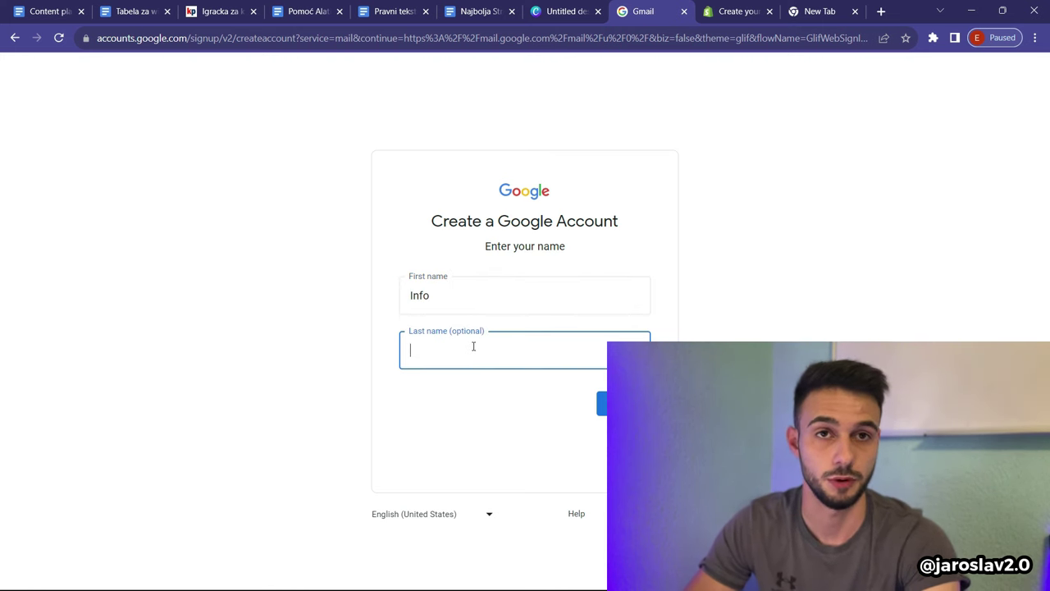
pyautogui.write('Ras')
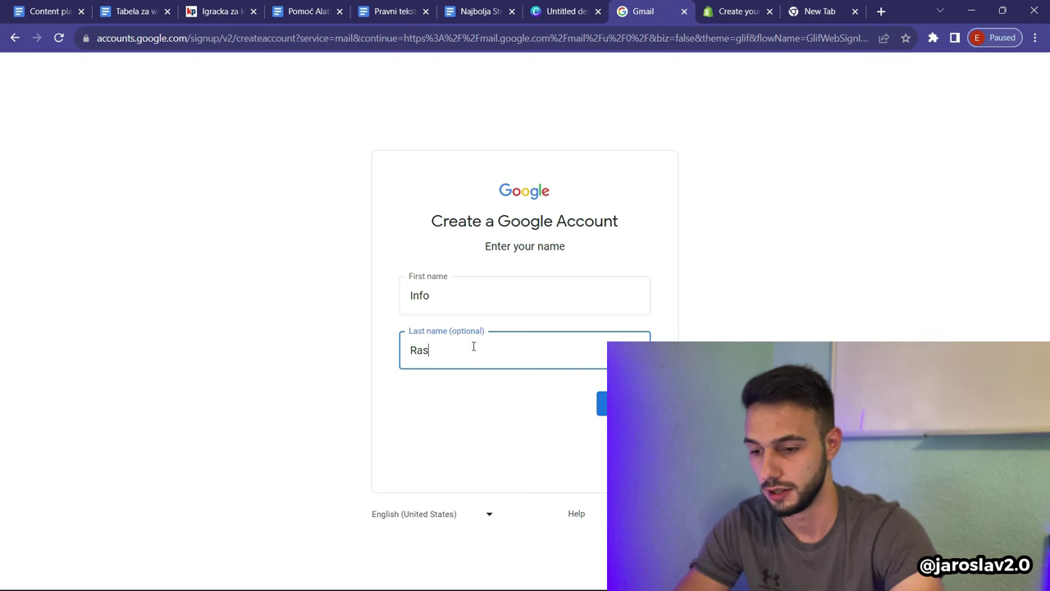
pyautogui.write('prodavnica')
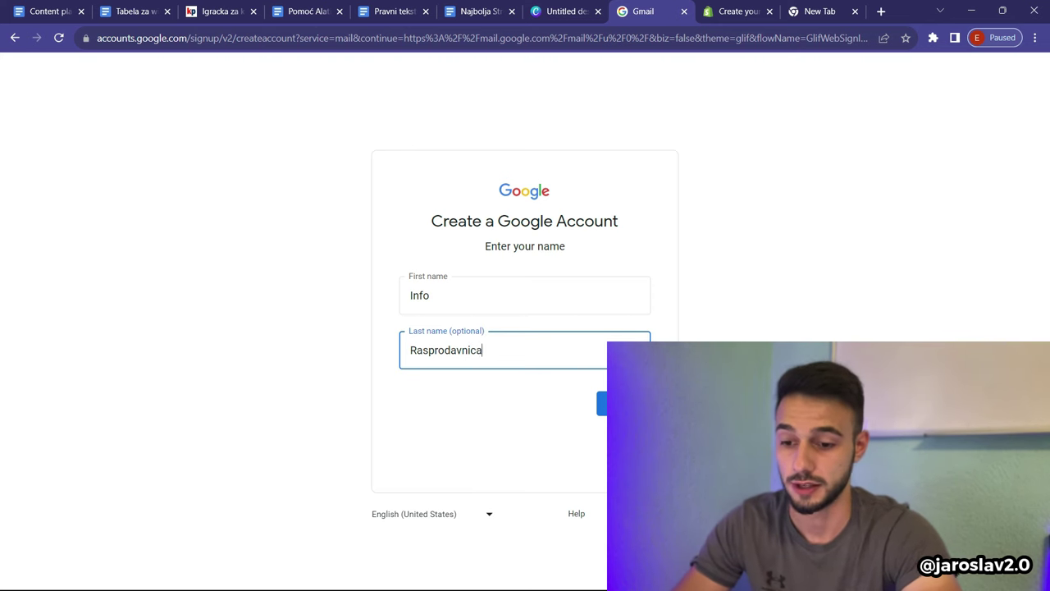
pyautogui.press('Return')
# Fill in an April birth date, set gender to Male, and continue
pyautogui.click(445, 302)
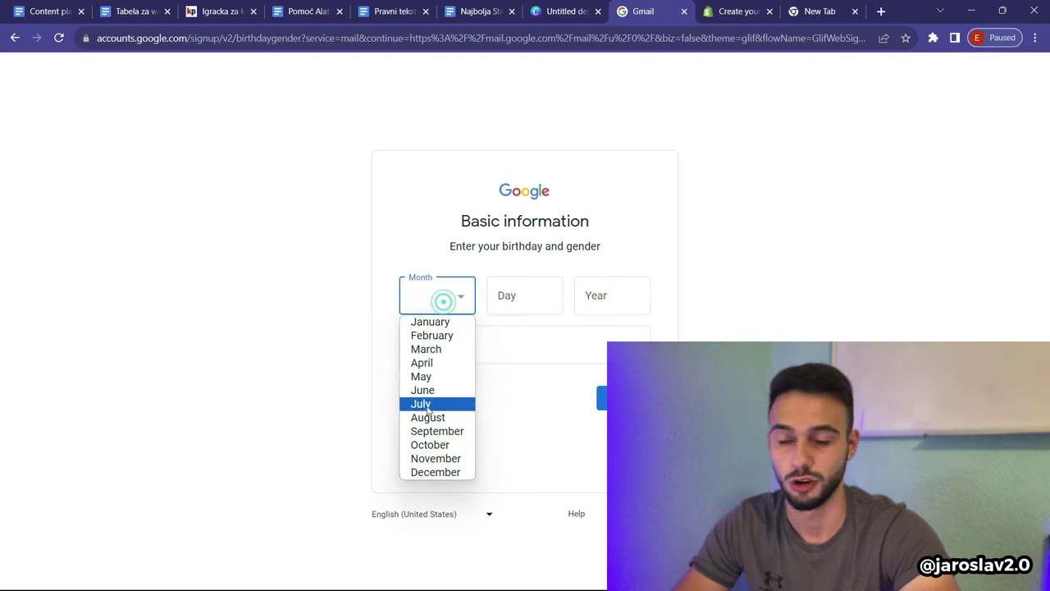
pyautogui.click(424, 363)
pyautogui.click(530, 295)
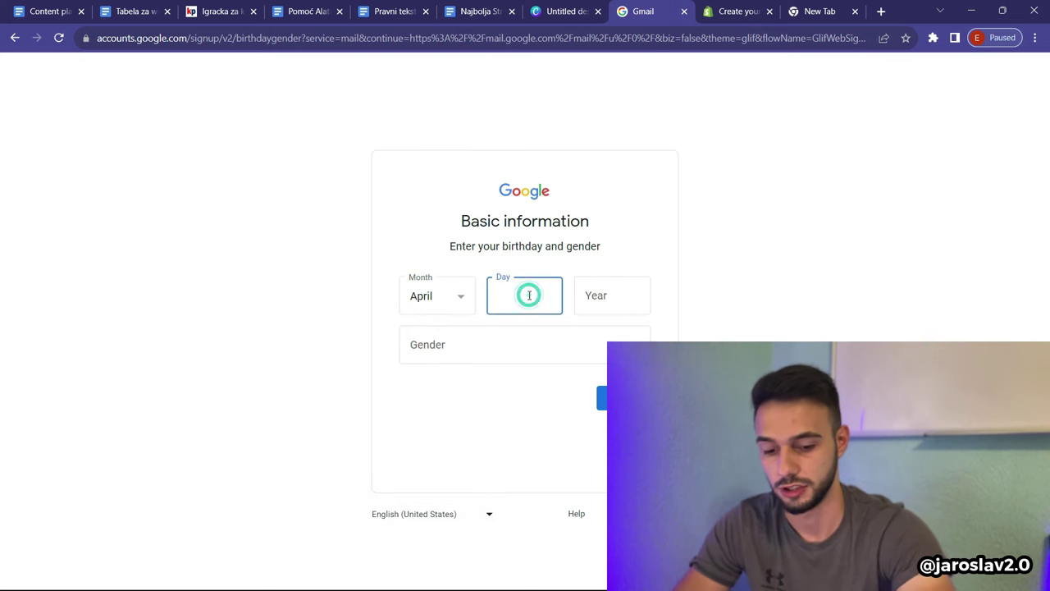
pyautogui.write('8')
pyautogui.click(604, 287)
pyautogui.write('1999')
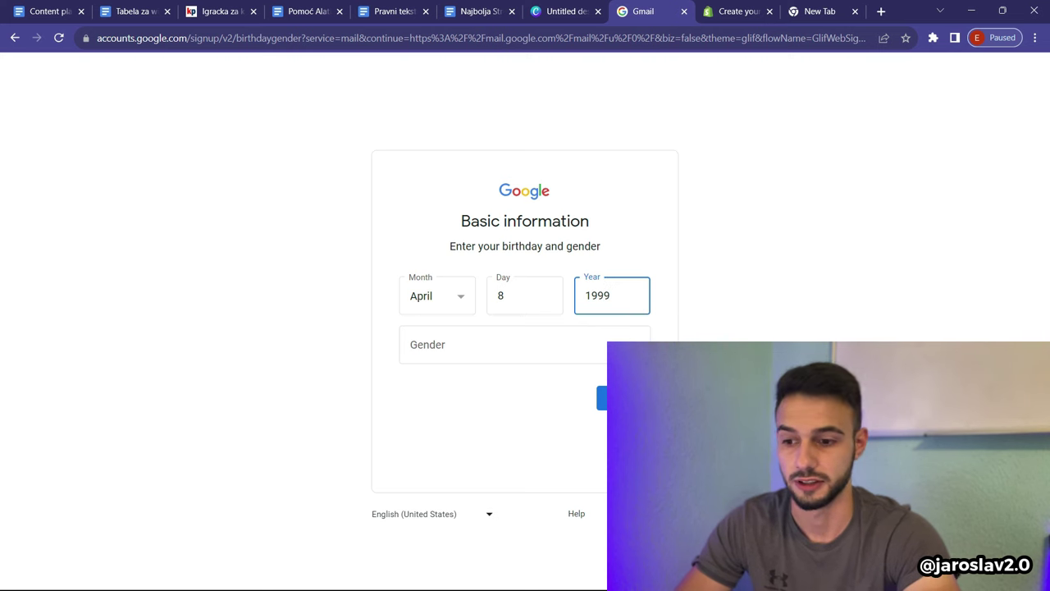
pyautogui.click(509, 344)
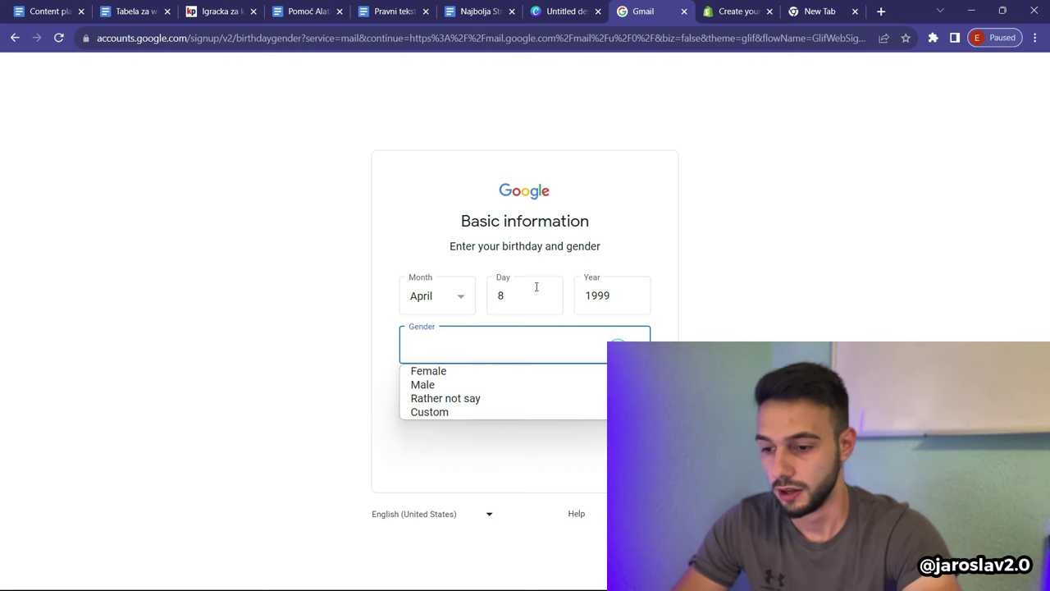
pyautogui.click(427, 384)
pyautogui.press('Return')
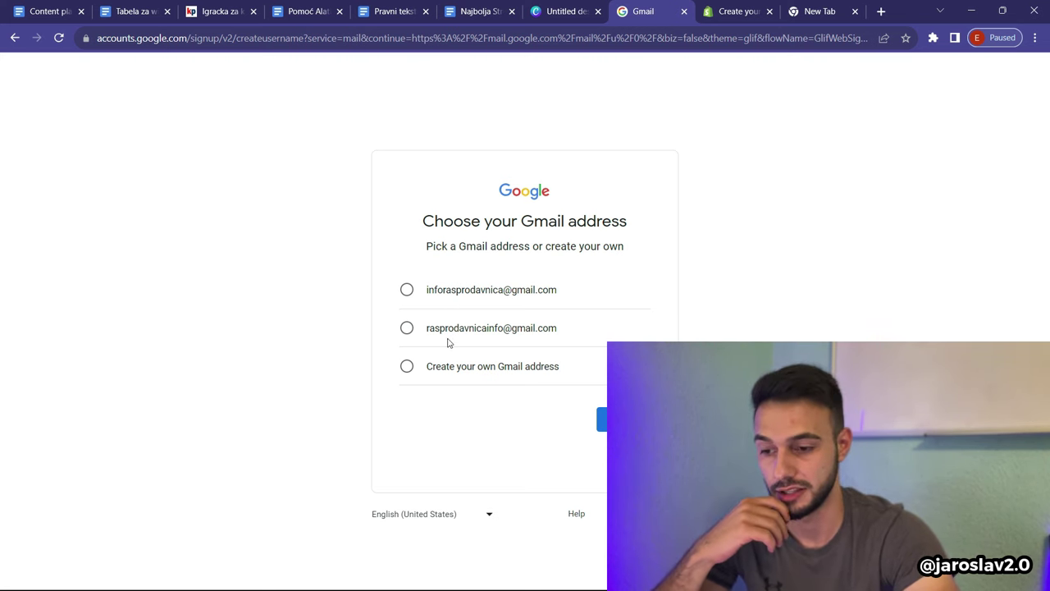
# Take the second suggested Gmail address, set the password, and add a recovery email
pyautogui.click(484, 328)
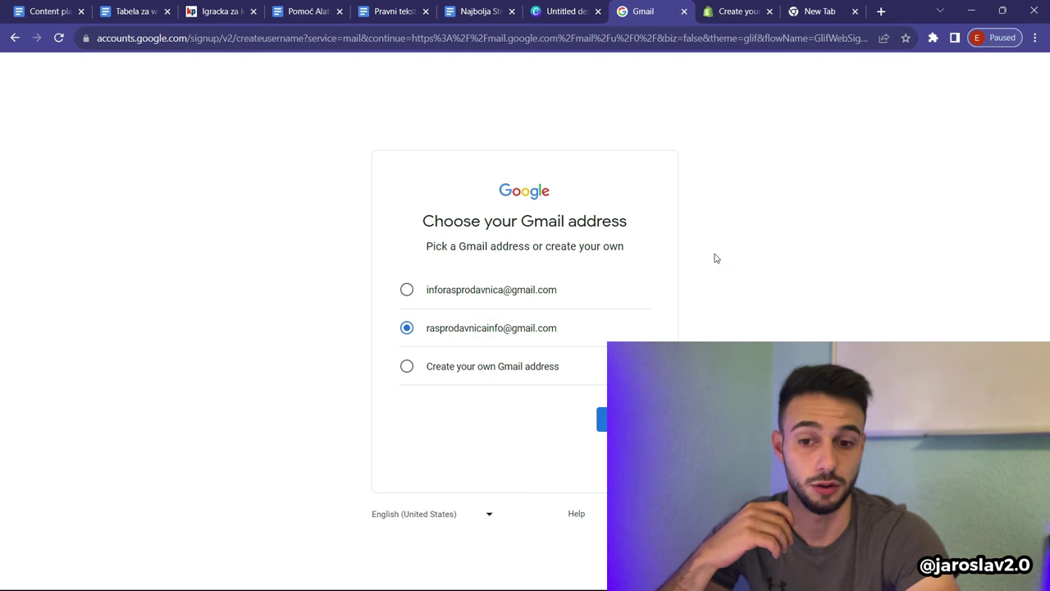
pyautogui.press('Return')
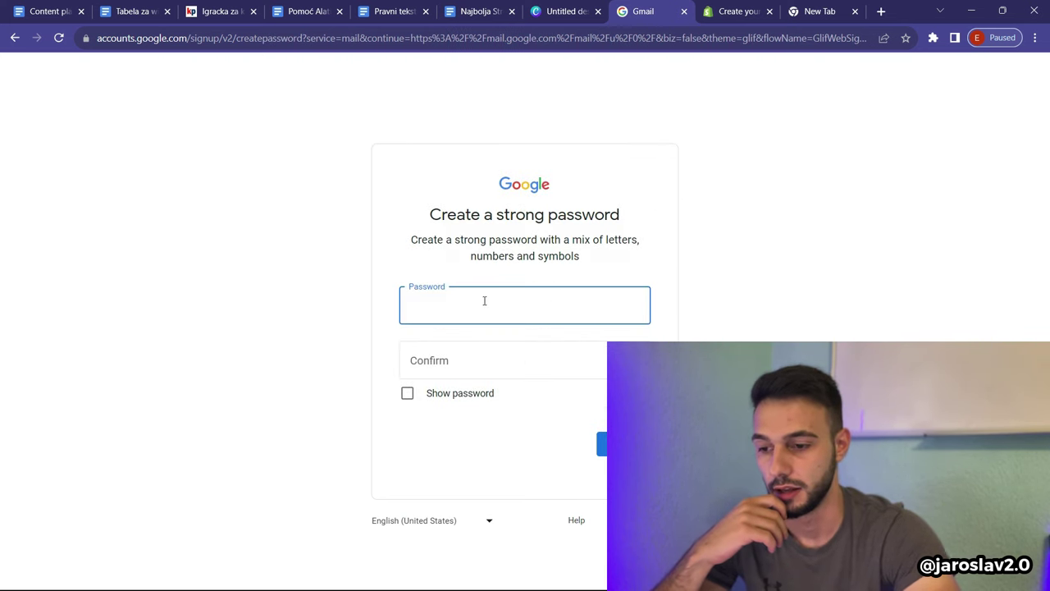
pyautogui.click(484, 300)
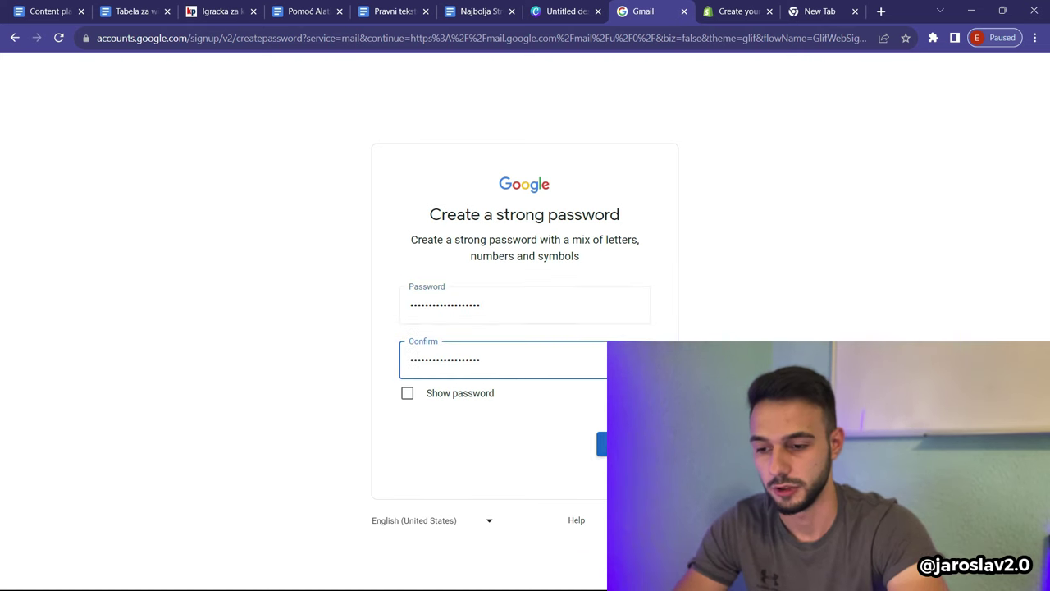
pyautogui.press('Return')
pyautogui.click(487, 341)
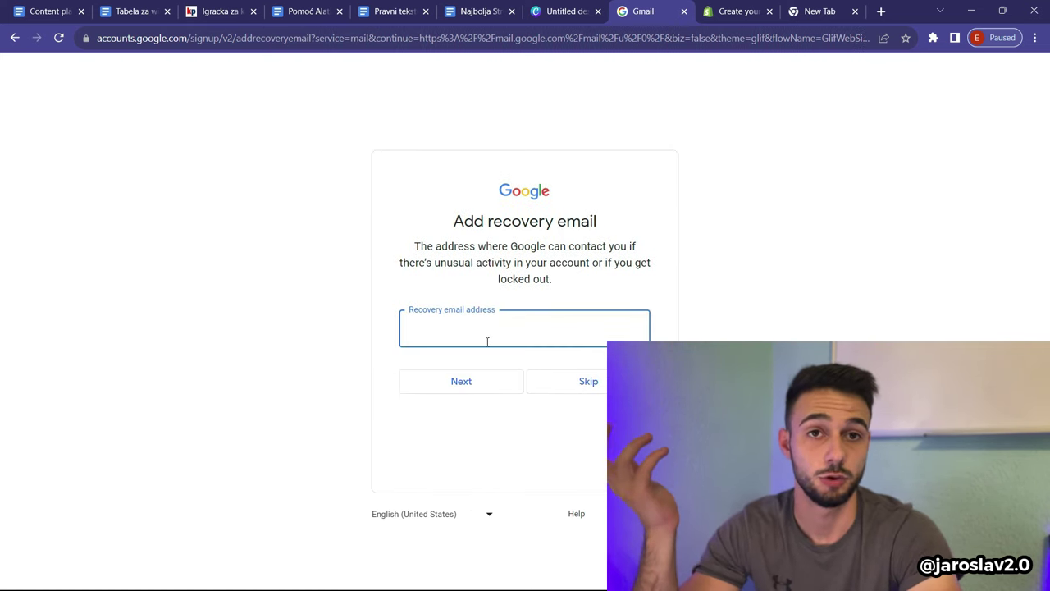
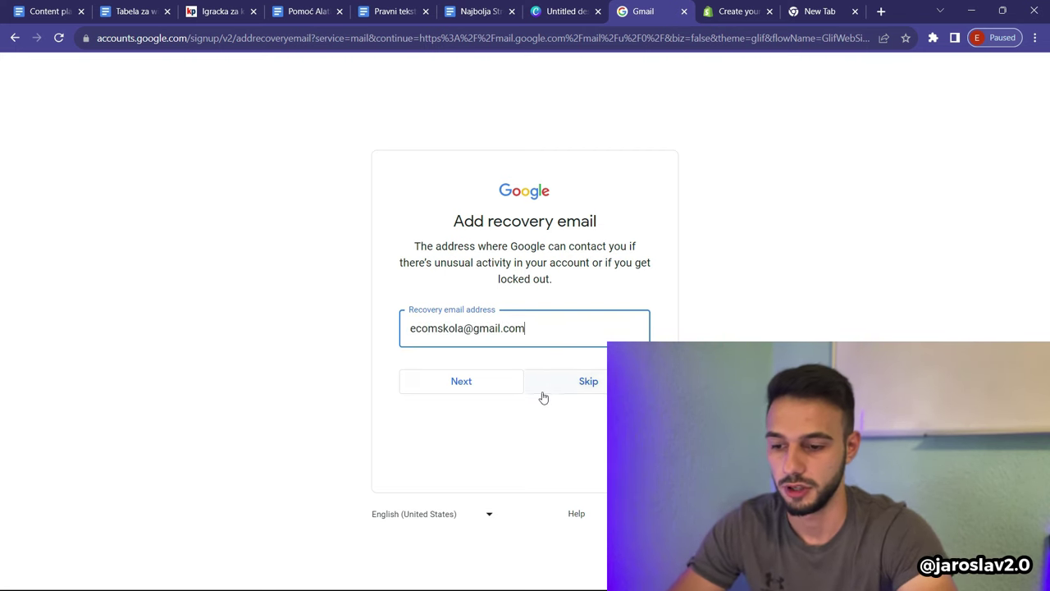
pyautogui.click(470, 383)
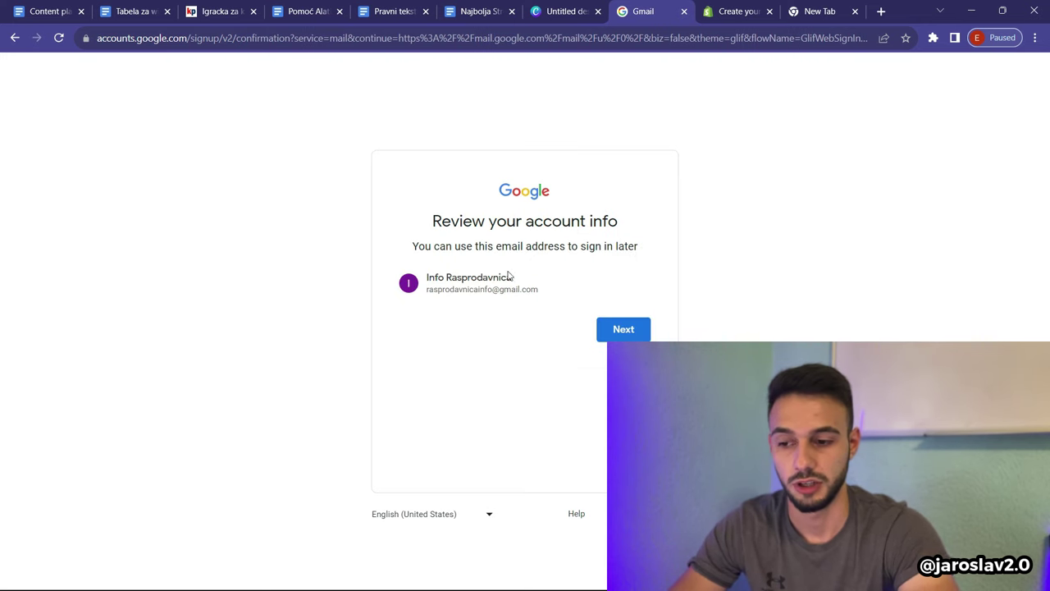
# Confirm the account info, accept the privacy terms, and decline a separate browser profile
pyautogui.click(624, 329)
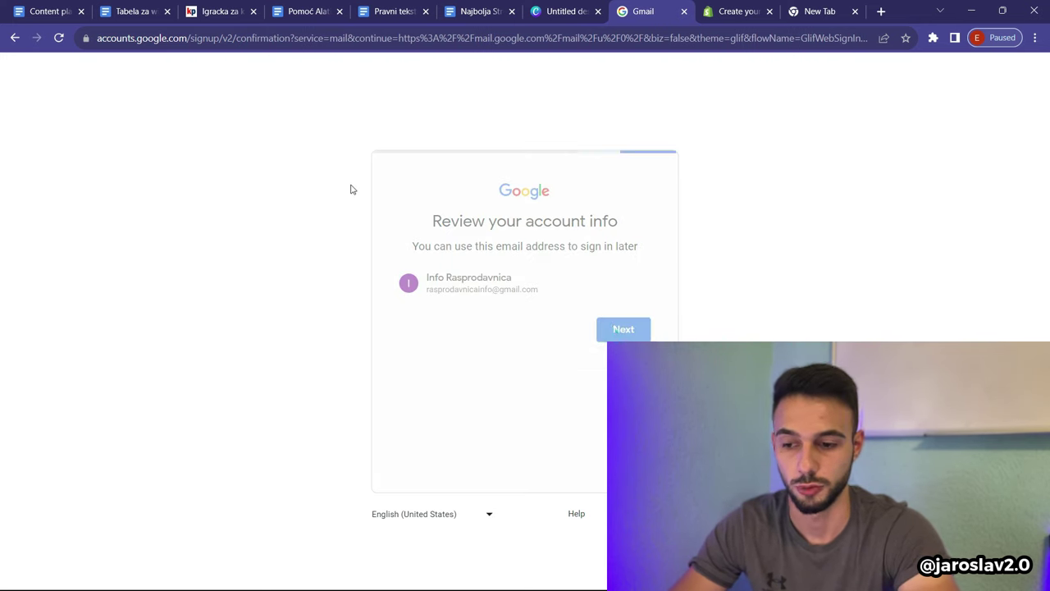
pyautogui.scroll(-10, 534, 301)
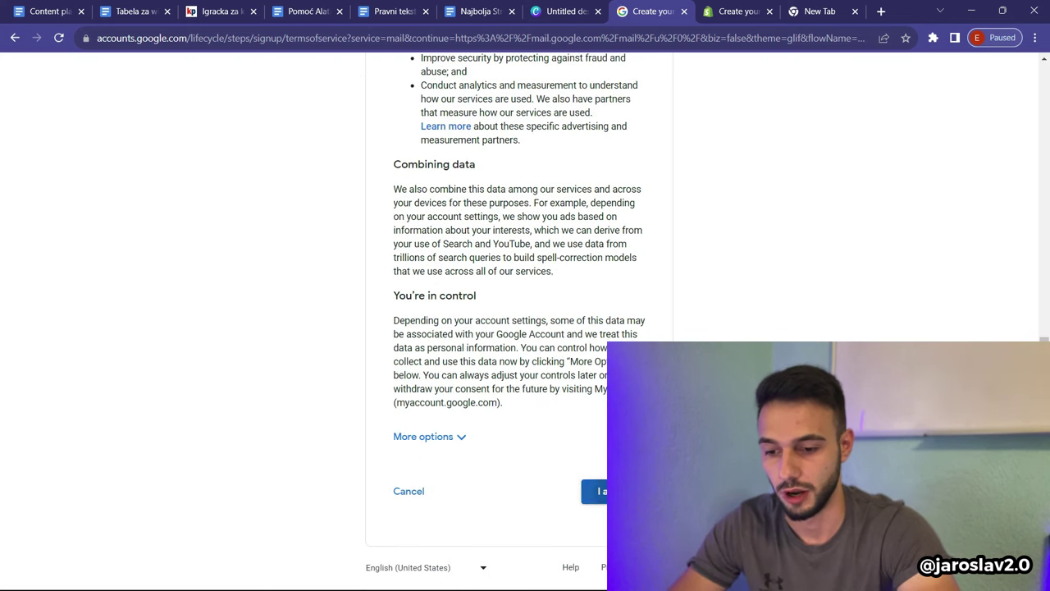
pyautogui.click(594, 490)
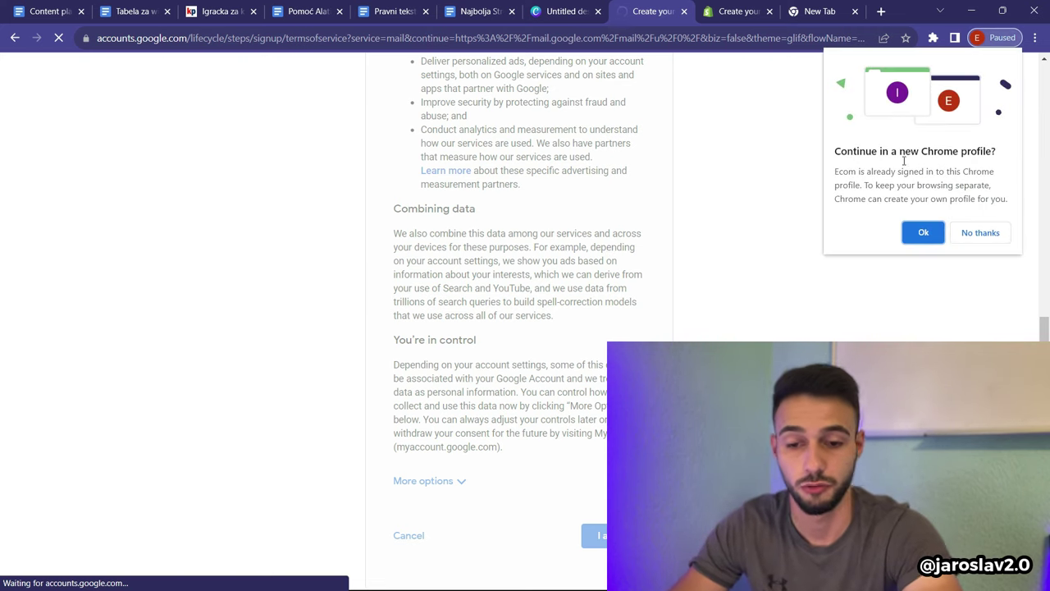
pyautogui.click(963, 231)
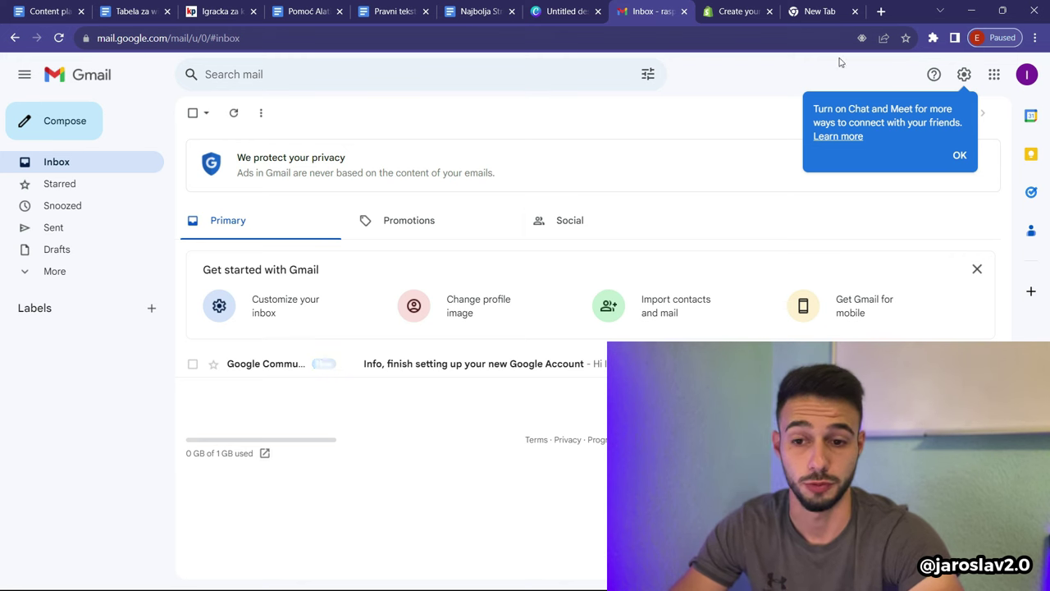
# On the Shopify 3-month trial page, start the free trial with the new Gmail address
pyautogui.click(736, 11)
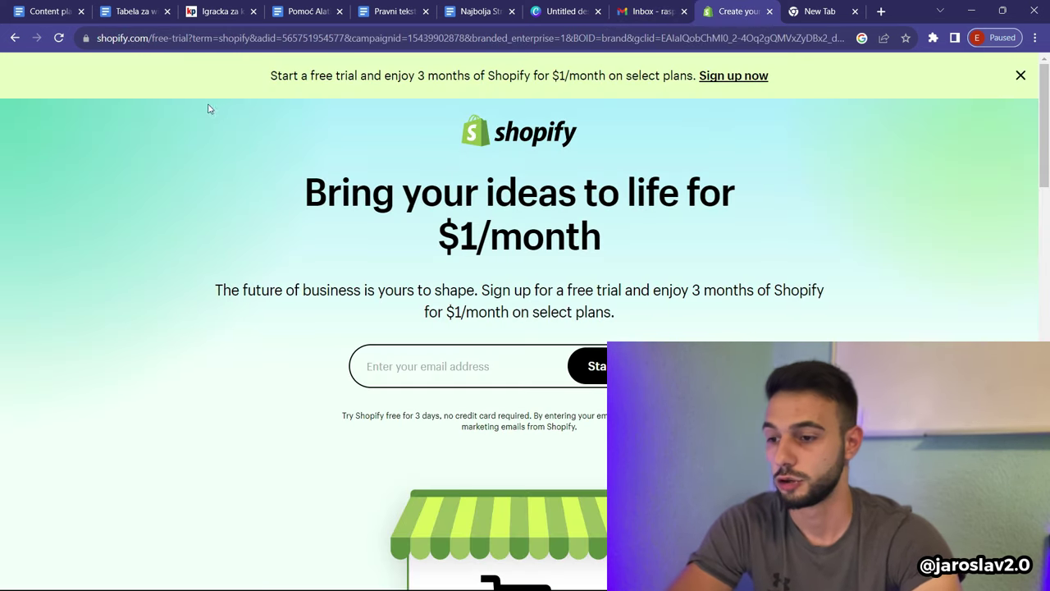
pyautogui.moveTo(270, 76); pyautogui.dragTo(472, 75)
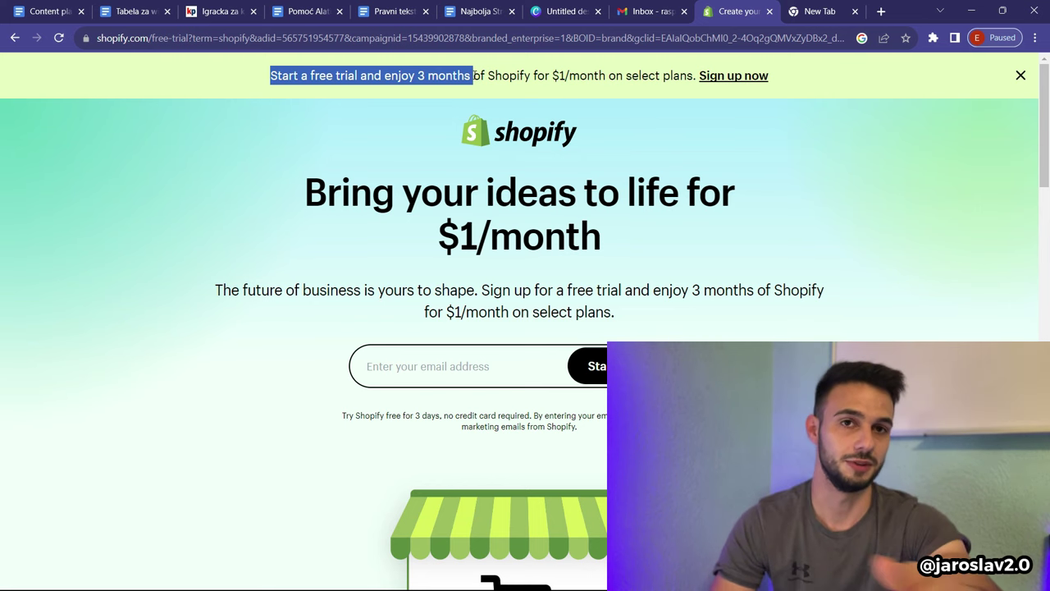
pyautogui.click(445, 364)
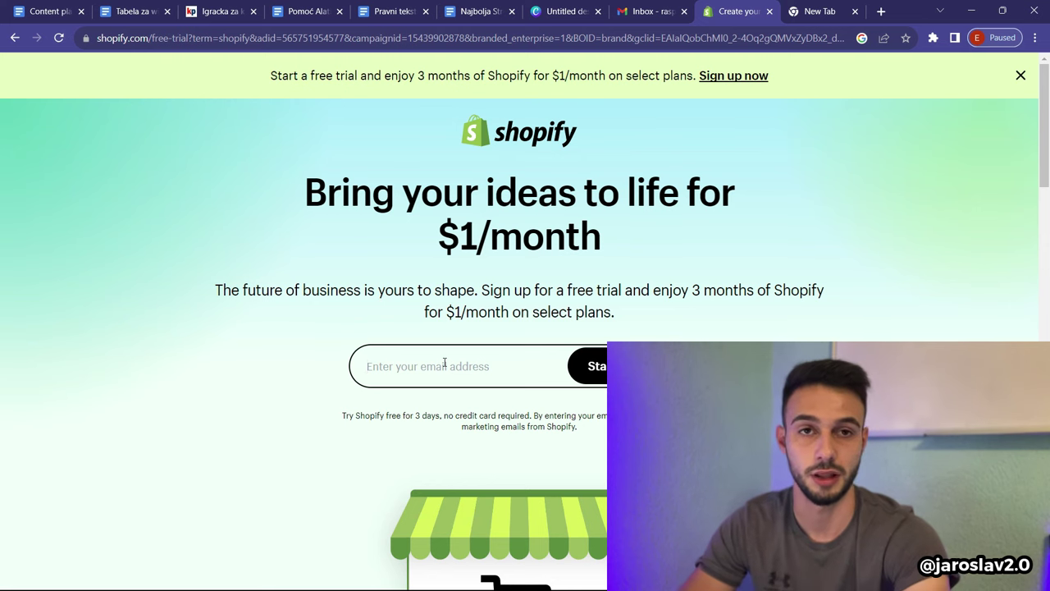
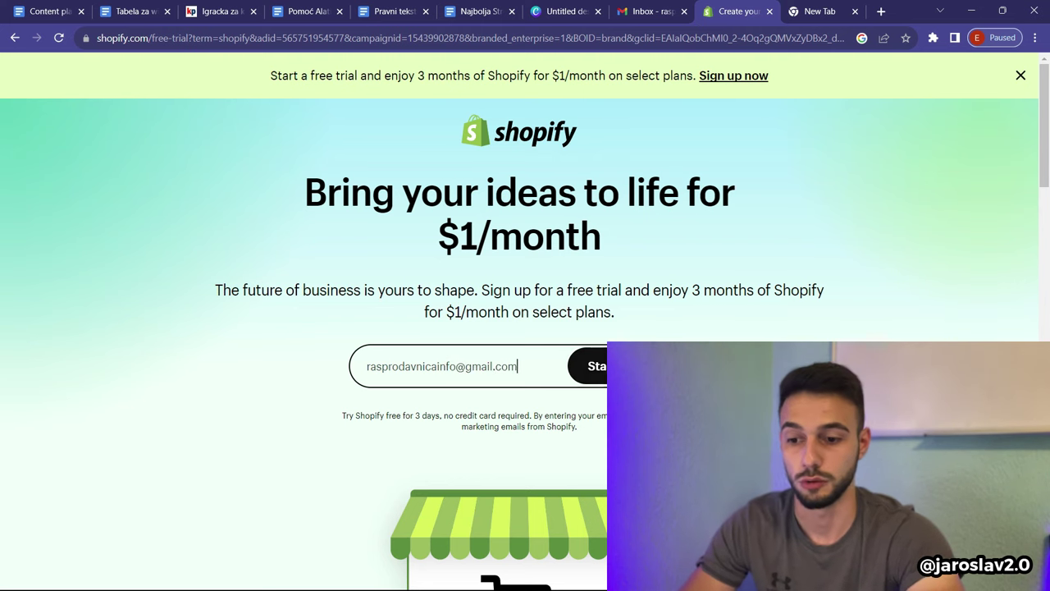
pyautogui.click(597, 367)
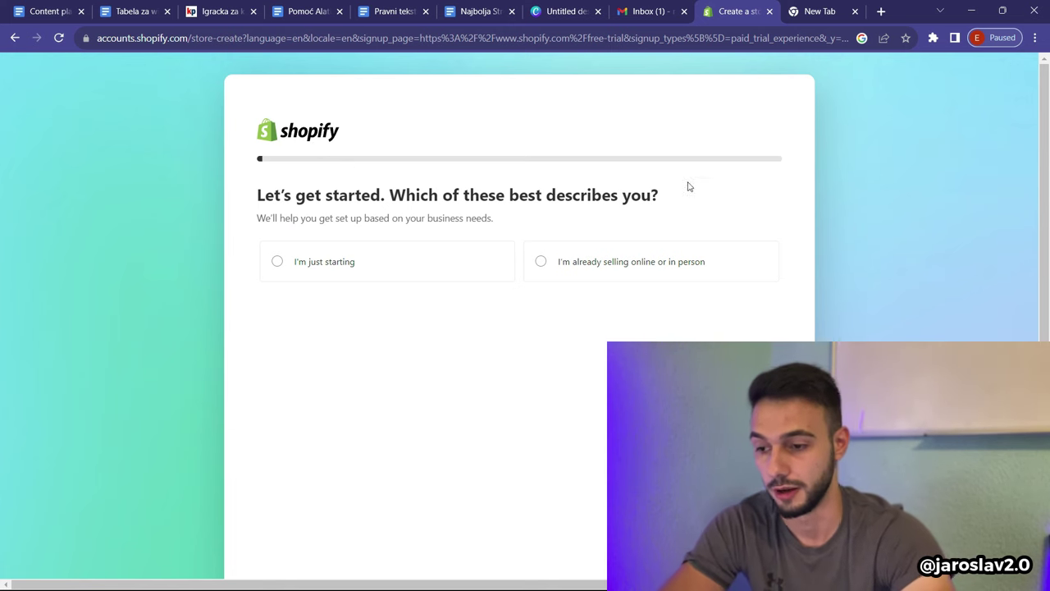
# Answer just starting, online store, own products, then sign up with the new Google account
pyautogui.click(378, 272)
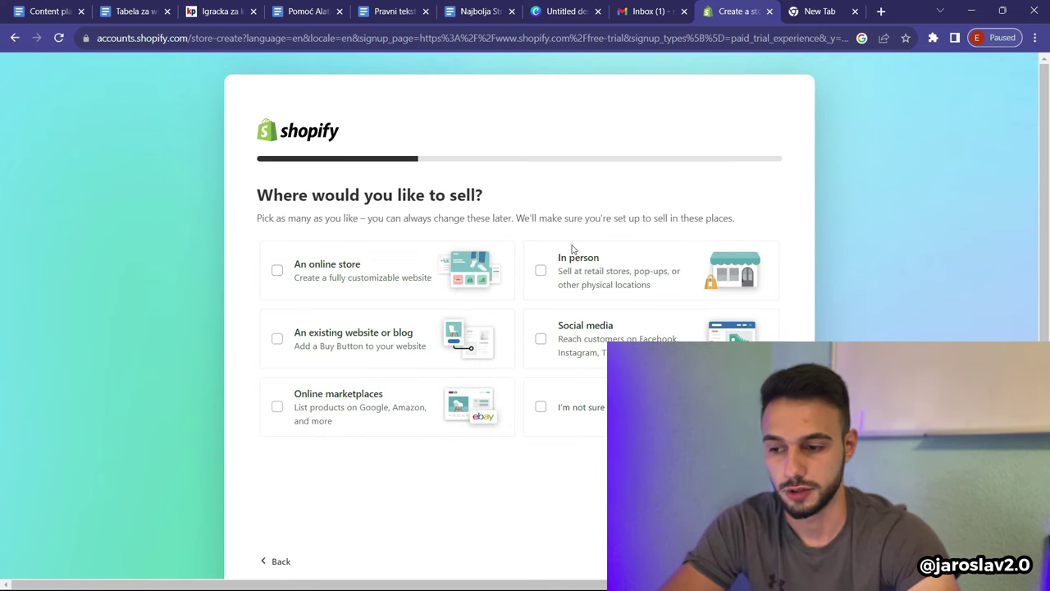
pyautogui.click(339, 278)
pyautogui.click(759, 561)
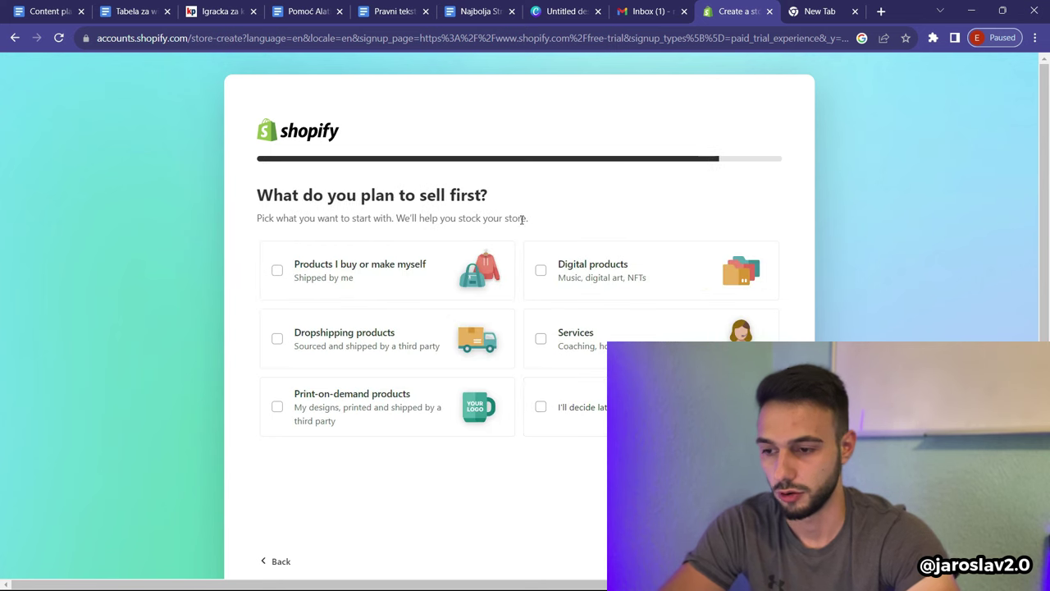
pyautogui.click(408, 287)
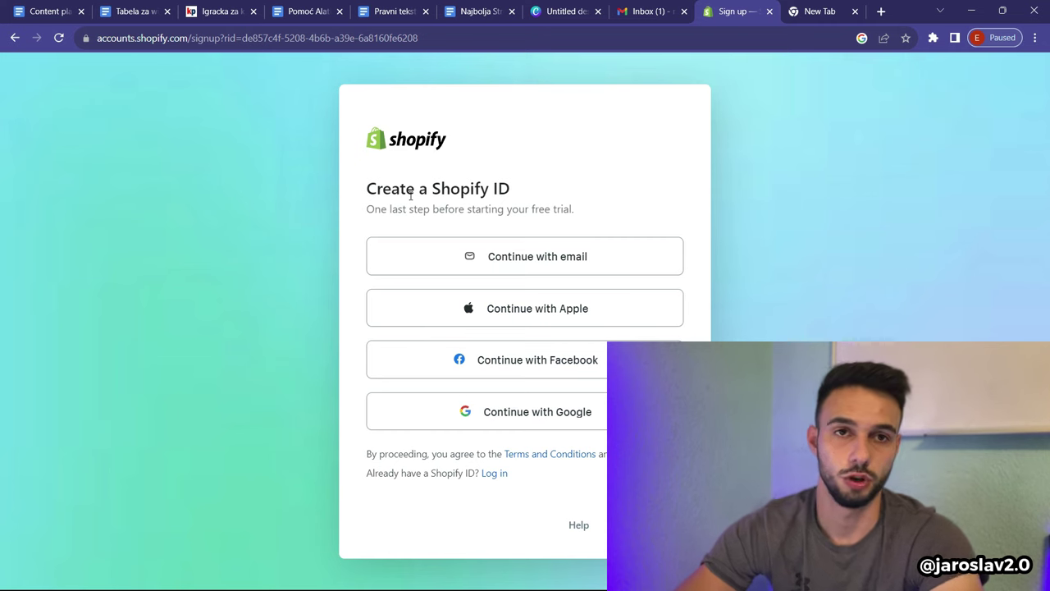
pyautogui.click(489, 412)
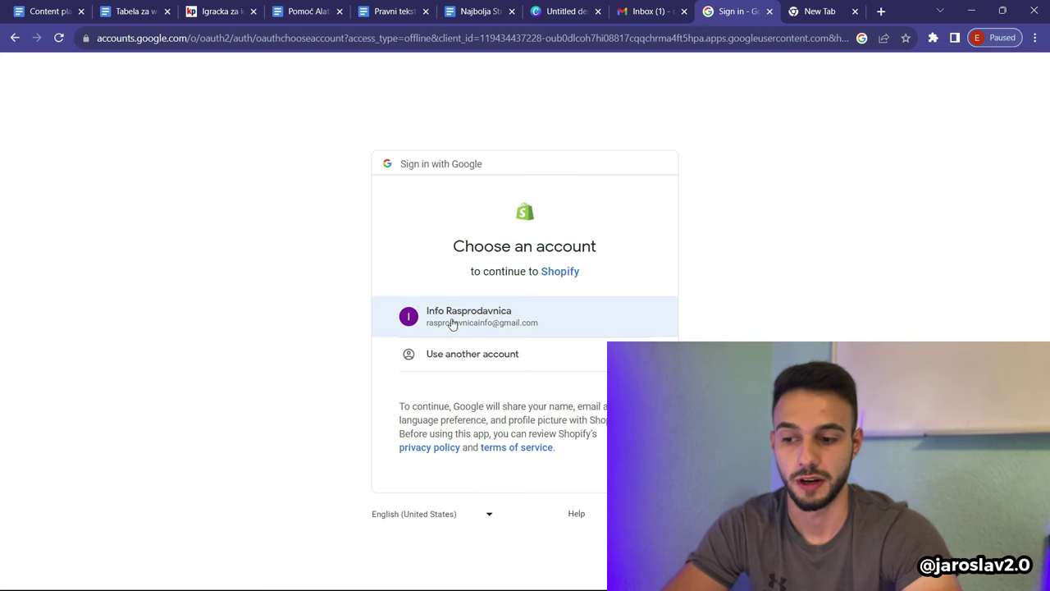
pyautogui.click(451, 322)
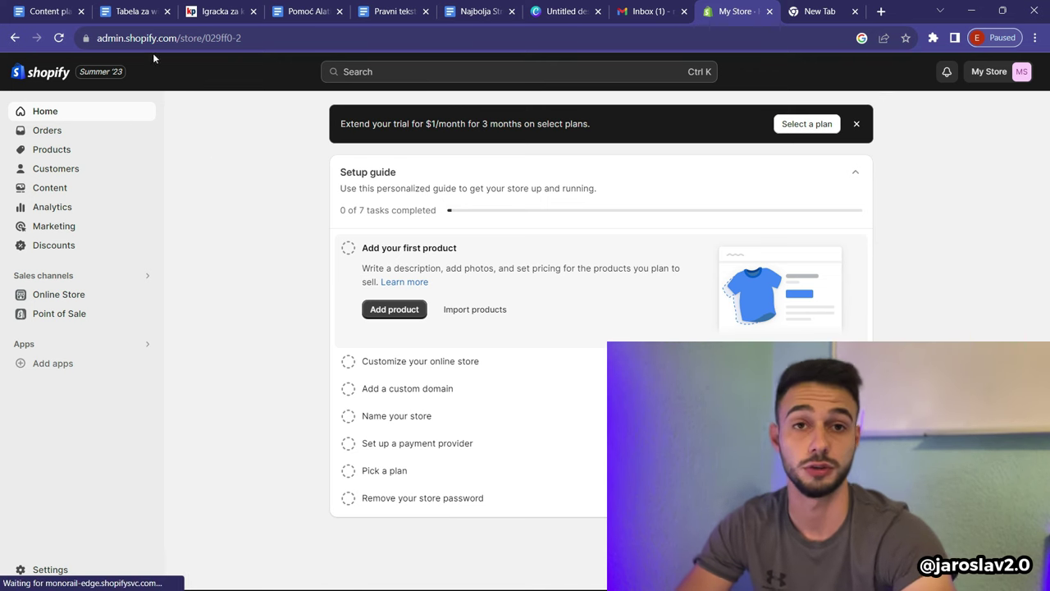
# Browse the Orders, Products, Customers and Content sections, then open store Settings
pyautogui.click(43, 129)
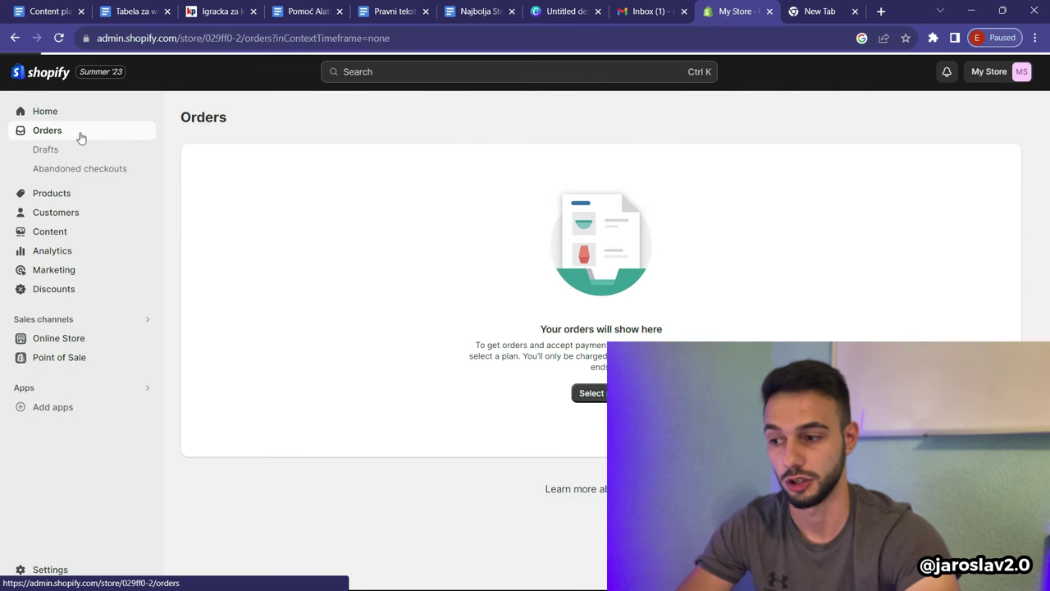
pyautogui.click(37, 195)
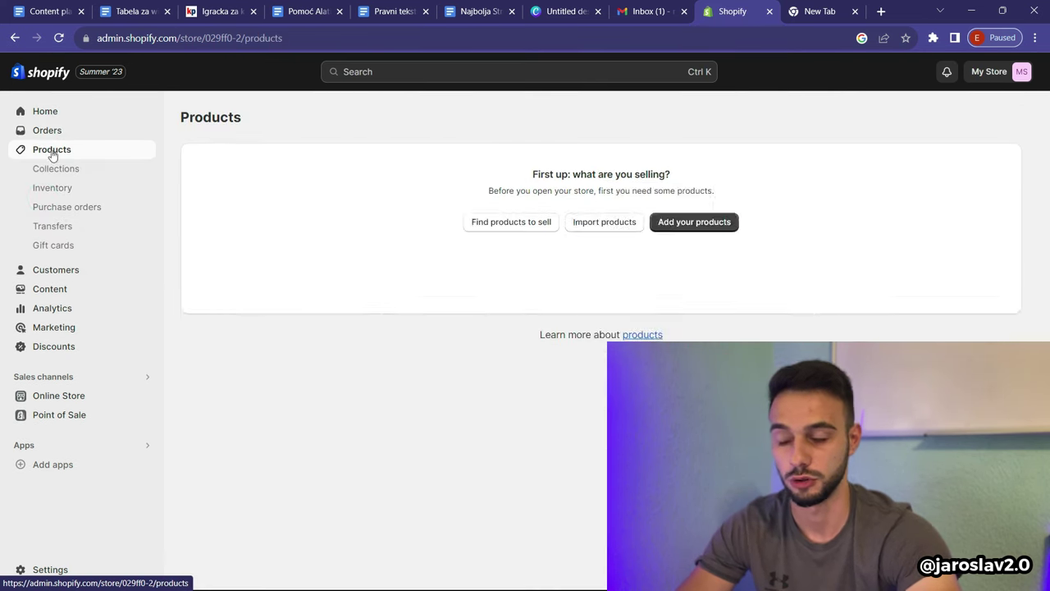
pyautogui.click(78, 271)
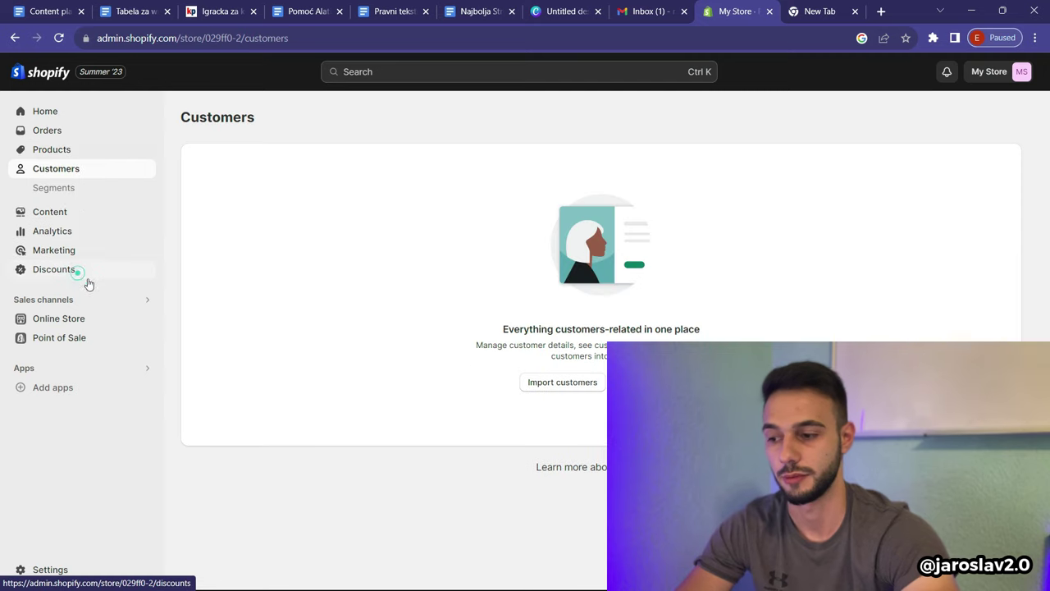
pyautogui.click(71, 212)
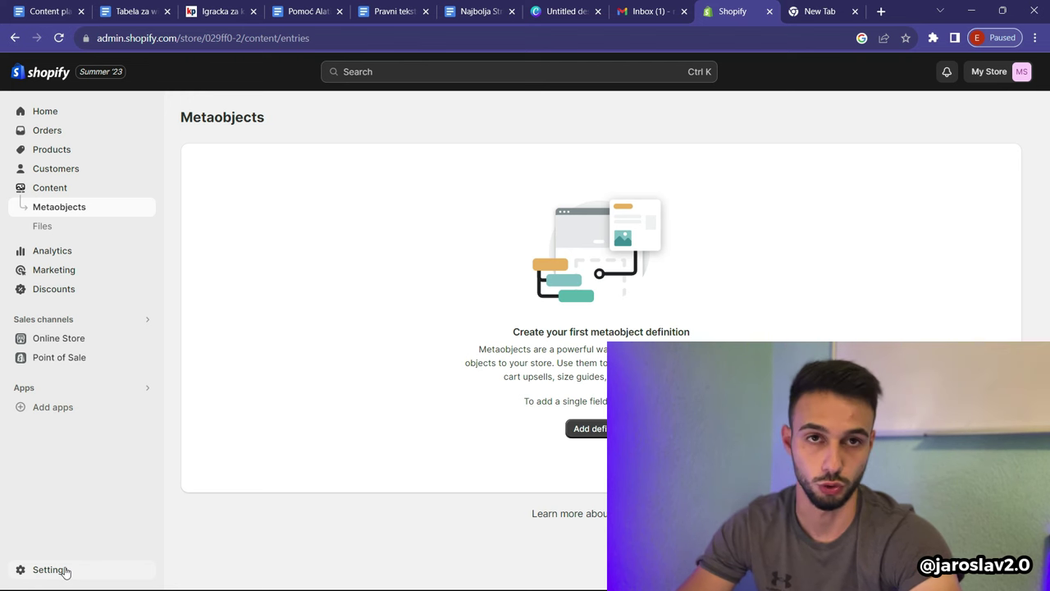
pyautogui.click(66, 571)
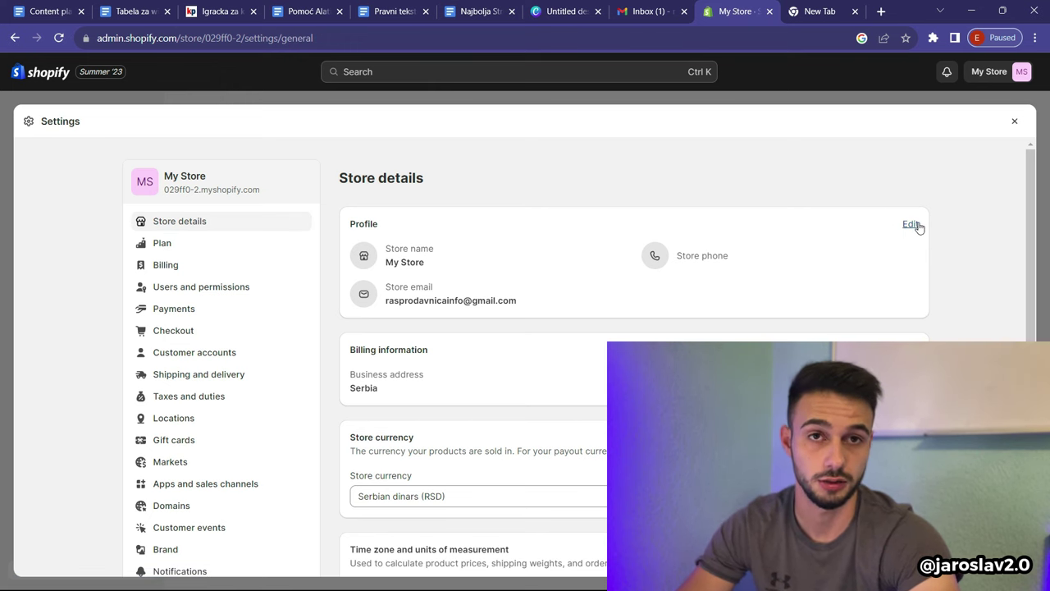
# Change the store name from My Store to Rasprodavnica in the profile and save
pyautogui.click(912, 225)
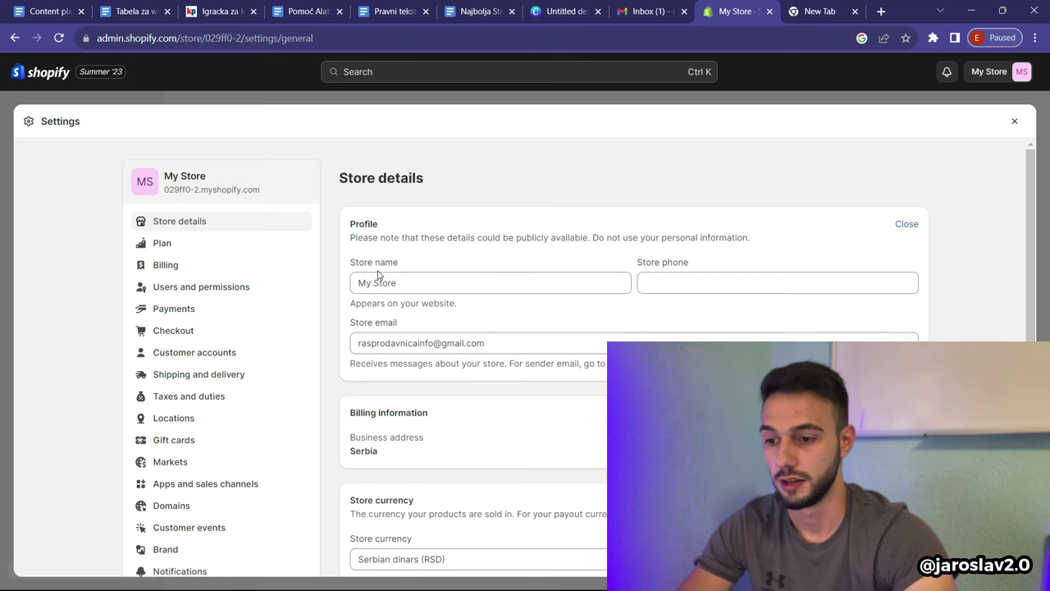
pyautogui.moveTo(402, 285); pyautogui.dragTo(353, 284)
pyautogui.press('BackSpace')
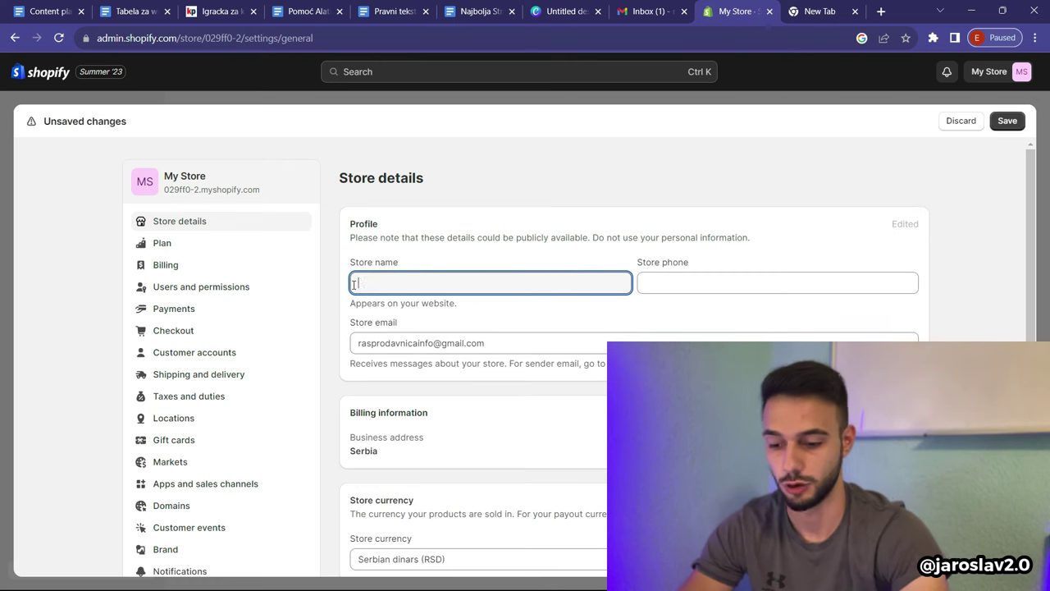
pyautogui.write('Rasprod')
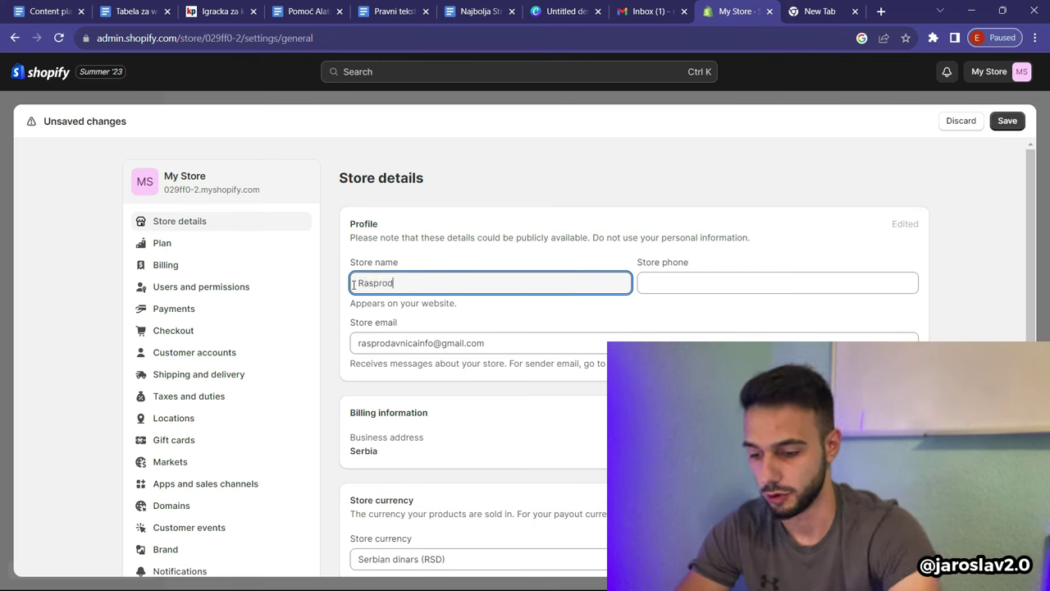
pyautogui.write('avnica')
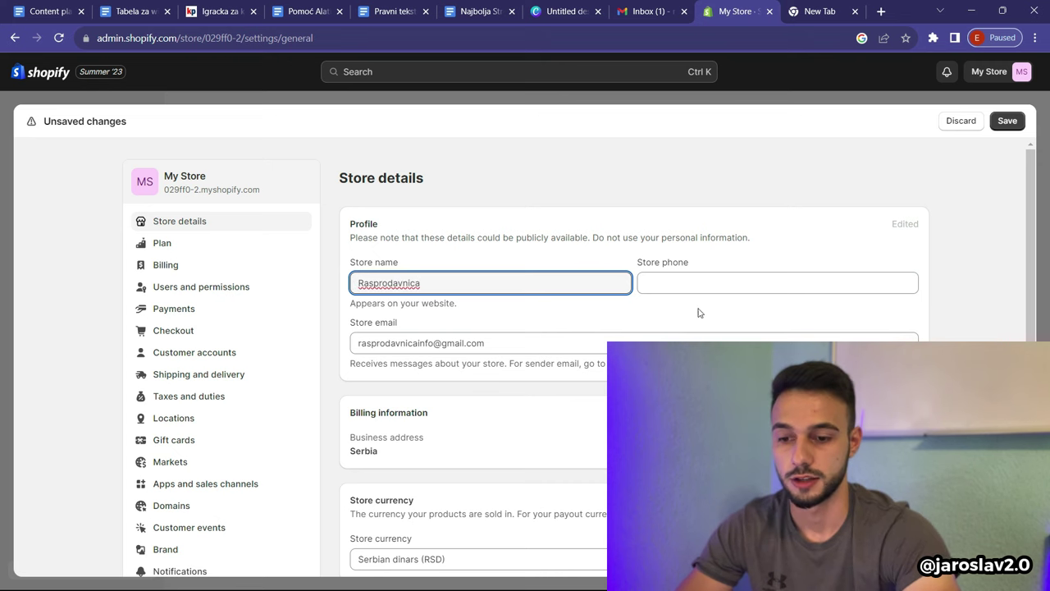
pyautogui.click(711, 283)
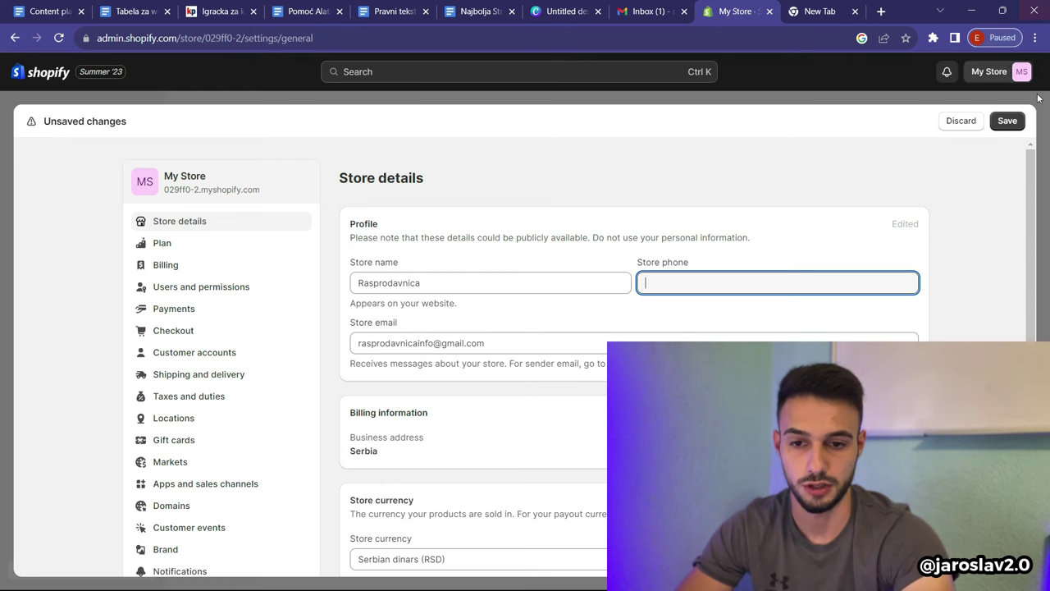
pyautogui.click(1005, 121)
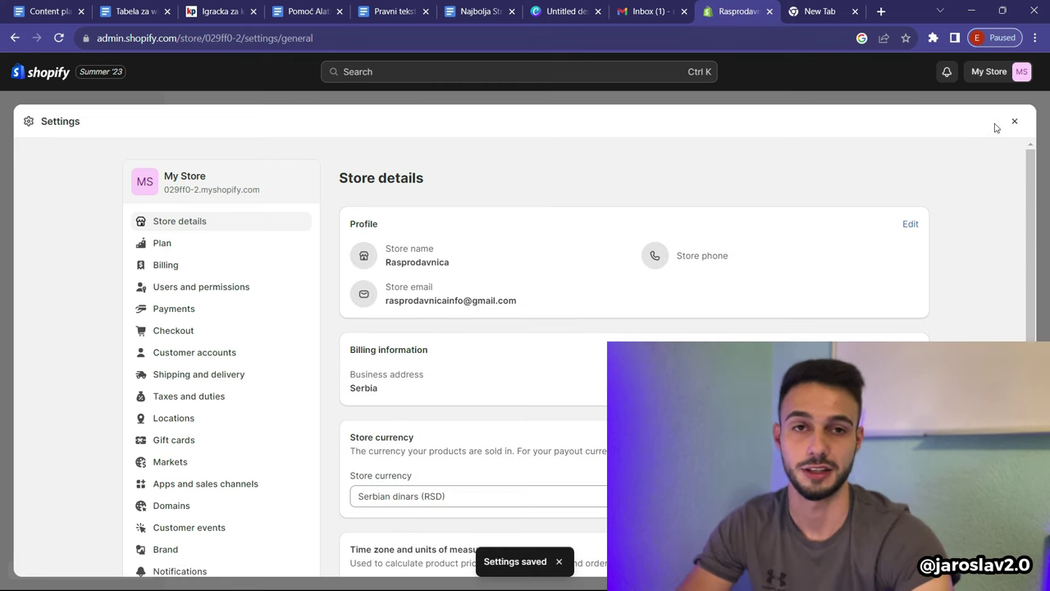
# Scroll through Store details to review the Belgrade time zone and metric units
pyautogui.scroll(-3, 886, 139)
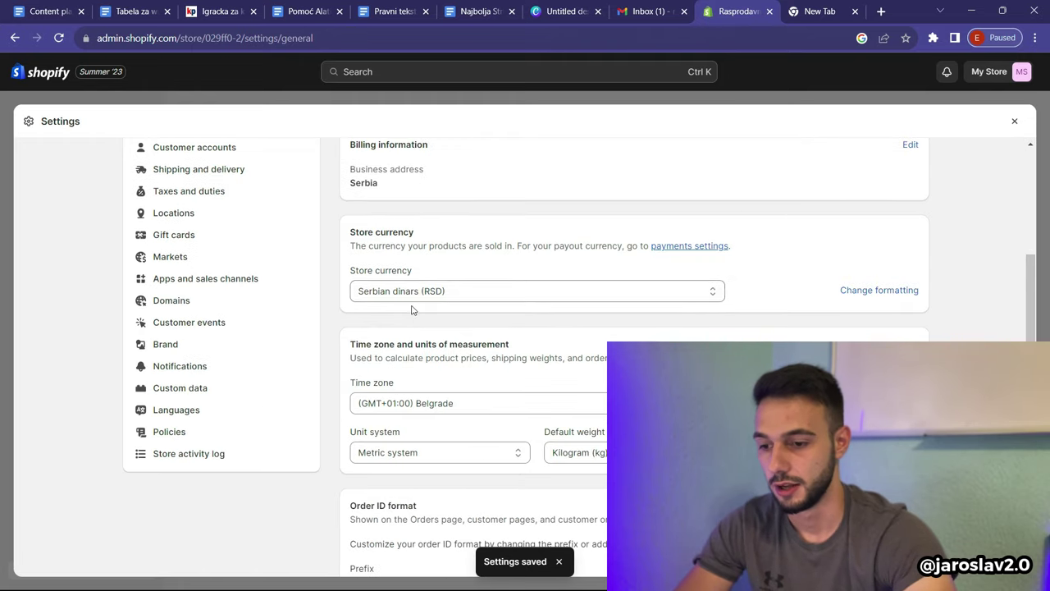
pyautogui.scroll(-2, 426, 279)
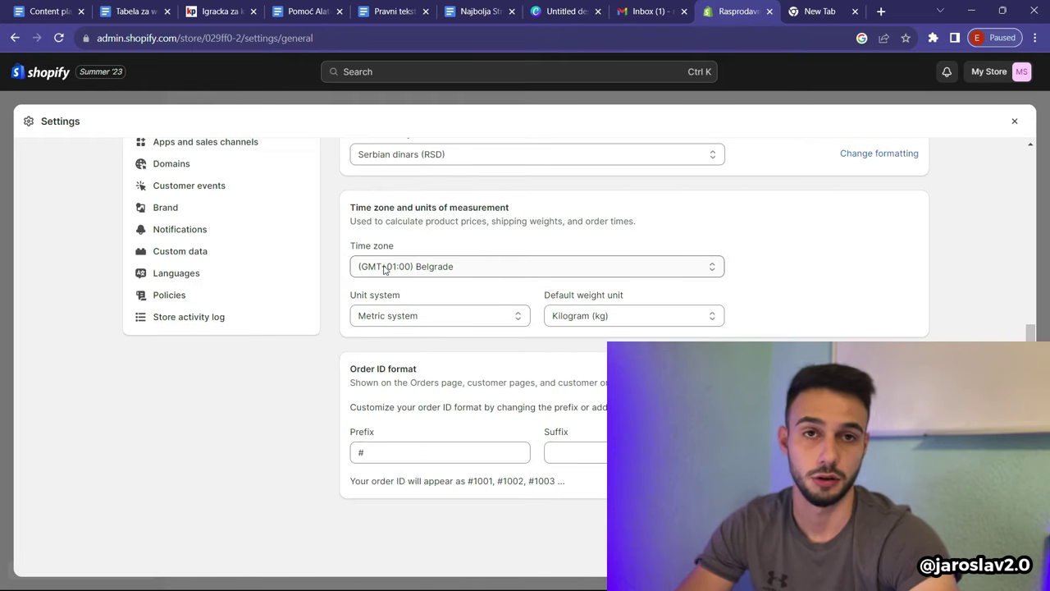
pyautogui.scroll(1, 386, 270)
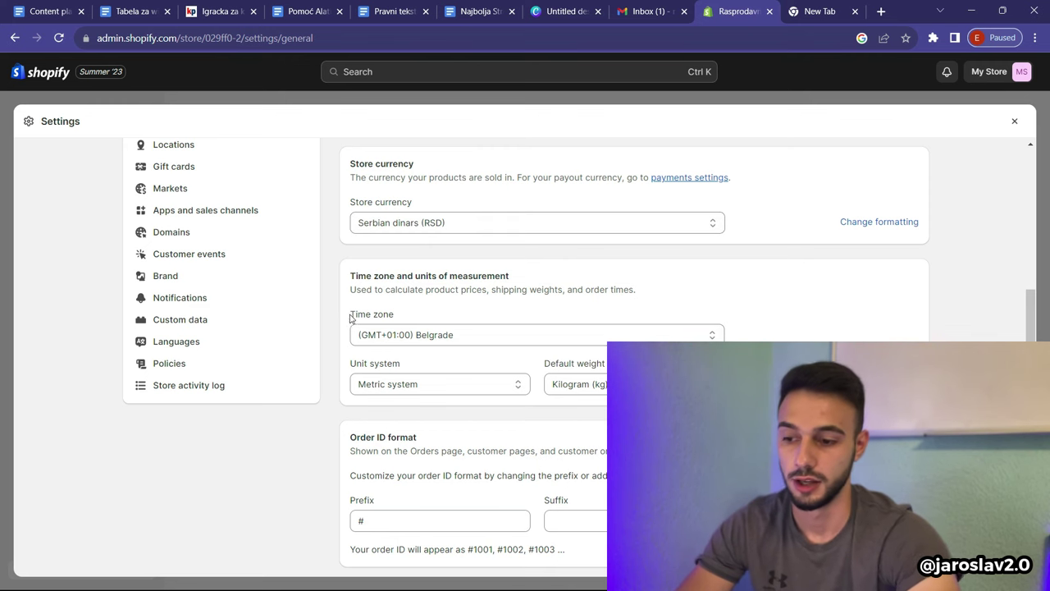
pyautogui.scroll(-2, 407, 403)
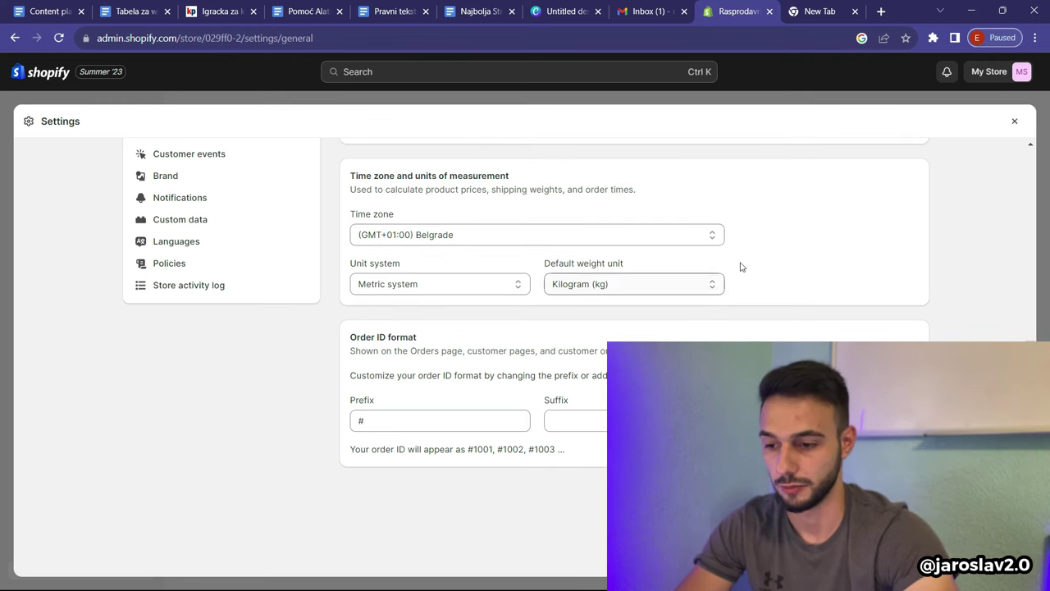
pyautogui.scroll(5, 445, 330)
pyautogui.scroll(-3, 447, 327)
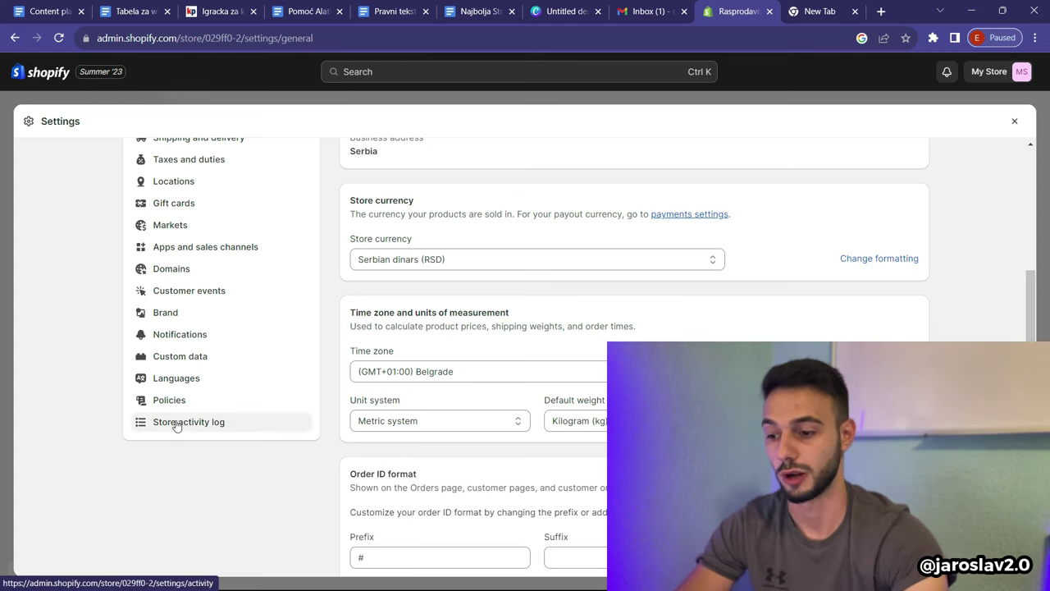
pyautogui.scroll(2, 176, 312)
pyautogui.scroll(3, 172, 283)
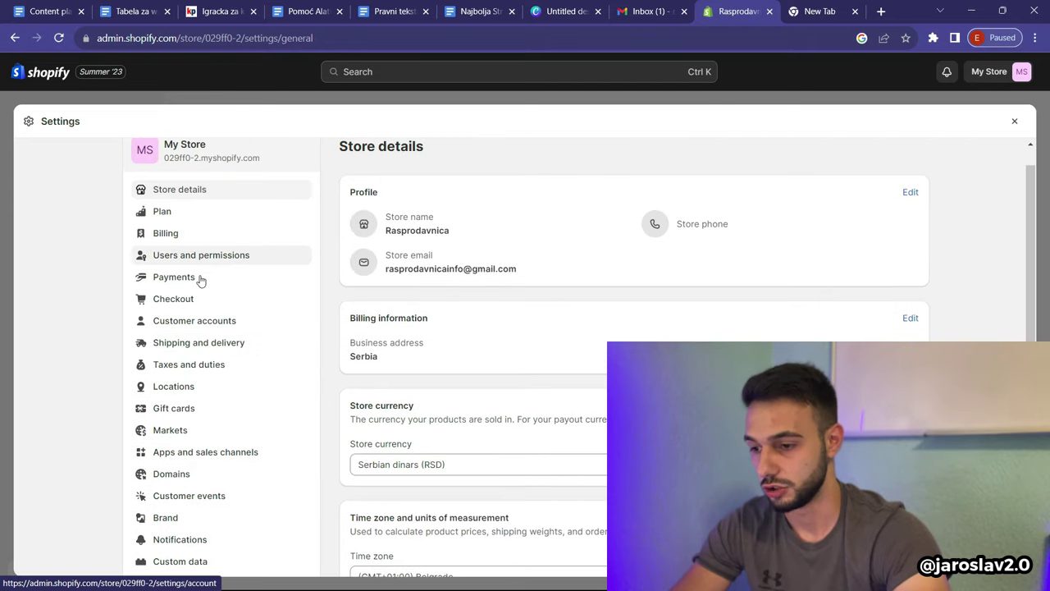
pyautogui.scroll(-2, 197, 246)
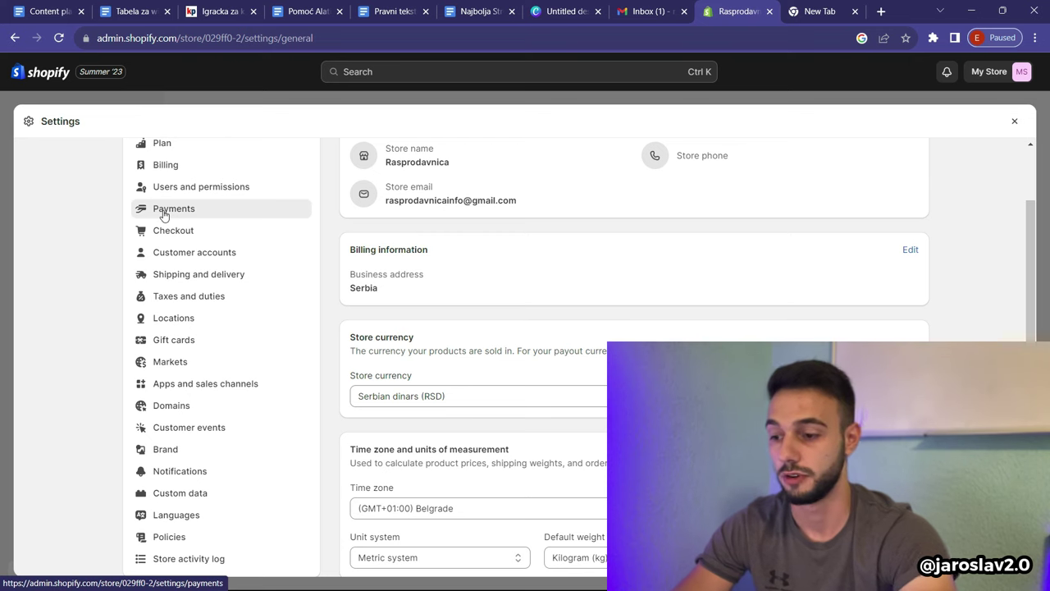
# Add Cash on Delivery (COD) as a manual payment method in Payments and activate it
pyautogui.click(163, 210)
pyautogui.scroll(-2, 427, 253)
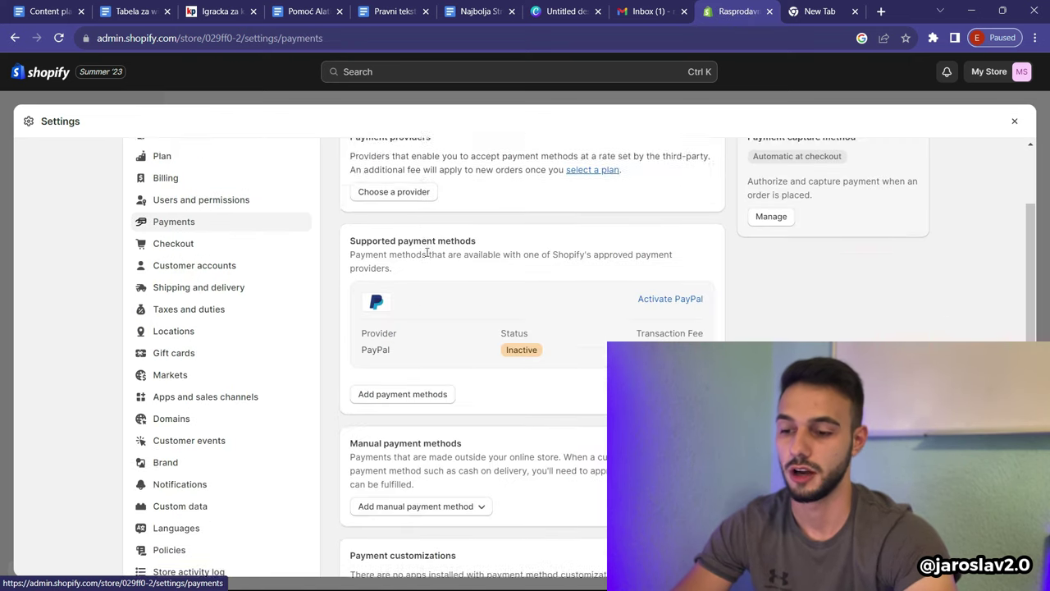
pyautogui.scroll(-3, 427, 253)
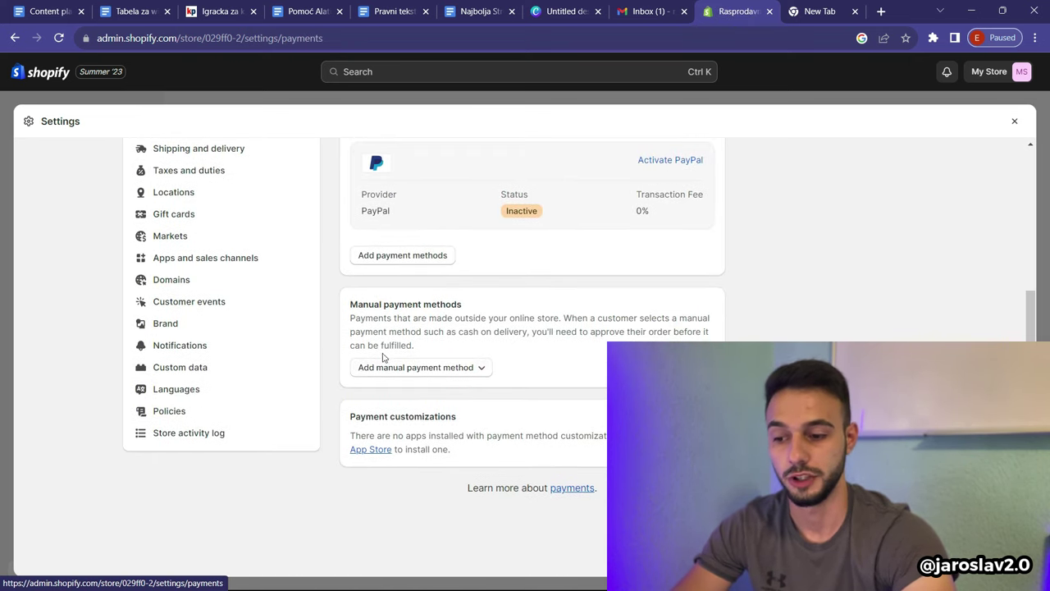
pyautogui.click(451, 369)
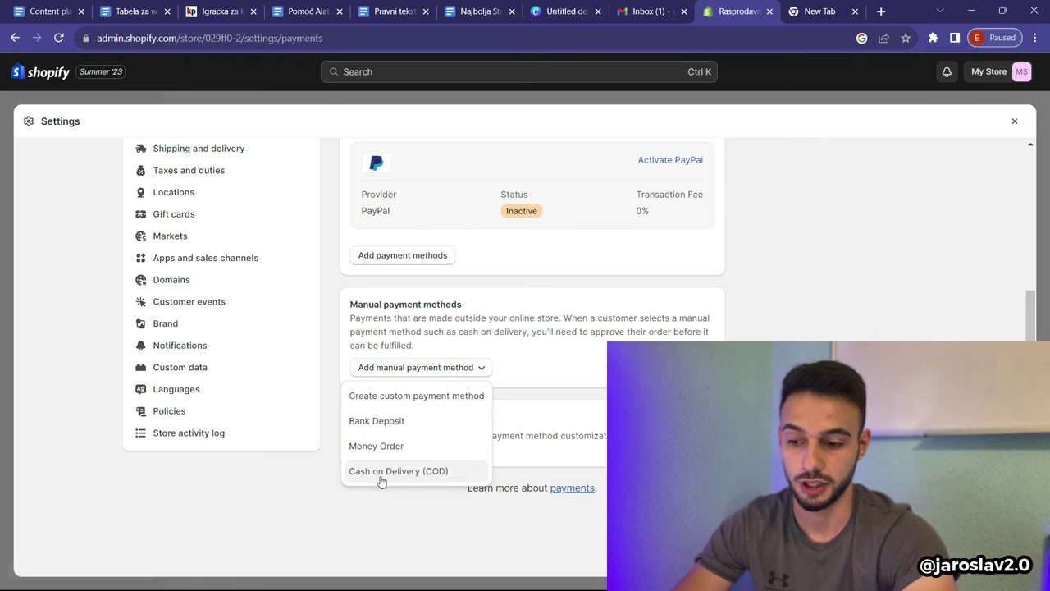
pyautogui.click(453, 472)
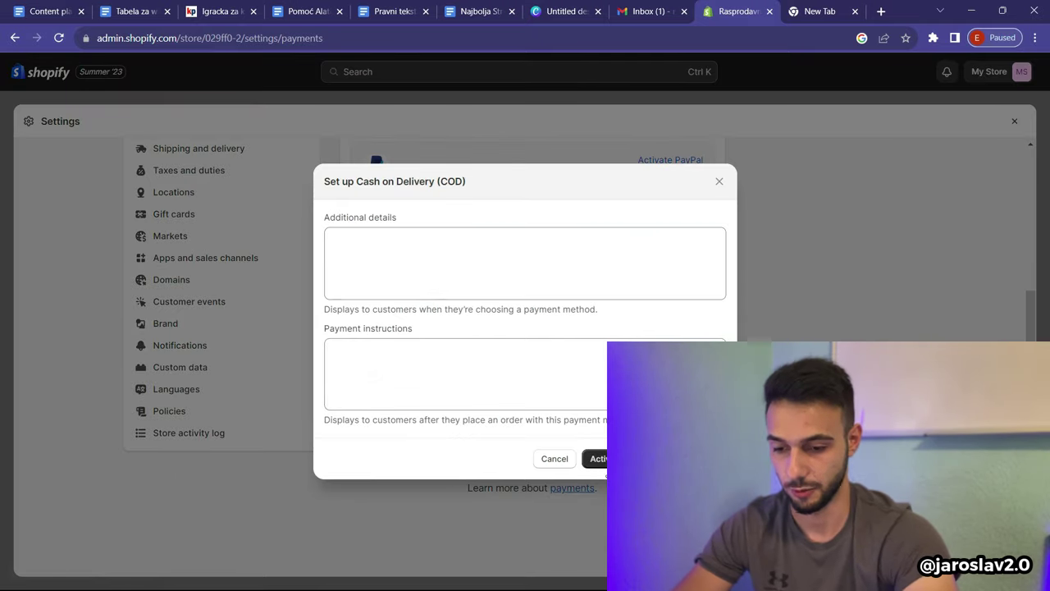
pyautogui.click(597, 459)
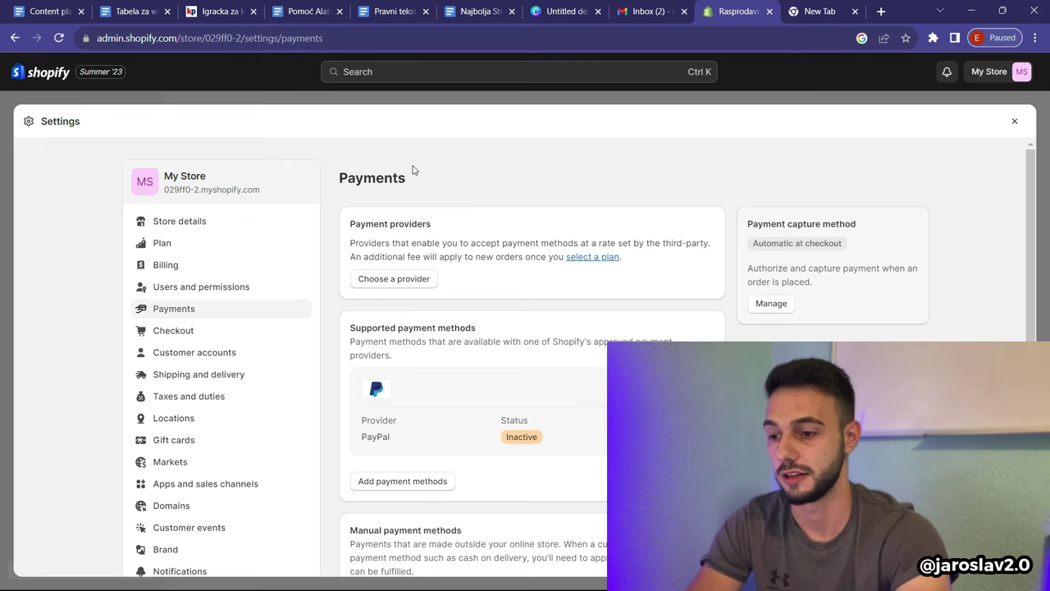
# Go from Settings > Plan to Select a plan and compare the Basic, Shopify and Advanced names
pyautogui.click(162, 246)
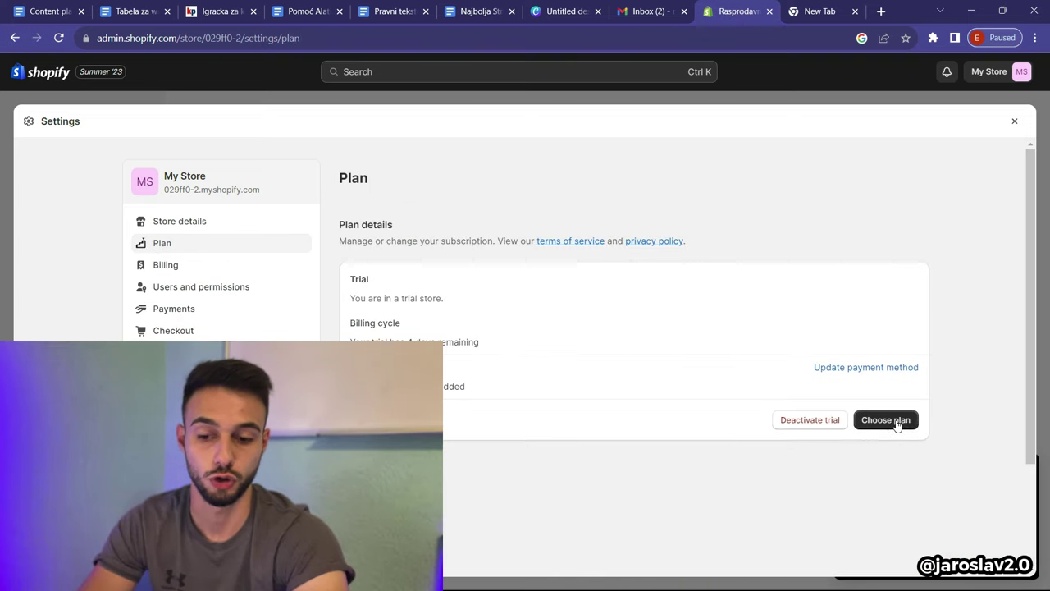
pyautogui.click(900, 422)
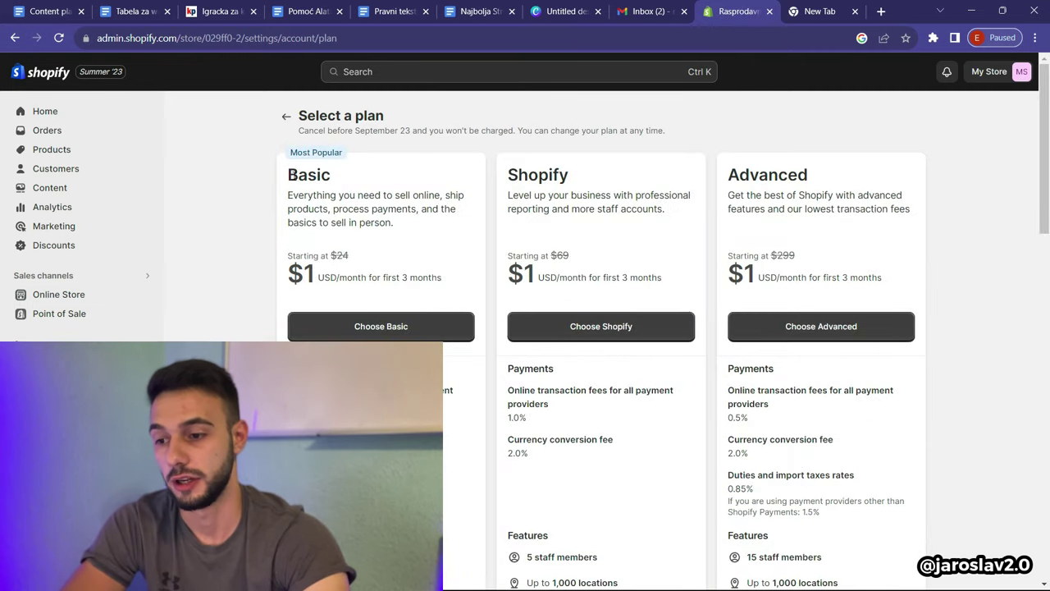
pyautogui.moveTo(293, 175); pyautogui.dragTo(768, 174)
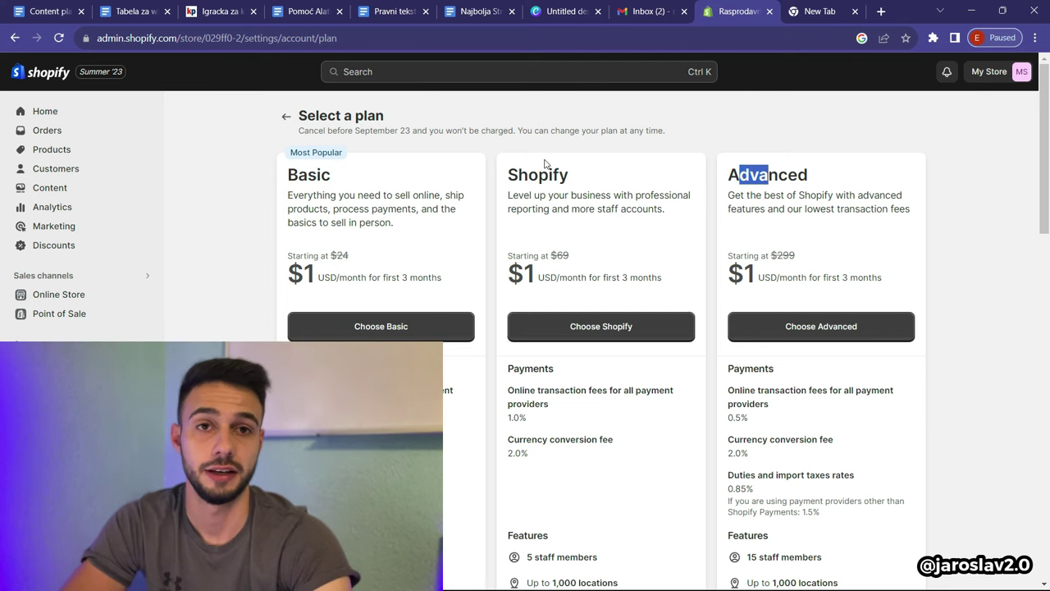
pyautogui.moveTo(348, 173); pyautogui.dragTo(288, 174)
pyautogui.moveTo(527, 175); pyautogui.dragTo(574, 176)
pyautogui.moveTo(759, 175); pyautogui.dragTo(796, 174)
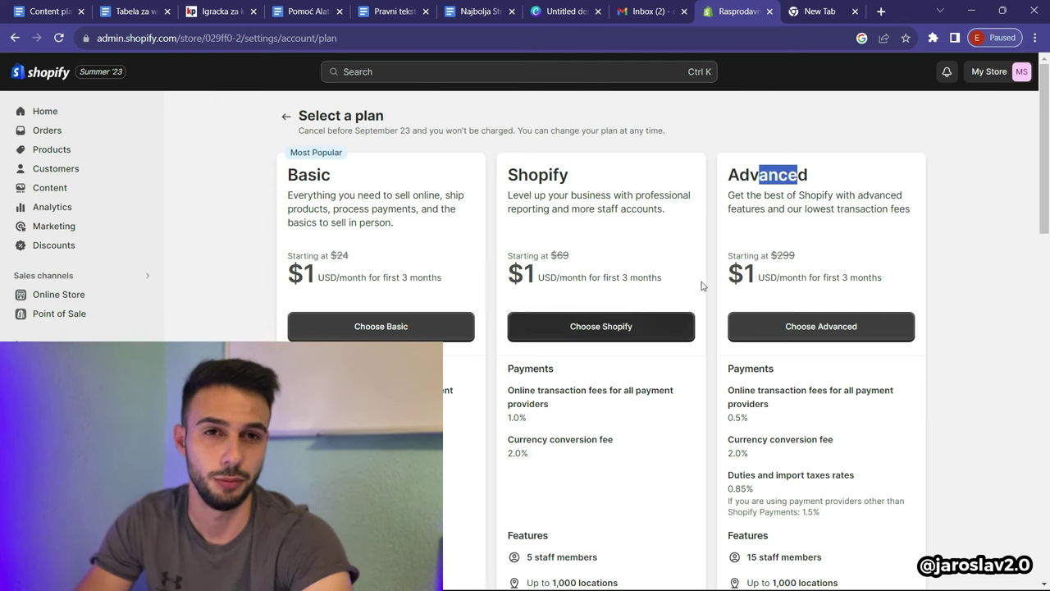
pyautogui.scroll(-3, 589, 251)
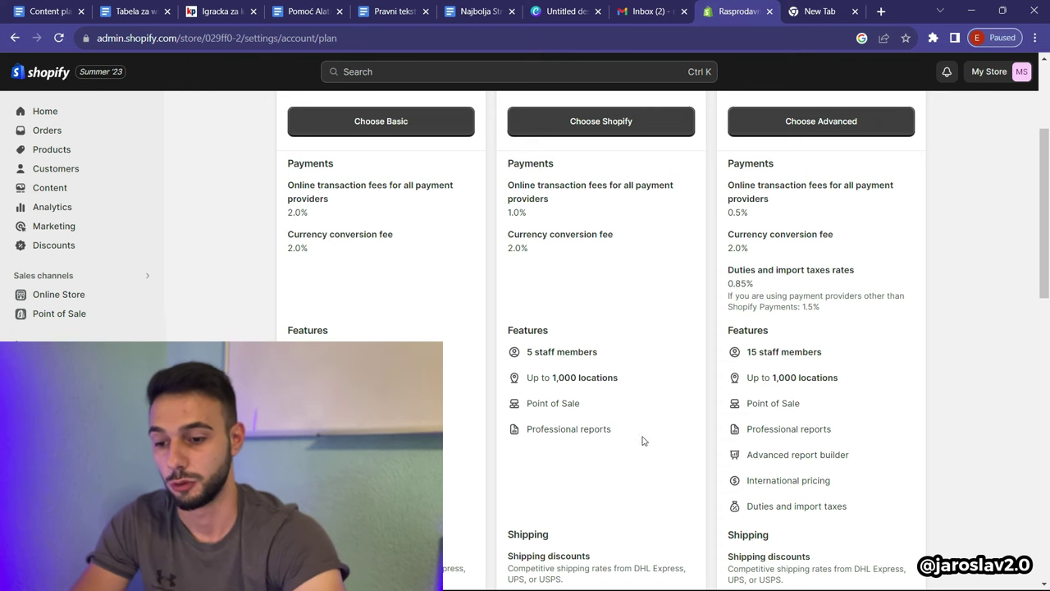
# Highlight the staff members, locations and Point of Sale features in the plan comparison
pyautogui.tripleClick(599, 354)
pyautogui.moveTo(823, 351); pyautogui.dragTo(801, 350)
pyautogui.doubleClick(824, 352)
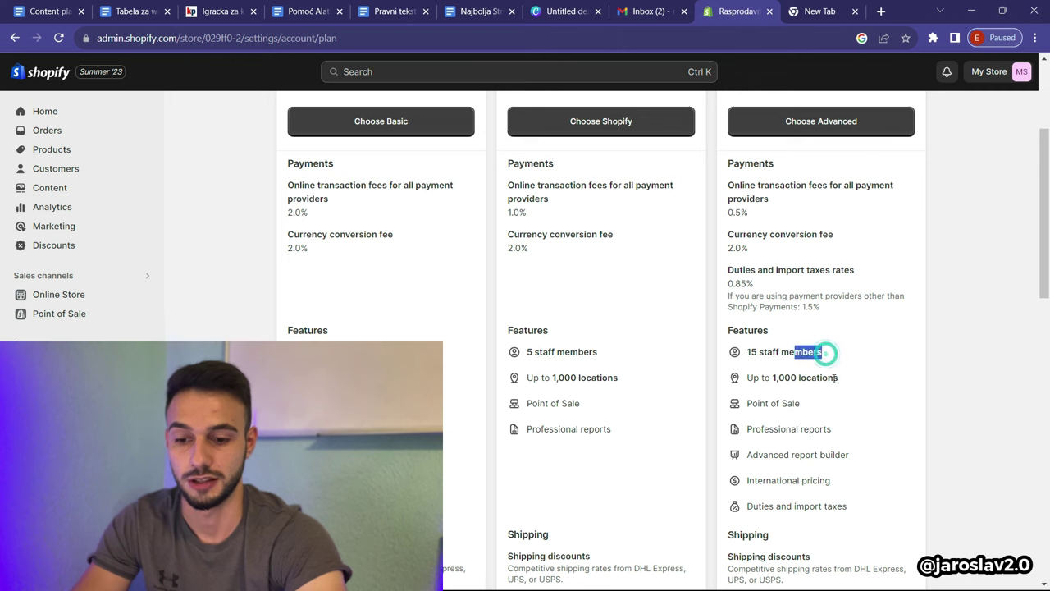
pyautogui.doubleClick(830, 376)
pyautogui.tripleClick(611, 399)
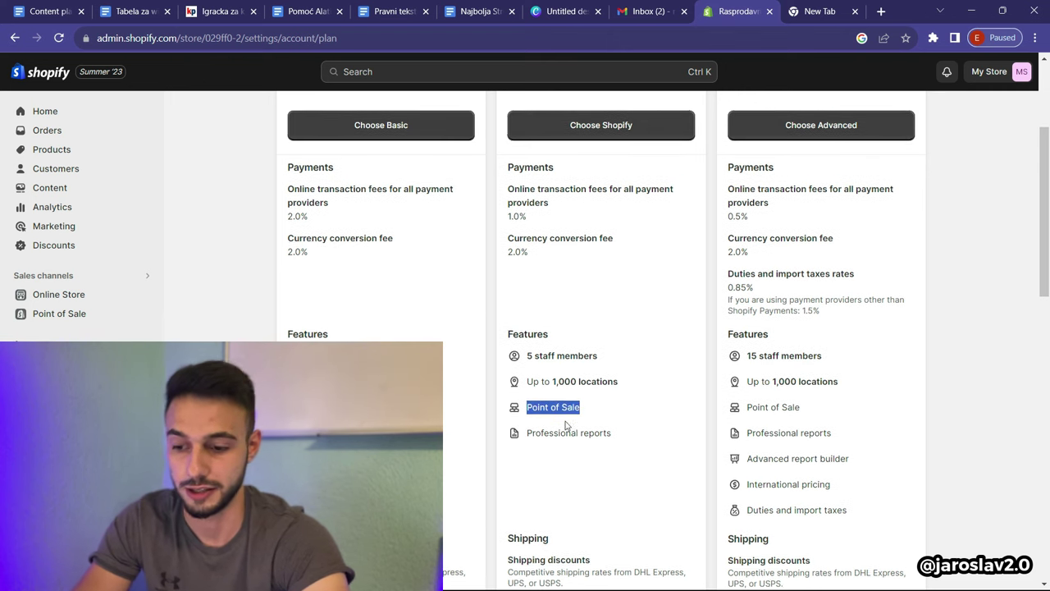
pyautogui.scroll(3, 564, 427)
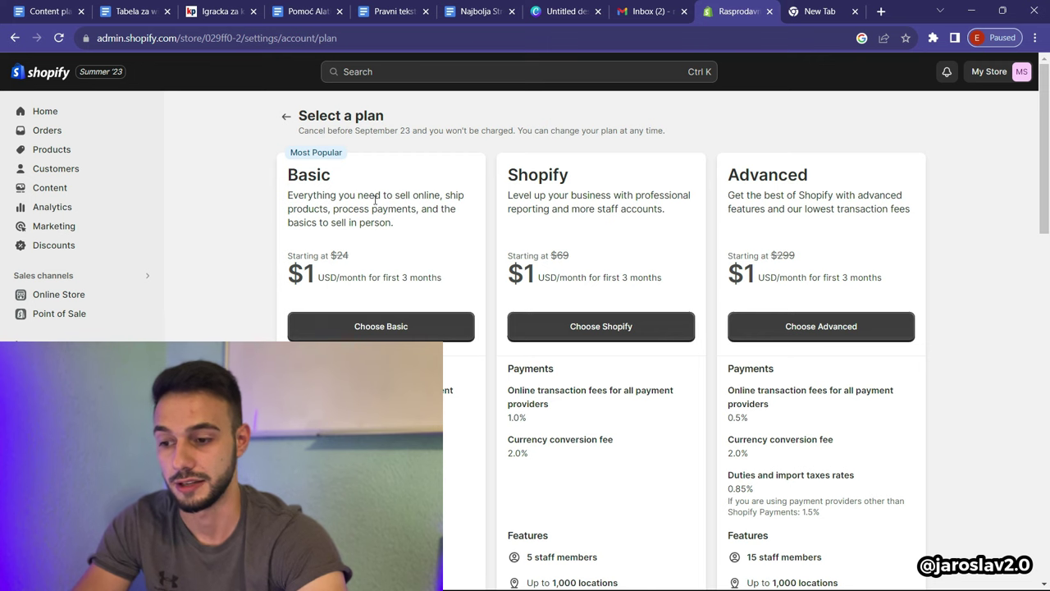
# Choose the Basic plan with Monthly billing
pyautogui.click(387, 326)
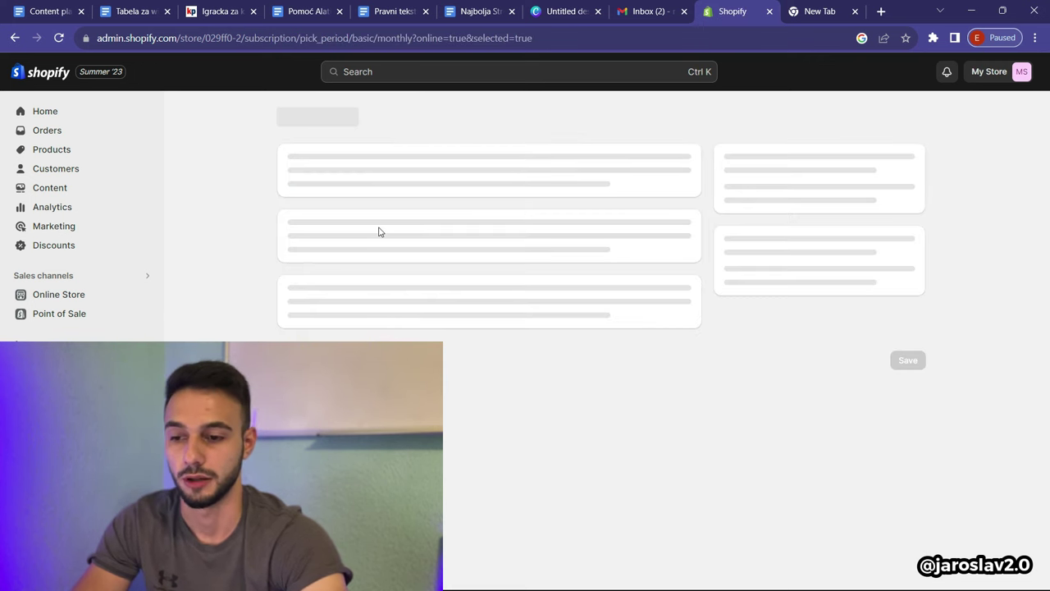
pyautogui.scroll(-1, 287, 218)
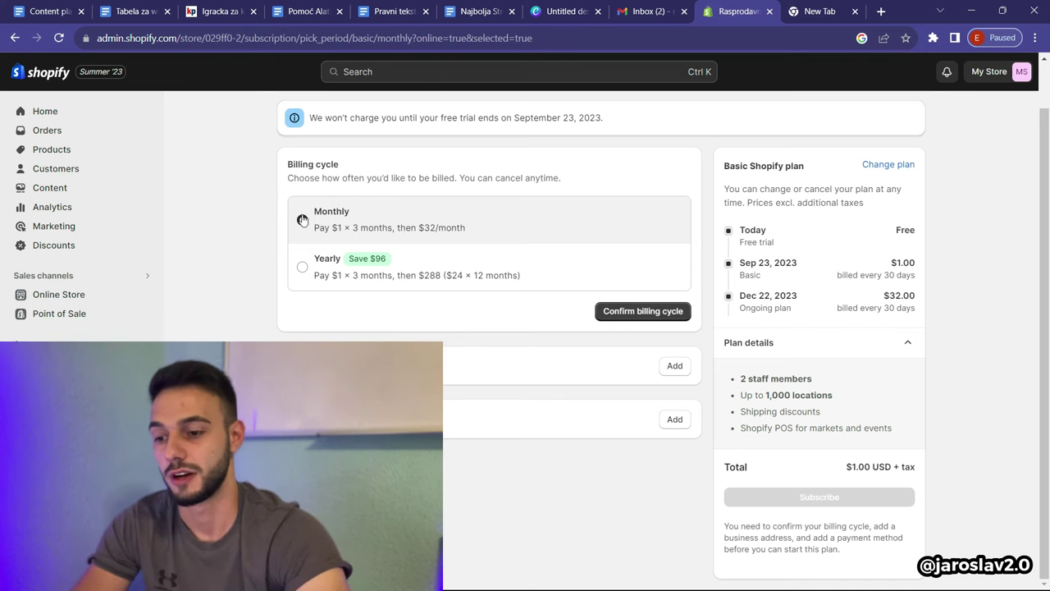
pyautogui.click(333, 213)
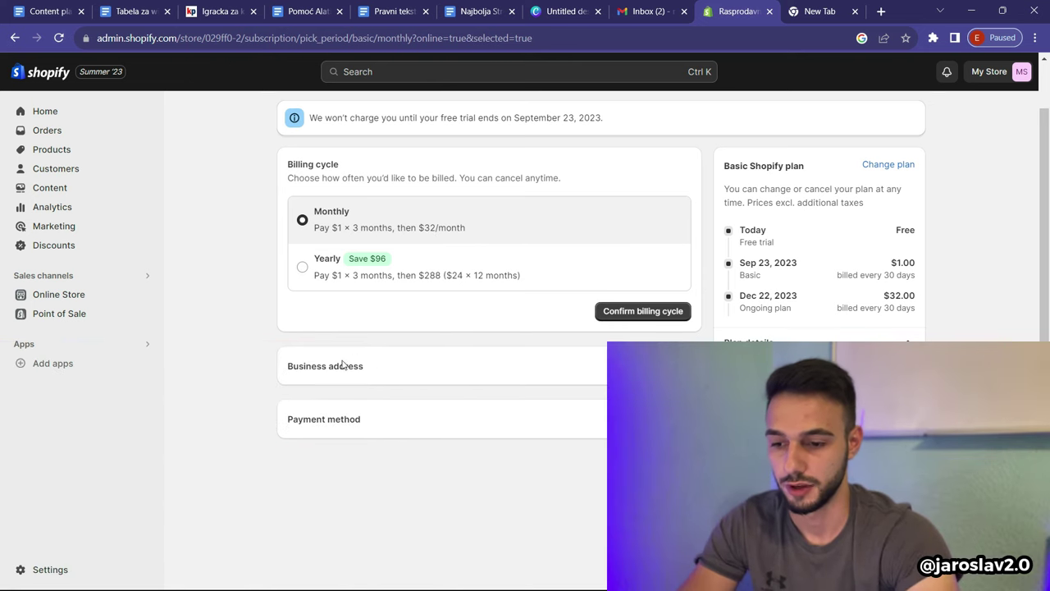
# Fill in the business address, pay by credit or debit card, and check the $1.00 total
pyautogui.click(433, 363)
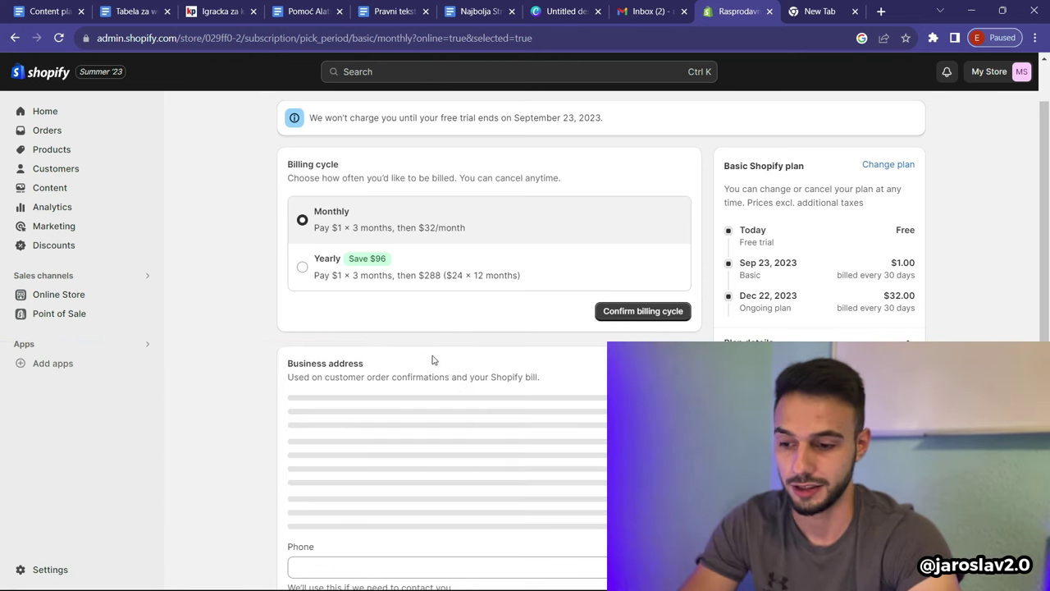
pyautogui.scroll(-2, 432, 359)
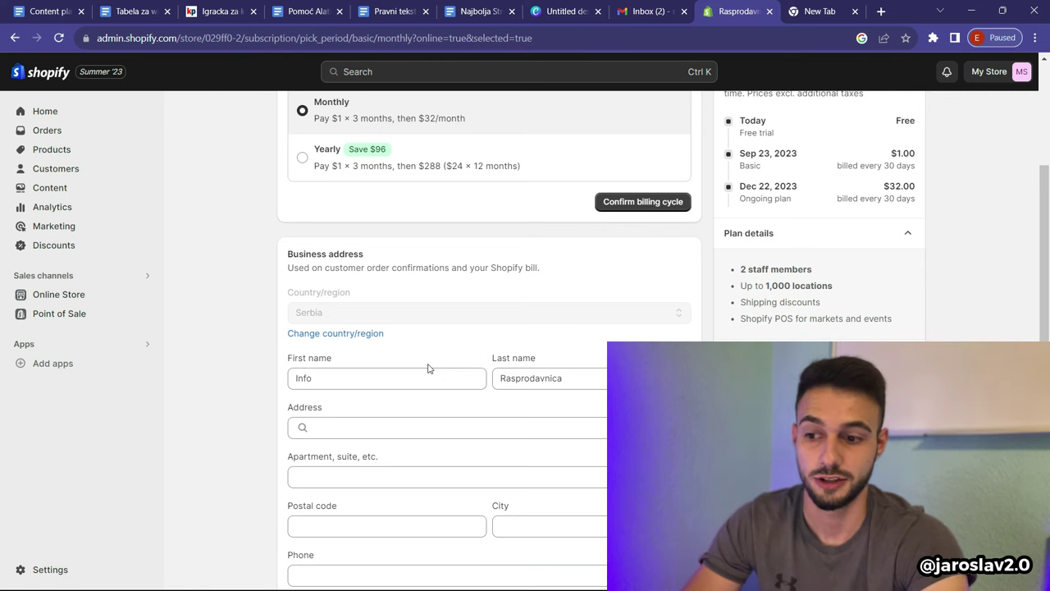
pyautogui.scroll(-2, 440, 333)
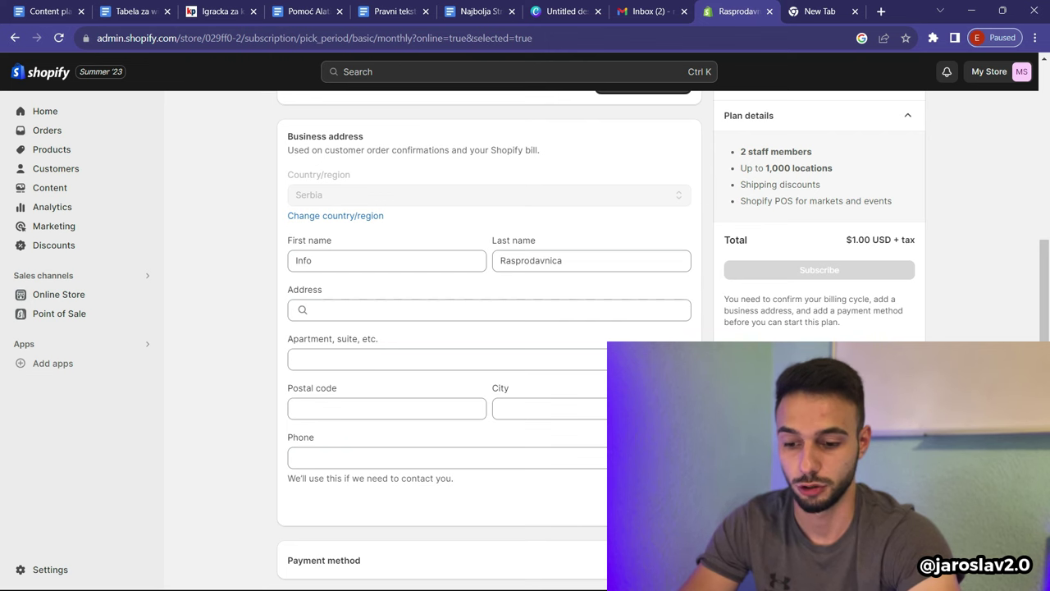
pyautogui.scroll(-2, 525, 459)
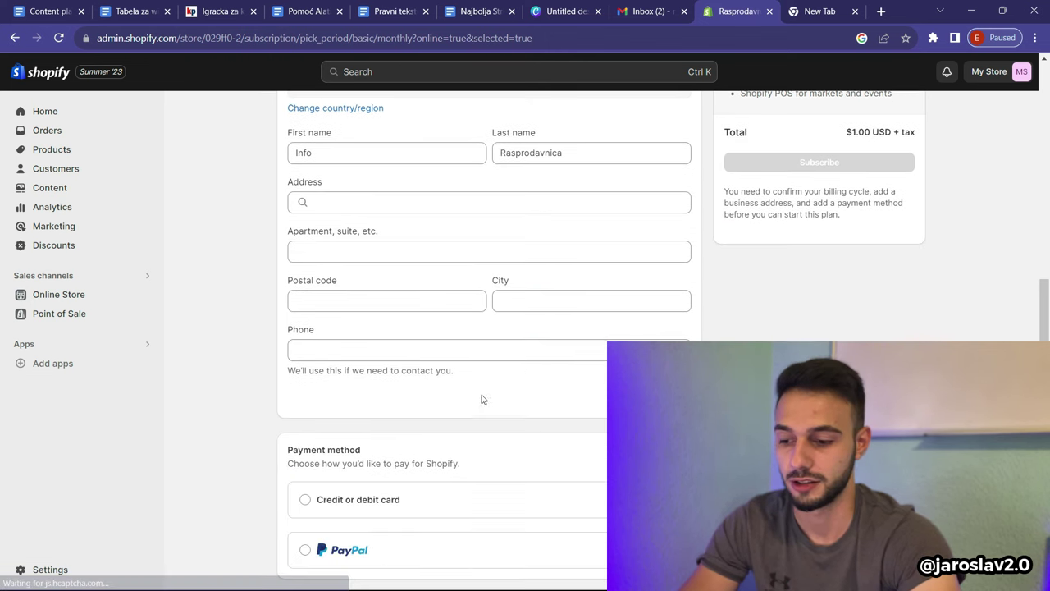
pyautogui.click(295, 502)
pyautogui.scroll(-4, 511, 222)
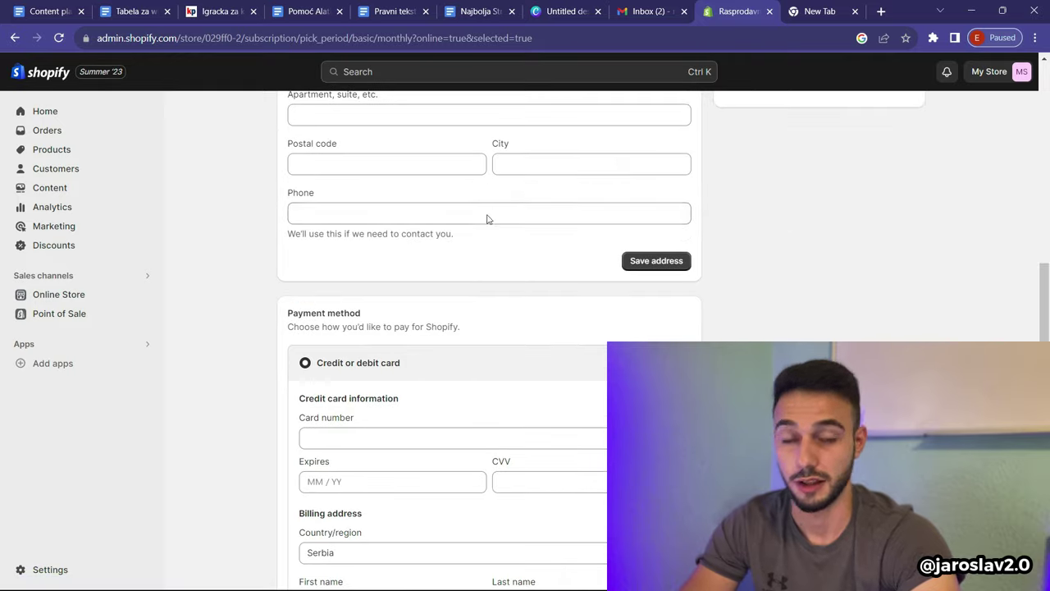
pyautogui.scroll(-4, 488, 218)
pyautogui.scroll(10, 490, 242)
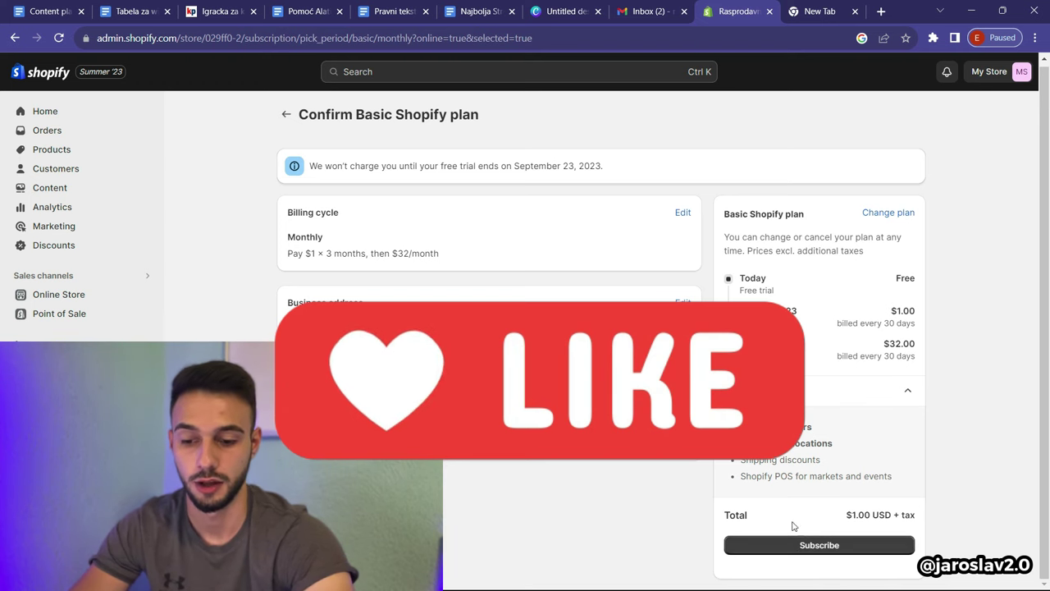
pyautogui.moveTo(848, 514); pyautogui.dragTo(872, 514)
# Subscribe to the Basic plan and confirm it under Settings > Plan
pyautogui.click(825, 544)
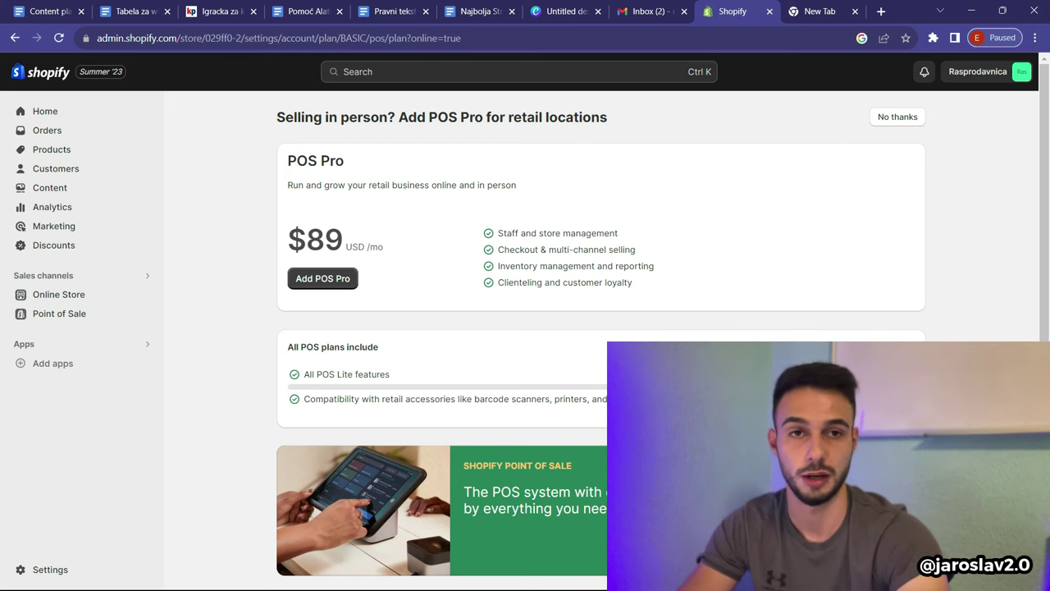
pyautogui.click(71, 566)
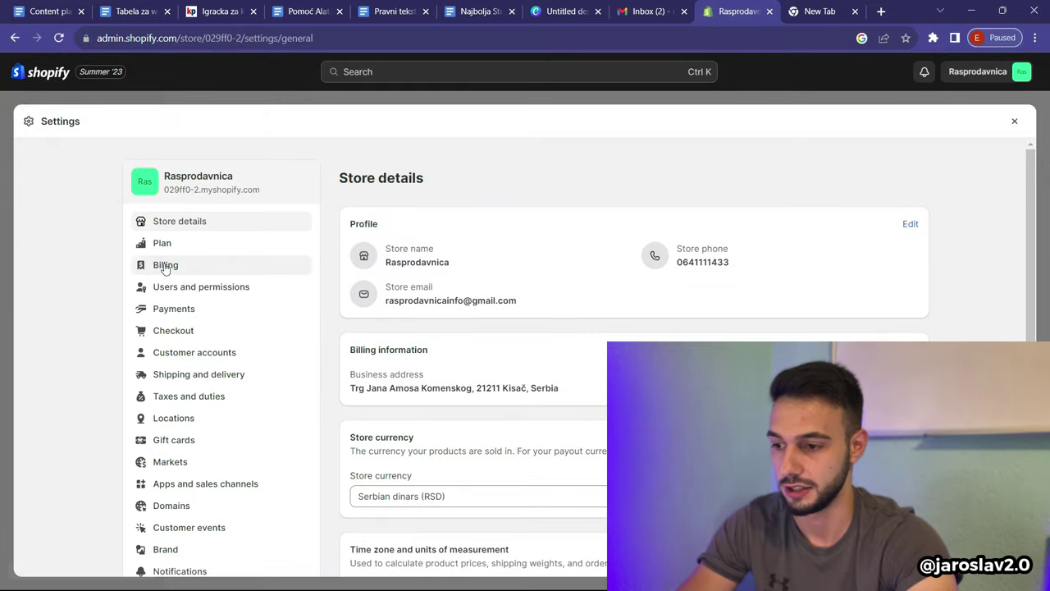
pyautogui.click(164, 243)
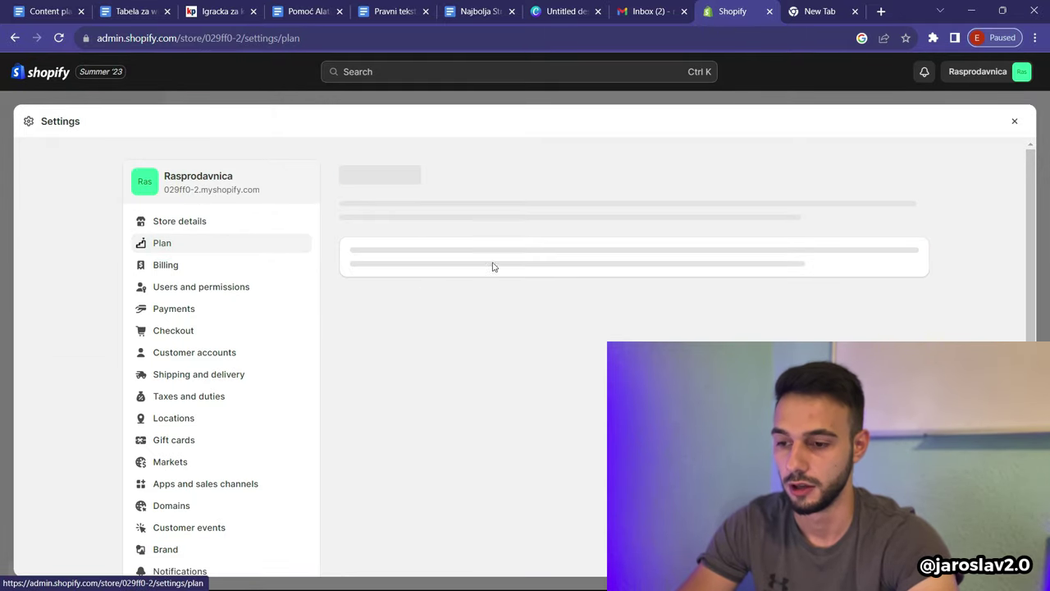
pyautogui.scroll(-2, 576, 295)
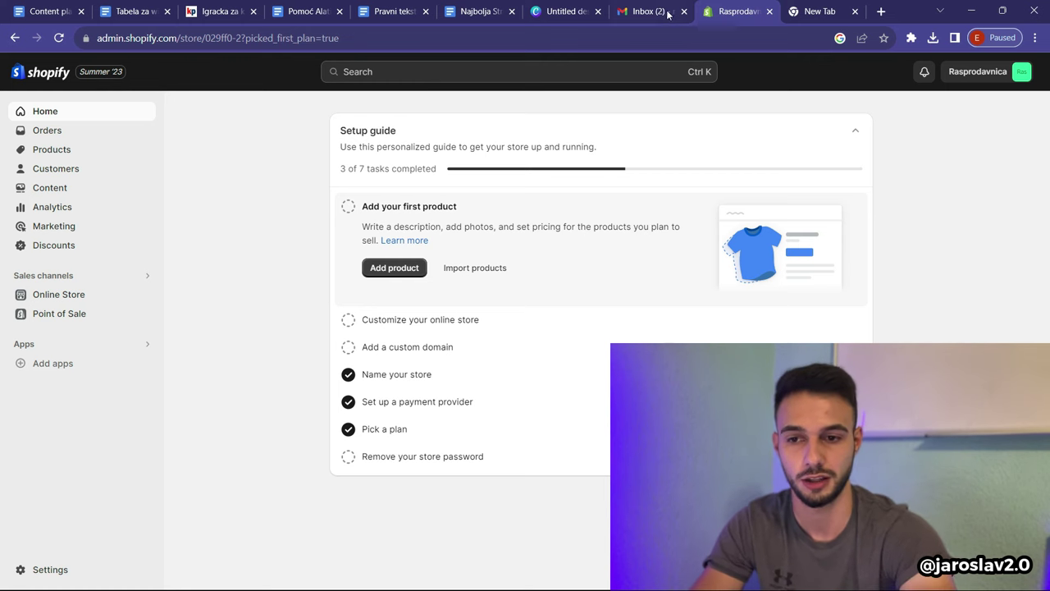
# Load rasprodavnica.com in the new tab to confirm GoDaddy registration, then return to Shopify
pyautogui.click(800, 10)
pyautogui.write('r')
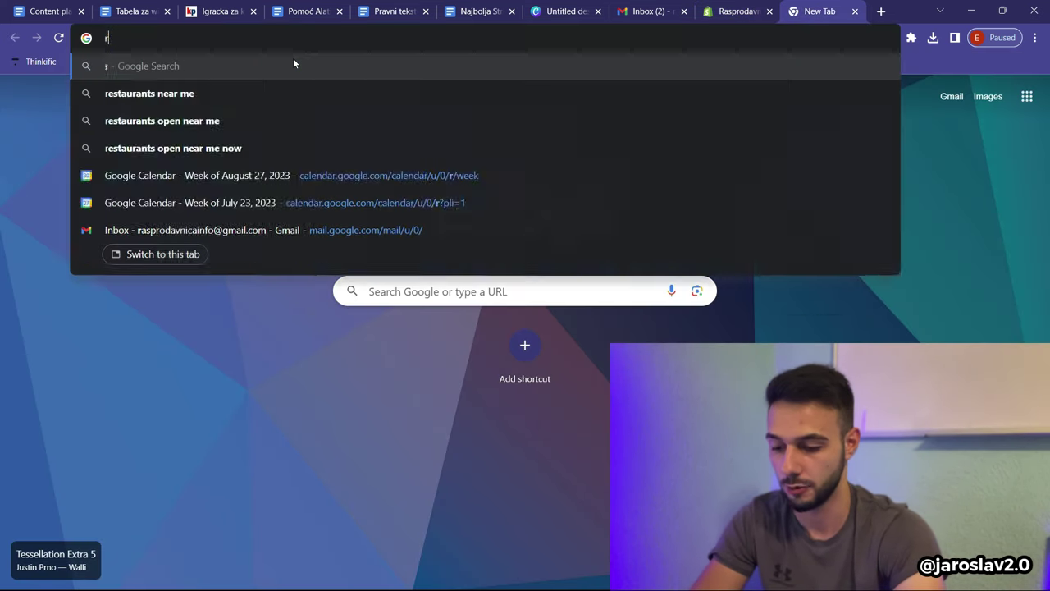
pyautogui.write('asprodavnica.com')
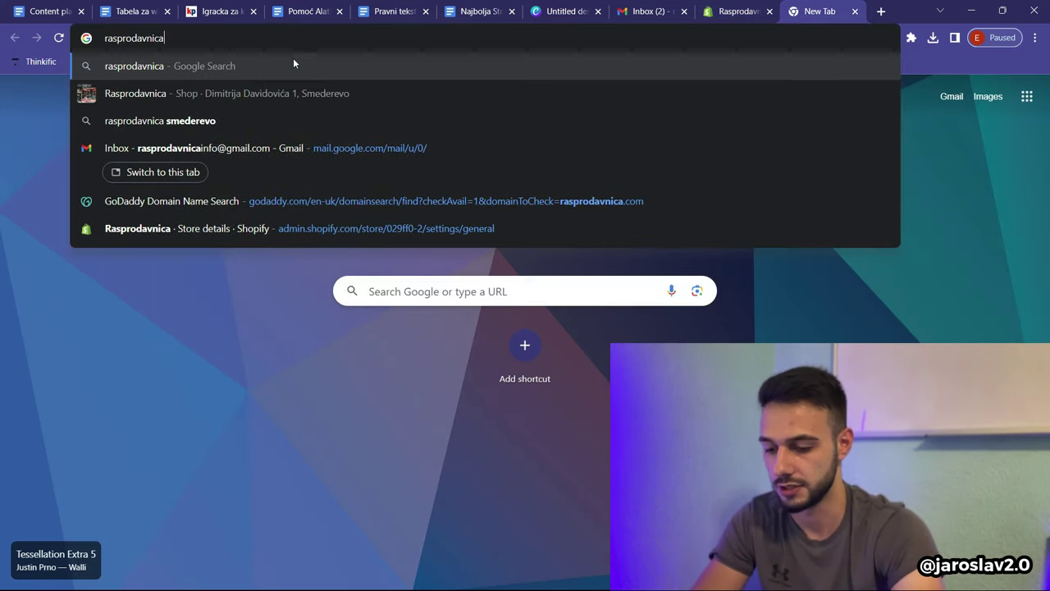
pyautogui.press('Return')
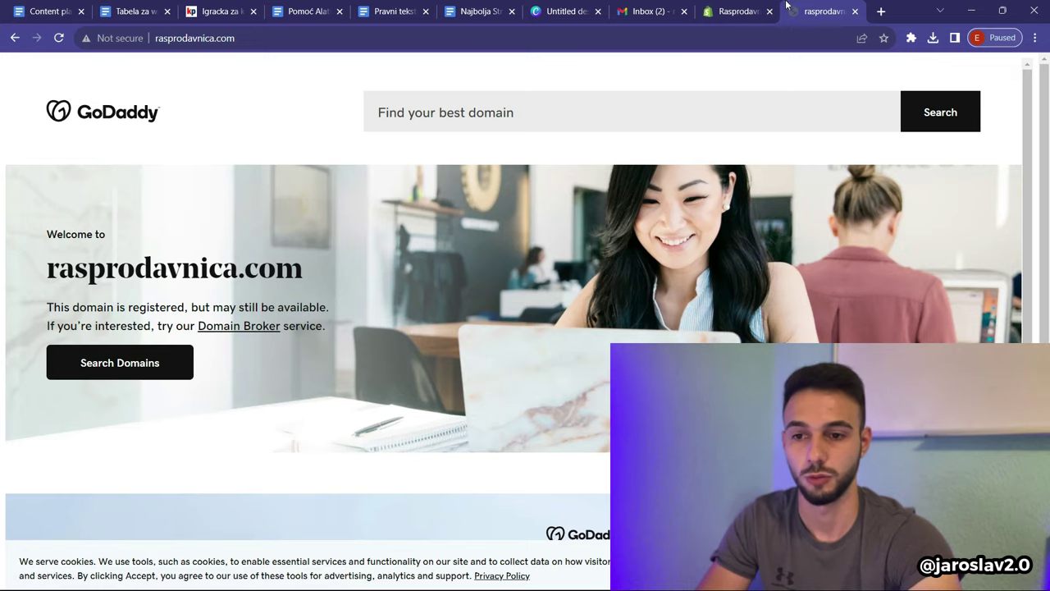
pyautogui.click(739, 11)
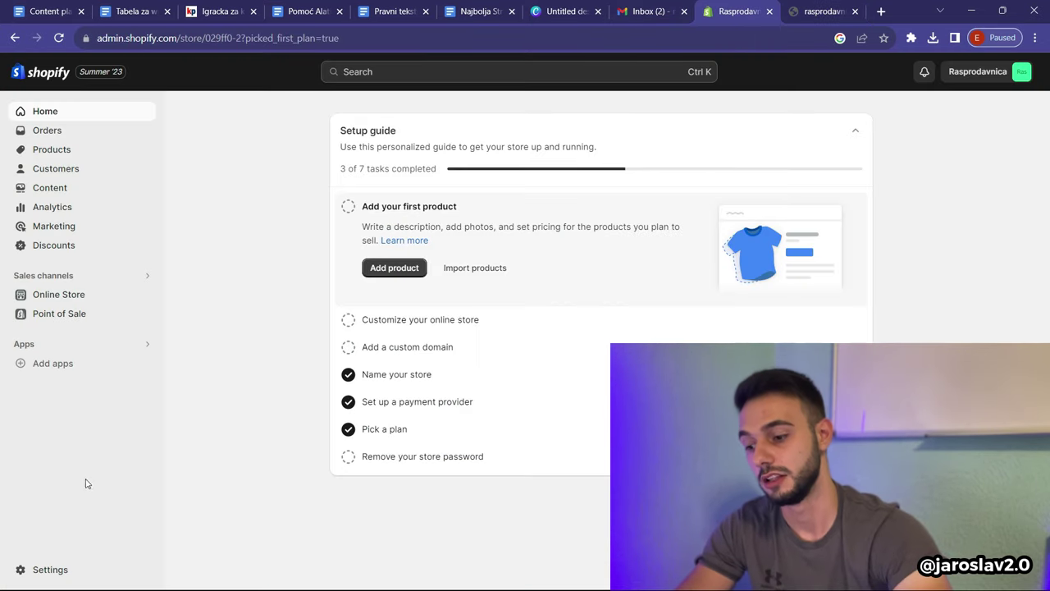
# Under Settings > Domains, submit rasprodavnica.com as an existing domain to connect
pyautogui.click(57, 572)
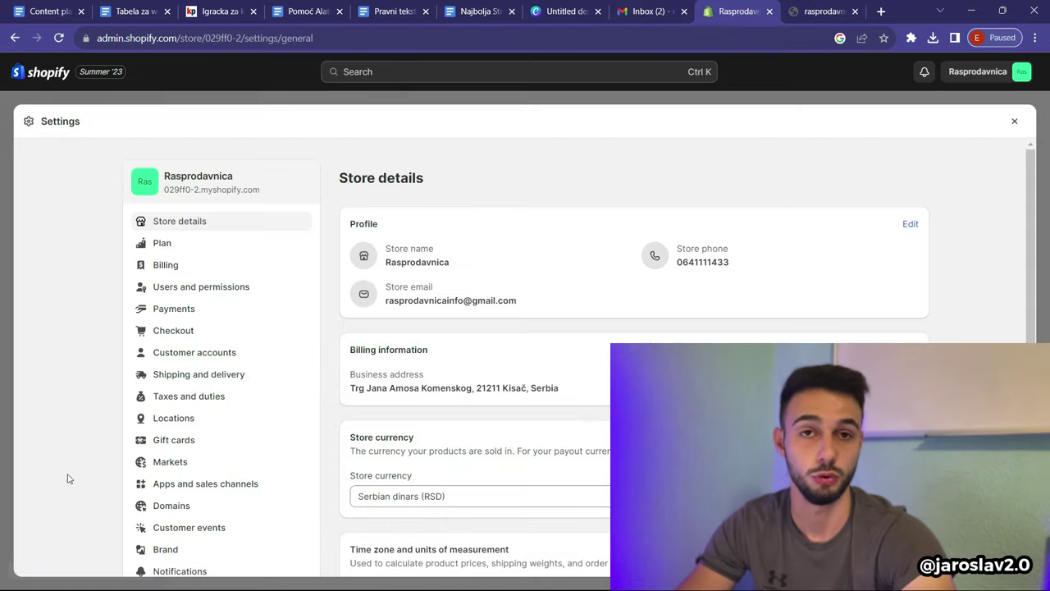
pyautogui.scroll(-2, 199, 267)
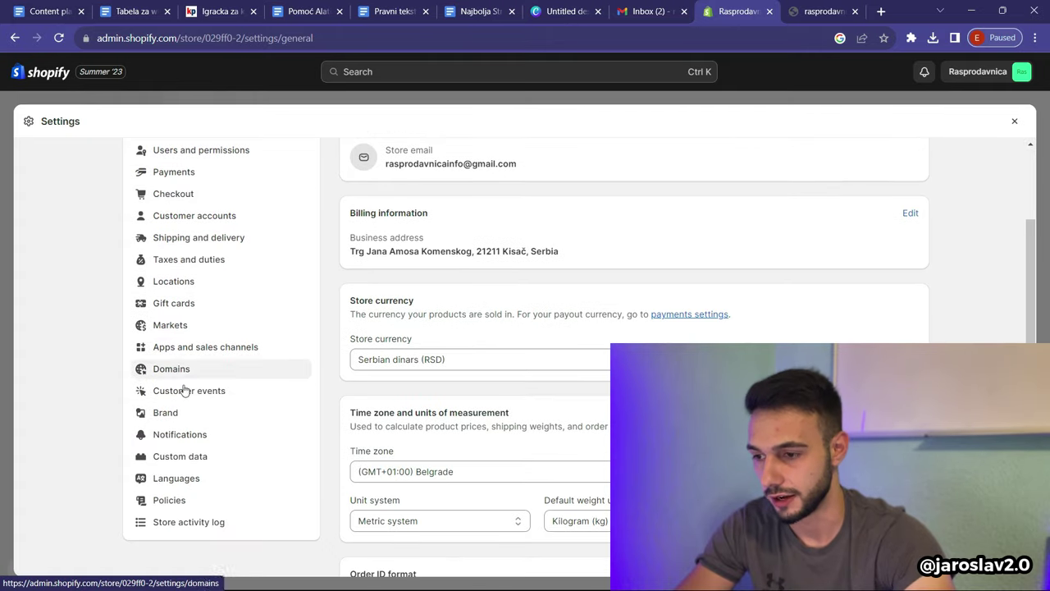
pyautogui.scroll(2, 192, 414)
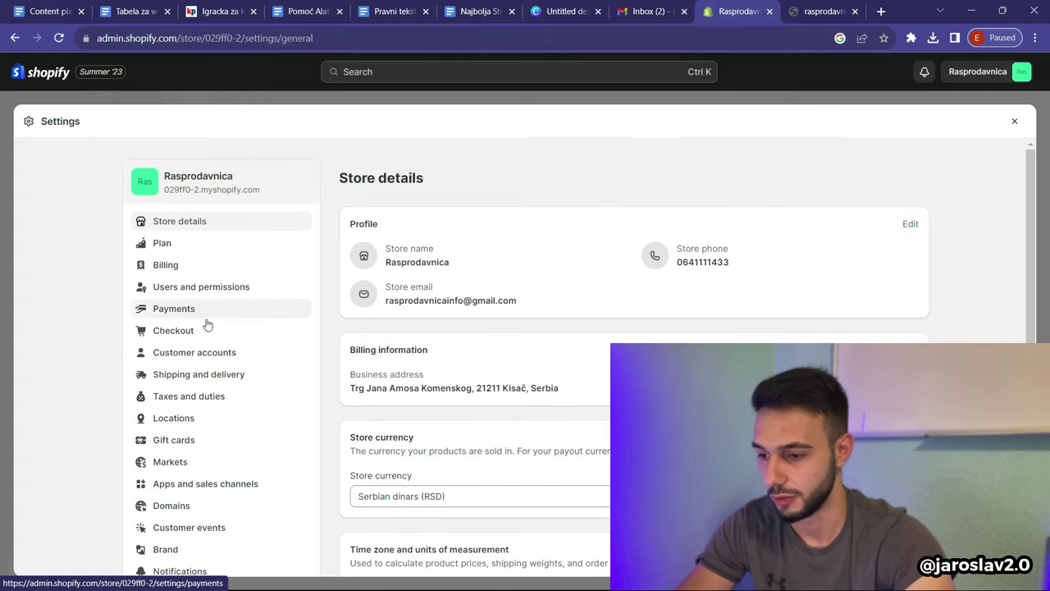
pyautogui.scroll(-1, 210, 320)
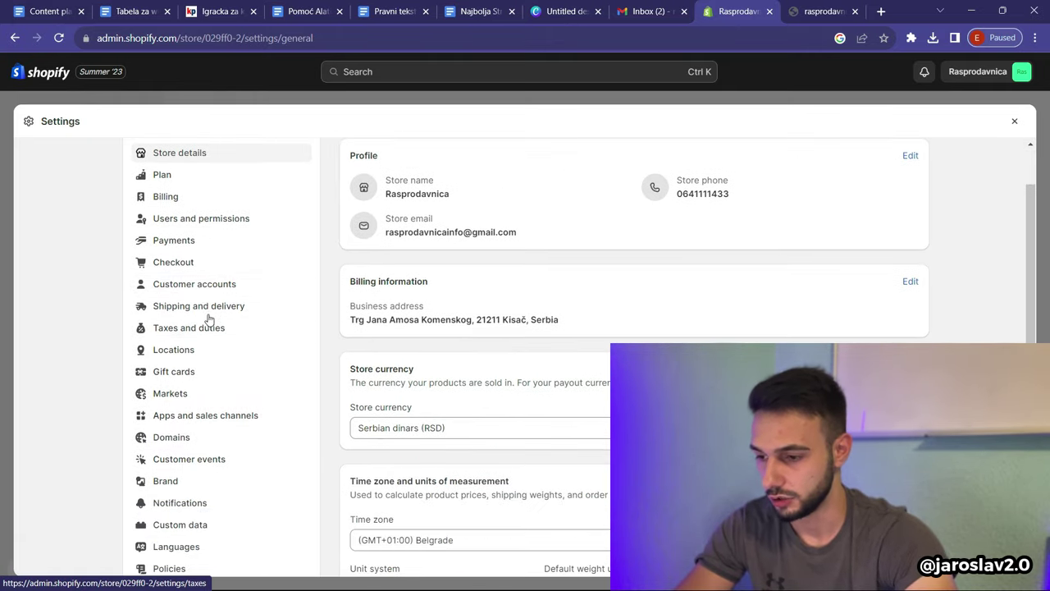
pyautogui.scroll(-1, 209, 320)
pyautogui.click(160, 368)
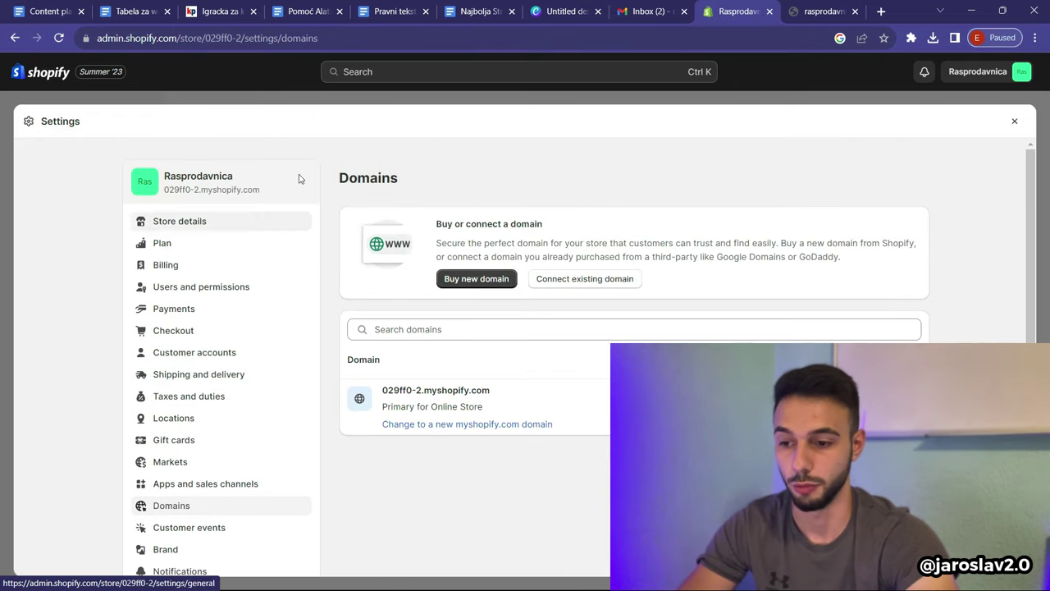
pyautogui.click(598, 280)
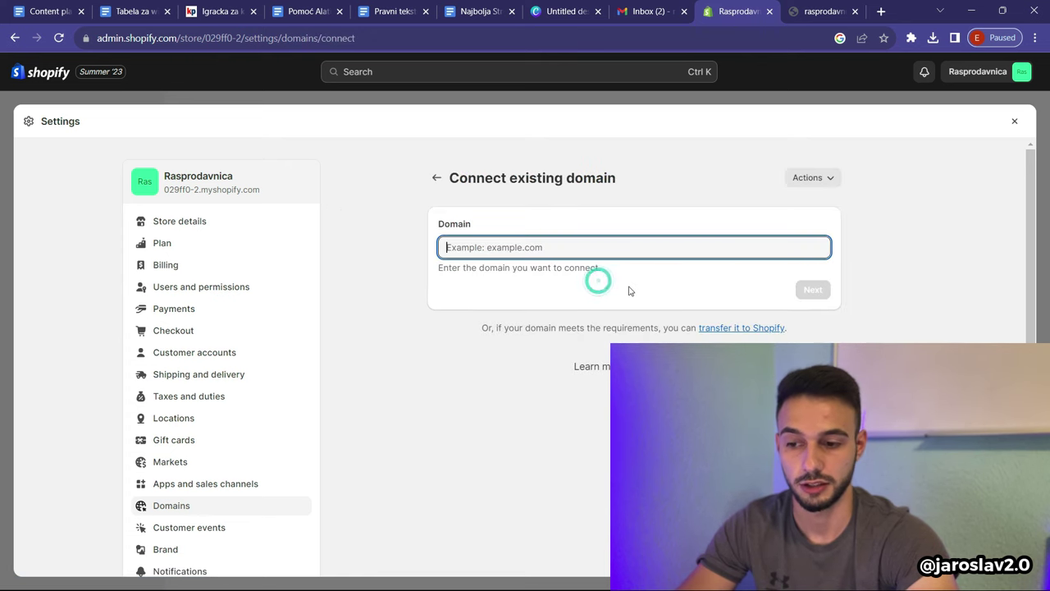
pyautogui.click(494, 250)
pyautogui.write('rasprodavn')
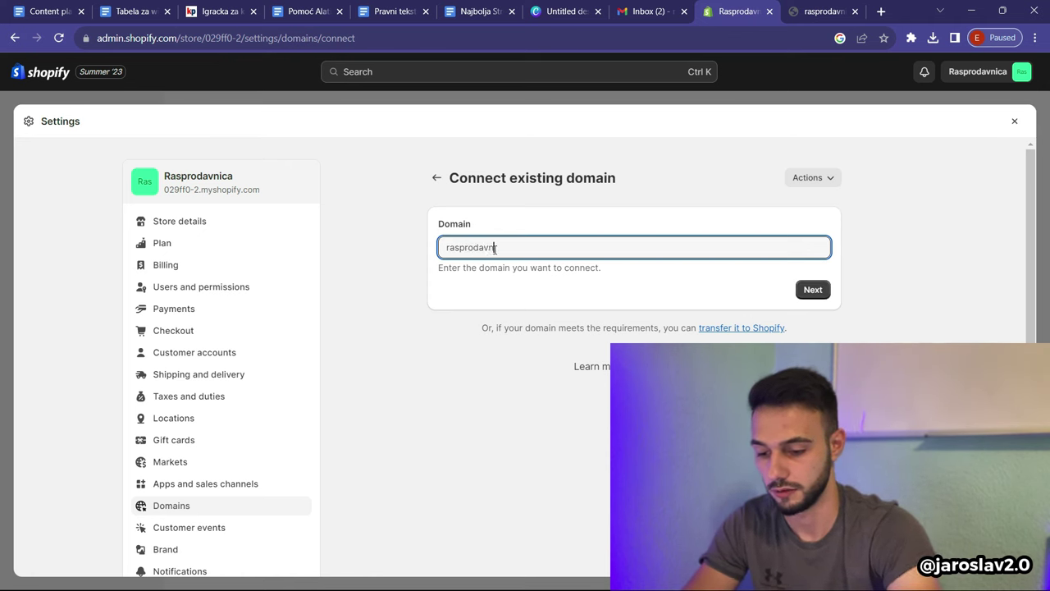
pyautogui.write('ica.com')
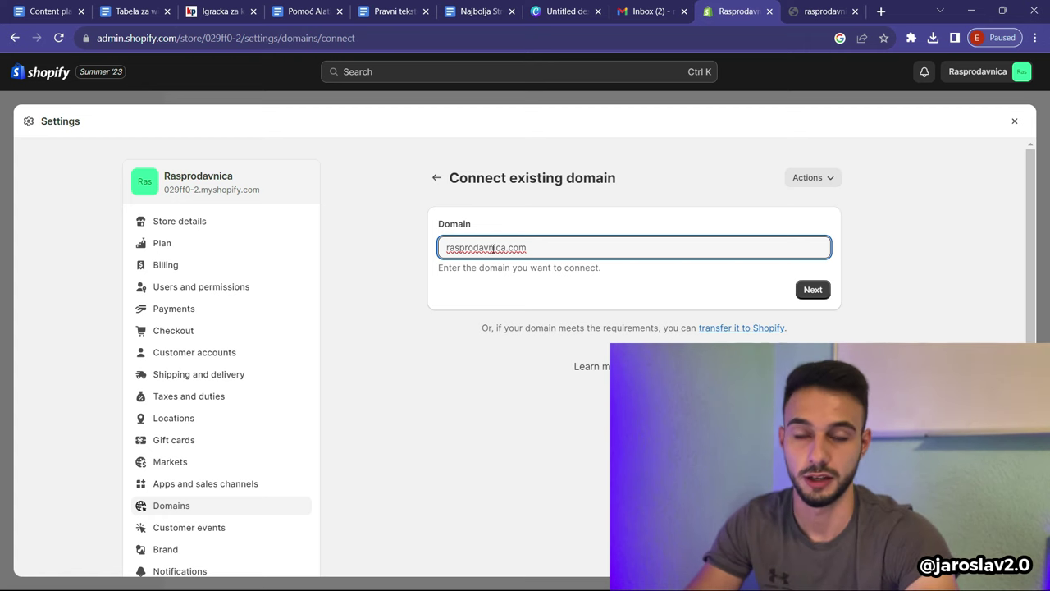
pyautogui.click(816, 293)
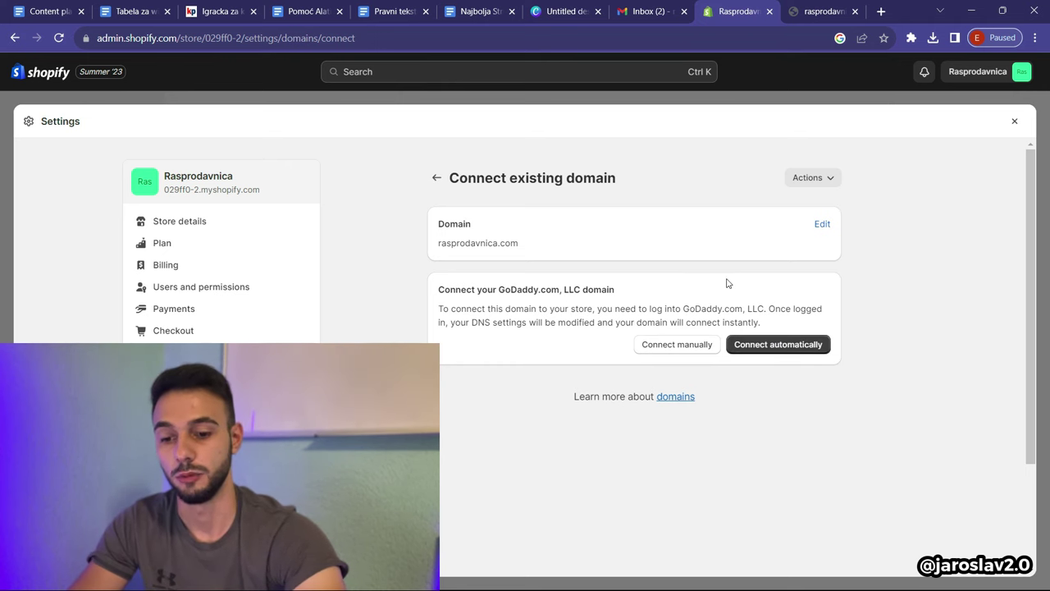
# Sign in to GoDaddy and approve Domain Connect to enable Shopify Site on rasprodavnica.com
pyautogui.click(782, 348)
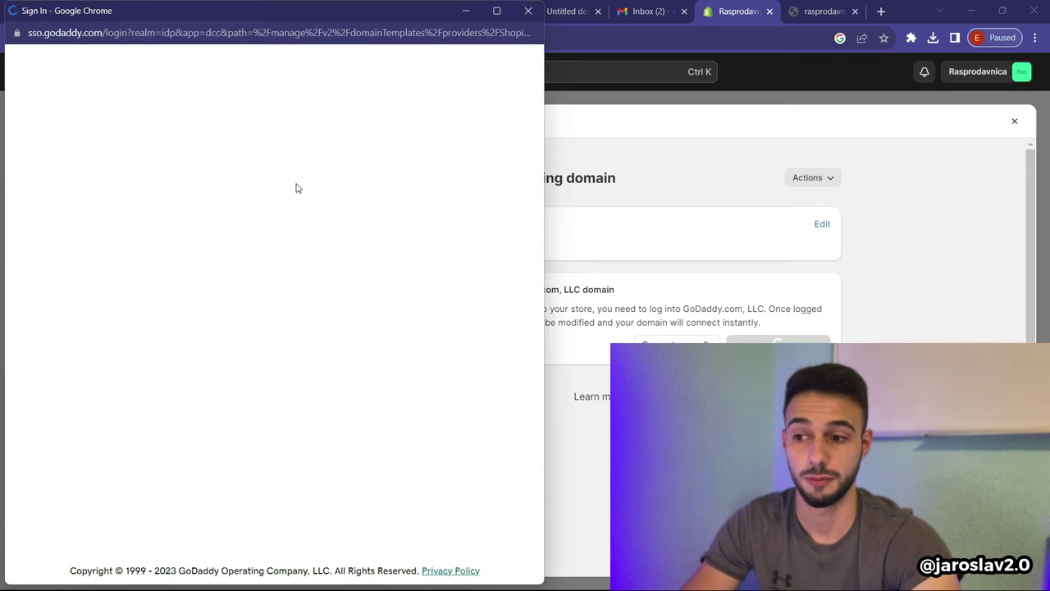
pyautogui.moveTo(261, 20); pyautogui.dragTo(279, 25)
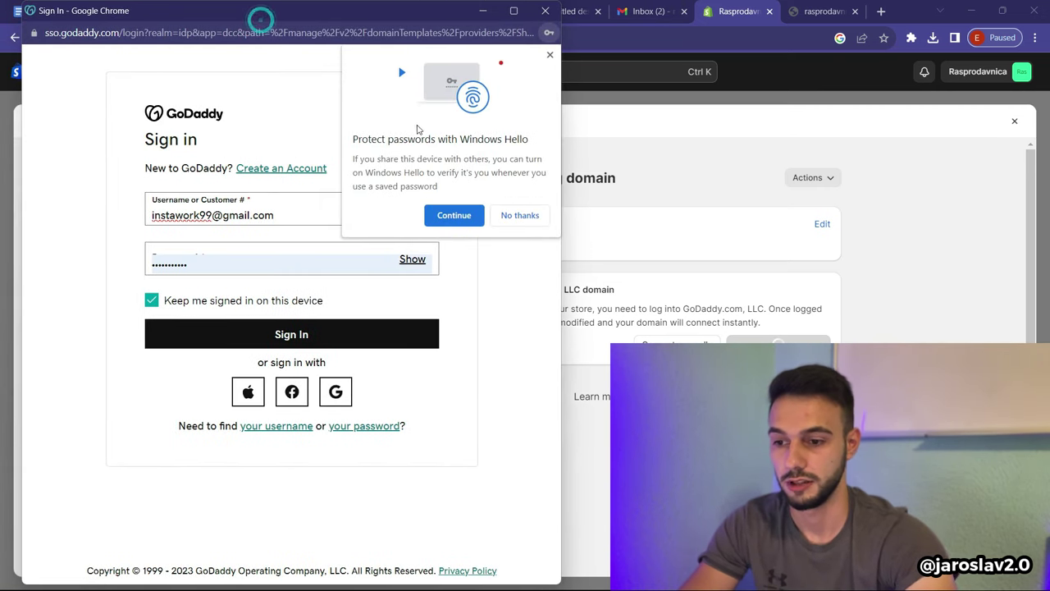
pyautogui.click(277, 343)
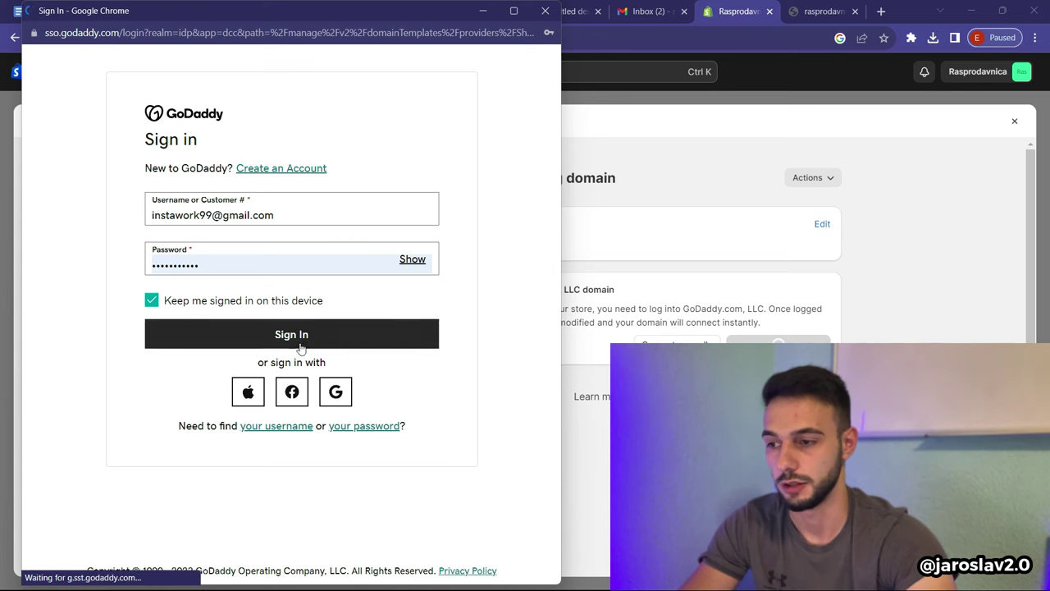
pyautogui.click(298, 343)
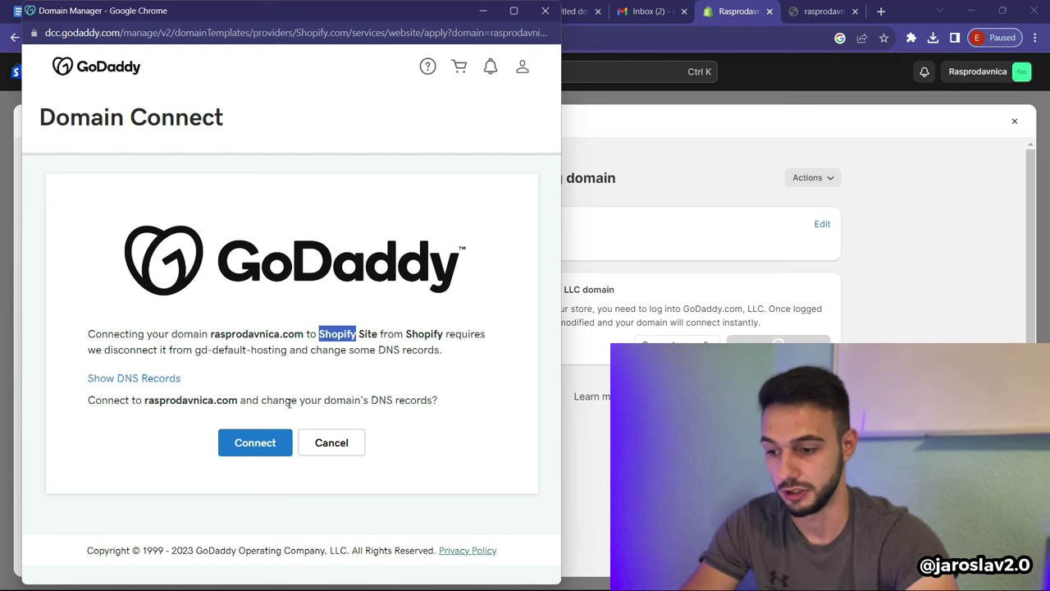
pyautogui.click(253, 442)
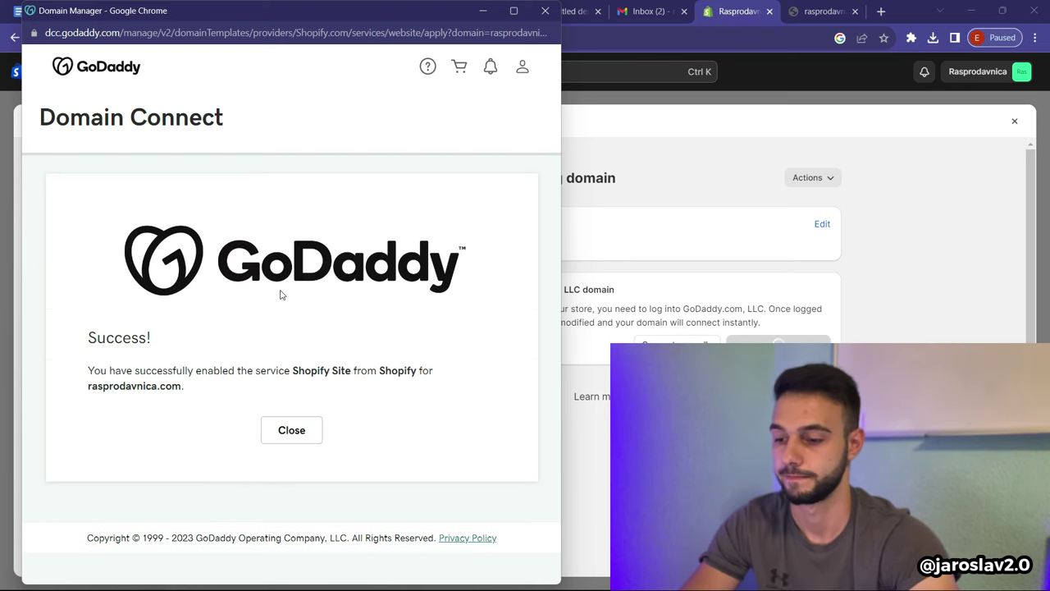
pyautogui.click(291, 430)
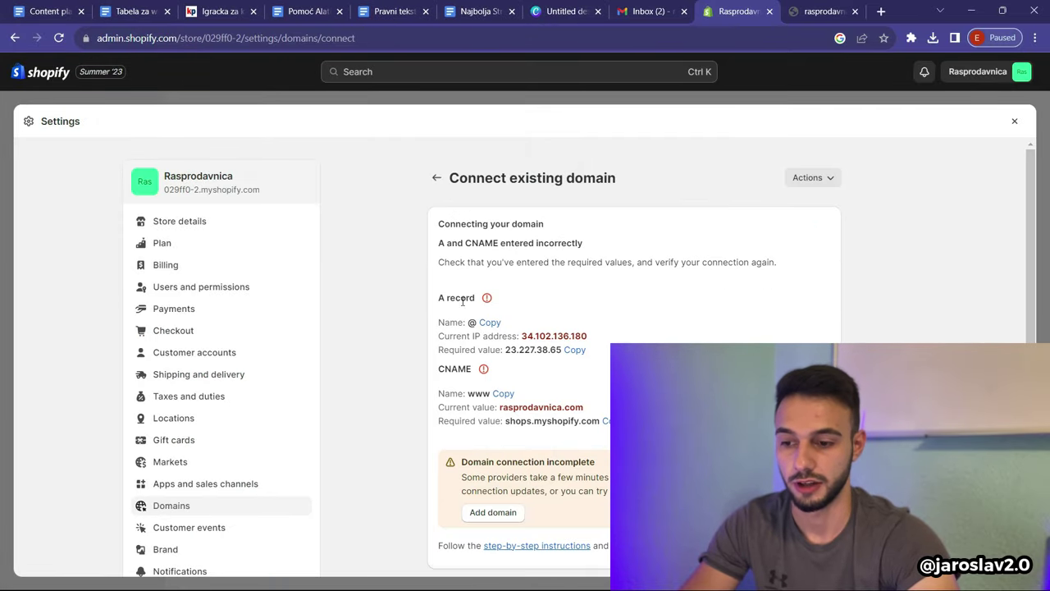
# Review the DNS check results and Domains list, then close Settings to the Home setup guide
pyautogui.scroll(-1, 597, 317)
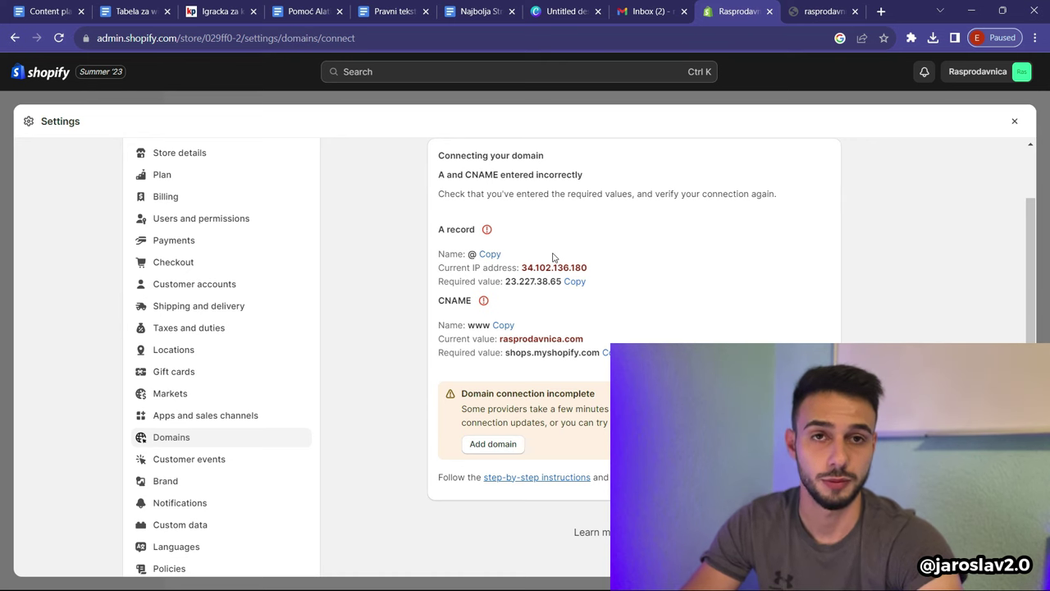
pyautogui.scroll(1, 552, 257)
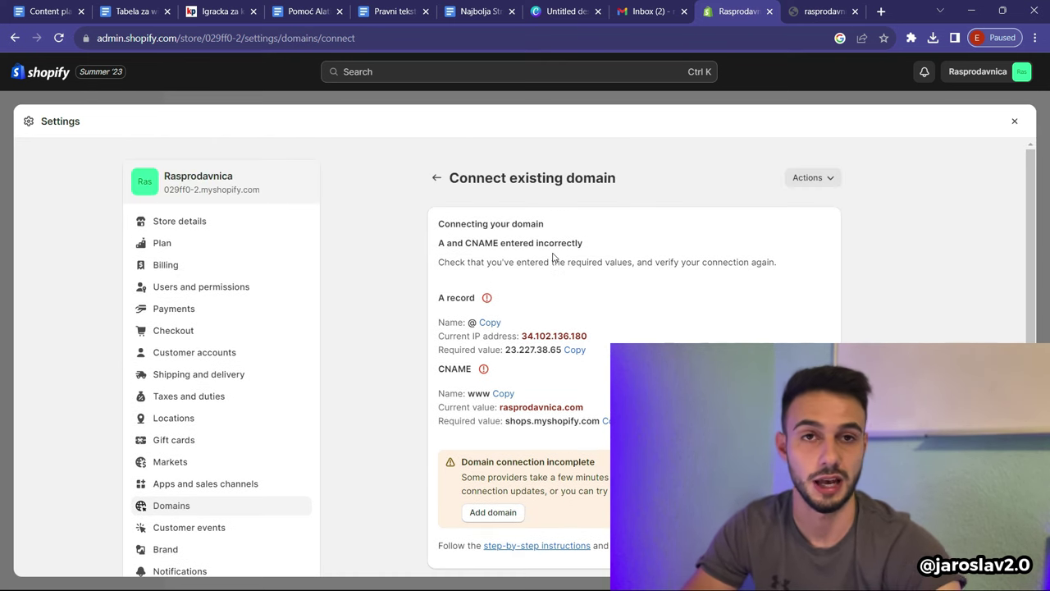
pyautogui.scroll(-2, 665, 227)
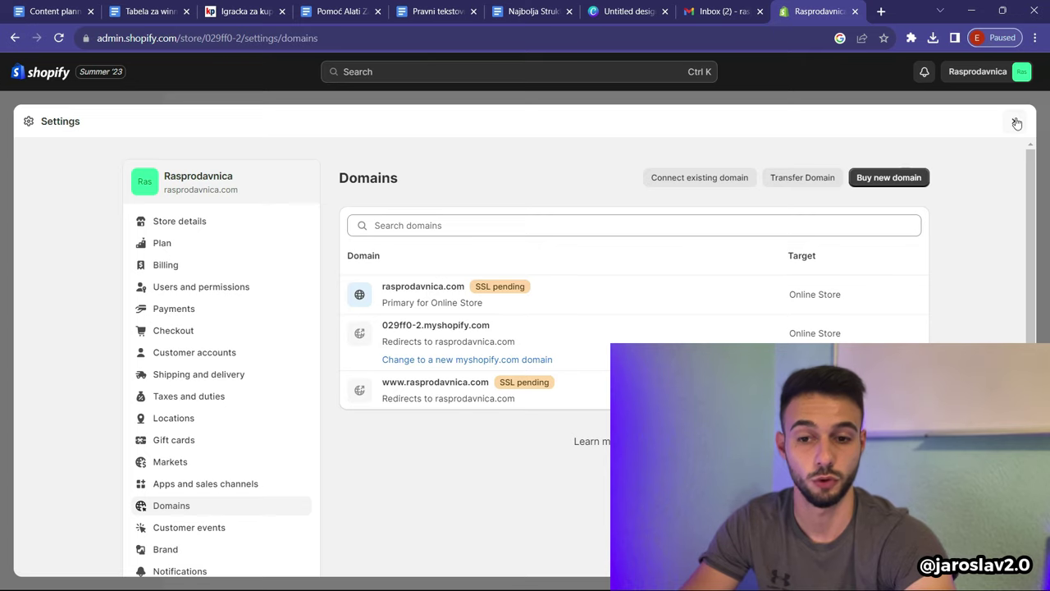
pyautogui.click(1016, 122)
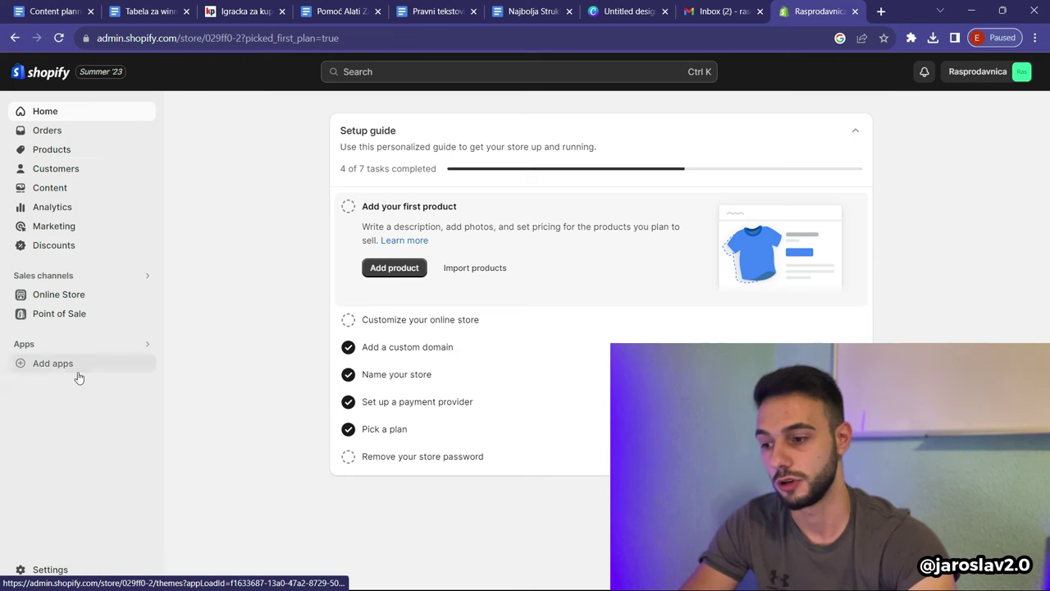
# Remove the storefront password on the Themes page and view the live store
pyautogui.click(69, 299)
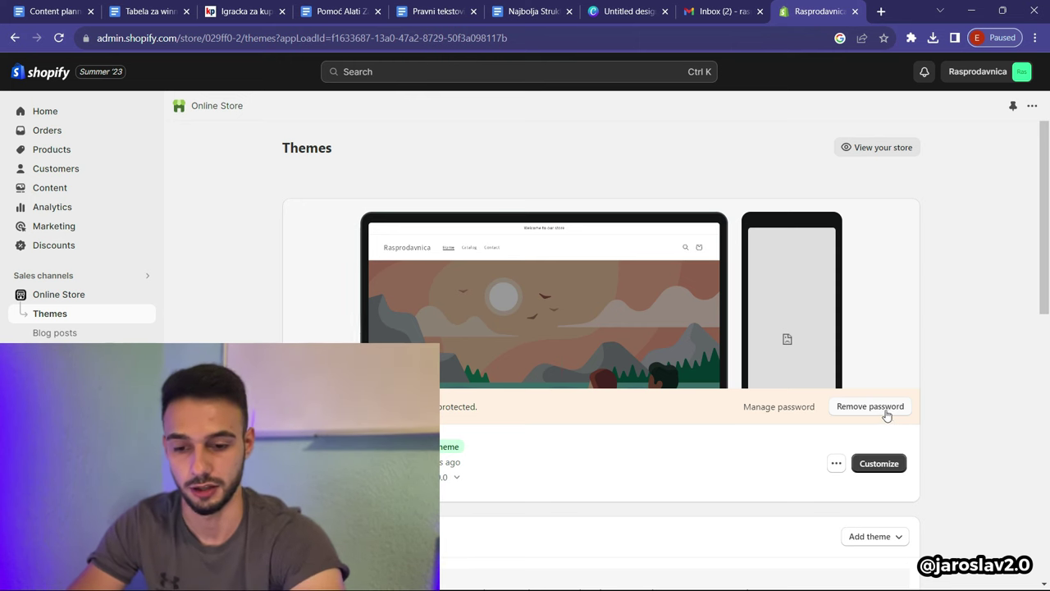
pyautogui.click(877, 414)
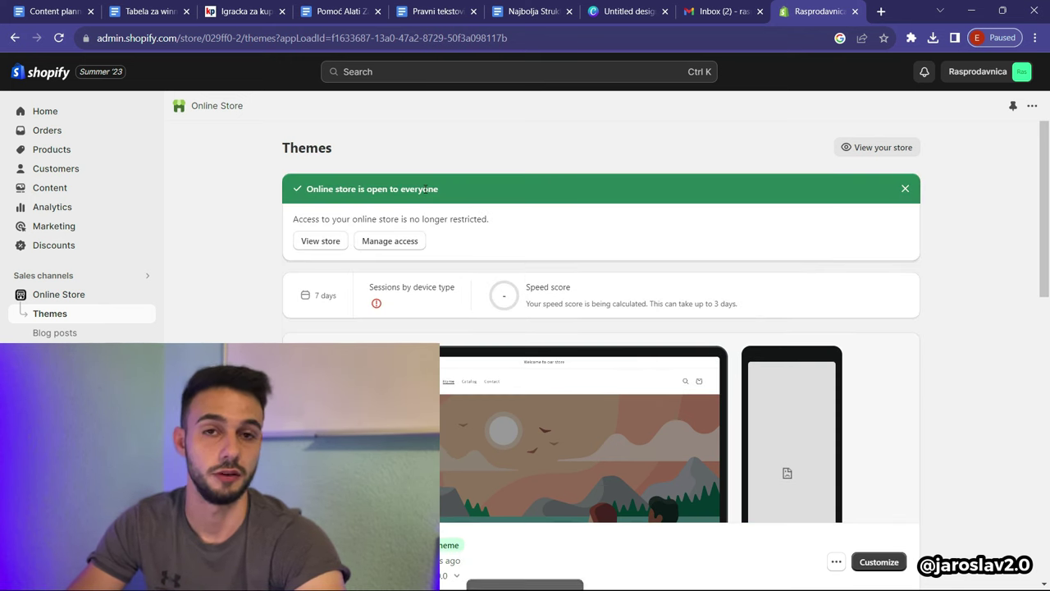
pyautogui.click(321, 241)
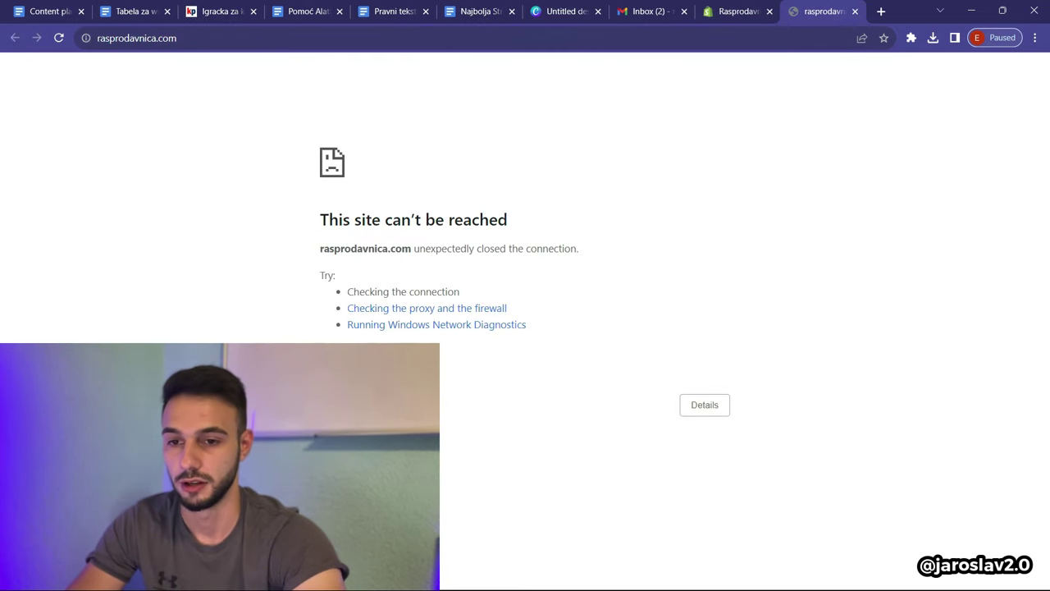
# Reload and close the storefront tab, then bring up the Add theme options on Themes
pyautogui.click(58, 39)
pyautogui.click(185, 37)
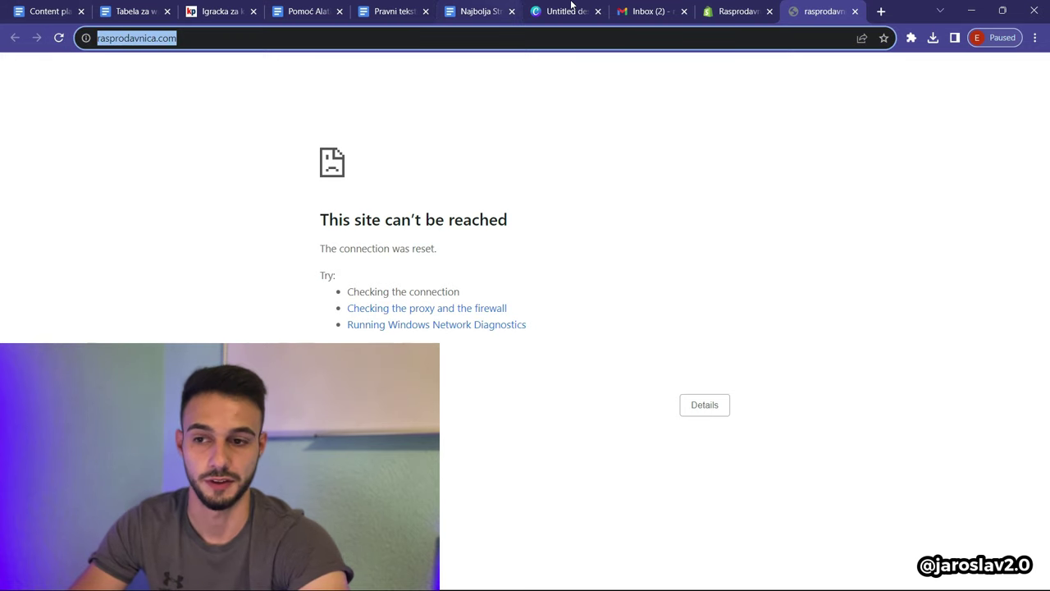
pyautogui.hotkey('ctrl', 'w')
pyautogui.scroll(-5, 596, 225)
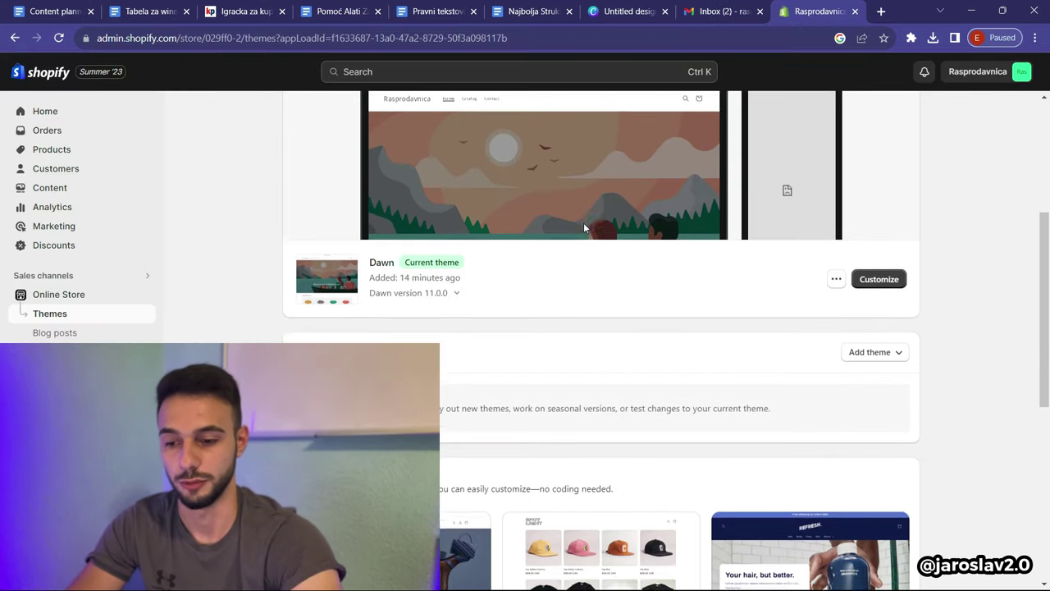
pyautogui.scroll(2, 587, 225)
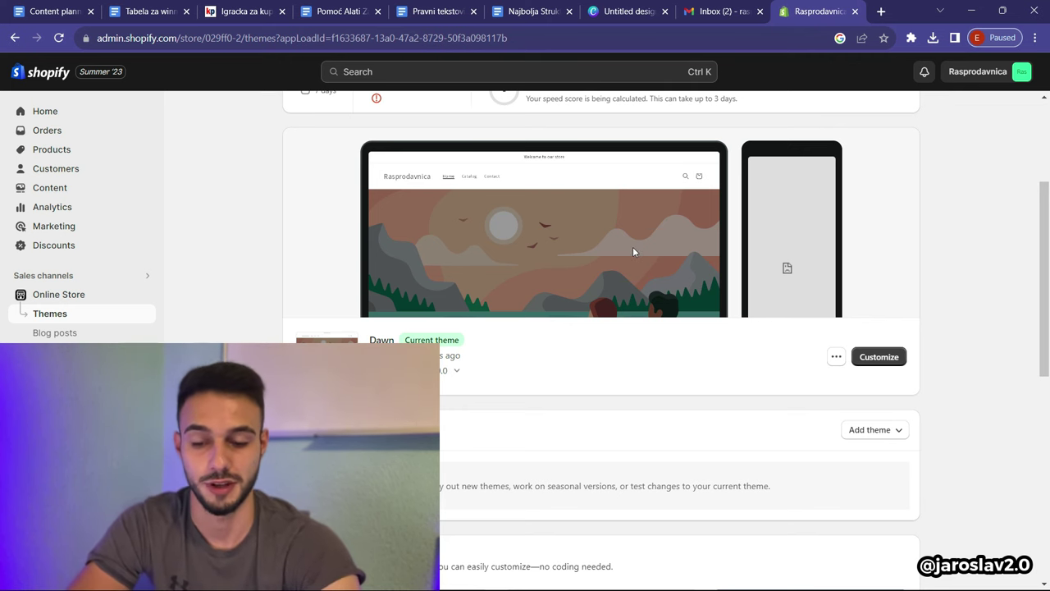
pyautogui.scroll(-2, 771, 328)
pyautogui.click(857, 362)
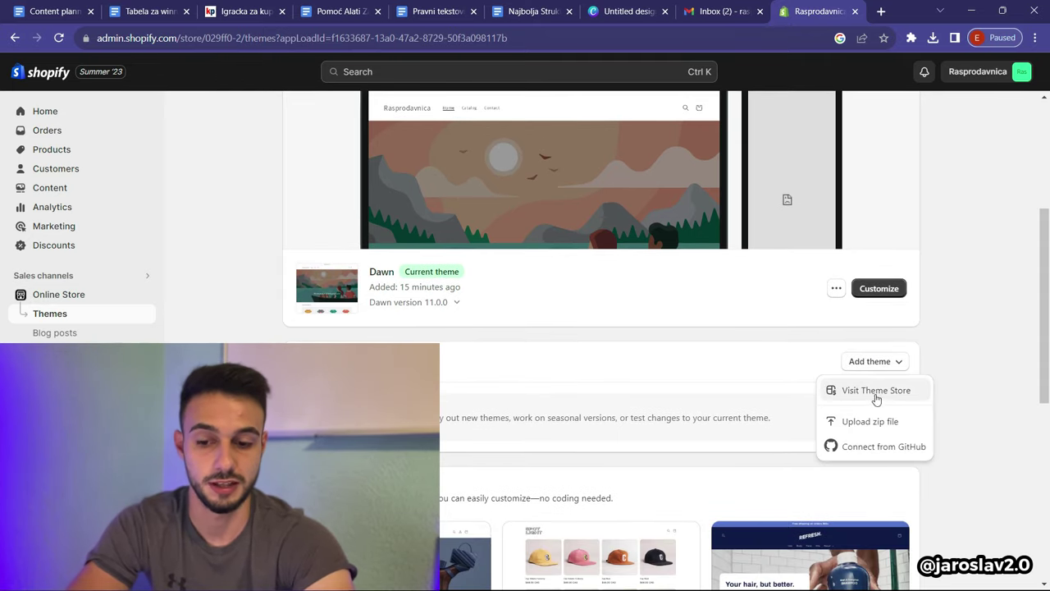
# Open the Shopify Theme Store and filter all themes to free ones only
pyautogui.click(890, 390)
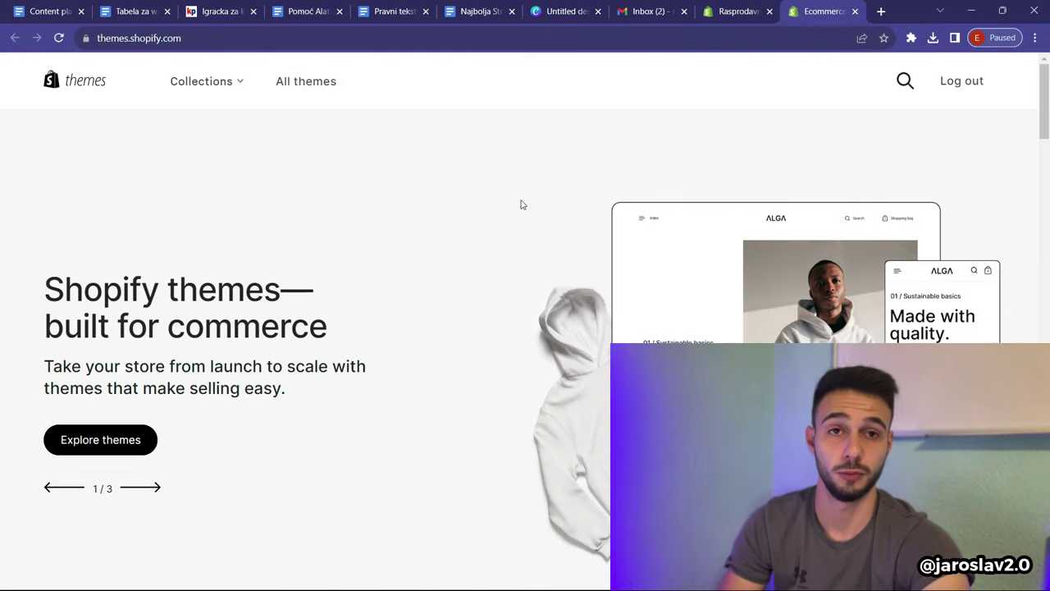
pyautogui.click(89, 443)
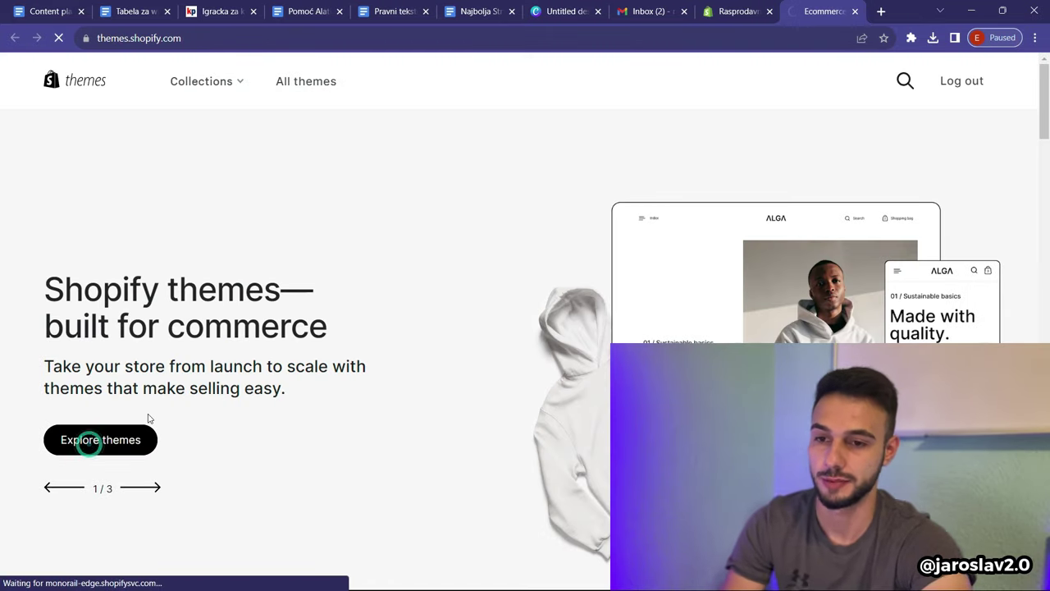
pyautogui.scroll(-1, 286, 258)
pyautogui.scroll(1, 164, 279)
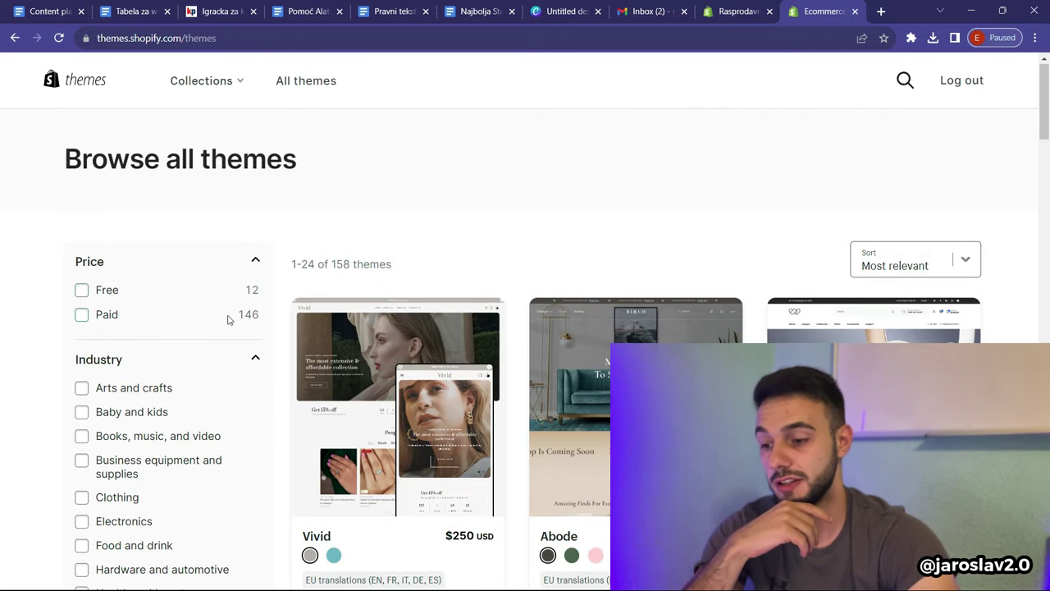
pyautogui.click(83, 291)
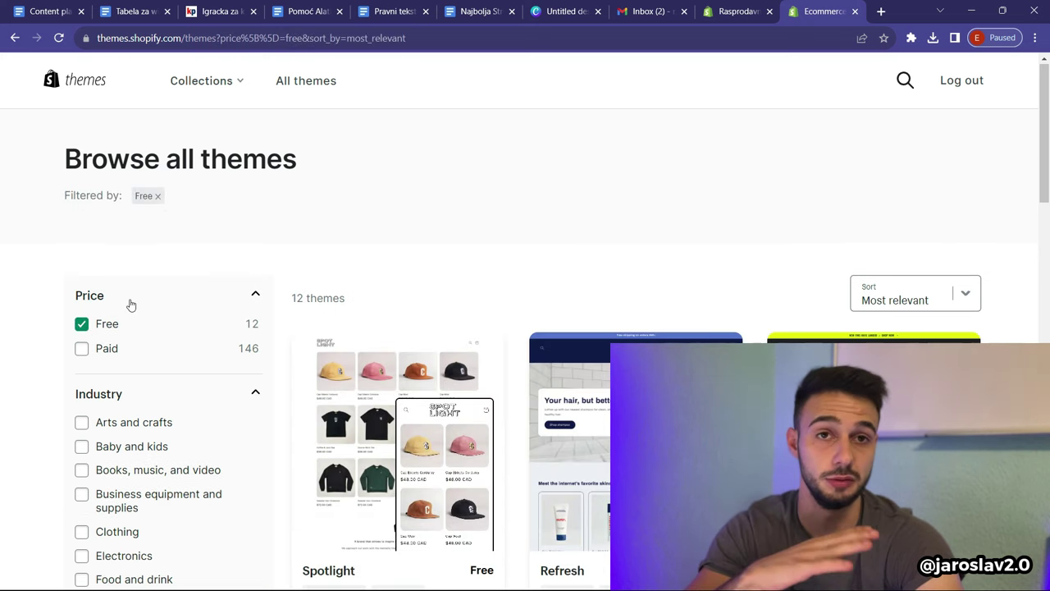
# Find the free Dawn theme and add it to the store with Try theme
pyautogui.scroll(-2, 514, 326)
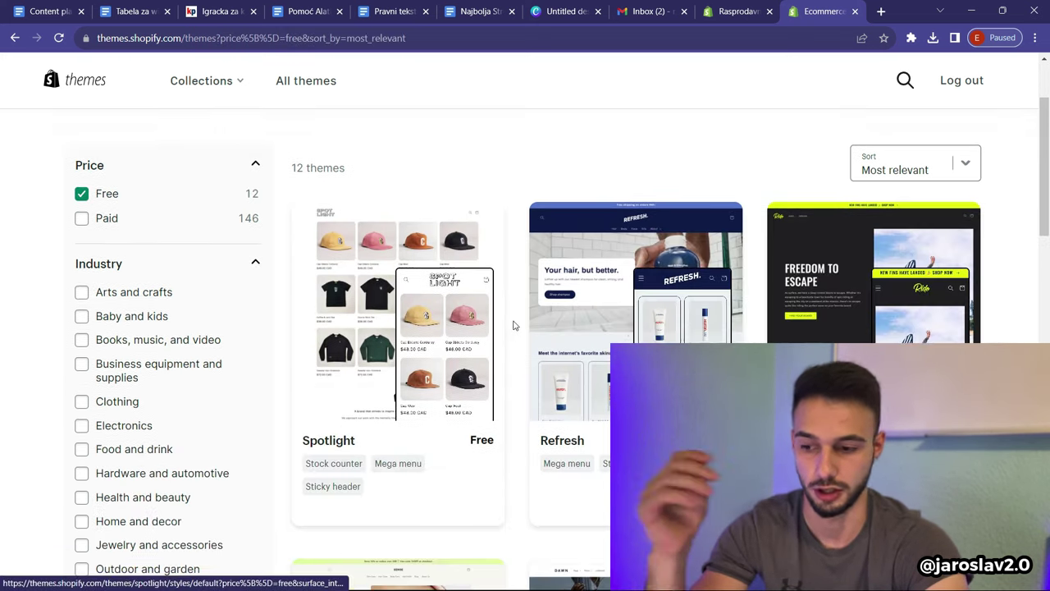
pyautogui.scroll(-2, 514, 326)
pyautogui.scroll(1, 525, 262)
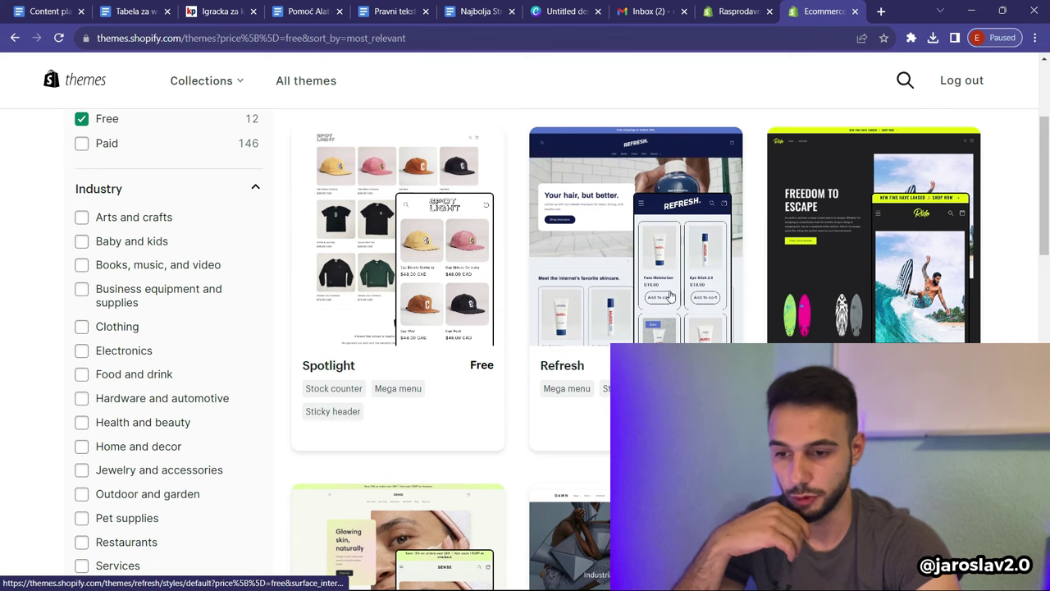
pyautogui.scroll(-4, 616, 209)
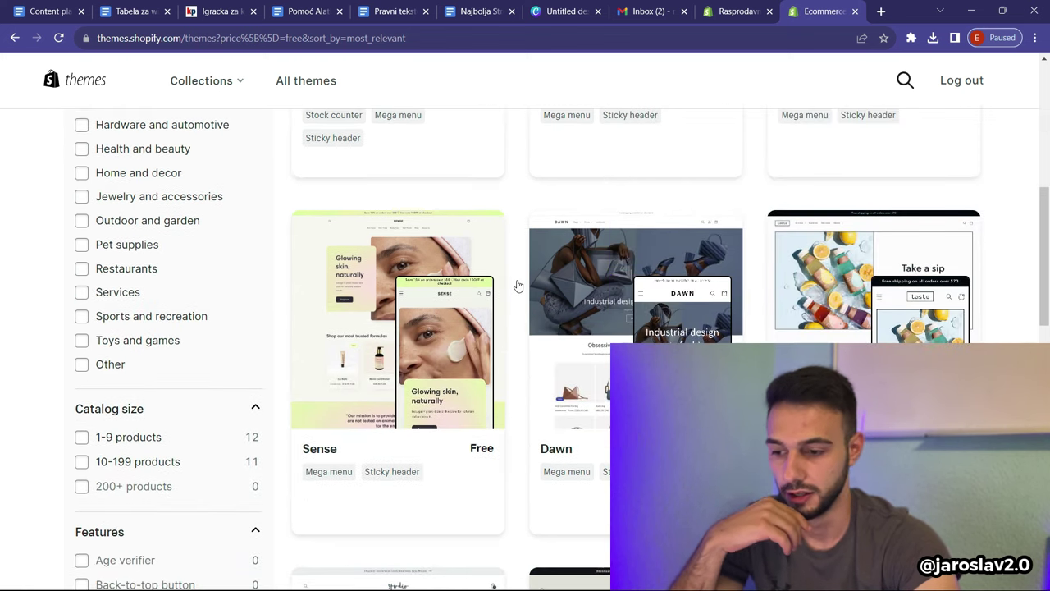
pyautogui.scroll(-5, 364, 466)
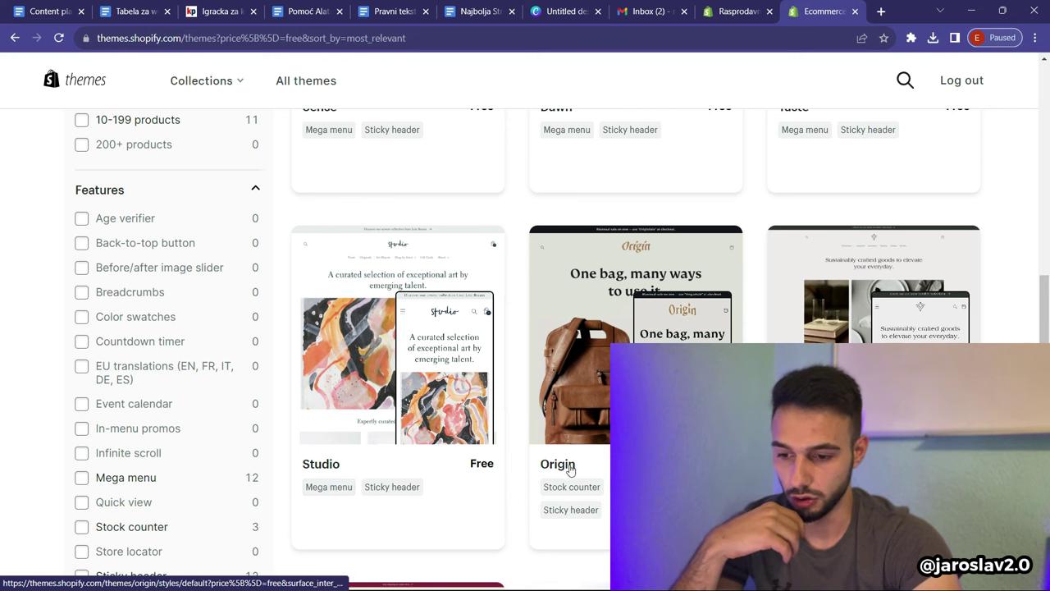
pyautogui.scroll(-3, 640, 369)
pyautogui.scroll(-2, 262, 421)
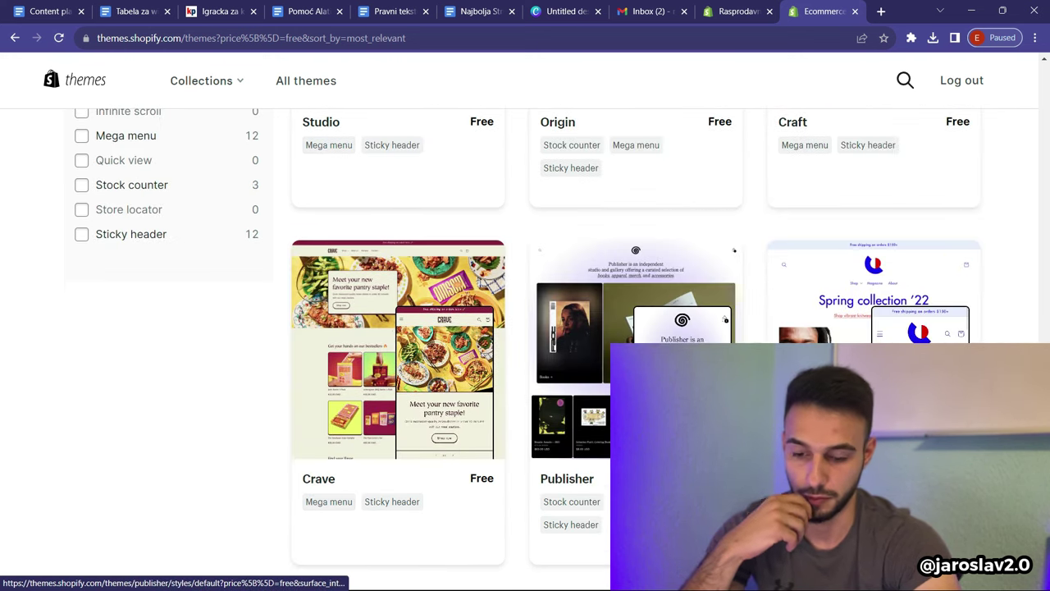
pyautogui.scroll(8, 586, 312)
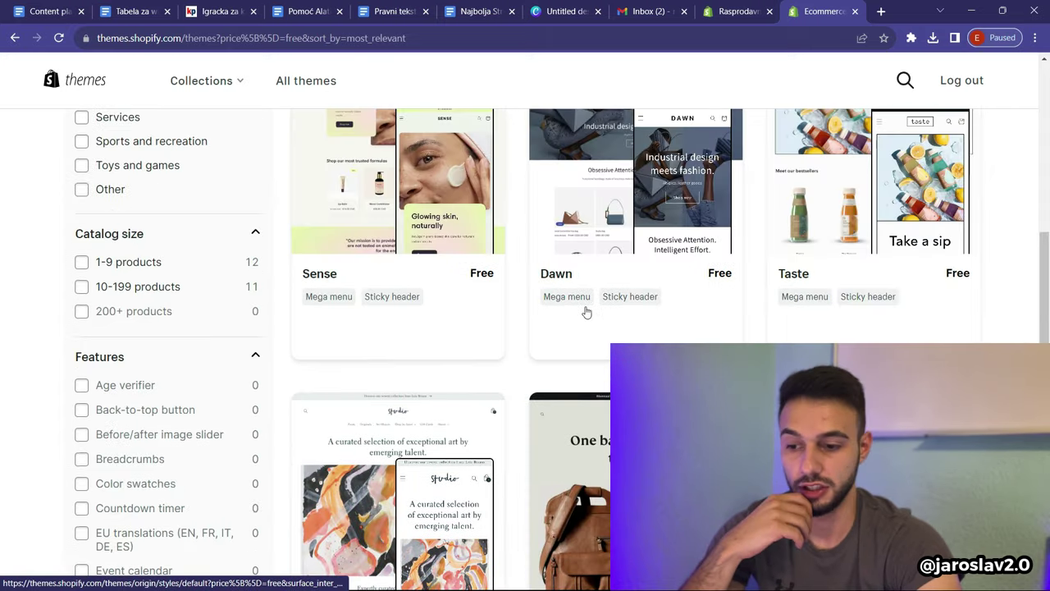
pyautogui.scroll(3, 587, 312)
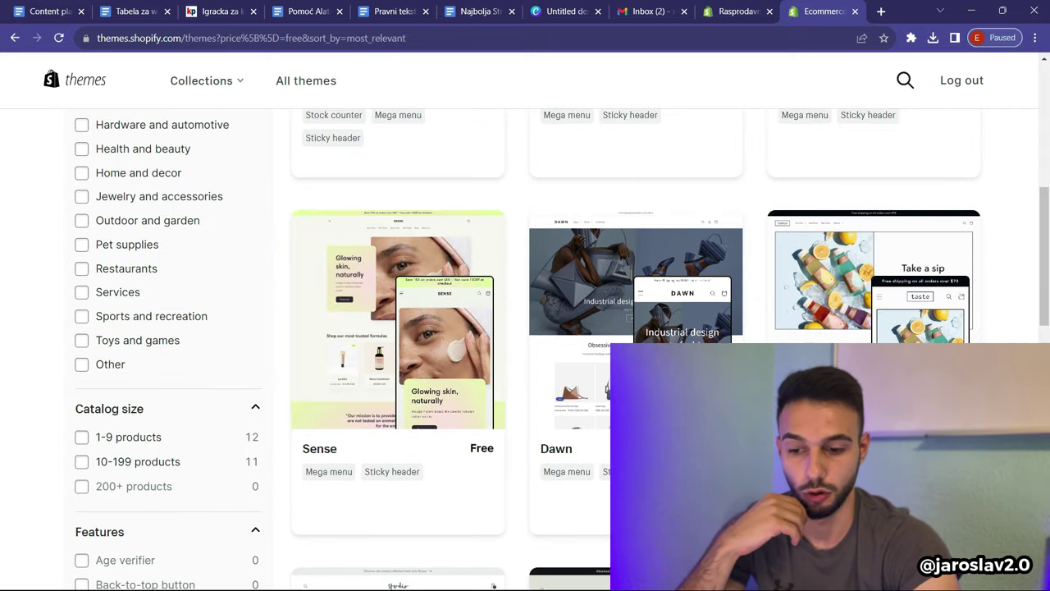
pyautogui.click(566, 372)
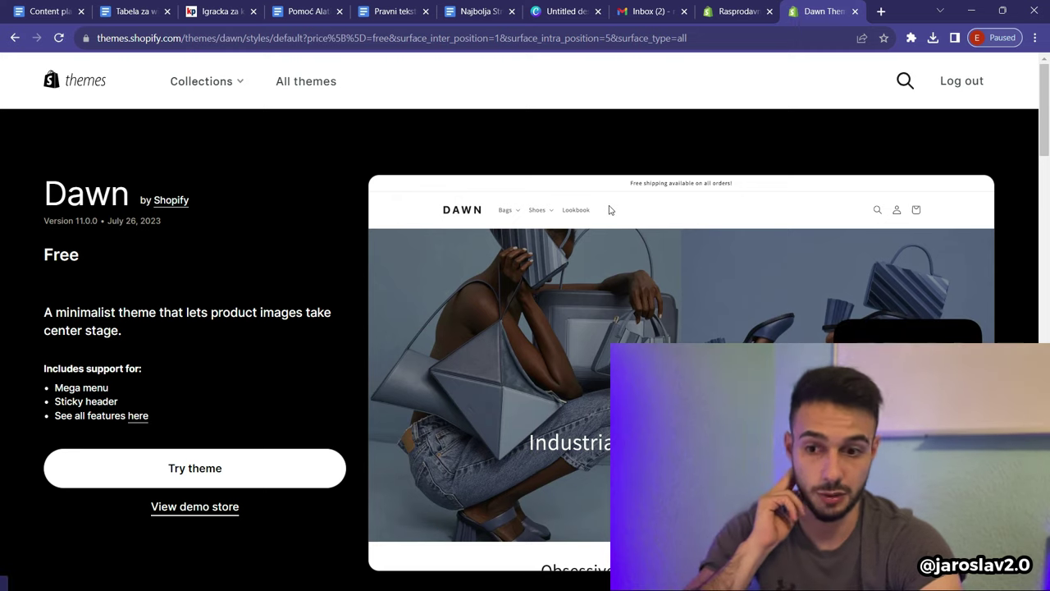
pyautogui.scroll(-1, 755, 255)
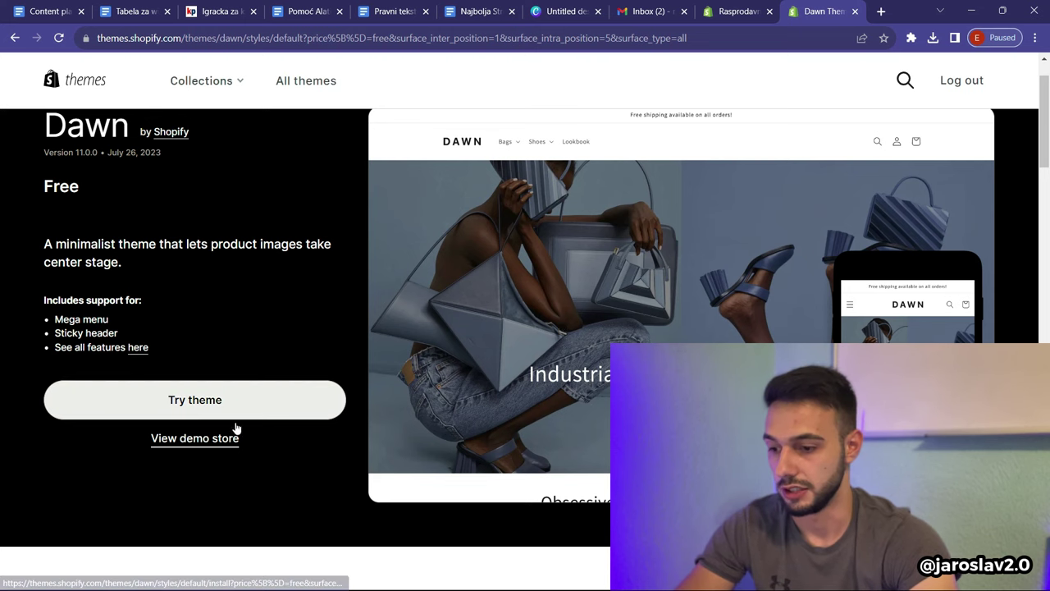
pyautogui.click(188, 402)
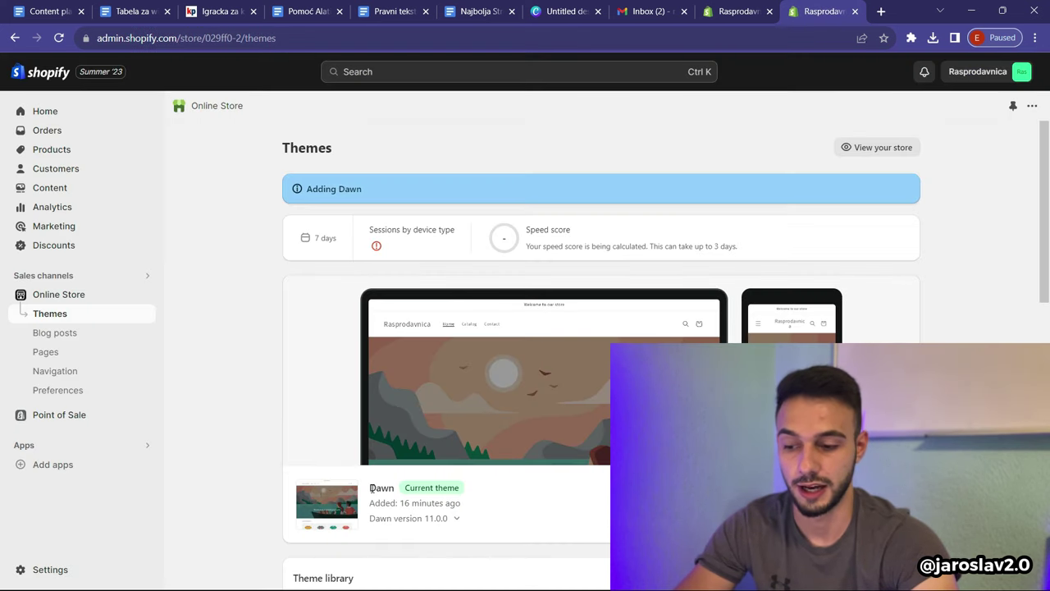
# Open the Dawn theme in the editor via Customize
pyautogui.doubleClick(373, 488)
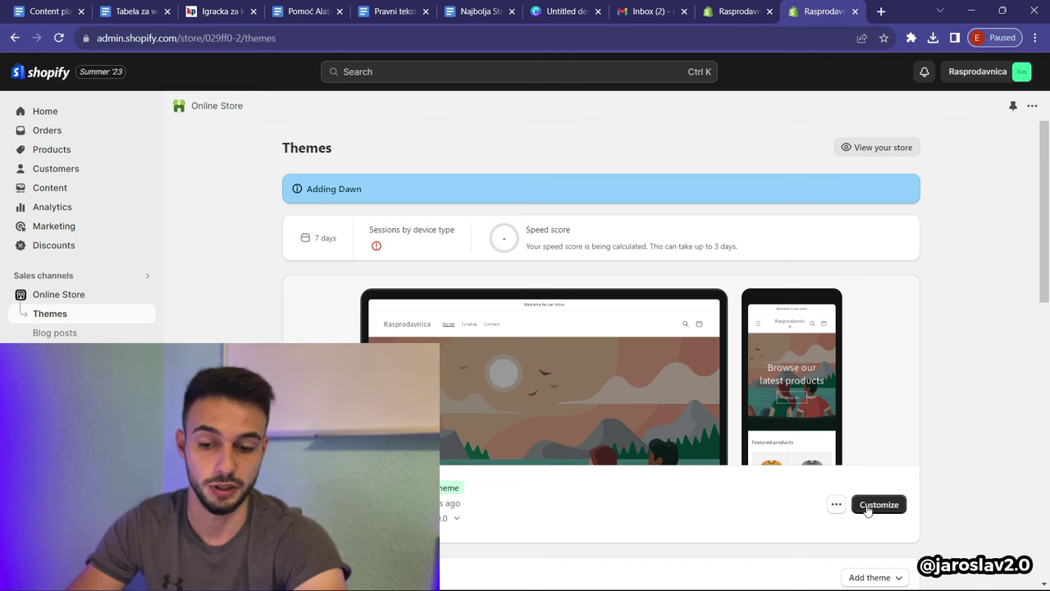
pyautogui.click(888, 503)
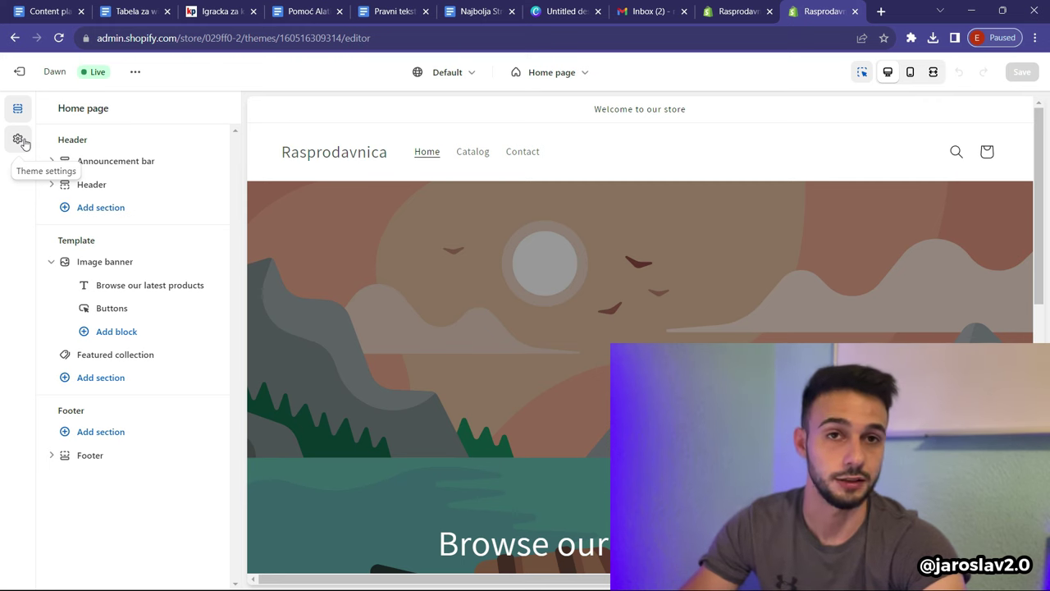
# Change the heading font from Assistant to Montserrat in Typography settings
pyautogui.click(19, 140)
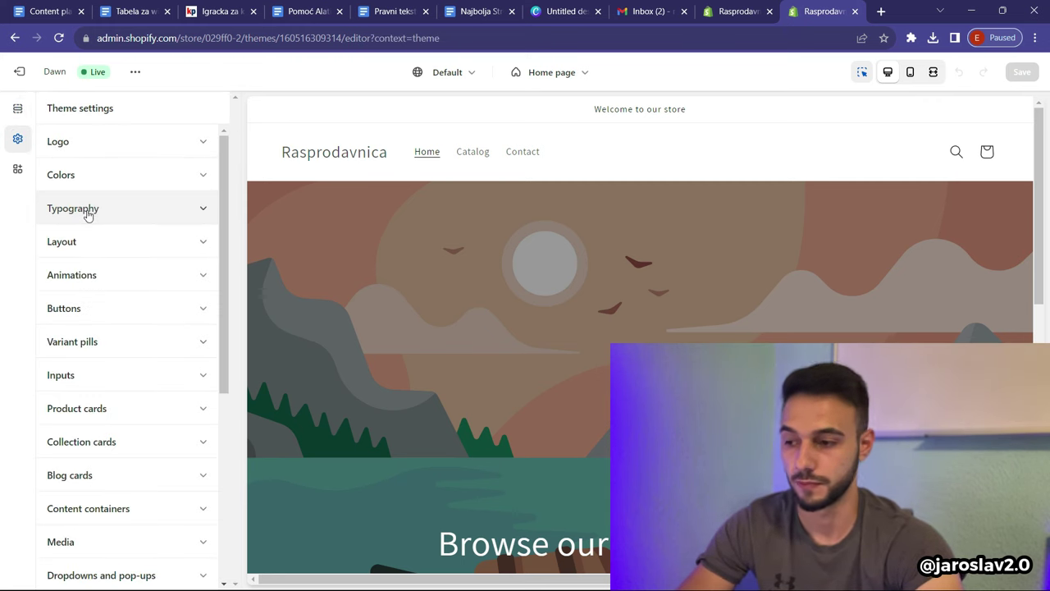
pyautogui.click(88, 210)
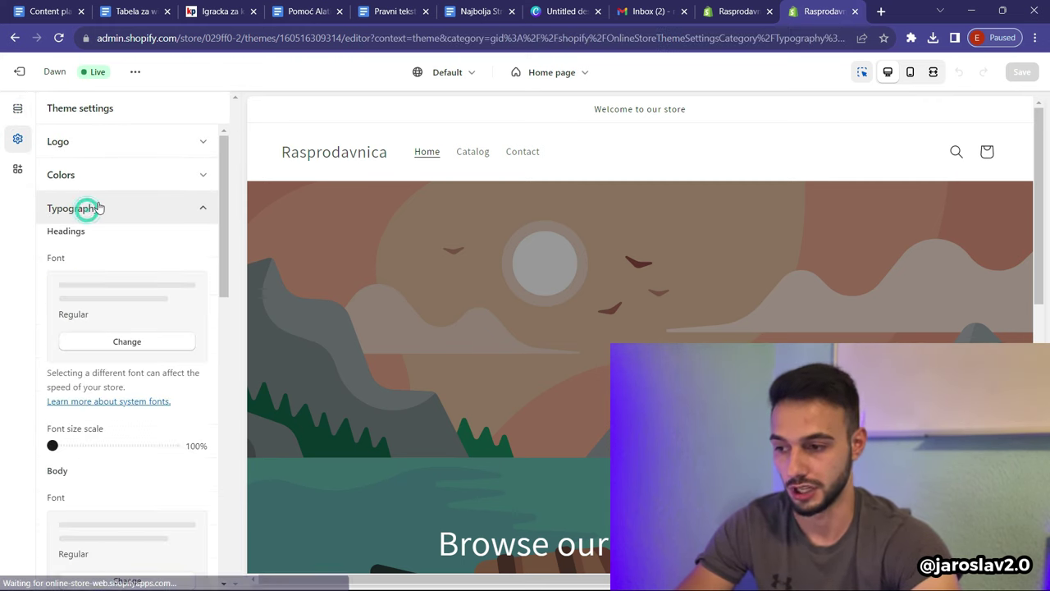
pyautogui.doubleClick(51, 258)
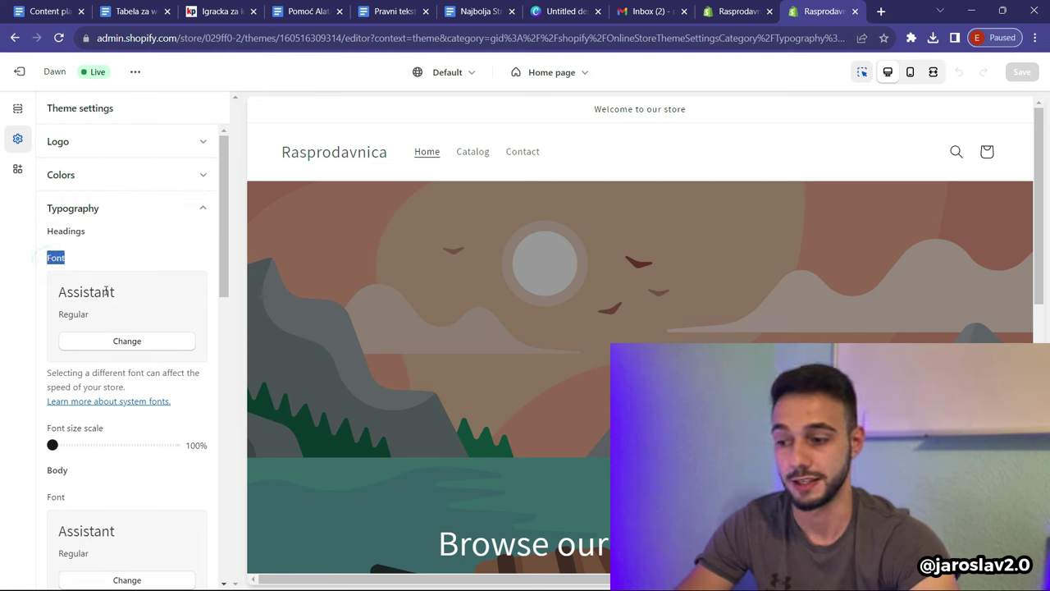
pyautogui.click(129, 345)
pyautogui.click(98, 141)
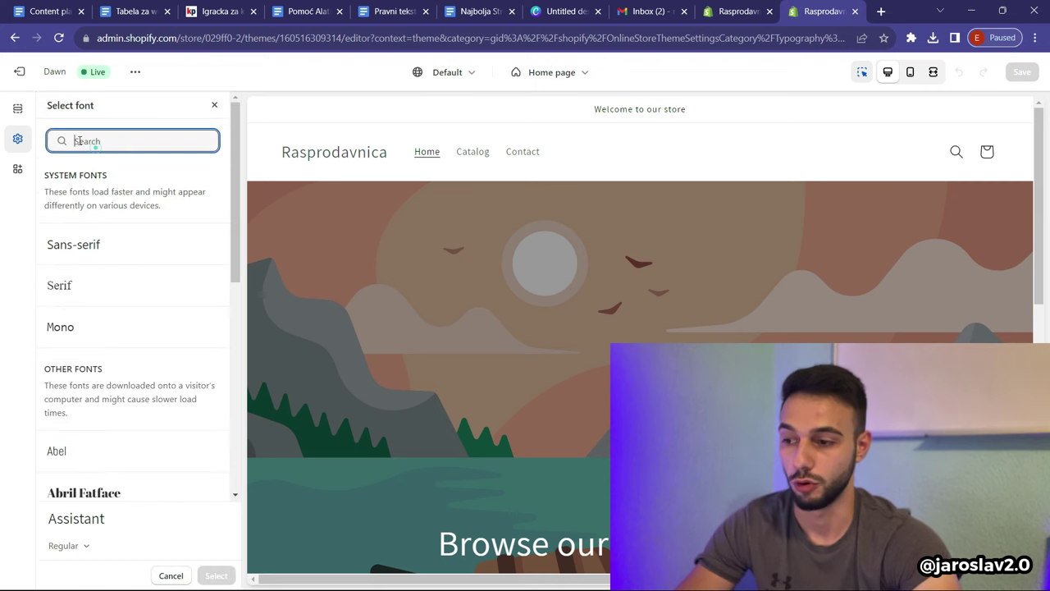
pyautogui.write('montserrat')
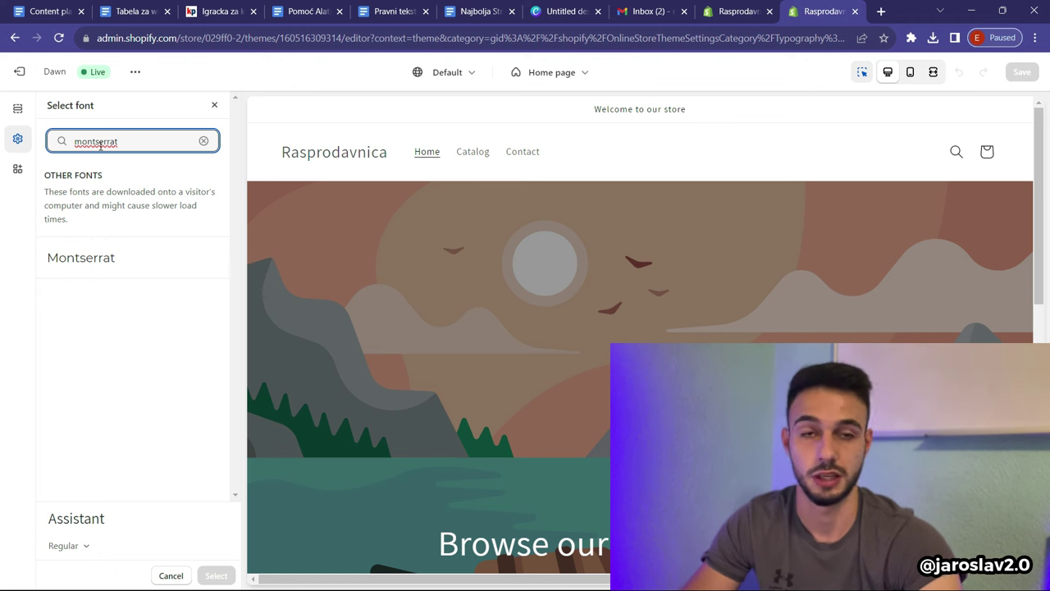
pyautogui.click(148, 254)
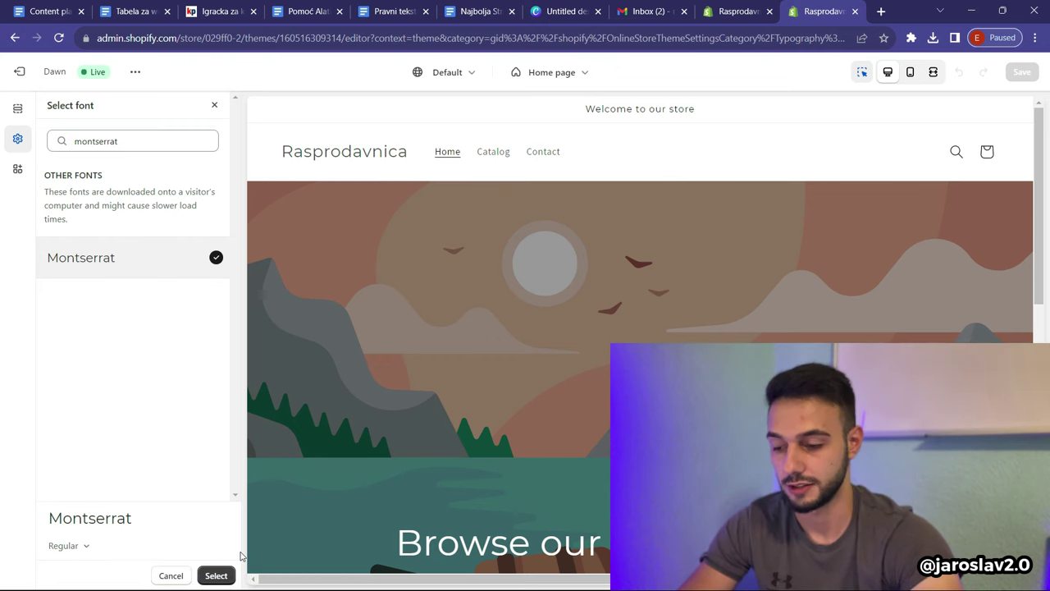
pyautogui.click(215, 575)
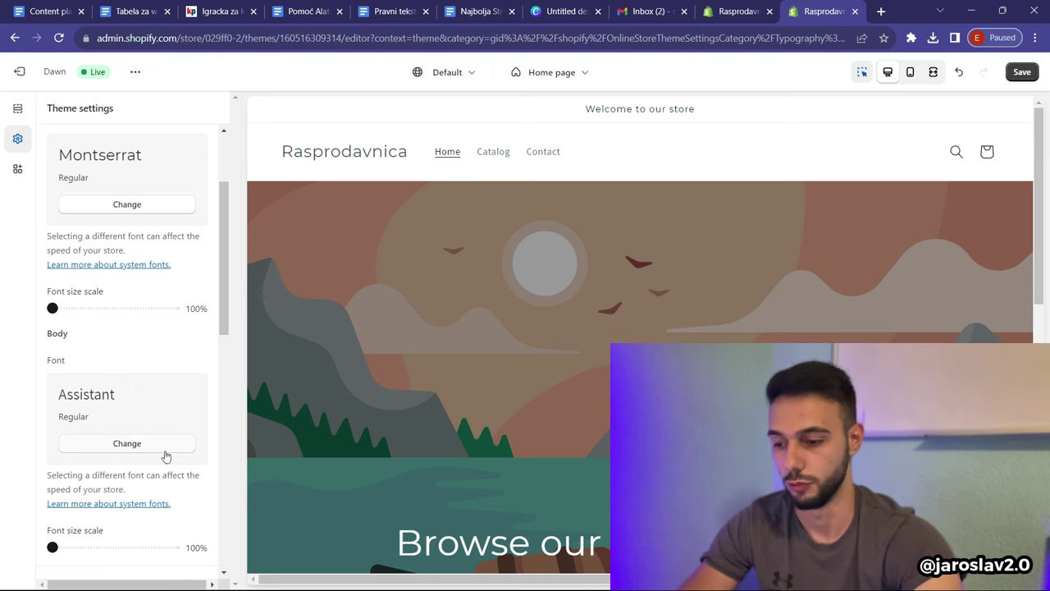
# Set the body font to Montserrat too and save the theme
pyautogui.click(122, 443)
pyautogui.click(90, 140)
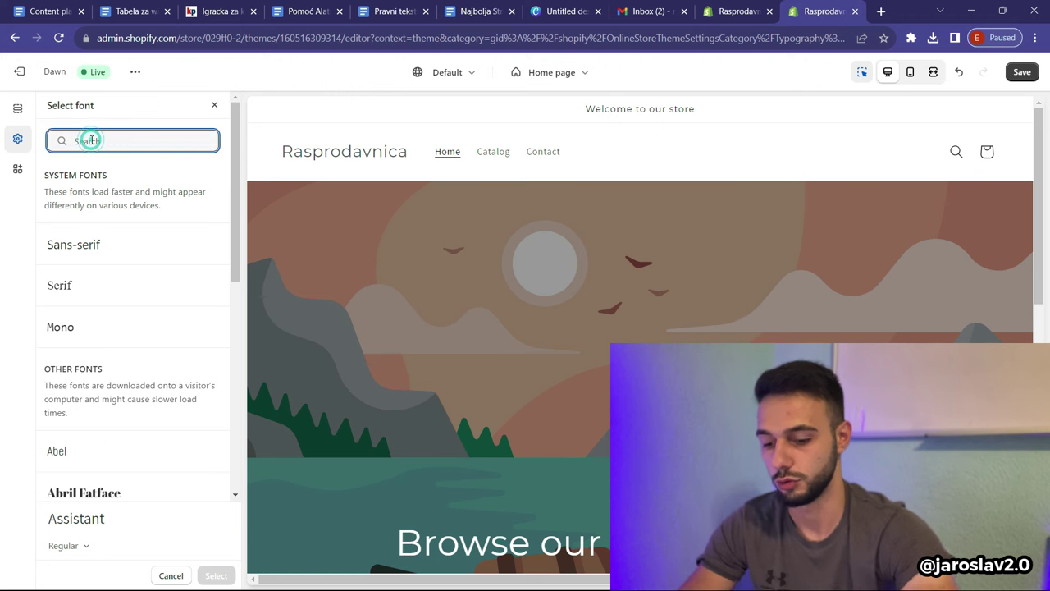
pyautogui.write('montse')
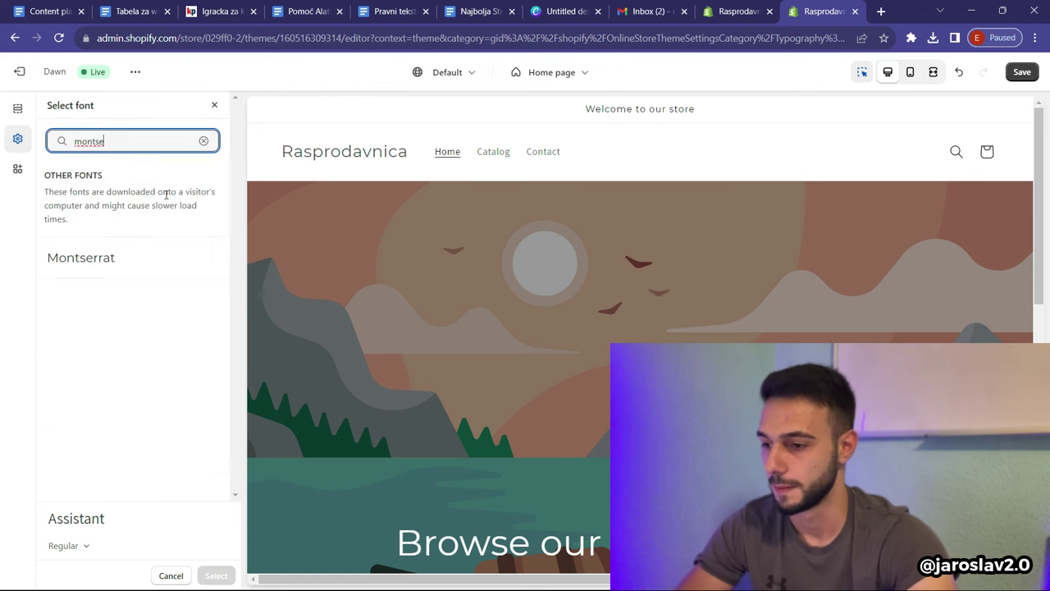
pyautogui.click(92, 257)
pyautogui.click(215, 574)
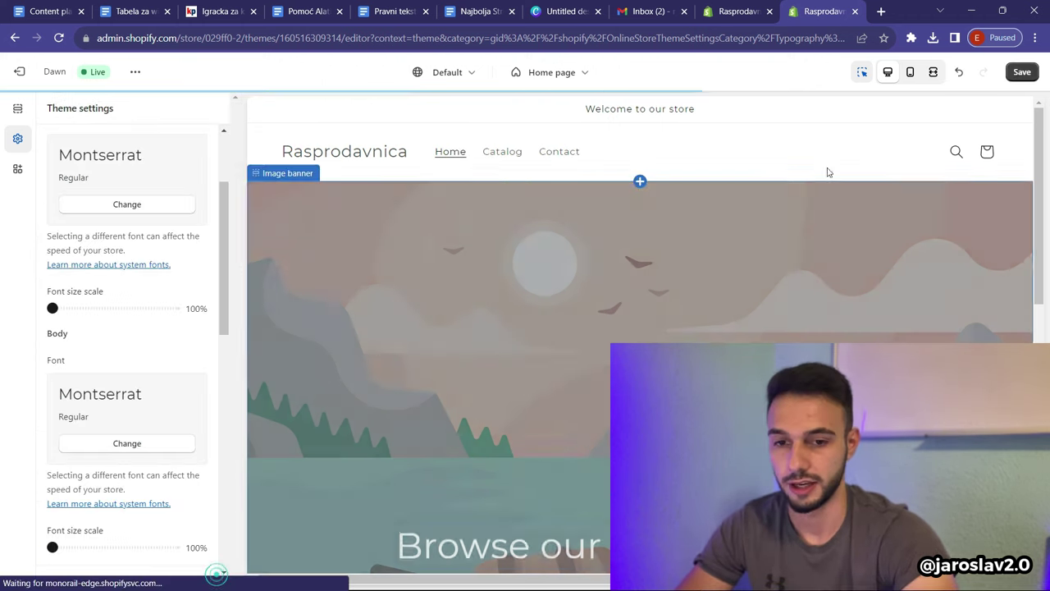
pyautogui.click(1021, 72)
pyautogui.scroll(2, 151, 327)
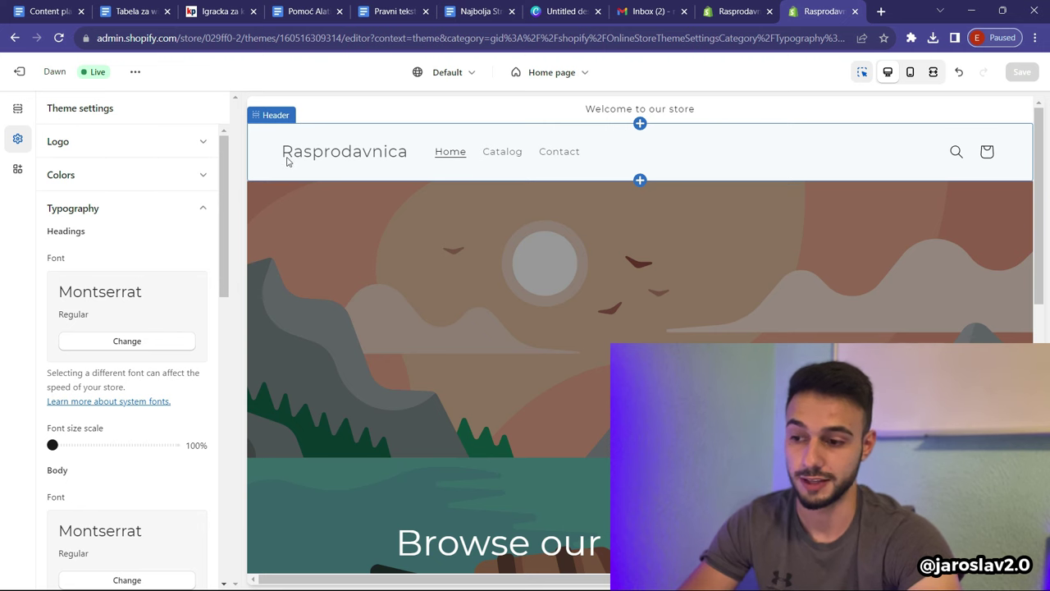
# Upload the Rasprodavnica logo PNG as the theme's logo image
pyautogui.moveTo(279, 156); pyautogui.dragTo(398, 156)
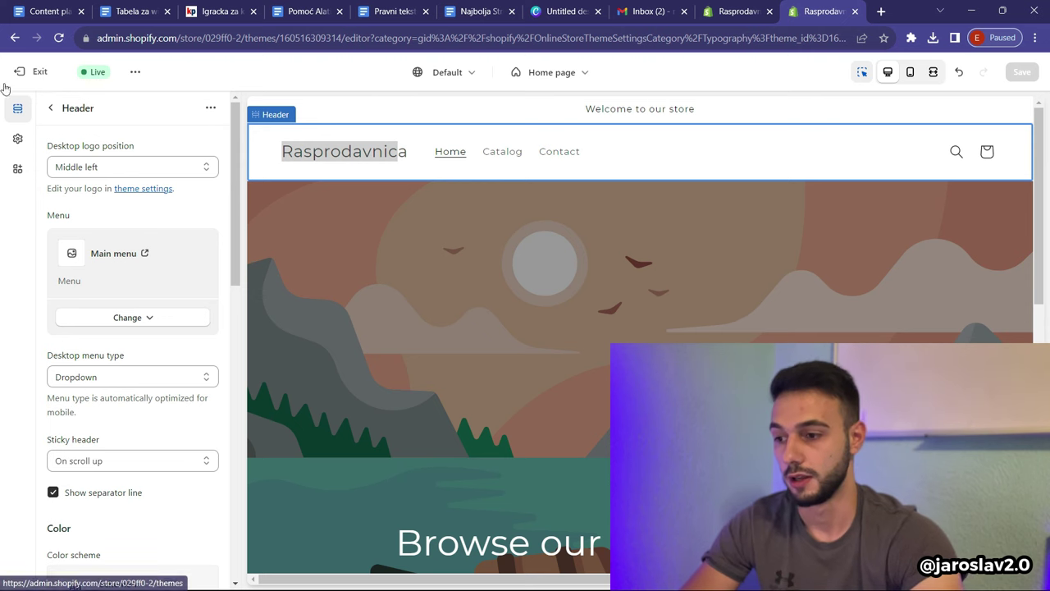
pyautogui.click(18, 140)
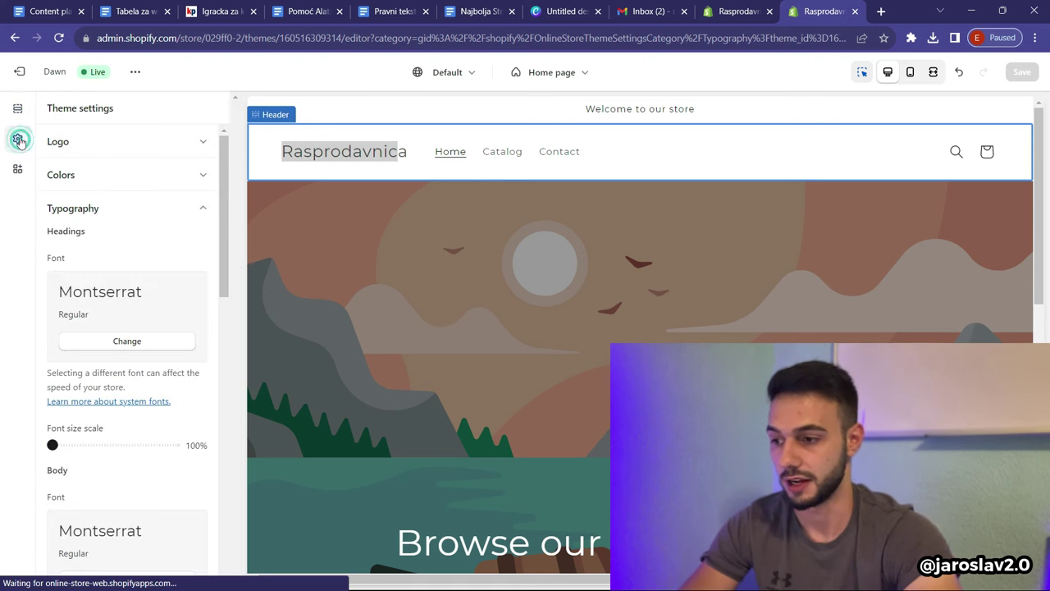
pyautogui.click(92, 142)
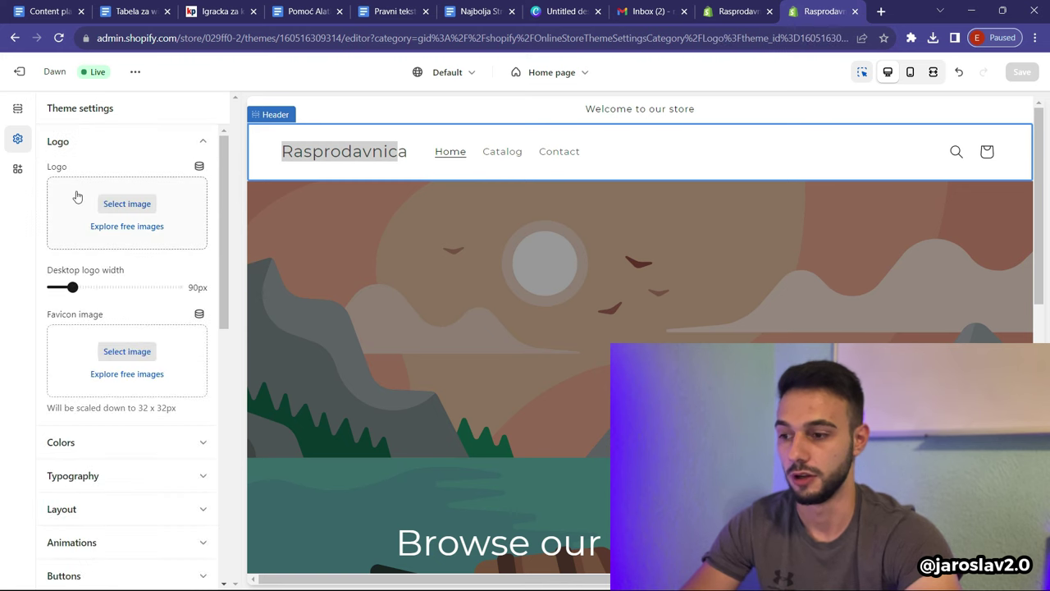
pyautogui.click(129, 205)
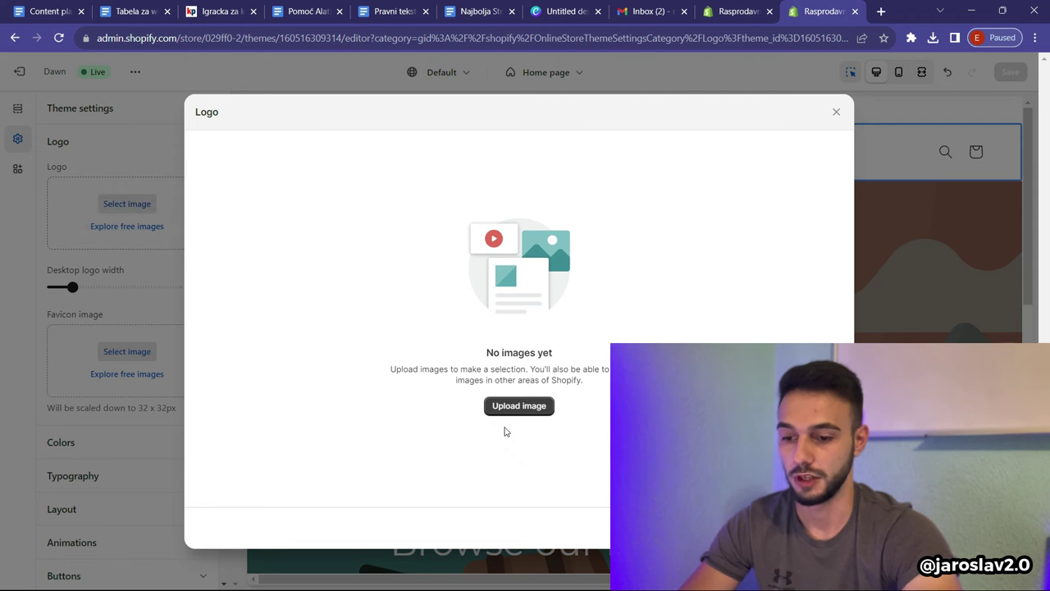
pyautogui.click(518, 407)
pyautogui.click(390, 385)
pyautogui.click(563, 471)
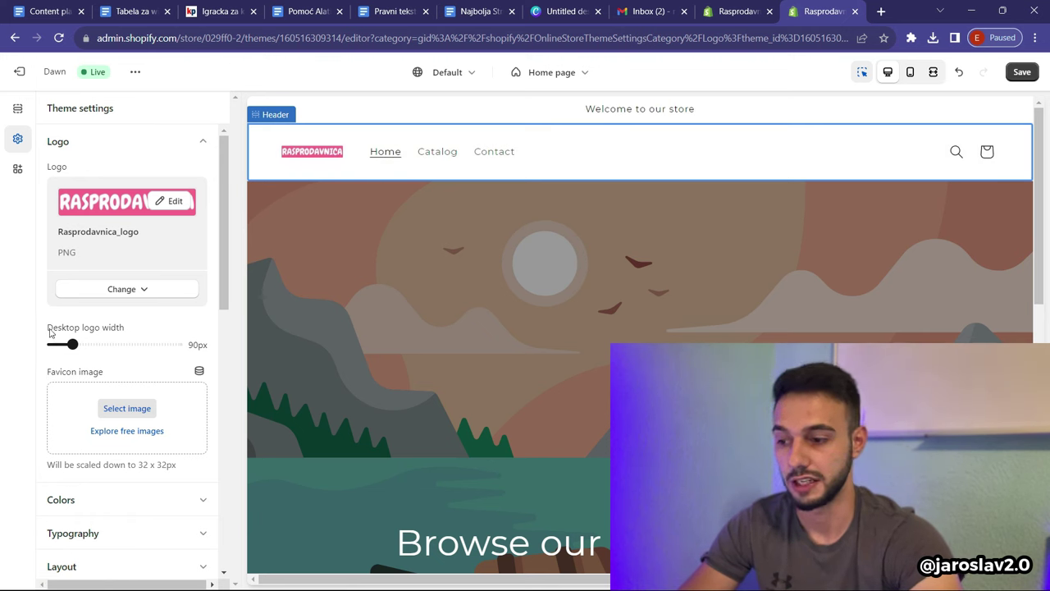
# Set the desktop logo width to 170px
pyautogui.moveTo(49, 328); pyautogui.dragTo(123, 327)
pyautogui.moveTo(123, 329)
pyautogui.mouseDown()
pyautogui.moveTo(103, 344)
pyautogui.moveTo(124, 344)
pyautogui.mouseUp()
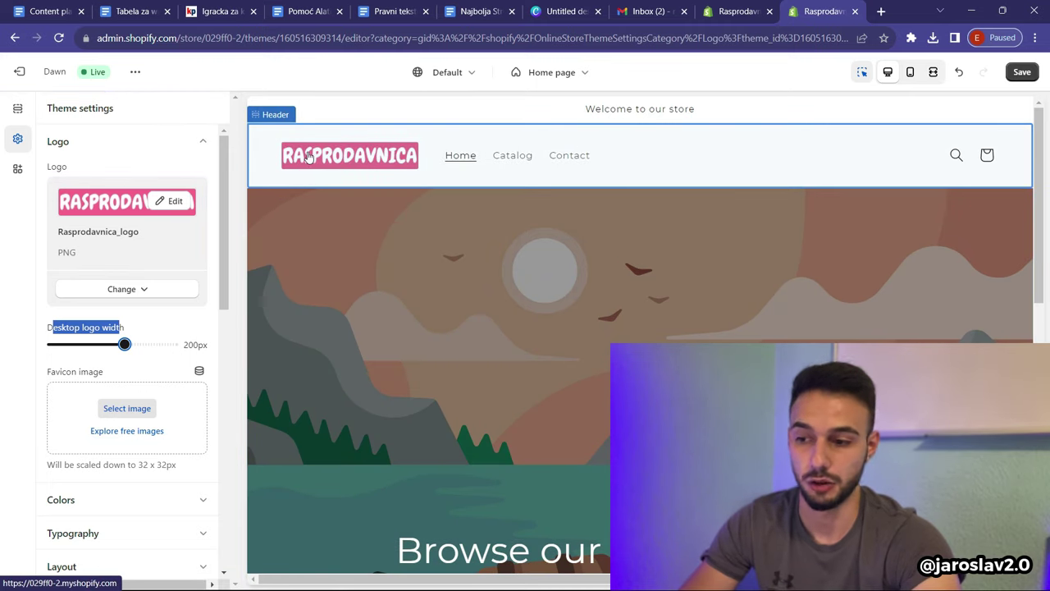
pyautogui.moveTo(124, 344); pyautogui.dragTo(109, 343)
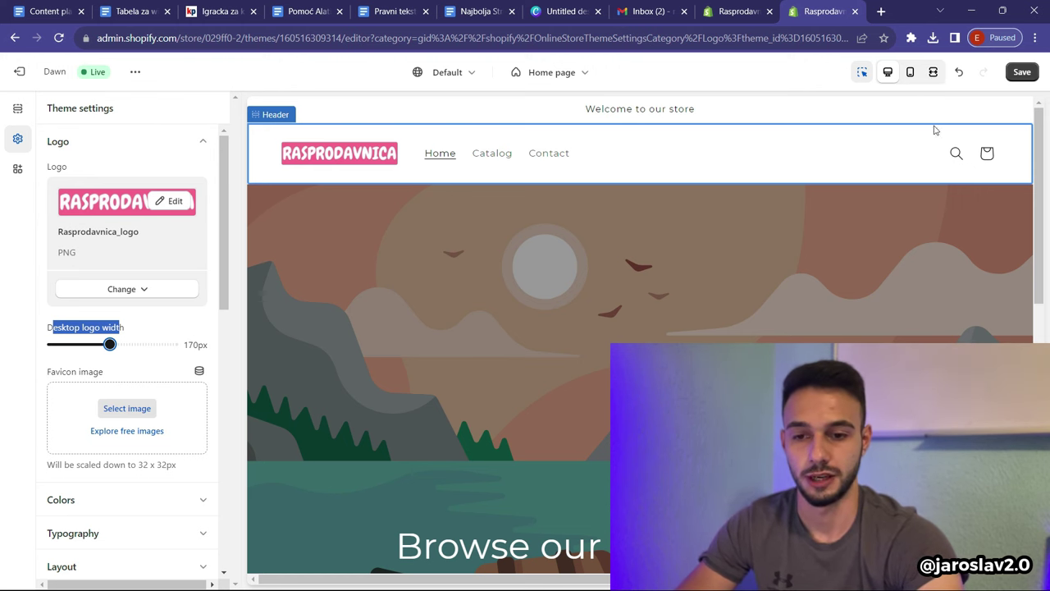
# Switch the homepage preview to mobile layout and scroll through it
pyautogui.click(912, 74)
pyautogui.scroll(-4, 654, 203)
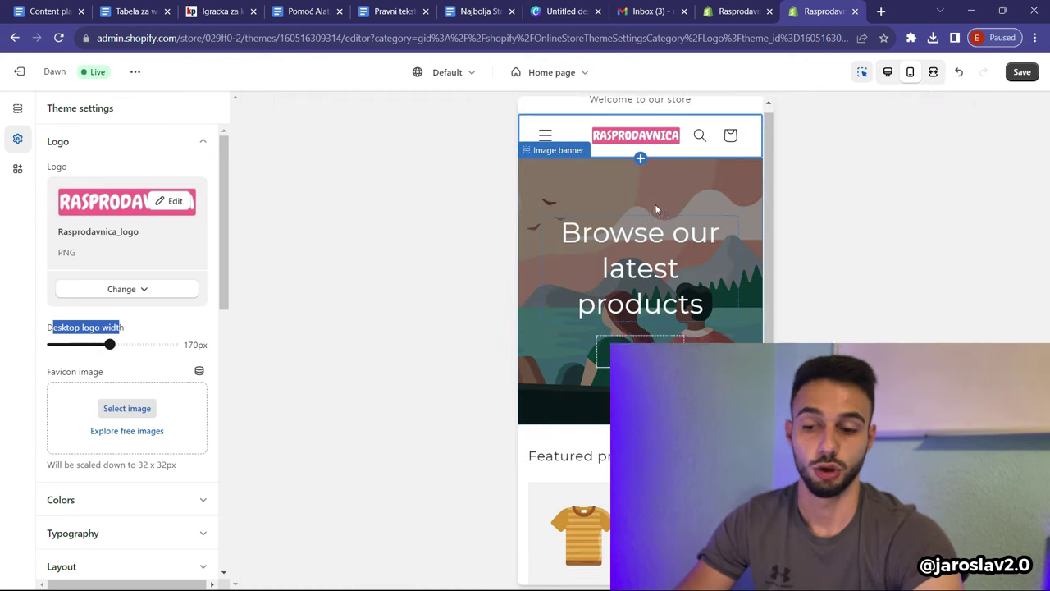
pyautogui.scroll(2, 666, 268)
pyautogui.scroll(3, 666, 268)
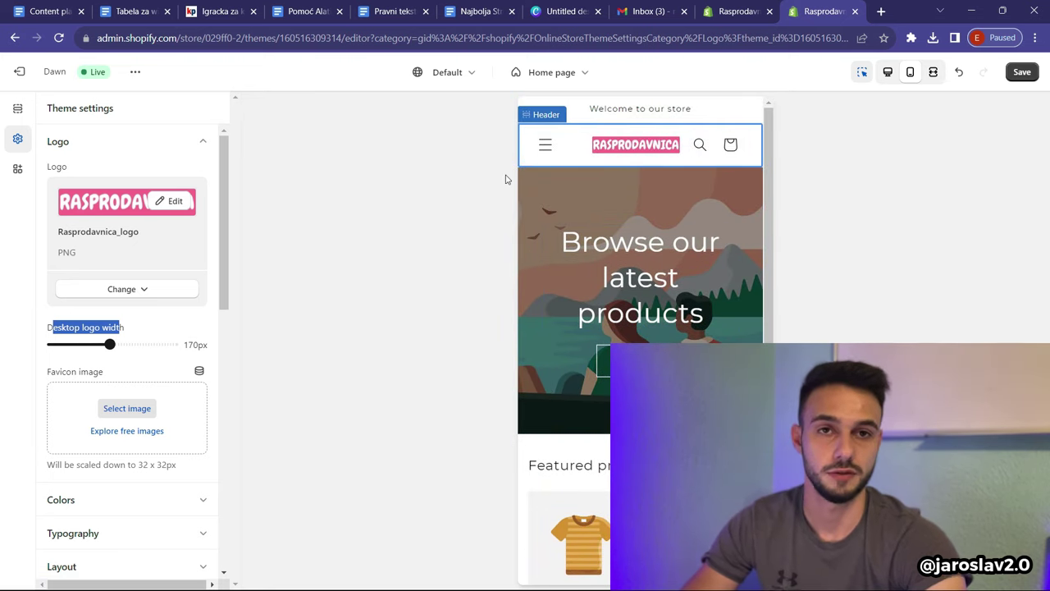
# Save the logo changes and bring up the rasprodaja colour notes in Notepad
pyautogui.hotkey('ctrl', 's')
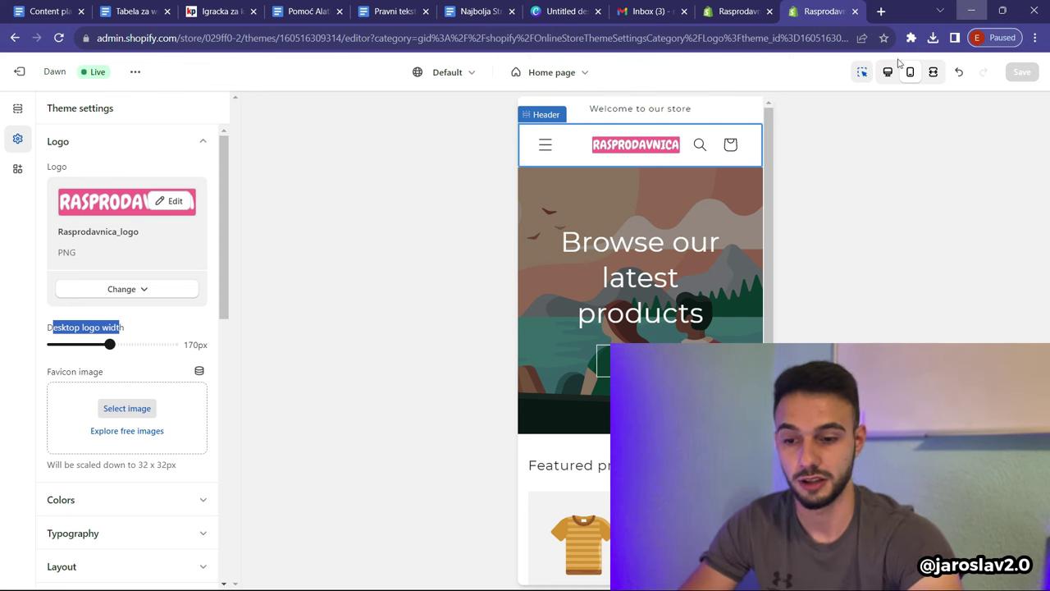
pyautogui.click(971, 10)
pyautogui.click(293, 574)
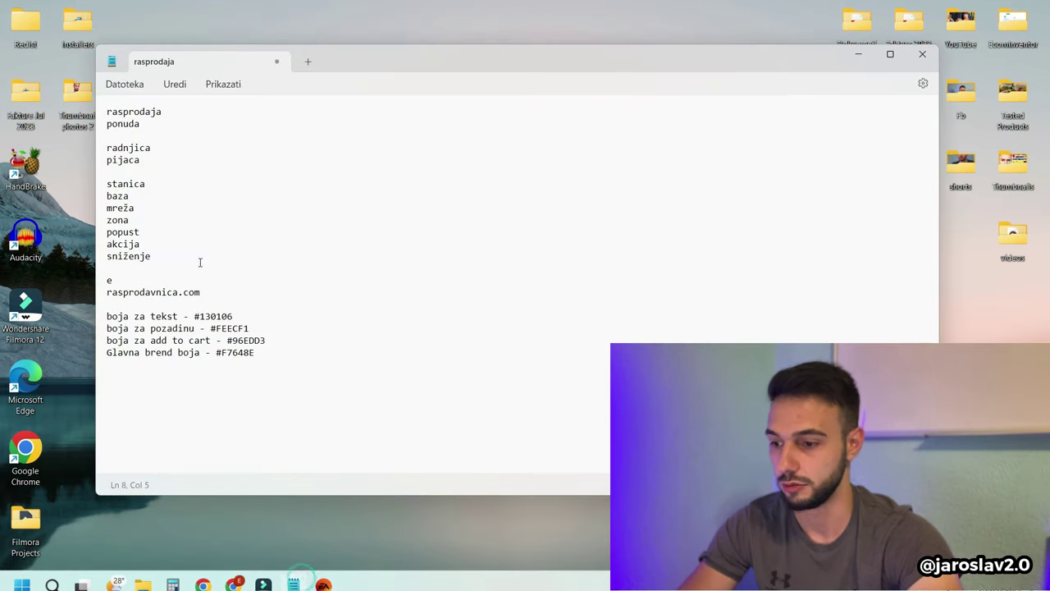
# Select #130106 on the 'boja za tekst' line and return to the Shopify theme editor
pyautogui.moveTo(255, 353); pyautogui.dragTo(93, 324)
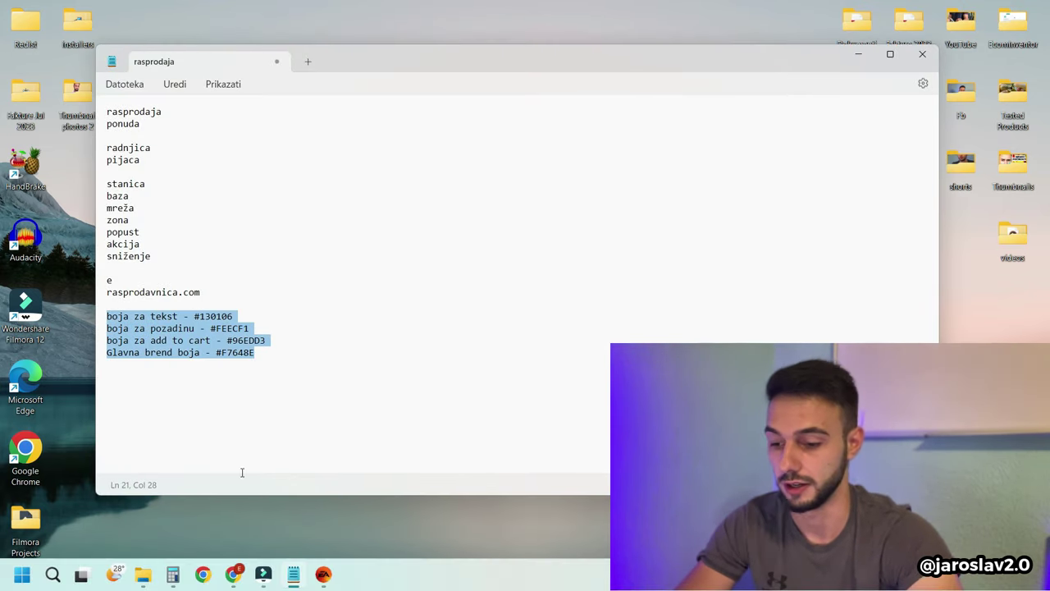
pyautogui.click(354, 402)
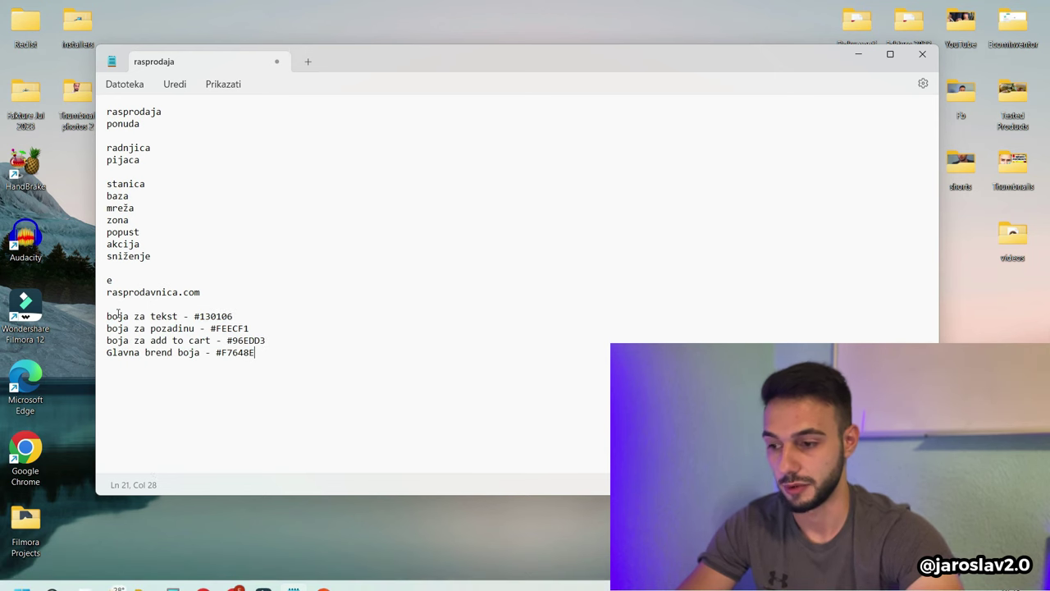
pyautogui.moveTo(234, 317); pyautogui.dragTo(193, 317)
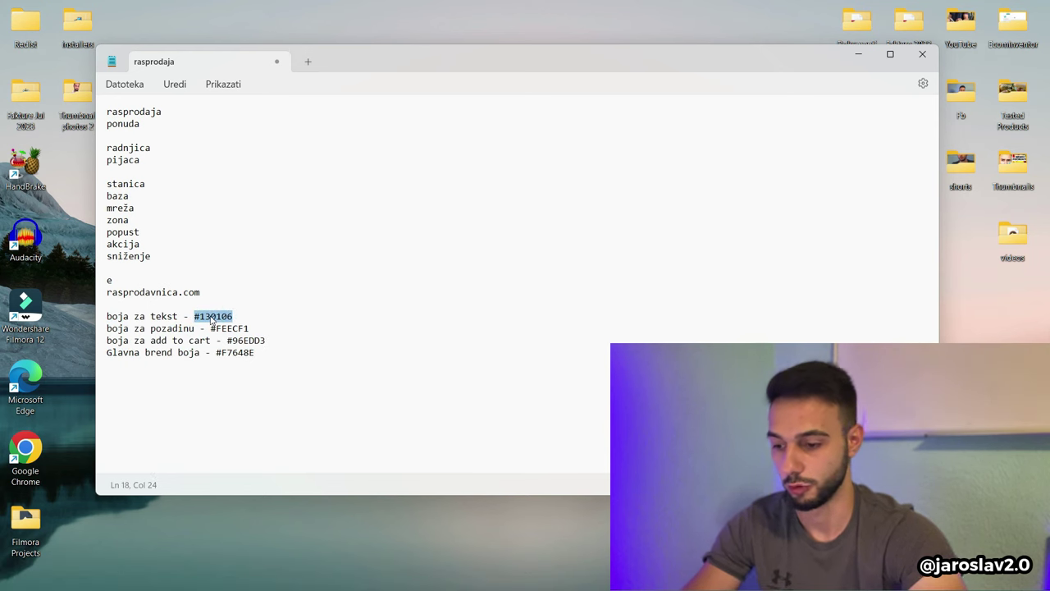
pyautogui.moveTo(367, 561)
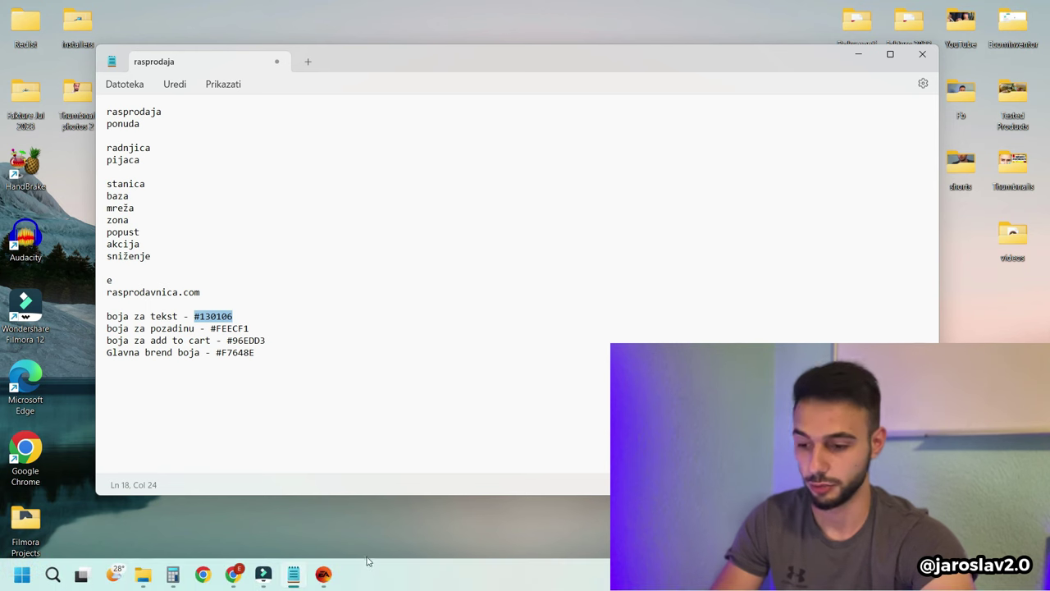
pyautogui.click(233, 575)
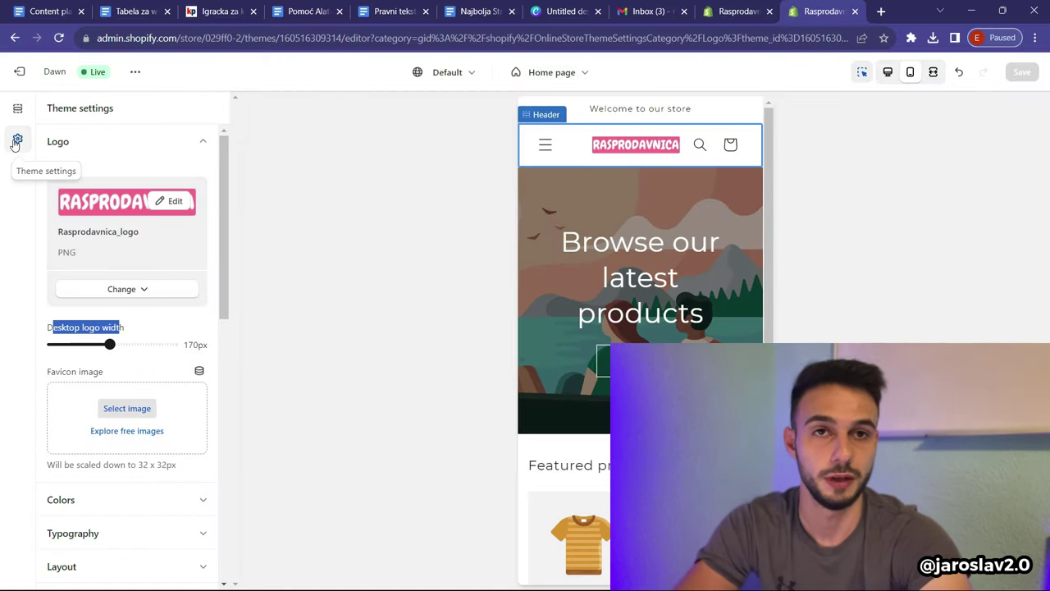
# Open colour Scheme 1 for editing in the theme's colour settings
pyautogui.scroll(-3, 131, 182)
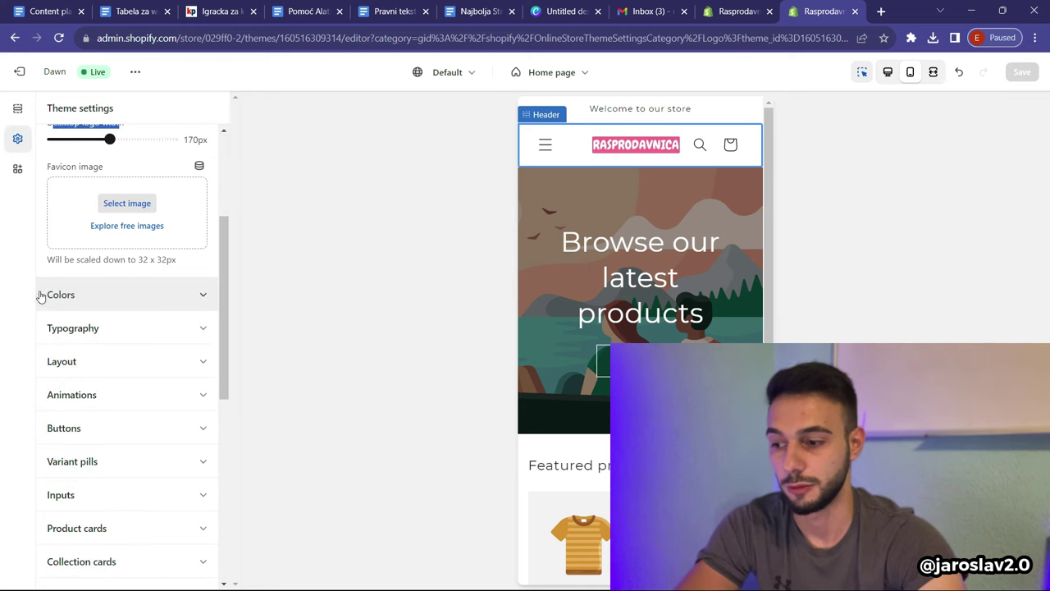
pyautogui.click(127, 291)
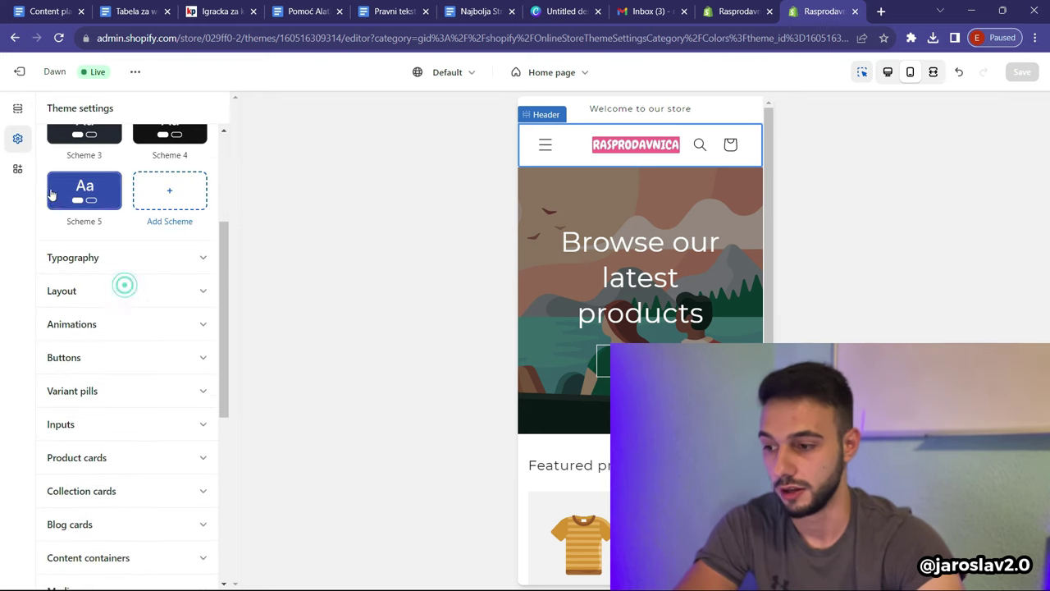
pyautogui.scroll(3, 117, 274)
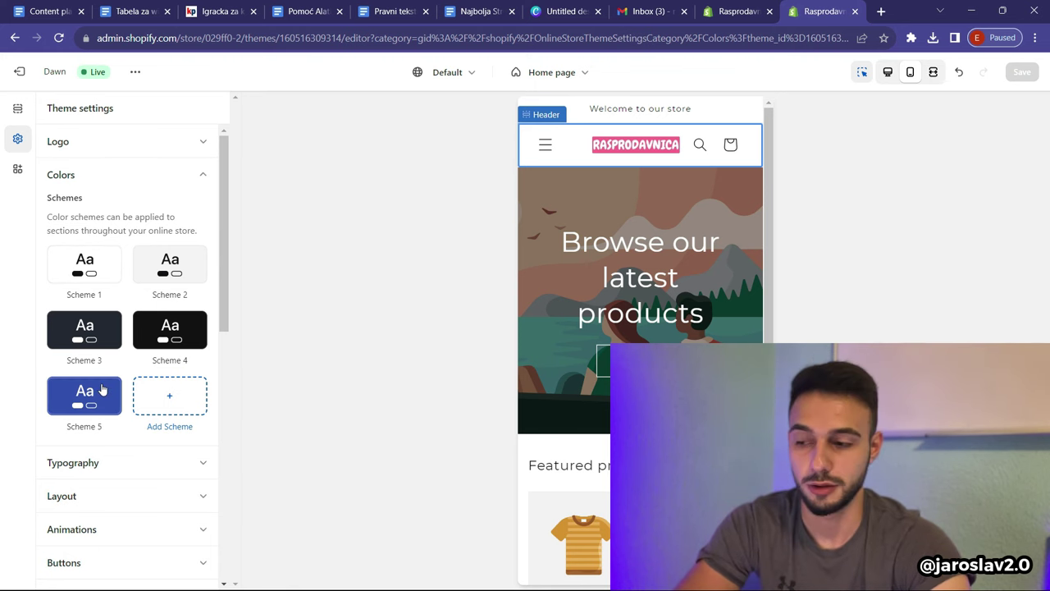
pyautogui.click(84, 277)
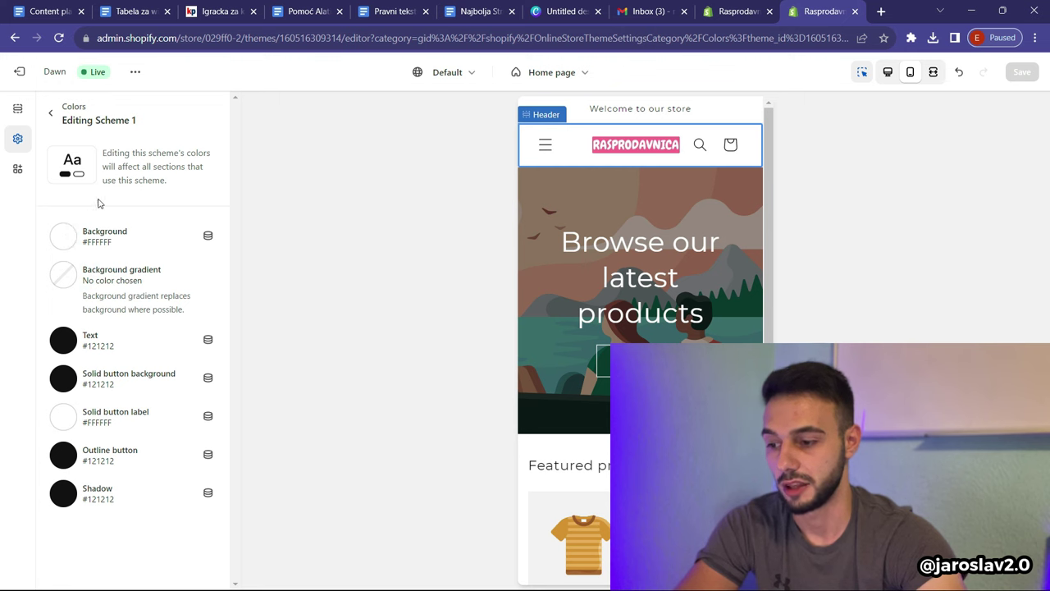
# Set Scheme 1's text colour to #130106, save, and bring back the Notepad notes
pyautogui.click(63, 352)
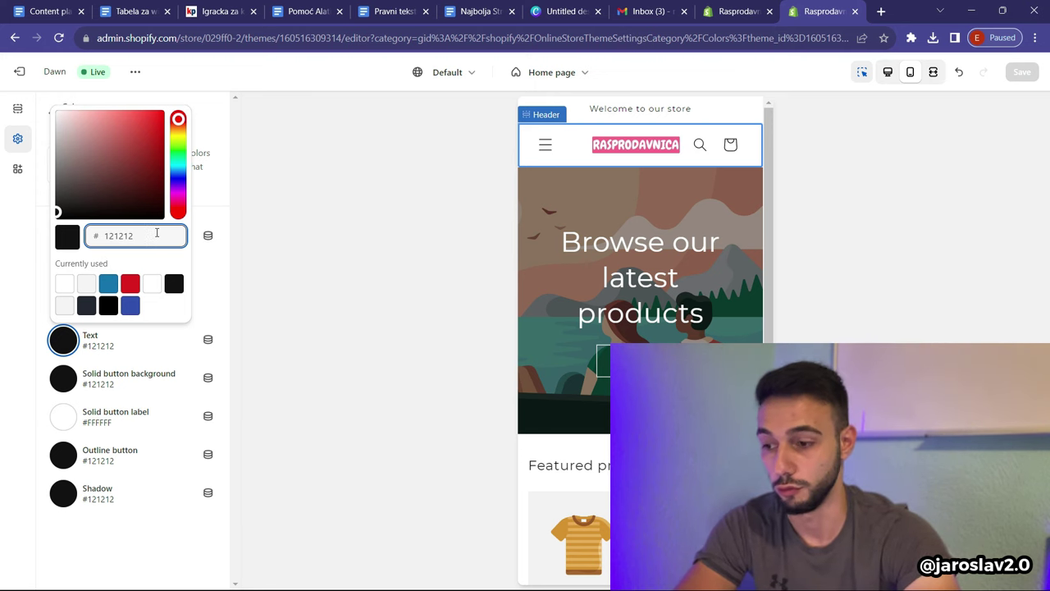
pyautogui.click(50, 216)
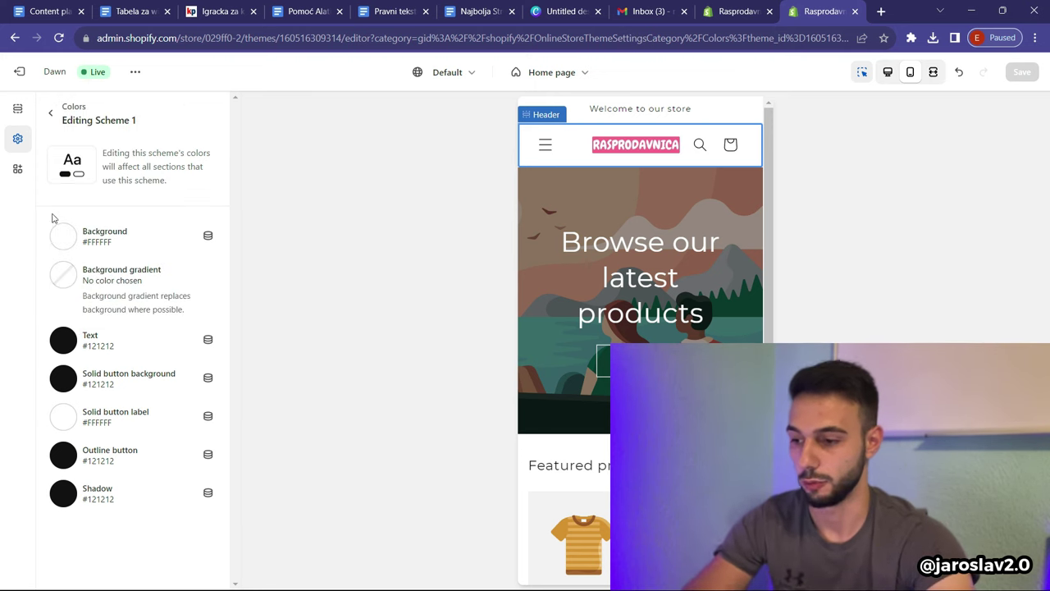
pyautogui.click(63, 339)
pyautogui.moveTo(138, 235); pyautogui.dragTo(86, 240)
pyautogui.write('130106')
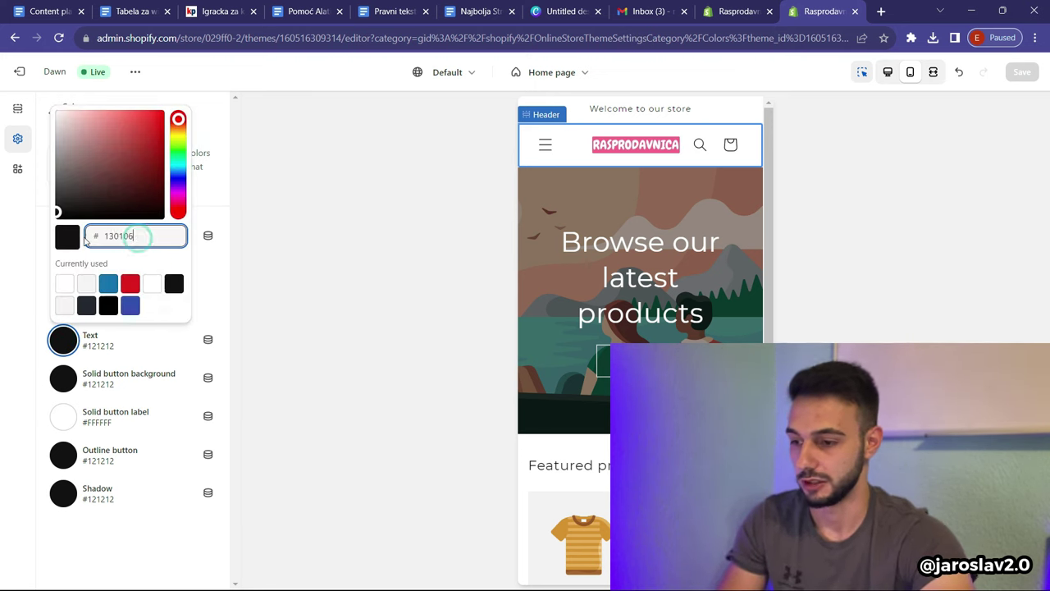
pyautogui.click(228, 307)
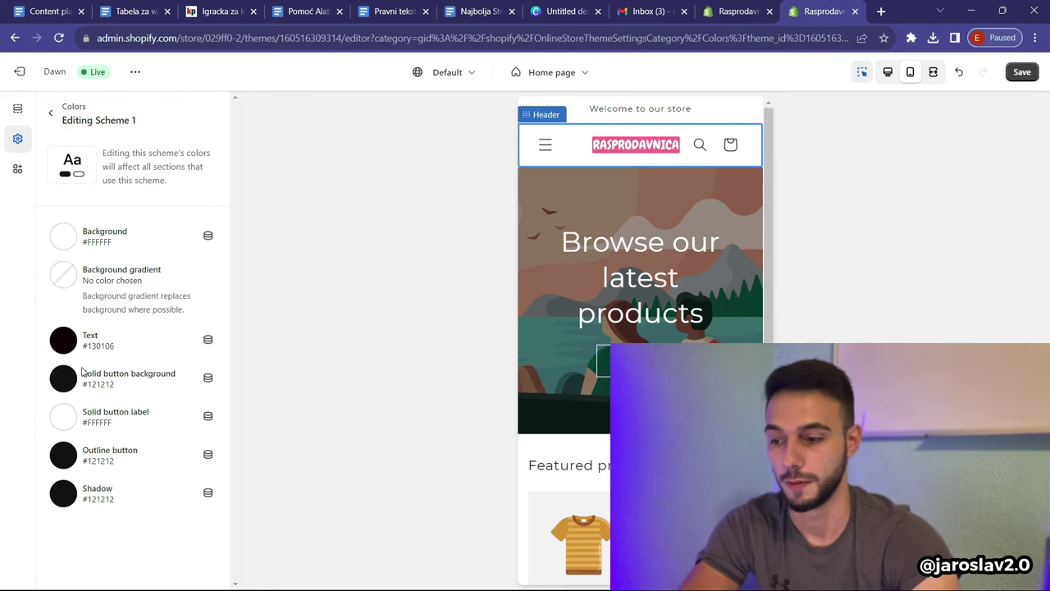
pyautogui.click(1017, 74)
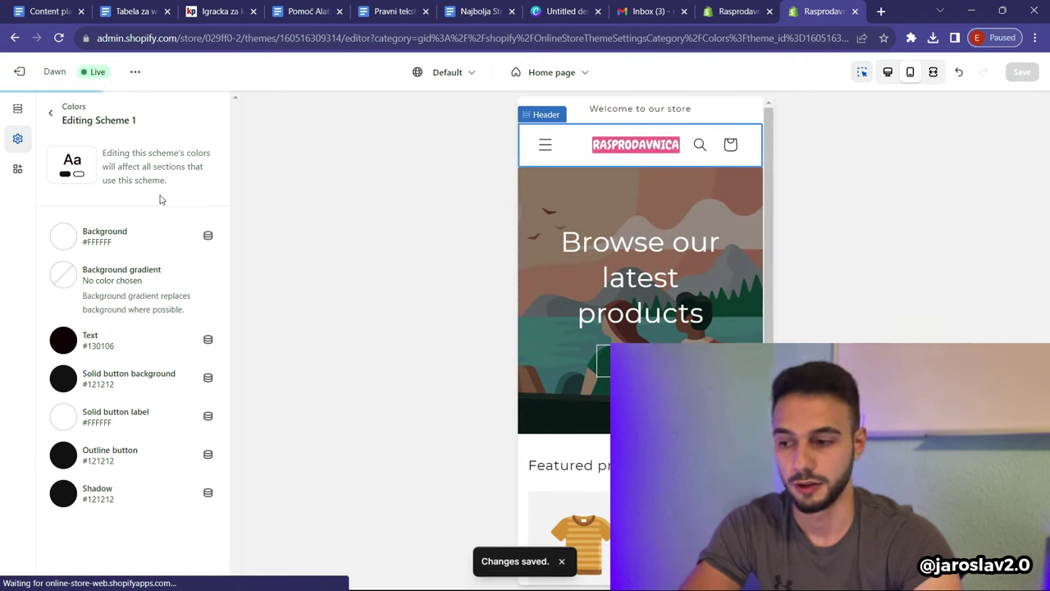
pyautogui.click(970, 10)
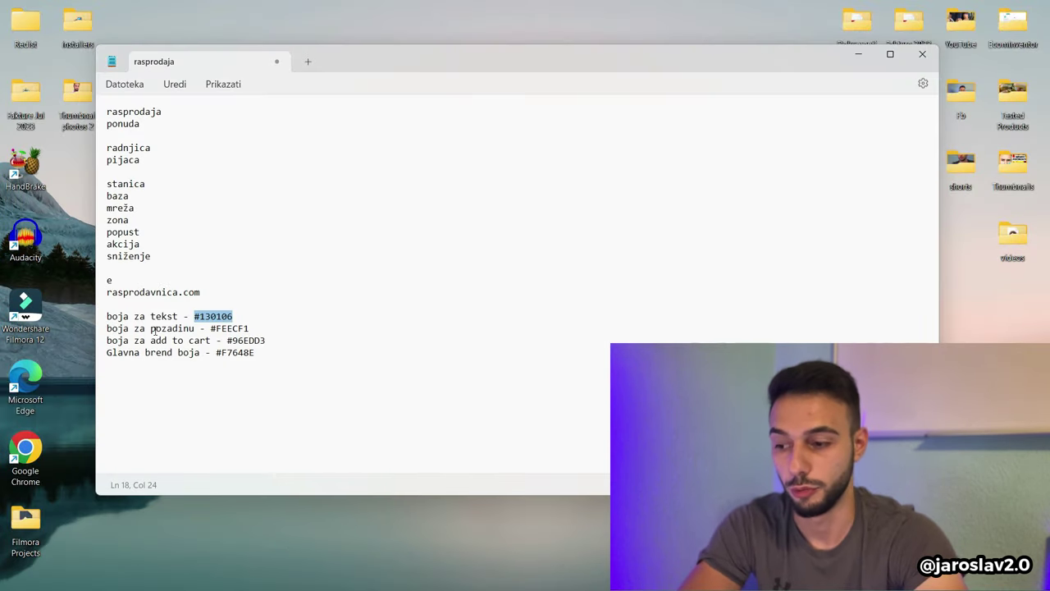
# Copy #FEECF1 from Notepad and make a first attempt at pasting it into Scheme 1's background
pyautogui.moveTo(251, 328); pyautogui.dragTo(212, 329)
pyautogui.hotkey('ctrl', 'c')
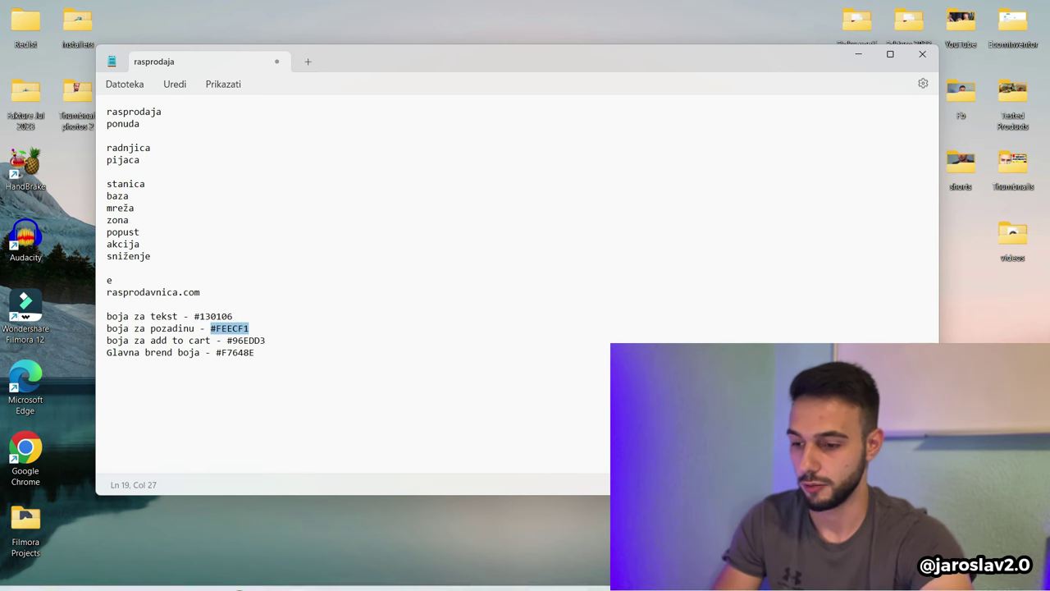
pyautogui.click(235, 574)
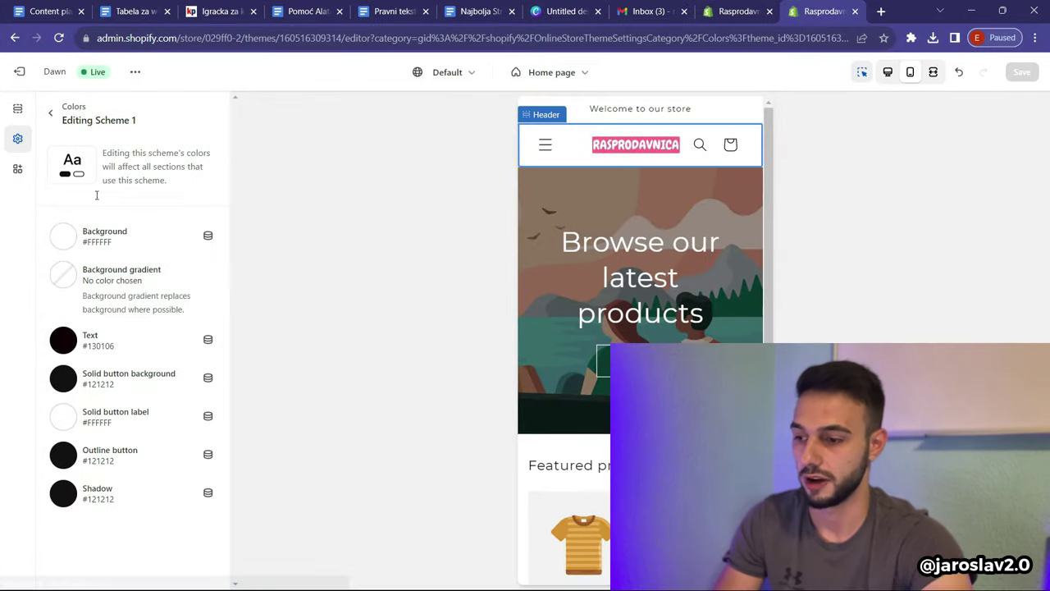
pyautogui.click(108, 238)
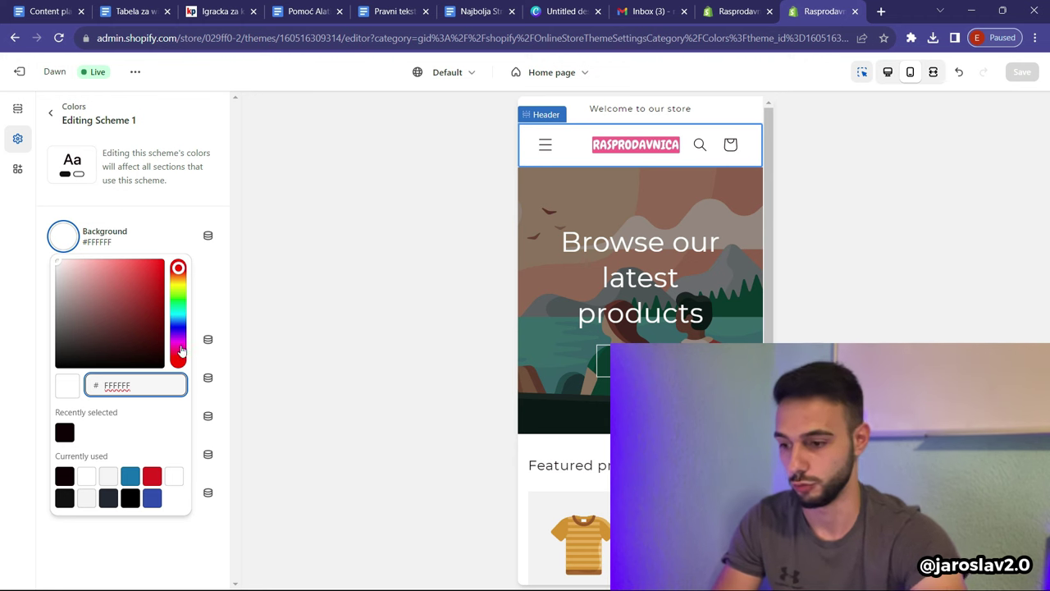
pyautogui.hotkey('ctrl', 'a')
pyautogui.write('FFFFFF')
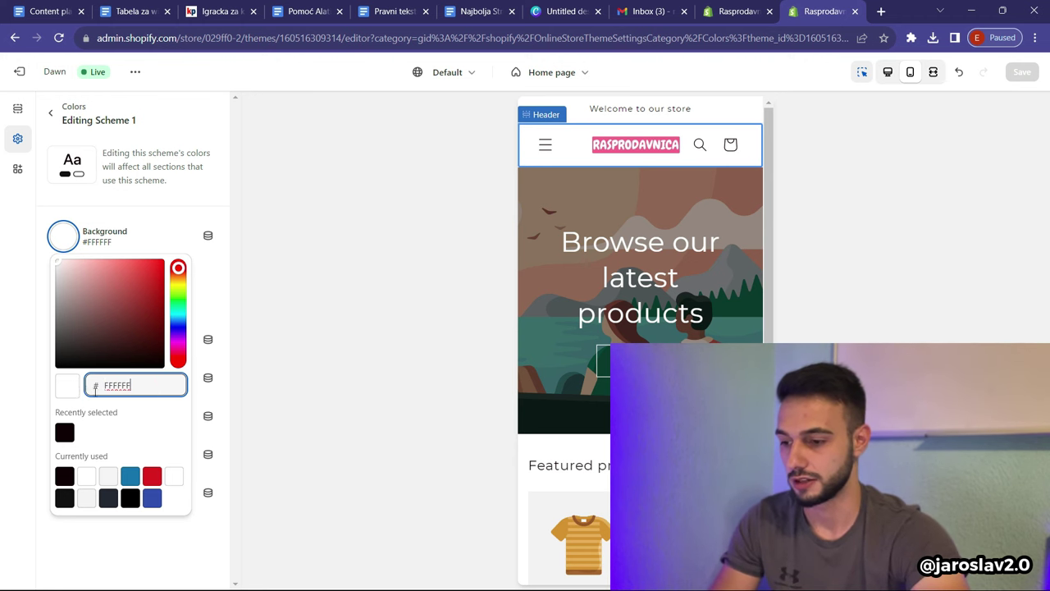
pyautogui.hotkey('ctrl', 'a')
pyautogui.click(42, 375)
pyautogui.click(971, 11)
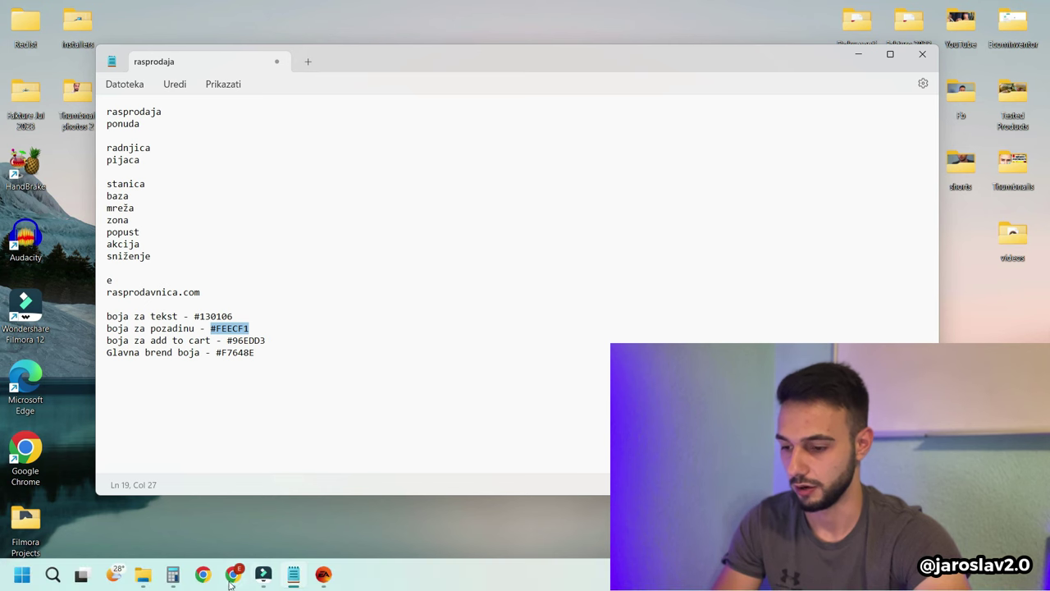
# Paste #FEECF1 as Scheme 1's background and scroll the pink-tinted preview
pyautogui.click(233, 577)
pyautogui.click(72, 237)
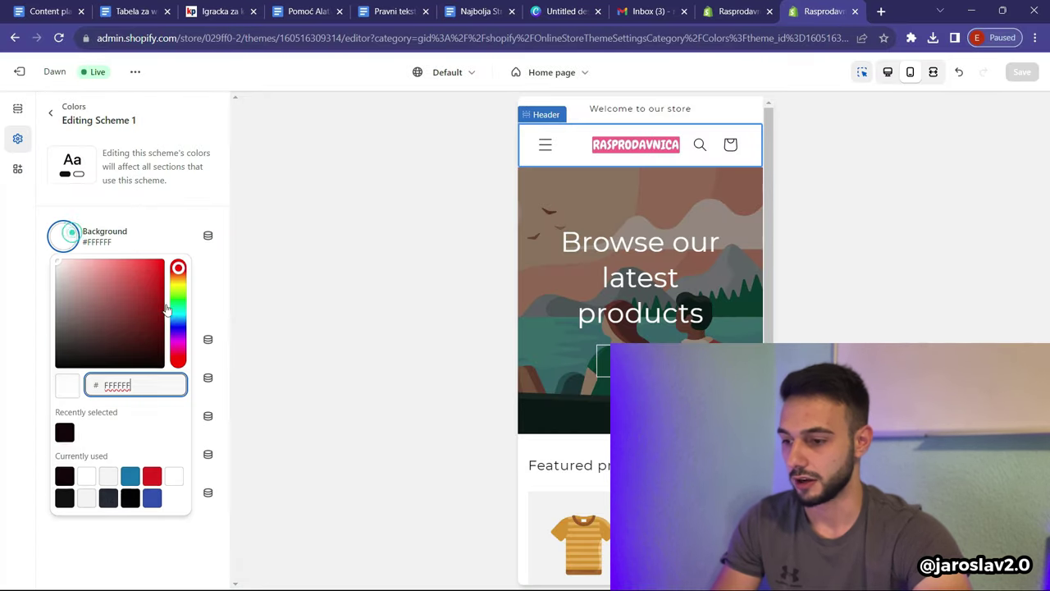
pyautogui.hotkey('ctrl', 'a')
pyautogui.hotkey('ctrl', 'v')
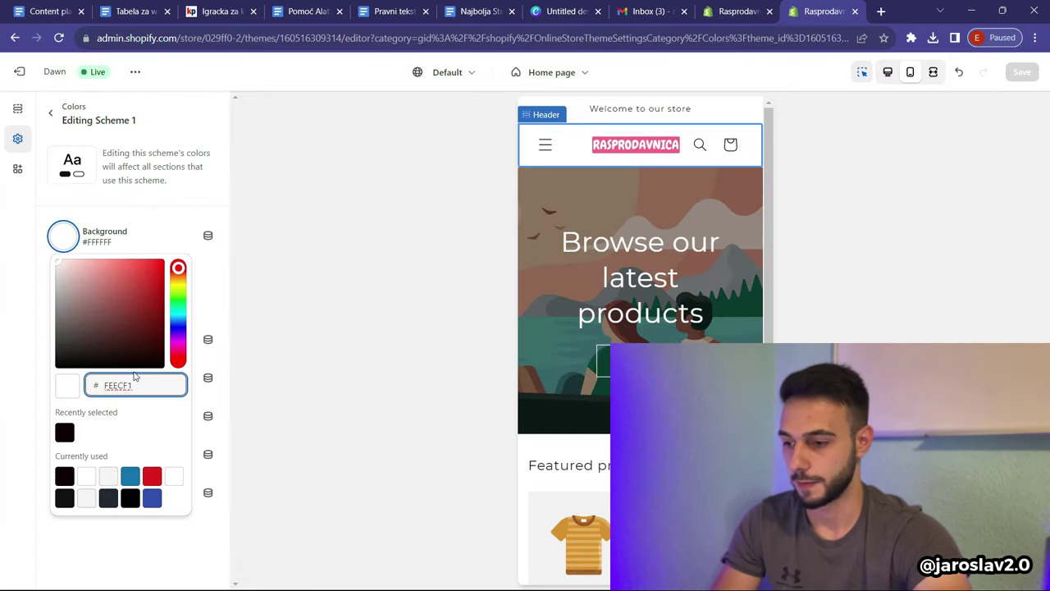
pyautogui.click(211, 256)
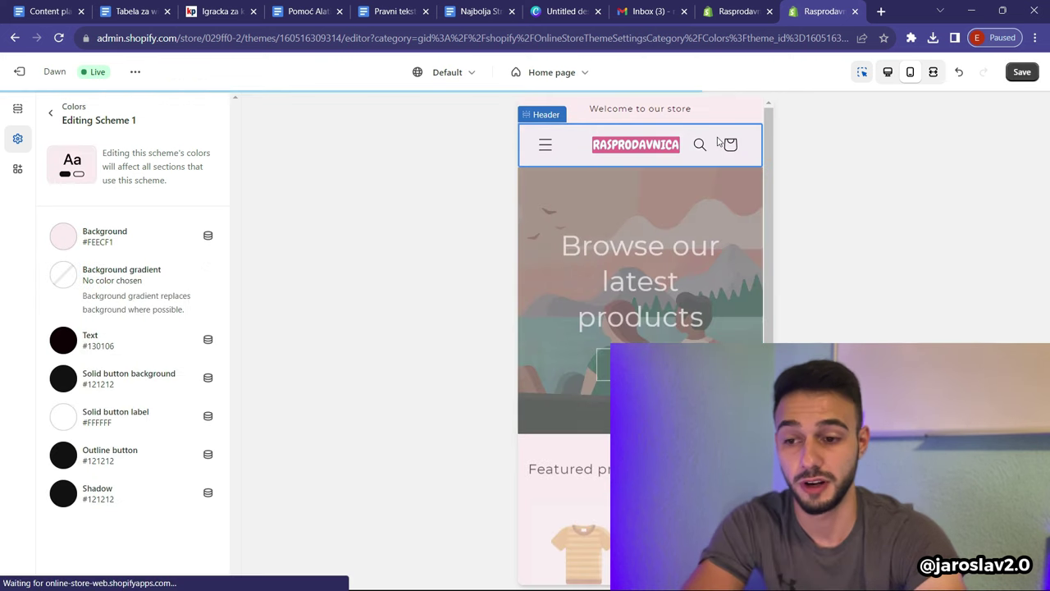
pyautogui.scroll(-3, 692, 248)
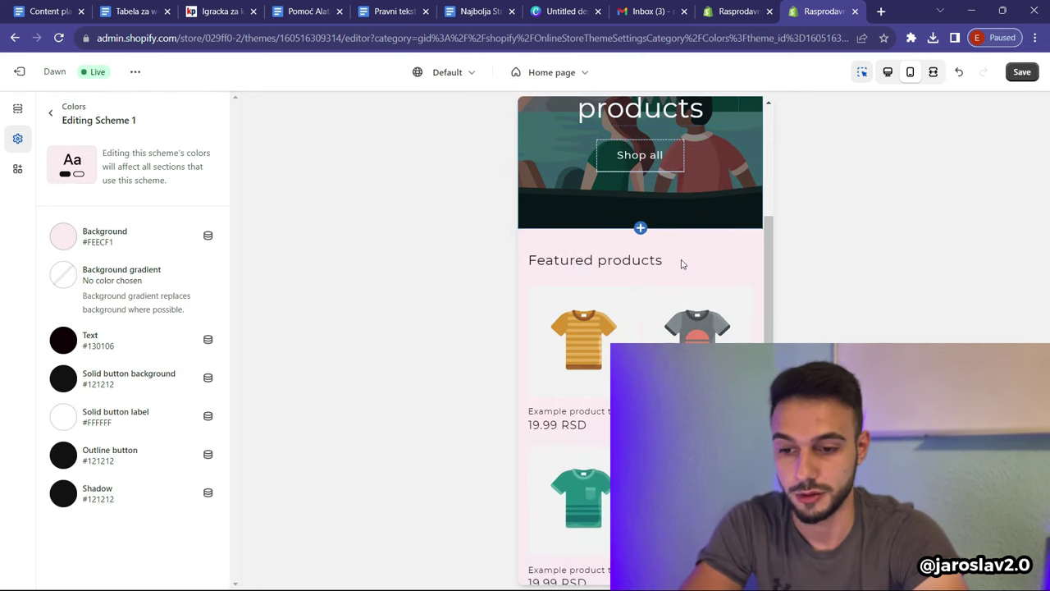
pyautogui.scroll(-3, 683, 208)
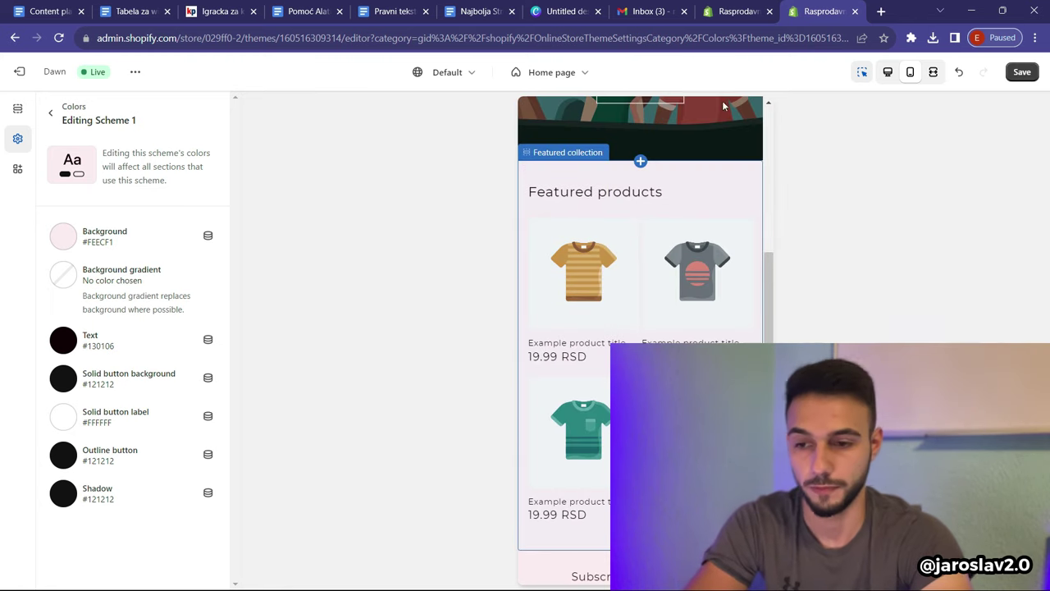
# Select the main brand colour #F7648E in the Notepad colour list and return to Shopify
pyautogui.click(971, 11)
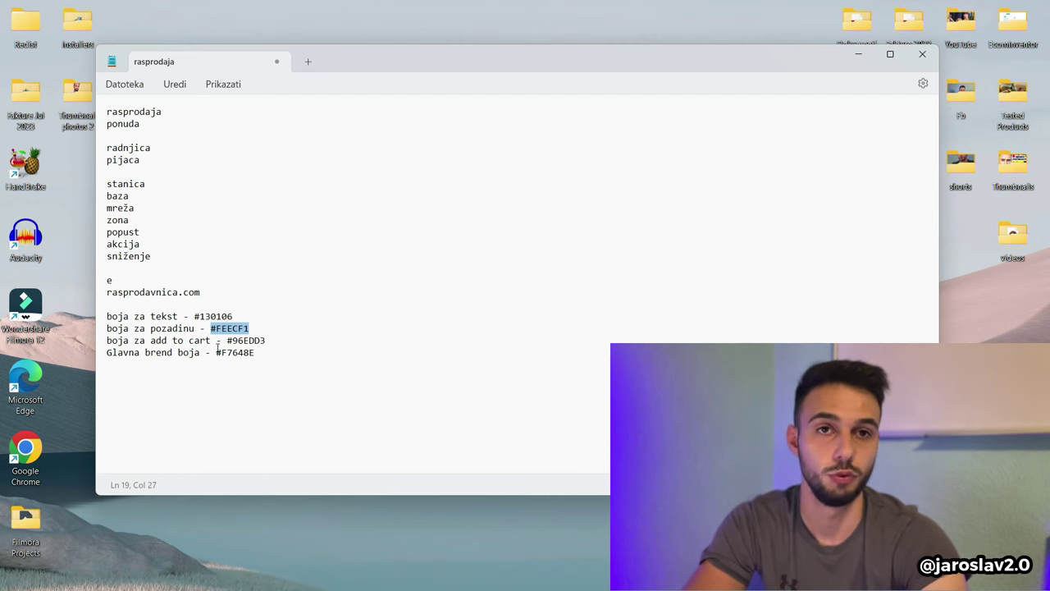
pyautogui.doubleClick(226, 340)
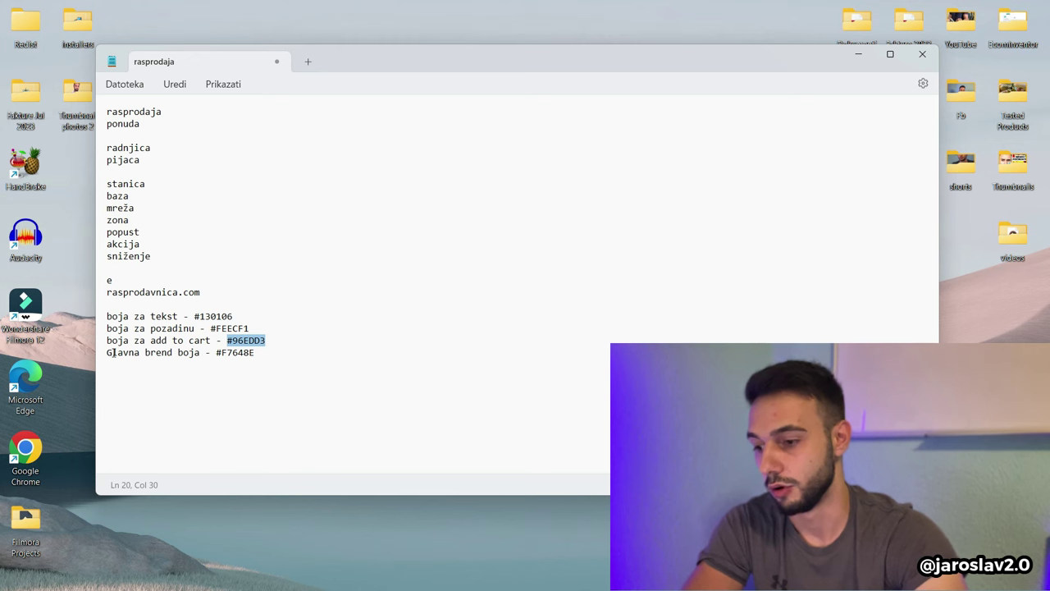
pyautogui.moveTo(111, 352); pyautogui.dragTo(186, 363)
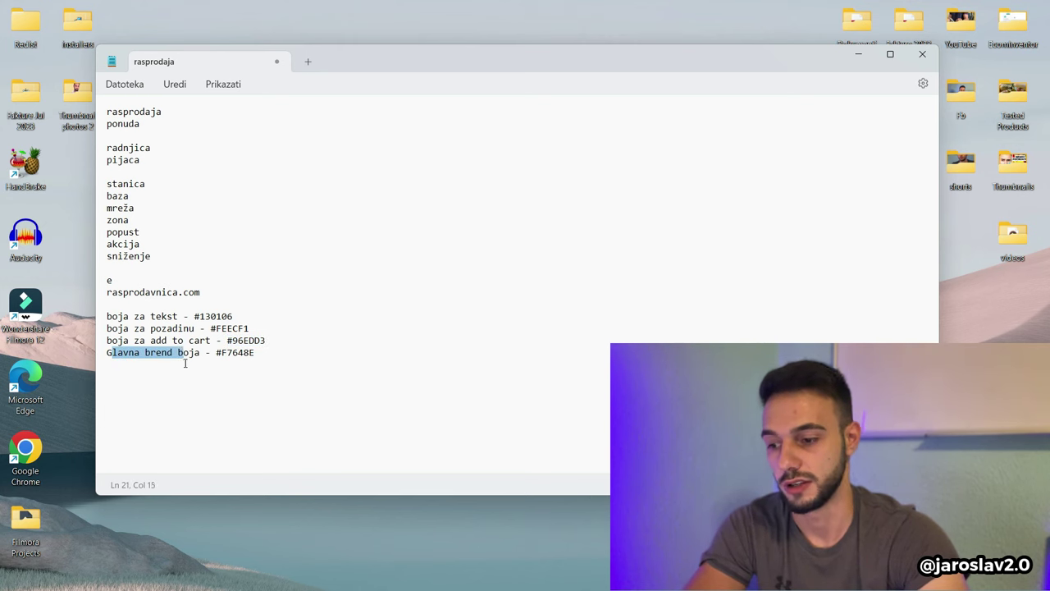
pyautogui.moveTo(260, 354)
pyautogui.mouseDown()
pyautogui.moveTo(216, 353)
pyautogui.moveTo(254, 354)
pyautogui.mouseUp()
pyautogui.hotkey('ctrl', 'c')
pyautogui.click(216, 353)
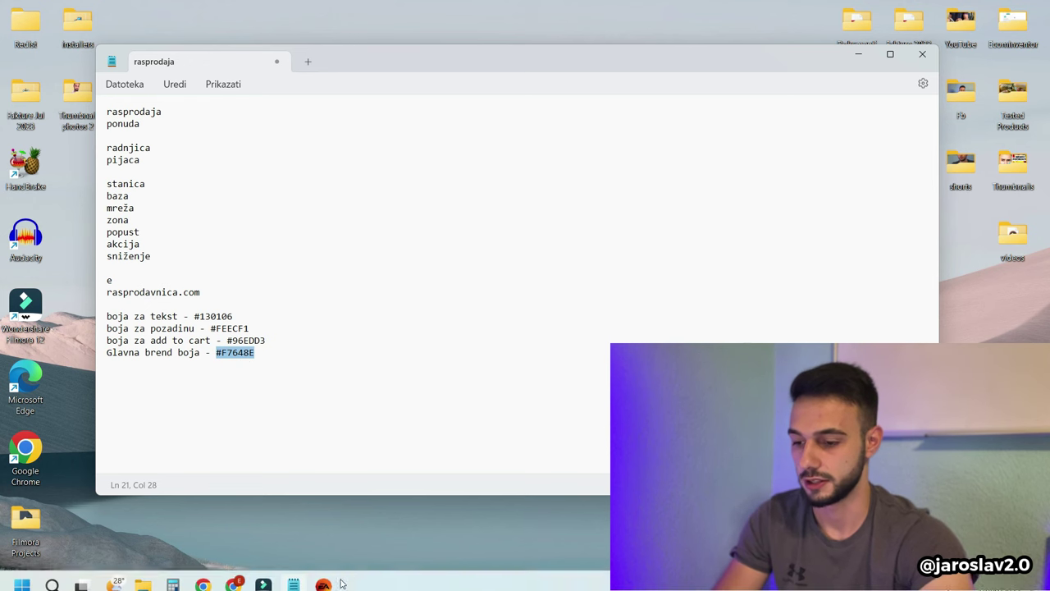
pyautogui.click(223, 580)
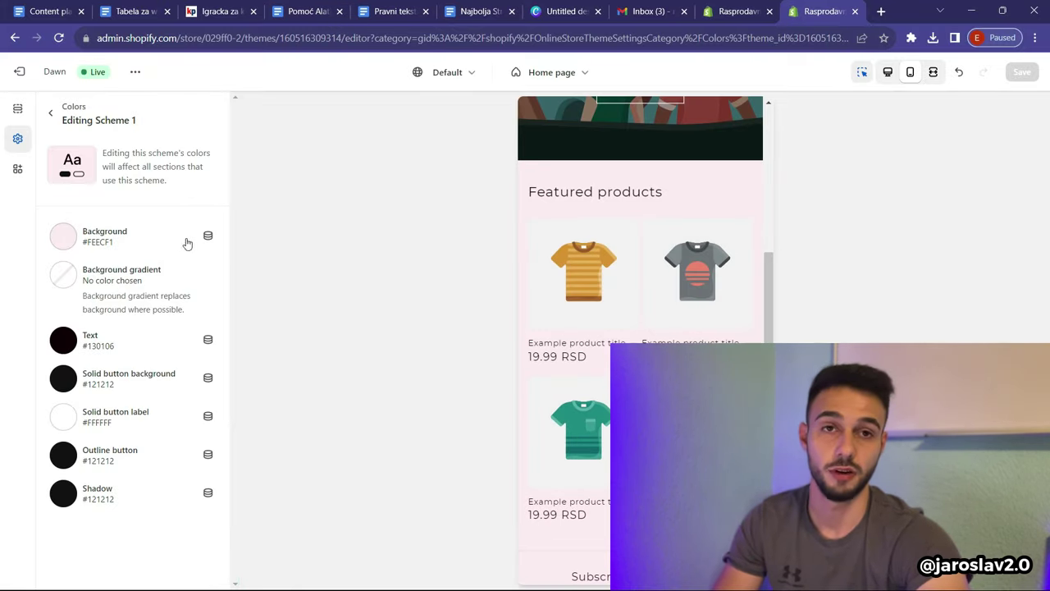
# Set Scheme 1's outline button colour to #F7648E
pyautogui.click(57, 461)
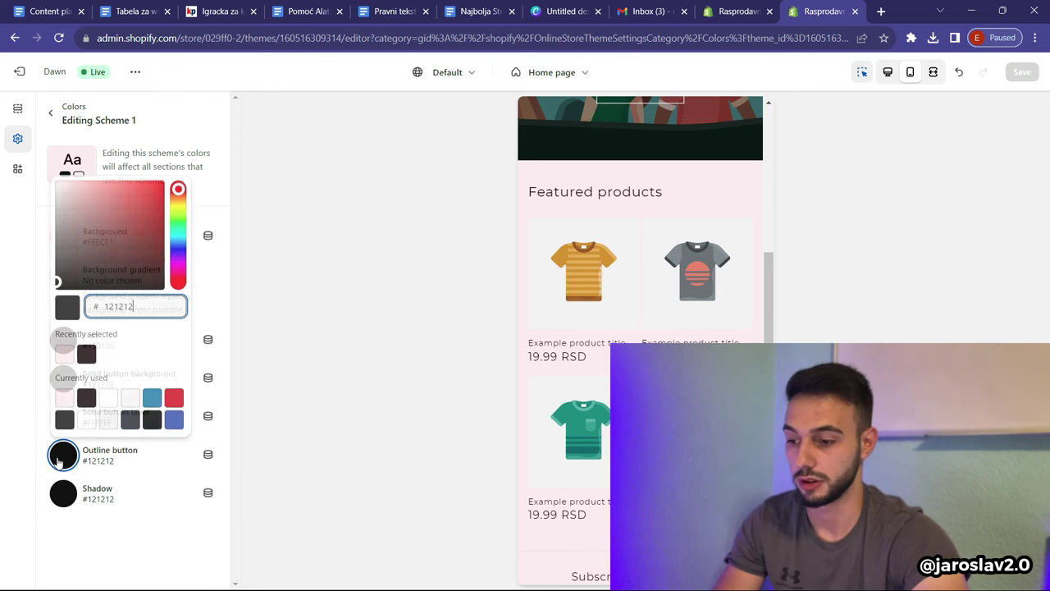
pyautogui.doubleClick(89, 306)
pyautogui.write('F7648E')
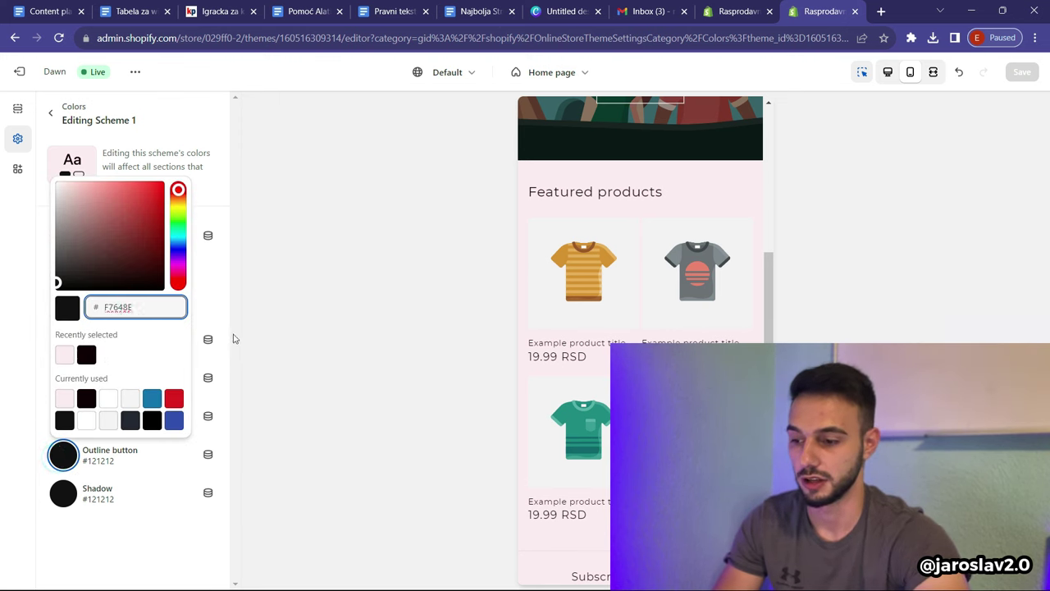
pyautogui.click(216, 308)
# Set Scheme 1's solid button background to #F7648E
pyautogui.click(69, 386)
pyautogui.doubleClick(115, 225)
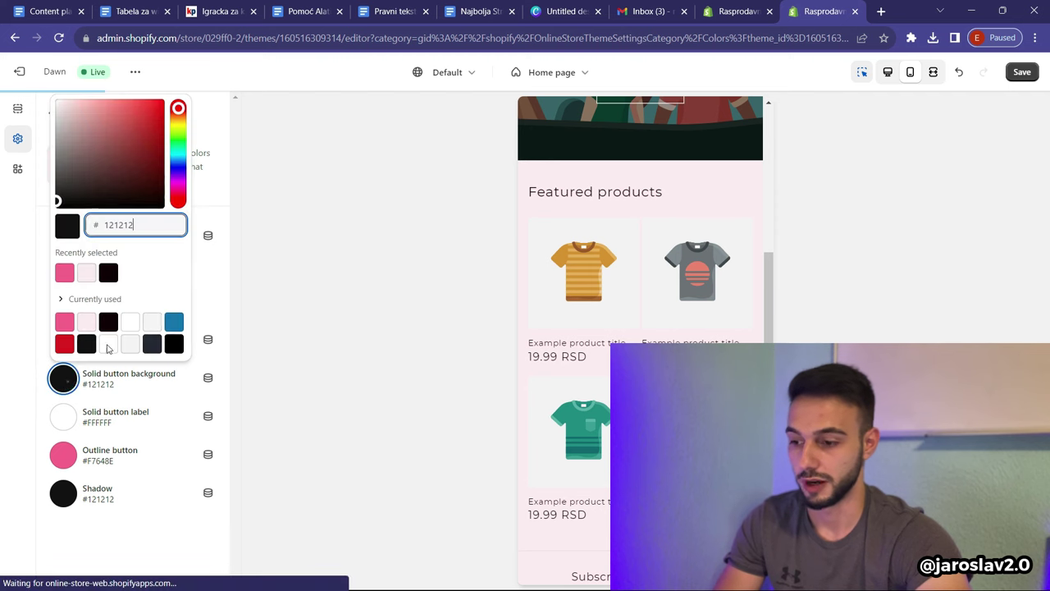
pyautogui.hotkey('ctrl', 'v')
pyautogui.click(205, 283)
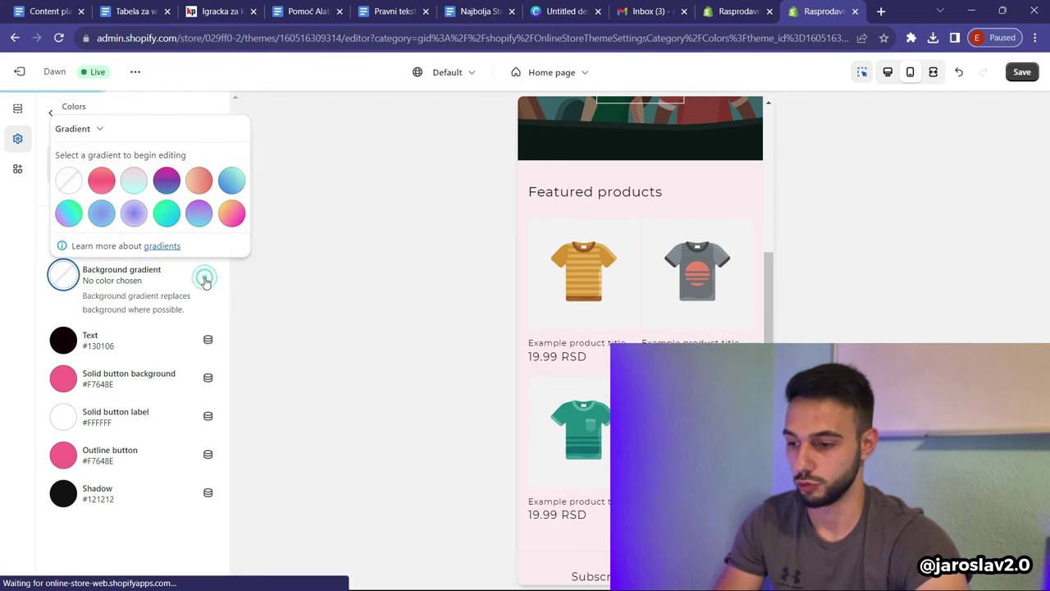
pyautogui.click(214, 302)
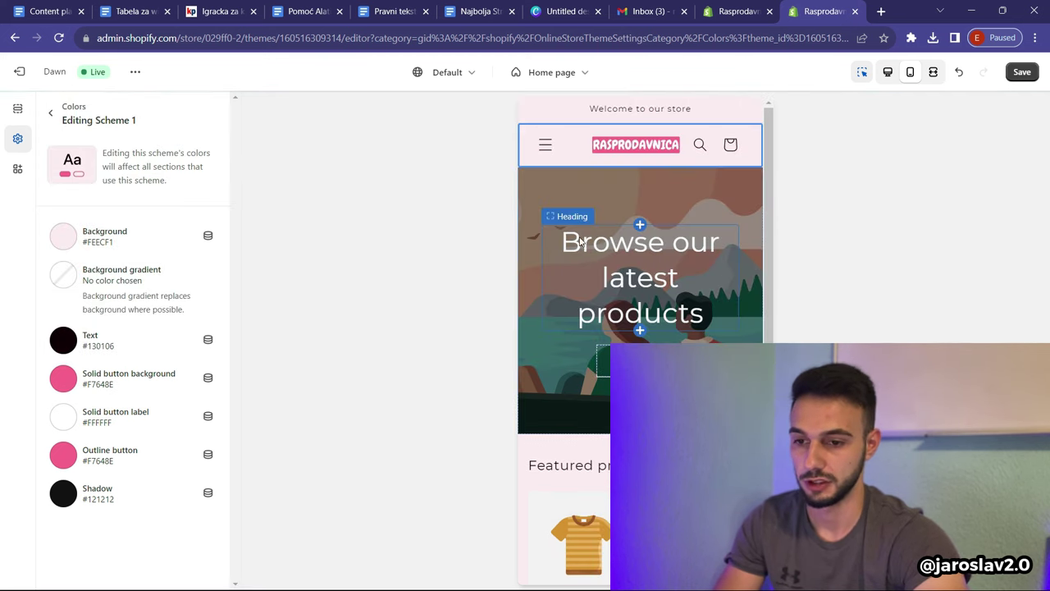
# Set the solid button label to #F7648E and open the announcement bar's colour scheme list
pyautogui.scroll(-5, 574, 263)
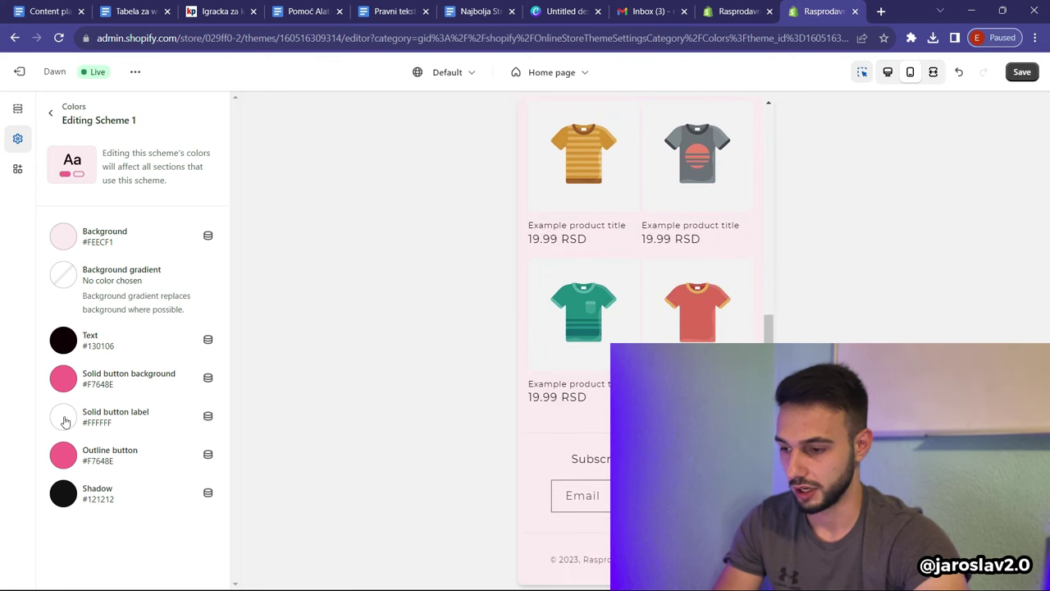
pyautogui.click(65, 421)
pyautogui.doubleClick(113, 261)
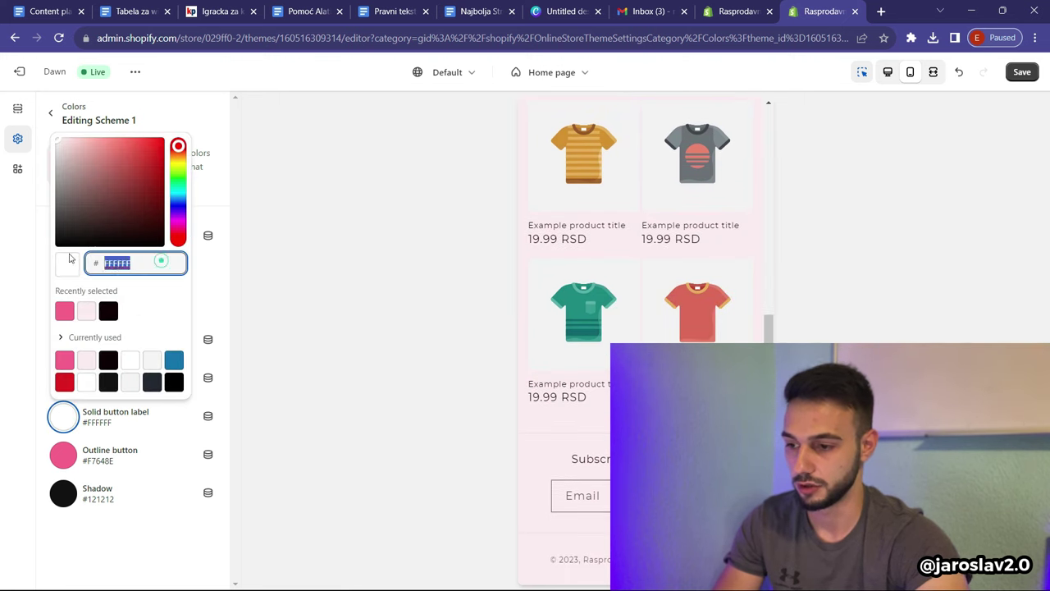
pyautogui.hotkey('ctrl', 'v')
pyautogui.click(199, 273)
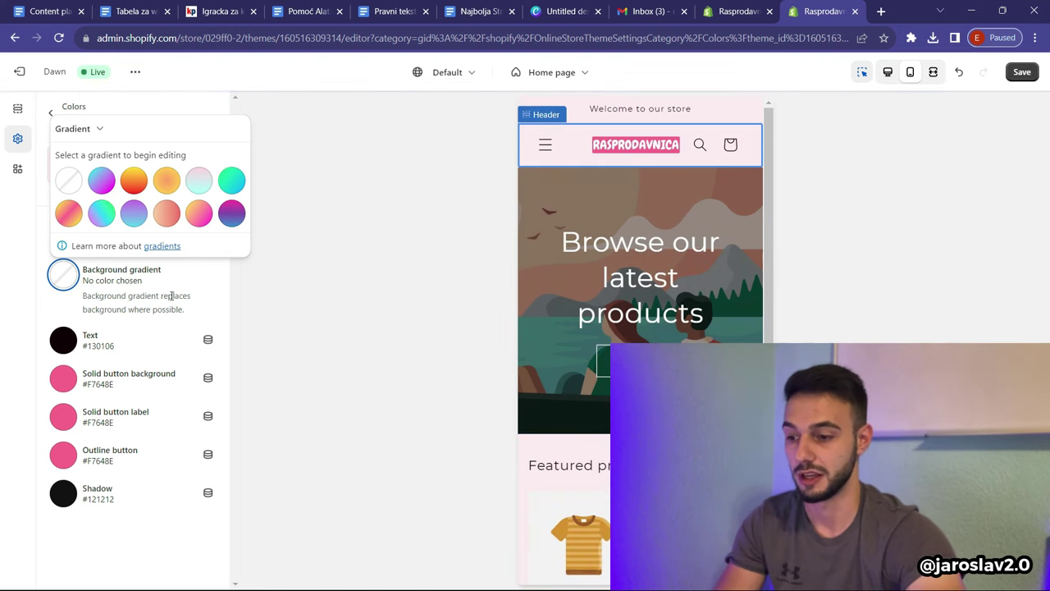
pyautogui.click(201, 294)
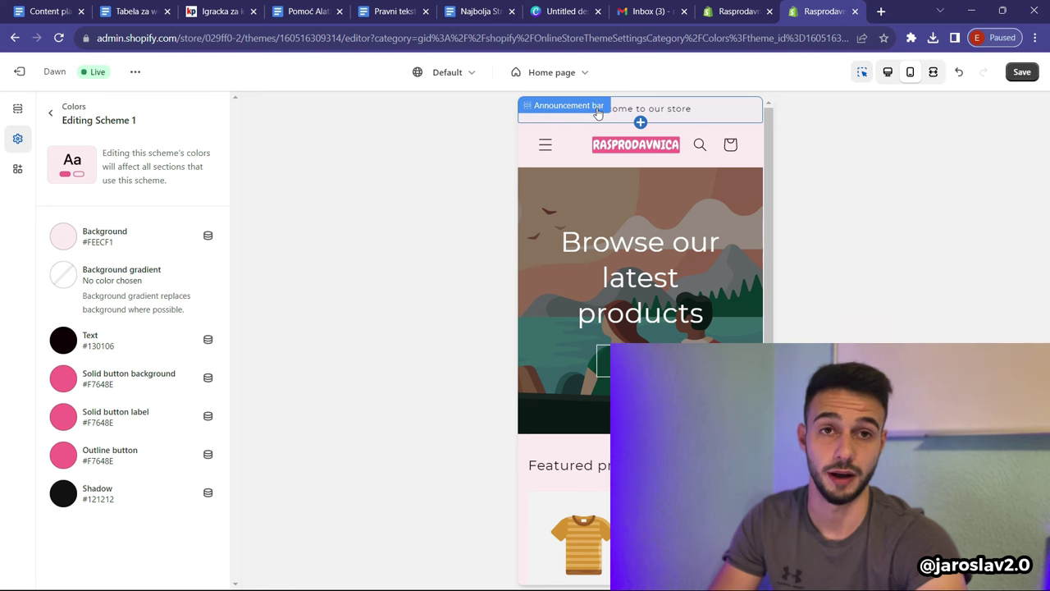
pyautogui.click(707, 108)
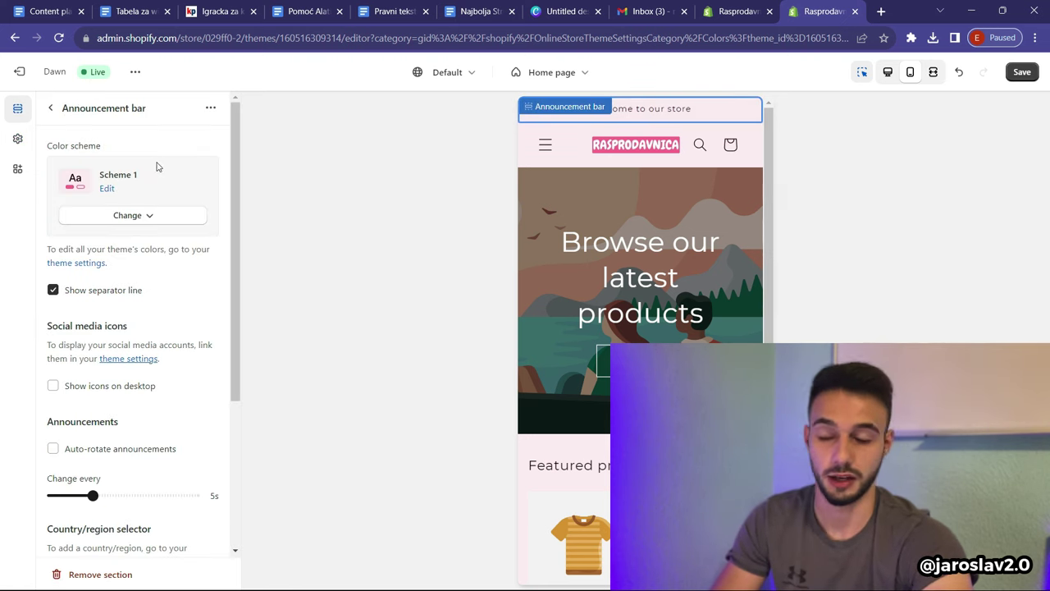
pyautogui.click(138, 215)
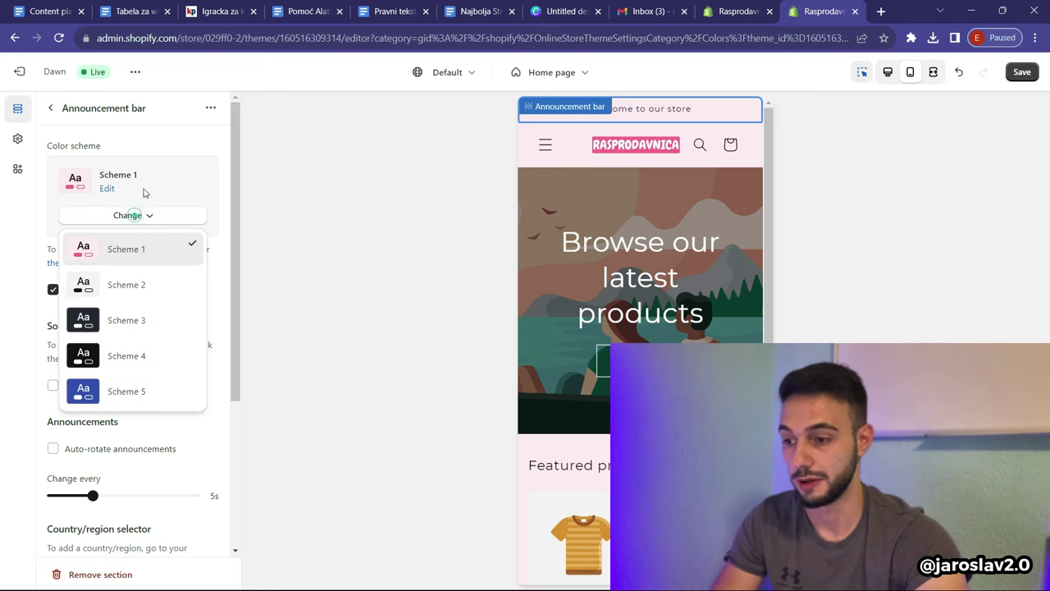
# Assign Scheme 2 to the announcement bar, save, and return to the colour schemes list
pyautogui.click(144, 287)
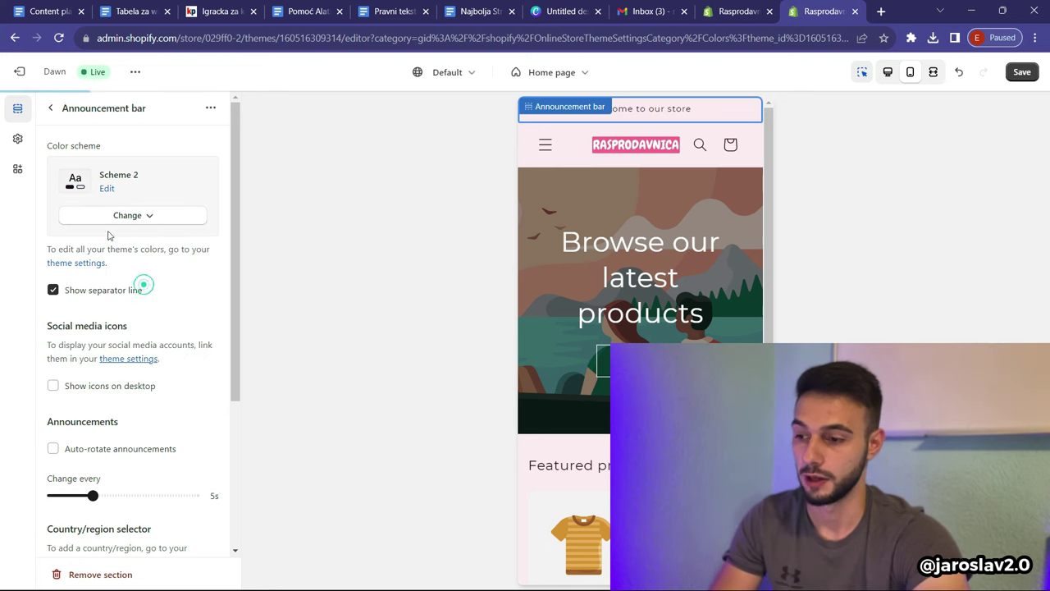
pyautogui.click(1020, 73)
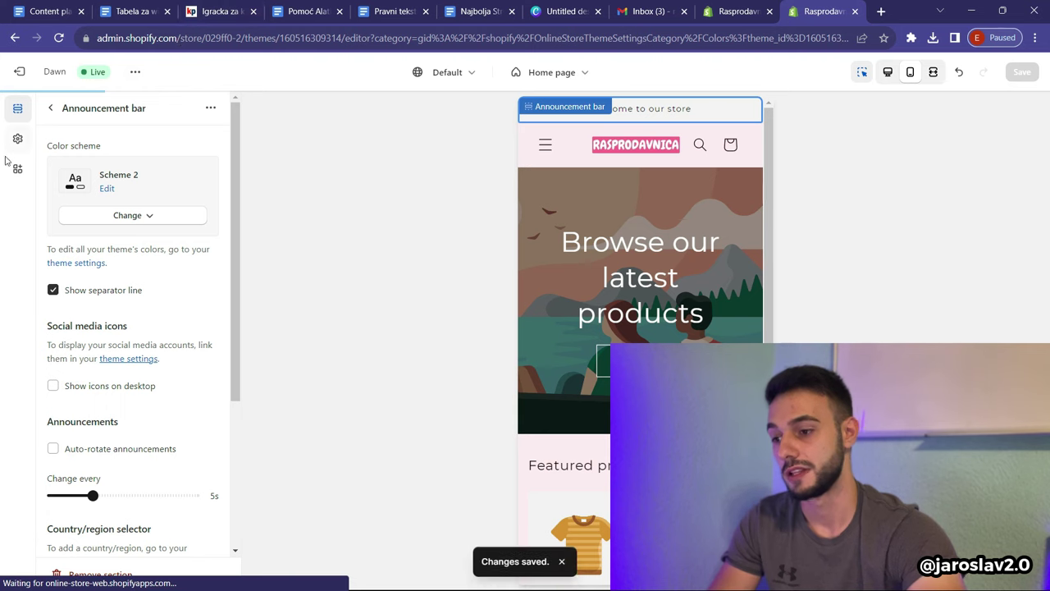
pyautogui.click(17, 141)
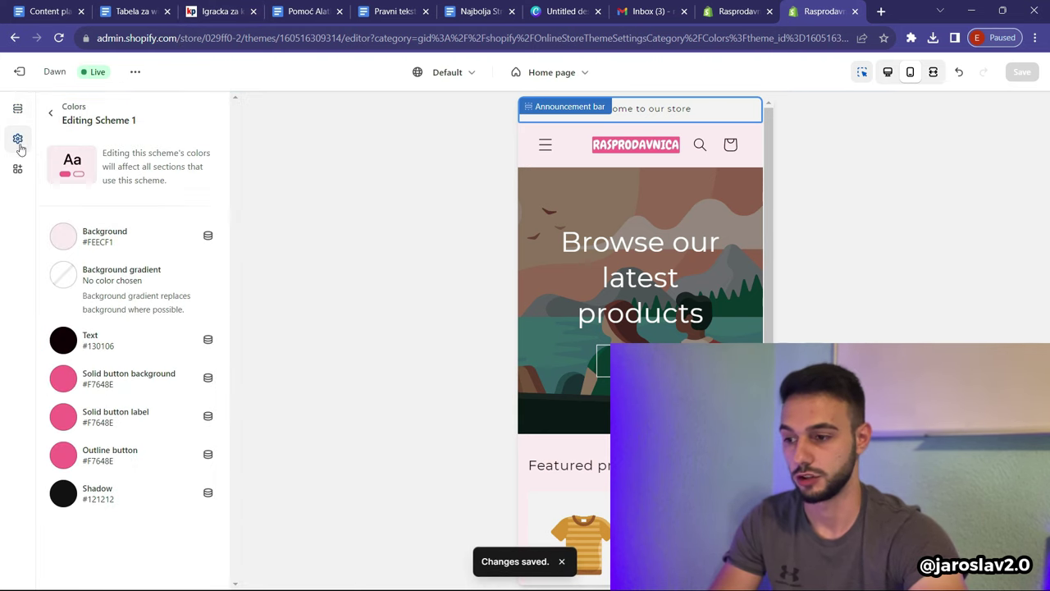
pyautogui.click(52, 115)
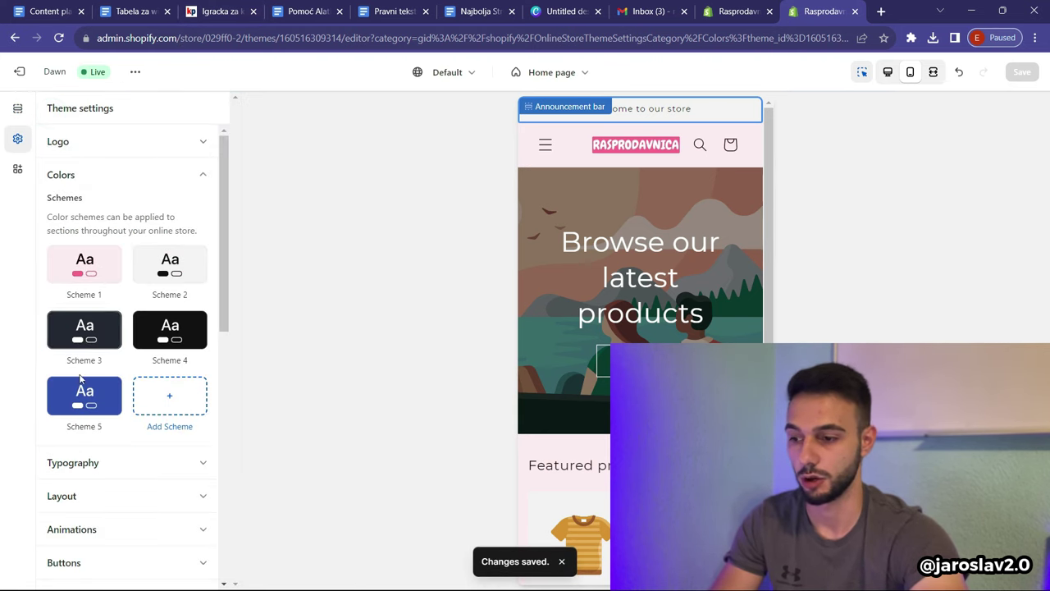
# Set Scheme 2's background to brand pink #F7648E
pyautogui.click(176, 282)
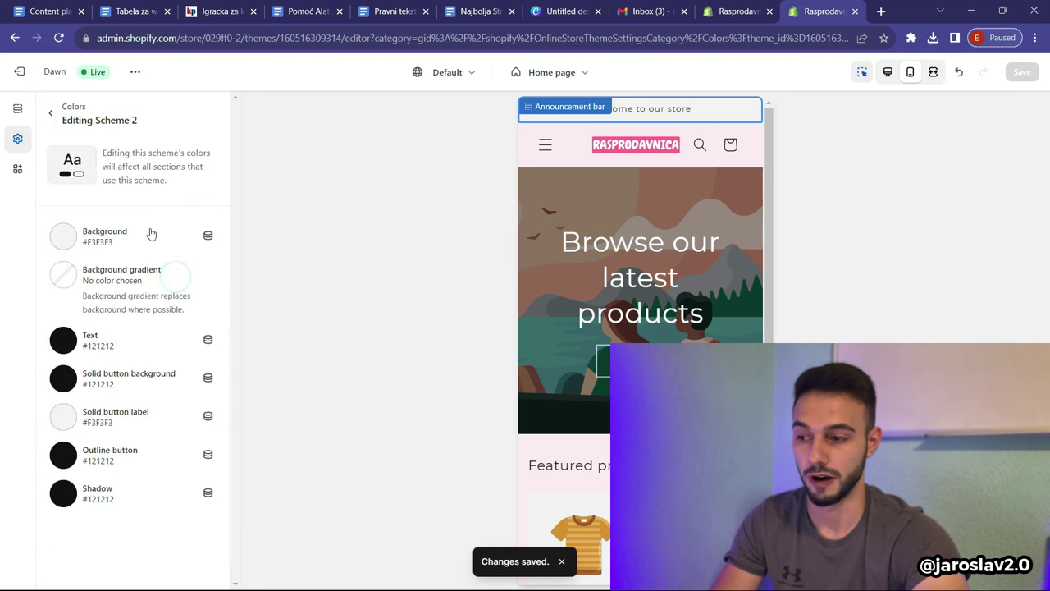
pyautogui.click(74, 244)
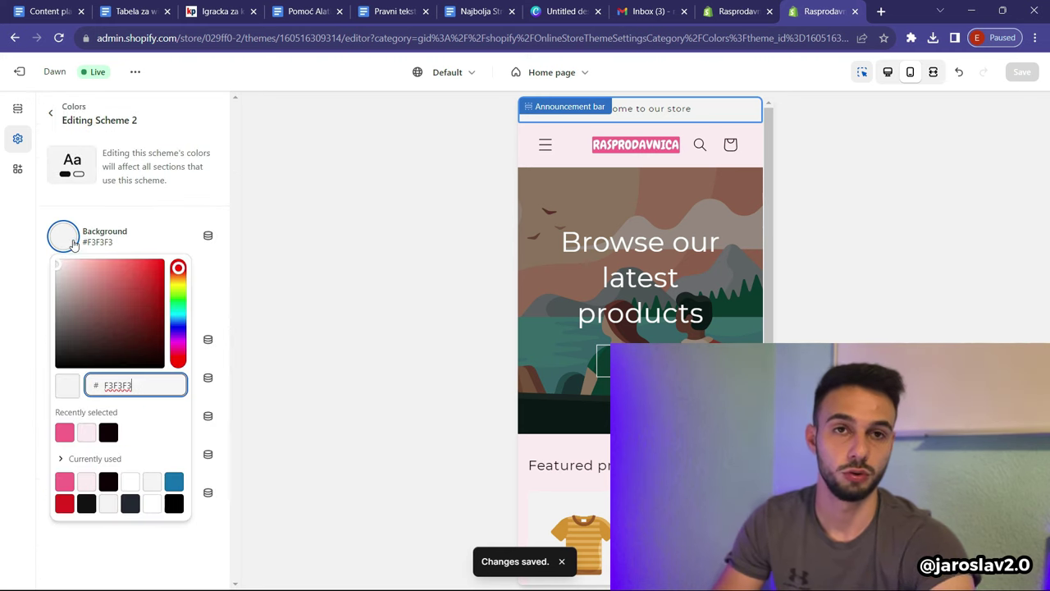
pyautogui.doubleClick(138, 385)
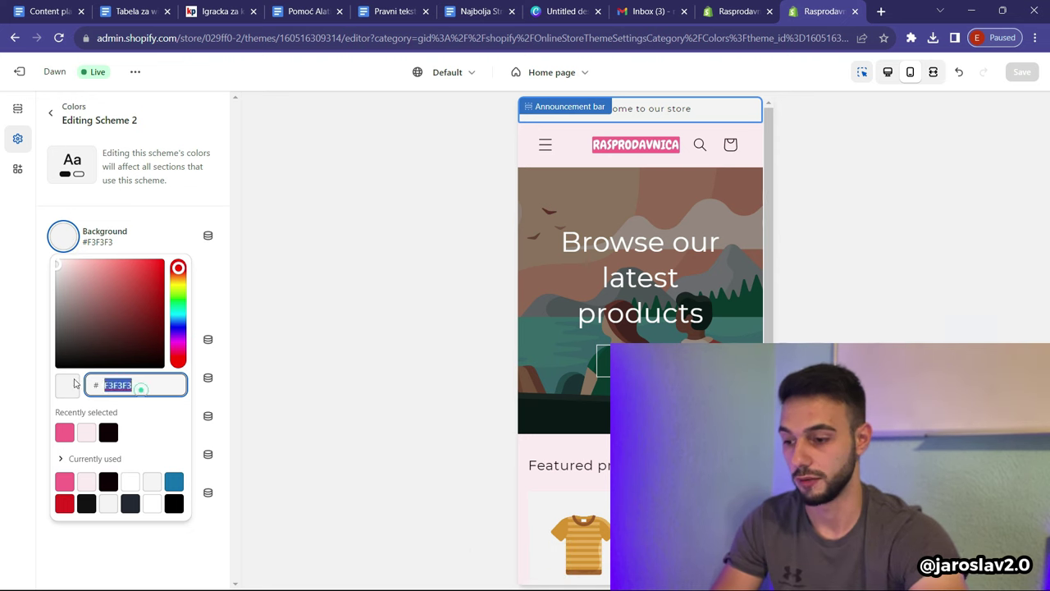
pyautogui.hotkey('ctrl', 'v')
pyautogui.click(204, 296)
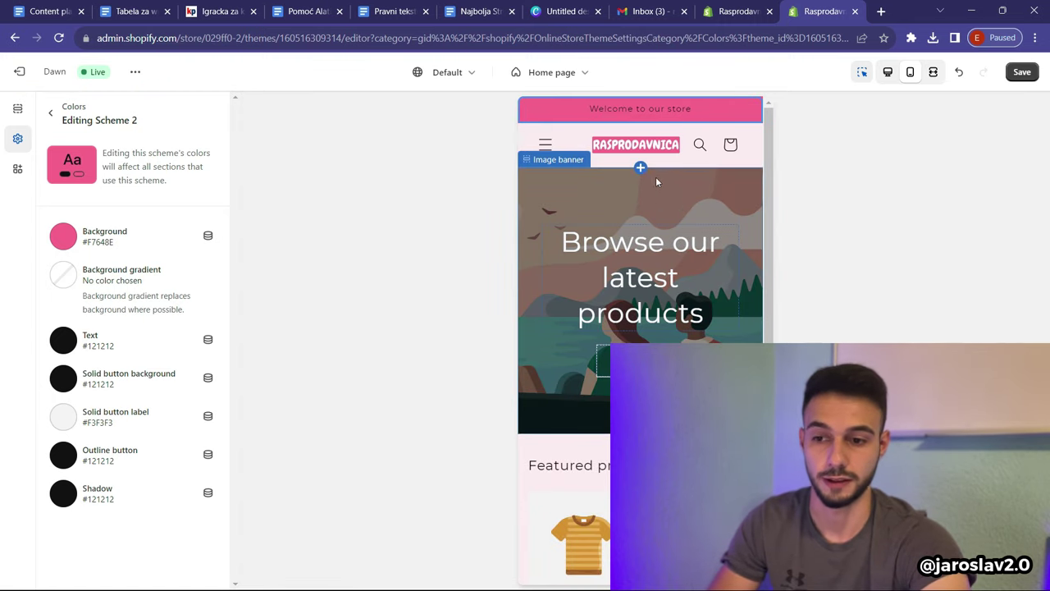
pyautogui.scroll(-6, 655, 181)
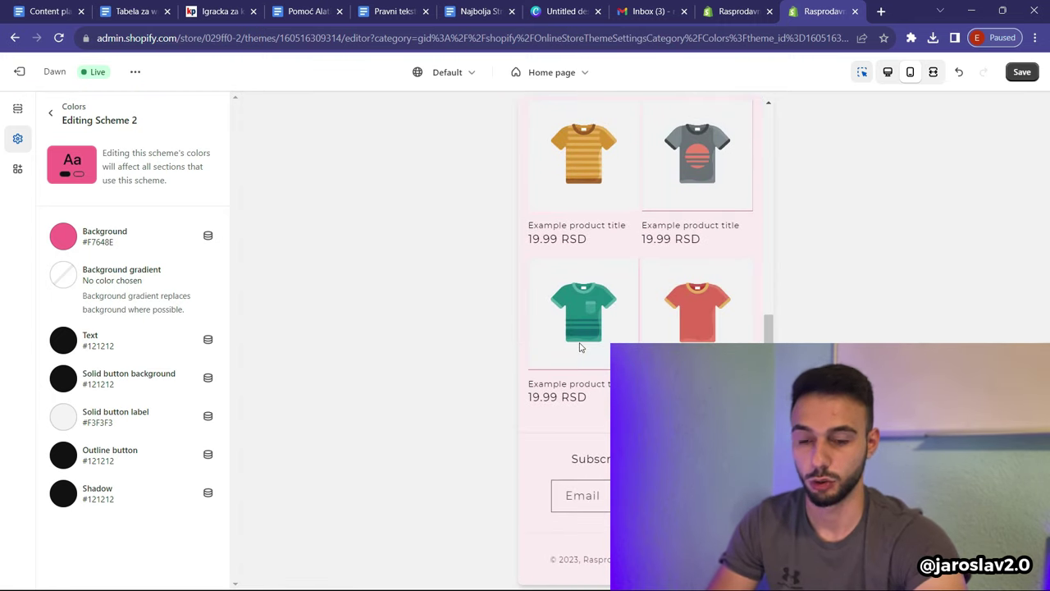
# Apply colour Scheme 3 to the footer and save
pyautogui.click(550, 461)
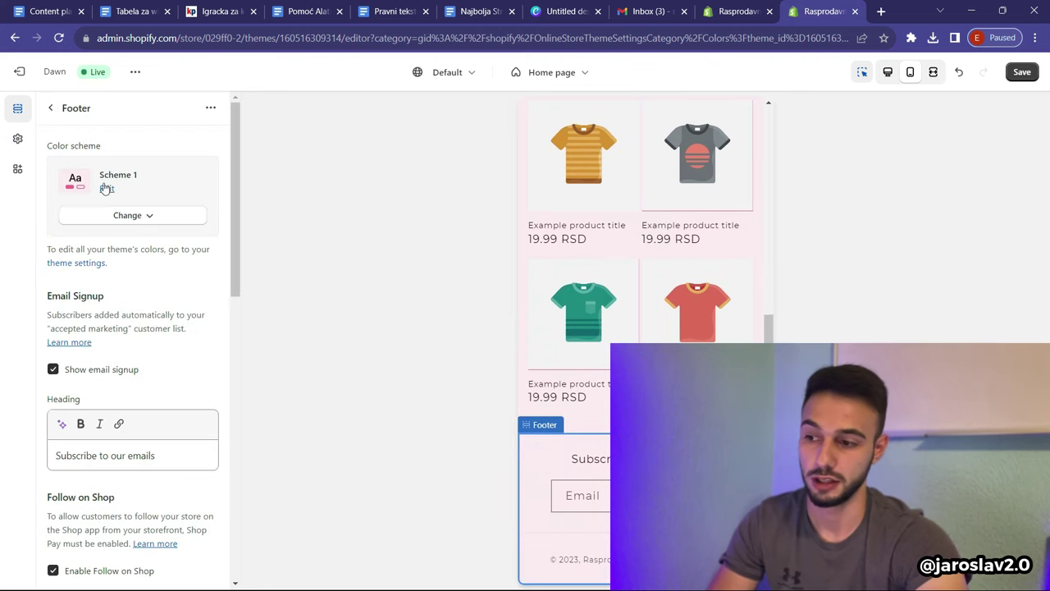
pyautogui.click(159, 215)
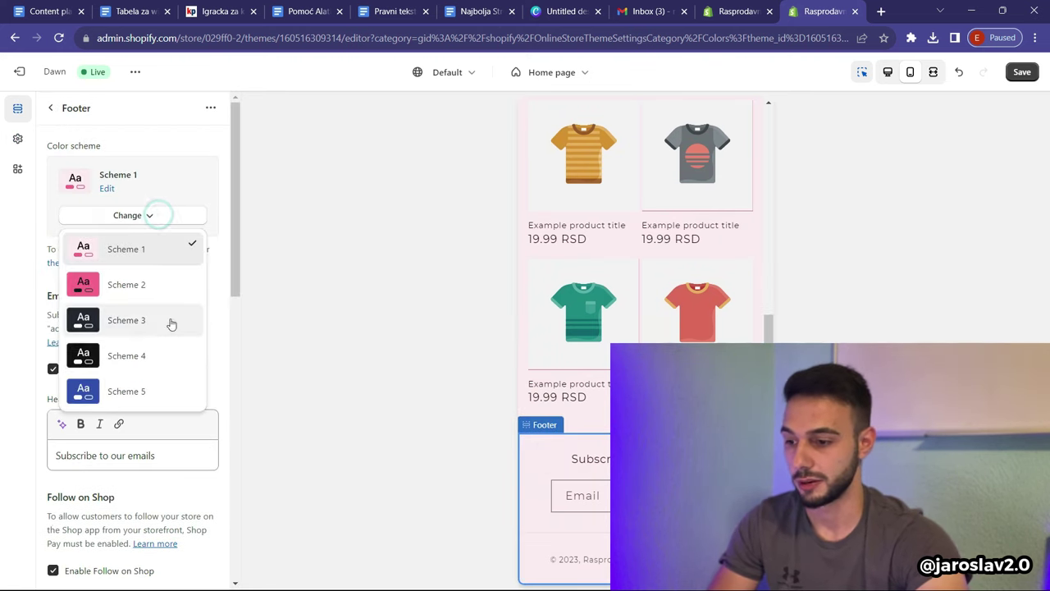
pyautogui.click(124, 322)
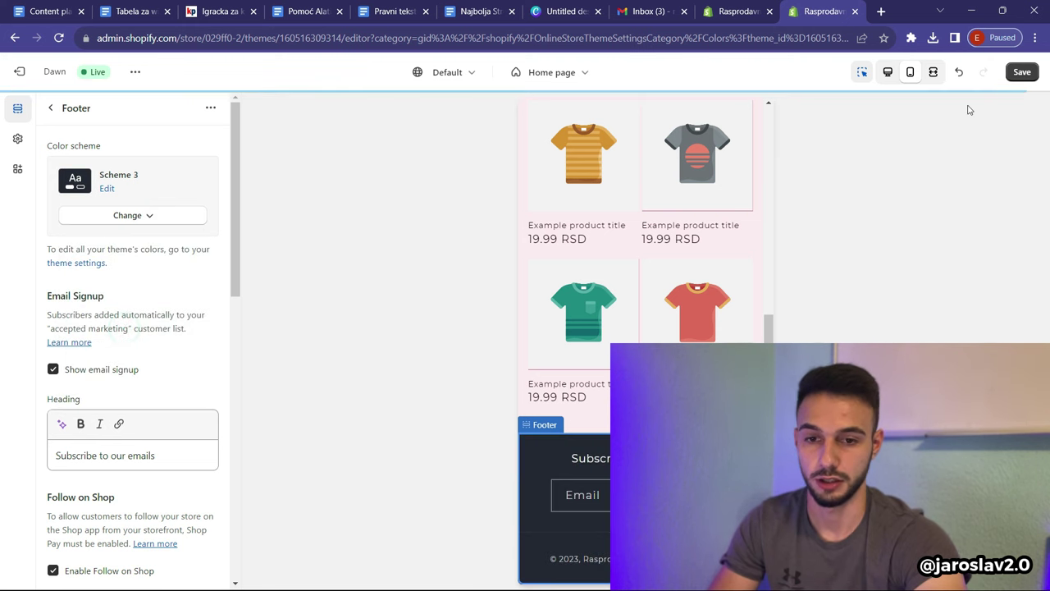
pyautogui.click(1018, 73)
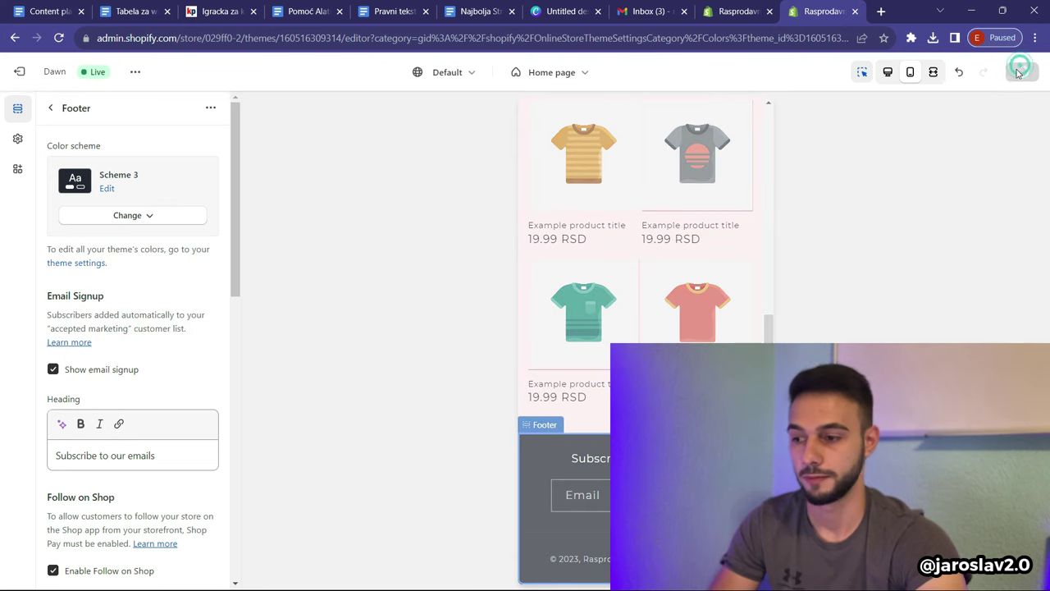
# Set Scheme 3's background to pink #F7648E and check the footer in the preview
pyautogui.click(19, 140)
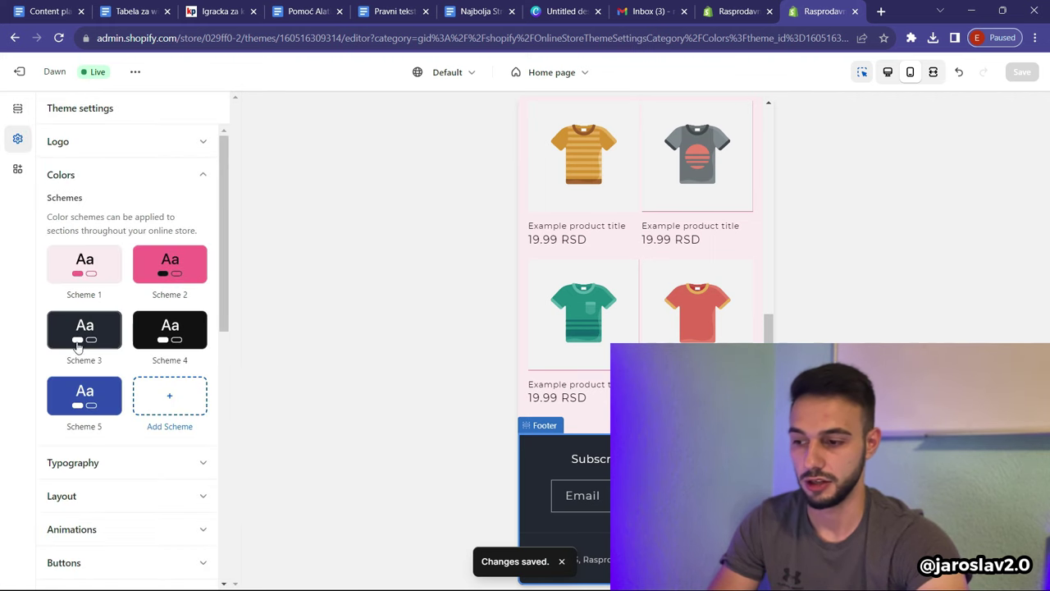
pyautogui.click(78, 341)
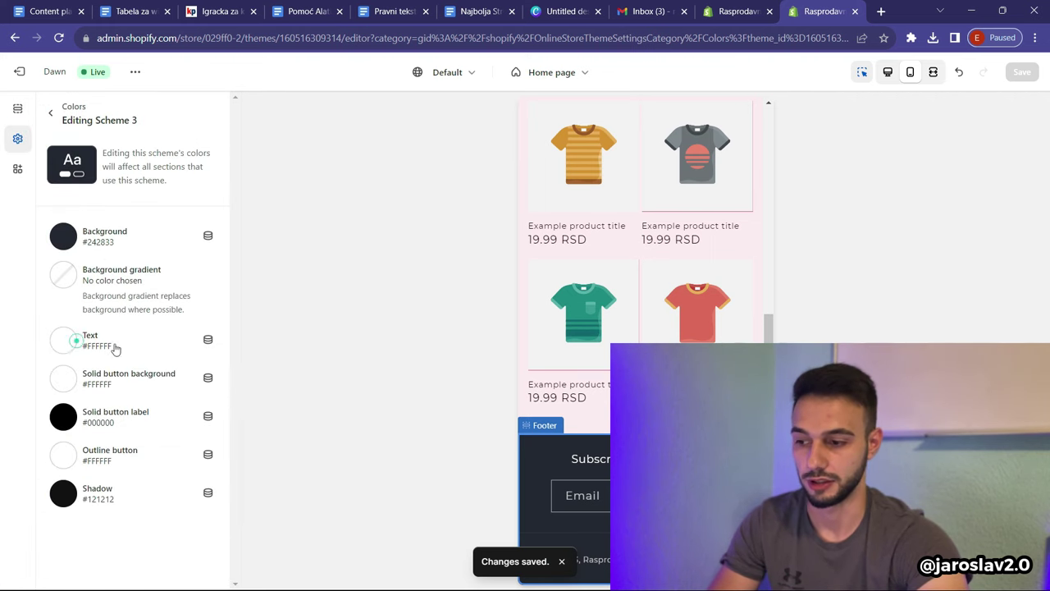
pyautogui.click(63, 246)
pyautogui.doubleClick(155, 379)
pyautogui.write('F7648E')
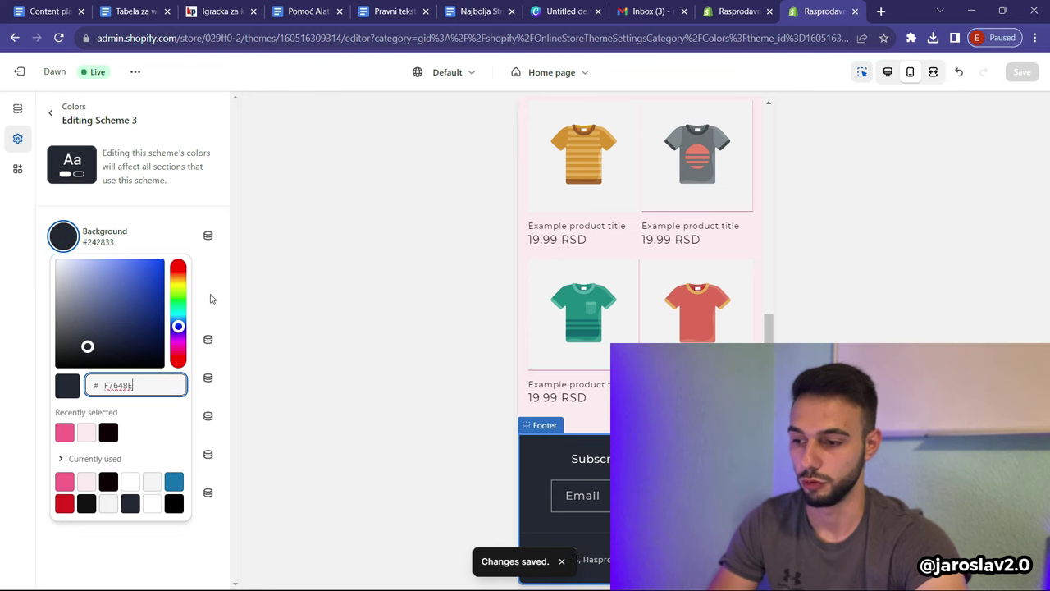
pyautogui.click(210, 299)
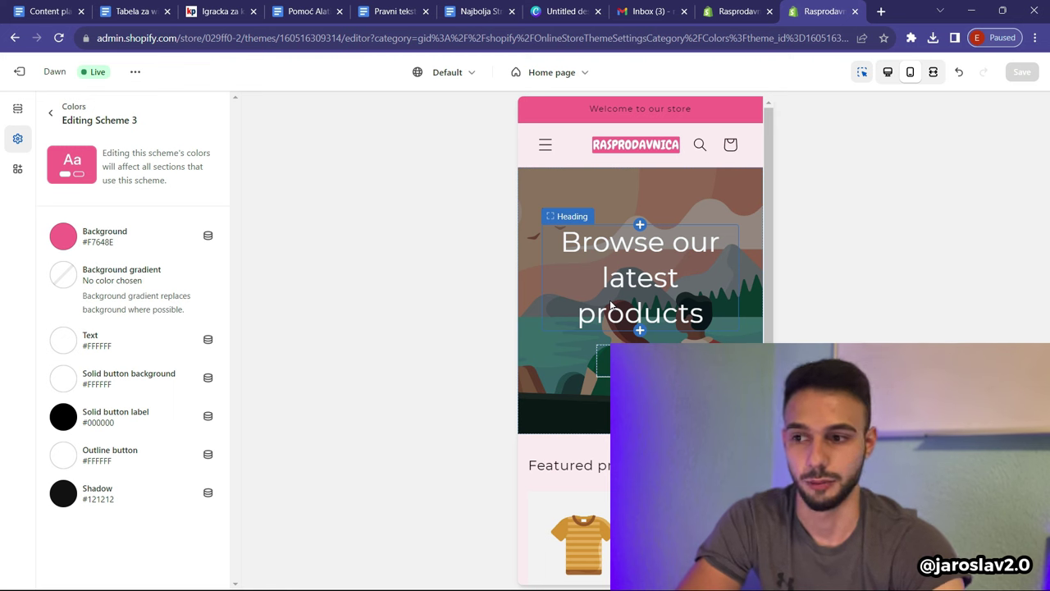
pyautogui.scroll(-4, 624, 246)
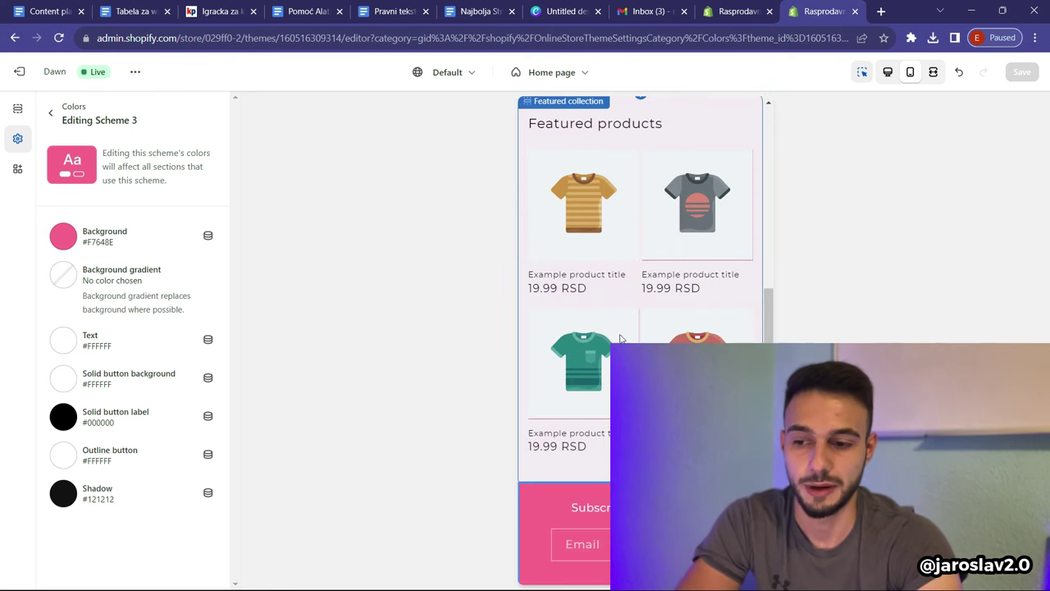
pyautogui.scroll(3, 699, 214)
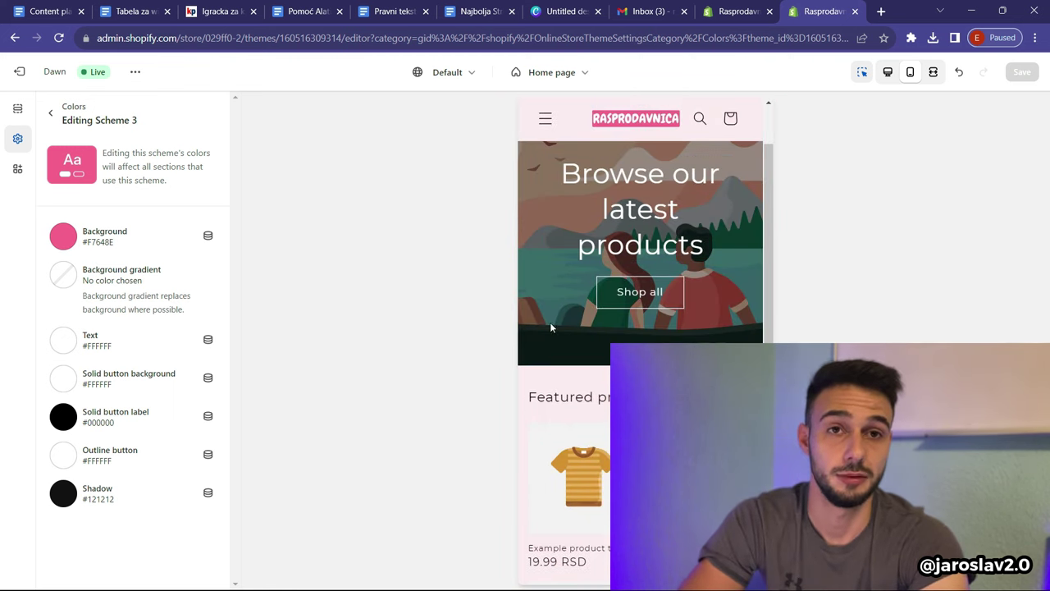
pyautogui.scroll(1, 558, 312)
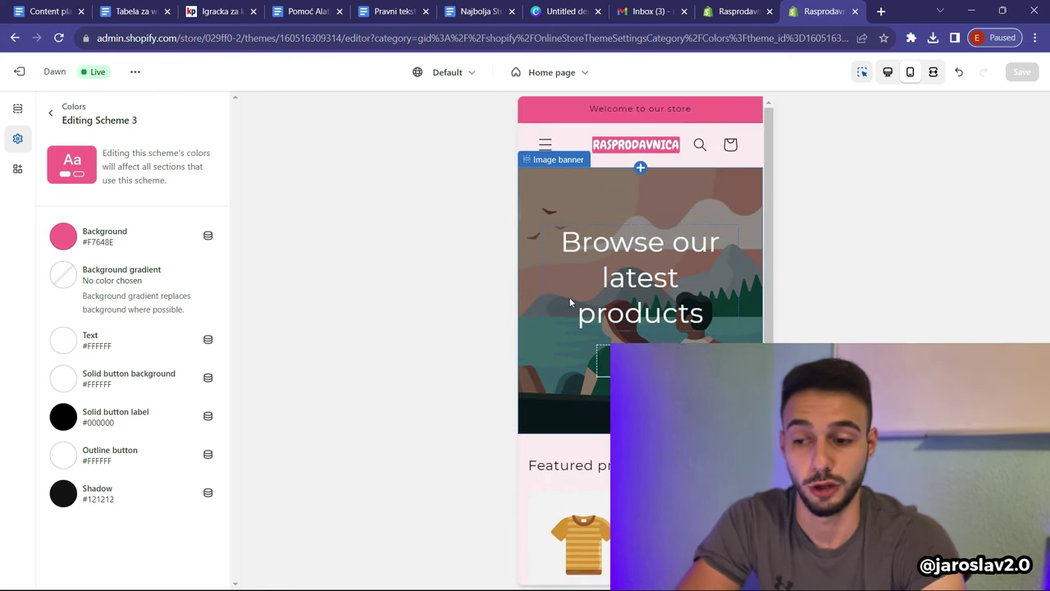
# Open coolors.co in a new tab and start the palette generator
pyautogui.click(880, 9)
pyautogui.write('co')
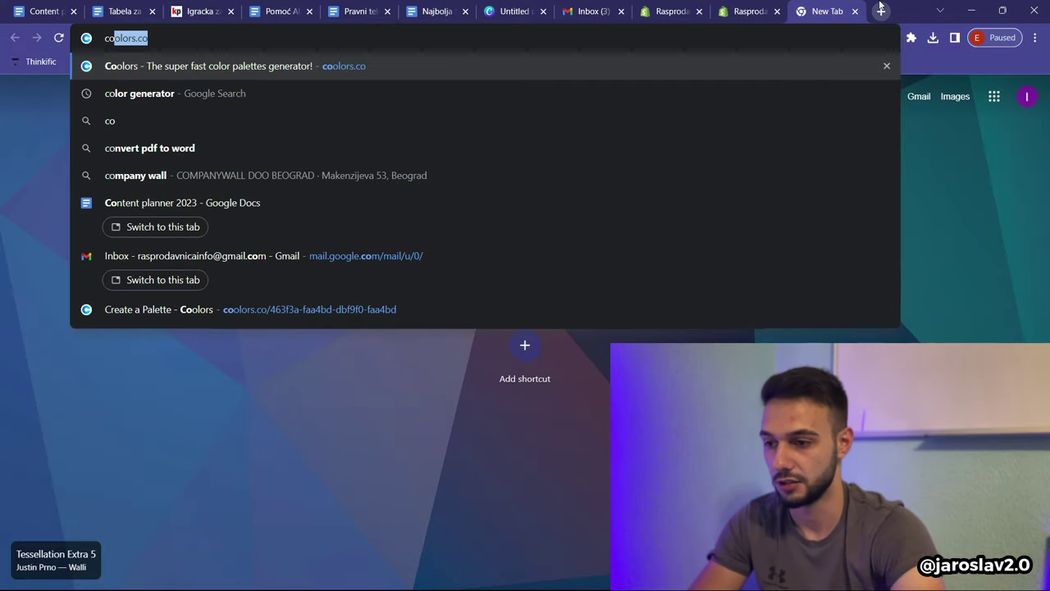
pyautogui.press('Return')
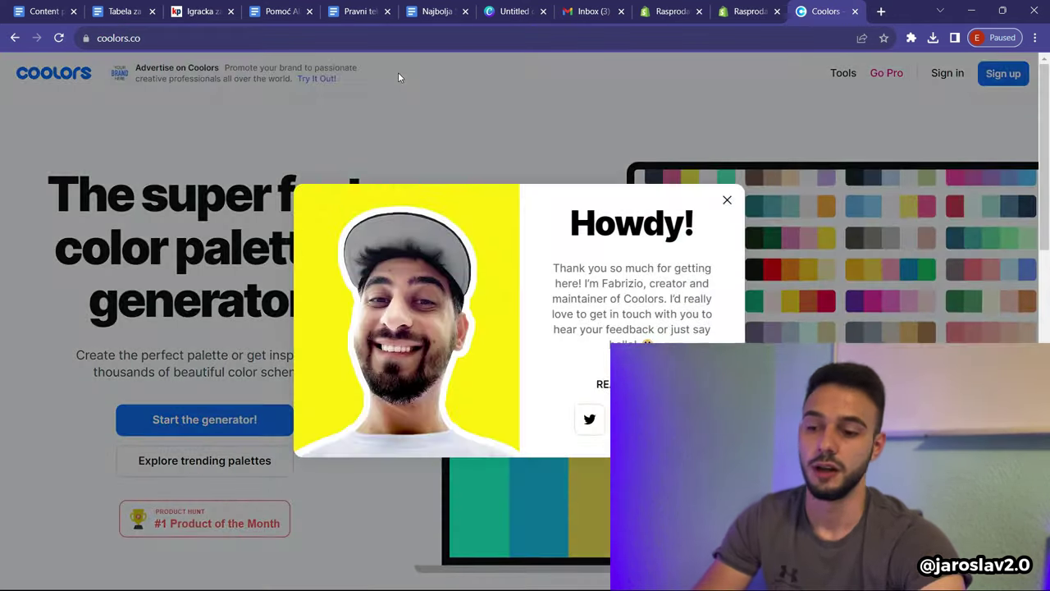
pyautogui.click(727, 199)
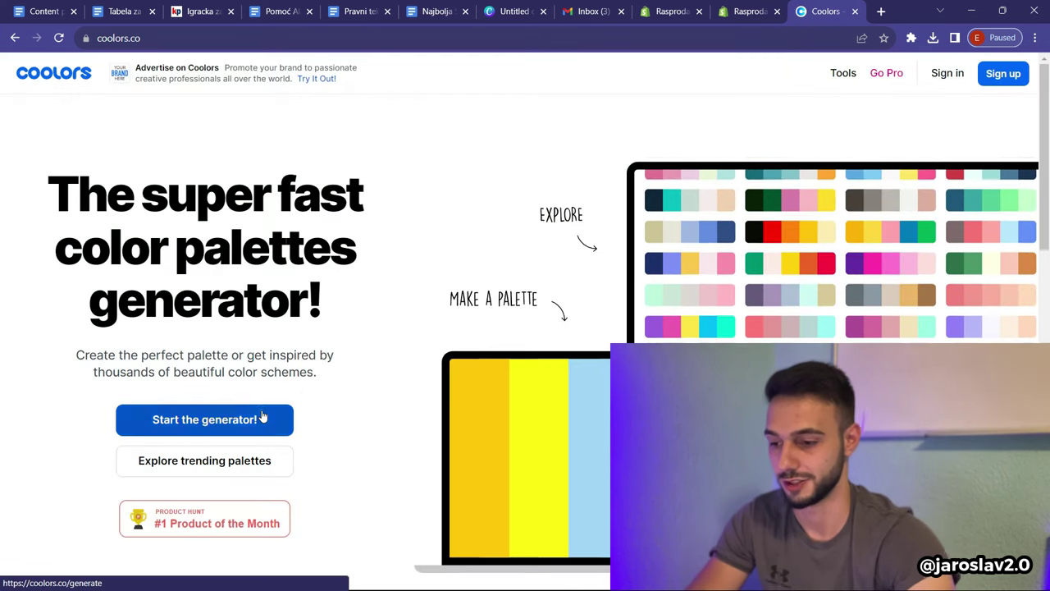
pyautogui.click(261, 416)
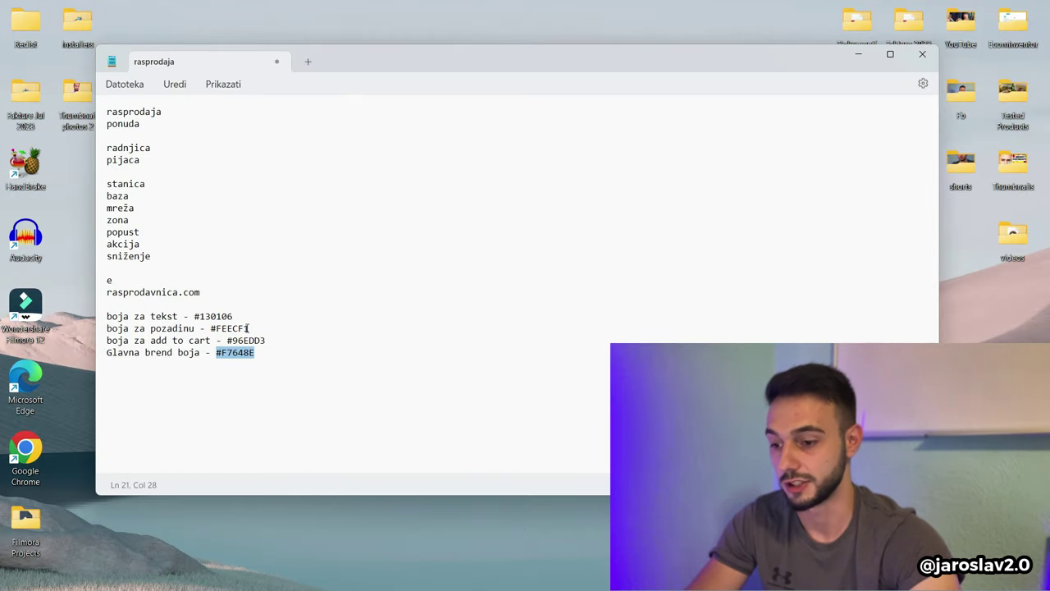
# Set the second palette colour to FEECF1 copied from the notes
pyautogui.moveTo(248, 328); pyautogui.dragTo(214, 325)
pyautogui.hotkey('ctrl', 'c')
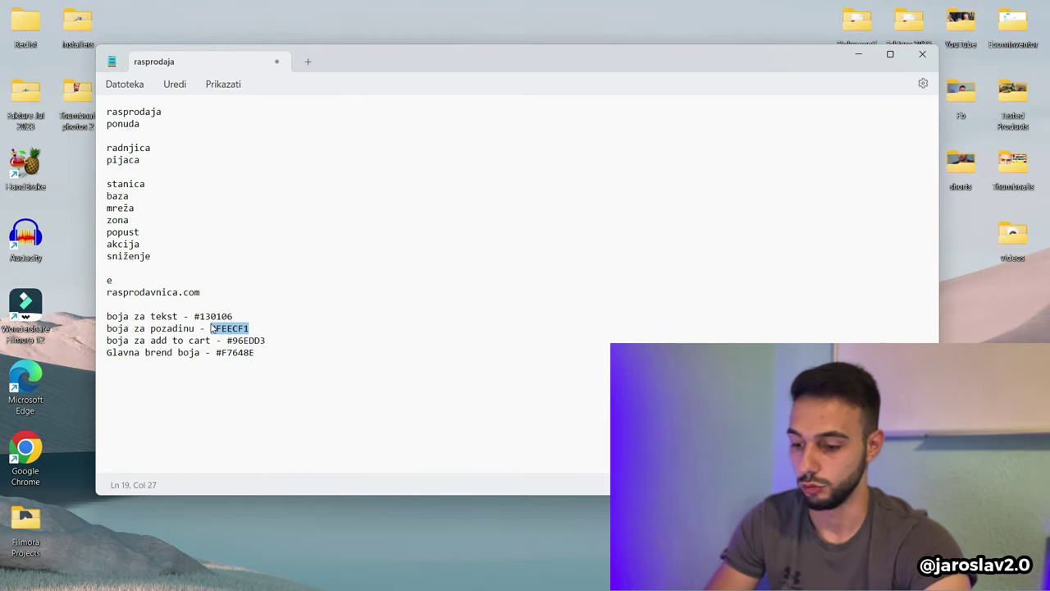
pyautogui.click(236, 573)
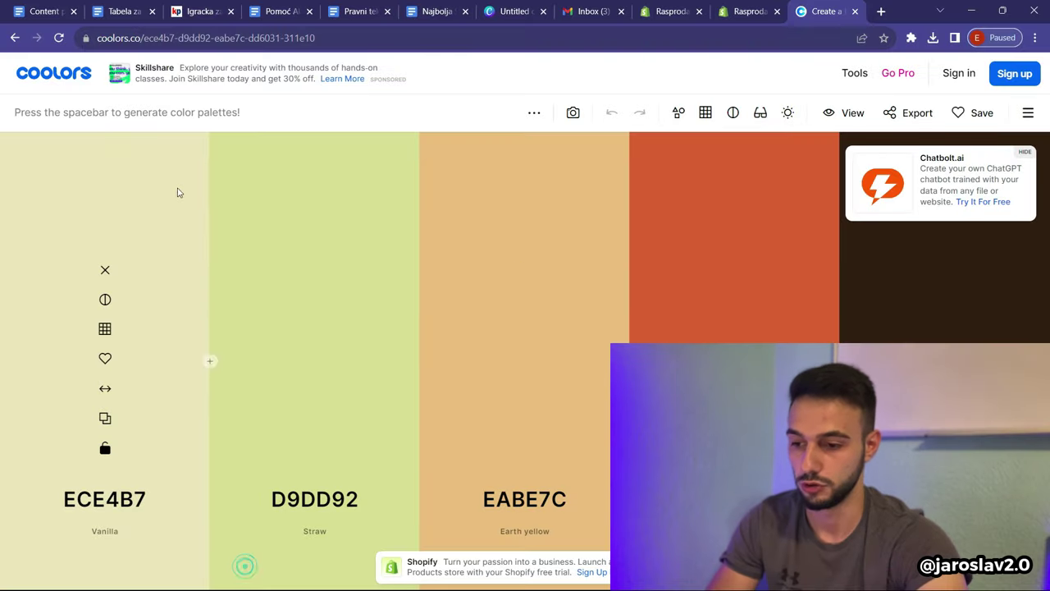
pyautogui.click(323, 502)
pyautogui.hotkey('ctrl', 'v')
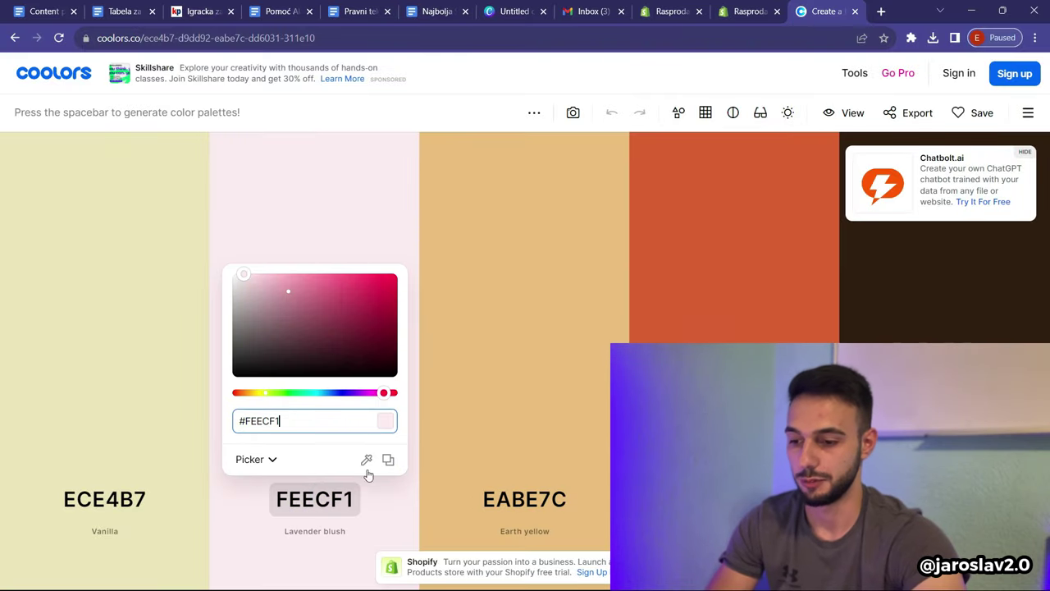
pyautogui.click(396, 110)
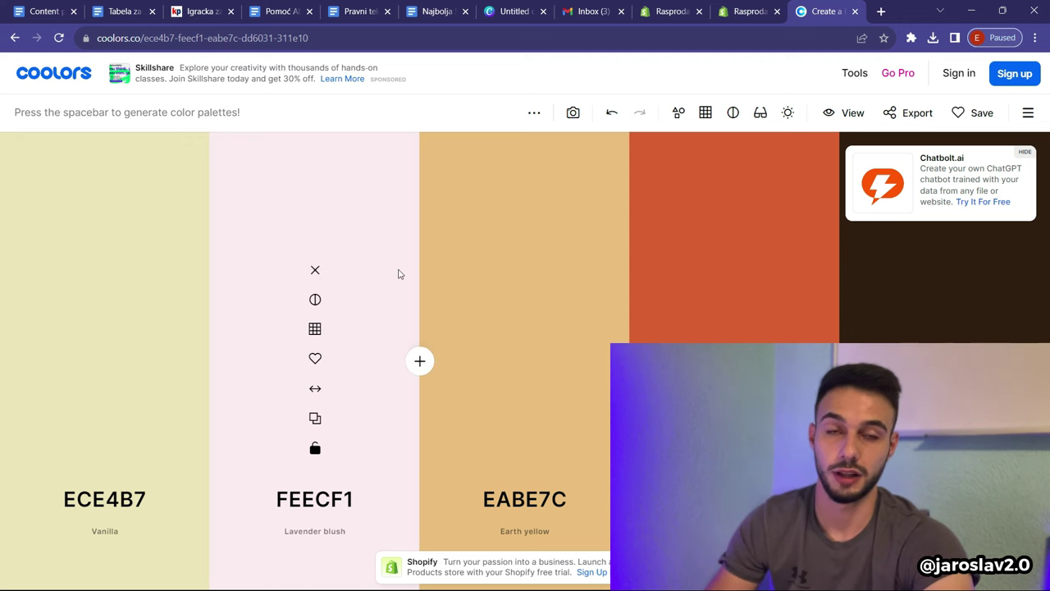
# Set the third palette colour to the add-to-cart code 96EDD3
pyautogui.click(971, 11)
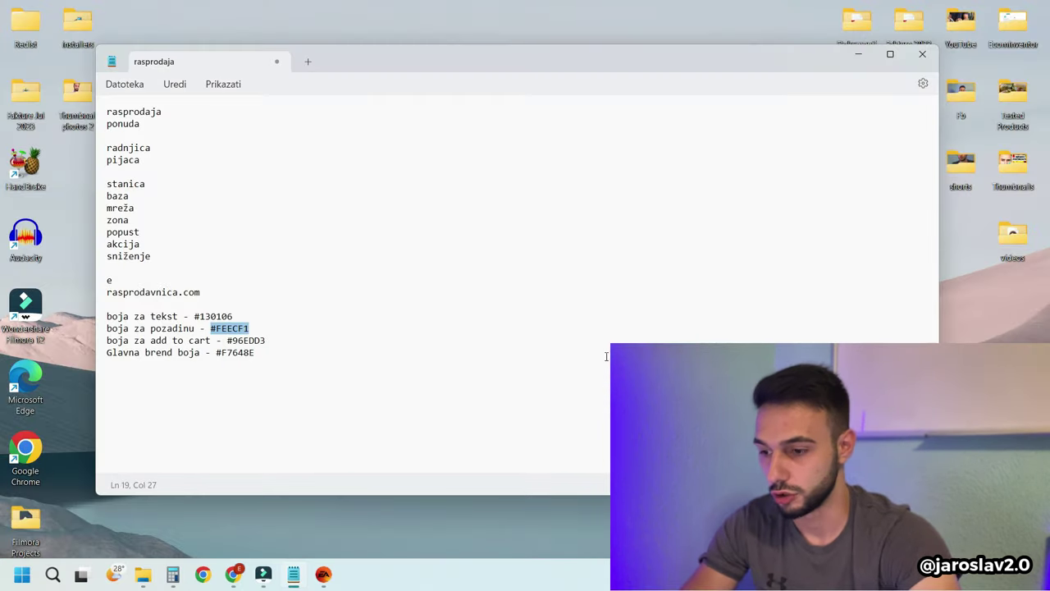
pyautogui.doubleClick(264, 340)
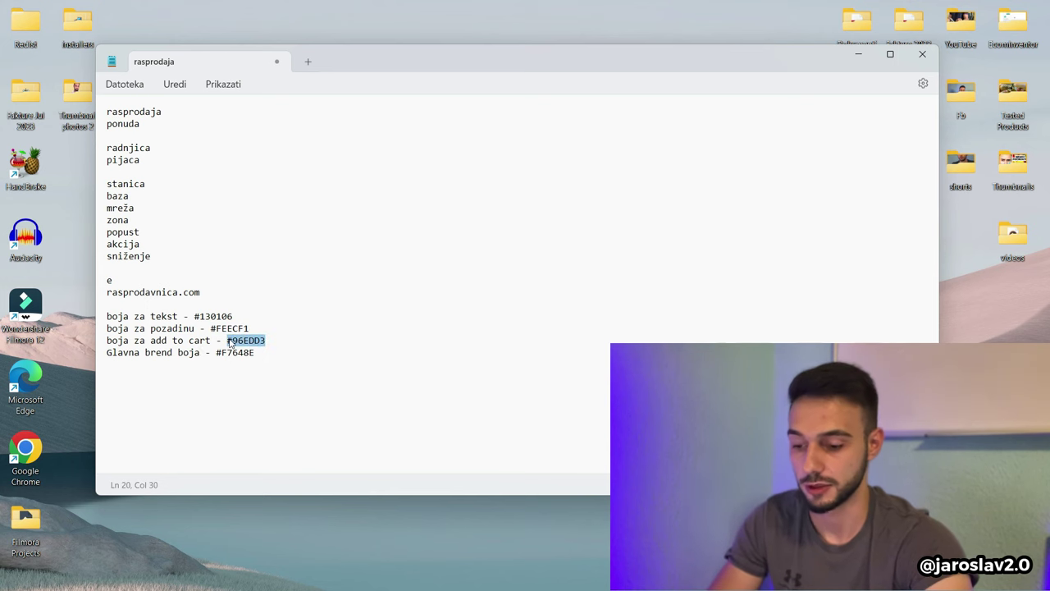
pyautogui.click(857, 55)
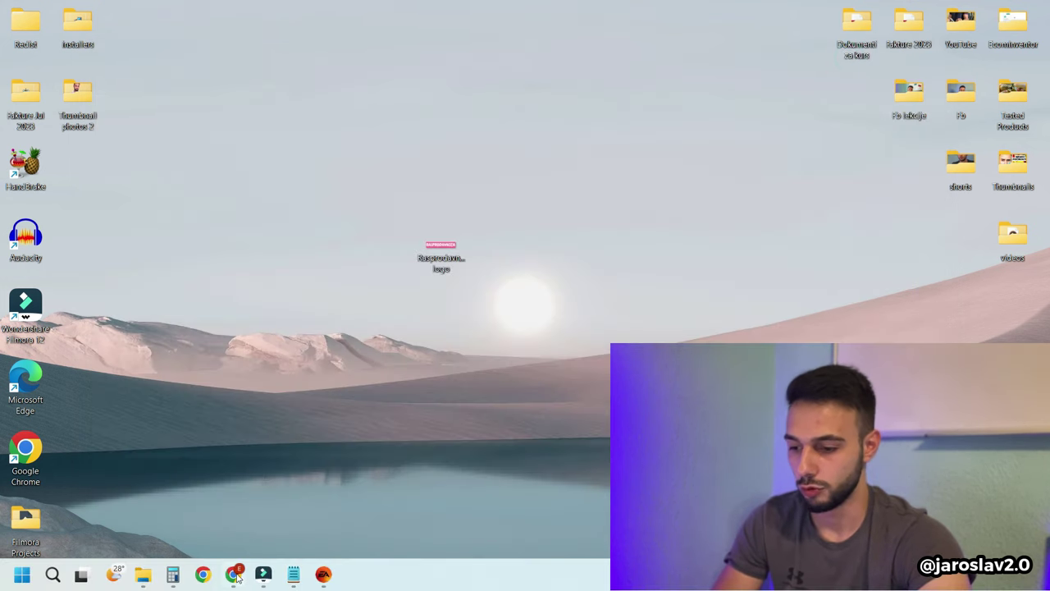
pyautogui.click(236, 574)
pyautogui.click(512, 499)
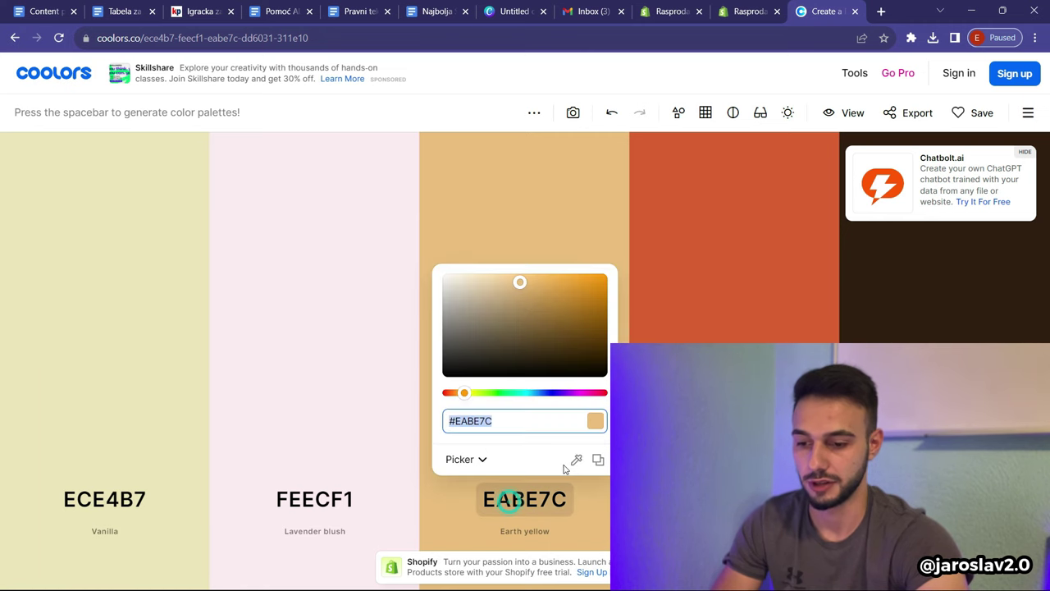
pyautogui.write('#96EDD3')
pyautogui.click(591, 184)
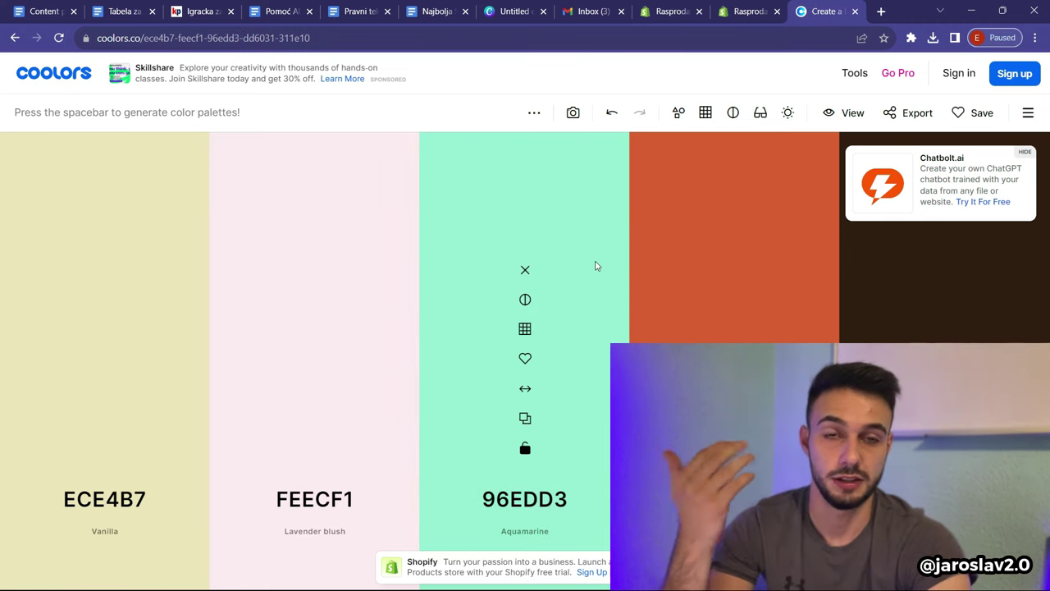
# Swap the aquamarine colour for its light EEFCF8 Mint cream shade and copy its code
pyautogui.click(525, 328)
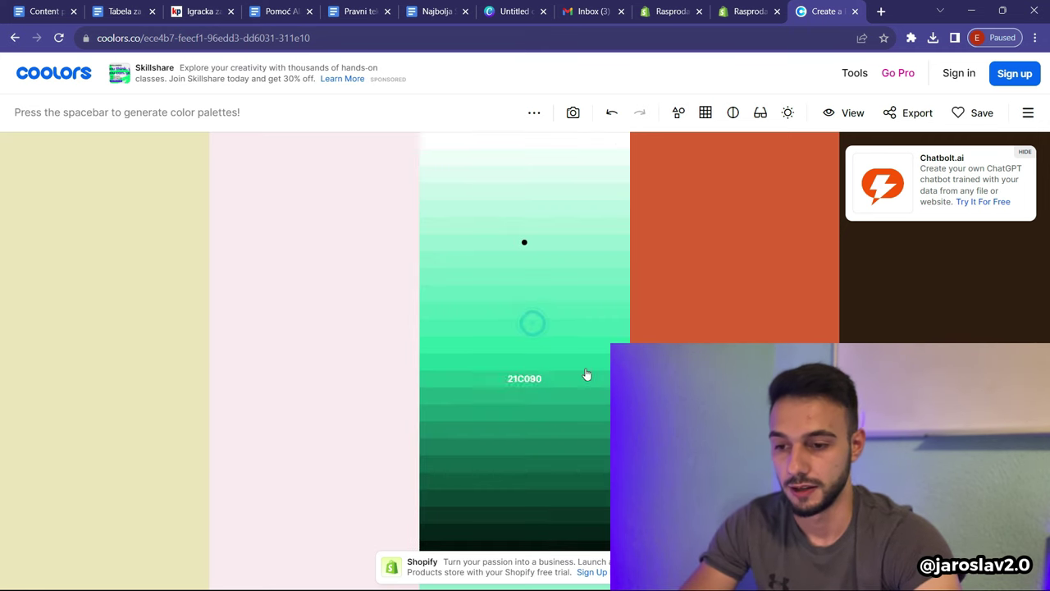
pyautogui.click(480, 163)
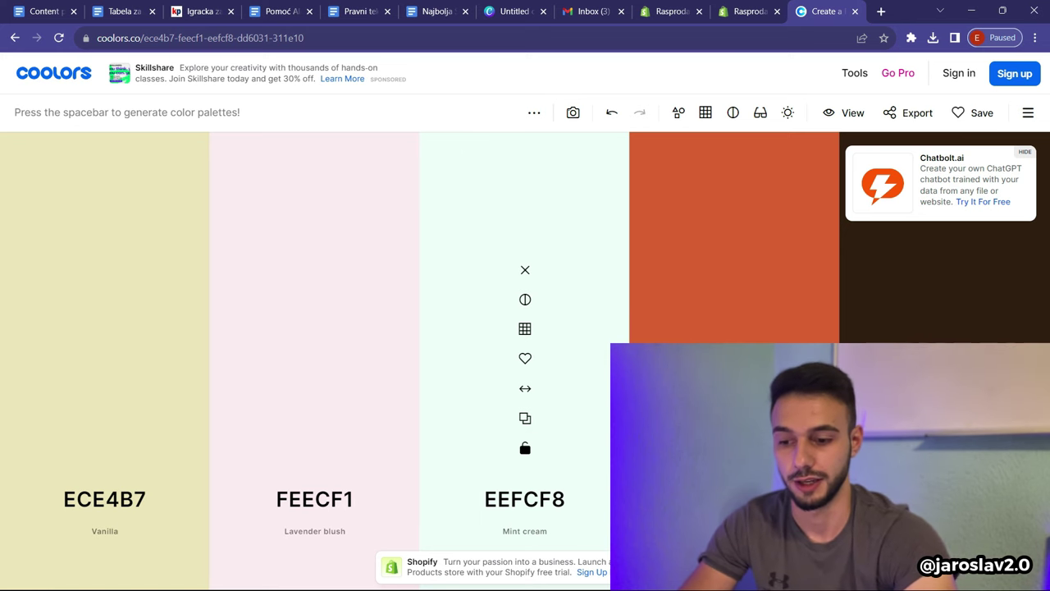
pyautogui.click(522, 502)
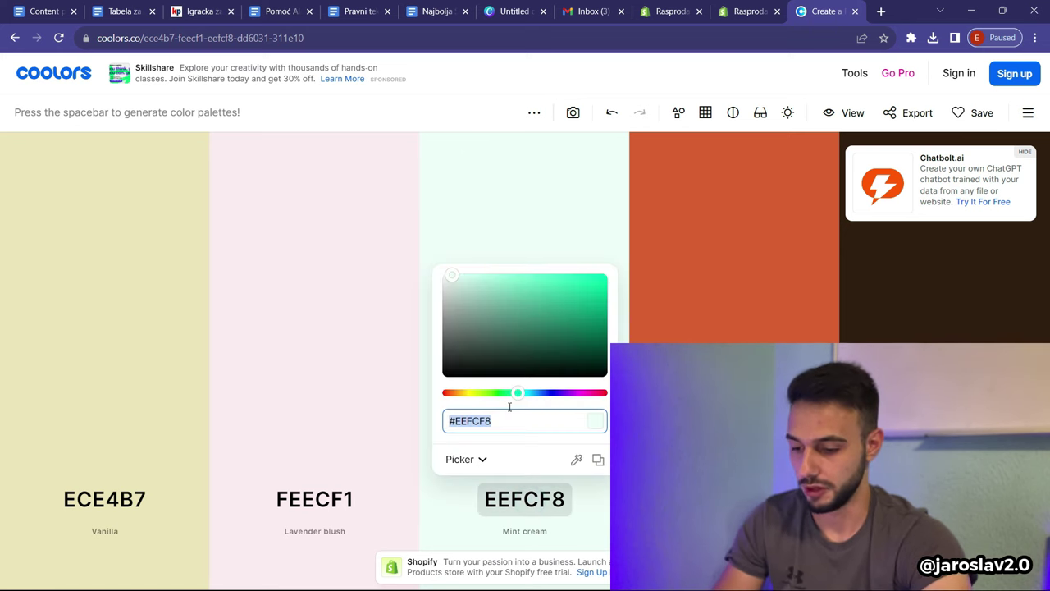
pyautogui.click(738, 11)
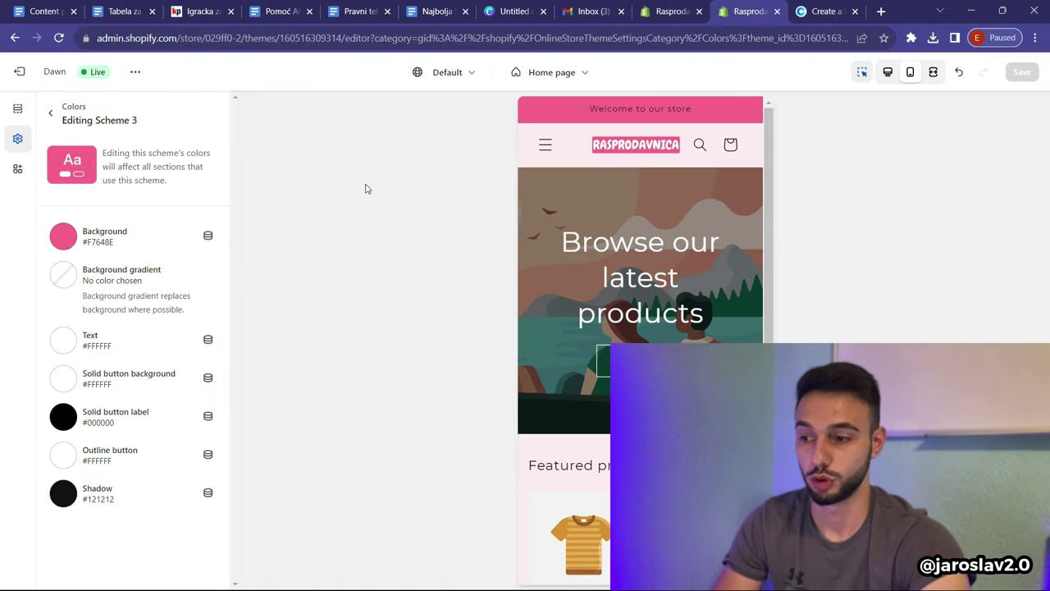
# Set Scheme 1's background colour to mint #EEFCF8 and save
pyautogui.click(47, 113)
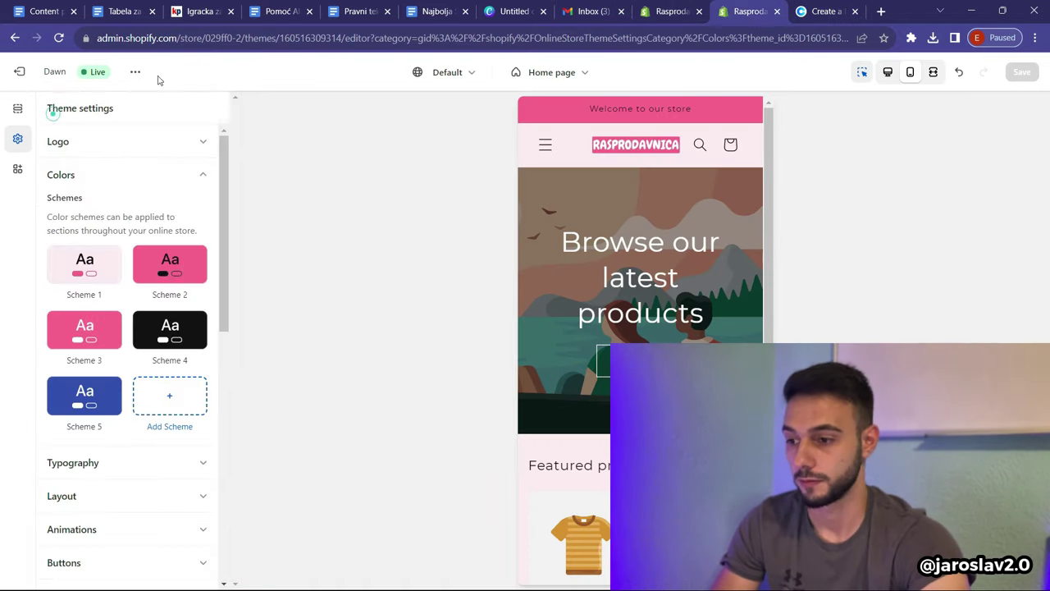
pyautogui.click(75, 264)
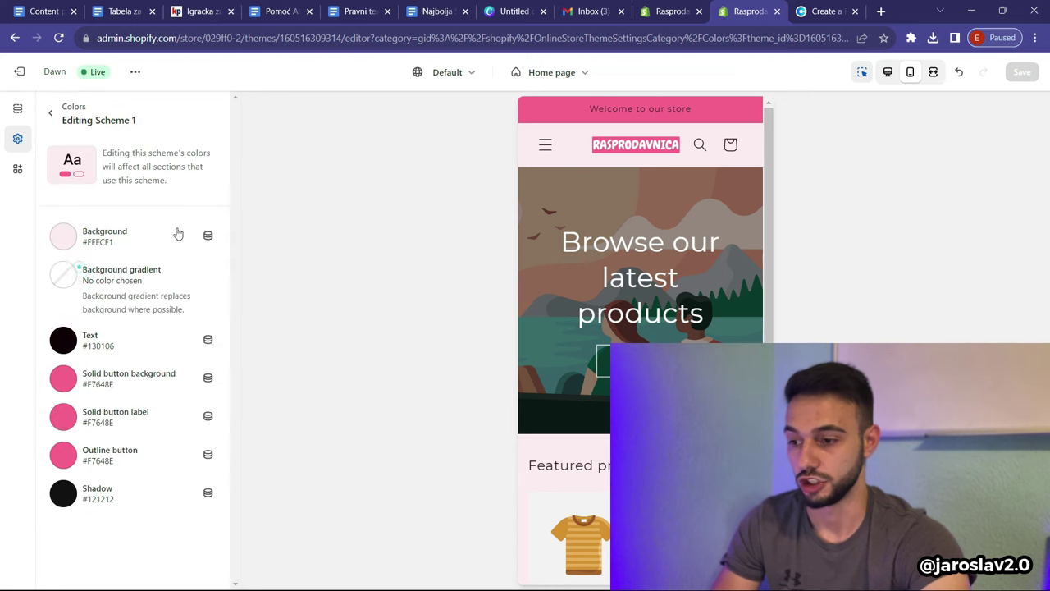
pyautogui.click(74, 244)
pyautogui.click(28, 370)
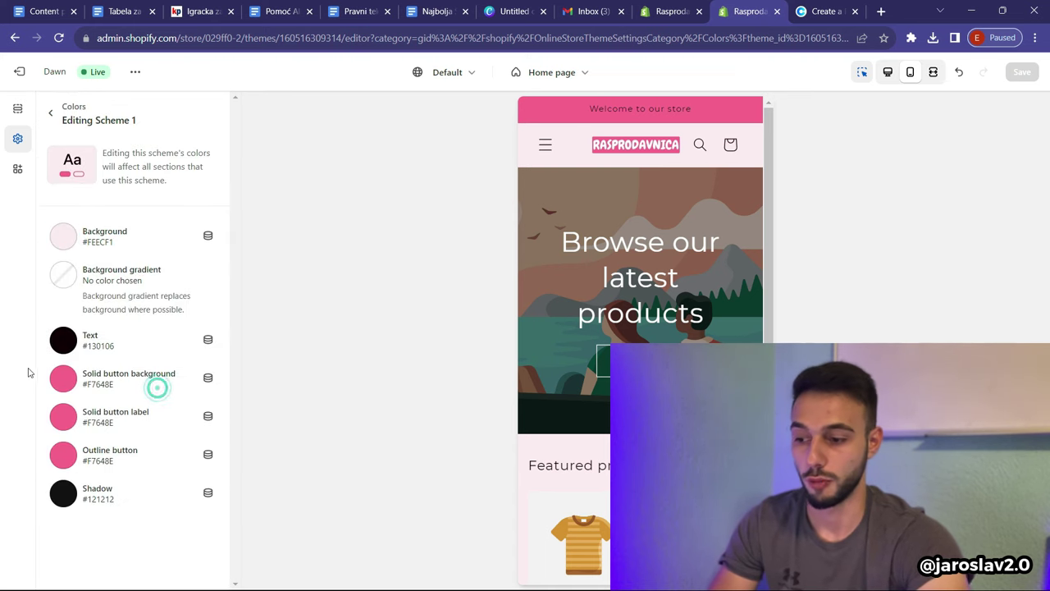
pyautogui.click(72, 236)
pyautogui.doubleClick(119, 385)
pyautogui.write('EEECF8')
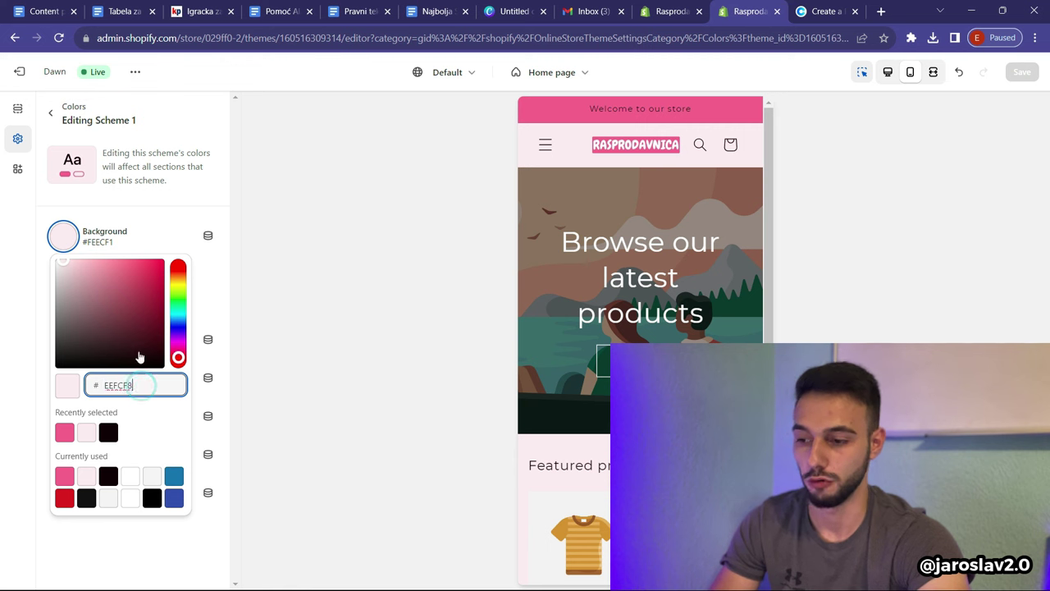
pyautogui.click(187, 240)
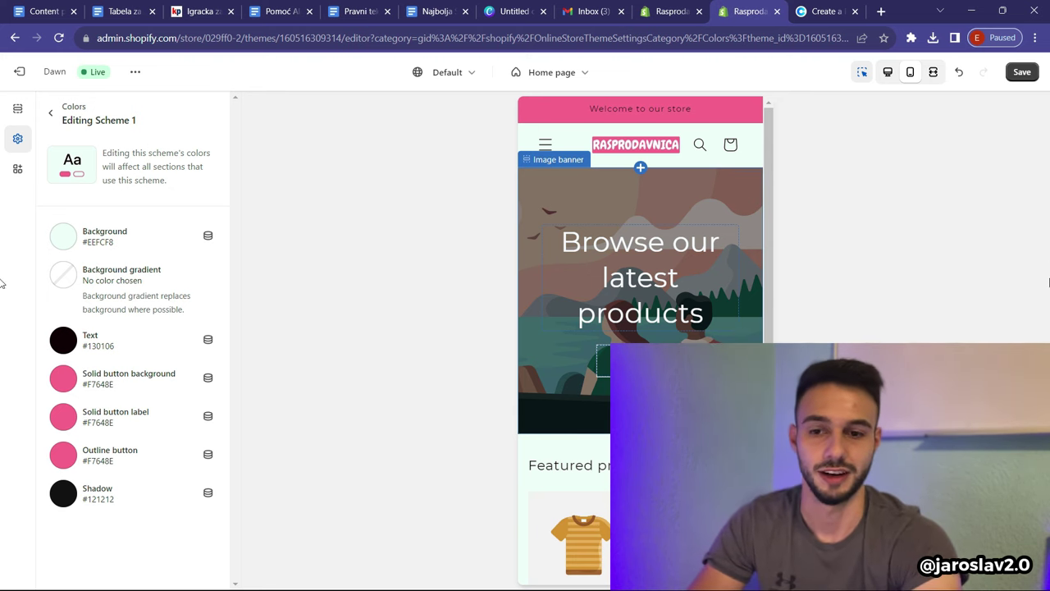
pyautogui.click(1022, 71)
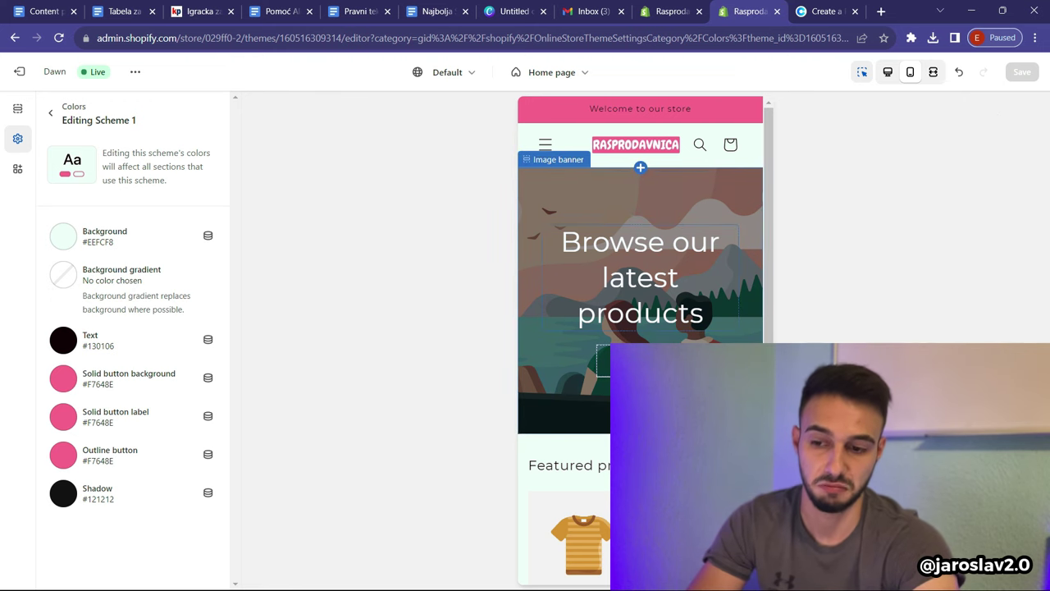
# Select the Image banner section, glancing at the Canva banner design
pyautogui.click(572, 206)
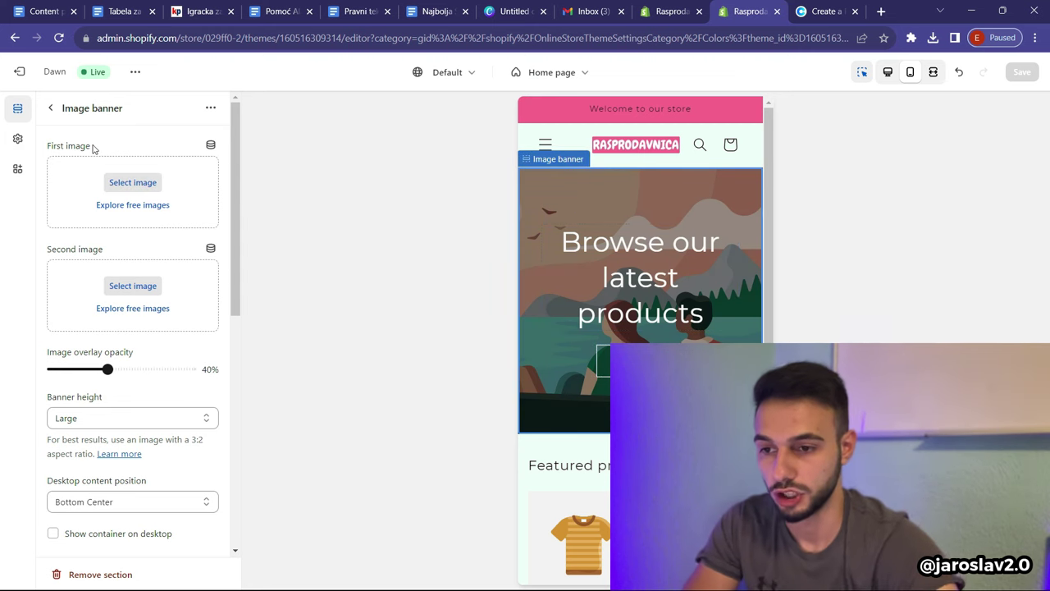
pyautogui.click(510, 12)
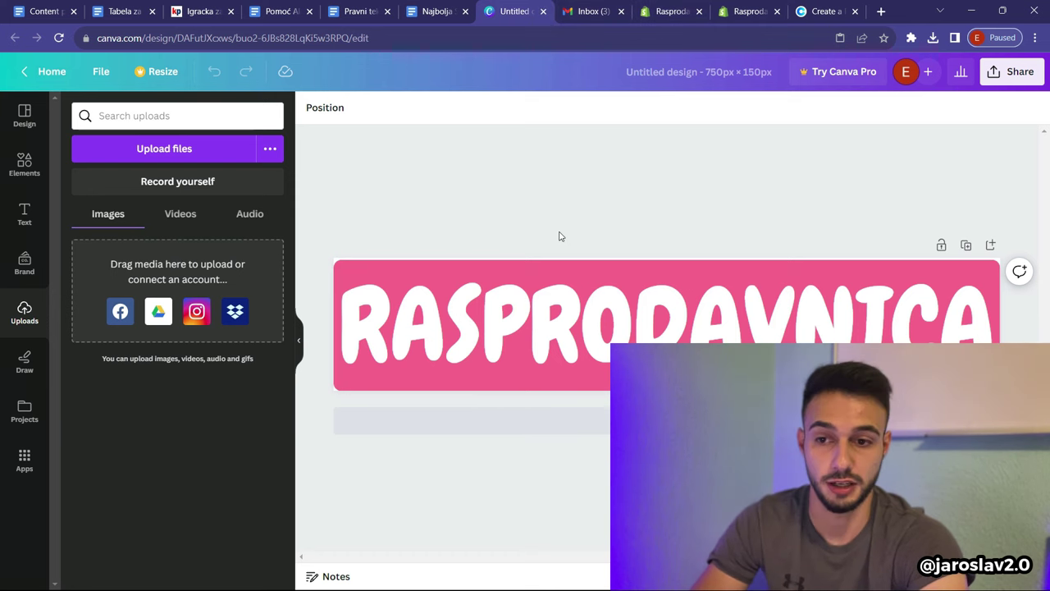
pyautogui.click(742, 12)
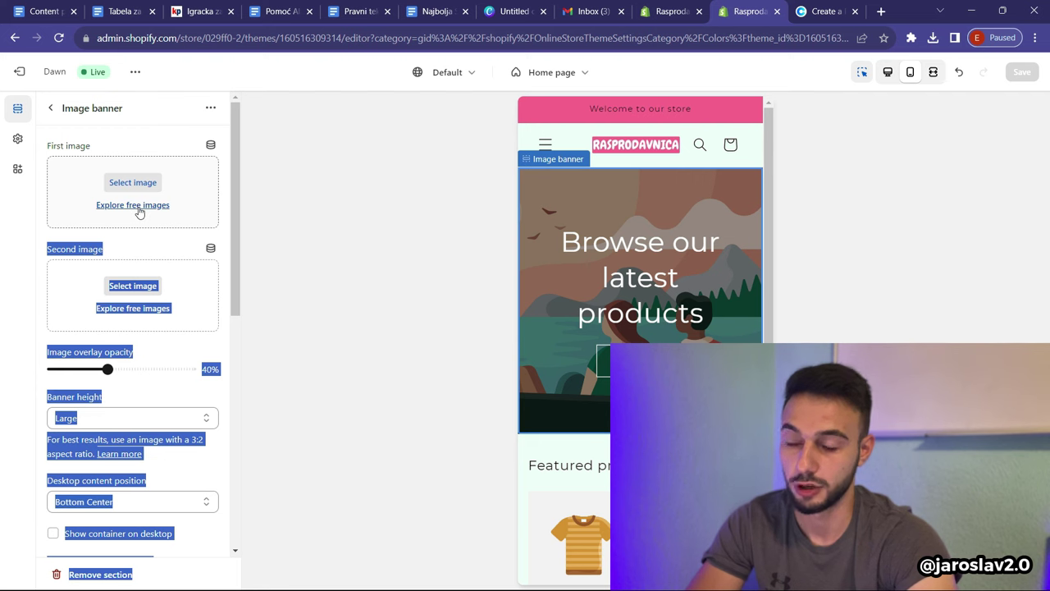
# Browse the free stock images for the banner's first image and open the Accessories & Jewelry category
pyautogui.click(133, 206)
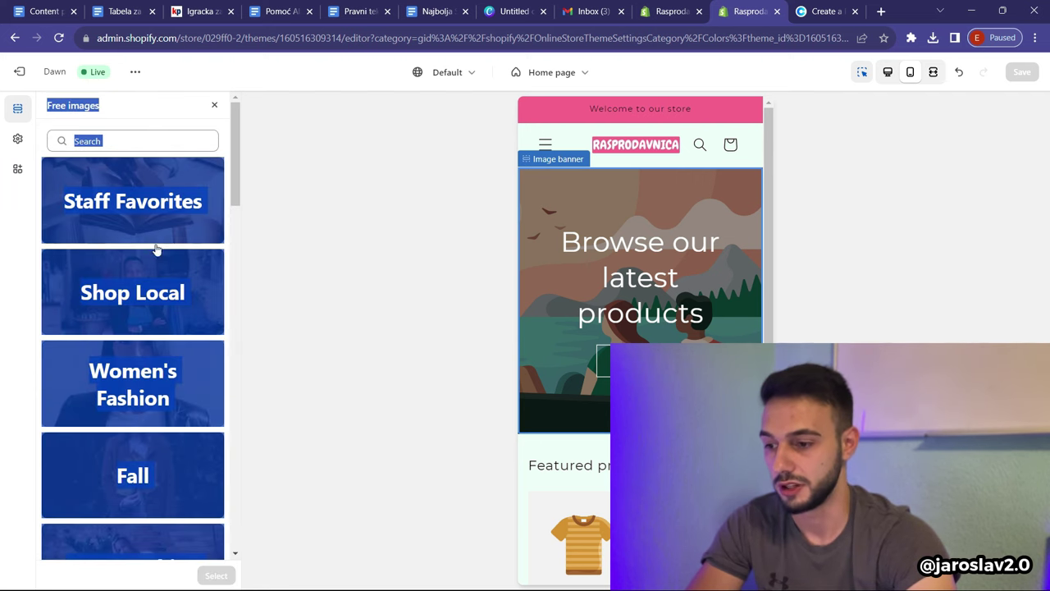
pyautogui.scroll(-2, 157, 249)
pyautogui.click(251, 169)
pyautogui.scroll(2, 167, 250)
pyautogui.scroll(-6, 167, 251)
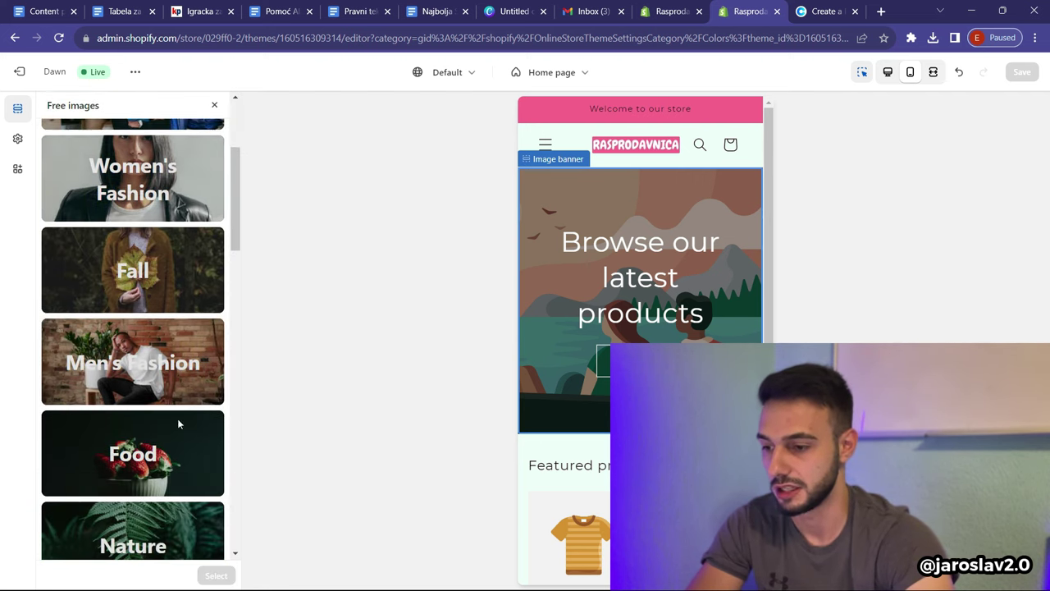
pyautogui.scroll(-3, 145, 376)
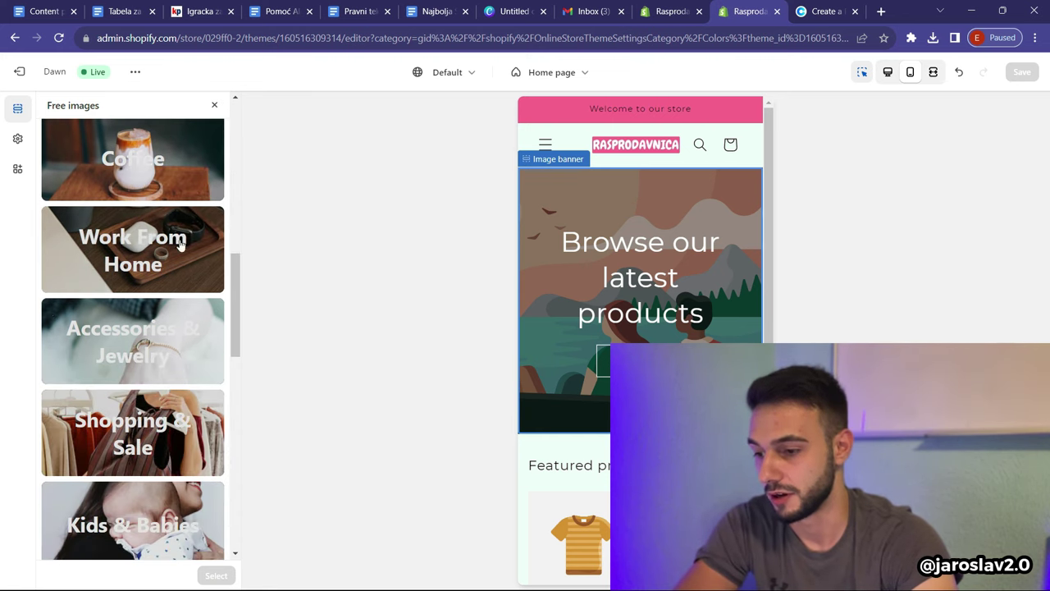
pyautogui.click(142, 373)
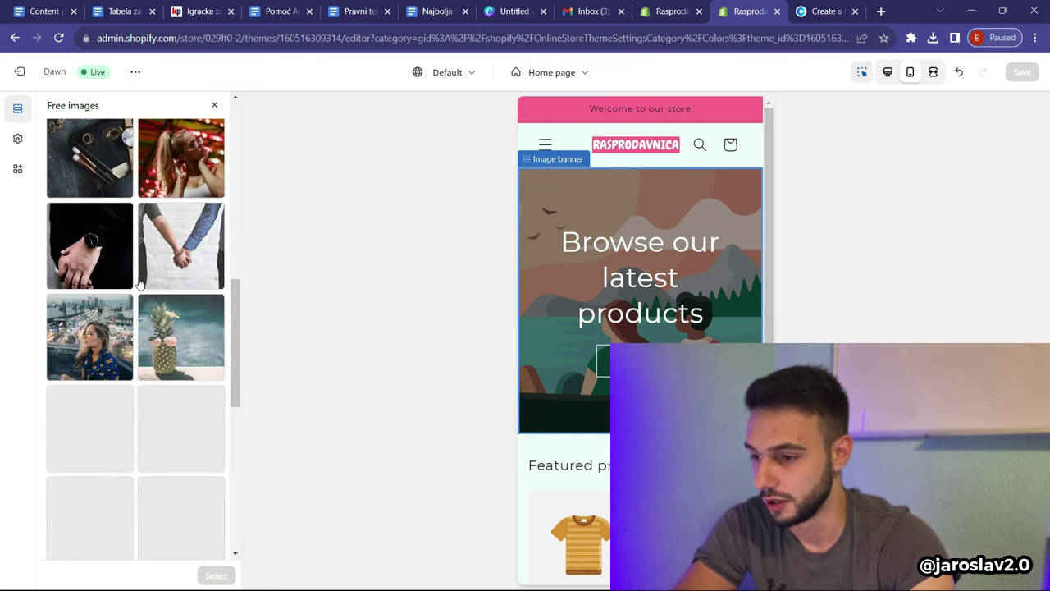
pyautogui.scroll(3, 137, 306)
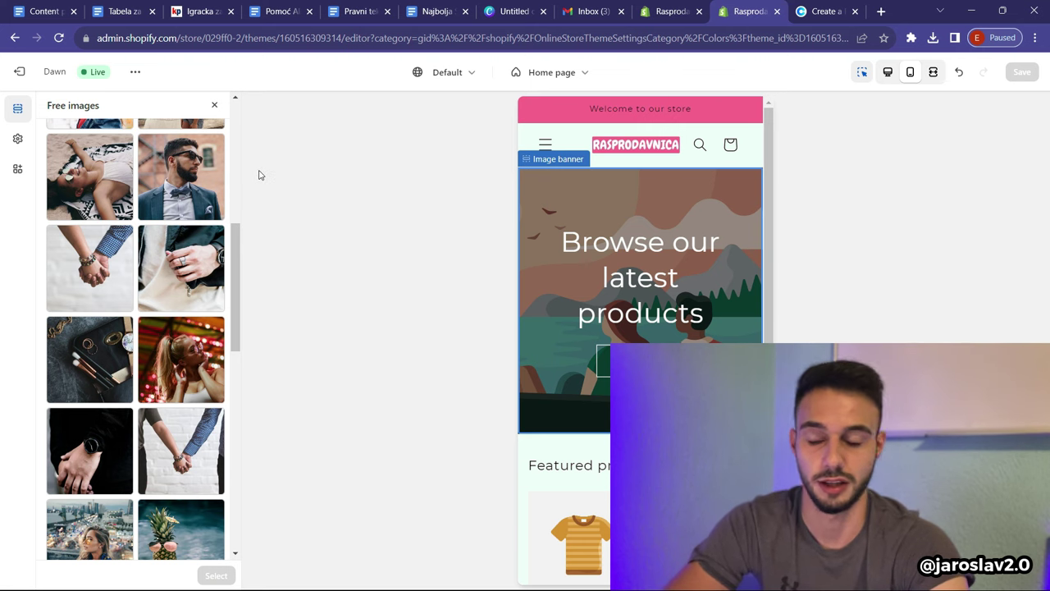
pyautogui.scroll(-3, 52, 410)
# Set the photo of two people holding hands as the banner's first image and save the theme
pyautogui.click(208, 264)
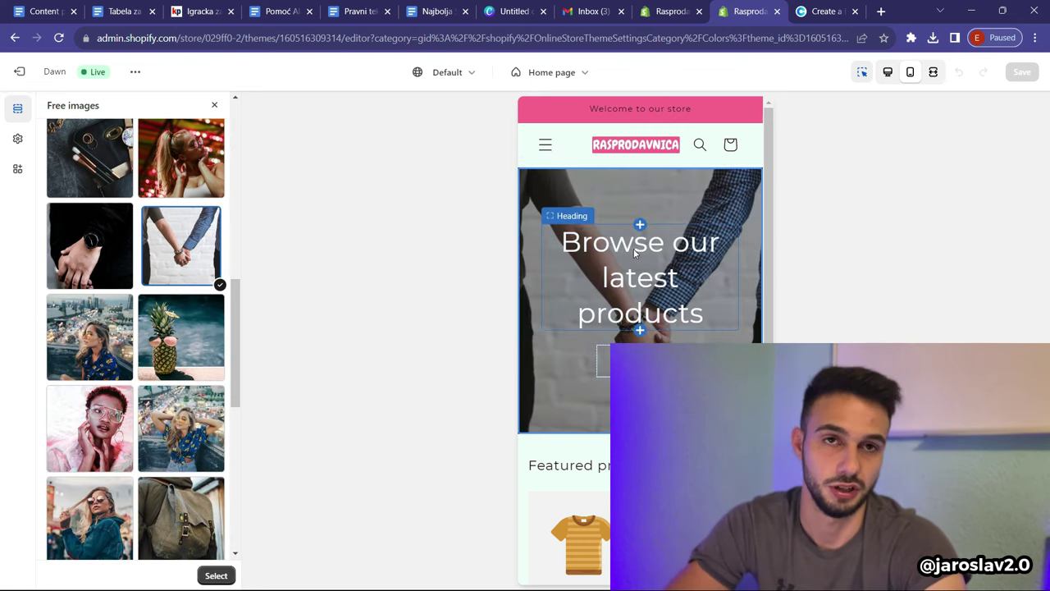
pyautogui.scroll(-4, 160, 285)
pyautogui.scroll(-2, 164, 262)
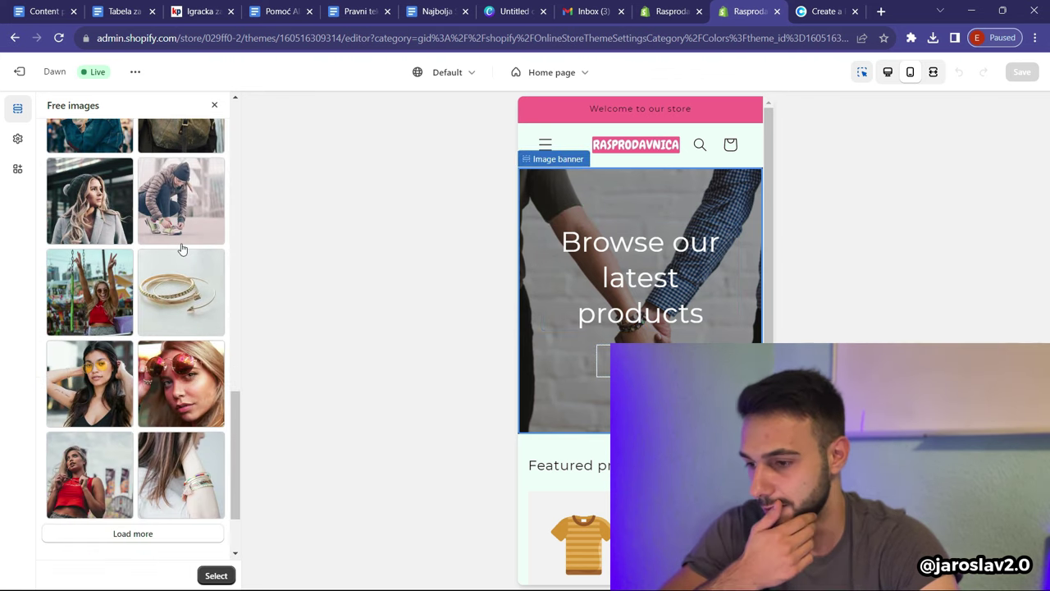
pyautogui.scroll(-2, 180, 243)
pyautogui.scroll(5, 211, 273)
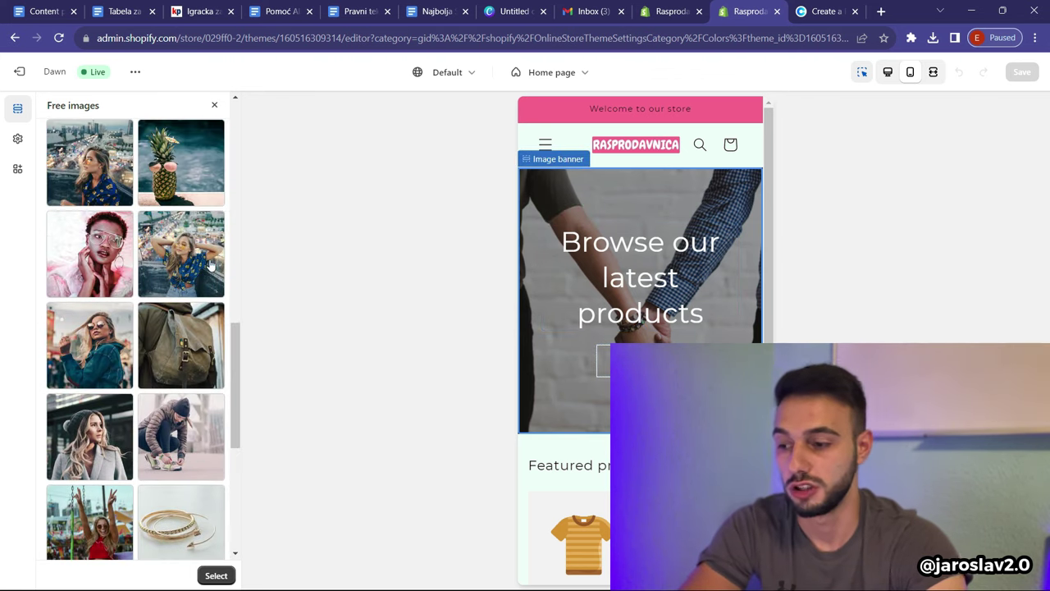
pyautogui.scroll(3, 210, 264)
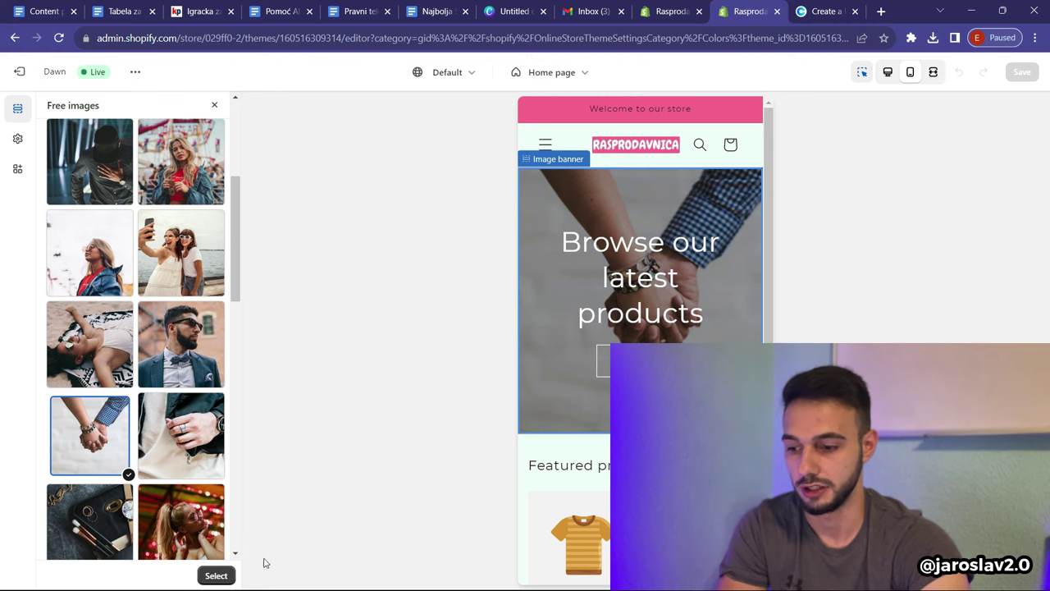
pyautogui.click(216, 575)
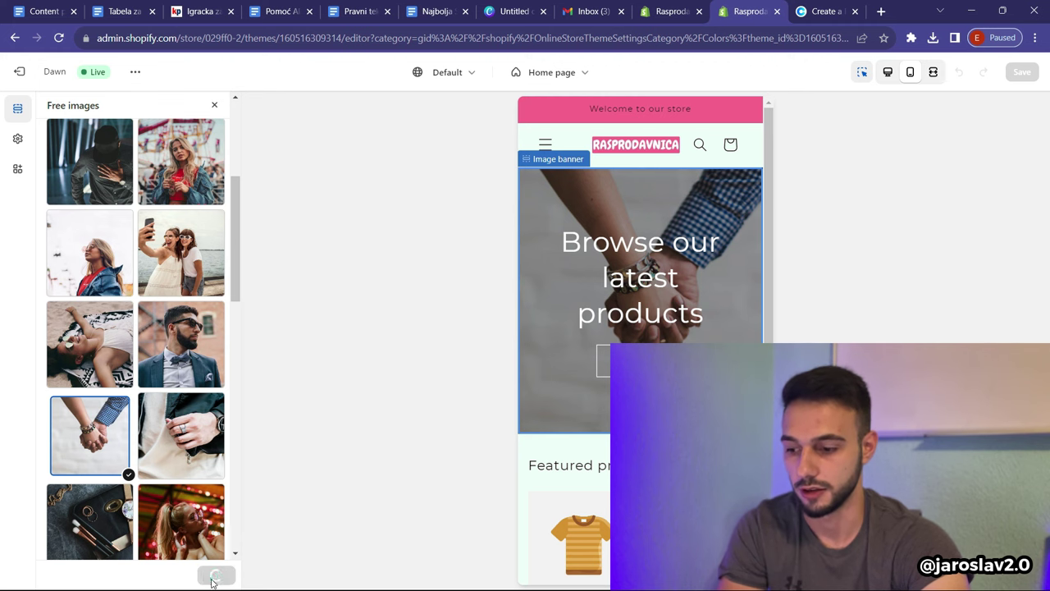
pyautogui.click(1022, 72)
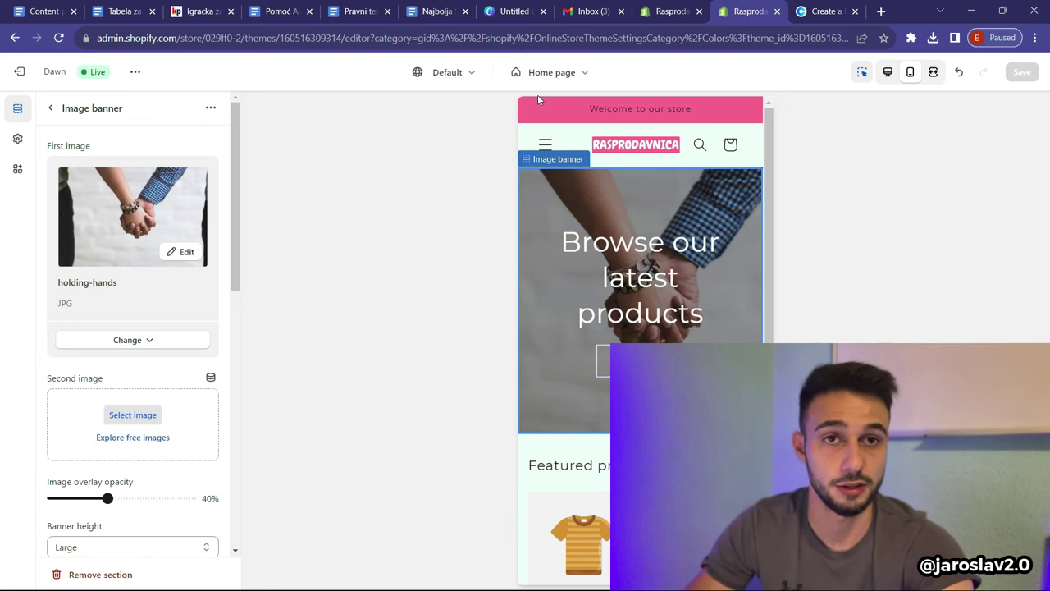
# Change the banner heading text to 'POUZDANA ONLINE KUPOVINA'
pyautogui.click(640, 265)
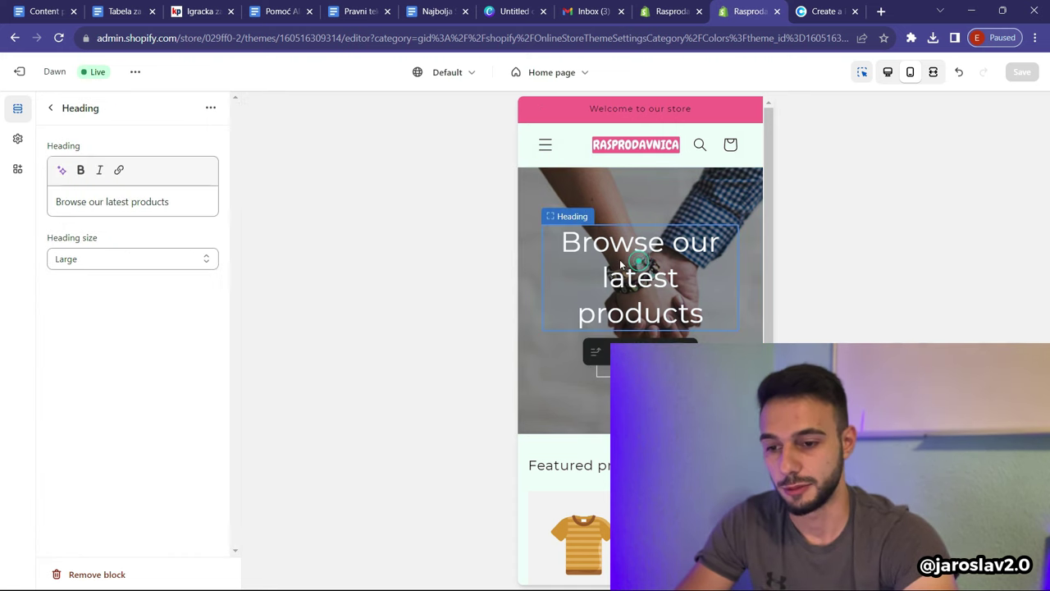
pyautogui.moveTo(203, 204); pyautogui.dragTo(9, 213)
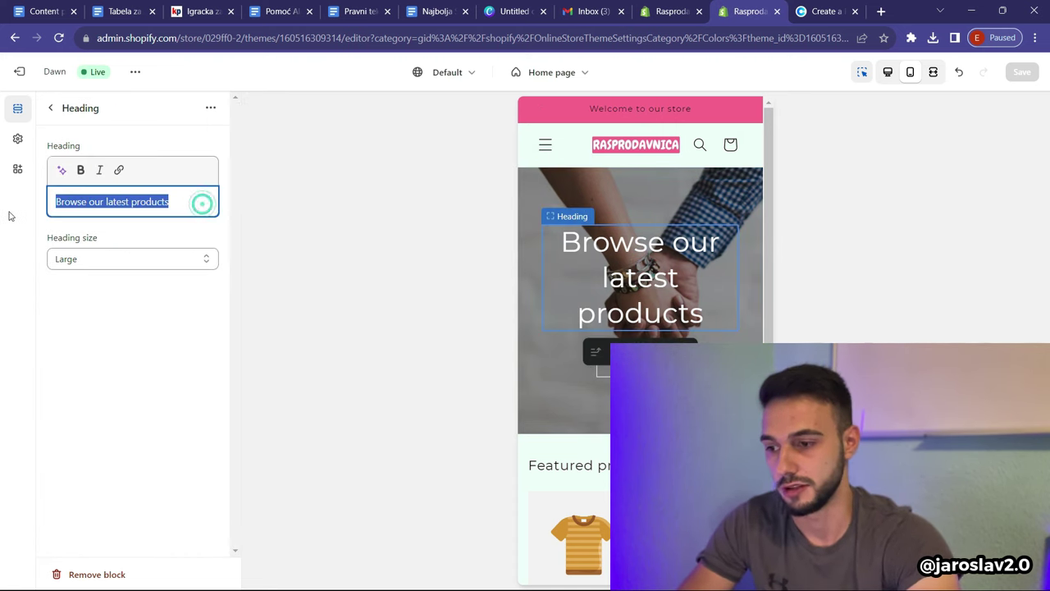
pyautogui.write('Pouz')
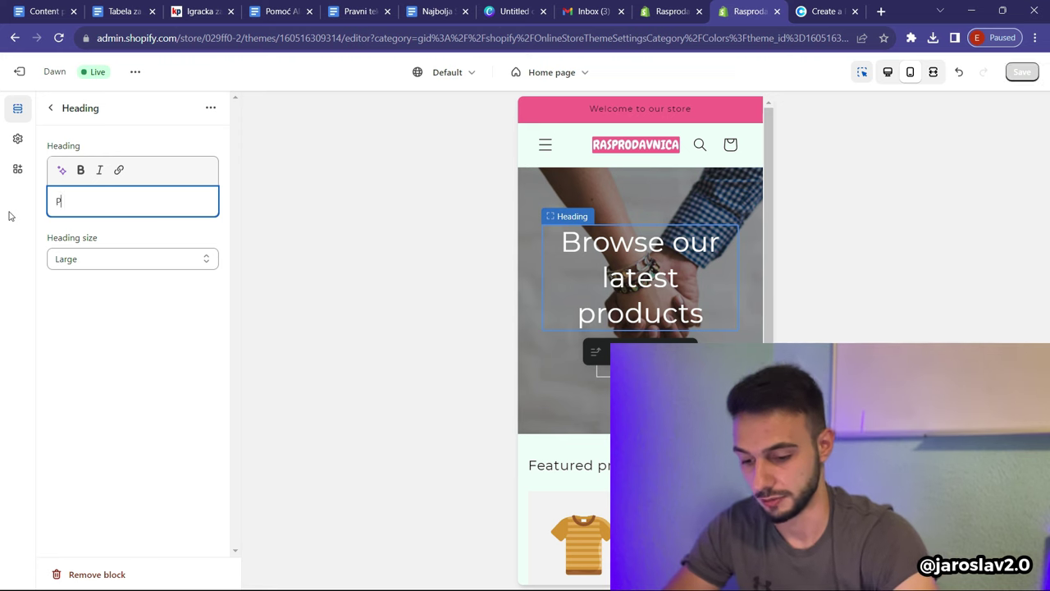
pyautogui.press('BackSpace')
pyautogui.press('BackSpace')
pyautogui.press('BackSpace')
pyautogui.press('BackSpace')
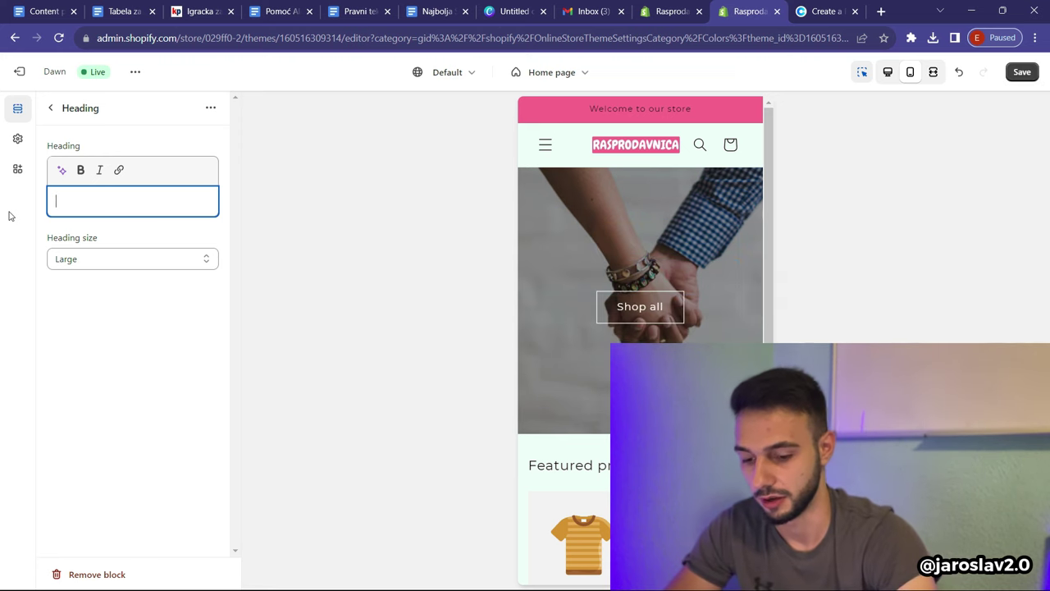
pyautogui.write('Pouzdana kupovina')
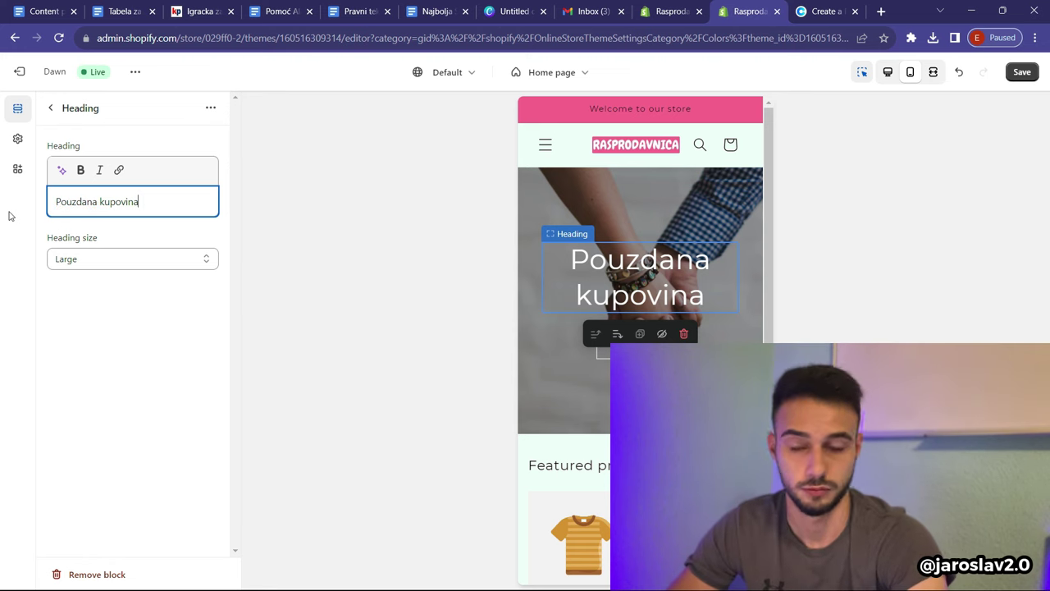
pyautogui.press('BackSpace')
pyautogui.press('BackSpace')
pyautogui.press('BackSpace')
pyautogui.press('BackSpace')
pyautogui.press('BackSpace')
pyautogui.press('BackSpace')
pyautogui.press('BackSpace')
pyautogui.press('BackSpace')
pyautogui.press('BackSpace')
pyautogui.write('online kupo')
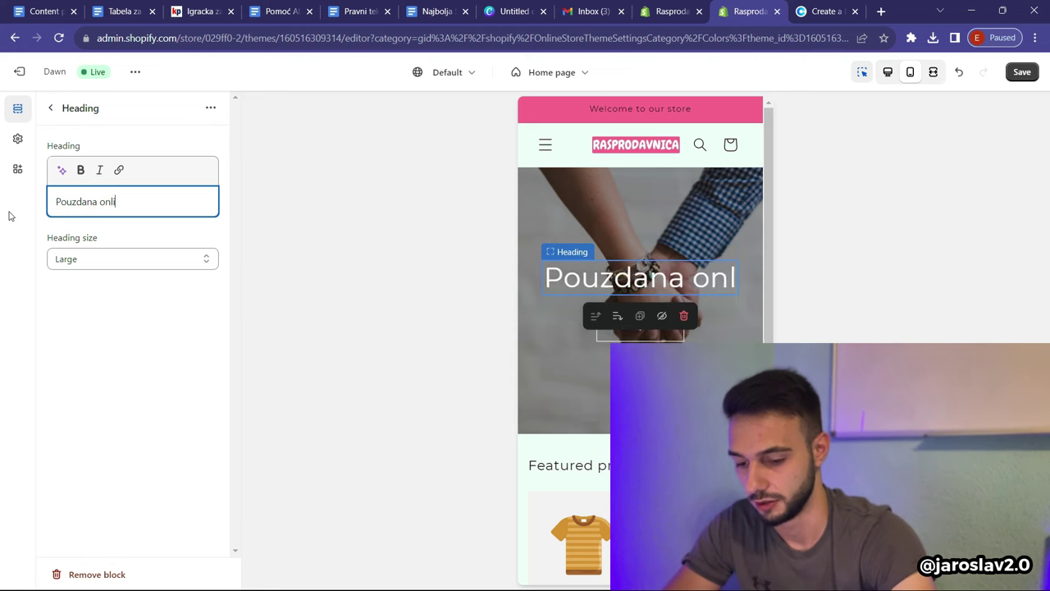
pyautogui.write('vina.')
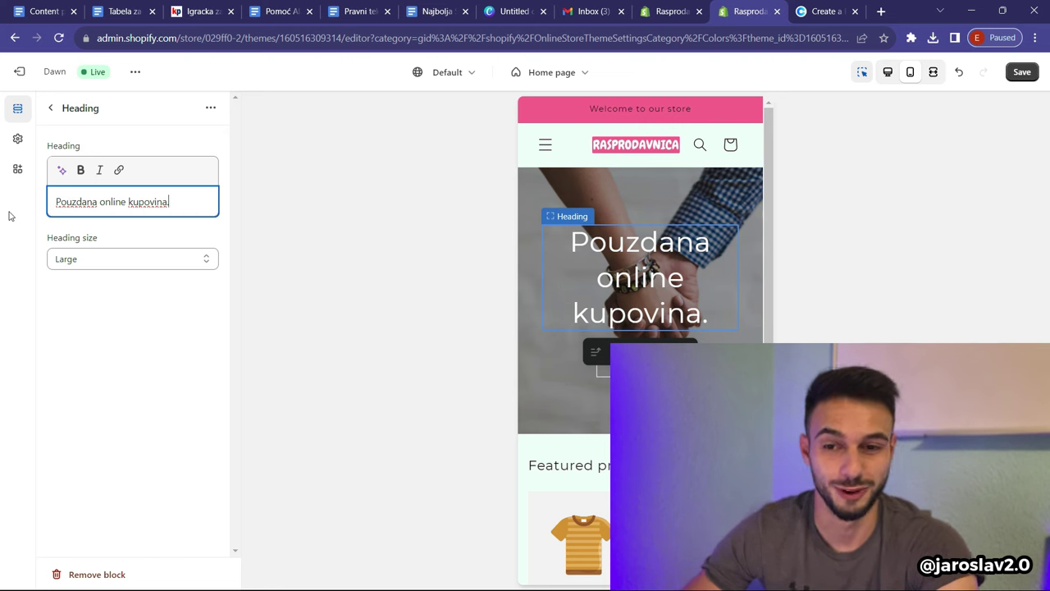
pyautogui.press('BackSpace')
pyautogui.press('BackSpace')
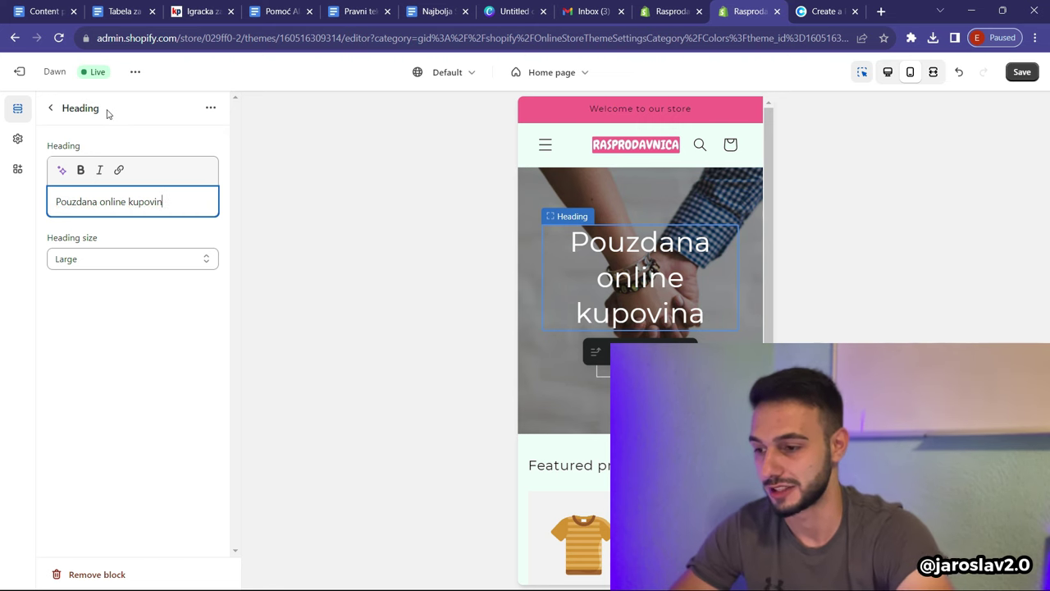
pyautogui.press('BackSpace')
pyautogui.press('BackSpace')
pyautogui.press('BackSpace')
pyautogui.press('BackSpace')
pyautogui.press('BackSpace')
pyautogui.press('BackSpace')
pyautogui.press('BackSpace')
pyautogui.press('BackSpace')
pyautogui.press('BackSpace')
pyautogui.press('BackSpace')
pyautogui.press('BackSpace')
pyautogui.press('BackSpace')
pyautogui.press('BackSpace')
pyautogui.press('BackSpace')
pyautogui.press('BackSpace')
pyautogui.press('BackSpace')
pyautogui.press('BackSpace')
pyautogui.press('BackSpace')
pyautogui.press('BackSpace')
pyautogui.press('BackSpace')
pyautogui.write('POU')
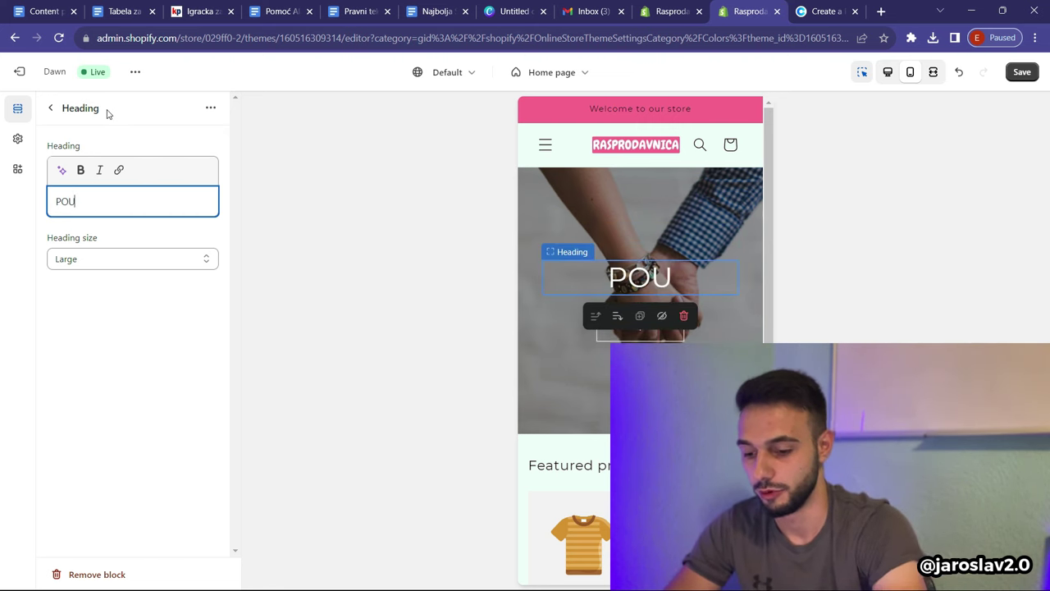
pyautogui.write('ZDANA ON')
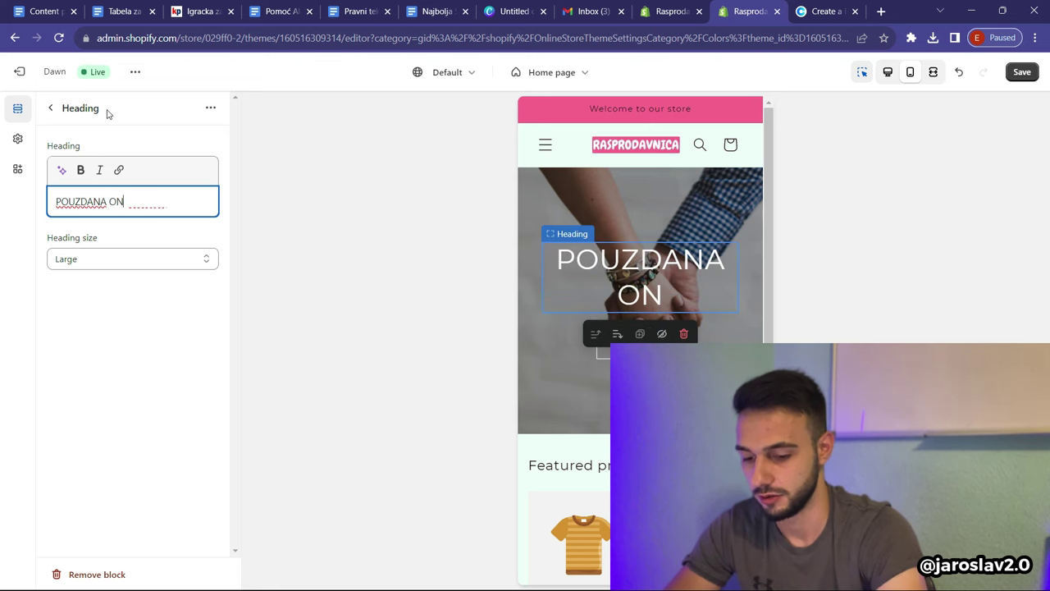
pyautogui.write('LINE KUPOVINA')
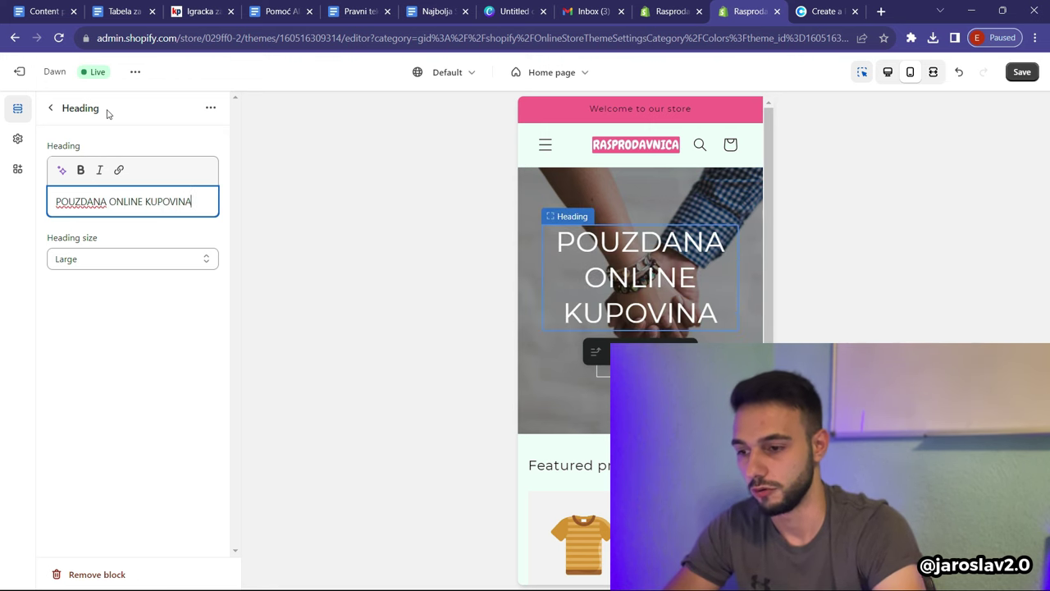
pyautogui.write('!')
pyautogui.press('BackSpace')
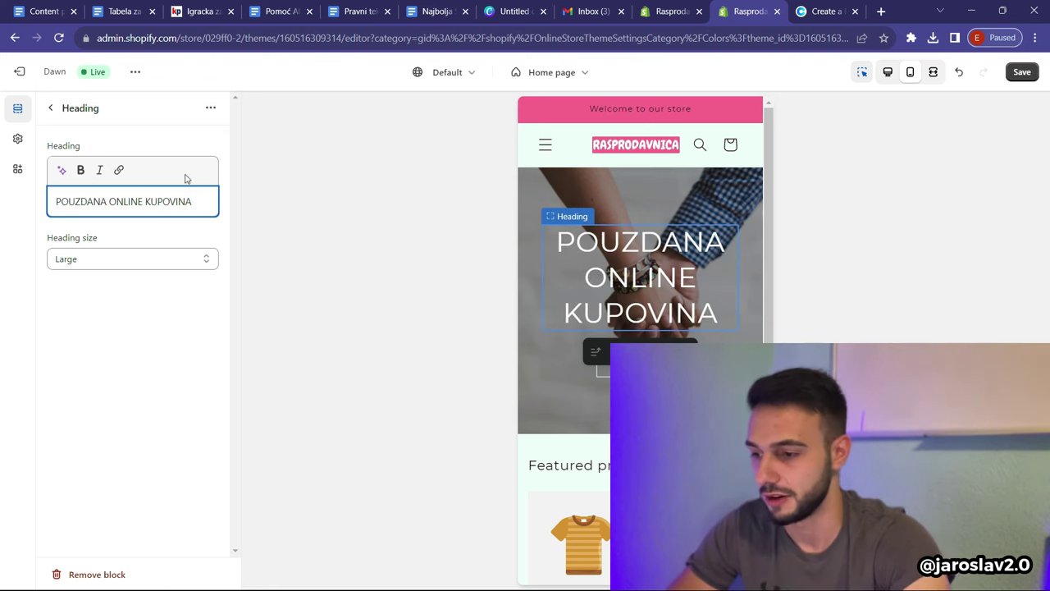
# Set the heading size to Medium, make the heading bold, and save
pyautogui.click(111, 259)
pyautogui.click(94, 286)
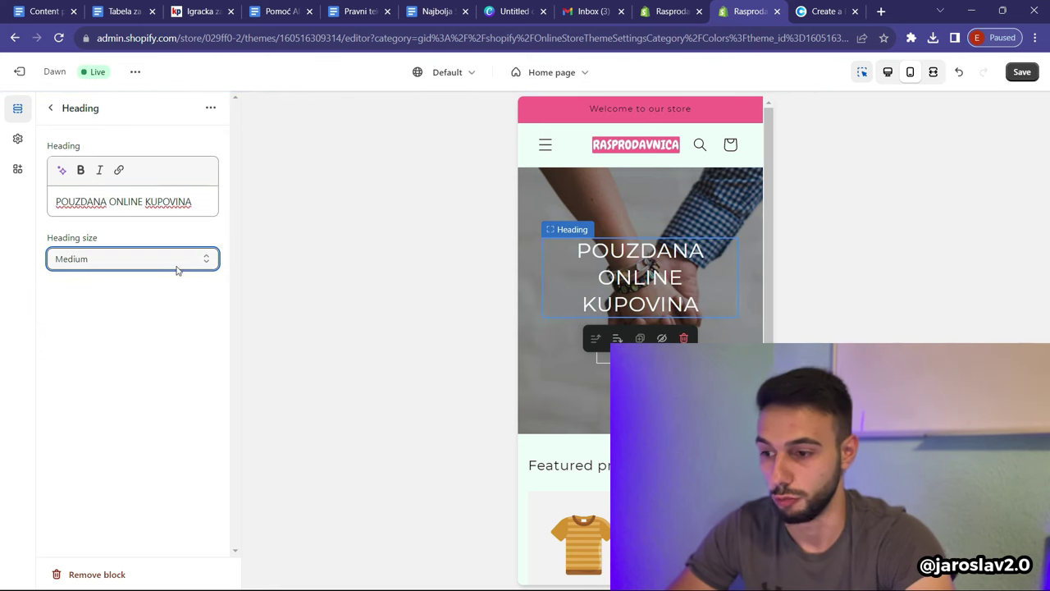
pyautogui.tripleClick(194, 201)
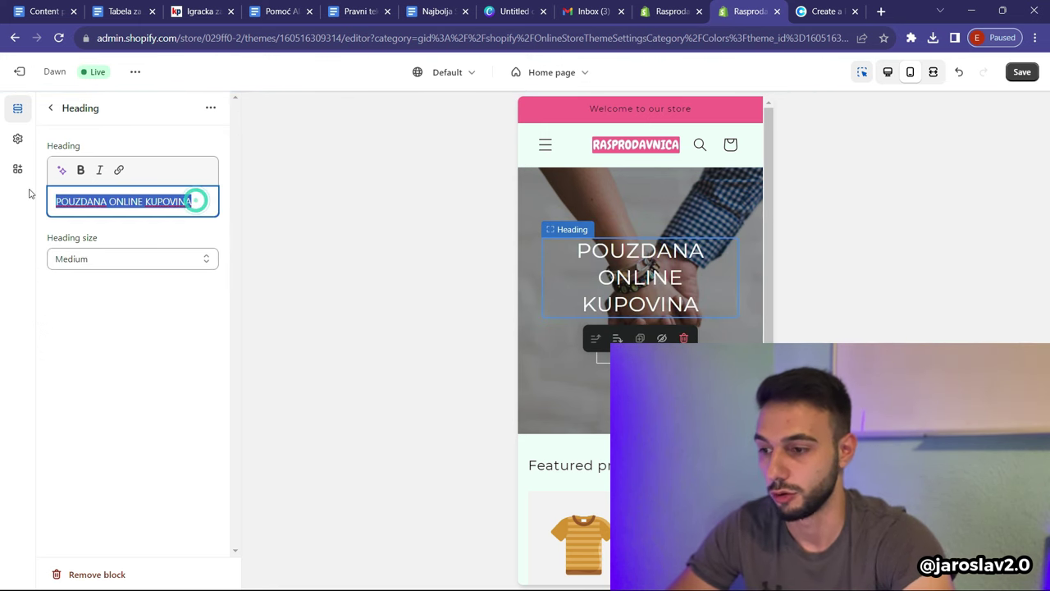
pyautogui.click(80, 170)
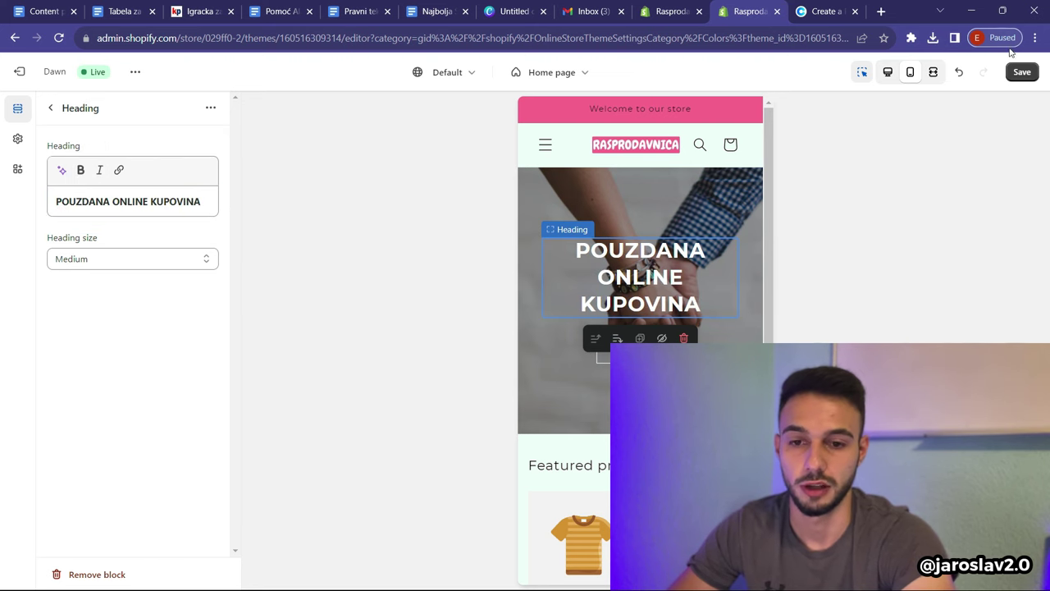
pyautogui.click(1021, 71)
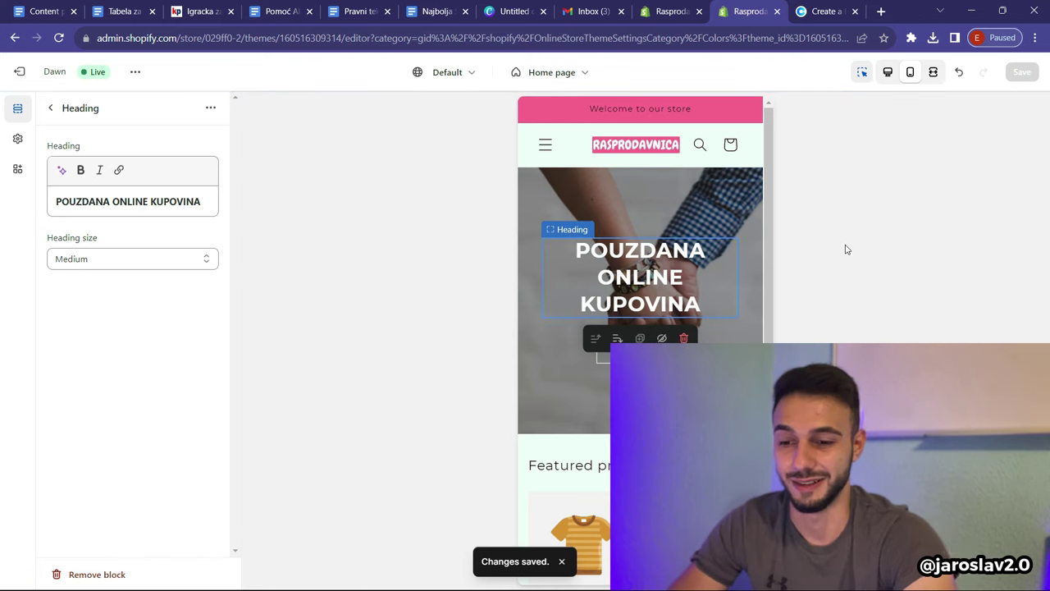
pyautogui.click(846, 246)
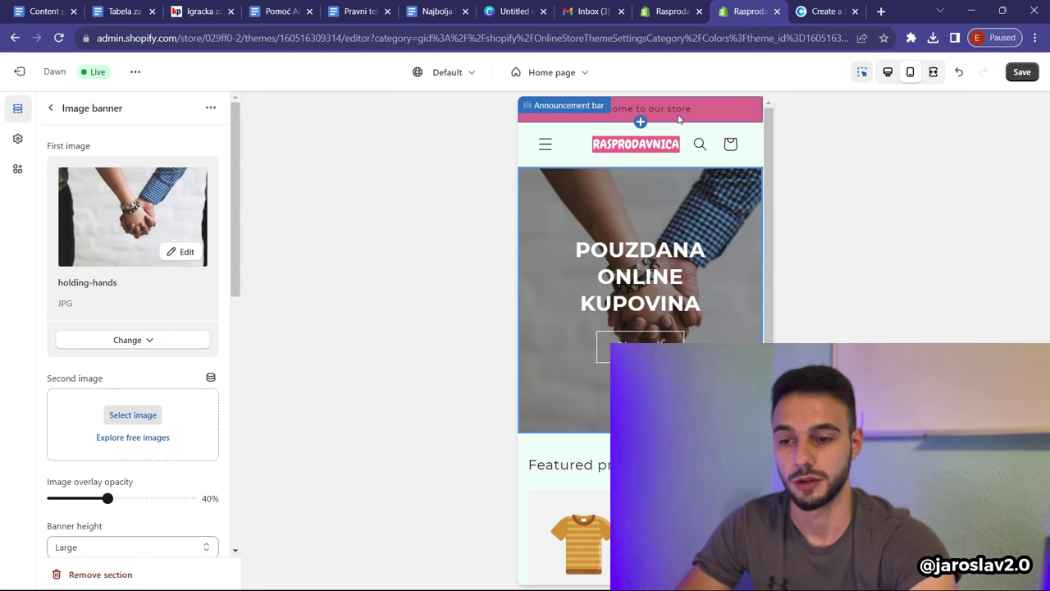
# Open the 'Welcome to our store' announcement block settings from the Announcement bar
pyautogui.click(680, 115)
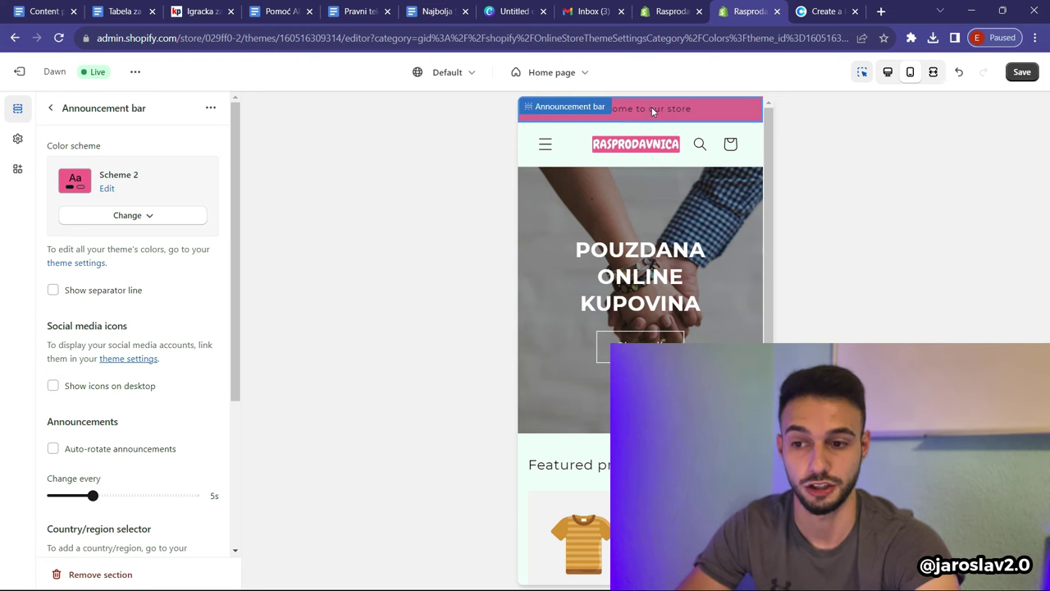
pyautogui.click(591, 107)
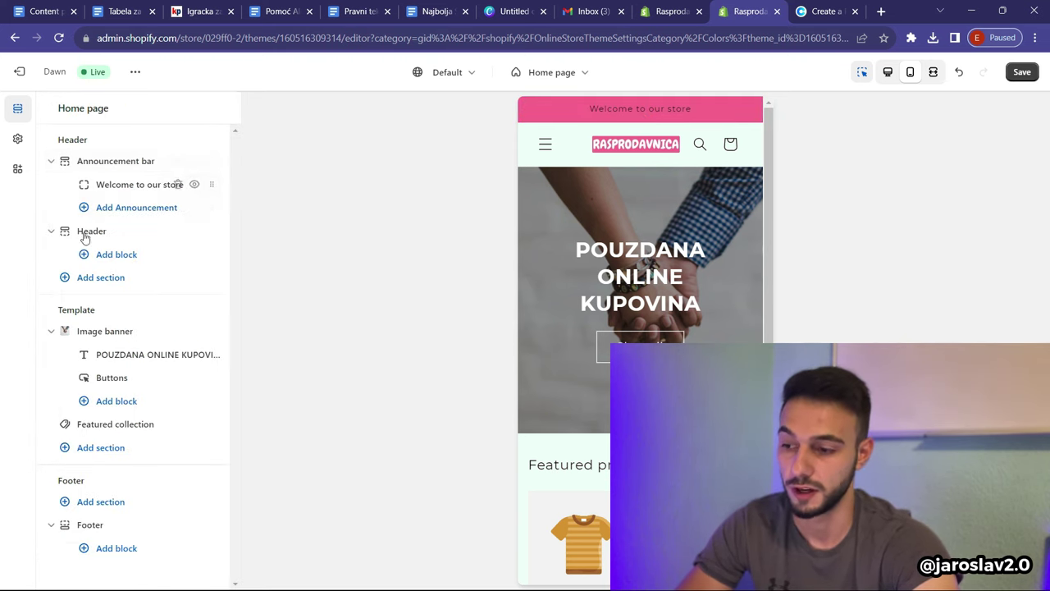
pyautogui.click(156, 190)
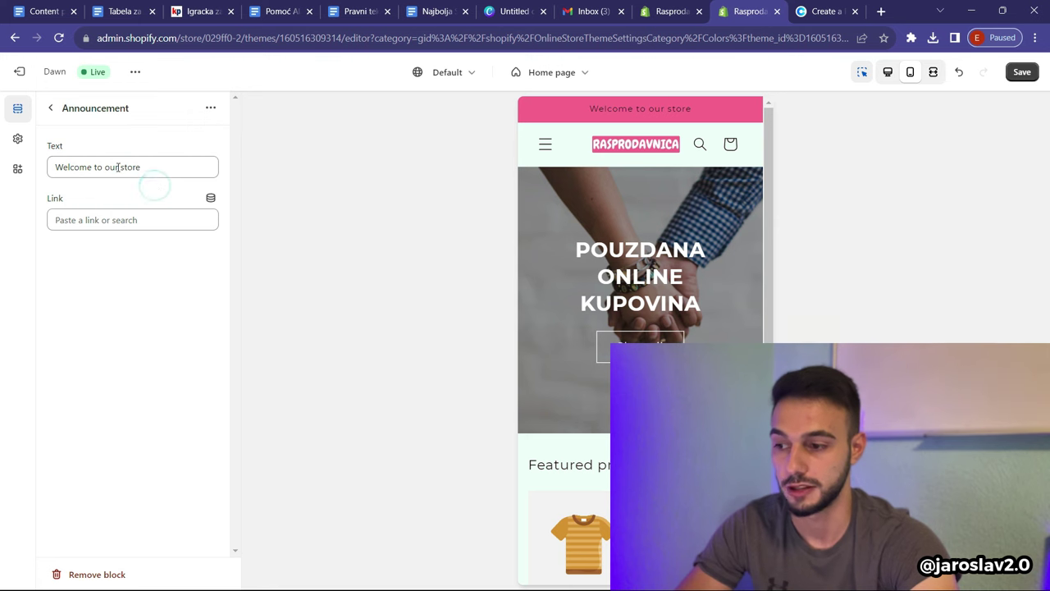
# Replace the announcement text with 'AKCIJA 40% NA SVE PROIZVODE JOŠ 2 DANA!'
pyautogui.click(137, 166)
pyautogui.tripleClick(151, 166)
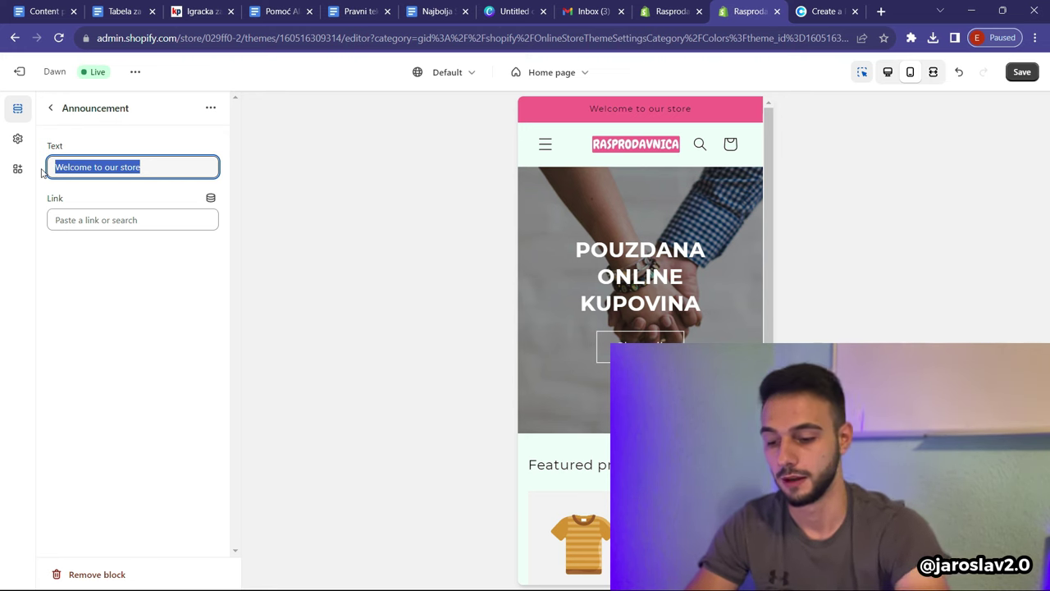
pyautogui.write('AKCIJA')
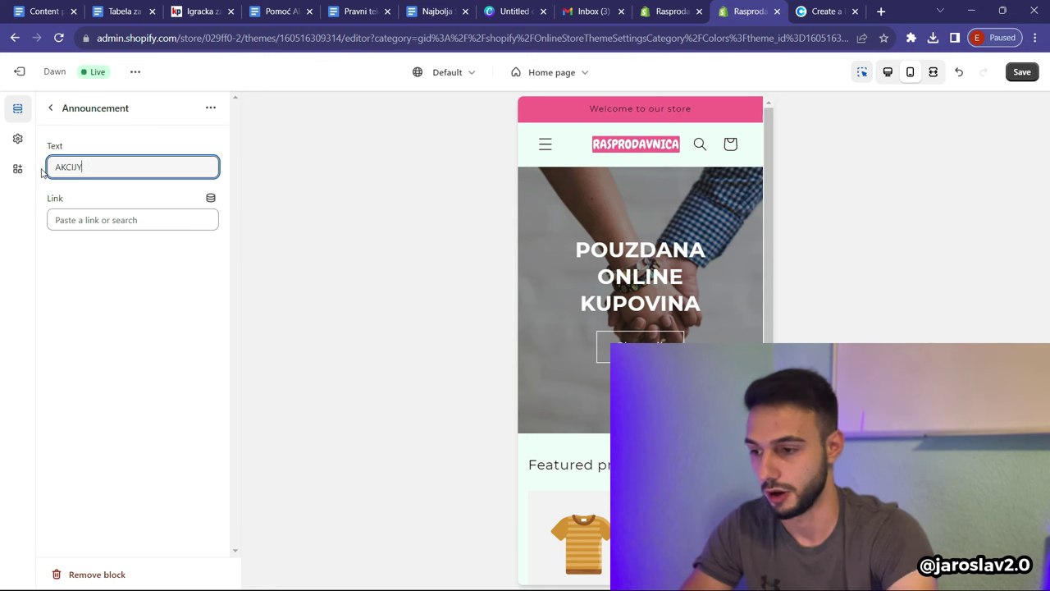
pyautogui.write(' 40%')
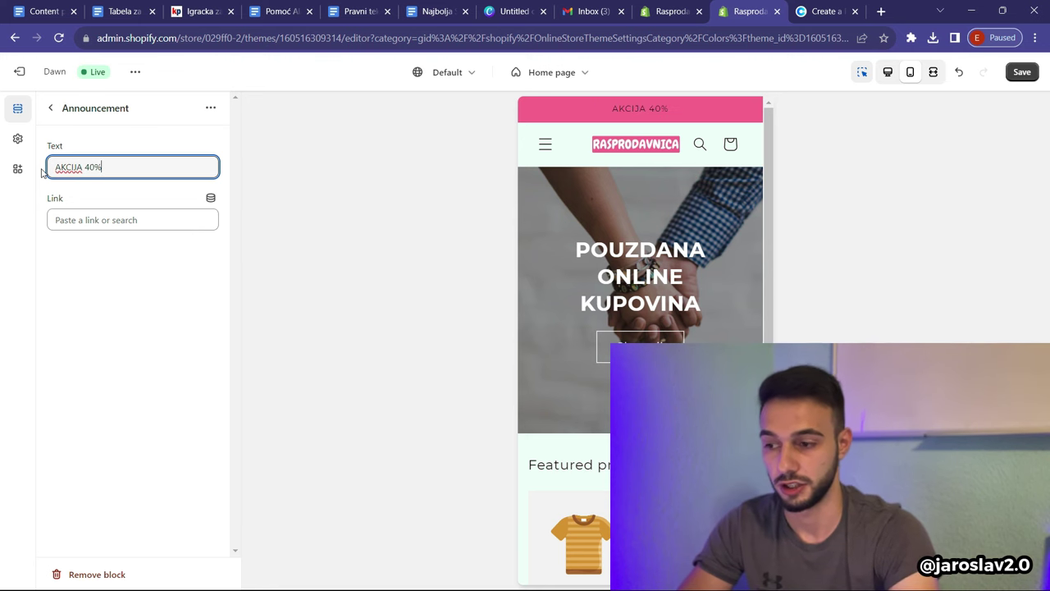
pyautogui.write(' NA SVE P')
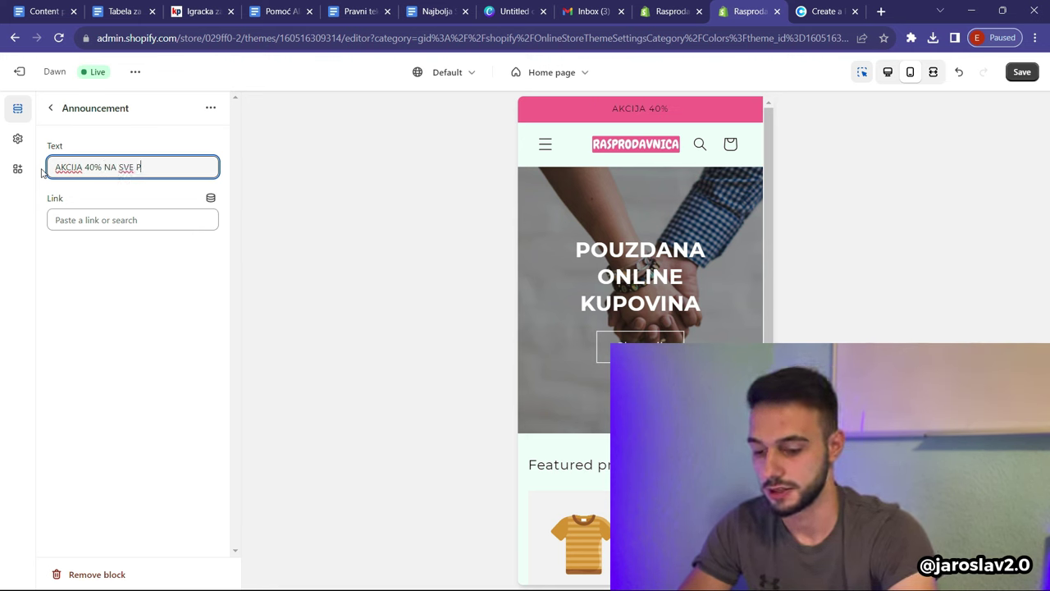
pyautogui.write('ROIZVODE J')
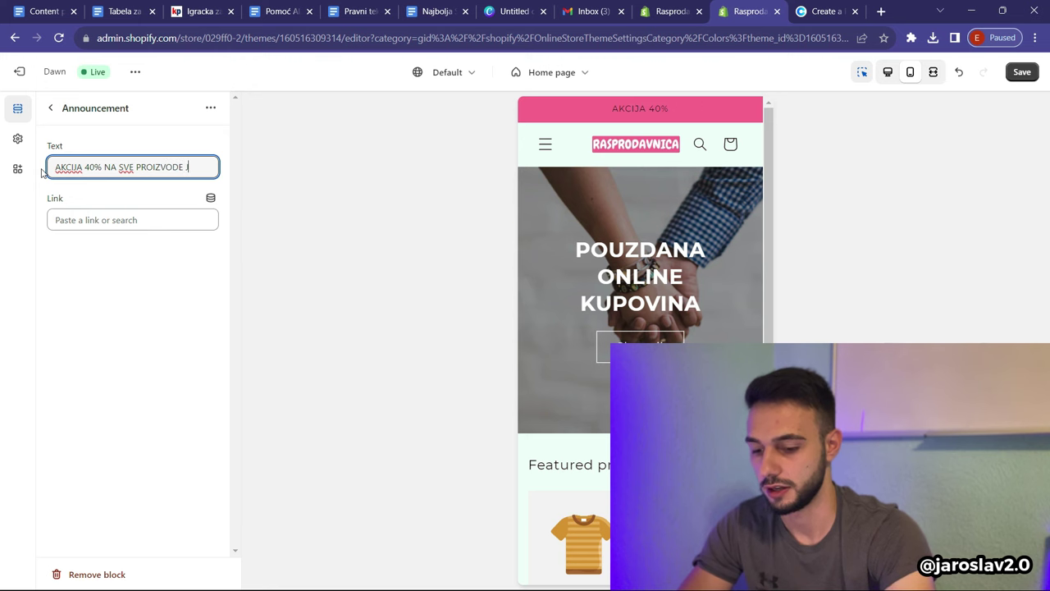
pyautogui.write('OŠ 2 DA')
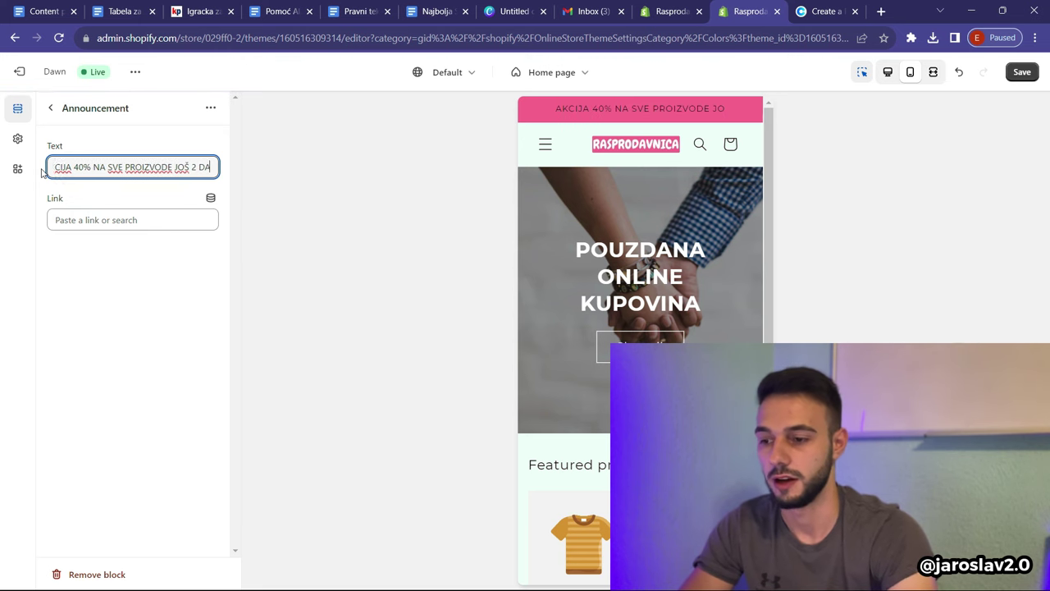
pyautogui.write('NA!')
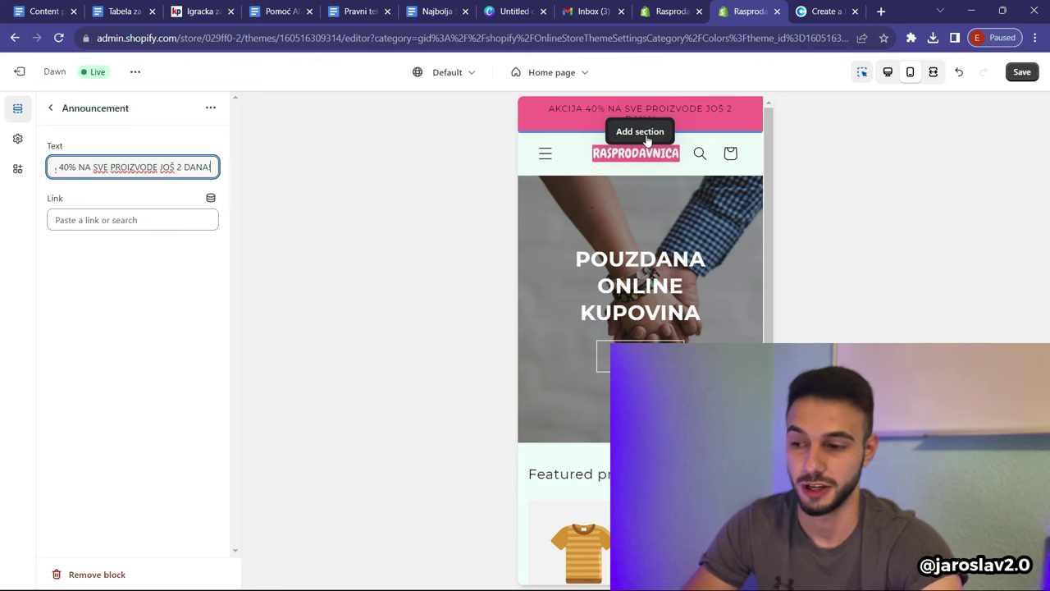
# Remove 'PROIZVODE' so it reads 'AKCIJA 40% NA SVE JOŠ 2 DANA!' and save
pyautogui.click(160, 167)
pyautogui.hotkey('shift', 'Left')
pyautogui.hotkey('shift', 'Left')
pyautogui.hotkey('shift', 'Left')
pyautogui.hotkey('shift', 'Left')
pyautogui.press('BackSpace')
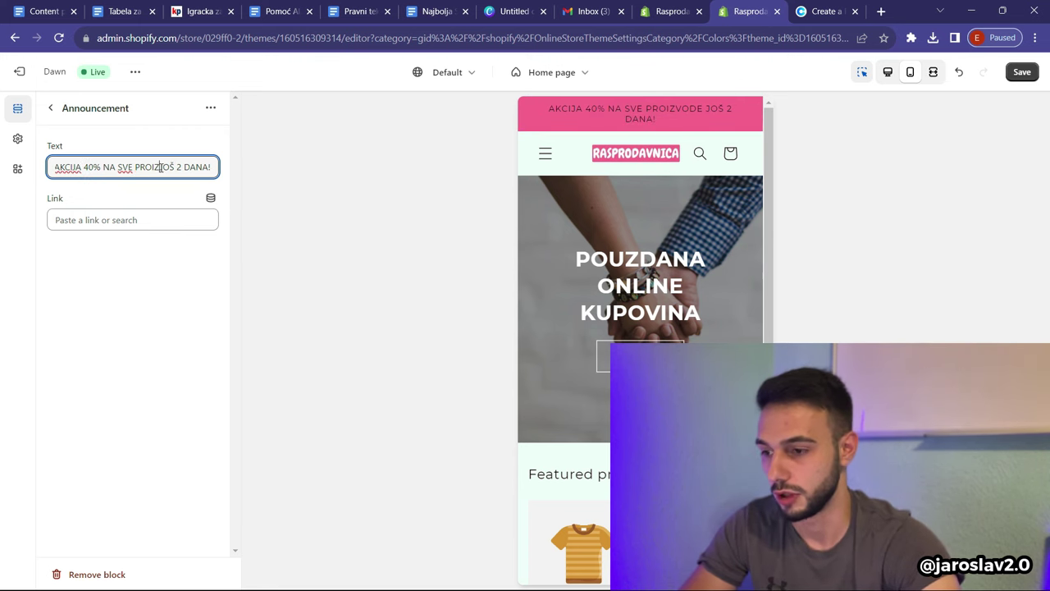
pyautogui.hotkey('shift', 'Left')
pyautogui.hotkey('shift', 'Left')
pyautogui.hotkey('shift', 'Left')
pyautogui.hotkey('shift', 'Left')
pyautogui.hotkey('shift', 'Left')
pyautogui.press('BackSpace')
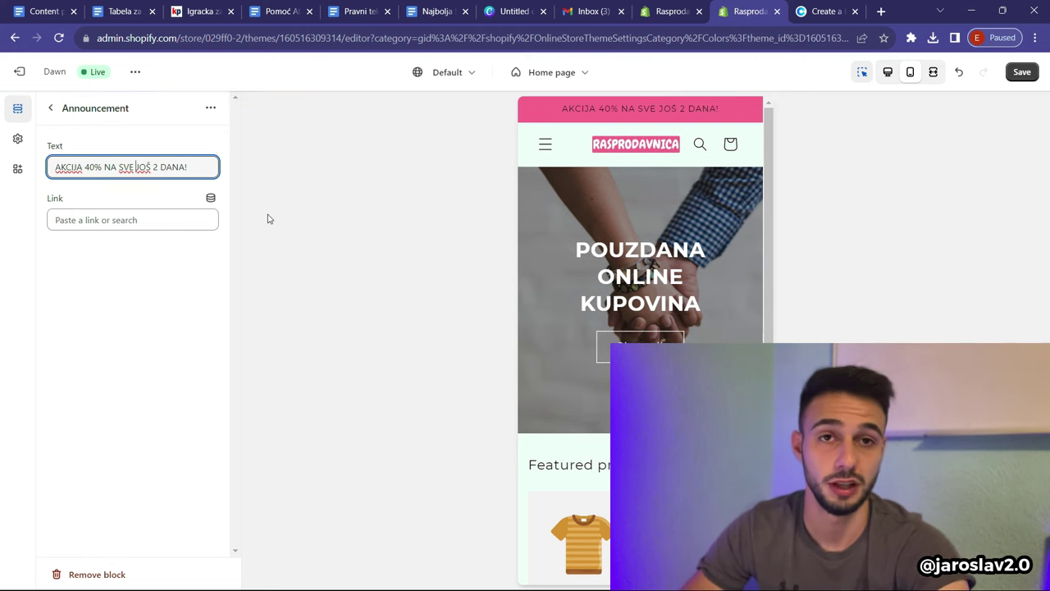
pyautogui.click(1022, 71)
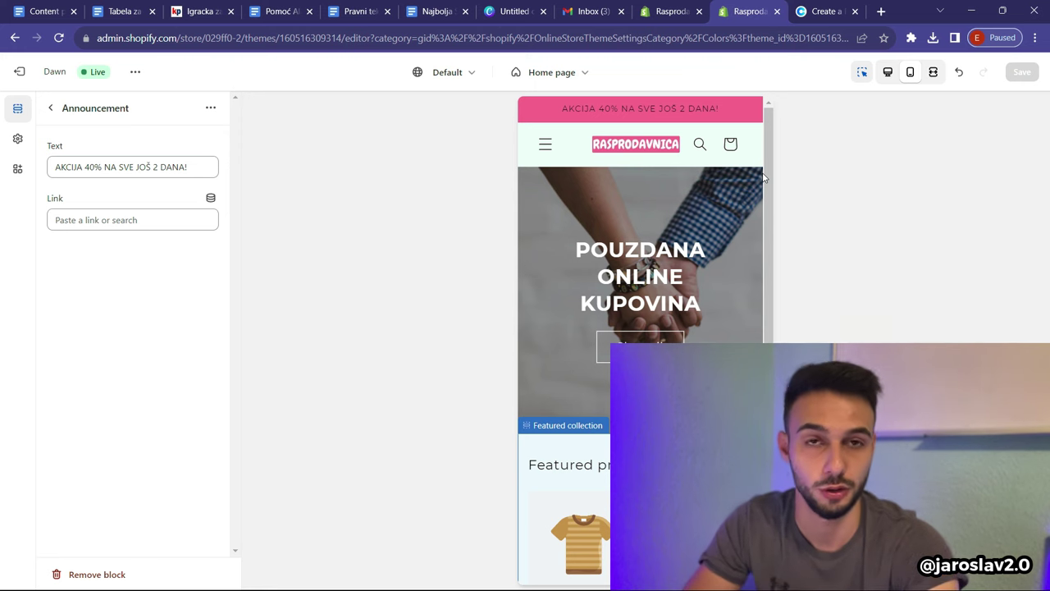
pyautogui.scroll(-1, 555, 188)
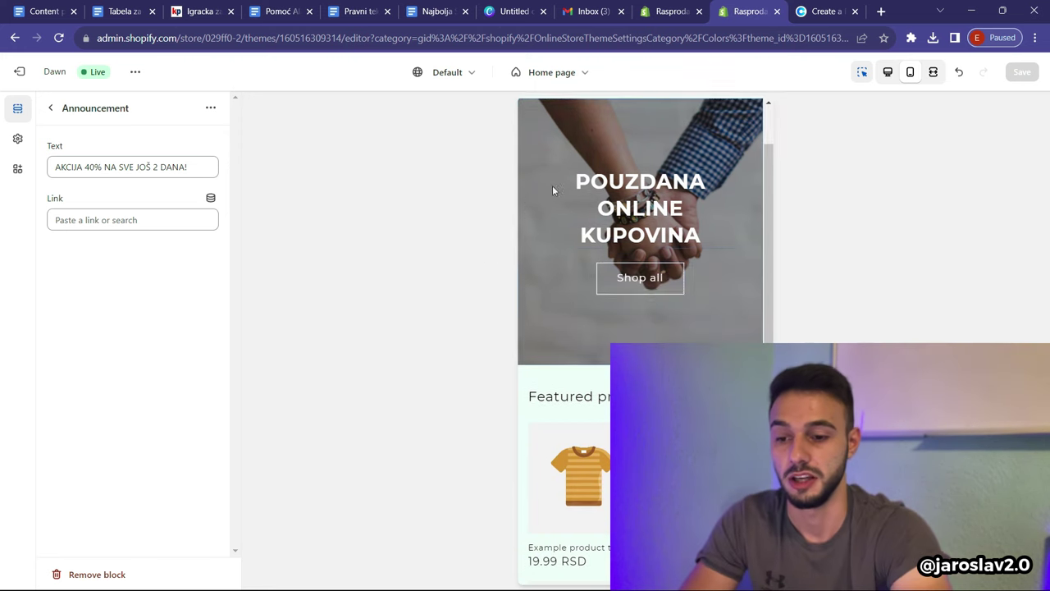
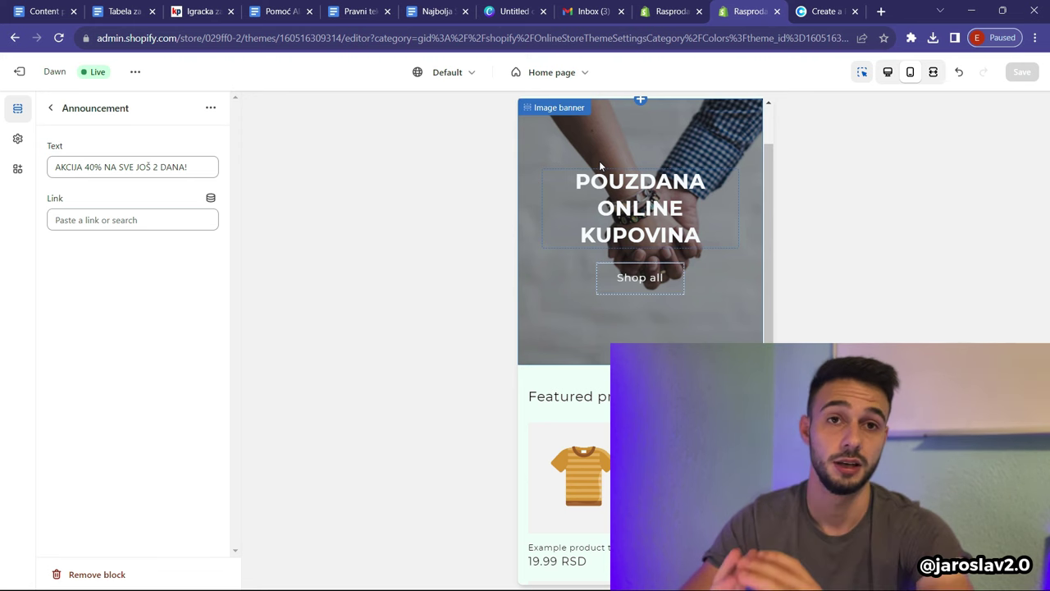
# Leave the theme editor for the 'Pravni tekstovi za sajt' Google Doc and view its privacy policy
pyautogui.scroll(1, 644, 197)
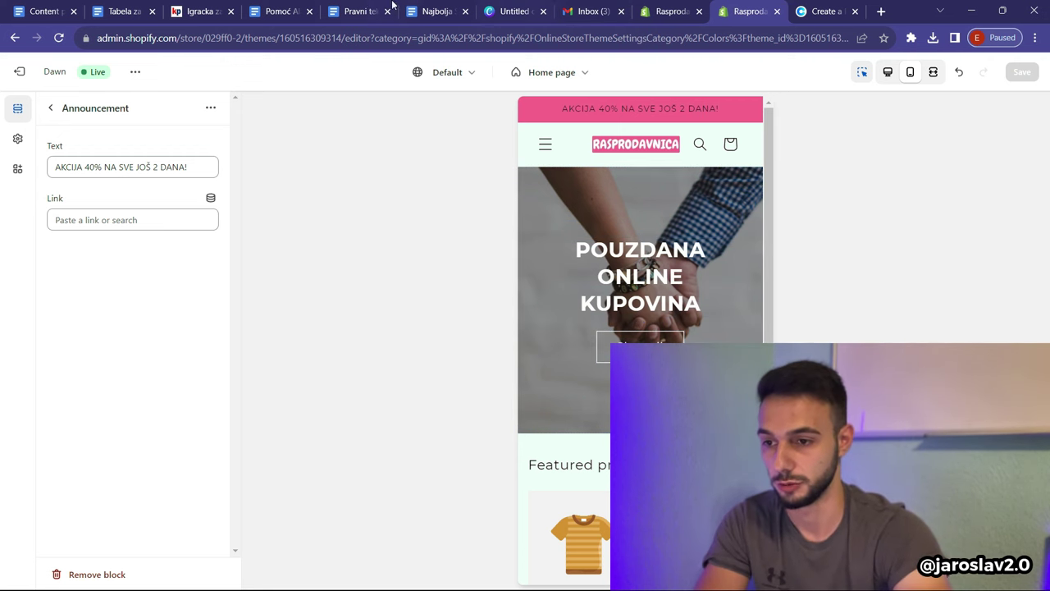
pyautogui.click(361, 11)
pyautogui.scroll(-15, 409, 179)
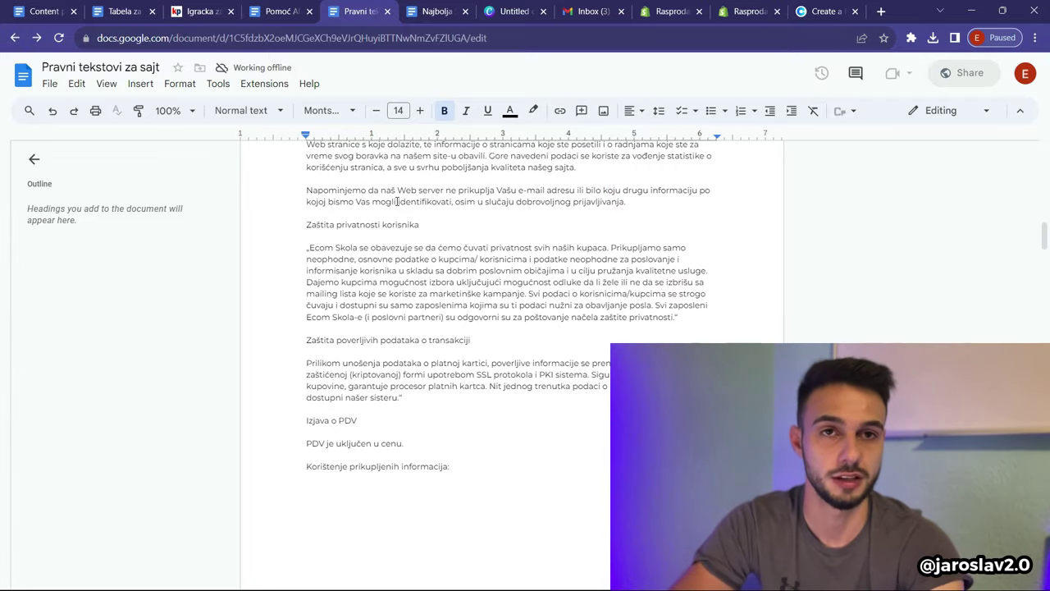
pyautogui.scroll(15, 530, 305)
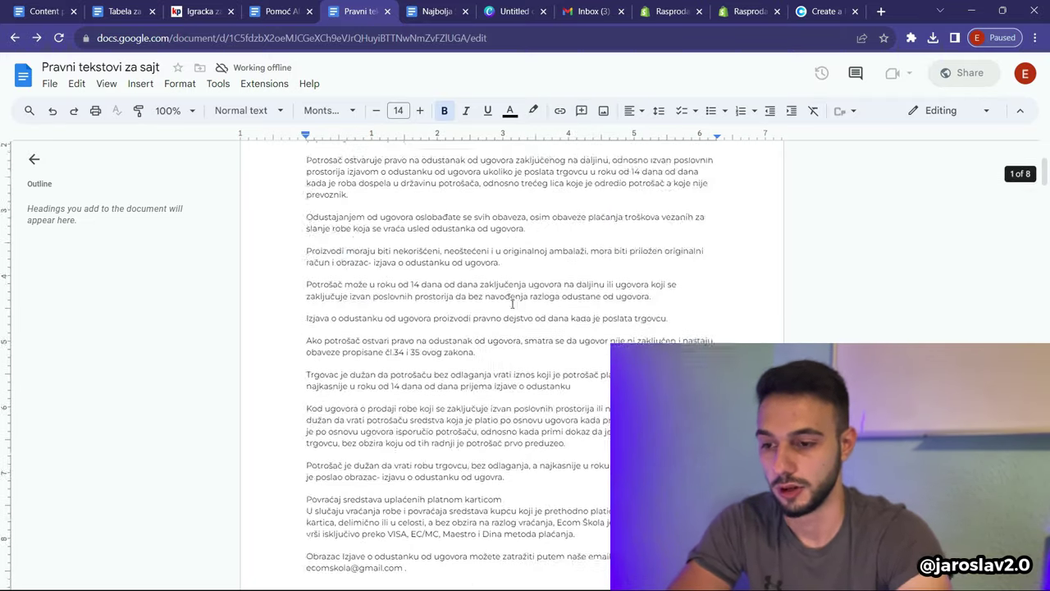
pyautogui.scroll(-4, 599, 291)
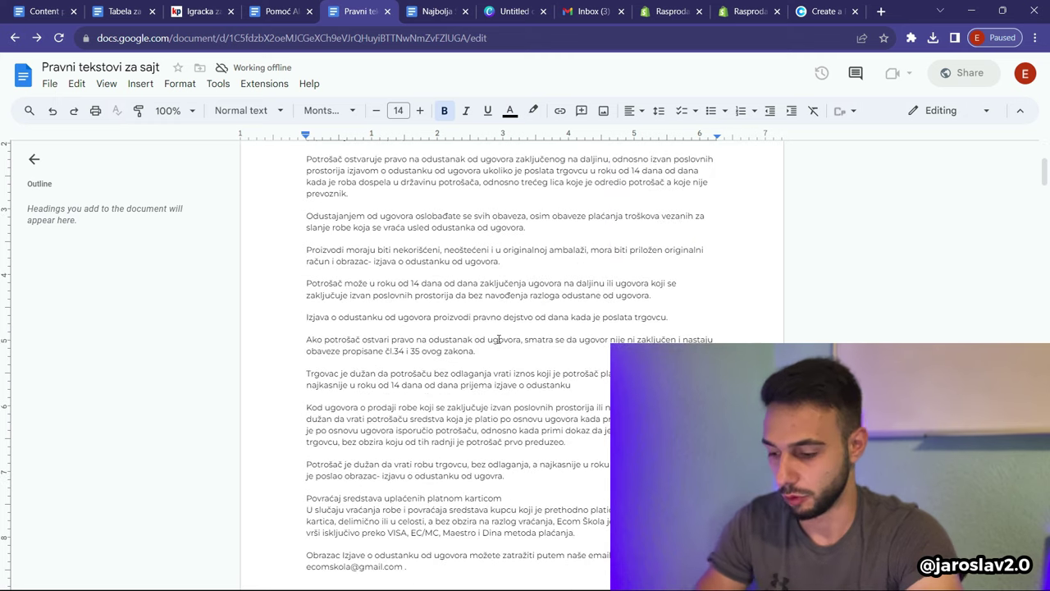
pyautogui.hotkey('ctrl', '+')
pyautogui.hotkey('ctrl', '+')
pyautogui.hotkey('ctrl', '+')
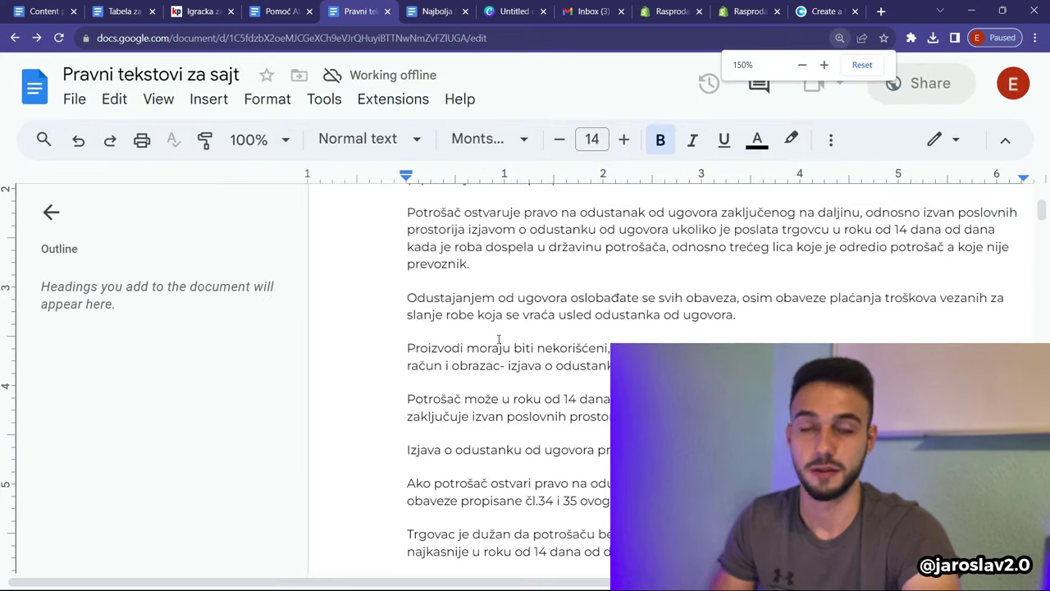
pyautogui.scroll(-3, 615, 298)
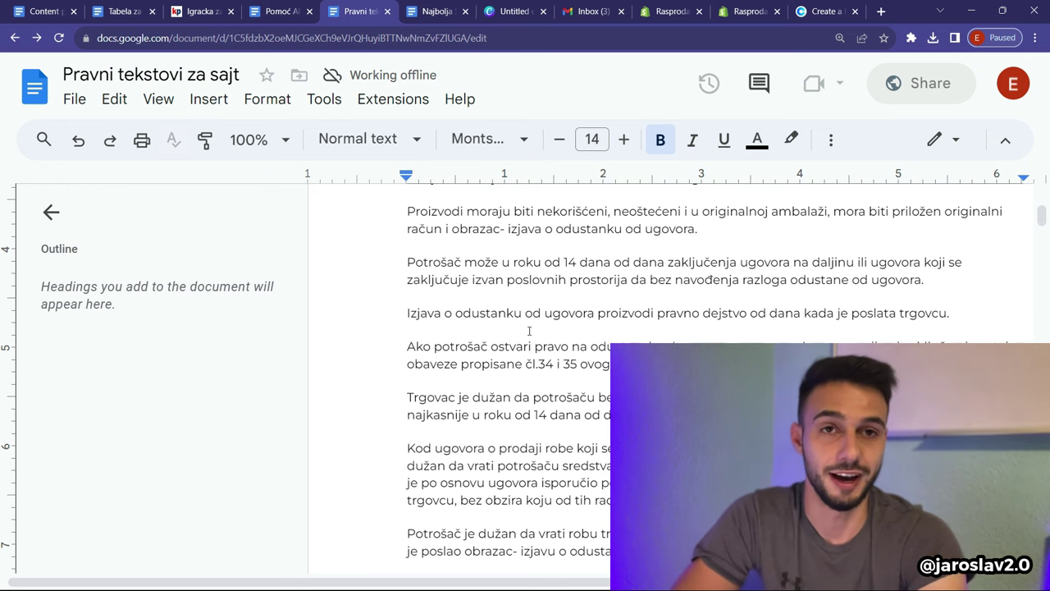
pyautogui.scroll(-3, 558, 320)
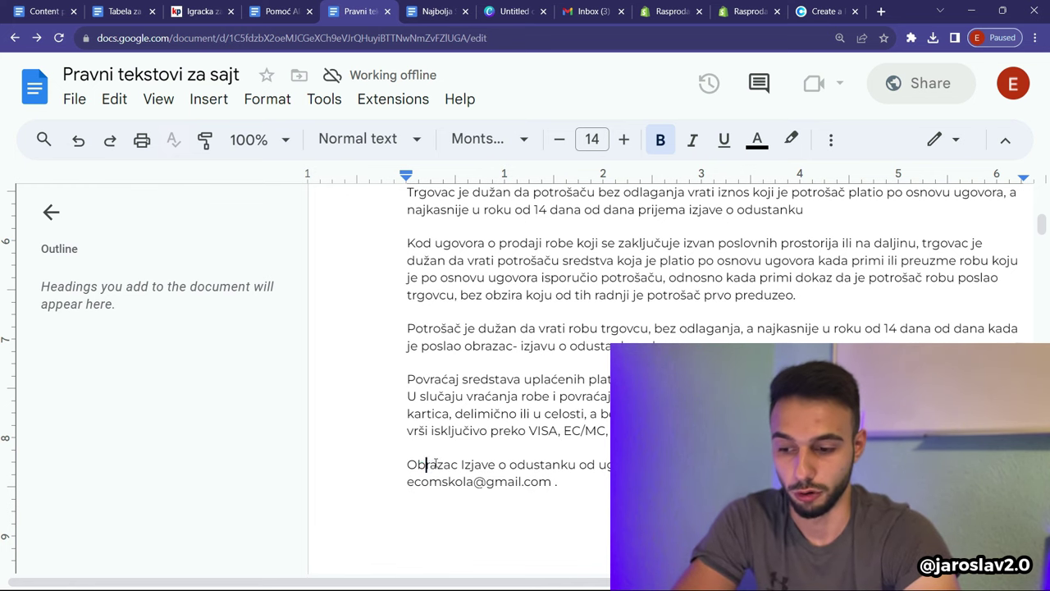
pyautogui.moveTo(408, 482); pyautogui.dragTo(544, 486)
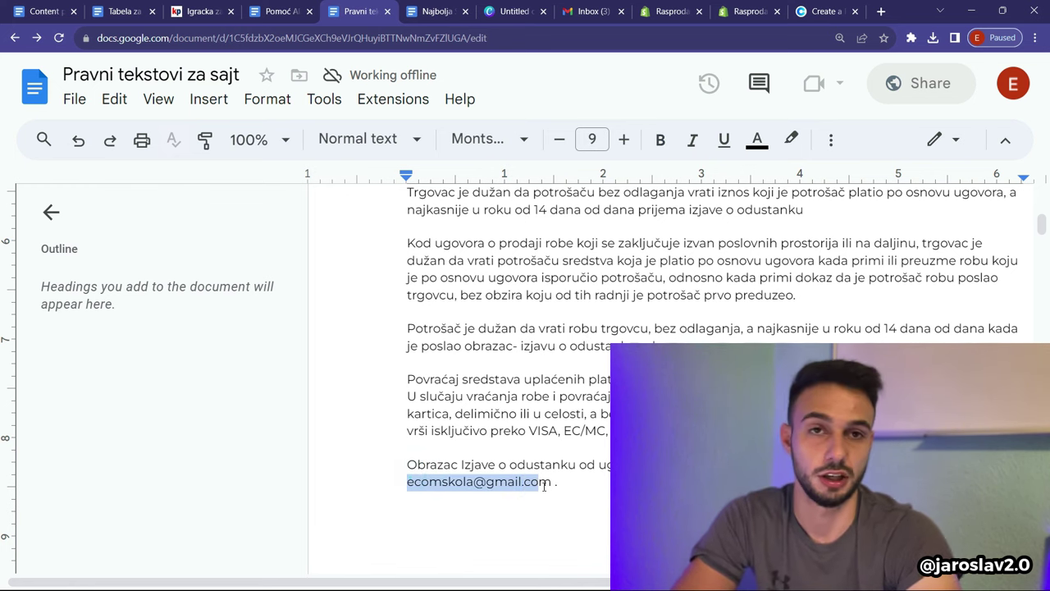
pyautogui.click(535, 483)
pyautogui.scroll(6, 534, 459)
pyautogui.moveTo(640, 334); pyautogui.dragTo(784, 334)
pyautogui.rightClick(784, 335)
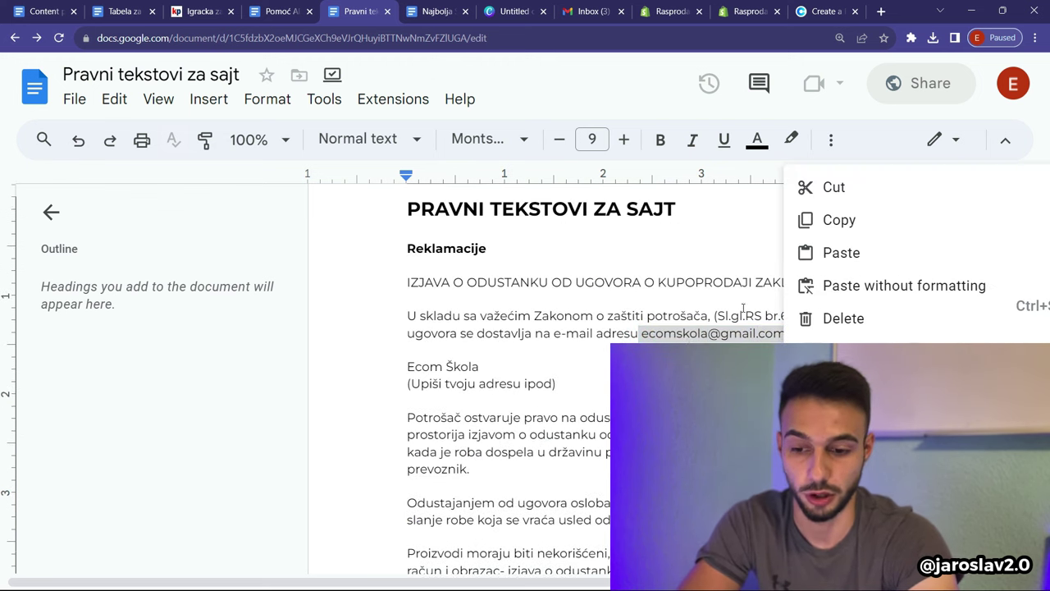
pyautogui.click(602, 336)
pyautogui.moveTo(484, 366); pyautogui.dragTo(400, 366)
pyautogui.scroll(-2, 435, 383)
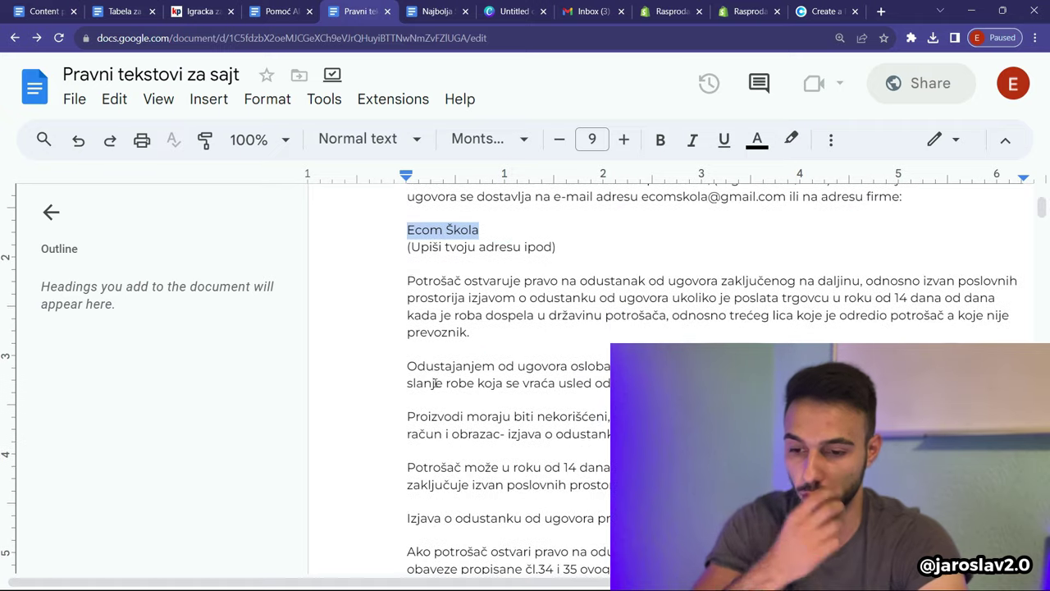
pyautogui.scroll(-2, 725, 254)
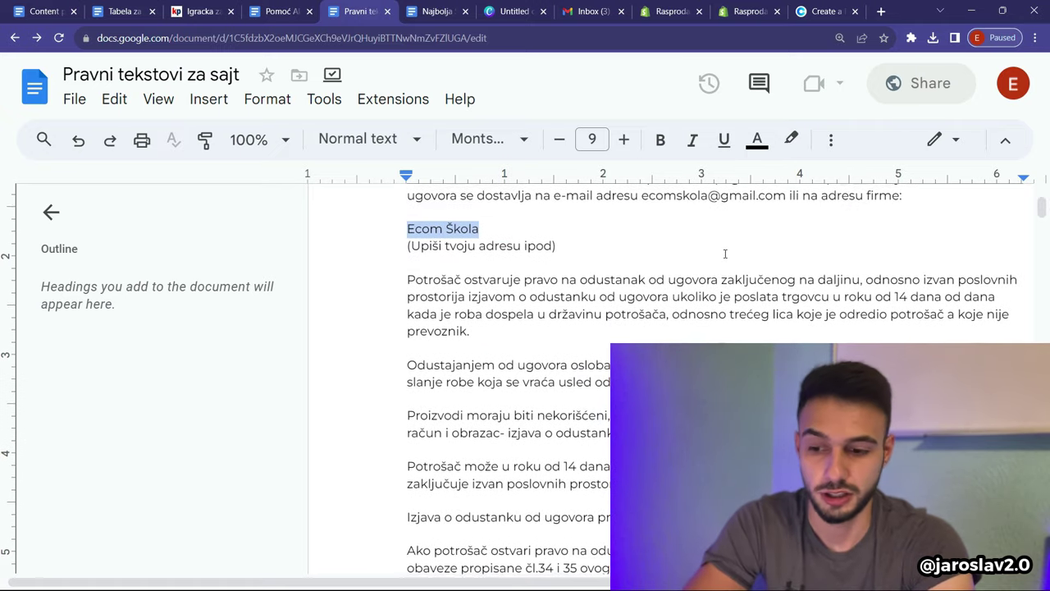
pyautogui.scroll(-10, 725, 254)
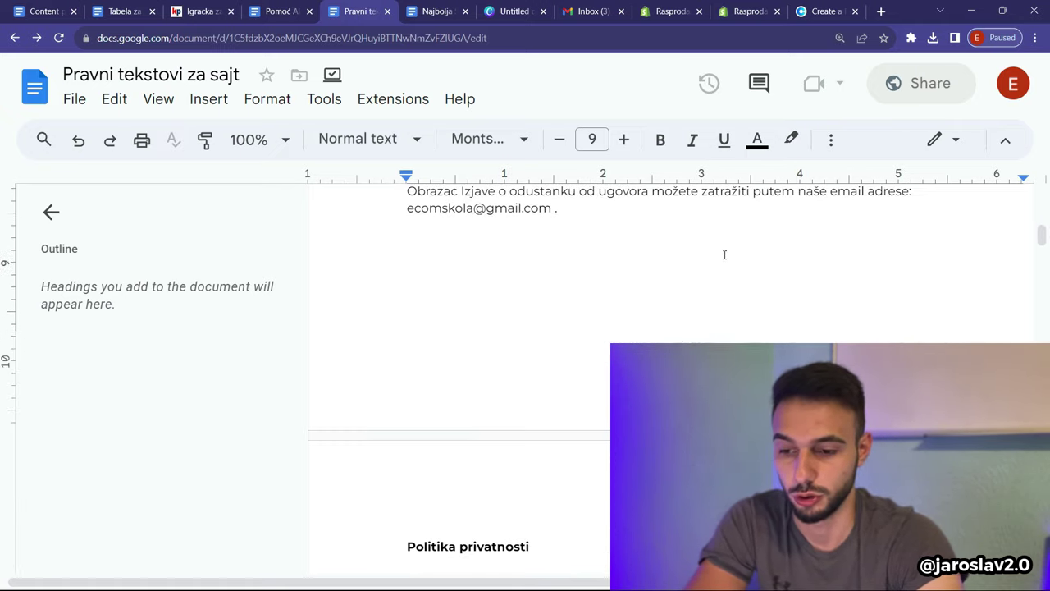
pyautogui.scroll(-2, 629, 294)
pyautogui.moveTo(407, 257); pyautogui.dragTo(535, 259)
pyautogui.click(502, 256)
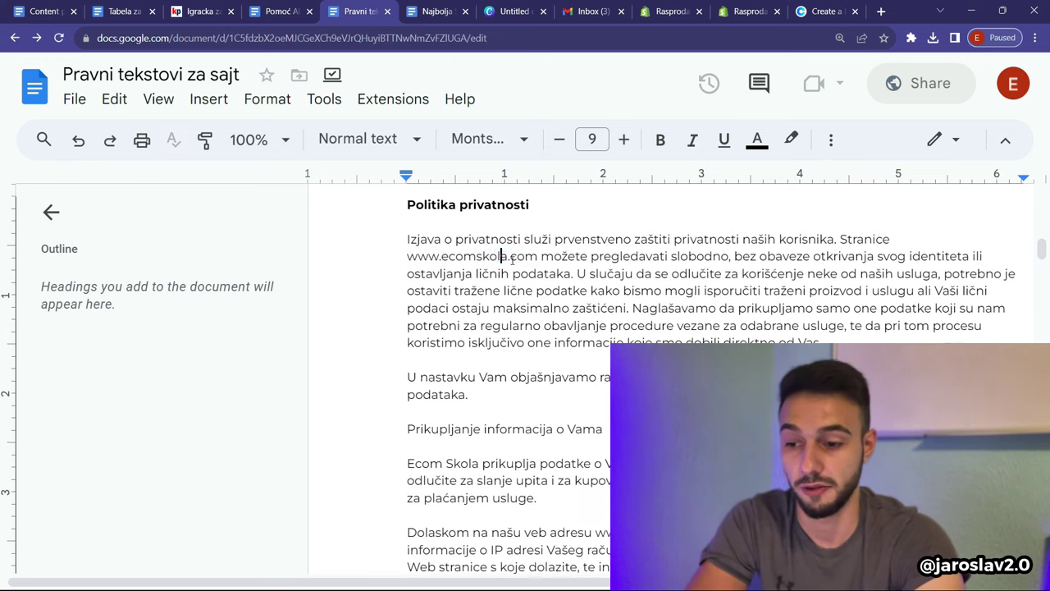
pyautogui.press('BackSpace')
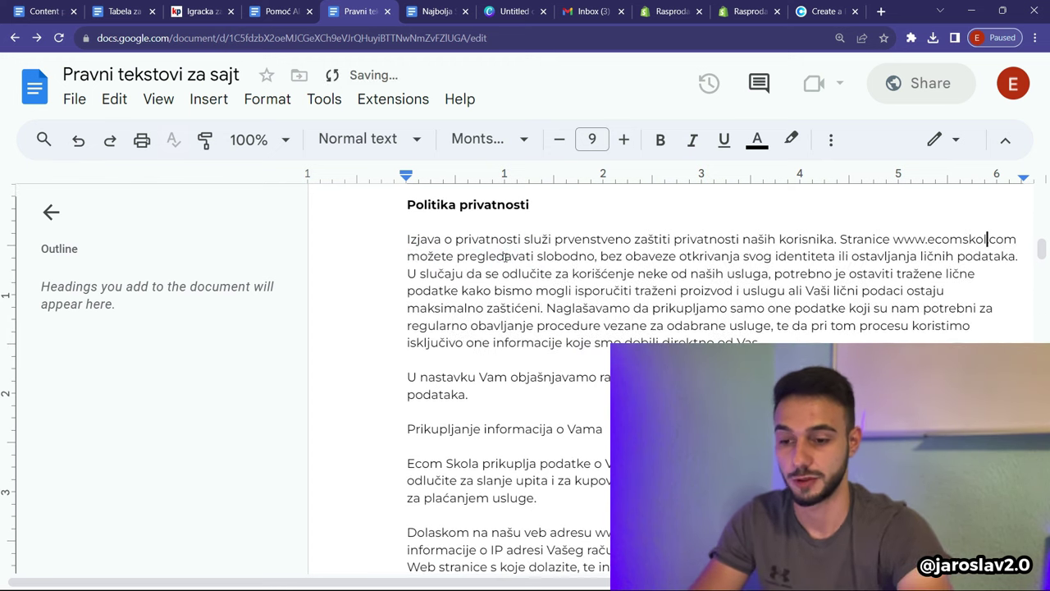
pyautogui.press('BackSpace')
pyautogui.press('BackSpace')
pyautogui.press('BackSpace')
pyautogui.press('BackSpace')
pyautogui.press('BackSpace')
pyautogui.press('BackSpace')
pyautogui.press('BackSpace')
pyautogui.write('raspr')
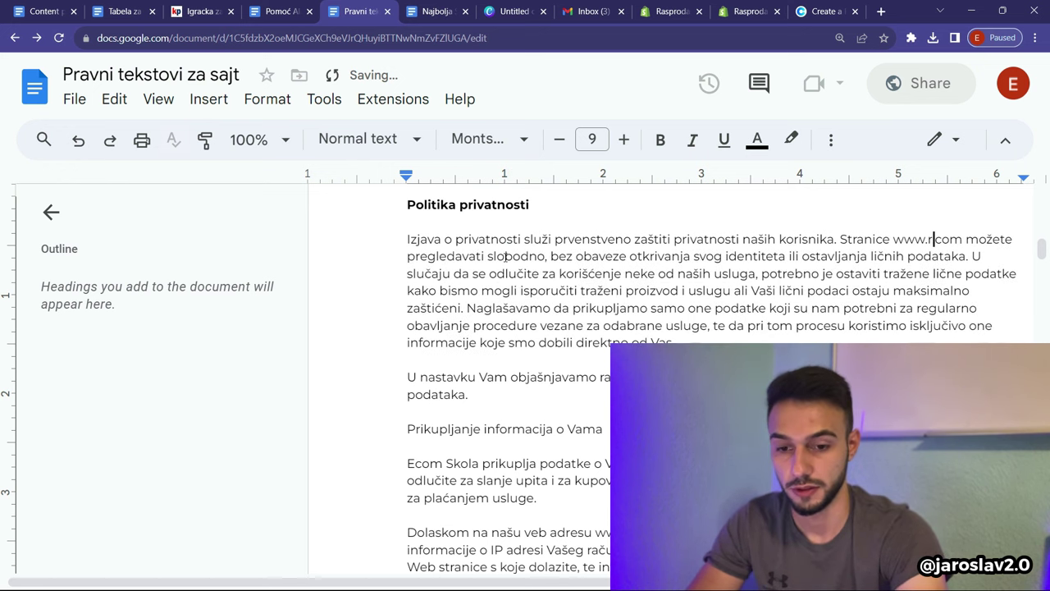
pyautogui.write('odavnica.com možete pregledavati slobodno, bez obaveze otkrivanja svog identiteta ili')
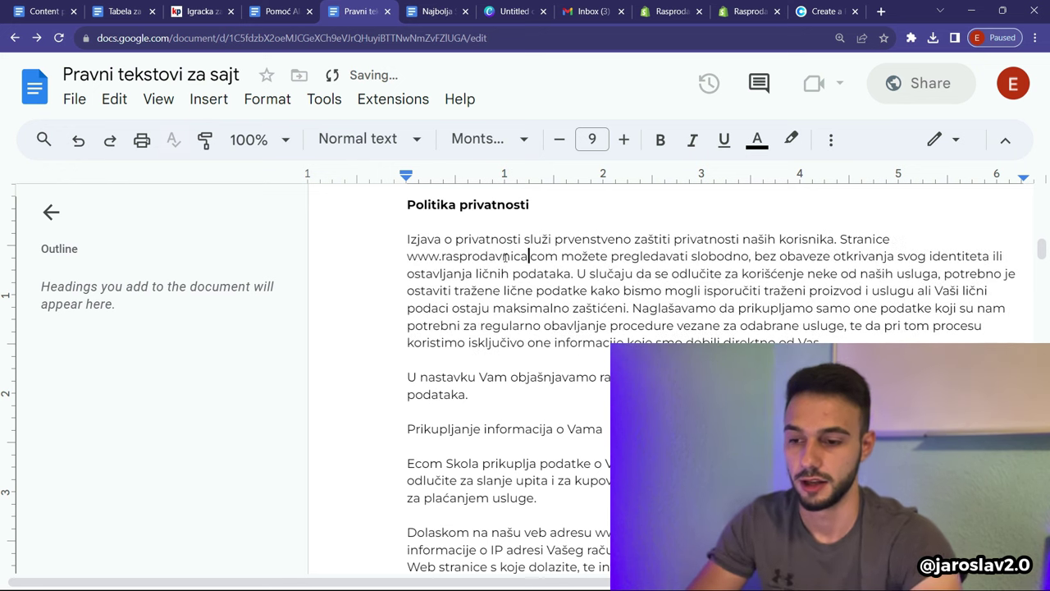
pyautogui.write('.')
pyautogui.scroll(-10, 574, 254)
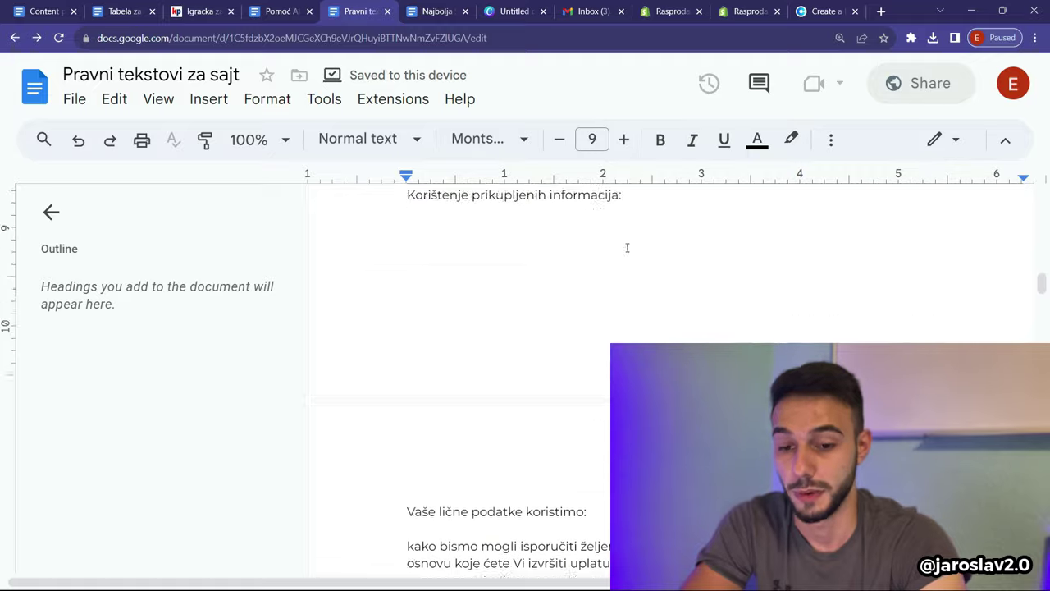
pyautogui.scroll(-10, 627, 247)
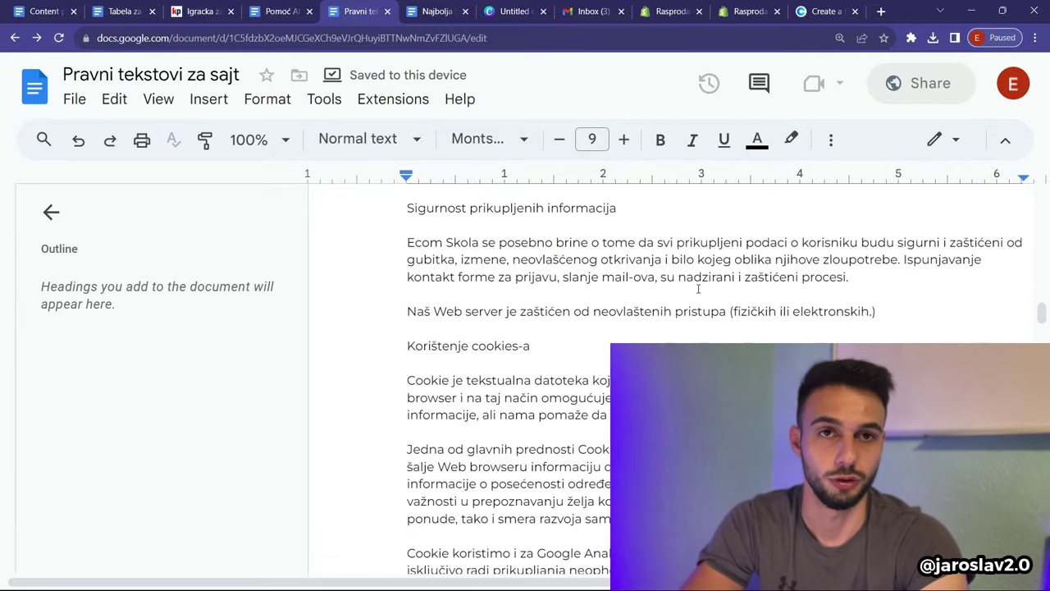
pyautogui.scroll(-3, 564, 303)
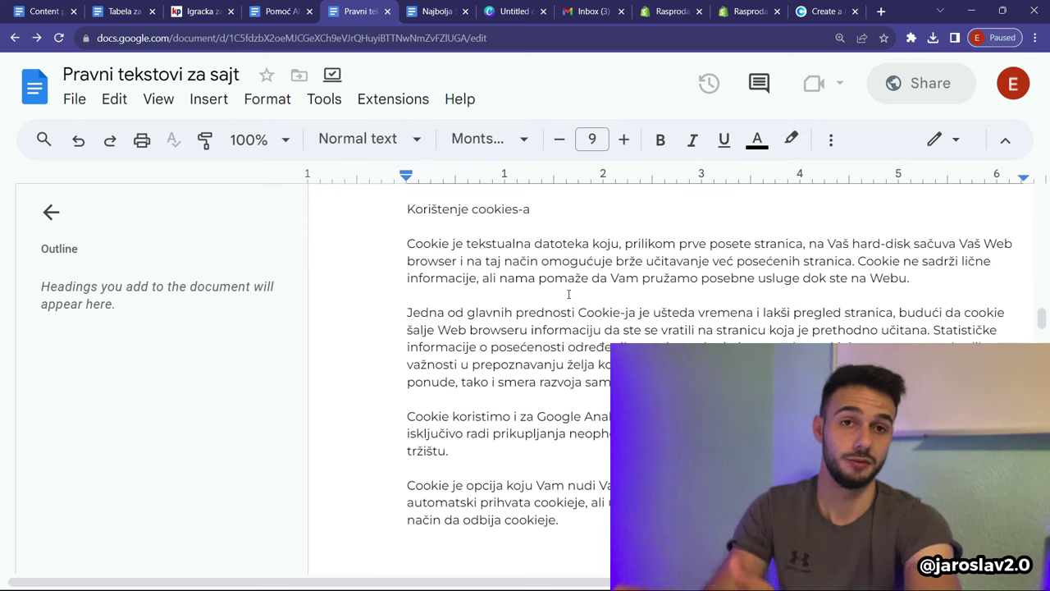
pyautogui.scroll(6, 709, 324)
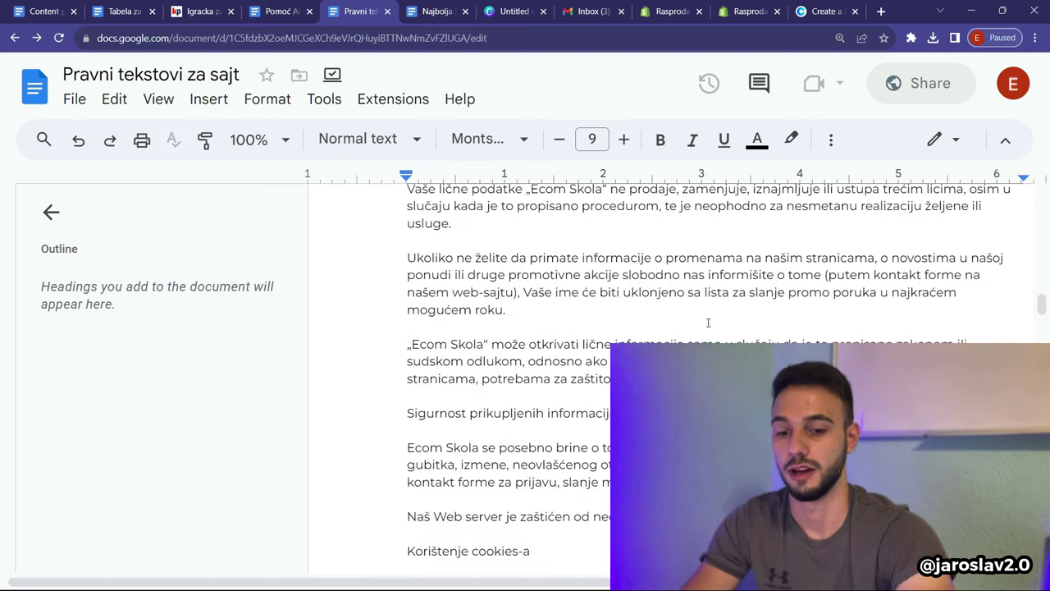
# Reset the document zoom and return to the Shopify theme editor
pyautogui.hotkey('ctrl', '-')
pyautogui.hotkey('ctrl', '-')
pyautogui.hotkey('ctrl', '-')
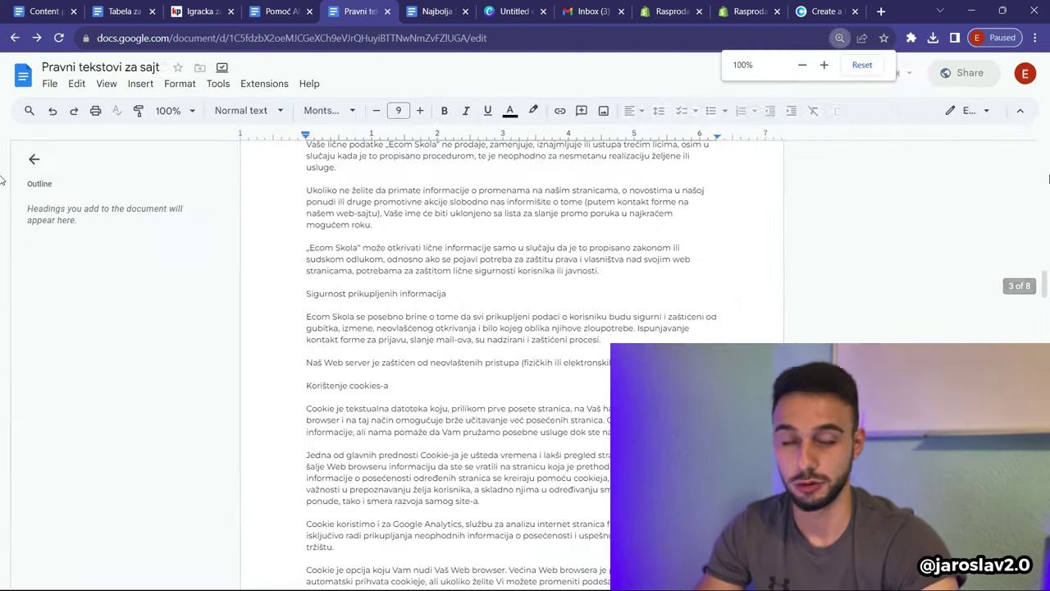
pyautogui.scroll(20, 697, 311)
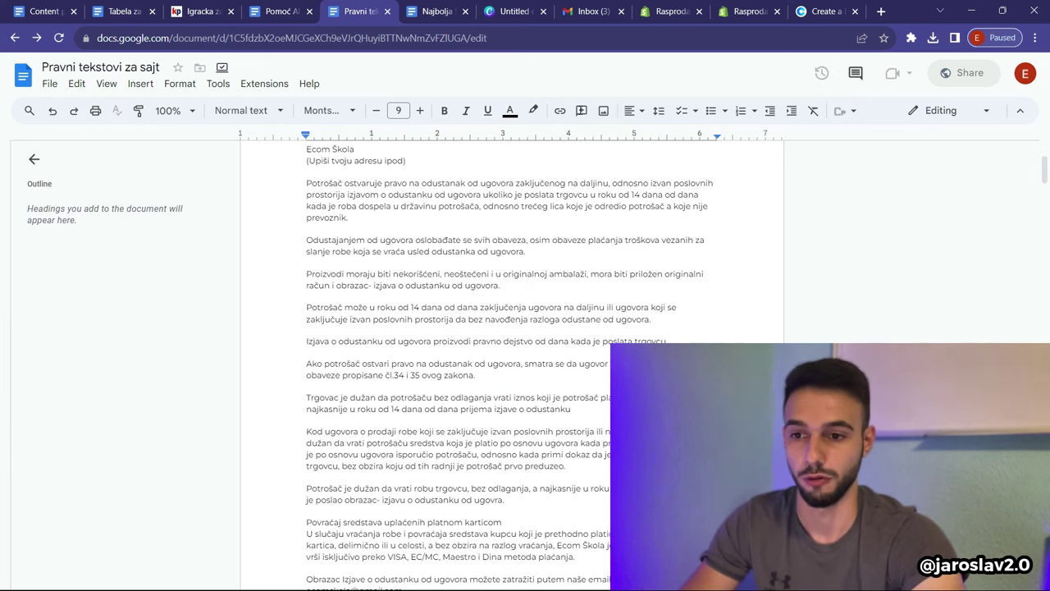
pyautogui.click(740, 11)
pyautogui.scroll(-6, 572, 211)
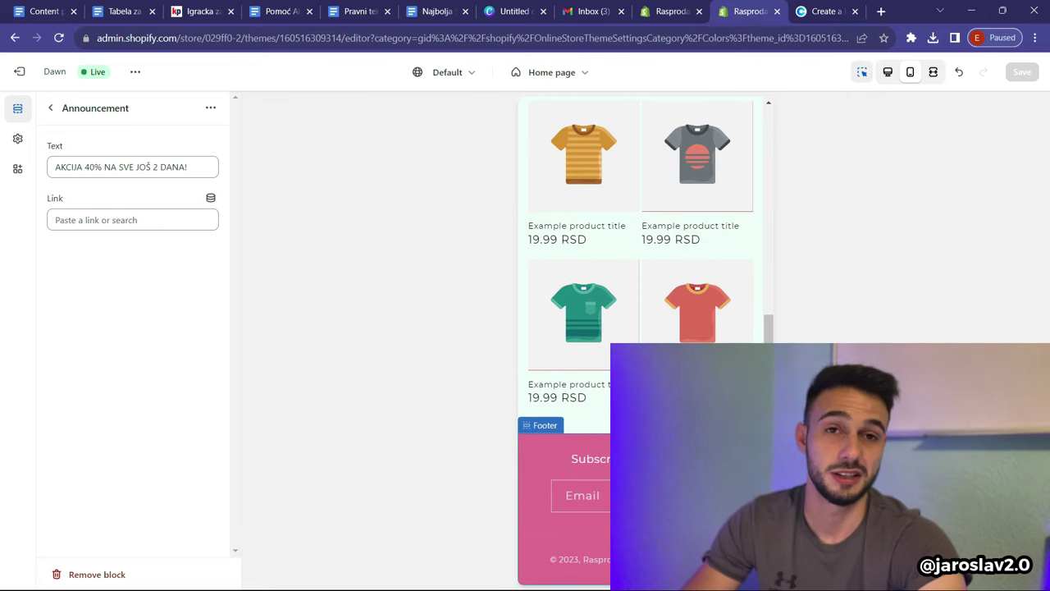
# Change the footer signup heading to 'Prijavite se na našu email listu'
pyautogui.click(566, 525)
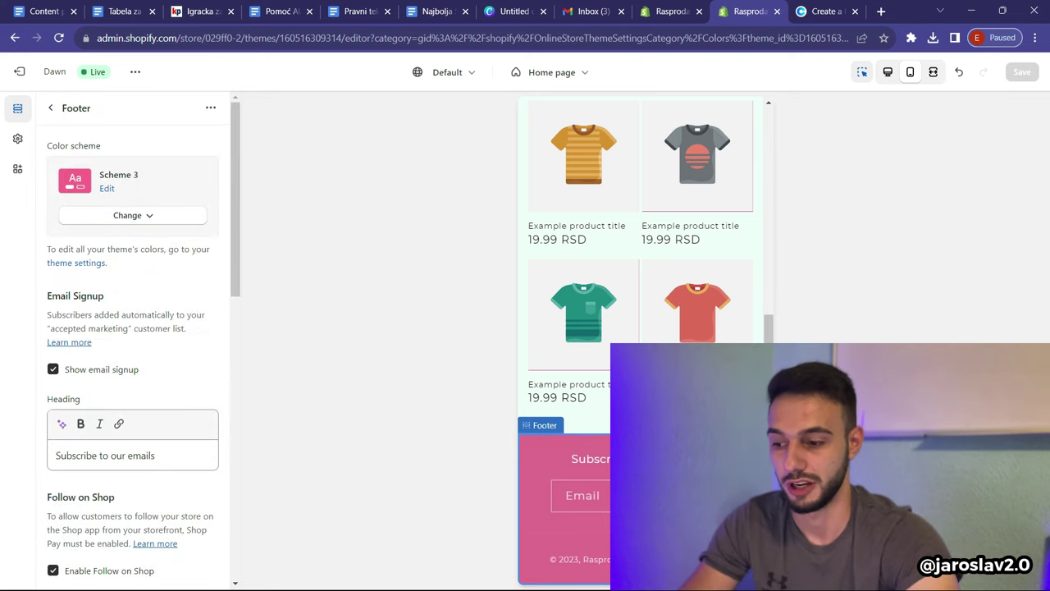
pyautogui.tripleClick(180, 449)
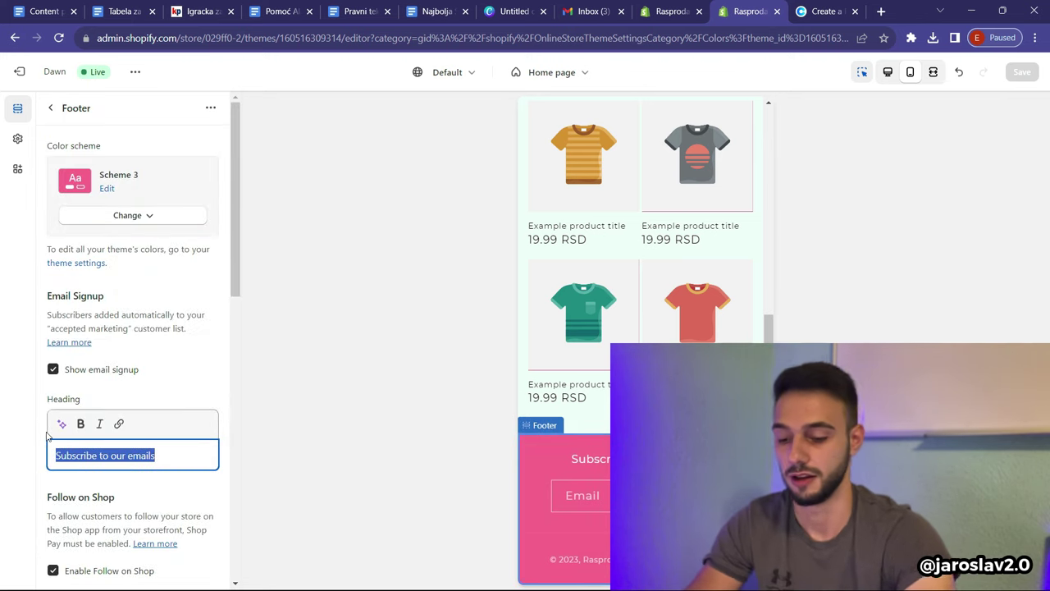
pyautogui.write('Prijavite se')
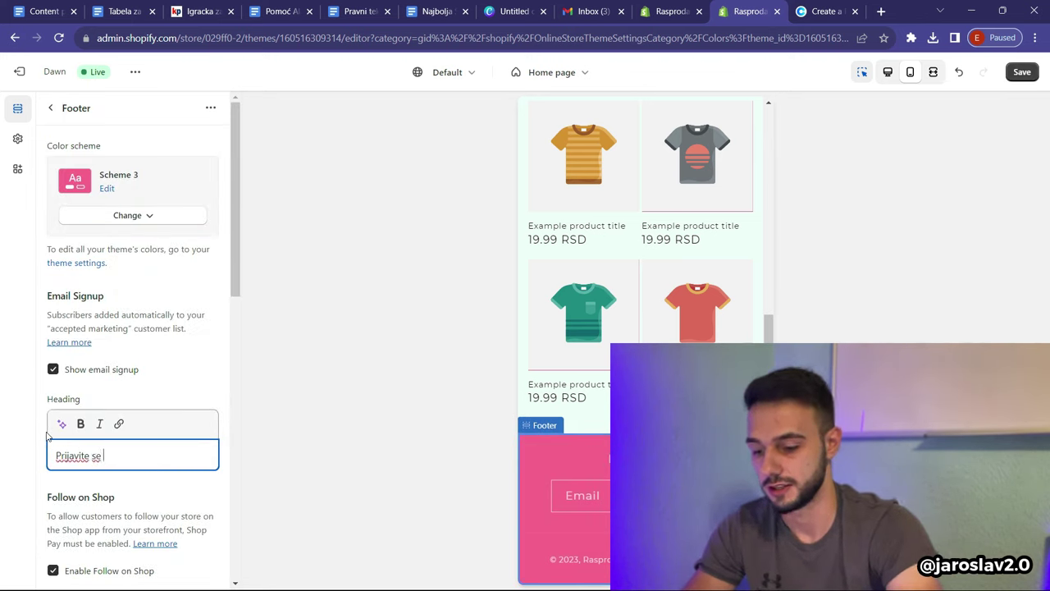
pyautogui.write(' na našu email listu')
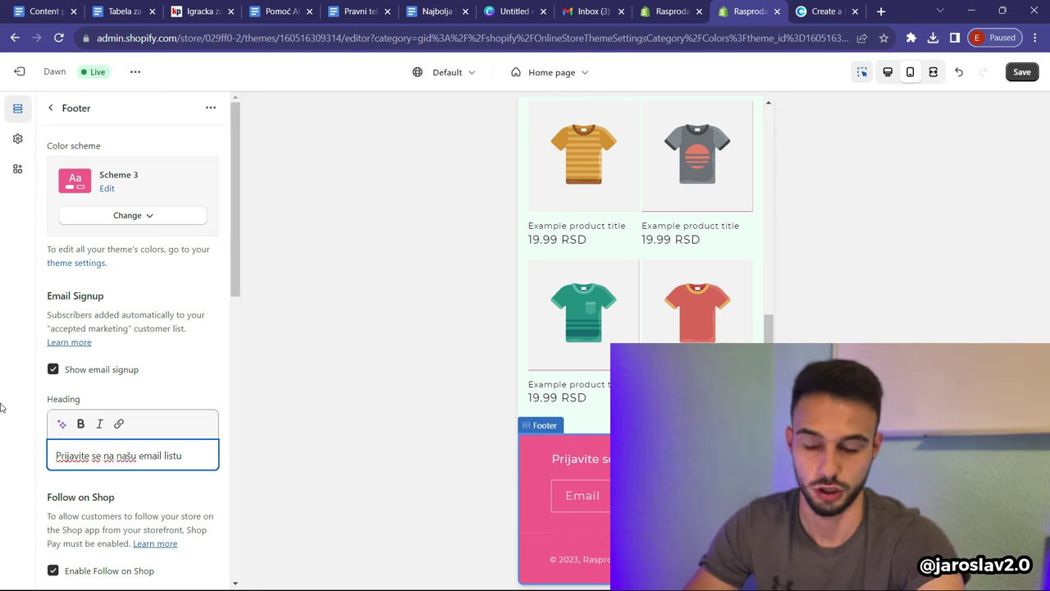
# Open the store's policy settings in a new browser tab
pyautogui.scroll(-3, 123, 492)
pyautogui.scroll(-3, 119, 352)
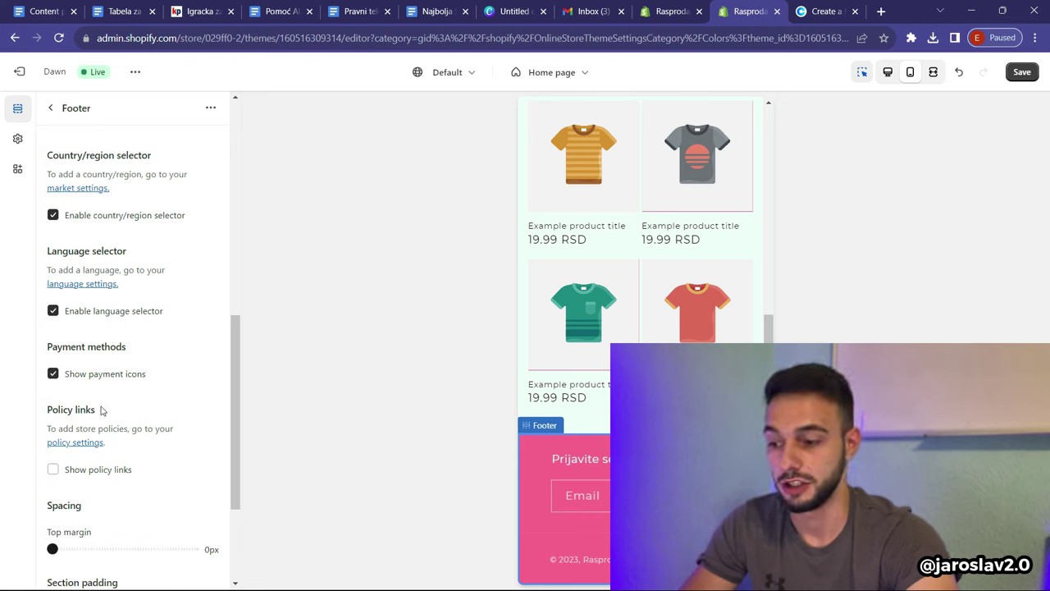
pyautogui.moveTo(102, 410); pyautogui.dragTo(43, 412)
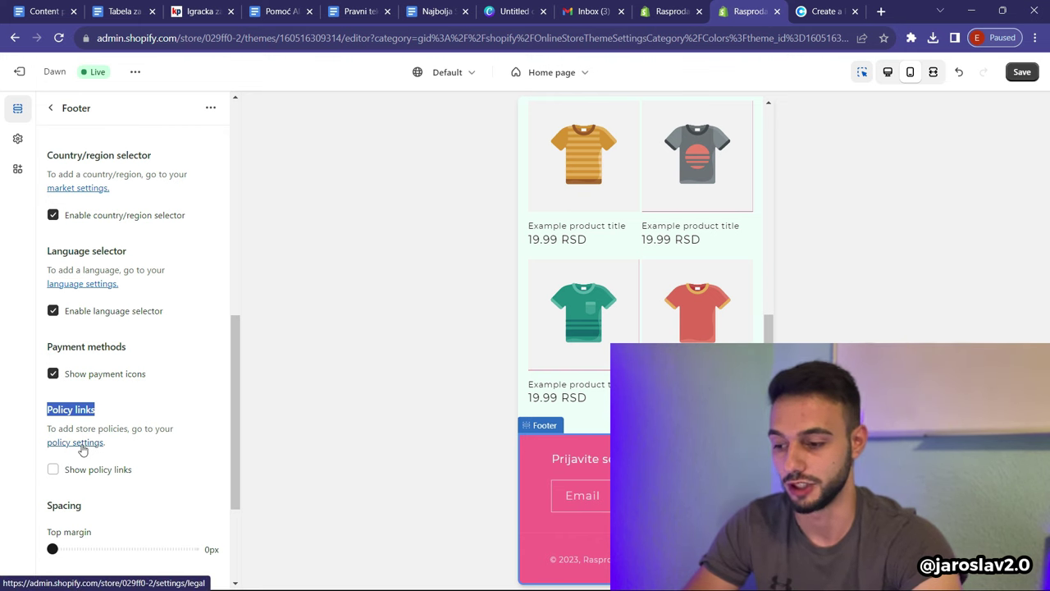
pyautogui.rightClick(83, 451)
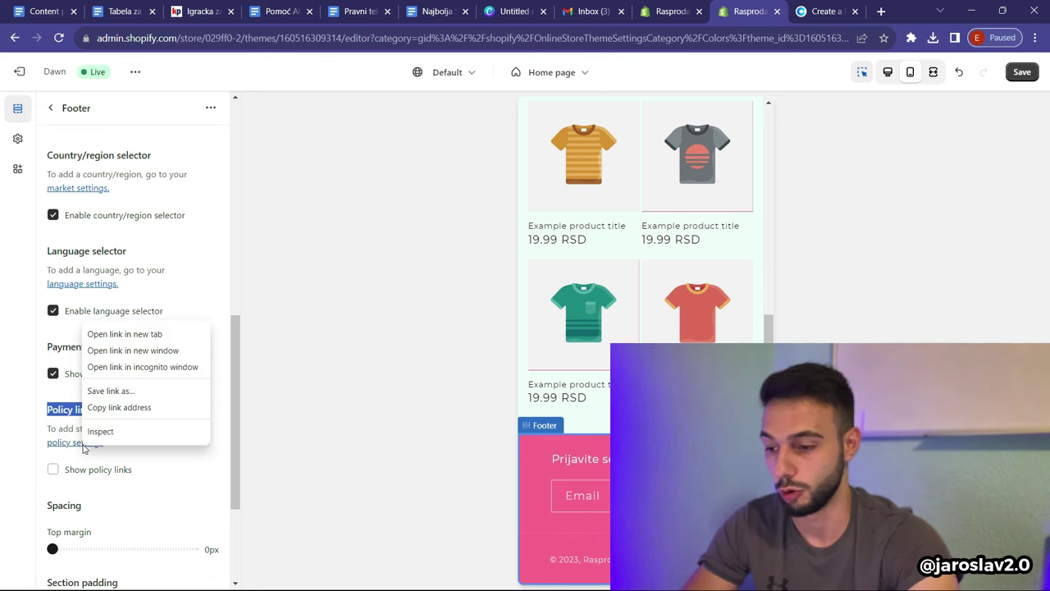
pyautogui.click(115, 336)
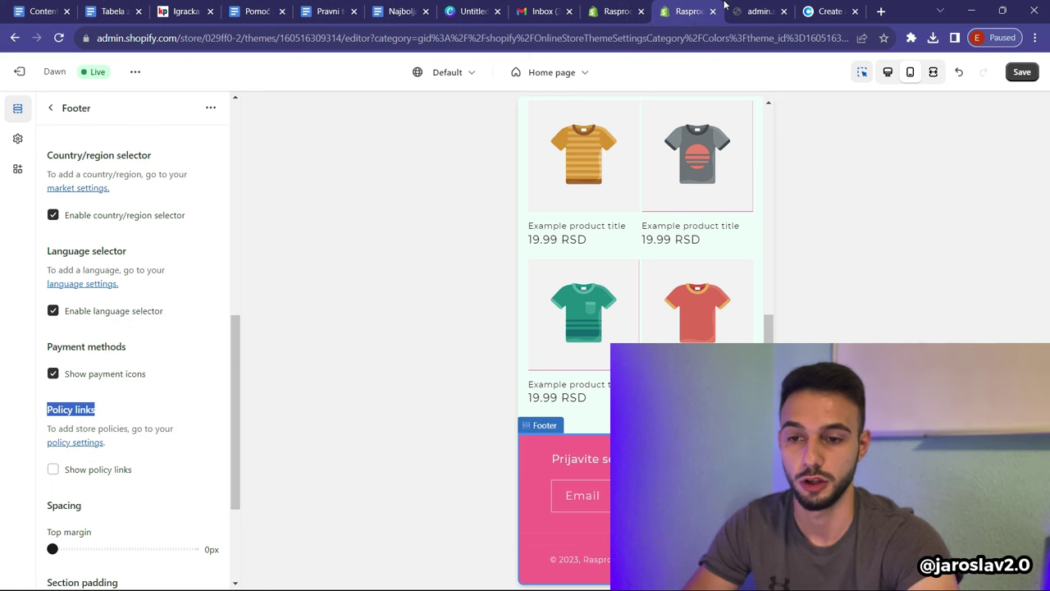
# Review the policy settings page, then select the Reklamacije section in 'Pravni tekstovi za sajt'
pyautogui.click(746, 10)
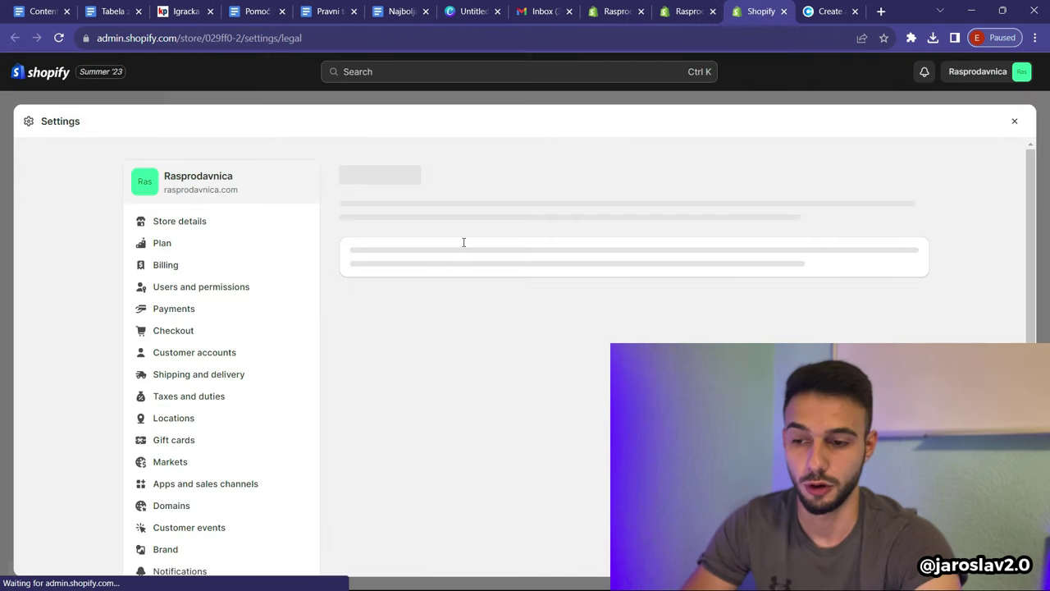
pyautogui.scroll(-3, 520, 188)
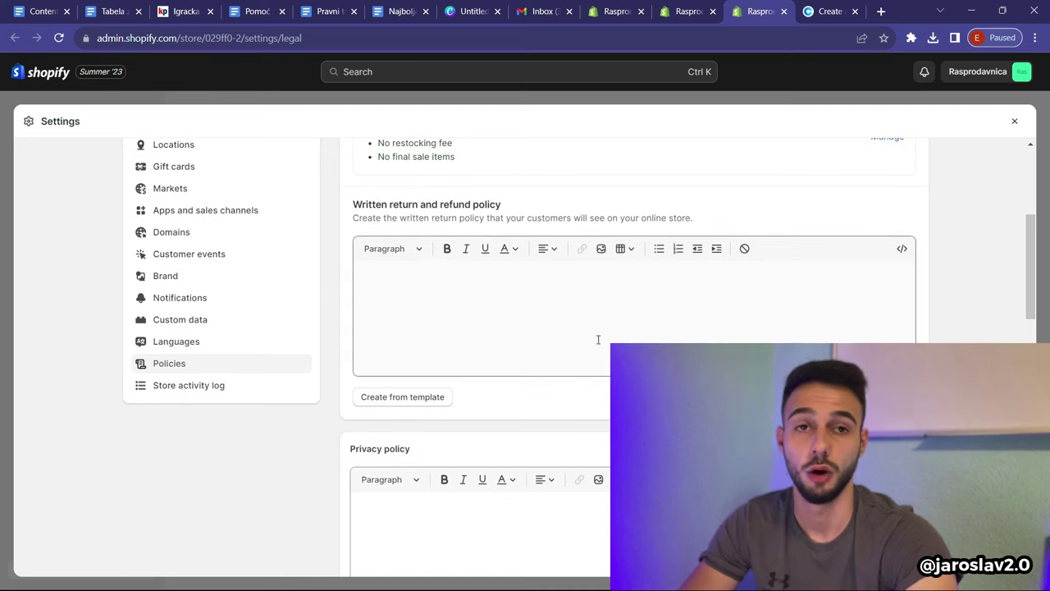
pyautogui.scroll(-1, 600, 315)
pyautogui.scroll(2, 619, 260)
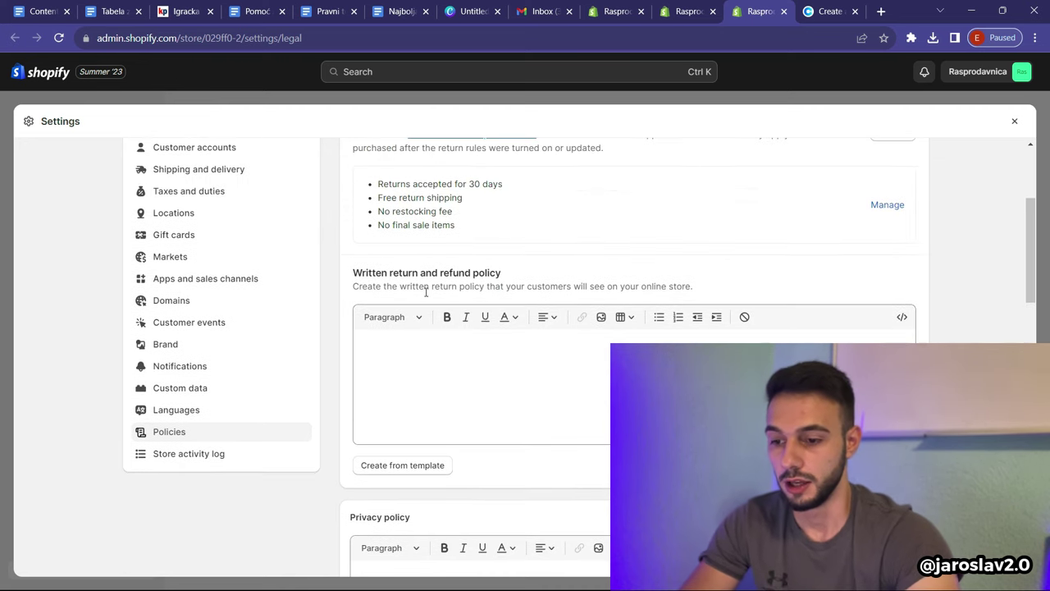
pyautogui.scroll(-3, 424, 281)
pyautogui.scroll(2, 425, 281)
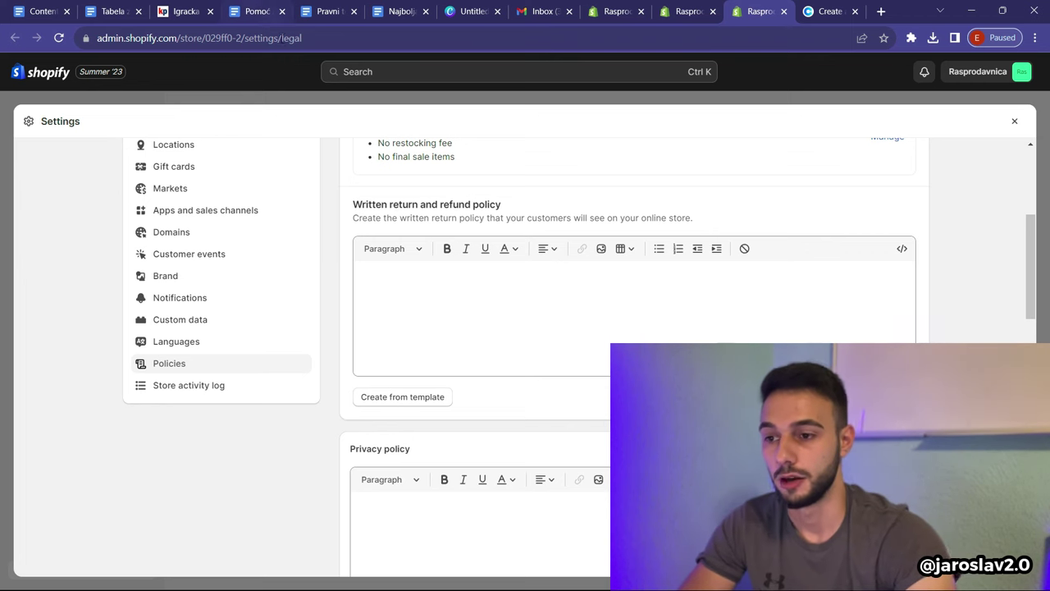
pyautogui.click(345, 5)
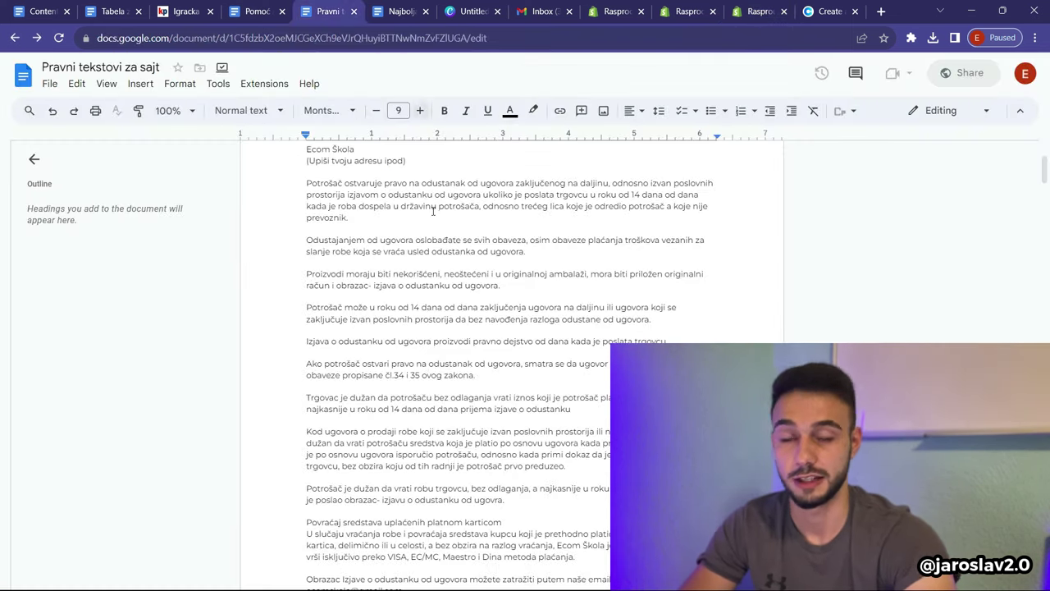
pyautogui.scroll(5, 430, 267)
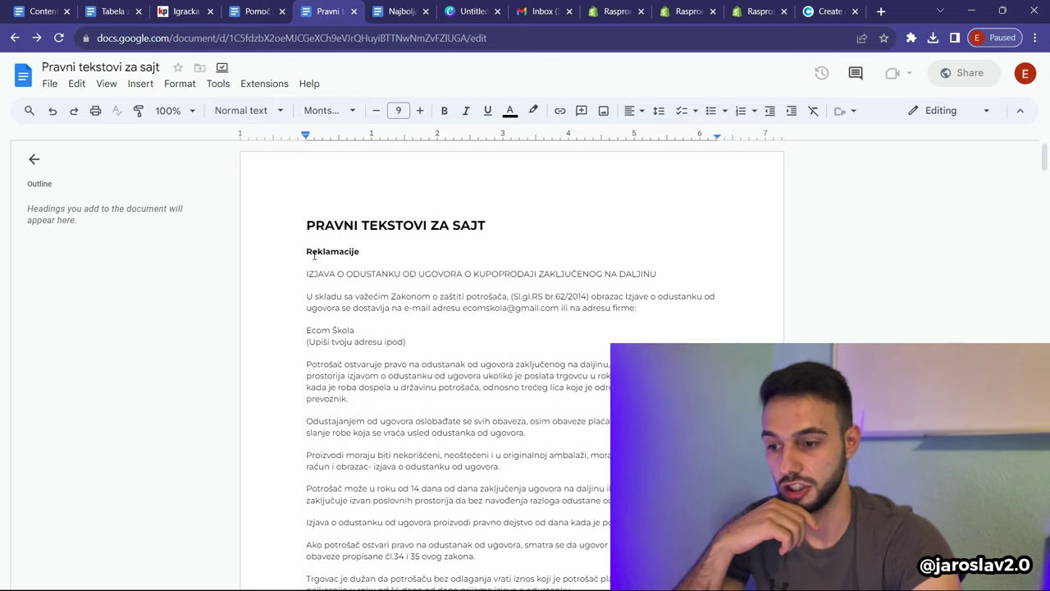
pyautogui.moveTo(308, 253); pyautogui.dragTo(411, 296)
pyautogui.scroll(-10, 548, 303)
pyautogui.scroll(1, 525, 257)
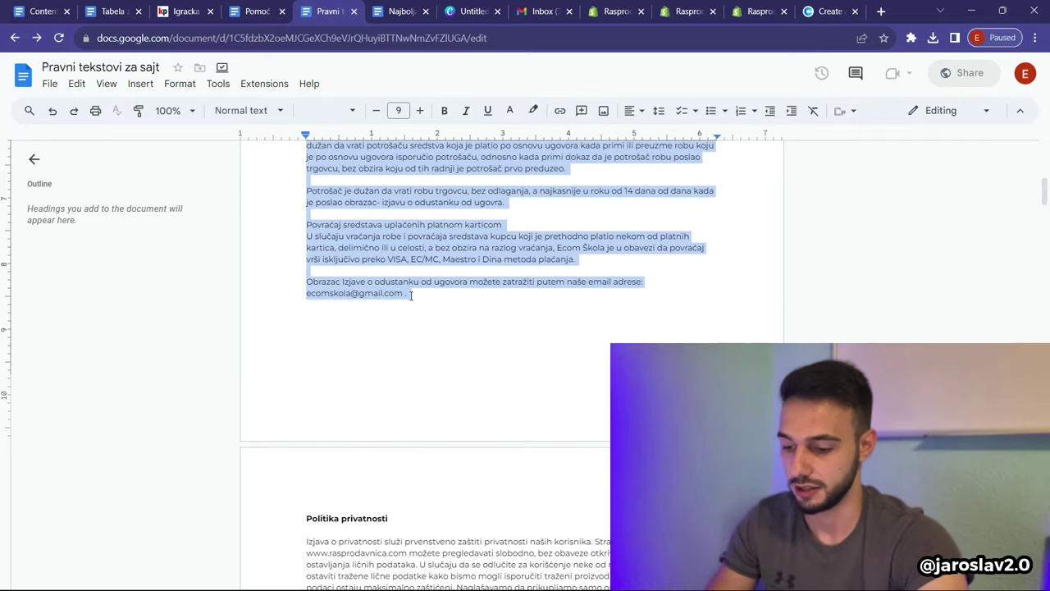
# Paste the Reklamacije text into the written return and refund policy and save
pyautogui.click(757, 11)
pyautogui.click(457, 319)
pyautogui.hotkey('ctrl', 'v')
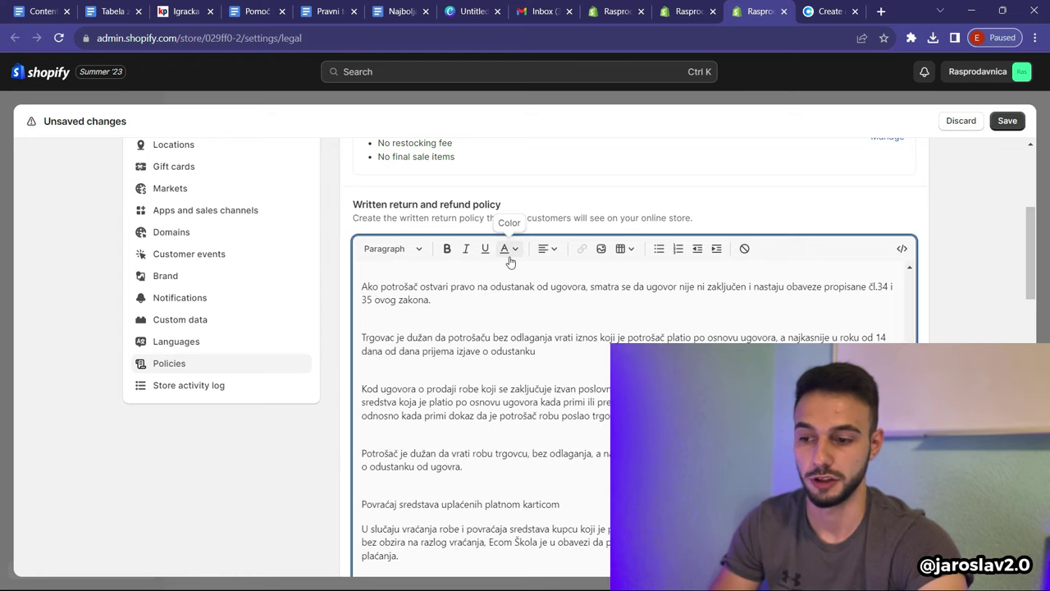
pyautogui.scroll(6, 440, 476)
pyautogui.click(1015, 121)
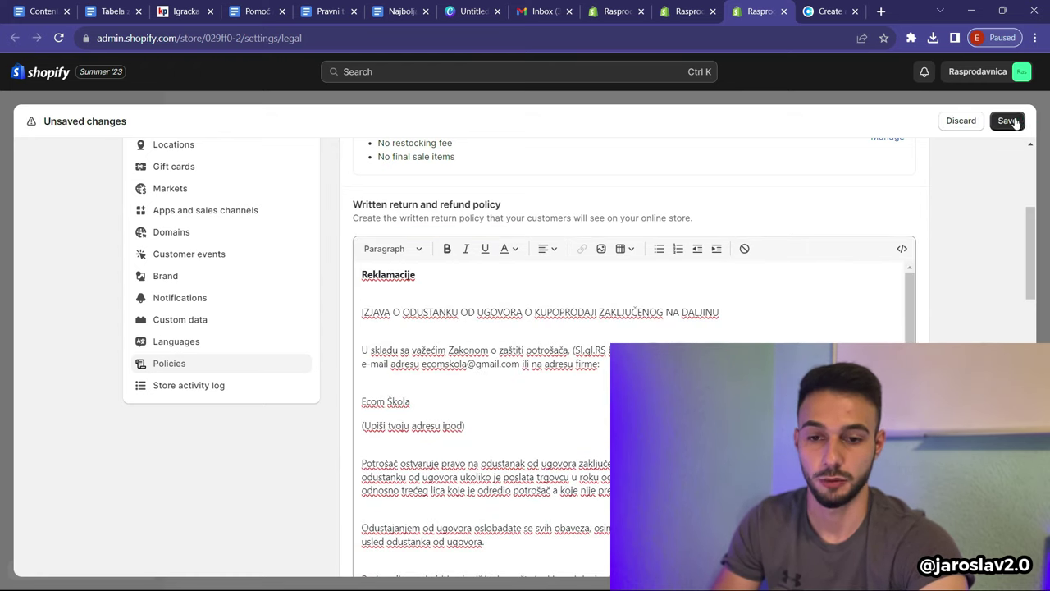
# Open the 'Najbolja Struktura Za Opis Proizvoda' document
pyautogui.scroll(-3, 727, 257)
pyautogui.scroll(-3, 727, 257)
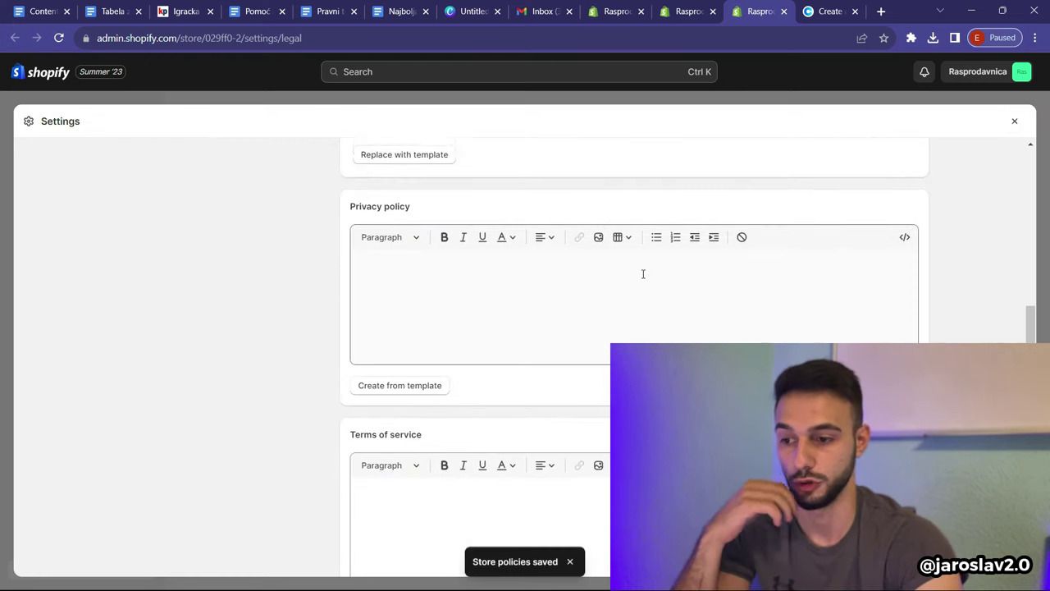
pyautogui.scroll(1, 642, 271)
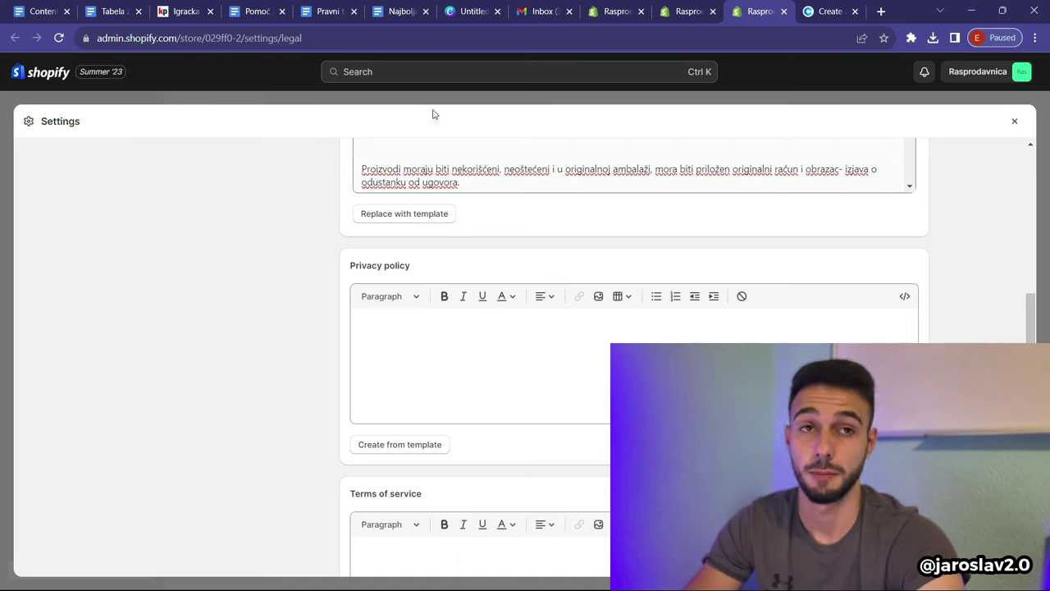
pyautogui.click(399, 10)
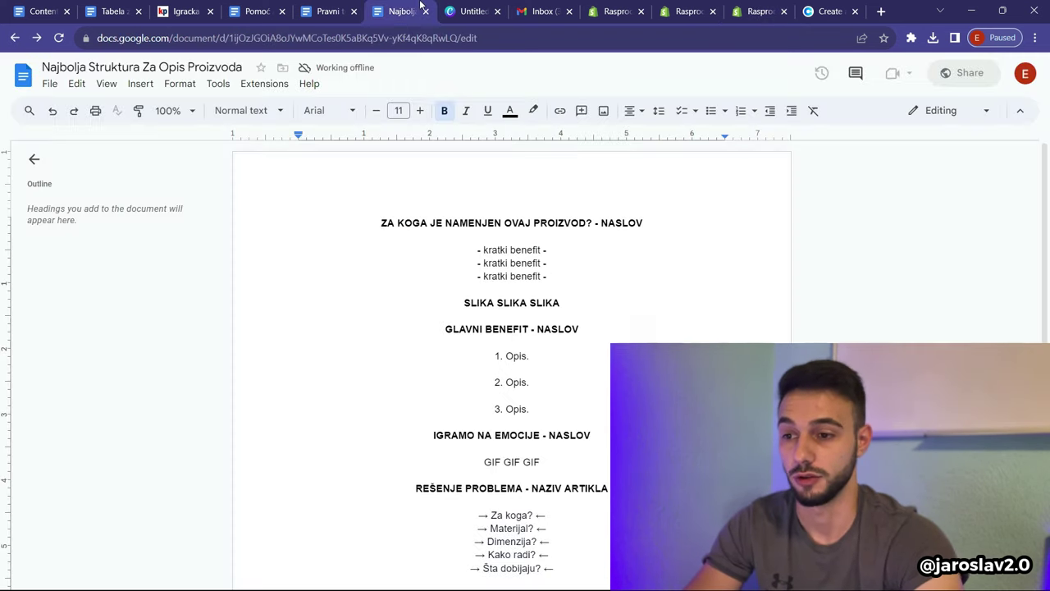
# Copy the Politika privatnosti text into the Privacy policy and save
pyautogui.click(338, 5)
pyautogui.scroll(-4, 438, 262)
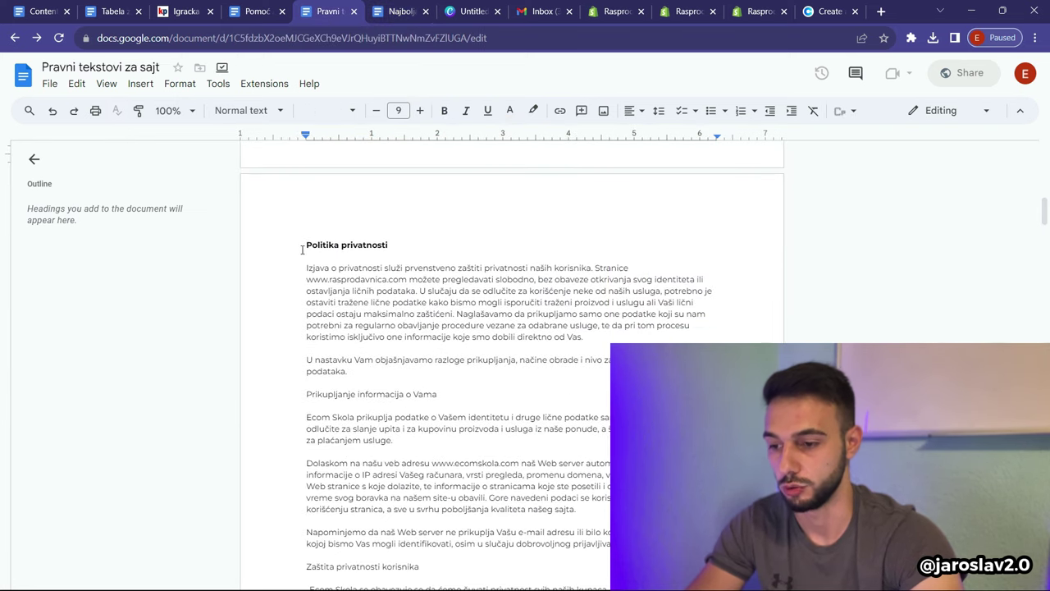
pyautogui.moveTo(307, 248); pyautogui.dragTo(593, 281)
pyautogui.scroll(-10, 579, 332)
pyautogui.scroll(-10, 575, 341)
pyautogui.scroll(-5, 573, 328)
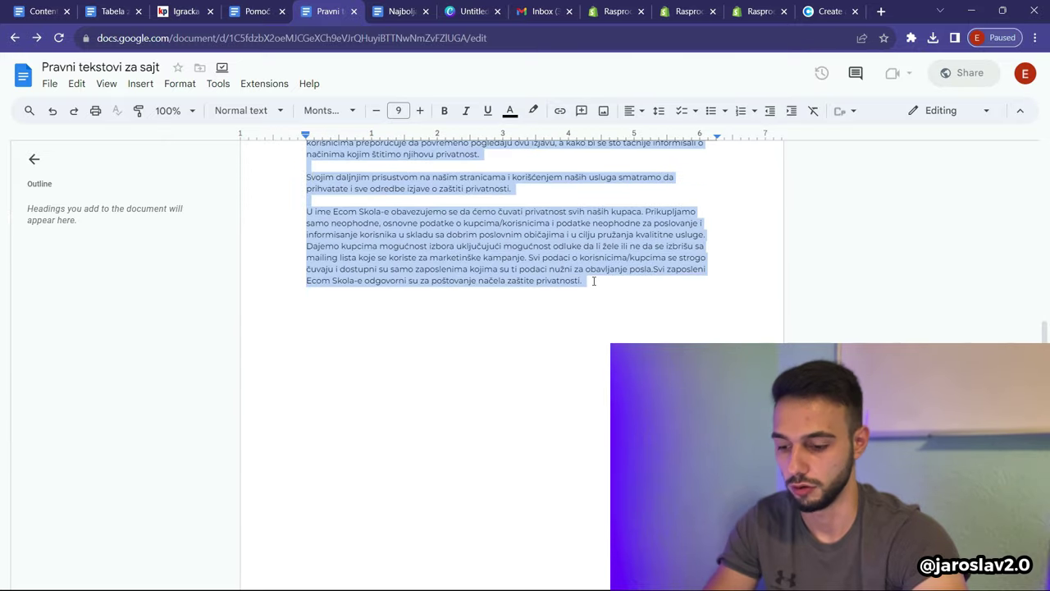
pyautogui.click(756, 12)
pyautogui.click(460, 326)
pyautogui.hotkey('ctrl', 'v')
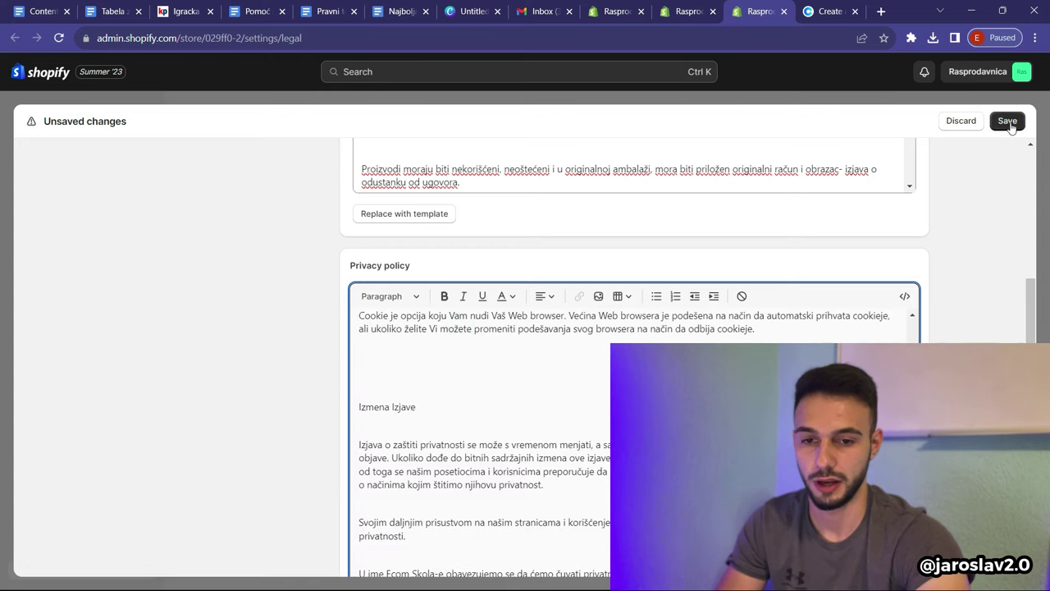
pyautogui.click(1008, 121)
pyautogui.scroll(-6, 424, 347)
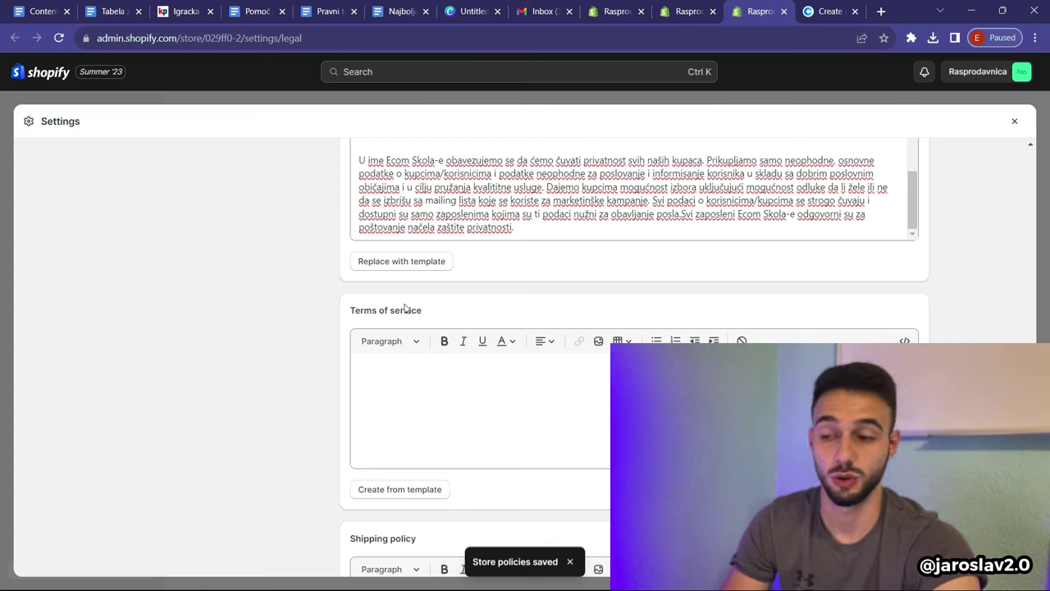
# Copy the Uslovi korišćenja text into the Terms of service and save
pyautogui.click(322, 10)
pyautogui.scroll(-10, 417, 258)
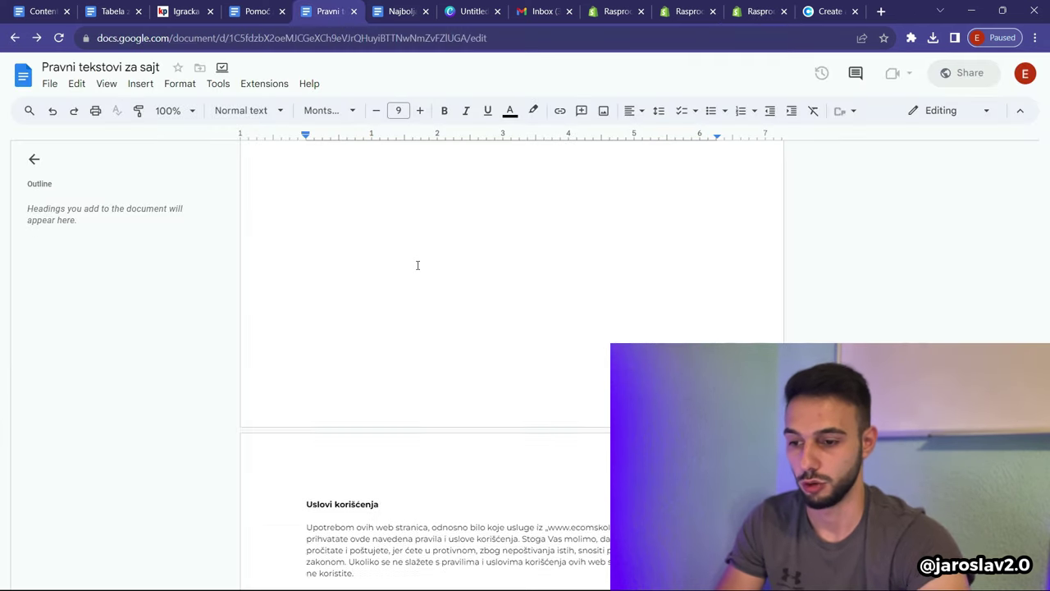
pyautogui.moveTo(300, 237); pyautogui.dragTo(460, 379)
pyautogui.scroll(-5, 304, 235)
pyautogui.scroll(-10, 586, 328)
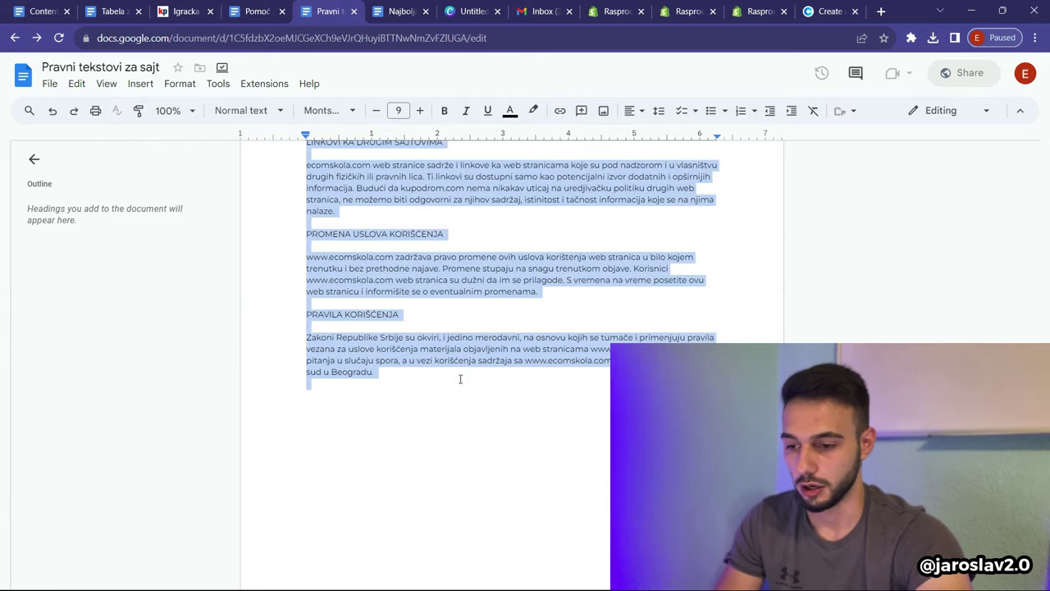
pyautogui.click(755, 11)
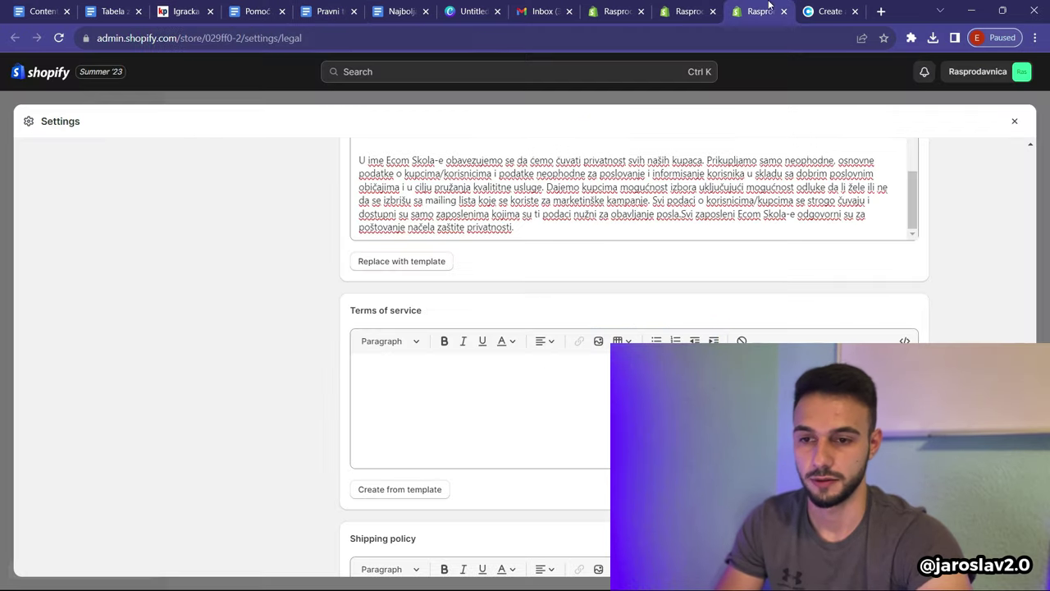
pyautogui.click(452, 379)
pyautogui.hotkey('ctrl', 'v')
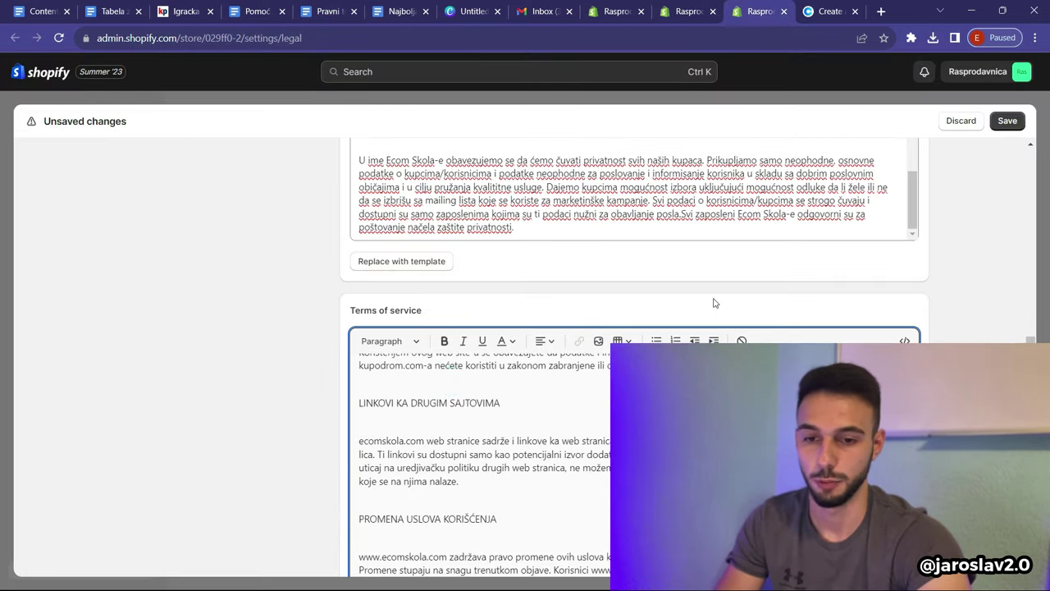
pyautogui.click(1006, 121)
pyautogui.scroll(-3, 400, 292)
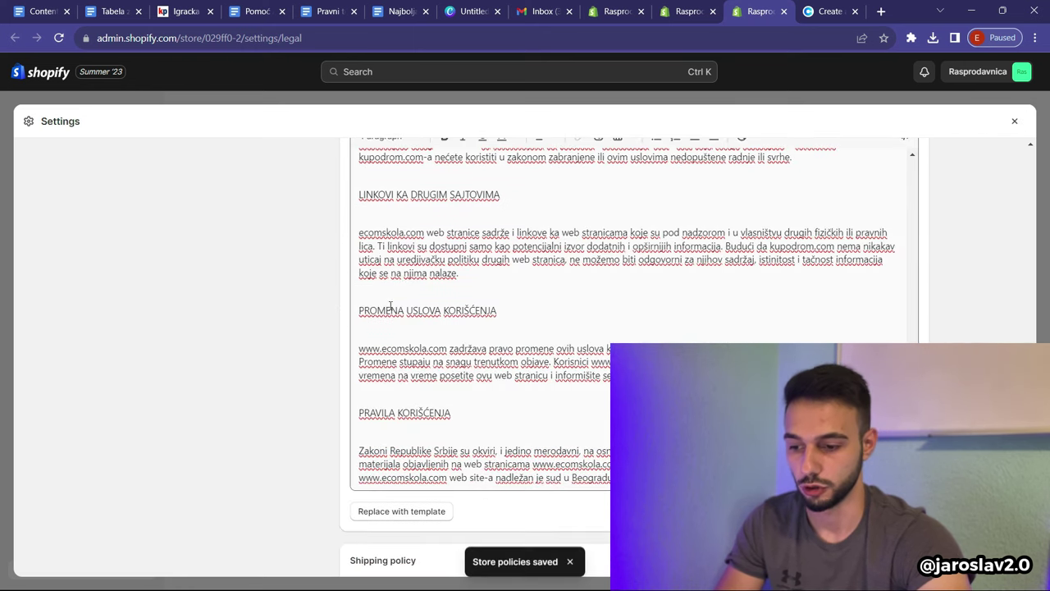
pyautogui.scroll(-3, 378, 345)
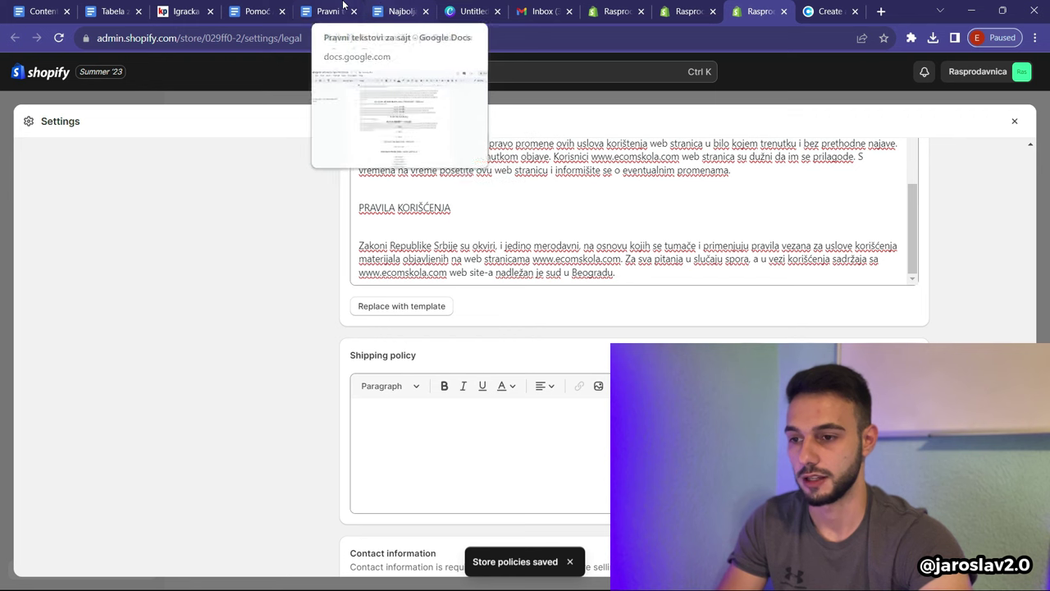
# Copy the Dostava section into the Shipping policy and save with Ctrl+S
pyautogui.click(329, 11)
pyautogui.scroll(-6, 361, 157)
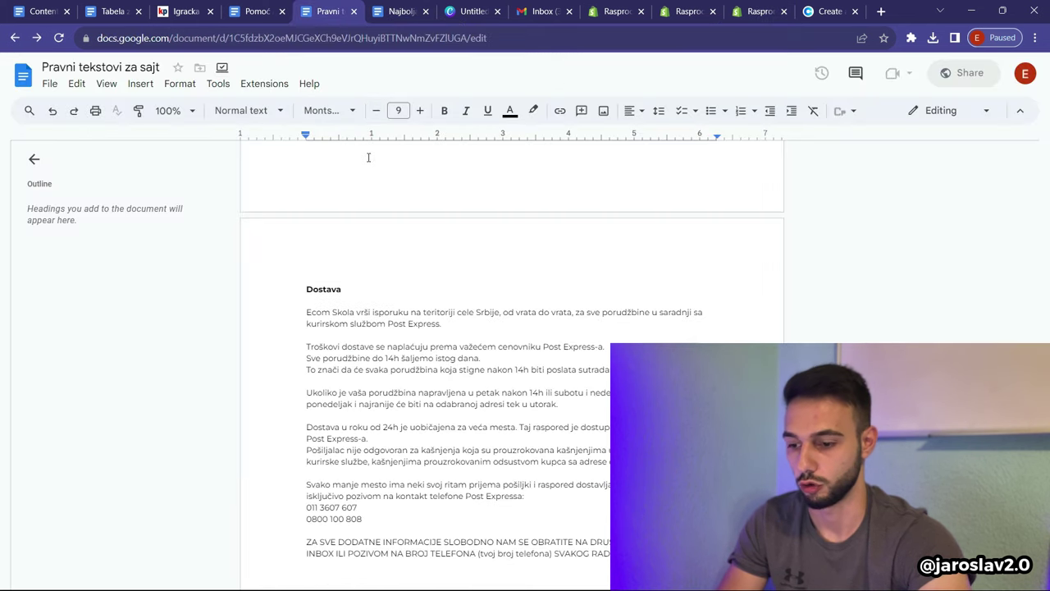
pyautogui.moveTo(309, 285); pyautogui.dragTo(624, 351)
pyautogui.hotkey('ctrl', 'c')
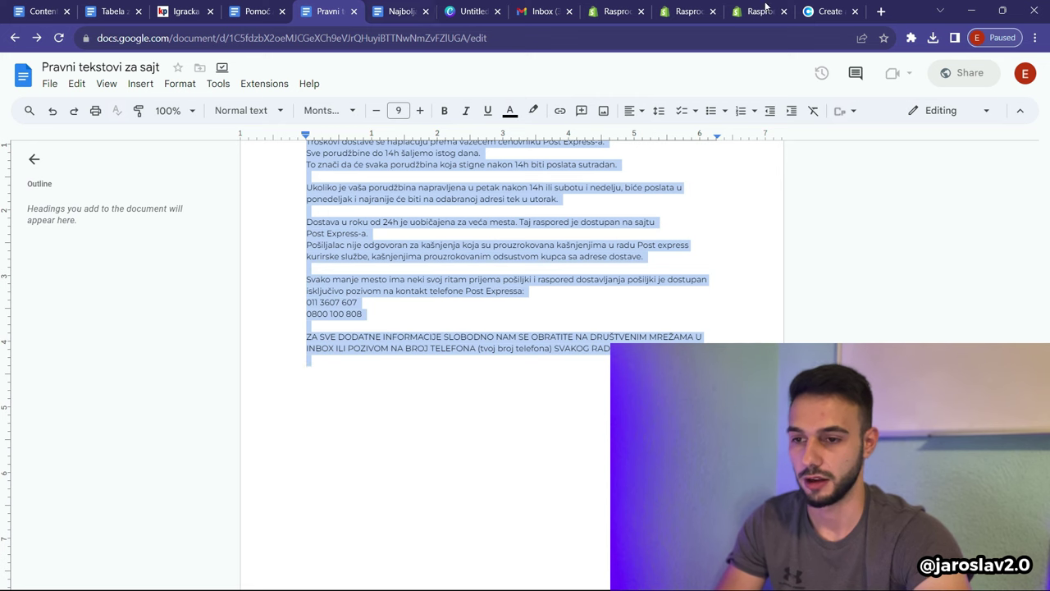
pyautogui.click(759, 11)
pyautogui.click(467, 448)
pyautogui.hotkey('ctrl', 'v')
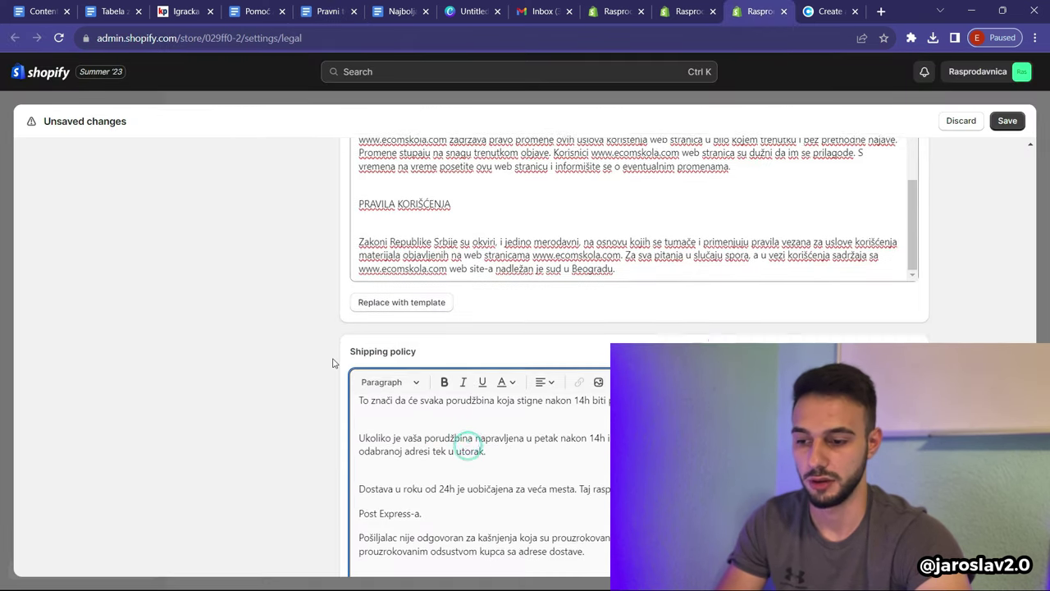
pyautogui.scroll(-5, 332, 361)
pyautogui.hotkey('ctrl', 's')
# Write the contact information: working hours 8:00 to 16:00h, the store's e-mail and phone number, then save
pyautogui.click(460, 329)
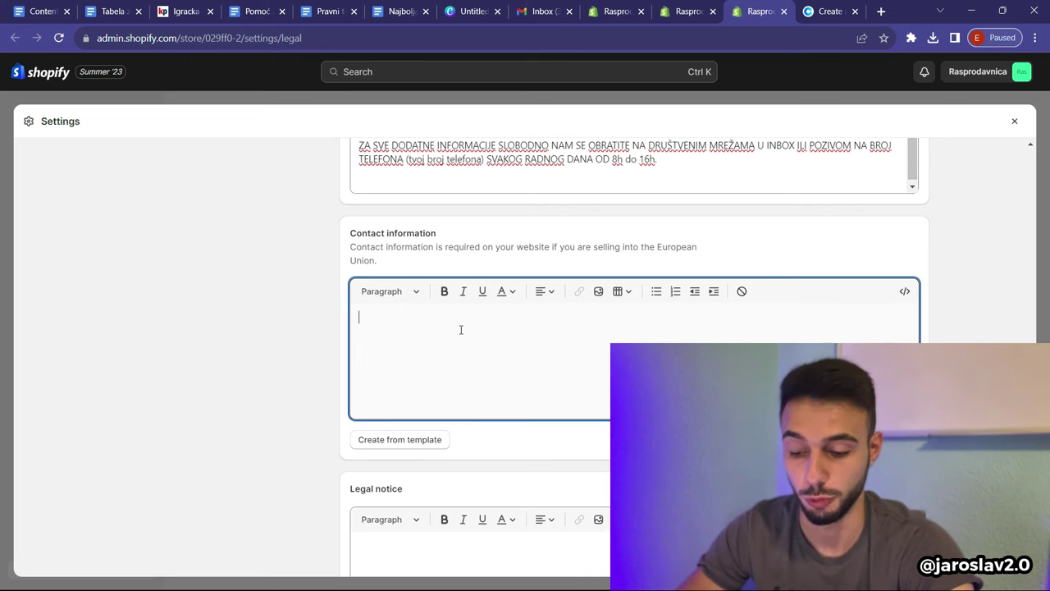
pyautogui.write('Radno v')
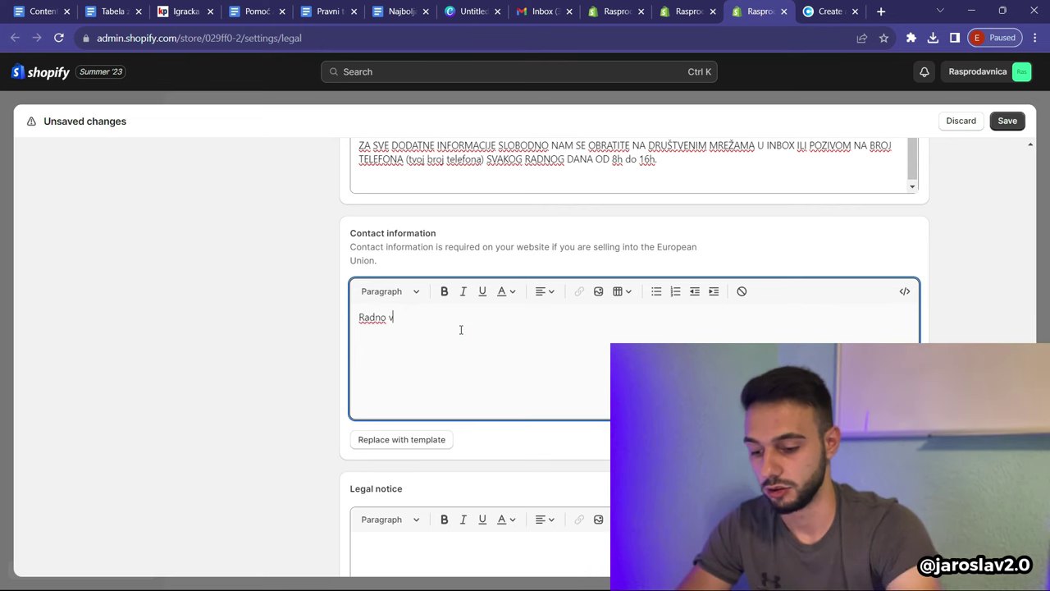
pyautogui.write('reme')
pyautogui.write('od')
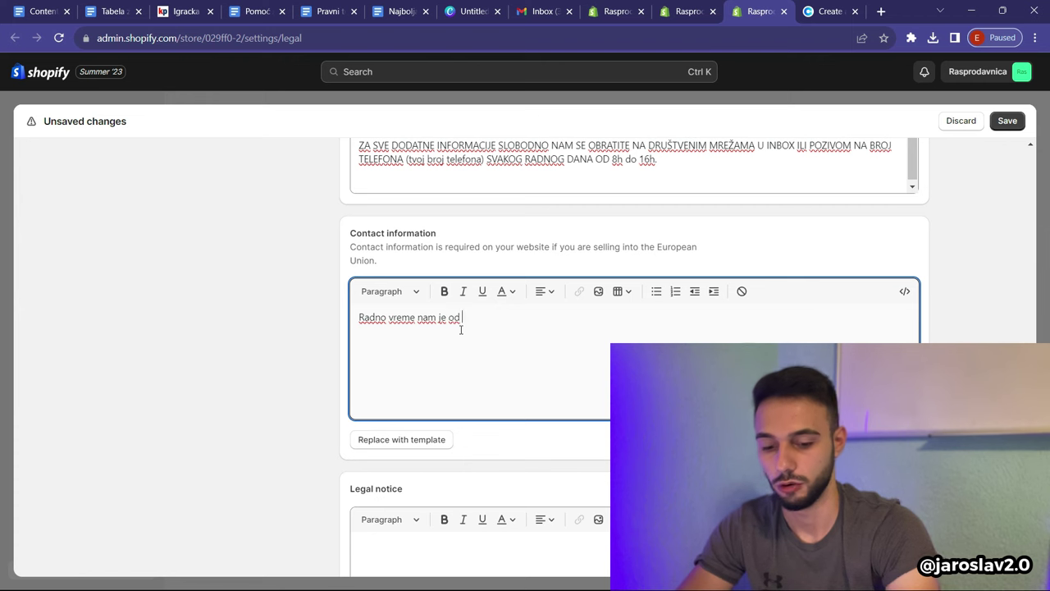
pyautogui.write(' 8')
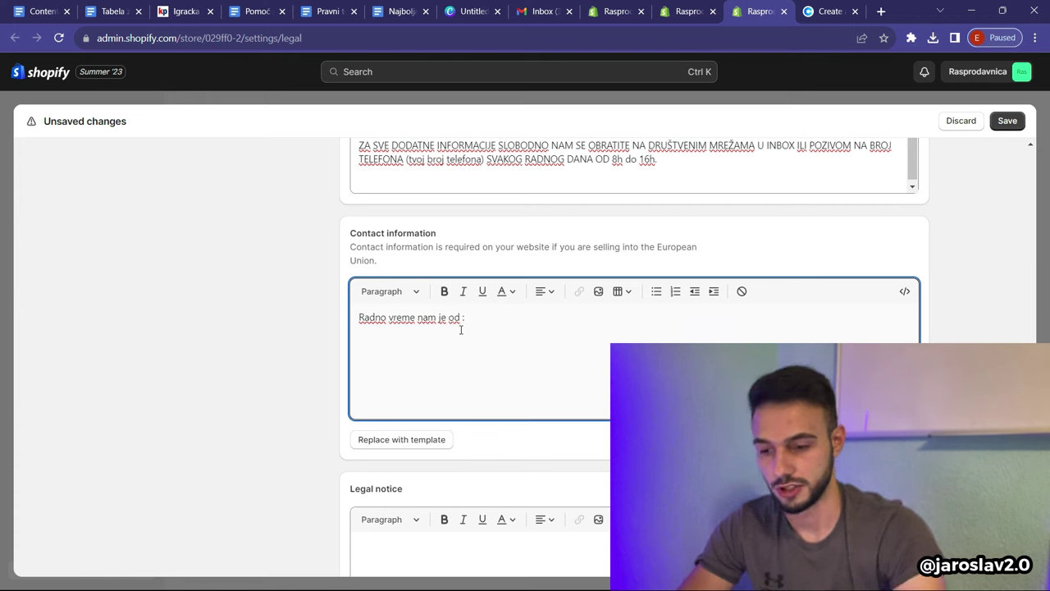
pyautogui.write(':00')
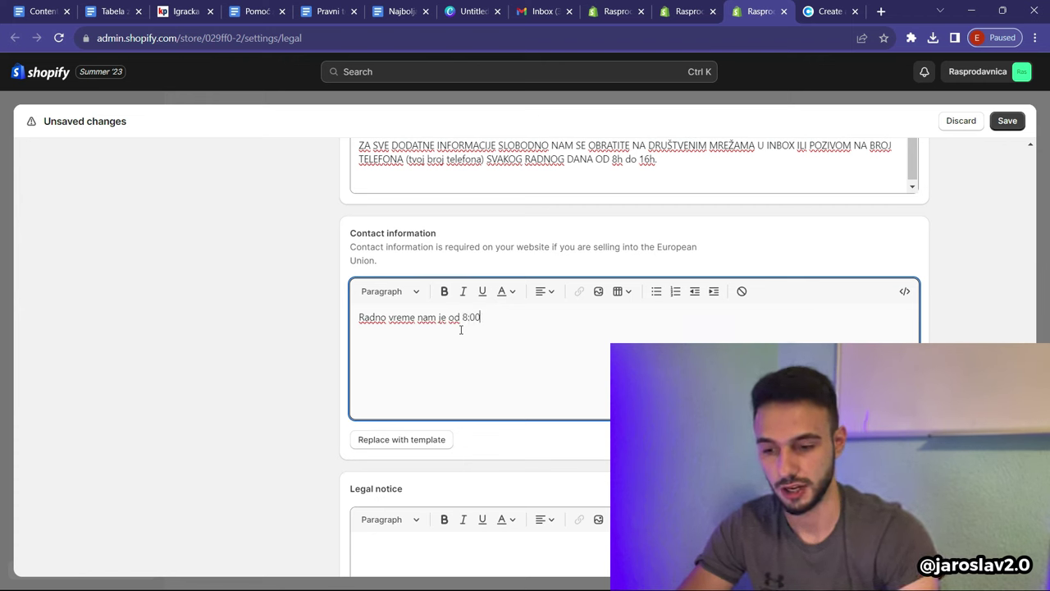
pyautogui.write(' do 16:')
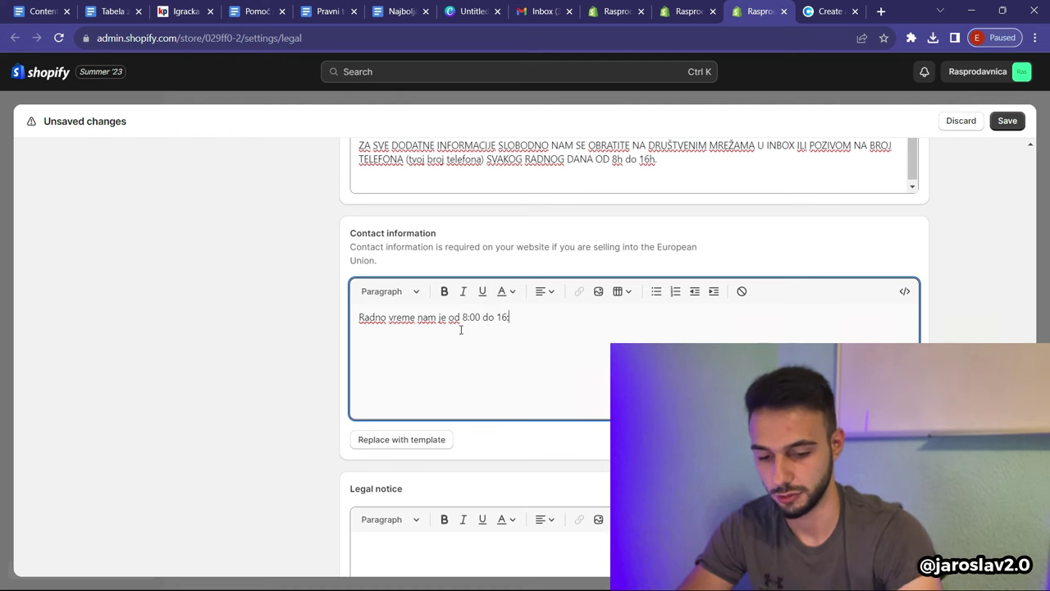
pyautogui.write('00h. Mo')
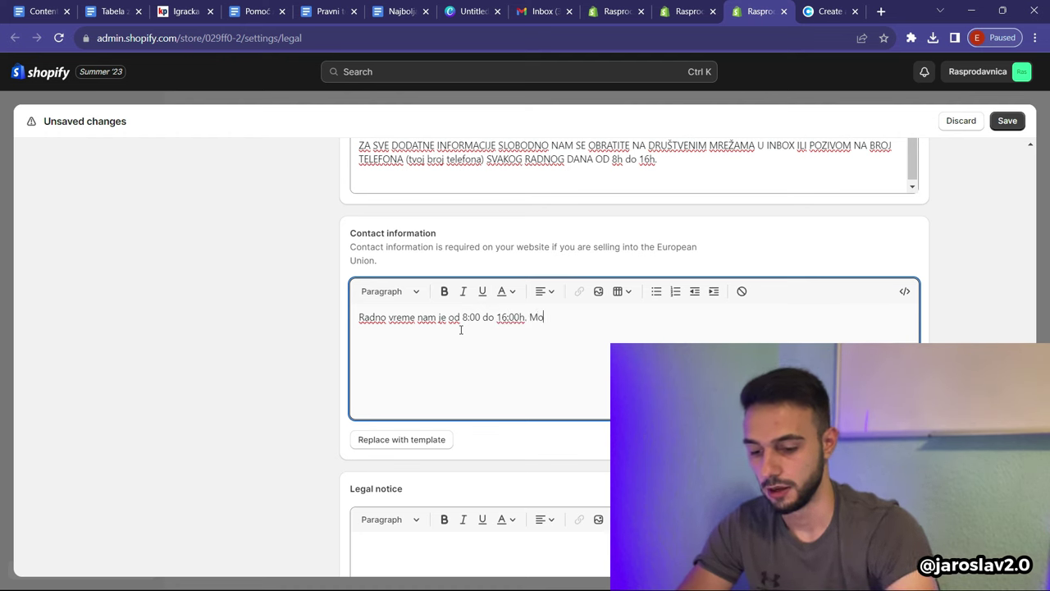
pyautogui.write('limo da na')
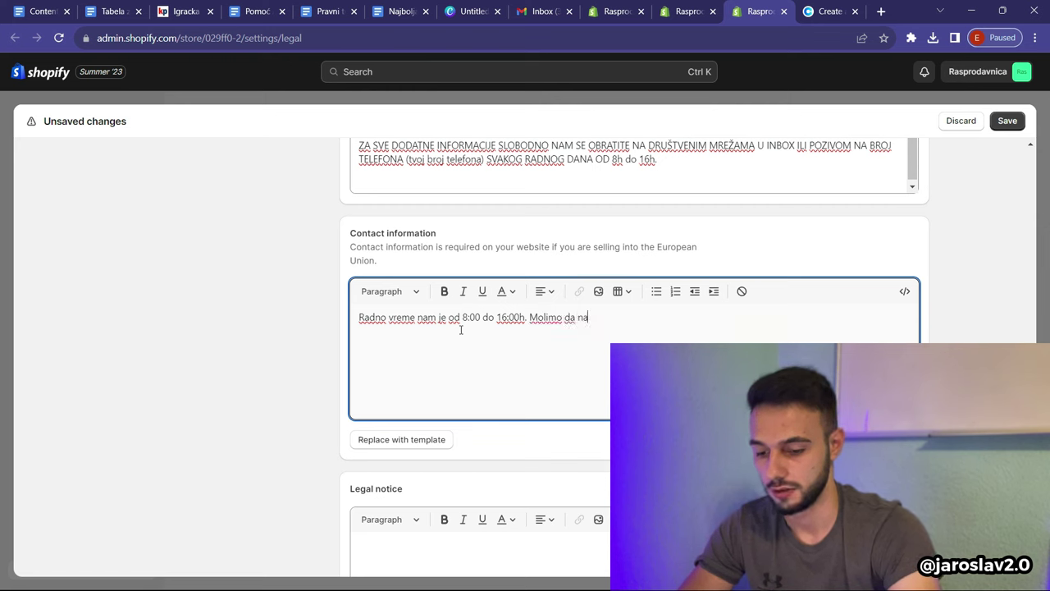
pyautogui.write('s')
pyautogui.press('BackSpace')
pyautogui.press('BackSpace')
pyautogui.press('BackSpace')
pyautogui.press('BackSpace')
pyautogui.press('BackSpace')
pyautogui.press('BackSpace')
pyautogui.write('va')
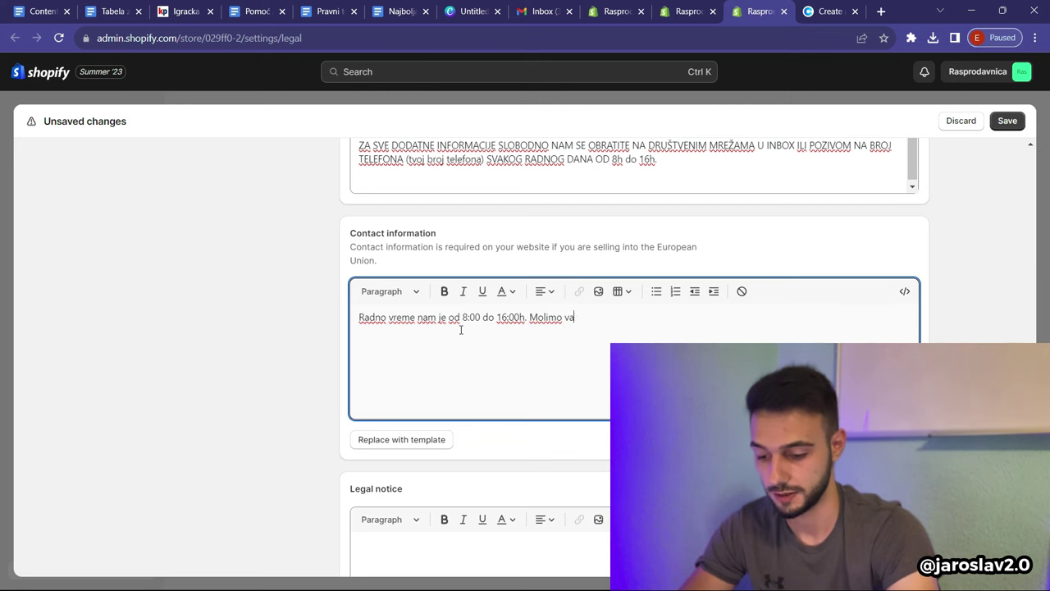
pyautogui.write('s da nam napiše')
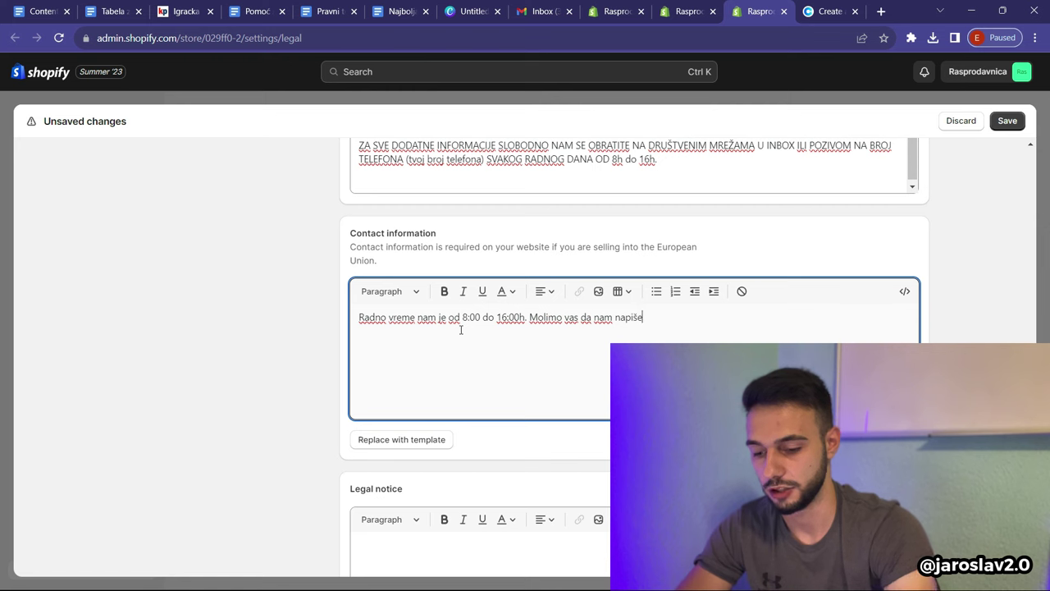
pyautogui.write('te mail')
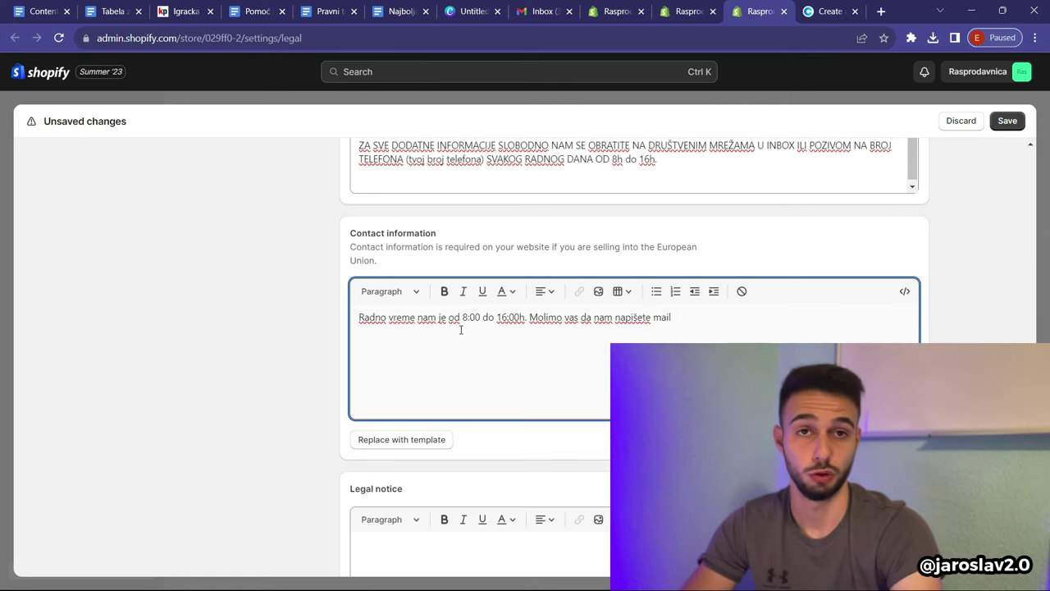
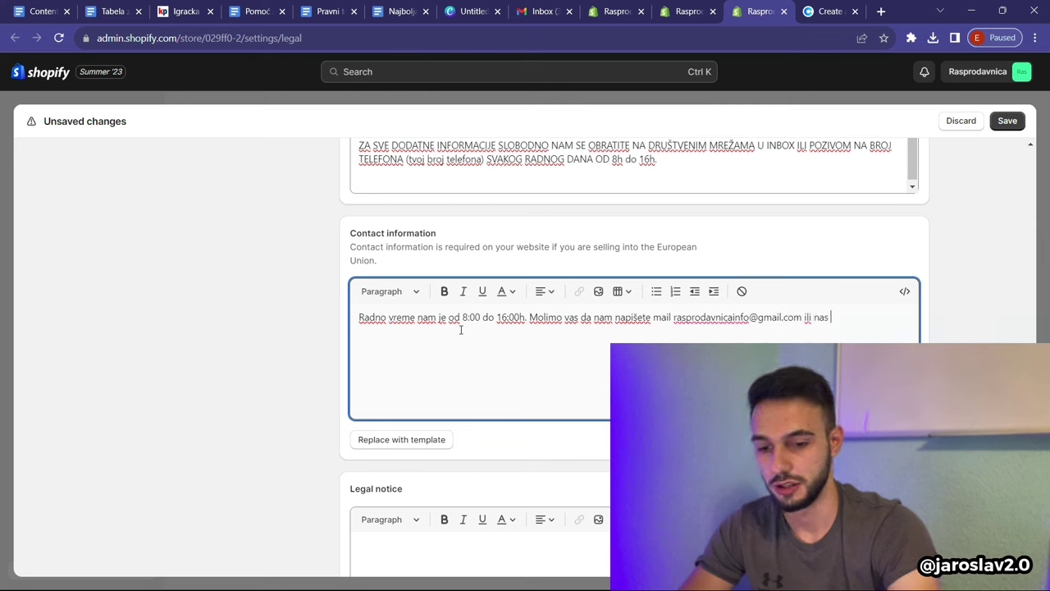
pyautogui.write(' pozovite na')
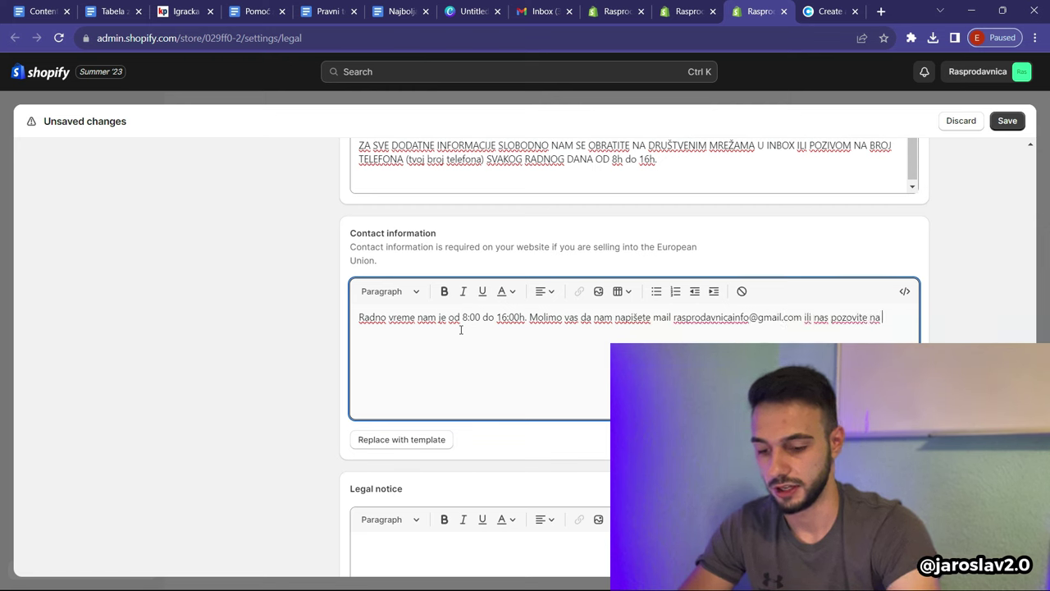
pyautogui.write(' broj 06')
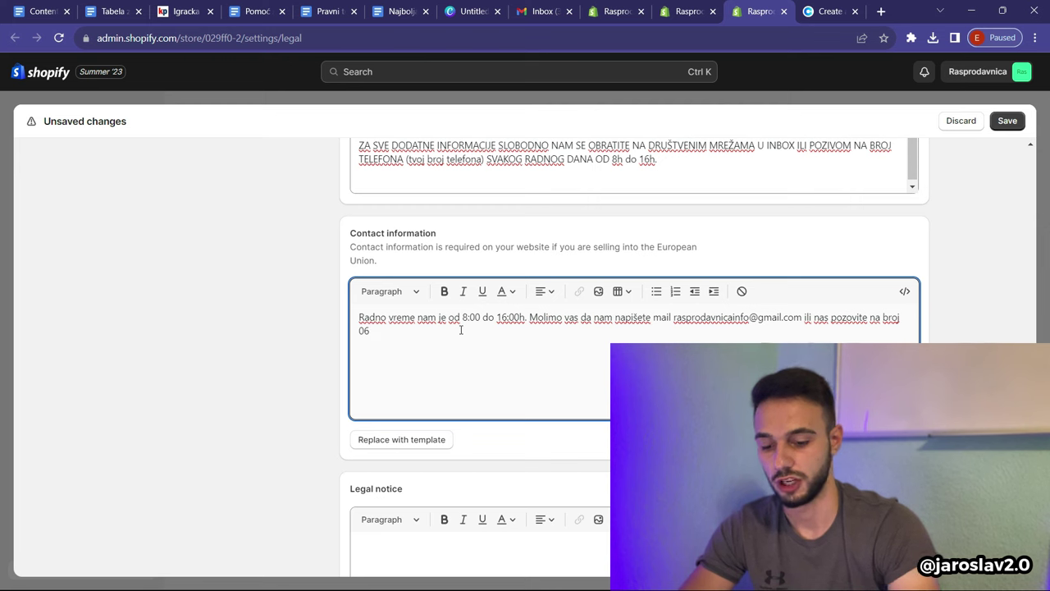
pyautogui.write('455555.')
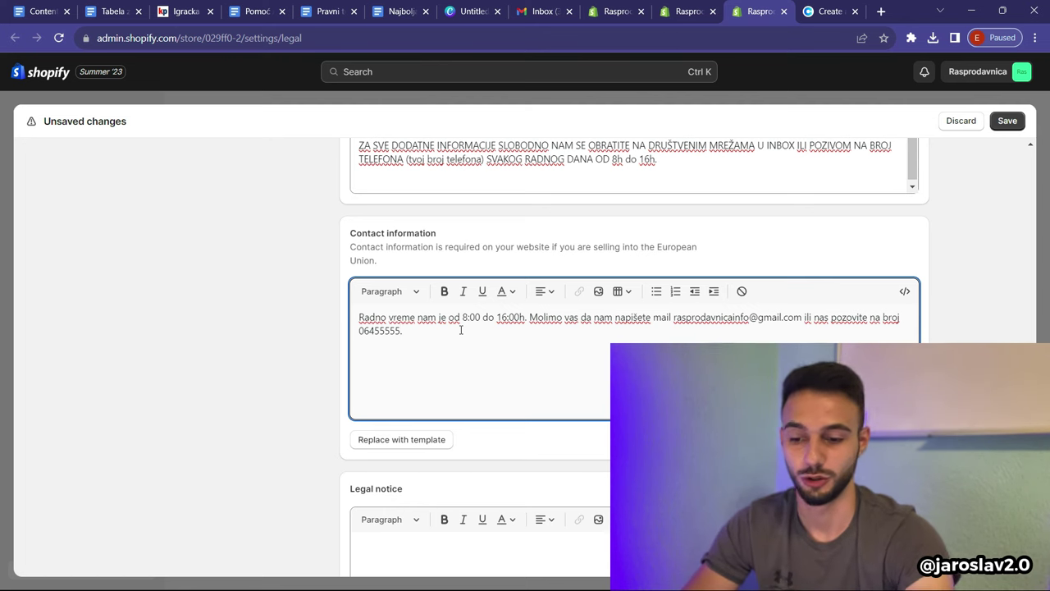
pyautogui.hotkey('ctrl', 's')
pyautogui.scroll(-2, 522, 347)
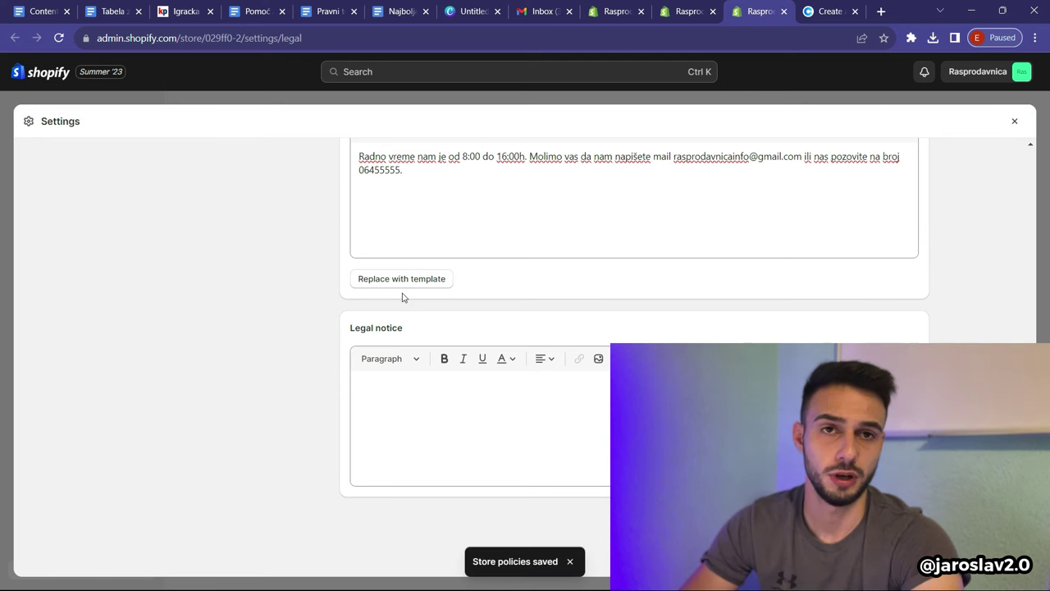
# Select the Korišćenje cookies-a section in the legal texts document, undoing an accidental paste
pyautogui.click(347, 12)
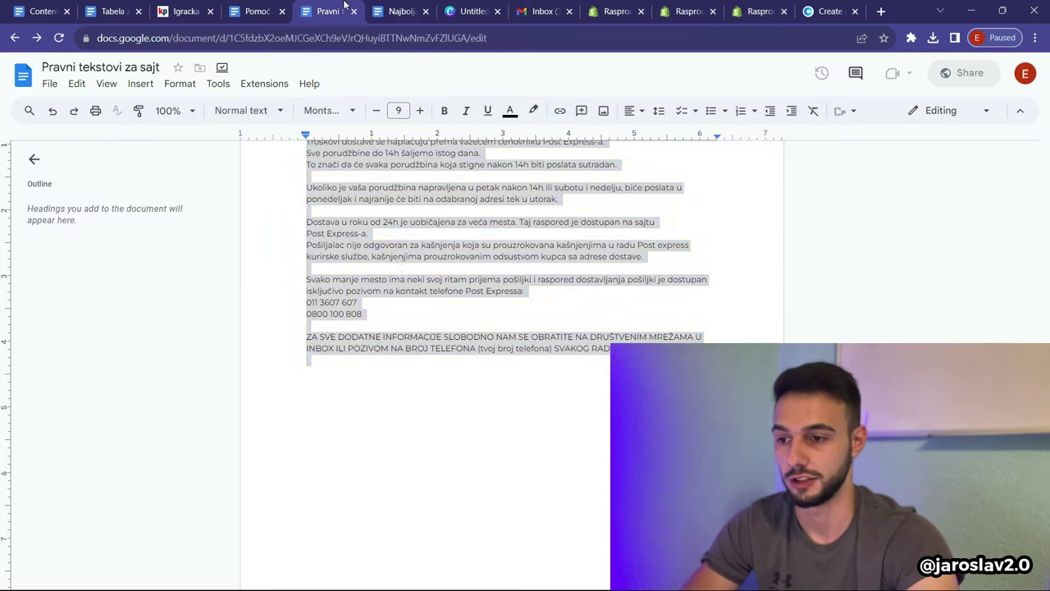
pyautogui.scroll(-5, 368, 327)
pyautogui.scroll(-5, 367, 326)
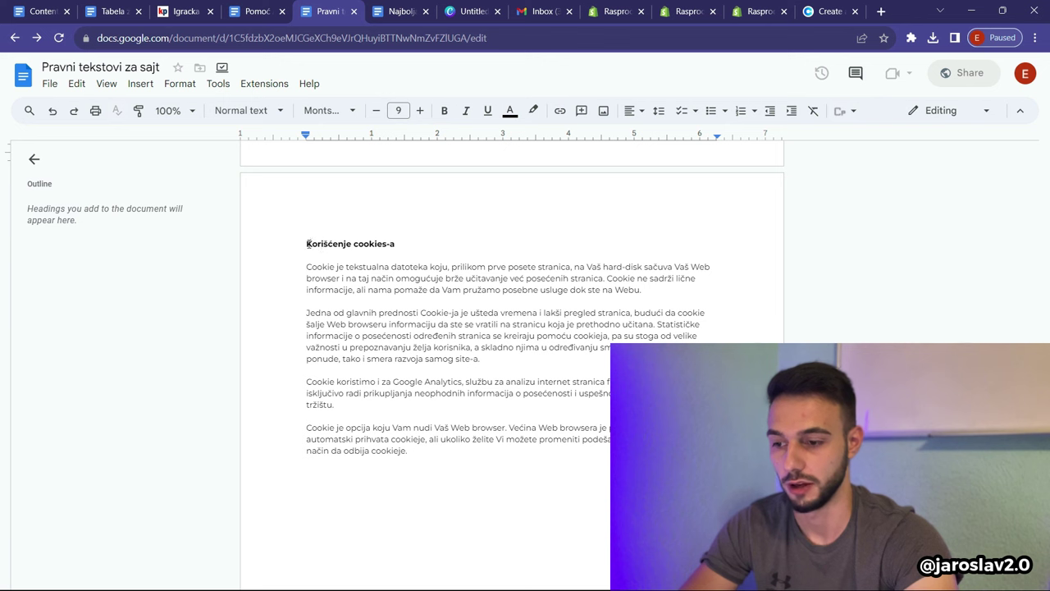
pyautogui.moveTo(308, 244); pyautogui.dragTo(410, 457)
pyautogui.rightClick(484, 356)
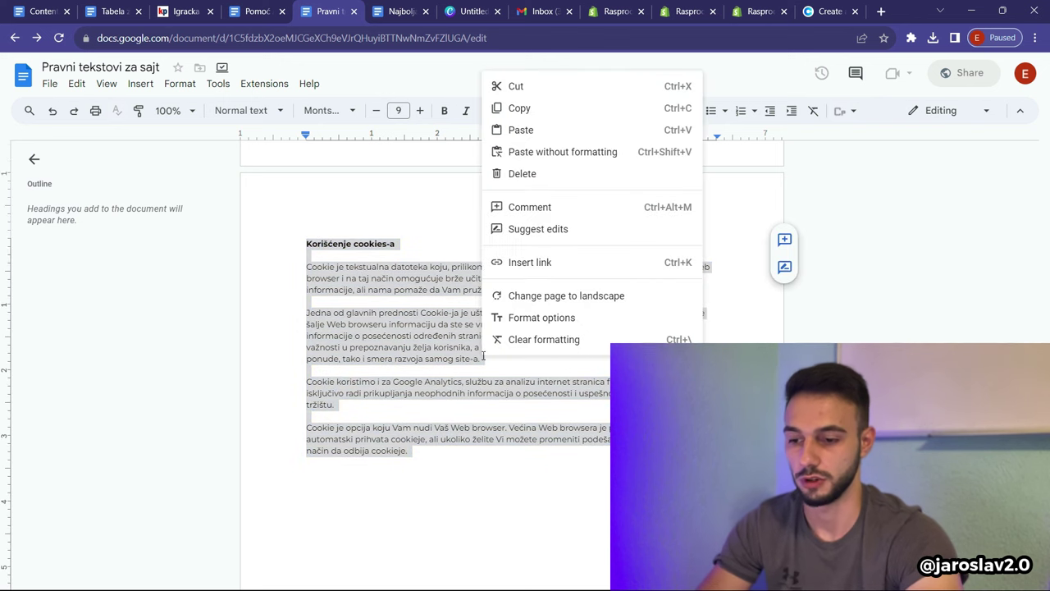
pyautogui.click(529, 131)
pyautogui.hotkey('ctrl', 'z')
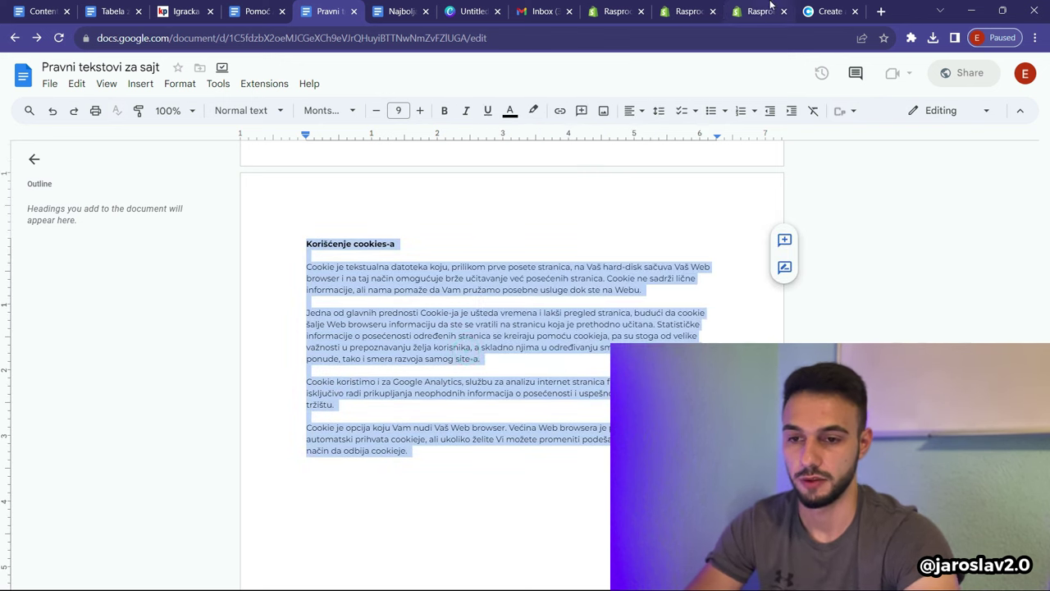
# Paste the cookies text into the Legal notice policy and save
pyautogui.click(763, 11)
pyautogui.click(457, 408)
pyautogui.rightClick(457, 410)
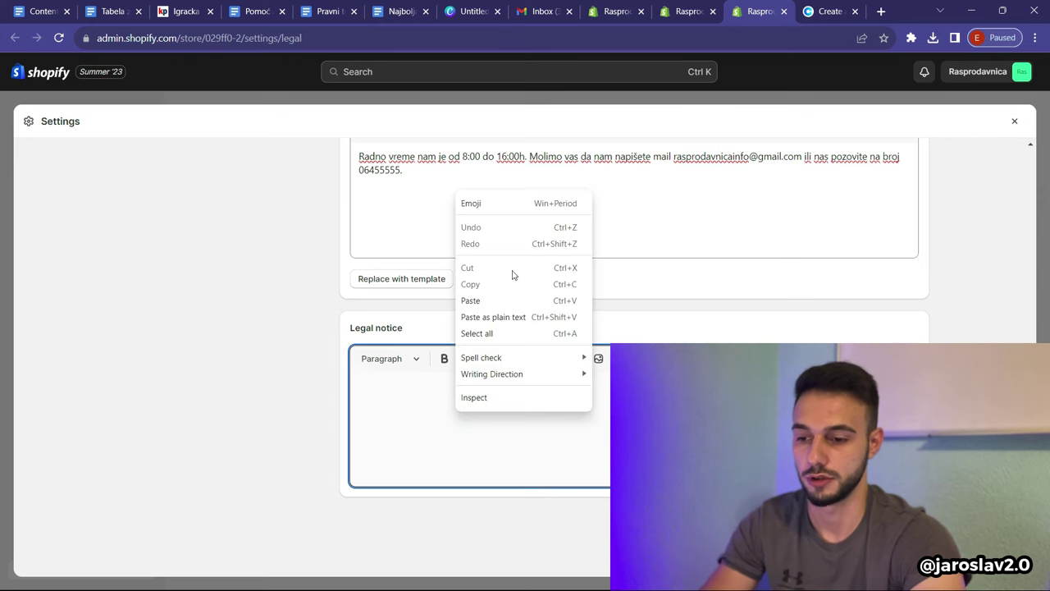
pyautogui.click(492, 300)
pyautogui.click(1014, 120)
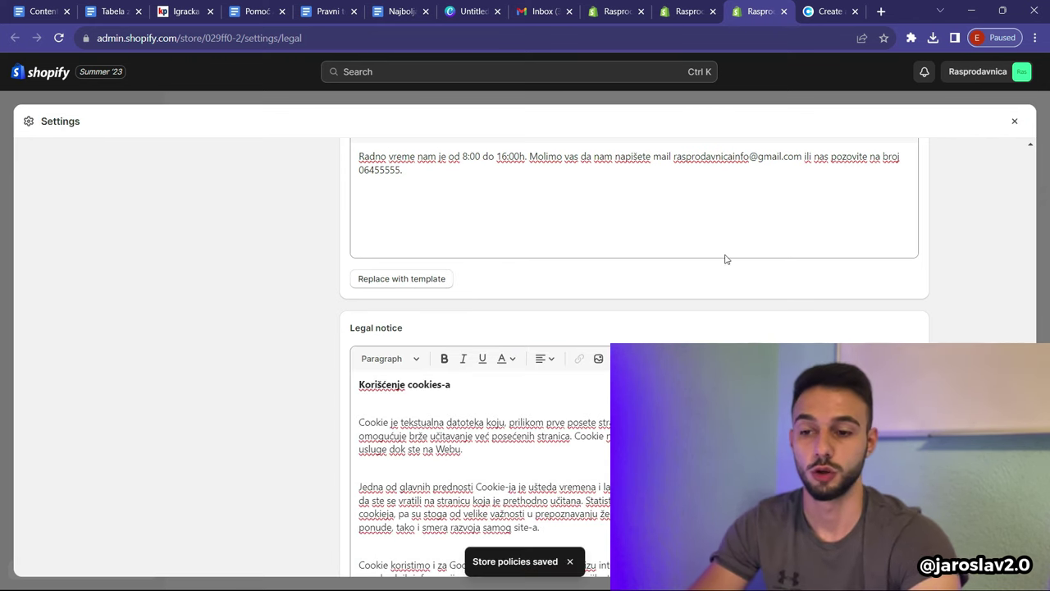
pyautogui.click(680, 8)
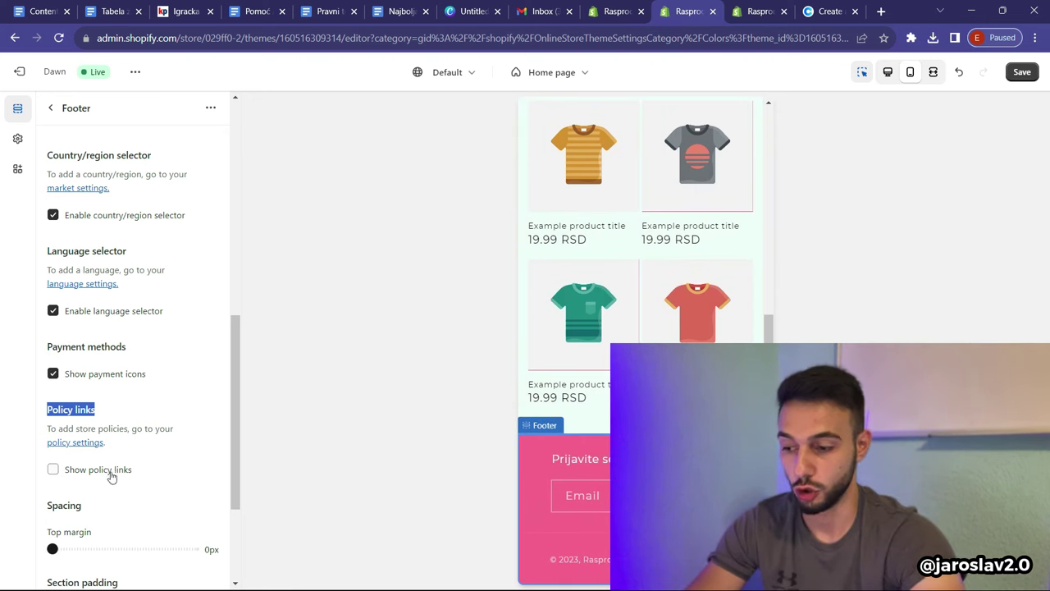
# Enable Show policy links in the footer, save the theme, and exit to the Themes list
pyautogui.click(53, 469)
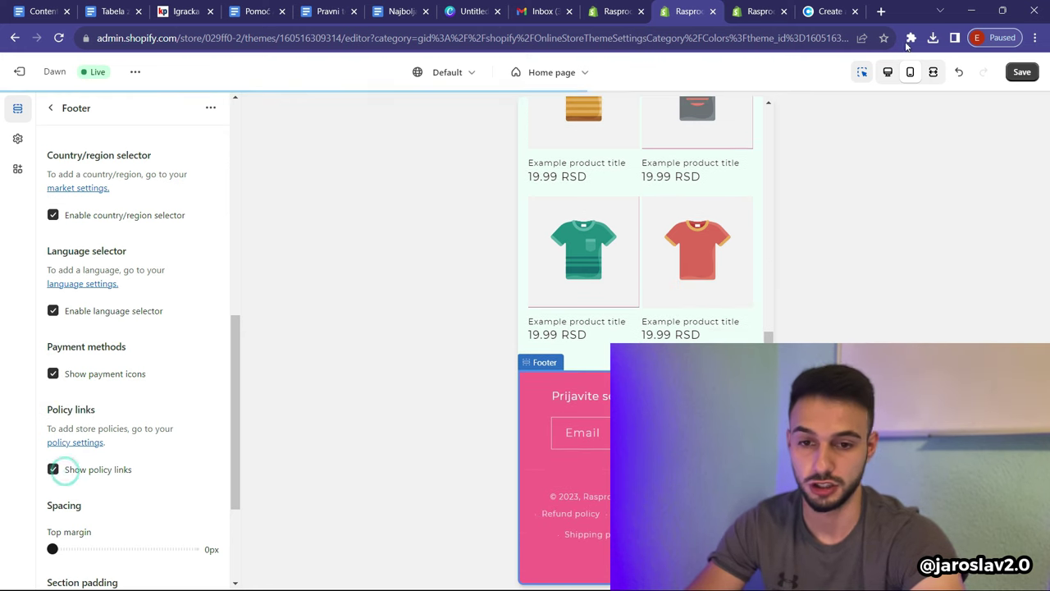
pyautogui.click(1021, 72)
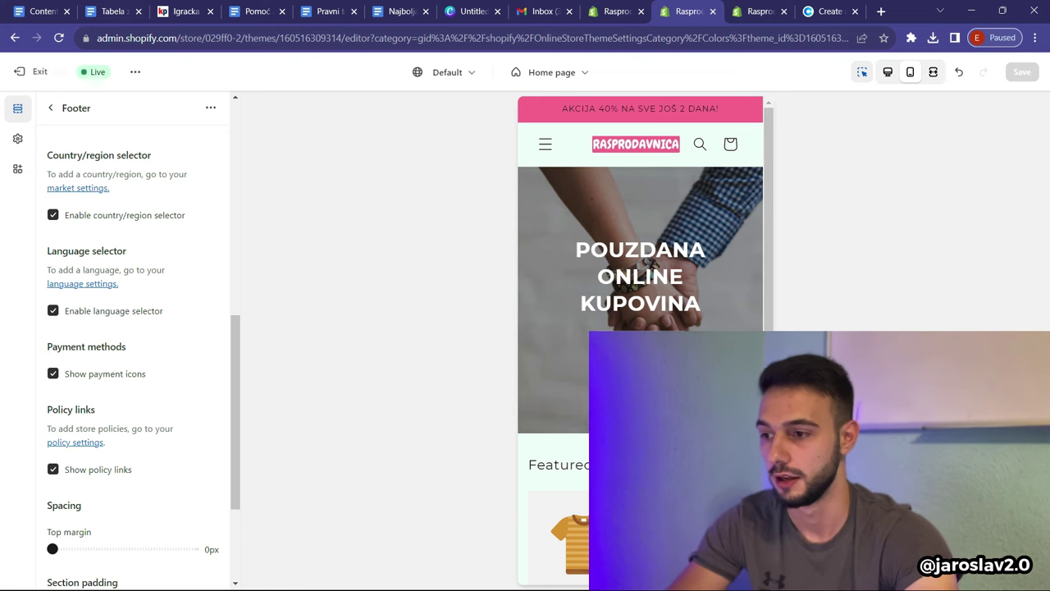
pyautogui.click(20, 73)
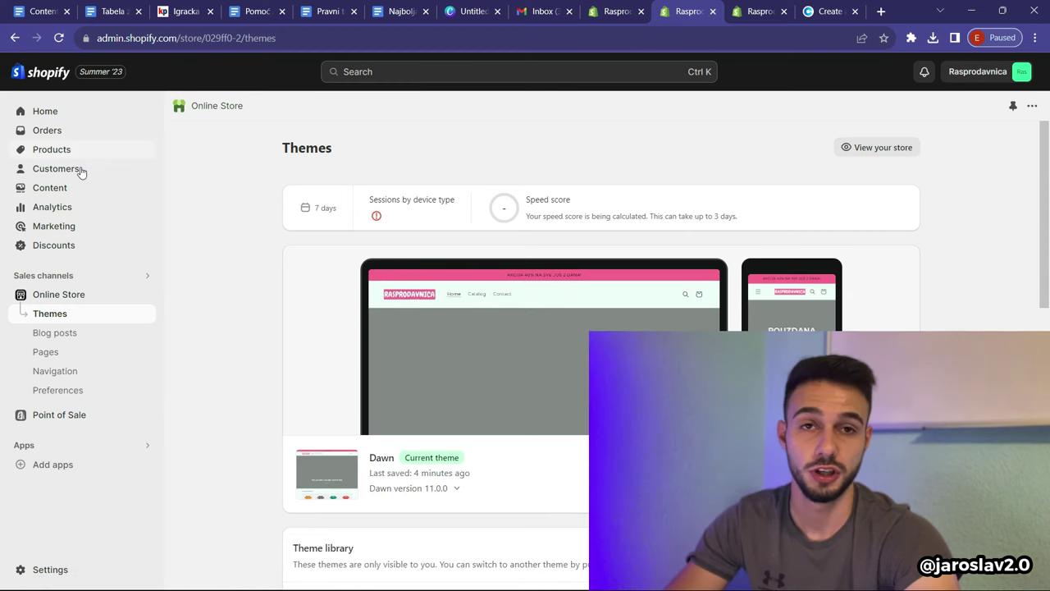
# Add a new product titled '2u1 Svetleća ribica - igračka za kadu'
pyautogui.click(37, 156)
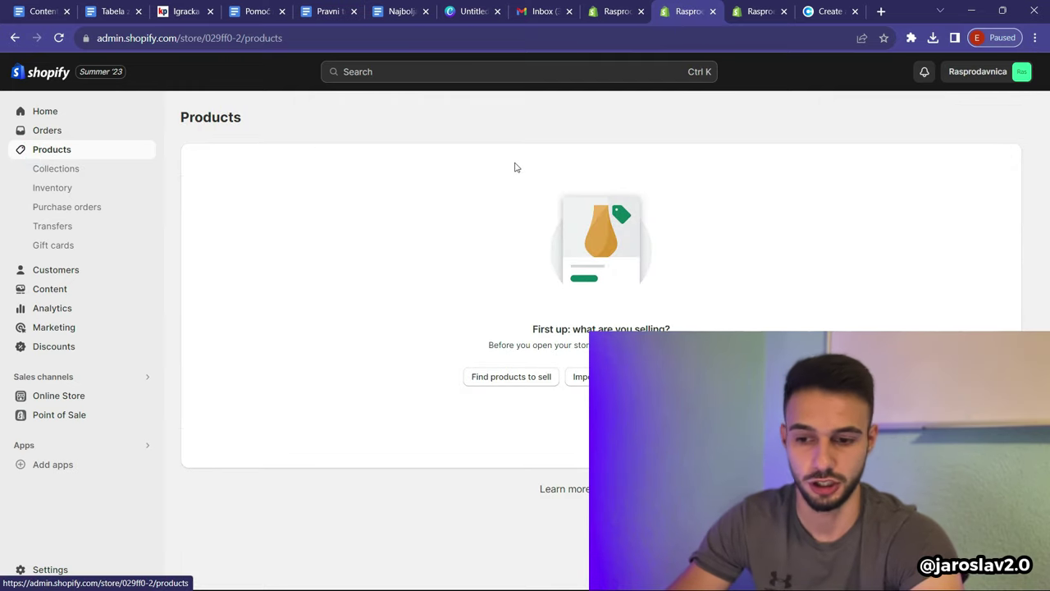
pyautogui.click(661, 376)
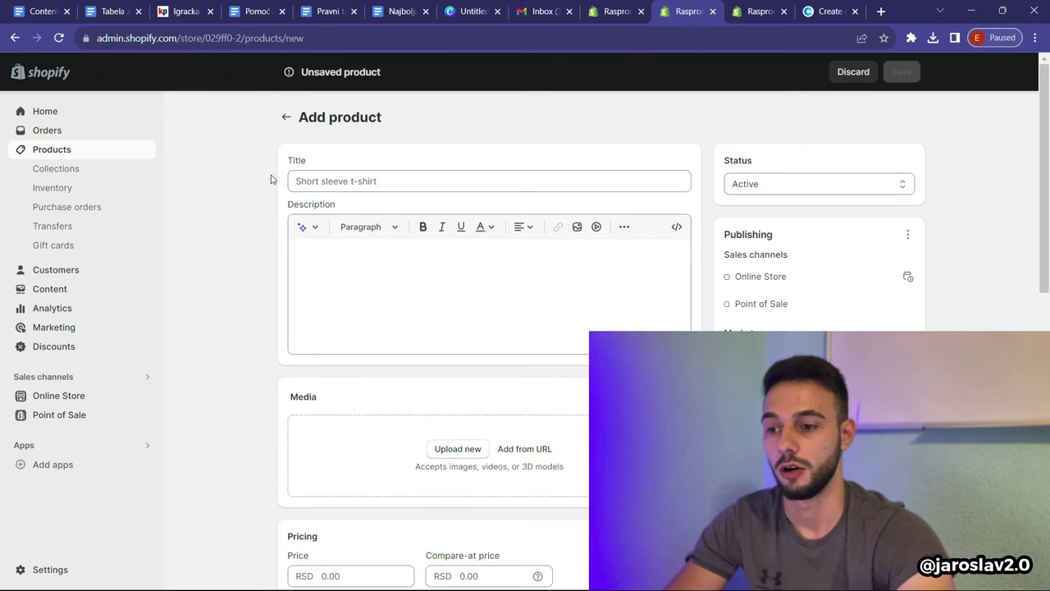
pyautogui.moveTo(305, 160); pyautogui.dragTo(275, 161)
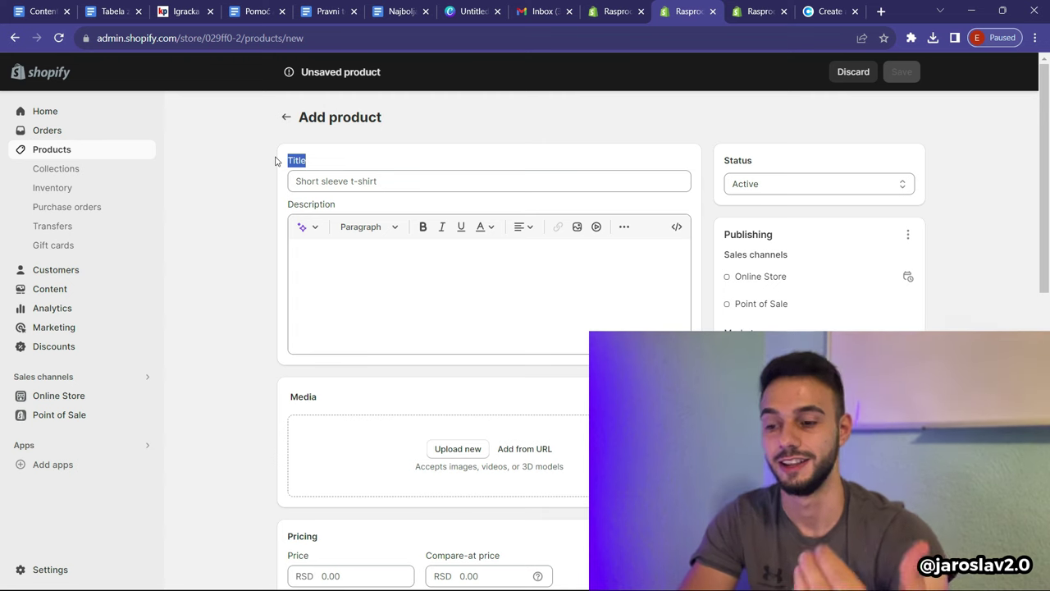
pyautogui.click(361, 174)
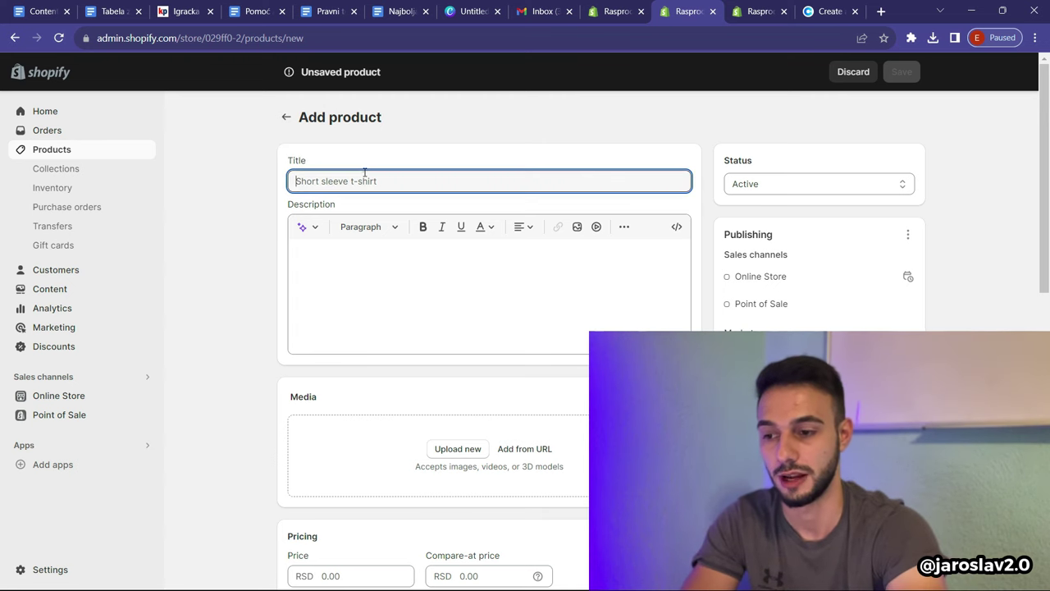
pyautogui.write('Riv')
pyautogui.press('BackSpace')
pyautogui.write('bica')
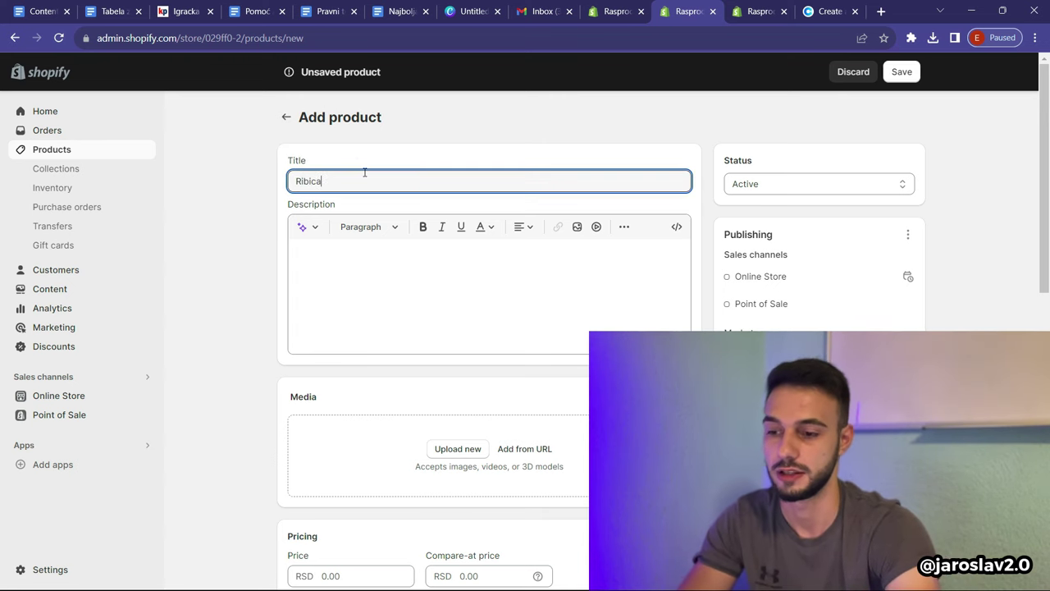
pyautogui.write(' za kupanje')
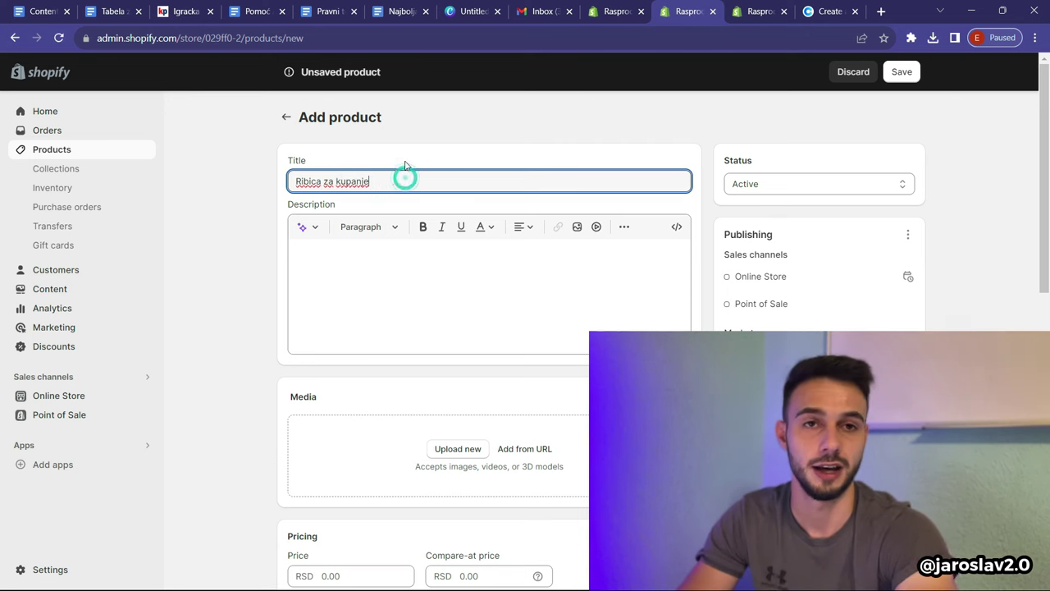
pyautogui.moveTo(403, 173); pyautogui.dragTo(255, 176)
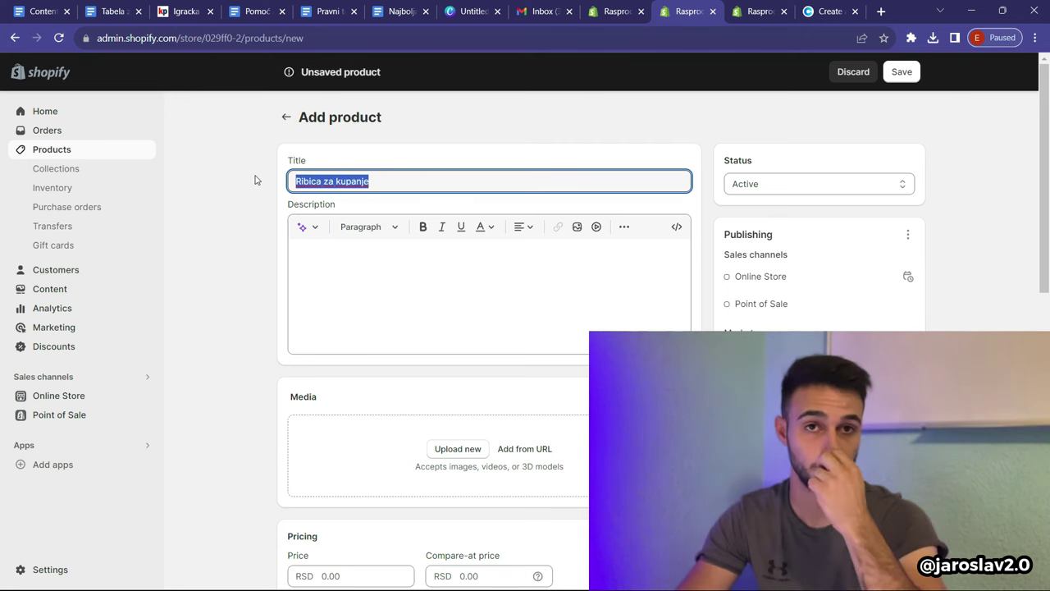
pyautogui.write('2u')
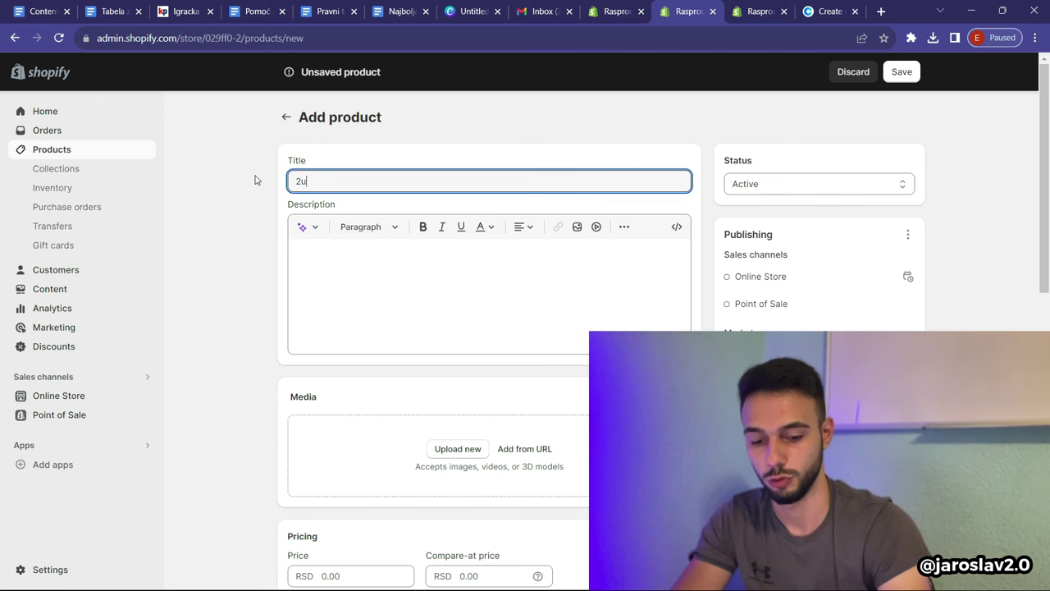
pyautogui.write('1')
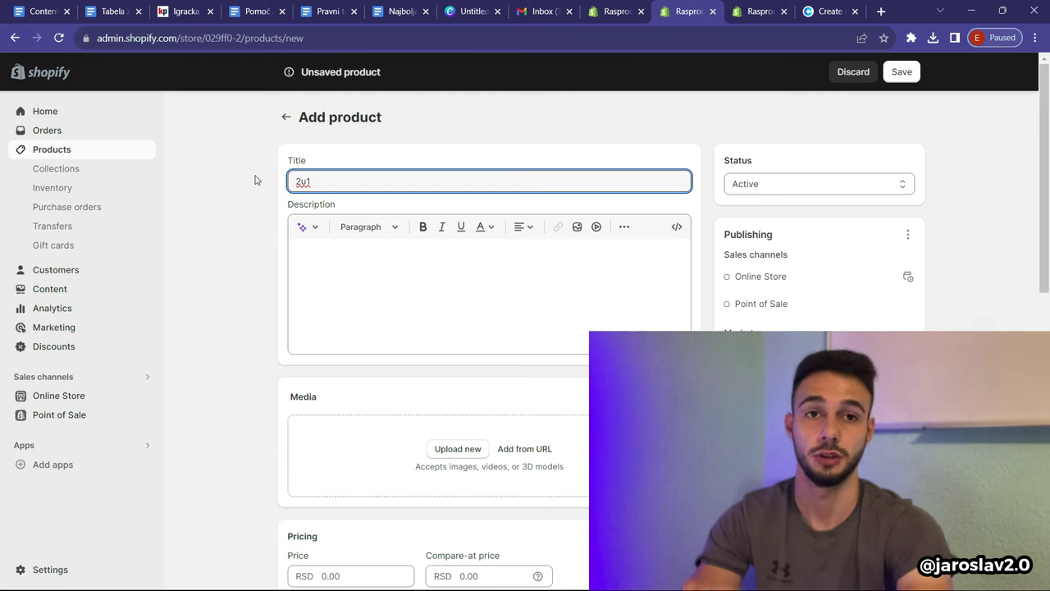
pyautogui.write('S')
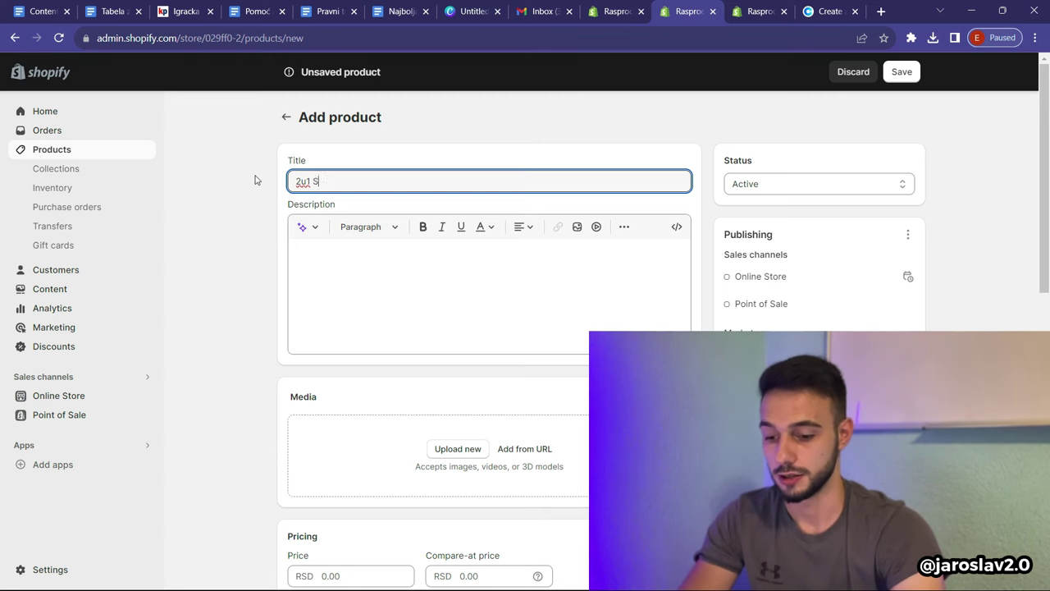
pyautogui.write('vetleća')
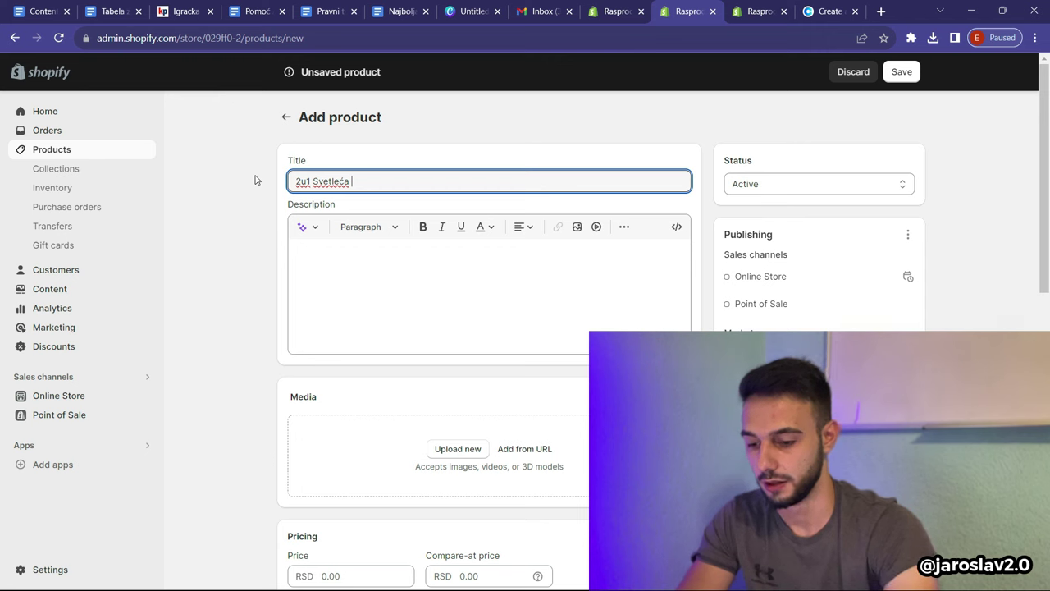
pyautogui.write(' ribica z')
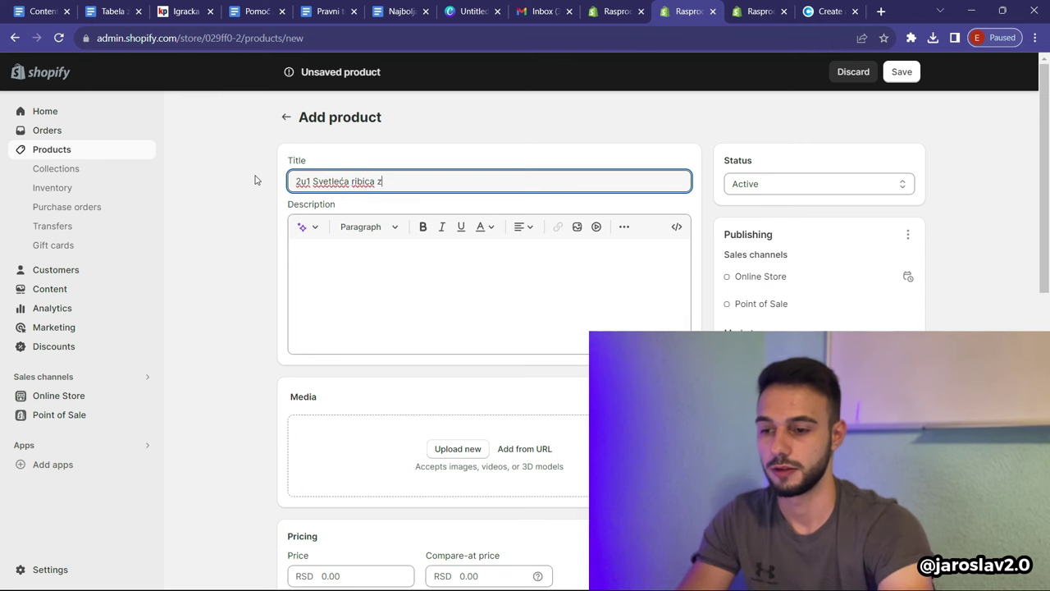
pyautogui.press('BackSpace')
pyautogui.write('-')
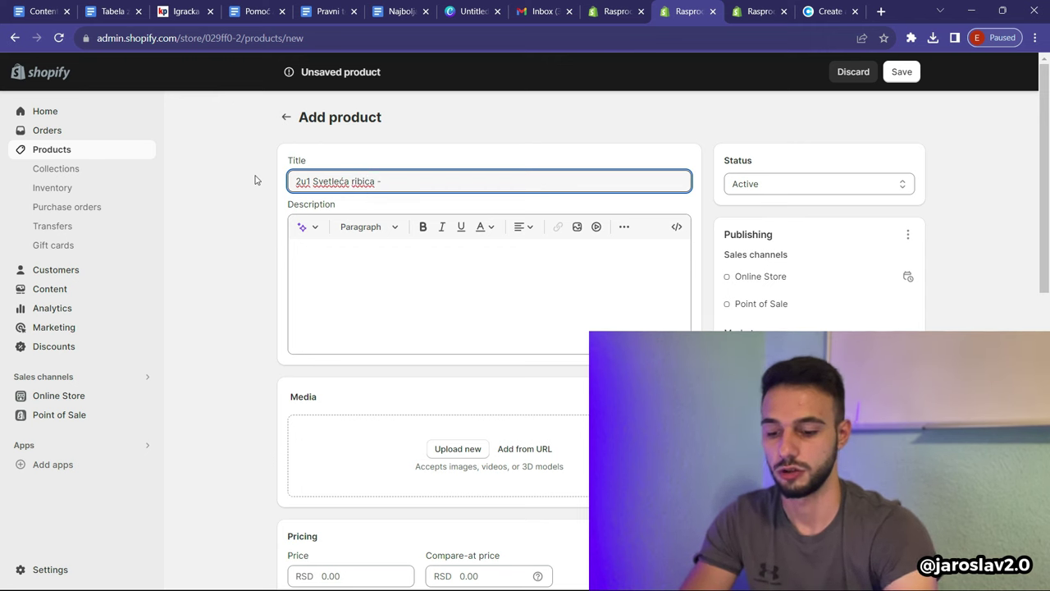
pyautogui.write(' igračka za ka')
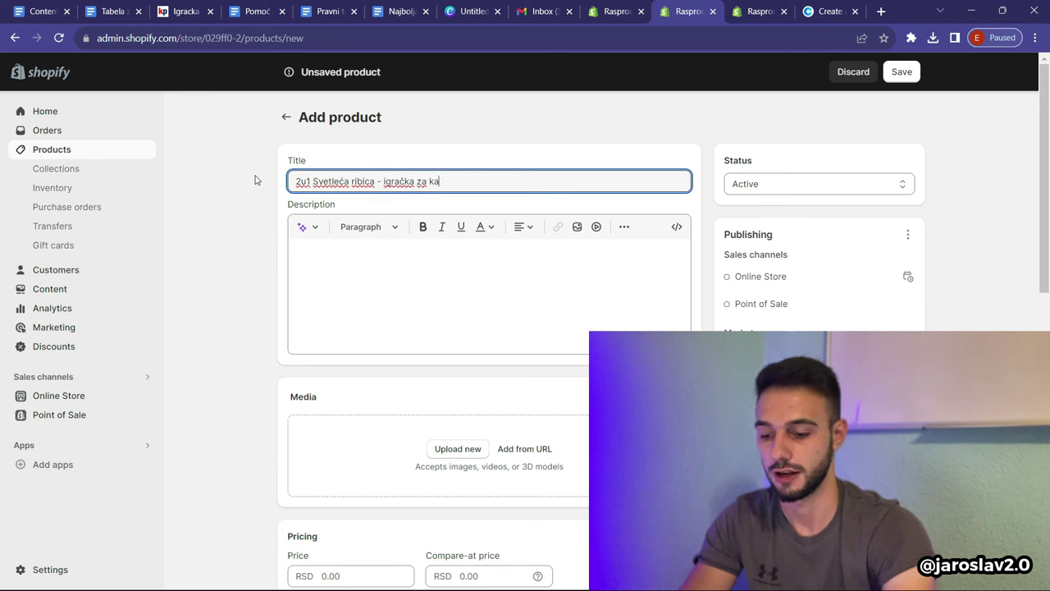
pyautogui.write('du')
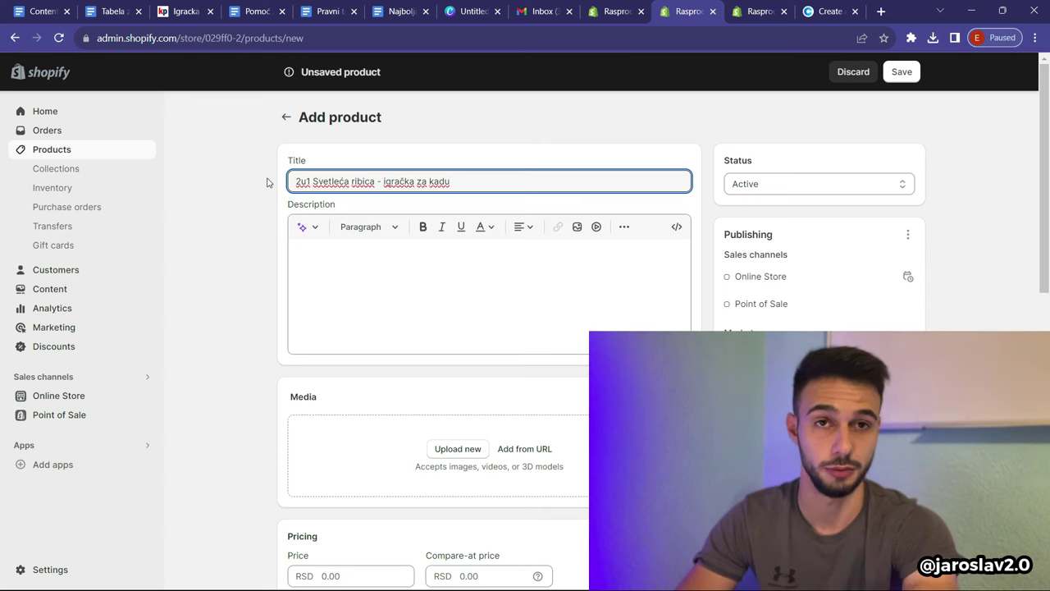
# Set the product status to Draft and save the product
pyautogui.click(773, 183)
pyautogui.click(736, 214)
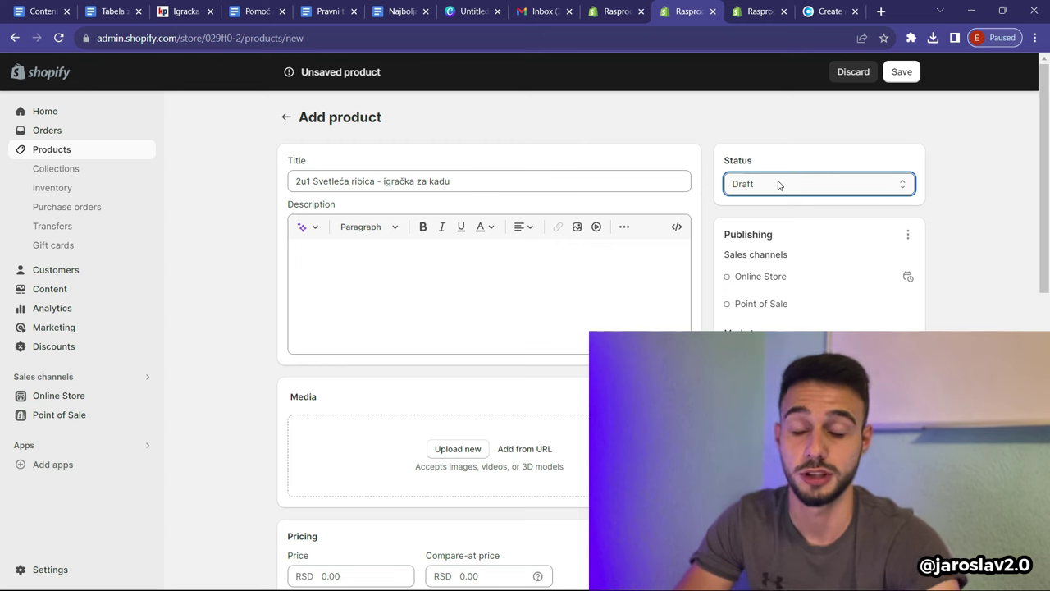
pyautogui.click(905, 72)
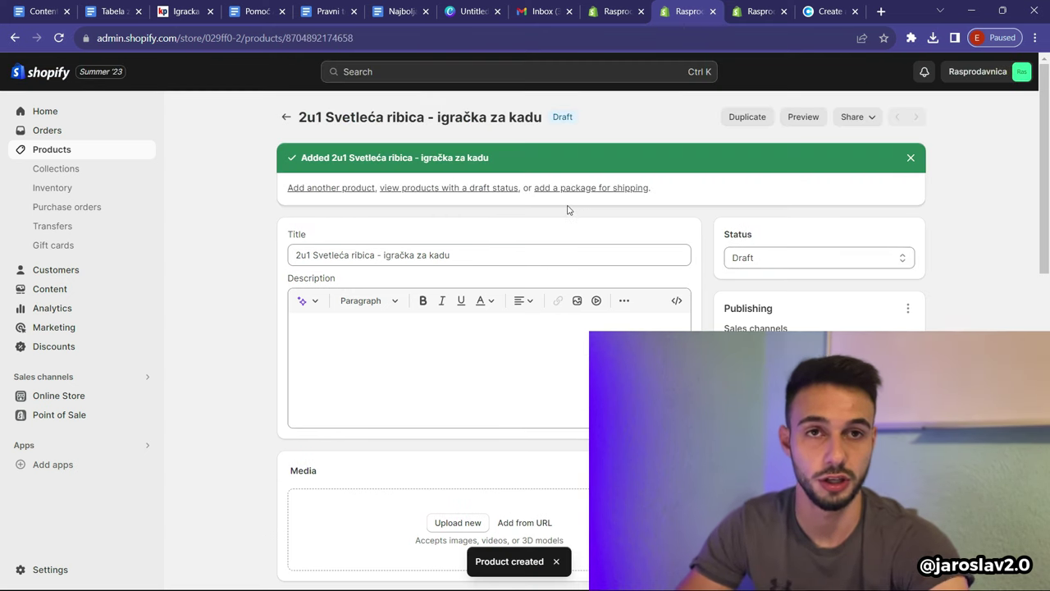
# Enter 1490 as the product price, then minimize the browser to the desktop
pyautogui.scroll(-4, 567, 210)
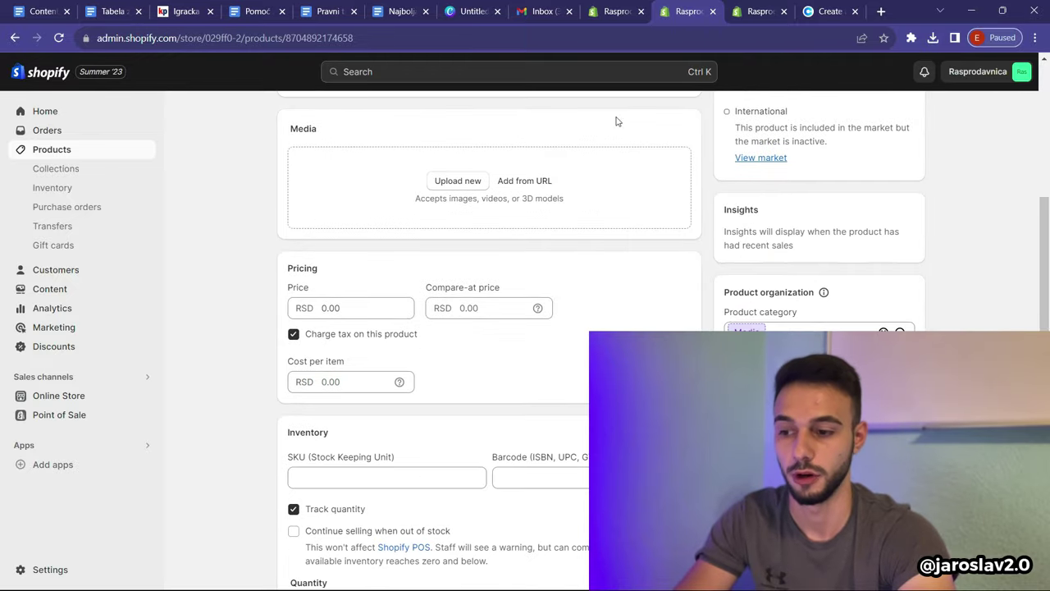
pyautogui.scroll(4, 369, 364)
pyautogui.scroll(-3, 462, 133)
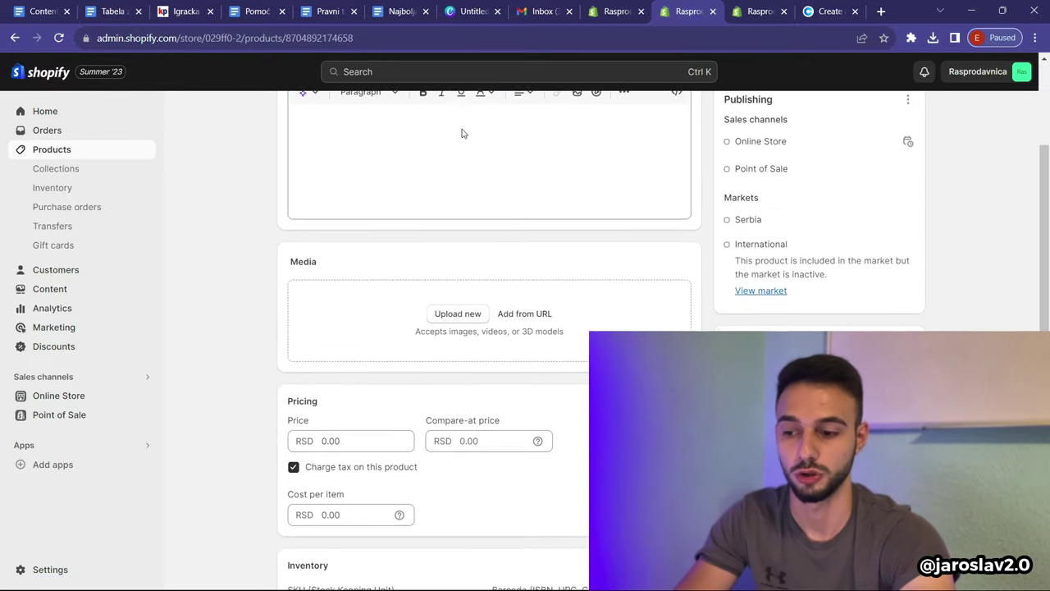
pyautogui.moveTo(342, 338); pyautogui.dragTo(281, 341)
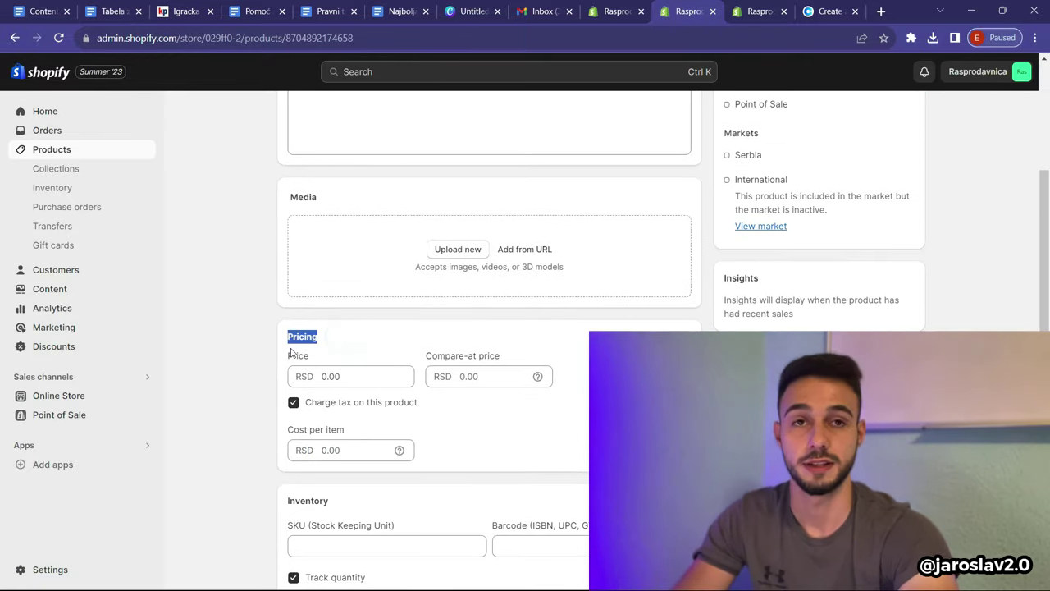
pyautogui.click(320, 378)
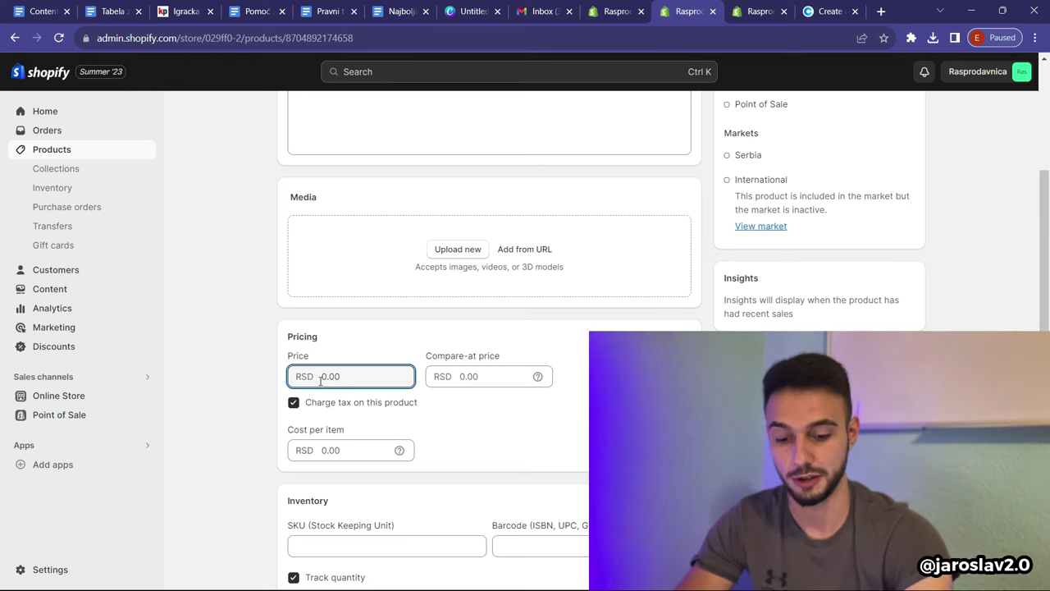
pyautogui.write('1490')
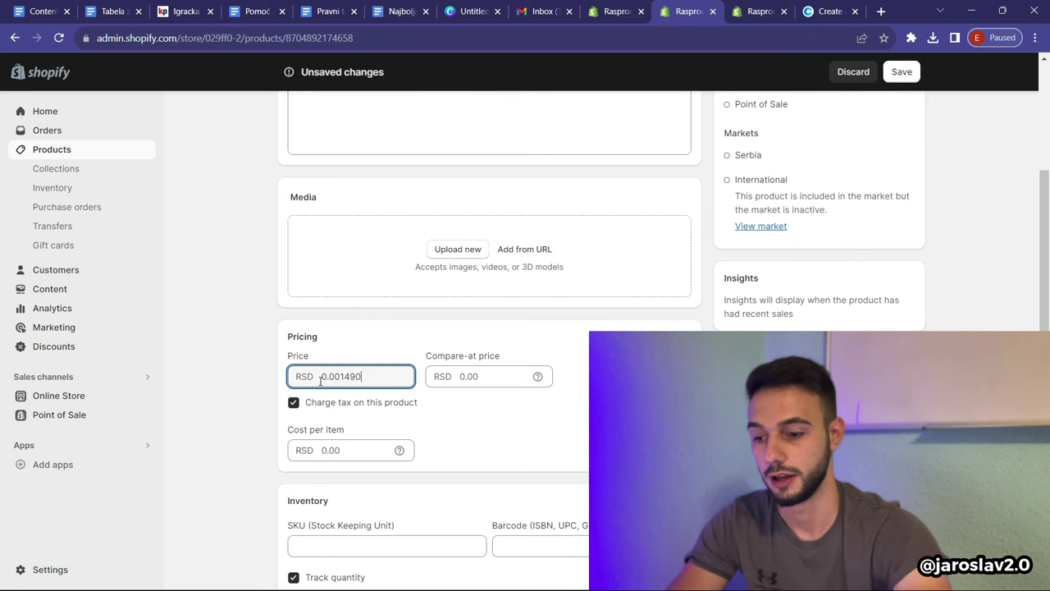
pyautogui.moveTo(403, 376); pyautogui.dragTo(193, 382)
pyautogui.write('1490')
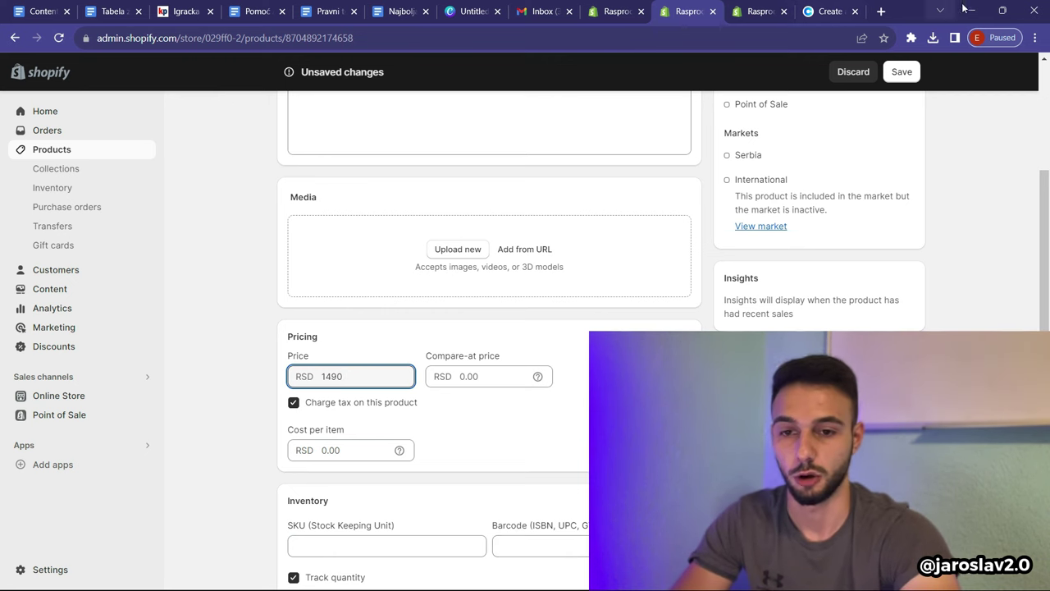
pyautogui.click(1002, 11)
pyautogui.click(892, 72)
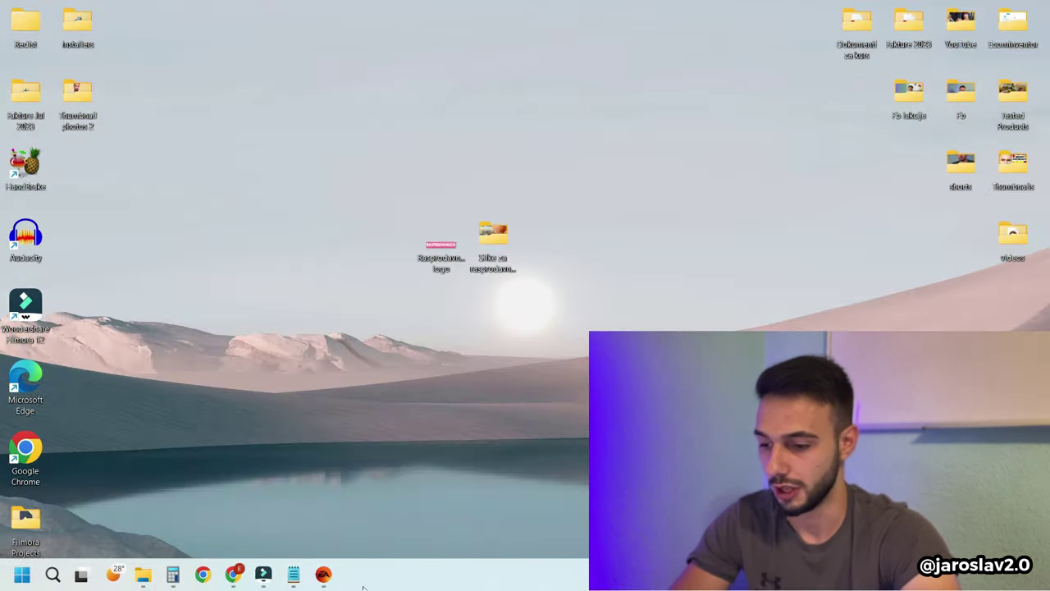
# Work out 1490 − 600 = 890 margin in Windows Calculator, then minimize it
pyautogui.click(172, 574)
pyautogui.click(437, 391)
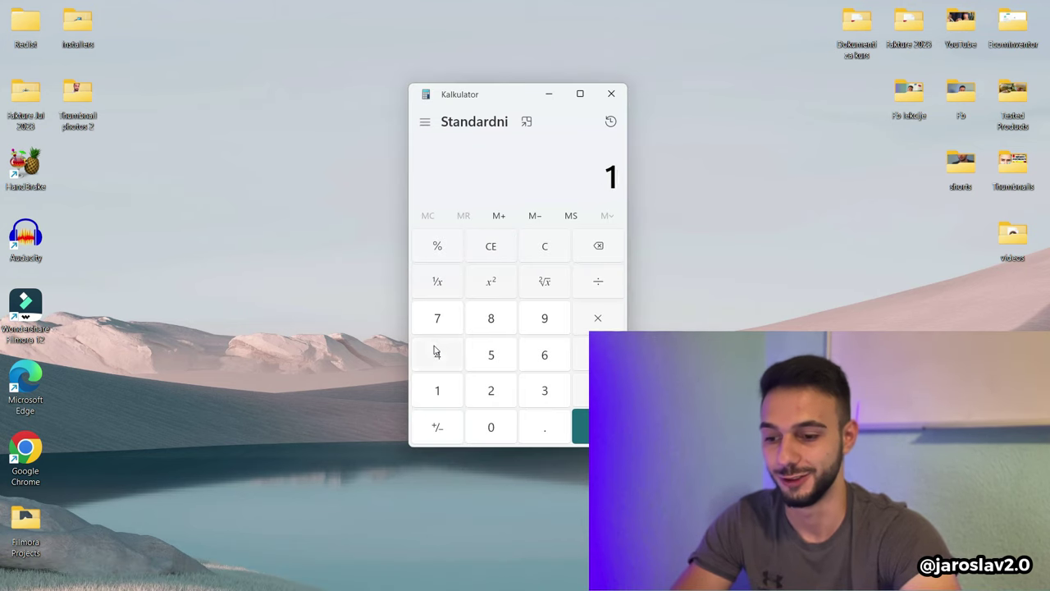
pyautogui.click(436, 354)
pyautogui.press('9')
pyautogui.click(491, 426)
pyautogui.click(598, 355)
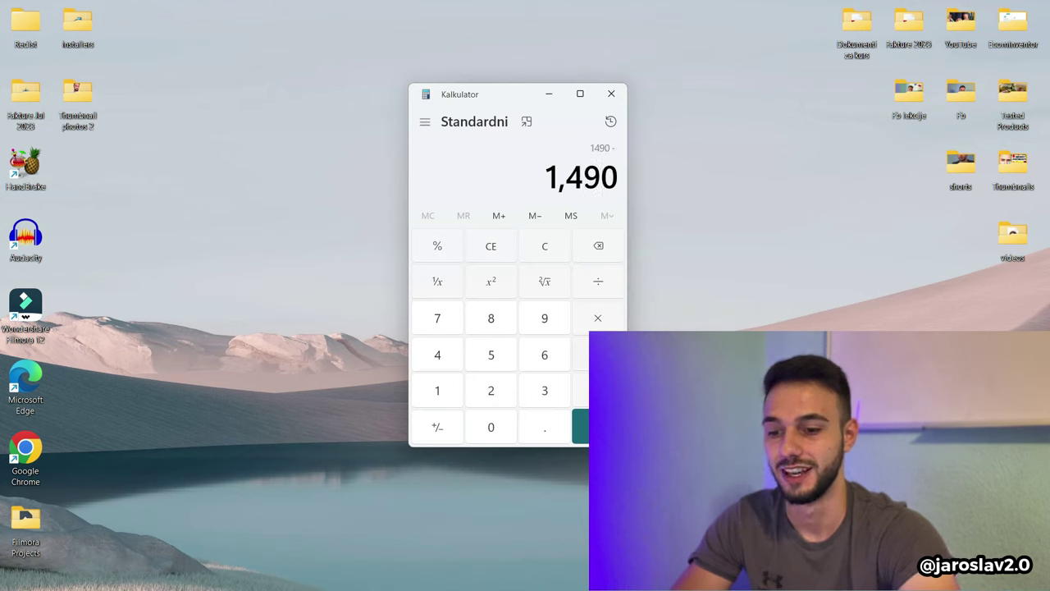
pyautogui.click(545, 355)
pyautogui.click(490, 427)
pyautogui.click(491, 426)
pyautogui.click(580, 427)
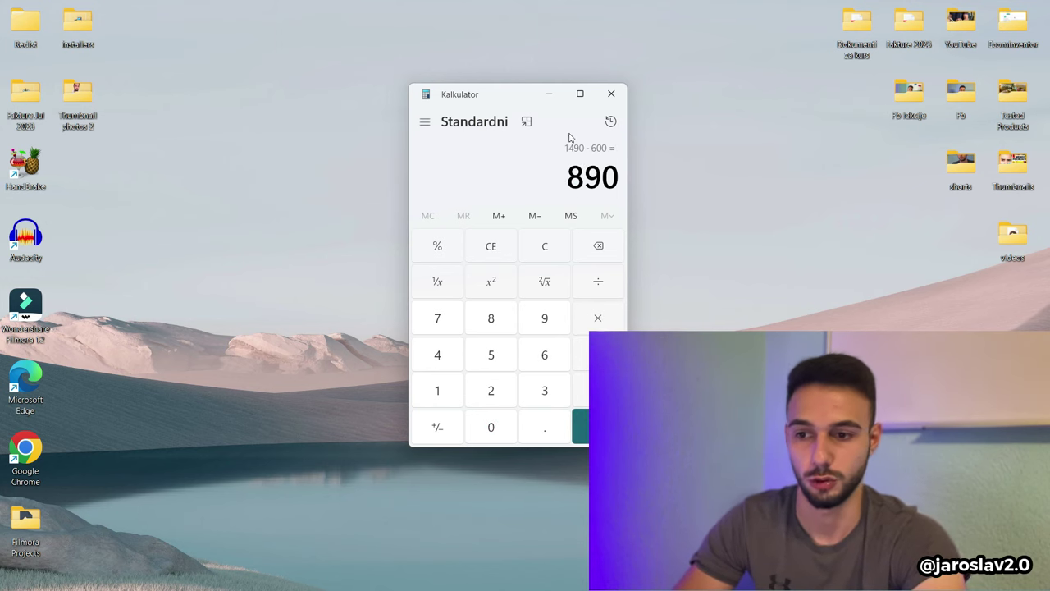
pyautogui.click(550, 94)
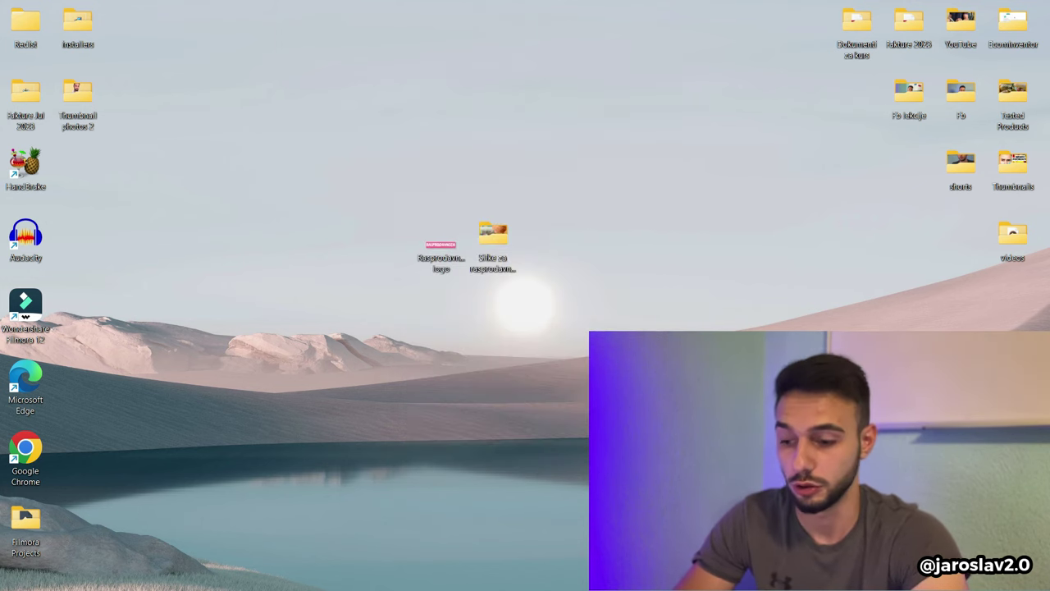
# Back in Shopify, enter a compare-at price of 2,800.00 RSD
pyautogui.click(236, 581)
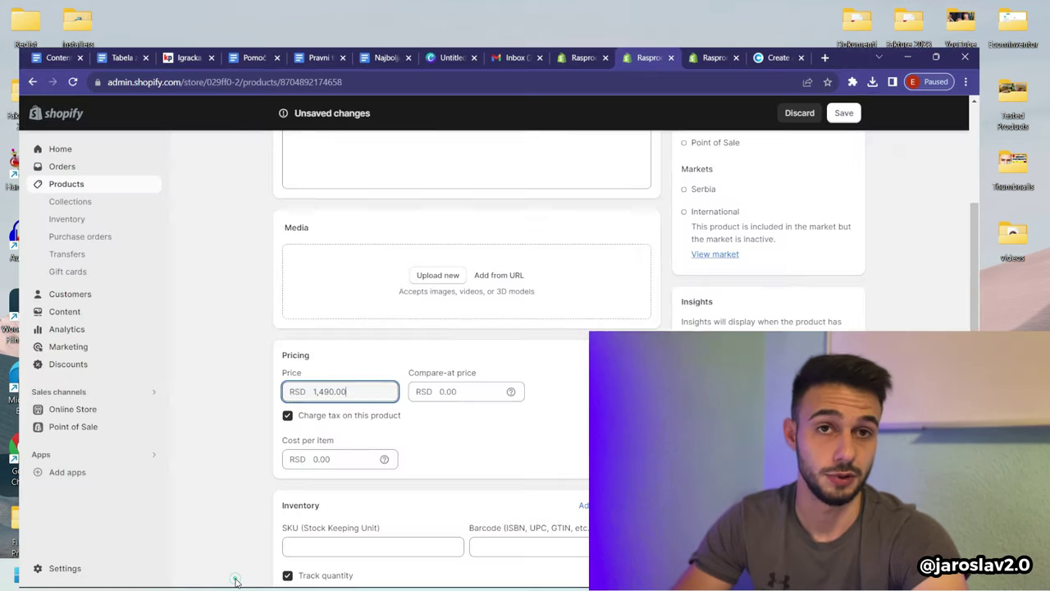
pyautogui.click(478, 380)
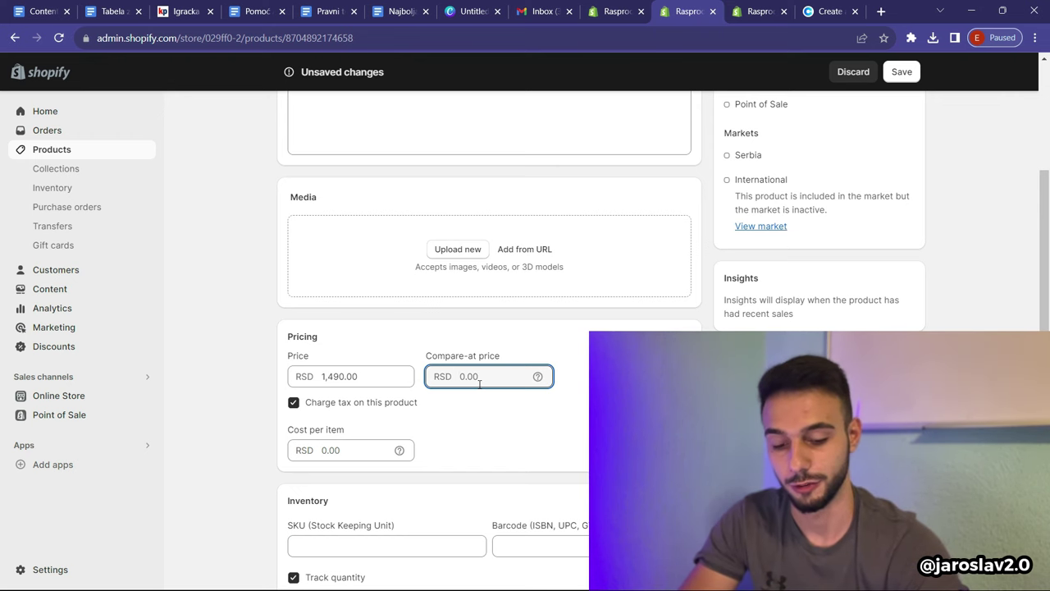
pyautogui.write('2,8')
pyautogui.write('00')
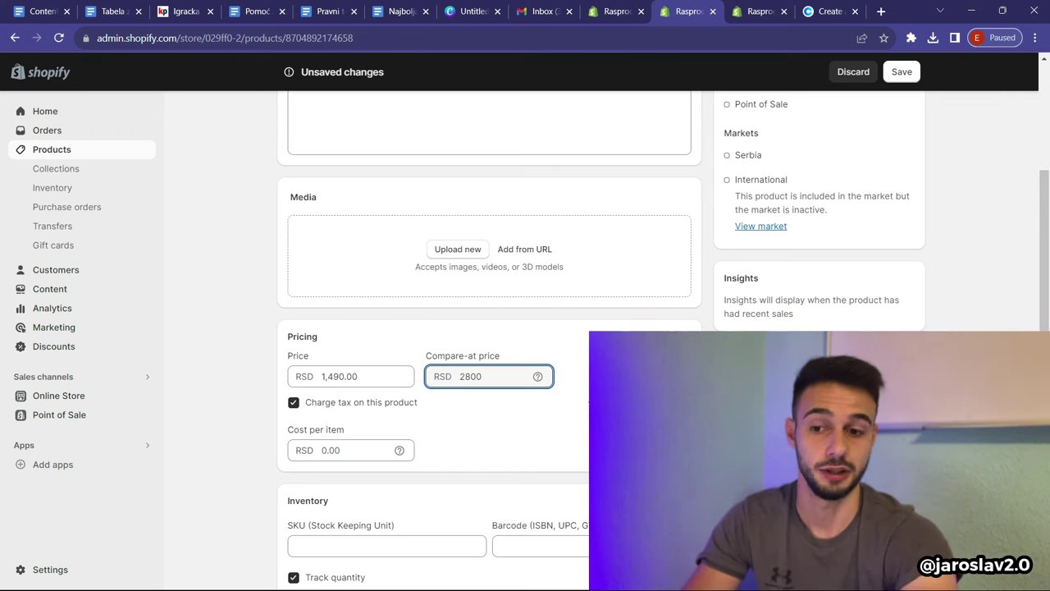
pyautogui.click(582, 391)
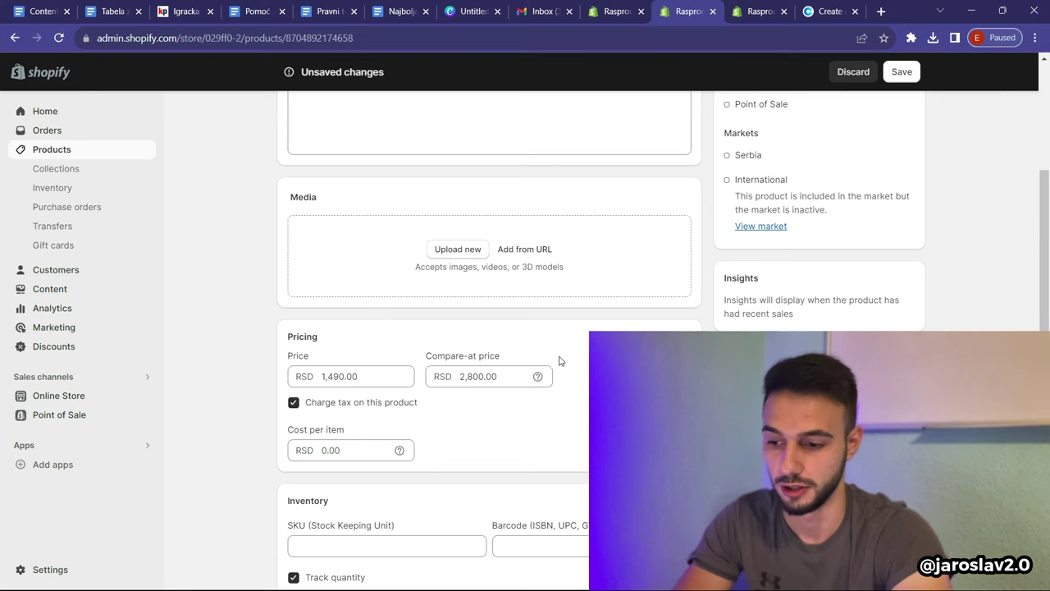
pyautogui.scroll(-2, 558, 359)
# Set the product's cost per item to 600.00 RSD
pyautogui.click(341, 313)
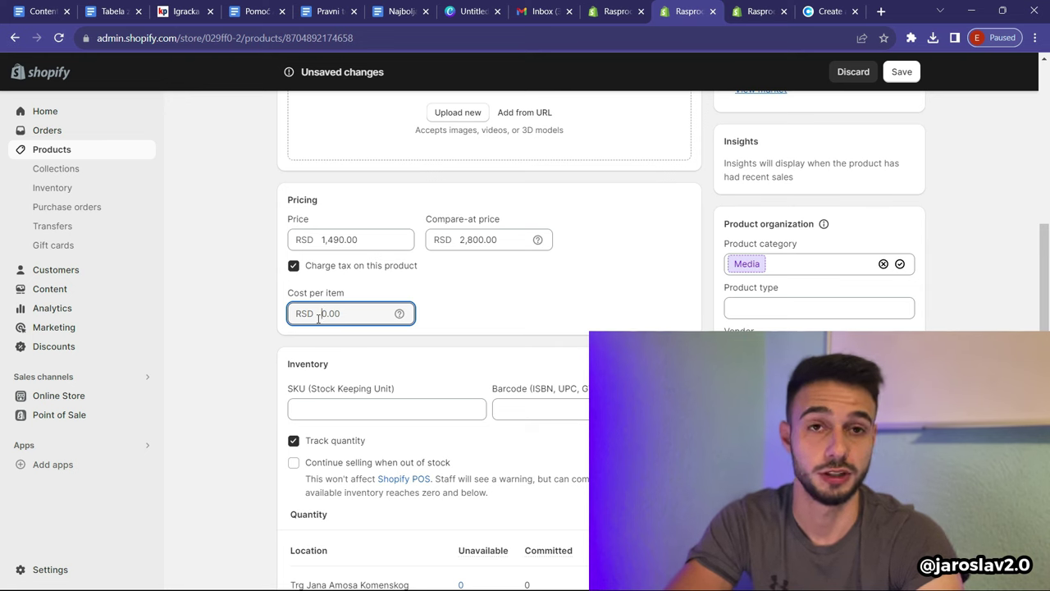
pyautogui.write('600')
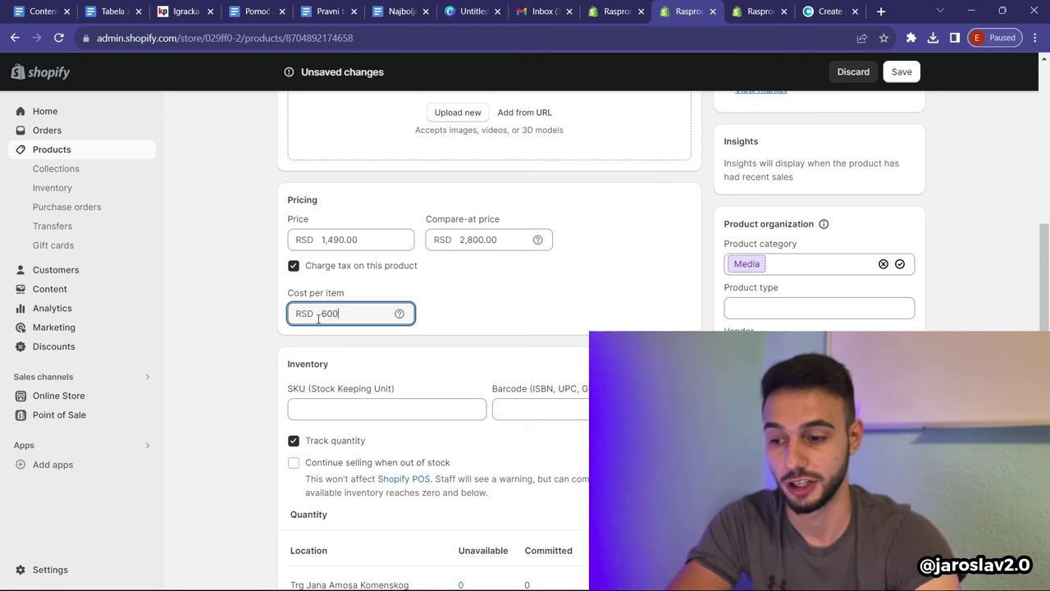
pyautogui.click(458, 312)
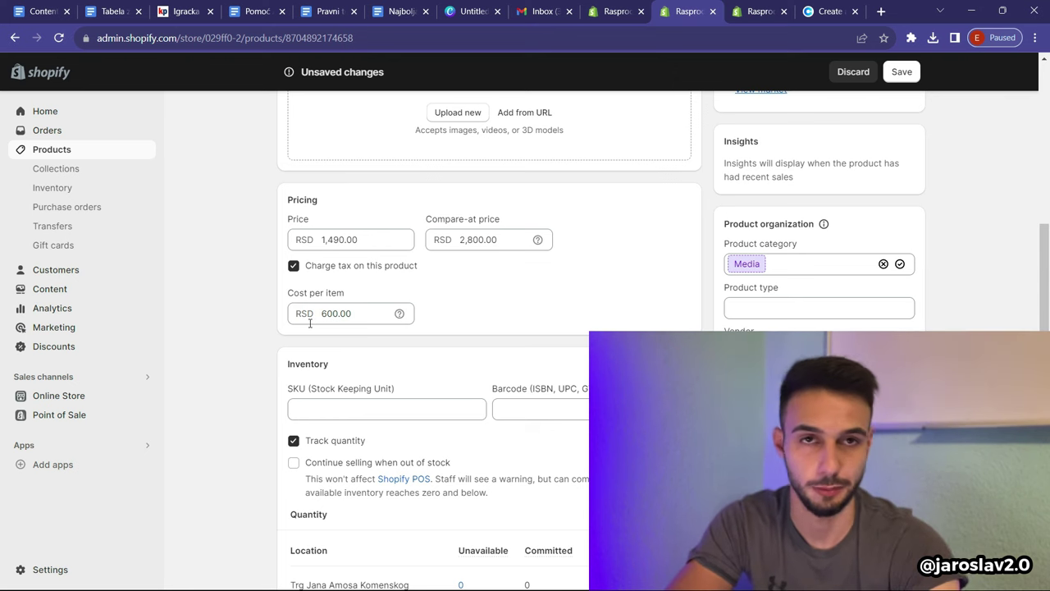
pyautogui.scroll(-2, 309, 322)
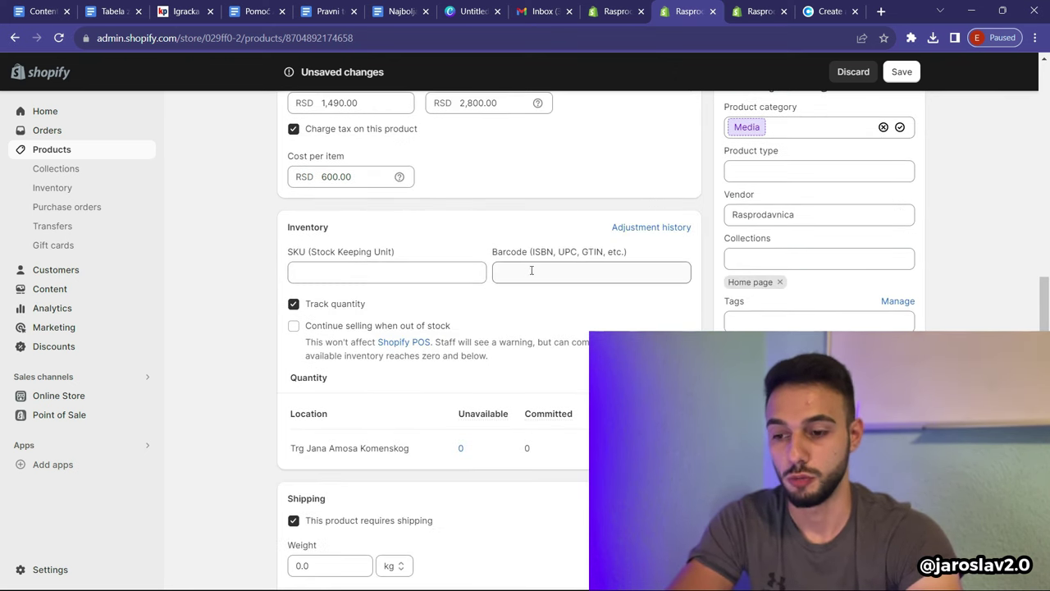
pyautogui.scroll(-2, 394, 264)
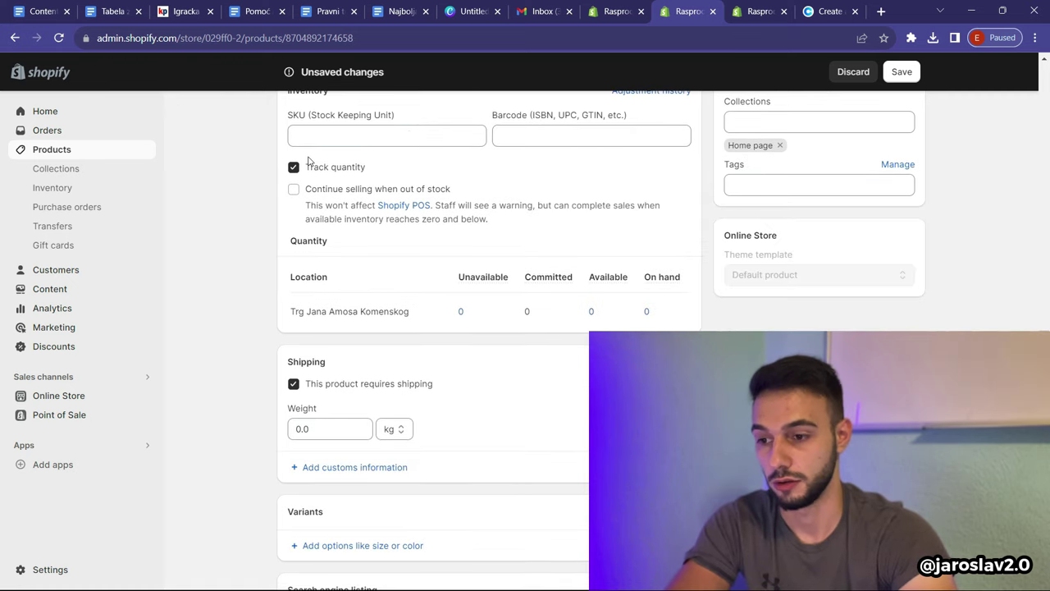
# Adjust the available stock by 60 units and save the adjustment
pyautogui.click(595, 311)
pyautogui.moveTo(498, 393); pyautogui.dragTo(474, 393)
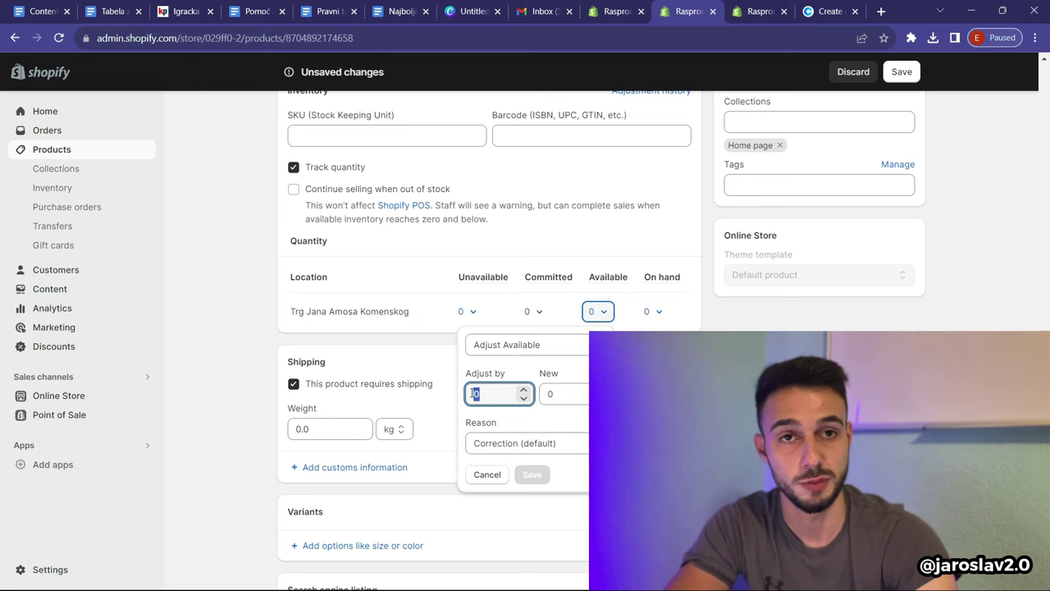
pyautogui.write('60')
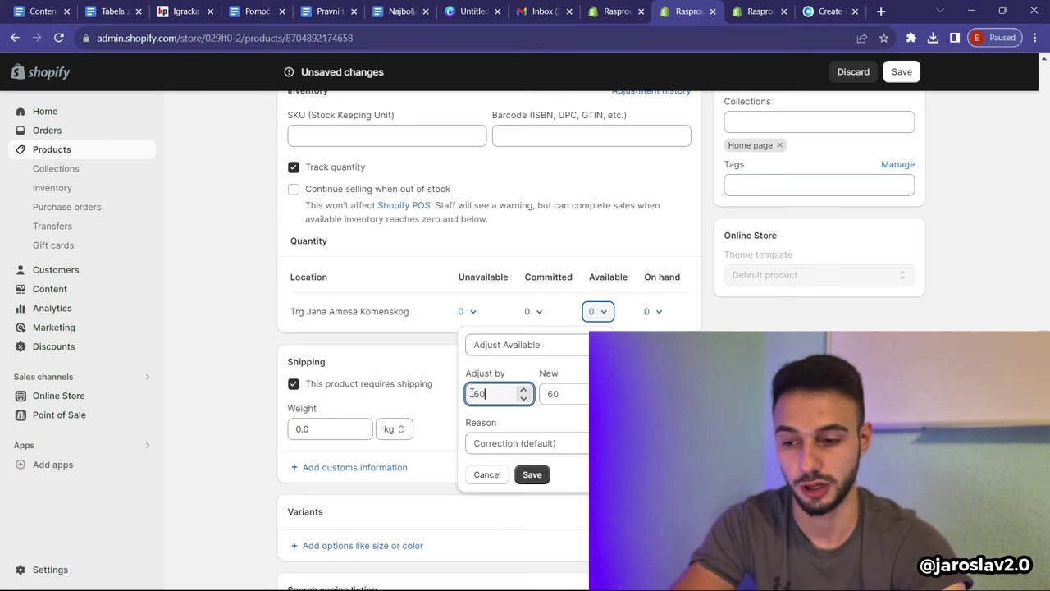
pyautogui.click(531, 474)
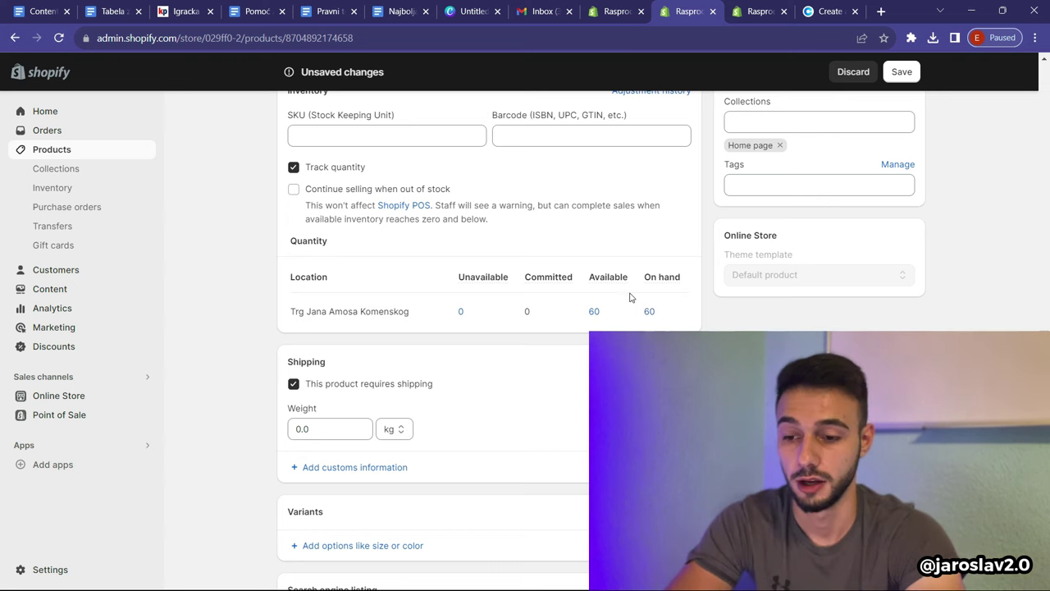
# Change the product's shipping weight to 0.4 kg
pyautogui.scroll(-2, 541, 297)
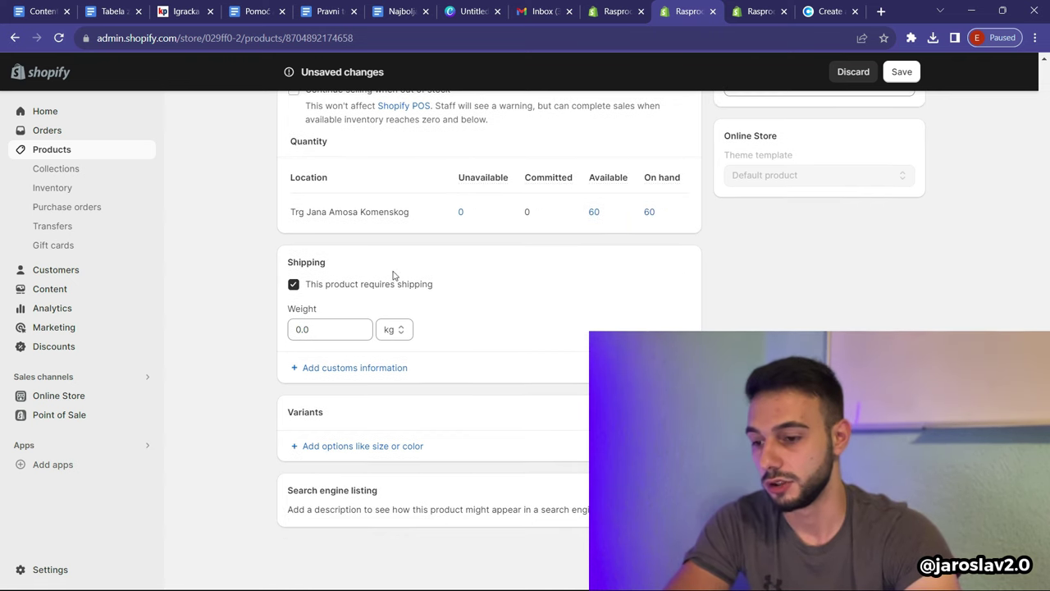
pyautogui.moveTo(301, 329); pyautogui.dragTo(322, 329)
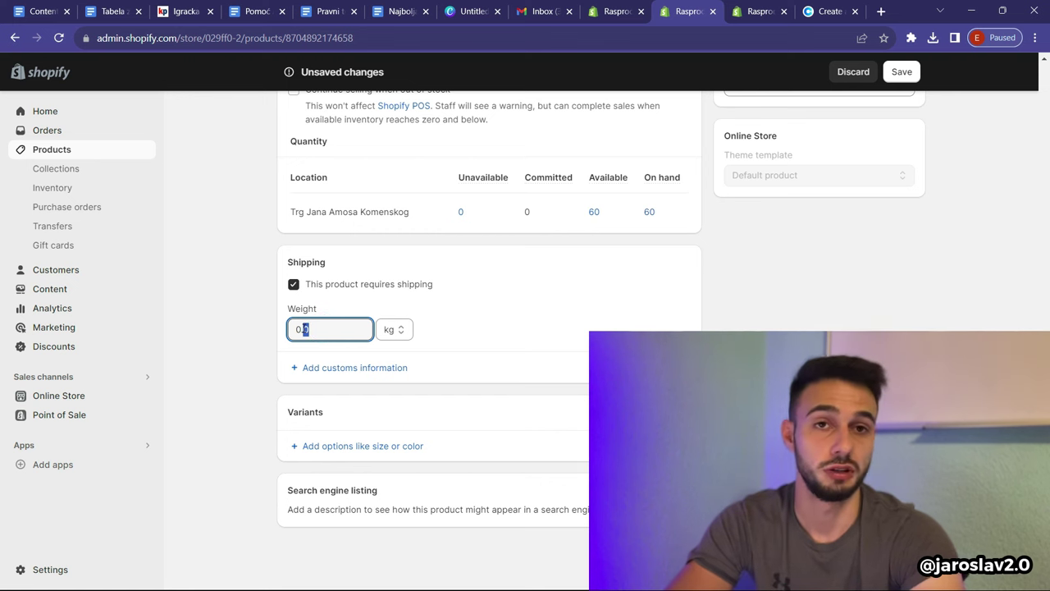
pyautogui.write('4')
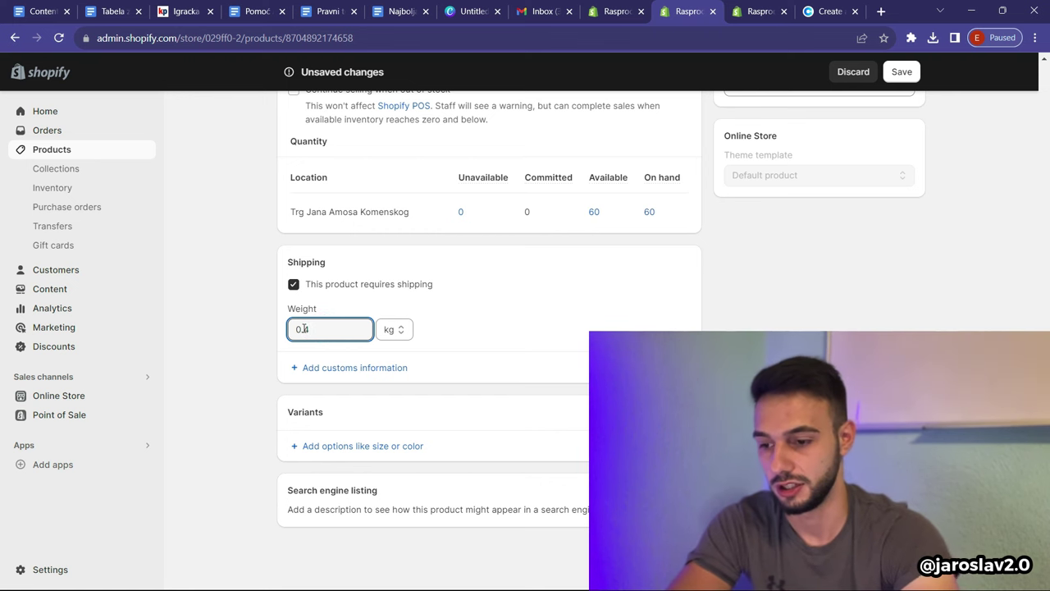
pyautogui.click(493, 328)
pyautogui.scroll(5, 529, 381)
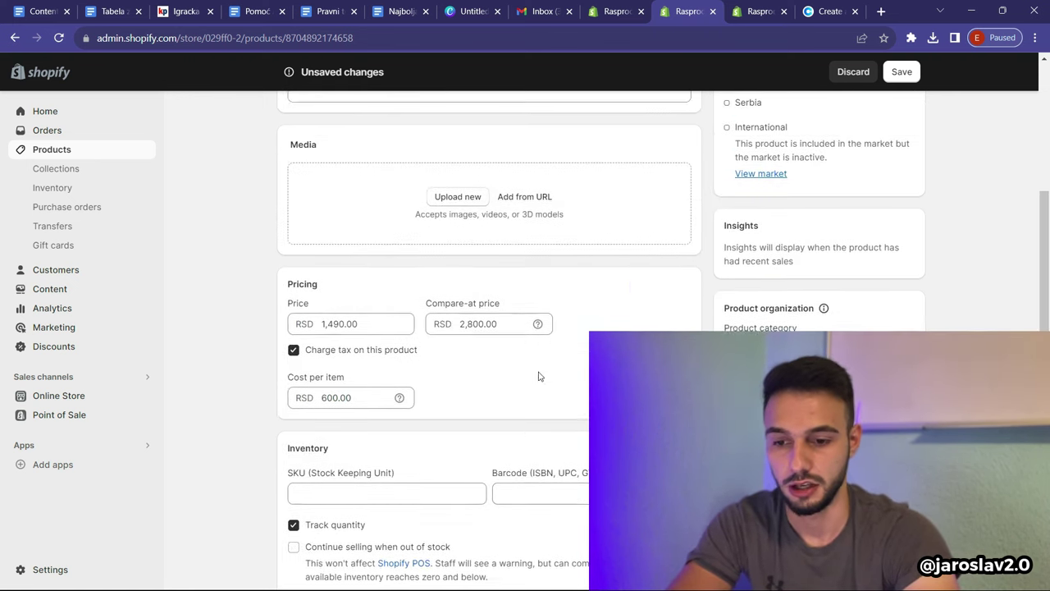
# Replace the Media product category with Toys
pyautogui.scroll(-2, 538, 376)
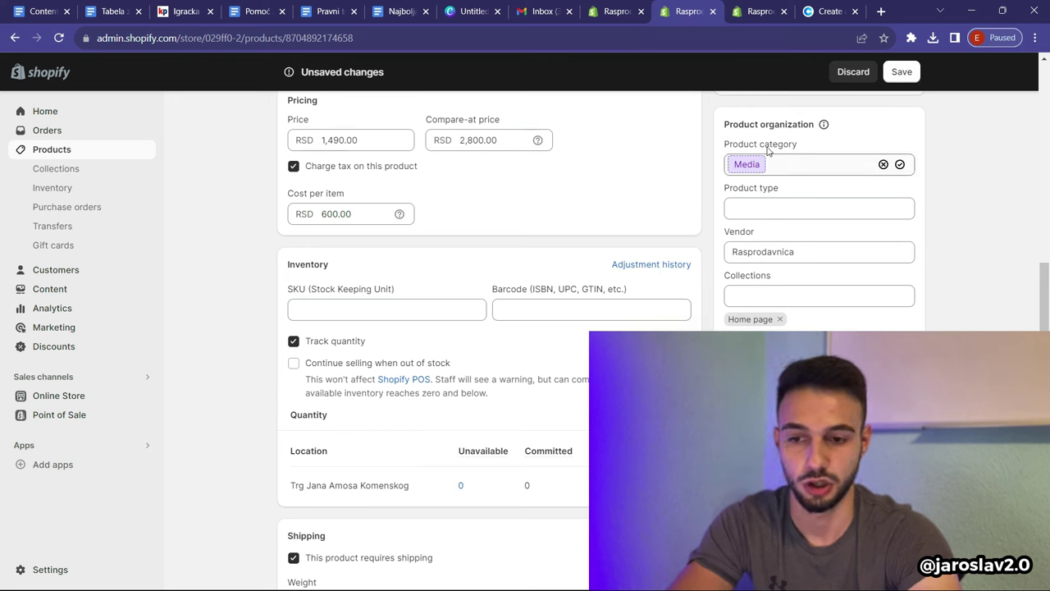
pyautogui.click(883, 164)
pyautogui.write('toy')
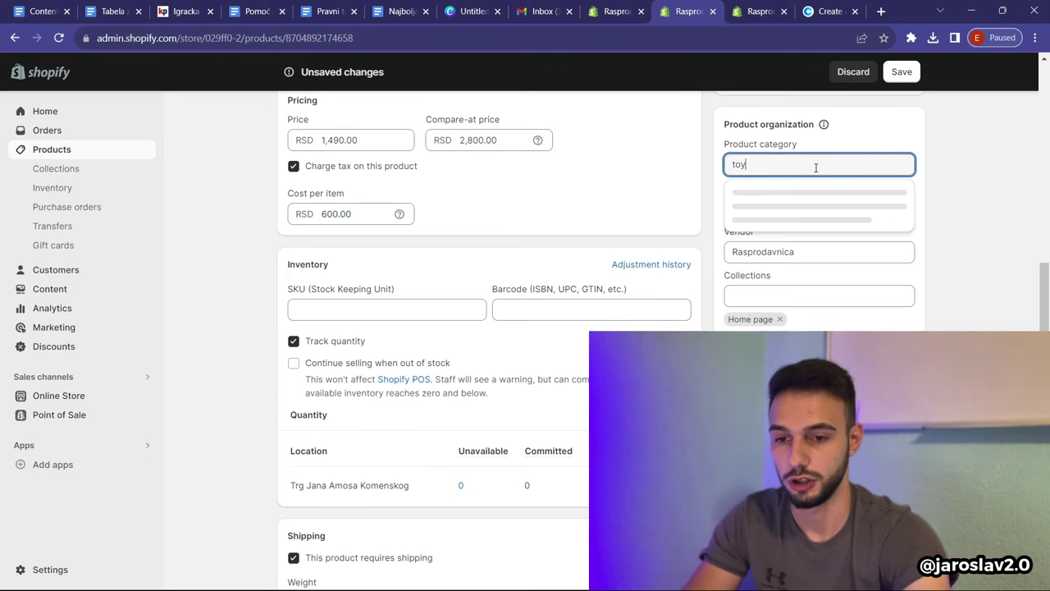
pyautogui.click(772, 195)
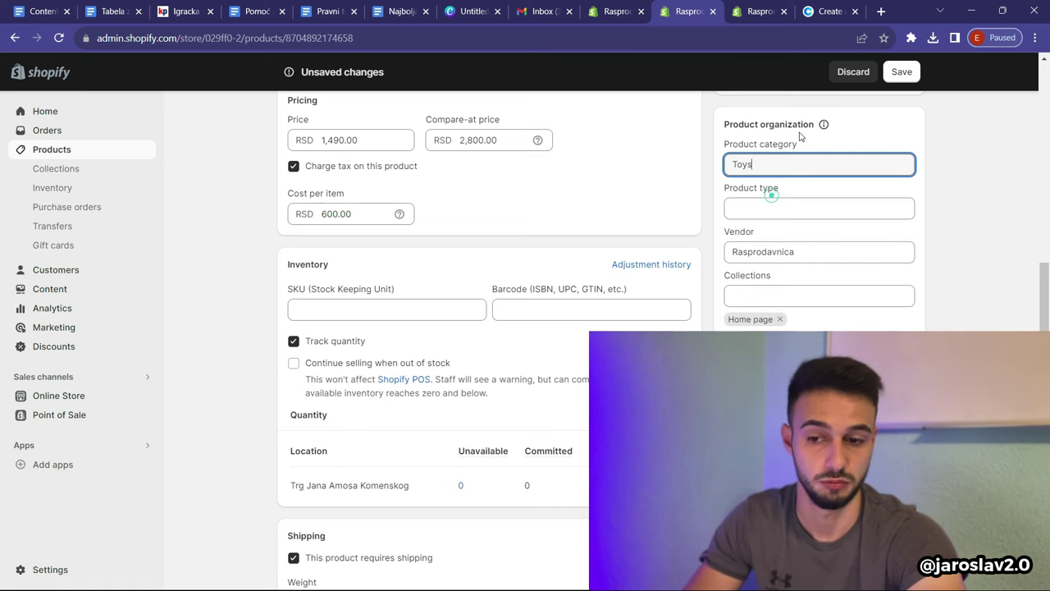
# Add the product to the Home page collection and save it
pyautogui.click(776, 289)
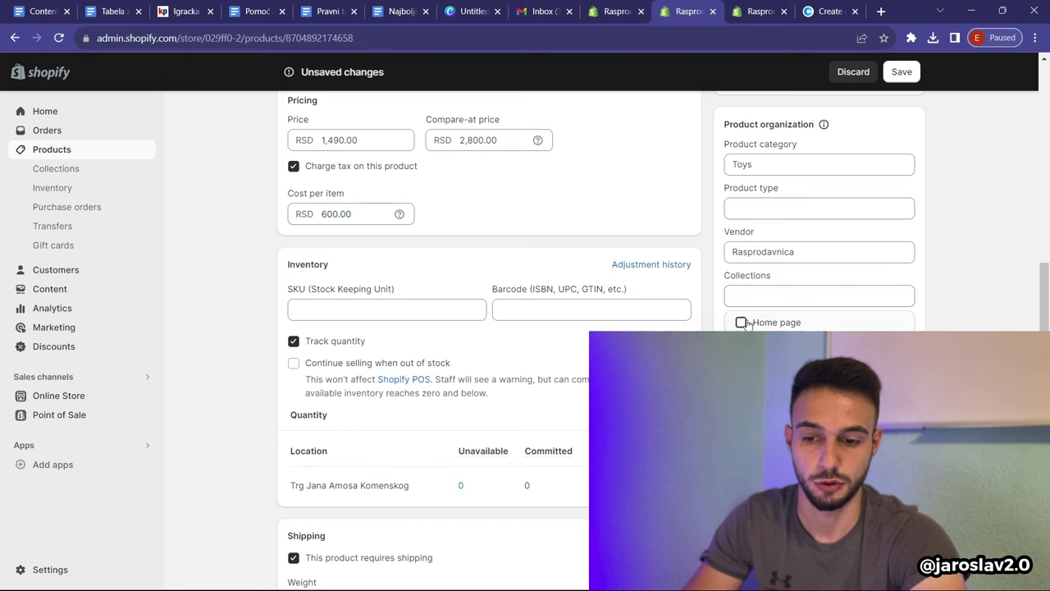
pyautogui.click(743, 322)
pyautogui.click(935, 304)
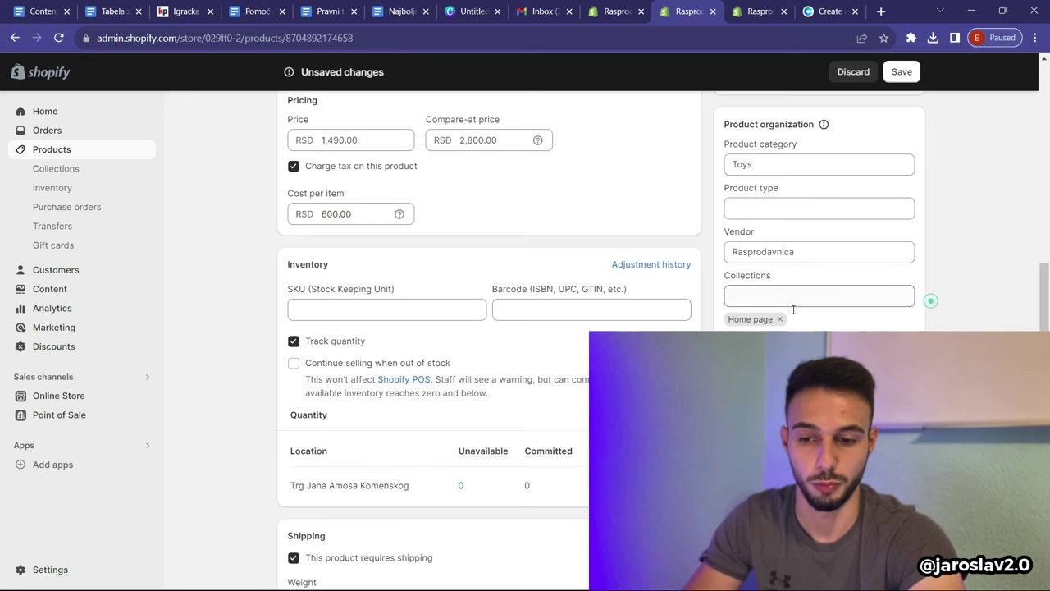
pyautogui.click(896, 78)
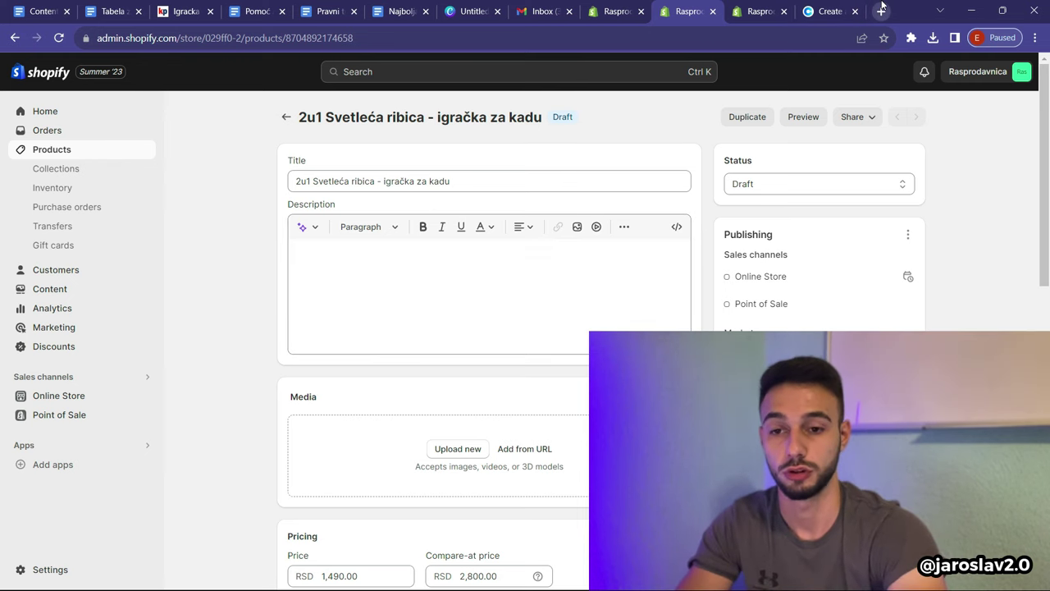
# In a new tab, search Google Images for 'bath toy fish glowing water'
pyautogui.click(881, 10)
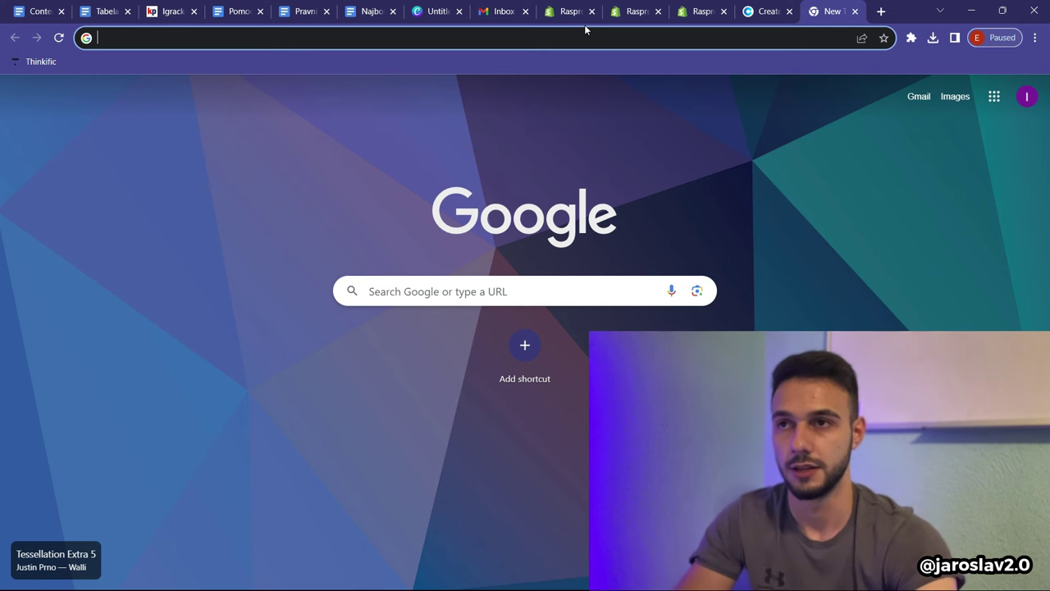
pyautogui.write('bath toy ')
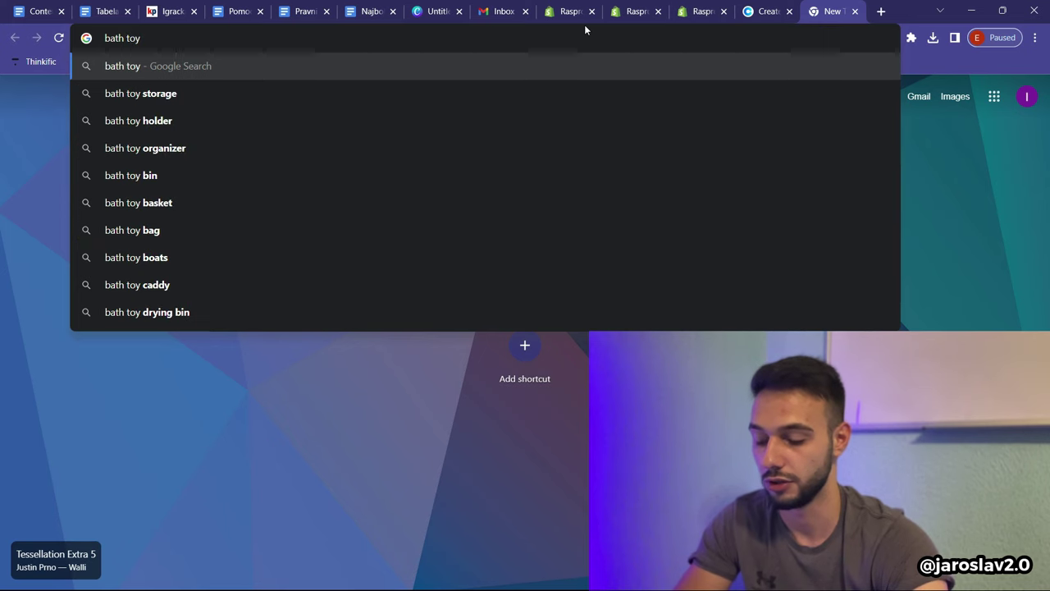
pyautogui.write('fish glowing')
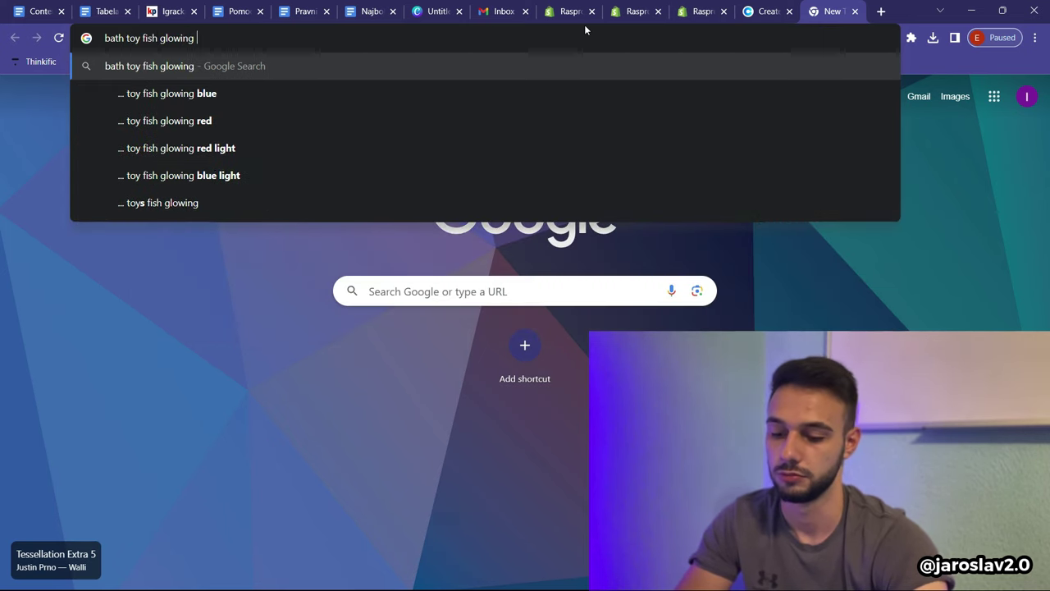
pyautogui.write(' water')
pyautogui.press('Return')
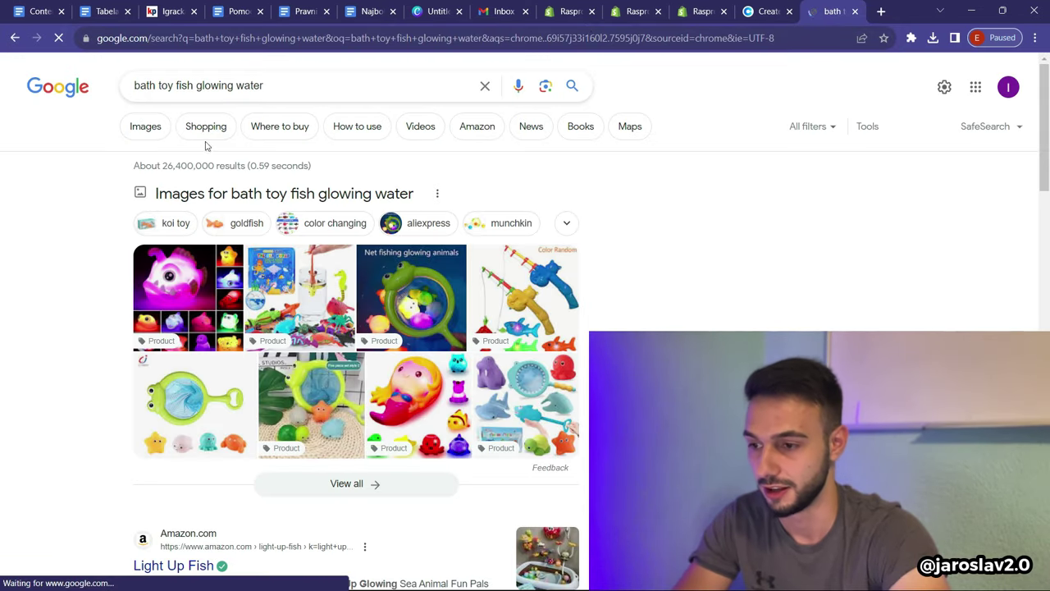
pyautogui.click(135, 128)
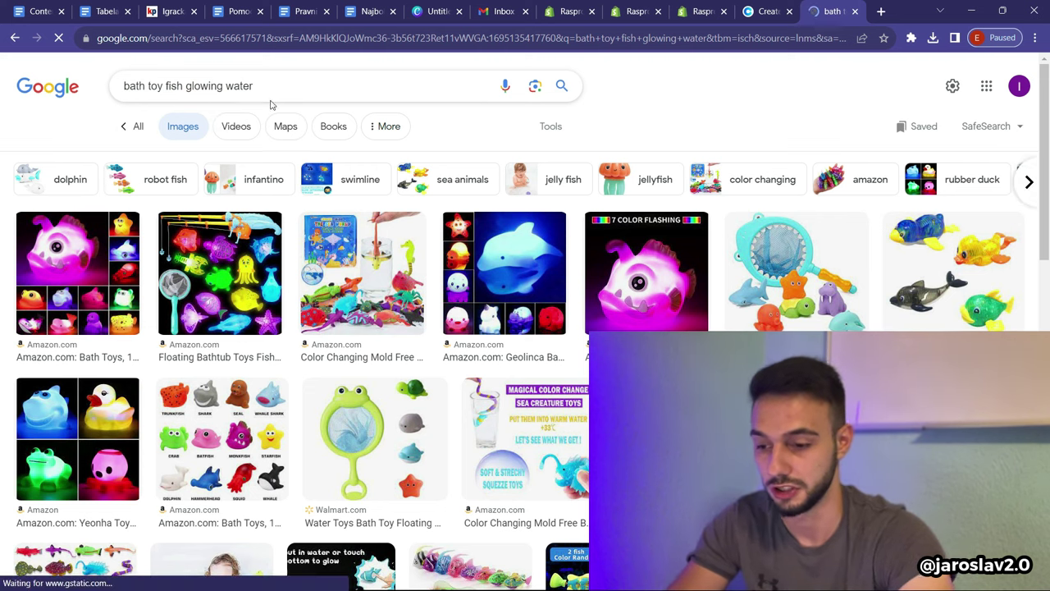
pyautogui.scroll(-4, 318, 275)
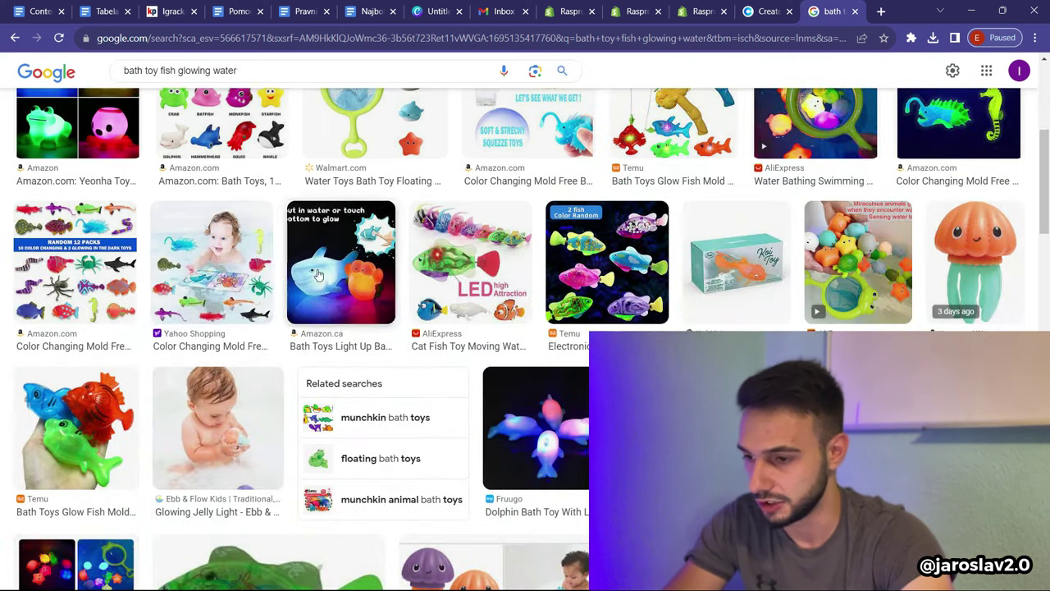
pyautogui.scroll(-3, 369, 255)
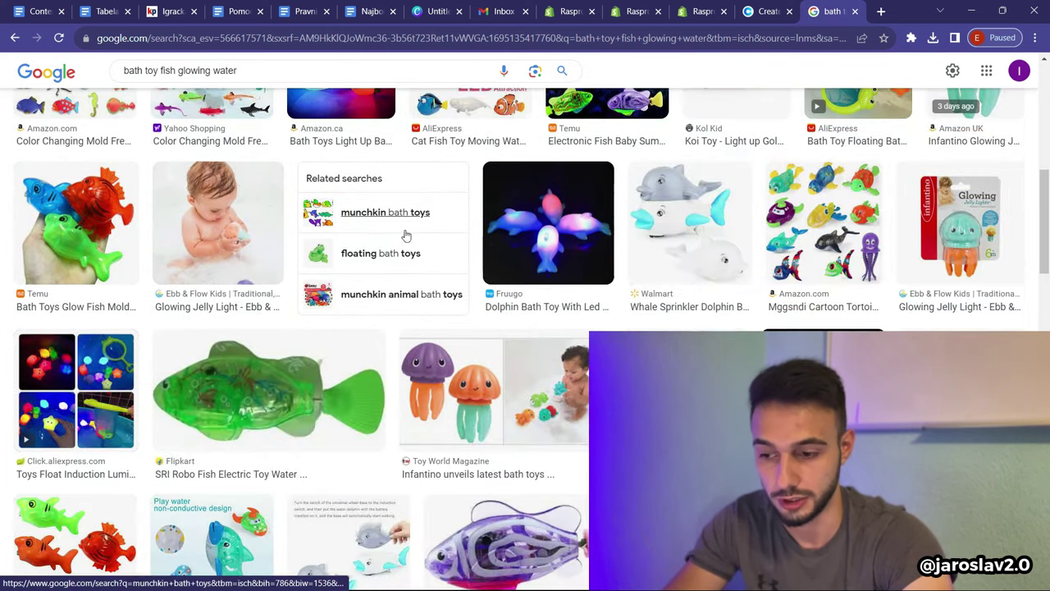
pyautogui.scroll(-3, 405, 235)
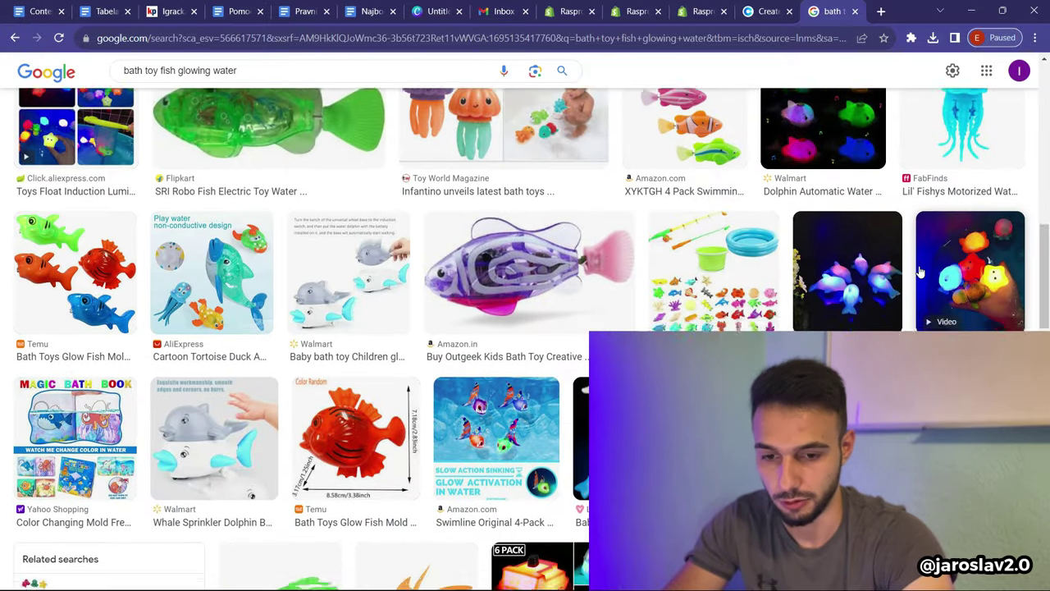
pyautogui.scroll(-8, 921, 272)
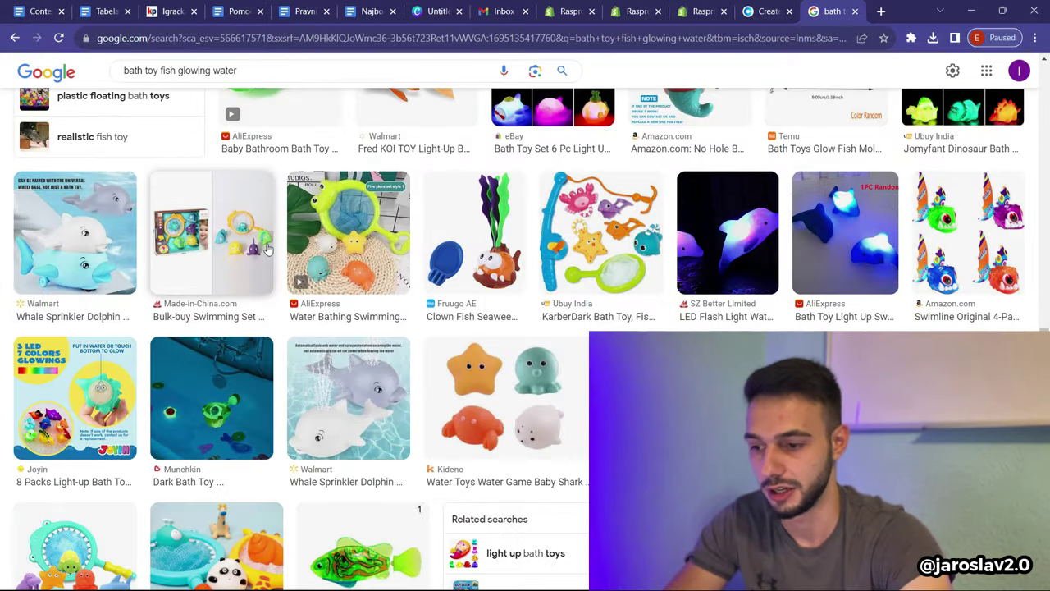
pyautogui.scroll(-2, 266, 248)
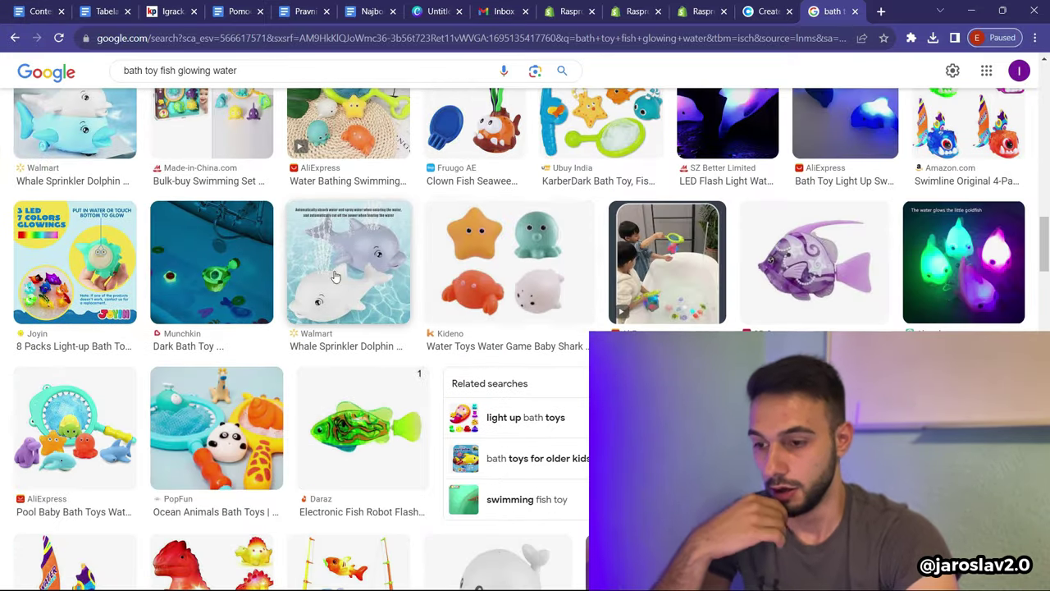
pyautogui.scroll(-4, 566, 241)
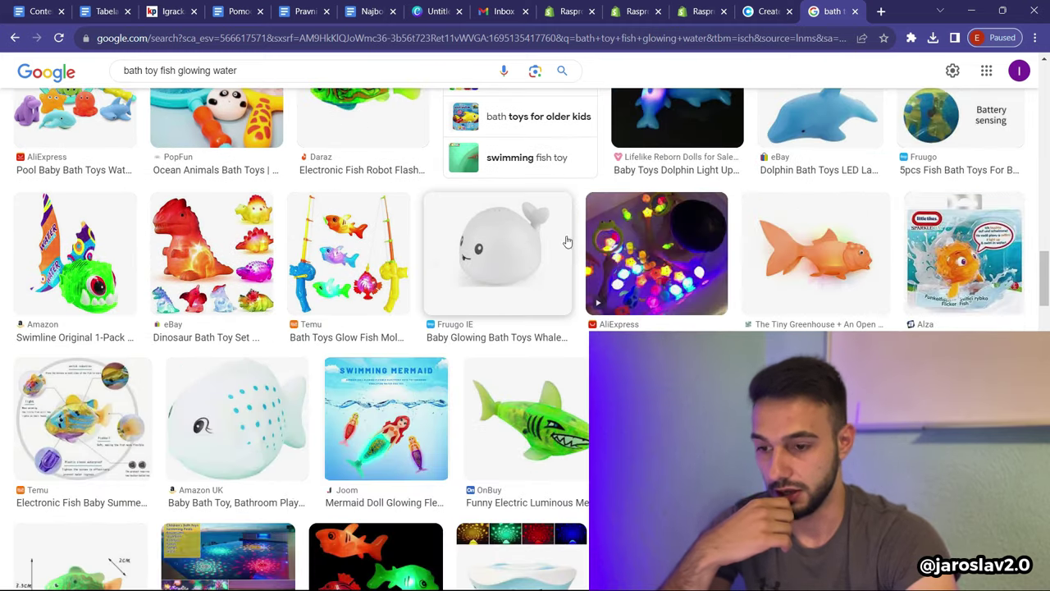
# Preview the white whale toy result and open two whale toy listings in new tabs
pyautogui.click(566, 241)
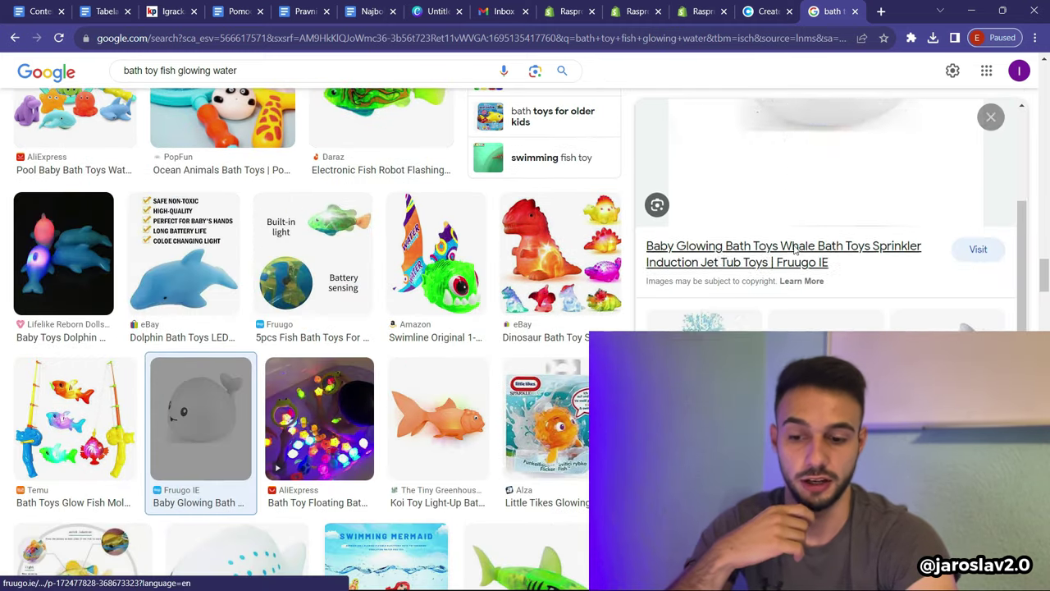
pyautogui.scroll(1, 794, 250)
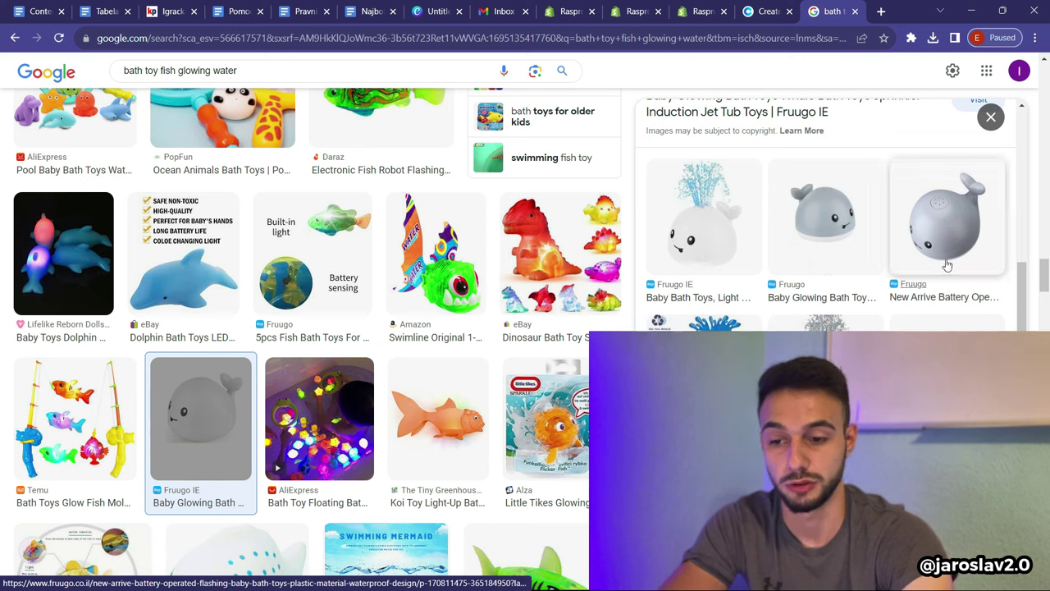
pyautogui.click(739, 248)
pyautogui.scroll(-4, 746, 242)
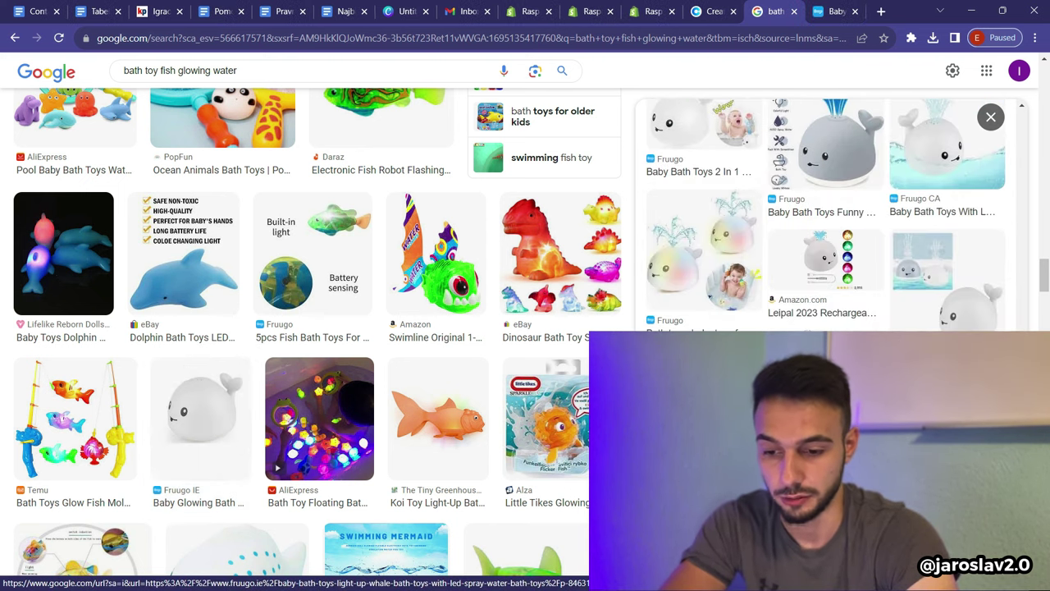
pyautogui.click(703, 246)
# Open the Wish spray-whale listing, accept cookies, and browse its product photos
pyautogui.click(812, 214)
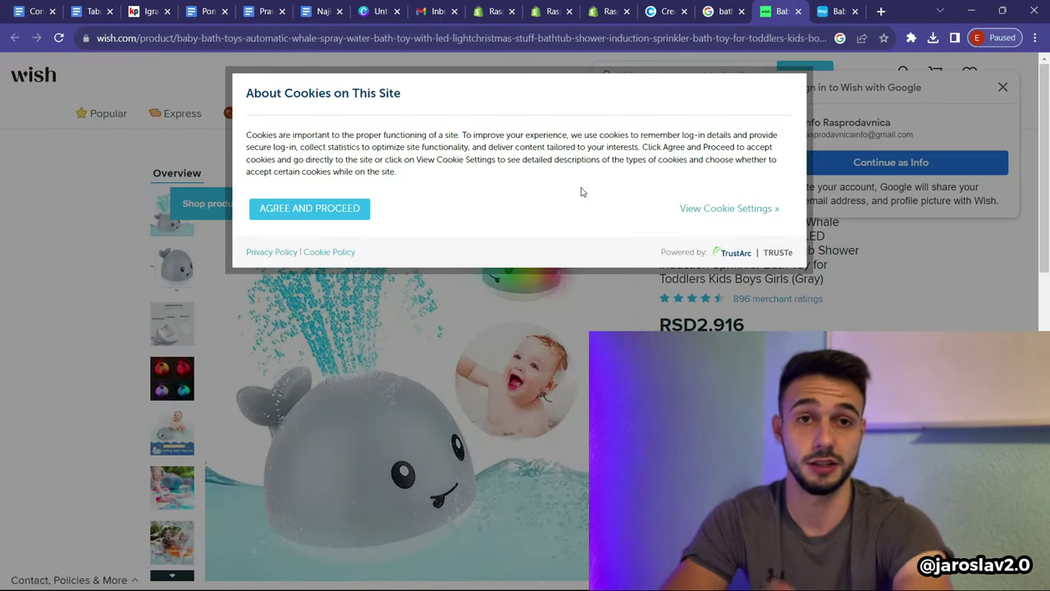
pyautogui.click(319, 213)
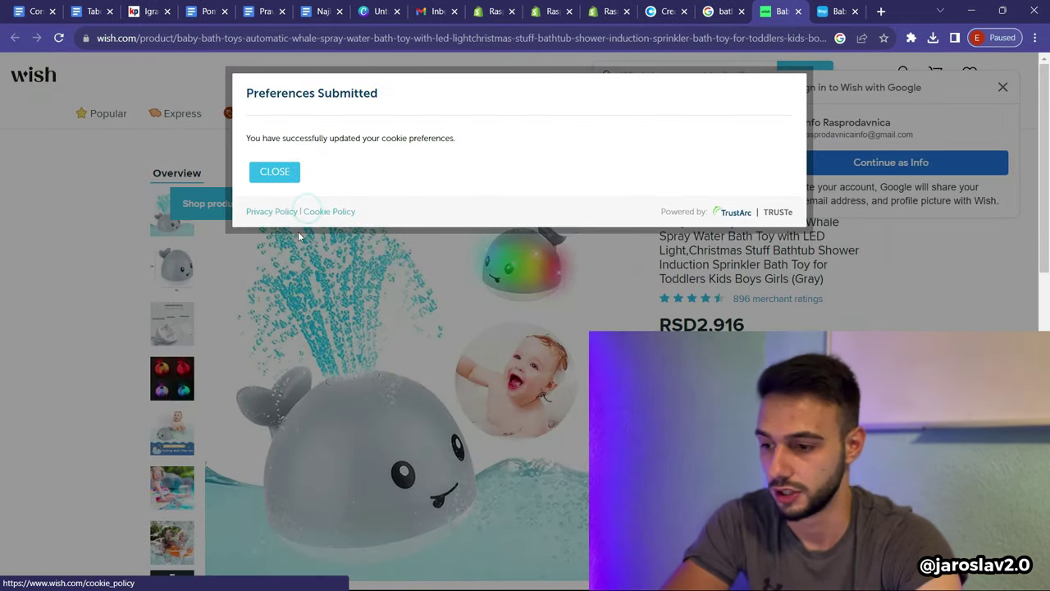
pyautogui.scroll(-3, 490, 182)
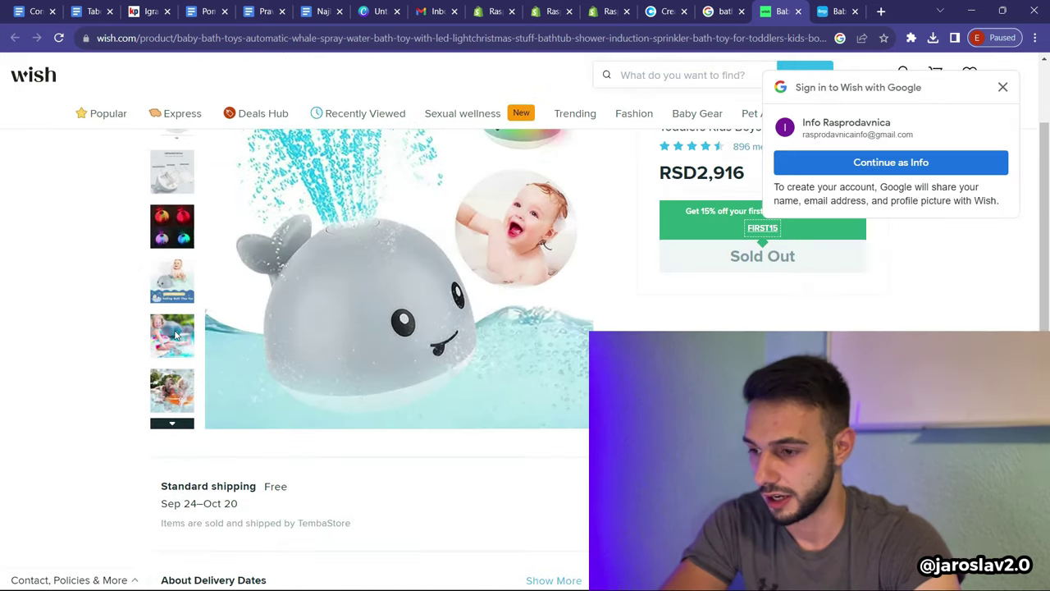
pyautogui.click(178, 359)
pyautogui.scroll(3, 179, 359)
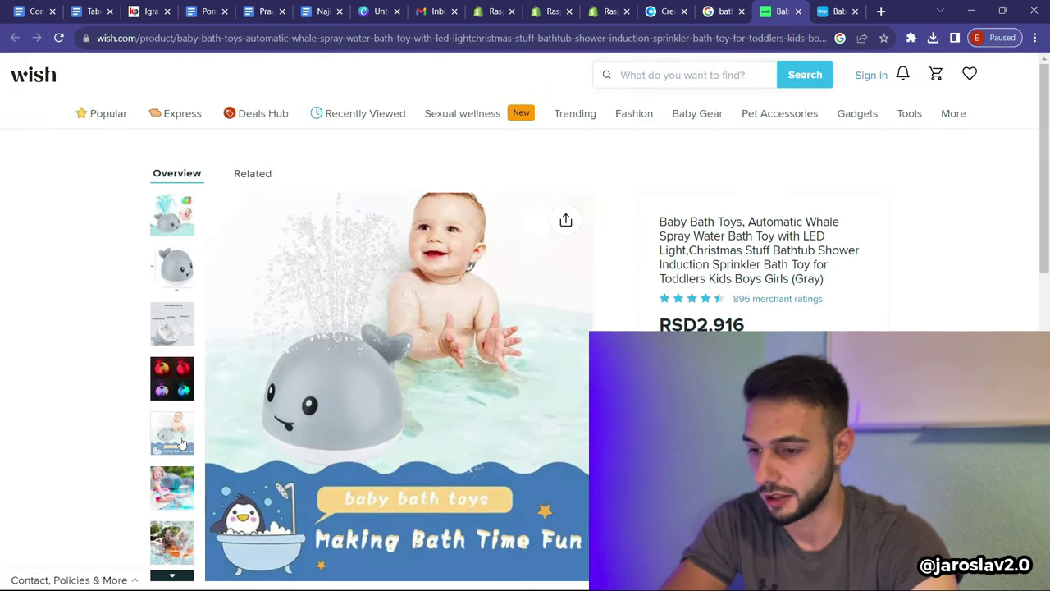
pyautogui.click(174, 397)
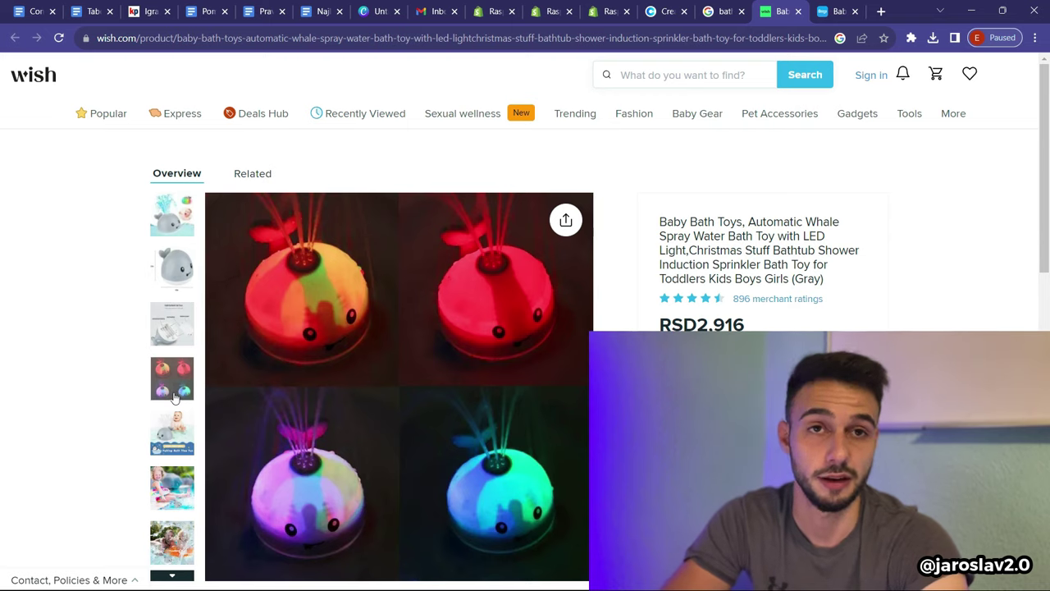
pyautogui.scroll(-1, 191, 314)
pyautogui.click(187, 409)
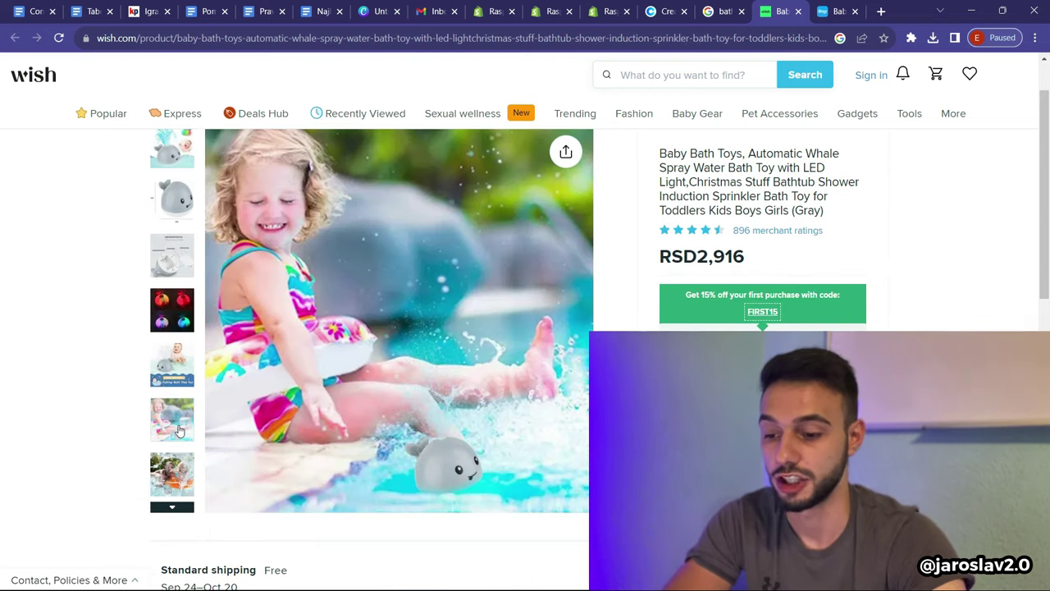
pyautogui.click(179, 482)
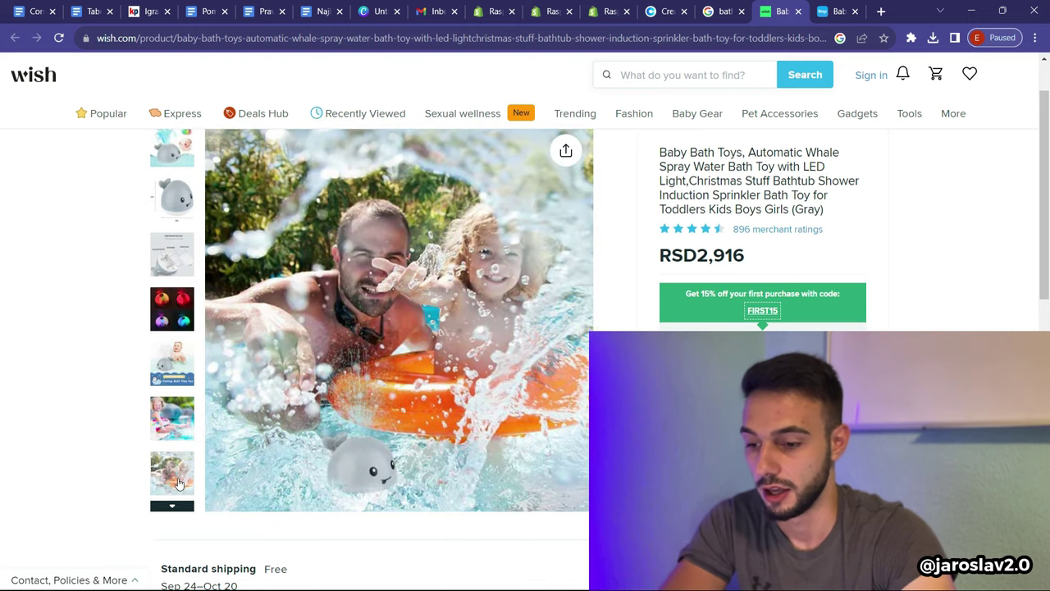
# Go back to the first gallery photo and copy the LED whale product image
pyautogui.scroll(-2, 167, 420)
pyautogui.click(175, 381)
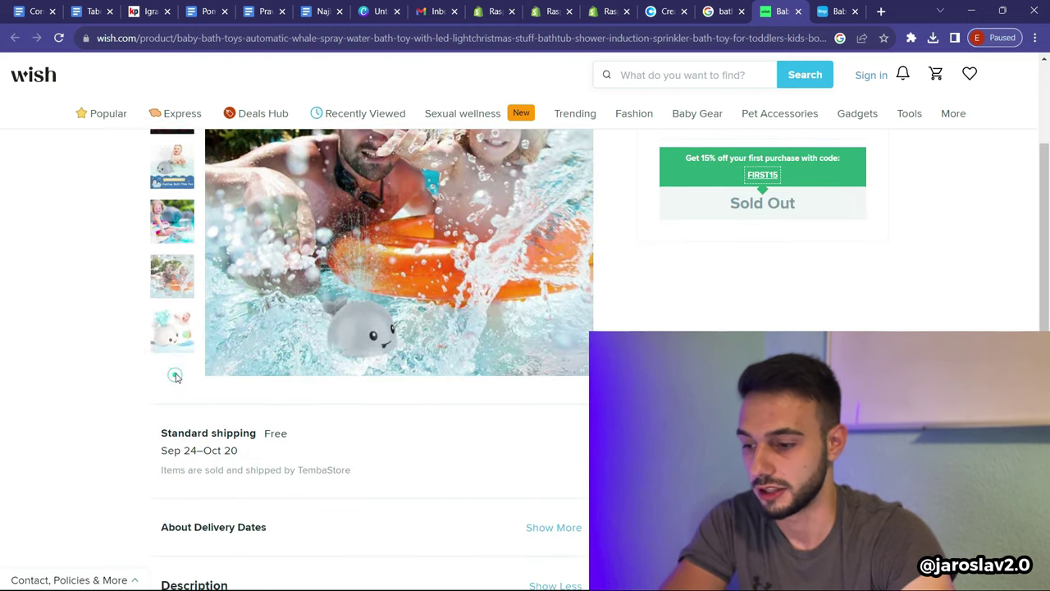
pyautogui.click(173, 375)
pyautogui.scroll(1, 257, 301)
pyautogui.scroll(1, 258, 300)
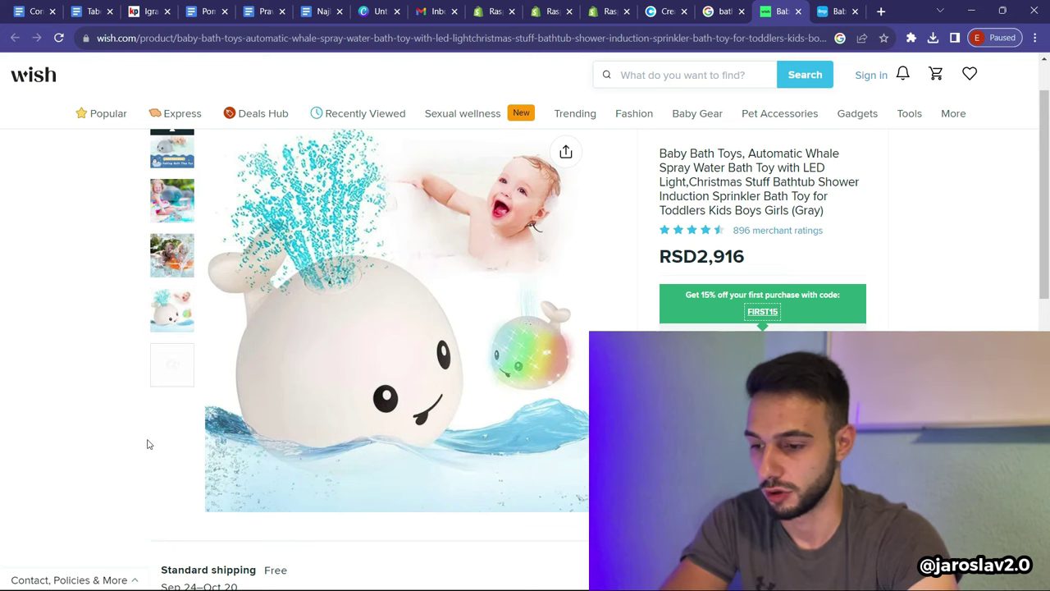
pyautogui.scroll(1, 145, 441)
pyautogui.click(173, 201)
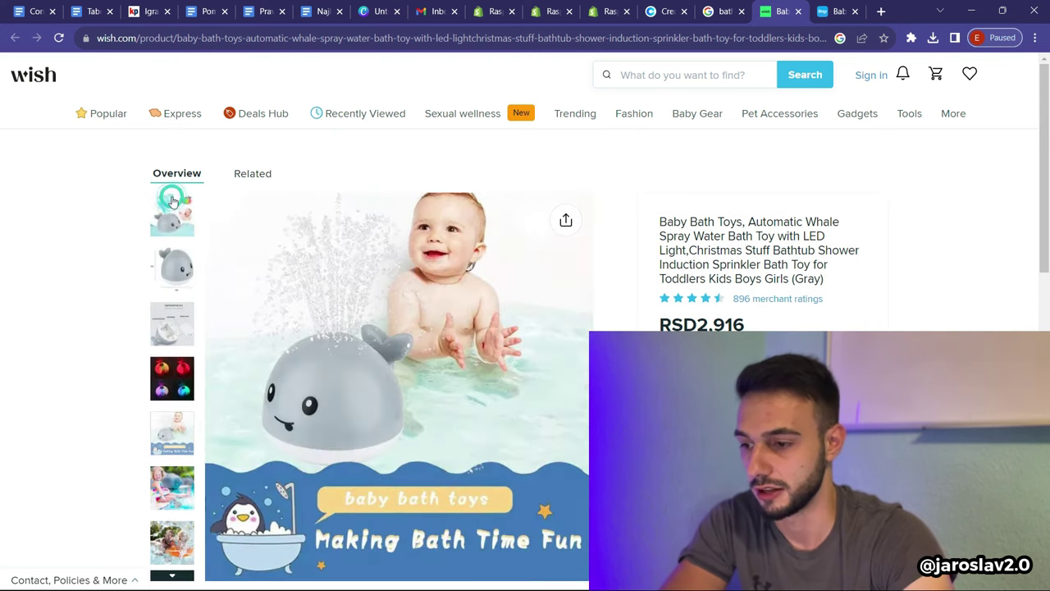
pyautogui.rightClick(388, 340)
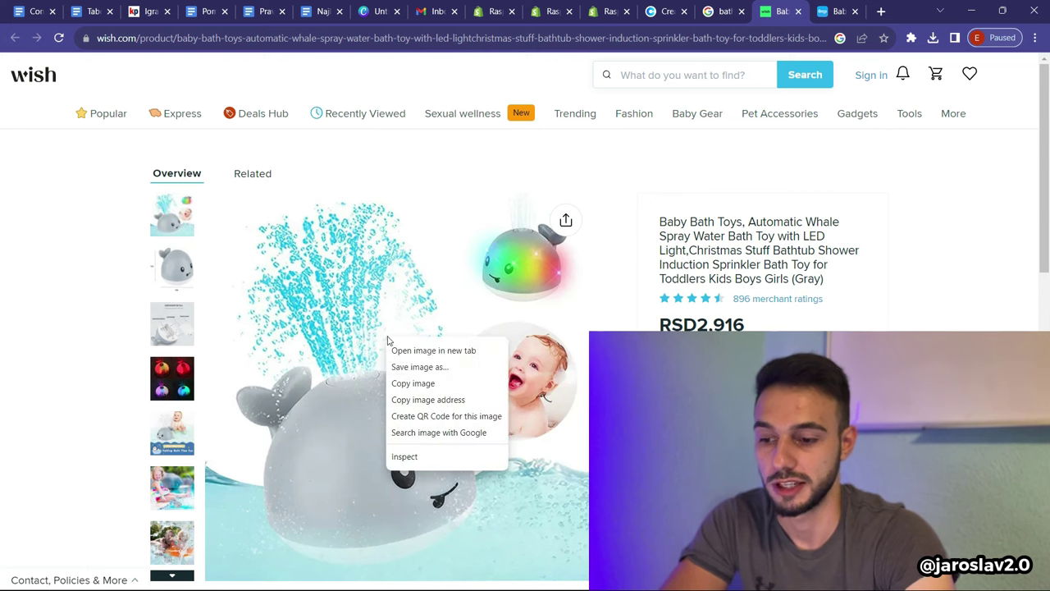
pyautogui.click(423, 389)
# Create a new square Instagram Post design from the Canva home page
pyautogui.click(379, 12)
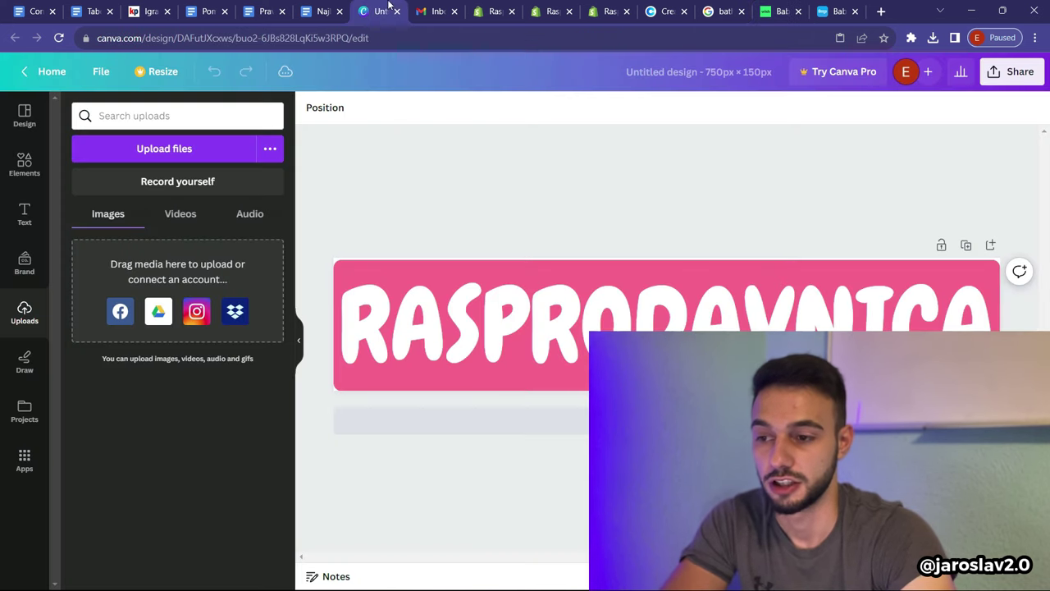
pyautogui.click(51, 72)
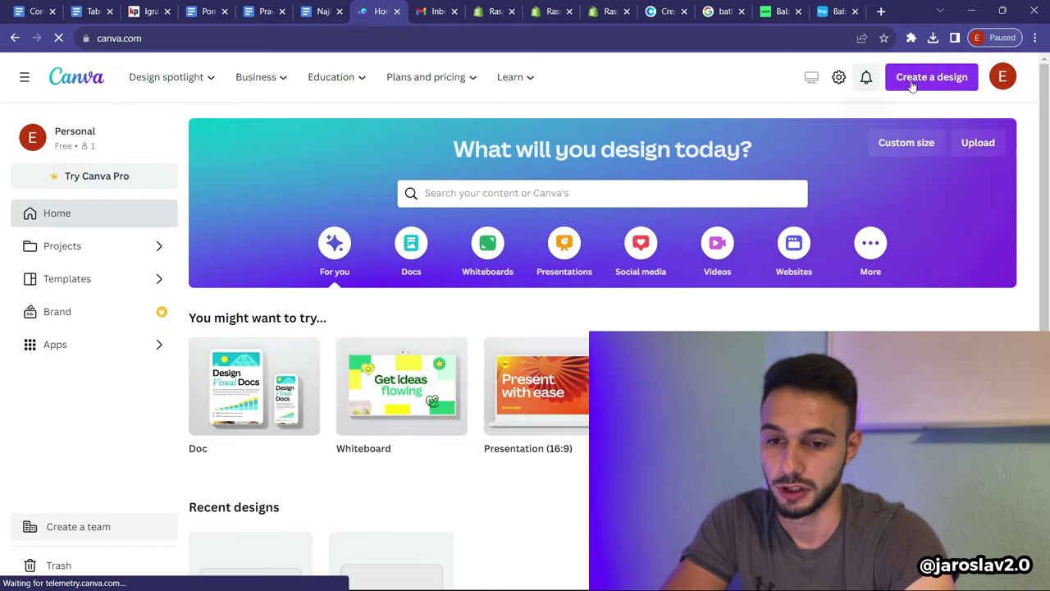
pyautogui.click(925, 87)
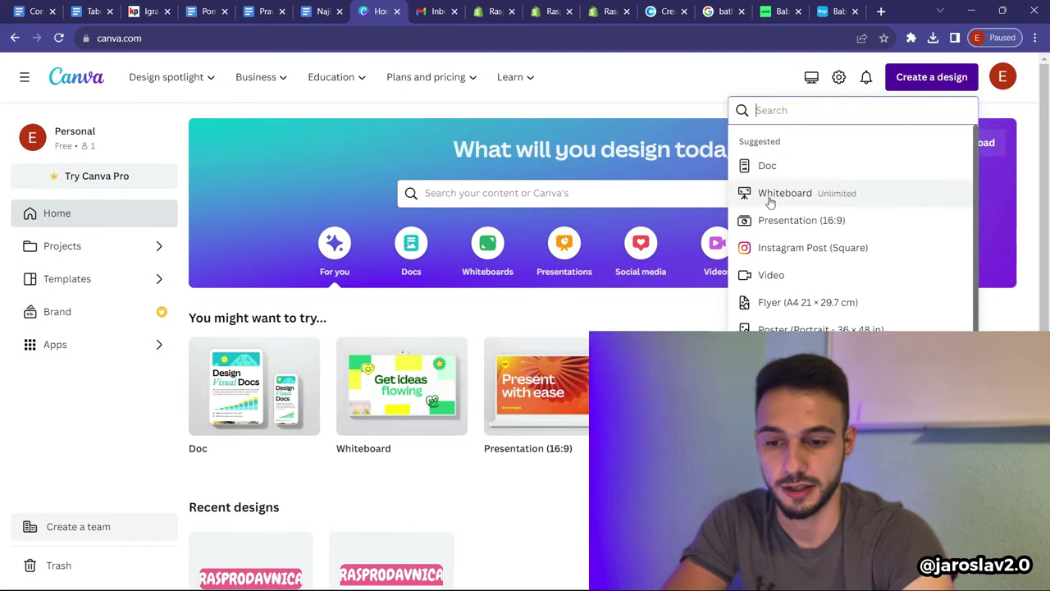
pyautogui.click(800, 252)
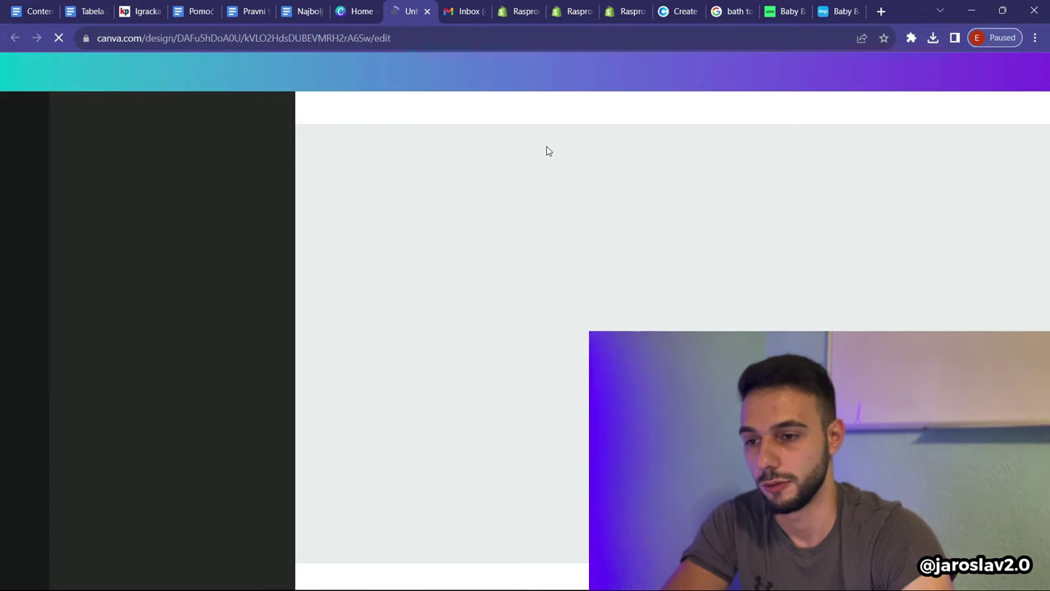
# Close the fruugo tab and copy the Wish whale photo again for the new design
pyautogui.hotkey('ctrl', '9')
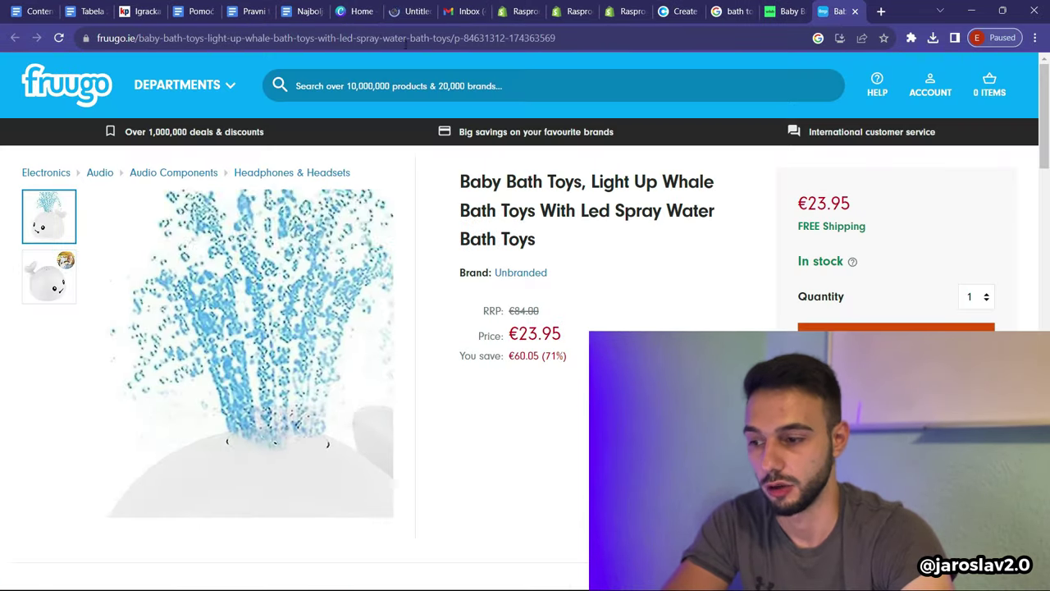
pyautogui.click(854, 11)
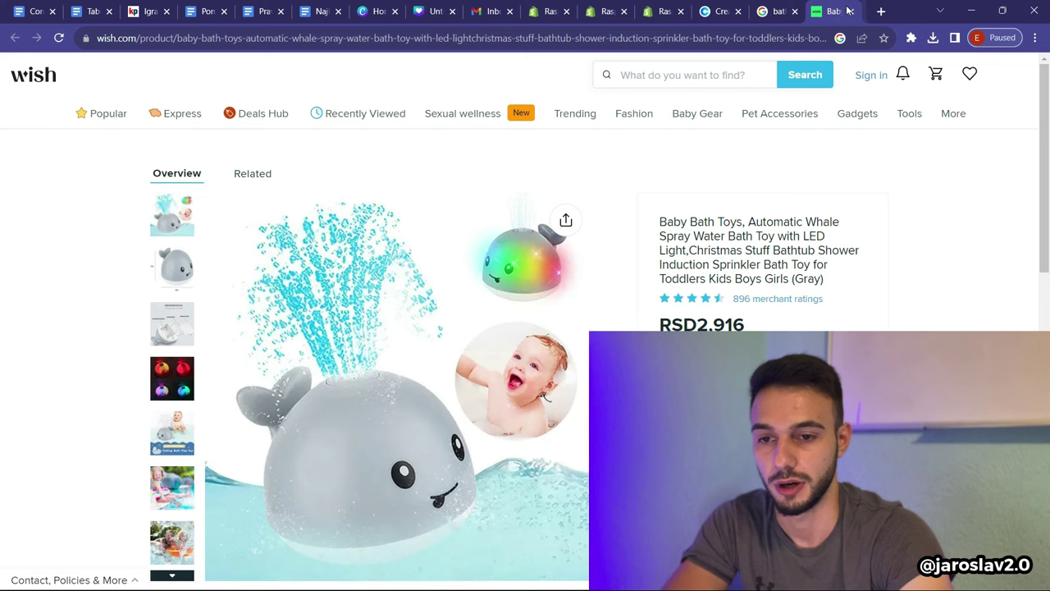
pyautogui.rightClick(360, 337)
pyautogui.click(383, 380)
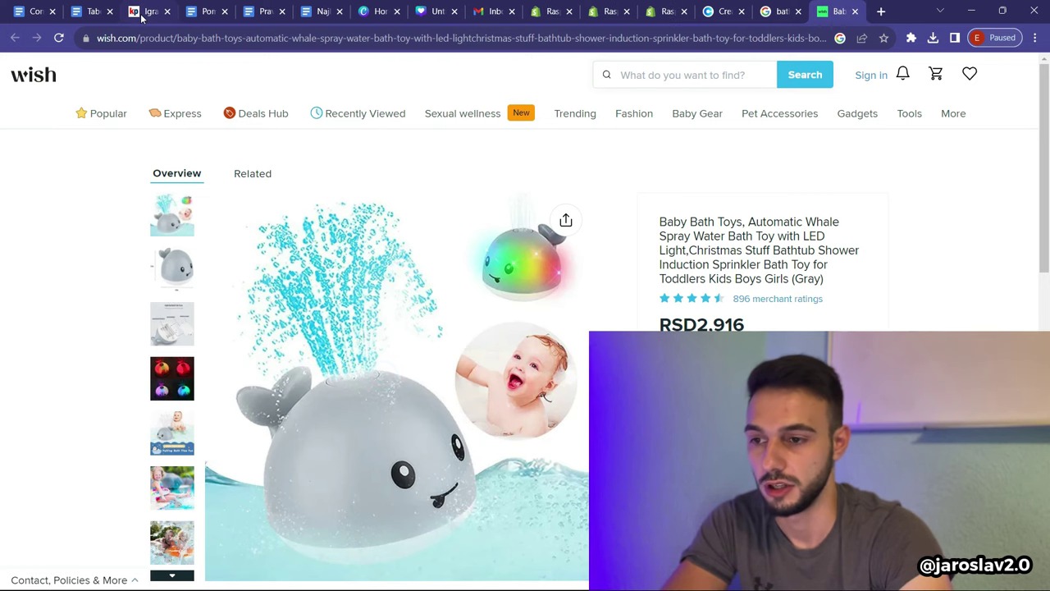
pyautogui.click(432, 11)
# Paste the whale photo and resize it to fill the whole of Page 1
pyautogui.rightClick(587, 216)
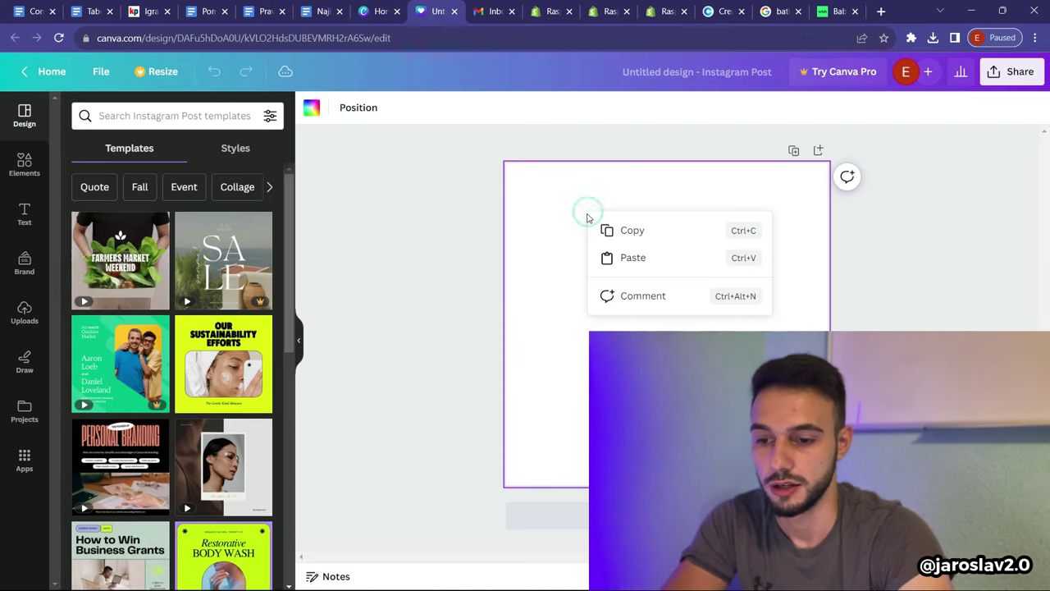
pyautogui.click(636, 256)
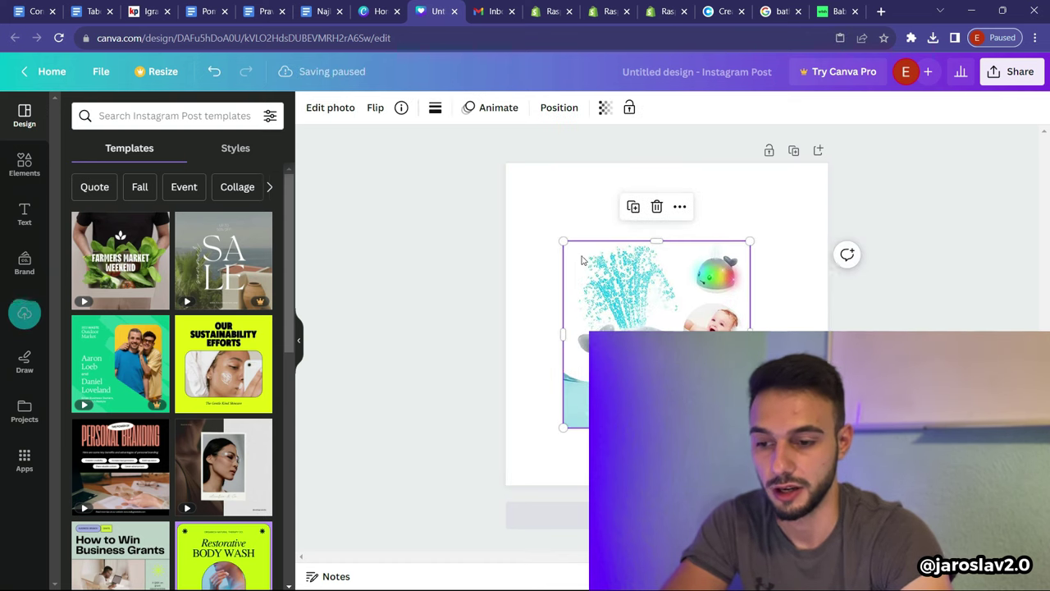
pyautogui.moveTo(581, 260); pyautogui.dragTo(525, 183)
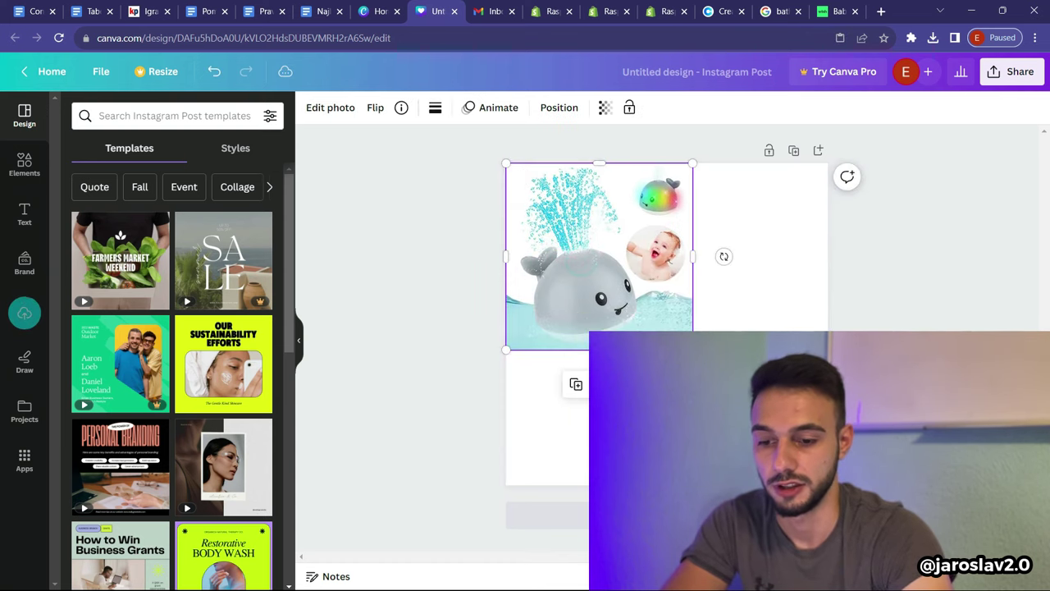
pyautogui.moveTo(693, 349); pyautogui.dragTo(827, 484)
pyautogui.click(921, 237)
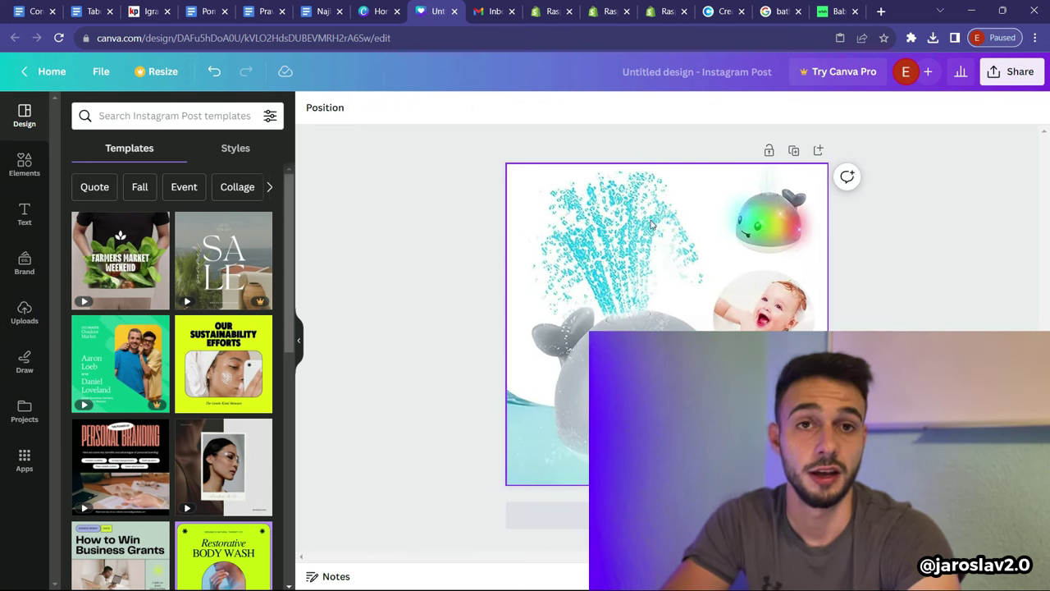
# Duplicate the page and delete its image, leaving a blank Page 2
pyautogui.click(794, 152)
pyautogui.click(763, 244)
pyautogui.press('Delete')
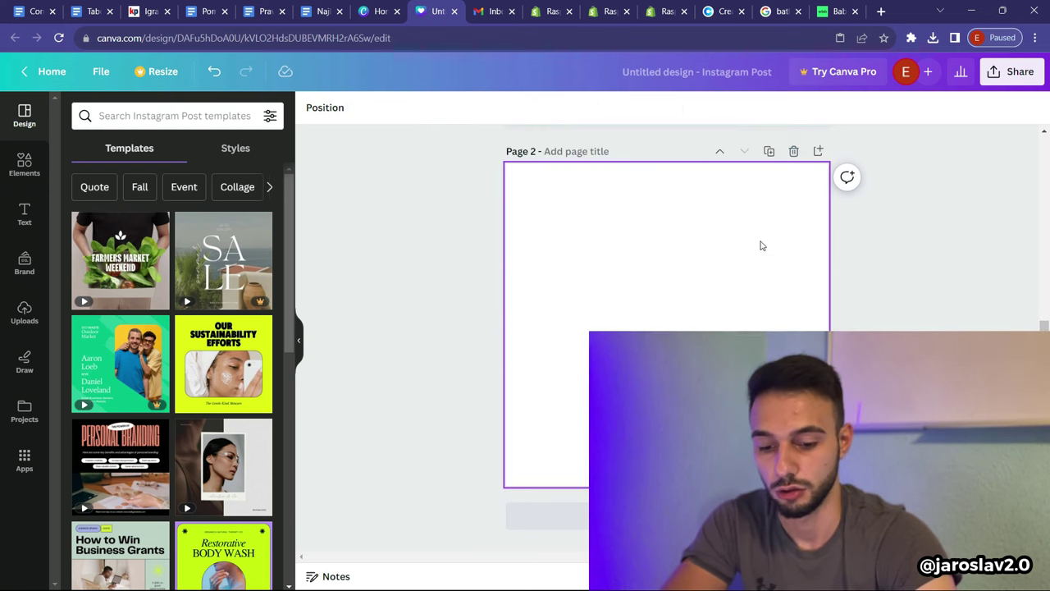
pyautogui.scroll(5, 760, 244)
pyautogui.scroll(-5, 706, 250)
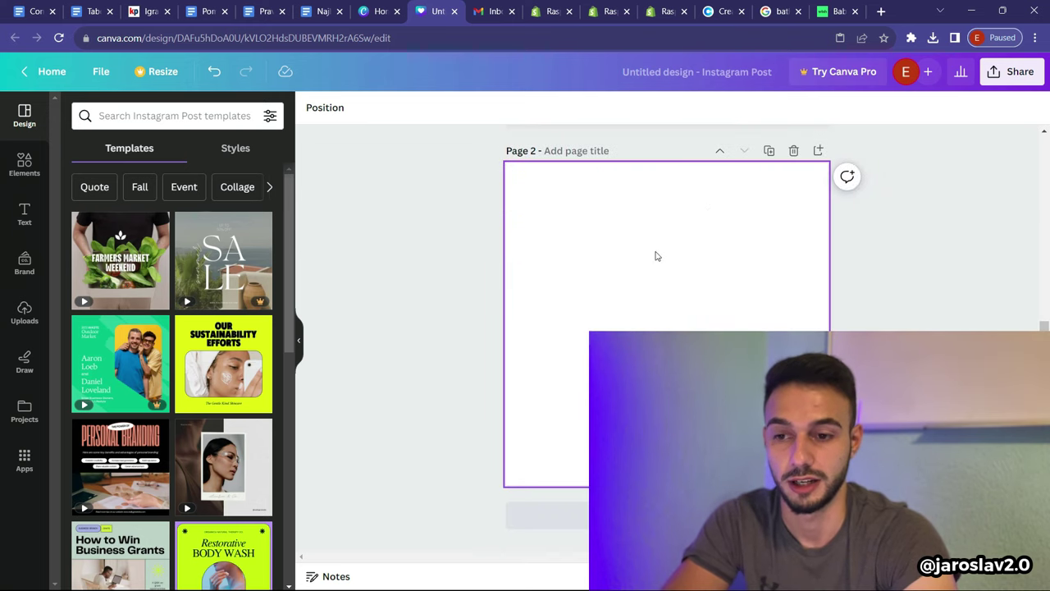
pyautogui.scroll(5, 657, 256)
pyautogui.scroll(-5, 681, 263)
pyautogui.click(698, 271)
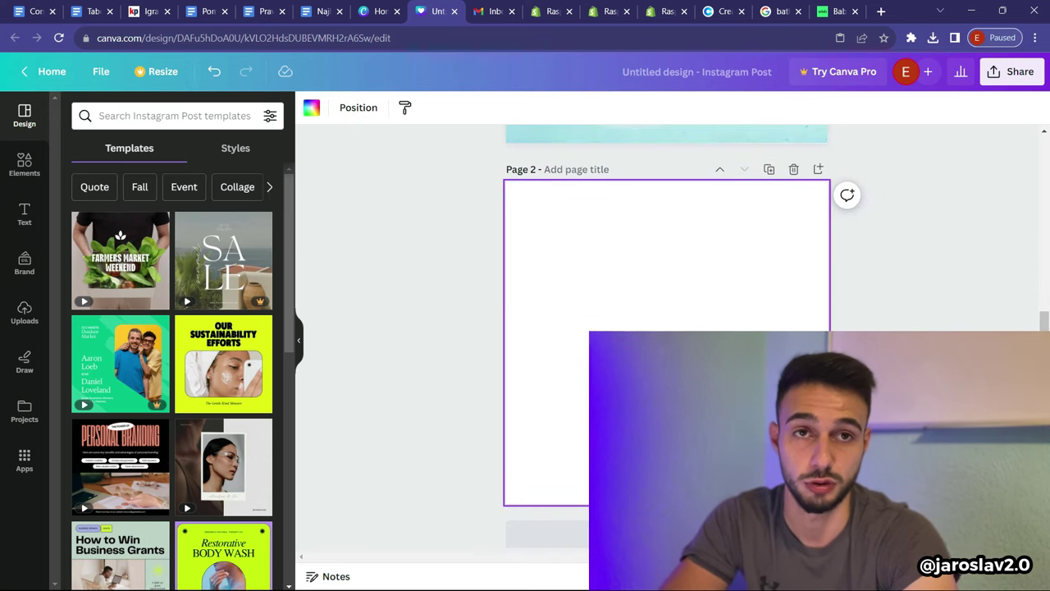
pyautogui.scroll(5, 577, 249)
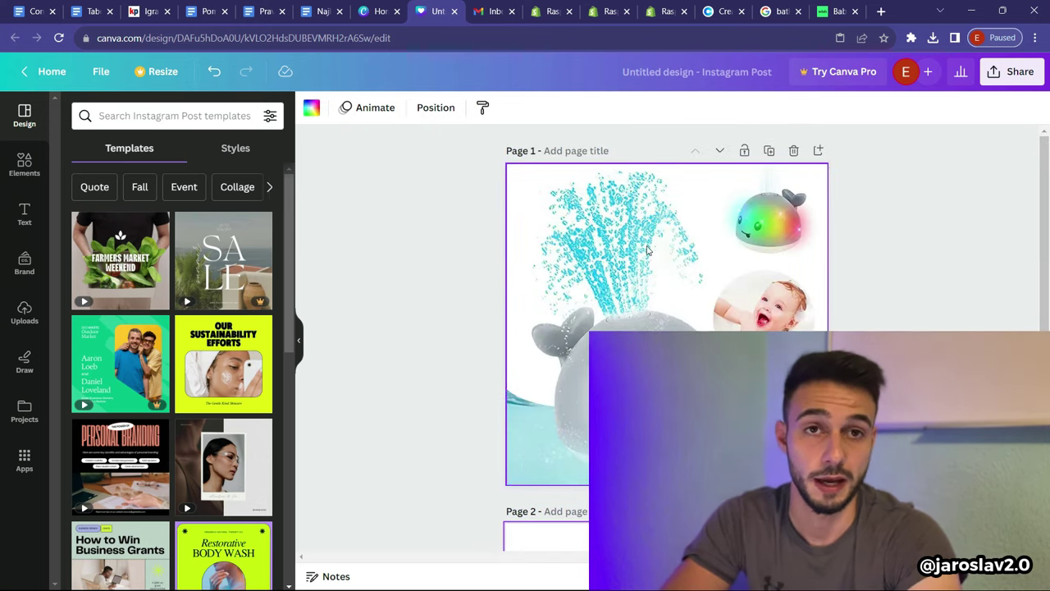
pyautogui.scroll(-5, 648, 251)
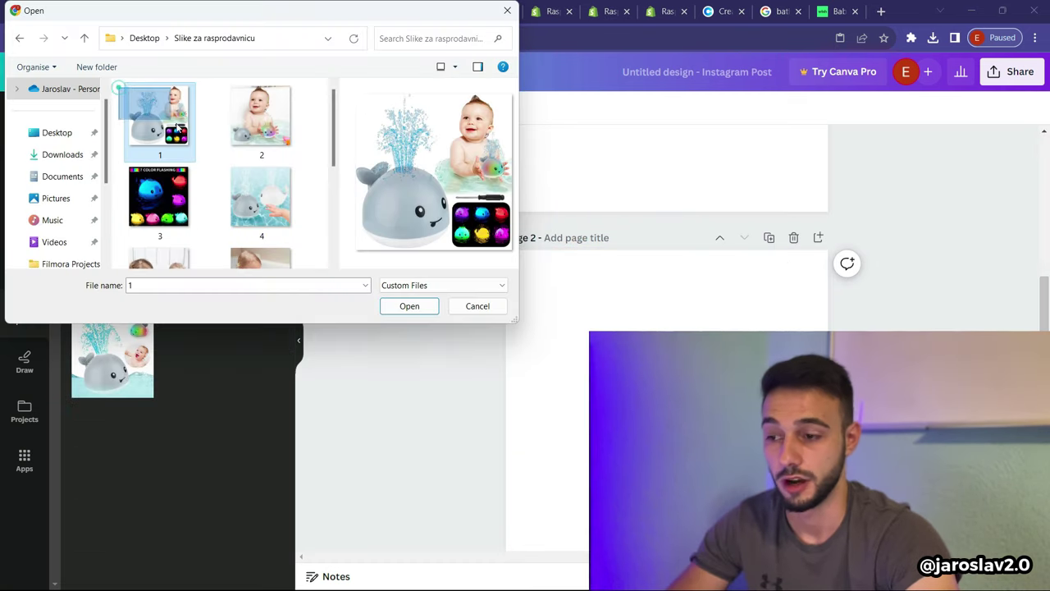
# Upload photos 1–9 from the Slike za rasprodavnicu folder into Canva
pyautogui.moveTo(122, 83); pyautogui.dragTo(295, 174)
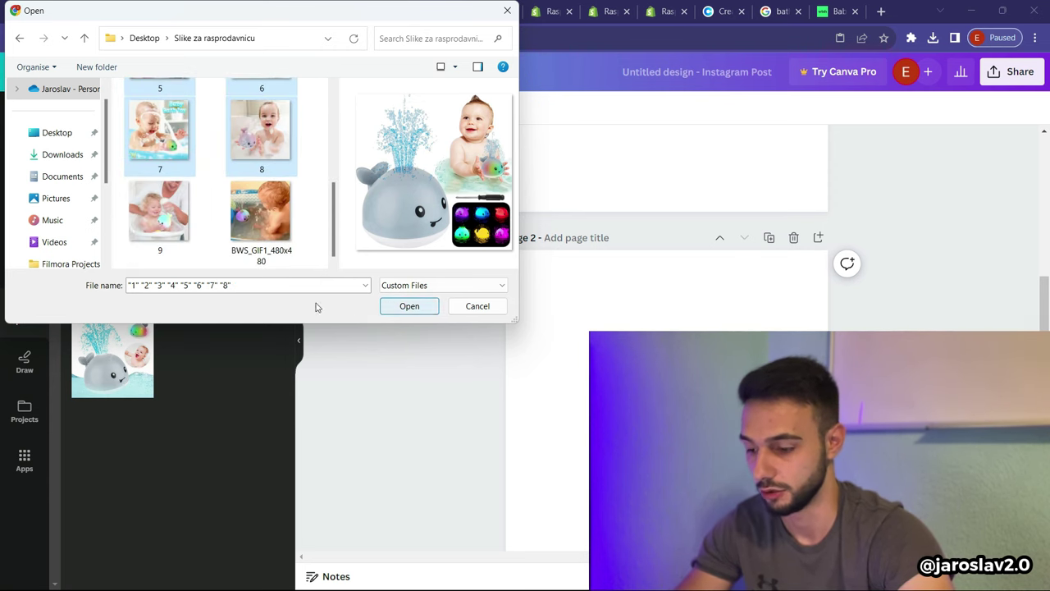
pyautogui.keyDown('ctrl'); pyautogui.click(160, 211); pyautogui.keyUp('ctrl')
pyautogui.click(408, 306)
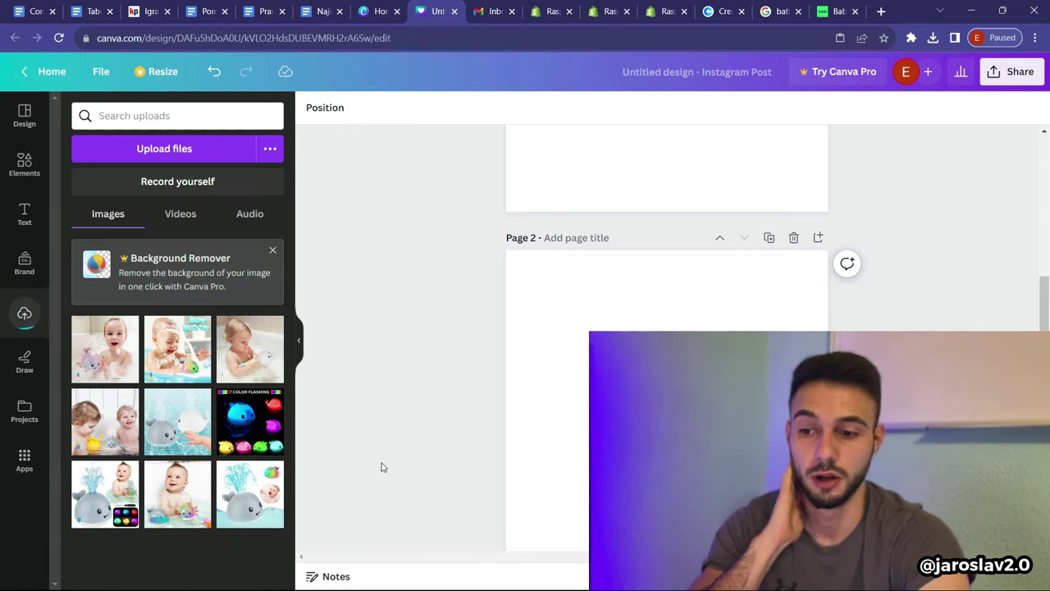
pyautogui.scroll(3, 479, 401)
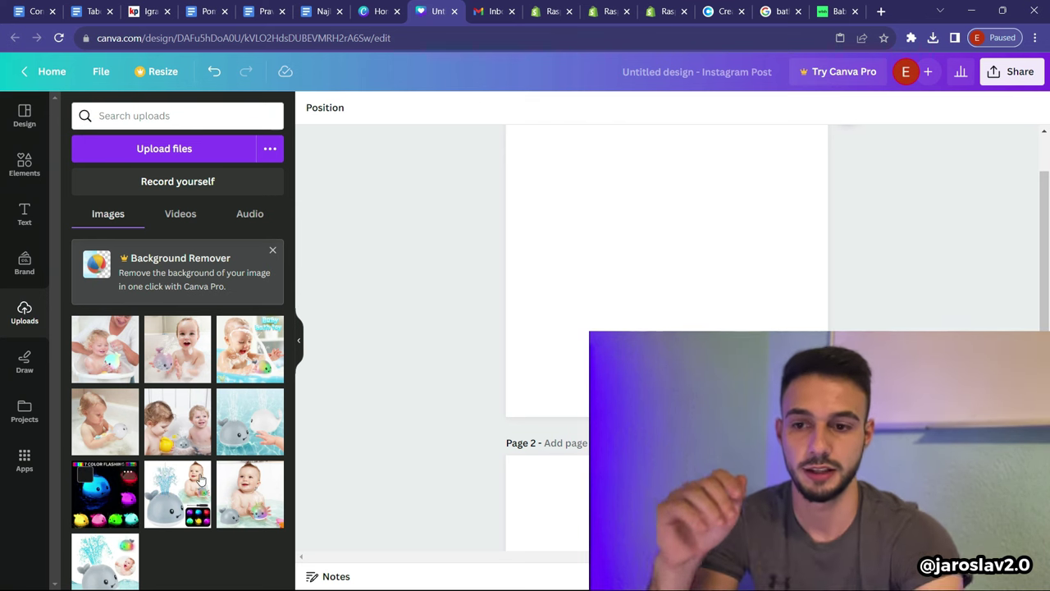
pyautogui.click(843, 7)
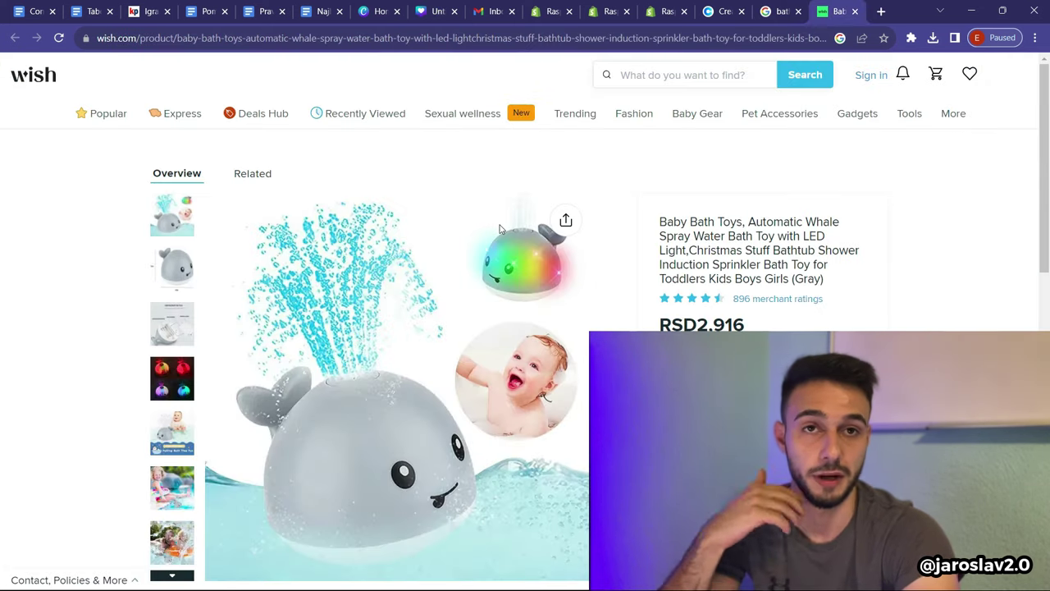
pyautogui.click(447, 7)
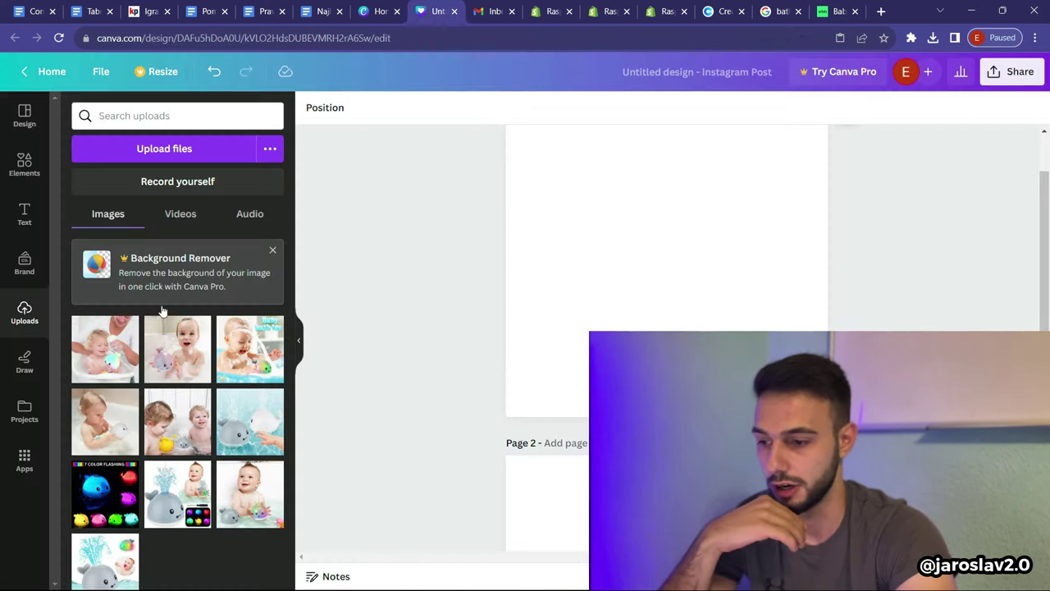
# Place the whale-and-baby photo filling Page 1 and the bath photo on Page 2
pyautogui.click(177, 496)
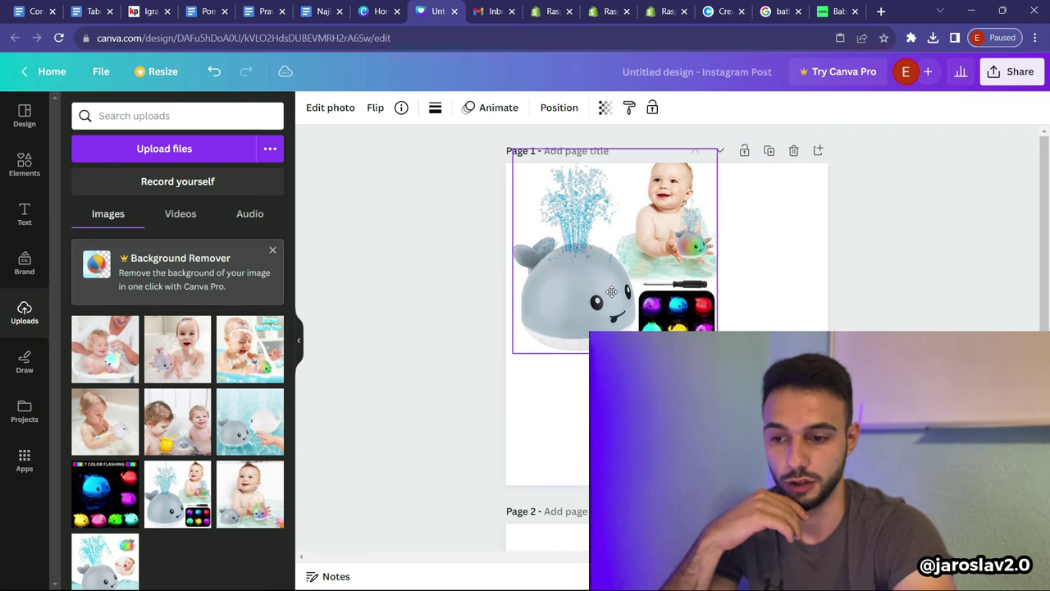
pyautogui.moveTo(611, 291); pyautogui.dragTo(604, 307)
pyautogui.moveTo(711, 363); pyautogui.dragTo(827, 484)
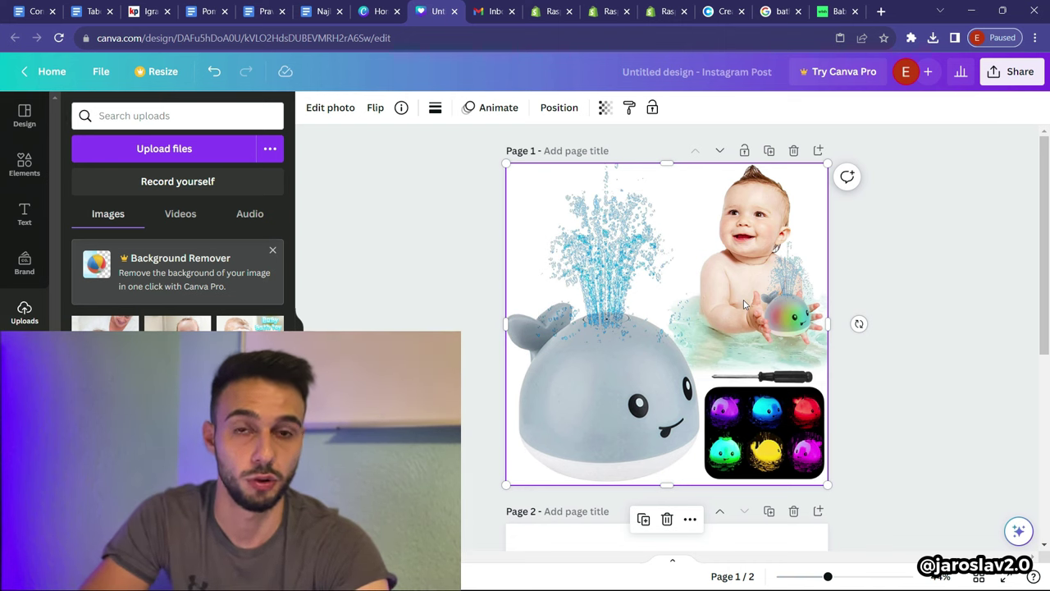
pyautogui.click(457, 244)
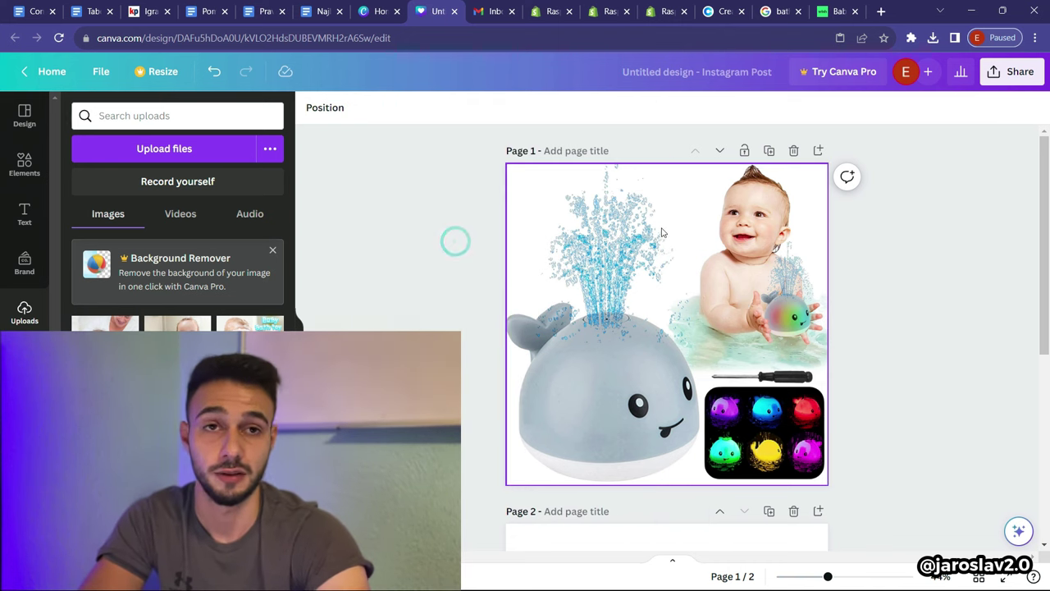
pyautogui.scroll(-5, 556, 321)
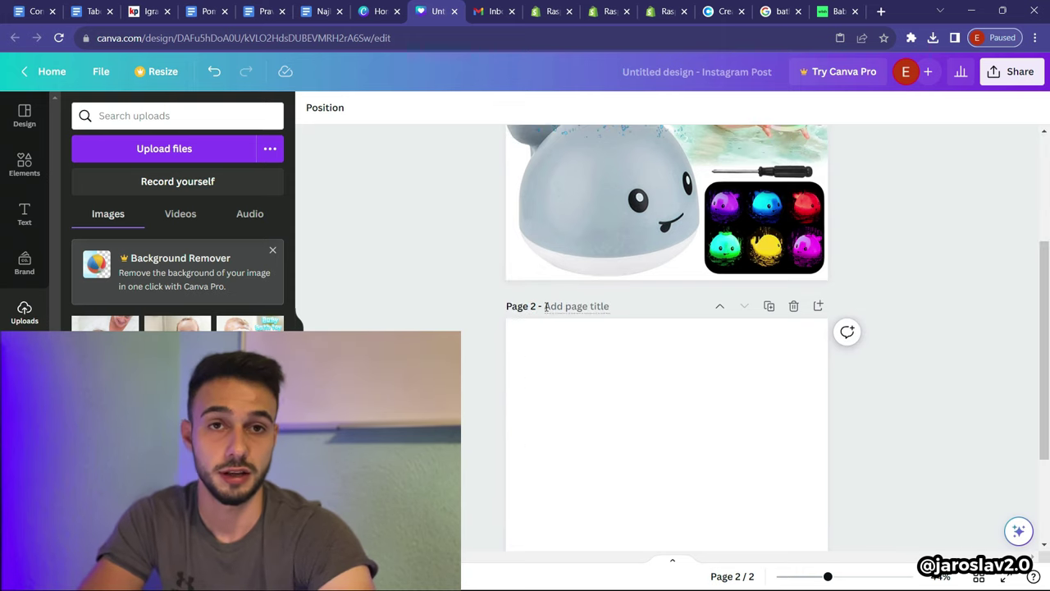
pyautogui.click(178, 324)
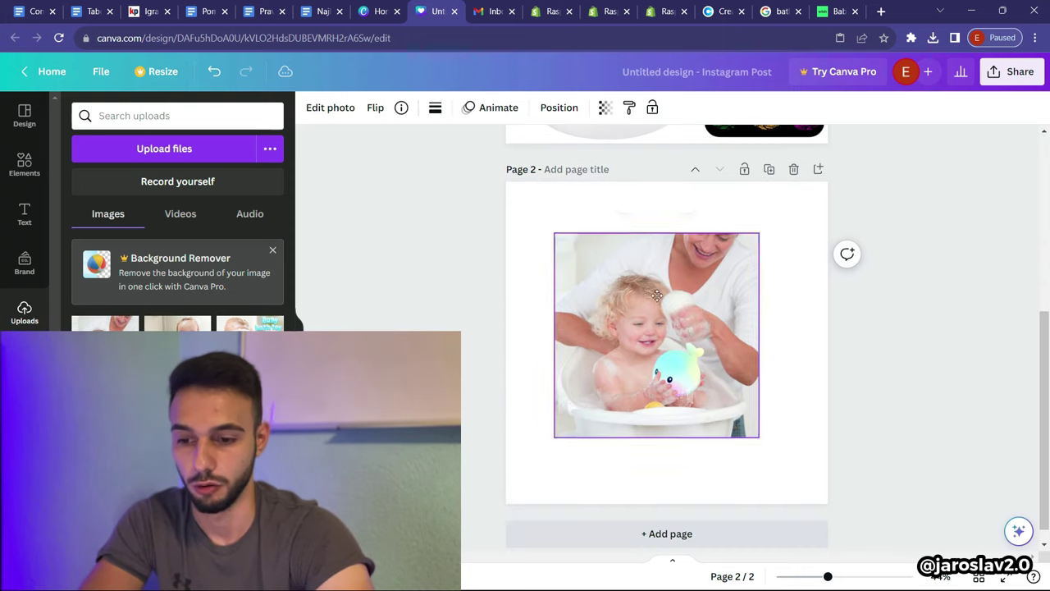
pyautogui.moveTo(771, 429); pyautogui.dragTo(844, 491)
pyautogui.click(862, 376)
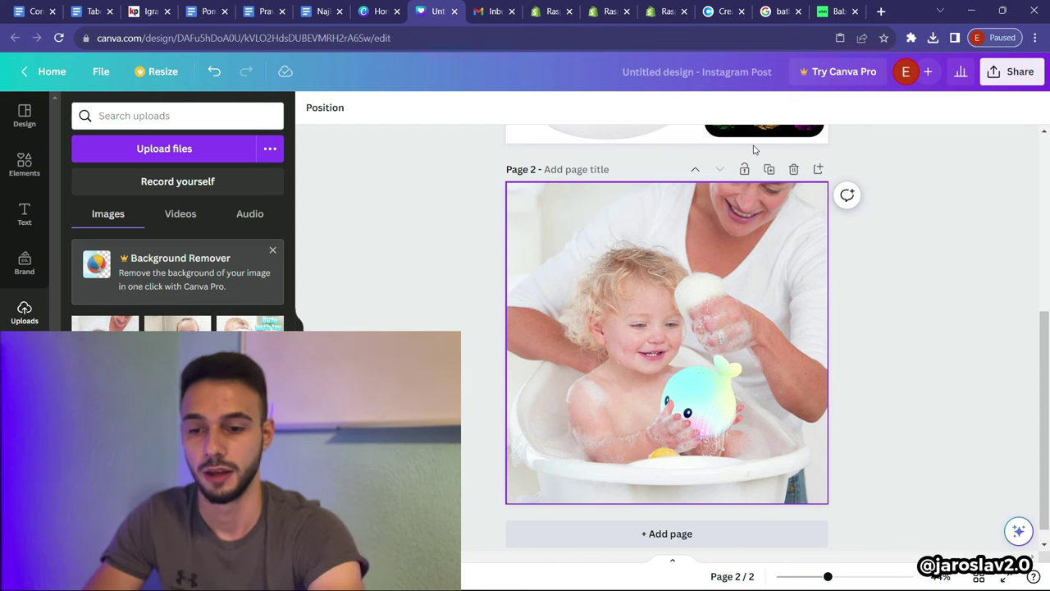
# Duplicate Page 2 and swap in the baby-with-whale photo, enlarged to fill Page 3
pyautogui.click(768, 169)
pyautogui.click(749, 305)
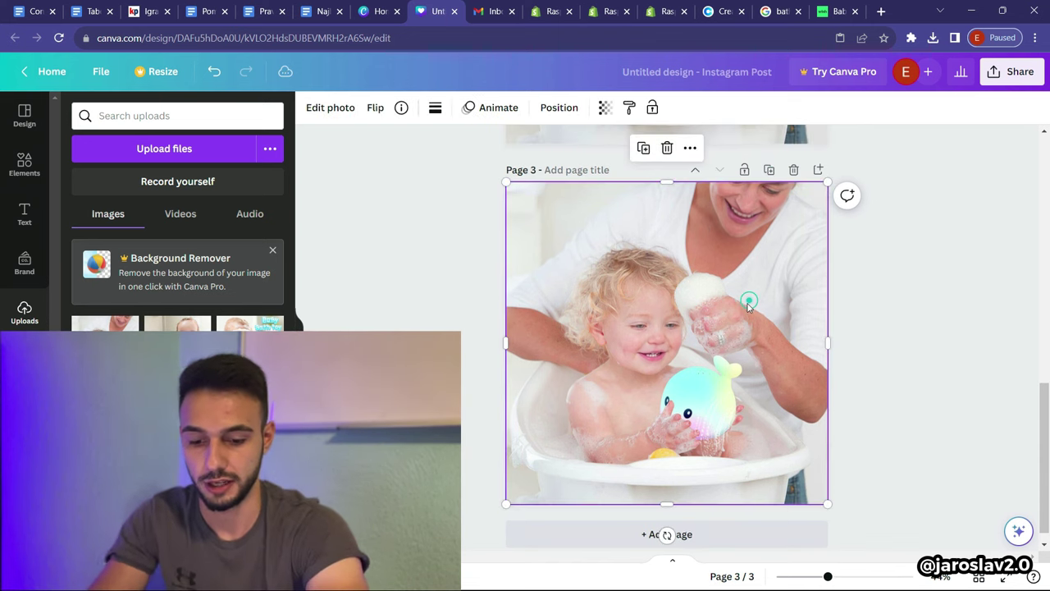
pyautogui.press('Delete')
pyautogui.click(178, 324)
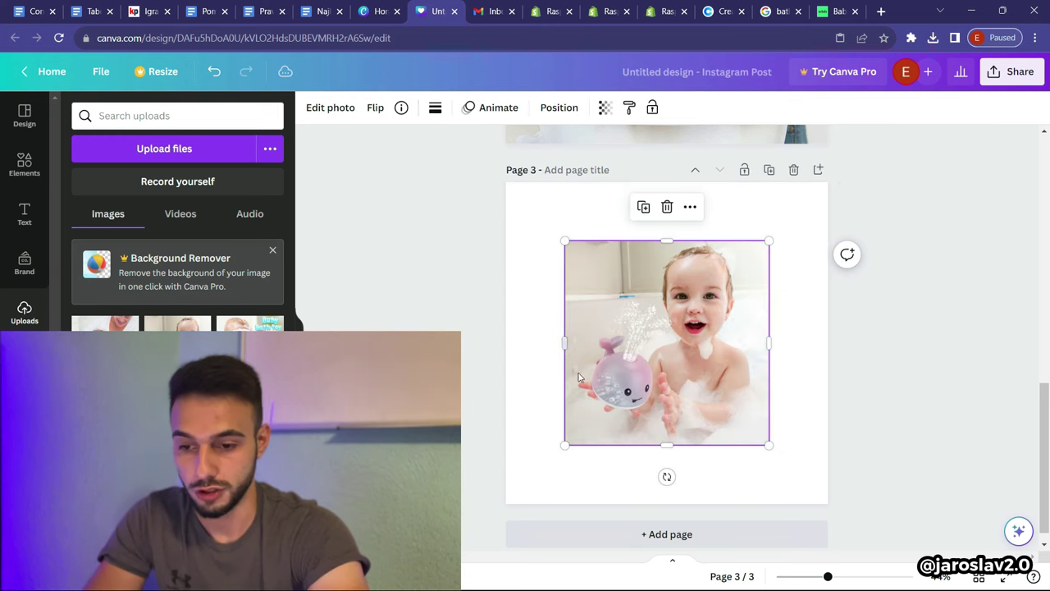
pyautogui.moveTo(666, 361); pyautogui.dragTo(609, 302)
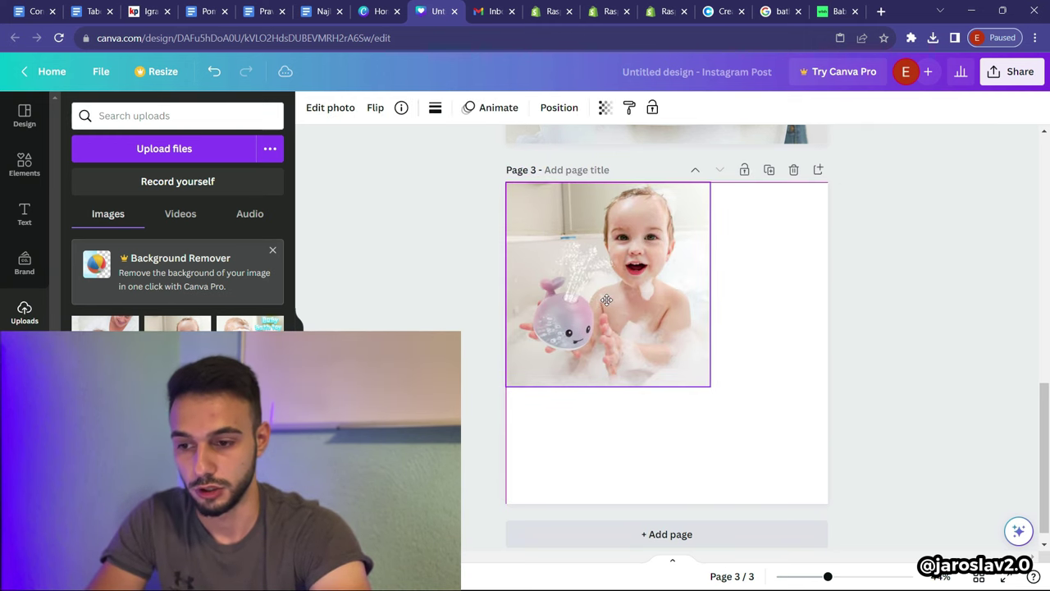
pyautogui.moveTo(710, 380); pyautogui.dragTo(856, 482)
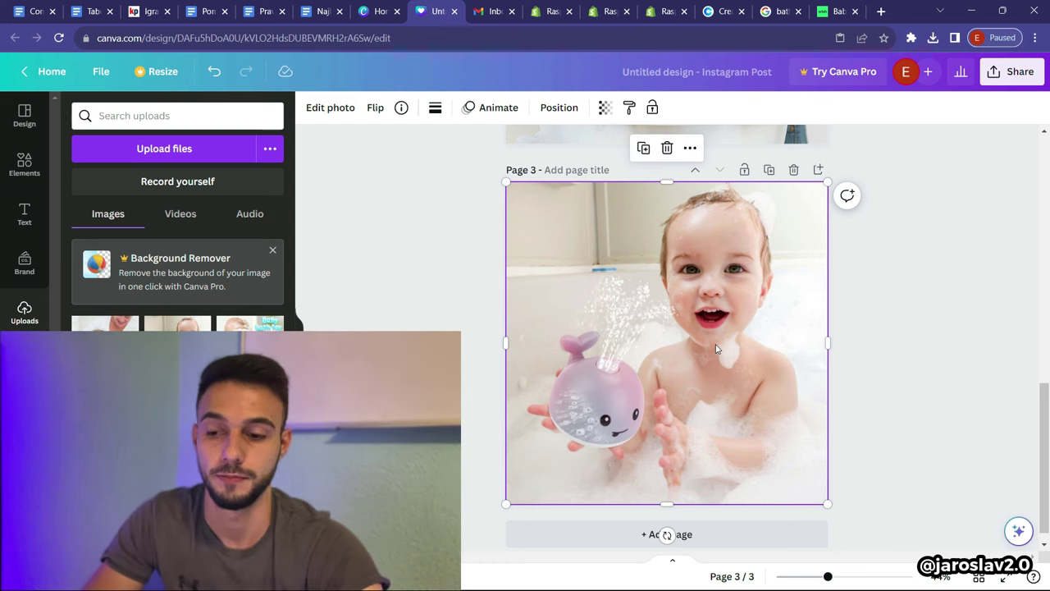
# Add page 4 holding the pasted two-whales pool photo, enlarged to fill it
pyautogui.click(768, 170)
pyautogui.press('Delete')
pyautogui.hotkey('ctrl', 'v')
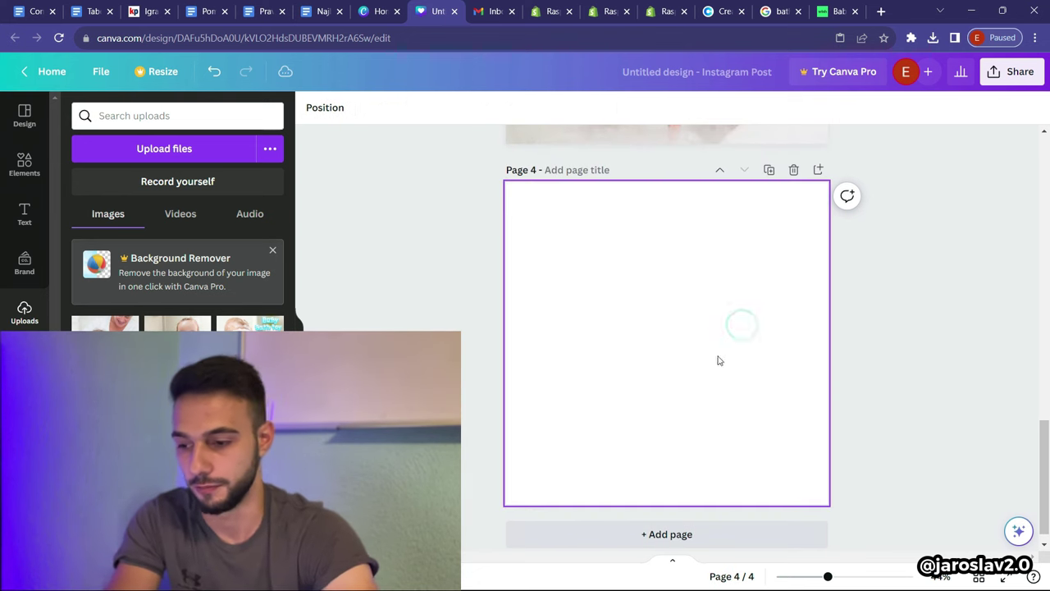
pyautogui.moveTo(677, 288); pyautogui.dragTo(645, 241)
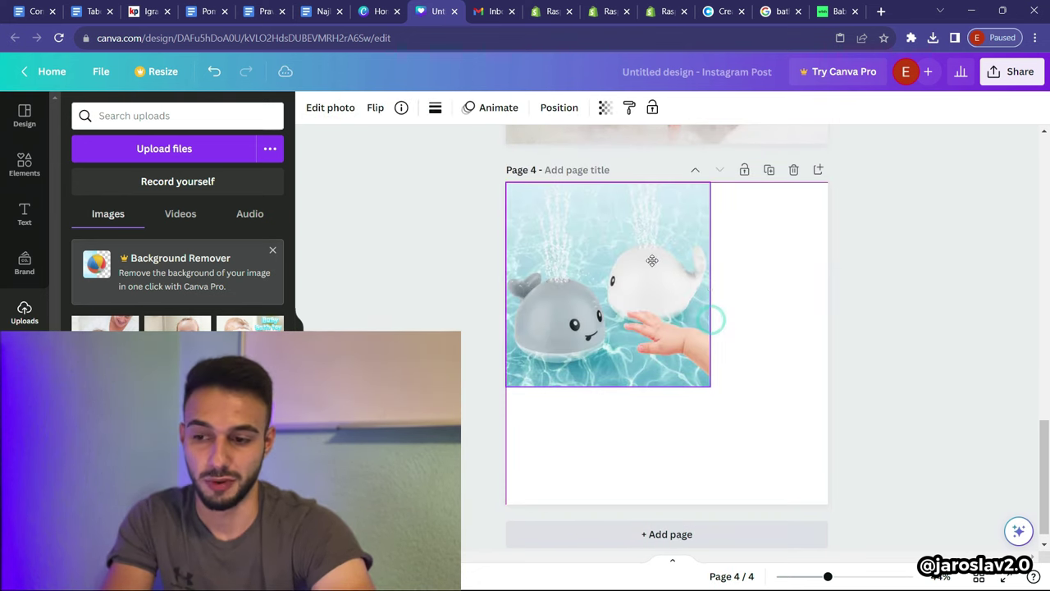
pyautogui.moveTo(710, 387); pyautogui.dragTo(841, 496)
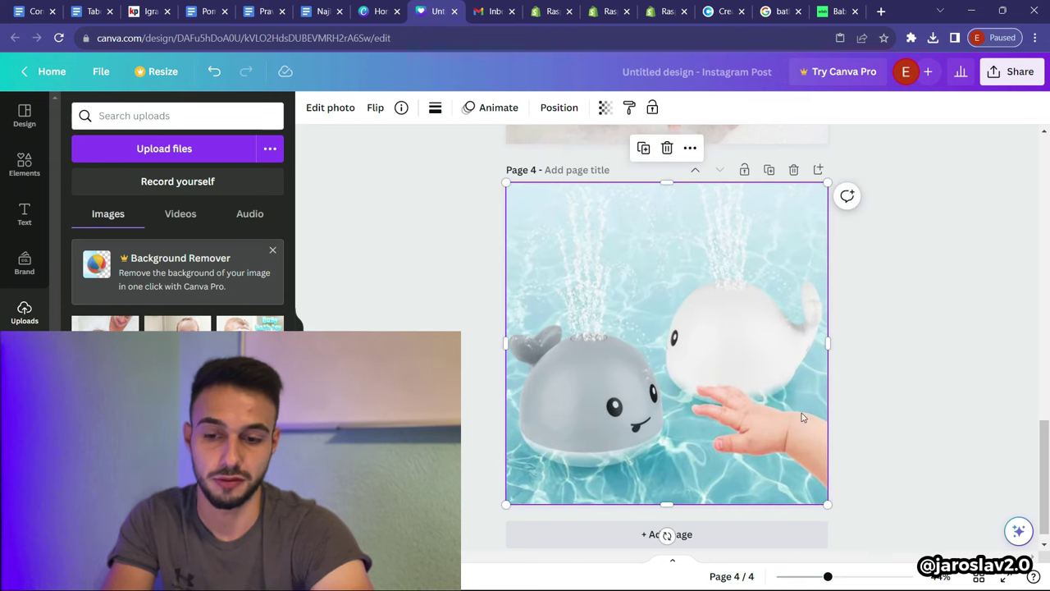
# Add page 5 holding the pasted Baby Bath toy photo, enlarged to fill it
pyautogui.click(769, 172)
pyautogui.press('Delete')
pyautogui.hotkey('ctrl', 'v')
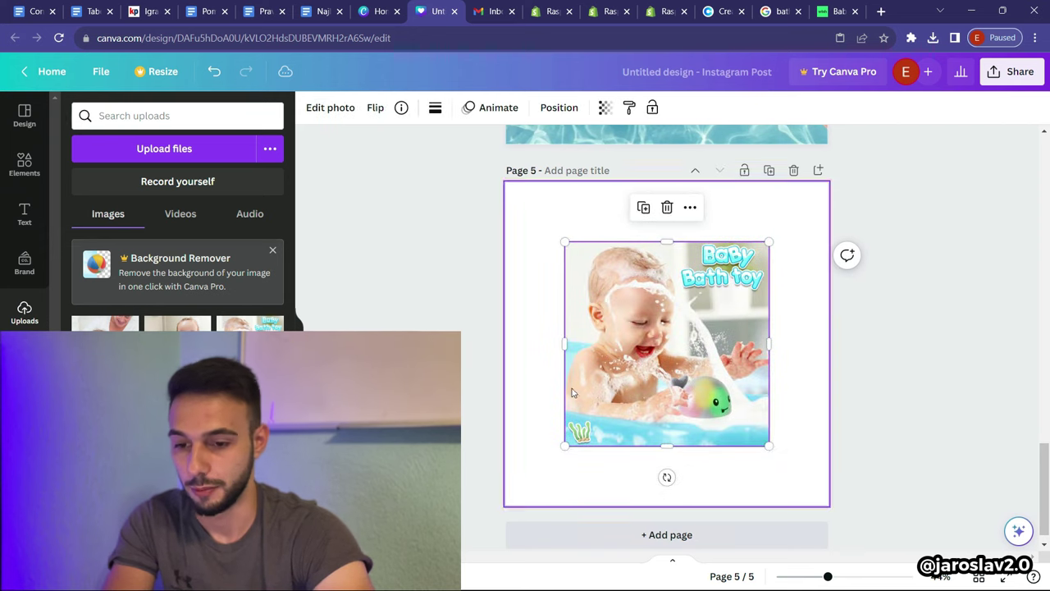
pyautogui.moveTo(572, 393); pyautogui.dragTo(515, 334)
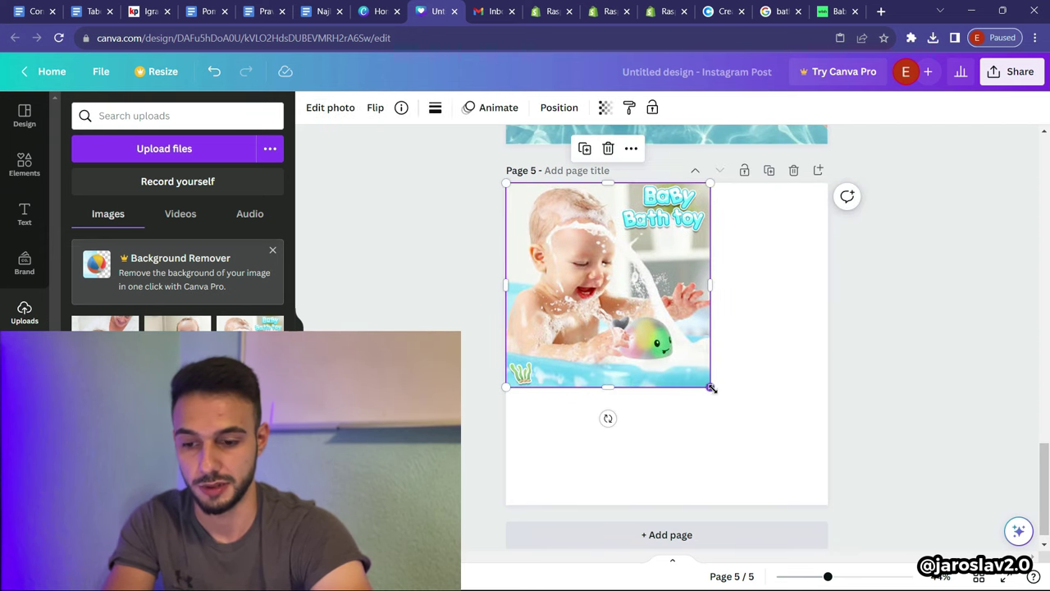
pyautogui.moveTo(711, 388); pyautogui.dragTo(830, 500)
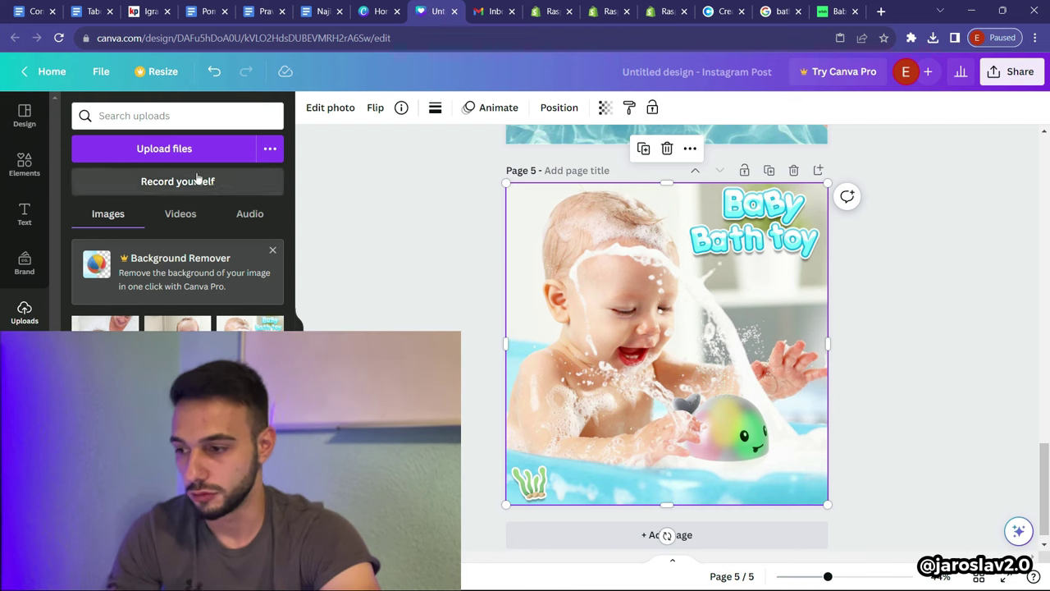
# Add a recently used rounded square and drag it over the Baby Bath toy title at top-right
pyautogui.click(24, 168)
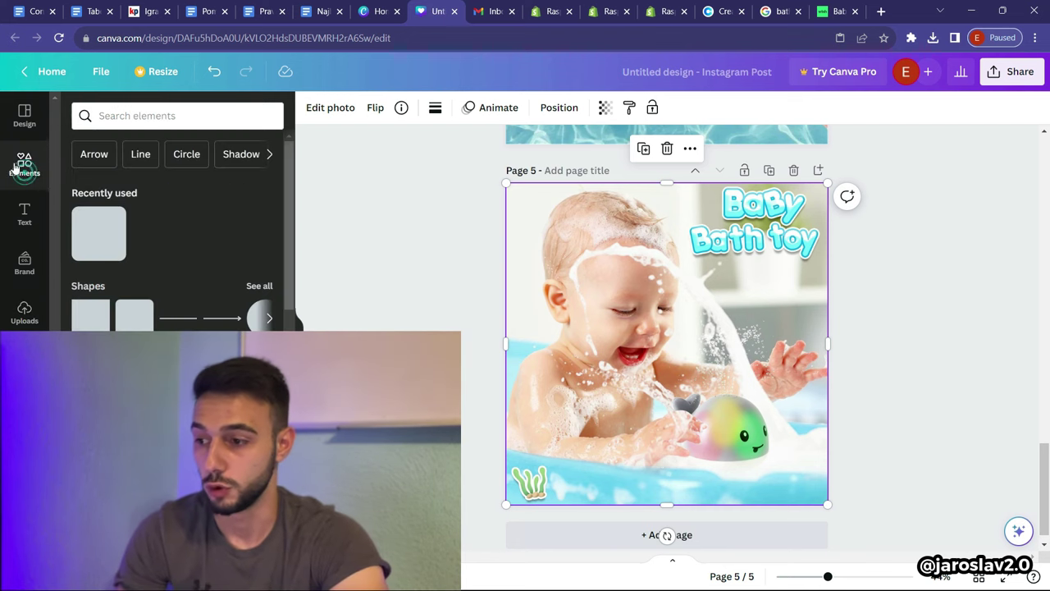
pyautogui.click(96, 240)
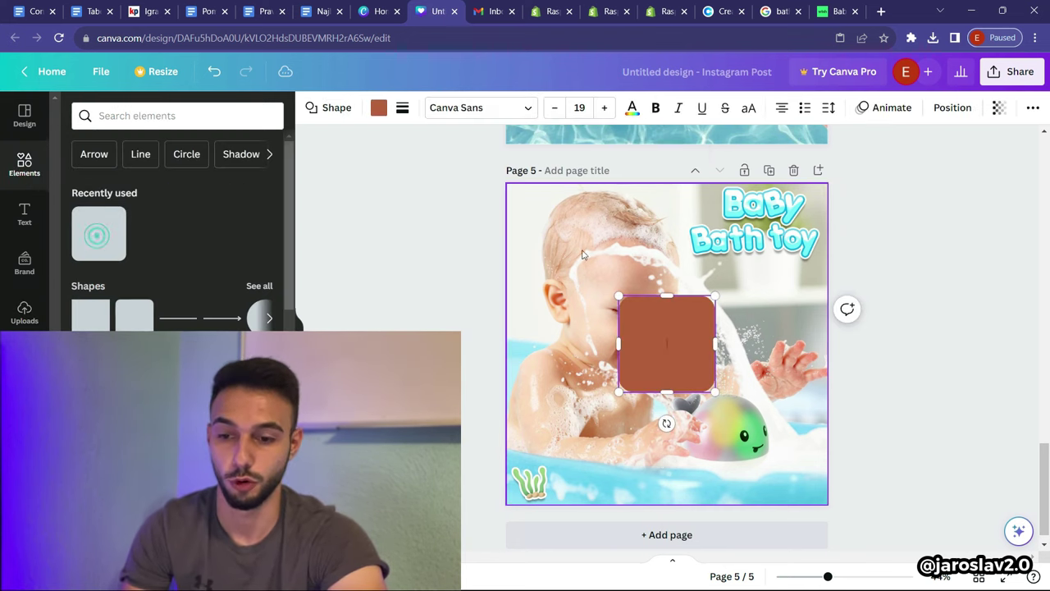
pyautogui.click(634, 284)
pyautogui.moveTo(666, 327); pyautogui.dragTo(684, 237)
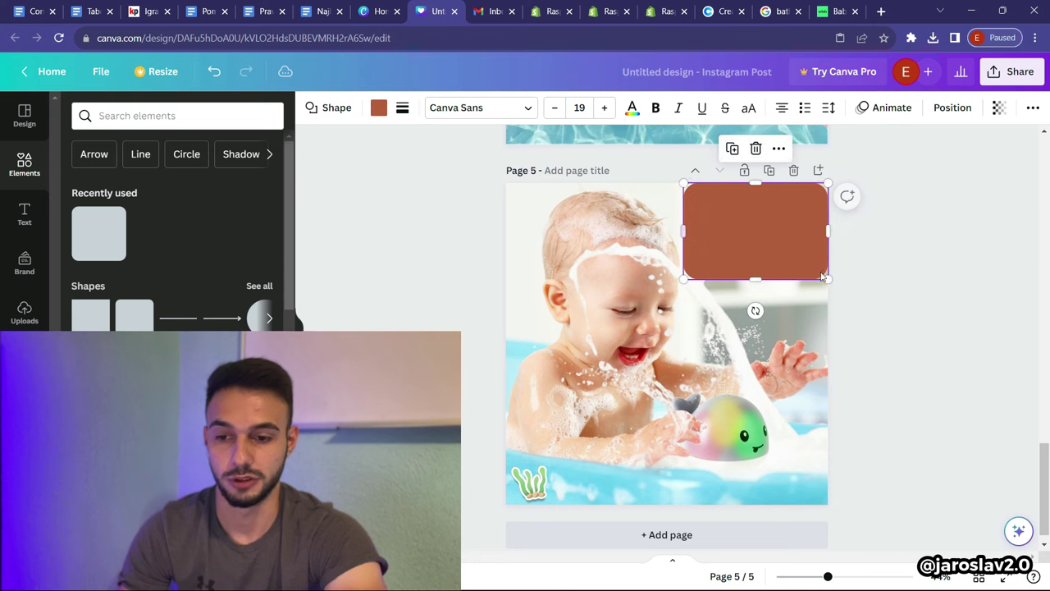
pyautogui.click(857, 351)
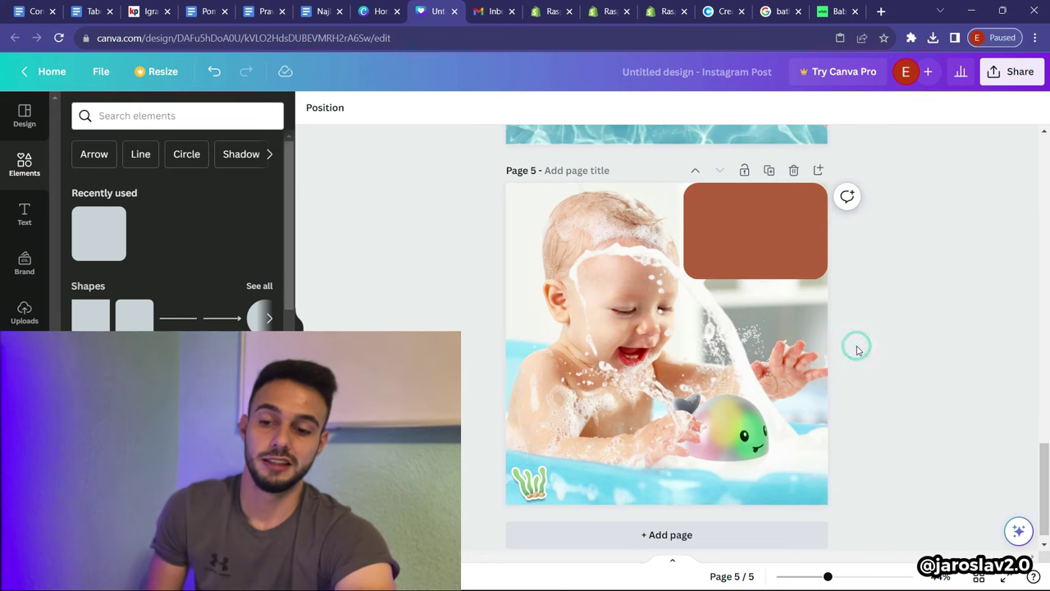
pyautogui.click(758, 233)
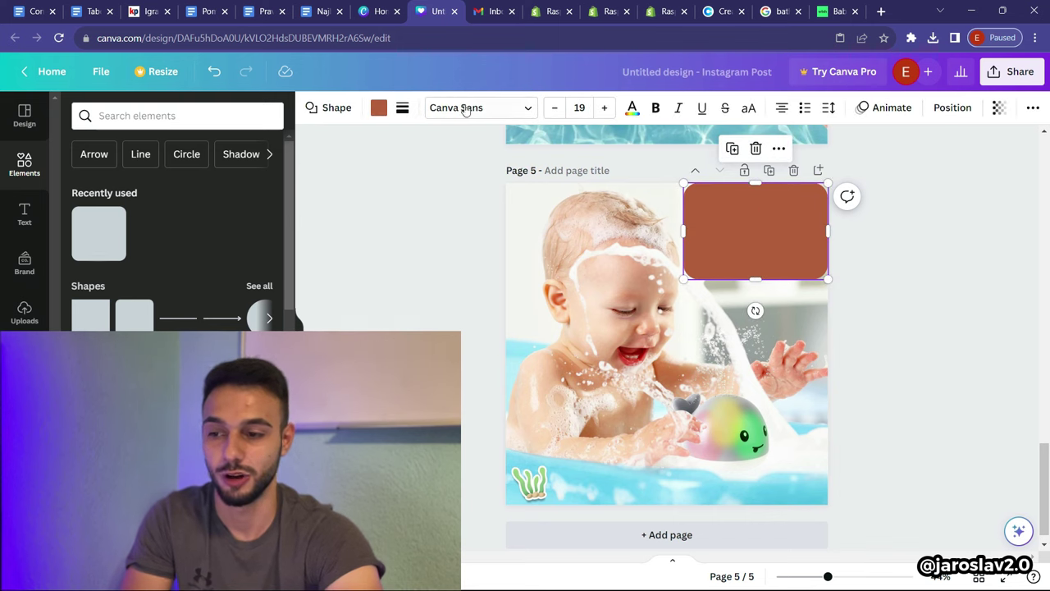
# Colour the box off-white #FCFBF7, sampled from the photo's white with the eyedropper
pyautogui.click(379, 107)
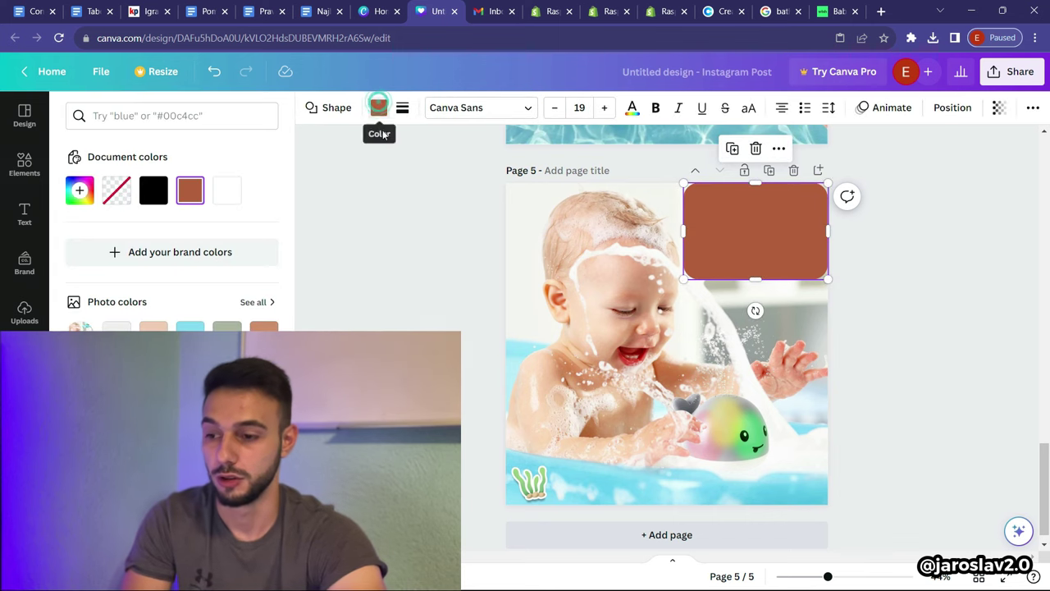
pyautogui.click(80, 191)
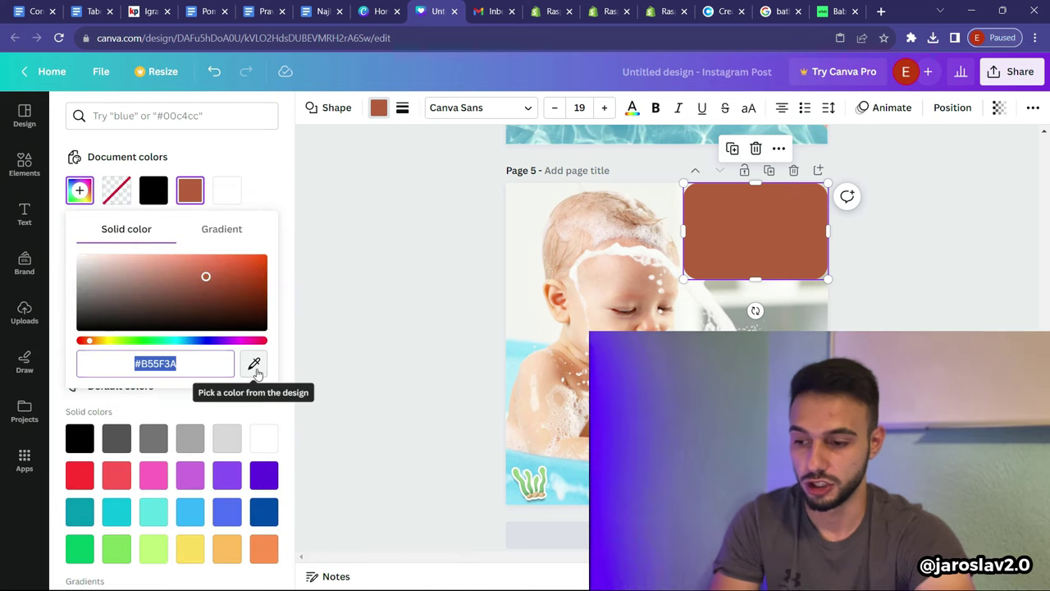
pyautogui.click(254, 366)
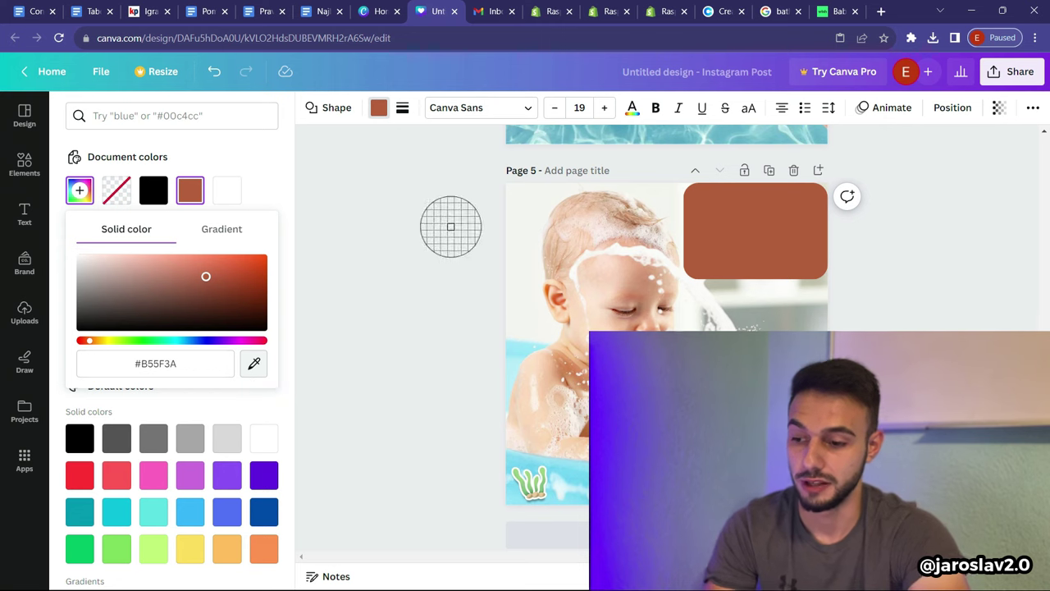
pyautogui.click(680, 207)
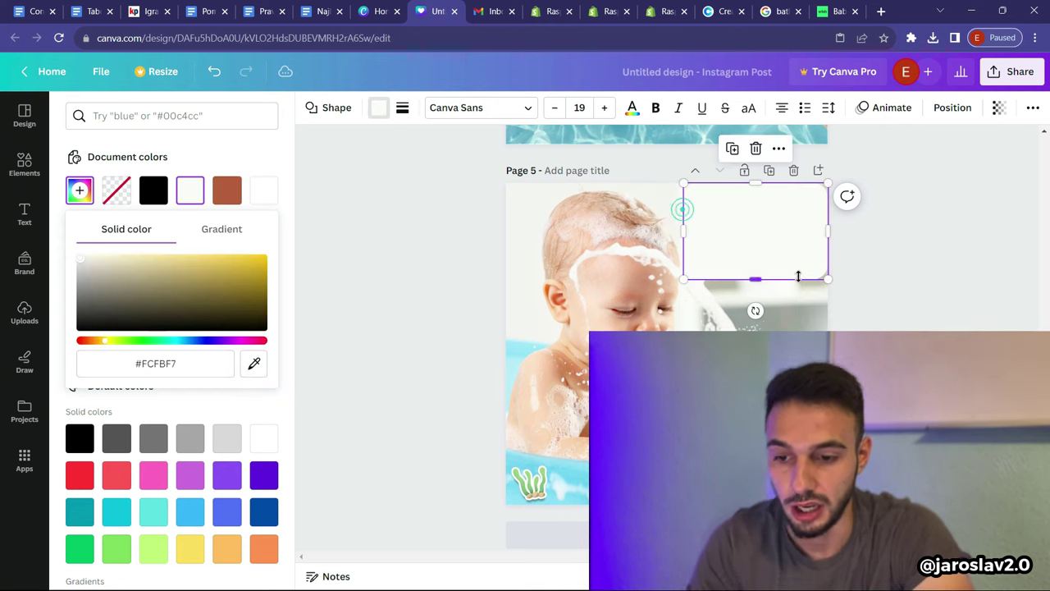
pyautogui.click(950, 285)
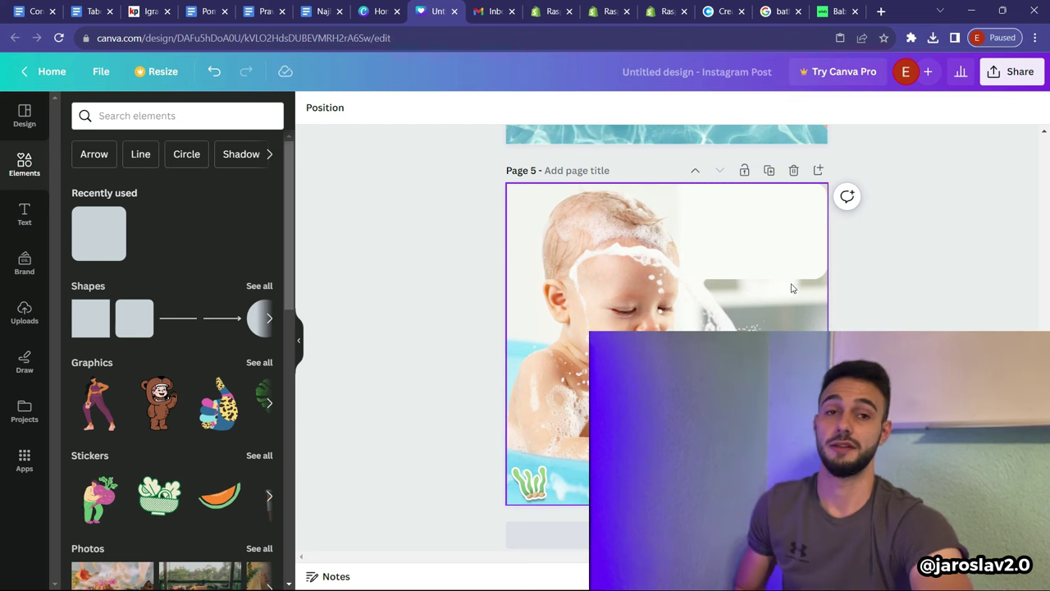
# Resize the white box to about 517×262, shortening it and widening it to the page's right edge
pyautogui.click(746, 201)
pyautogui.moveTo(756, 279)
pyautogui.mouseDown()
pyautogui.moveTo(755, 249)
pyautogui.moveTo(766, 263)
pyautogui.mouseUp()
pyautogui.click(881, 283)
pyautogui.moveTo(828, 222); pyautogui.dragTo(844, 220)
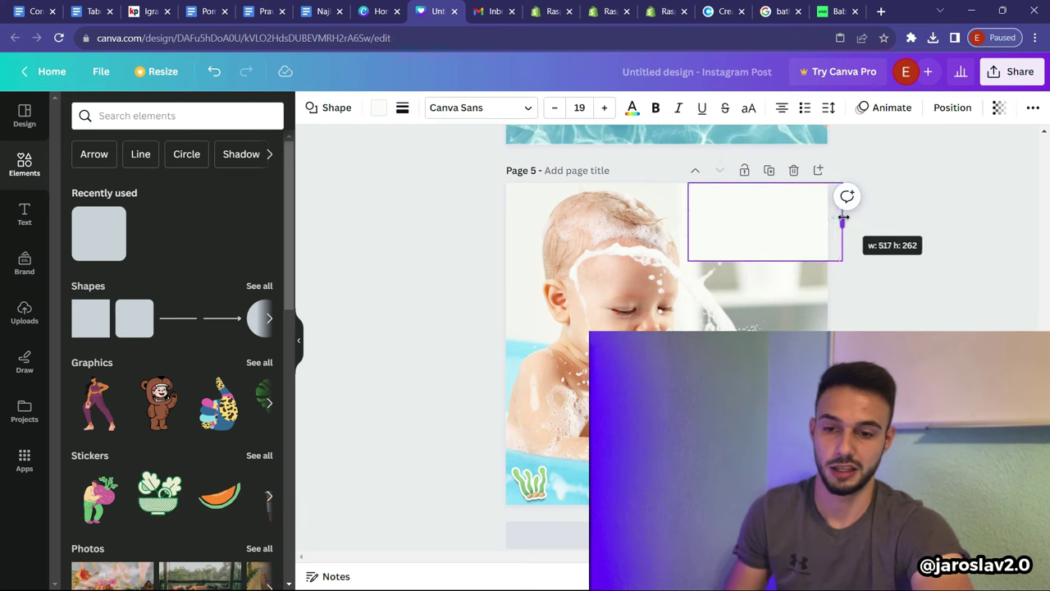
pyautogui.click(945, 316)
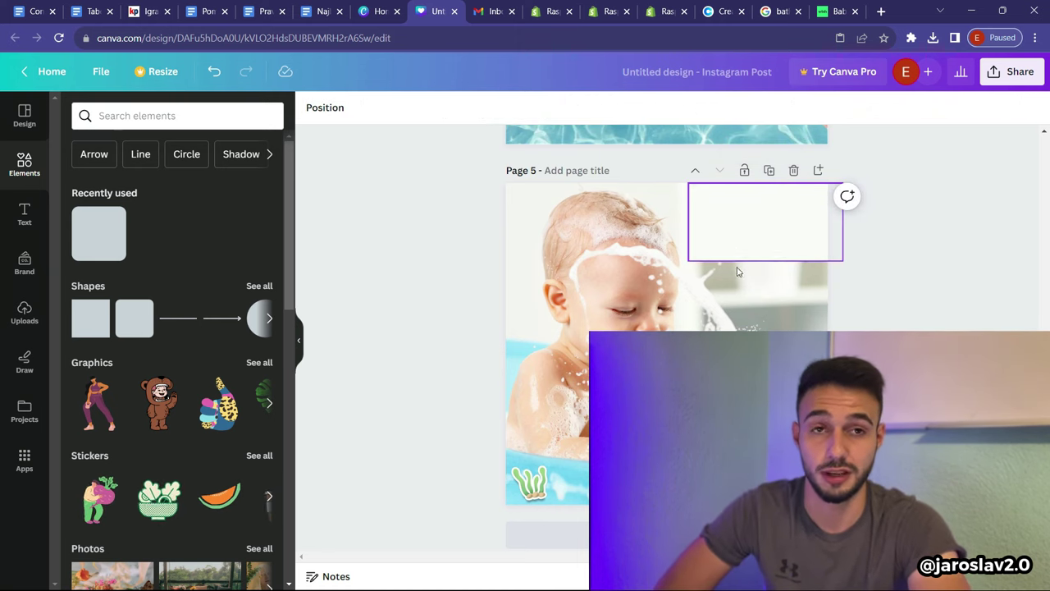
# Add a heading text box on page 5 and type the title text
pyautogui.click(384, 208)
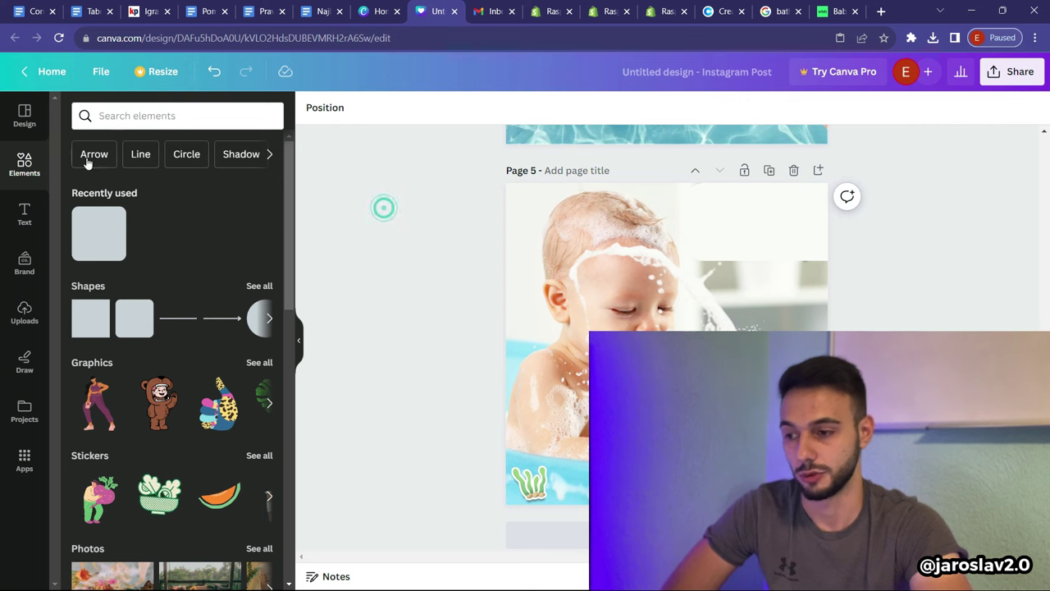
pyautogui.click(24, 213)
pyautogui.click(148, 271)
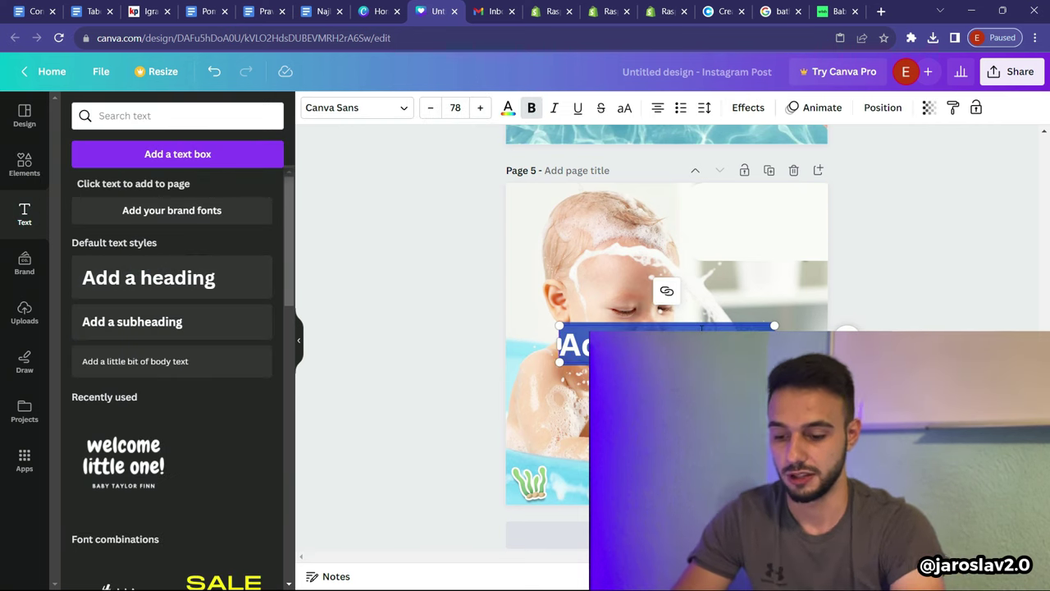
pyautogui.press('BackSpace')
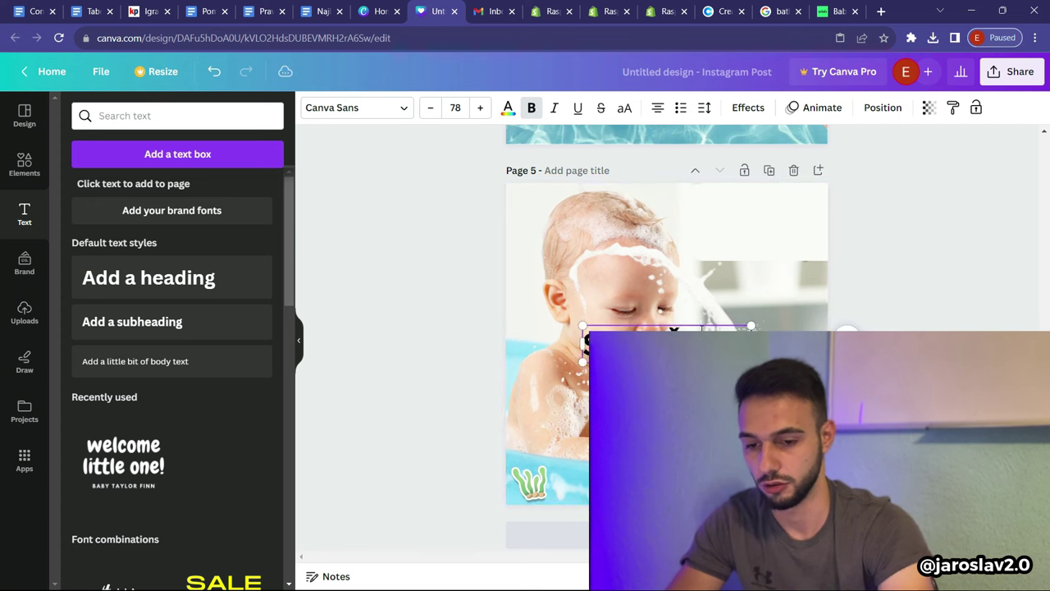
pyautogui.write('OFF')
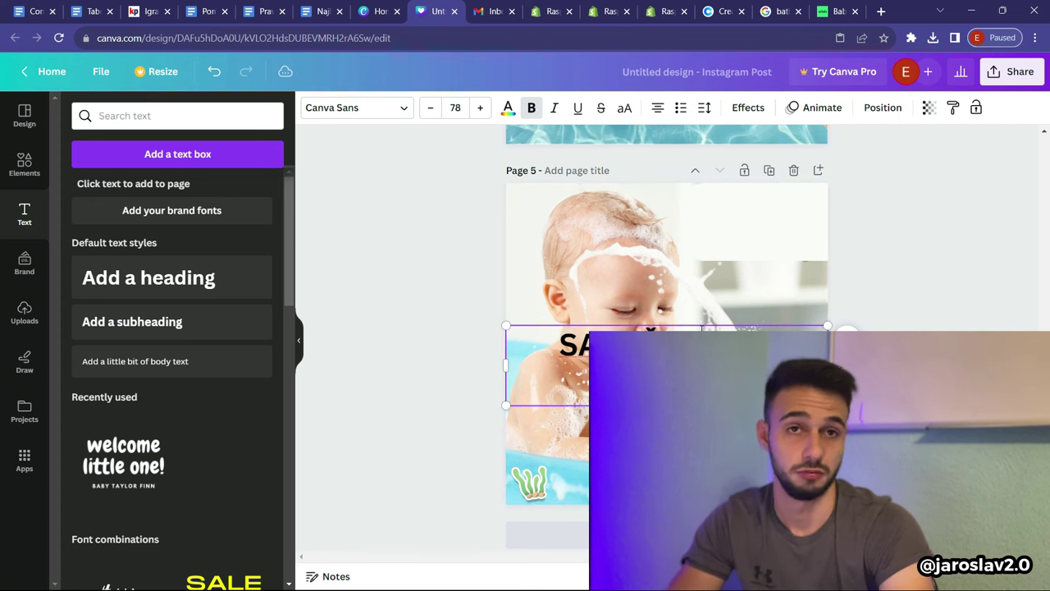
# Set the heading font to Montserrat Classic and shrink it into the top-right white box
pyautogui.click(331, 119)
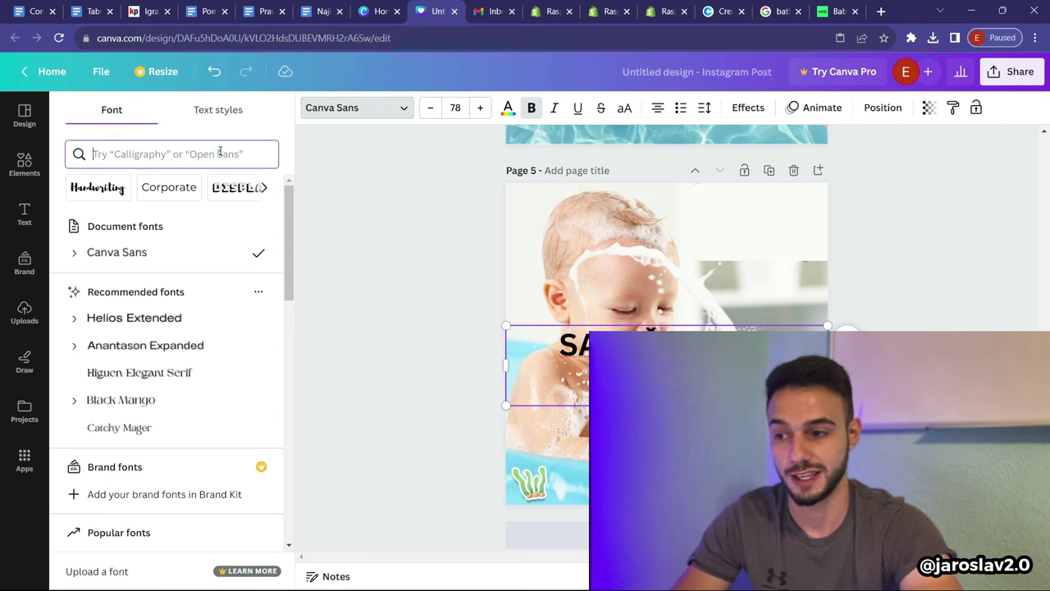
pyautogui.write('montset')
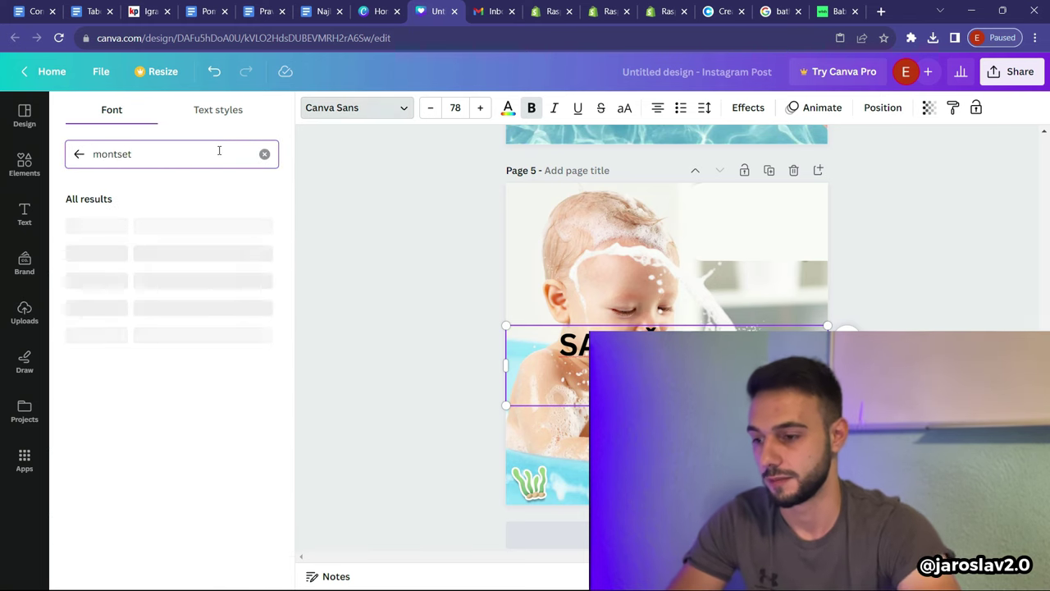
pyautogui.press('BackSpace')
pyautogui.write('r')
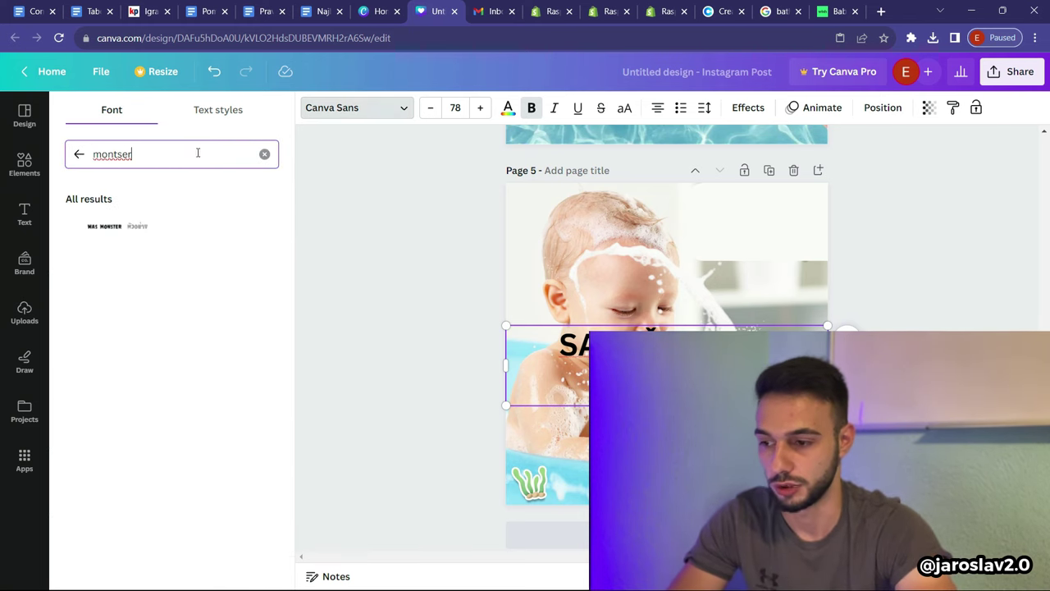
pyautogui.write('rat')
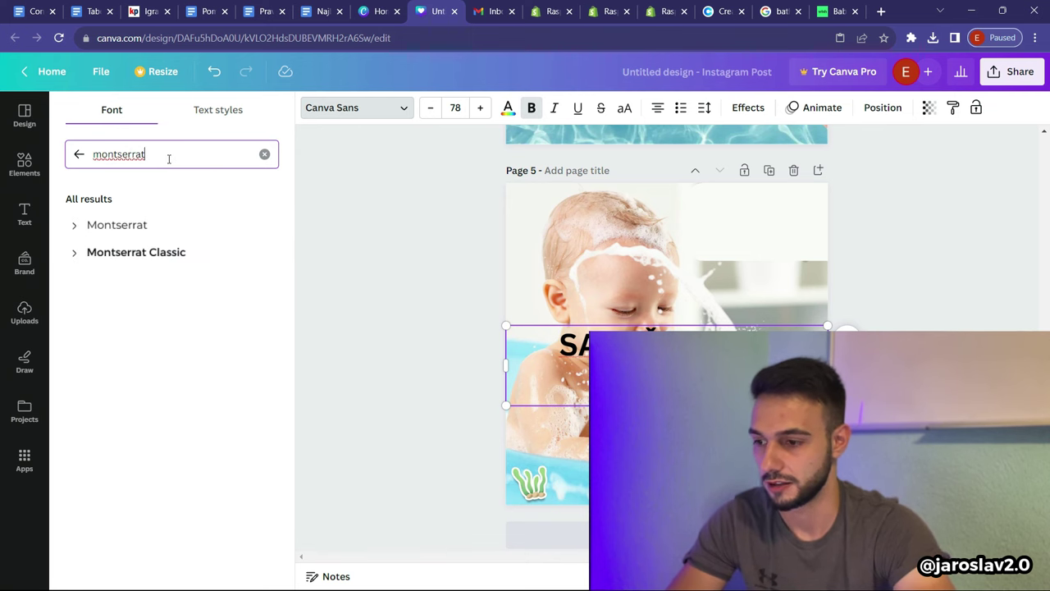
pyautogui.click(129, 261)
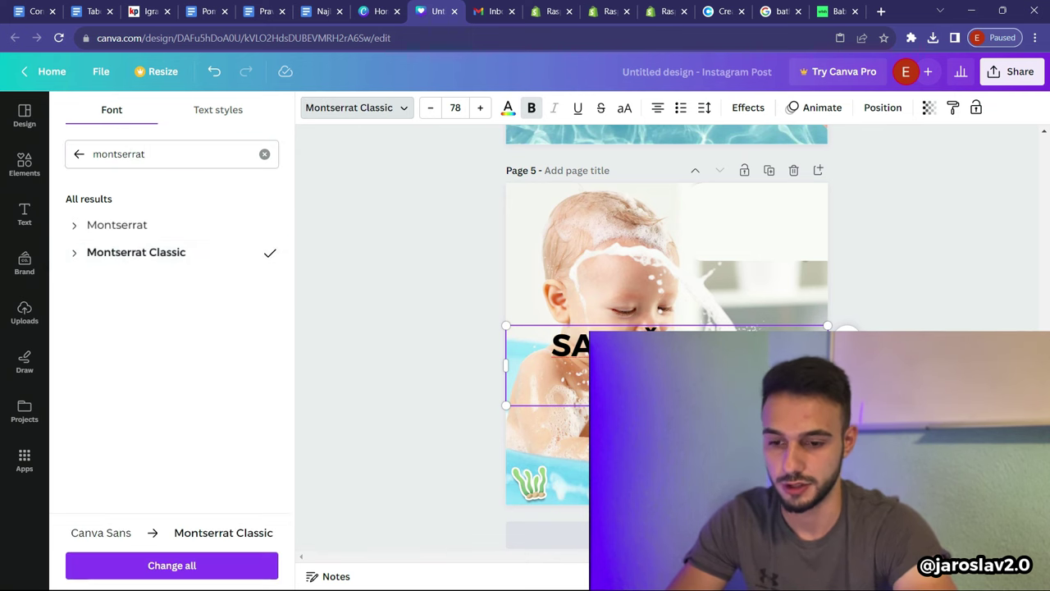
pyautogui.click(415, 236)
pyautogui.moveTo(715, 356); pyautogui.dragTo(717, 219)
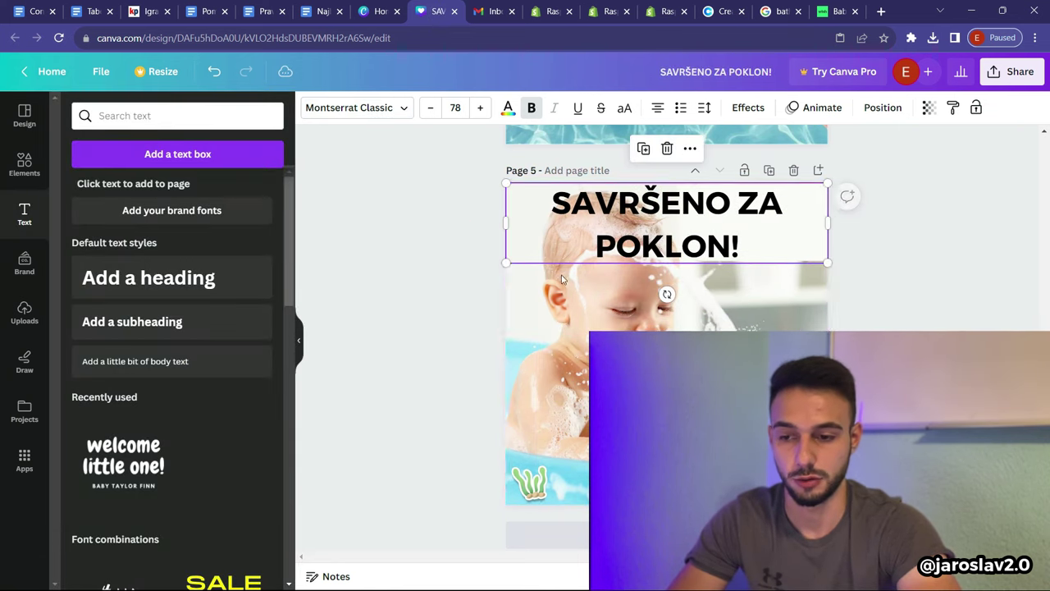
pyautogui.moveTo(506, 263); pyautogui.dragTo(704, 273)
# Enlarge the title to about size 44.6 and fit it inside the white box
pyautogui.click(659, 110)
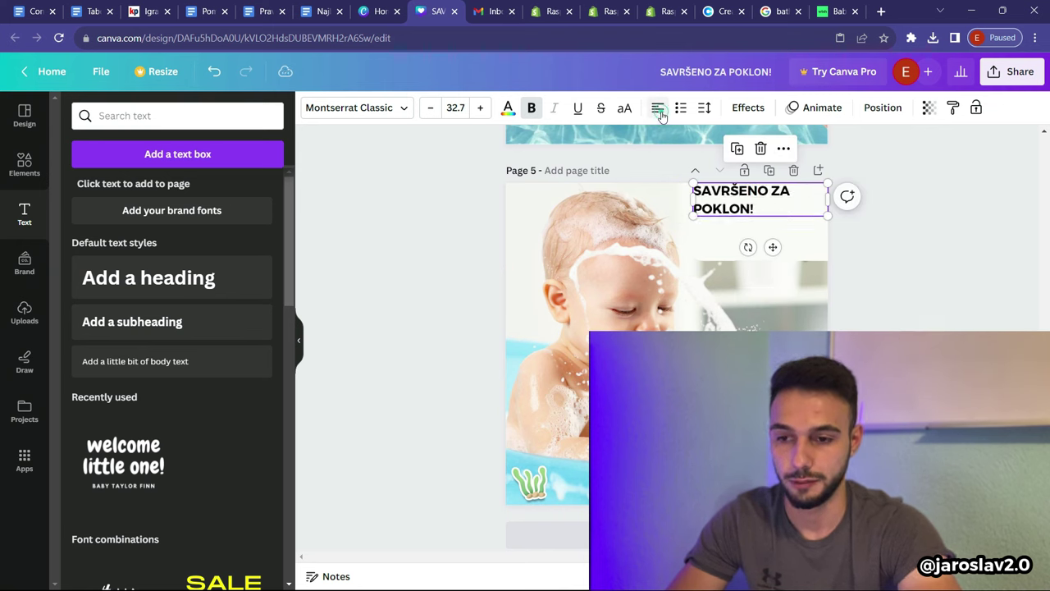
pyautogui.moveTo(744, 209)
pyautogui.mouseDown()
pyautogui.moveTo(758, 211)
pyautogui.moveTo(747, 210)
pyautogui.mouseUp()
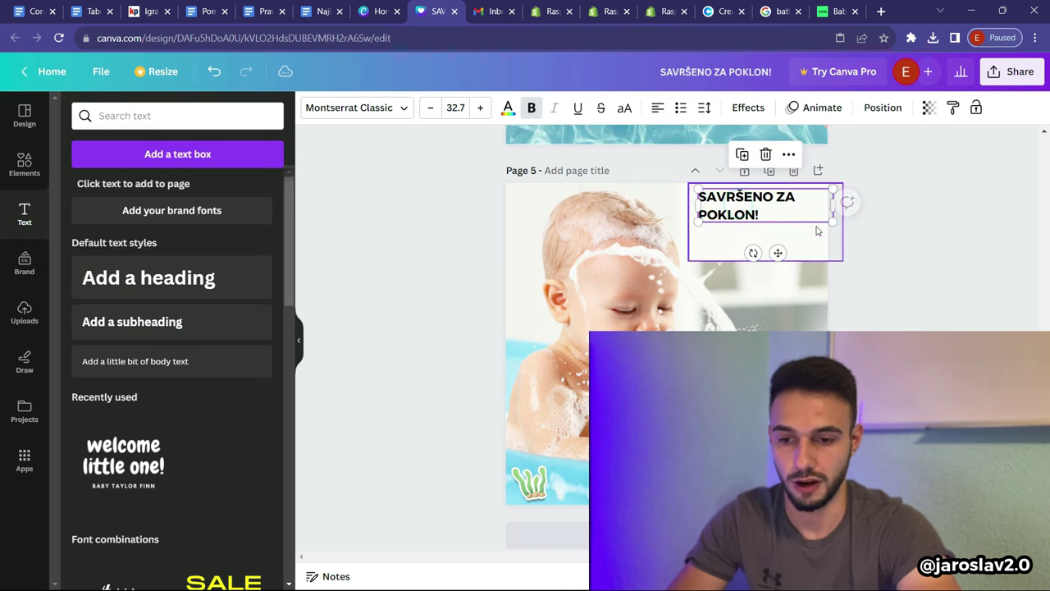
pyautogui.moveTo(830, 216); pyautogui.dragTo(875, 234)
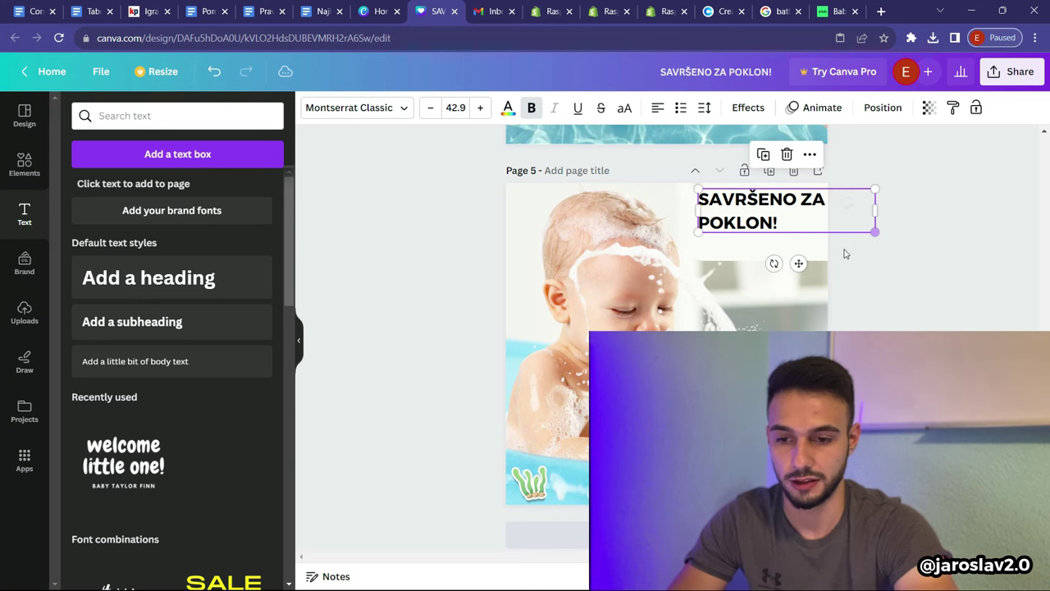
pyautogui.moveTo(743, 217); pyautogui.dragTo(744, 229)
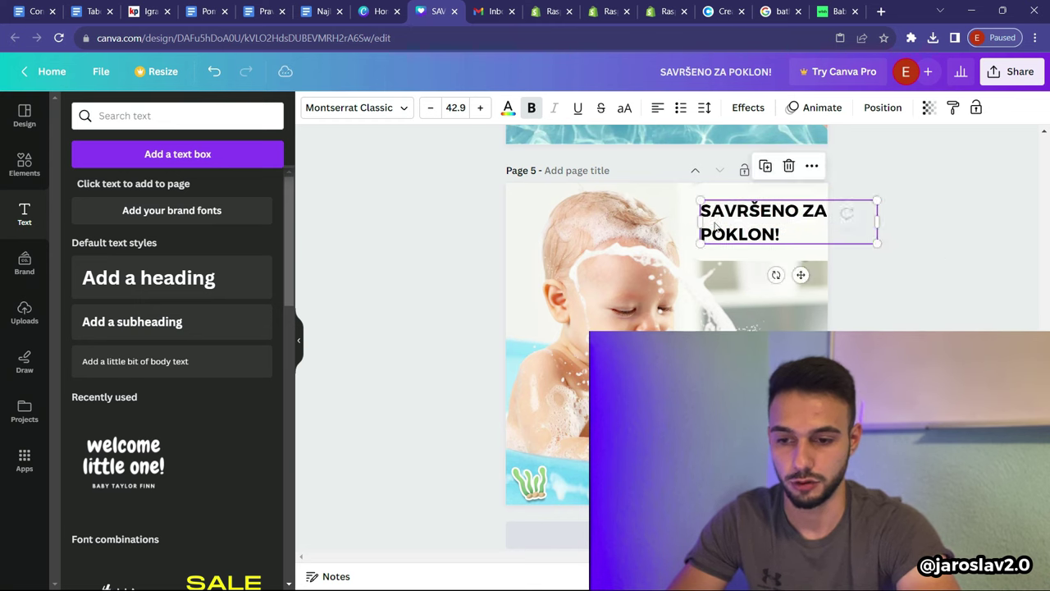
pyautogui.click(707, 195)
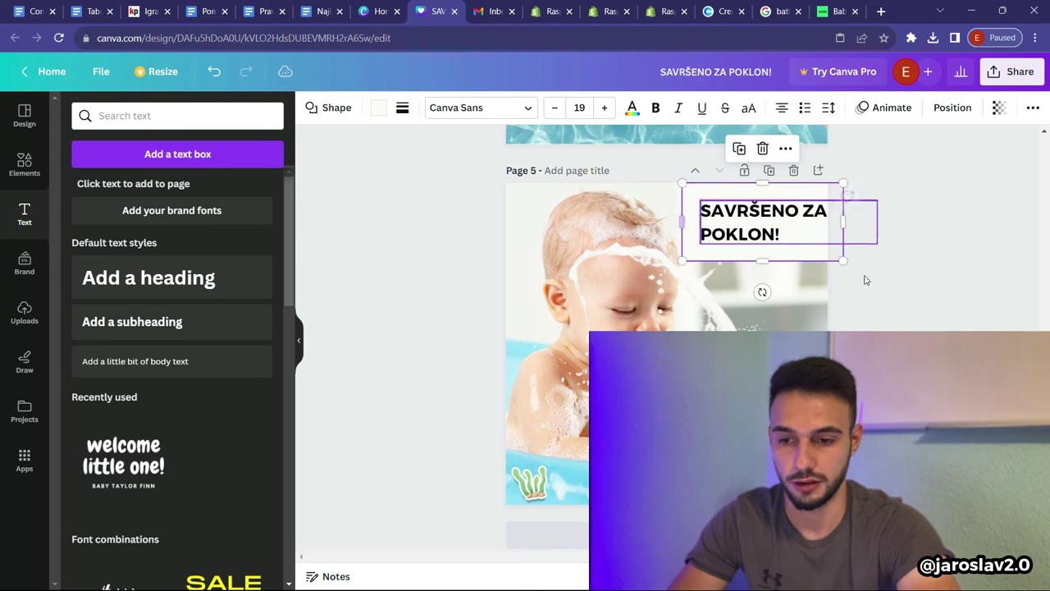
pyautogui.click(846, 295)
pyautogui.moveTo(760, 238); pyautogui.dragTo(754, 237)
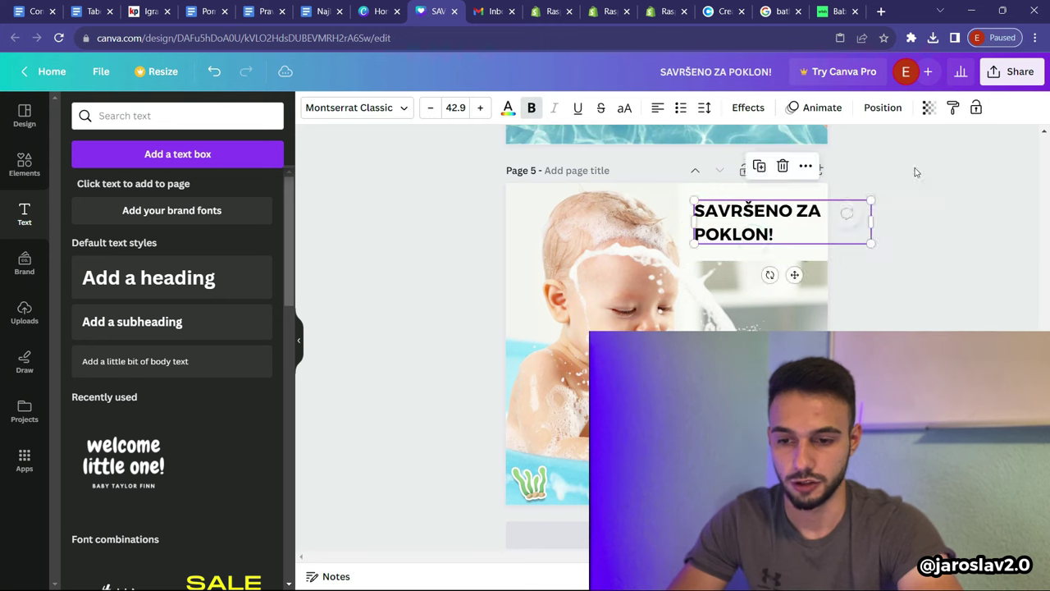
pyautogui.moveTo(871, 200); pyautogui.dragTo(877, 198)
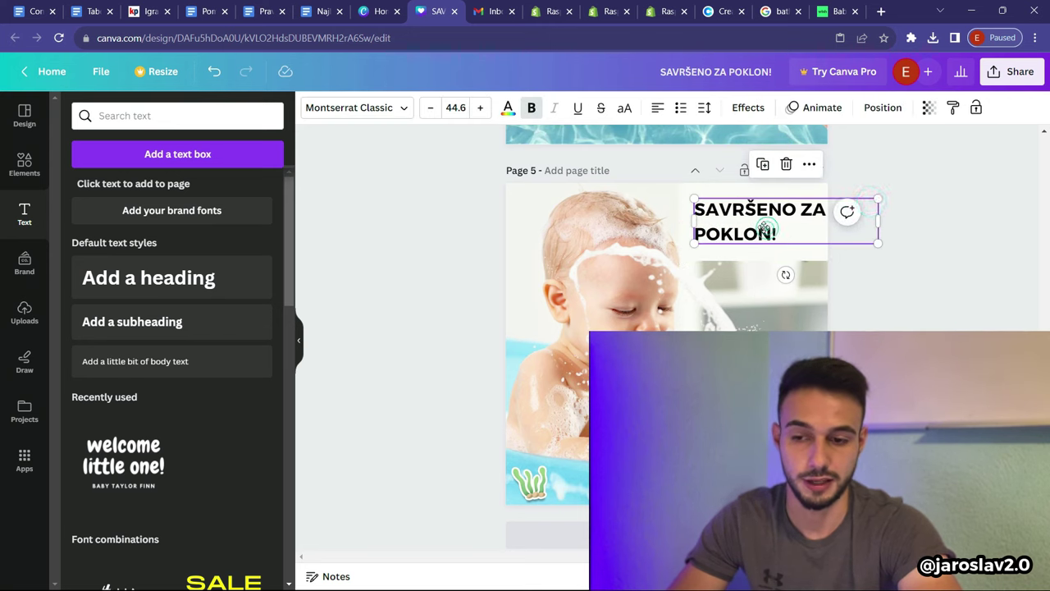
pyautogui.moveTo(763, 228); pyautogui.dragTo(758, 229)
pyautogui.click(931, 244)
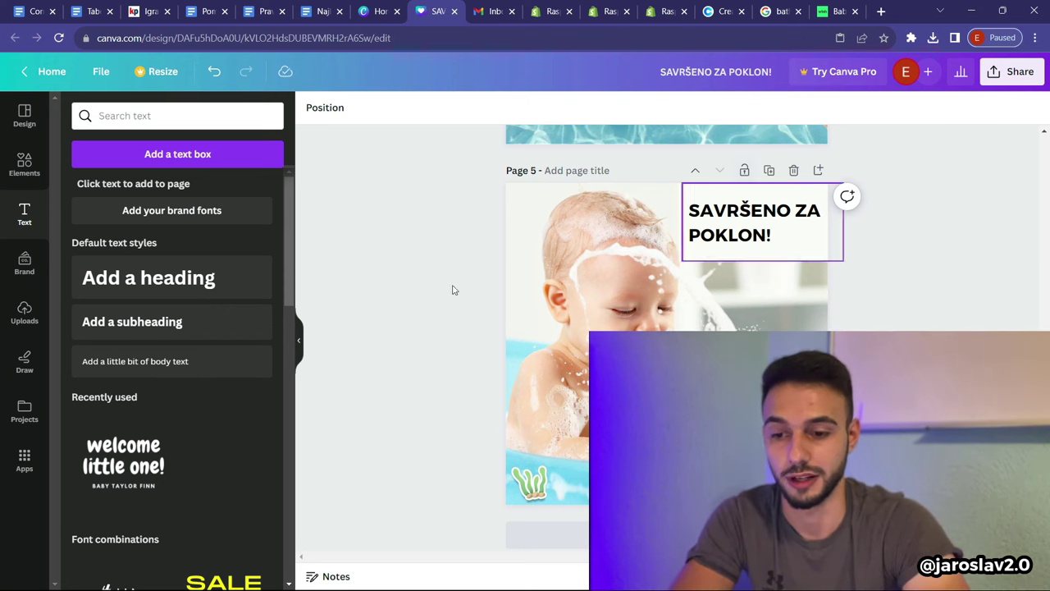
# Wrap the title onto two lines, centre-align it and set it to size 43
pyautogui.click(758, 224)
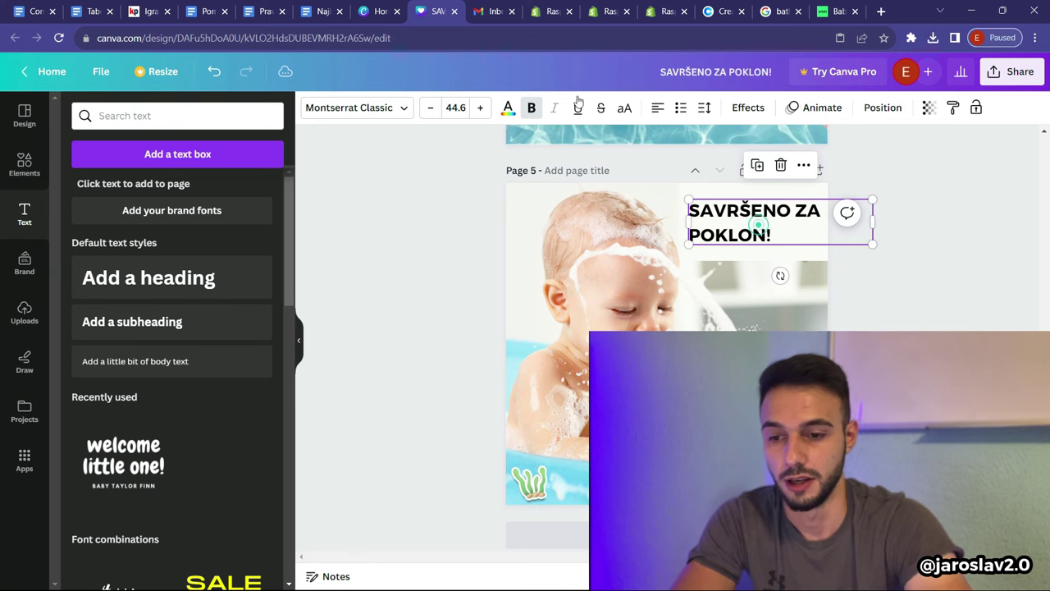
pyautogui.click(657, 108)
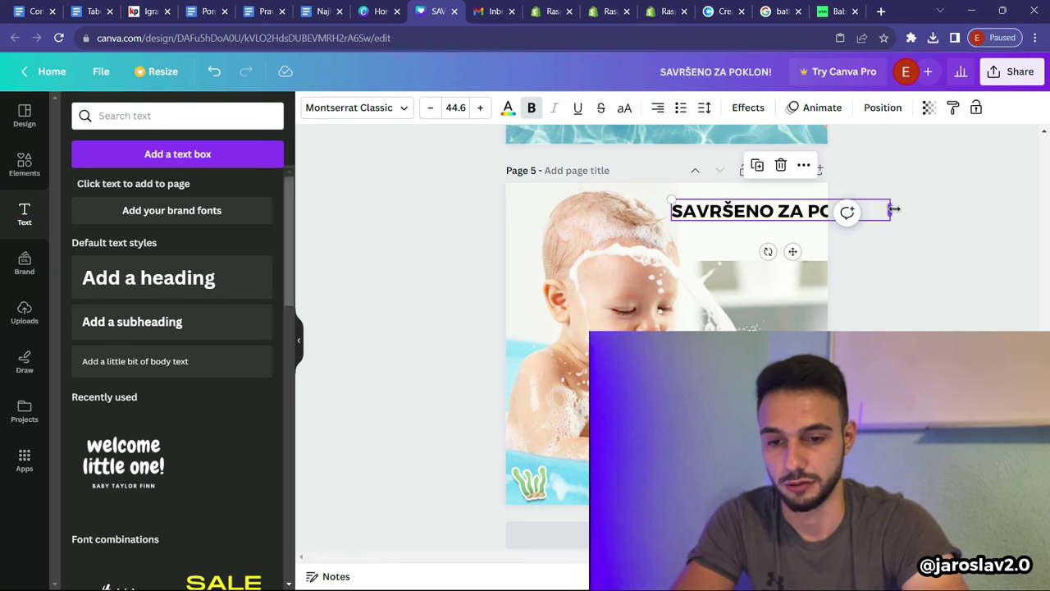
pyautogui.moveTo(894, 210); pyautogui.dragTo(812, 215)
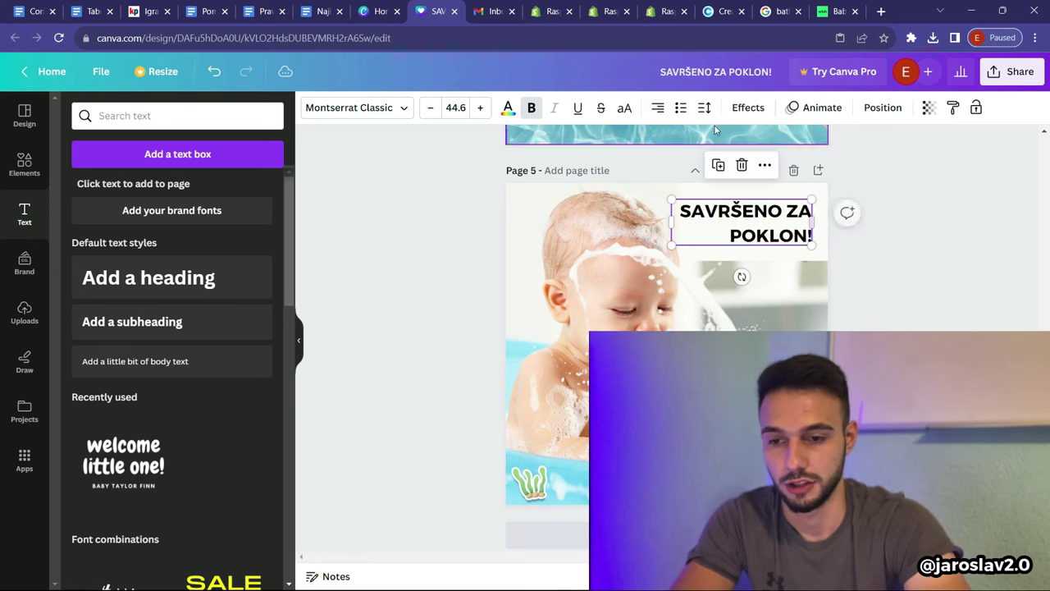
pyautogui.click(657, 108)
pyautogui.click(657, 108)
pyautogui.click(910, 282)
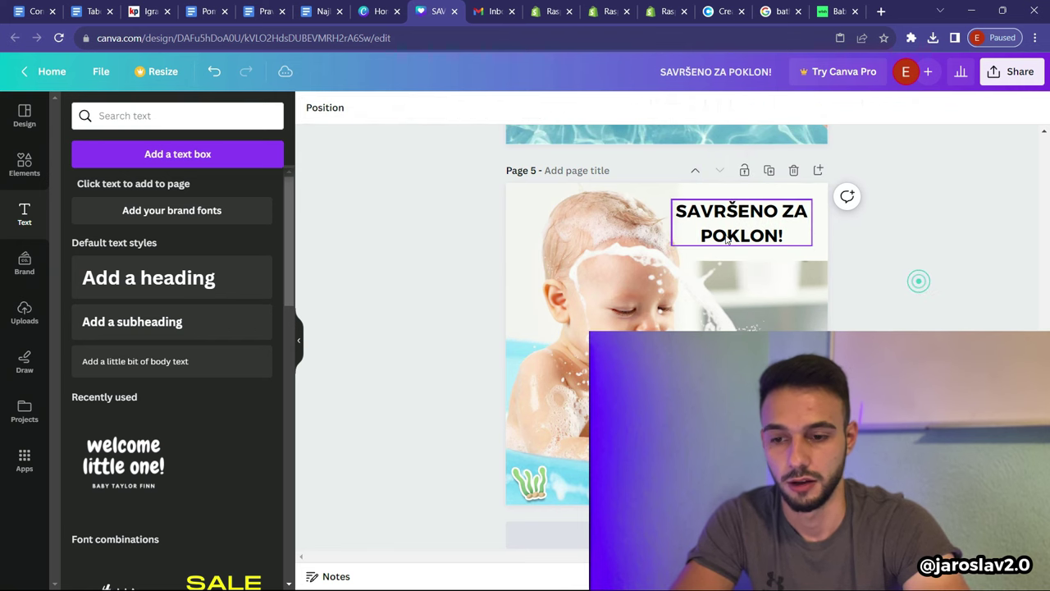
pyautogui.moveTo(742, 232); pyautogui.dragTo(753, 232)
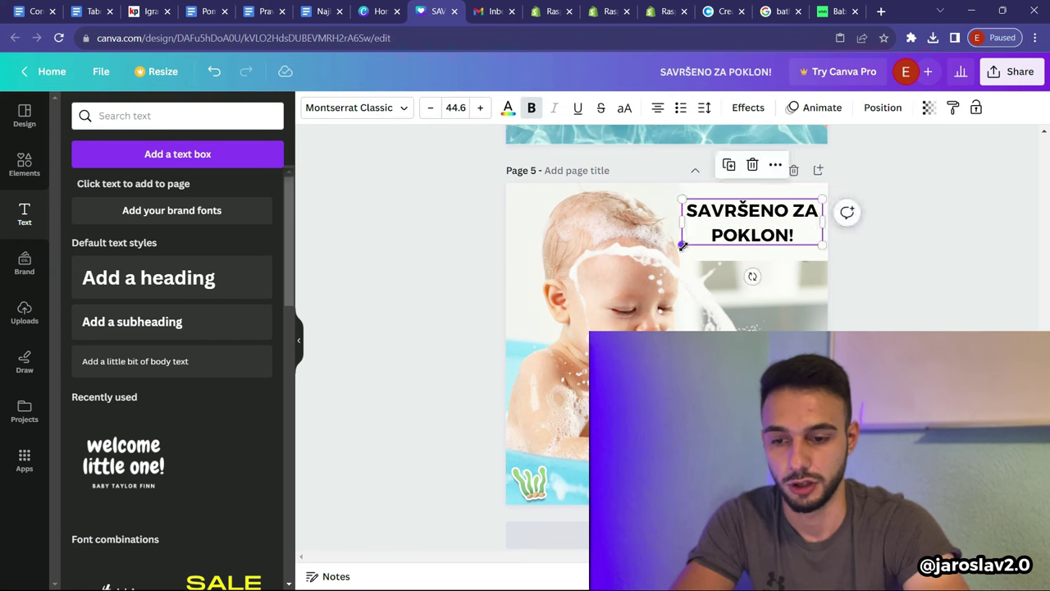
pyautogui.moveTo(682, 245); pyautogui.dragTo(694, 243)
pyautogui.moveTo(771, 227)
pyautogui.mouseDown()
pyautogui.moveTo(761, 219)
pyautogui.moveTo(766, 227)
pyautogui.mouseUp()
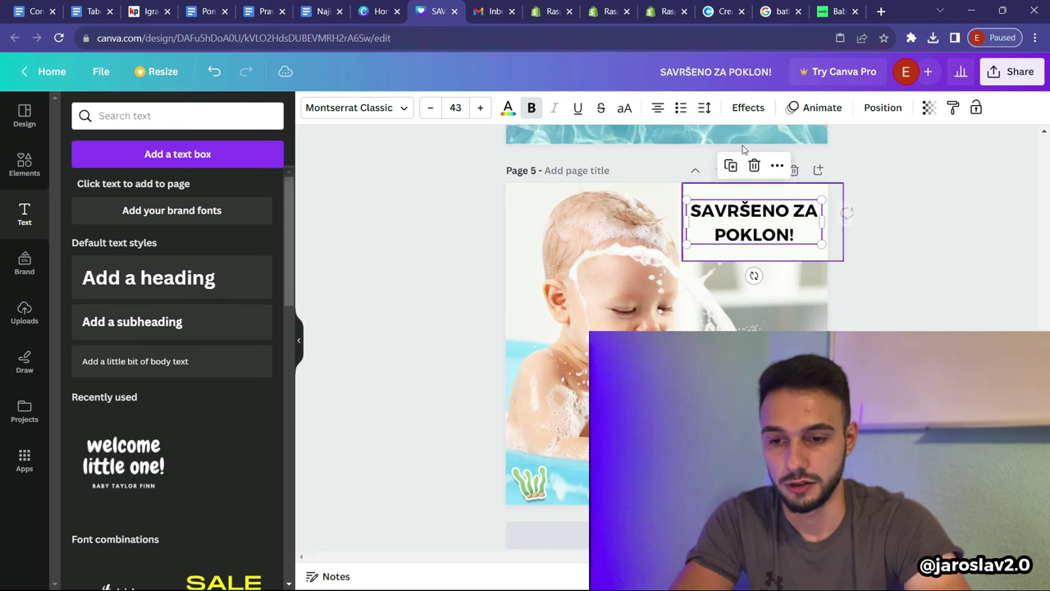
# Tighten the title's line spacing in the Spacing settings
pyautogui.click(705, 108)
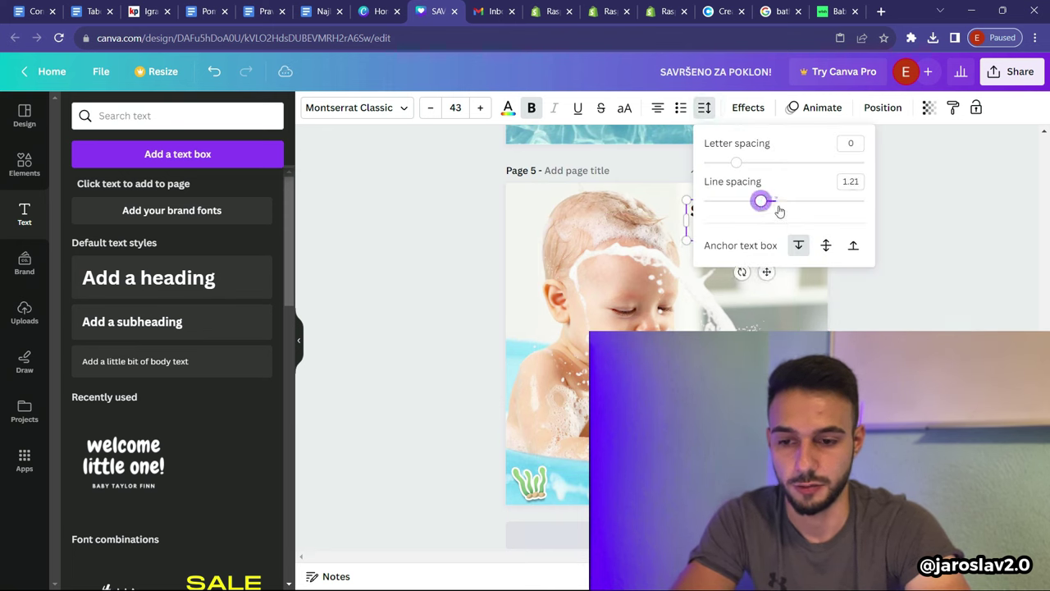
pyautogui.moveTo(779, 212); pyautogui.dragTo(778, 211)
pyautogui.click(928, 238)
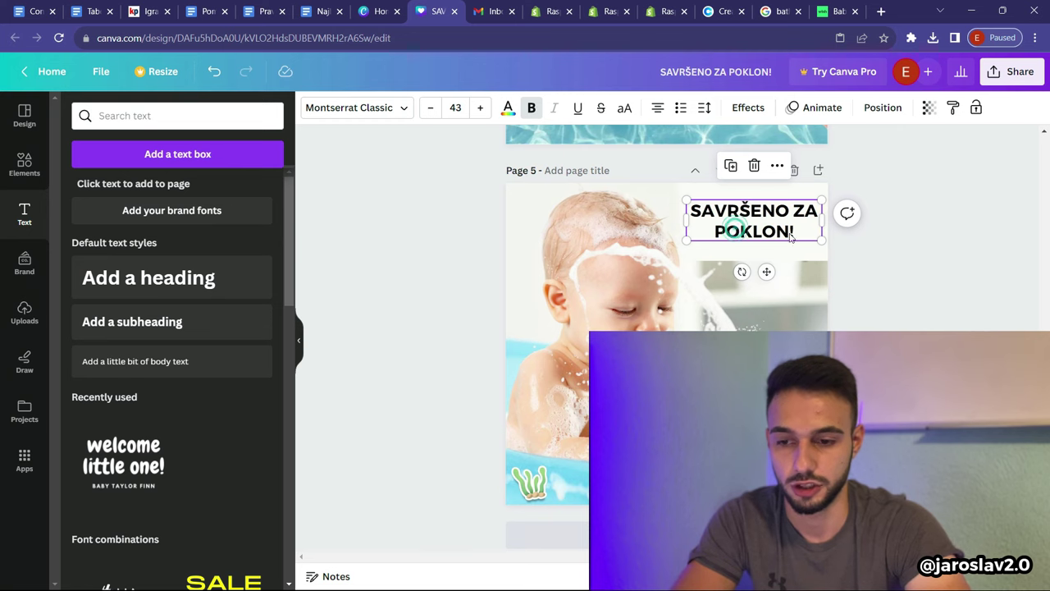
pyautogui.press('Escape')
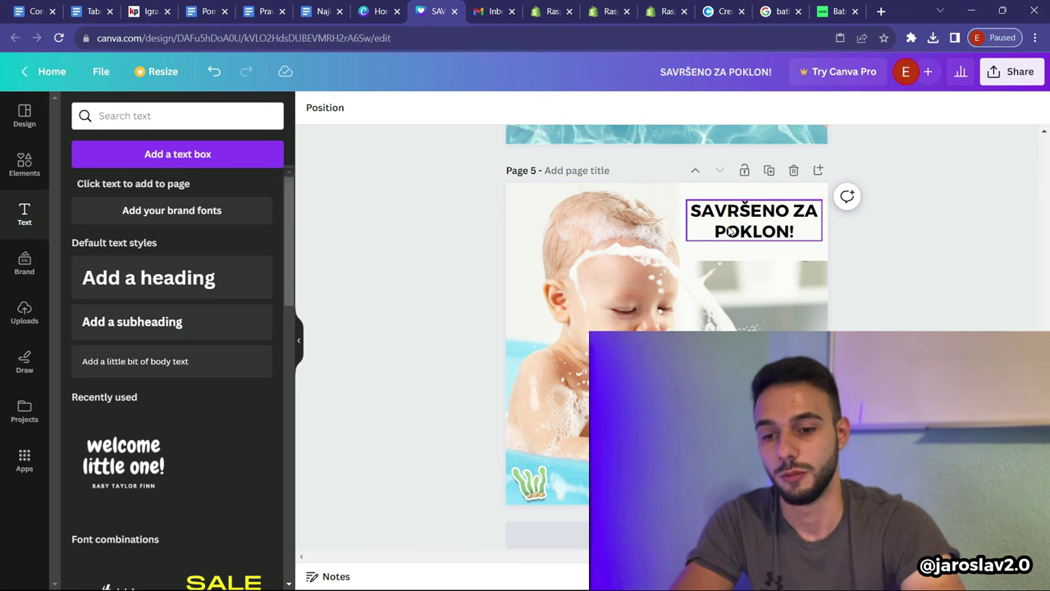
pyautogui.click(759, 230)
pyautogui.click(749, 228)
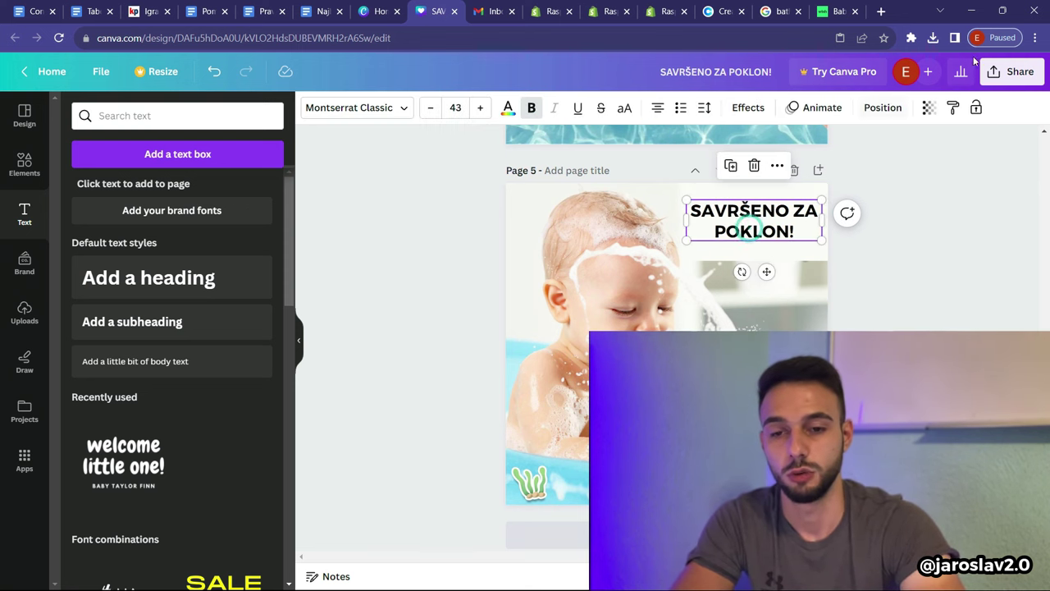
# Copy the text colour code #130106 from the rasprodaja Notepad notes and return to Chrome
pyautogui.click(969, 11)
pyautogui.click(293, 574)
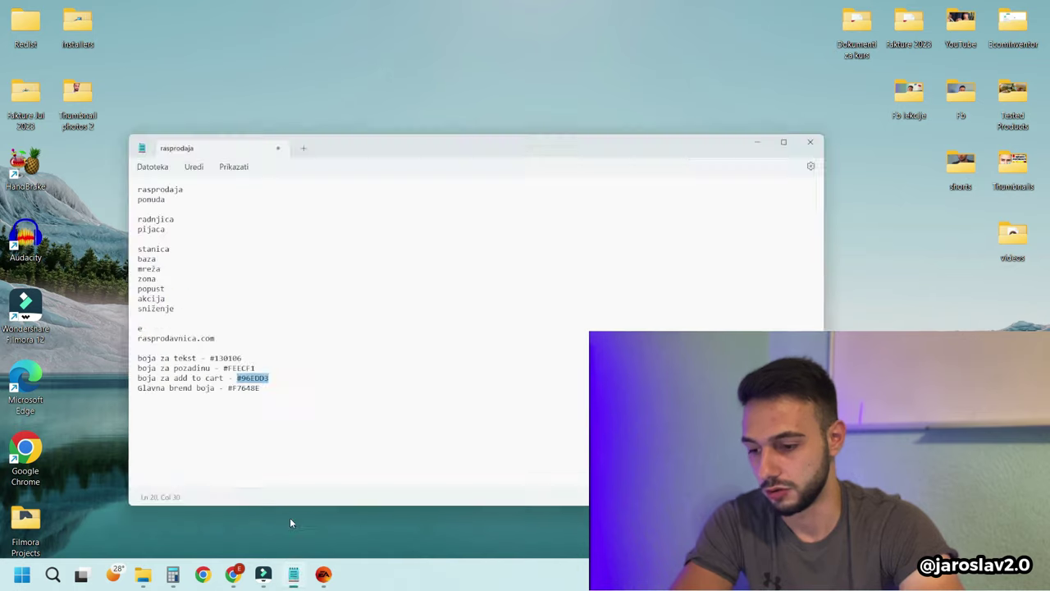
pyautogui.click(133, 328)
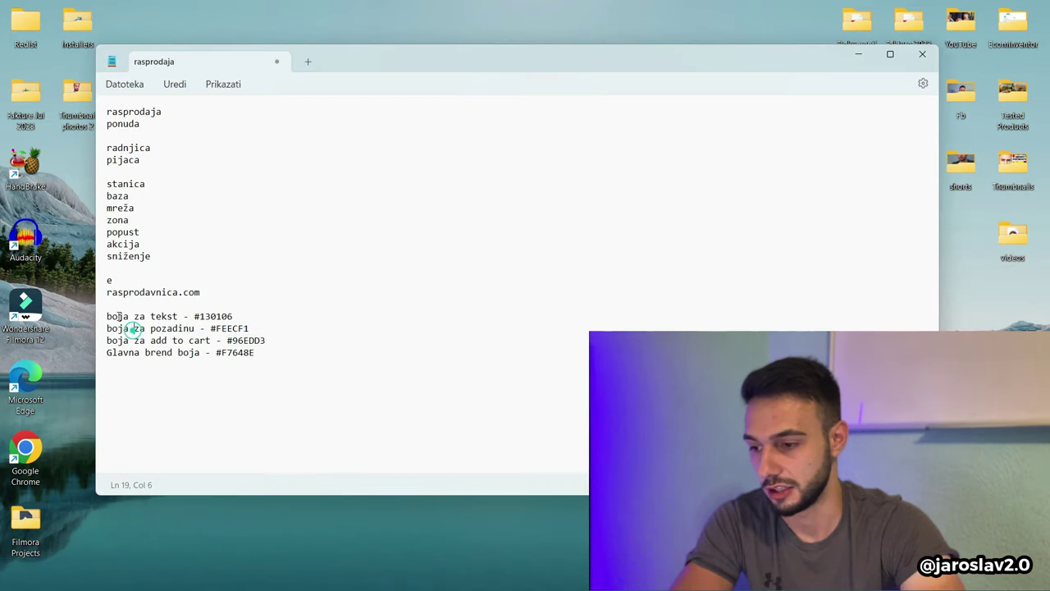
pyautogui.click(222, 316)
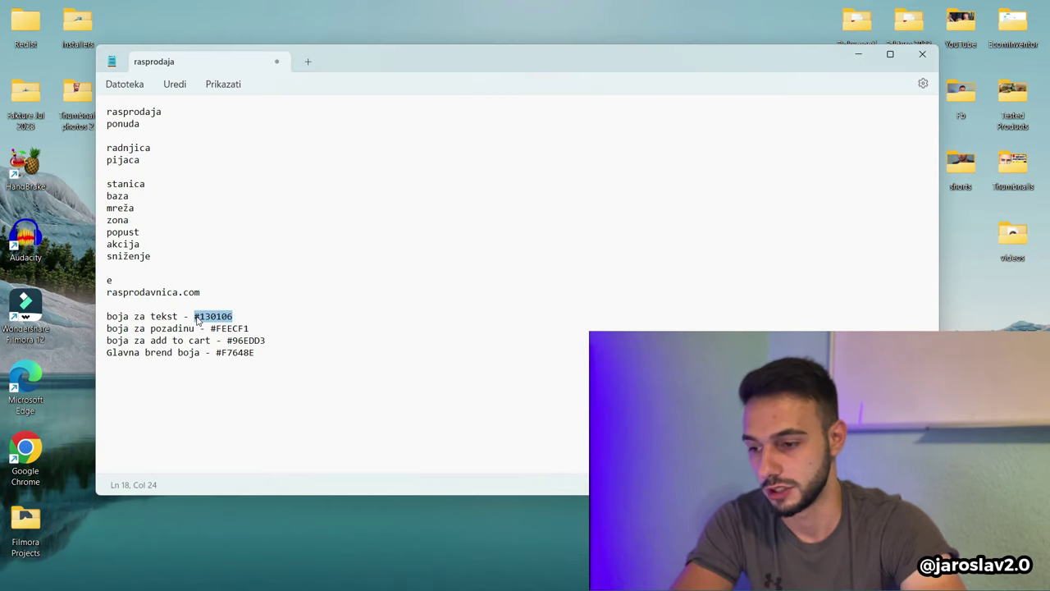
pyautogui.rightClick(198, 319)
pyautogui.click(234, 101)
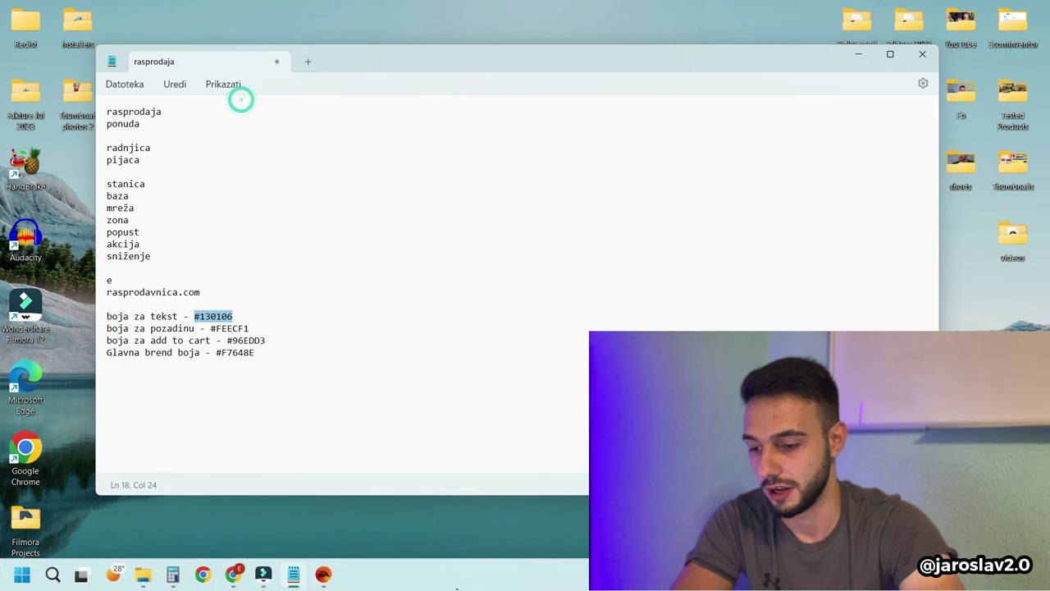
pyautogui.click(261, 576)
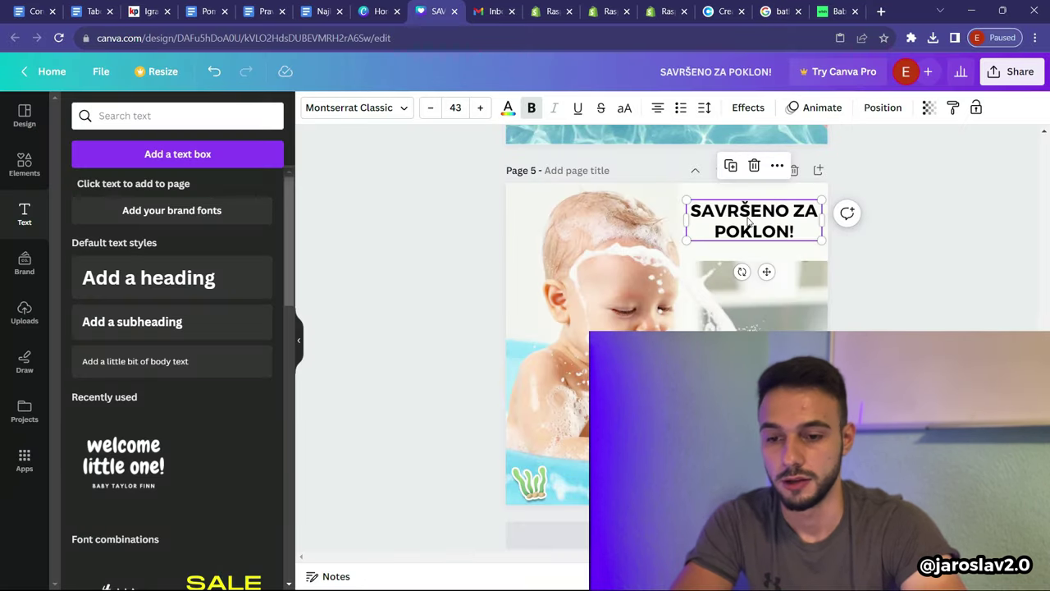
# Apply the pasted hex #130106 as the title's text colour, then duplicate page 5
pyautogui.click(508, 109)
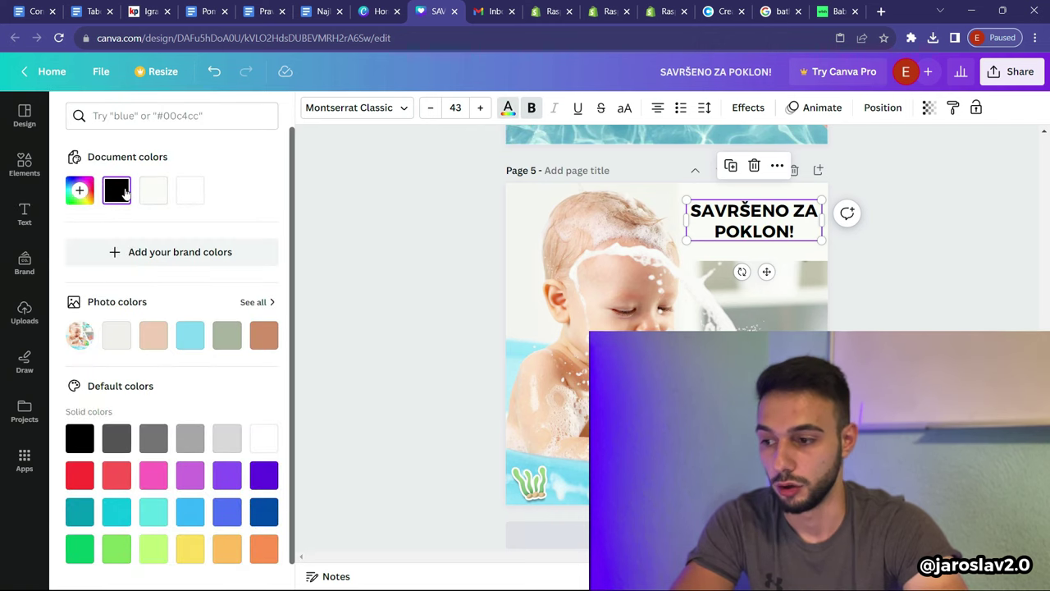
pyautogui.click(79, 193)
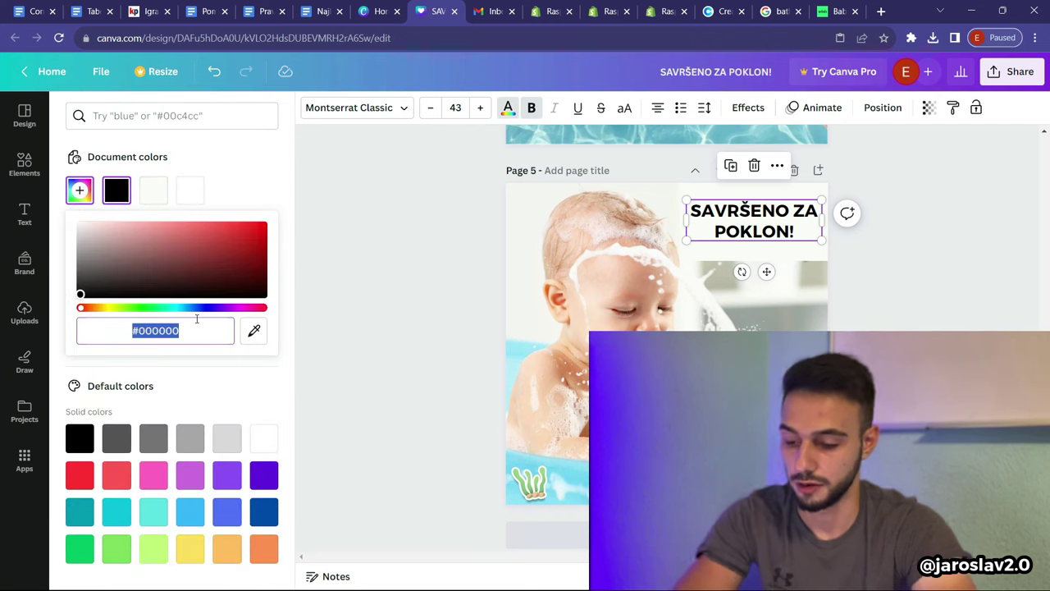
pyautogui.hotkey('ctrl', 'v')
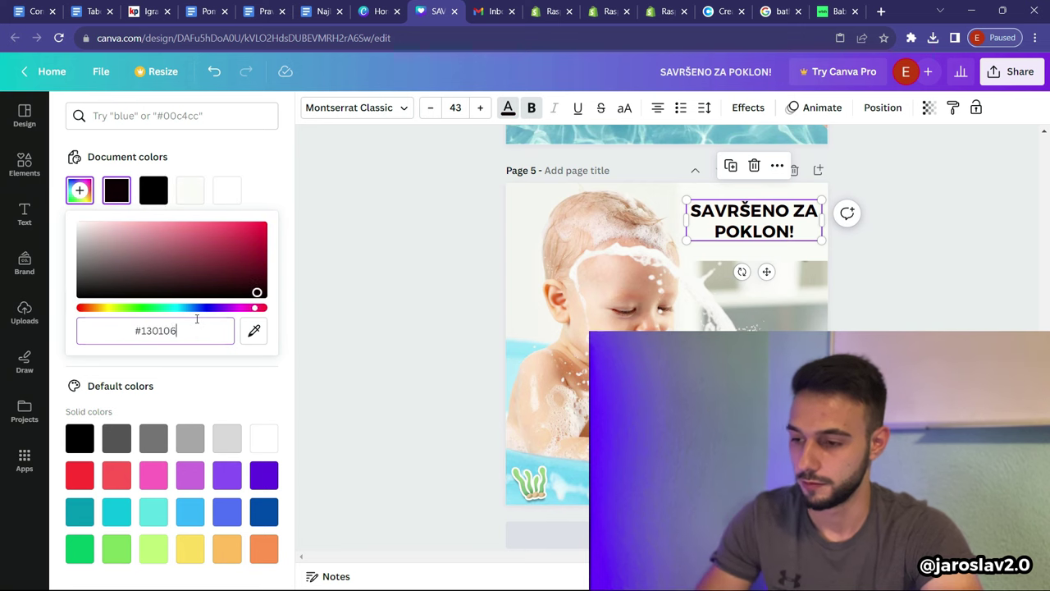
pyautogui.click(391, 221)
pyautogui.click(392, 222)
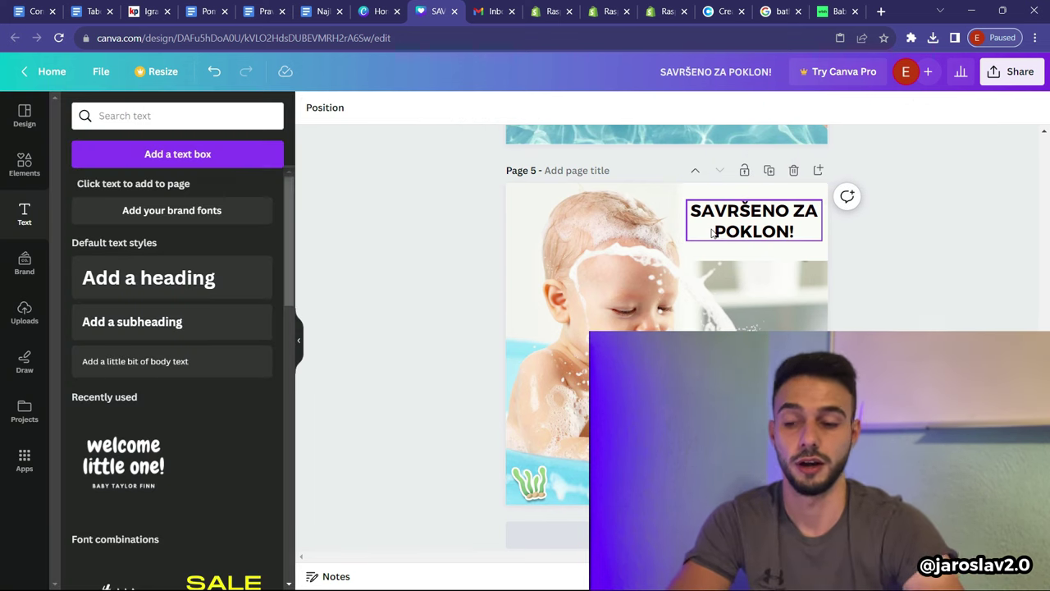
pyautogui.click(858, 317)
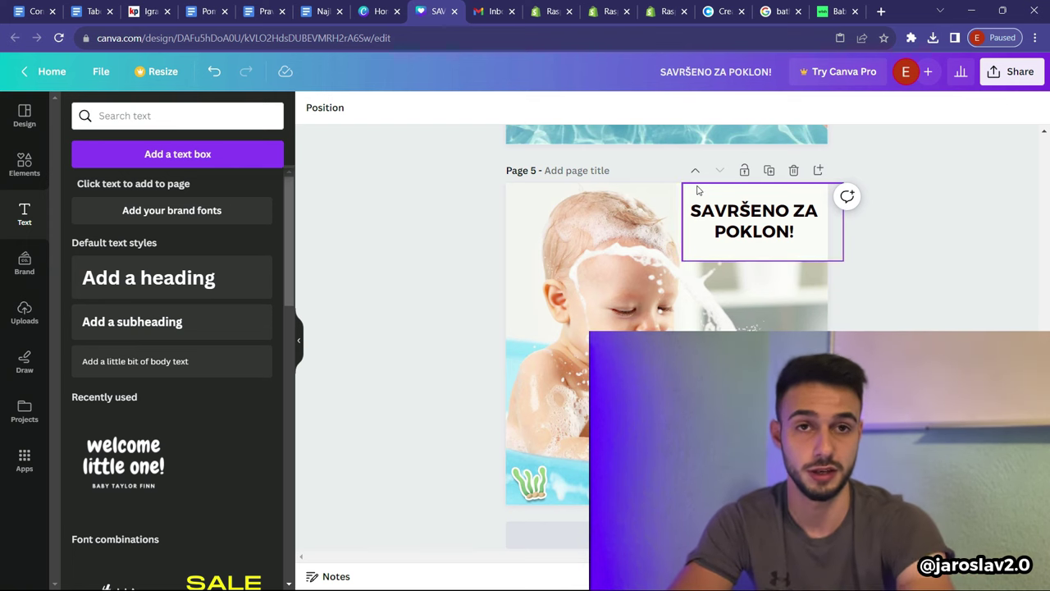
pyautogui.click(768, 169)
# Fill page 6 with the two-babies bath photo from Uploads
pyautogui.click(746, 224)
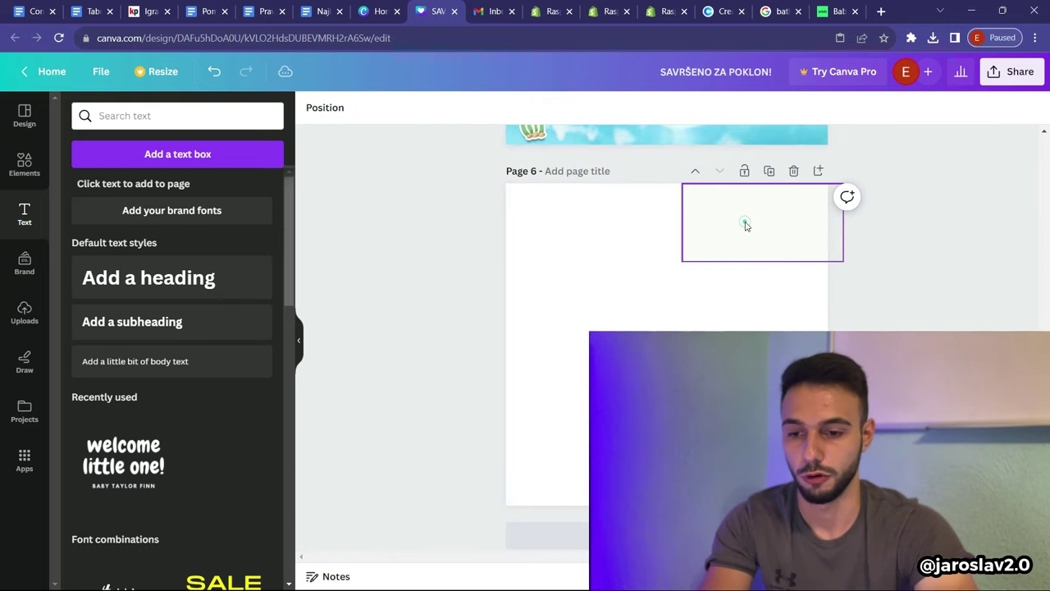
pyautogui.click(650, 255)
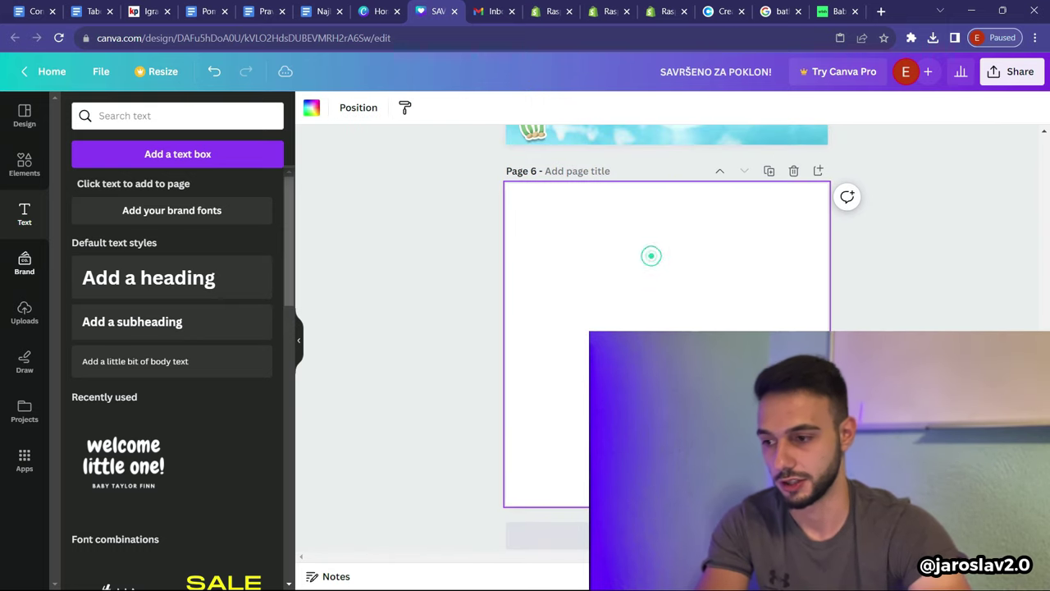
pyautogui.click(18, 174)
pyautogui.click(26, 310)
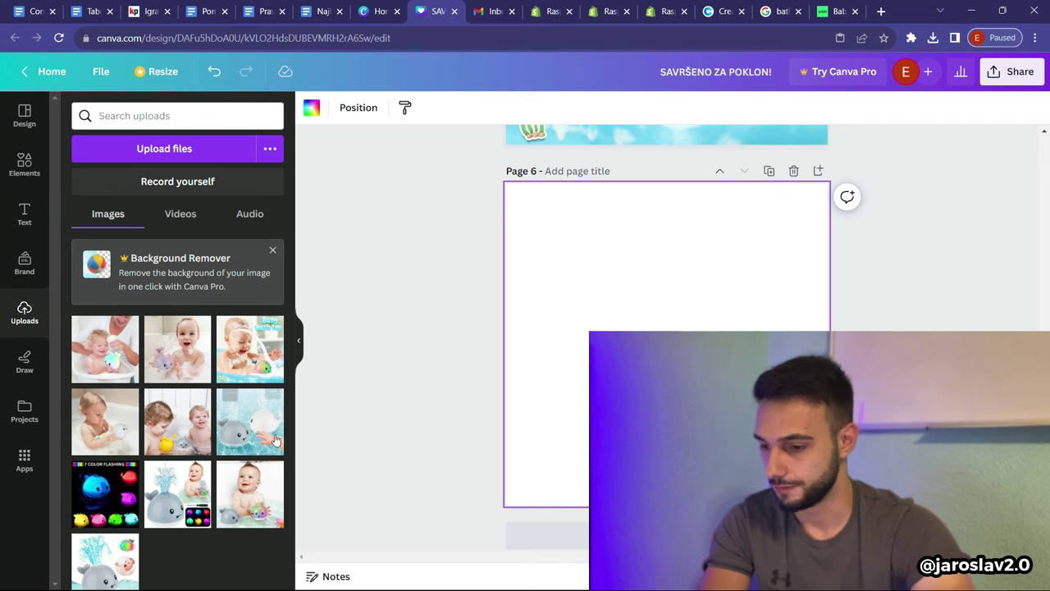
pyautogui.click(178, 421)
pyautogui.moveTo(627, 367); pyautogui.dragTo(570, 311)
pyautogui.moveTo(709, 386); pyautogui.dragTo(826, 503)
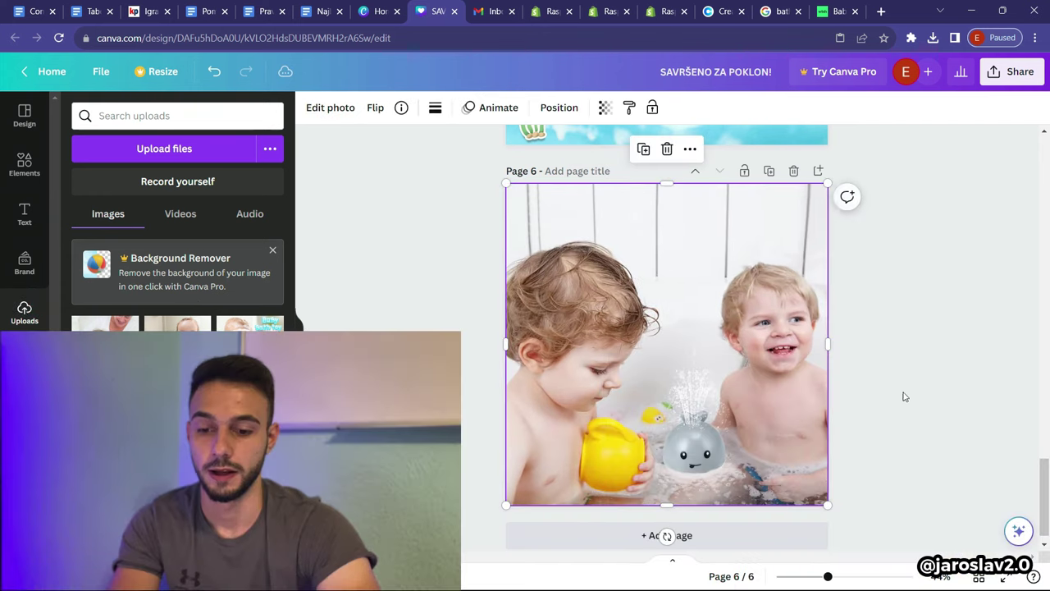
pyautogui.click(906, 396)
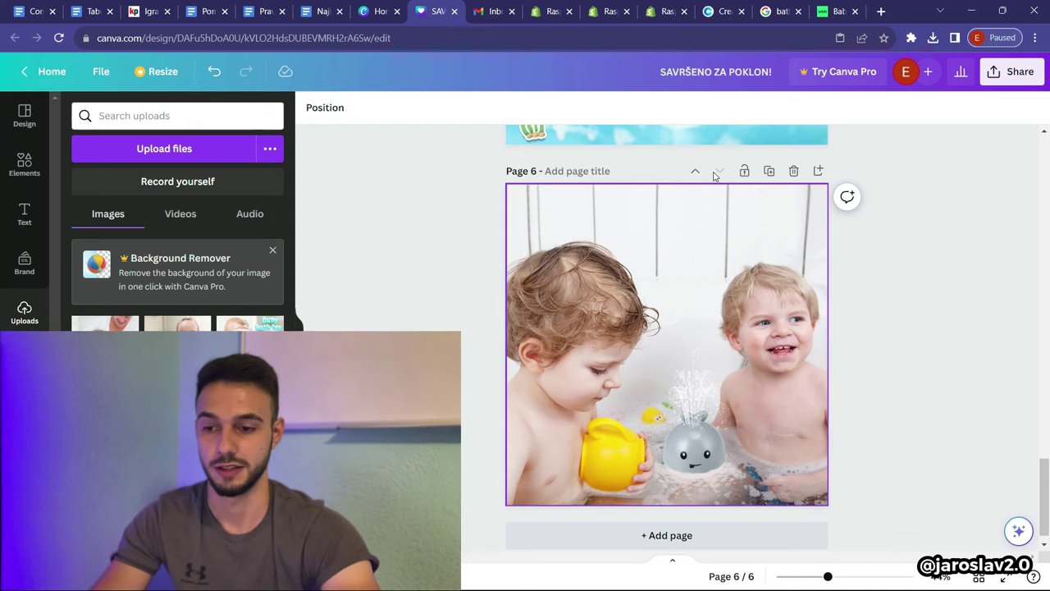
# Duplicate to page 7 and replace the photo with the full-page 7 COLOR FLASHING whale image
pyautogui.click(768, 171)
pyautogui.click(674, 330)
pyautogui.press('Delete')
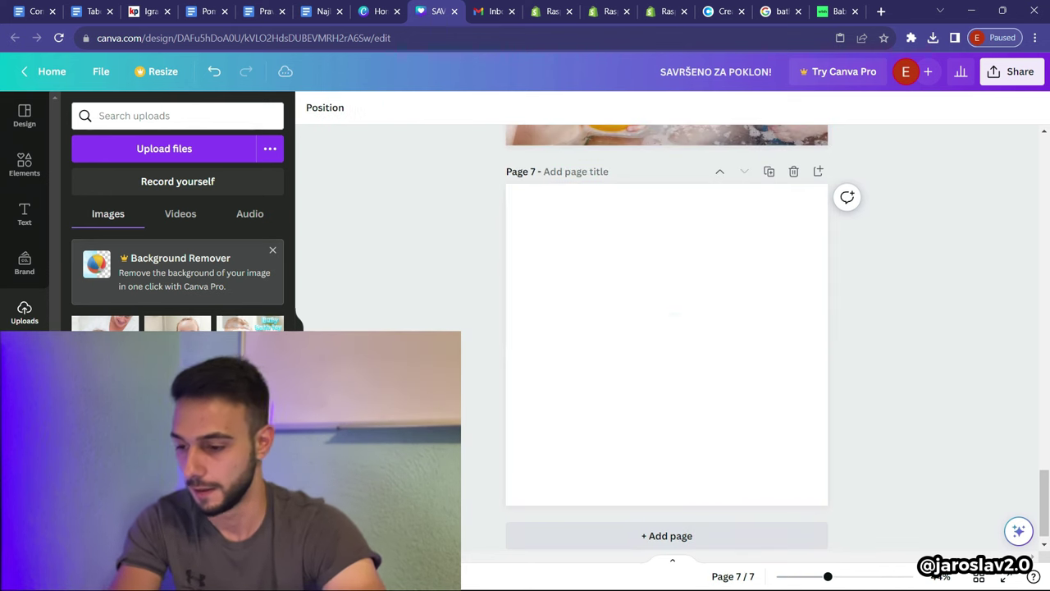
pyautogui.hotkey('ctrl', 'v')
pyautogui.moveTo(705, 337); pyautogui.dragTo(647, 286)
pyautogui.moveTo(709, 385); pyautogui.dragTo(828, 502)
pyautogui.click(906, 448)
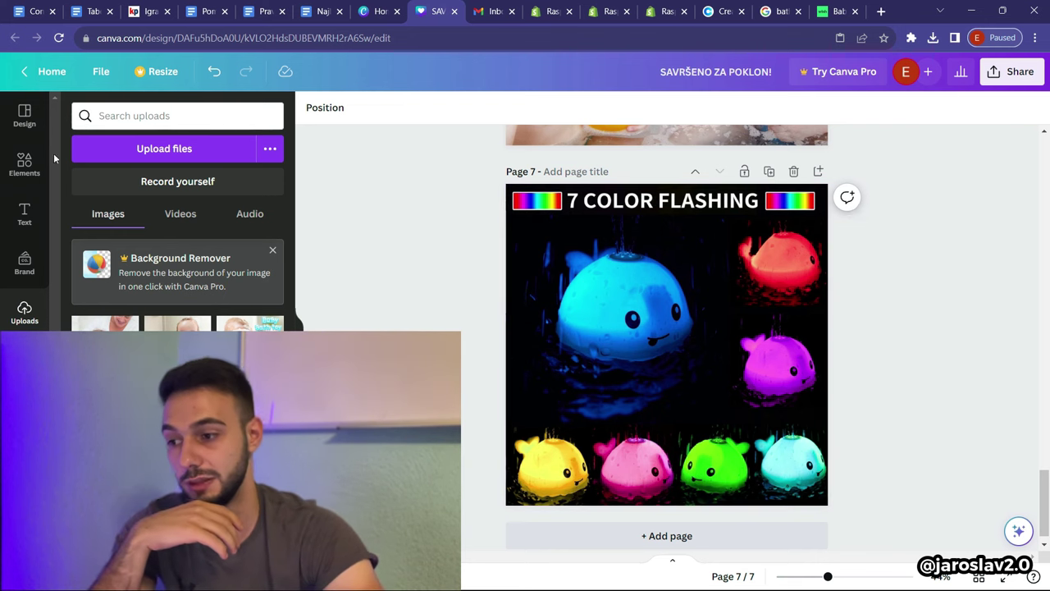
# Add a square, flatten it into a bar over the title, and colour it black with the eyedropper
pyautogui.click(24, 162)
pyautogui.click(106, 223)
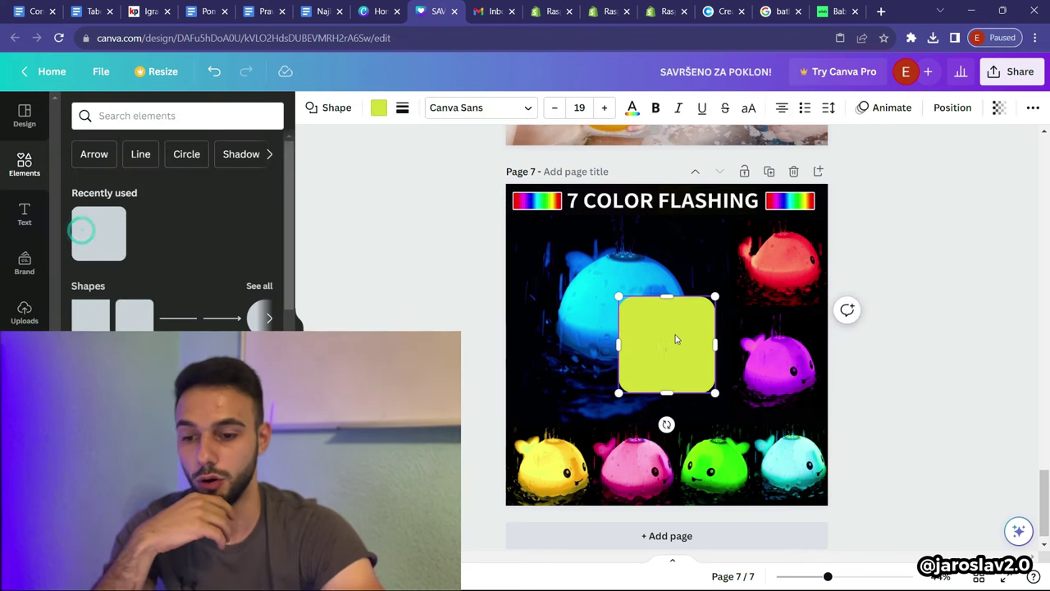
pyautogui.moveTo(678, 336); pyautogui.dragTo(762, 239)
pyautogui.moveTo(659, 287); pyautogui.dragTo(661, 220)
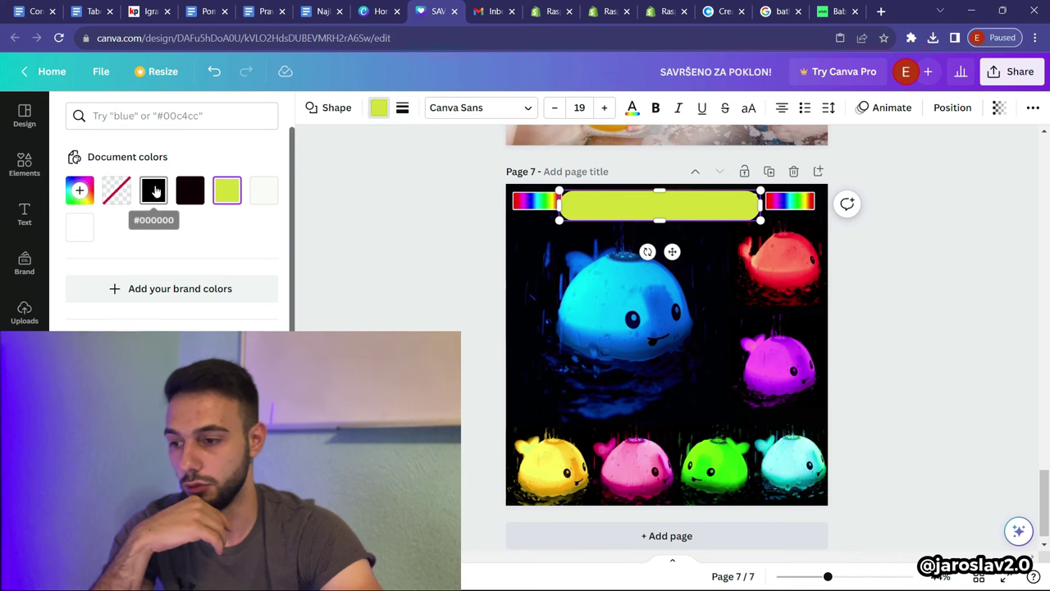
pyautogui.click(80, 190)
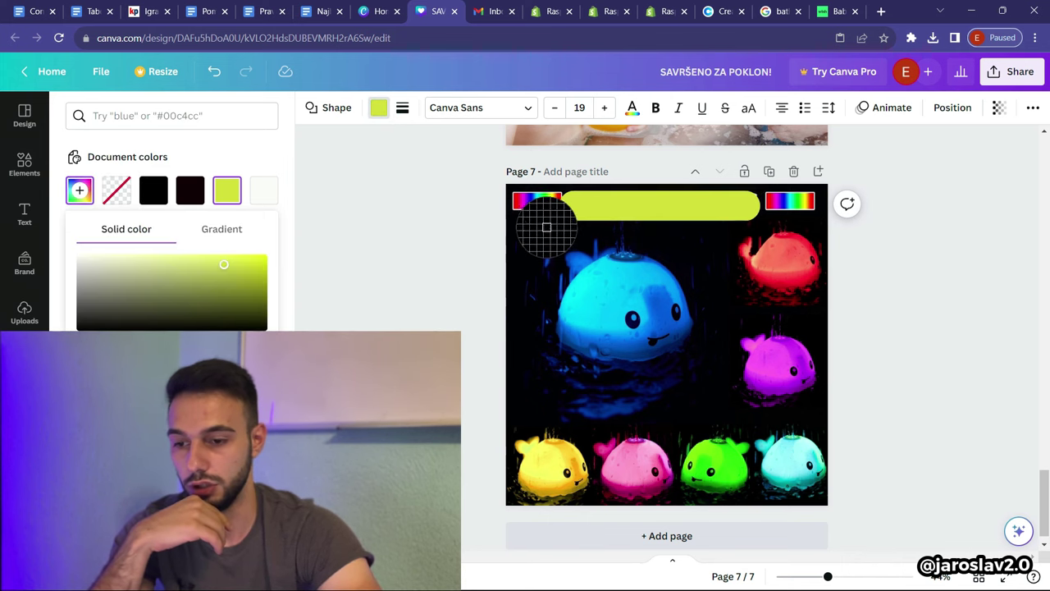
pyautogui.click(544, 228)
pyautogui.moveTo(660, 220)
pyautogui.mouseDown()
pyautogui.moveTo(649, 218)
pyautogui.moveTo(659, 215)
pyautogui.mouseUp()
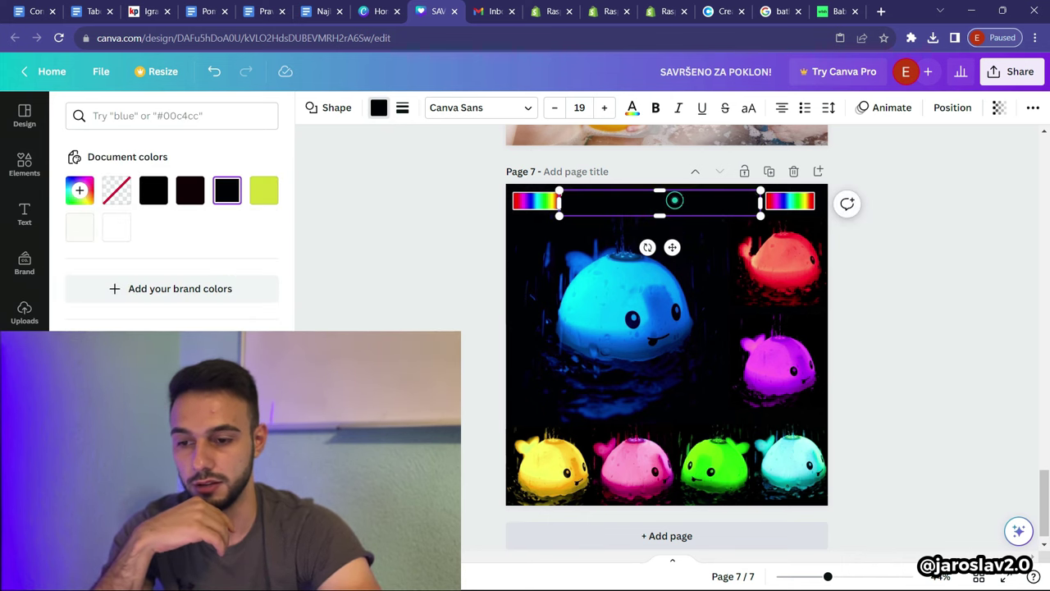
pyautogui.click(687, 285)
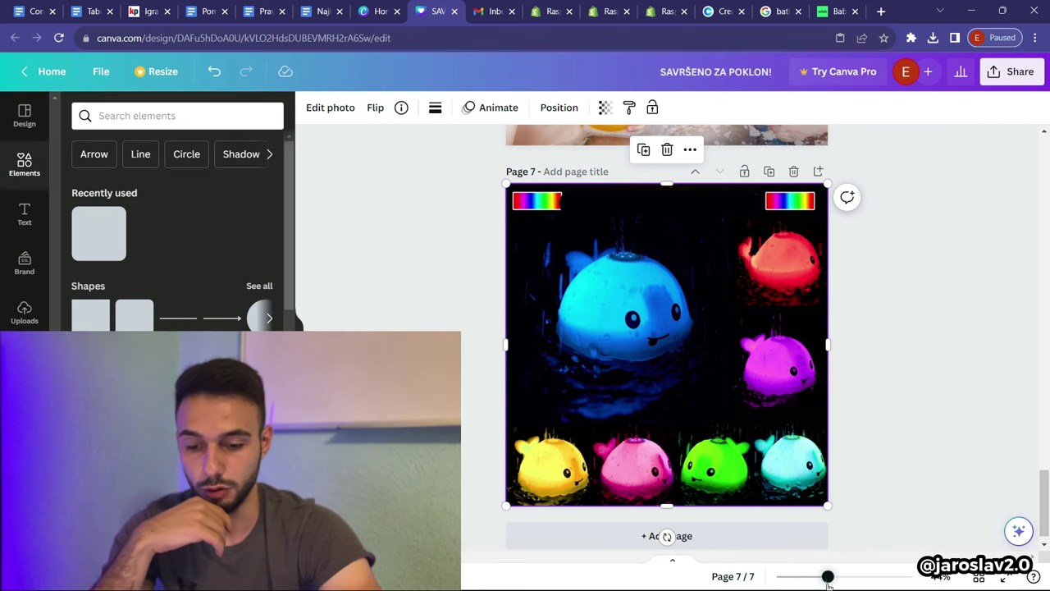
# Nudge the black bar to cover the 7 COLOR FLASHING title between the rainbow strips
pyautogui.moveTo(829, 584); pyautogui.dragTo(858, 584)
pyautogui.scroll(3, 642, 432)
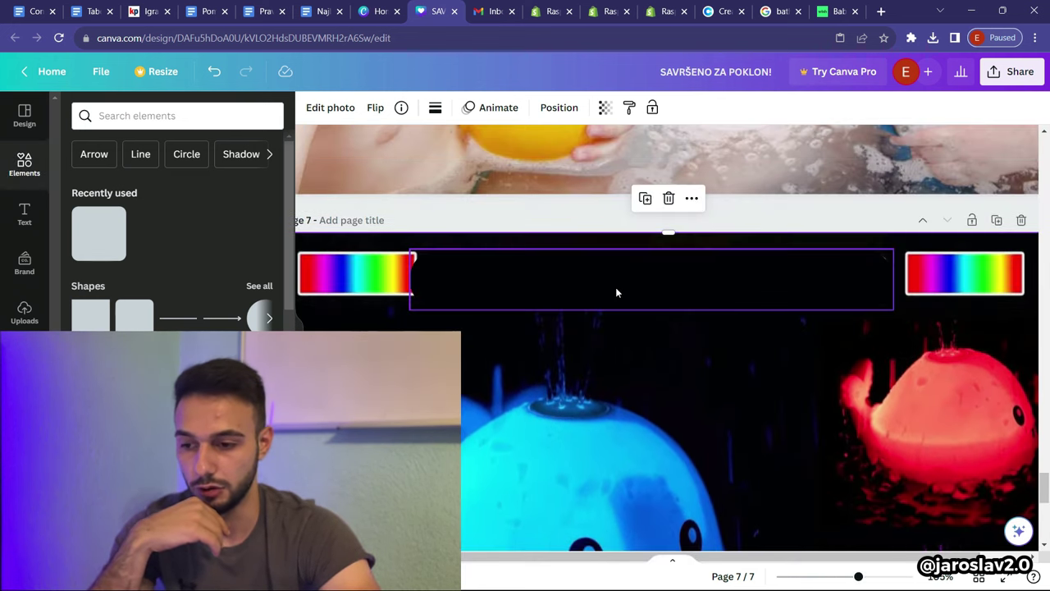
pyautogui.moveTo(617, 292); pyautogui.dragTo(625, 283)
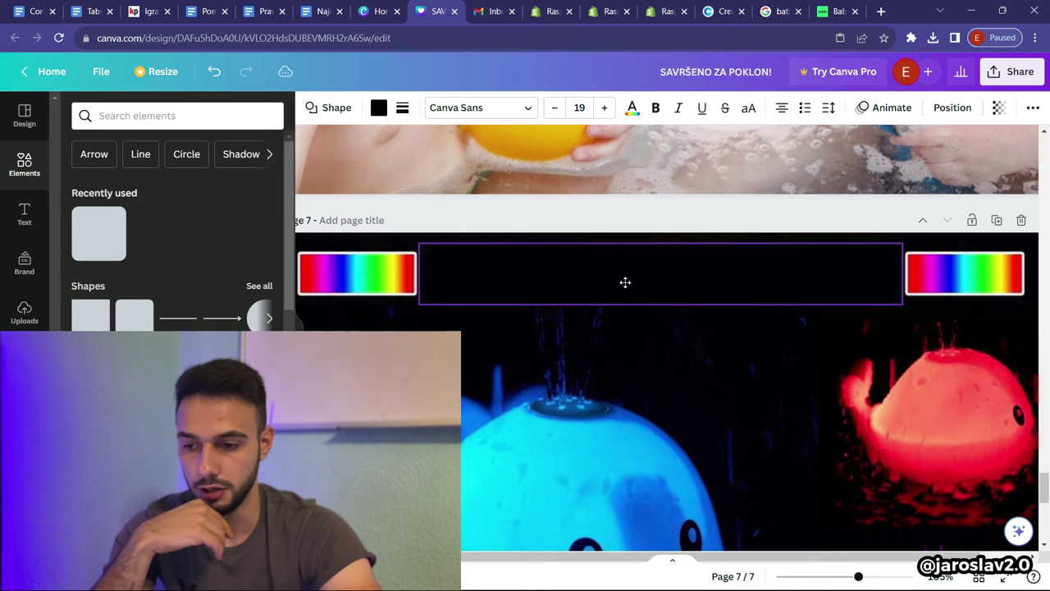
pyautogui.click(562, 287)
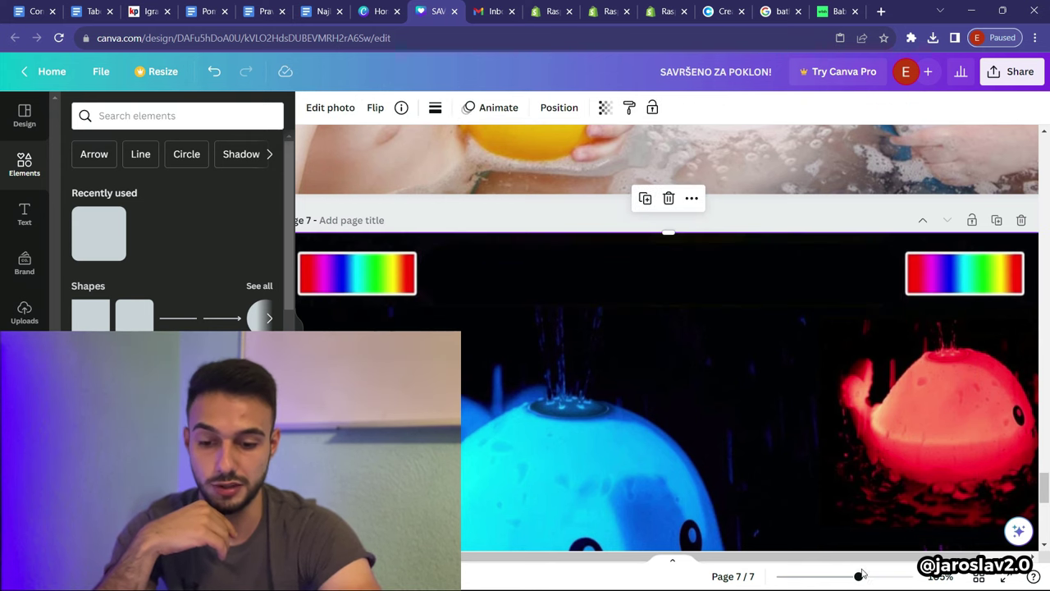
pyautogui.moveTo(858, 576); pyautogui.dragTo(825, 576)
pyautogui.click(891, 397)
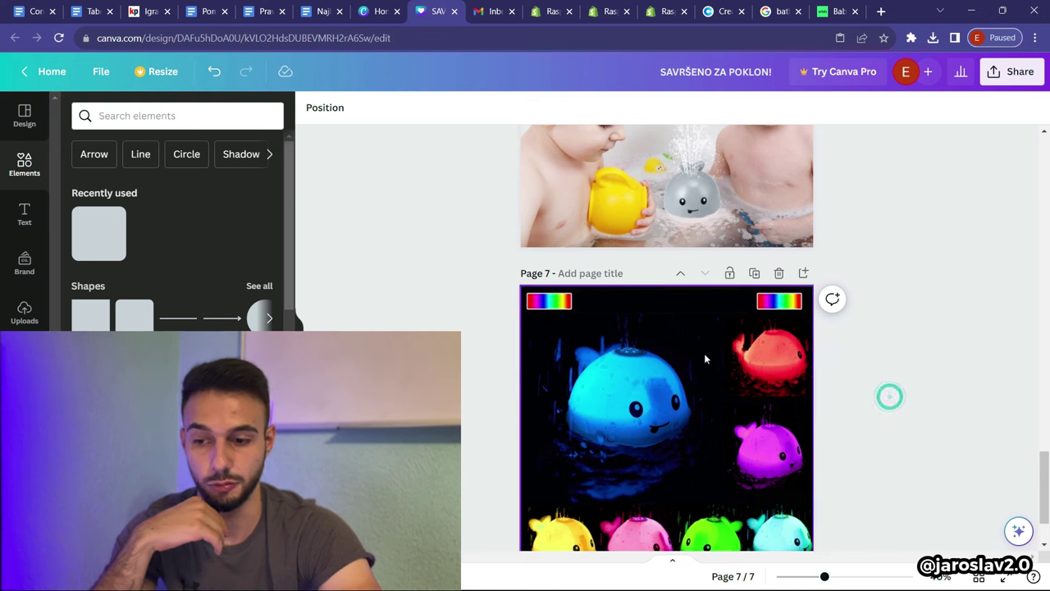
# Add a Montserrat Classic heading 'SVETLI RIBE' to page 7 and move it near the top
pyautogui.click(24, 213)
pyautogui.click(136, 278)
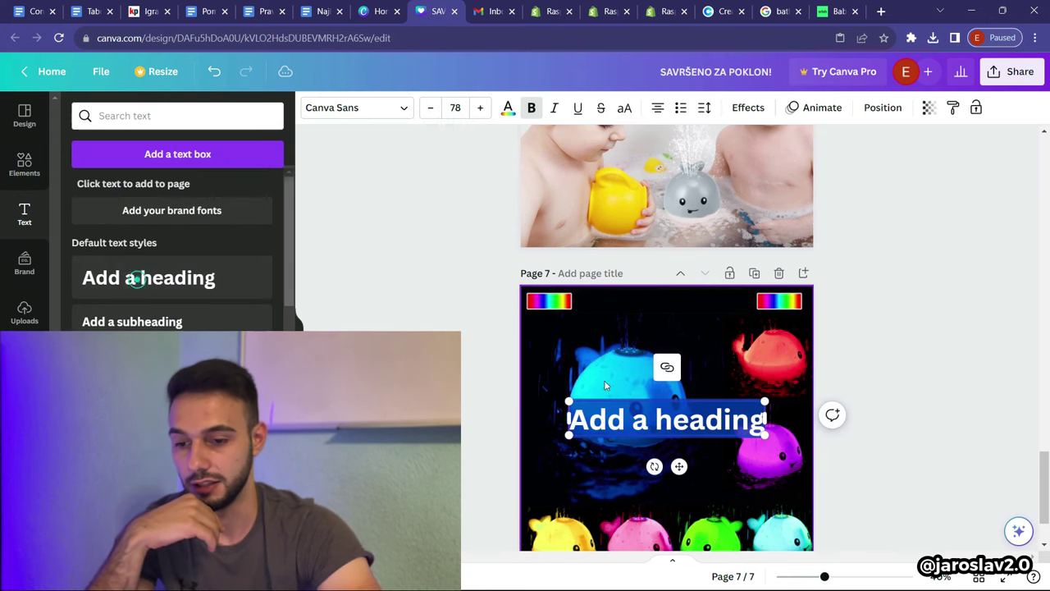
pyautogui.click(368, 107)
pyautogui.click(136, 251)
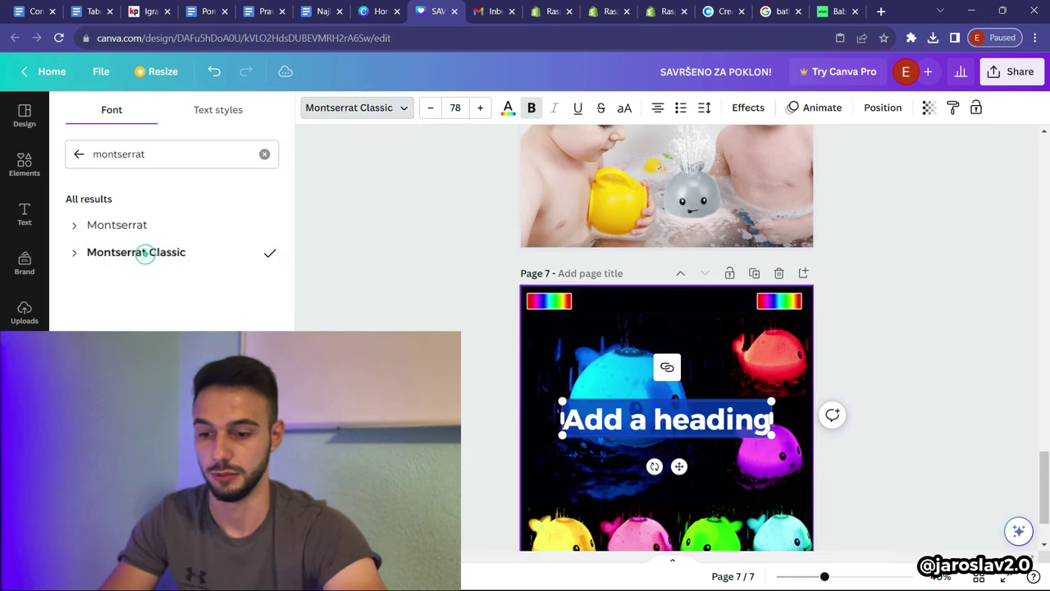
pyautogui.write('SVET')
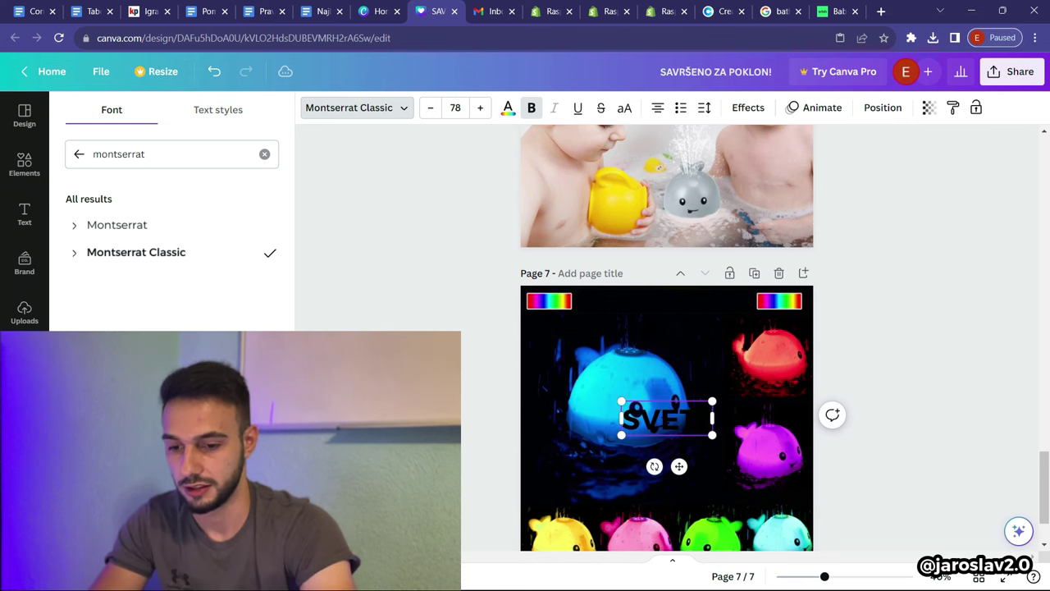
pyautogui.write('LI RIBE')
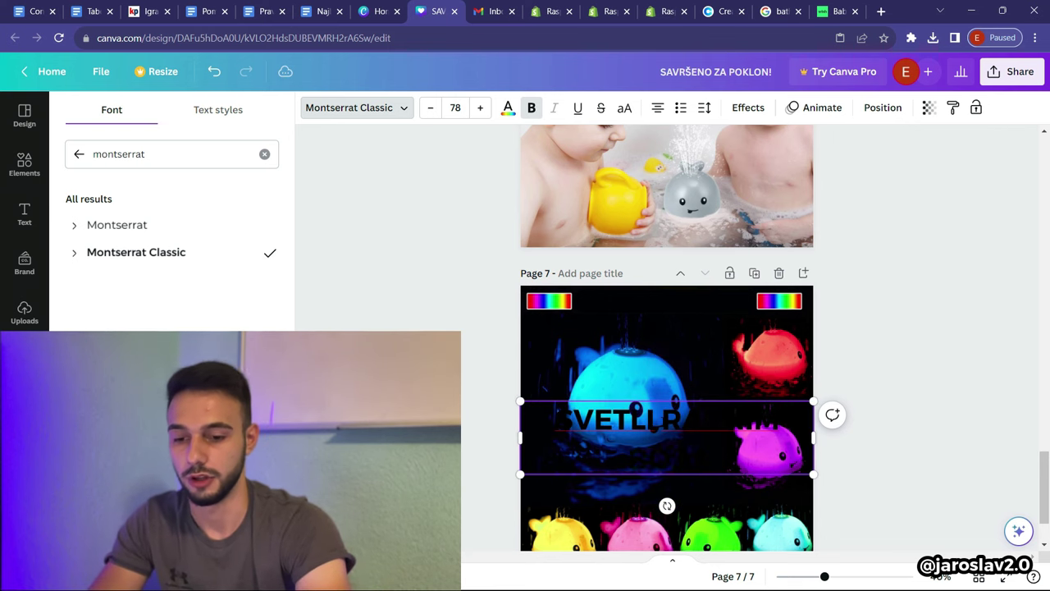
pyautogui.click(454, 206)
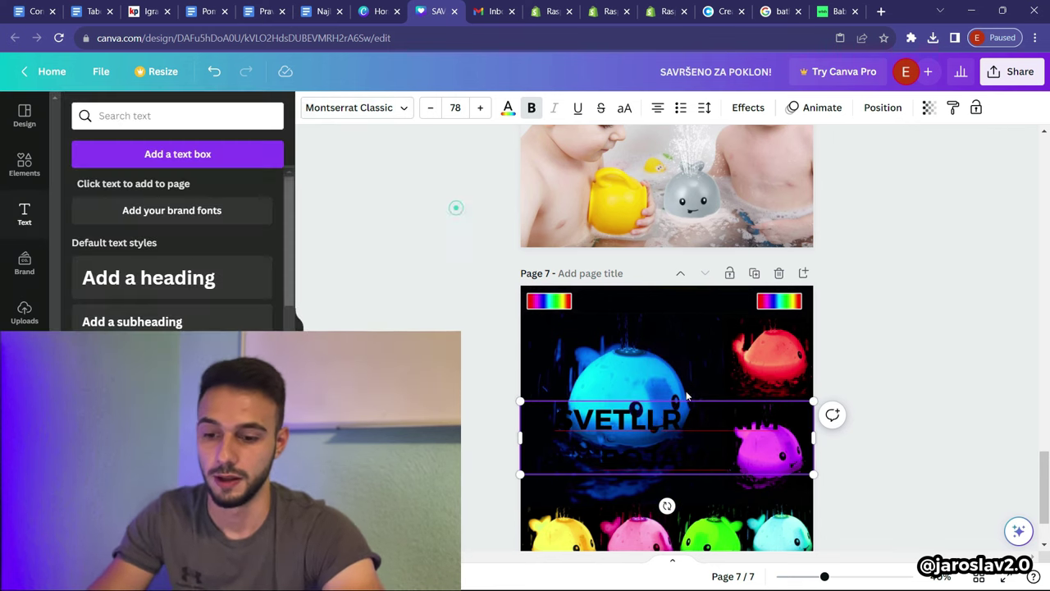
pyautogui.click(375, 281)
pyautogui.scroll(-1, 650, 394)
pyautogui.moveTo(650, 394); pyautogui.dragTo(656, 309)
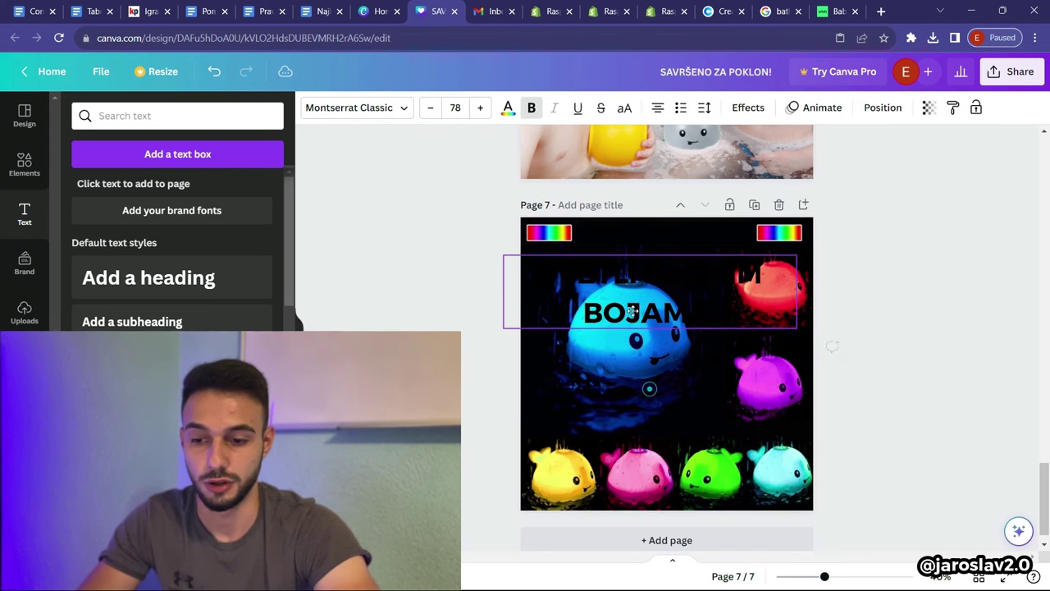
# Look up the brand colour in the Notepad notes and return to Canva
pyautogui.click(971, 11)
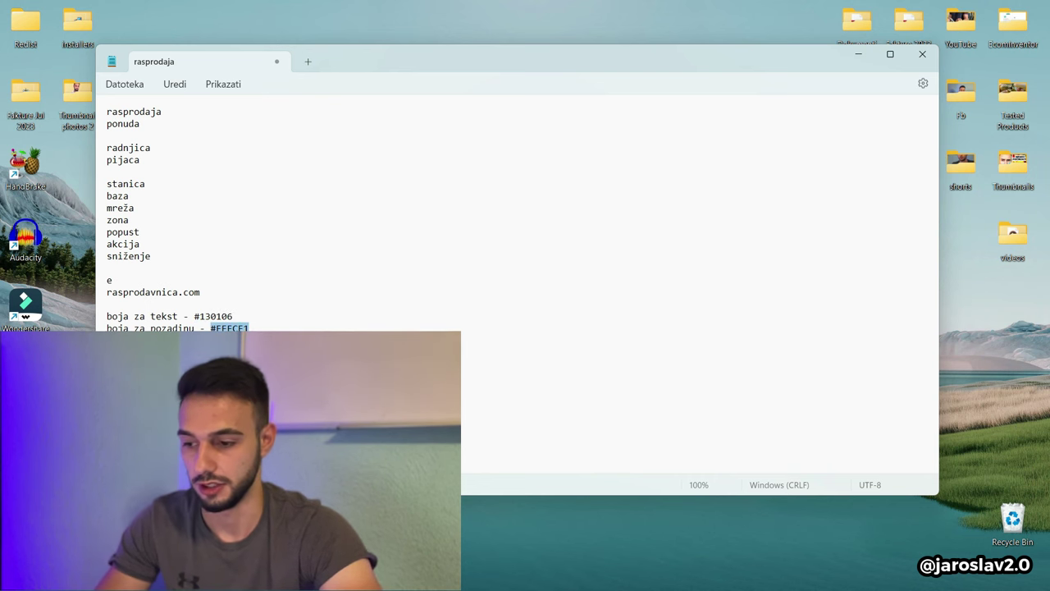
pyautogui.moveTo(246, 589)
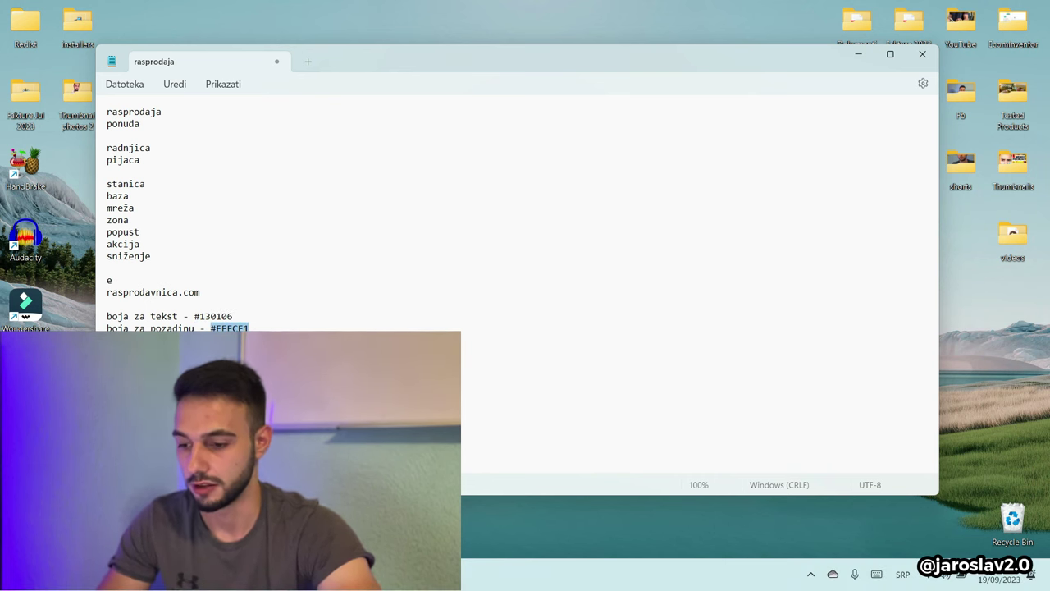
pyautogui.hotkey('alt', 'Tab')
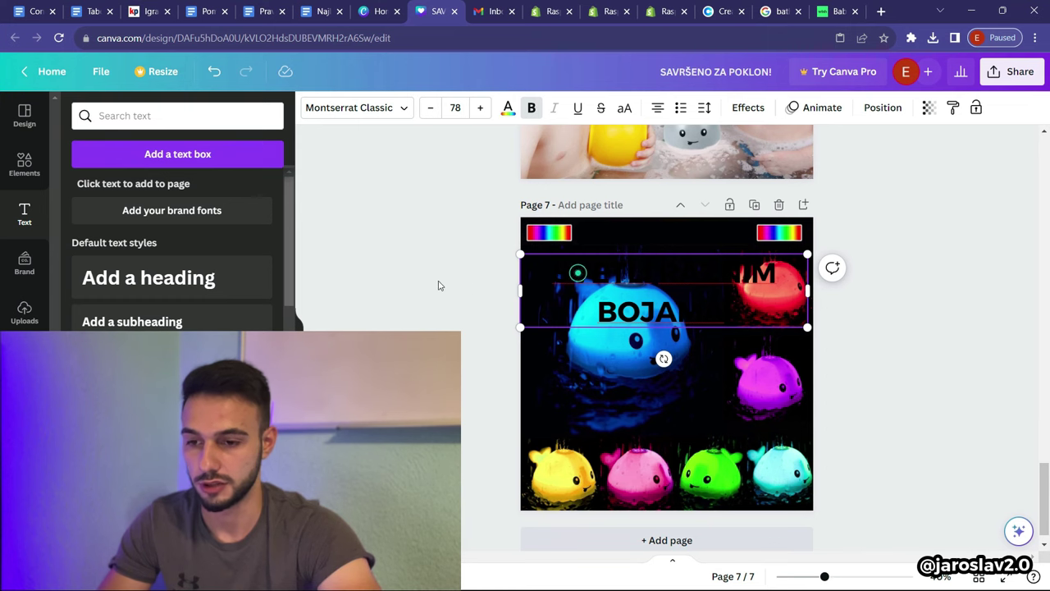
# Colour the heading light #EEECE1 by pasting its hex code, then shrink and centre it
pyautogui.click(508, 109)
pyautogui.click(79, 191)
pyautogui.click(156, 328)
pyautogui.write('#EEECE1')
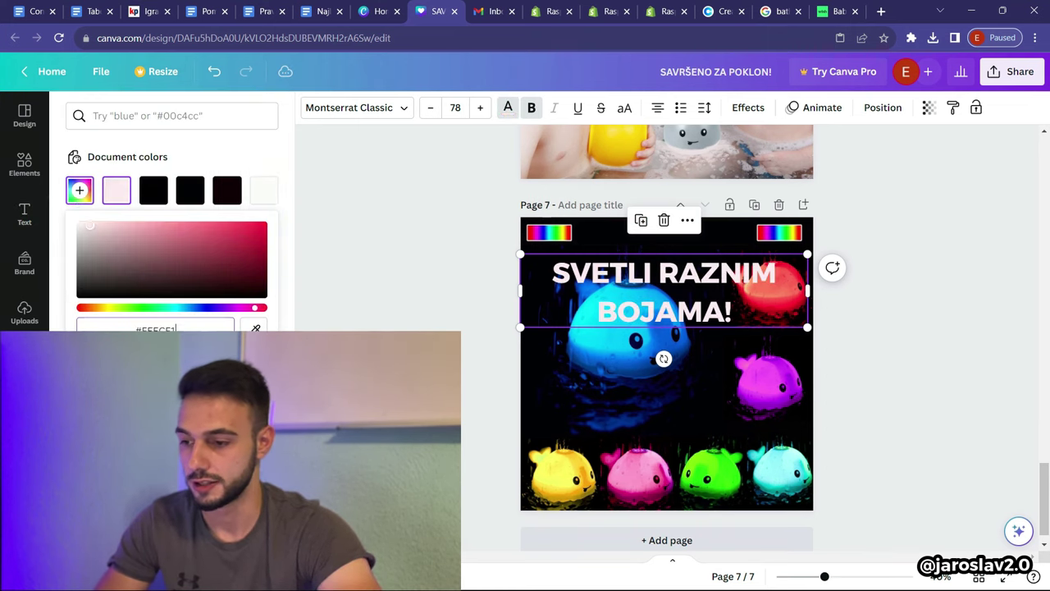
pyautogui.click(394, 300)
pyautogui.moveTo(701, 296); pyautogui.dragTo(701, 274)
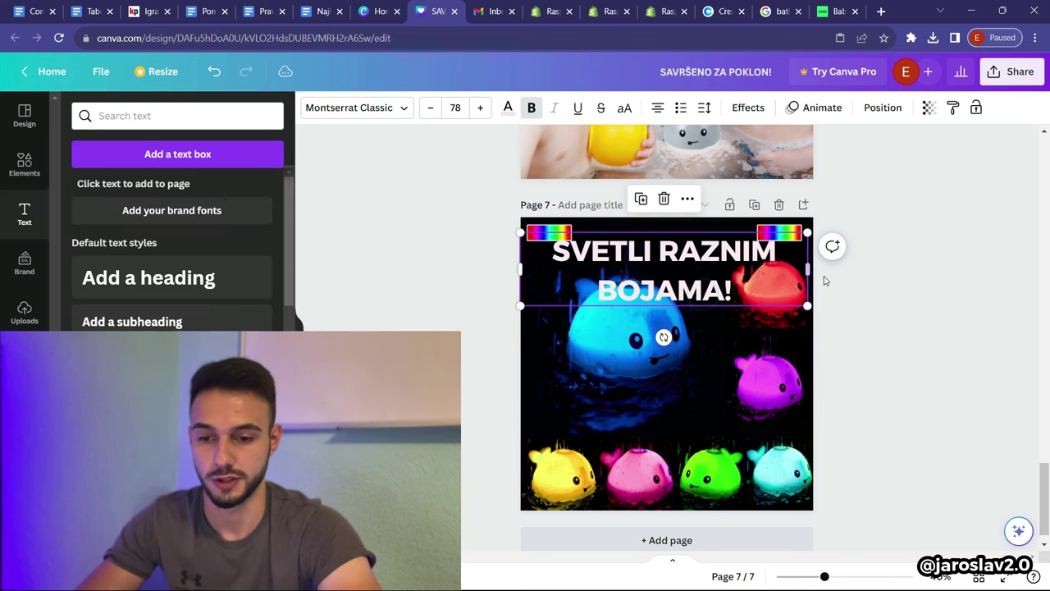
pyautogui.moveTo(807, 305); pyautogui.dragTo(761, 261)
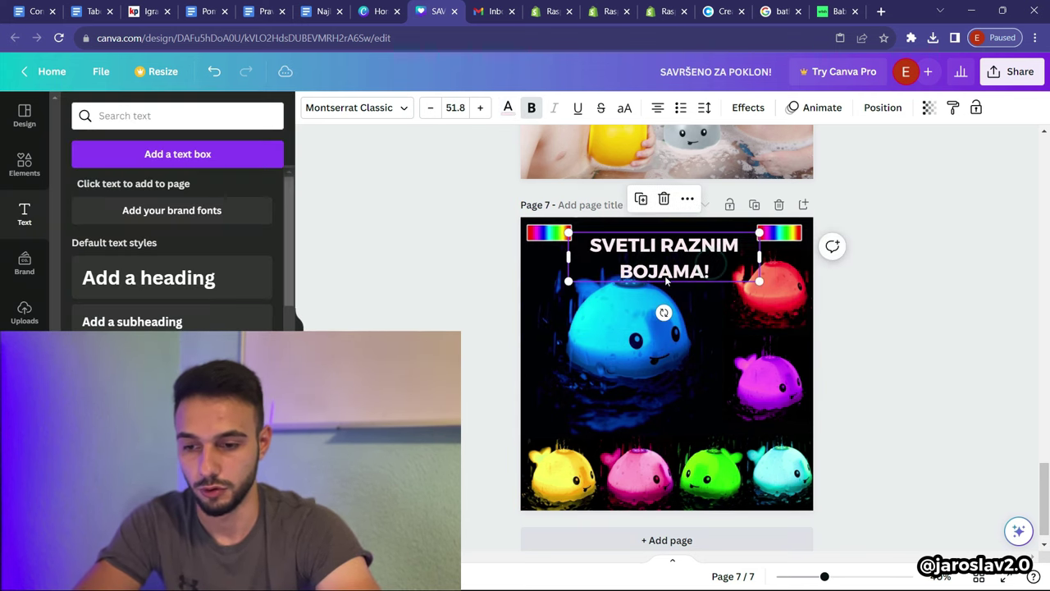
# Reduce the heading's line spacing from 1.4 to 1.1 and shrink it to fit between the rainbow strips
pyautogui.click(705, 108)
pyautogui.moveTo(777, 203); pyautogui.dragTo(750, 202)
pyautogui.click(825, 304)
pyautogui.moveTo(789, 253); pyautogui.dragTo(753, 252)
pyautogui.moveTo(542, 244); pyautogui.dragTo(571, 243)
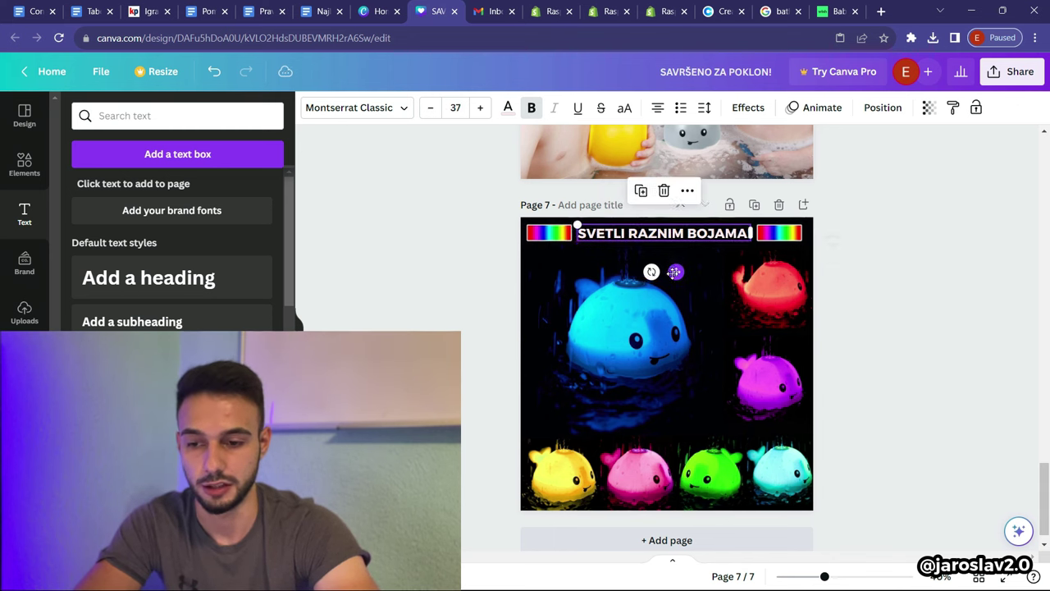
pyautogui.click(944, 314)
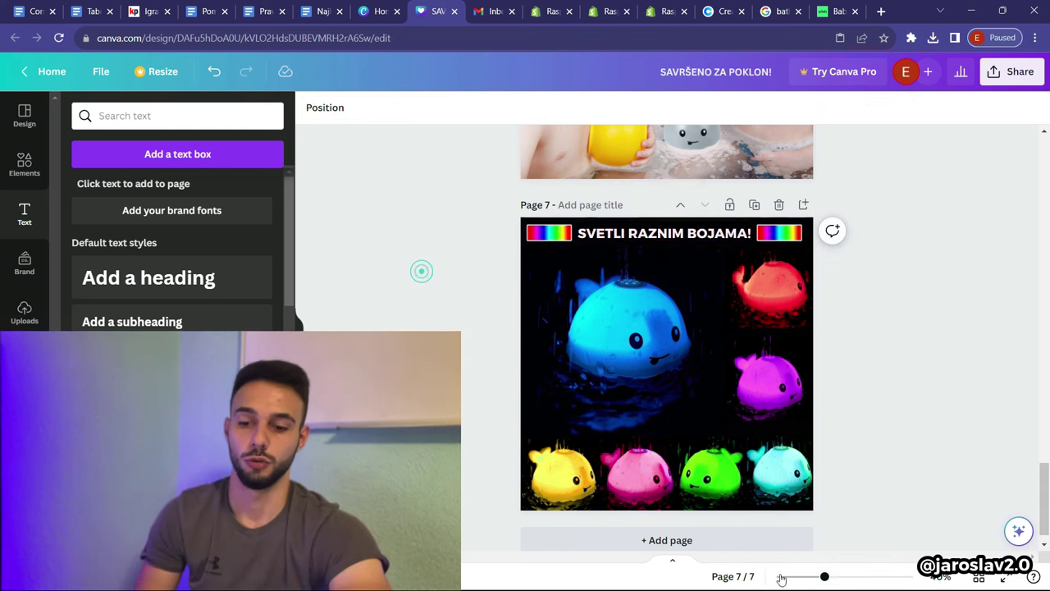
# Widen the heading box slightly on both sides so the heading sits on one line
pyautogui.moveTo(825, 576); pyautogui.dragTo(857, 576)
pyautogui.scroll(1, 732, 387)
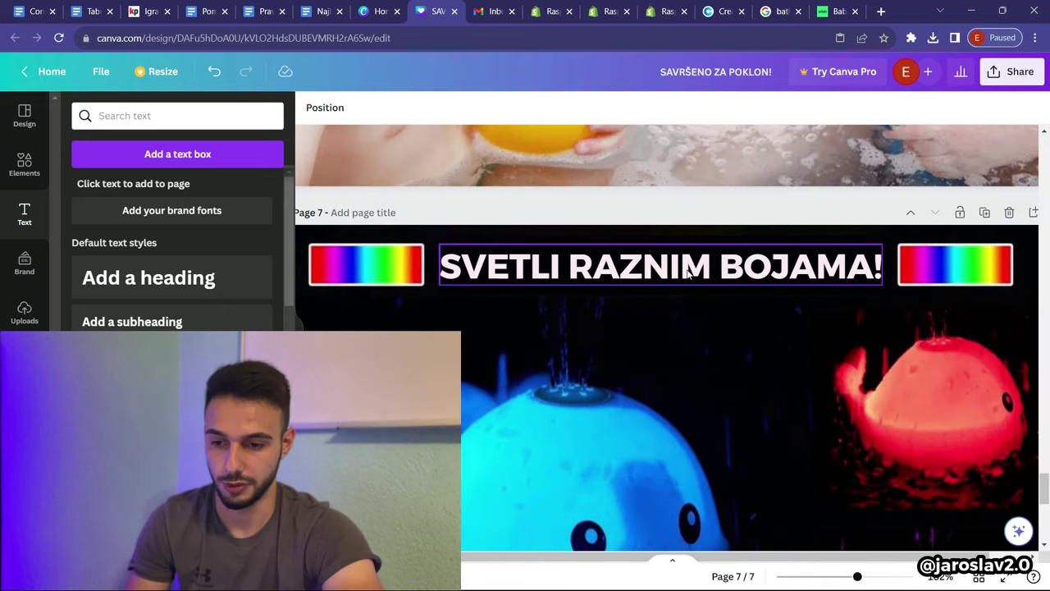
pyautogui.click(687, 263)
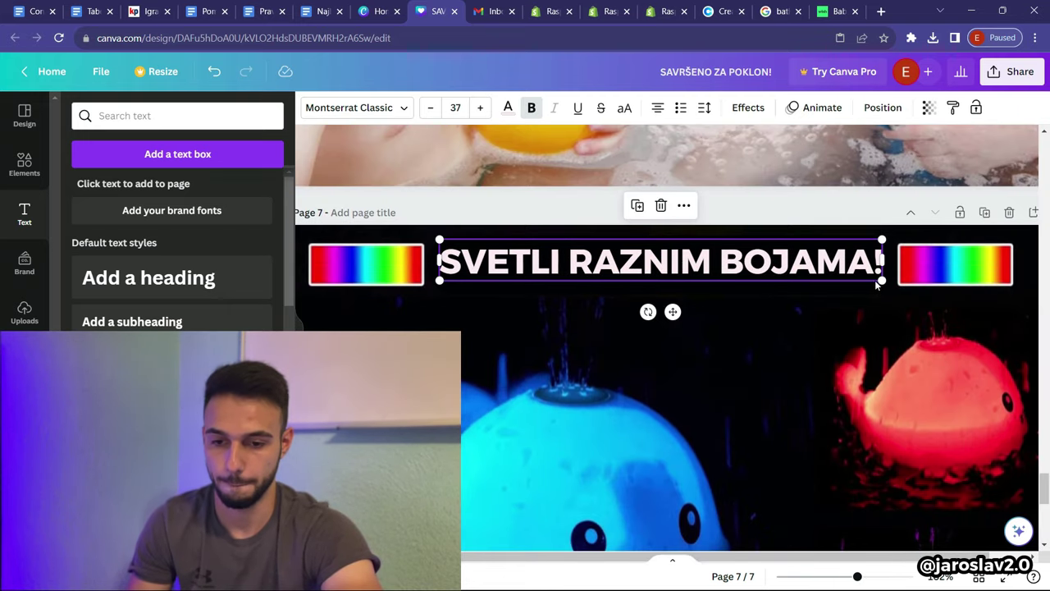
pyautogui.moveTo(882, 280); pyautogui.dragTo(891, 281)
pyautogui.moveTo(440, 281); pyautogui.dragTo(430, 280)
pyautogui.click(476, 328)
pyautogui.moveTo(855, 577); pyautogui.dragTo(824, 576)
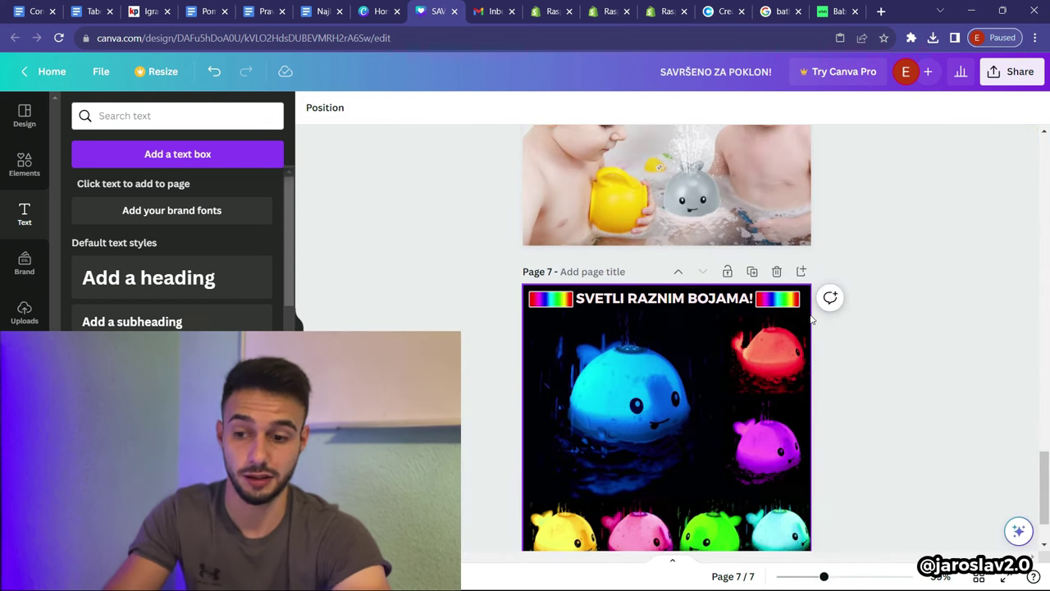
pyautogui.scroll(-1, 520, 366)
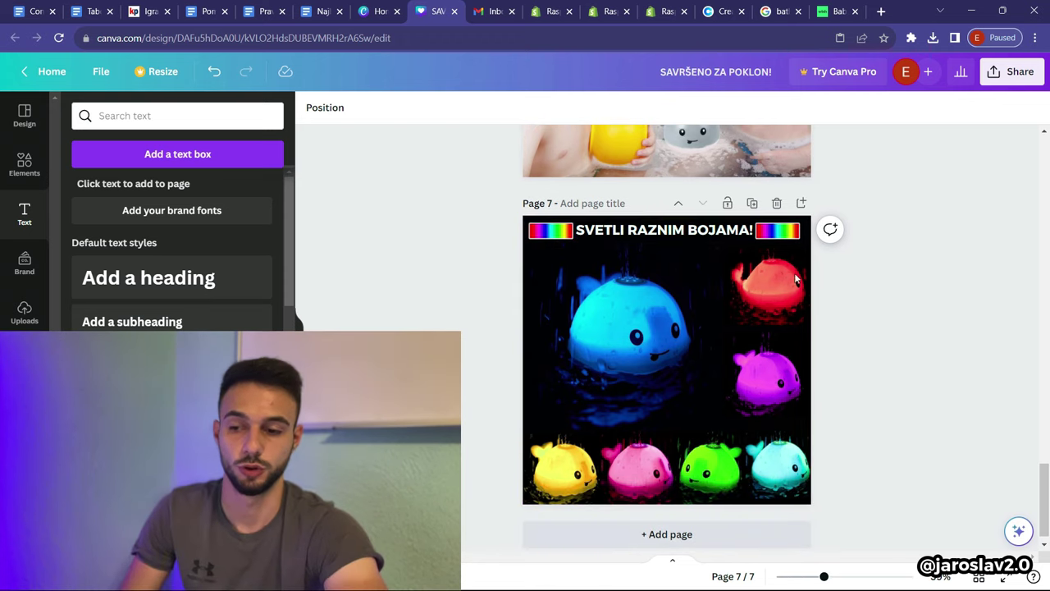
pyautogui.click(24, 264)
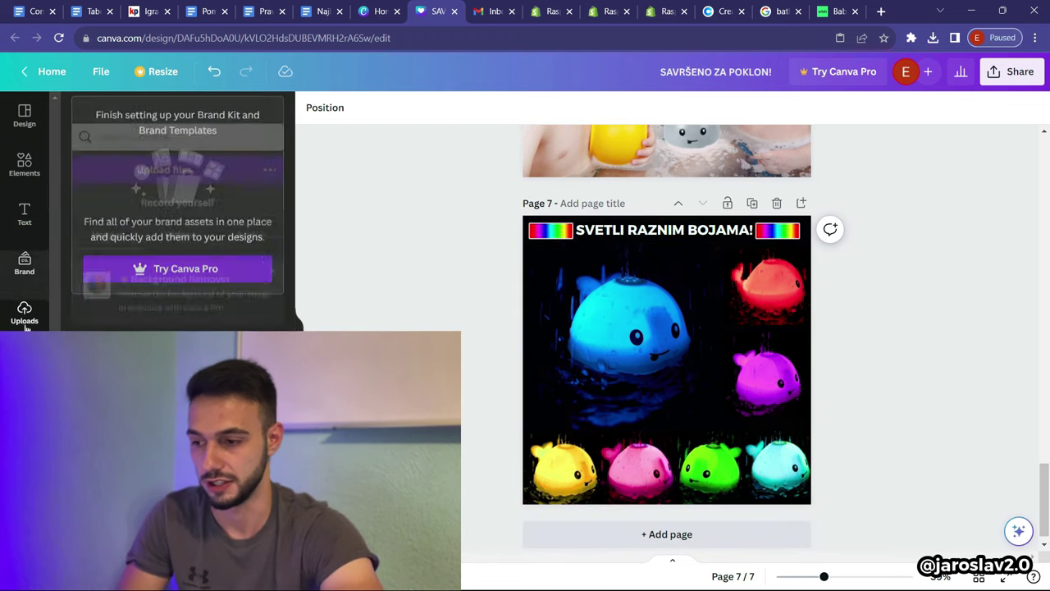
pyautogui.click(25, 313)
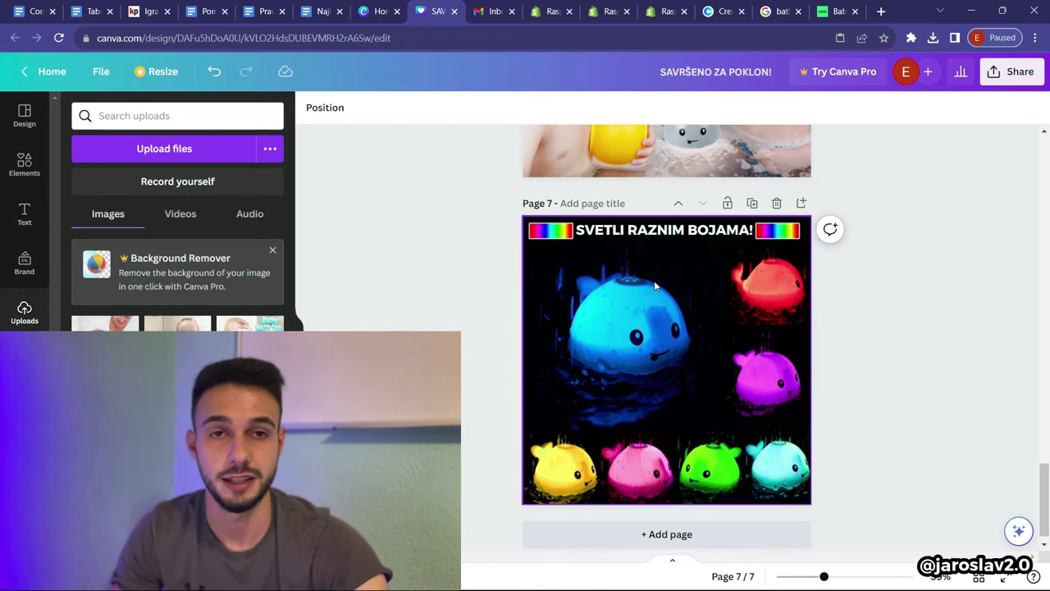
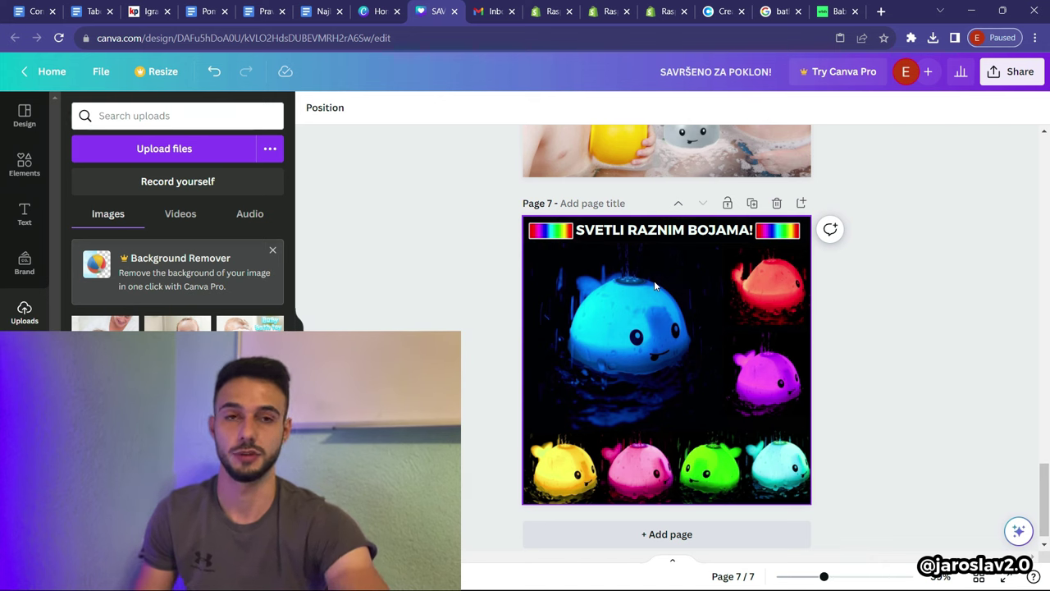
# Review the whale toy listing on Wish, including its battery description
pyautogui.click(844, 13)
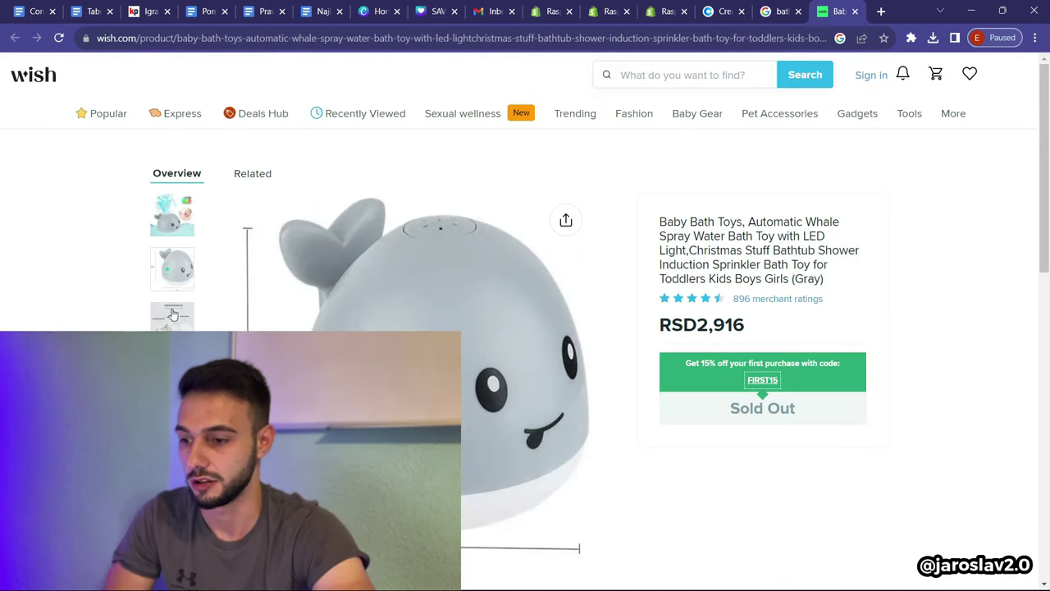
pyautogui.scroll(-3, 525, 328)
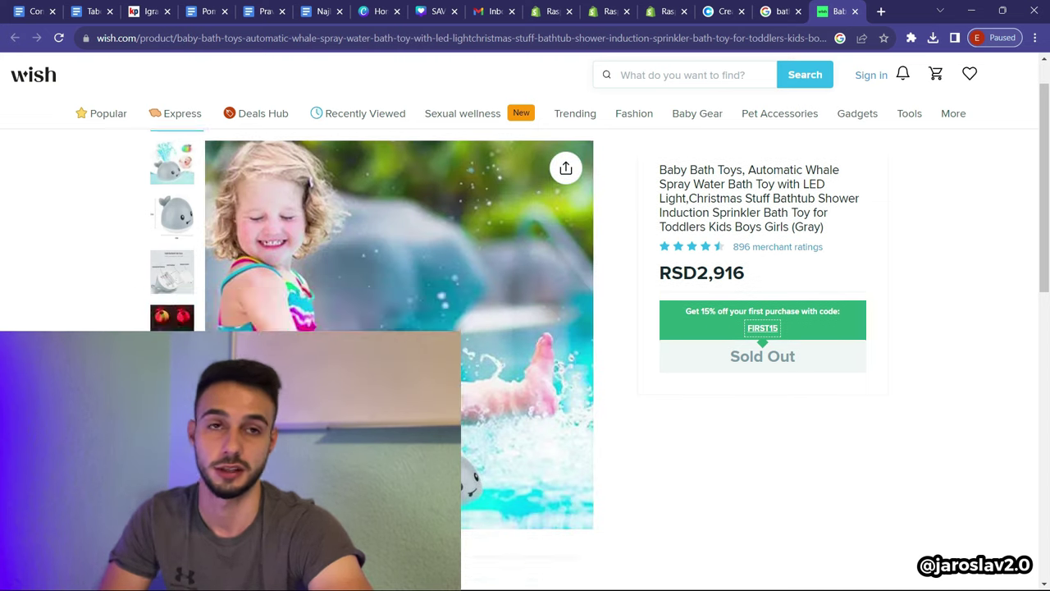
pyautogui.scroll(2, 430, 187)
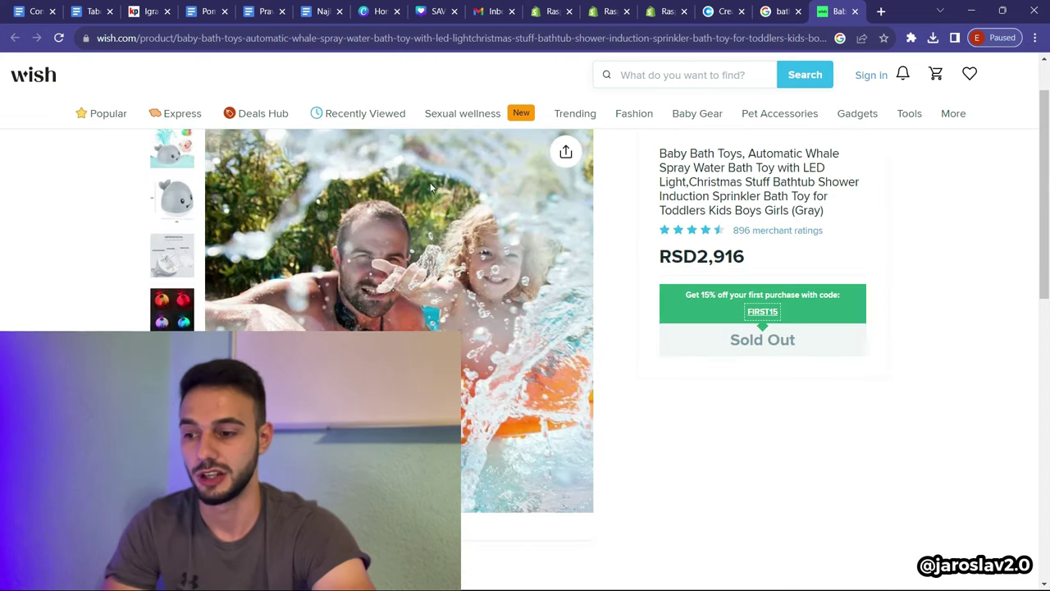
pyautogui.scroll(-5, 730, 187)
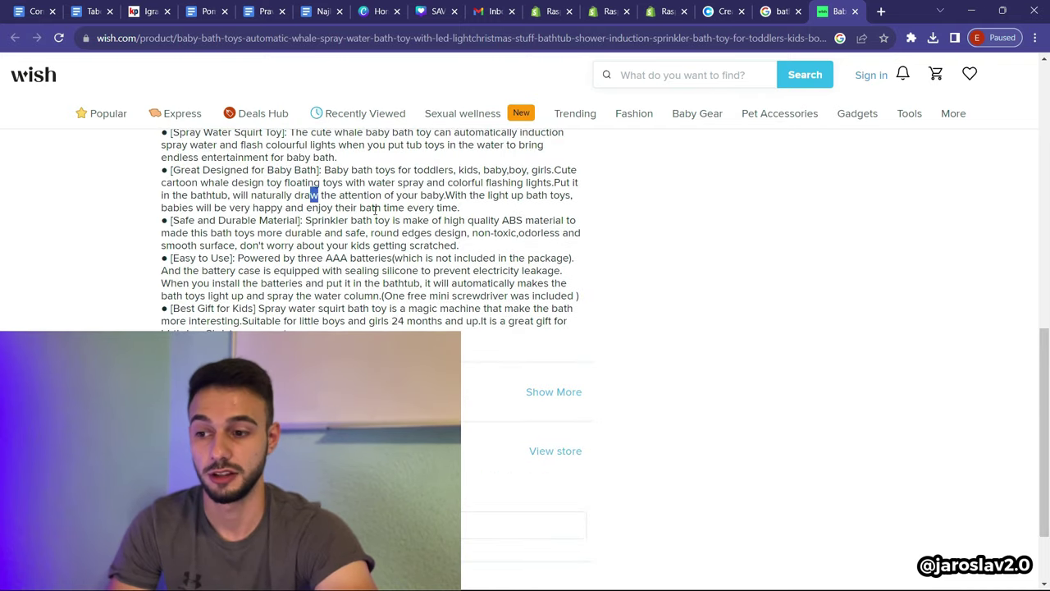
pyautogui.moveTo(332, 257); pyautogui.dragTo(358, 258)
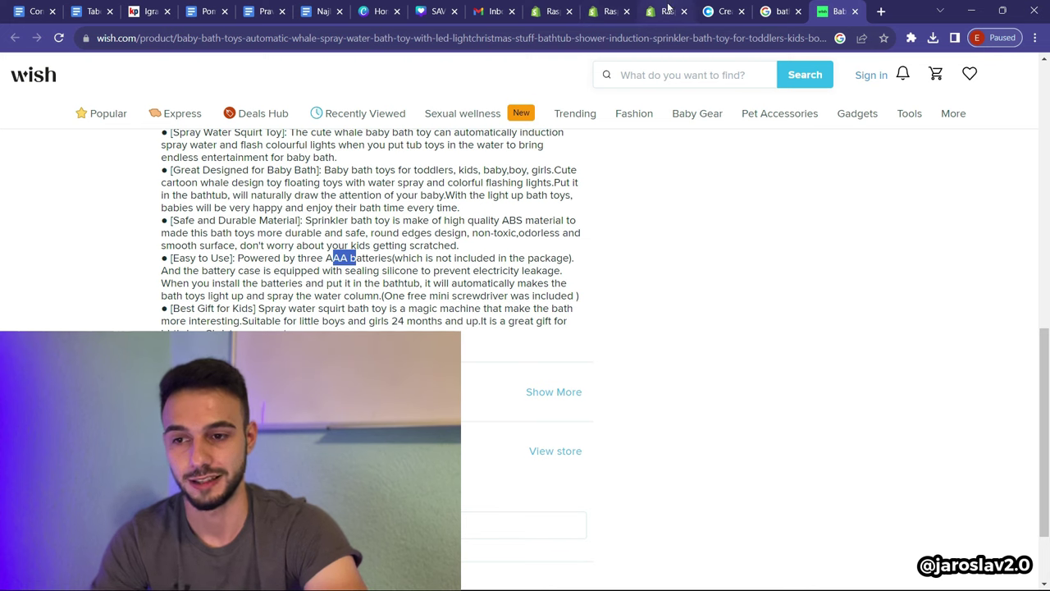
pyautogui.click(446, 8)
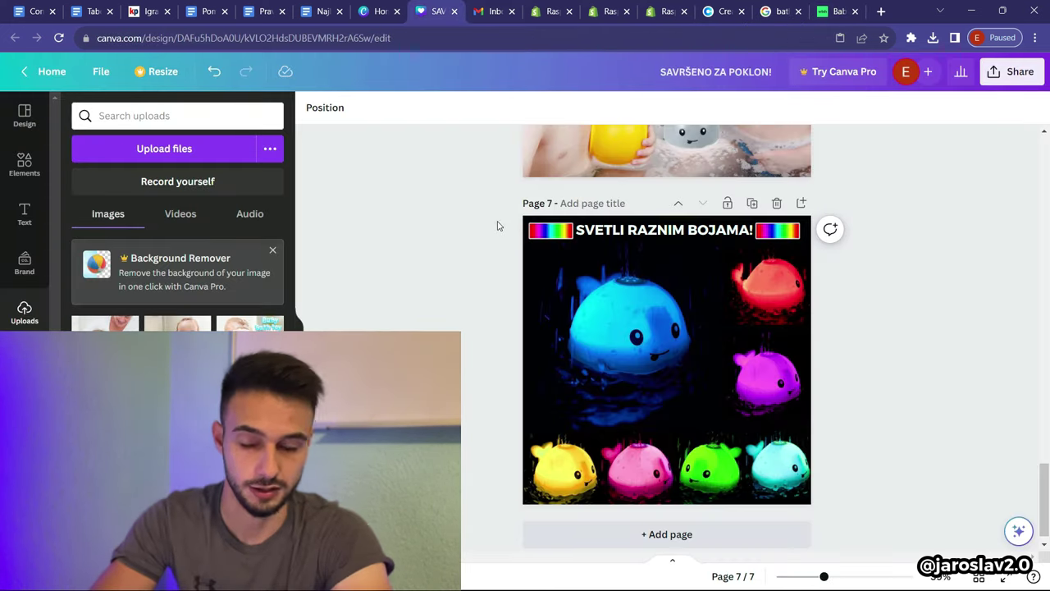
# Select the page 1 whale photo and set its contrast to 15
pyautogui.scroll(10, 661, 237)
pyautogui.scroll(10, 657, 238)
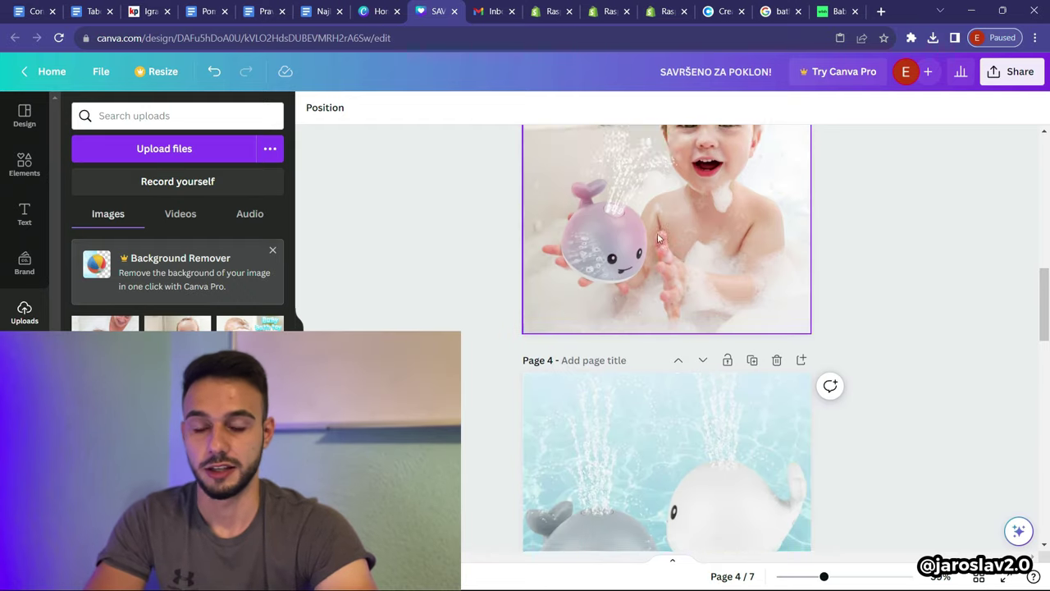
pyautogui.scroll(3, 657, 238)
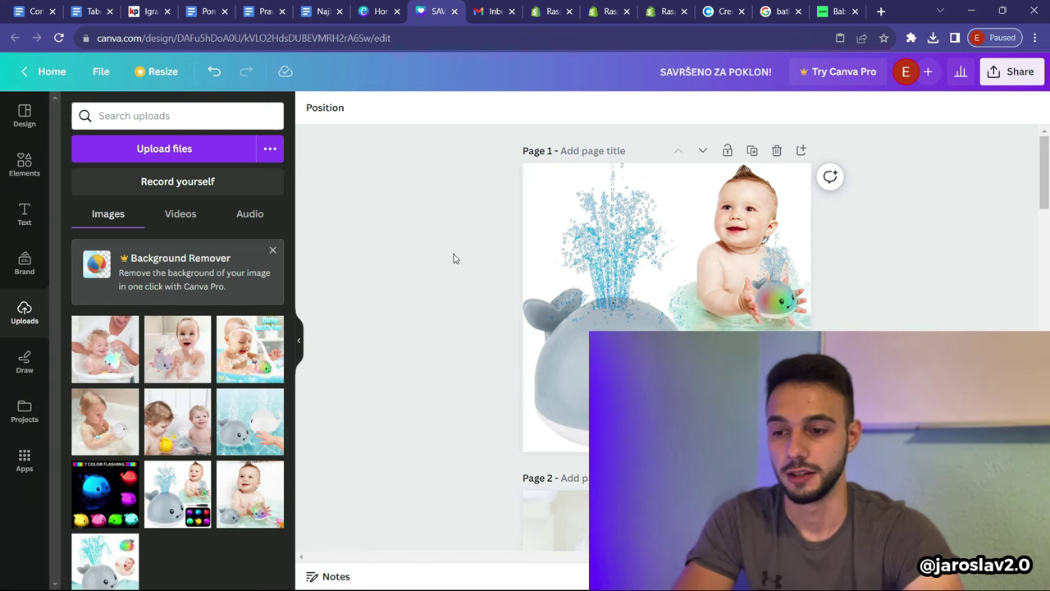
pyautogui.click(453, 254)
pyautogui.click(786, 297)
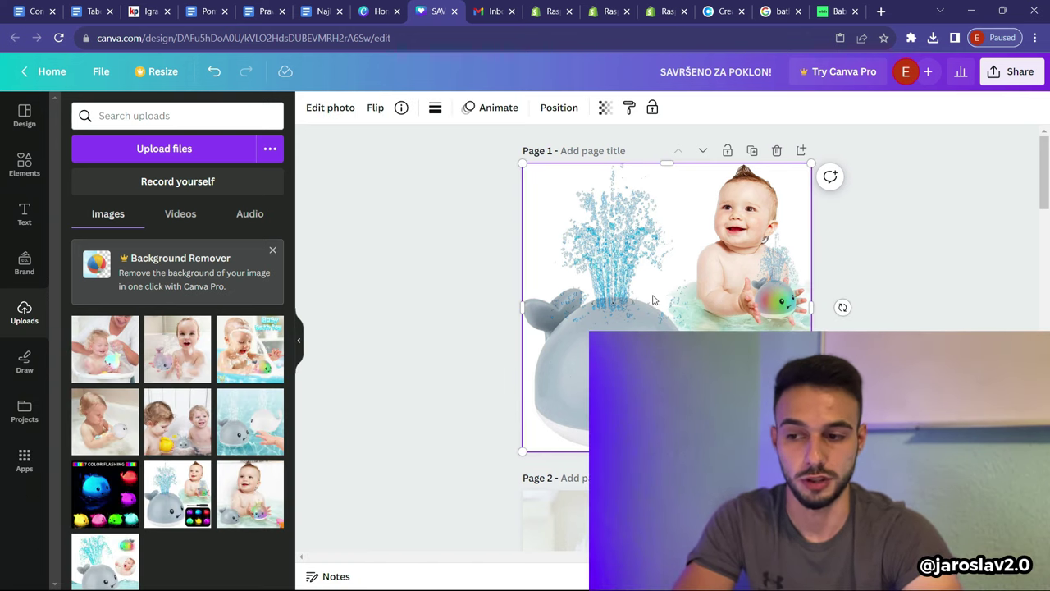
pyautogui.click(311, 115)
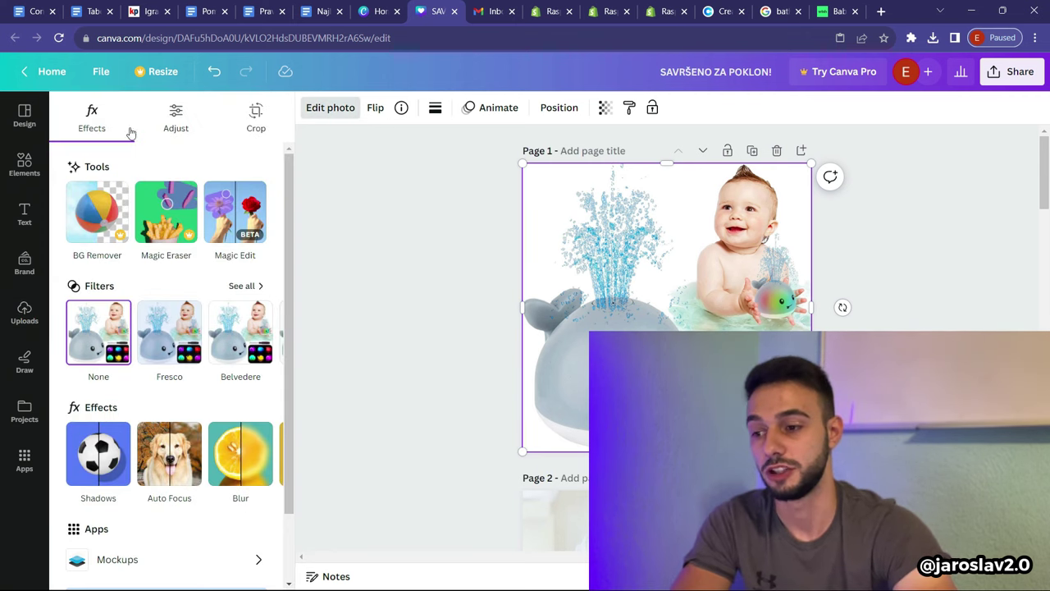
pyautogui.click(176, 129)
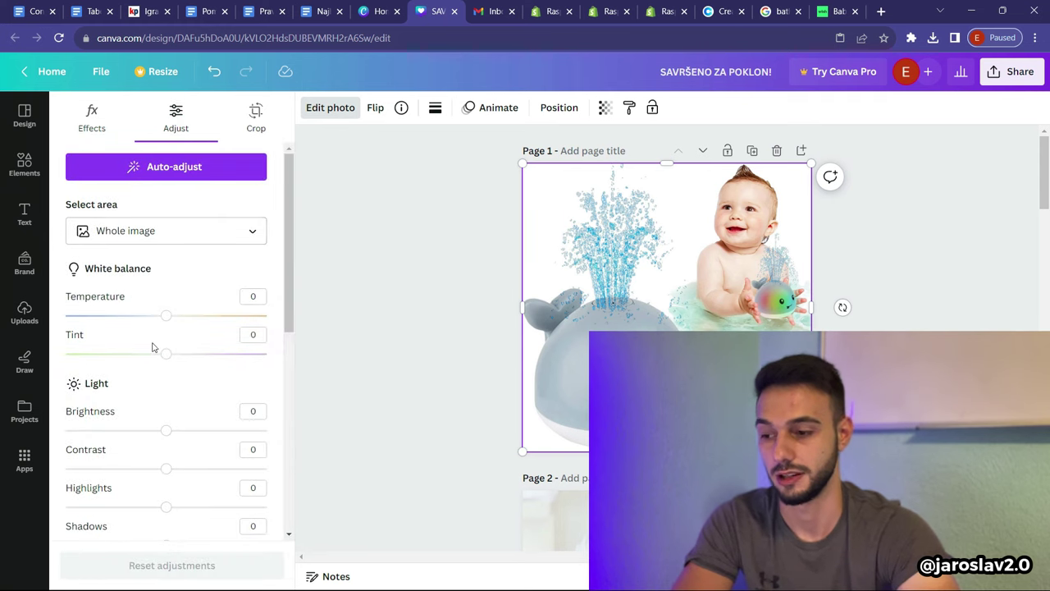
pyautogui.scroll(-2, 151, 346)
pyautogui.scroll(-1, 151, 346)
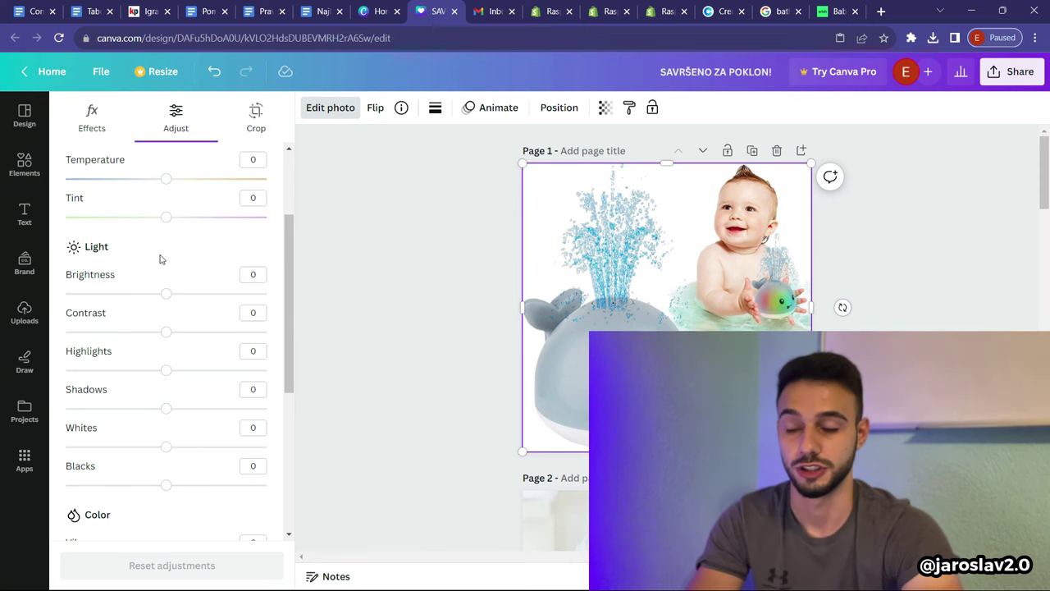
pyautogui.moveTo(167, 332); pyautogui.dragTo(183, 330)
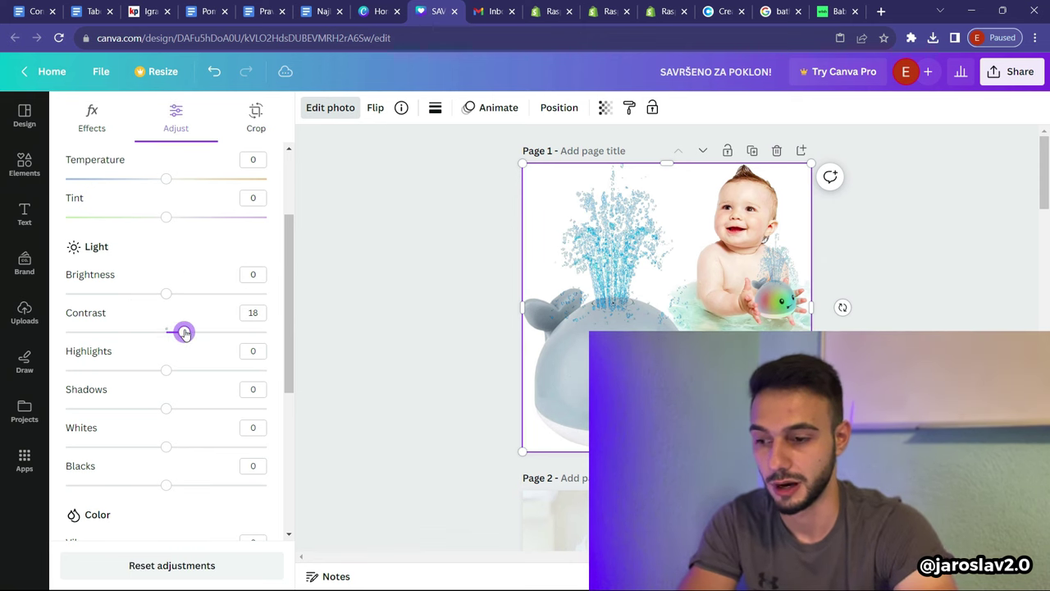
pyautogui.click(252, 317)
pyautogui.write('15')
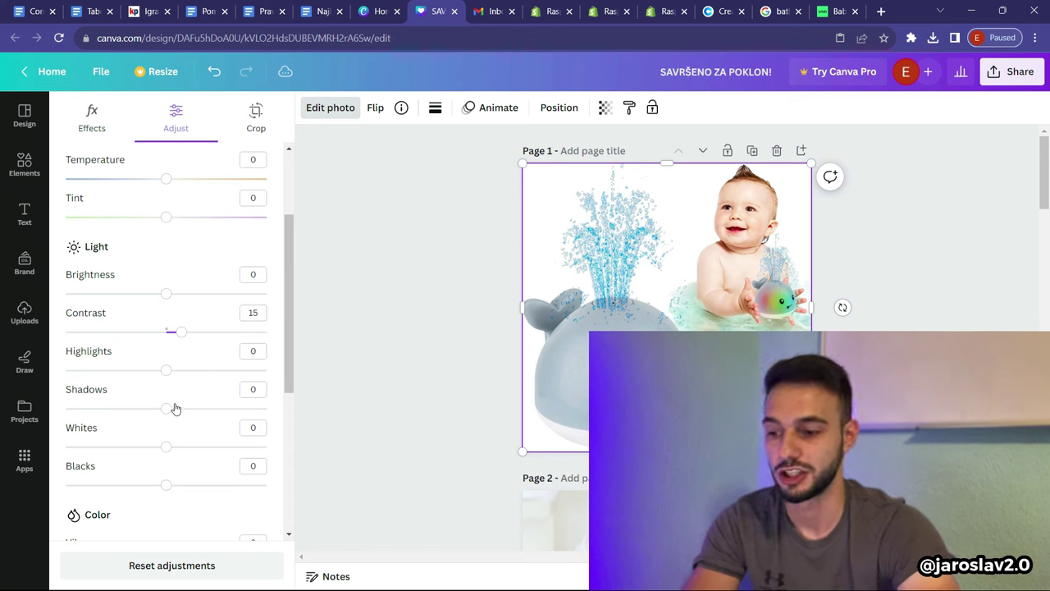
# Set the whale photo's vibrance to 90 and saturation to 21, then duplicate page 1
pyautogui.scroll(-3, 173, 403)
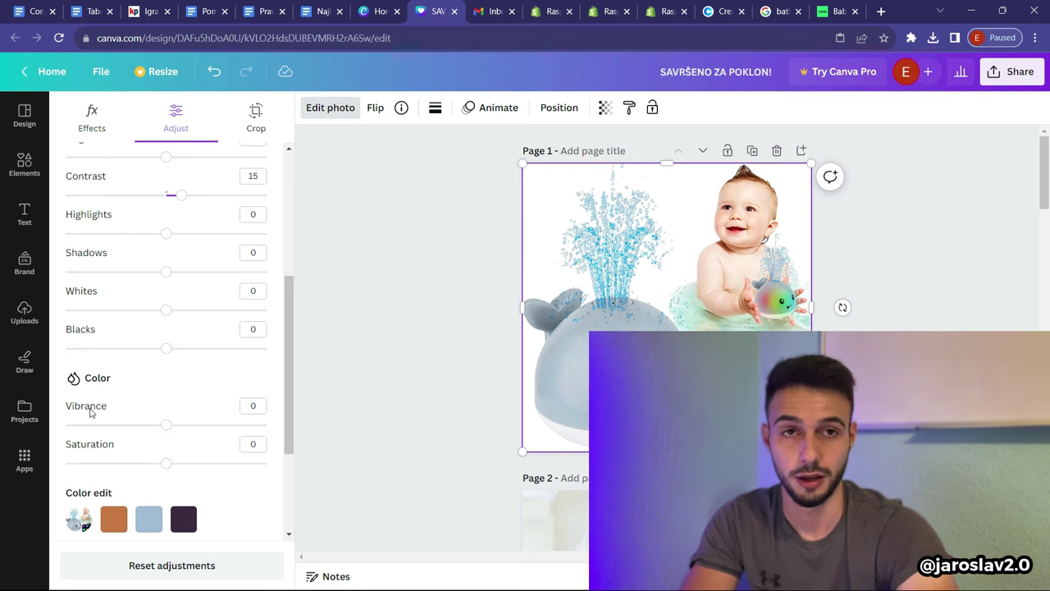
pyautogui.moveTo(162, 429); pyautogui.dragTo(270, 425)
pyautogui.click(253, 406)
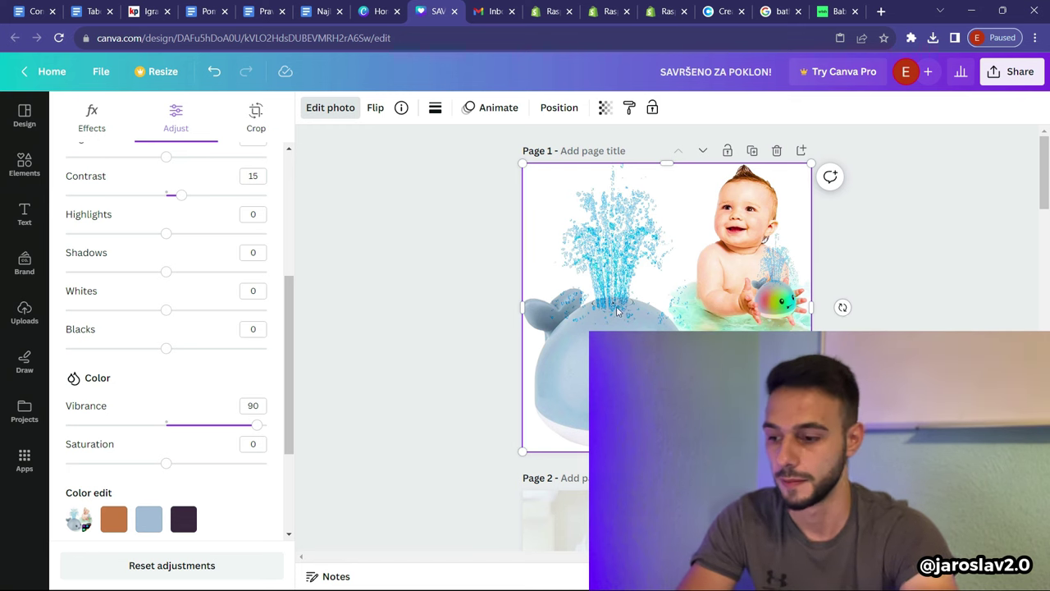
pyautogui.moveTo(169, 472); pyautogui.dragTo(175, 449)
pyautogui.scroll(-3, 171, 429)
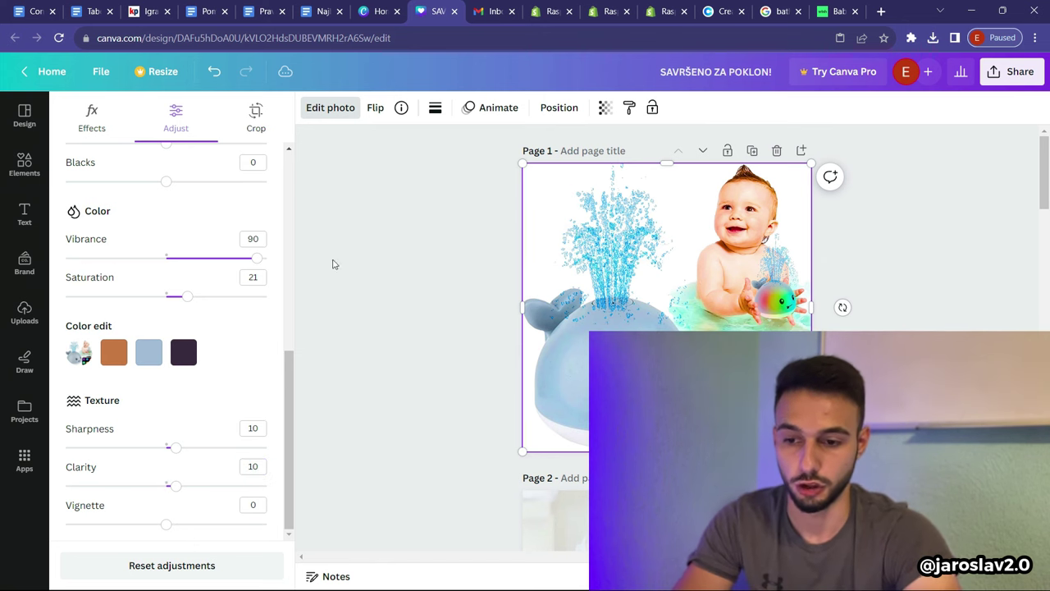
pyautogui.scroll(5, 164, 369)
pyautogui.scroll(-5, 265, 304)
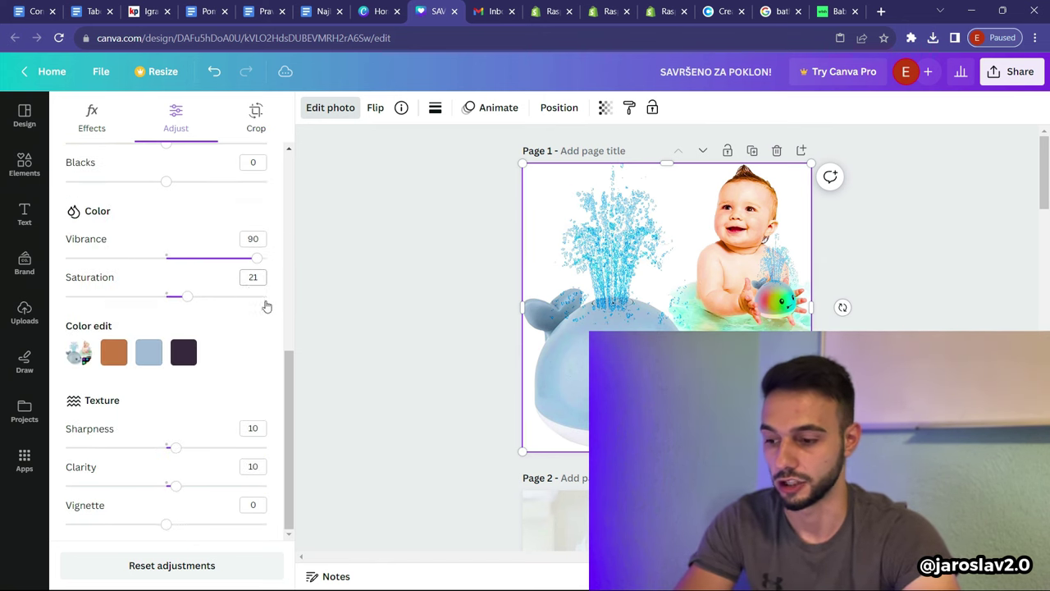
pyautogui.scroll(6, 267, 307)
pyautogui.scroll(1, 267, 307)
pyautogui.scroll(-5, 267, 307)
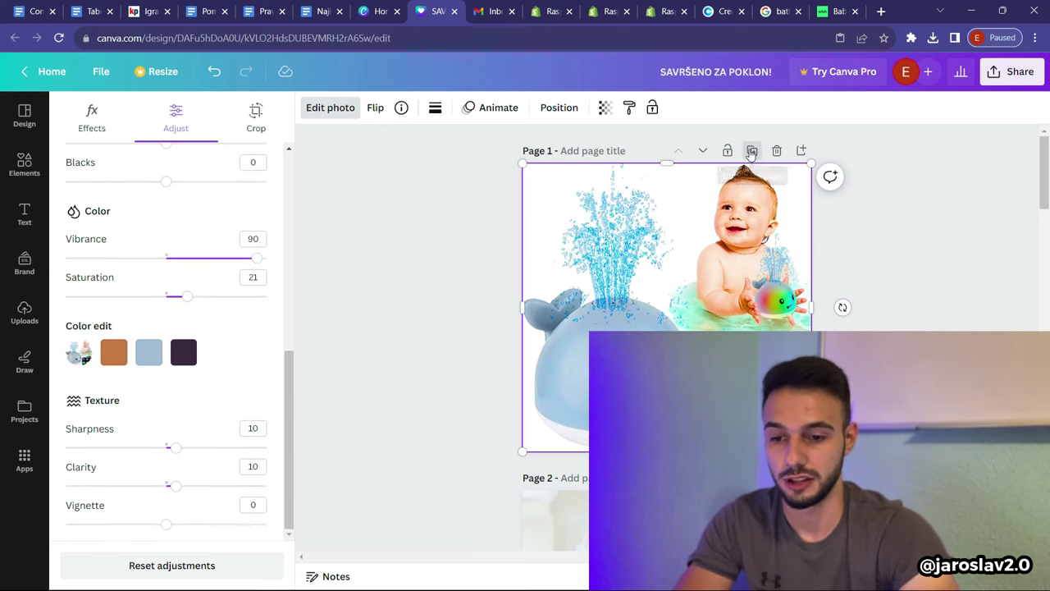
pyautogui.click(751, 151)
# Replace the copied image on page 2 with the original whale upload, enlarged to fill the page
pyautogui.press('Delete')
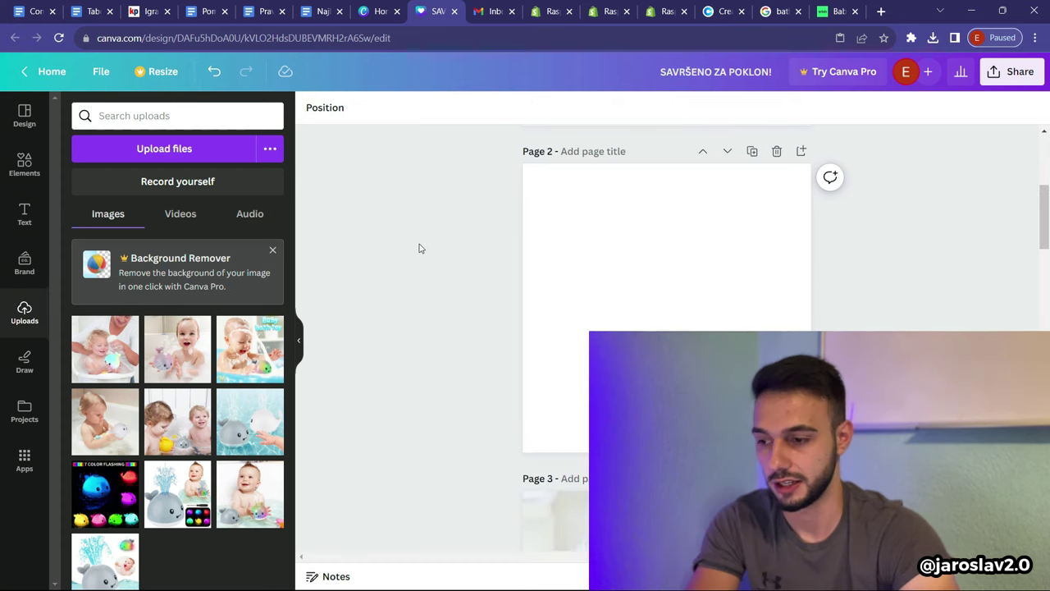
pyautogui.click(427, 247)
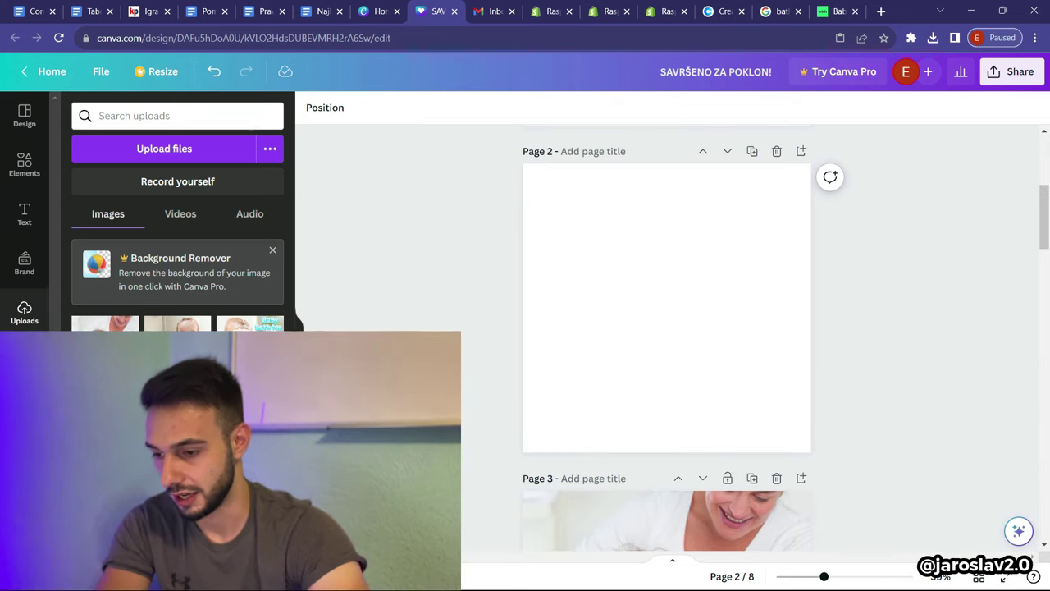
pyautogui.click(177, 323)
pyautogui.moveTo(666, 304); pyautogui.dragTo(614, 263)
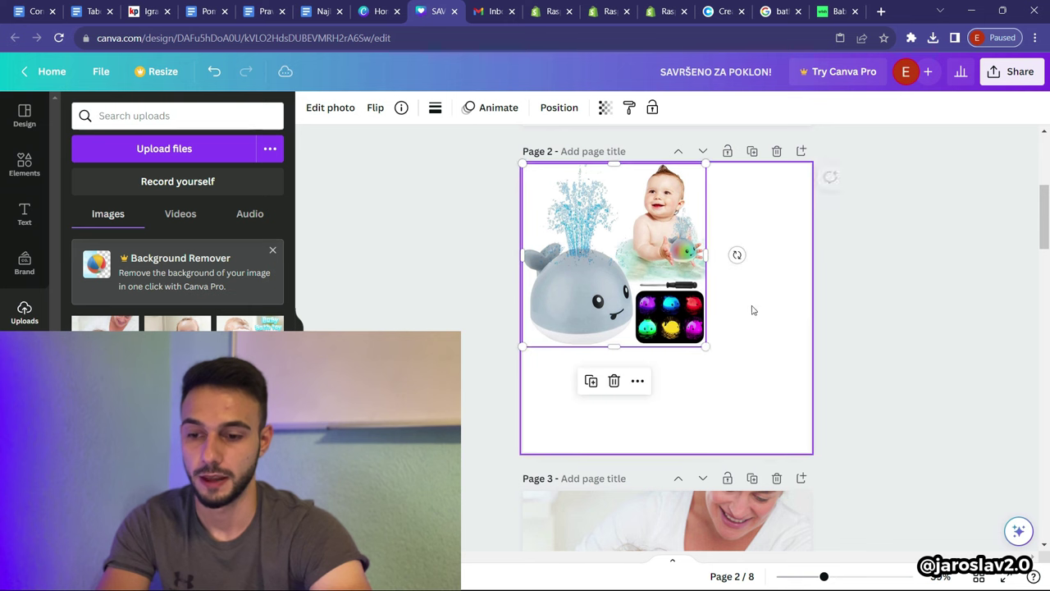
pyautogui.moveTo(711, 347); pyautogui.dragTo(811, 452)
pyautogui.click(839, 404)
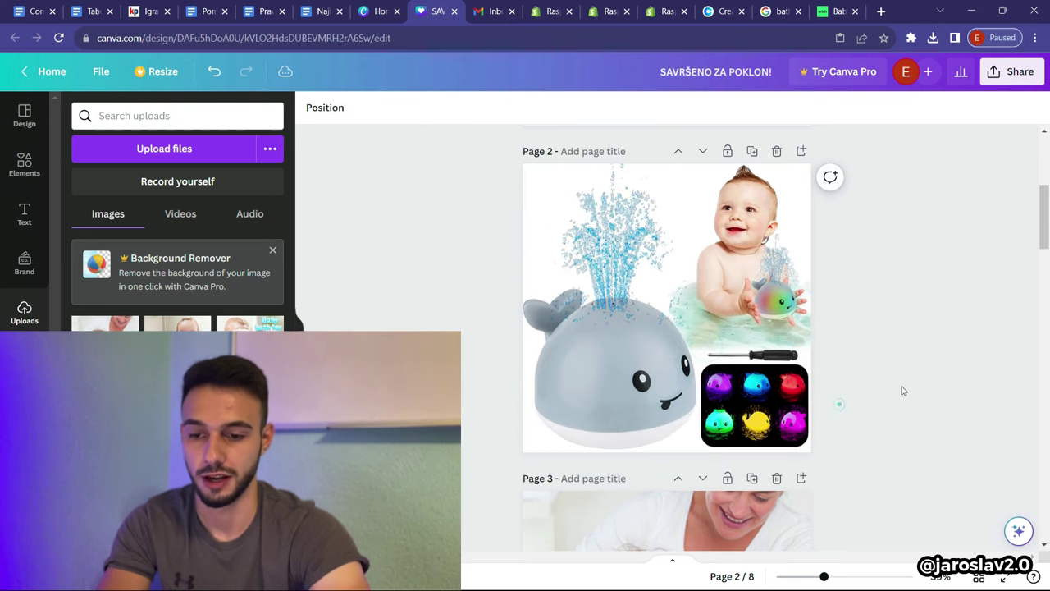
# Compare the original and edited whale photos, delete the comparison page, and select the bath photo
pyautogui.scroll(4, 610, 287)
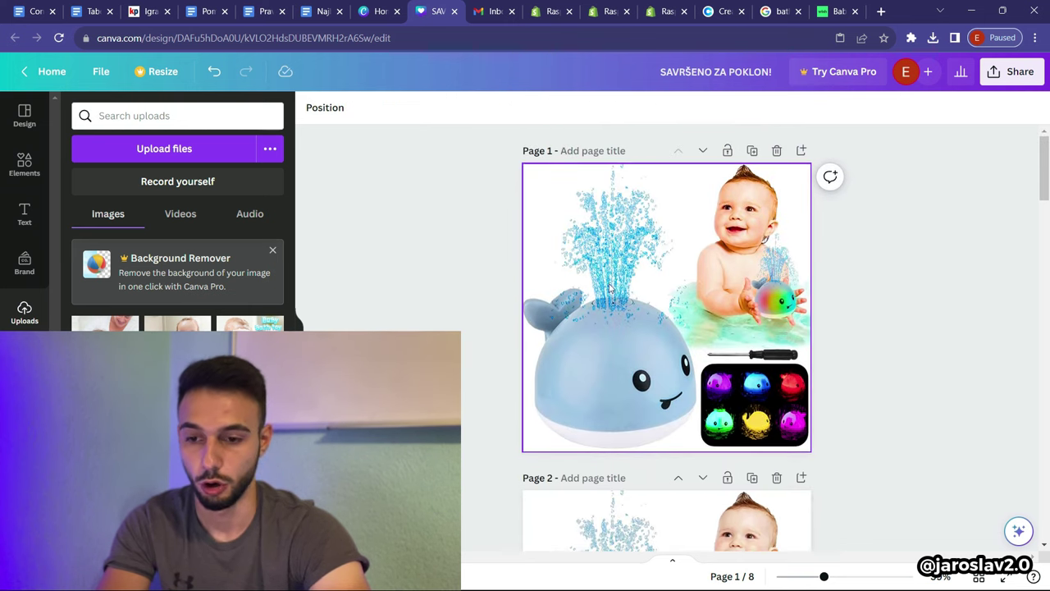
pyautogui.scroll(-3, 610, 288)
pyautogui.scroll(3, 717, 278)
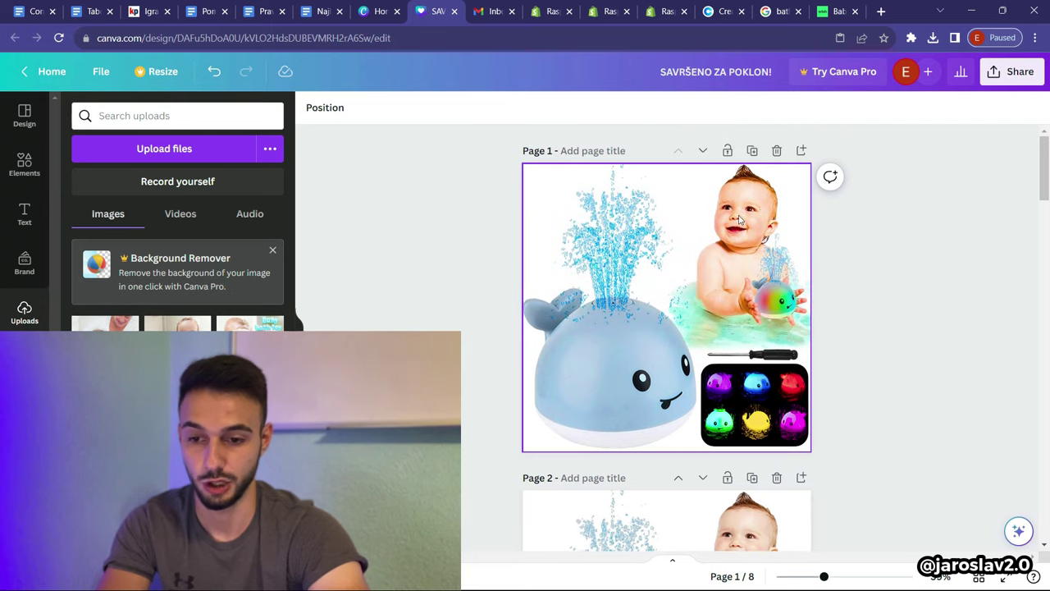
pyautogui.scroll(-3, 740, 220)
pyautogui.scroll(3, 742, 220)
pyautogui.scroll(-3, 747, 220)
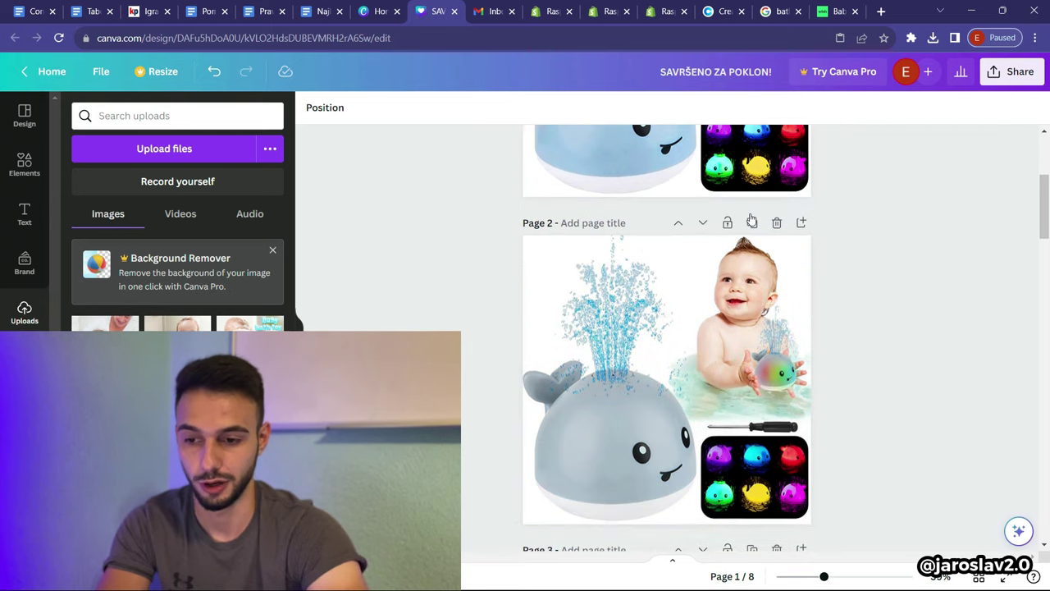
pyautogui.scroll(3, 772, 287)
pyautogui.scroll(-3, 794, 358)
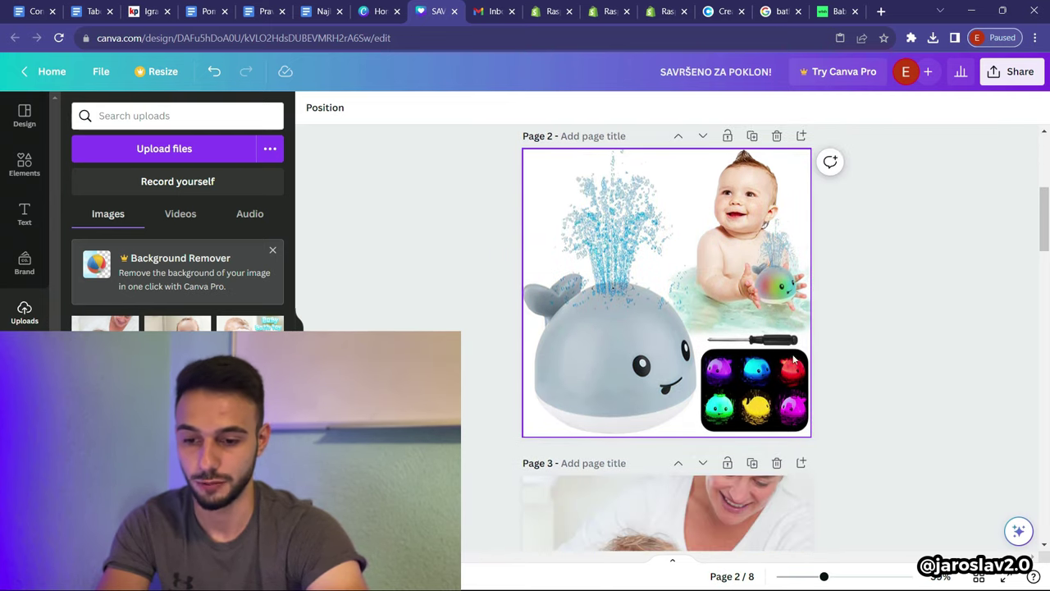
pyautogui.scroll(3, 793, 358)
pyautogui.scroll(-2, 703, 390)
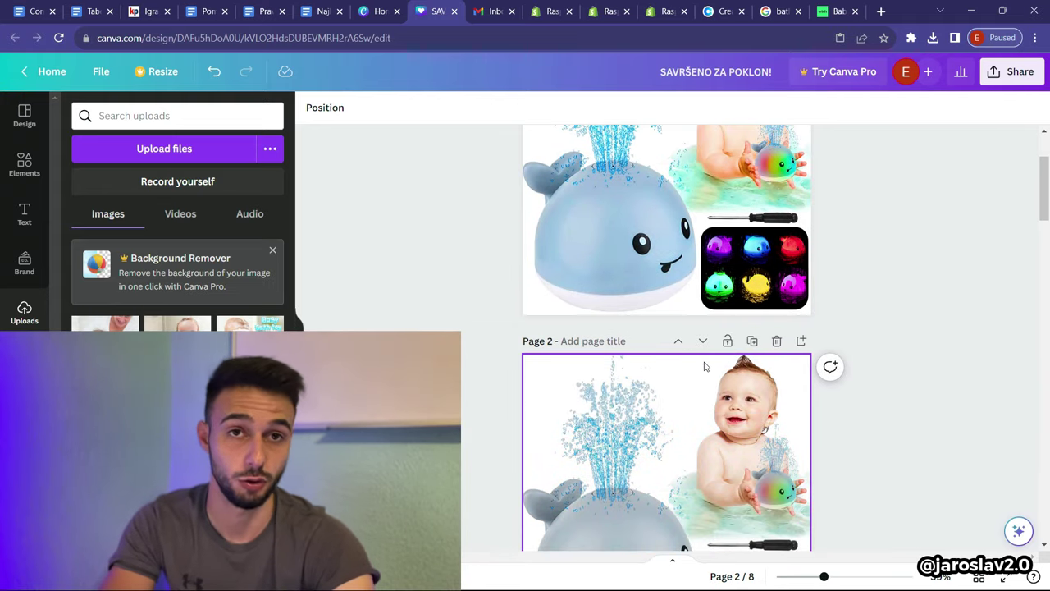
pyautogui.click(776, 341)
pyautogui.scroll(3, 738, 353)
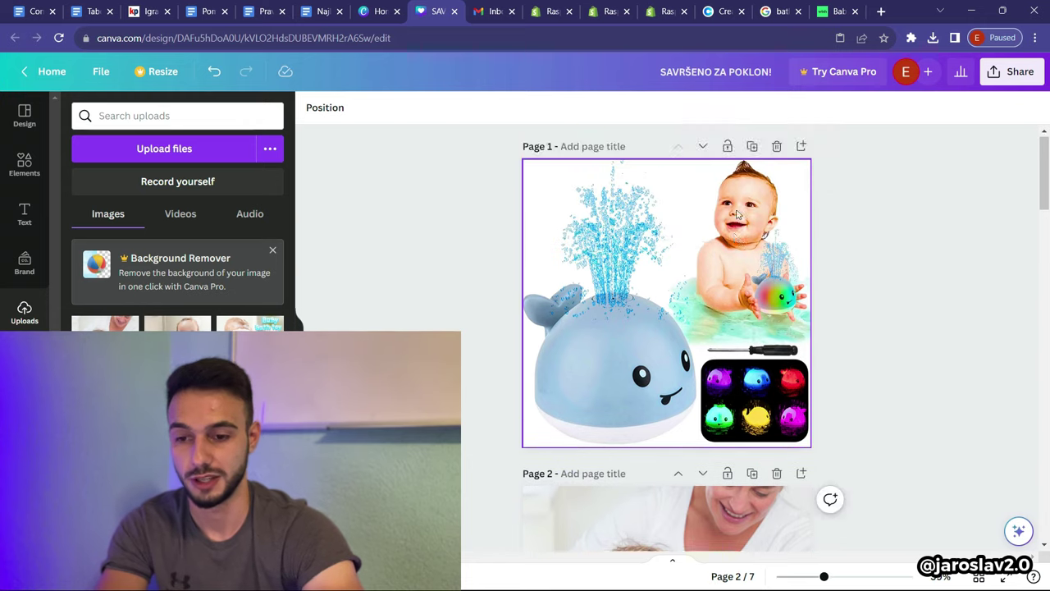
pyautogui.scroll(-3, 726, 363)
pyautogui.scroll(-2, 726, 364)
pyautogui.click(648, 254)
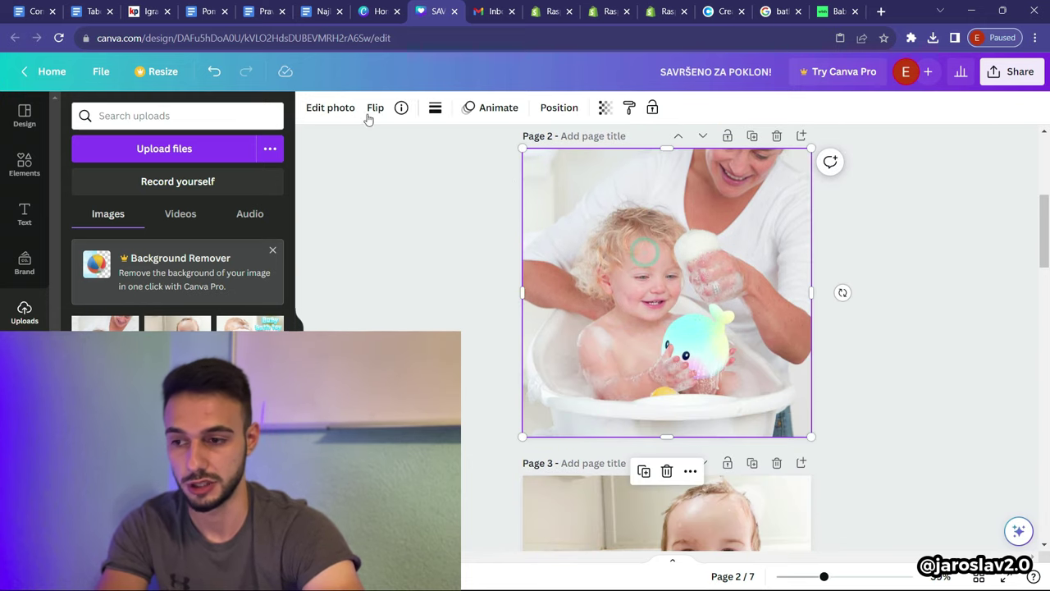
# Adjust the bath photo to contrast 16, vibrance 37, saturation 16, and sharpness and clarity 15
pyautogui.click(316, 105)
pyautogui.click(175, 125)
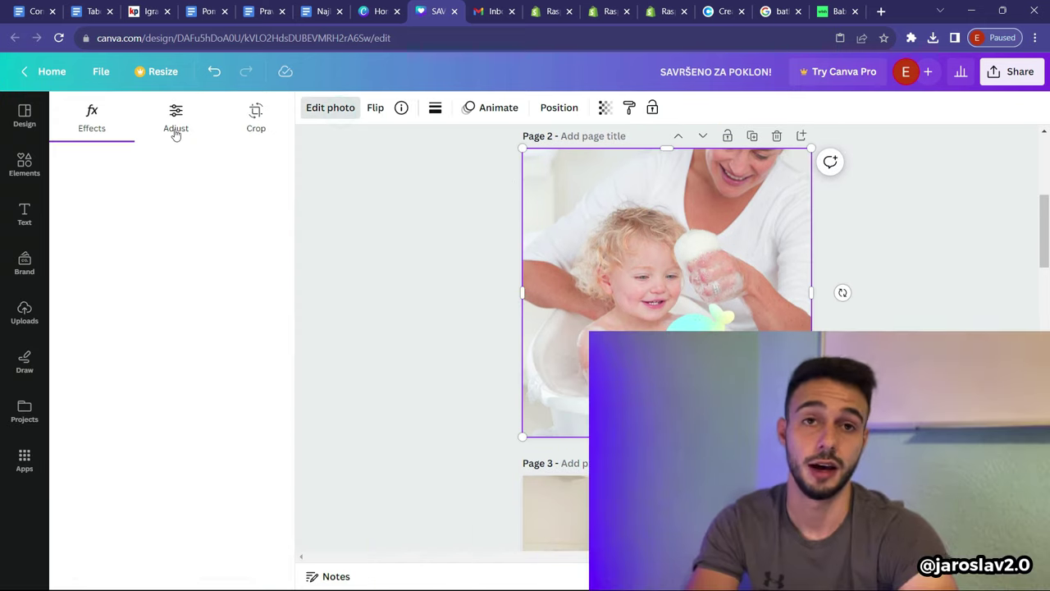
pyautogui.scroll(-3, 166, 319)
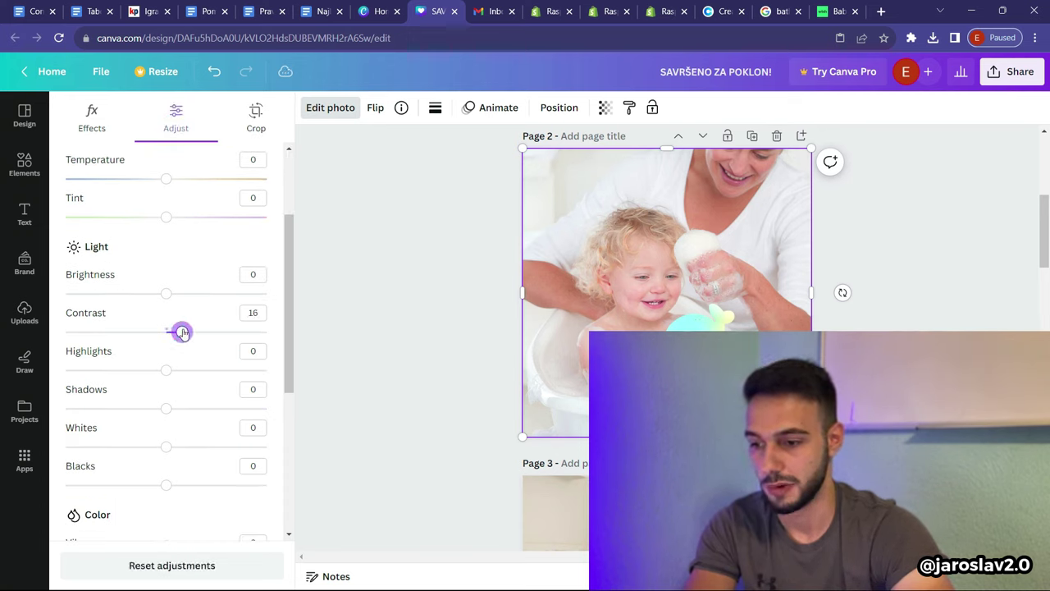
pyautogui.scroll(-4, 181, 356)
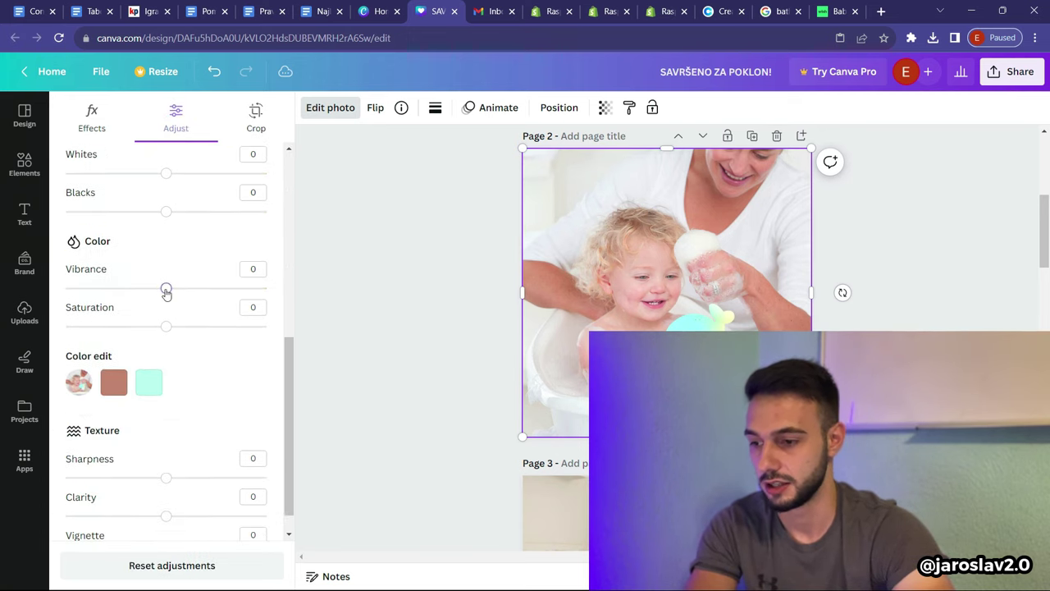
pyautogui.moveTo(166, 291); pyautogui.dragTo(220, 295)
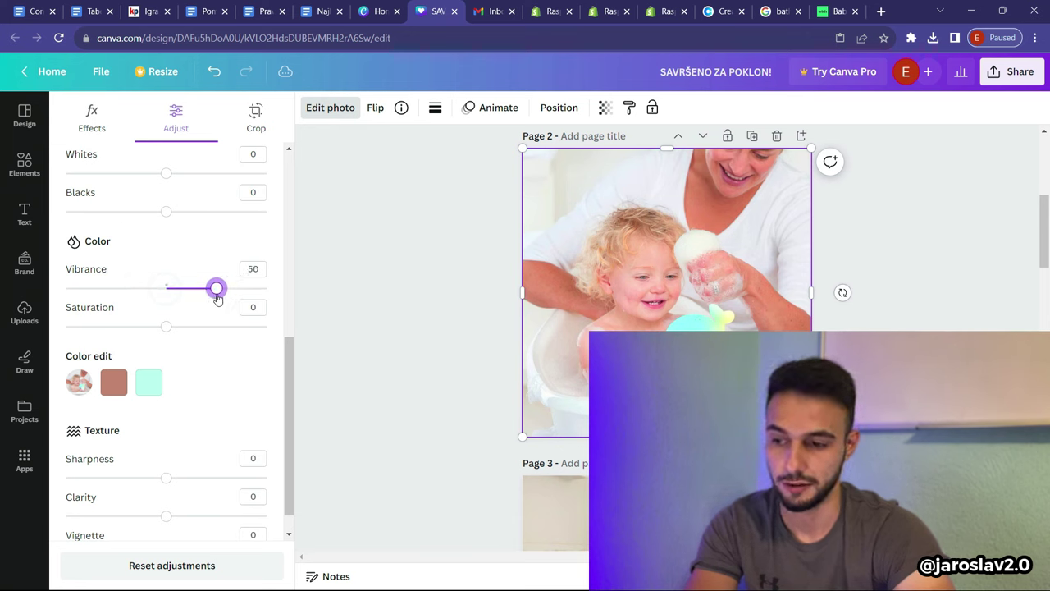
pyautogui.moveTo(170, 329); pyautogui.dragTo(182, 326)
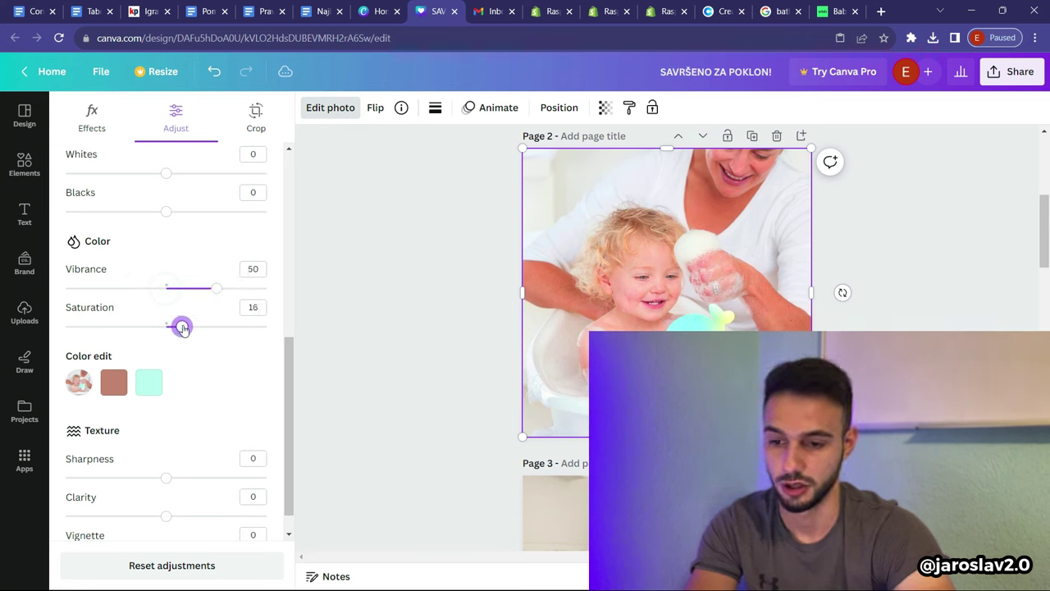
pyautogui.scroll(-1, 178, 347)
pyautogui.moveTo(169, 445); pyautogui.dragTo(182, 486)
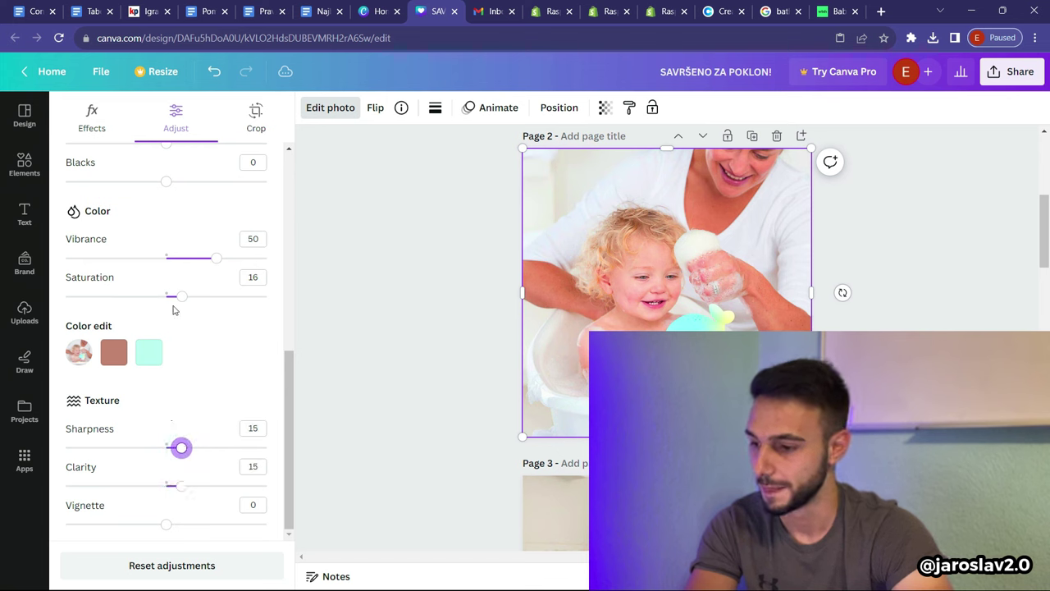
pyautogui.moveTo(206, 262); pyautogui.dragTo(203, 261)
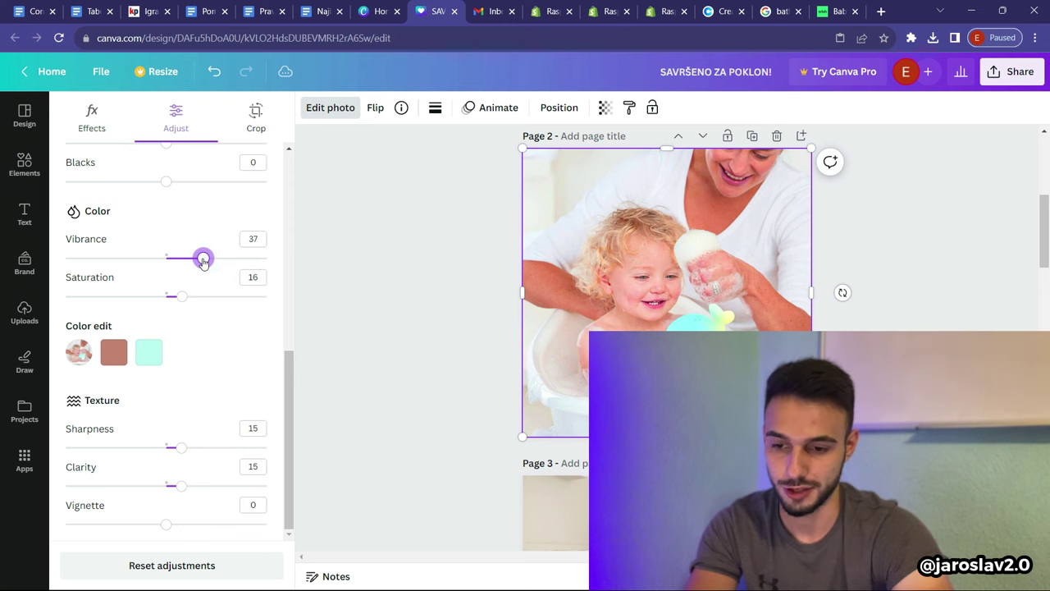
pyautogui.scroll(5, 405, 370)
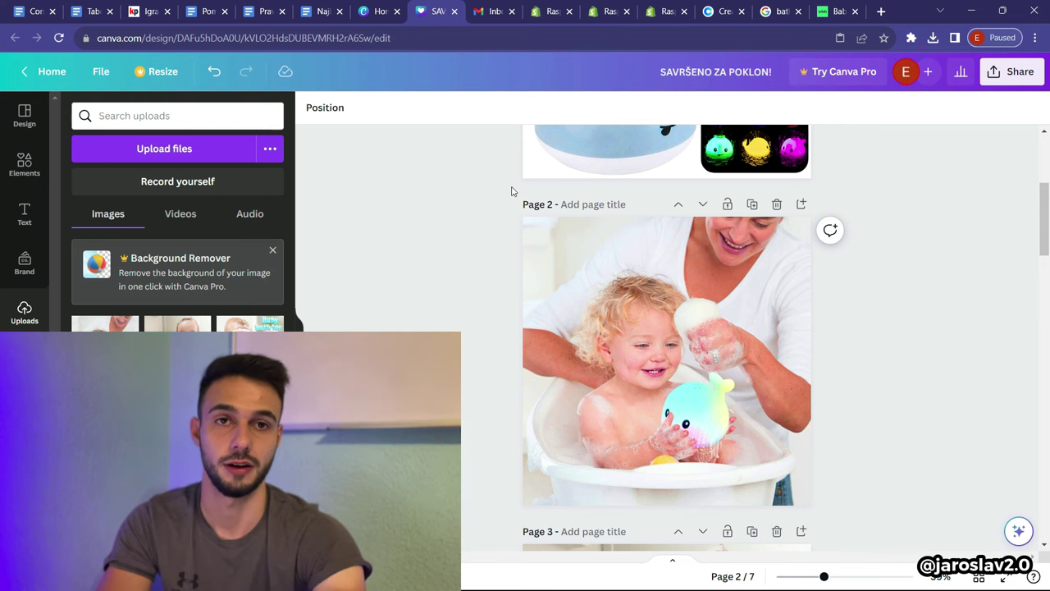
# Download all seven Canva pages as PNG images
pyautogui.scroll(-6, 511, 191)
pyautogui.scroll(9, 628, 209)
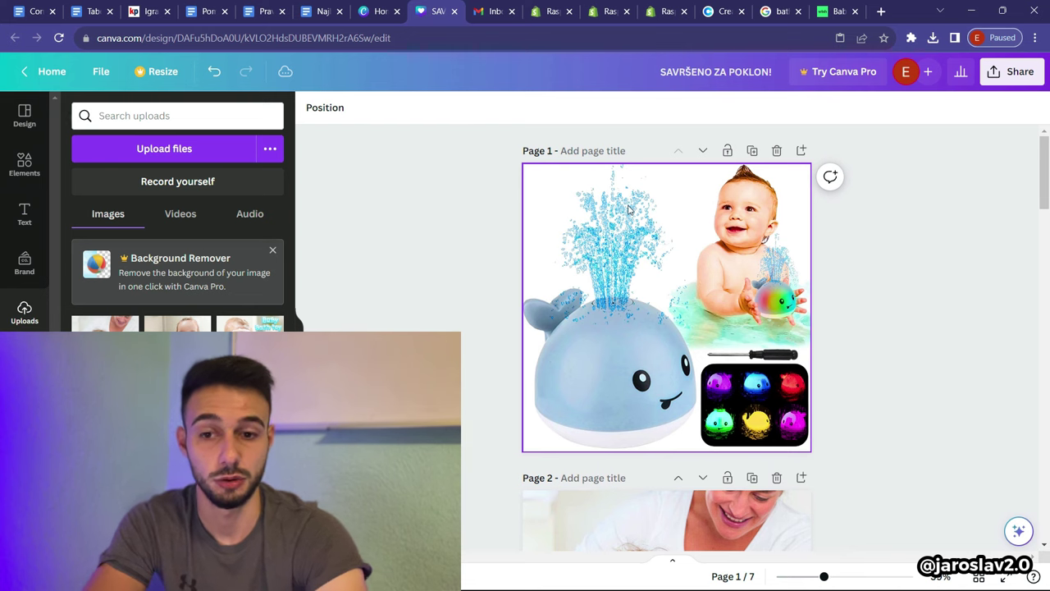
pyautogui.click(1007, 71)
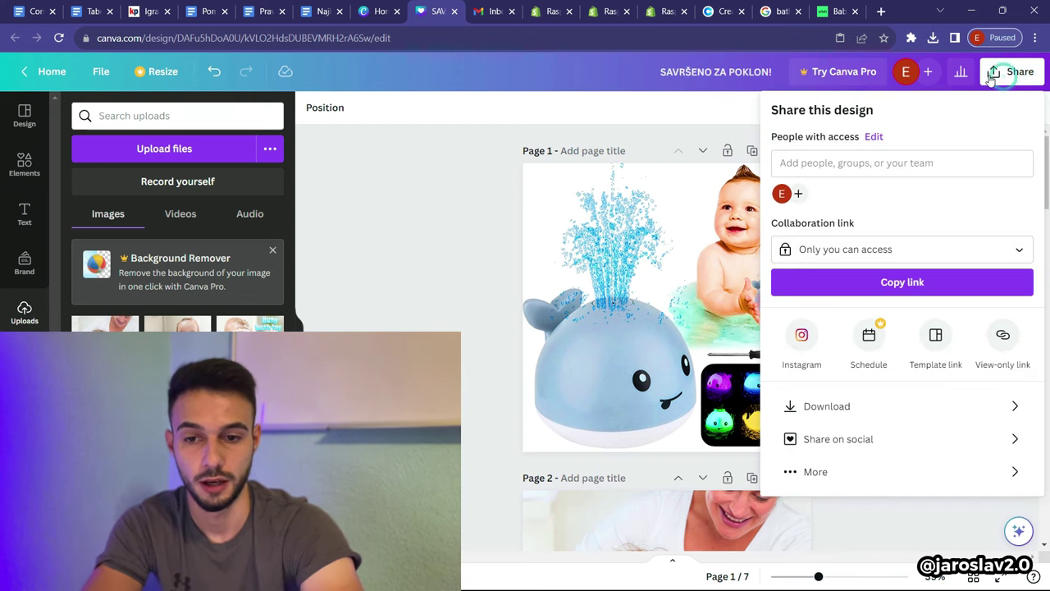
pyautogui.click(827, 406)
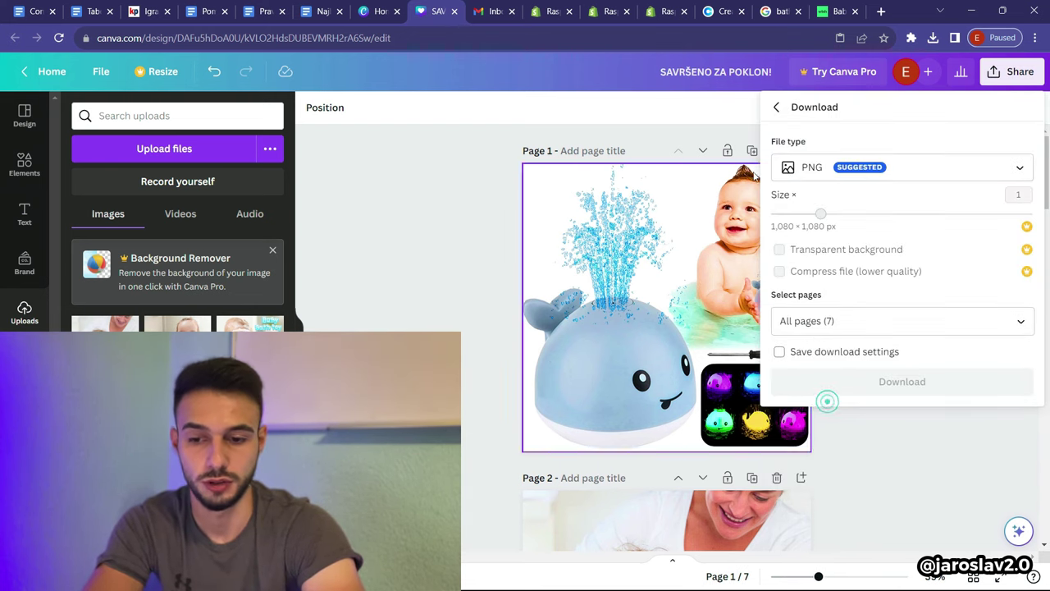
pyautogui.click(919, 381)
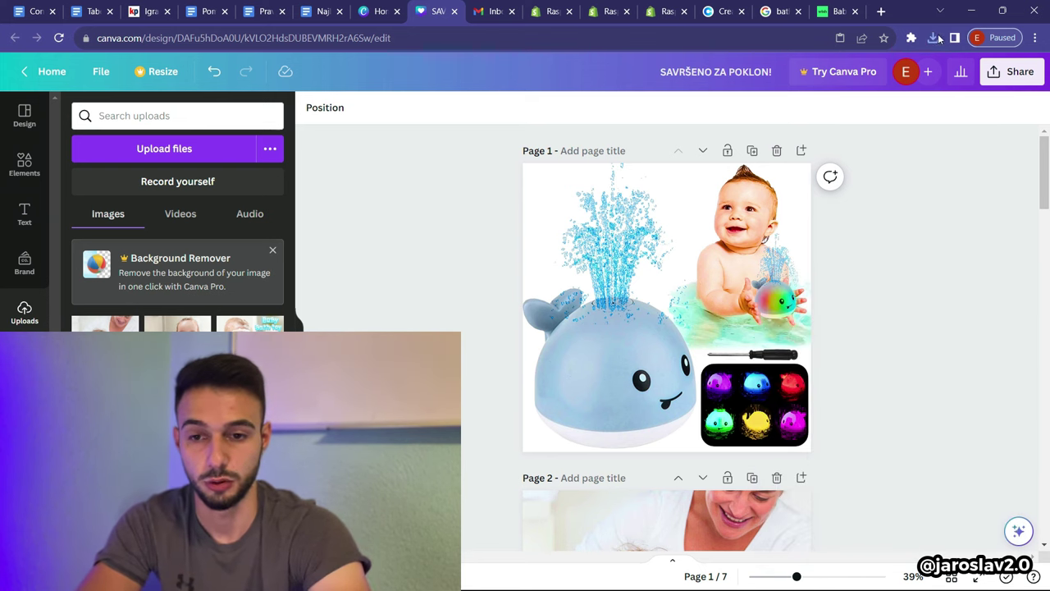
# Find the SAVRŠENO ZA POKLON! zip in the downloads list with the browser window restored
pyautogui.click(933, 38)
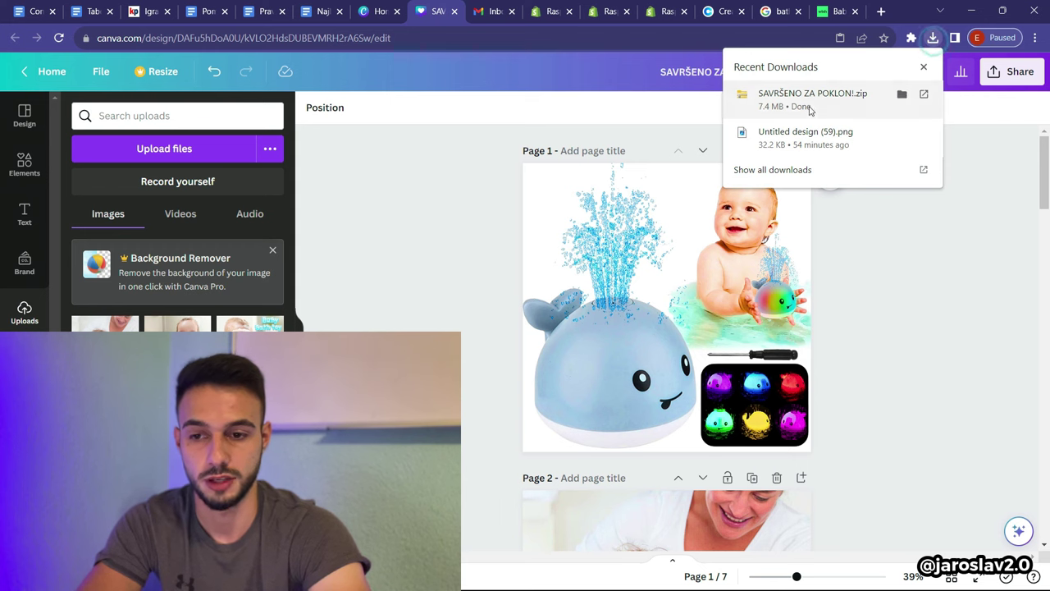
pyautogui.click(1002, 11)
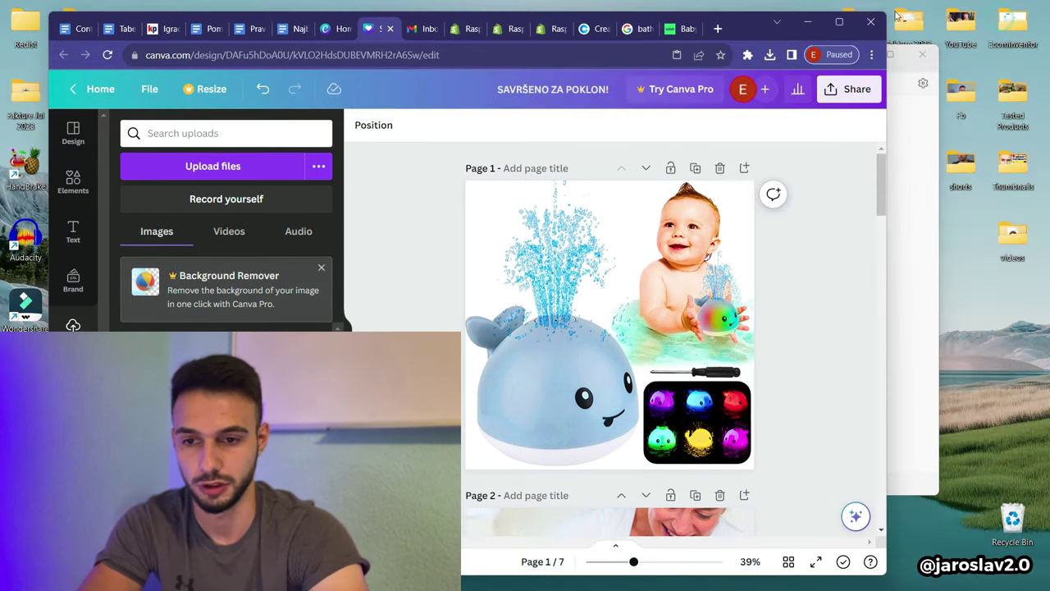
pyautogui.click(914, 129)
pyautogui.click(867, 57)
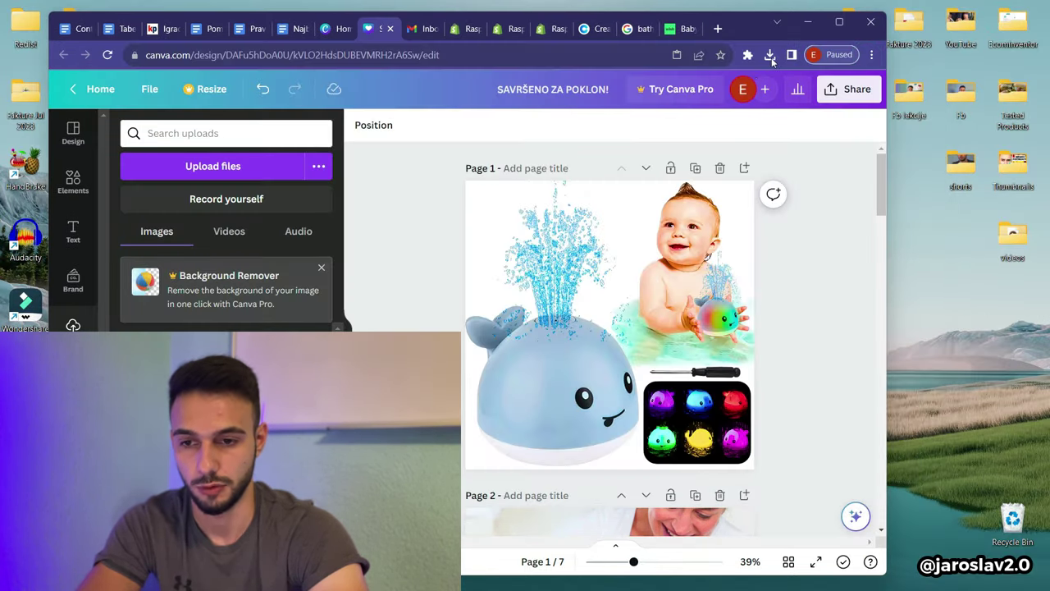
pyautogui.click(770, 55)
# Move the downloaded SAVRŠENO ZA POKLON! zip onto the desktop and check its contents
pyautogui.moveTo(648, 115); pyautogui.dragTo(957, 353)
pyautogui.click(808, 22)
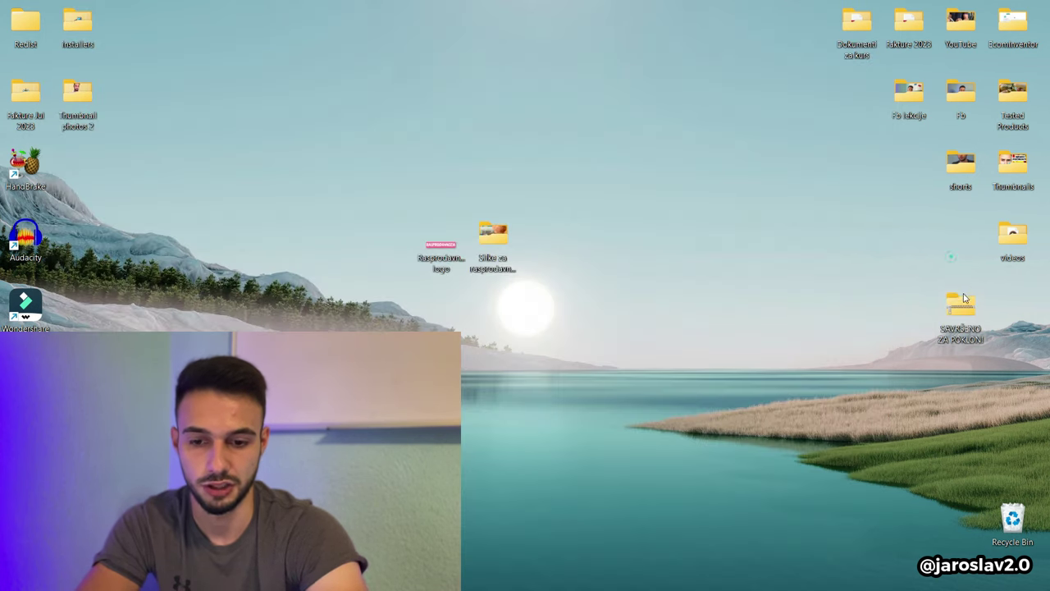
pyautogui.moveTo(965, 302); pyautogui.dragTo(825, 205)
pyautogui.doubleClick(811, 189)
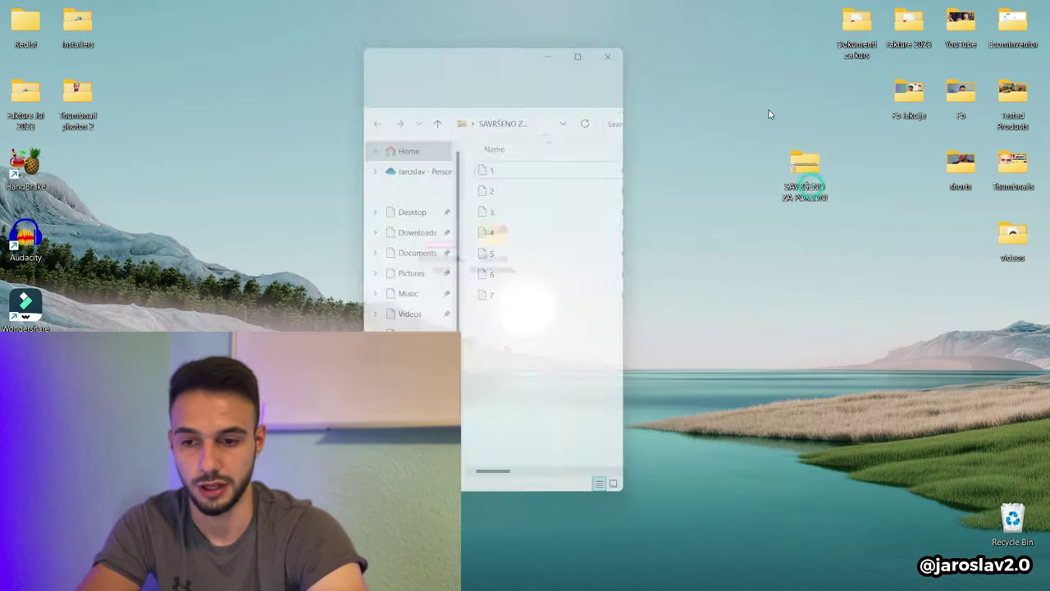
pyautogui.click(620, 46)
# Create a new desktop folder named 'Glavne slike za sajt'
pyautogui.rightClick(680, 227)
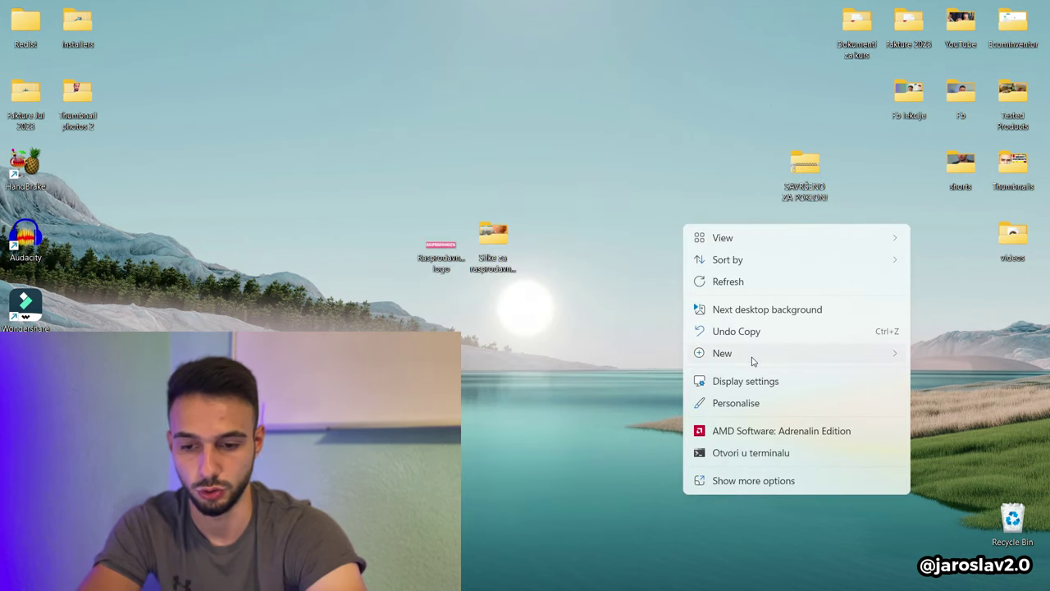
pyautogui.moveTo(753, 362)
pyautogui.click(565, 114)
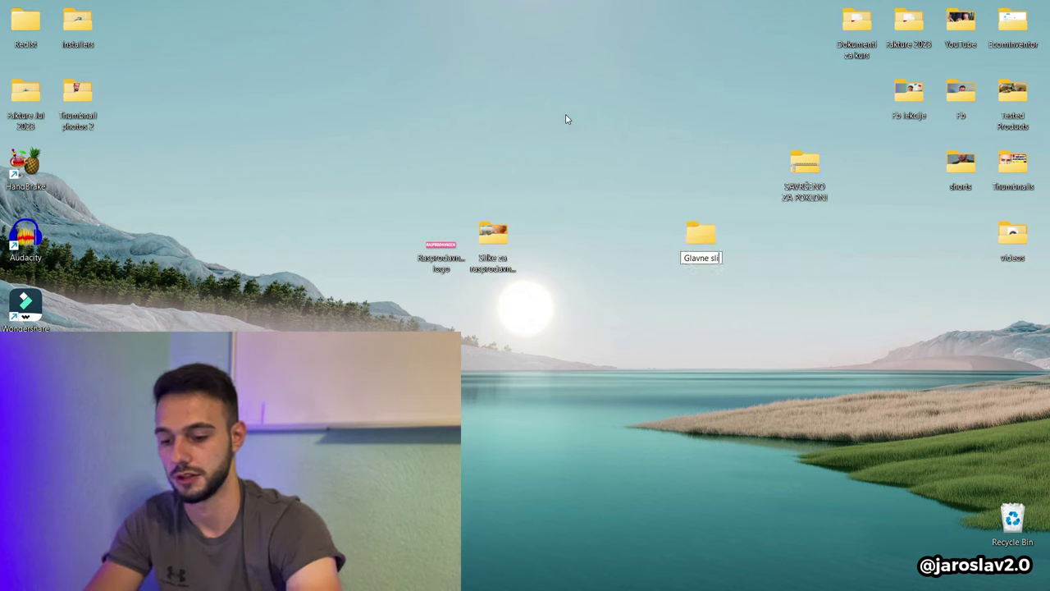
pyautogui.write('Glavne slike za sajt')
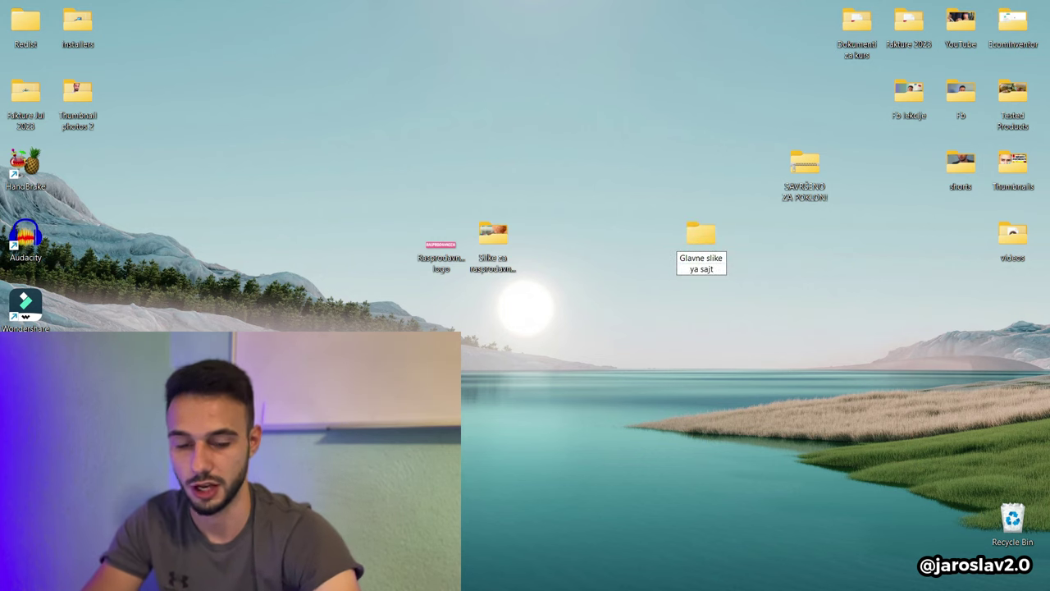
pyautogui.press('BackSpace')
pyautogui.press('BackSpace')
pyautogui.press('BackSpace')
pyautogui.press('BackSpace')
pyautogui.press('BackSpace')
pyautogui.press('BackSpace')
pyautogui.press('BackSpace')
pyautogui.write('z')
pyautogui.press('BackSpace')
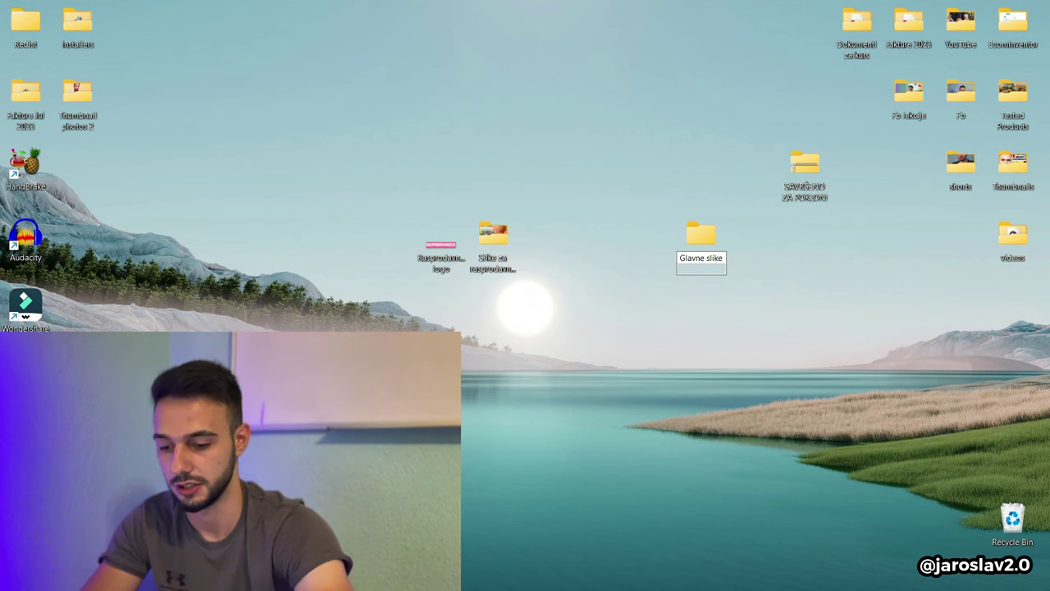
pyautogui.write('za sajt')
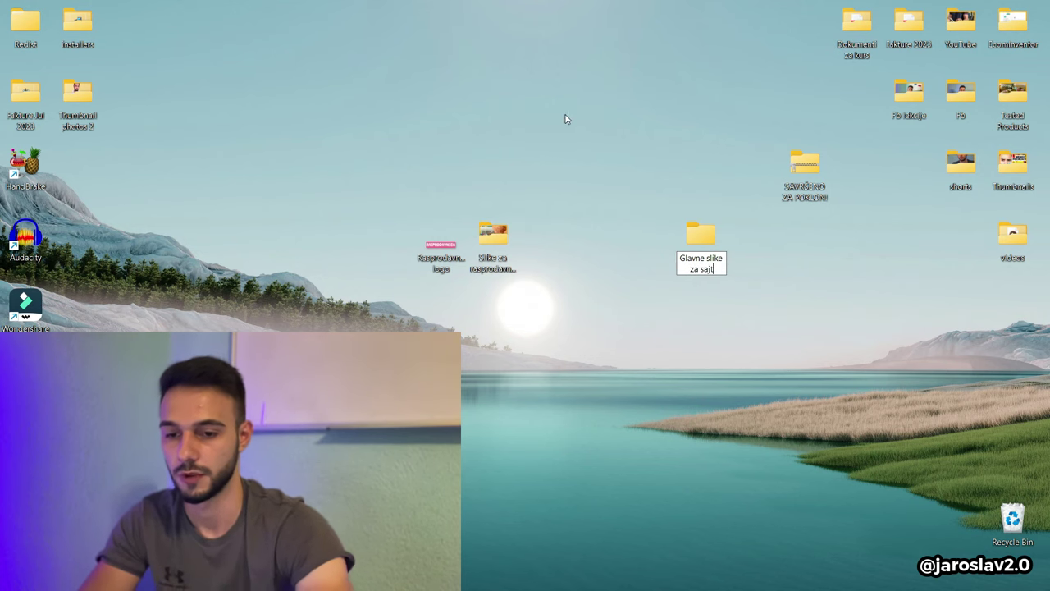
pyautogui.press('Return')
# Copy all seven page images from SAVRŠENO ZA POKLON! into Glavne slike za sajt
pyautogui.doubleClick(811, 187)
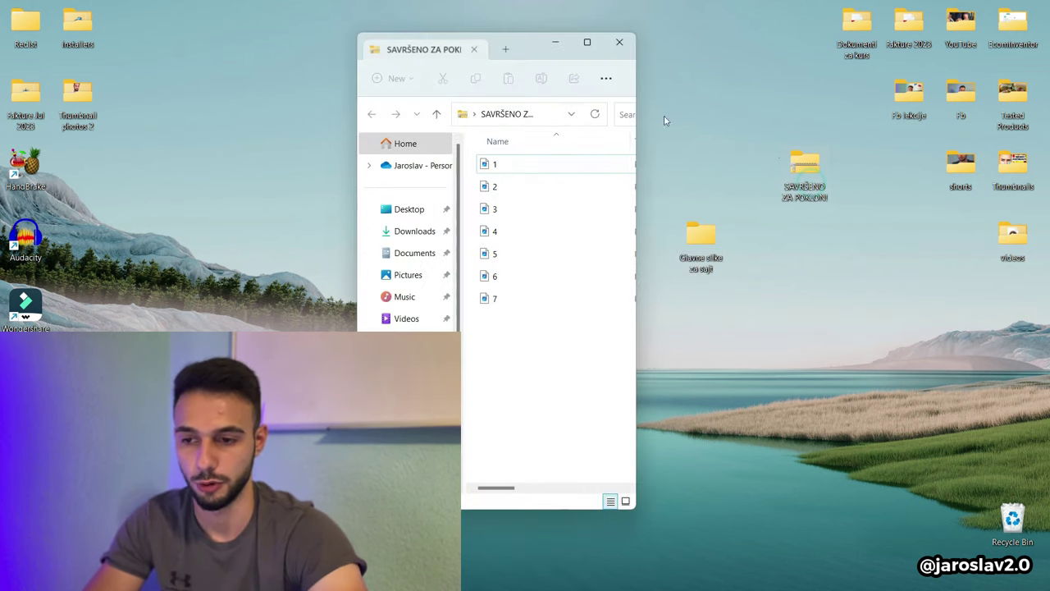
pyautogui.hotkey('ctrl', 'a')
pyautogui.moveTo(488, 195); pyautogui.dragTo(704, 265)
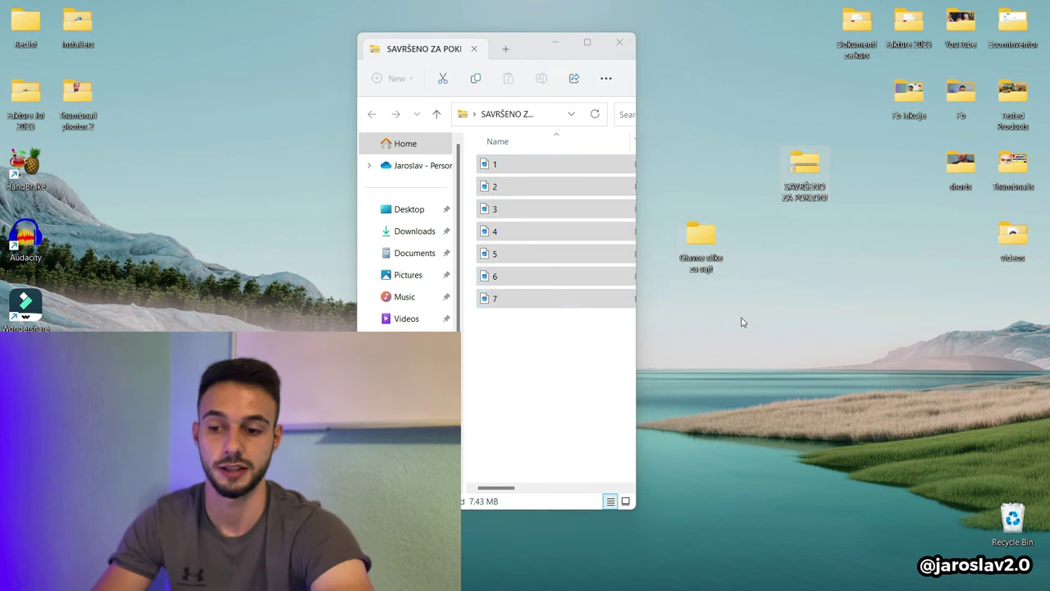
pyautogui.click(622, 42)
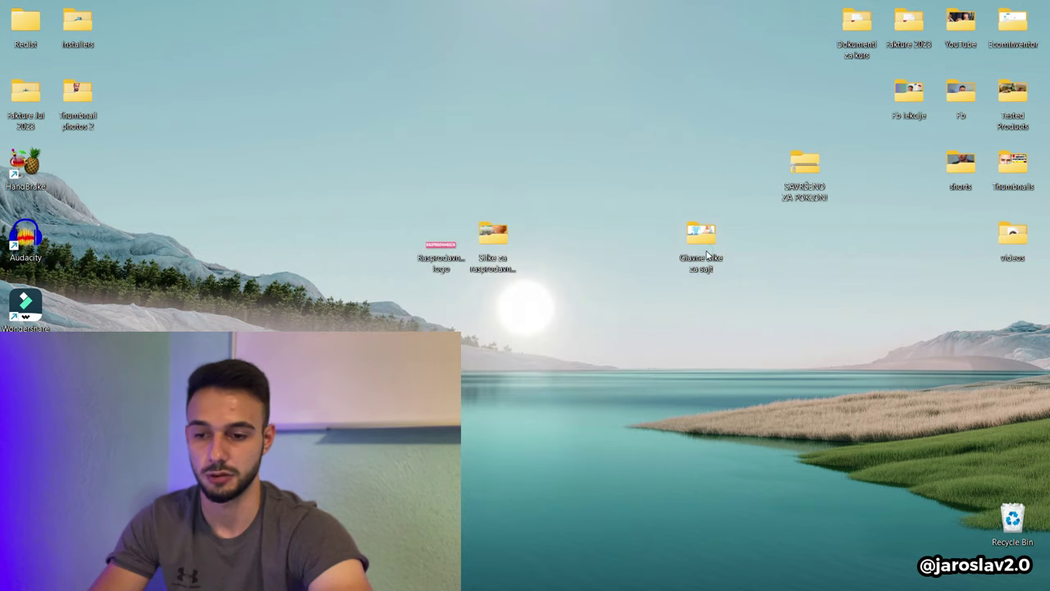
# Preview the images in Glavne slike za sajt with Photos, then return to Canva
pyautogui.doubleClick(705, 254)
pyautogui.doubleClick(535, 172)
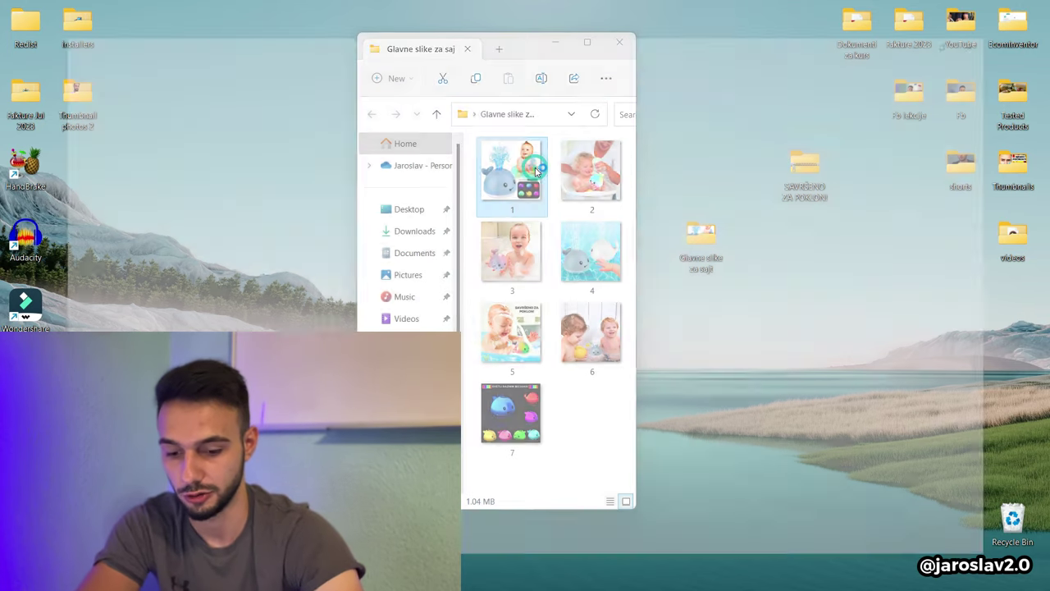
pyautogui.press('Right')
pyautogui.press('Right')
pyautogui.press('Right')
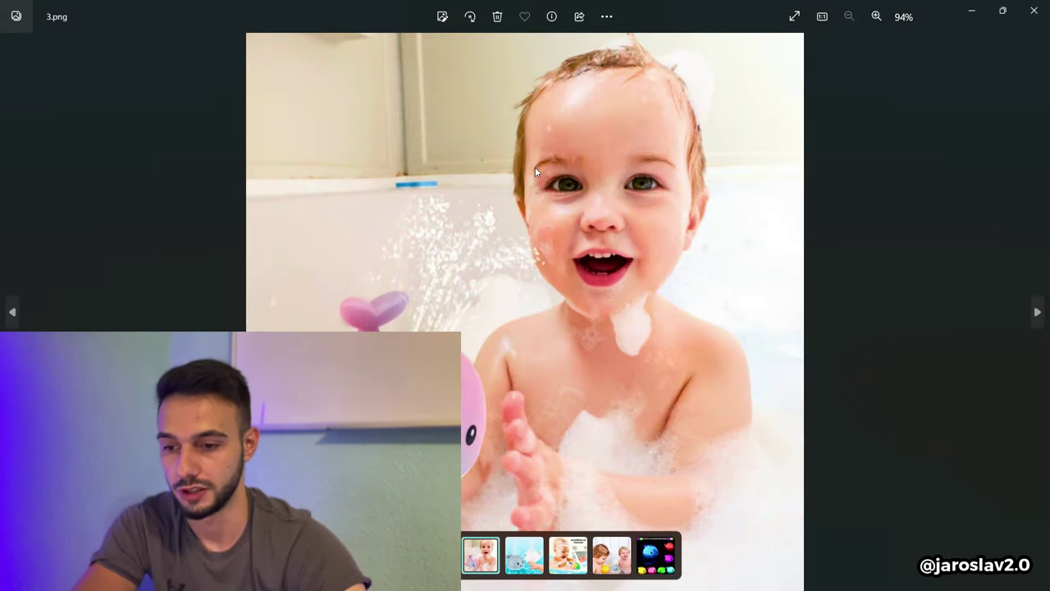
pyautogui.press('Right')
pyautogui.press('Right')
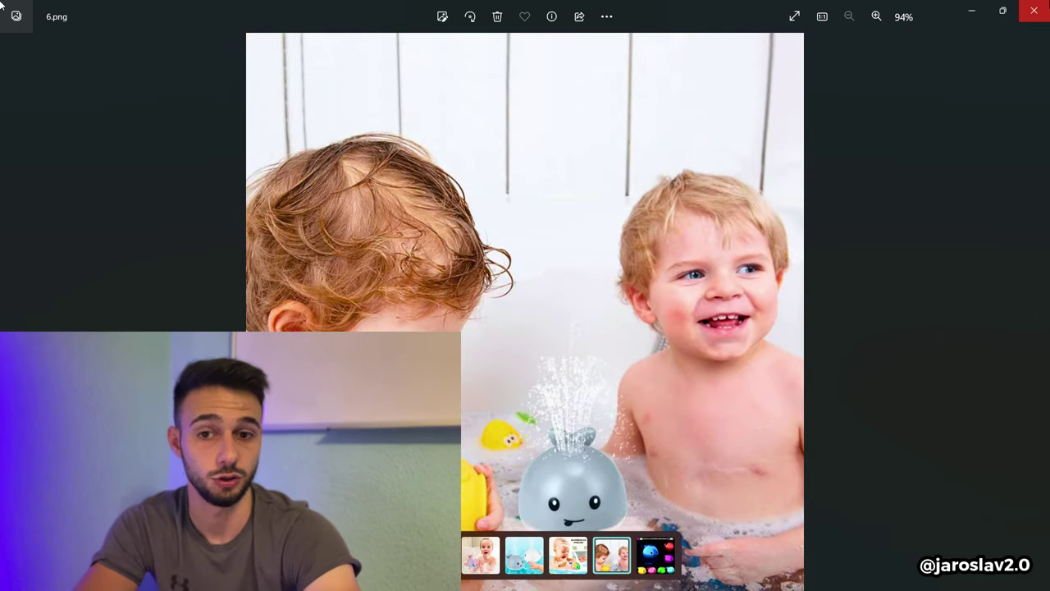
pyautogui.click(1035, 7)
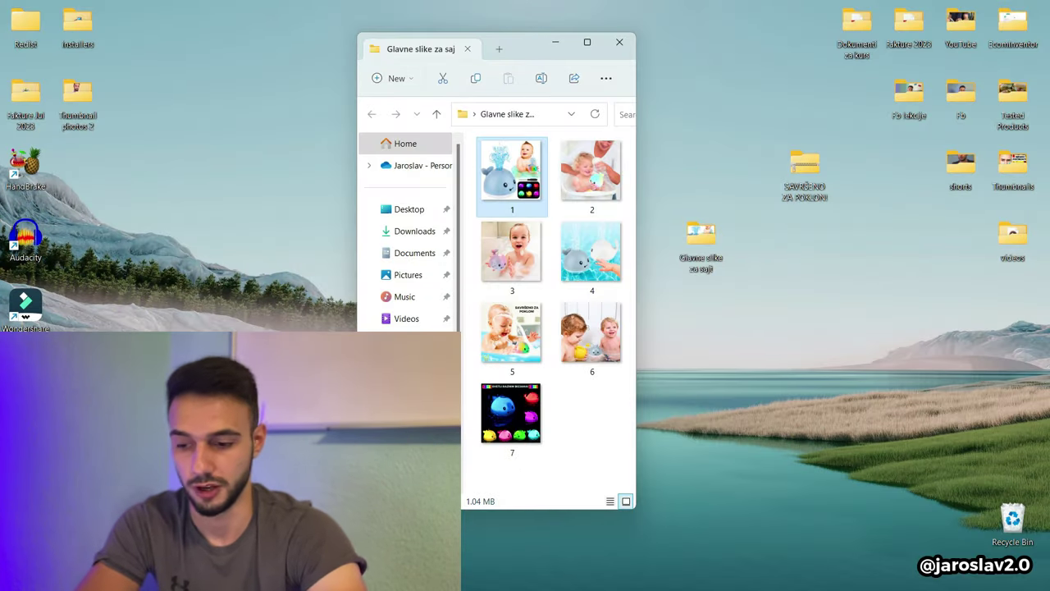
pyautogui.click(328, 578)
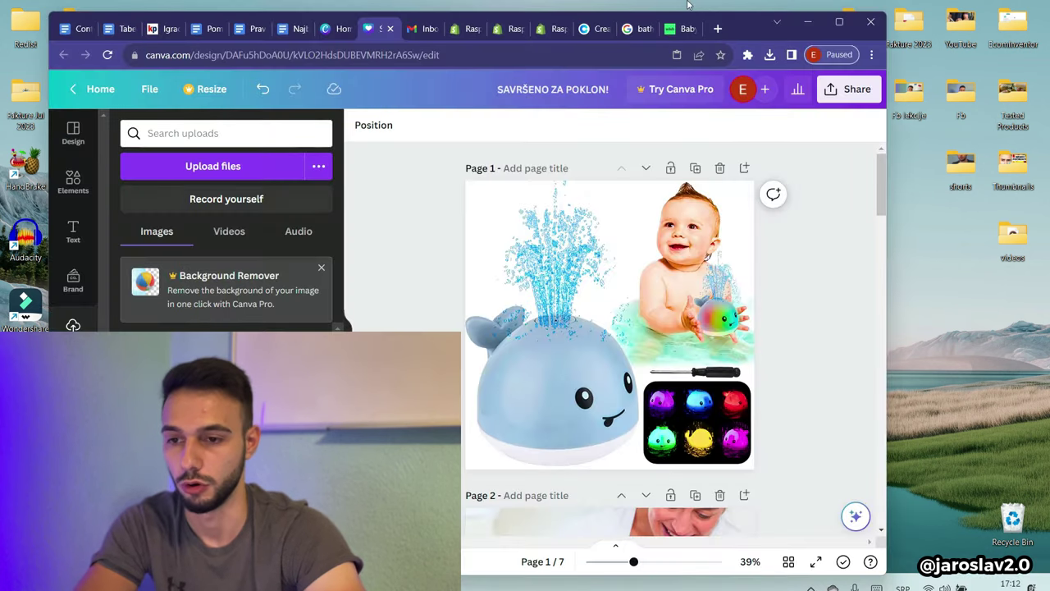
# Maximize the browser and go to the Shopify product edit page
pyautogui.click(829, 30)
pyautogui.click(558, 8)
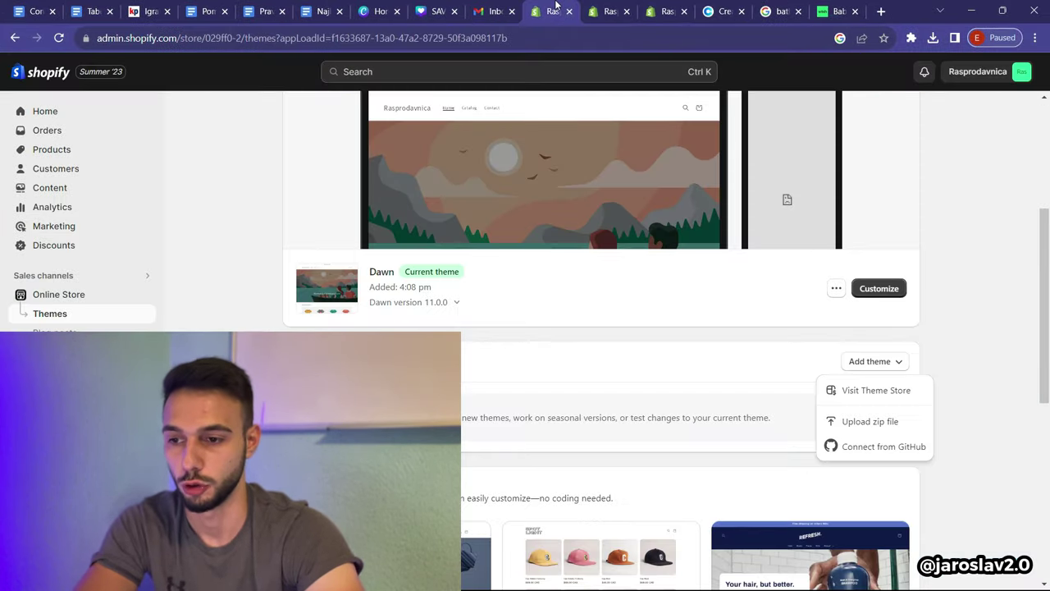
pyautogui.click(591, 6)
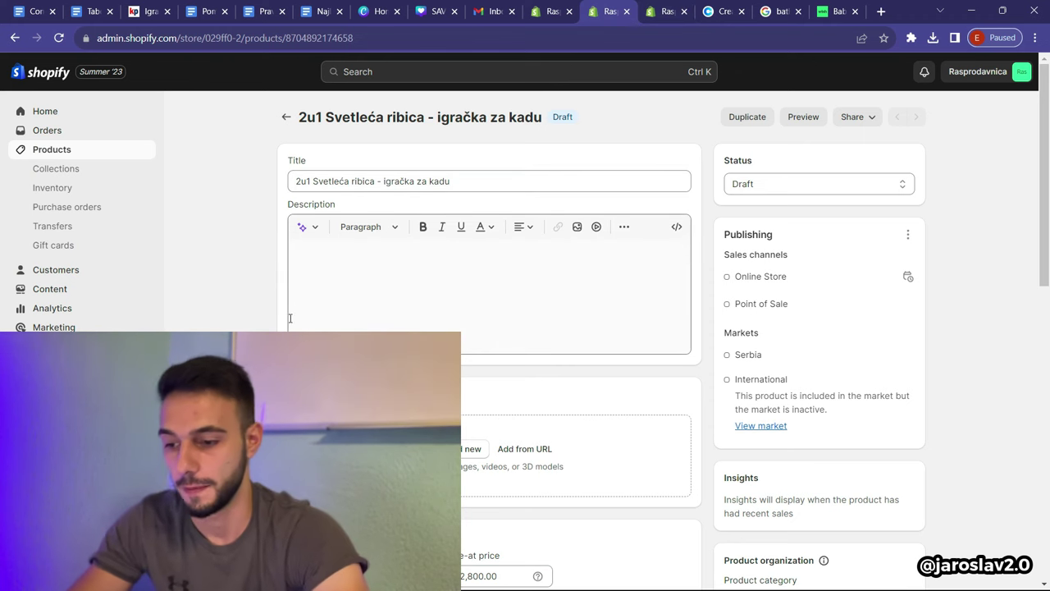
pyautogui.scroll(-2, 311, 320)
pyautogui.moveTo(319, 259); pyautogui.dragTo(297, 260)
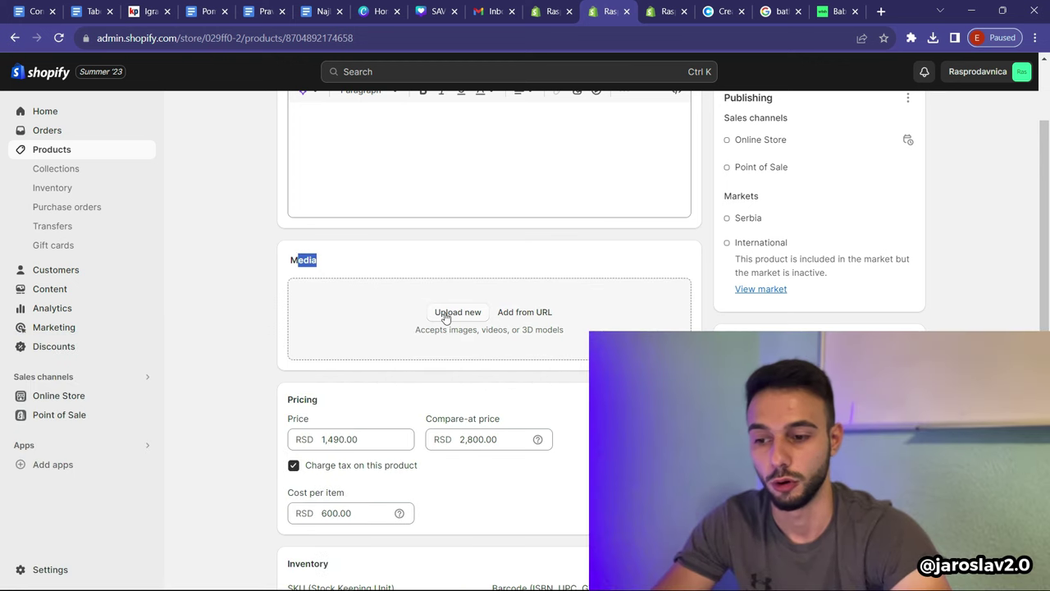
# Upload image 1 from Glavne slike za sajt to the product media
pyautogui.click(445, 318)
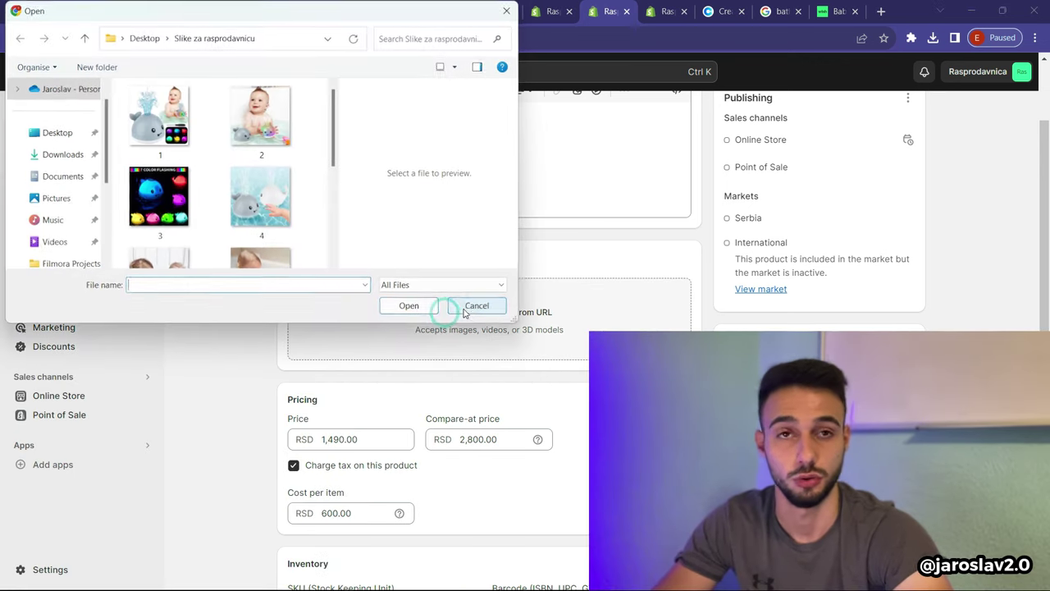
pyautogui.scroll(-3, 176, 160)
pyautogui.click(78, 133)
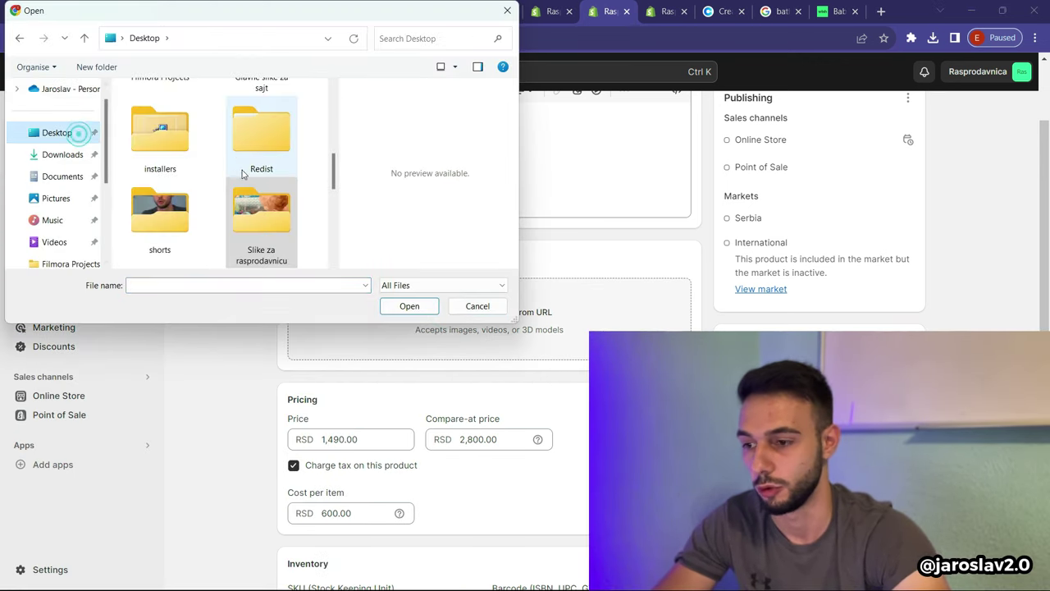
pyautogui.scroll(-5, 258, 197)
pyautogui.scroll(1, 269, 223)
pyautogui.scroll(-1, 238, 222)
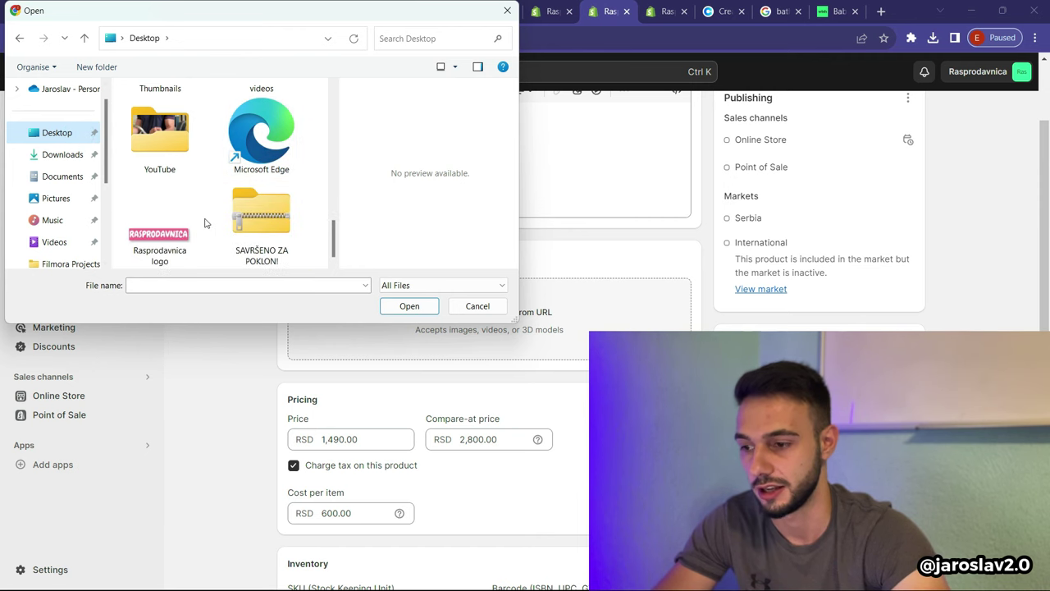
pyautogui.scroll(2, 211, 232)
pyautogui.scroll(2, 277, 223)
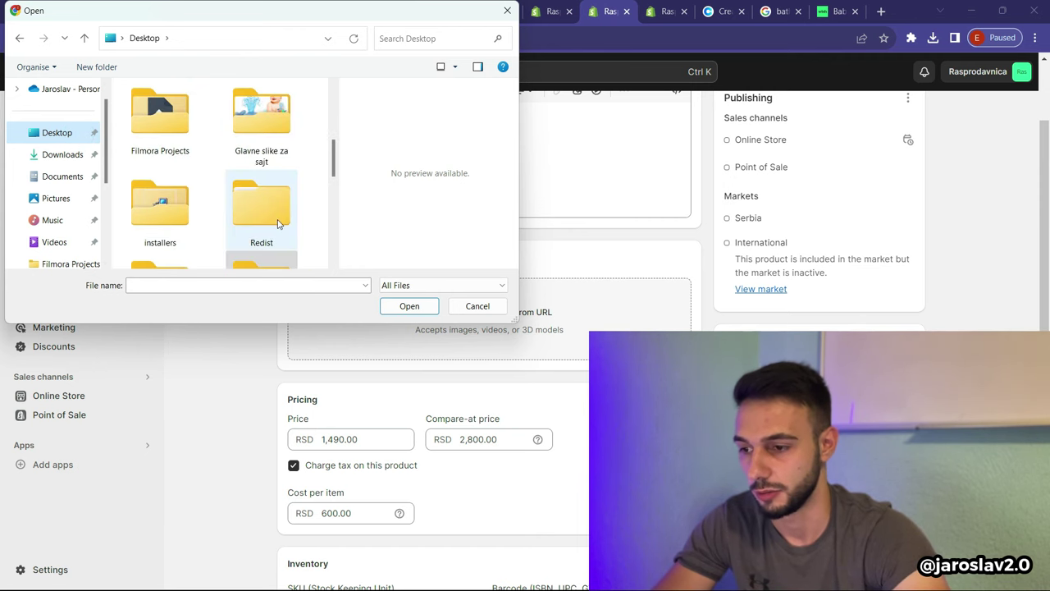
pyautogui.doubleClick(261, 123)
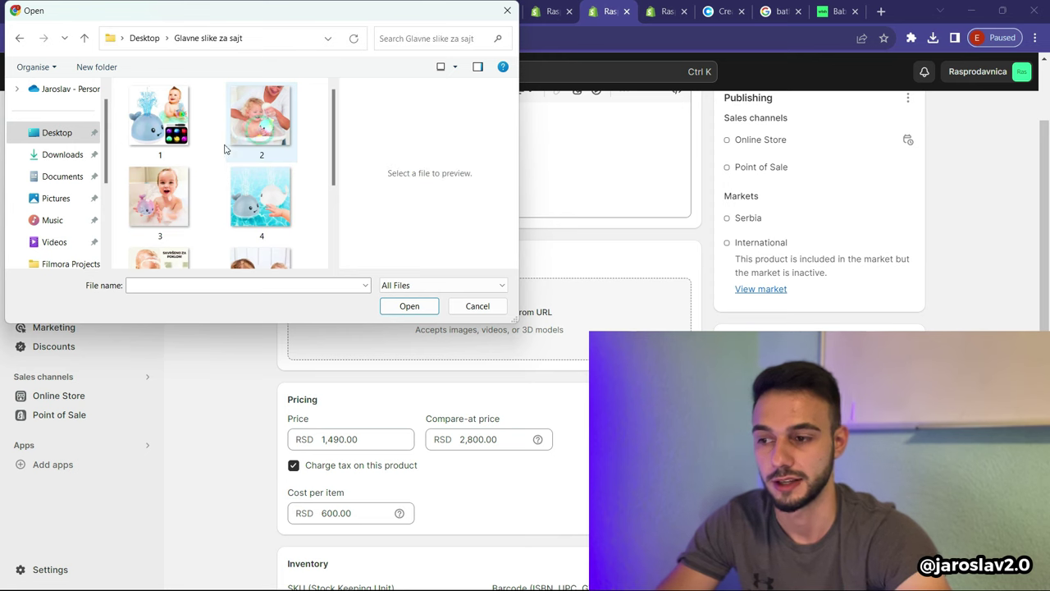
pyautogui.click(178, 116)
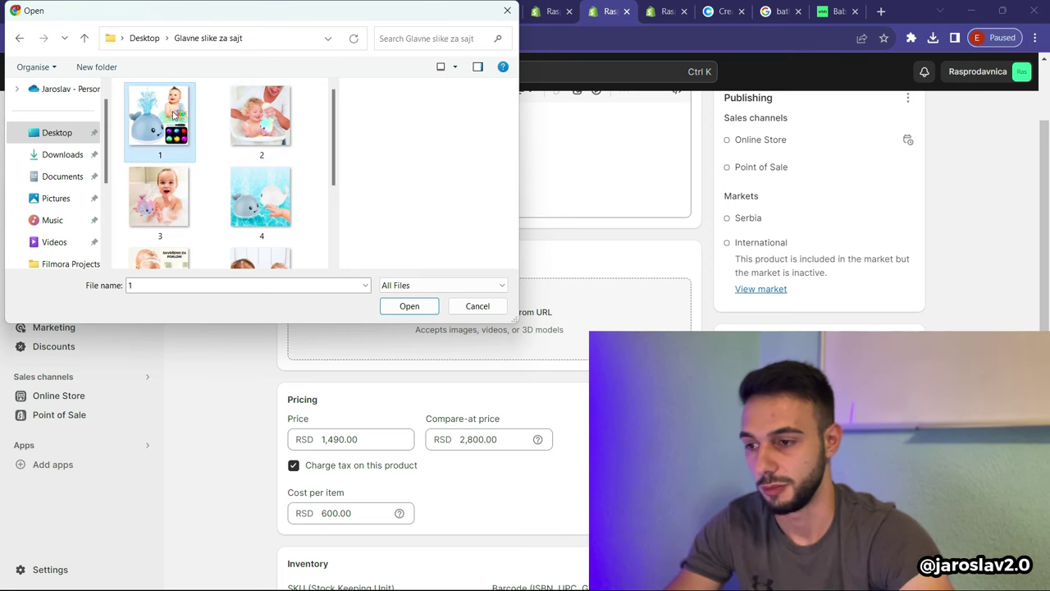
pyautogui.click(405, 306)
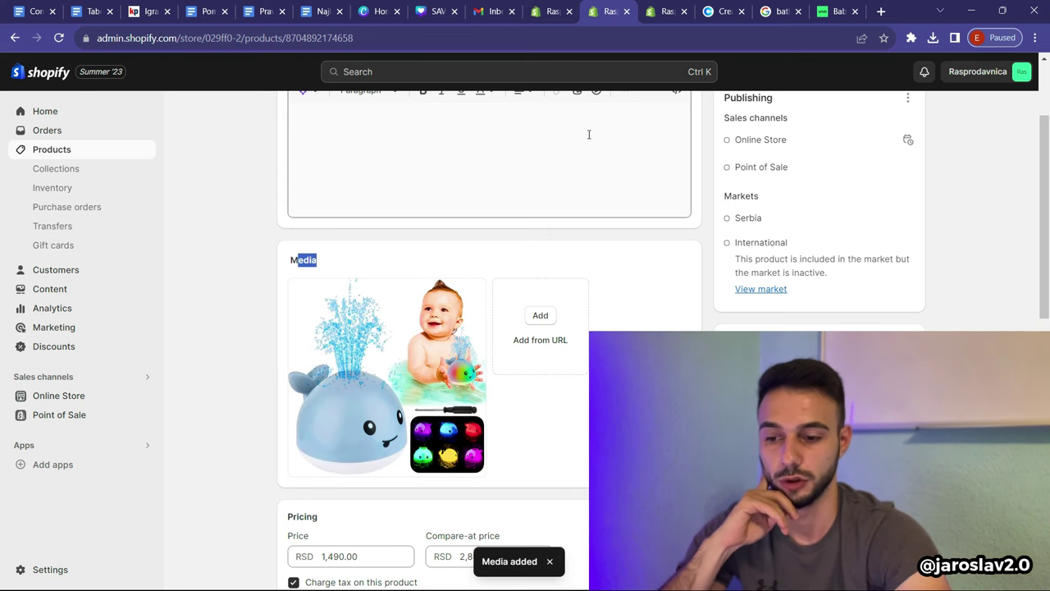
# Upload images 7 and 4 to the product media
pyautogui.click(541, 316)
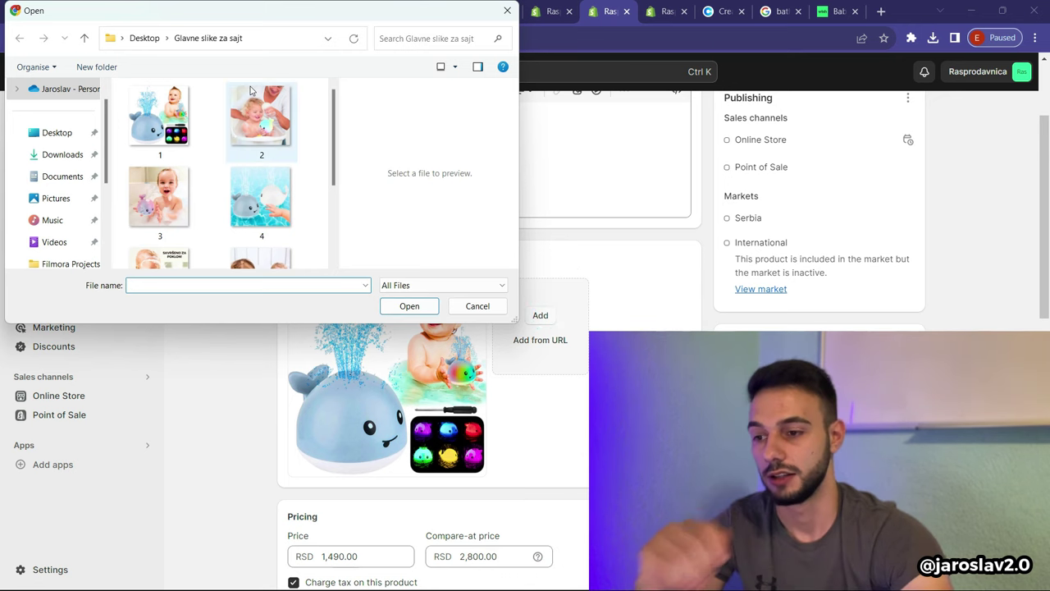
pyautogui.scroll(-1, 264, 216)
pyautogui.scroll(-1, 264, 216)
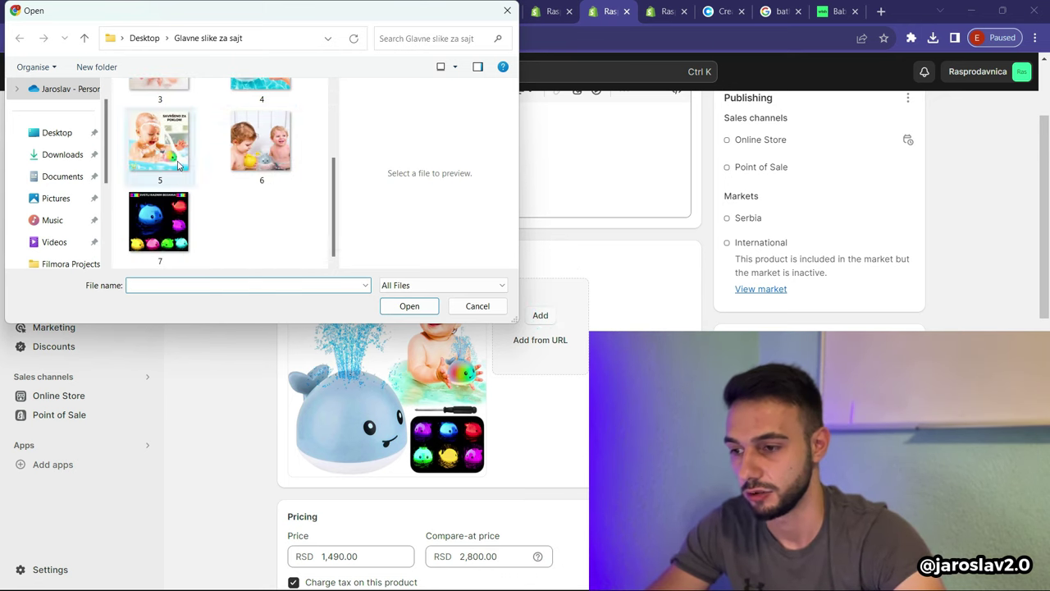
pyautogui.click(162, 237)
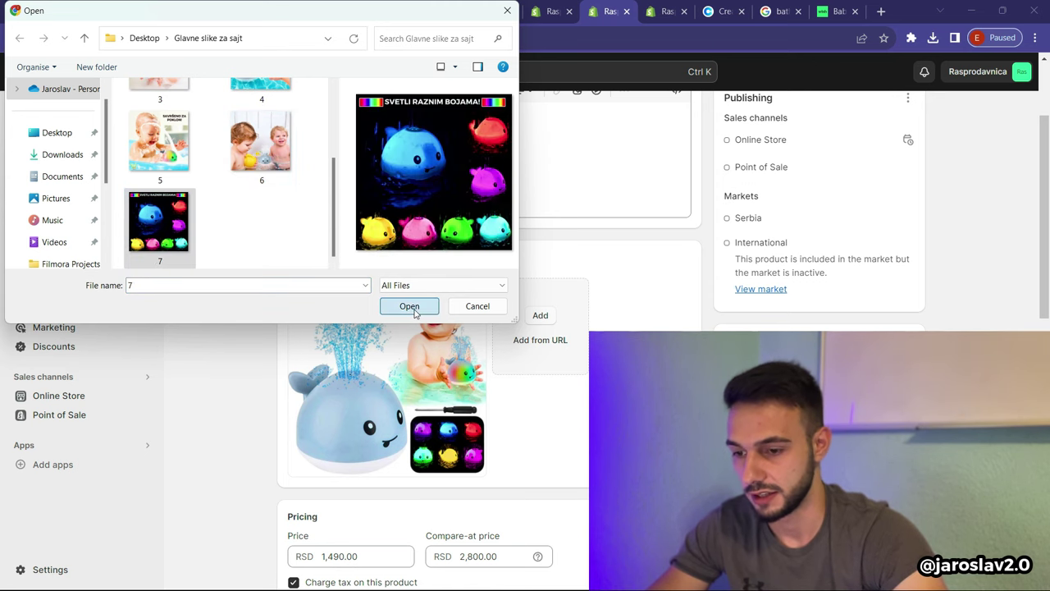
pyautogui.click(410, 307)
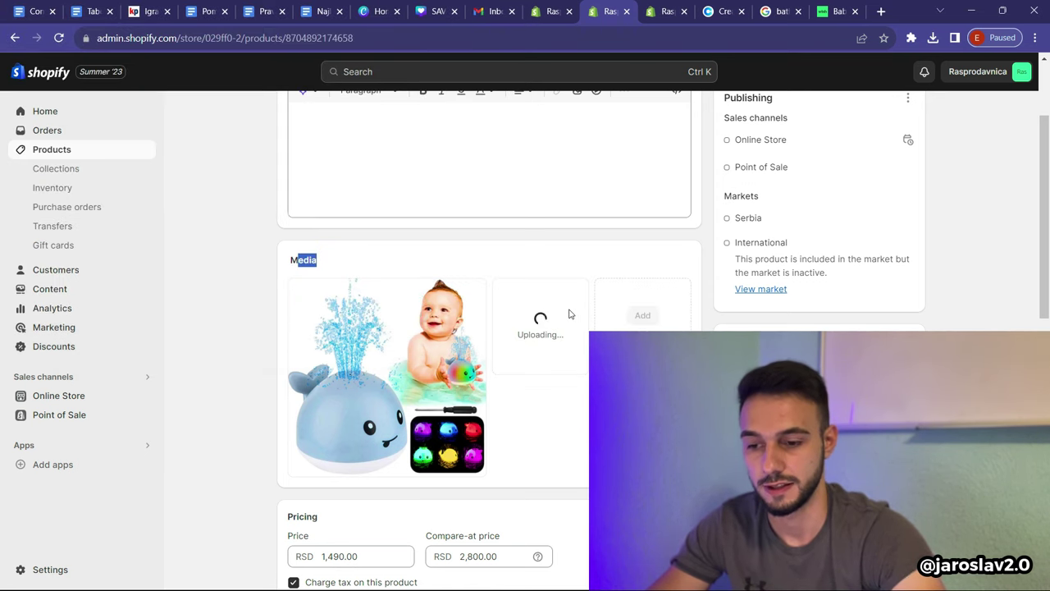
pyautogui.click(644, 318)
pyautogui.scroll(-3, 157, 176)
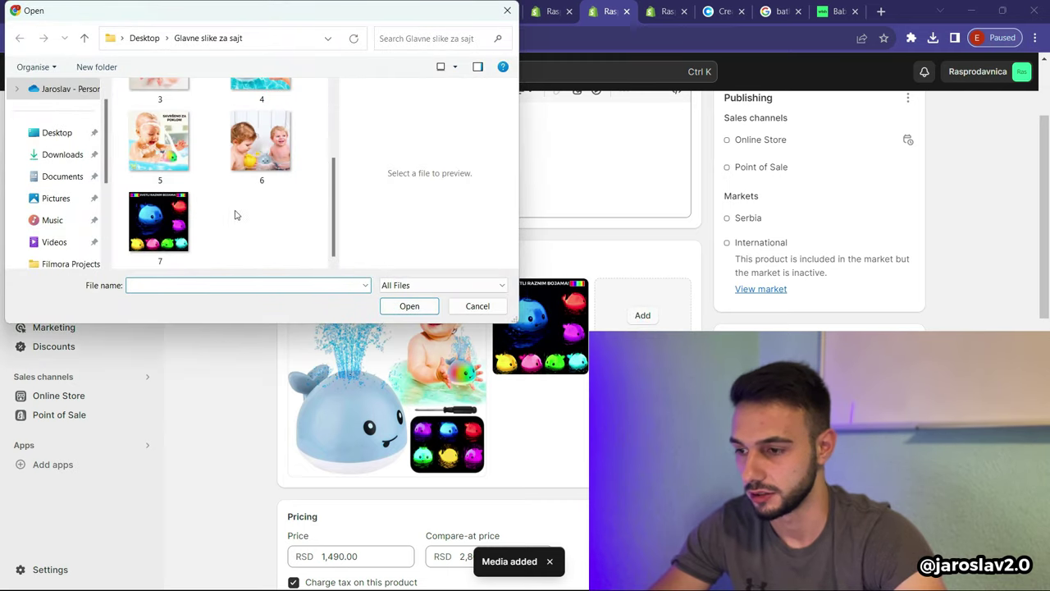
pyautogui.scroll(1, 235, 215)
pyautogui.scroll(2, 228, 213)
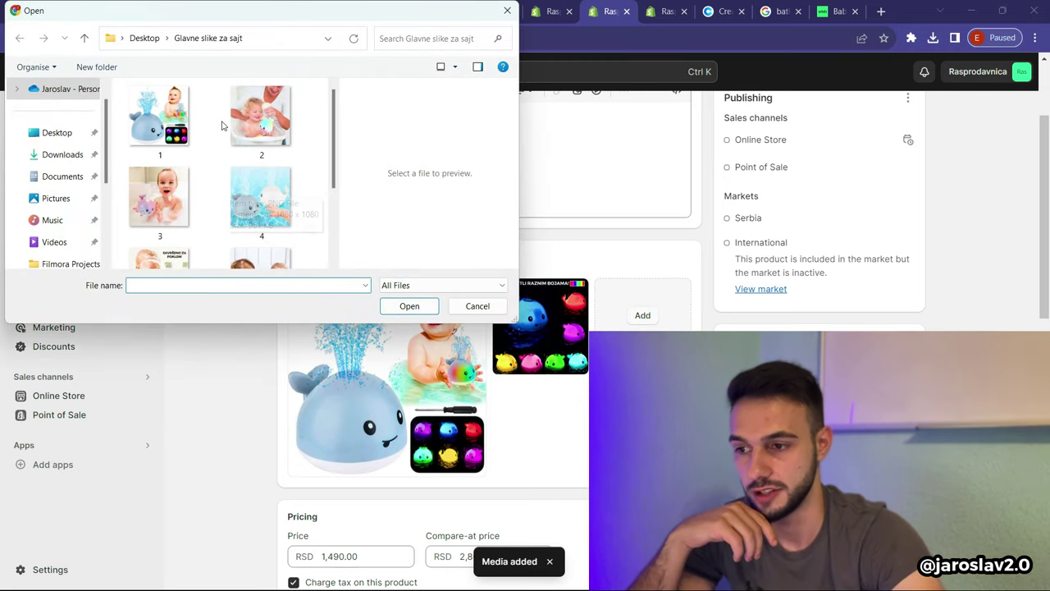
pyautogui.click(259, 200)
pyautogui.click(410, 305)
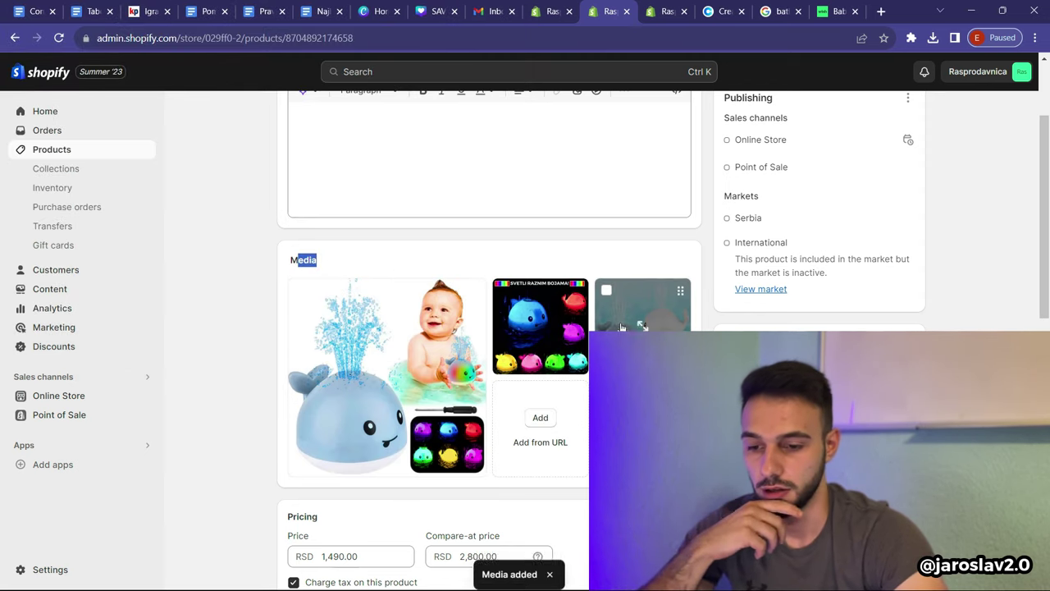
# Upload images 6 and 3 to the product media
pyautogui.click(540, 418)
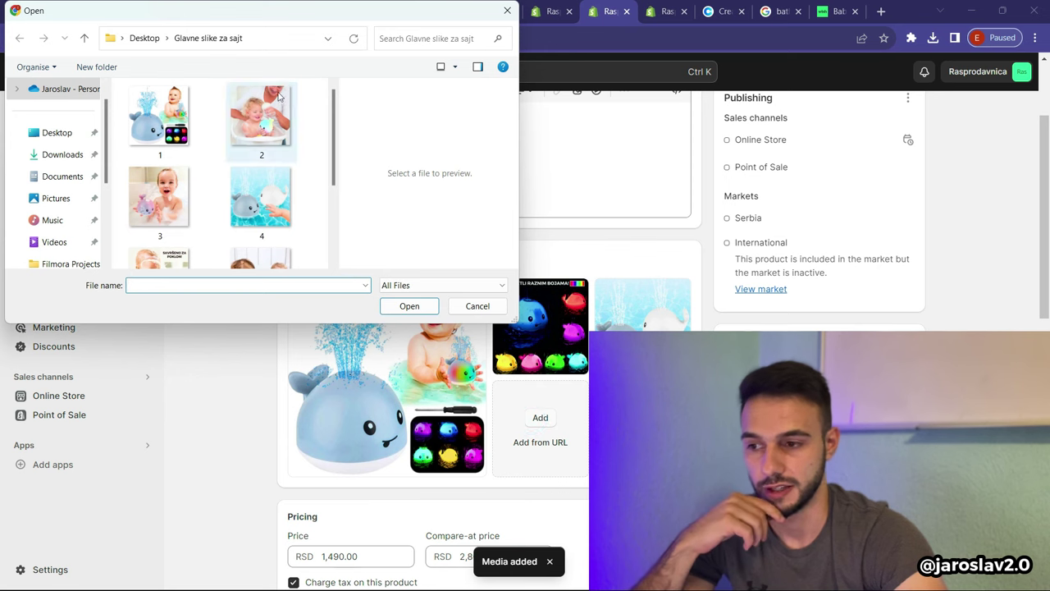
pyautogui.scroll(-3, 279, 180)
pyautogui.scroll(1, 263, 235)
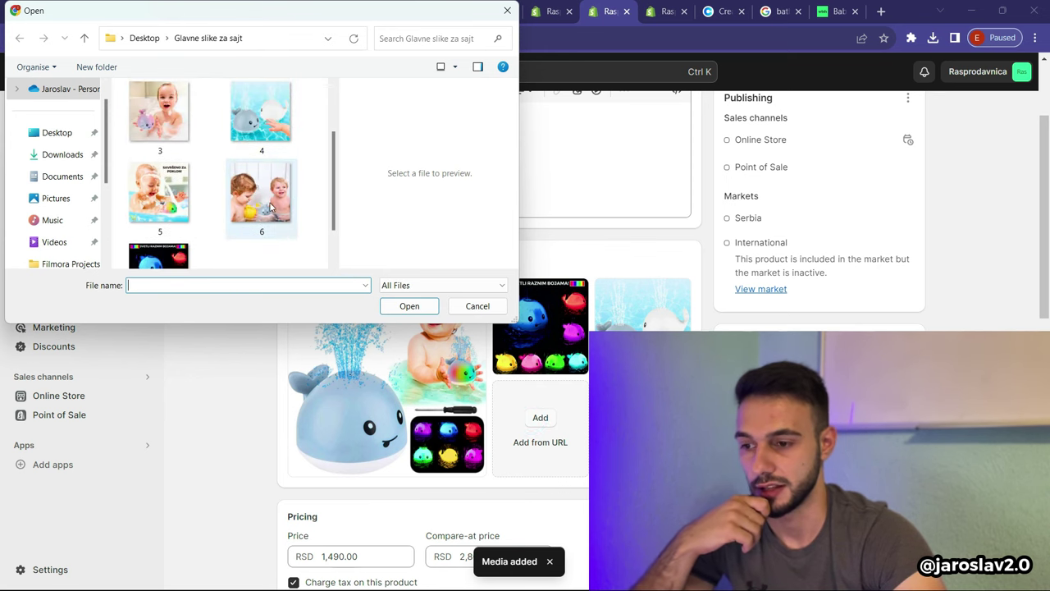
pyautogui.click(261, 197)
pyautogui.click(410, 305)
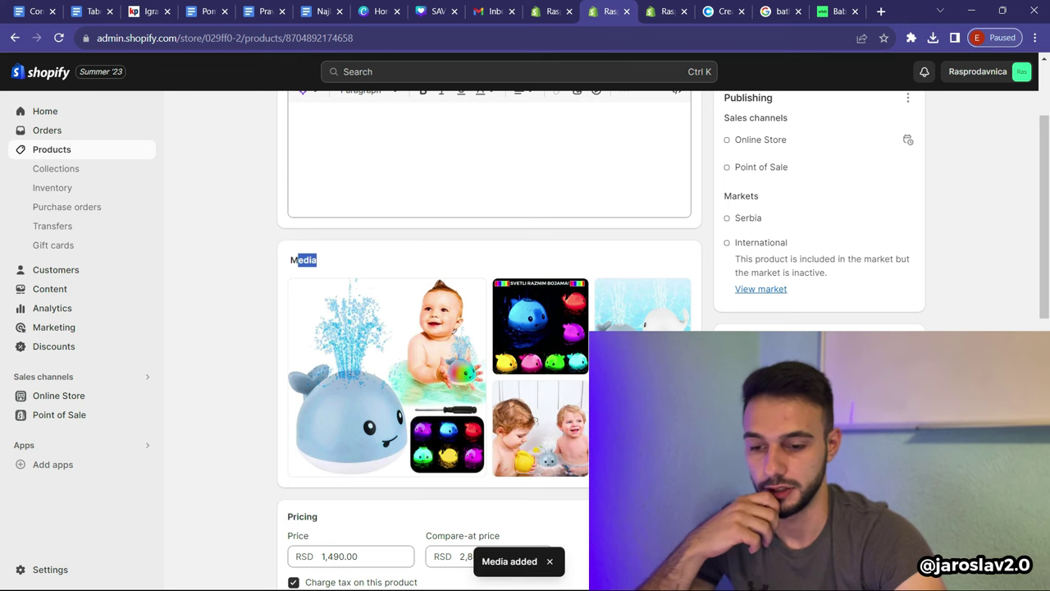
pyautogui.click(448, 265)
pyautogui.scroll(-1, 192, 188)
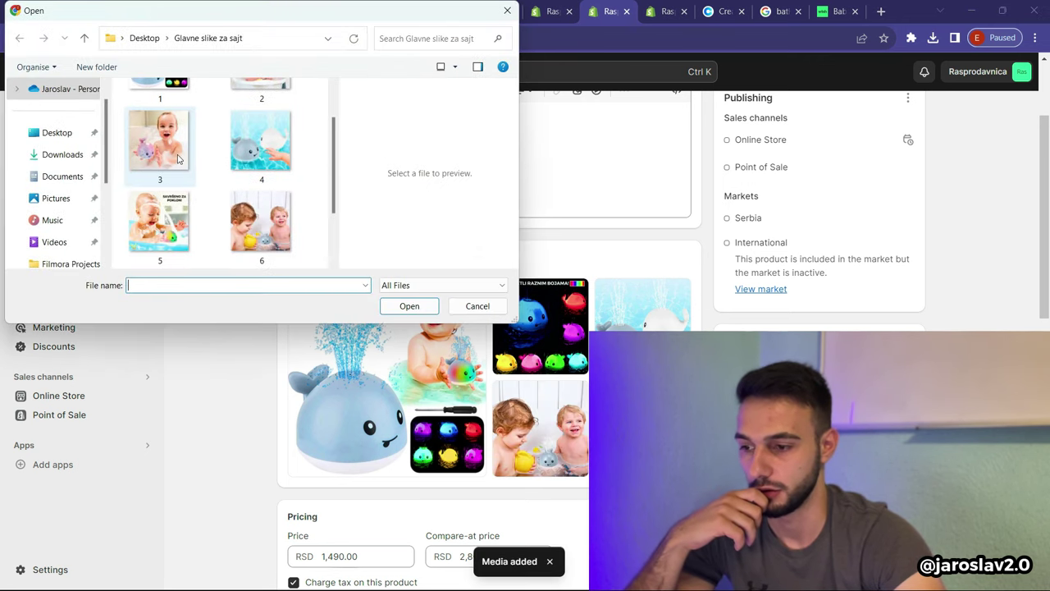
pyautogui.scroll(1, 195, 181)
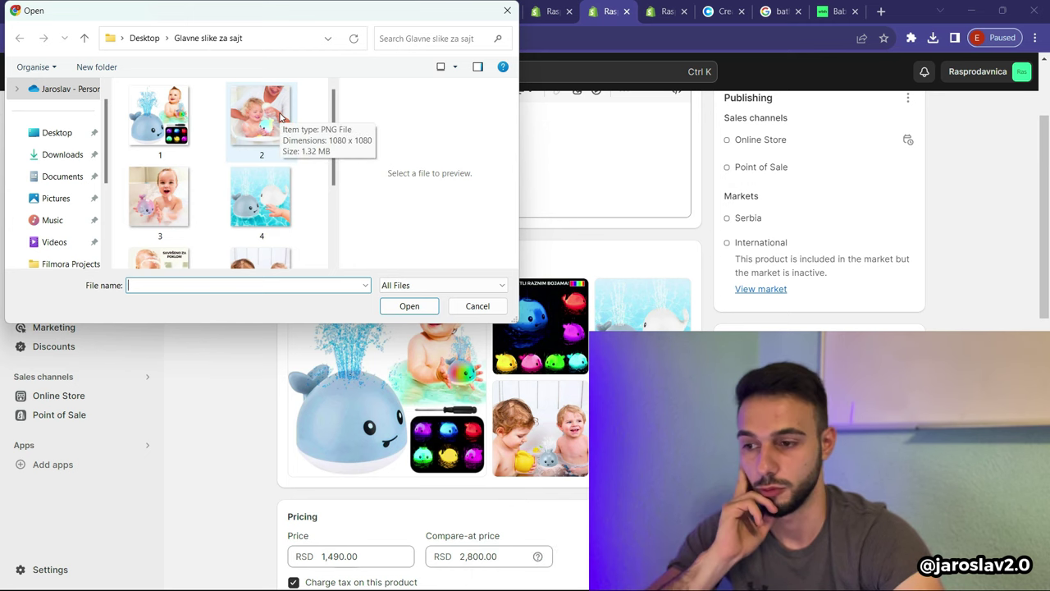
pyautogui.scroll(-1, 172, 209)
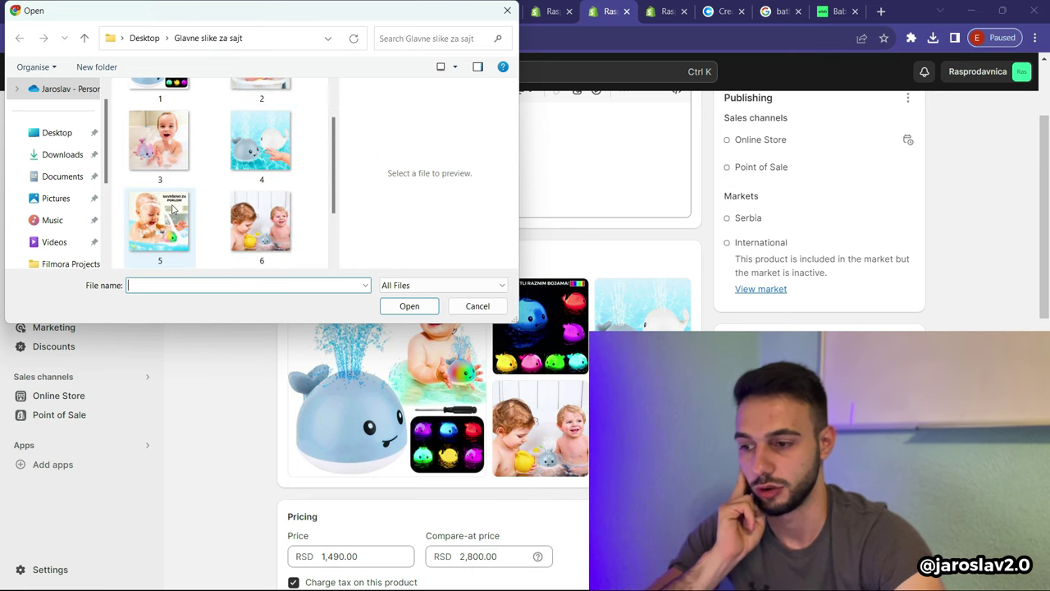
pyautogui.scroll(1, 174, 205)
pyautogui.click(162, 209)
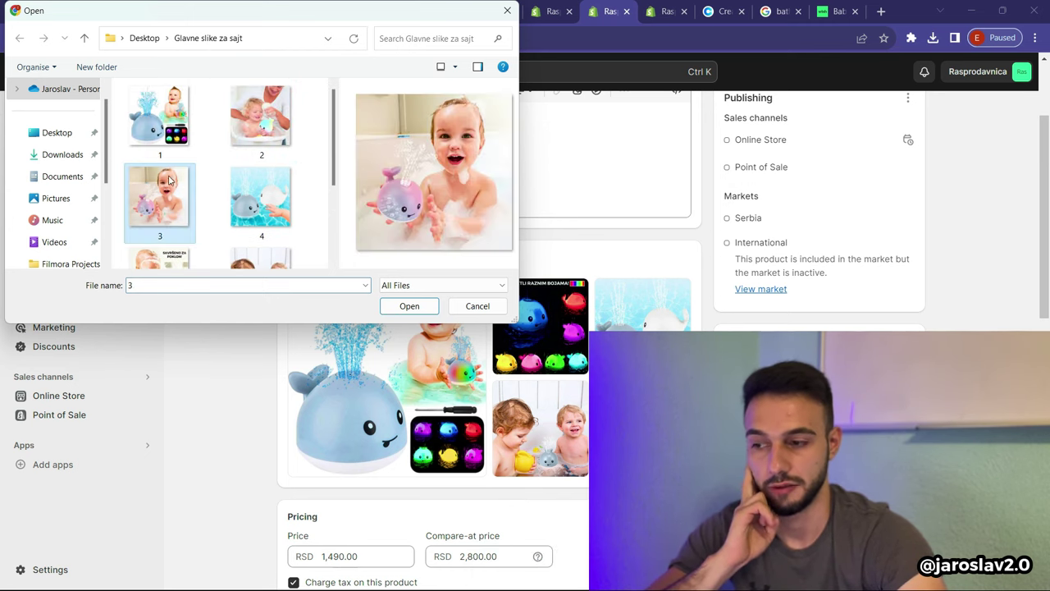
pyautogui.click(418, 307)
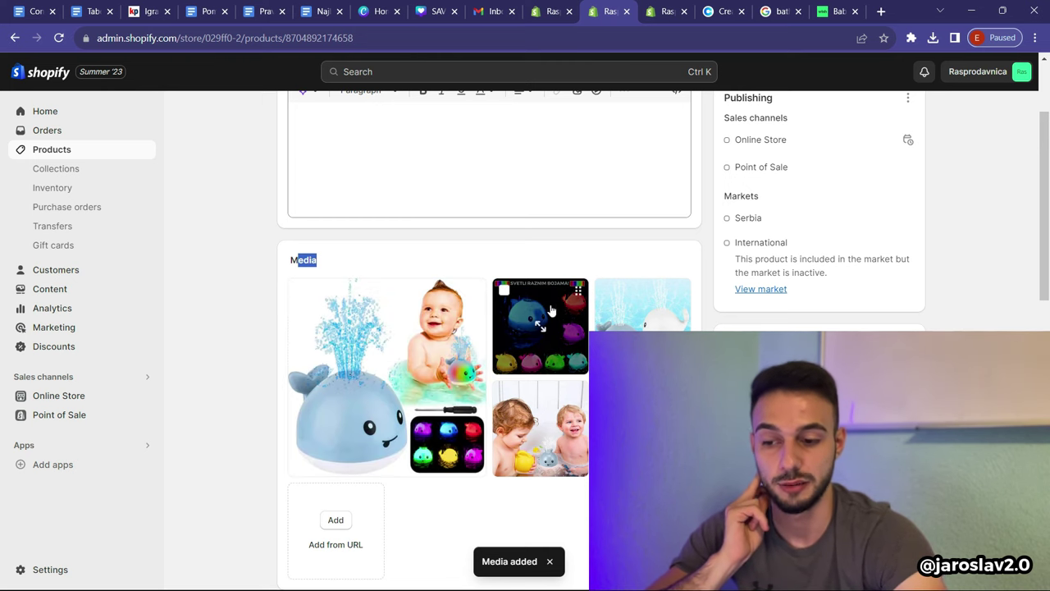
# Reorder the media so the two-kids bath photo is second and the glowing LED whale third
pyautogui.moveTo(551, 310); pyautogui.dragTo(617, 379)
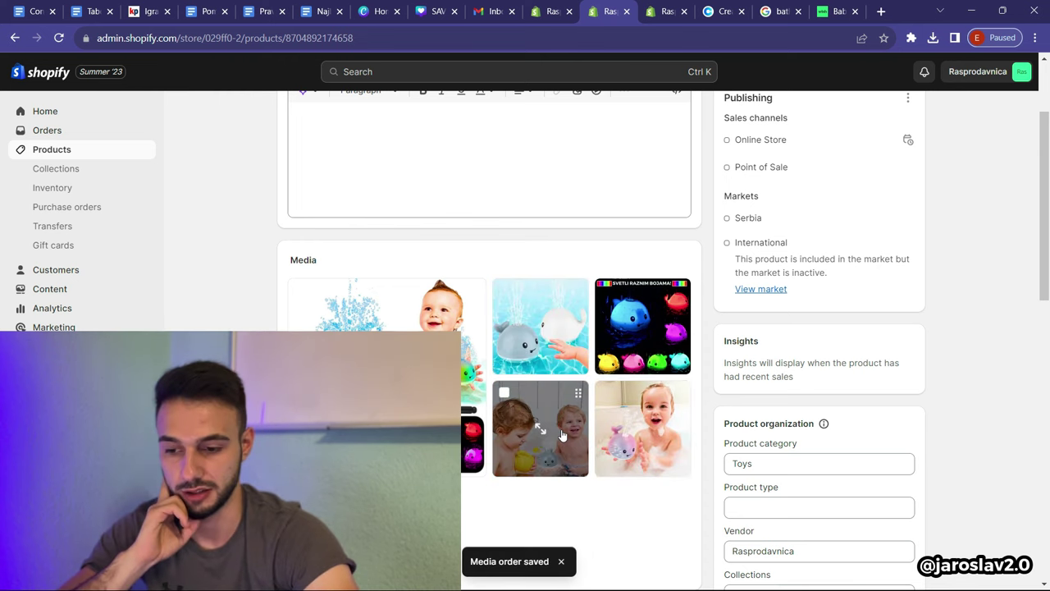
pyautogui.moveTo(562, 435); pyautogui.dragTo(541, 332)
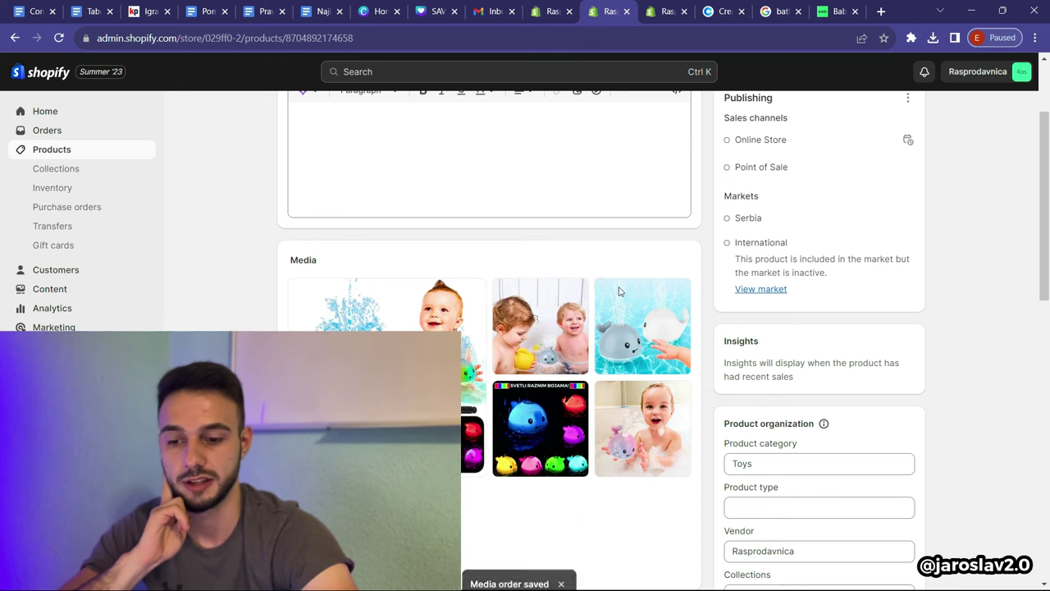
pyautogui.click(228, 217)
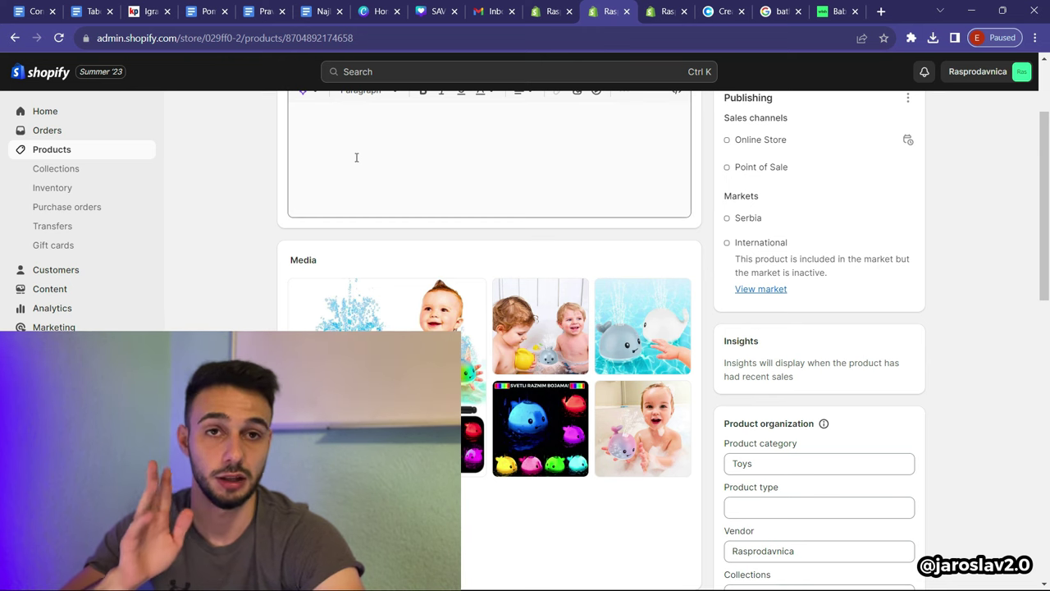
pyautogui.scroll(2, 377, 155)
pyautogui.click(346, 263)
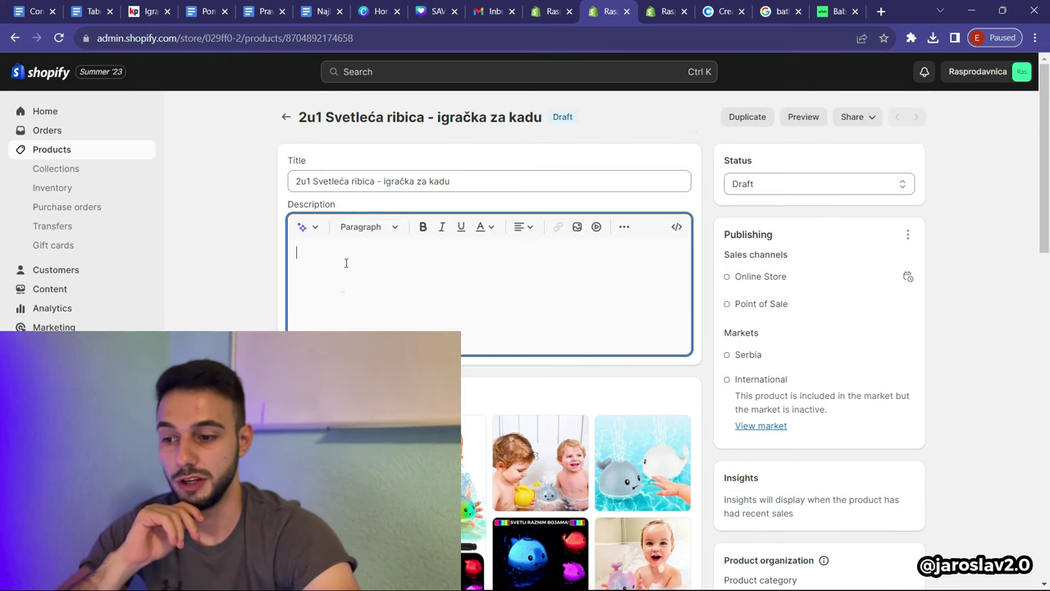
pyautogui.doubleClick(322, 204)
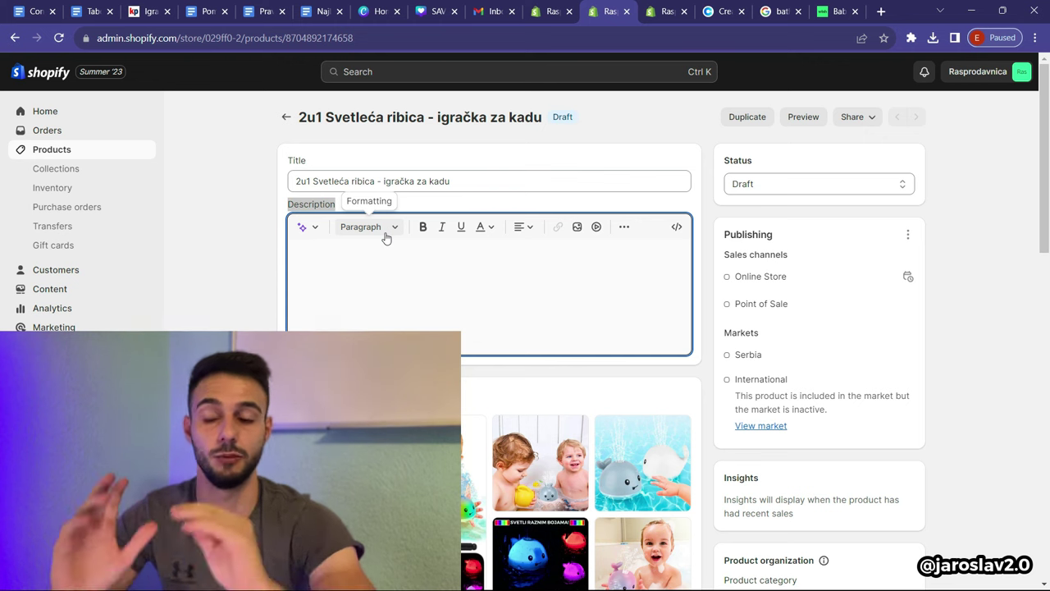
# Review the product-description template in Google Docs and select the whole template
pyautogui.click(322, 12)
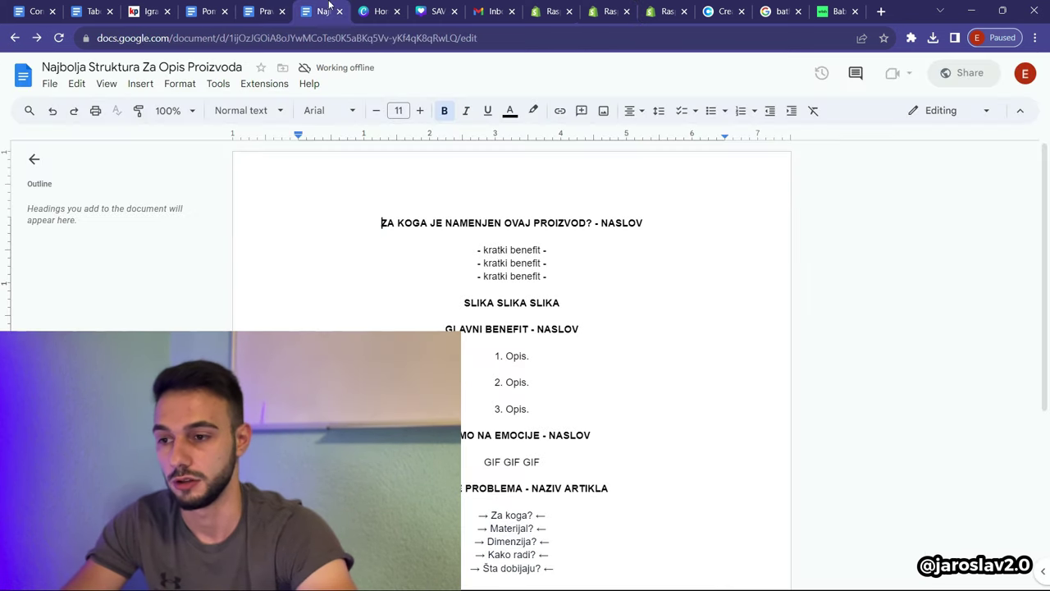
pyautogui.scroll(-4, 486, 466)
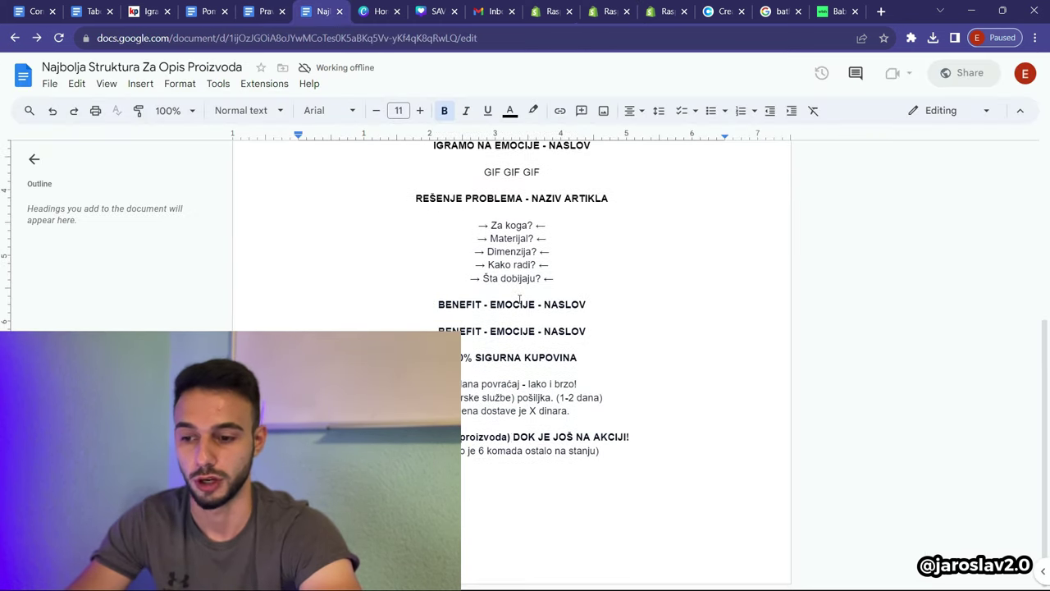
pyautogui.scroll(4, 487, 466)
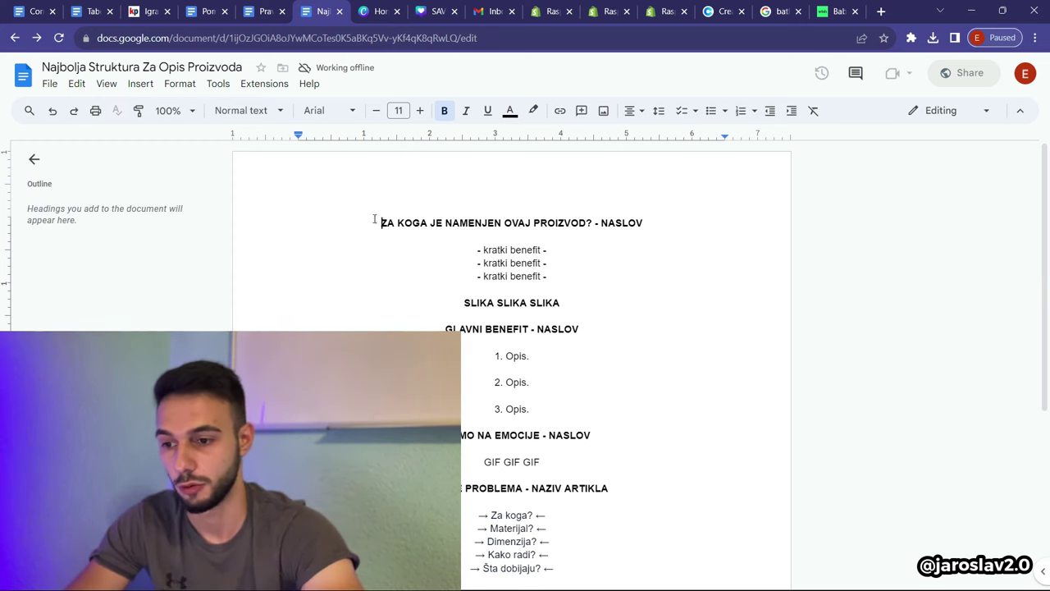
pyautogui.scroll(-4, 590, 270)
pyautogui.moveTo(377, 223); pyautogui.dragTo(681, 465)
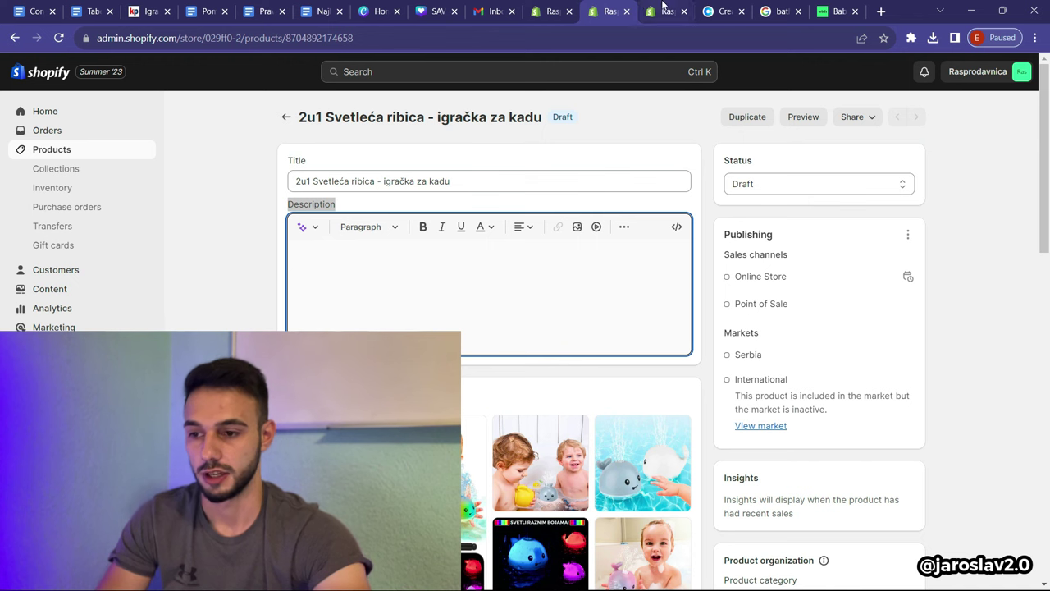
# Paste the copied template into the whale toy's empty product Description
pyautogui.click(396, 264)
pyautogui.hotkey('ctrl', 'v')
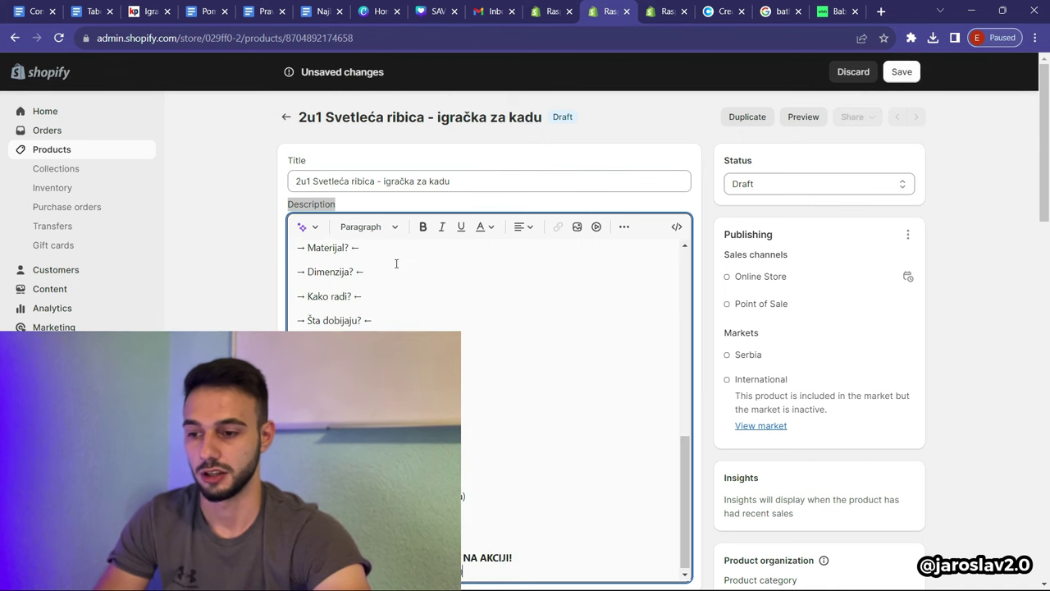
pyautogui.scroll(10, 502, 514)
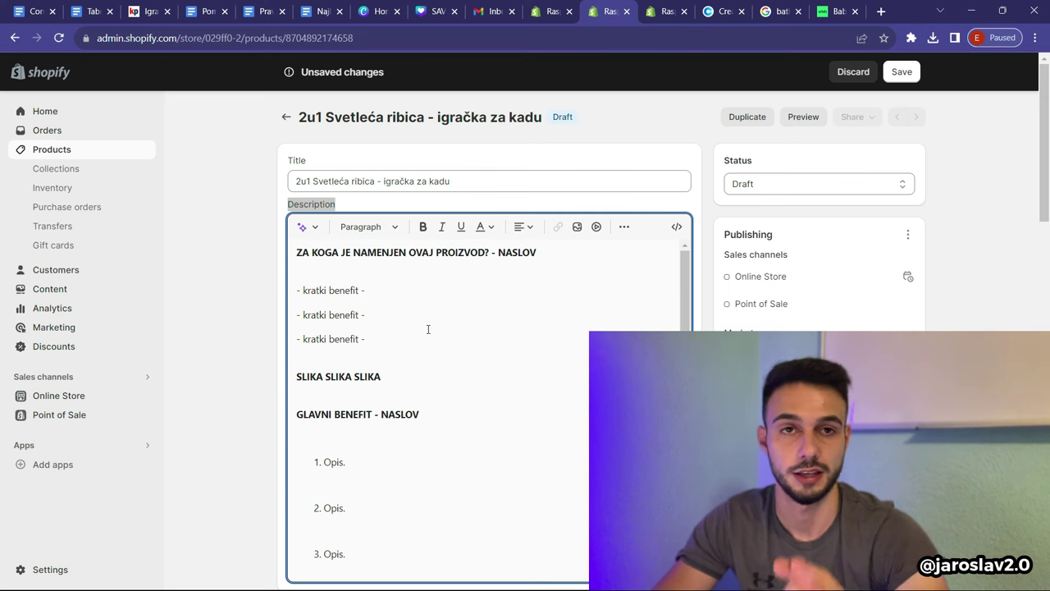
# Centre-align all of the pasted description text
pyautogui.moveTo(297, 259); pyautogui.dragTo(579, 408)
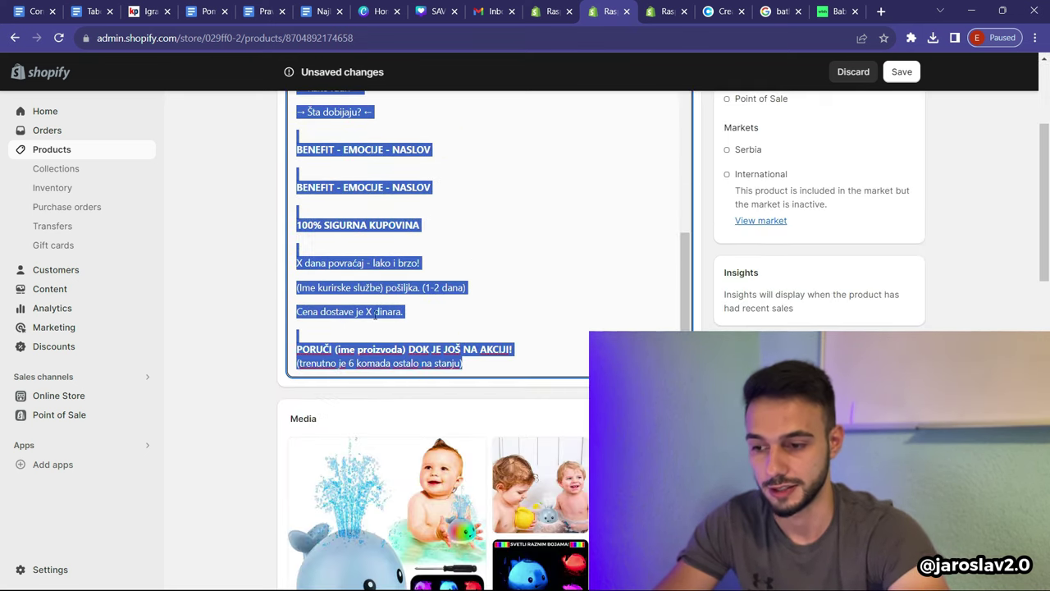
pyautogui.scroll(10, 374, 314)
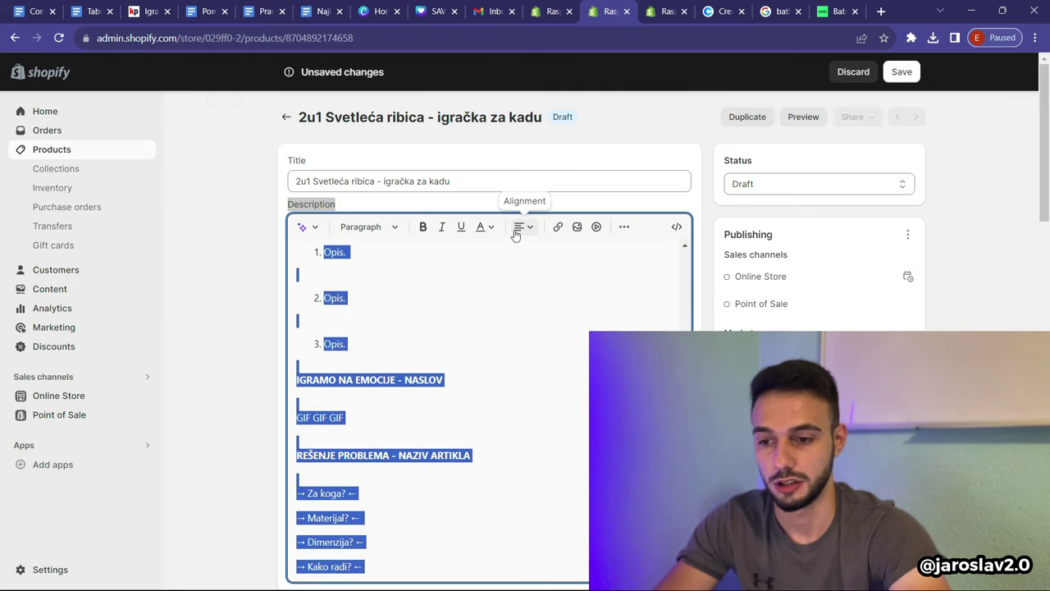
pyautogui.click(516, 234)
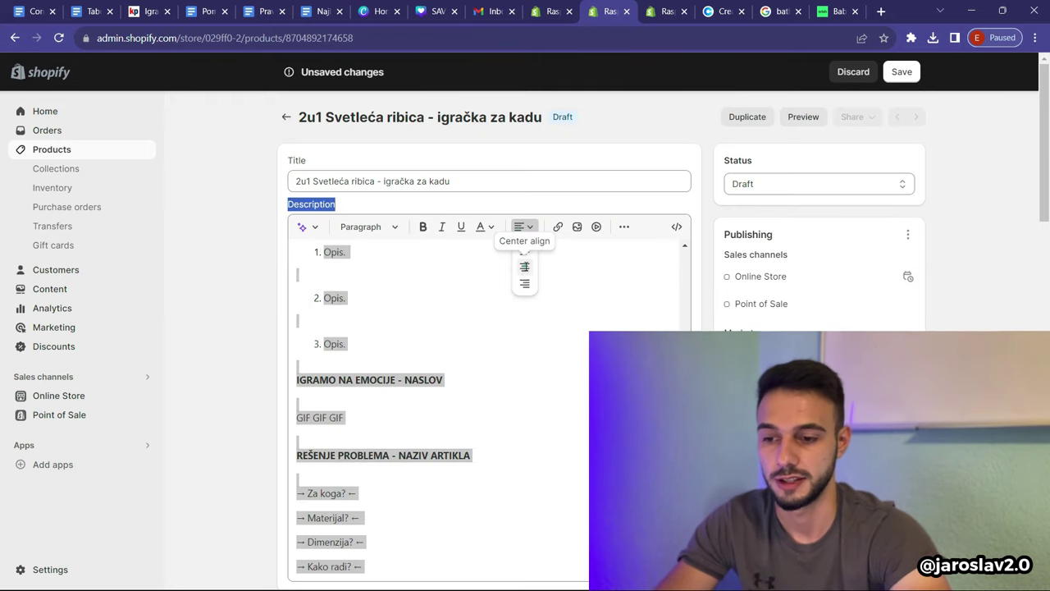
pyautogui.click(525, 266)
pyautogui.click(542, 309)
# Add blank lines below the ZA KOGA heading and after the third benefit
pyautogui.scroll(1, 385, 301)
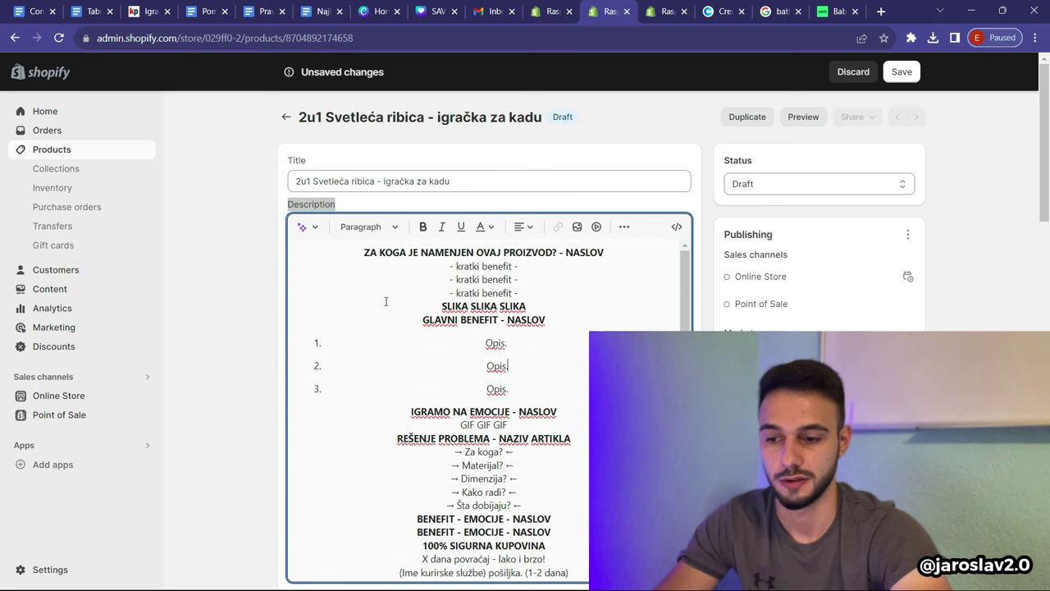
pyautogui.click(614, 253)
pyautogui.press('Return')
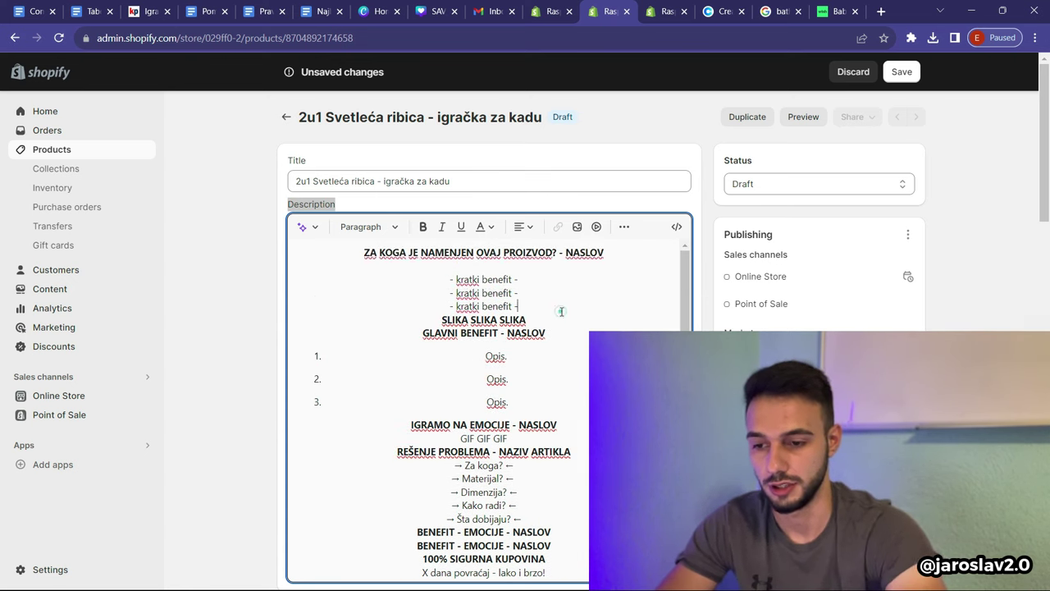
pyautogui.press('Return')
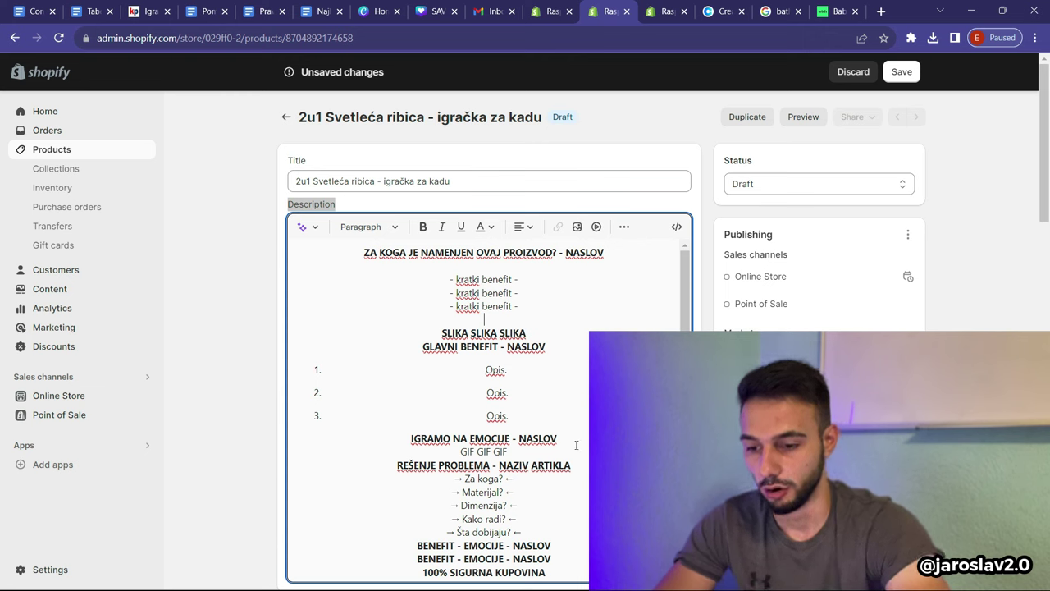
pyautogui.scroll(-1, 556, 314)
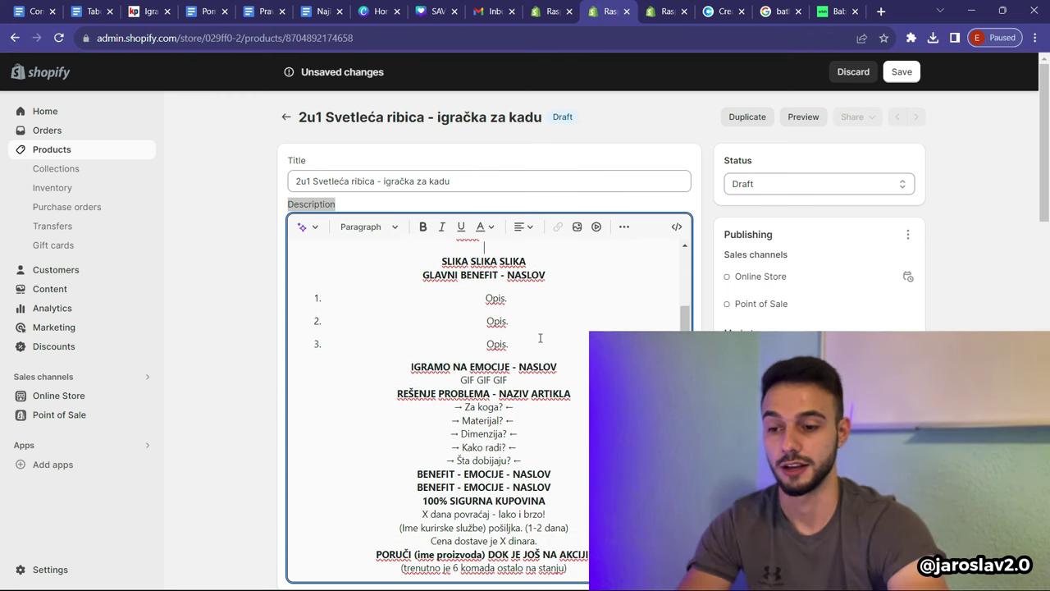
pyautogui.scroll(1, 539, 337)
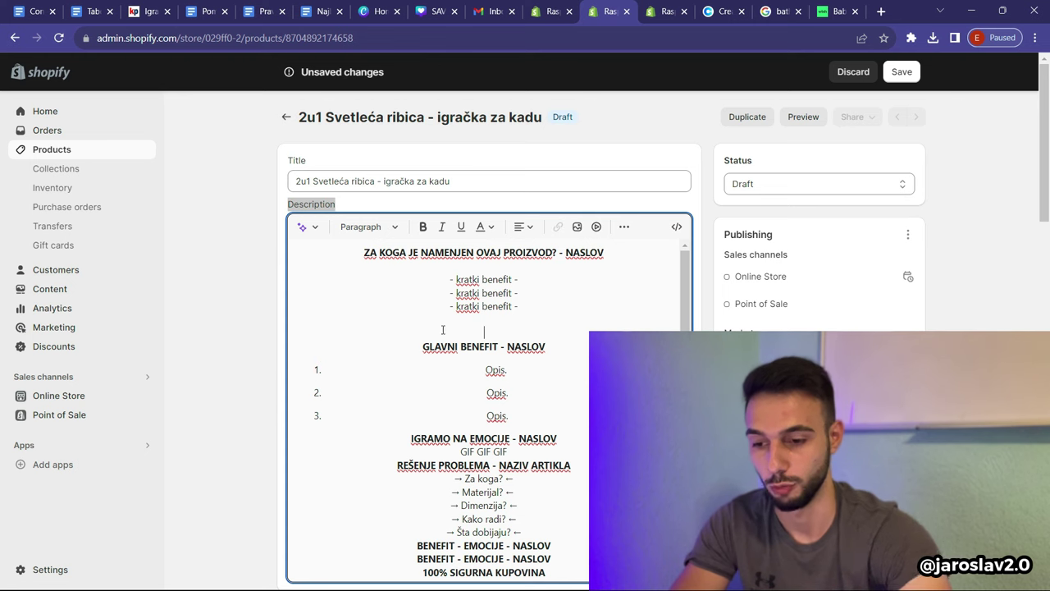
# Upload image 2 and insert the bath photo into the description
pyautogui.click(577, 228)
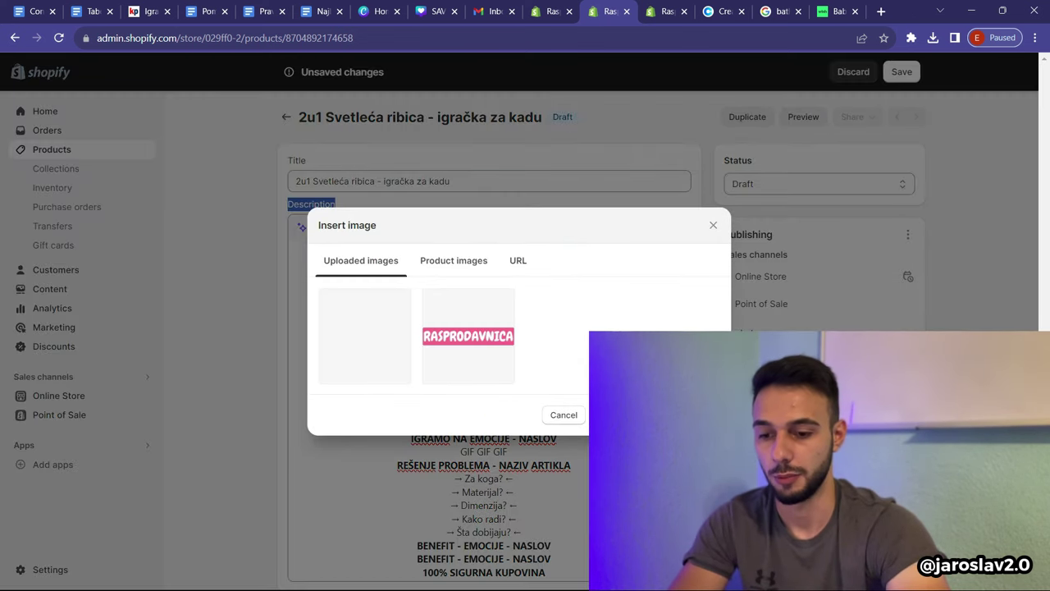
pyautogui.click(631, 414)
pyautogui.click(260, 117)
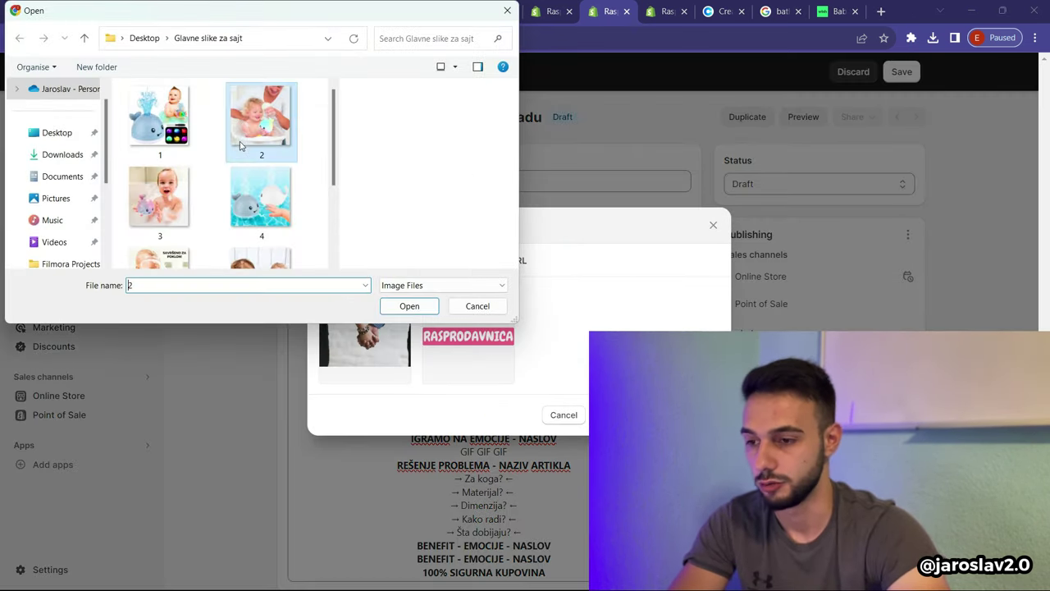
pyautogui.scroll(-2, 215, 170)
pyautogui.click(192, 161)
pyautogui.scroll(2, 218, 176)
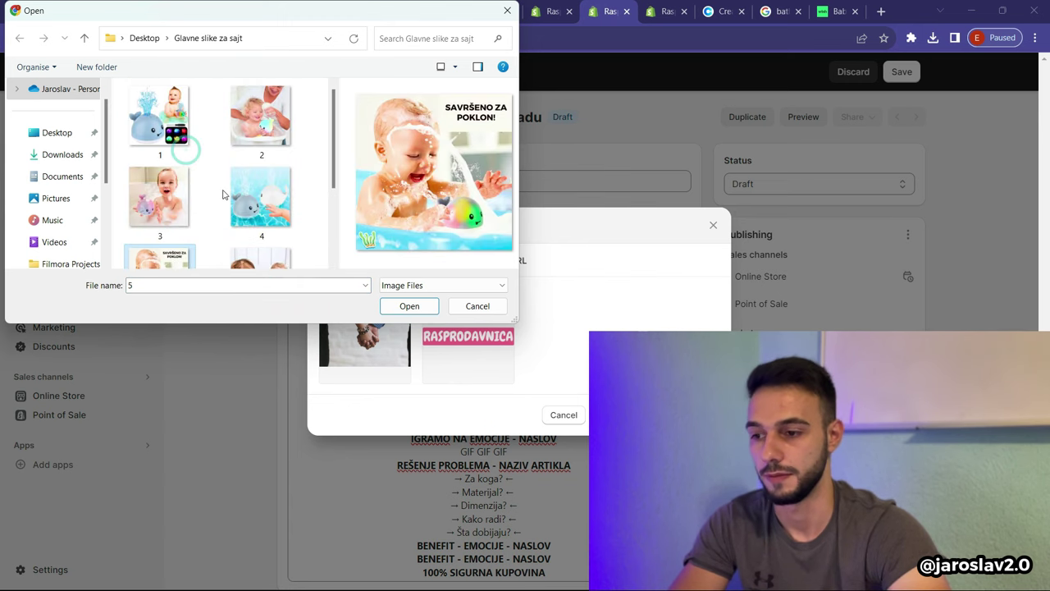
pyautogui.click(231, 156)
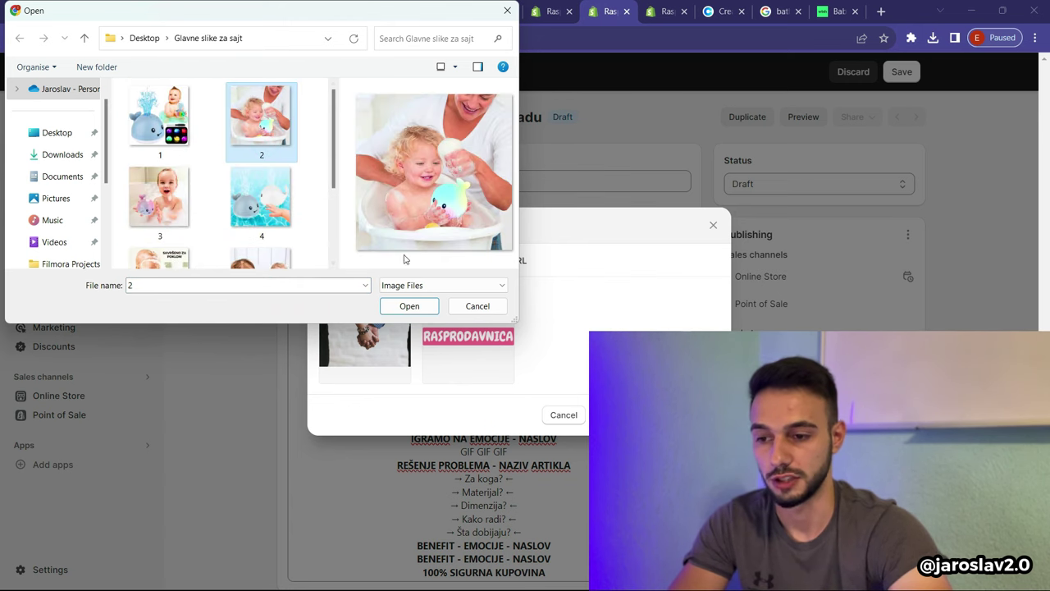
pyautogui.click(410, 306)
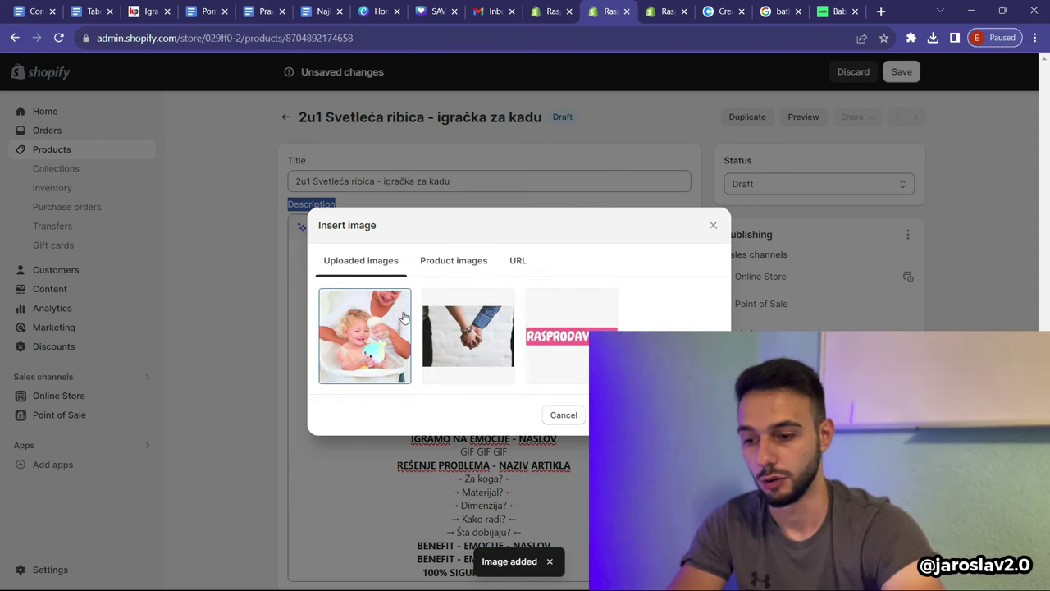
pyautogui.click(403, 317)
pyautogui.click(661, 490)
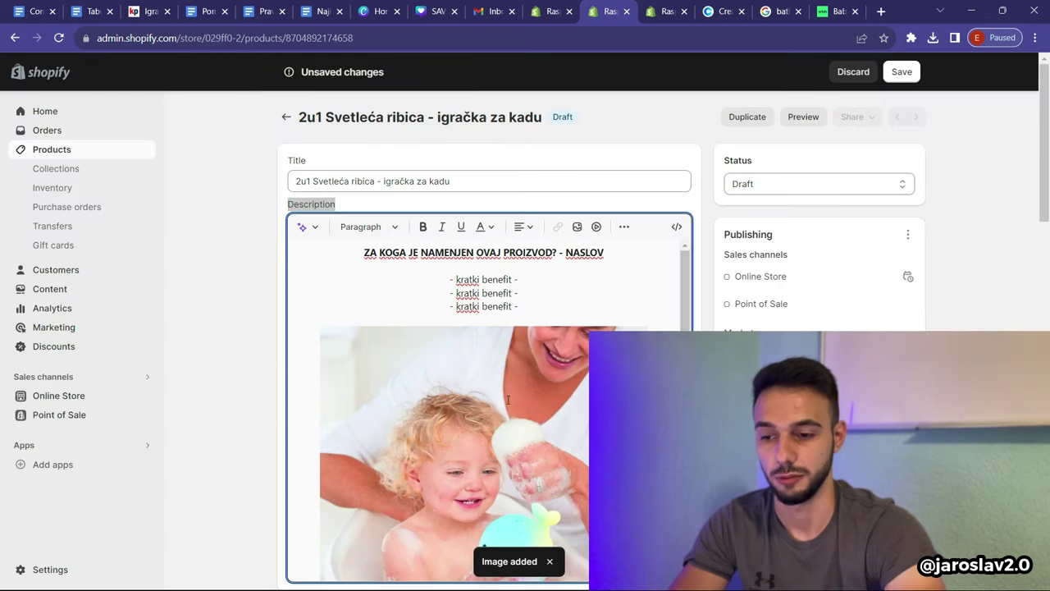
# Delete the 'SLIKA SLIKA SLIKA' placeholder line
pyautogui.scroll(-3, 487, 393)
pyautogui.scroll(2, 488, 394)
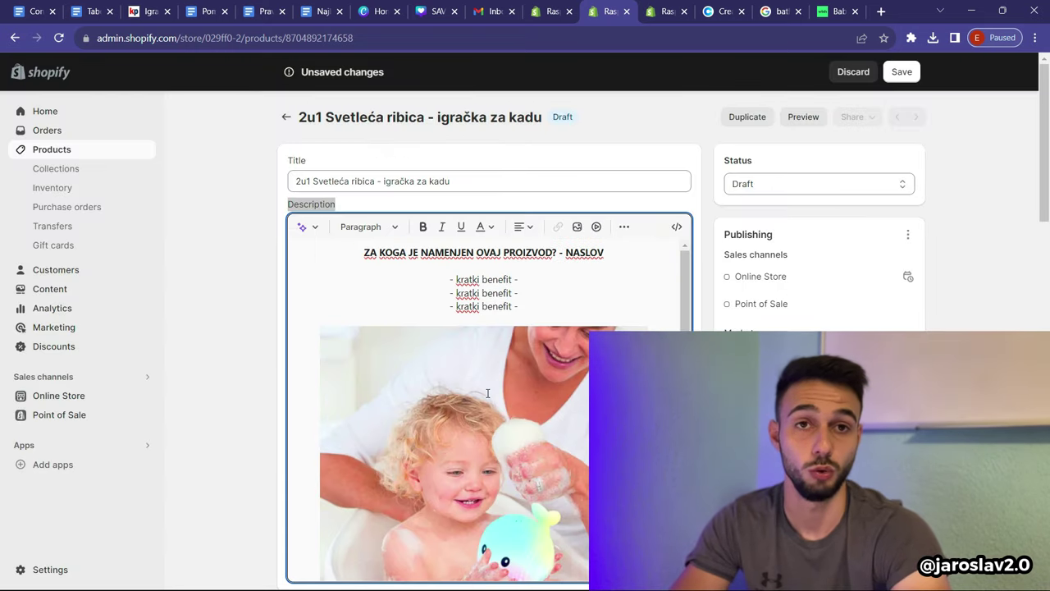
pyautogui.scroll(-4, 541, 314)
pyautogui.scroll(-8, 541, 313)
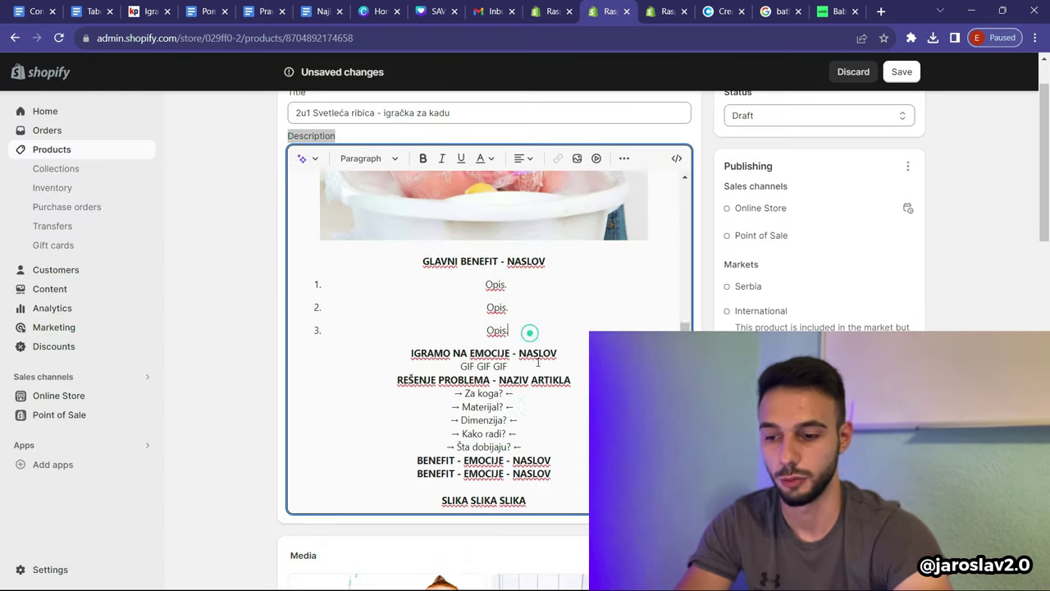
pyautogui.scroll(1, 532, 328)
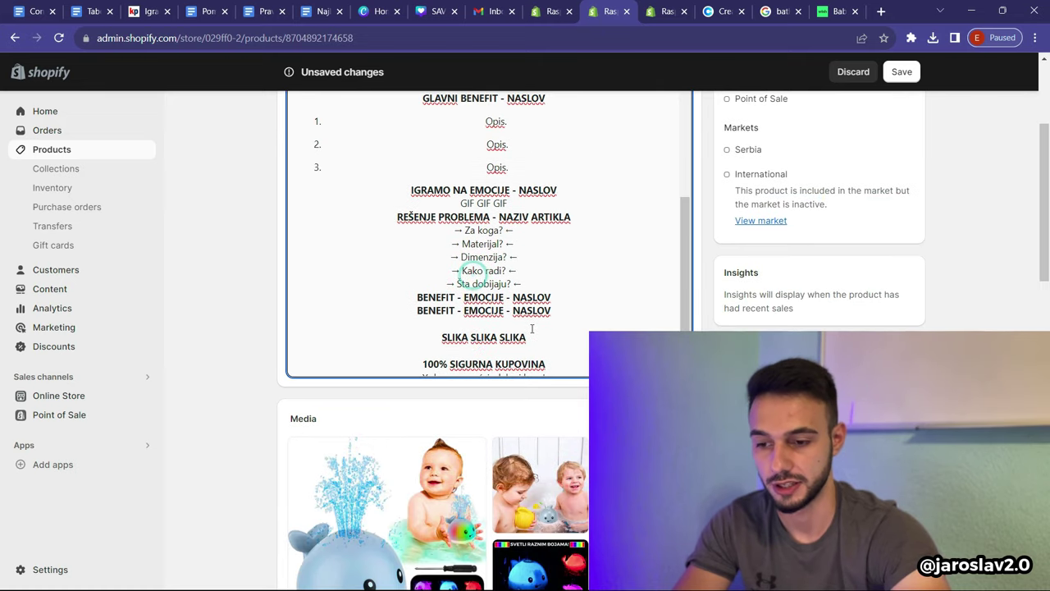
pyautogui.press('BackSpace')
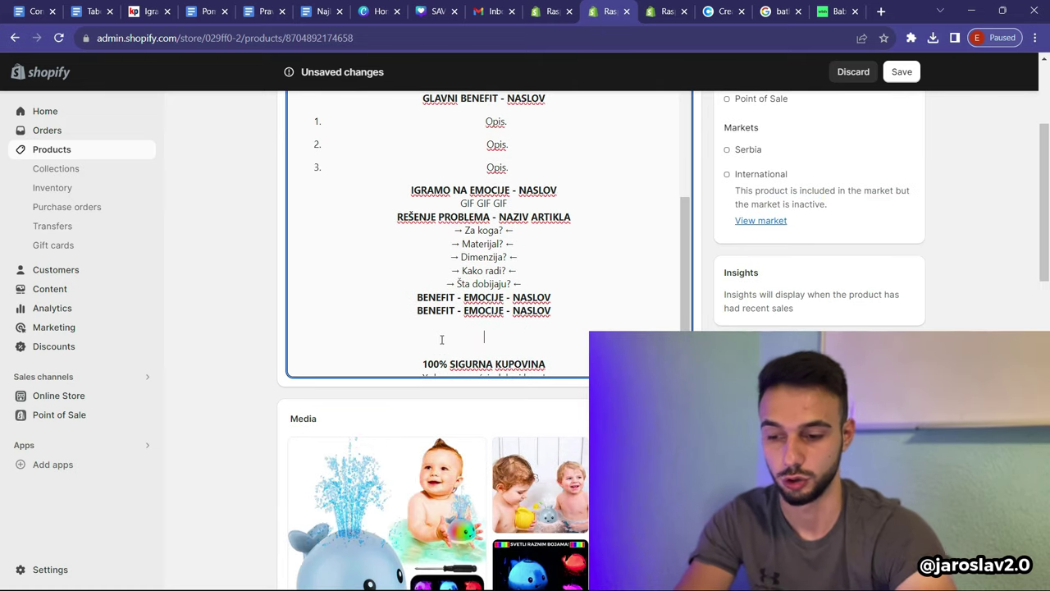
# Upload image 5 and insert it as a second image in the description
pyautogui.scroll(3, 597, 241)
pyautogui.scroll(2, 175, 394)
pyautogui.scroll(3, 492, 287)
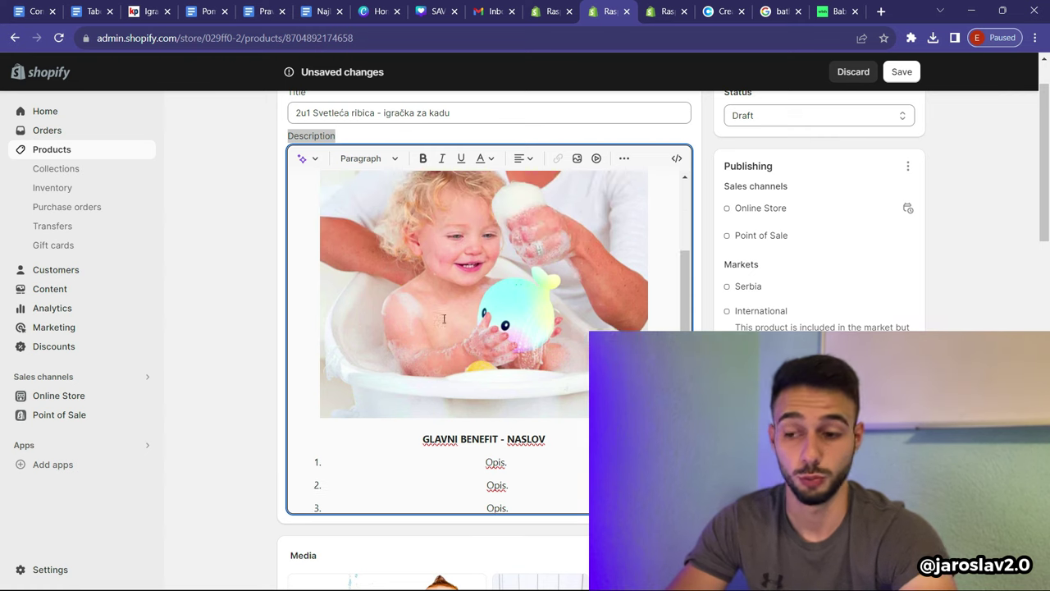
pyautogui.click(576, 159)
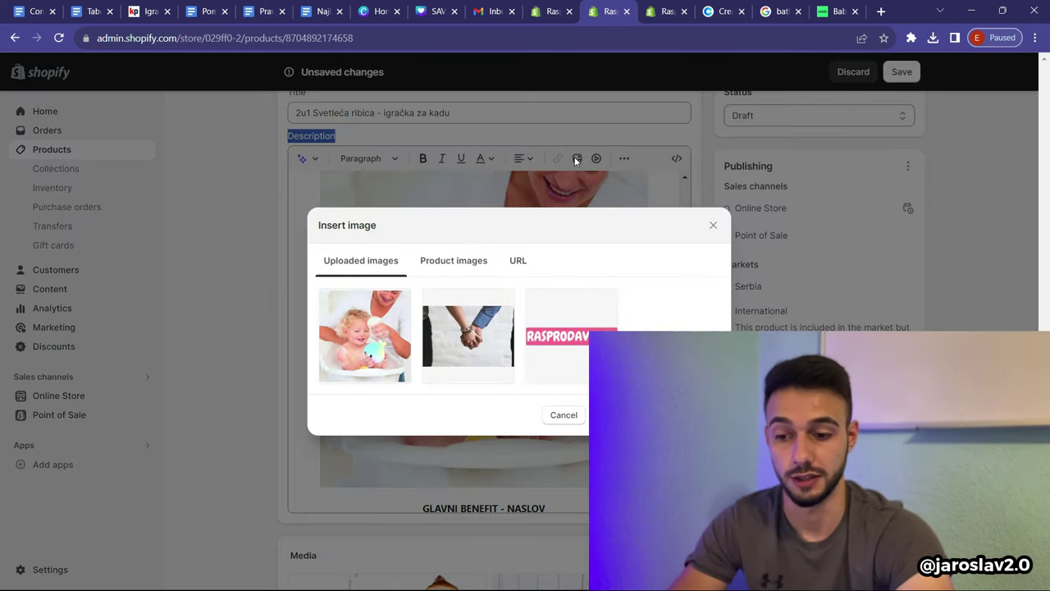
pyautogui.click(581, 293)
pyautogui.scroll(-3, 197, 148)
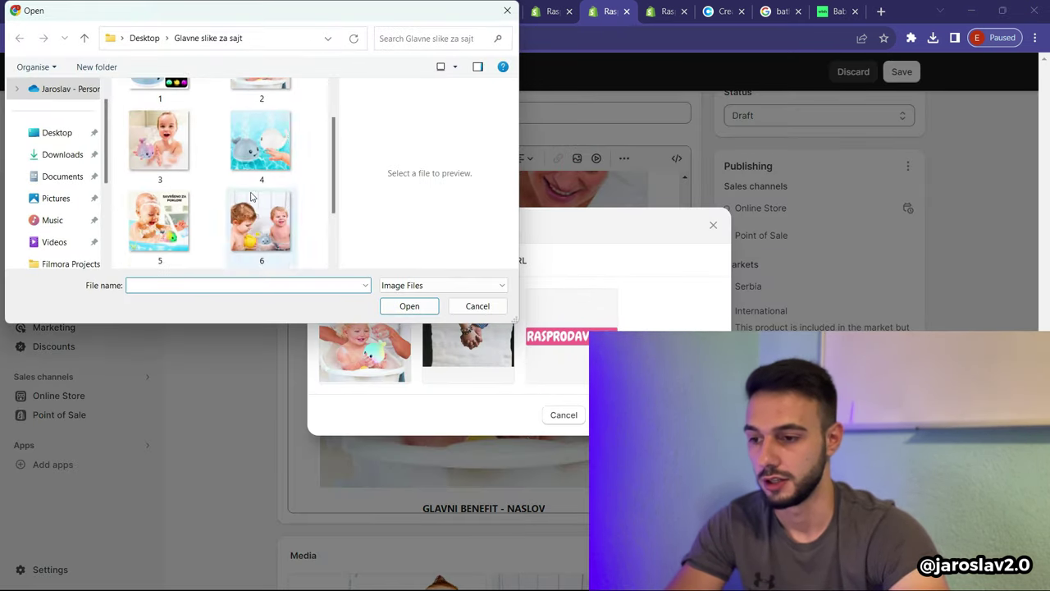
pyautogui.click(175, 169)
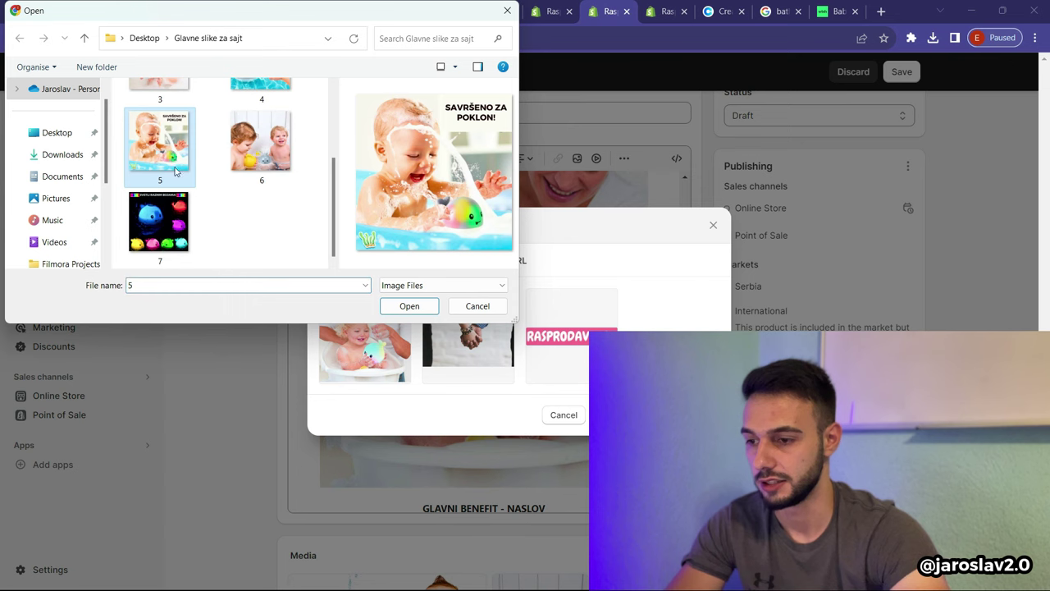
pyautogui.click(410, 305)
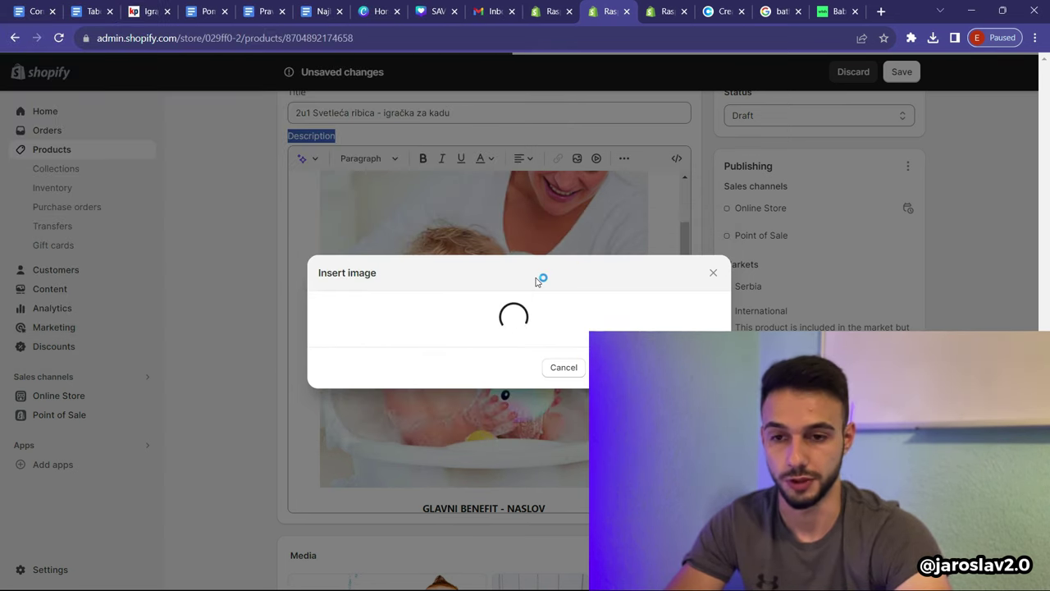
pyautogui.press('Return')
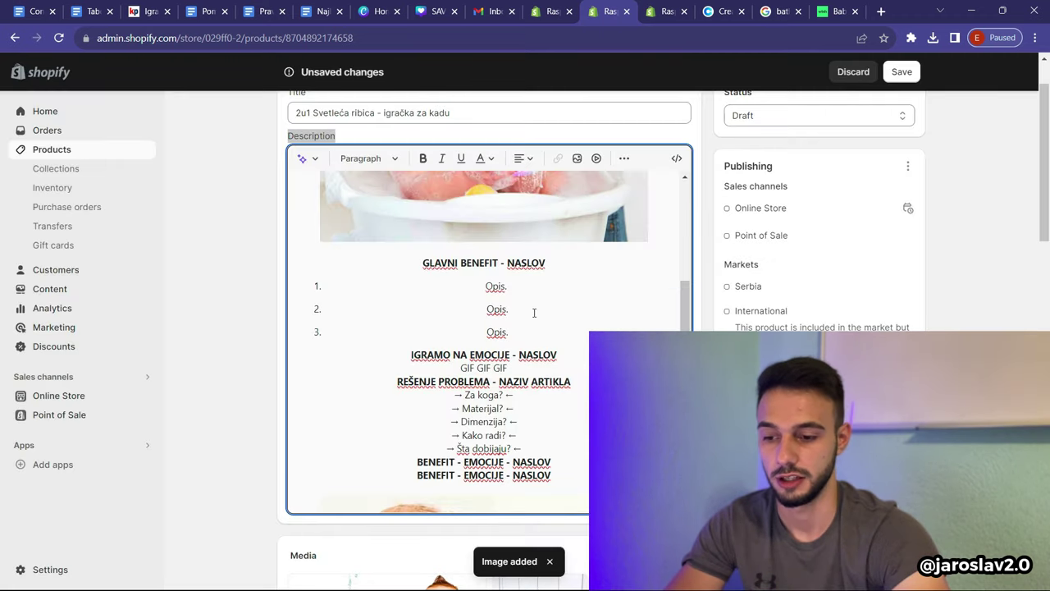
# Save the product changes, then select the 'GIF GIF GIF' placeholder line
pyautogui.scroll(-5, 517, 295)
pyautogui.scroll(-5, 499, 274)
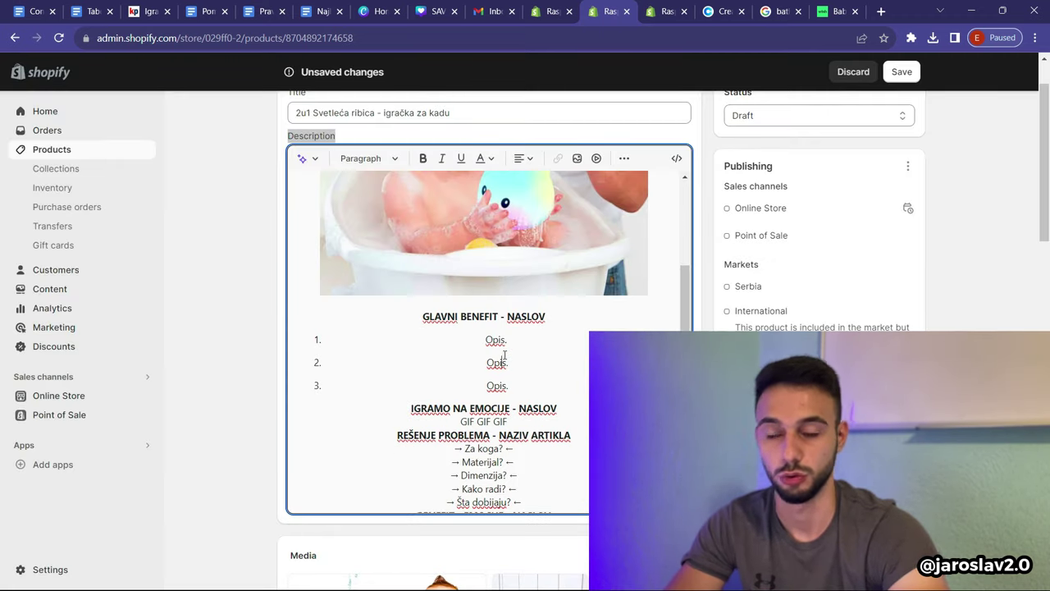
pyautogui.scroll(2, 504, 355)
pyautogui.scroll(3, 505, 355)
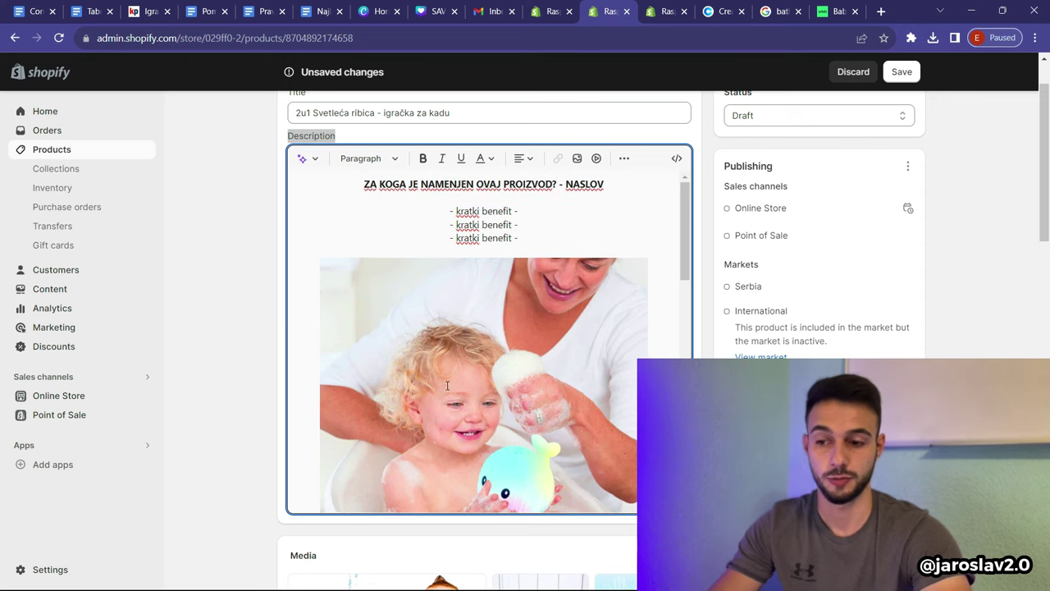
pyautogui.click(901, 71)
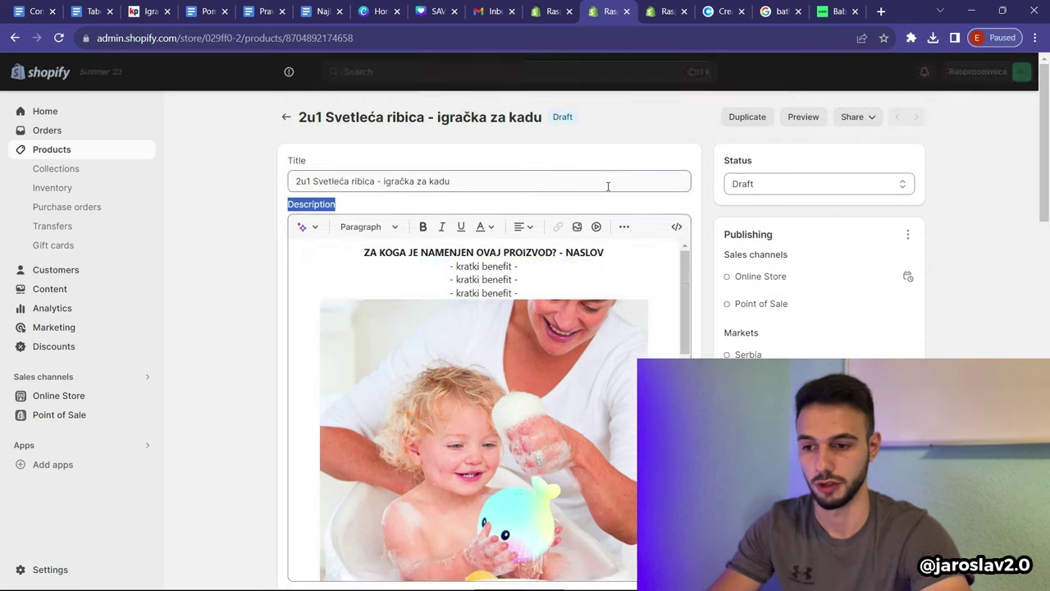
pyautogui.scroll(-5, 490, 342)
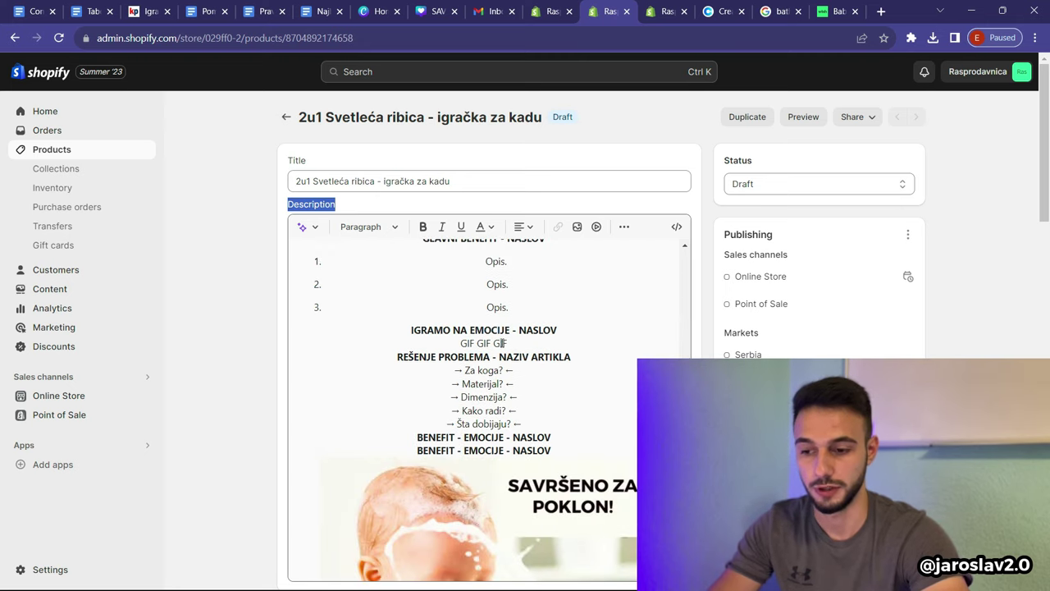
pyautogui.tripleClick(505, 343)
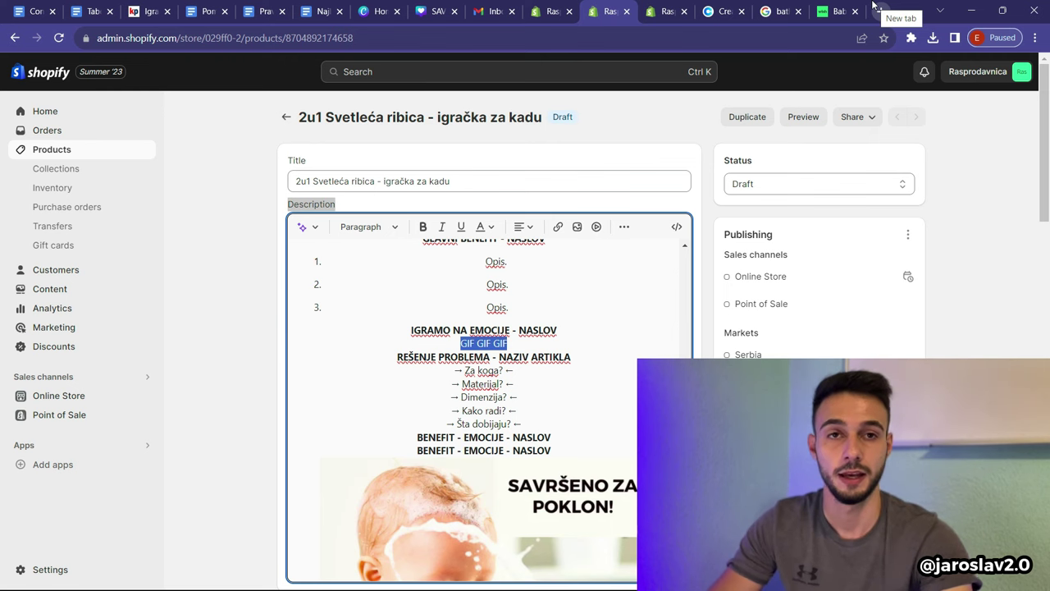
# Go to giphy.com in a new tab and open the sign-up form
pyautogui.click(878, 9)
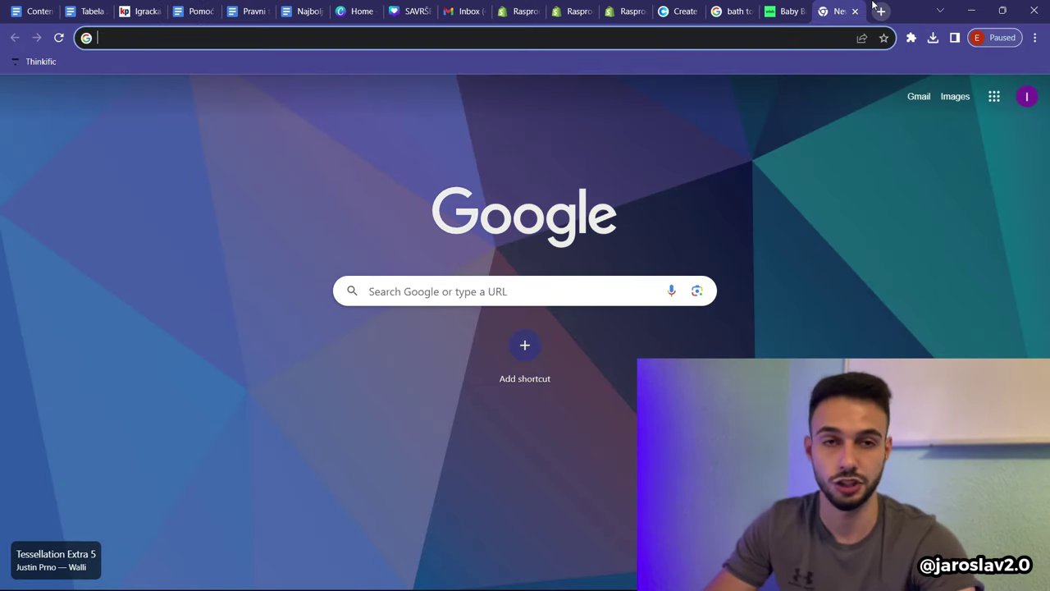
pyautogui.write('giphy.com')
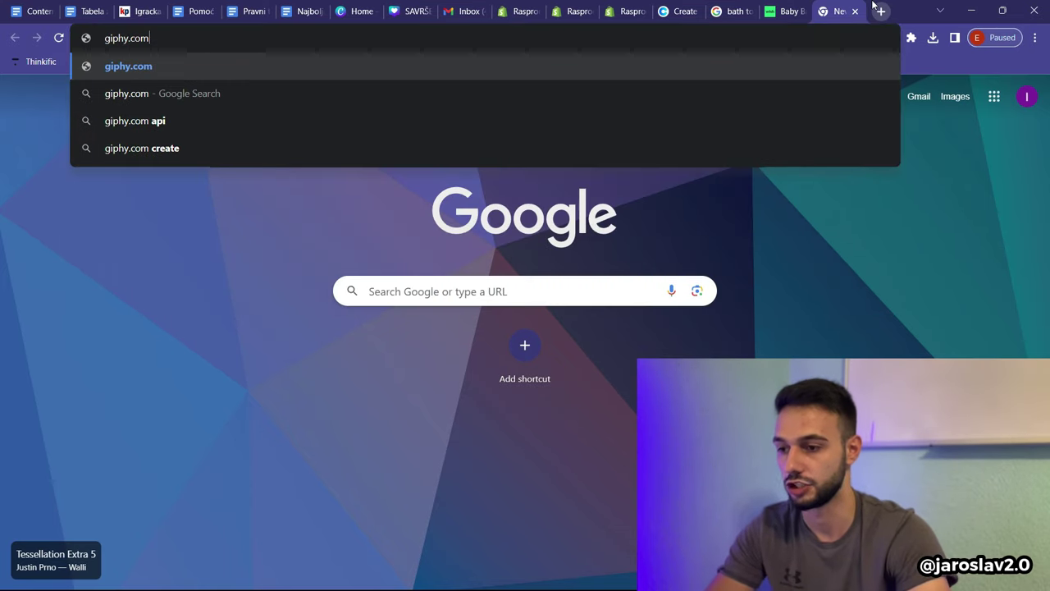
pyautogui.press('Return')
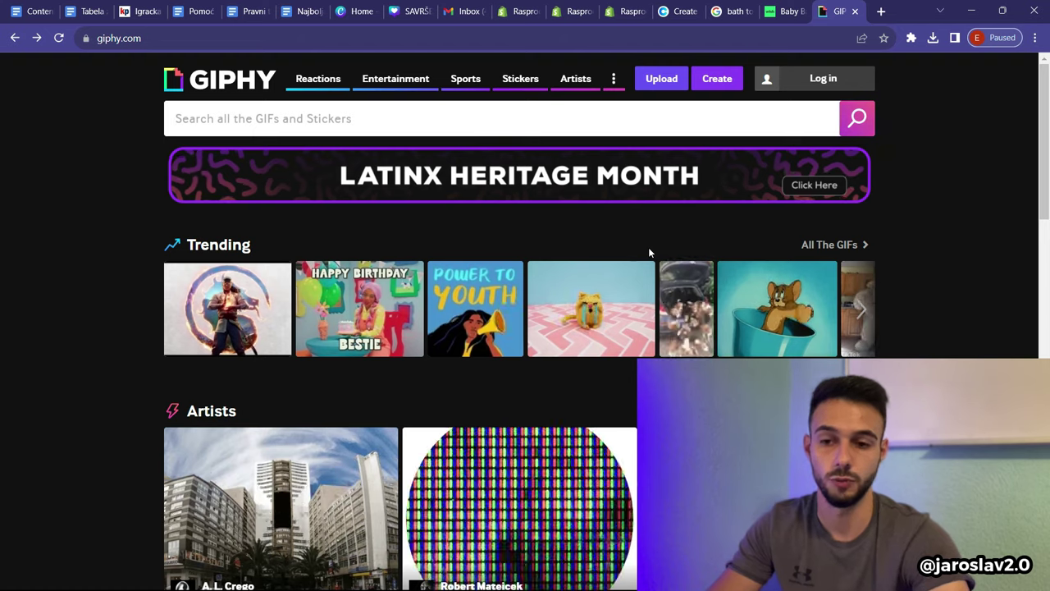
pyautogui.click(816, 79)
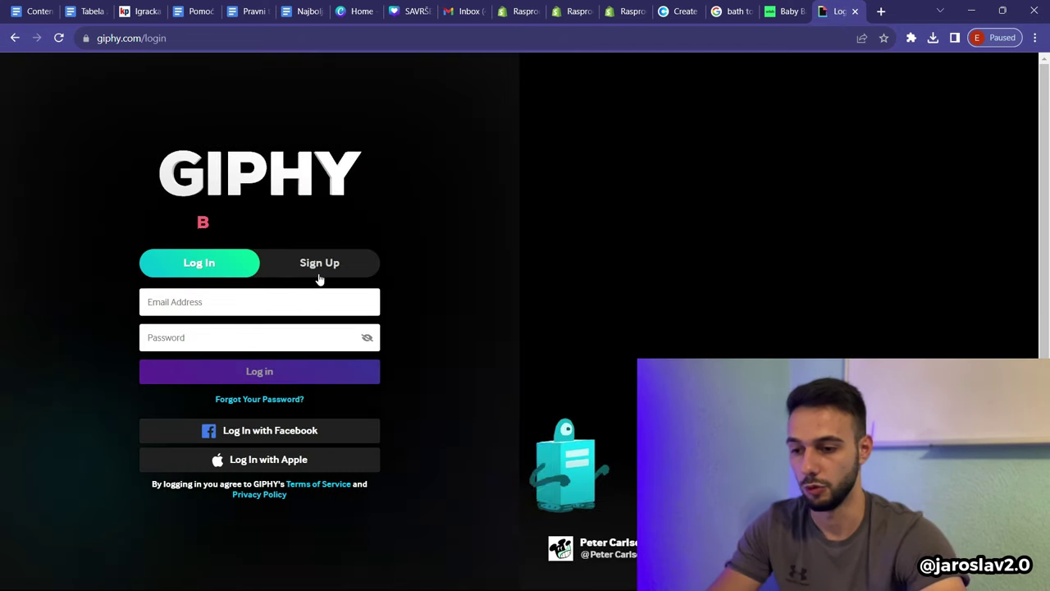
pyautogui.click(319, 264)
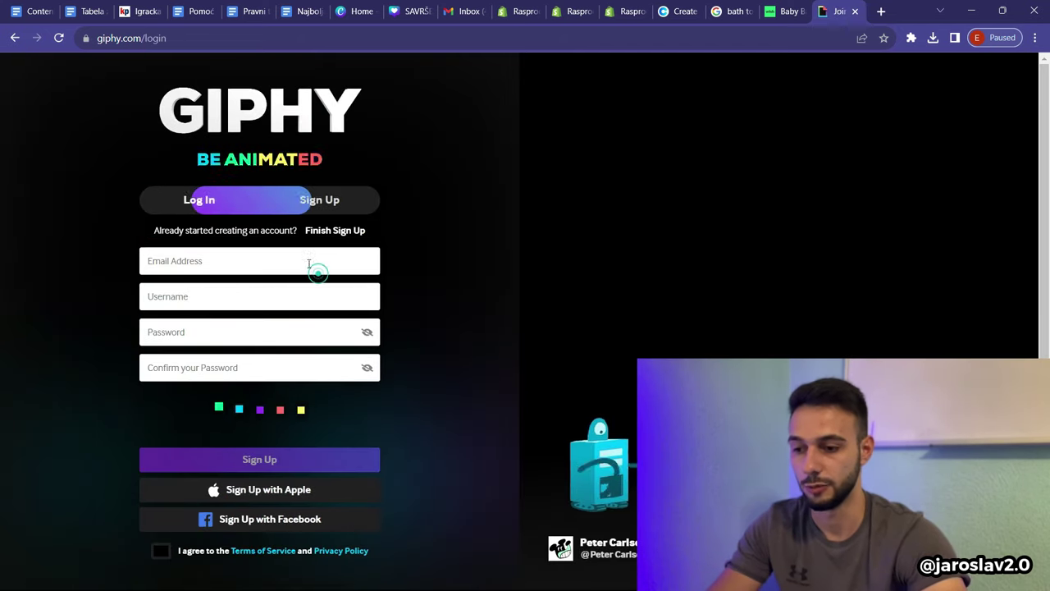
# Fill in the account e-mail, a username, the password and its confirmation
pyautogui.click(238, 264)
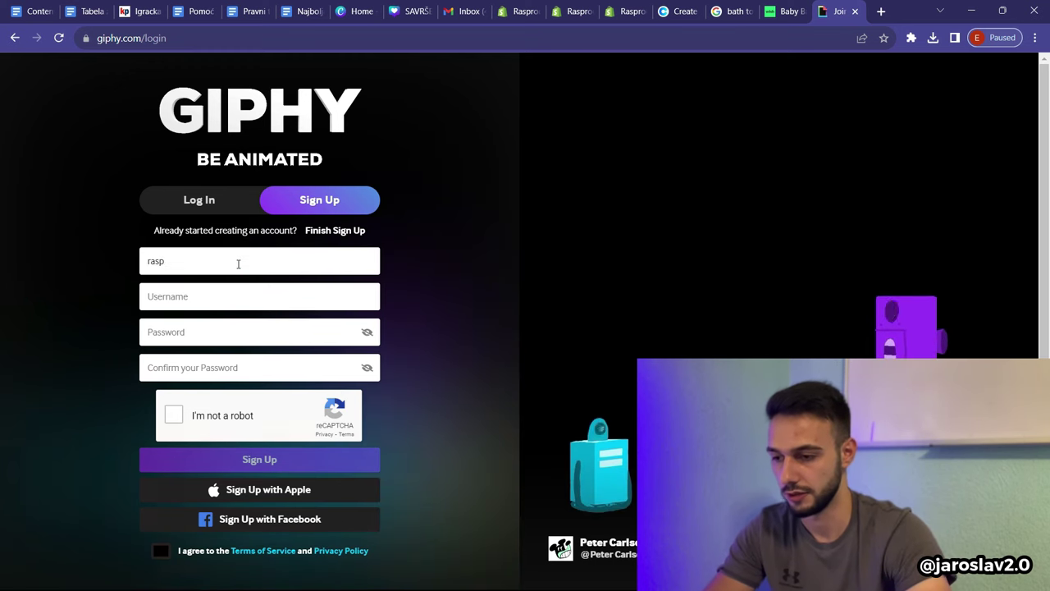
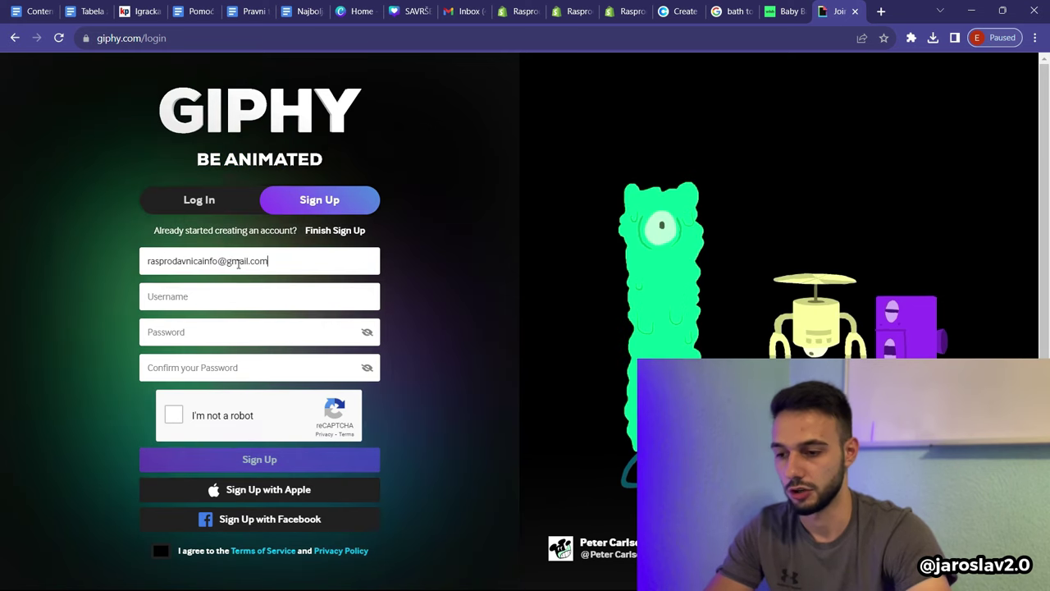
pyautogui.click(202, 300)
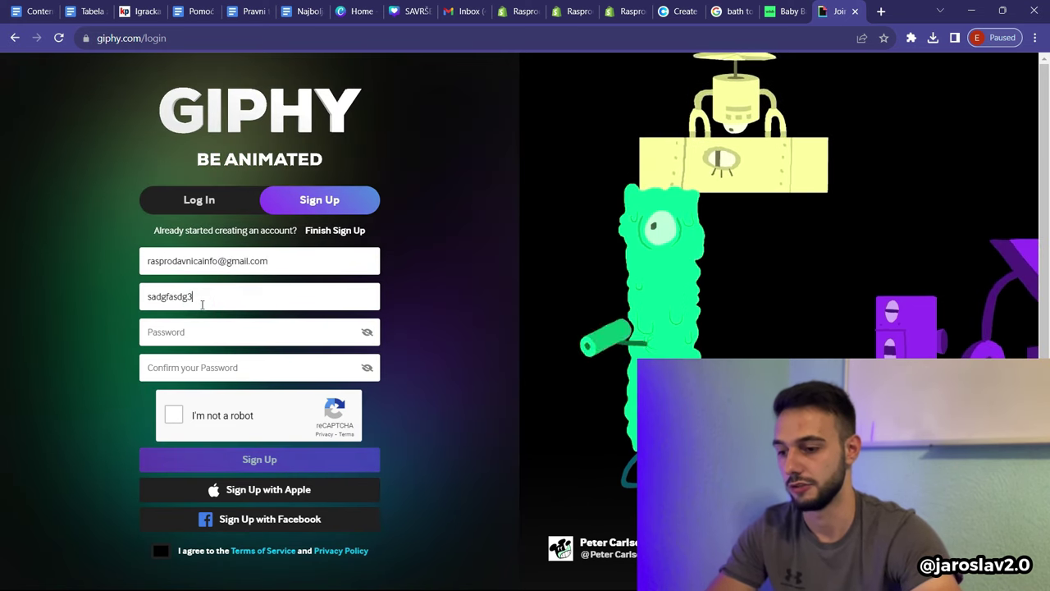
pyautogui.click(226, 331)
pyautogui.write('•••••')
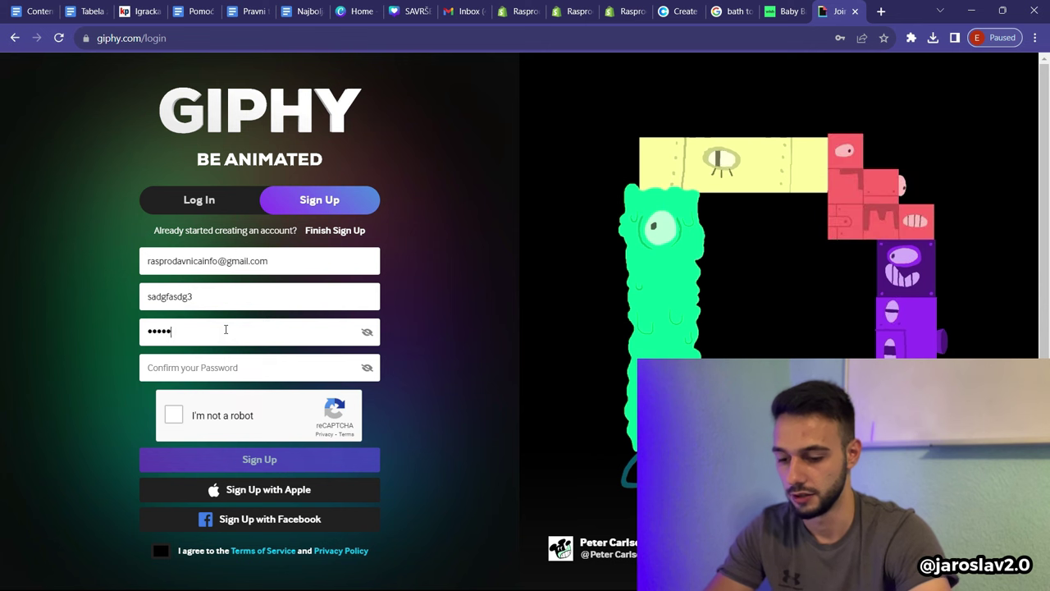
pyautogui.write('••••••••••••••')
pyautogui.press('Tab')
pyautogui.hotkey('ctrl', 'v')
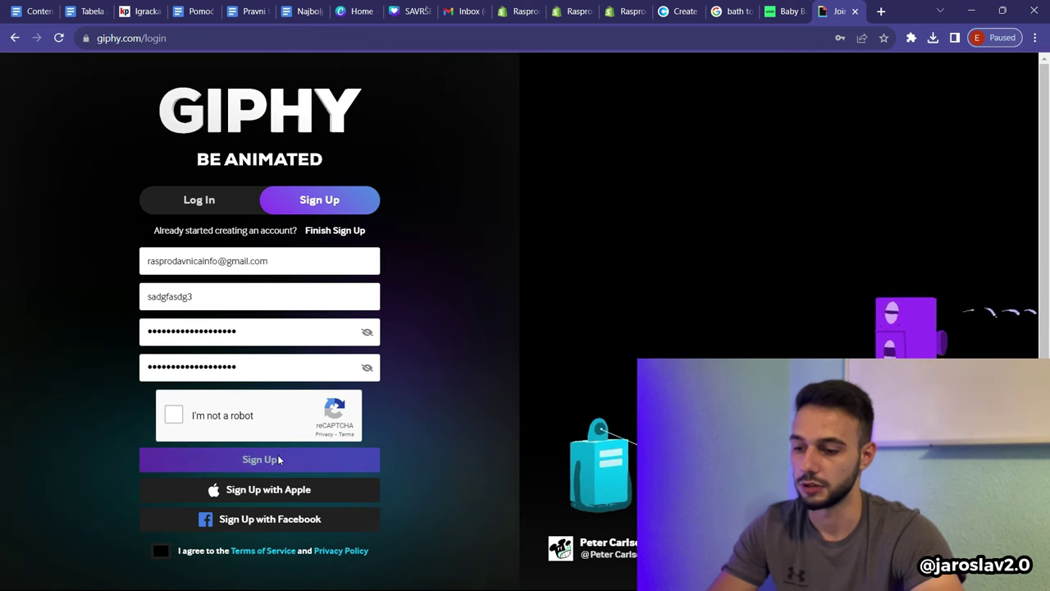
# Tick the reCAPTCHA and Terms boxes and submit the Giphy sign-up
pyautogui.click(174, 415)
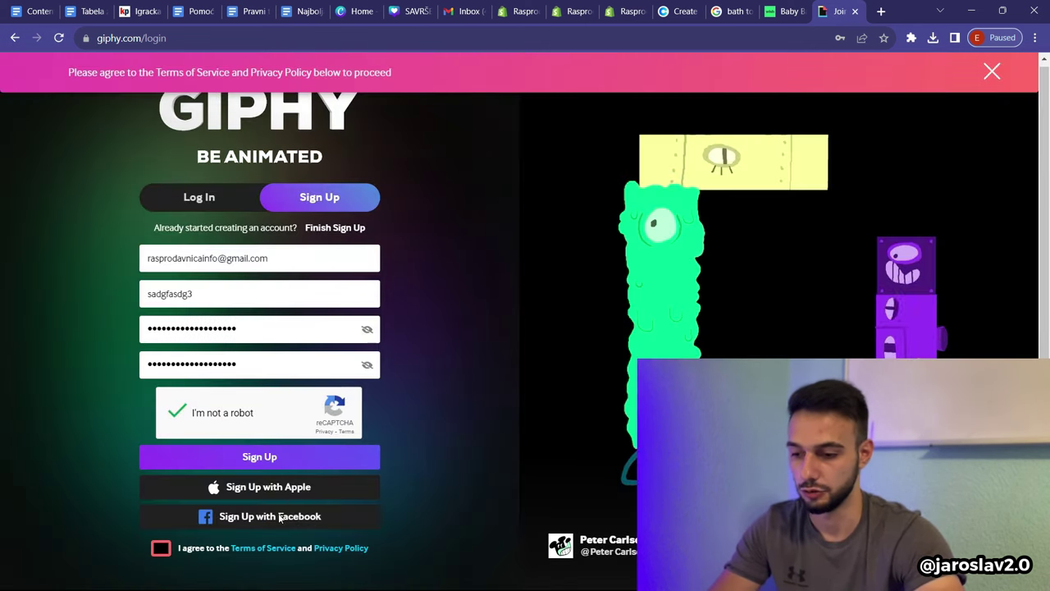
pyautogui.click(161, 547)
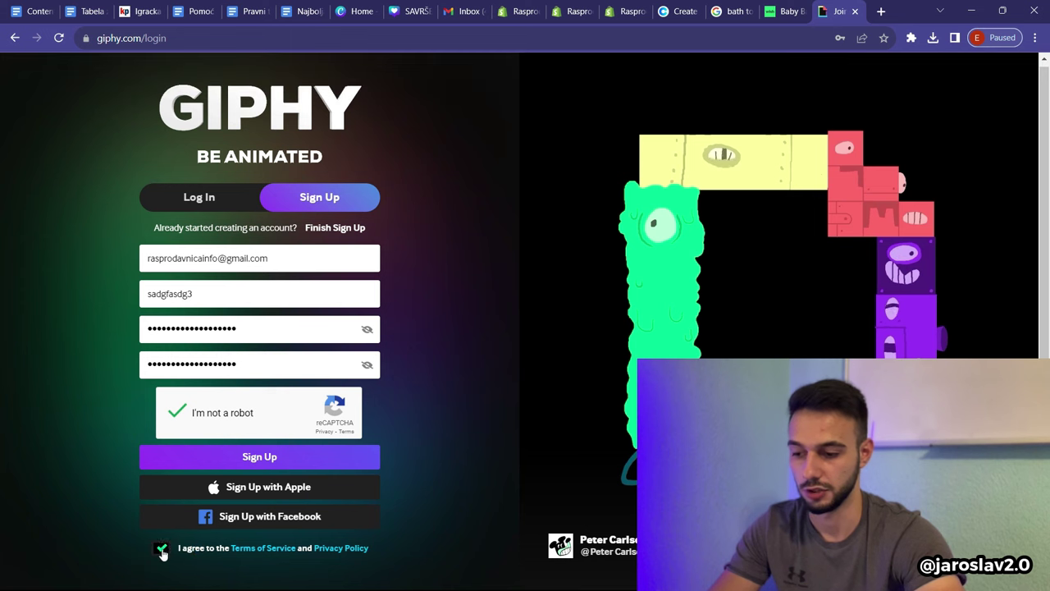
pyautogui.click(245, 460)
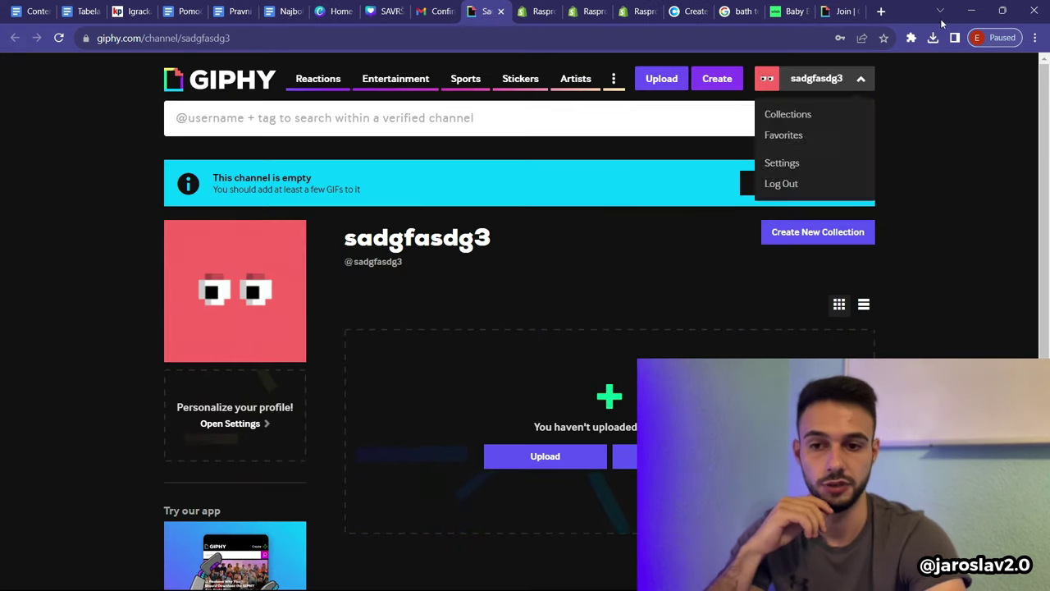
pyautogui.click(882, 10)
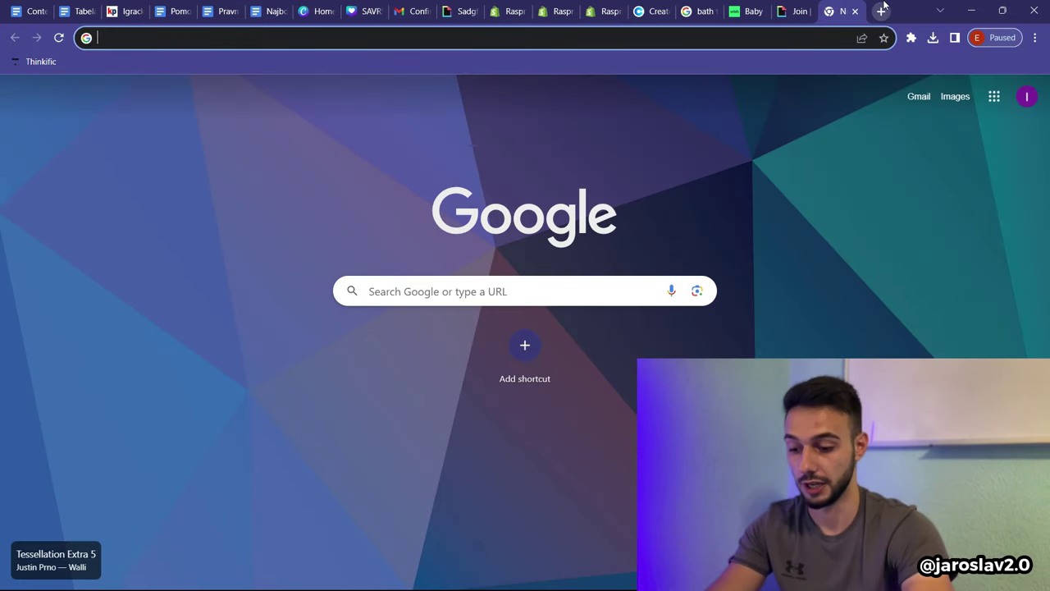
# Search video results for 'bath toy whale glowing for kids' and open the Leipal Amazon listing
pyautogui.write('bath')
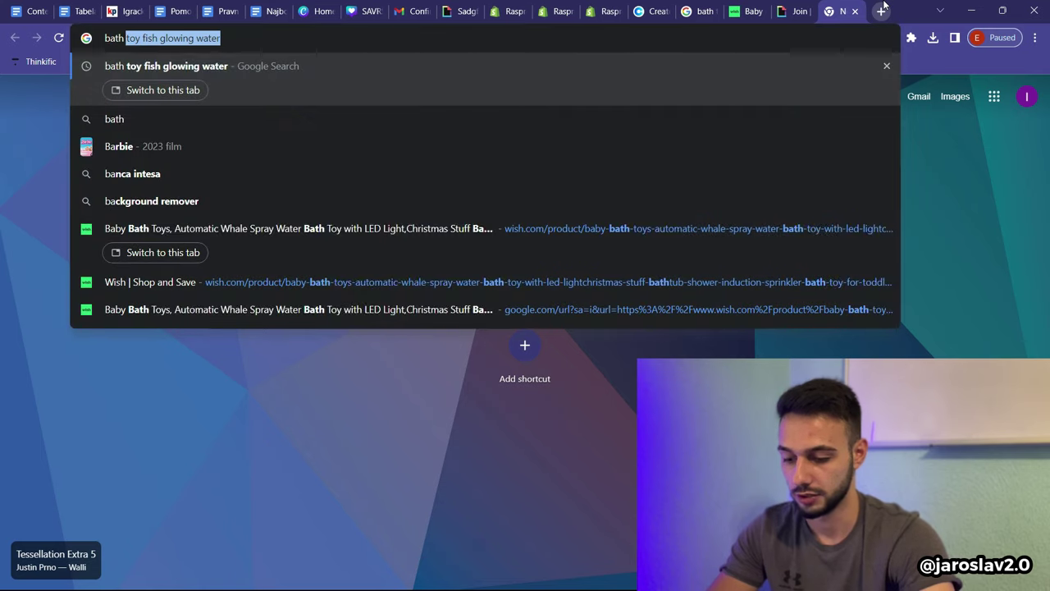
pyautogui.write(' toy wh')
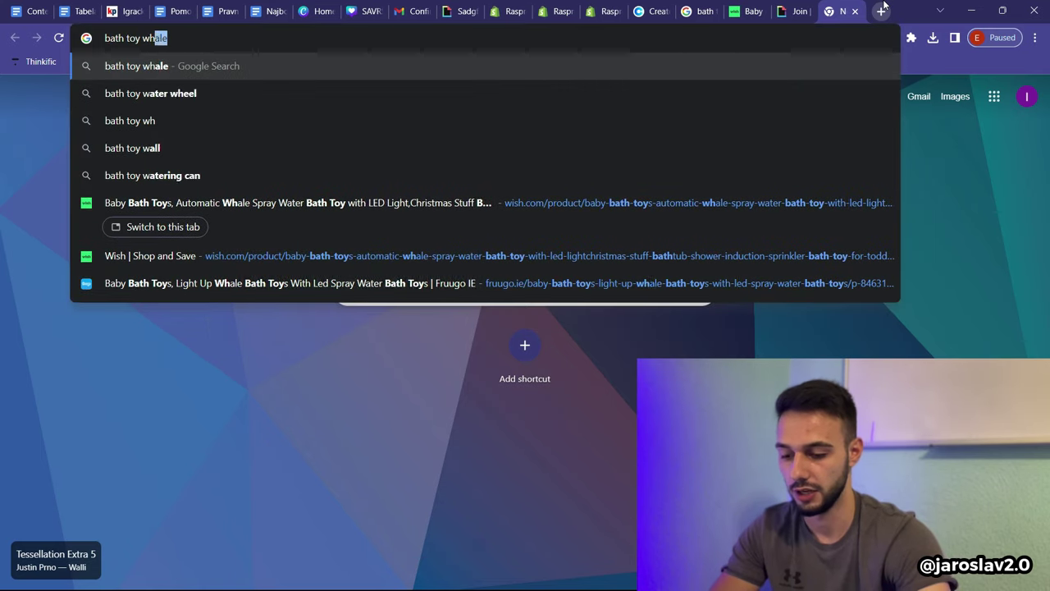
pyautogui.write('ale glowing')
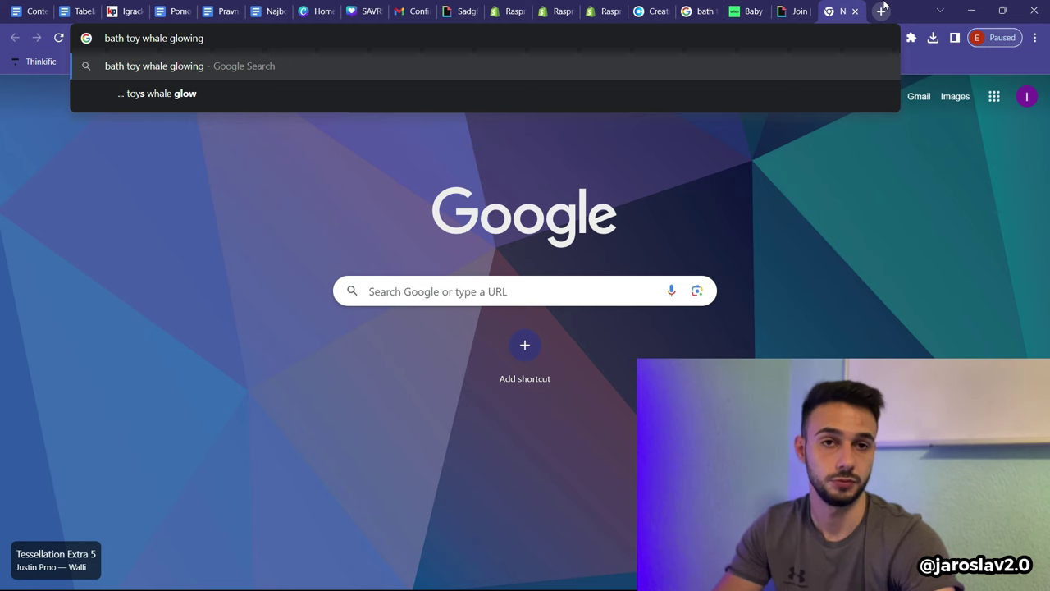
pyautogui.write(' for kids')
pyautogui.press('Return')
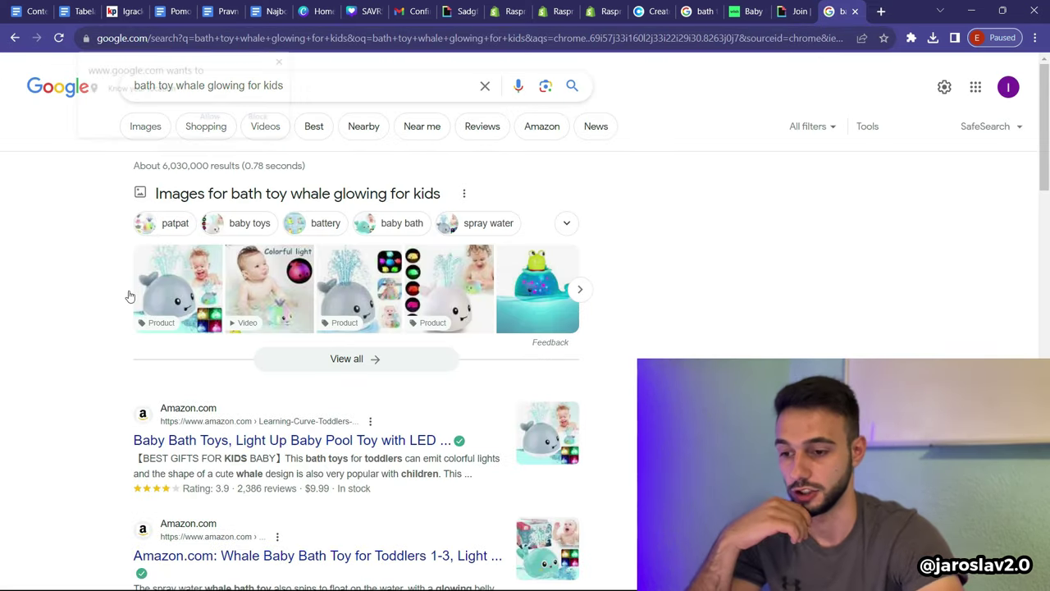
pyautogui.click(282, 60)
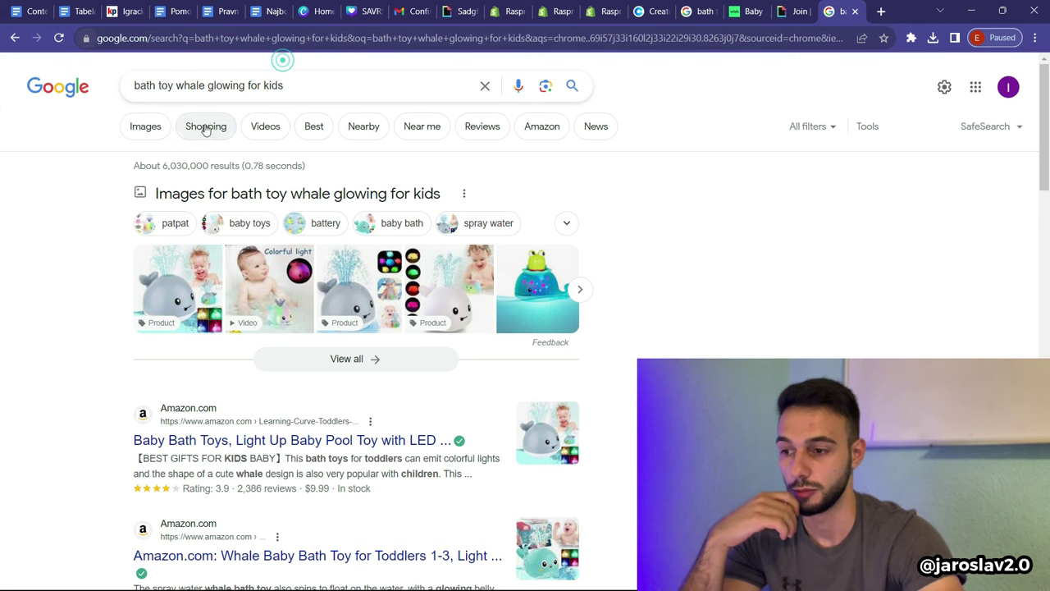
pyautogui.click(265, 127)
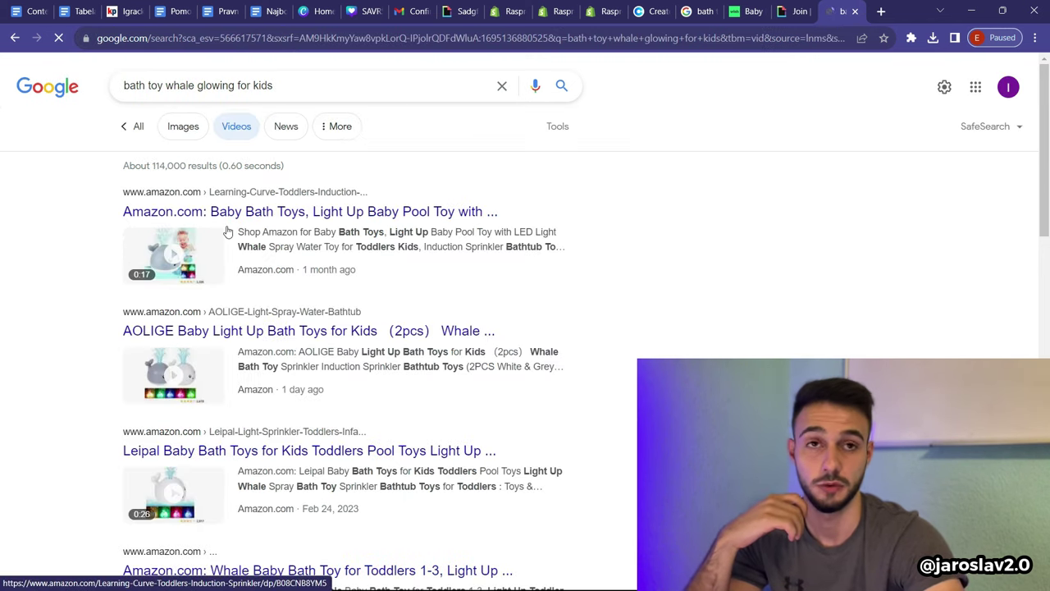
pyautogui.scroll(-4, 216, 235)
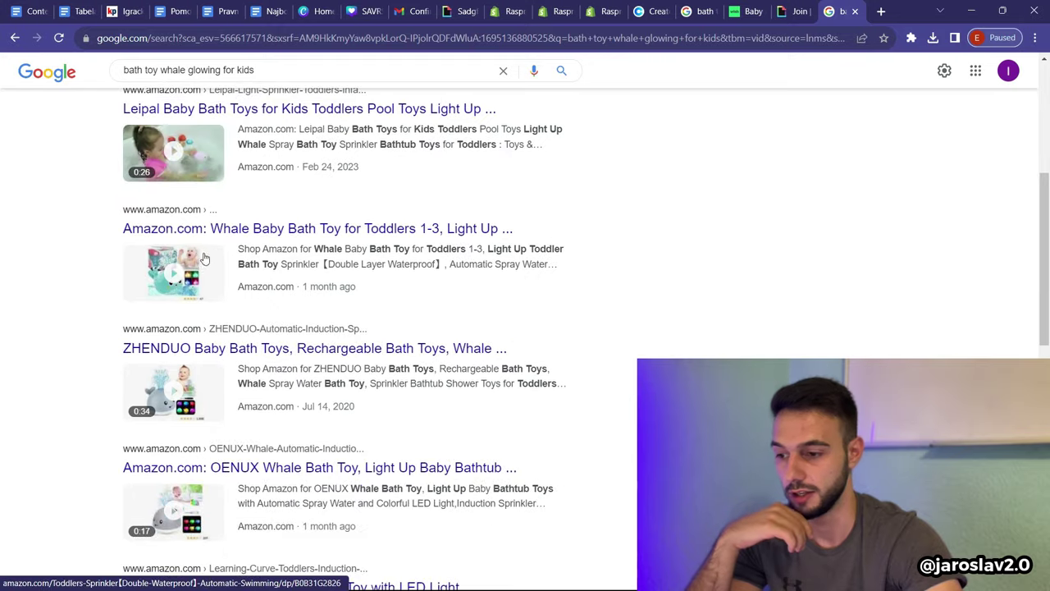
pyautogui.click(173, 152)
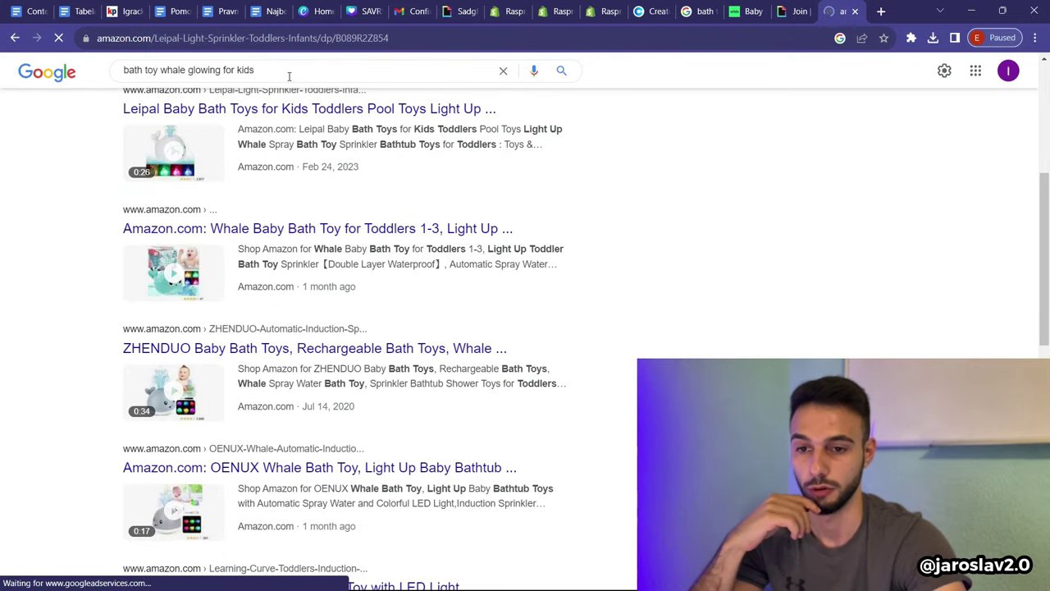
# Play the product video, pausing it on the child bathing scene
pyautogui.scroll(-2, 333, 195)
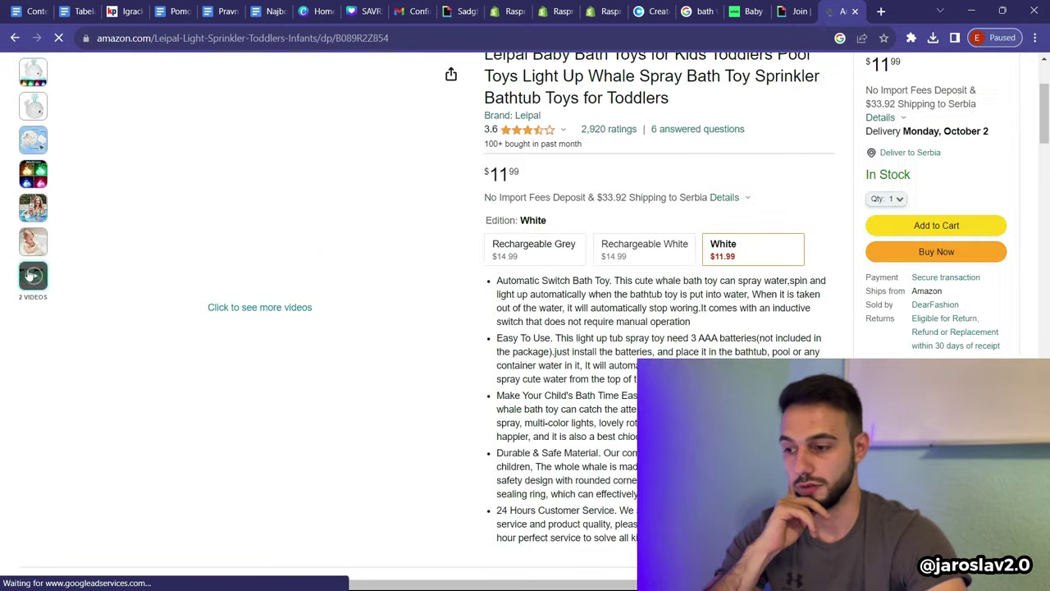
pyautogui.click(29, 273)
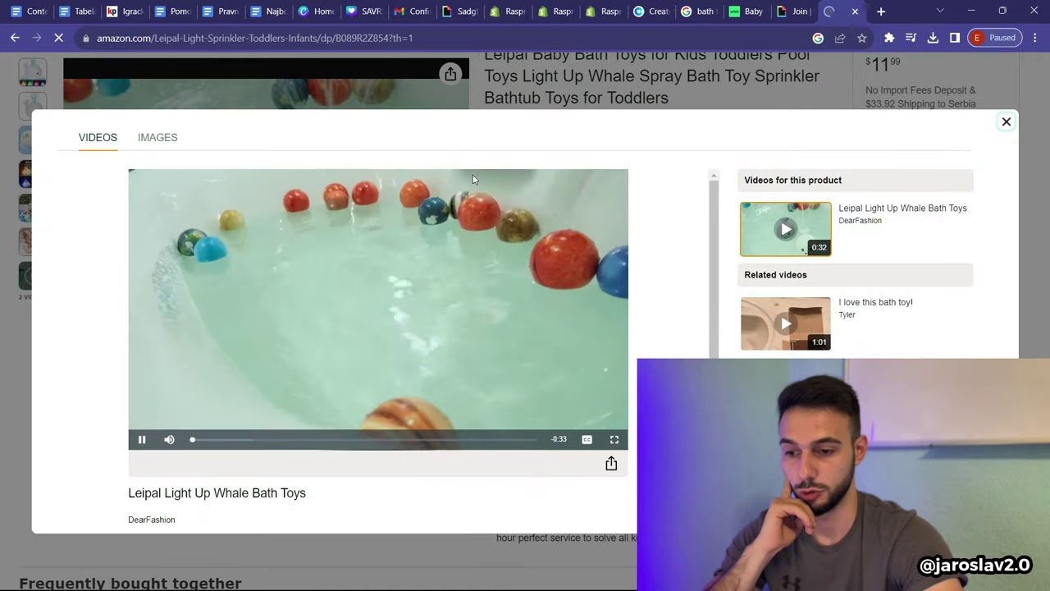
pyautogui.click(141, 441)
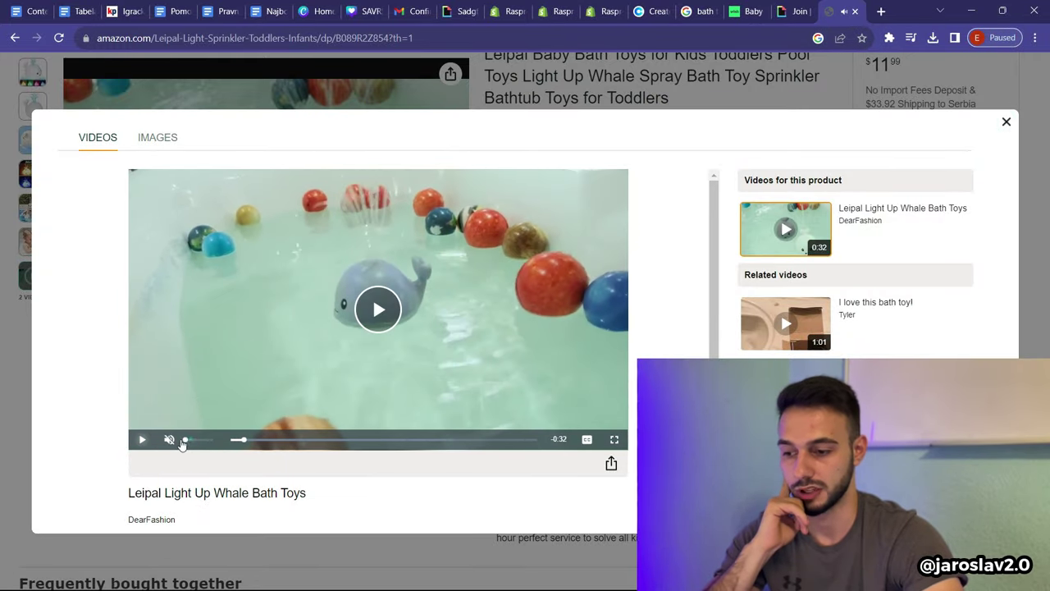
pyautogui.click(141, 439)
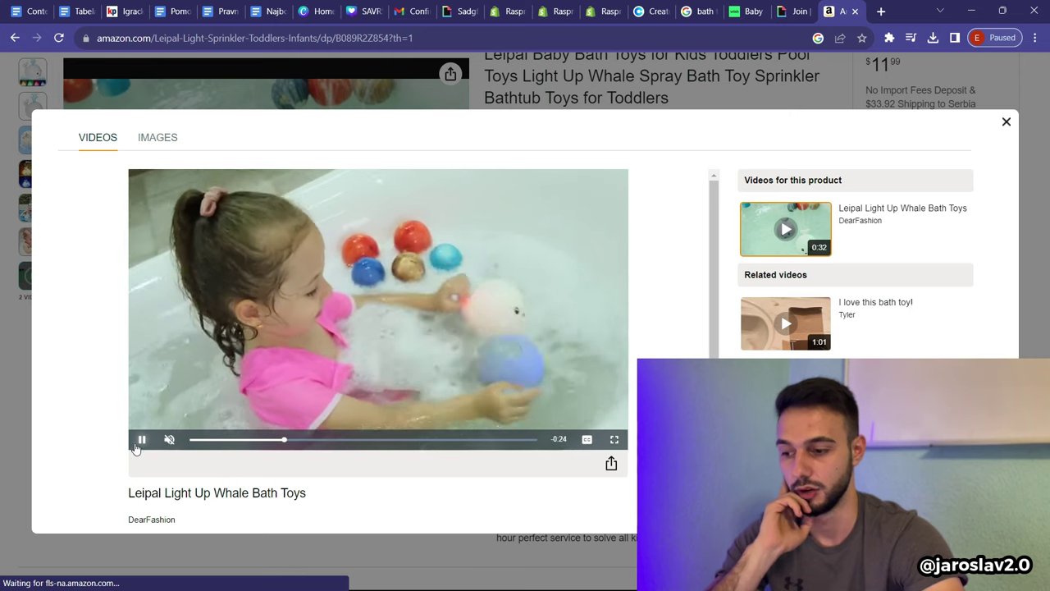
pyautogui.click(139, 440)
# Inspect the video viewer's player elements in DevTools, looking for the video source
pyautogui.rightClick(491, 243)
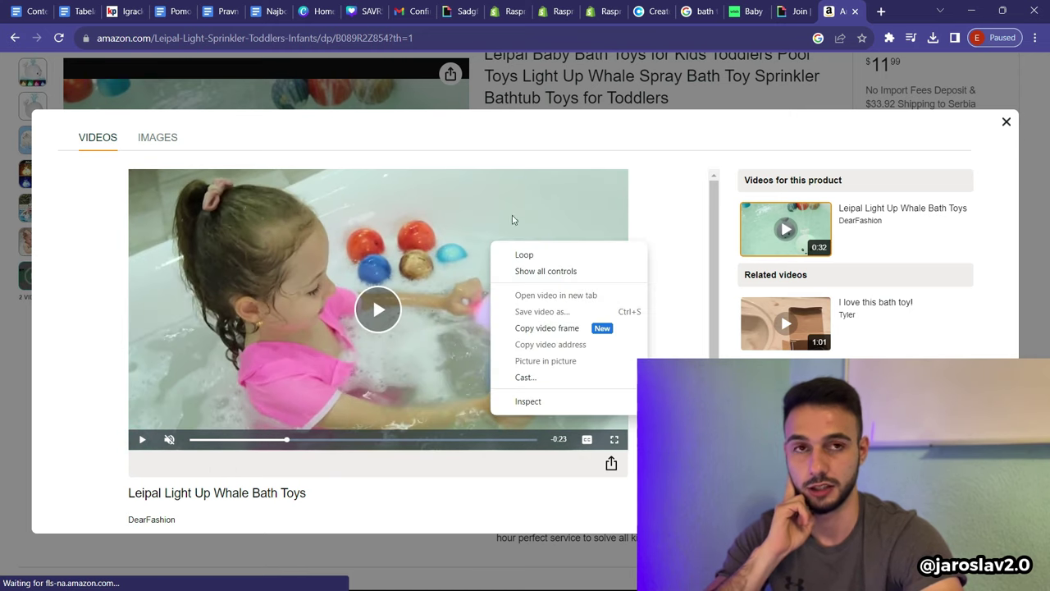
pyautogui.click(537, 402)
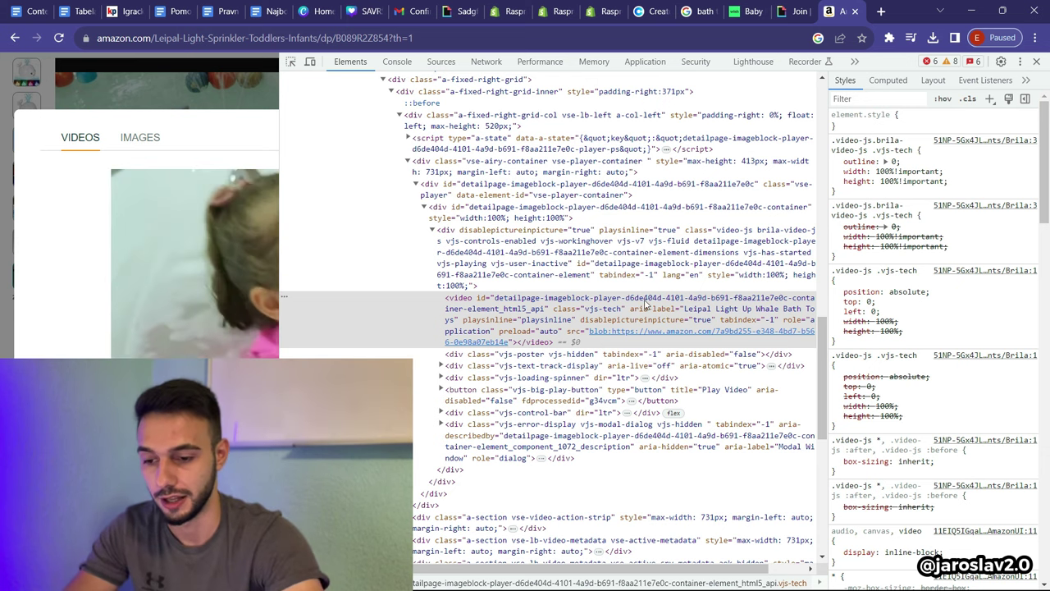
pyautogui.click(441, 366)
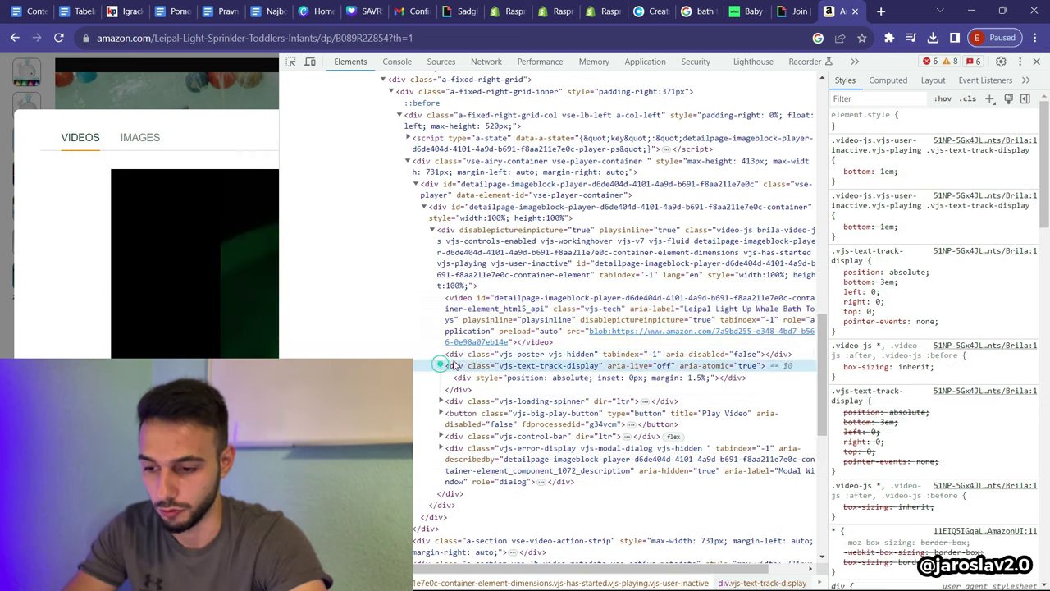
pyautogui.click(645, 402)
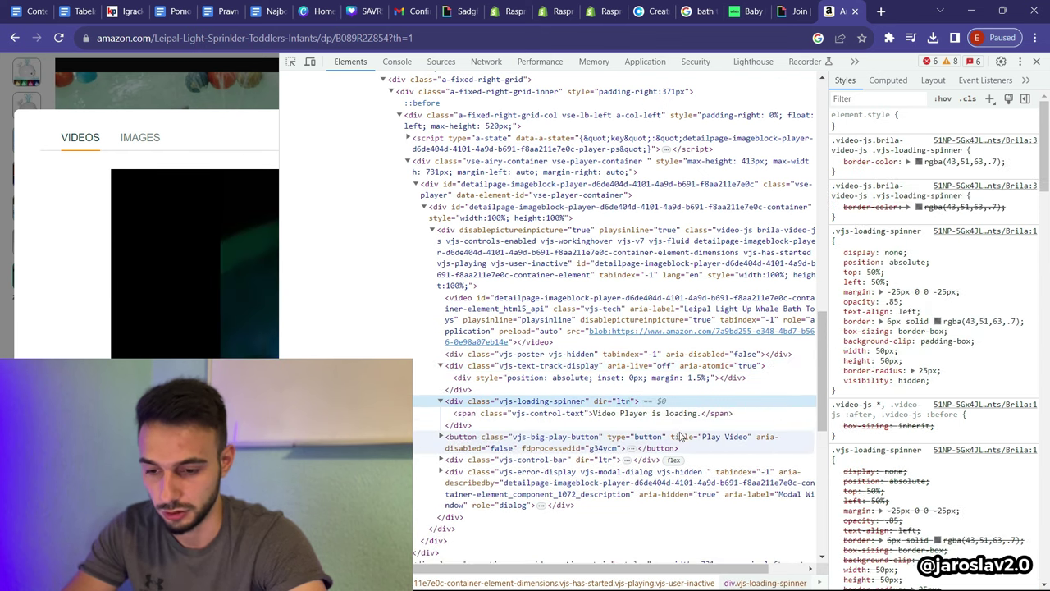
pyautogui.click(645, 451)
pyautogui.scroll(-1, 563, 379)
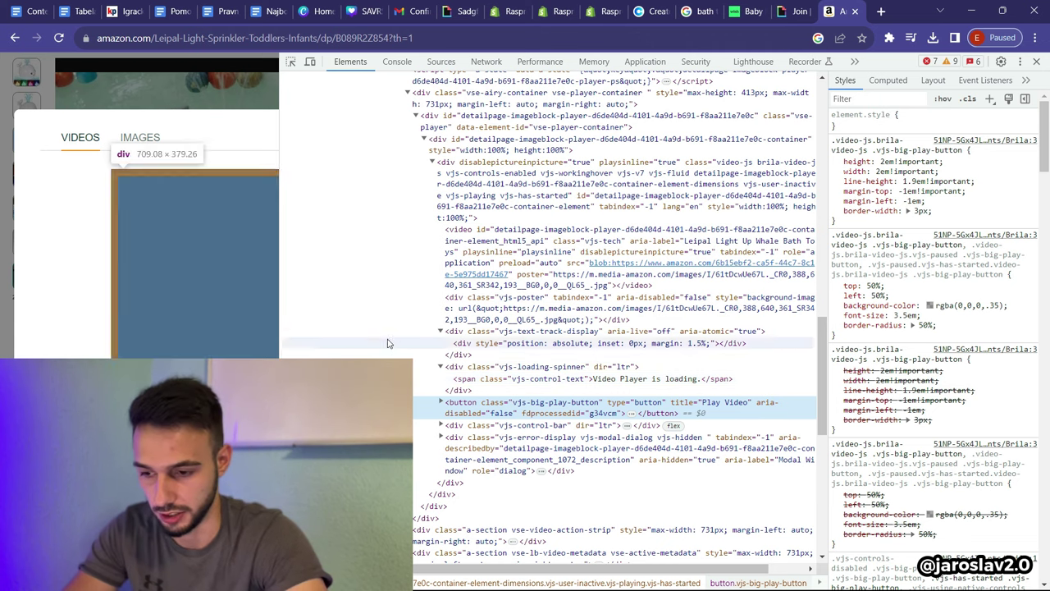
pyautogui.click(724, 373)
pyautogui.scroll(-1, 733, 392)
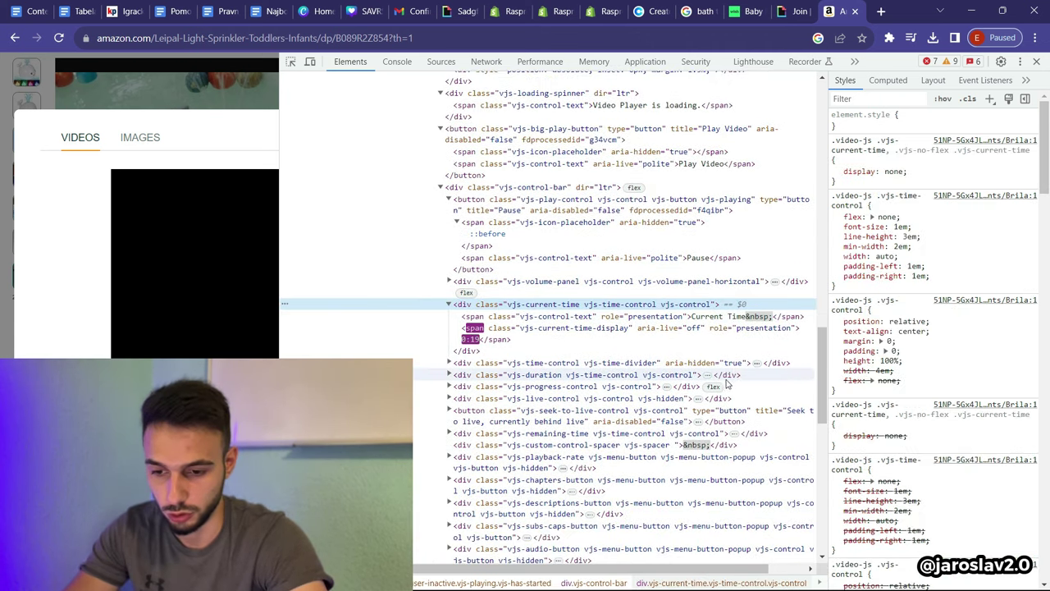
pyautogui.click(755, 363)
pyautogui.click(712, 399)
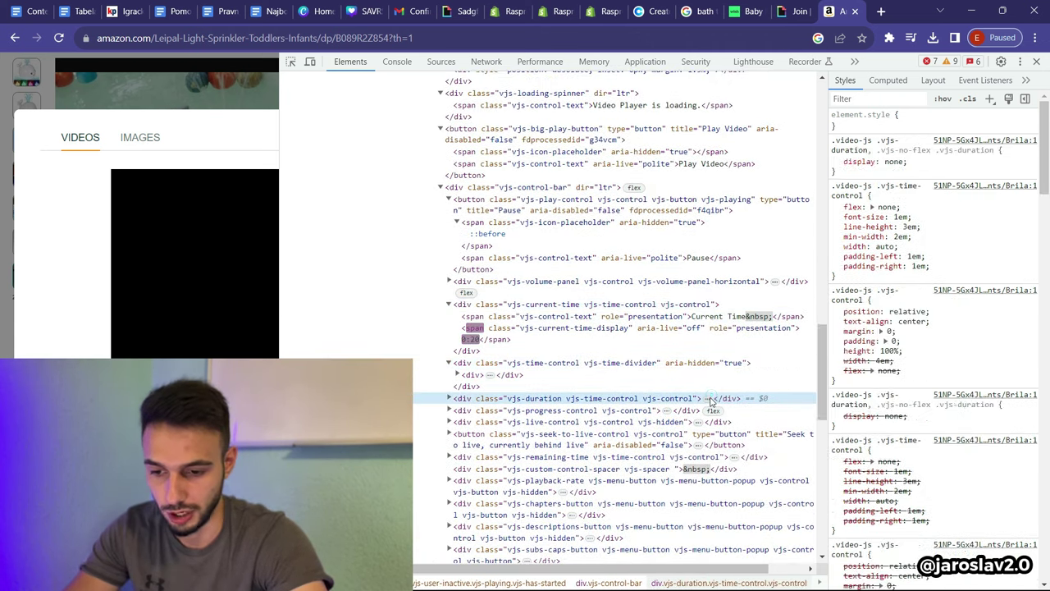
pyautogui.click(703, 398)
pyautogui.scroll(-1, 693, 407)
pyautogui.click(671, 397)
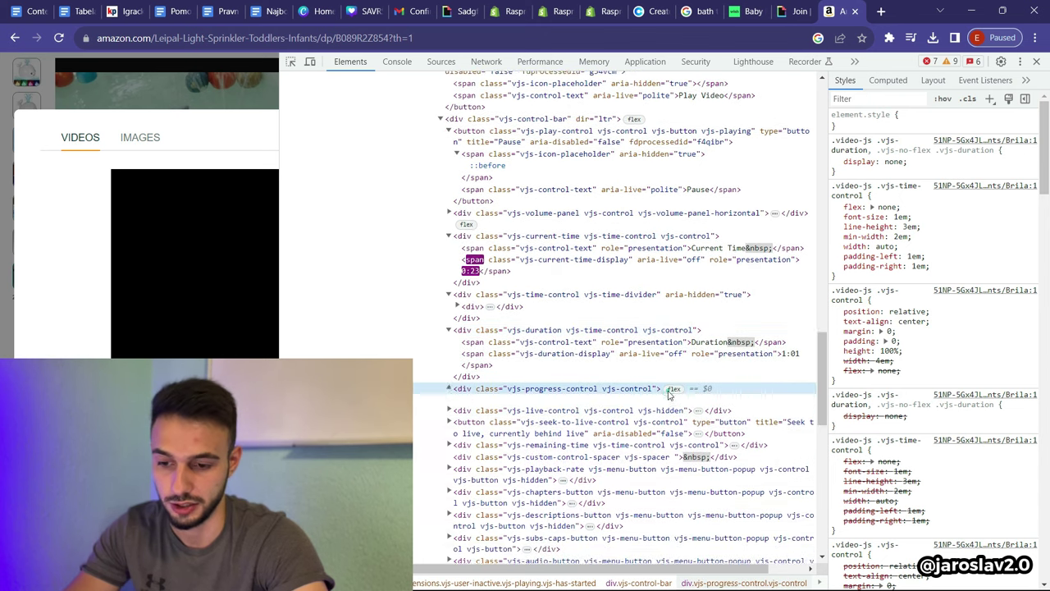
pyautogui.click(671, 398)
pyautogui.scroll(-3, 661, 390)
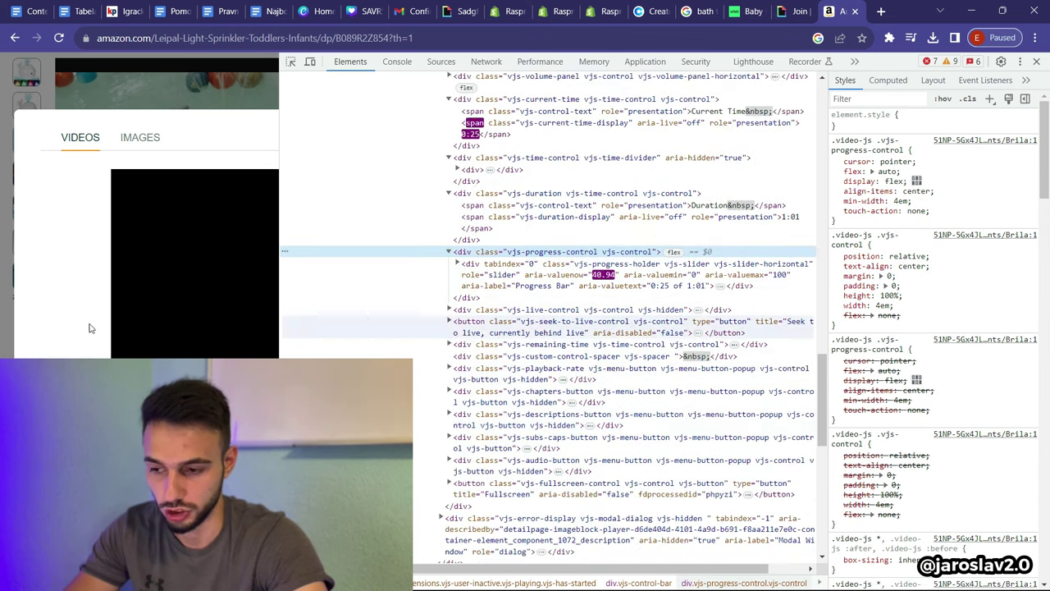
# Inspect the main product video instead and copy its mp4 source link address
pyautogui.click(1035, 62)
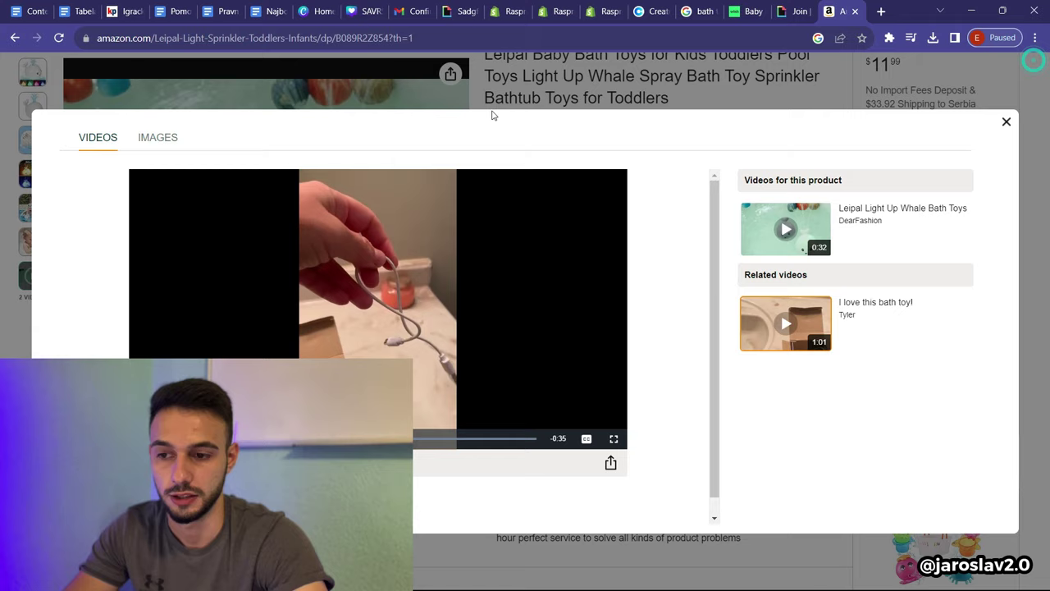
pyautogui.click(1007, 124)
pyautogui.scroll(2, 329, 215)
pyautogui.rightClick(430, 306)
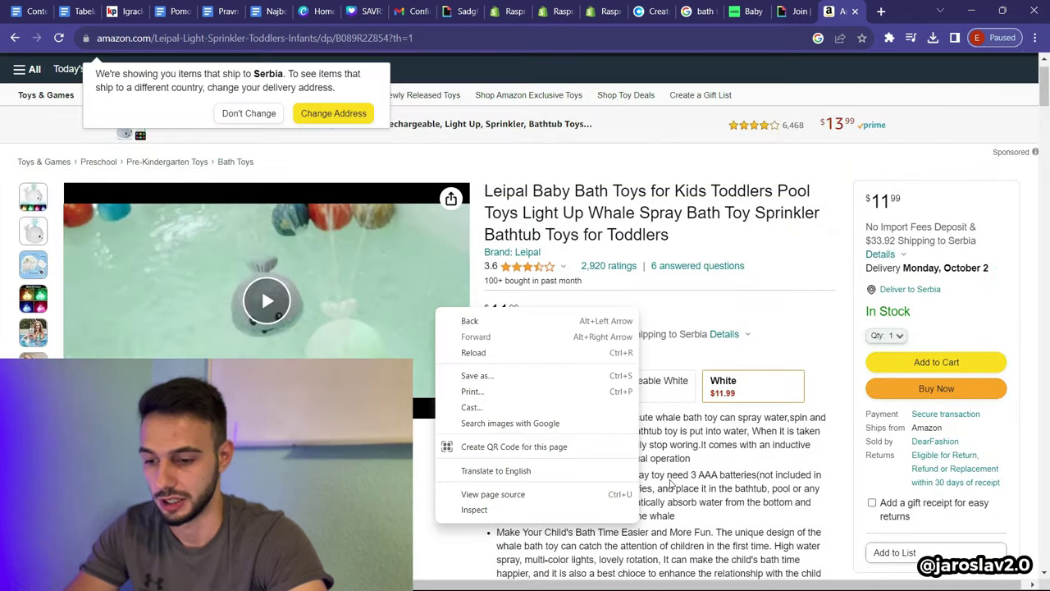
pyautogui.click(482, 510)
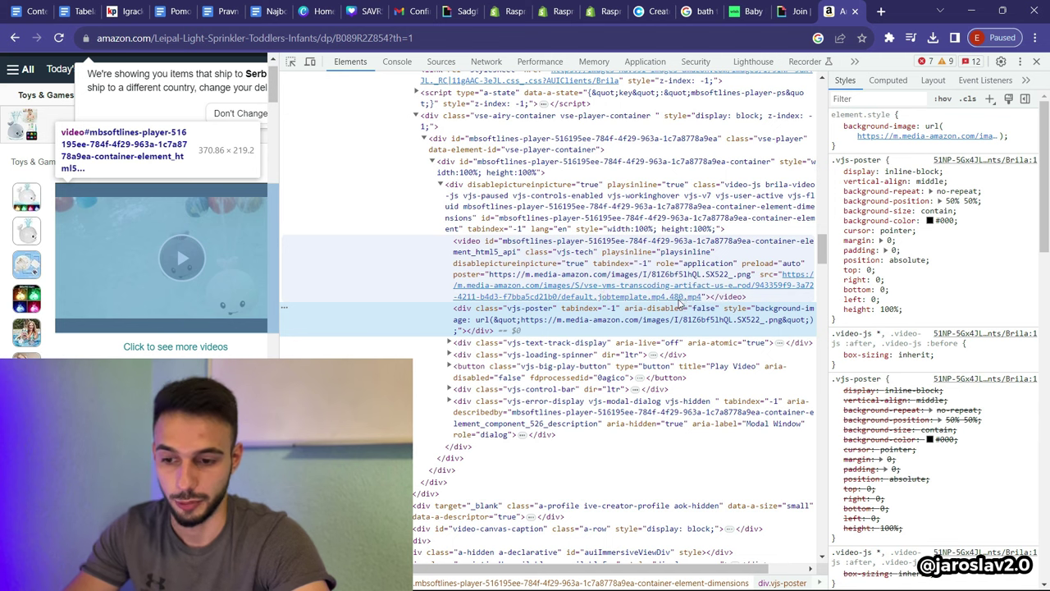
pyautogui.click(687, 295)
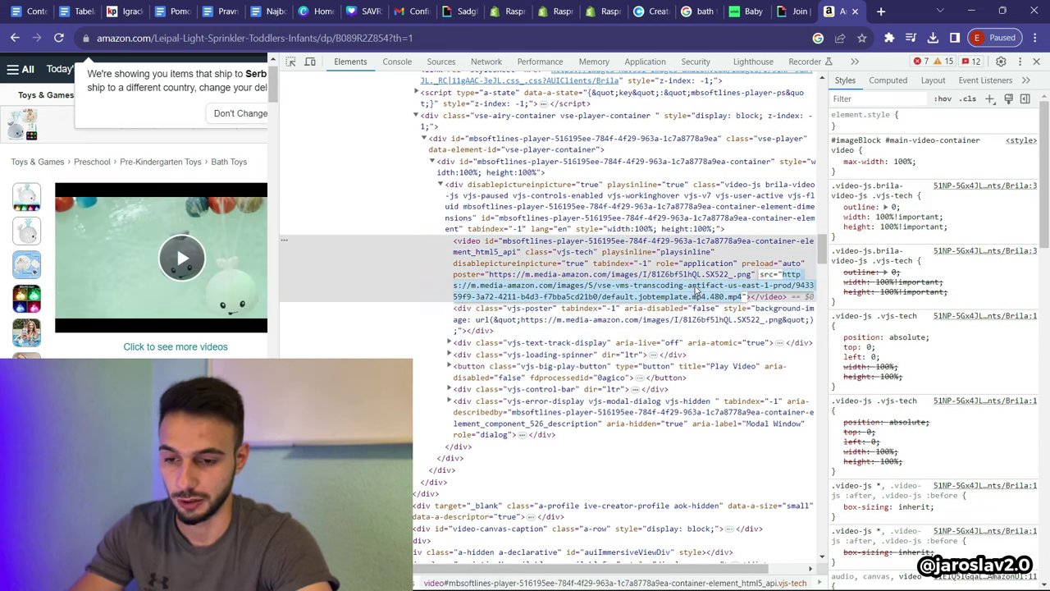
pyautogui.rightClick(695, 291)
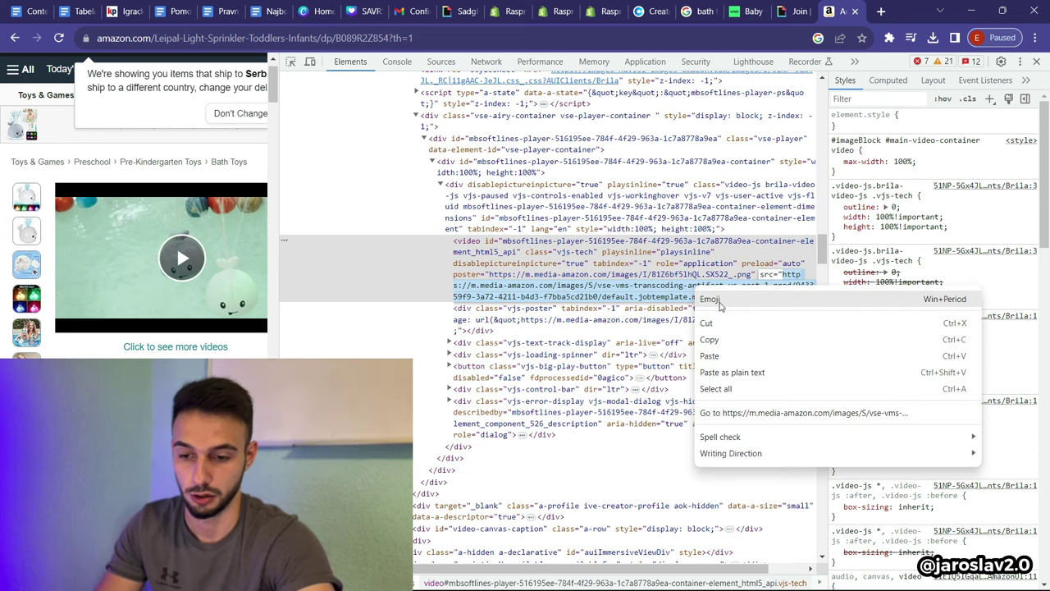
pyautogui.click(707, 337)
# Load the copied mp4 address in a new tab and download the whale bath video
pyautogui.click(882, 12)
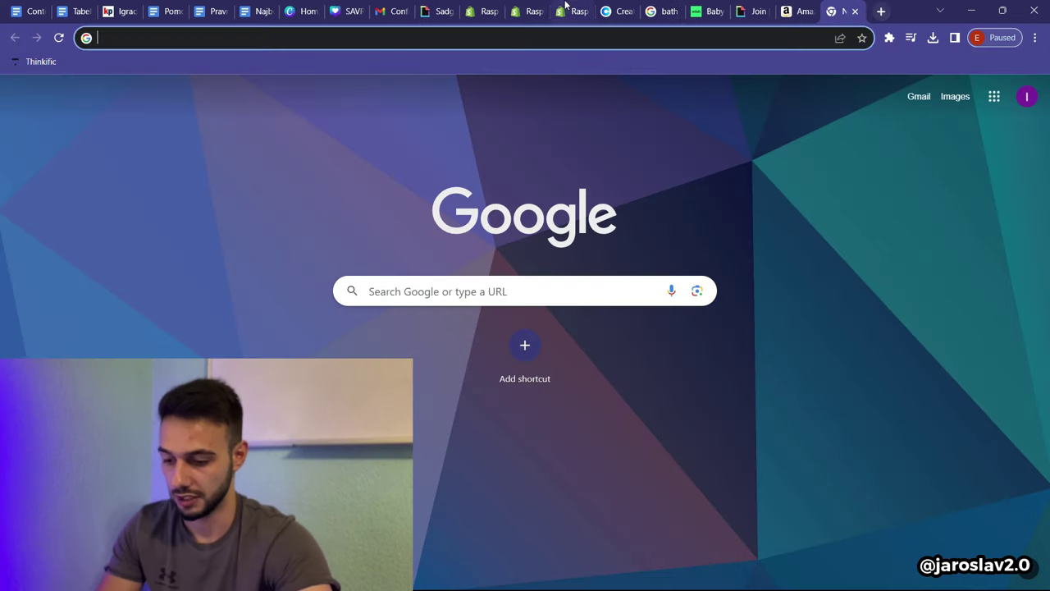
pyautogui.hotkey('ctrl', 'v')
pyautogui.press('Return')
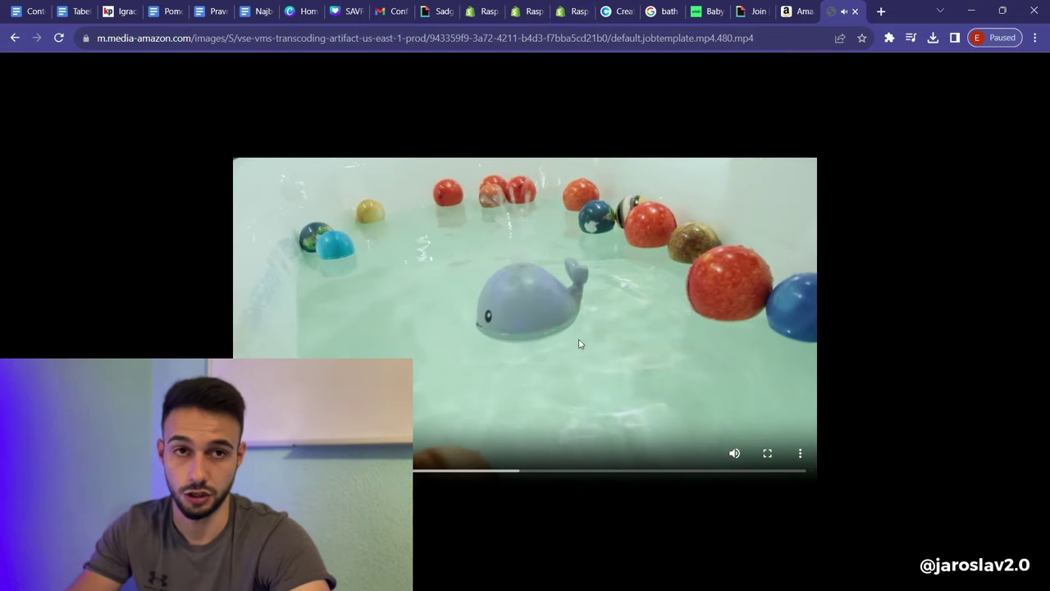
pyautogui.click(799, 454)
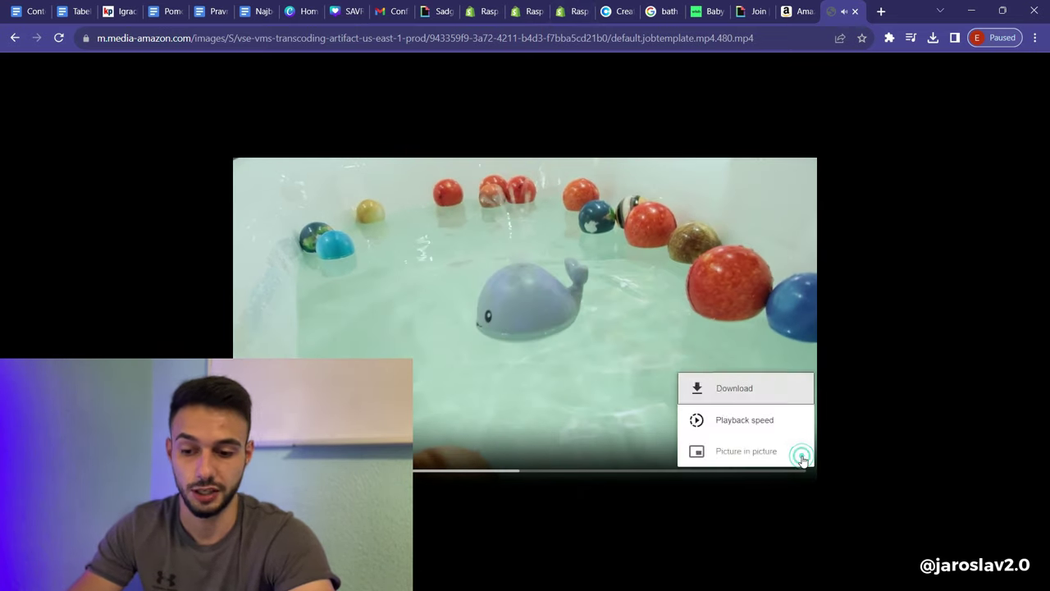
pyautogui.click(757, 391)
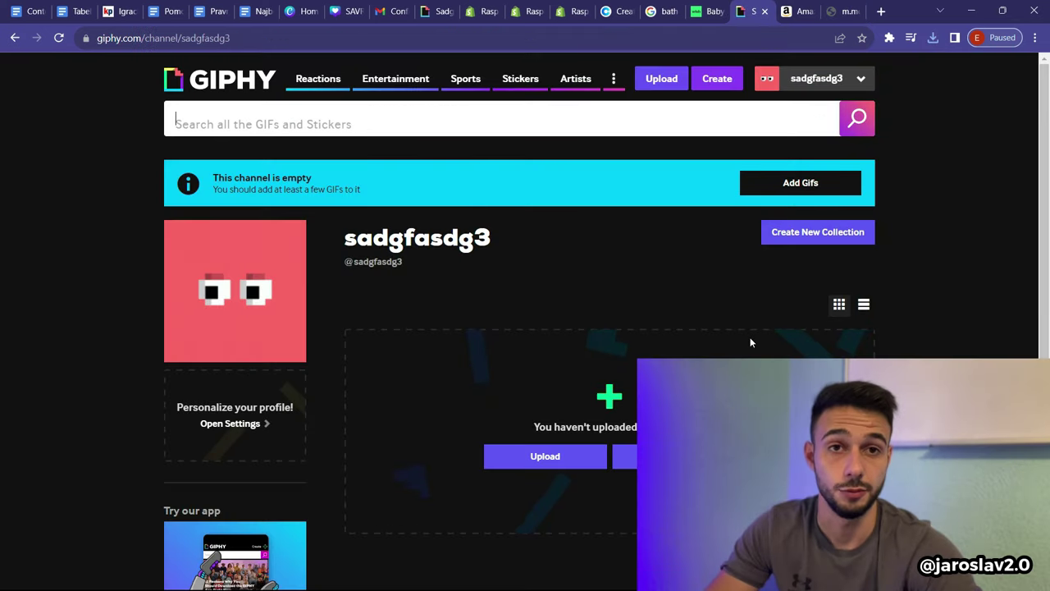
# Upload the downloaded bath video from the Downloads folder to GIPHY
pyautogui.click(652, 79)
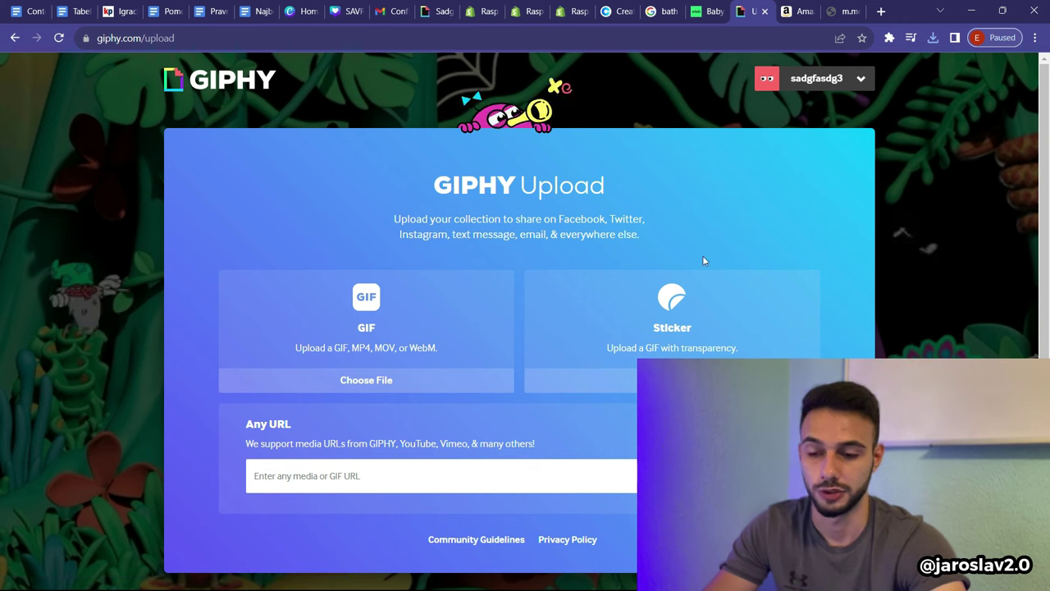
pyautogui.click(402, 379)
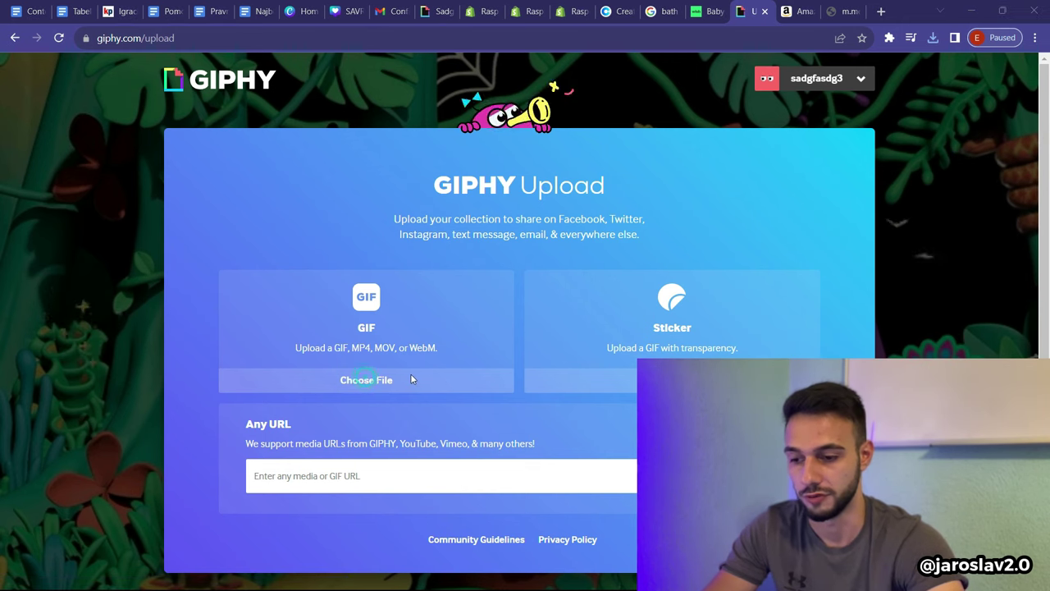
pyautogui.click(62, 154)
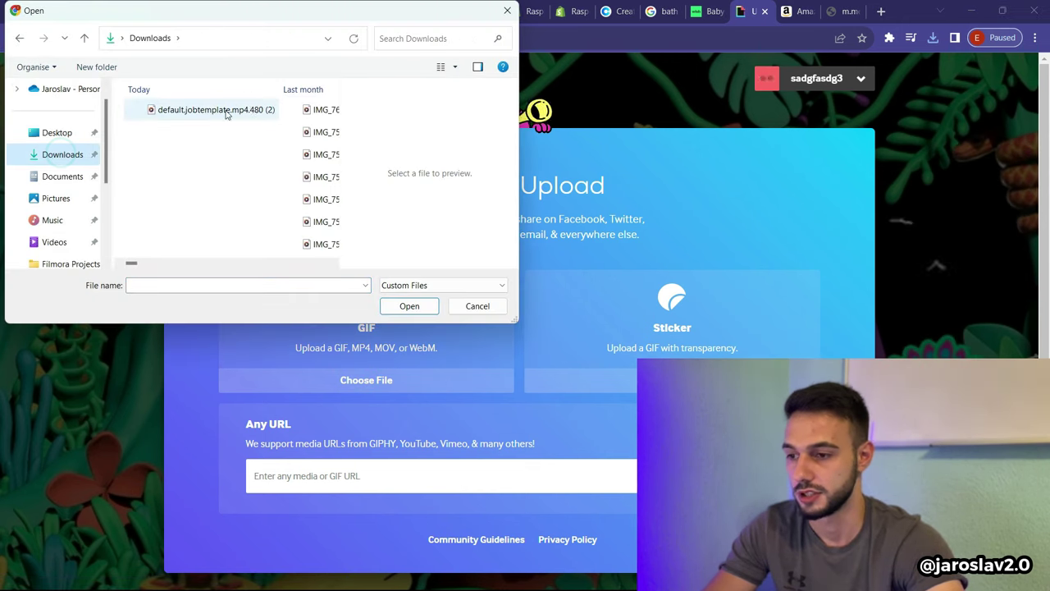
pyautogui.click(408, 306)
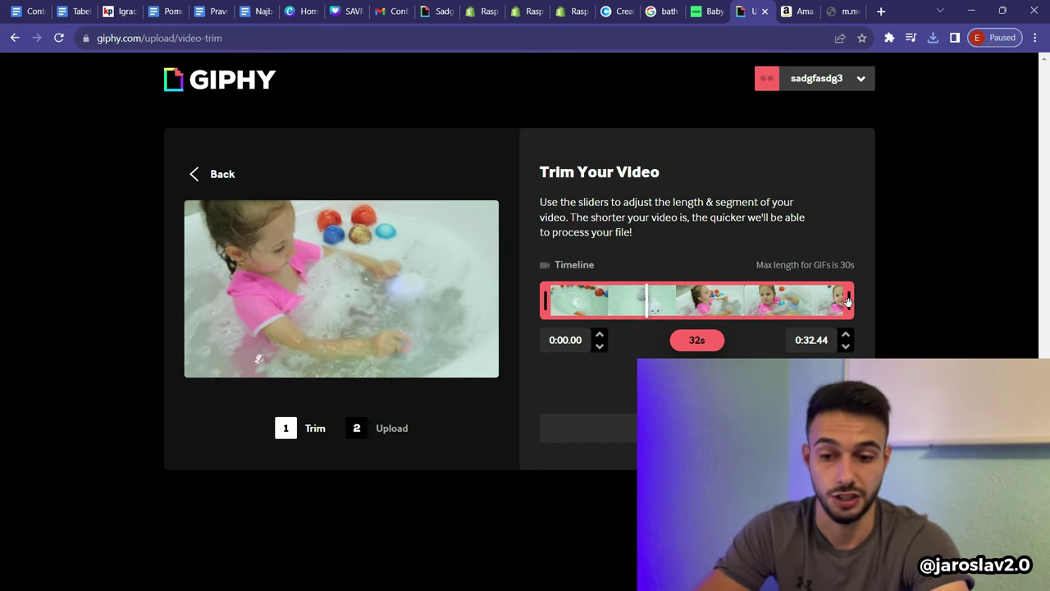
# Trim the video to a 5-second clip from 0:18.48 to 0:23.49 and upload it
pyautogui.moveTo(850, 302); pyautogui.dragTo(692, 302)
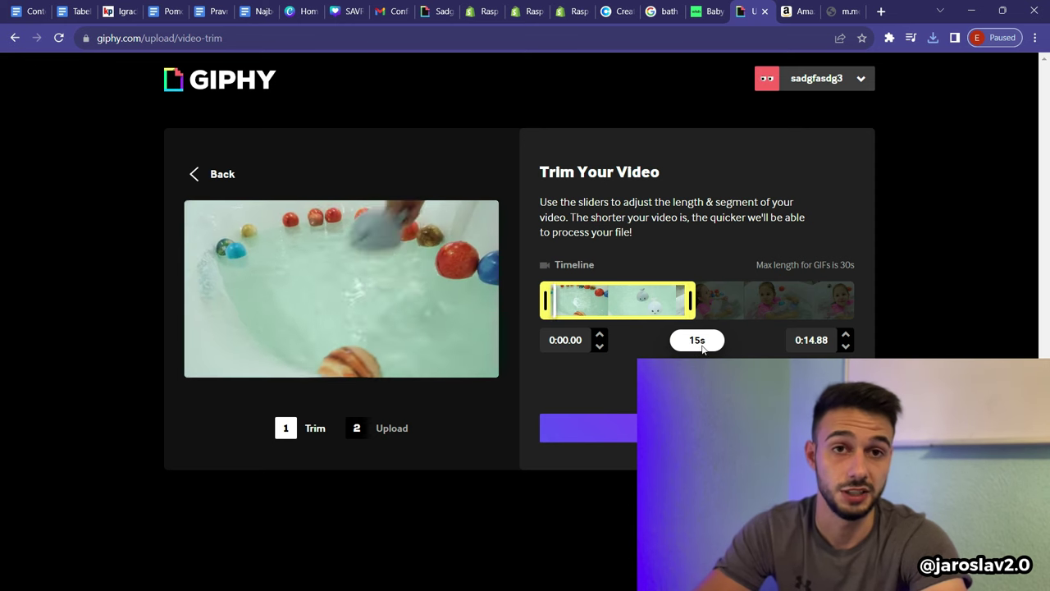
pyautogui.moveTo(542, 297); pyautogui.dragTo(668, 302)
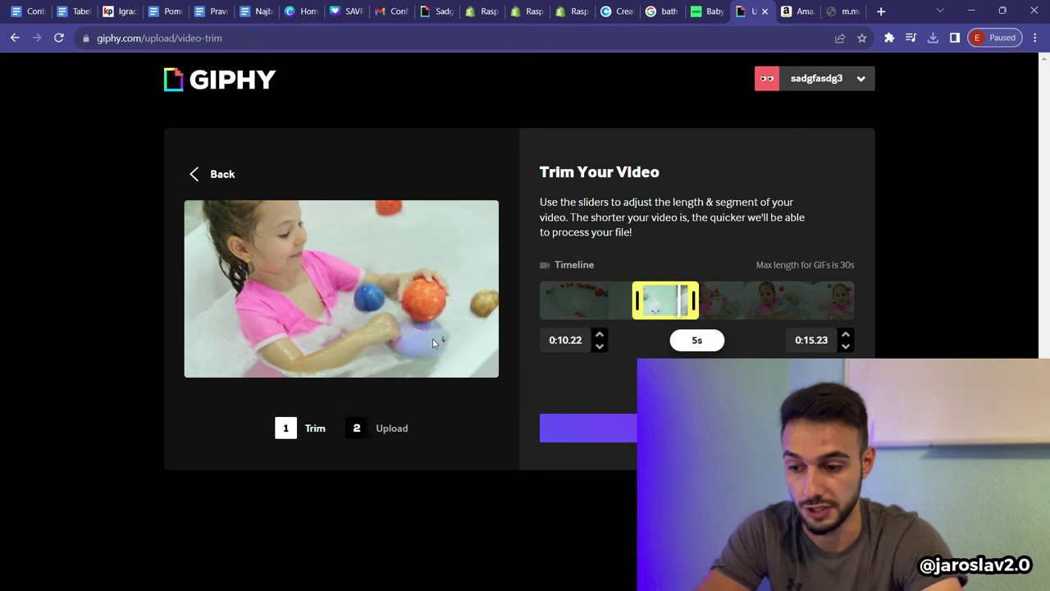
pyautogui.moveTo(665, 302); pyautogui.dragTo(739, 302)
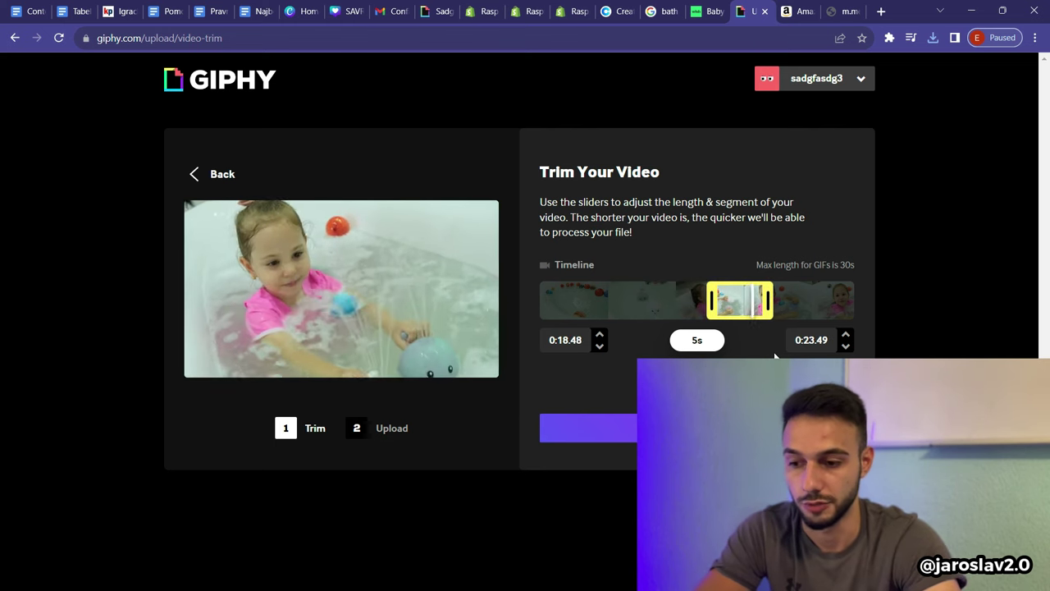
pyautogui.click(648, 428)
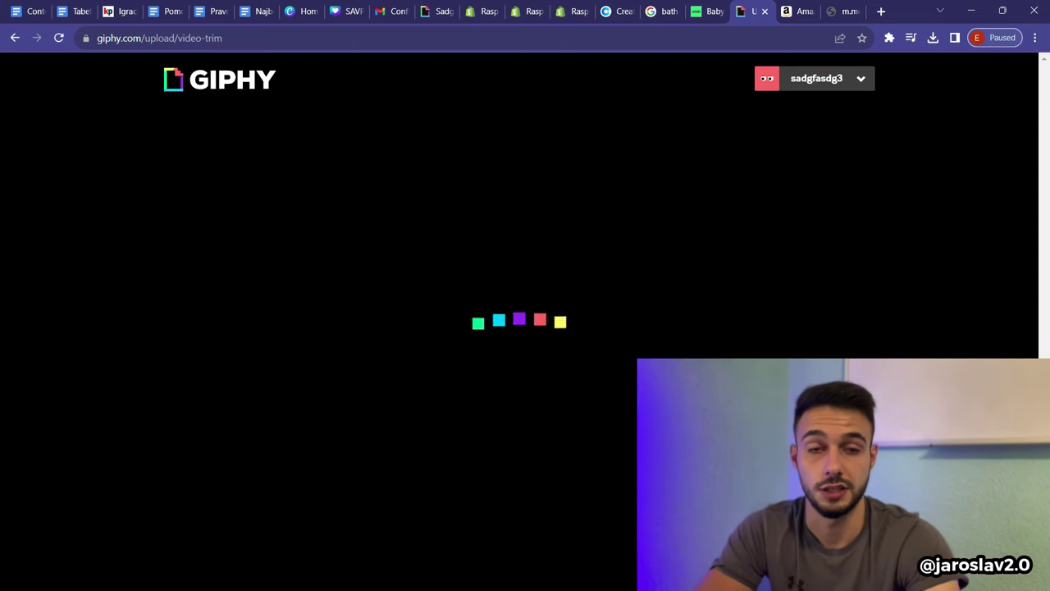
pyautogui.scroll(-2, 809, 452)
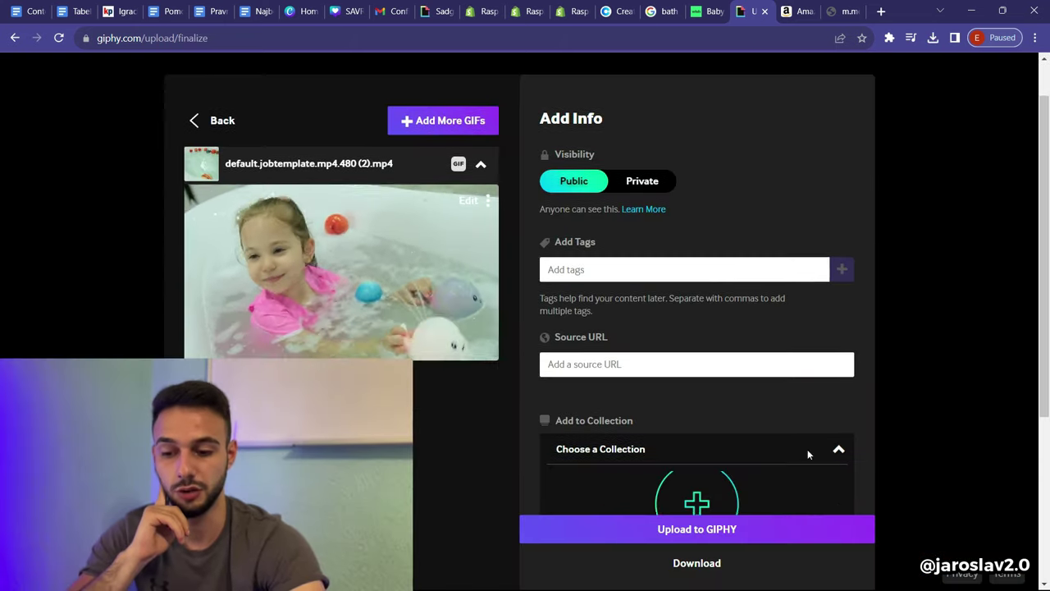
pyautogui.click(689, 533)
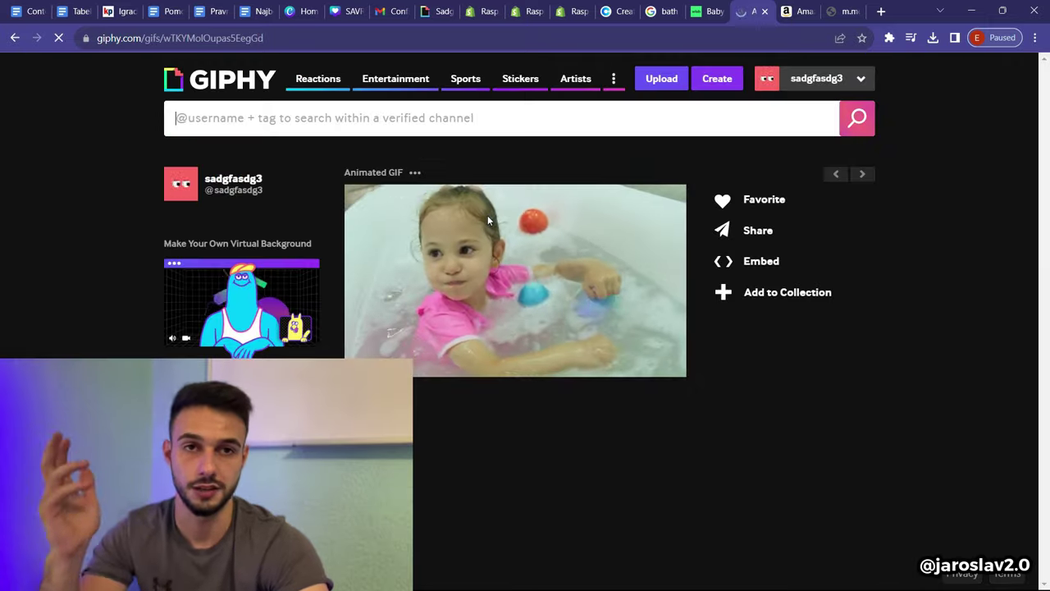
# Copy the GIF's link and paste its media.giphy.com address into a new tab
pyautogui.click(566, 120)
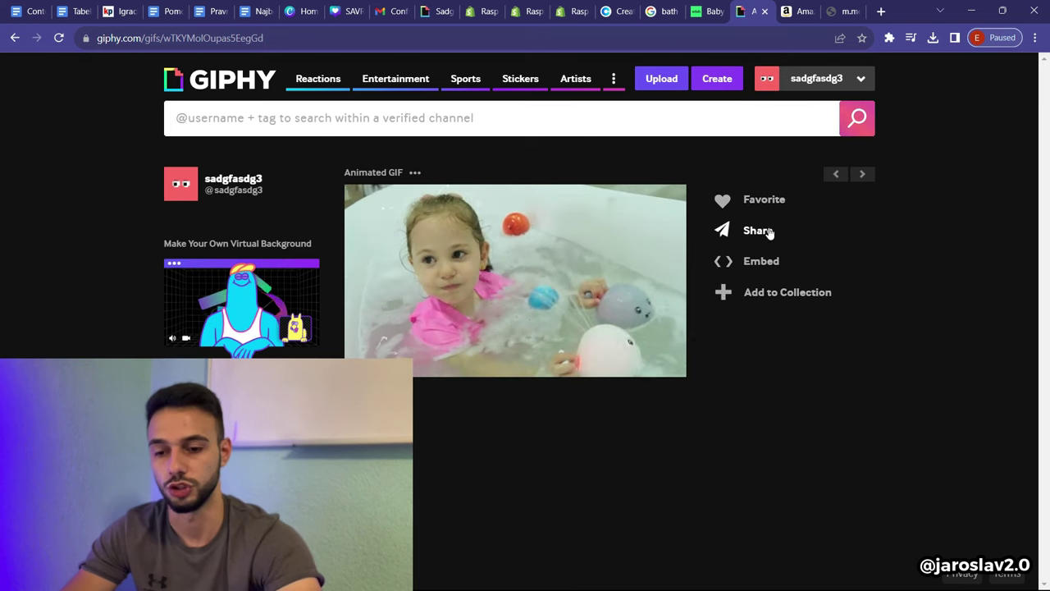
pyautogui.click(765, 231)
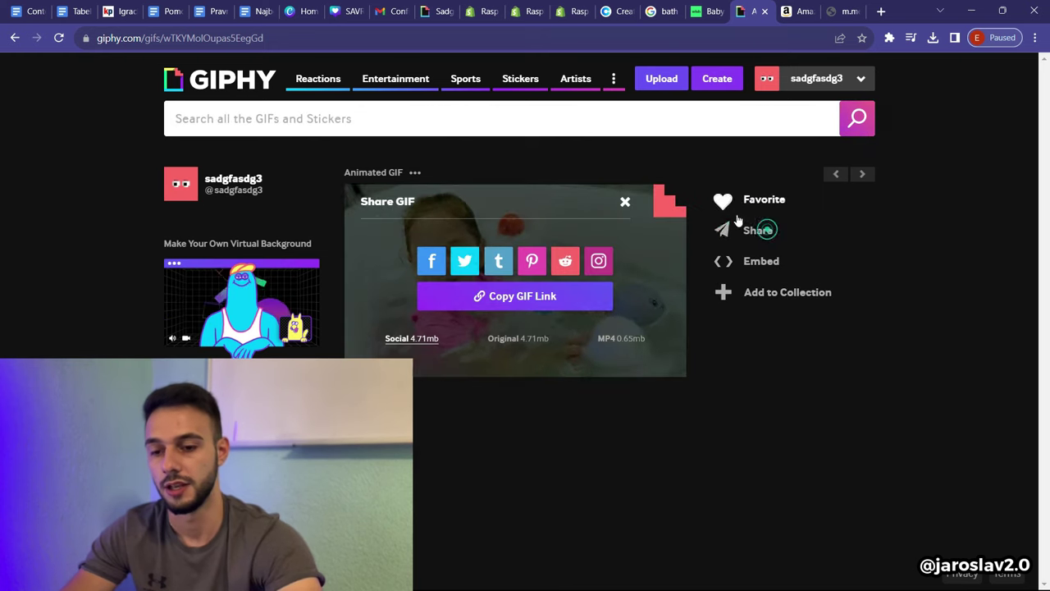
pyautogui.click(535, 299)
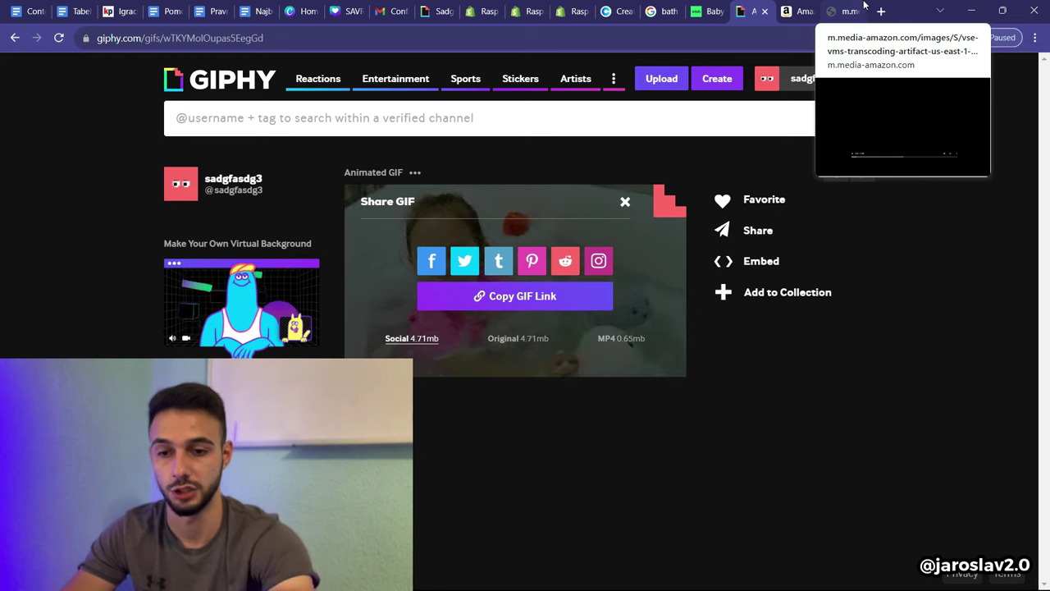
pyautogui.click(880, 11)
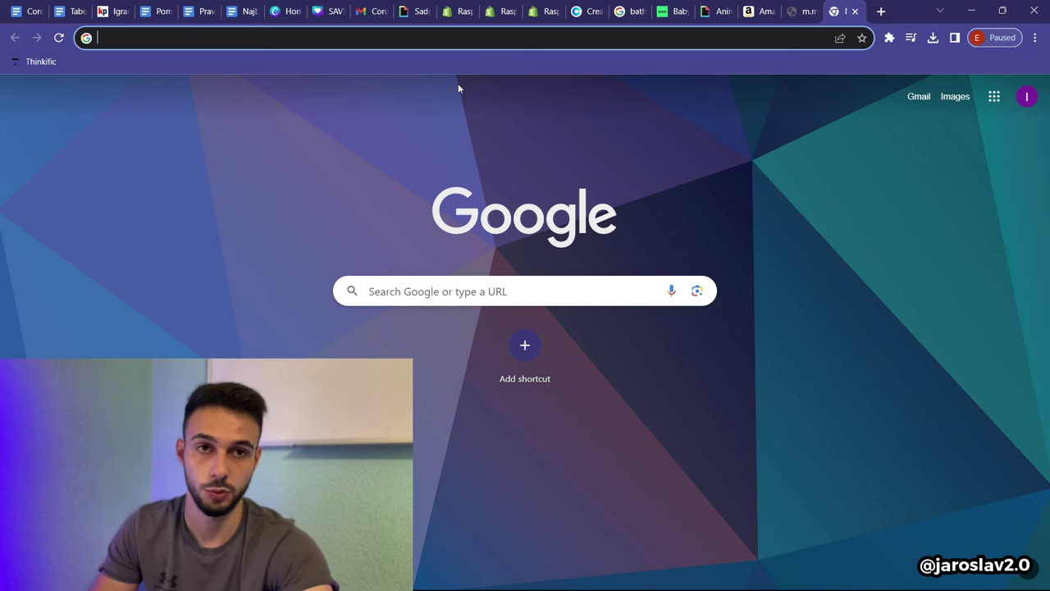
pyautogui.rightClick(234, 41)
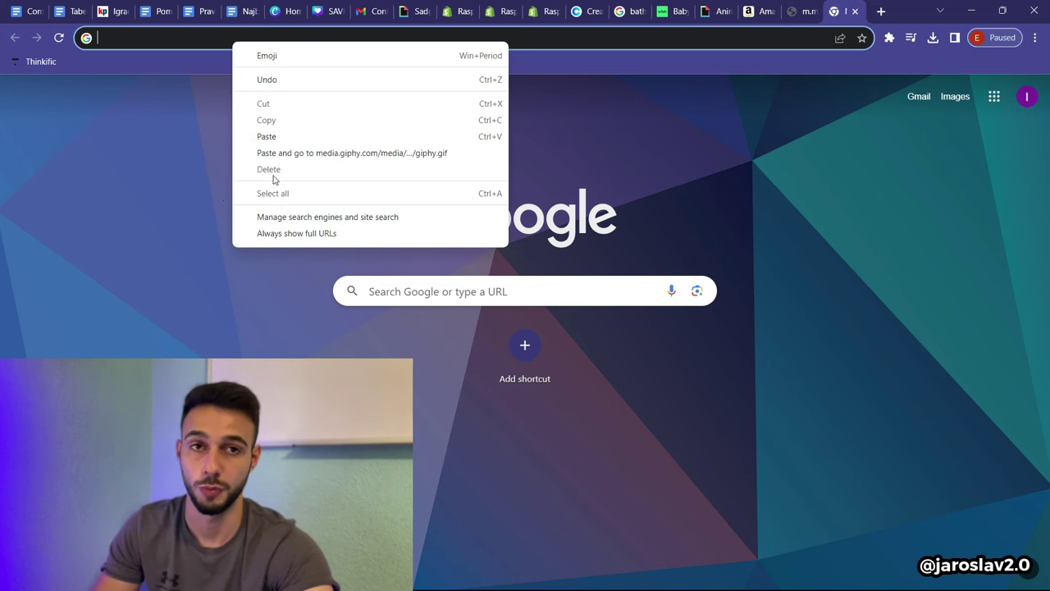
pyautogui.click(303, 135)
# Copy the GIF's share link and return to the tab with the pasted address
pyautogui.click(710, 11)
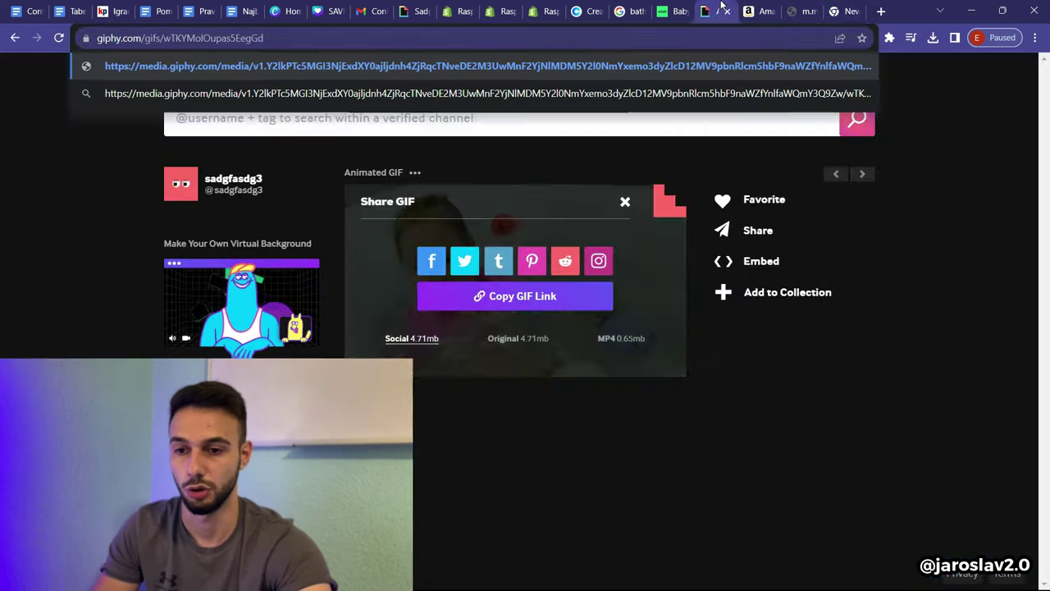
pyautogui.click(488, 299)
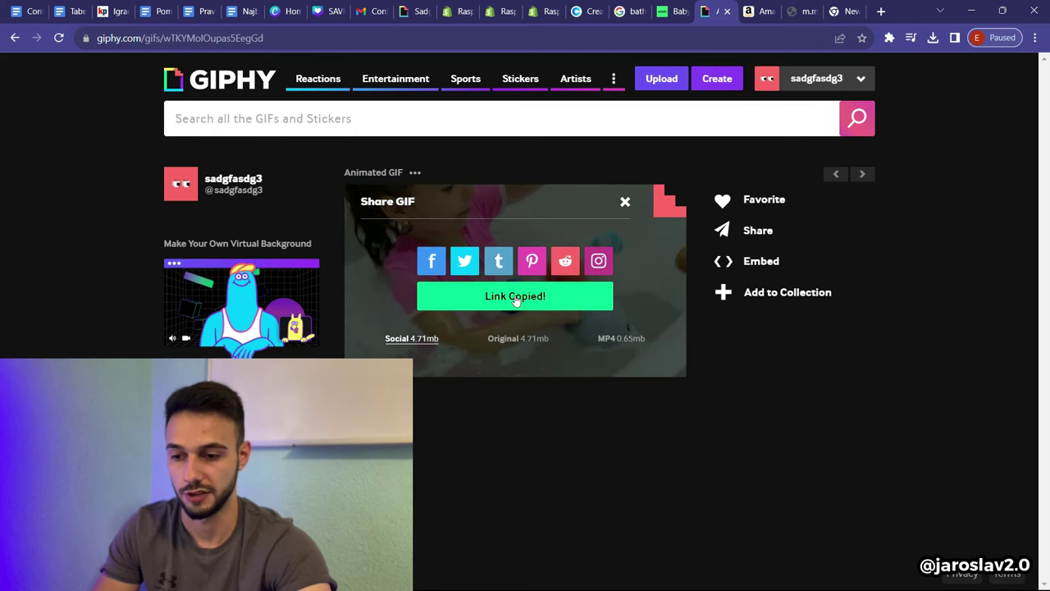
pyautogui.hotkey('ctrl', '9')
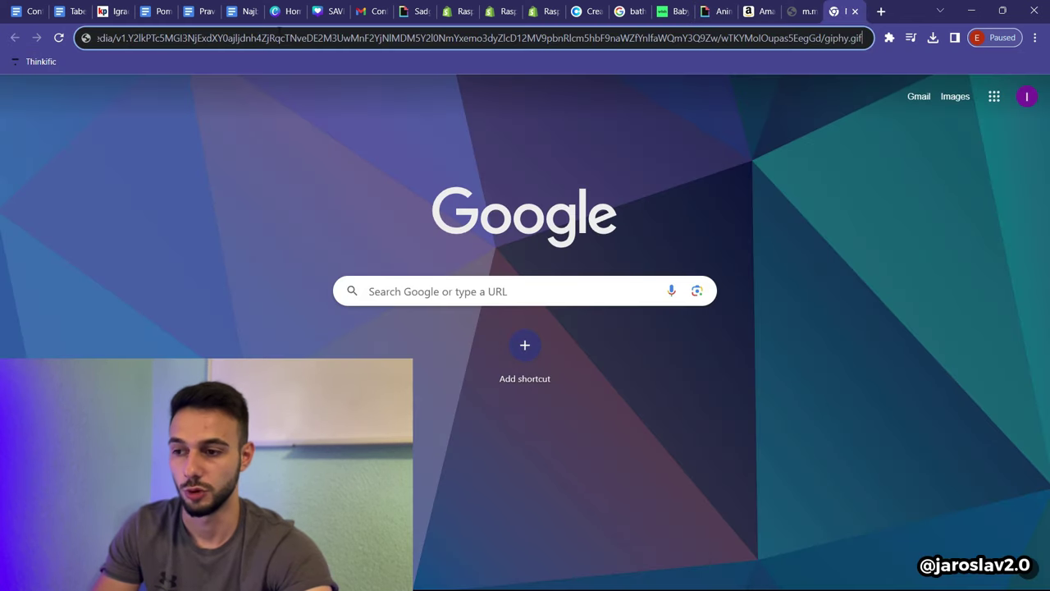
# Load the copied GIPHY media address in a fresh tab and bring up the GIF's copy options
pyautogui.click(854, 12)
pyautogui.click(881, 11)
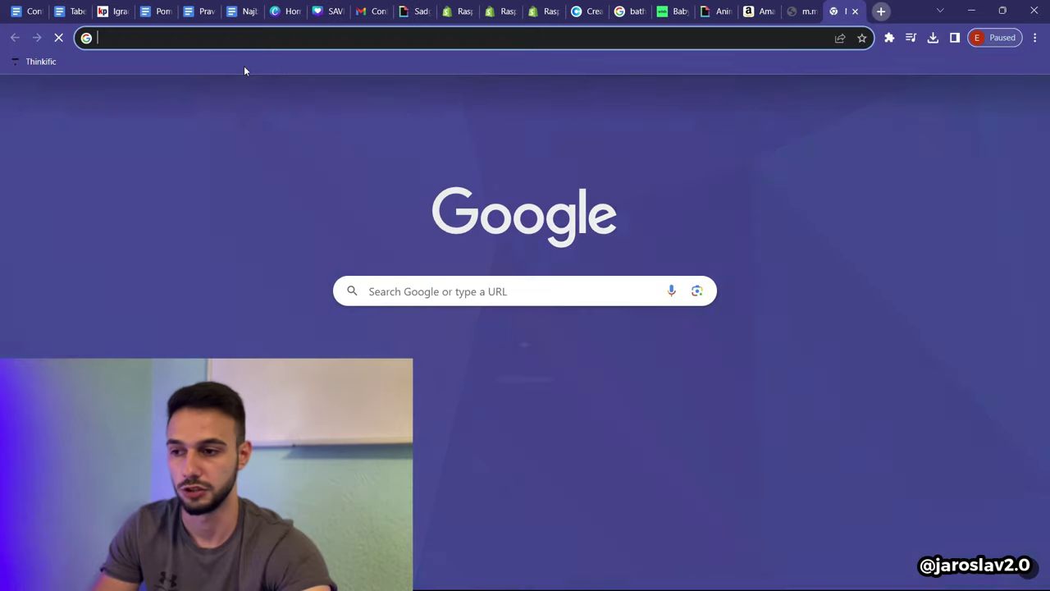
pyautogui.hotkey('ctrl', 'v')
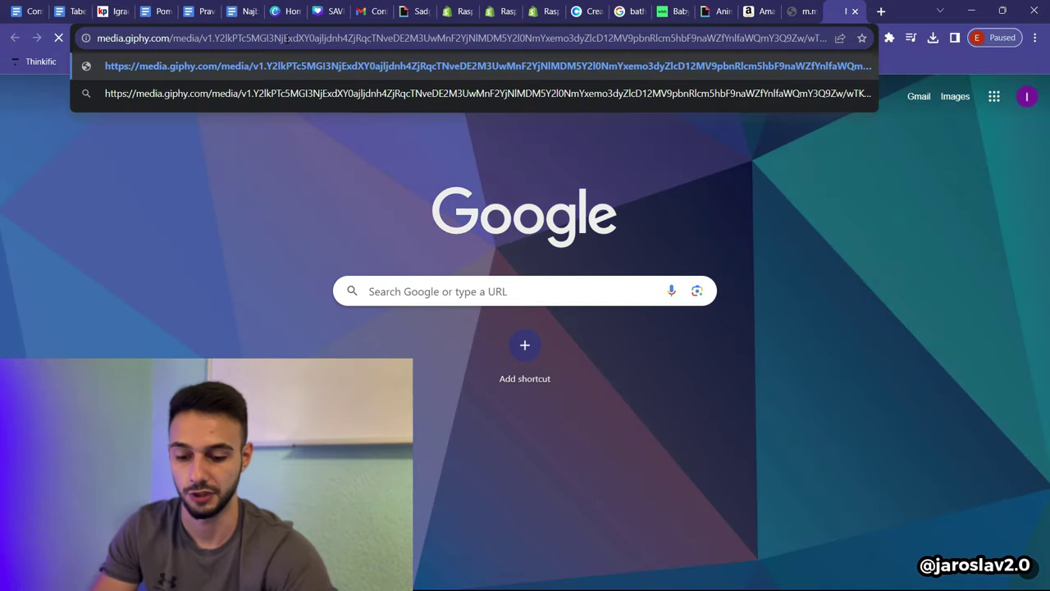
pyautogui.press('Return')
pyautogui.rightClick(465, 311)
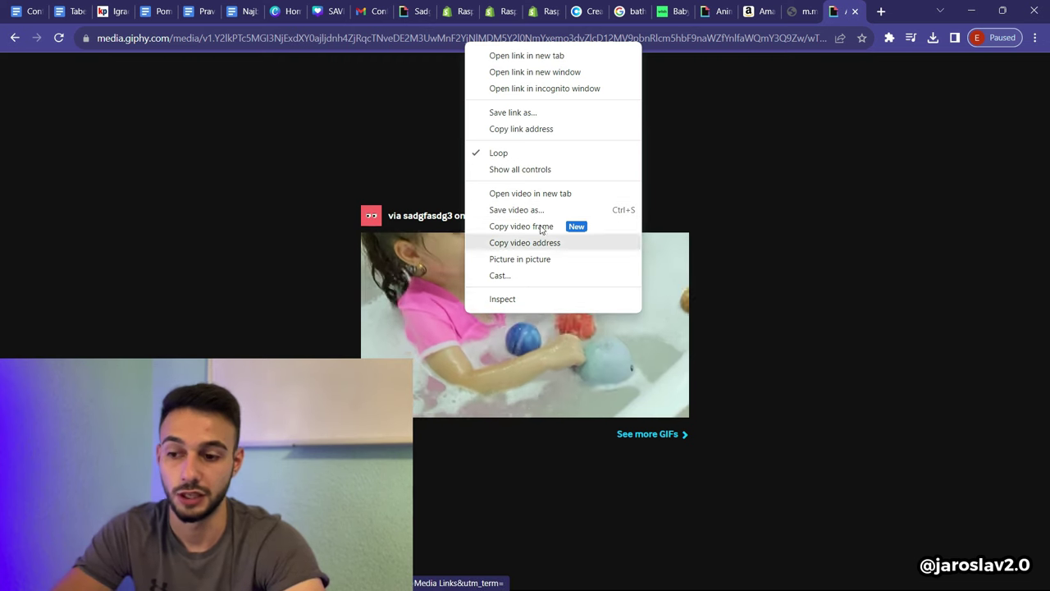
pyautogui.click(854, 11)
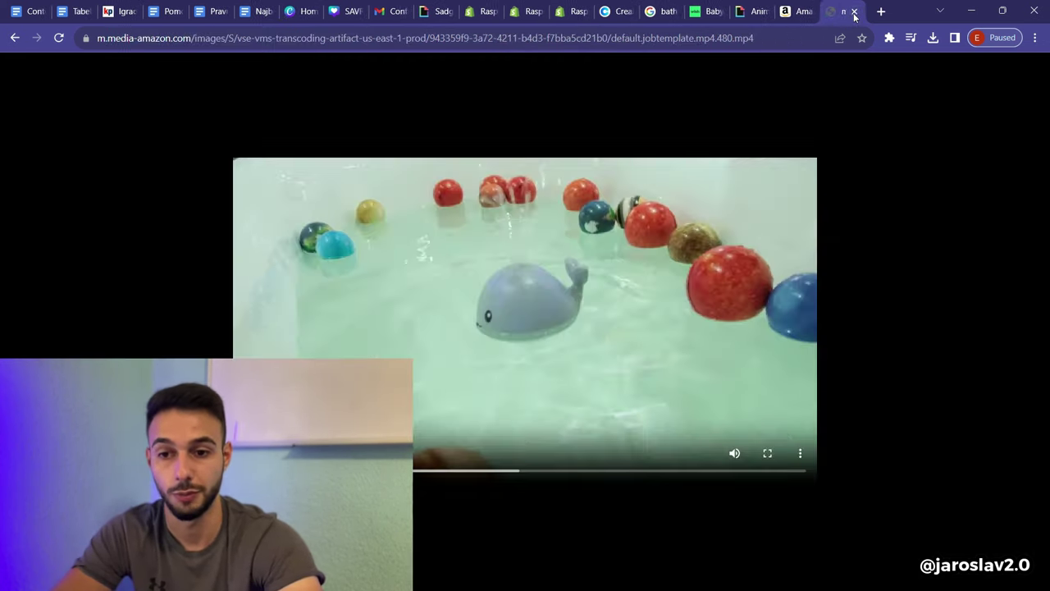
pyautogui.click(880, 11)
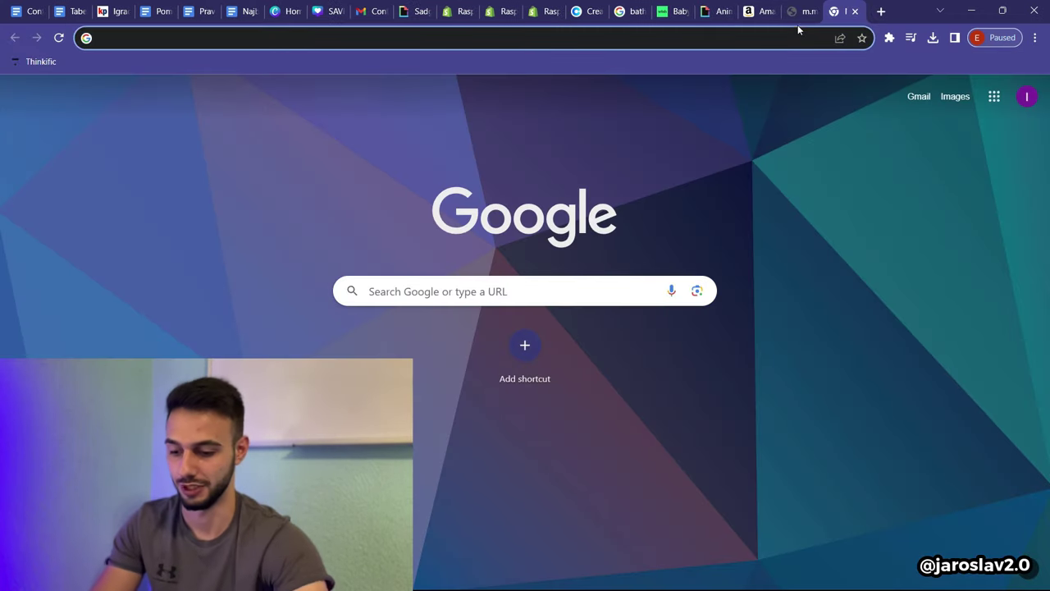
pyautogui.hotkey('ctrl', 'v')
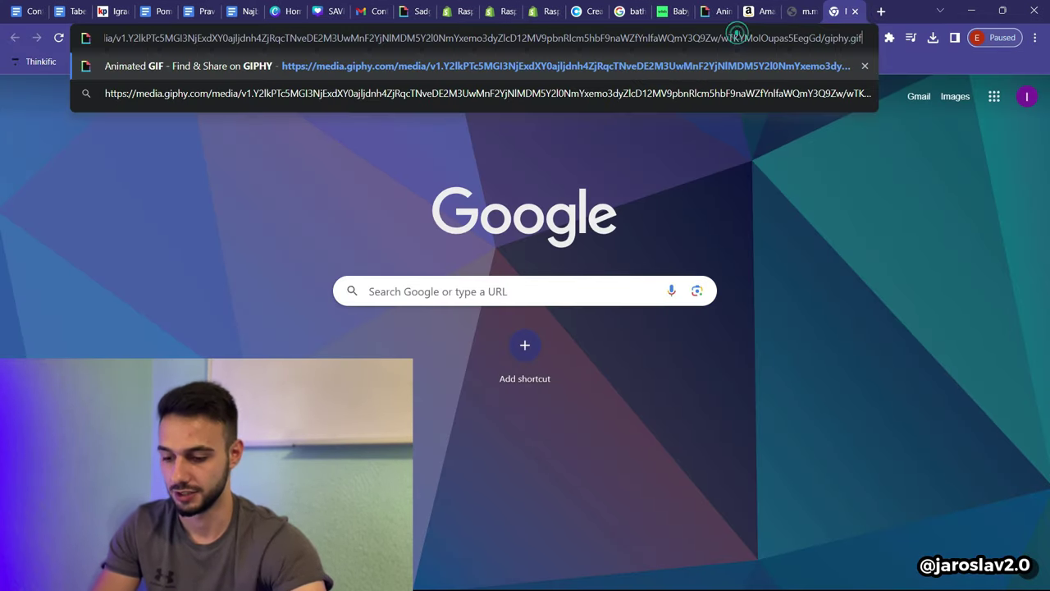
pyautogui.press('Return')
pyautogui.rightClick(499, 319)
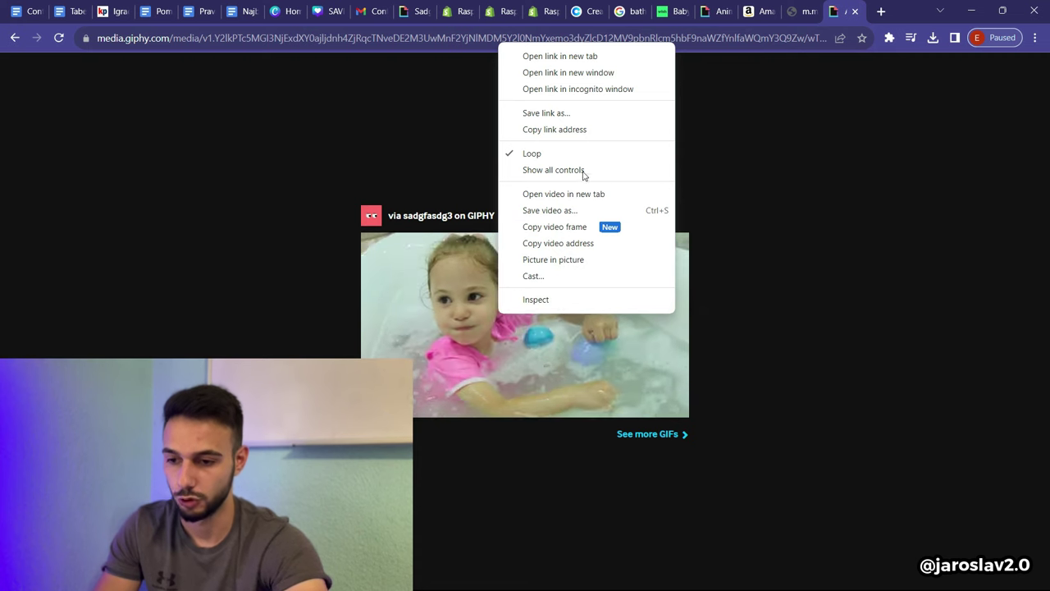
# Reload the GIF media URL in a new tab, copy the GIF as an image, and return to Shopify
pyautogui.click(854, 11)
pyautogui.click(854, 12)
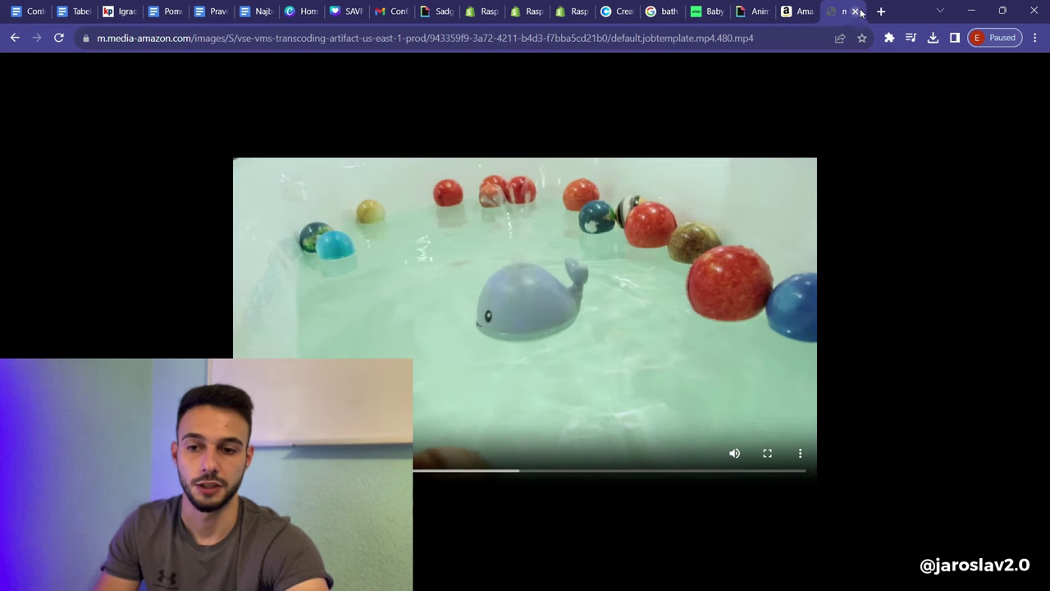
pyautogui.hotkey('ctrl', 't')
pyautogui.write('https://media.giphy.com/media/v1.Y2lkPTc5MGI3NjExdXY0ajljdnh4ZjRqcTNveDE2M3UwMnF2YjNlMDM5Y2l0NmYxemo3dyZlcD12MV9pbnRlcm5hbF9naWZfYnlfaWQmY3Q9Zw/wTKYMolOupas5EegGd/giphy.gif')
pyautogui.press('Return')
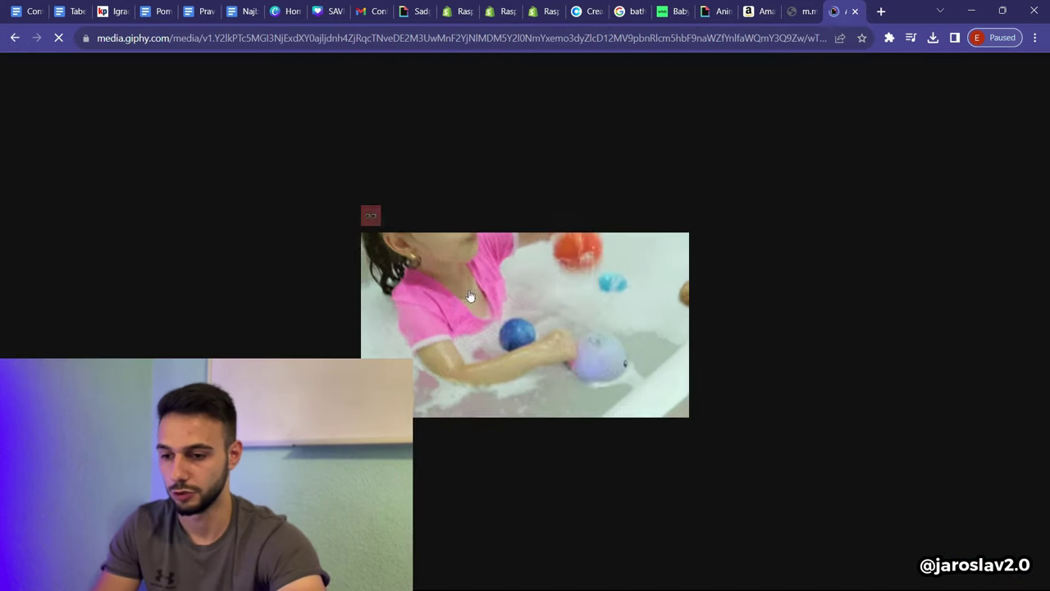
pyautogui.rightClick(643, 283)
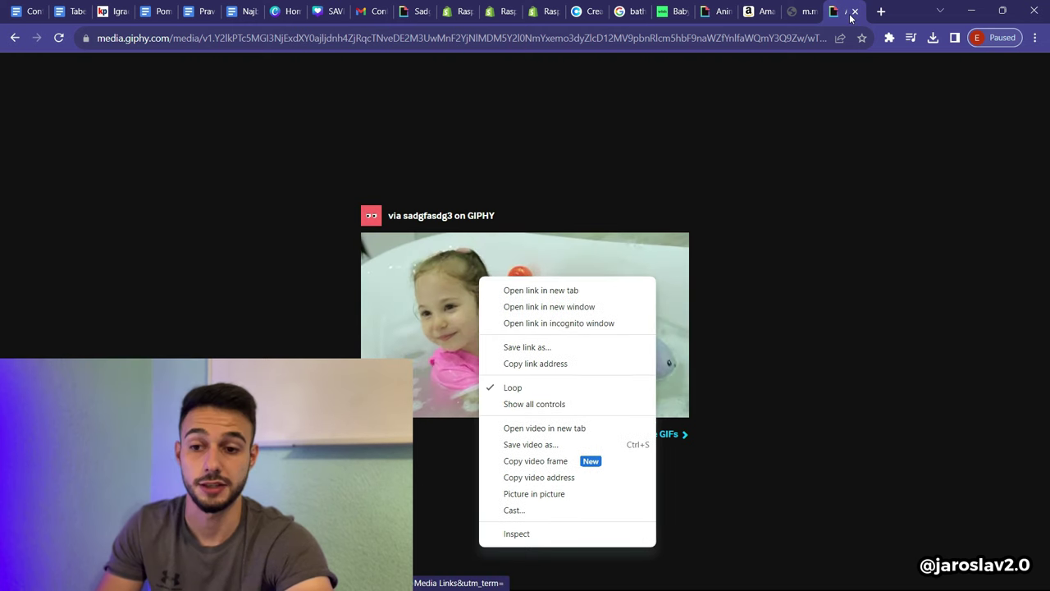
pyautogui.click(854, 11)
pyautogui.click(854, 12)
pyautogui.click(881, 11)
pyautogui.hotkey('ctrl', 'v')
pyautogui.press('Return')
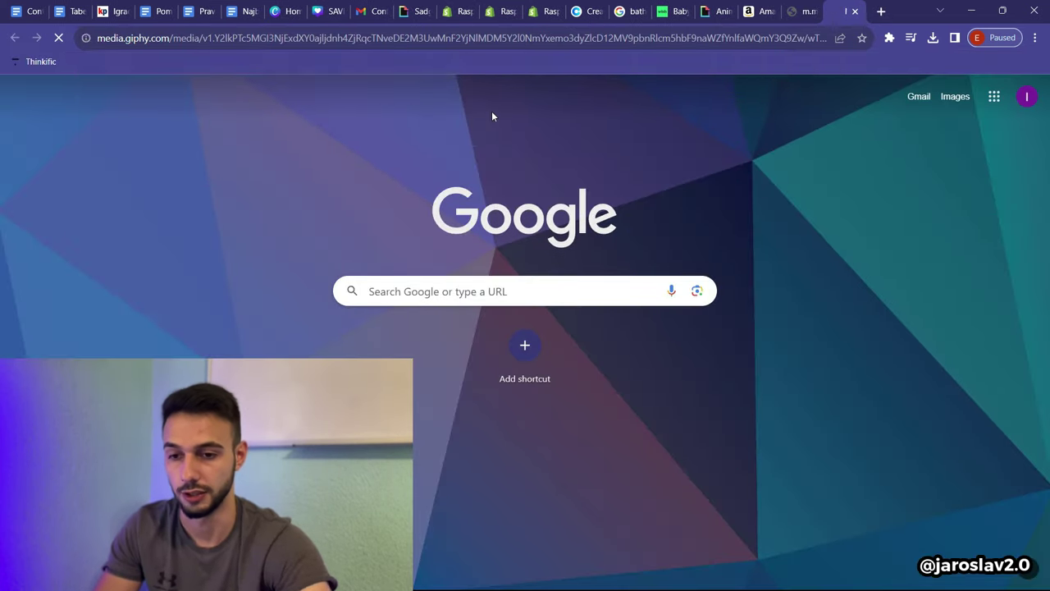
pyautogui.rightClick(521, 322)
pyautogui.rightClick(503, 306)
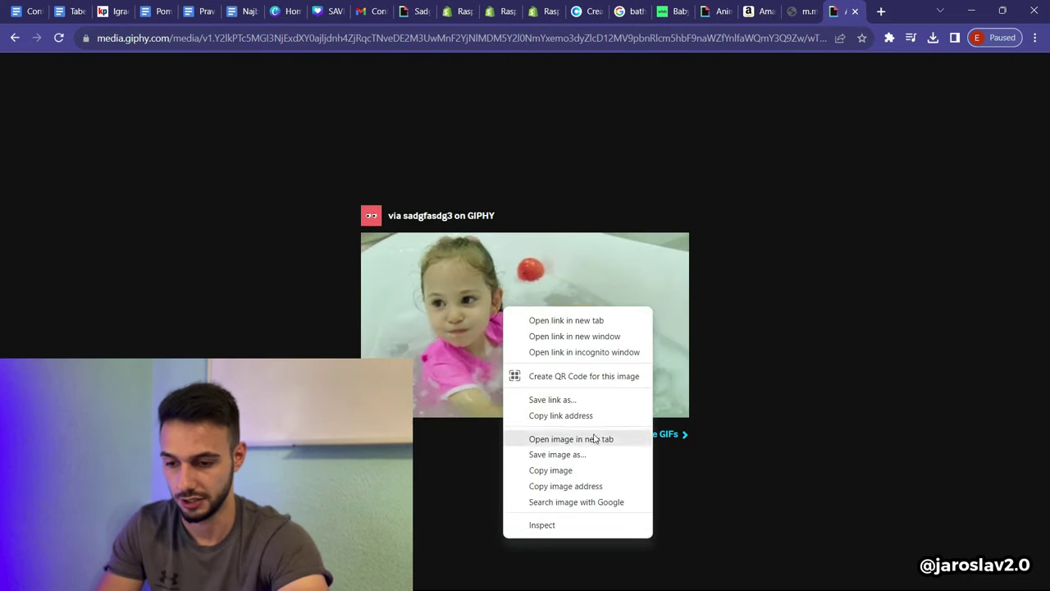
pyautogui.click(547, 471)
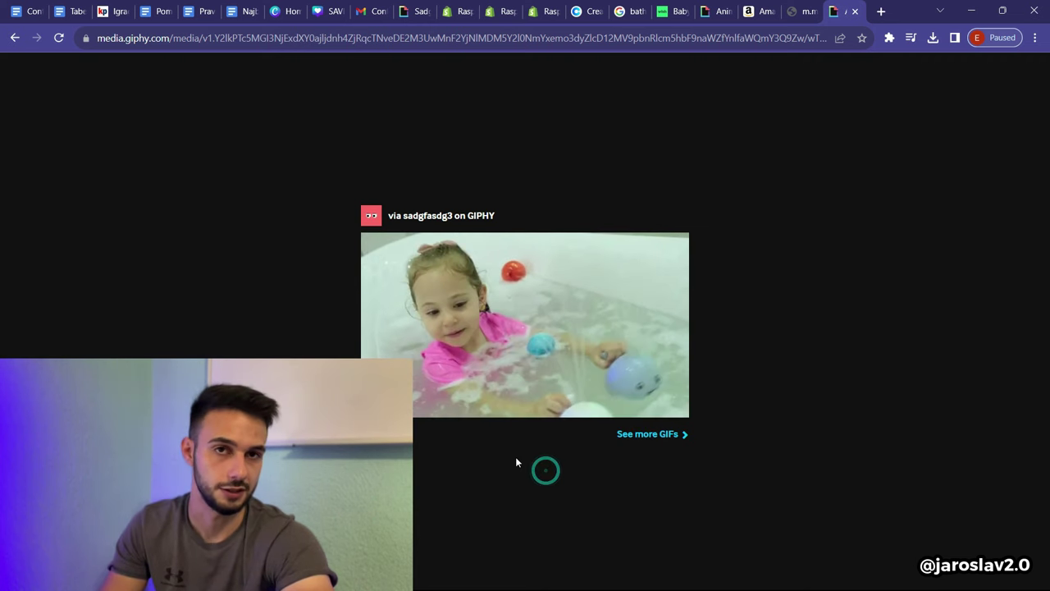
pyautogui.click(497, 11)
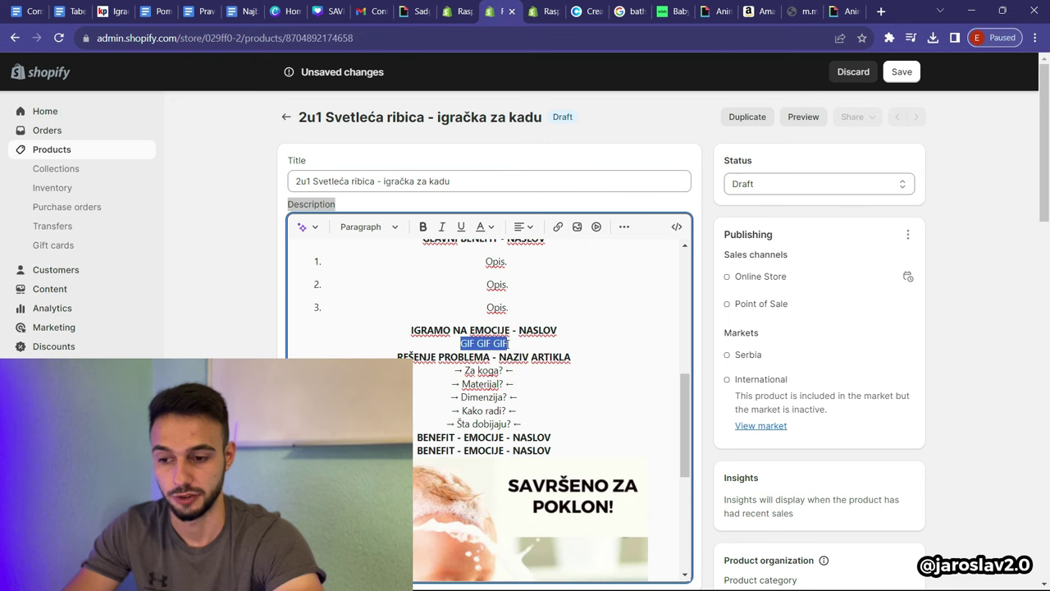
# Paste the GIPHY GIF over 'GIF GIF GIF', then copy the desktop BWS_GIF bath animation as an image
pyautogui.rightClick(508, 343)
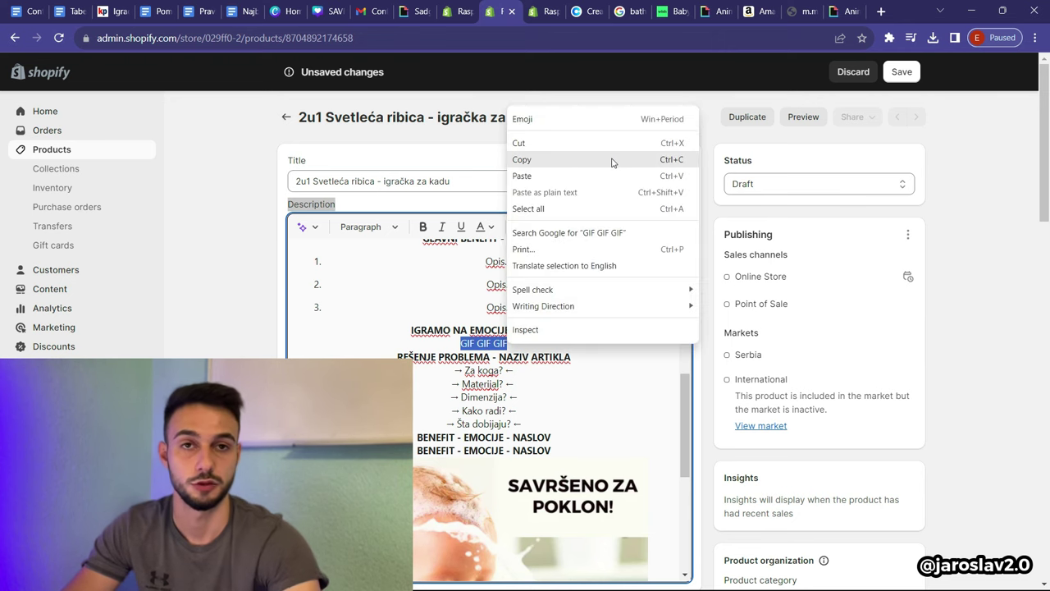
pyautogui.click(522, 176)
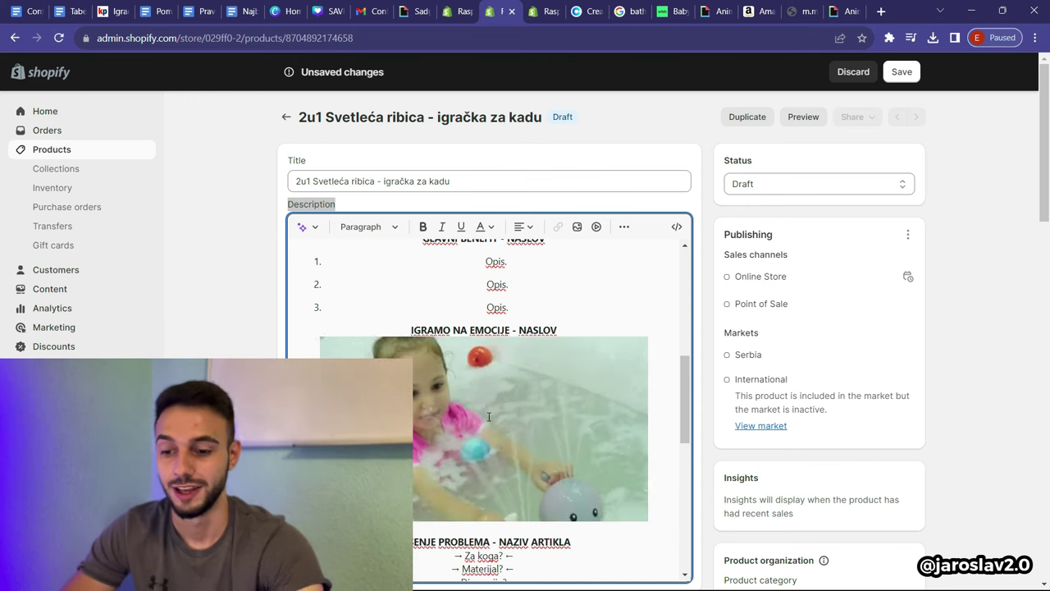
pyautogui.click(972, 10)
pyautogui.scroll(-2, 585, 405)
pyautogui.doubleClick(593, 462)
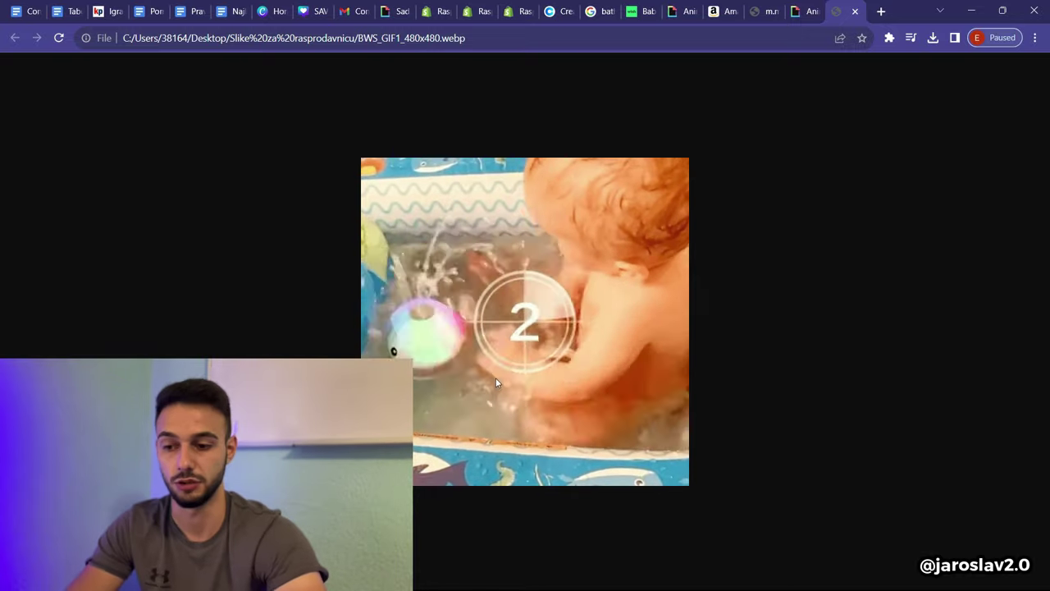
pyautogui.rightClick(558, 289)
pyautogui.click(599, 336)
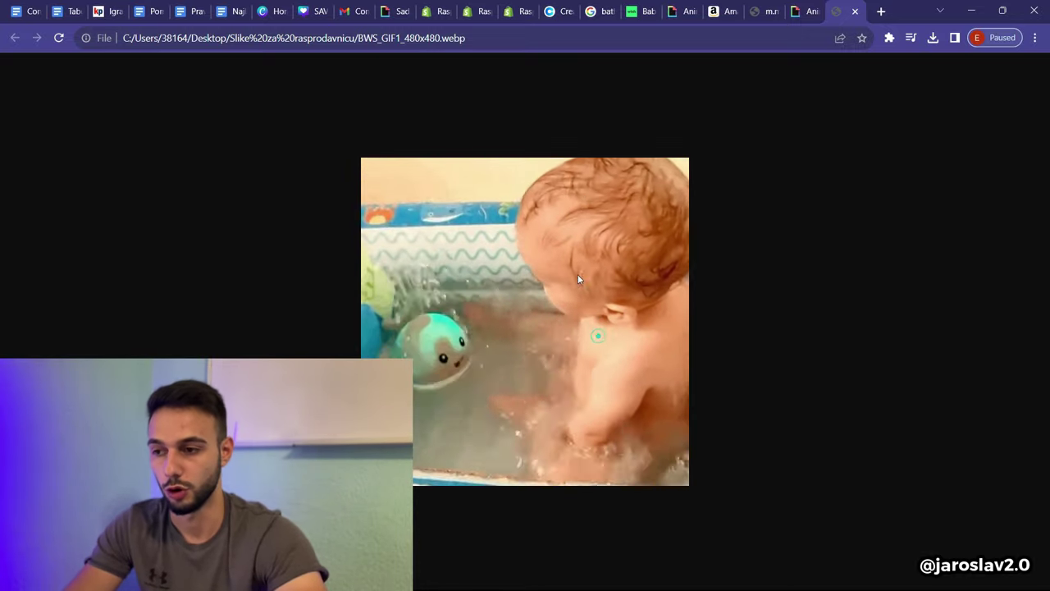
pyautogui.click(466, 11)
# Swap the old GIF under 'IGRAMO NA EMOCIJE - NASLOV' for the pasted BWS_GIF bath animation
pyautogui.click(595, 377)
pyautogui.press('Delete')
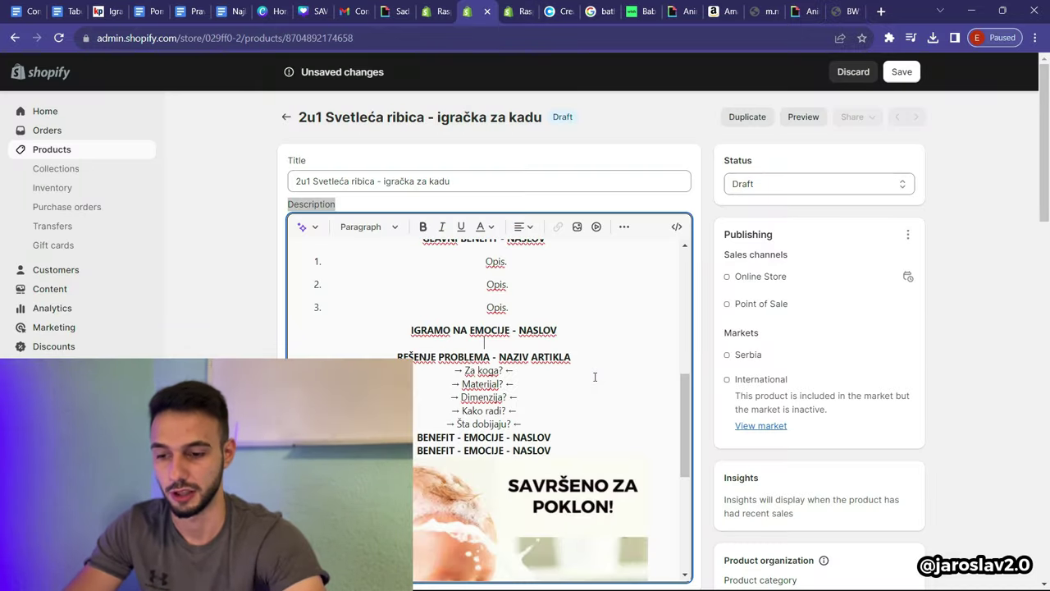
pyautogui.hotkey('ctrl', 'v')
pyautogui.moveTo(514, 349); pyautogui.dragTo(479, 350)
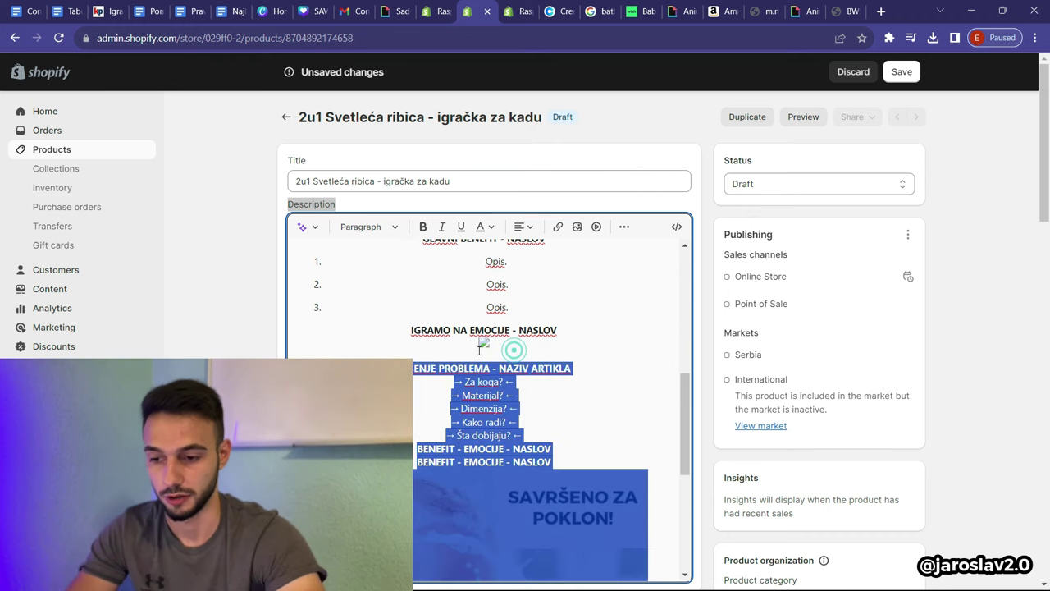
pyautogui.click(480, 349)
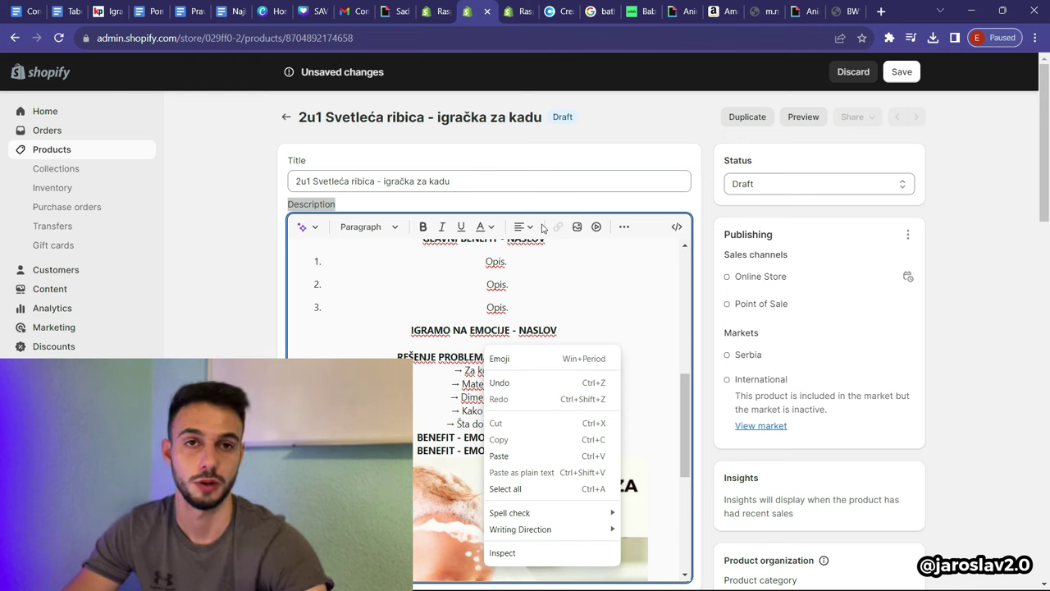
pyautogui.click(498, 456)
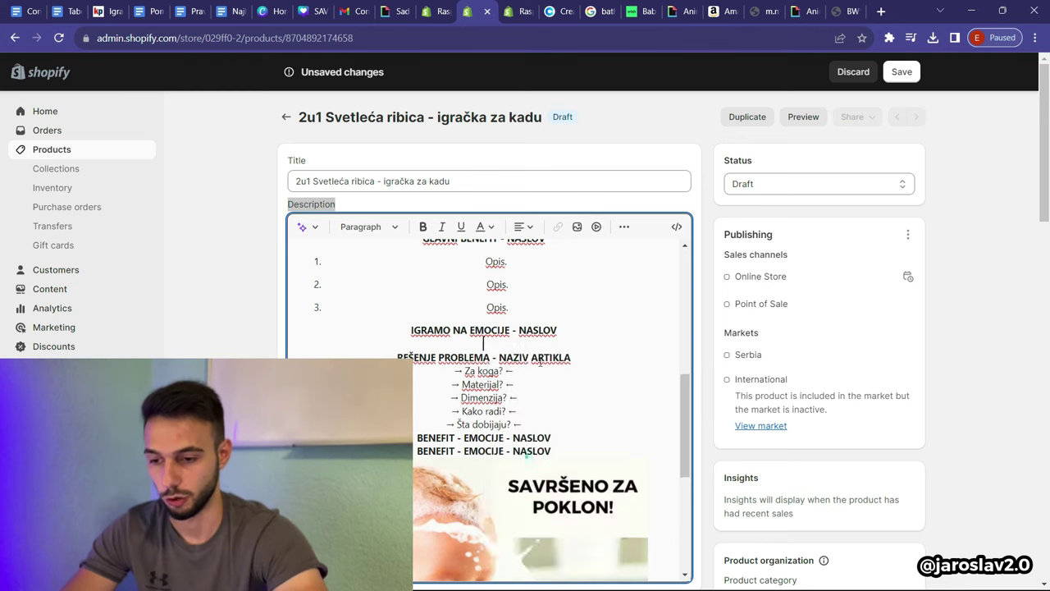
pyautogui.scroll(2, 543, 402)
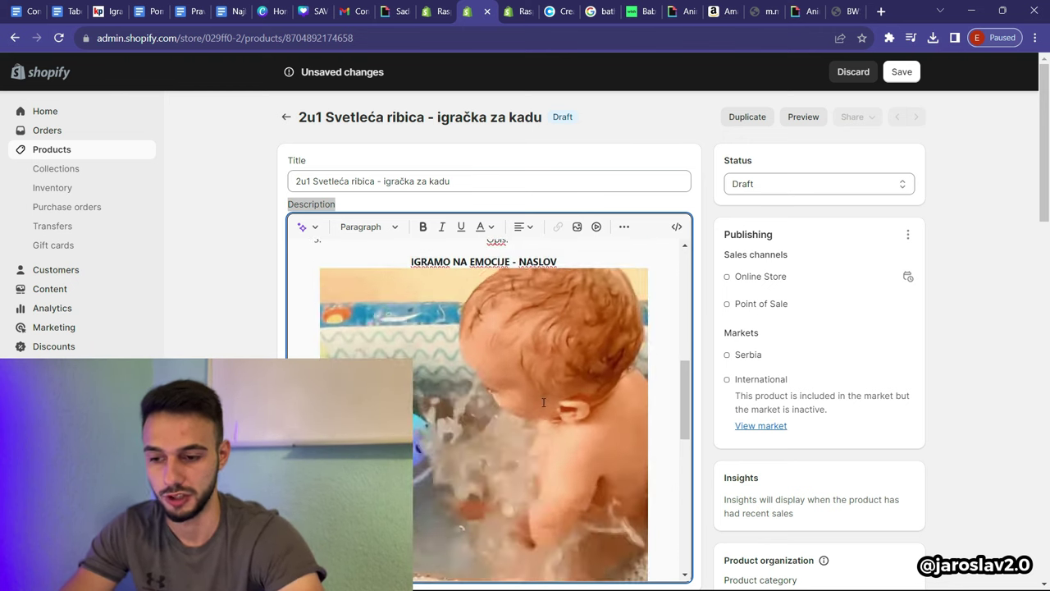
pyautogui.scroll(-1, 550, 401)
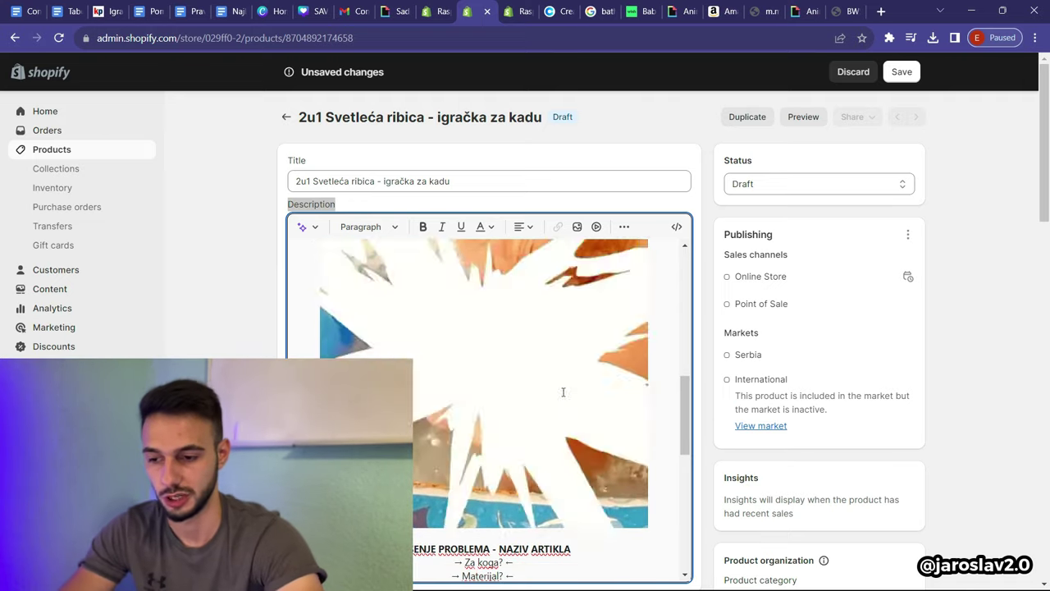
pyautogui.scroll(2, 563, 386)
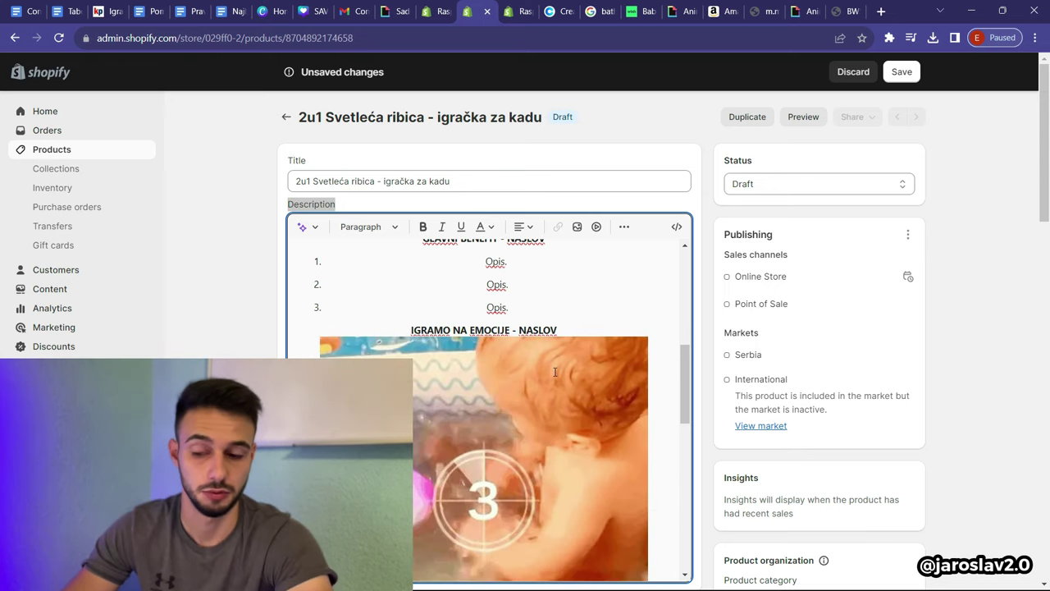
pyautogui.scroll(2, 555, 371)
pyautogui.scroll(-1, 525, 381)
pyautogui.scroll(1, 500, 386)
pyautogui.scroll(-3, 464, 394)
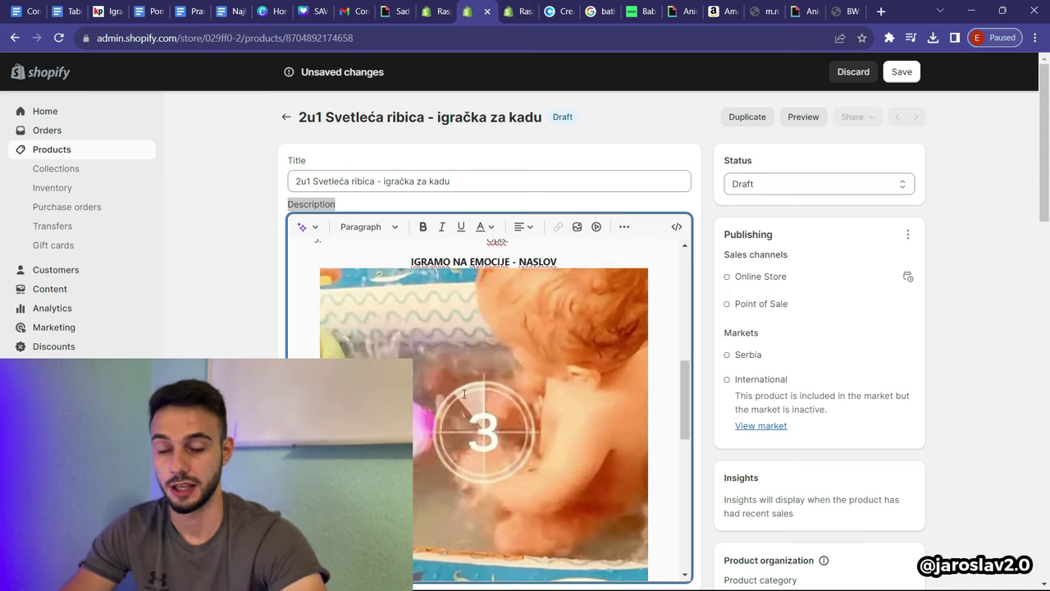
pyautogui.scroll(-4, 466, 394)
pyautogui.scroll(8, 468, 394)
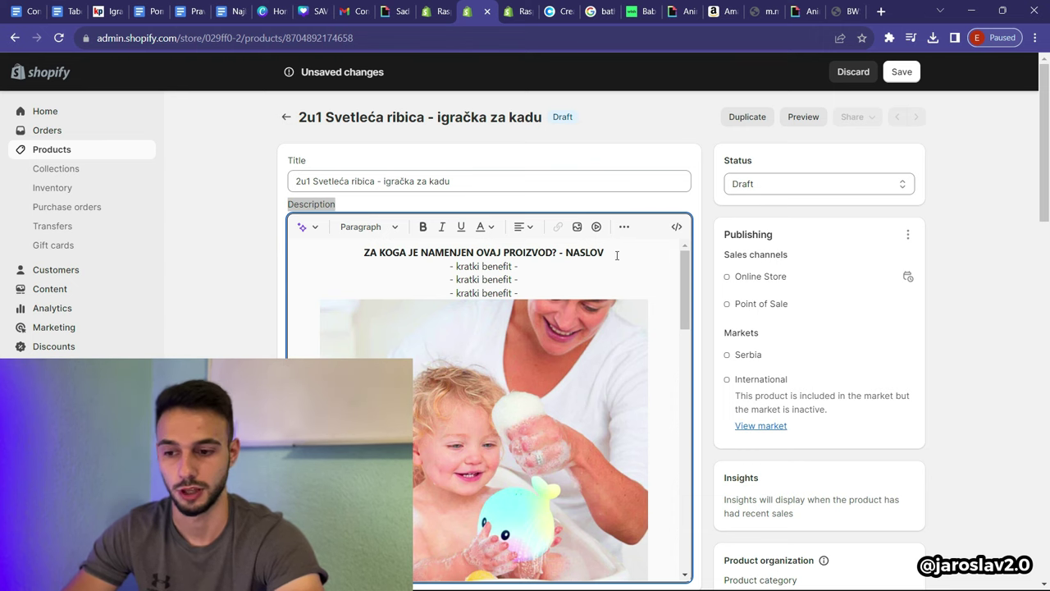
# Replace 'ZA KOGA JE NAMENJEN OVAJ PROIZVOD? - NASLOV' with the pasted headline and a second line 'OMILJENA AKTIVNOST!'
pyautogui.moveTo(617, 255); pyautogui.dragTo(364, 252)
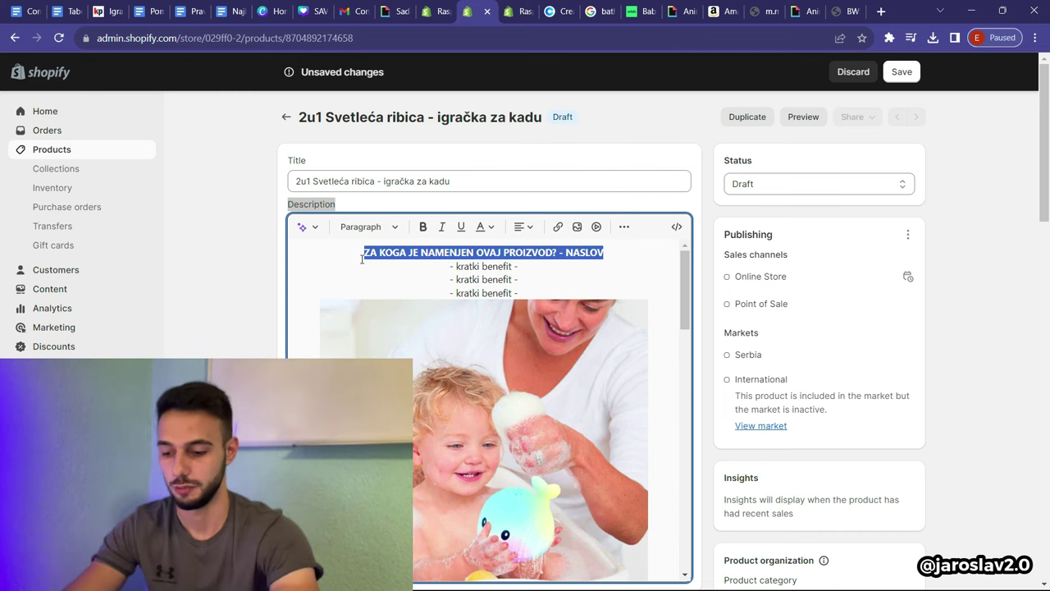
pyautogui.hotkey('ctrl', 'v')
pyautogui.press('Return')
pyautogui.write('O')
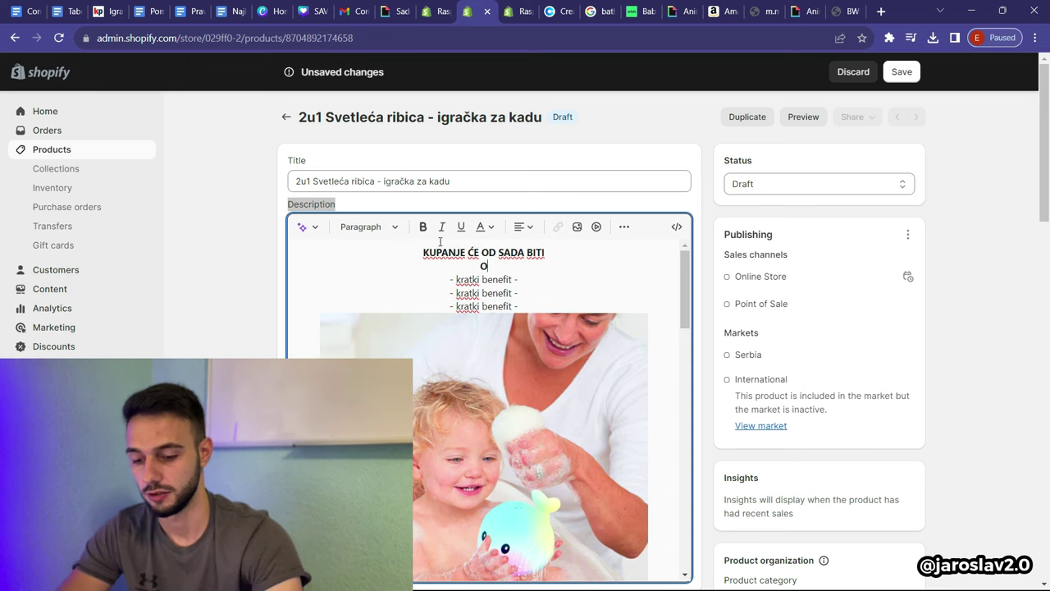
pyautogui.write('MILJENA I')
pyautogui.press('BackSpace')
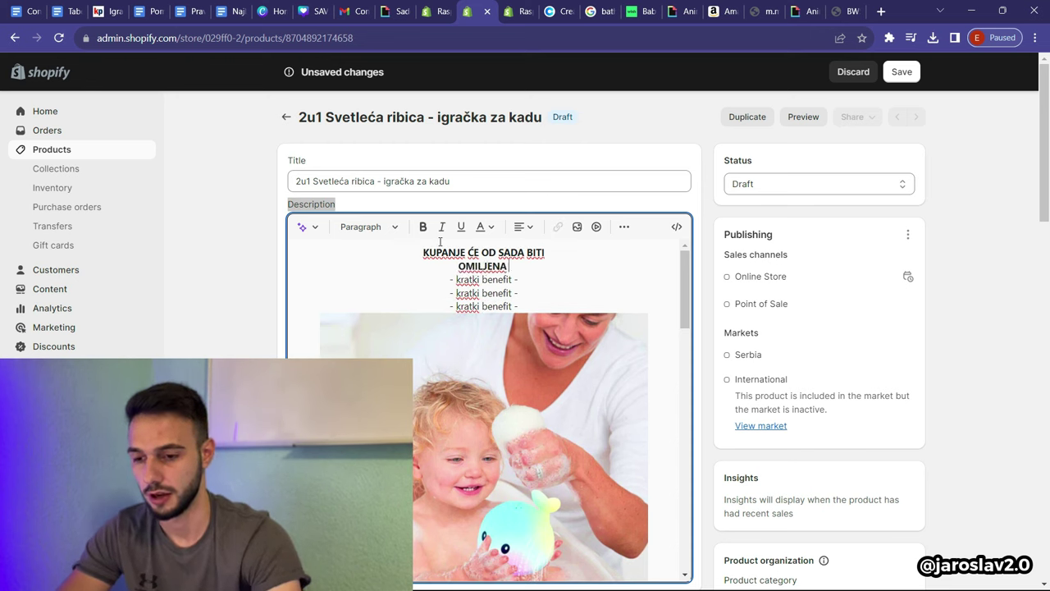
pyautogui.write('AKTIVNOST!')
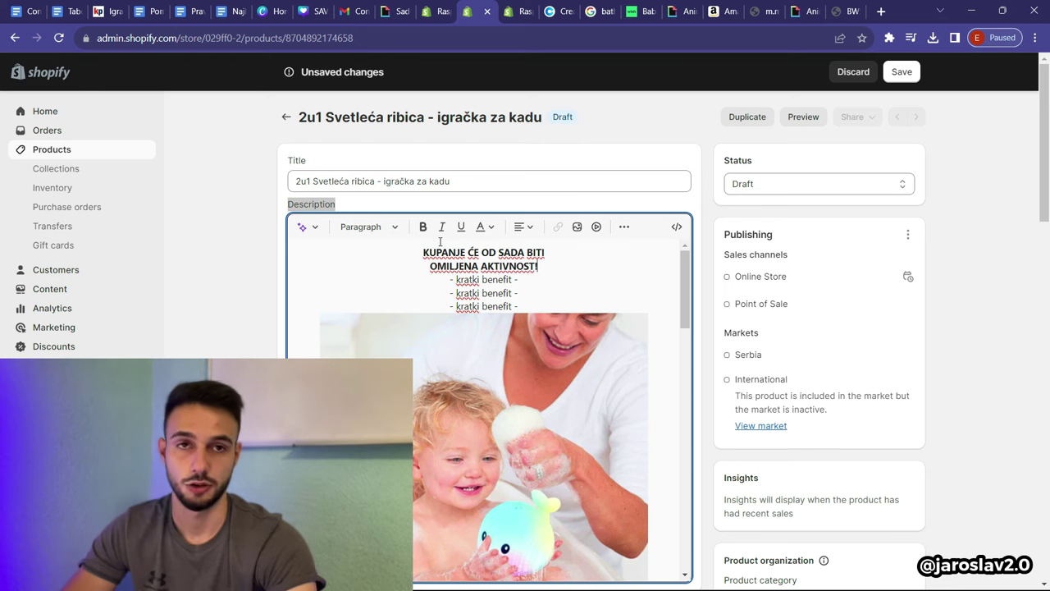
pyautogui.press('Return')
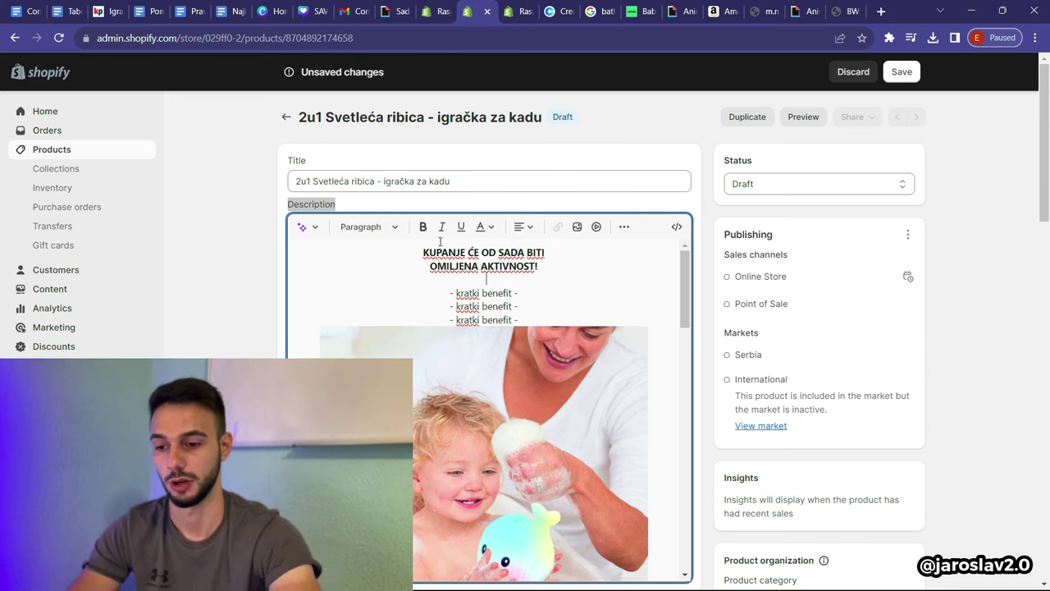
# Replace the benefit placeholders with 'Svetli u mraku.', 'Zabava za vreme kupanja.' and 'HIT igračka u svetu.'
pyautogui.doubleClick(502, 293)
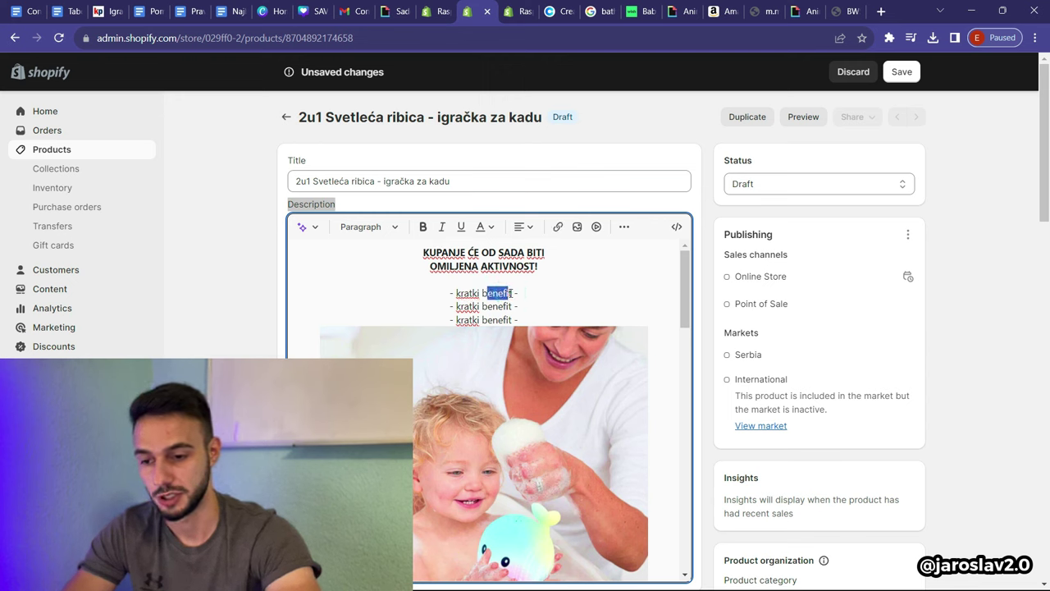
pyautogui.click(512, 293)
pyautogui.press('BackSpace')
pyautogui.press('BackSpace')
pyautogui.press('BackSpace')
pyautogui.press('BackSpace')
pyautogui.press('BackSpace')
pyautogui.press('BackSpace')
pyautogui.press('BackSpace')
pyautogui.press('BackSpace')
pyautogui.press('BackSpace')
pyautogui.press('BackSpace')
pyautogui.press('BackSpace')
pyautogui.press('BackSpace')
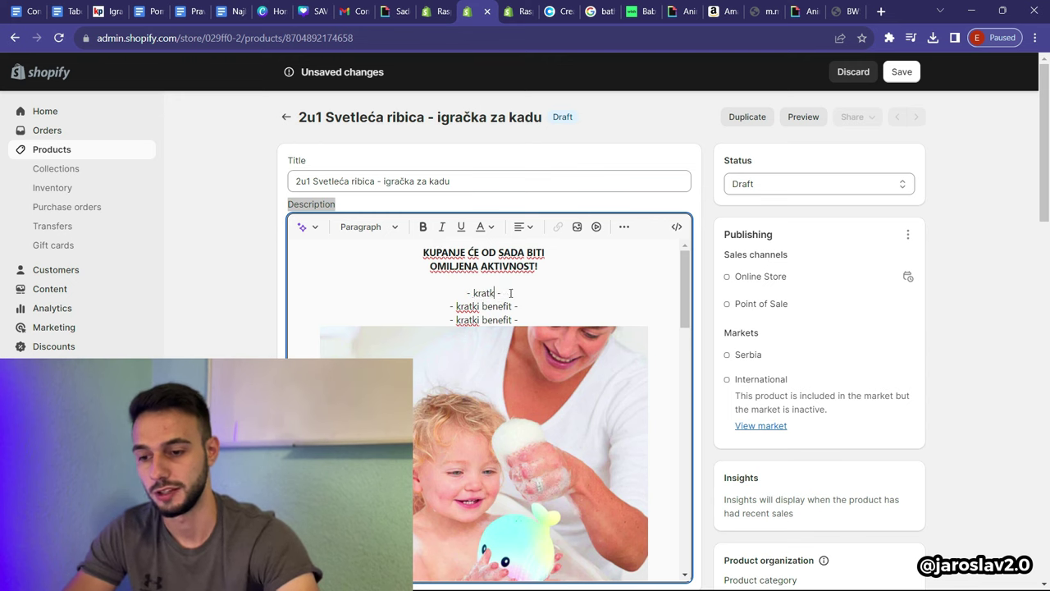
pyautogui.press('BackSpace')
pyautogui.press('BackSpace')
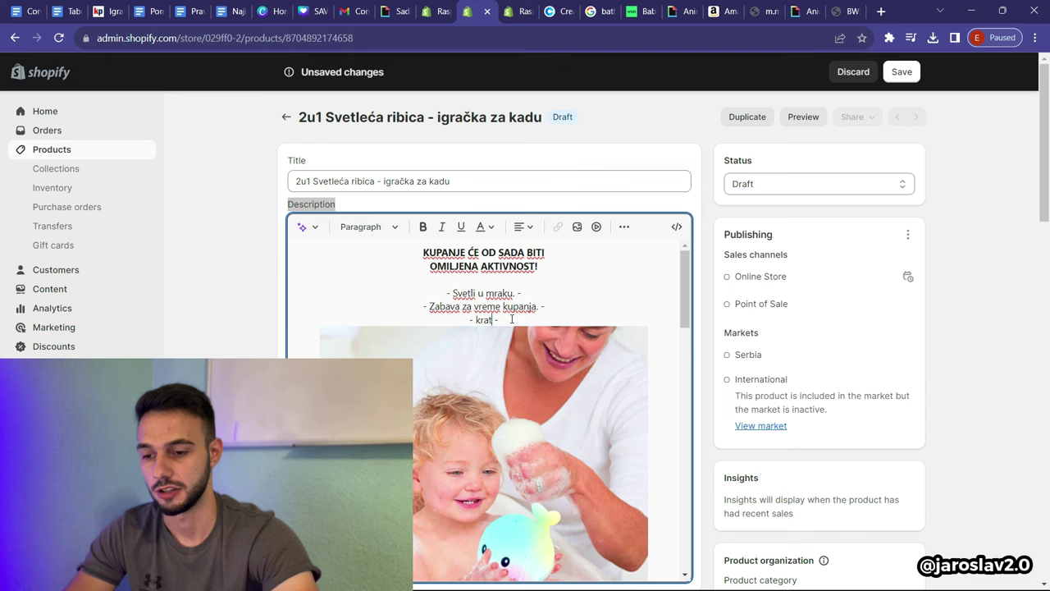
pyautogui.press('BackSpace')
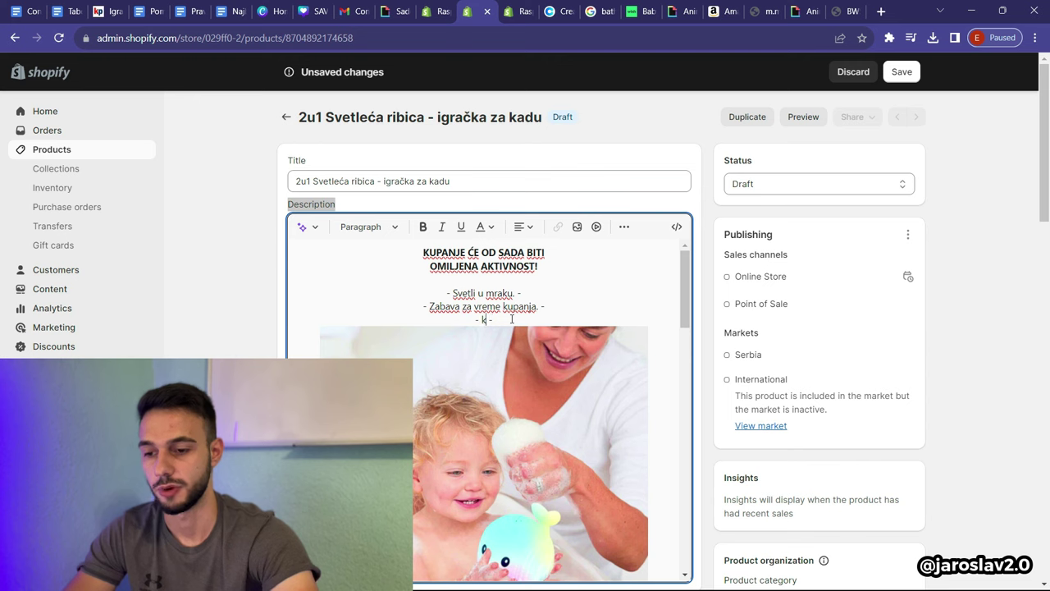
pyautogui.press('BackSpace')
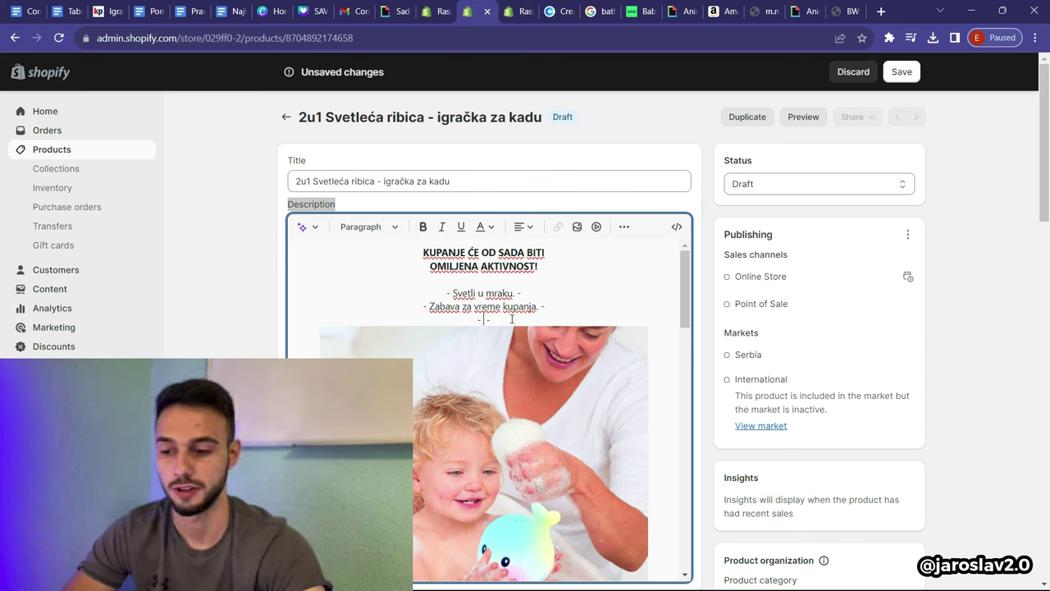
pyautogui.write('HIT igrac')
pyautogui.write('ka u svetu.')
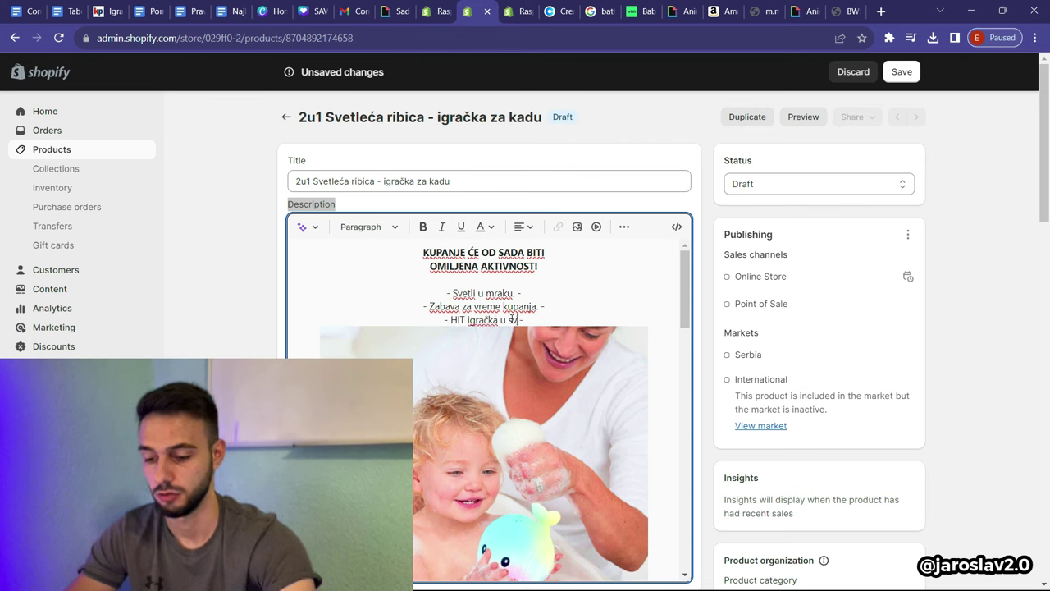
pyautogui.press('BackSpace')
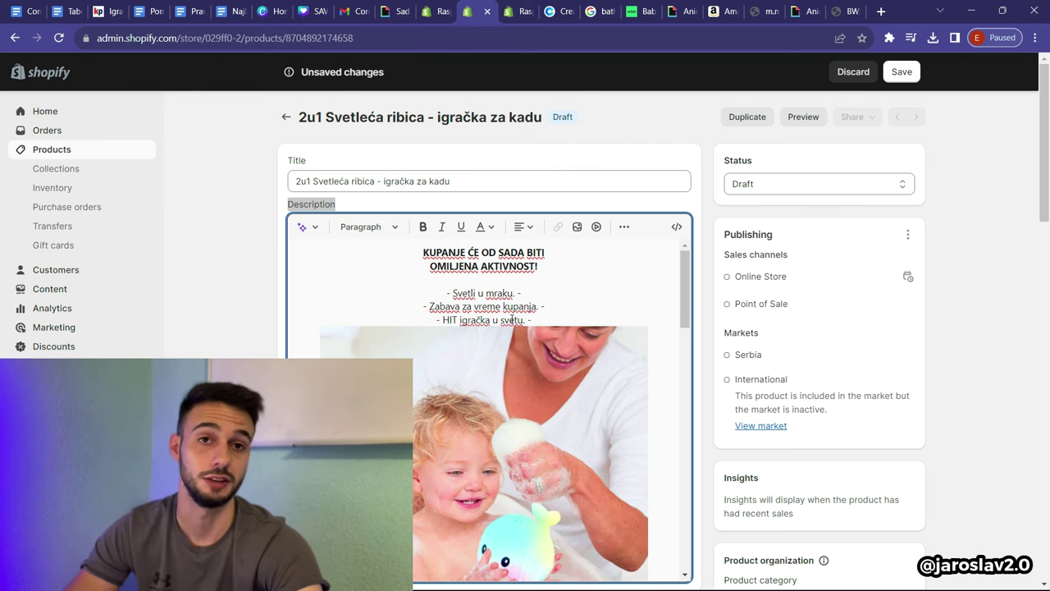
# Retitle the 'GLAVNI BENEFIT - NASLOV' heading as 'SAVRŠENA IGRAČKA ZA ZABAVNO KUPANJE'
pyautogui.scroll(-4, 517, 324)
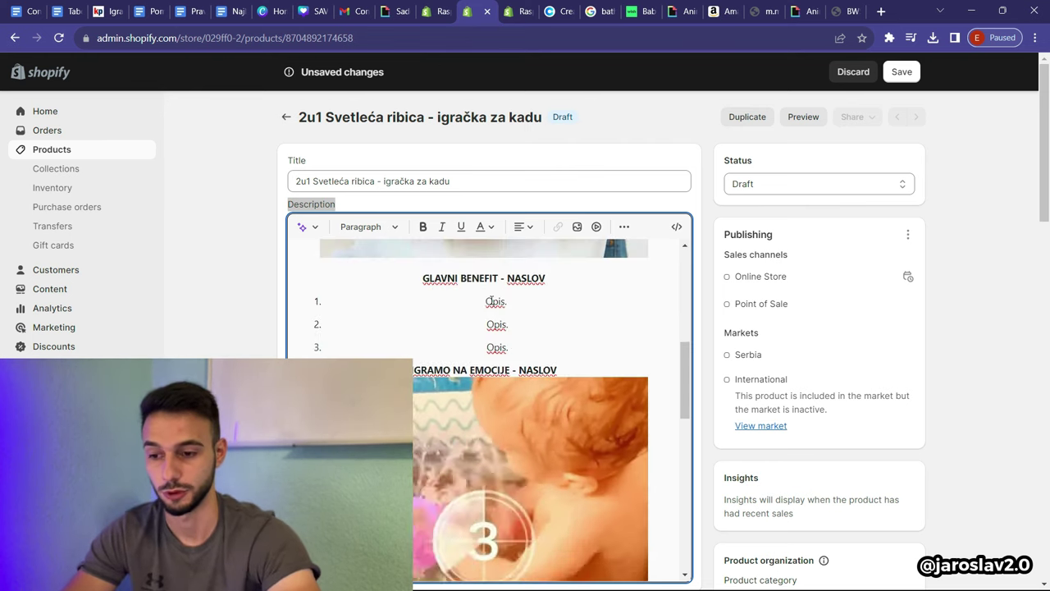
pyautogui.moveTo(548, 344); pyautogui.dragTo(420, 346)
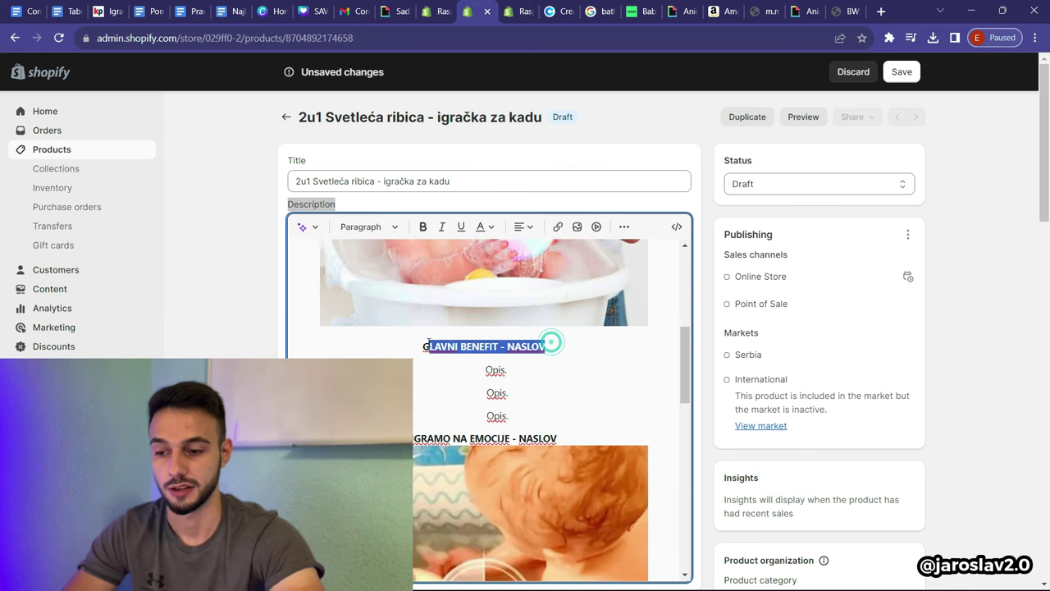
pyautogui.scroll(2, 409, 355)
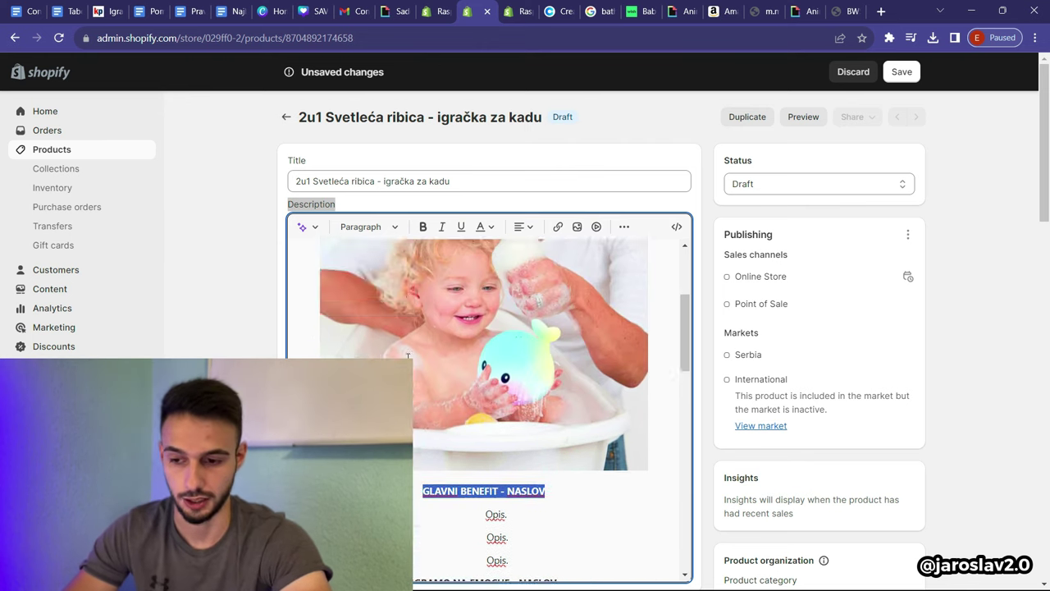
pyautogui.scroll(-1, 493, 460)
pyautogui.scroll(1, 496, 506)
pyautogui.write('SAVRŠENA IGR')
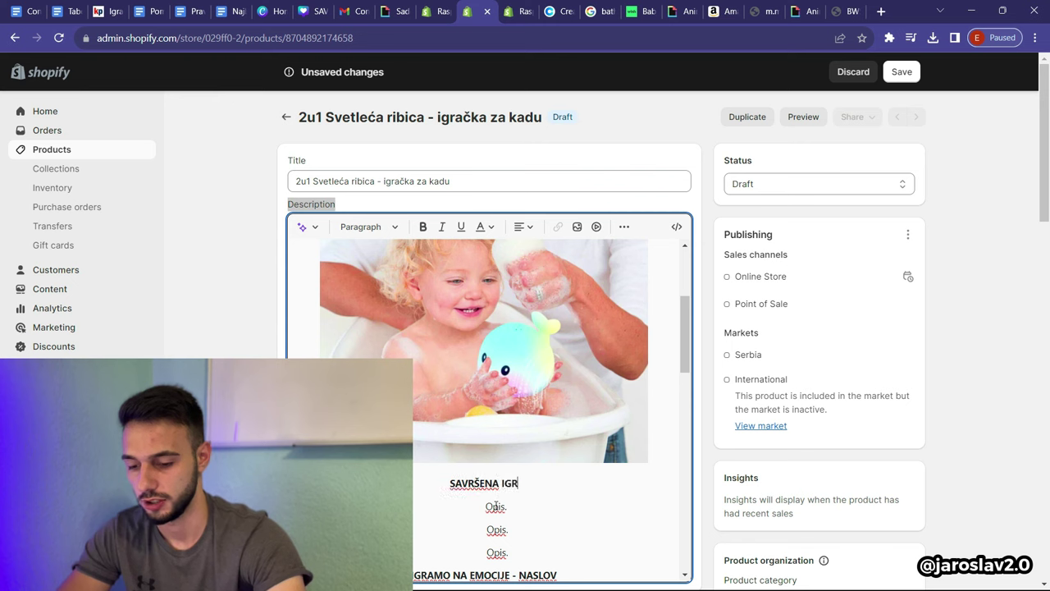
pyautogui.write('AČKA ZA AZBAVNO')
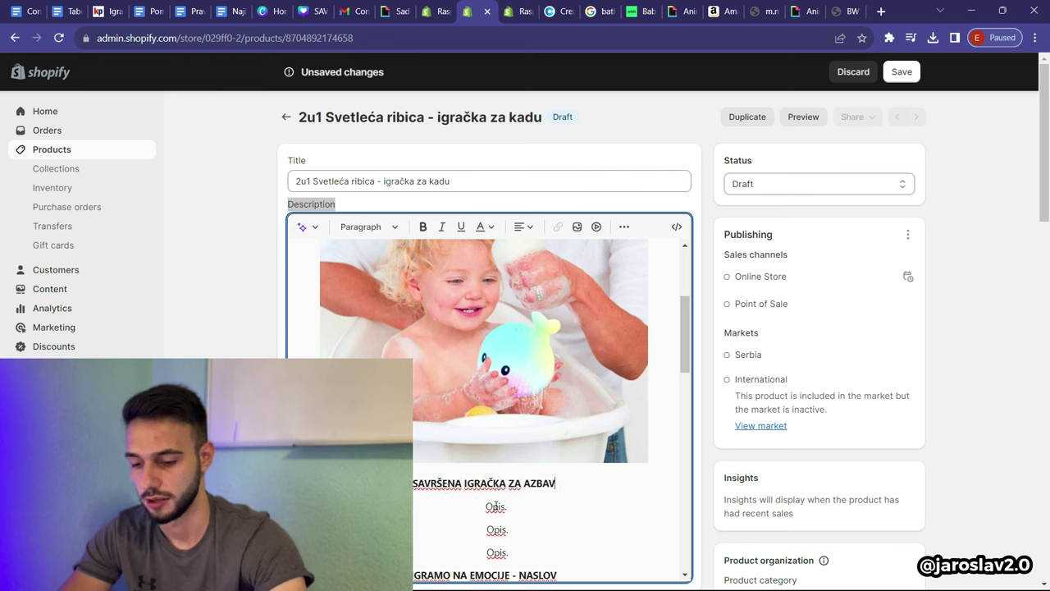
pyautogui.press('BackSpace')
pyautogui.press('BackSpace')
pyautogui.press('BackSpace')
pyautogui.press('BackSpace')
pyautogui.press('BackSpace')
pyautogui.press('BackSpace')
pyautogui.press('BackSpace')
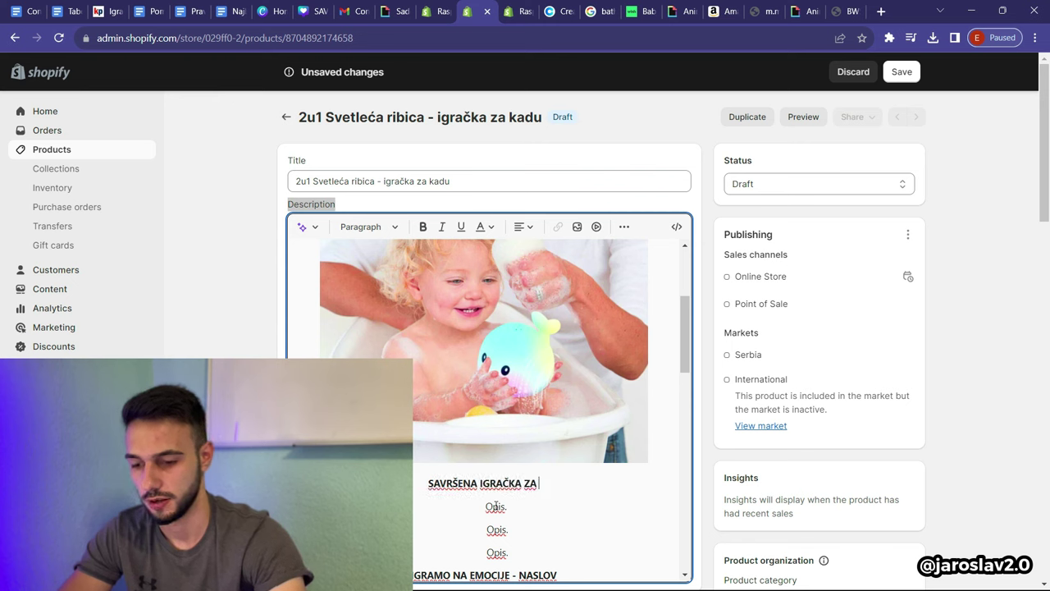
pyautogui.write('ZABAVNO KUPANJE')
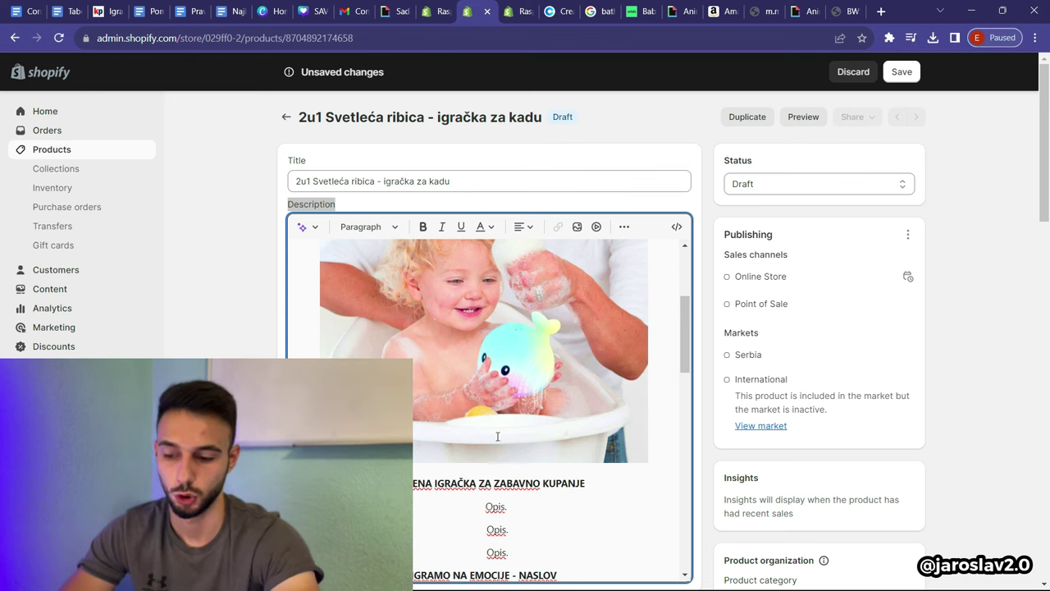
pyautogui.scroll(5, 498, 436)
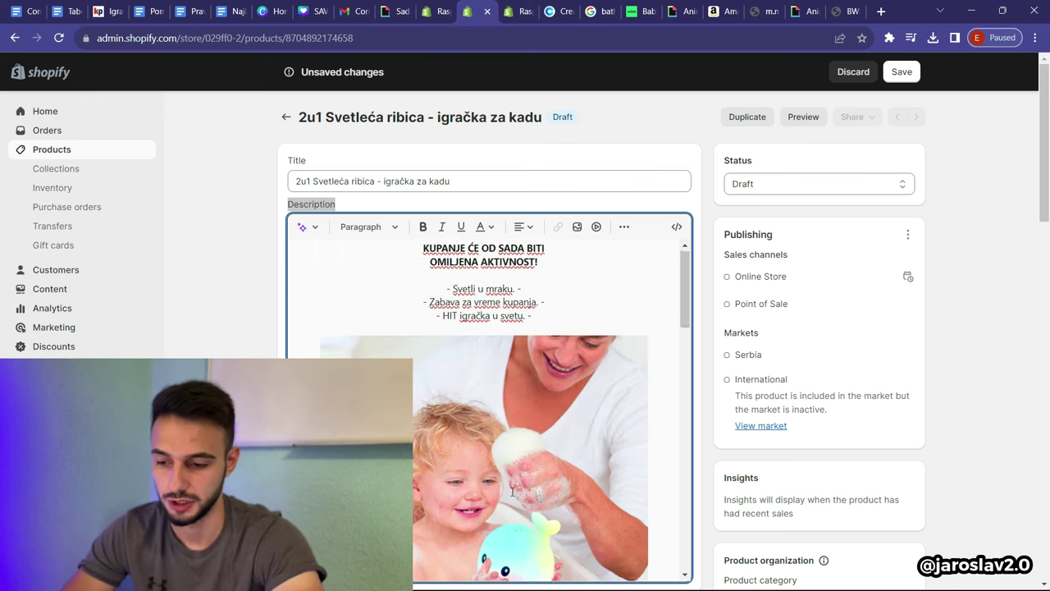
pyautogui.scroll(-4, 515, 267)
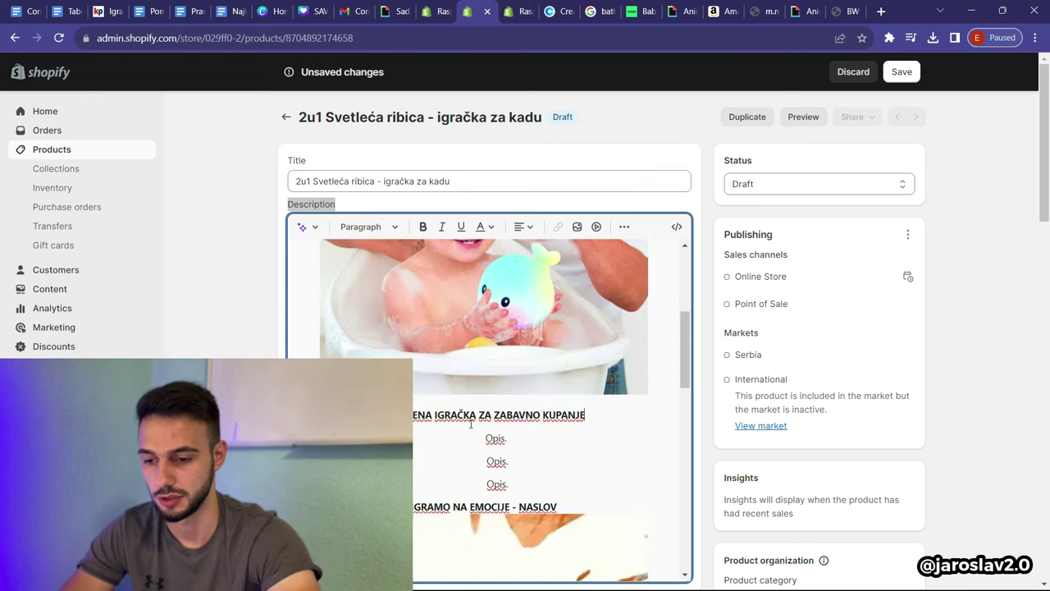
# Fill the first Opis with 'Blago prskanje vode će izmamiti osmeh.' and begin the second with 'Svetli blagim LED'
pyautogui.doubleClick(506, 438)
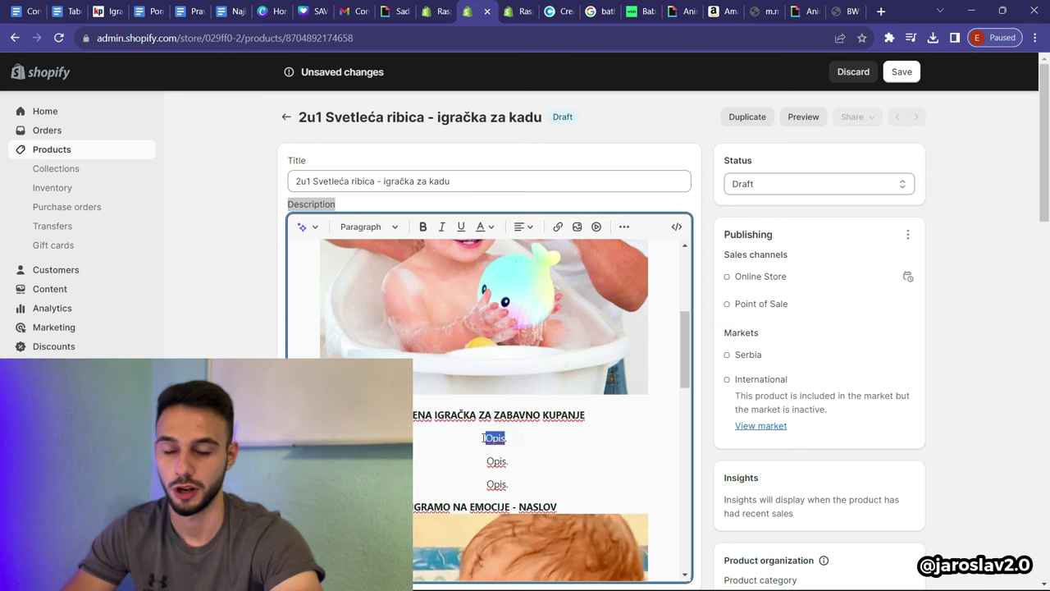
pyautogui.write('Blago prskanje vode će izmamiti osmeh.')
pyautogui.doubleClick(496, 461)
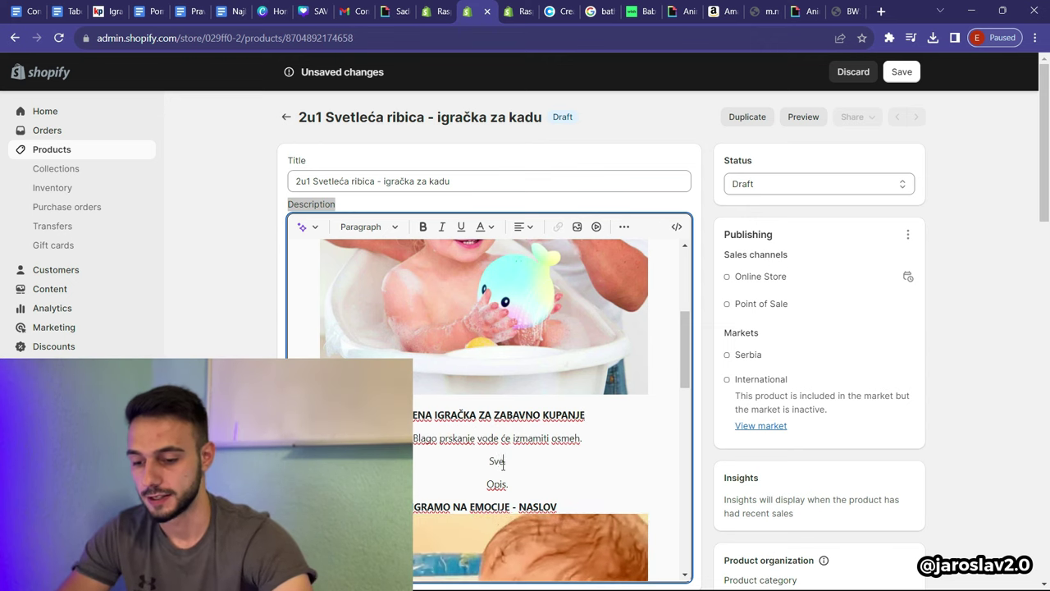
pyautogui.write('Svetli bla')
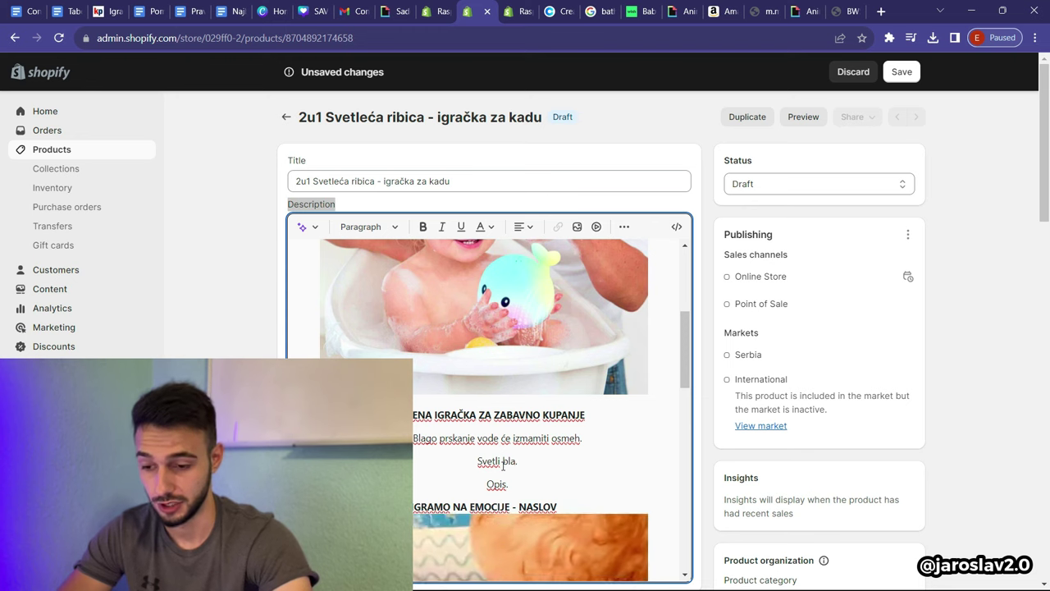
pyautogui.write('gim RB')
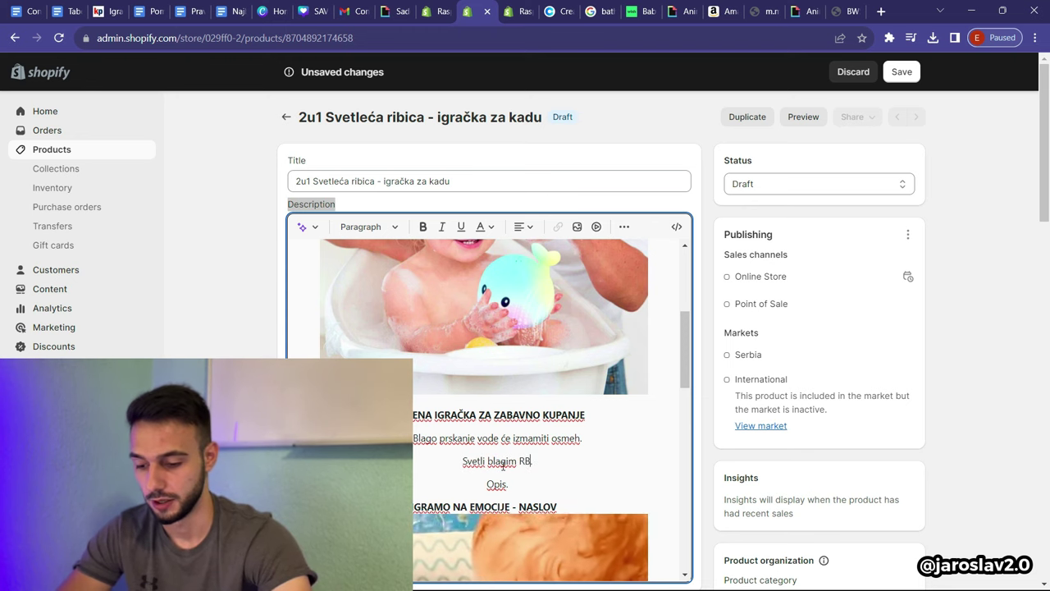
pyautogui.press('BackSpace')
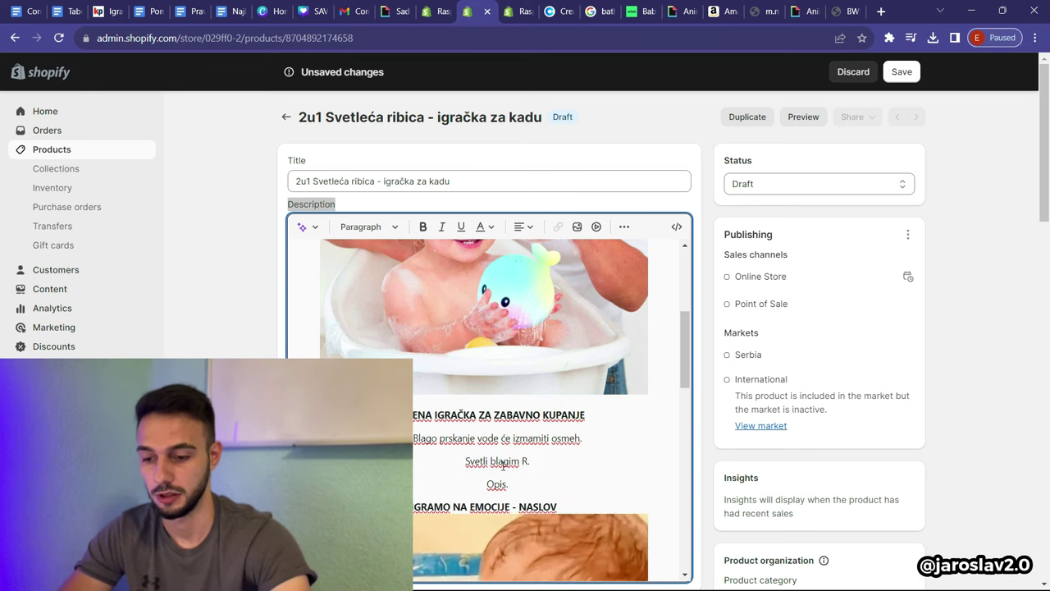
pyautogui.press('BackSpace')
pyautogui.write('LED sve')
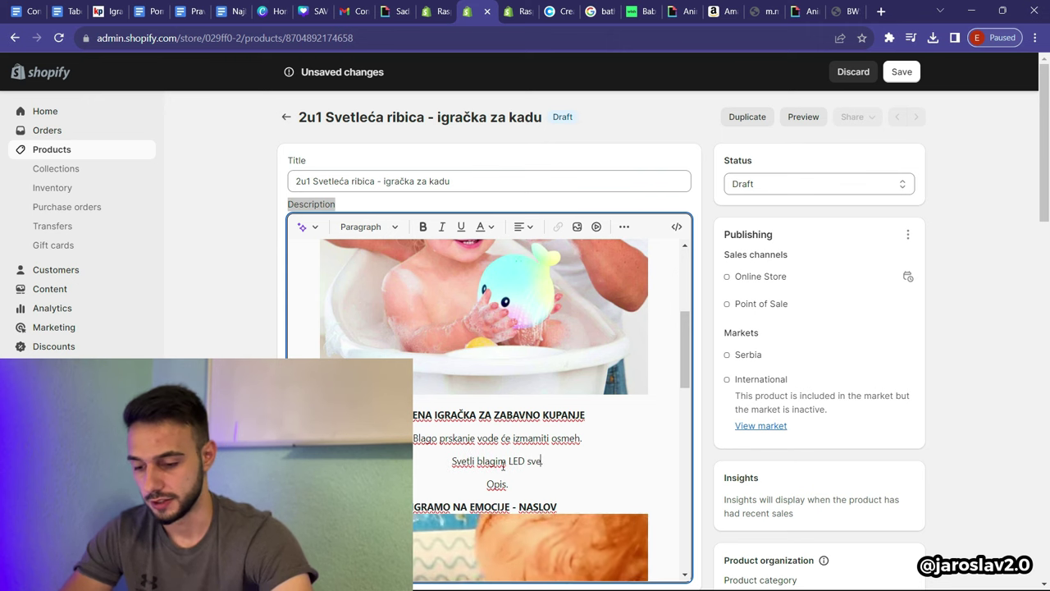
pyautogui.write('tlima')
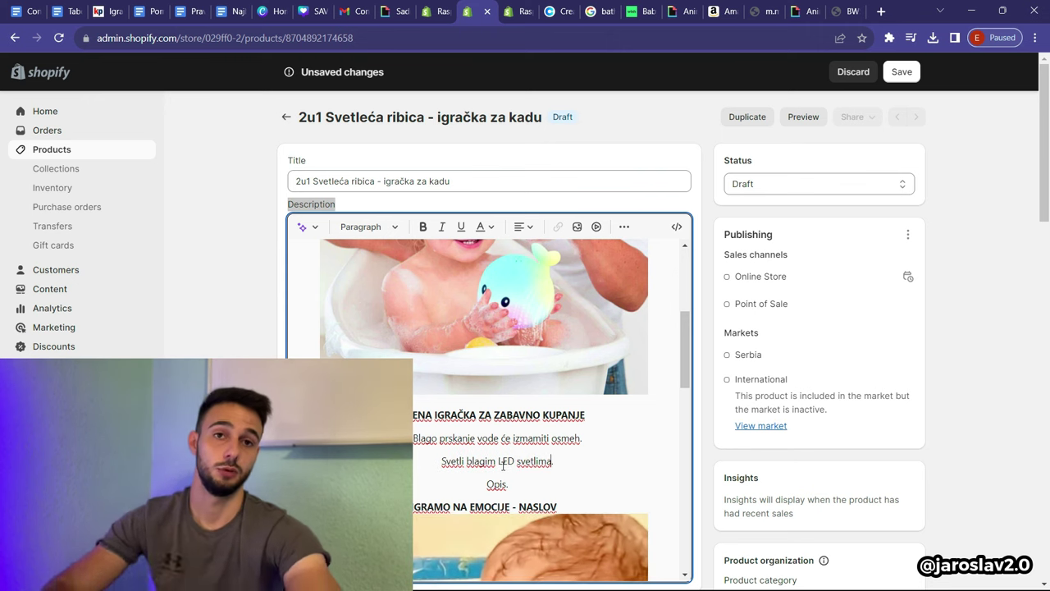
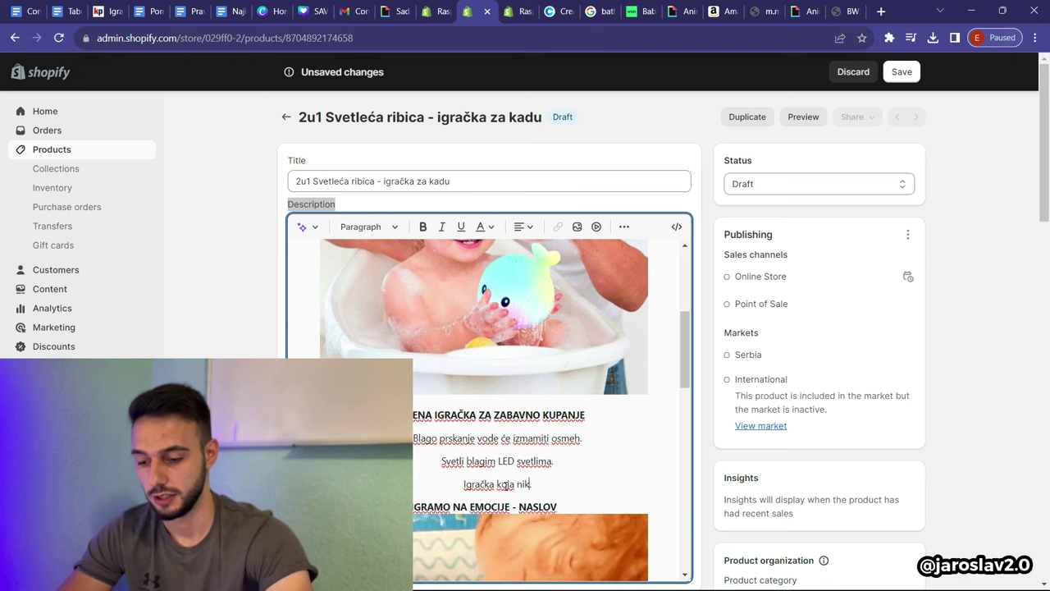
# Finish the third benefit line with 'e dosaditi.' and turn the three lines into a numbered list
pyautogui.write('e dos')
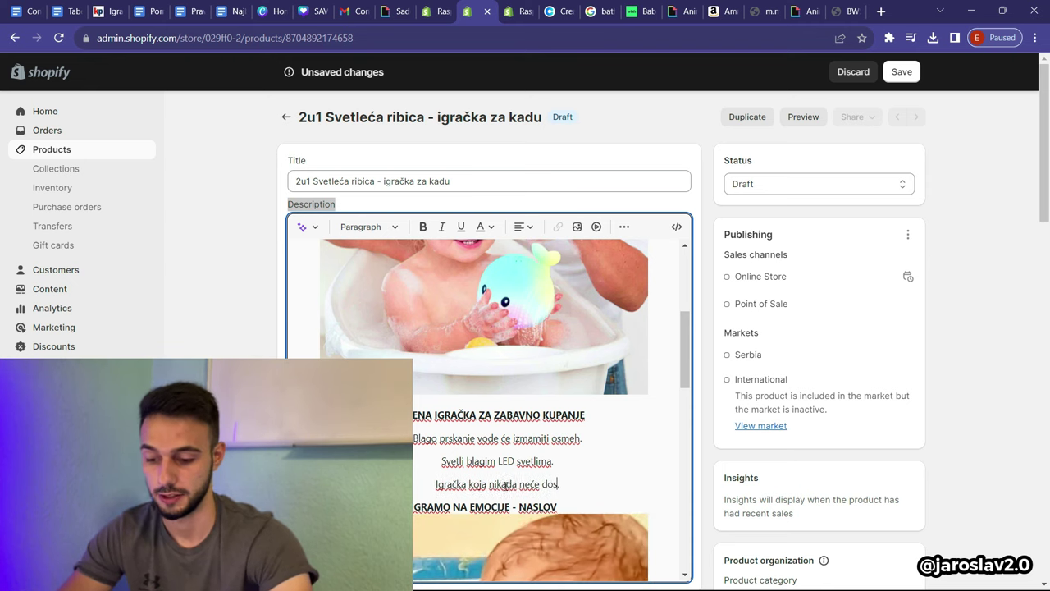
pyautogui.write('aditi.')
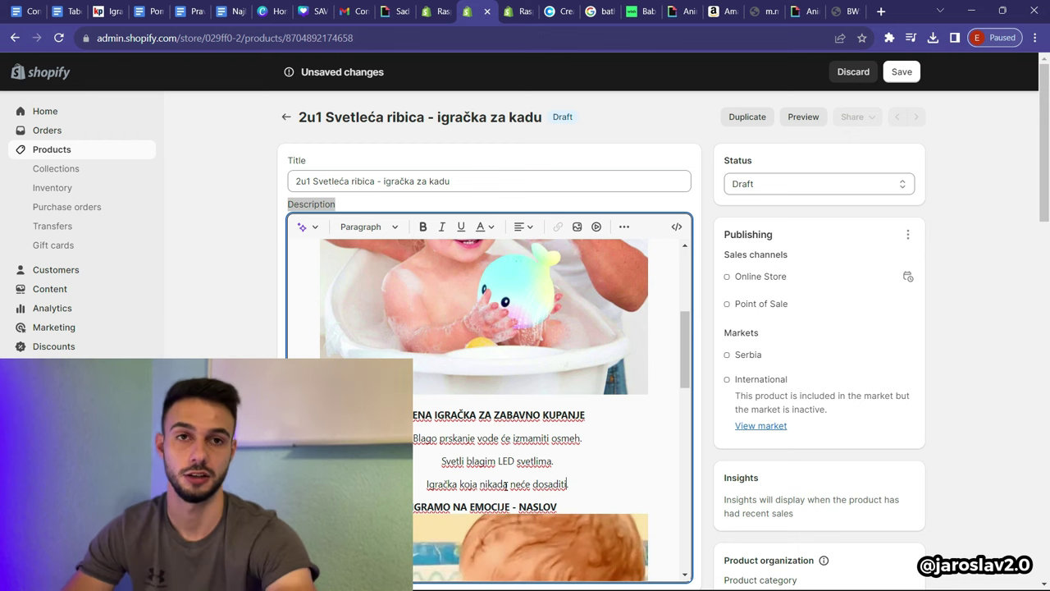
pyautogui.hotkey('ctrl', 'shift', '7')
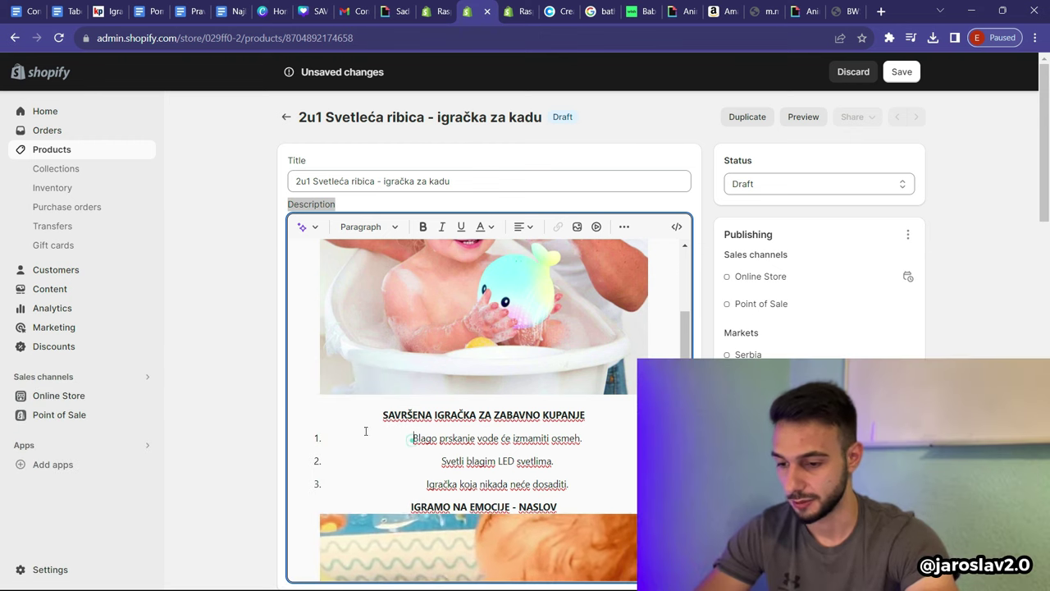
pyautogui.click(412, 438)
pyautogui.press('BackSpace')
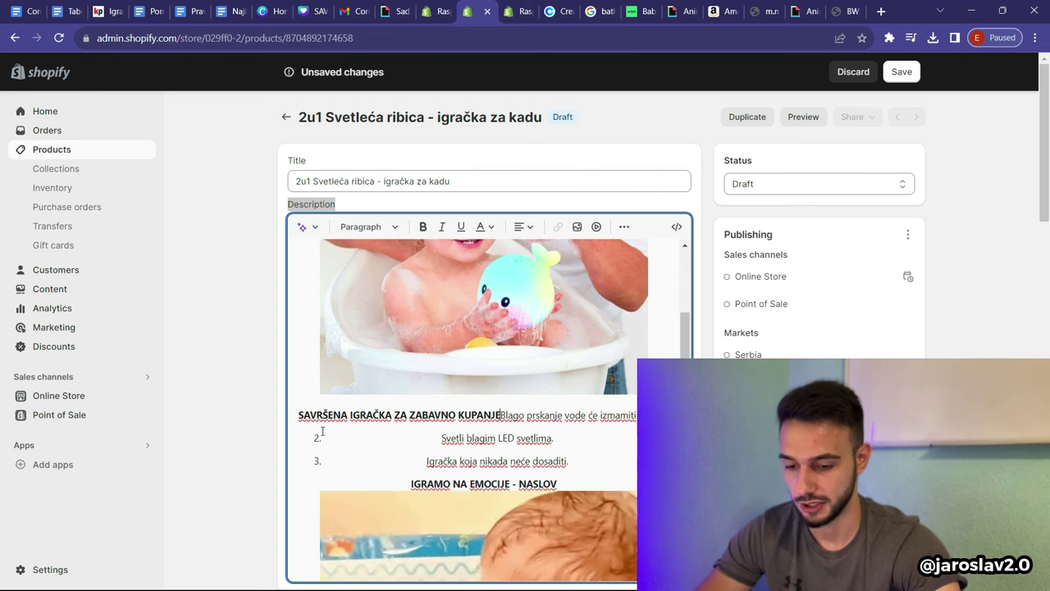
pyautogui.hotkey('ctrl', 'z')
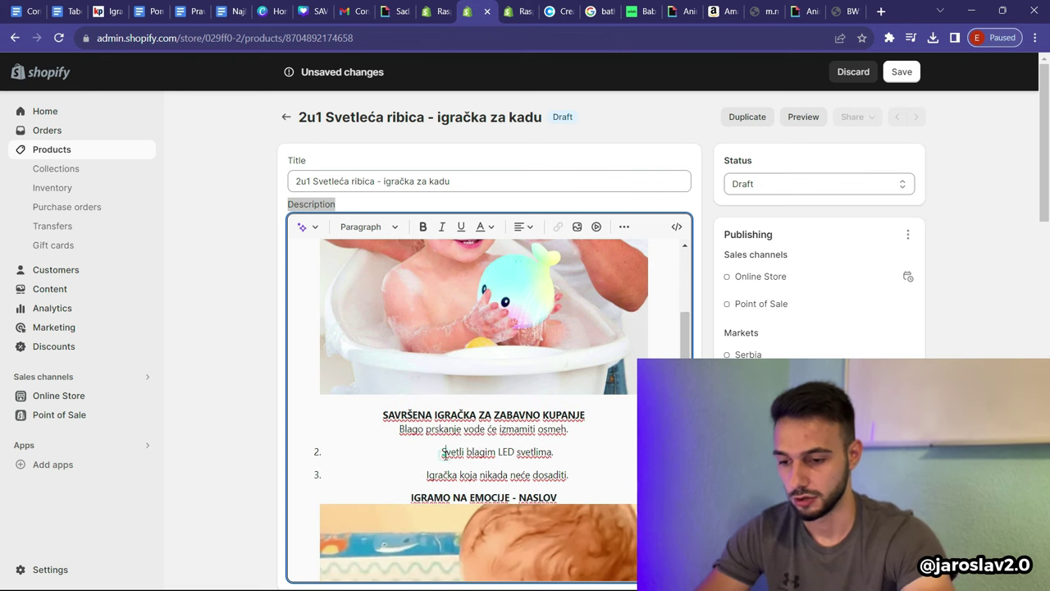
# Split the merged list items so the LED line and the third benefit each sit on their own line
pyautogui.click(440, 452)
pyautogui.press('BackSpace')
pyautogui.press('Return')
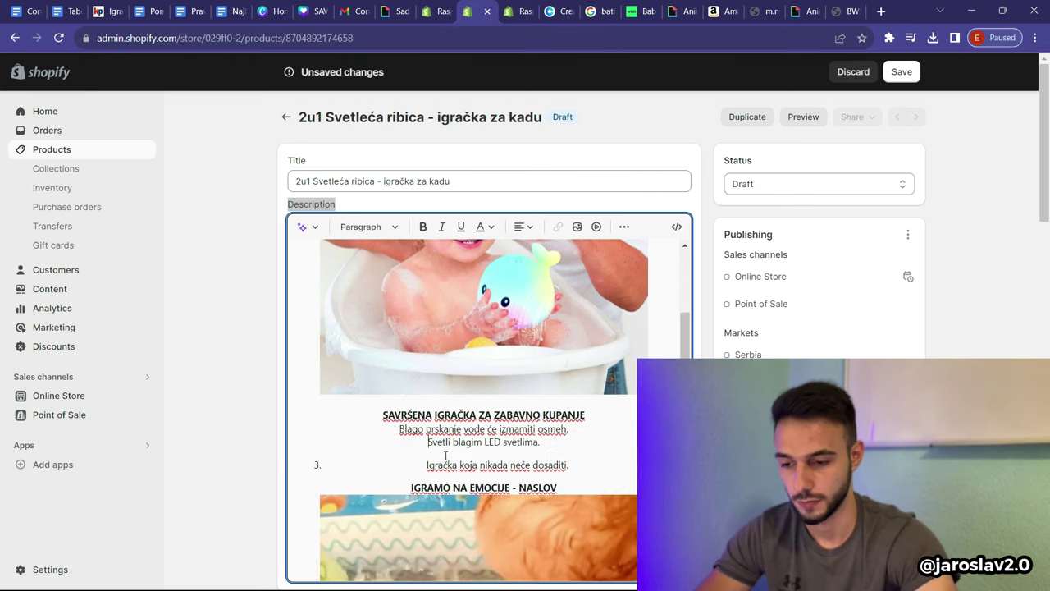
pyautogui.press('BackSpace')
pyautogui.press('Return')
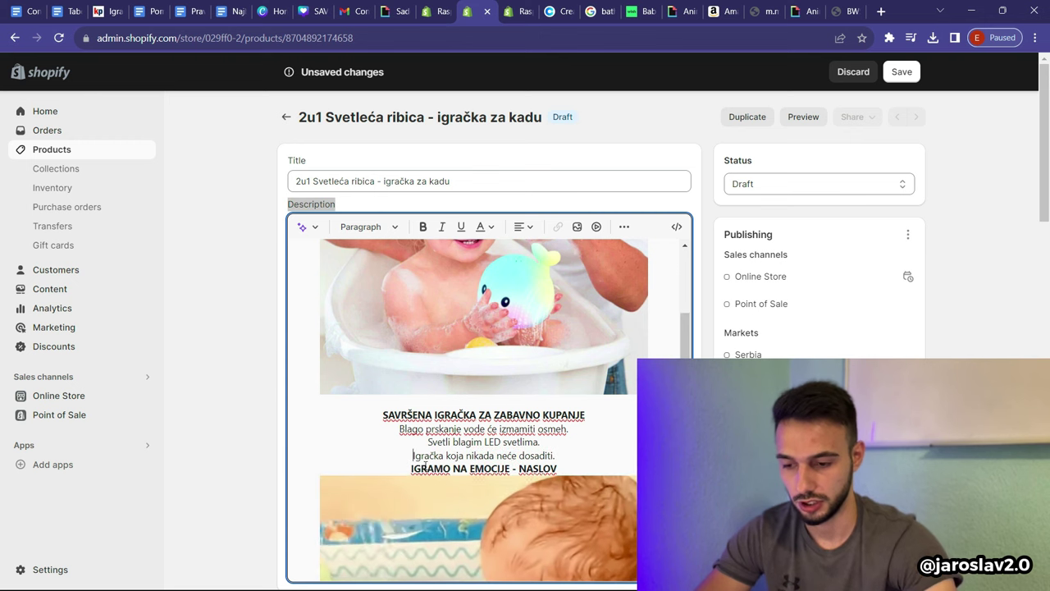
# Put '1.' back before 'Blago' and add a blank line below the heading
pyautogui.click(398, 428)
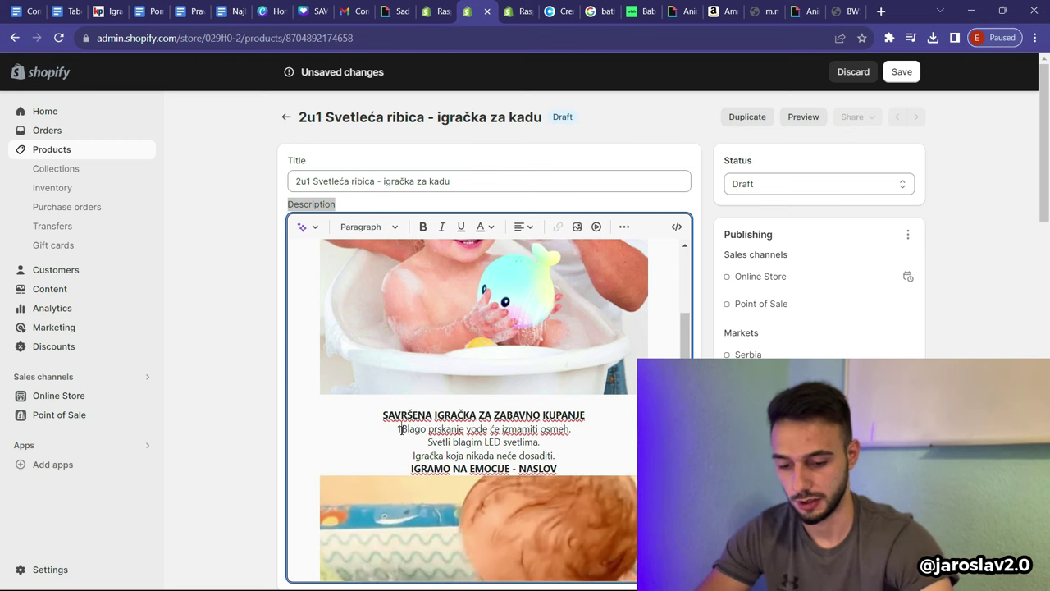
pyautogui.write('1.')
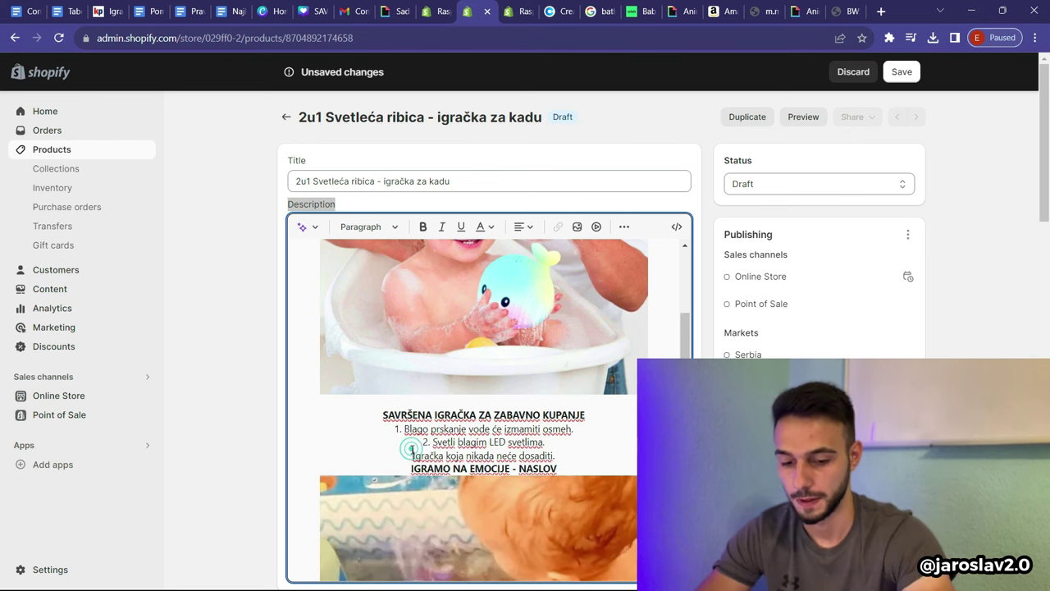
pyautogui.click(600, 419)
pyautogui.press('Return')
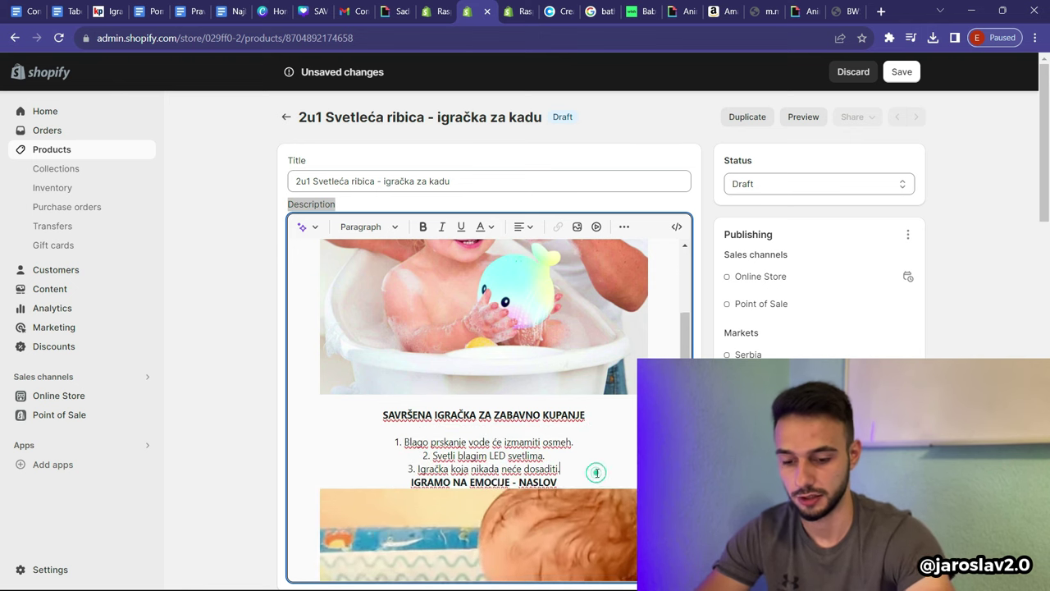
# Paste over the IGRAMO NA EMOCIJE - NASLOV heading and correct it to 'DETE ĆE OBOŽAVATI KUPANJE!'
pyautogui.tripleClick(523, 494)
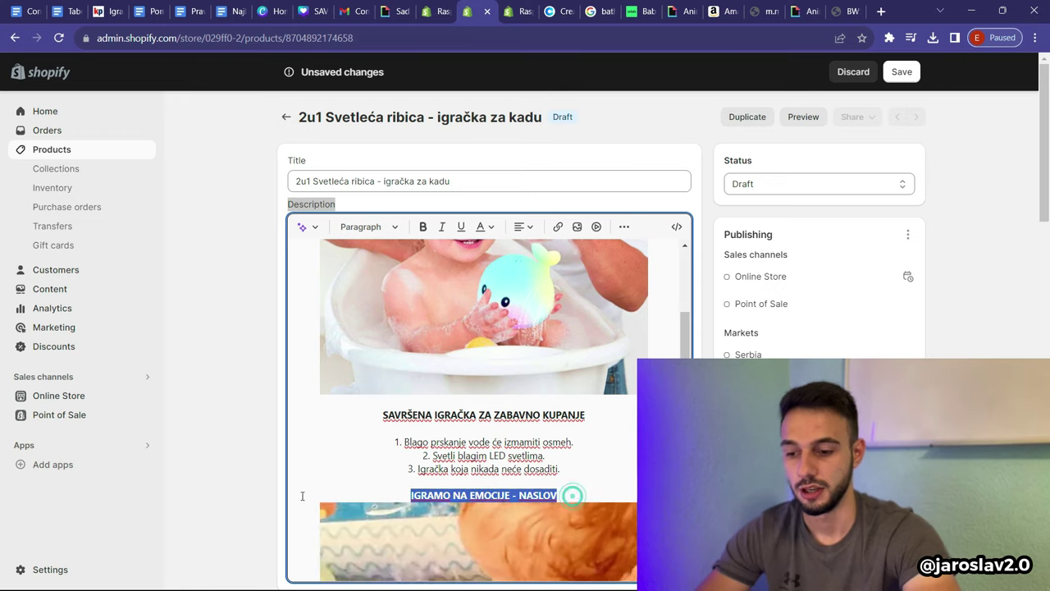
pyautogui.scroll(-3, 490, 452)
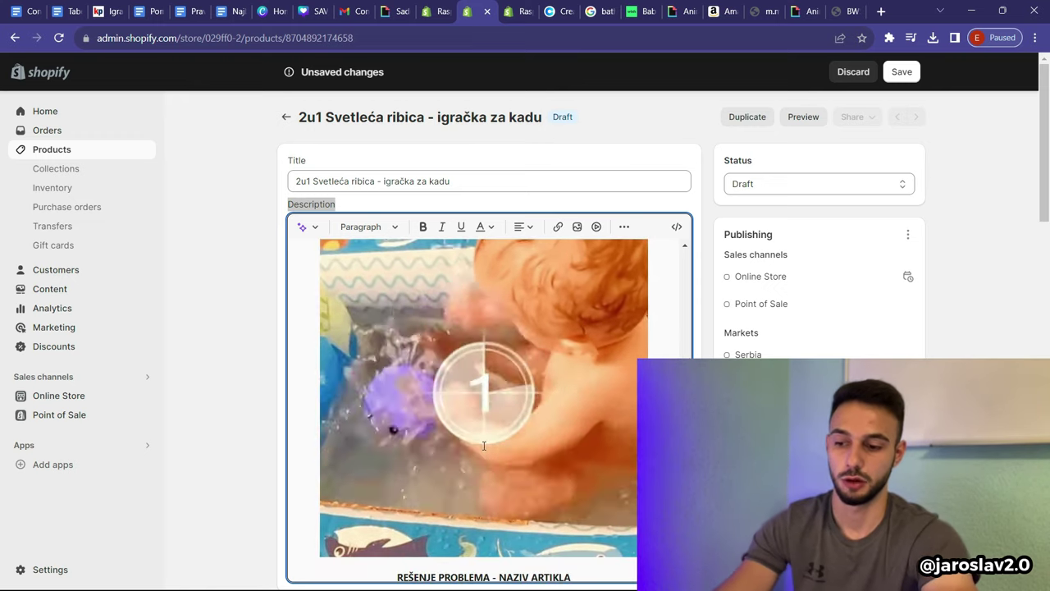
pyautogui.scroll(1, 490, 451)
pyautogui.write('DETE NEĆE MOĆI DA SE ODVOJI O')
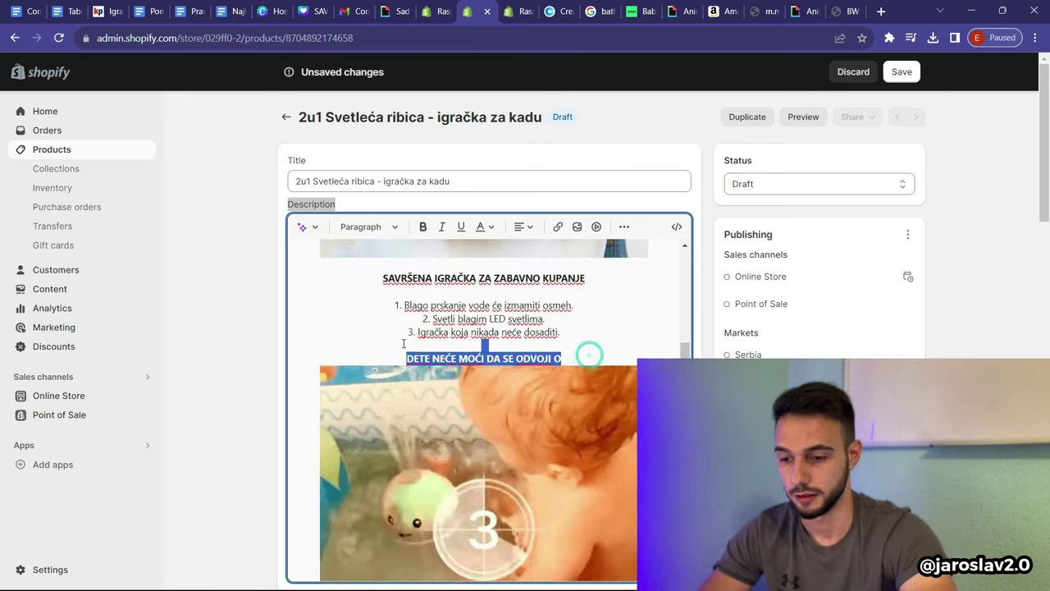
pyautogui.click(459, 359)
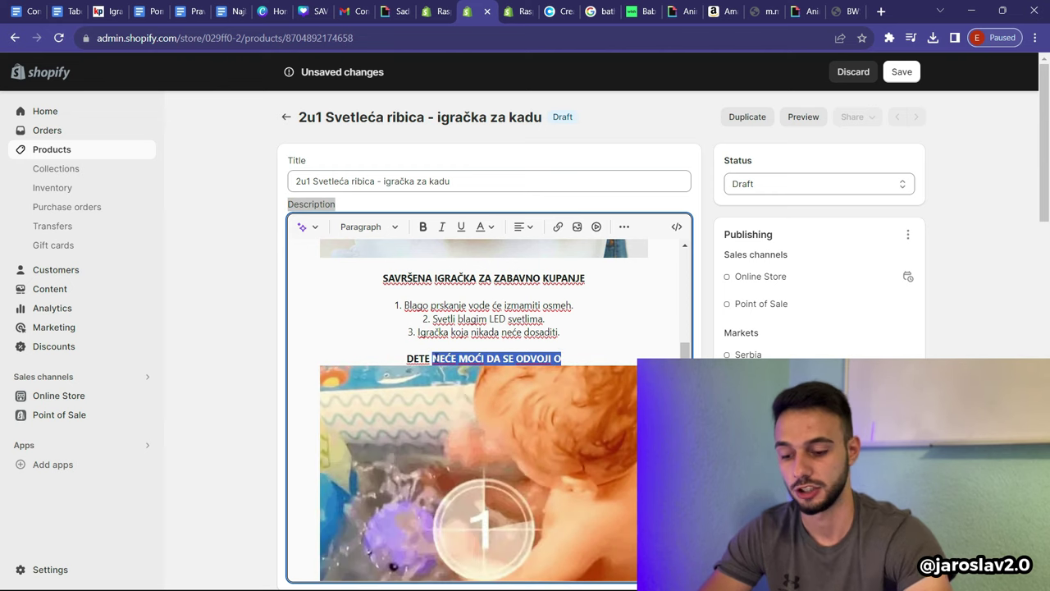
pyautogui.write('ĆE OBOŽAVATI KUPANJA!')
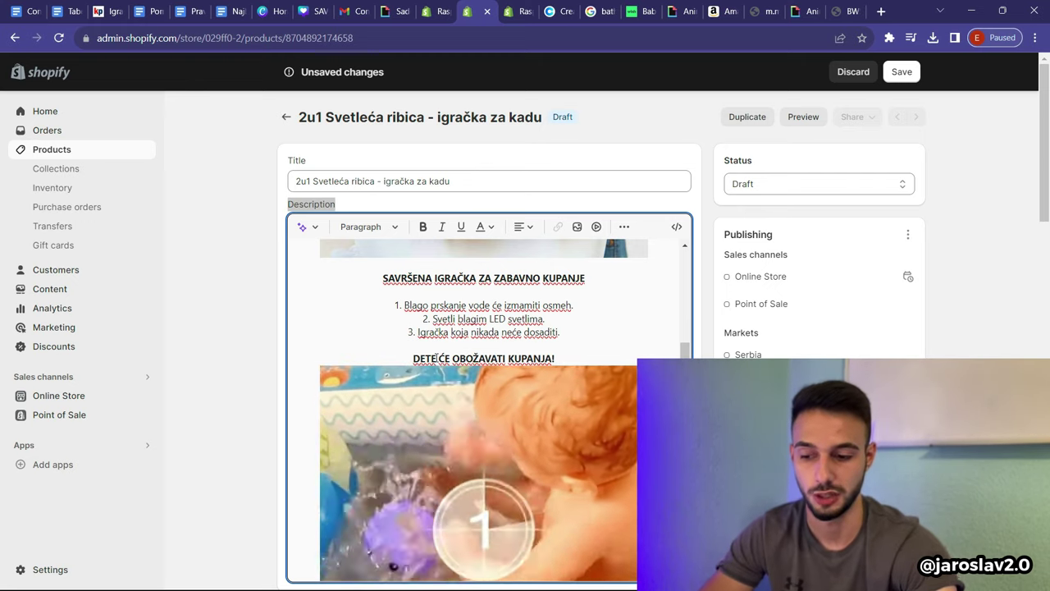
pyautogui.click(438, 358)
pyautogui.scroll(-1, 453, 405)
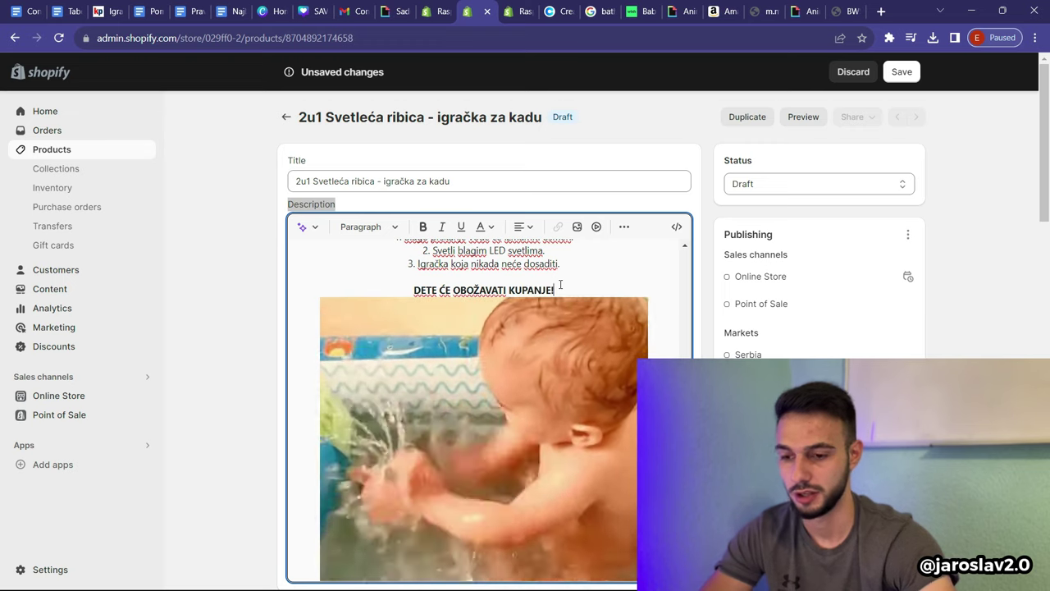
pyautogui.scroll(-5, 561, 285)
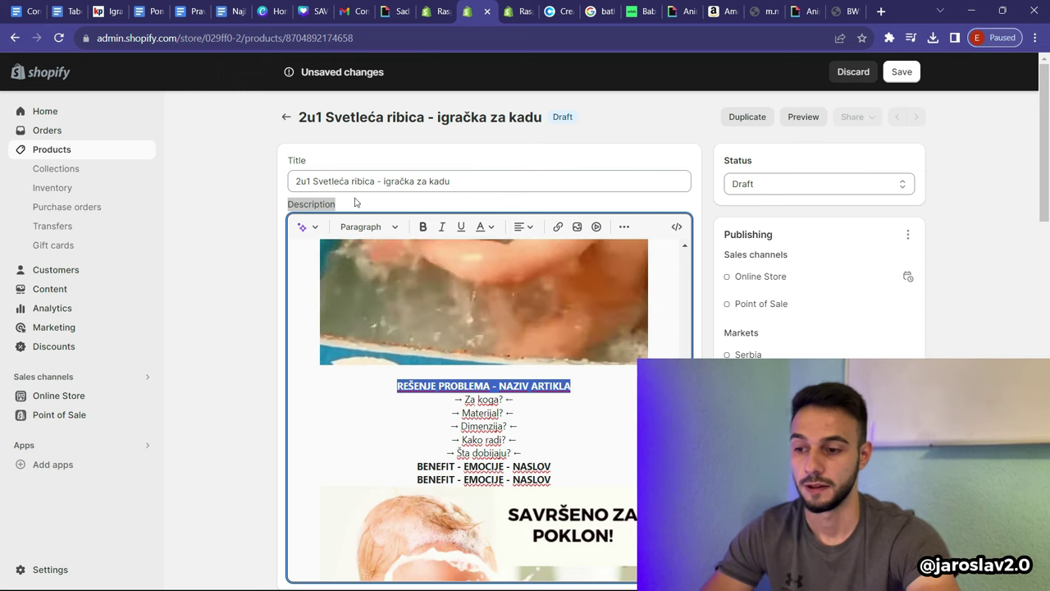
# Rename the REŠENJE PROBLEMA heading to '2u1 SVETLEĆA RIBICA:' and underline it
pyautogui.write('2u')
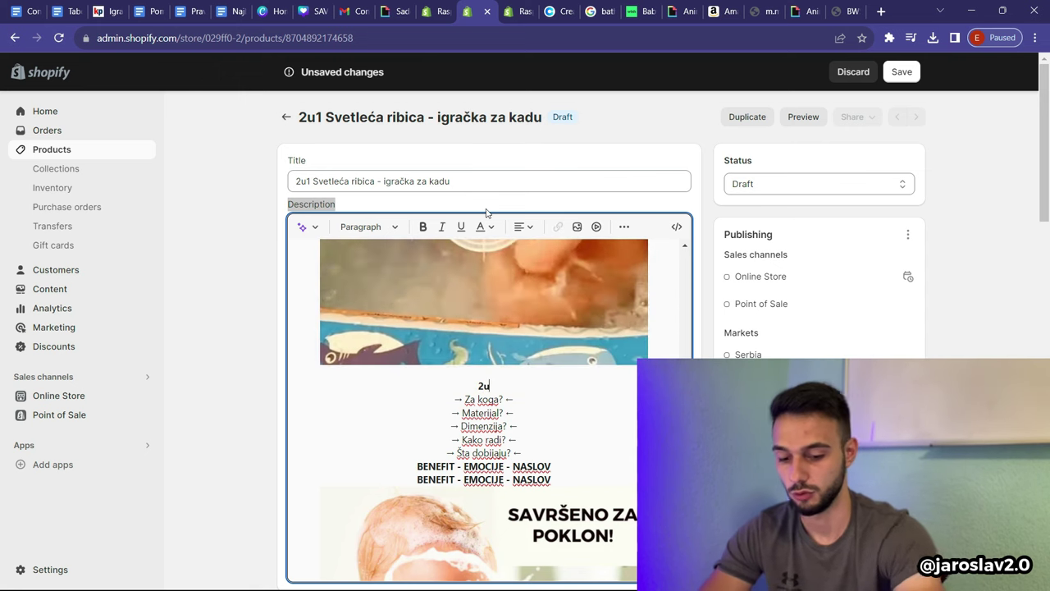
pyautogui.write('1 SVETLE')
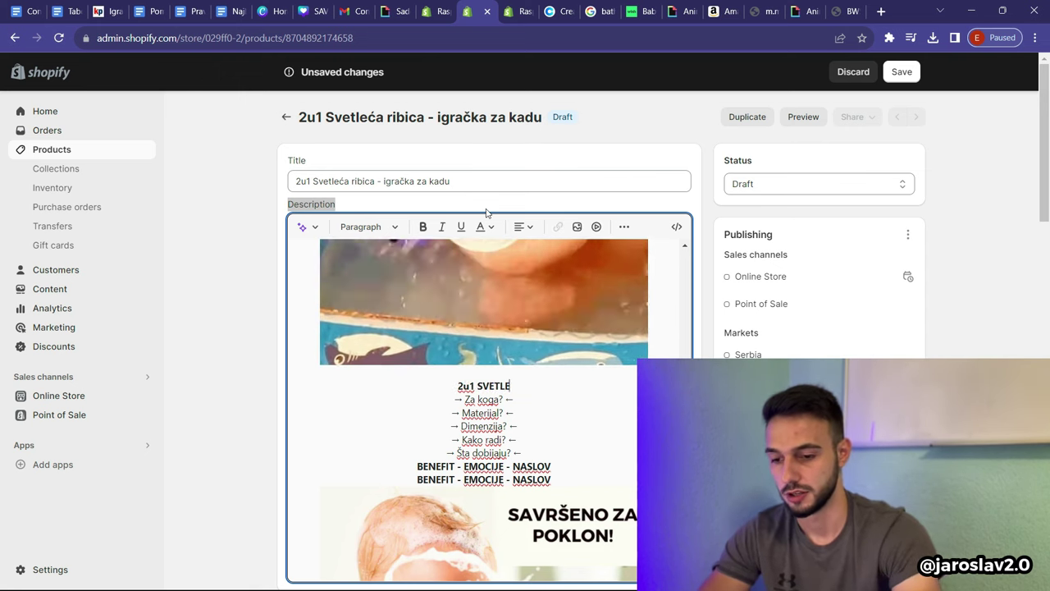
pyautogui.write('ĆA RIBICA')
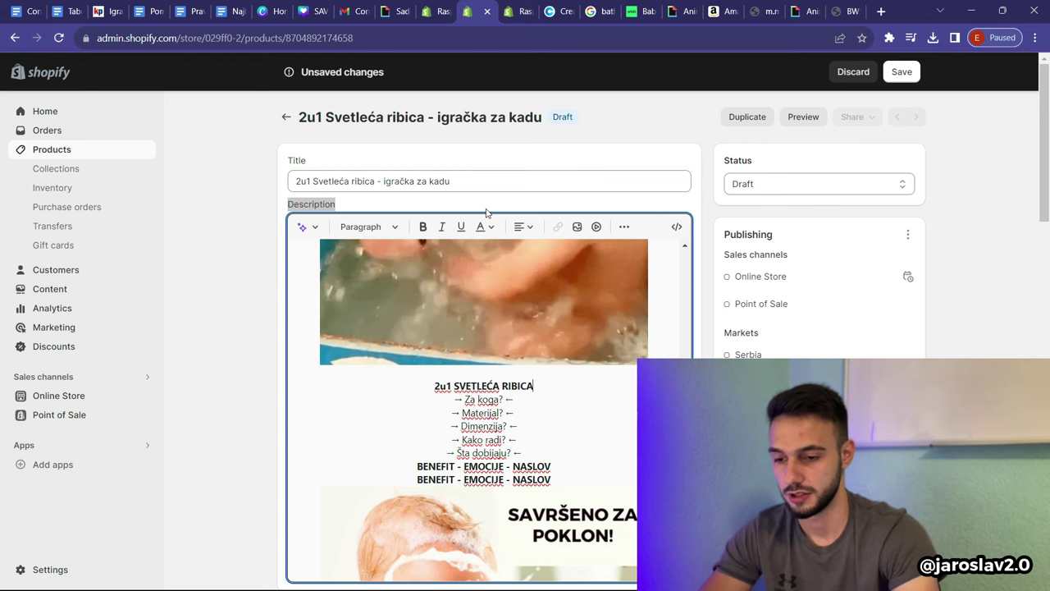
pyautogui.write(':')
pyautogui.tripleClick(425, 383)
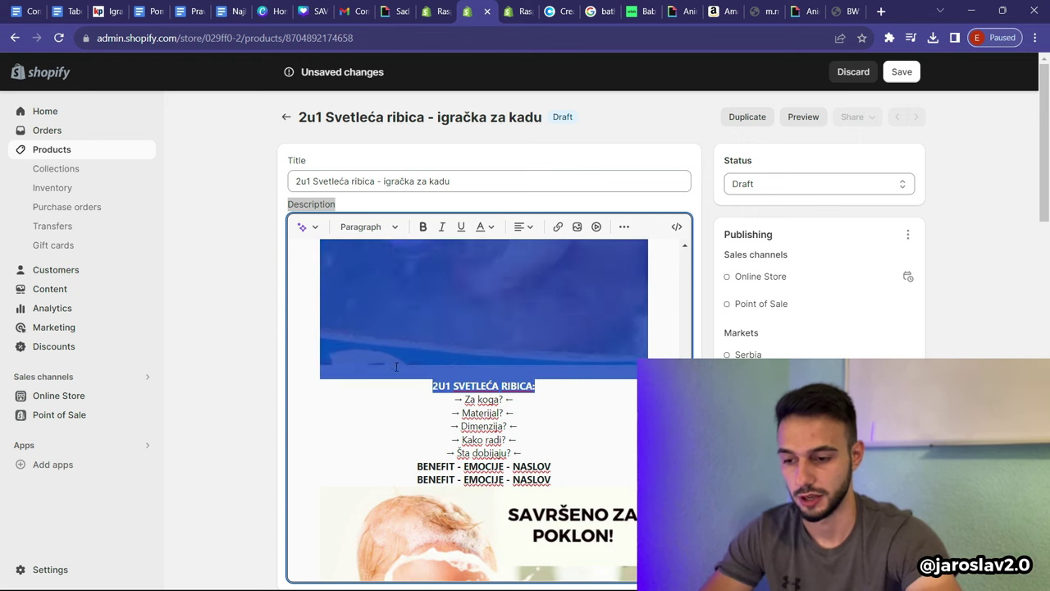
pyautogui.click(461, 226)
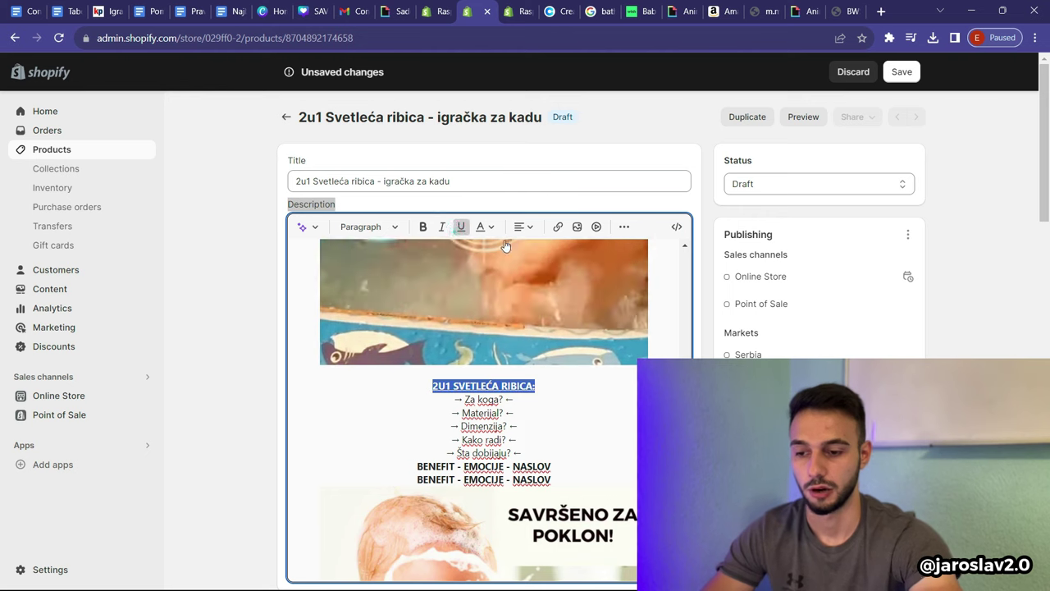
# Leave a single blank line between the 2u1 SVETLEĆA RIBICA: heading and the spec list
pyautogui.click(540, 385)
pyautogui.press('Return')
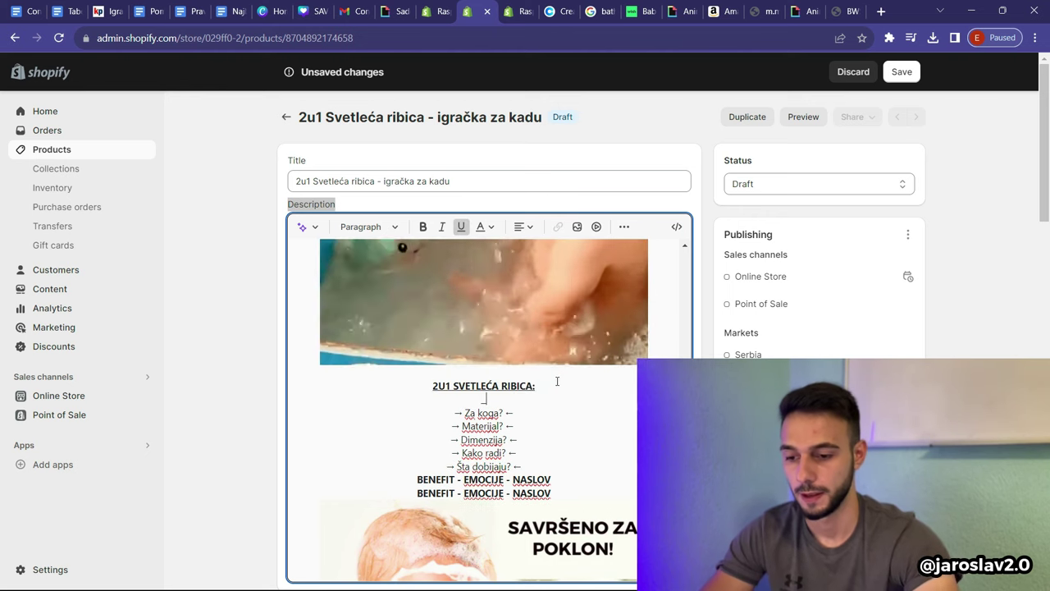
pyautogui.moveTo(503, 413); pyautogui.dragTo(480, 407)
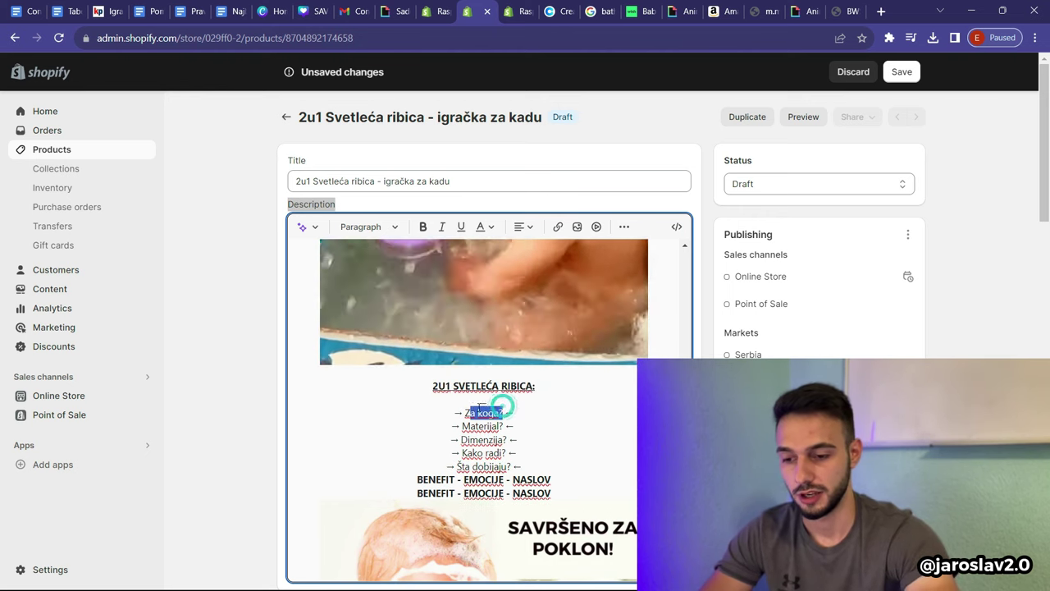
pyautogui.click(483, 398)
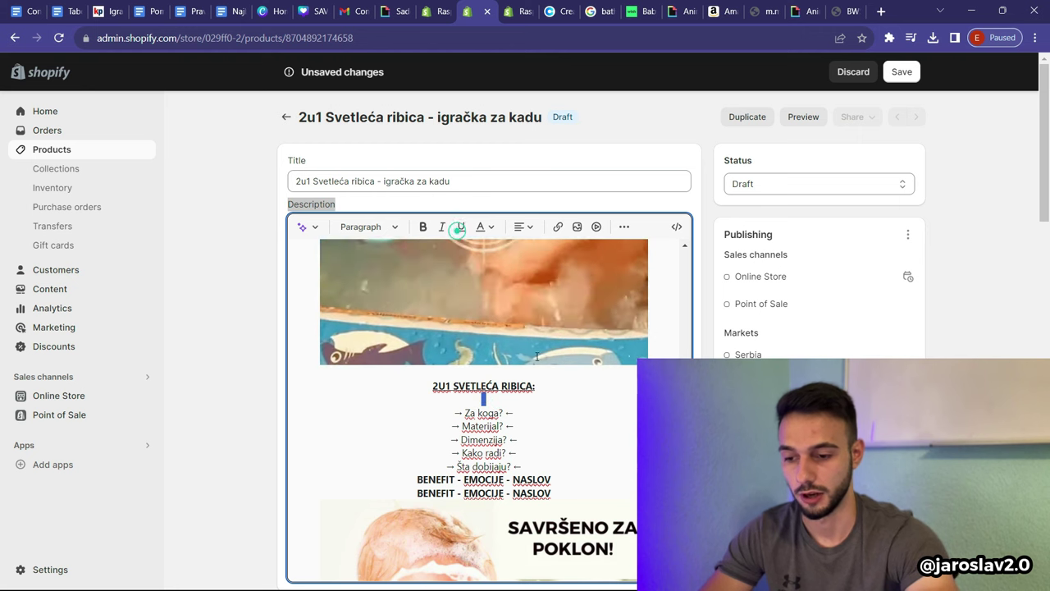
pyautogui.press('BackSpace')
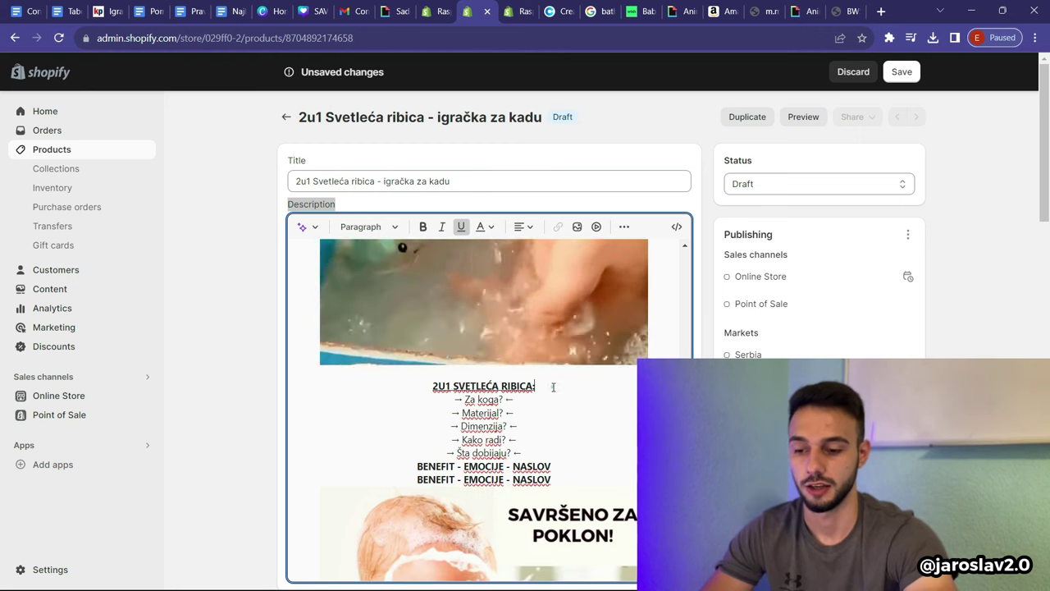
pyautogui.click(544, 385)
pyautogui.press('Return')
# Change the first spec line to 'Za uzrast od 1-8 godina.'
pyautogui.moveTo(502, 413); pyautogui.dragTo(465, 413)
pyautogui.write('uzrast od ')
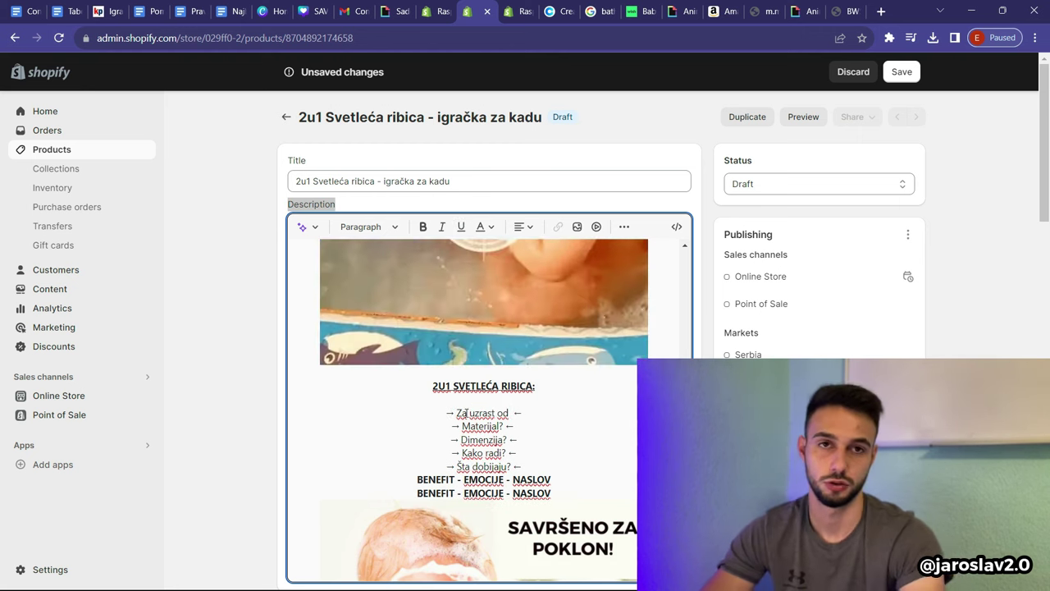
pyautogui.write('1 ')
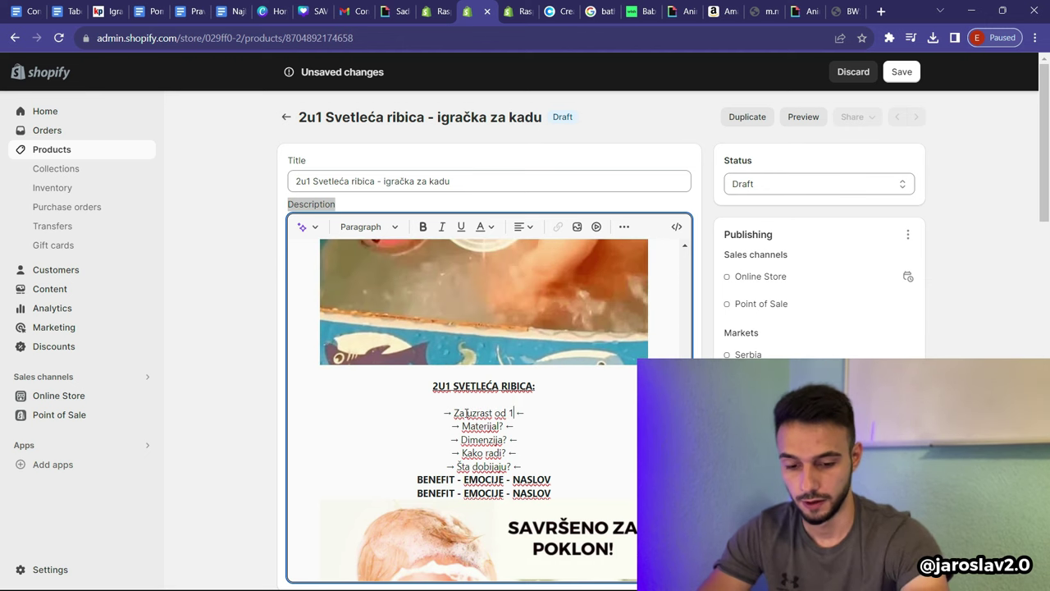
pyautogui.write('-')
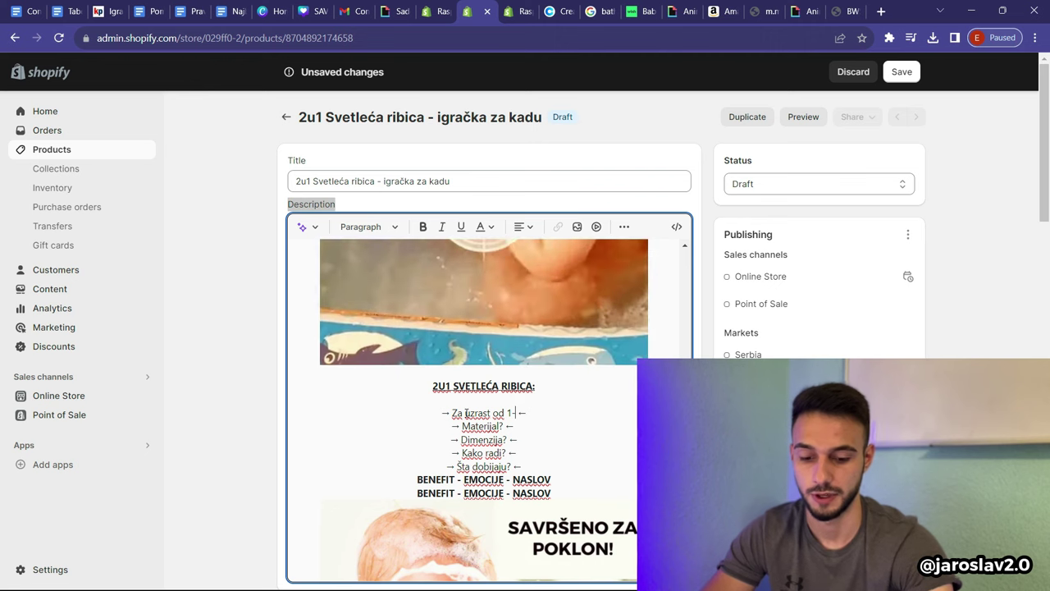
pyautogui.write('7')
pyautogui.press('BackSpace')
pyautogui.write('9')
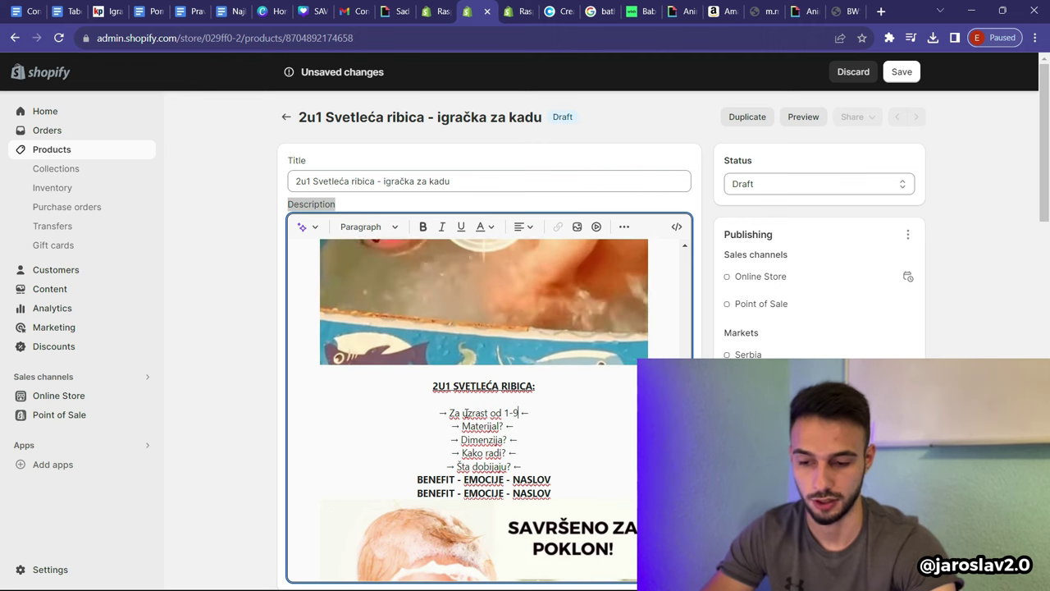
pyautogui.press('BackSpace')
pyautogui.write('8')
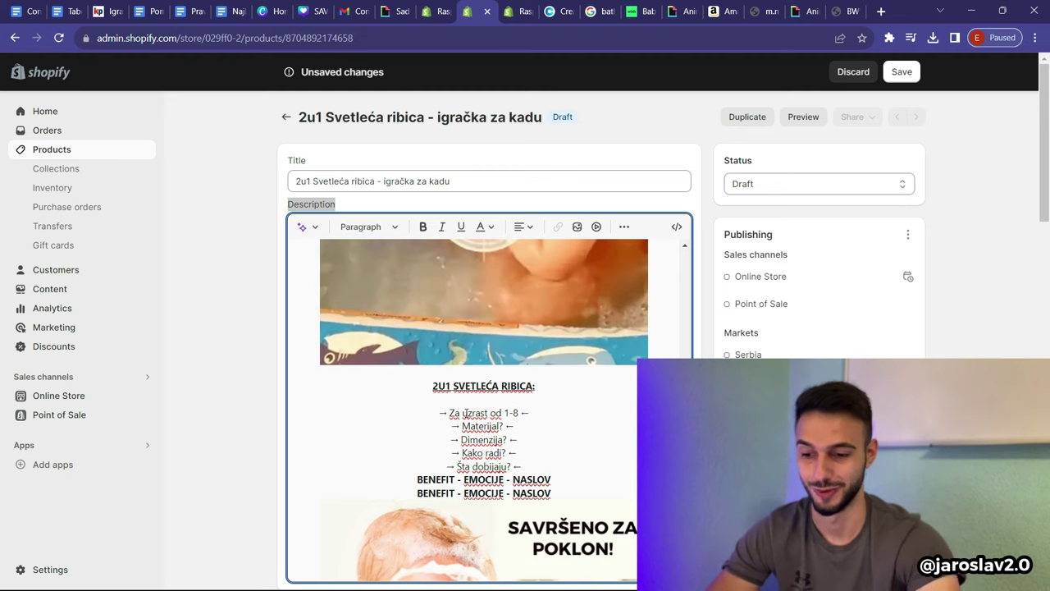
pyautogui.write(' go')
pyautogui.write('.')
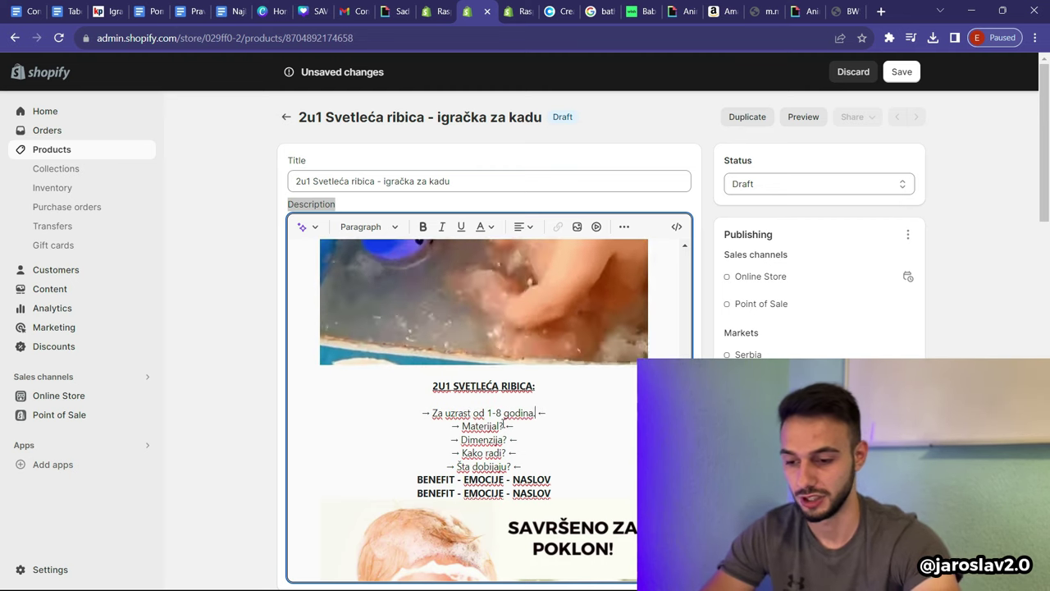
# Replace the Materijal? placeholder with 'Izdržljiva ABS plastika.'
pyautogui.doubleClick(502, 426)
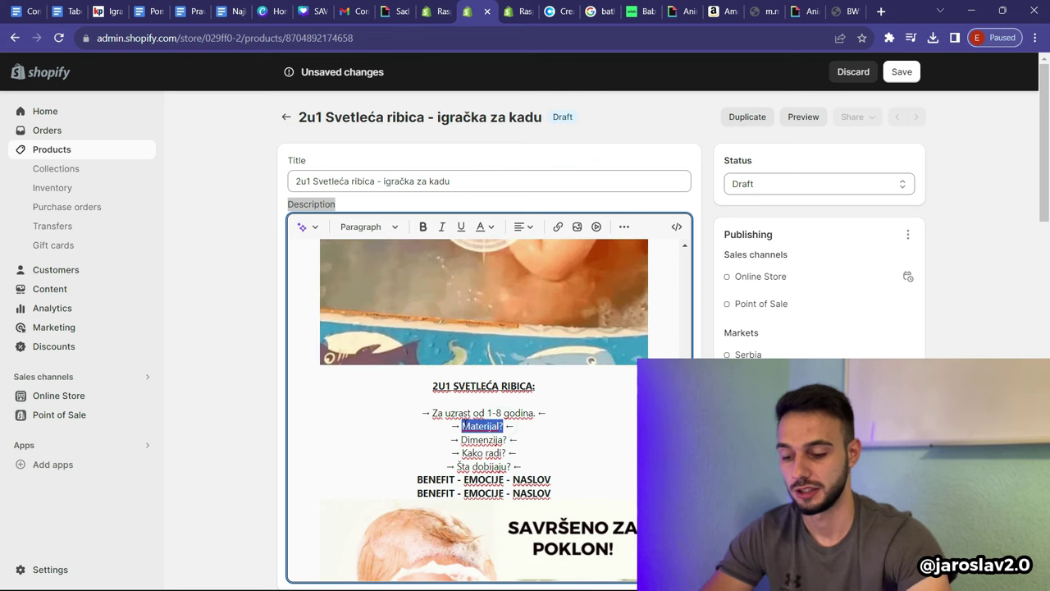
pyautogui.write('Kvalitetna ABS pls')
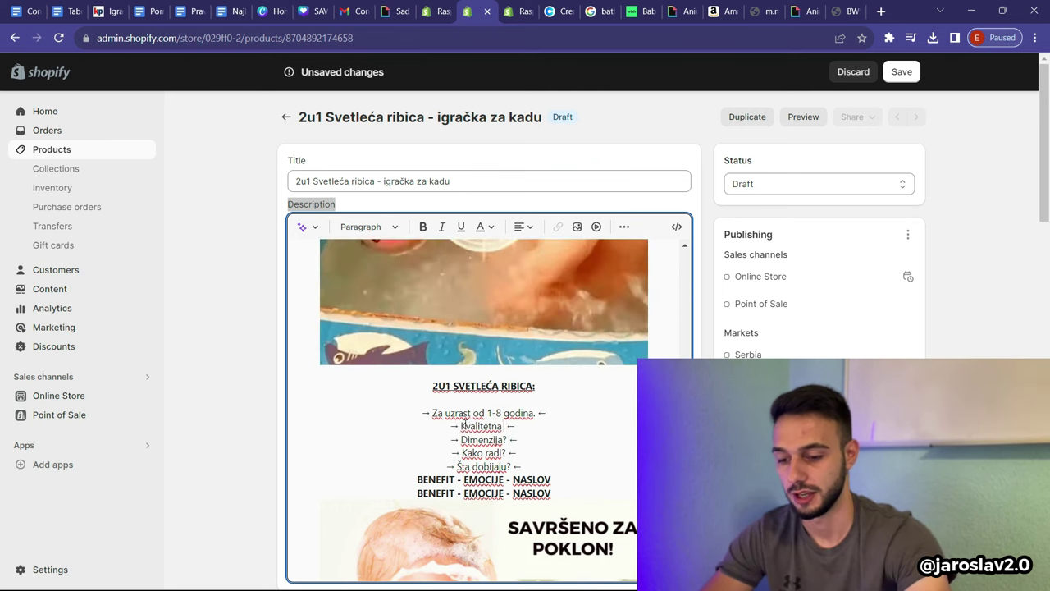
pyautogui.press('BackSpace')
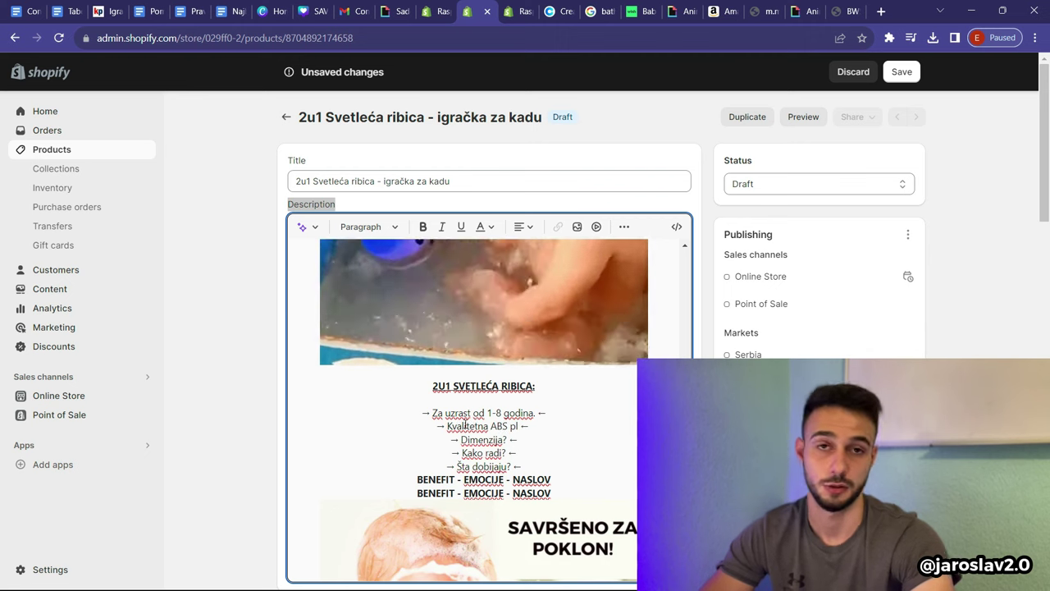
pyautogui.write('astika')
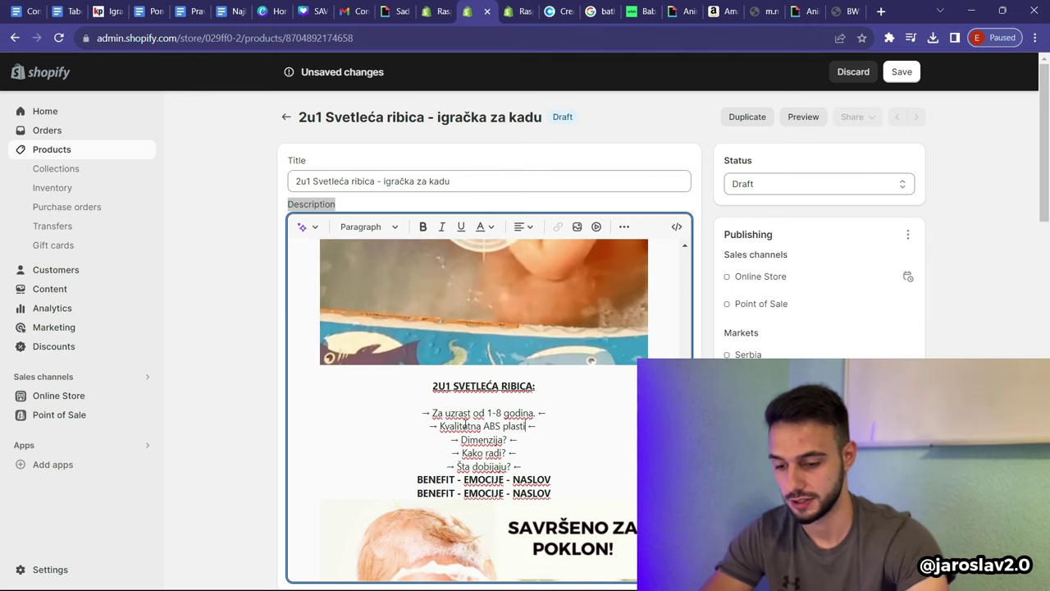
pyautogui.doubleClick(474, 426)
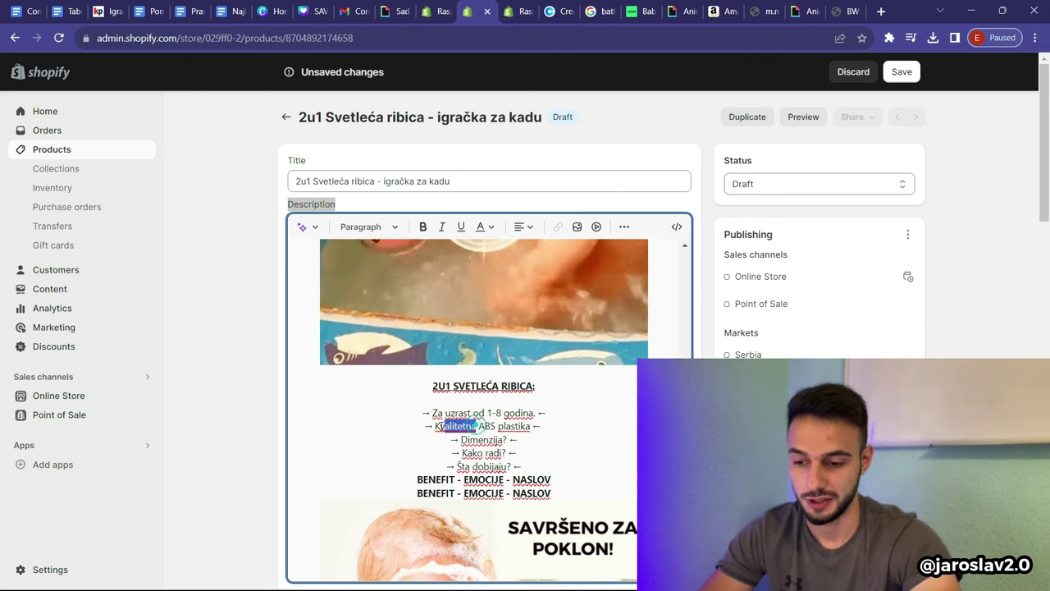
pyautogui.write('Izdržlji')
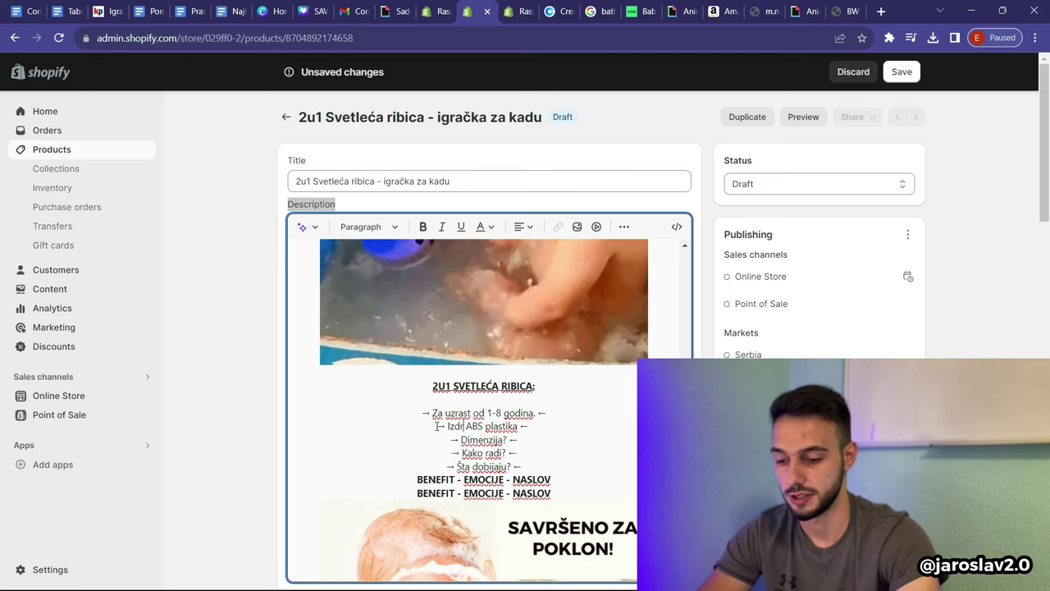
pyautogui.write('va')
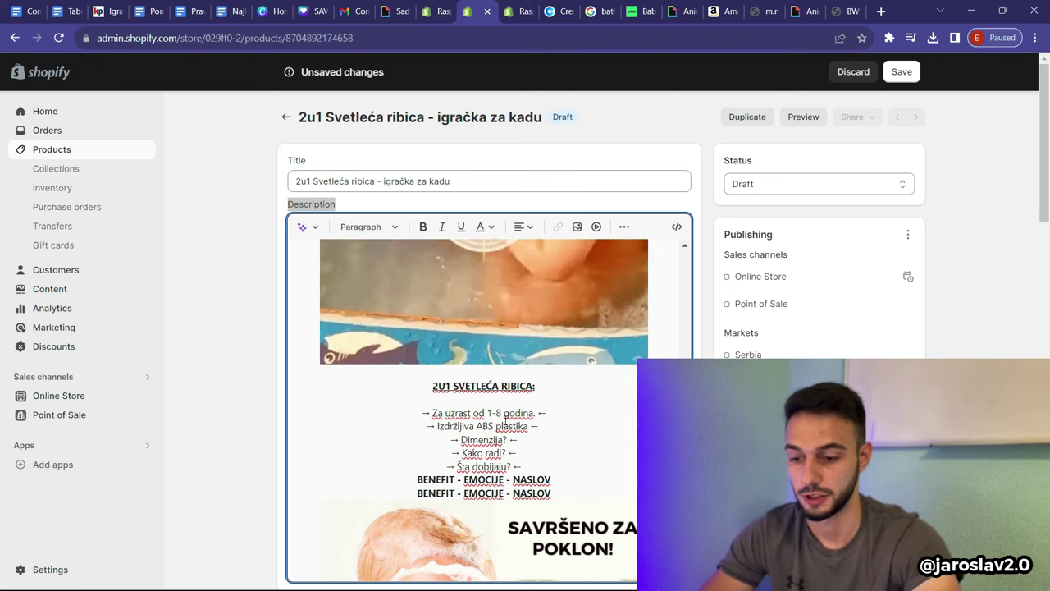
pyautogui.click(529, 428)
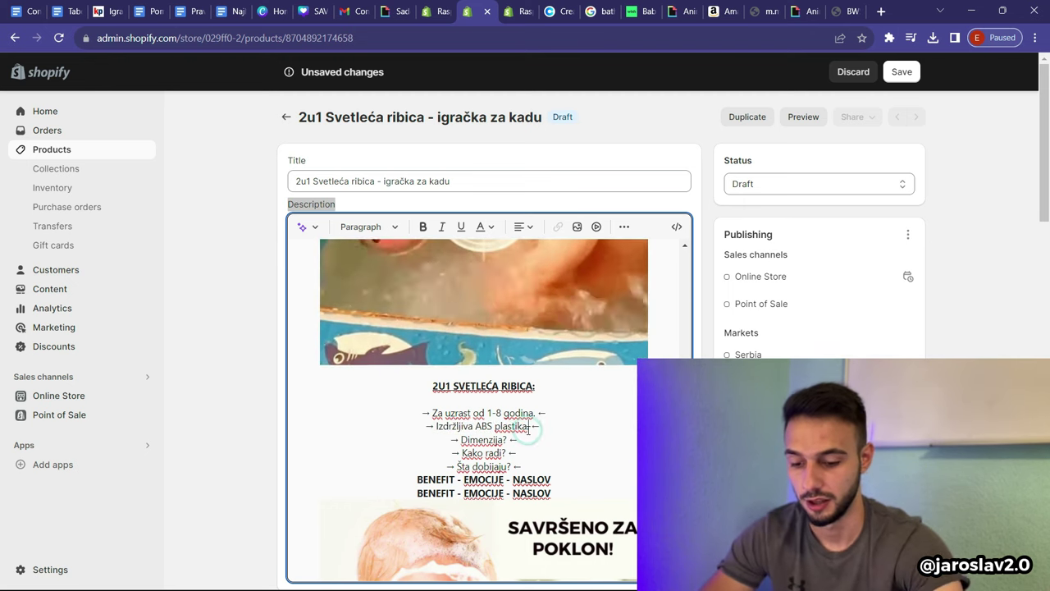
pyautogui.write('.')
# Replace the Dimenzija? placeholder with 'Dimenzija 11cm x 9cm'
pyautogui.moveTo(509, 440); pyautogui.dragTo(479, 440)
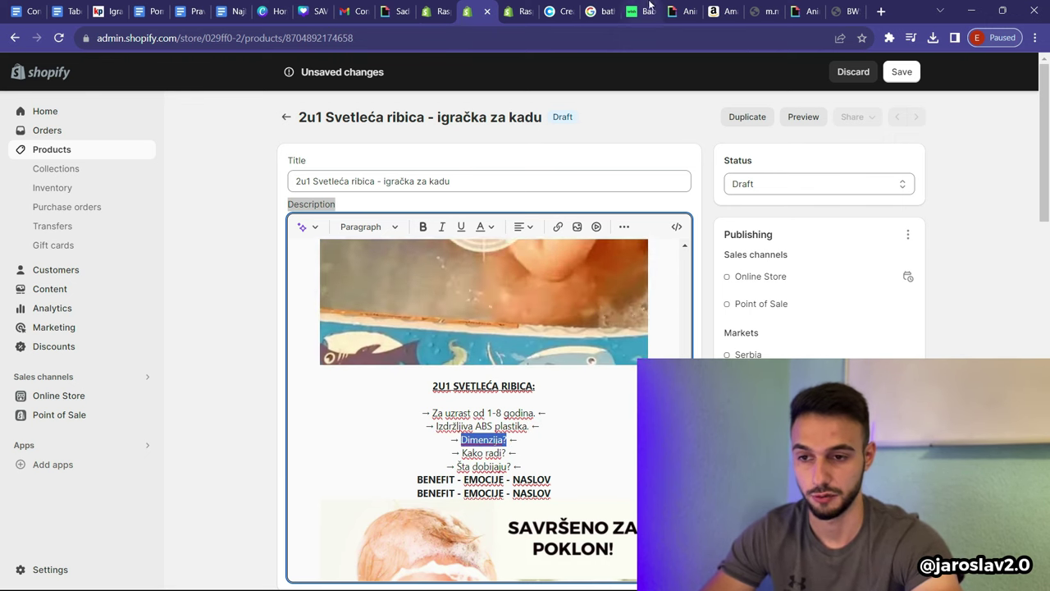
pyautogui.write('Dimenzija 9cm x 11cm')
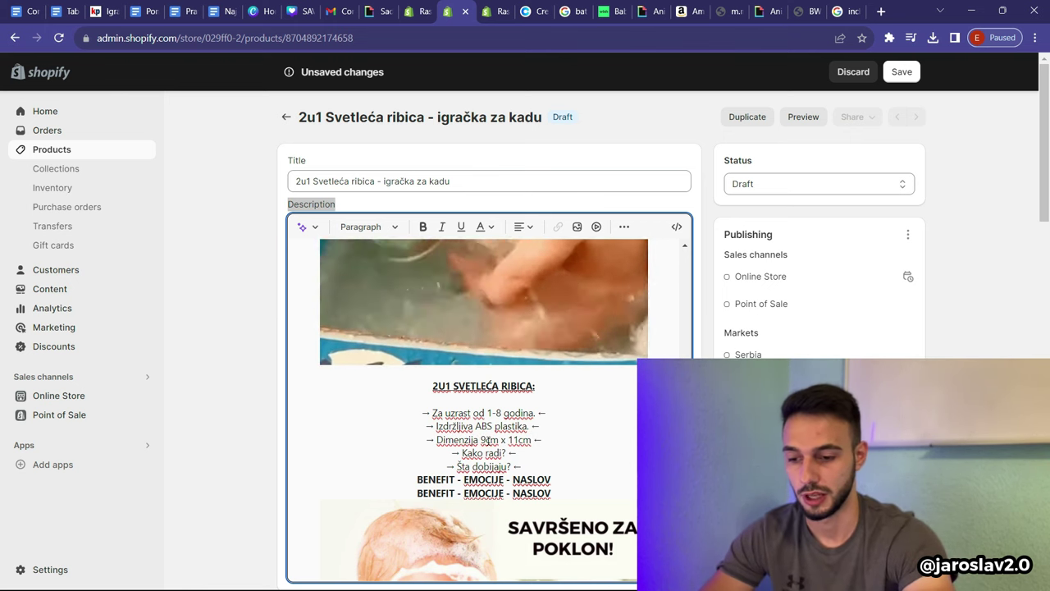
pyautogui.press('BackSpace')
pyautogui.write('11')
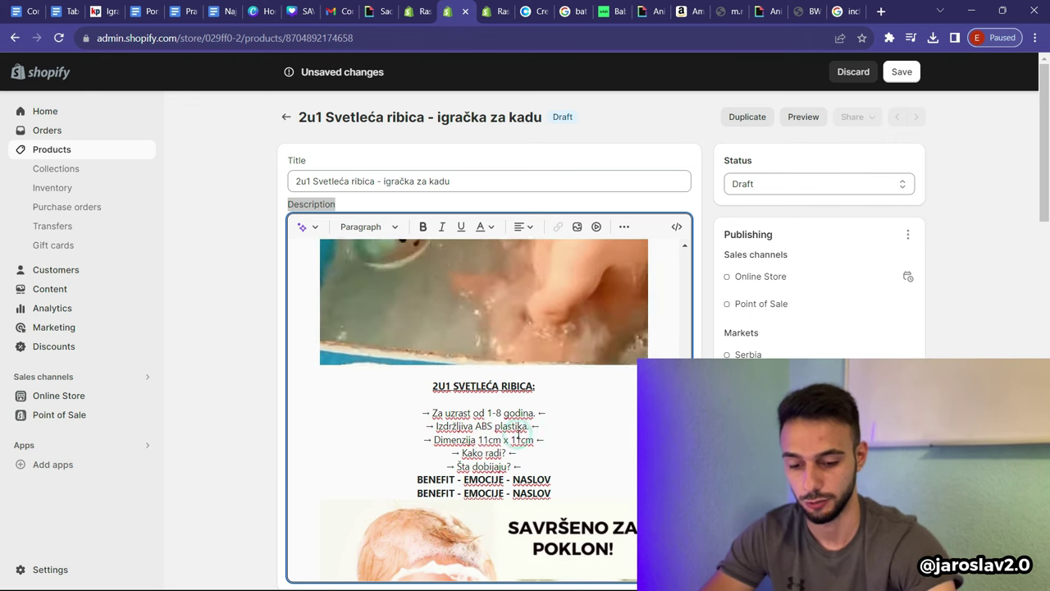
pyautogui.press('BackSpace')
pyautogui.press('BackSpace')
pyautogui.write('9')
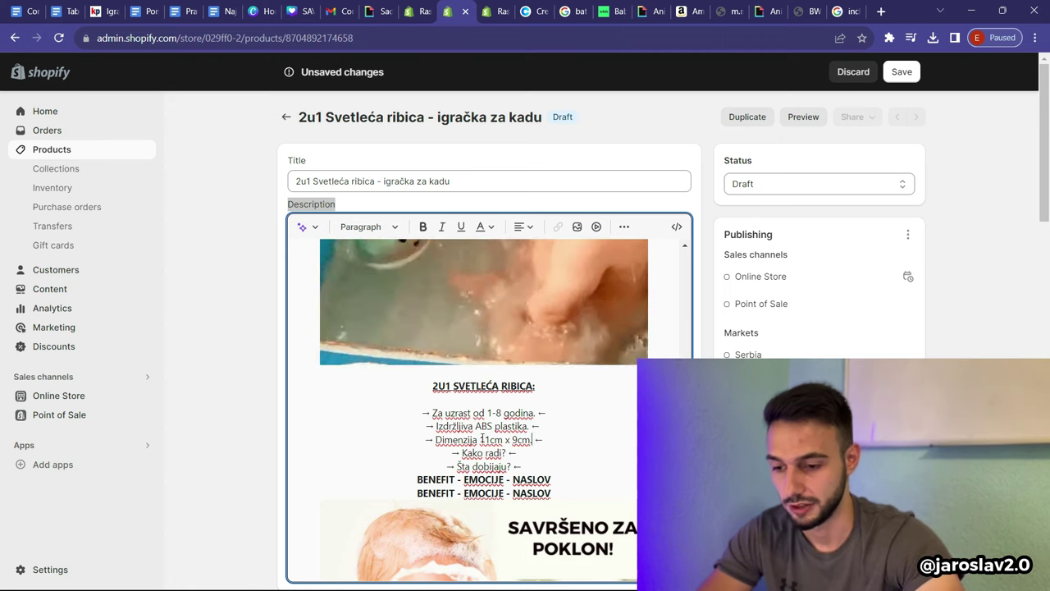
# Make '11cm x 9cm', 'ABS' and '1-8 godina' bold
pyautogui.moveTo(481, 439); pyautogui.dragTo(421, 412)
pyautogui.click(418, 228)
pyautogui.click(422, 226)
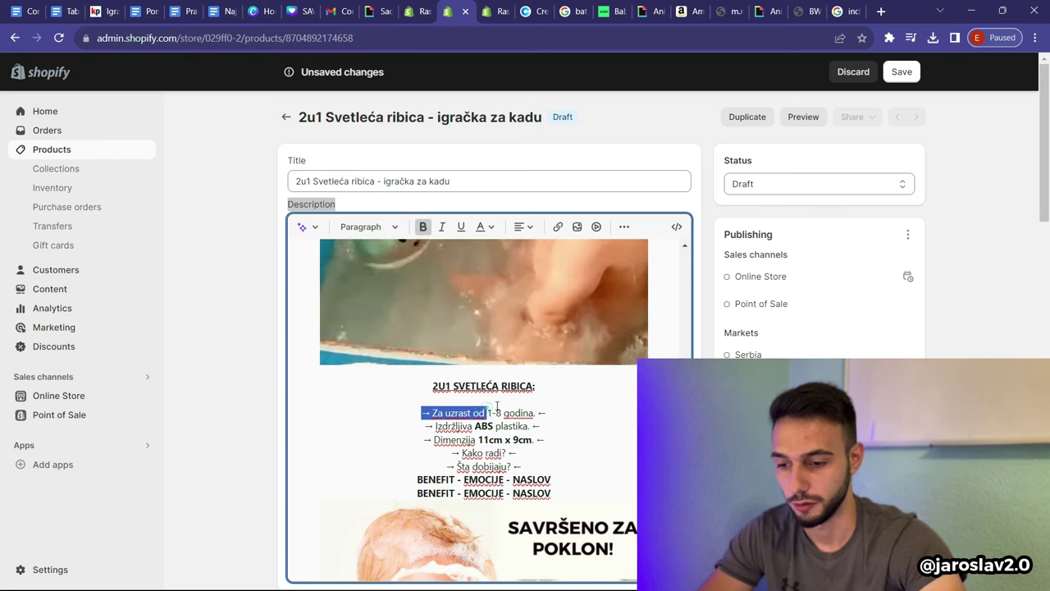
pyautogui.click(500, 412)
pyautogui.click(490, 412)
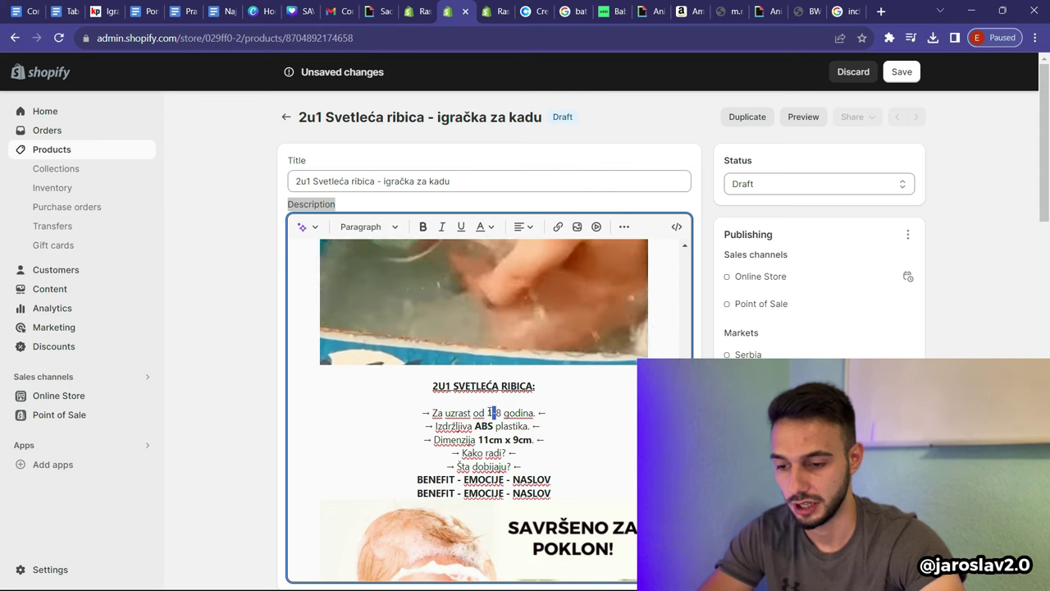
pyautogui.moveTo(486, 413); pyautogui.dragTo(530, 412)
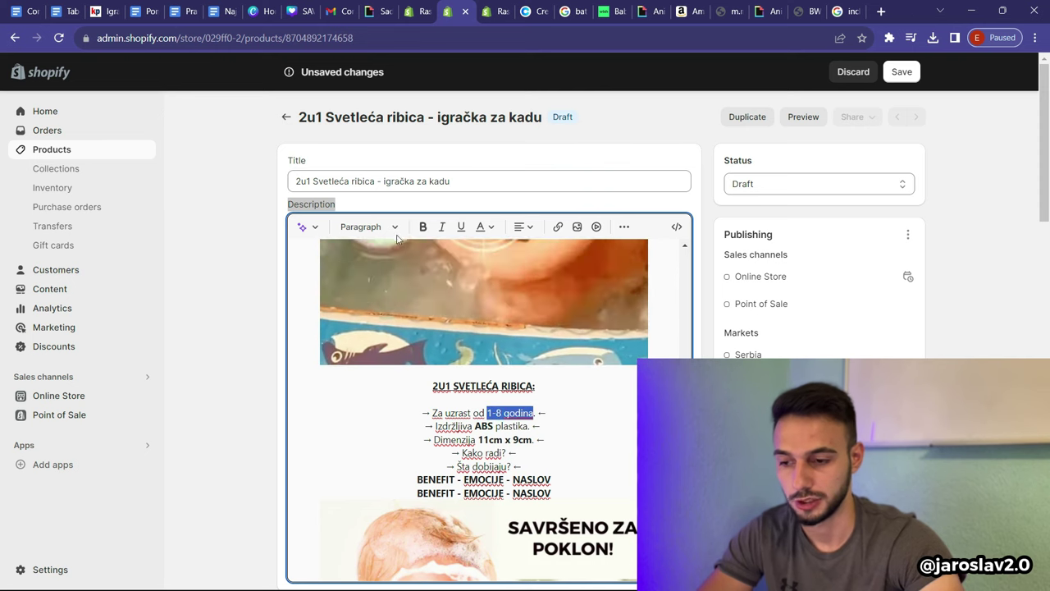
pyautogui.click(422, 227)
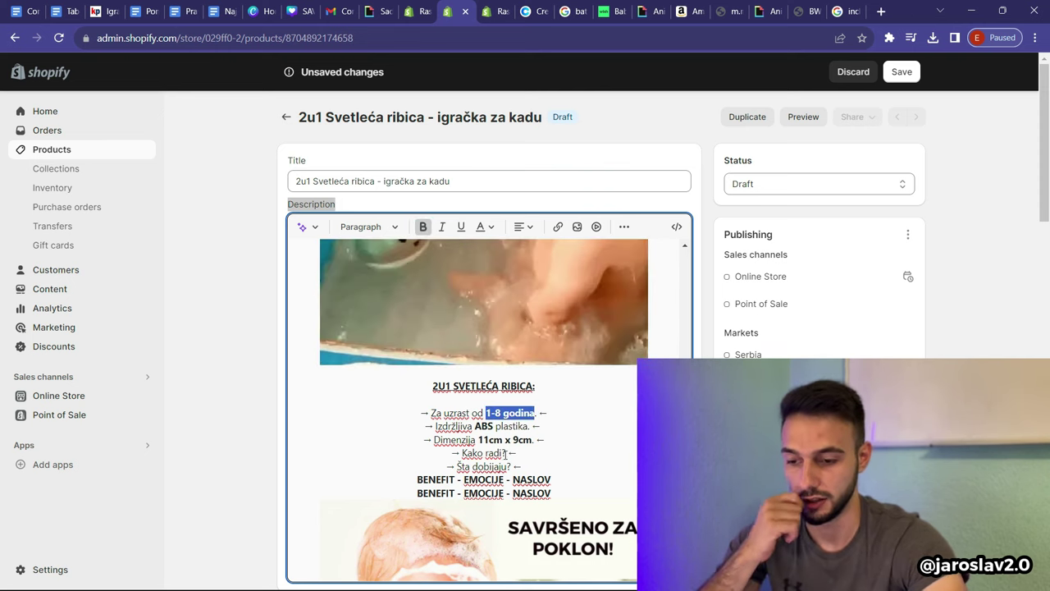
# Replace the Kako radi? placeholder with the battery note and add 'Igračka koju vredi kupiti.'
pyautogui.moveTo(506, 452); pyautogui.dragTo(457, 466)
pyautogui.press('BackSpace')
pyautogui.press('BackSpace')
pyautogui.press('BackSpace')
pyautogui.press('BackSpace')
pyautogui.press('BackSpace')
pyautogui.press('BackSpace')
pyautogui.write('Radi na obične baterije. (nisu u setu)')
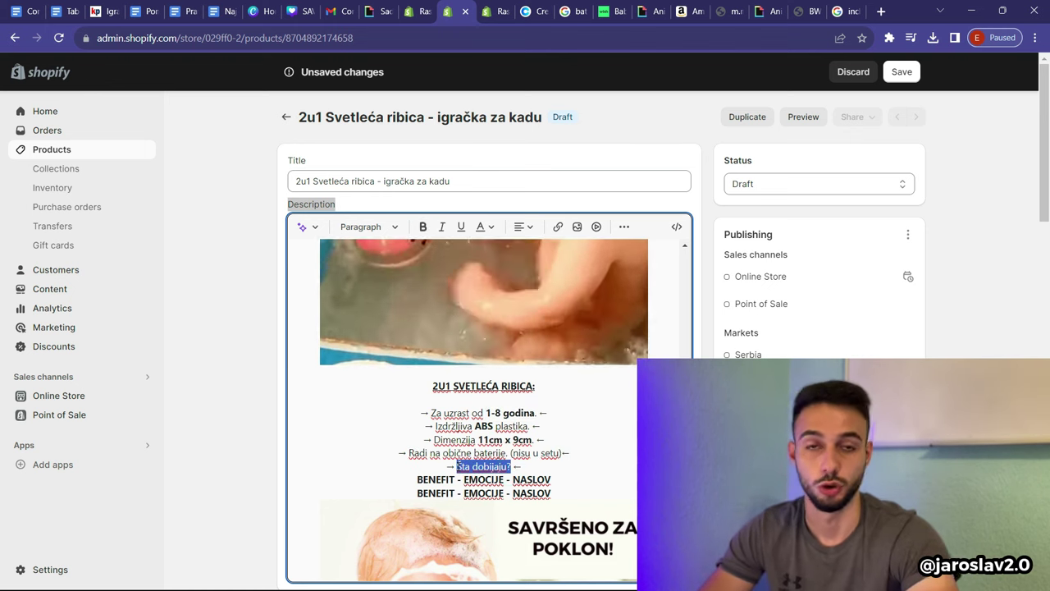
pyautogui.write('Igrač')
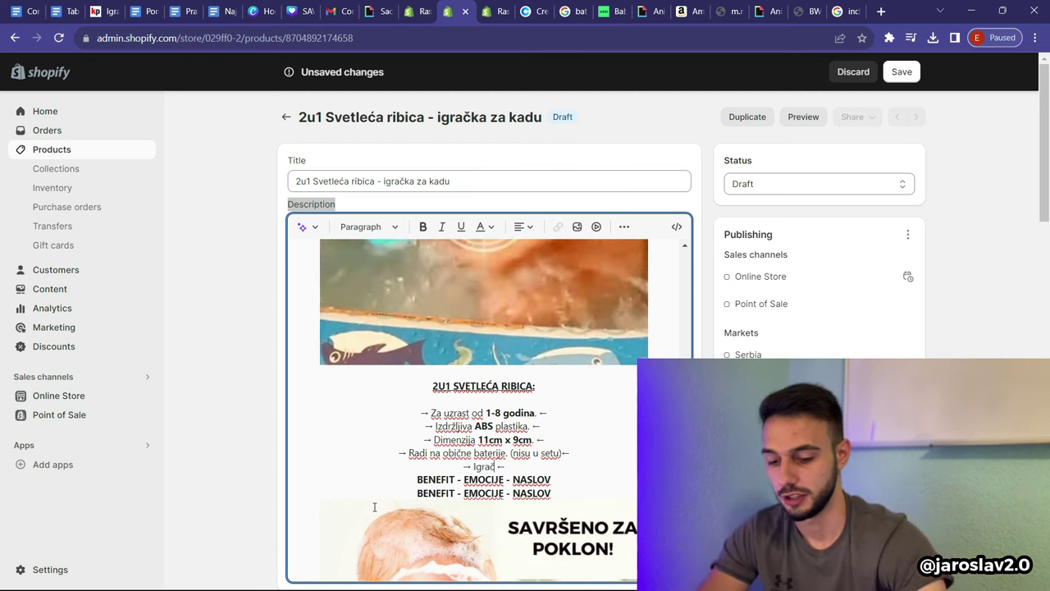
pyautogui.write('ka koju vred')
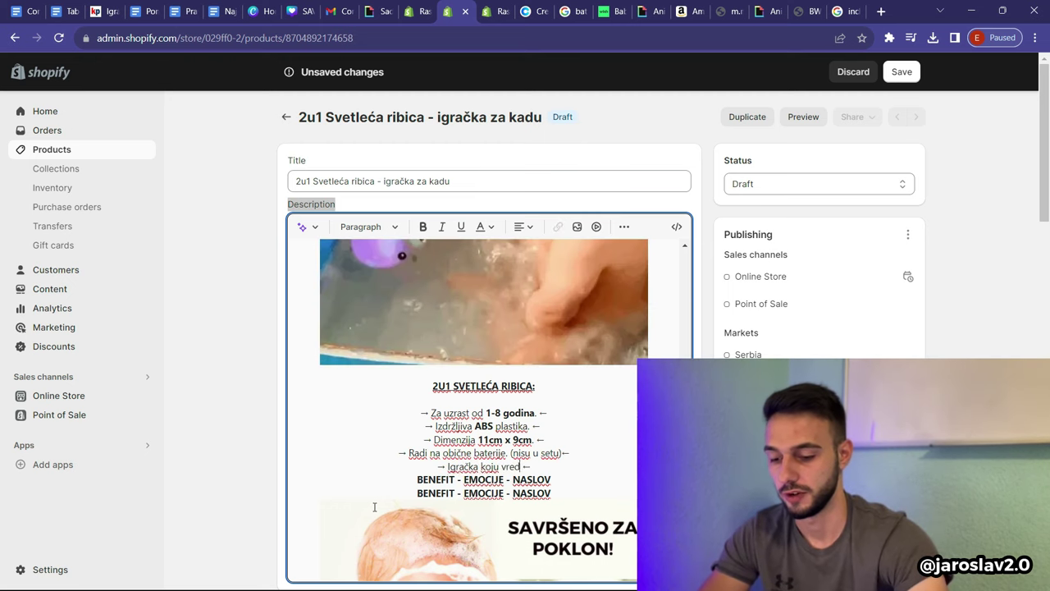
pyautogui.write('i kupiti.')
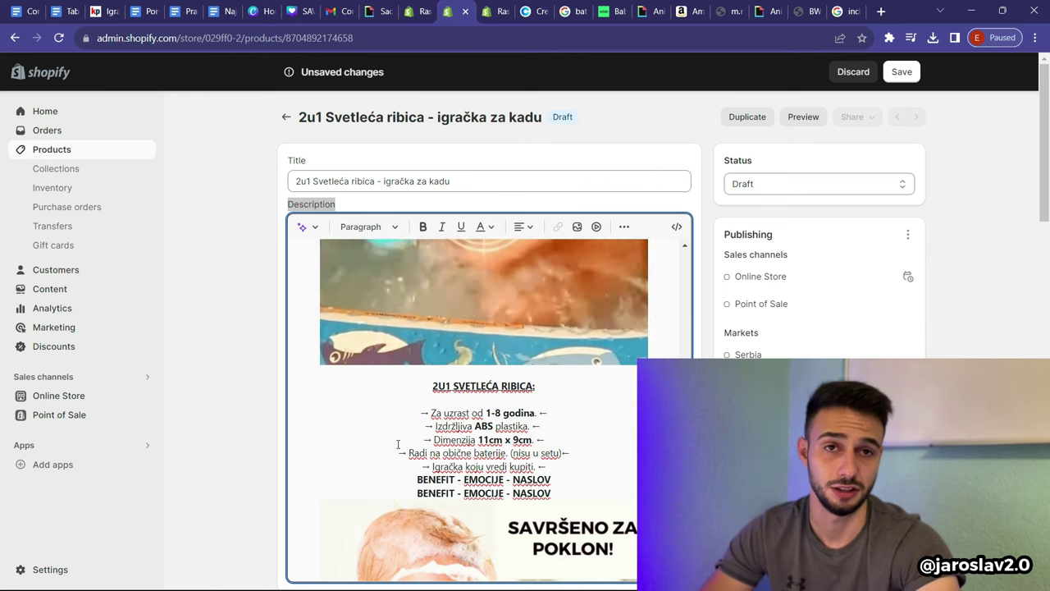
pyautogui.scroll(3, 400, 422)
pyautogui.scroll(-5, 519, 322)
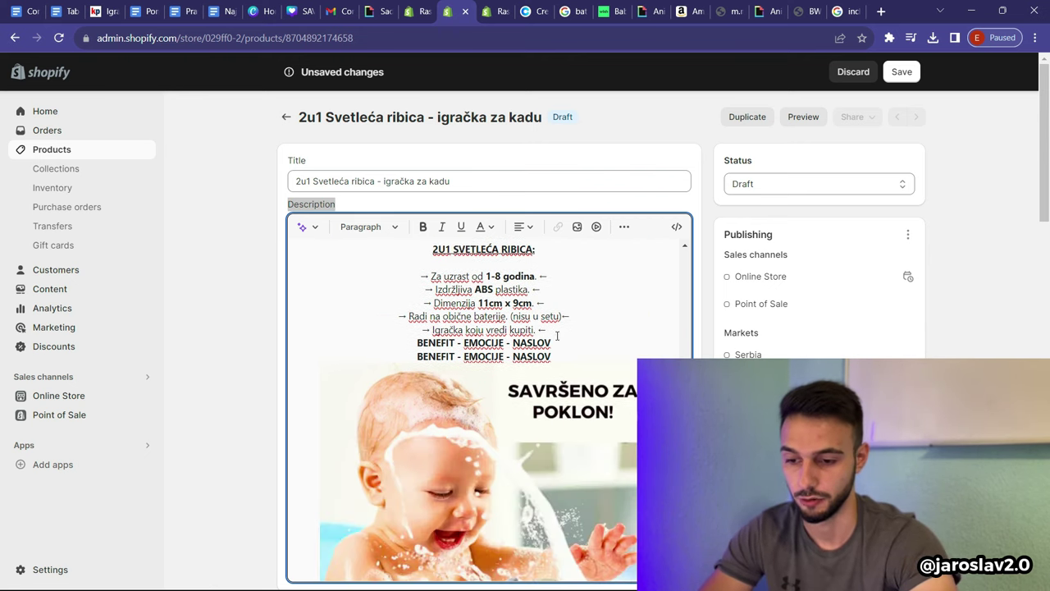
# Delete both BENEFIT - EMOCIJE - NASLOV lines and paste 'GARANTOVANO IZMAMLJUJE OSMEHE!' below the spec list
pyautogui.press('Return')
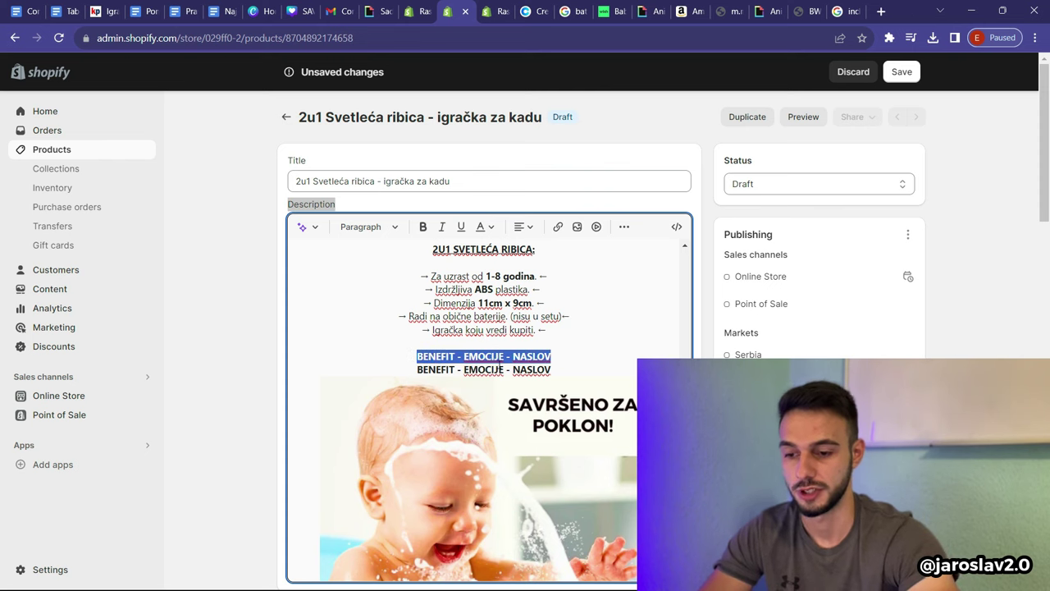
pyautogui.press('BackSpace')
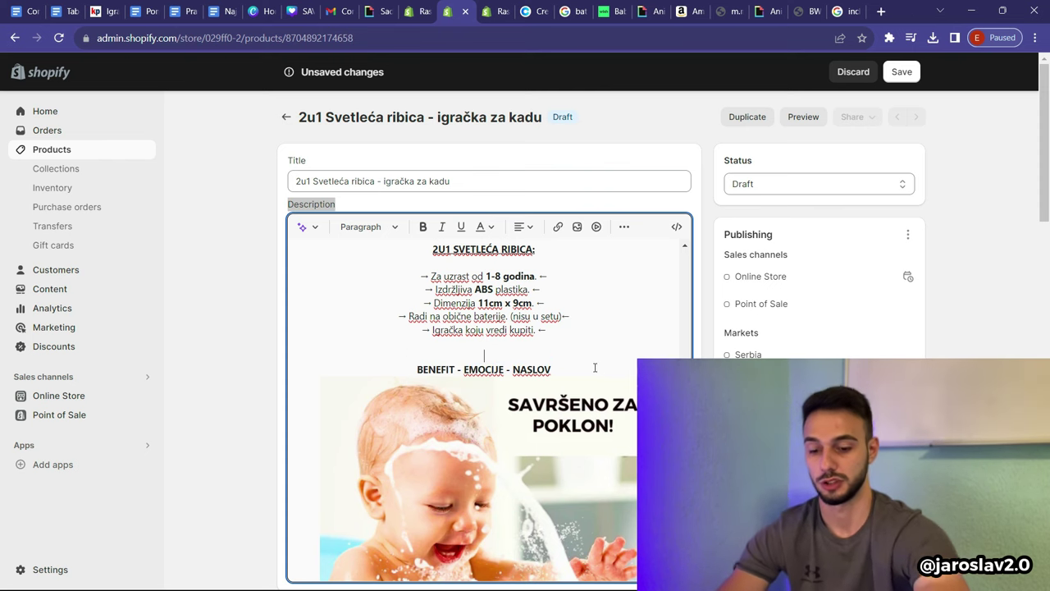
pyautogui.press('BackSpace')
pyautogui.write('GARANTOVANO IZMAMLJUJE OSMEHE!')
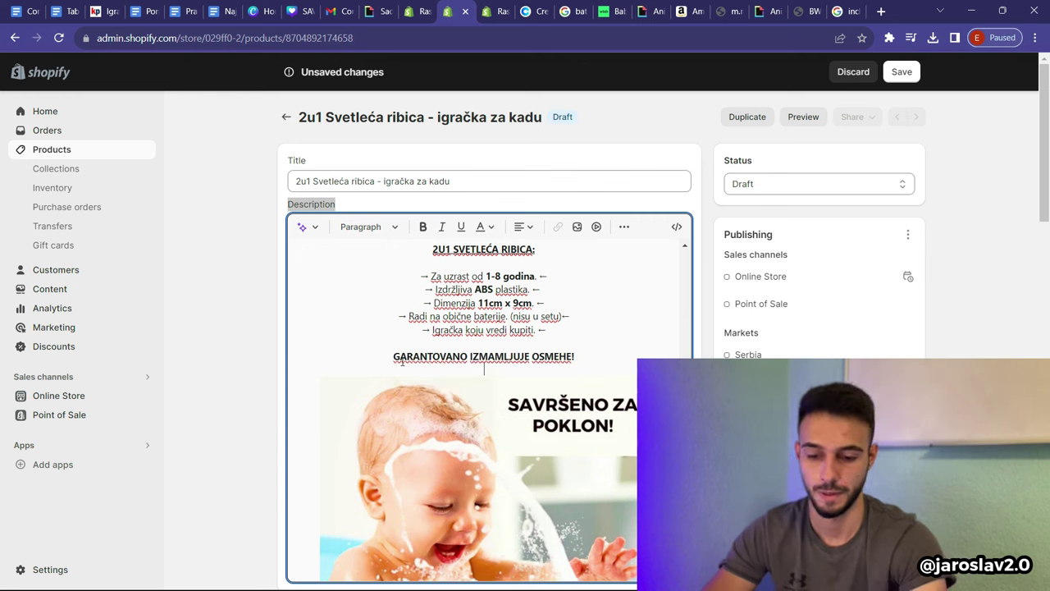
pyautogui.scroll(-2, 405, 394)
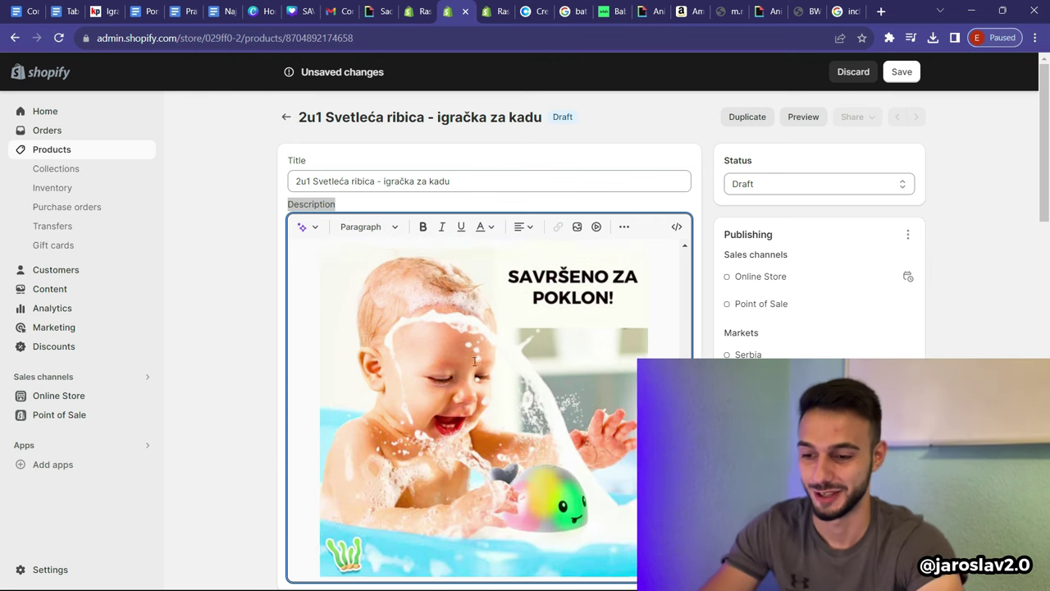
pyautogui.scroll(2, 492, 369)
# Add an empty line below '100% SIGURNA KUPOVINA'
pyautogui.scroll(-1, 533, 361)
pyautogui.click(572, 353)
pyautogui.scroll(-3, 573, 353)
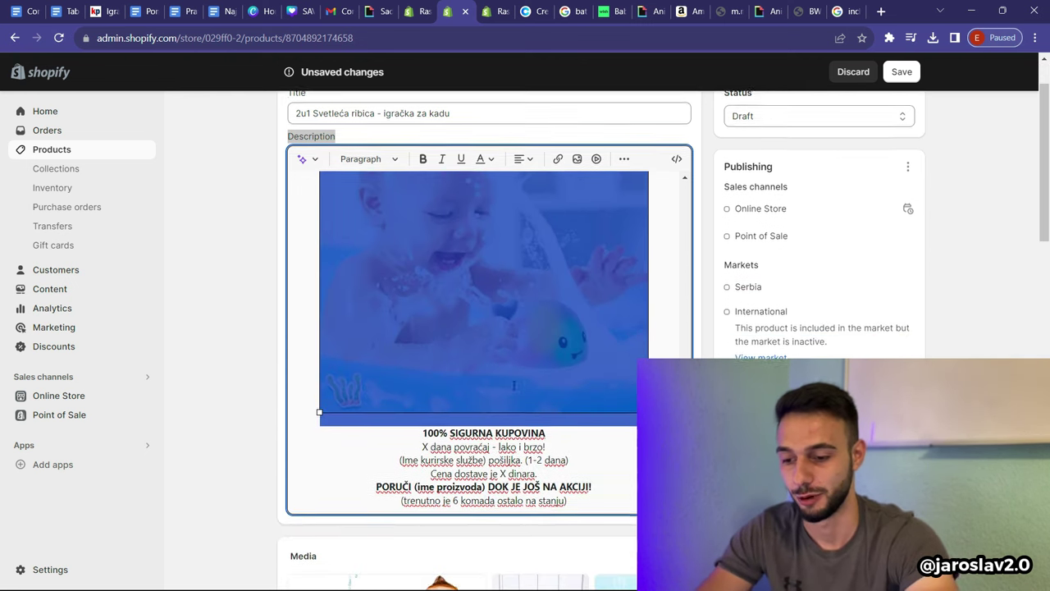
pyautogui.click(561, 427)
pyautogui.press('Return')
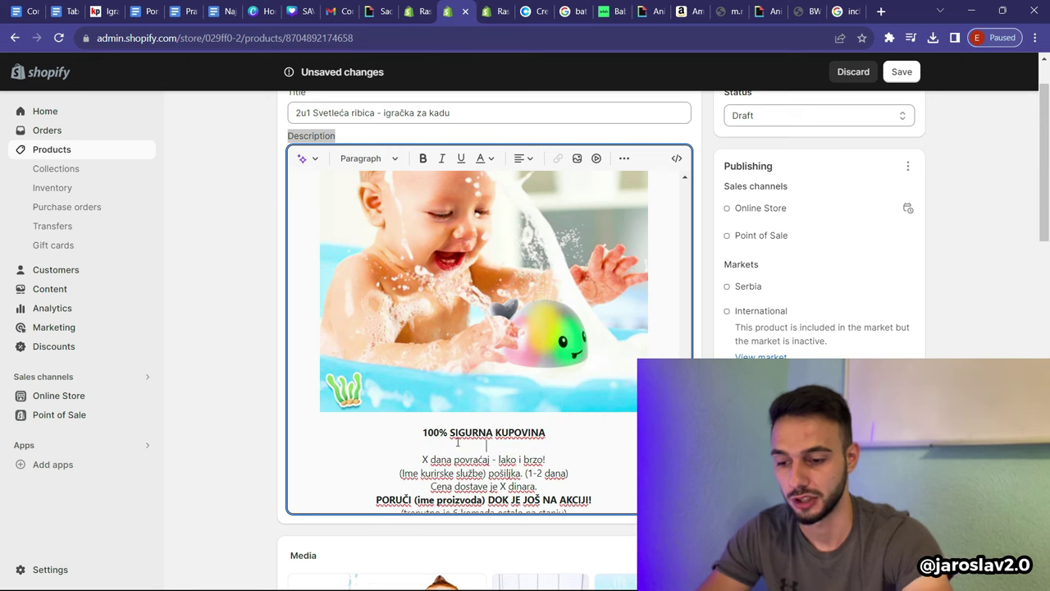
pyautogui.scroll(-1, 458, 442)
# Set the return period to 30 days and the courier to 'Post-express'
pyautogui.doubleClick(426, 447)
pyautogui.write('14')
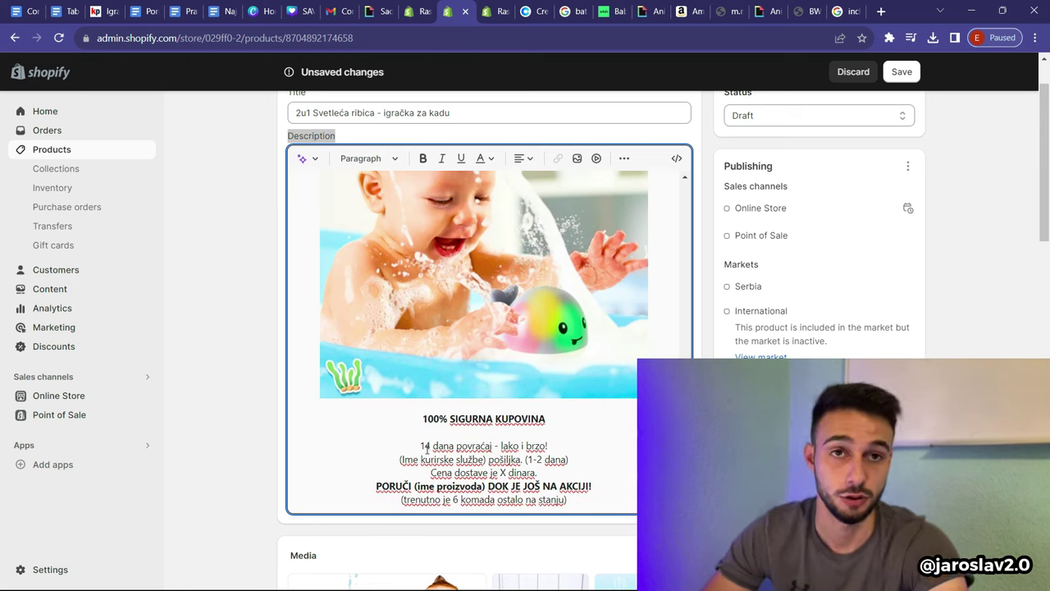
pyautogui.doubleClick(426, 447)
pyautogui.write('30')
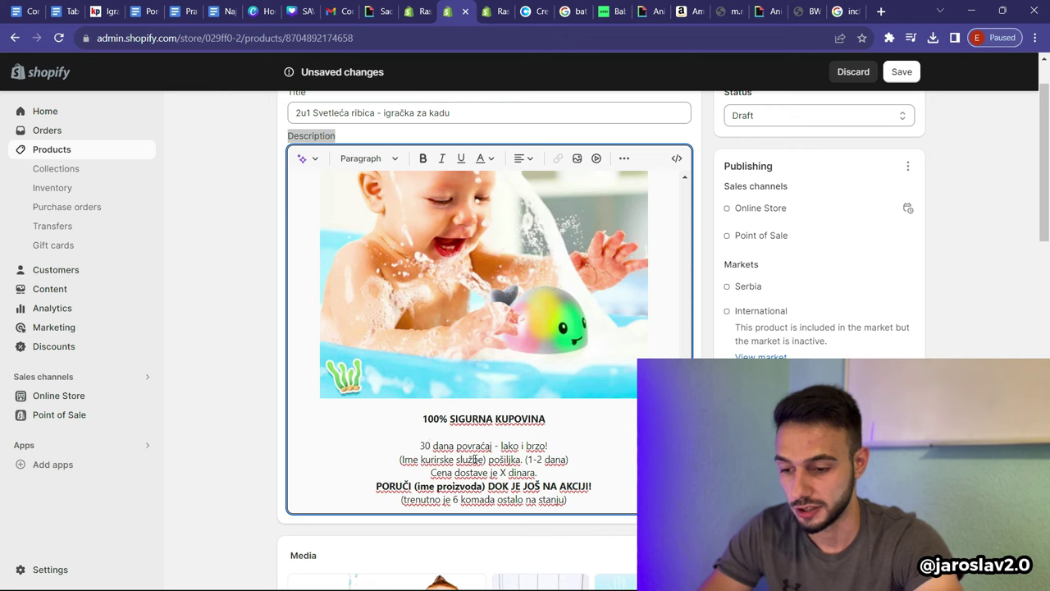
pyautogui.moveTo(486, 460); pyautogui.dragTo(394, 459)
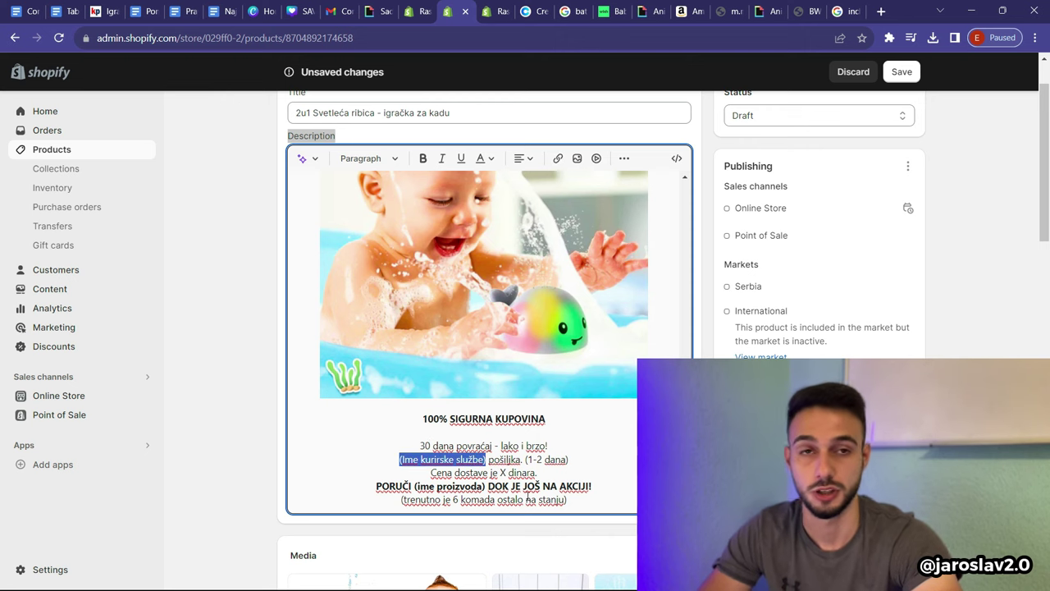
pyautogui.write('Post')
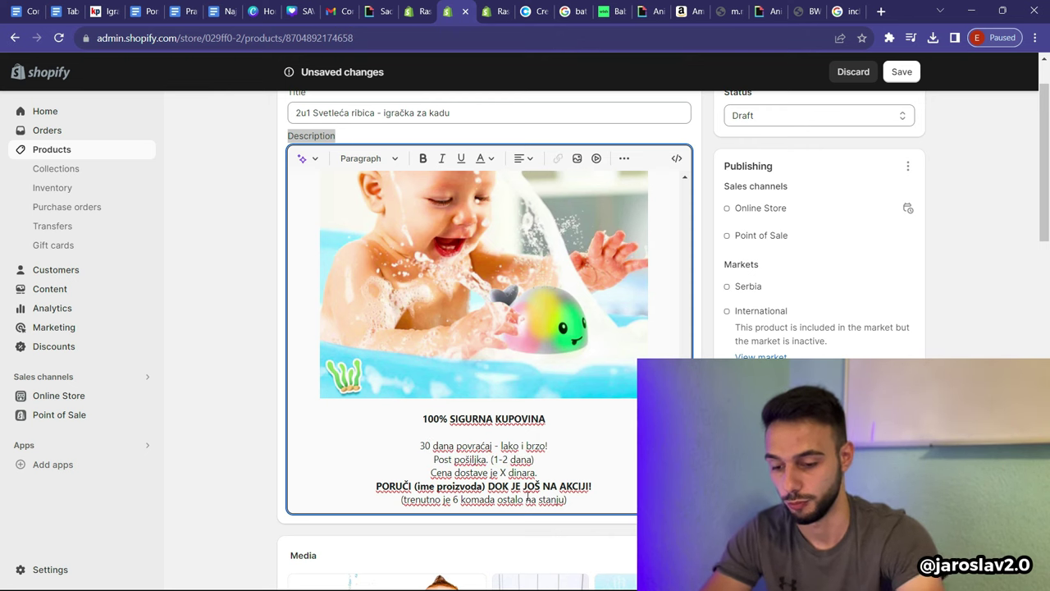
pyautogui.write('-express')
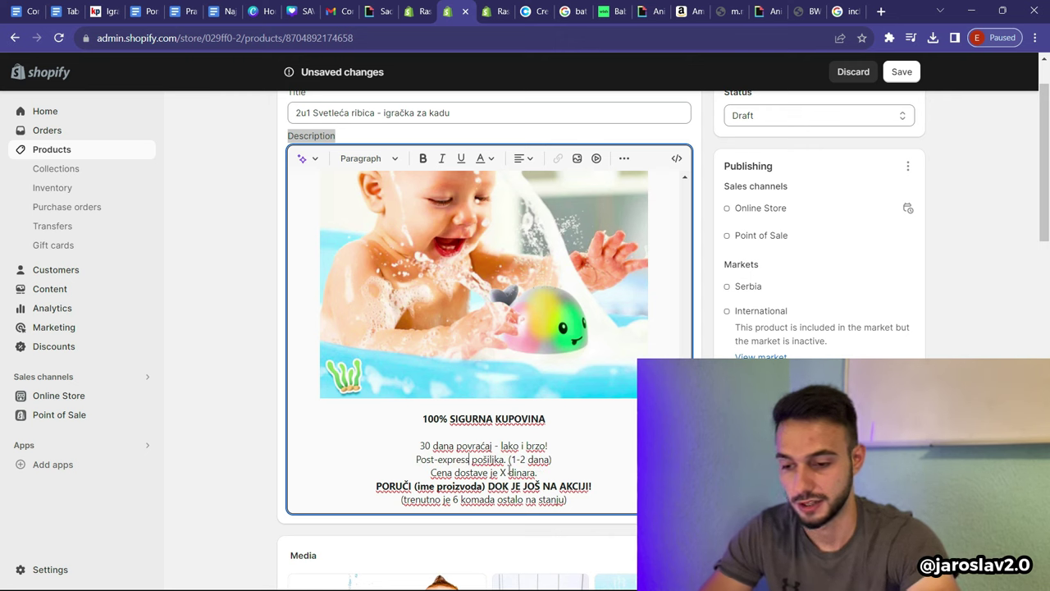
# Set the shipping price to 290 dinara and add a blank line after it
pyautogui.press('BackSpace')
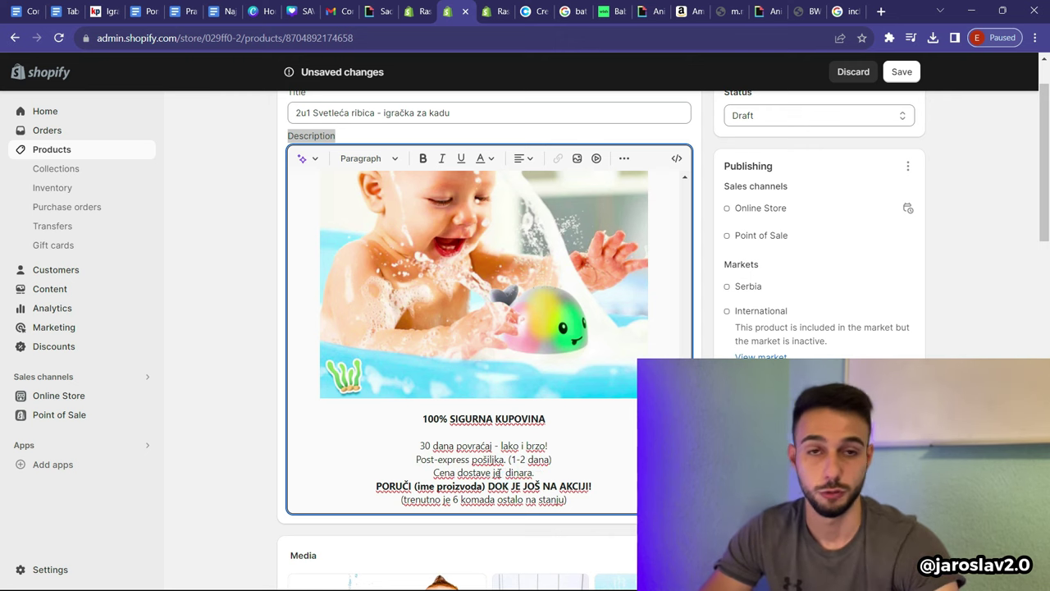
pyautogui.write('290')
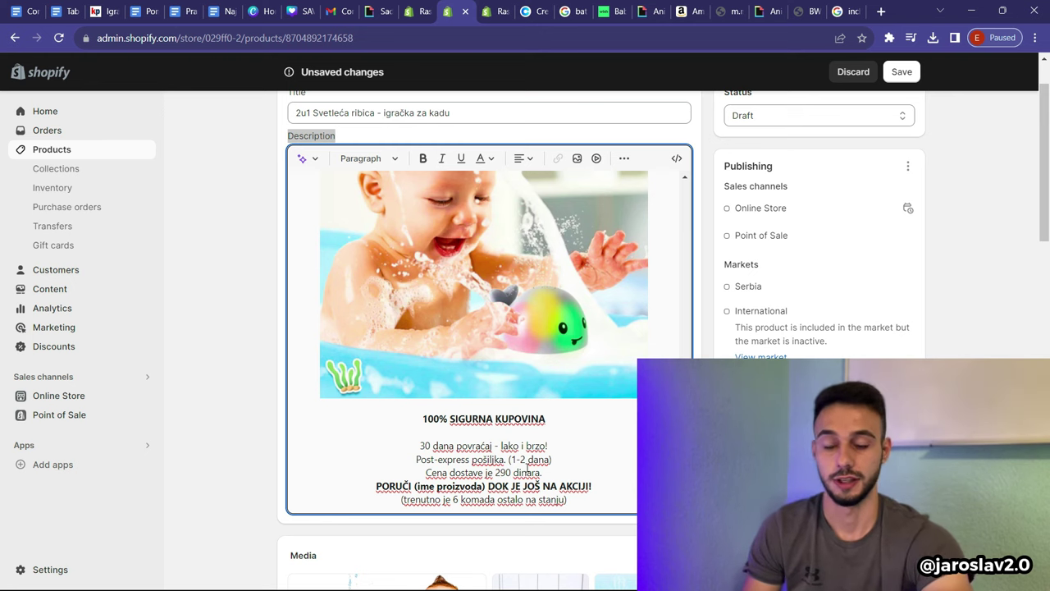
pyautogui.press('Return')
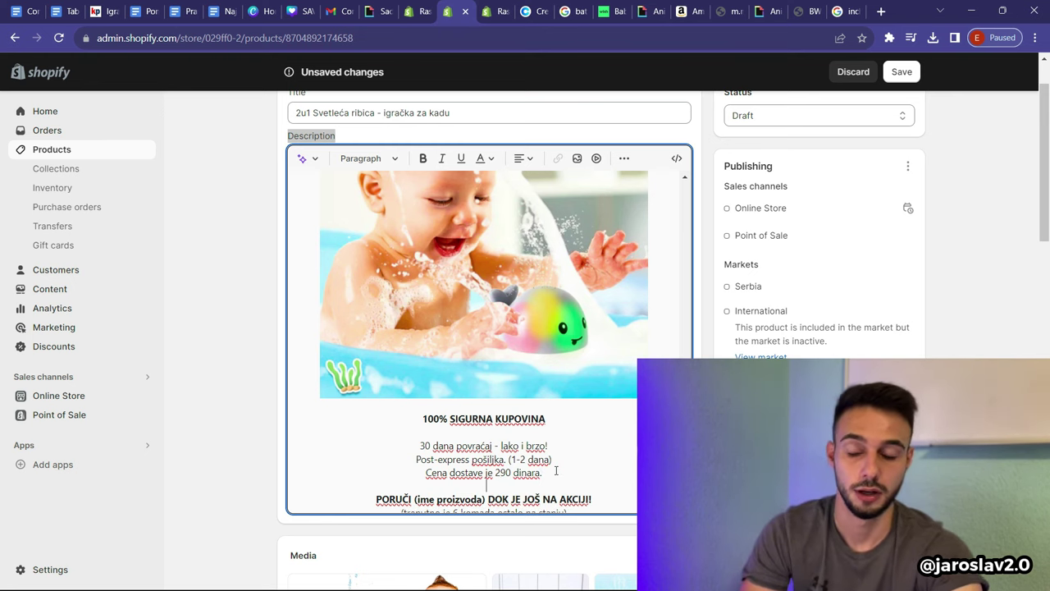
# Bold the phrases '30 dana povraćaj', 'Post-express pošiljka' and 'Cena dostave'
pyautogui.scroll(-1, 555, 470)
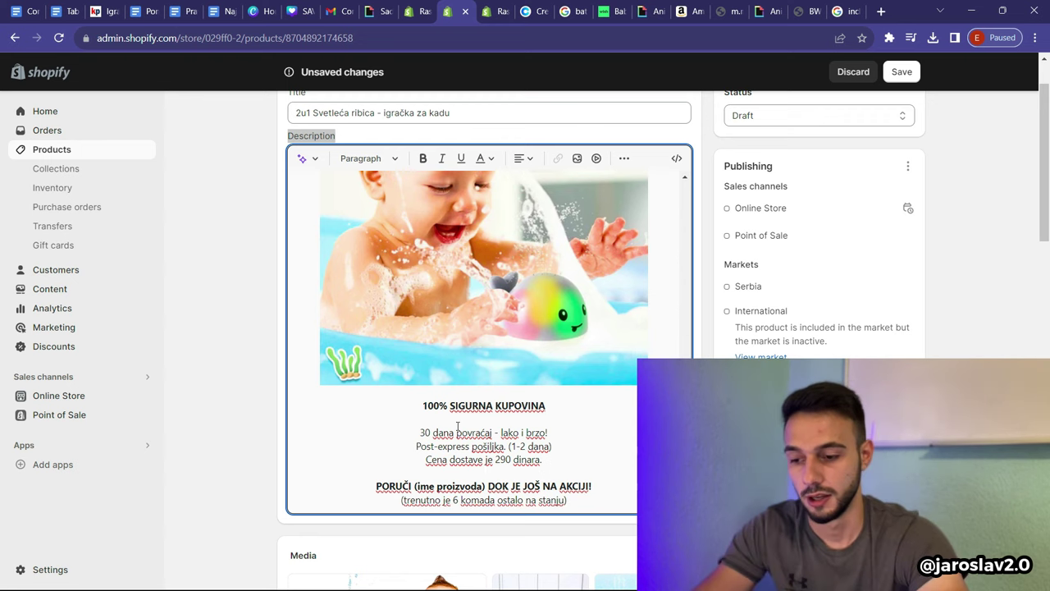
pyautogui.moveTo(420, 432); pyautogui.dragTo(492, 432)
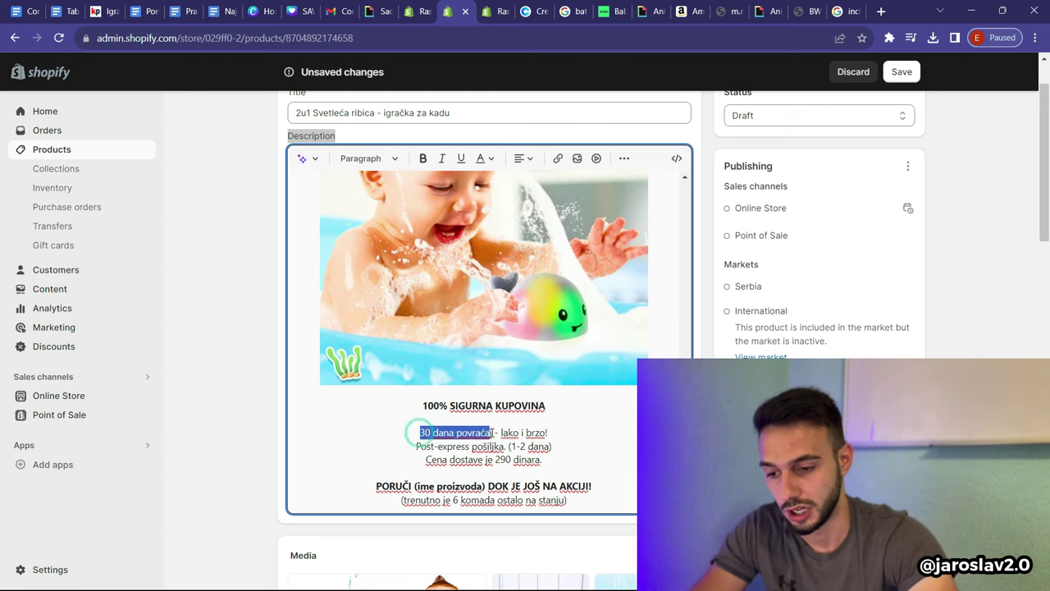
pyautogui.click(422, 158)
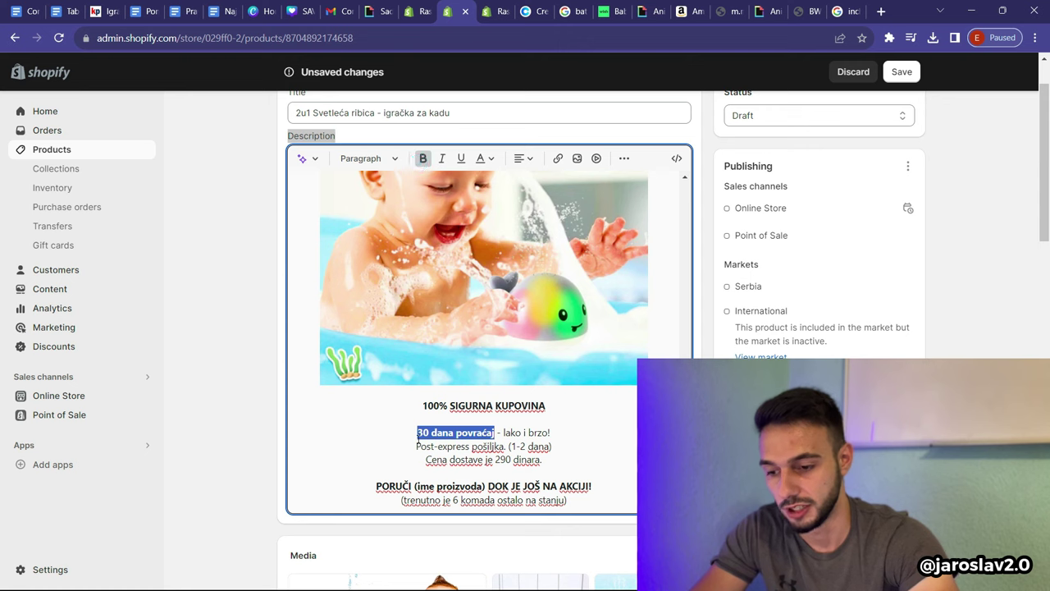
pyautogui.moveTo(416, 445); pyautogui.dragTo(504, 447)
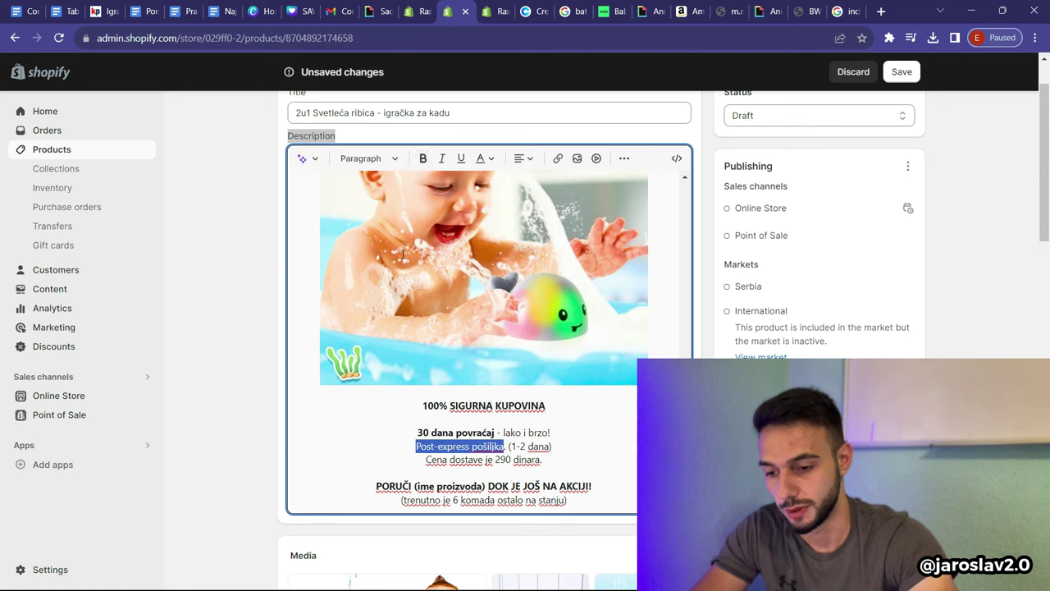
pyautogui.click(422, 159)
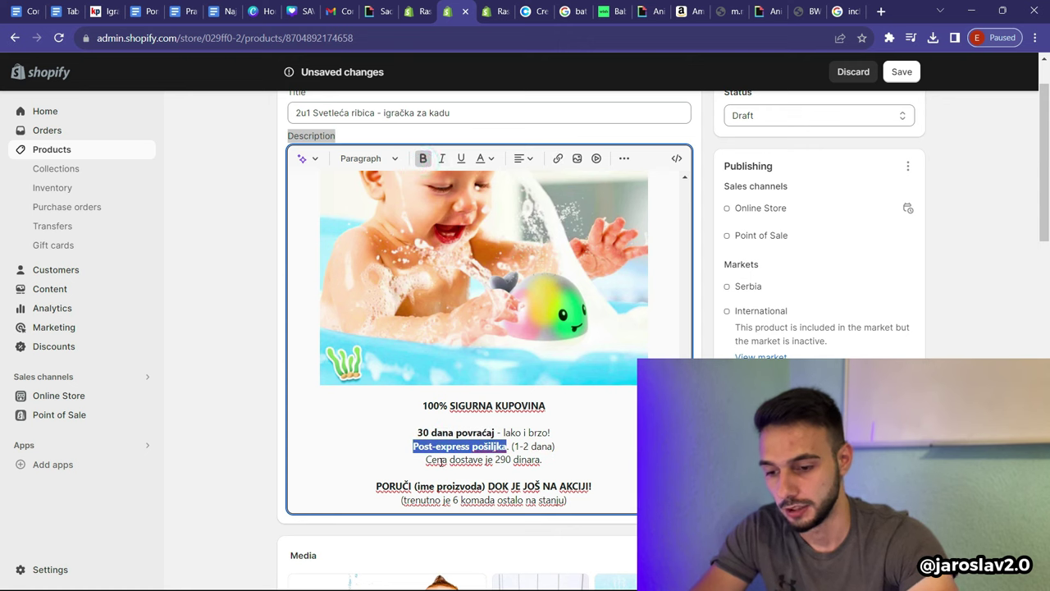
pyautogui.moveTo(424, 459); pyautogui.dragTo(483, 460)
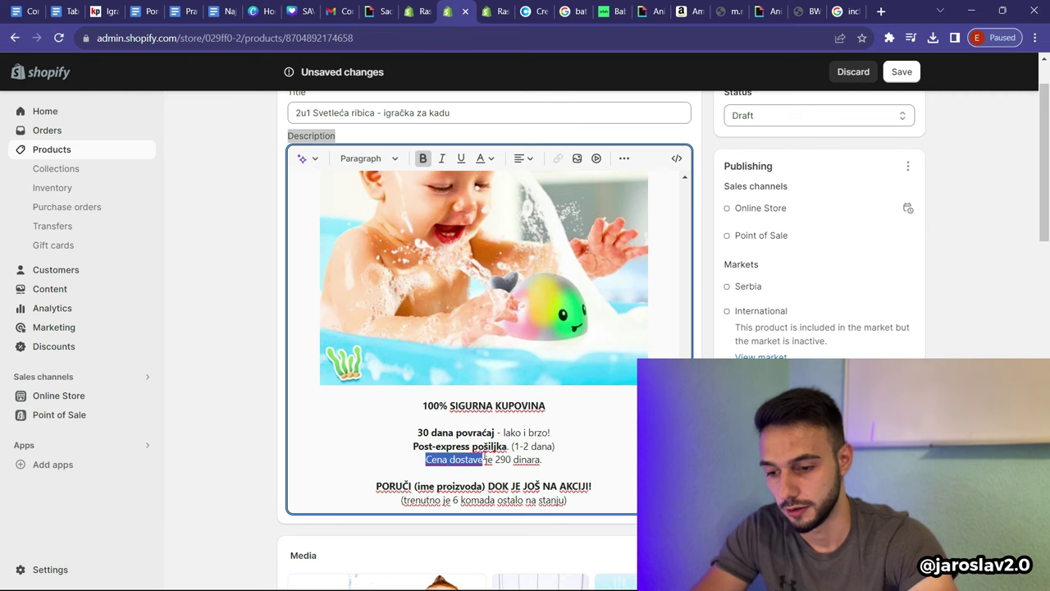
pyautogui.click(423, 158)
pyautogui.click(498, 459)
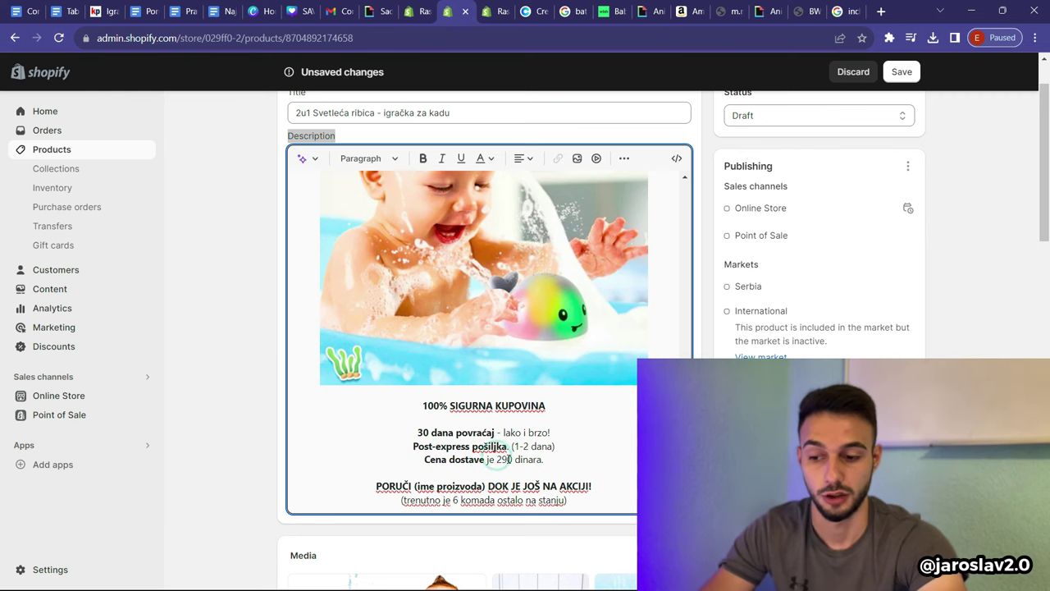
pyautogui.scroll(-2, 621, 403)
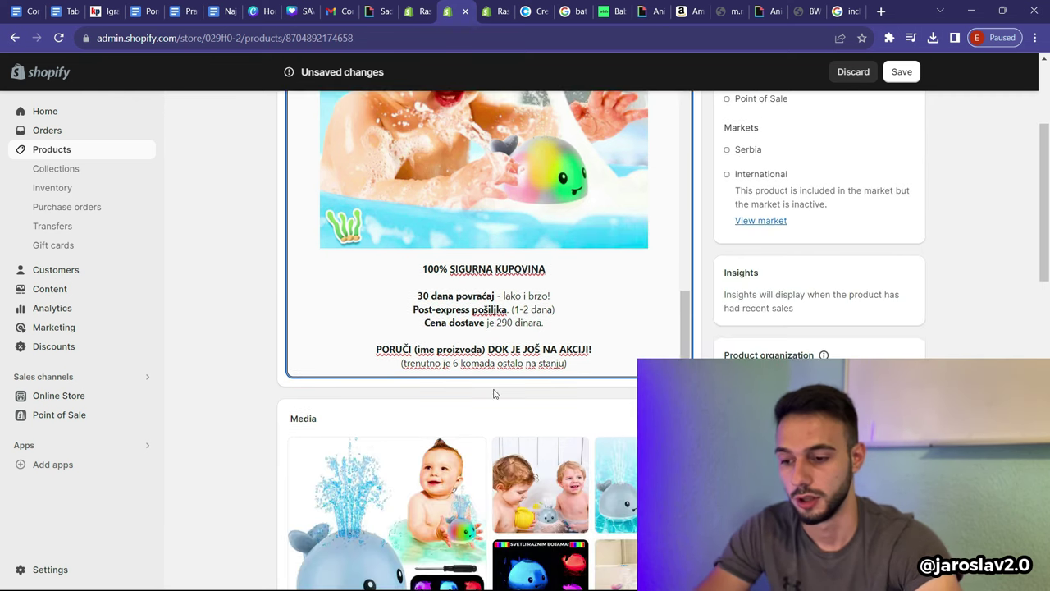
pyautogui.scroll(3, 426, 313)
pyautogui.scroll(-1, 426, 312)
pyautogui.scroll(3, 239, 373)
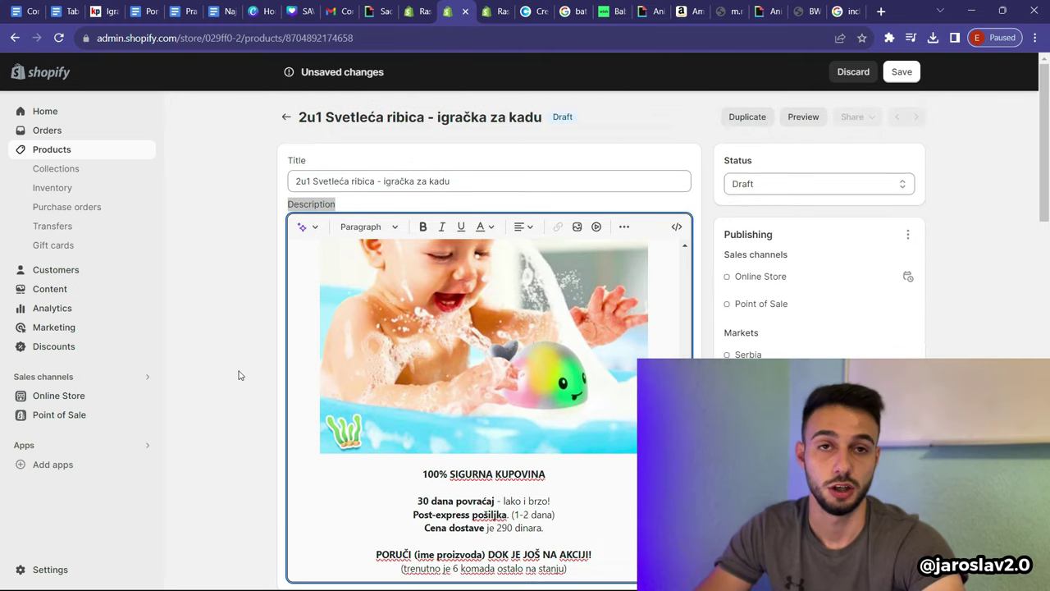
# Replace '(ime proizvoda)' with 'RIBICU' in the order line and italicize the stock-remaining line
pyautogui.moveTo(484, 555); pyautogui.dragTo(415, 551)
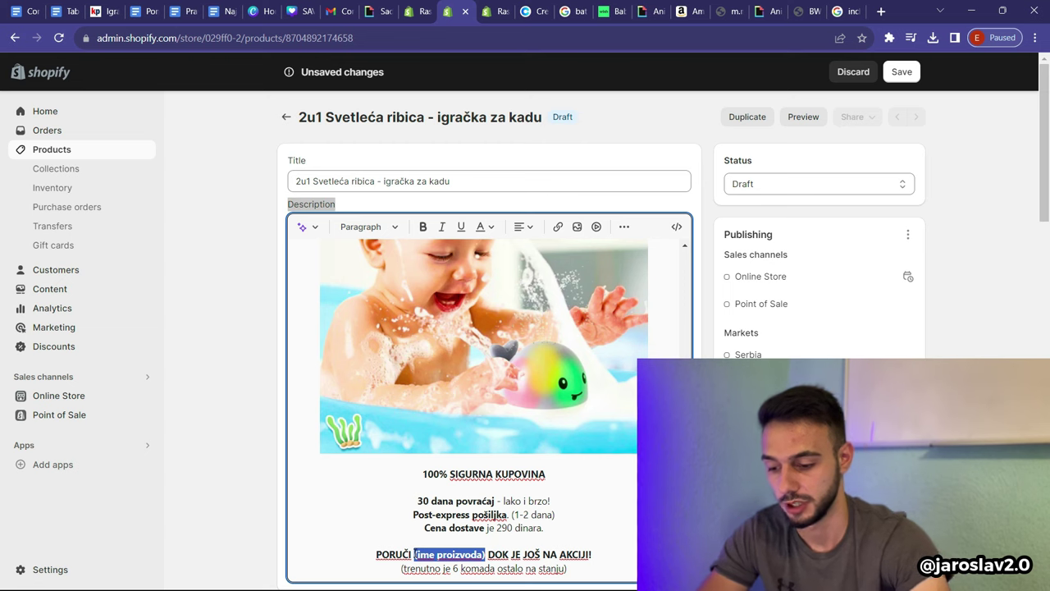
pyautogui.write('RIBICU')
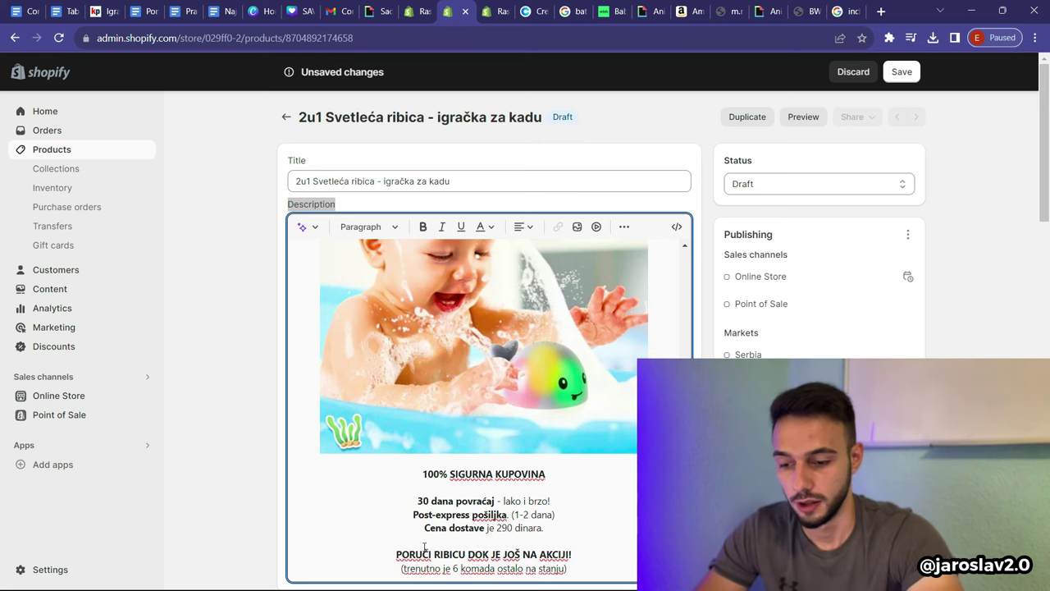
pyautogui.scroll(-1, 457, 548)
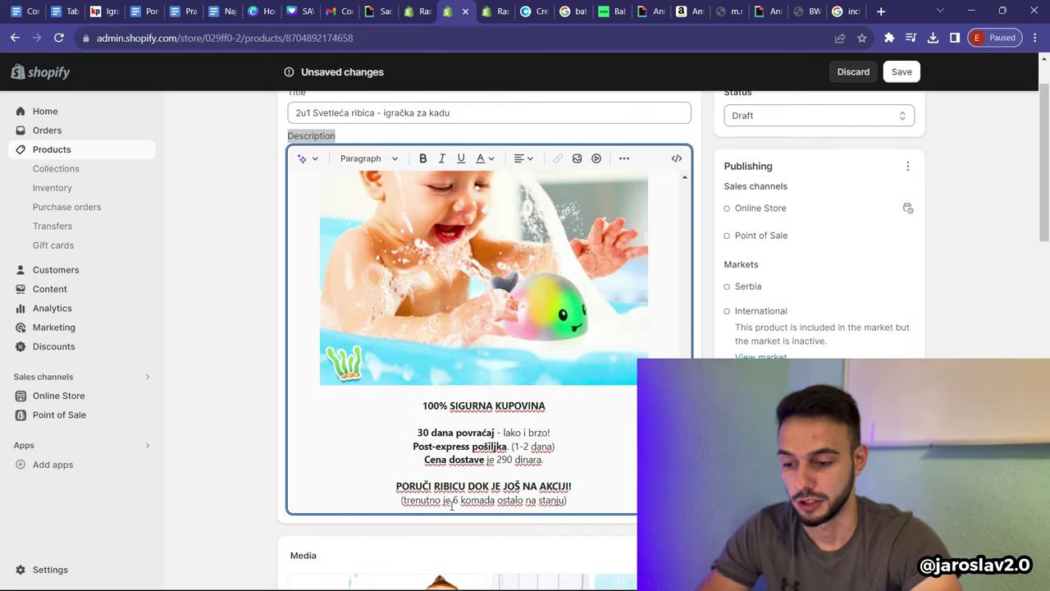
pyautogui.moveTo(589, 500); pyautogui.dragTo(311, 493)
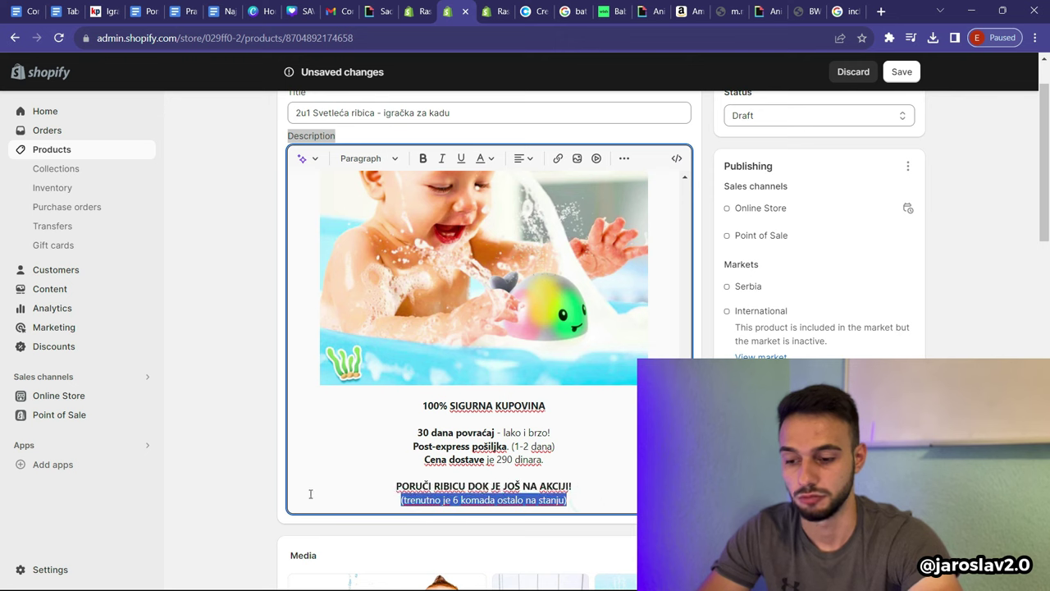
pyautogui.click(441, 158)
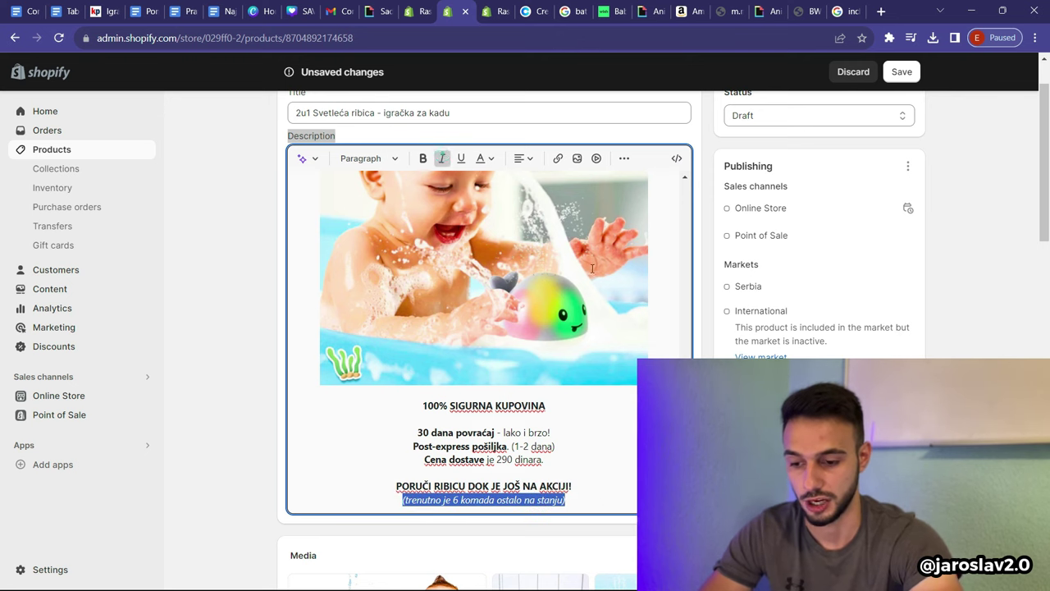
pyautogui.click(592, 422)
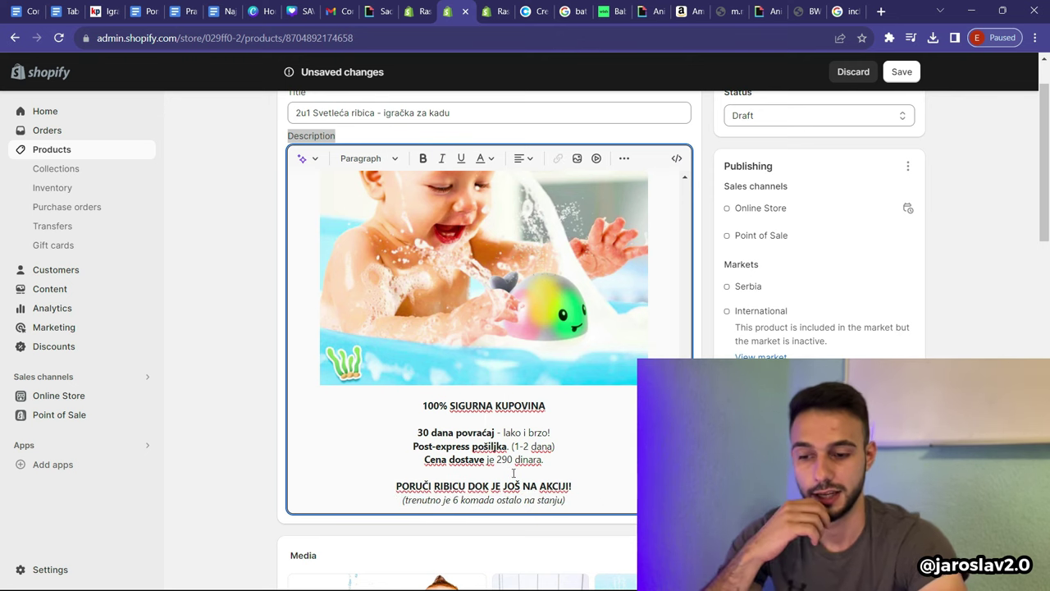
pyautogui.scroll(15, 513, 473)
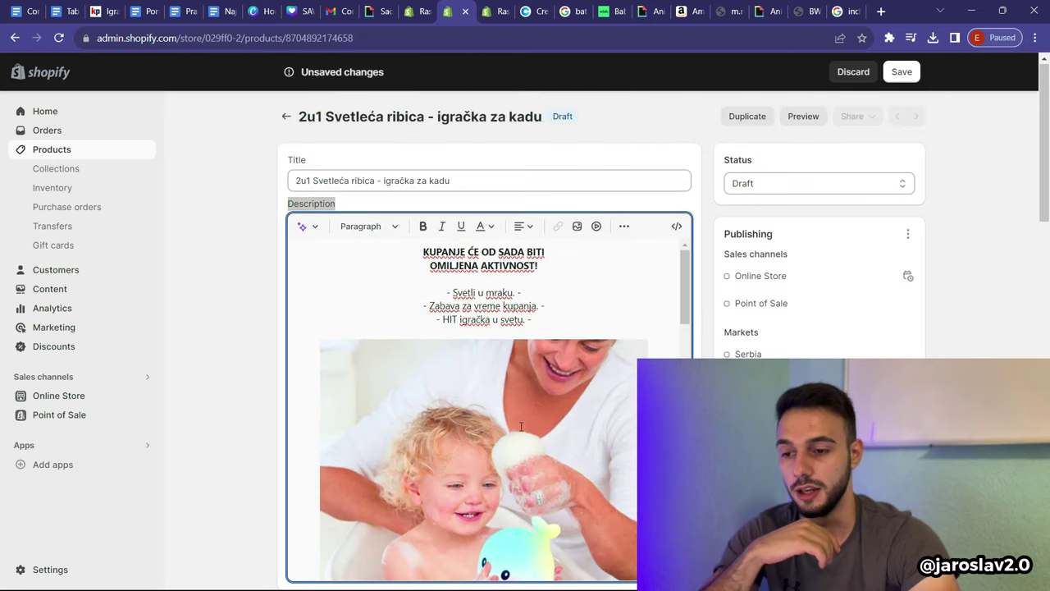
pyautogui.scroll(-5, 520, 425)
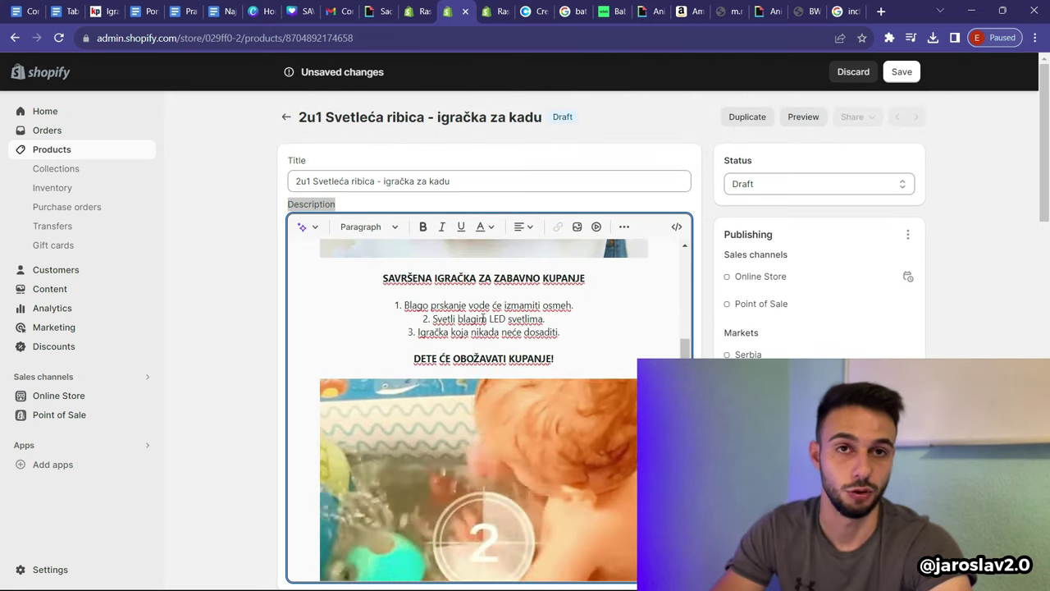
pyautogui.scroll(-4, 484, 318)
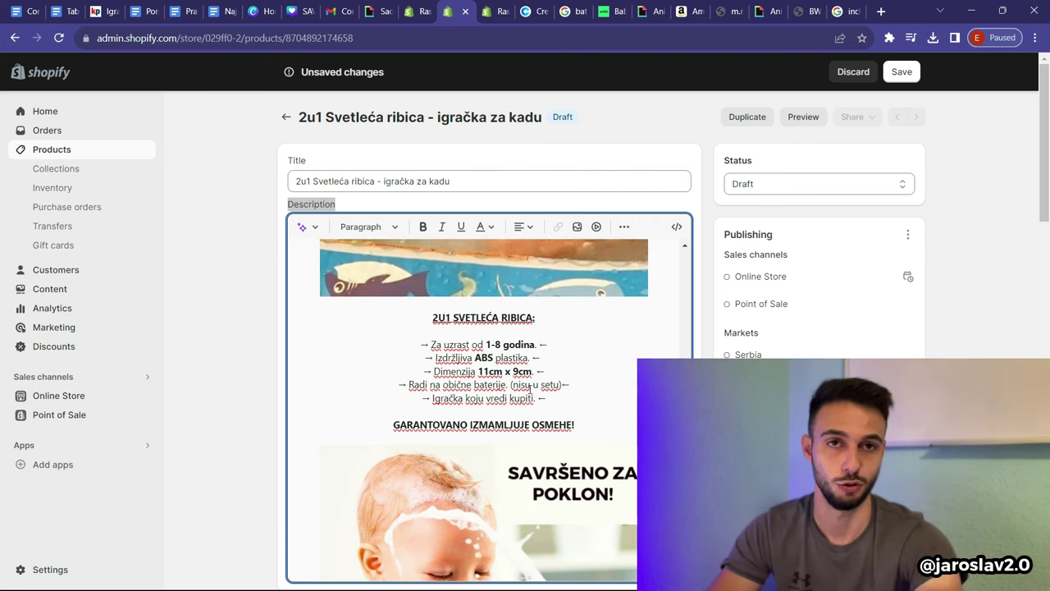
pyautogui.scroll(-3, 533, 383)
pyautogui.scroll(-4, 216, 424)
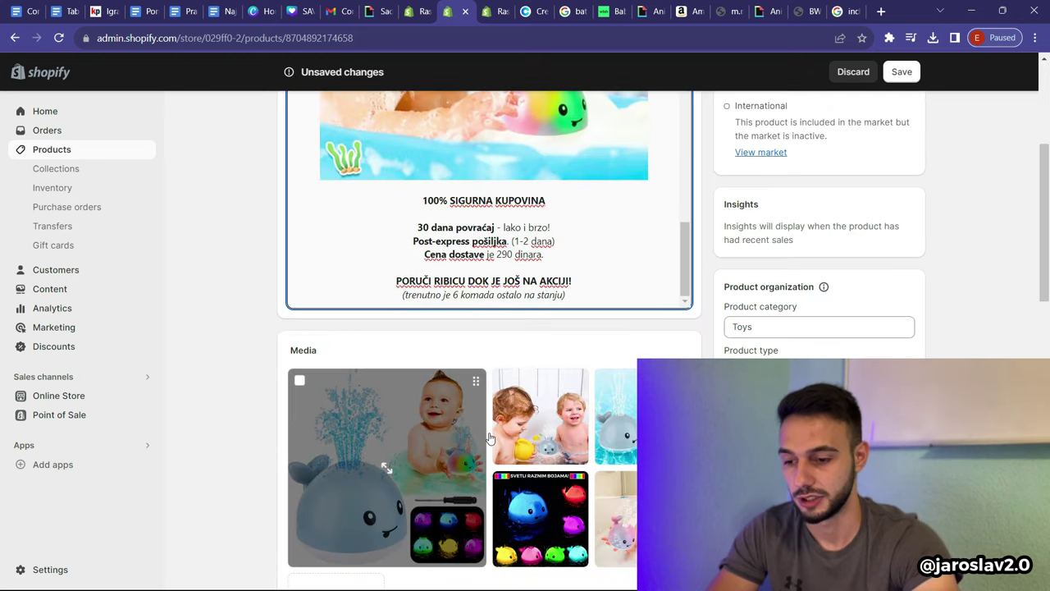
# Save the product, change its status from Draft to Active, save again, and preview it
pyautogui.scroll(4, 216, 424)
pyautogui.scroll(5, 596, 360)
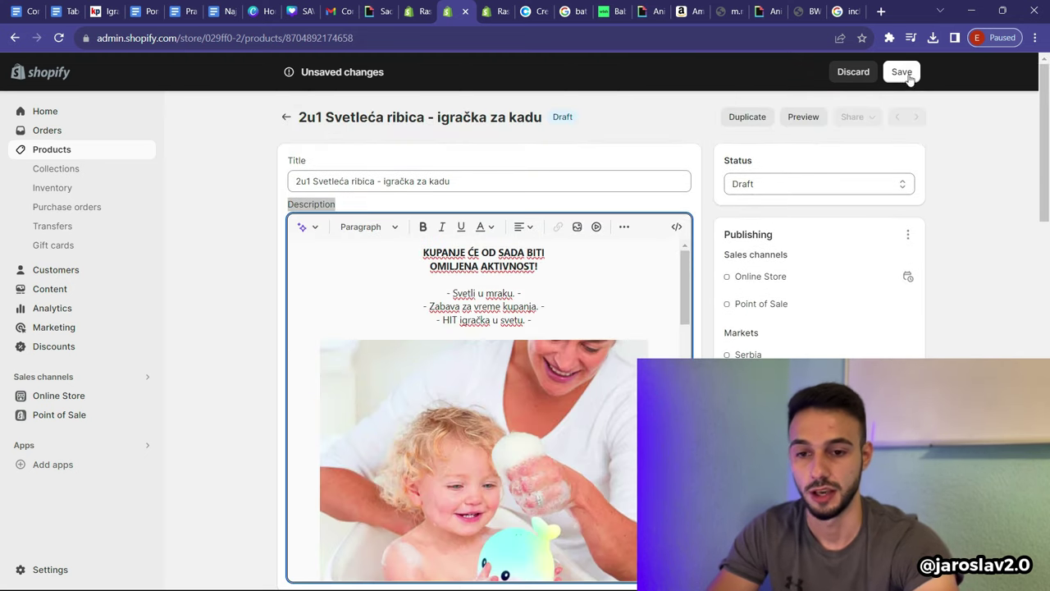
pyautogui.click(902, 72)
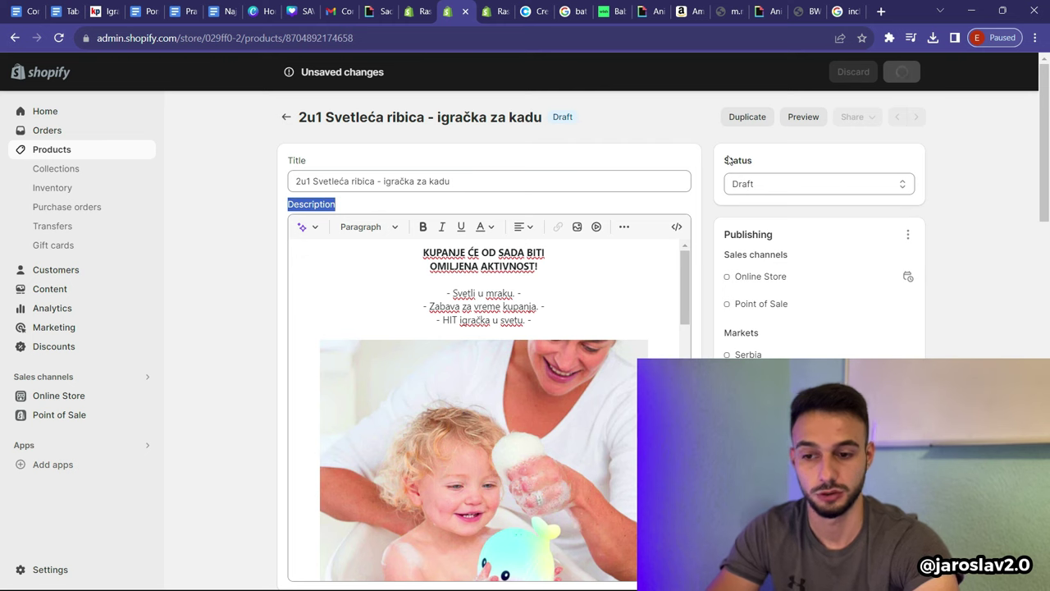
pyautogui.click(794, 177)
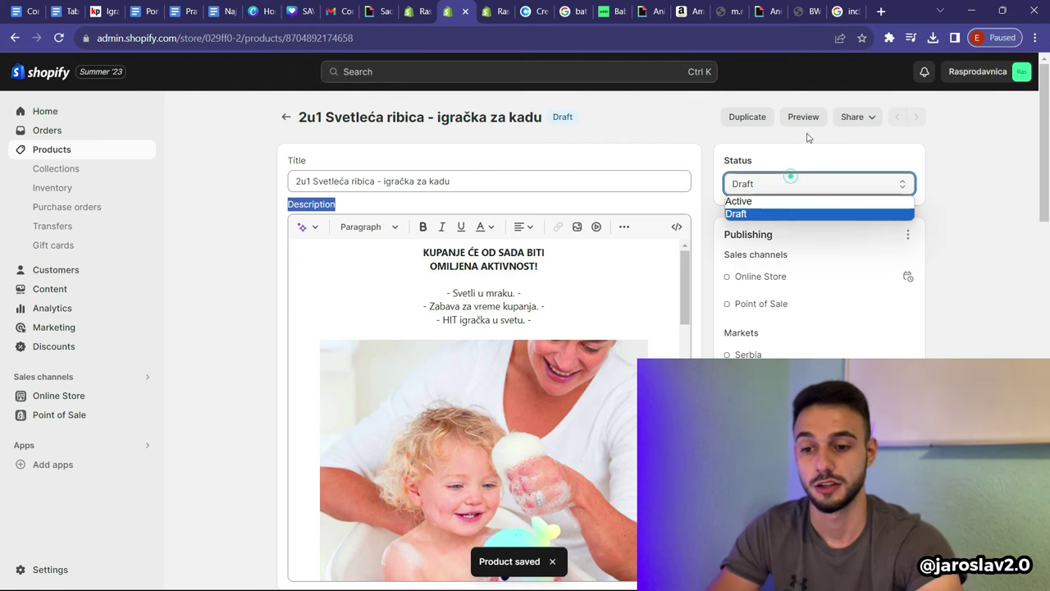
pyautogui.click(788, 201)
pyautogui.click(896, 74)
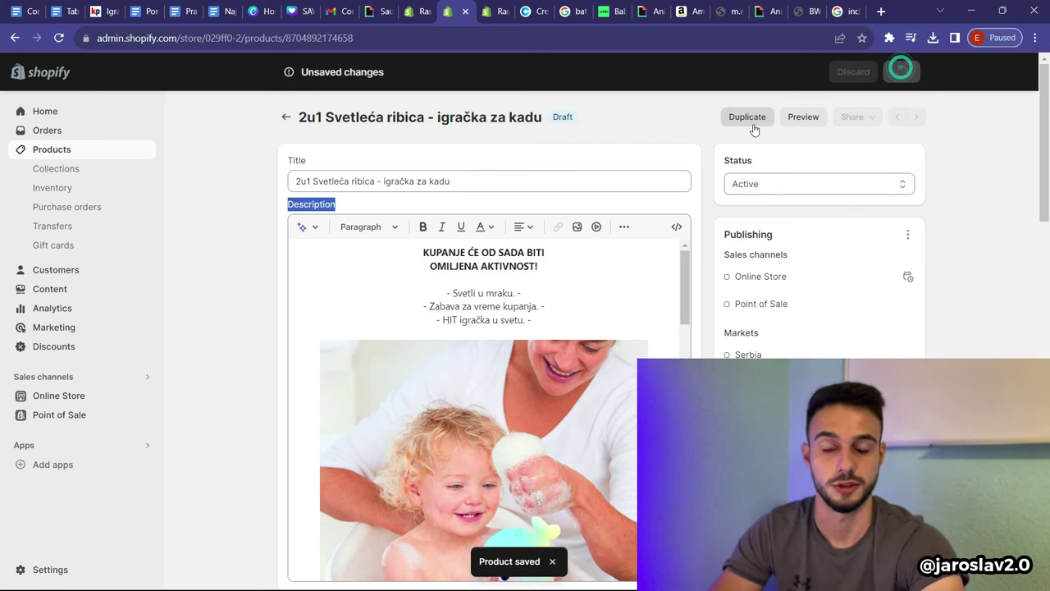
pyautogui.click(793, 119)
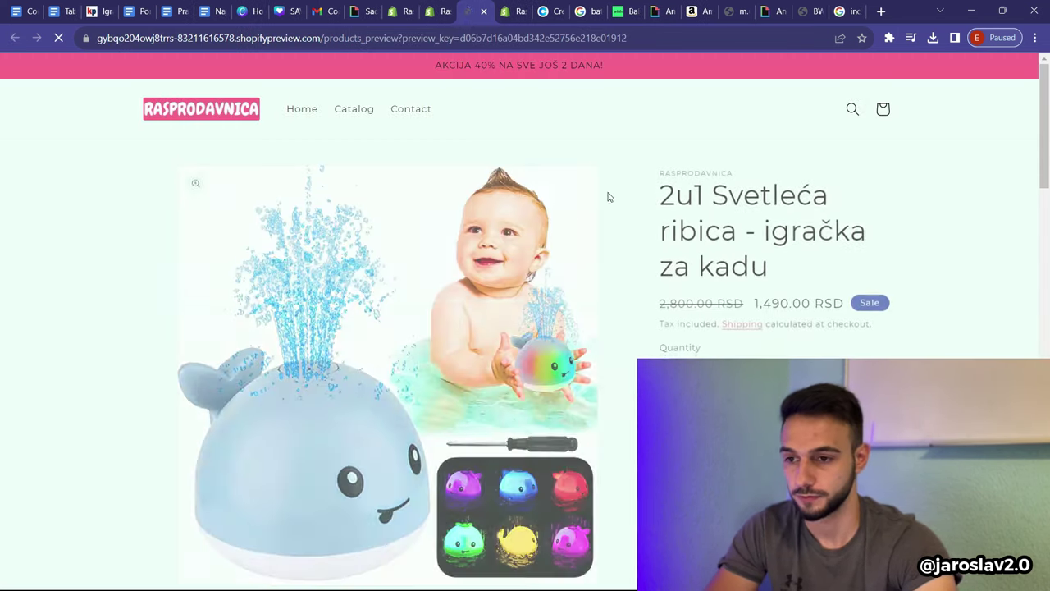
# Look over the product preview with its RSD price and Sale badge, then inspect the page in developer tools
pyautogui.scroll(-10, 648, 295)
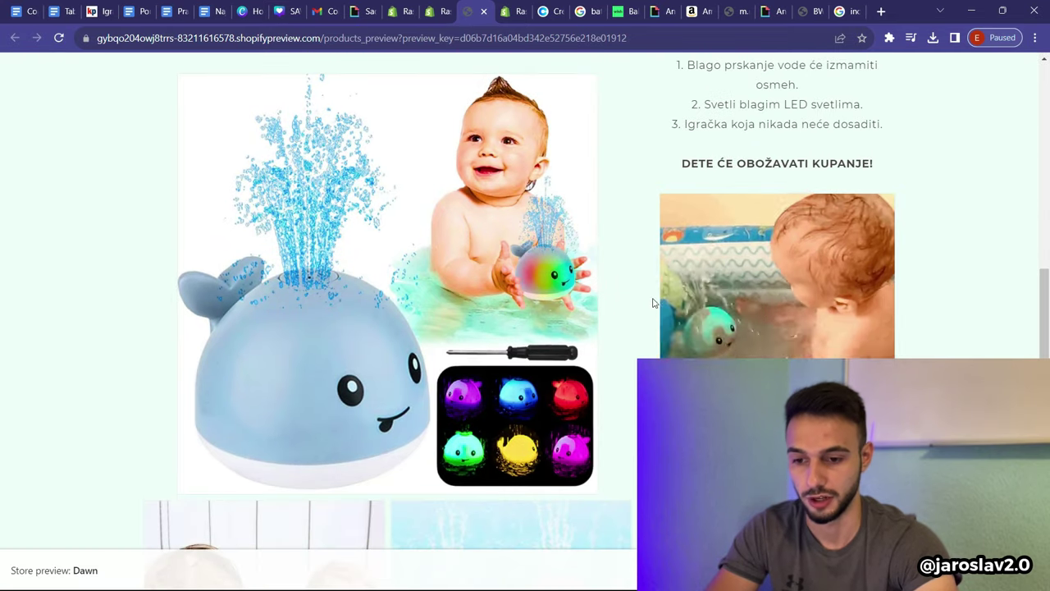
pyautogui.scroll(-10, 653, 302)
pyautogui.scroll(15, 653, 303)
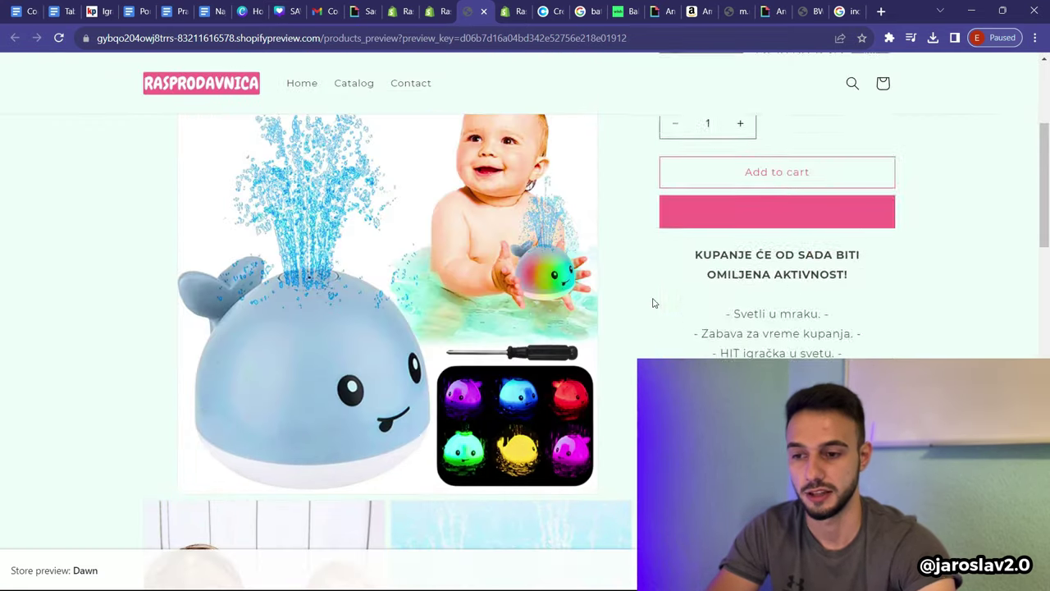
pyautogui.scroll(3, 654, 303)
pyautogui.rightClick(635, 208)
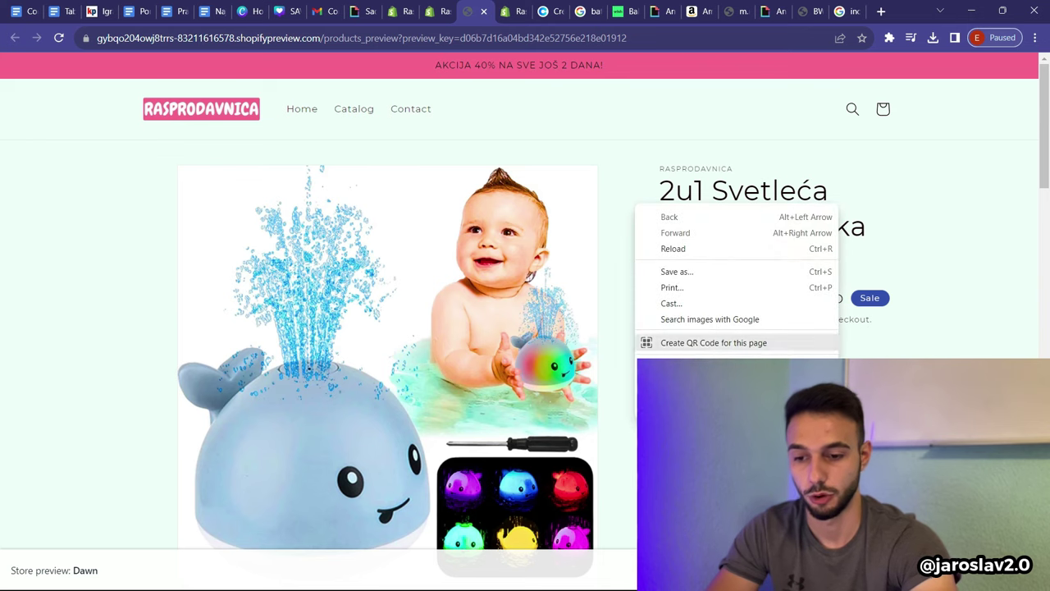
pyautogui.click(664, 366)
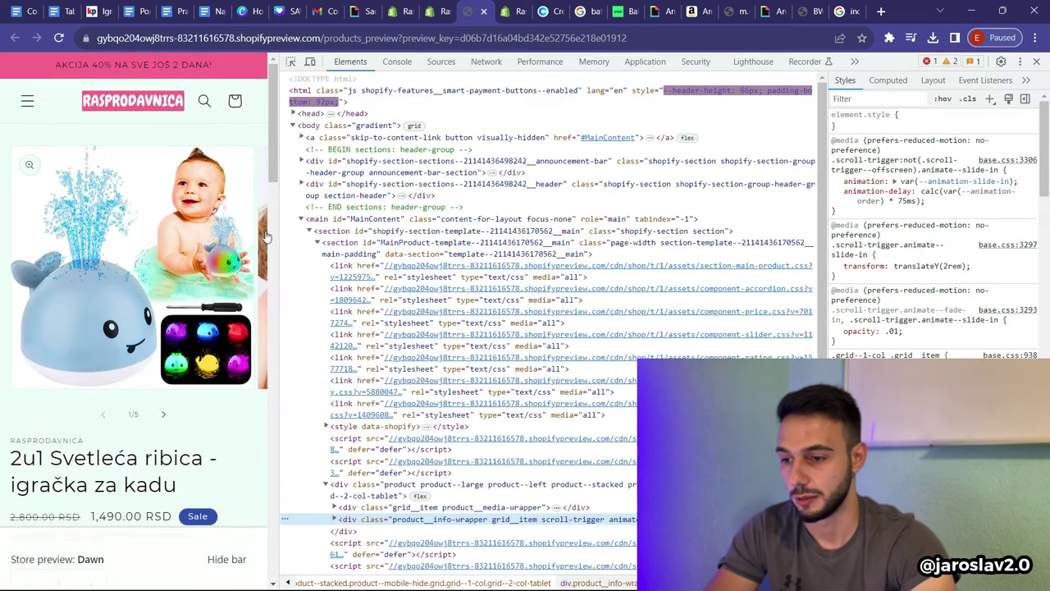
pyautogui.moveTo(280, 230); pyautogui.dragTo(257, 230)
pyautogui.scroll(-5, 139, 212)
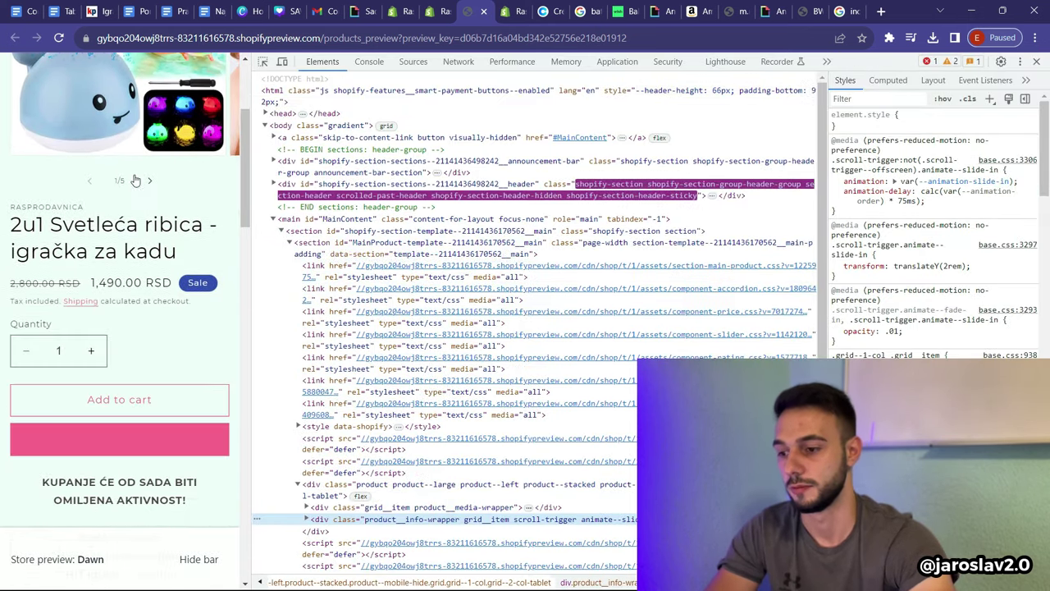
pyautogui.scroll(-10, 139, 211)
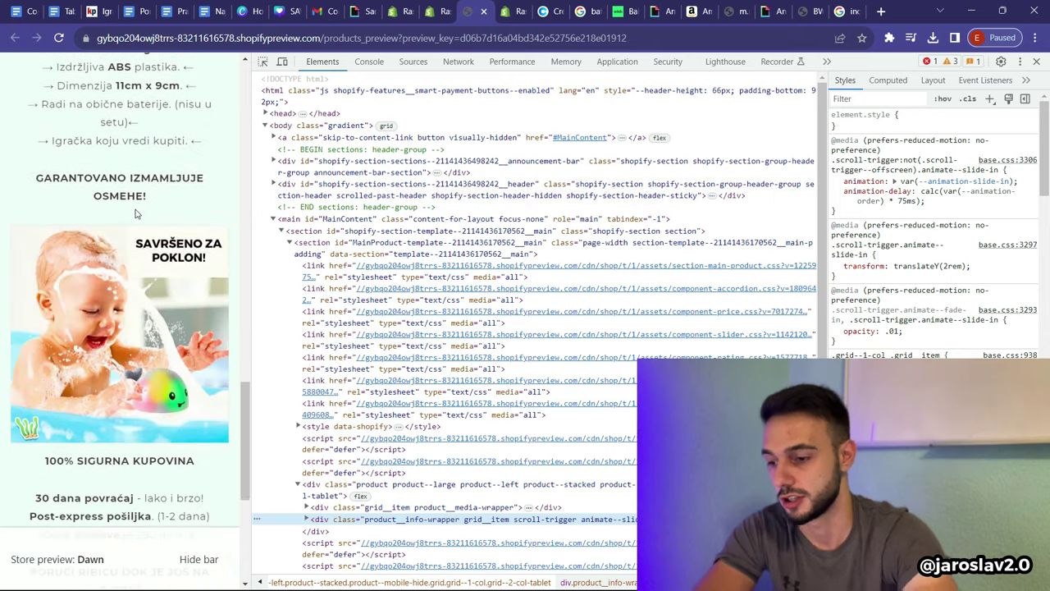
pyautogui.scroll(12, 136, 212)
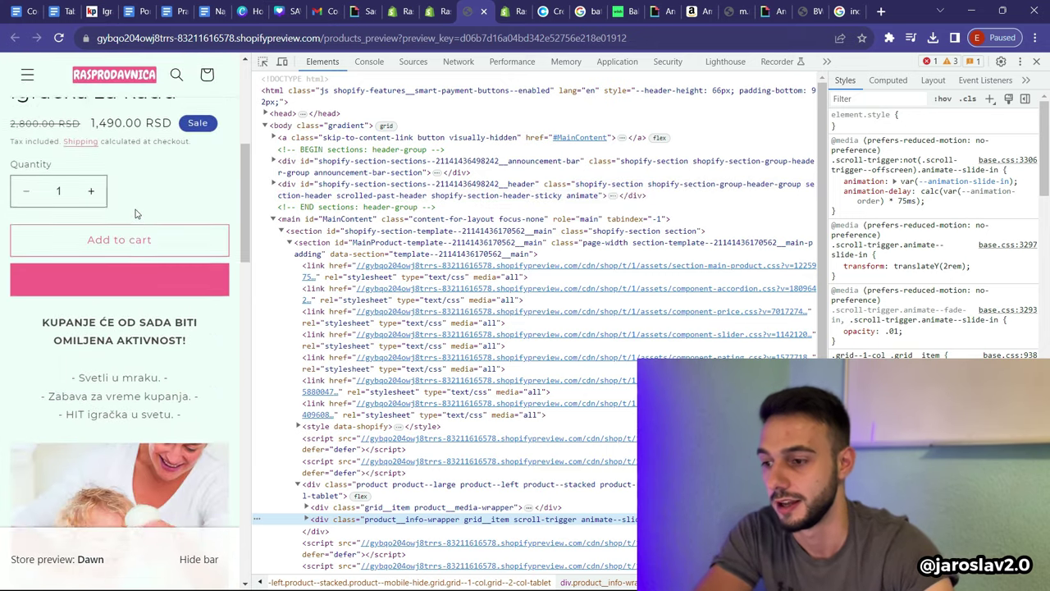
pyautogui.scroll(4, 137, 213)
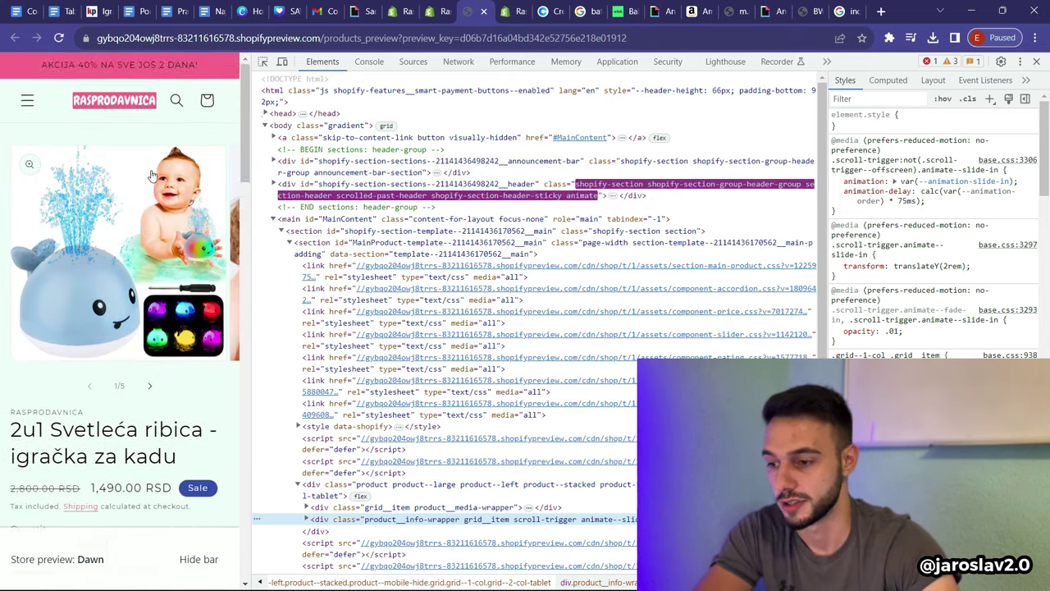
pyautogui.scroll(-2, 119, 197)
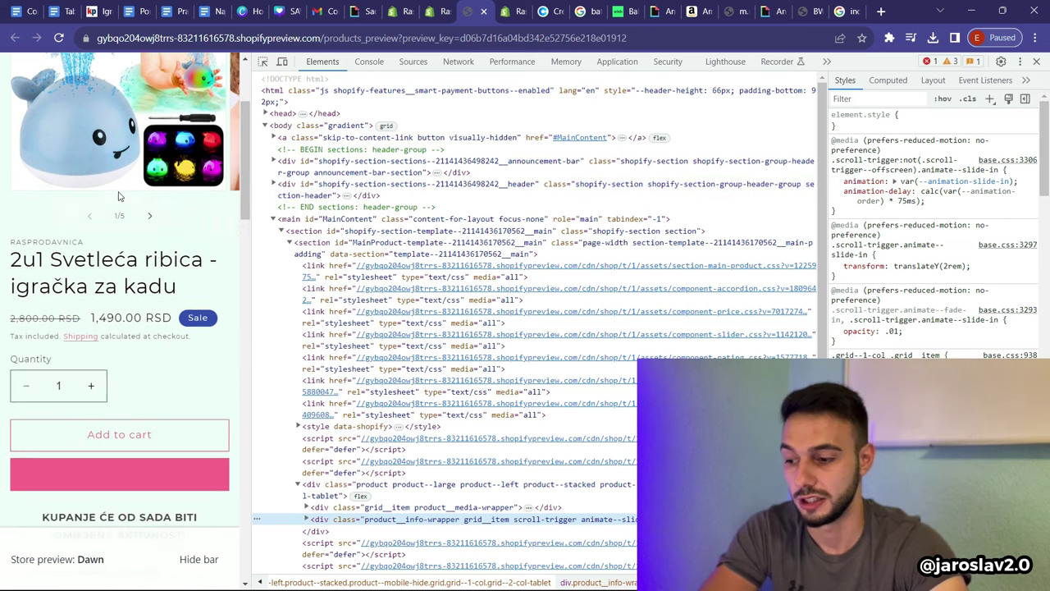
pyautogui.scroll(-1, 111, 203)
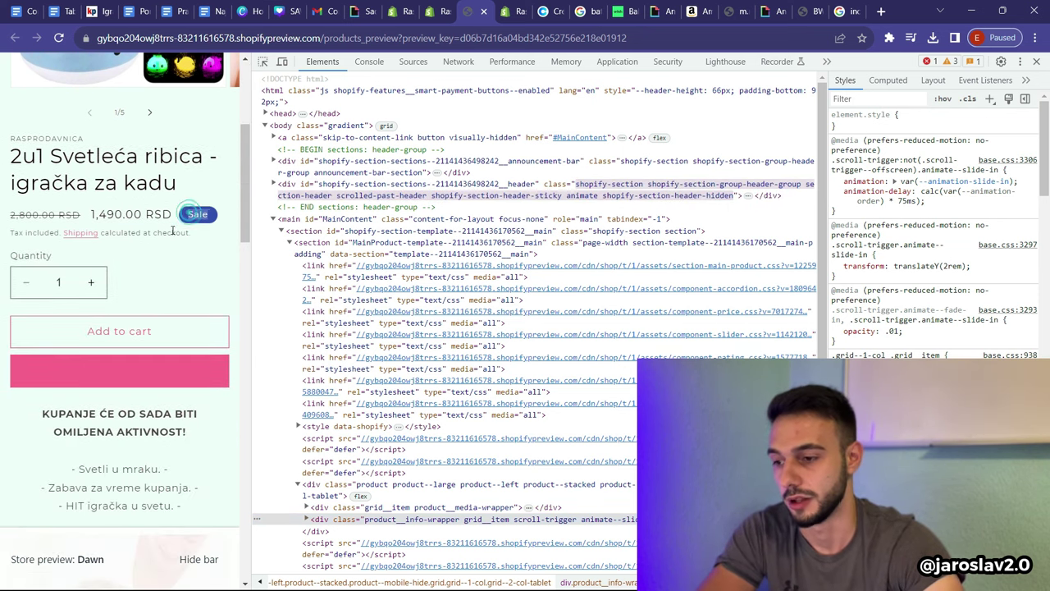
pyautogui.moveTo(190, 232); pyautogui.dragTo(15, 231)
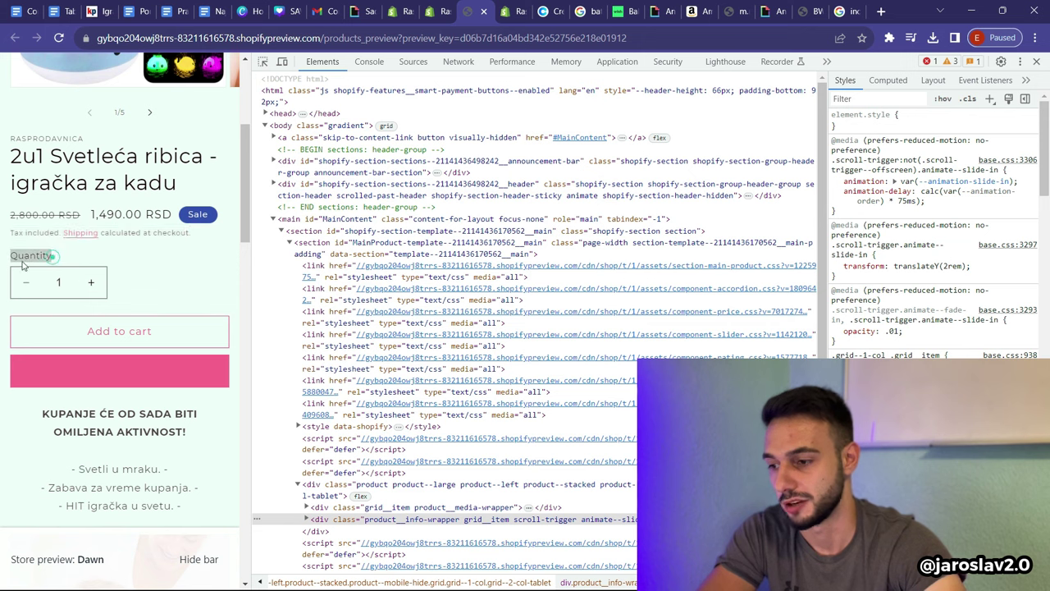
pyautogui.scroll(-10, 82, 271)
pyautogui.scroll(-4, 97, 271)
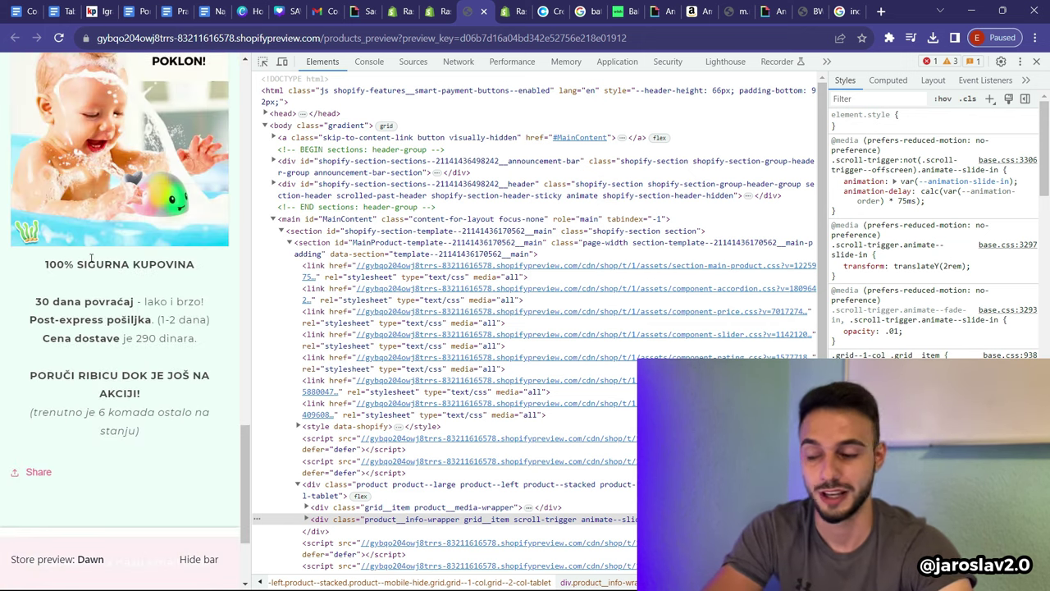
pyautogui.scroll(-2, 93, 261)
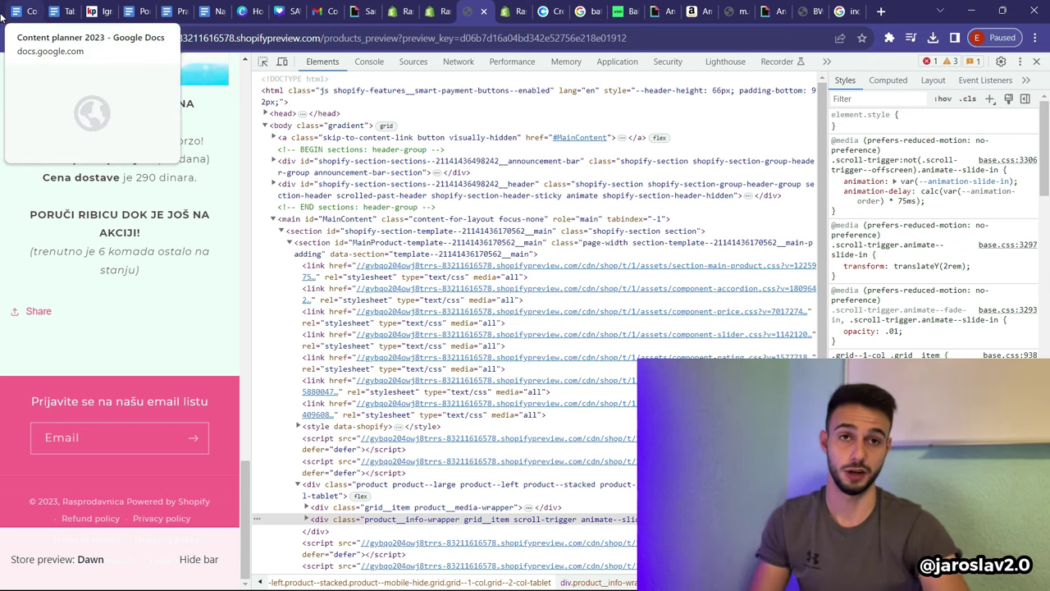
pyautogui.scroll(10, 109, 271)
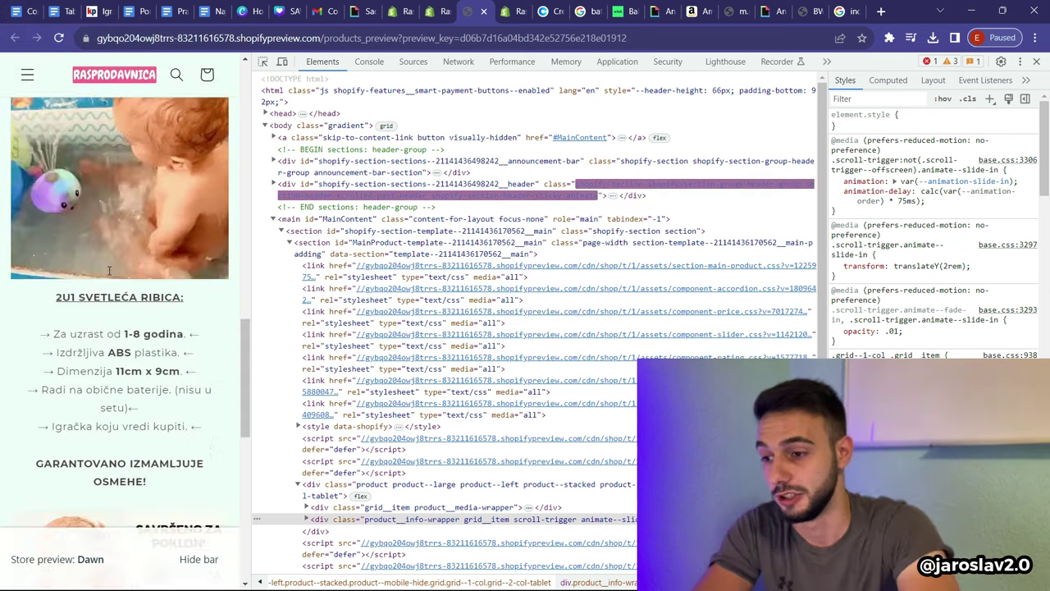
pyautogui.scroll(5, 109, 271)
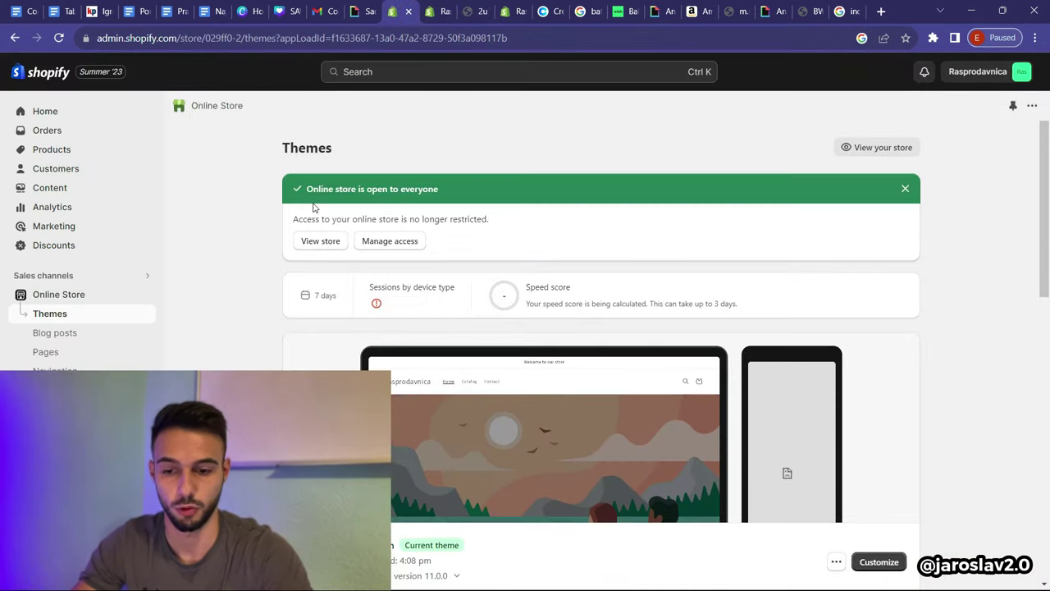
# Go from the admin Home dashboard to the Online Store Themes page
pyautogui.scroll(-5, 328, 213)
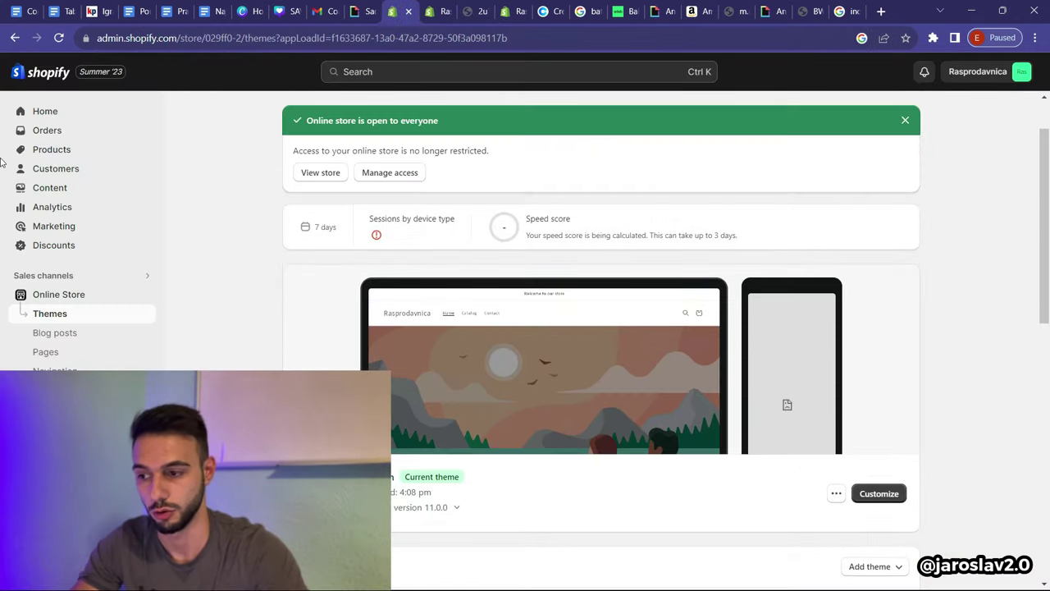
pyautogui.click(64, 110)
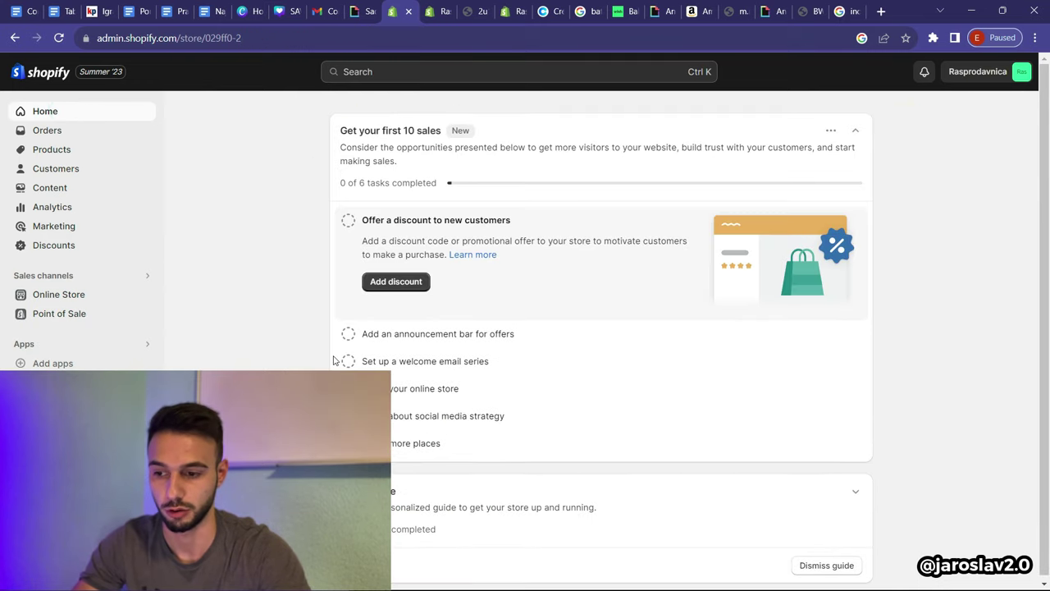
pyautogui.click(65, 296)
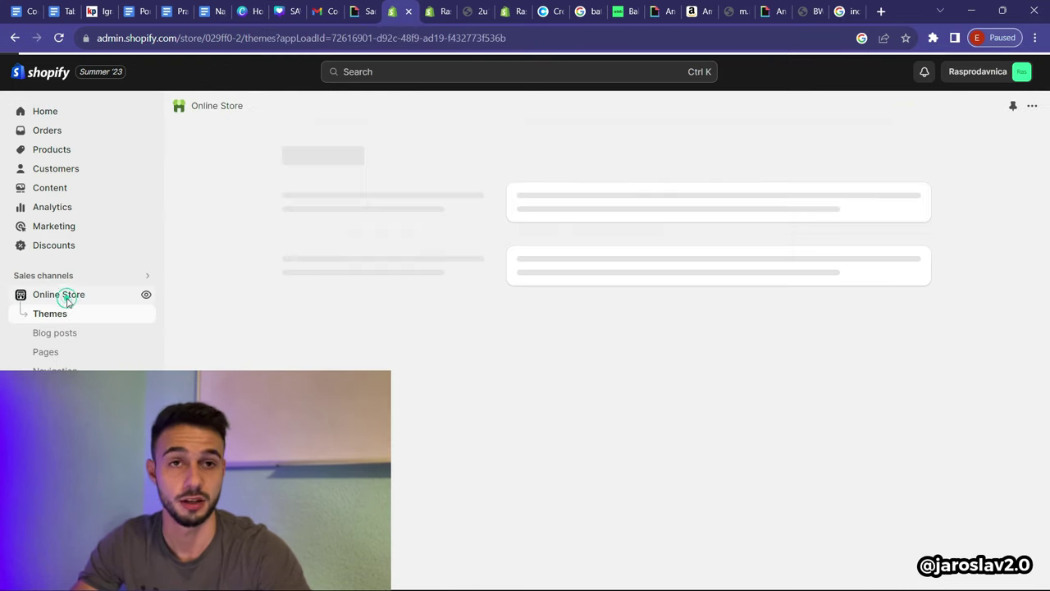
# Close the leftover browser tabs, including product editor, preview, Coolors, Giphy and Amazon
pyautogui.click(439, 10)
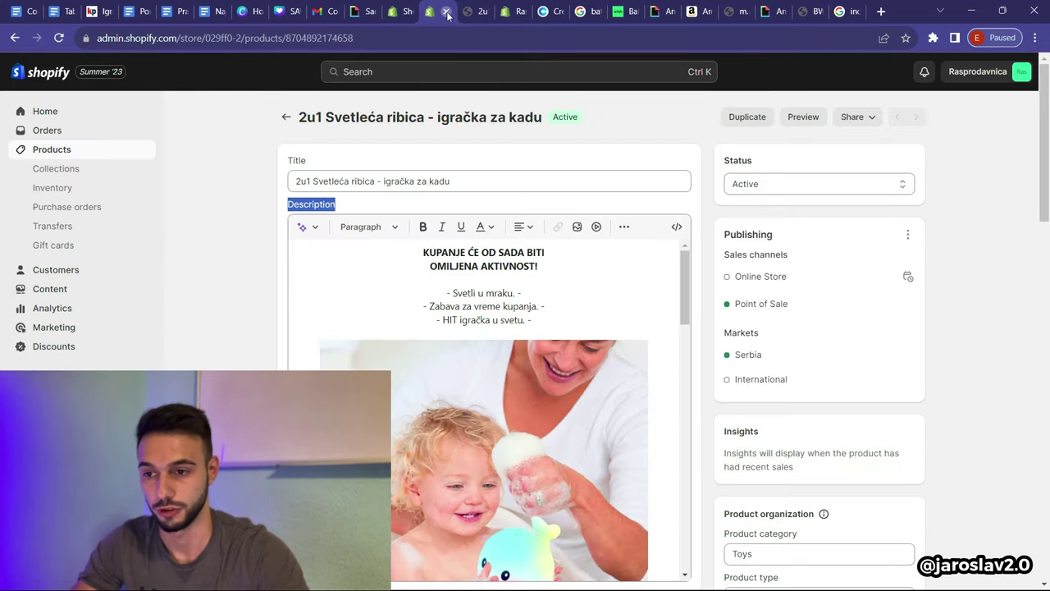
pyautogui.click(448, 11)
pyautogui.click(447, 12)
pyautogui.click(447, 11)
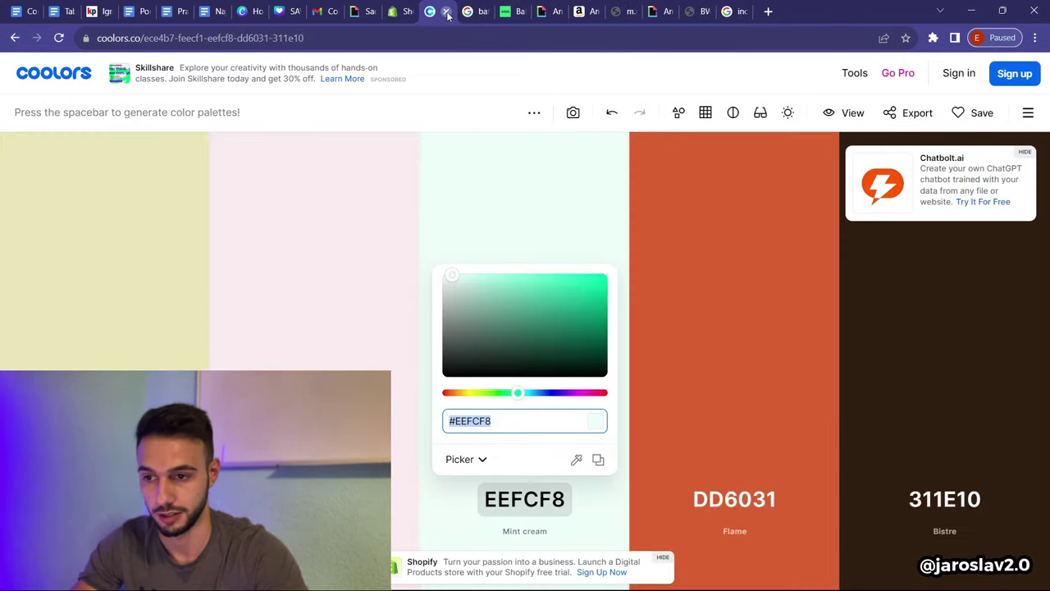
pyautogui.click(447, 11)
pyautogui.click(447, 11)
pyautogui.click(448, 11)
pyautogui.click(447, 11)
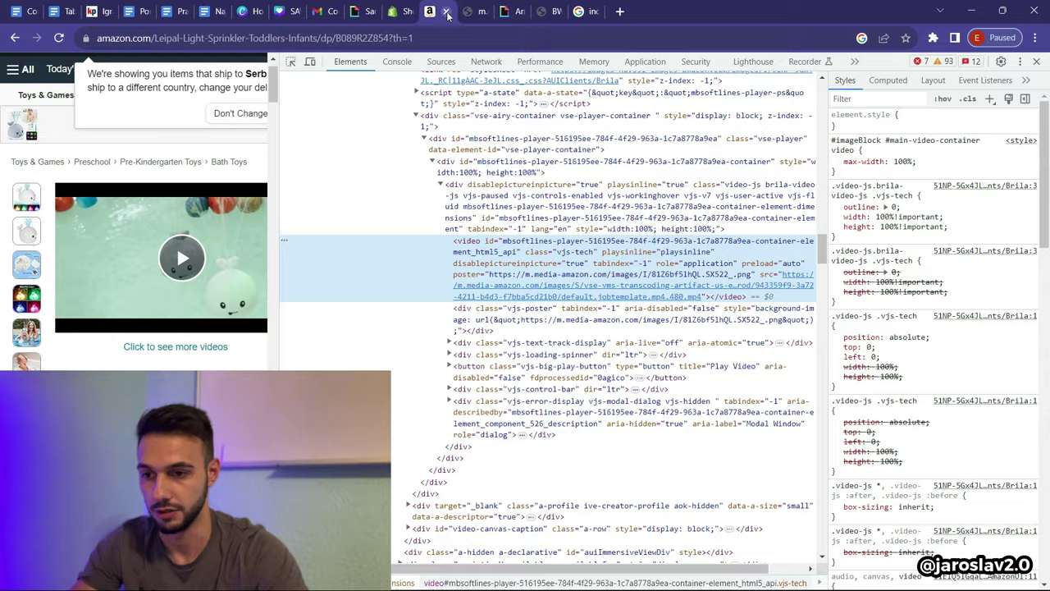
pyautogui.click(447, 12)
pyautogui.click(447, 11)
pyautogui.click(447, 12)
pyautogui.click(447, 12)
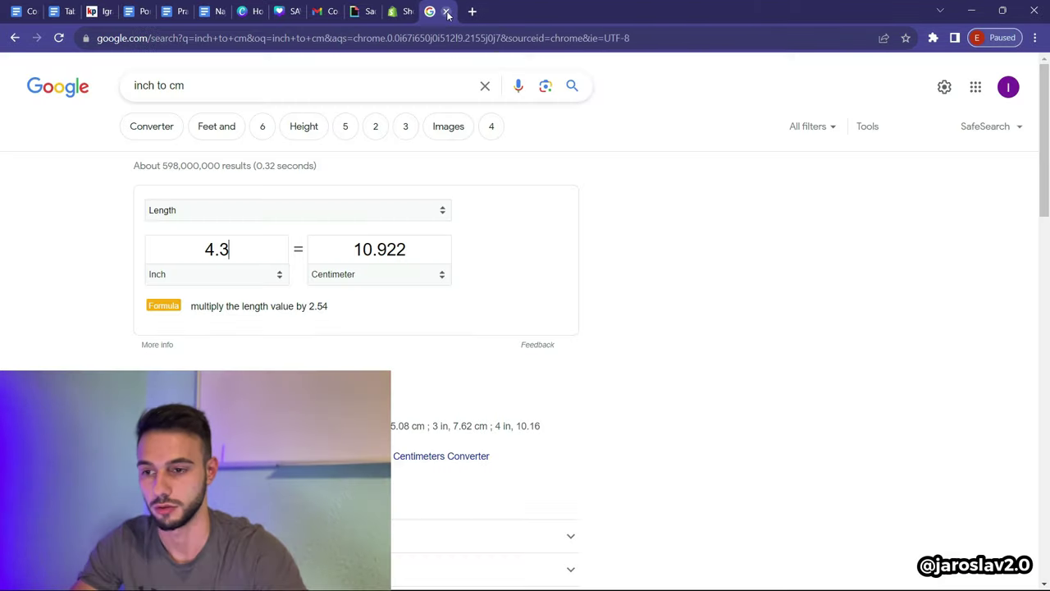
pyautogui.click(447, 12)
pyautogui.scroll(-3, 598, 216)
# Open the current theme's Edit default theme content page in a second tab, keeping the Themes page showing
pyautogui.scroll(3, 591, 169)
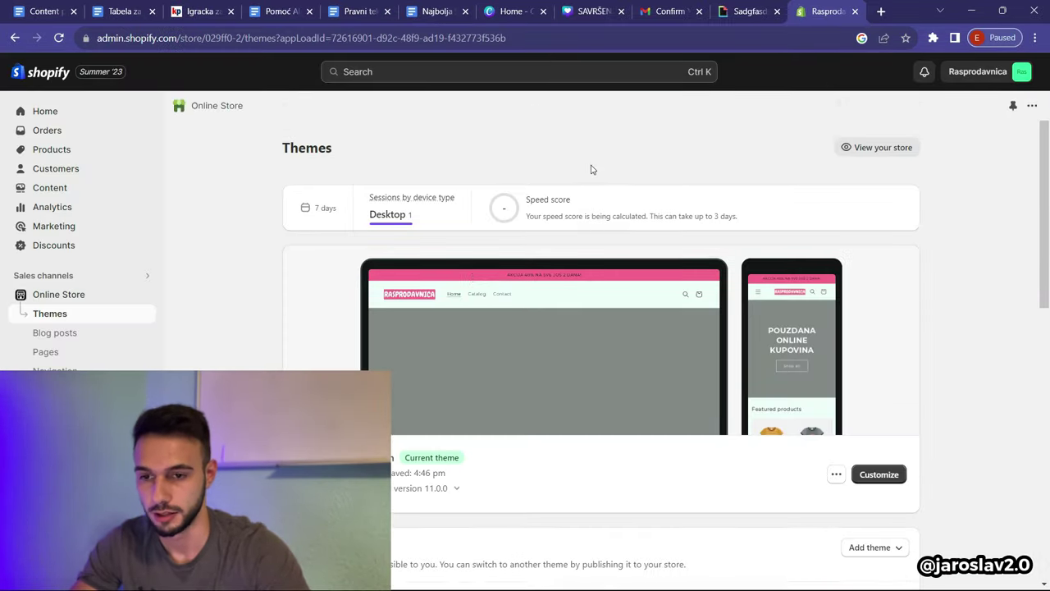
pyautogui.scroll(-1, 590, 169)
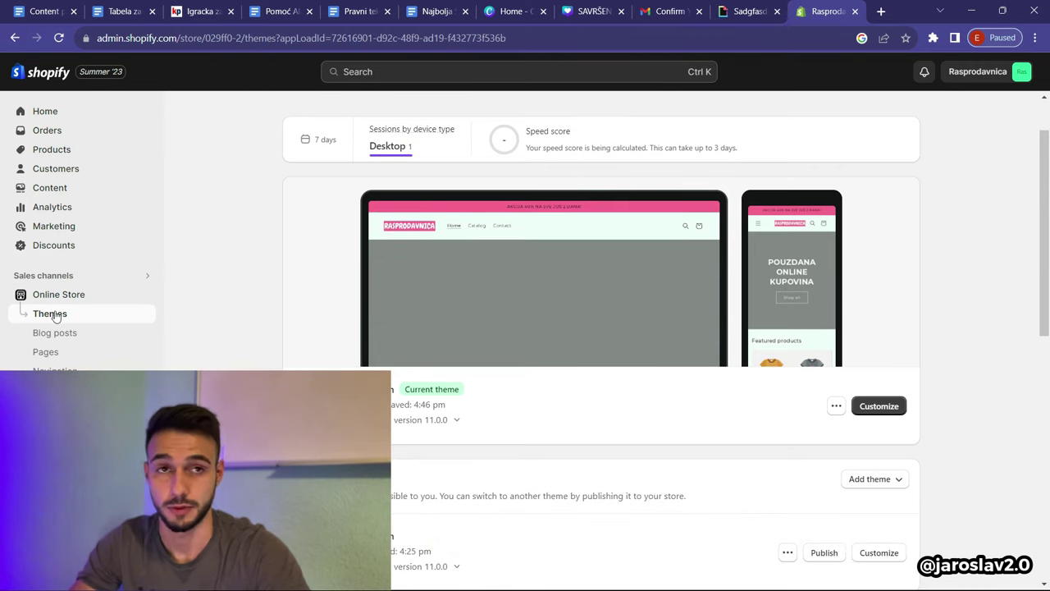
pyautogui.click(835, 407)
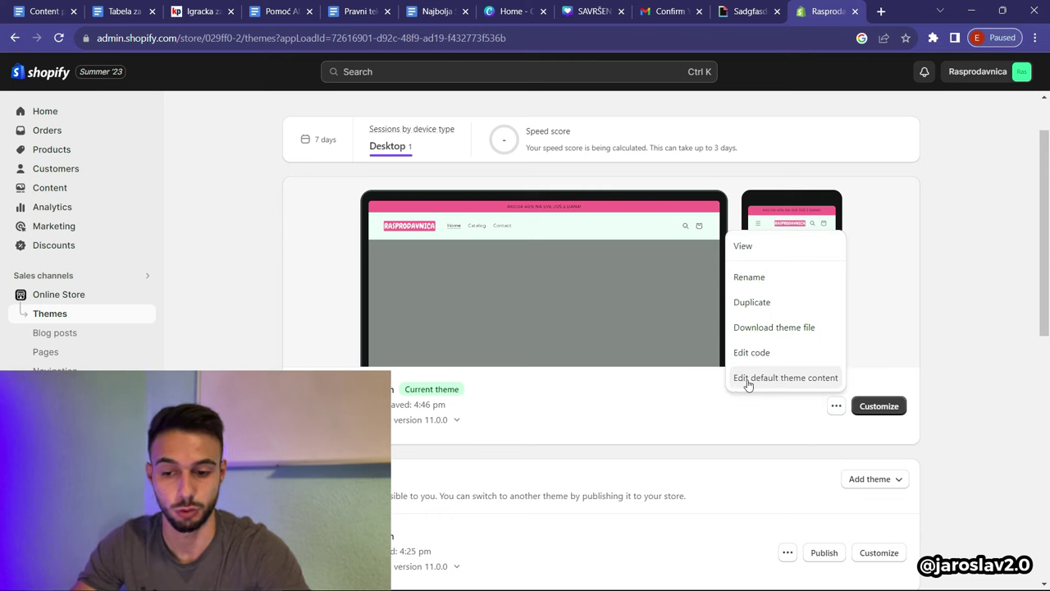
pyautogui.rightClick(791, 383)
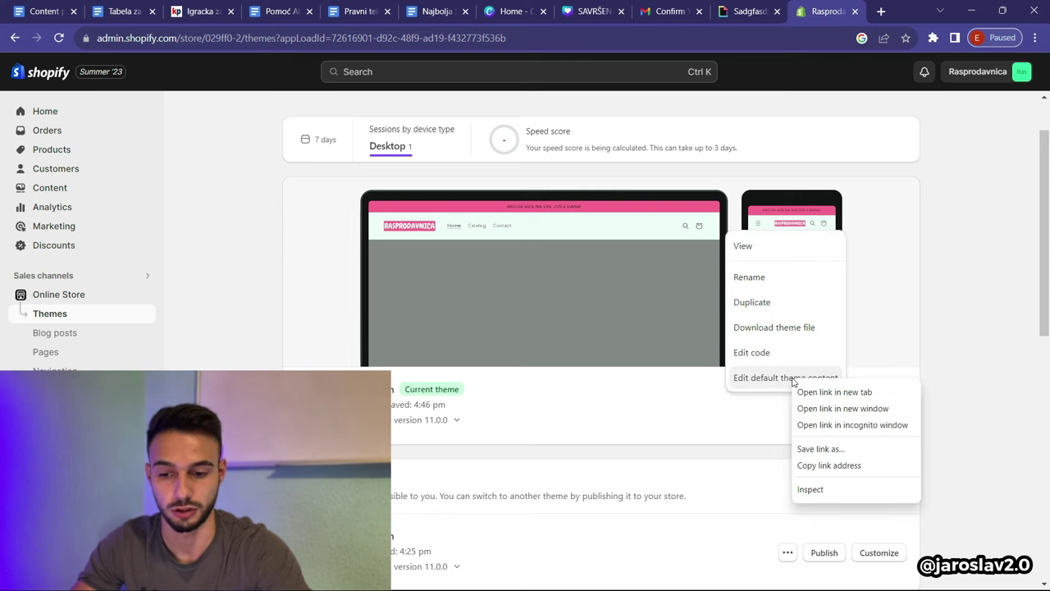
pyautogui.click(814, 392)
pyautogui.click(816, 7)
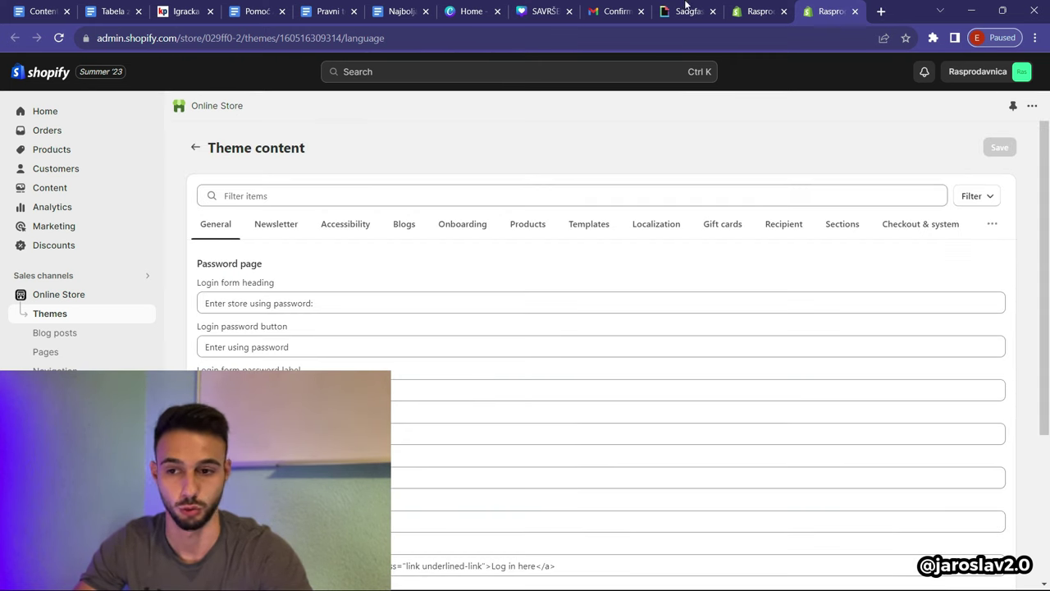
pyautogui.click(734, 8)
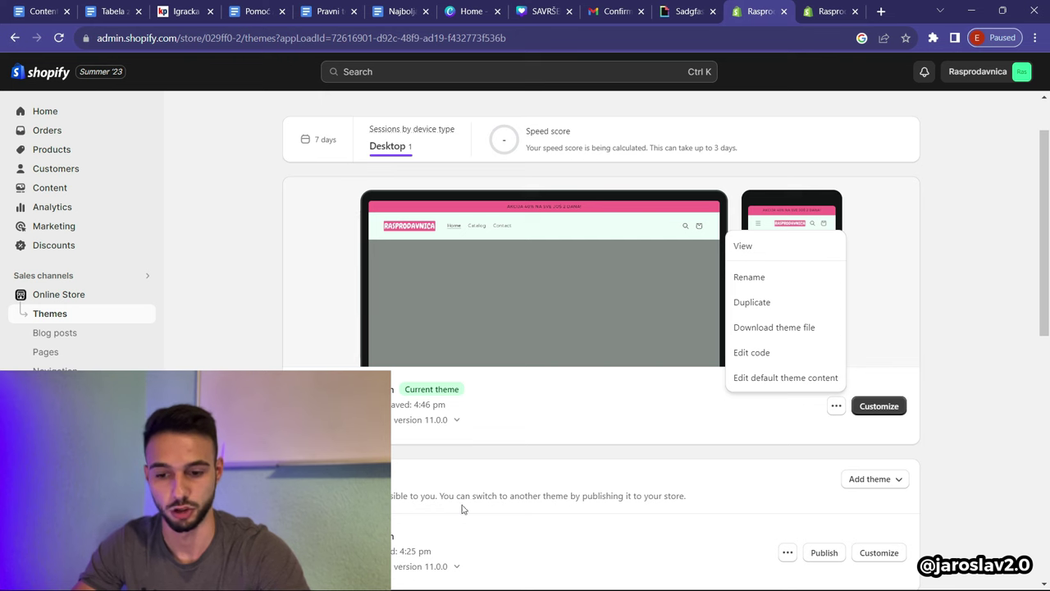
# Customize the theme and open the Default product template through the featured 2u1 Svetleća ribica product card
pyautogui.click(897, 408)
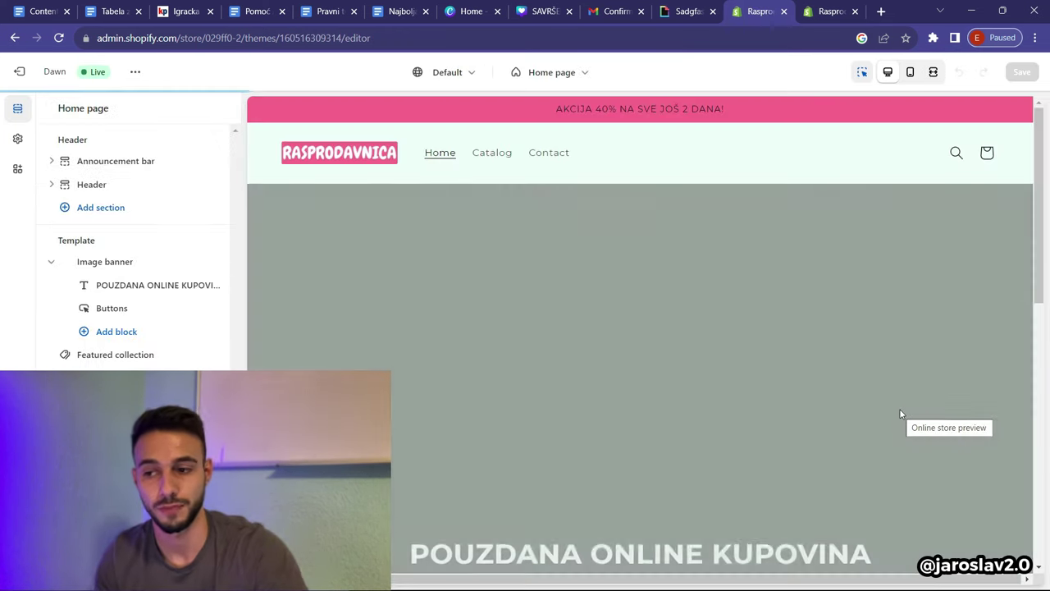
pyautogui.scroll(-6, 751, 262)
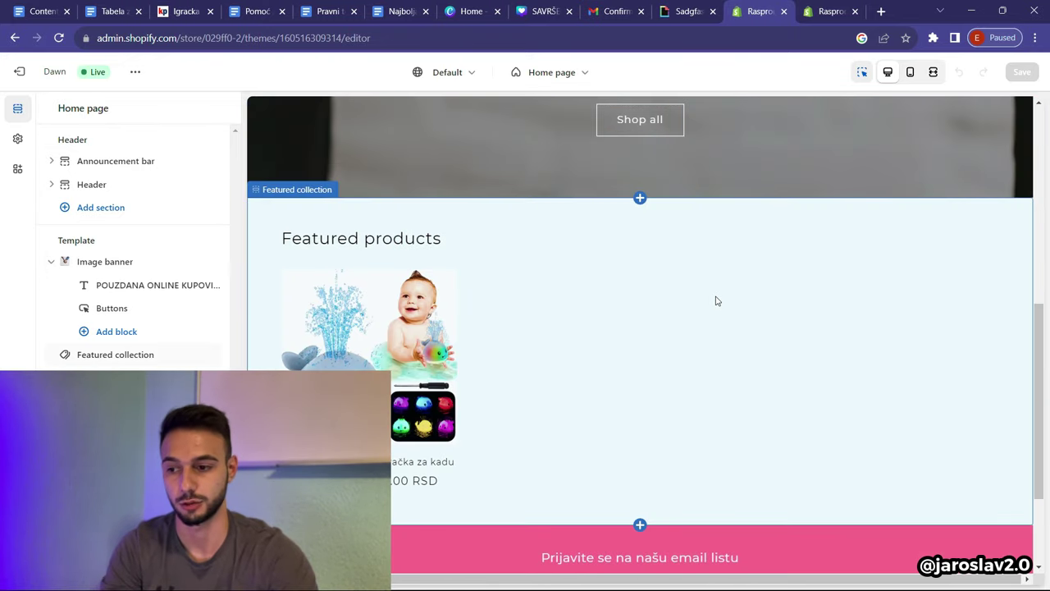
pyautogui.scroll(8, 714, 304)
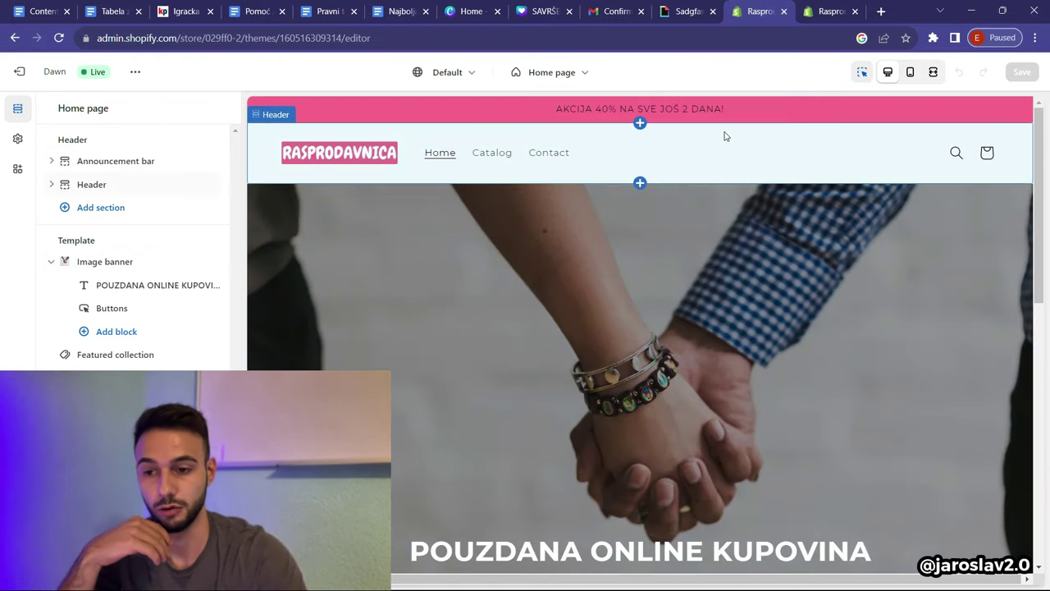
pyautogui.scroll(-8, 482, 304)
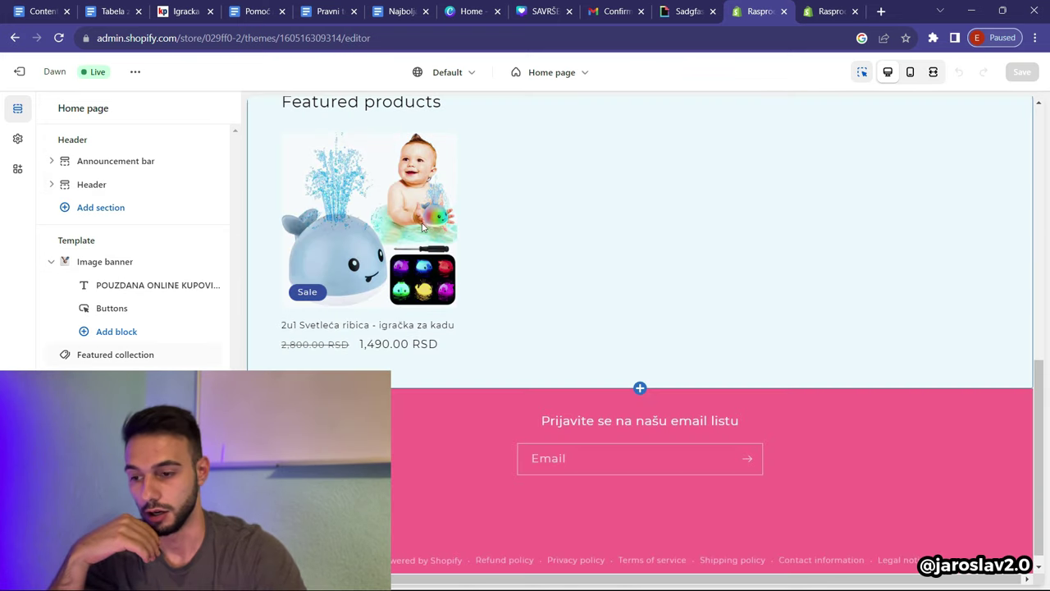
pyautogui.click(421, 223)
pyautogui.click(347, 335)
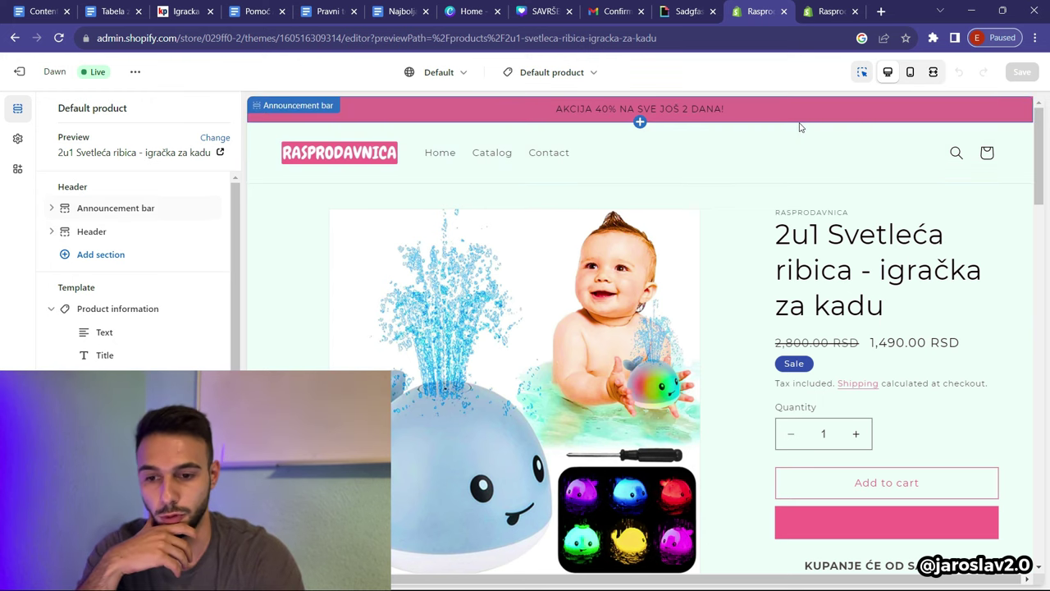
# Remove the vendor text block above the product title
pyautogui.click(824, 214)
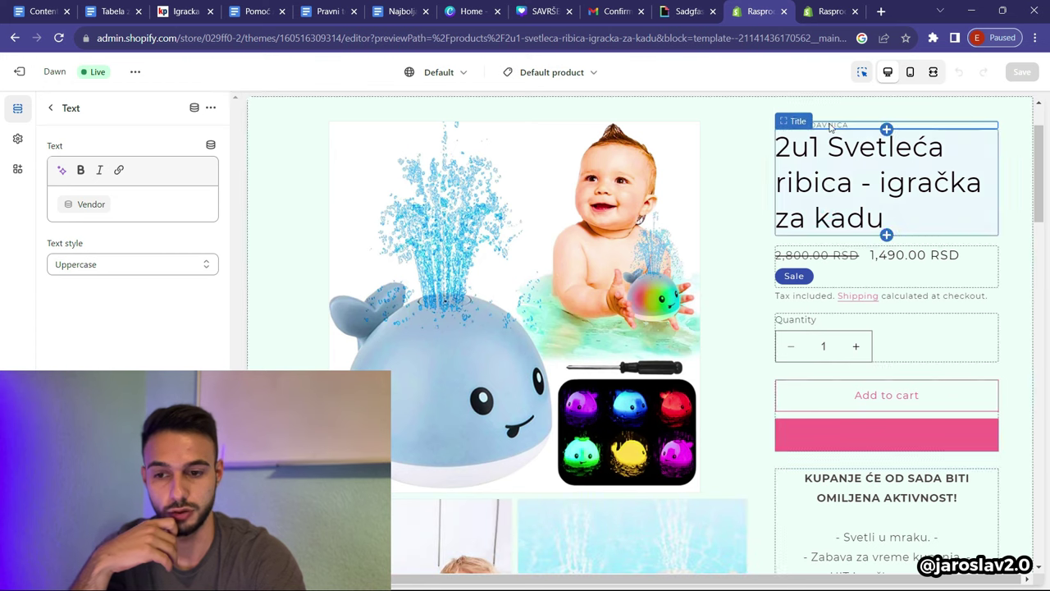
pyautogui.click(931, 148)
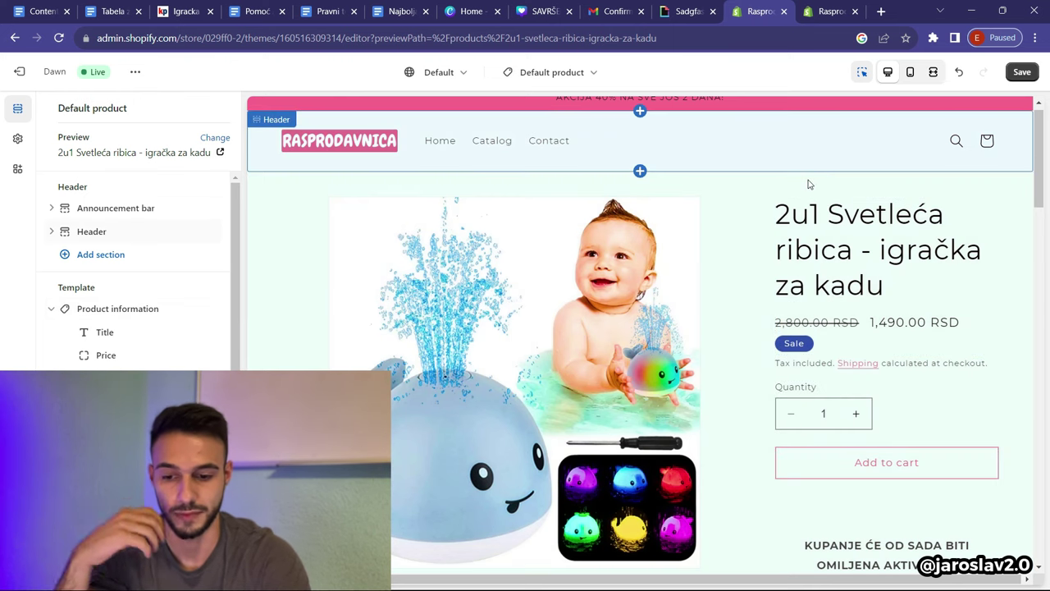
pyautogui.scroll(-10, 820, 256)
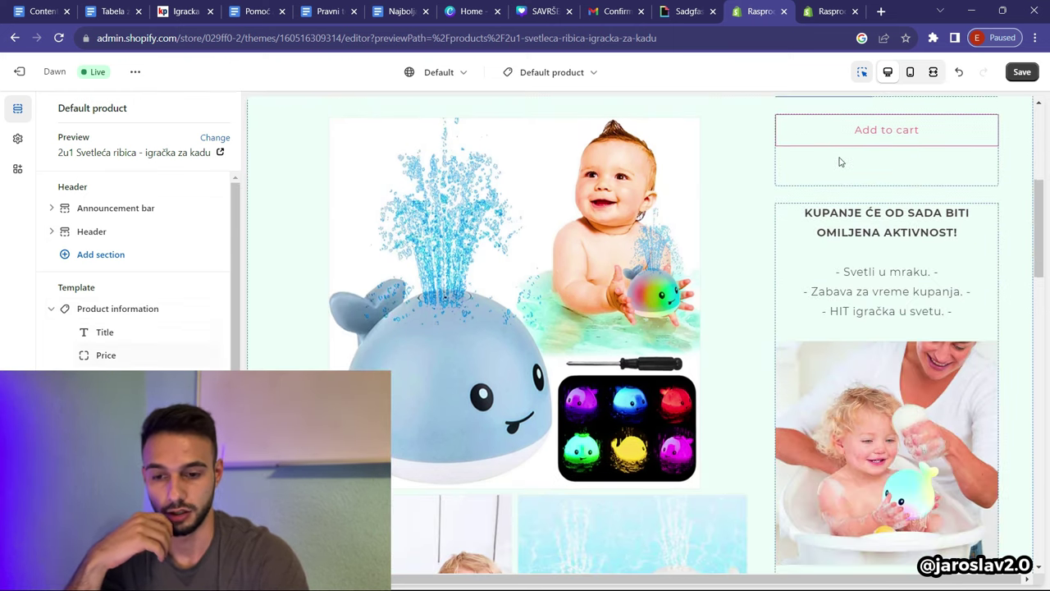
pyautogui.scroll(-15, 837, 169)
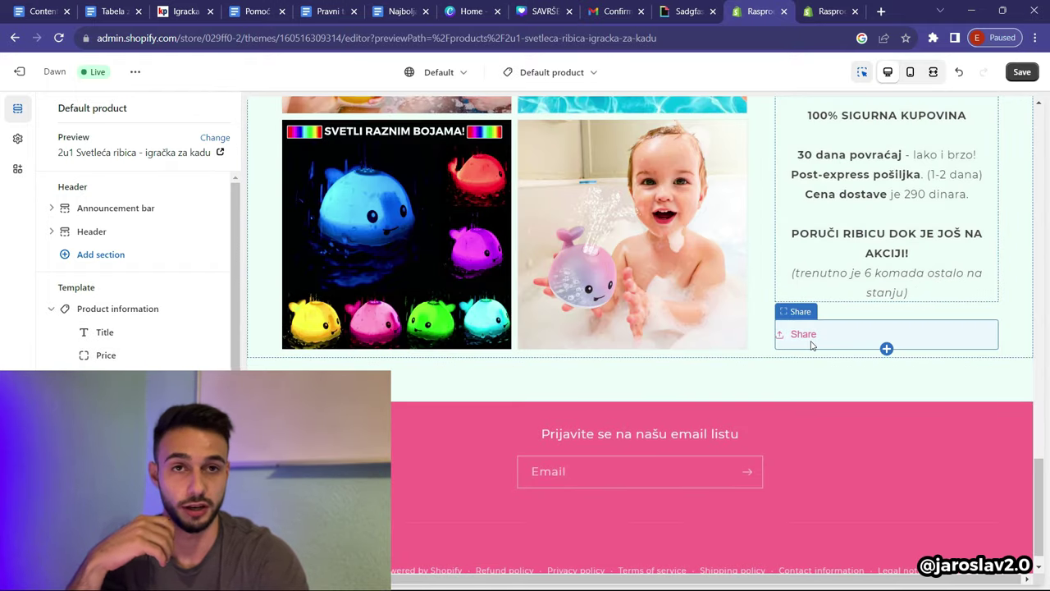
# Delete the Share block so the product description is the last block
pyautogui.click(812, 342)
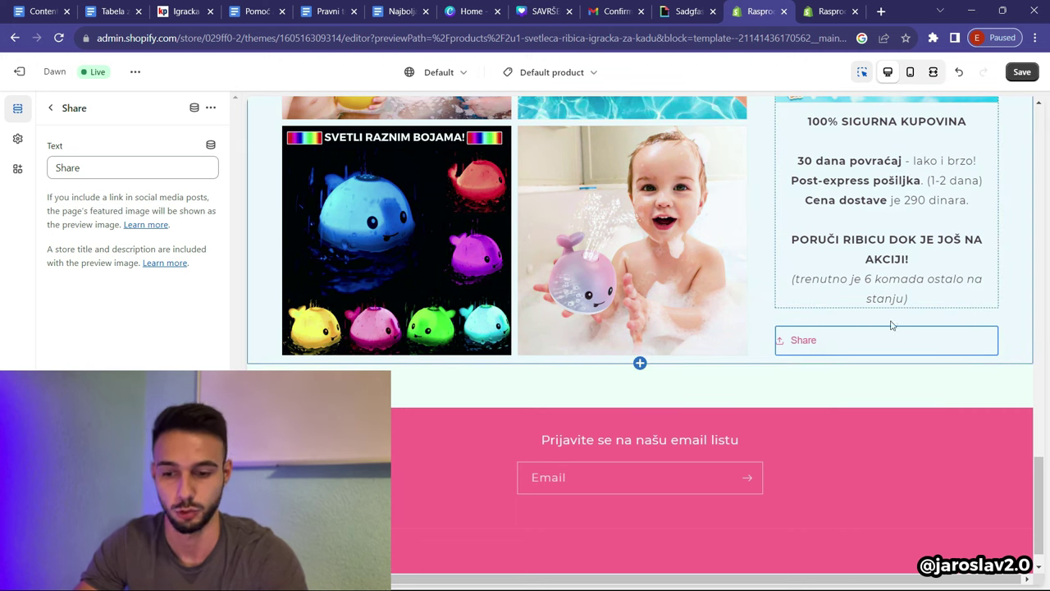
pyautogui.click(845, 340)
pyautogui.click(930, 376)
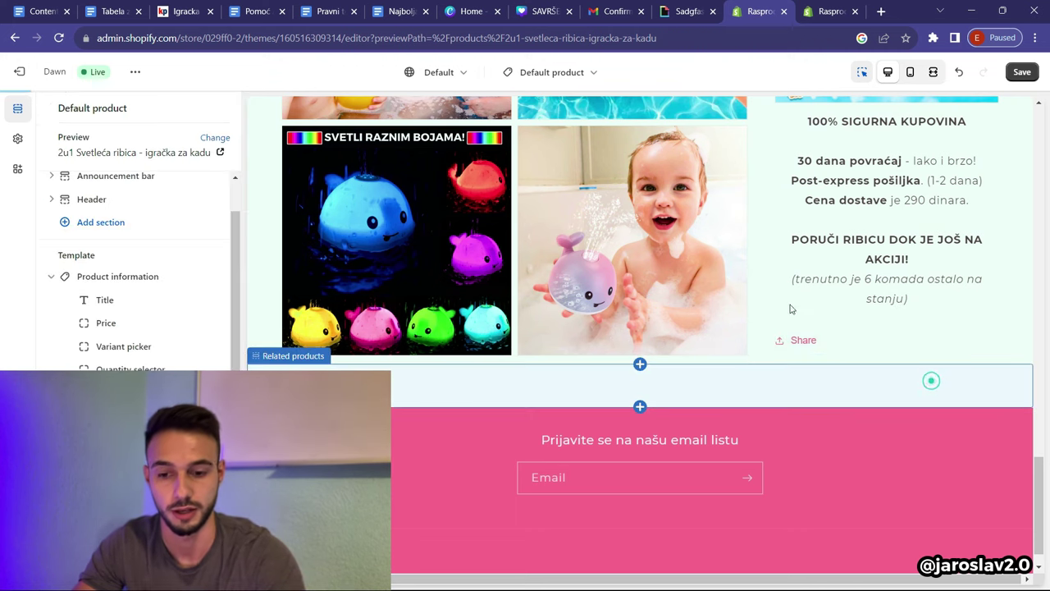
pyautogui.scroll(-4, 911, 321)
pyautogui.scroll(-8, 910, 322)
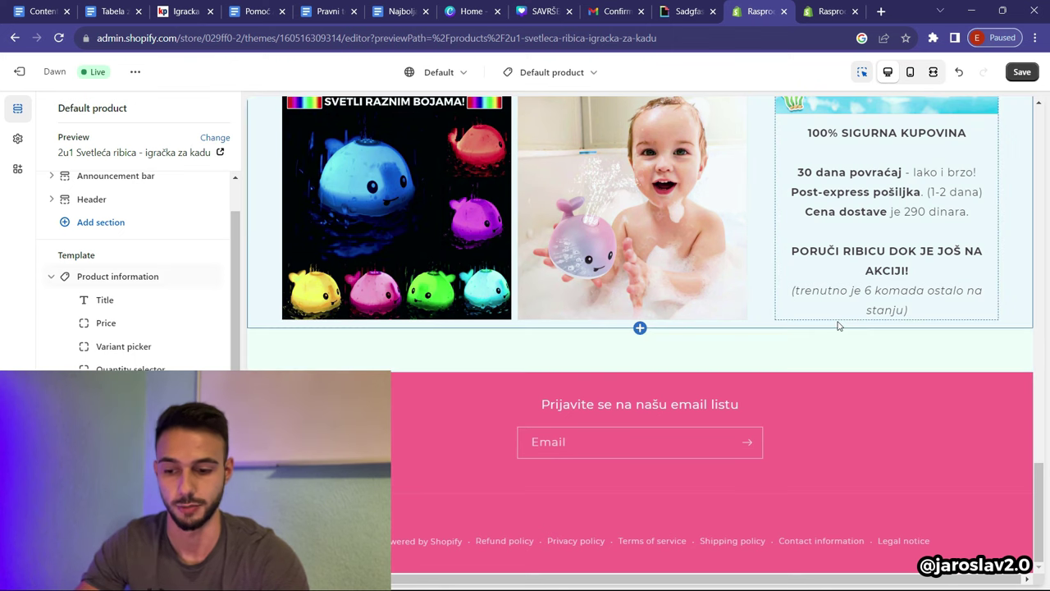
pyautogui.scroll(10, 715, 371)
pyautogui.scroll(4, 715, 374)
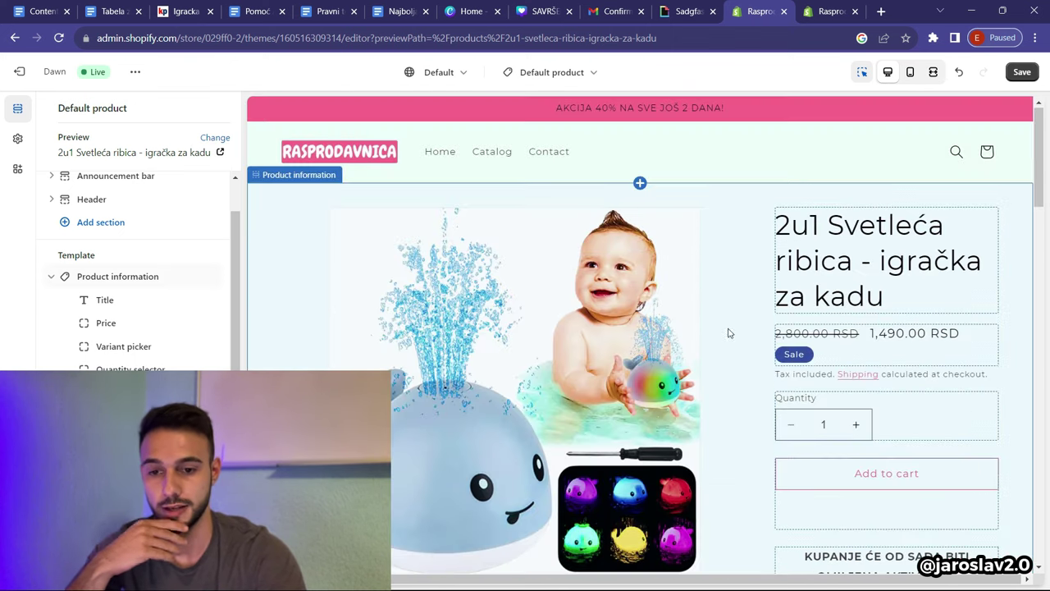
pyautogui.click(594, 73)
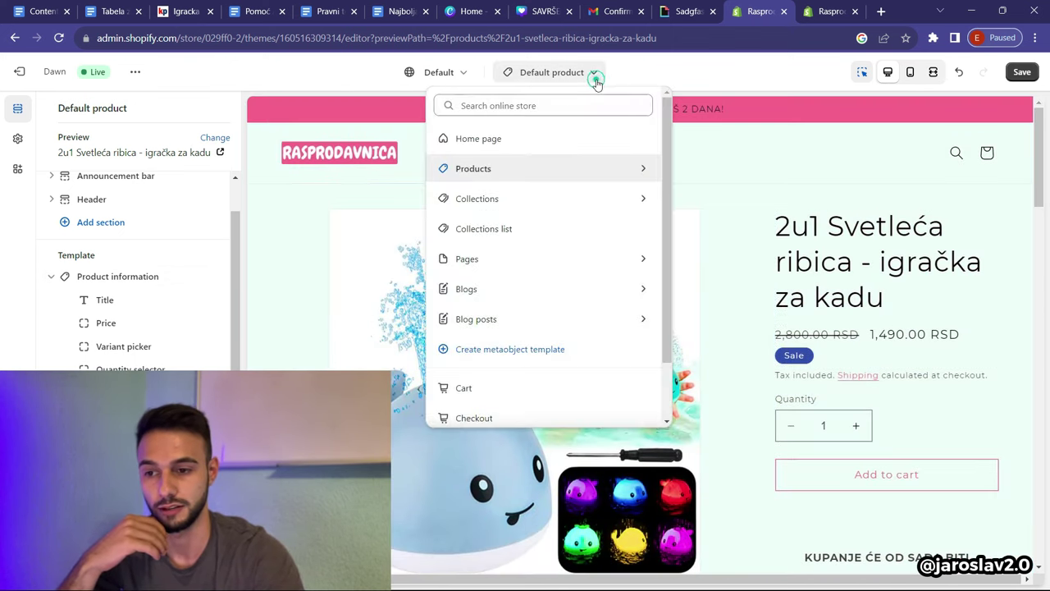
# Switch to the Home page template and list the Header's menu choices, Footer menu and Main menu
pyautogui.click(473, 146)
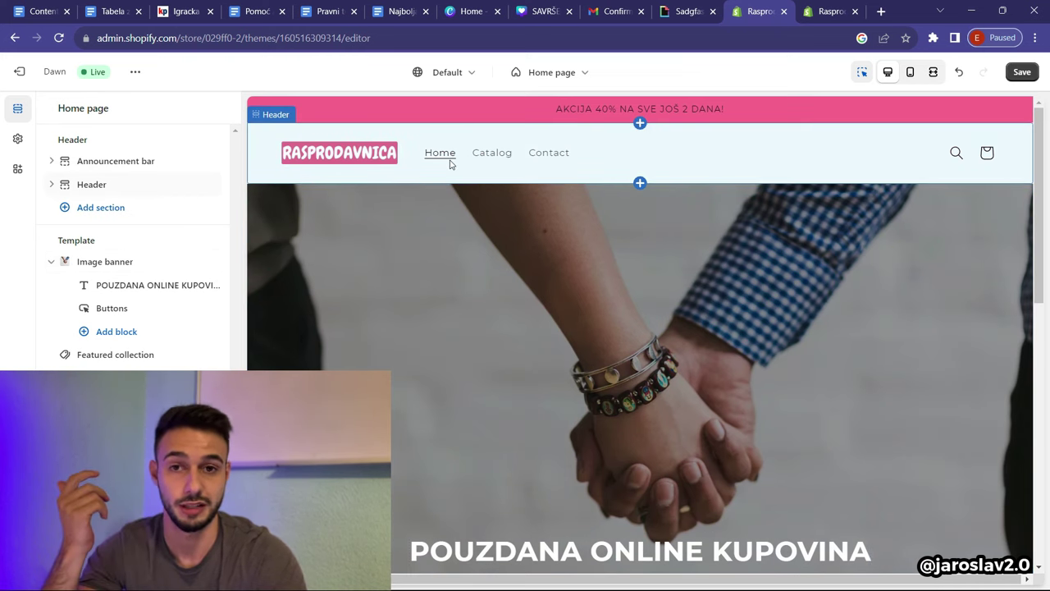
pyautogui.click(683, 152)
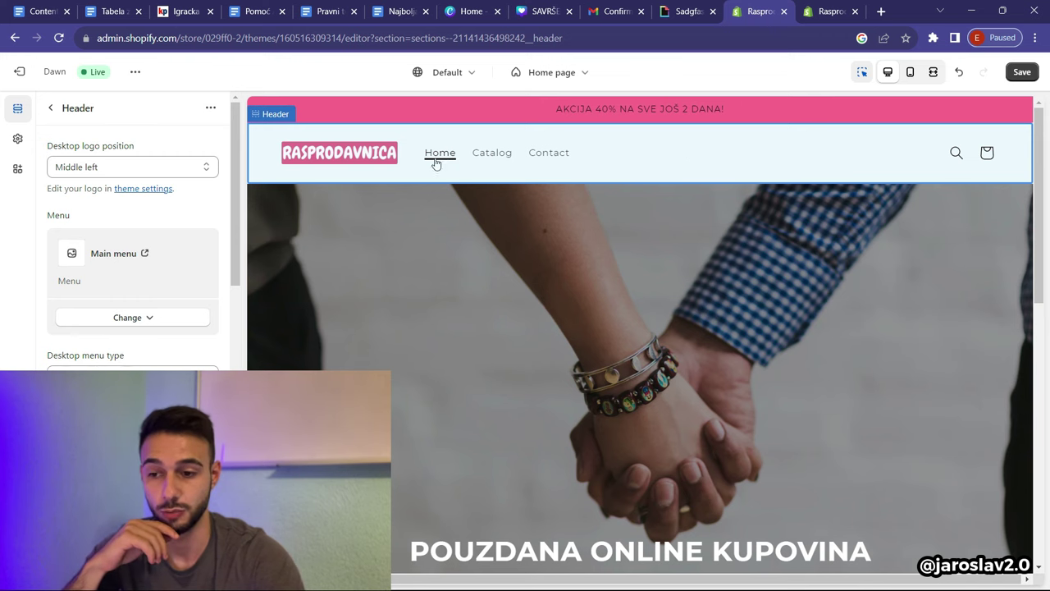
pyautogui.click(679, 148)
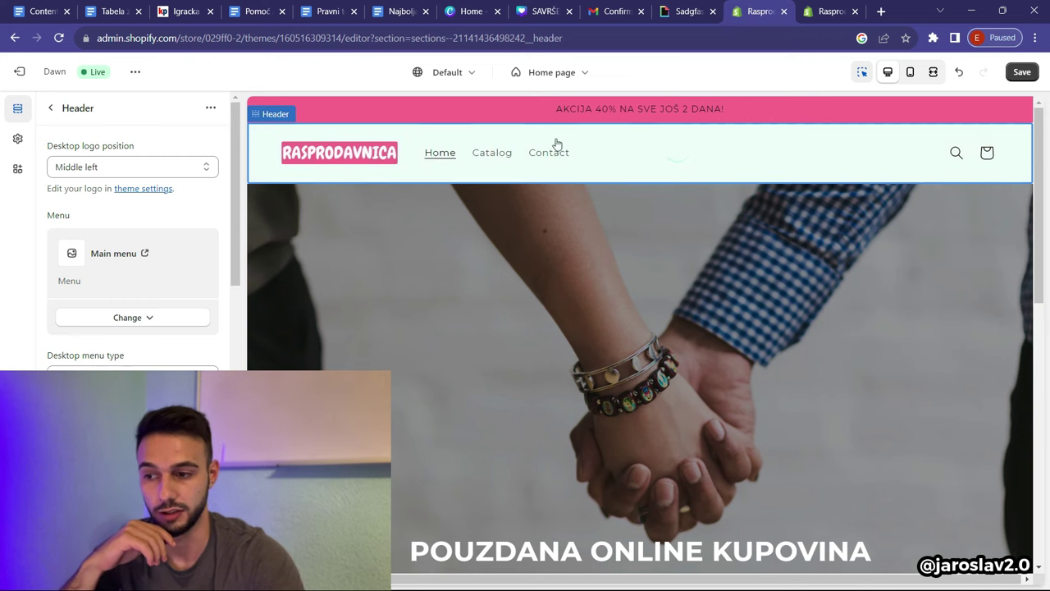
pyautogui.click(608, 148)
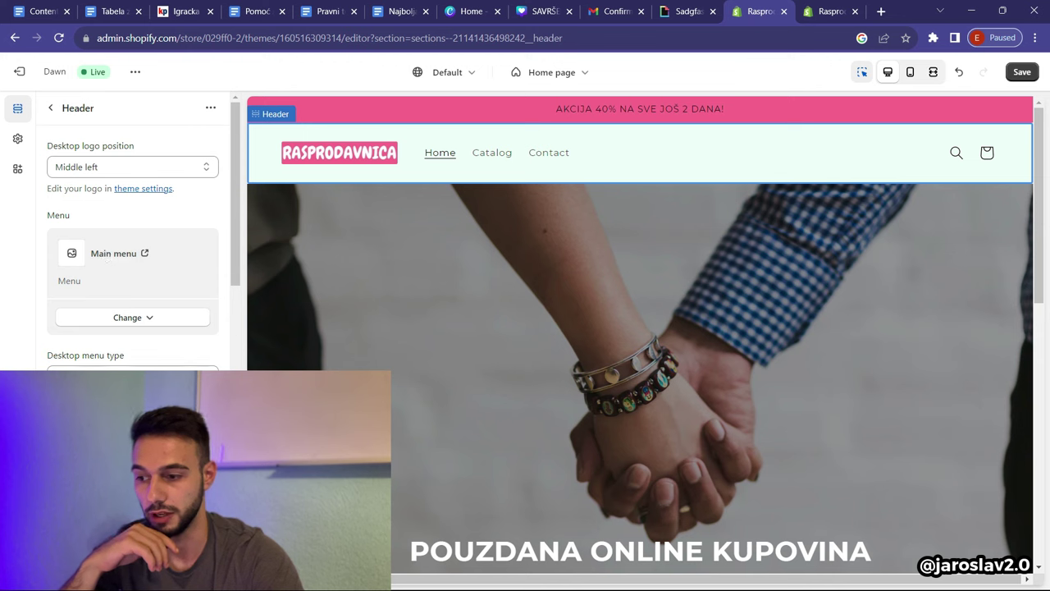
pyautogui.click(135, 319)
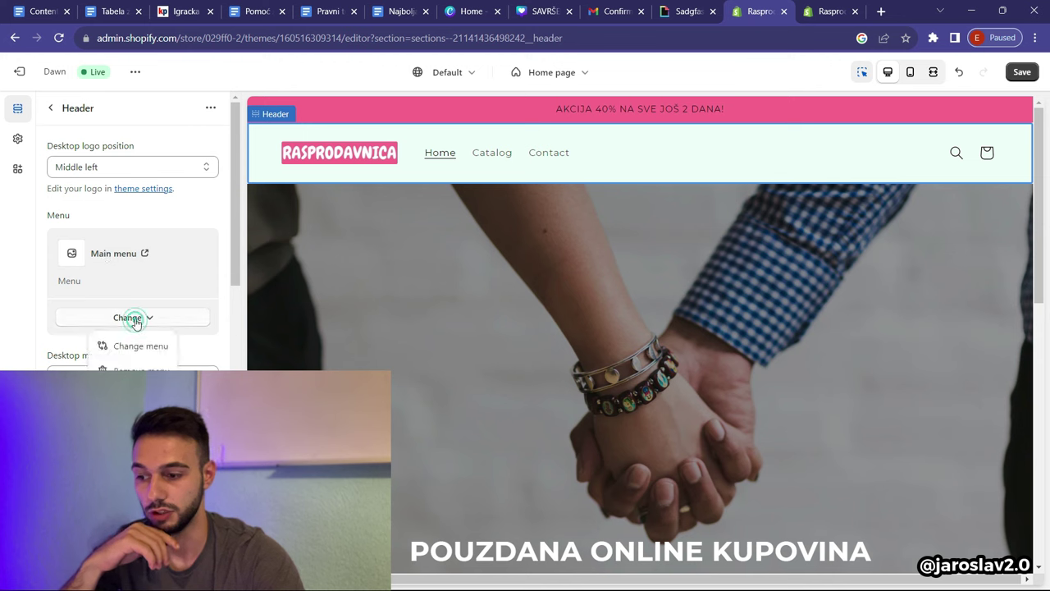
pyautogui.click(141, 345)
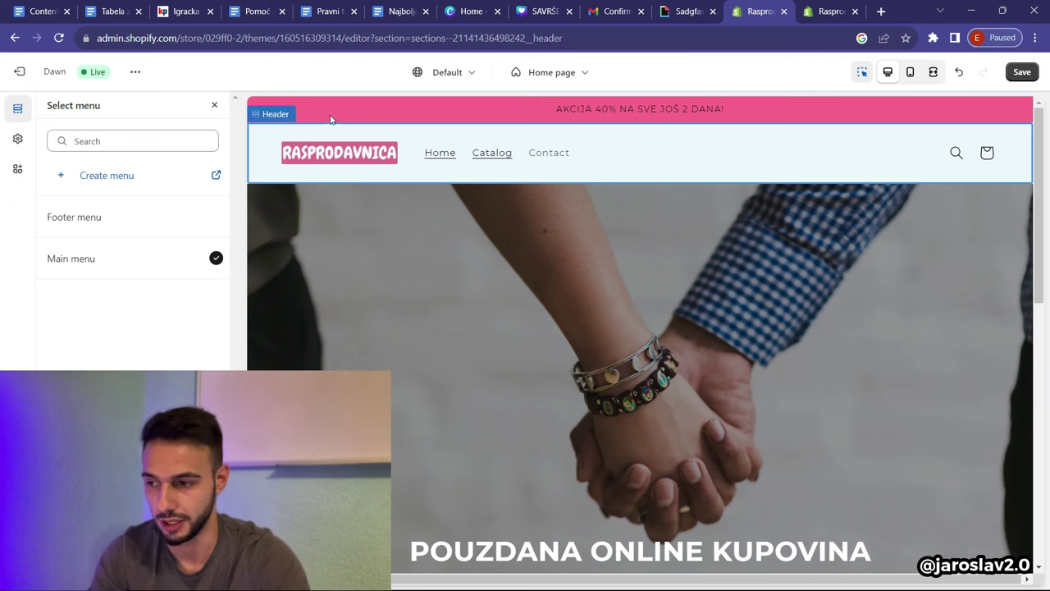
pyautogui.rightClick(18, 75)
# Open the store admin in a new tab and go to Navigation's Main menu
pyautogui.click(41, 84)
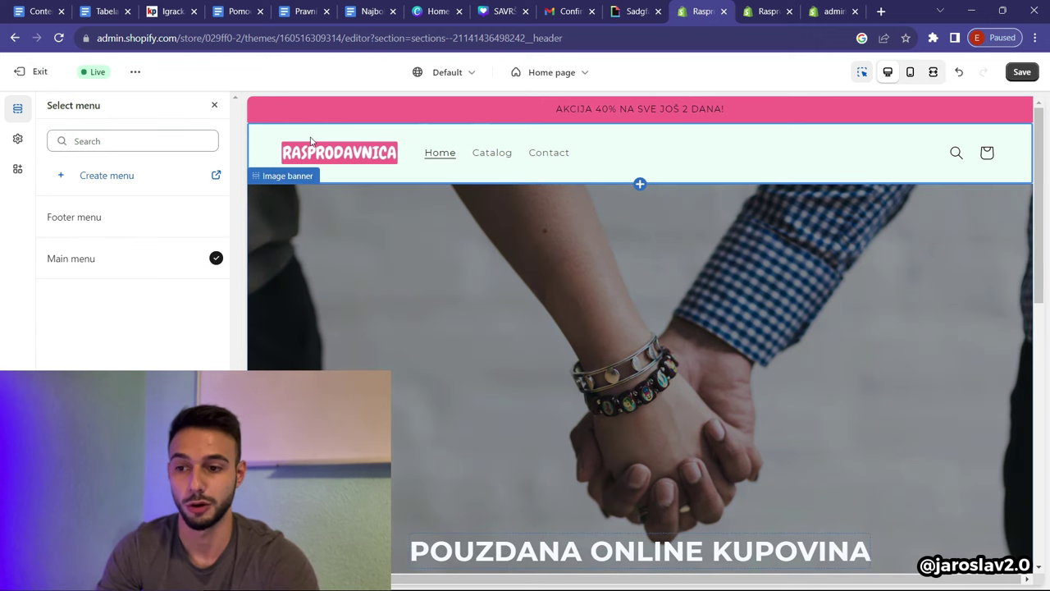
pyautogui.click(833, 11)
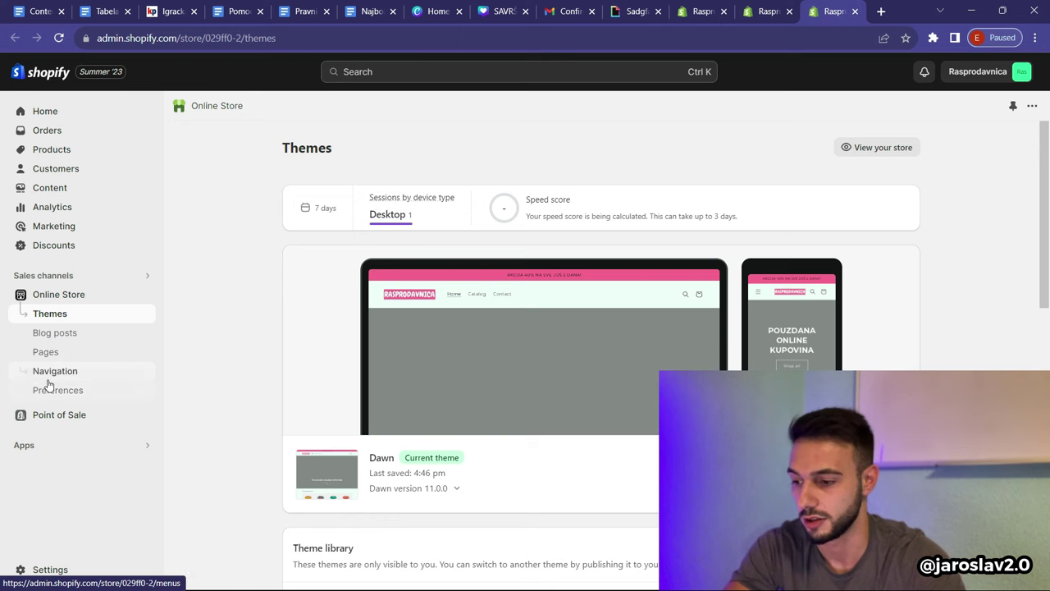
pyautogui.click(47, 377)
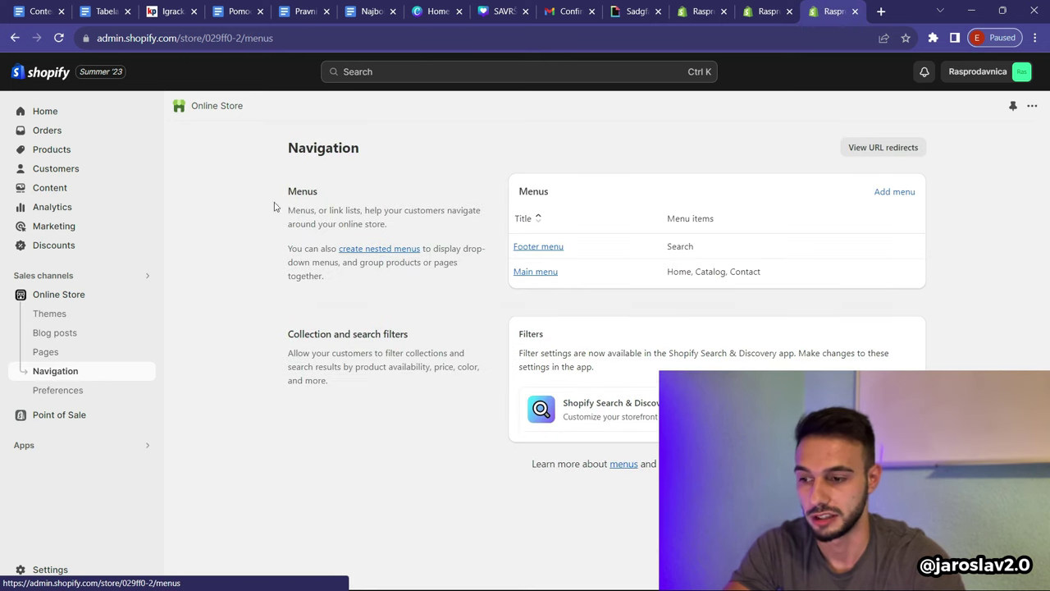
pyautogui.moveTo(289, 191); pyautogui.dragTo(294, 191)
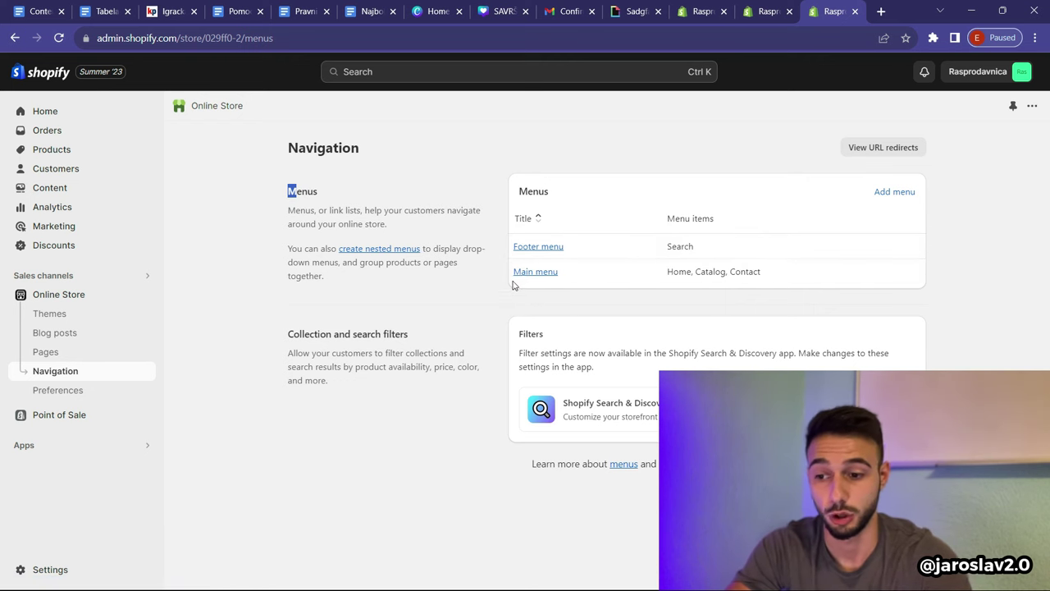
pyautogui.click(548, 272)
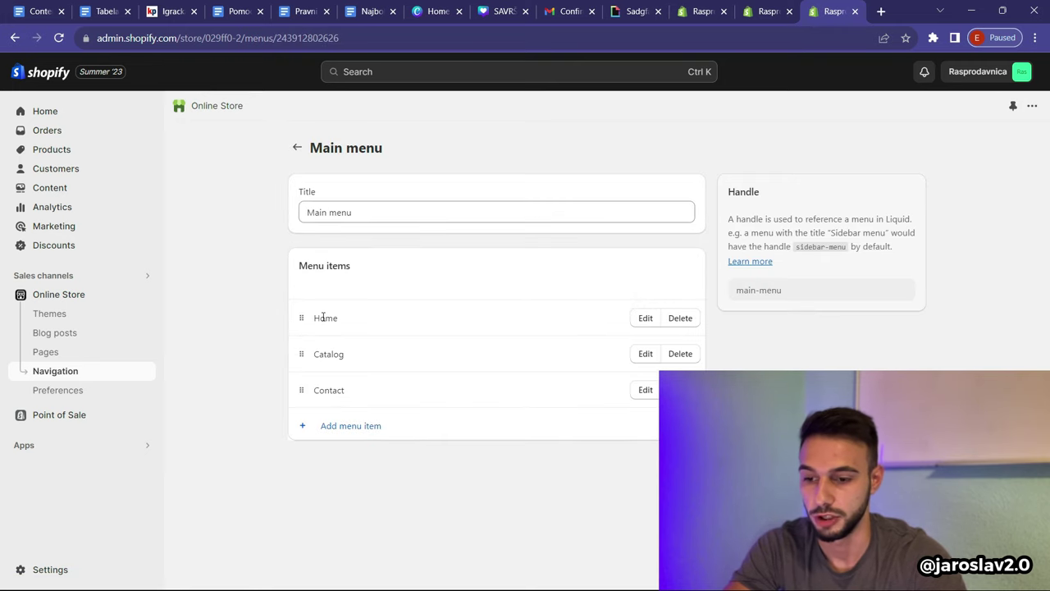
# Rename the Home item to 'Početna' and Catalog to 'Proizvodi'
pyautogui.click(648, 317)
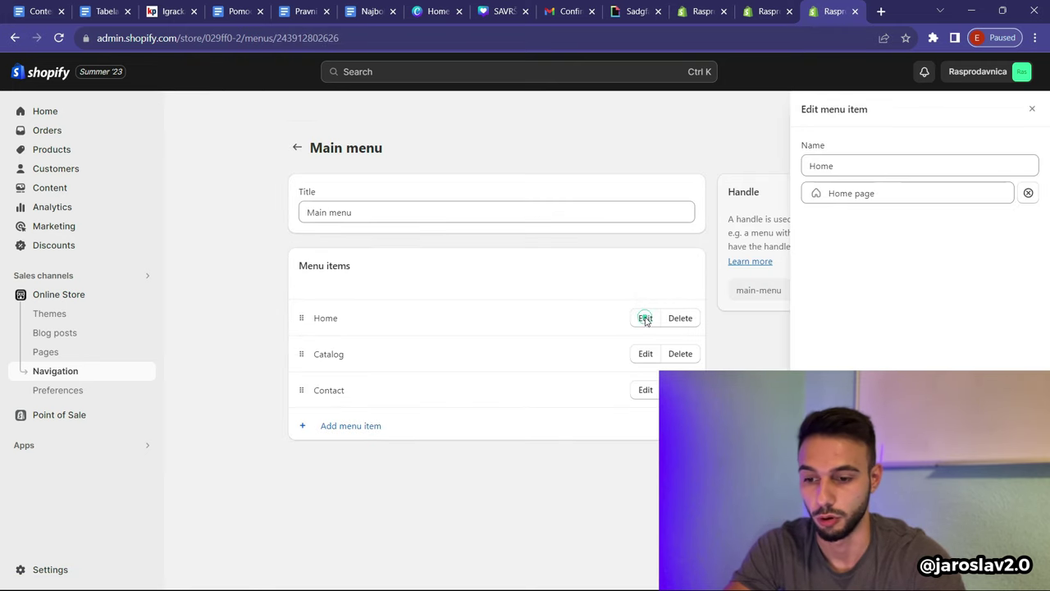
pyautogui.doubleClick(840, 162)
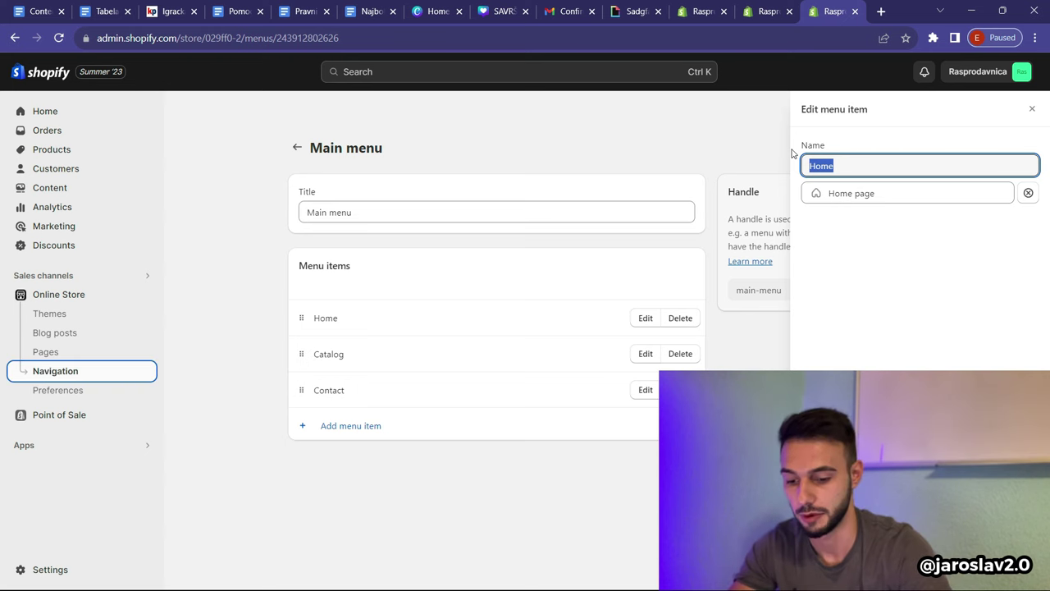
pyautogui.write('Početna')
pyautogui.press('Return')
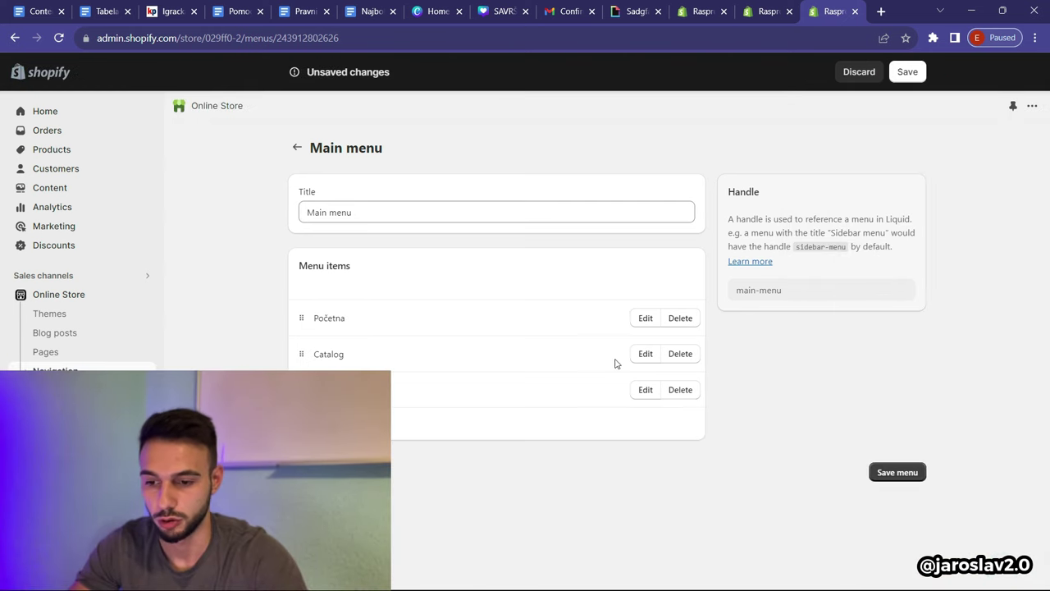
pyautogui.click(645, 353)
pyautogui.doubleClick(878, 163)
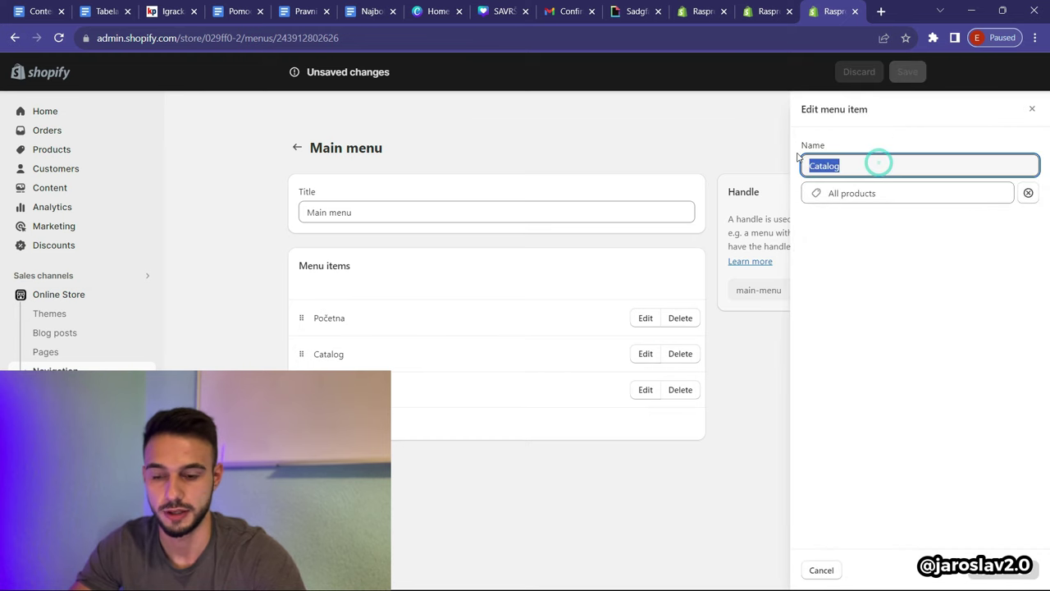
pyautogui.write('Proizvodi')
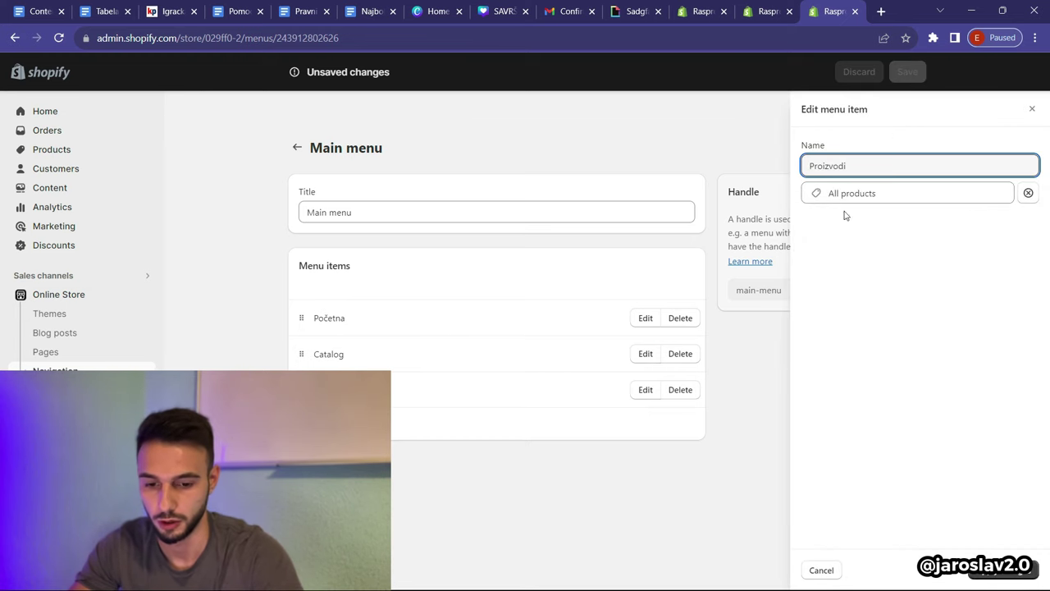
pyautogui.click(990, 571)
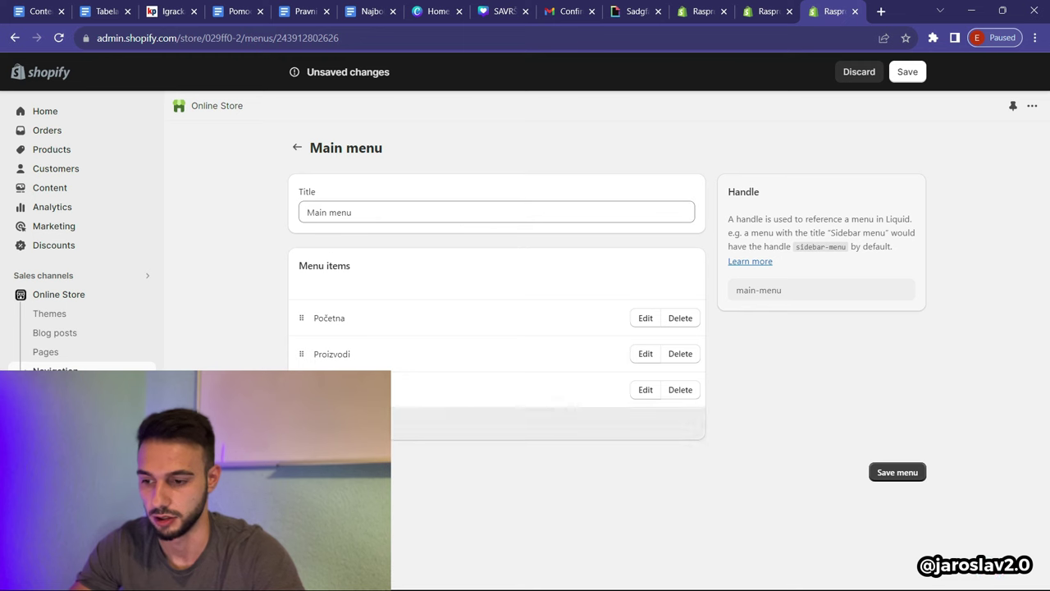
# Rename Contact to 'Kontaktirajte nas', save the menu, and reload the theme editor
pyautogui.click(645, 392)
pyautogui.click(835, 166)
pyautogui.doubleClick(835, 167)
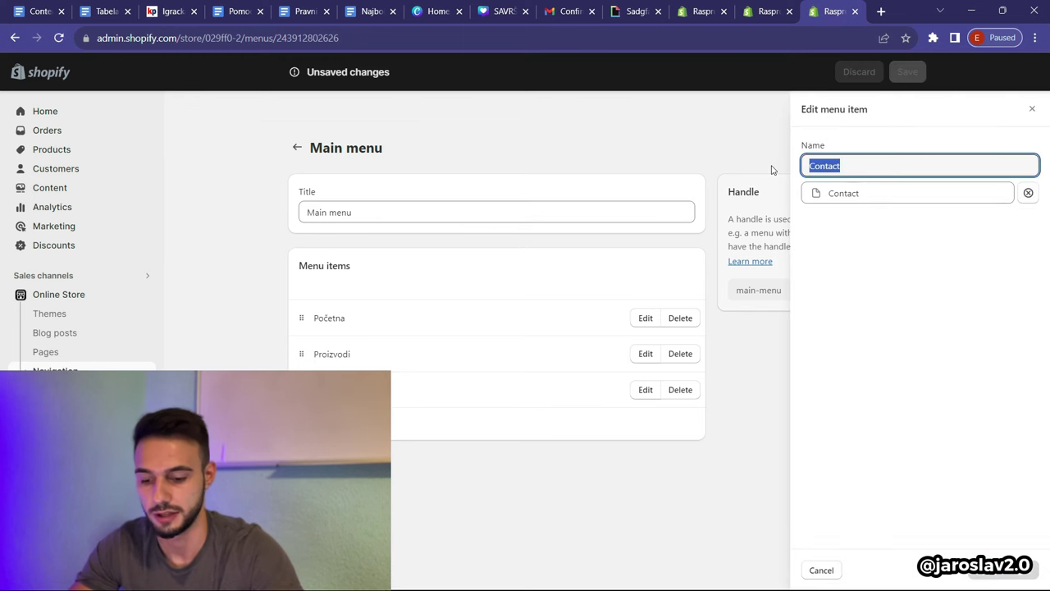
pyautogui.write('K')
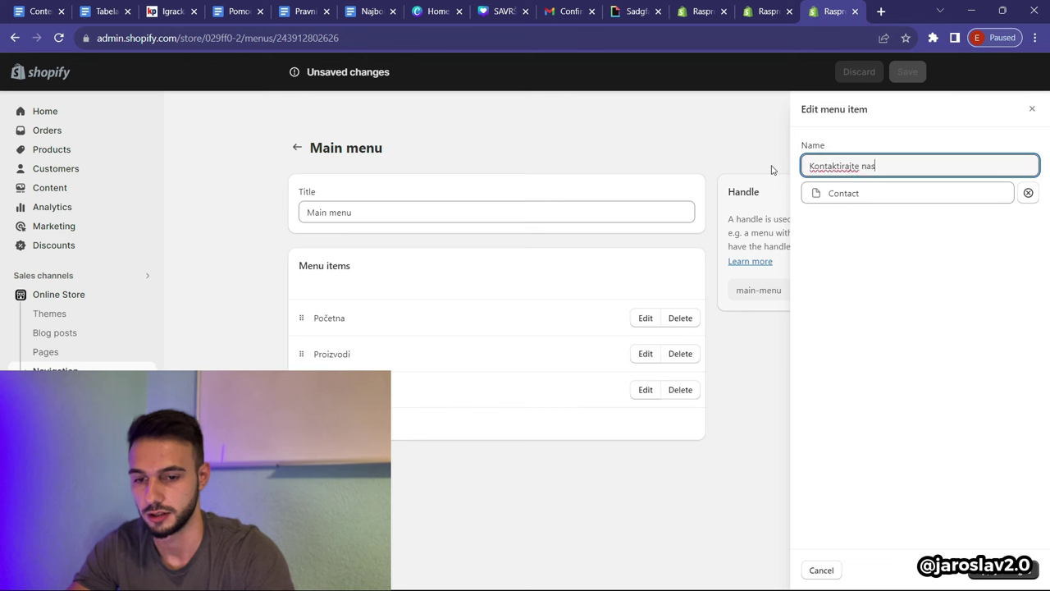
pyautogui.click(990, 571)
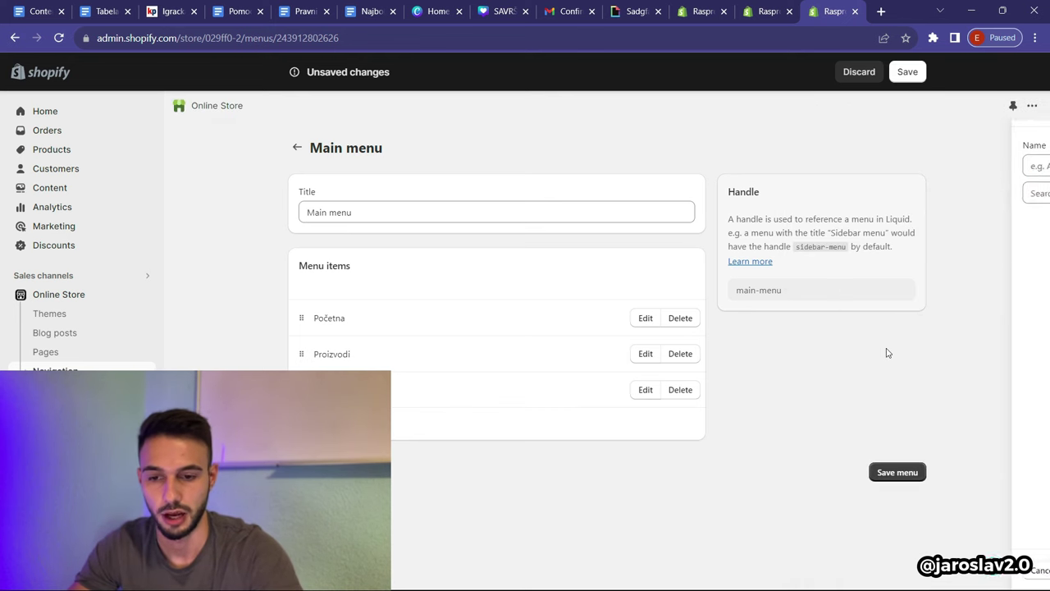
pyautogui.click(907, 72)
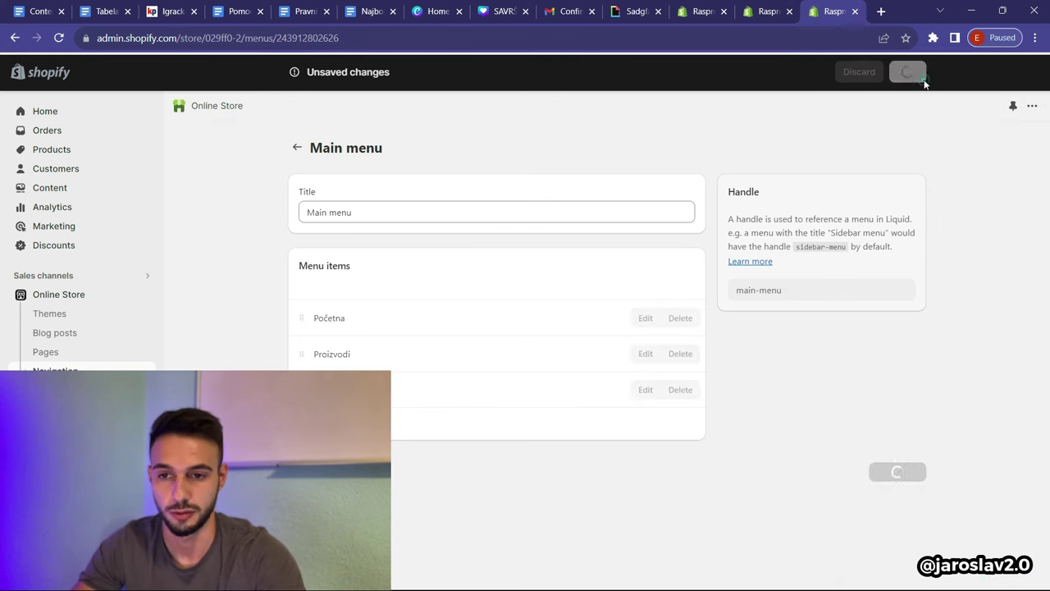
pyautogui.click(763, 12)
pyautogui.click(715, 9)
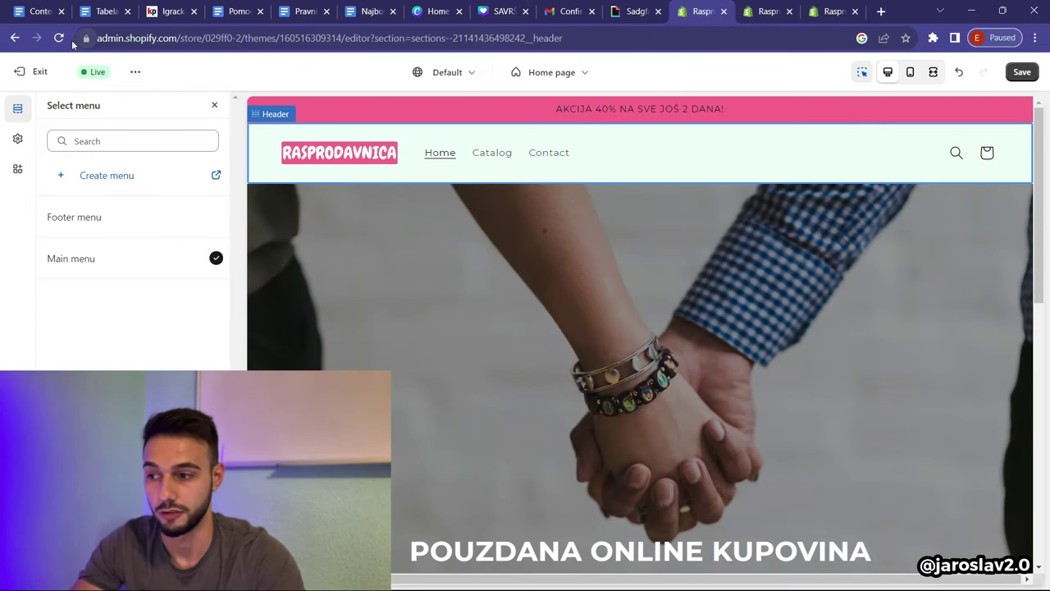
pyautogui.press('F5')
# Change the banner button label from 'Shop all' to 'Svi proizvodi', keep its outline style, and save
pyautogui.click(601, 118)
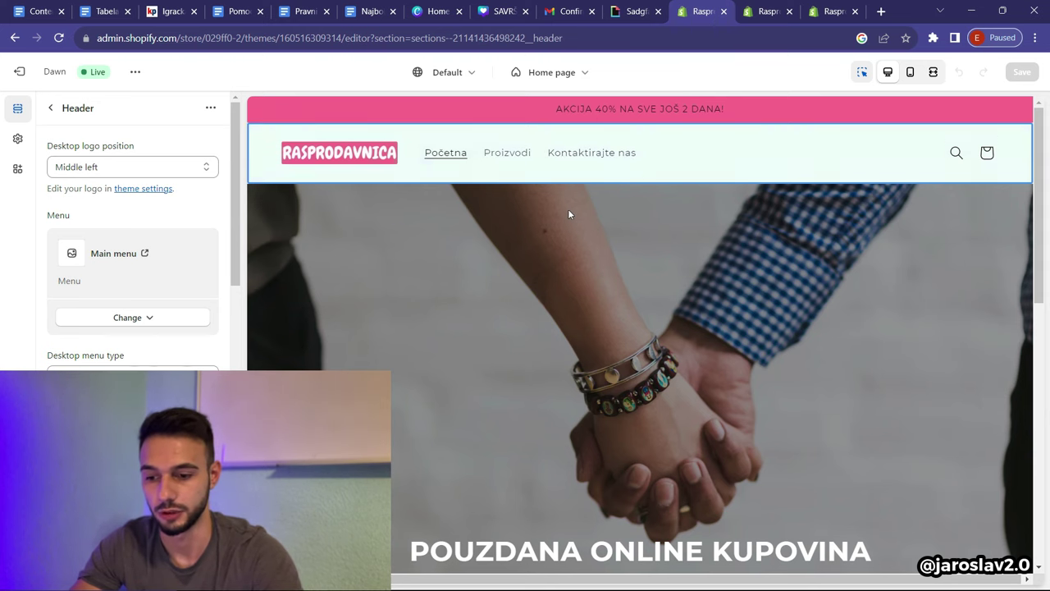
pyautogui.scroll(-3, 570, 212)
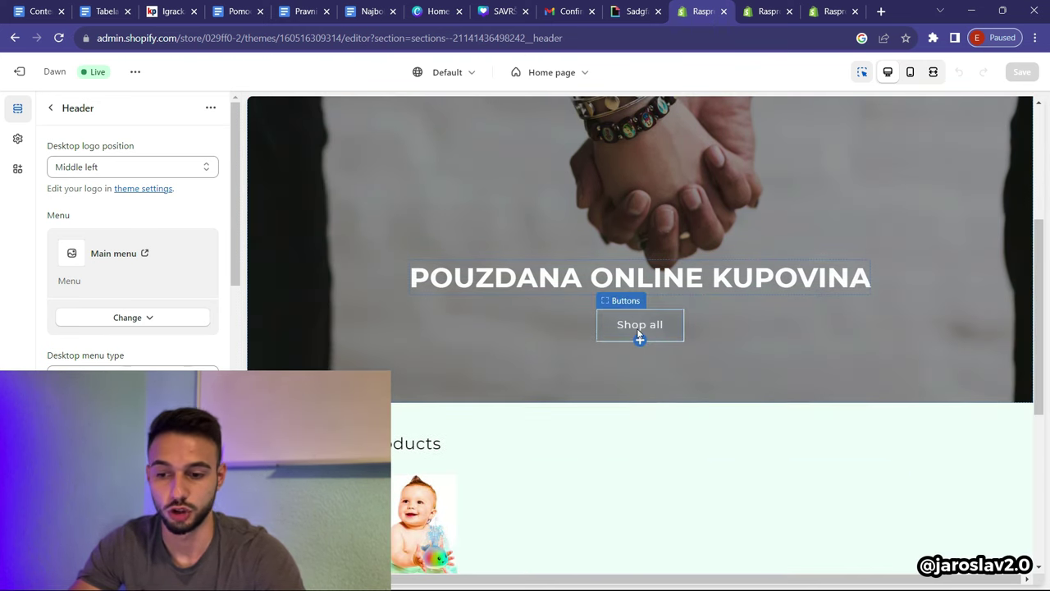
pyautogui.click(639, 337)
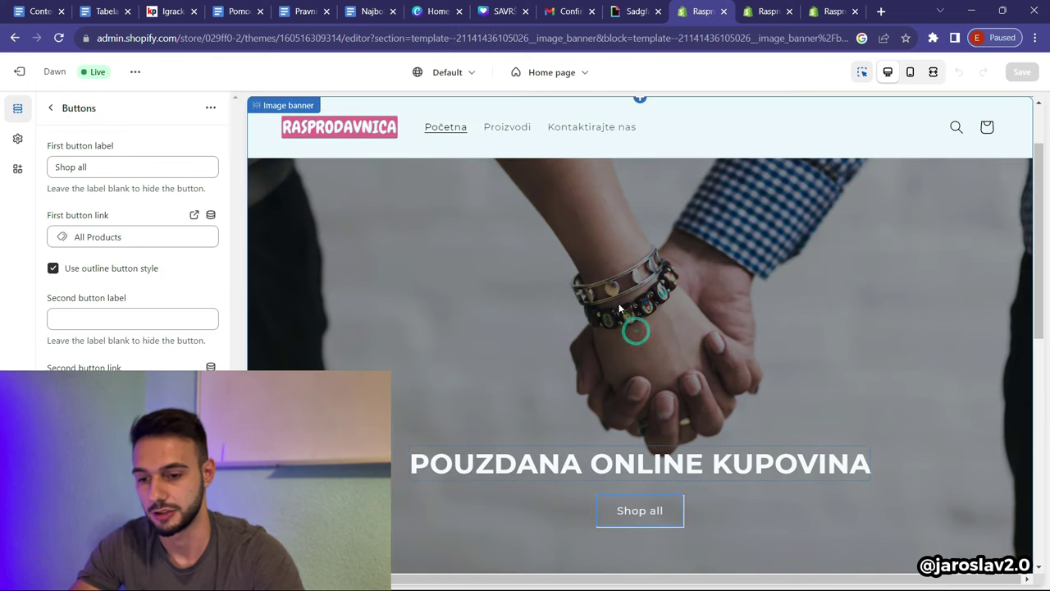
pyautogui.moveTo(164, 167); pyautogui.dragTo(41, 167)
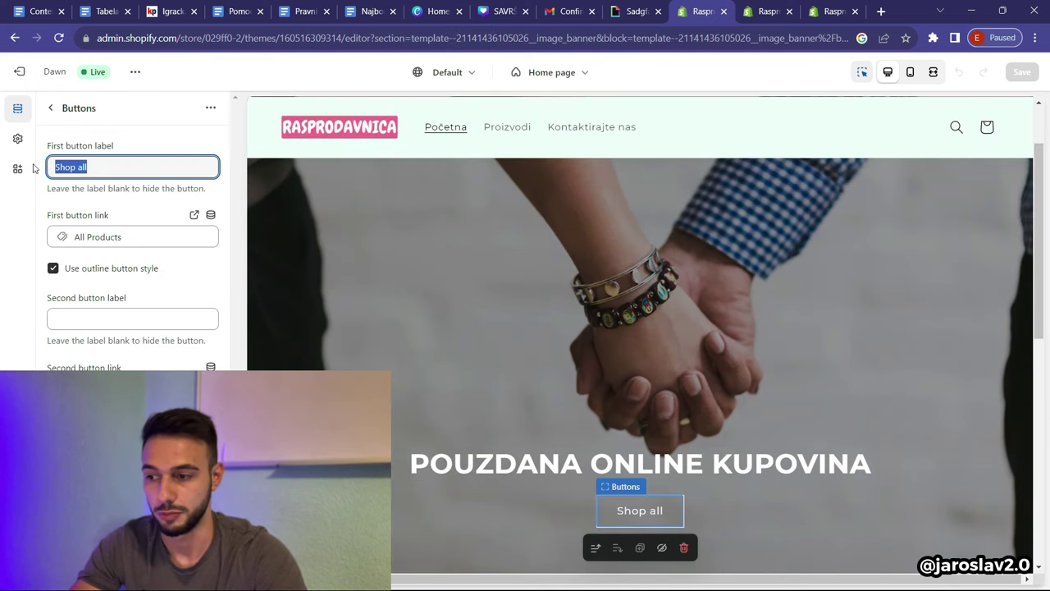
pyautogui.write('Svi proizvodi')
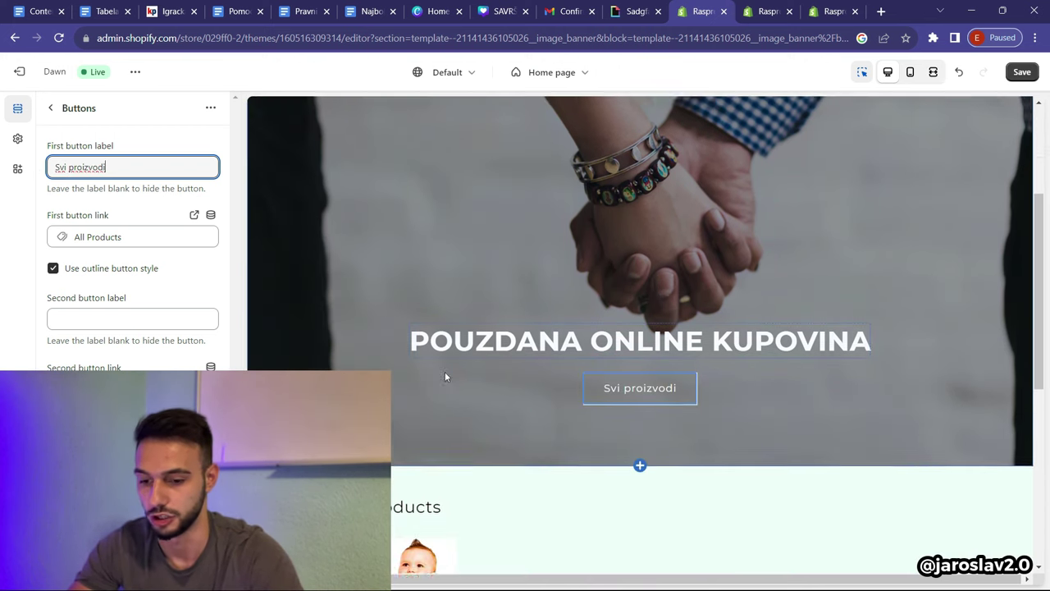
pyautogui.click(112, 271)
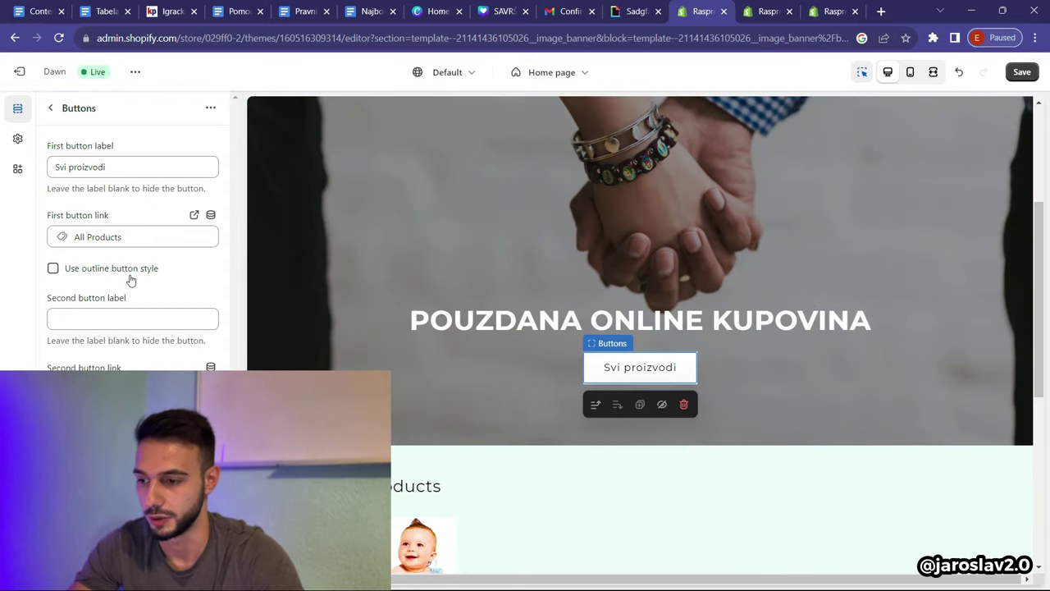
pyautogui.click(130, 275)
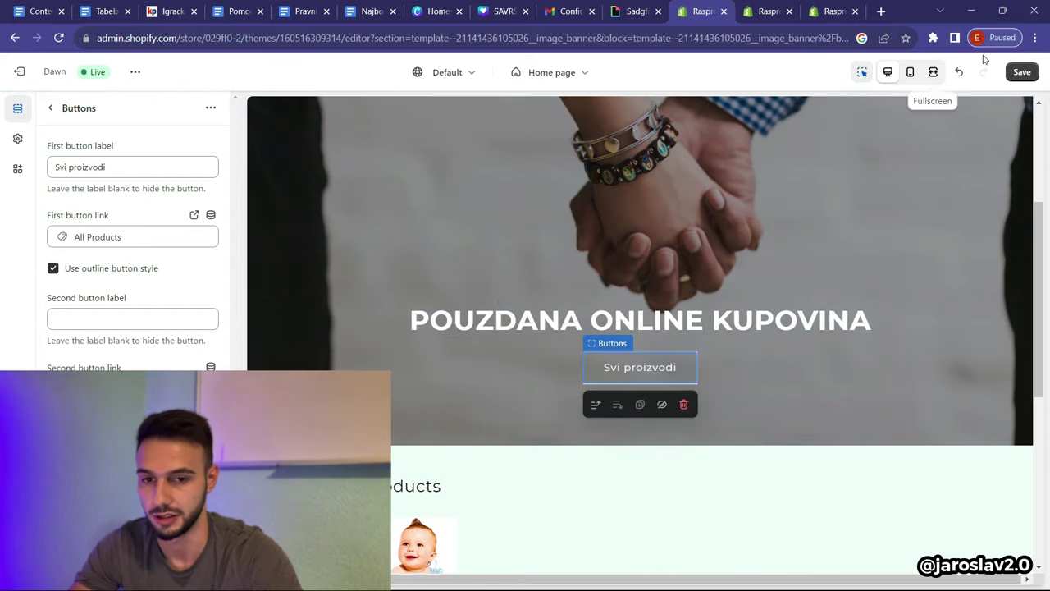
pyautogui.click(1021, 71)
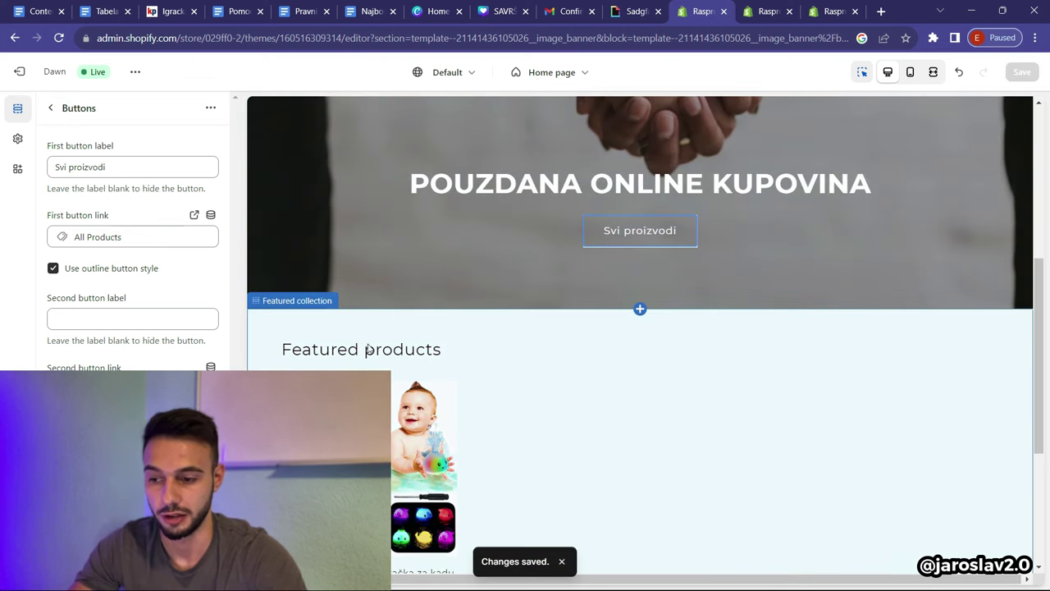
# Replace the Featured collection heading with bold 'Naši proizvodi' and save the theme
pyautogui.click(302, 351)
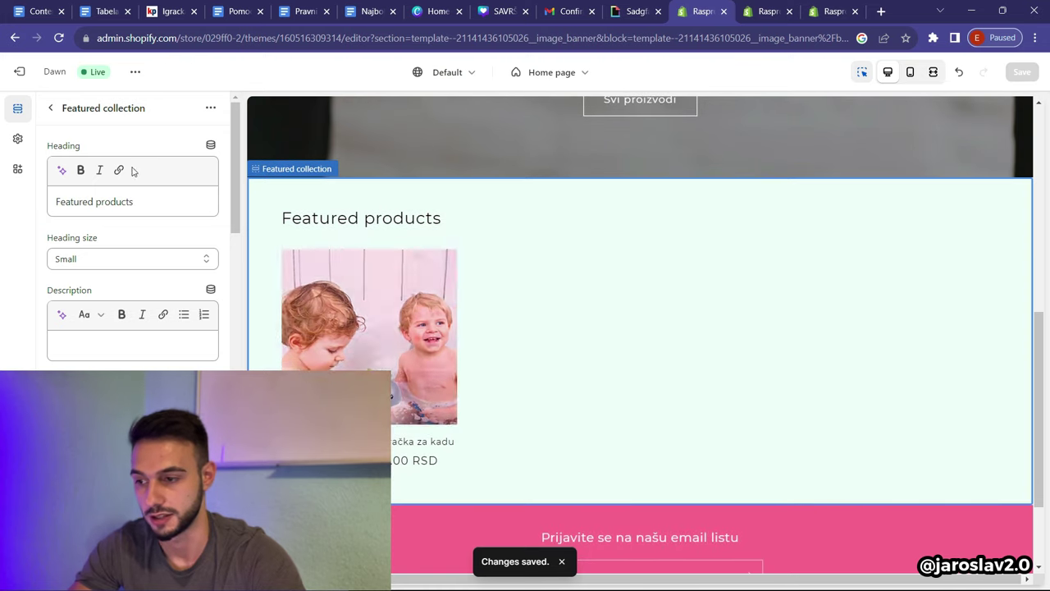
pyautogui.tripleClick(163, 200)
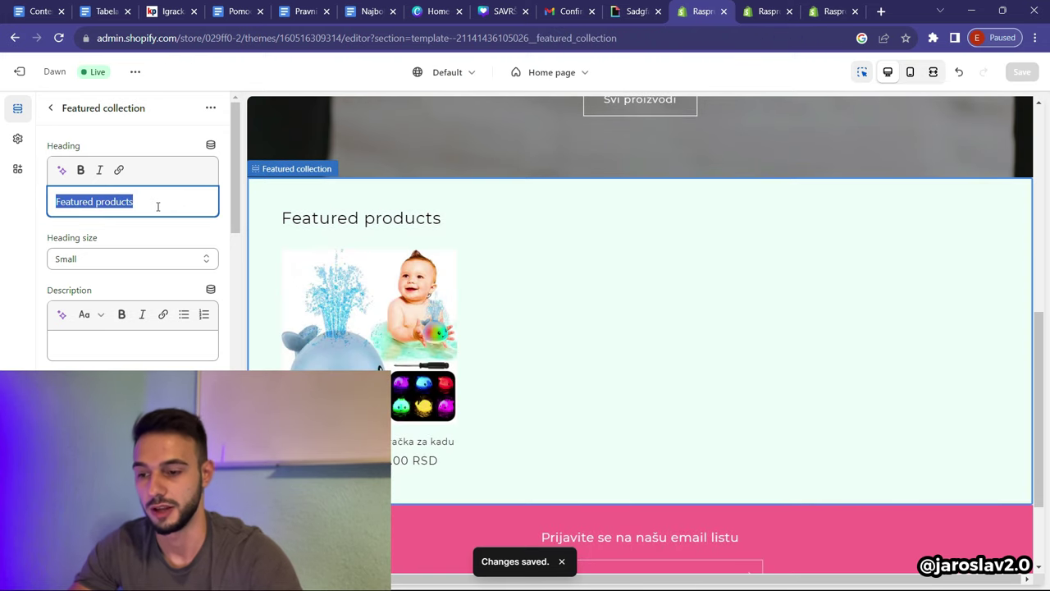
pyautogui.write('Naši')
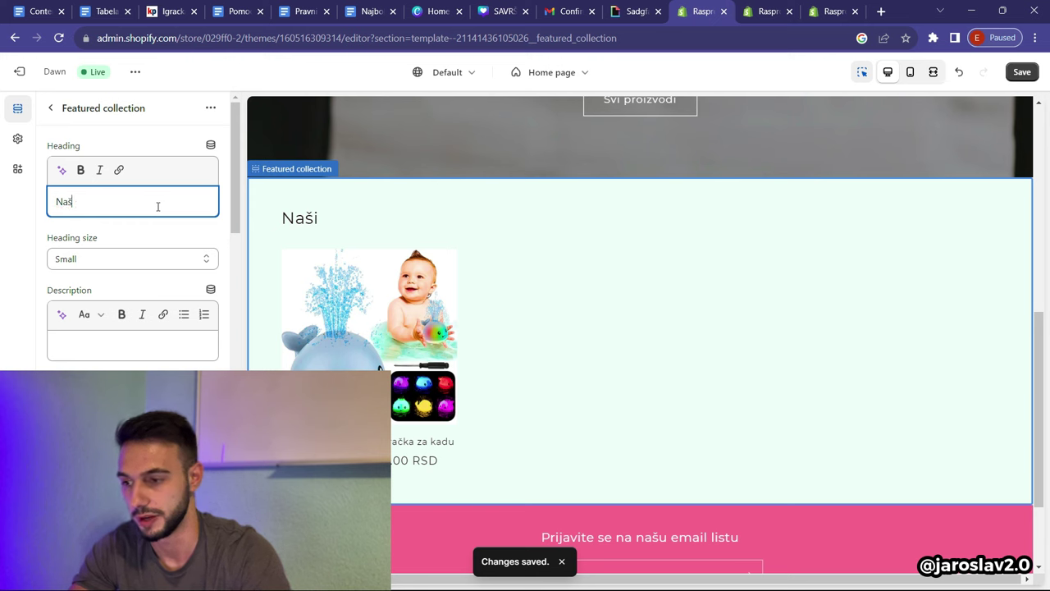
pyautogui.press('BackSpace')
pyautogui.press('BackSpace')
pyautogui.press('BackSpace')
pyautogui.write('Naši')
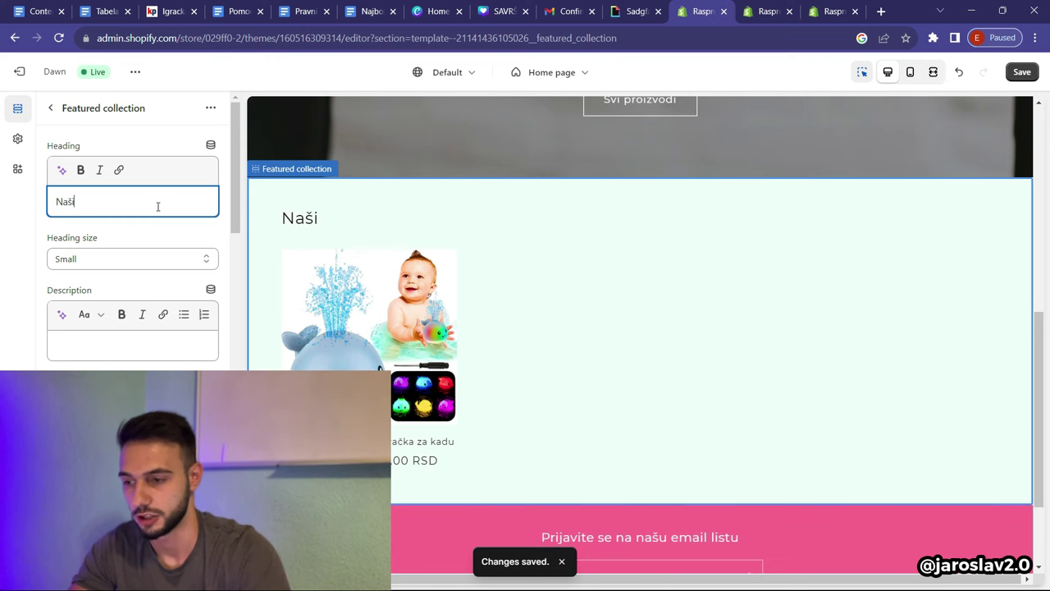
pyautogui.write(' proizvodi')
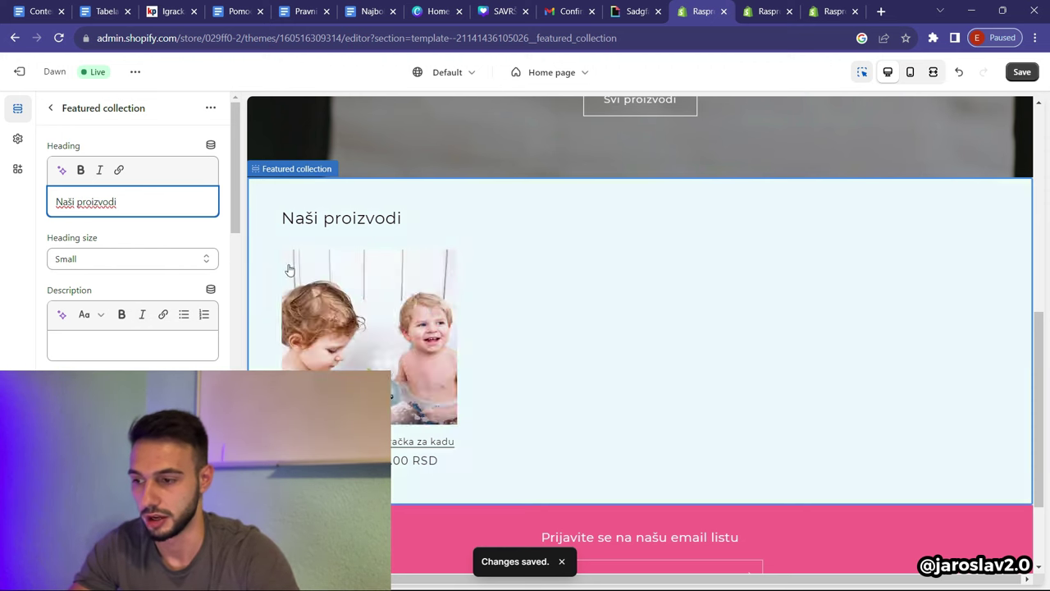
pyautogui.tripleClick(141, 205)
pyautogui.click(81, 169)
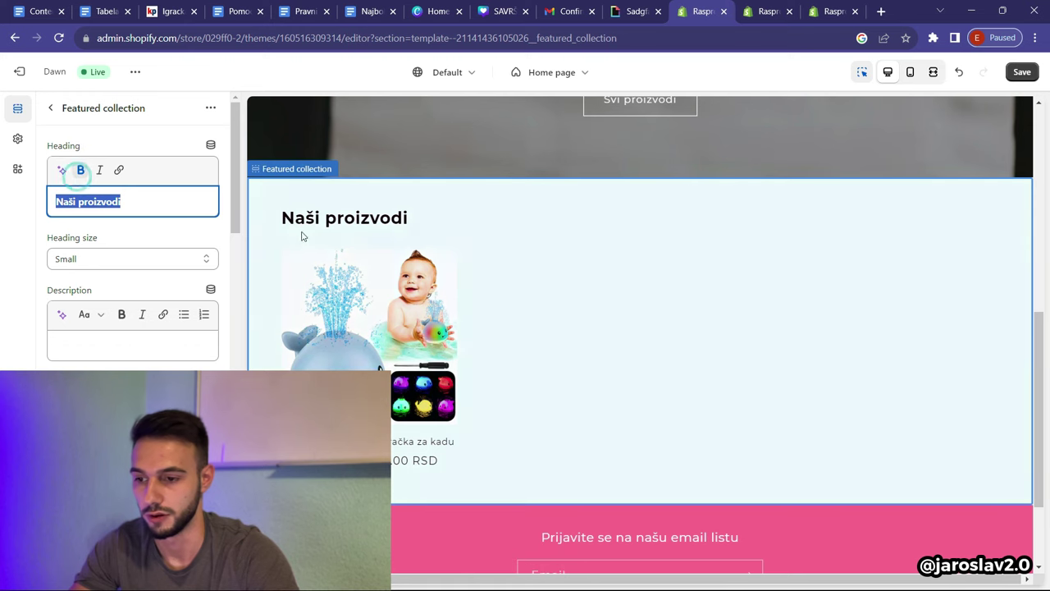
pyautogui.click(119, 210)
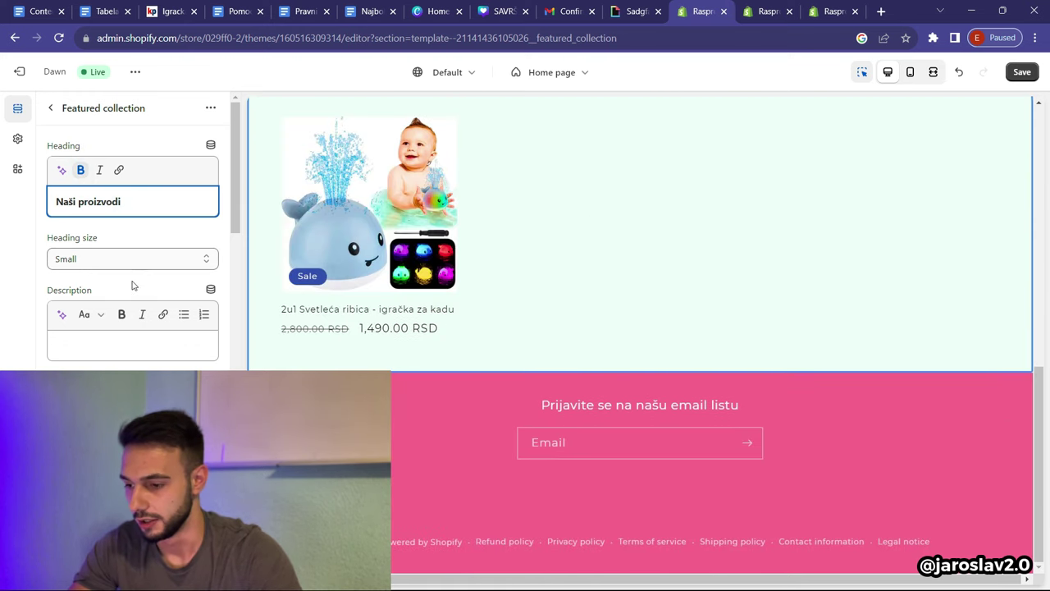
pyautogui.scroll(-5, 131, 284)
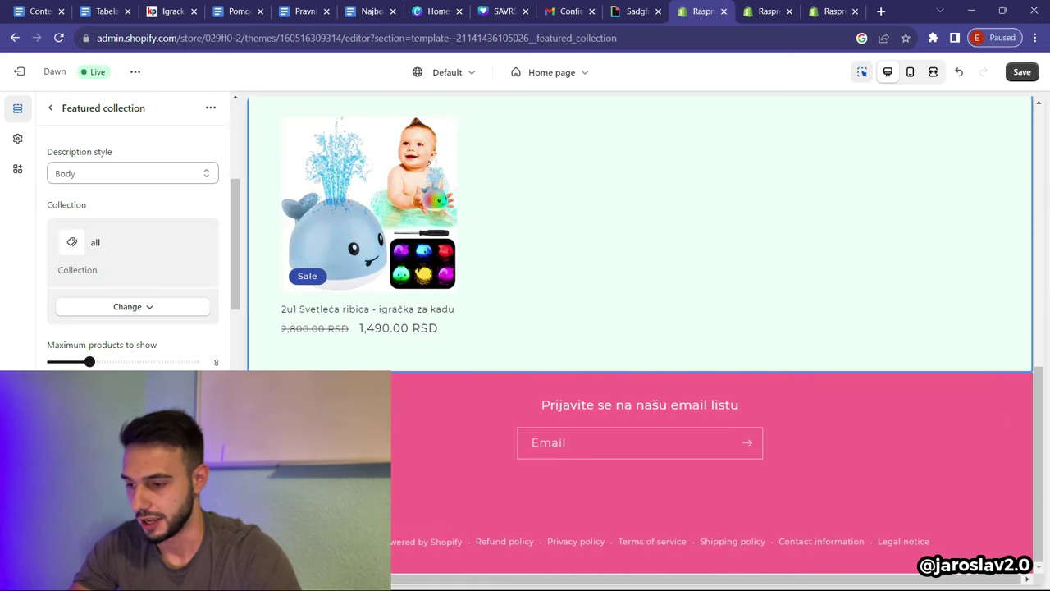
pyautogui.scroll(5, 132, 284)
pyautogui.click(1018, 70)
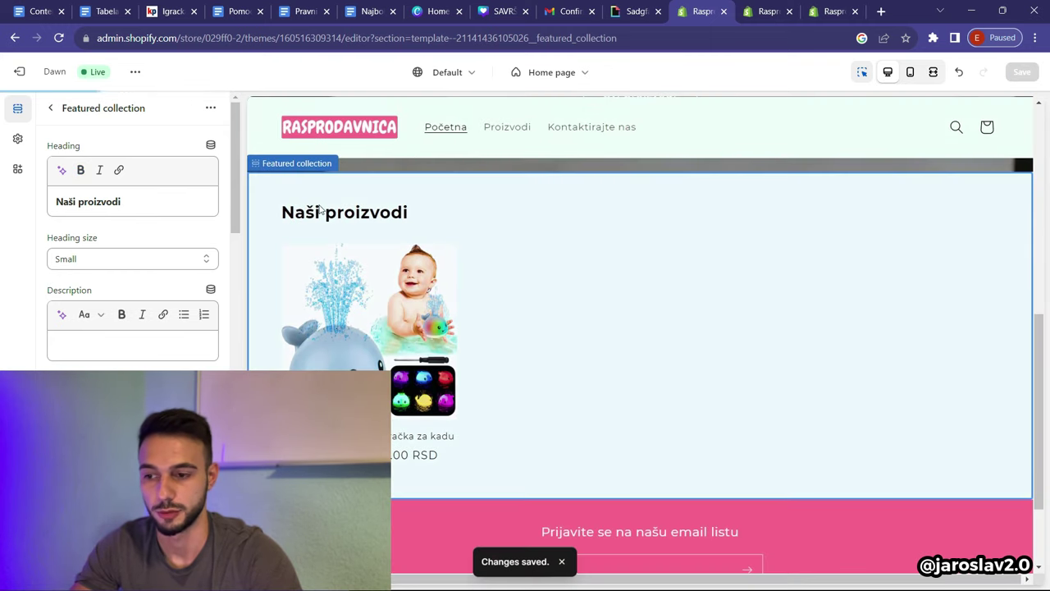
pyautogui.scroll(-2, 651, 270)
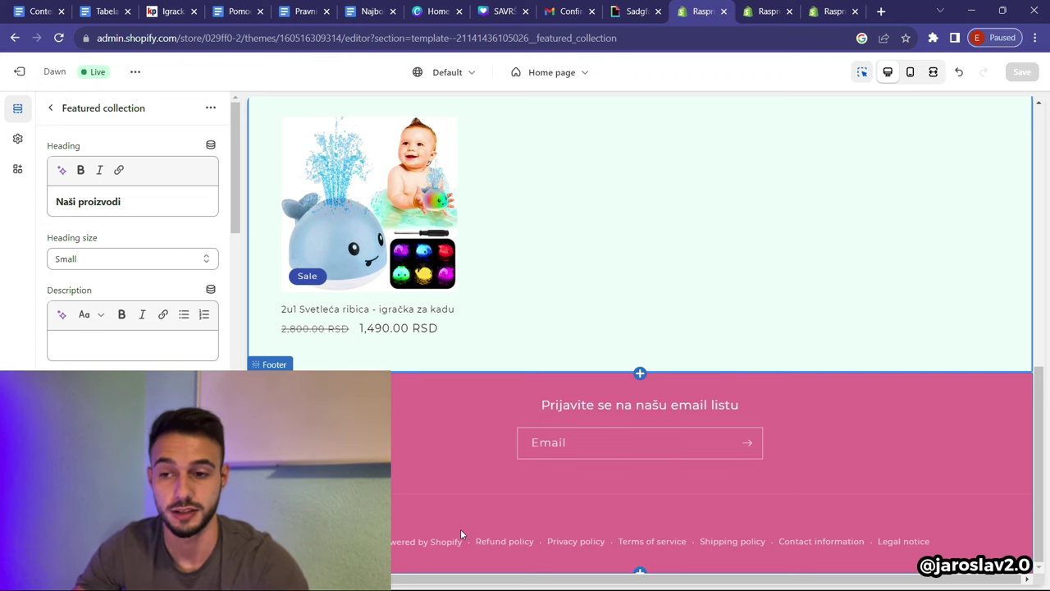
# Go to Online Store > Themes and open the current theme's default theme content
pyautogui.click(765, 9)
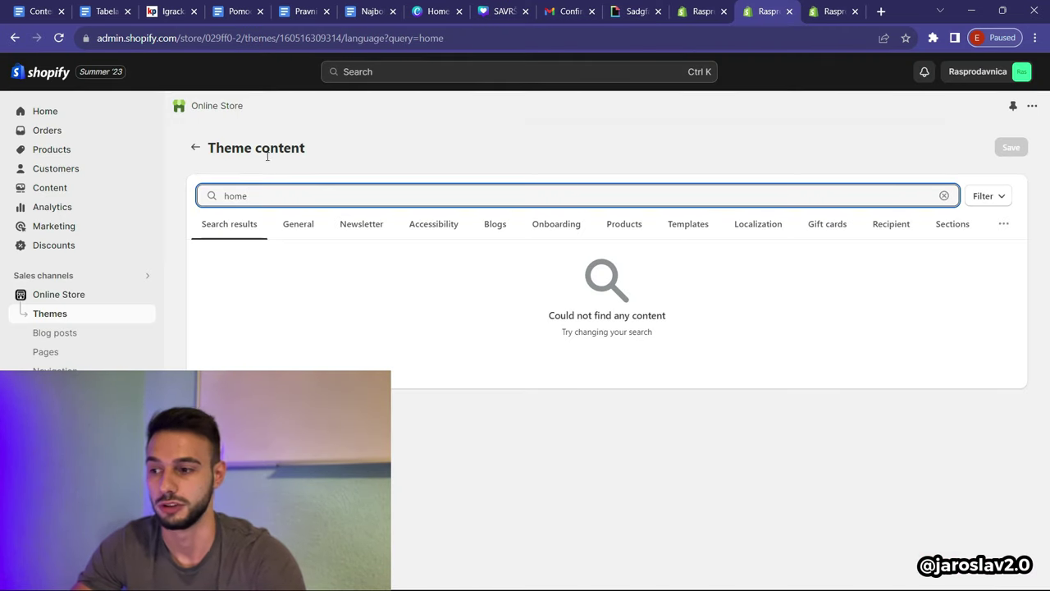
pyautogui.click(46, 111)
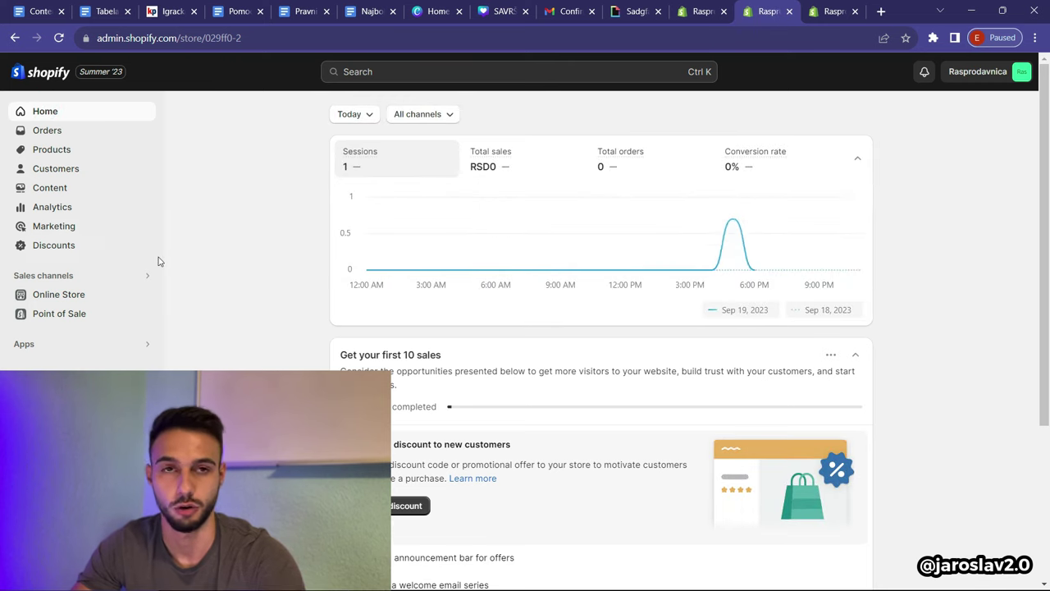
pyautogui.click(72, 293)
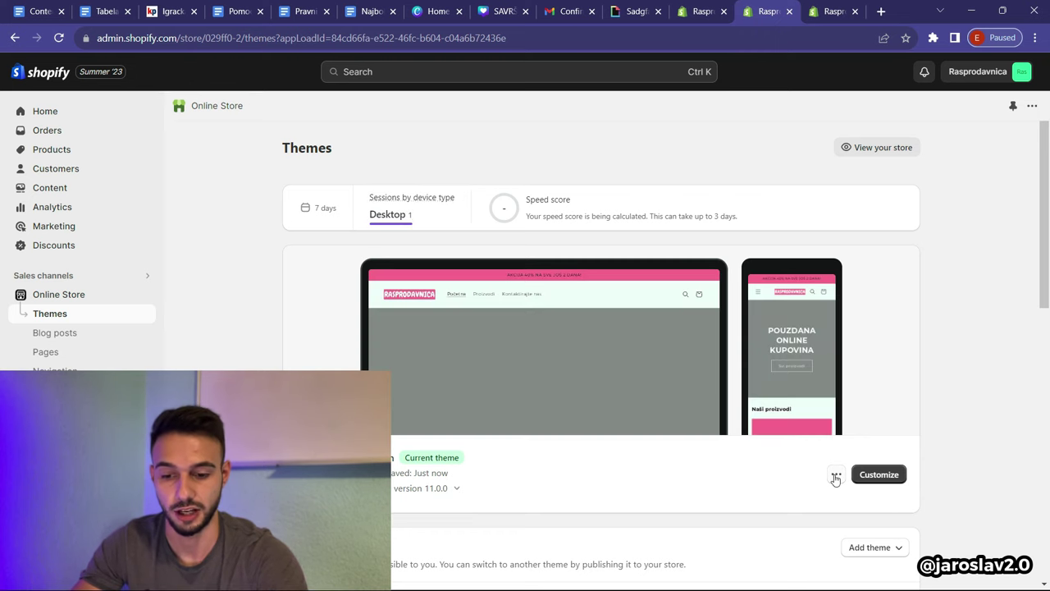
pyautogui.click(835, 477)
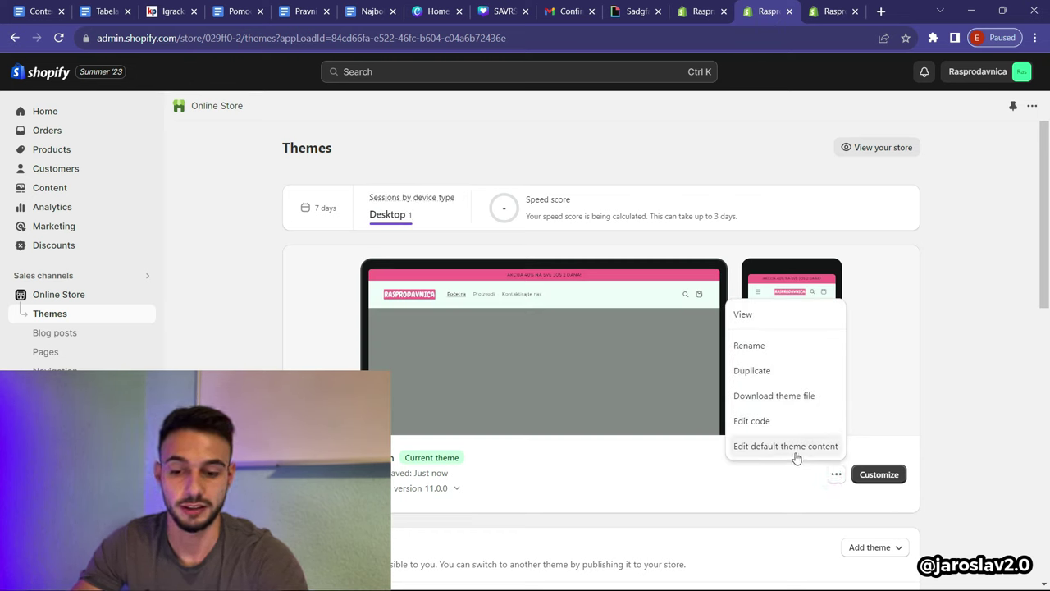
pyautogui.click(836, 477)
pyautogui.click(836, 475)
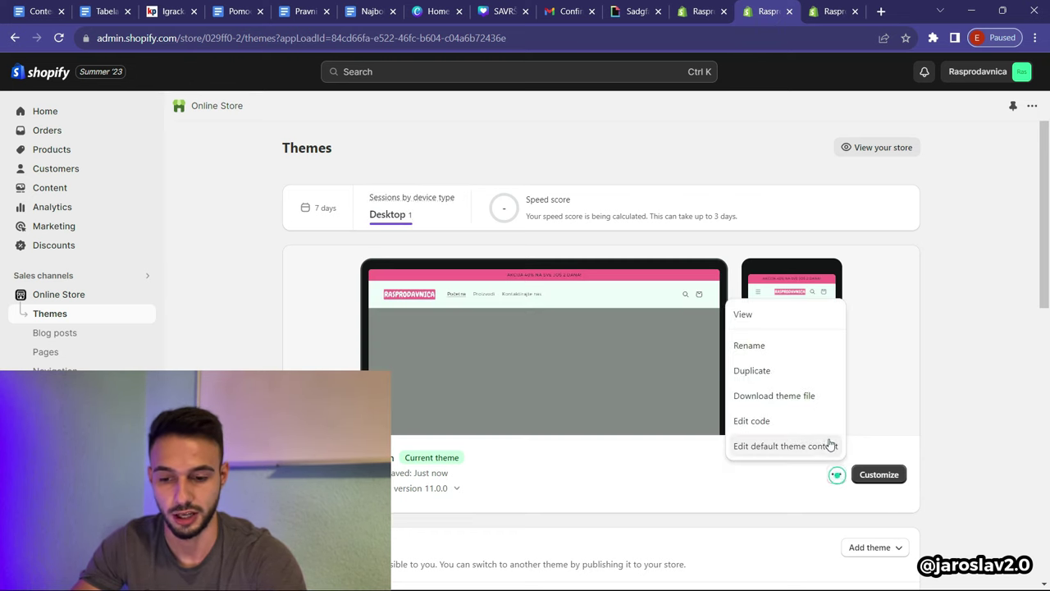
pyautogui.click(818, 447)
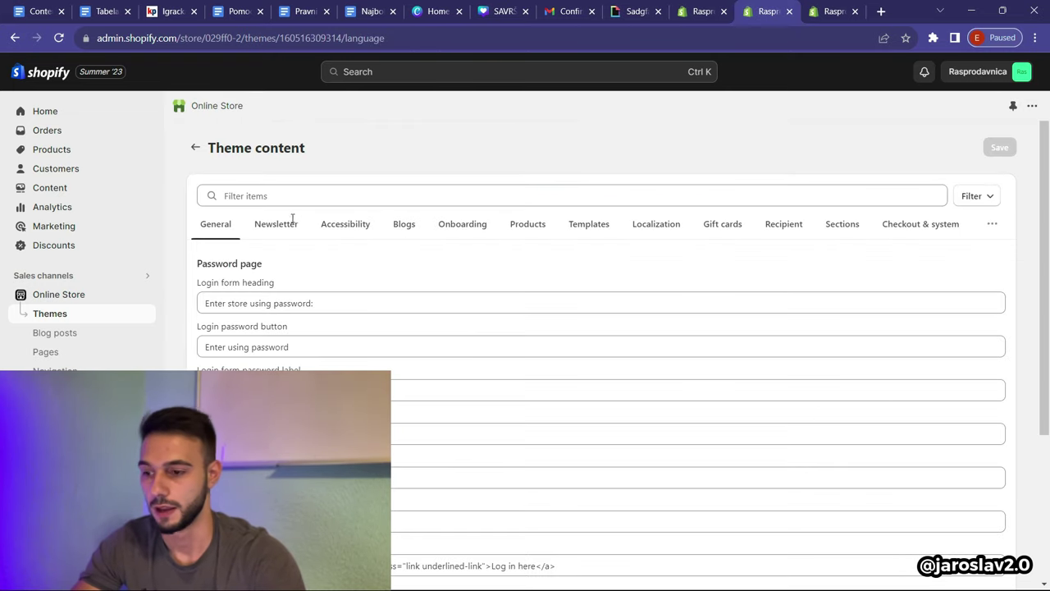
# Filter the theme content for 'powered by' and select the Powered by Shopify link field
pyautogui.click(264, 196)
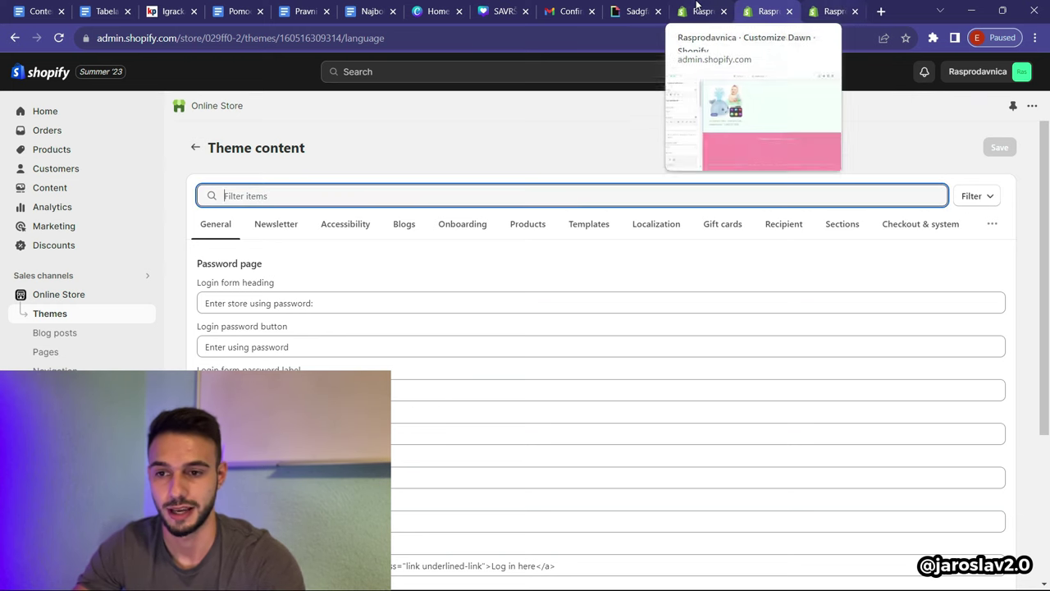
pyautogui.click(699, 11)
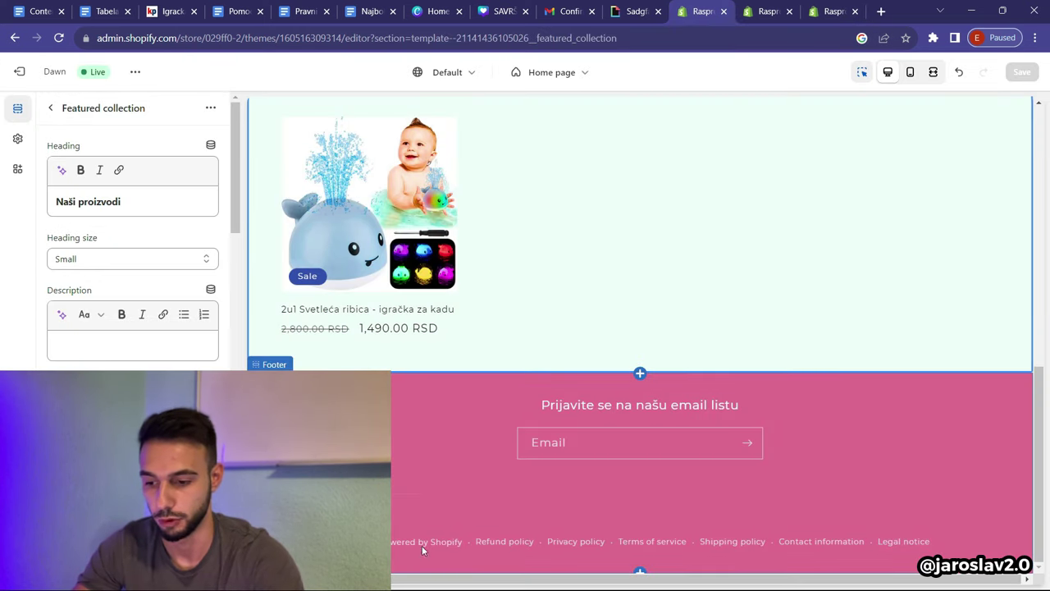
pyautogui.click(763, 11)
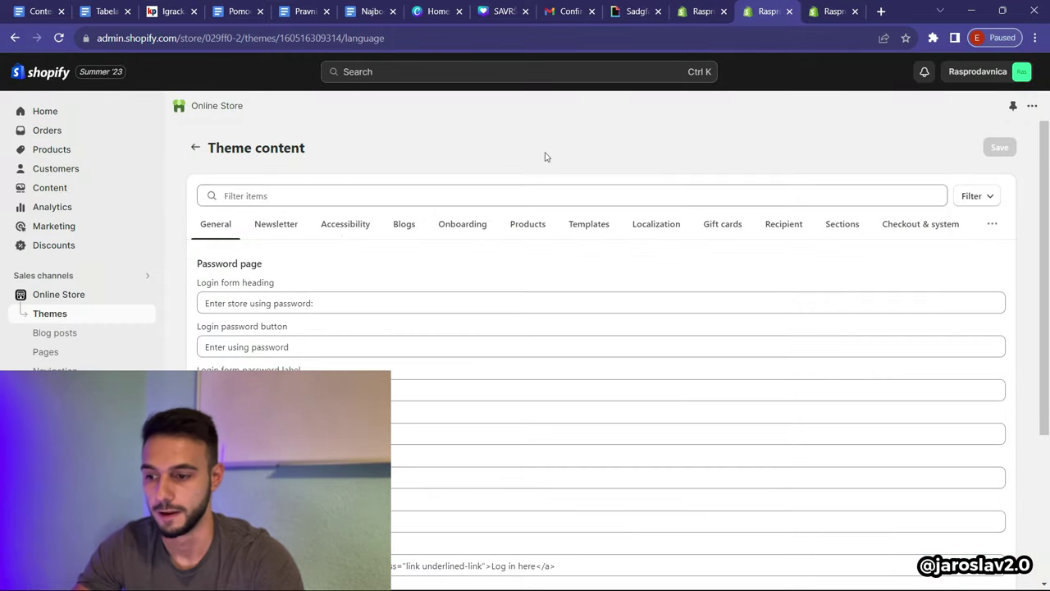
pyautogui.click(274, 188)
pyautogui.write('powered by')
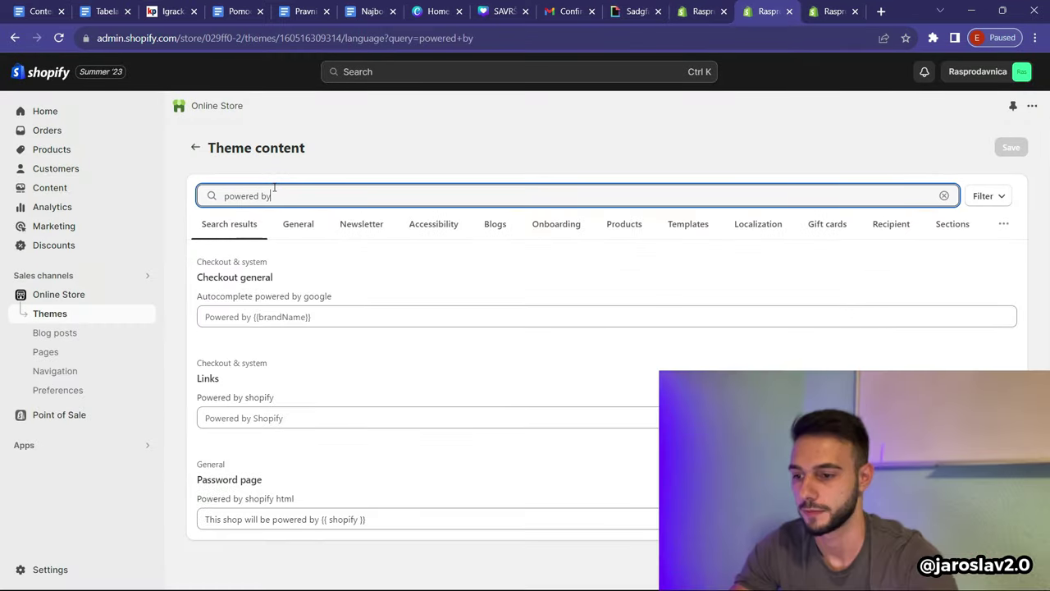
pyautogui.click(209, 416)
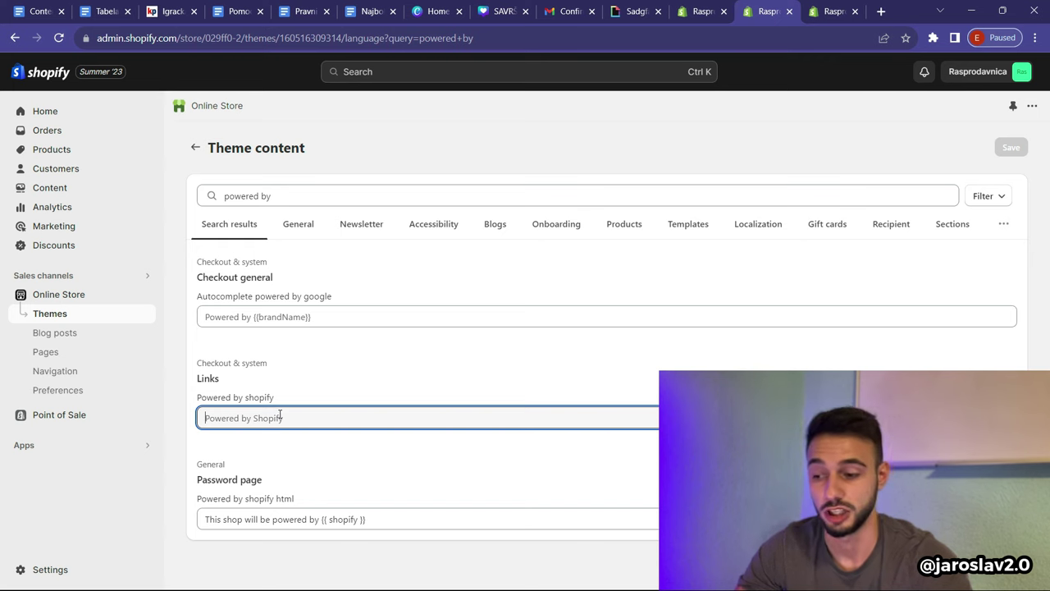
# Search Google for 'red heart emoji' in a new tab and copy the red heart emoji
pyautogui.click(882, 10)
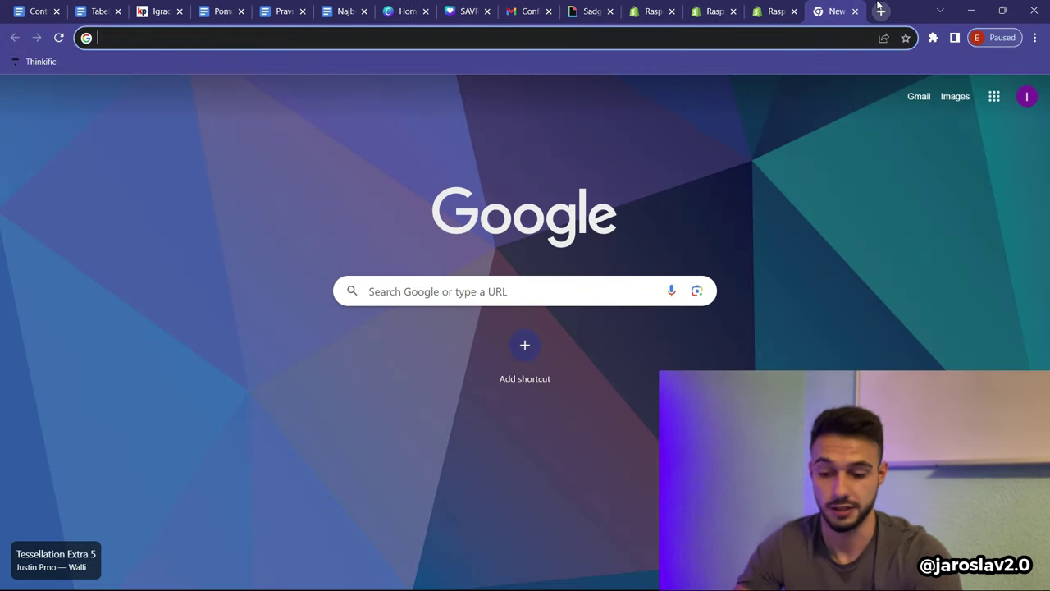
pyautogui.write('red hea')
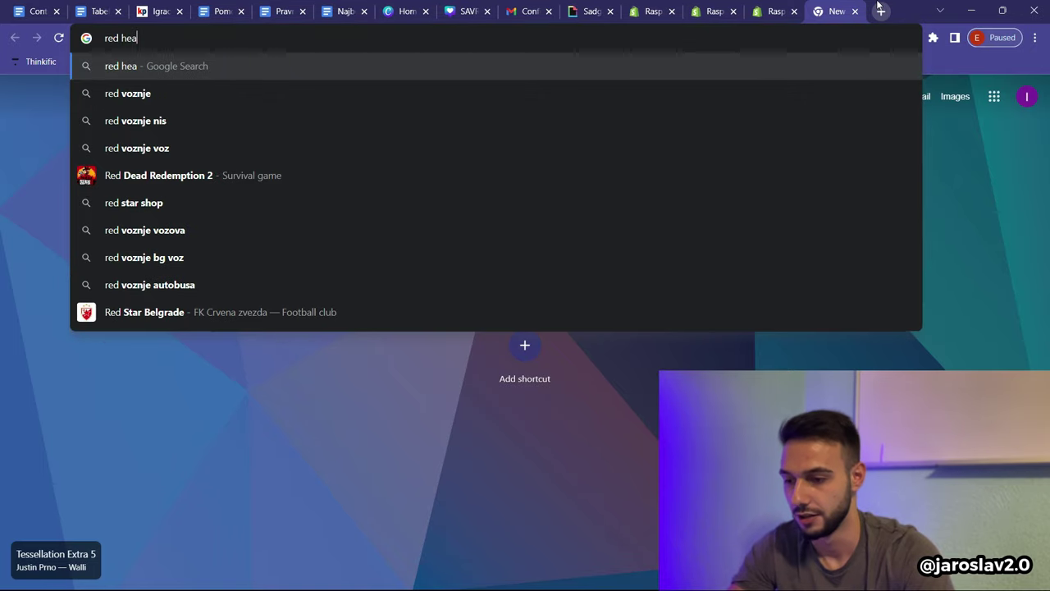
pyautogui.click(132, 123)
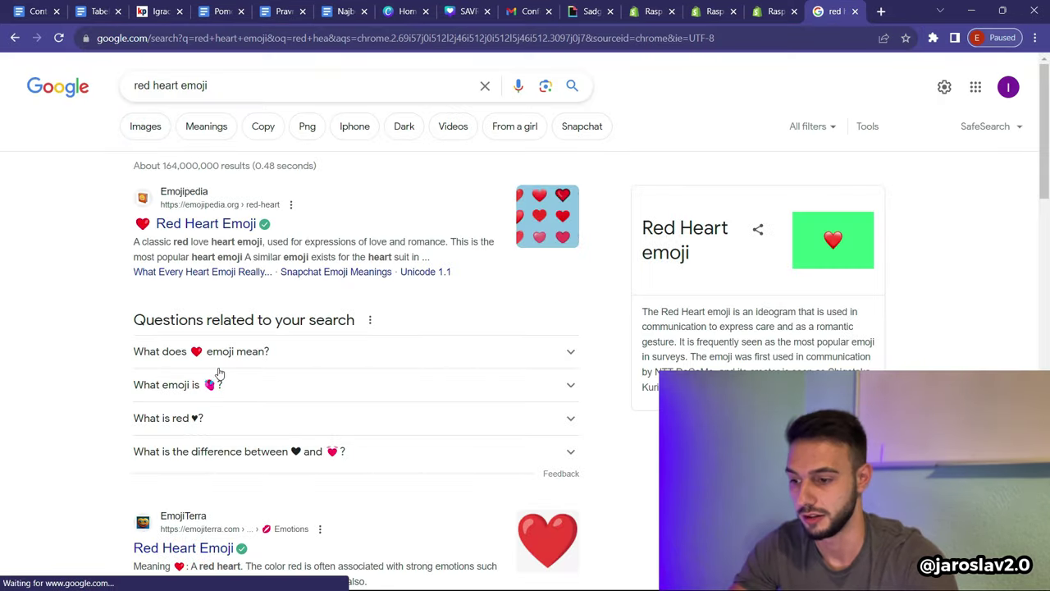
pyautogui.click(223, 351)
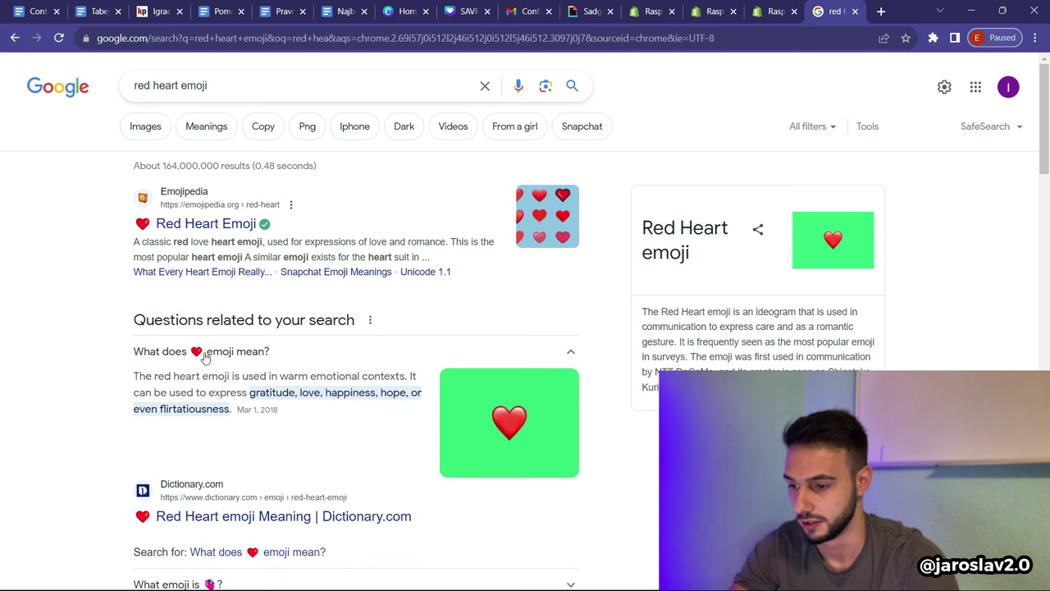
pyautogui.moveTo(205, 361); pyautogui.dragTo(189, 362)
pyautogui.hotkey('ctrl', 'c')
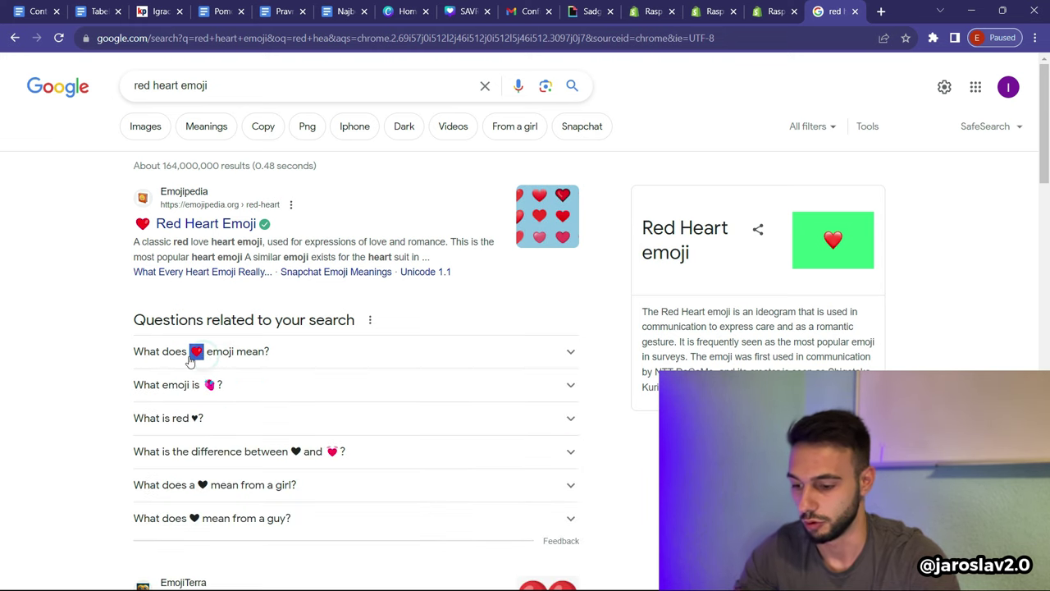
# Replace the Powered by Shopify link text with the pasted red heart emoji and save
pyautogui.click(707, 11)
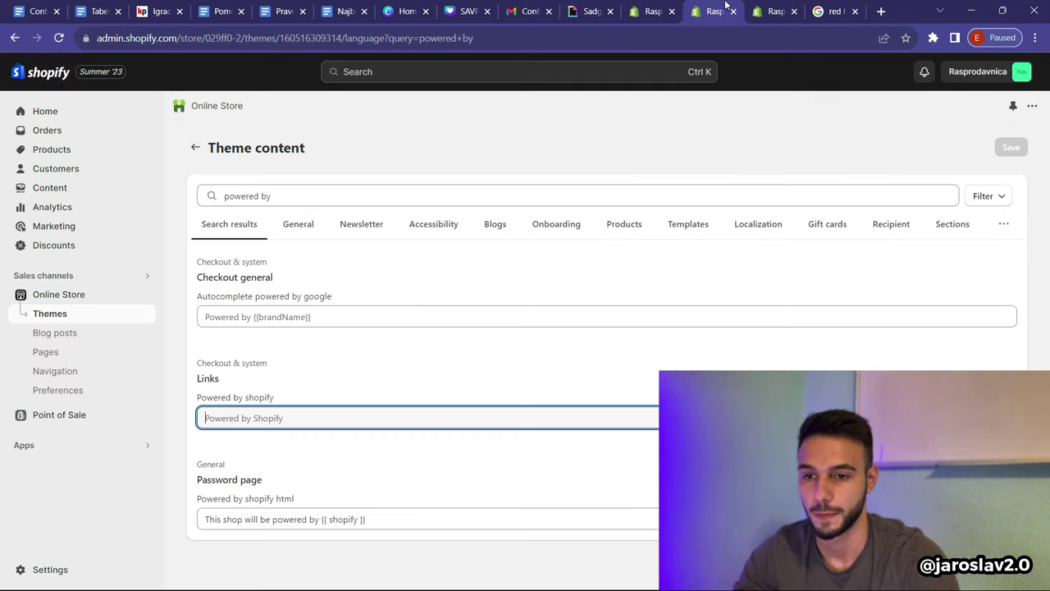
pyautogui.hotkey('ctrl', 'v')
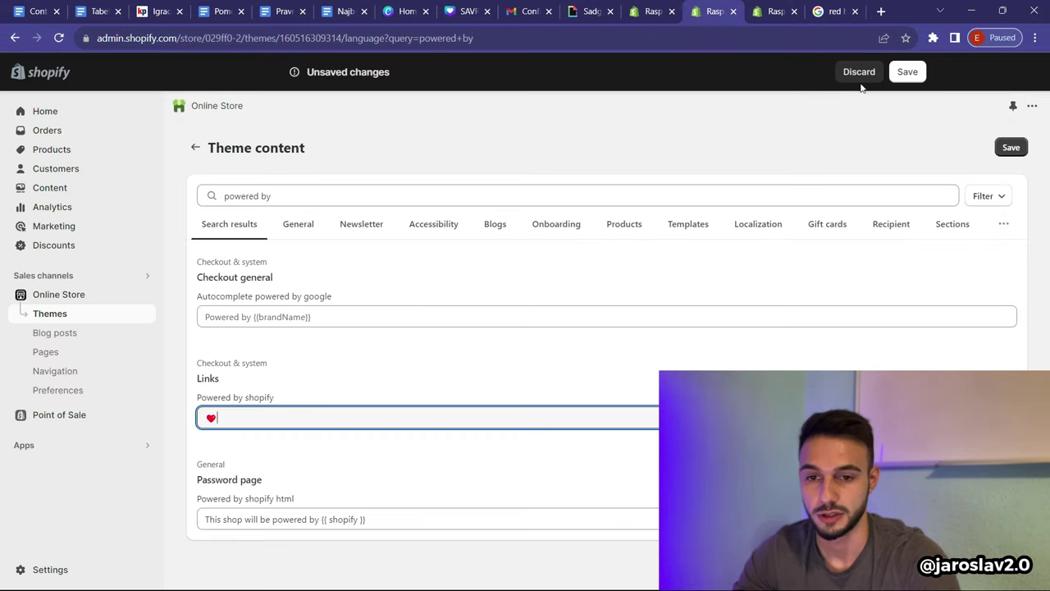
pyautogui.click(907, 72)
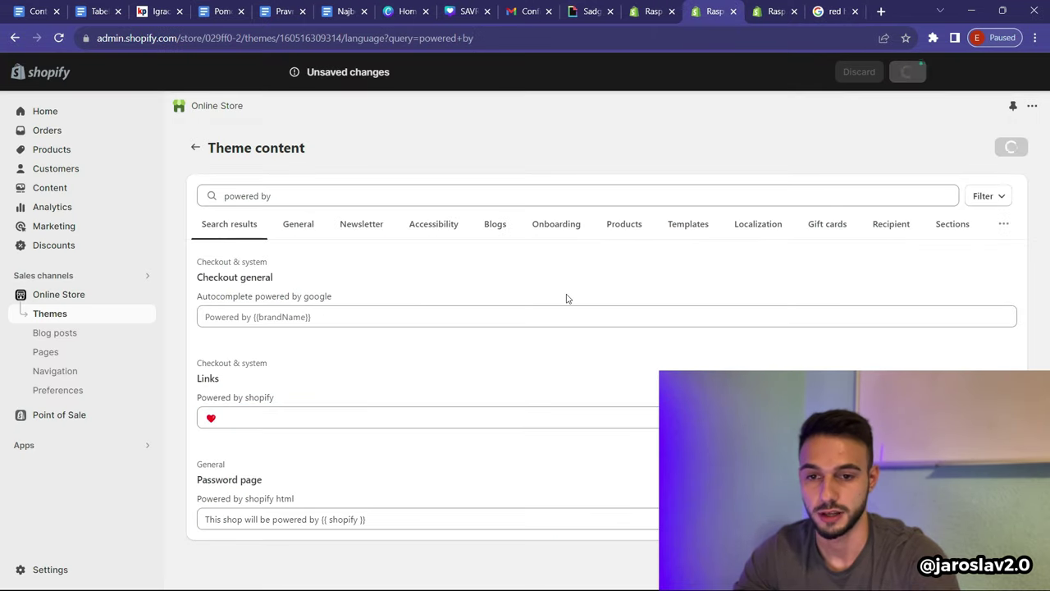
# Reload the theme editor to confirm the footer credit now shows the heart
pyautogui.click(789, 8)
pyautogui.click(657, 8)
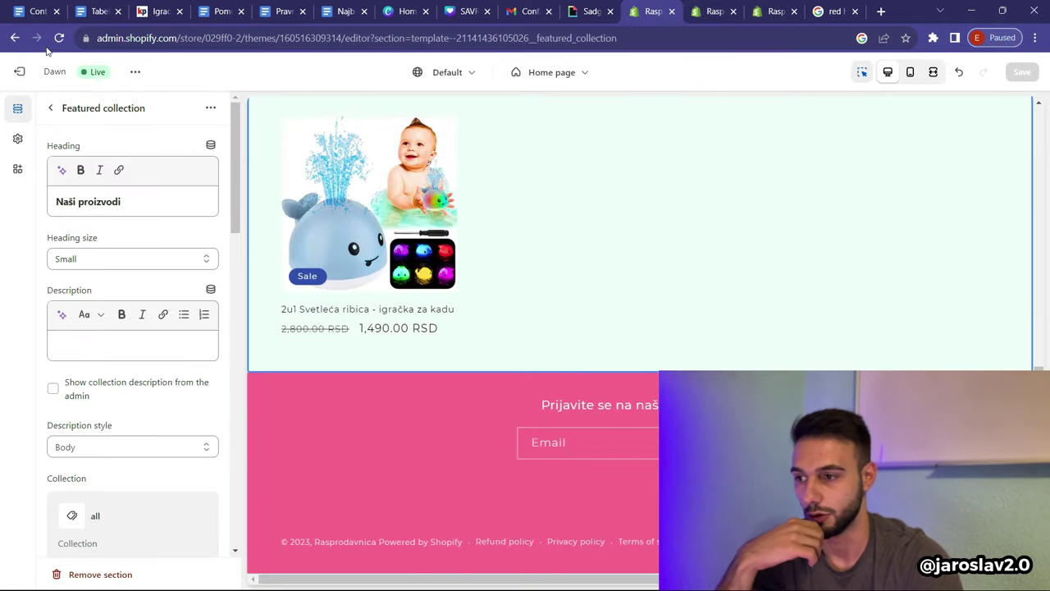
pyautogui.click(58, 38)
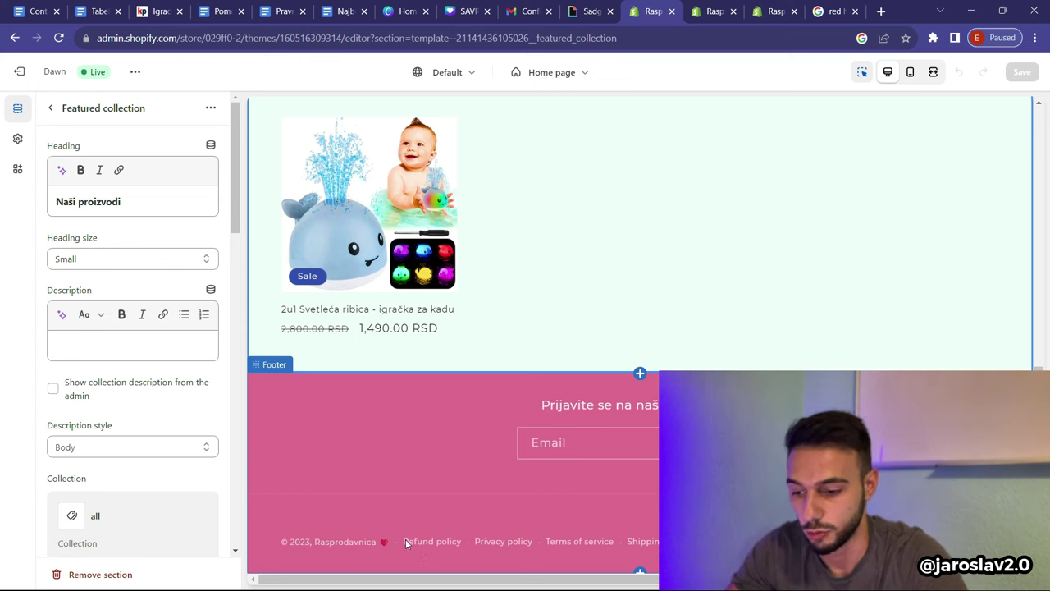
pyautogui.click(462, 543)
pyautogui.click(720, 8)
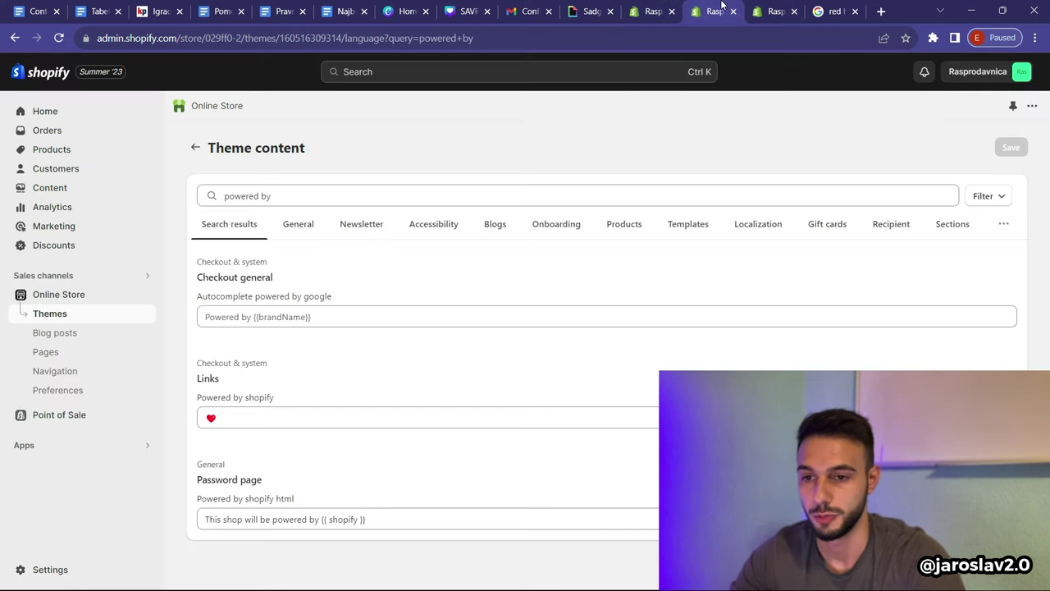
# Search theme content for 'Refund policy' and save 'Reklamacije' as the Shop policies translation
pyautogui.tripleClick(311, 197)
pyautogui.write('Refund policy')
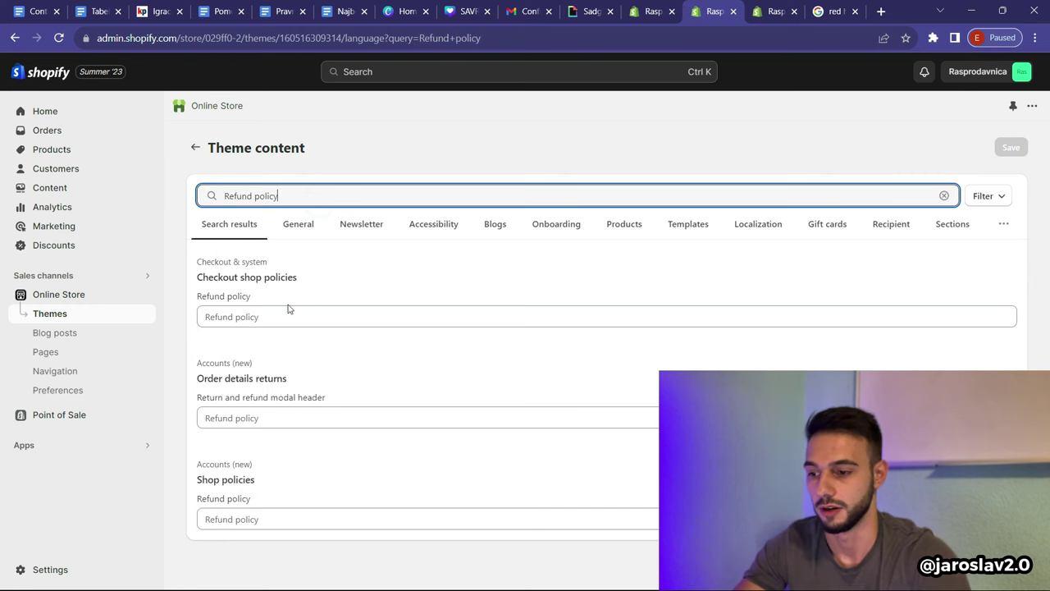
pyautogui.click(248, 517)
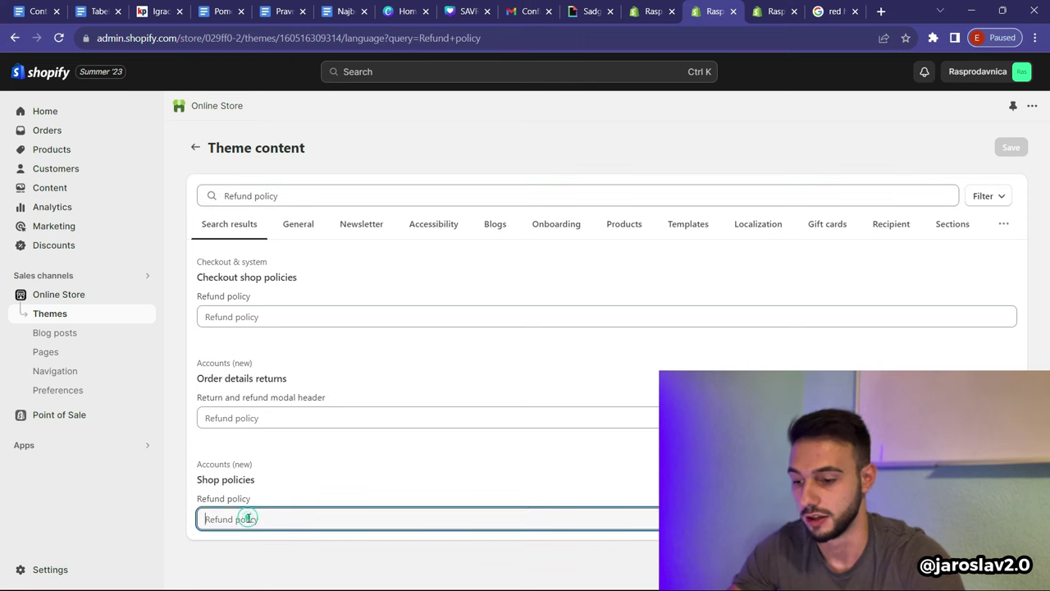
pyautogui.write('Reklamacije')
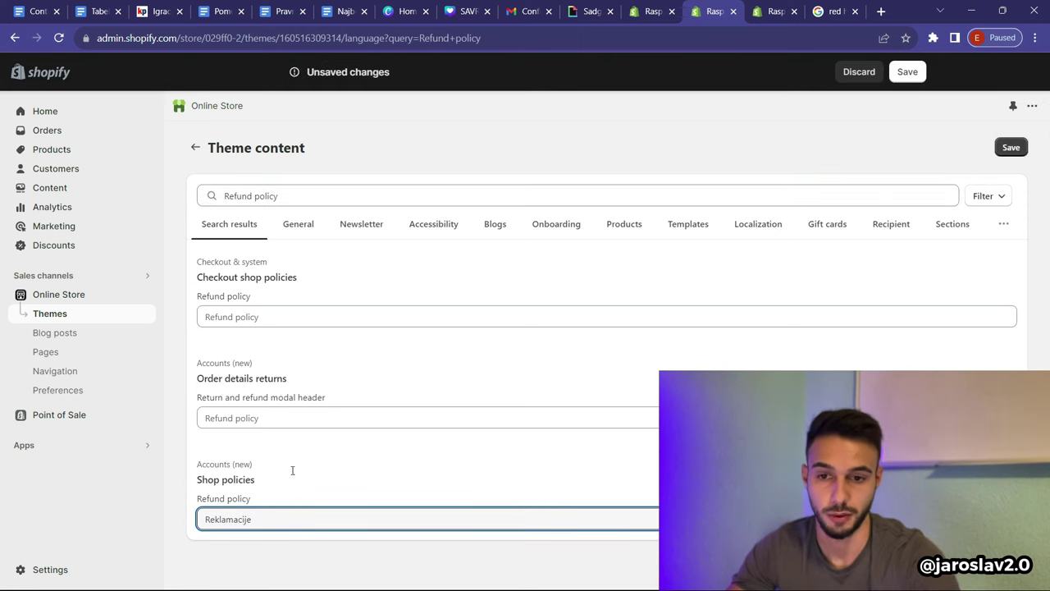
pyautogui.click(1017, 150)
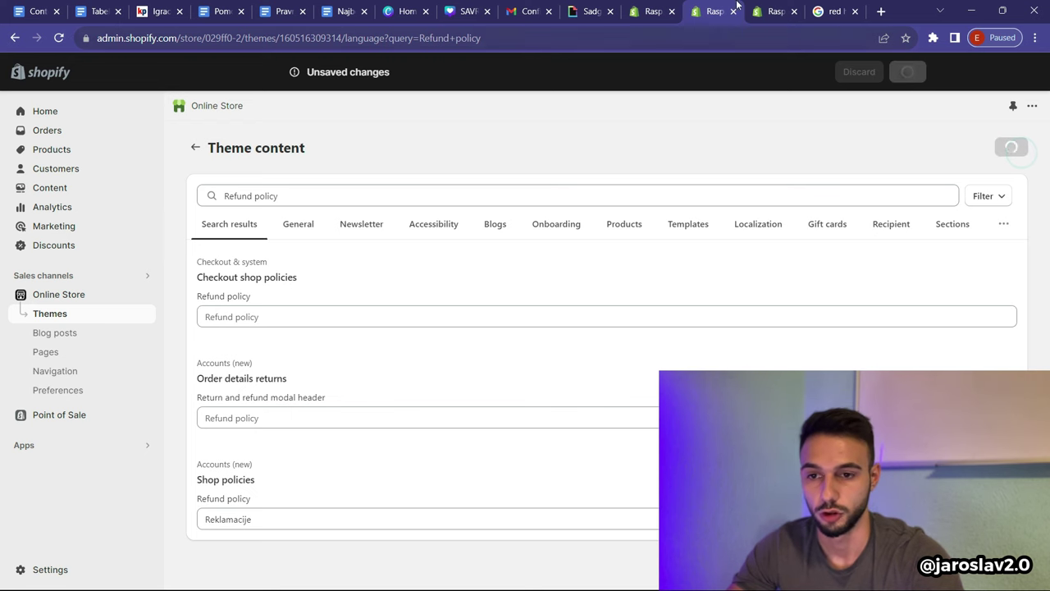
# Copy the footer's Privacy policy link text from the theme editor preview
pyautogui.click(657, 8)
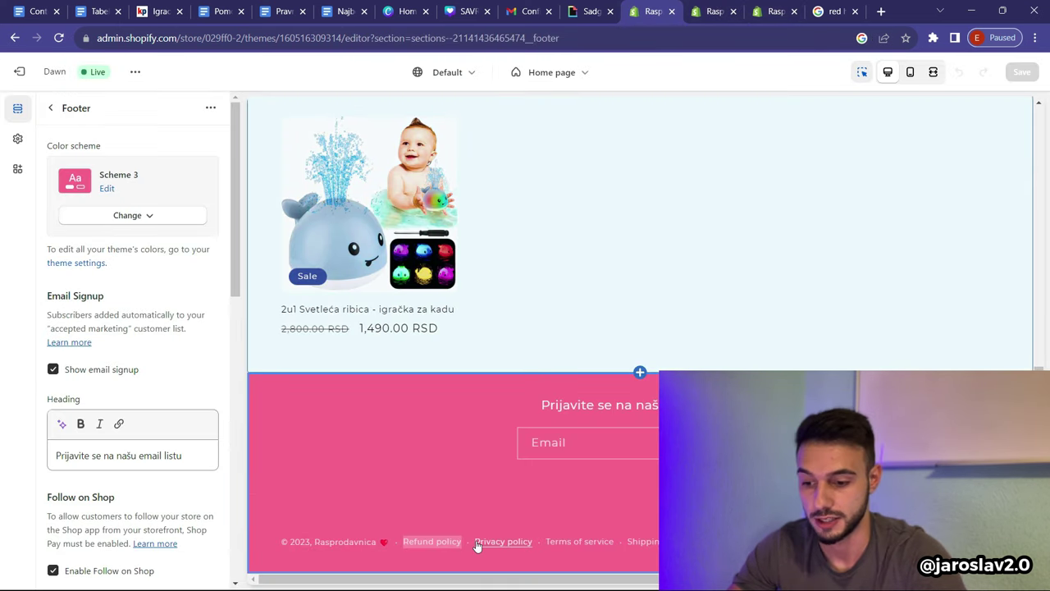
pyautogui.rightClick(526, 543)
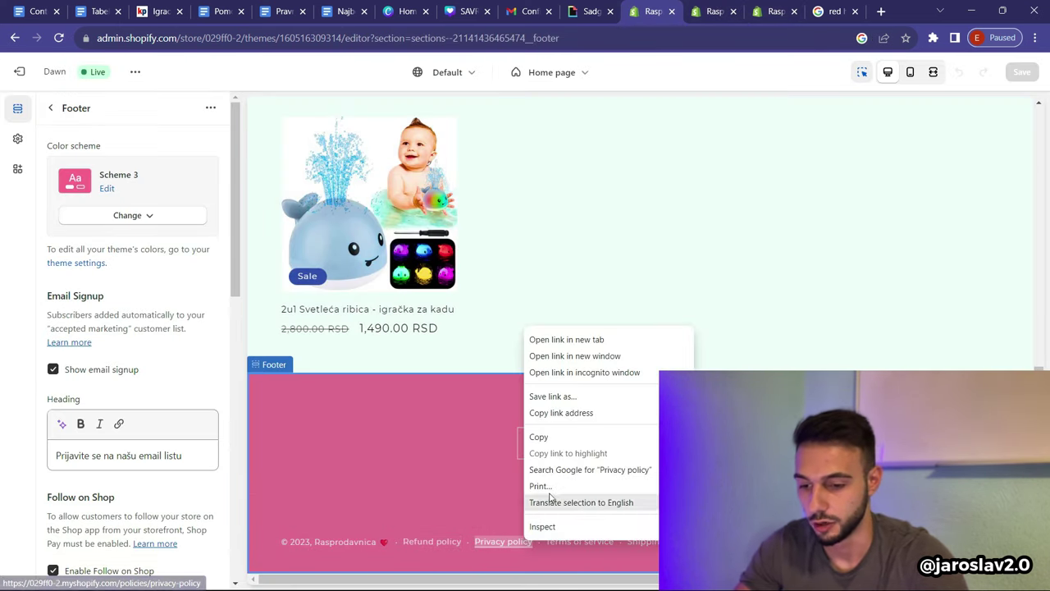
pyautogui.click(537, 436)
# Replace the theme content search with 'Privacy policy'
pyautogui.click(729, 7)
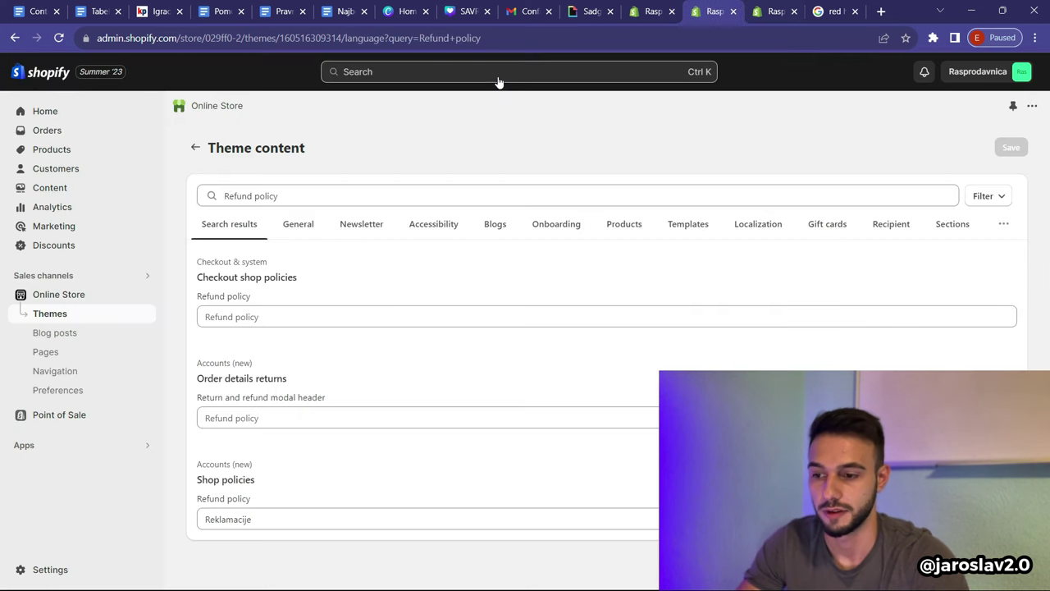
pyautogui.tripleClick(294, 195)
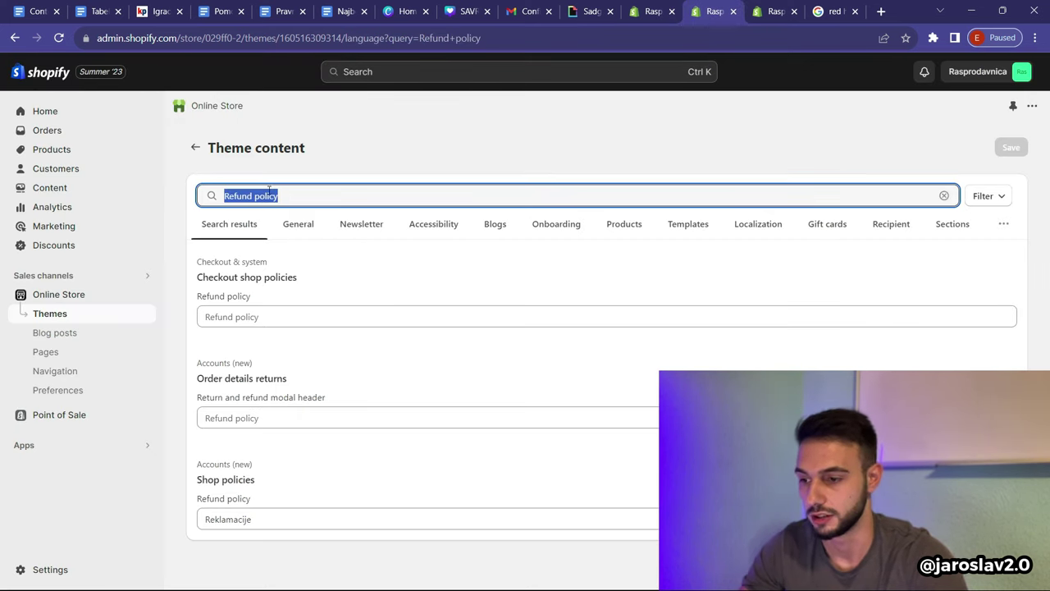
pyautogui.press('BackSpace')
pyautogui.rightClick(270, 201)
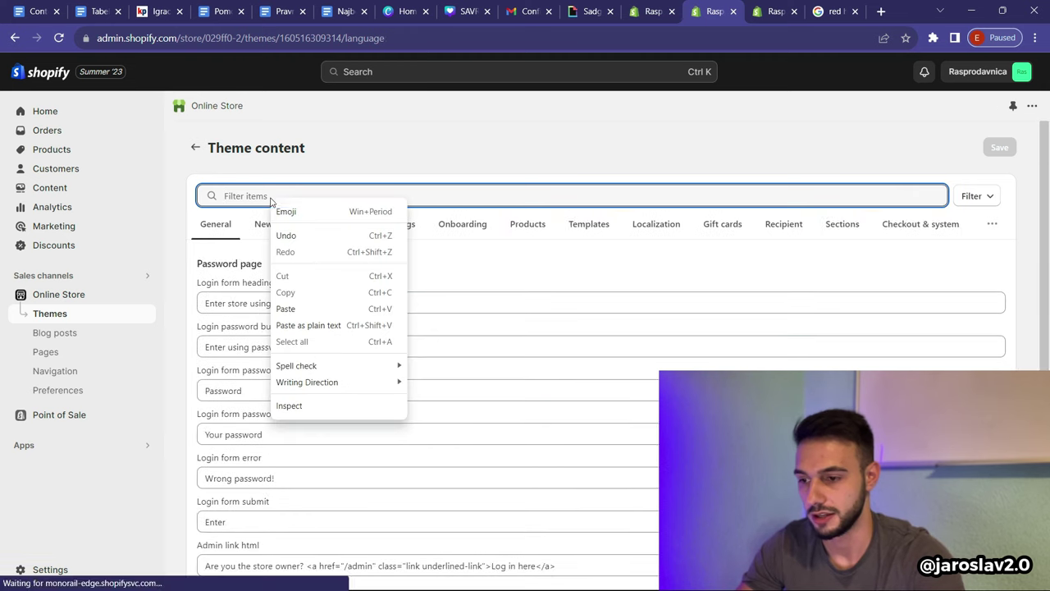
pyautogui.click(297, 308)
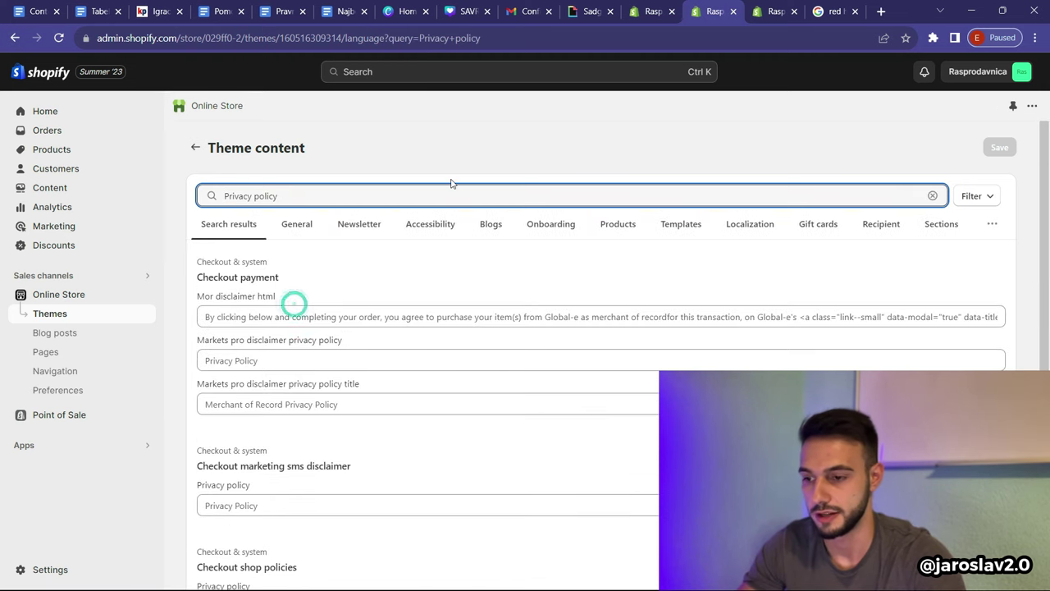
pyautogui.scroll(-2, 284, 452)
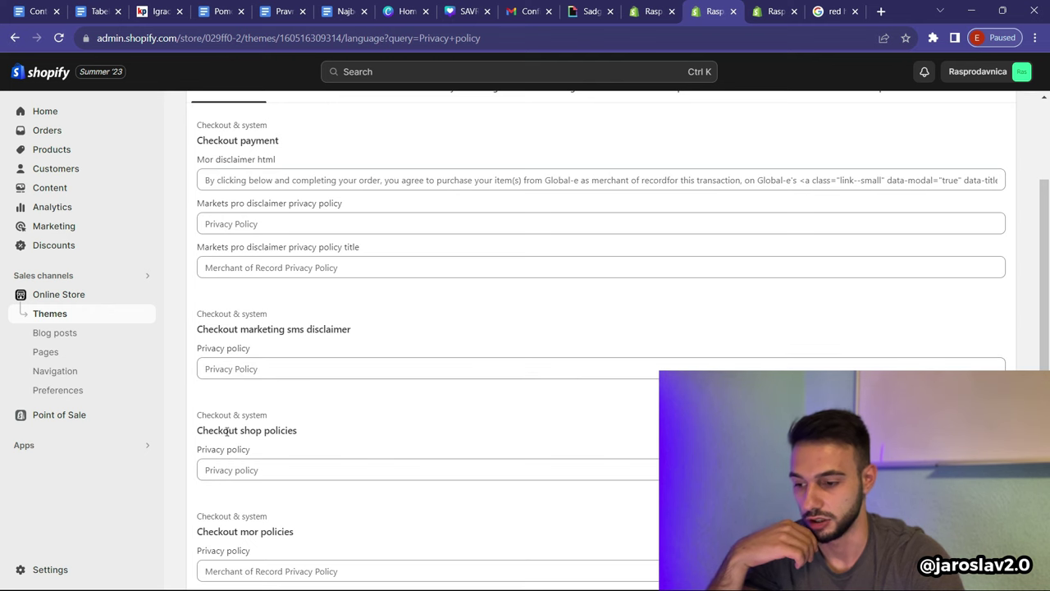
pyautogui.scroll(-3, 226, 432)
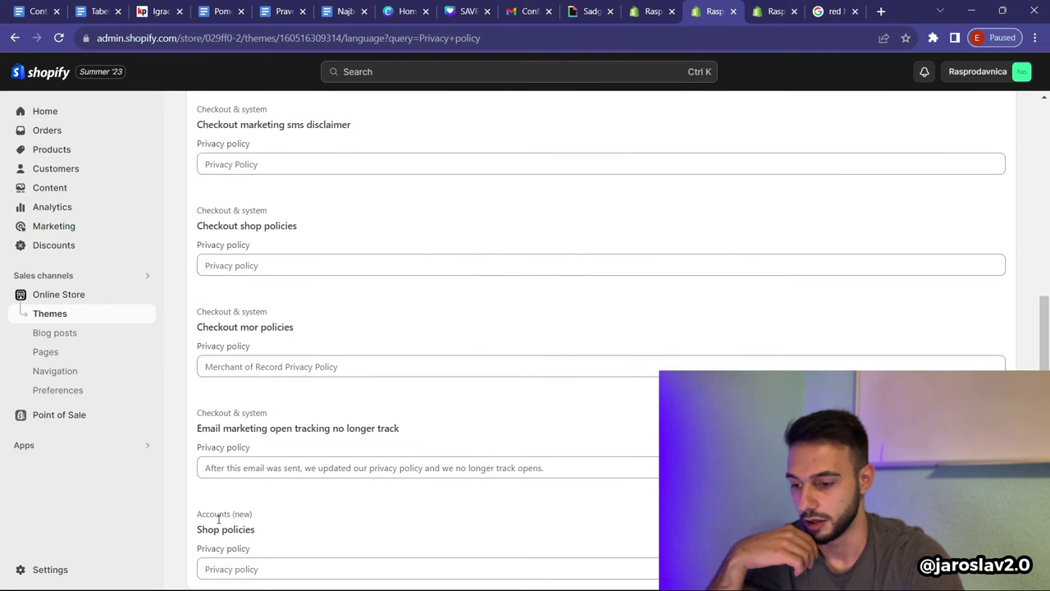
# Enter 'Politika privatnosti' in the Shop policies, checkout and SMS disclaimer Privacy policy fields
pyautogui.click(248, 569)
pyautogui.write('P')
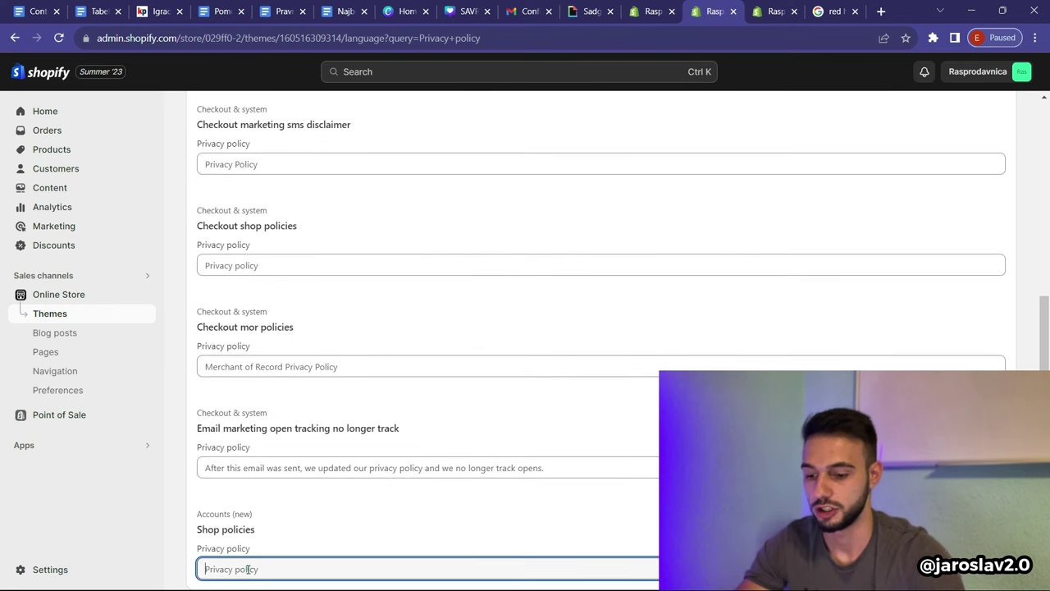
pyautogui.write('olitika privatnosti')
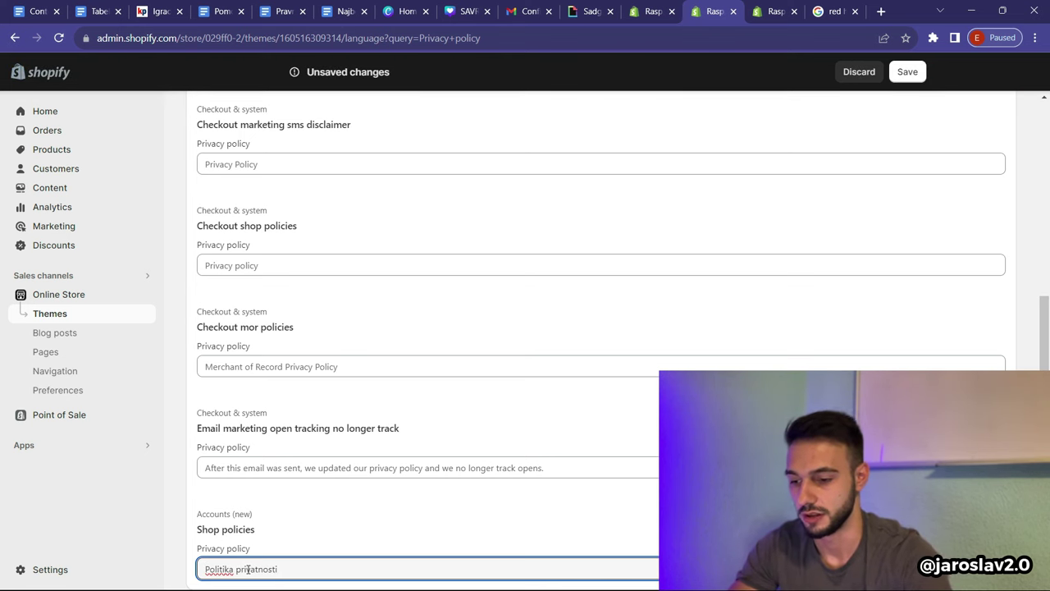
pyautogui.tripleClick(326, 566)
pyautogui.hotkey('ctrl', 'c')
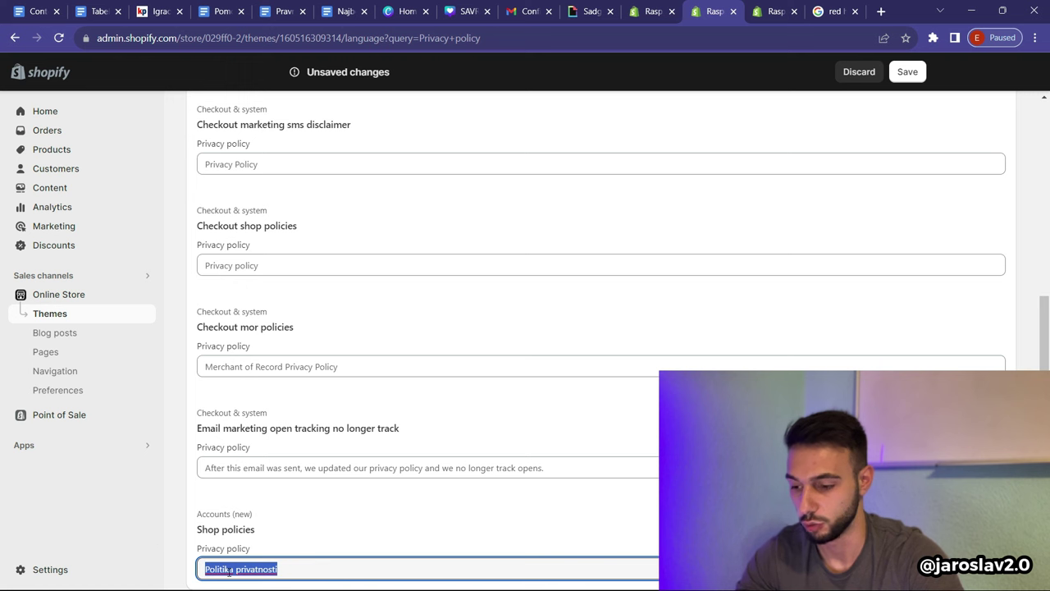
pyautogui.click(271, 264)
pyautogui.hotkey('ctrl', 'v')
pyautogui.click(238, 164)
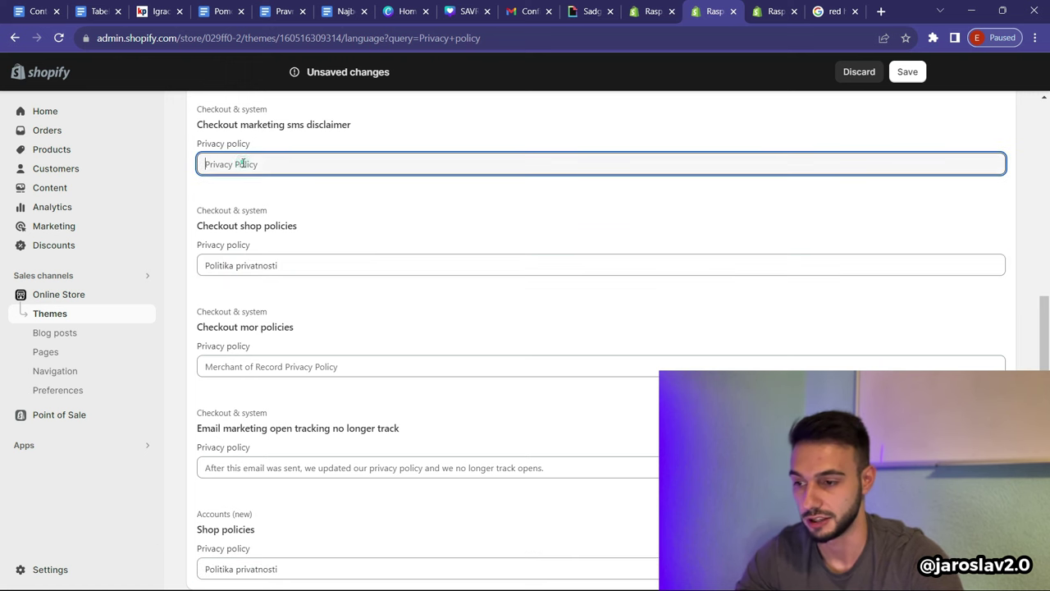
pyautogui.hotkey('ctrl', 'v')
# Fill the Markets pro disclaimer privacy policy field with 'Politika privatnosti' and save
pyautogui.scroll(4, 255, 513)
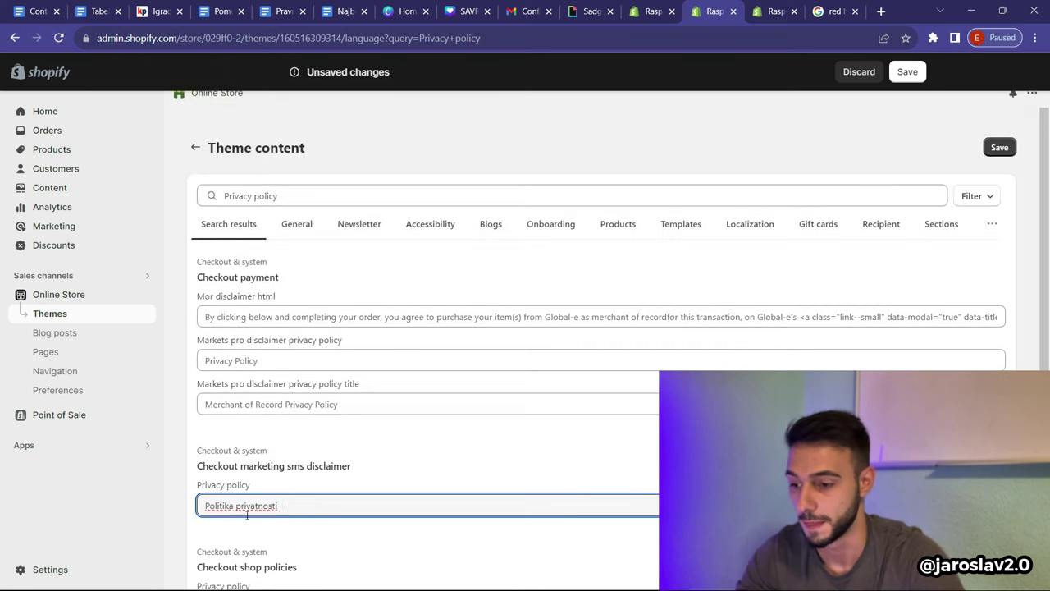
pyautogui.click(243, 363)
pyautogui.hotkey('ctrl', 'v')
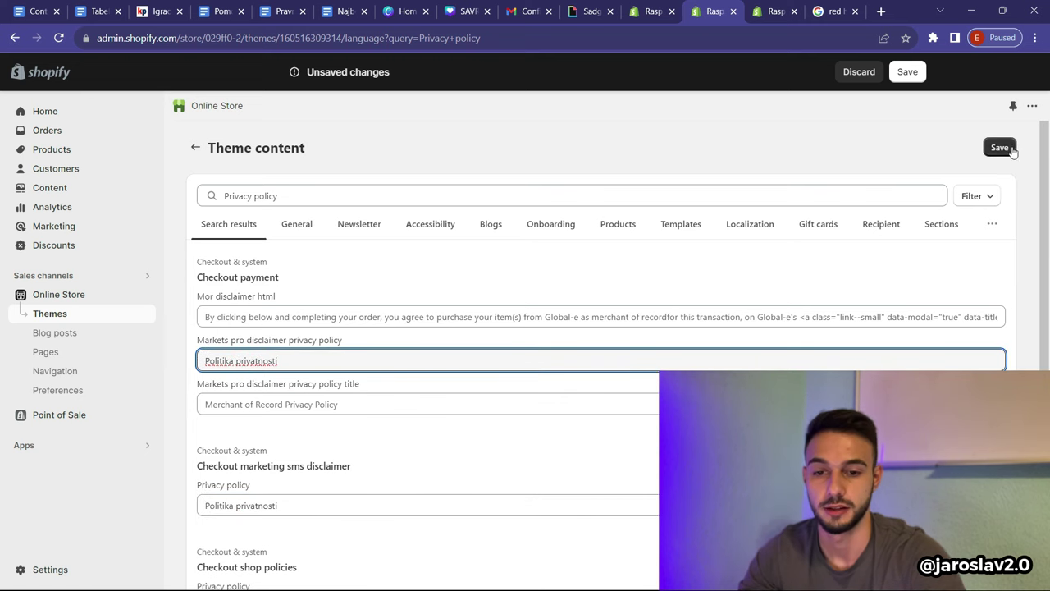
pyautogui.click(999, 147)
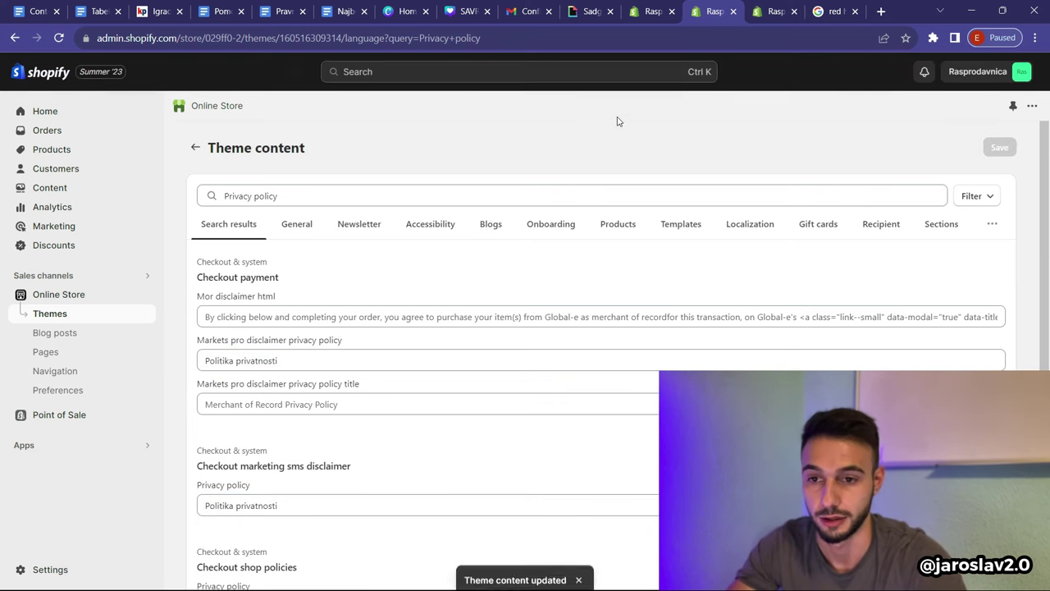
pyautogui.click(652, 10)
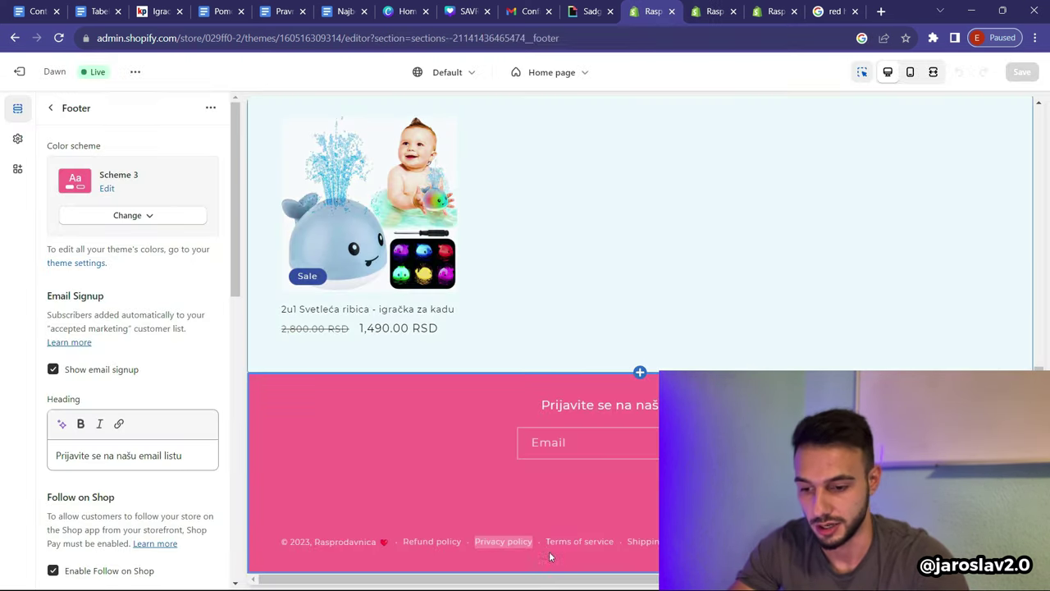
# Reload the editor to check the translated footer links, then preview the Refund policy page and select its title
pyautogui.moveTo(579, 551); pyautogui.dragTo(533, 551)
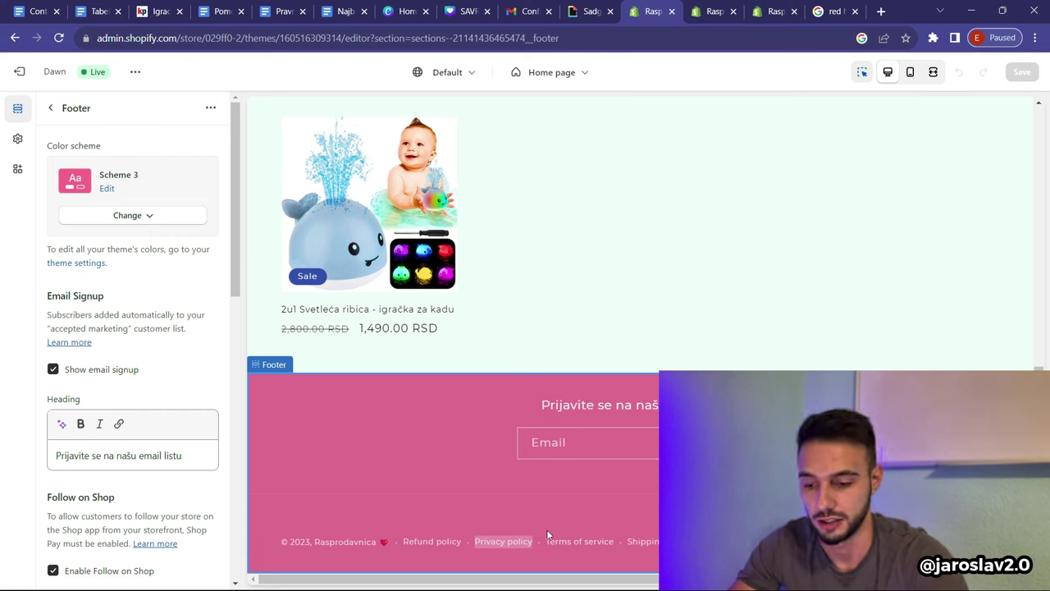
pyautogui.click(547, 528)
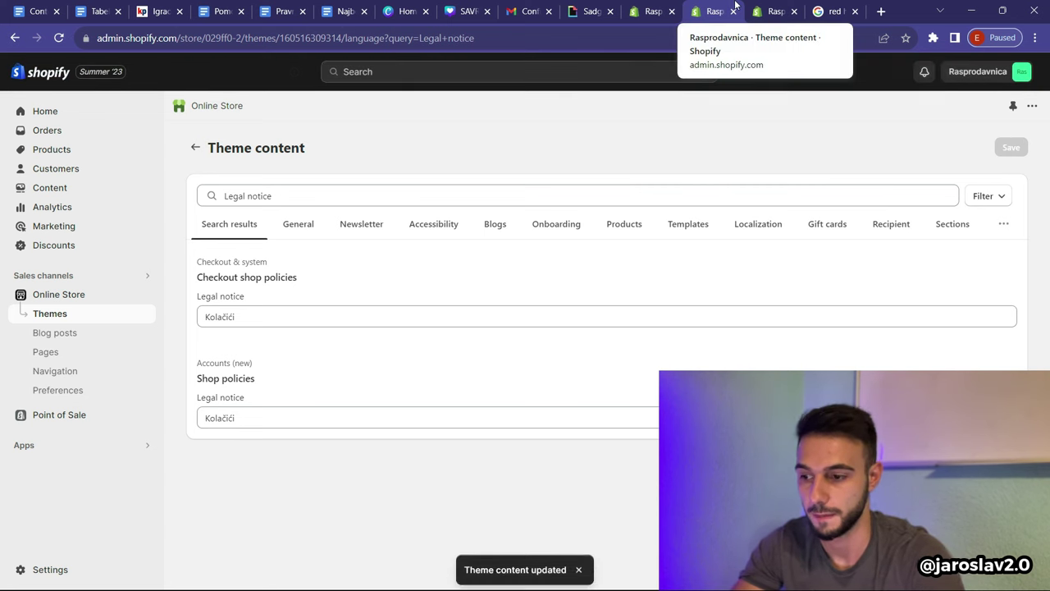
pyautogui.click(760, 8)
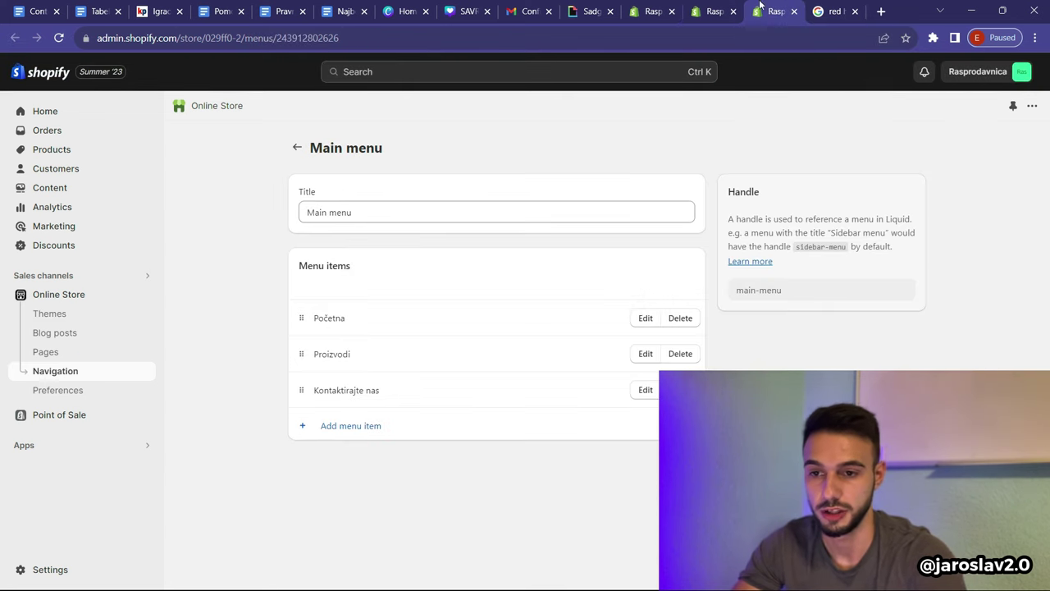
pyautogui.click(656, 9)
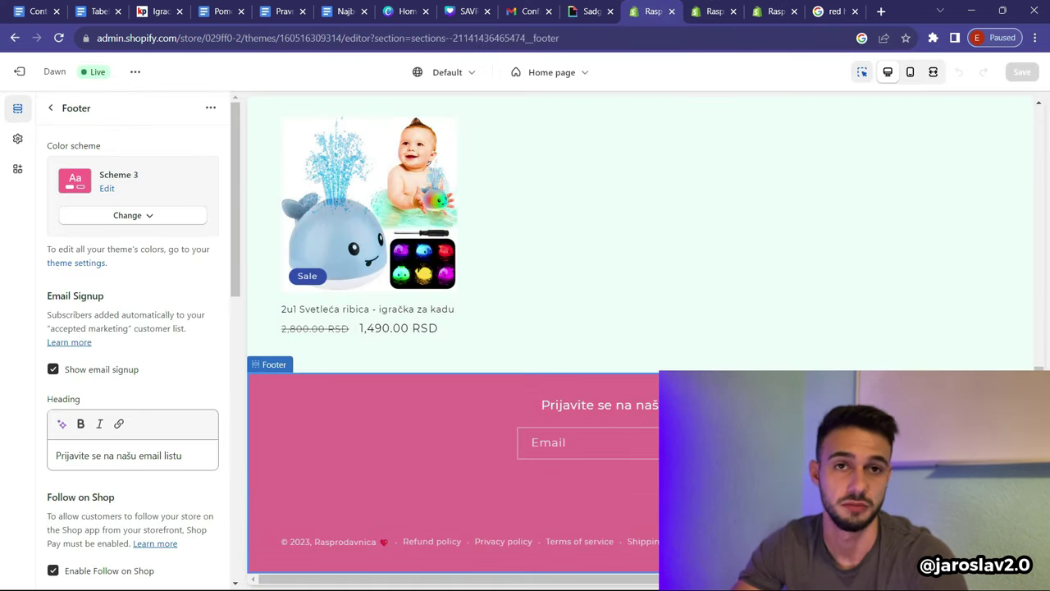
pyautogui.click(58, 38)
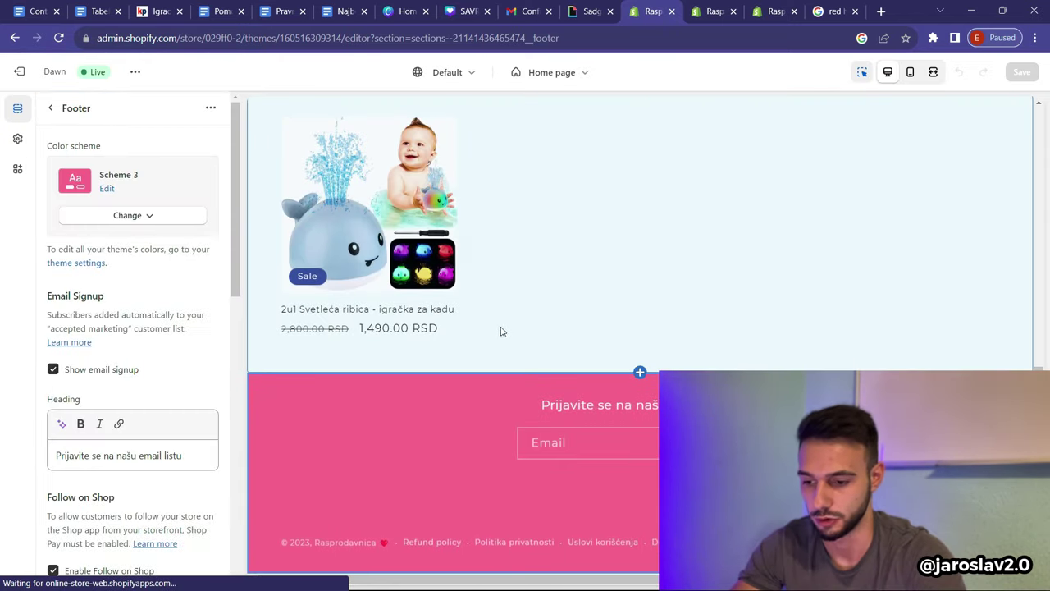
pyautogui.click(414, 543)
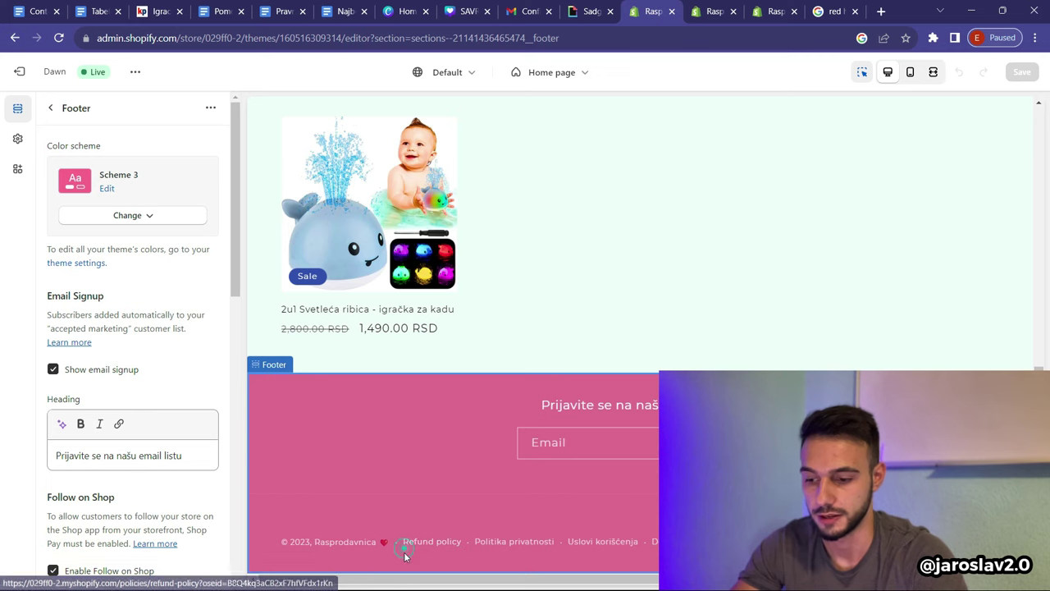
pyautogui.moveTo(540, 230); pyautogui.dragTo(766, 246)
pyautogui.hotkey('ctrl', 'c')
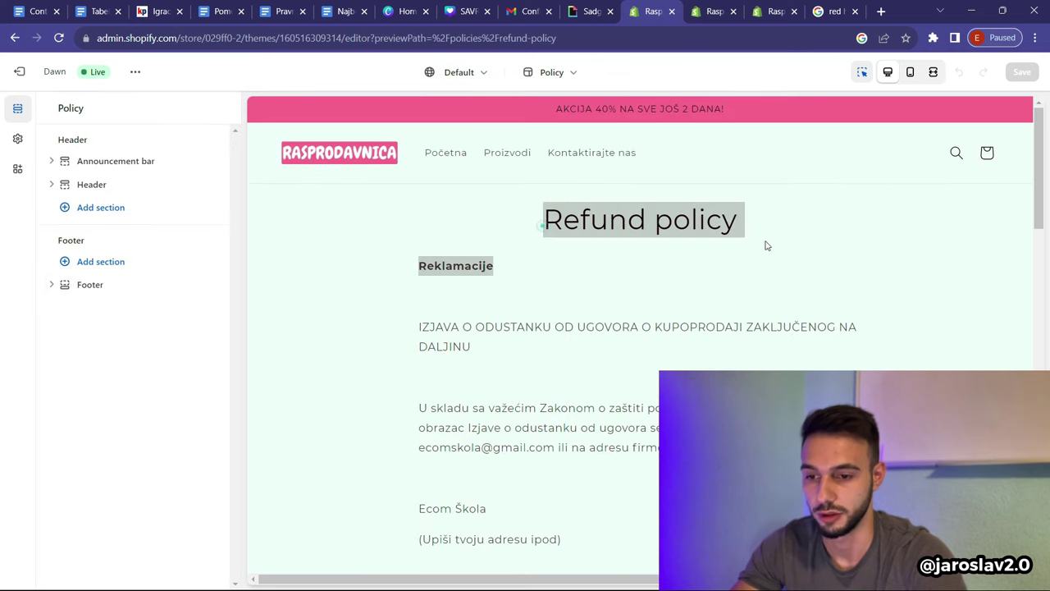
# Search theme content for 'Refund policy' using the copied page title text
pyautogui.click(714, 11)
pyautogui.click(361, 188)
pyautogui.hotkey('ctrl', 'a')
pyautogui.hotkey('ctrl', 'v')
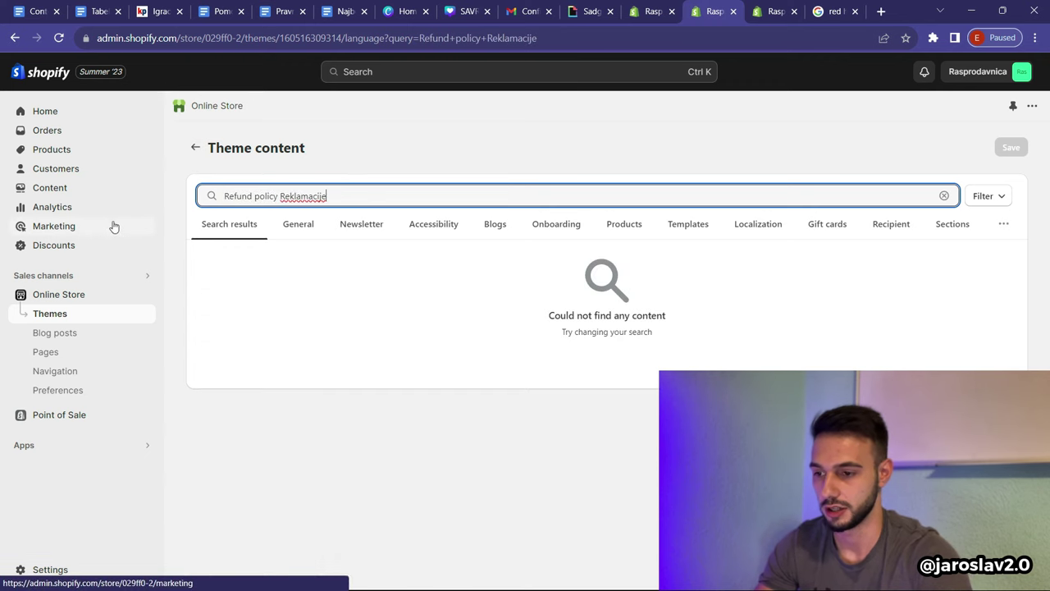
pyautogui.click(388, 183)
pyautogui.moveTo(369, 190); pyautogui.dragTo(283, 215)
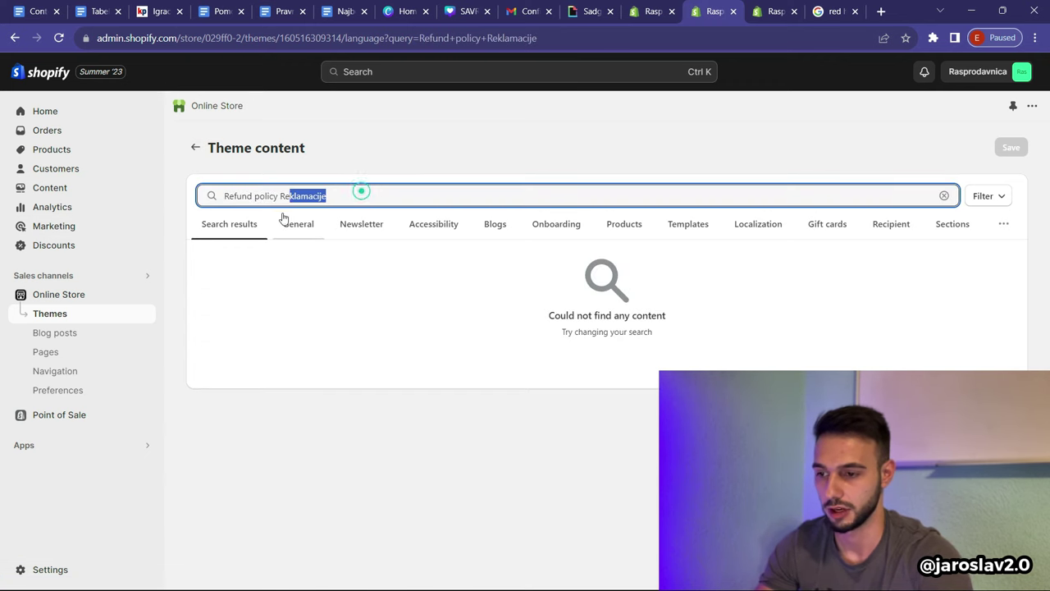
pyautogui.press('BackSpace')
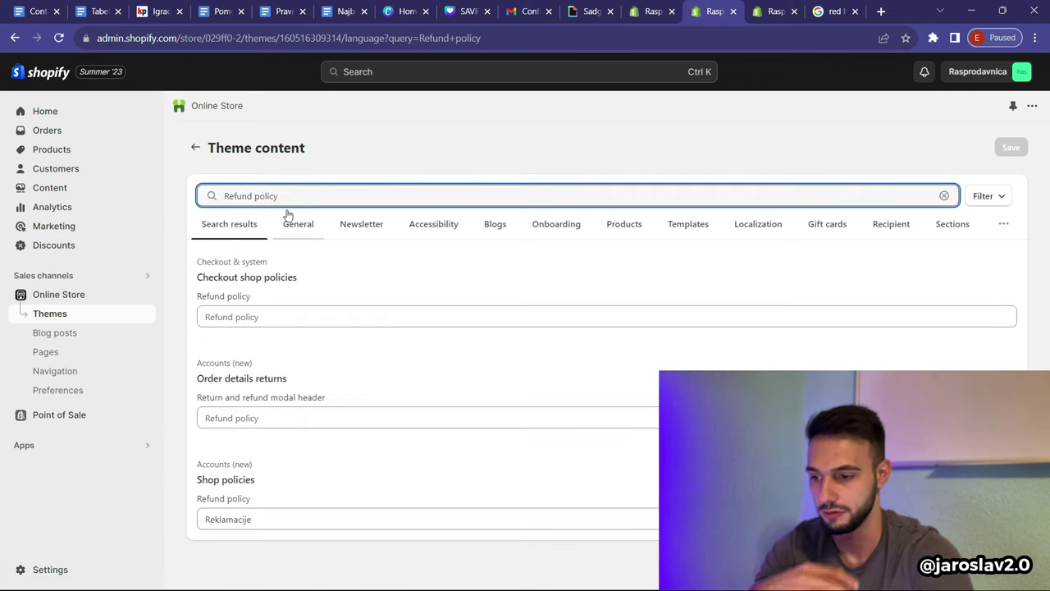
# Set the checkout refund policy and returns header translations to 'Reklamacije' and save
pyautogui.click(248, 316)
pyautogui.moveTo(281, 519); pyautogui.dragTo(193, 510)
pyautogui.hotkey('ctrl', 'c')
pyautogui.click(262, 326)
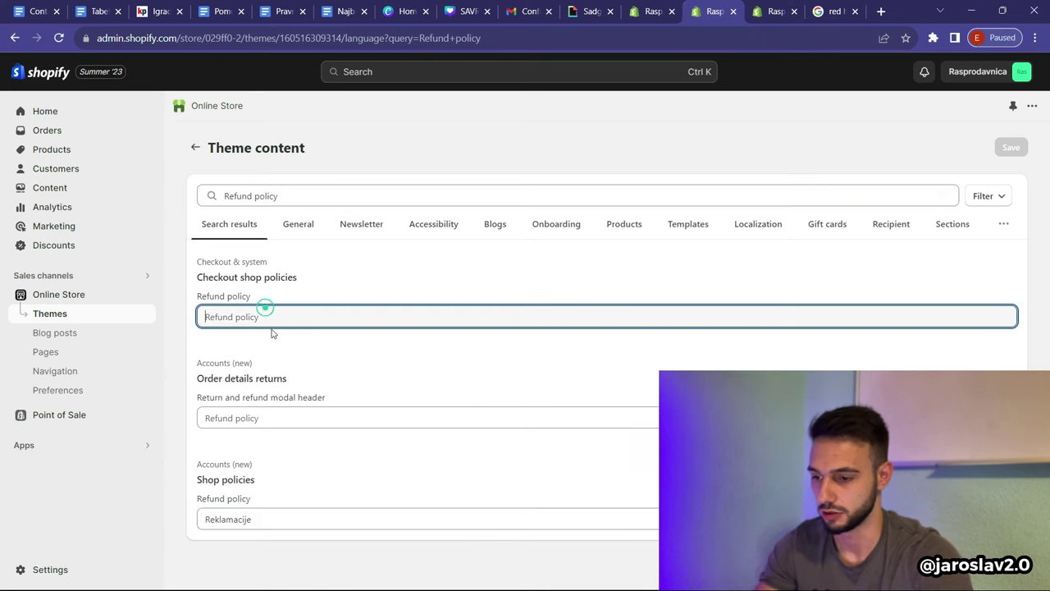
pyautogui.hotkey('ctrl', 'v')
pyautogui.click(248, 418)
pyautogui.hotkey('ctrl', 'v')
pyautogui.click(907, 71)
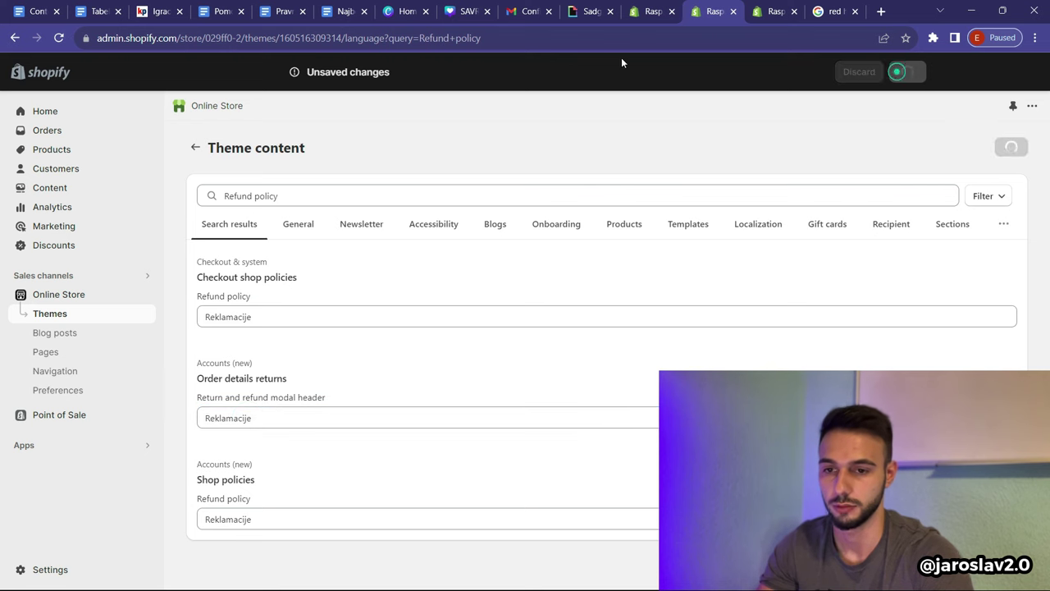
# Reload the theme editor to confirm the policy page title reads 'Reklamacije'
pyautogui.click(649, 10)
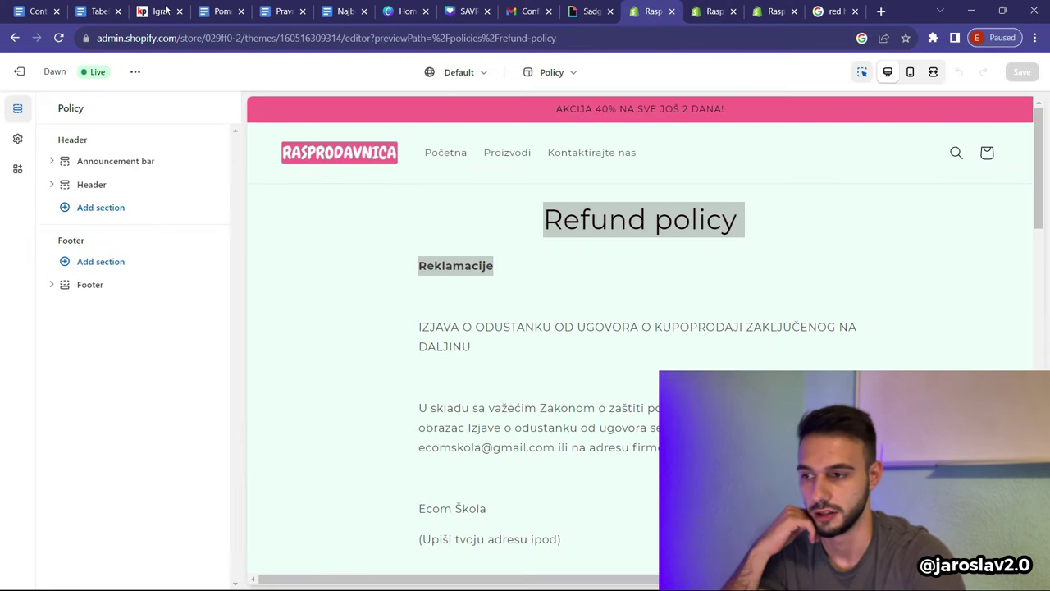
pyautogui.click(58, 38)
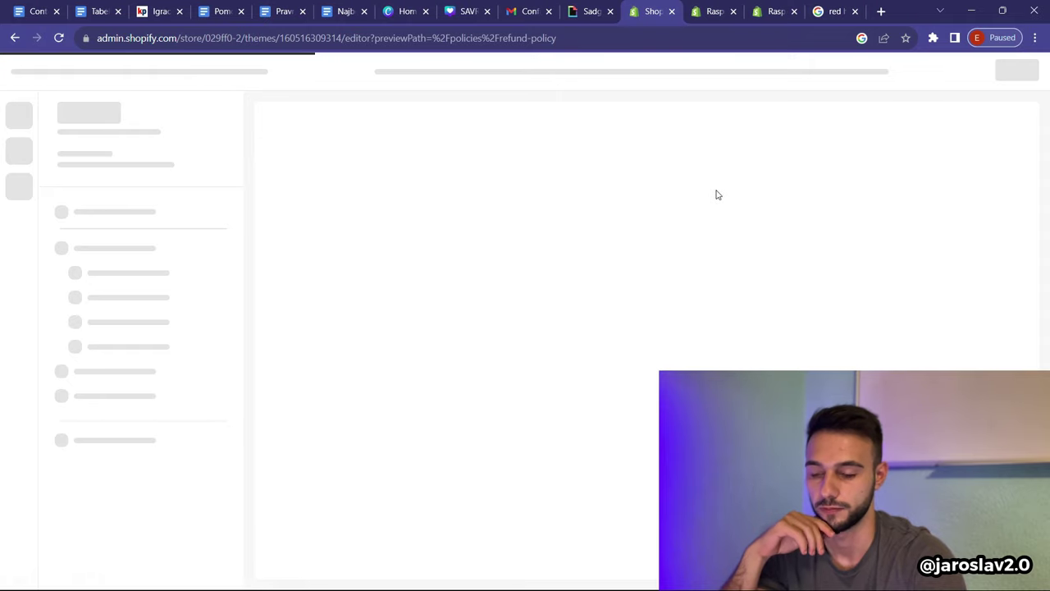
pyautogui.scroll(-20, 645, 242)
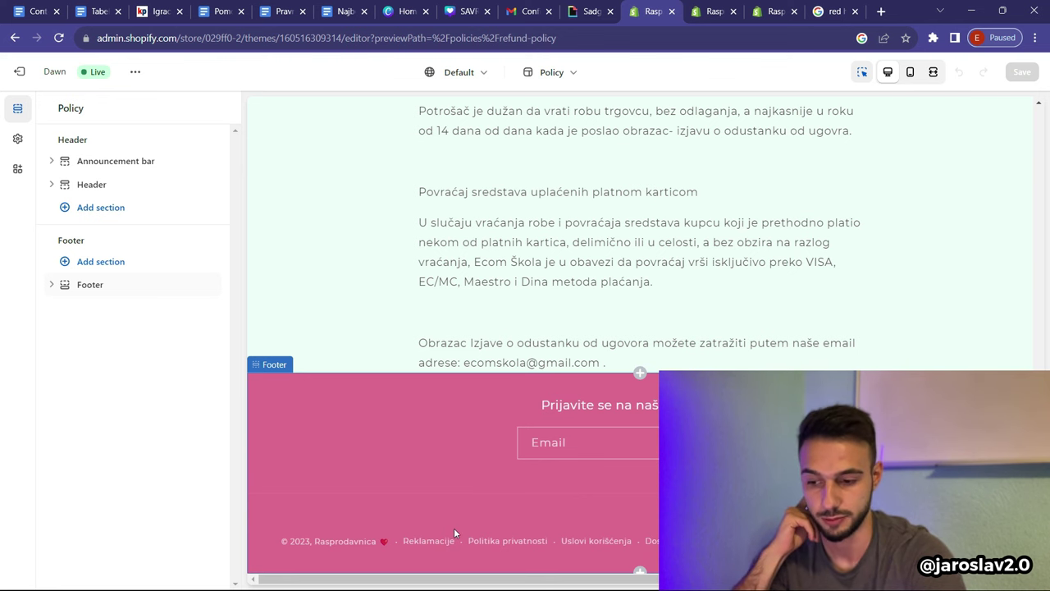
pyautogui.scroll(20, 586, 293)
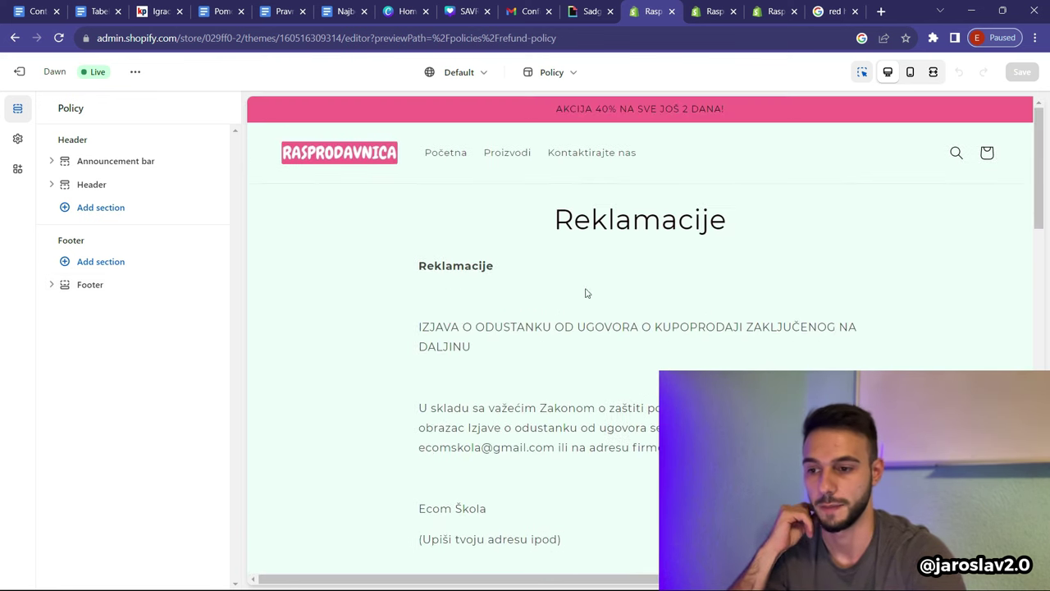
# Navigate the preview from the home page to the fish-toy product page
pyautogui.click(441, 159)
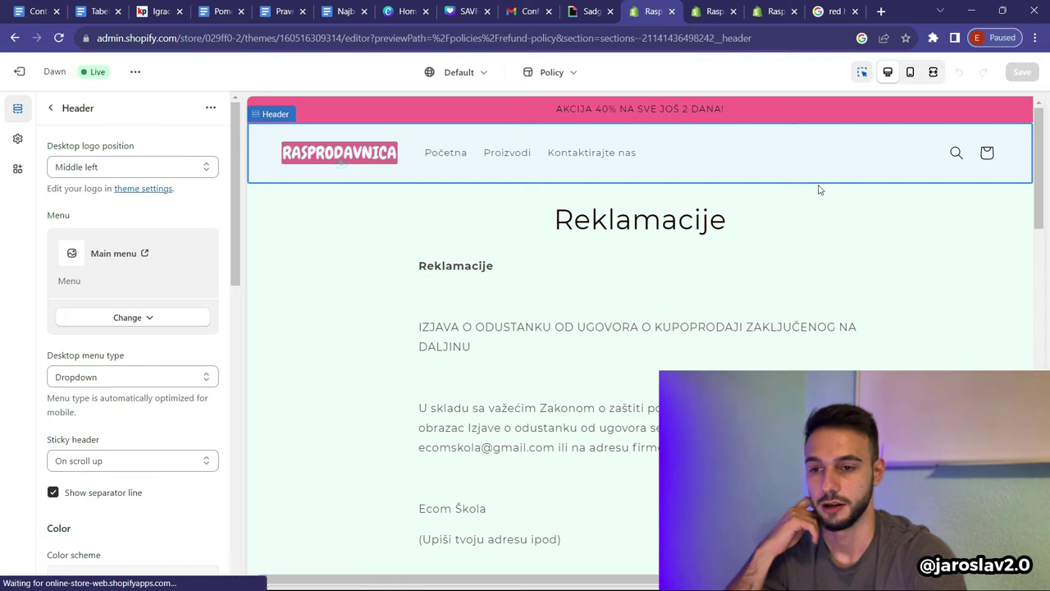
pyautogui.scroll(-10, 759, 222)
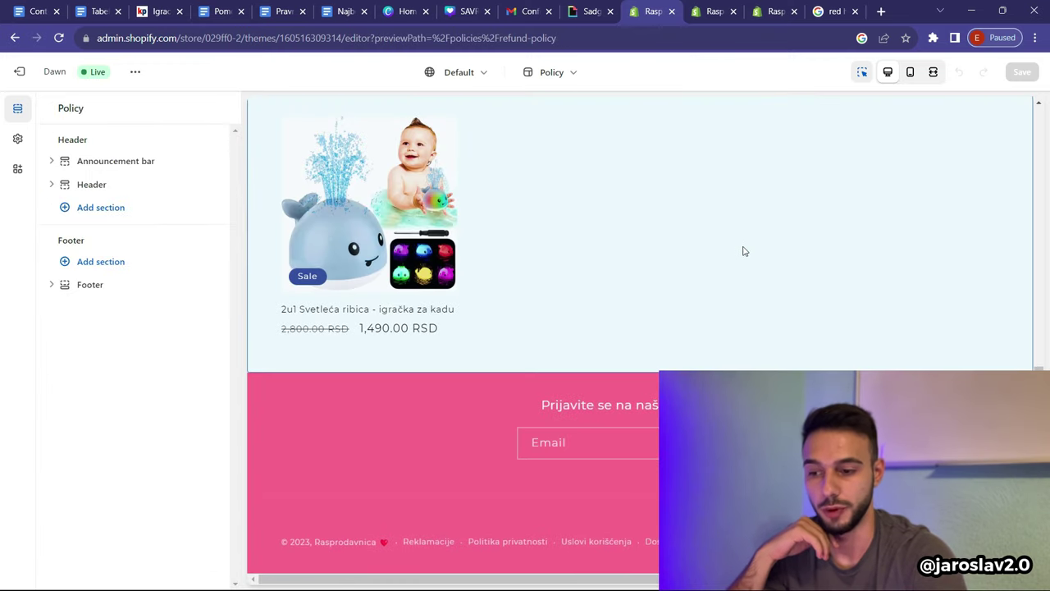
pyautogui.scroll(10, 876, 243)
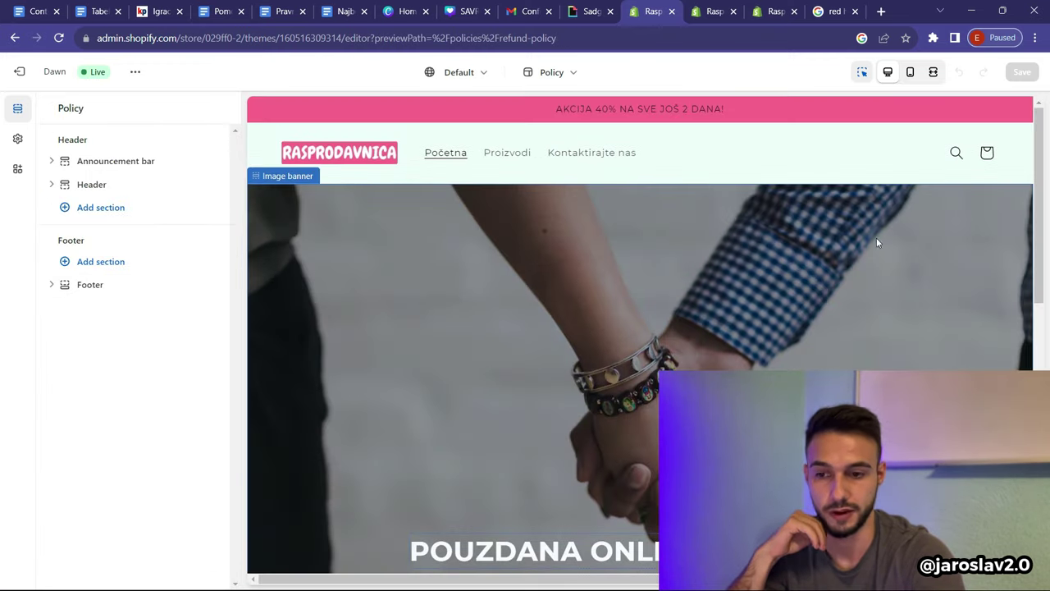
pyautogui.scroll(-4, 599, 362)
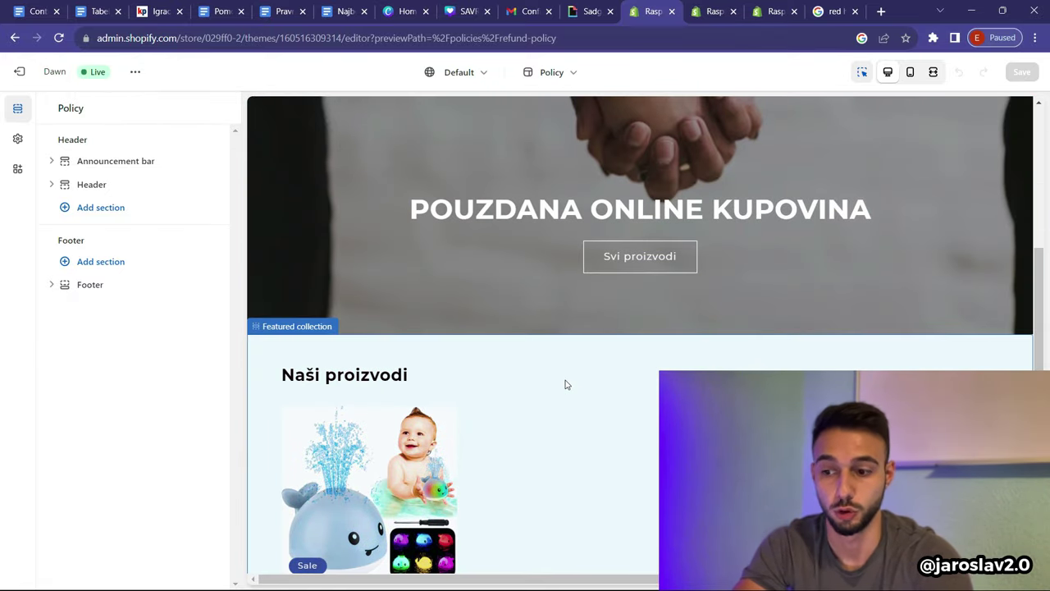
pyautogui.scroll(-3, 563, 382)
pyautogui.click(402, 273)
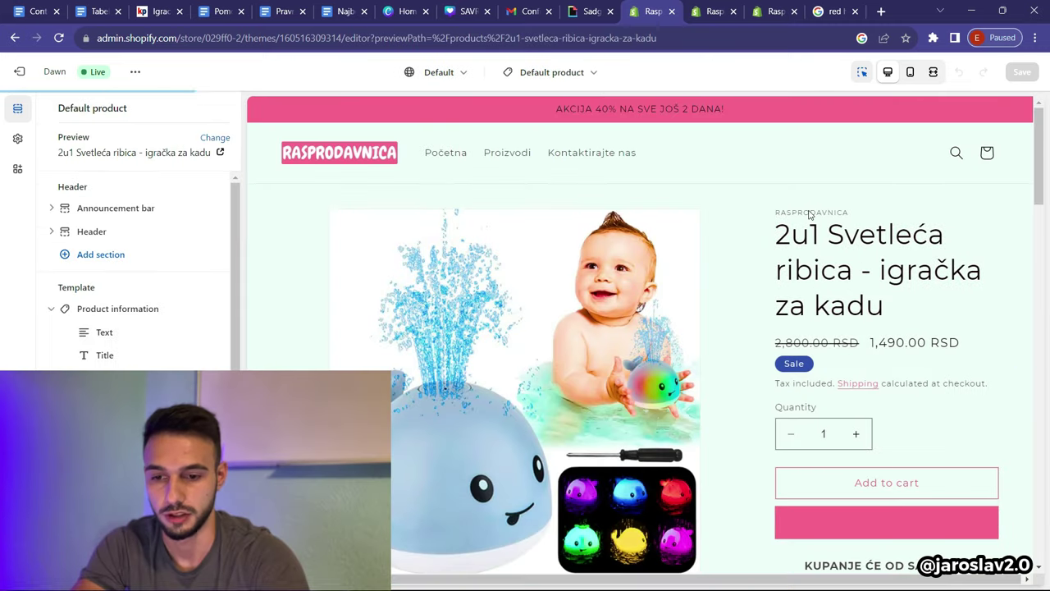
# Delete the vendor Text block and the Share block from the product template, then save
pyautogui.click(824, 215)
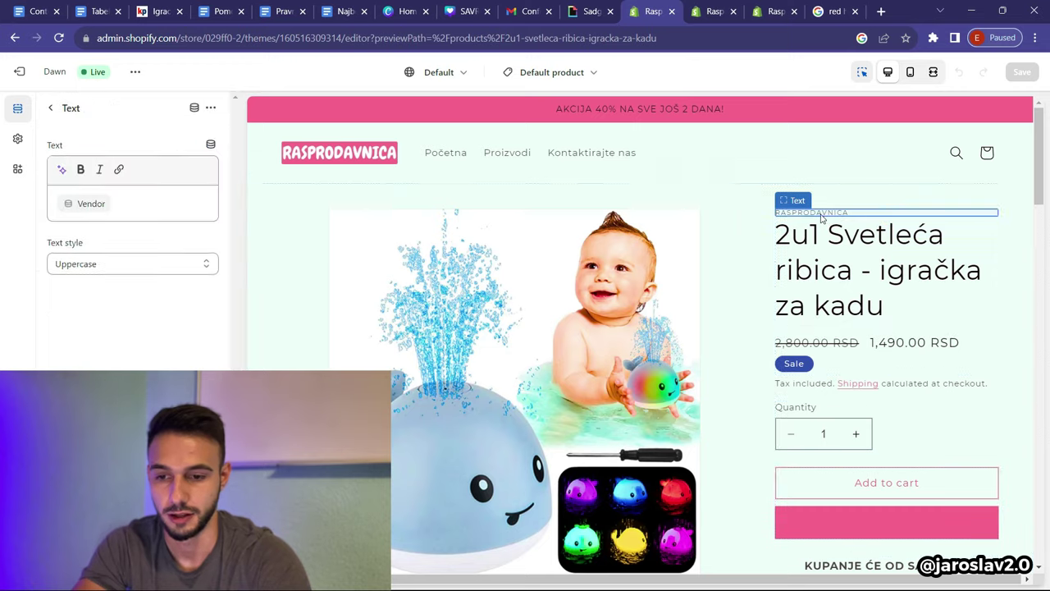
pyautogui.scroll(-1, 820, 209)
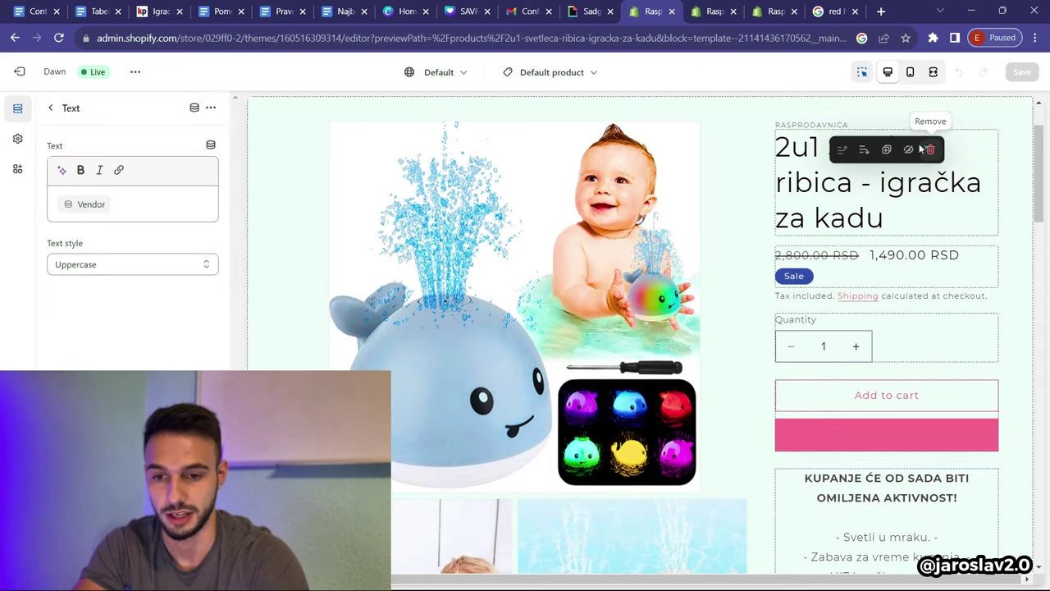
pyautogui.click(930, 149)
pyautogui.scroll(-3, 838, 234)
pyautogui.scroll(-10, 839, 234)
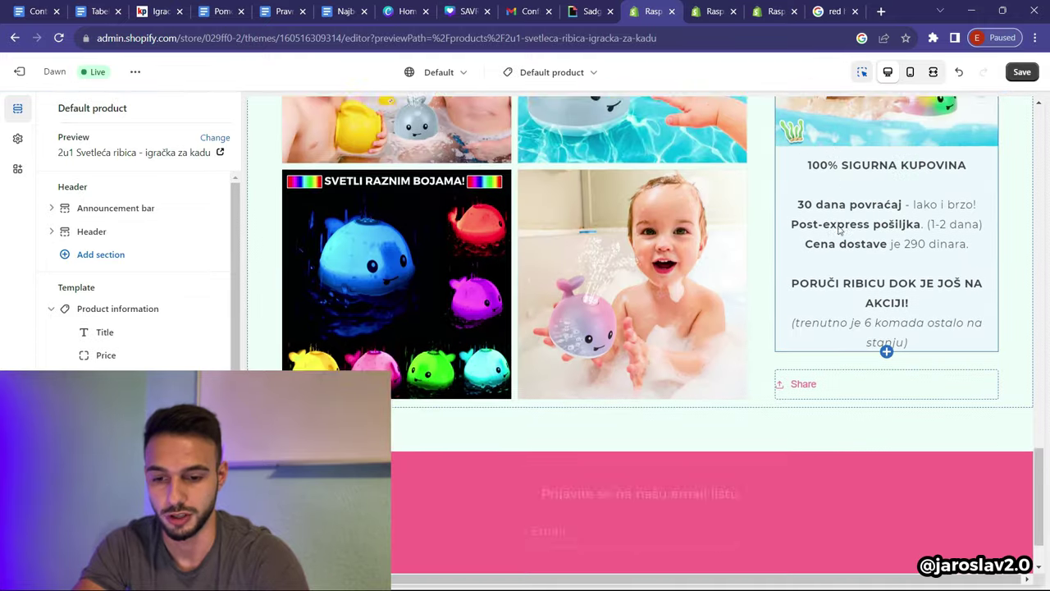
pyautogui.click(809, 316)
pyautogui.scroll(4, 840, 353)
pyautogui.scroll(-4, 840, 353)
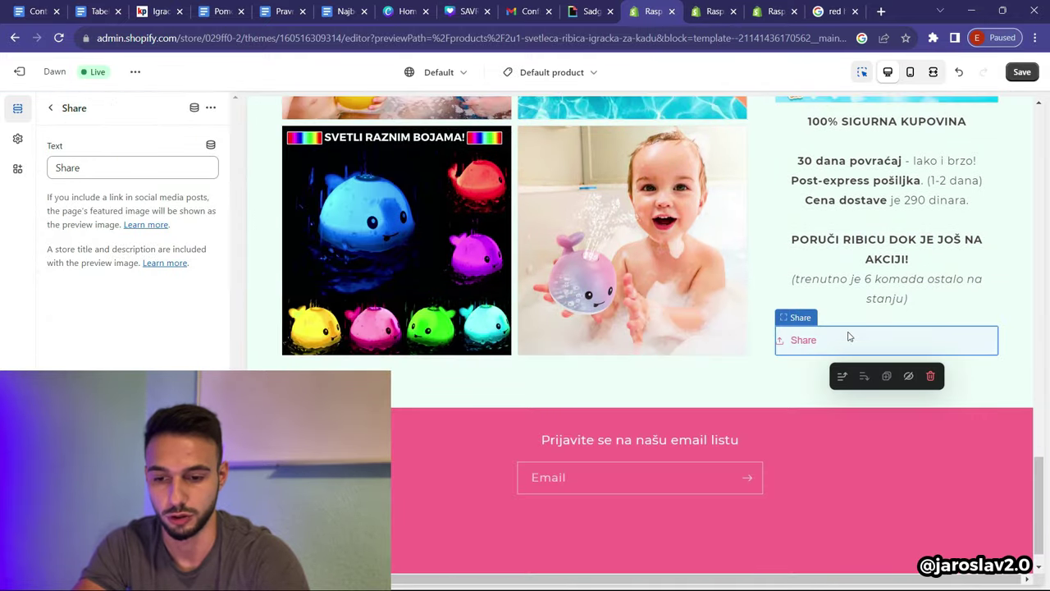
pyautogui.click(932, 375)
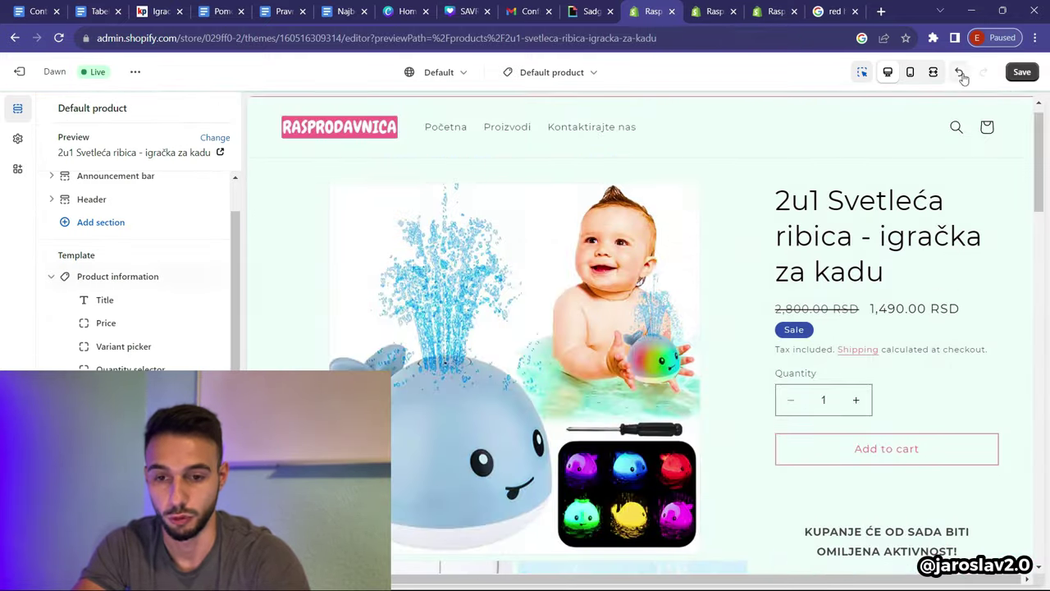
pyautogui.click(1015, 76)
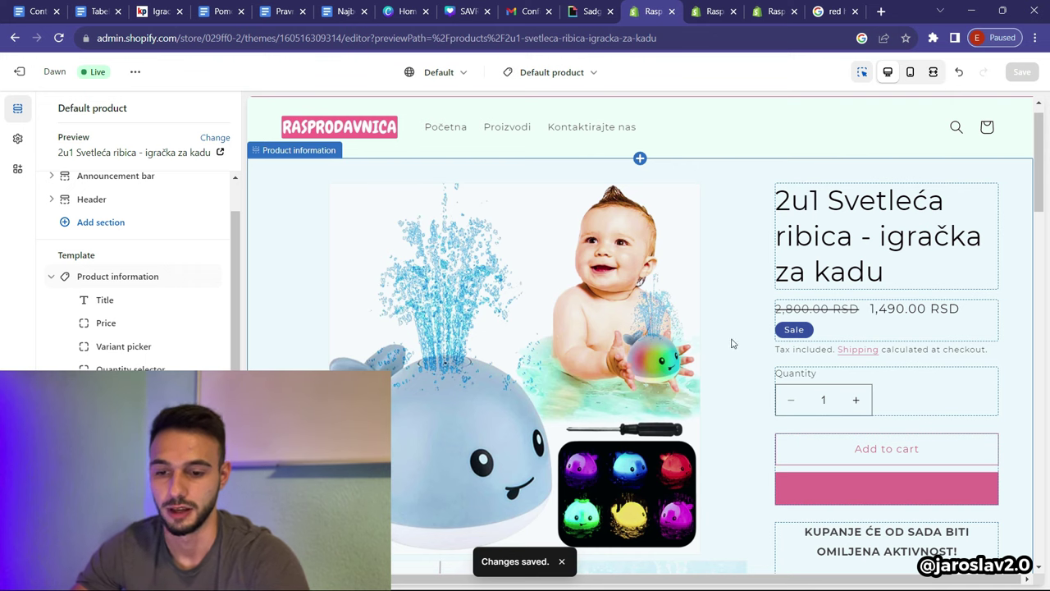
# Inspect the Sale badge shown under the product price
pyautogui.click(799, 334)
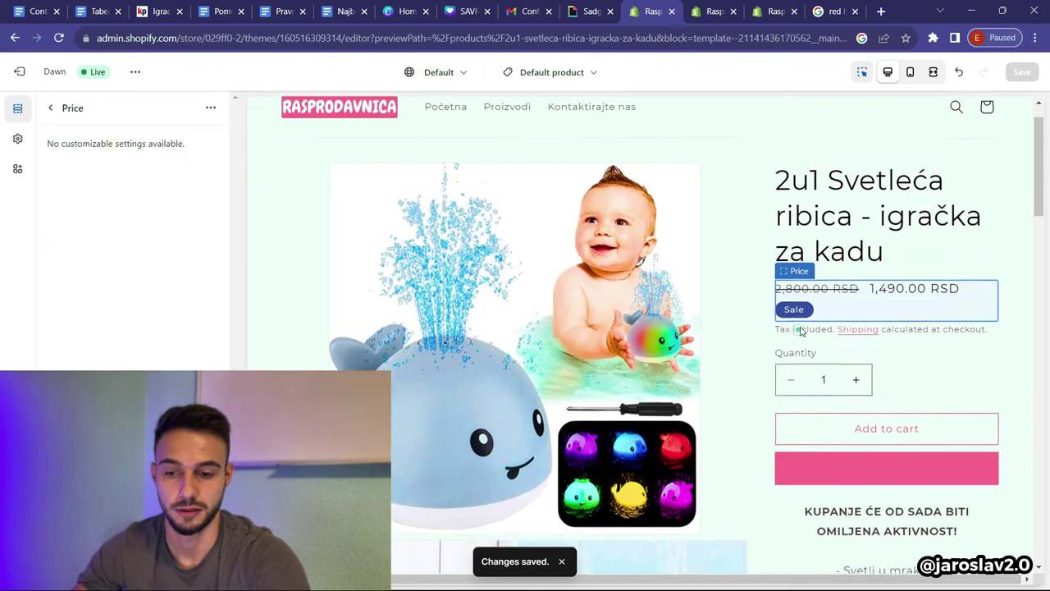
pyautogui.click(791, 272)
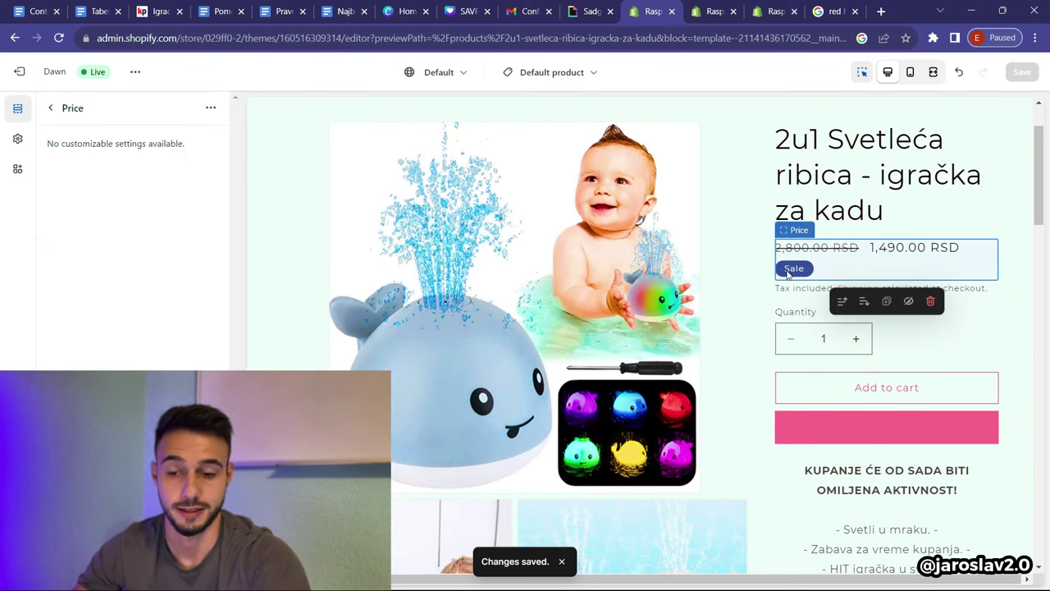
pyautogui.click(706, 9)
# Search theme content for 'Sale' and set the On sale translation to 'AKCIJA'
pyautogui.tripleClick(246, 196)
pyautogui.write('Sale')
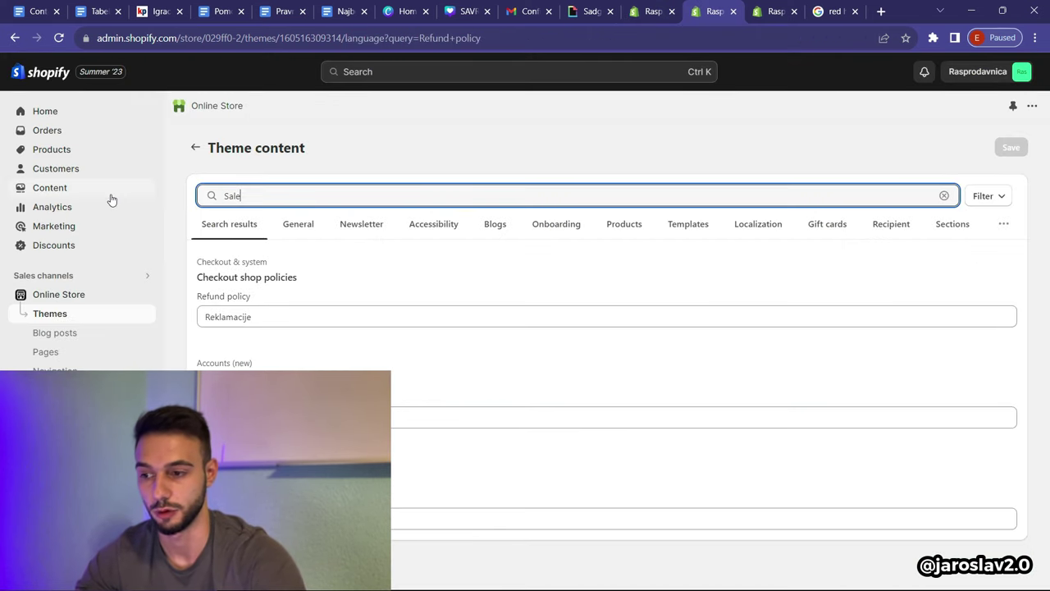
pyautogui.scroll(-3, 243, 319)
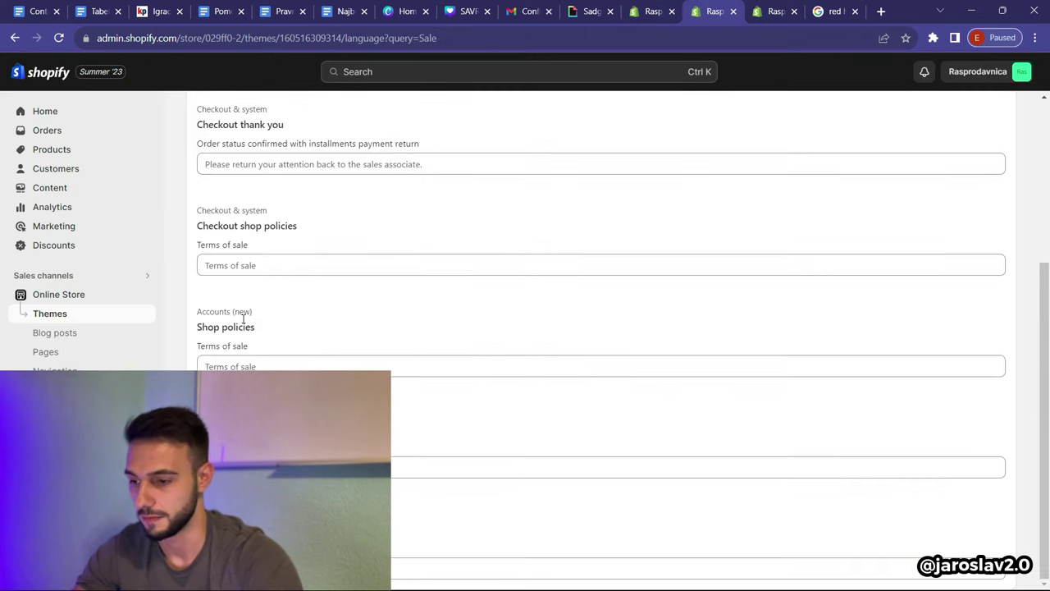
pyautogui.click(246, 467)
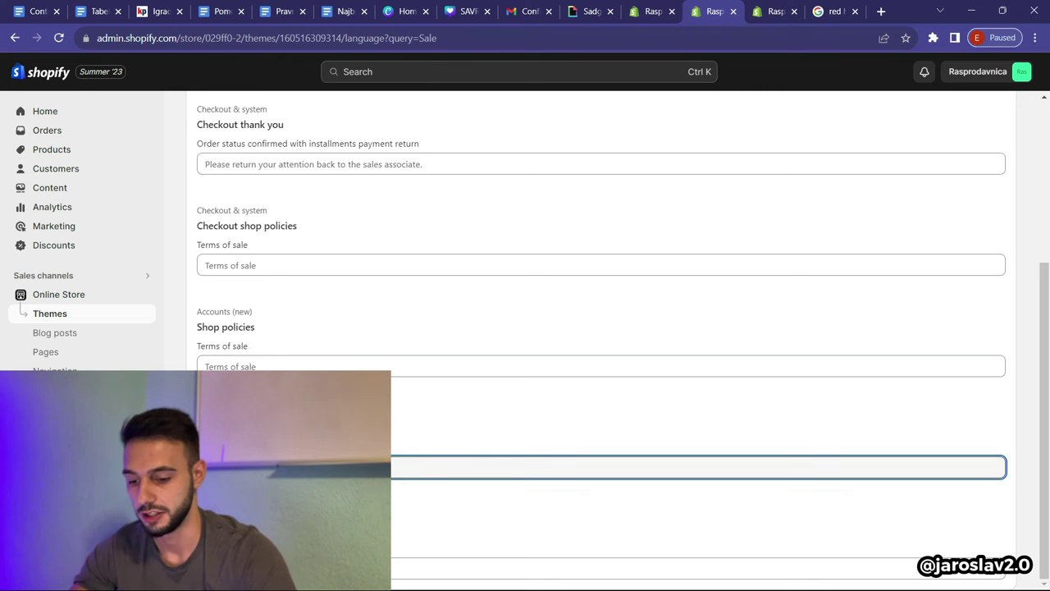
pyautogui.write('SNIŽENO')
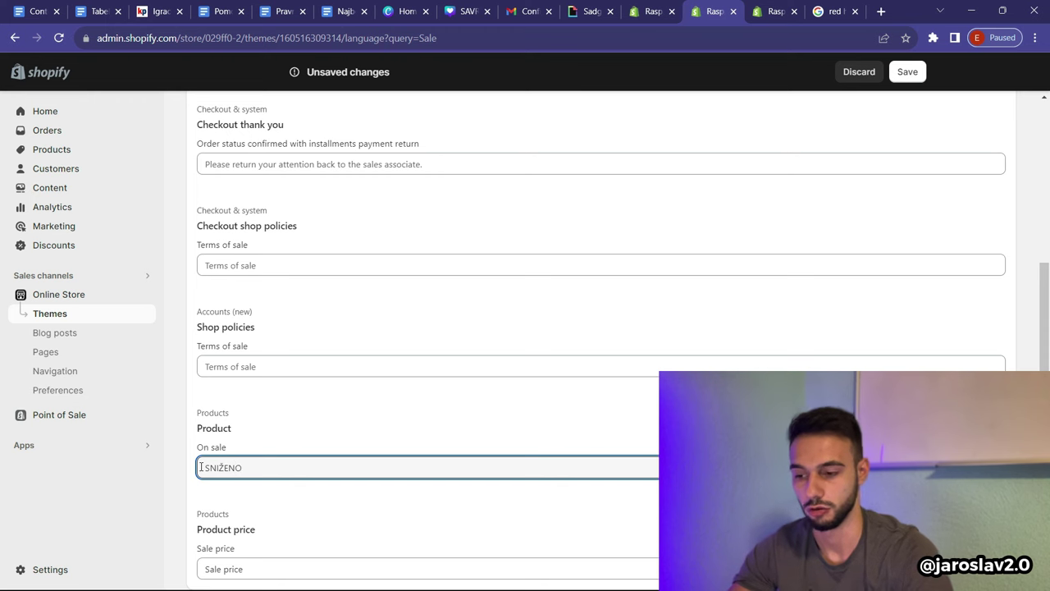
pyautogui.moveTo(273, 466); pyautogui.dragTo(164, 469)
pyautogui.write('AK')
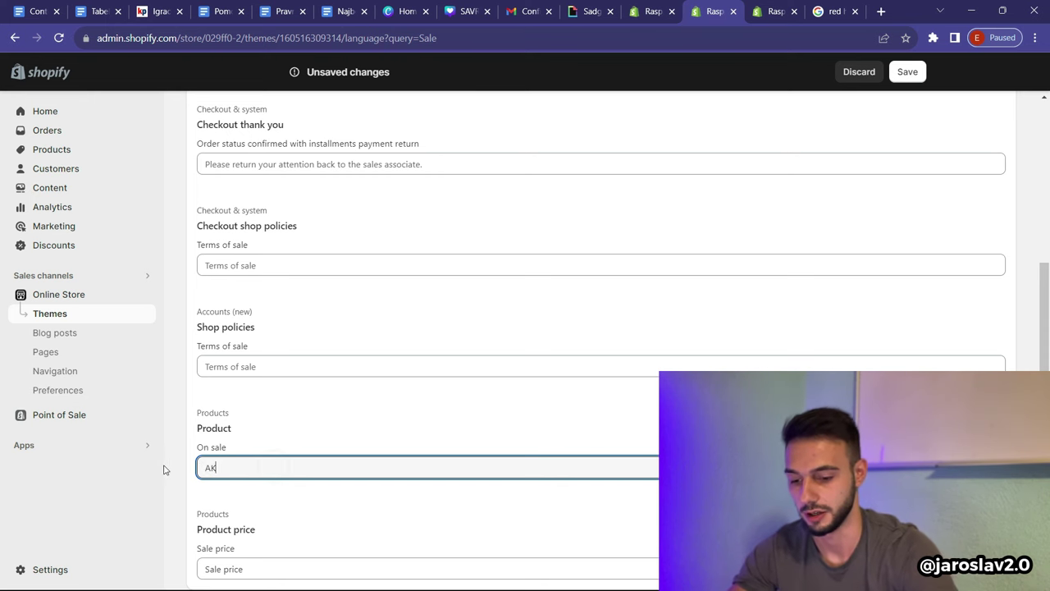
pyautogui.write('CIJA')
pyautogui.moveTo(251, 467); pyautogui.dragTo(149, 472)
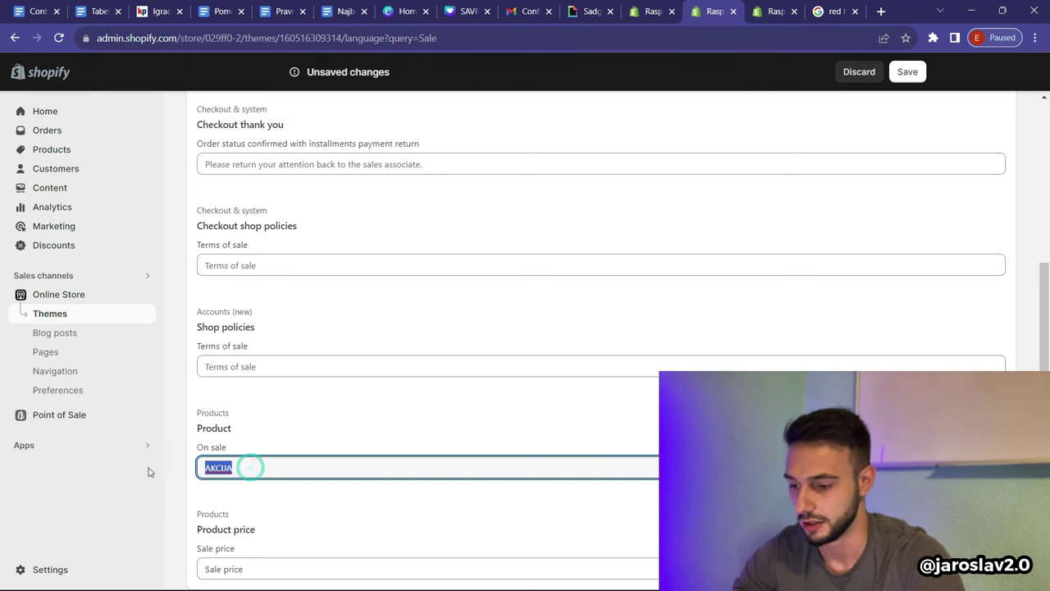
pyautogui.hotkey('ctrl', 'c')
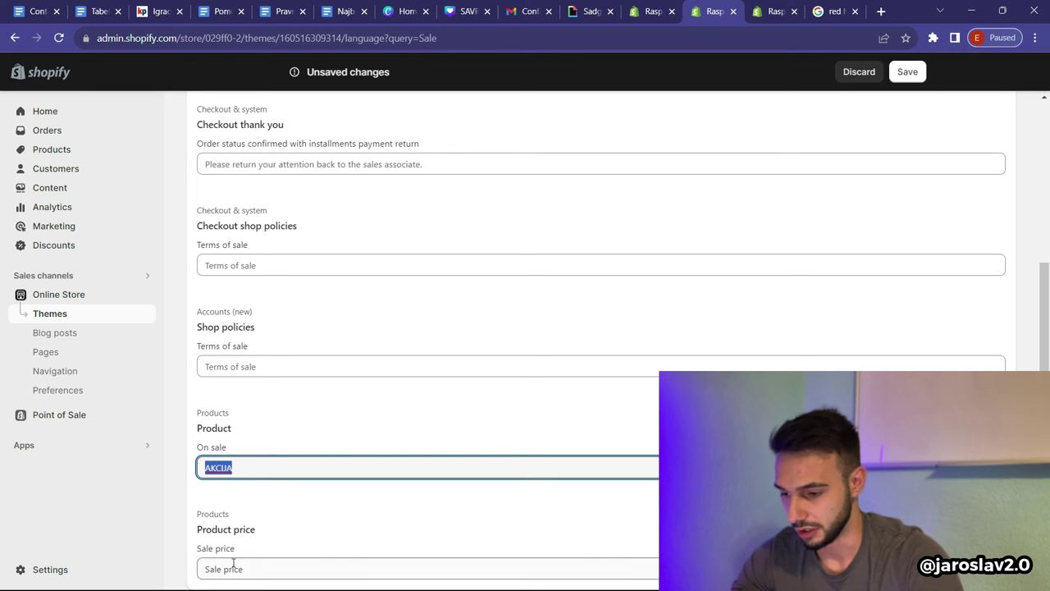
# Paste 'AKCIJA' into the product and checkout Sale price translations and save
pyautogui.click(234, 567)
pyautogui.hotkey('ctrl', 'v')
pyautogui.moveTo(297, 569); pyautogui.dragTo(174, 548)
pyautogui.hotkey('ctrl', 'v')
pyautogui.click(290, 569)
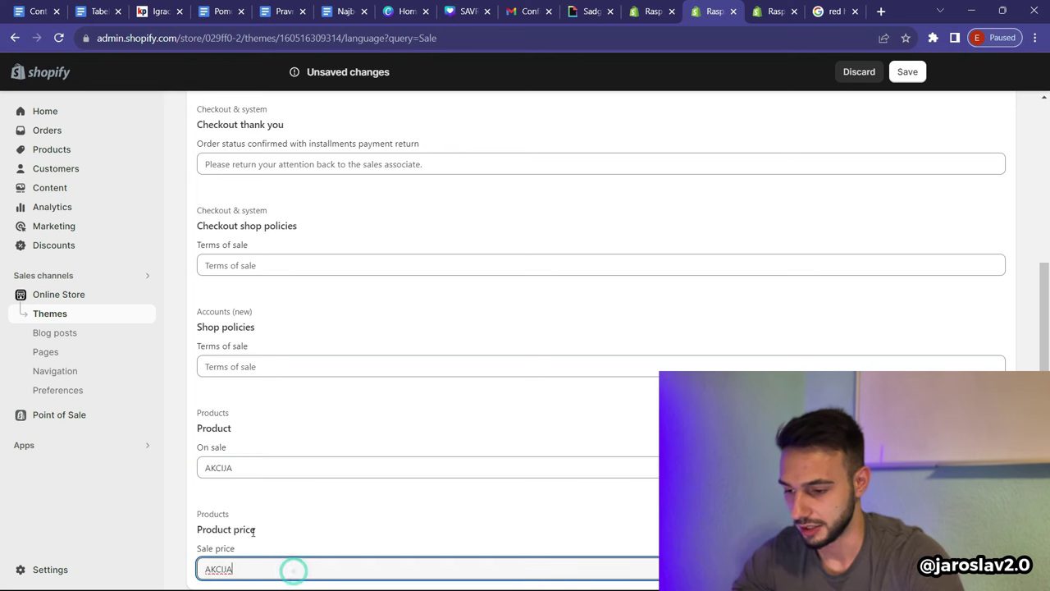
pyautogui.scroll(3, 279, 414)
pyautogui.click(268, 316)
pyautogui.hotkey('ctrl', 'v')
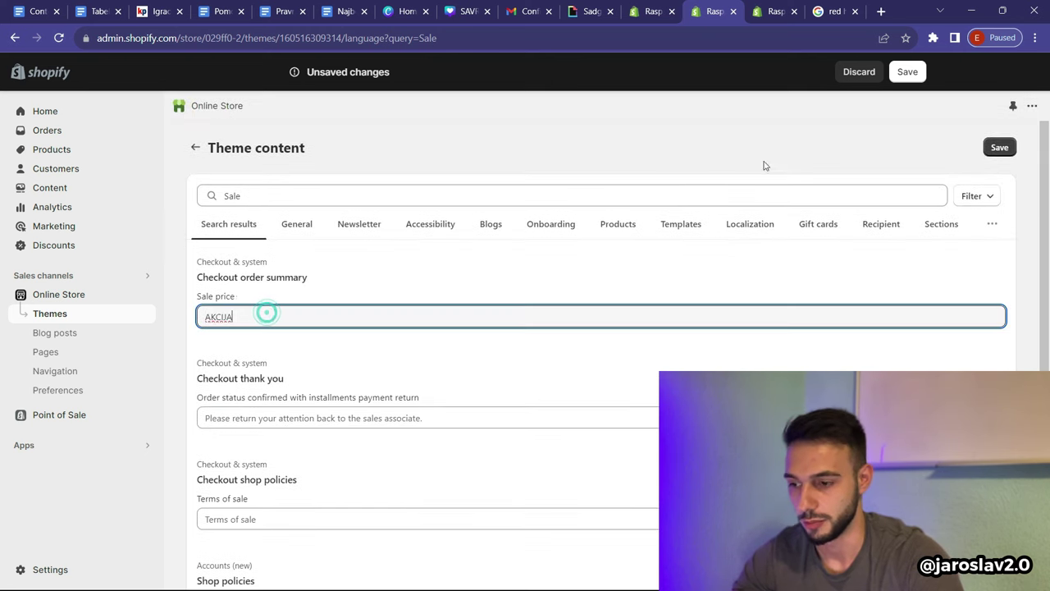
pyautogui.click(907, 71)
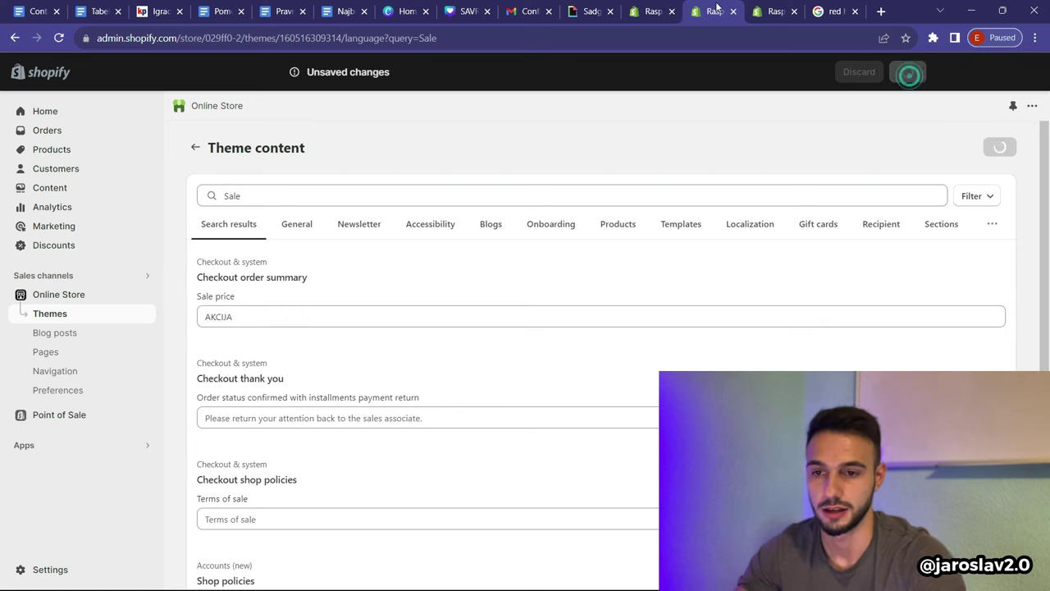
pyautogui.click(771, 11)
pyautogui.click(653, 11)
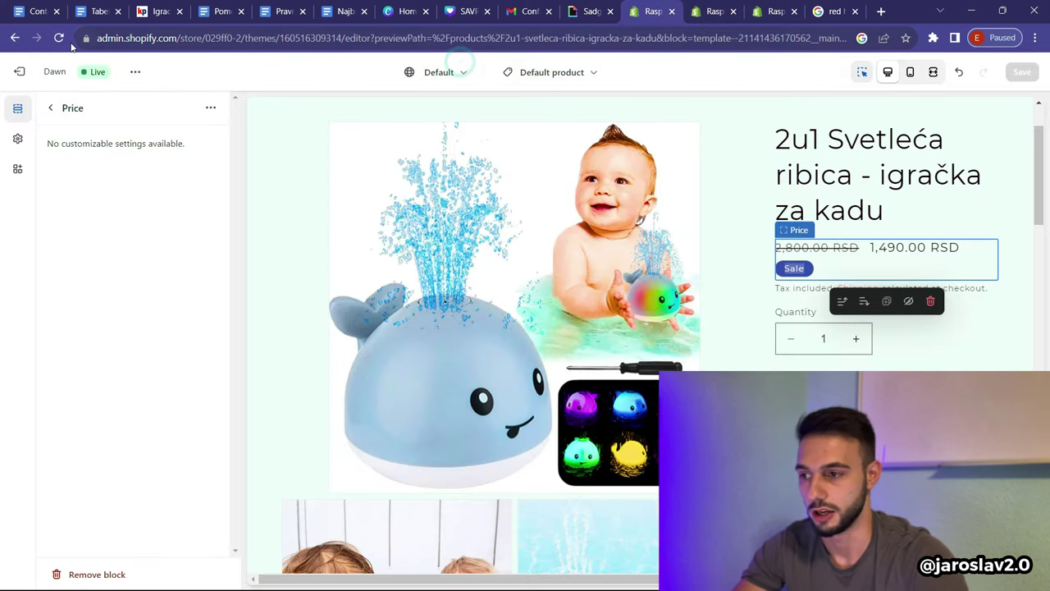
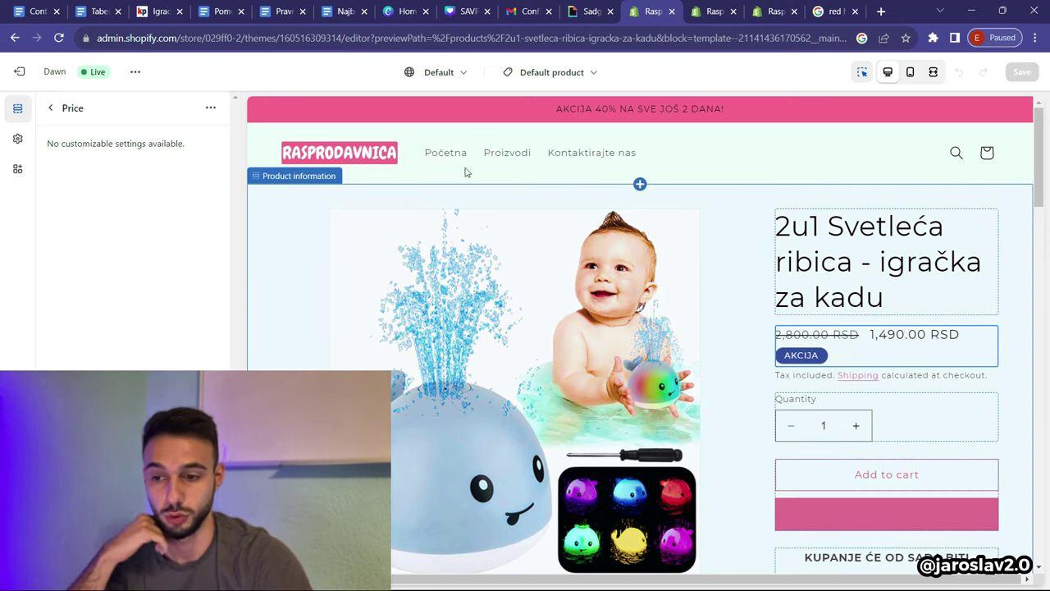
# Set colour scheme 5's background to mint #96EDD3 in Theme settings > Colors
pyautogui.click(18, 139)
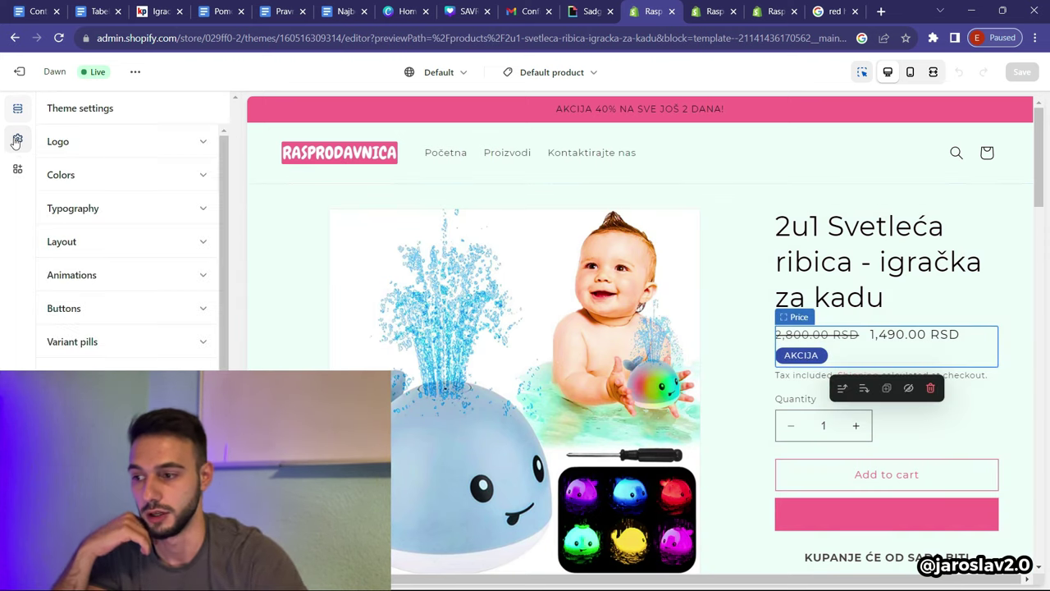
pyautogui.click(72, 178)
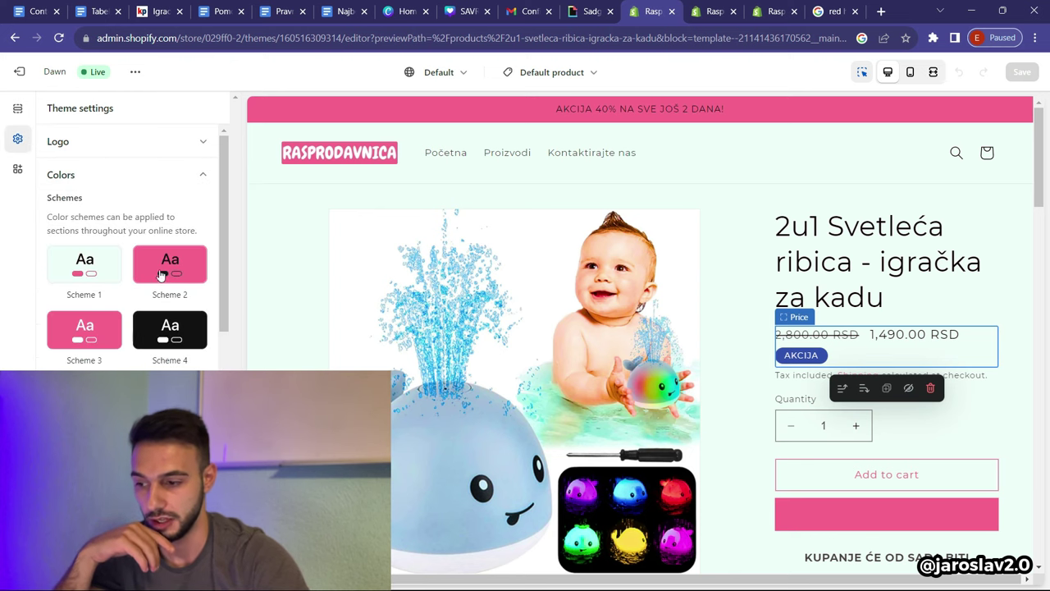
pyautogui.click(816, 349)
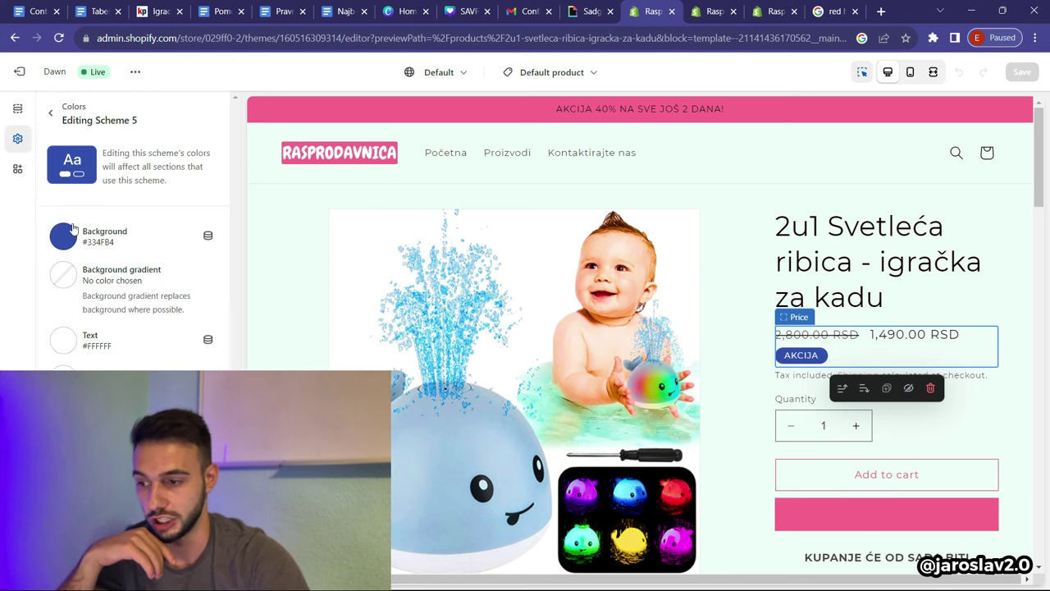
pyautogui.click(64, 235)
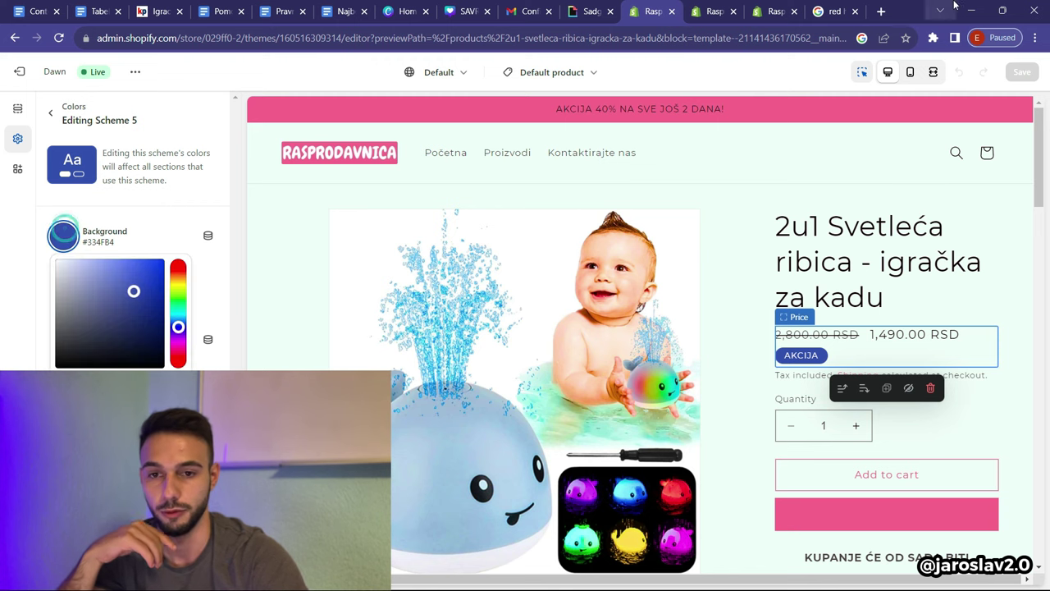
pyautogui.hotkey('alt', 'Tab')
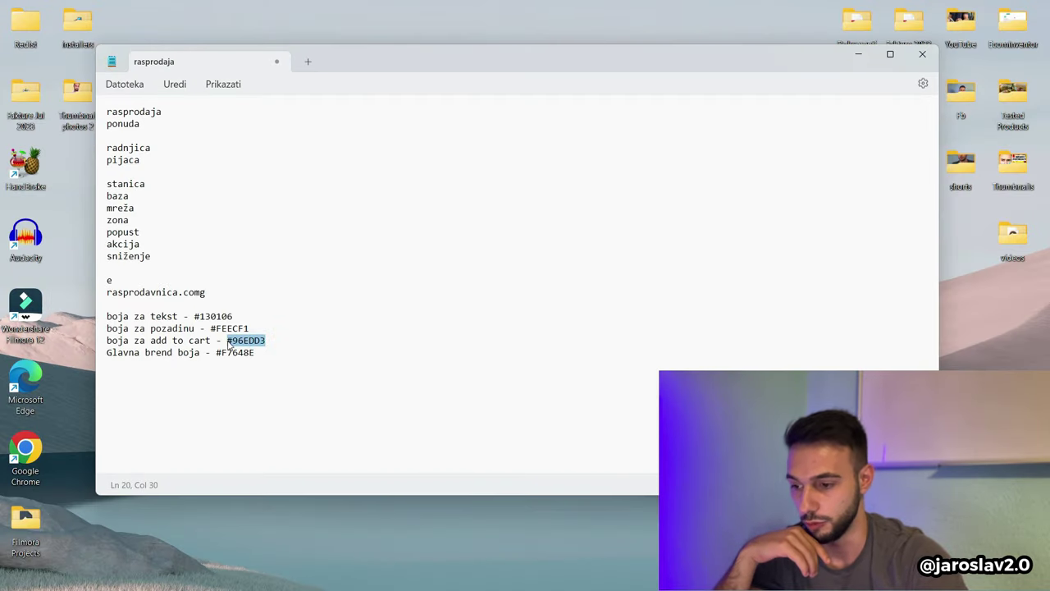
pyautogui.moveTo(639, 589)
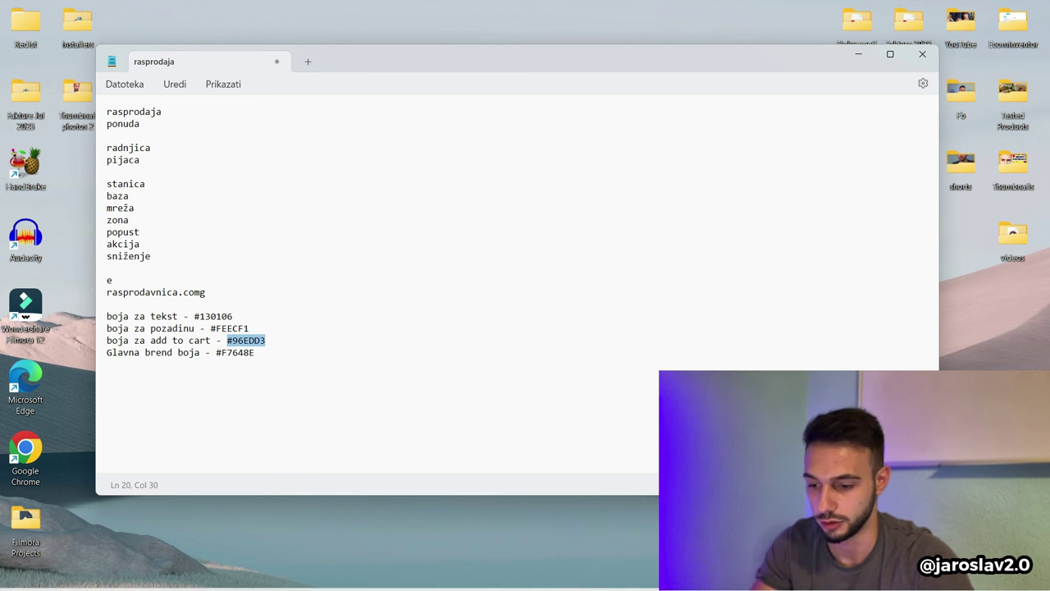
pyautogui.click(233, 575)
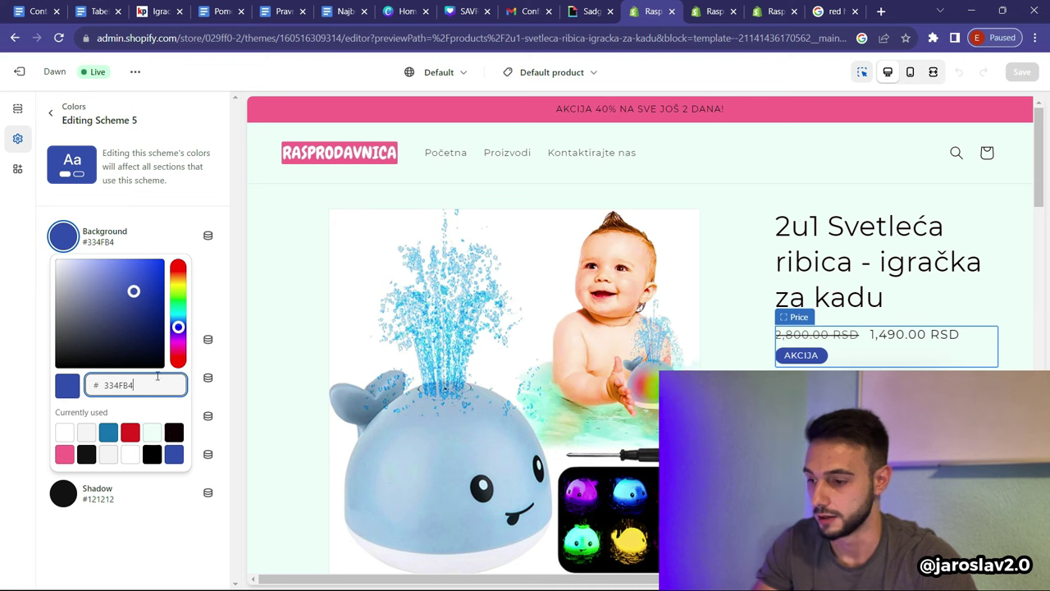
pyautogui.doubleClick(157, 379)
pyautogui.write('96EDD3')
pyautogui.click(184, 538)
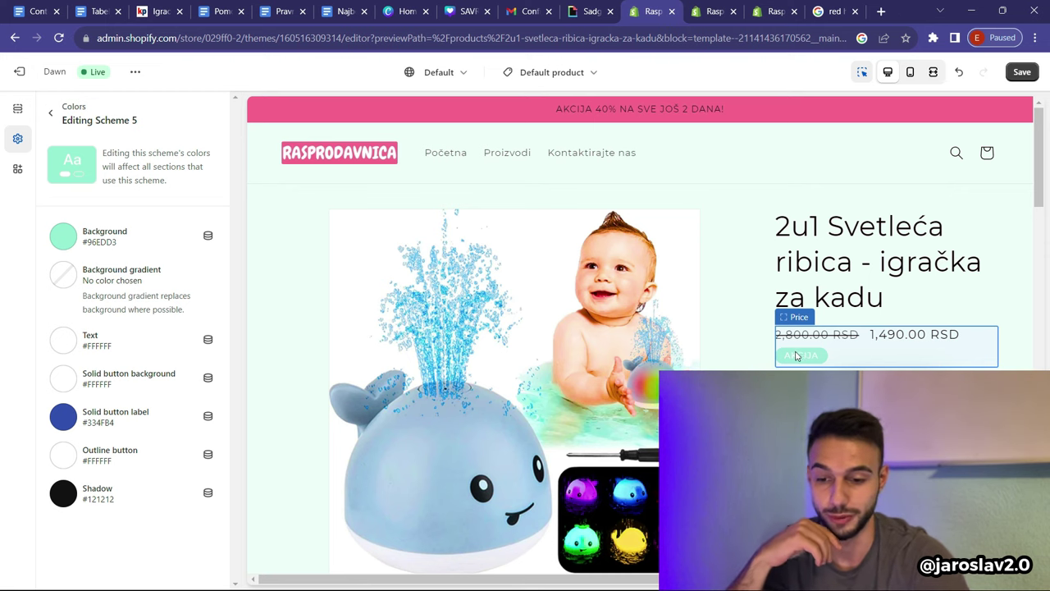
# Set scheme 5's text colour to #130106 and save the theme settings
pyautogui.click(970, 10)
pyautogui.moveTo(239, 318); pyautogui.dragTo(197, 316)
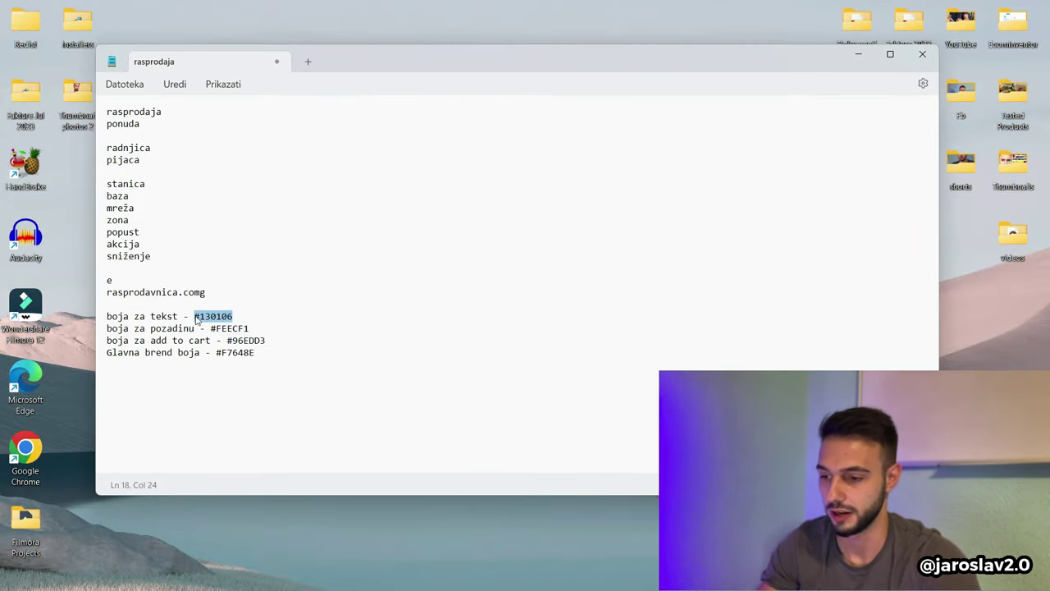
pyautogui.moveTo(359, 588)
pyautogui.click(246, 574)
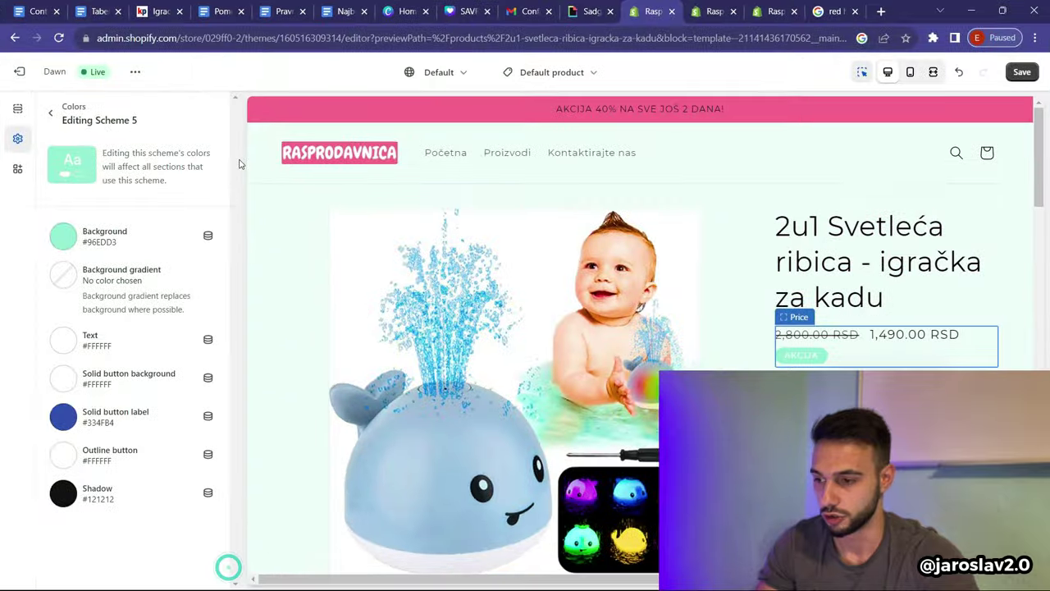
pyautogui.click(67, 347)
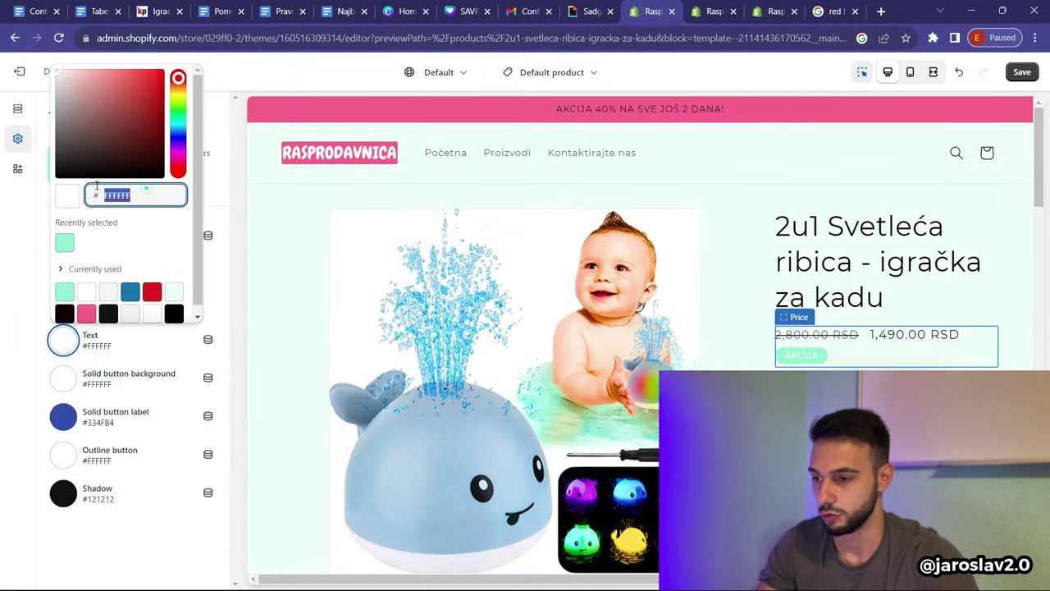
pyautogui.write('130106')
pyautogui.click(214, 282)
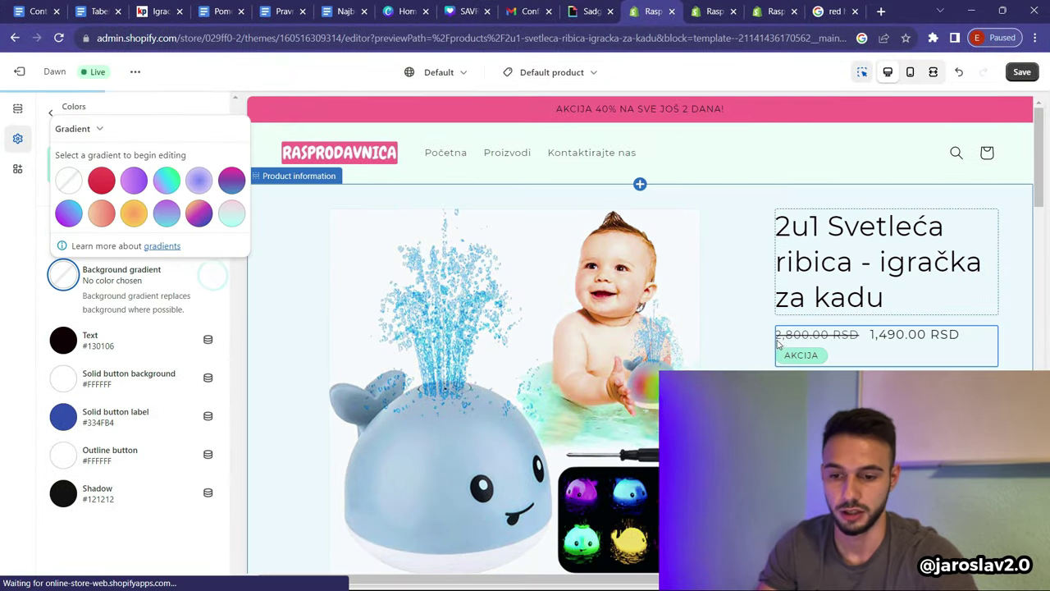
pyautogui.hotkey('ctrl', 's')
pyautogui.click(737, 225)
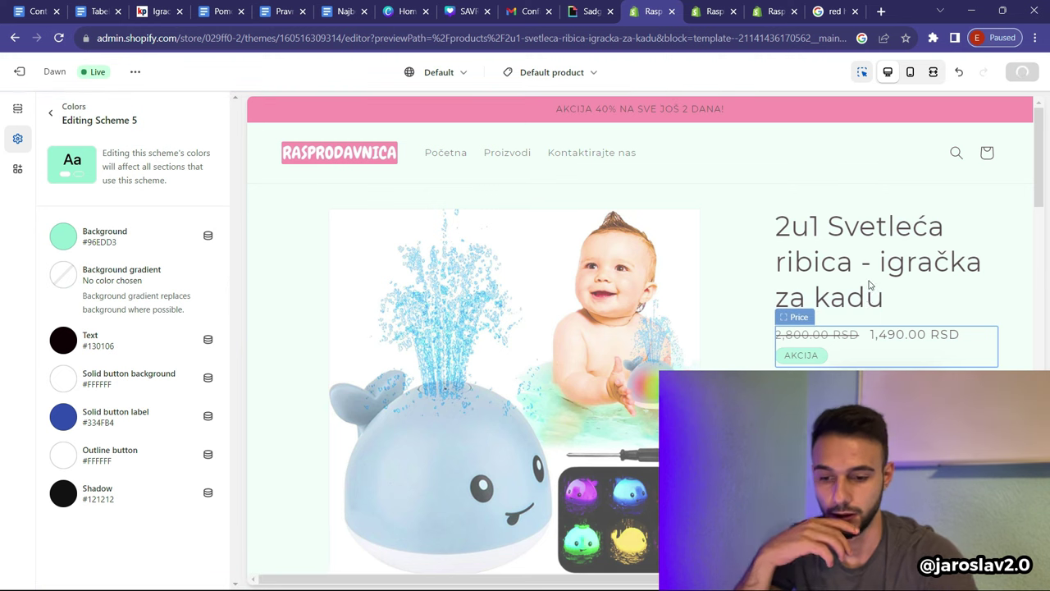
pyautogui.scroll(-2, 856, 307)
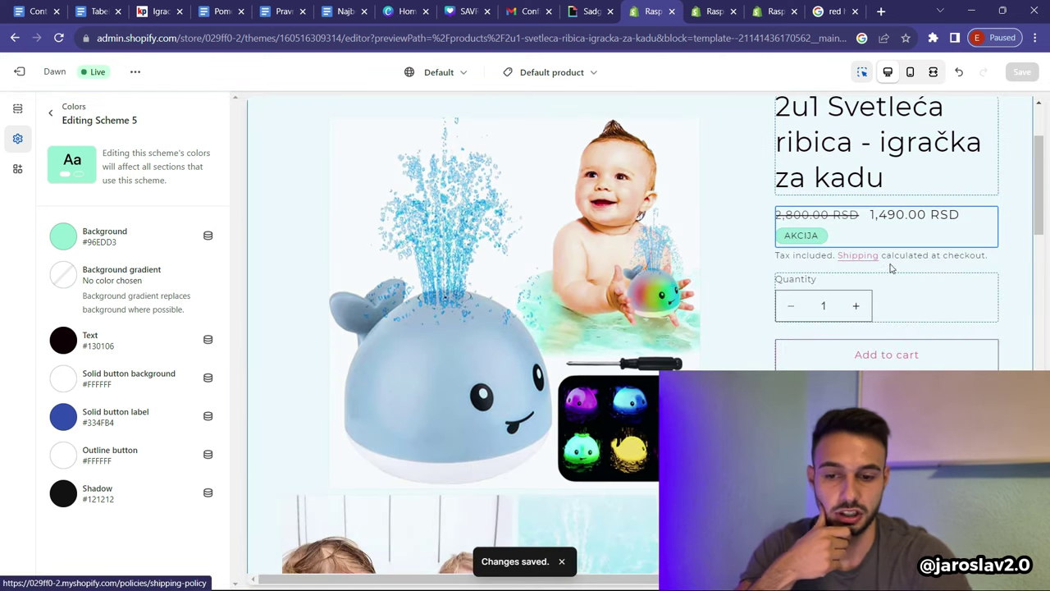
# Replace the 'tax included' text with 'PLAĆANJE POUZEĆEM - SIGURNA KUPOVINA', save, and reload the editor
pyautogui.click(928, 260)
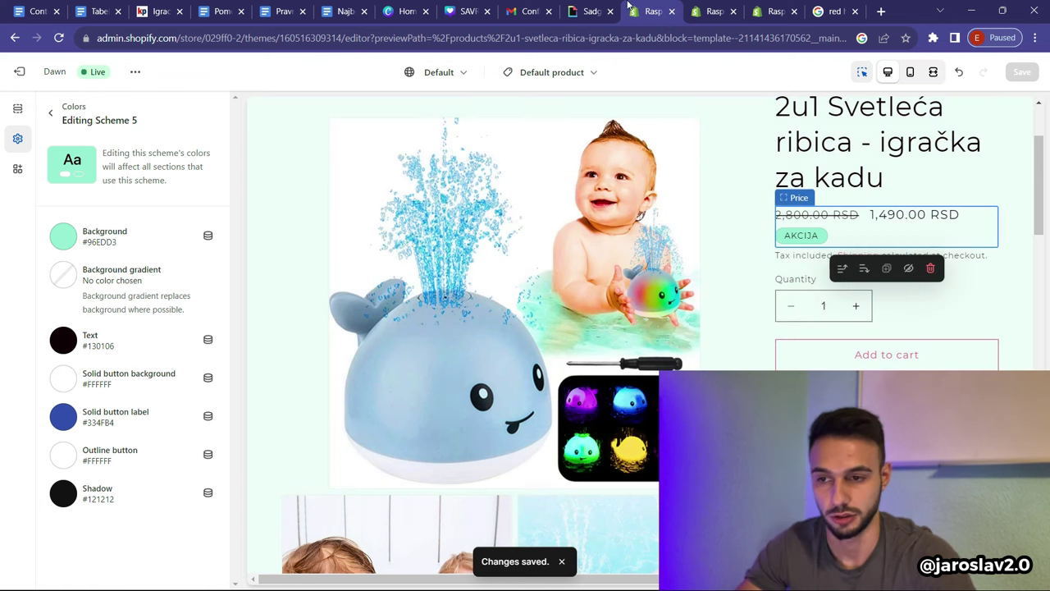
pyautogui.click(724, 8)
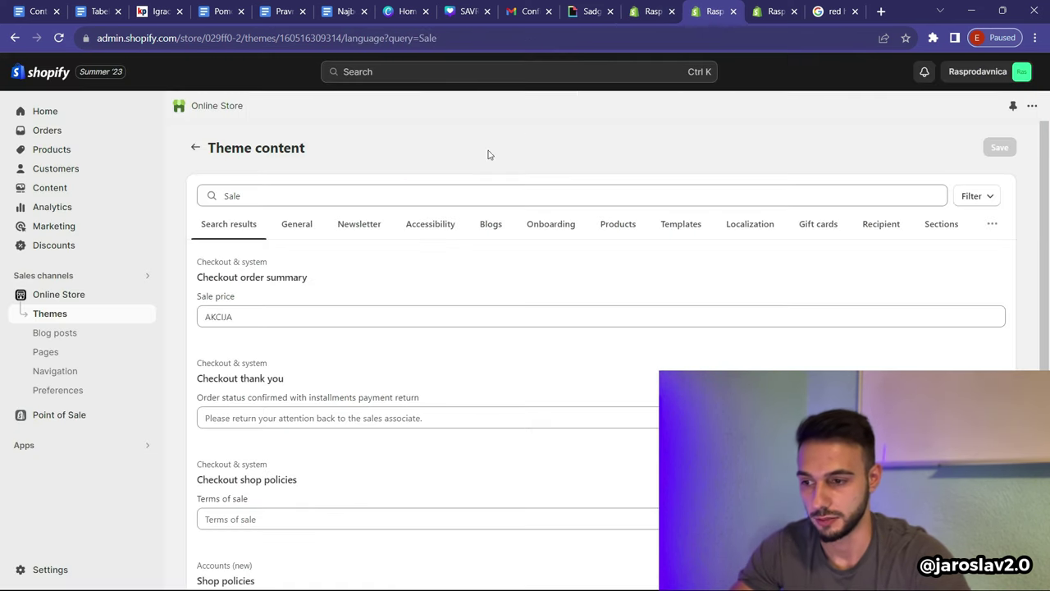
pyautogui.doubleClick(413, 195)
pyautogui.write('tax in')
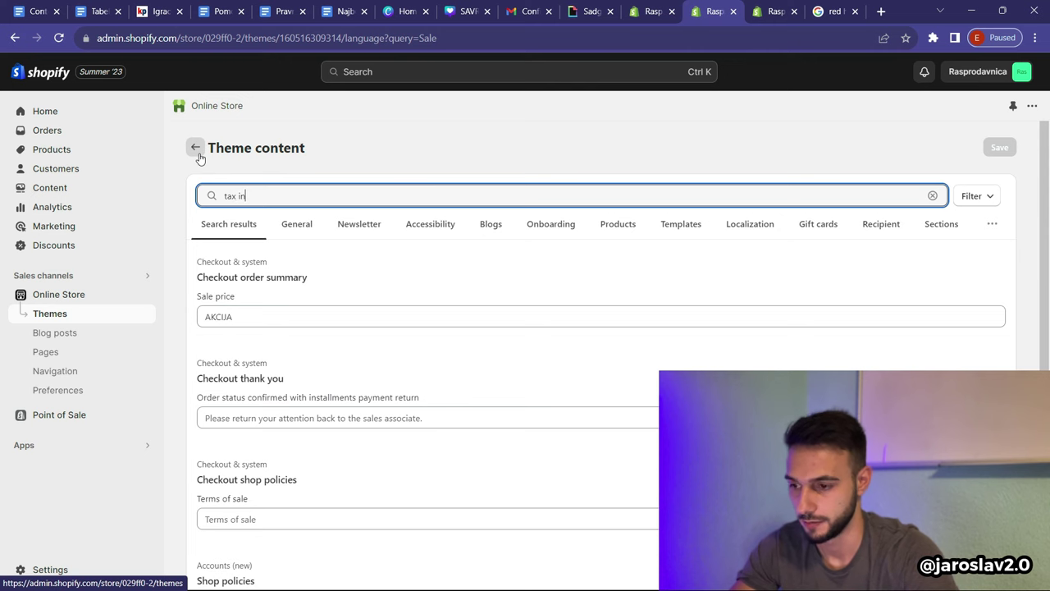
pyautogui.write('c')
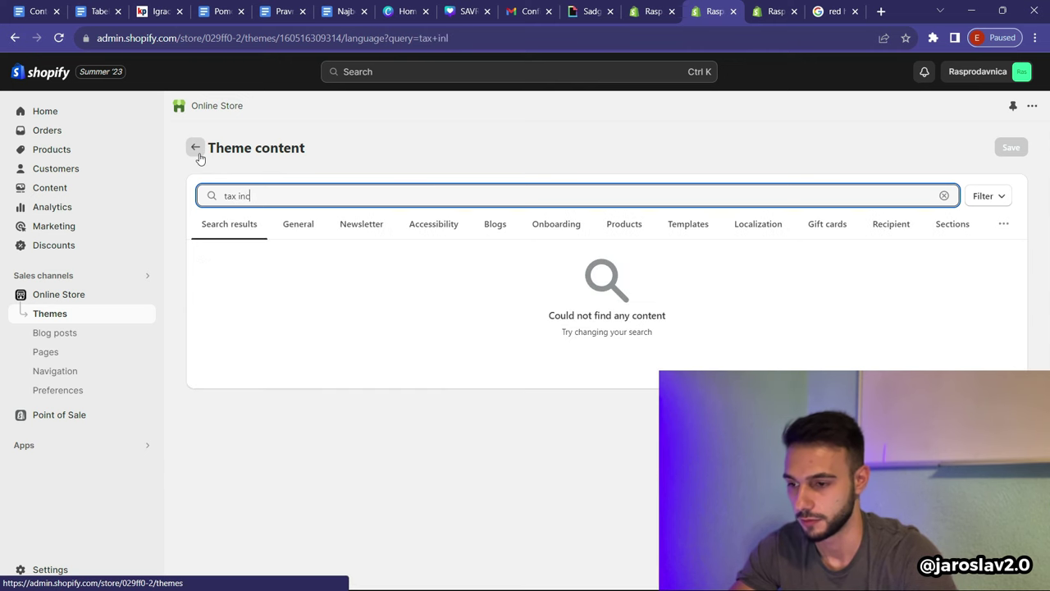
pyautogui.write('luded')
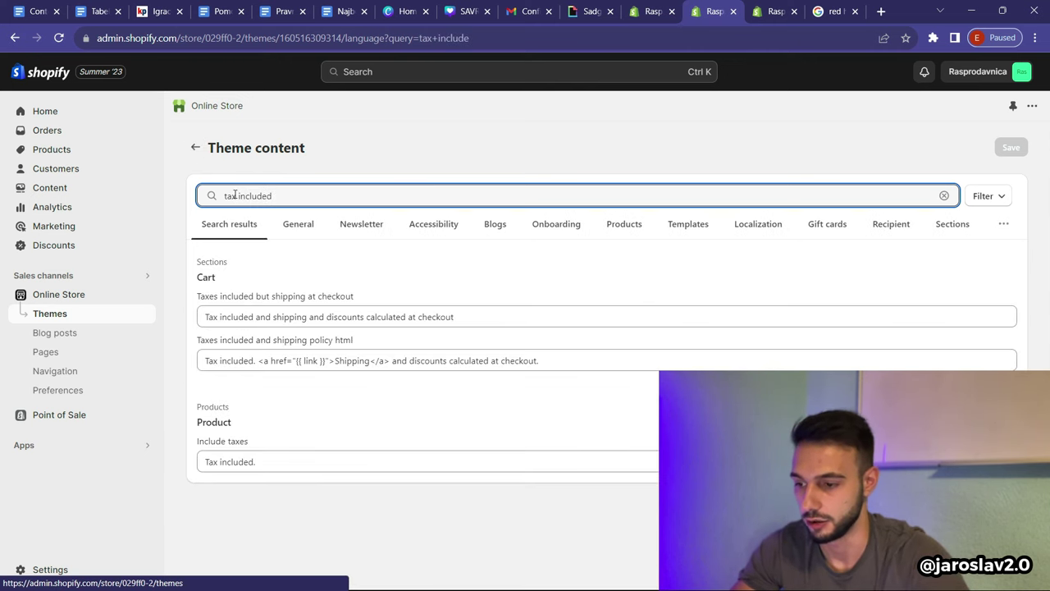
pyautogui.tripleClick(287, 462)
pyautogui.press('BackSpace')
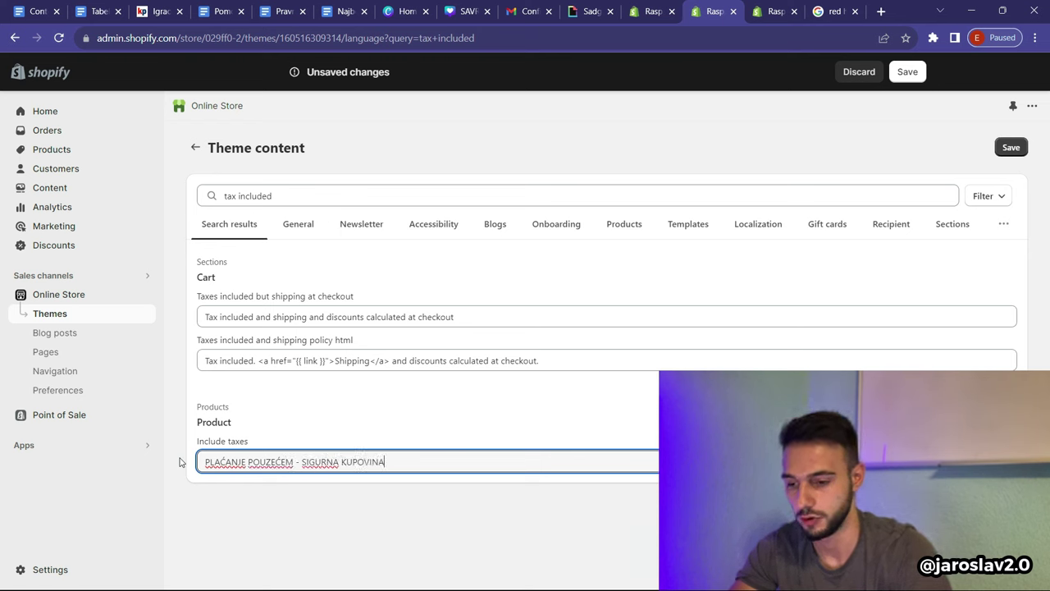
pyautogui.click(906, 72)
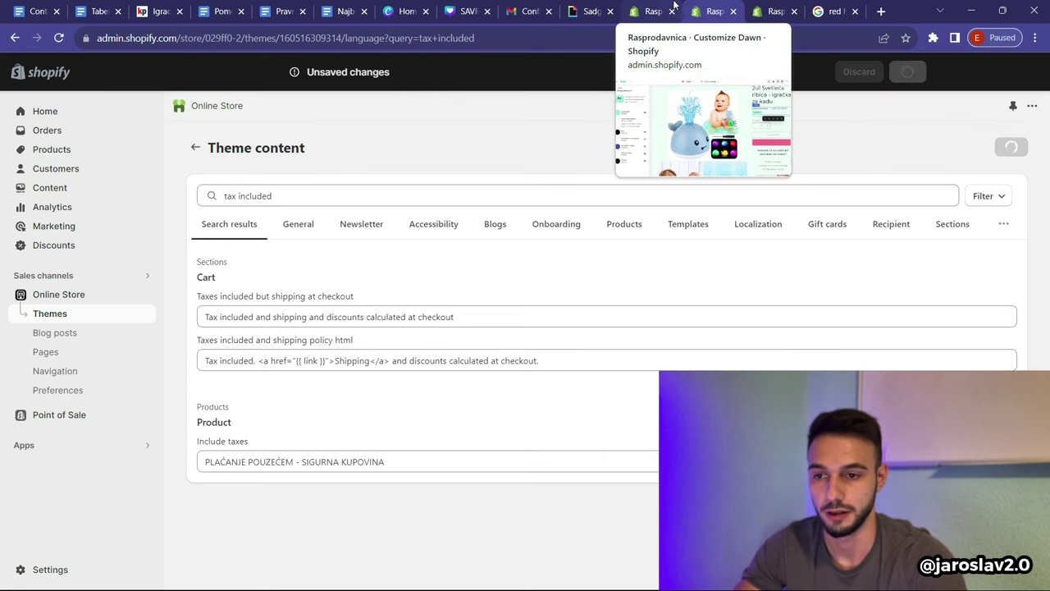
pyautogui.click(711, 10)
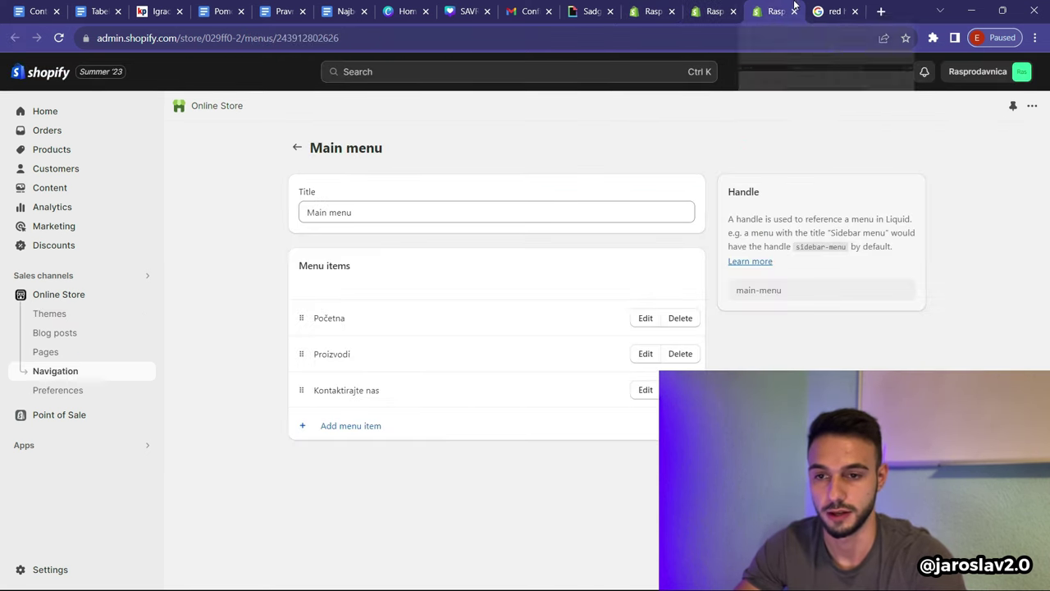
pyautogui.click(660, 11)
pyautogui.click(58, 38)
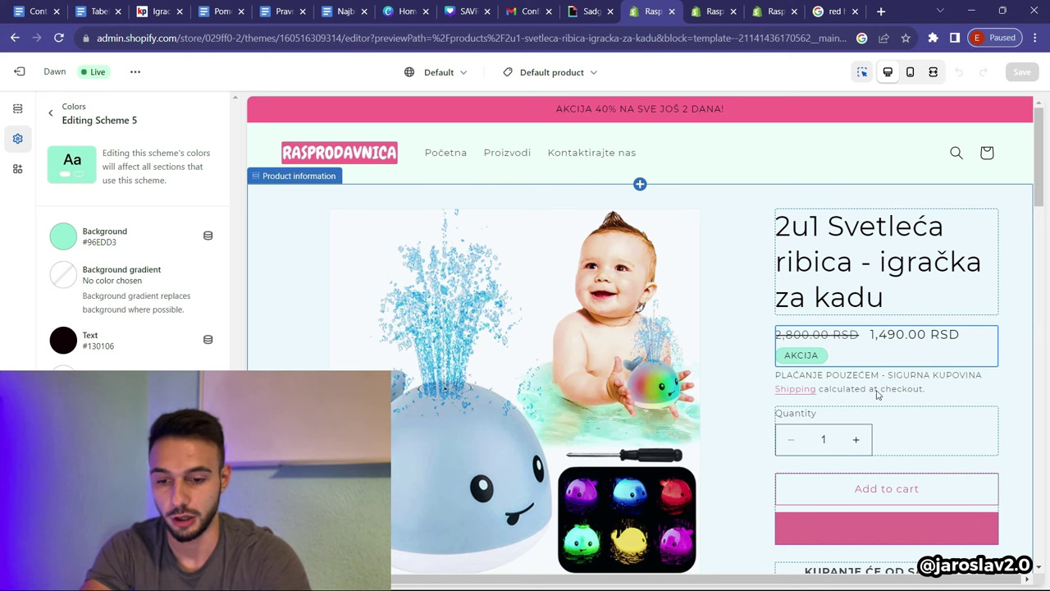
# Search theme content for the 'Shipping calculated at checkout' wording under the price
pyautogui.moveTo(931, 392); pyautogui.dragTo(791, 401)
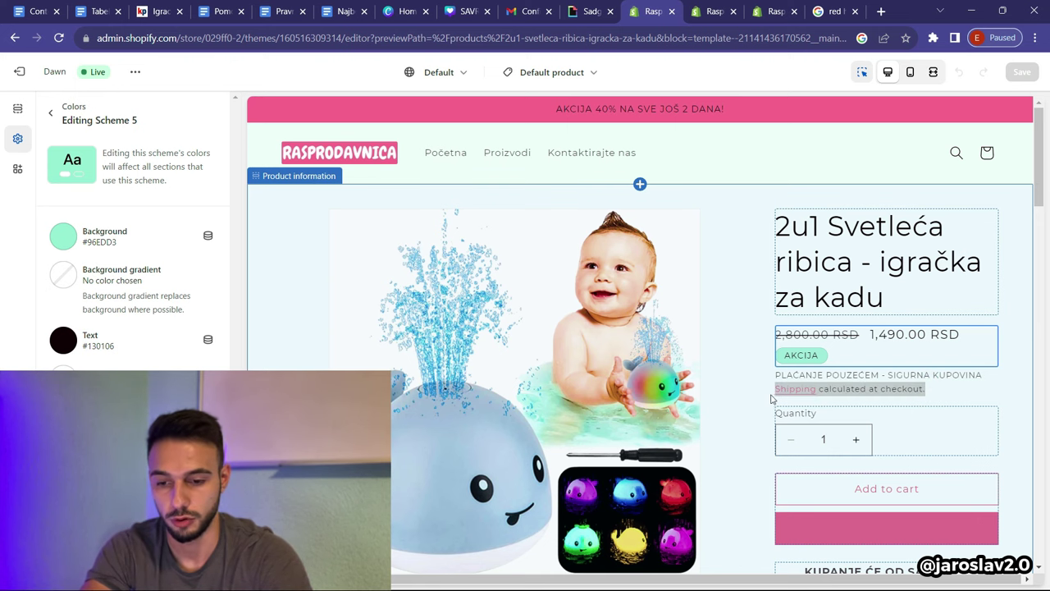
pyautogui.click(772, 399)
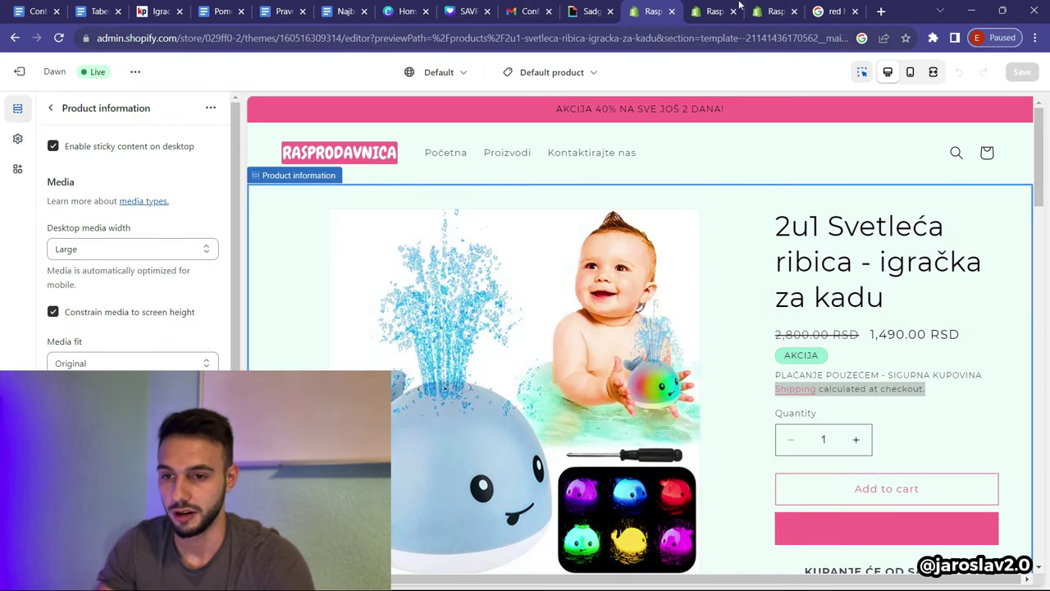
pyautogui.click(714, 10)
pyautogui.click(288, 197)
pyautogui.hotkey('ctrl', 'a')
pyautogui.write('Shipping calculated at checkout.')
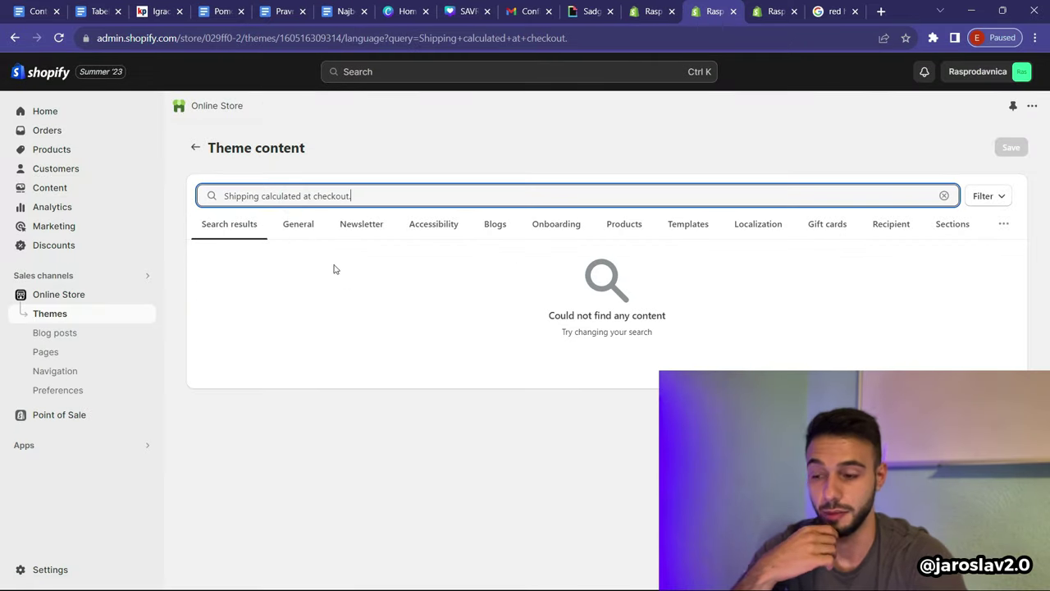
pyautogui.press('BackSpace')
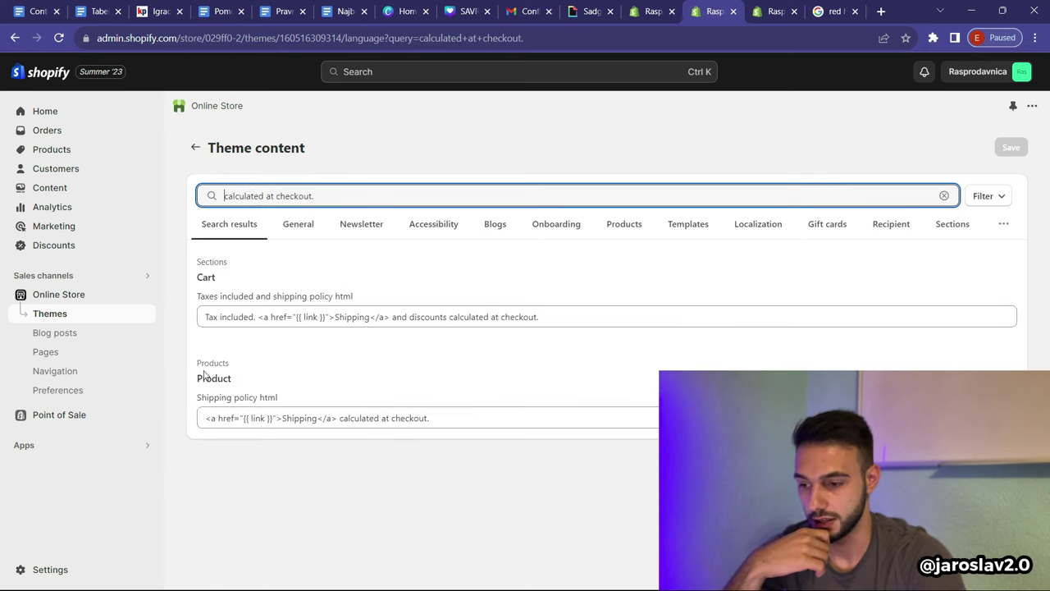
# Clear the product Shipping policy html text, save, and return to the product preview
pyautogui.moveTo(211, 419); pyautogui.dragTo(406, 405)
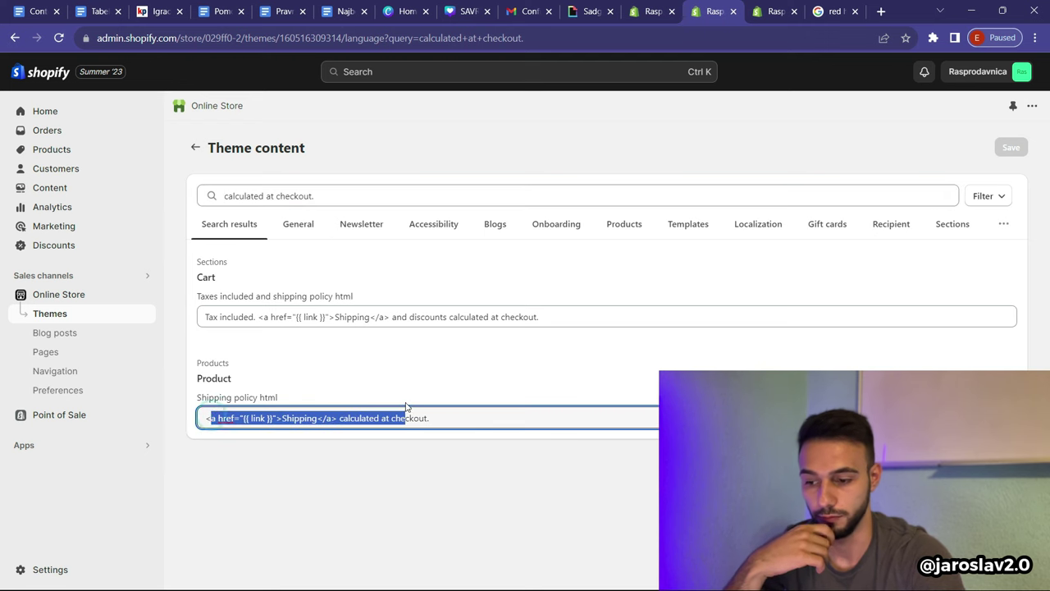
pyautogui.click(431, 416)
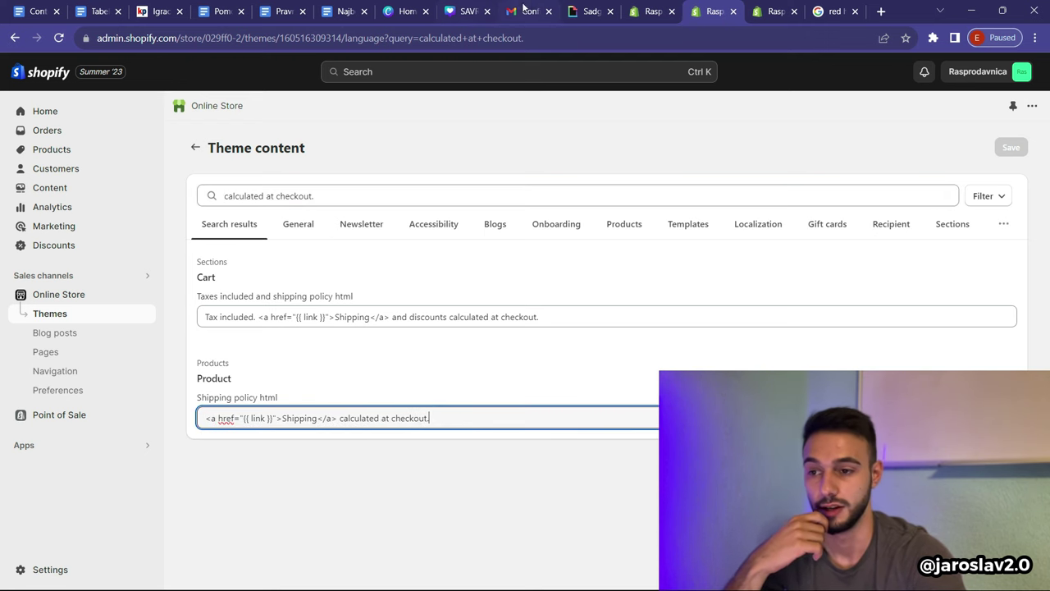
pyautogui.click(648, 11)
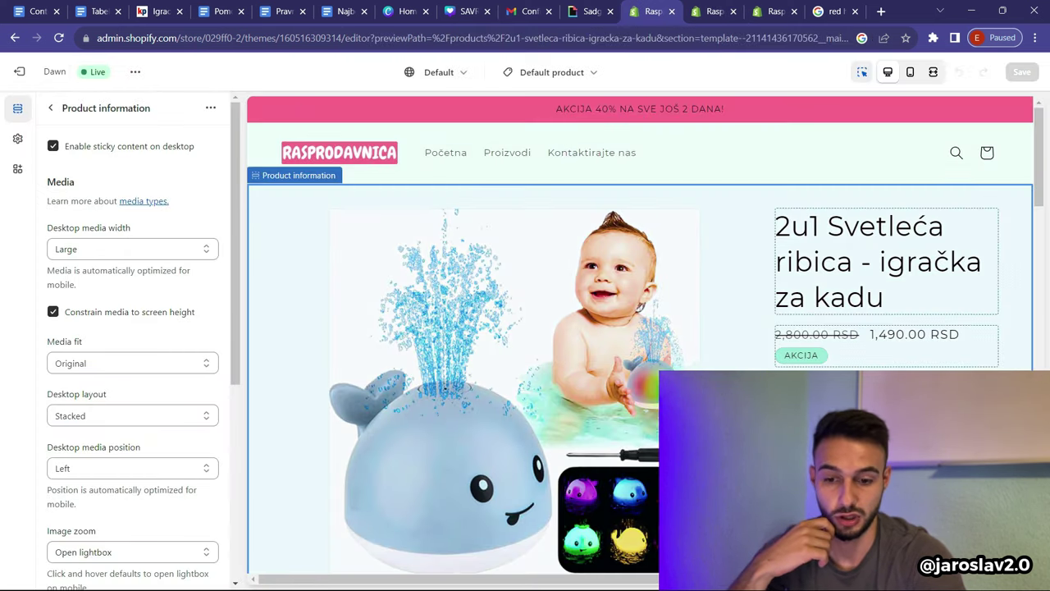
pyautogui.click(696, 8)
pyautogui.moveTo(447, 418); pyautogui.dragTo(165, 439)
pyautogui.press('BackSpace')
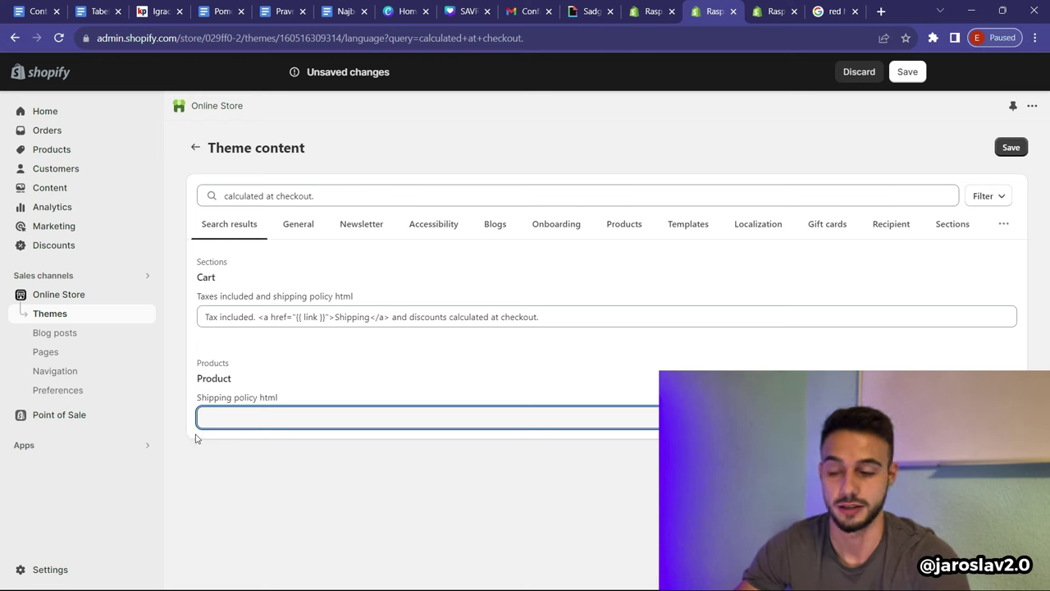
pyautogui.click(895, 77)
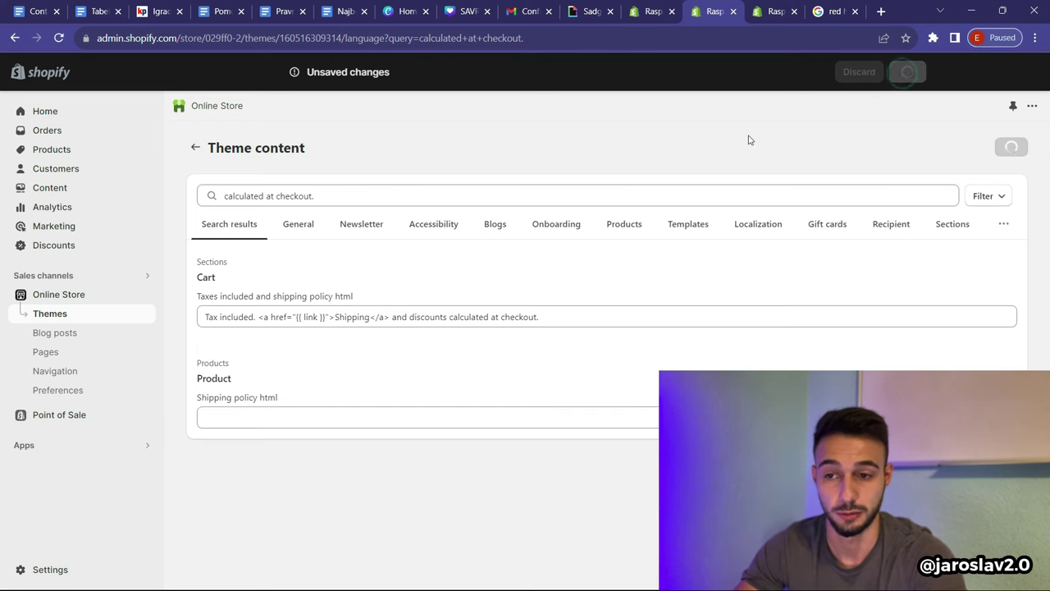
pyautogui.click(652, 11)
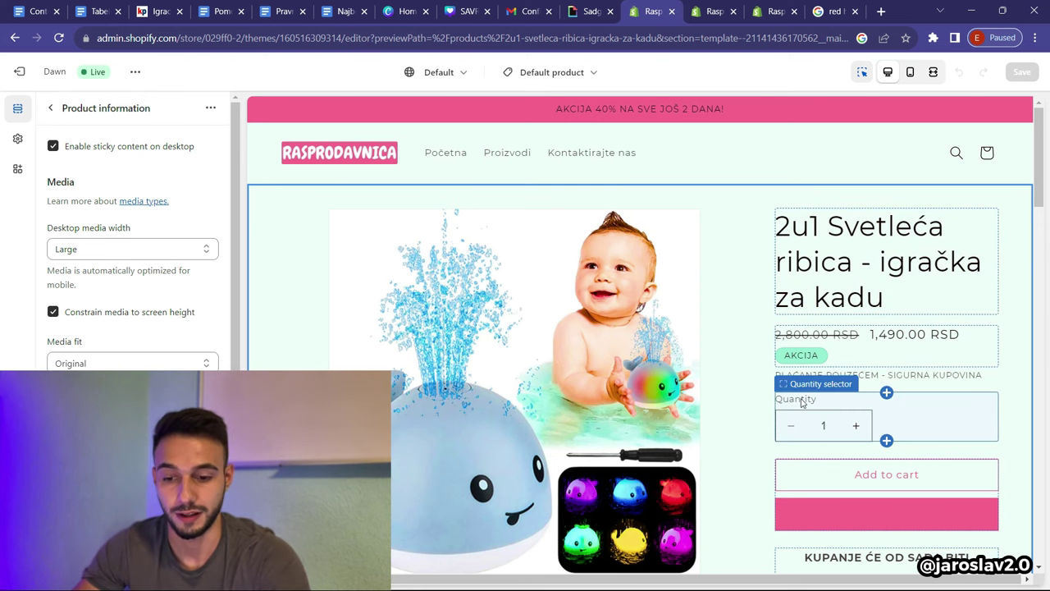
# Search theme content for 'quantity' and enter 'Količina:' in the Quantity column header
pyautogui.click(714, 11)
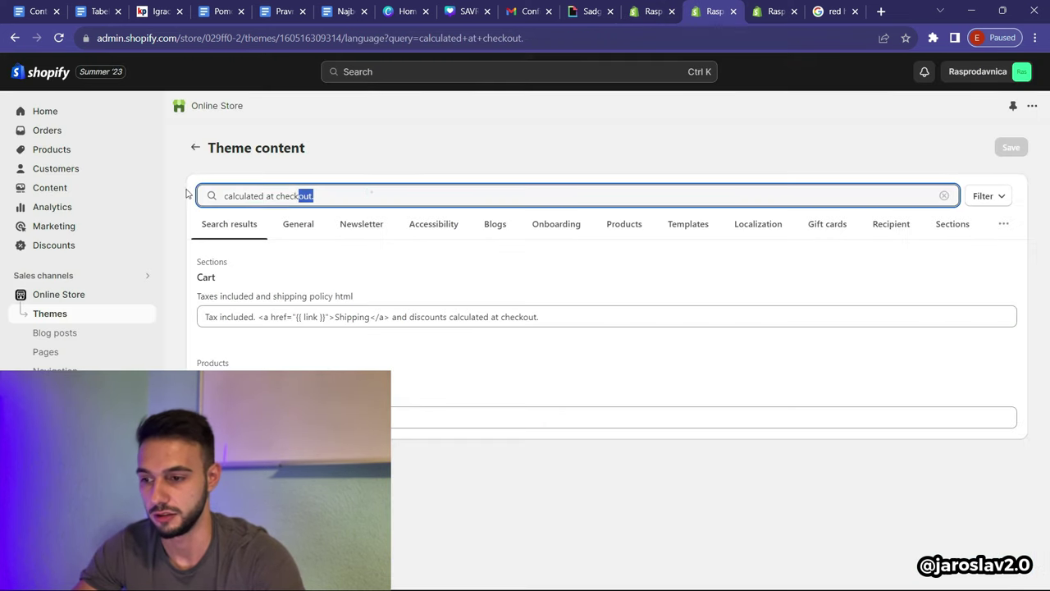
pyautogui.hotkey('ctrl', 'a')
pyautogui.write('quanti')
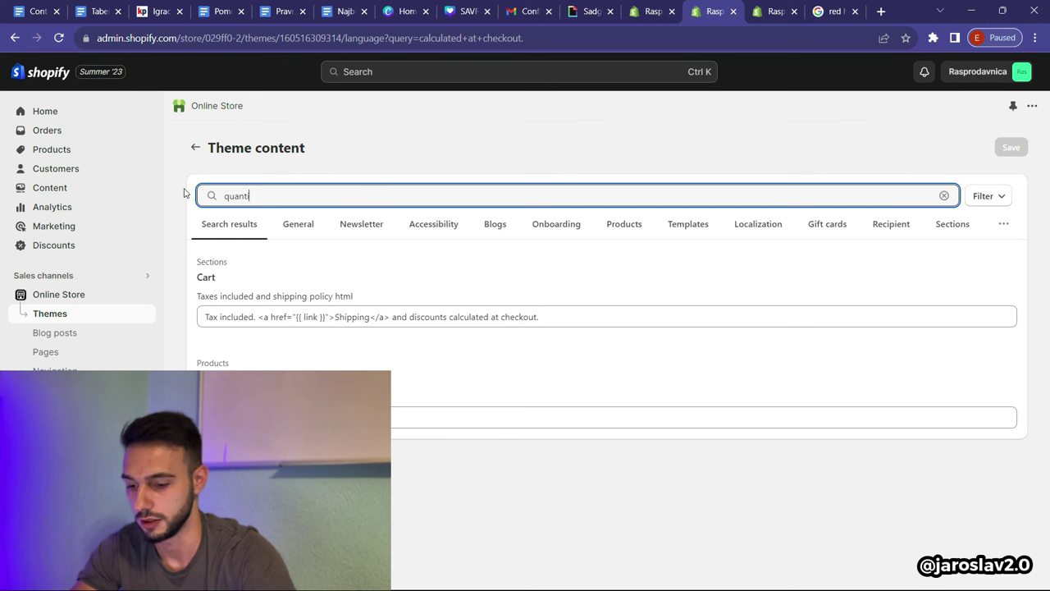
pyautogui.write('ty')
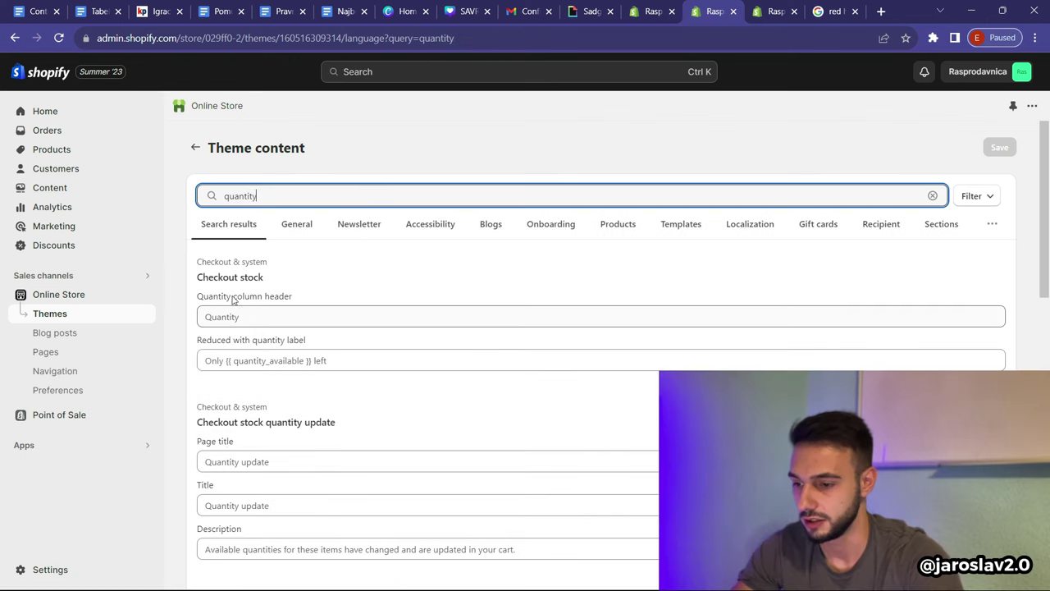
pyautogui.click(267, 315)
pyautogui.write('Ko')
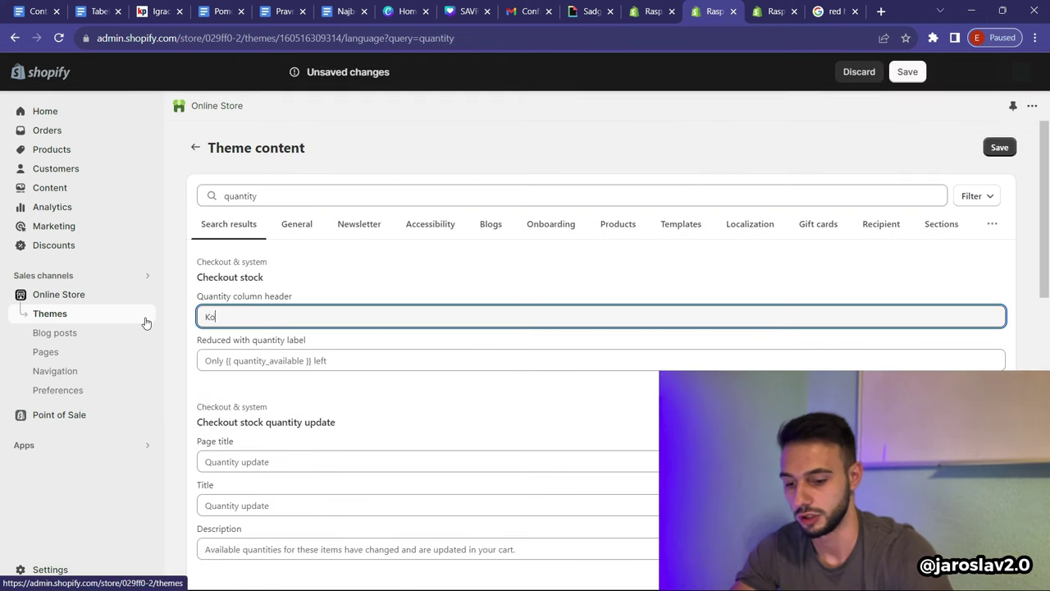
pyautogui.write('ličina:')
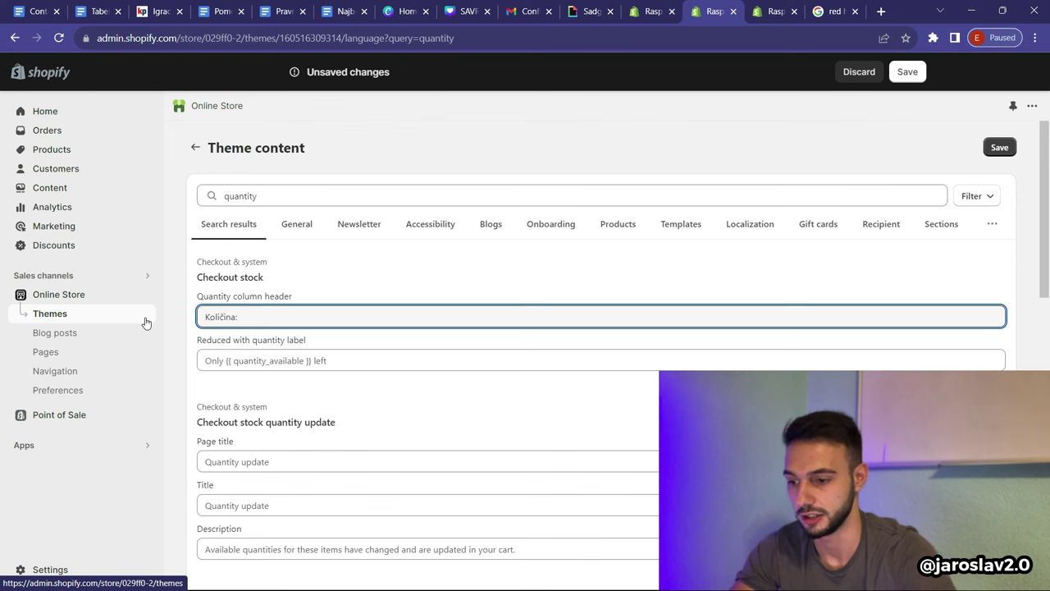
pyautogui.hotkey('ctrl', 'a')
pyautogui.hotkey('ctrl', 'c')
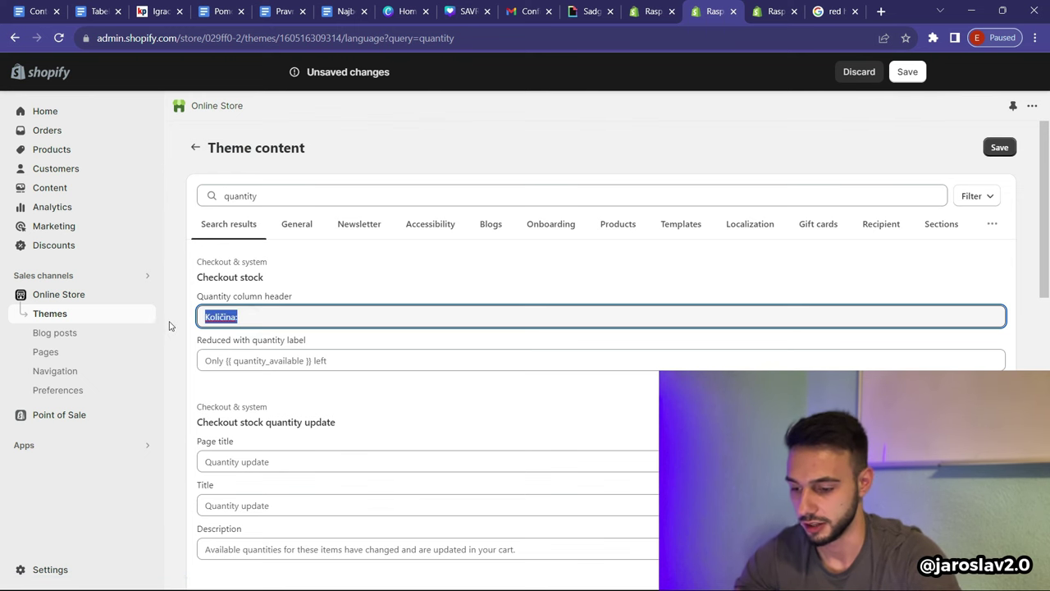
pyautogui.scroll(-3, 245, 489)
# Paste 'Količina:' into the checkout summary, thank-you fulfillment and Cart quantity labels
pyautogui.click(215, 444)
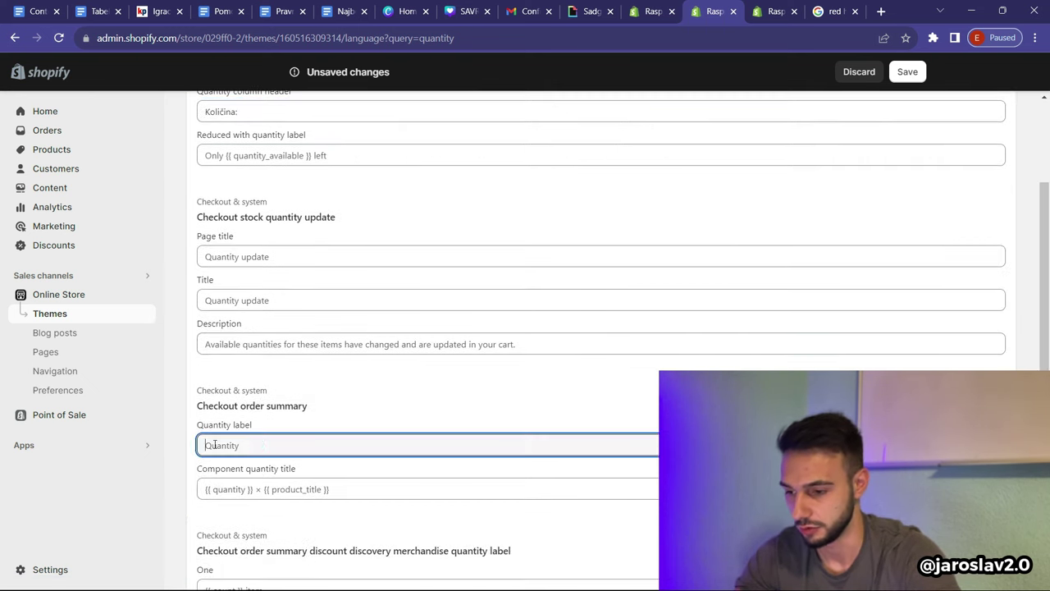
pyautogui.scroll(-7, 239, 421)
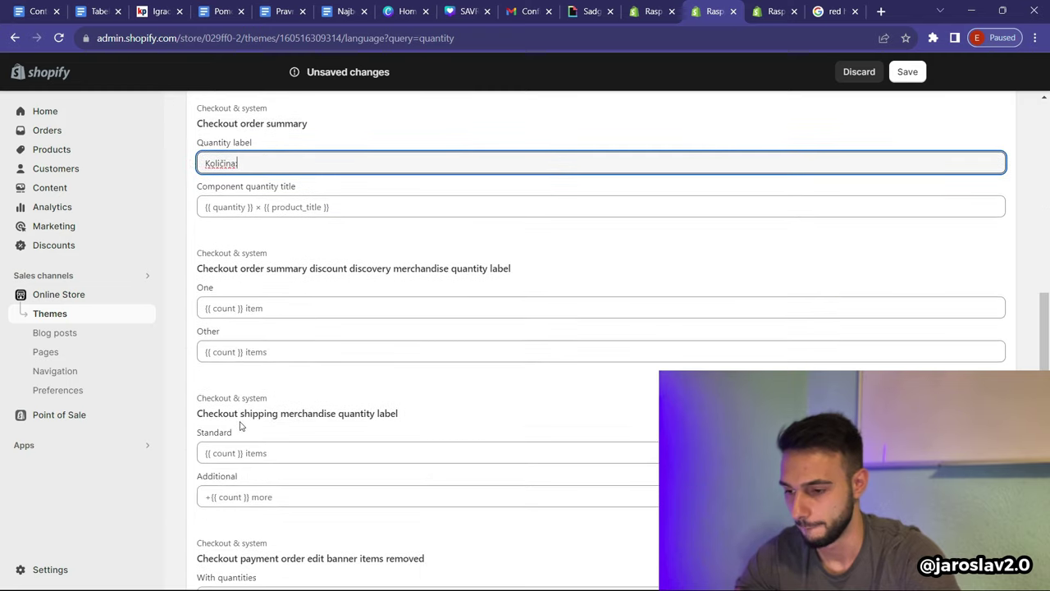
pyautogui.scroll(-3, 243, 418)
pyautogui.click(244, 497)
pyautogui.hotkey('ctrl', 'v')
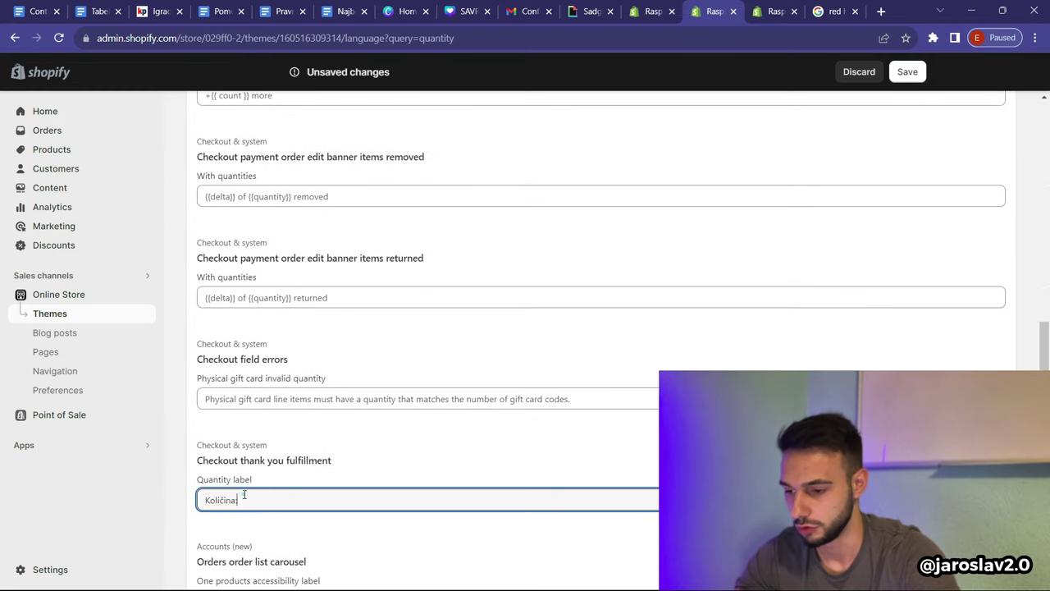
pyautogui.scroll(-1, 248, 488)
pyautogui.scroll(-10, 252, 480)
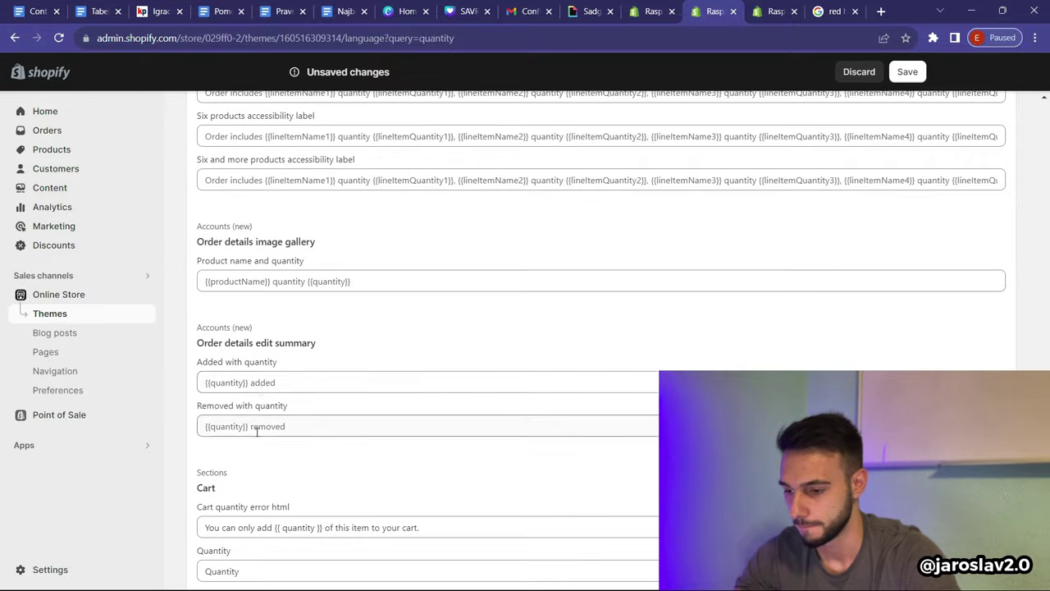
pyautogui.click(250, 433)
pyautogui.hotkey('ctrl', 'v')
pyautogui.hotkey('ctrl', 'a')
pyautogui.hotkey('ctrl', 'v')
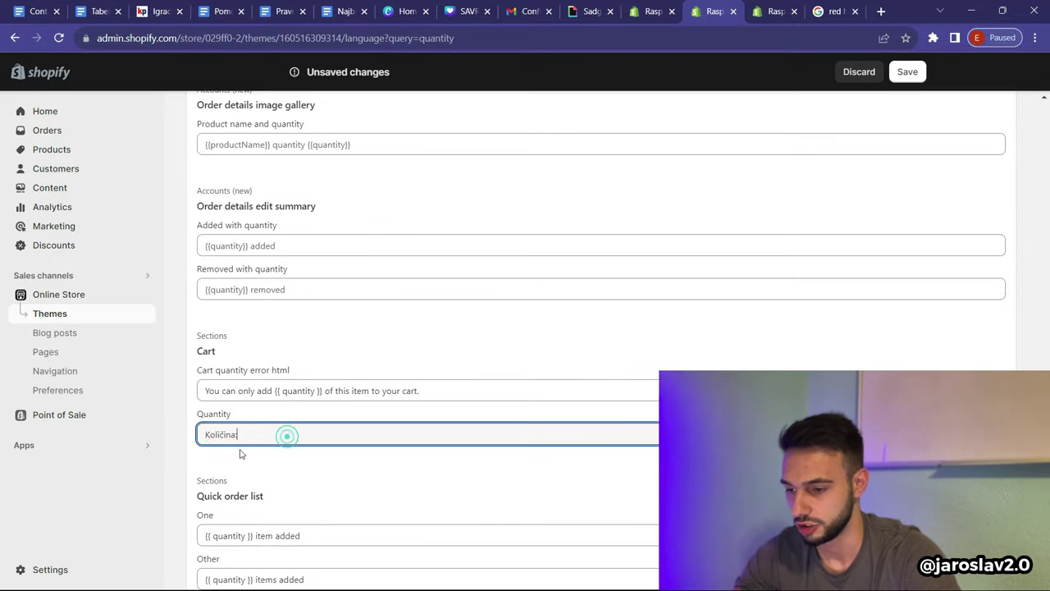
# Put 'Količina:' into the Product and Order quantity labels and save the translations
pyautogui.scroll(-7, 246, 453)
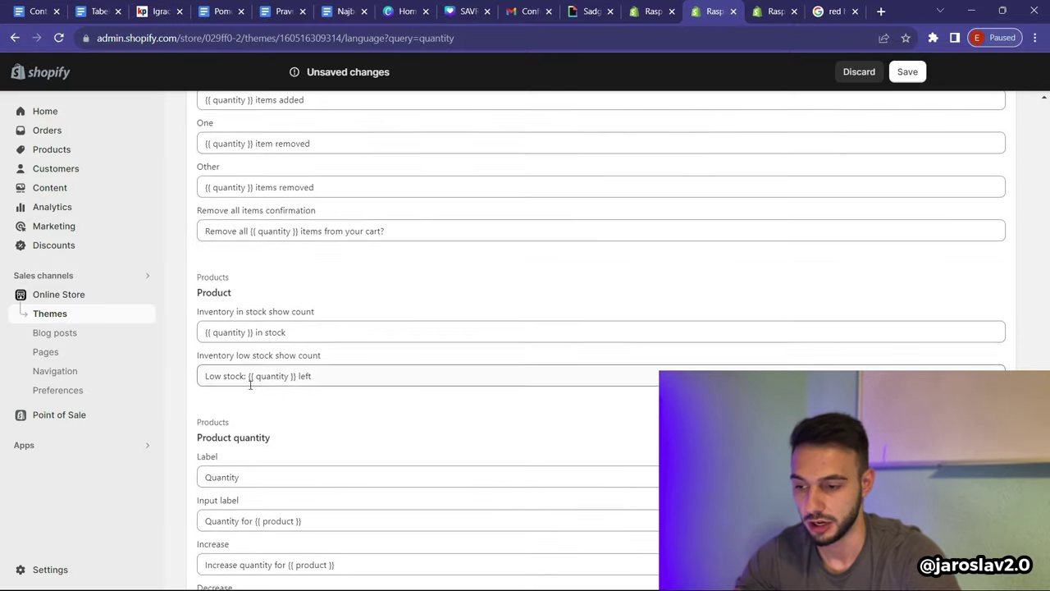
pyautogui.scroll(-1, 251, 386)
pyautogui.click(253, 405)
pyautogui.hotkey('ctrl', 'a')
pyautogui.hotkey('ctrl', 'v')
pyautogui.scroll(-2, 250, 401)
pyautogui.scroll(-3, 250, 401)
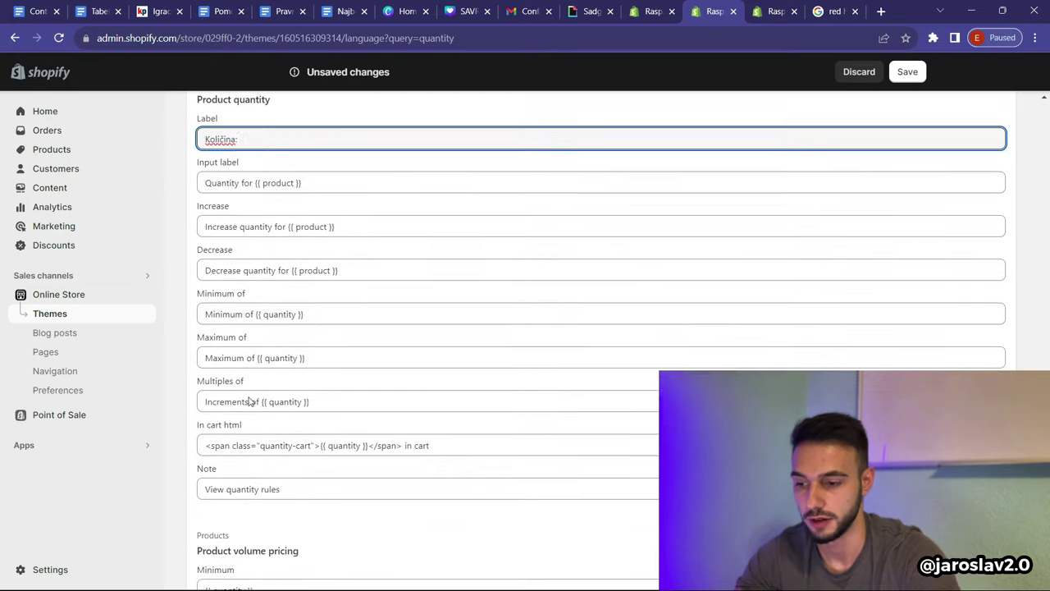
pyautogui.click(247, 572)
pyautogui.hotkey('ctrl', 'a')
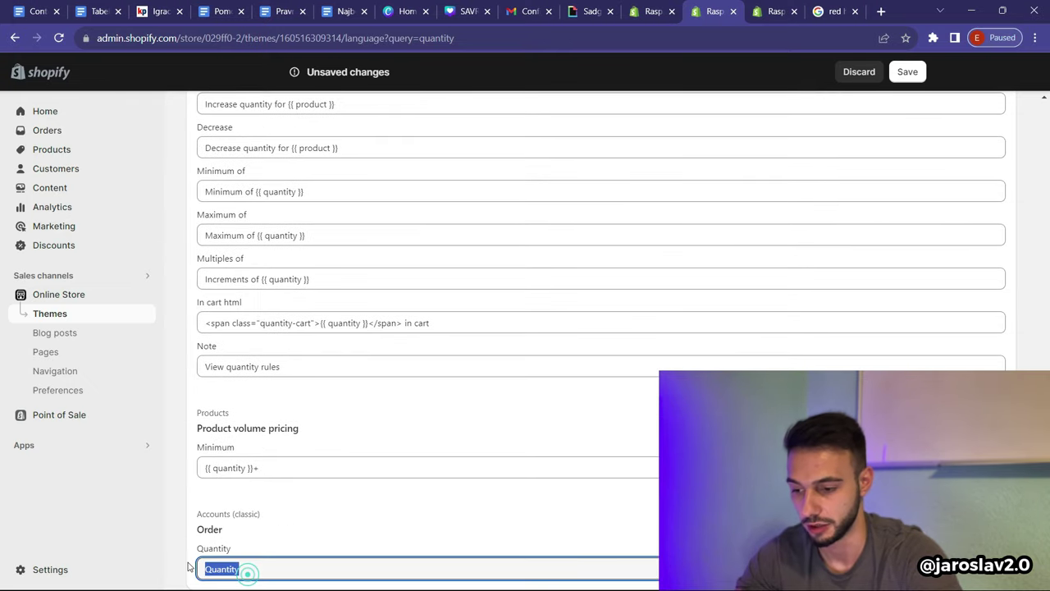
pyautogui.click(908, 71)
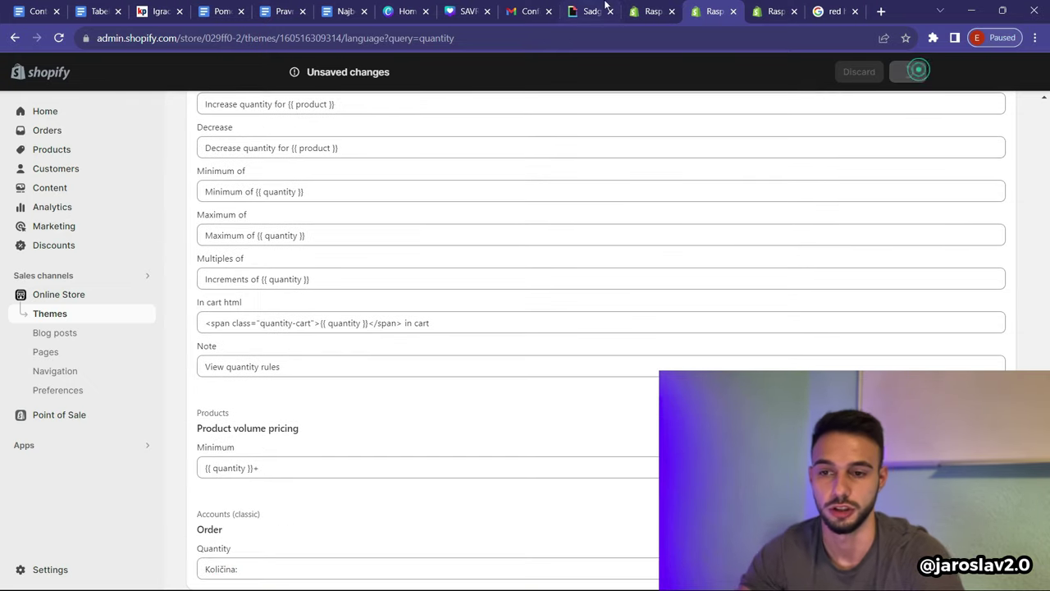
pyautogui.click(763, 8)
# Reload the editor and switch off dynamic checkout buttons and the gift-card recipient form in Buy buttons
pyautogui.click(649, 10)
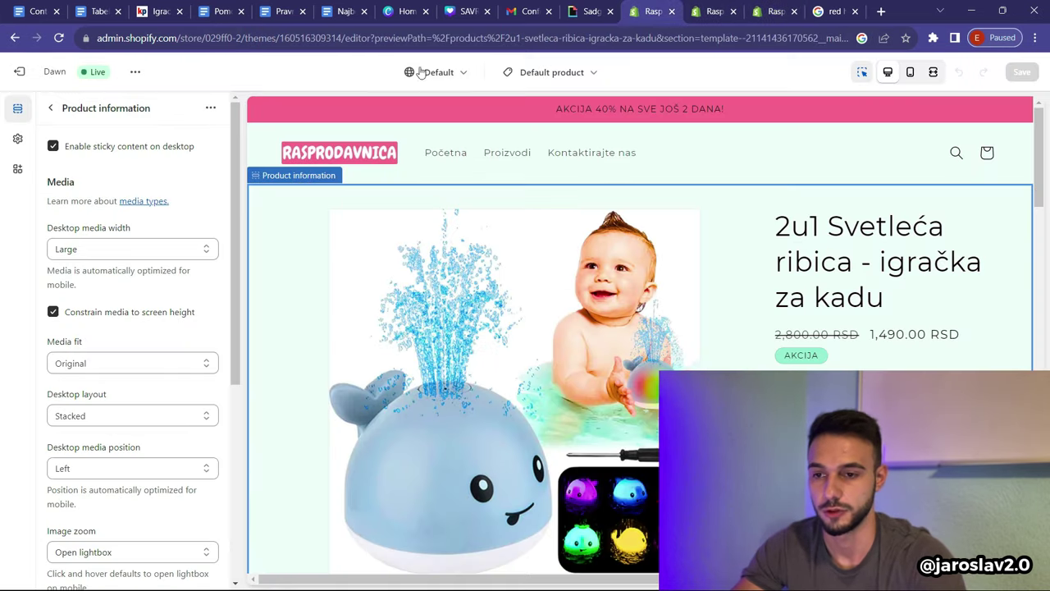
pyautogui.click(58, 37)
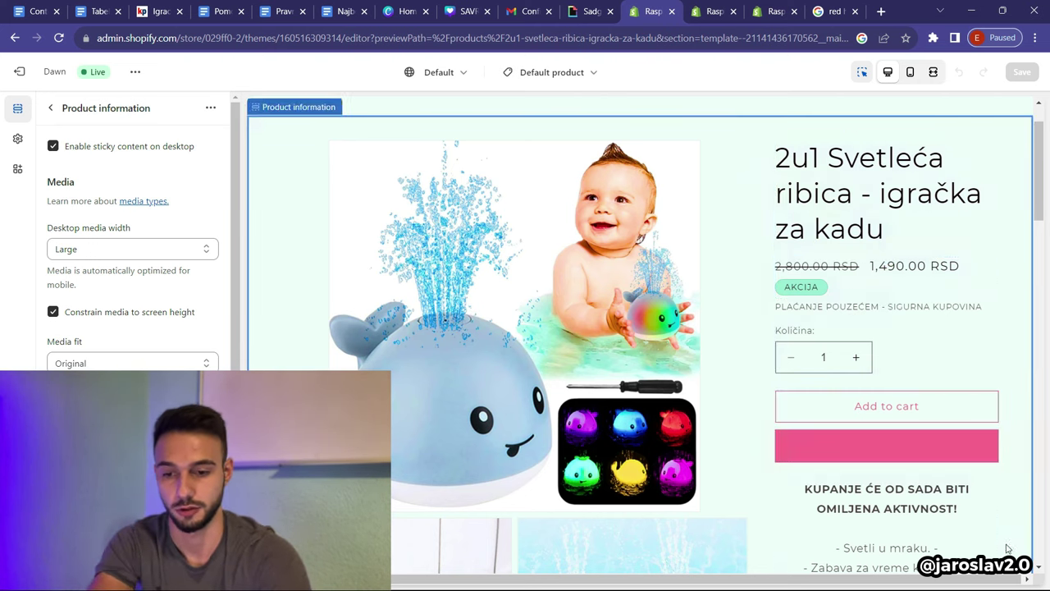
pyautogui.click(870, 416)
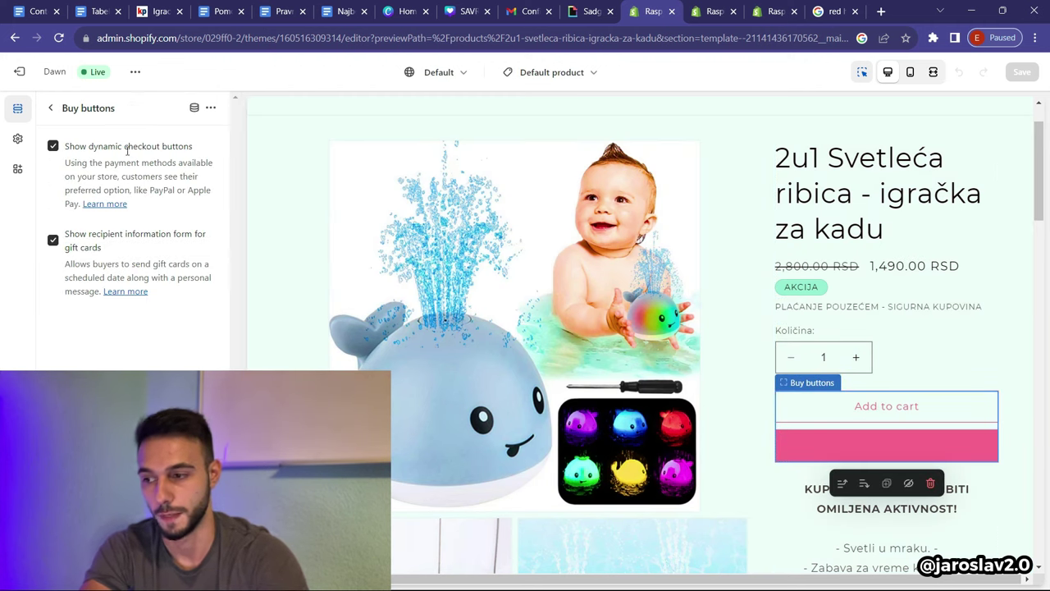
pyautogui.click(172, 147)
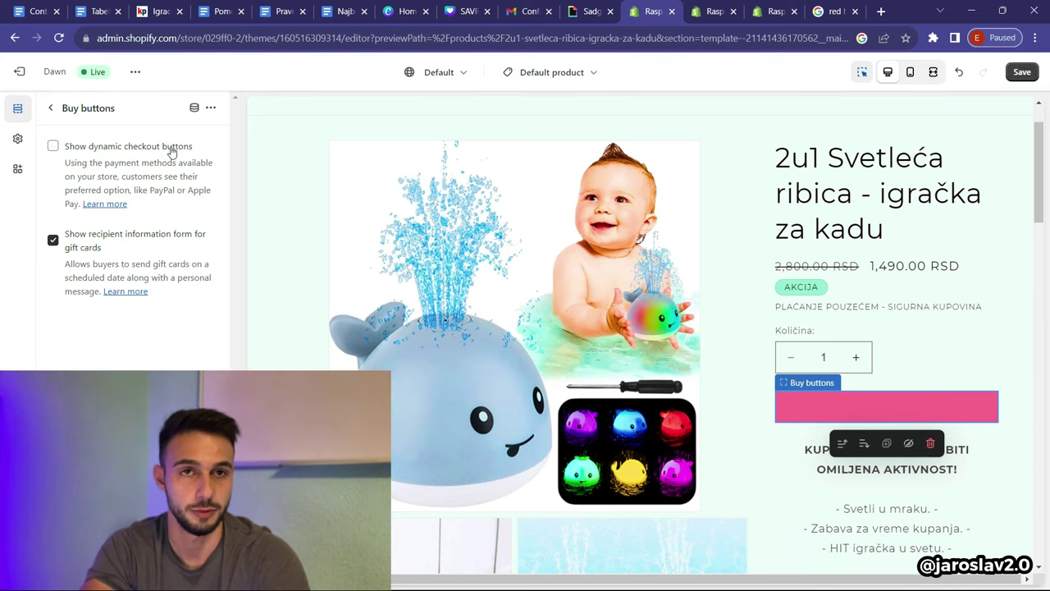
pyautogui.click(90, 237)
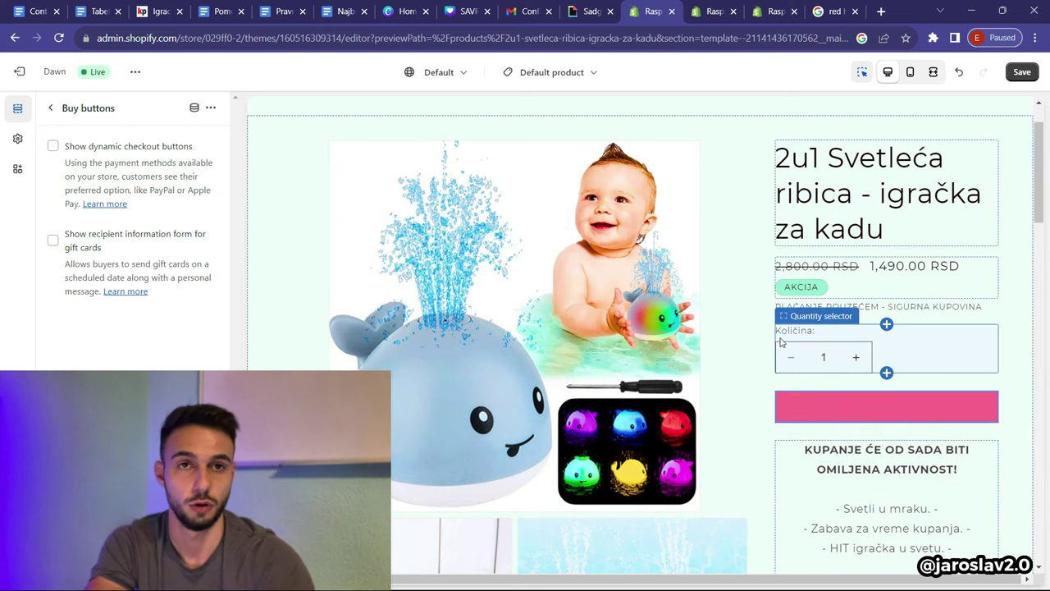
pyautogui.scroll(-2, 763, 320)
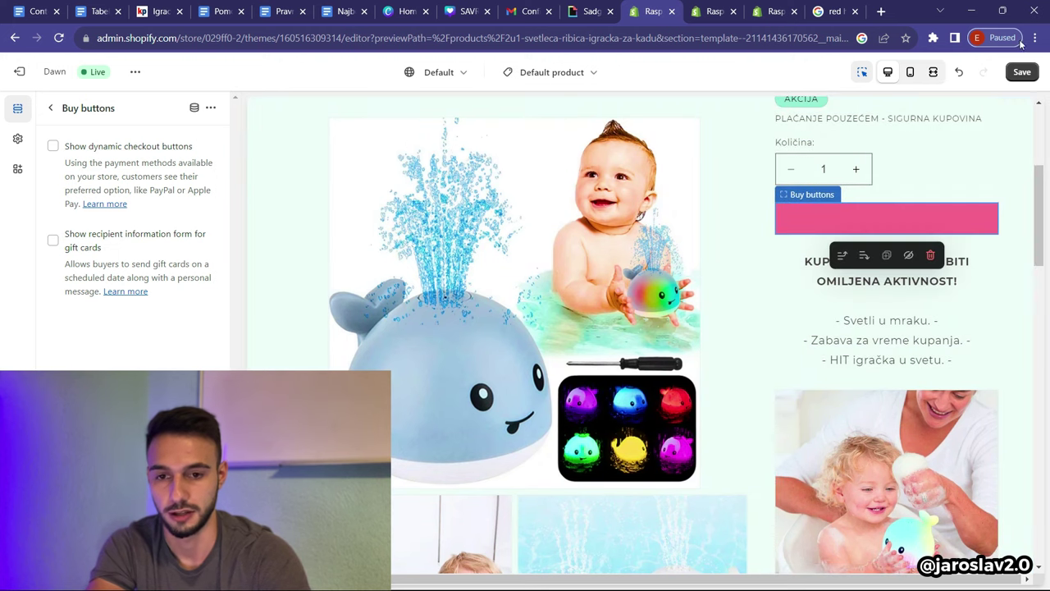
# Look over the saved product preview, then switch to the Google 'red heart emoji' results
pyautogui.scroll(-4, 884, 222)
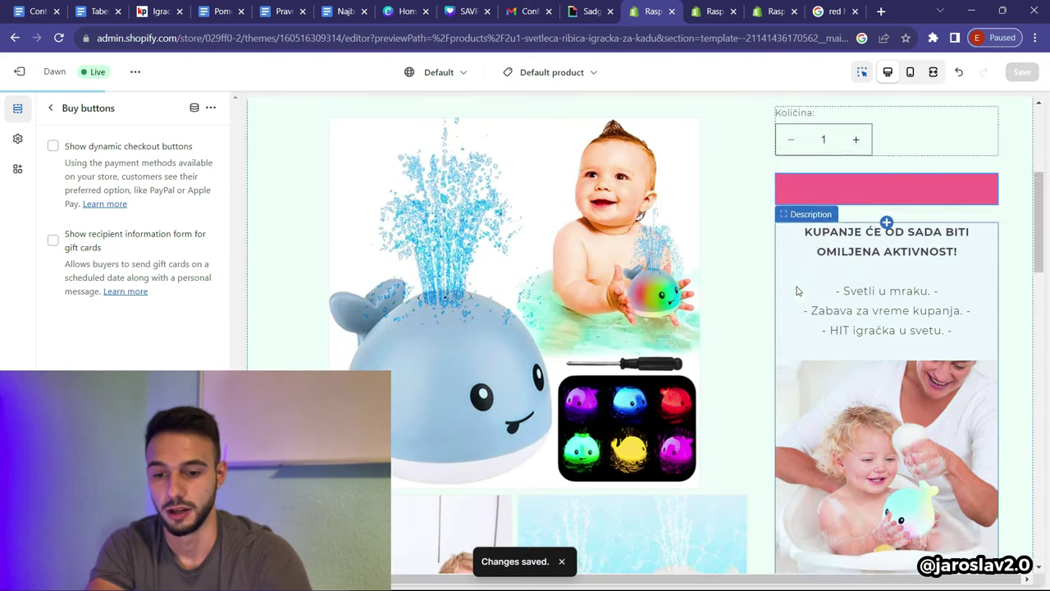
pyautogui.scroll(-5, 771, 324)
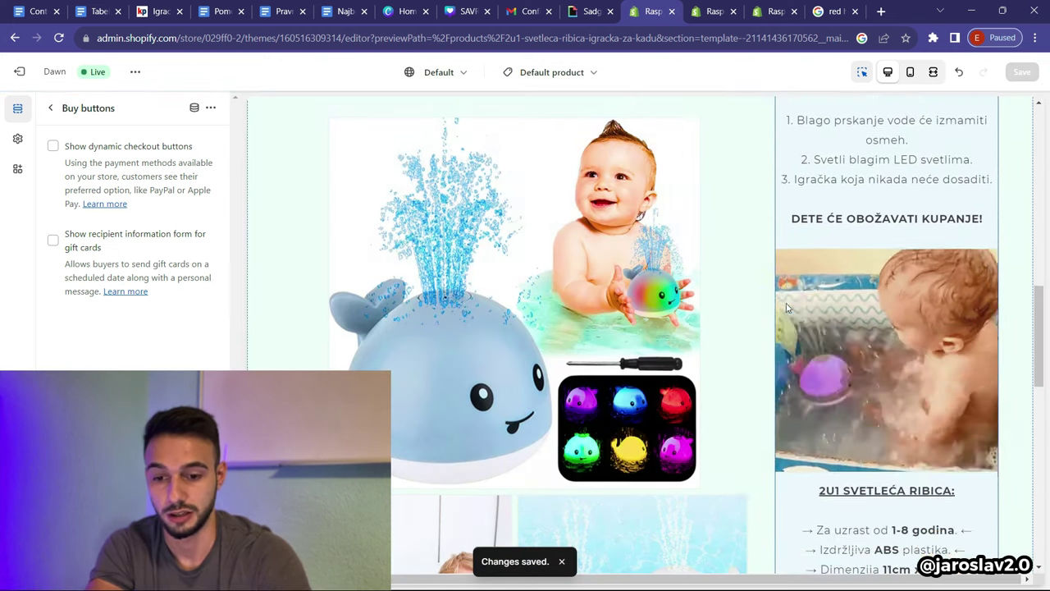
pyautogui.scroll(-3, 779, 310)
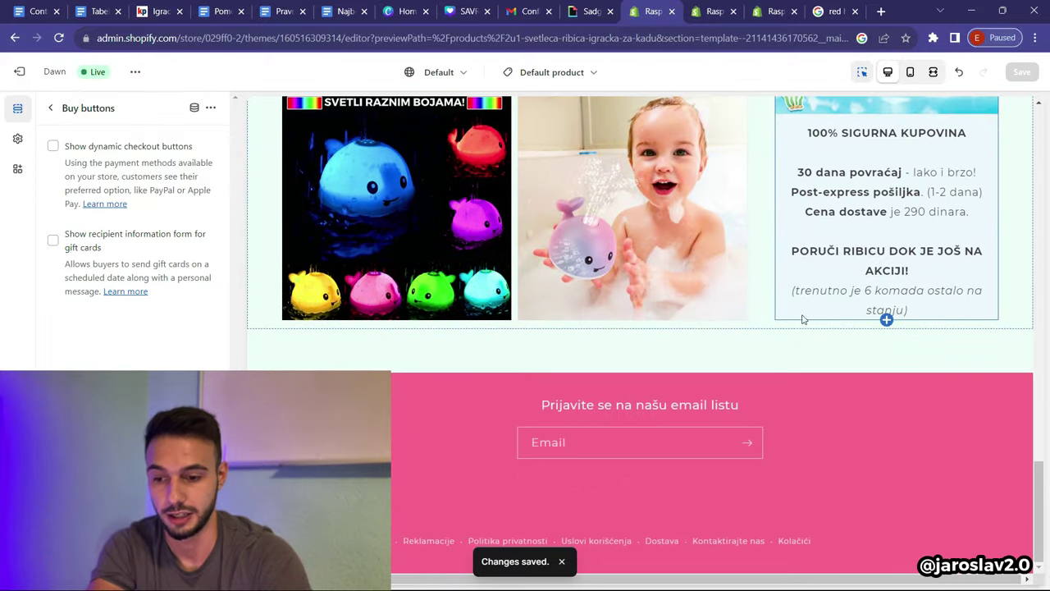
pyautogui.scroll(10, 824, 520)
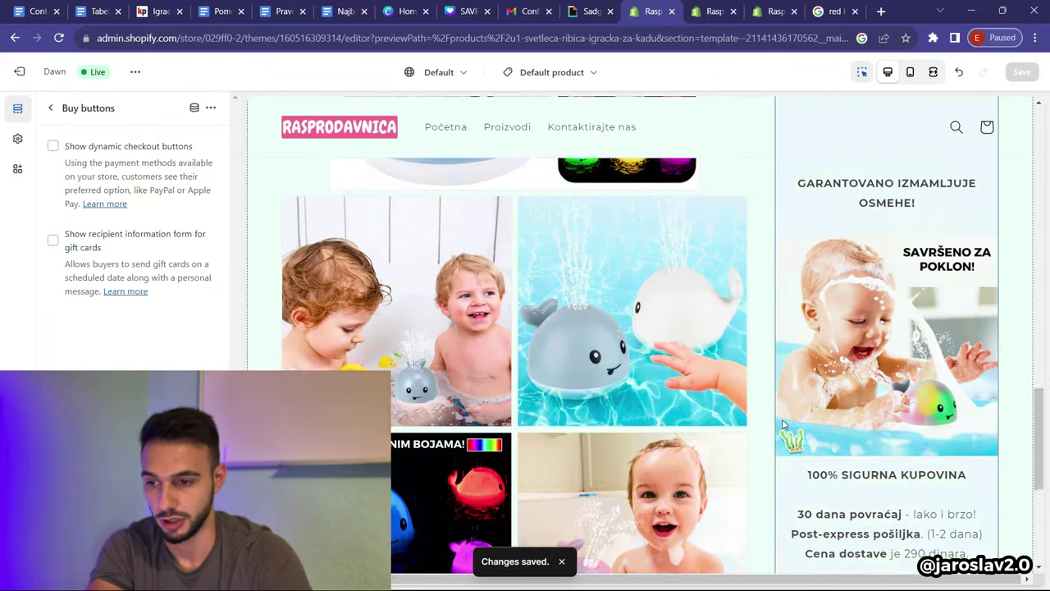
pyautogui.scroll(3, 796, 394)
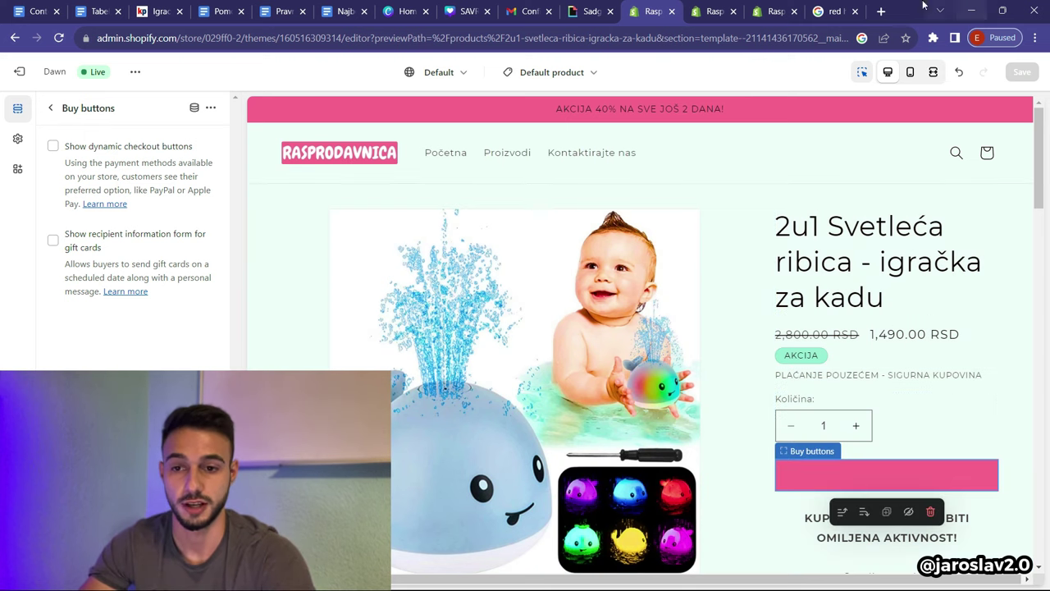
pyautogui.click(830, 8)
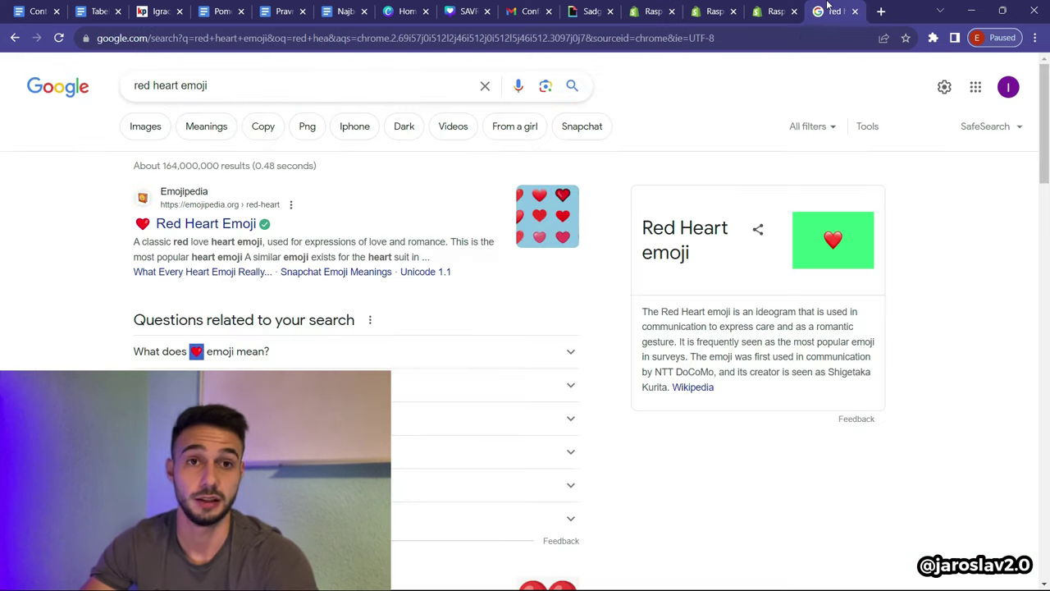
# Load the rasprodavnica.com storefront in a new tab and open the bath-toy product page
pyautogui.click(881, 11)
pyautogui.write('ras')
pyautogui.press('Return')
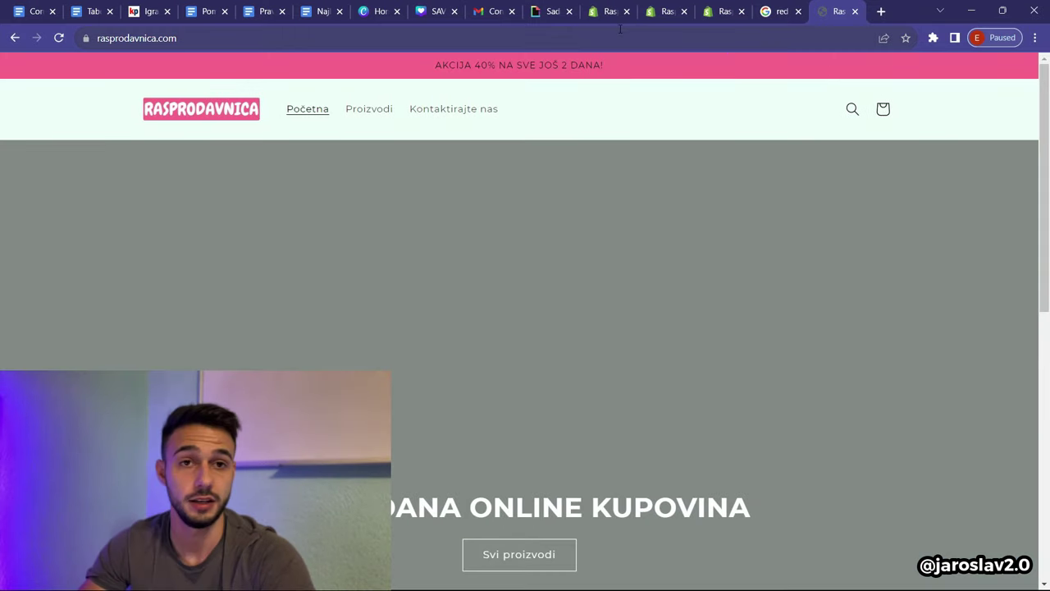
pyautogui.scroll(-1, 387, 201)
pyautogui.scroll(-2, 387, 205)
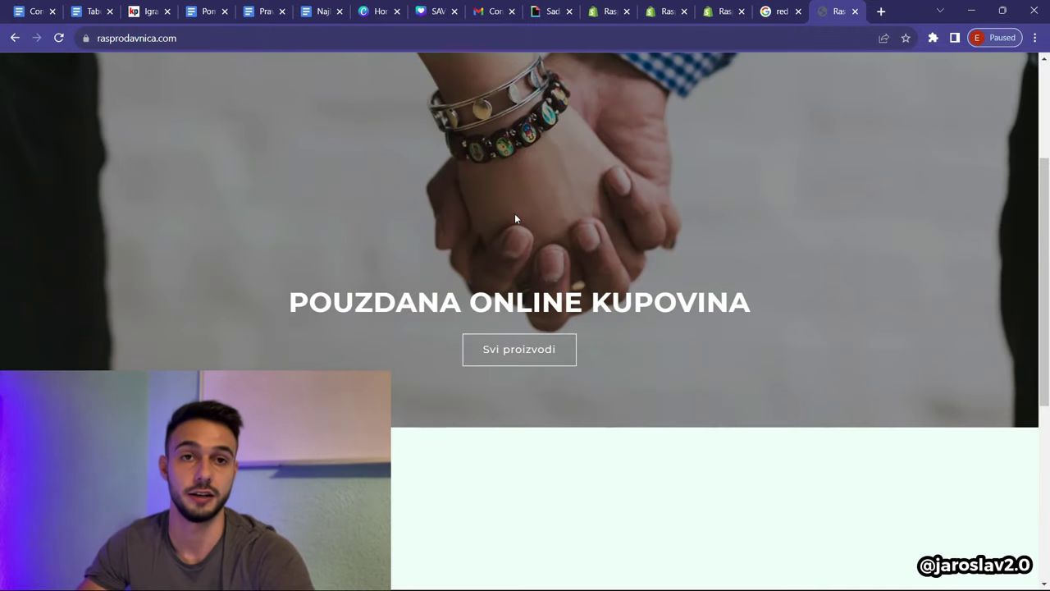
pyautogui.scroll(-3, 515, 218)
pyautogui.click(238, 296)
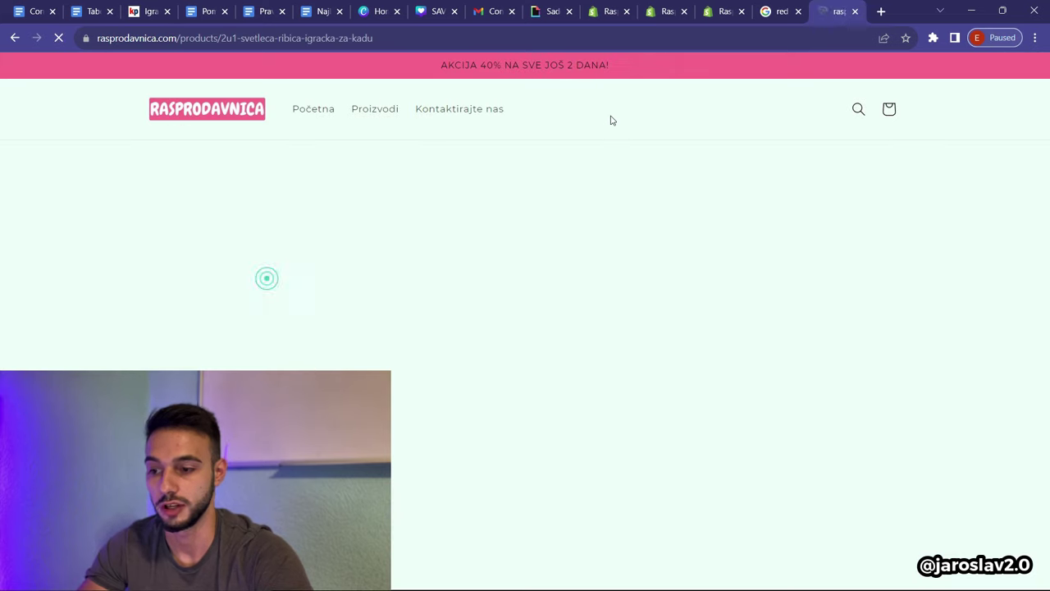
# Add the 2u1 Svetleća ribica toy to the cart and check out at RSD1,490.00
pyautogui.scroll(-1, 749, 229)
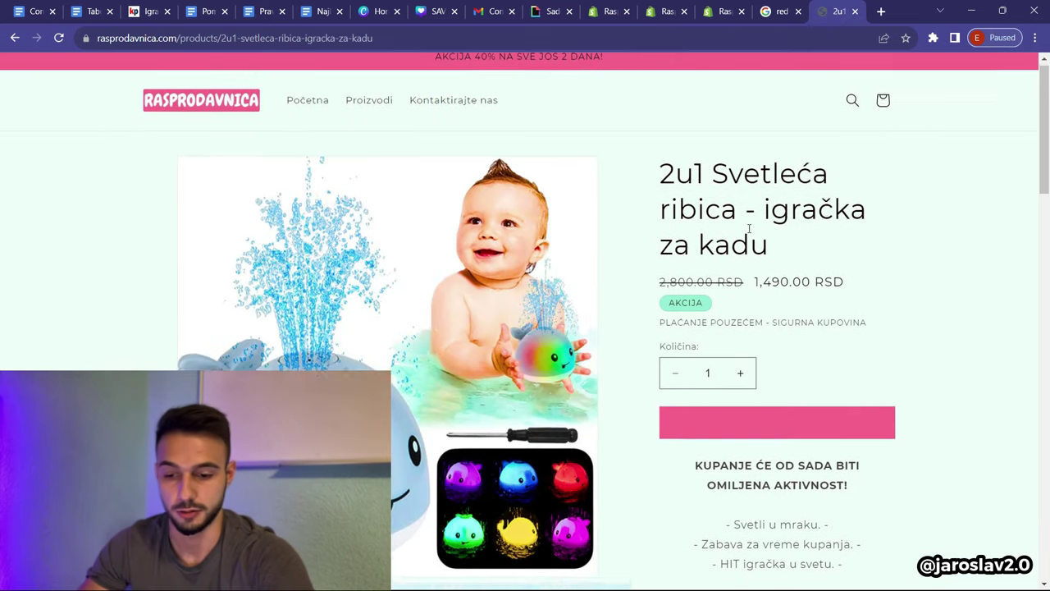
pyautogui.scroll(-2, 749, 229)
pyautogui.click(703, 308)
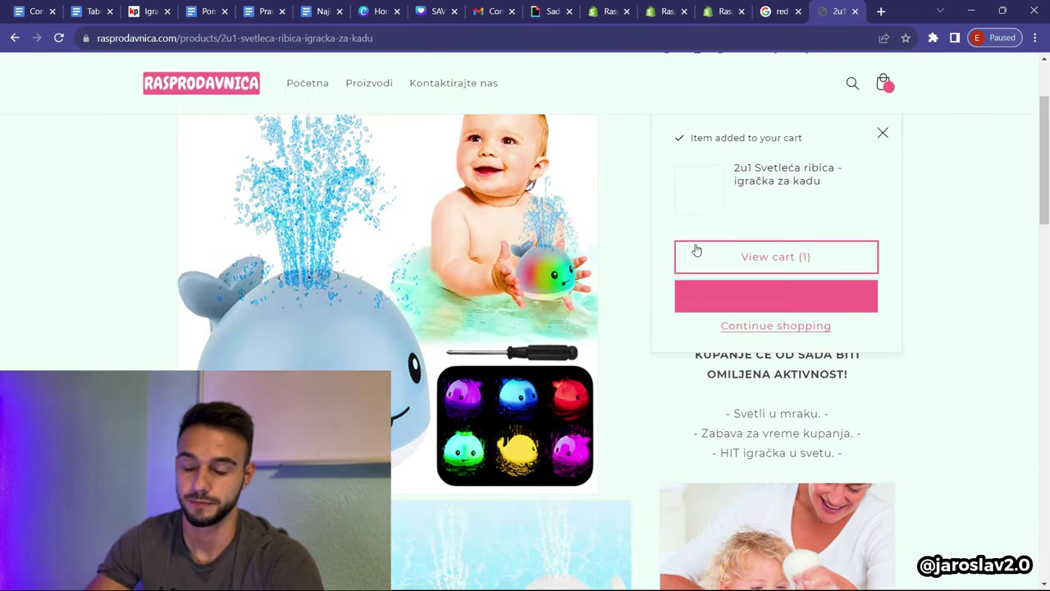
pyautogui.scroll(2, 792, 244)
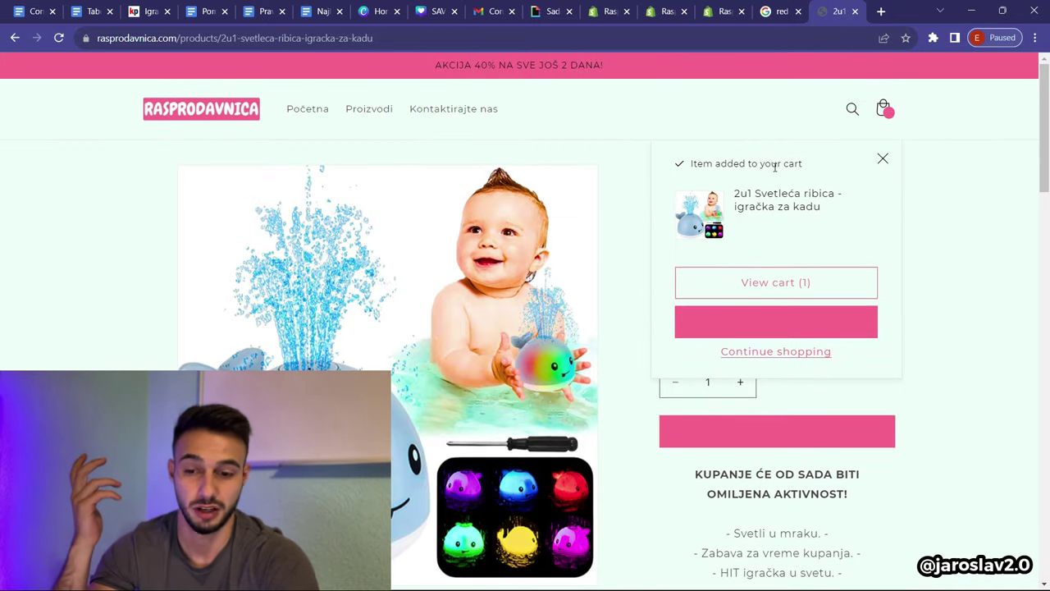
pyautogui.click(784, 323)
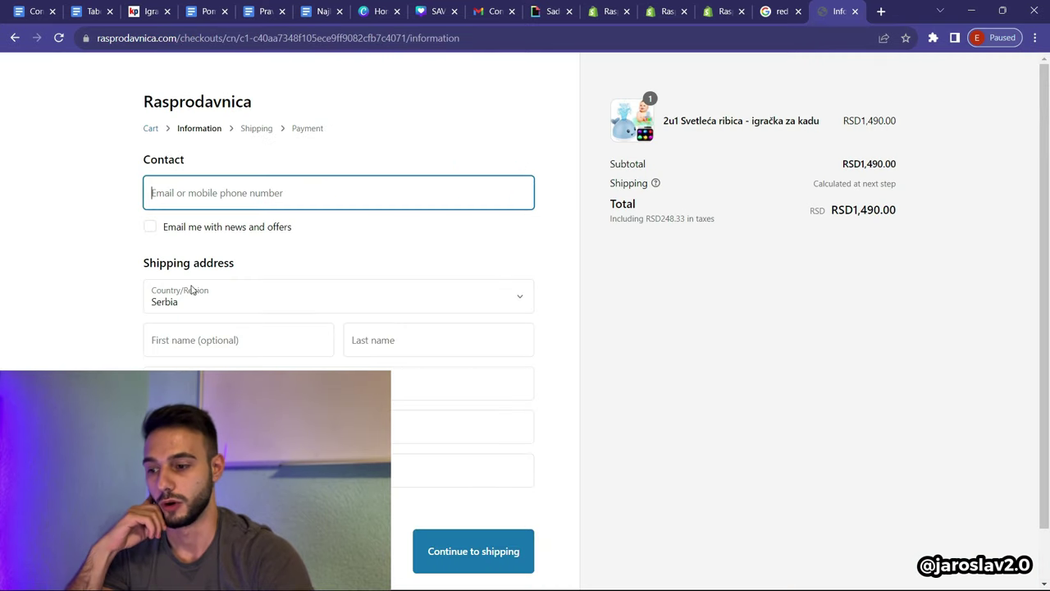
pyautogui.scroll(-1, 493, 441)
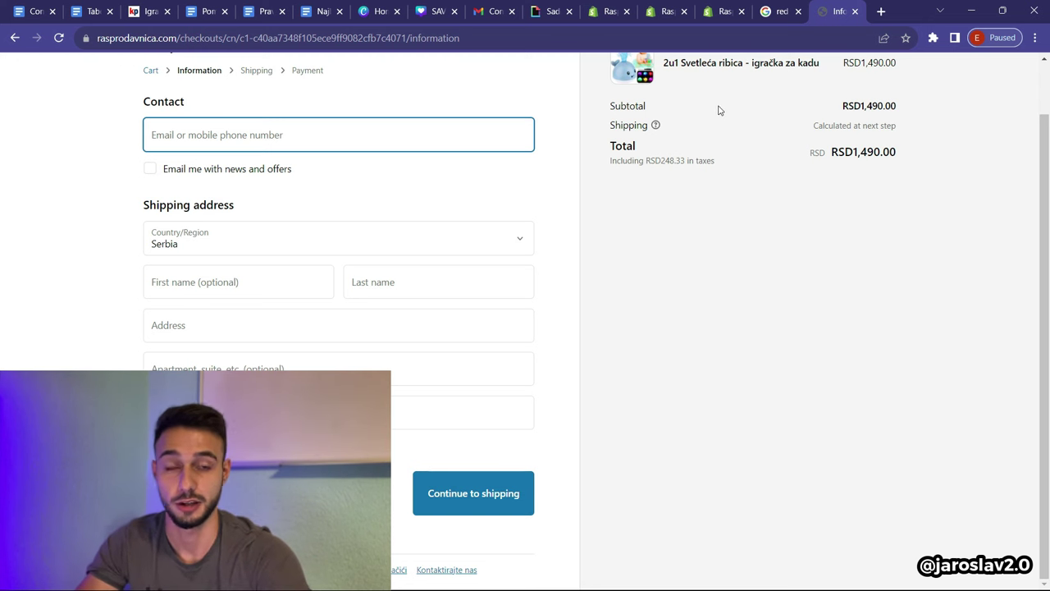
# Exit the theme editor to the Themes page showing Dawn as current theme
pyautogui.click(617, 8)
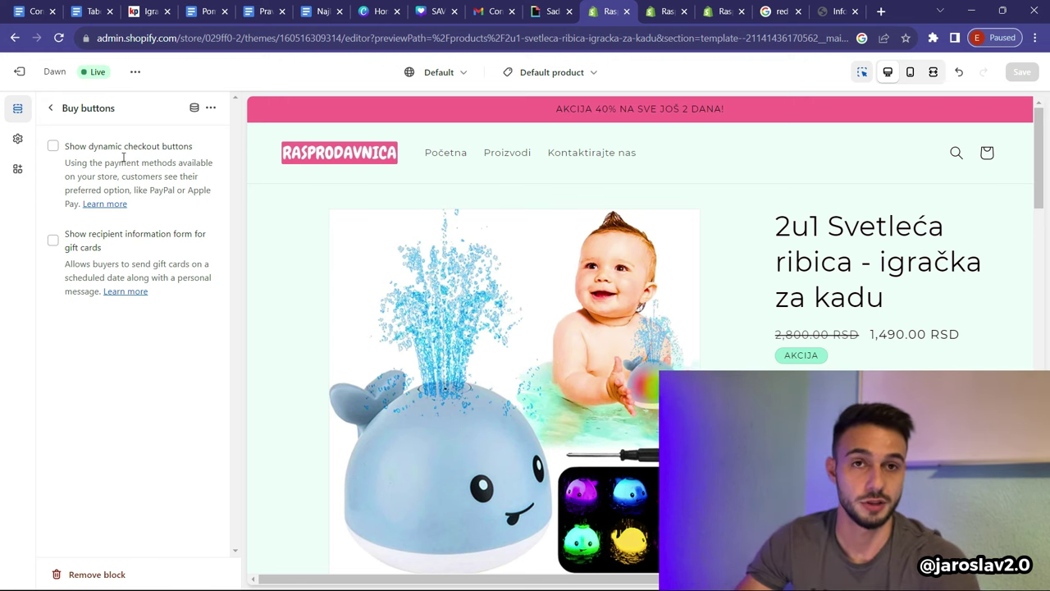
pyautogui.click(23, 76)
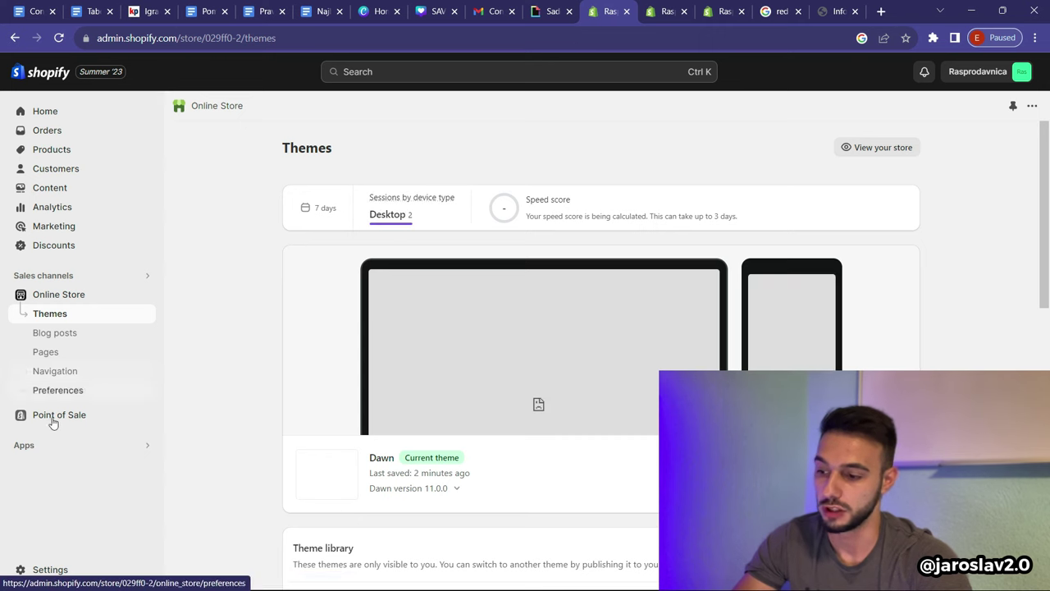
# Search the Shopify App Store for 'COD' and start installing Releasit COD Form & Upsells
pyautogui.click(23, 454)
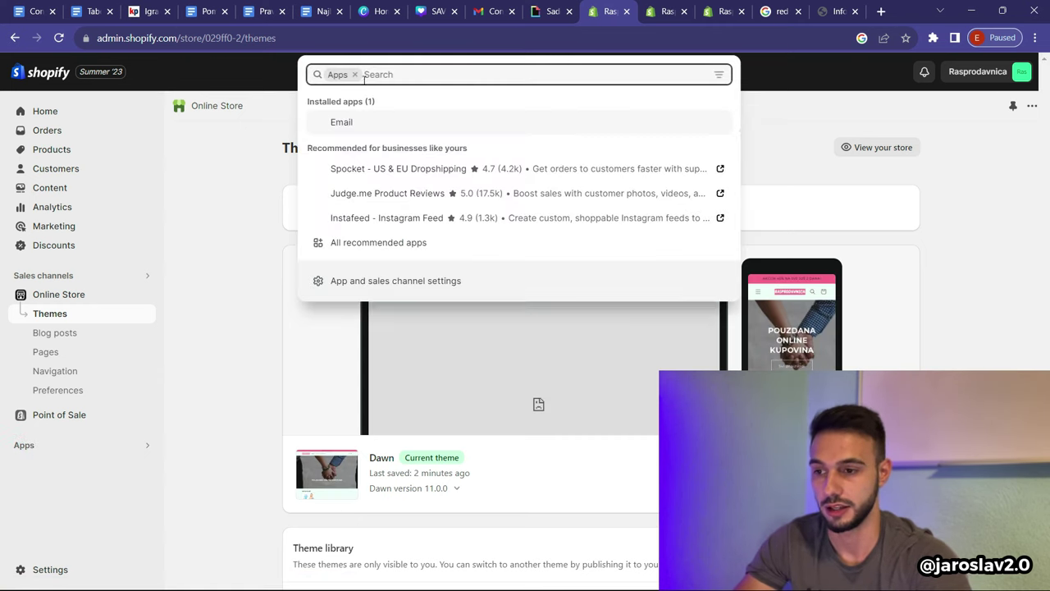
pyautogui.write('COD')
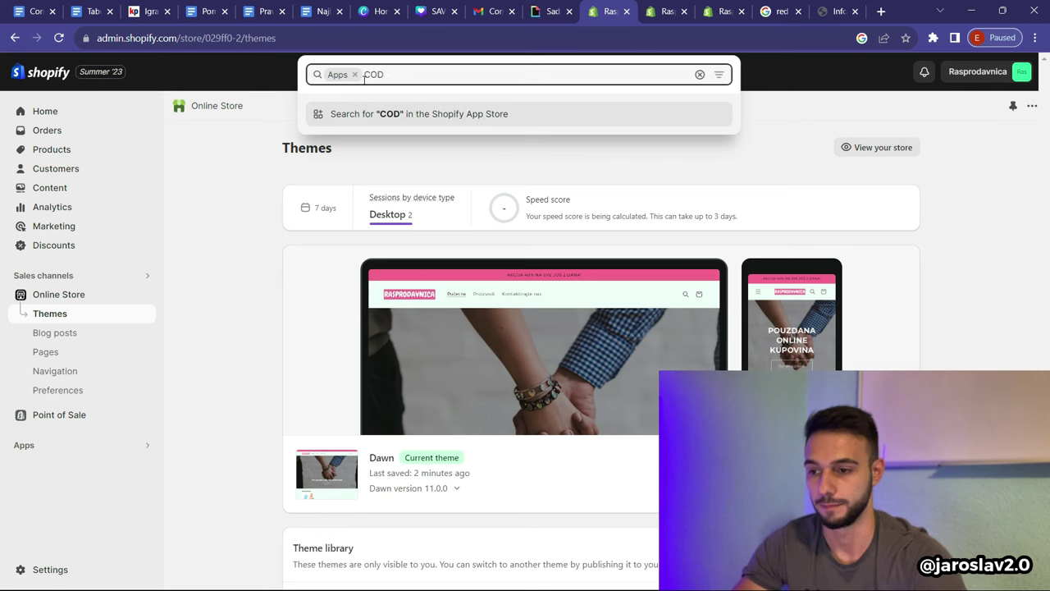
pyautogui.click(384, 116)
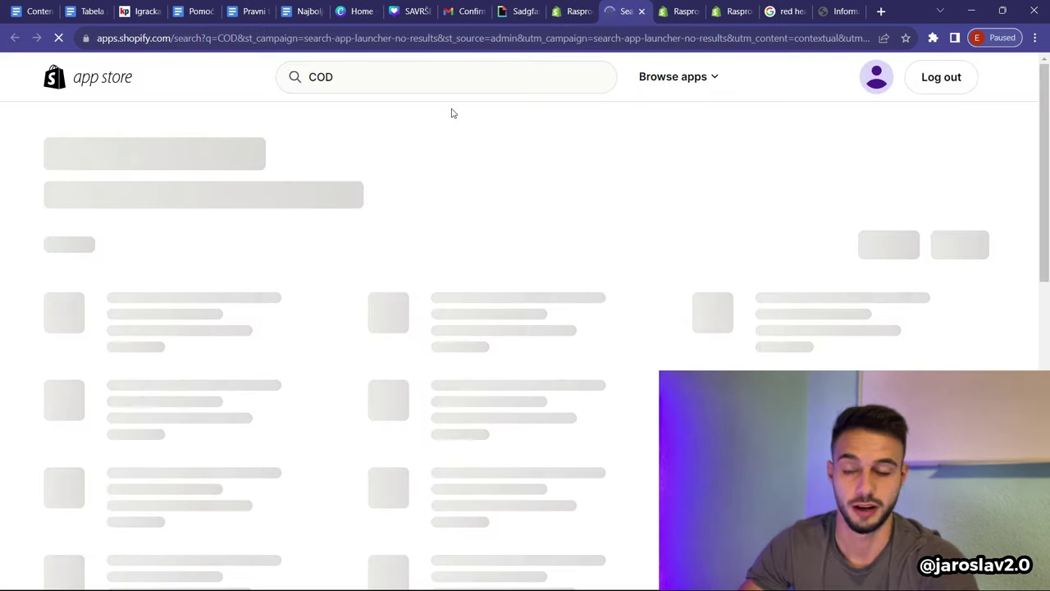
pyautogui.scroll(-2, 377, 204)
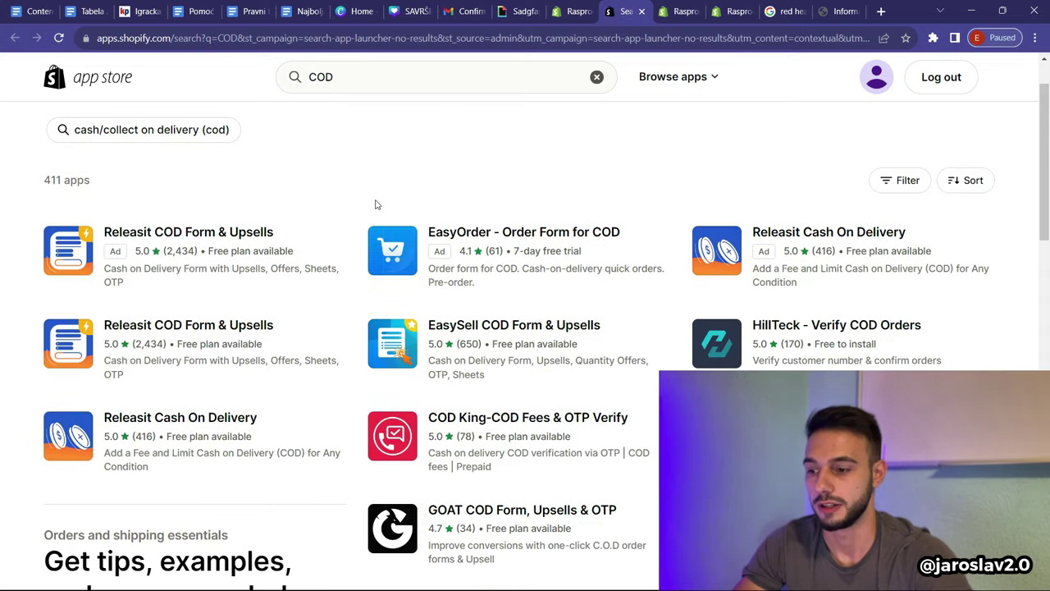
pyautogui.scroll(1, 378, 206)
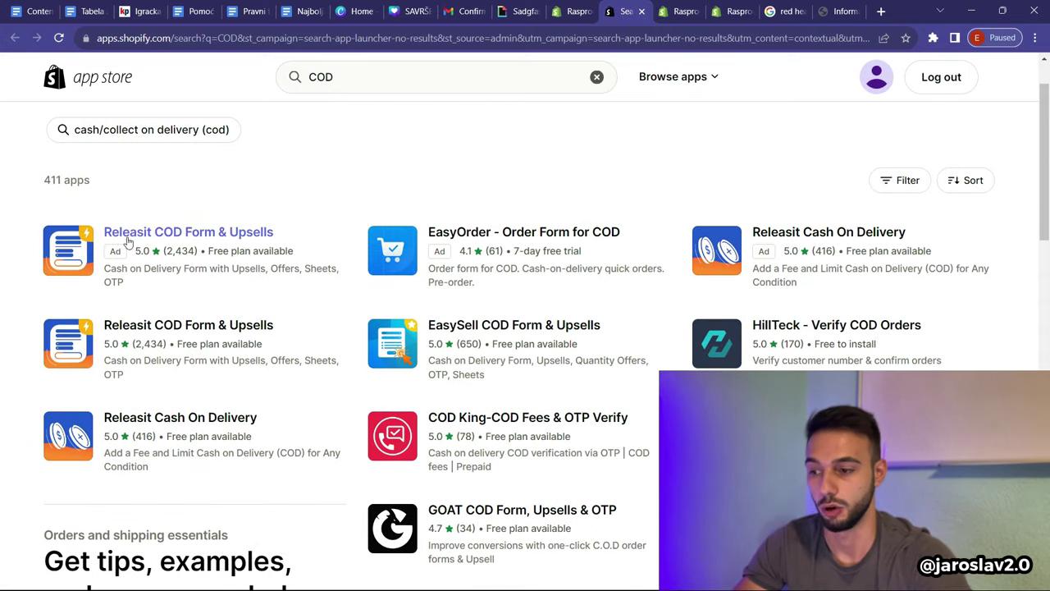
pyautogui.click(206, 233)
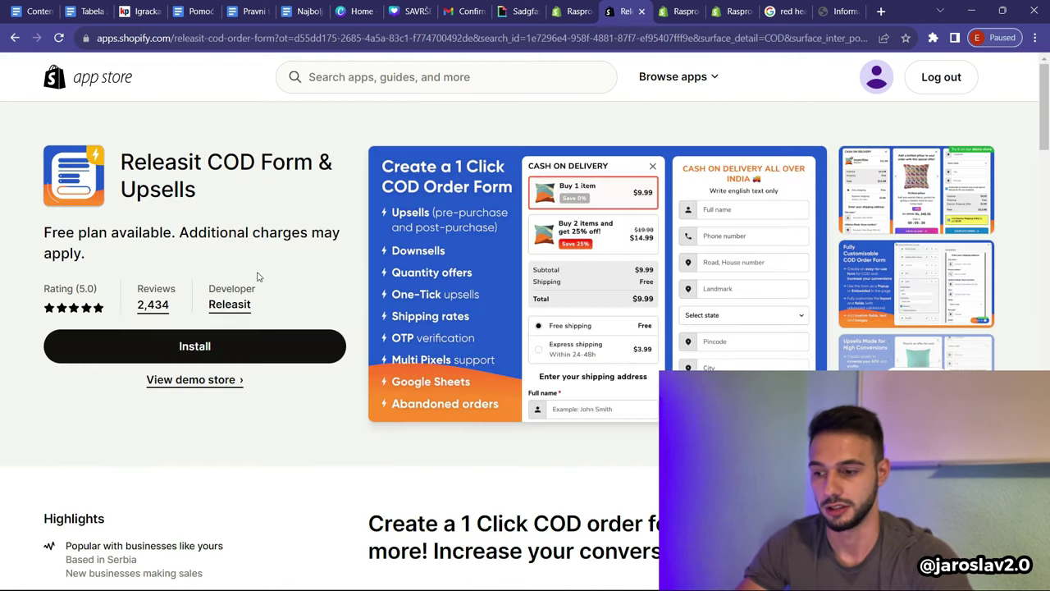
pyautogui.click(247, 349)
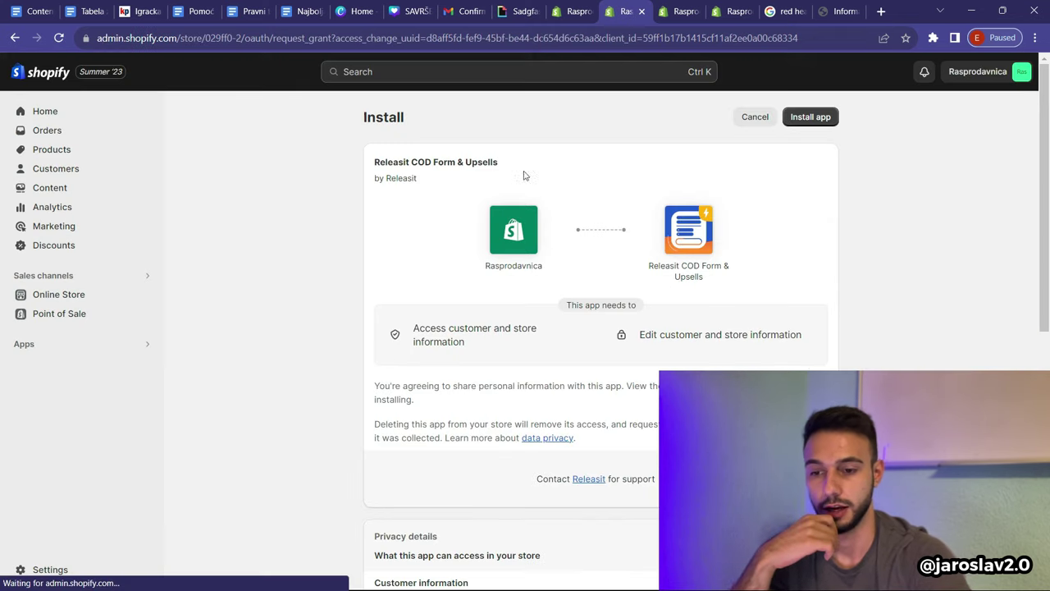
# Install Releasit with English as its language, save its app embed in the theme, and return to its dashboard
pyautogui.click(815, 120)
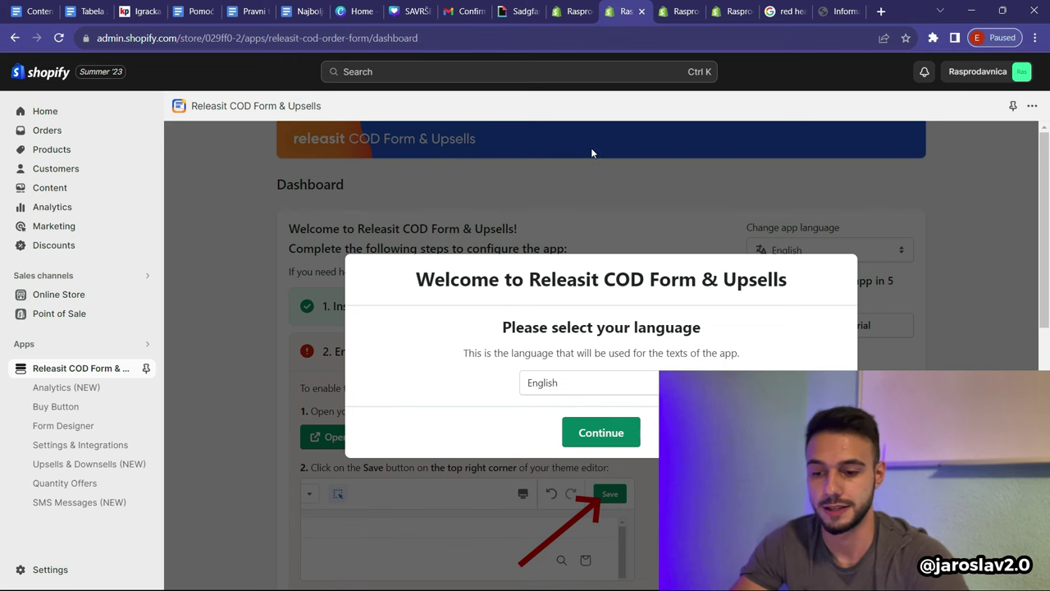
pyautogui.click(614, 431)
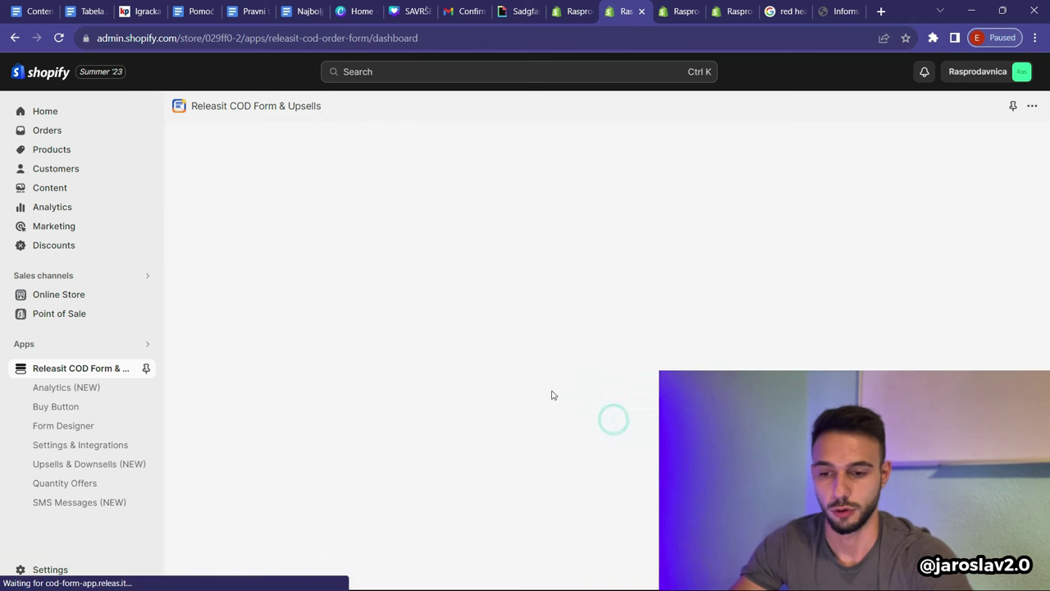
pyautogui.scroll(-1, 547, 249)
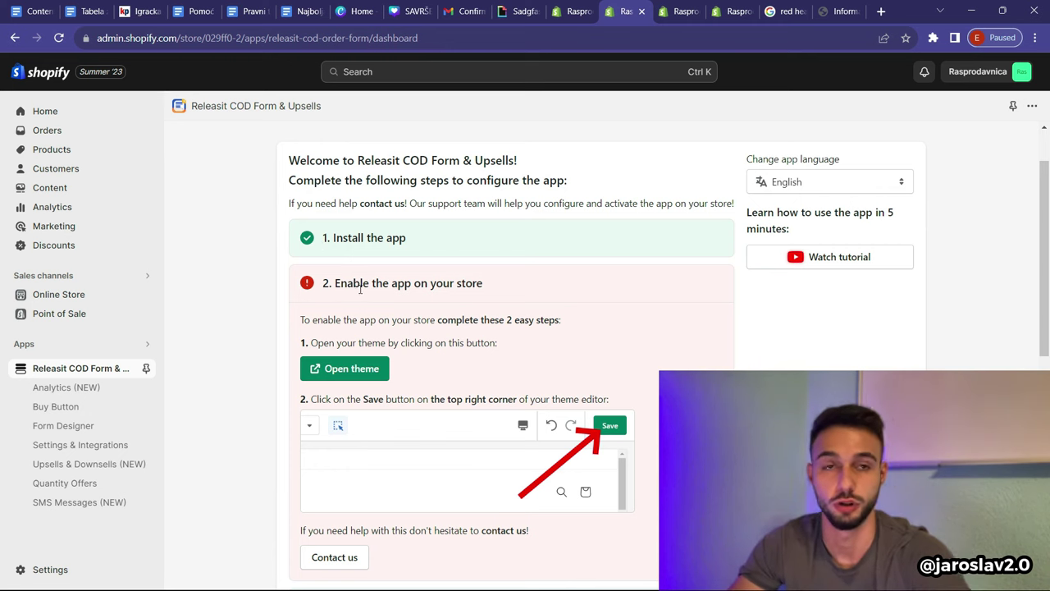
pyautogui.click(347, 381)
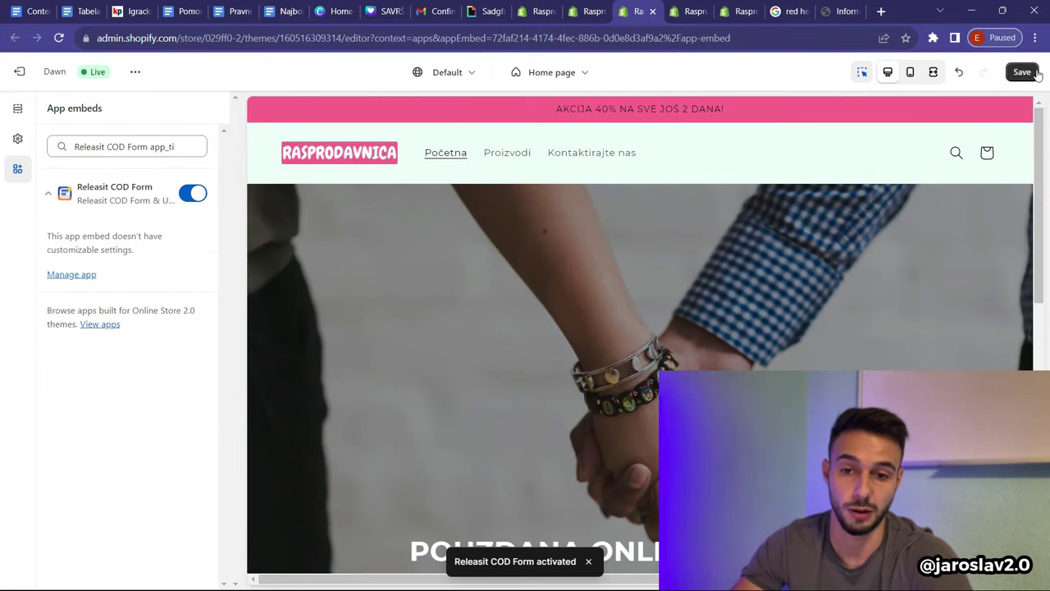
pyautogui.click(1024, 74)
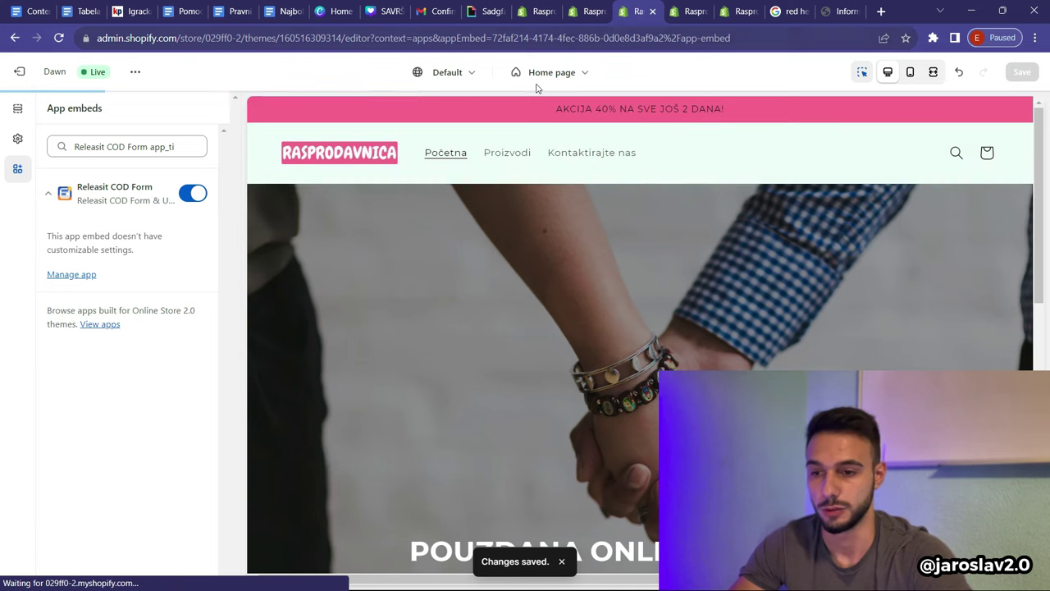
pyautogui.click(653, 11)
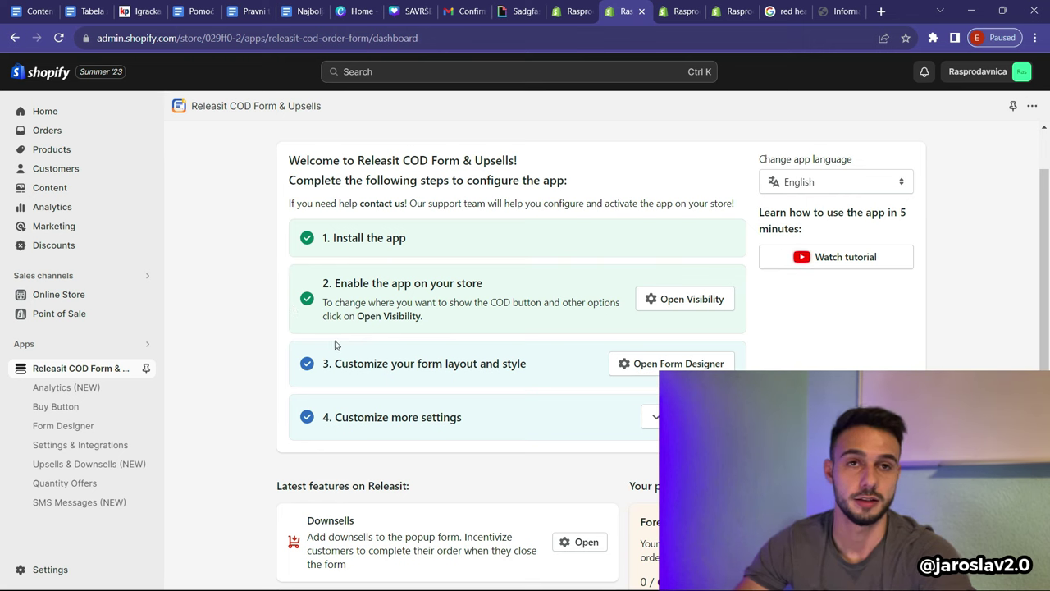
# Open the Releasit Form Designer for the COD popup form and scroll to 3. Customize your form
pyautogui.scroll(-2, 353, 349)
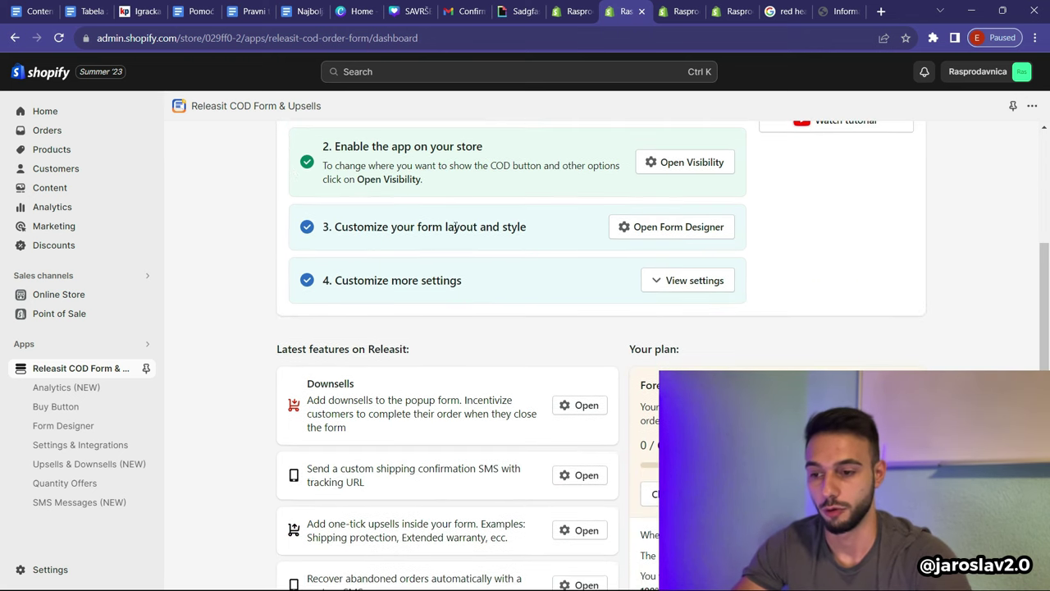
pyautogui.click(624, 232)
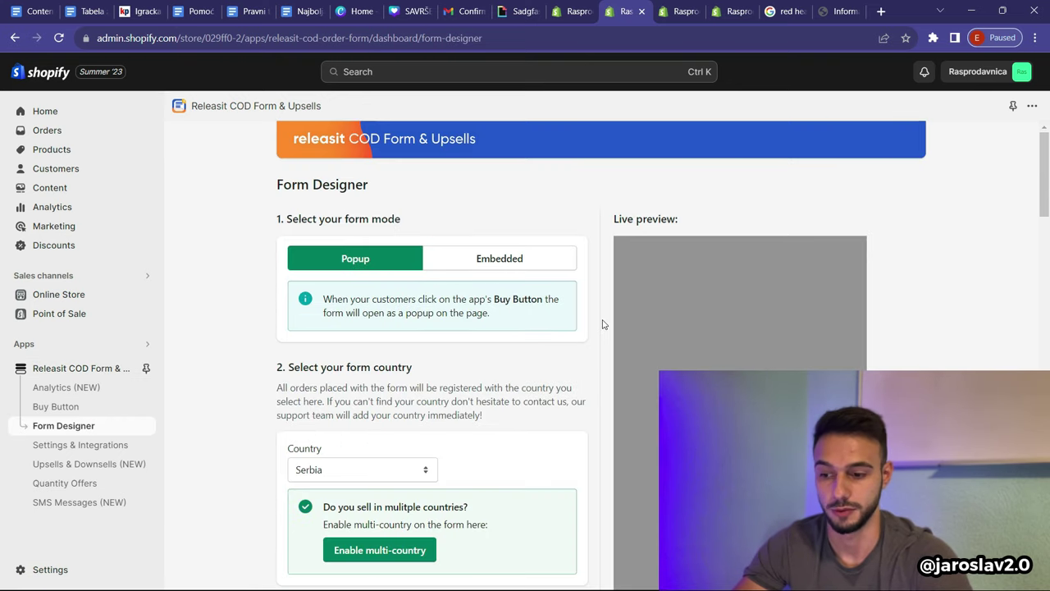
pyautogui.scroll(-1, 386, 388)
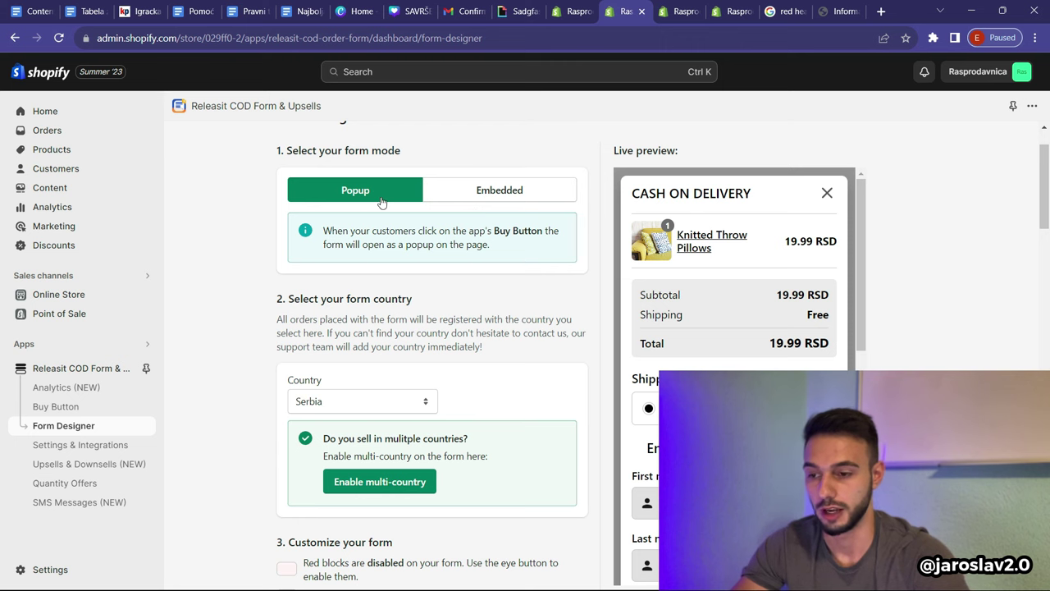
pyautogui.scroll(-5, 418, 377)
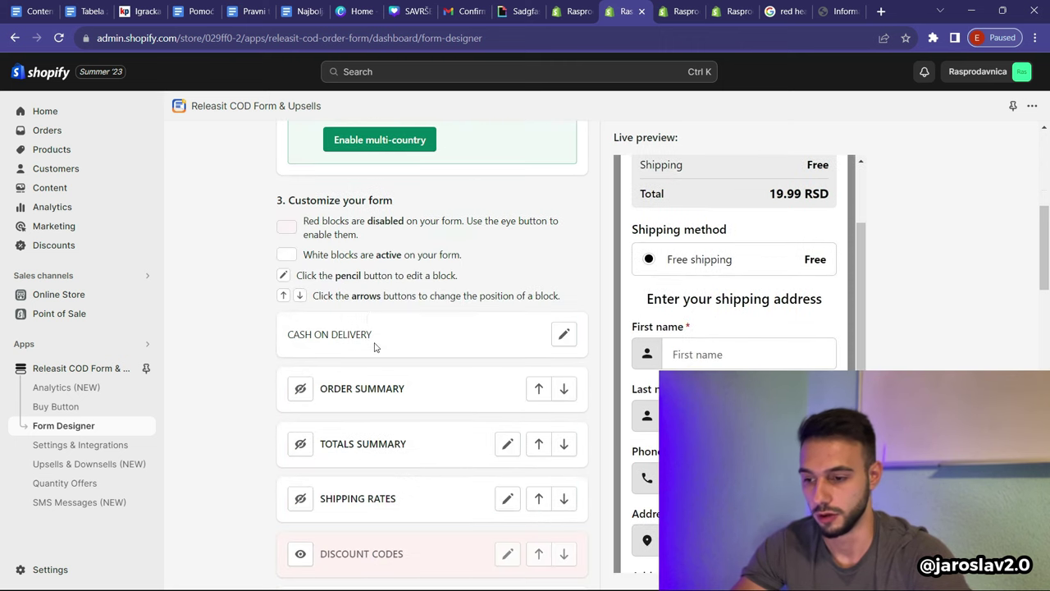
pyautogui.scroll(-1, 344, 240)
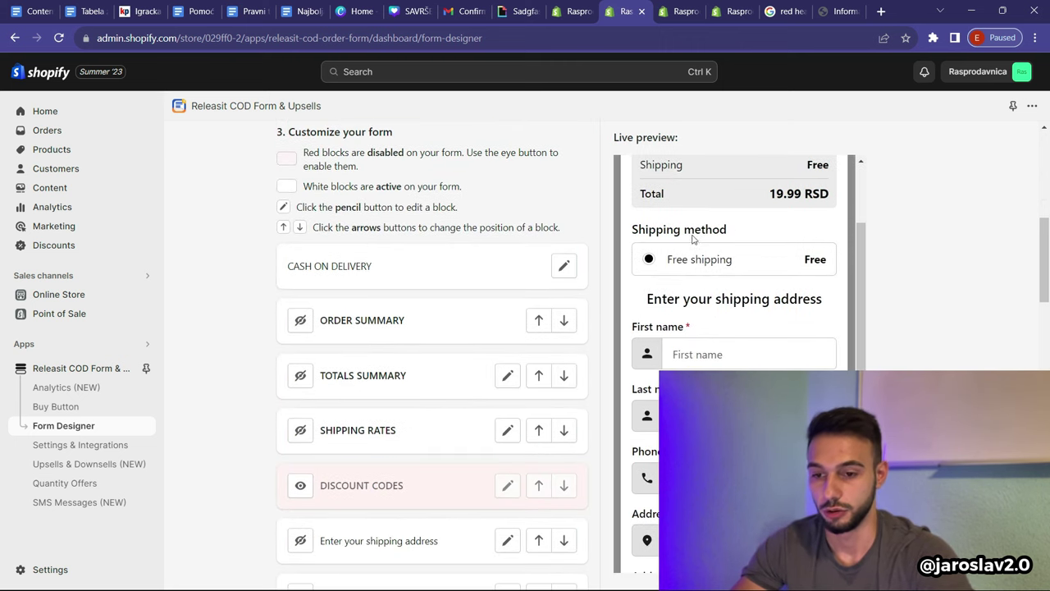
pyautogui.scroll(2, 693, 238)
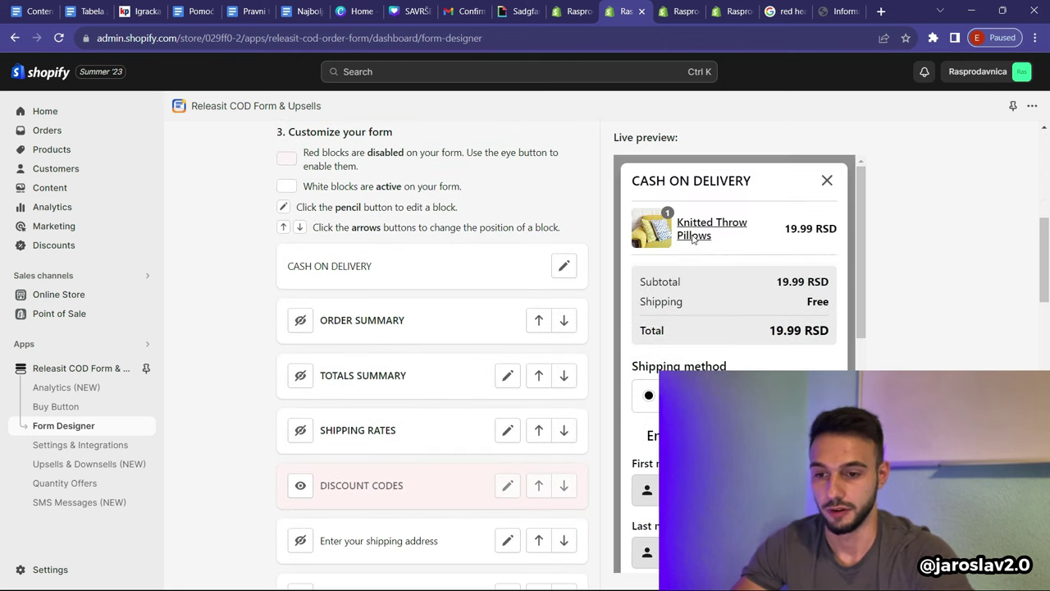
# Change the form title to 'Upiši podatke za poručivanje' and make it slightly smaller
pyautogui.click(564, 265)
pyautogui.moveTo(404, 341); pyautogui.dragTo(279, 326)
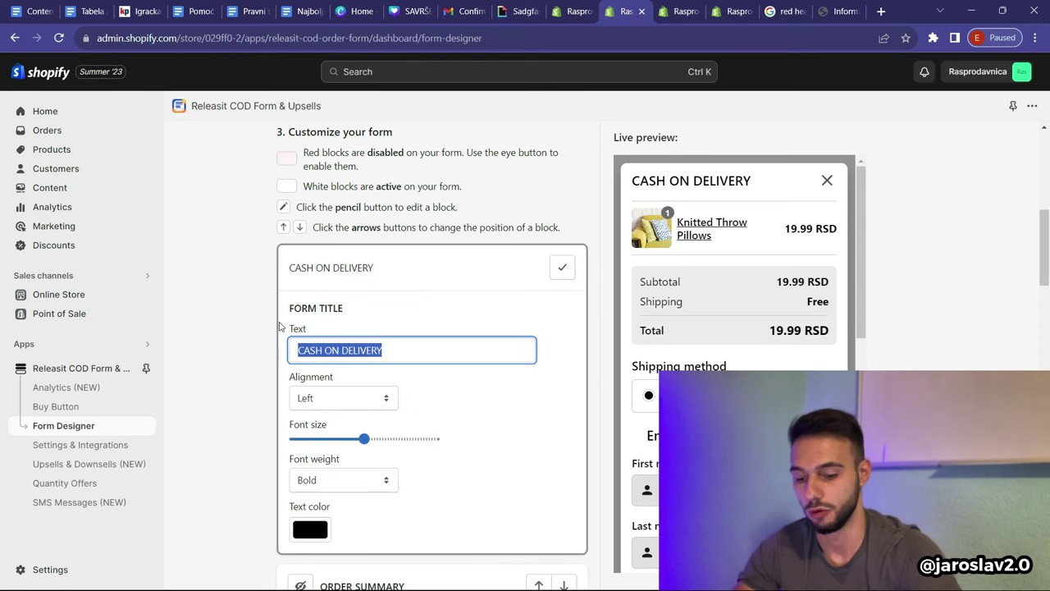
pyautogui.write('P')
pyautogui.press('BackSpace')
pyautogui.write('U')
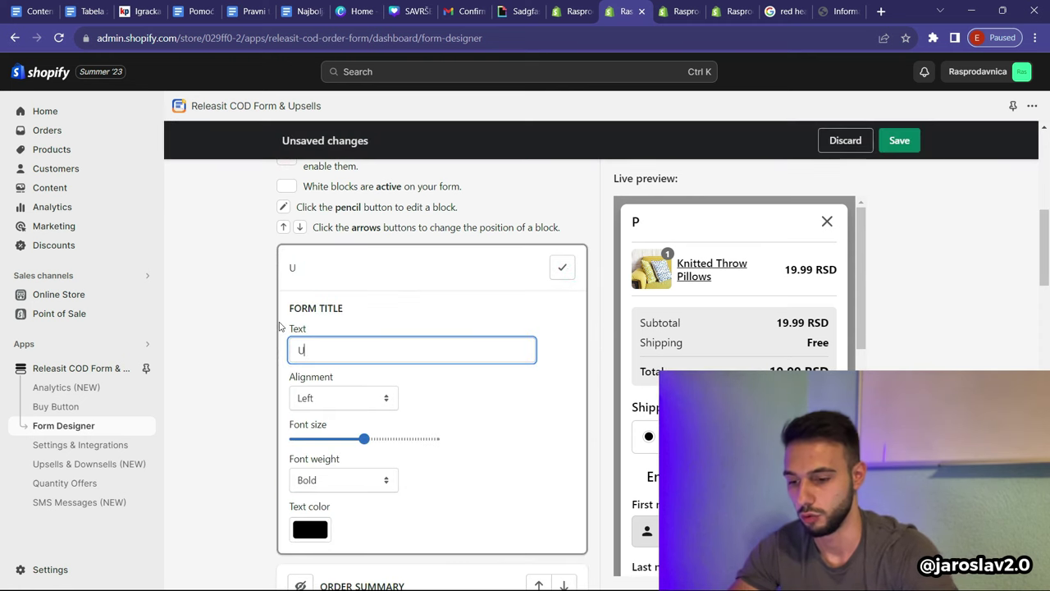
pyautogui.write('piši pod')
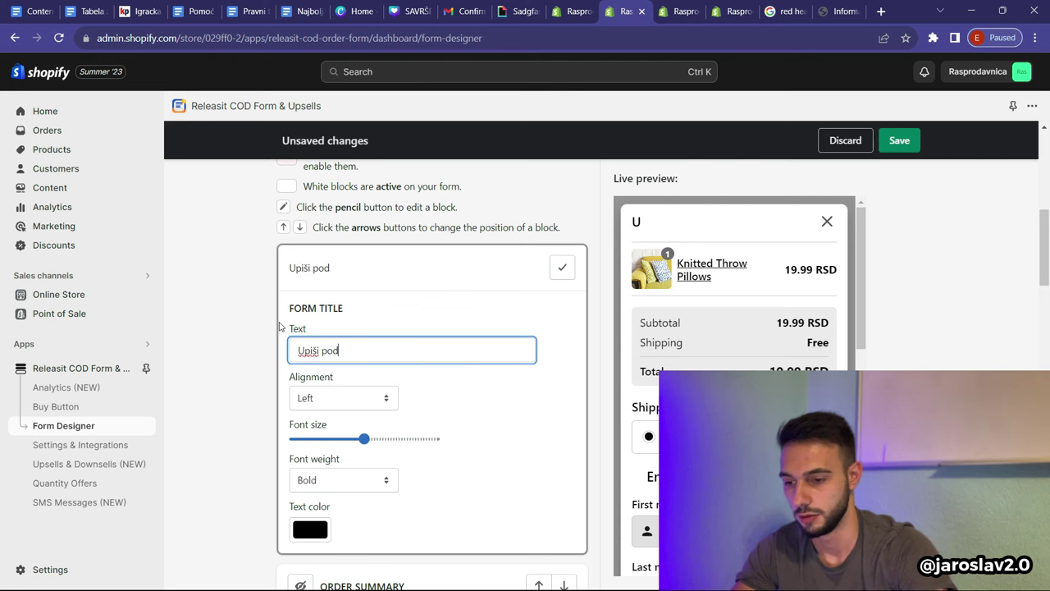
pyautogui.write('atke za poručivanje')
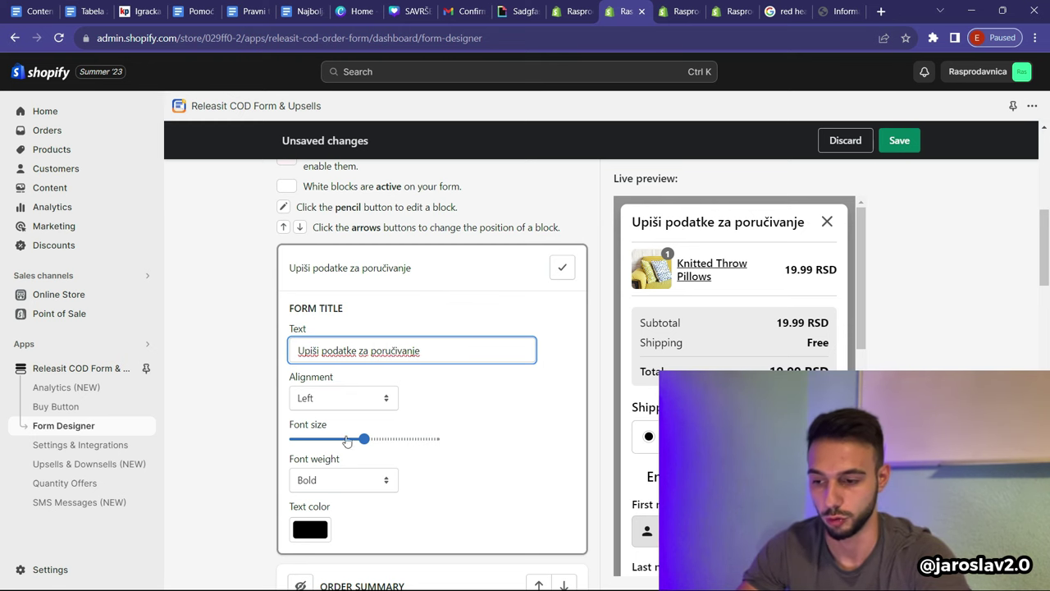
pyautogui.moveTo(364, 439); pyautogui.dragTo(357, 439)
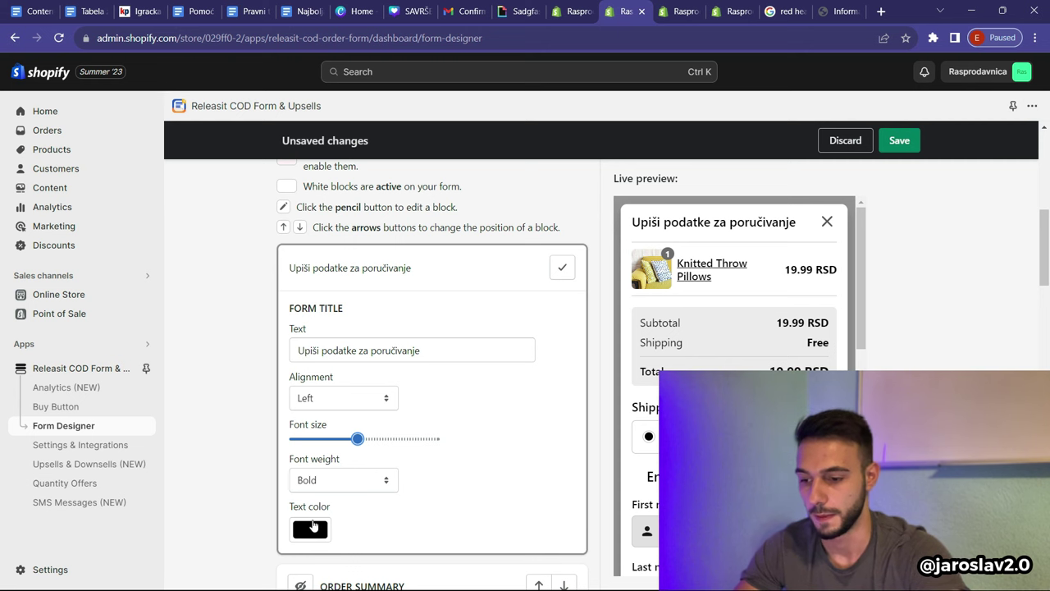
# Set the title text colour to #130106 from the brand colour notes
pyautogui.click(974, 8)
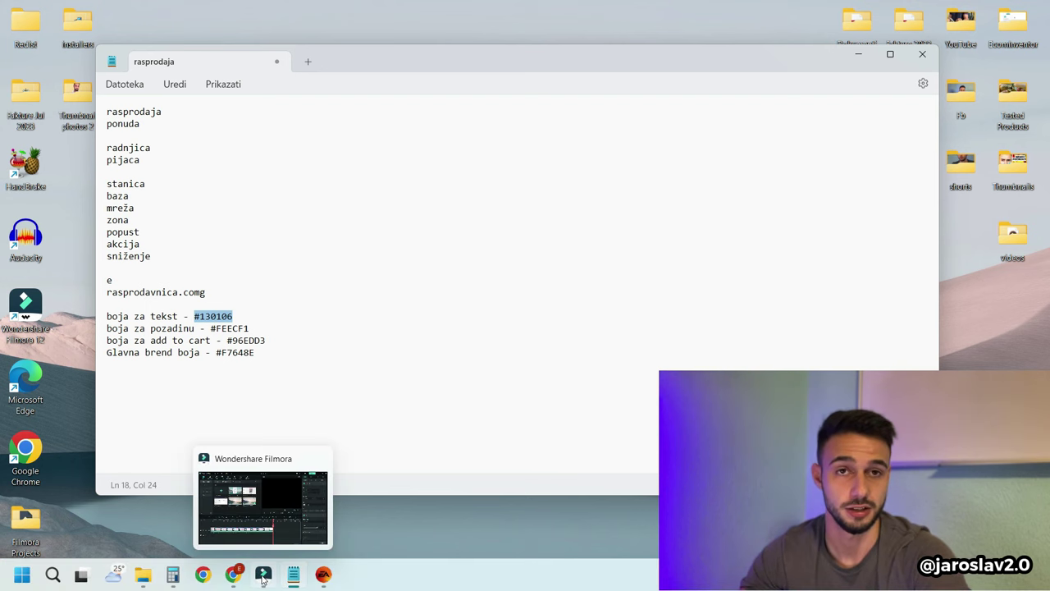
pyautogui.click(236, 573)
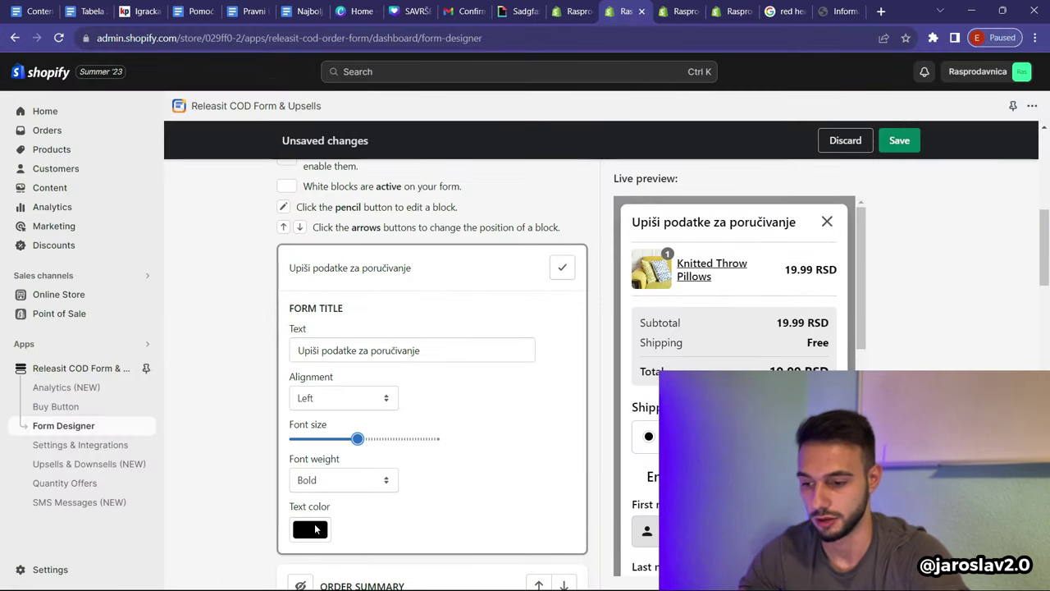
pyautogui.click(305, 530)
pyautogui.scroll(-3, 301, 534)
pyautogui.doubleClick(316, 460)
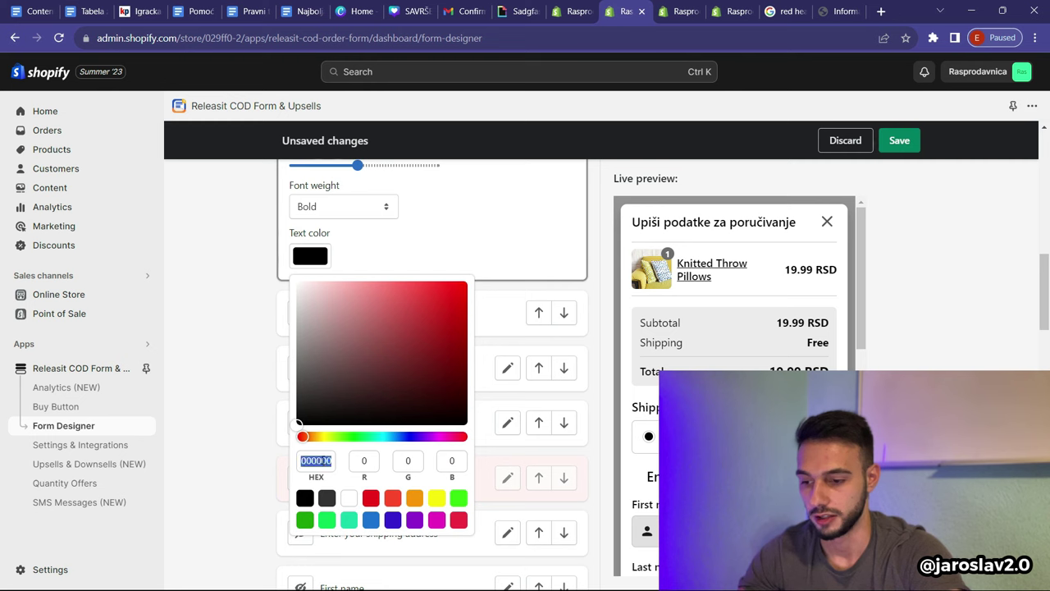
pyautogui.write('#130106')
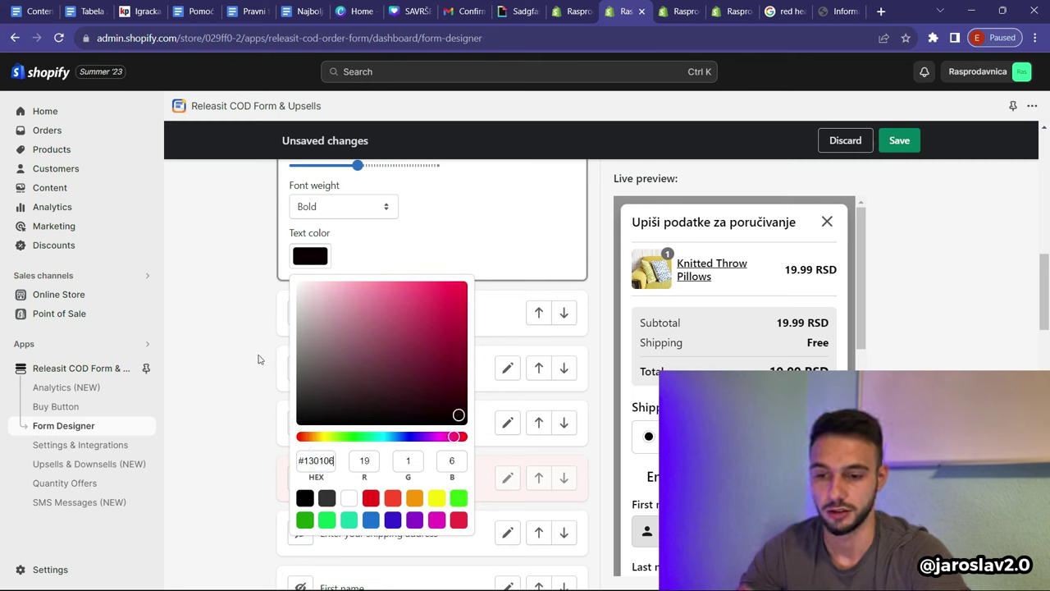
pyautogui.click(260, 359)
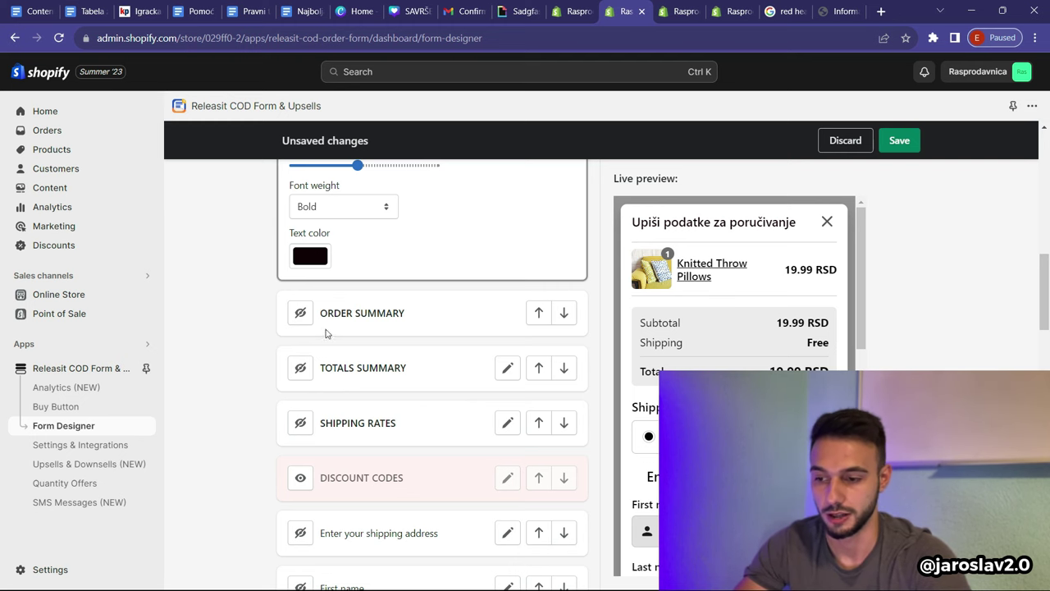
# Keep the order summary visible and hide the Totals summary block
pyautogui.click(301, 312)
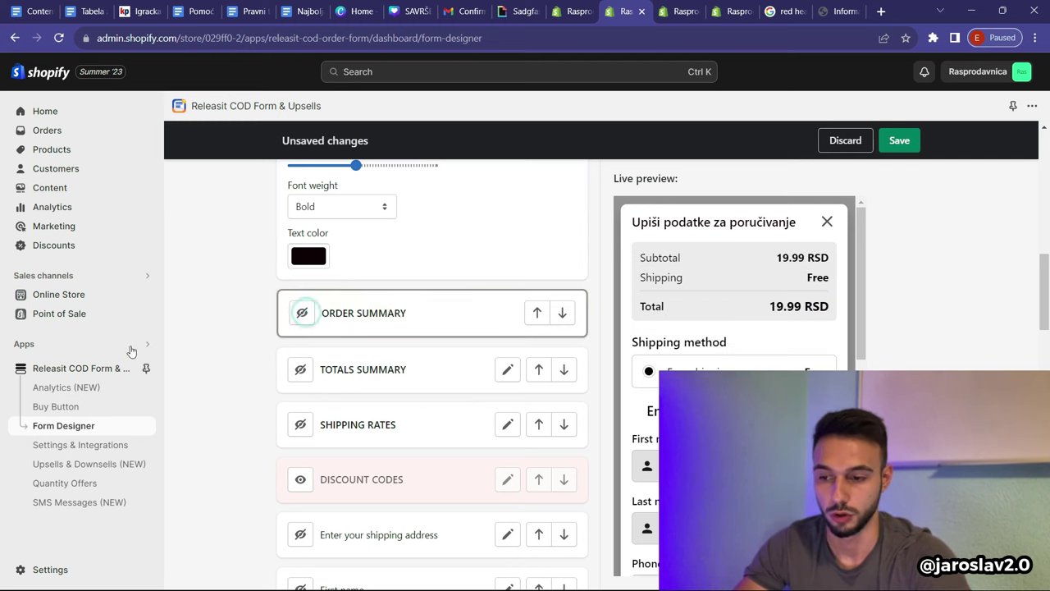
pyautogui.click(301, 313)
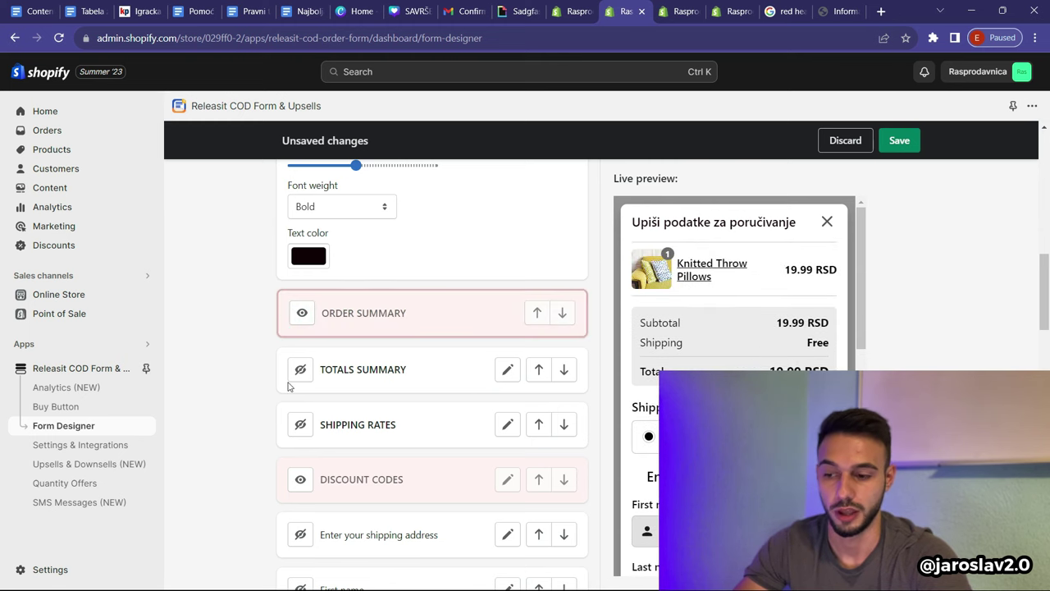
pyautogui.click(304, 313)
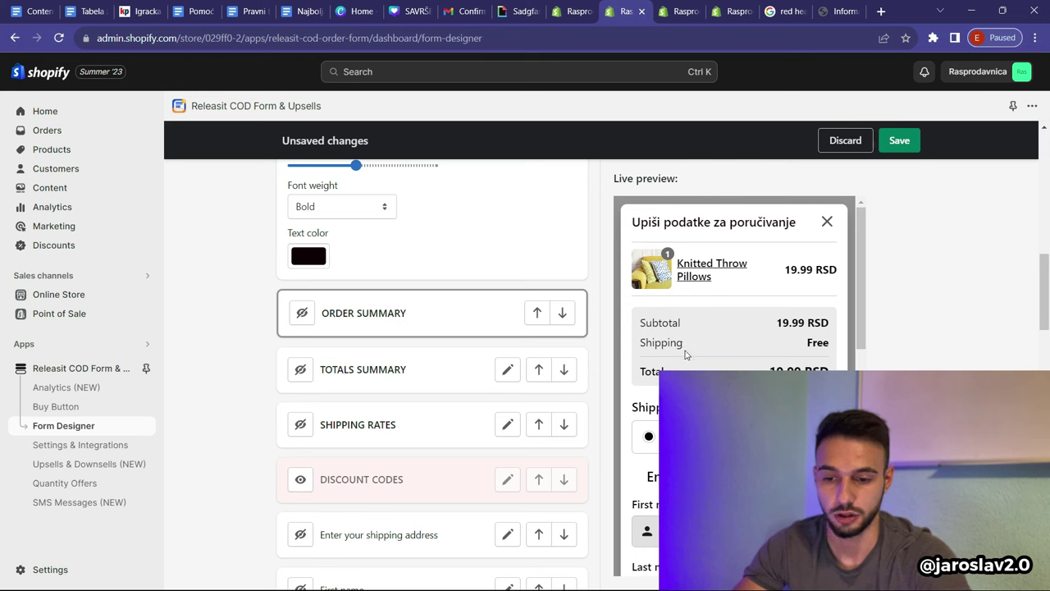
pyautogui.click(297, 373)
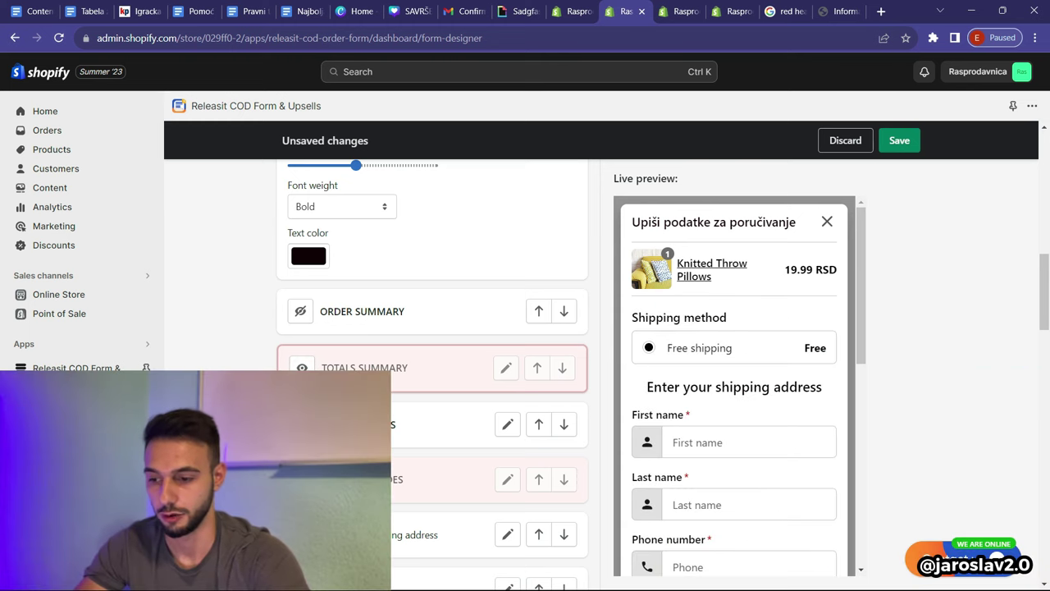
# Move the Shipping rates block down below the terms field, just above the order button
pyautogui.scroll(-1, 385, 358)
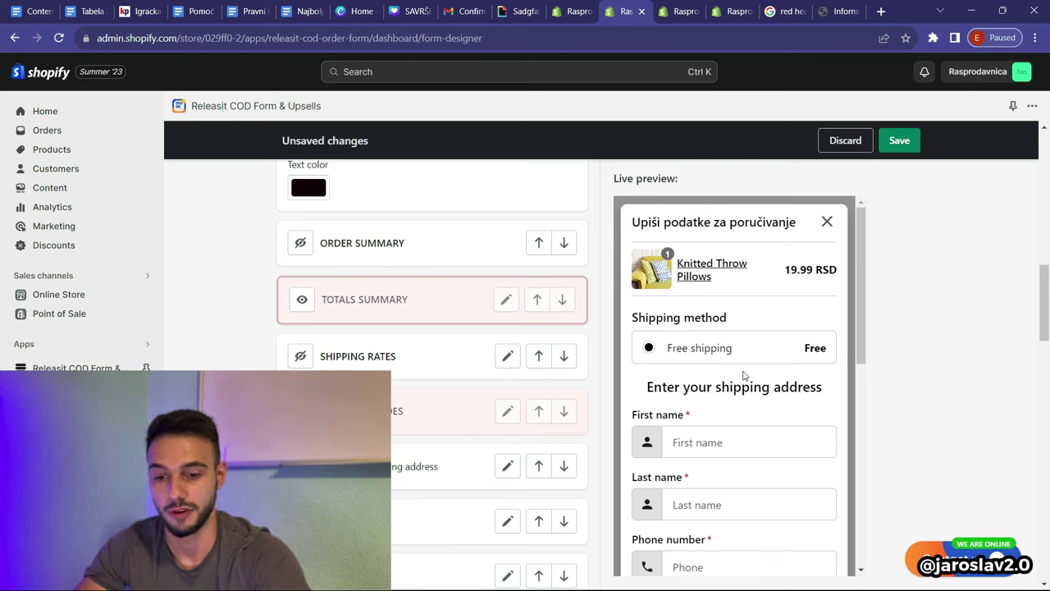
pyautogui.click(564, 357)
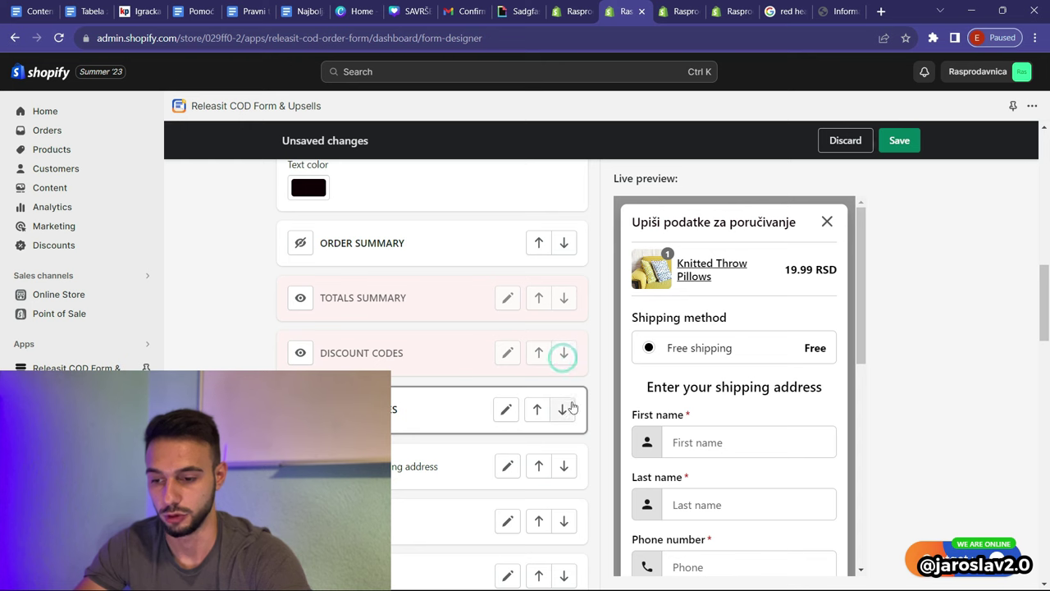
pyautogui.click(564, 409)
pyautogui.click(563, 329)
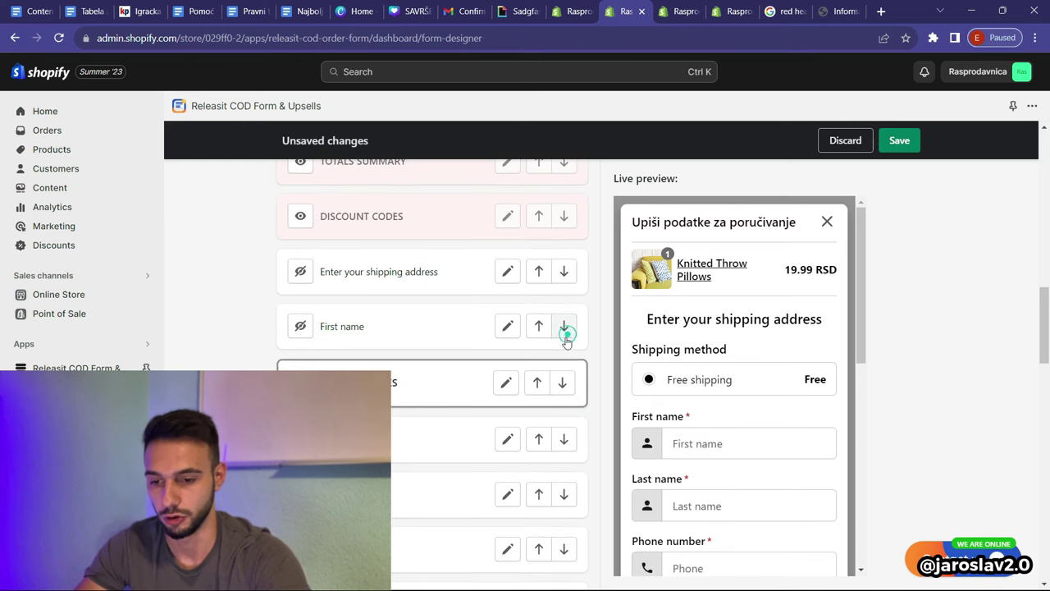
pyautogui.click(564, 313)
pyautogui.click(563, 369)
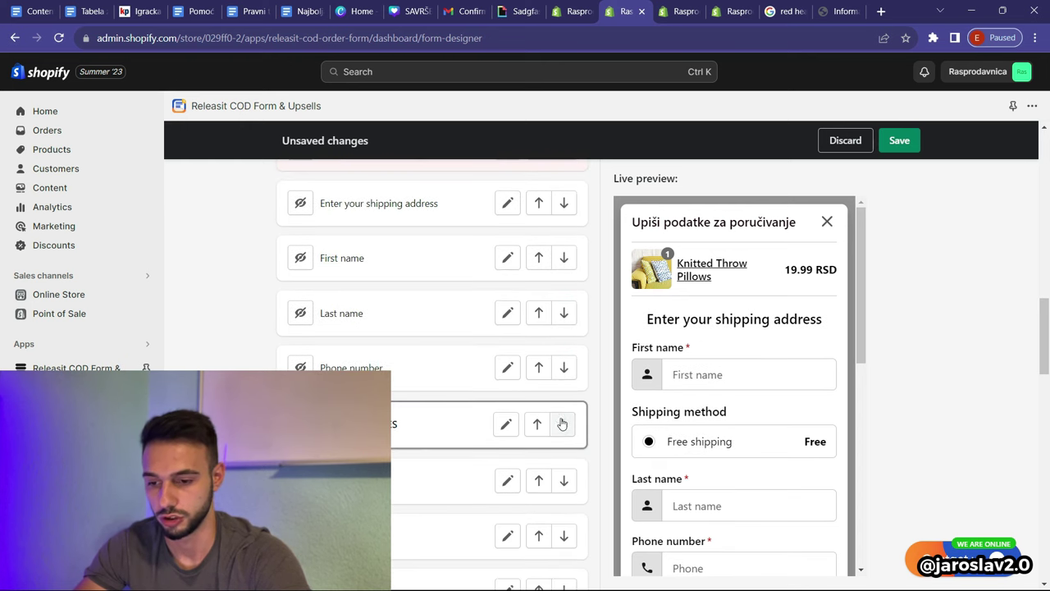
pyautogui.click(563, 422)
pyautogui.click(564, 408)
pyautogui.click(563, 465)
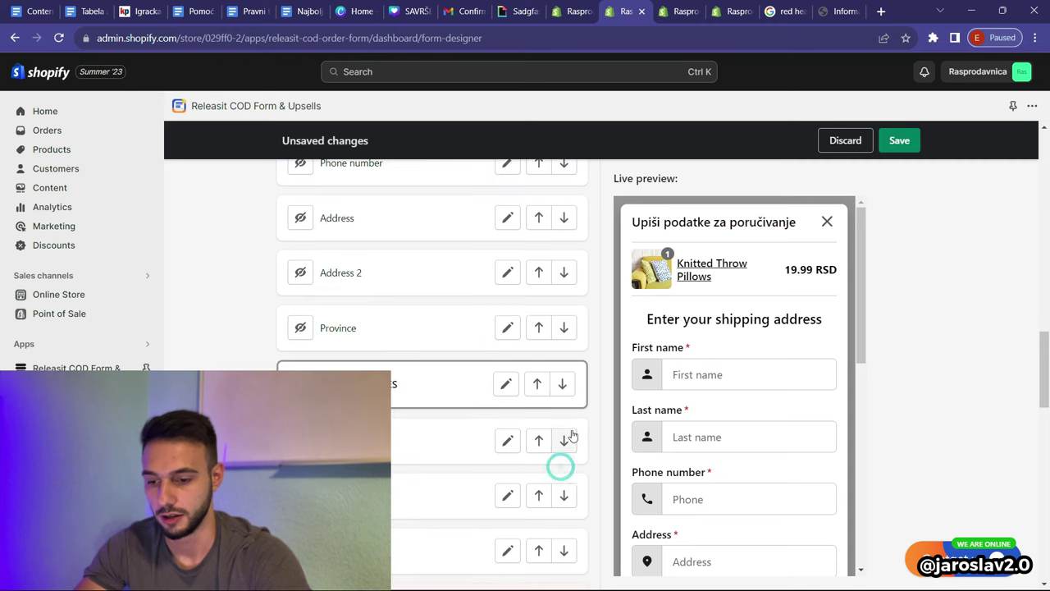
pyautogui.click(563, 382)
pyautogui.click(563, 441)
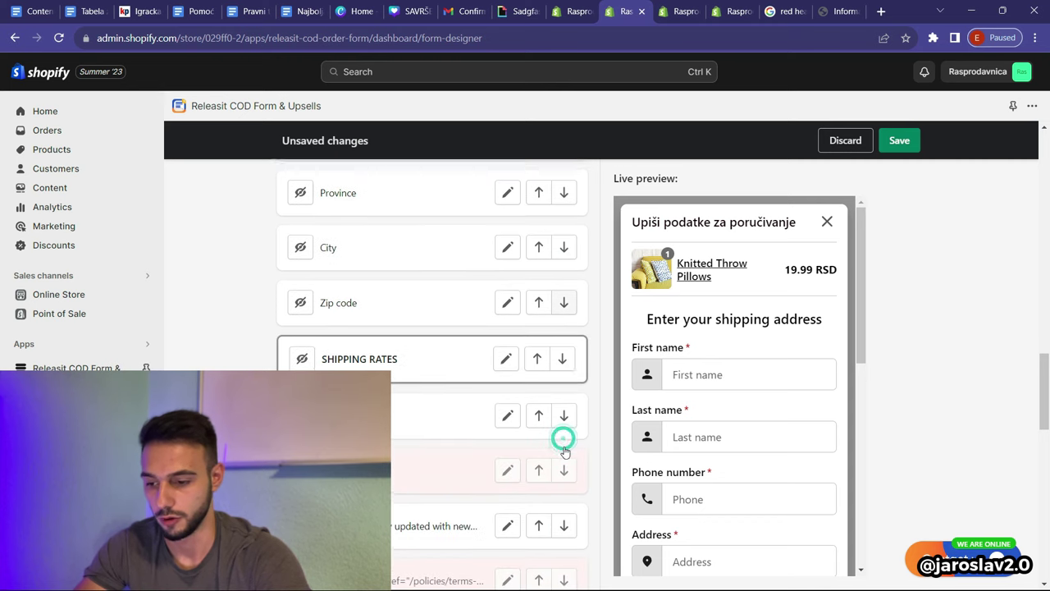
pyautogui.click(562, 358)
pyautogui.click(565, 412)
pyautogui.click(566, 412)
pyautogui.click(563, 330)
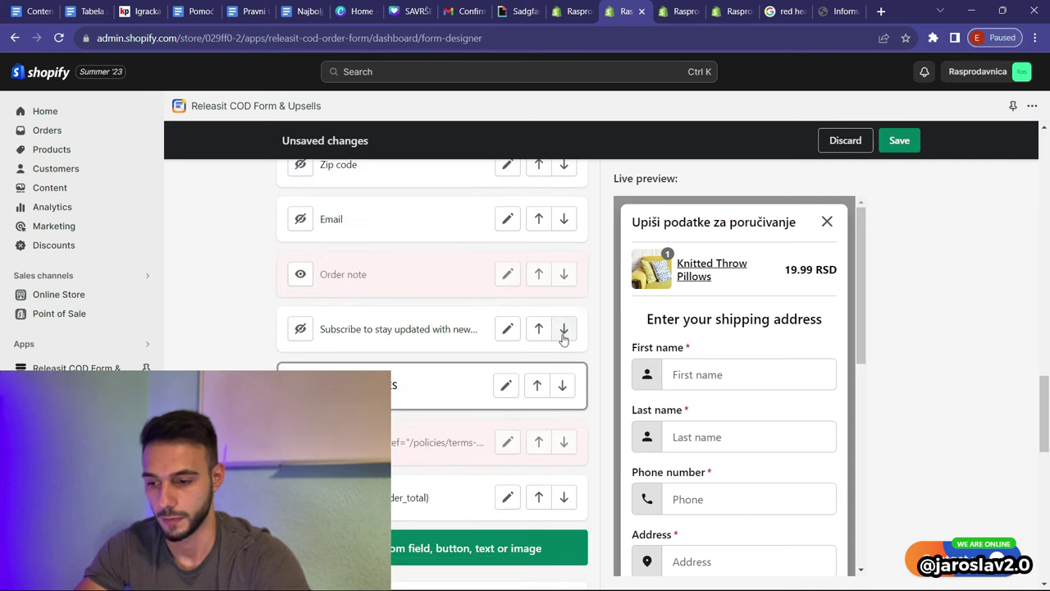
pyautogui.click(566, 389)
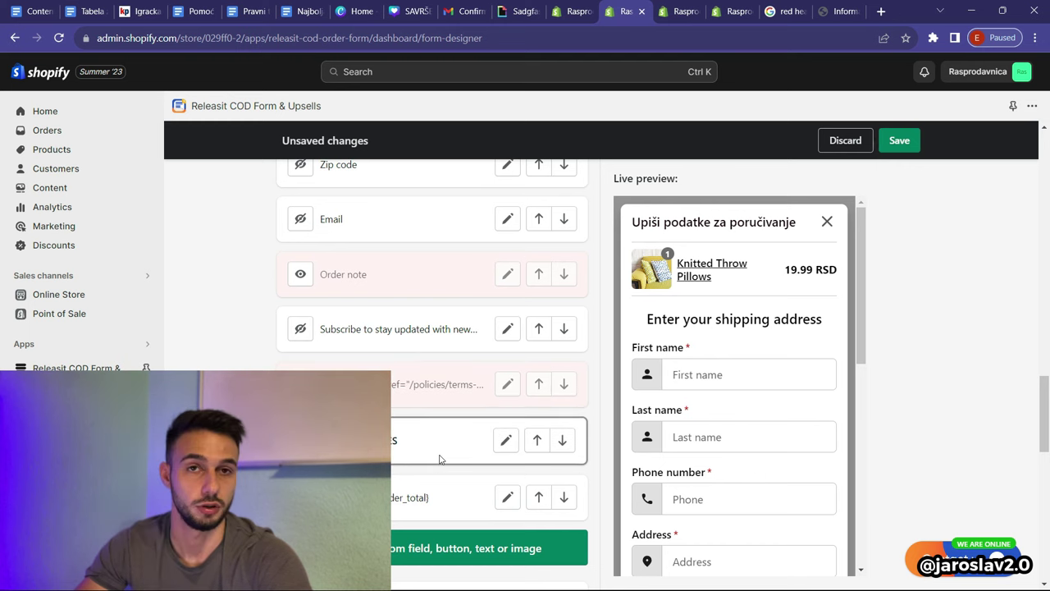
# Scroll through the page and live preview to review the COD form layout
pyautogui.scroll(-5, 694, 415)
pyautogui.scroll(-1, 696, 417)
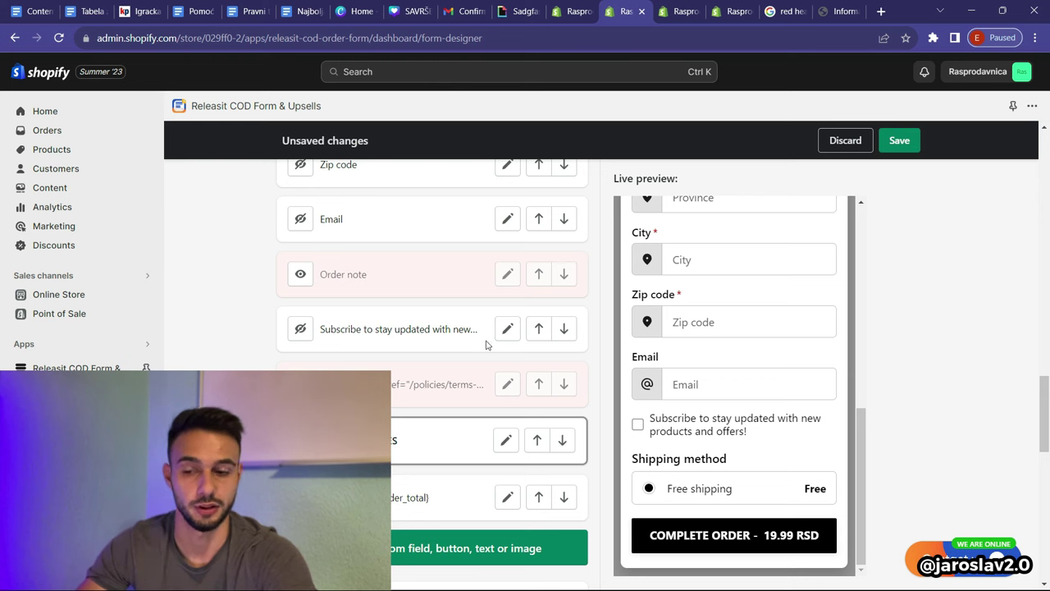
pyautogui.scroll(10, 443, 377)
pyautogui.scroll(10, 703, 333)
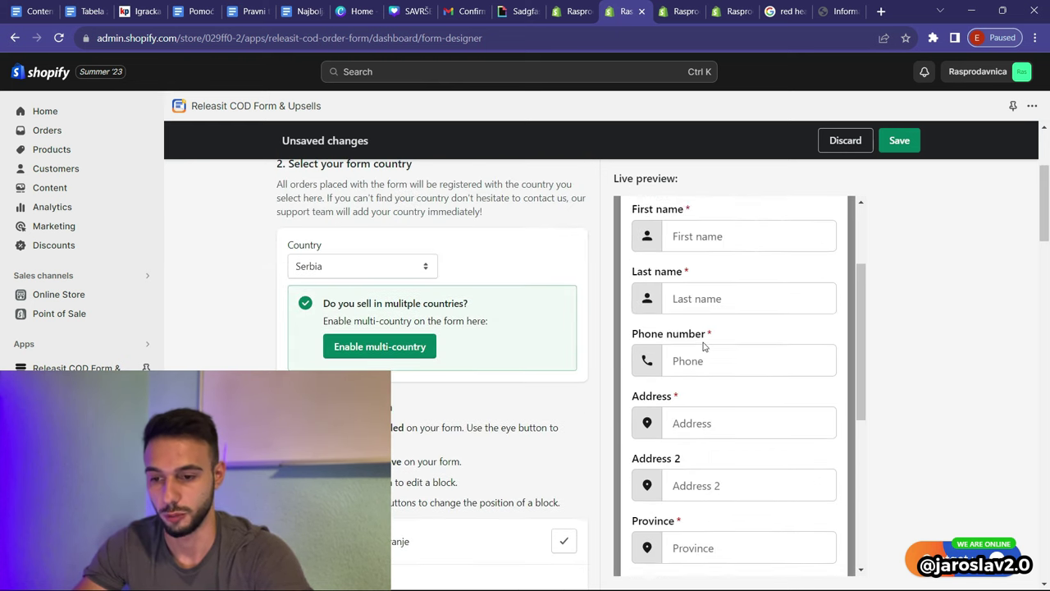
pyautogui.scroll(-2, 733, 328)
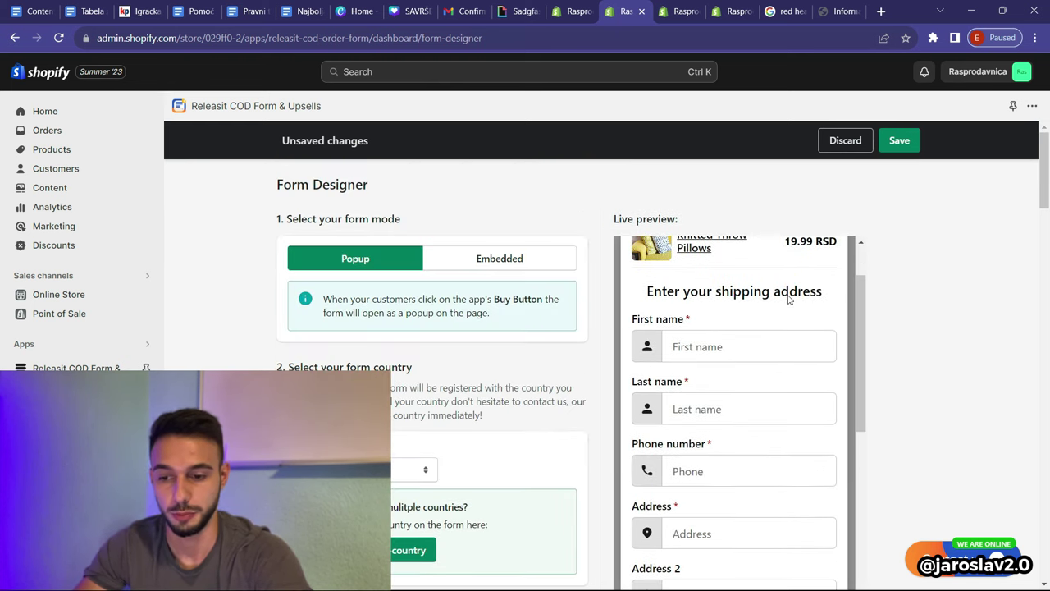
pyautogui.scroll(-3, 492, 435)
pyautogui.scroll(2, 698, 326)
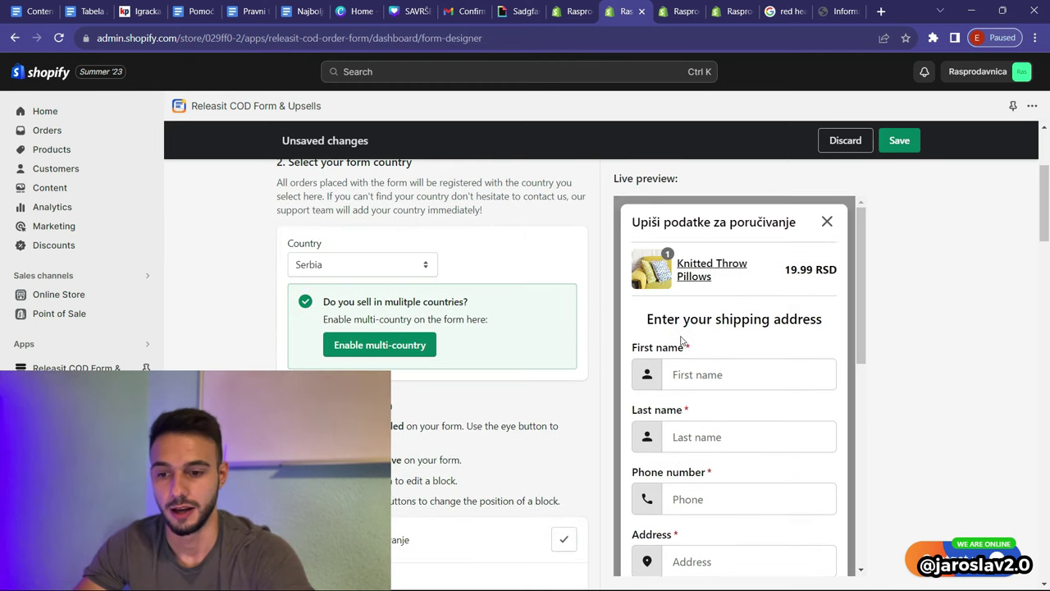
pyautogui.scroll(-3, 471, 468)
pyautogui.scroll(-5, 471, 468)
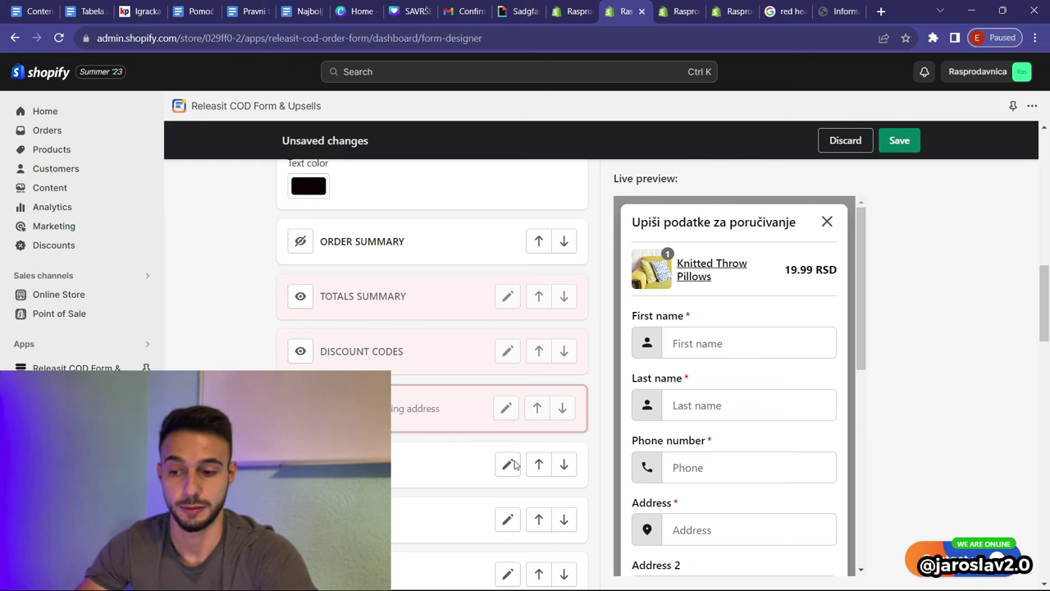
# Relabel the First name field 'Ime:' with placeholder 'Upišite vaše ime.'
pyautogui.click(502, 463)
pyautogui.scroll(-2, 359, 482)
pyautogui.scroll(-2, 359, 483)
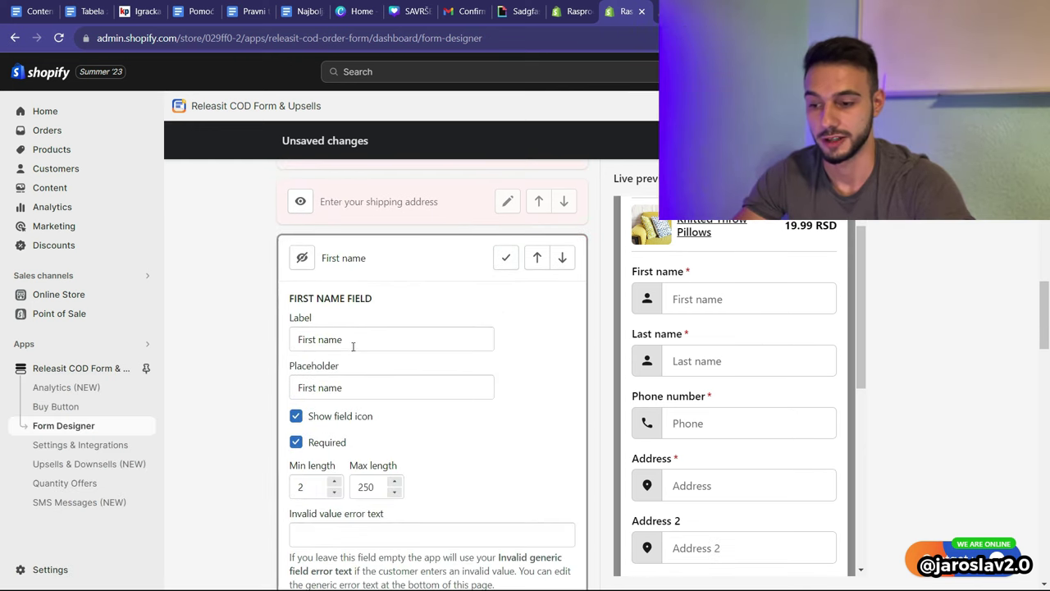
pyautogui.tripleClick(353, 340)
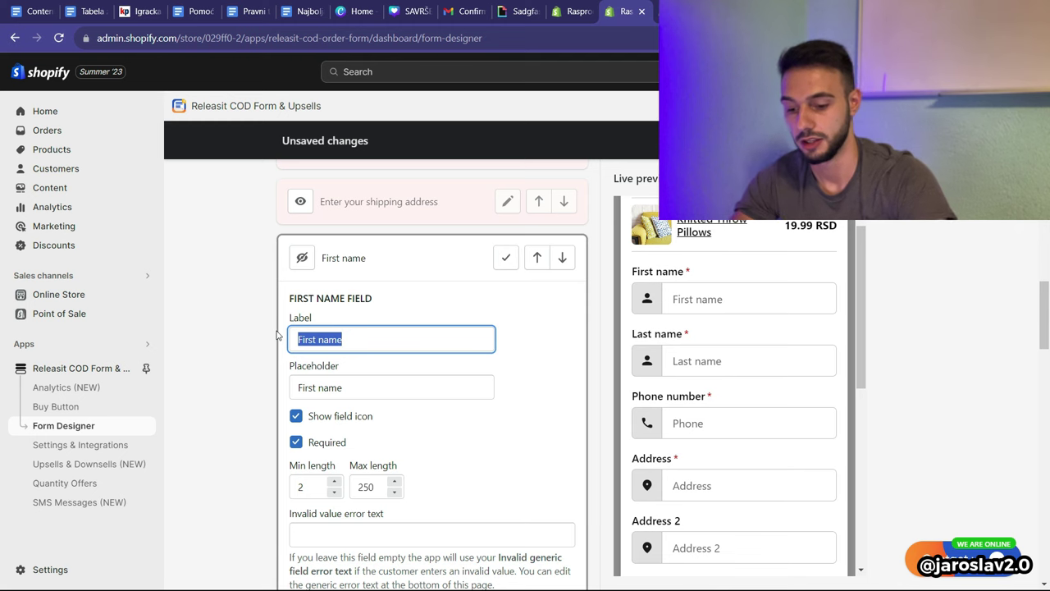
pyautogui.write('Ime:')
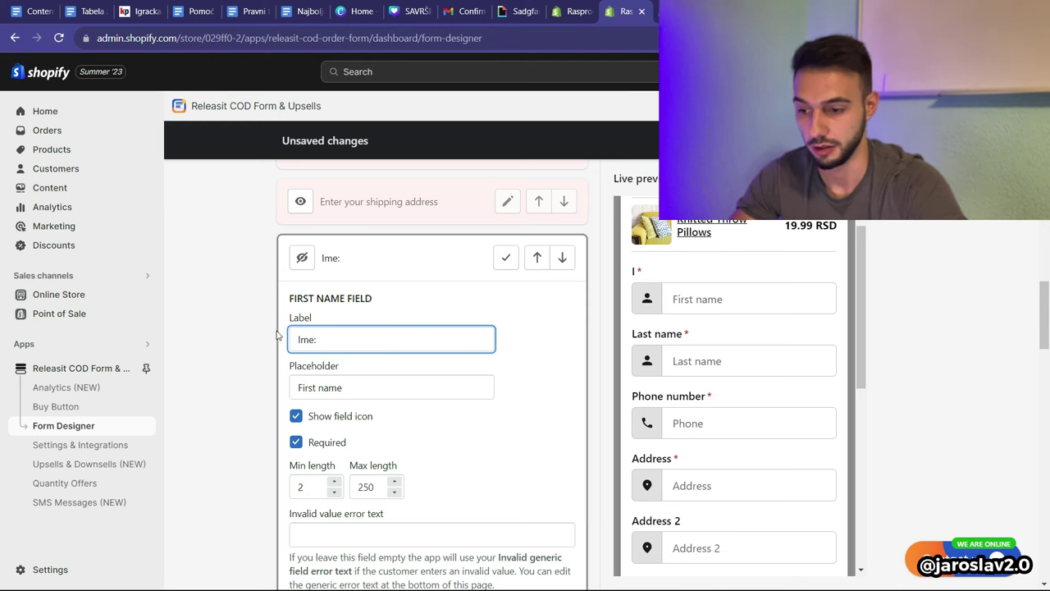
pyautogui.tripleClick(383, 394)
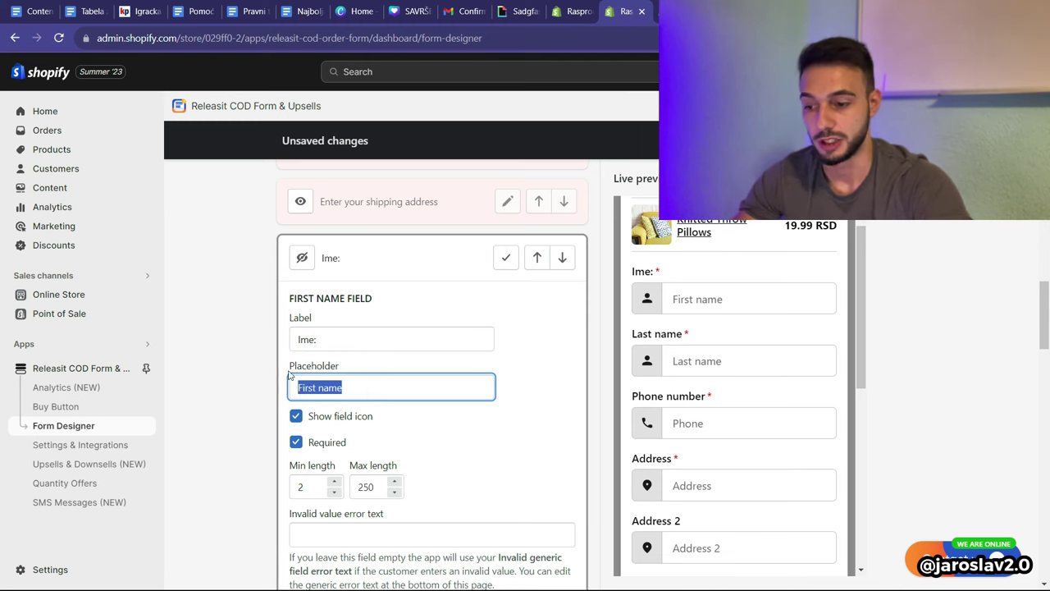
pyautogui.write('Up')
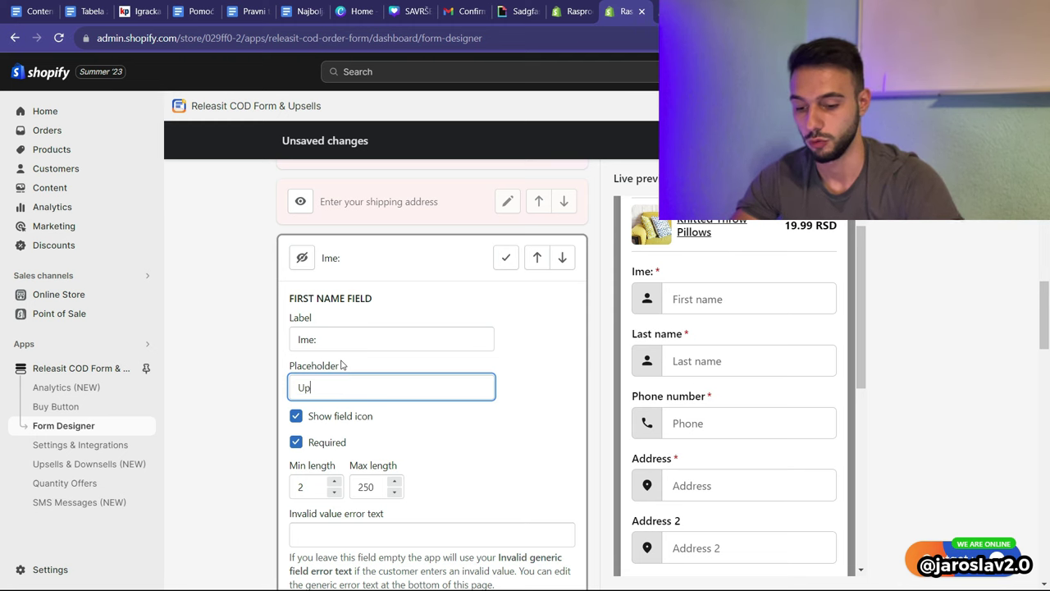
pyautogui.write('išite vaše i')
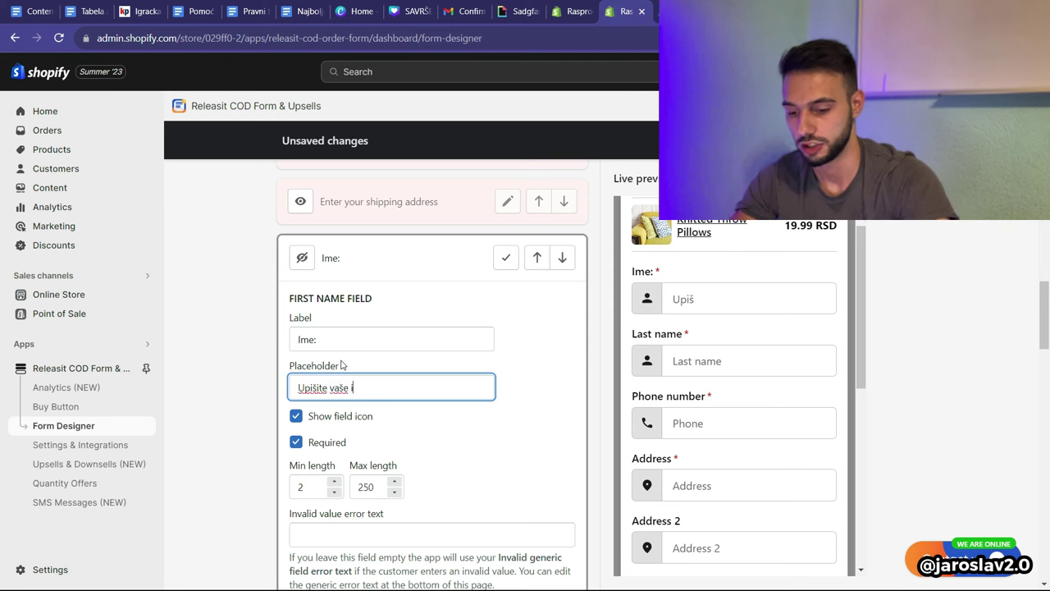
pyautogui.write('me.')
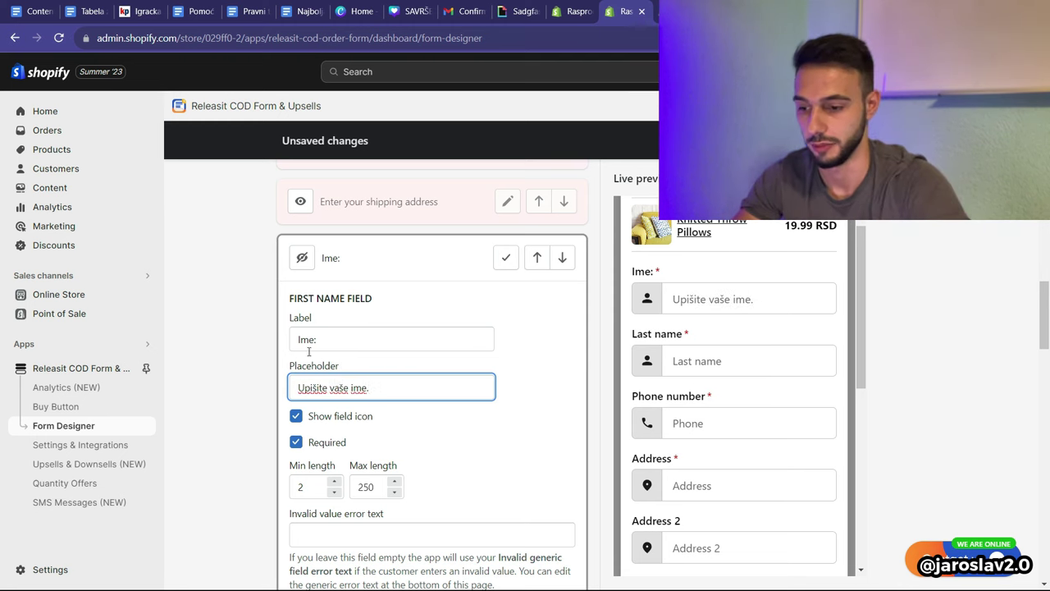
pyautogui.press('BackSpace')
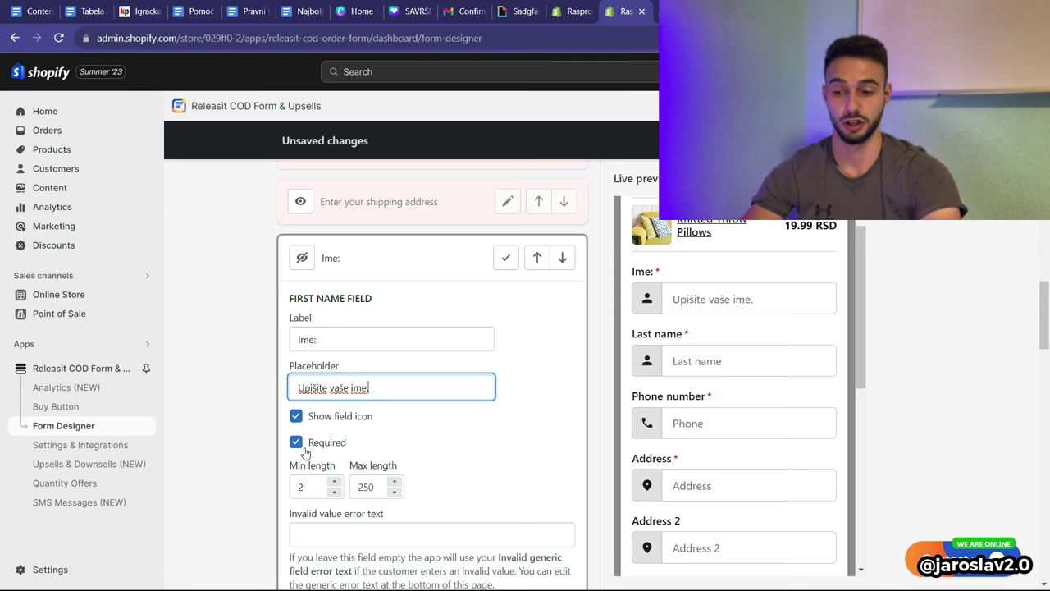
pyautogui.press('BackSpace')
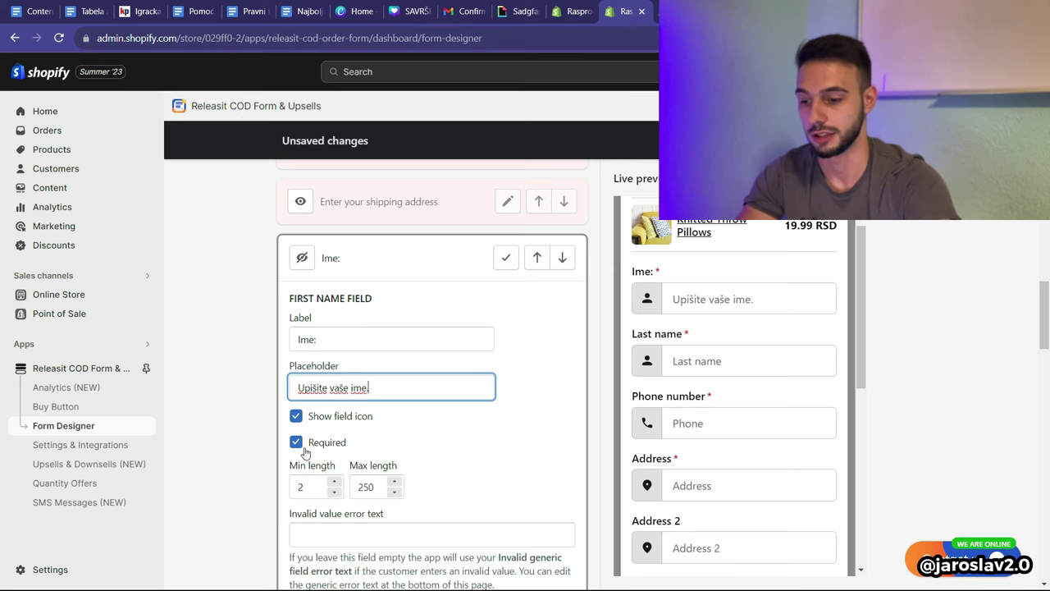
# Set its error text to 'Molimo vas da upišete vaše ime.'
pyautogui.scroll(-1, 328, 456)
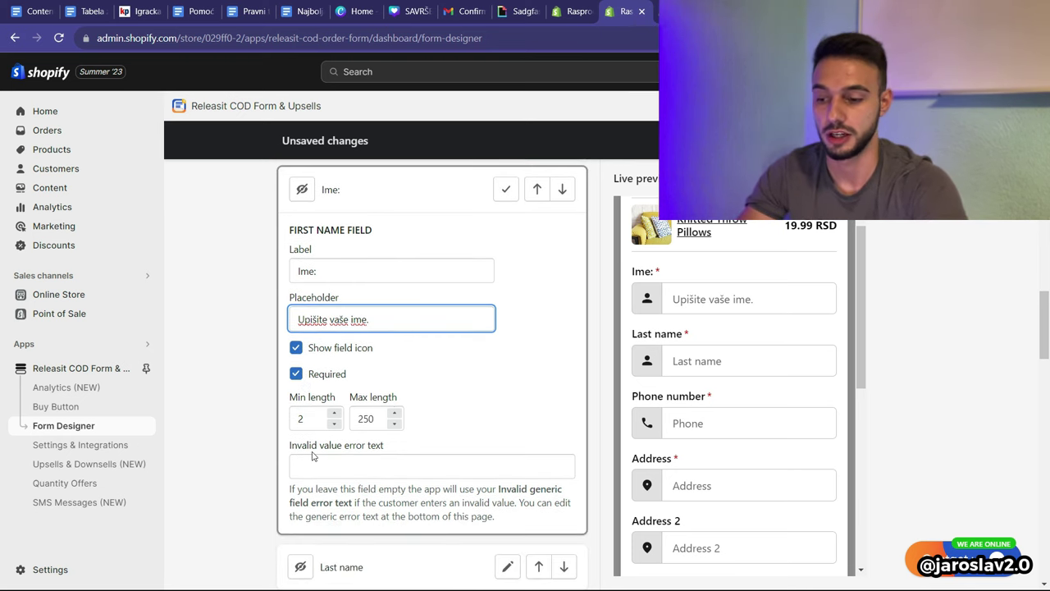
pyautogui.click(367, 459)
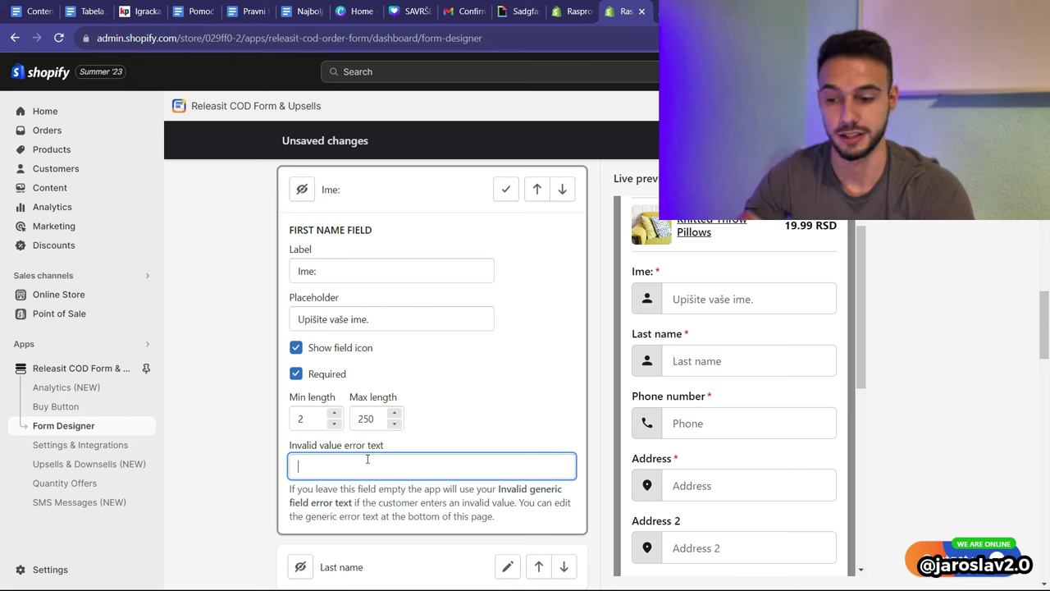
pyautogui.write('Molimo vas da upiše')
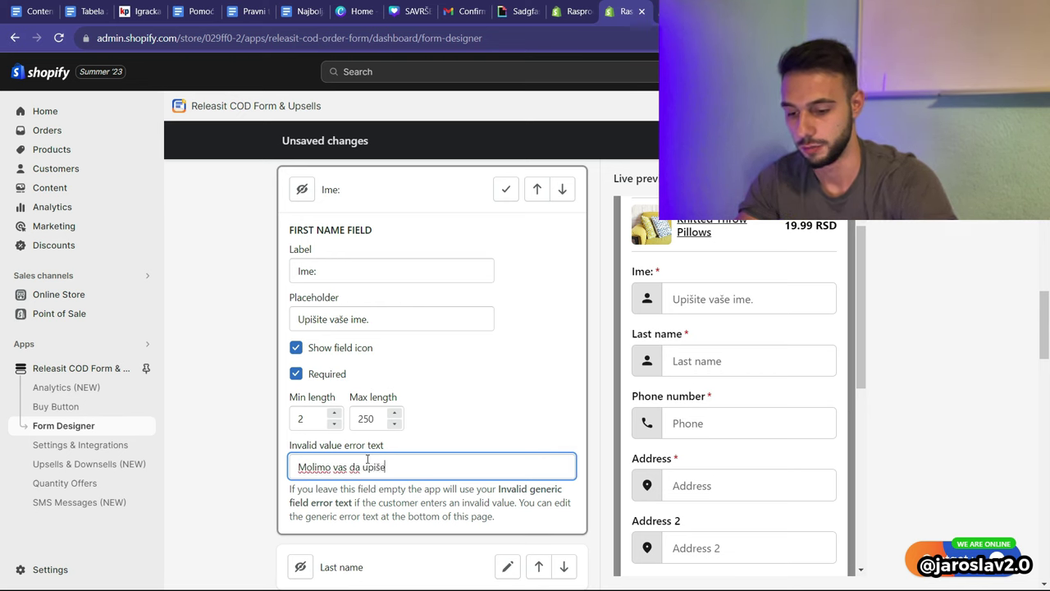
pyautogui.write('te vaše ime.')
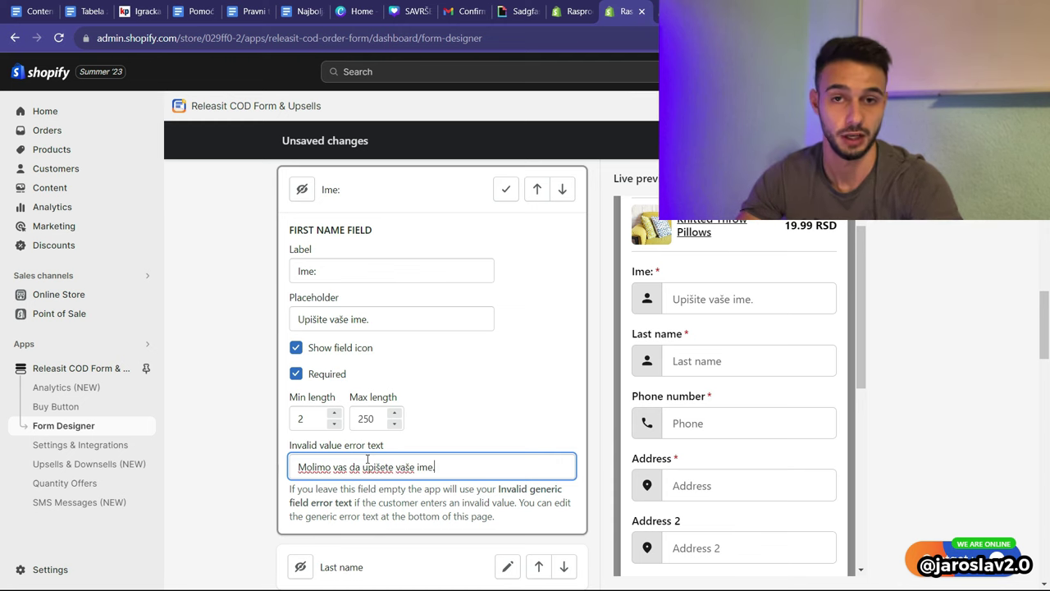
pyautogui.press('BackSpace')
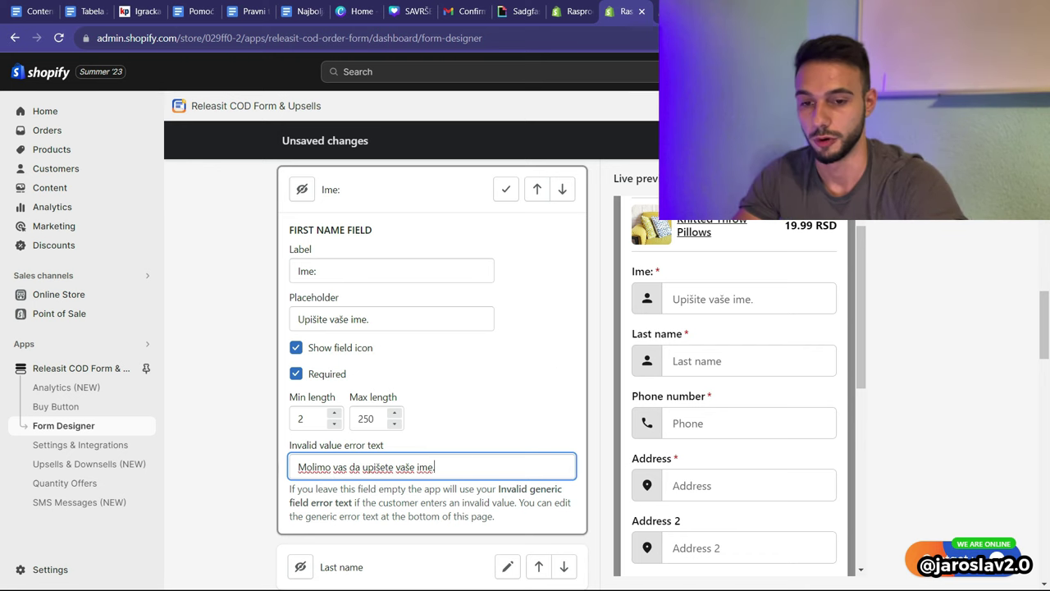
pyautogui.click(611, 253)
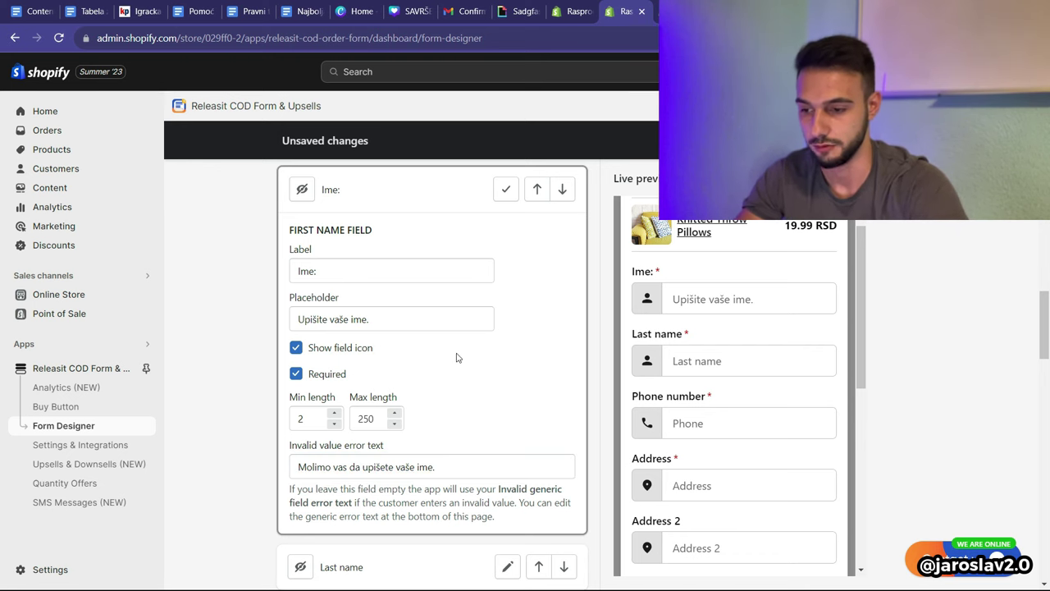
pyautogui.scroll(-1, 456, 358)
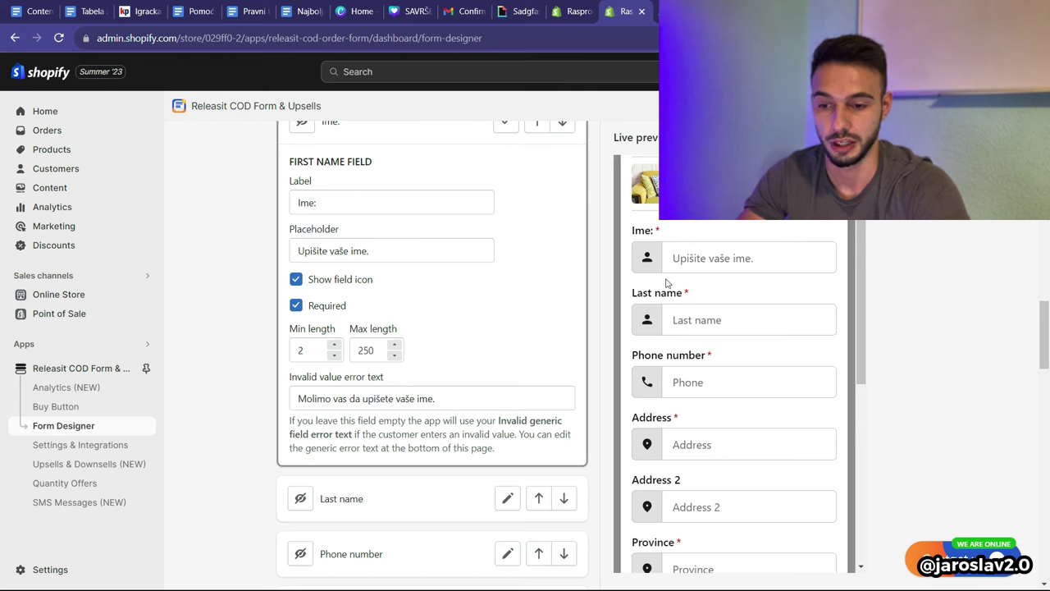
pyautogui.scroll(-1, 666, 284)
# Relabel the Last name field 'Prezime:' with placeholder 'Upišite vaše prezime.'
pyautogui.scroll(-1, 466, 429)
pyautogui.click(504, 429)
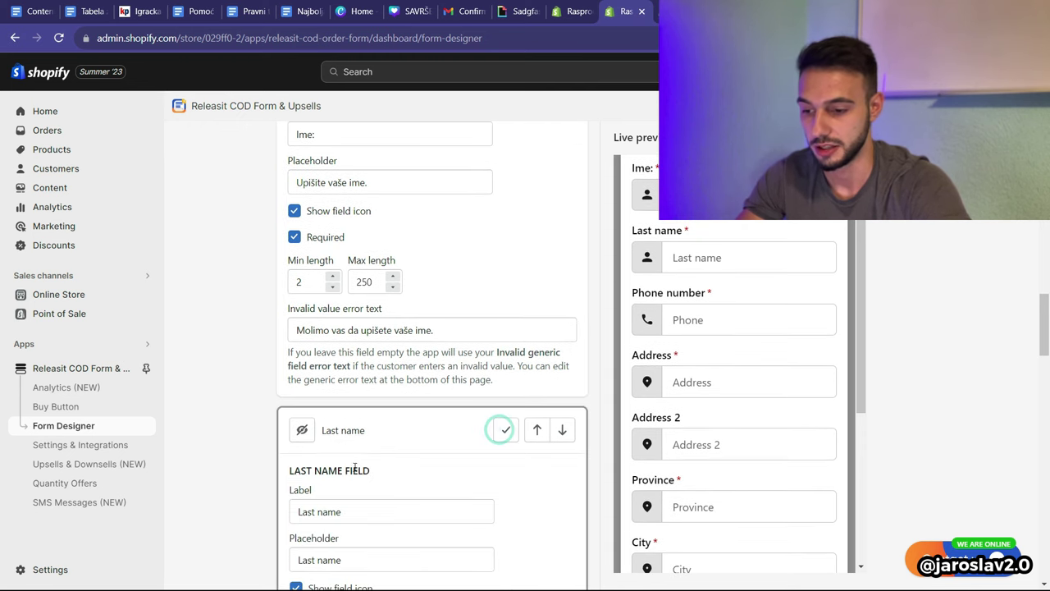
pyautogui.scroll(-2, 354, 468)
pyautogui.tripleClick(357, 366)
pyautogui.write('Prezime:')
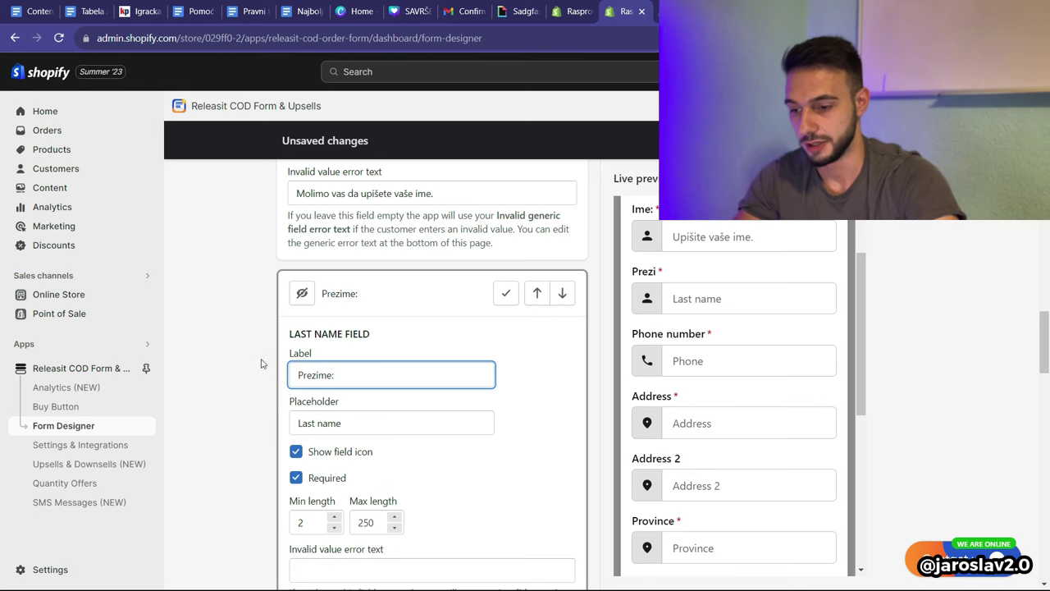
pyautogui.press('Tab')
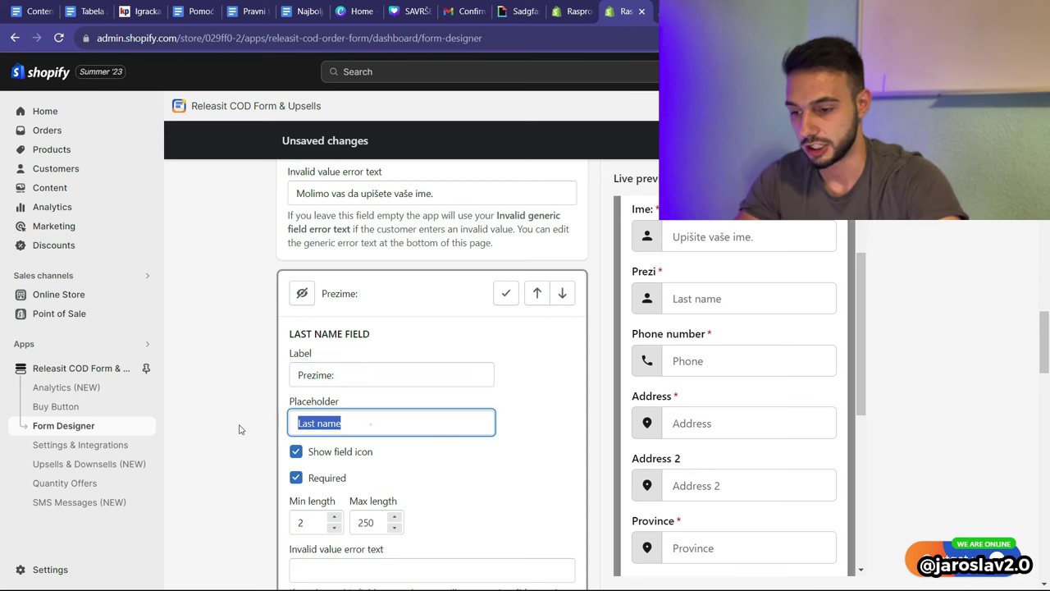
pyautogui.write('Upišite vaše prezime')
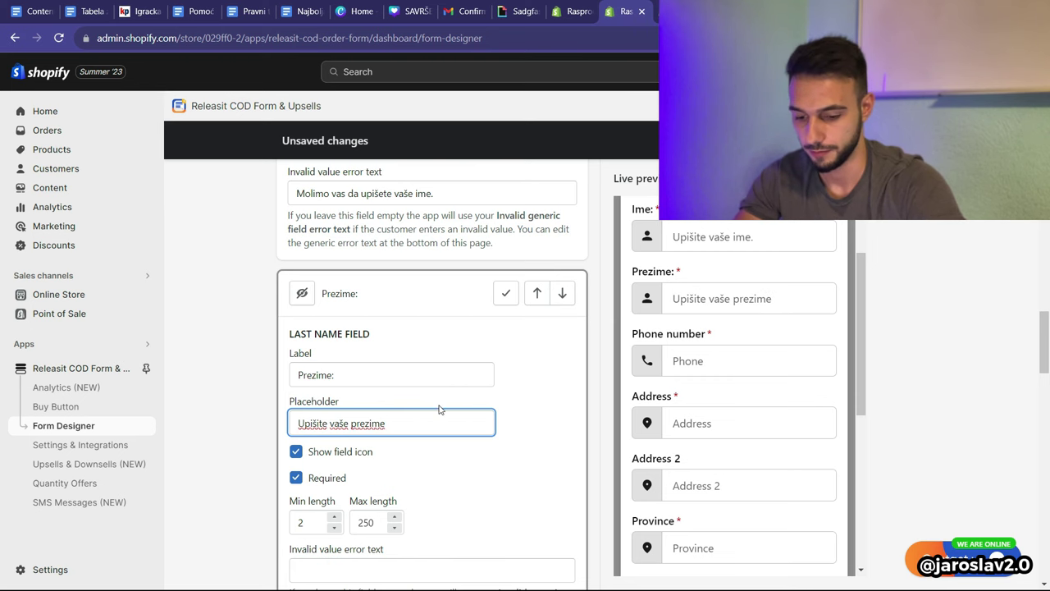
pyautogui.write('.')
# Set the last-name error text to 'Molimo vas da upišete vaše prezime.'
pyautogui.scroll(-3, 385, 426)
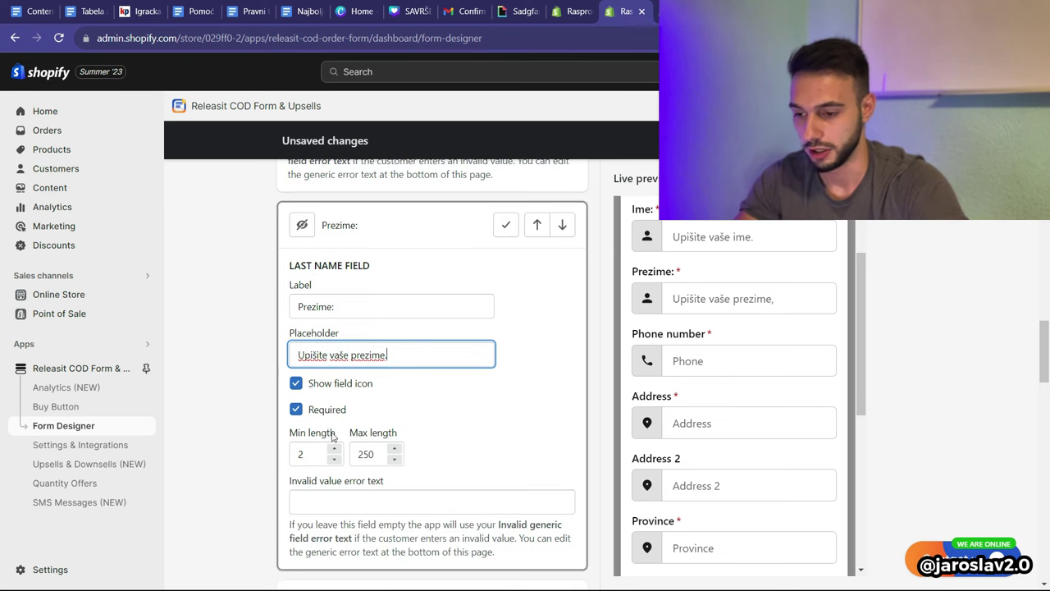
pyautogui.click(353, 426)
pyautogui.write('Moli')
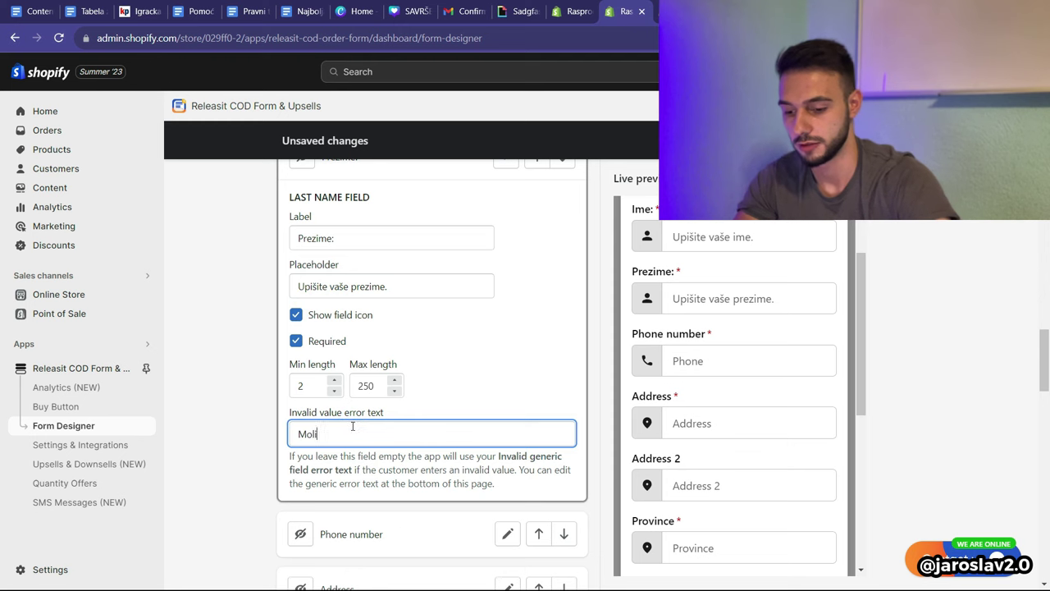
pyautogui.write('mo vas da upišet')
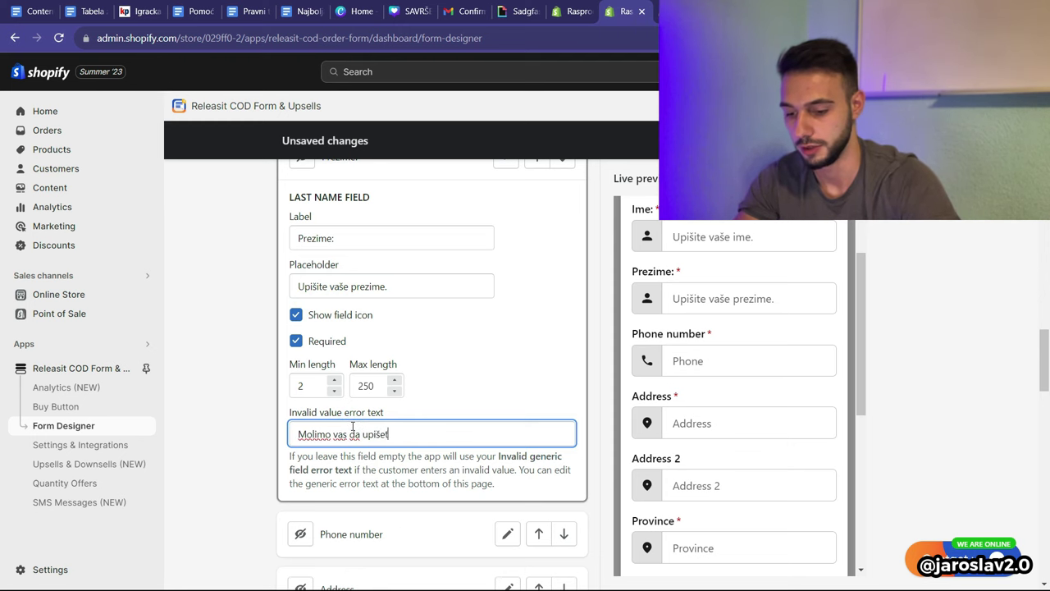
pyautogui.write('e vaše prezime.')
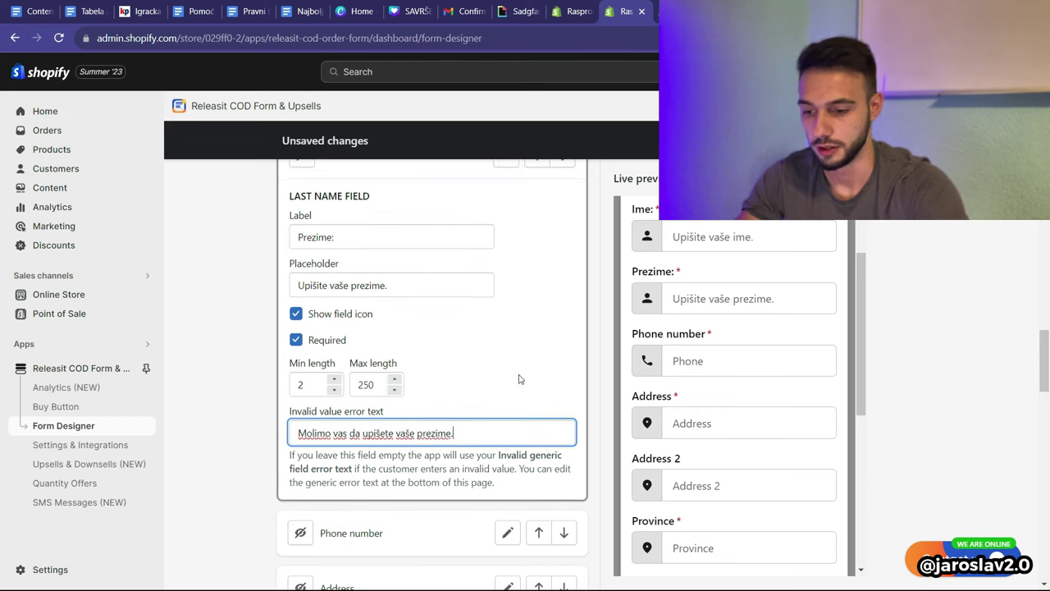
pyautogui.scroll(-1, 518, 377)
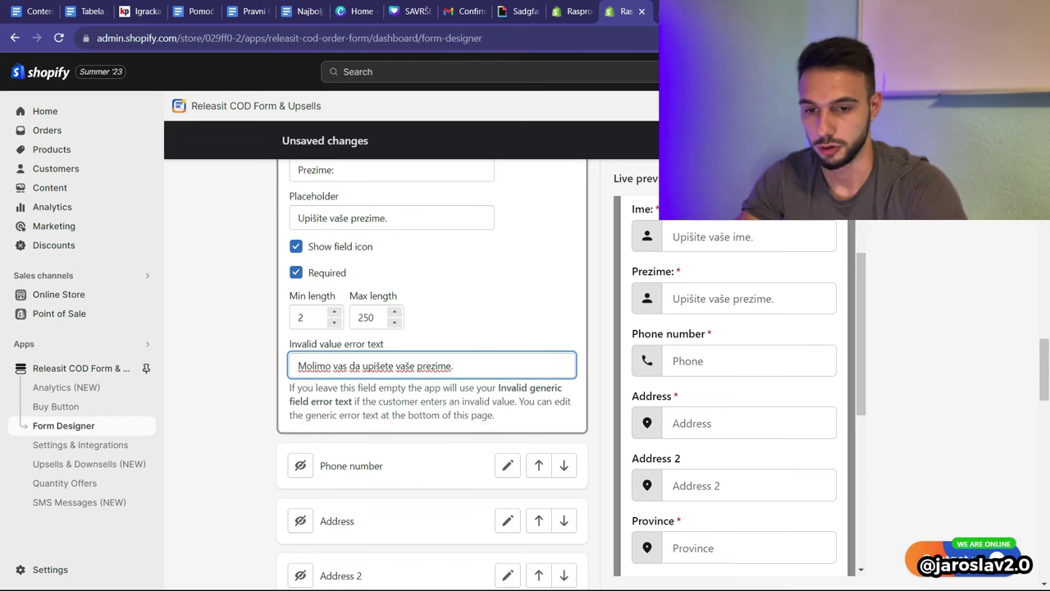
pyautogui.scroll(-1, 662, 333)
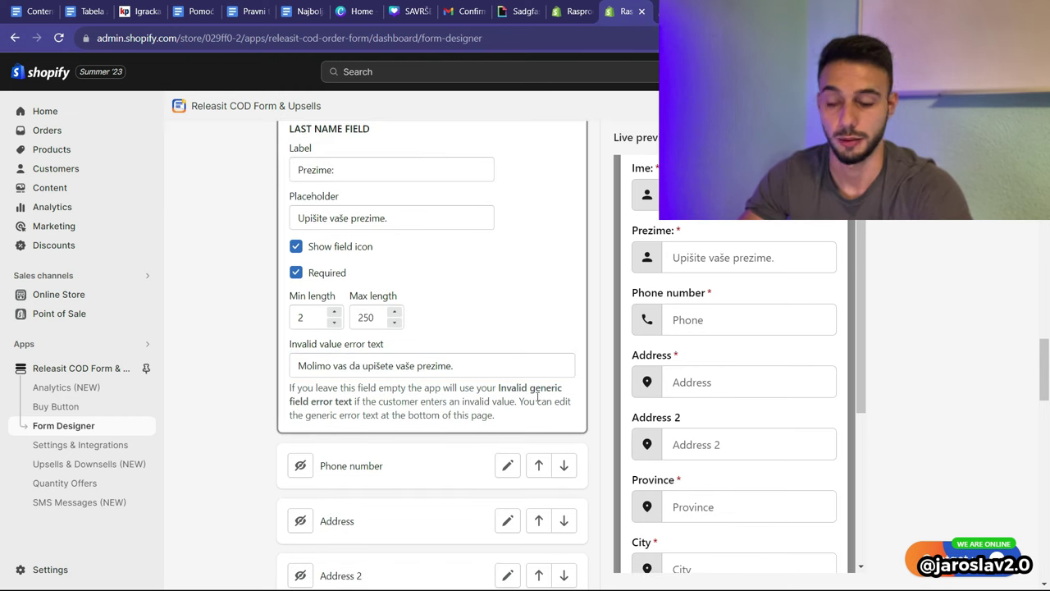
pyautogui.scroll(-1, 538, 396)
# Relabel the Phone field 'Broj mobilnog telefona:' and give it a Serbian placeholder
pyautogui.click(507, 397)
pyautogui.scroll(-1, 361, 424)
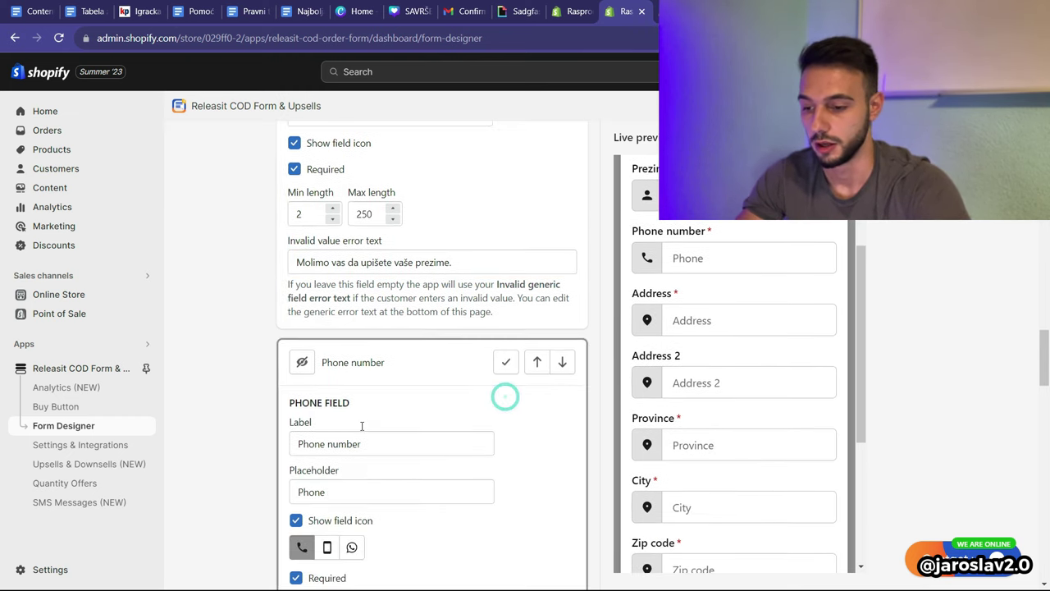
pyautogui.moveTo(388, 416); pyautogui.dragTo(257, 422)
pyautogui.write('Mobili')
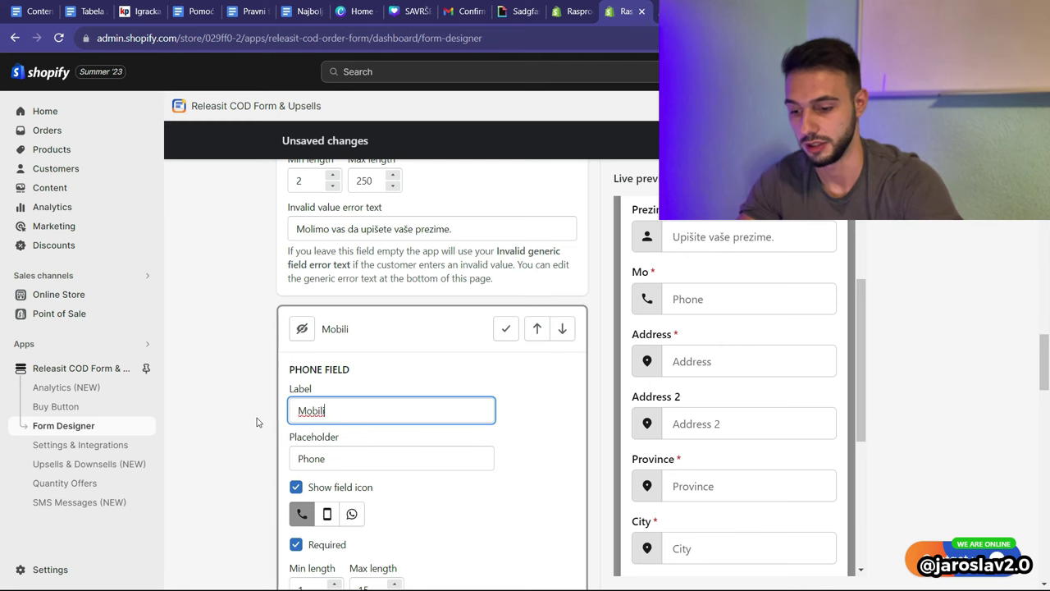
pyautogui.press('BackSpace')
pyautogui.press('BackSpace')
pyautogui.press('BackSpace')
pyautogui.press('BackSpace')
pyautogui.press('BackSpace')
pyautogui.press('BackSpace')
pyautogui.write('Broj ')
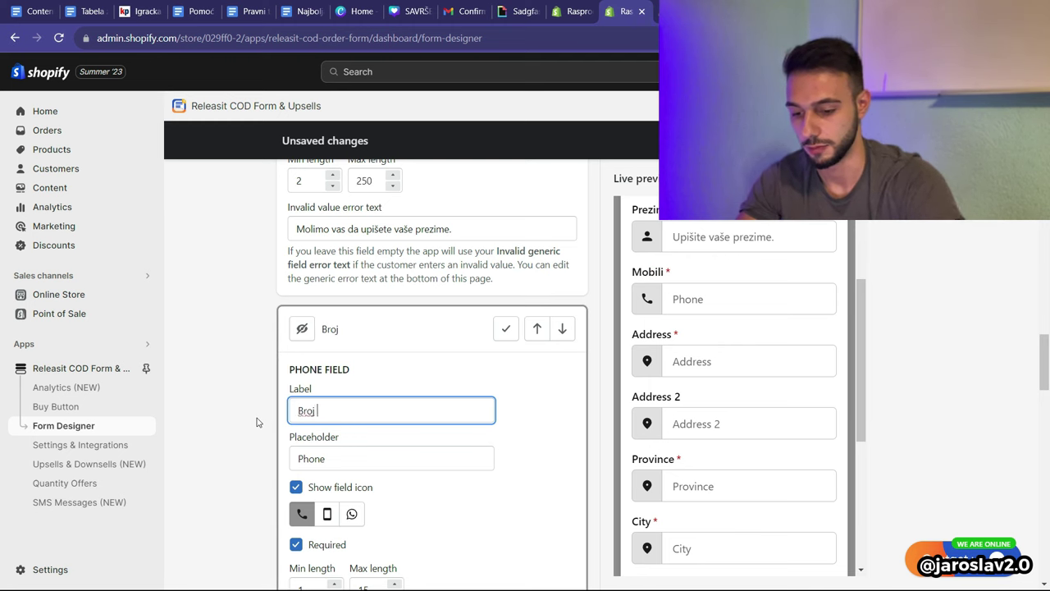
pyautogui.write('mobilnog telef')
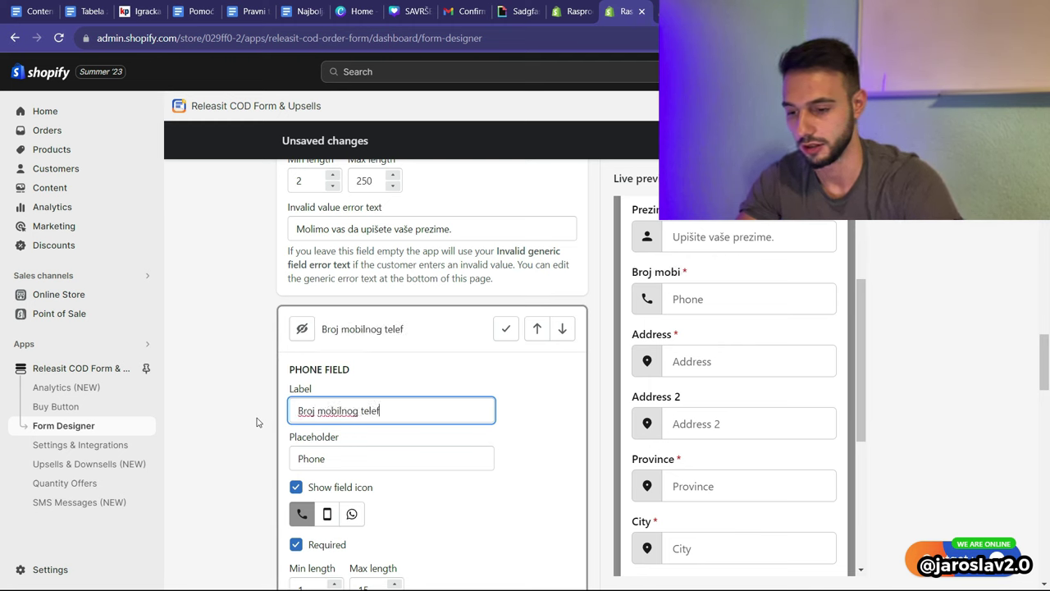
pyautogui.write('ona:')
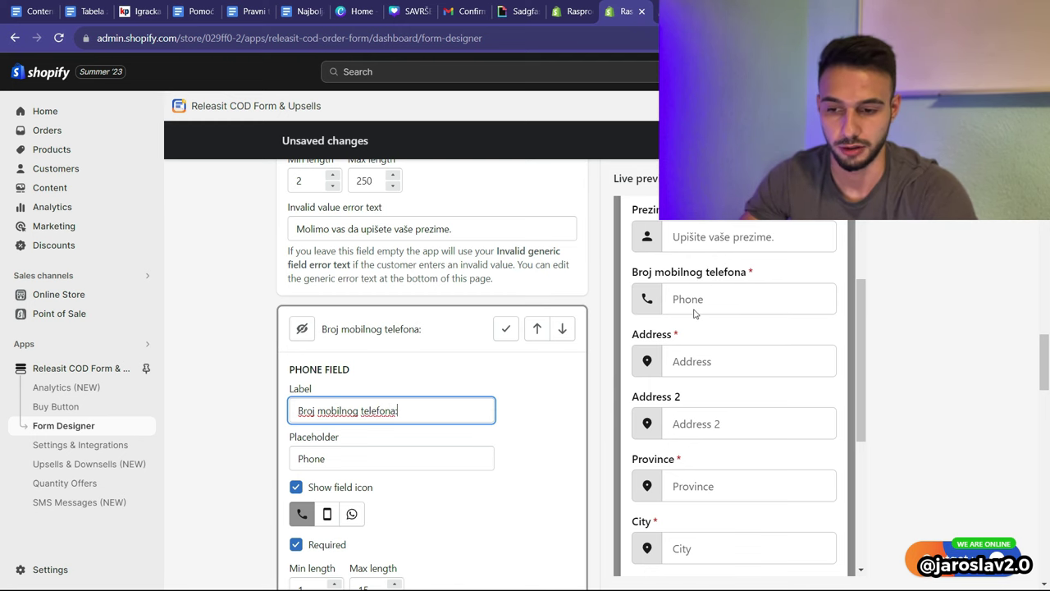
pyautogui.doubleClick(359, 465)
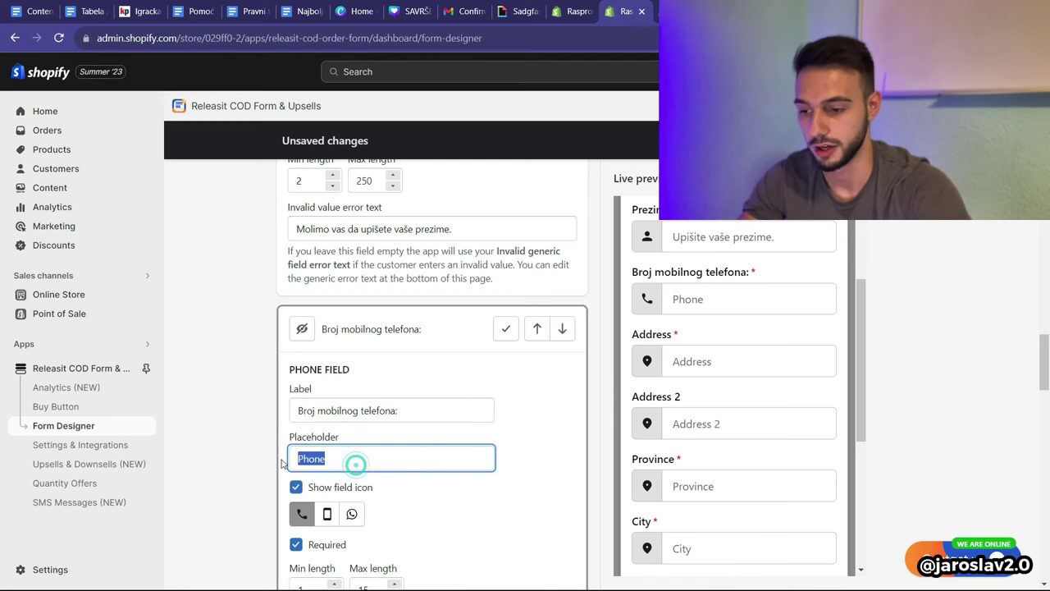
pyautogui.write('Molimo vas u')
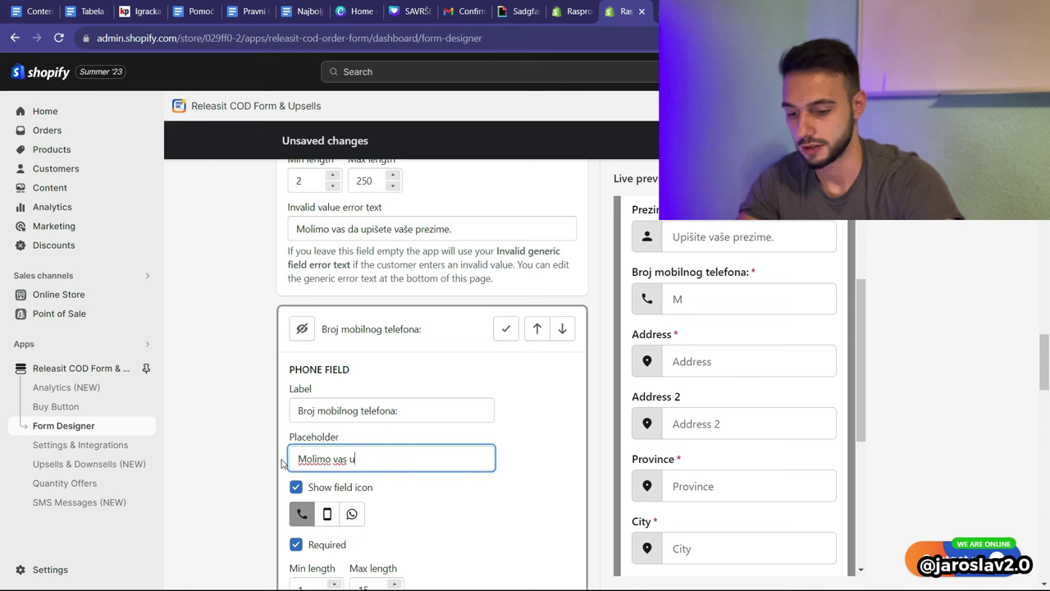
pyautogui.write('pišite ba')
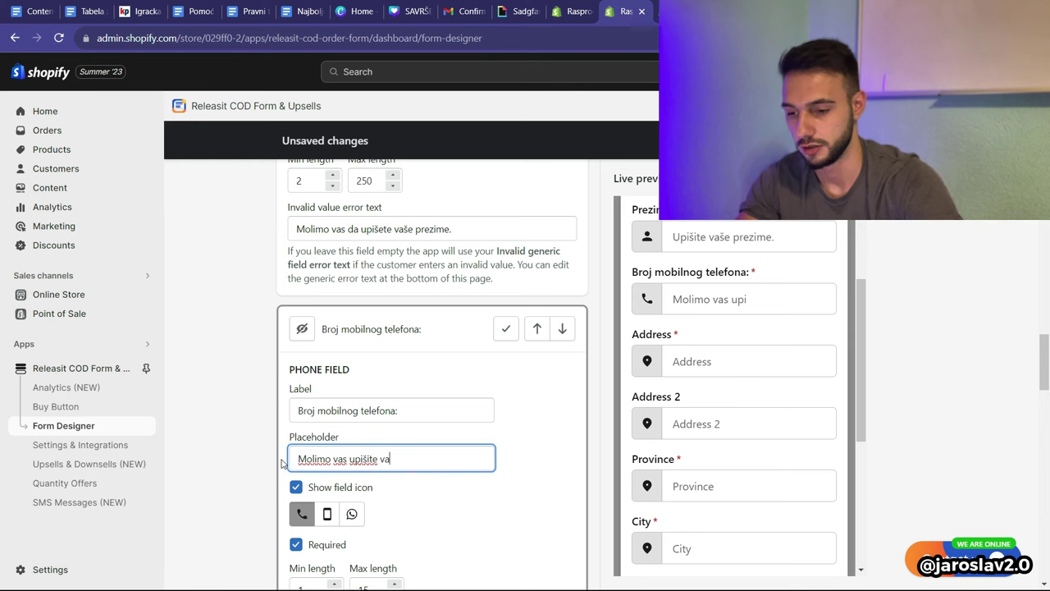
pyautogui.write('š broj ..')
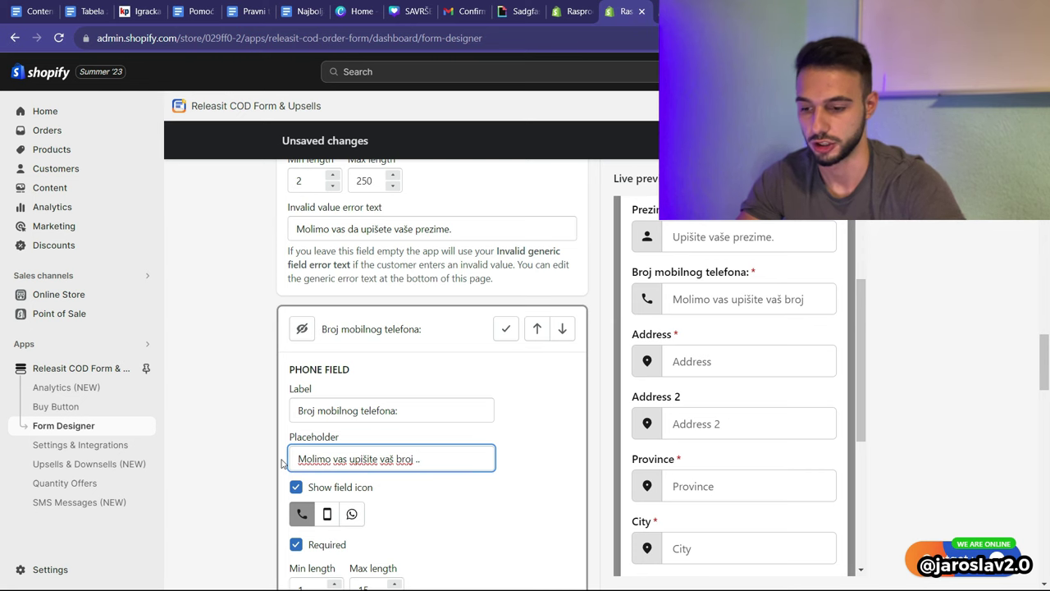
pyautogui.press('BackSpace')
# Set the phone number prefix to '06' after trying '+381 06'
pyautogui.scroll(-3, 344, 459)
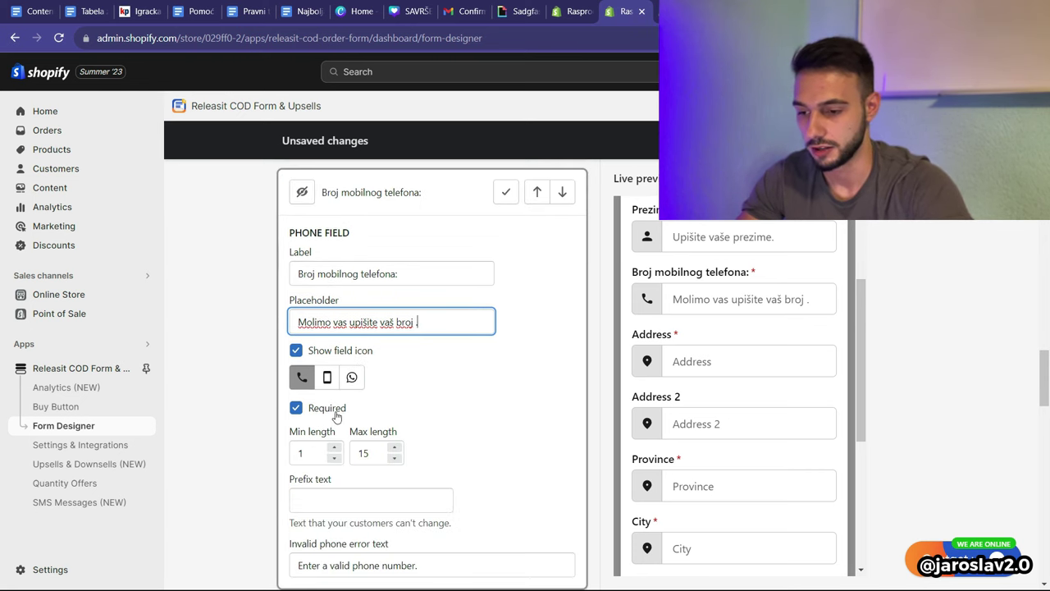
pyautogui.click(368, 431)
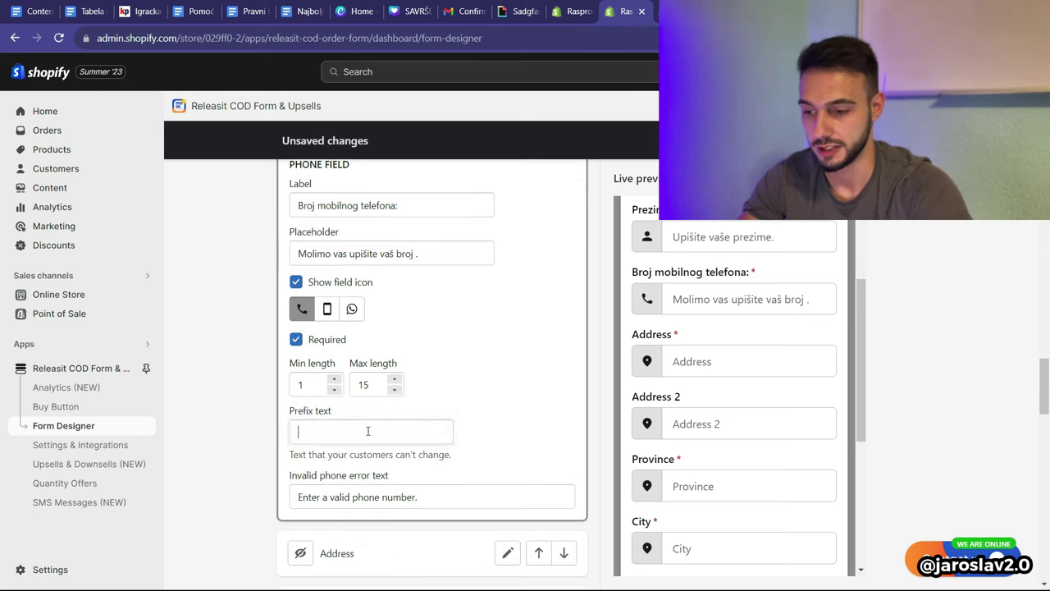
pyautogui.write('06')
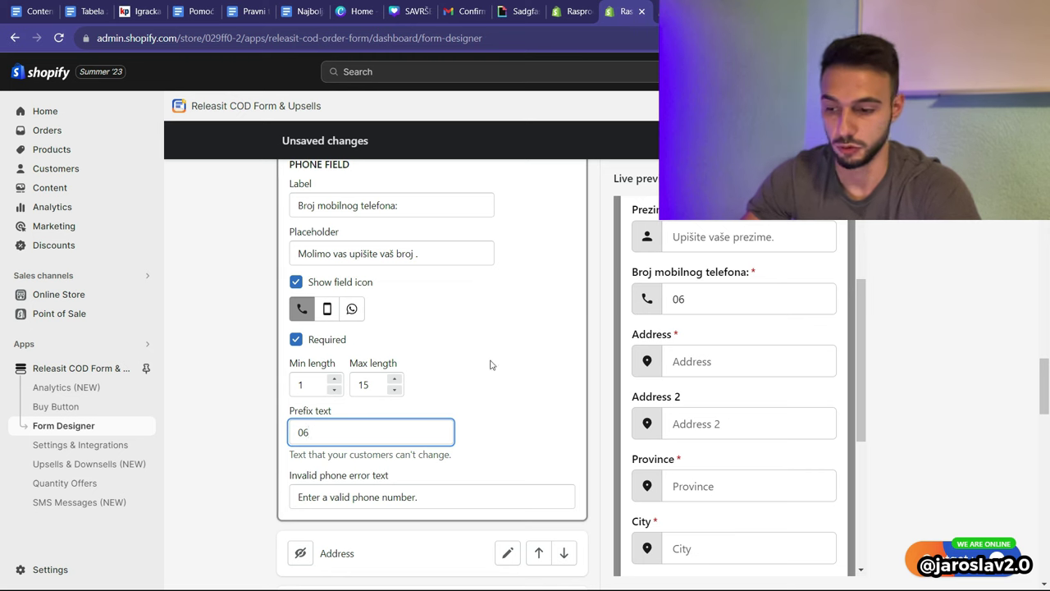
pyautogui.doubleClick(297, 433)
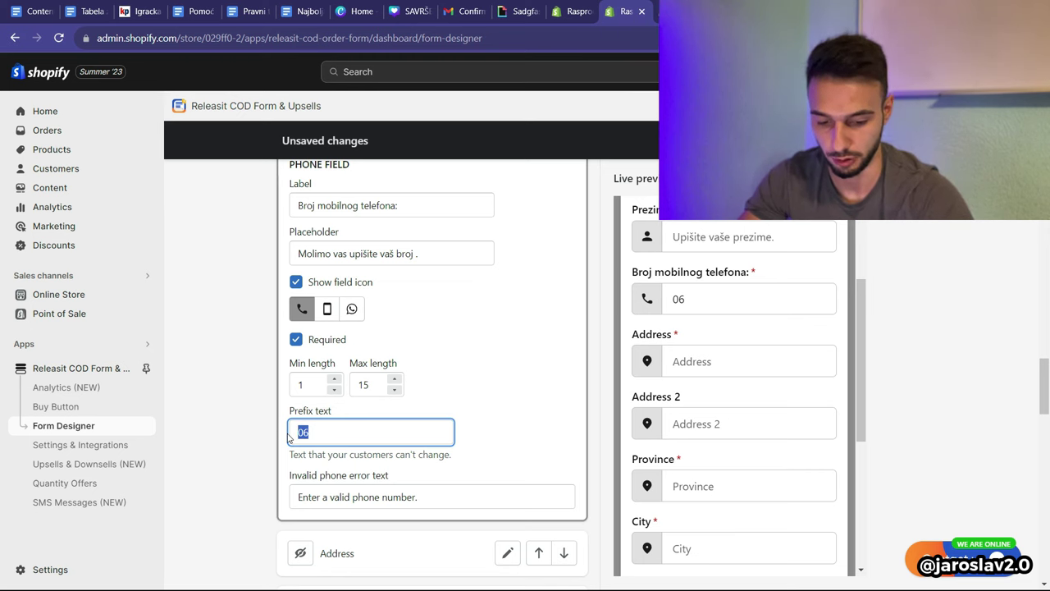
pyautogui.write('38')
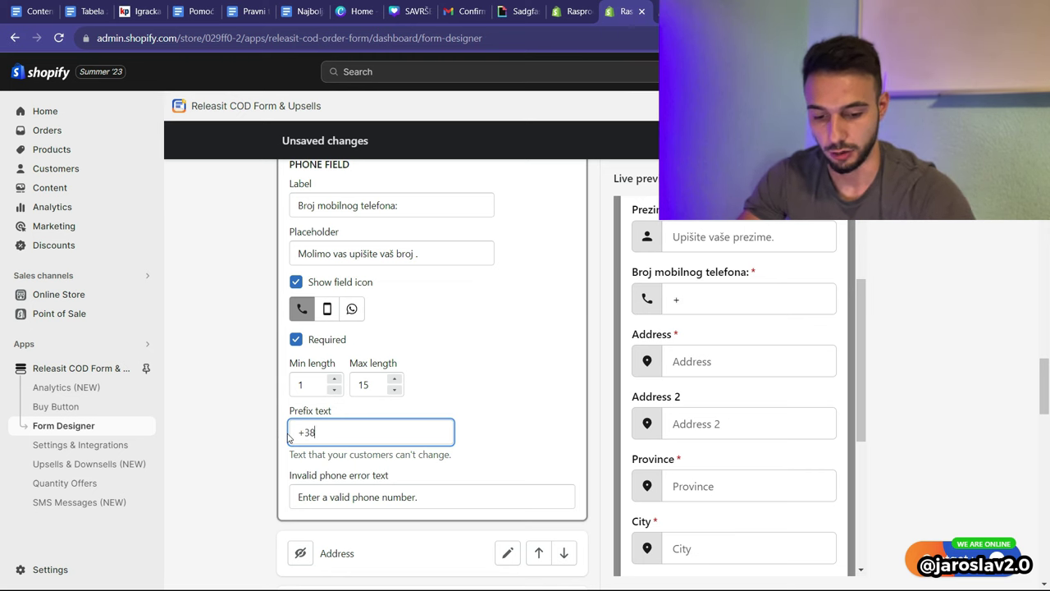
pyautogui.write('1 06')
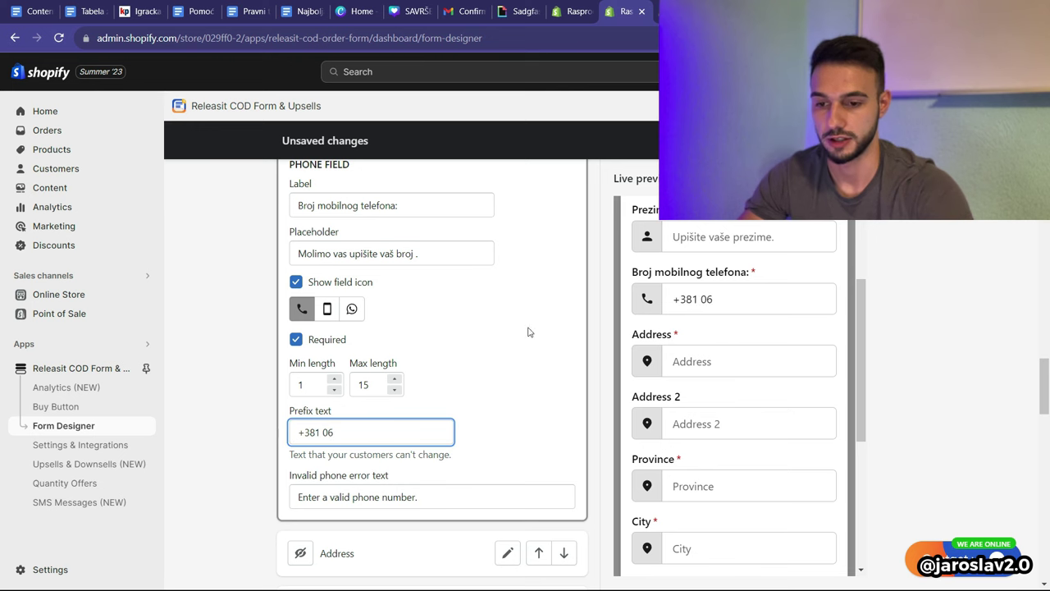
pyautogui.click(744, 301)
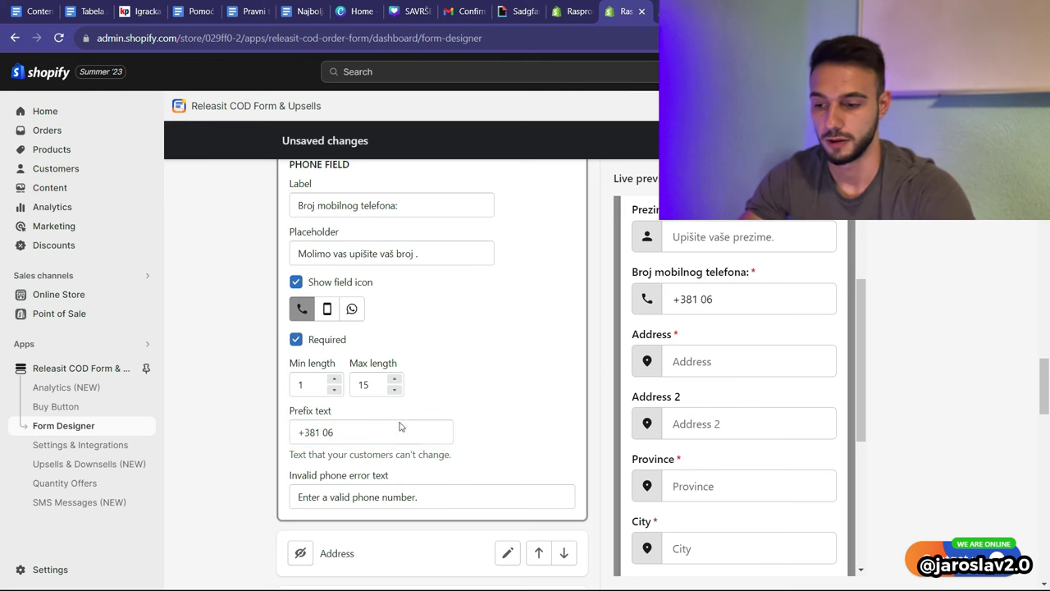
pyautogui.moveTo(389, 425); pyautogui.dragTo(301, 421)
pyautogui.write('06')
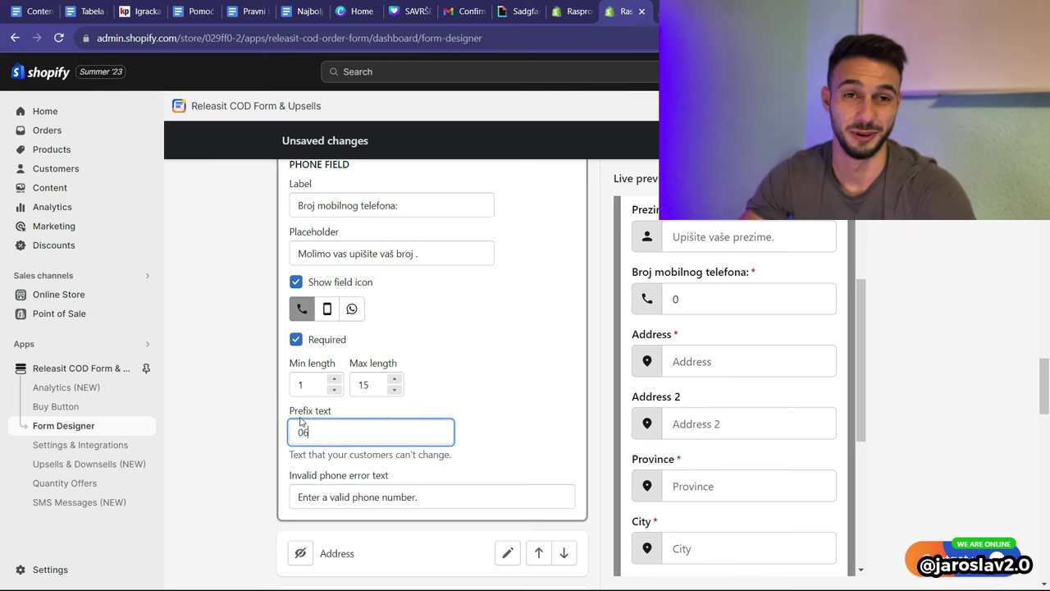
# Replace the phone error text with 'Molimo vas da ispravno upišete vaš broj.'
pyautogui.tripleClick(409, 498)
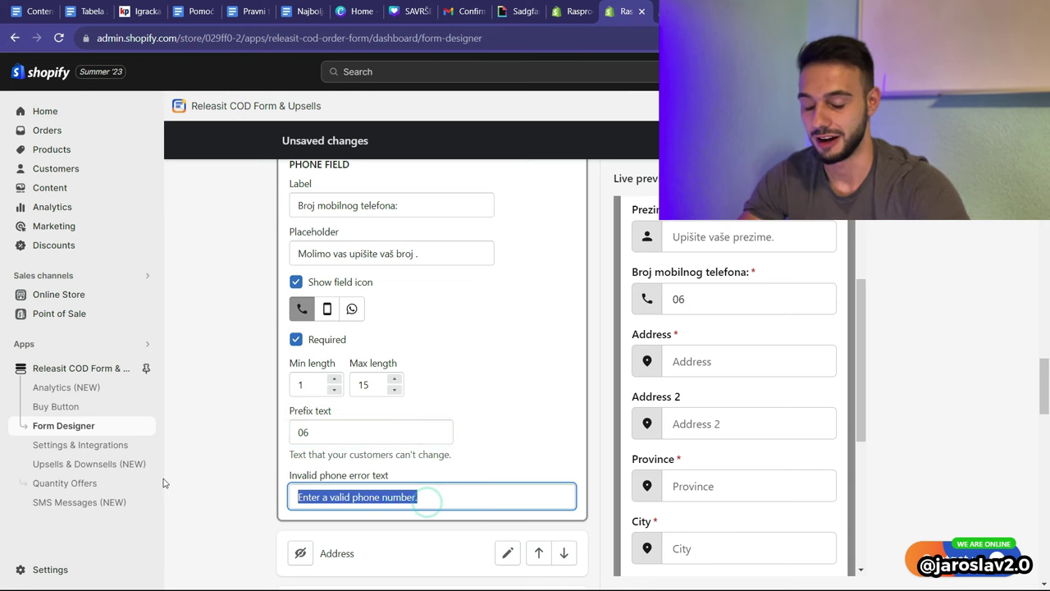
pyautogui.write('Molimo vas da ispravno upišete vaš')
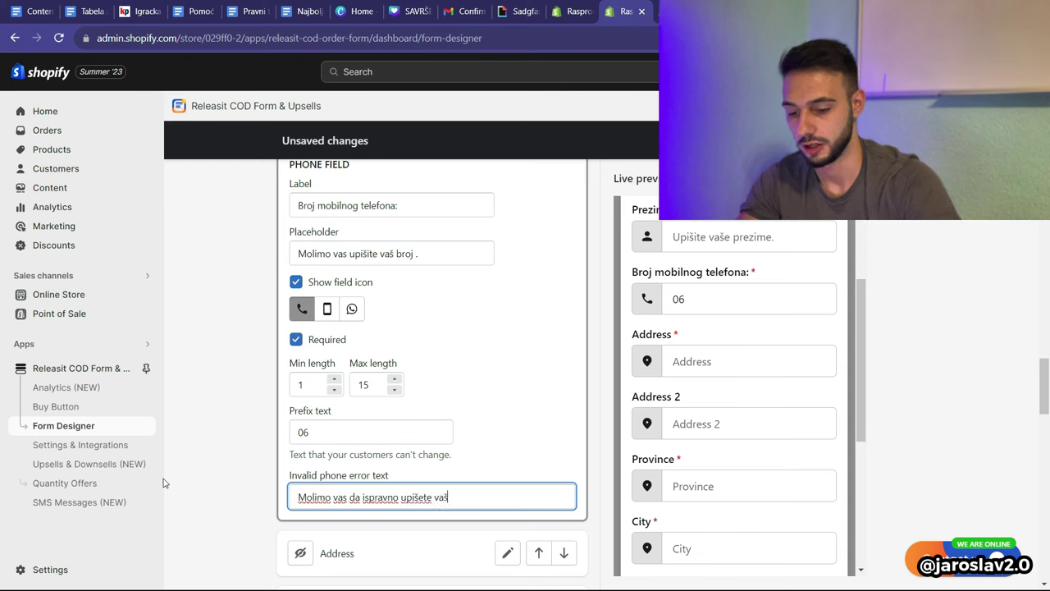
pyautogui.write('.')
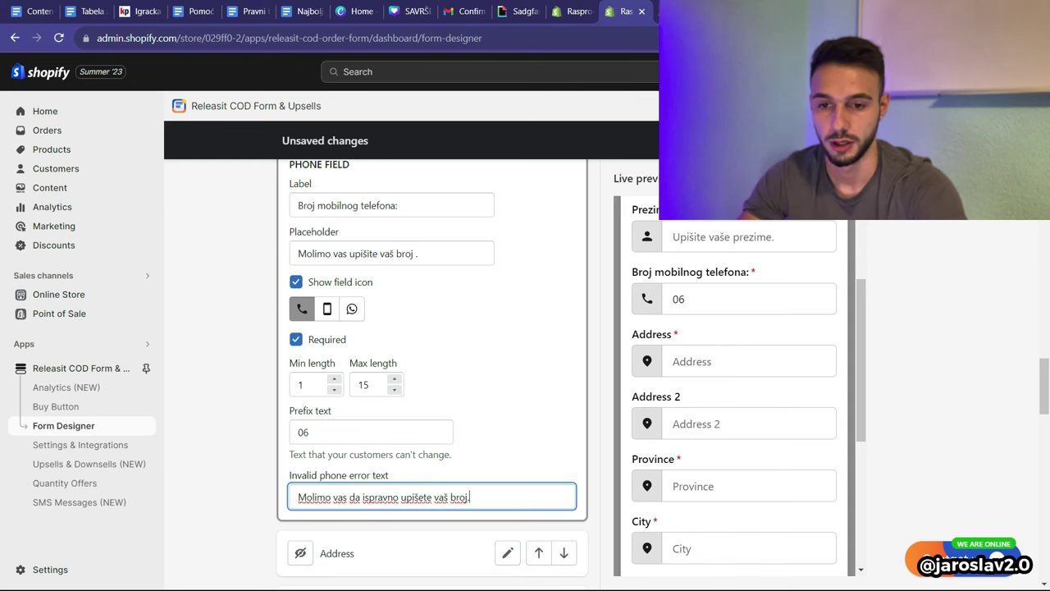
pyautogui.click(760, 296)
pyautogui.scroll(-1, 356, 566)
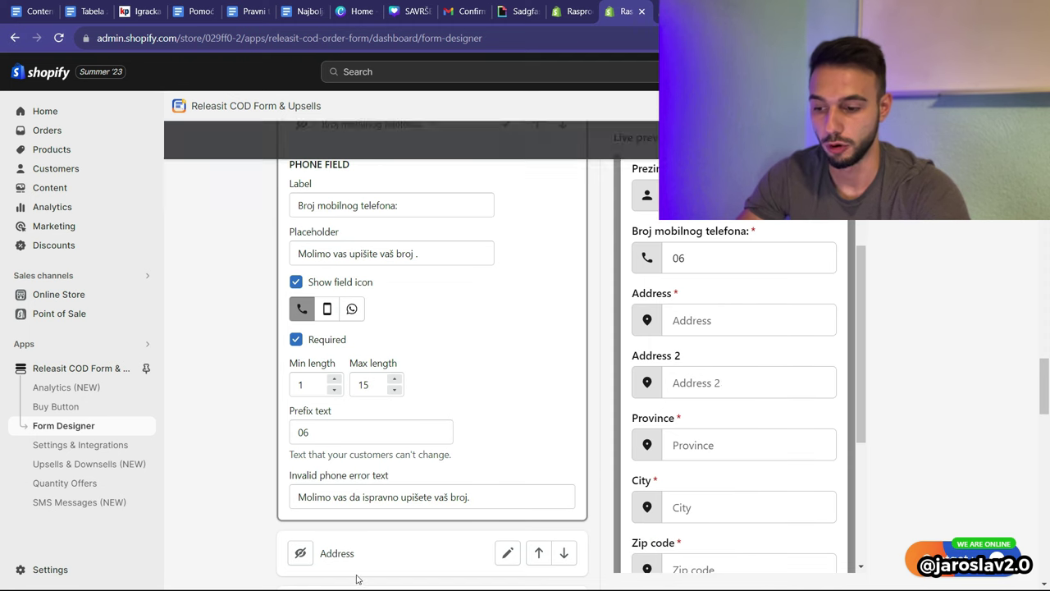
# Relabel the Address field 'Mesto:' with placeholder 'Upišite vaše mesto.'
pyautogui.click(508, 485)
pyautogui.scroll(-2, 432, 481)
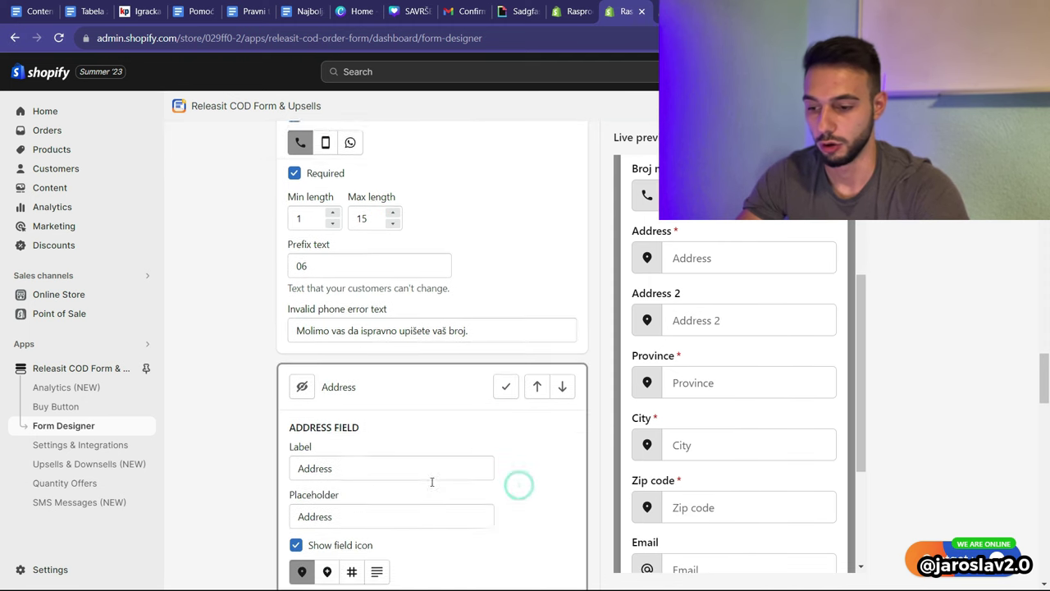
pyautogui.moveTo(382, 429); pyautogui.dragTo(239, 436)
pyautogui.write('Mesto')
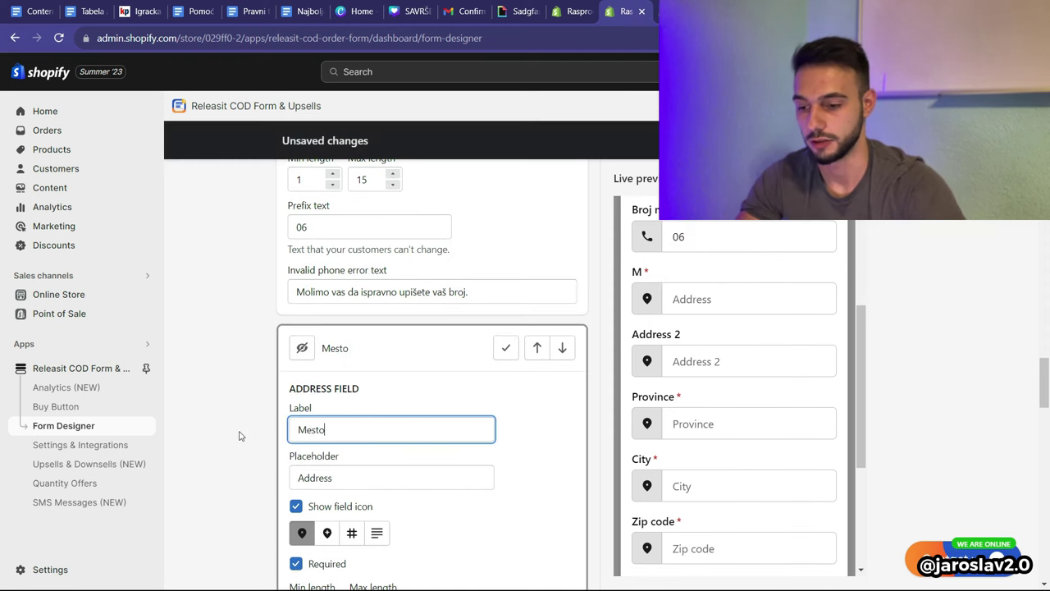
pyautogui.write(':')
pyautogui.doubleClick(389, 470)
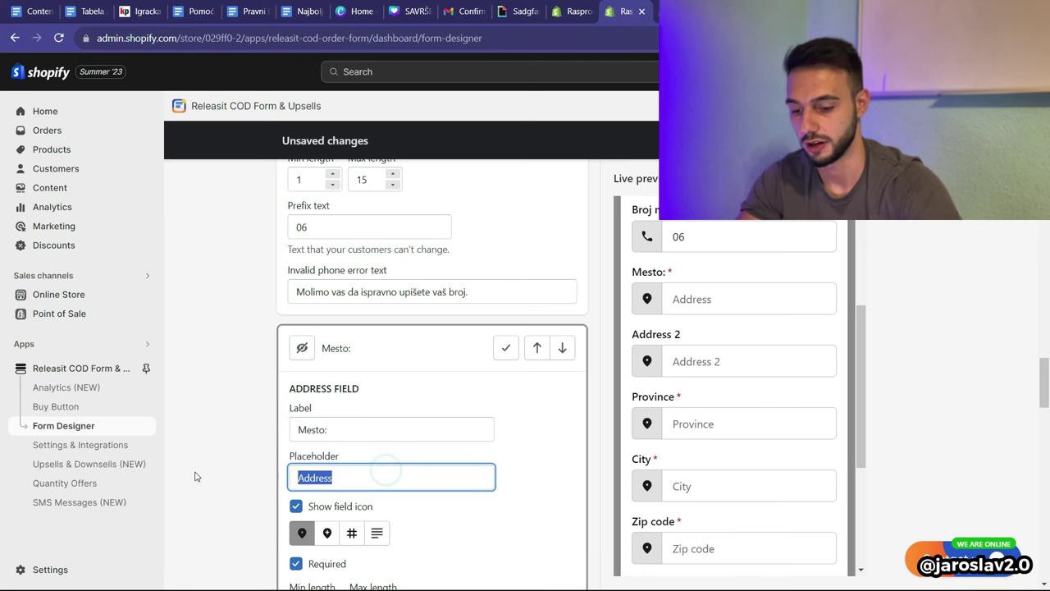
pyautogui.write('Mol')
pyautogui.write('Upi')
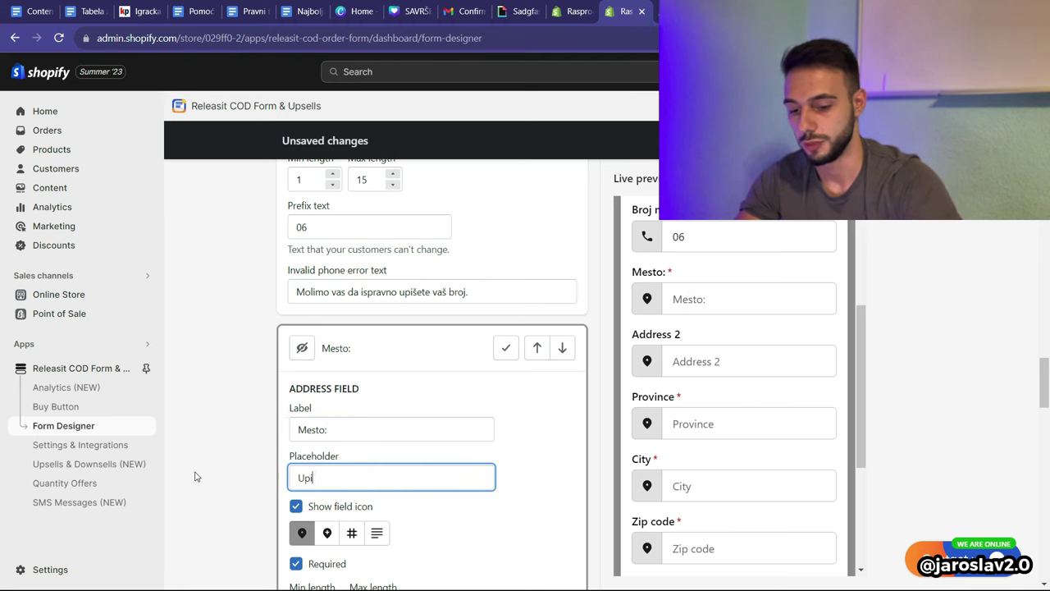
pyautogui.write('šite vaše mest')
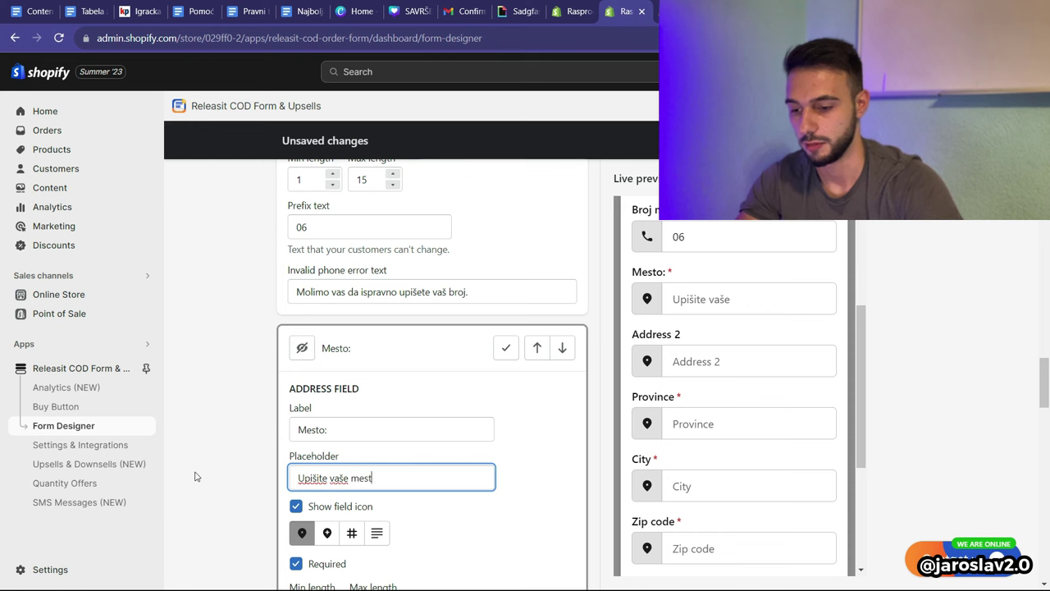
pyautogui.write('o.')
# Begin its error text 'Molimo vaš da upišete vaše mesto'
pyautogui.scroll(-3, 349, 365)
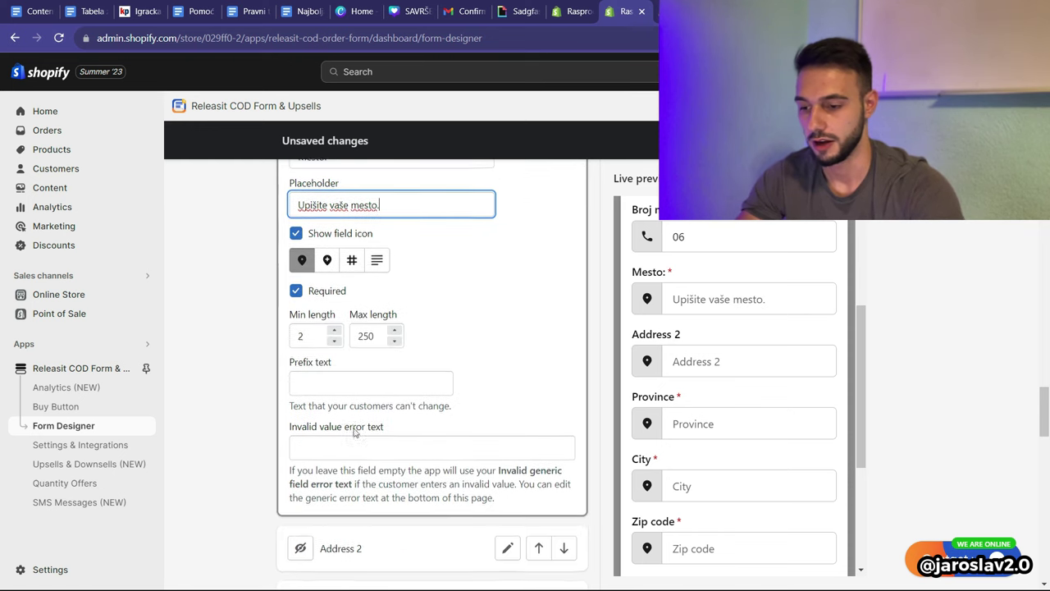
pyautogui.click(341, 443)
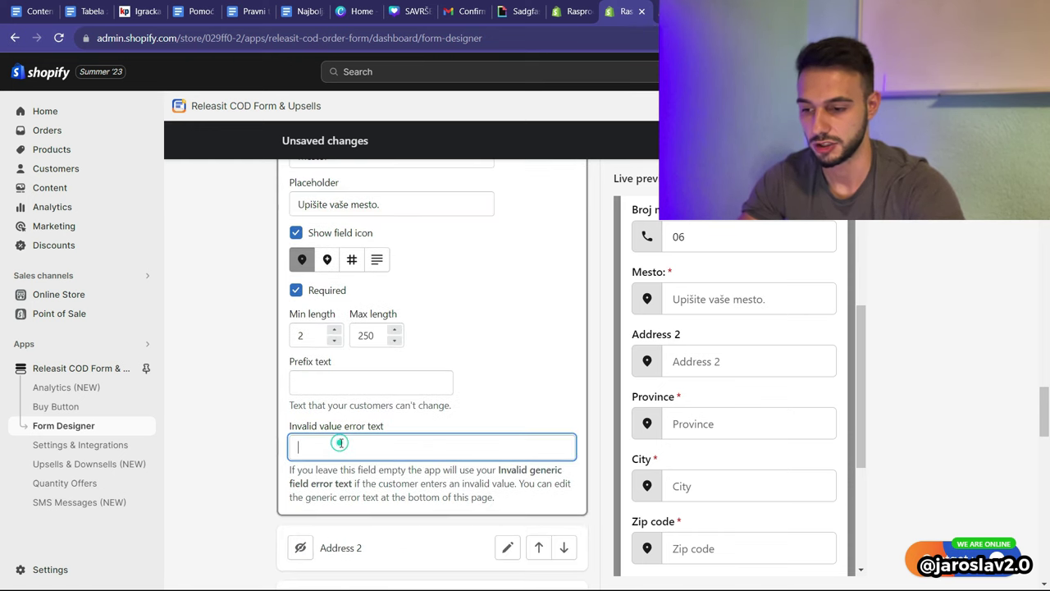
pyautogui.write('Molimo vas da')
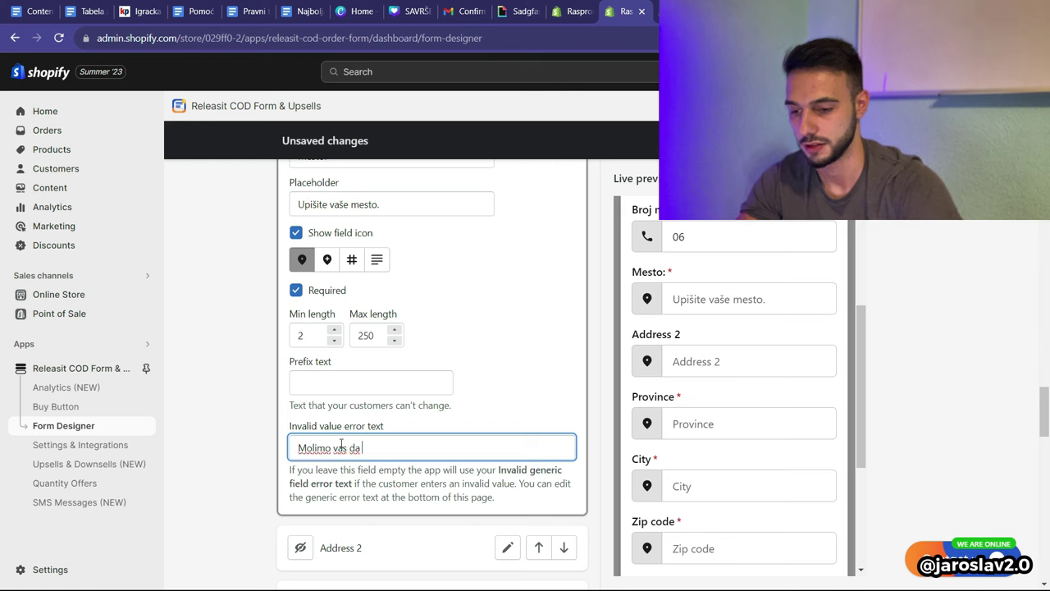
pyautogui.write('š da upišete vaše mesto.')
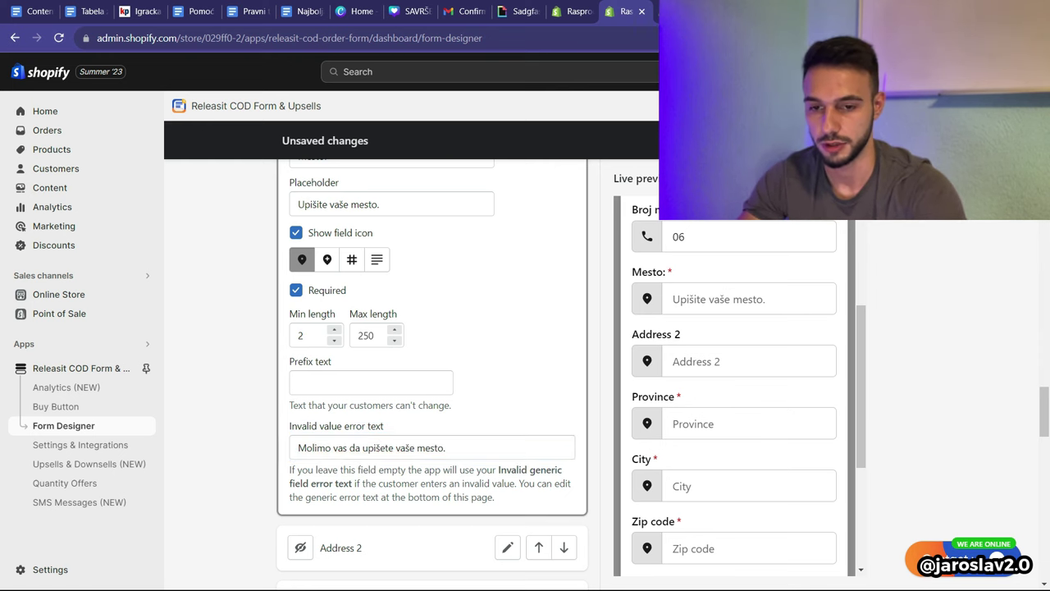
# Relabel Address 2 'Ulica i broj:' with placeholder 'Upišite vašu ulicu i broj.'
pyautogui.scroll(-2, 674, 405)
pyautogui.scroll(2, 675, 307)
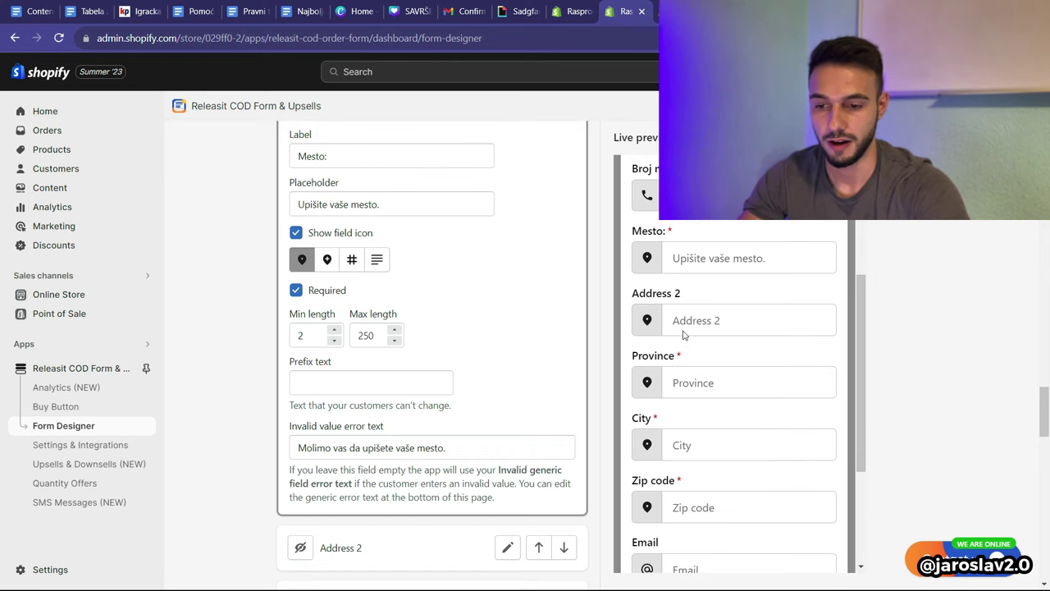
pyautogui.scroll(-3, 490, 429)
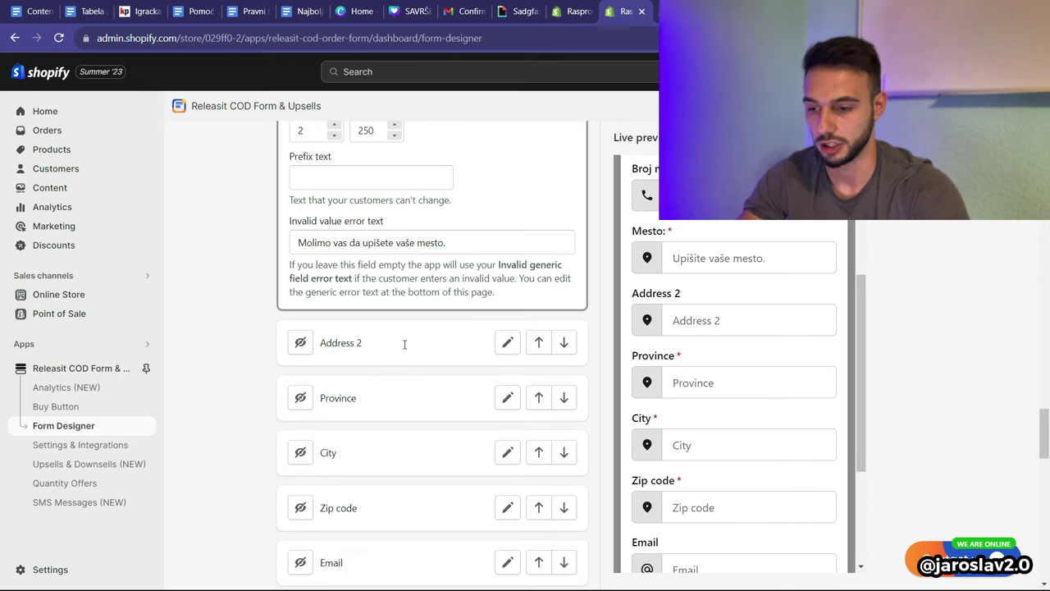
pyautogui.click(507, 342)
pyautogui.tripleClick(375, 424)
pyautogui.write('U')
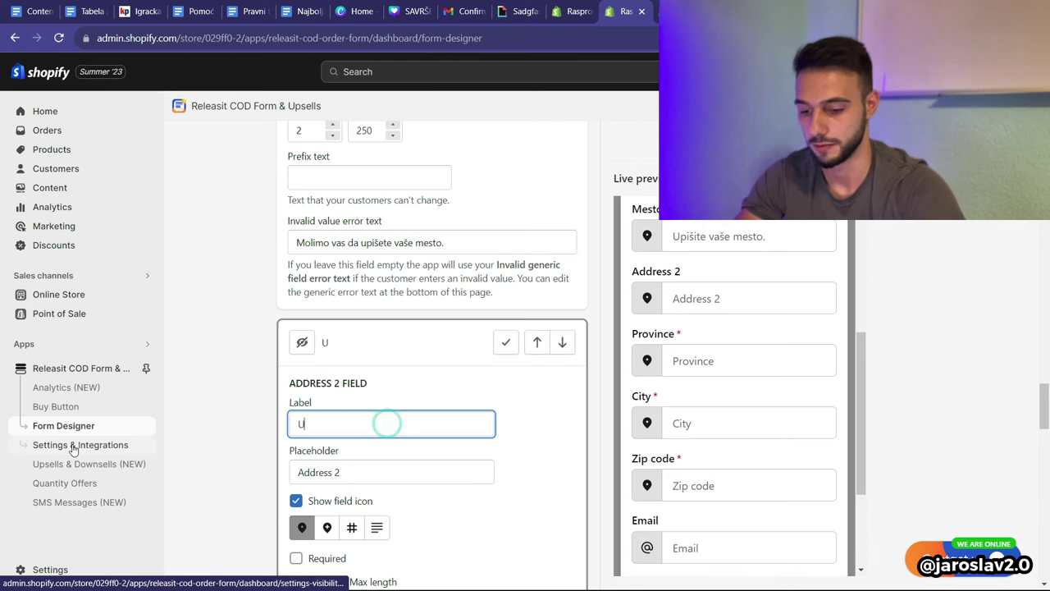
pyautogui.write('lica')
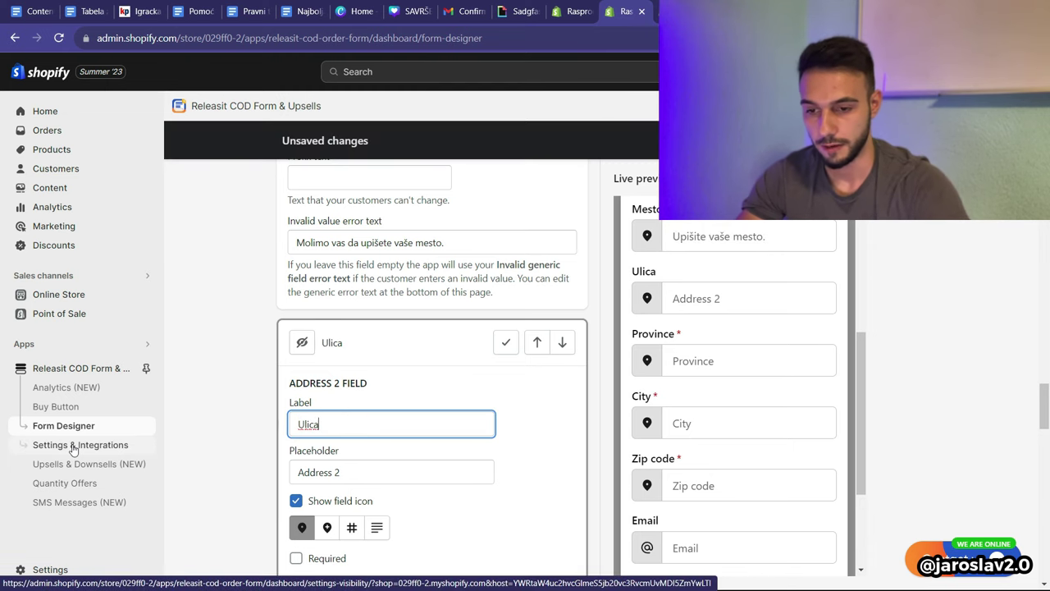
pyautogui.write(':')
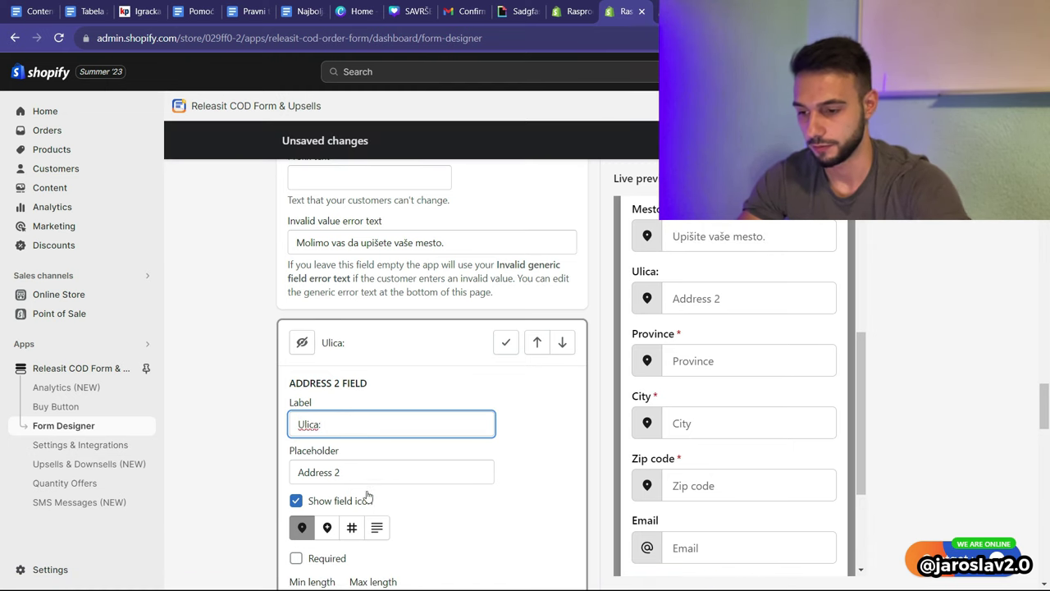
pyautogui.tripleClick(361, 473)
pyautogui.write('Upi')
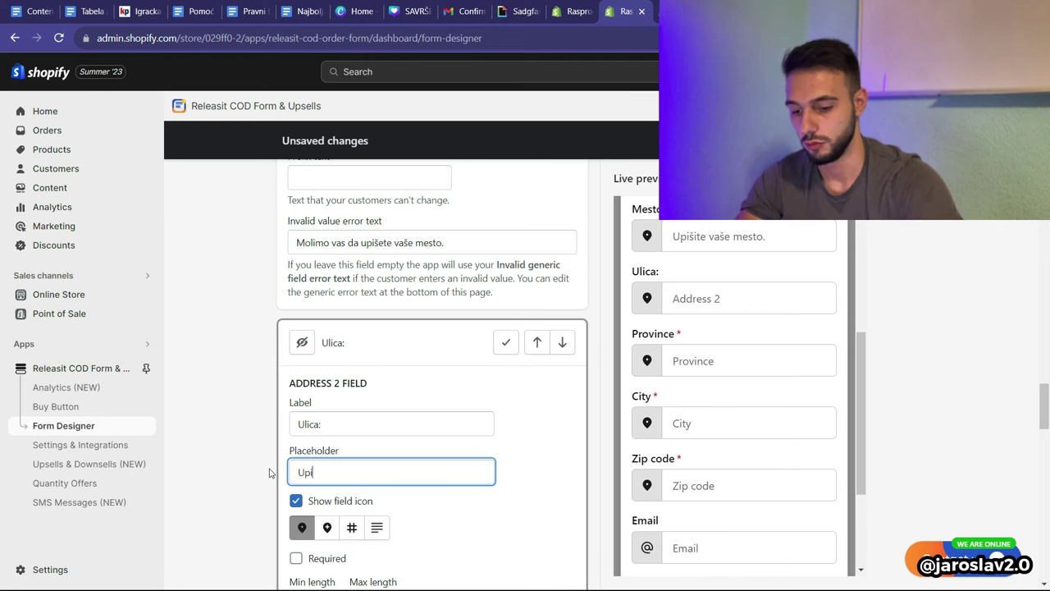
pyautogui.write('šite vašu u')
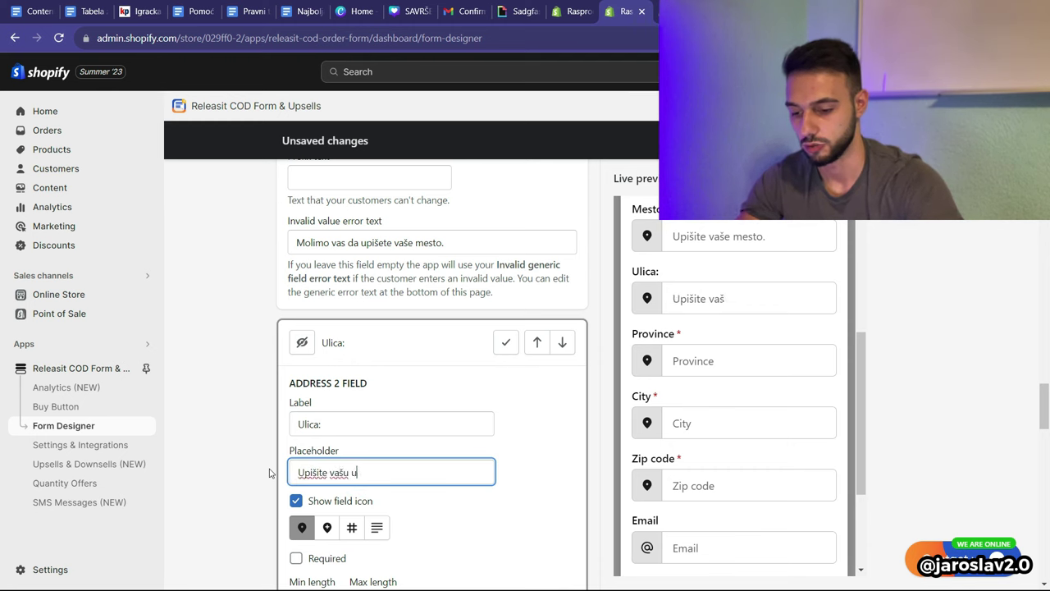
pyautogui.write('licu i')
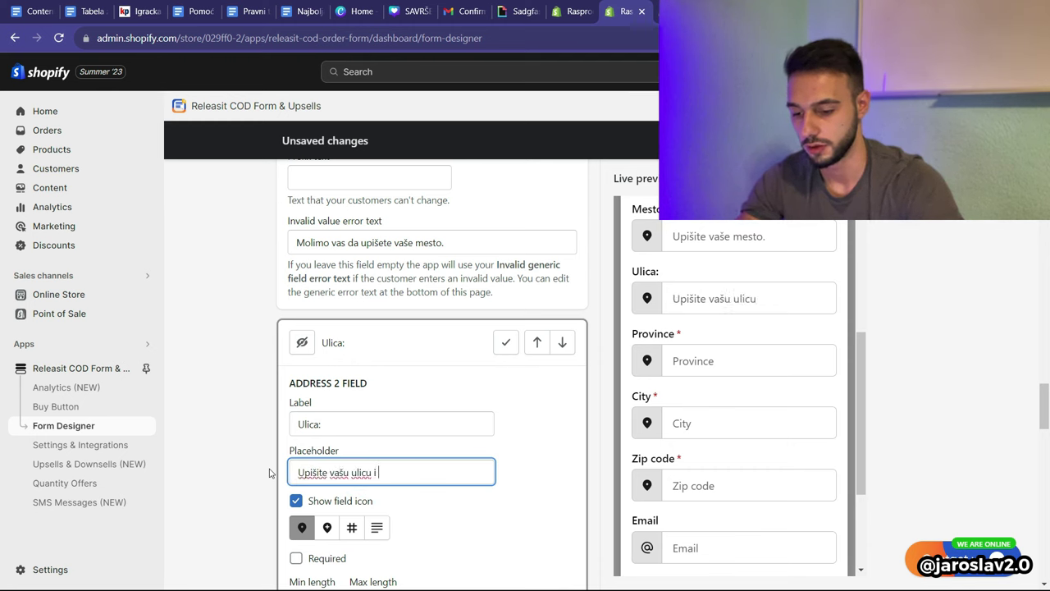
pyautogui.write(' brok')
pyautogui.press('BackSpace')
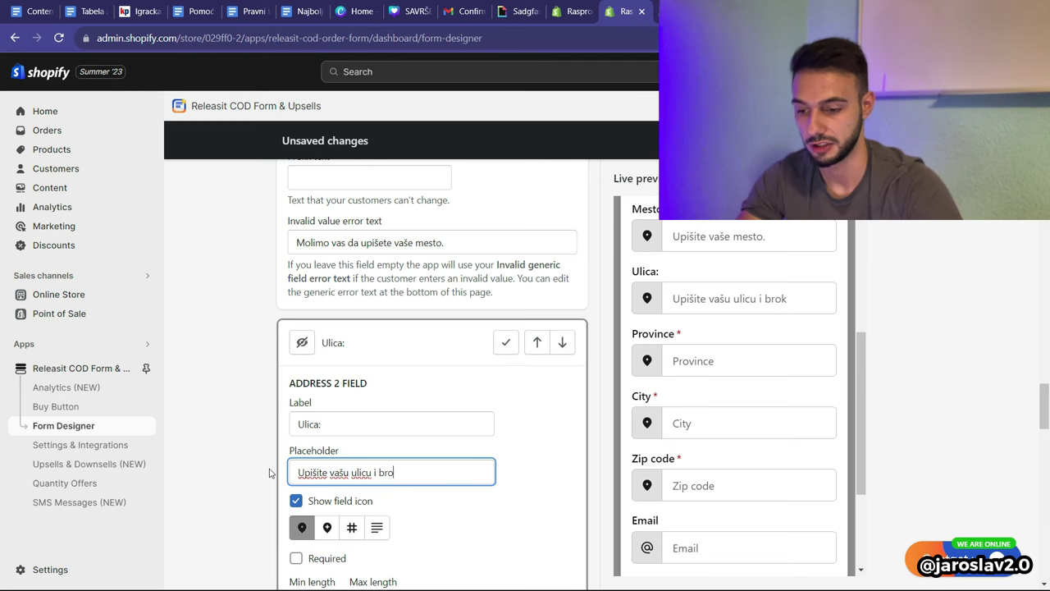
pyautogui.write('j')
pyautogui.click(362, 425)
pyautogui.press('BackSpace')
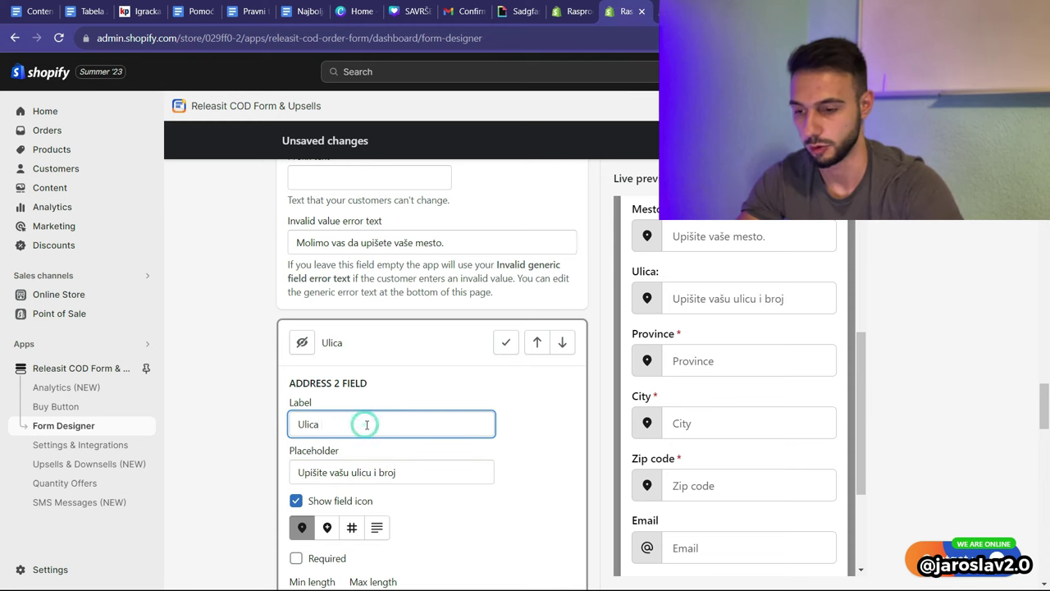
pyautogui.write('i broj:')
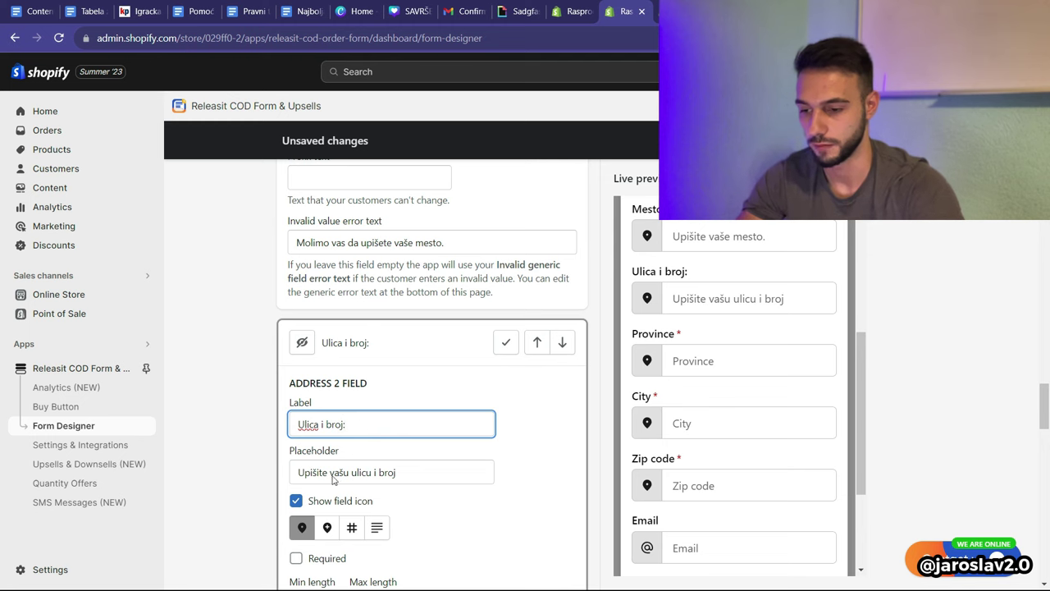
pyautogui.click(402, 474)
pyautogui.write('.')
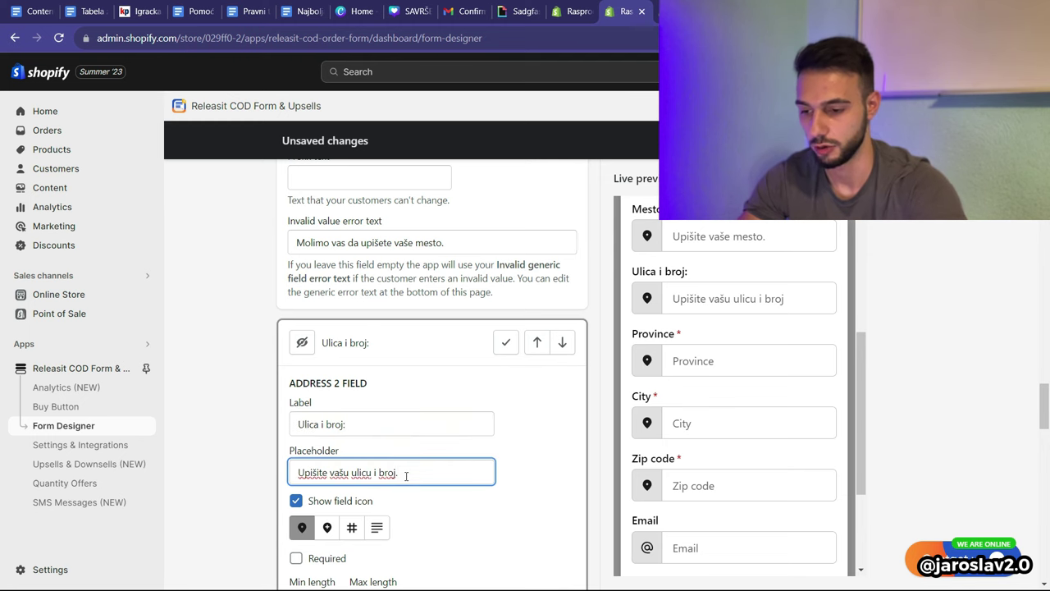
# Make the street field required with error text 'Molimo vas da upišete vašu ulicu i broj.'
pyautogui.scroll(-1, 426, 473)
pyautogui.scroll(-2, 427, 473)
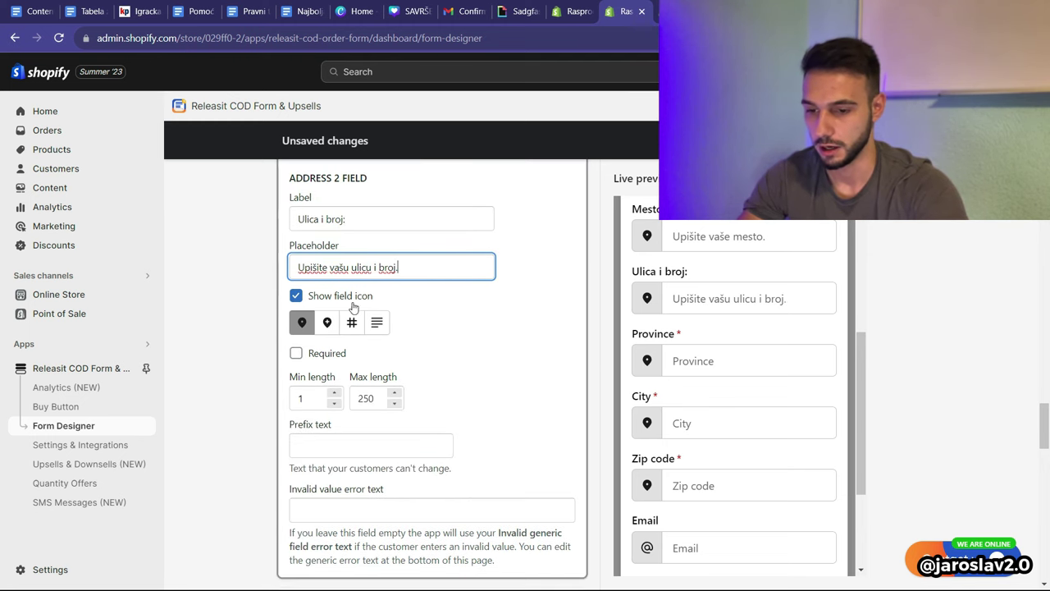
pyautogui.click(297, 355)
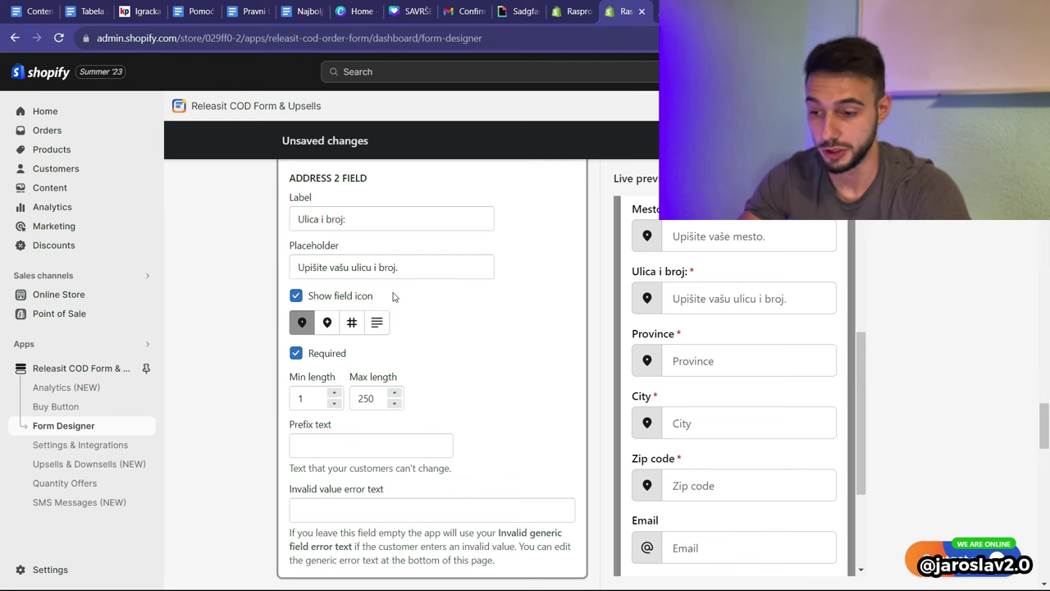
pyautogui.scroll(-1, 406, 352)
pyautogui.click(355, 431)
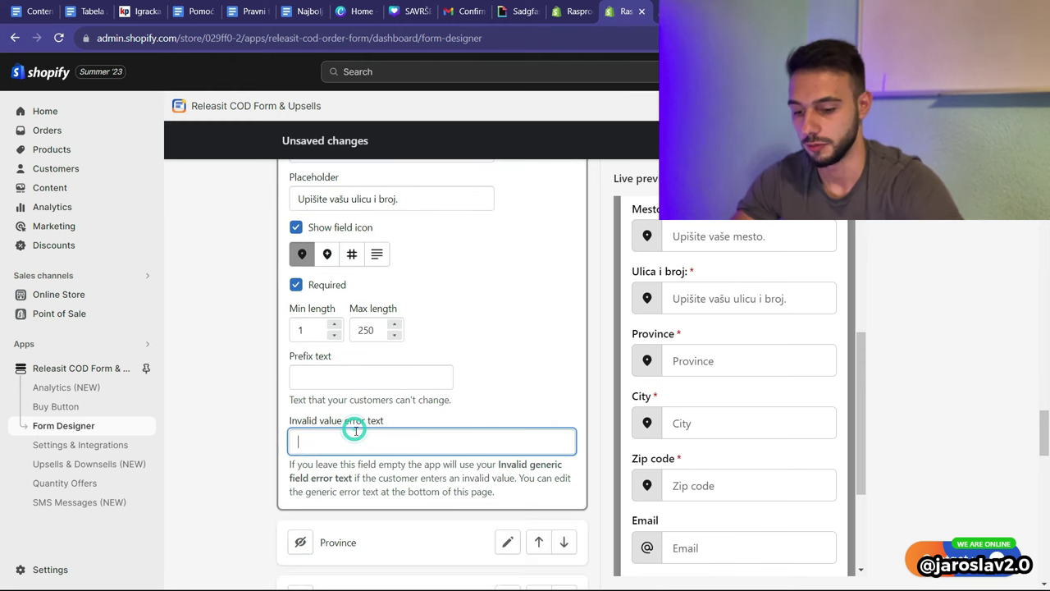
pyautogui.write('Molimo vas da upišete vašu ulicu')
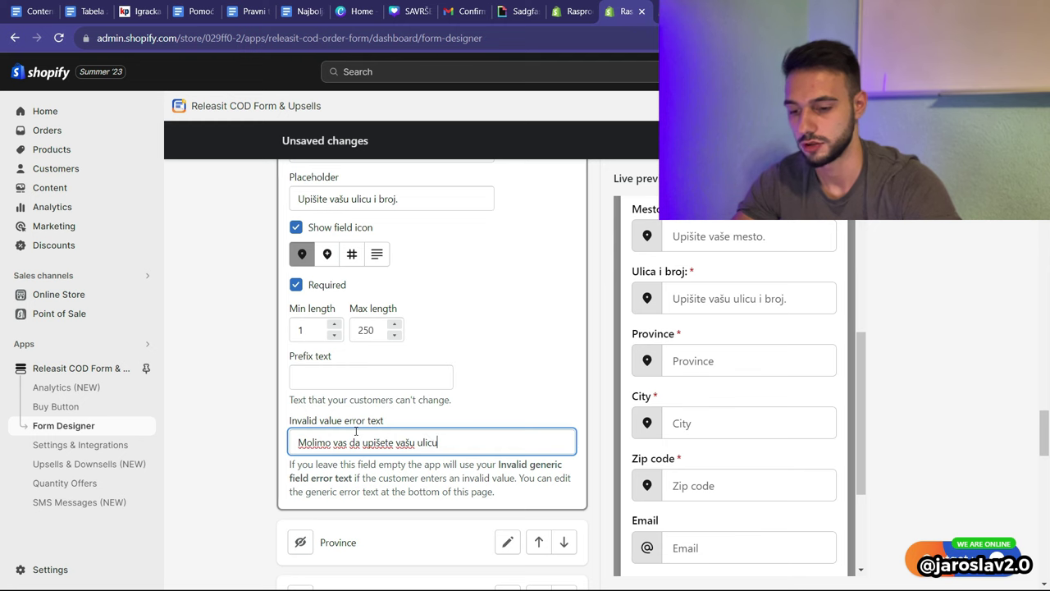
pyautogui.write('i broj.')
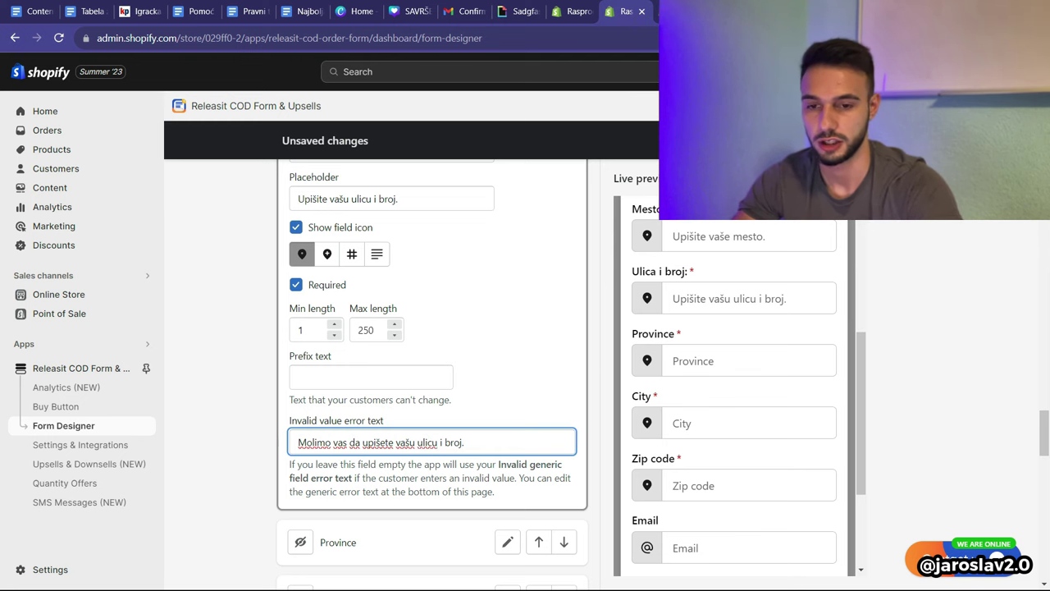
pyautogui.press('Tab')
pyautogui.scroll(-1, 663, 277)
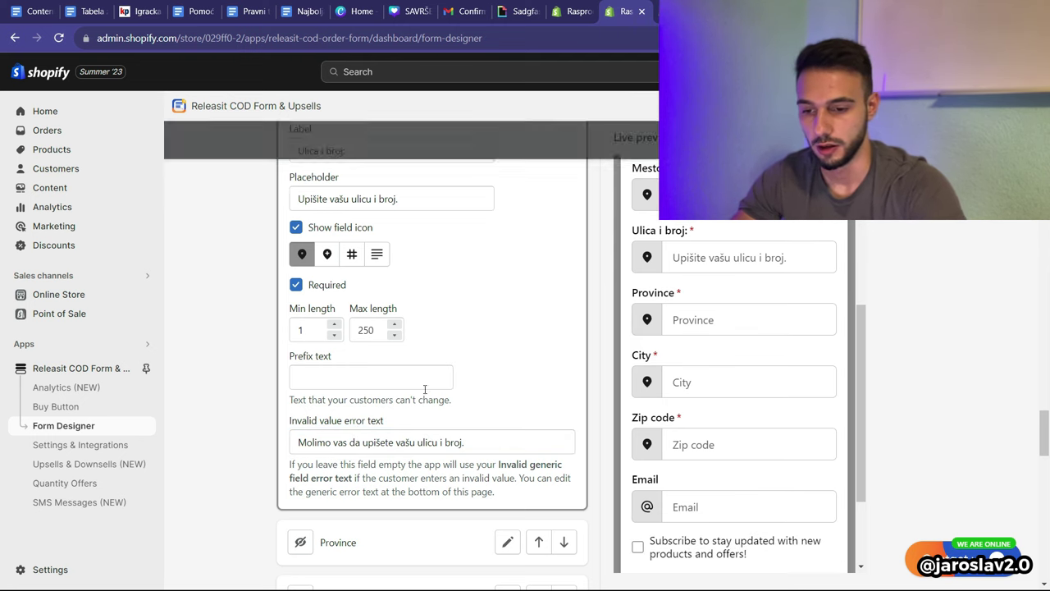
pyautogui.scroll(-3, 388, 396)
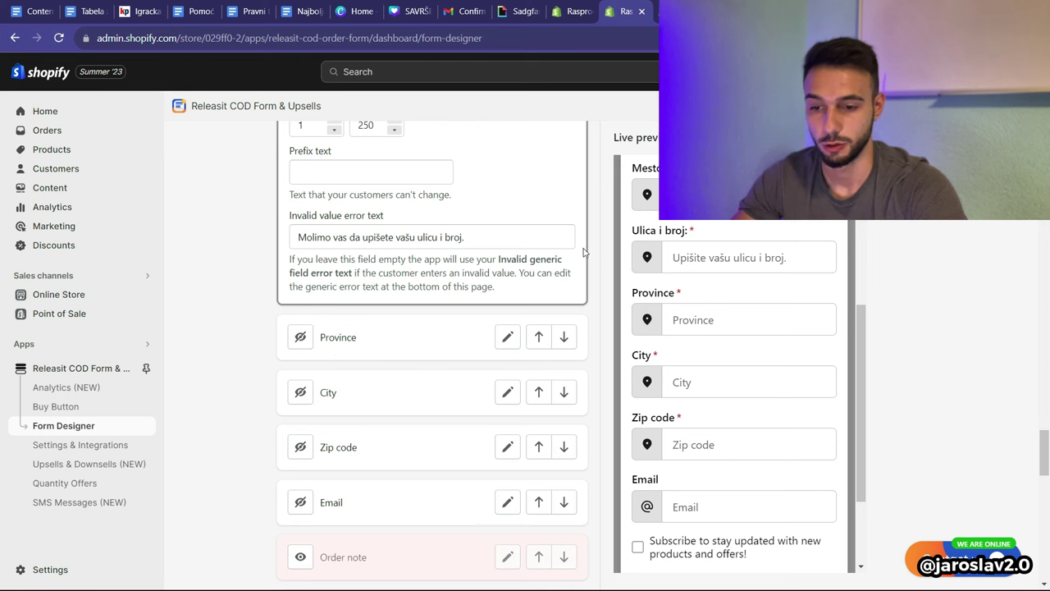
# Hide the Province, Zip code and City fields in the COD form
pyautogui.click(301, 337)
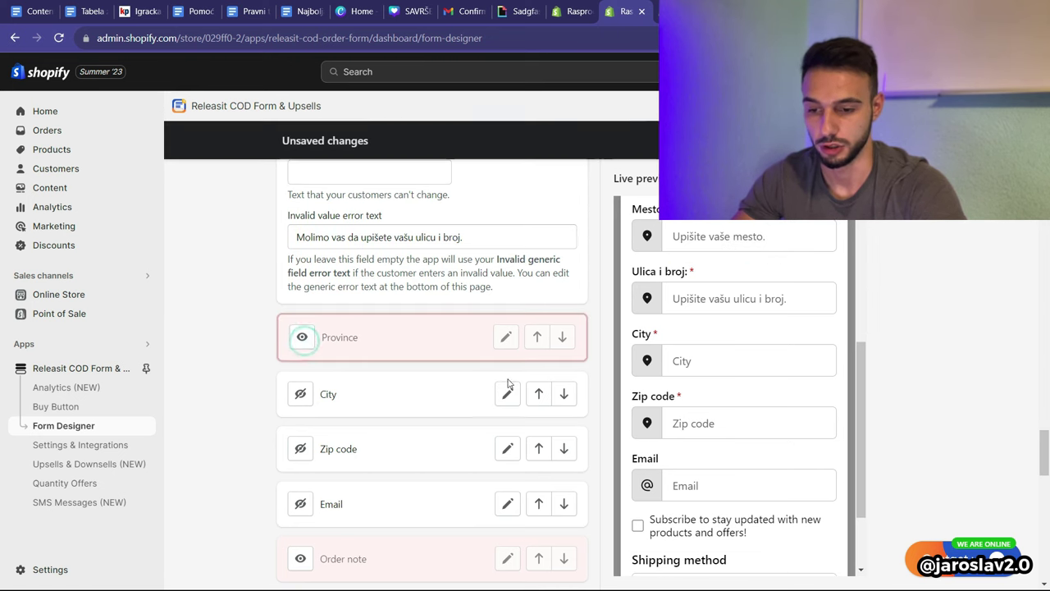
pyautogui.scroll(-3, 506, 385)
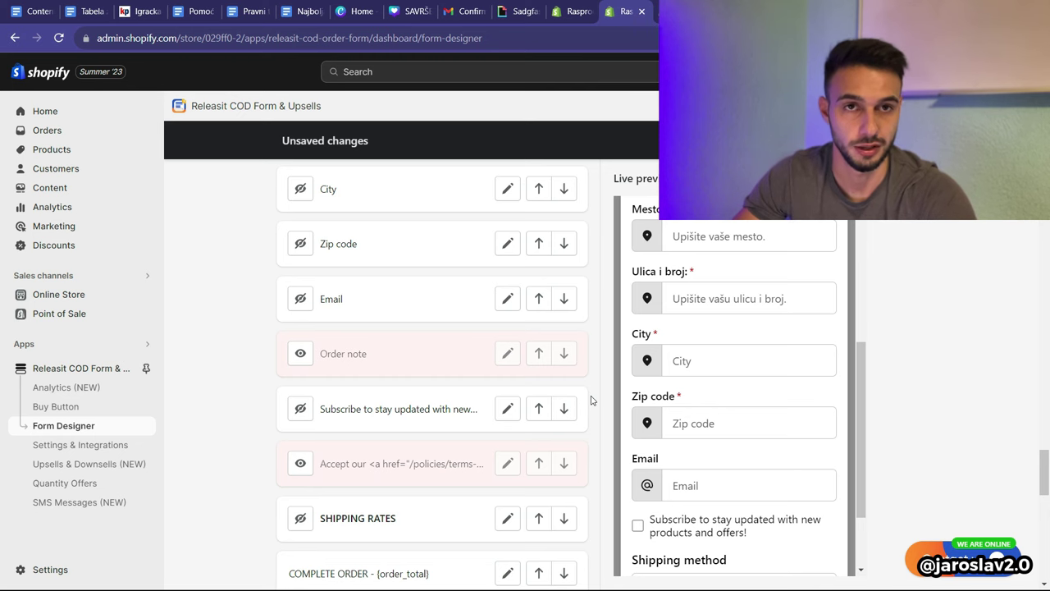
pyautogui.click(298, 246)
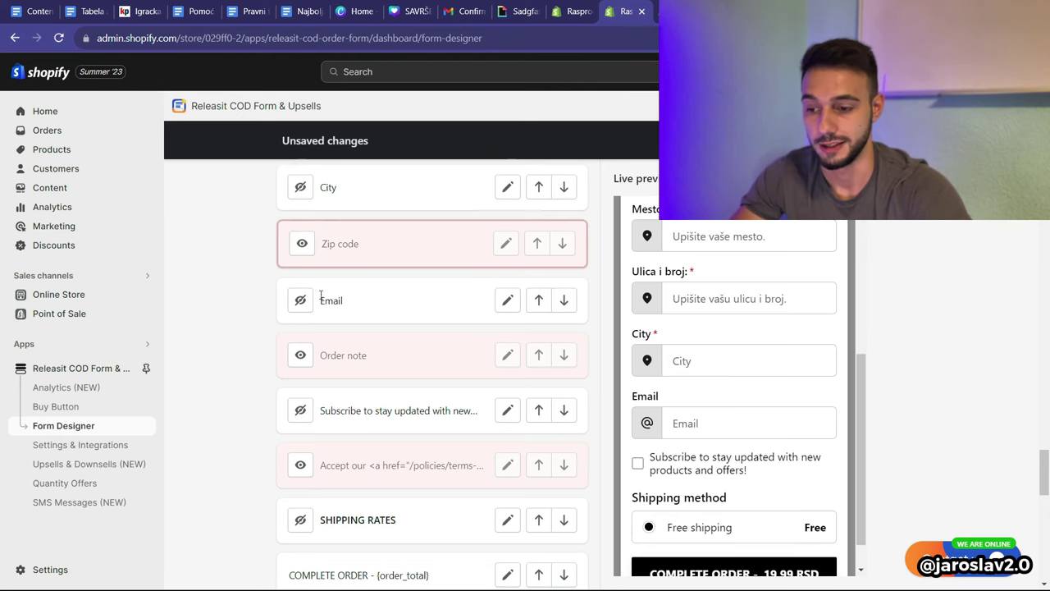
pyautogui.scroll(1, 641, 282)
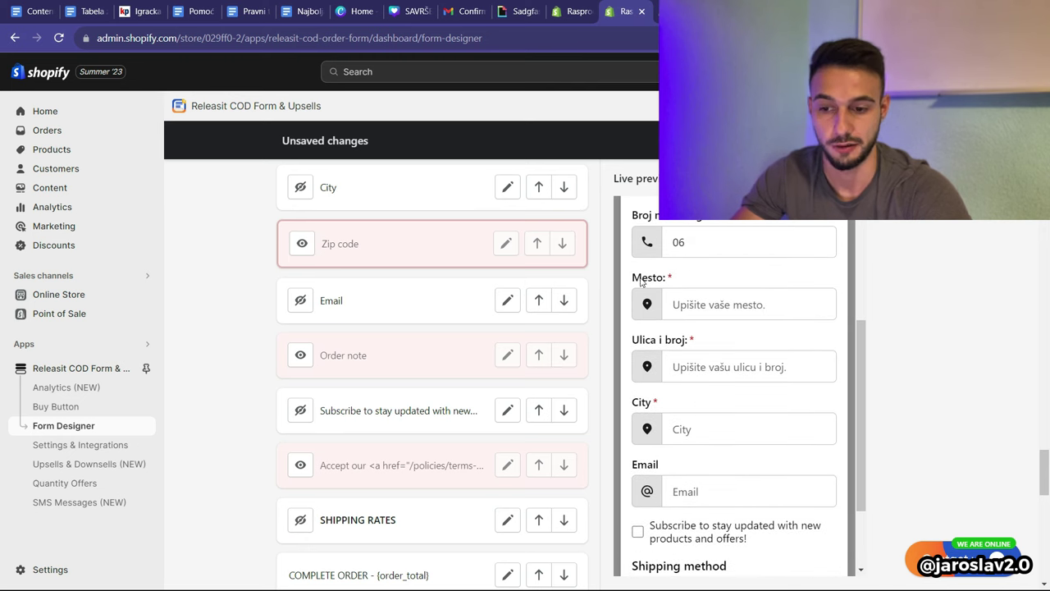
pyautogui.scroll(-1, 324, 386)
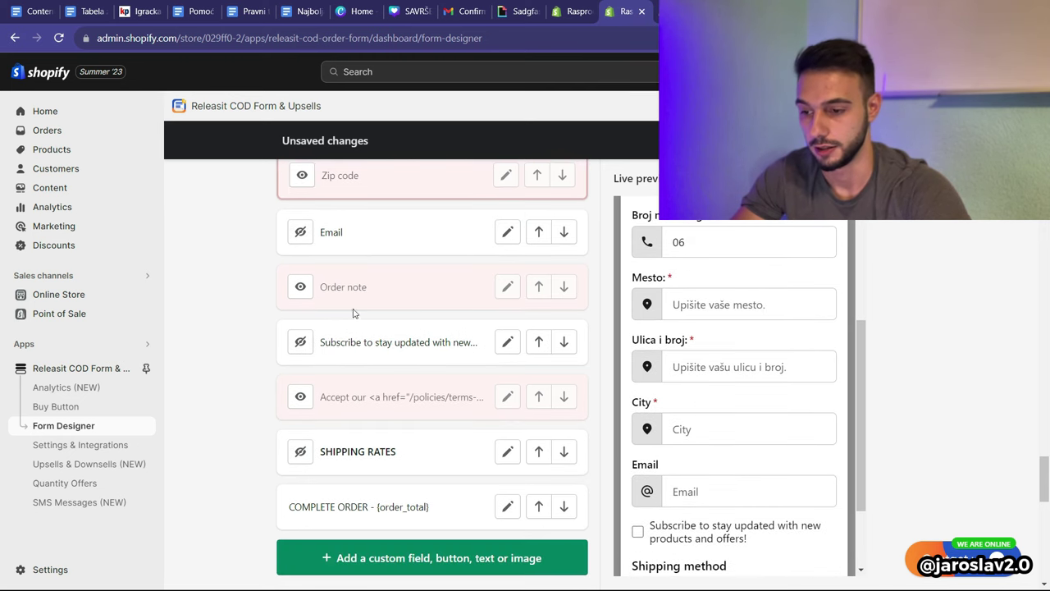
pyautogui.scroll(2, 349, 287)
pyautogui.click(301, 256)
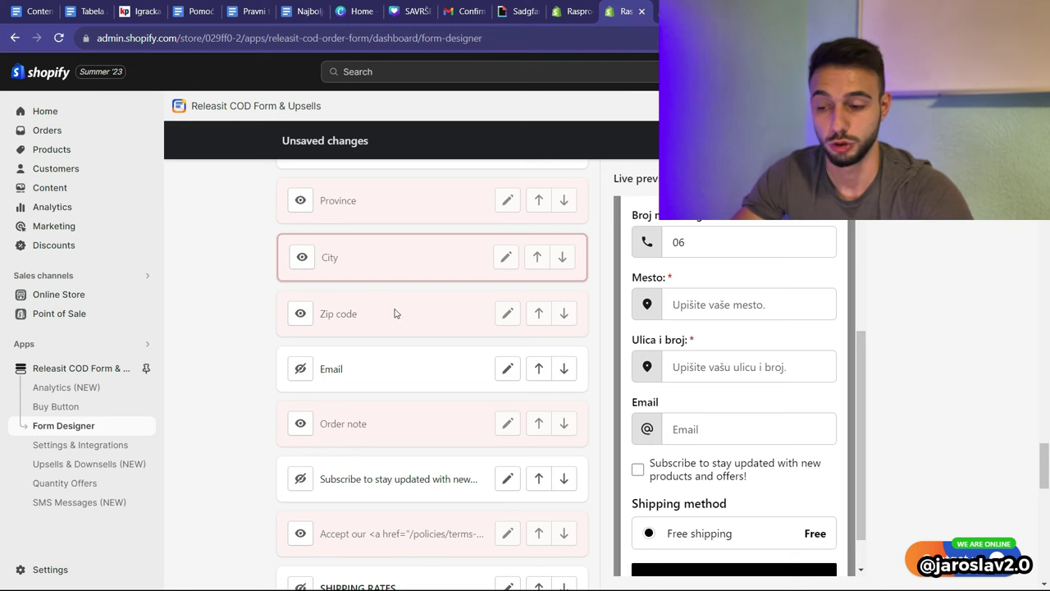
# Hide the Email field and the newsletter subscribe checkbox from the form
pyautogui.click(300, 373)
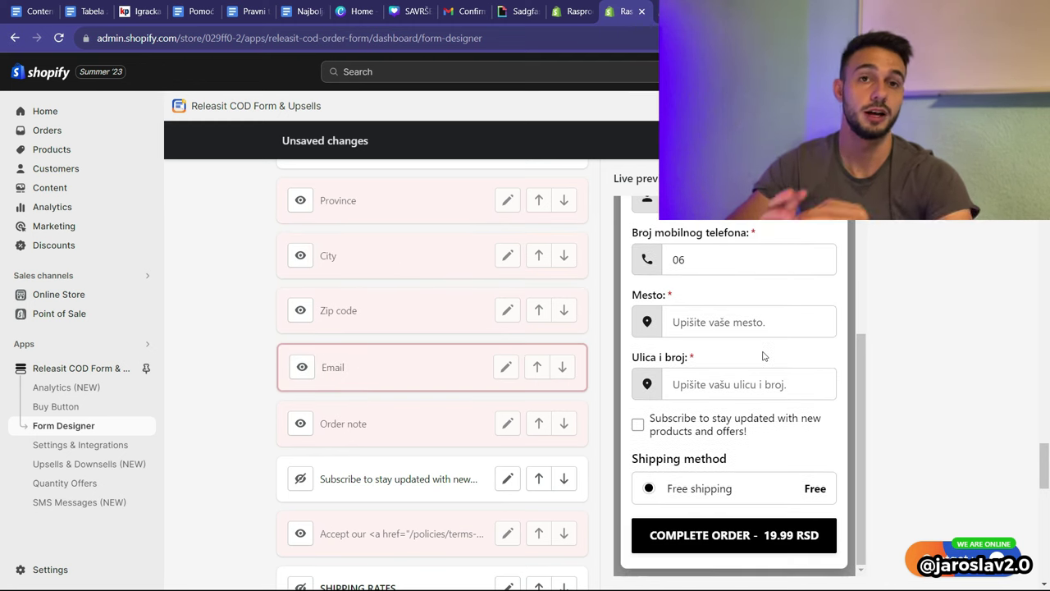
pyautogui.scroll(-1, 356, 366)
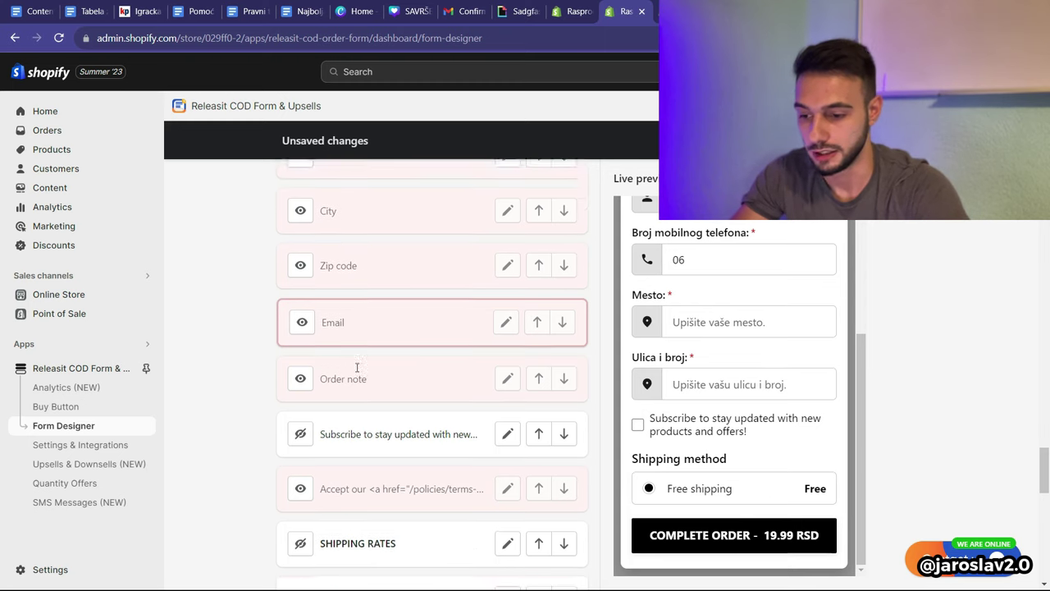
pyautogui.scroll(-1, 357, 367)
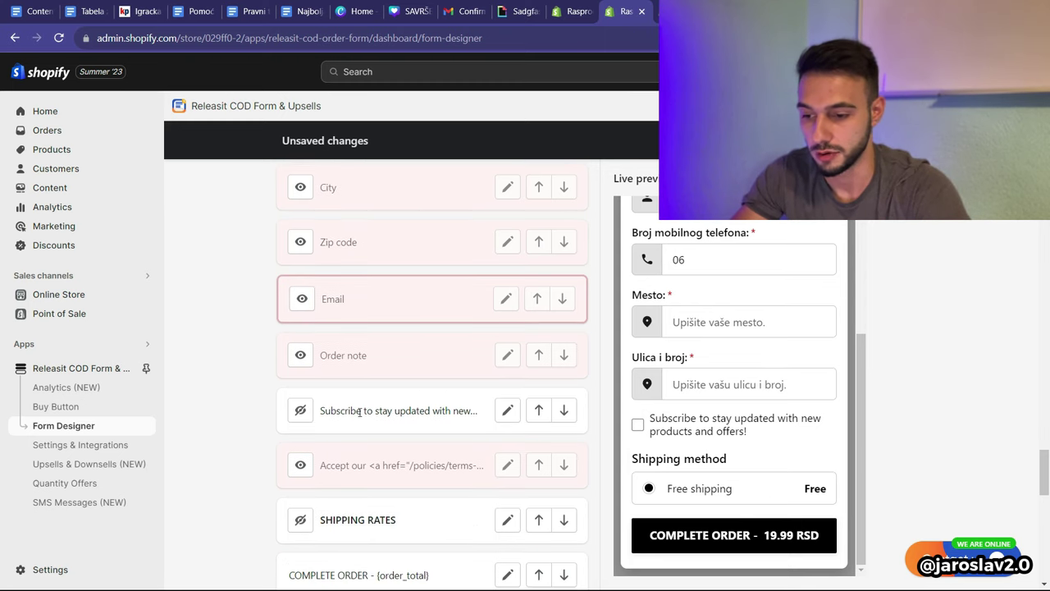
pyautogui.click(301, 412)
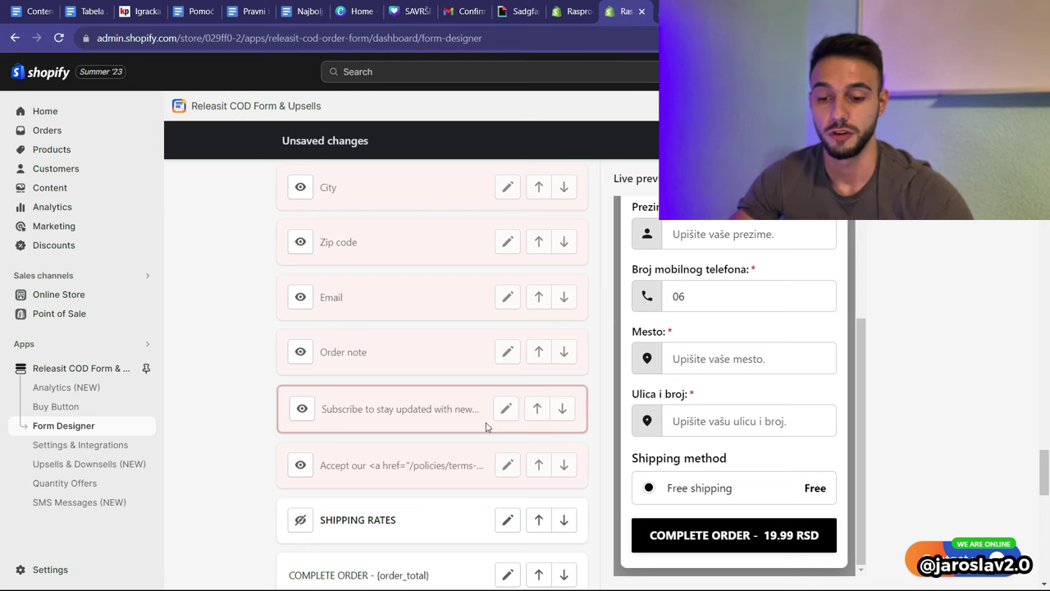
pyautogui.scroll(3, 767, 372)
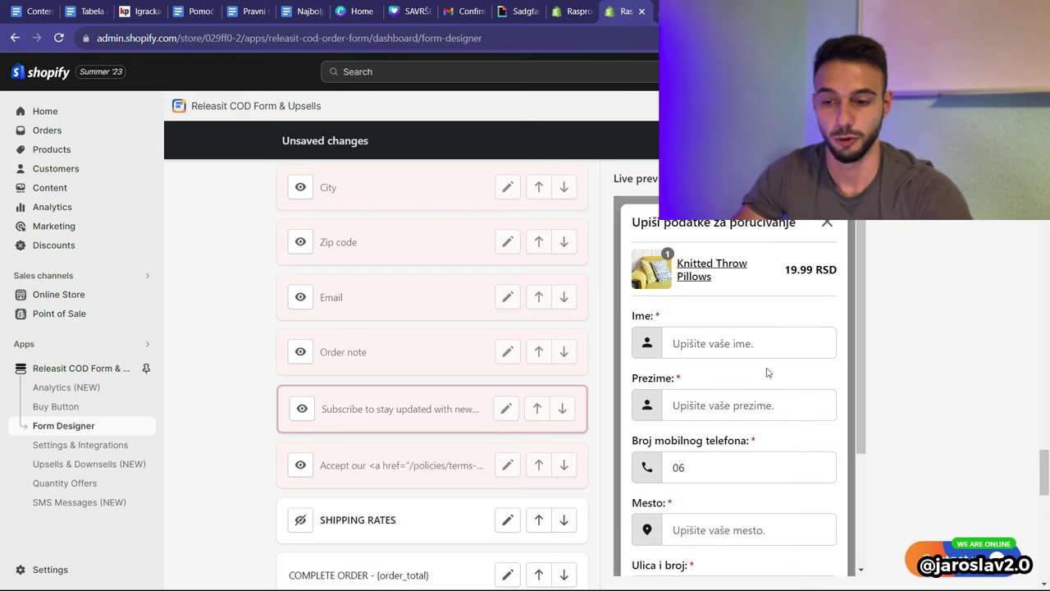
pyautogui.scroll(-1, 680, 317)
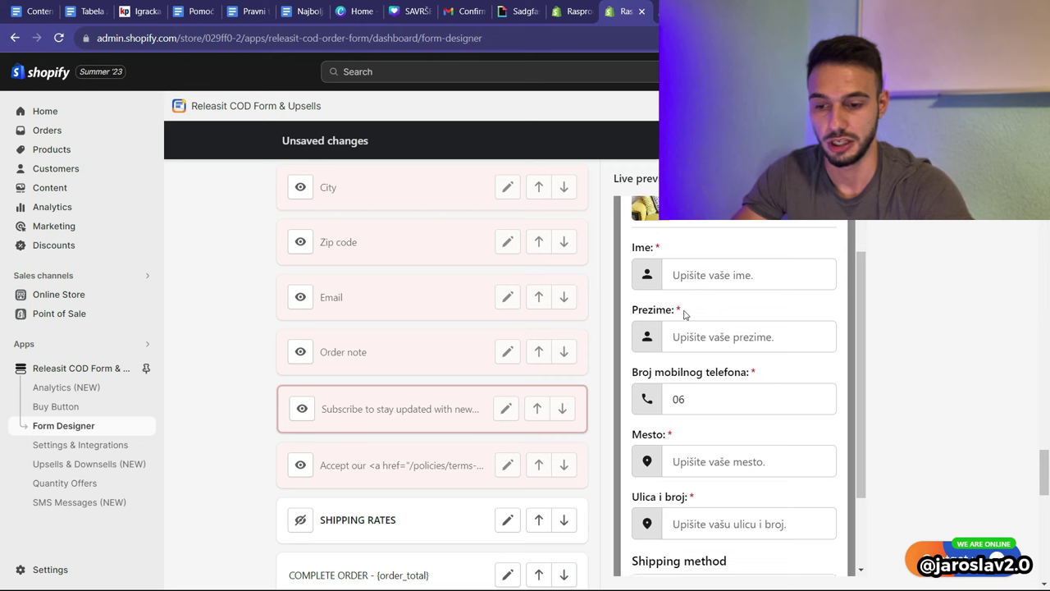
pyautogui.scroll(-2, 684, 311)
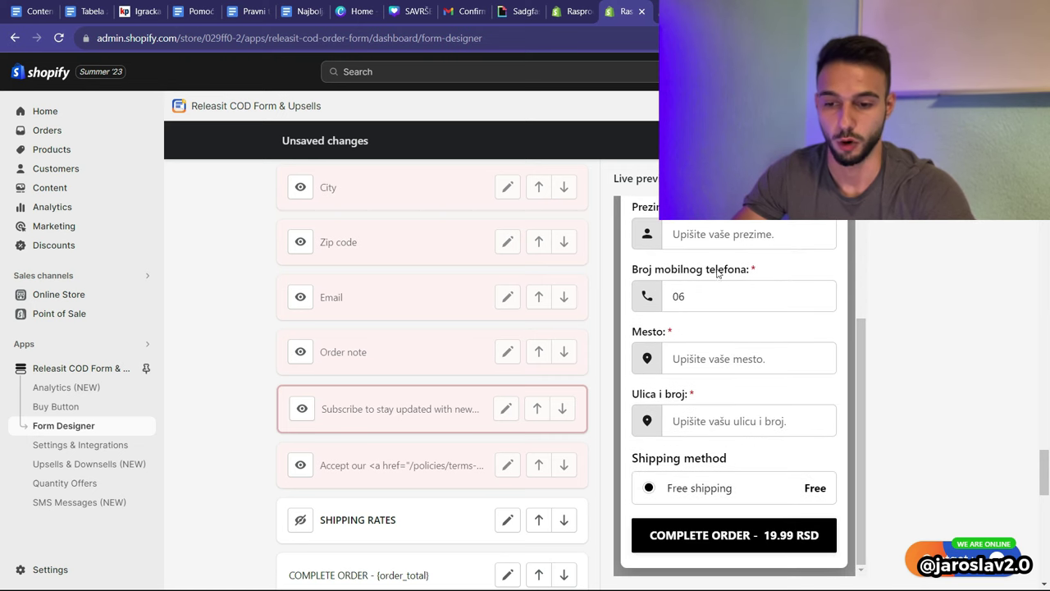
pyautogui.scroll(-3, 670, 315)
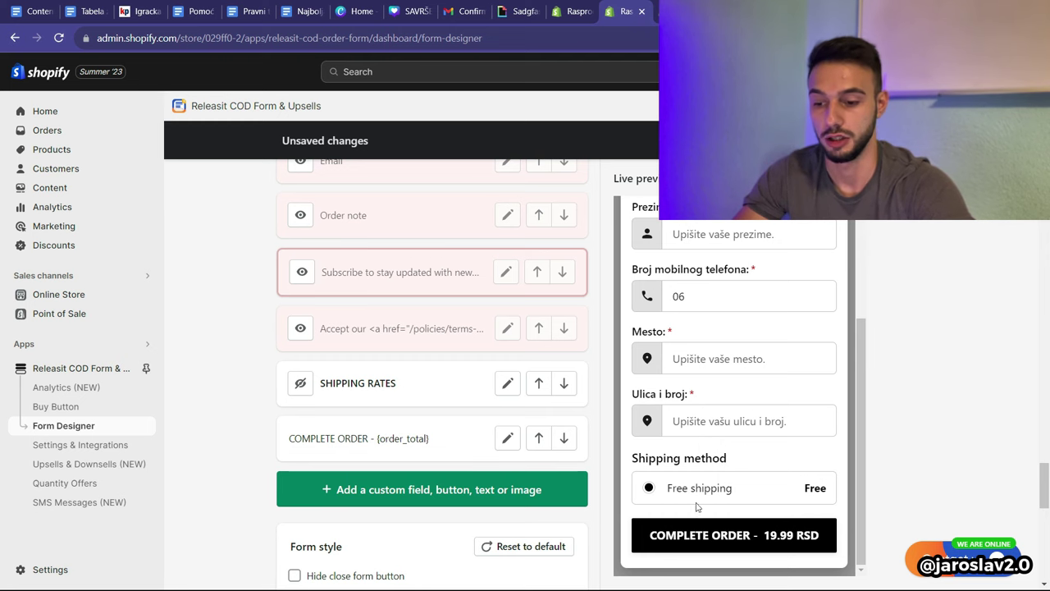
# Change the submit button text to 'POTVRDI PORUDŽBINU' and reduce its font size
pyautogui.click(508, 438)
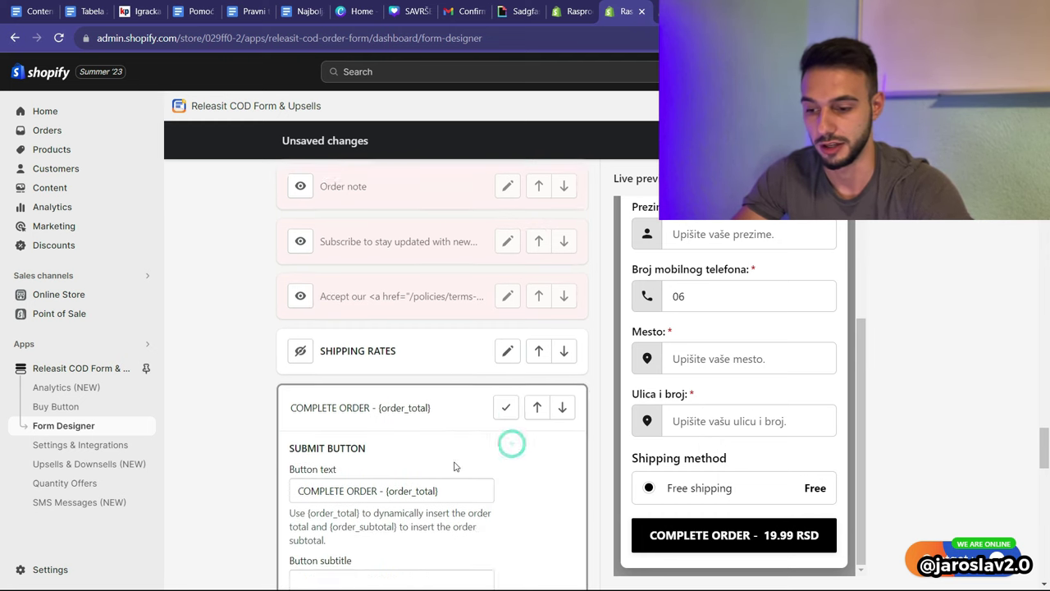
pyautogui.scroll(-1, 455, 466)
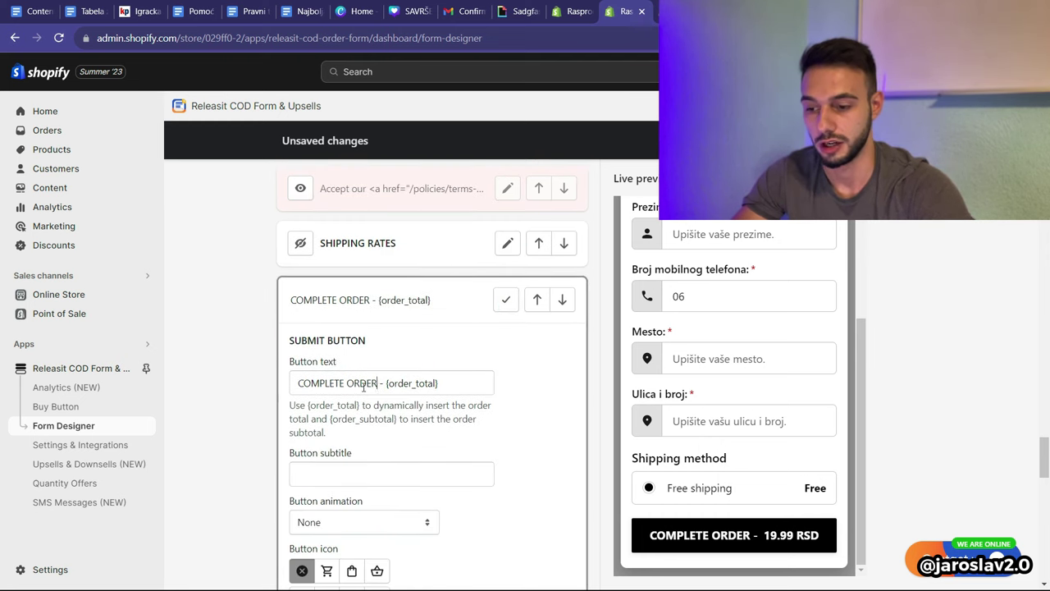
pyautogui.moveTo(376, 384); pyautogui.dragTo(274, 368)
pyautogui.write('POTVR')
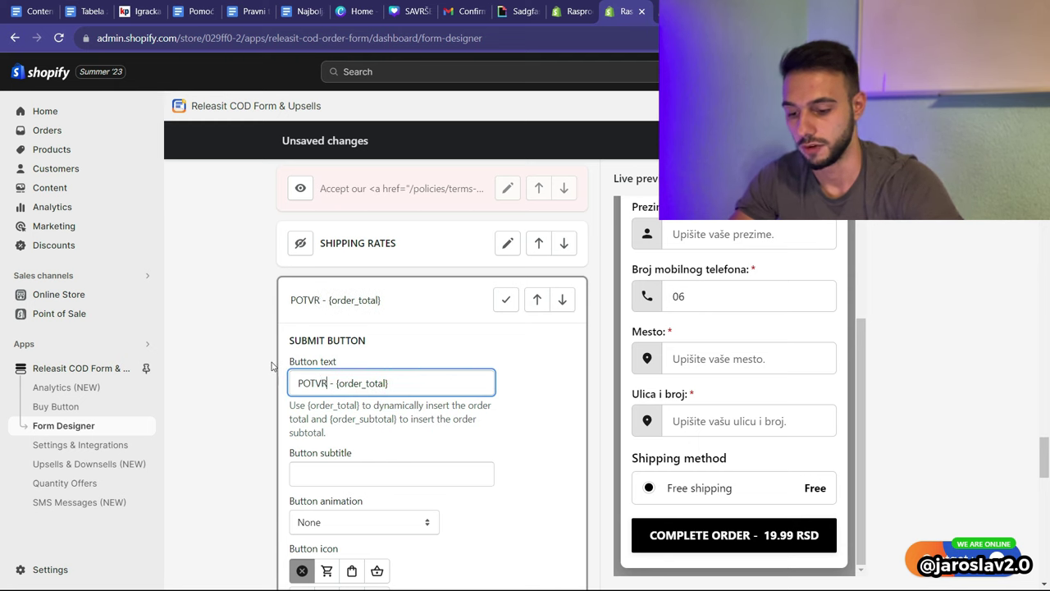
pyautogui.write('DI PORUD')
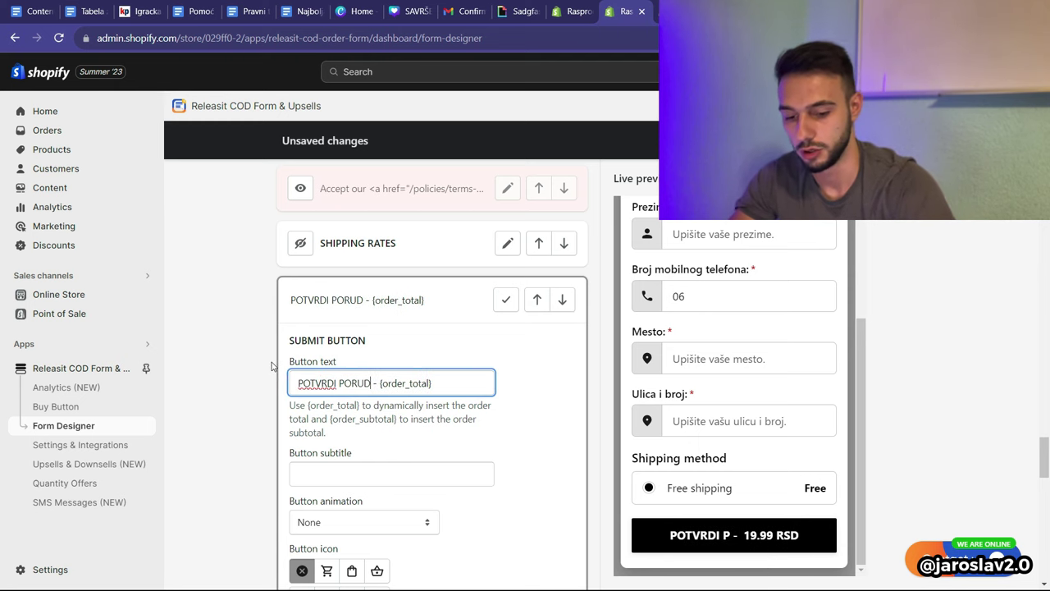
pyautogui.write('ŽBINU')
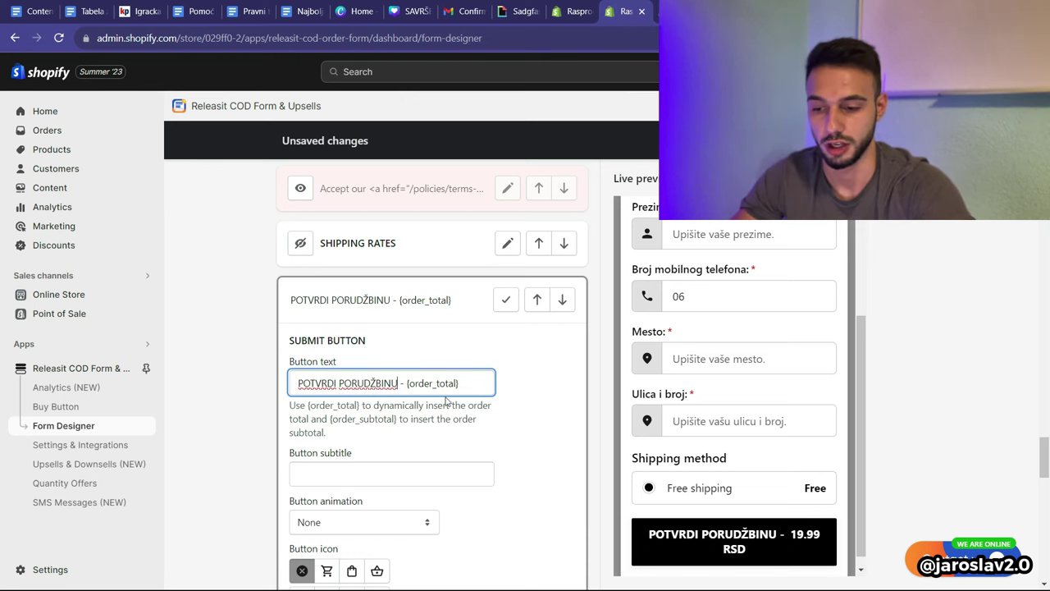
pyautogui.scroll(-4, 447, 401)
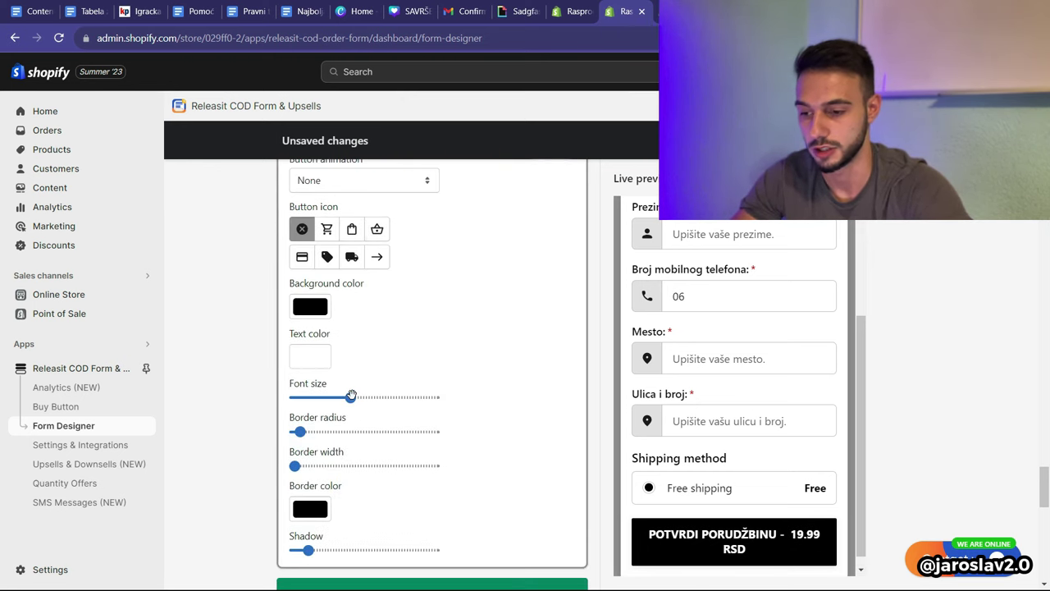
pyautogui.moveTo(351, 396); pyautogui.dragTo(323, 398)
# Dismiss the browser context menu and bring up the brand colour notes
pyautogui.rightClick(733, 531)
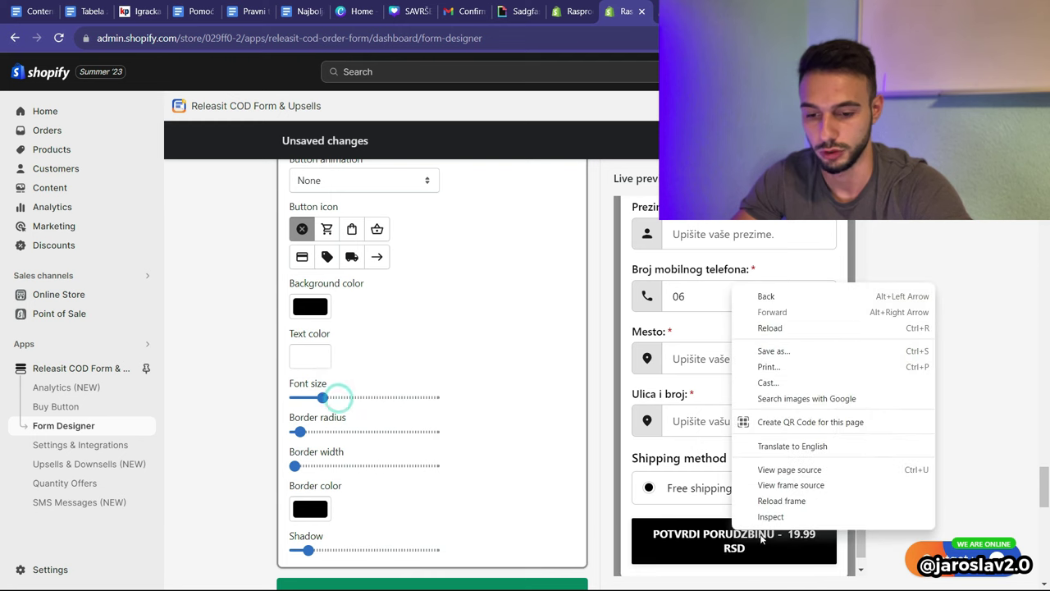
pyautogui.click(423, 368)
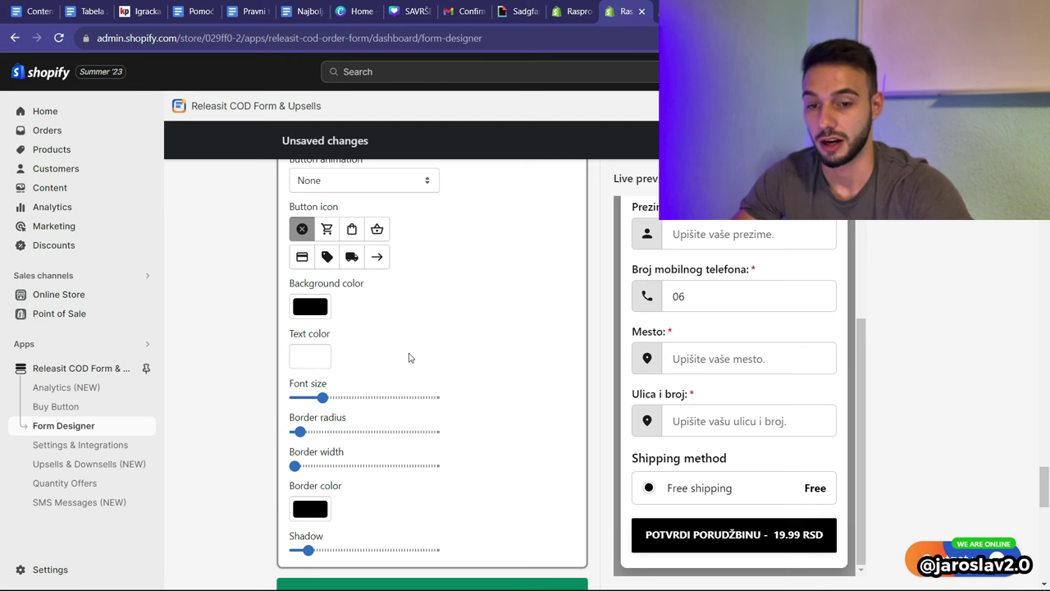
pyautogui.hotkey('alt', 'Tab')
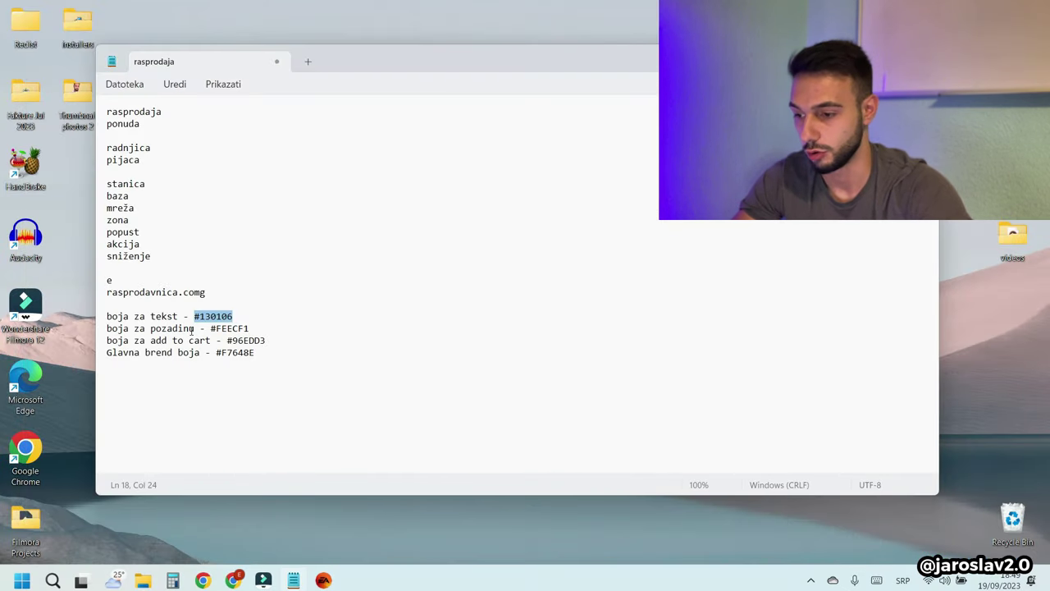
# Set the submit button's background colour to mint #96EDD3 from the notes
pyautogui.doubleClick(268, 339)
pyautogui.hotkey('ctrl', 'c')
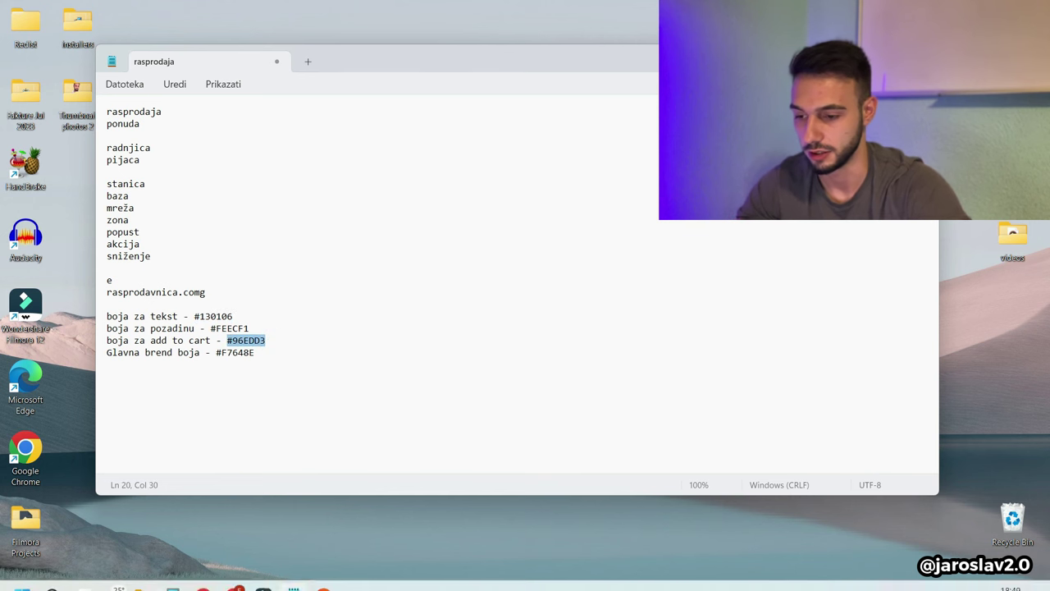
pyautogui.click(235, 573)
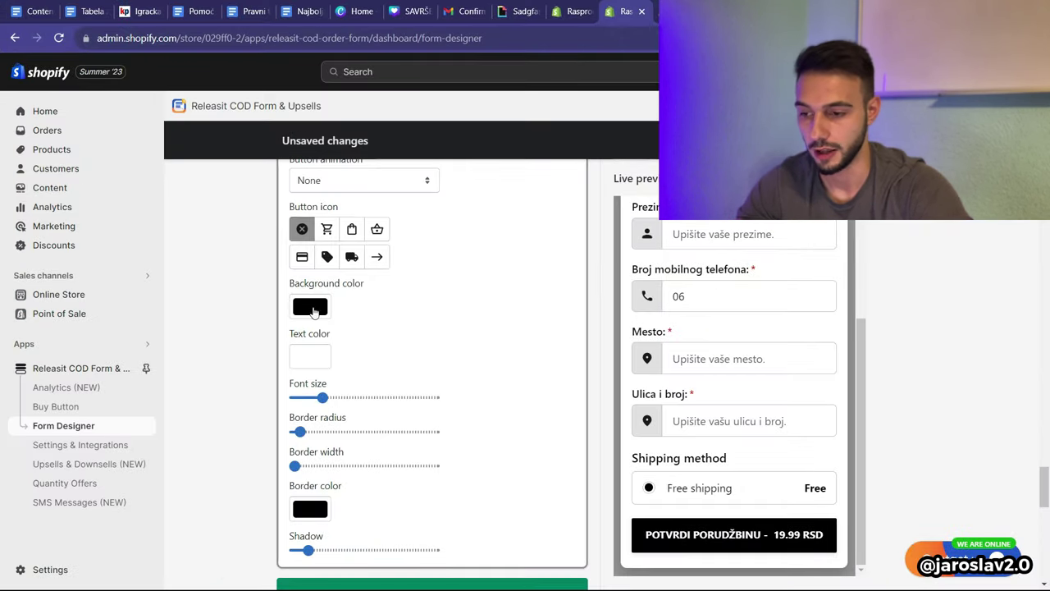
pyautogui.click(307, 304)
pyautogui.scroll(-2, 353, 451)
pyautogui.doubleClick(316, 333)
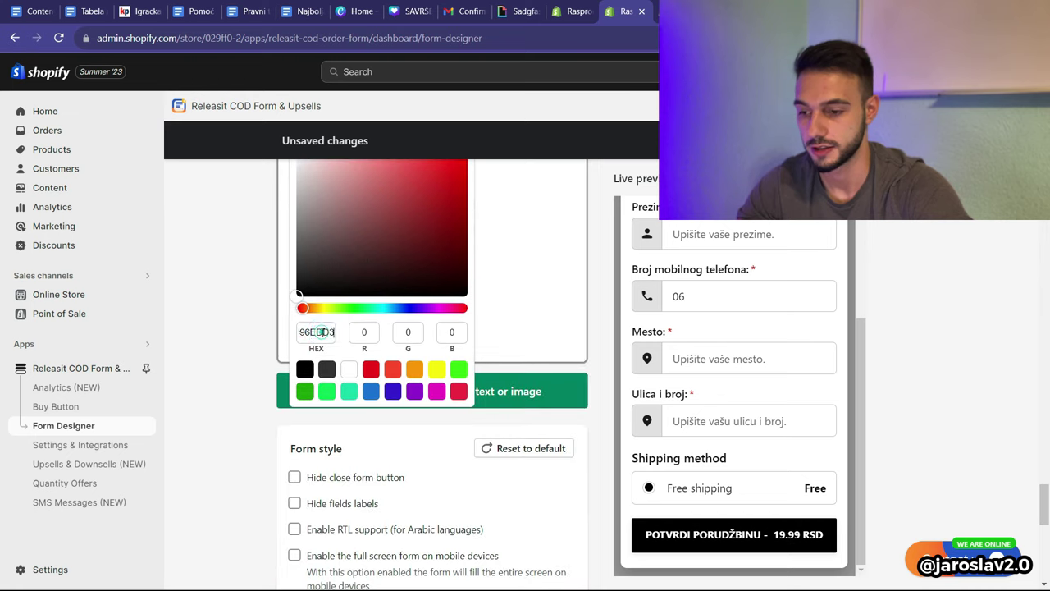
pyautogui.hotkey('ctrl', 'v')
pyautogui.click(515, 258)
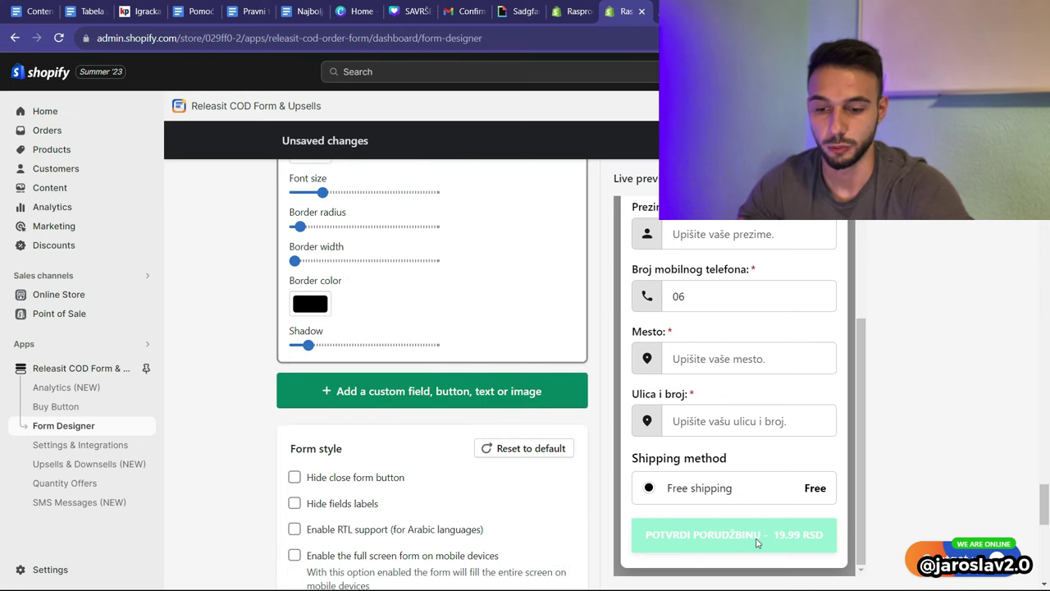
pyautogui.scroll(3, 418, 279)
pyautogui.scroll(-1, 408, 343)
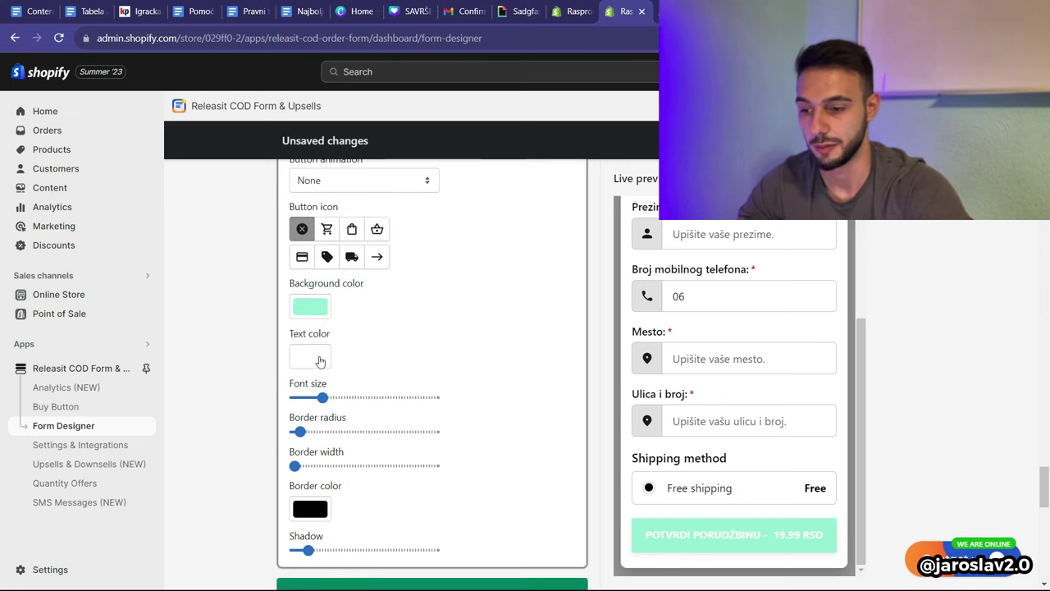
# Set the submit button's text colour to near-black #130106
pyautogui.click(317, 358)
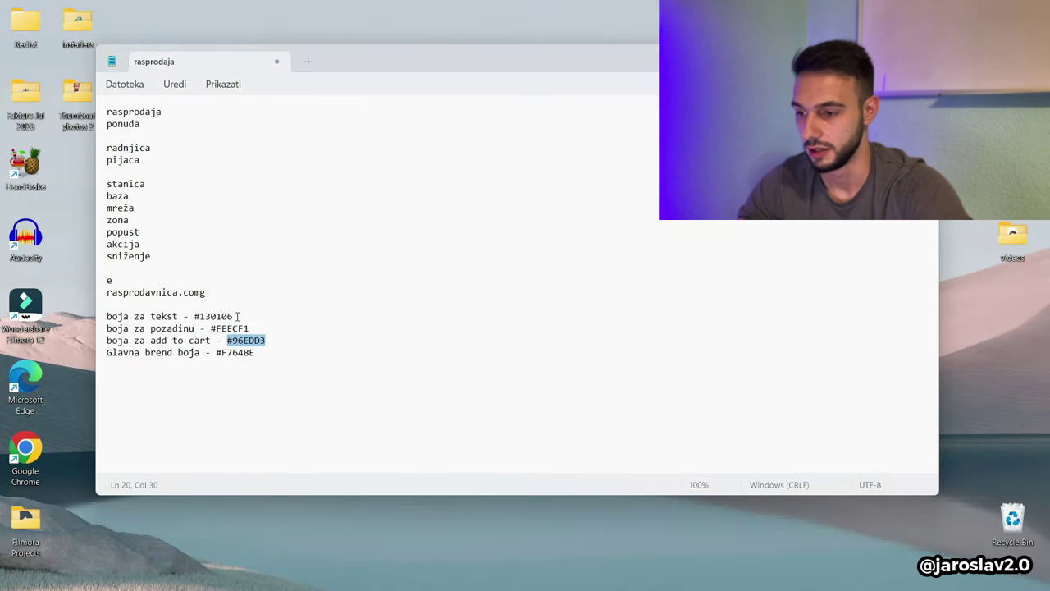
pyautogui.doubleClick(237, 316)
pyautogui.hotkey('ctrl', 'c')
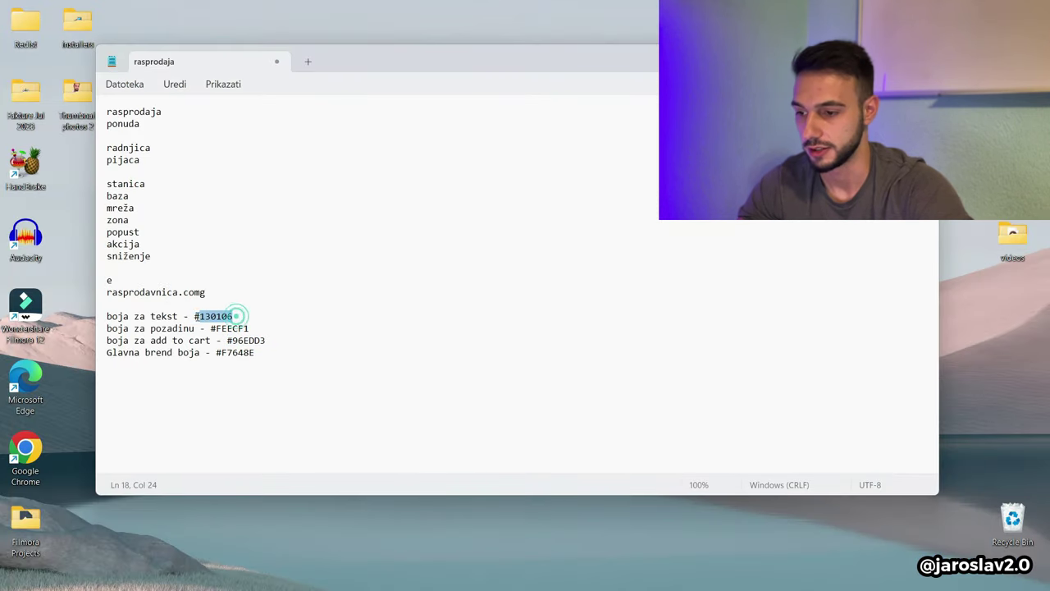
pyautogui.moveTo(350, 580)
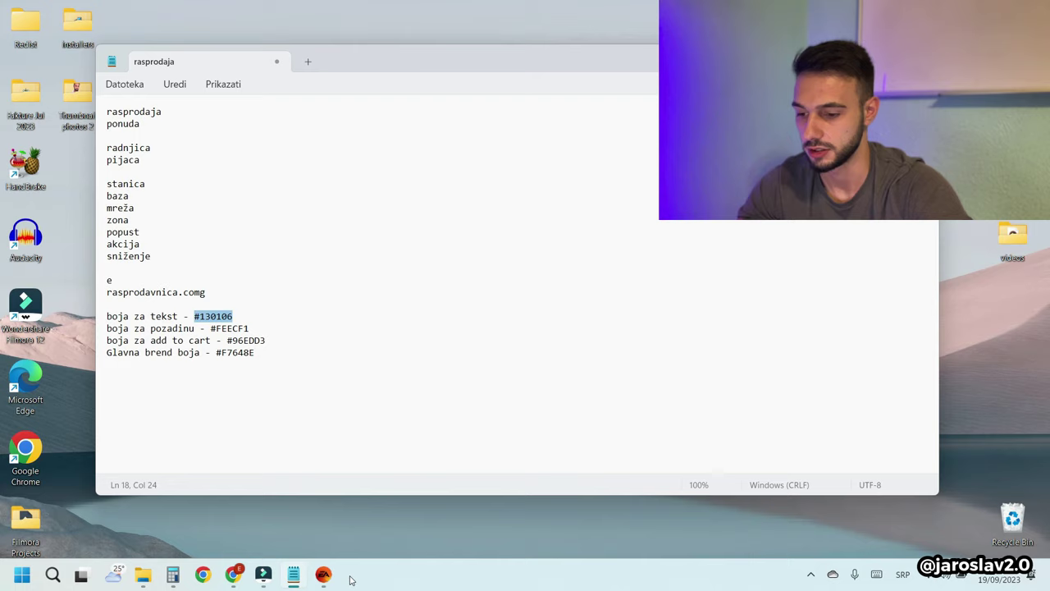
pyautogui.click(243, 573)
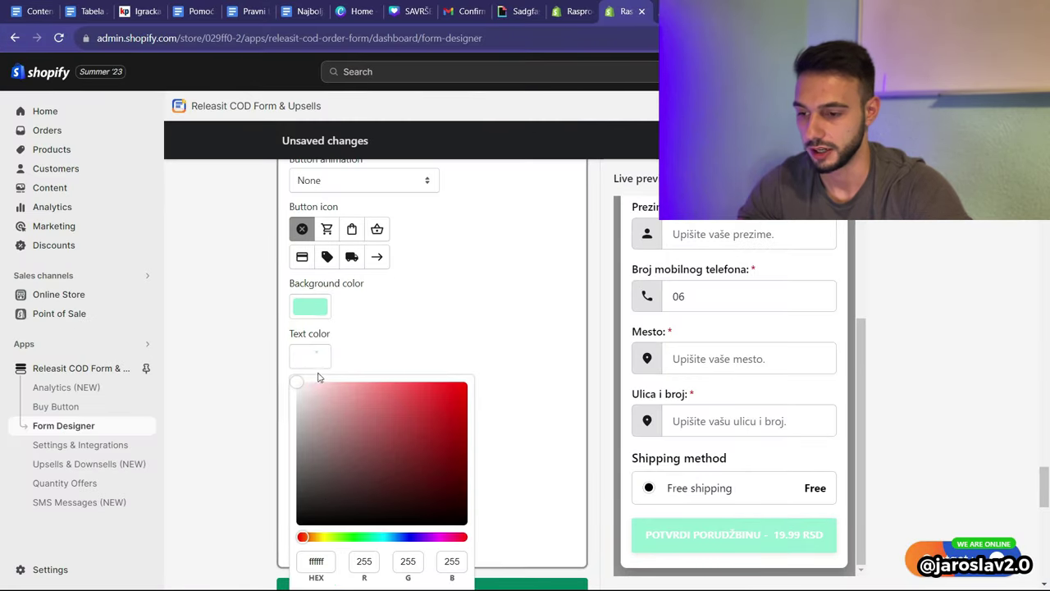
pyautogui.scroll(-2, 320, 376)
pyautogui.click(317, 422)
pyautogui.hotkey('ctrl', 'v')
pyautogui.click(512, 291)
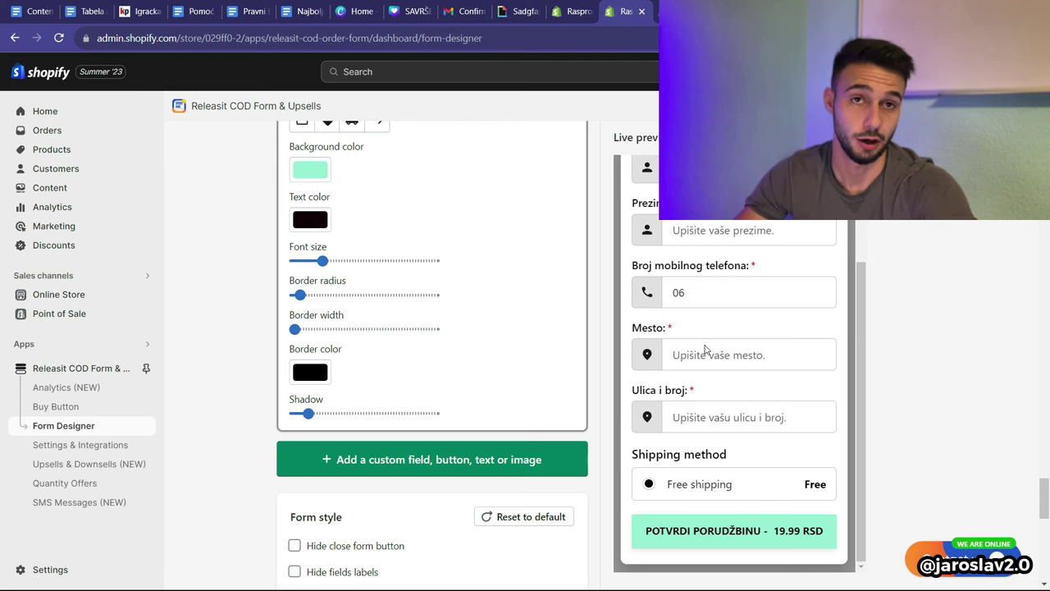
pyautogui.scroll(-2, 392, 410)
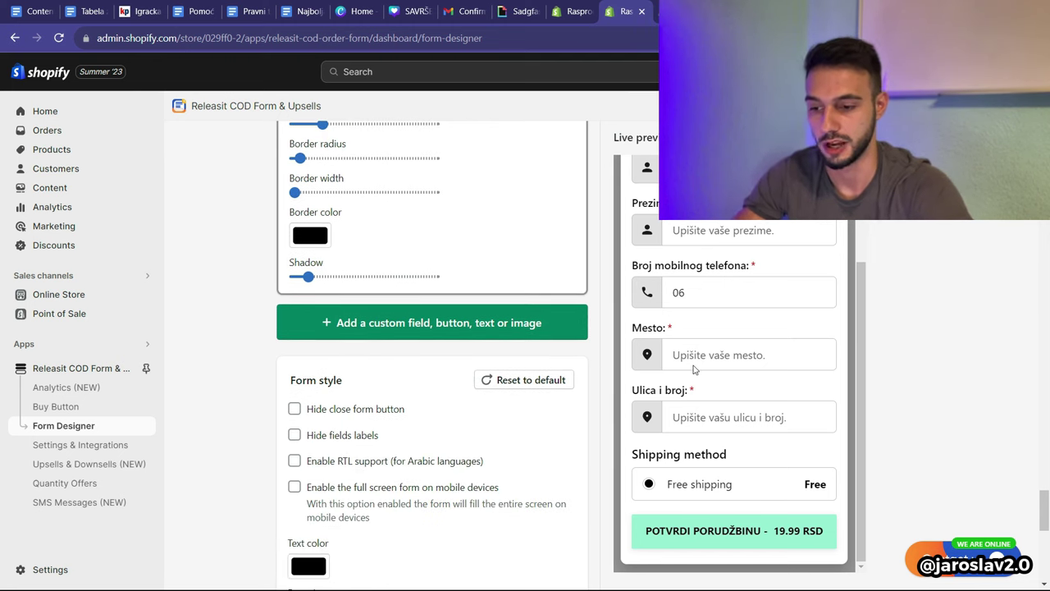
# Enable hiding the form's close button
pyautogui.click(361, 409)
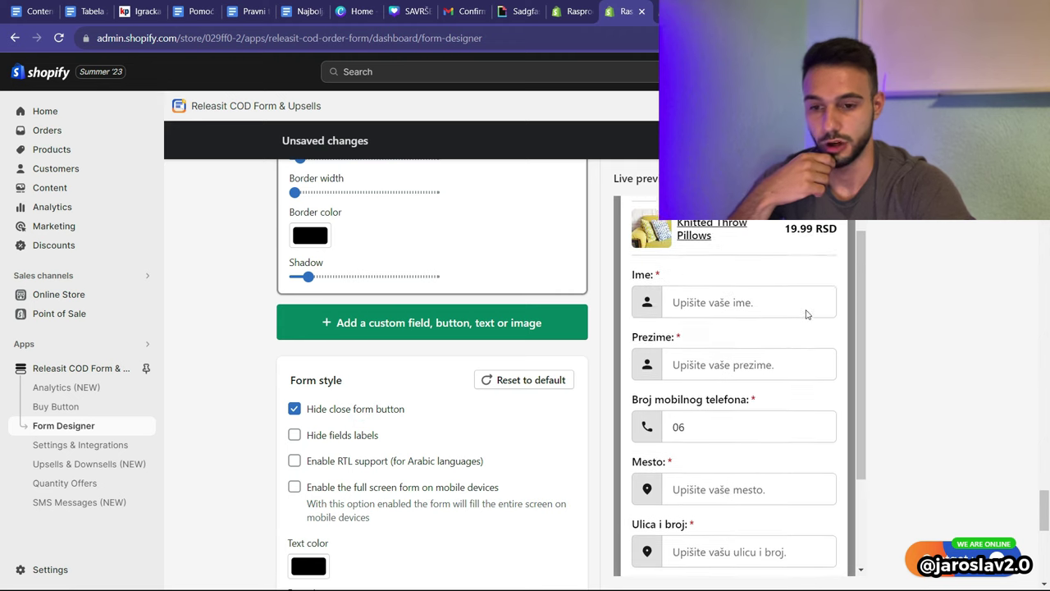
pyautogui.scroll(-1, 511, 437)
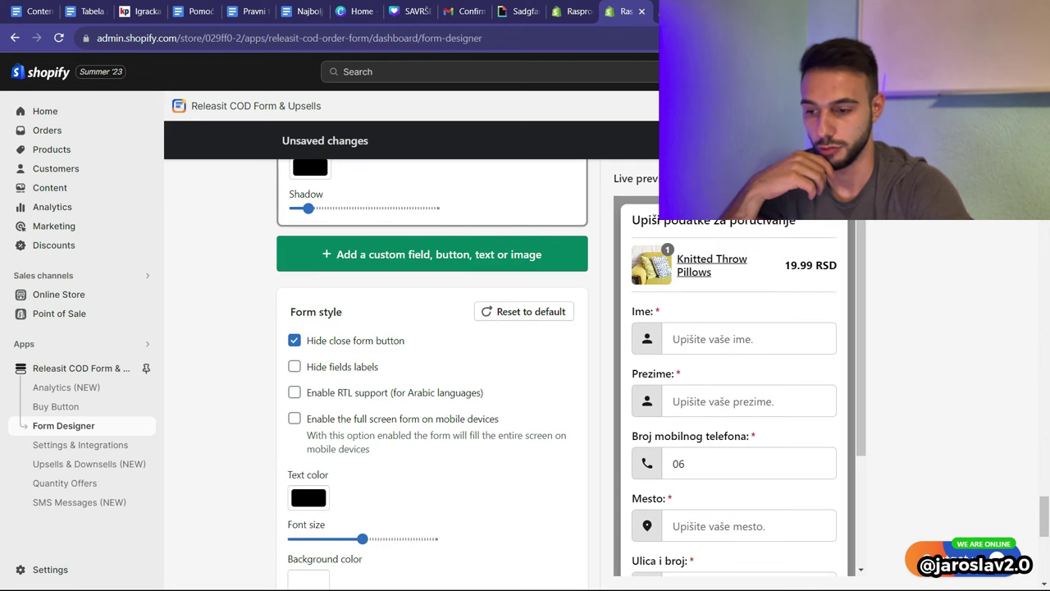
pyautogui.scroll(-1, 437, 459)
pyautogui.scroll(3, 531, 449)
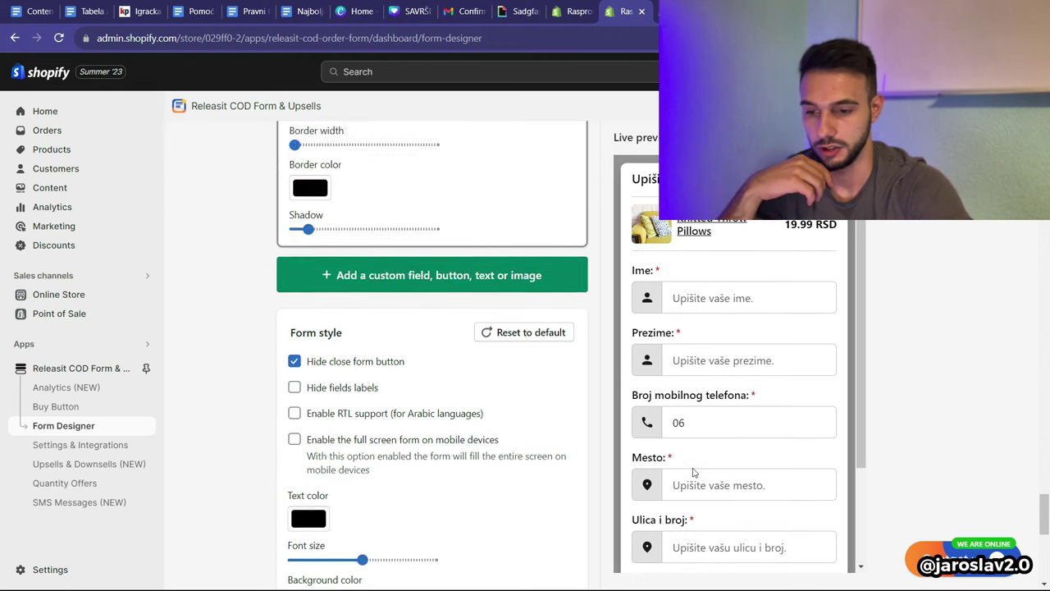
pyautogui.scroll(-2, 662, 340)
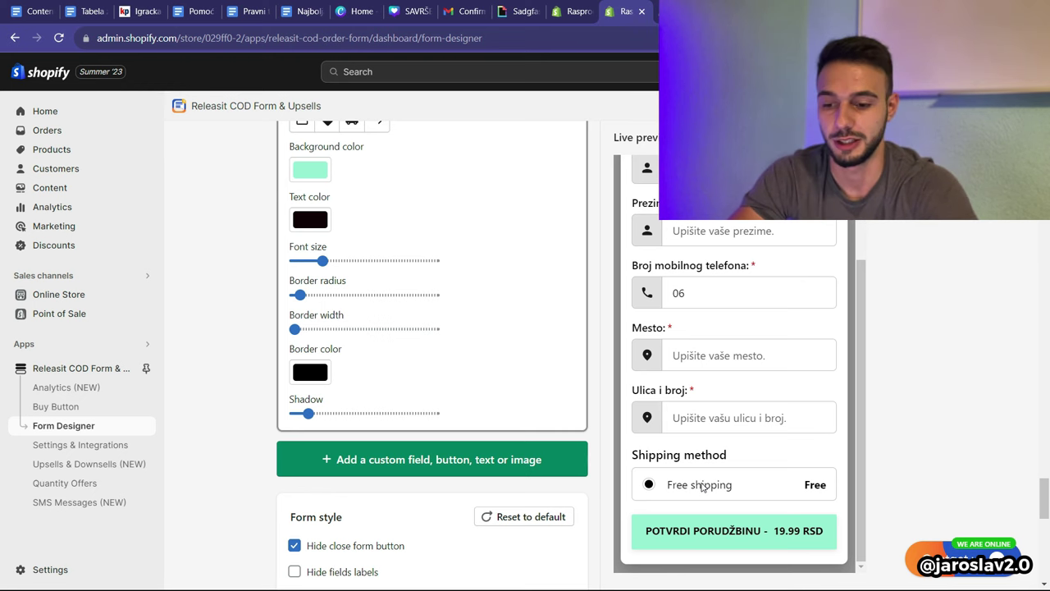
pyautogui.scroll(8, 362, 432)
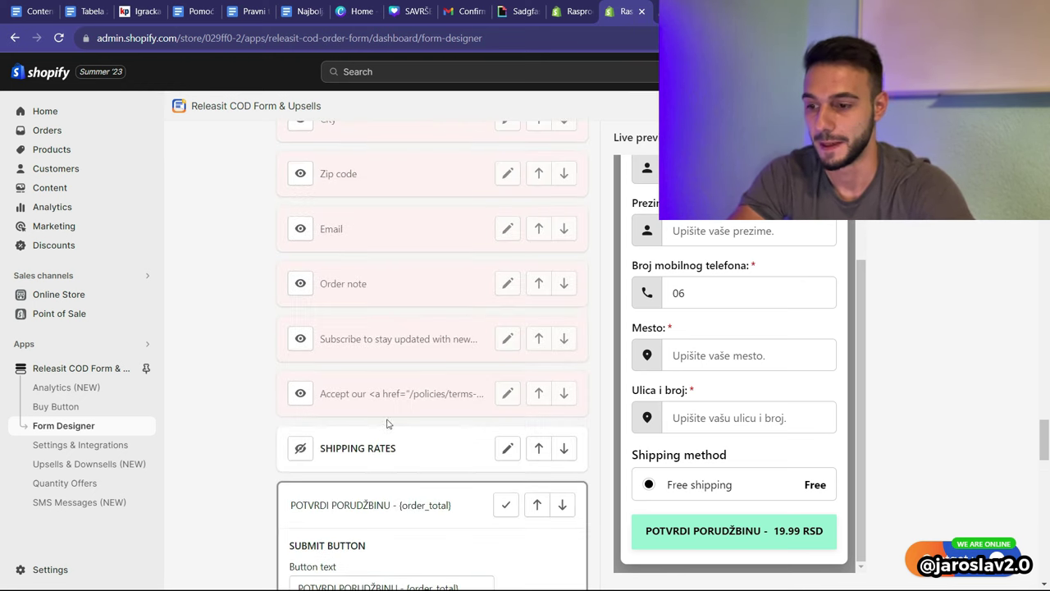
# Title the Shipping Rates block 'Dostava:' and set its free text to '0rsd'
pyautogui.click(508, 449)
pyautogui.tripleClick(405, 466)
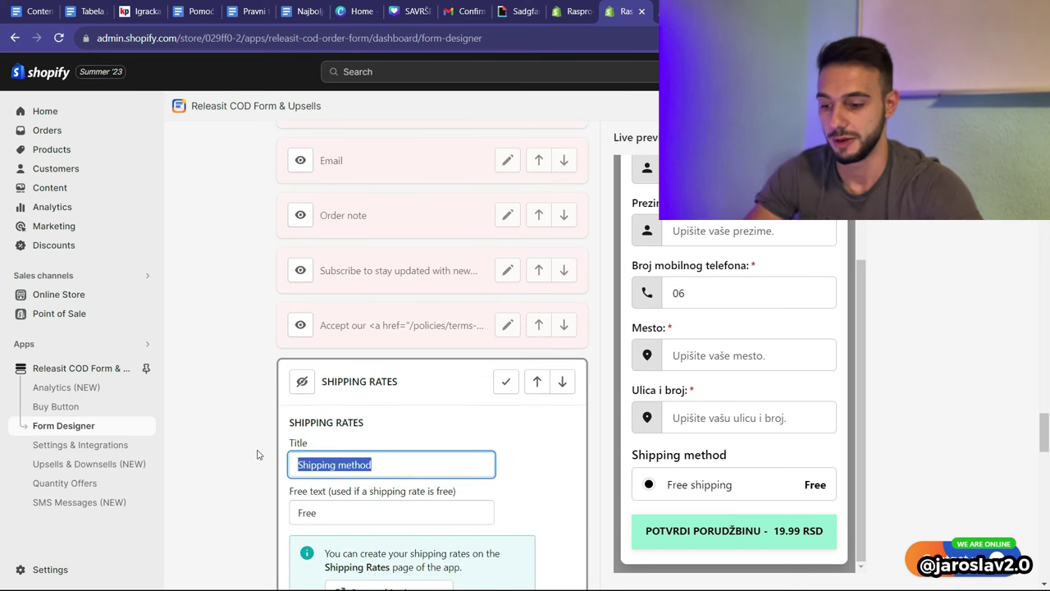
pyautogui.write('Dostava:')
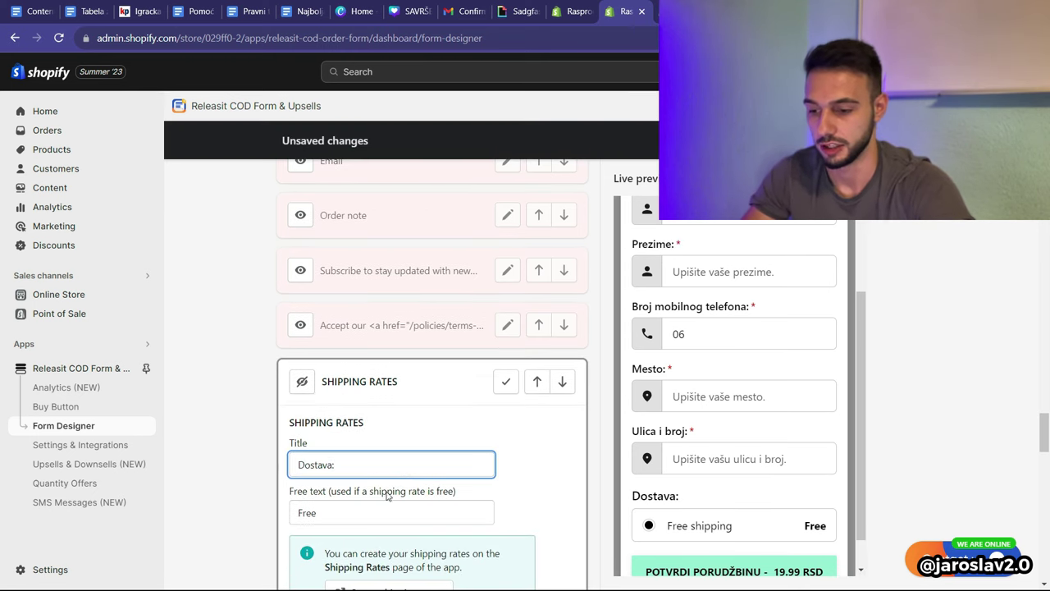
pyautogui.doubleClick(366, 514)
pyautogui.write('0rsd')
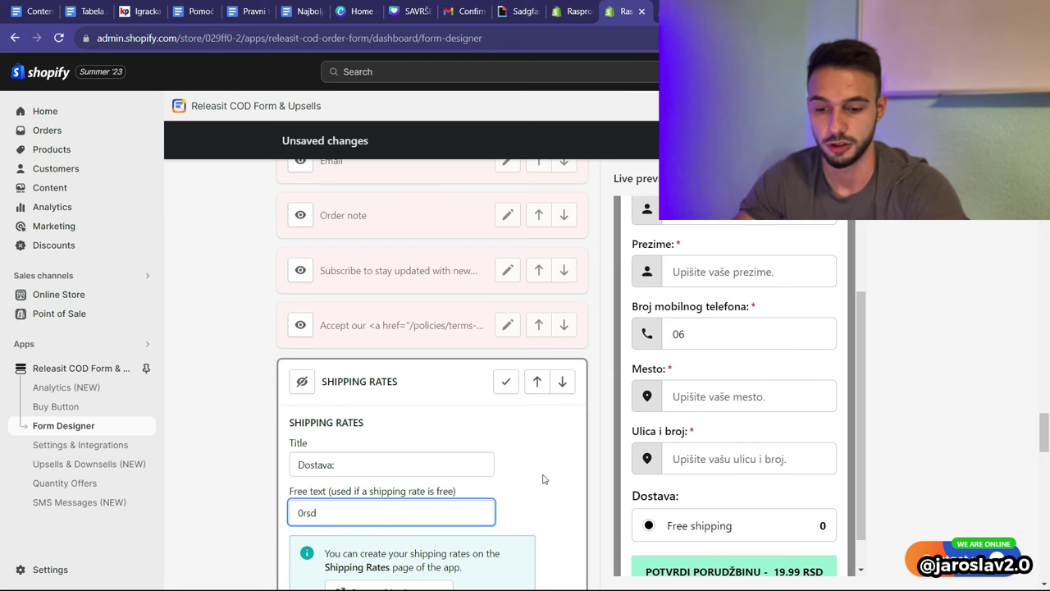
pyautogui.click(542, 479)
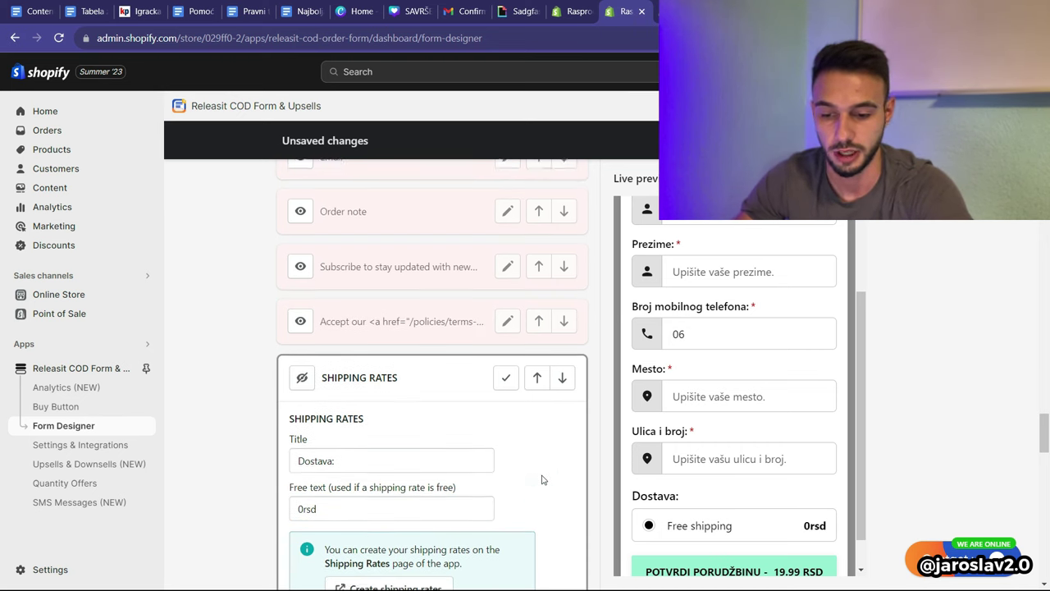
pyautogui.scroll(-2, 426, 411)
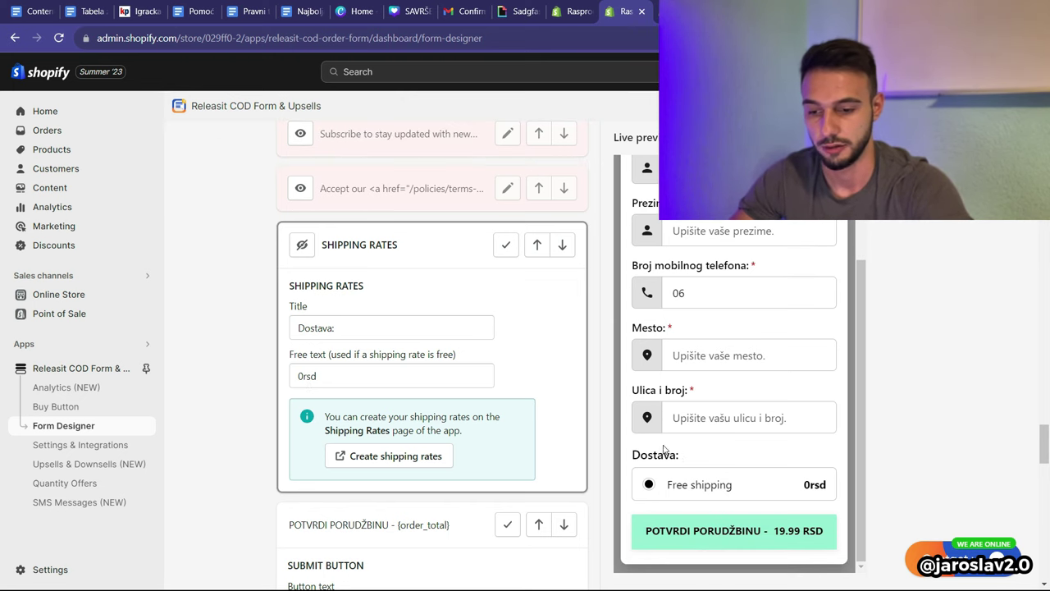
pyautogui.scroll(-4, 429, 430)
pyautogui.scroll(6, 563, 389)
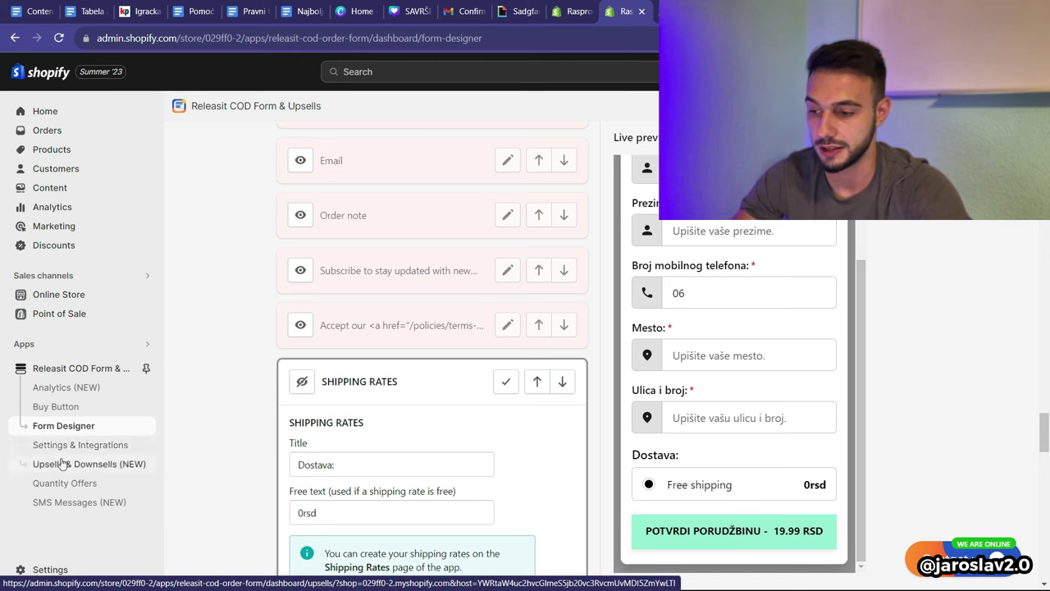
# In Settings & Integrations Shipping Rates, rename the Free shipping rate to 'Post-express'
pyautogui.click(74, 449)
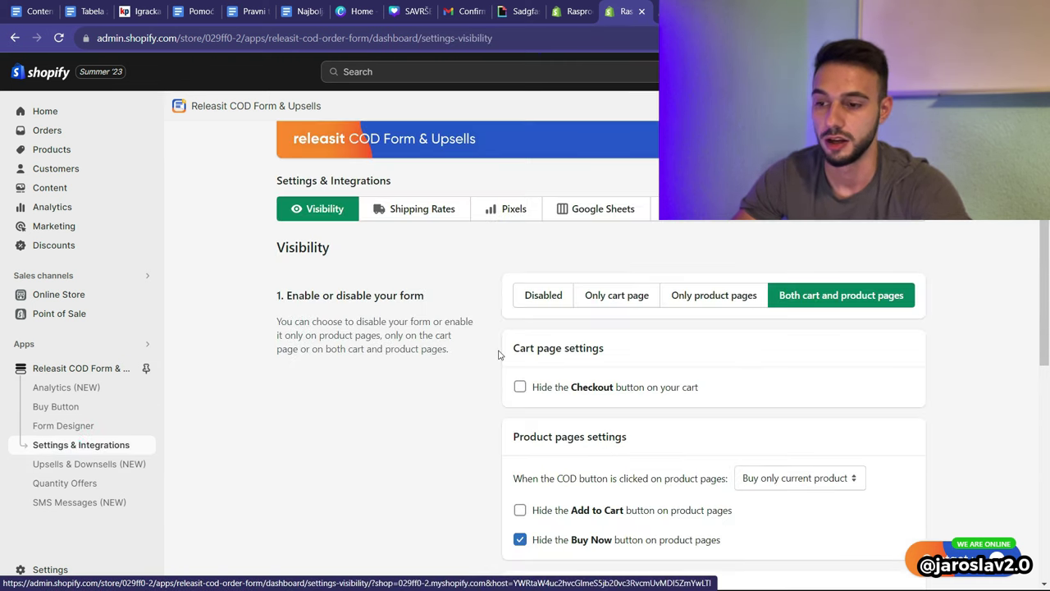
pyautogui.click(396, 212)
pyautogui.scroll(-1, 334, 373)
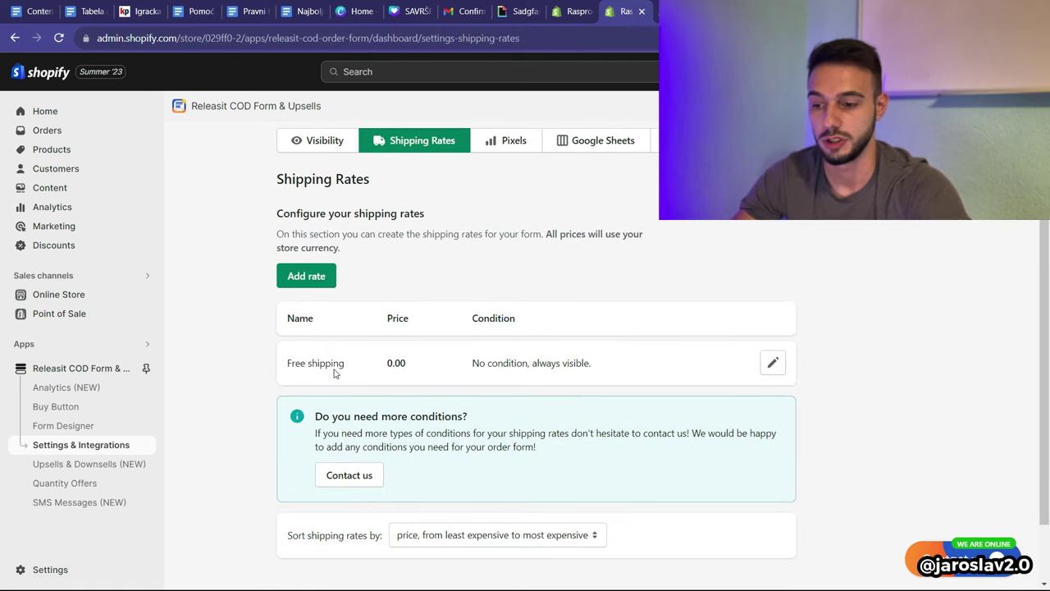
pyautogui.click(776, 371)
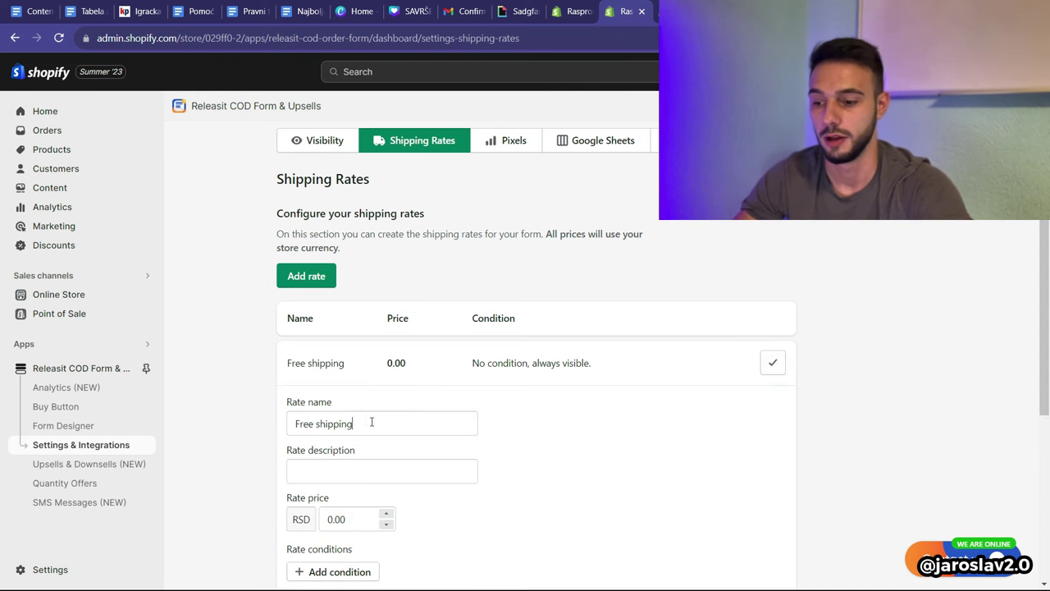
pyautogui.moveTo(370, 422); pyautogui.dragTo(262, 424)
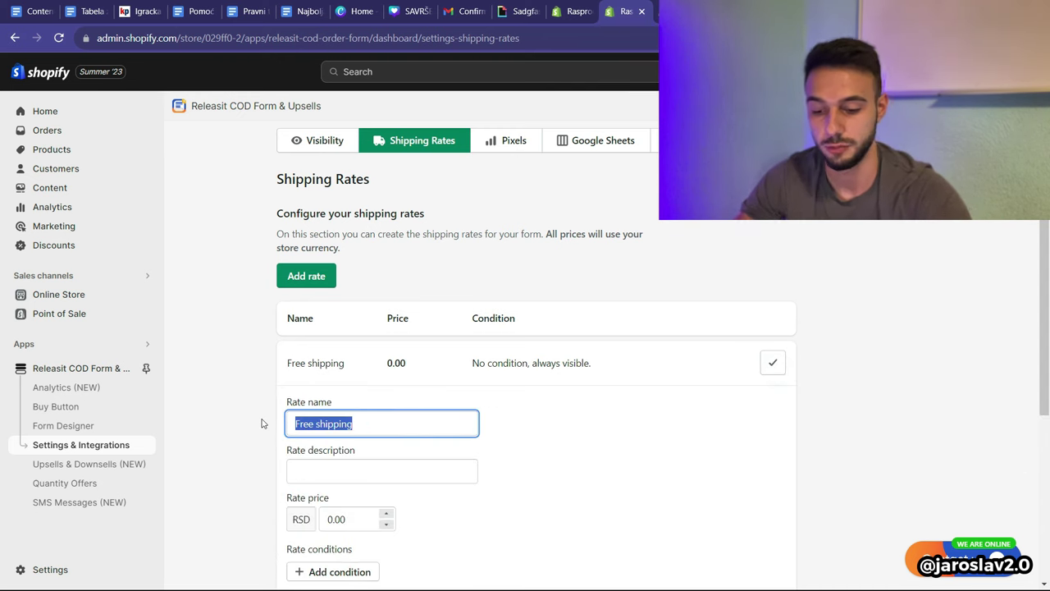
pyautogui.write('Post')
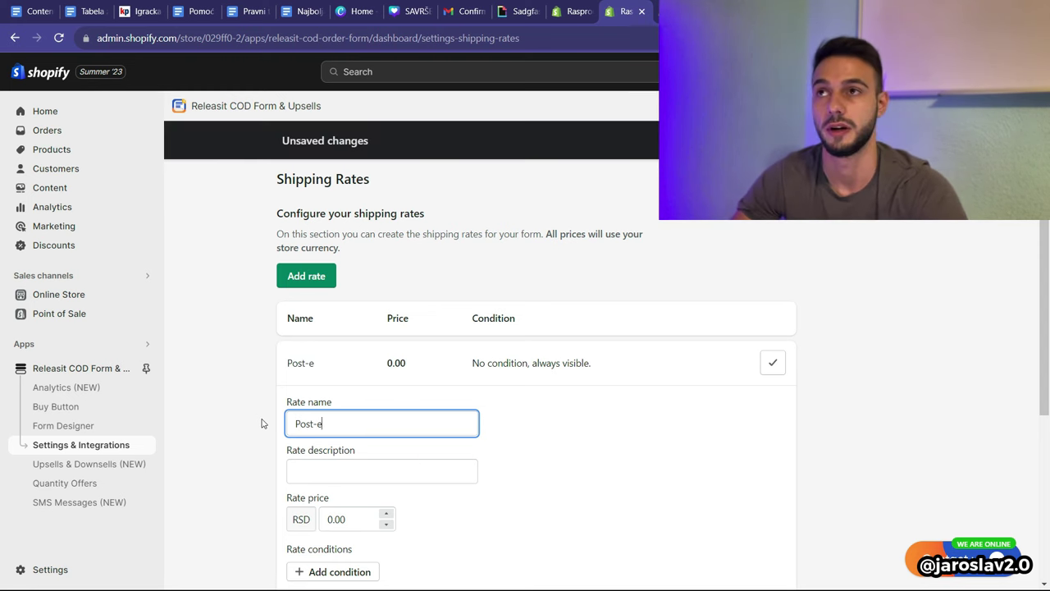
pyautogui.write('-e')
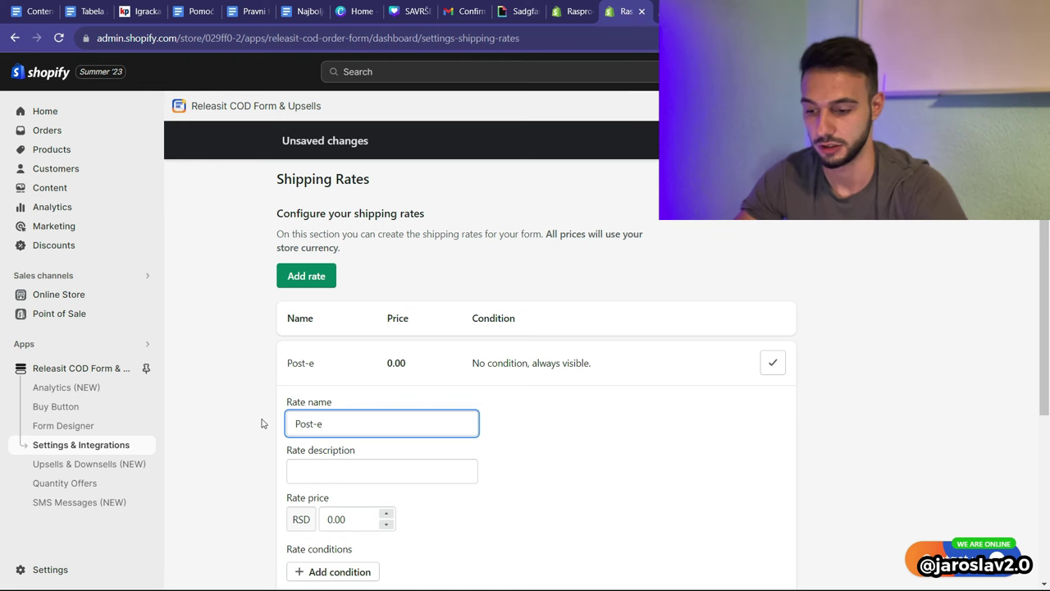
pyautogui.write('xpress')
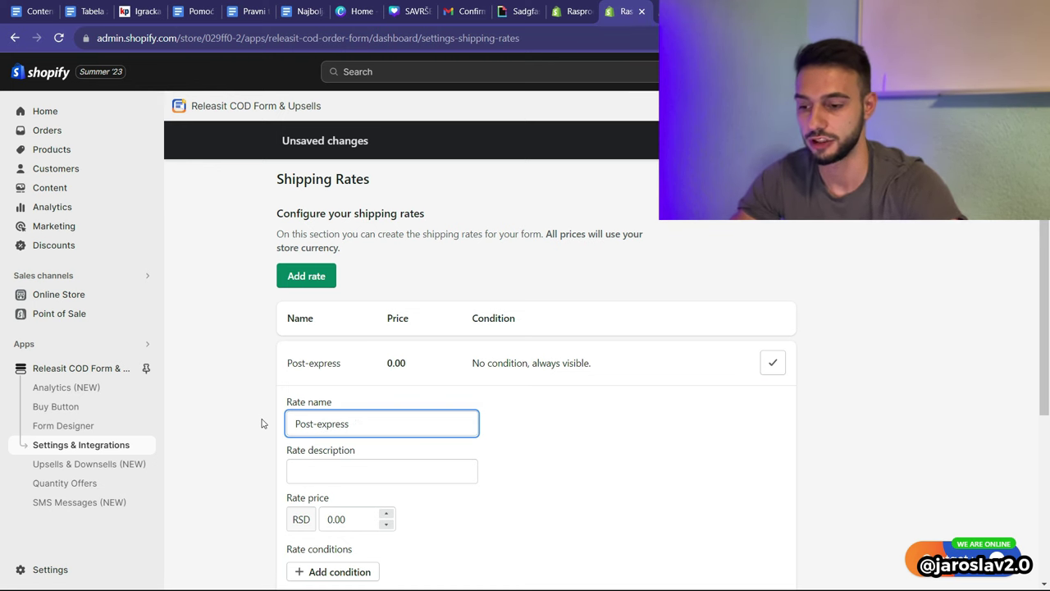
pyautogui.scroll(-1, 263, 421)
pyautogui.click(328, 403)
# Set the Post-express rate price to 290
pyautogui.click(321, 452)
pyautogui.hotkey('ctrl', 'a')
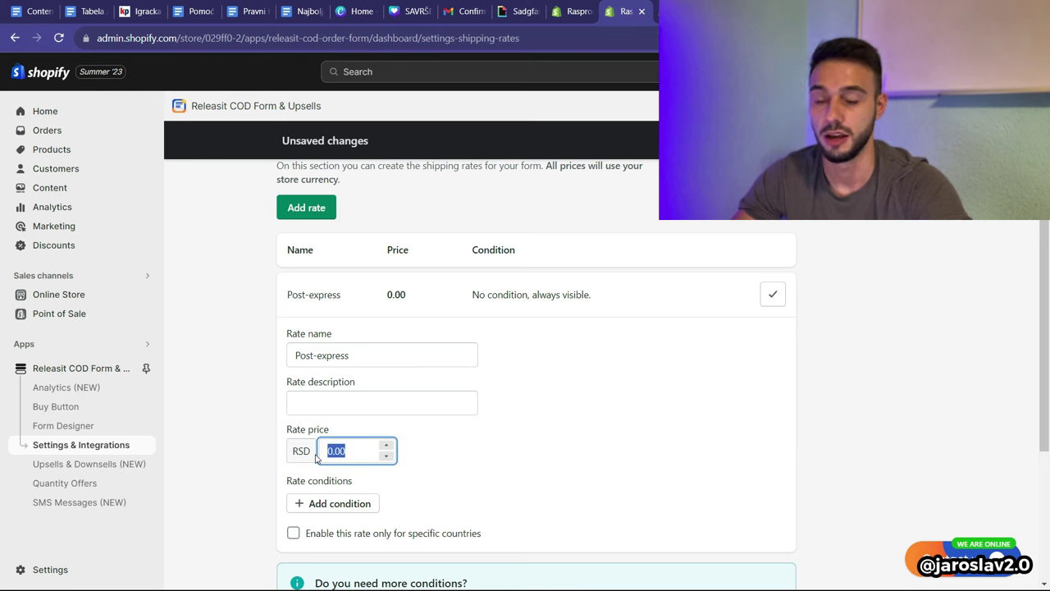
pyautogui.write('290')
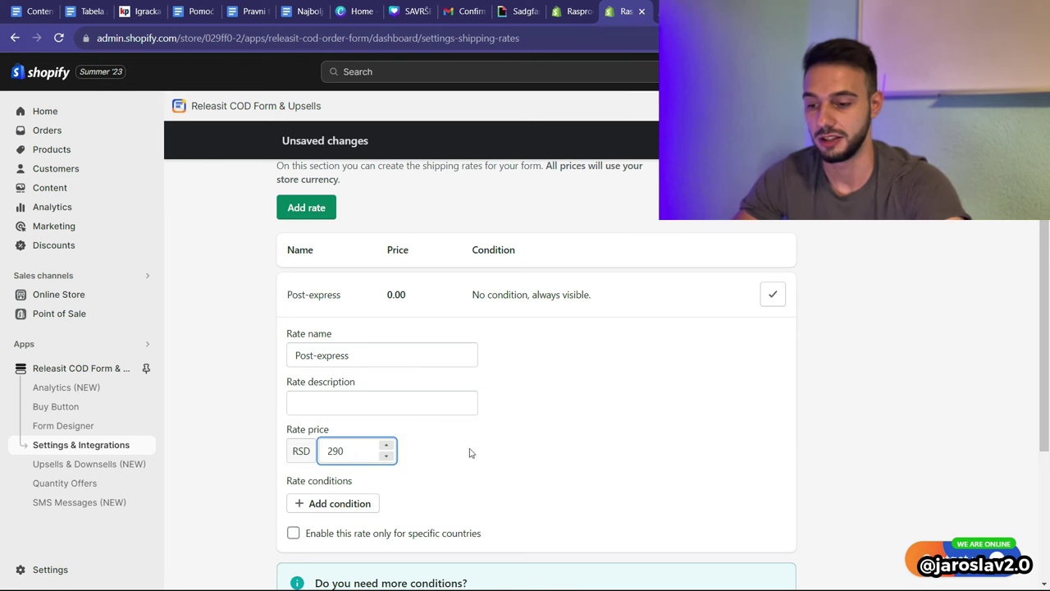
pyautogui.click(498, 455)
pyautogui.scroll(-1, 320, 468)
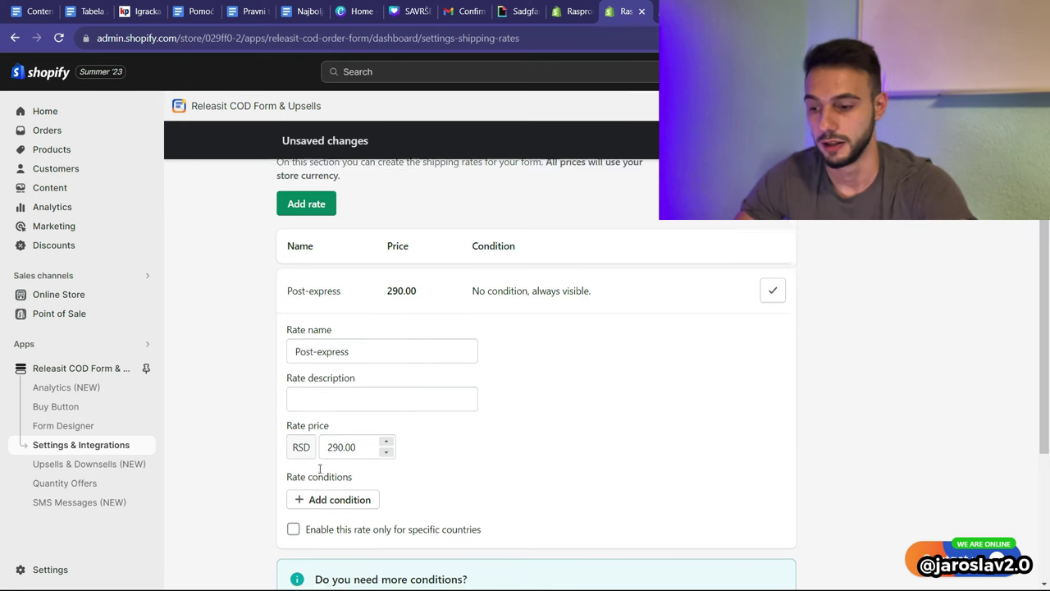
pyautogui.scroll(-2, 320, 469)
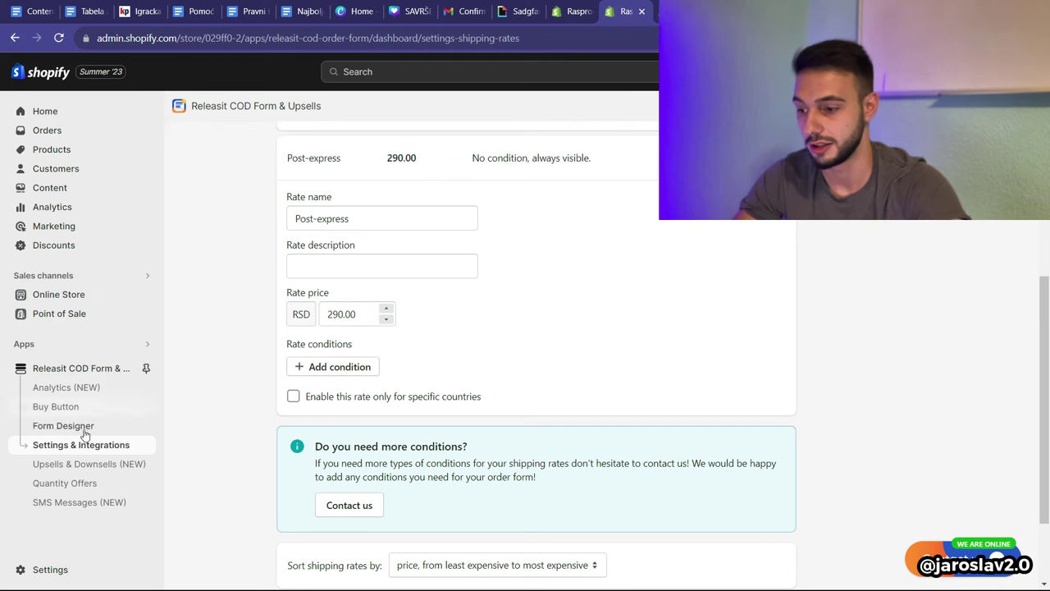
# Back in Form Designer, pick Post-express (290.00 RSD) in the preview, totalling 309.99 RSD
pyautogui.click(59, 427)
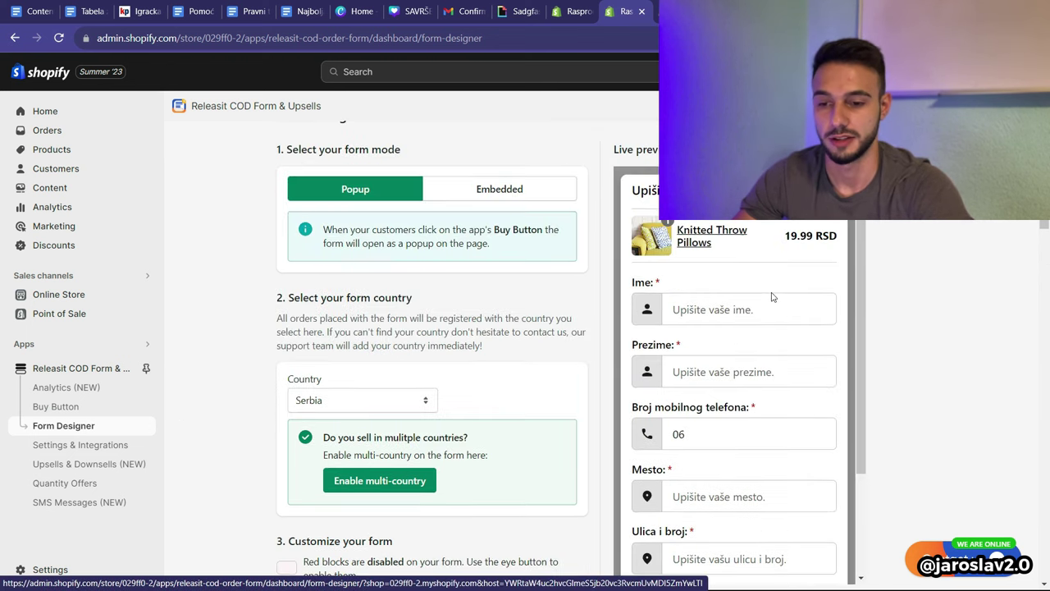
pyautogui.scroll(-7, 771, 297)
pyautogui.moveTo(858, 343); pyautogui.dragTo(845, 474)
pyautogui.click(648, 474)
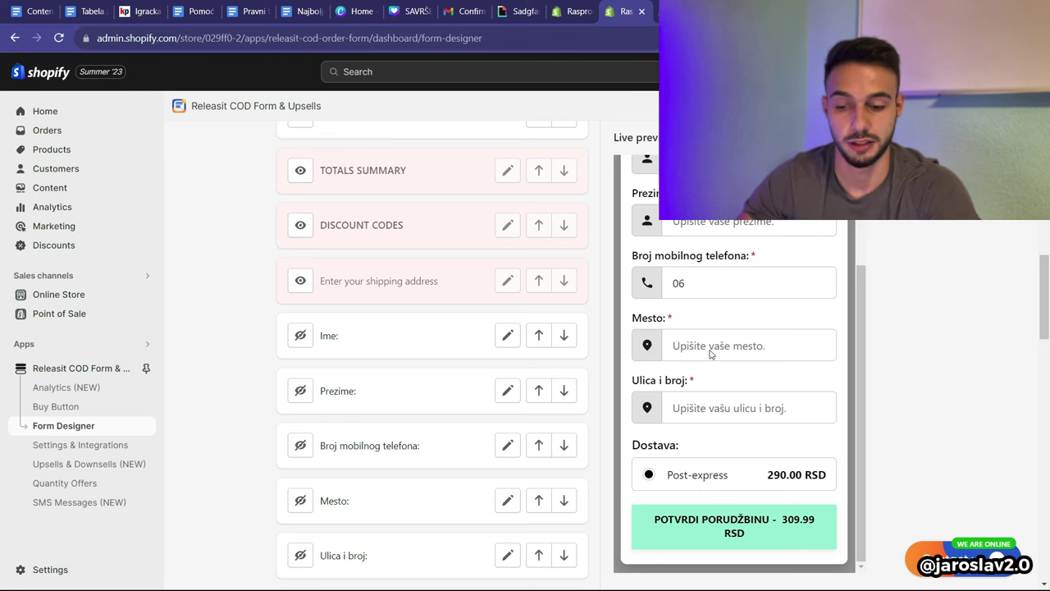
pyautogui.scroll(1, 694, 306)
pyautogui.scroll(10, 694, 306)
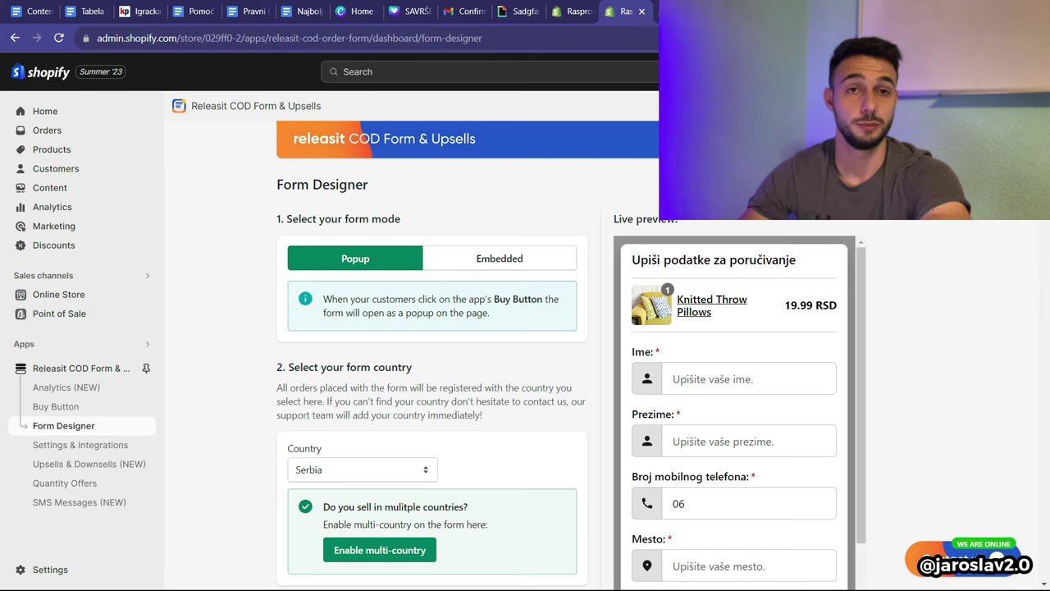
# In the storefront tab, return to the whale bath toy product page and reload it
pyautogui.hotkey('ctrl', 'Tab')
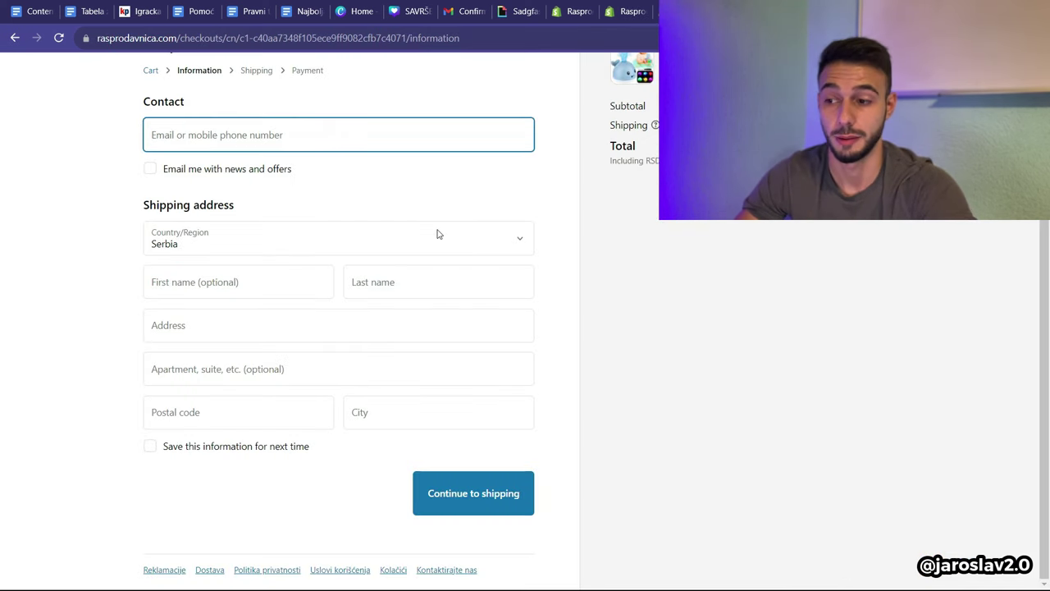
pyautogui.click(14, 38)
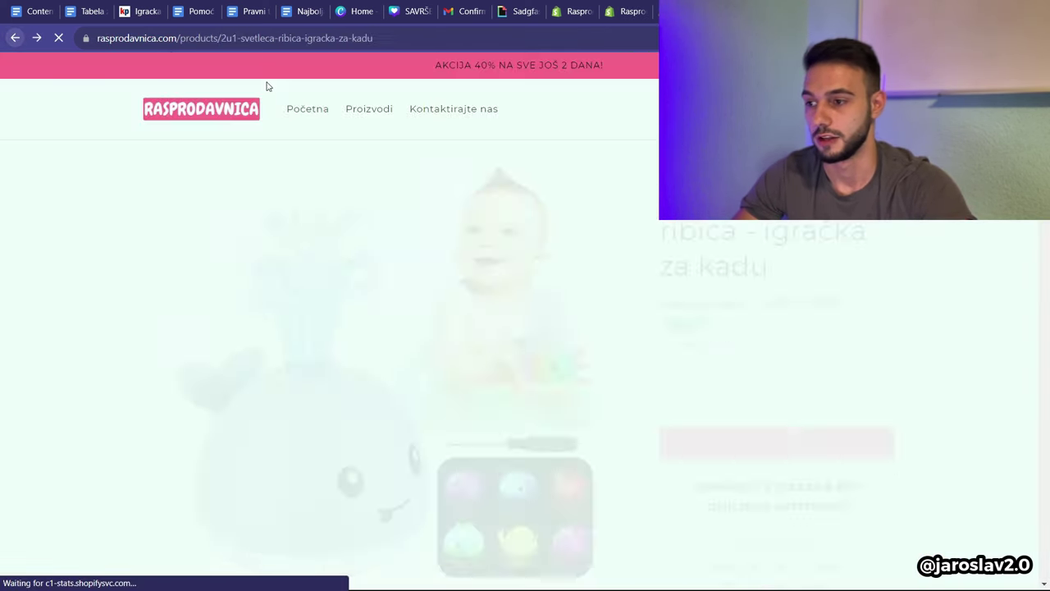
pyautogui.click(58, 38)
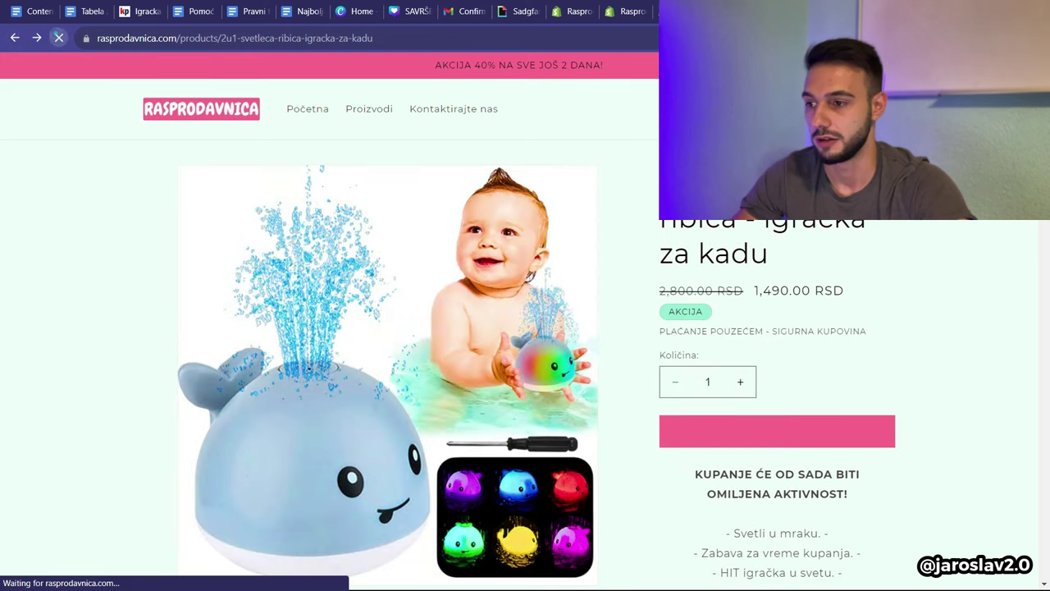
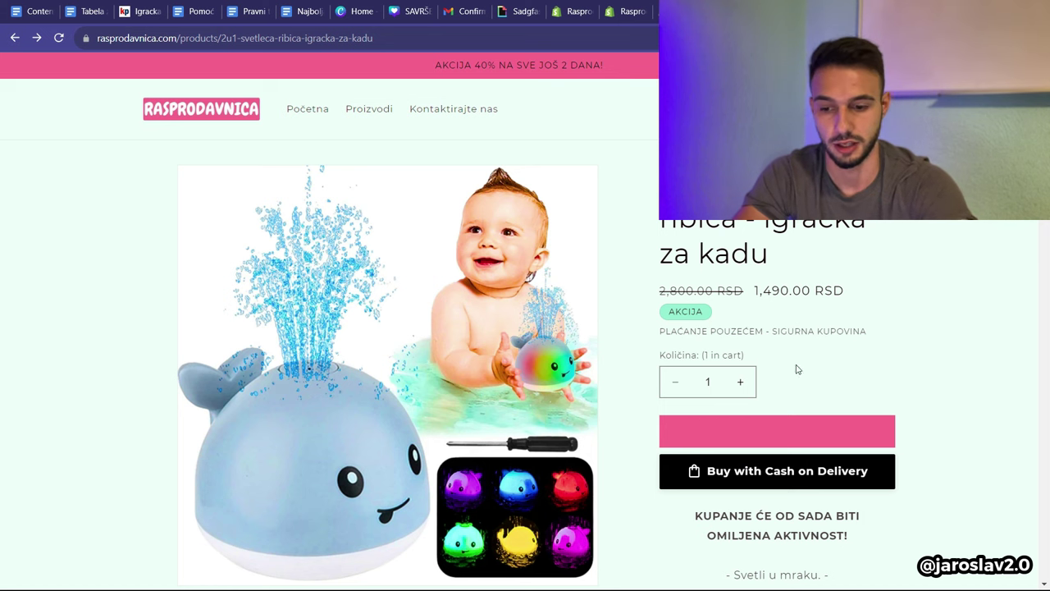
# Go back to the Shopify admin and bring up the Releasit COD Form Designer
pyautogui.scroll(-2, 796, 369)
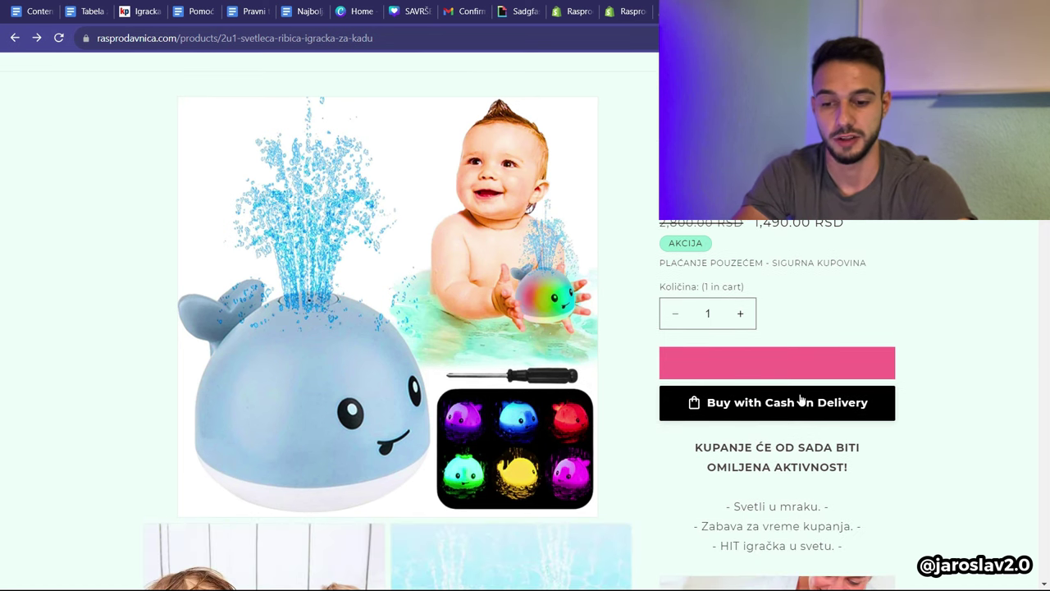
pyautogui.hotkey('ctrl', 'Tab')
pyautogui.click(630, 10)
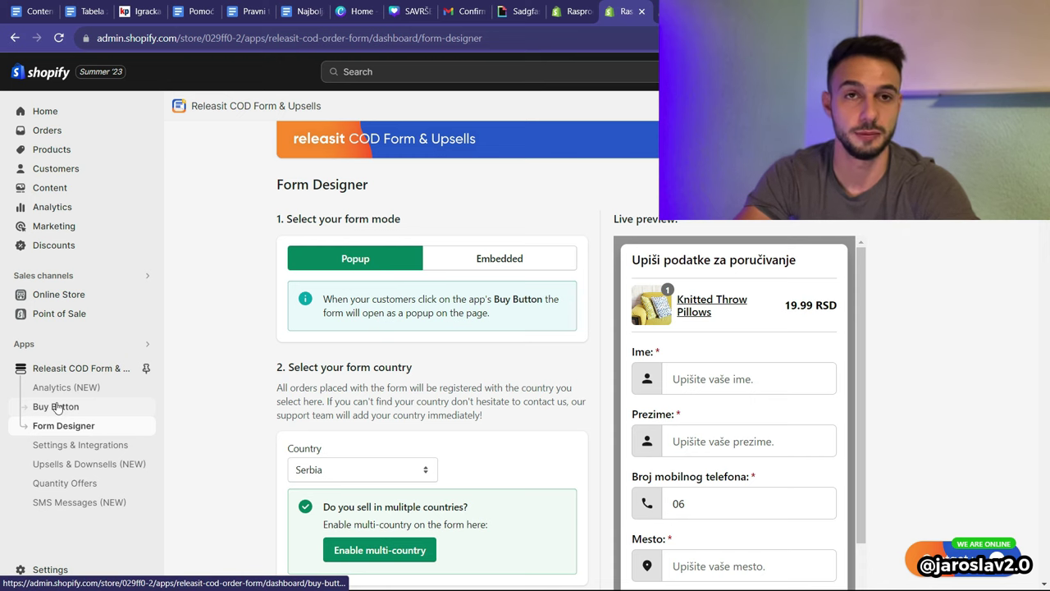
# Rename the Releasit buy button to PORUČIVANJE, give it the Bounce animation, and remove its icon
pyautogui.click(56, 408)
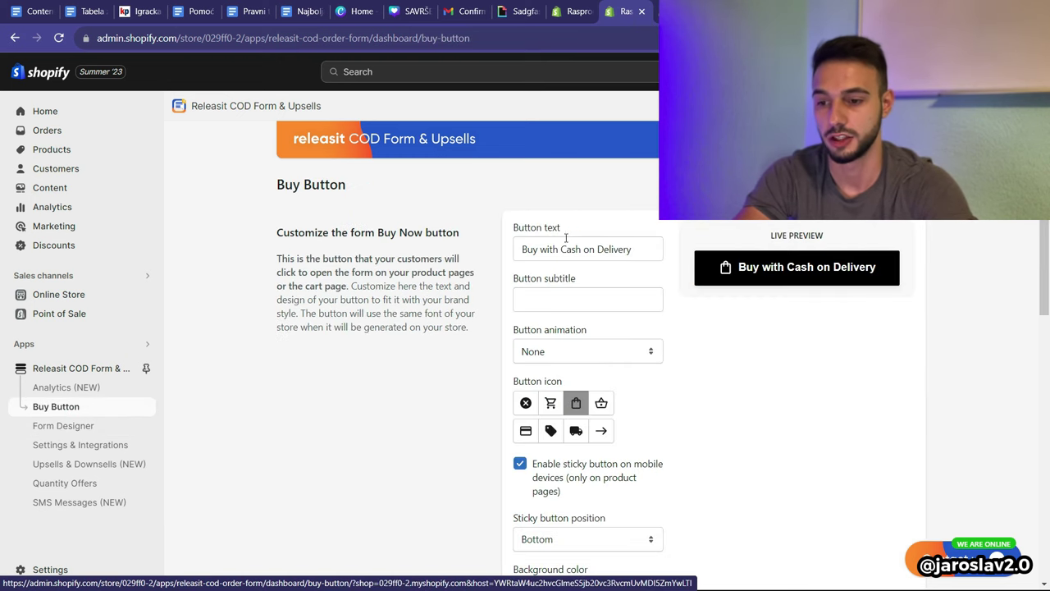
pyautogui.tripleClick(611, 249)
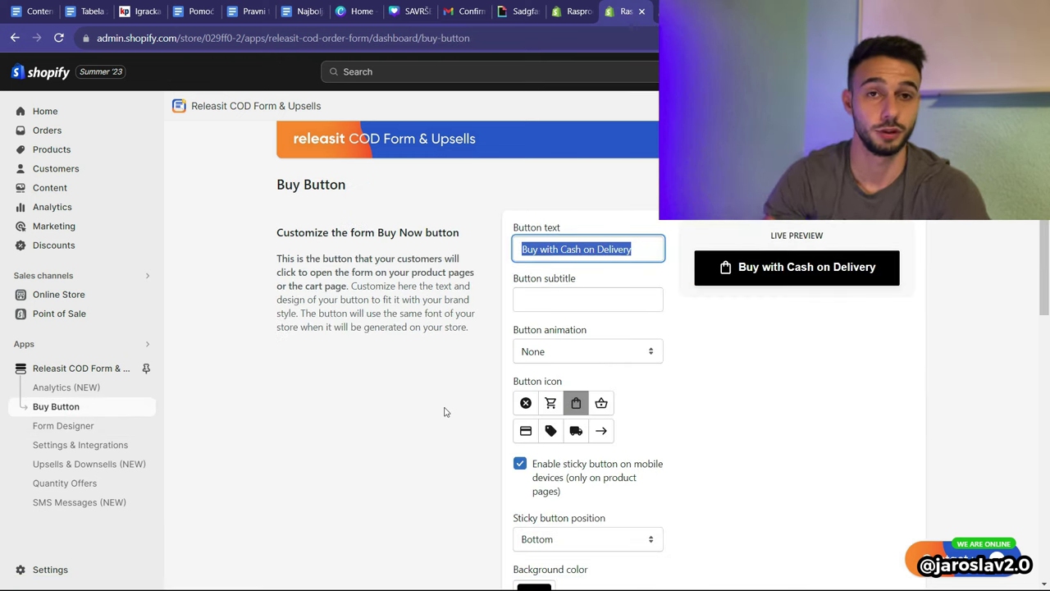
pyautogui.write('P')
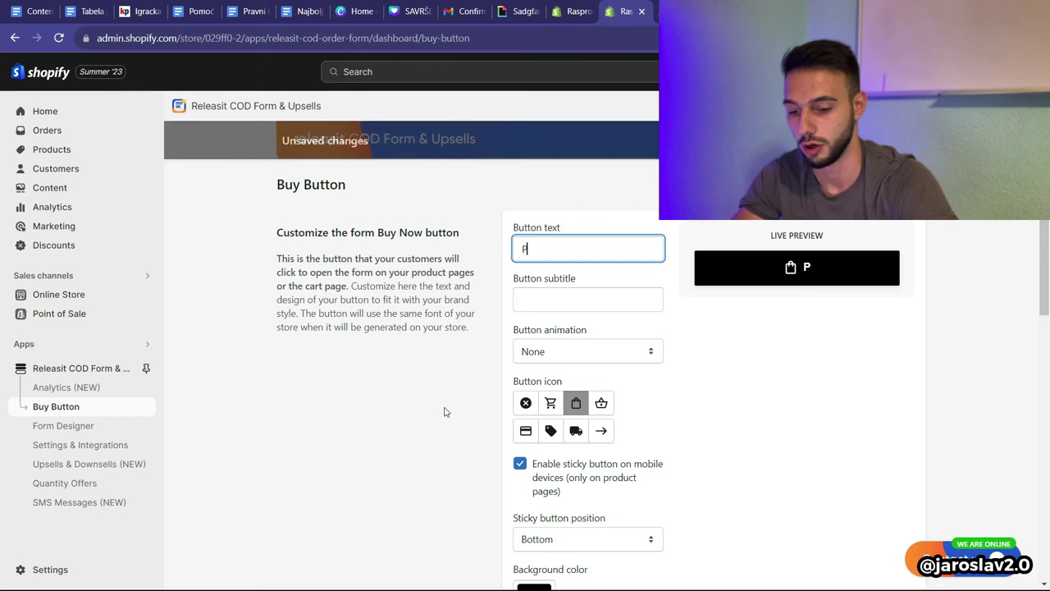
pyautogui.write('ORUČIVANJE')
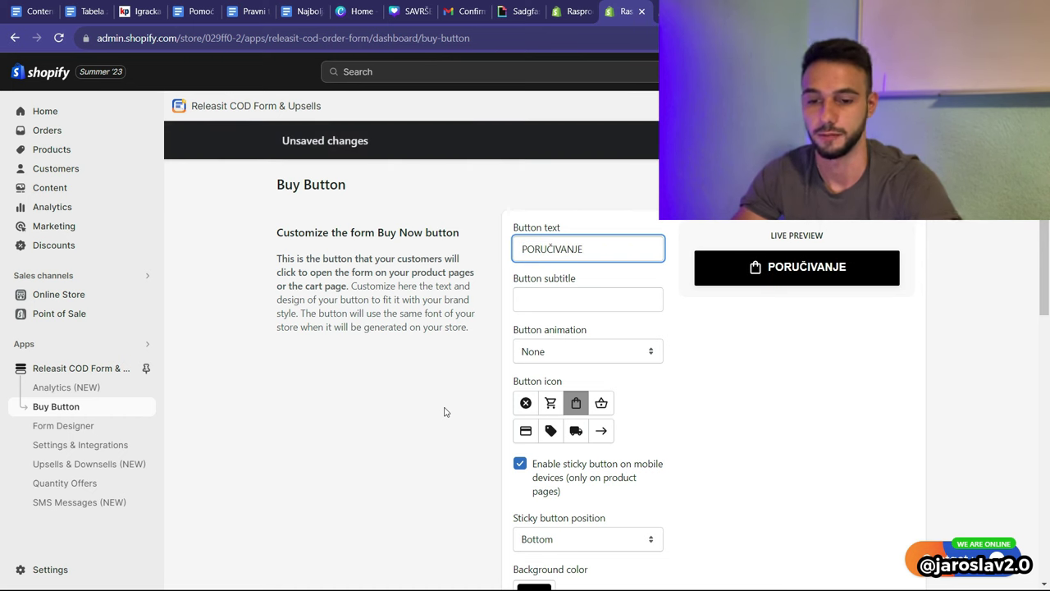
pyautogui.click(600, 351)
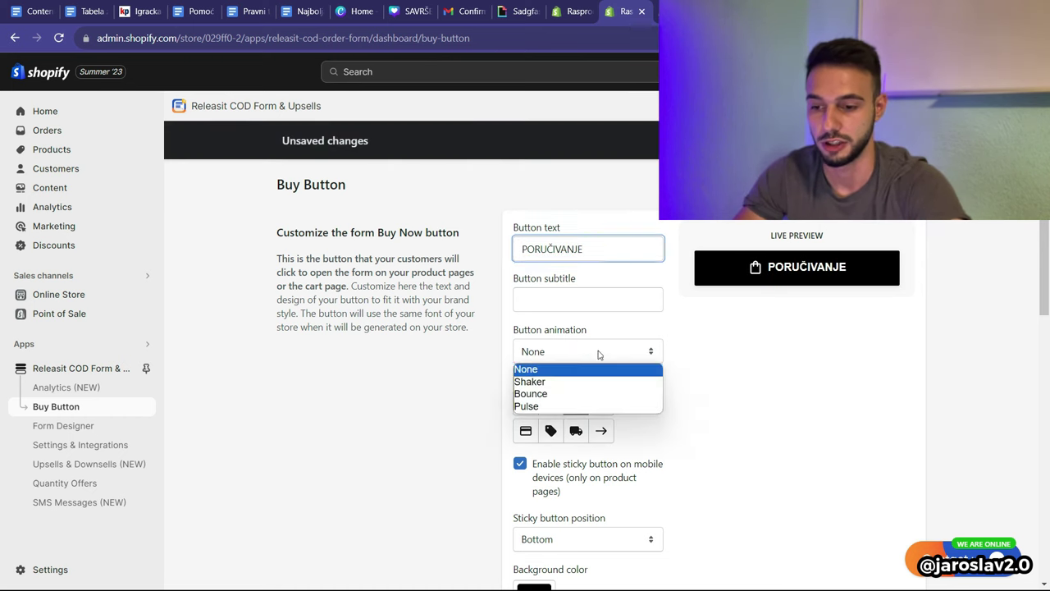
pyautogui.click(603, 378)
pyautogui.click(581, 356)
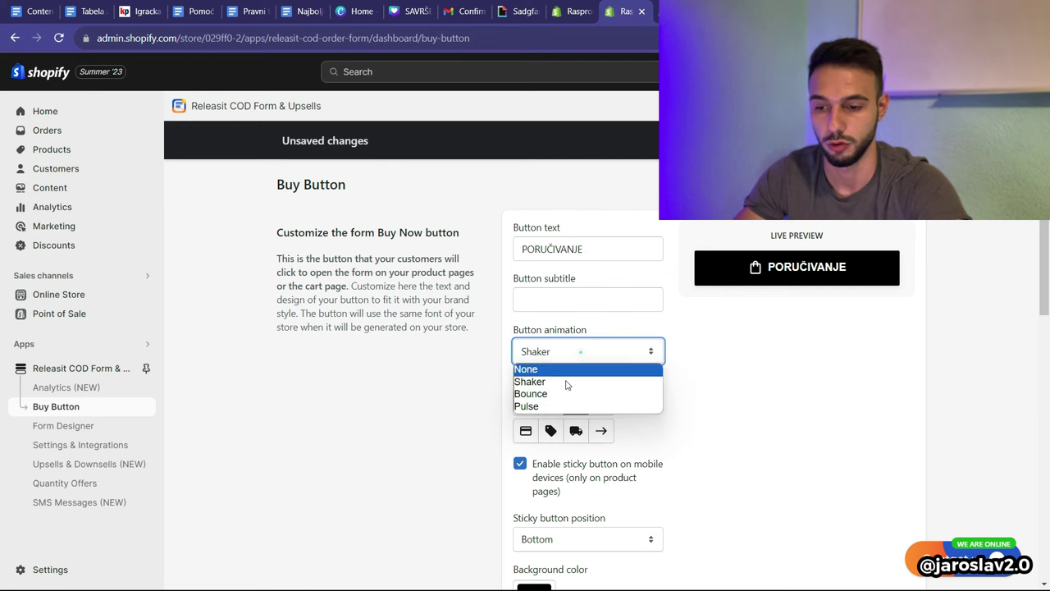
pyautogui.click(567, 390)
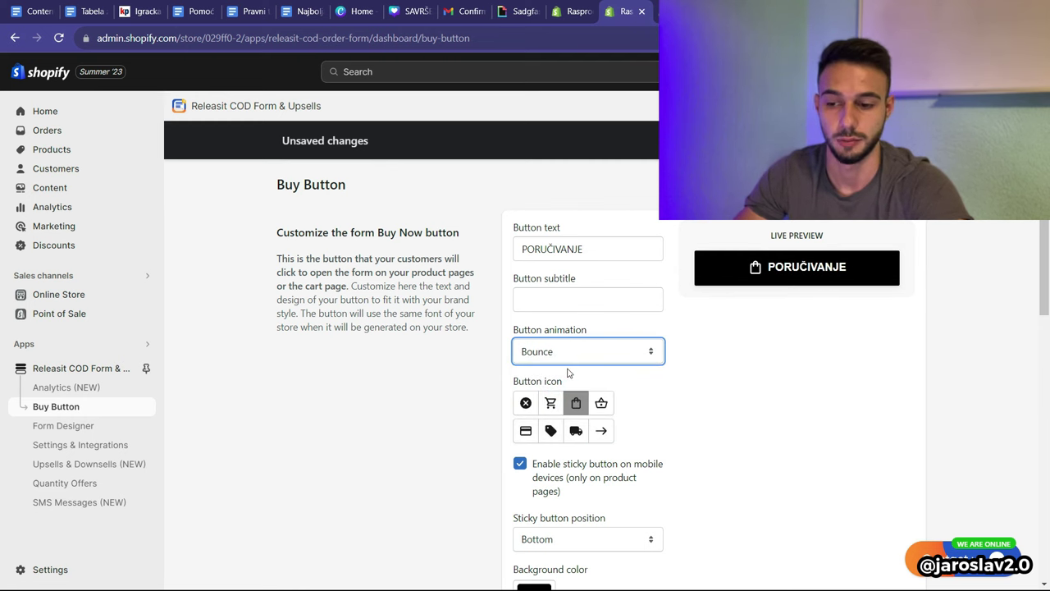
pyautogui.click(526, 402)
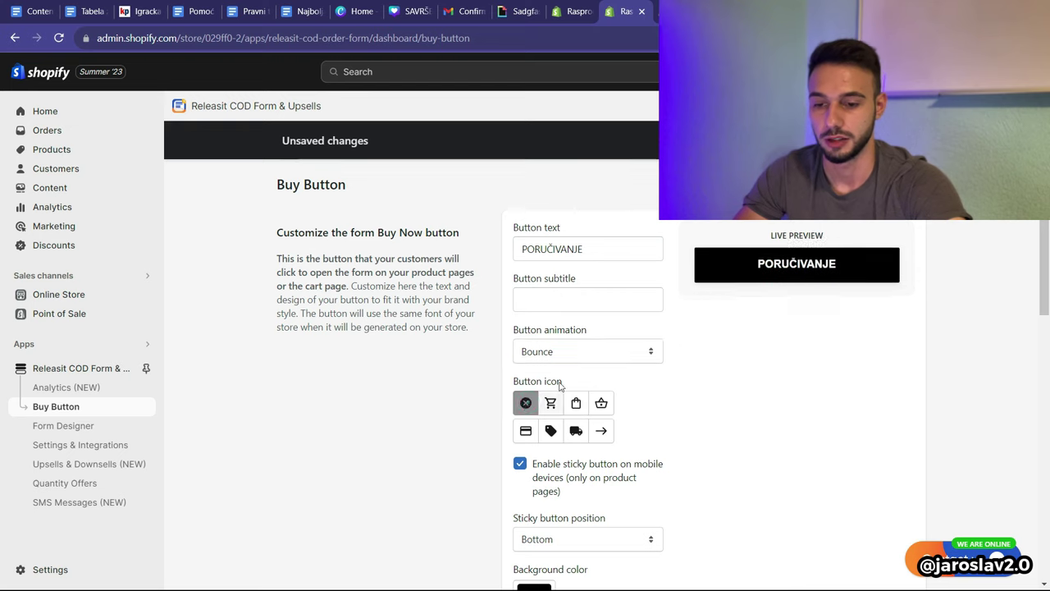
pyautogui.scroll(-2, 533, 393)
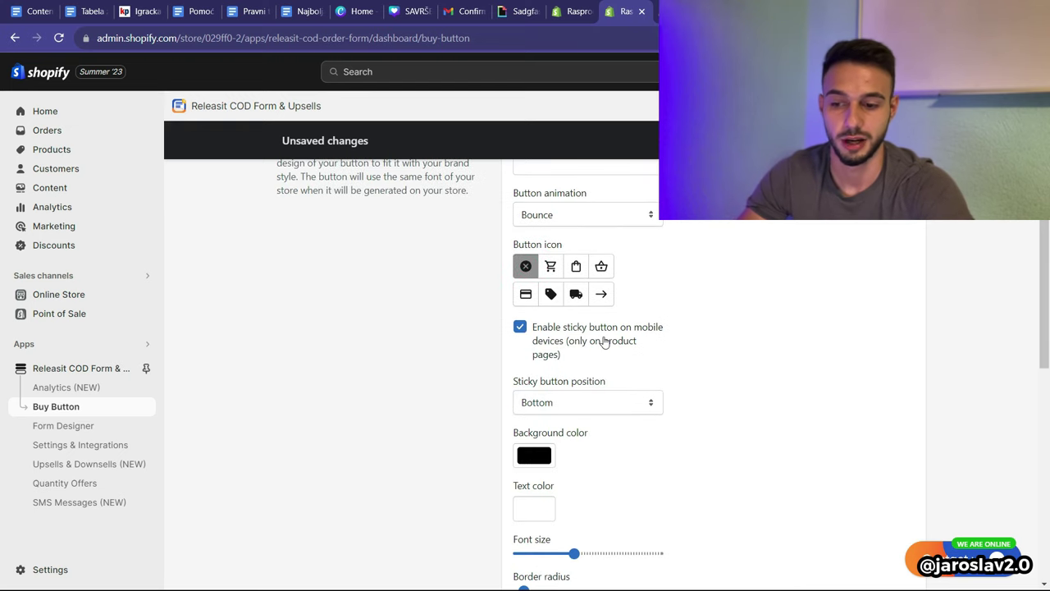
pyautogui.scroll(-1, 603, 341)
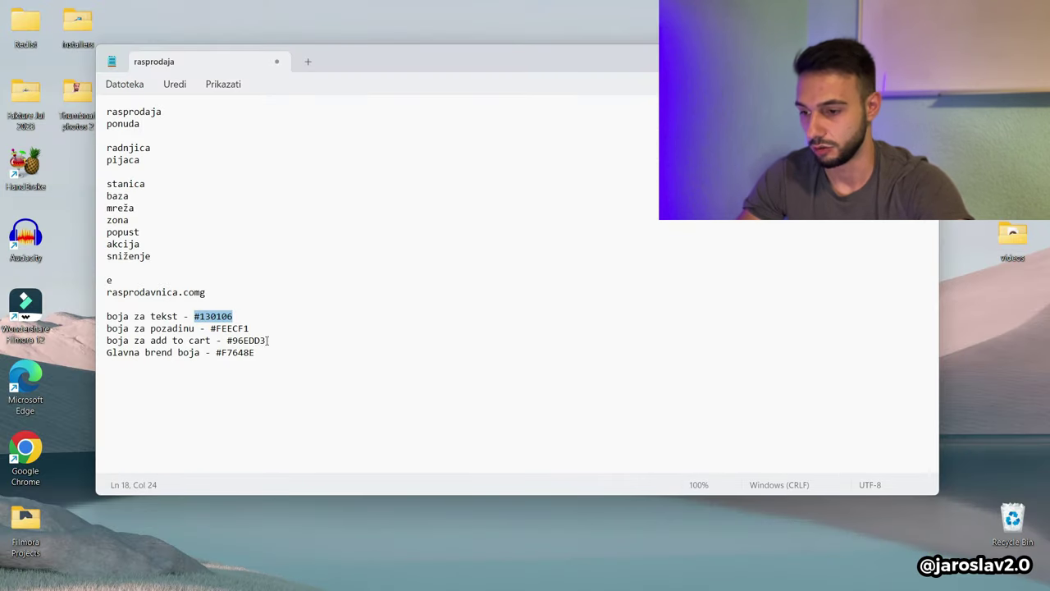
# Copy #96EDD3 from the colour notes and set it as the buy button background colour
pyautogui.moveTo(227, 340); pyautogui.dragTo(266, 340)
pyautogui.hotkey('ctrl', 'c')
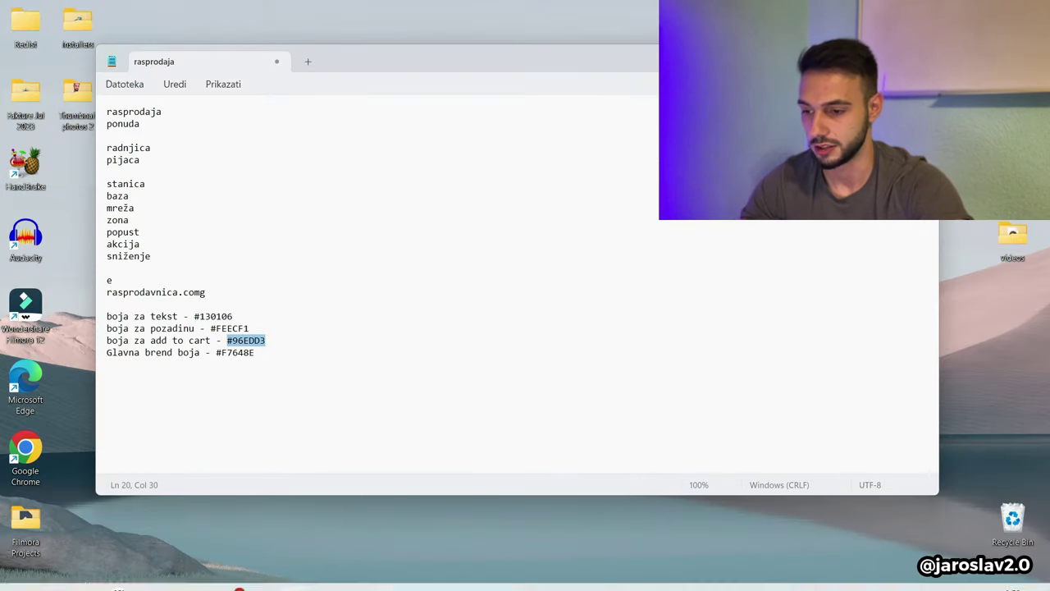
pyautogui.click(238, 577)
pyautogui.click(548, 385)
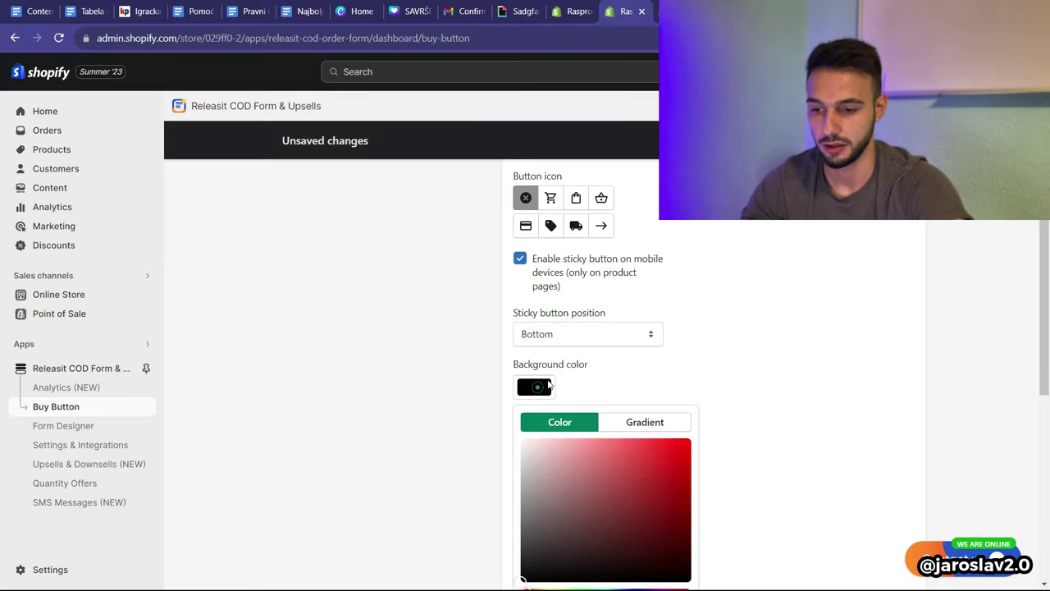
pyautogui.scroll(-3, 503, 441)
pyautogui.hotkey('ctrl', 'a')
pyautogui.hotkey('ctrl', 'v')
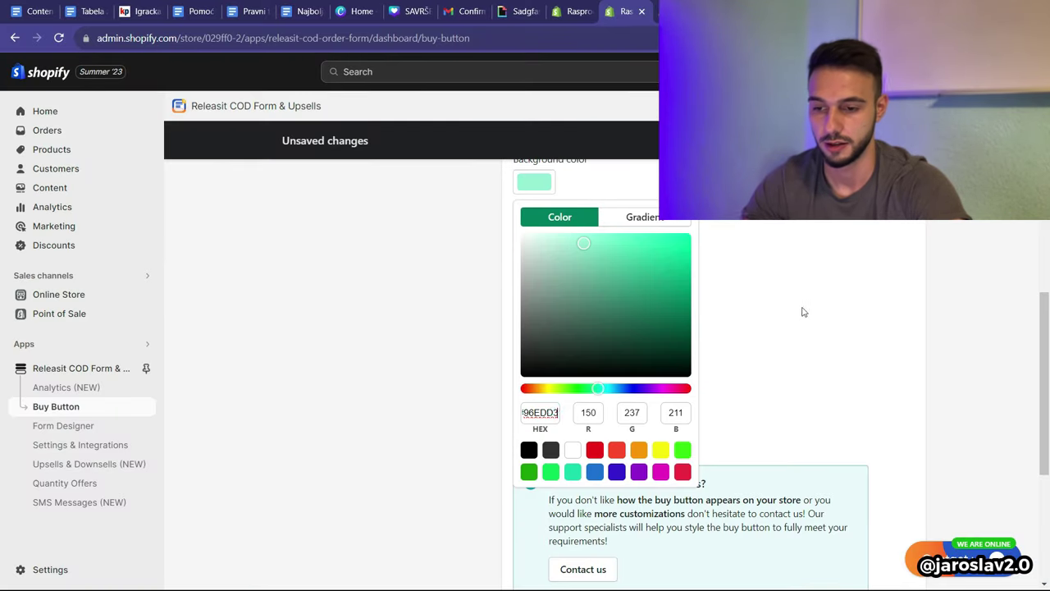
pyautogui.click(800, 306)
pyautogui.scroll(2, 599, 288)
# Set the buy button text colour to #130106, copied from the Notepad colour notes
pyautogui.click(533, 375)
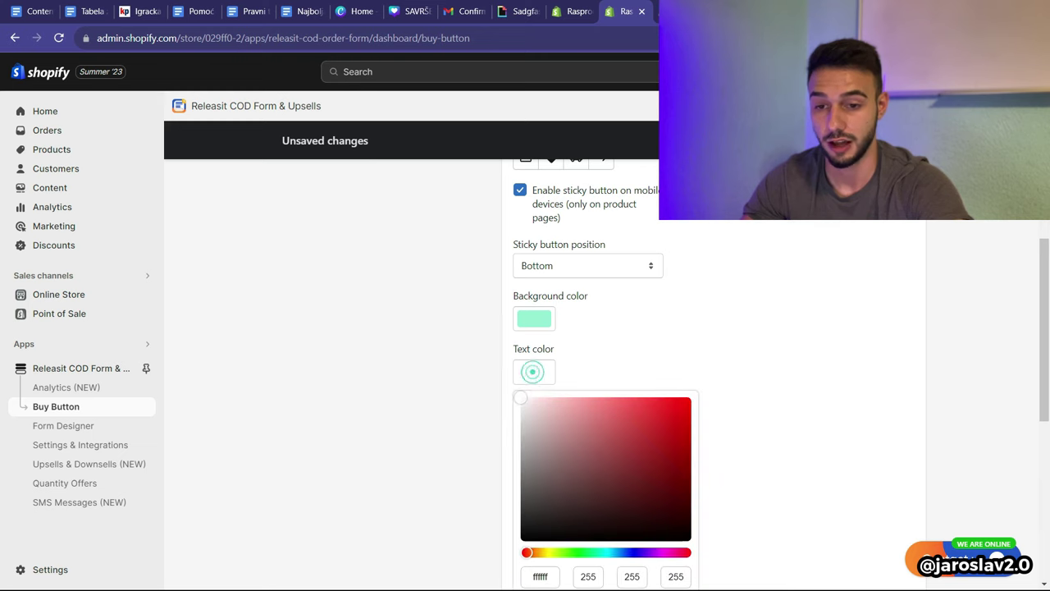
pyautogui.hotkey('alt', 'Tab')
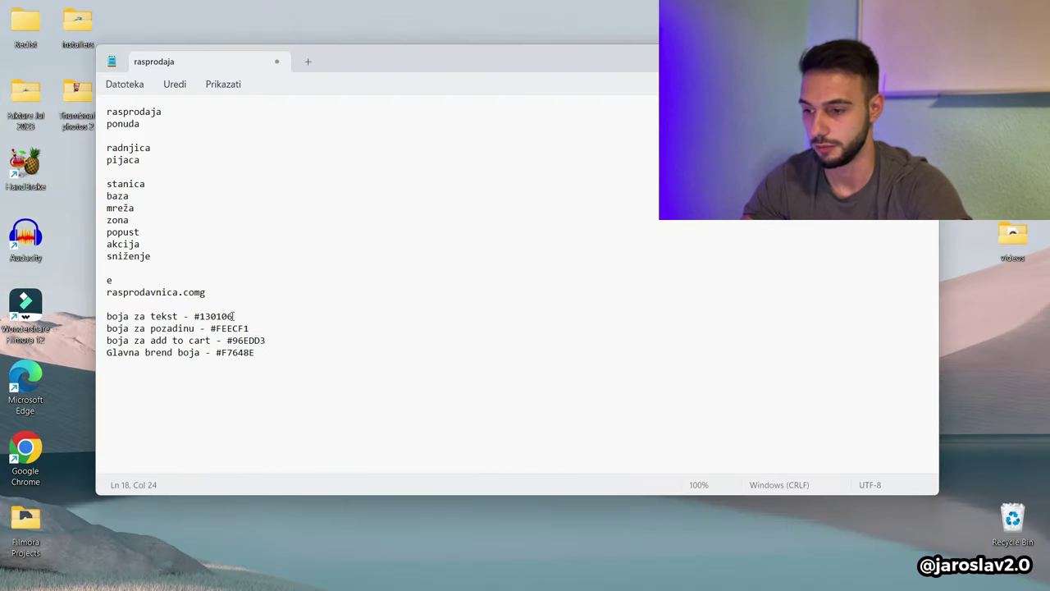
pyautogui.doubleClick(218, 316)
pyautogui.hotkey('ctrl', 'c')
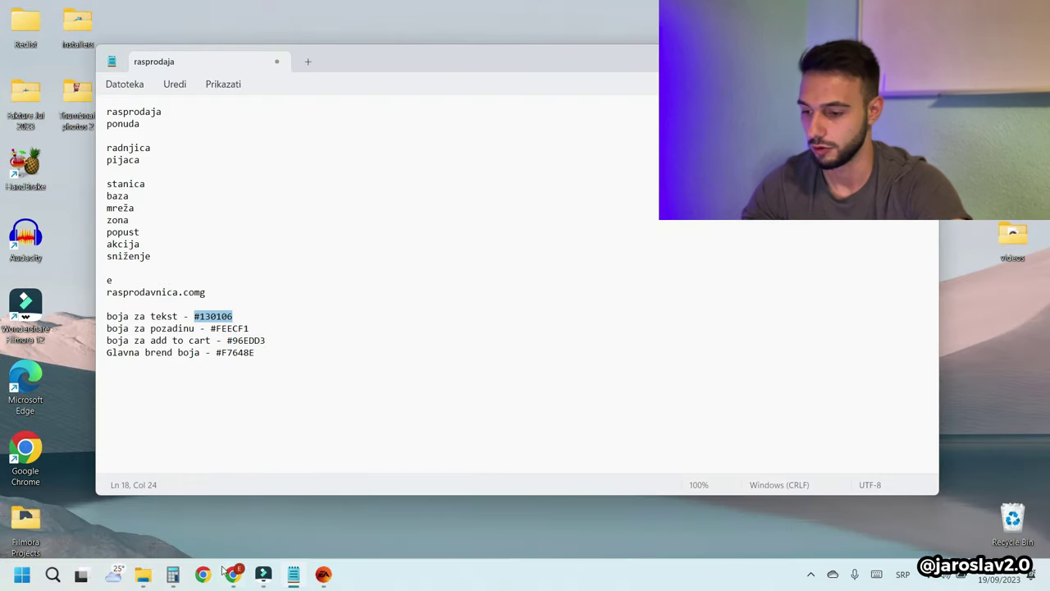
pyautogui.click(228, 575)
pyautogui.click(547, 371)
pyautogui.click(547, 370)
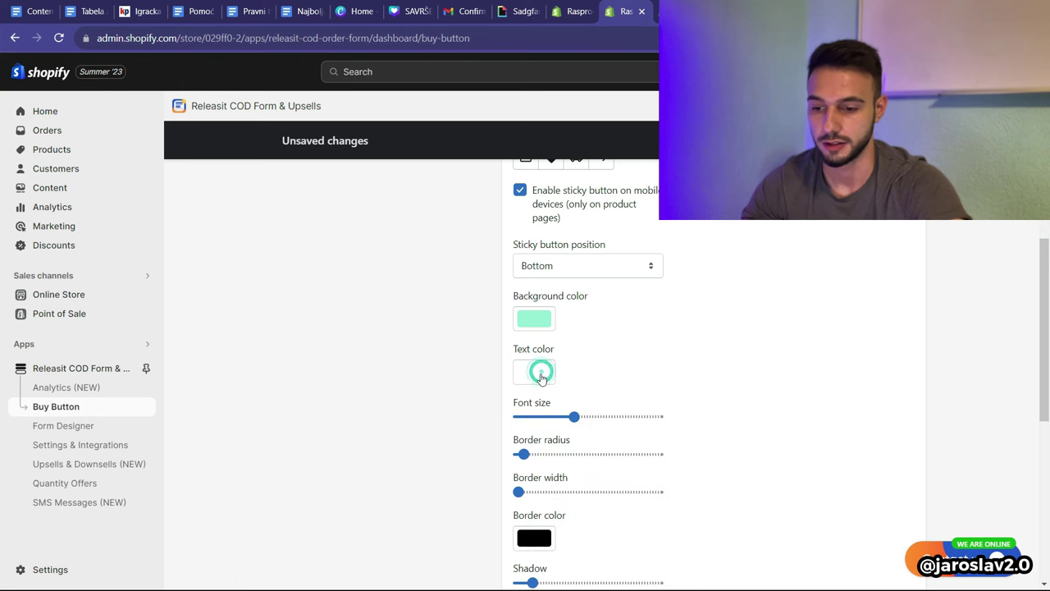
pyautogui.scroll(-2, 558, 426)
pyautogui.moveTo(551, 434); pyautogui.dragTo(522, 436)
pyautogui.hotkey('ctrl', 'v')
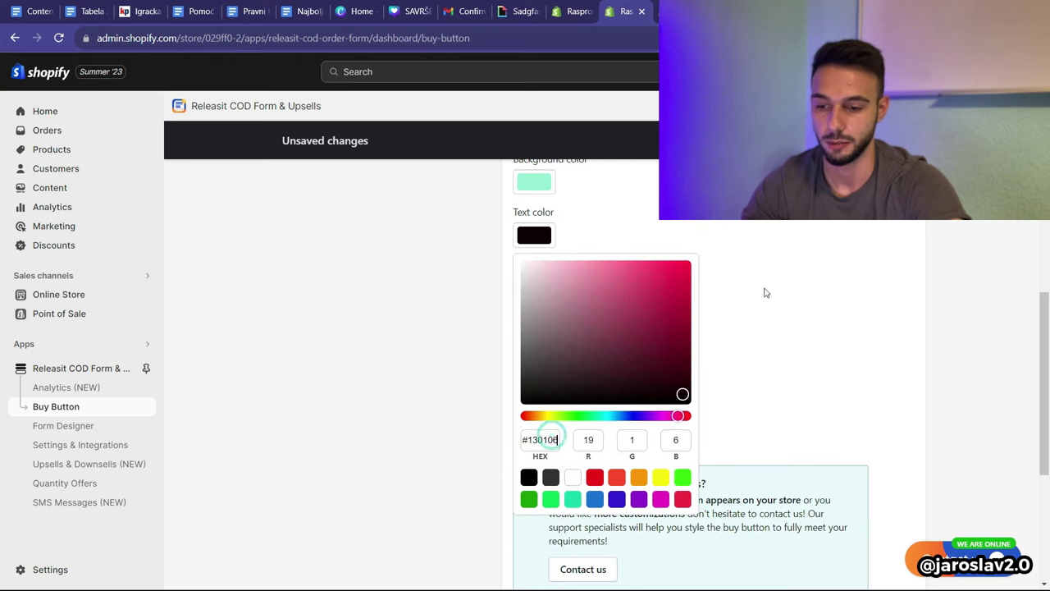
pyautogui.click(784, 274)
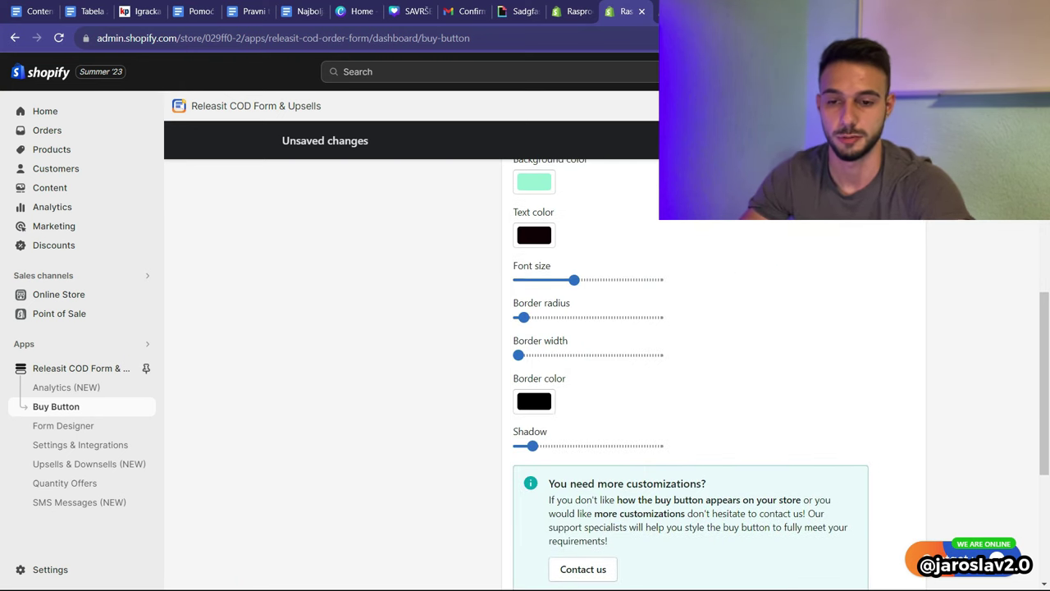
pyautogui.scroll(5, 783, 314)
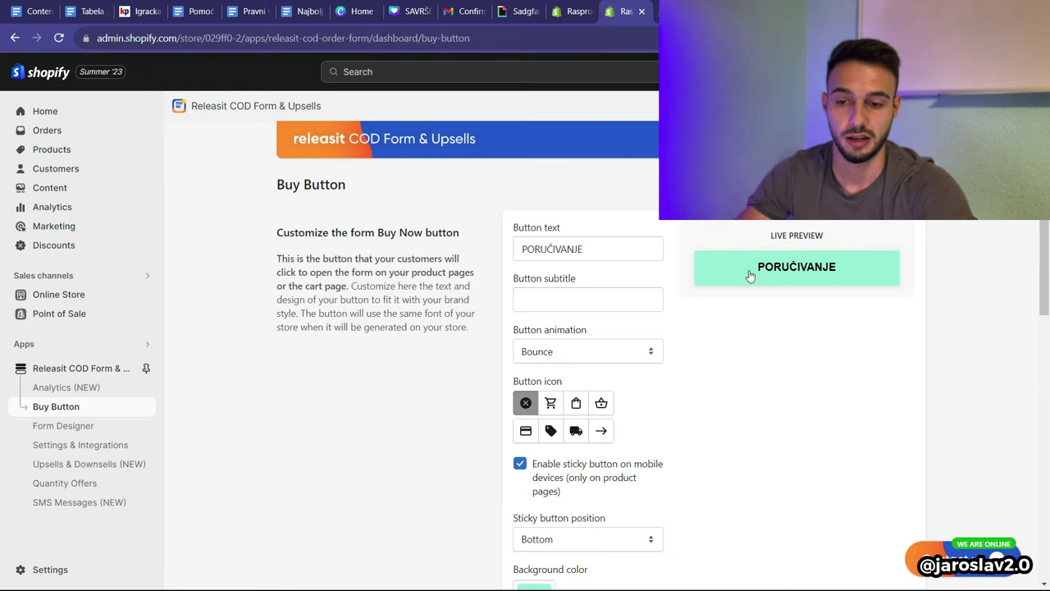
pyautogui.scroll(-1, 698, 357)
pyautogui.scroll(1, 698, 357)
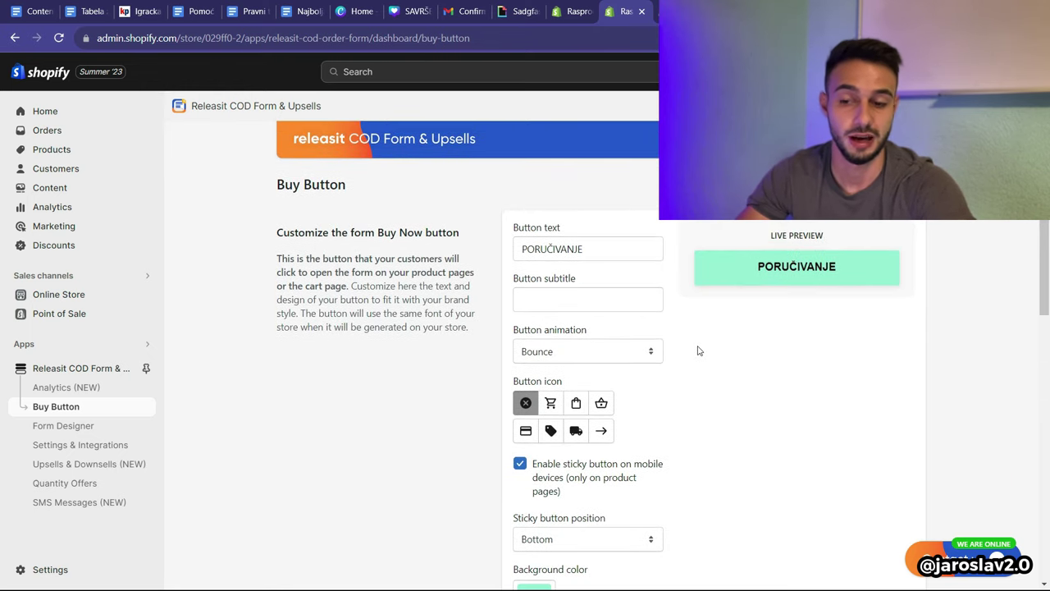
pyautogui.scroll(-7, 717, 296)
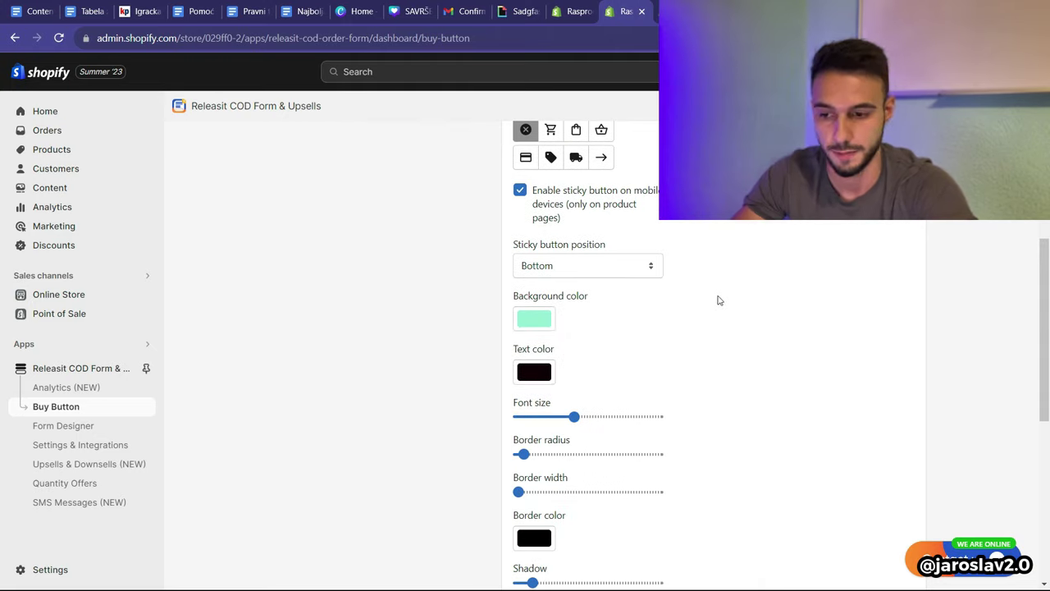
pyautogui.scroll(1, 719, 288)
# Enlarge the buy button's font size with the slider, then check the storefront product page
pyautogui.moveTo(577, 279); pyautogui.dragTo(602, 279)
pyautogui.scroll(6, 787, 290)
pyautogui.scroll(-4, 779, 344)
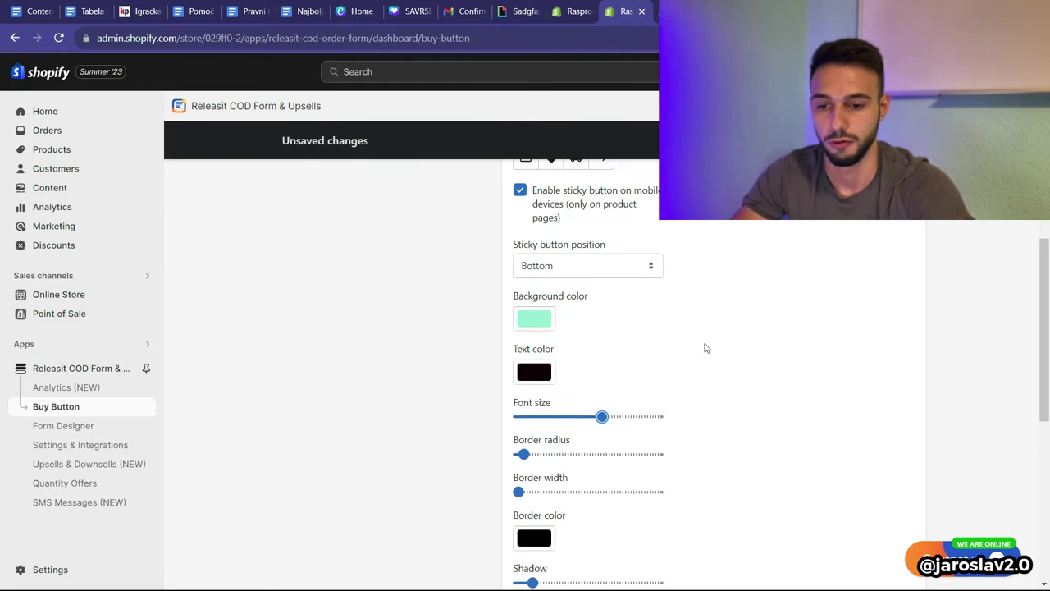
pyautogui.moveTo(602, 418); pyautogui.dragTo(614, 415)
pyautogui.scroll(4, 764, 336)
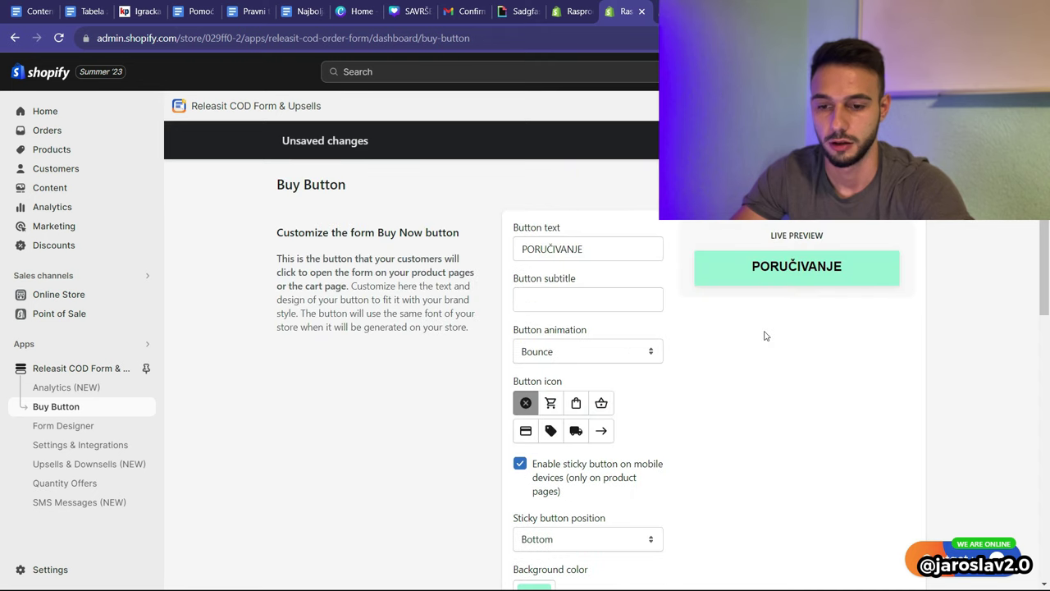
pyautogui.scroll(-5, 640, 322)
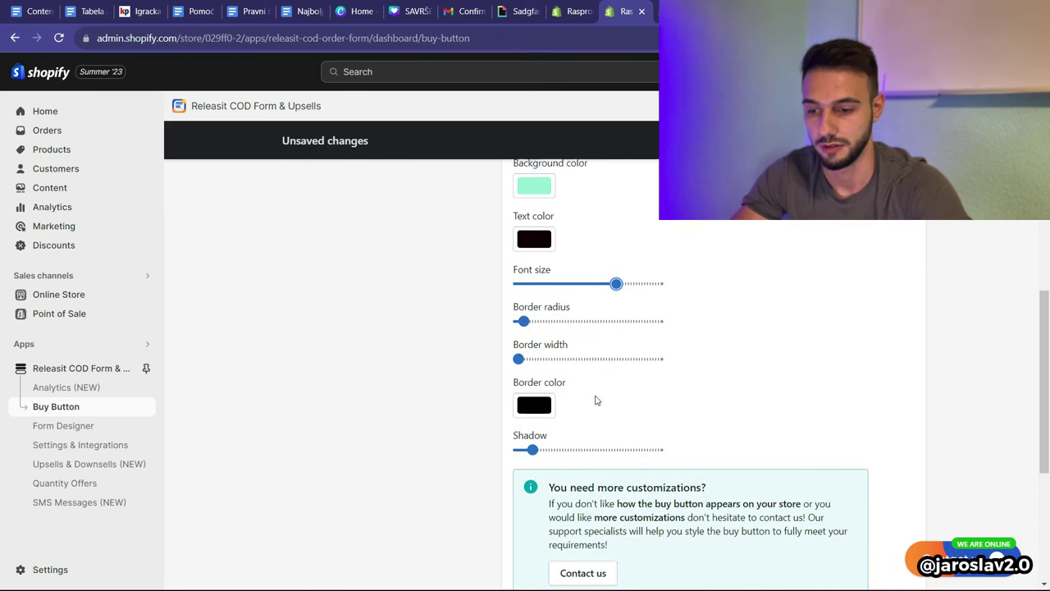
pyautogui.scroll(2, 597, 399)
pyautogui.scroll(-3, 596, 398)
pyautogui.scroll(1, 551, 279)
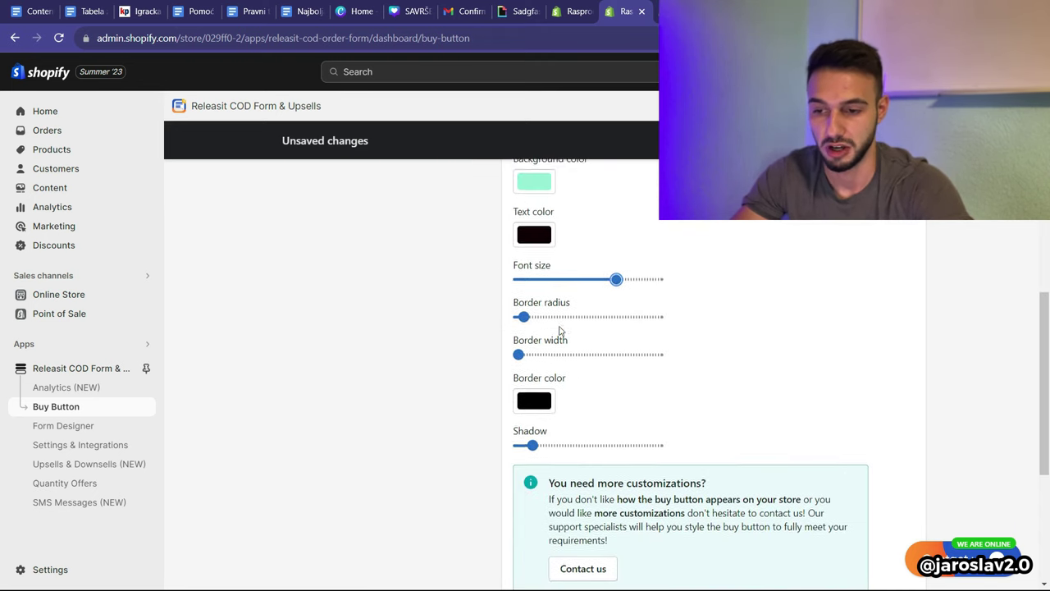
pyautogui.scroll(1, 540, 377)
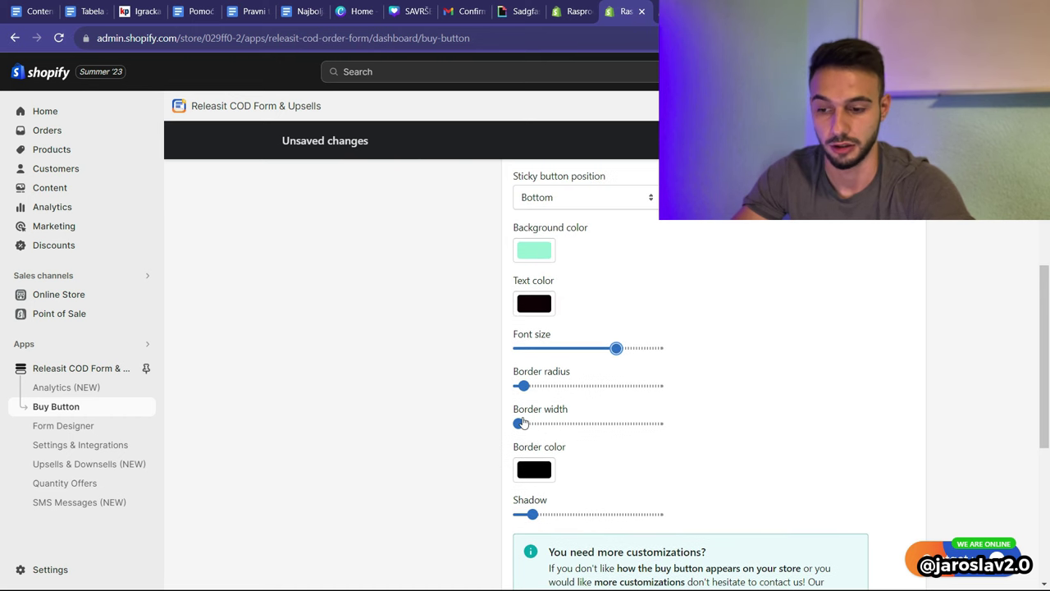
pyautogui.scroll(5, 808, 344)
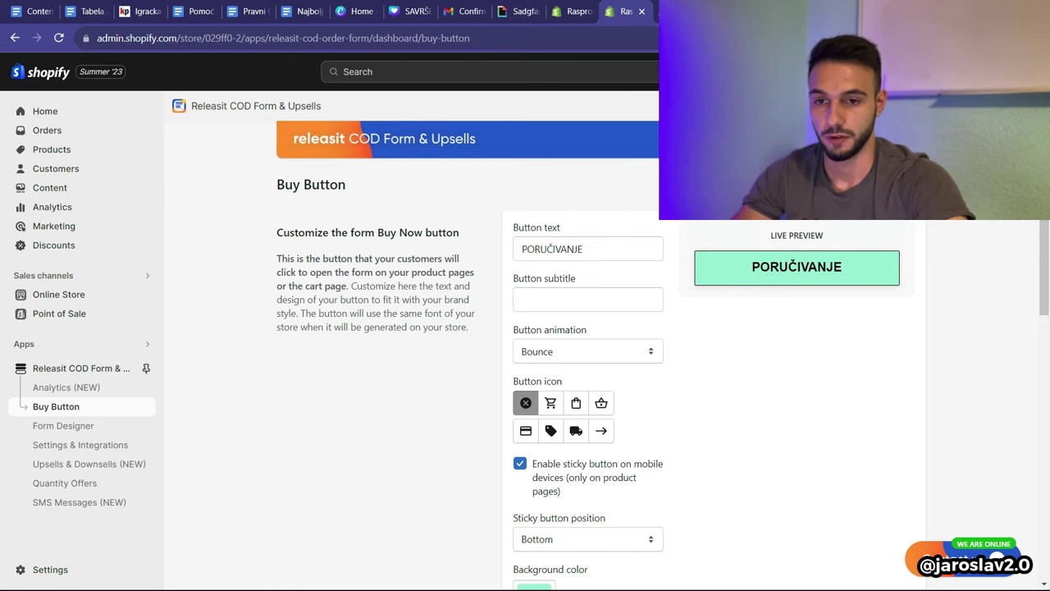
pyautogui.hotkey('ctrl', 'Tab')
# Reload the product page to check the new button, then open the Dawn theme editor
pyautogui.click(59, 39)
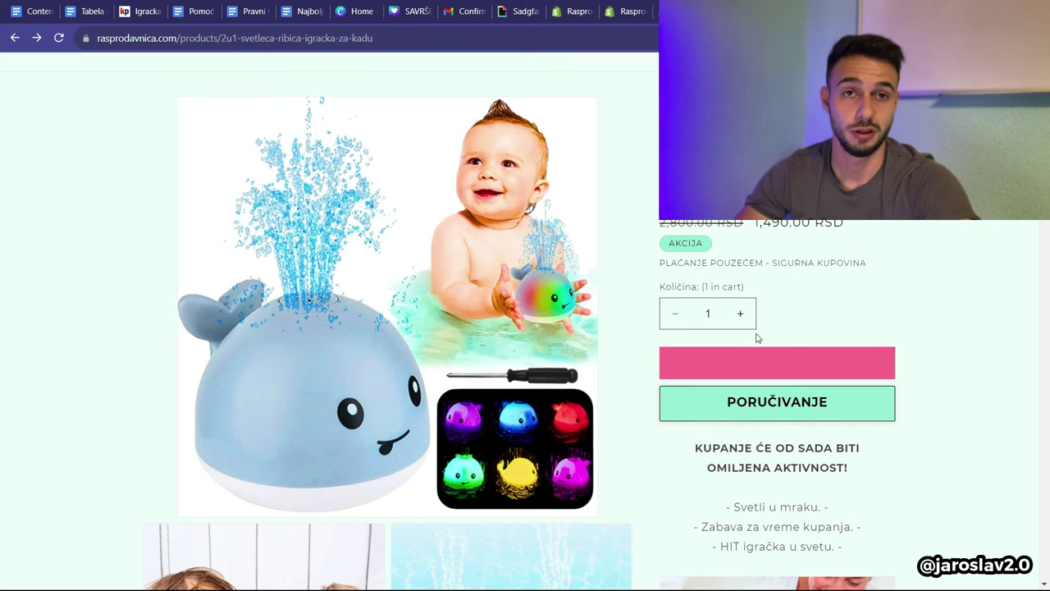
pyautogui.click(616, 10)
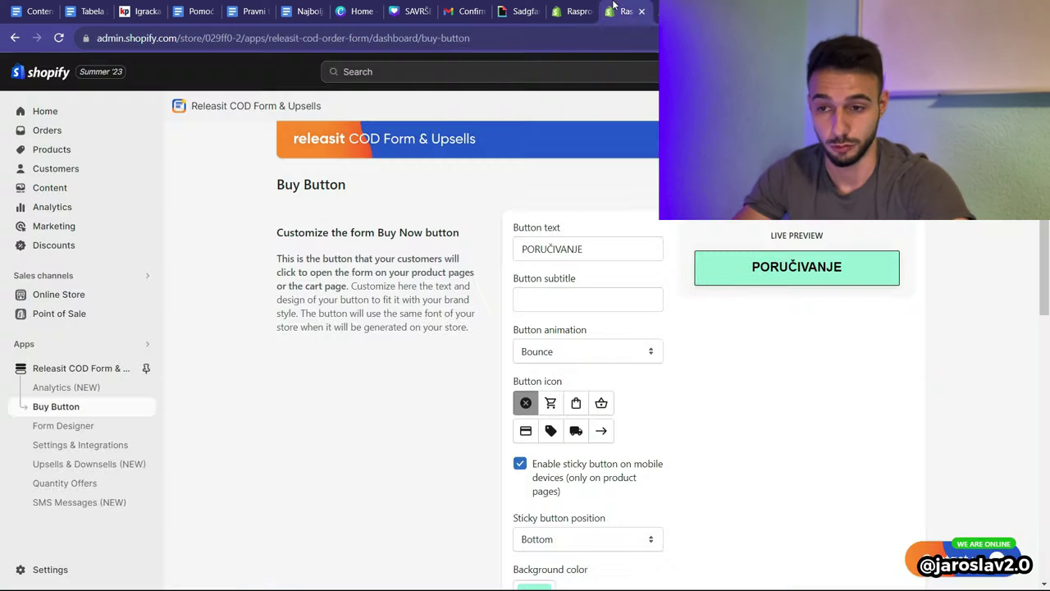
pyautogui.click(557, 8)
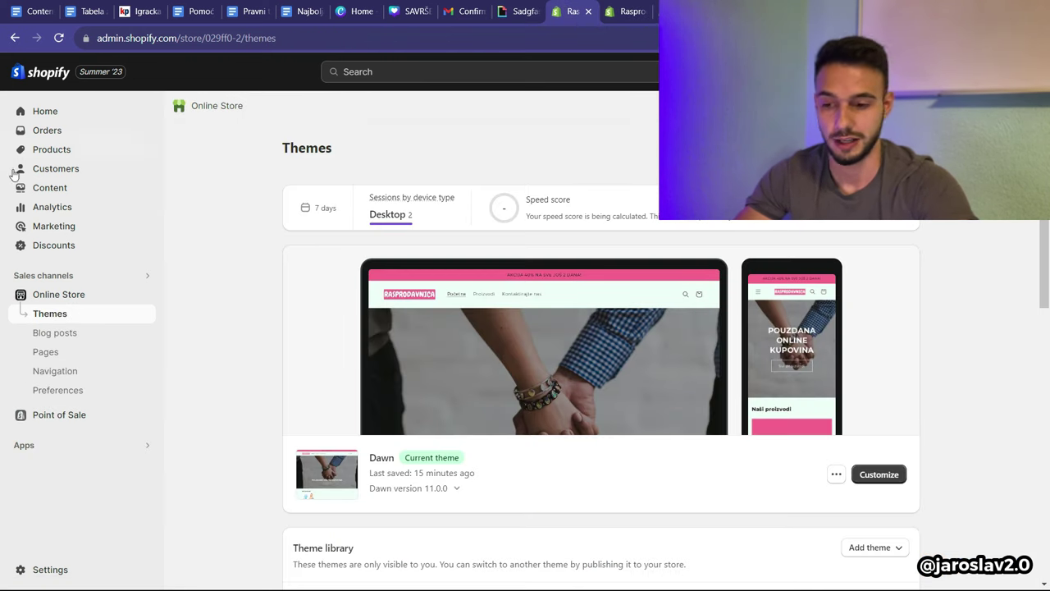
pyautogui.click(81, 292)
pyautogui.click(893, 475)
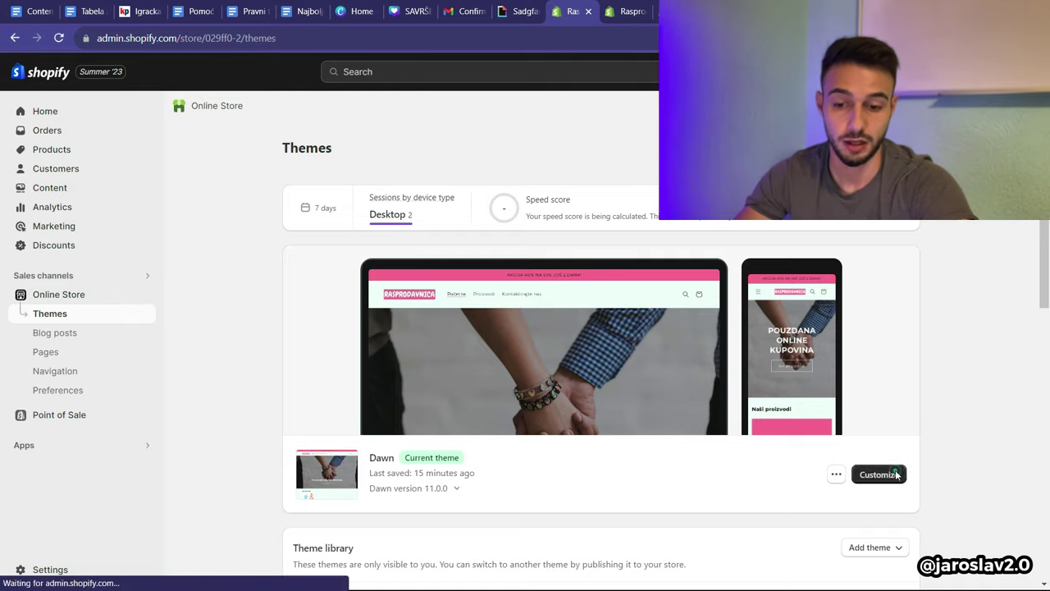
# Remove the Buy buttons block from the bath toy product template
pyautogui.scroll(-4, 525, 213)
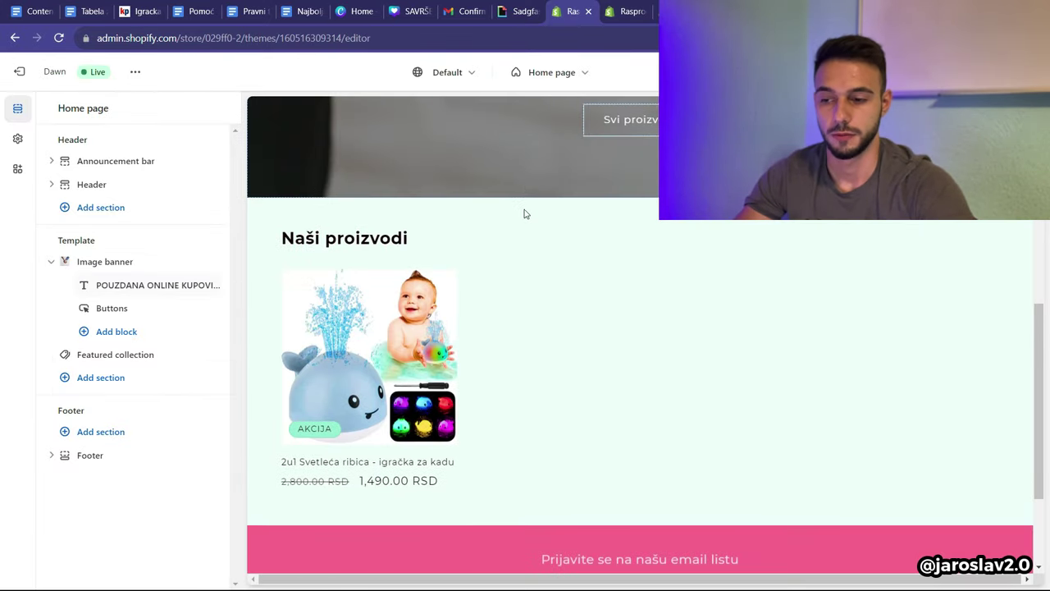
pyautogui.click(454, 307)
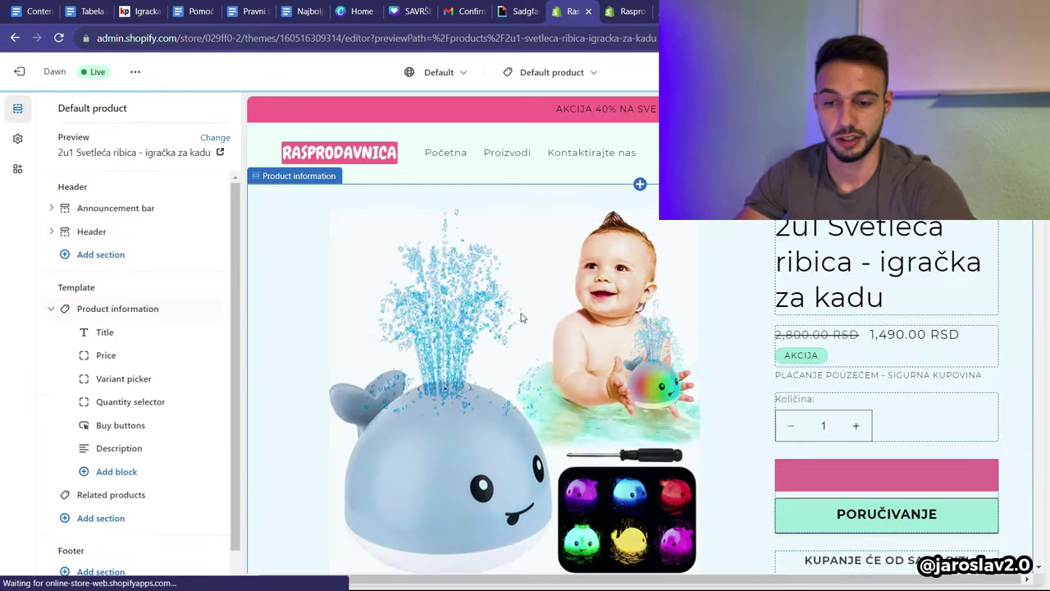
pyautogui.scroll(-3, 820, 345)
pyautogui.click(857, 359)
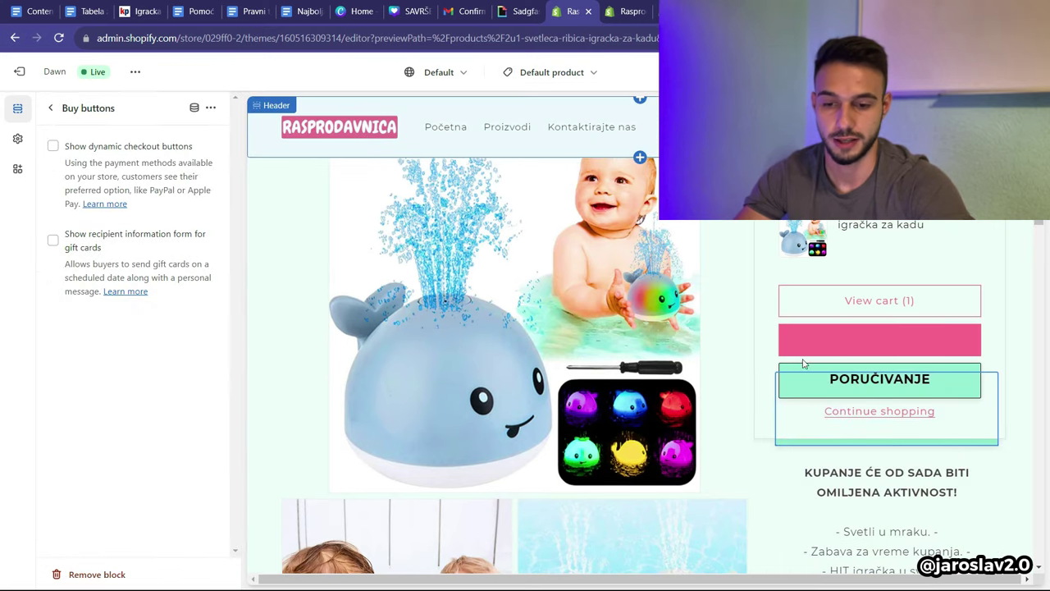
pyautogui.click(821, 131)
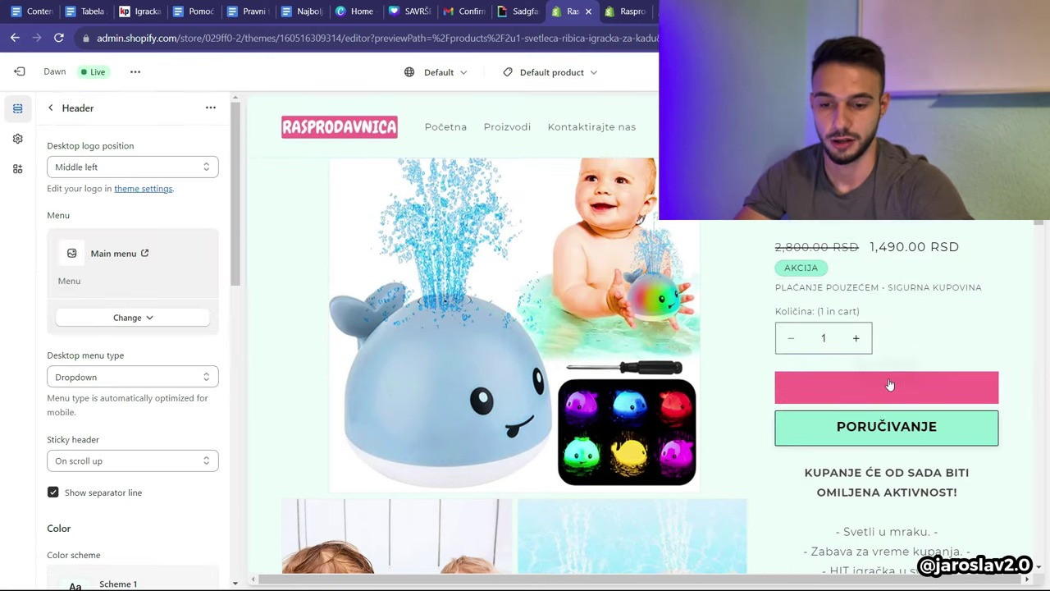
pyautogui.click(834, 397)
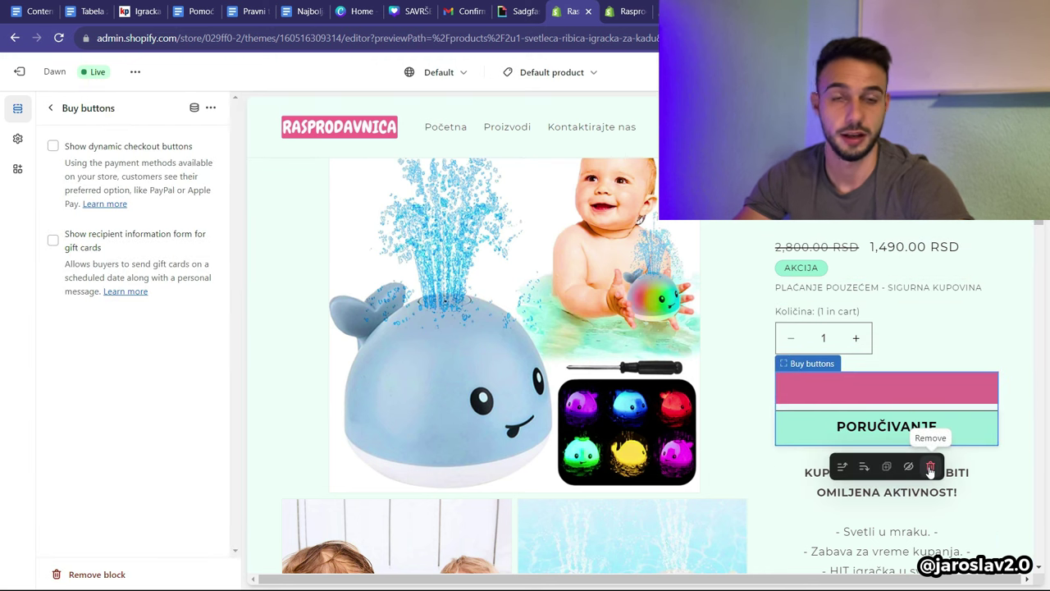
pyautogui.click(930, 468)
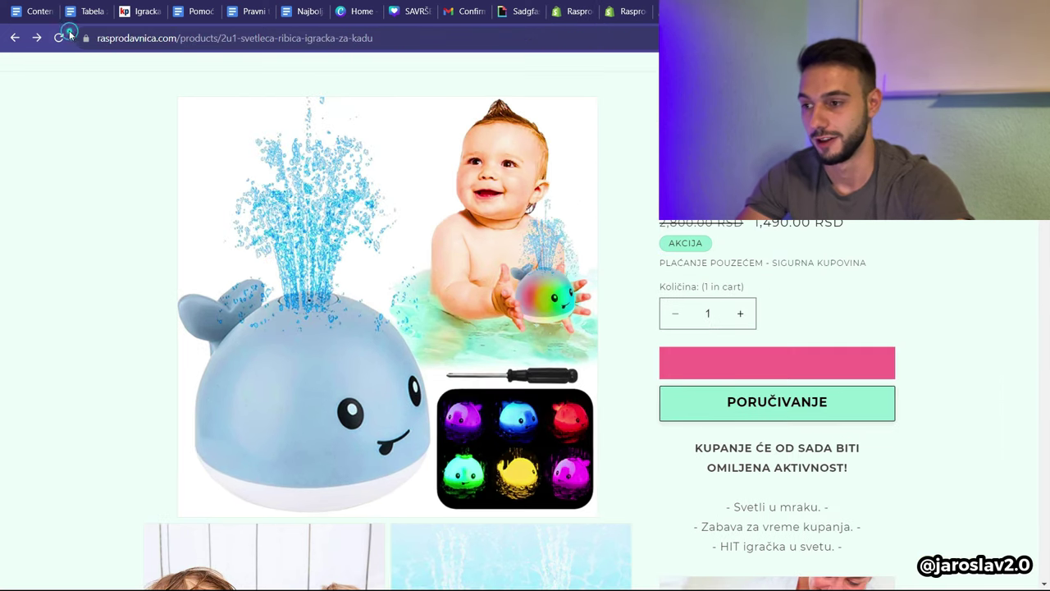
# Reload the product page to confirm the pink button is gone and mark the '1 in cart' label
pyautogui.click(59, 37)
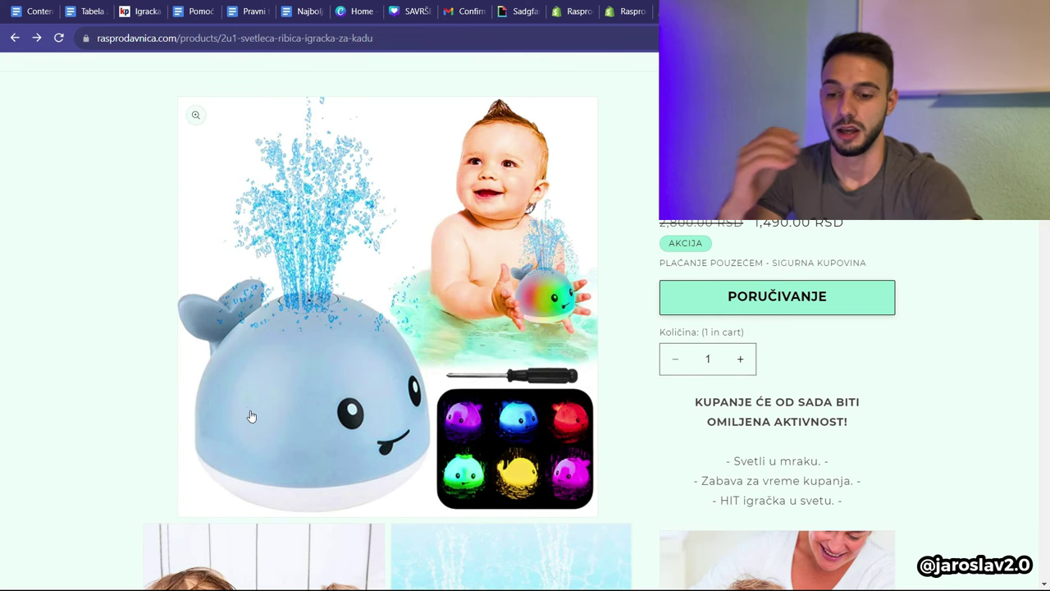
pyautogui.moveTo(703, 331); pyautogui.dragTo(743, 337)
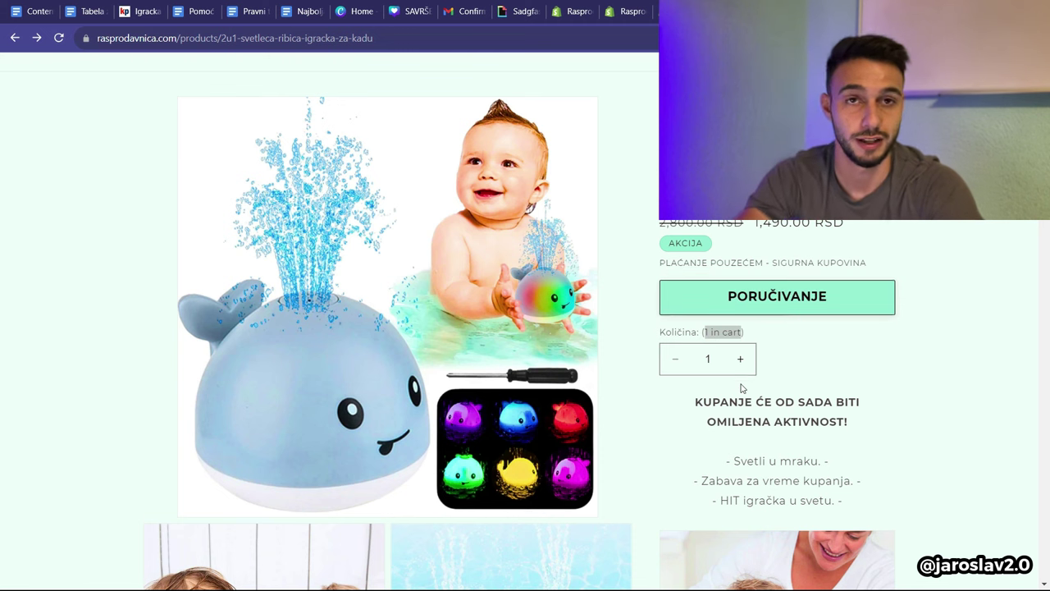
pyautogui.click(627, 10)
# Search the theme content for 'in cart' and change the In cart html ending to 'u korpi'
pyautogui.hotkey('ctrl', 'Tab')
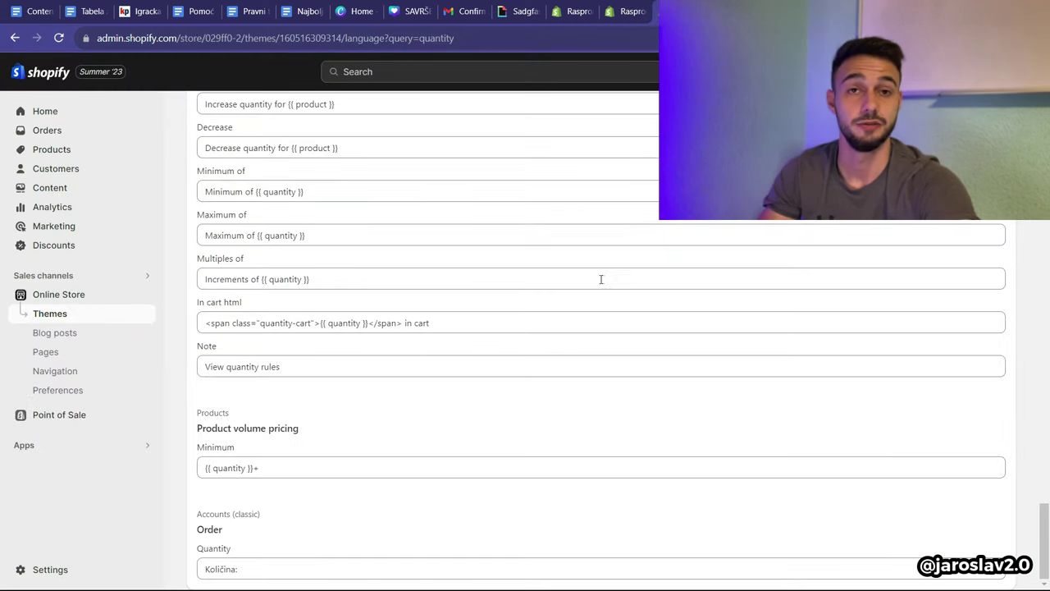
pyautogui.scroll(-20, 600, 279)
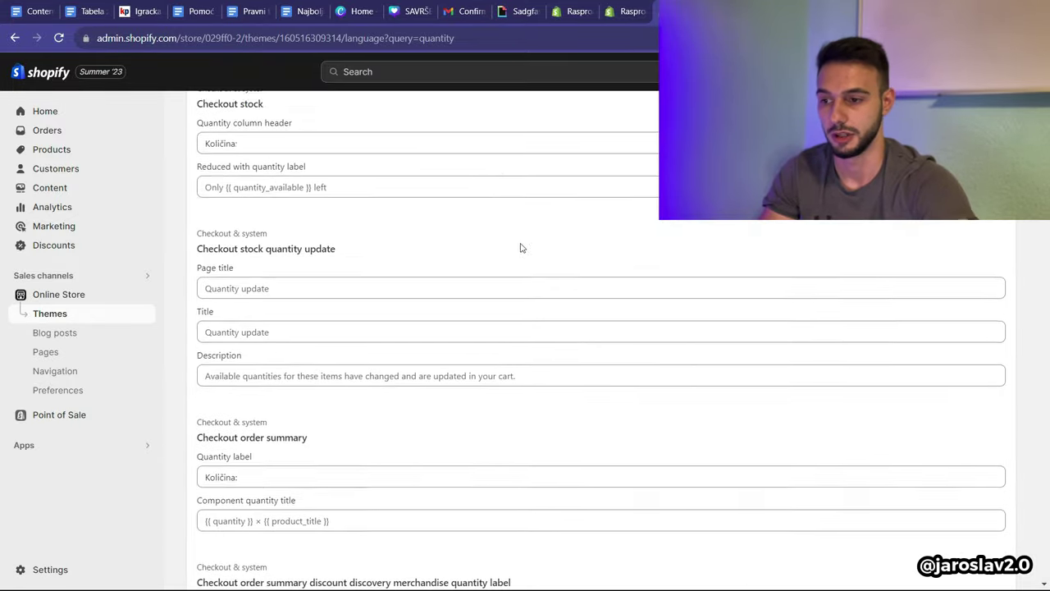
pyautogui.scroll(20, 520, 248)
pyautogui.doubleClick(238, 195)
pyautogui.write('1 in cart')
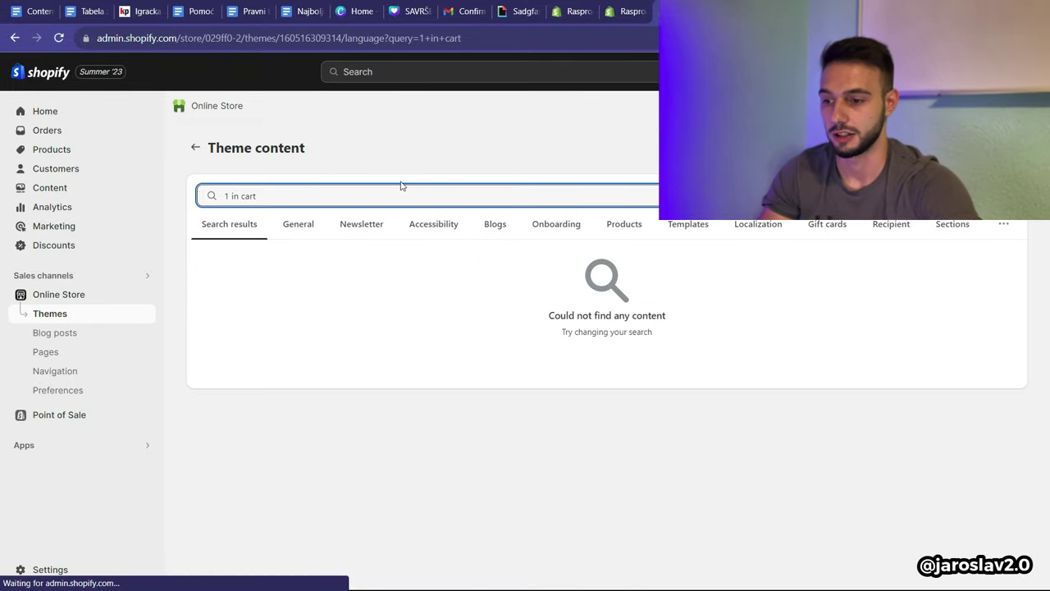
pyautogui.click(231, 196)
pyautogui.press('BackSpace')
pyautogui.press('BackSpace')
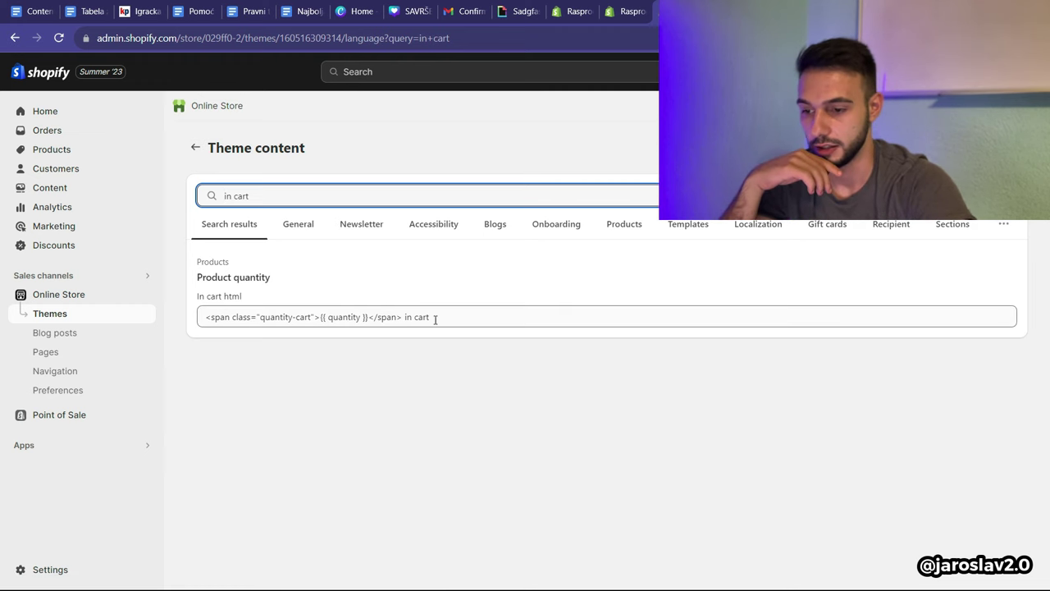
pyautogui.moveTo(435, 319); pyautogui.dragTo(413, 323)
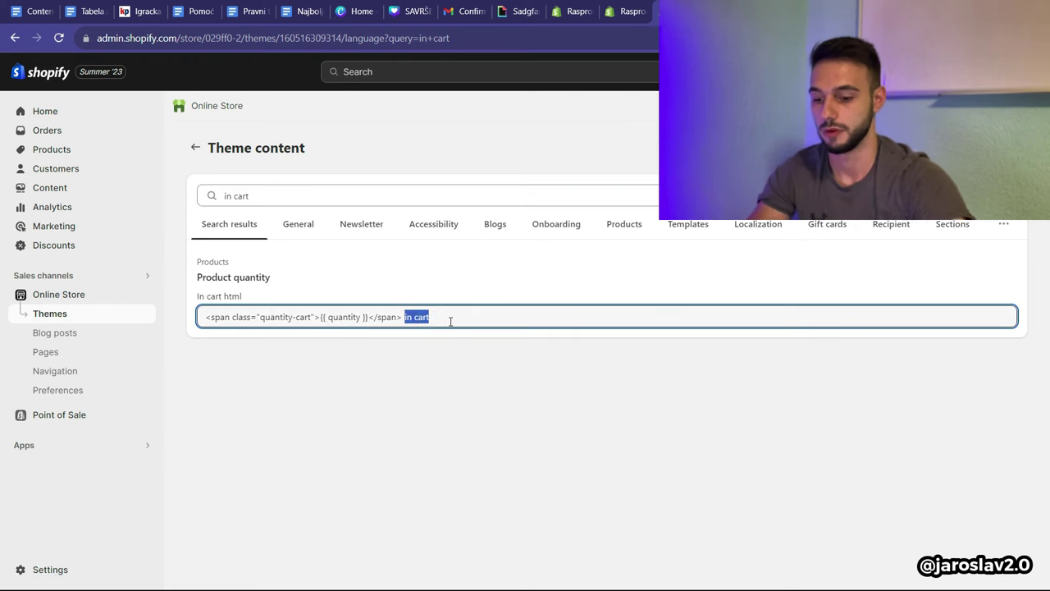
pyautogui.write('u korp')
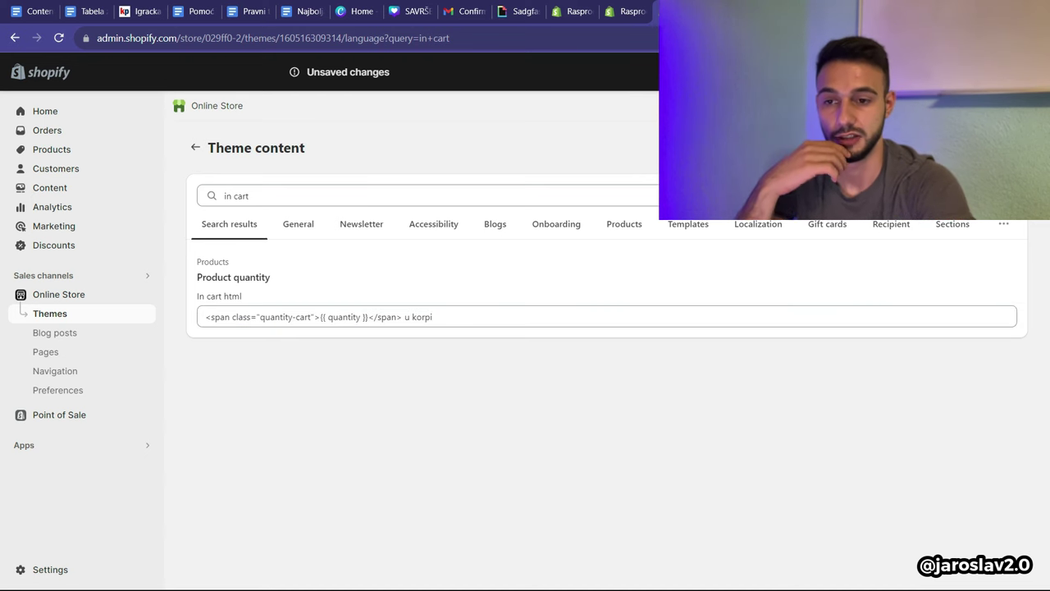
pyautogui.hotkey('ctrl', 'Tab')
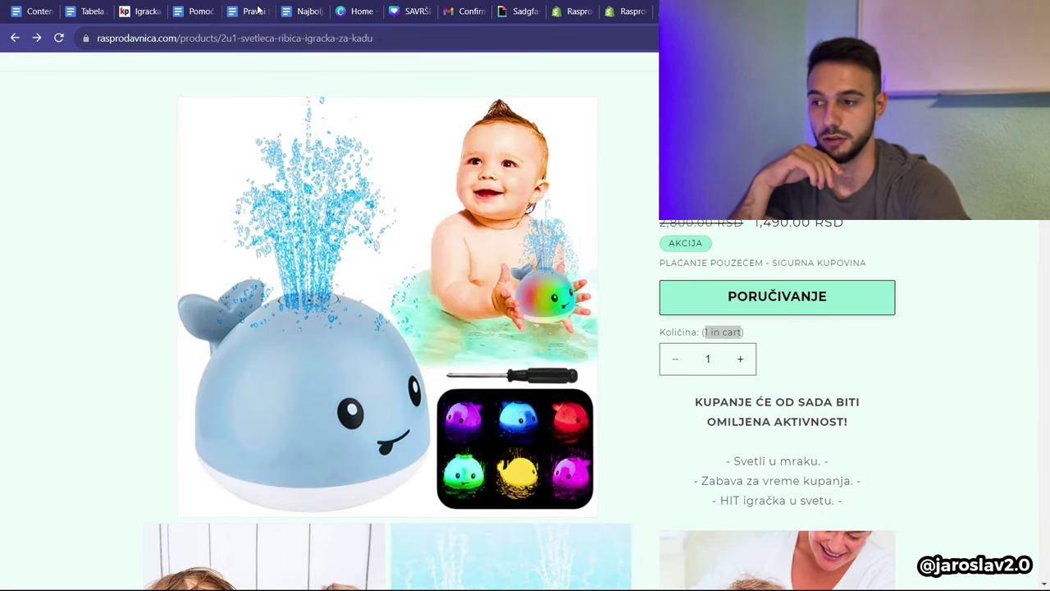
# Reload the product page to see '(1 u korpi)' and open the PORUČIVANJE order form
pyautogui.click(58, 38)
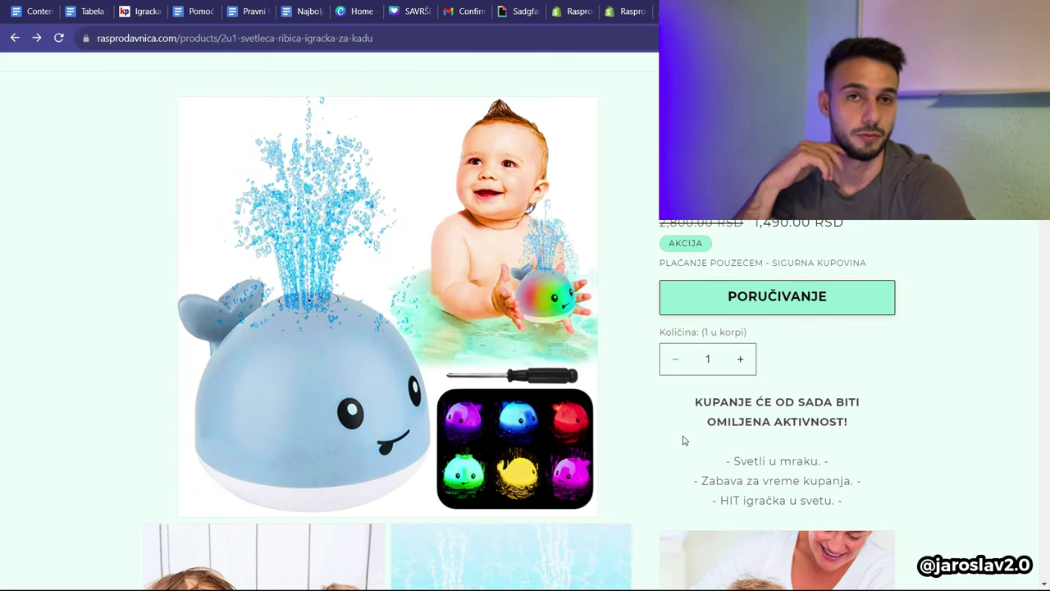
pyautogui.scroll(1, 652, 443)
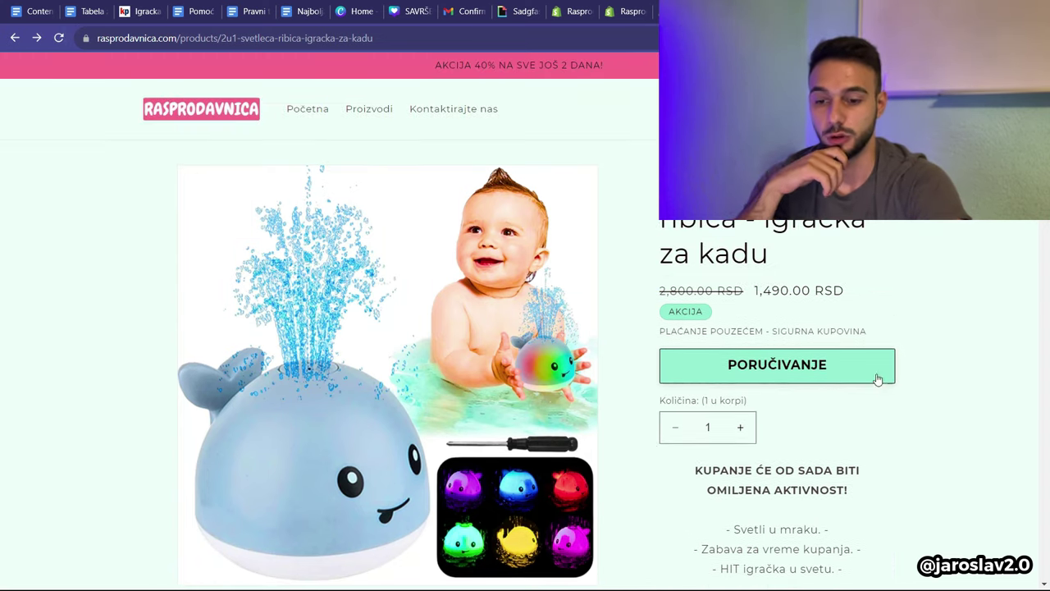
pyautogui.click(779, 366)
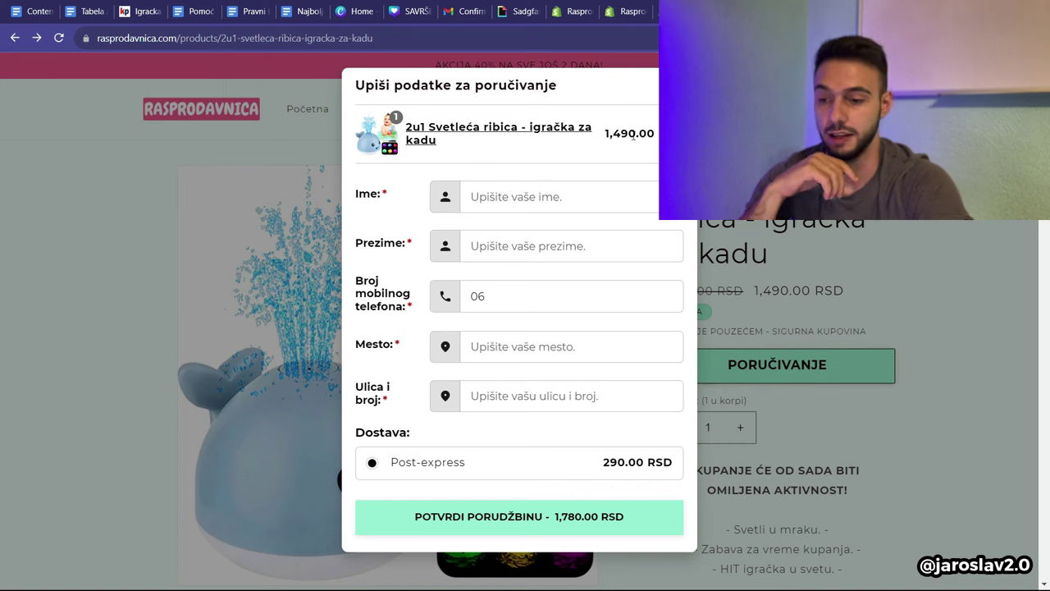
# Try out the order form's first name, last name, mobile phone, city, and street fields
pyautogui.click(525, 197)
pyautogui.click(534, 242)
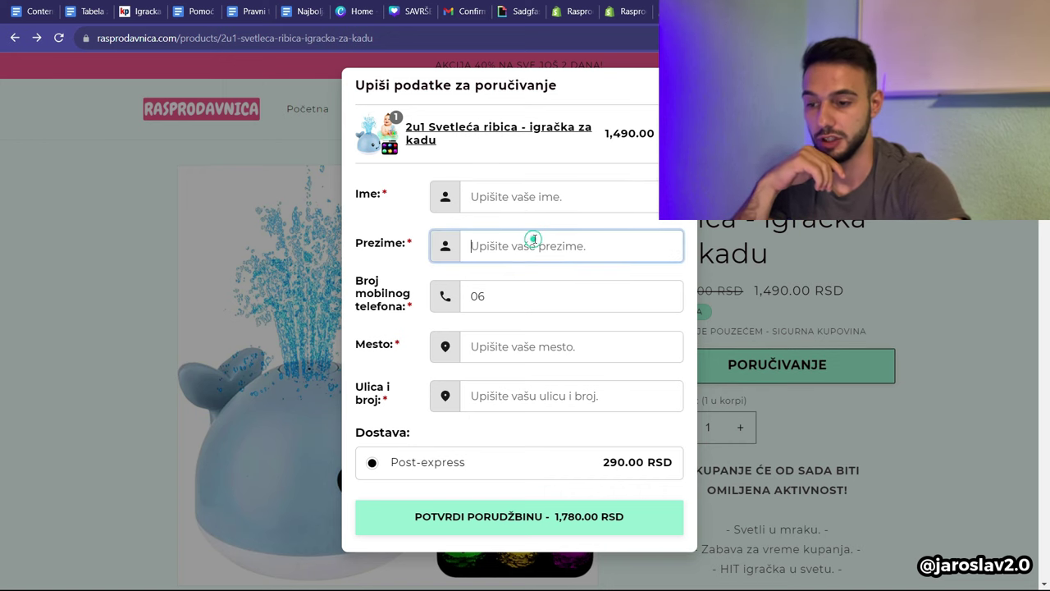
pyautogui.click(570, 297)
pyautogui.click(566, 343)
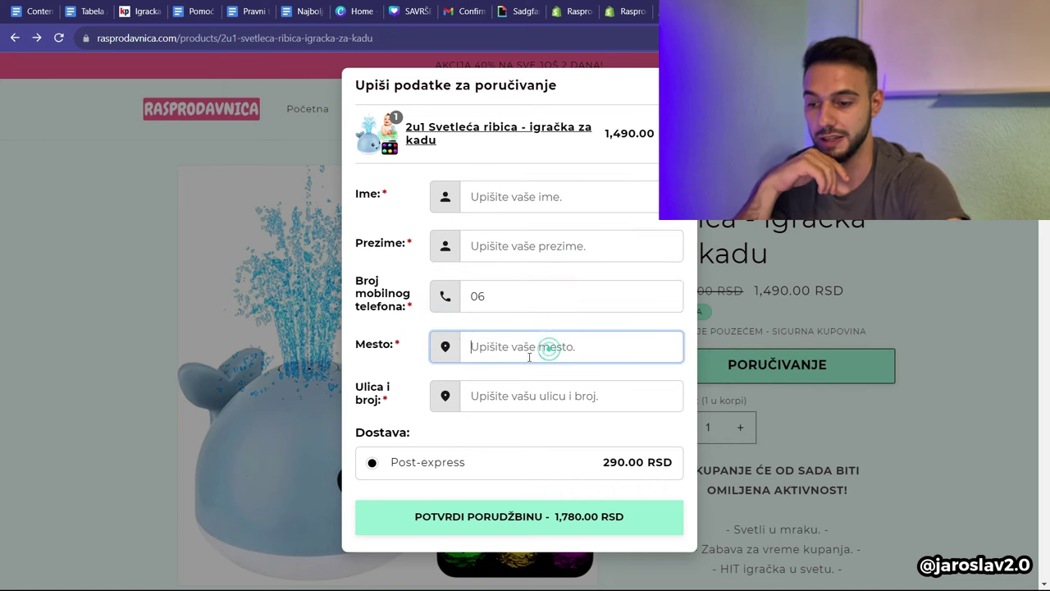
pyautogui.click(521, 392)
pyautogui.scroll(-1, 521, 392)
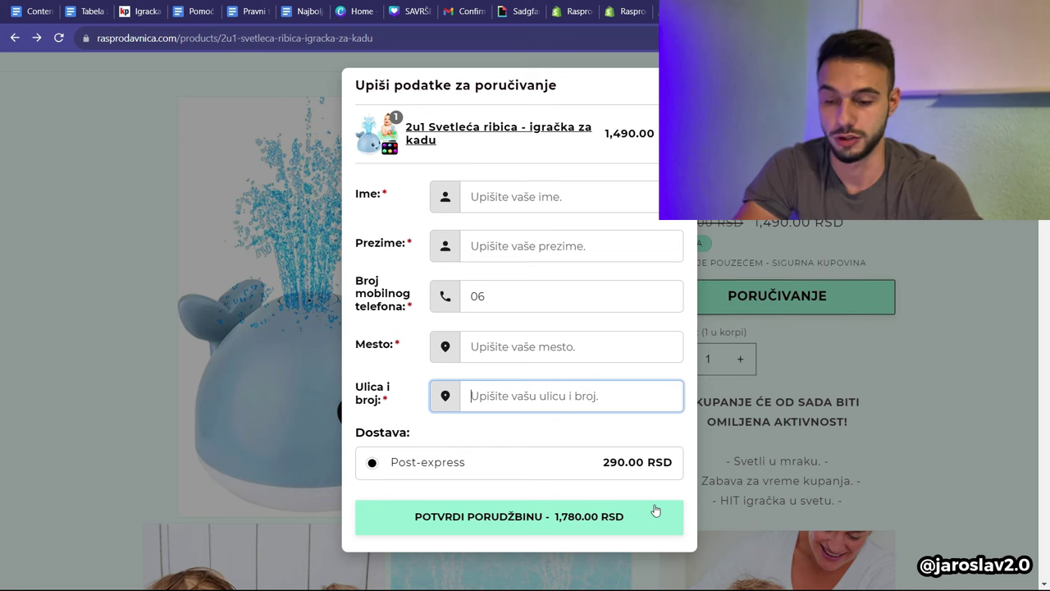
pyautogui.click(842, 255)
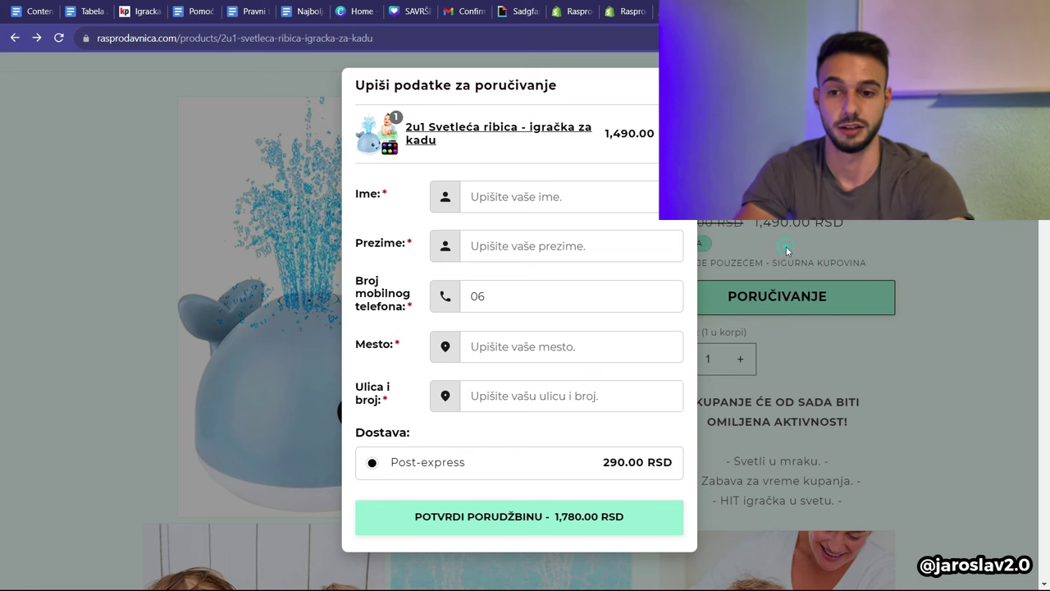
pyautogui.scroll(1, 841, 255)
pyautogui.scroll(-4, 841, 249)
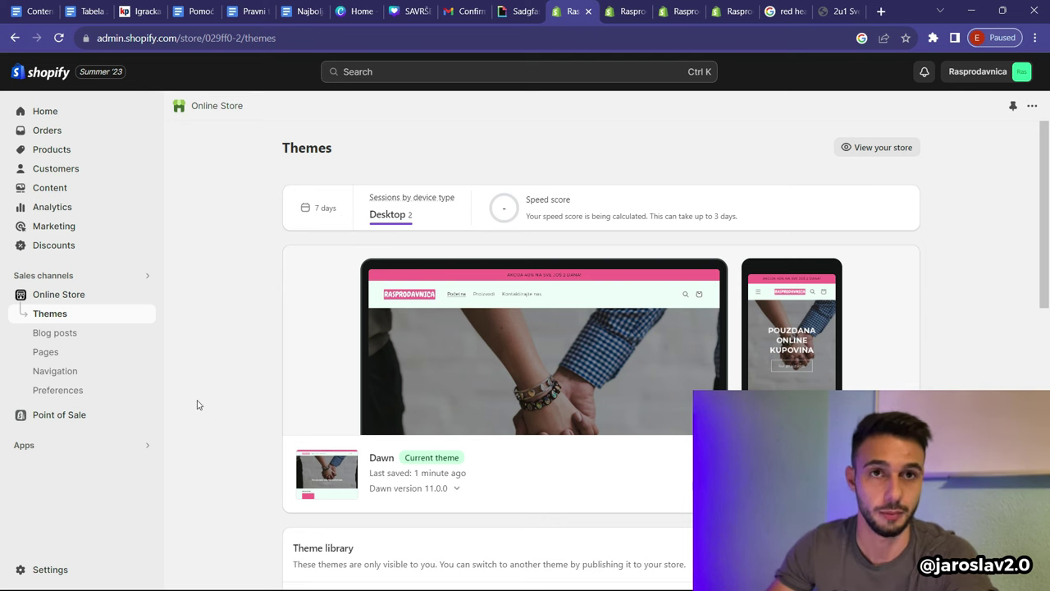
# Search the Shopify App Store for 'Rivyo' from the admin Apps search
pyautogui.click(22, 444)
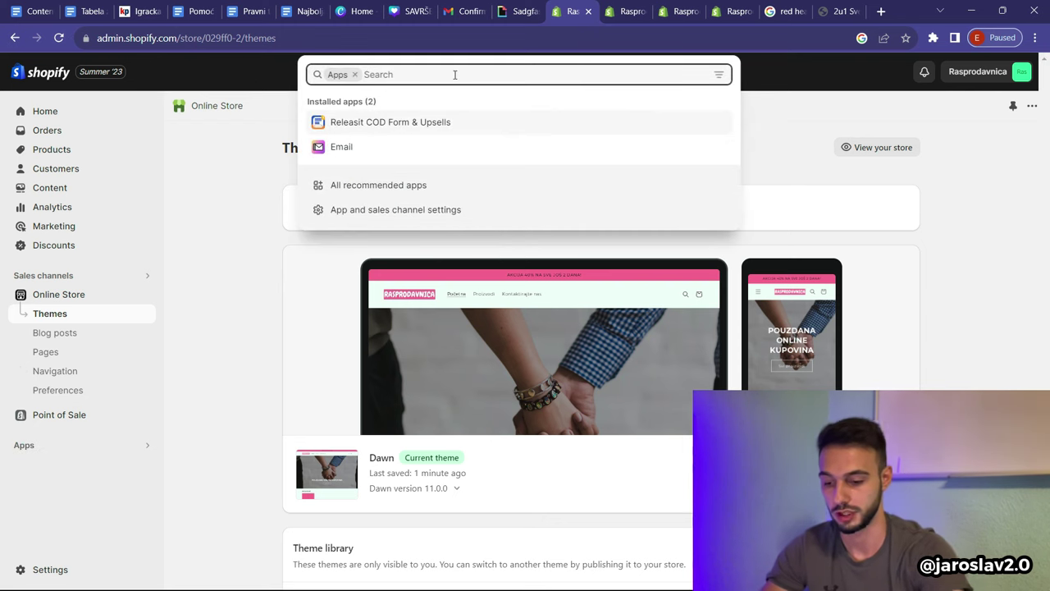
pyautogui.write('Rivyo')
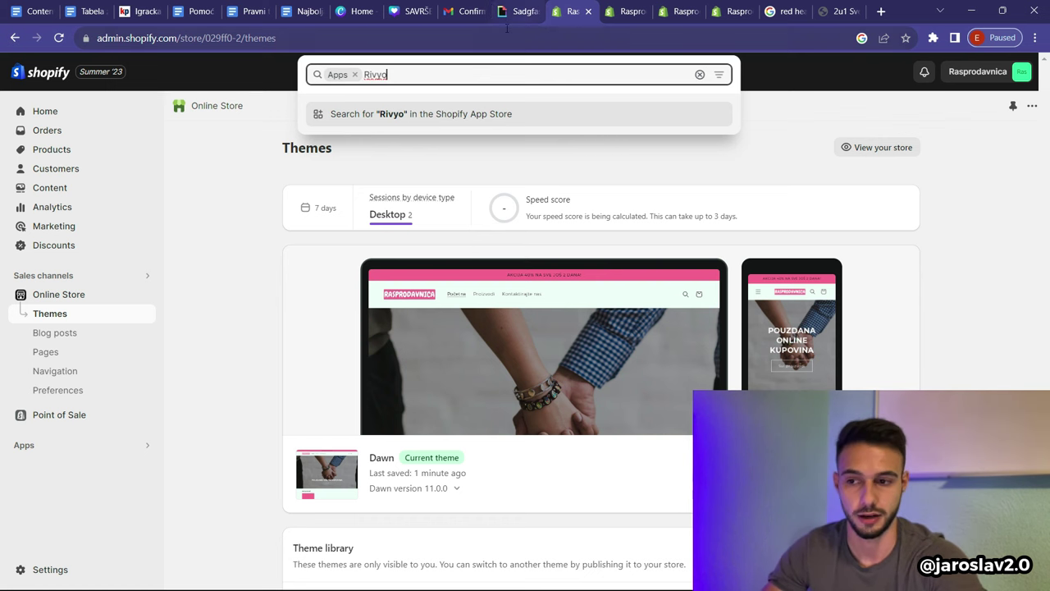
pyautogui.click(398, 116)
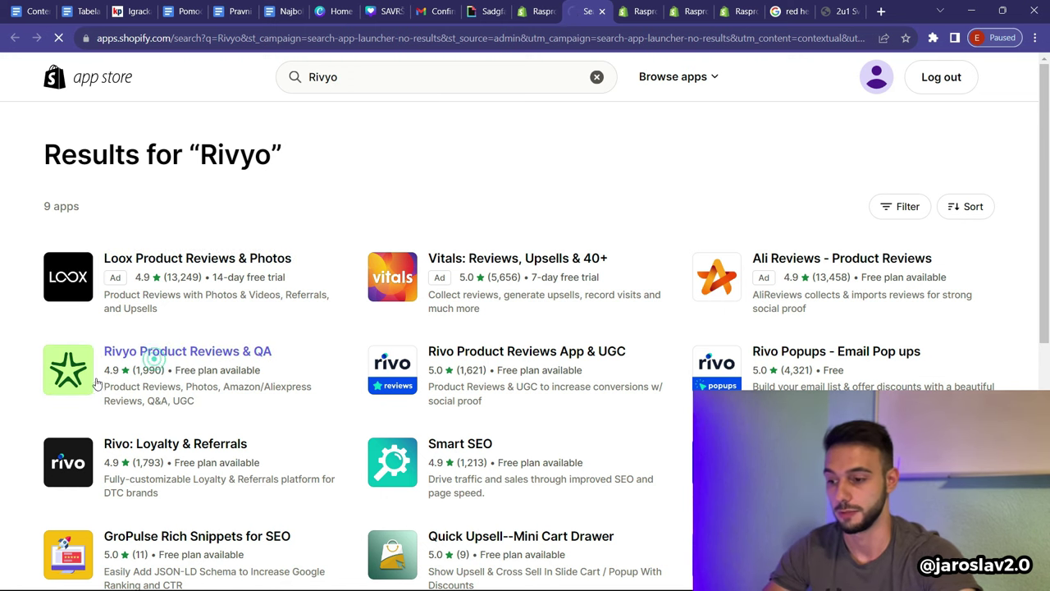
# Open the Rivyo Product Reviews & QA listing and install the app
pyautogui.click(148, 354)
pyautogui.click(203, 343)
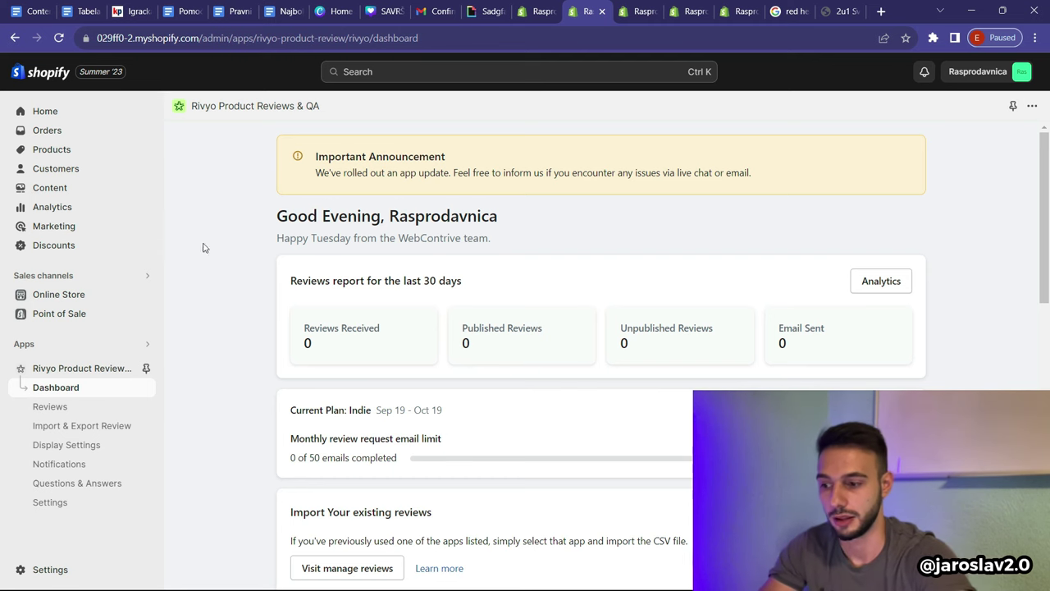
# Follow Rivyo's Online store 2.0 installation steps through to the Dawn theme's app embeds
pyautogui.scroll(-2, 258, 230)
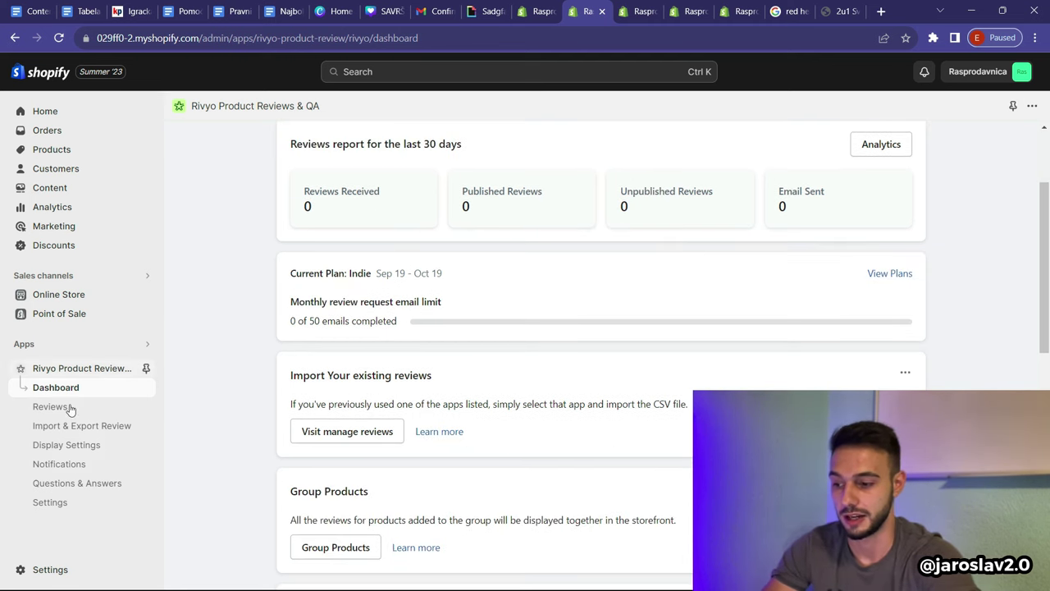
pyautogui.click(52, 506)
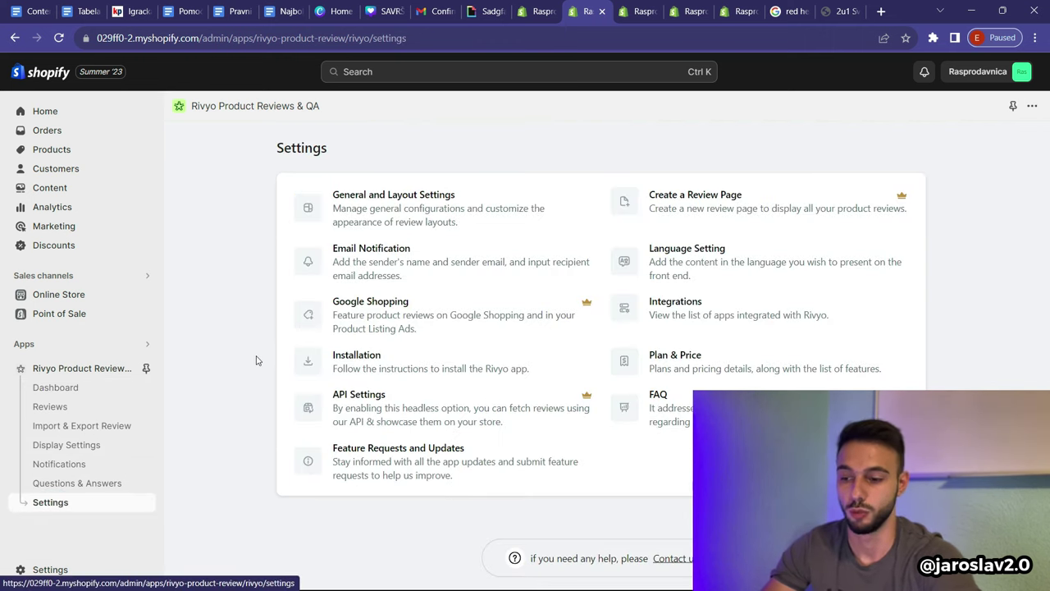
pyautogui.click(356, 362)
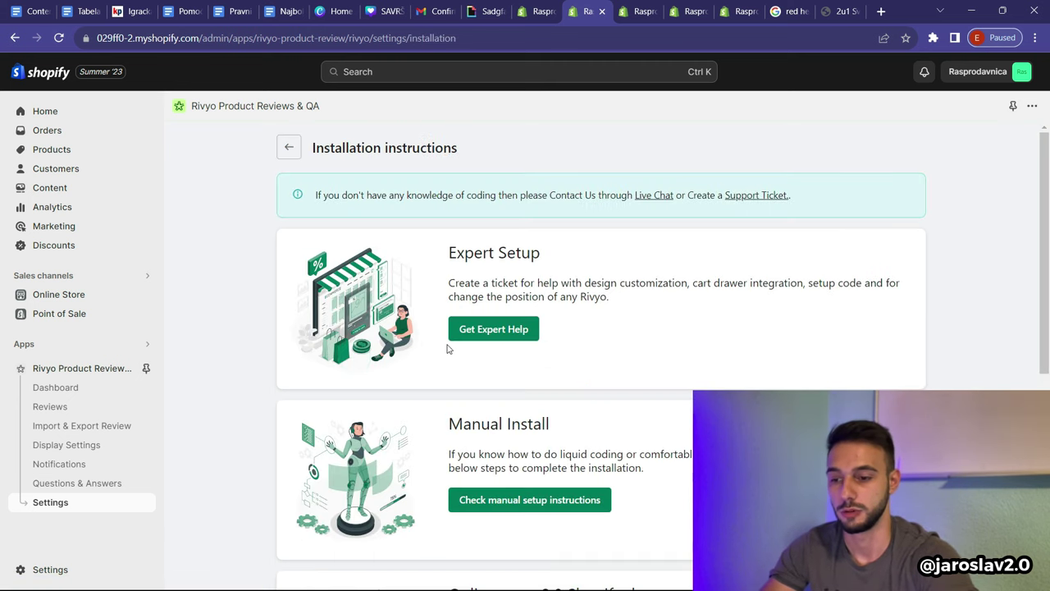
pyautogui.scroll(-3, 448, 347)
pyautogui.scroll(-1, 435, 195)
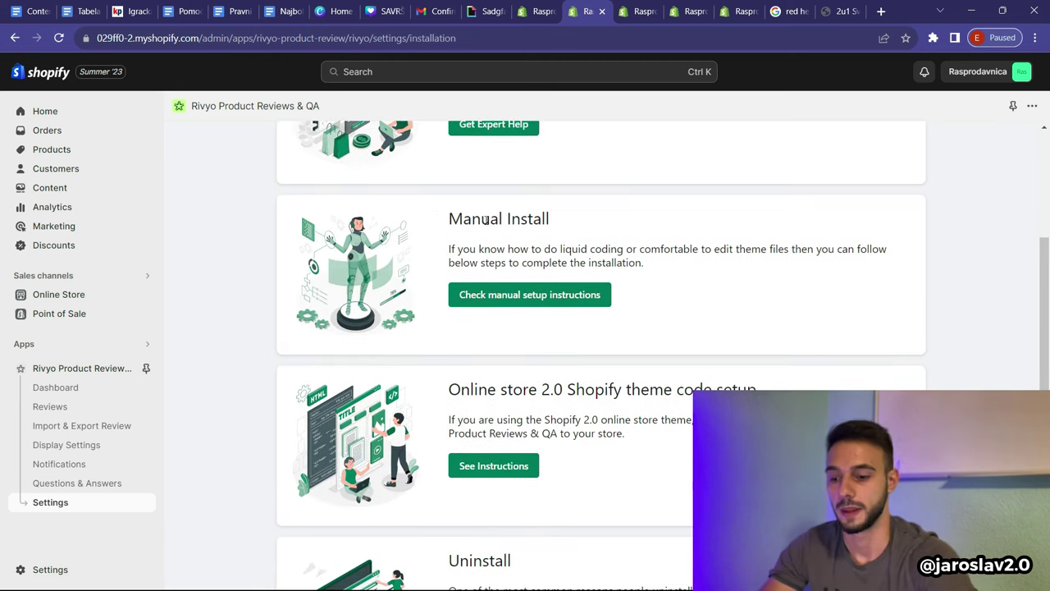
pyautogui.moveTo(449, 389); pyautogui.dragTo(562, 394)
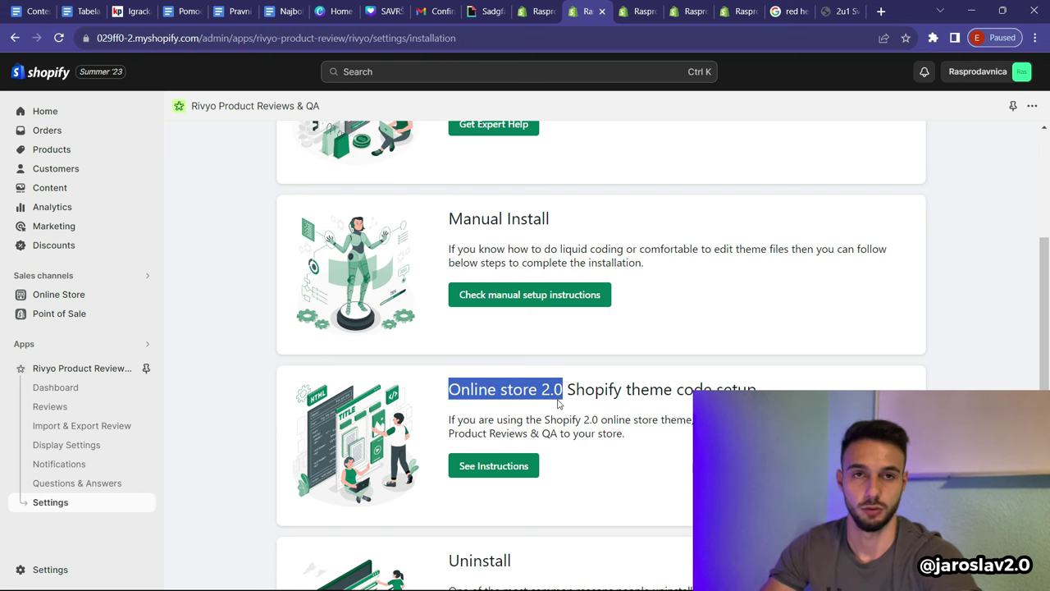
pyautogui.click(484, 466)
pyautogui.scroll(-4, 437, 419)
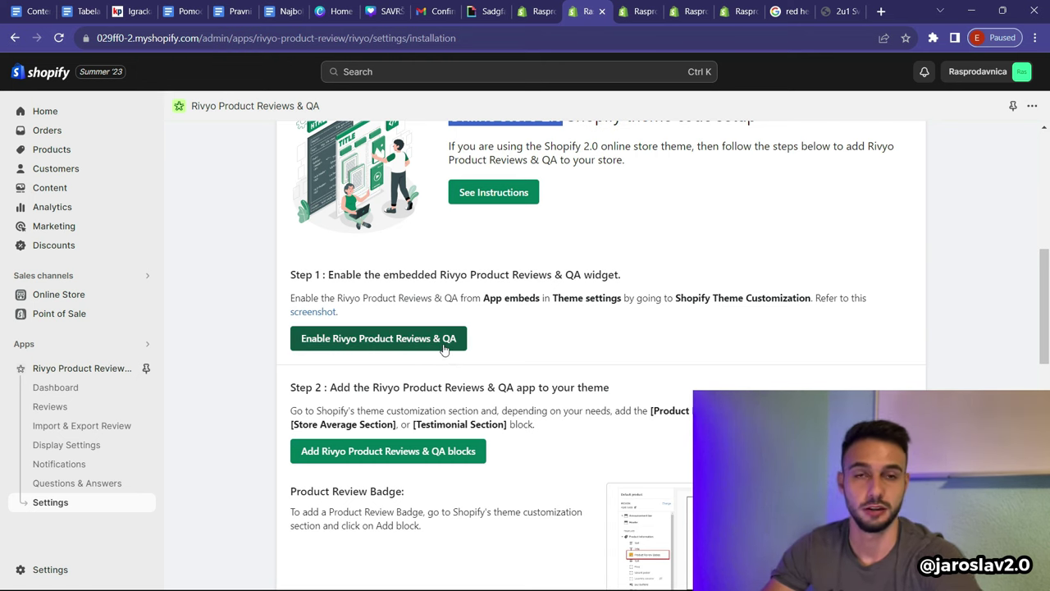
pyautogui.click(412, 332)
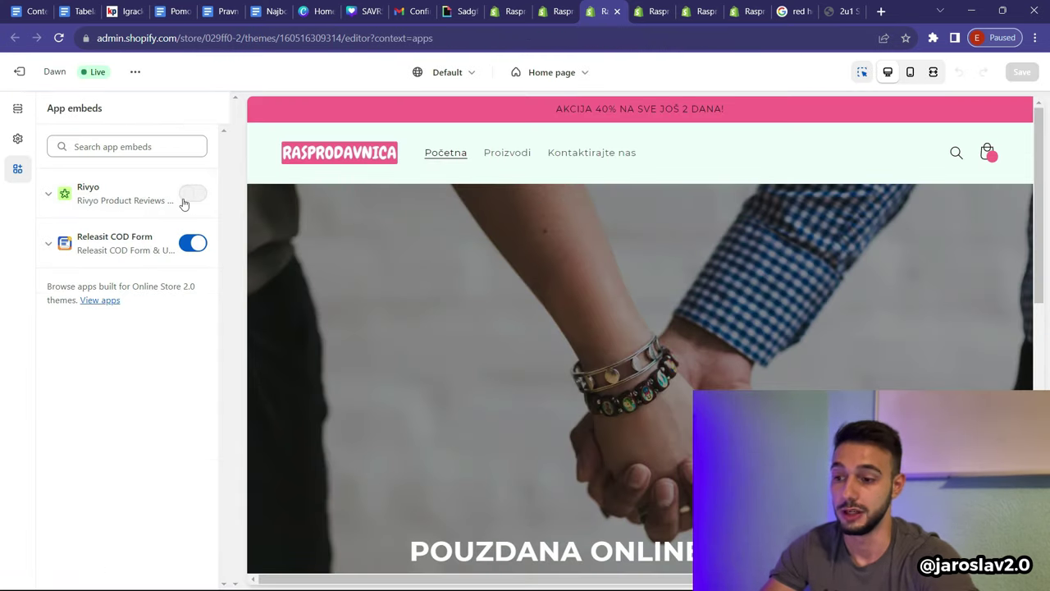
# Enable and save the Rivyo reviews app embed, then launch the editor from Step 2 to add review blocks
pyautogui.click(193, 193)
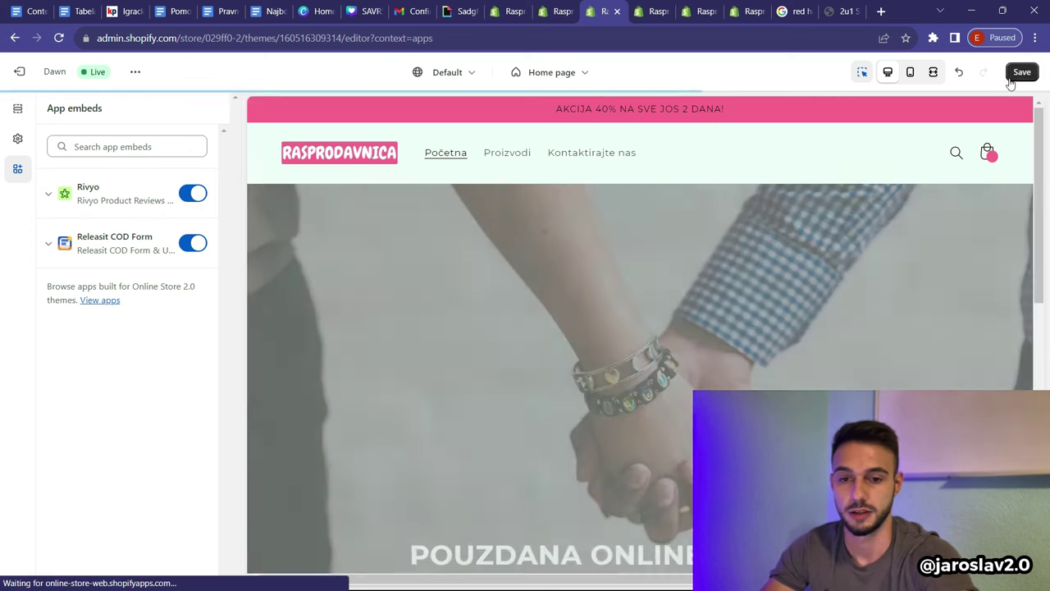
pyautogui.click(1017, 72)
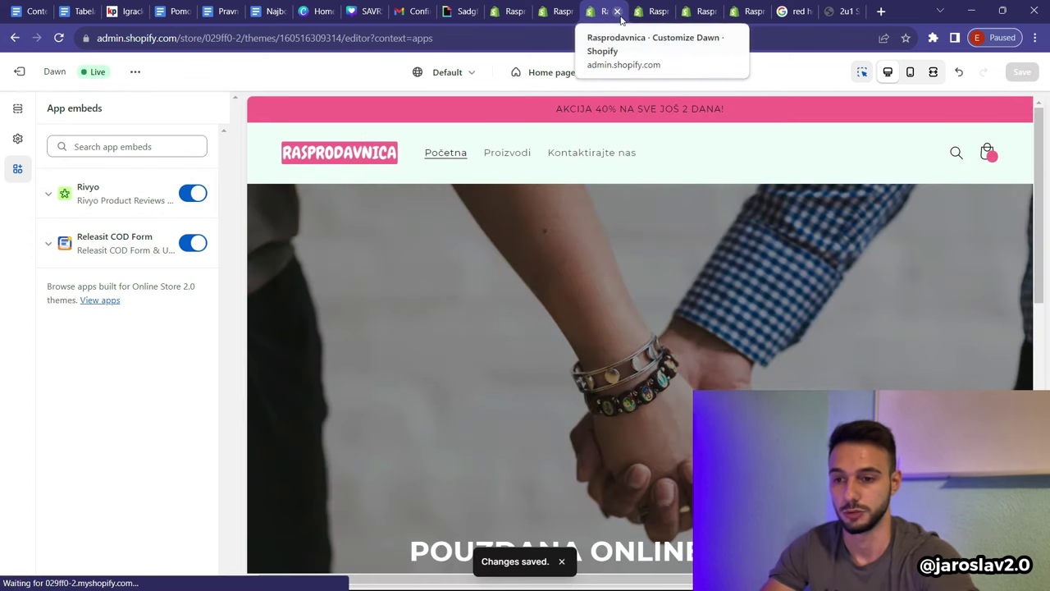
pyautogui.click(616, 12)
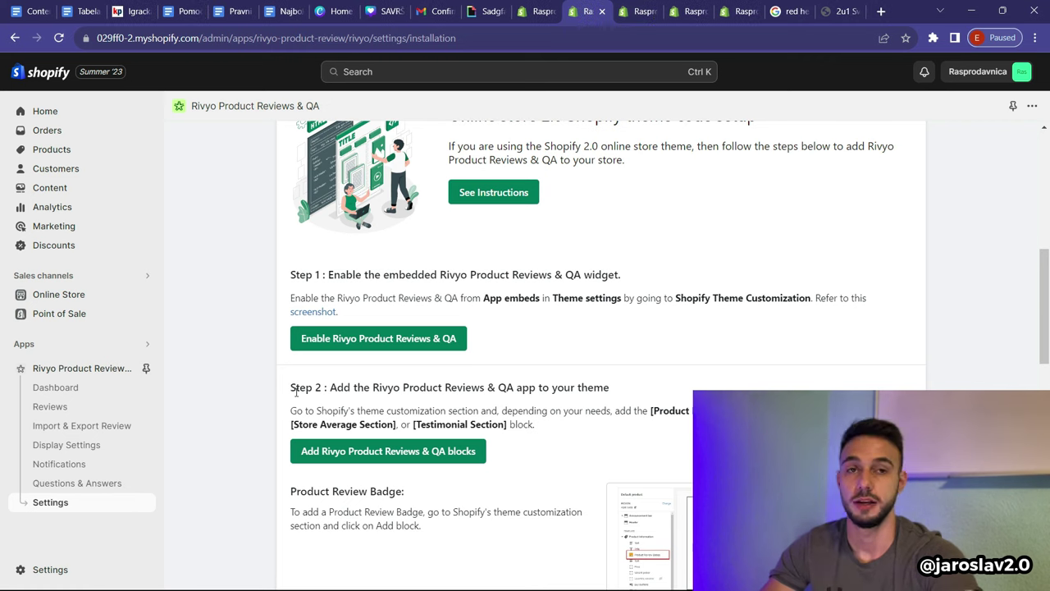
pyautogui.moveTo(301, 387); pyautogui.dragTo(314, 387)
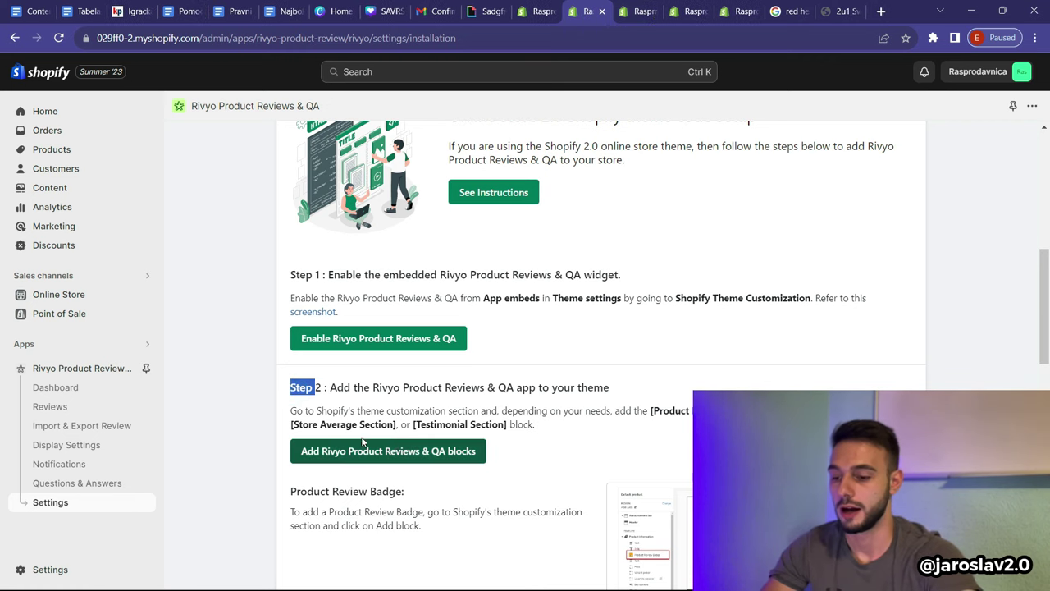
pyautogui.click(437, 453)
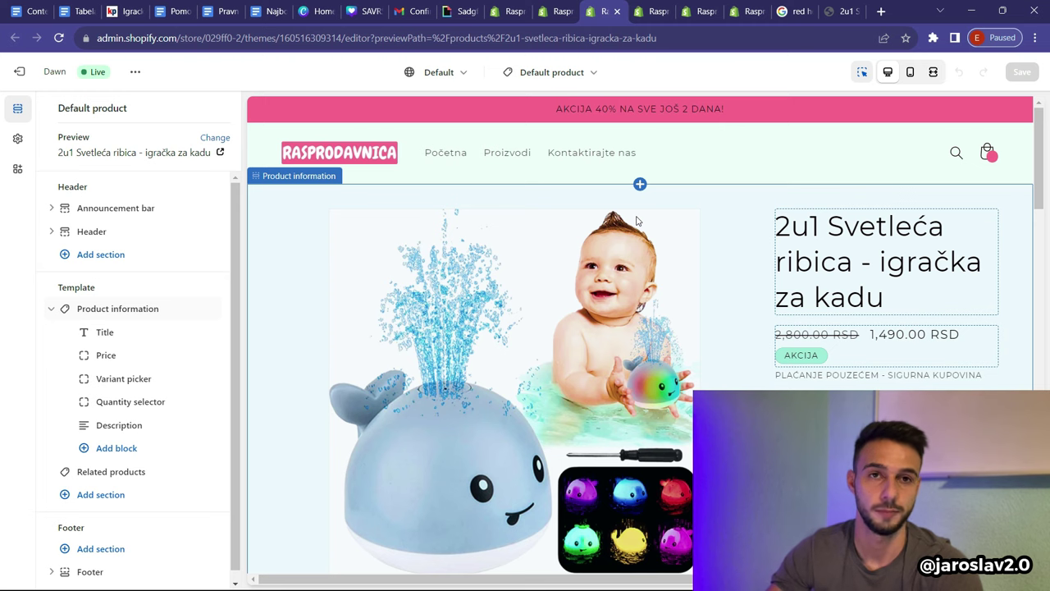
# Add Rivyo's Product Review Section from the Apps sections and hide Related products, saving each change
pyautogui.scroll(-1, 136, 263)
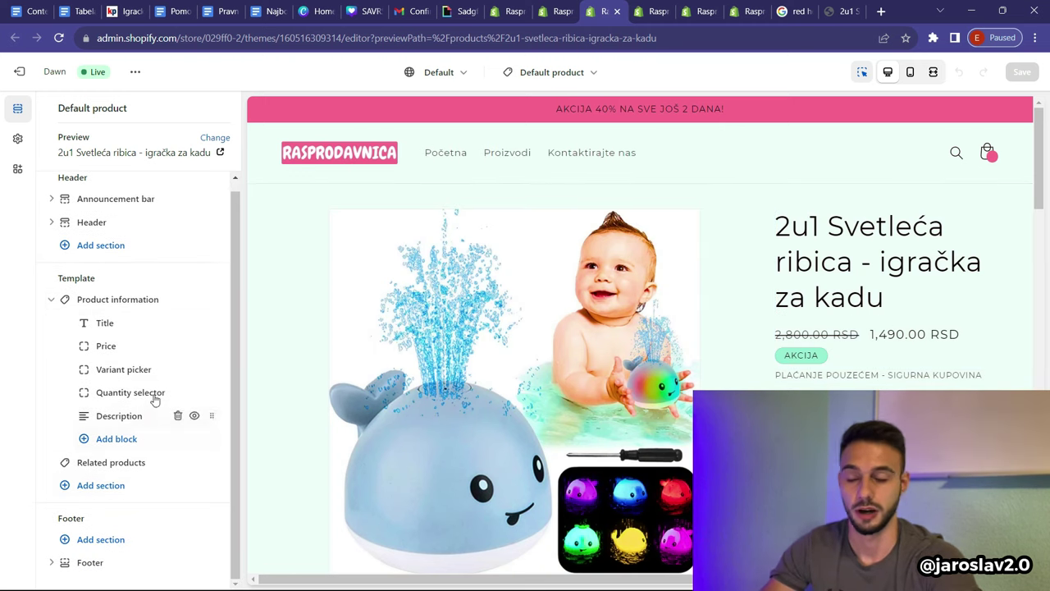
pyautogui.scroll(1, 169, 254)
pyautogui.scroll(-1, 171, 259)
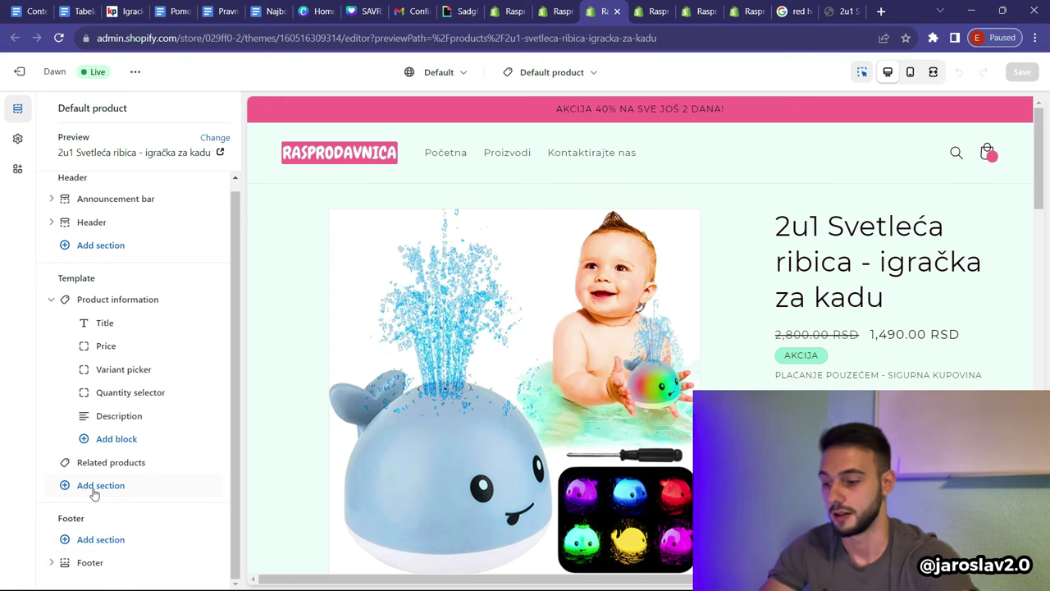
pyautogui.click(94, 487)
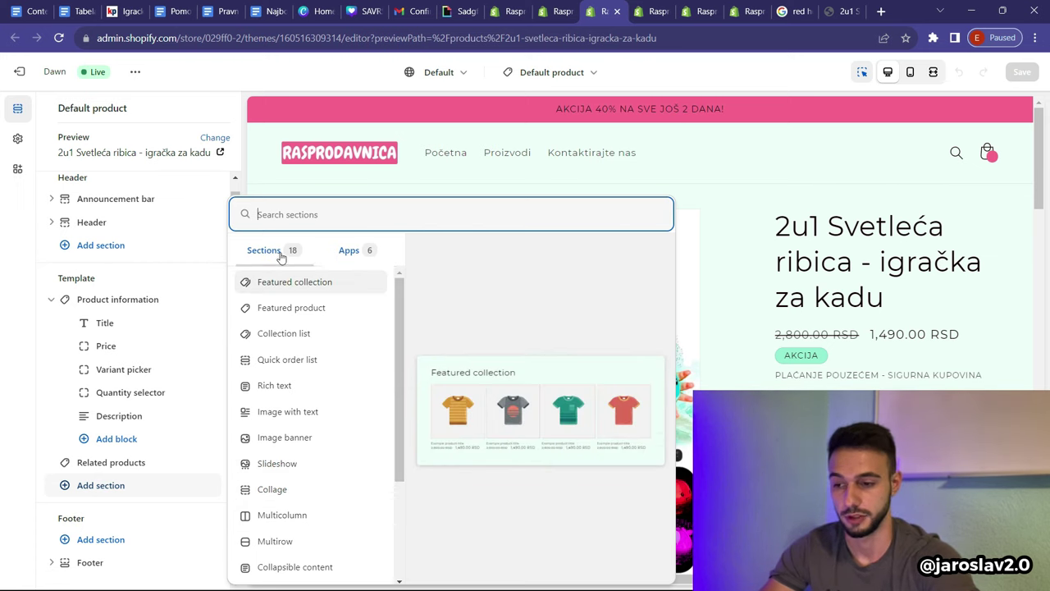
pyautogui.click(341, 253)
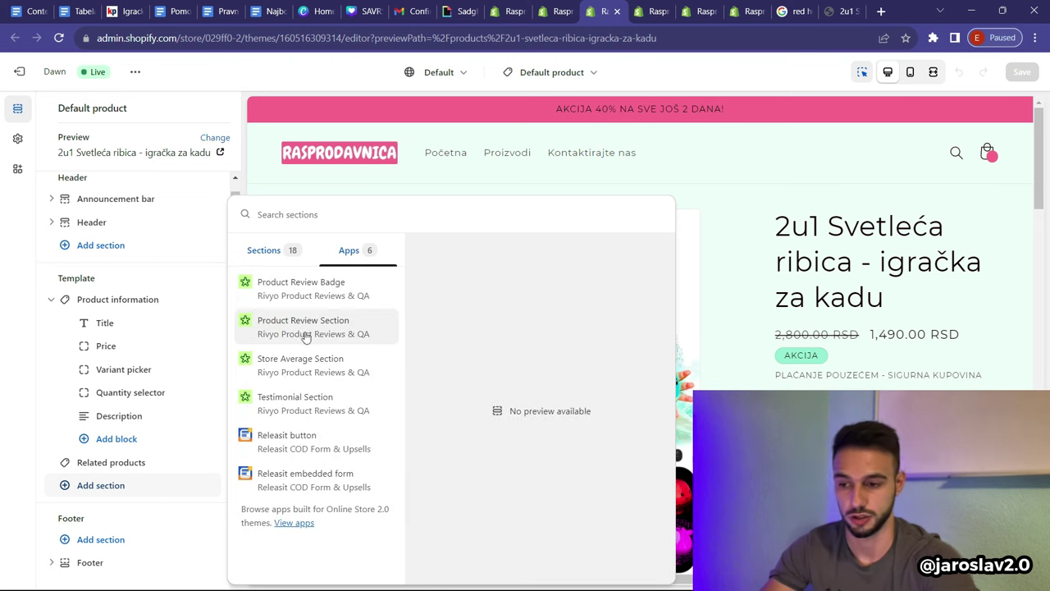
pyautogui.click(344, 327)
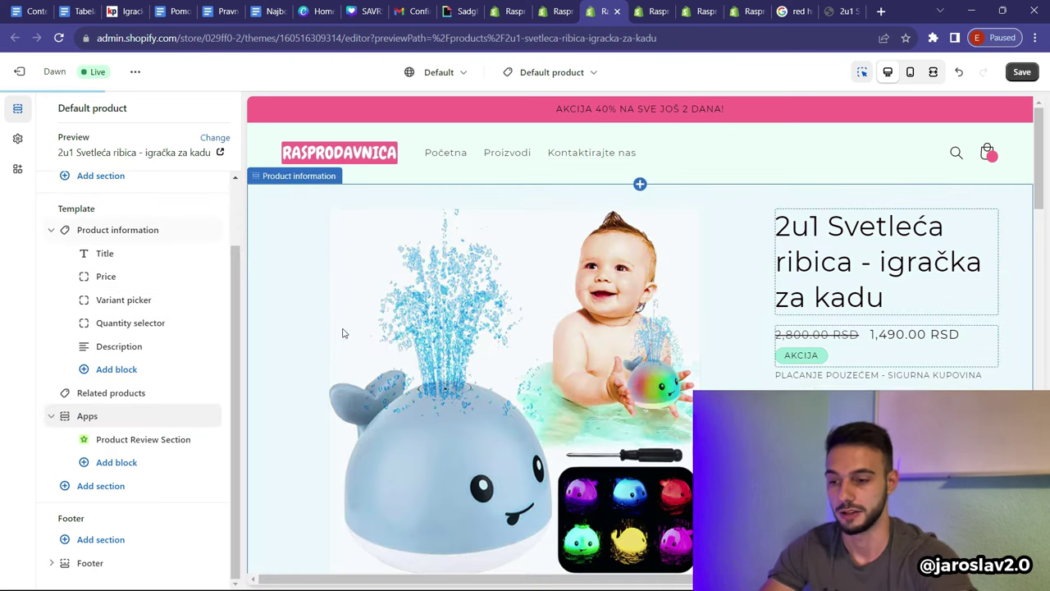
pyautogui.click(1022, 72)
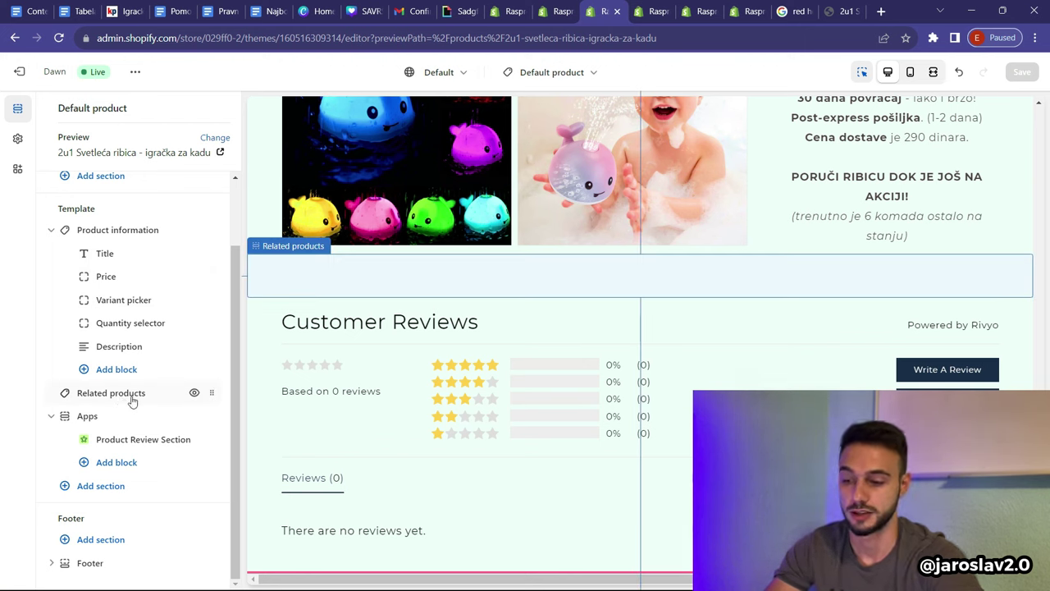
pyautogui.click(194, 393)
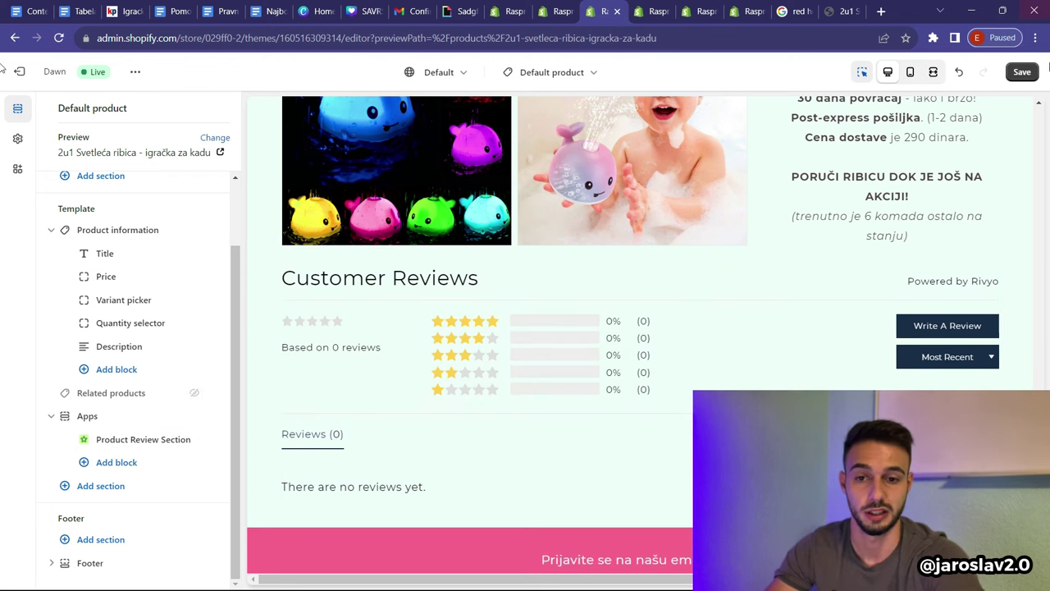
pyautogui.click(1022, 74)
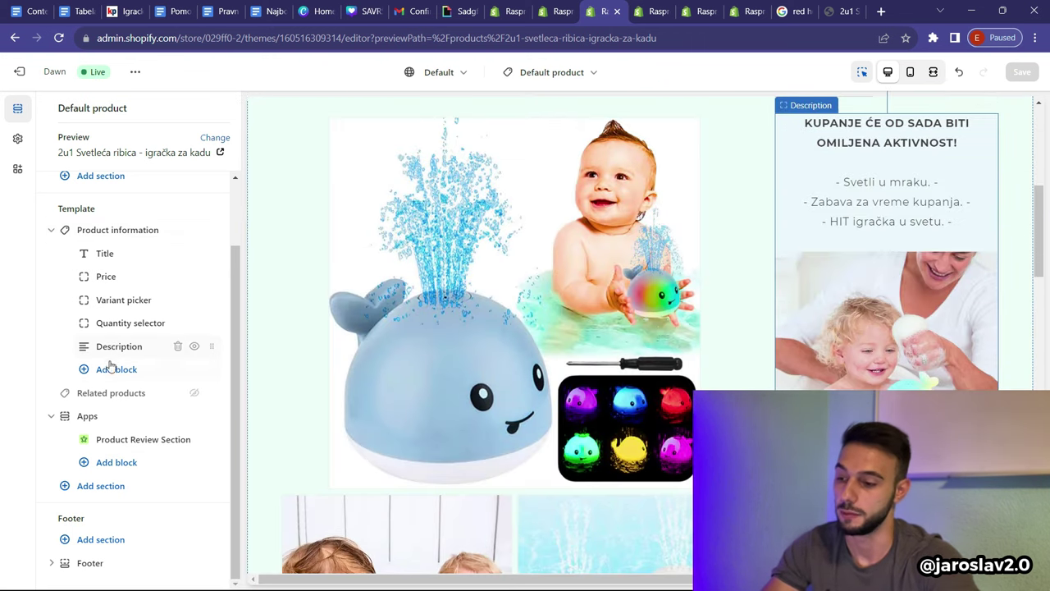
# Add a Product Review Badge block to Product information, place it below the Title, and save
pyautogui.click(108, 371)
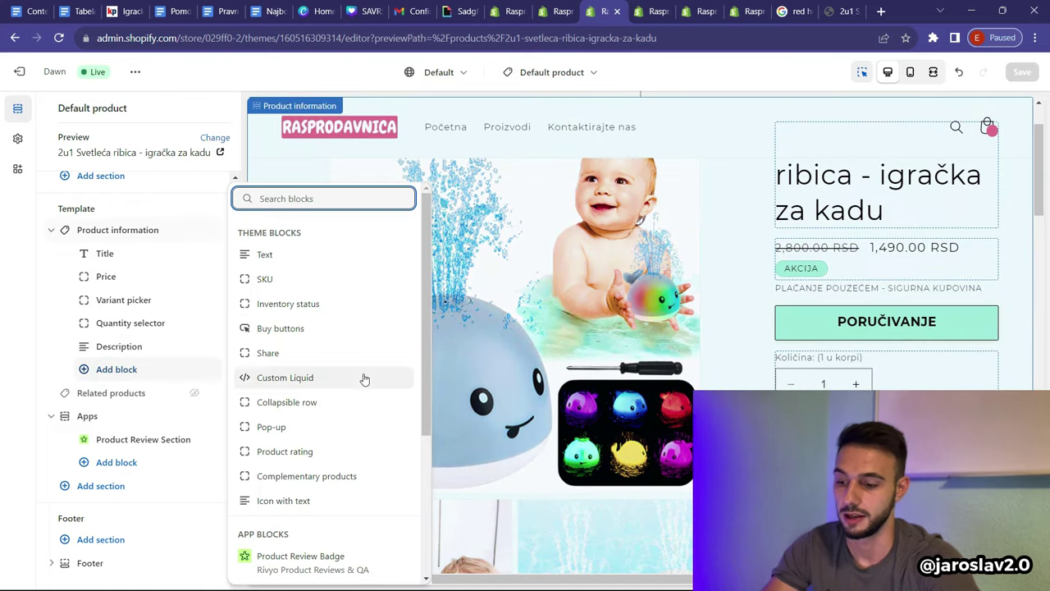
pyautogui.scroll(-5, 355, 283)
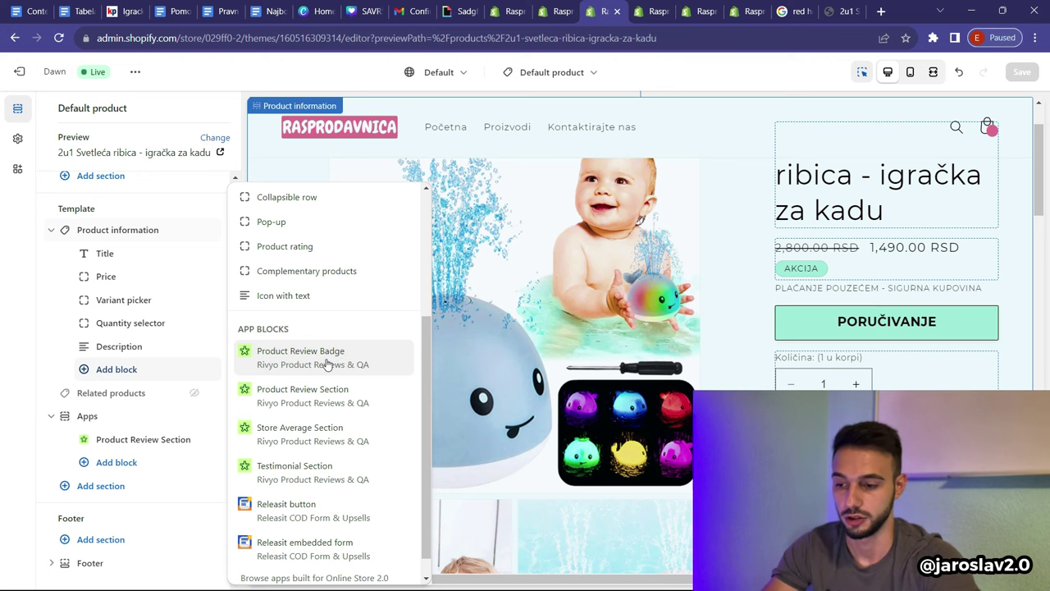
pyautogui.click(327, 363)
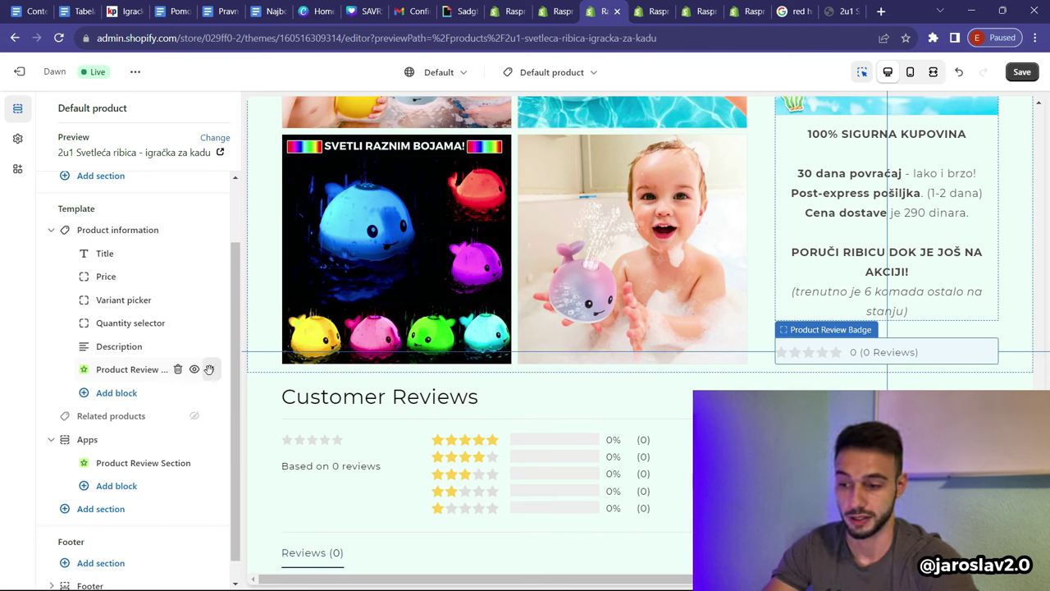
pyautogui.moveTo(212, 369); pyautogui.dragTo(144, 277)
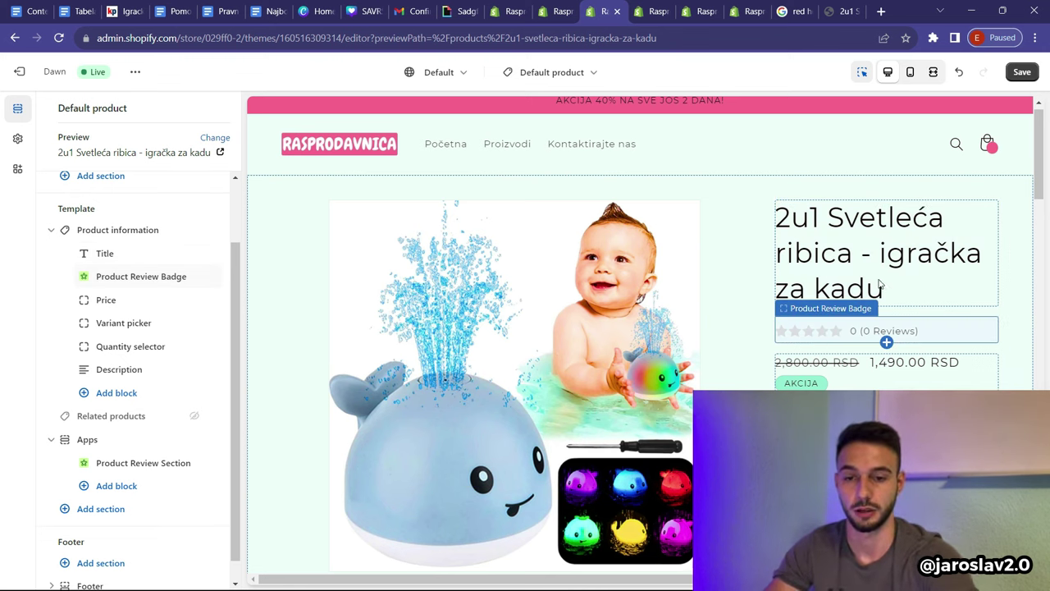
pyautogui.click(1021, 72)
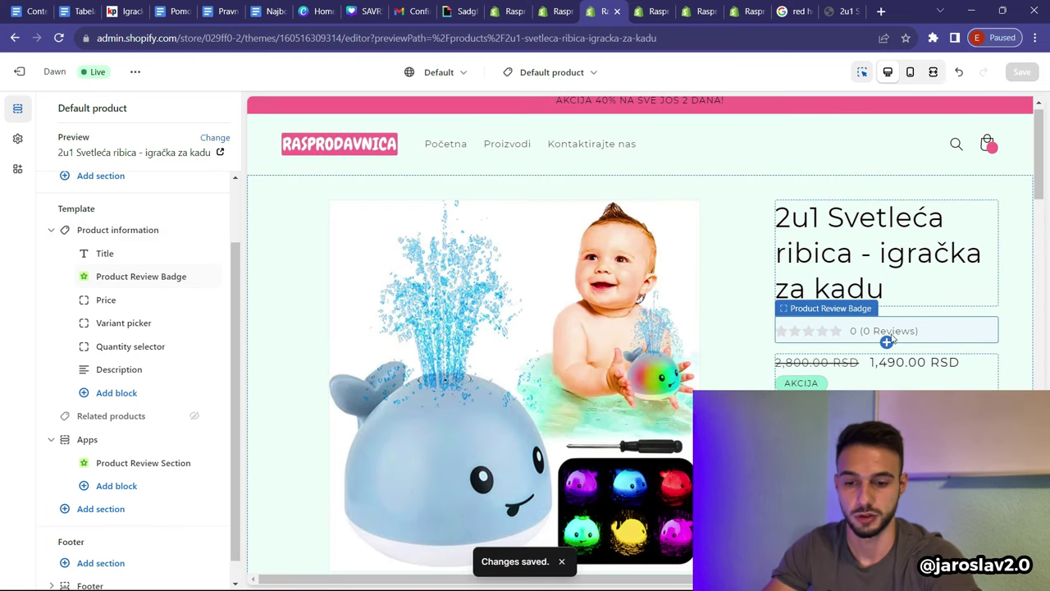
pyautogui.scroll(-2, 896, 333)
pyautogui.scroll(-10, 894, 335)
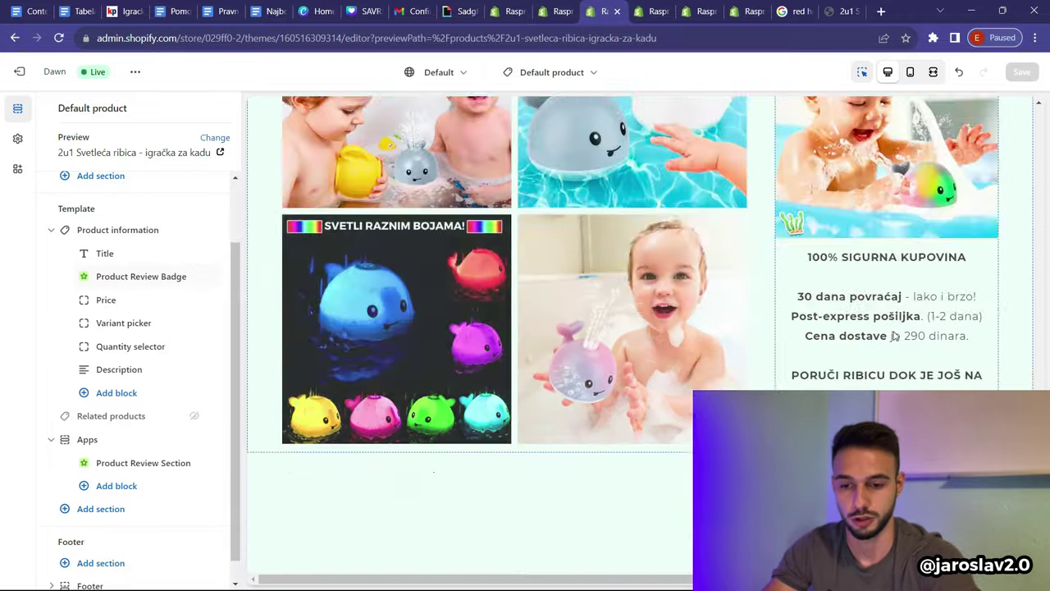
pyautogui.scroll(2, 346, 214)
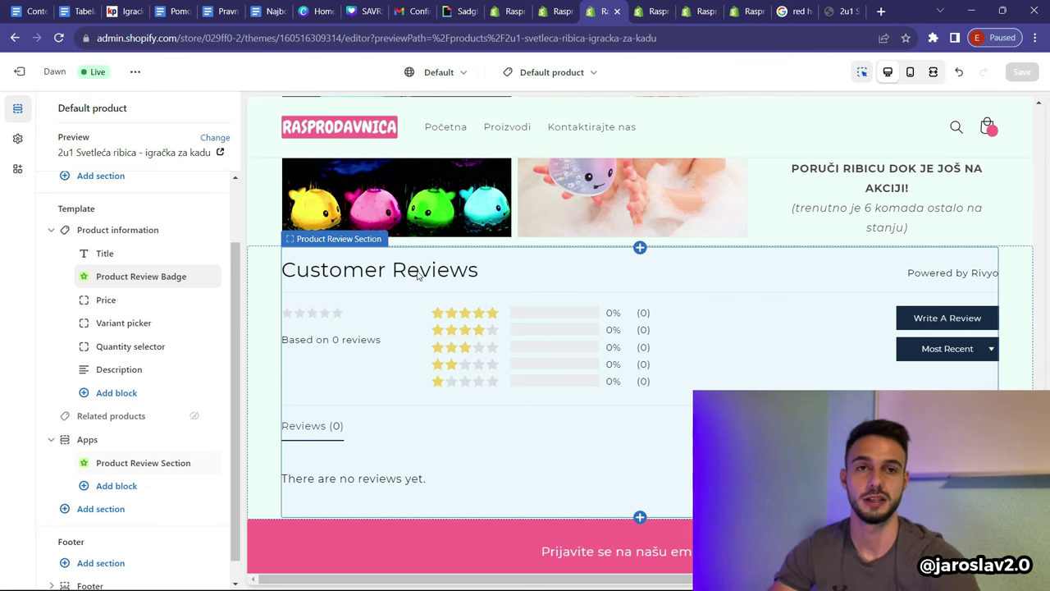
# Open the Rivyo Product Reviews & QA app's Settings page from the installed apps list
pyautogui.click(528, 10)
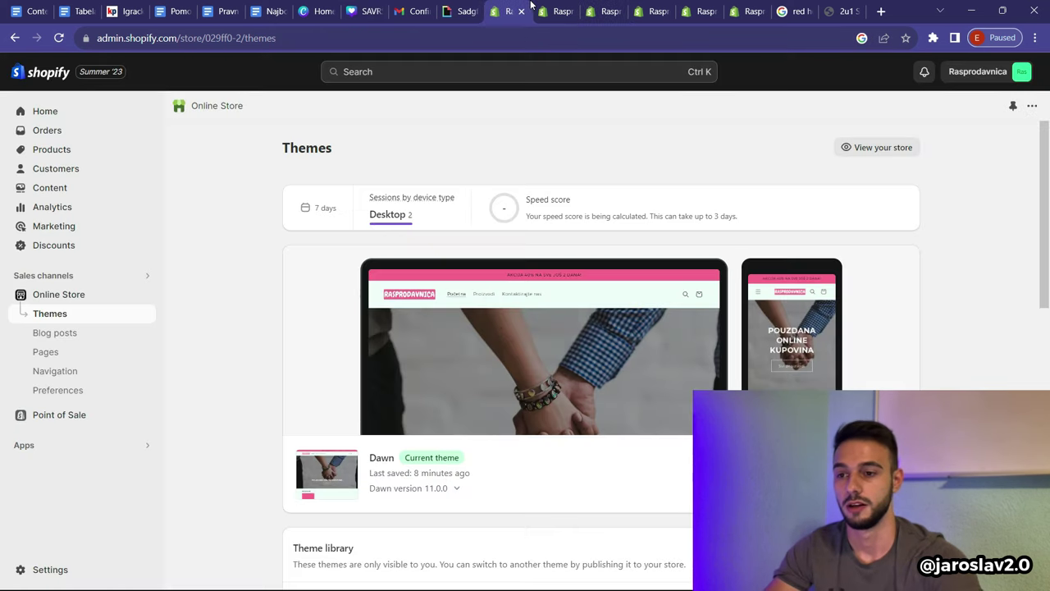
pyautogui.click(18, 450)
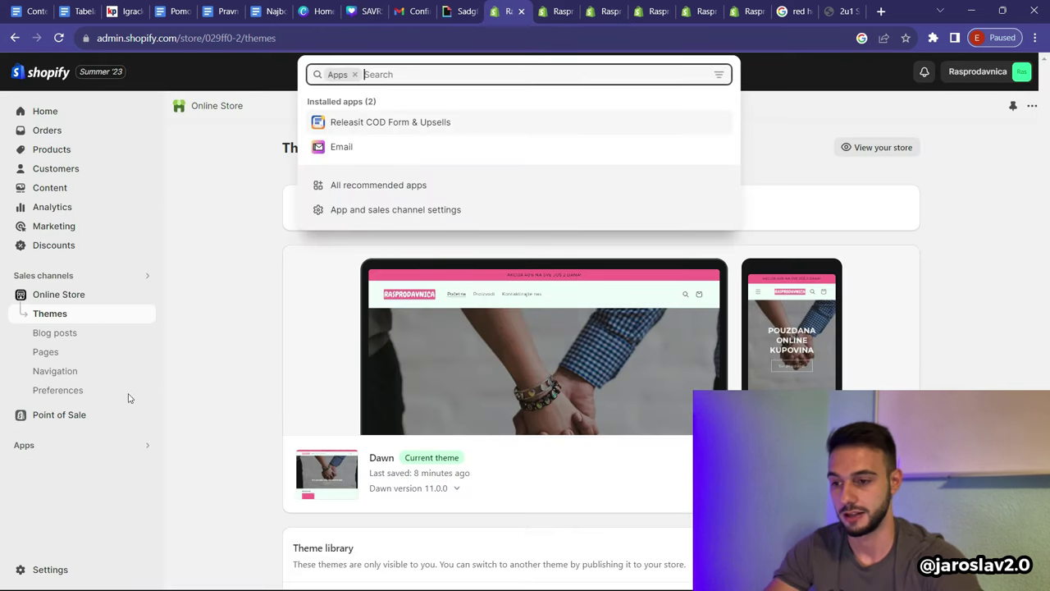
pyautogui.click(343, 124)
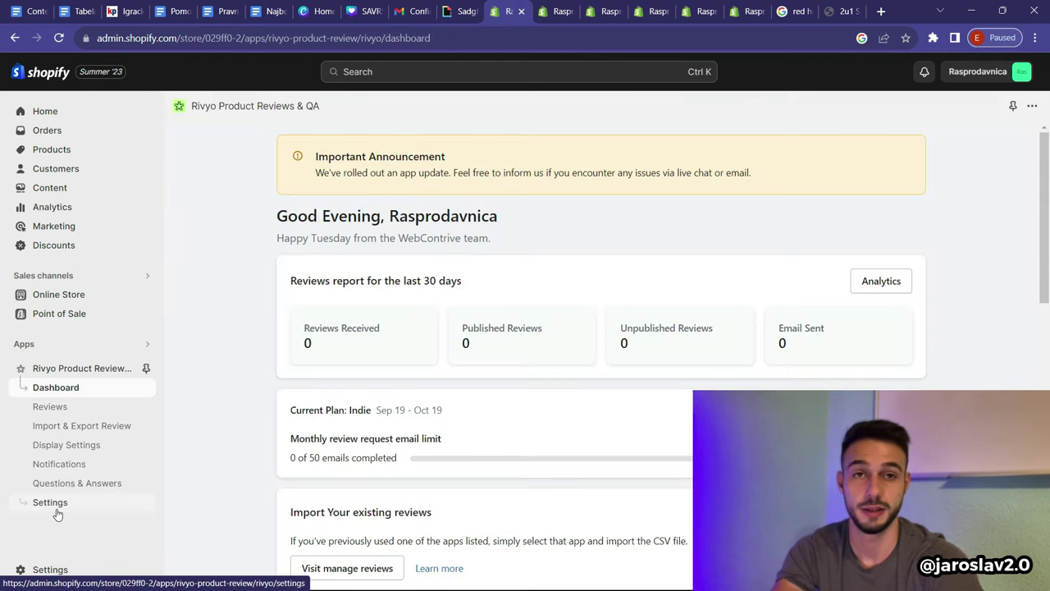
pyautogui.click(50, 503)
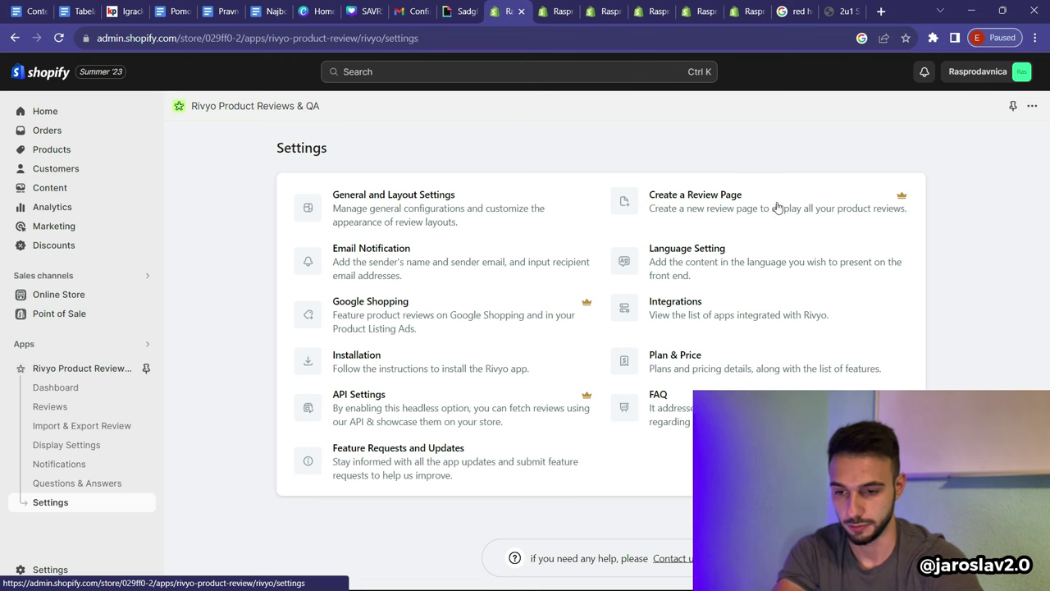
# In Language Setting, change the Section Title to 'Ocene Kupaca'
pyautogui.click(675, 250)
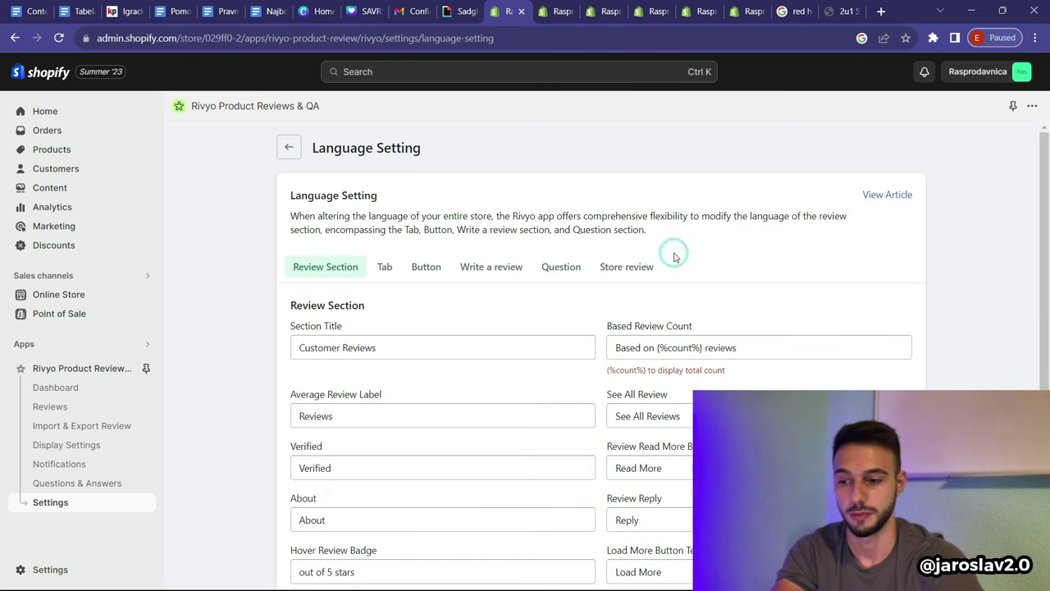
pyautogui.moveTo(377, 348); pyautogui.dragTo(344, 348)
pyautogui.tripleClick(395, 348)
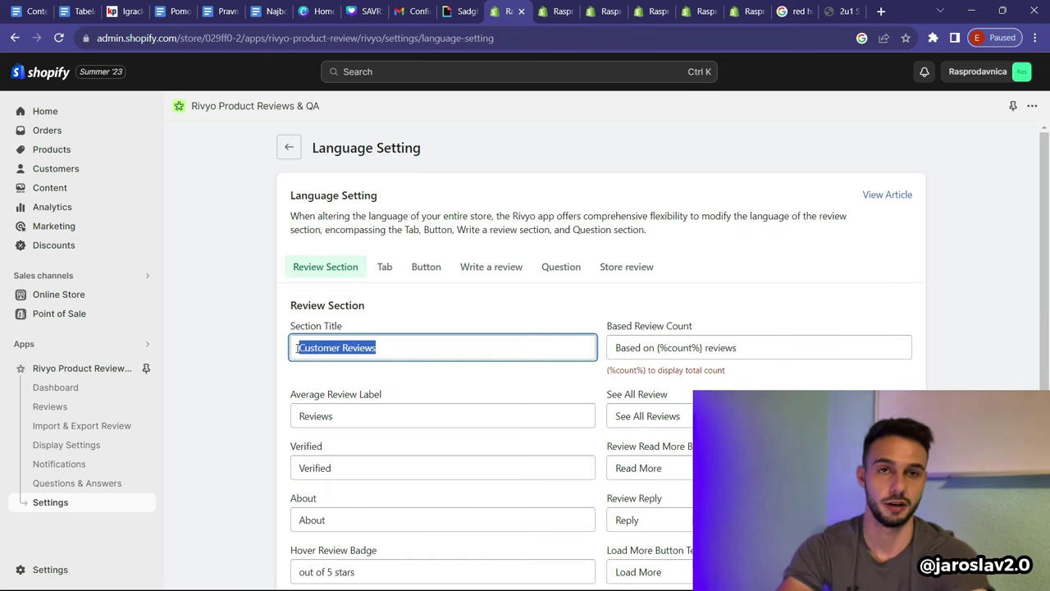
pyautogui.write('Ocene Kupaca')
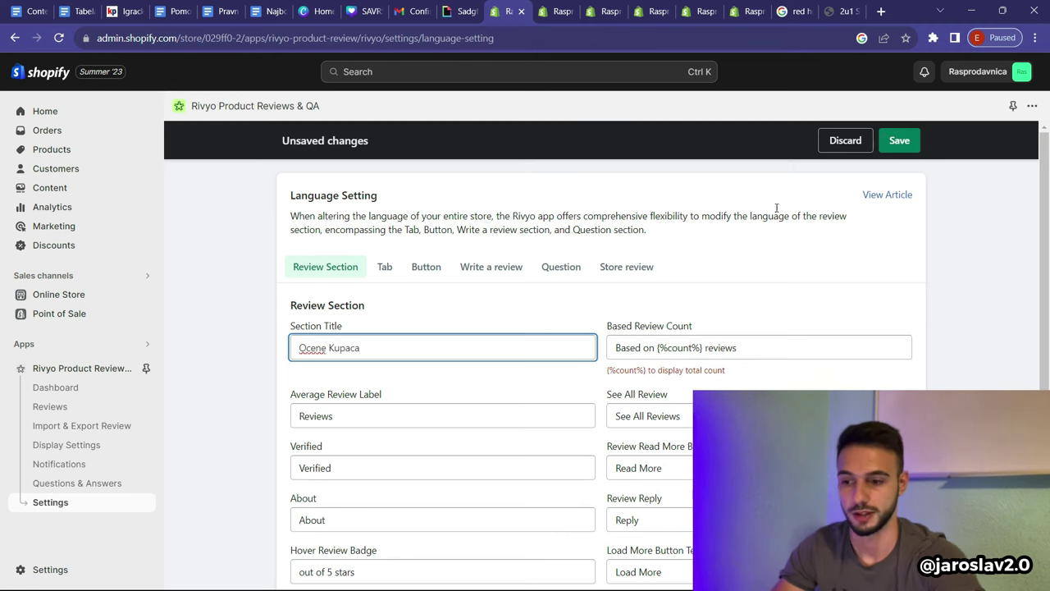
pyautogui.click(899, 140)
# Rename the Average Review Label to 'Ocene' and the Verified label to 'Verifikovano'
pyautogui.scroll(-1, 320, 377)
pyautogui.click(306, 351)
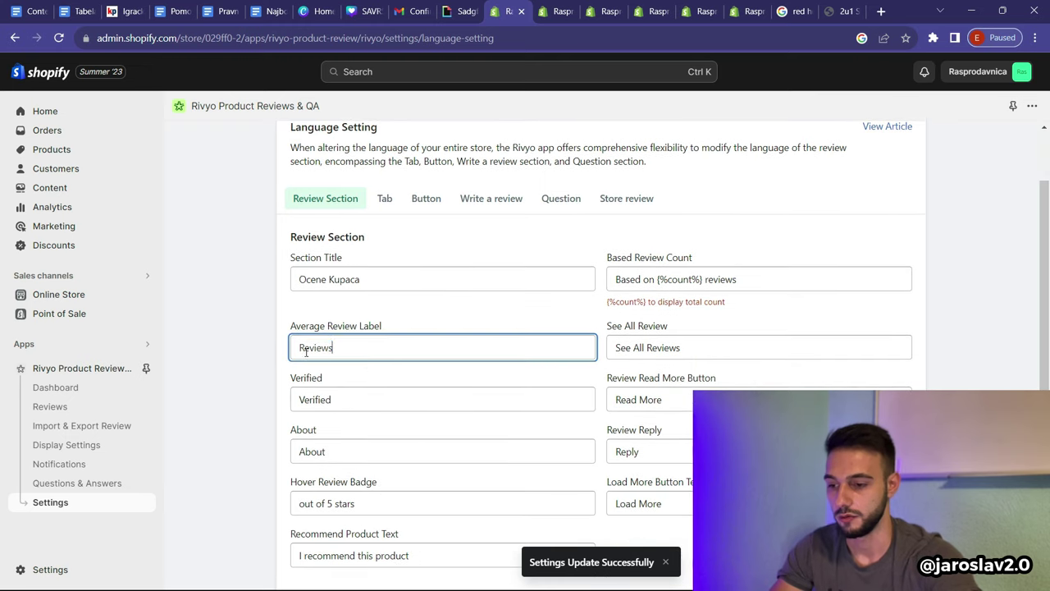
pyautogui.doubleClick(306, 351)
pyautogui.write('Ocene')
pyautogui.moveTo(358, 397); pyautogui.dragTo(300, 399)
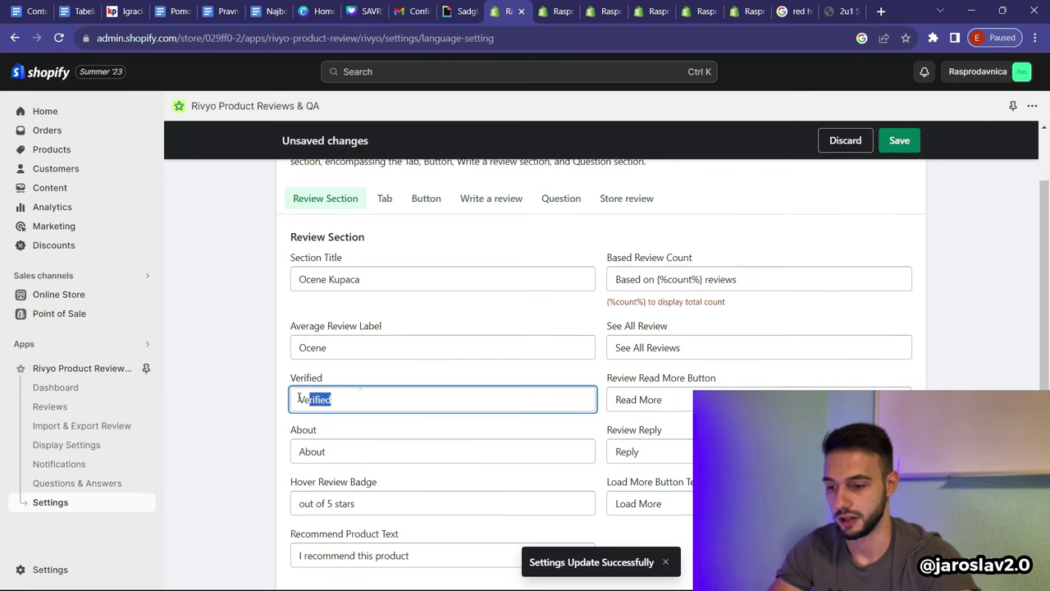
pyautogui.write('erifikovano')
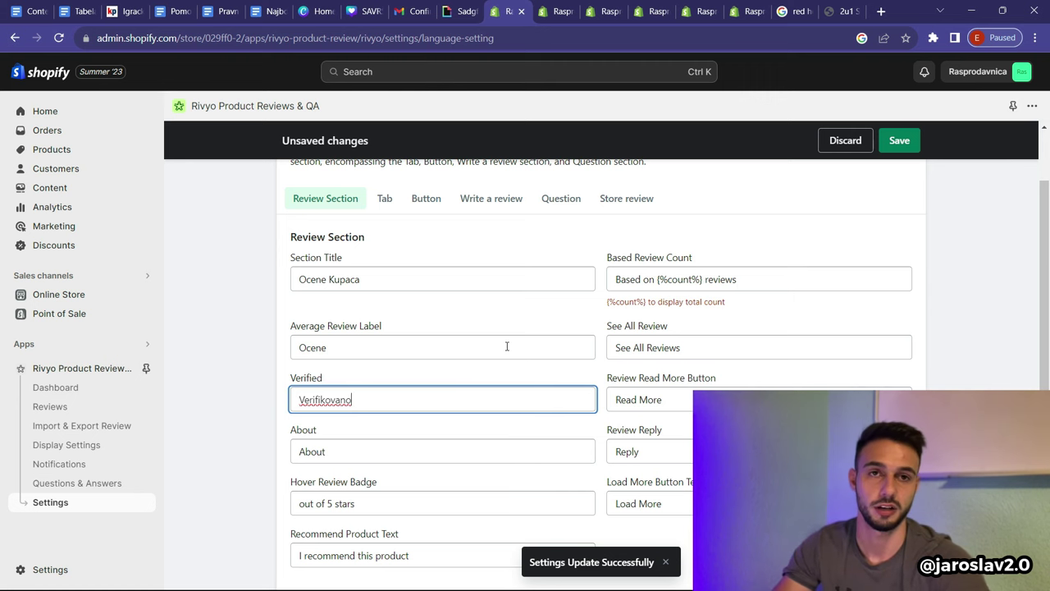
# Browse the Tab, Button, Write a review and Question label tabs, then return to Review Section
pyautogui.scroll(-1, 507, 347)
pyautogui.scroll(2, 517, 377)
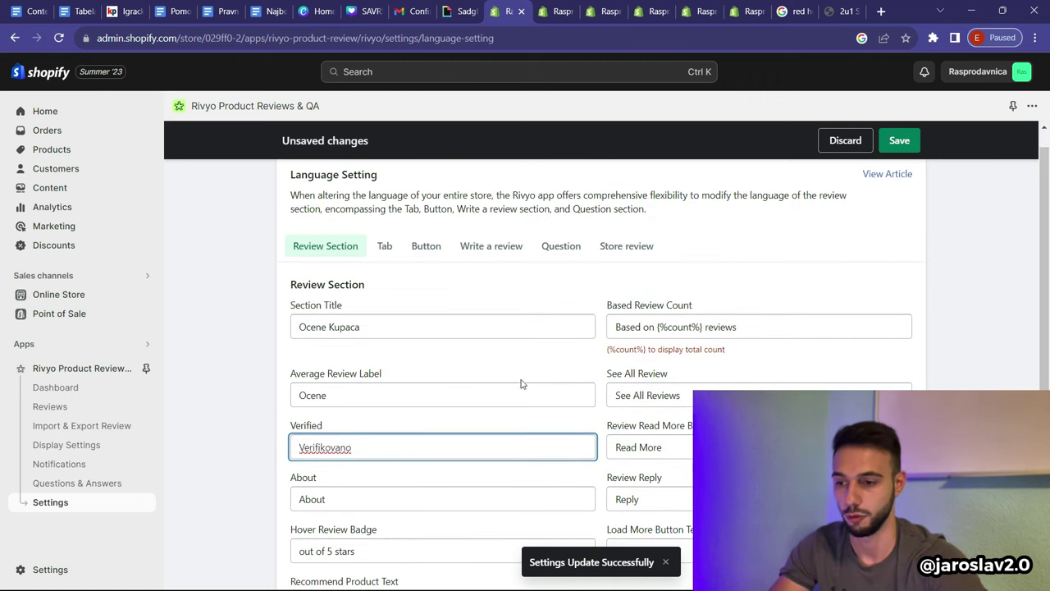
pyautogui.click(384, 249)
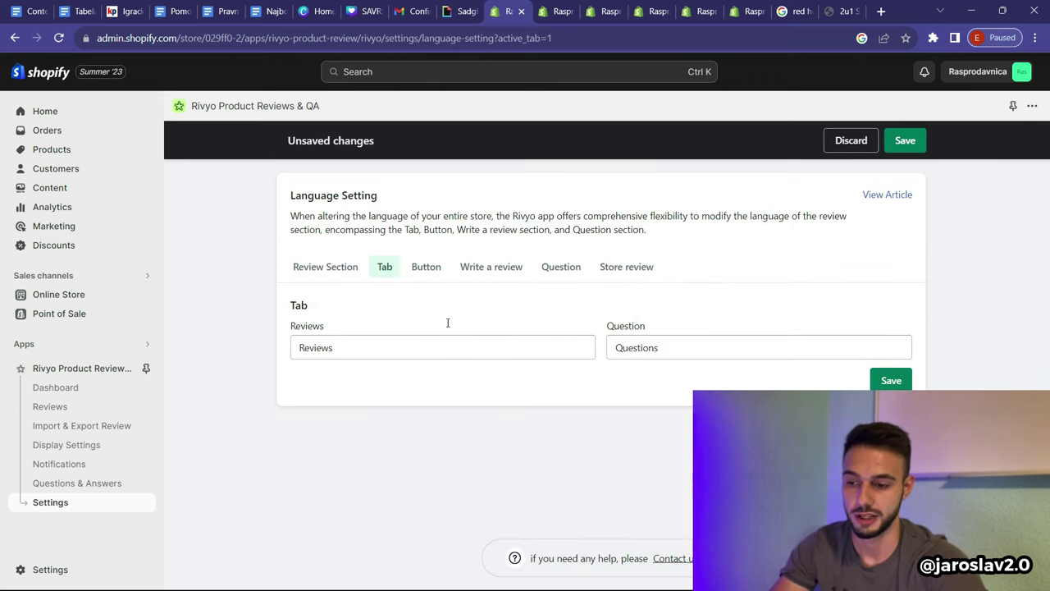
pyautogui.click(426, 267)
pyautogui.click(491, 267)
pyautogui.click(561, 267)
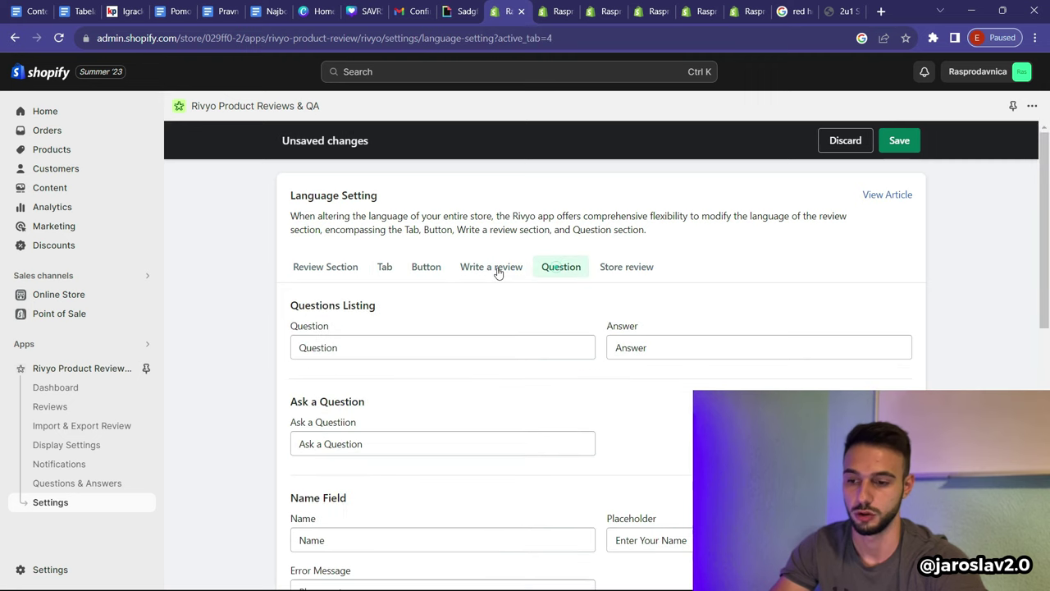
pyautogui.click(350, 275)
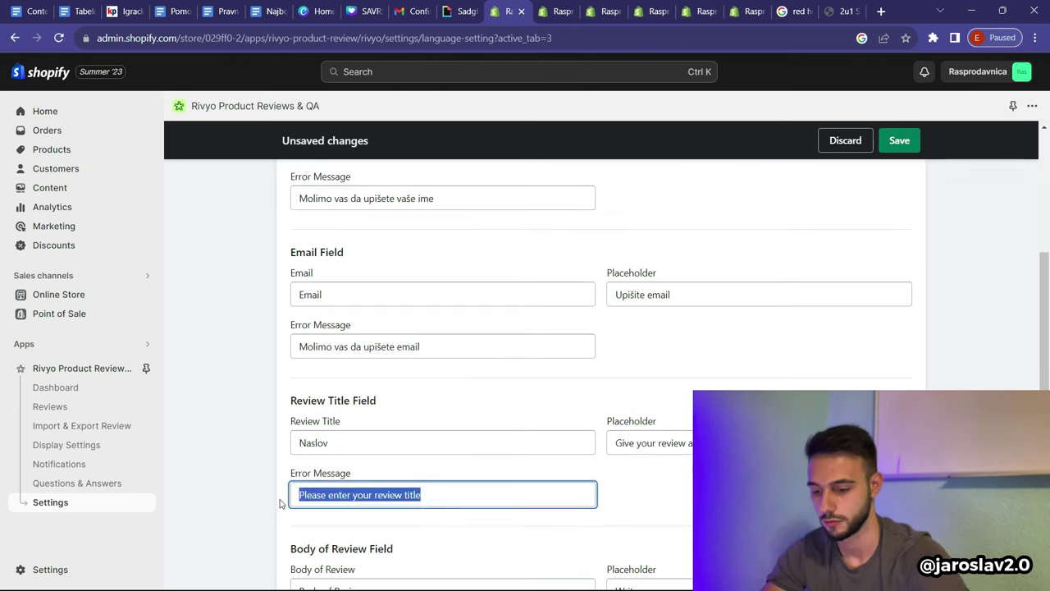
# Fill the Write a review text fields with Serbian prompts such as 'Molimo vas napišite opis.'
pyautogui.write('Molimo vas upišite naslovTekst (opis)')
pyautogui.press('Tab')
pyautogui.write('Napišite opis.')
pyautogui.press('Tab')
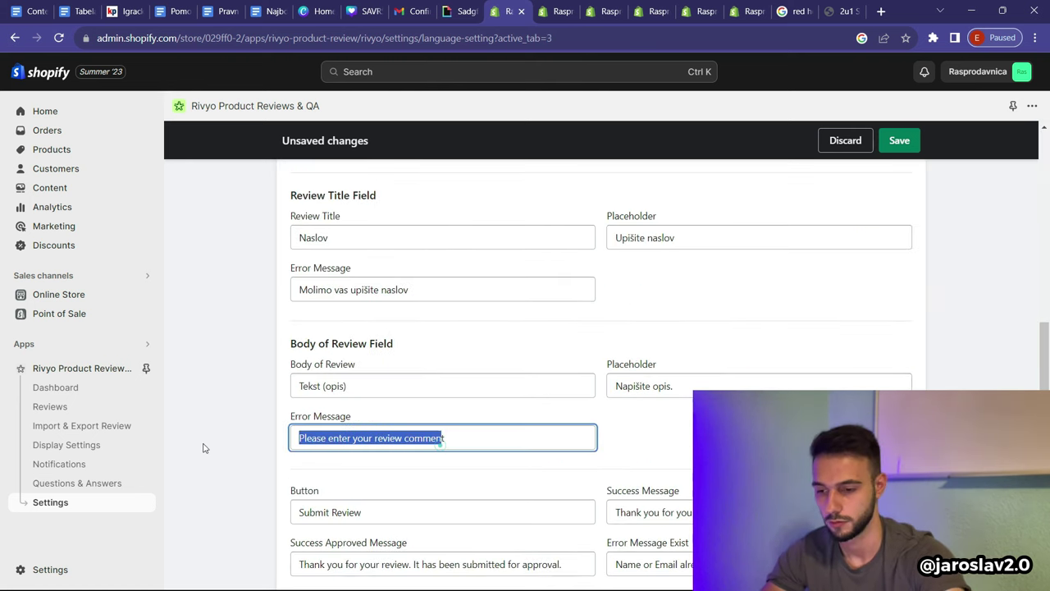
pyautogui.write('Molimo vas napišite opis.')
pyautogui.press('Tab')
pyautogui.write('ObjaviHvala vam na oceni!GreškaGreškaHvala vam na oceni!Email ili ime već postojiJoš nema recenzija')
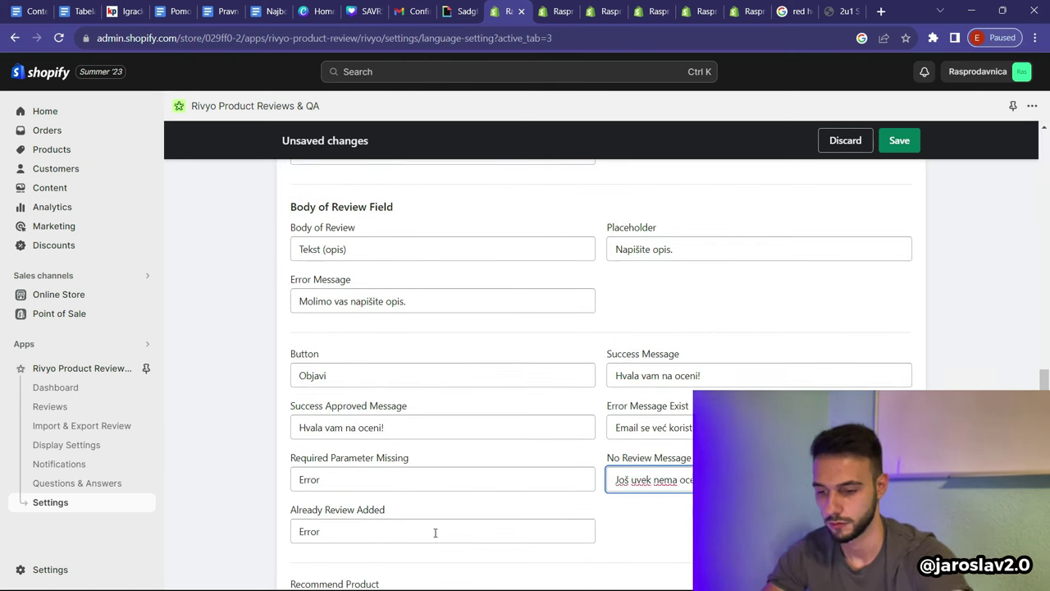
# Review the Question, Store review, Review Section, Tab and Button label tabs
pyautogui.scroll(10, 434, 532)
pyautogui.click(561, 266)
pyautogui.click(626, 269)
pyautogui.click(362, 279)
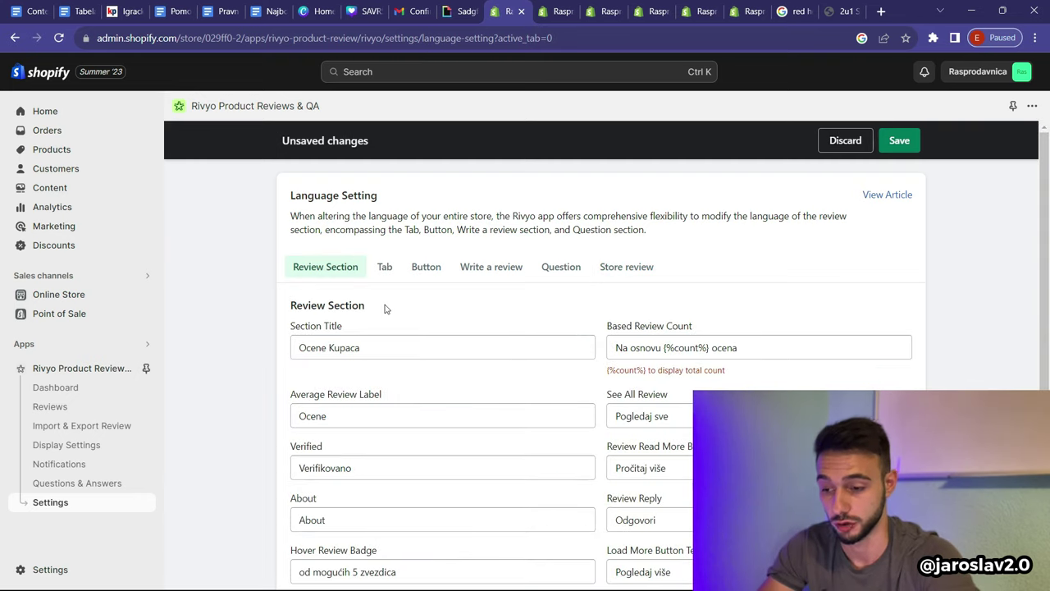
pyautogui.scroll(-1, 385, 308)
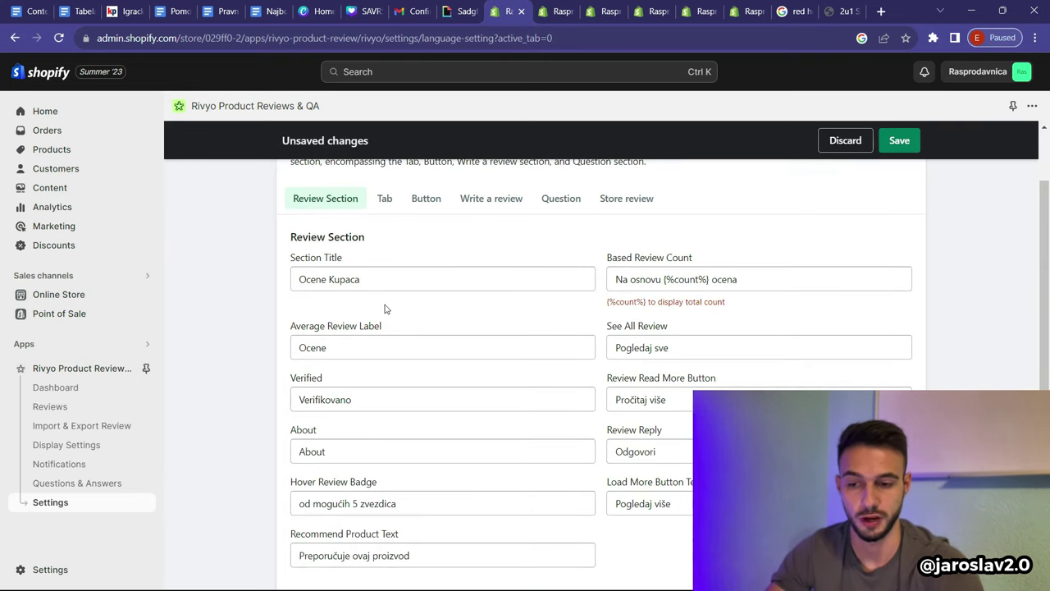
pyautogui.scroll(-1, 504, 241)
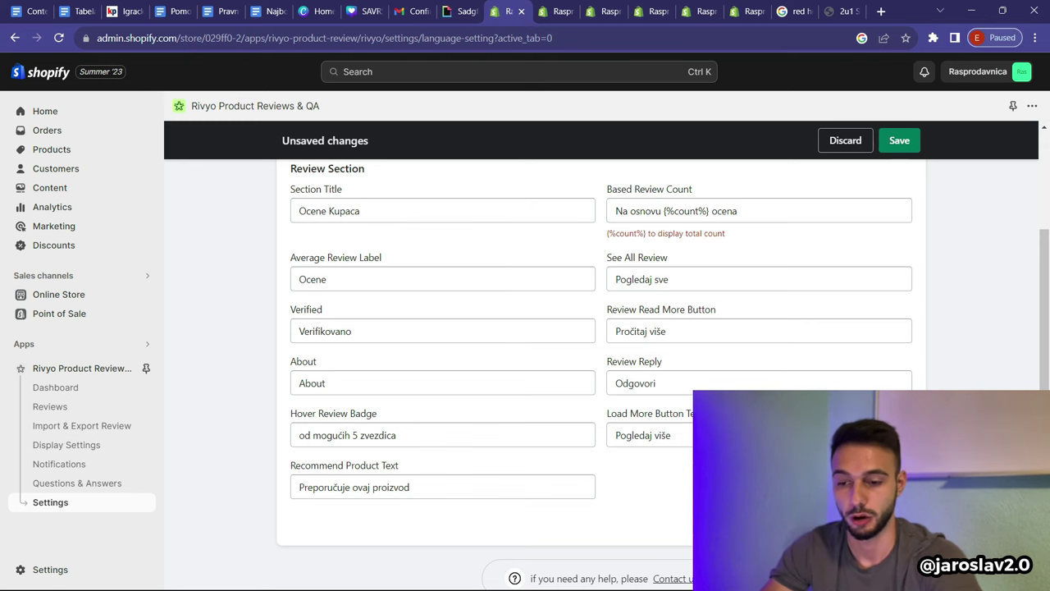
pyautogui.scroll(1, 410, 320)
pyautogui.click(385, 267)
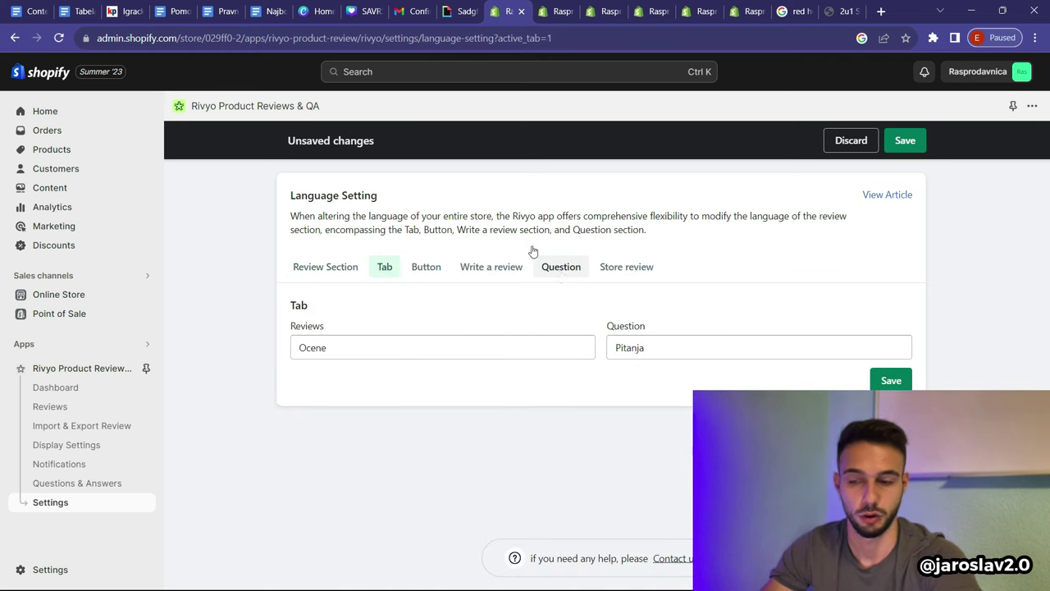
pyautogui.click(426, 267)
# Check the Write a review, Question and Store review labels, then save all Serbian translations
pyautogui.scroll(-1, 368, 317)
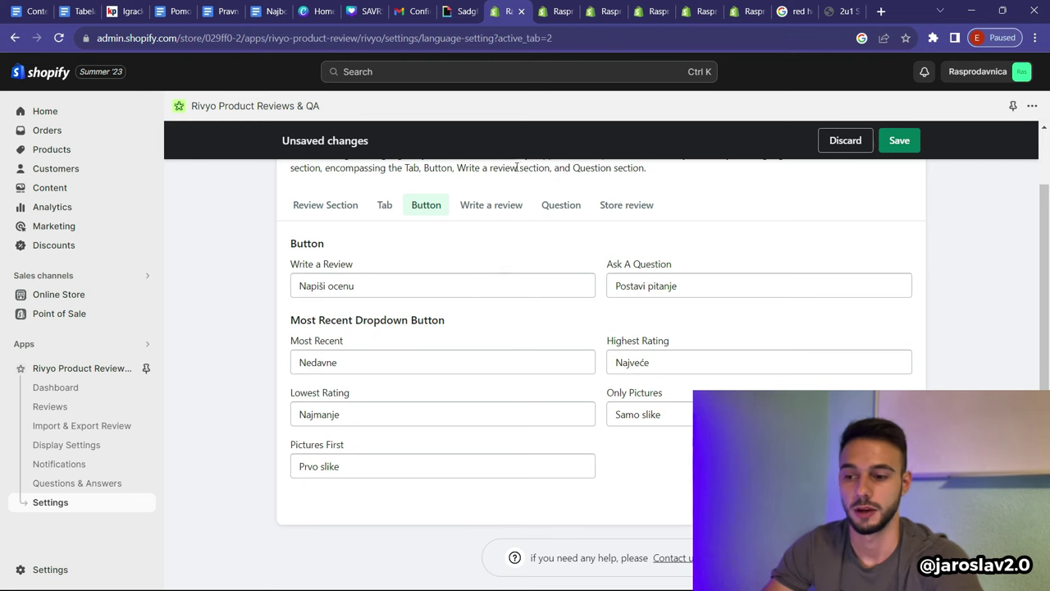
pyautogui.click(496, 205)
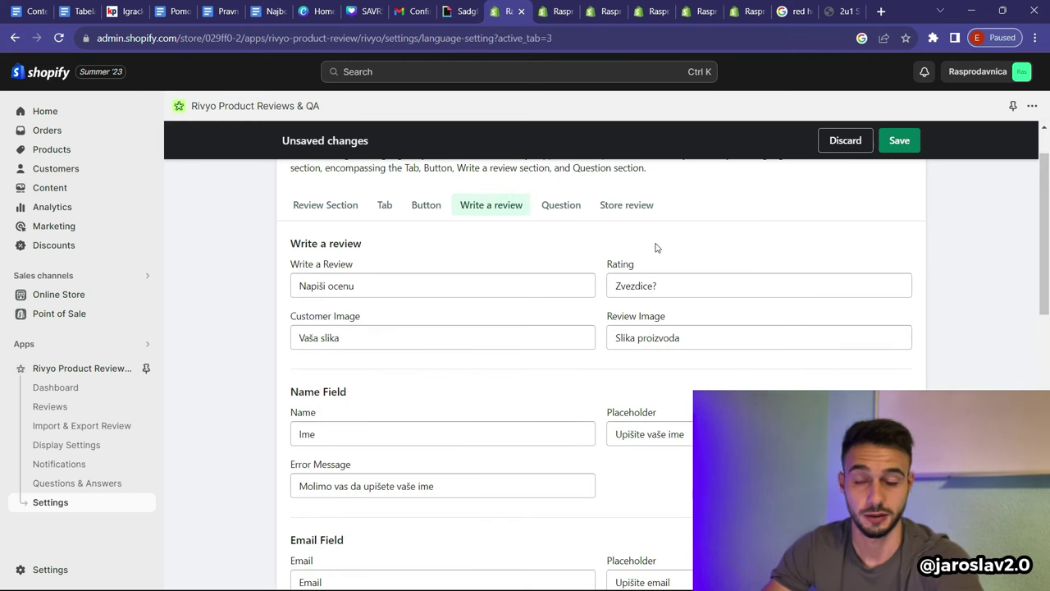
pyautogui.scroll(-1, 398, 254)
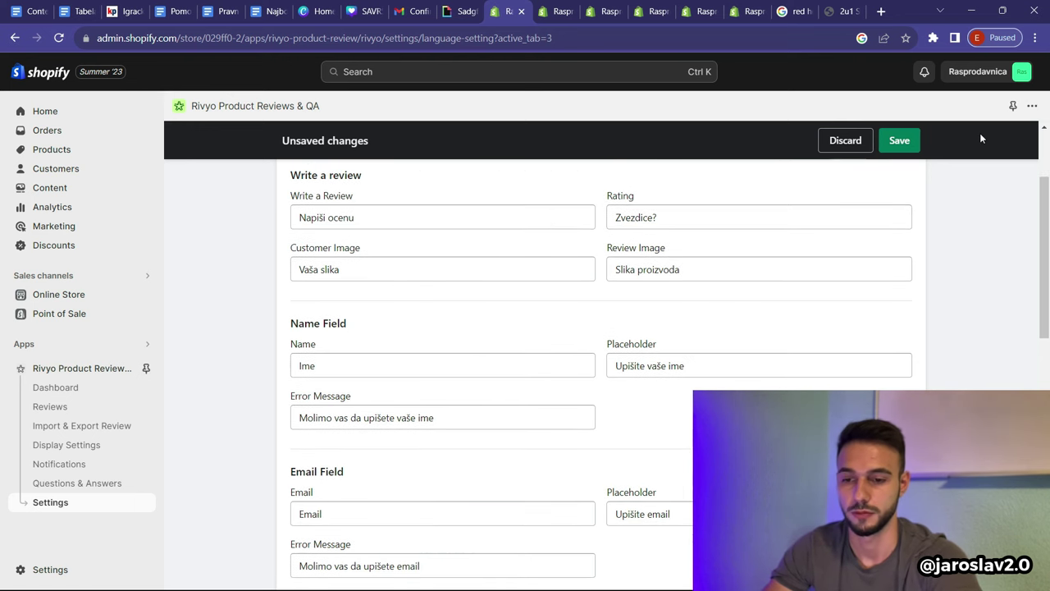
pyautogui.scroll(-6, 731, 313)
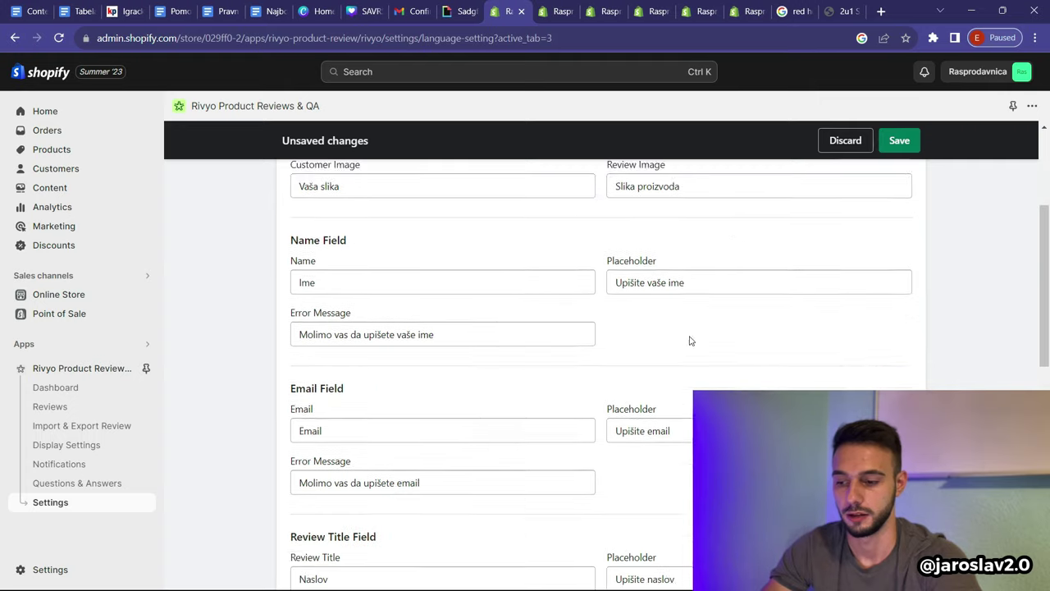
pyautogui.scroll(1, 688, 332)
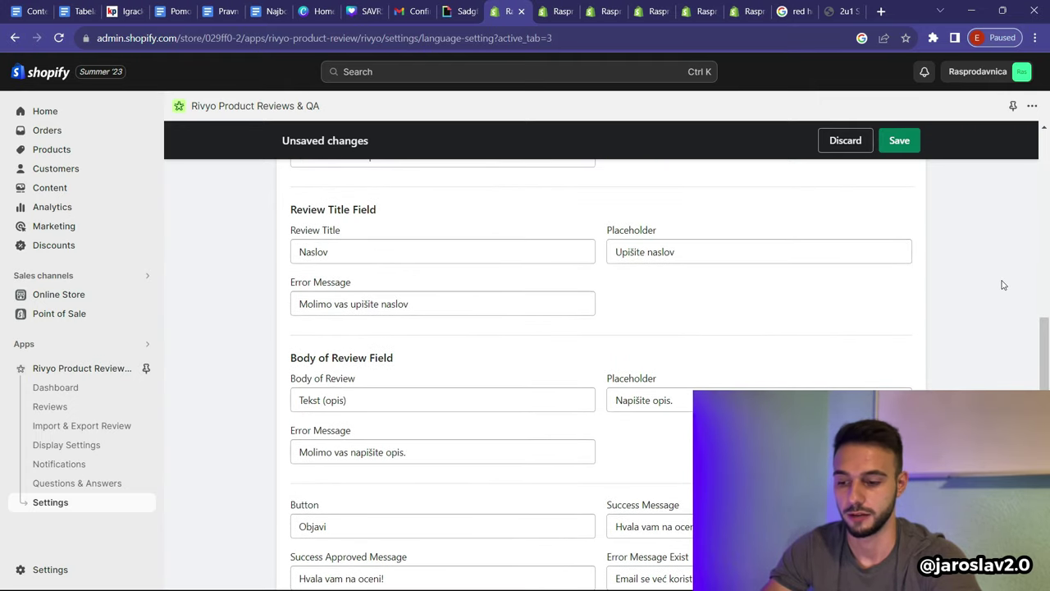
pyautogui.scroll(-4, 978, 286)
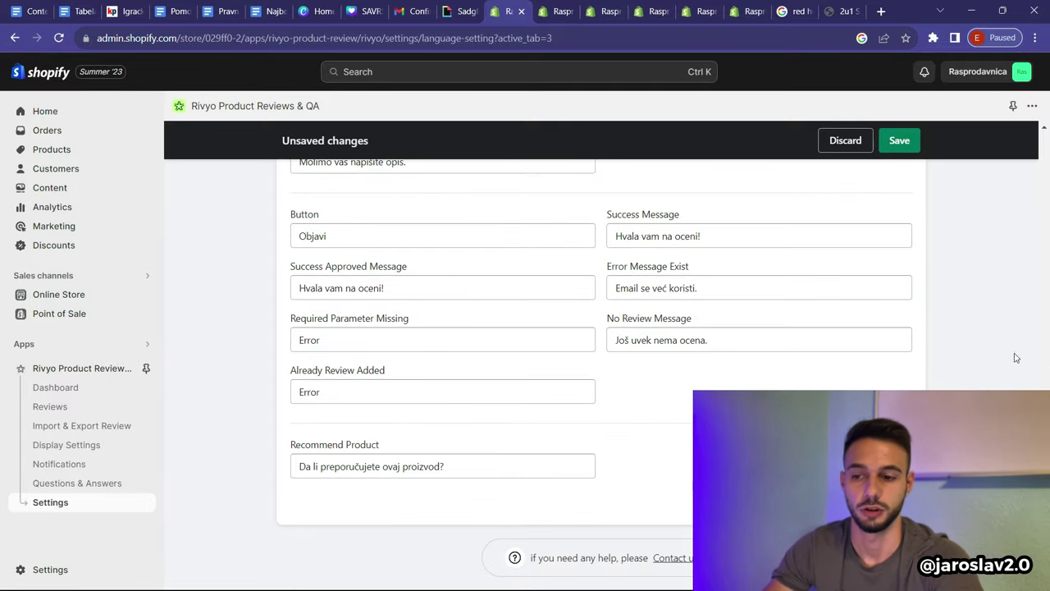
pyautogui.scroll(10, 1015, 357)
pyautogui.click(546, 275)
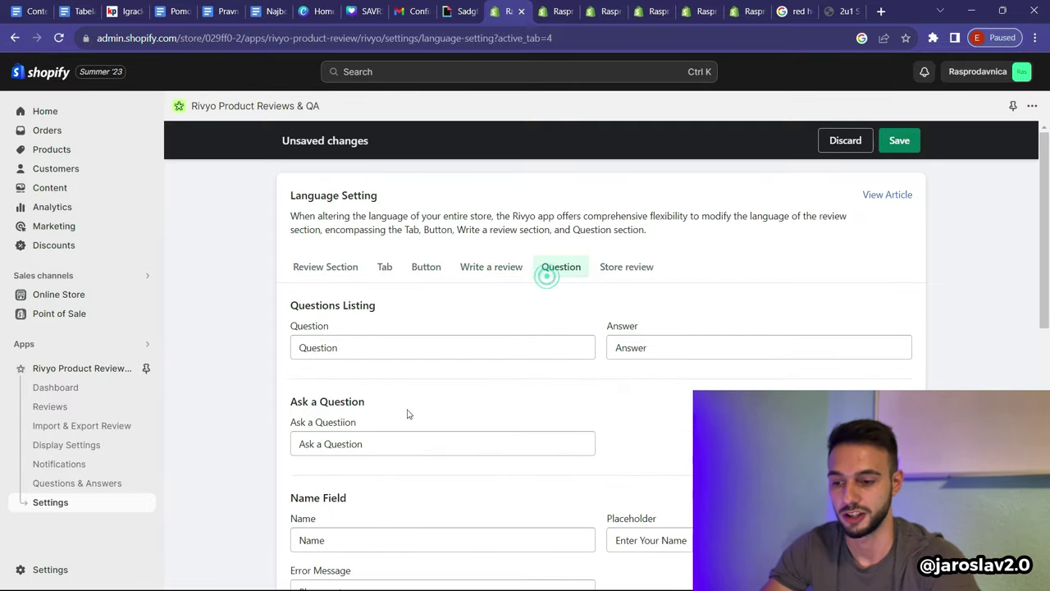
pyautogui.scroll(-3, 487, 405)
pyautogui.scroll(3, 487, 406)
pyautogui.click(630, 271)
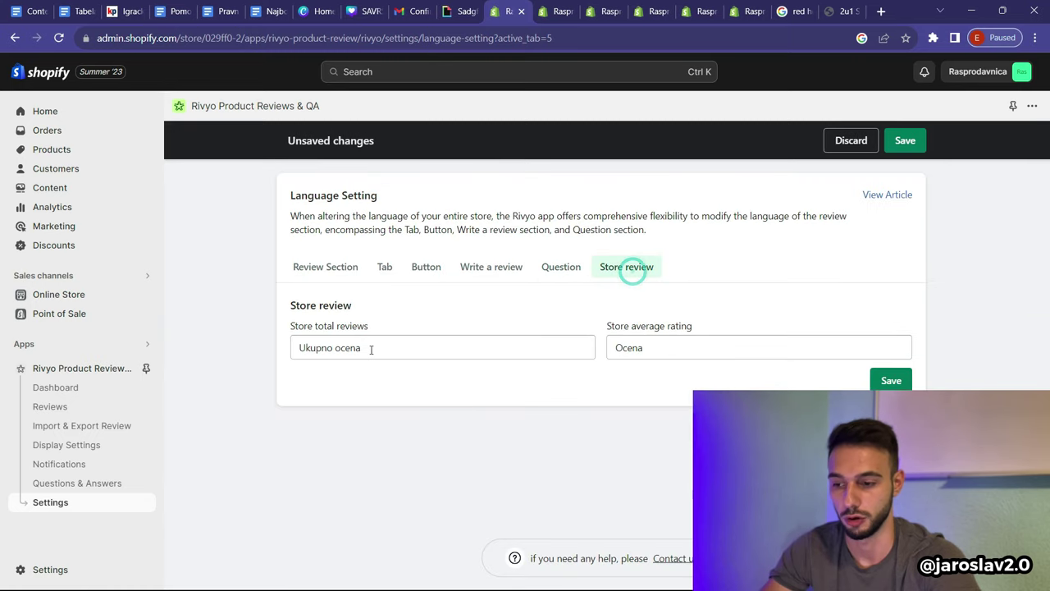
pyautogui.click(904, 141)
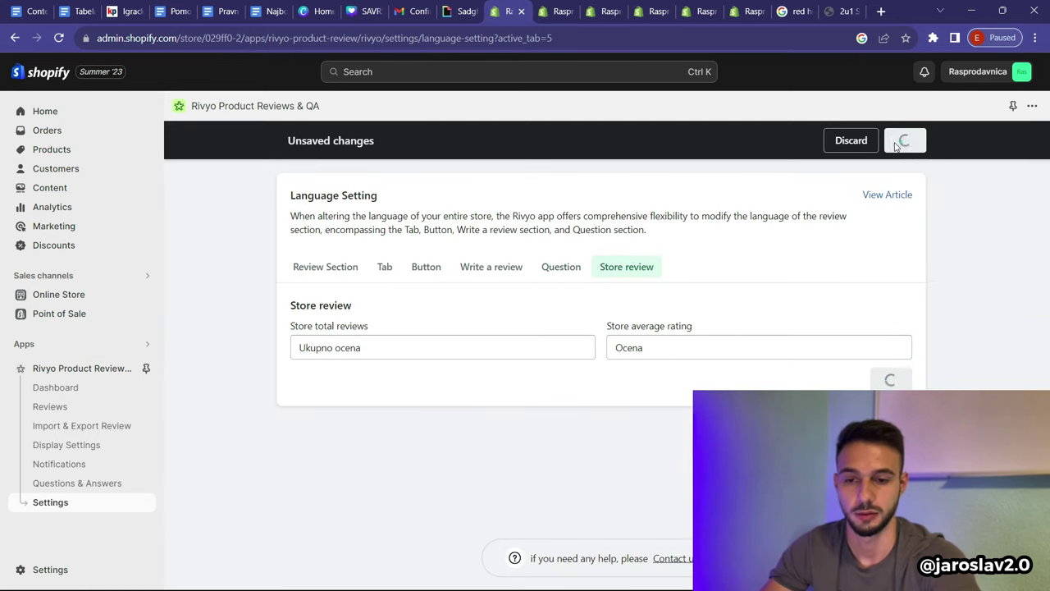
# Reload the storefront product page to see the new Serbian review labels
pyautogui.click(841, 11)
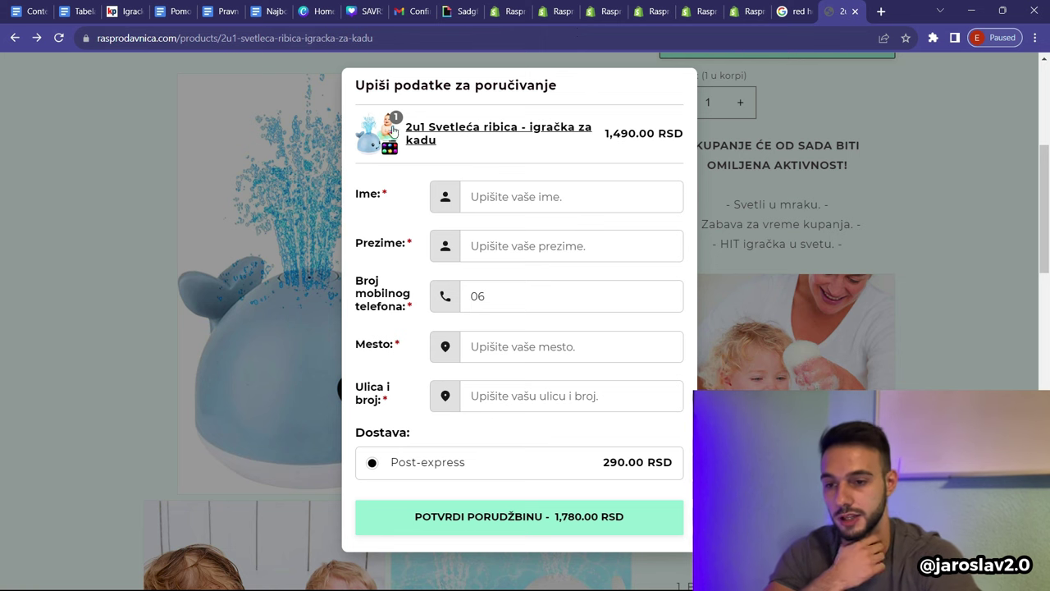
pyautogui.click(58, 38)
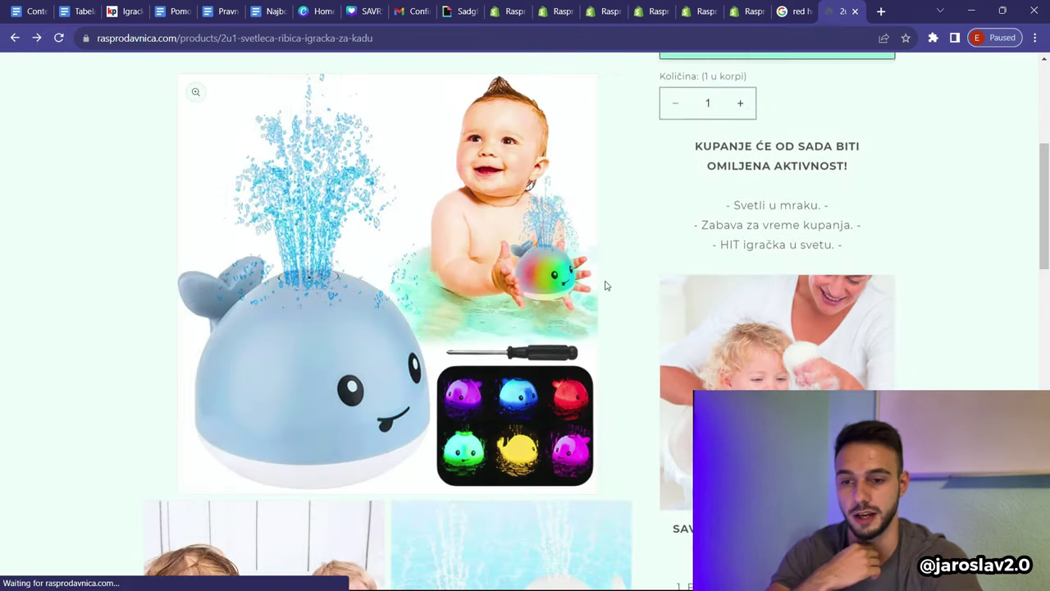
pyautogui.scroll(-4, 776, 257)
pyautogui.scroll(-10, 776, 258)
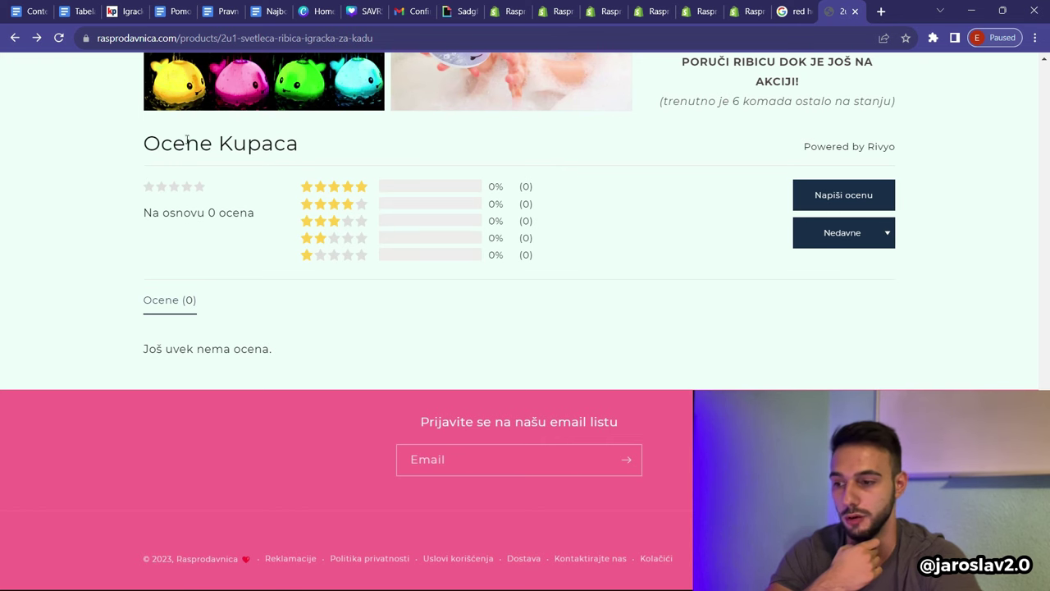
# Try the write-a-review form's email, star rating, title, text and recommend fields, then close it
pyautogui.click(829, 205)
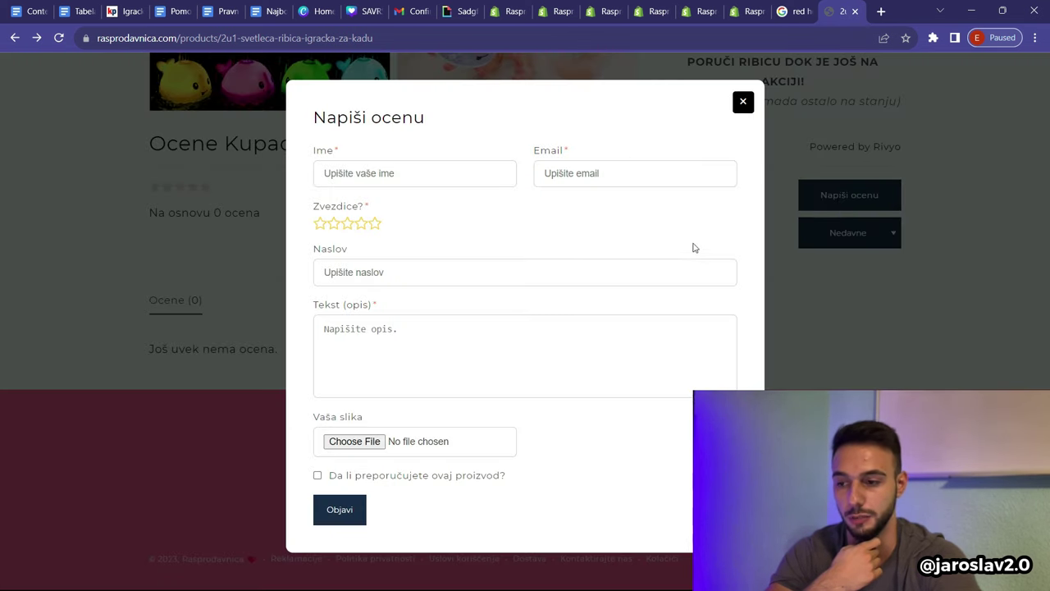
pyautogui.click(594, 169)
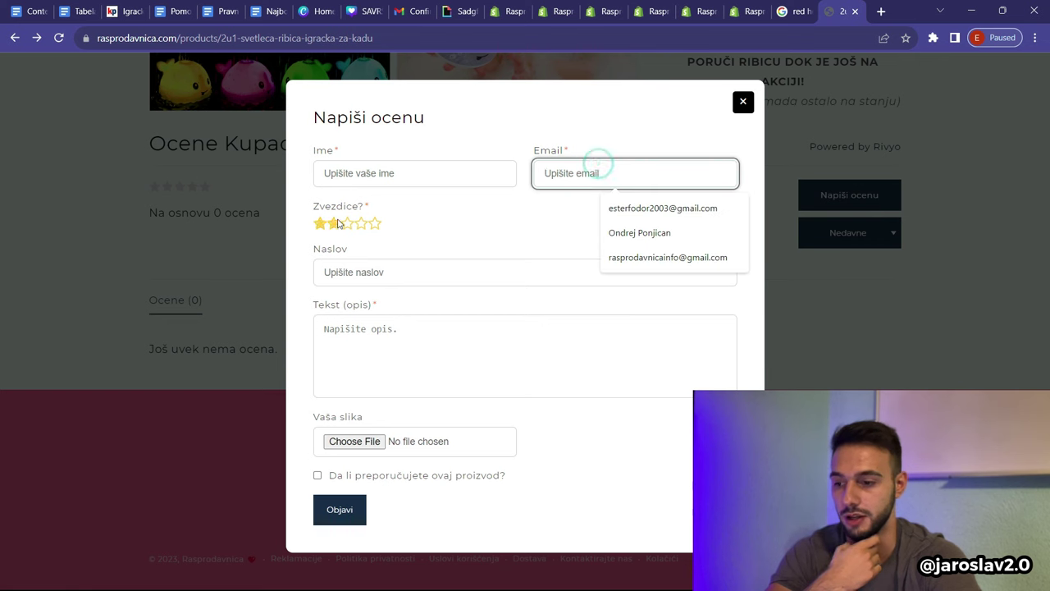
pyautogui.click(370, 224)
pyautogui.click(355, 272)
pyautogui.click(386, 325)
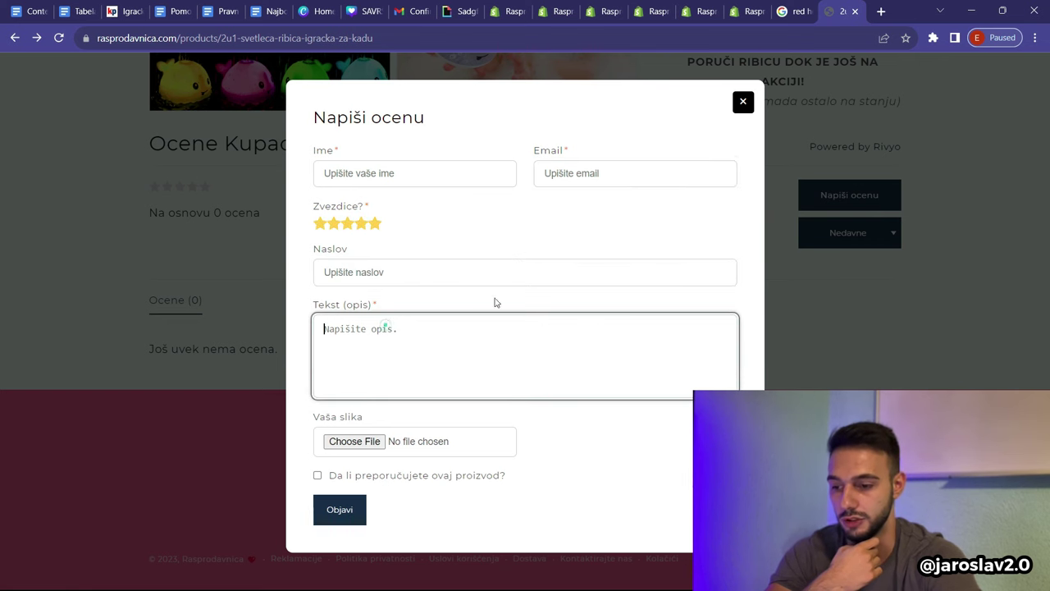
pyautogui.click(333, 475)
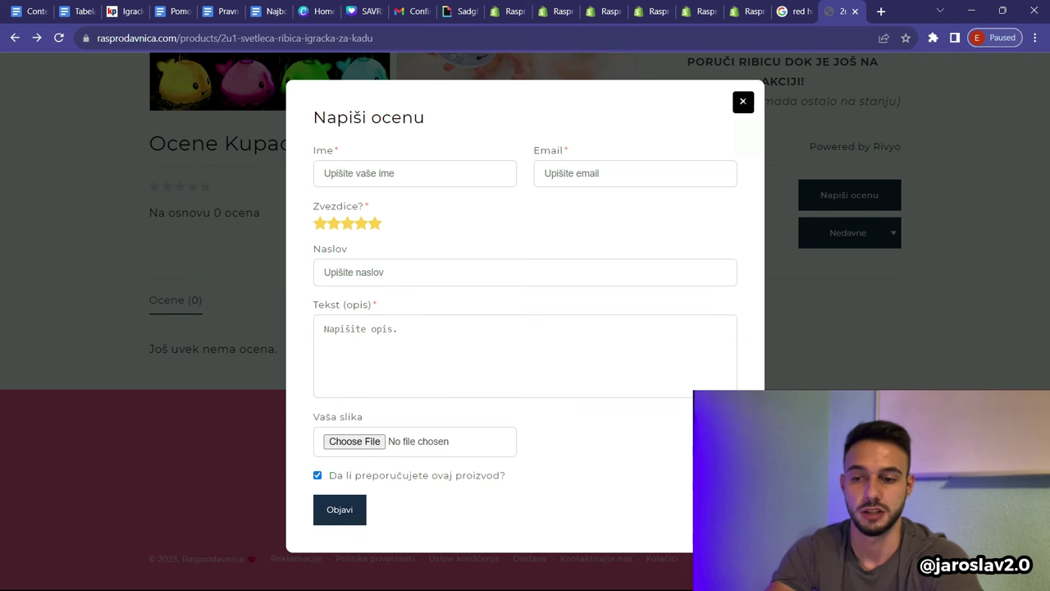
pyautogui.click(742, 101)
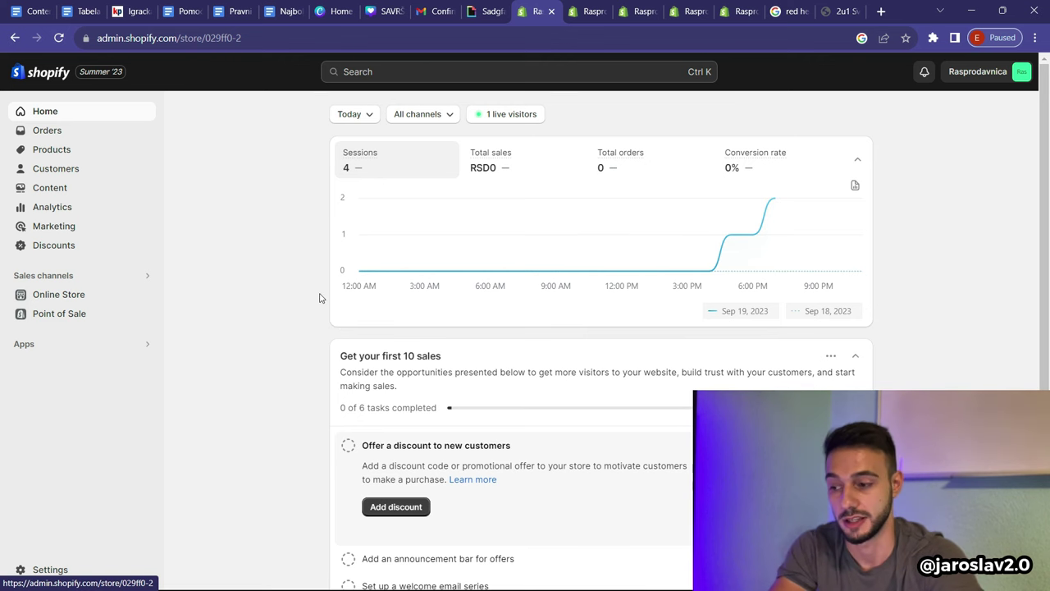
# Open Rivyo's General and Layout Settings from the installed apps
pyautogui.click(41, 344)
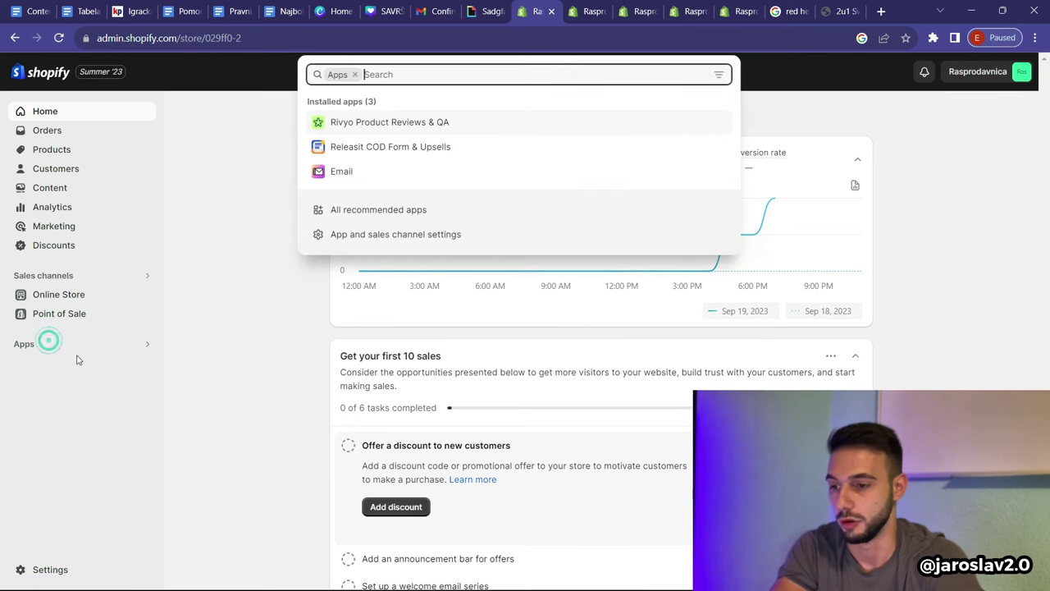
pyautogui.click(388, 123)
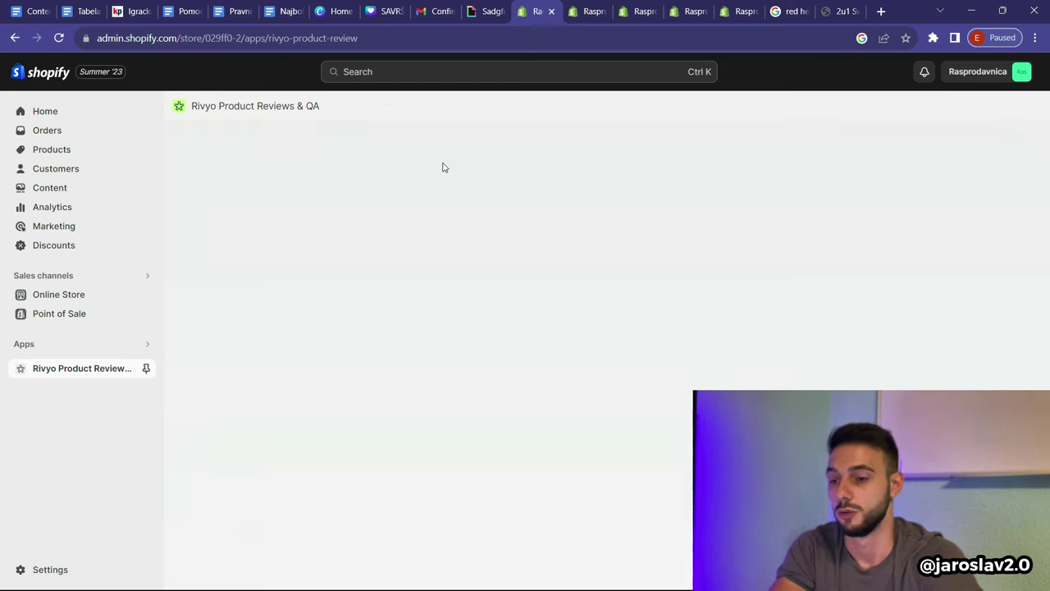
pyautogui.scroll(-1, 194, 312)
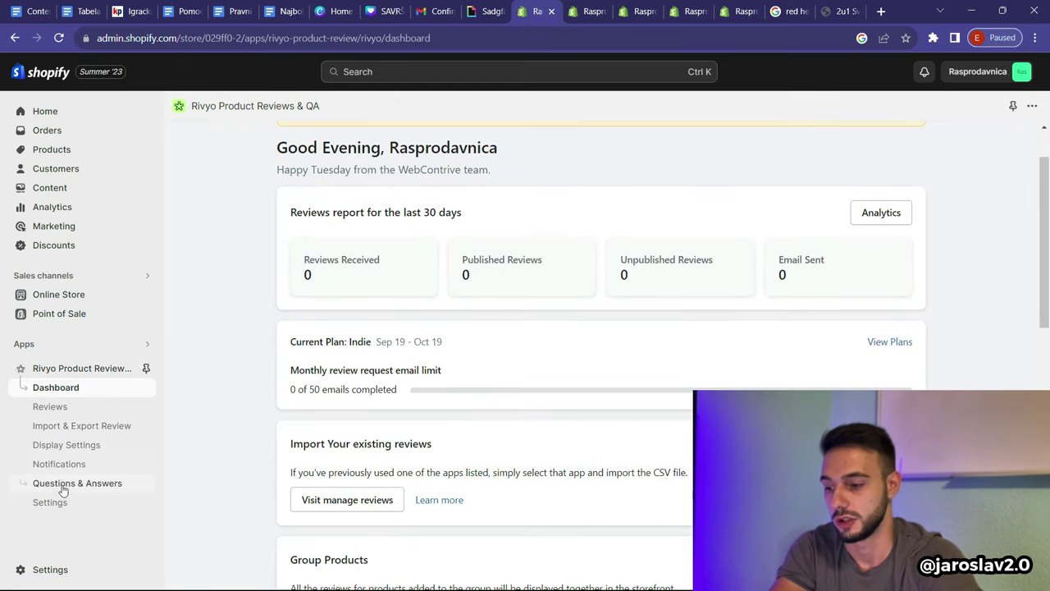
pyautogui.click(78, 504)
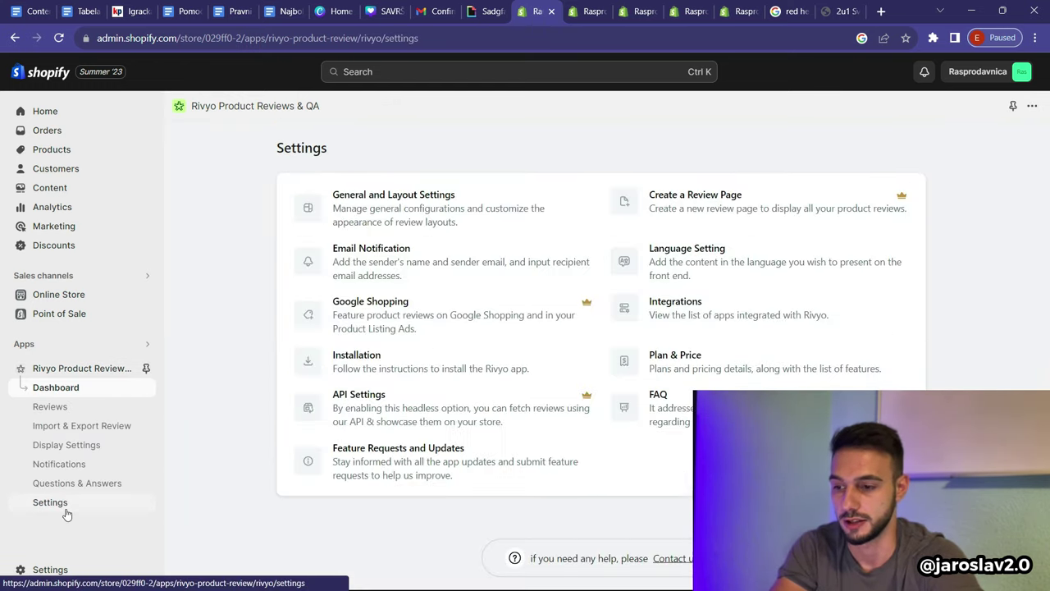
pyautogui.click(415, 208)
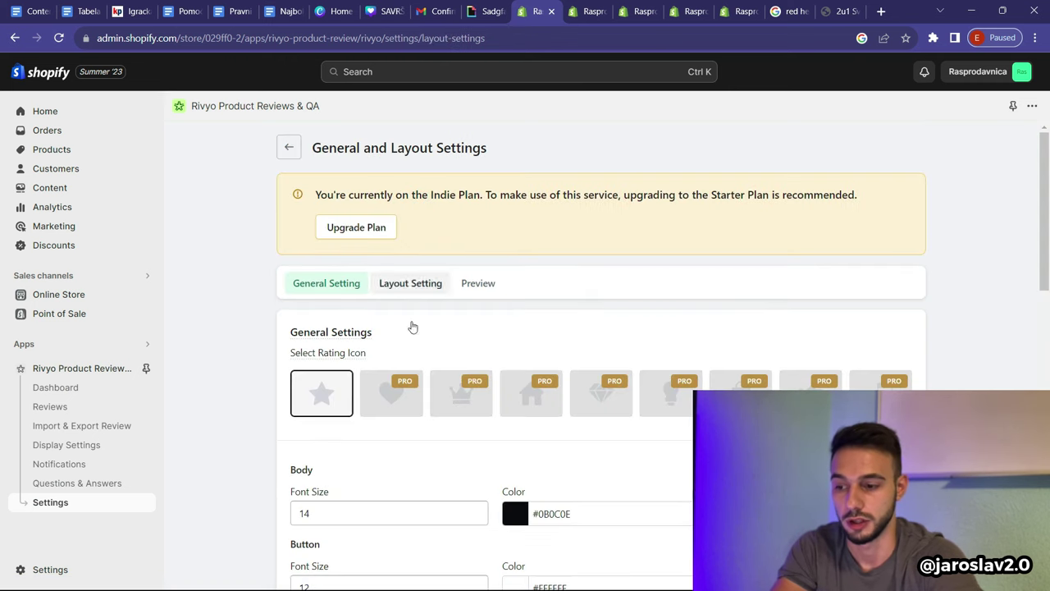
pyautogui.scroll(-1, 412, 322)
pyautogui.scroll(-1, 414, 312)
pyautogui.scroll(-1, 542, 335)
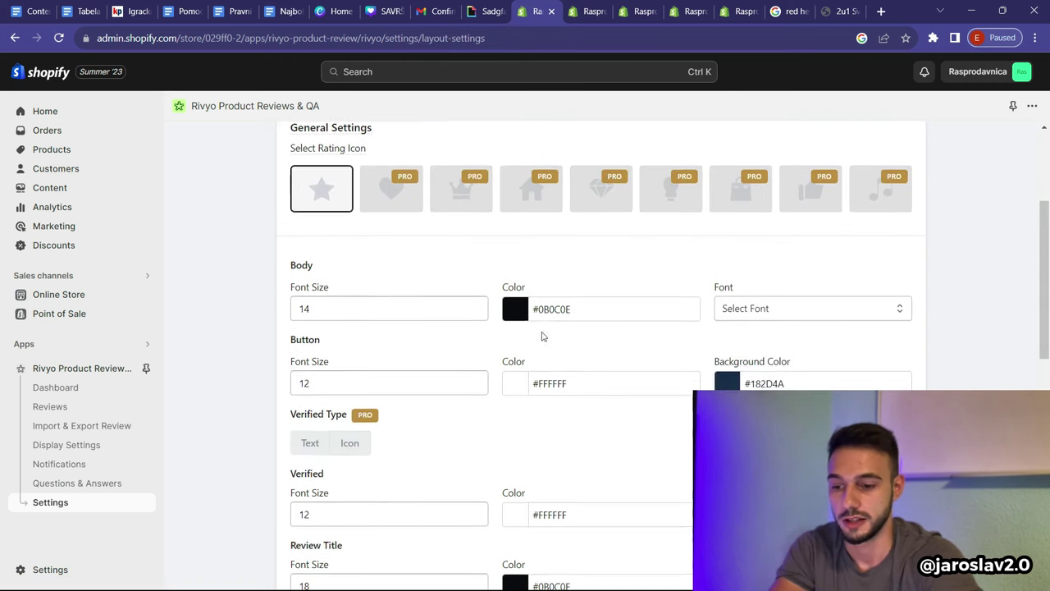
# Take #130106 from the rasprodaja colour notes and set it as the body colour
pyautogui.click(971, 10)
pyautogui.click(294, 579)
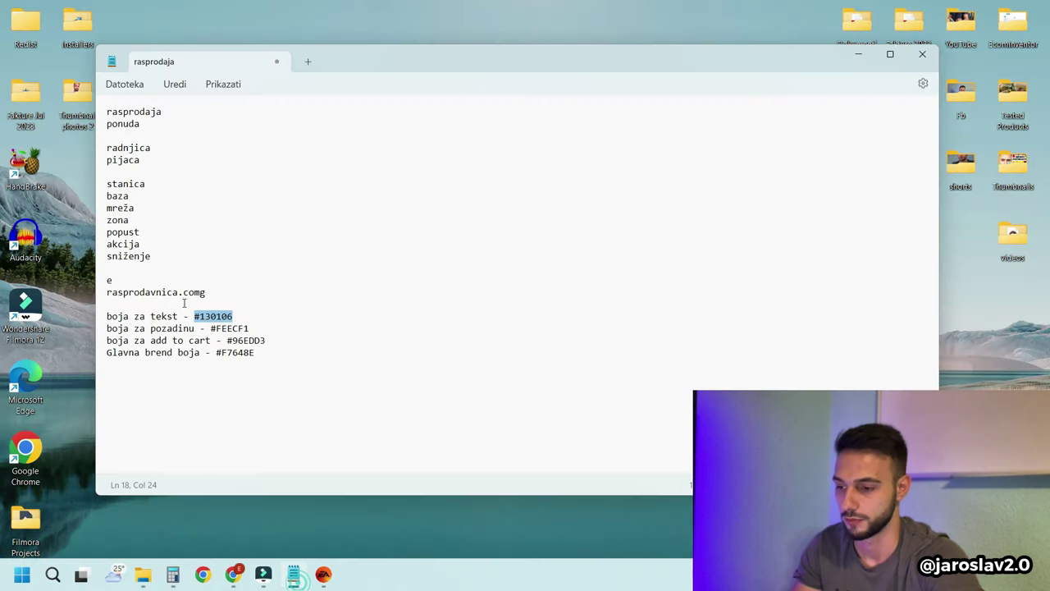
pyautogui.click(352, 574)
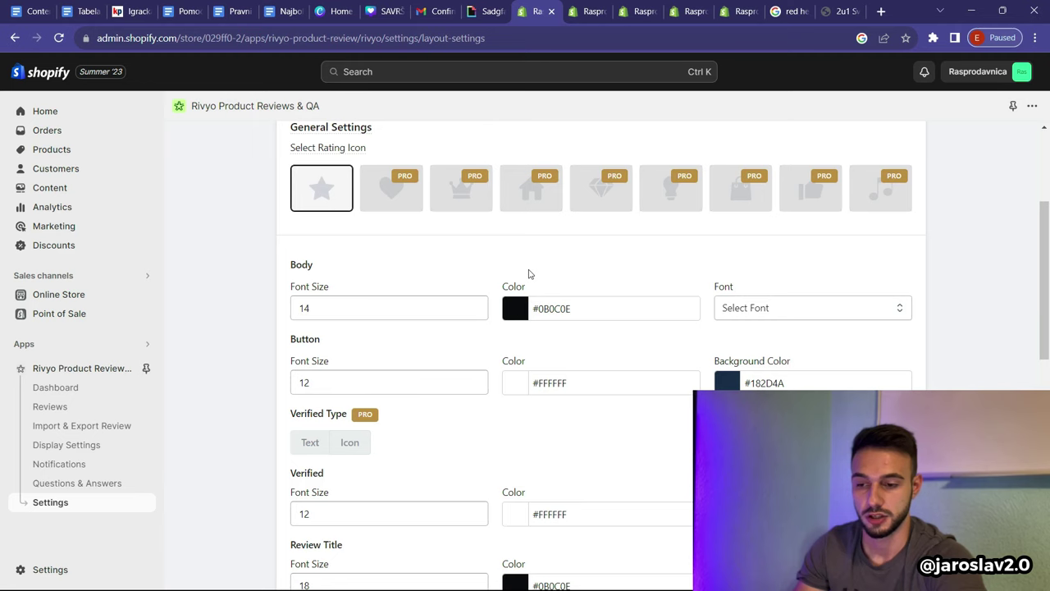
pyautogui.click(515, 307)
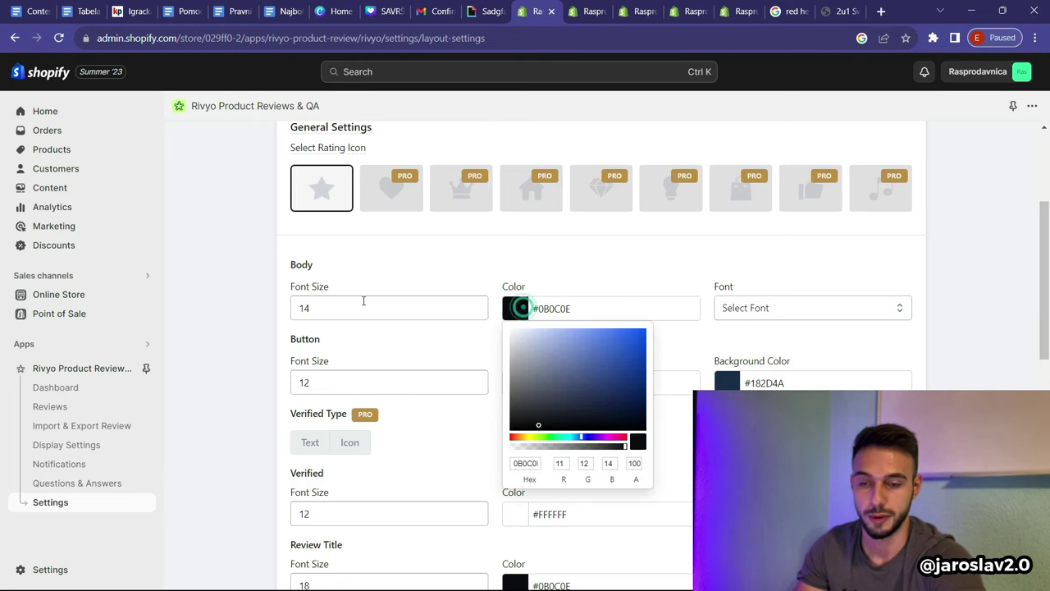
pyautogui.doubleClick(529, 463)
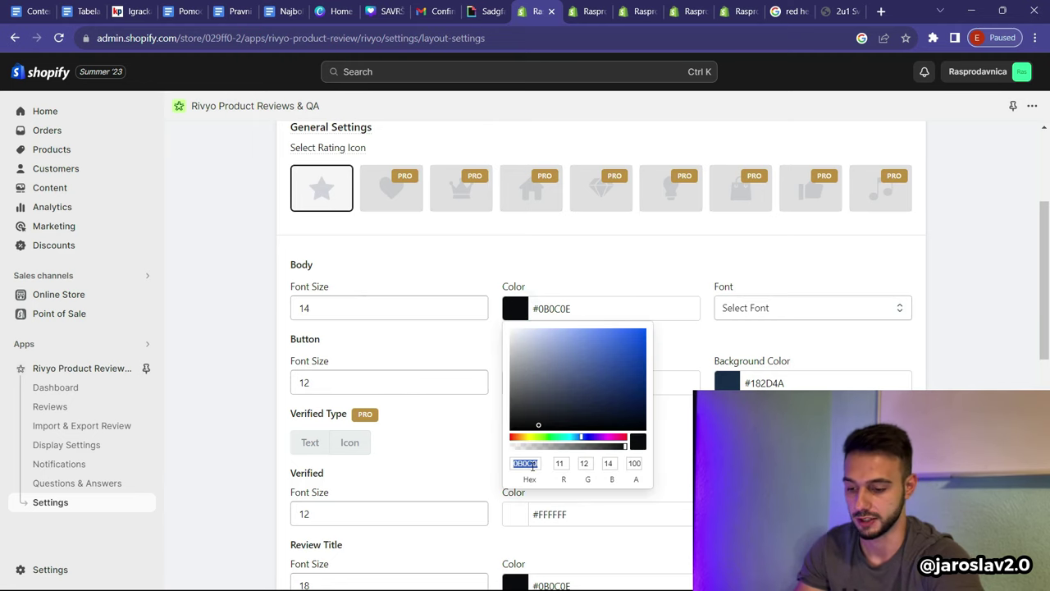
pyautogui.write('130106')
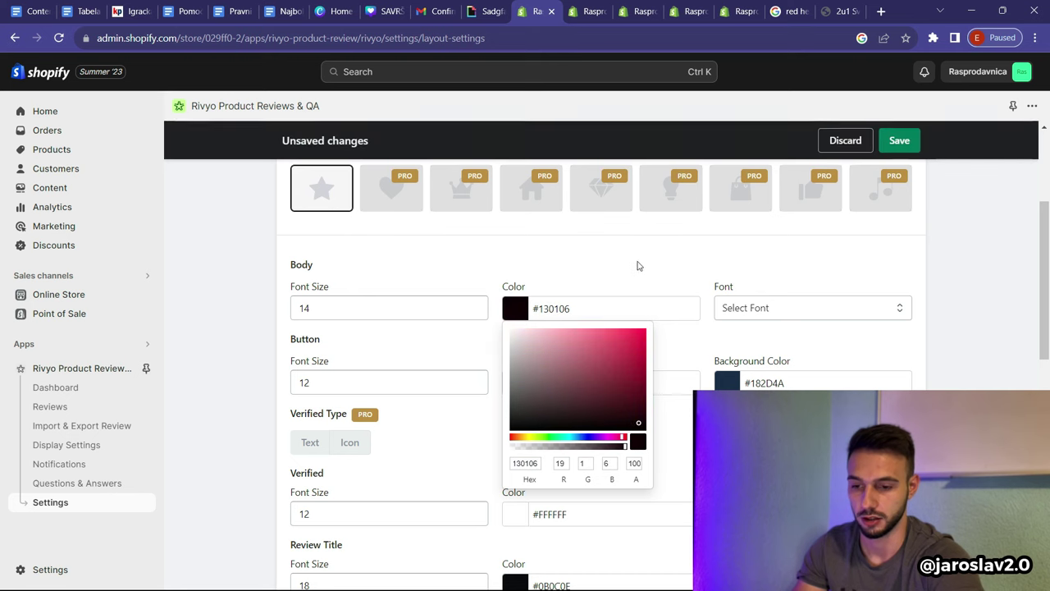
pyautogui.click(636, 260)
# Set the review title and customer image text colours to #130106
pyautogui.scroll(-2, 676, 418)
pyautogui.click(523, 444)
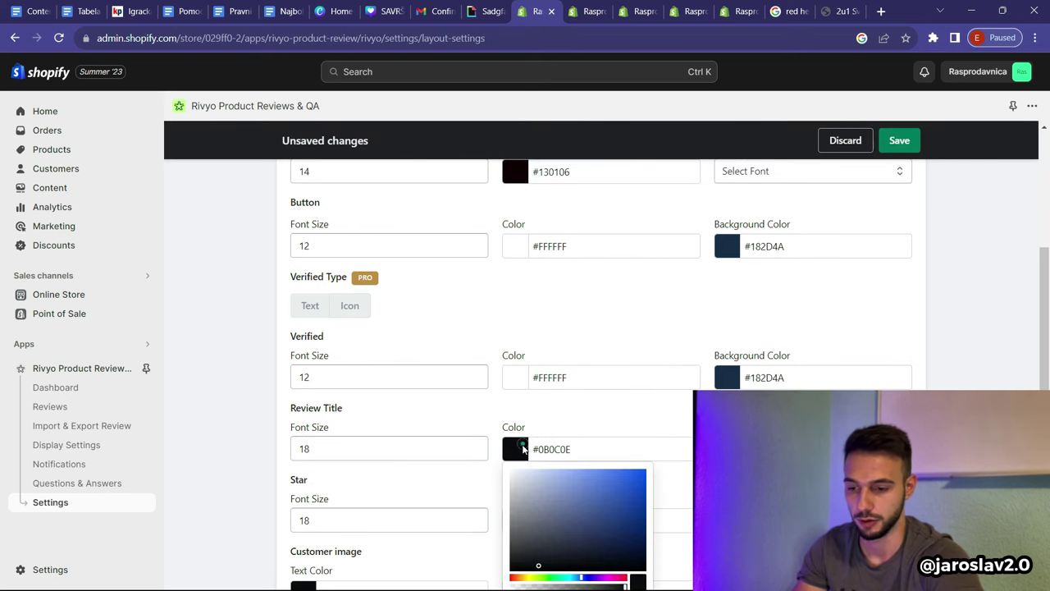
pyautogui.scroll(-2, 523, 460)
pyautogui.doubleClick(525, 466)
pyautogui.write('130106')
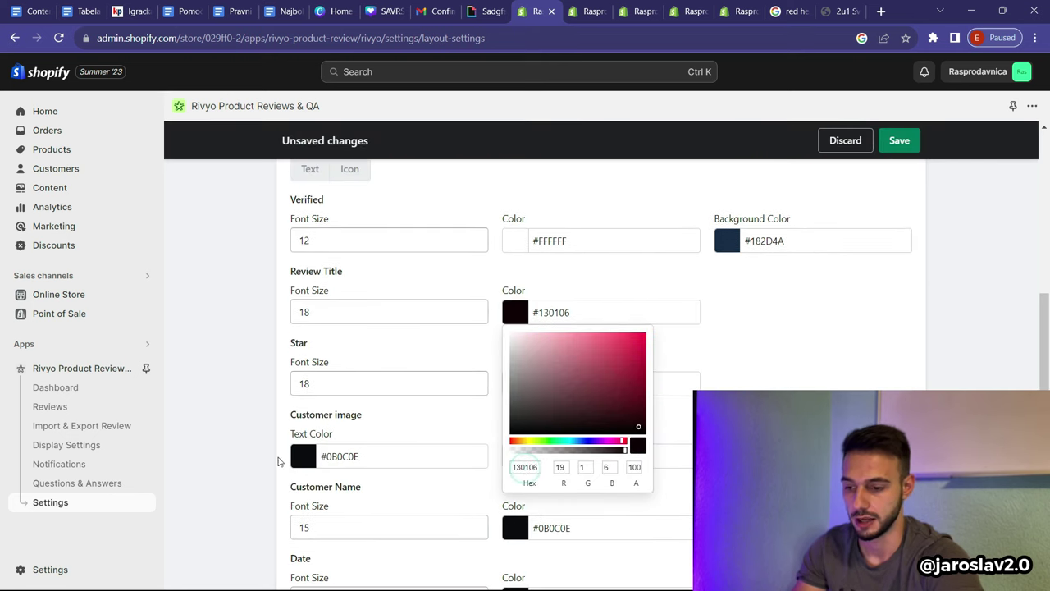
pyautogui.click(304, 456)
pyautogui.scroll(-2, 320, 477)
pyautogui.doubleClick(313, 475)
pyautogui.write('130106')
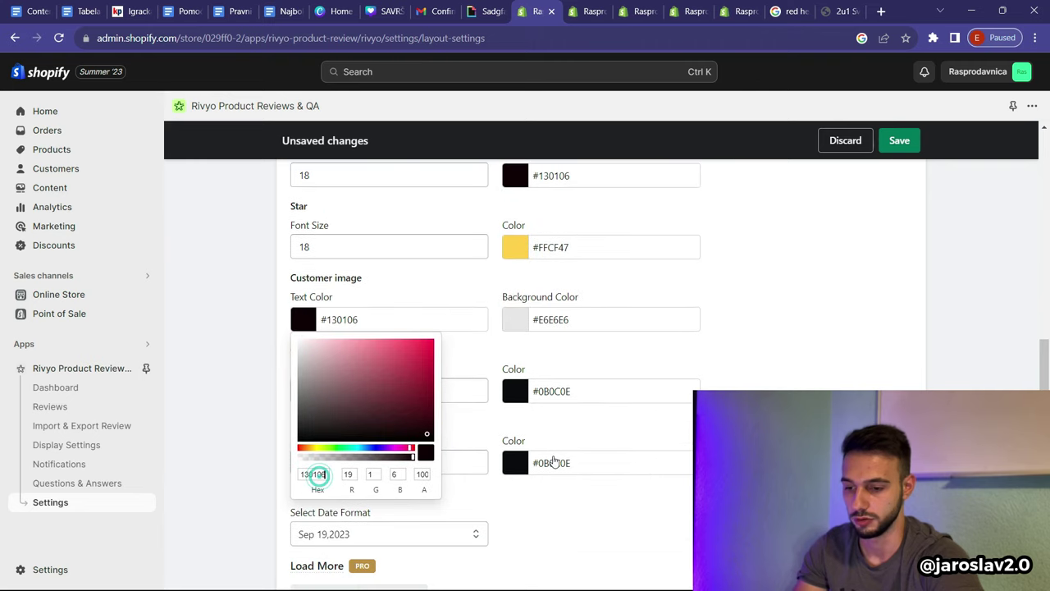
pyautogui.click(546, 464)
# Set the date and customer name colours to #130106 and save the layout settings
pyautogui.click(515, 463)
pyautogui.scroll(-2, 525, 466)
pyautogui.doubleClick(525, 480)
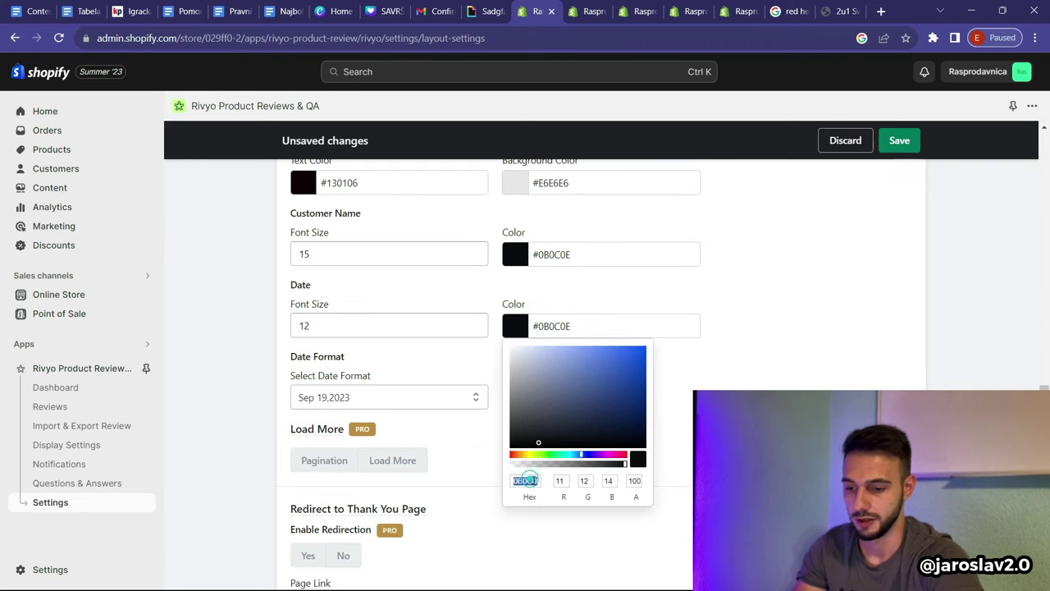
pyautogui.write('130106')
pyautogui.click(513, 259)
pyautogui.doubleClick(525, 409)
pyautogui.write('130106')
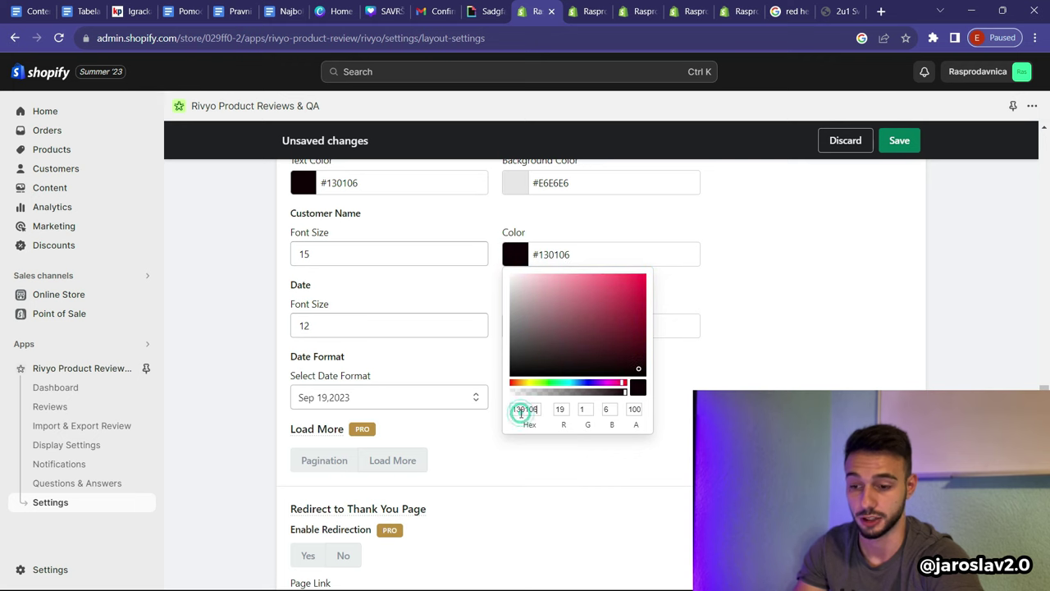
pyautogui.scroll(-2, 452, 389)
pyautogui.click(488, 391)
pyautogui.scroll(5, 574, 369)
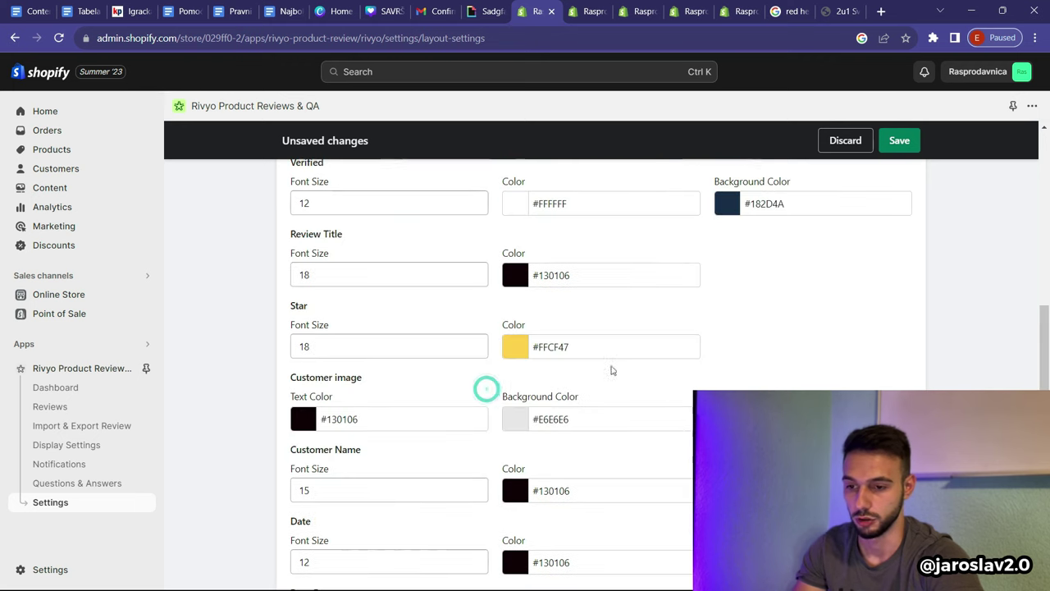
pyautogui.click(897, 140)
pyautogui.scroll(2, 771, 279)
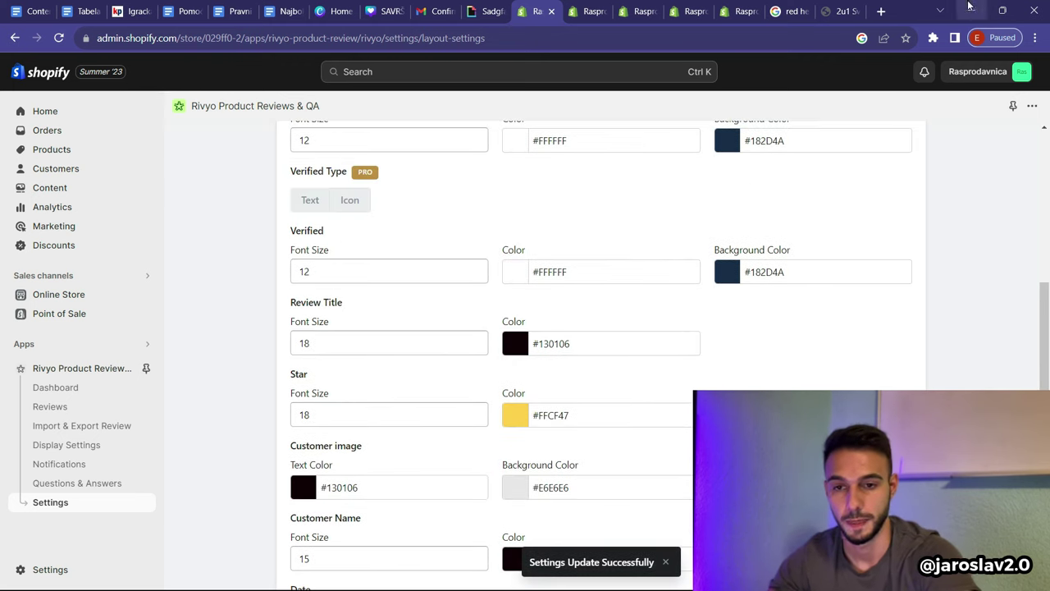
# Copy the main brand colour #F7648E from the rasprodaja notes and return to Rivyo's layout settings
pyautogui.click(971, 11)
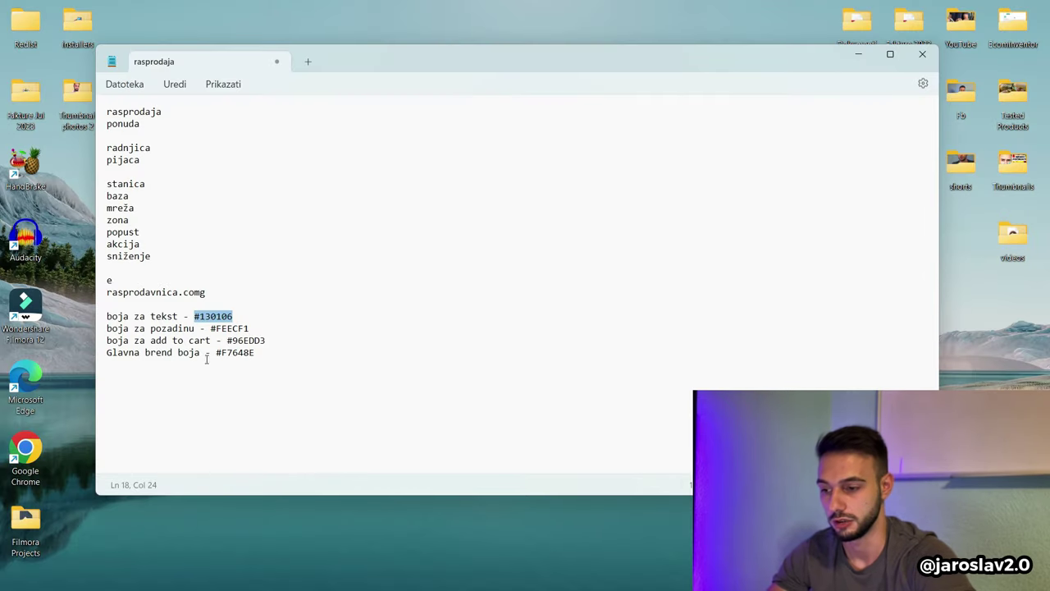
pyautogui.click(254, 353)
pyautogui.doubleClick(251, 353)
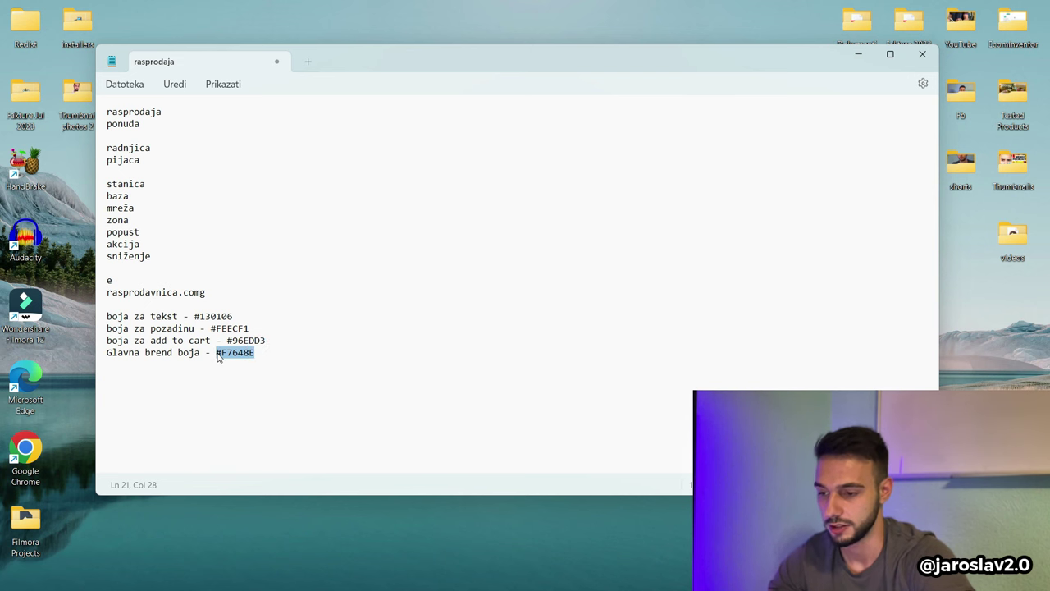
pyautogui.moveTo(368, 563)
pyautogui.click(235, 577)
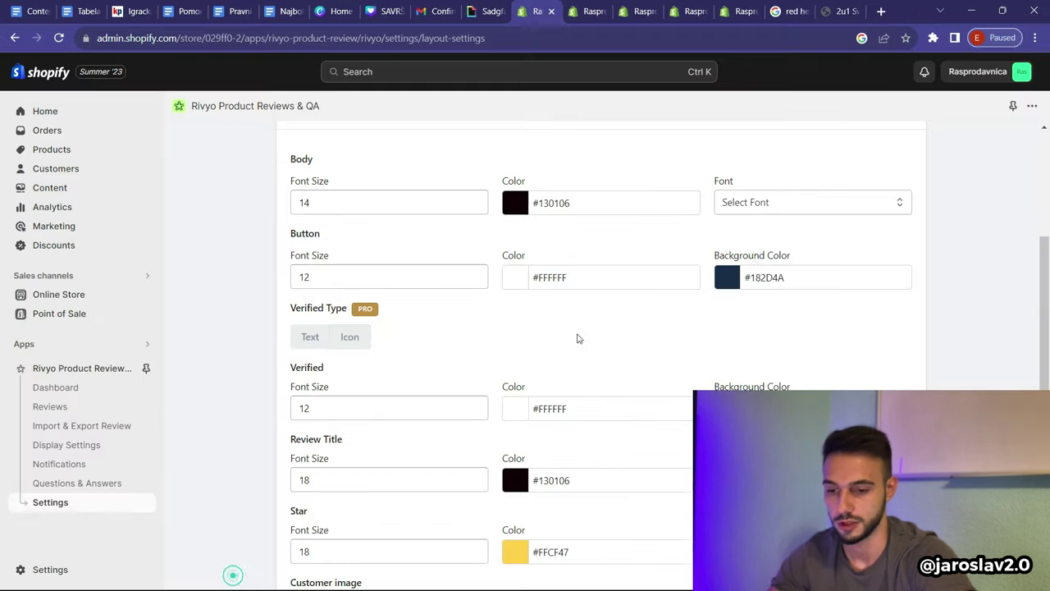
# Paste f7648e as the button background colour
pyautogui.click(728, 278)
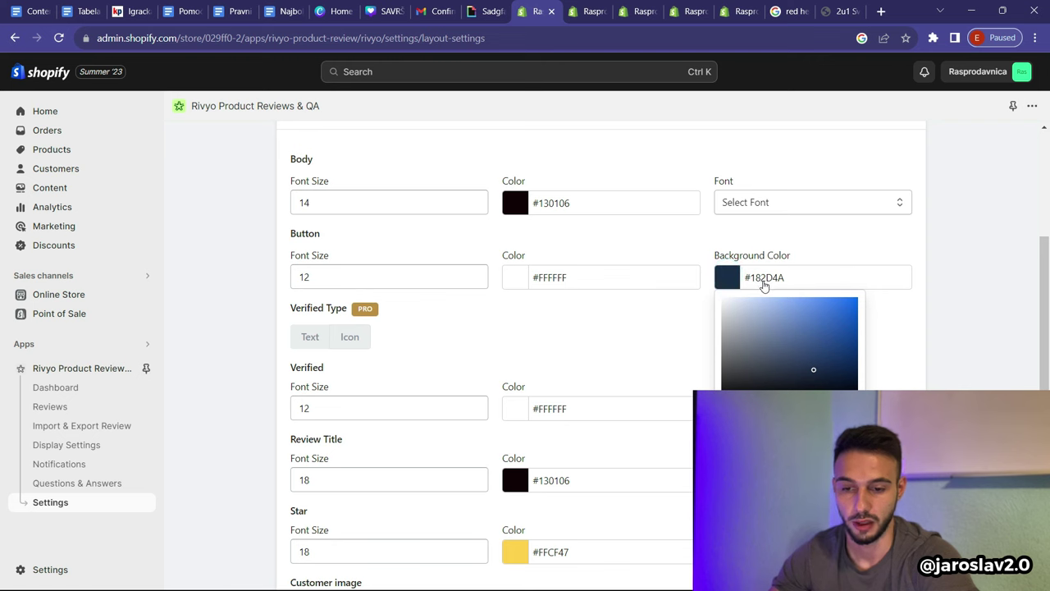
pyautogui.write('#f7648e')
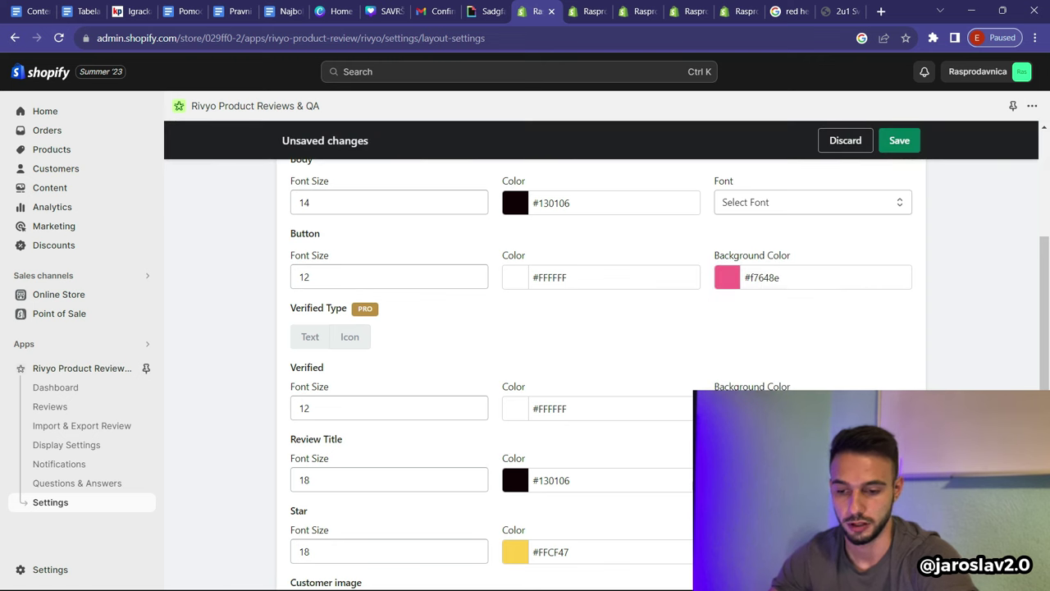
pyautogui.scroll(3, 676, 375)
pyautogui.scroll(-5, 675, 379)
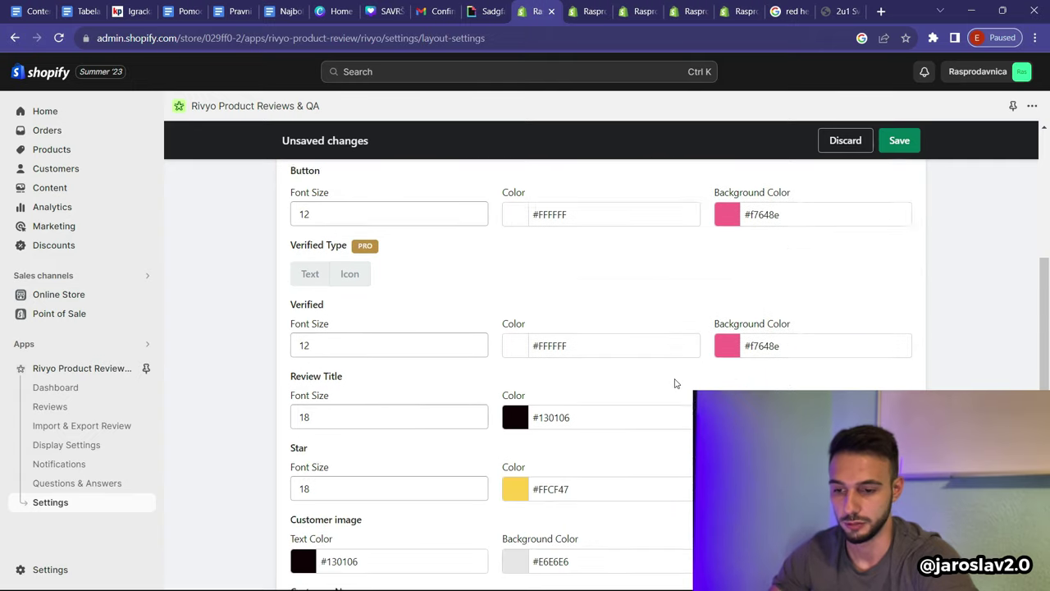
pyautogui.scroll(-1, 680, 376)
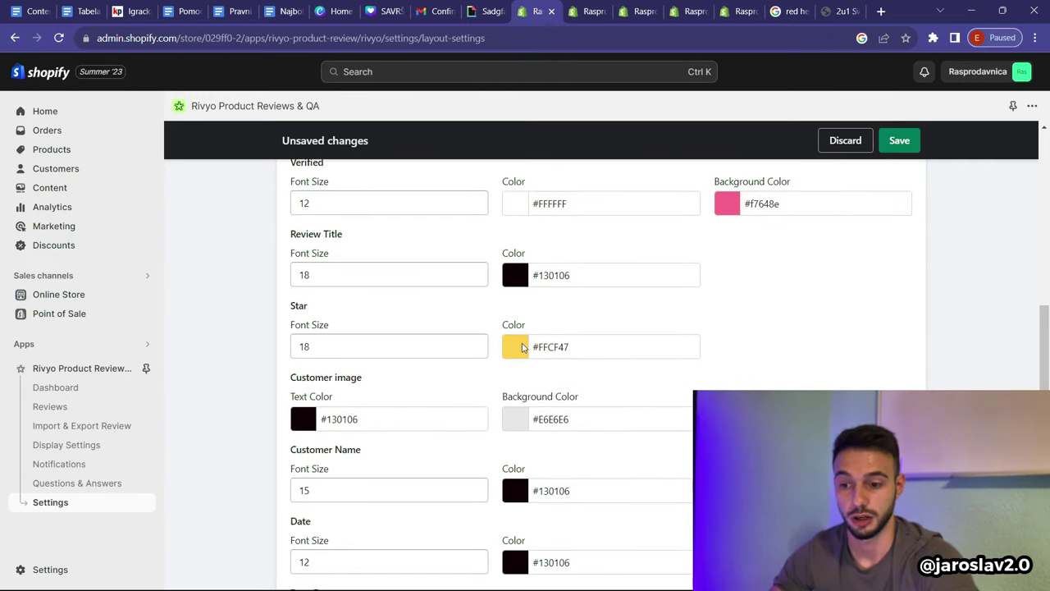
# Set the star colour to f7648e and save the colour changes
pyautogui.click(520, 346)
pyautogui.doubleClick(525, 501)
pyautogui.write('f7648e')
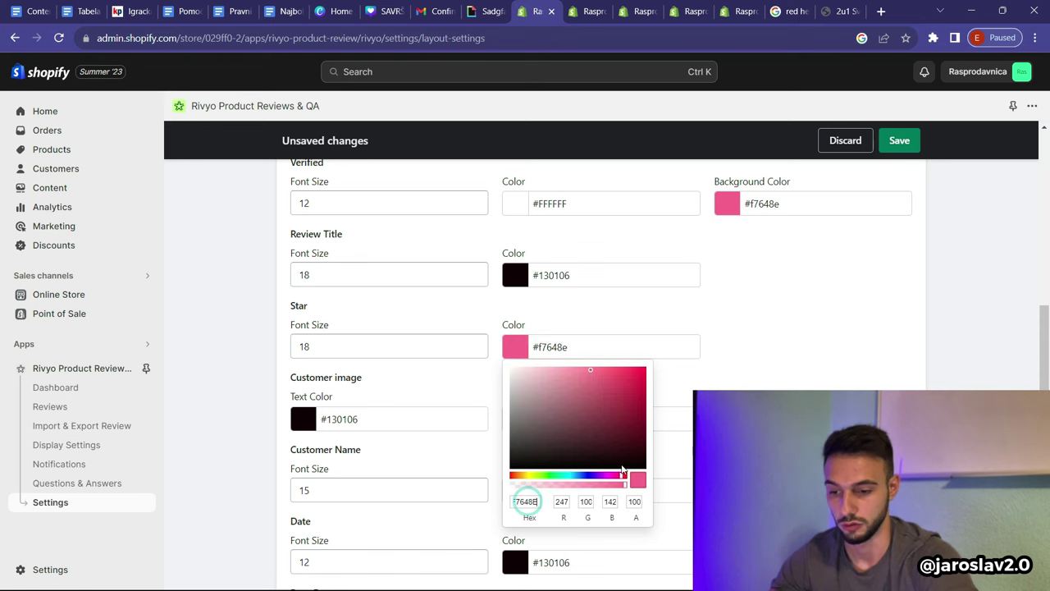
pyautogui.click(806, 348)
pyautogui.scroll(-4, 771, 370)
pyautogui.scroll(3, 657, 381)
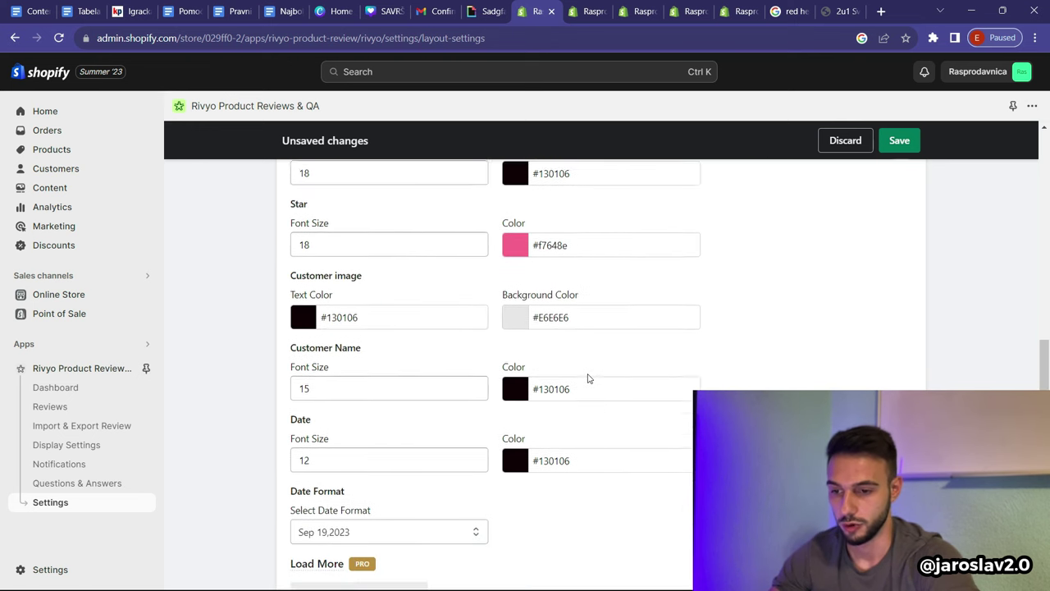
pyautogui.scroll(-3, 566, 401)
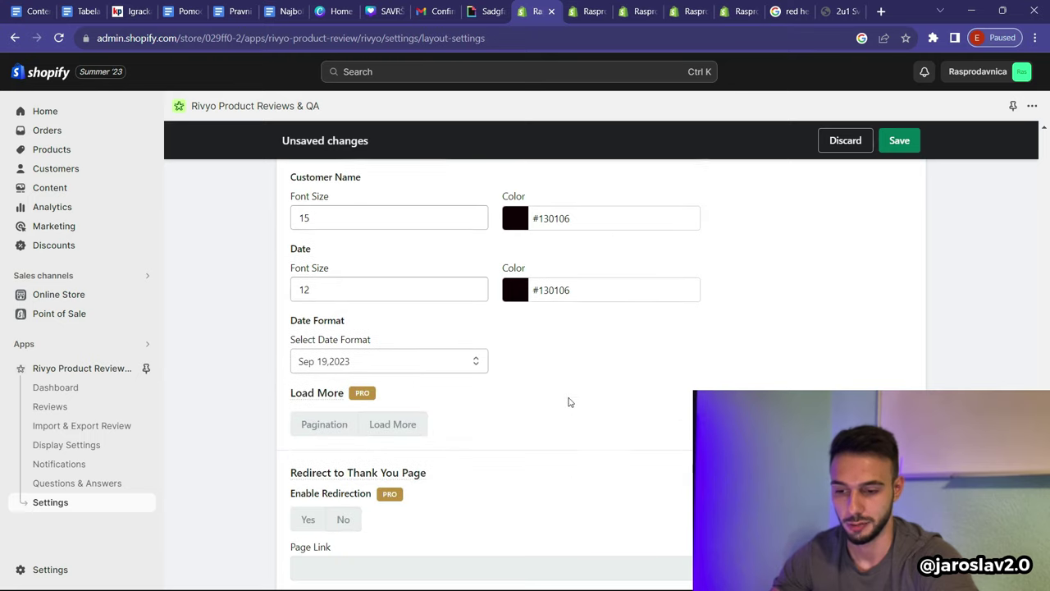
pyautogui.scroll(5, 563, 414)
pyautogui.scroll(2, 564, 414)
pyautogui.click(899, 140)
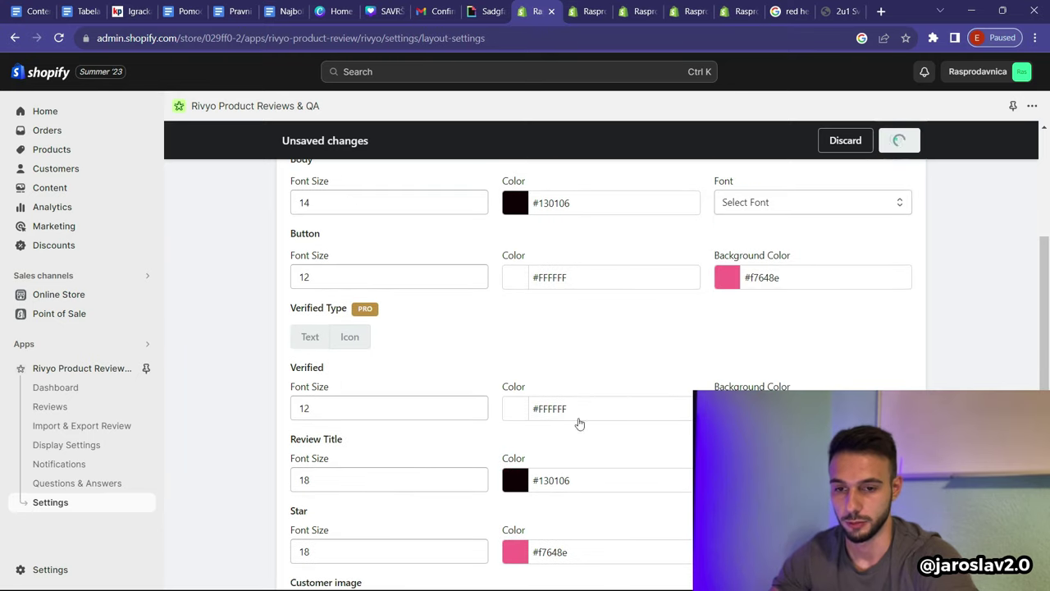
pyautogui.hotkey('ctrl', '9')
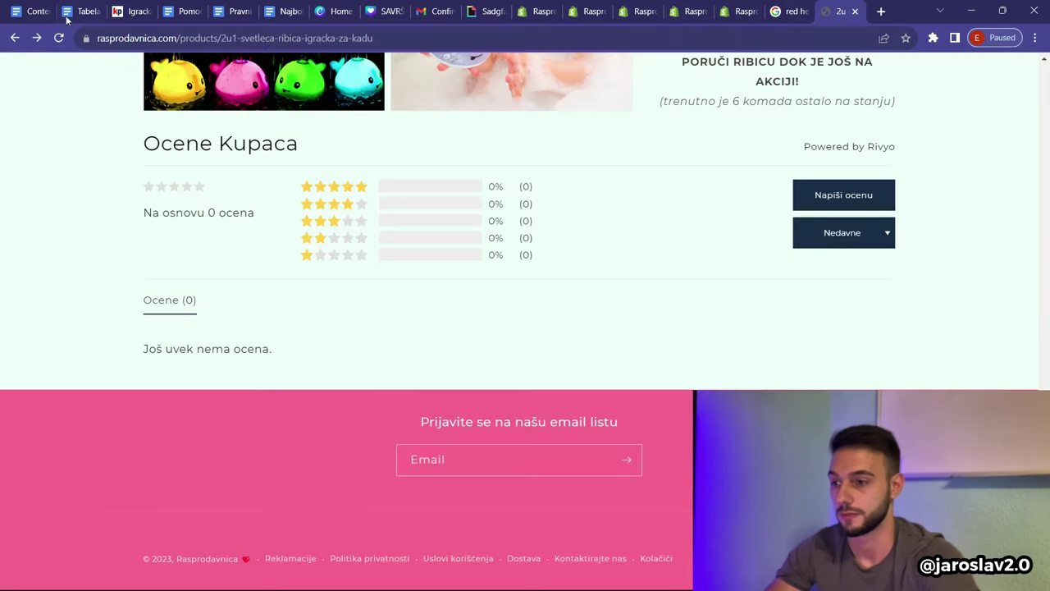
# Reload the storefront product page to check its reviews, then return to Rivyo's Layout Settings
pyautogui.press('F5')
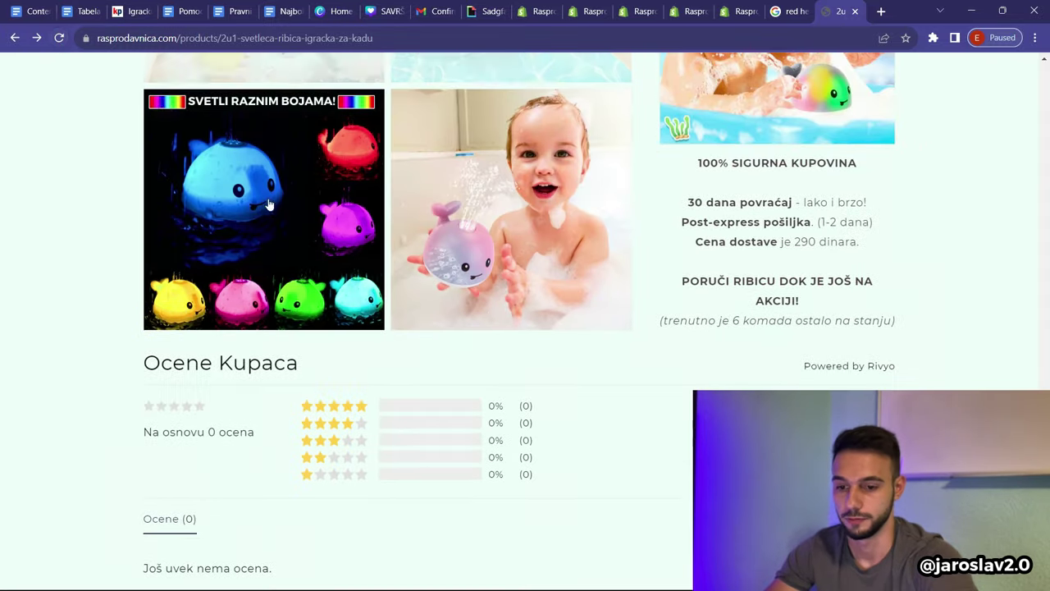
pyautogui.click(538, 11)
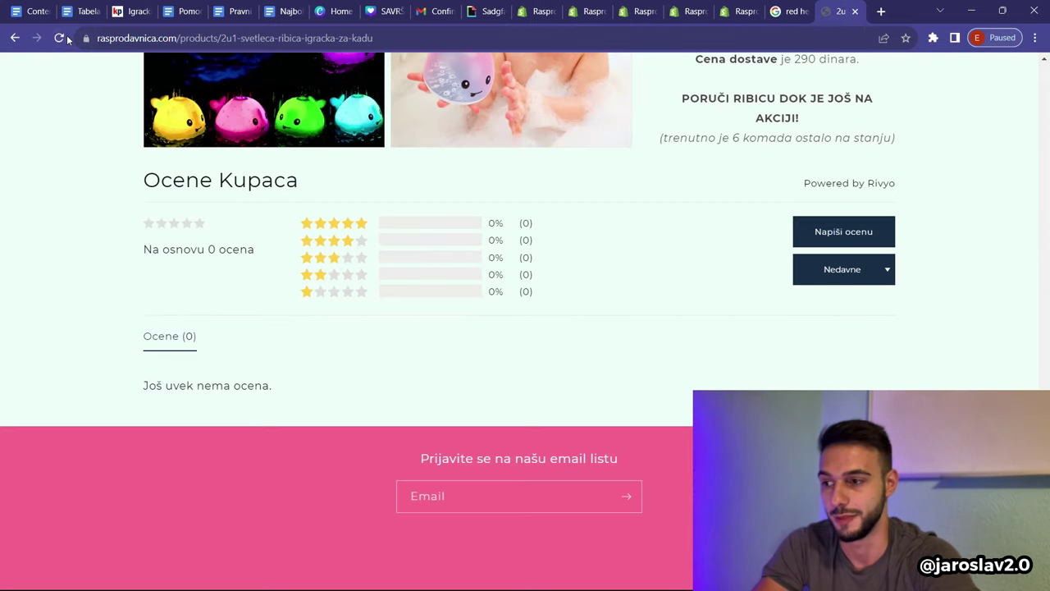
pyautogui.click(61, 38)
# Upgrade the Rivyo Product Reviews app to the Starter plan from Plan & Price
pyautogui.click(541, 11)
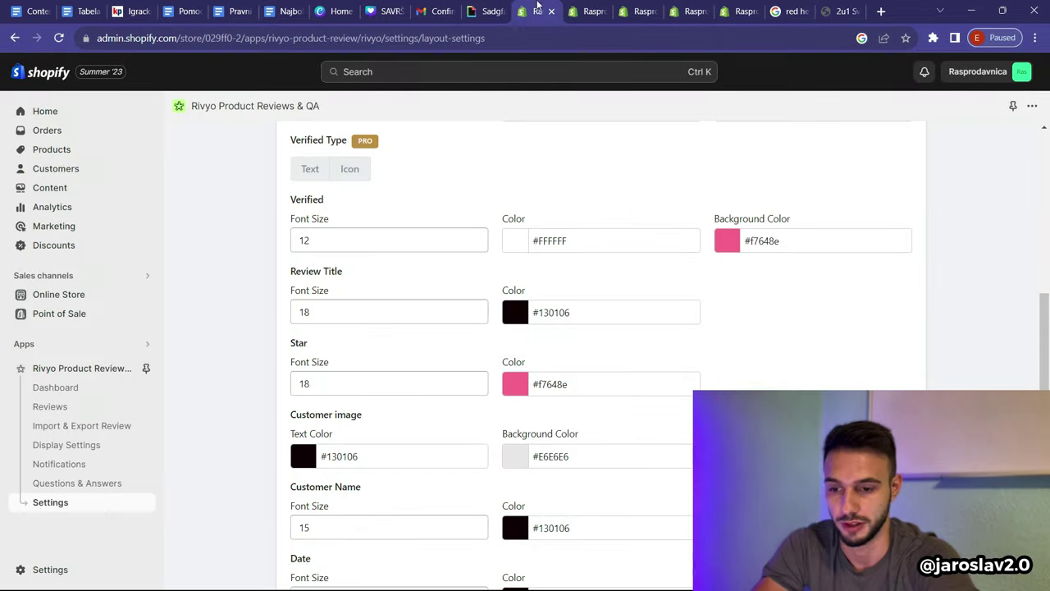
pyautogui.click(592, 10)
pyautogui.click(550, 8)
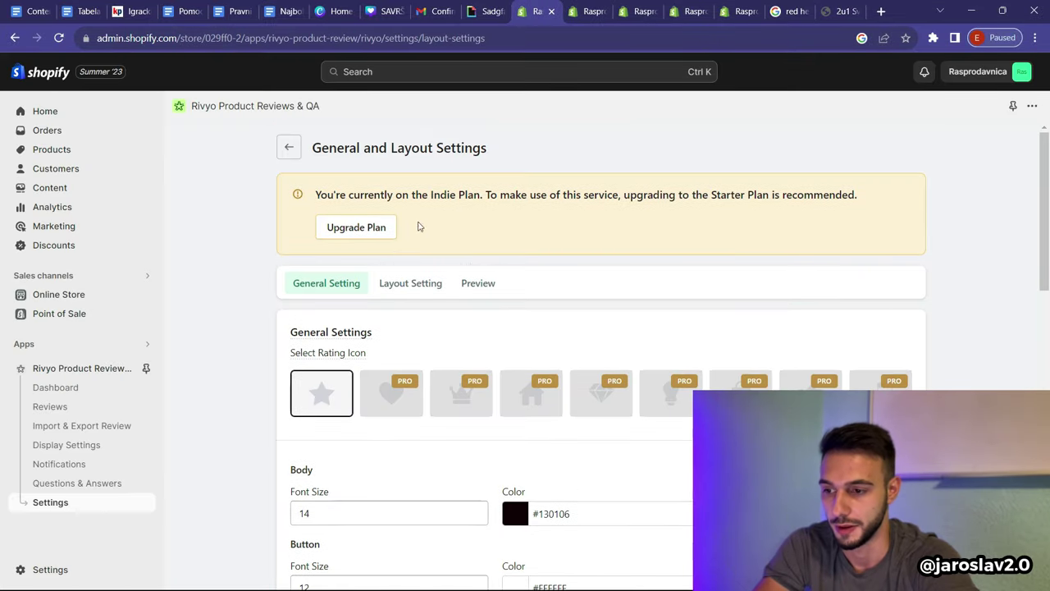
pyautogui.click(374, 228)
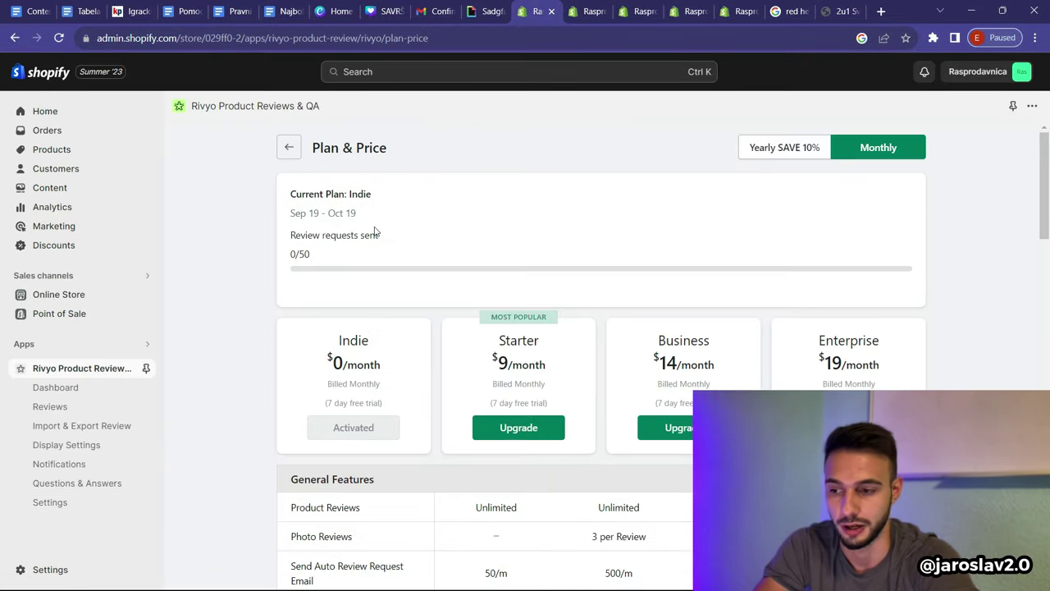
pyautogui.scroll(-1, 443, 316)
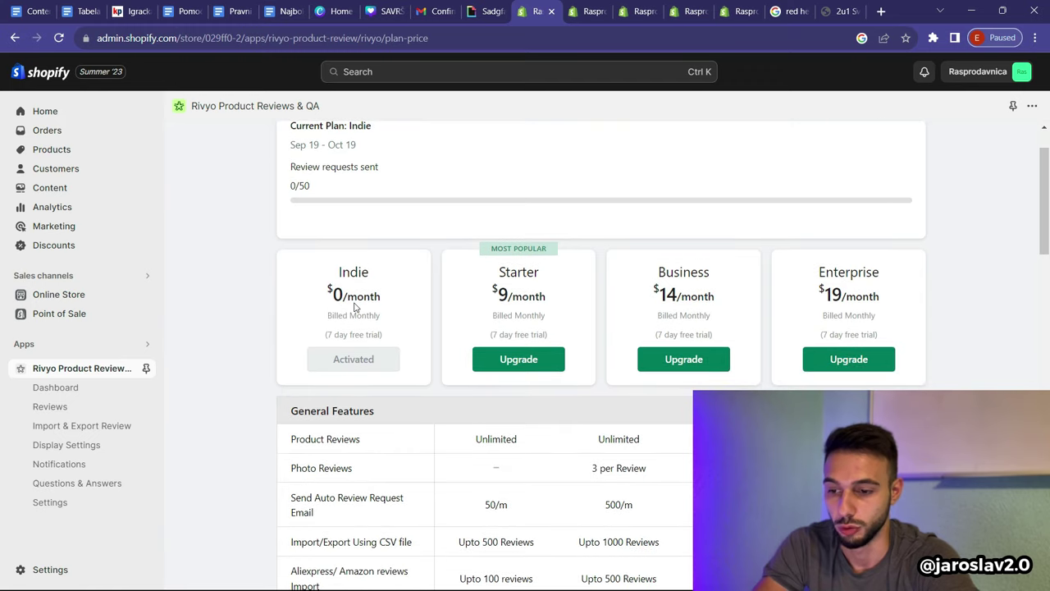
pyautogui.click(555, 369)
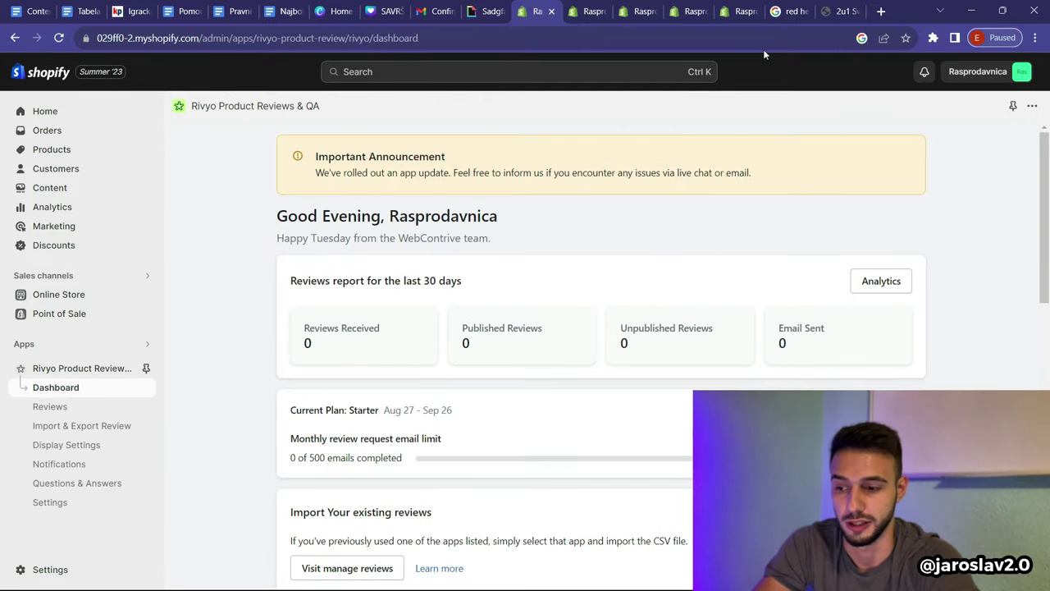
# Reload the storefront product page, then open Rivyo's Settings overview in admin
pyautogui.click(845, 8)
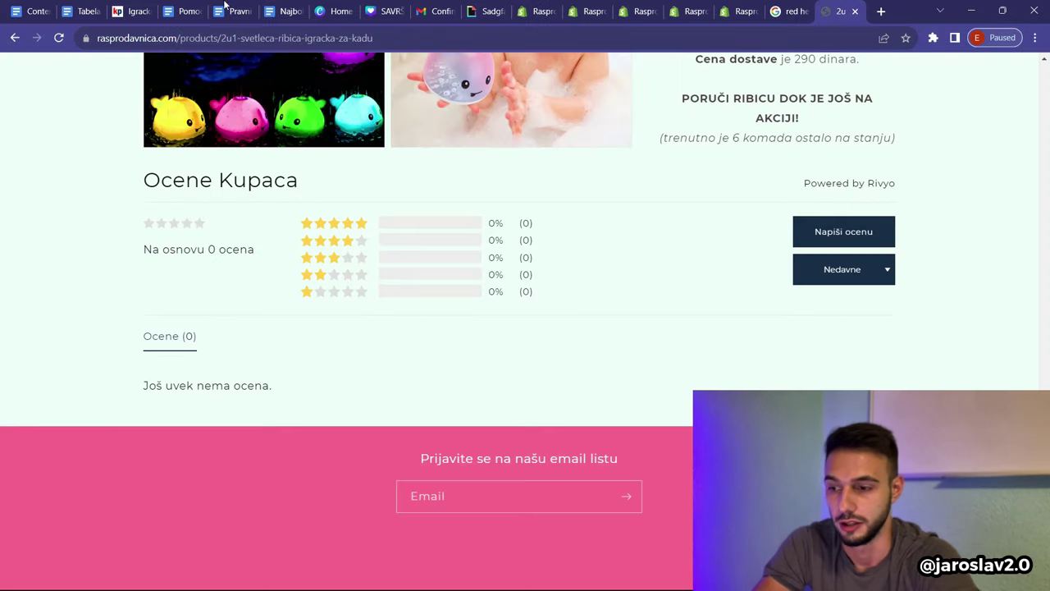
pyautogui.click(59, 38)
pyautogui.click(60, 39)
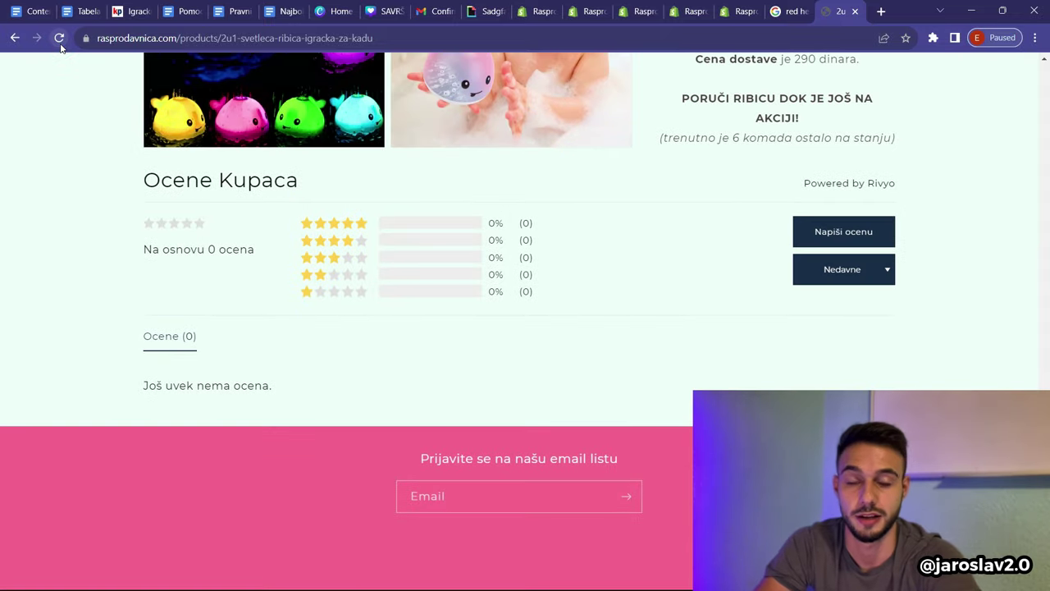
pyautogui.click(539, 6)
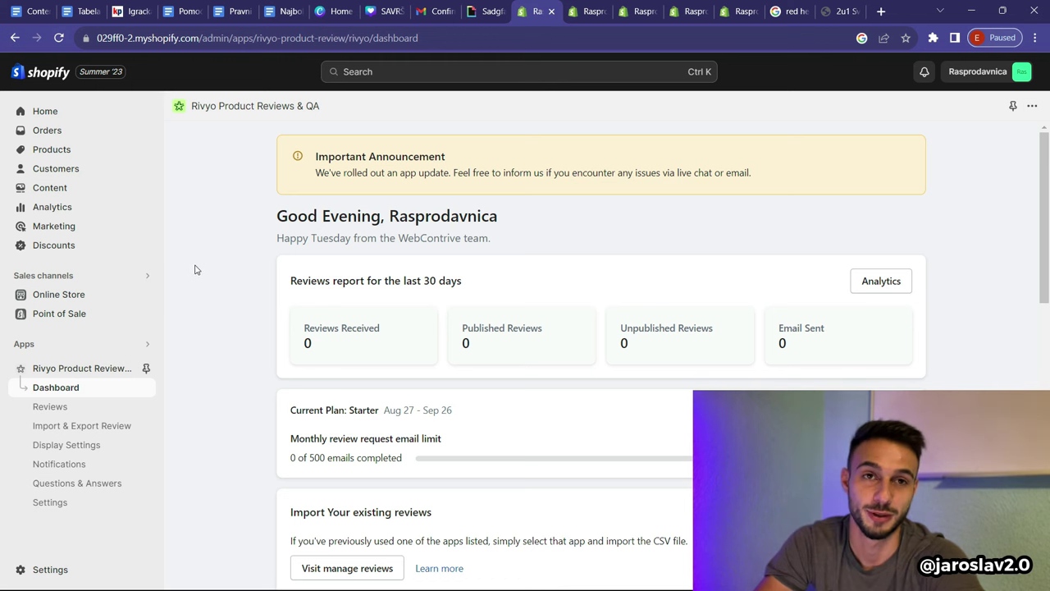
pyautogui.click(43, 501)
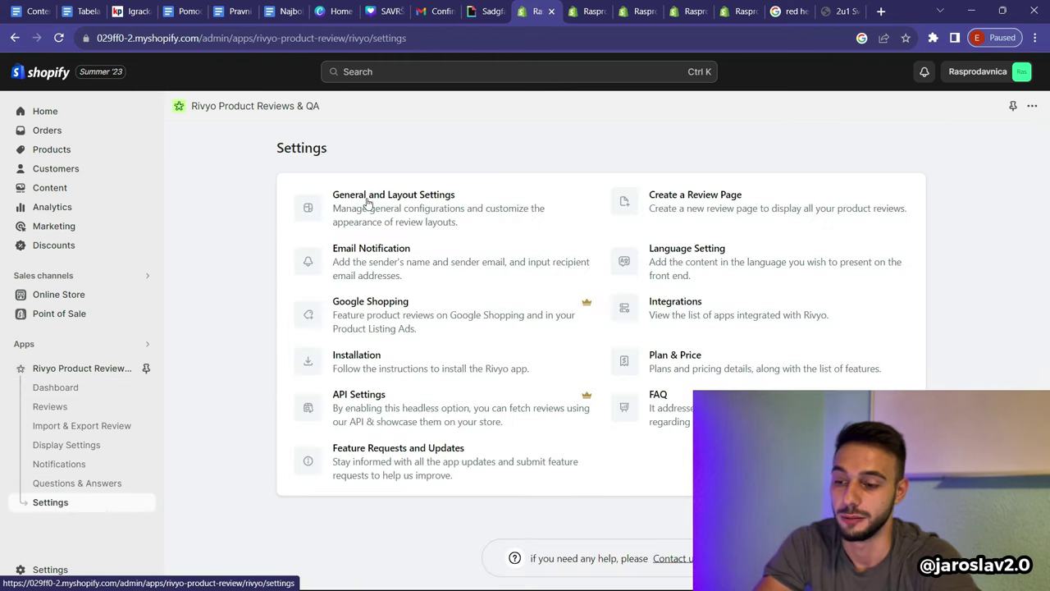
# Open Rivyo's General and Layout Settings and show the Layout Setting options
pyautogui.click(368, 197)
pyautogui.scroll(-4, 424, 260)
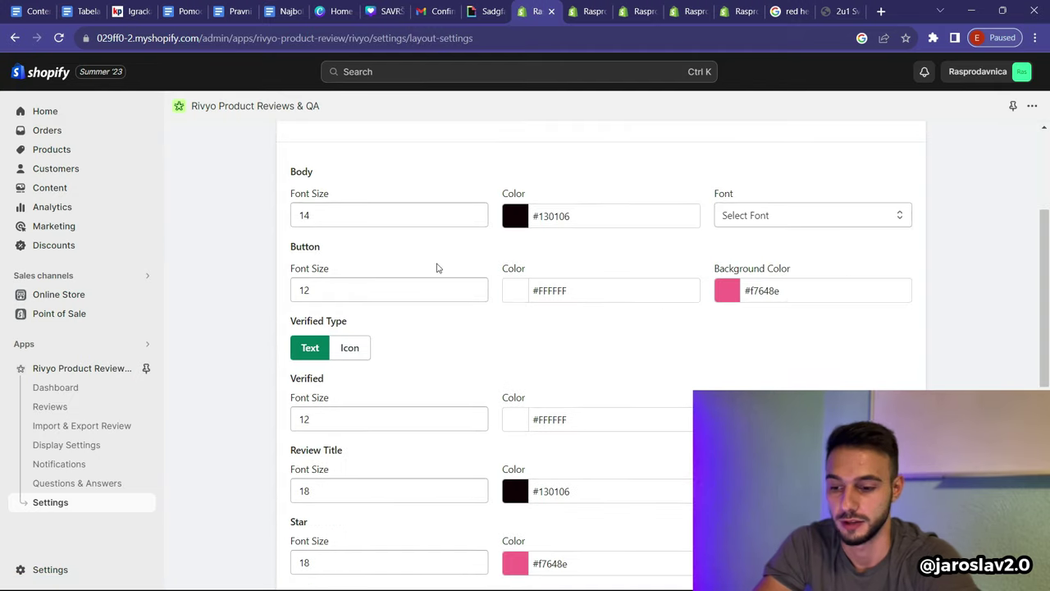
pyautogui.scroll(4, 429, 241)
pyautogui.scroll(-6, 428, 243)
pyautogui.scroll(6, 428, 244)
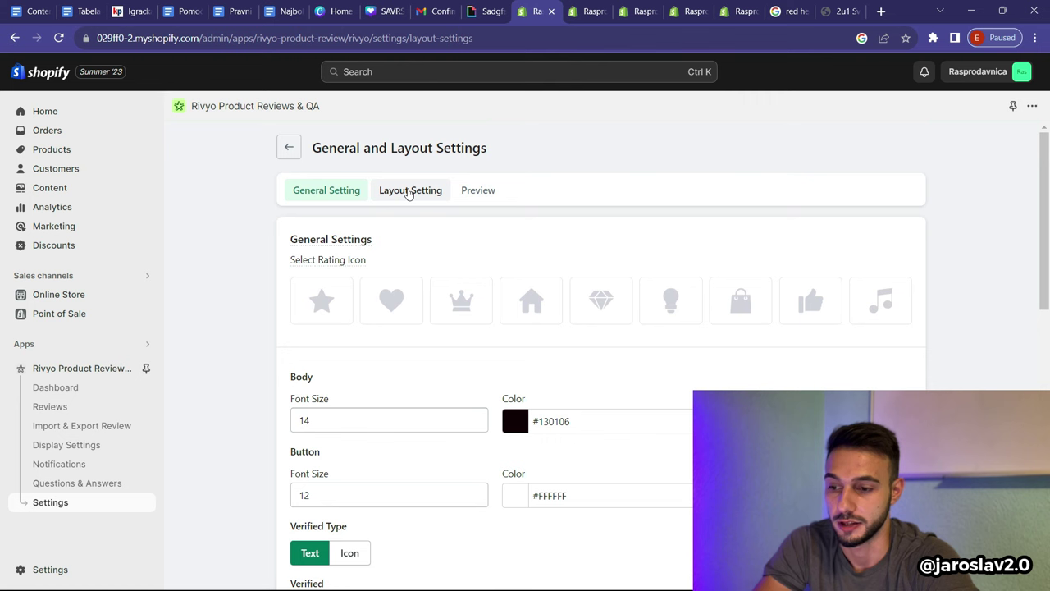
pyautogui.click(408, 190)
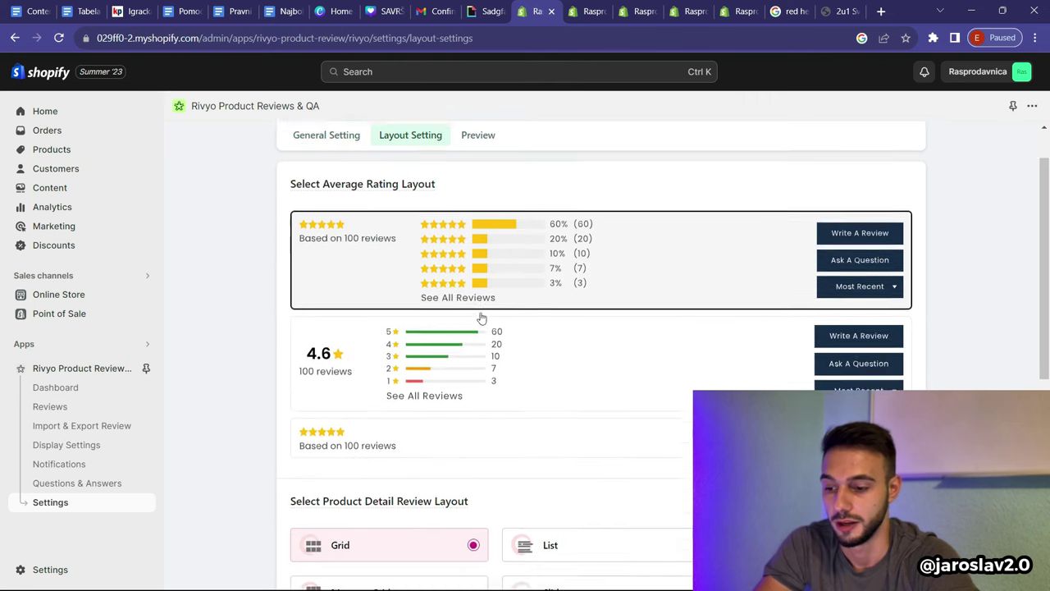
pyautogui.scroll(-2, 404, 255)
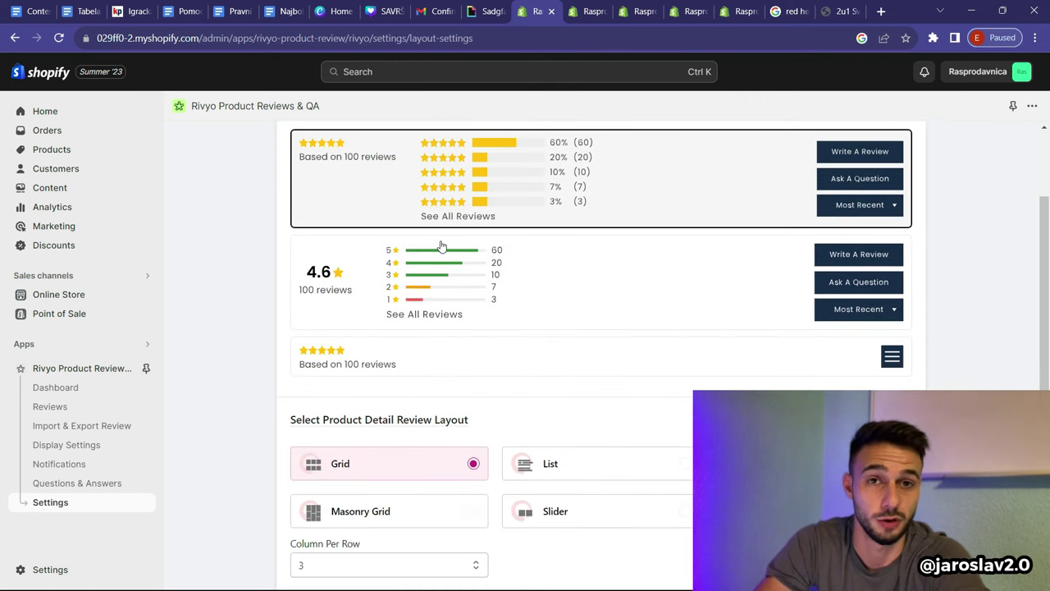
pyautogui.scroll(-4, 440, 246)
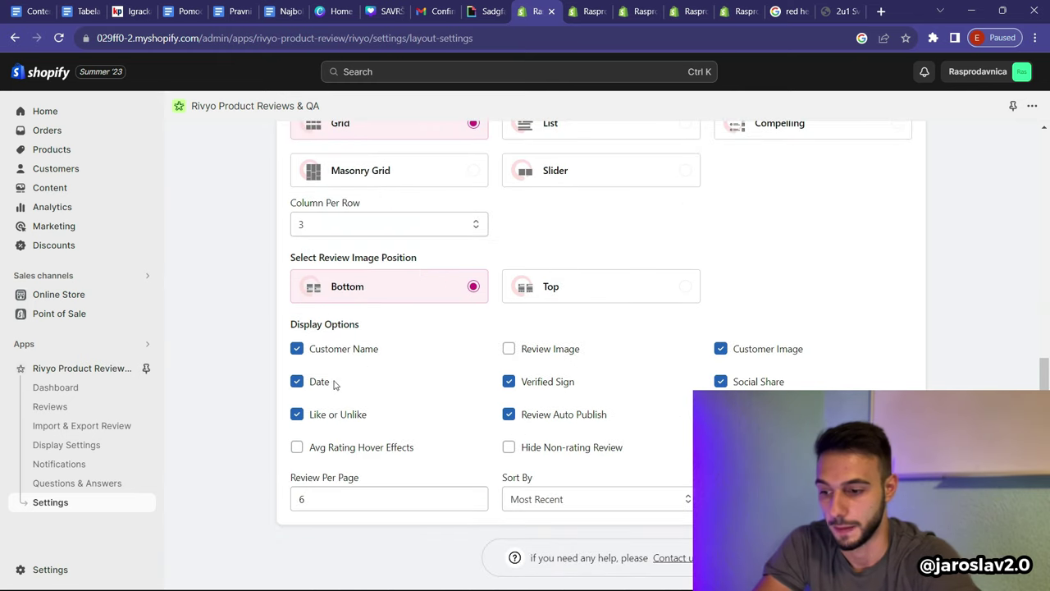
# Turn off Date, Like or Unlike, Review Auto Publish and Social Share, and save
pyautogui.click(326, 383)
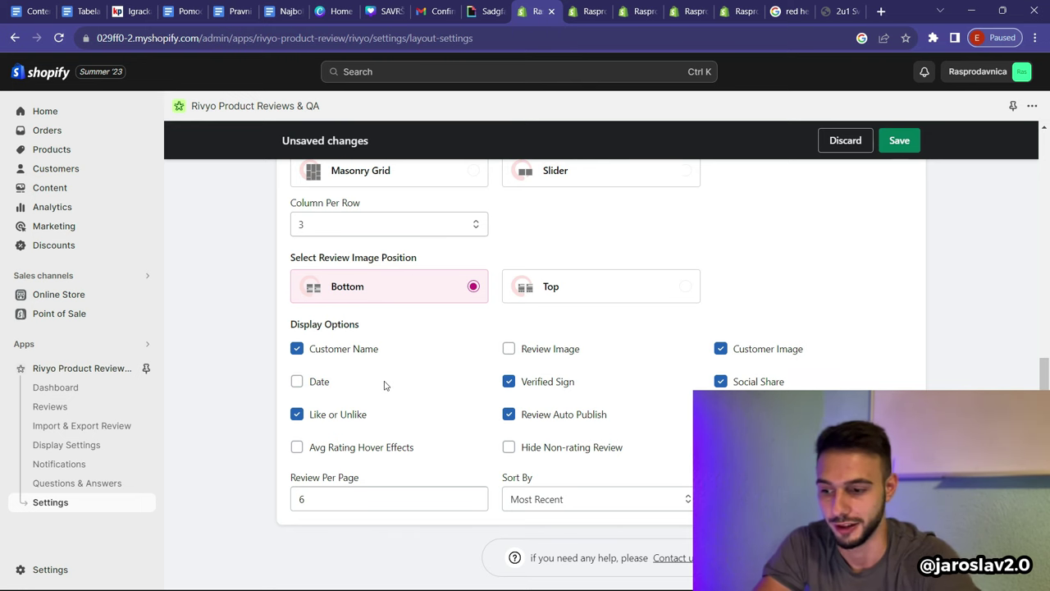
pyautogui.click(323, 414)
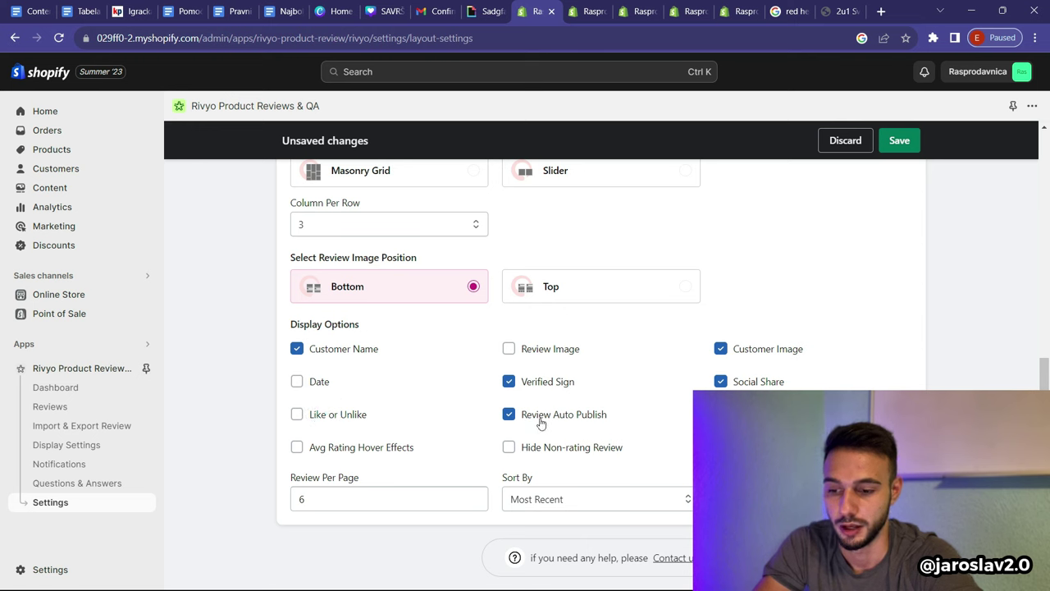
pyautogui.click(575, 421)
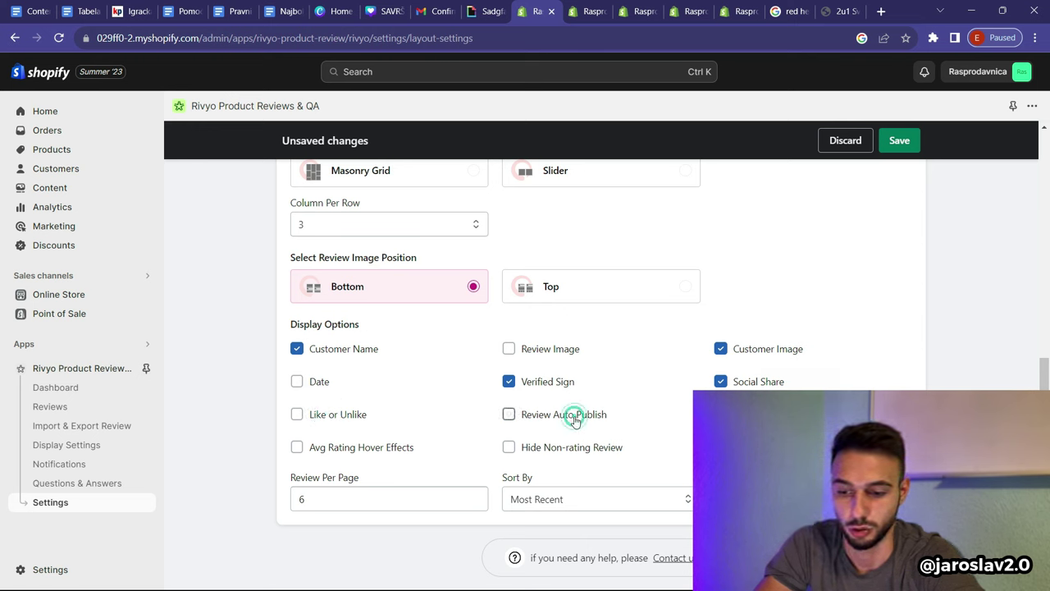
pyautogui.click(760, 384)
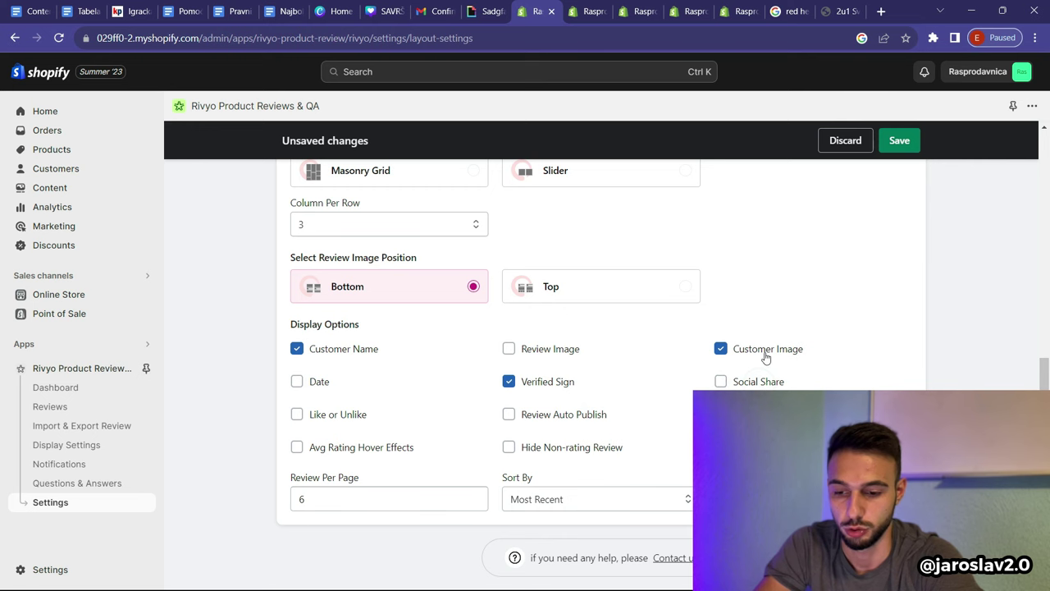
pyautogui.click(893, 146)
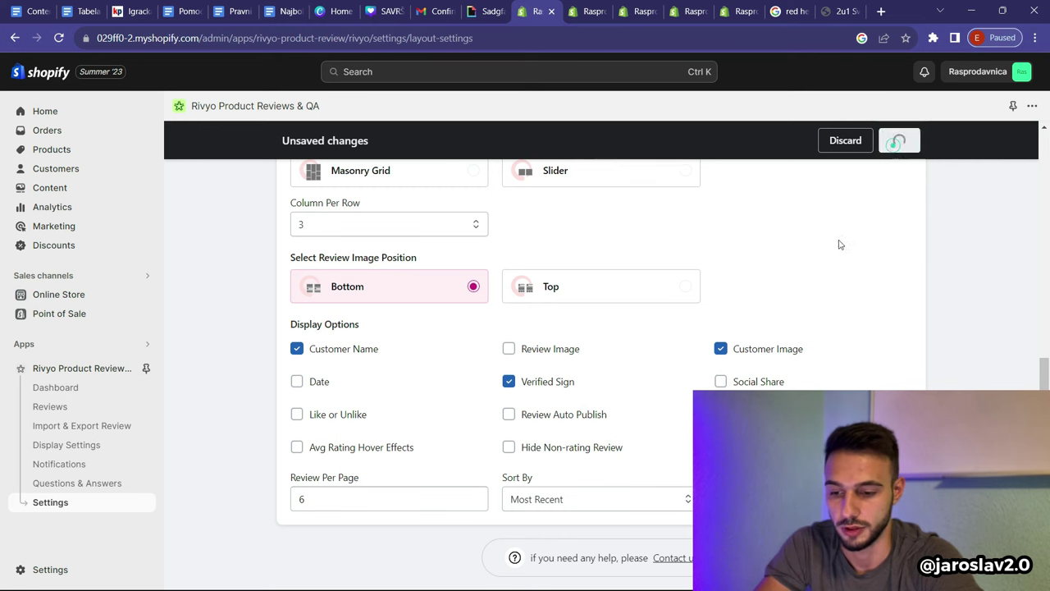
pyautogui.click(836, 11)
# Switch Rivyo's review rating icon to hearts and save the setting
pyautogui.click(58, 38)
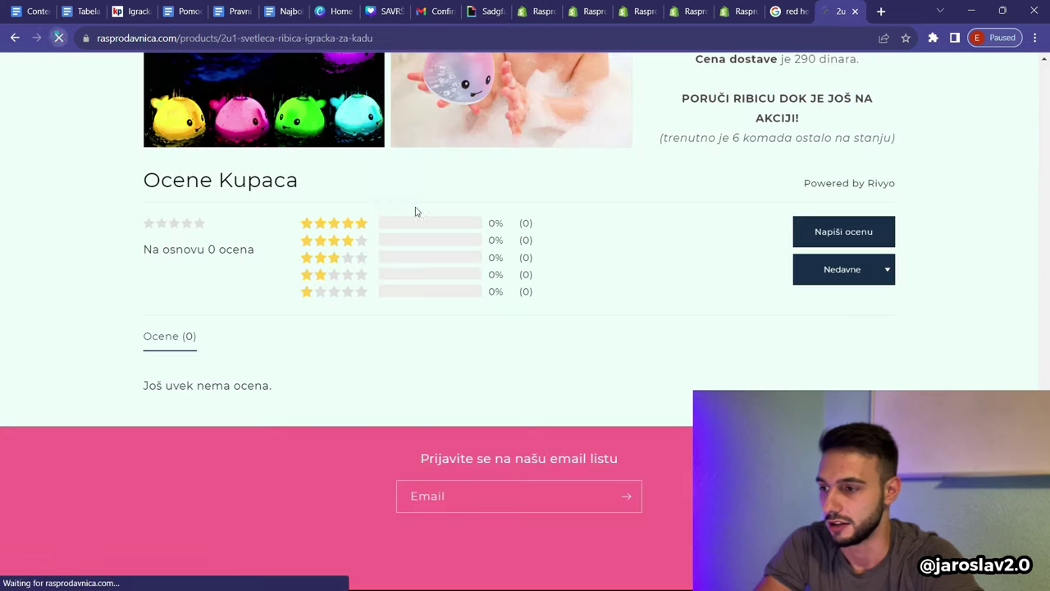
pyautogui.scroll(-3, 804, 246)
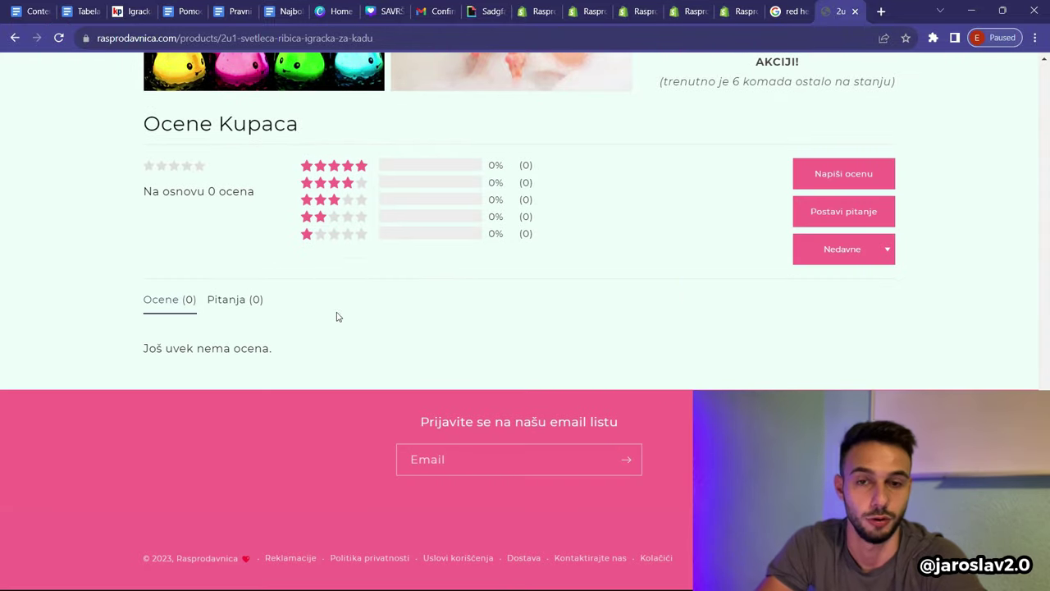
pyautogui.click(553, 6)
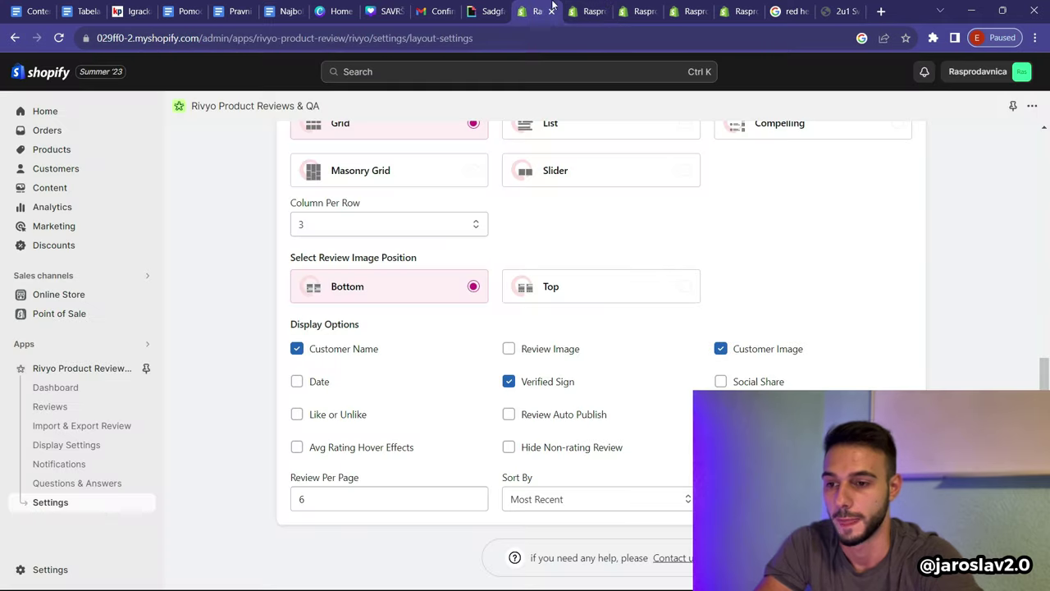
pyautogui.scroll(6, 589, 350)
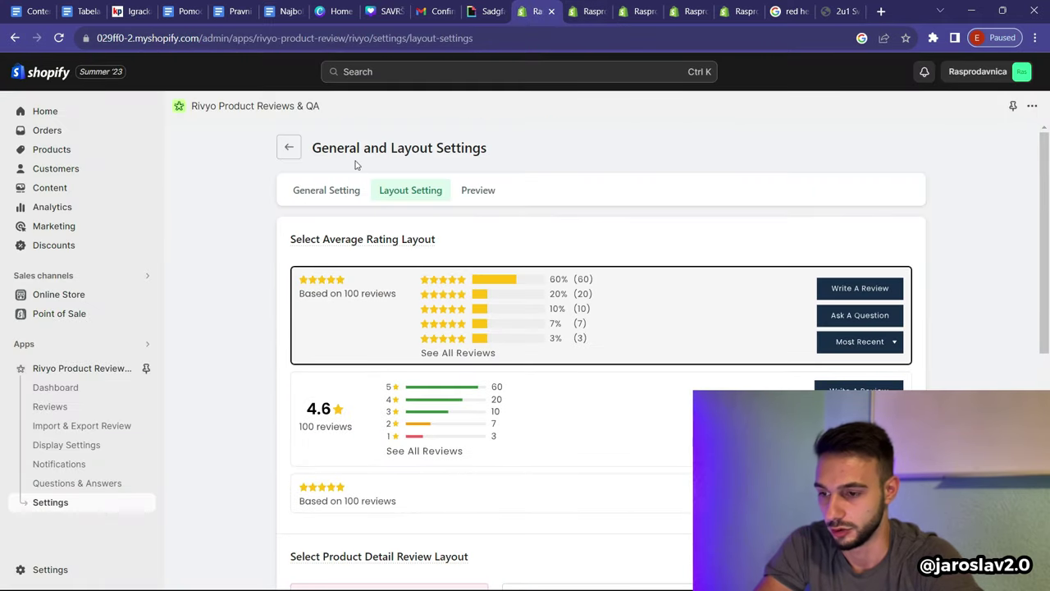
pyautogui.click(343, 186)
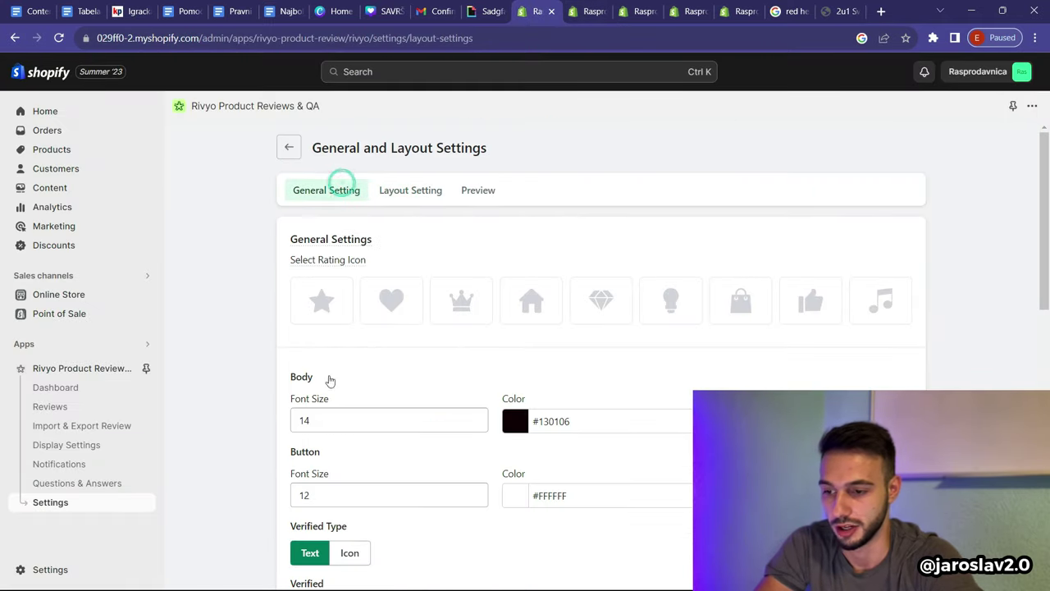
pyautogui.click(392, 314)
pyautogui.click(900, 140)
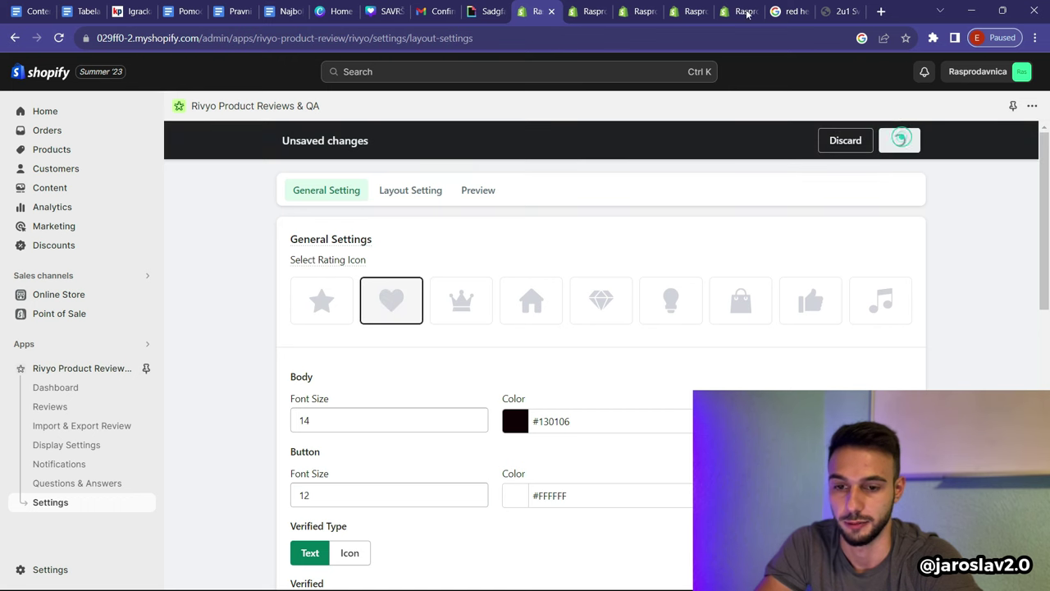
# Reload the whale-toy product page and scroll to its empty reviews section and back
pyautogui.click(857, 6)
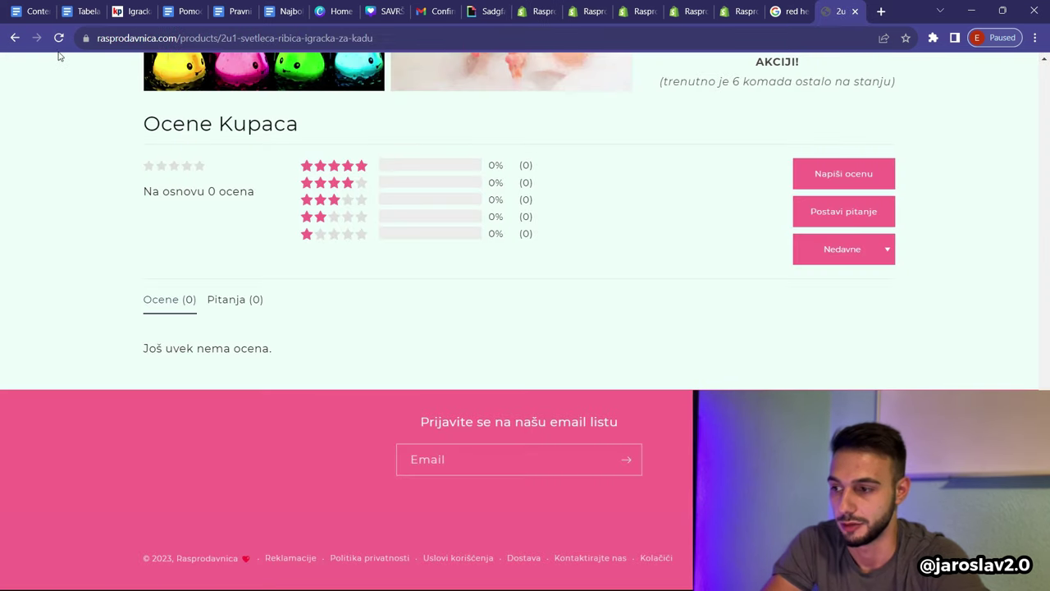
pyautogui.press('F5')
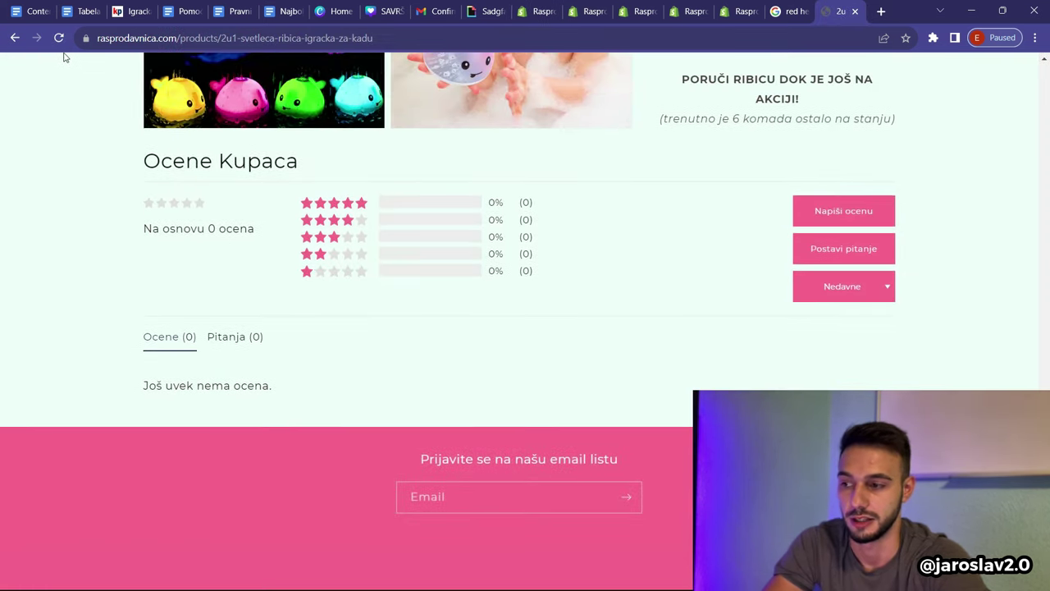
pyautogui.click(58, 38)
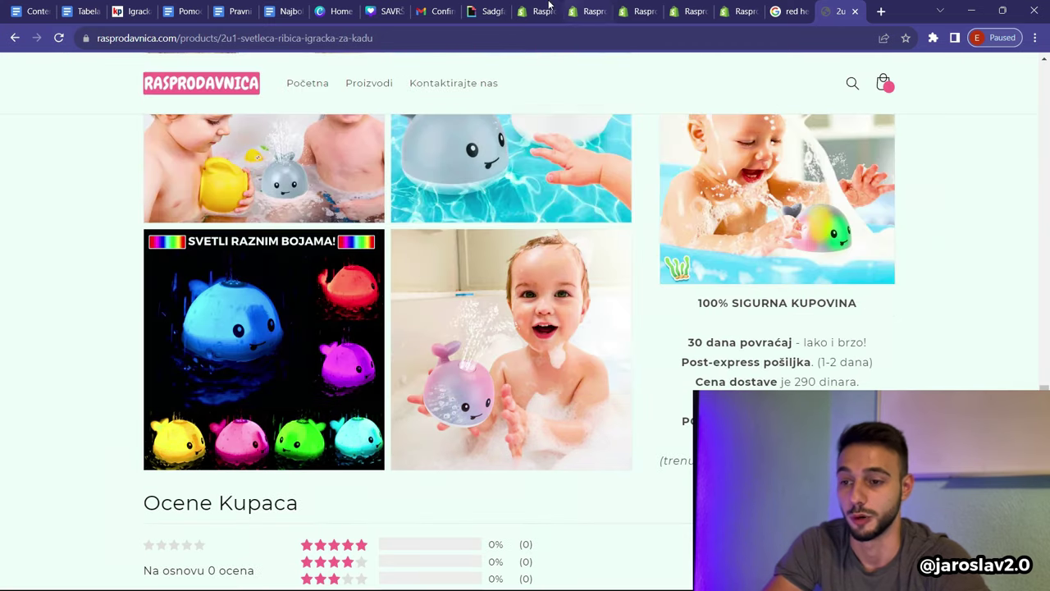
pyautogui.click(548, 6)
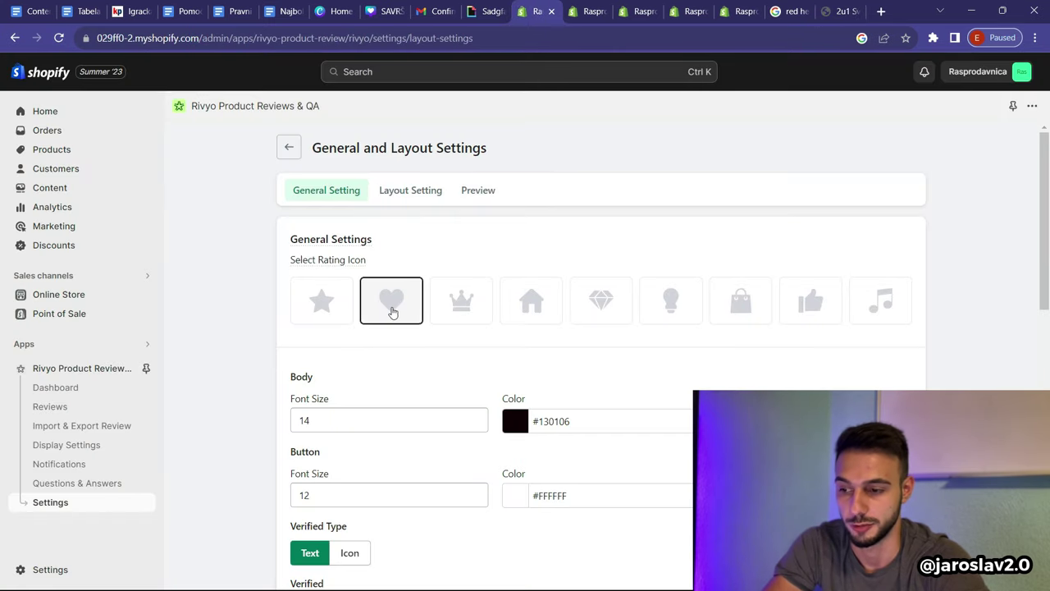
pyautogui.click(838, 10)
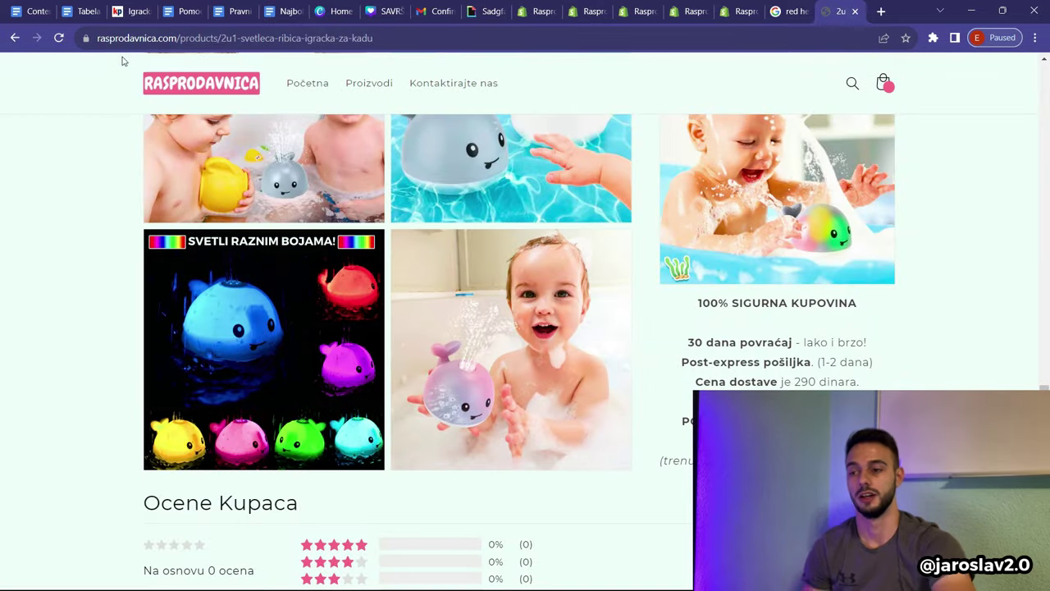
pyautogui.click(58, 37)
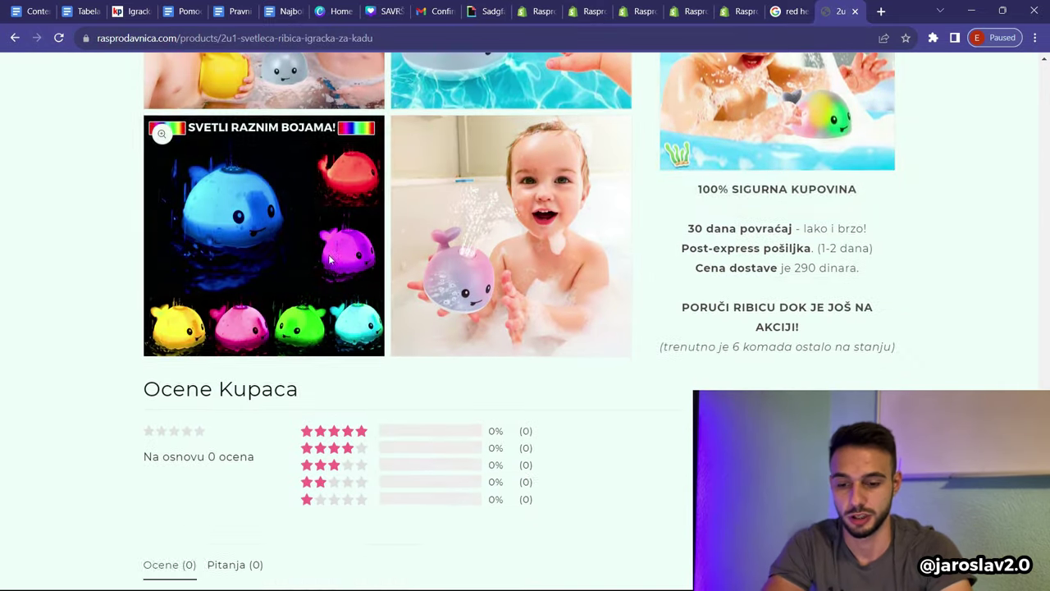
pyautogui.scroll(-3, 347, 249)
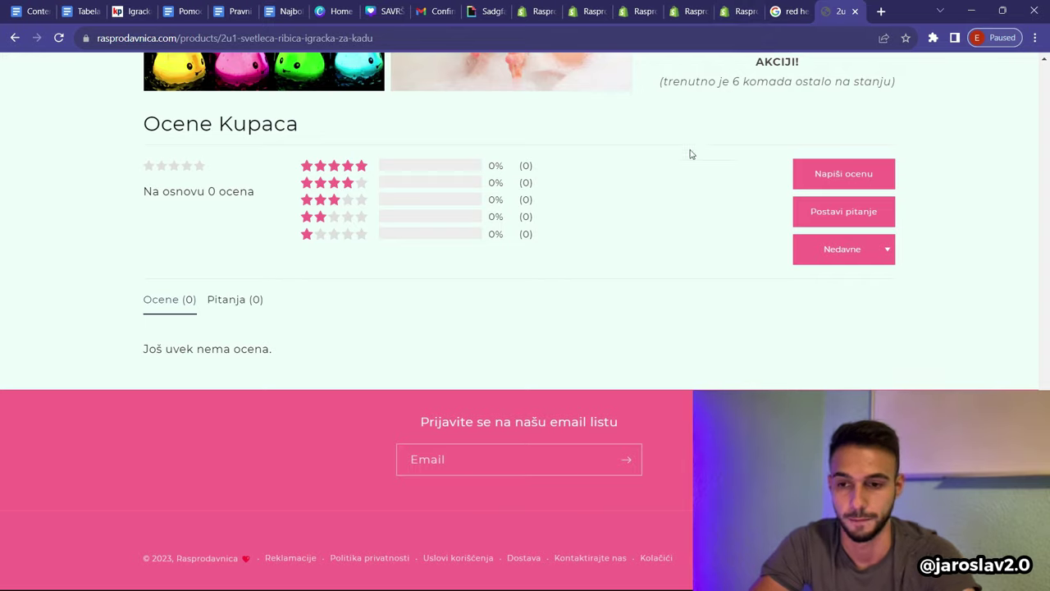
pyautogui.scroll(10, 689, 156)
pyautogui.scroll(4, 689, 156)
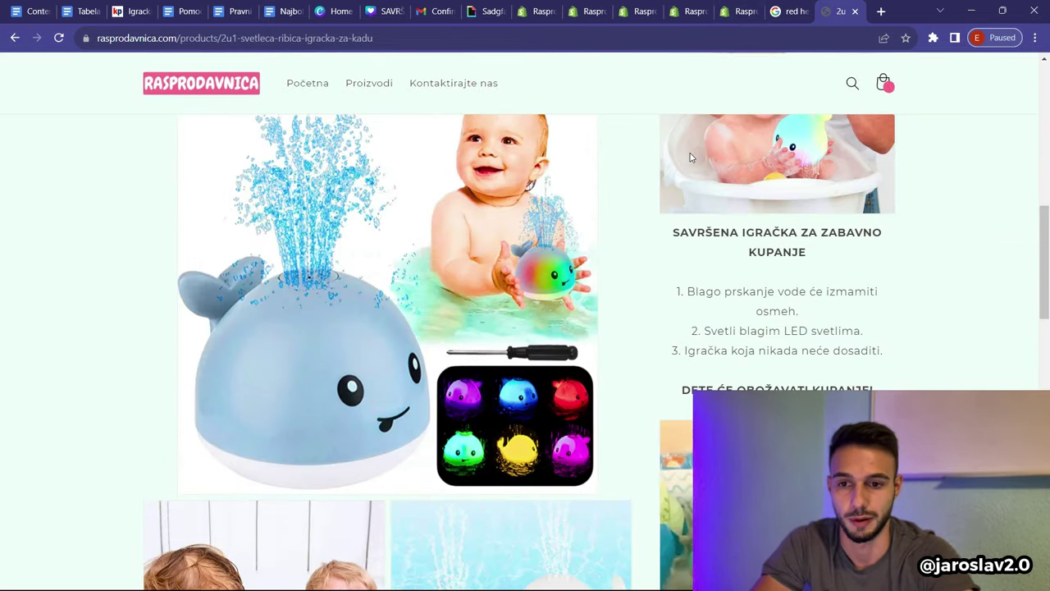
pyautogui.scroll(-5, 619, 178)
pyautogui.scroll(-10, 619, 178)
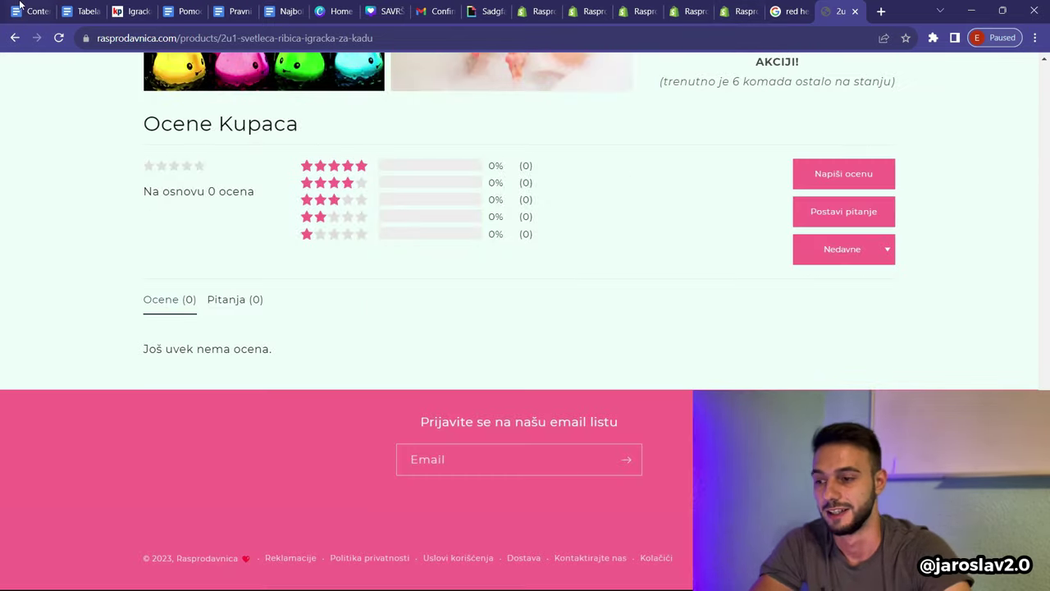
pyautogui.scroll(15, 336, 306)
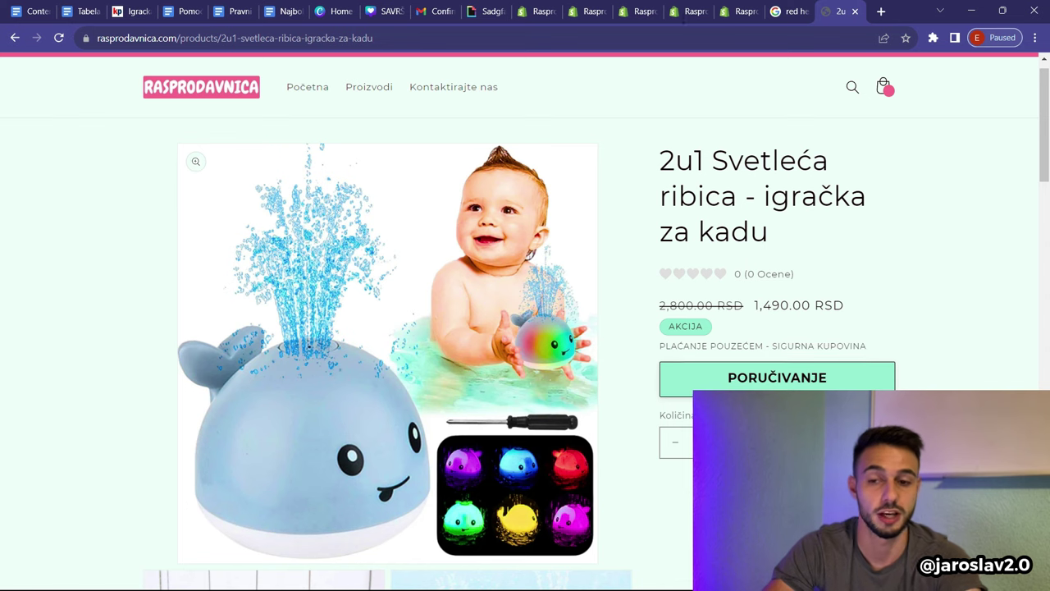
# Enlarge and close the main product image, then minimize the store window
pyautogui.click(359, 339)
pyautogui.click(598, 223)
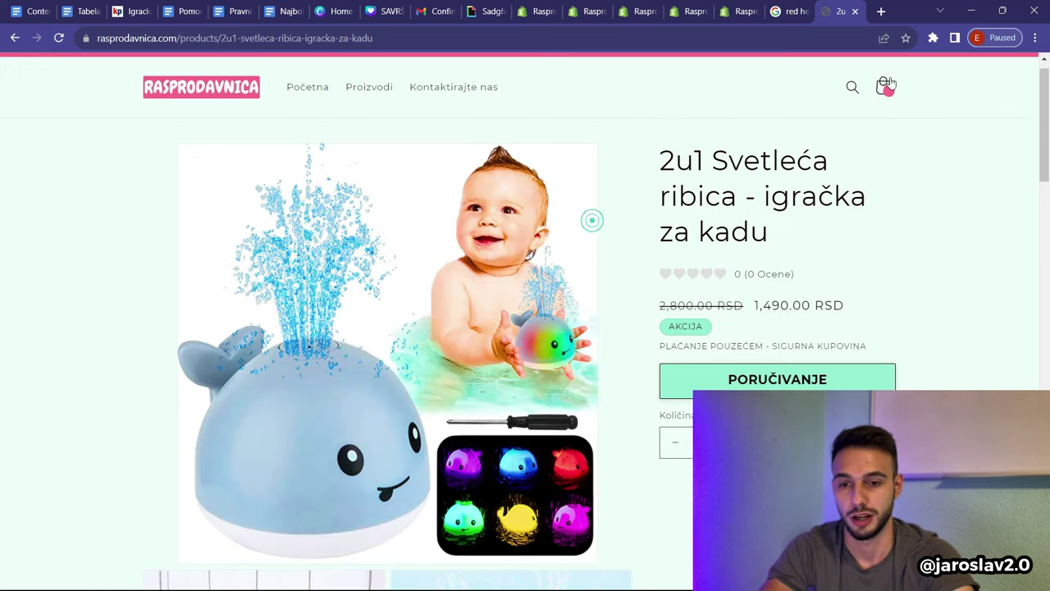
pyautogui.click(973, 8)
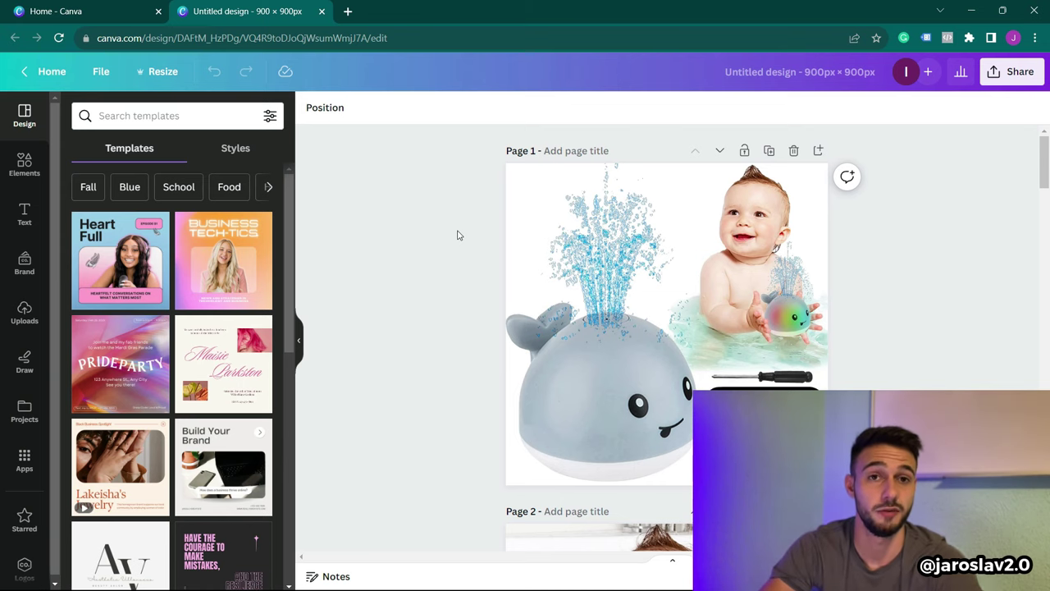
# Remove the background from the whale image on Page 1 with BG Remover
pyautogui.click(542, 250)
pyautogui.click(340, 113)
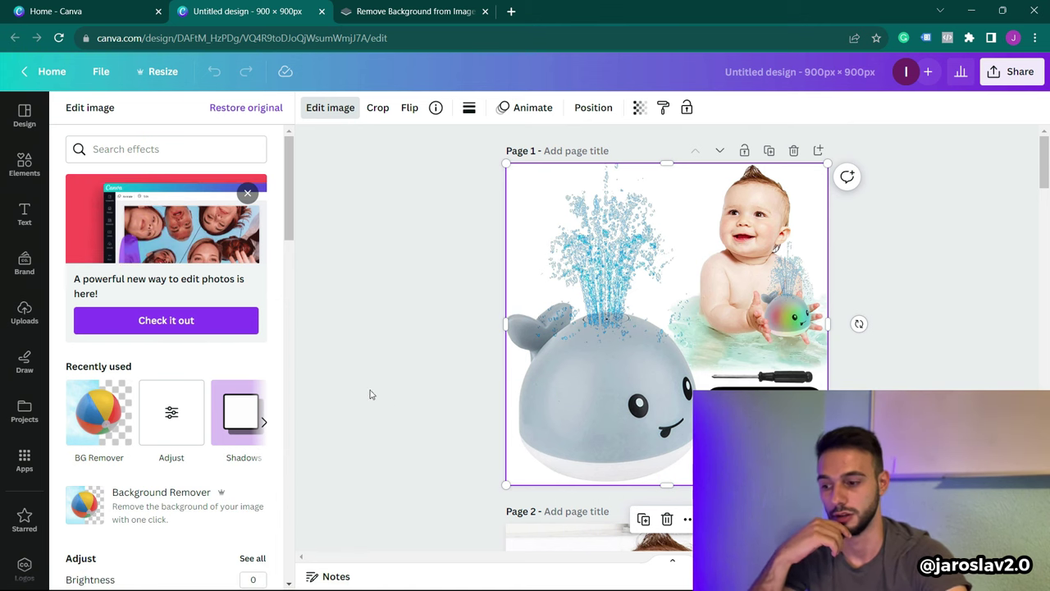
pyautogui.click(94, 426)
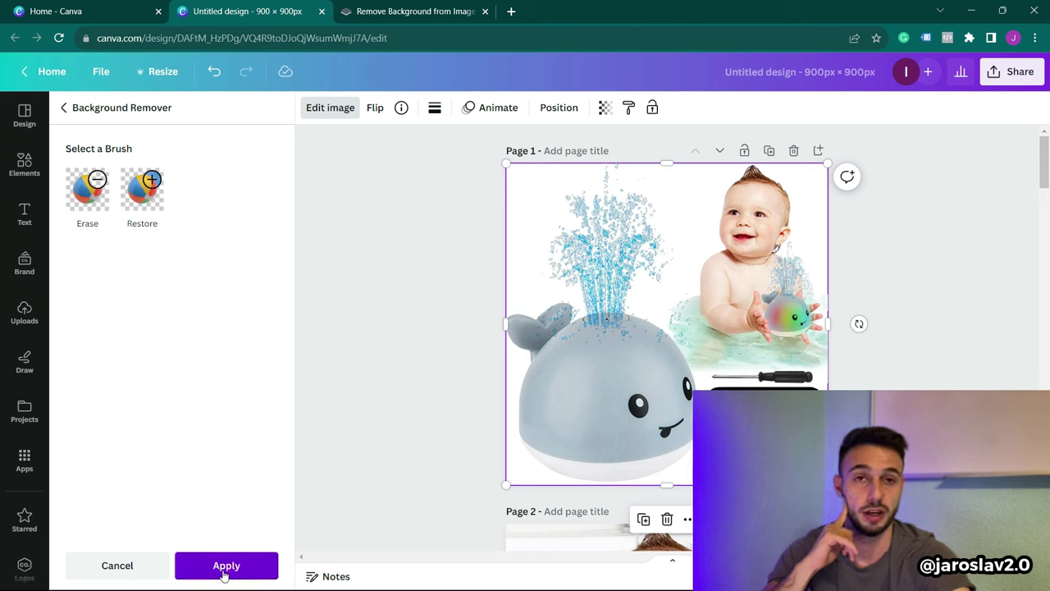
pyautogui.click(227, 565)
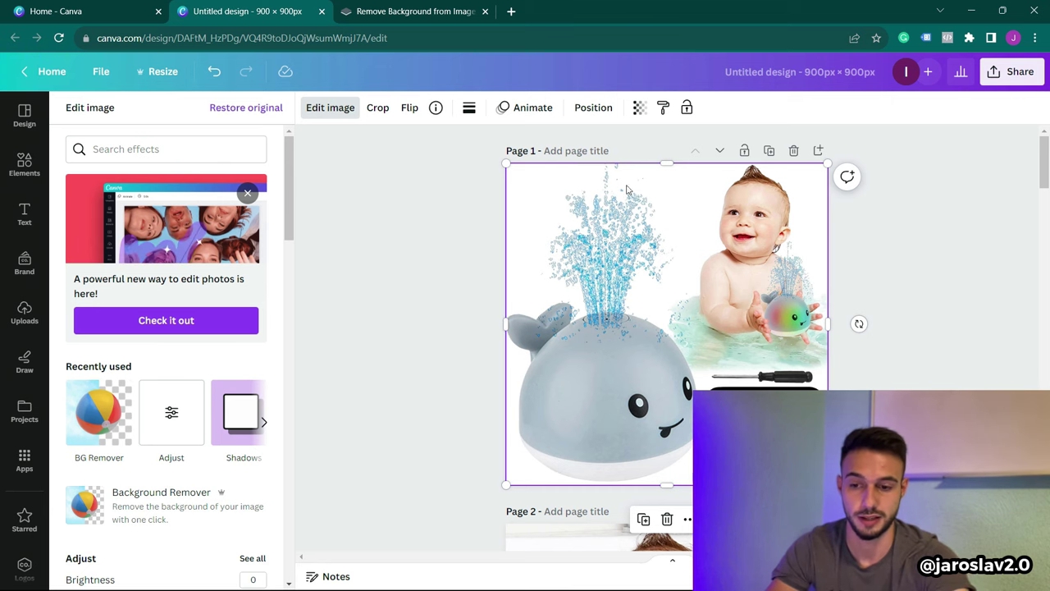
pyautogui.click(328, 111)
# Open all image adjustments and begin raising the whale image's vibrance
pyautogui.click(328, 111)
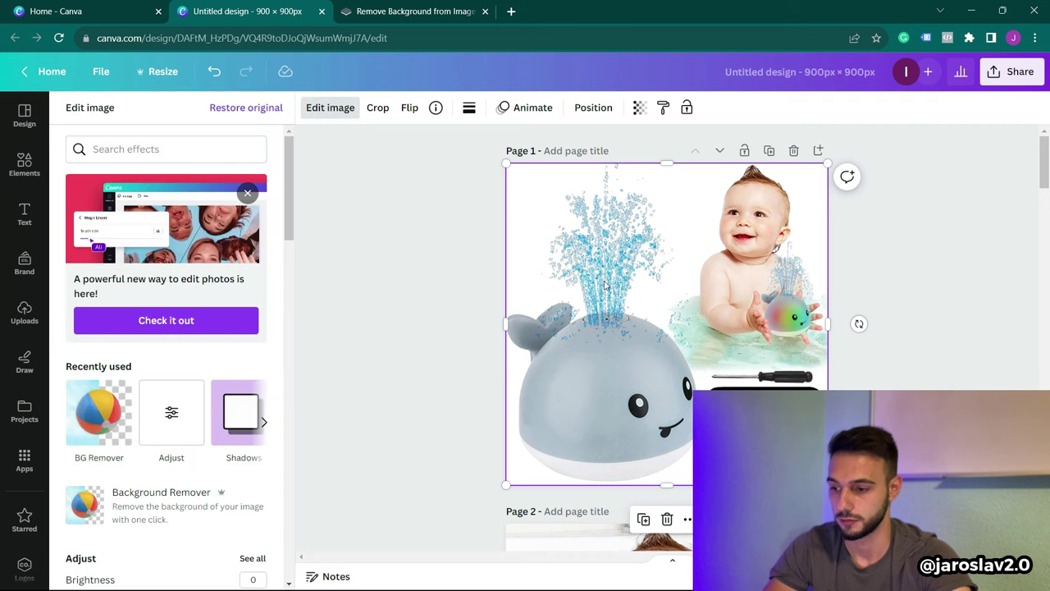
pyautogui.scroll(-2, 251, 309)
pyautogui.scroll(-4, 251, 309)
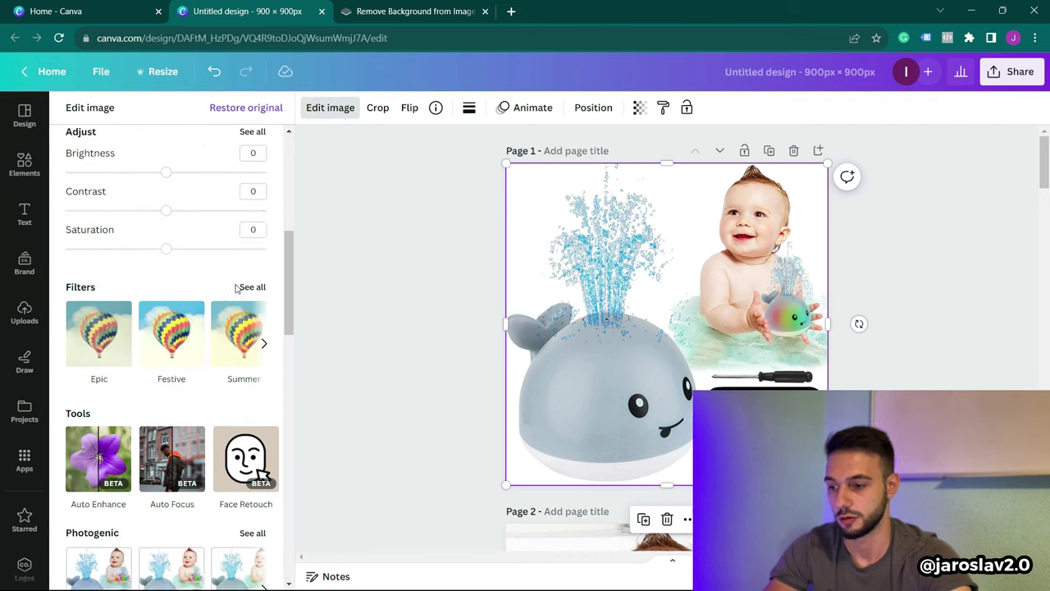
pyautogui.scroll(1, 235, 288)
pyautogui.click(253, 216)
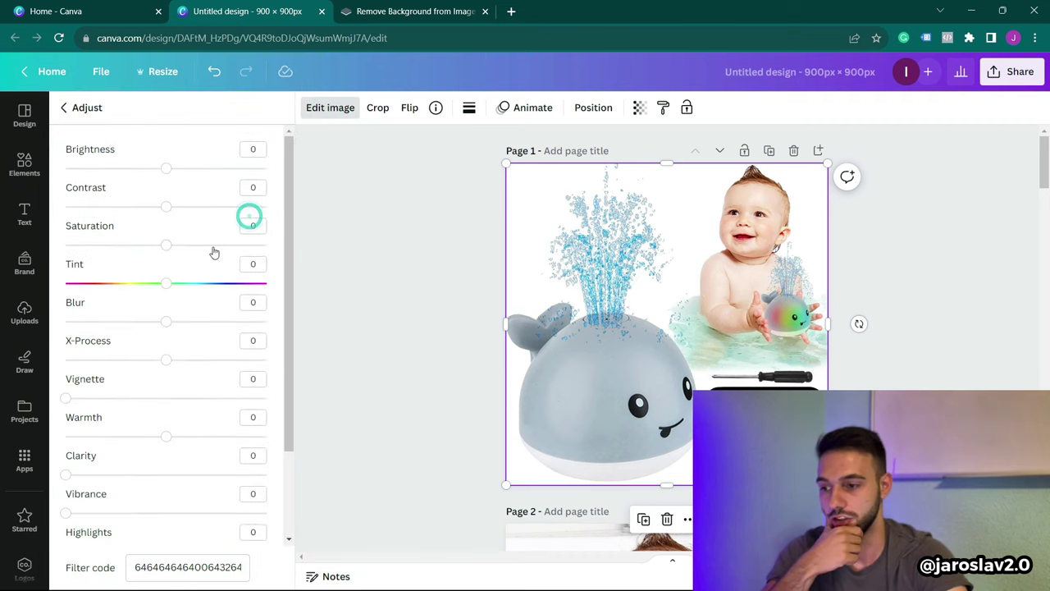
pyautogui.scroll(-2, 187, 289)
pyautogui.moveTo(65, 405); pyautogui.dragTo(197, 405)
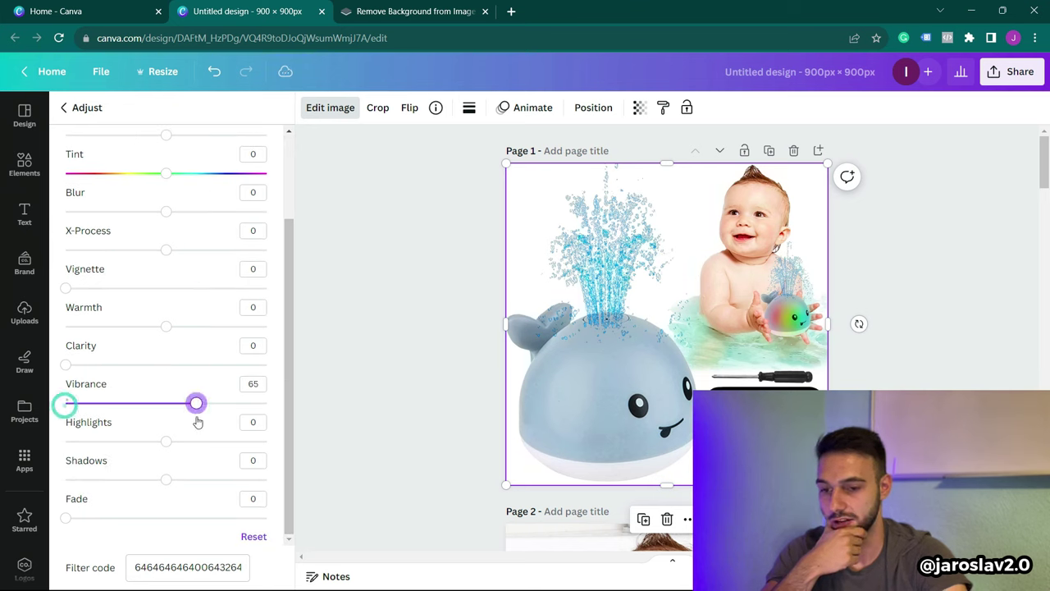
pyautogui.moveTo(67, 369); pyautogui.dragTo(93, 365)
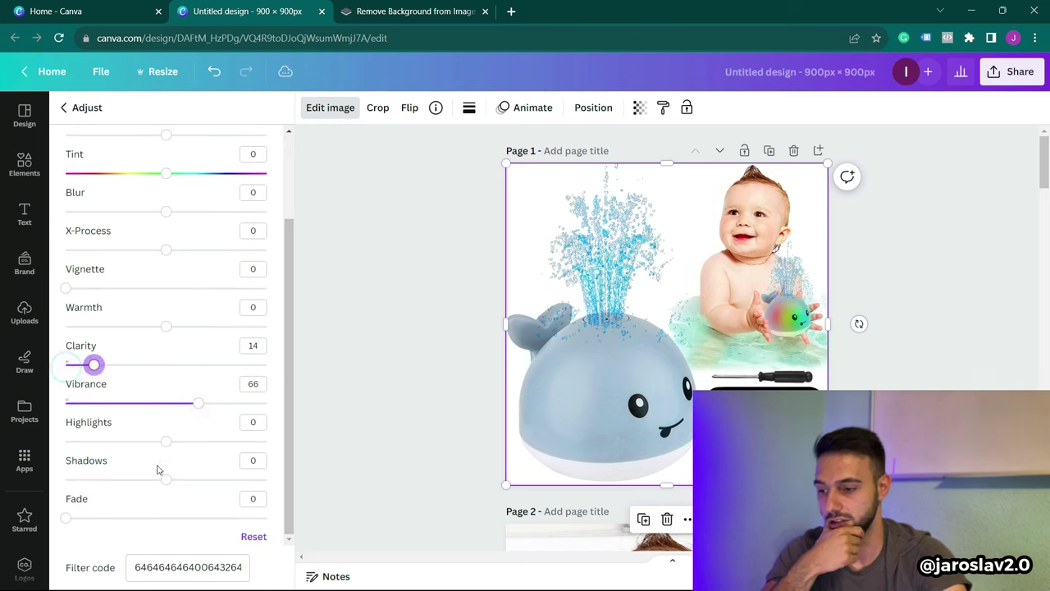
# Finish tuning to Contrast 11, Saturation 10, Clarity 14 and Vibrance 100
pyautogui.scroll(1, 143, 311)
pyautogui.scroll(1, 147, 295)
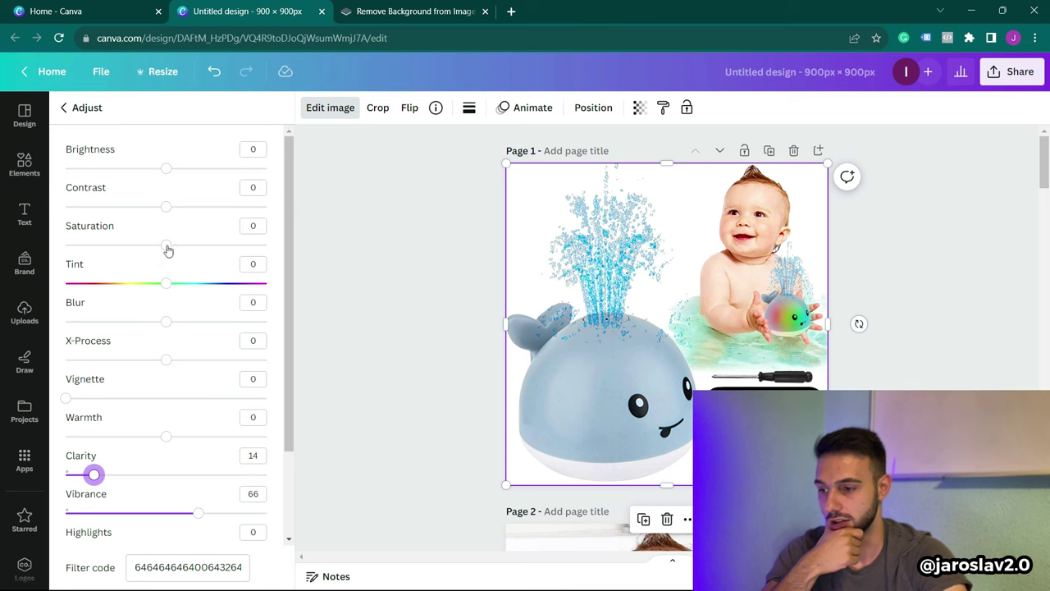
pyautogui.moveTo(166, 245); pyautogui.dragTo(191, 246)
pyautogui.scroll(-2, 117, 410)
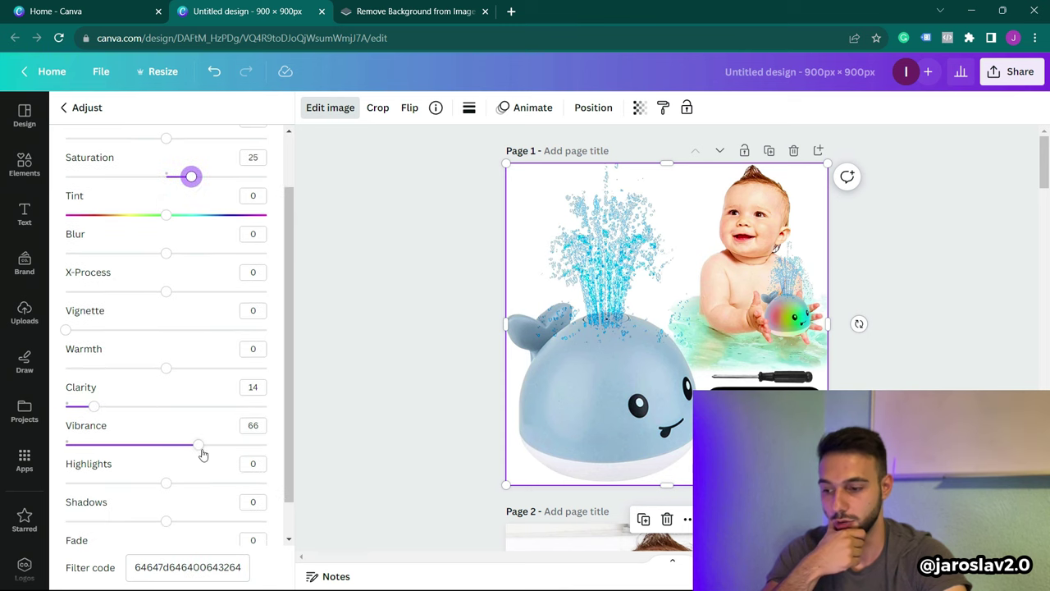
pyautogui.moveTo(201, 445); pyautogui.dragTo(265, 443)
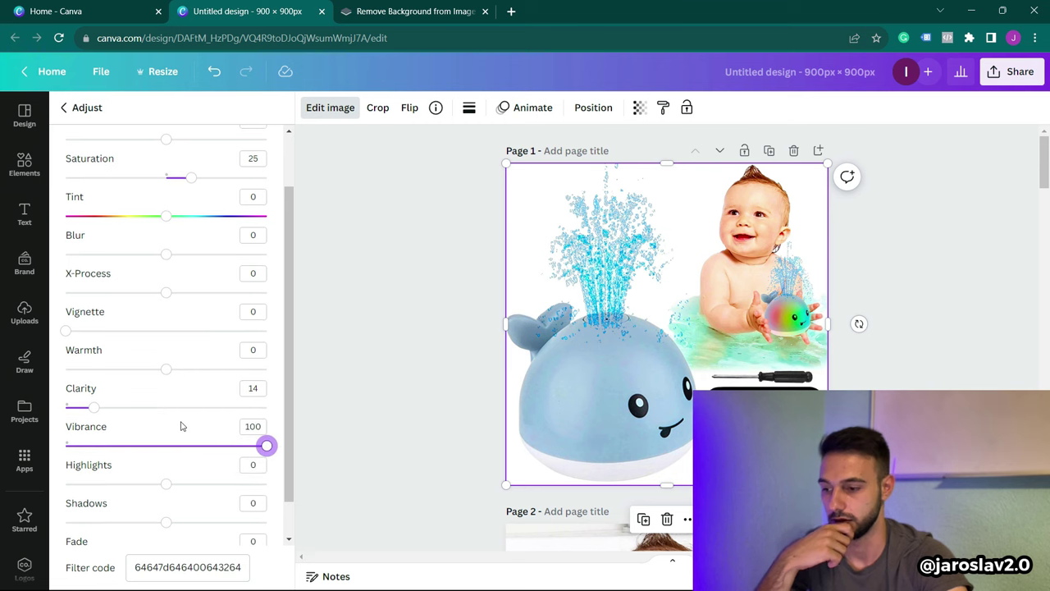
pyautogui.scroll(2, 137, 215)
pyautogui.moveTo(167, 207); pyautogui.dragTo(177, 207)
pyautogui.moveTo(189, 251); pyautogui.dragTo(176, 253)
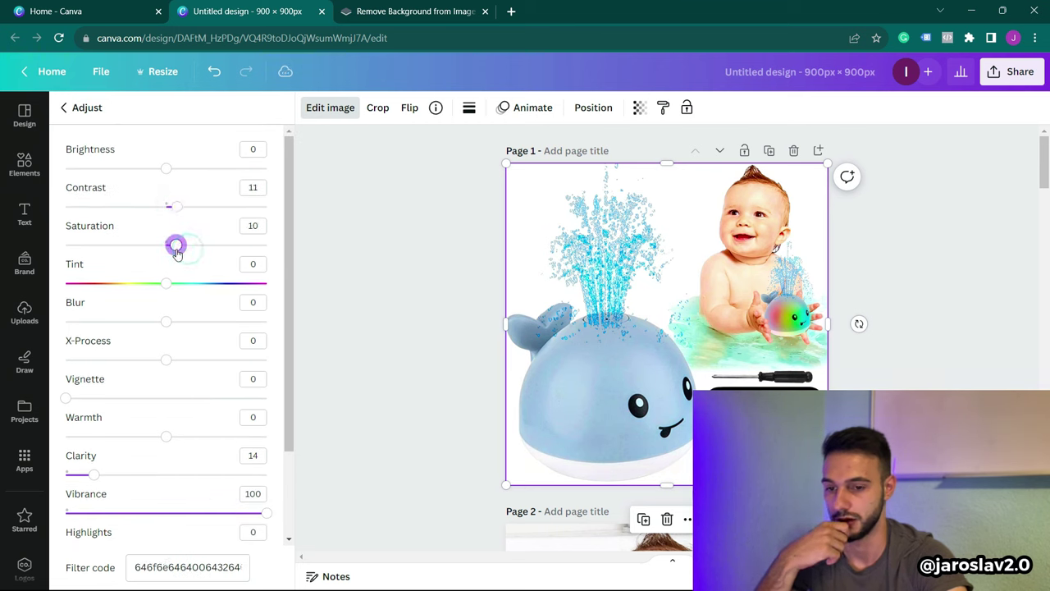
pyautogui.click(369, 231)
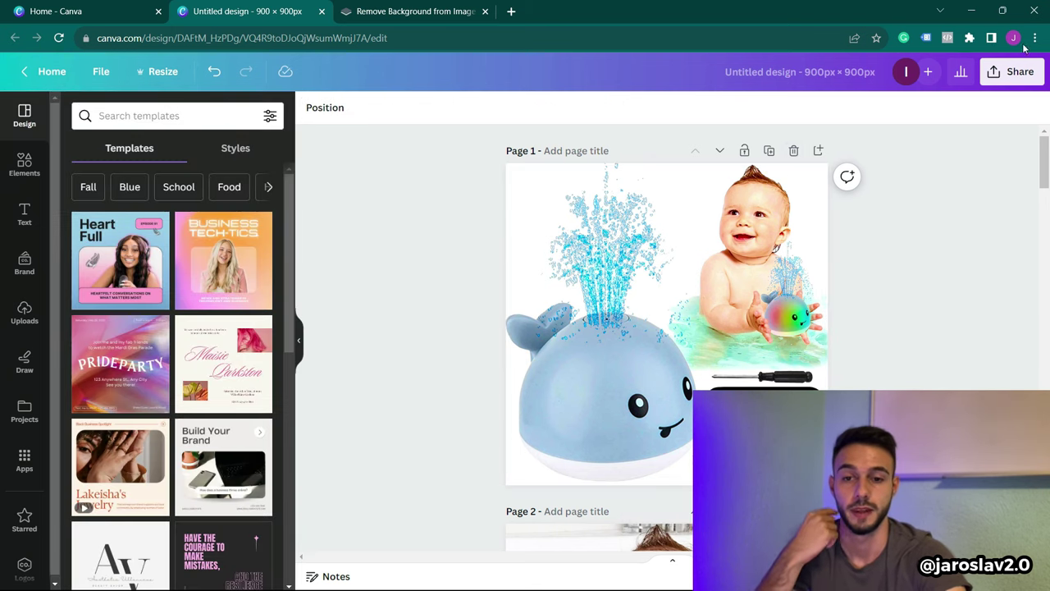
# Download only Page 1 as a transparent-background PNG
pyautogui.click(1014, 72)
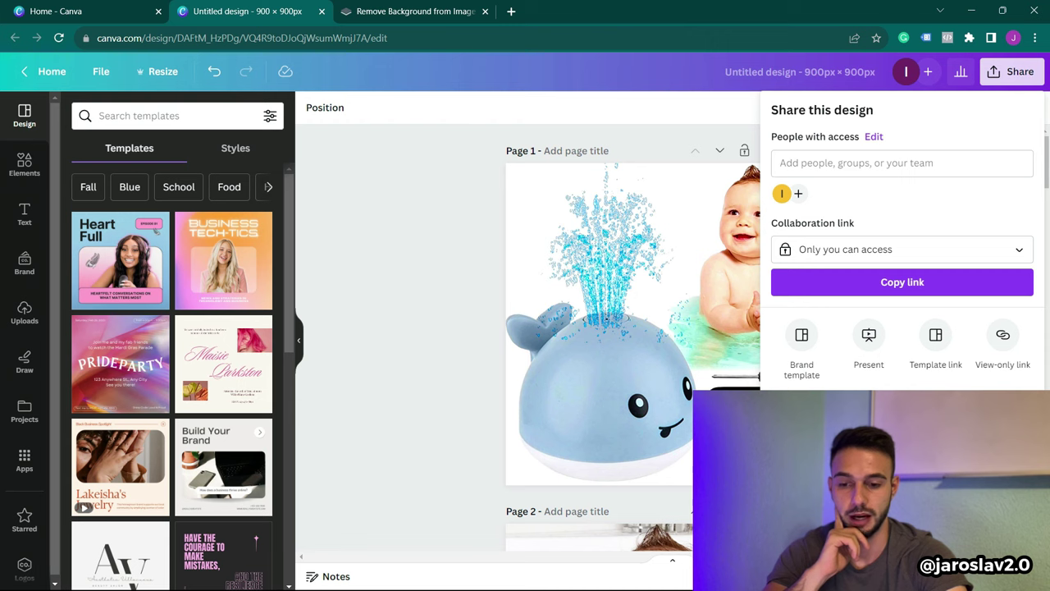
pyautogui.click(802, 426)
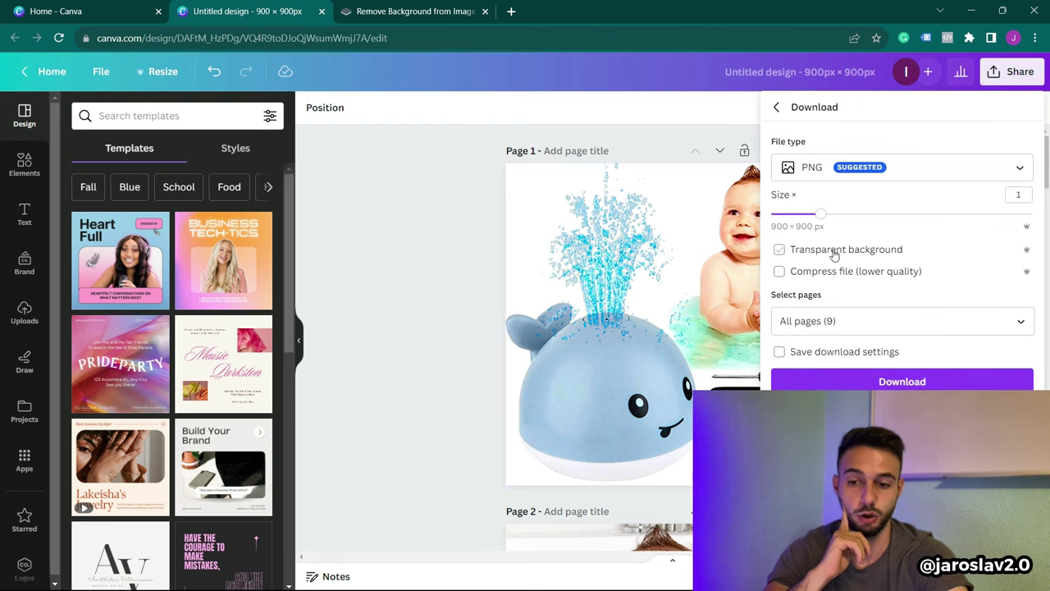
pyautogui.click(862, 320)
pyautogui.click(839, 359)
pyautogui.click(845, 392)
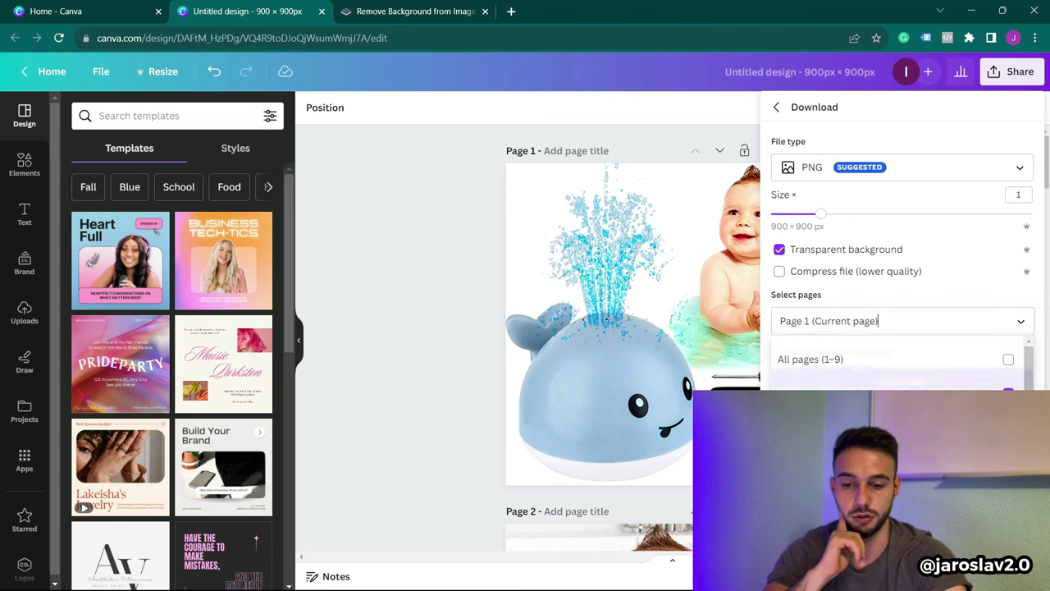
pyautogui.click(773, 224)
pyautogui.click(902, 382)
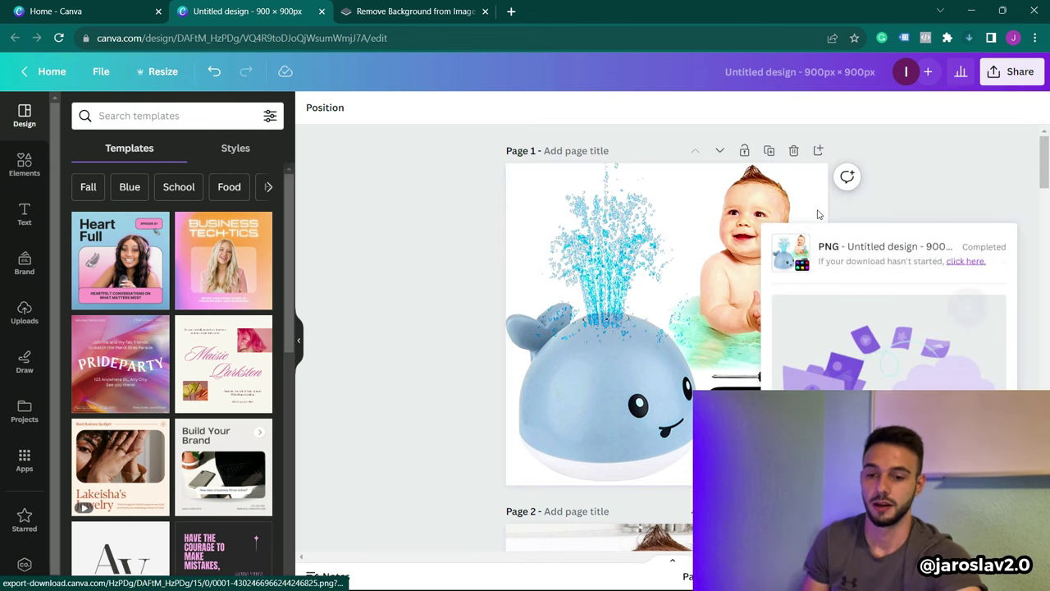
# Check the browser's recent downloads and bring the Shopify browser window back
pyautogui.click(969, 38)
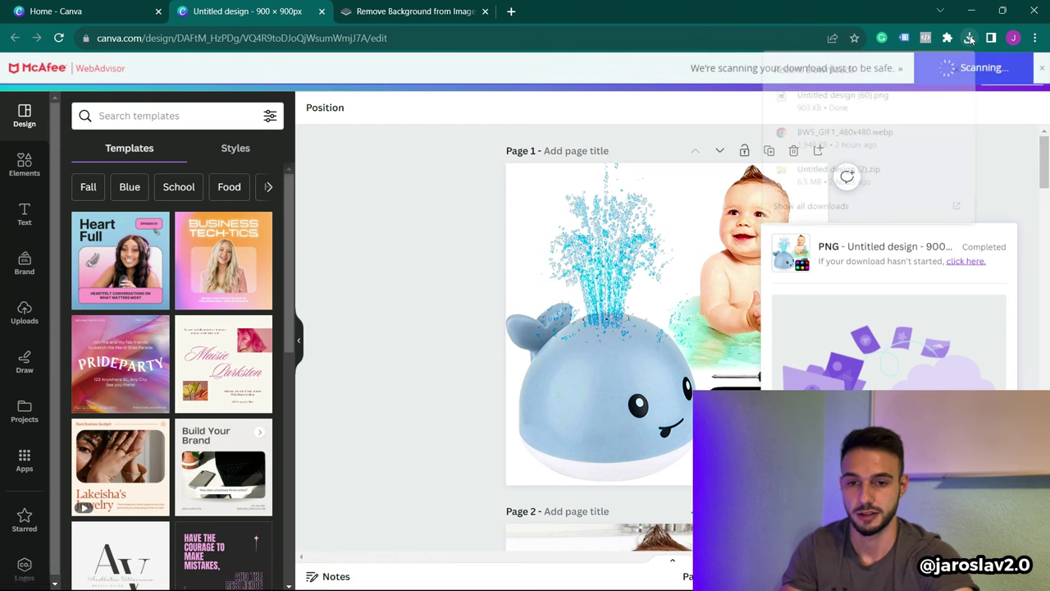
pyautogui.click(972, 12)
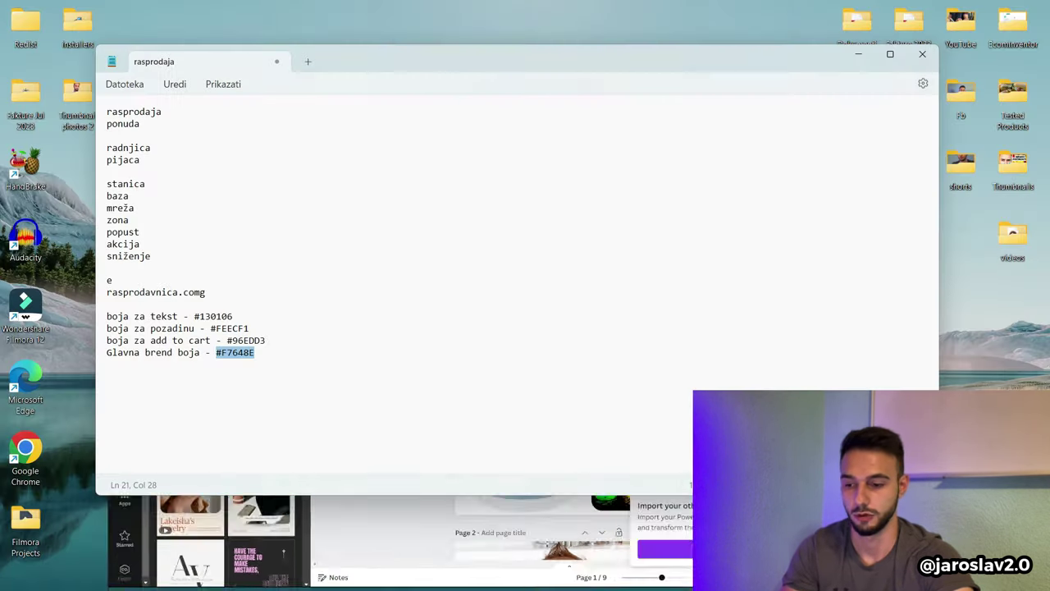
pyautogui.moveTo(340, 581)
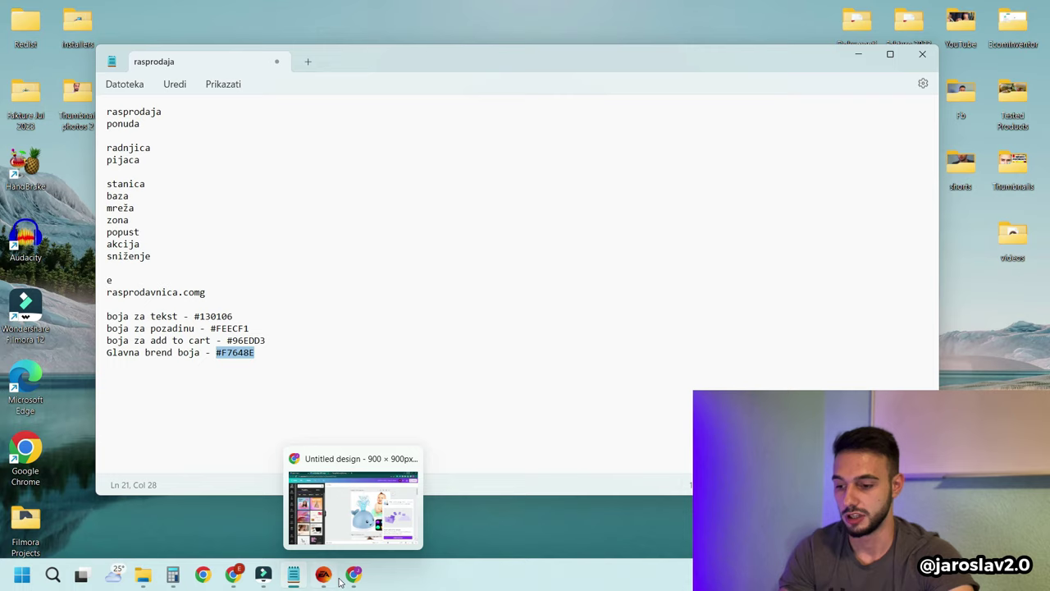
pyautogui.click(234, 575)
# Open the whale-toy product for editing from the Shopify product list
pyautogui.click(541, 11)
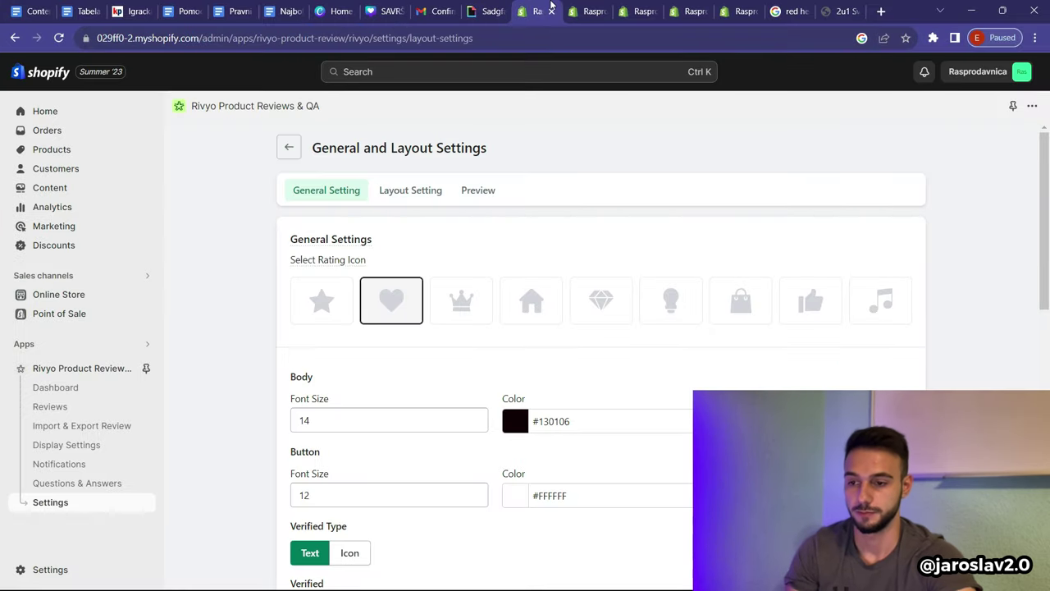
pyautogui.click(51, 155)
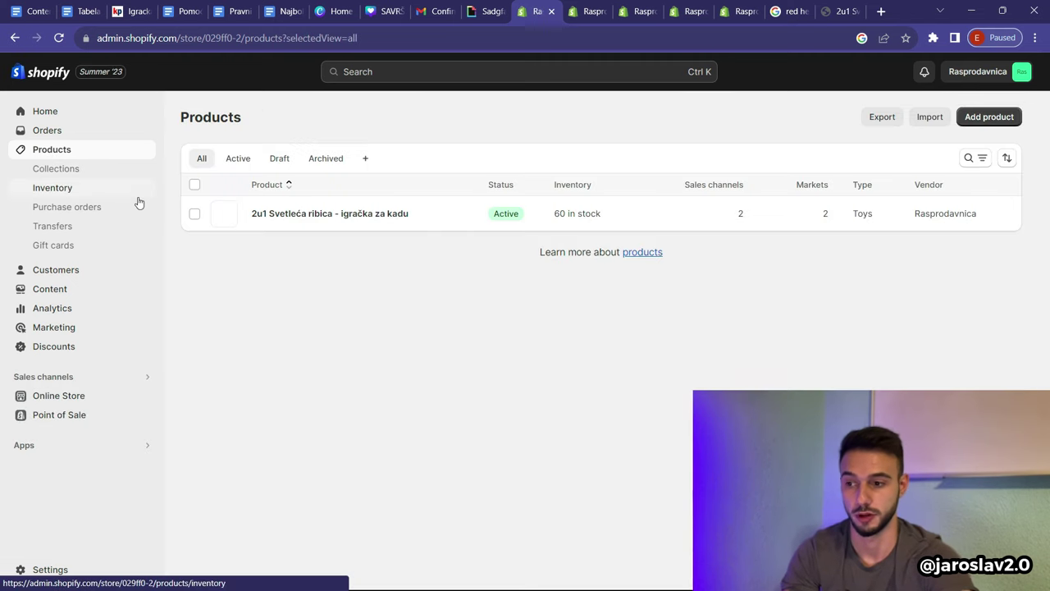
pyautogui.click(321, 215)
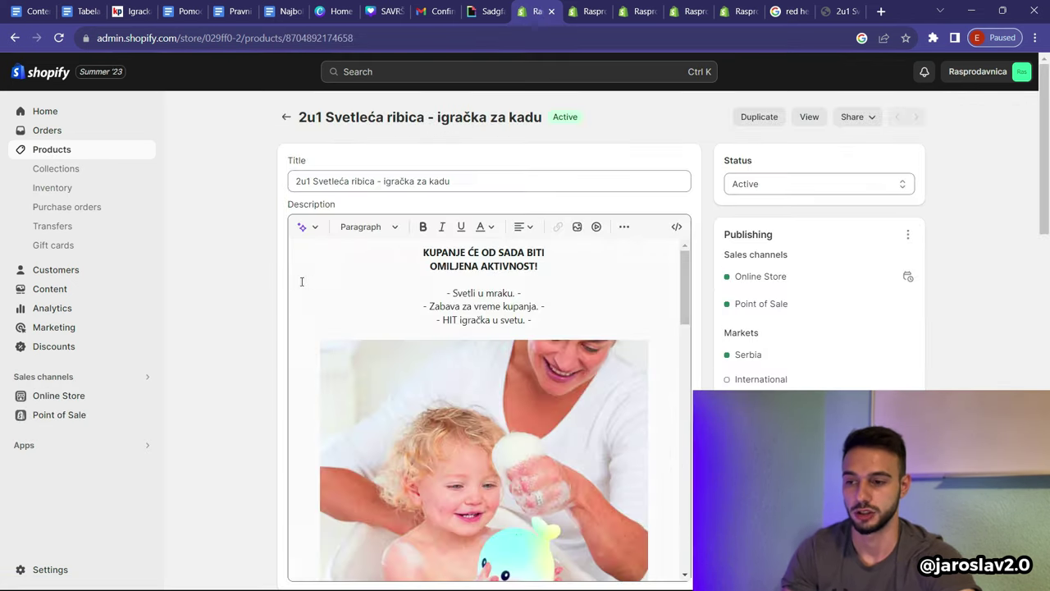
pyautogui.scroll(-10, 271, 277)
pyautogui.scroll(3, 403, 259)
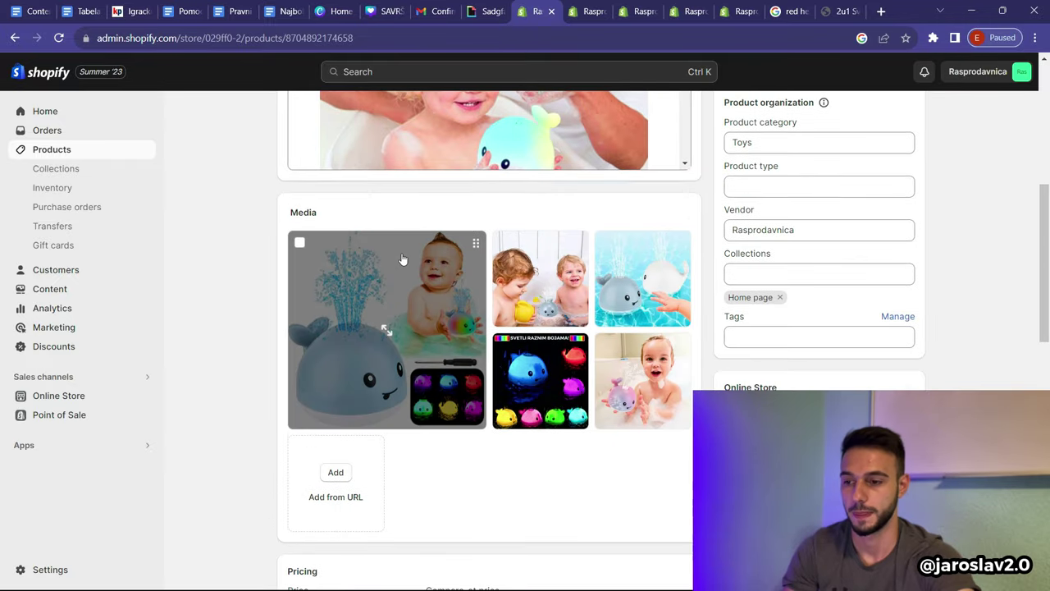
# Upload 'Untitled design (60)' from Downloads and move it to the first media position
pyautogui.click(335, 476)
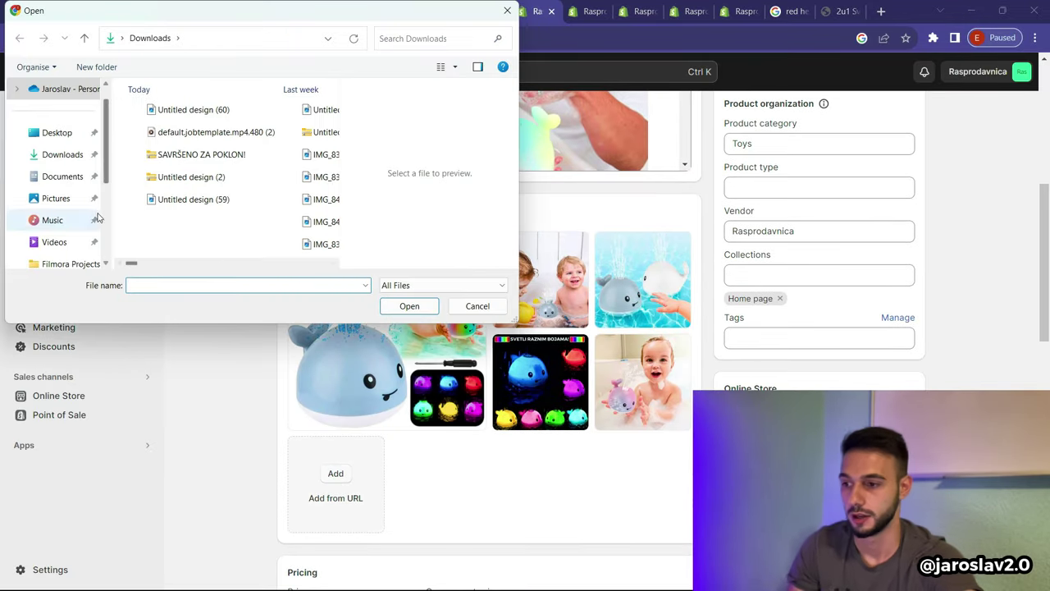
pyautogui.click(66, 156)
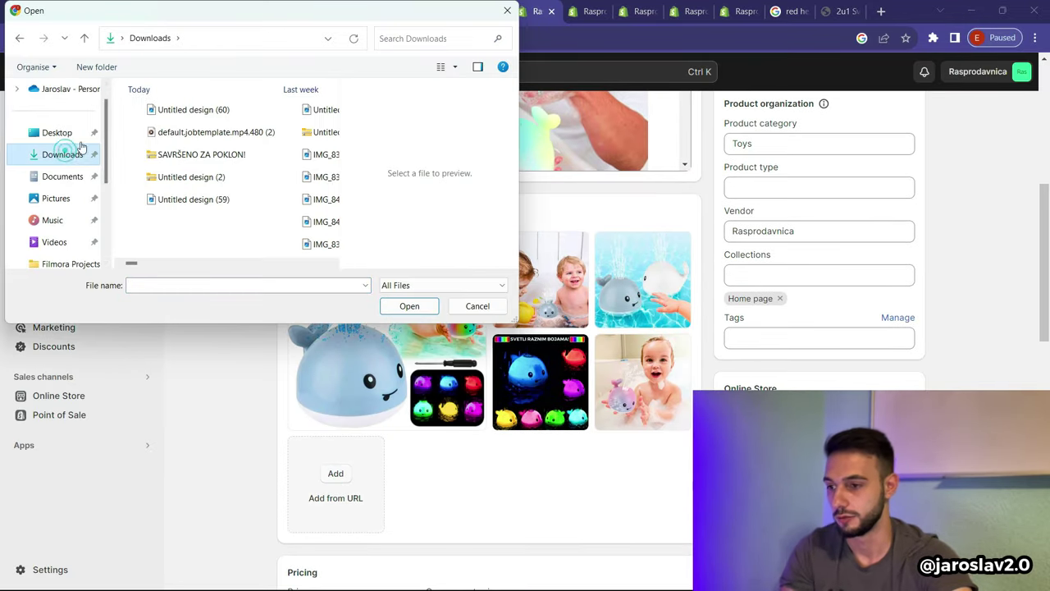
pyautogui.click(192, 113)
pyautogui.click(414, 306)
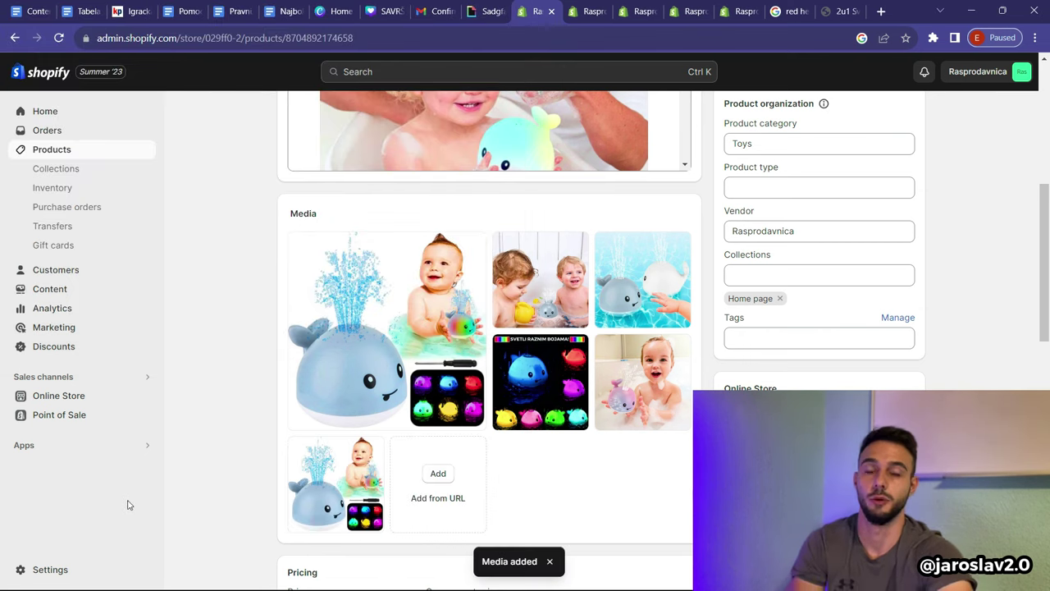
pyautogui.moveTo(326, 509); pyautogui.dragTo(484, 259)
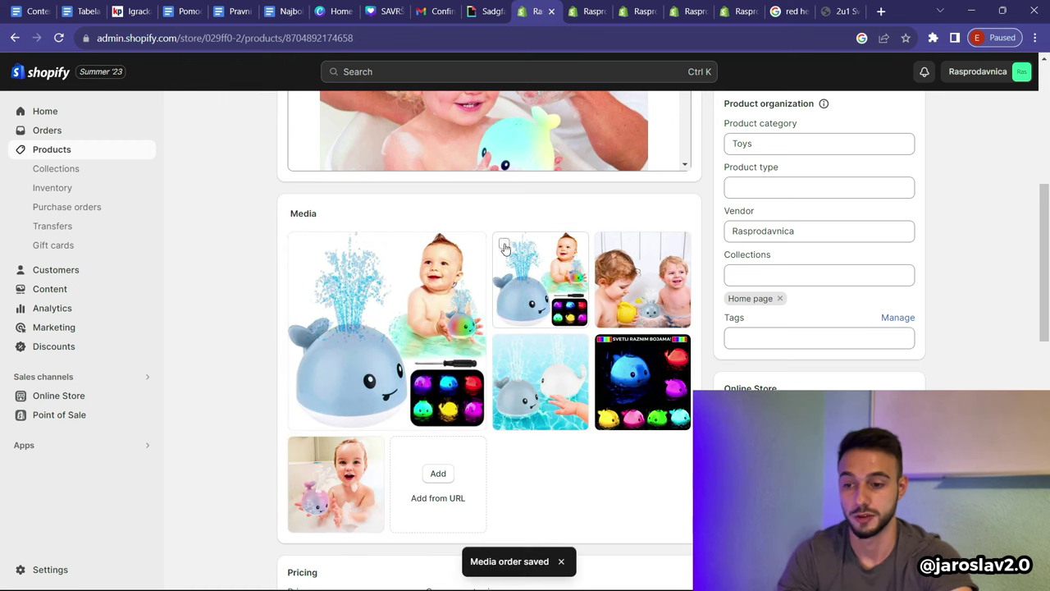
# Delete the older product photo from the media and return to the storefront
pyautogui.click(504, 243)
pyautogui.click(657, 213)
pyautogui.click(699, 358)
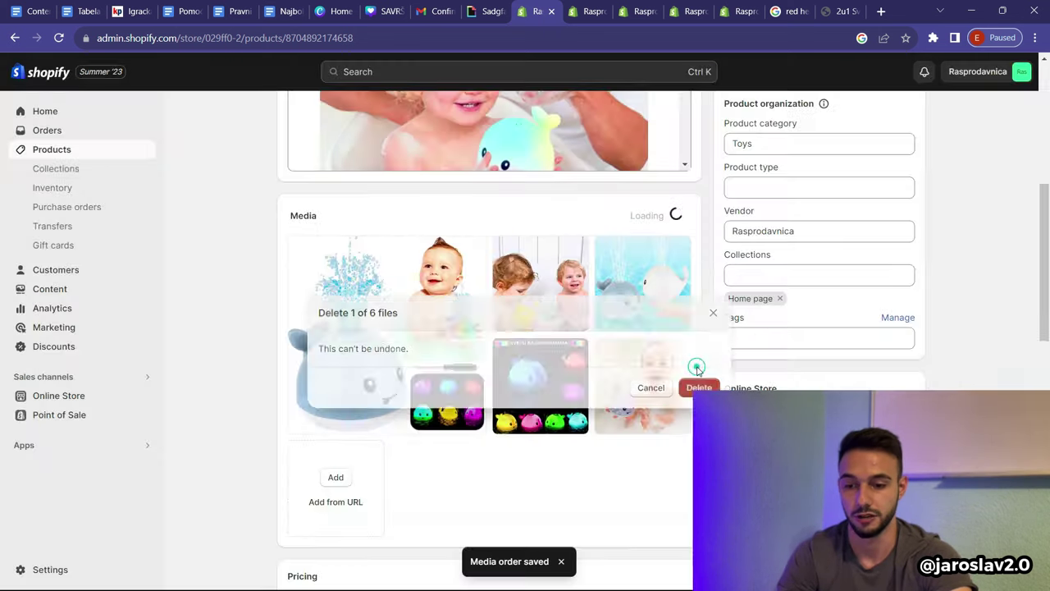
pyautogui.click(843, 10)
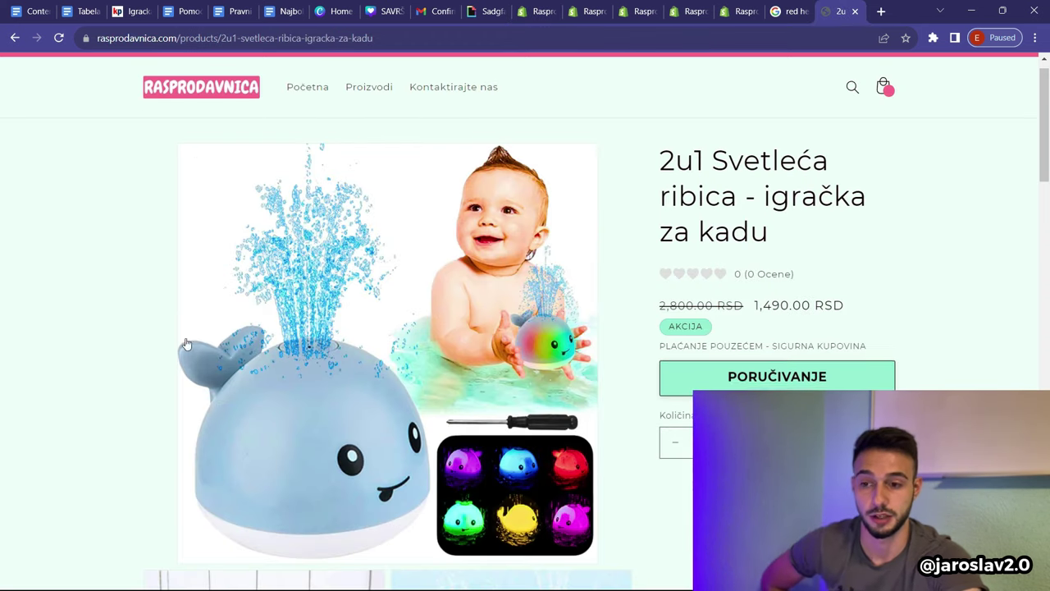
# Reload the storefront and open Chrome DevTools via Inspect for a mobile-width view
pyautogui.click(61, 39)
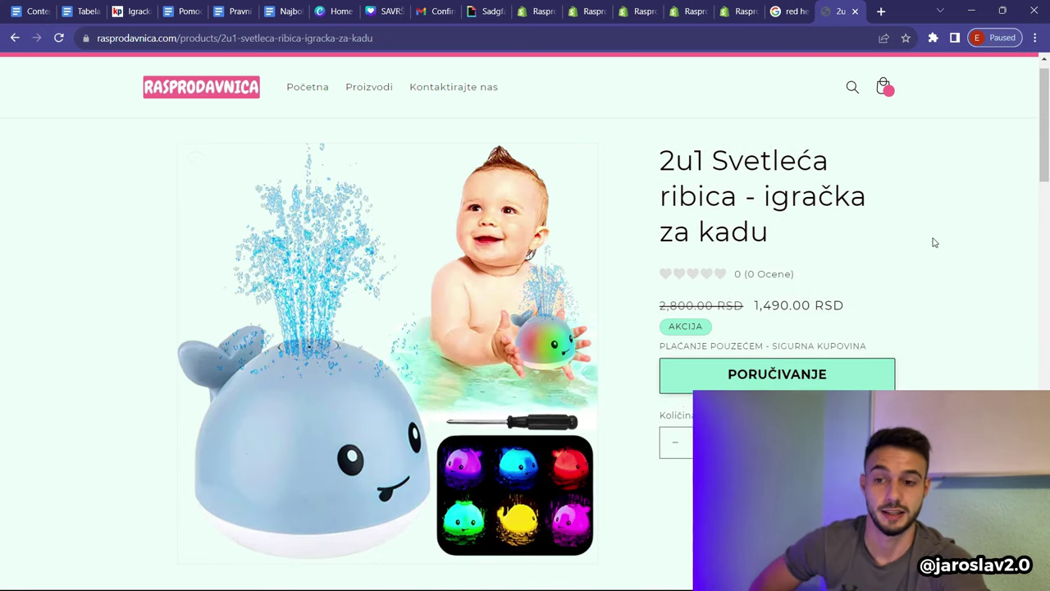
pyautogui.rightClick(937, 172)
pyautogui.click(774, 374)
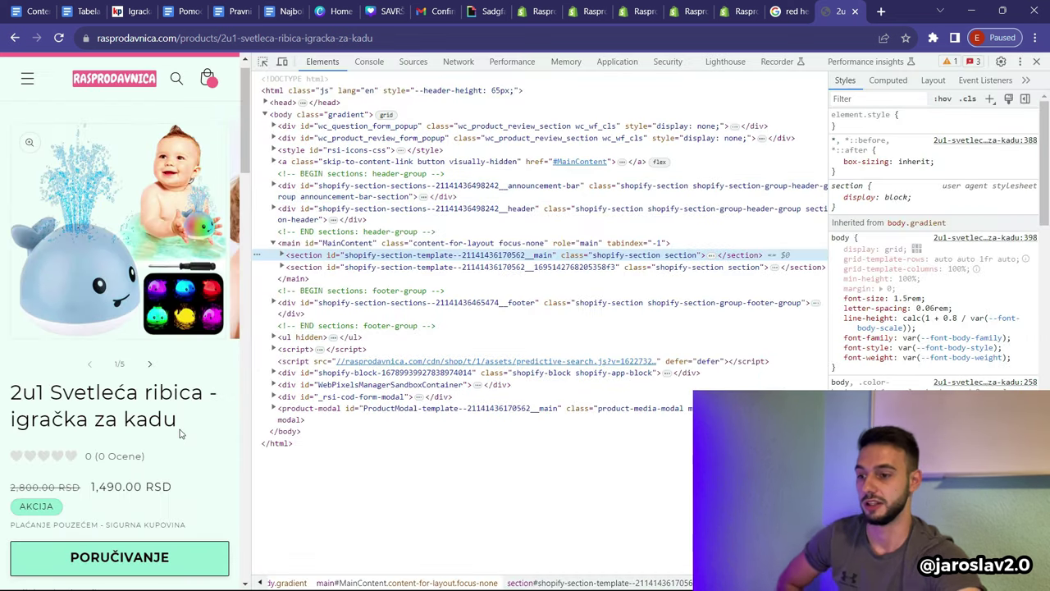
pyautogui.scroll(-2, 119, 362)
pyautogui.scroll(3, 102, 343)
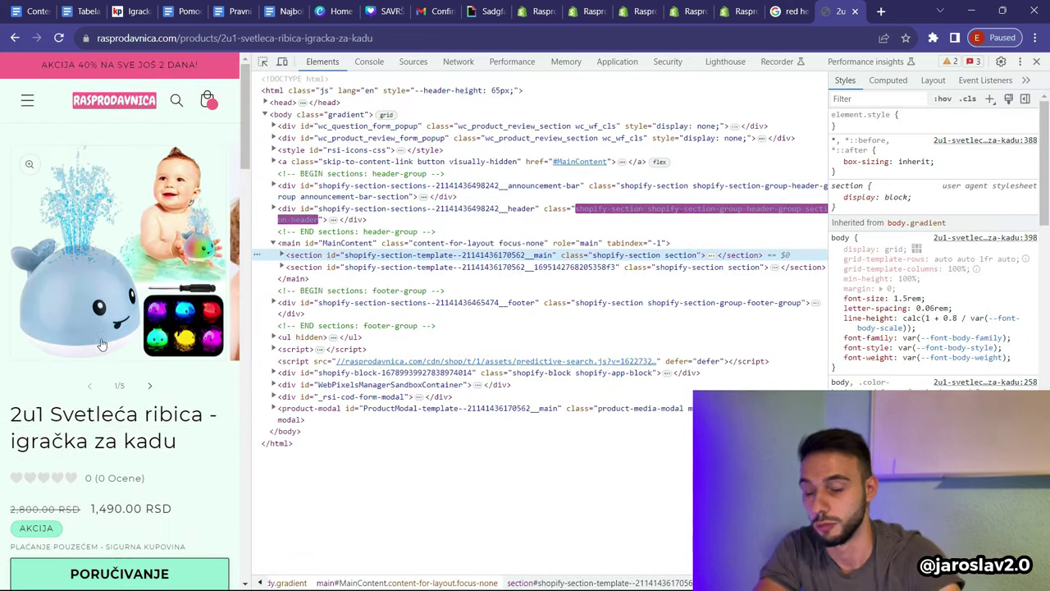
pyautogui.scroll(-3, 102, 343)
pyautogui.scroll(3, 102, 343)
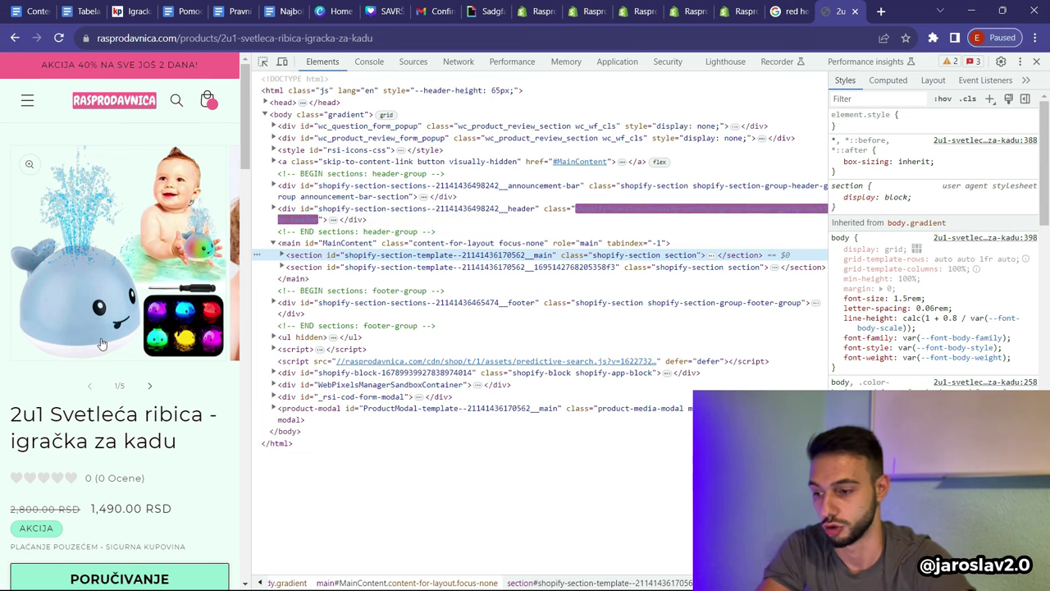
pyautogui.scroll(-3, 102, 342)
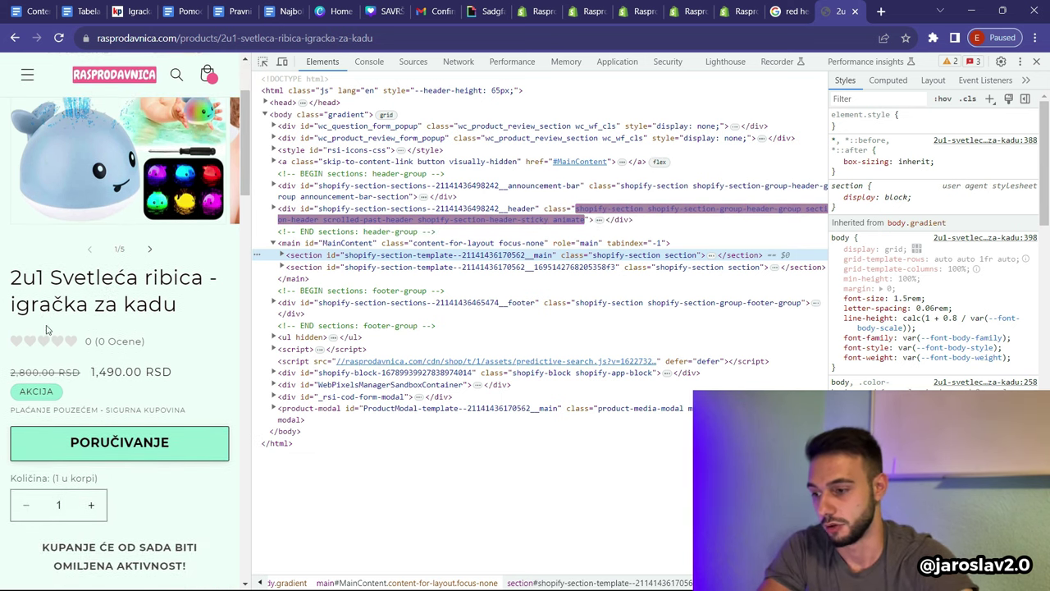
pyautogui.scroll(-10, 164, 246)
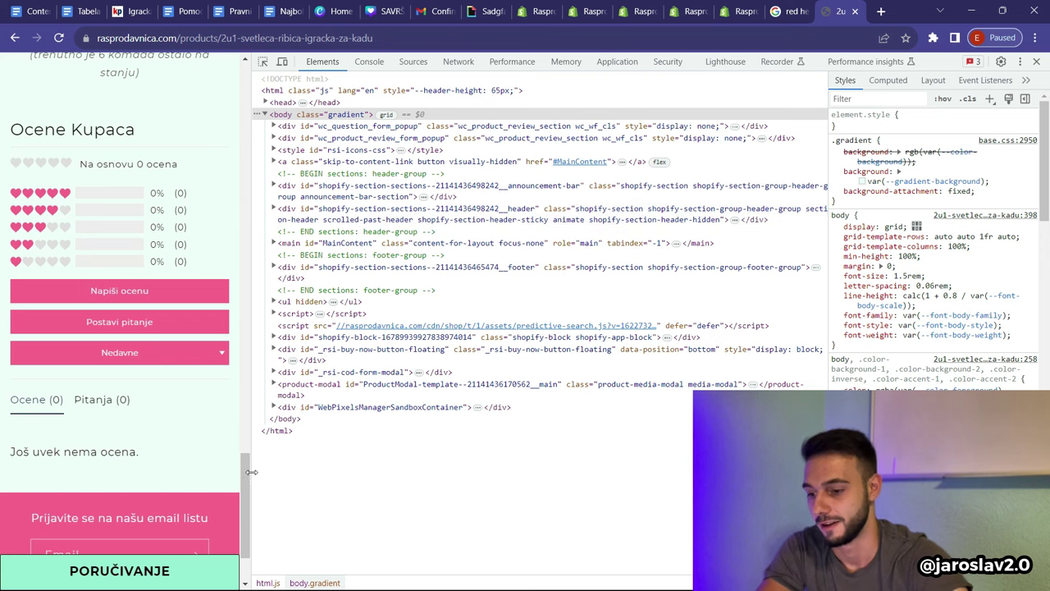
# Scroll through the mobile-width whale-toy product page and its gallery
pyautogui.moveTo(249, 472); pyautogui.dragTo(223, 111)
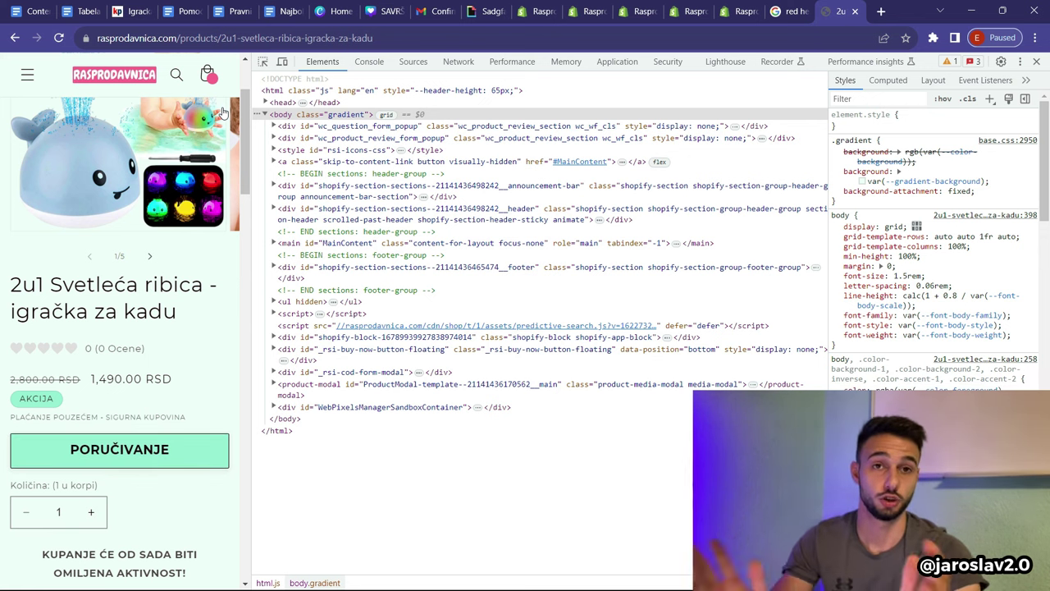
pyautogui.scroll(-6, 139, 283)
pyautogui.scroll(-2, 139, 283)
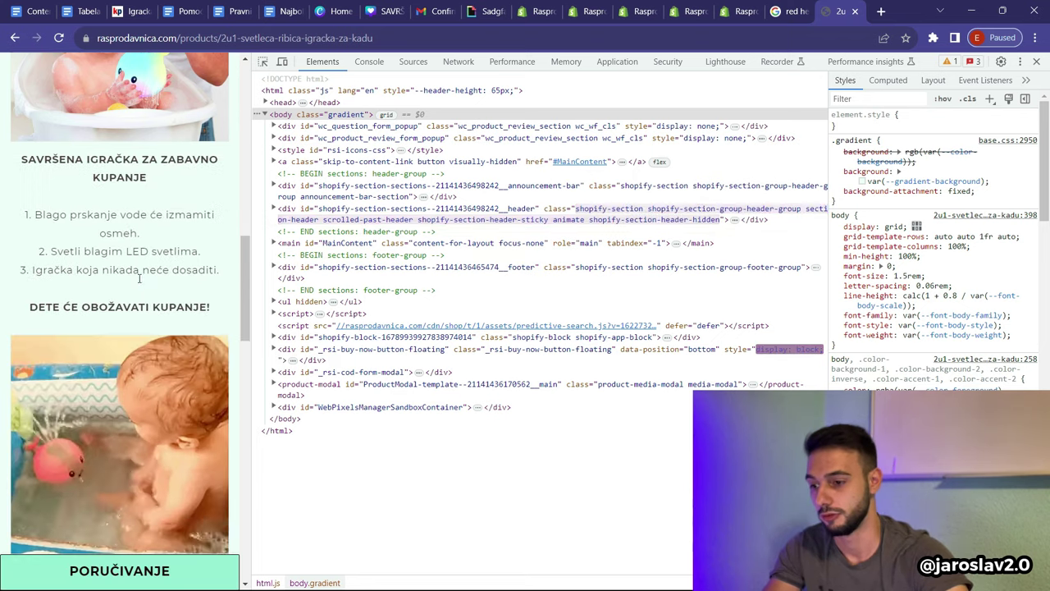
pyautogui.scroll(8, 140, 296)
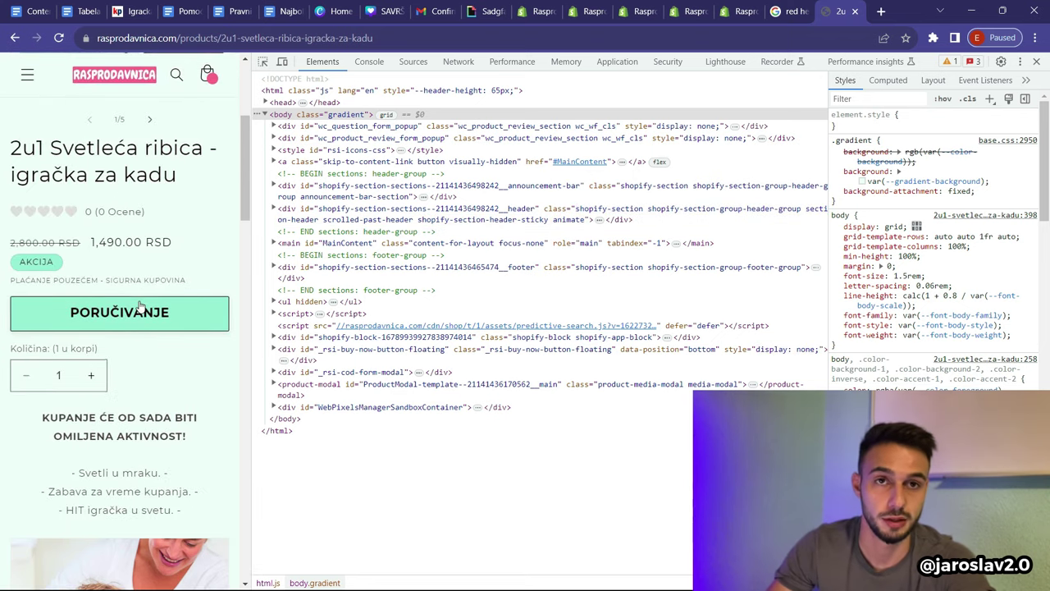
pyautogui.scroll(4, 140, 295)
pyautogui.scroll(-15, 140, 283)
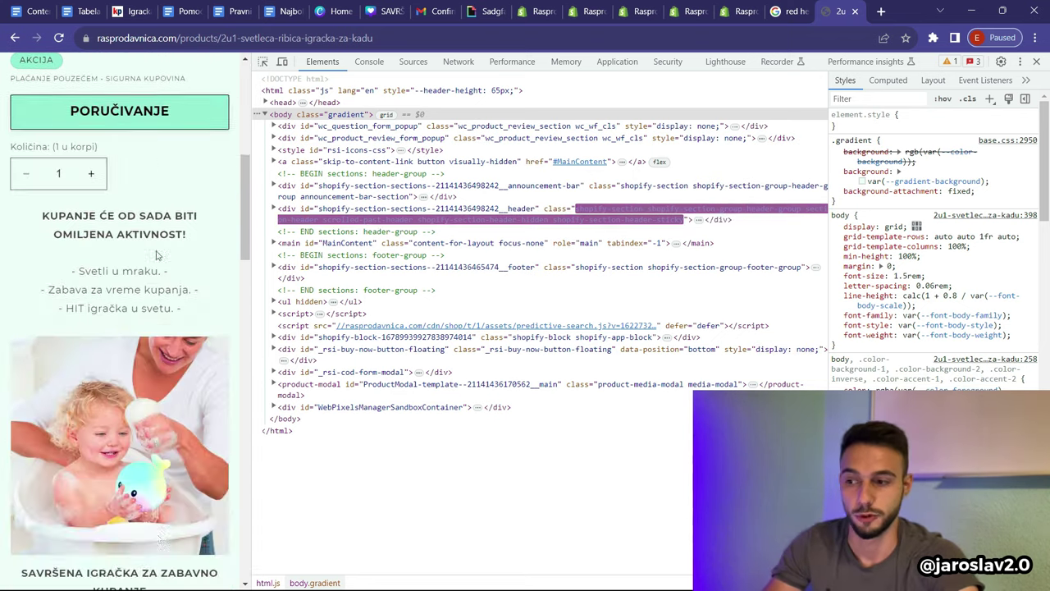
pyautogui.scroll(-3, 160, 263)
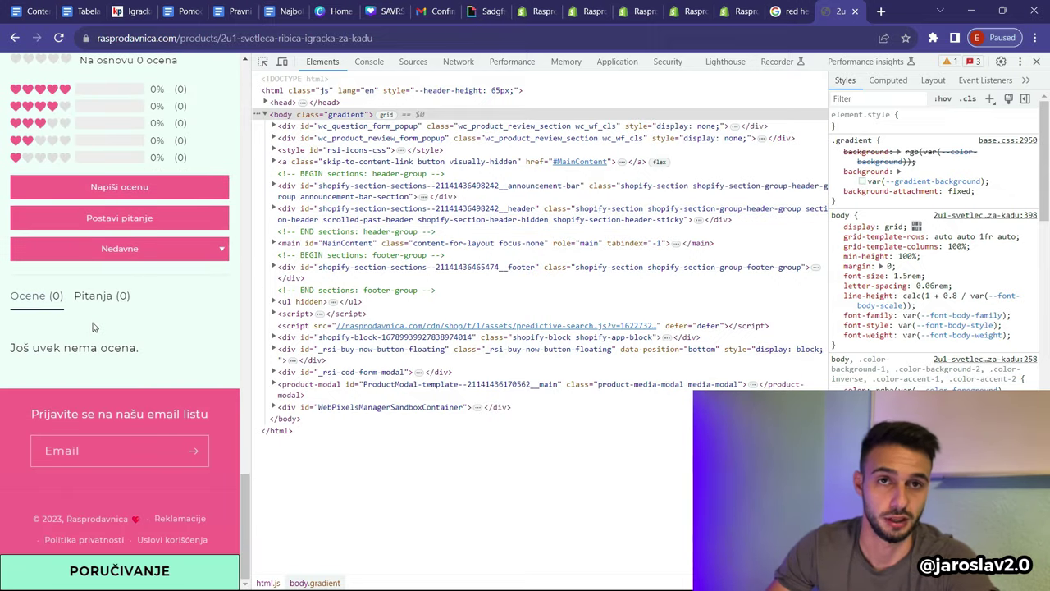
pyautogui.scroll(10, 93, 326)
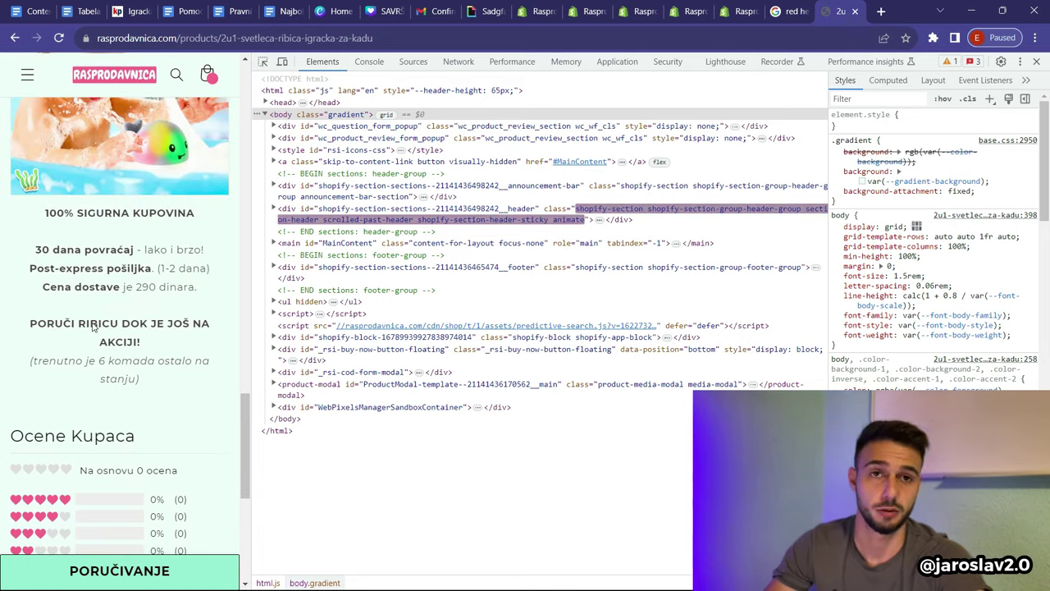
pyautogui.scroll(5, 92, 327)
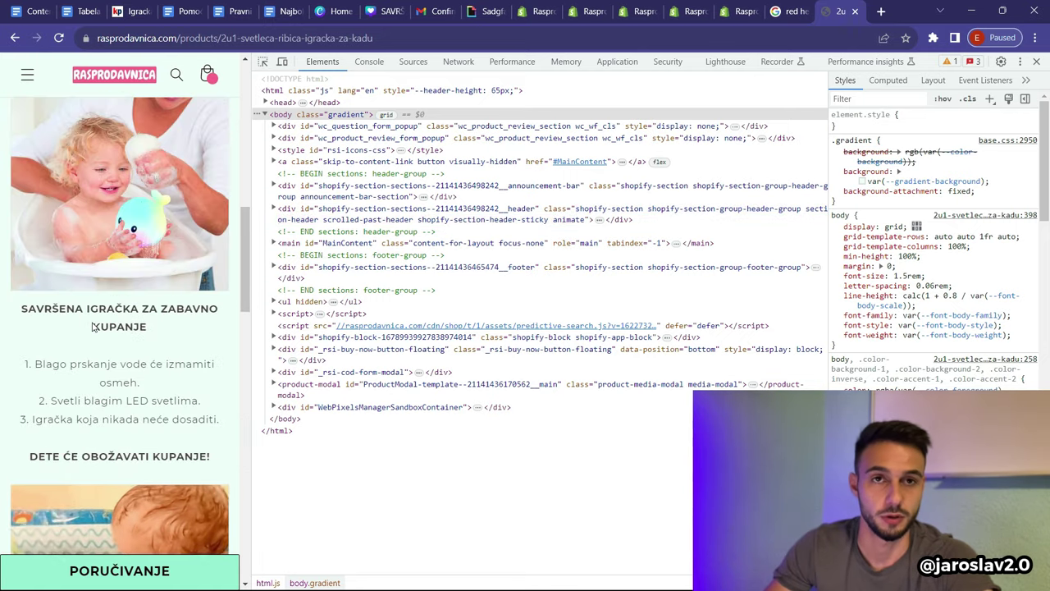
pyautogui.scroll(5, 93, 327)
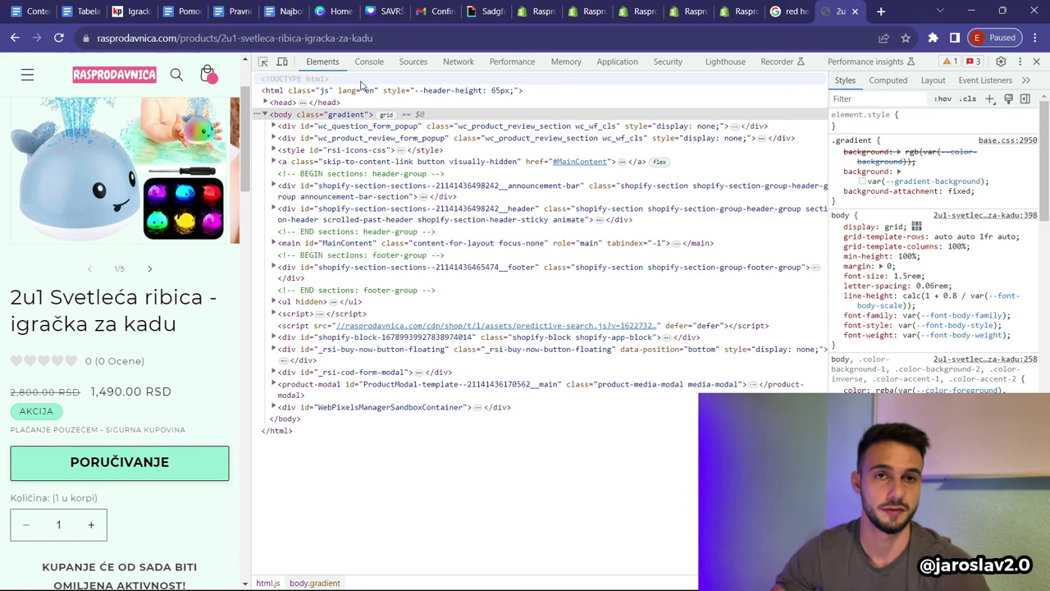
# Load the rasprodavnica.com storefront in a new tab and open the whale toy's order form
pyautogui.click(879, 11)
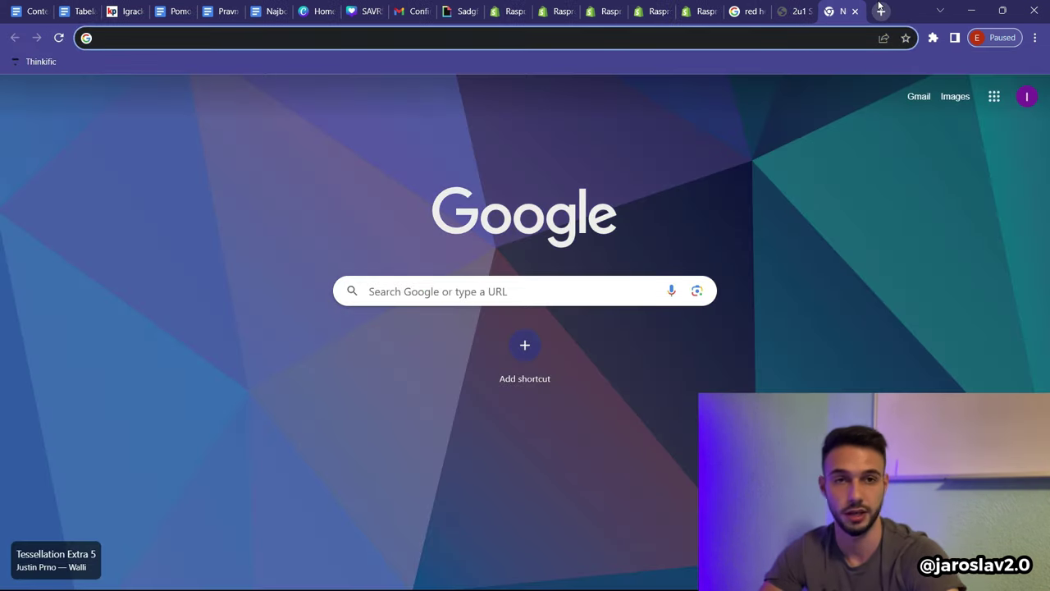
pyautogui.write('ras')
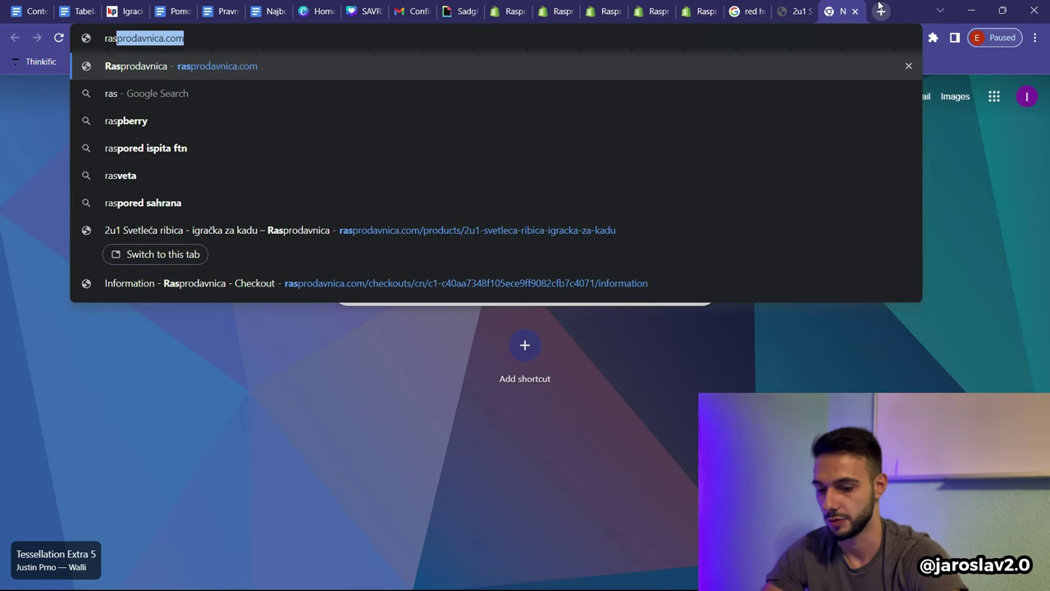
pyautogui.press('Return')
pyautogui.scroll(-5, 492, 342)
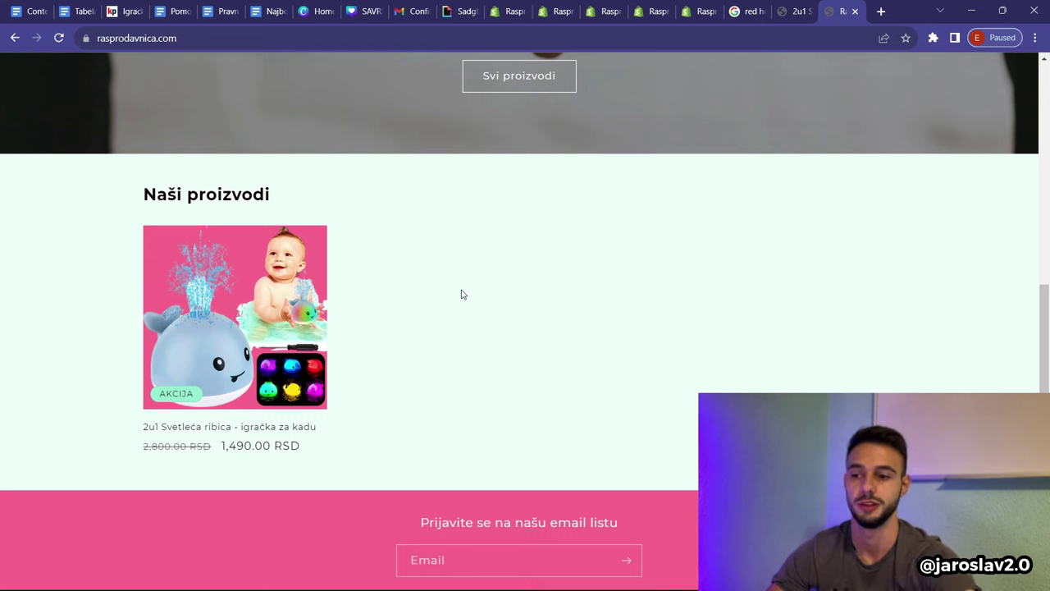
pyautogui.click(324, 290)
pyautogui.scroll(-5, 472, 253)
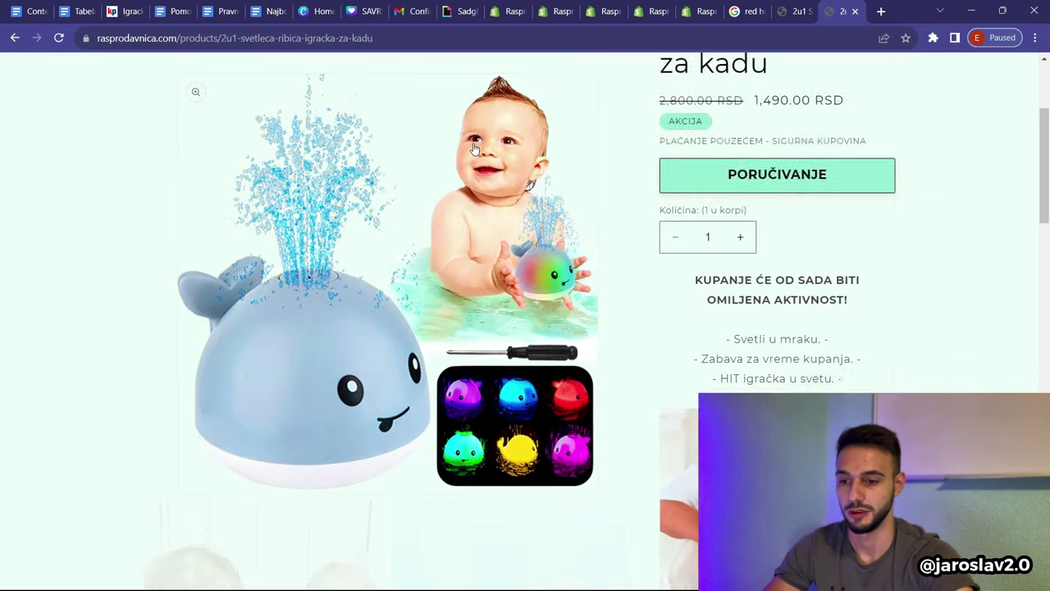
pyautogui.scroll(5, 479, 254)
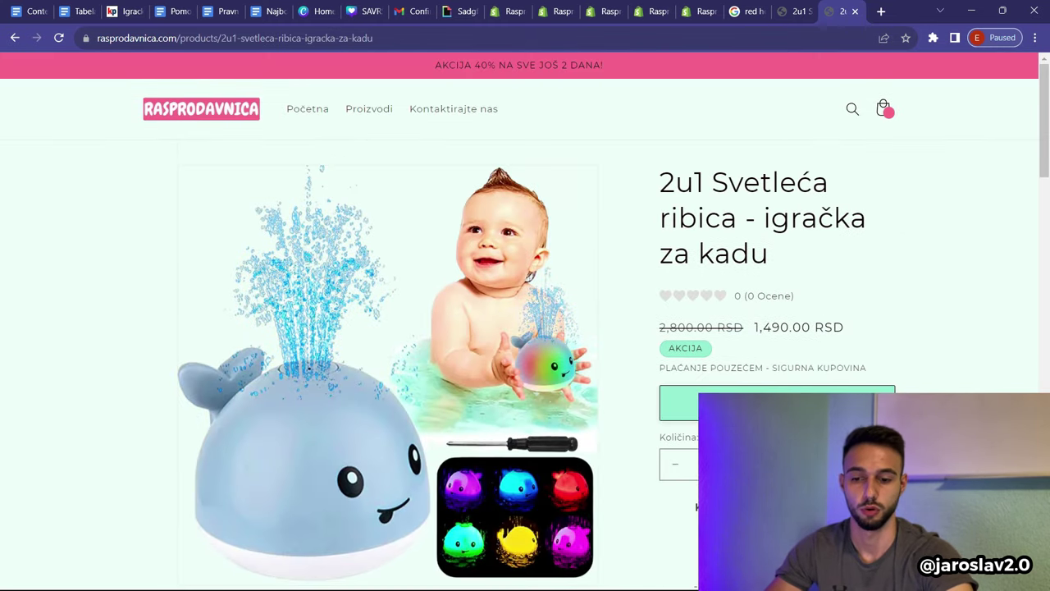
pyautogui.click(777, 402)
# Fill in the customer's name, city, street and phone, then submit the cash-on-delivery order
pyautogui.click(518, 210)
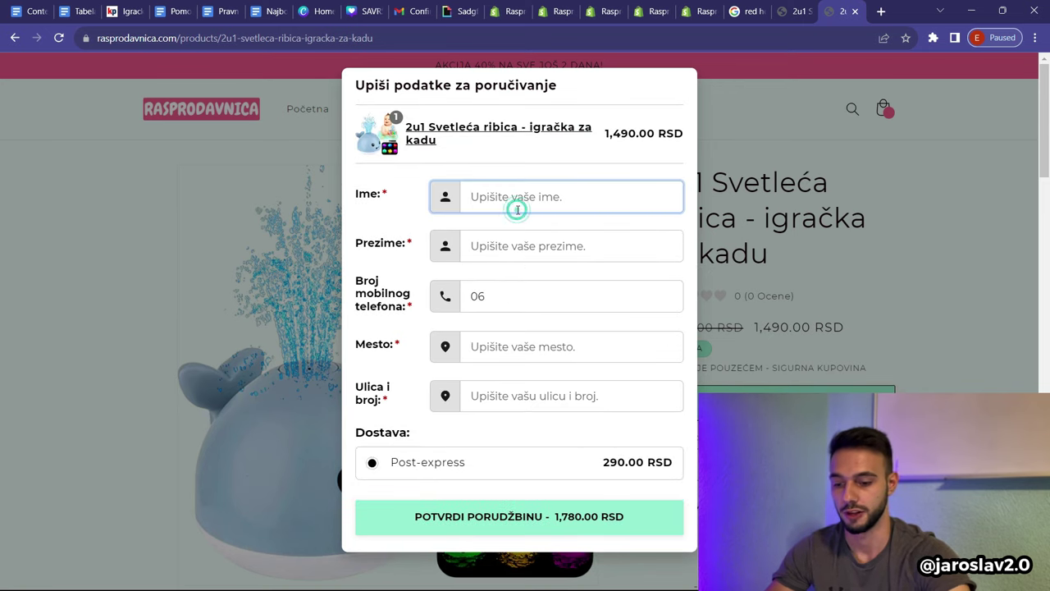
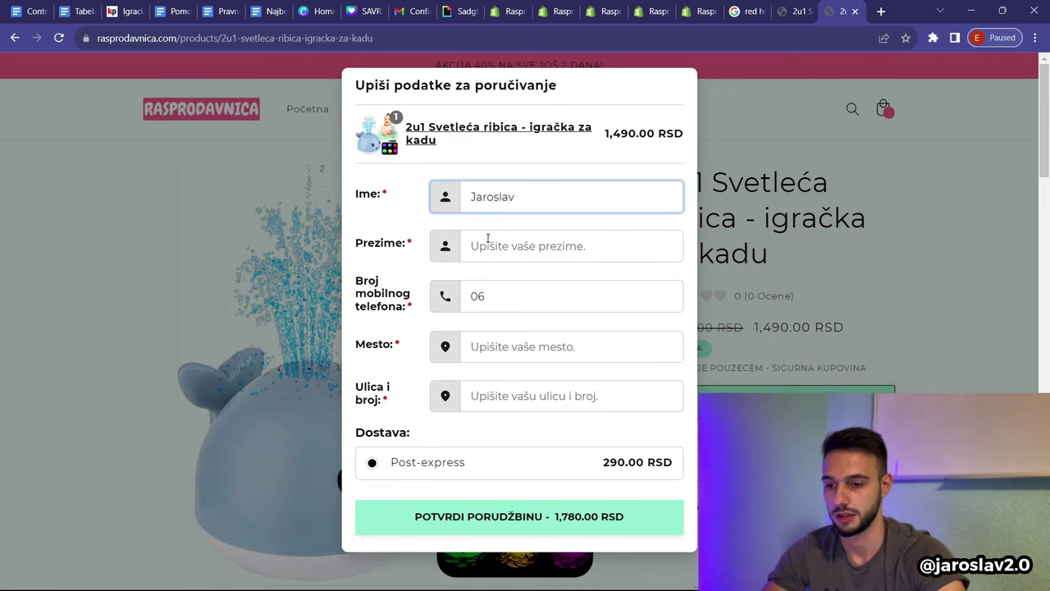
pyautogui.click(502, 246)
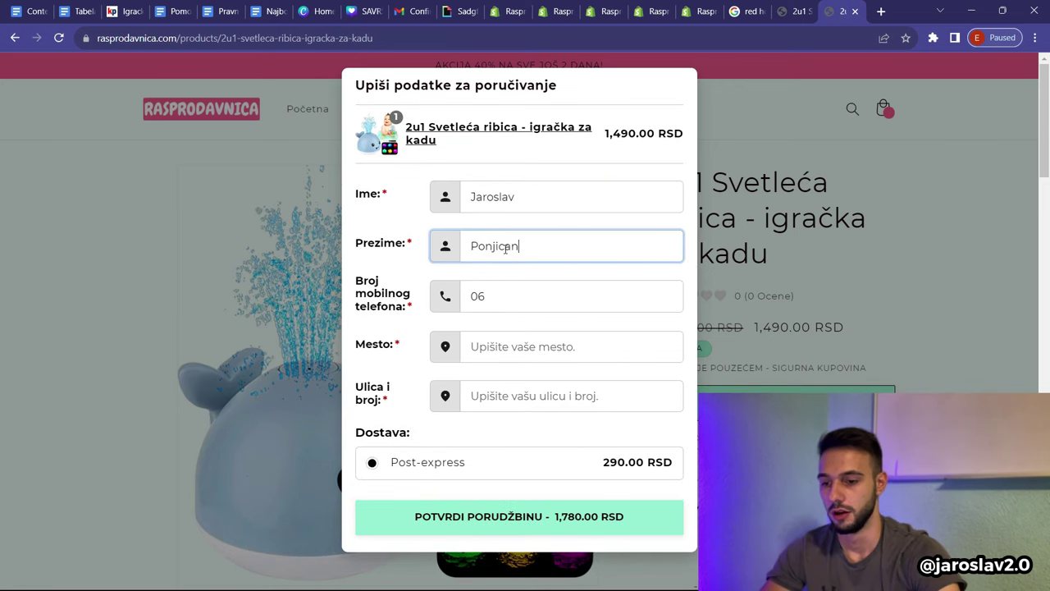
pyautogui.click(533, 338)
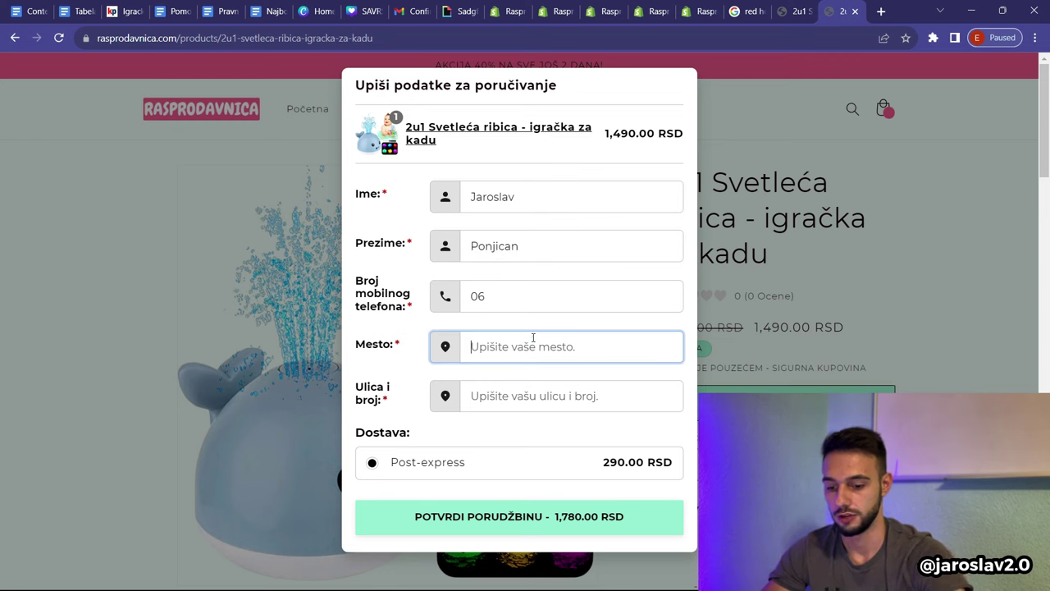
pyautogui.write('Instagram')
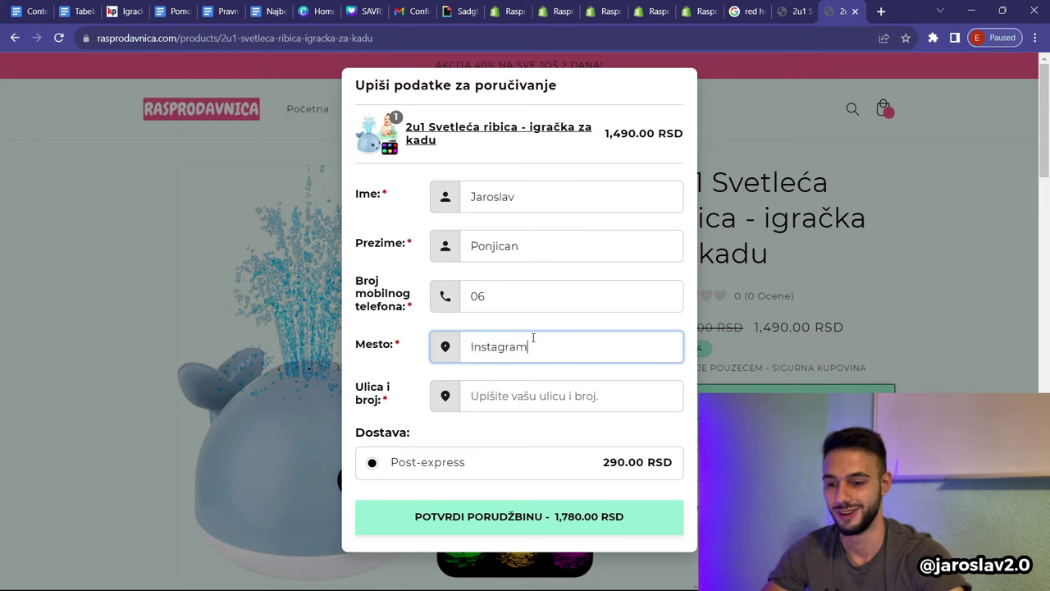
pyautogui.click(533, 389)
pyautogui.write('@j')
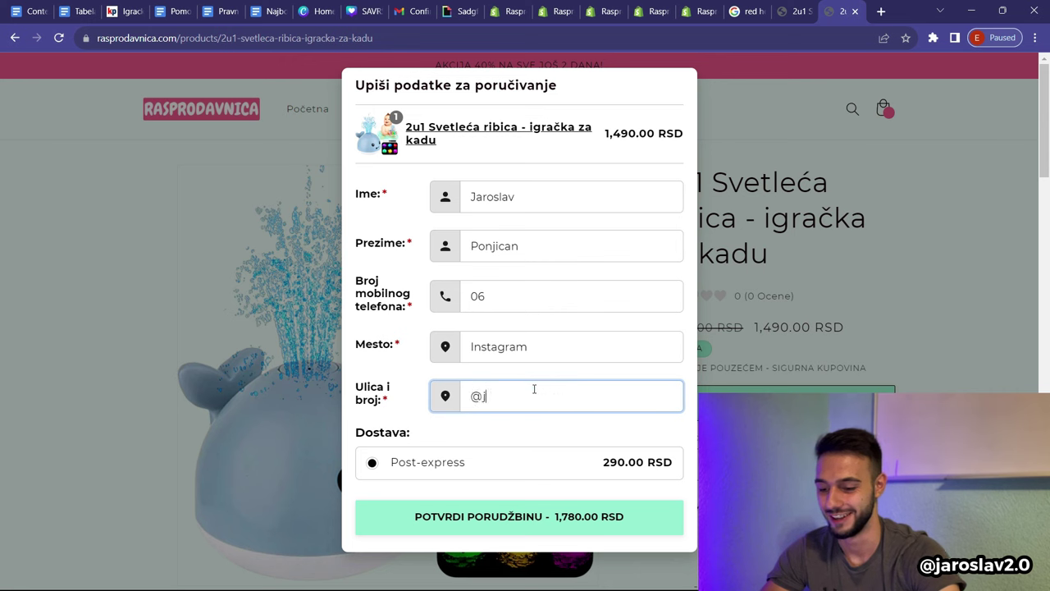
pyautogui.write('aroslav2.0')
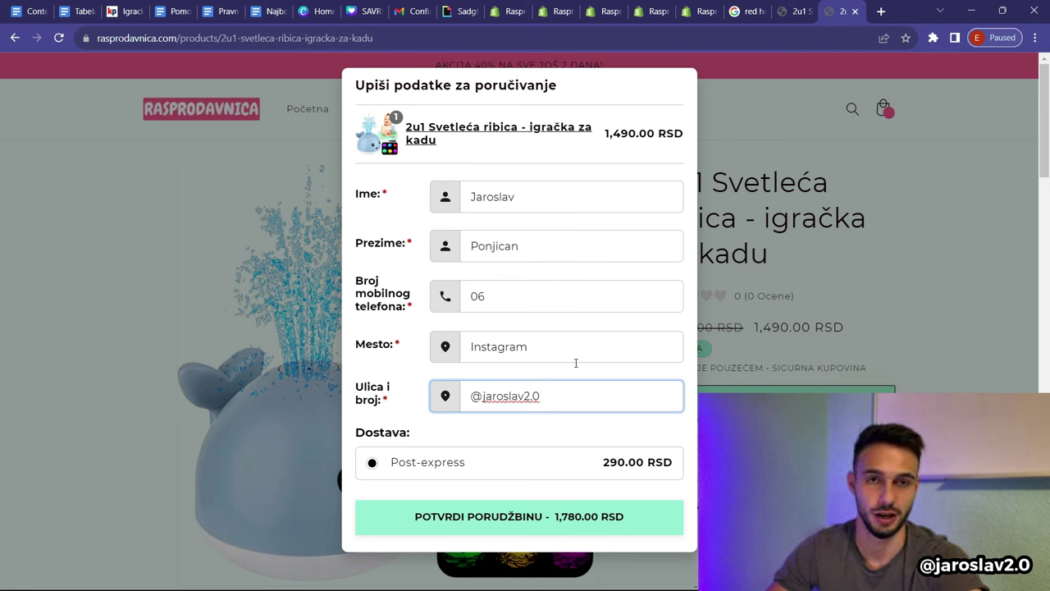
pyautogui.click(497, 301)
pyautogui.write('06')
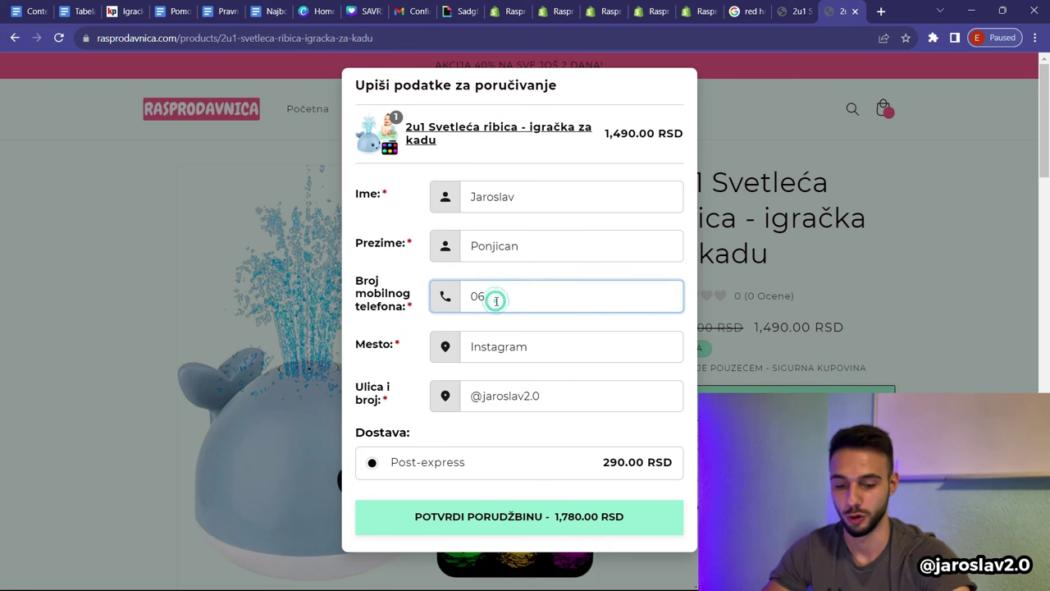
pyautogui.write('55555555')
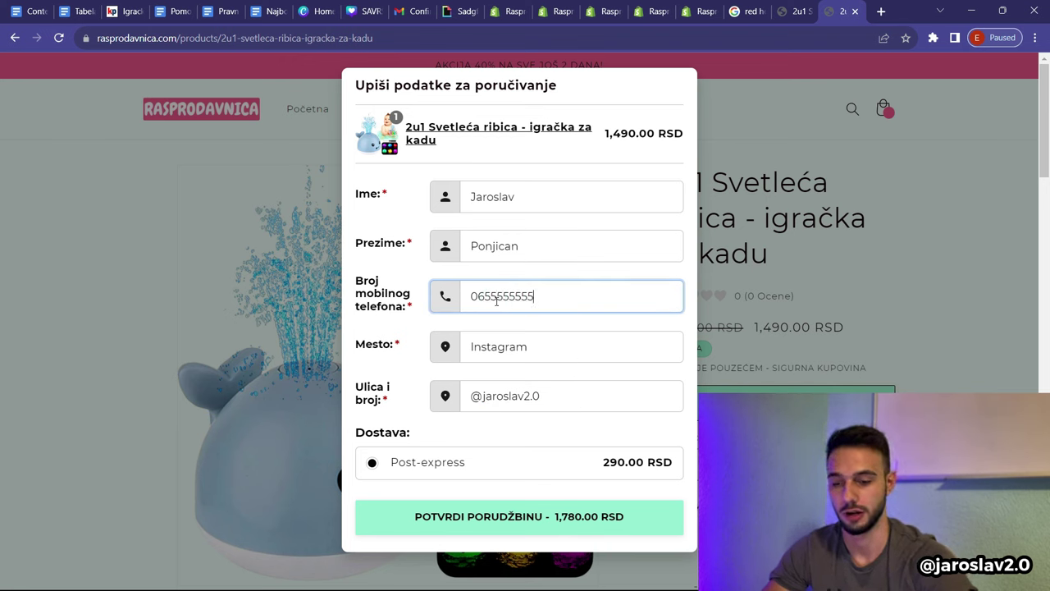
pyautogui.click(596, 515)
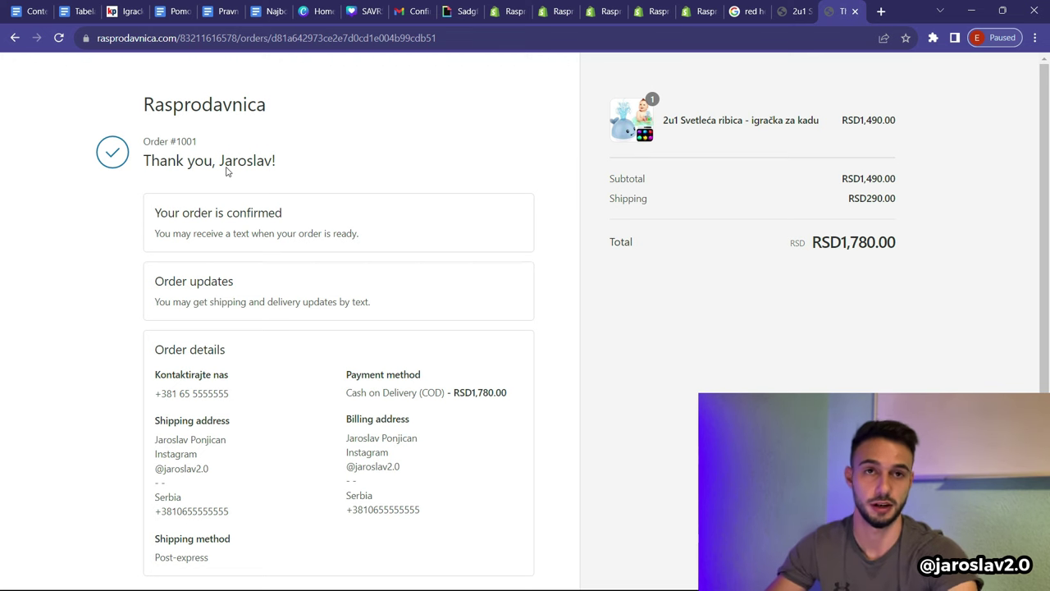
# Go from the admin Home dashboard to Orders and open order #1001
pyautogui.click(504, 11)
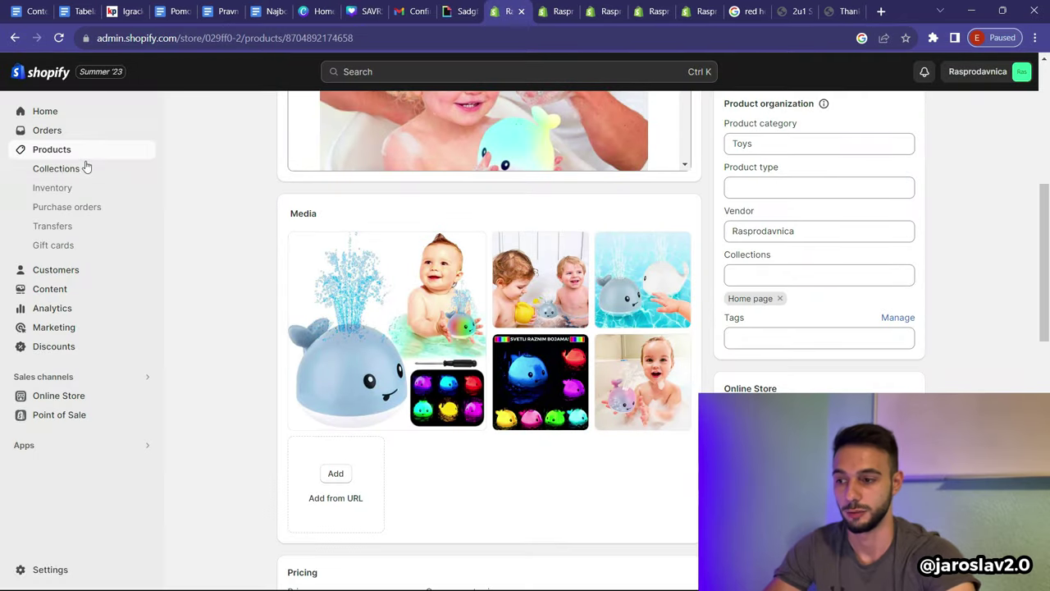
pyautogui.click(46, 111)
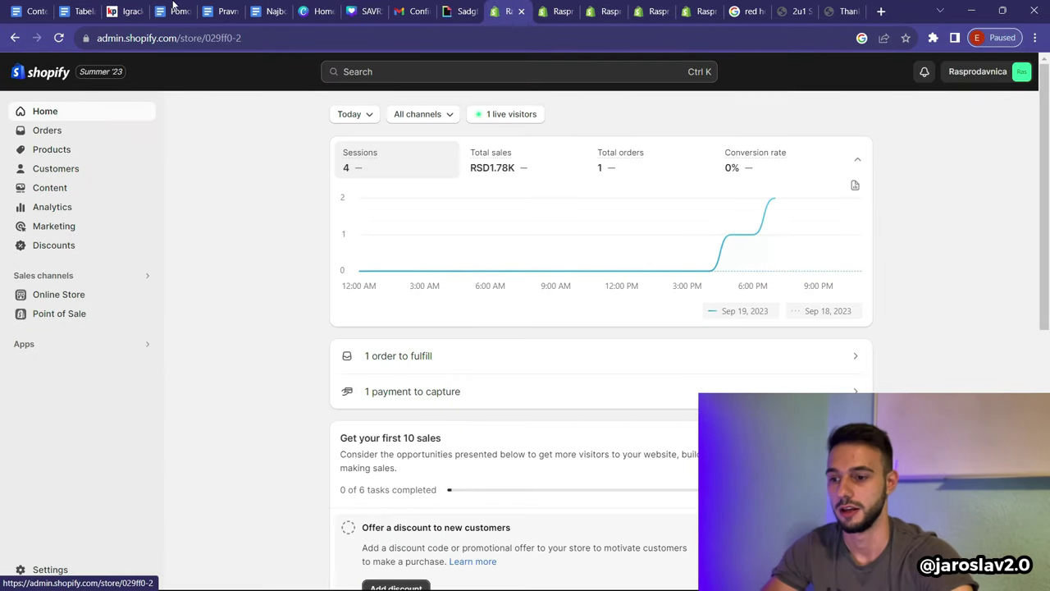
pyautogui.click(39, 135)
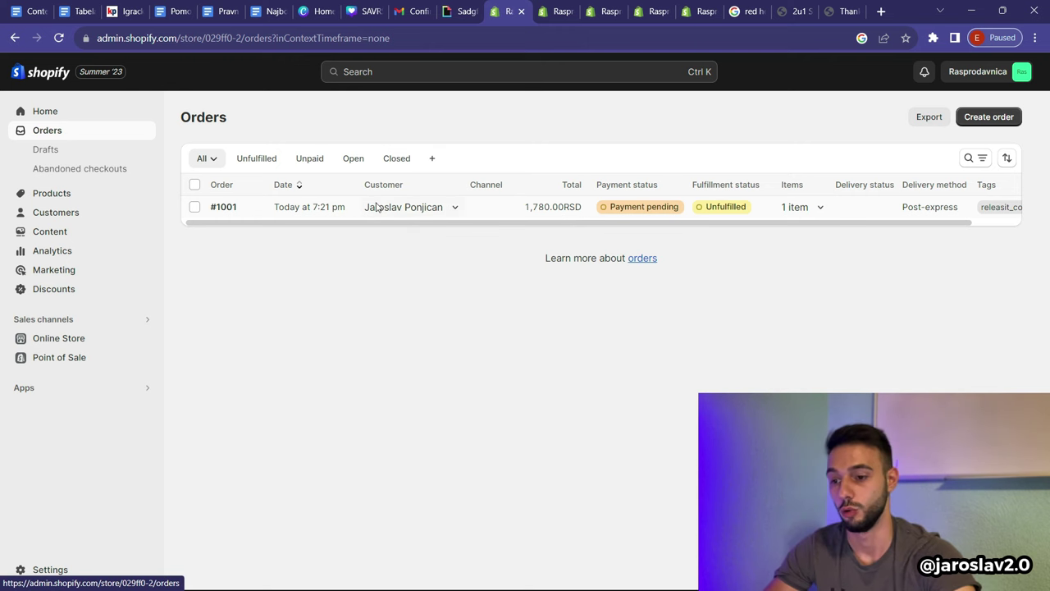
pyautogui.click(321, 209)
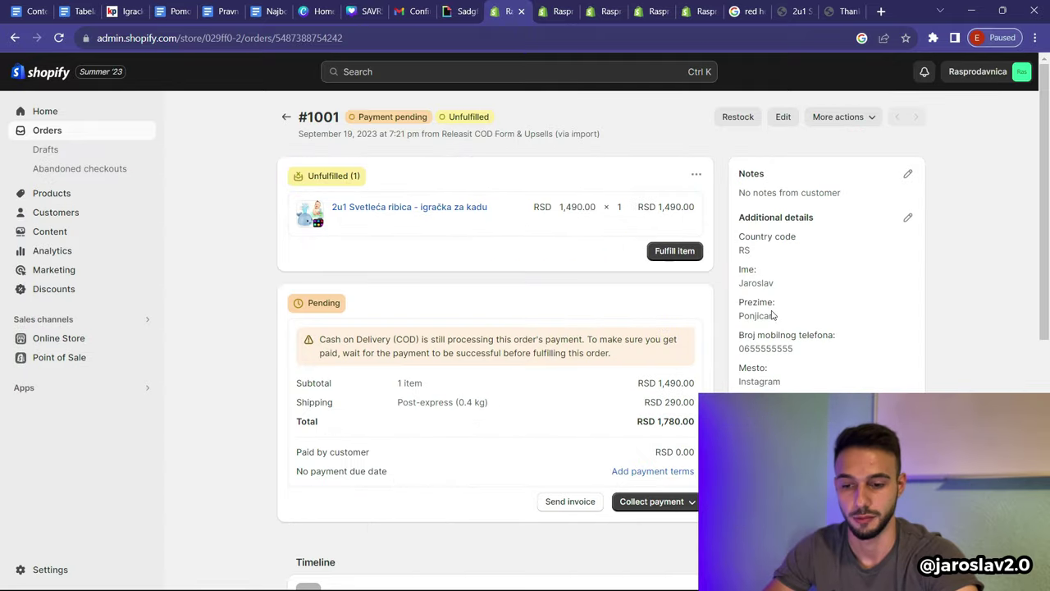
# Review order #1001's customer details, then return to Home showing RSD 1.78K sales and 1 order to fulfil
pyautogui.moveTo(774, 316); pyautogui.dragTo(759, 315)
pyautogui.moveTo(792, 348); pyautogui.dragTo(758, 384)
pyautogui.click(758, 385)
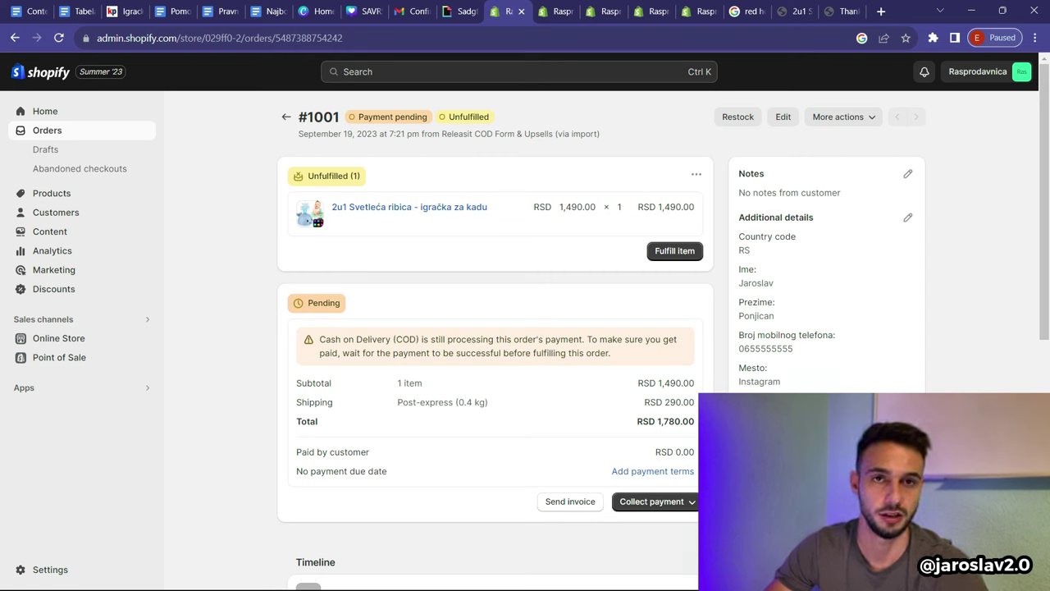
pyautogui.moveTo(739, 316); pyautogui.dragTo(769, 316)
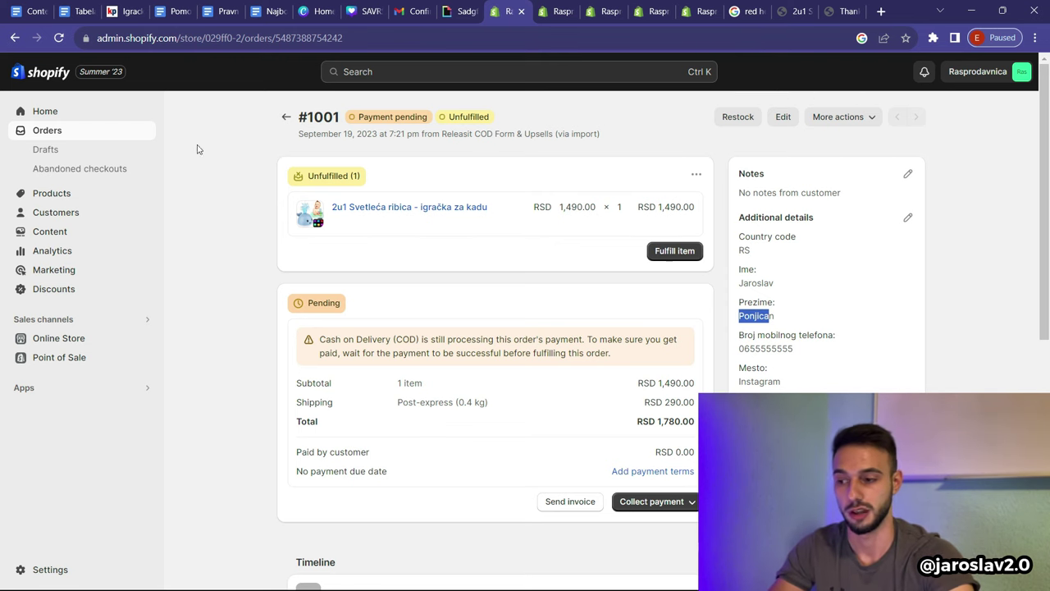
pyautogui.click(114, 139)
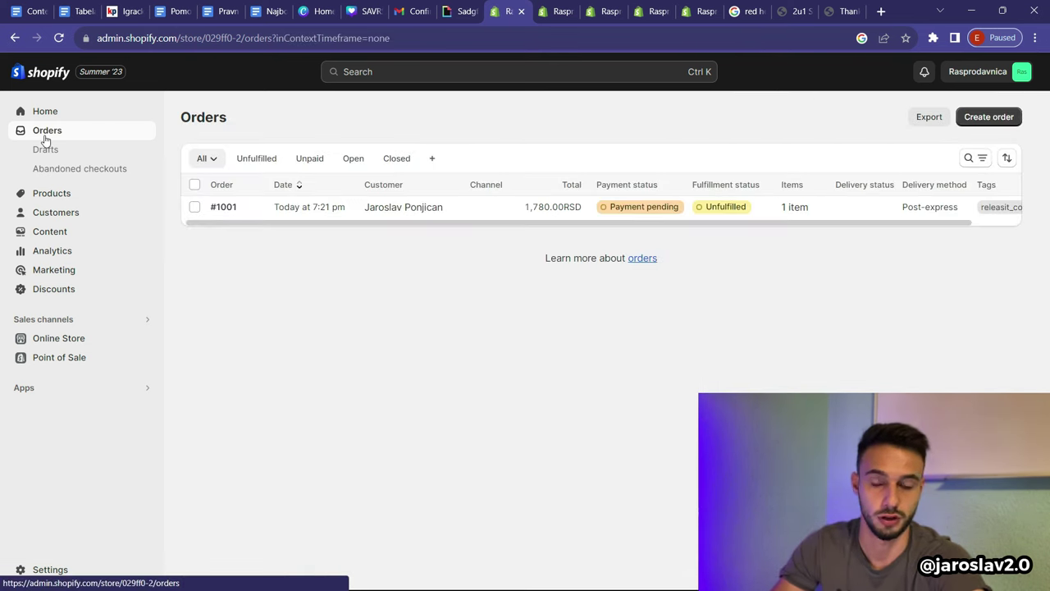
pyautogui.click(61, 120)
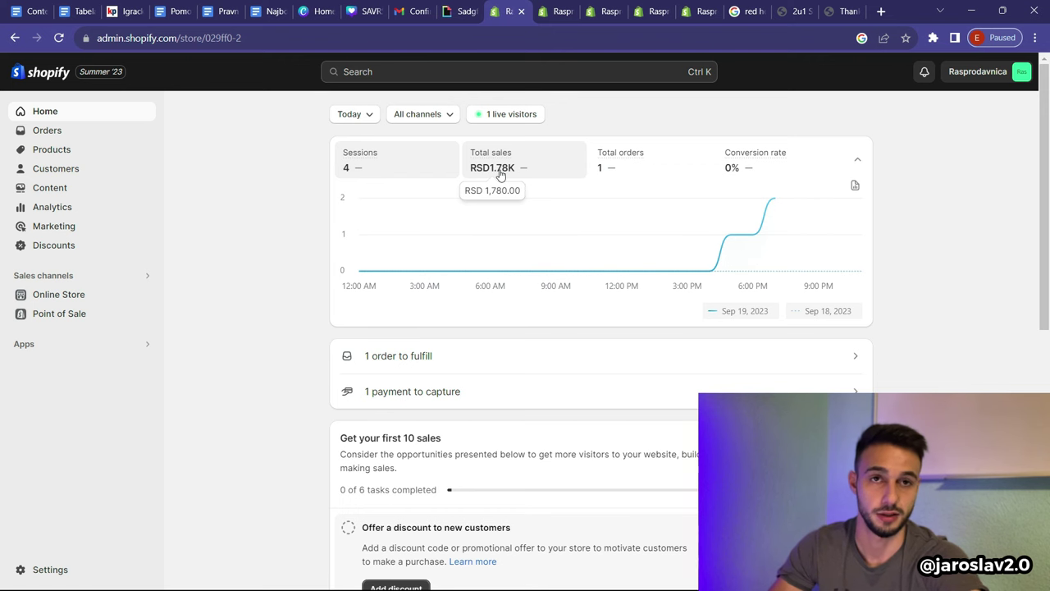
# Open the Live View dashboard from the live visitors badge and inspect the visitor globe
pyautogui.click(517, 115)
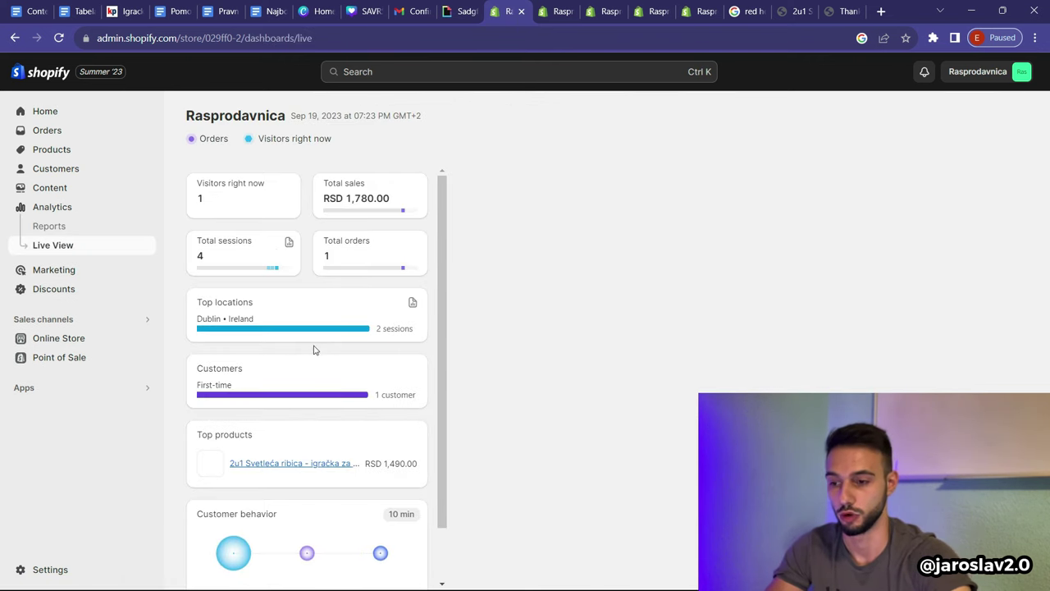
pyautogui.doubleClick(200, 197)
pyautogui.moveTo(671, 262); pyautogui.dragTo(710, 227)
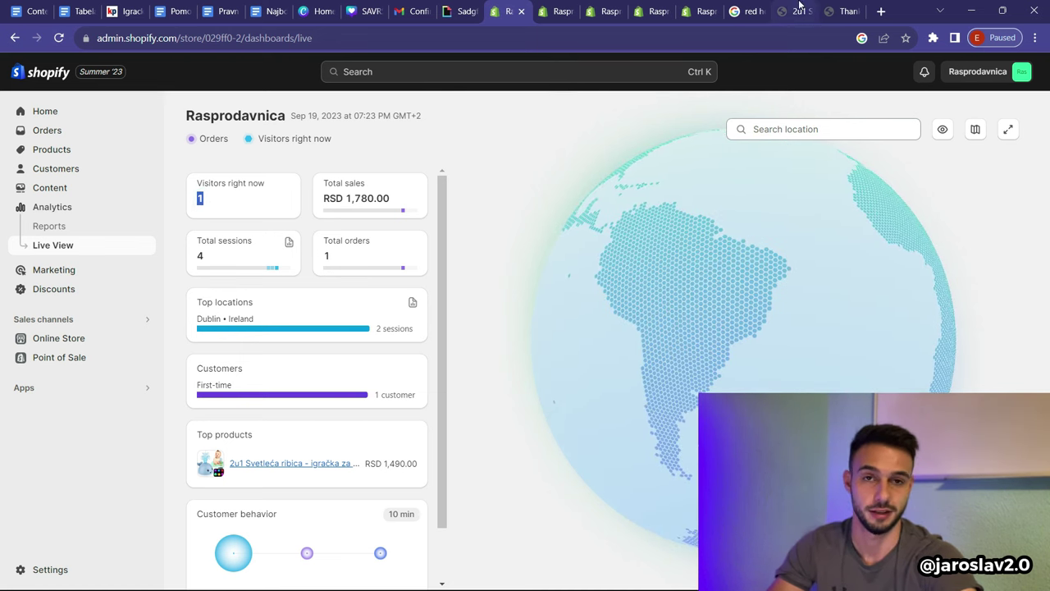
pyautogui.click(759, 8)
pyautogui.click(789, 10)
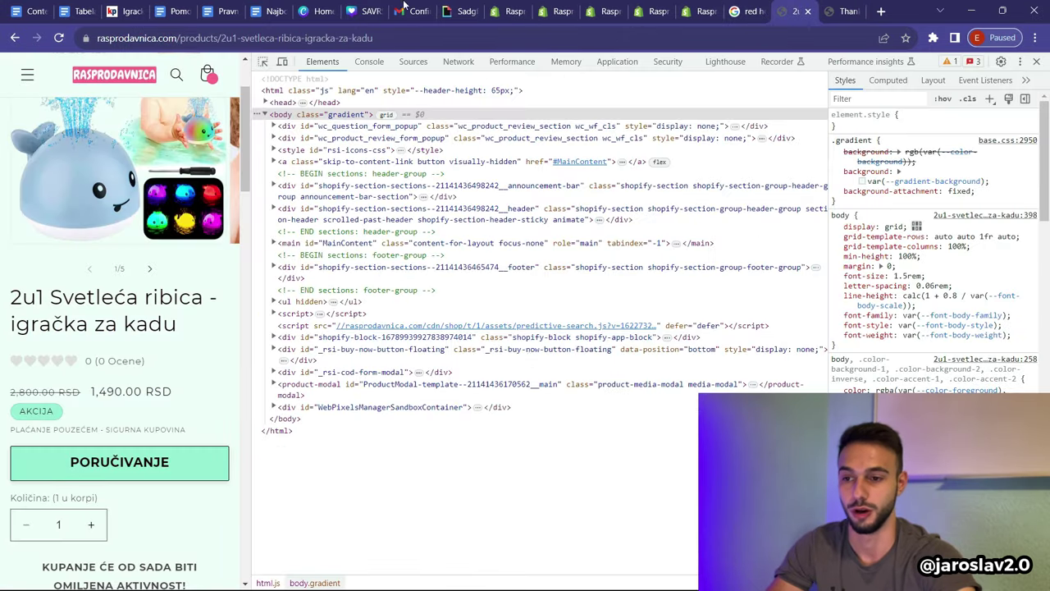
pyautogui.click(478, 10)
pyautogui.click(504, 10)
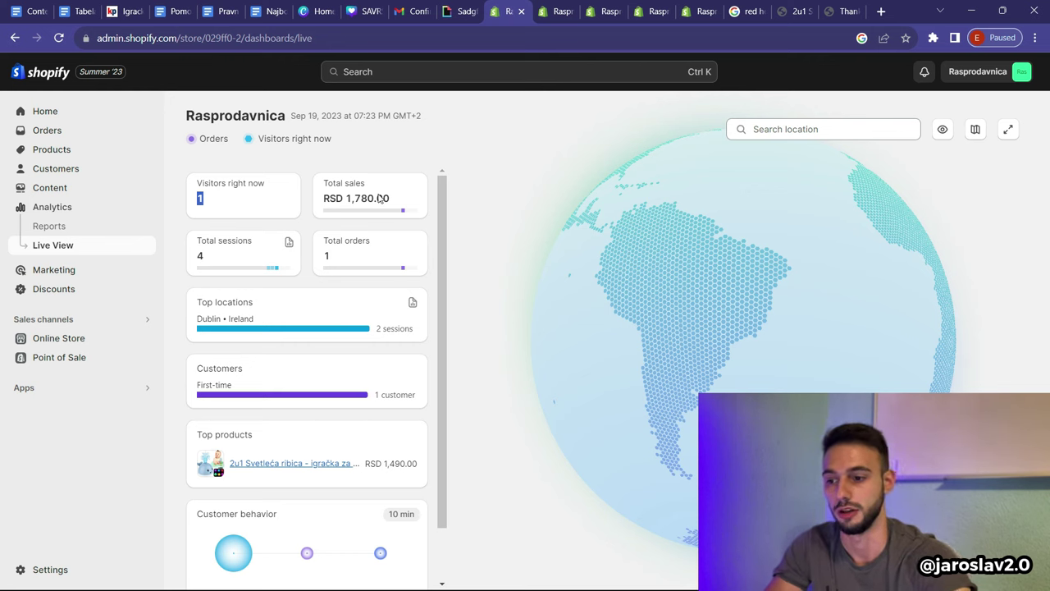
# Check the Live View cards (RSD 1,780.00 total sales, sessions, 1 order), then view the order #1001 confirmation page
pyautogui.moveTo(388, 198); pyautogui.dragTo(349, 199)
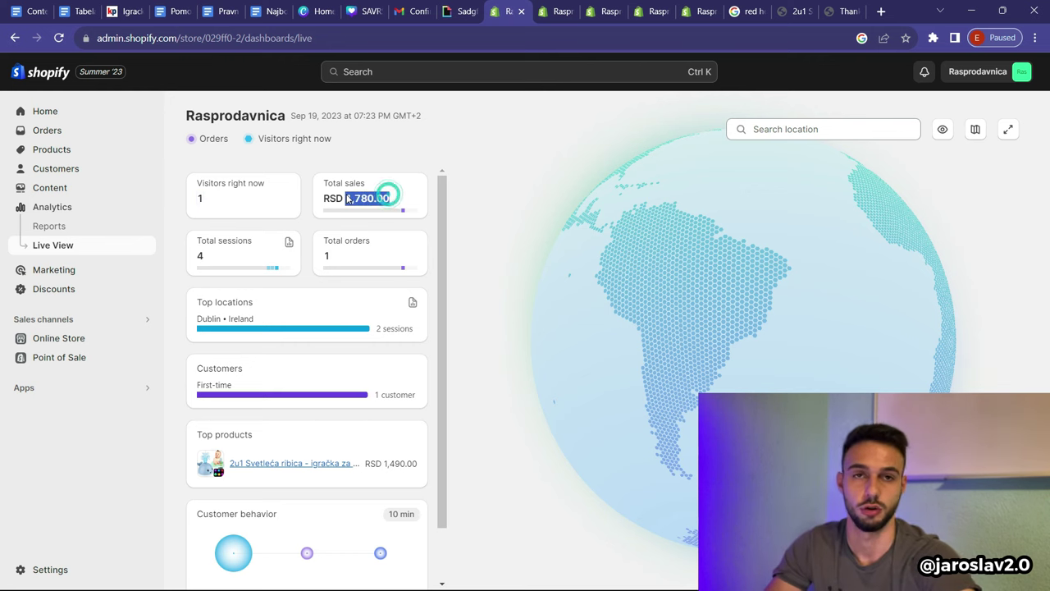
pyautogui.scroll(-2, 347, 204)
pyautogui.scroll(2, 230, 259)
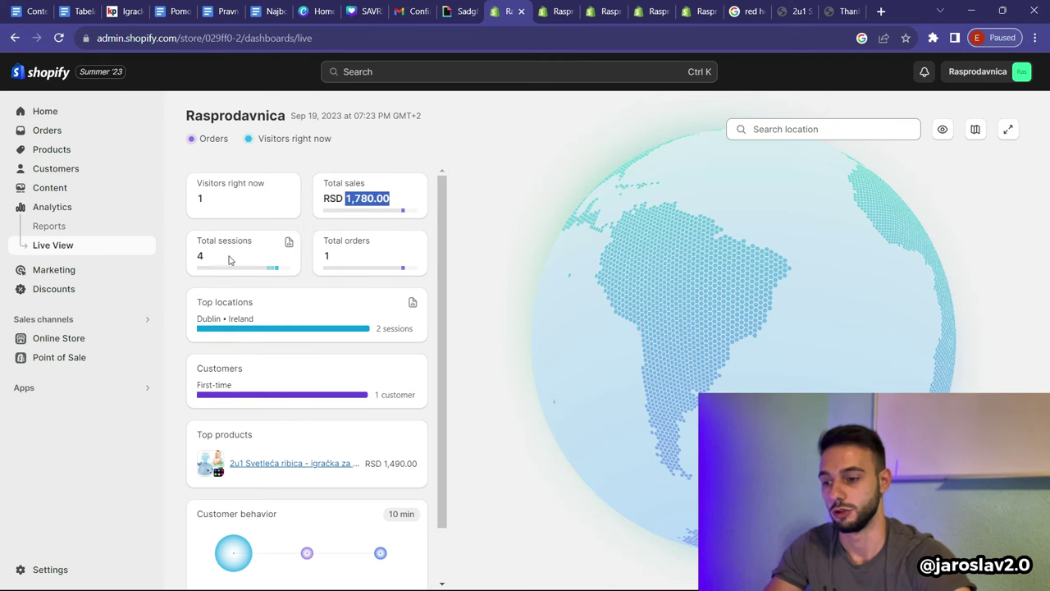
pyautogui.moveTo(230, 260); pyautogui.dragTo(197, 256)
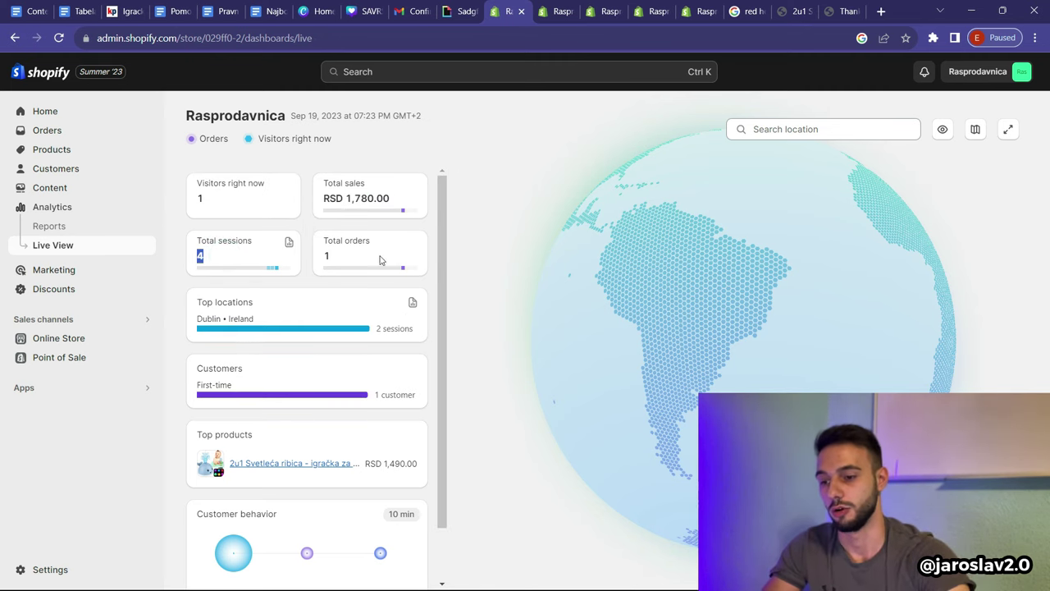
pyautogui.moveTo(380, 255); pyautogui.dragTo(326, 259)
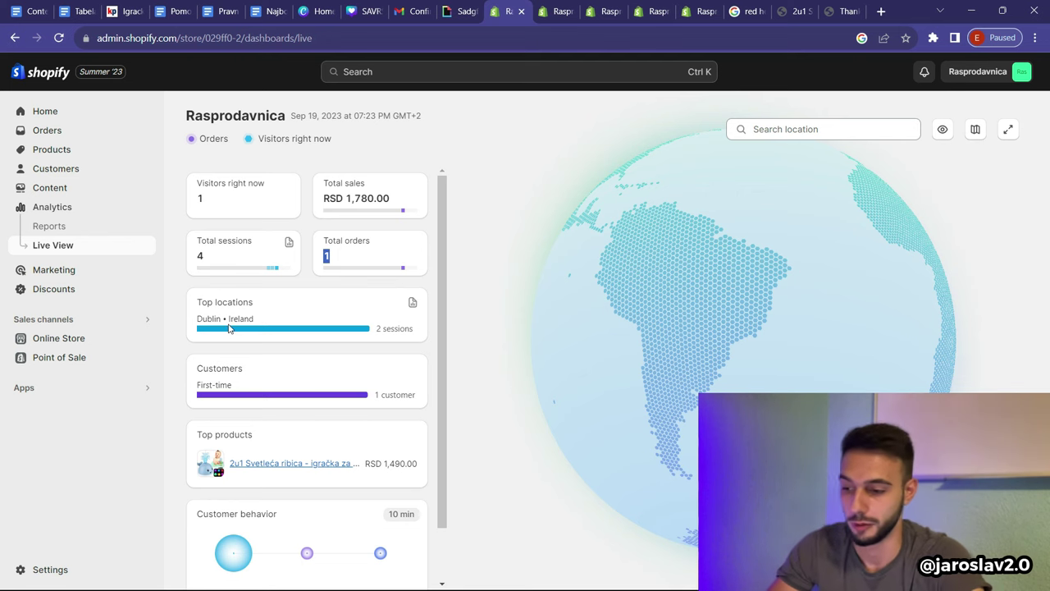
pyautogui.scroll(-1, 223, 328)
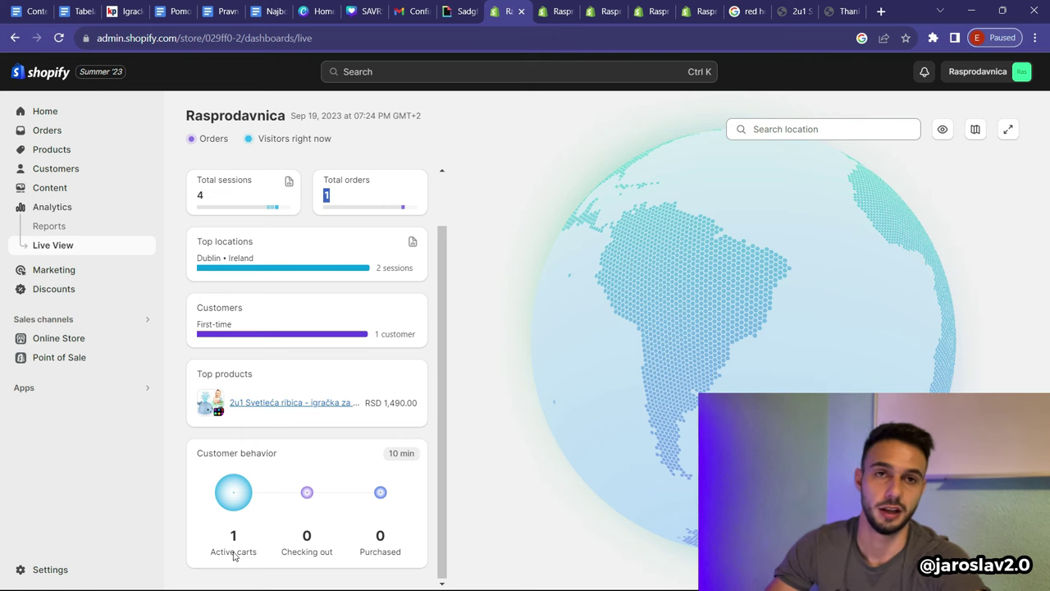
pyautogui.hotkey('ctrl', '9')
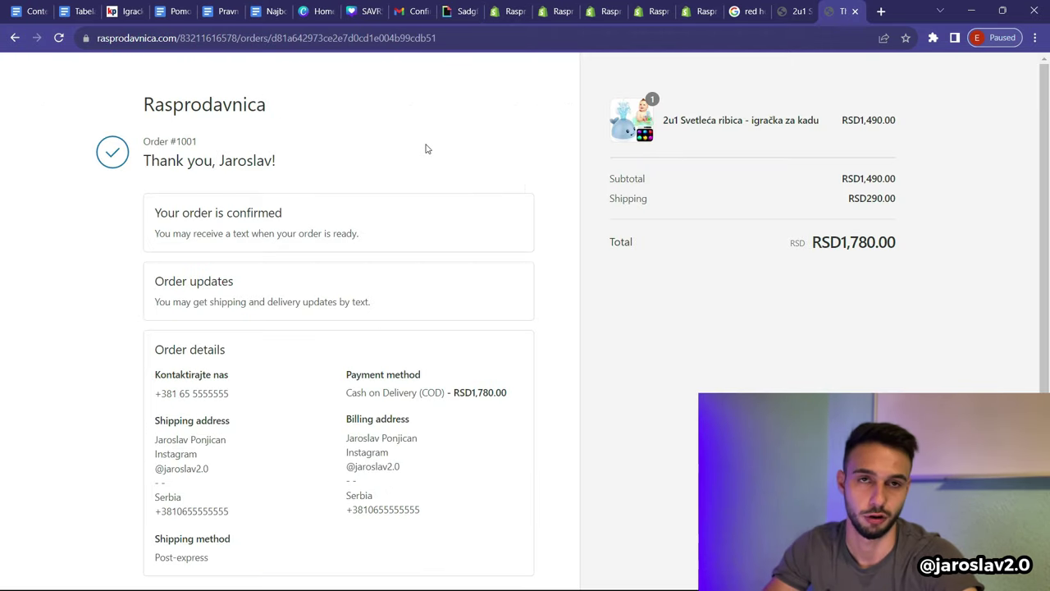
# Return to the 2u1 Svetleća ribica product page and scroll up to its title and 1,490.00 RSD price
pyautogui.click(545, 7)
pyautogui.click(509, 11)
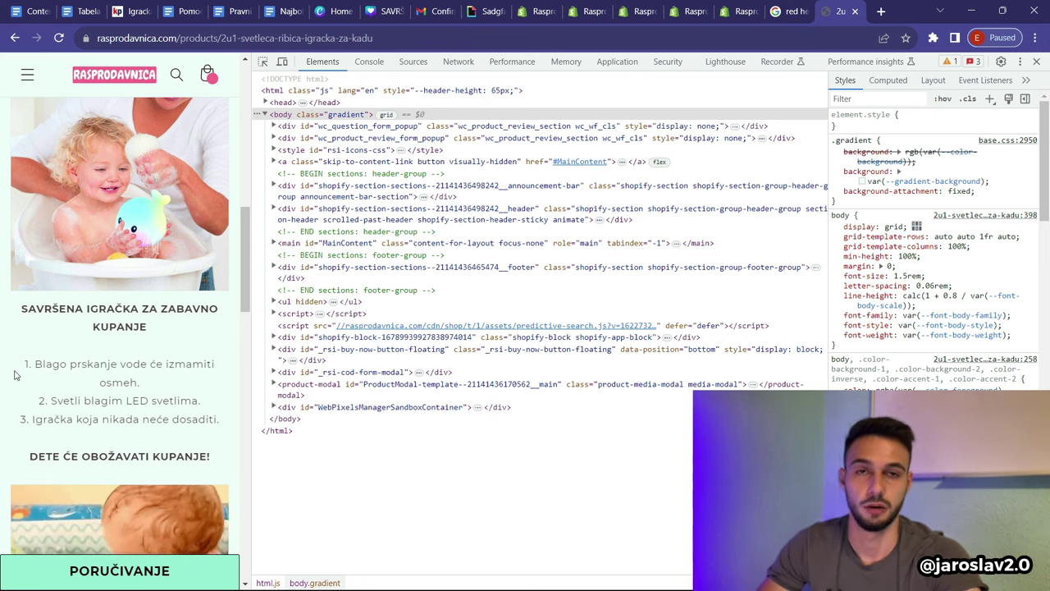
pyautogui.scroll(3, 128, 223)
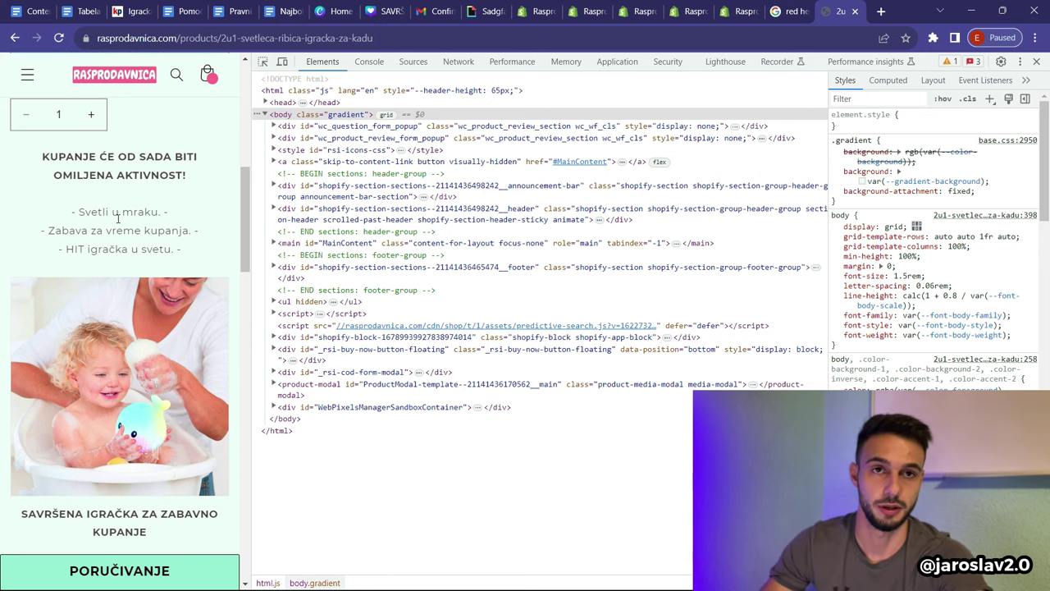
pyautogui.scroll(5, 119, 216)
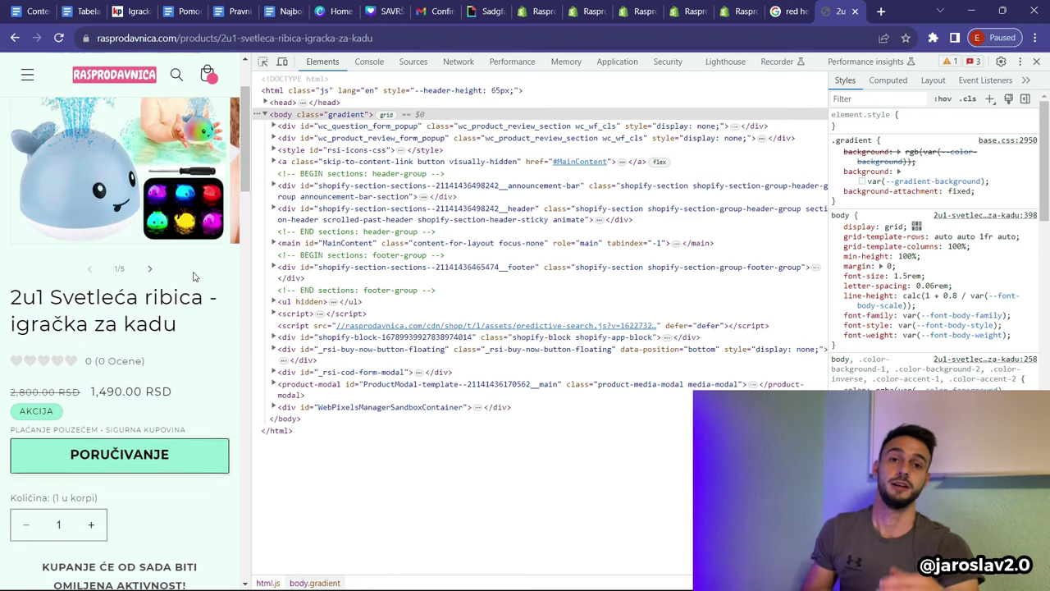
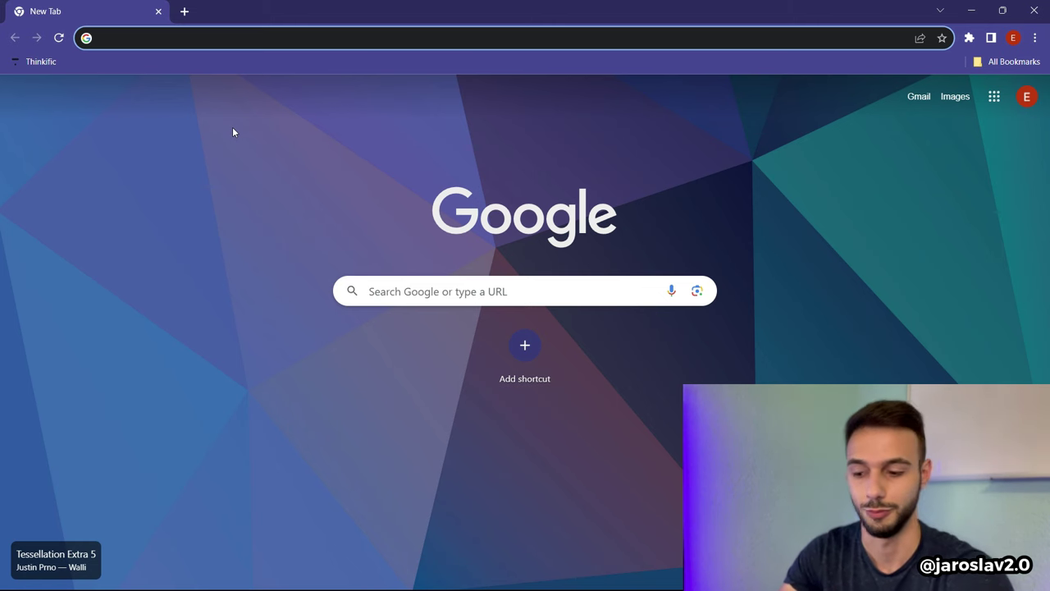
# Go to the rasprodavnica.com store homepage
pyautogui.write('r')
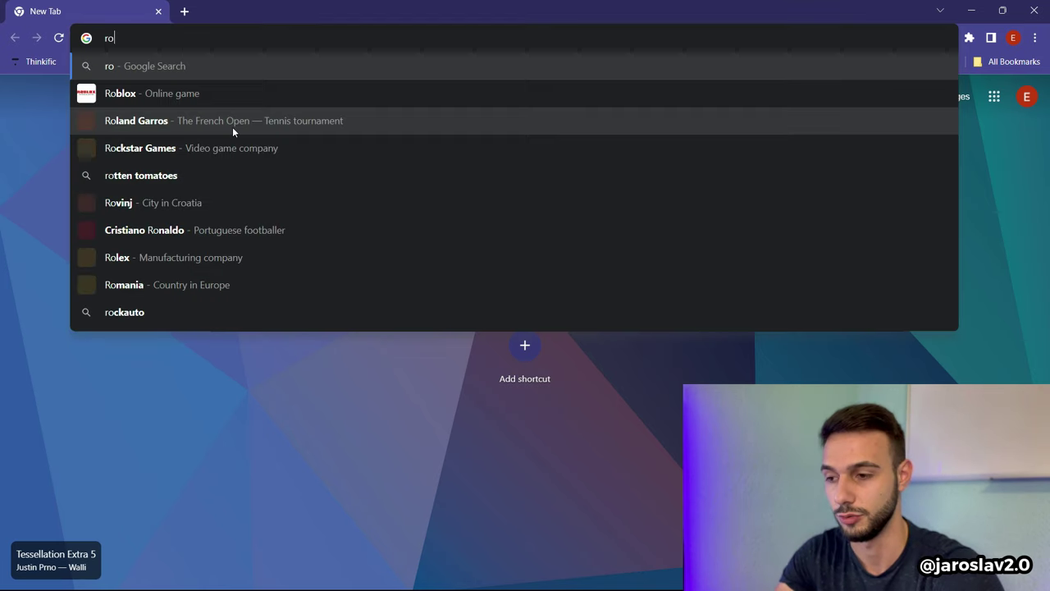
pyautogui.write('aps+')
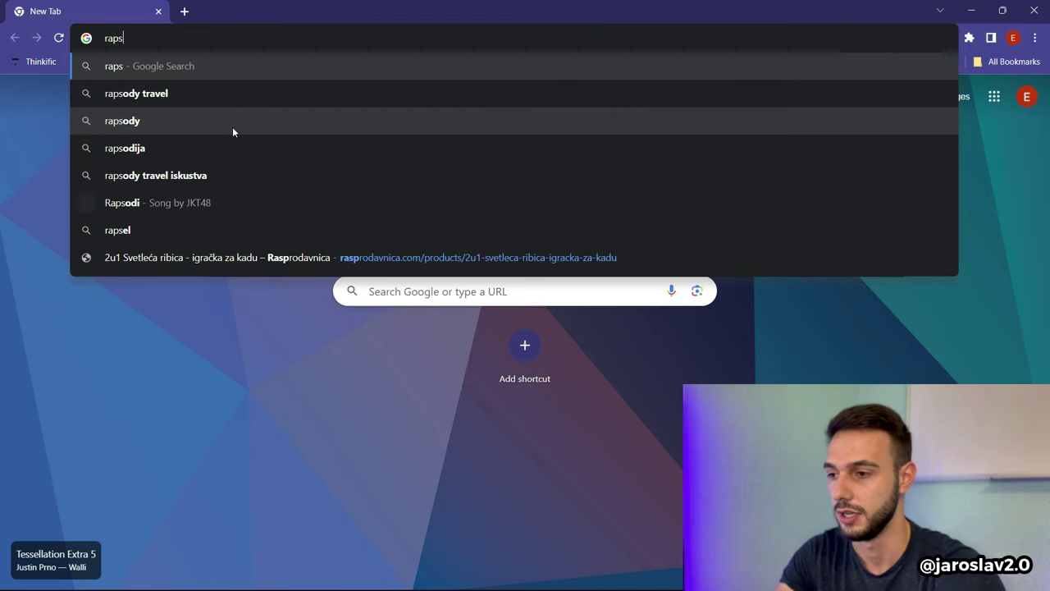
pyautogui.press('BackSpace')
pyautogui.press('BackSpace')
pyautogui.press('BackSpace')
pyautogui.press('BackSpace')
pyautogui.press('BackSpace')
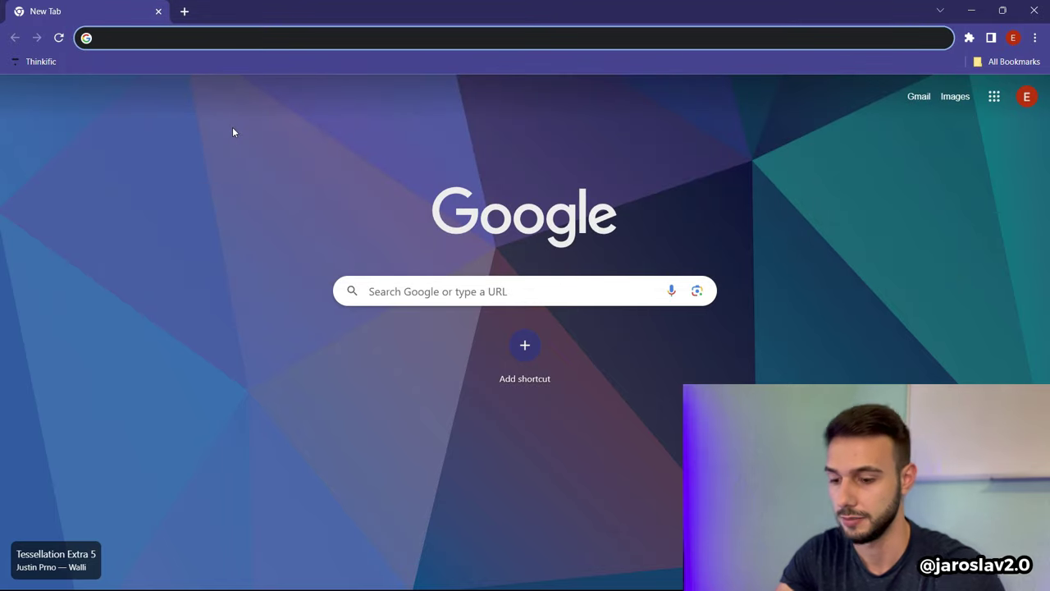
pyautogui.write('rasp')
pyautogui.press('Return')
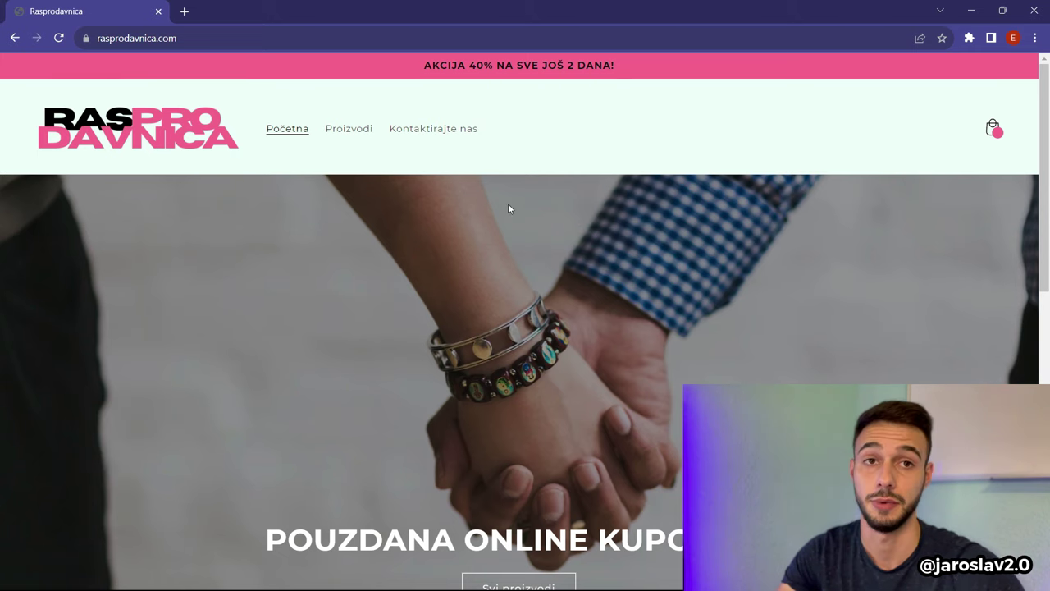
# Open the 2u1 Svetleća ribica product page and select its title and 1,490.00 RSD price
pyautogui.scroll(-5, 466, 209)
pyautogui.scroll(-1, 462, 217)
pyautogui.click(260, 305)
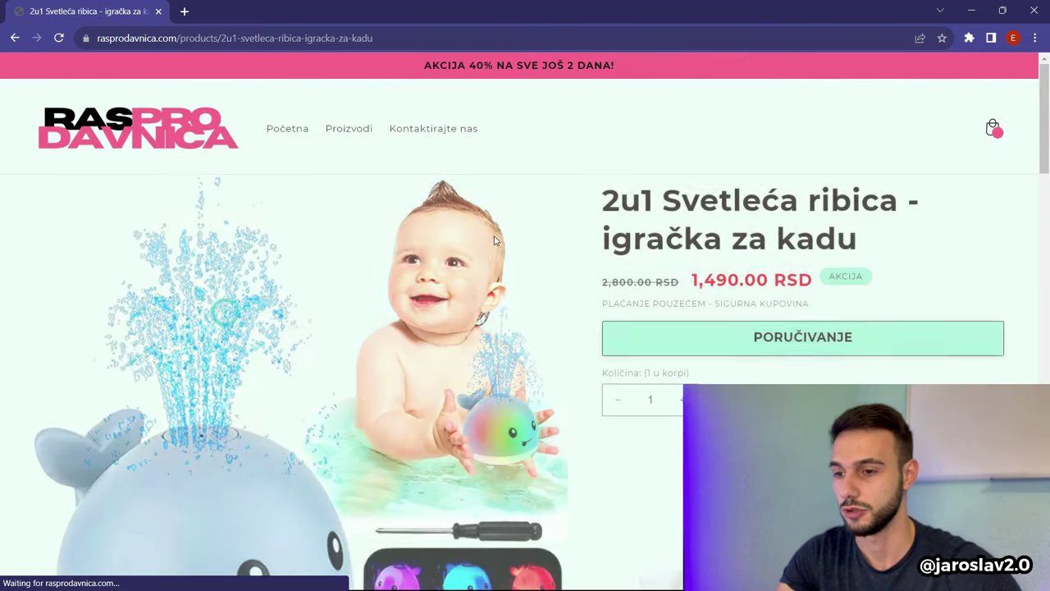
pyautogui.tripleClick(732, 231)
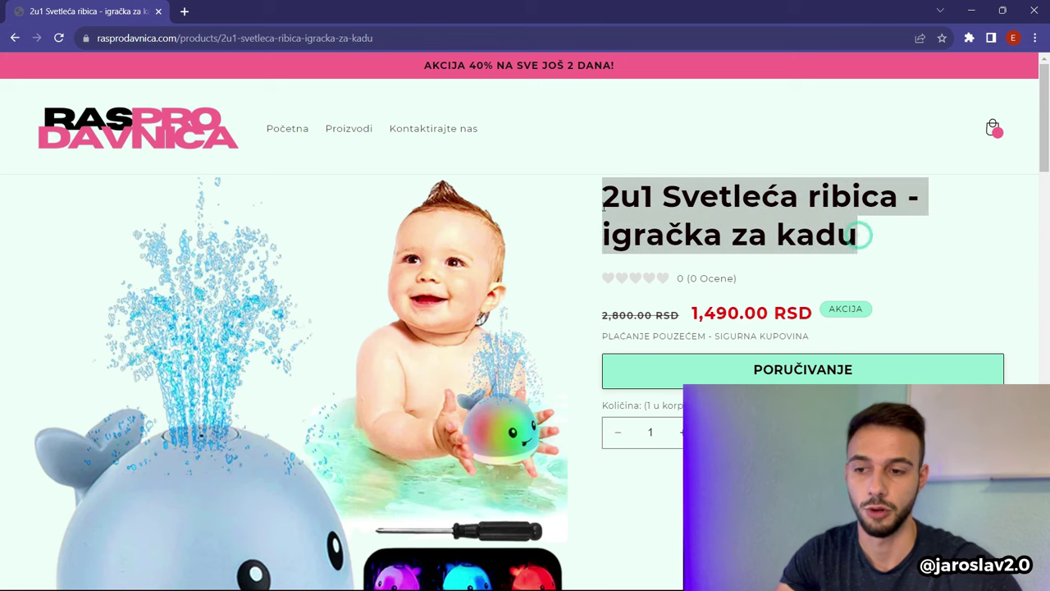
pyautogui.moveTo(692, 313); pyautogui.dragTo(812, 312)
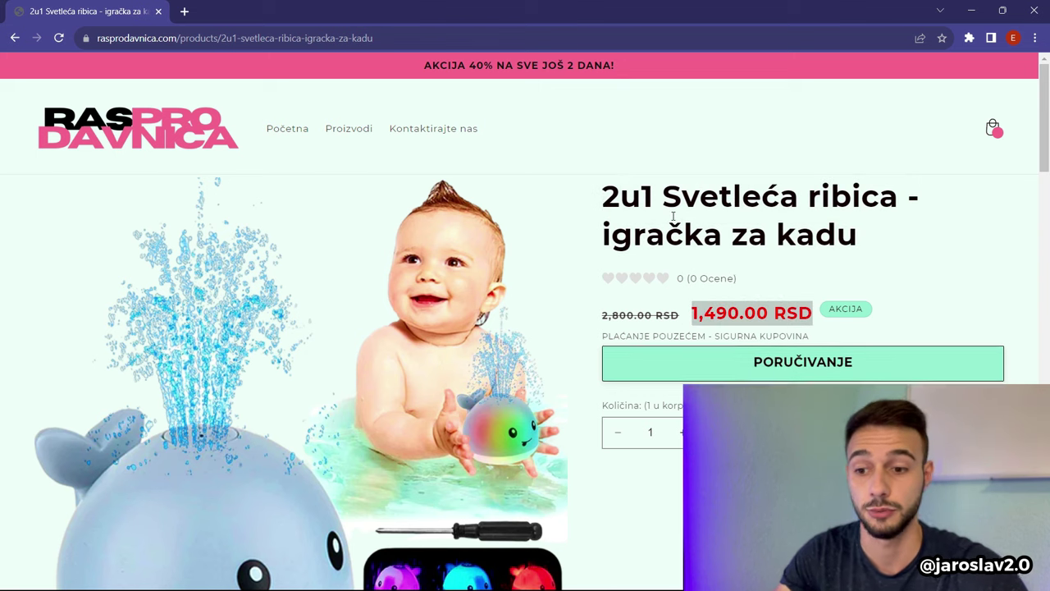
# Scroll through the product page, then inspect its code in Chrome's developer tools
pyautogui.scroll(-10, 672, 217)
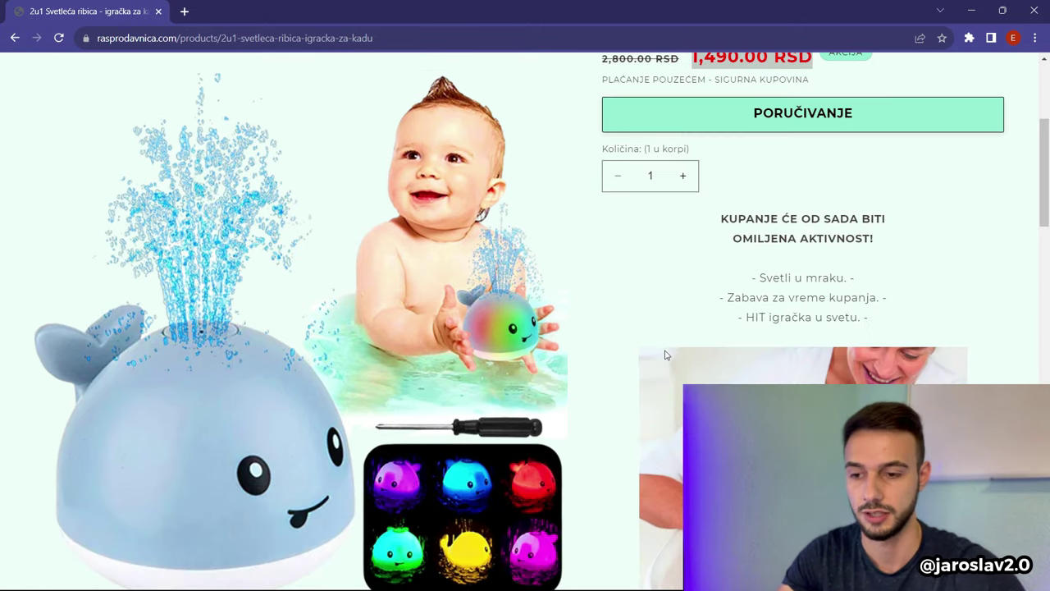
pyautogui.scroll(-5, 687, 225)
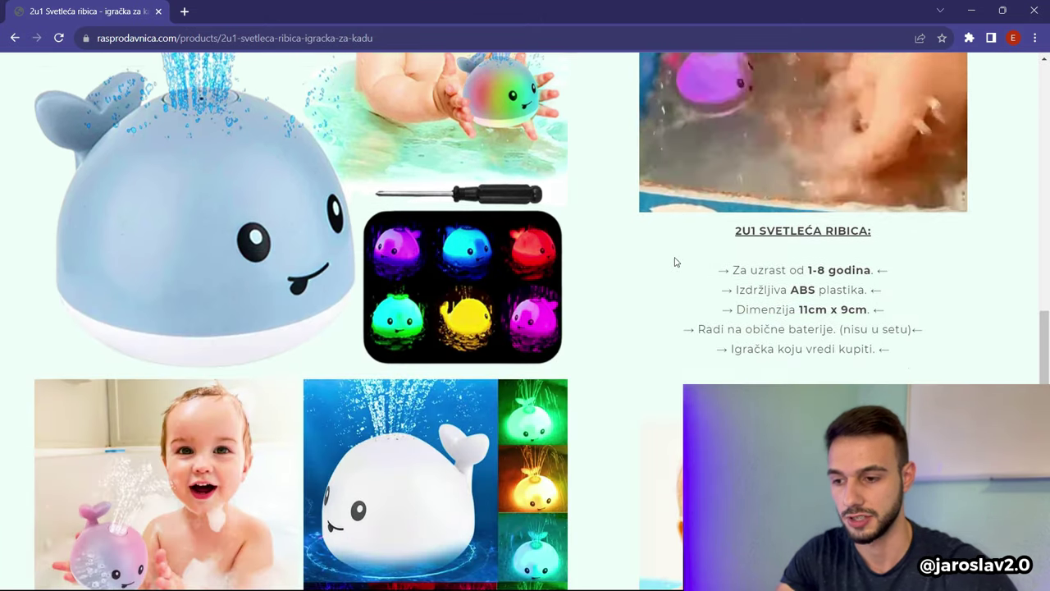
pyautogui.scroll(10, 676, 260)
pyautogui.scroll(5, 631, 300)
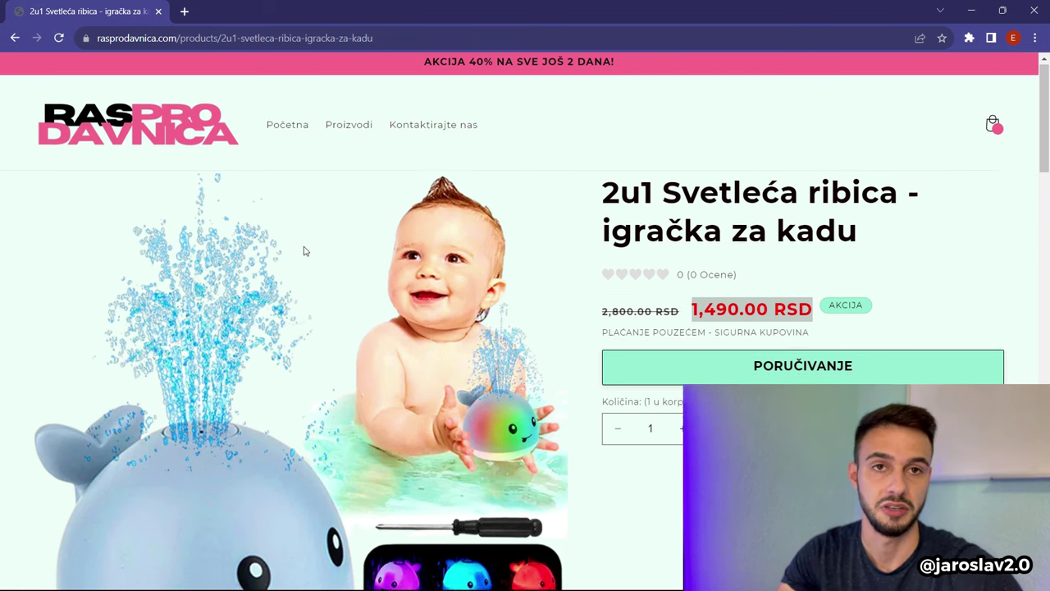
pyautogui.scroll(-6, 340, 242)
pyautogui.scroll(-10, 453, 295)
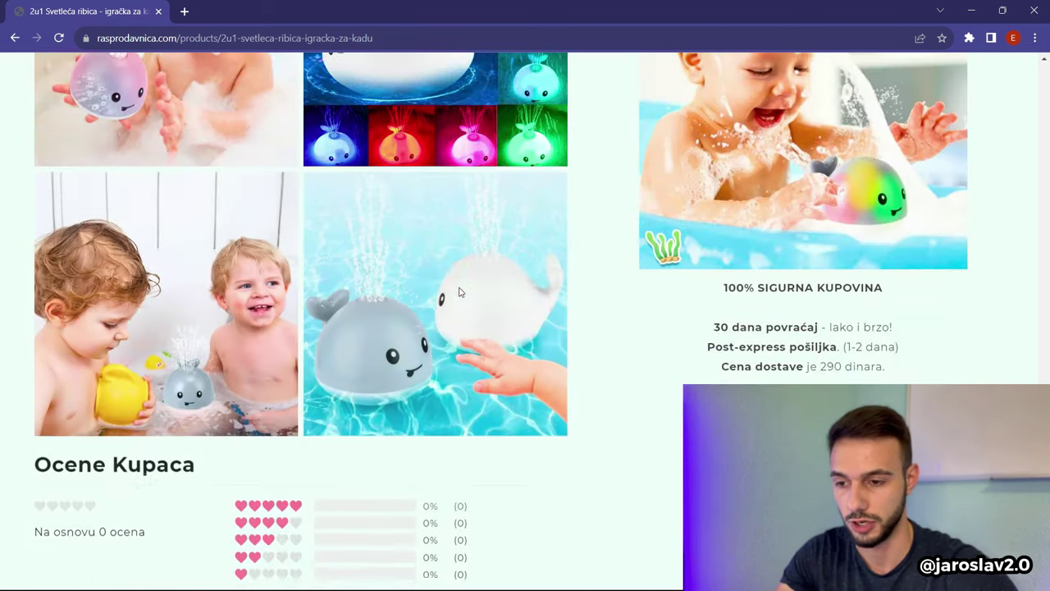
pyautogui.scroll(1, 630, 305)
pyautogui.scroll(10, 630, 305)
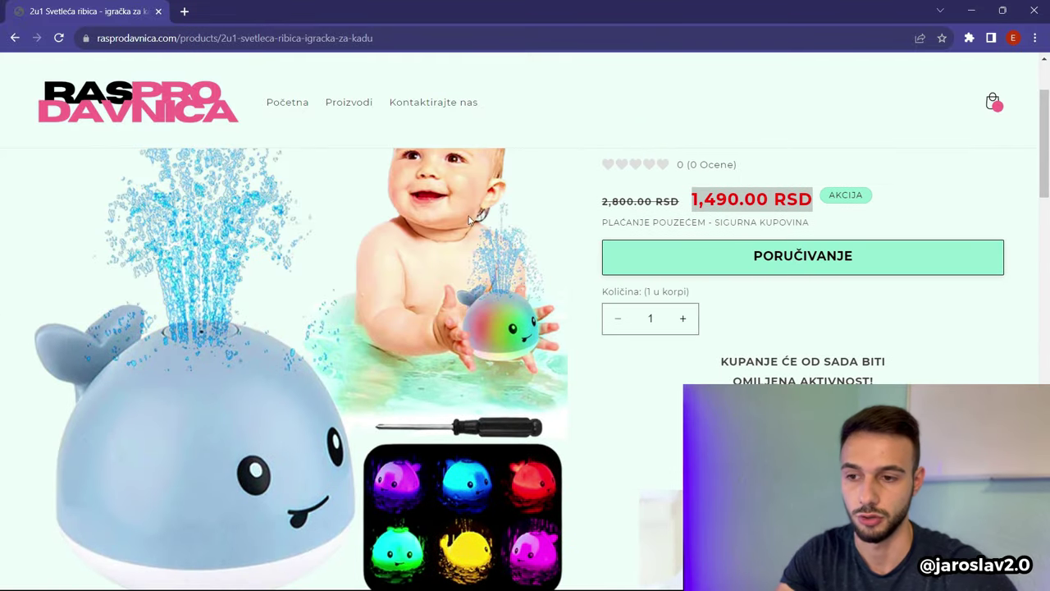
pyautogui.scroll(3, 813, 284)
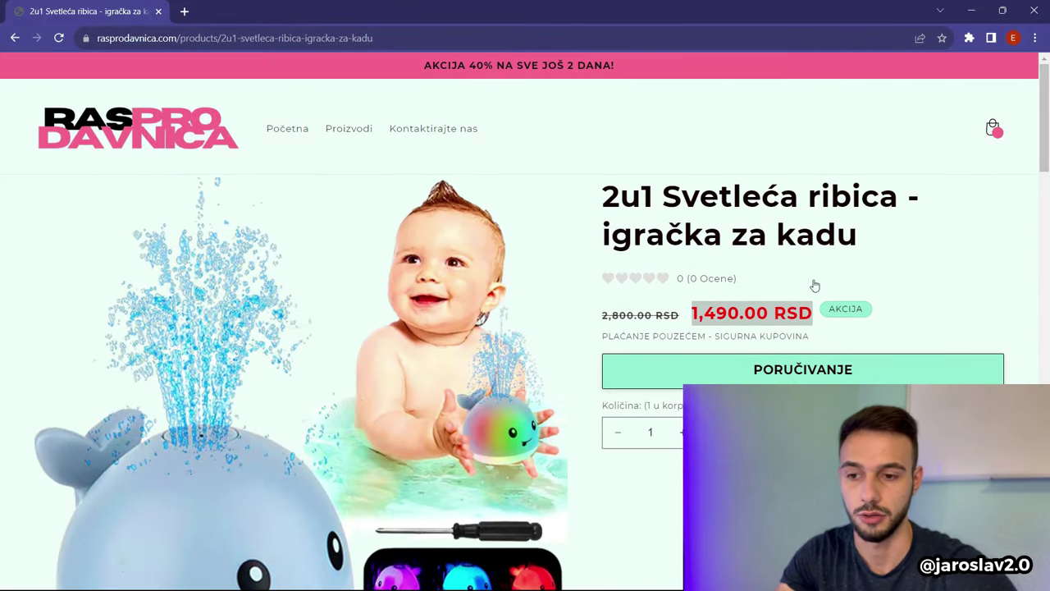
pyautogui.rightClick(606, 212)
pyautogui.click(648, 410)
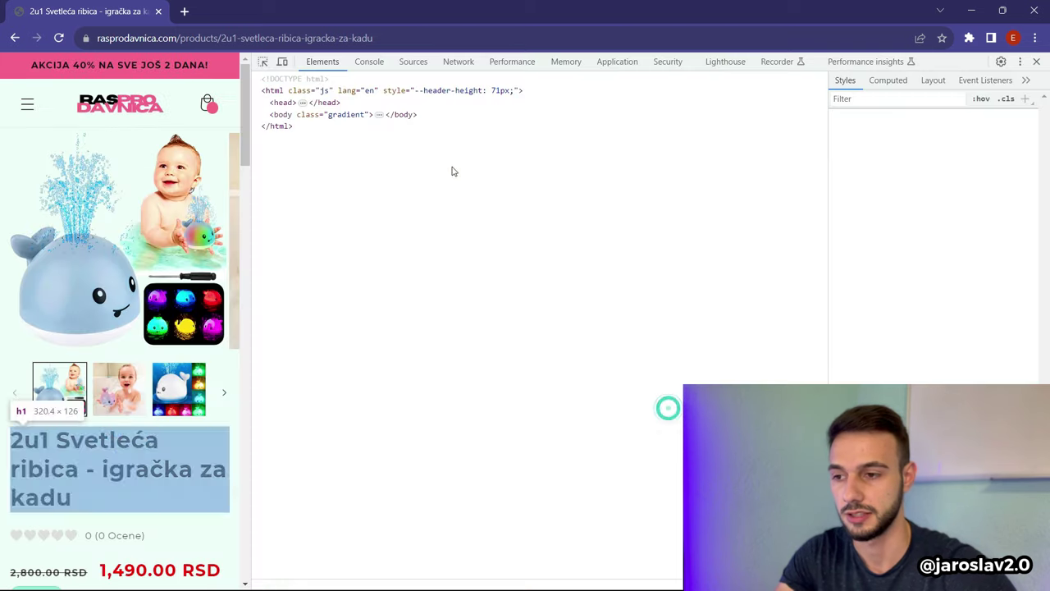
# Scroll the product page while watching DevTools, then start a new empty browser tab
pyautogui.scroll(-2, 148, 333)
pyautogui.scroll(1, 148, 333)
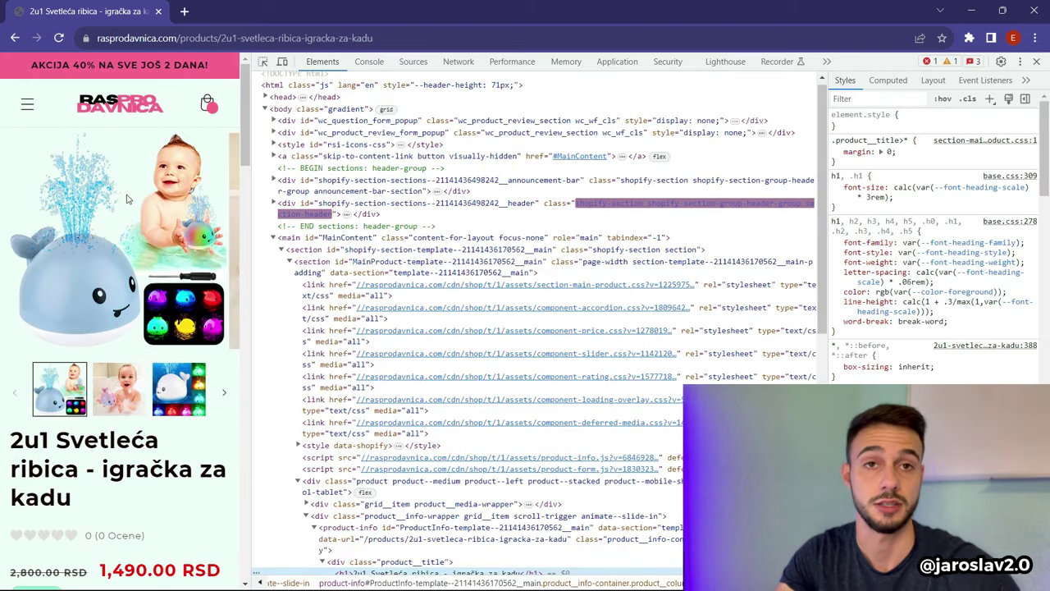
pyautogui.scroll(-3, 124, 215)
pyautogui.scroll(3, 124, 214)
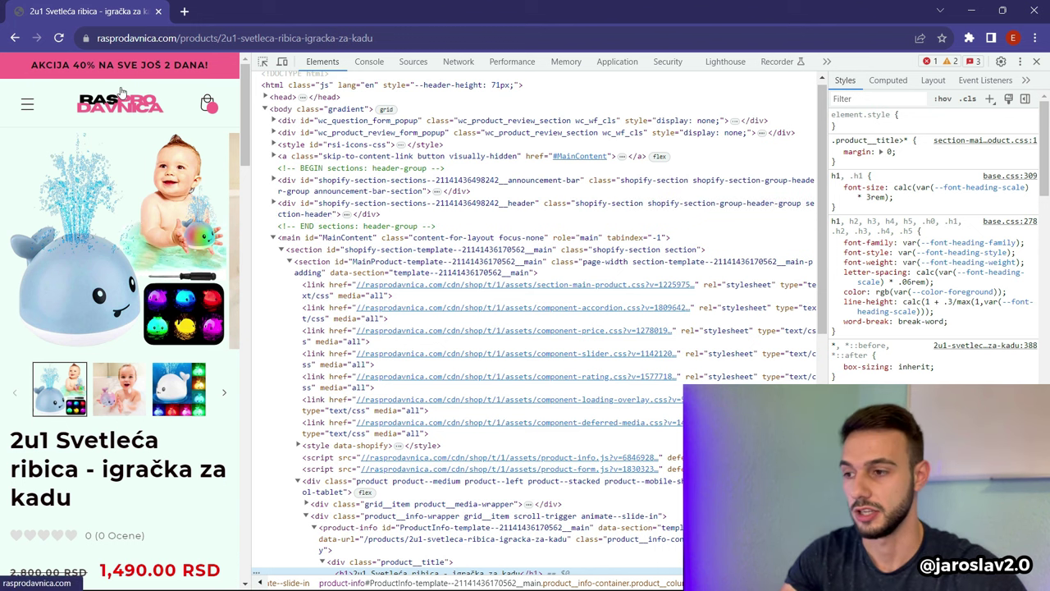
pyautogui.click(36, 64)
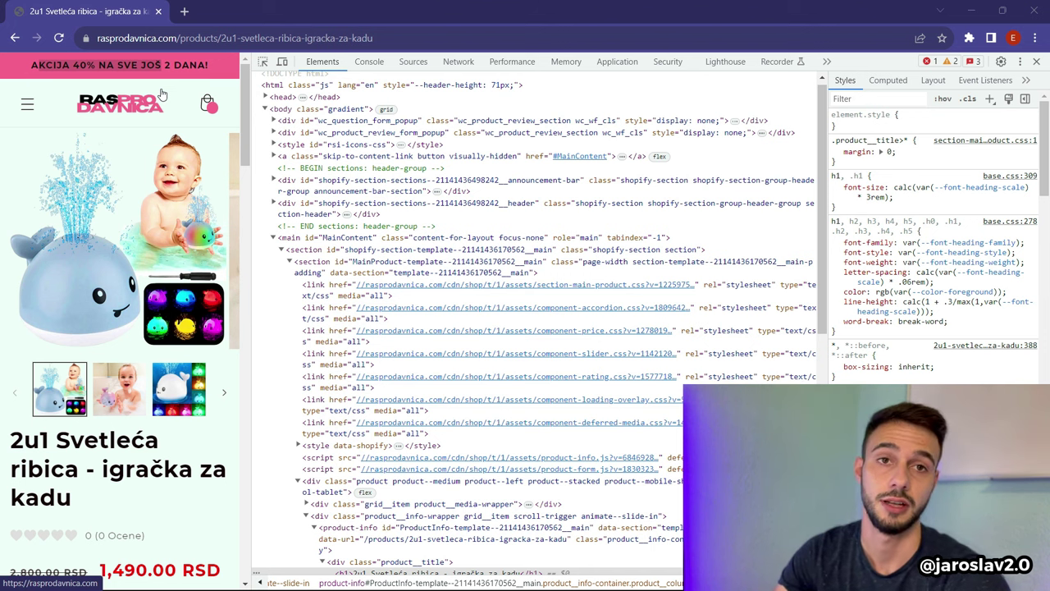
pyautogui.scroll(-10, 173, 172)
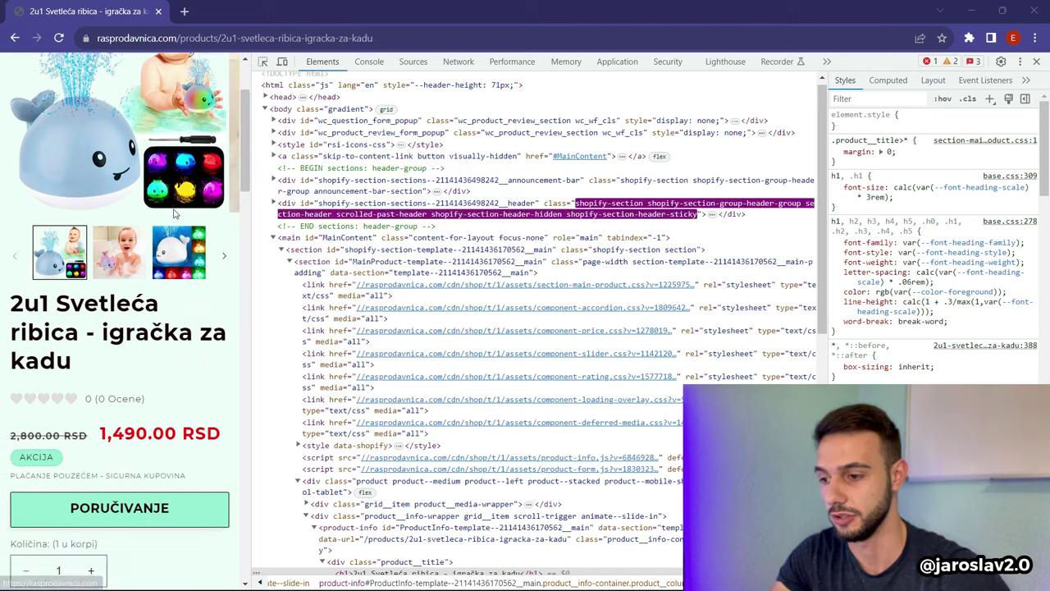
pyautogui.scroll(10, 141, 375)
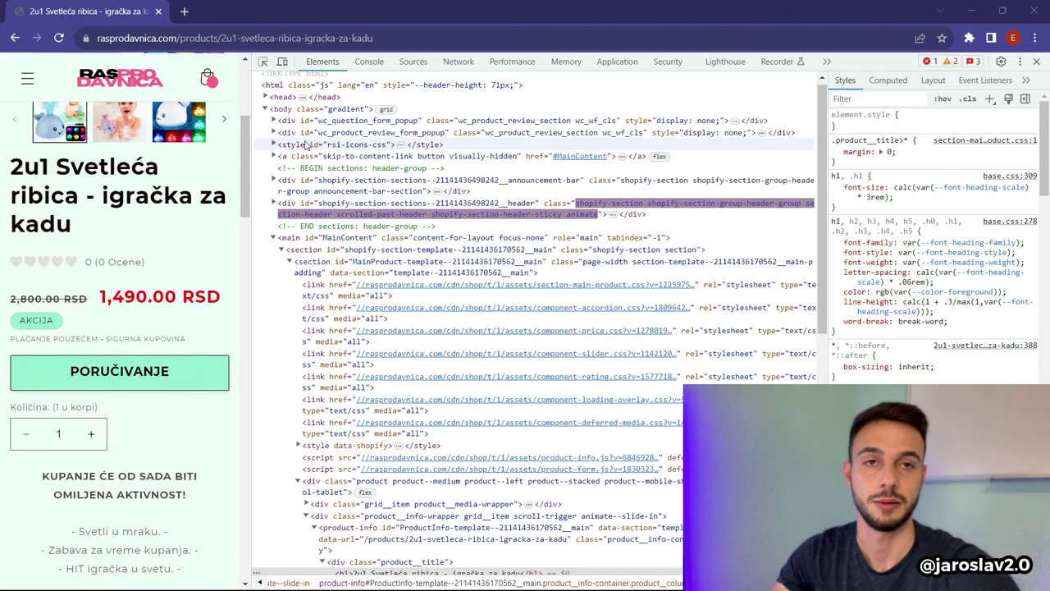
pyautogui.click(184, 11)
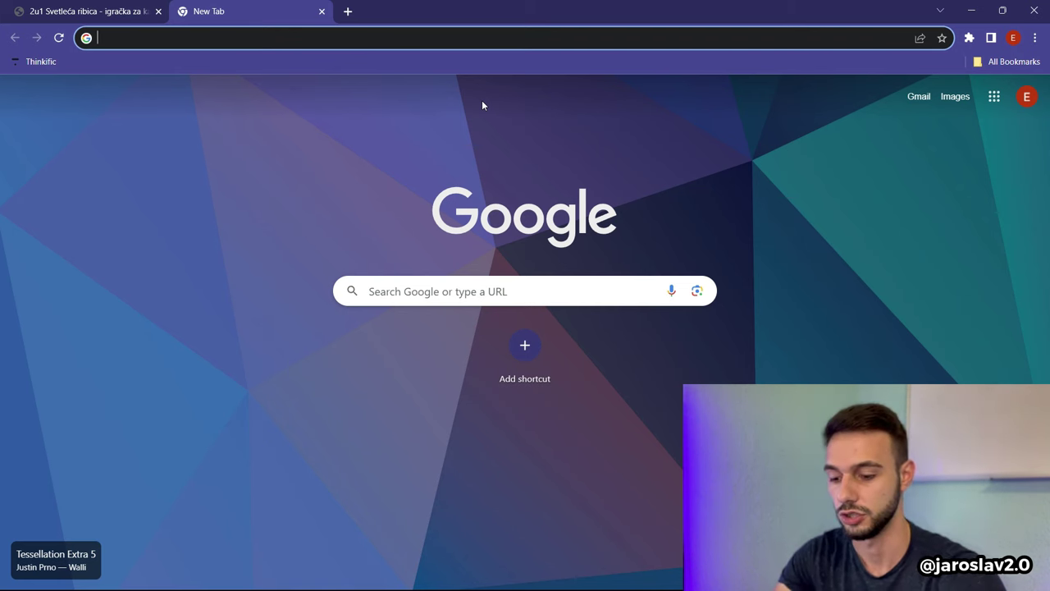
# Go to business.facebook.com and start creating a new business account from the account list
pyautogui.write('busin')
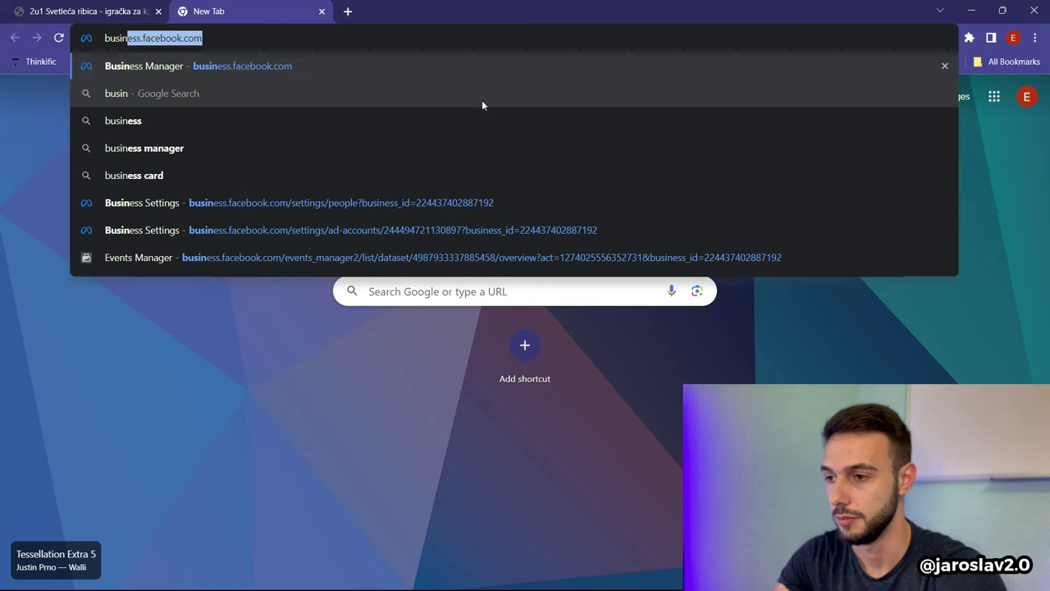
pyautogui.press('Return')
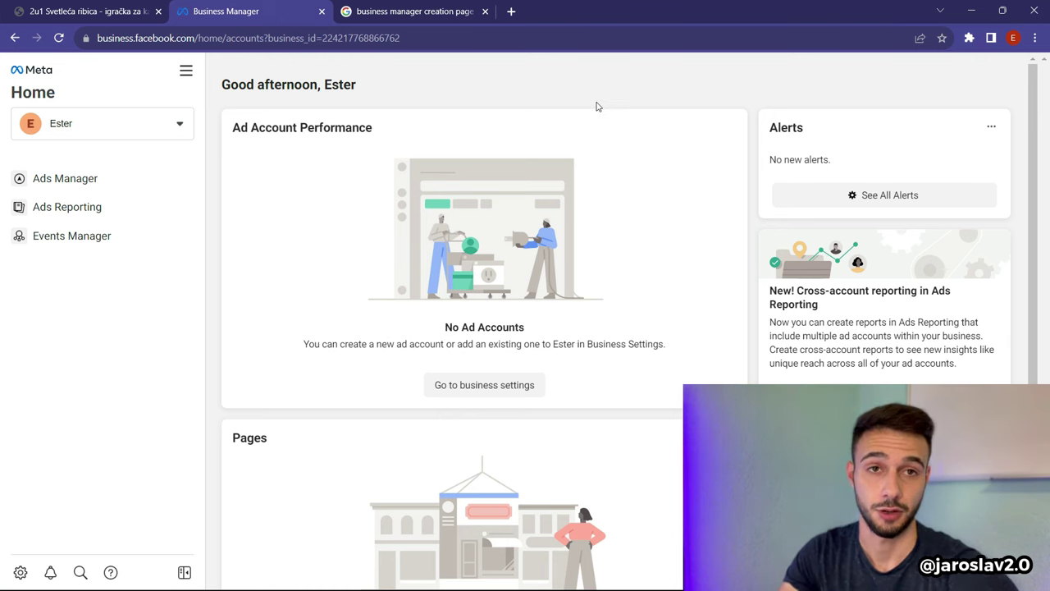
pyautogui.click(414, 10)
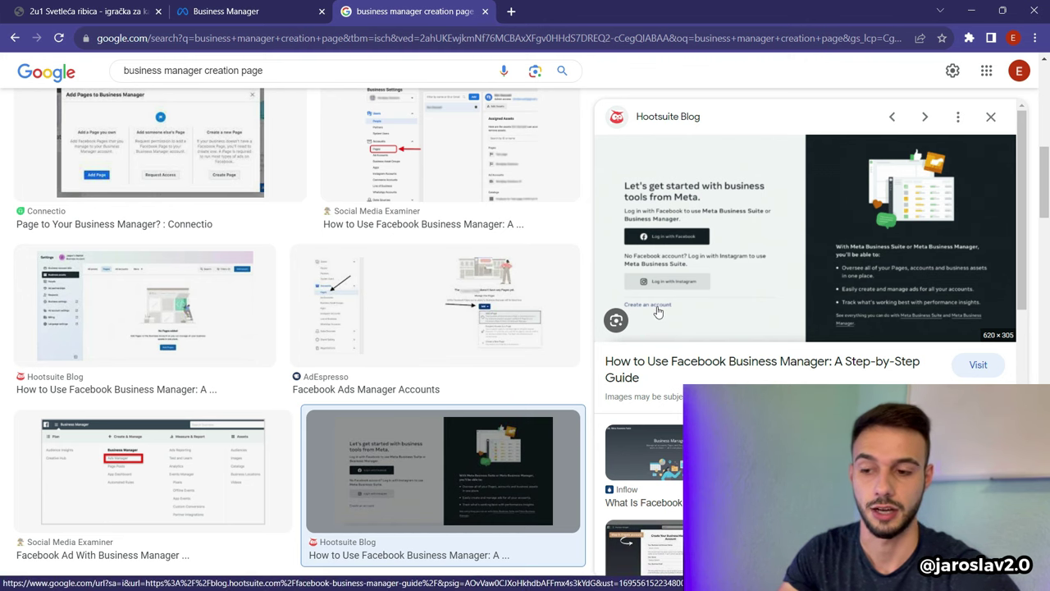
pyautogui.click(287, 11)
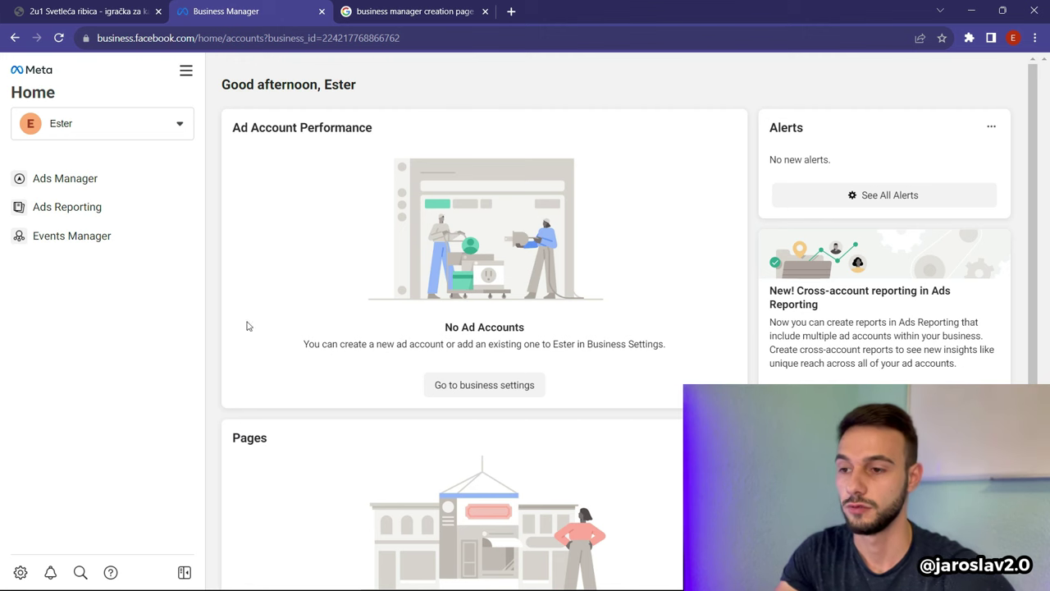
pyautogui.click(140, 129)
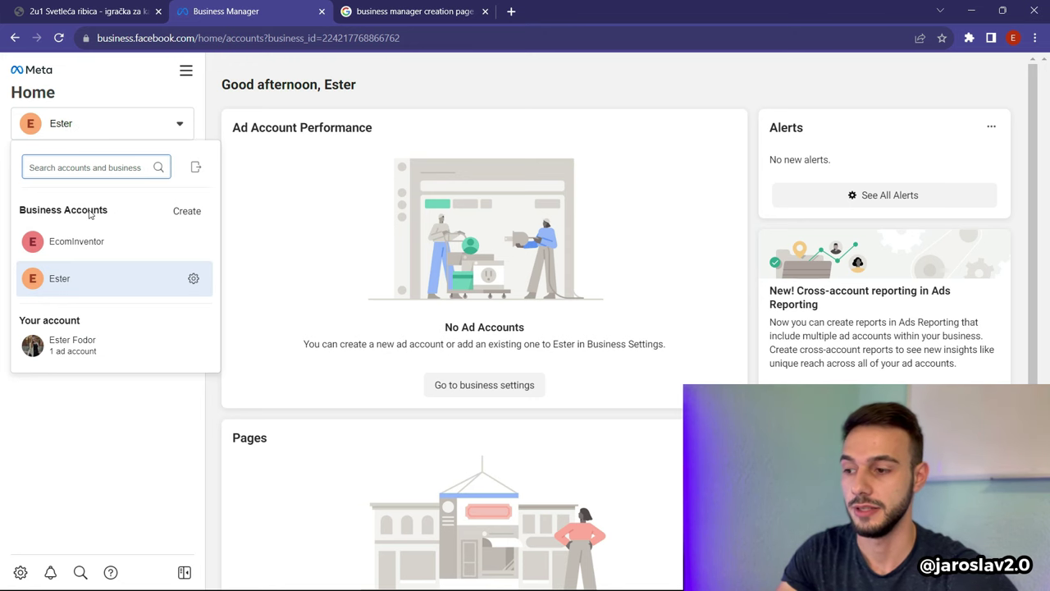
pyautogui.click(187, 214)
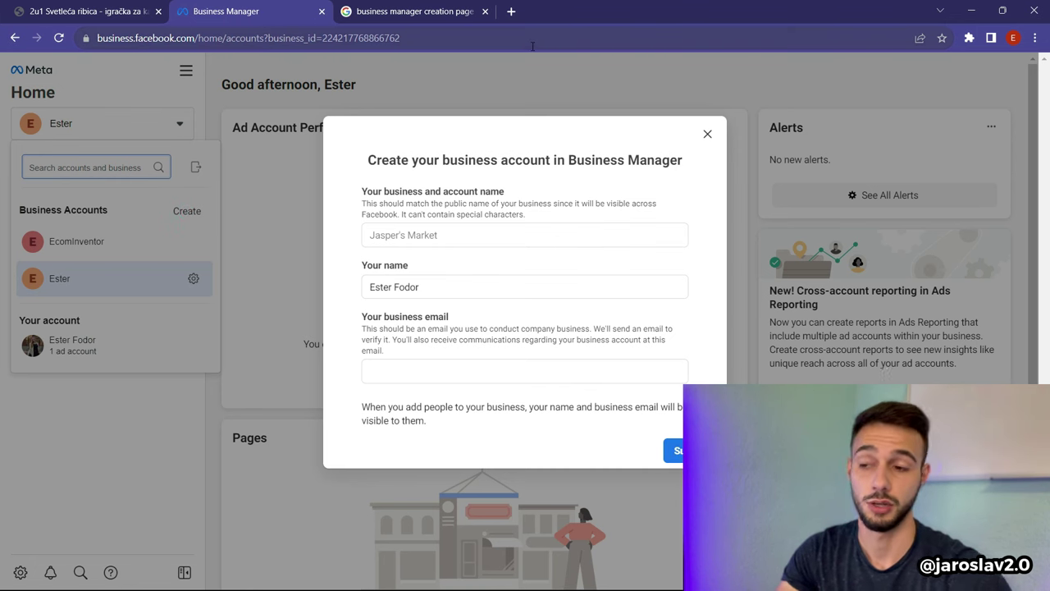
pyautogui.click(463, 10)
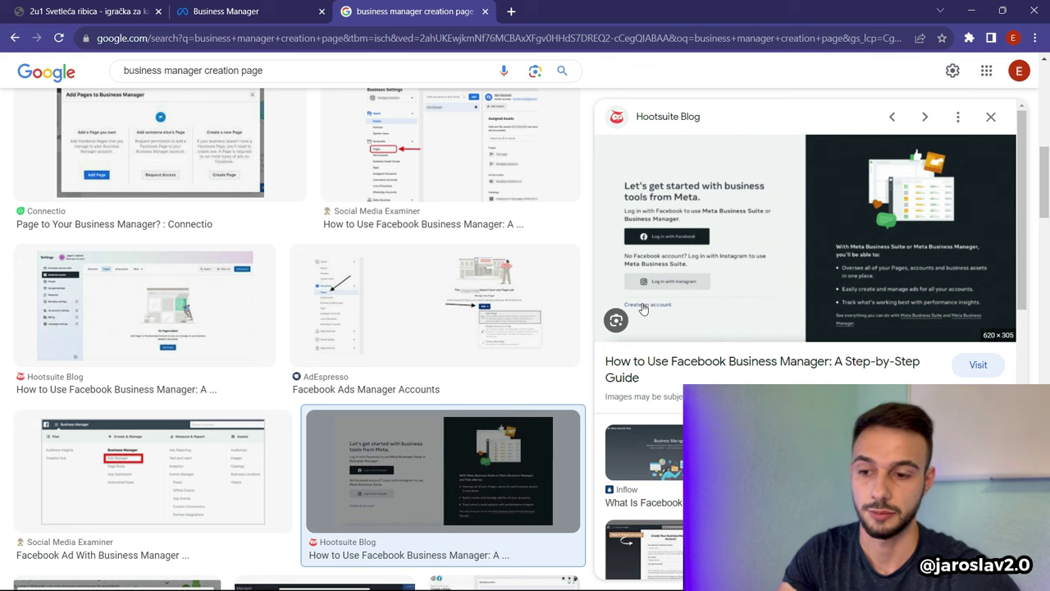
pyautogui.click(304, 11)
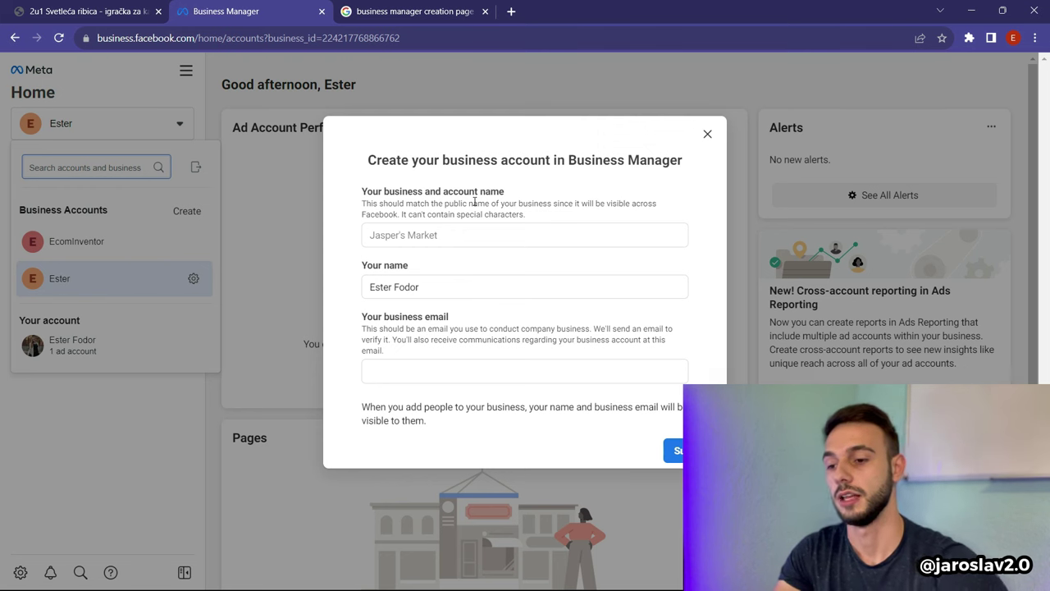
pyautogui.click(416, 241)
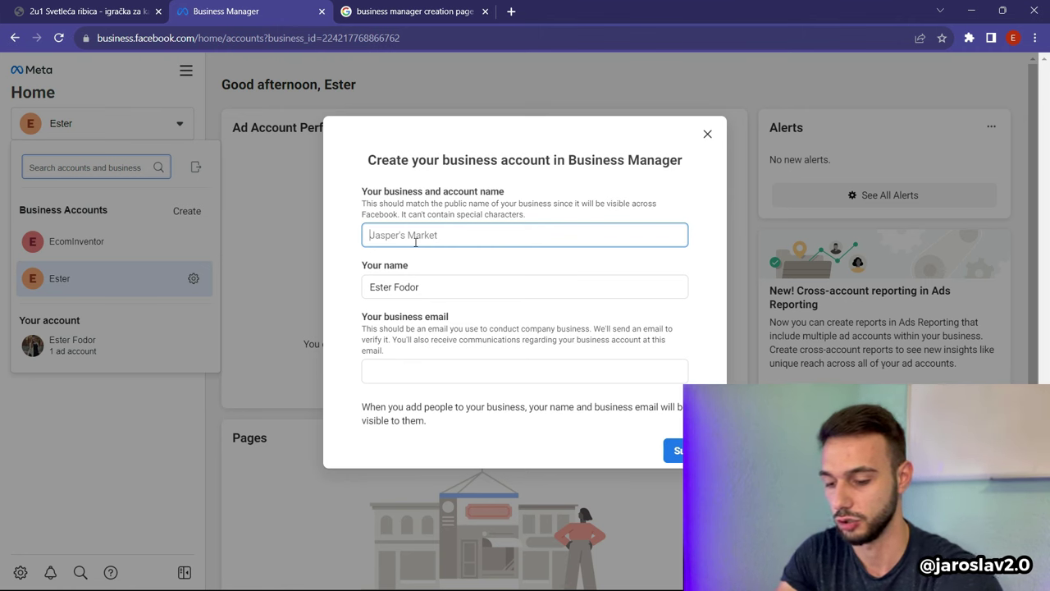
# Submit the business account 'Ecom Škola Biznis' with its business e-mail address
pyautogui.write('Ecom')
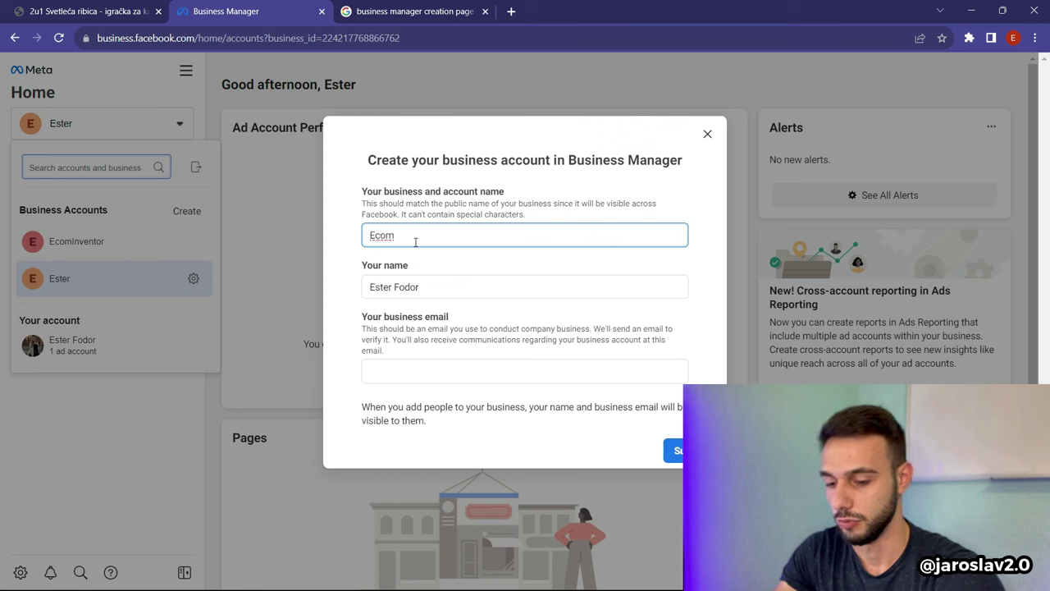
pyautogui.write(' Škola Biznis')
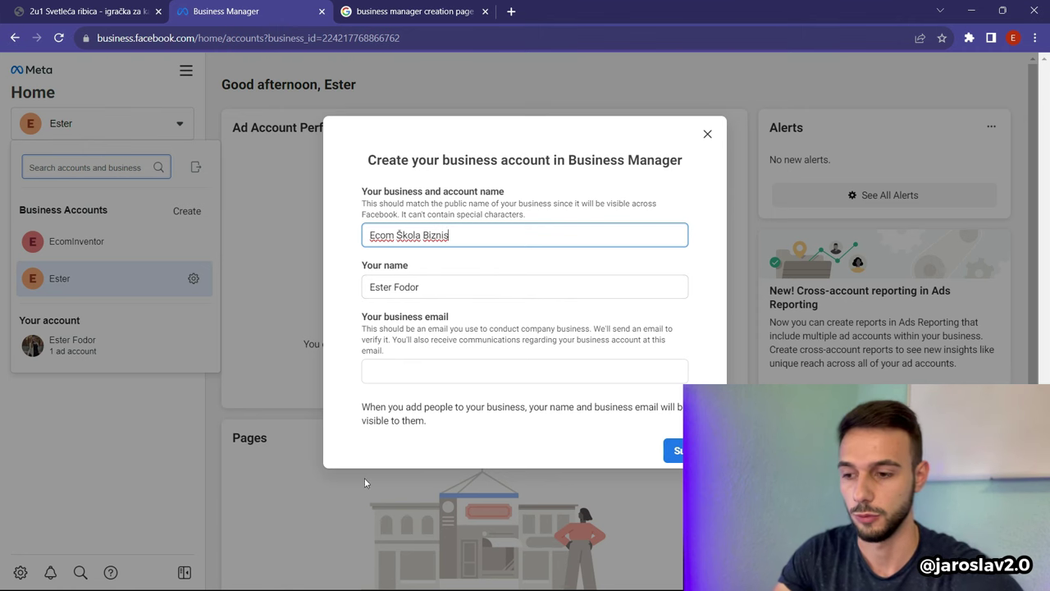
pyautogui.click(434, 374)
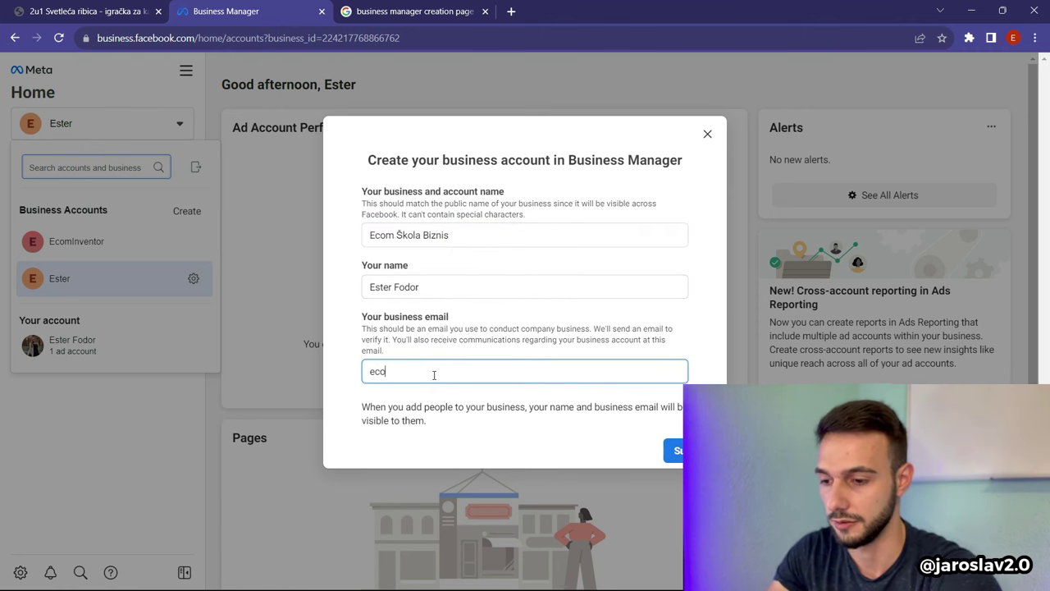
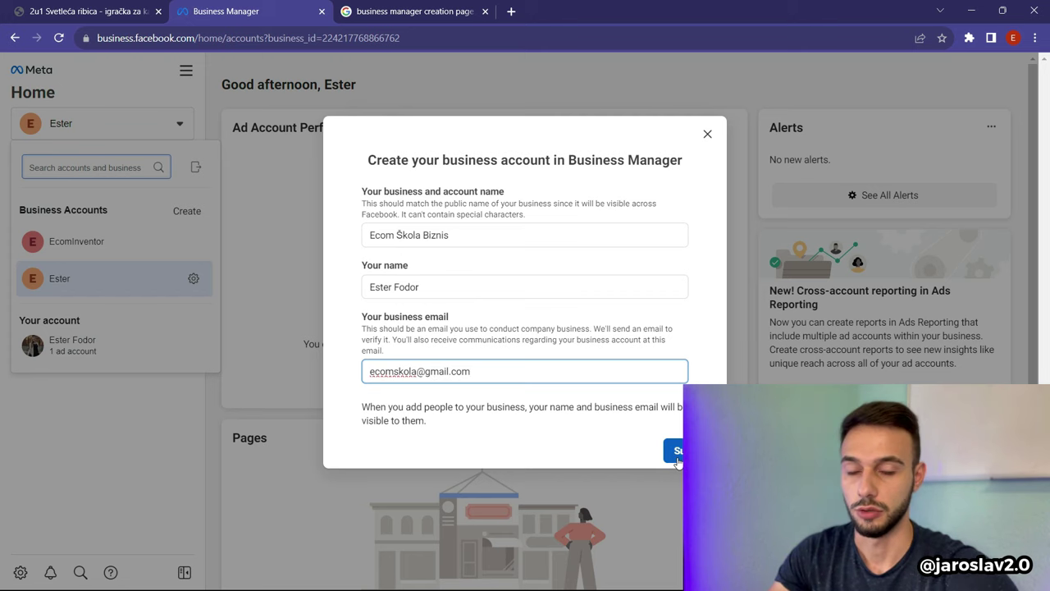
pyautogui.click(677, 455)
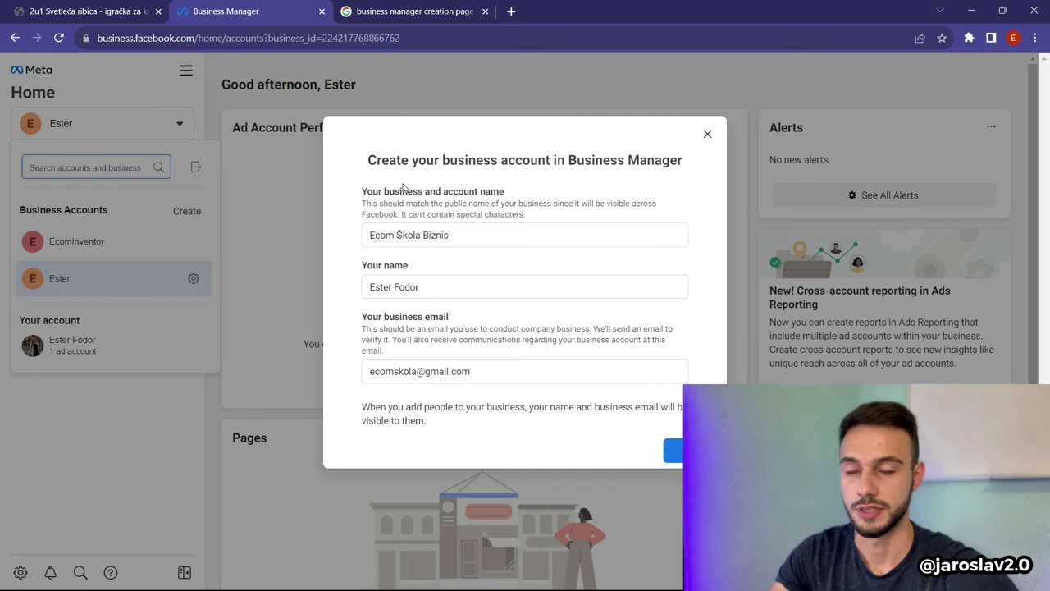
pyautogui.hotkey('ctrl', 'Tab')
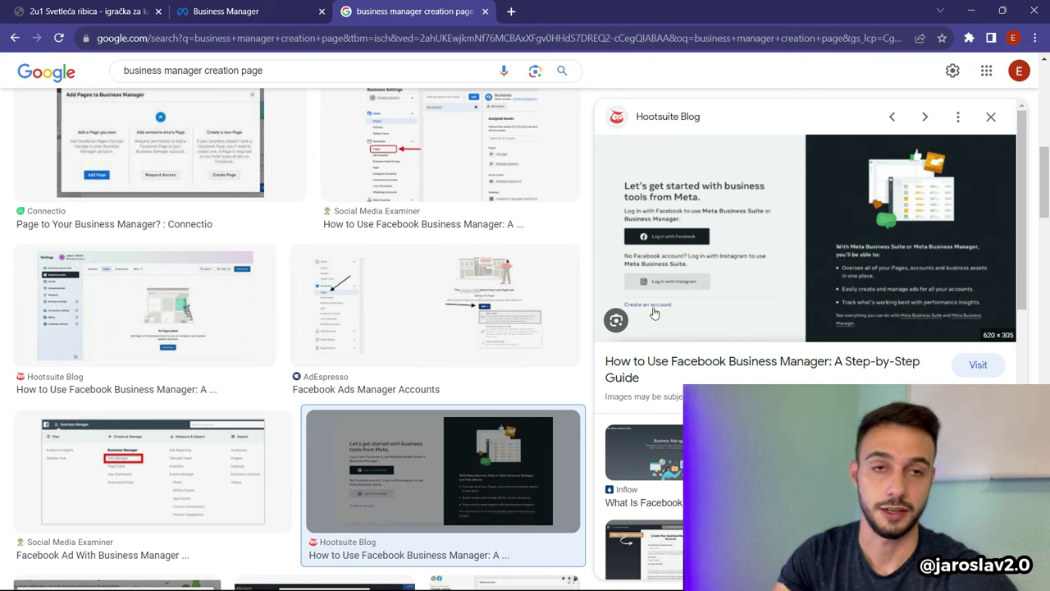
pyautogui.click(306, 11)
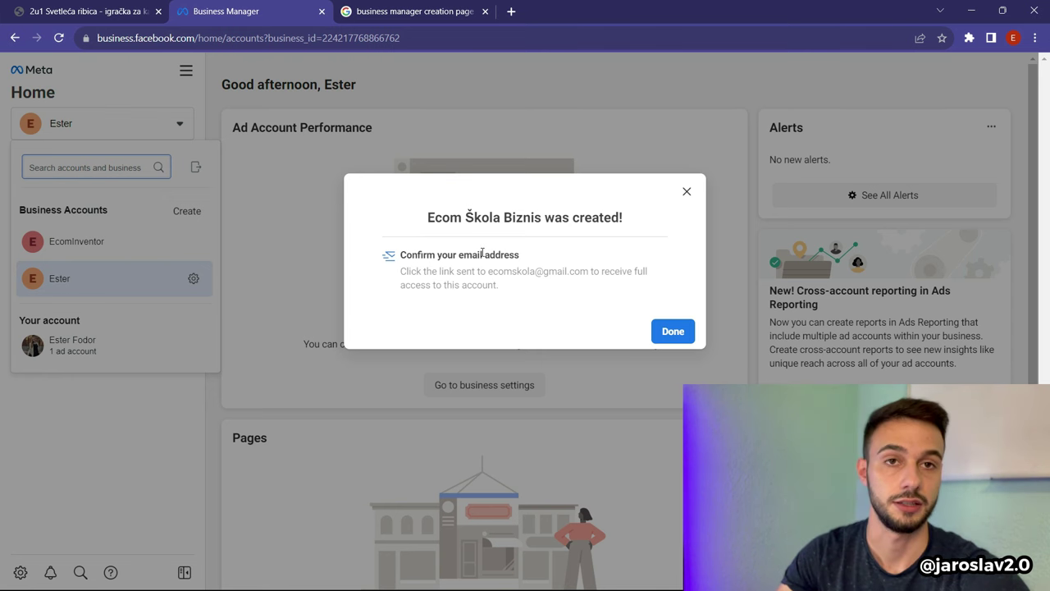
# In Gmail's Social tab, confirm the business e-mail from Facebook's confirmation message
pyautogui.click(510, 10)
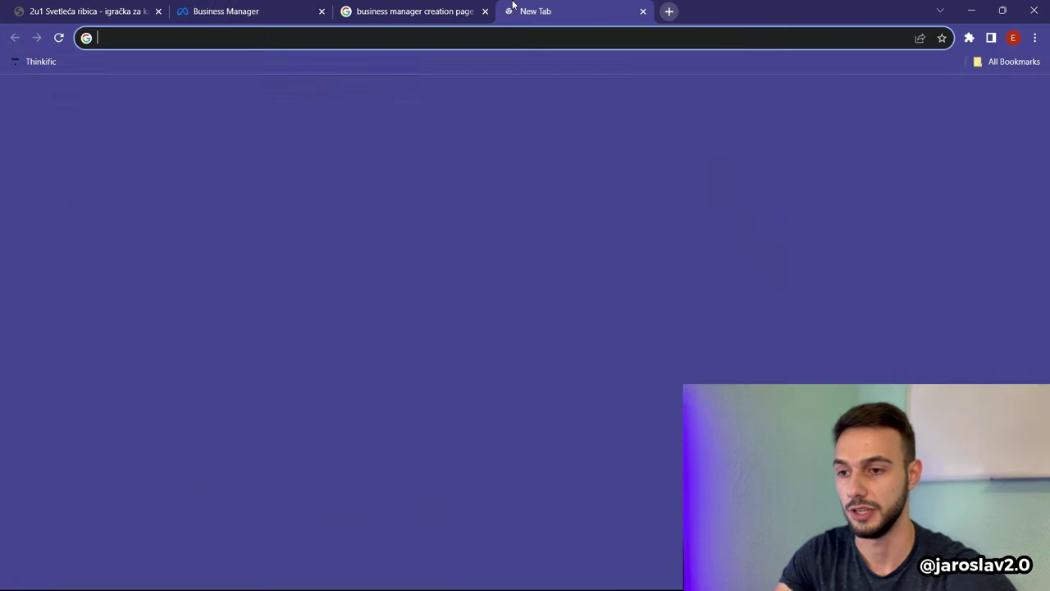
pyautogui.write('gmail.com')
pyautogui.press('Return')
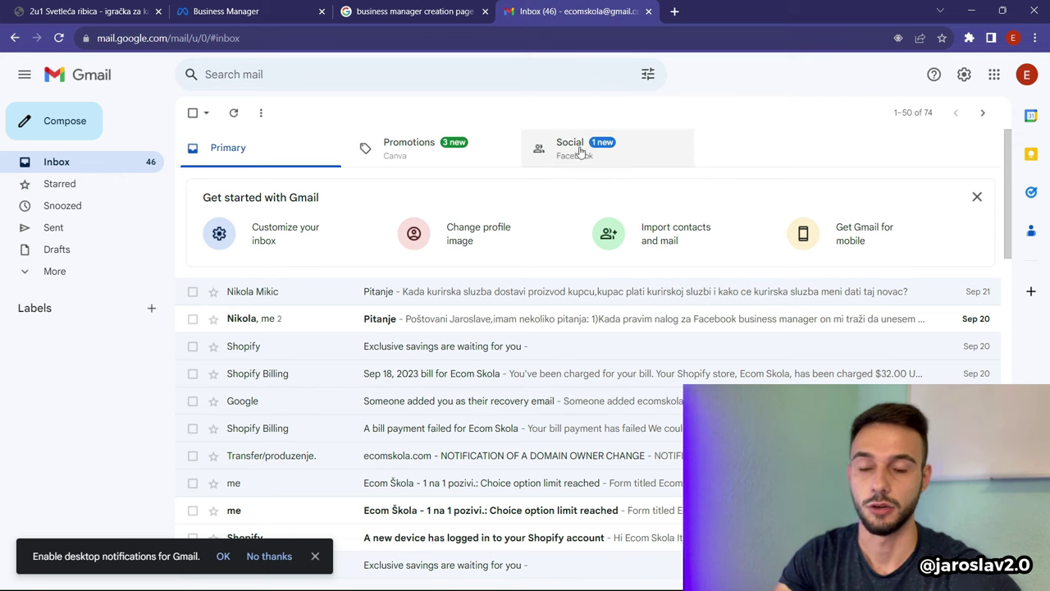
pyautogui.click(577, 151)
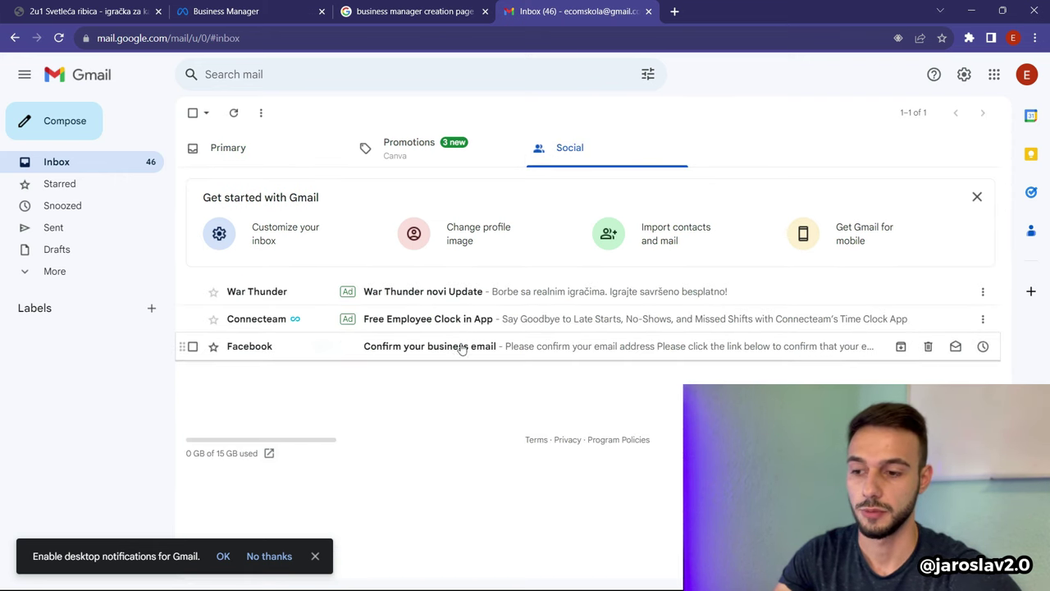
pyautogui.click(527, 343)
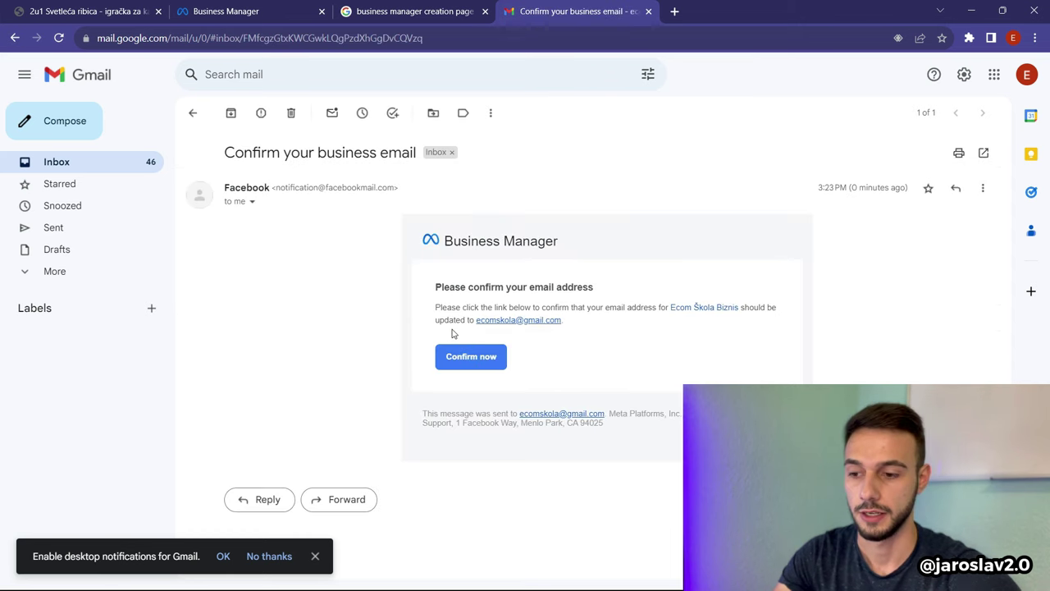
pyautogui.click(469, 358)
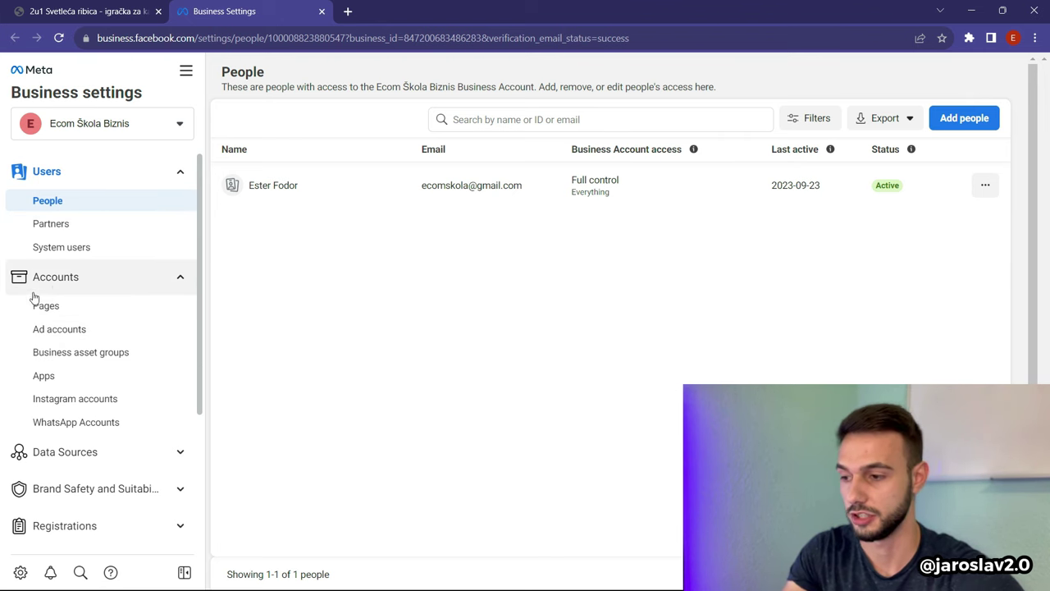
# Create a new ad account named Rasprodavnica with Europe/Belgrade time zone and USD currency
pyautogui.click(53, 332)
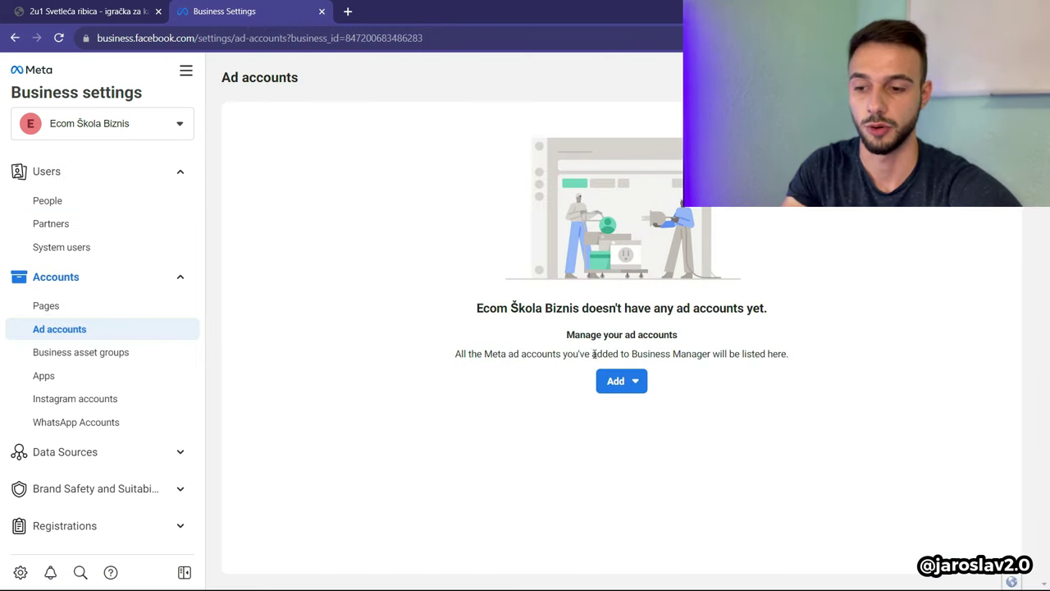
pyautogui.click(625, 384)
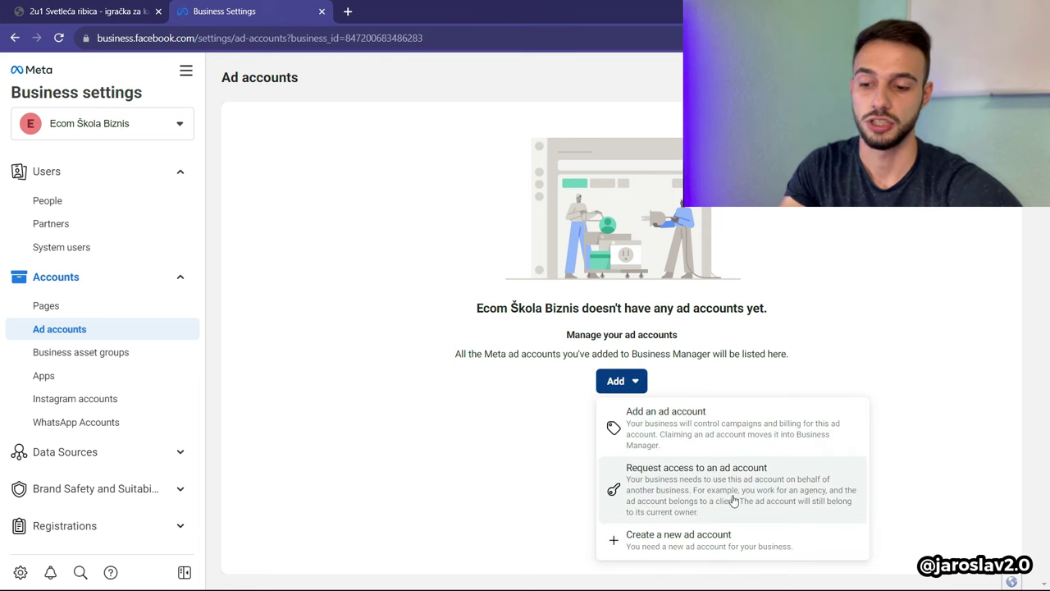
pyautogui.click(664, 544)
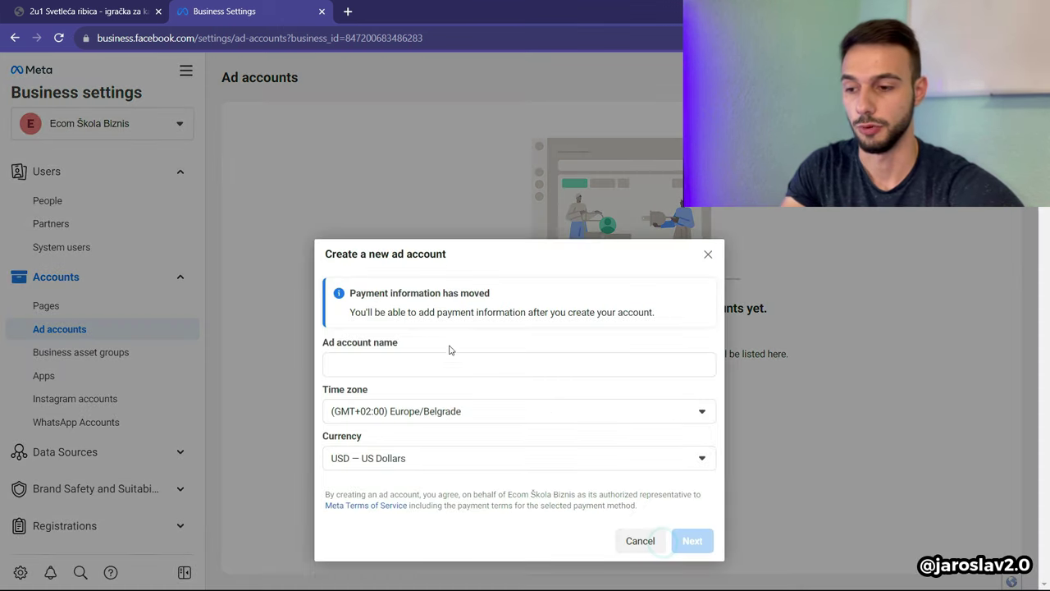
pyautogui.click(383, 367)
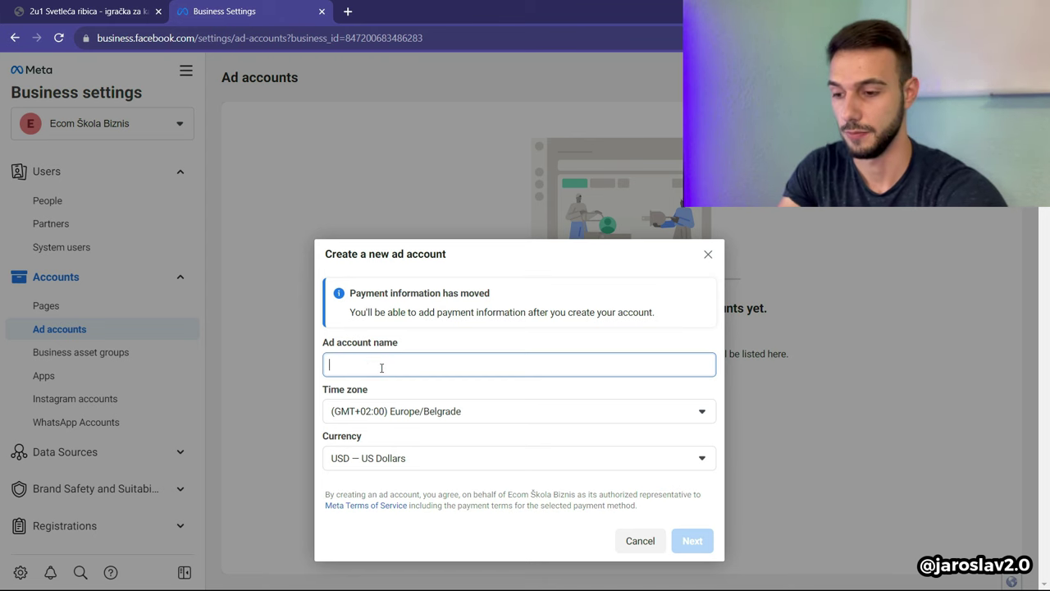
pyautogui.write('Rasproda')
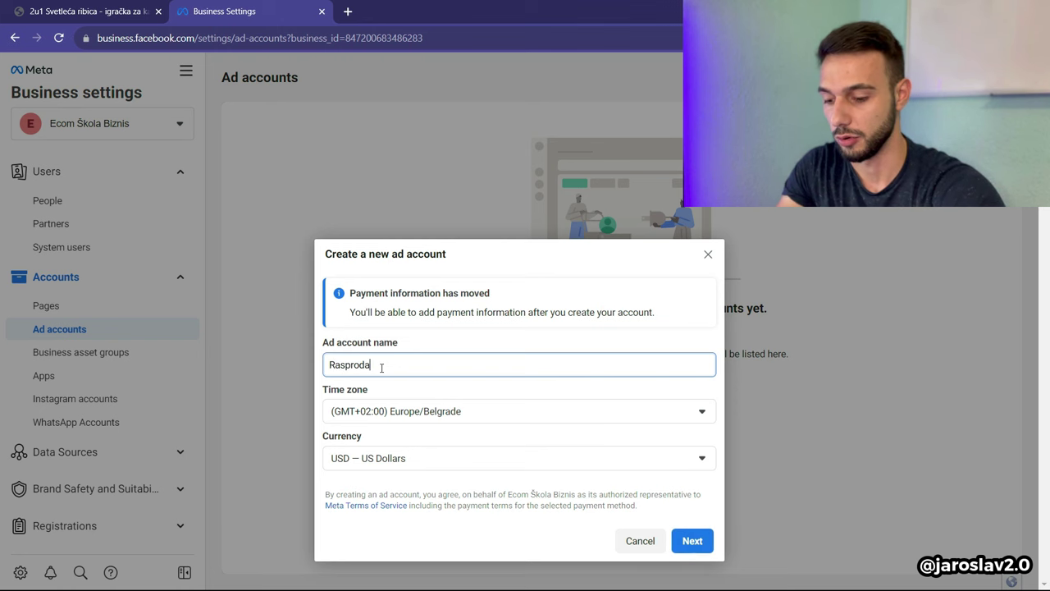
pyautogui.write('vnica')
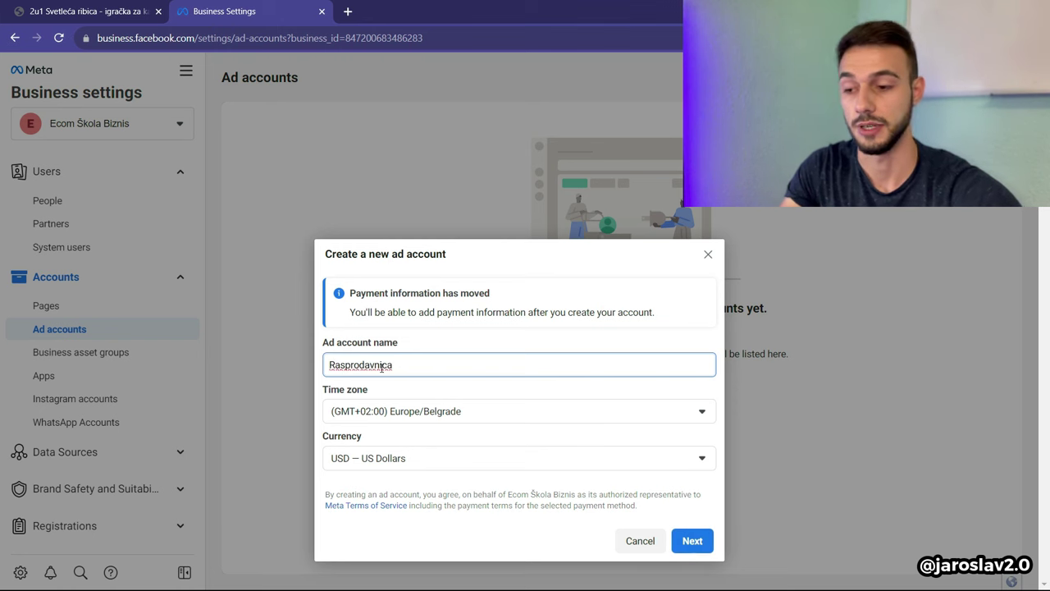
pyautogui.moveTo(331, 392); pyautogui.dragTo(386, 395)
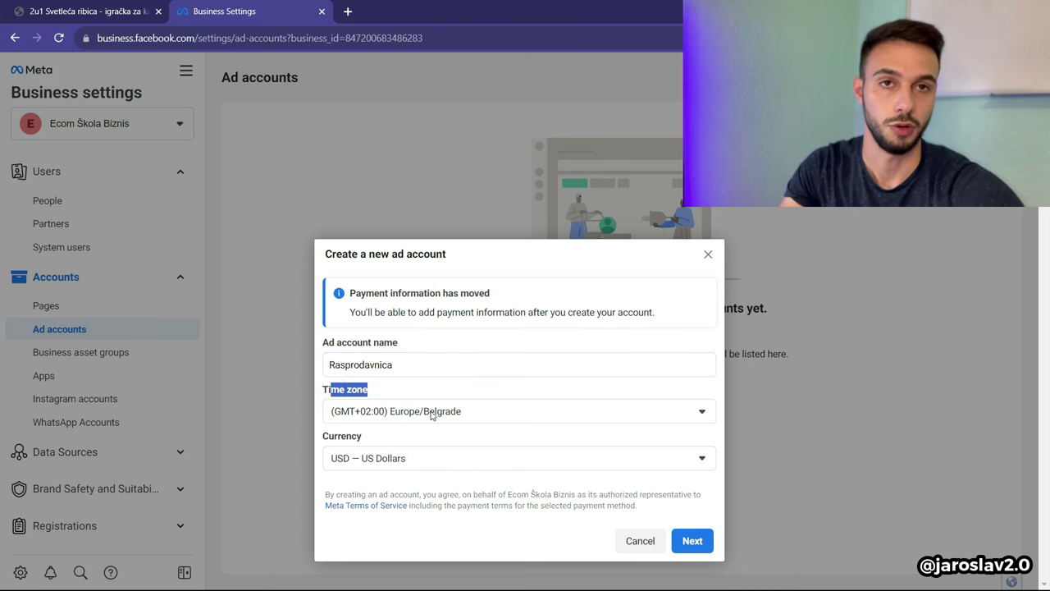
pyautogui.click(436, 411)
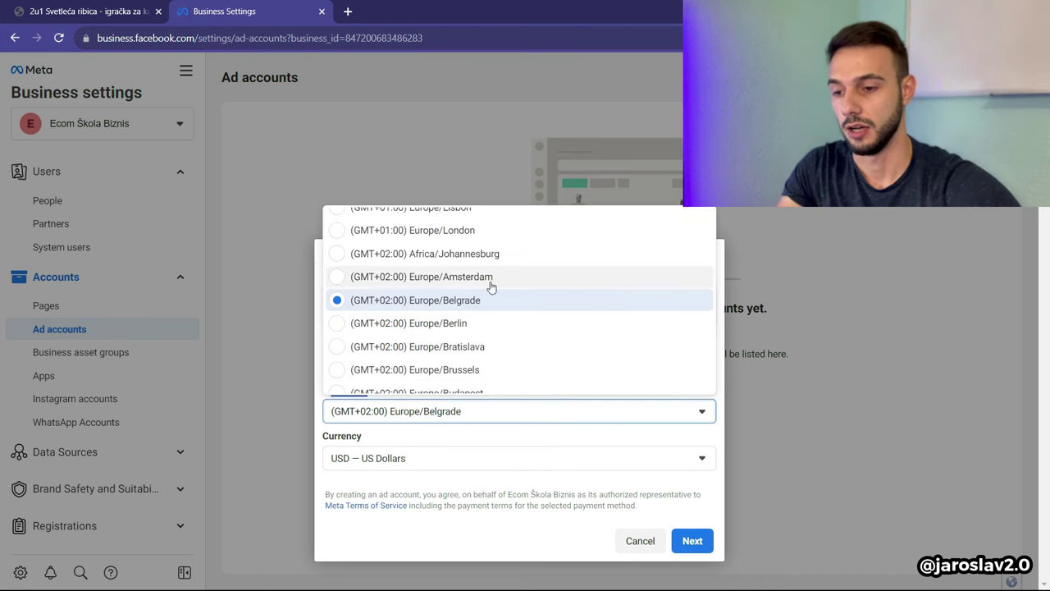
pyautogui.click(499, 413)
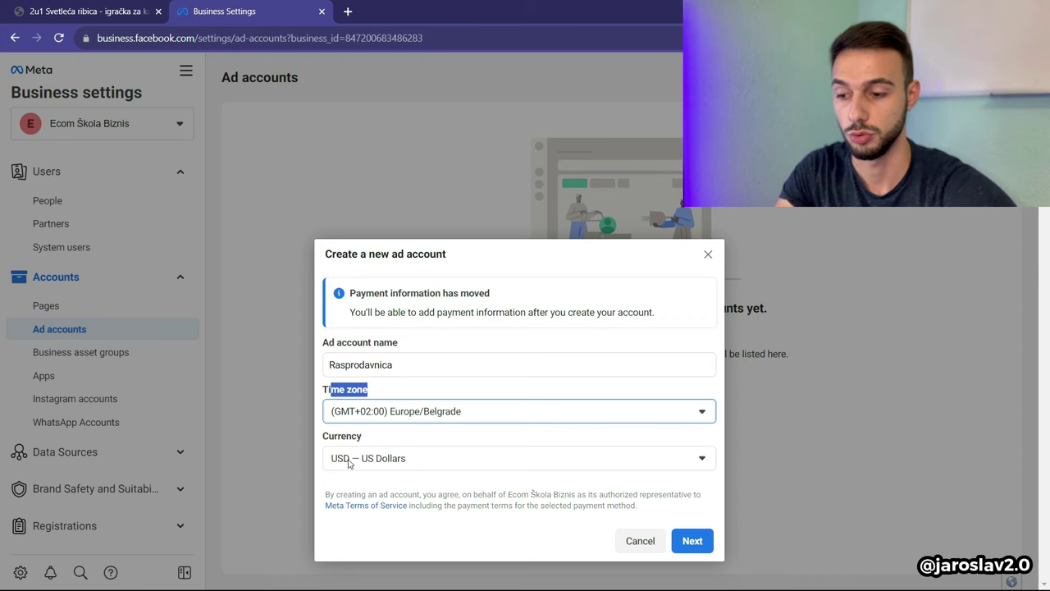
pyautogui.click(692, 541)
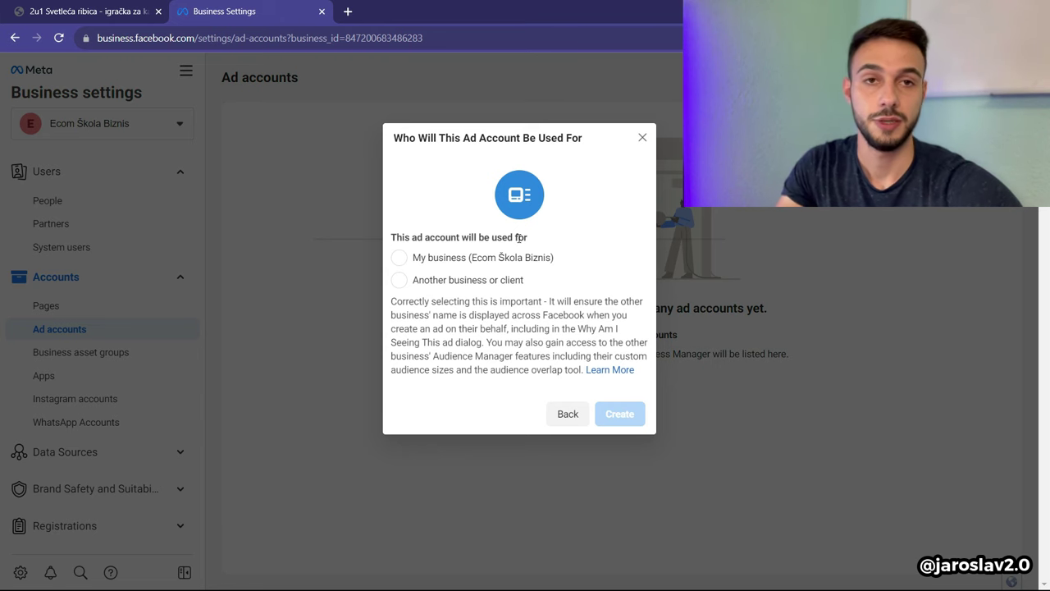
# Create the ad account for My business and give its sole person full control
pyautogui.click(408, 259)
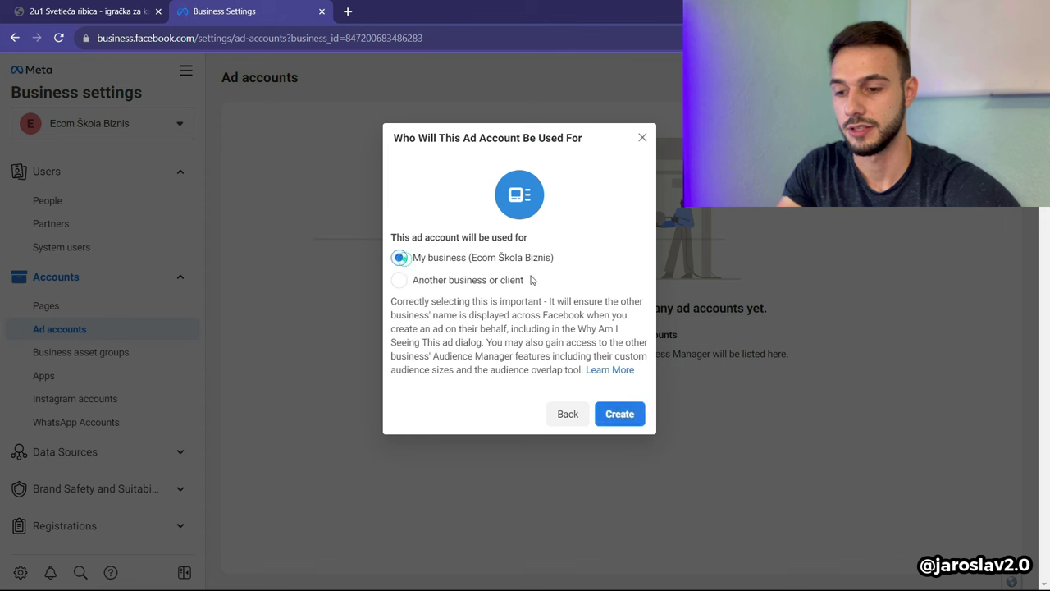
pyautogui.click(617, 414)
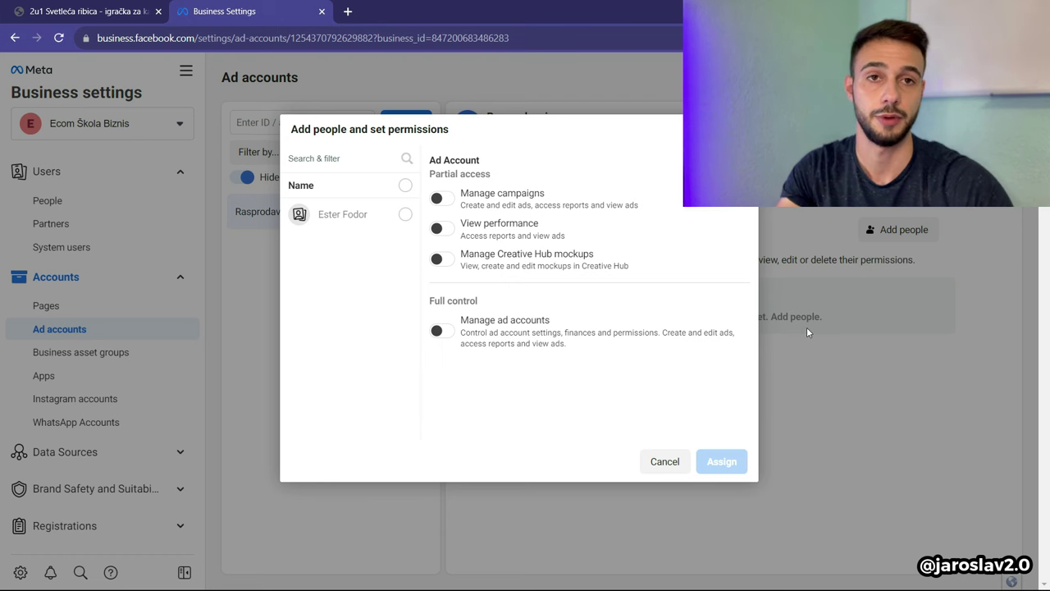
pyautogui.click(443, 199)
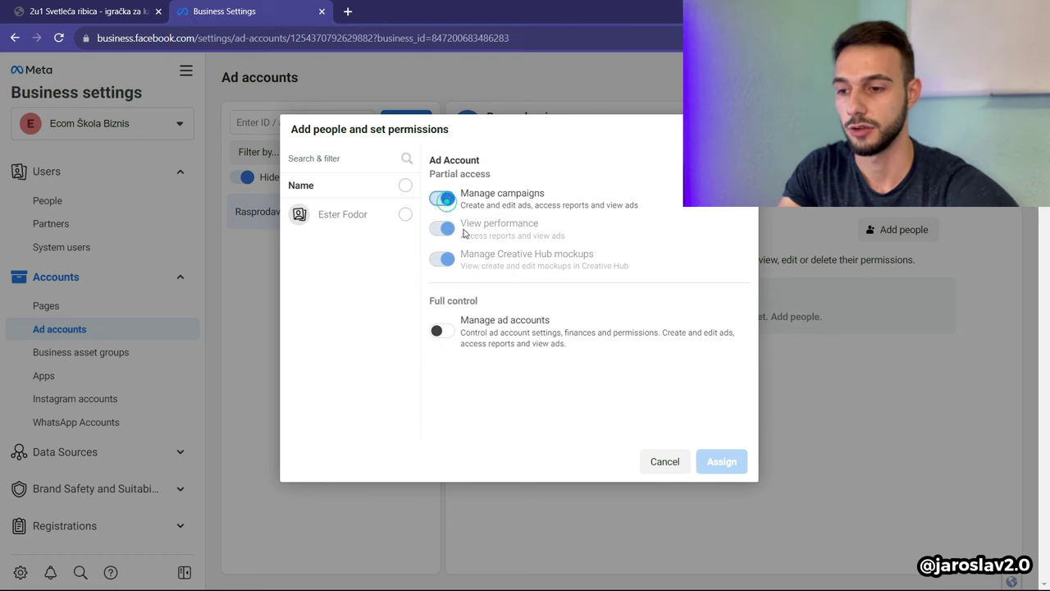
pyautogui.click(443, 328)
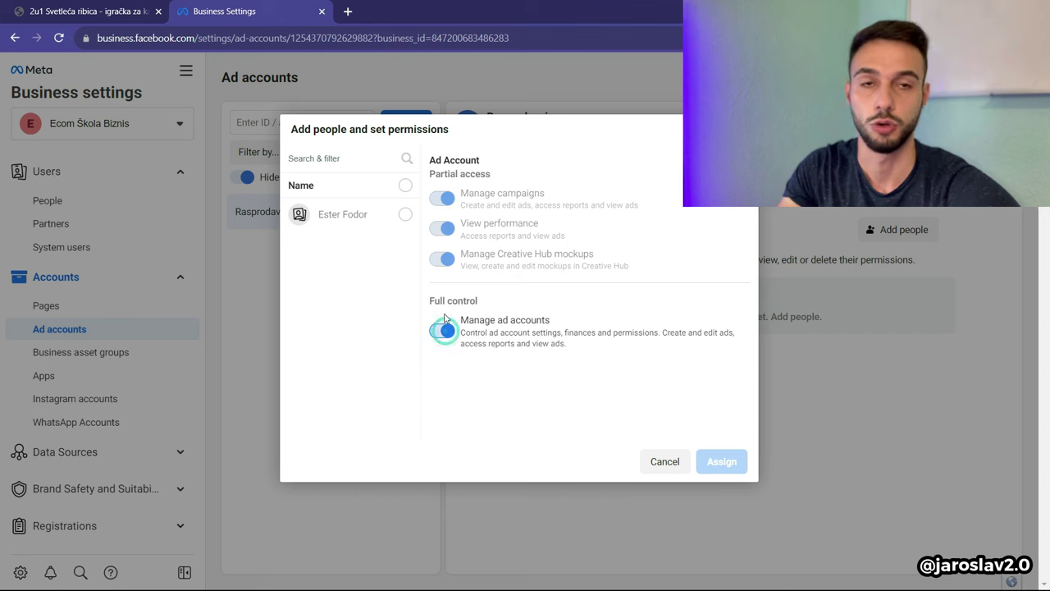
pyautogui.click(406, 214)
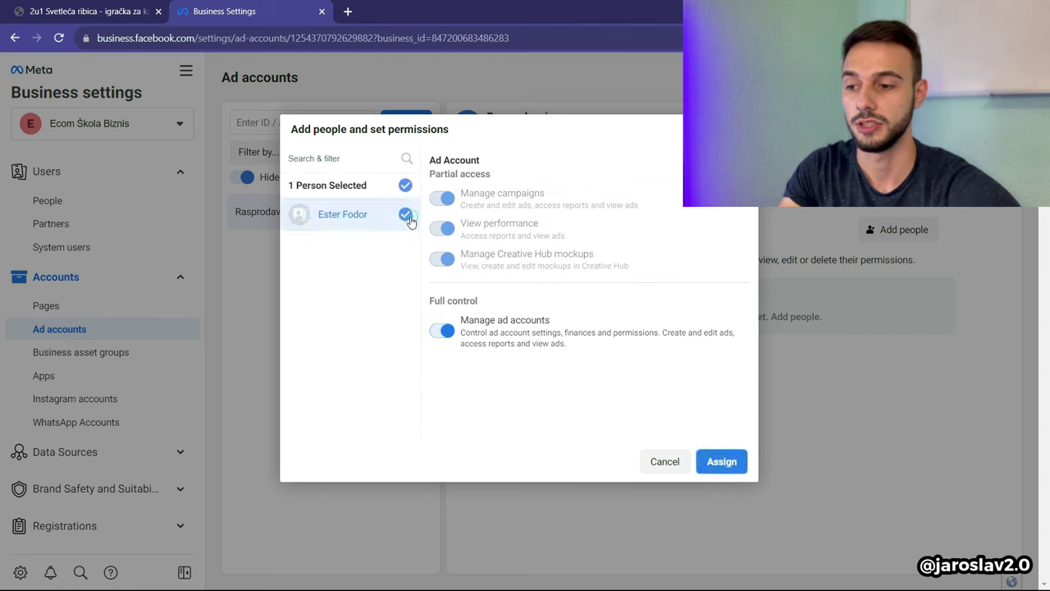
pyautogui.click(721, 462)
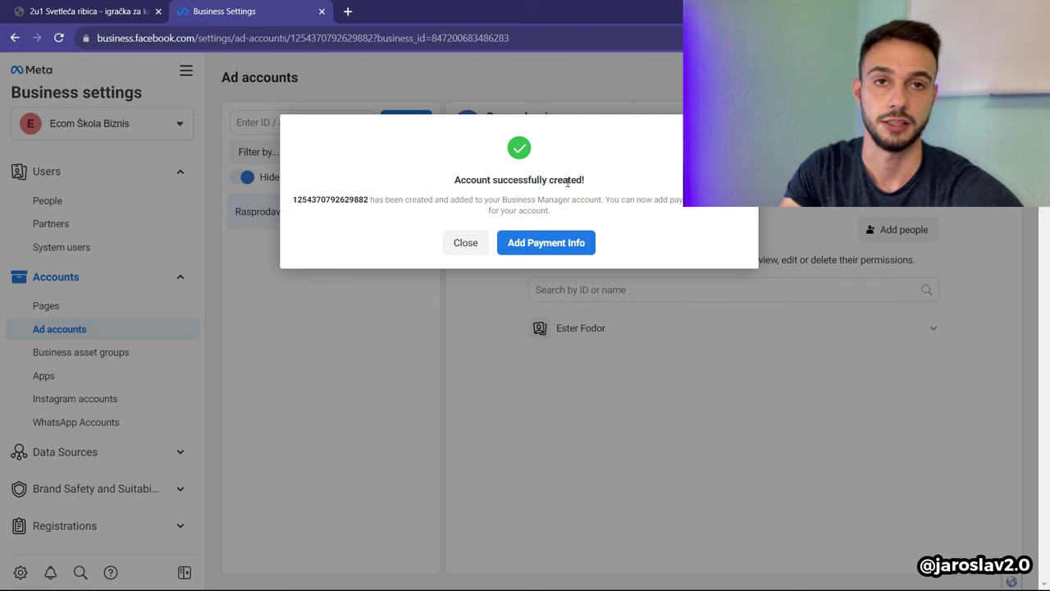
# Begin payment setup keeping Serbia, US Dollars and Europe/Belgrade, and continue to payment methods
pyautogui.click(539, 246)
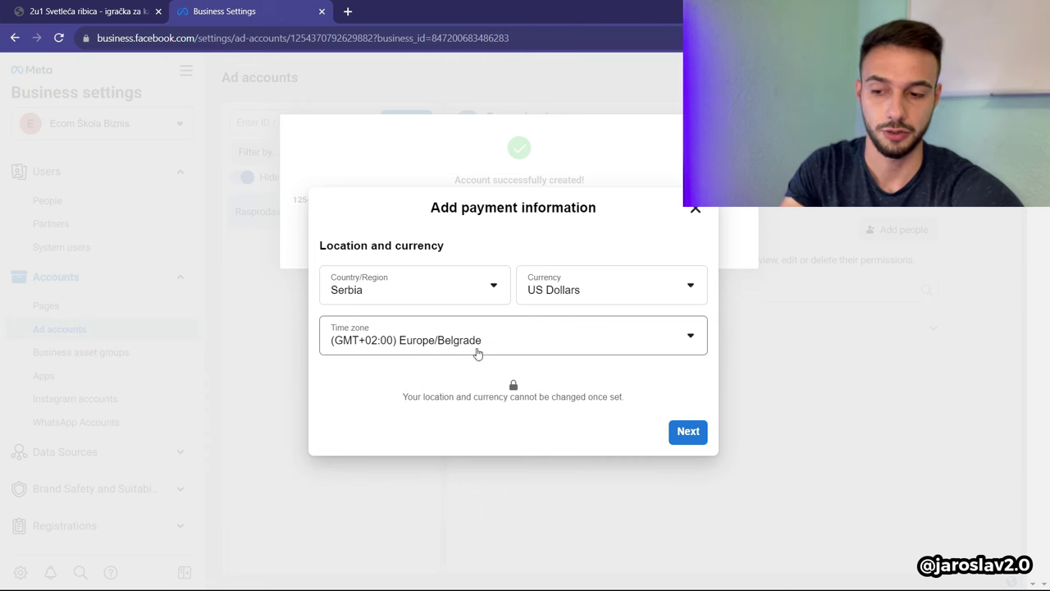
pyautogui.click(689, 431)
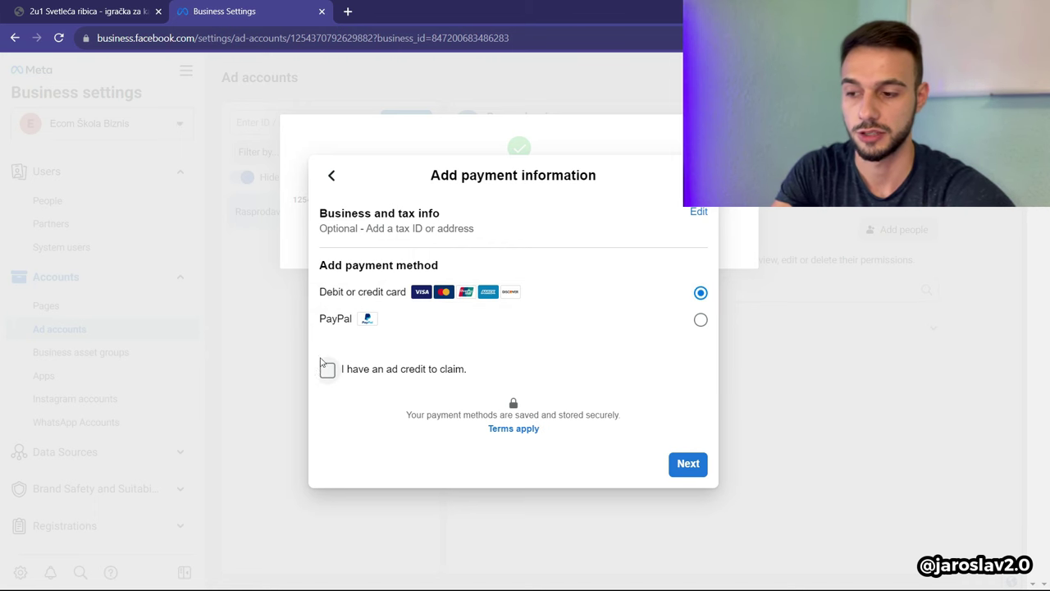
pyautogui.click(691, 465)
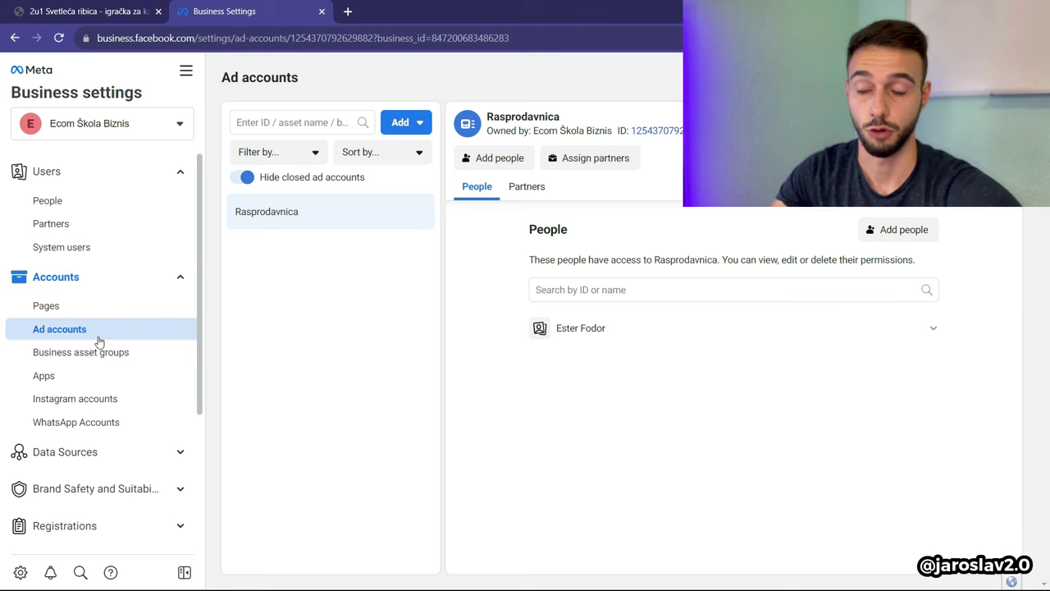
# Start a new Brand or product Page named Rasprodavnica with category Brand
pyautogui.click(41, 312)
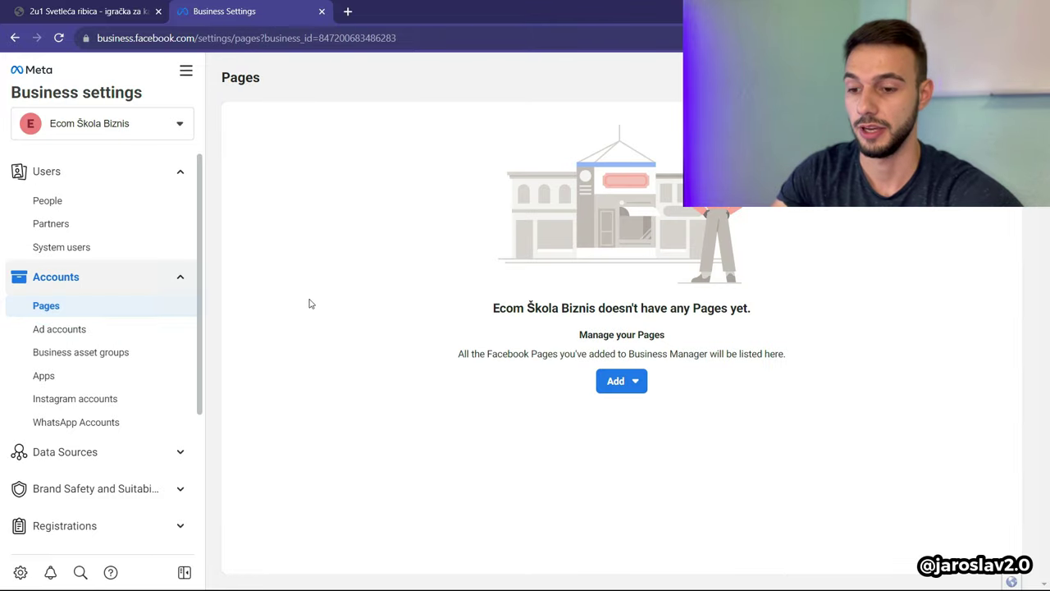
pyautogui.click(615, 384)
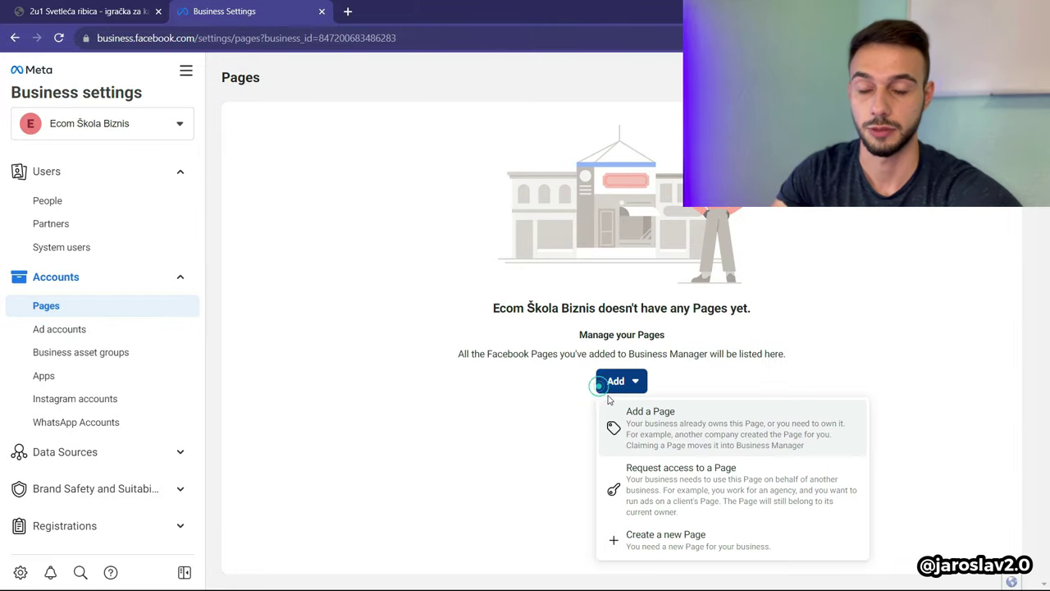
pyautogui.click(645, 552)
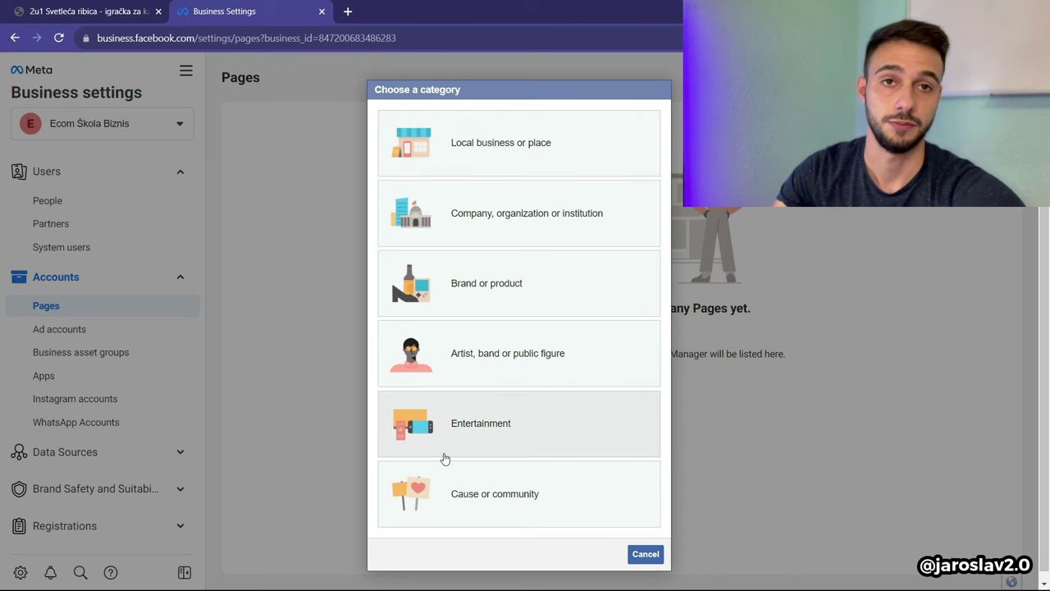
pyautogui.click(481, 296)
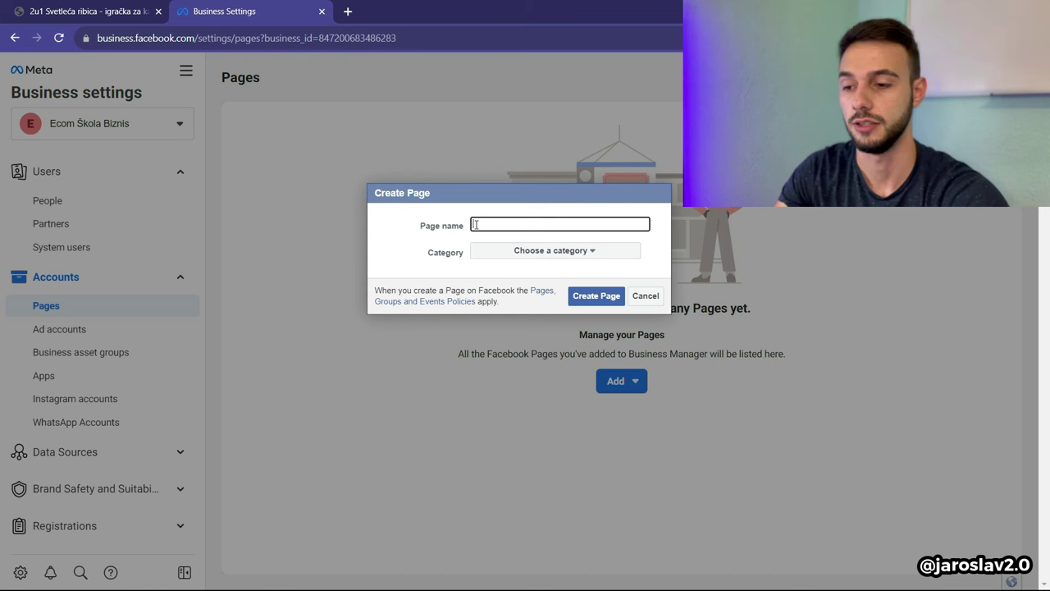
pyautogui.write('R')
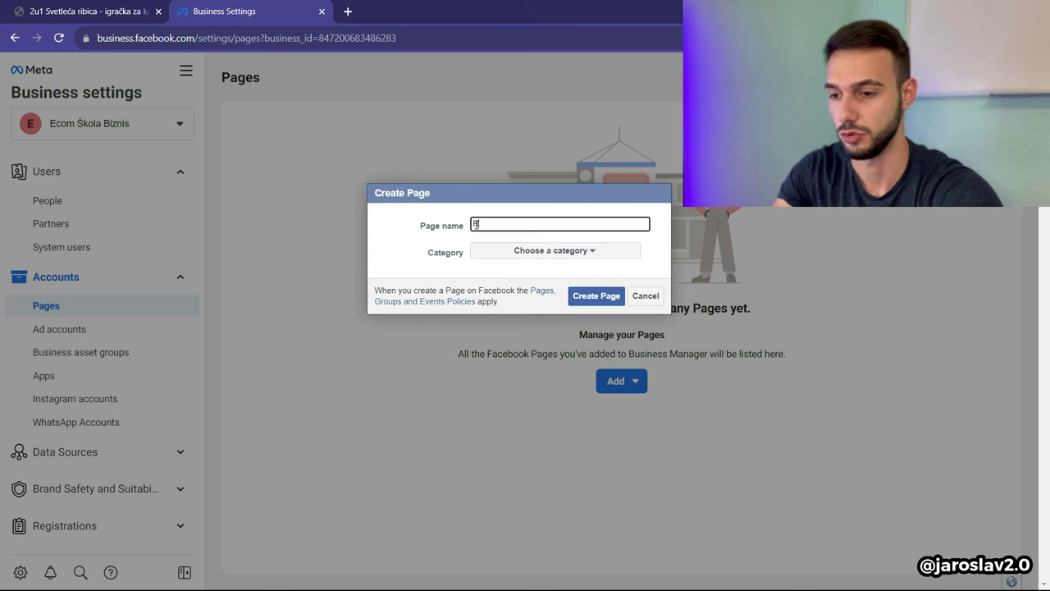
pyautogui.write('asprodavnica - Kuća najboljih poklona')
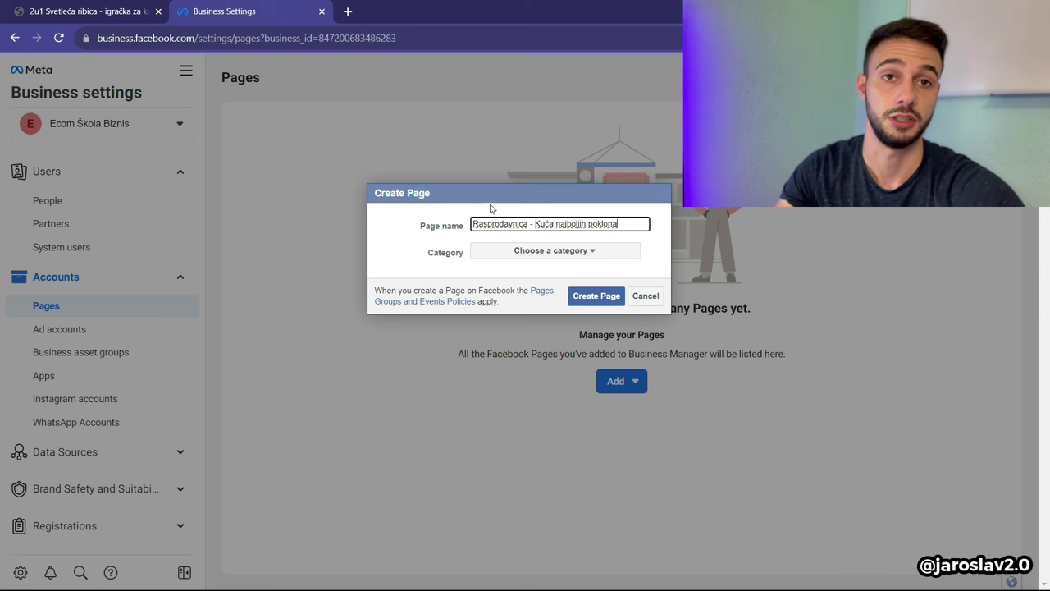
pyautogui.click(484, 253)
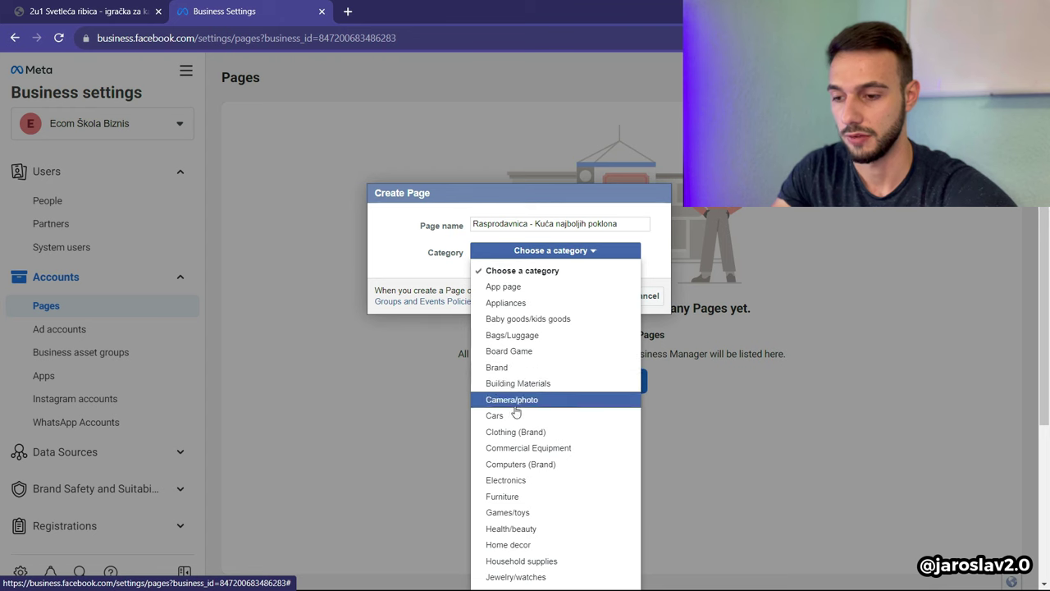
pyautogui.click(489, 371)
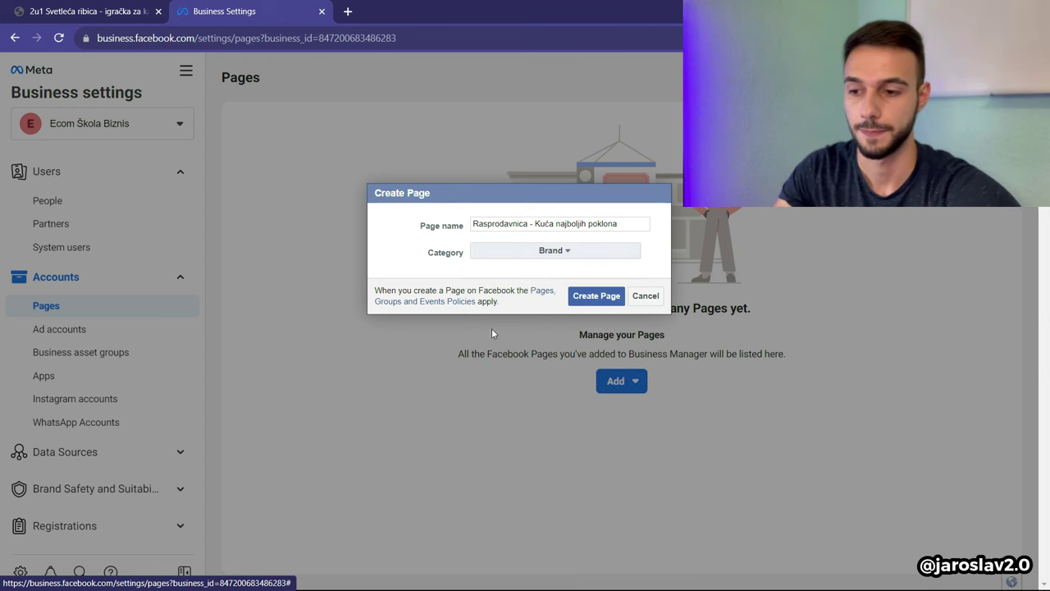
# Check the name 'Rasprodavnica - Kuća najboljih poklona' and create the Page
pyautogui.click(471, 220)
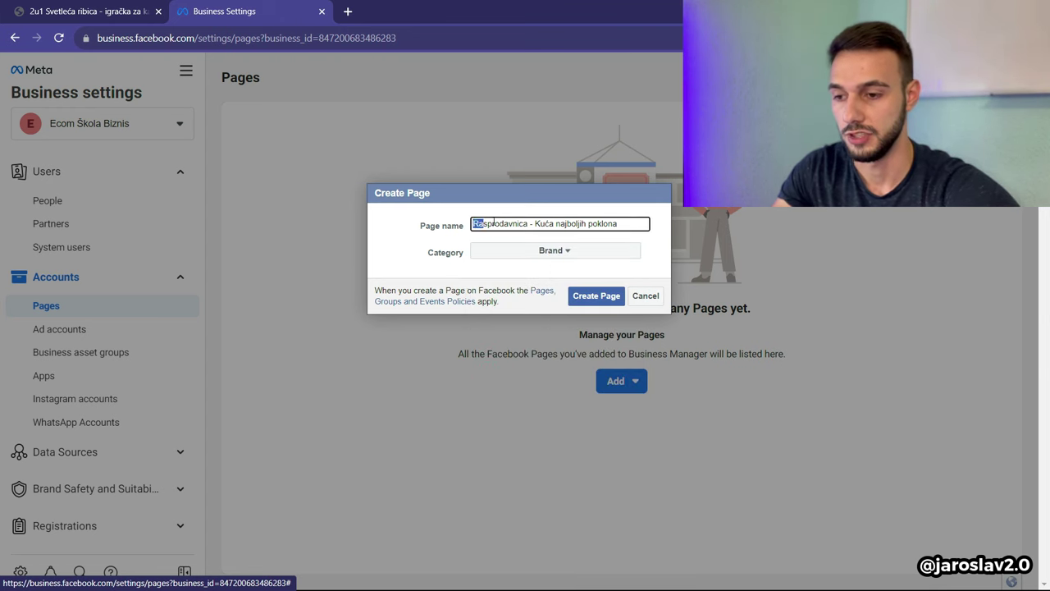
pyautogui.moveTo(473, 223); pyautogui.dragTo(621, 223)
pyautogui.click(486, 225)
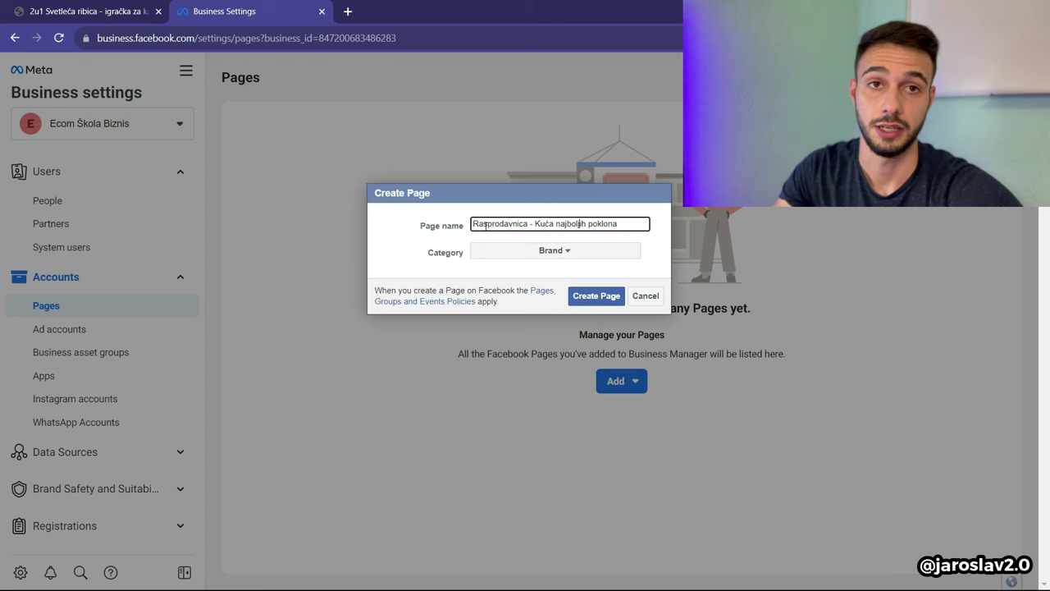
pyautogui.doubleClick(487, 224)
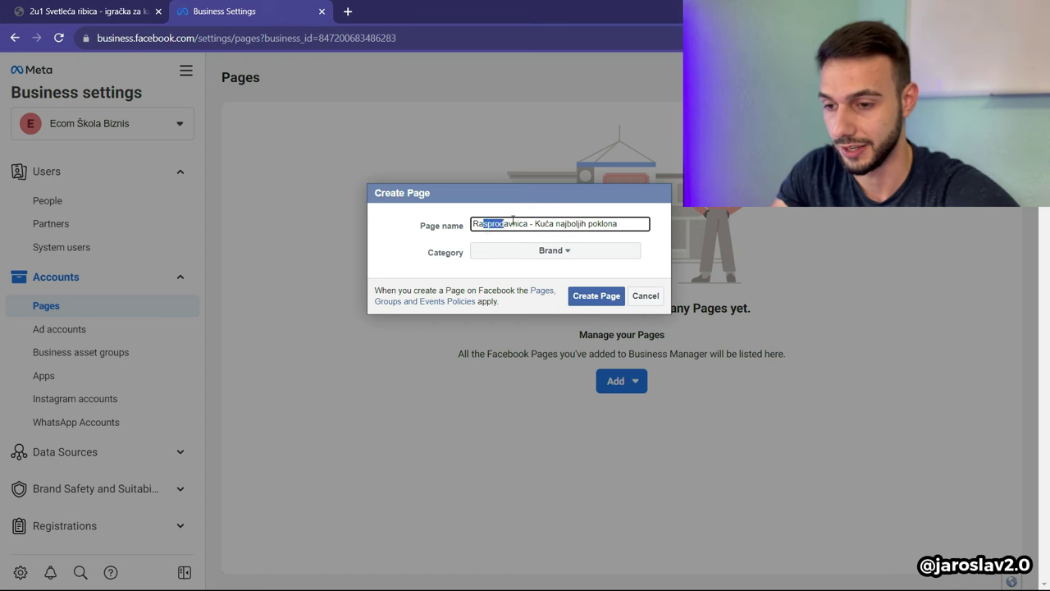
pyautogui.moveTo(487, 225); pyautogui.dragTo(525, 223)
pyautogui.click(569, 222)
pyautogui.click(633, 223)
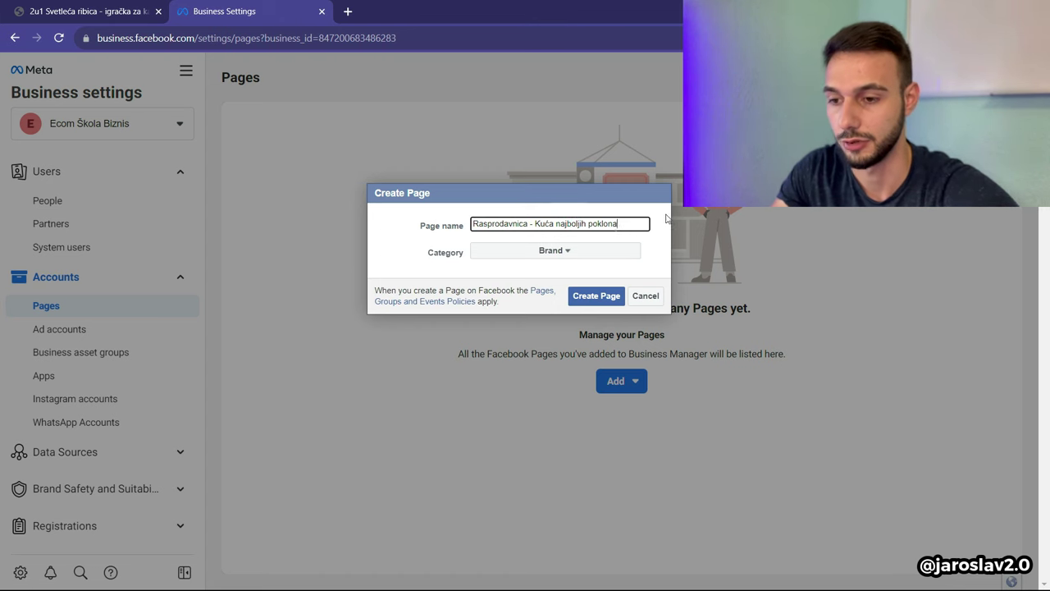
pyautogui.click(598, 297)
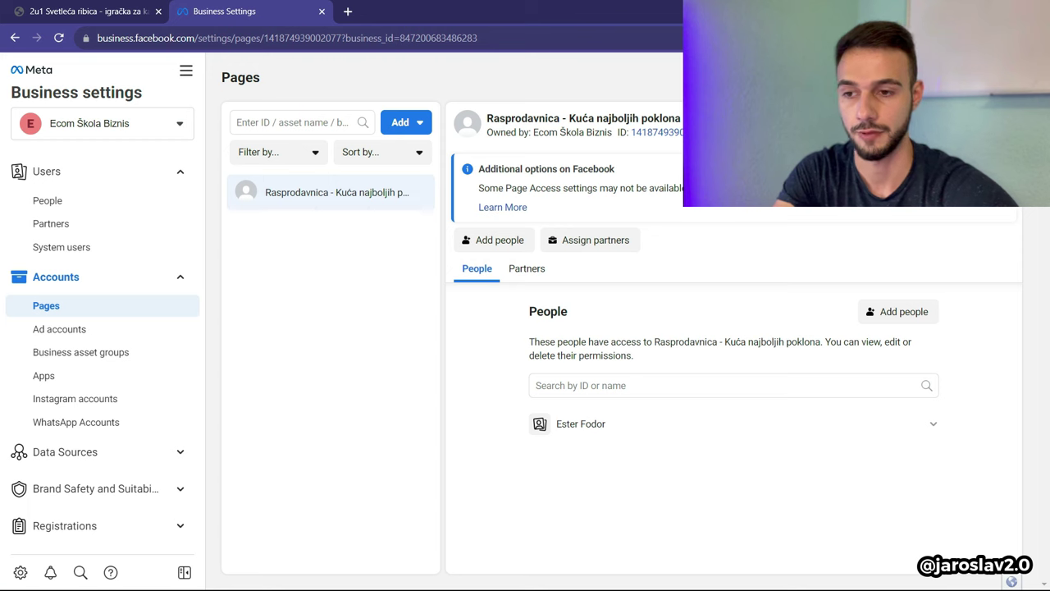
pyautogui.moveTo(722, 132); pyautogui.dragTo(486, 125)
pyautogui.click(487, 123)
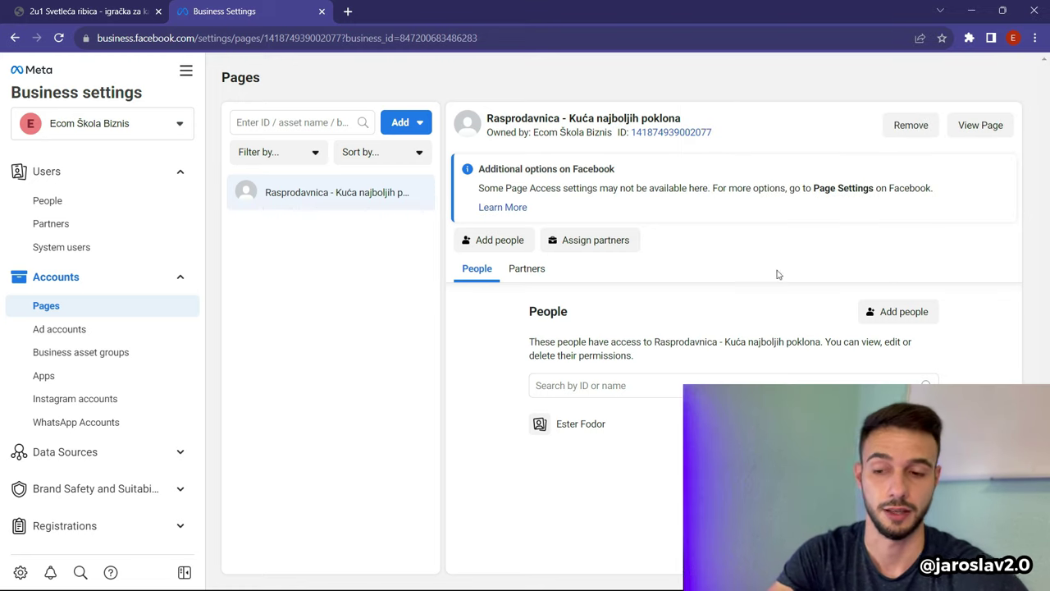
# View the new Page's Facebook profile and its Brand category under About, then return to Business Settings
pyautogui.click(973, 128)
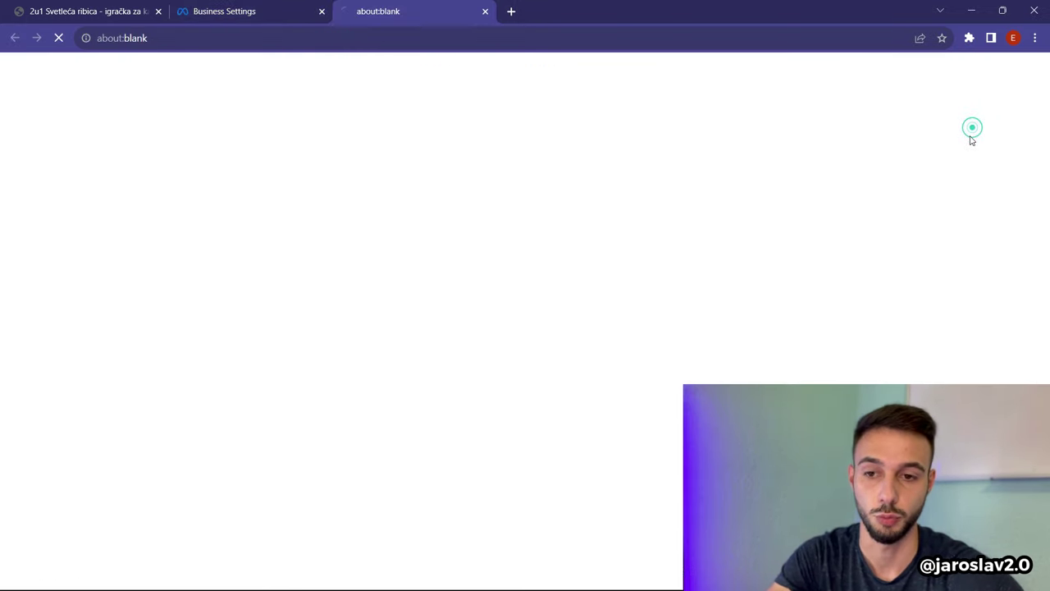
pyautogui.scroll(-3, 892, 137)
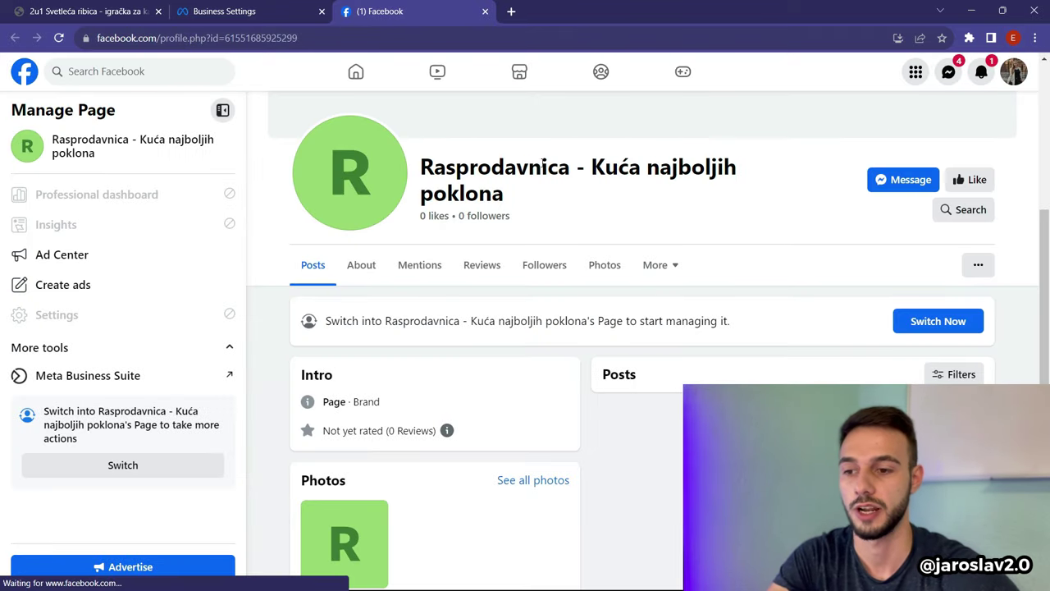
pyautogui.scroll(3, 526, 201)
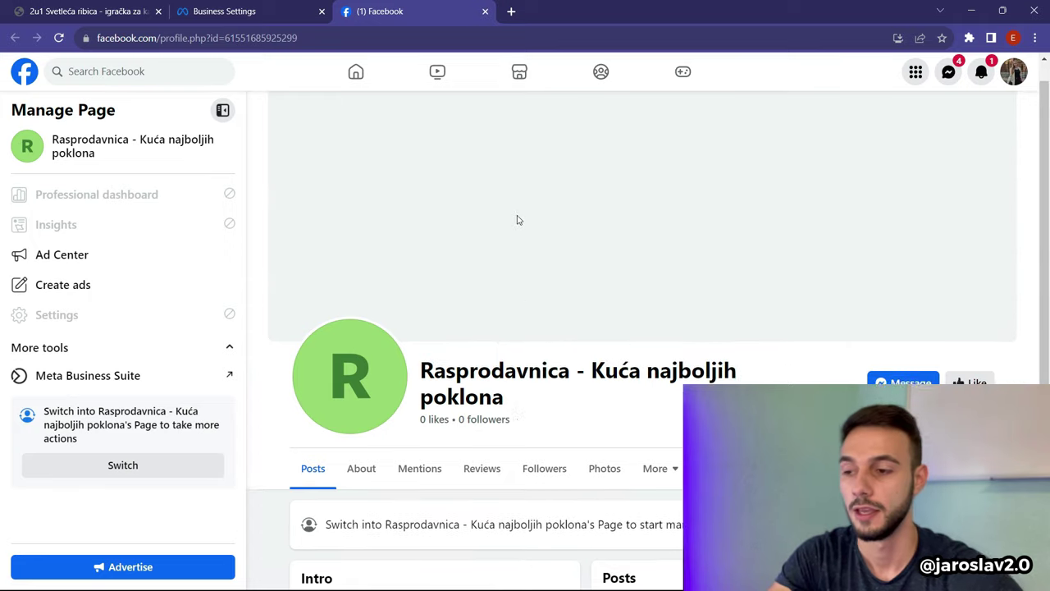
pyautogui.scroll(-1, 626, 181)
pyautogui.scroll(-2, 626, 182)
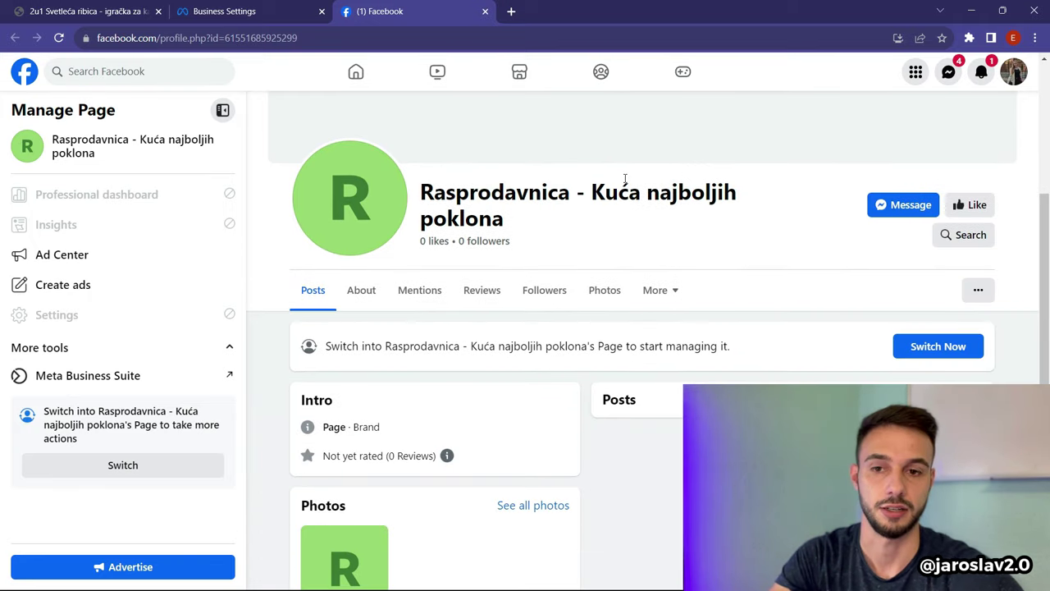
pyautogui.scroll(-1, 625, 175)
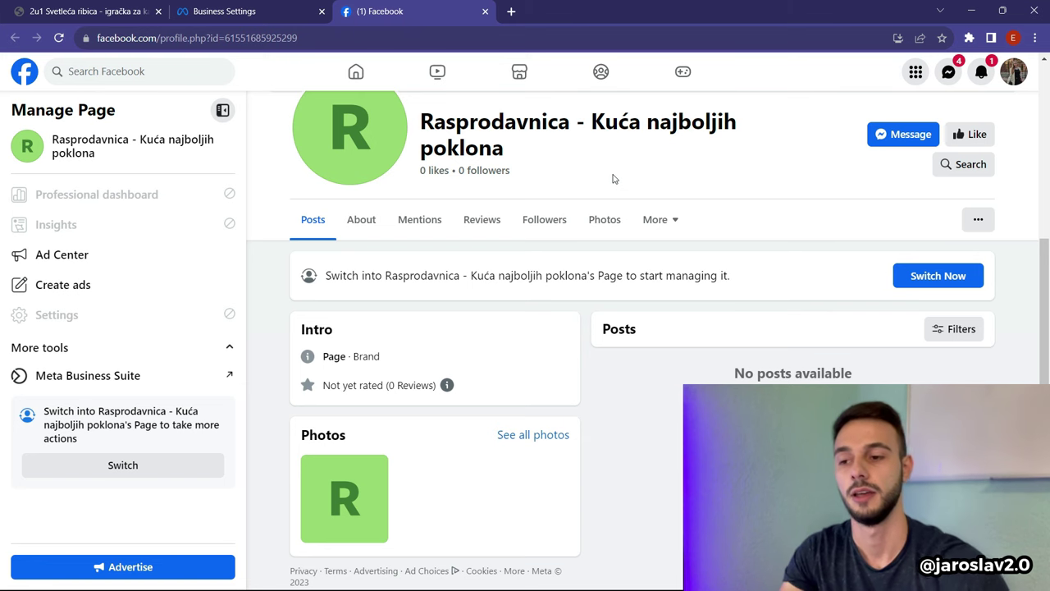
pyautogui.scroll(3, 575, 238)
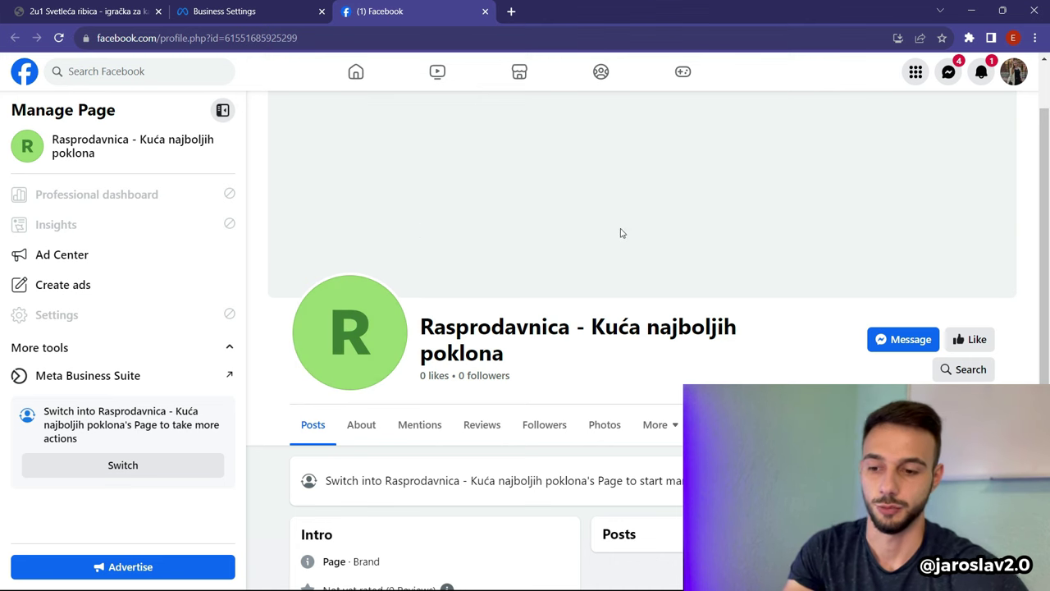
pyautogui.scroll(-3, 619, 232)
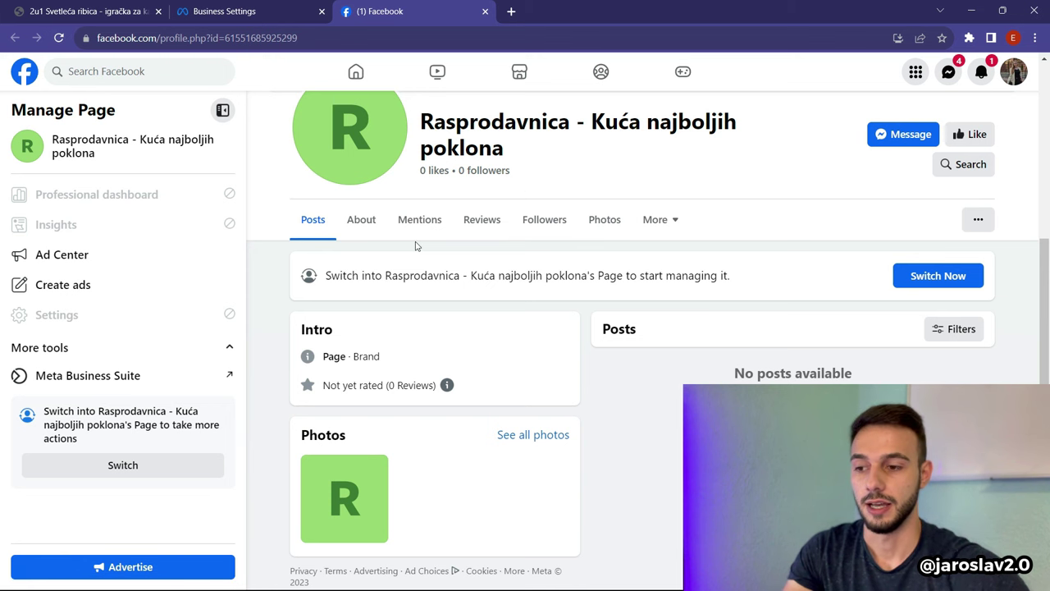
pyautogui.click(367, 223)
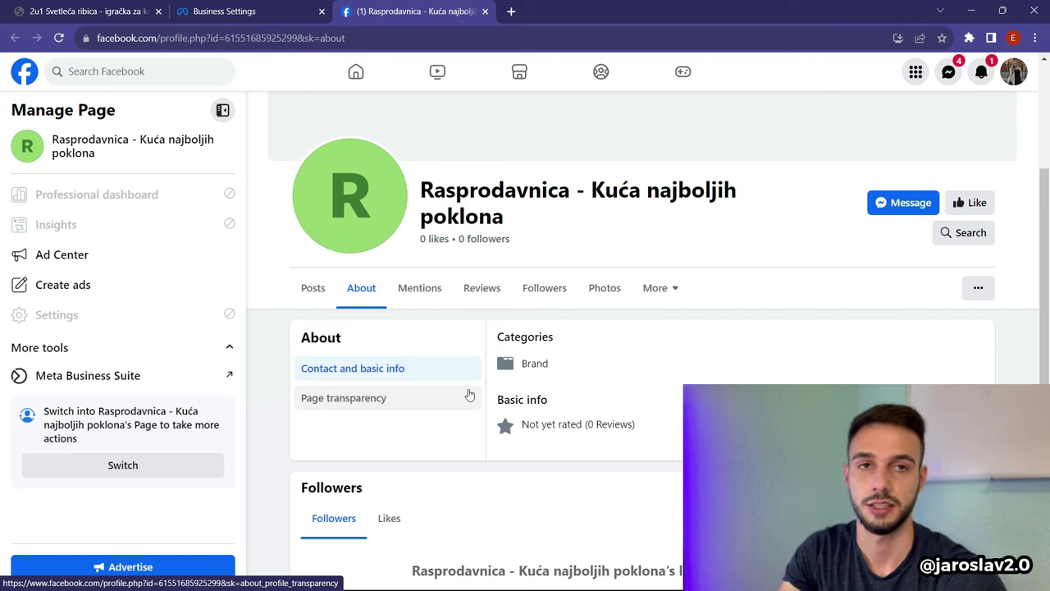
pyautogui.hotkey('alt', 'Left')
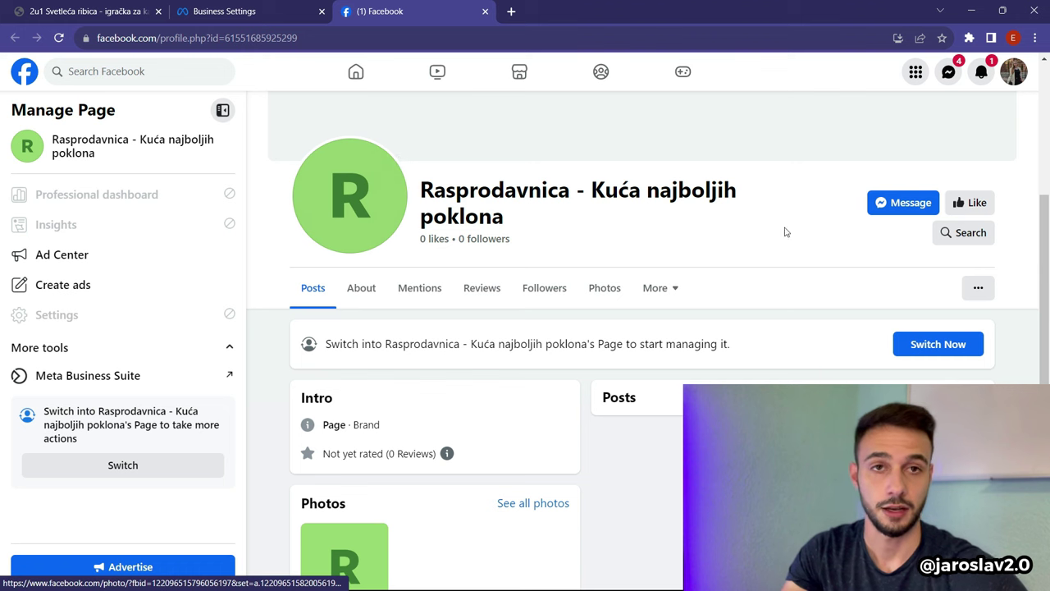
pyautogui.click(269, 9)
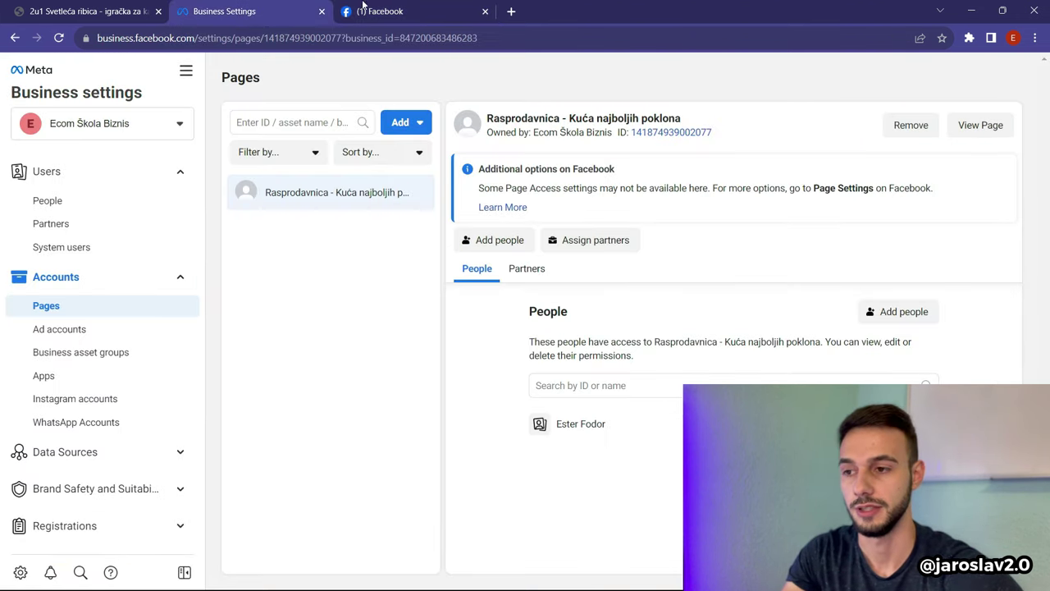
# Close the Facebook page tab and go to Brand Safety and Suitability > Domains
pyautogui.click(485, 12)
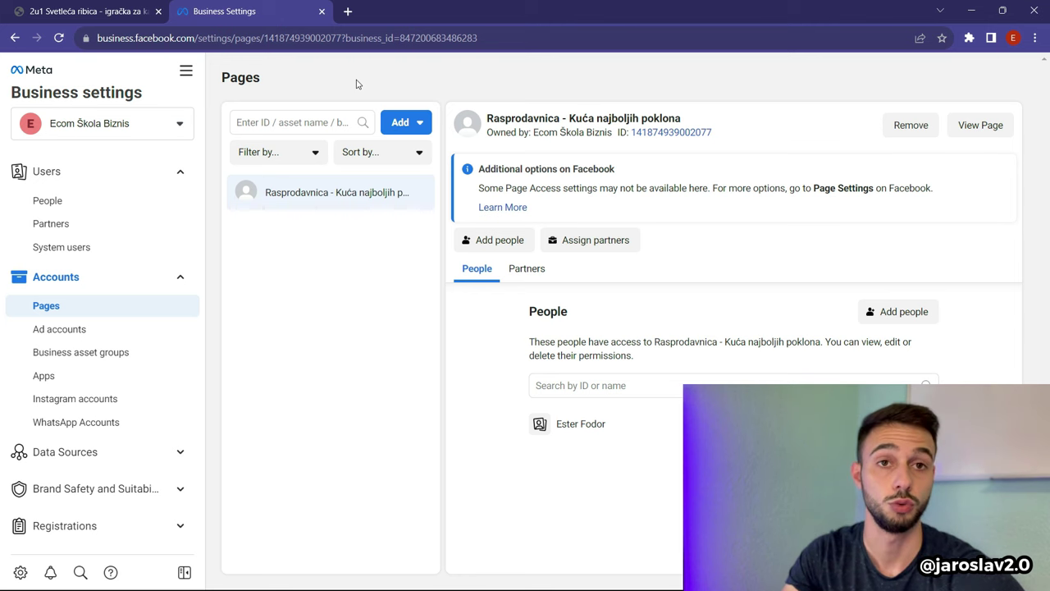
pyautogui.scroll(-3, 123, 304)
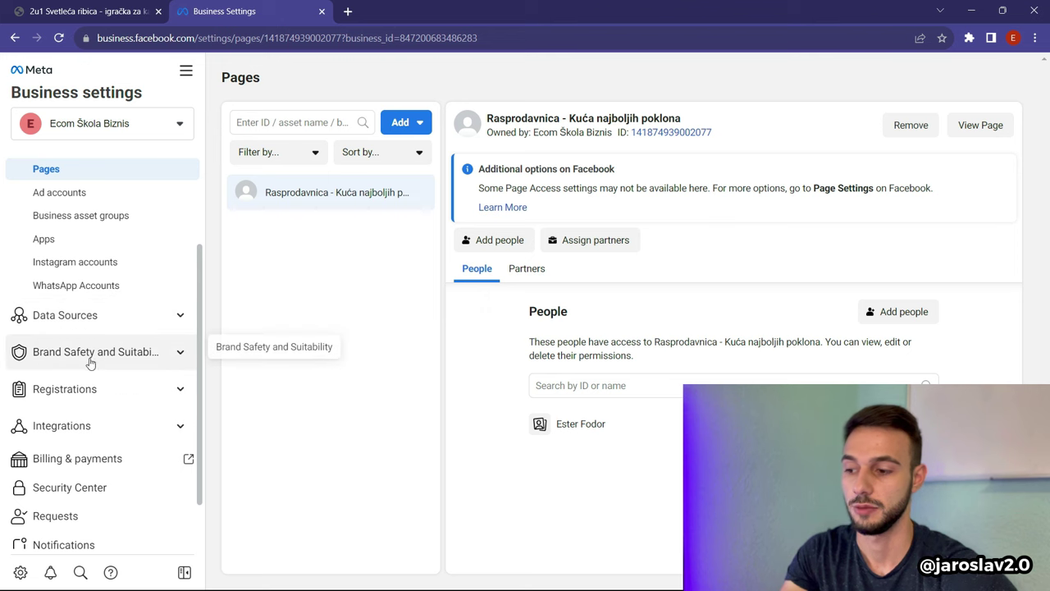
pyautogui.click(79, 359)
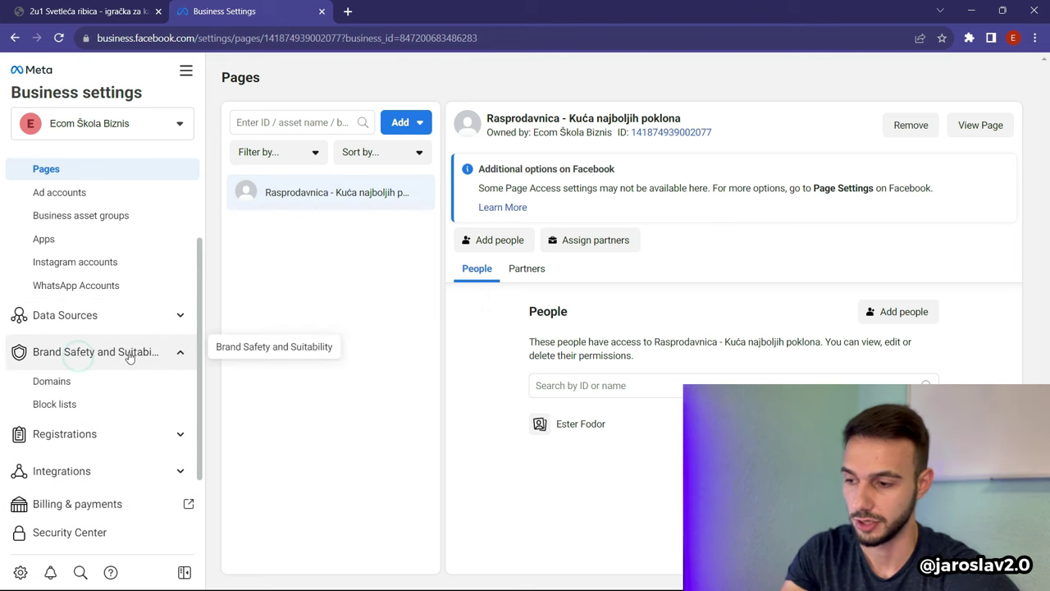
pyautogui.click(49, 388)
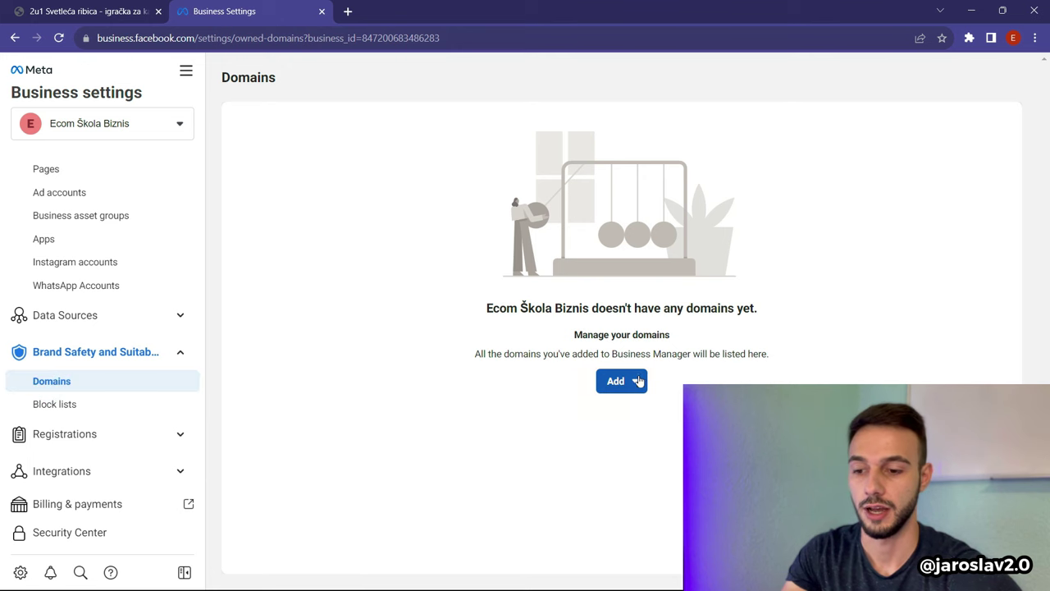
# Create the new domain rasprodavnica.com, which is listed as Not verified
pyautogui.click(617, 382)
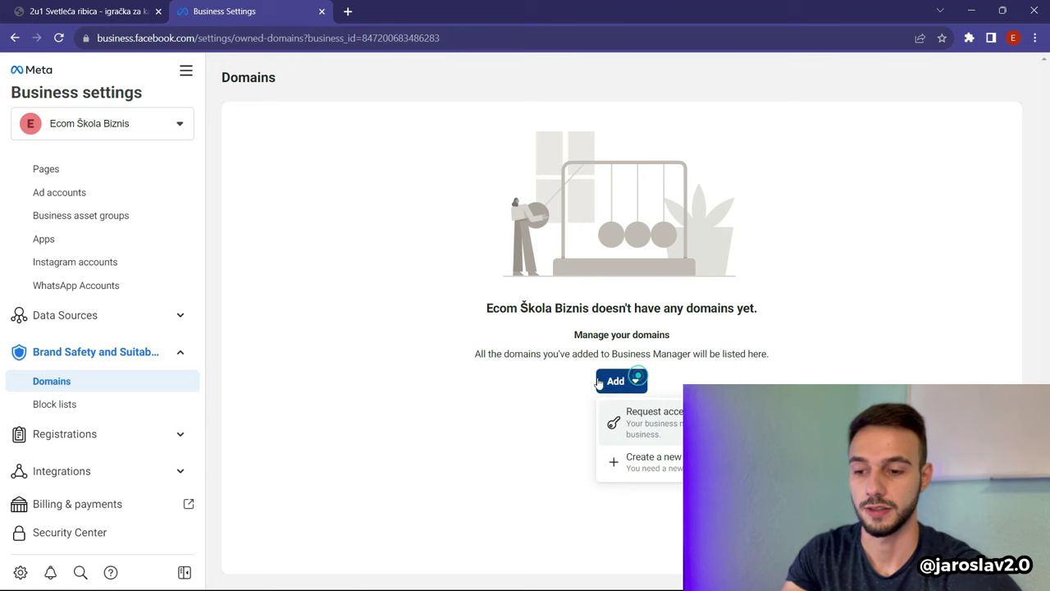
pyautogui.click(681, 474)
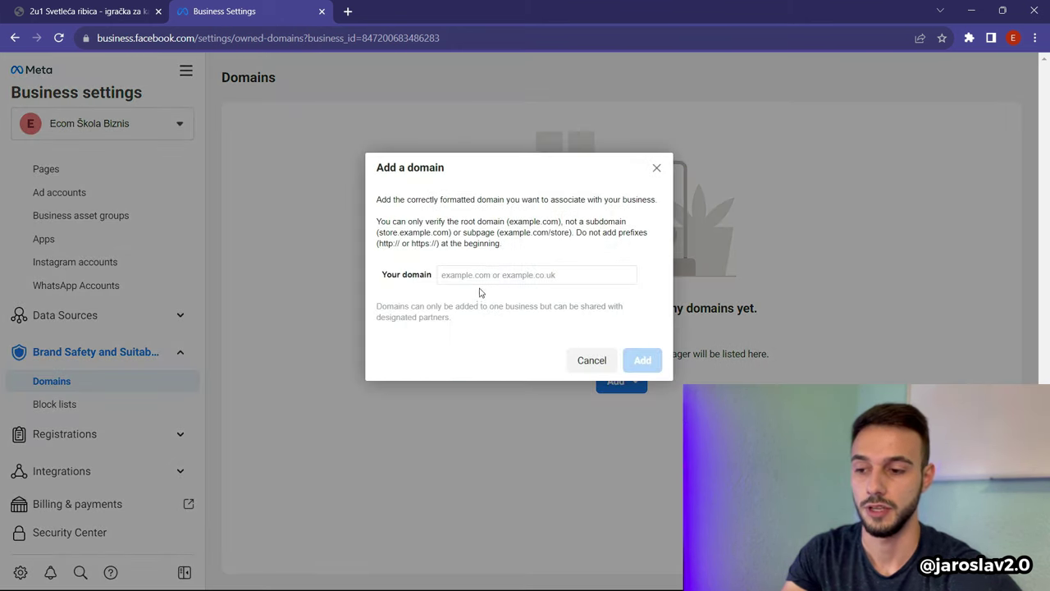
pyautogui.click(480, 279)
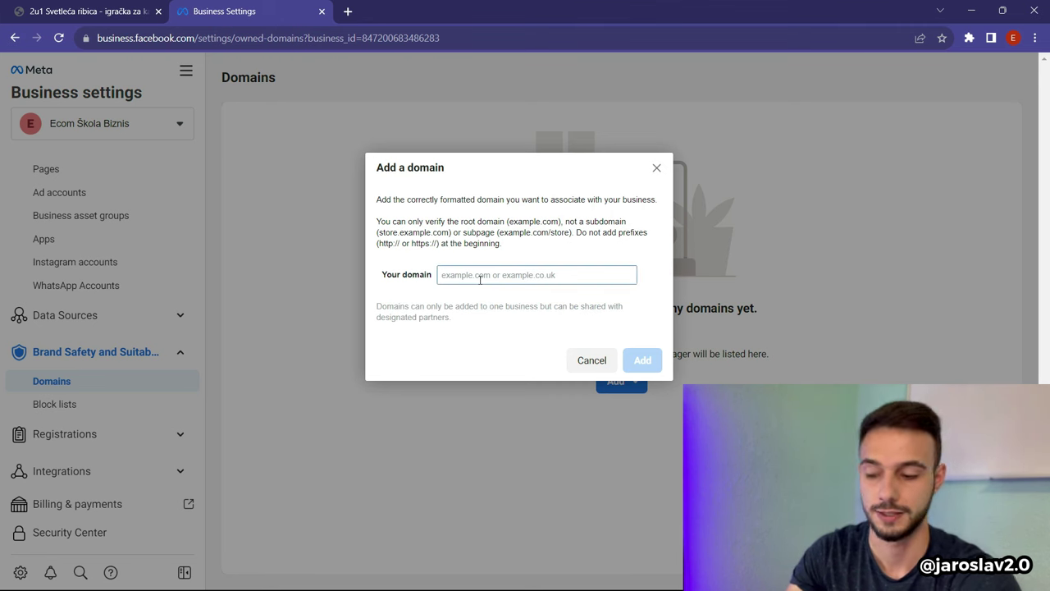
pyautogui.write('rasp')
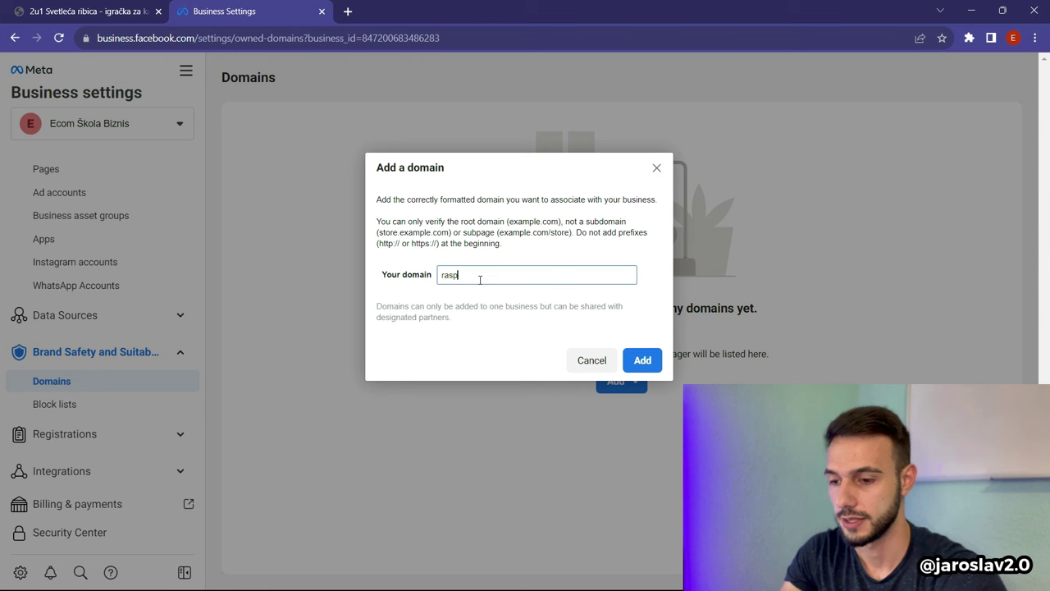
pyautogui.write('rodavnica.c')
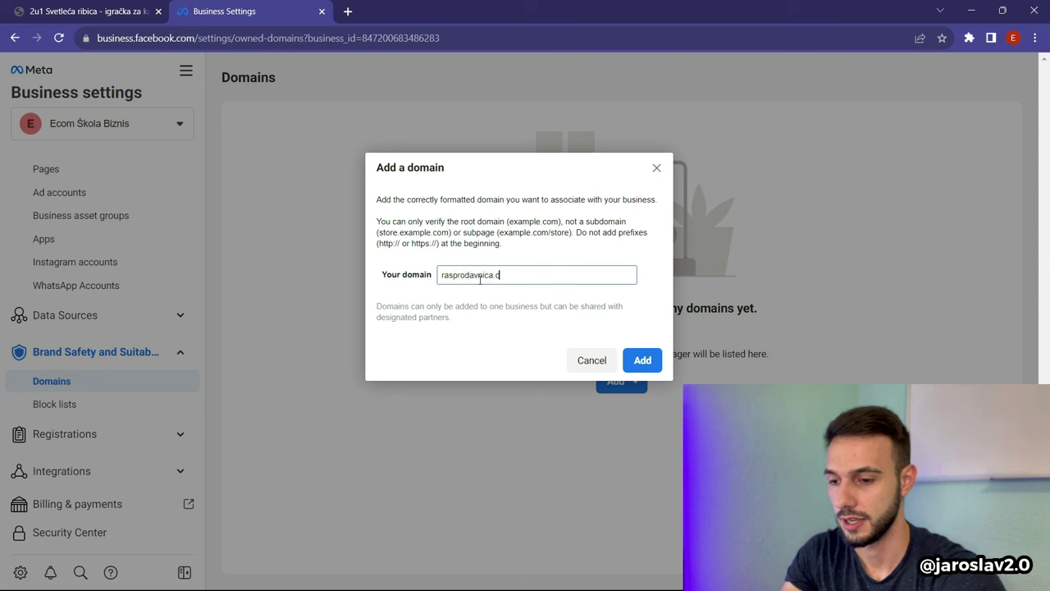
pyautogui.write('om')
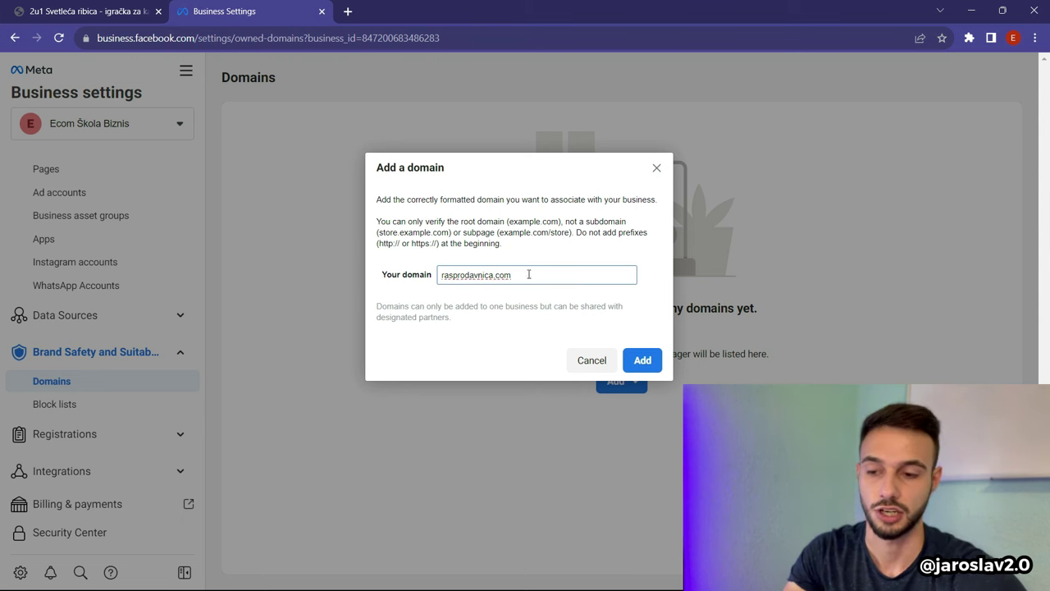
pyautogui.click(644, 362)
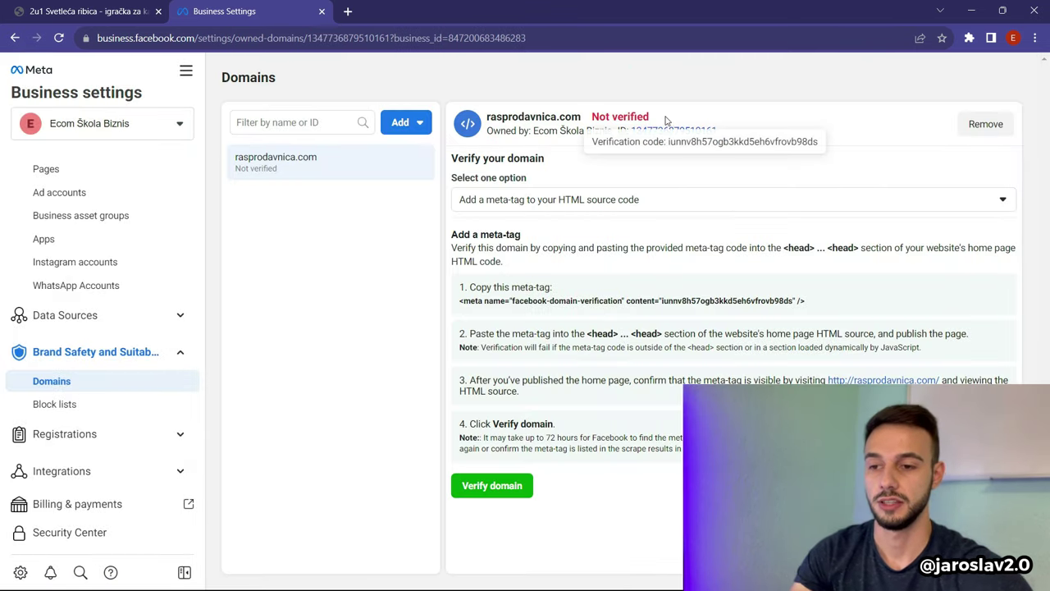
pyautogui.tripleClick(657, 121)
pyautogui.moveTo(656, 120); pyautogui.dragTo(656, 110)
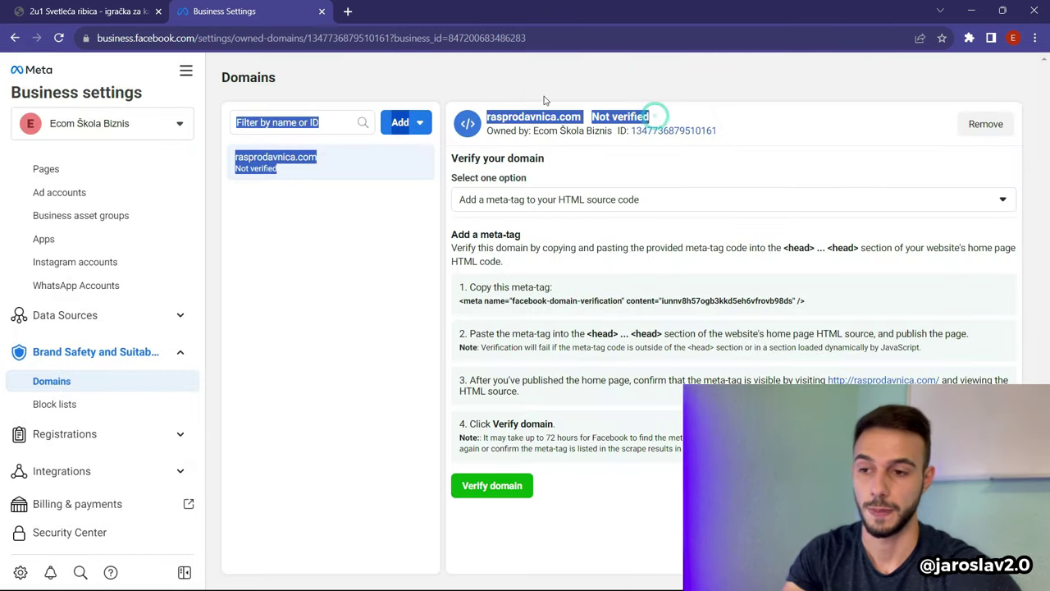
pyautogui.click(669, 113)
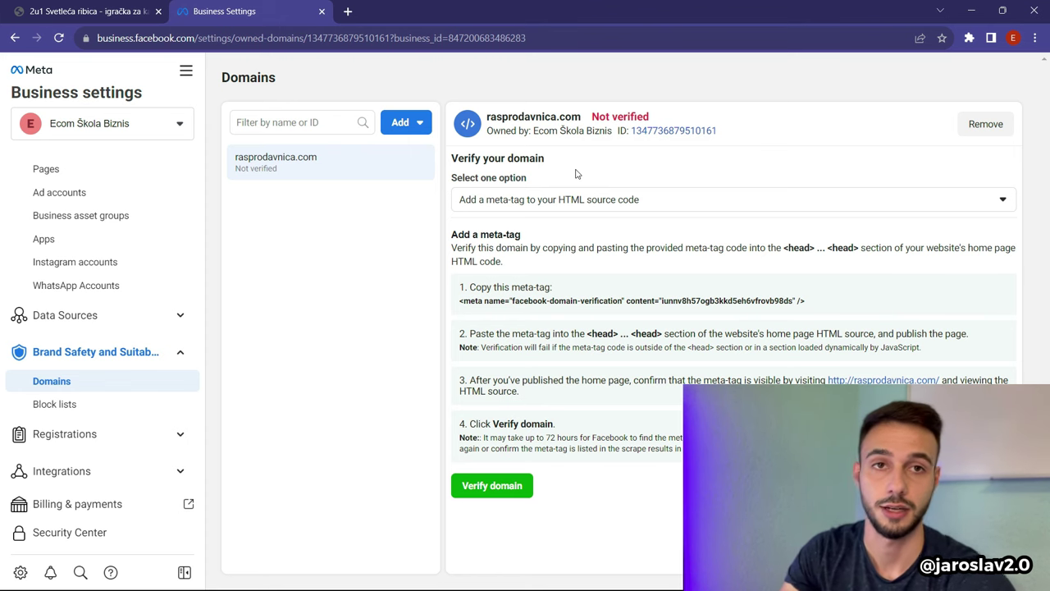
# Open godaddy.com in a new tab and dismiss the currency notice
pyautogui.click(346, 9)
pyautogui.write('goda')
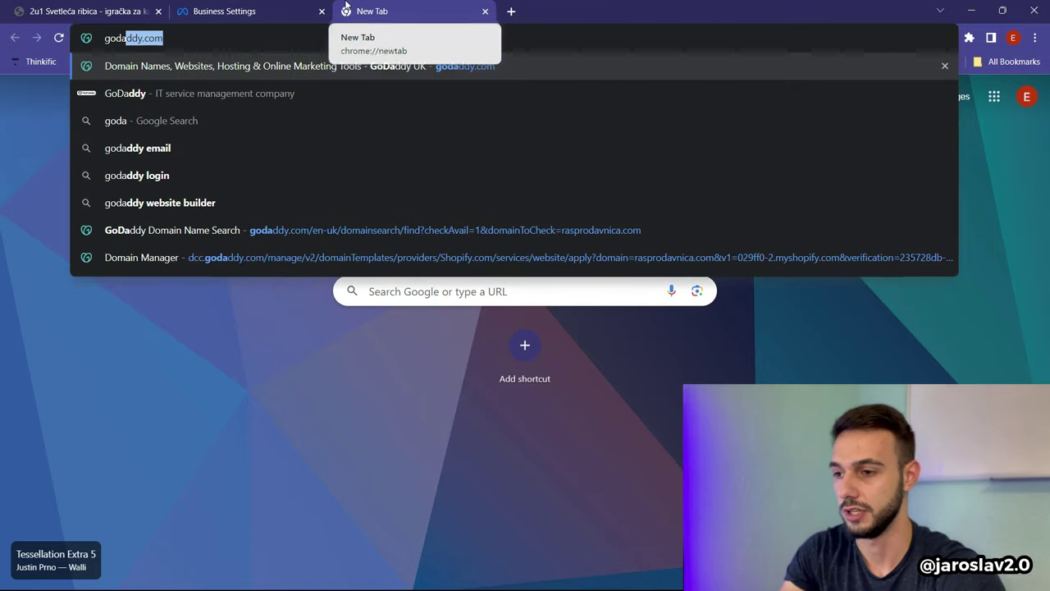
pyautogui.press('Return')
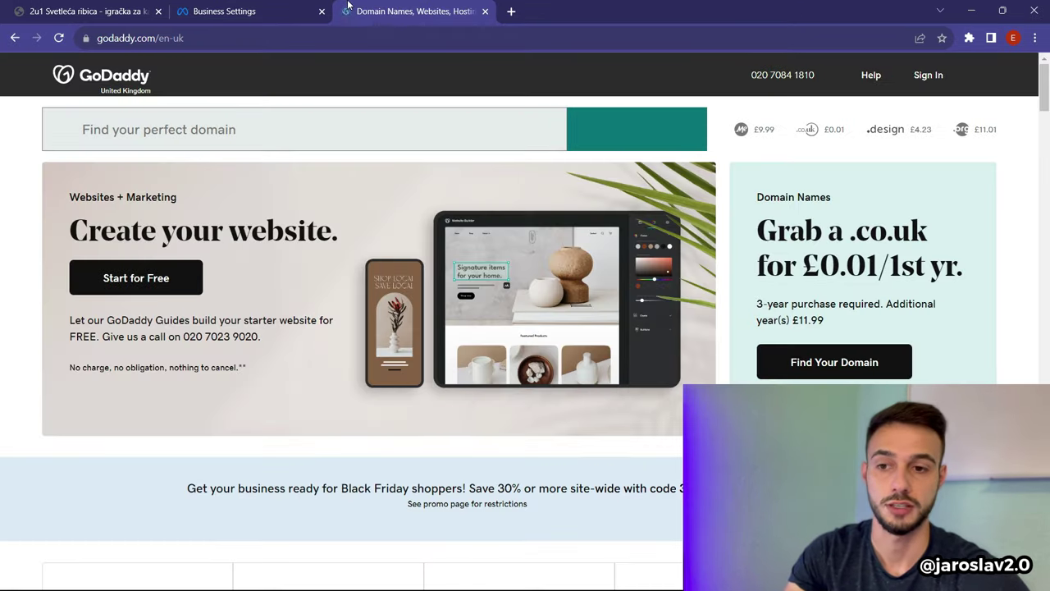
pyautogui.click(1005, 77)
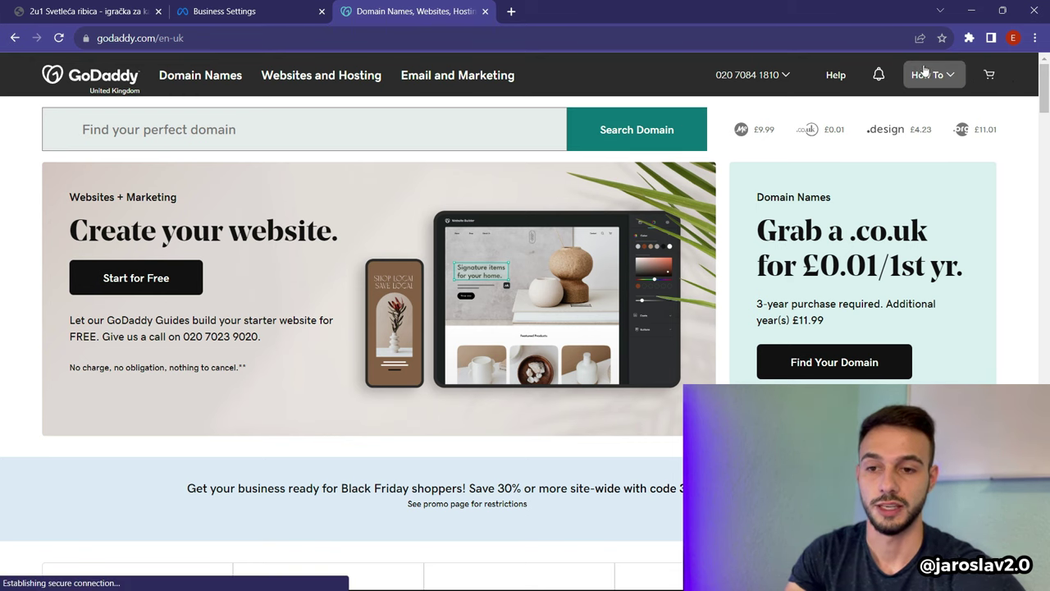
# Open the DNS settings for rasprodavnica.com from GoDaddy's My Products, then return to Meta
pyautogui.click(945, 75)
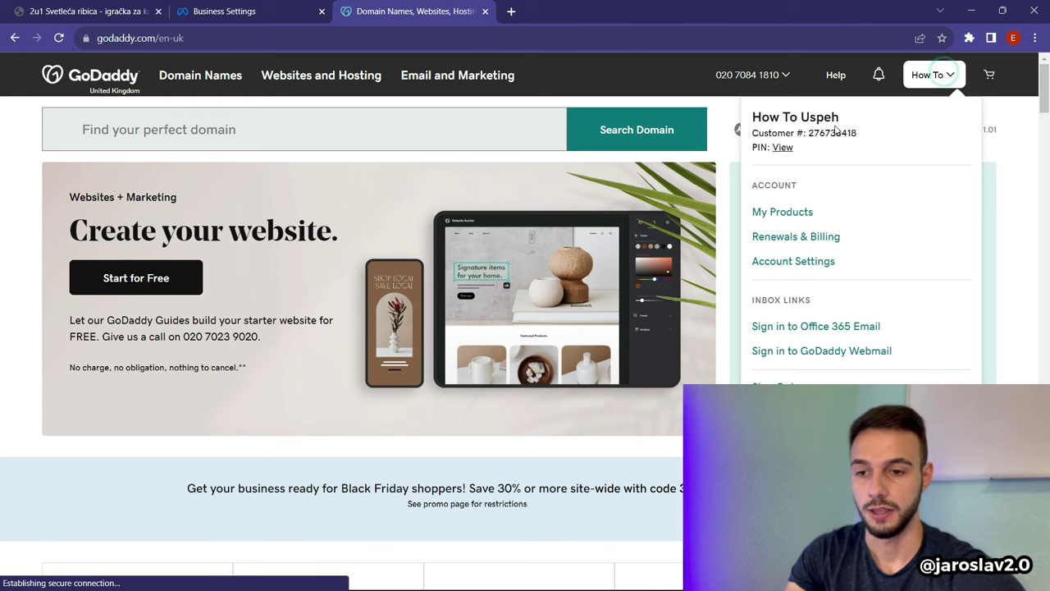
pyautogui.click(784, 213)
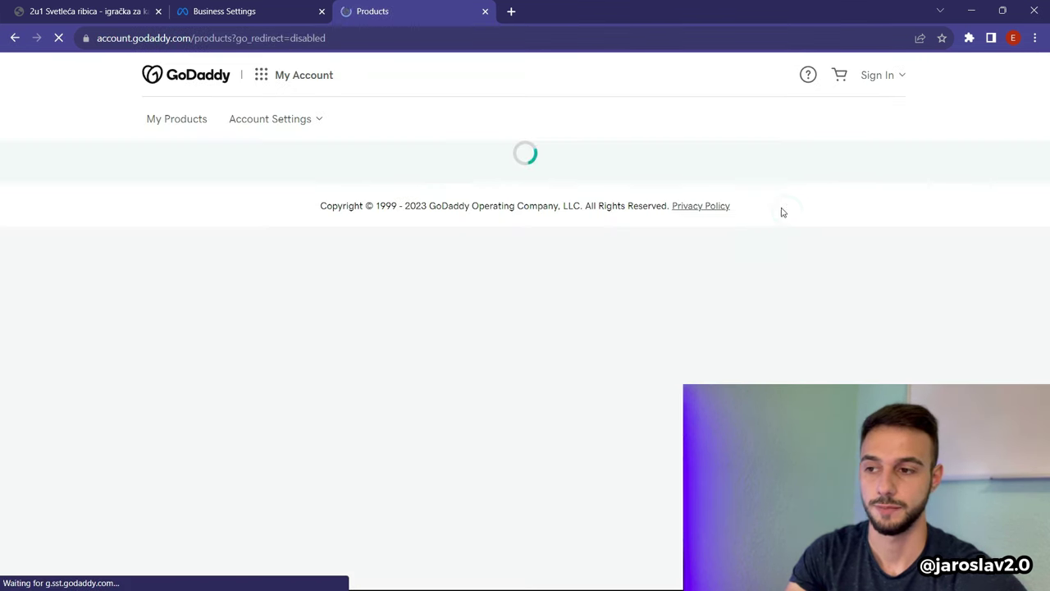
pyautogui.scroll(-10, 548, 382)
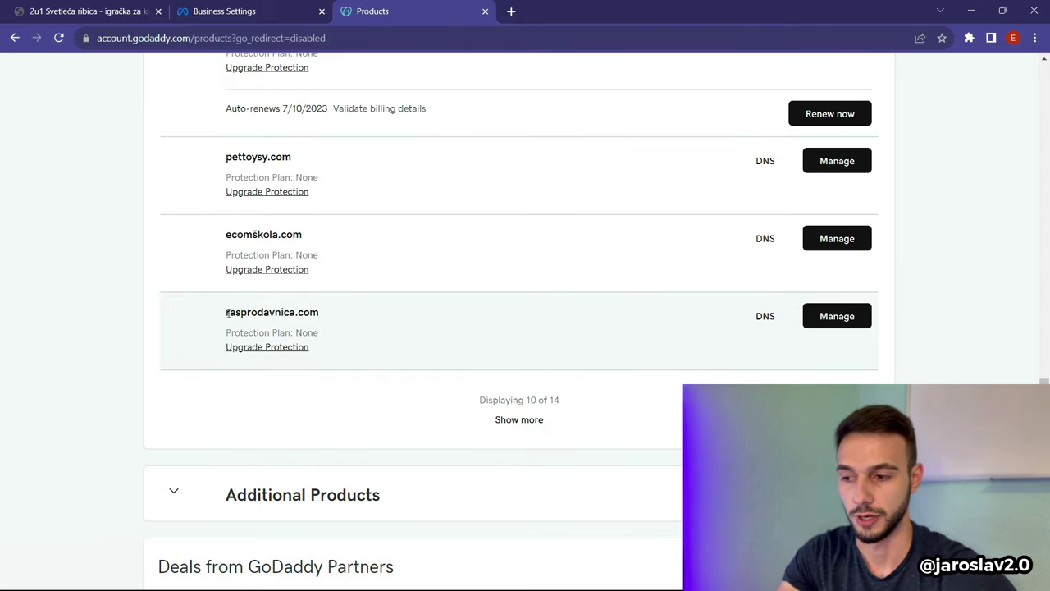
pyautogui.moveTo(226, 312); pyautogui.dragTo(320, 315)
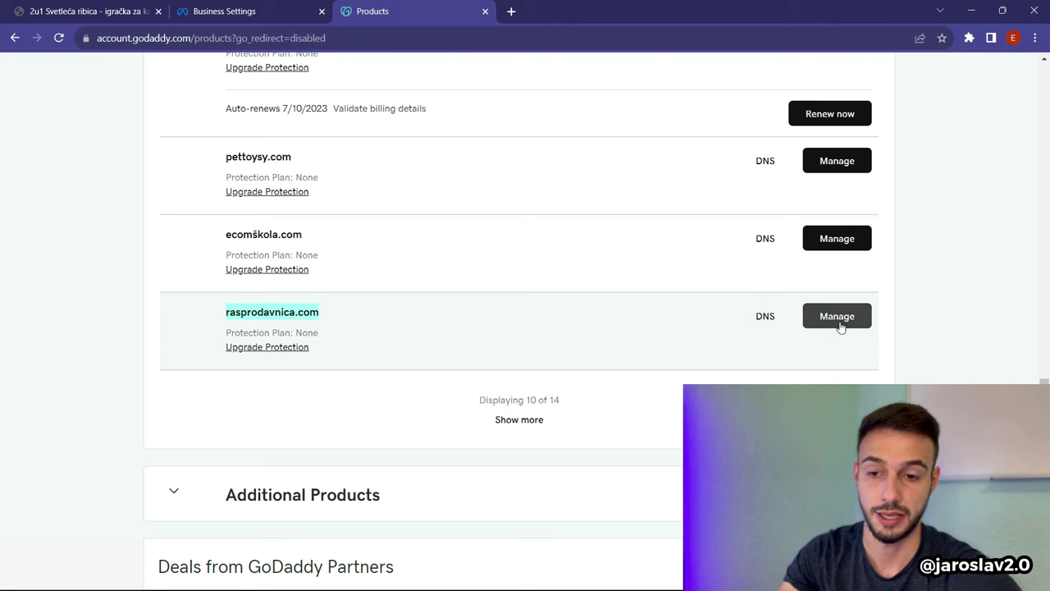
pyautogui.click(763, 319)
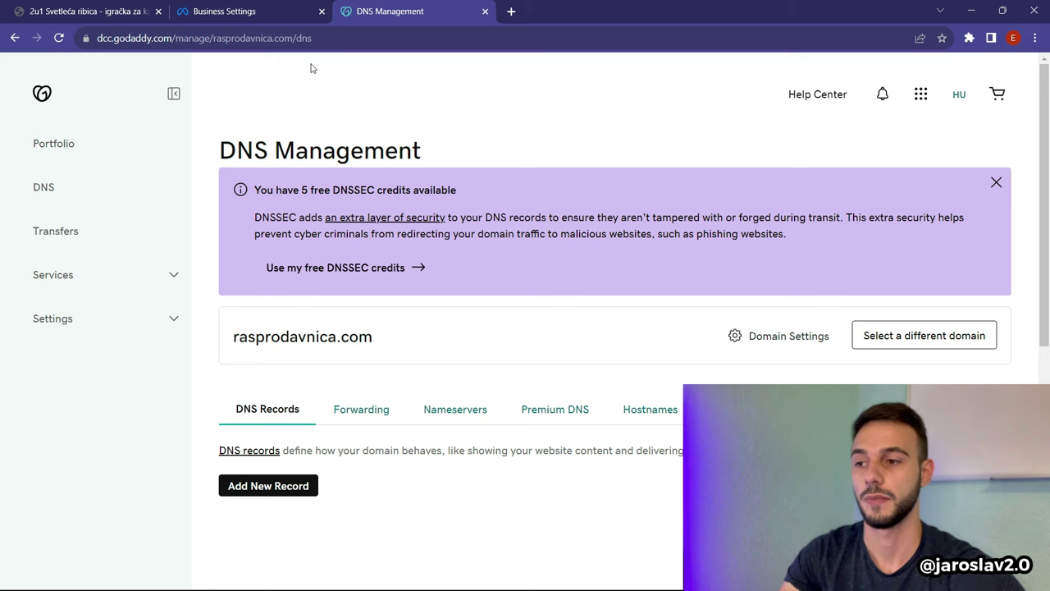
pyautogui.click(236, 12)
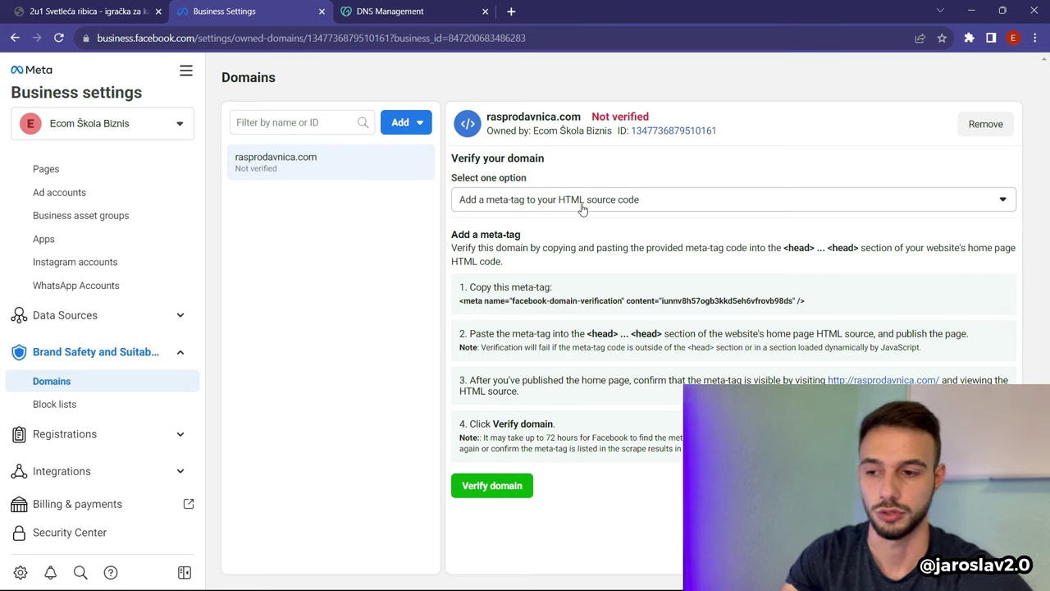
# Switch domain verification to the DNS TXT record method and copy its TXT code
pyautogui.click(554, 203)
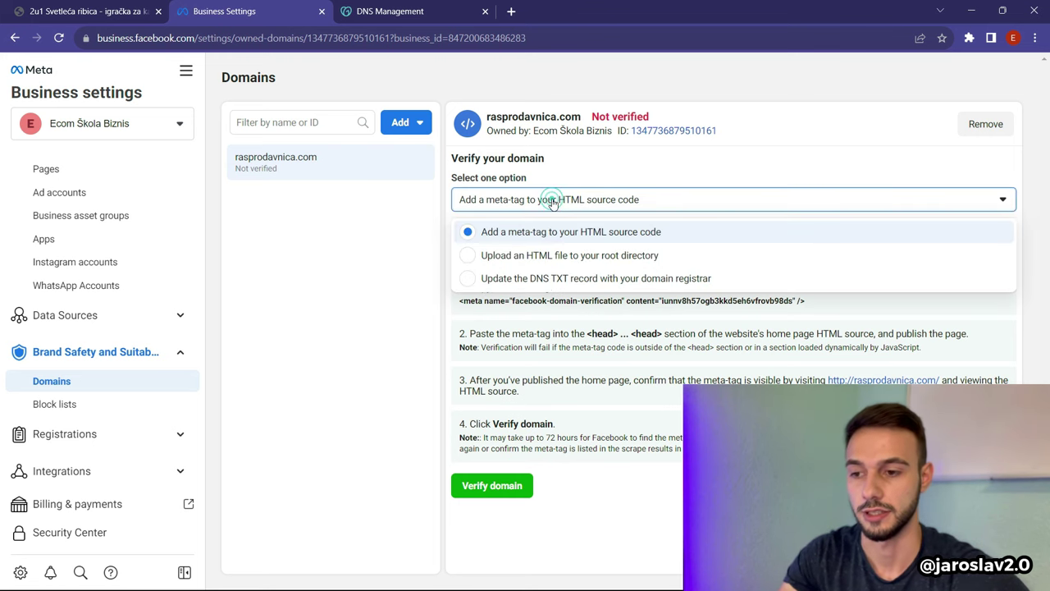
pyautogui.click(554, 201)
pyautogui.click(555, 202)
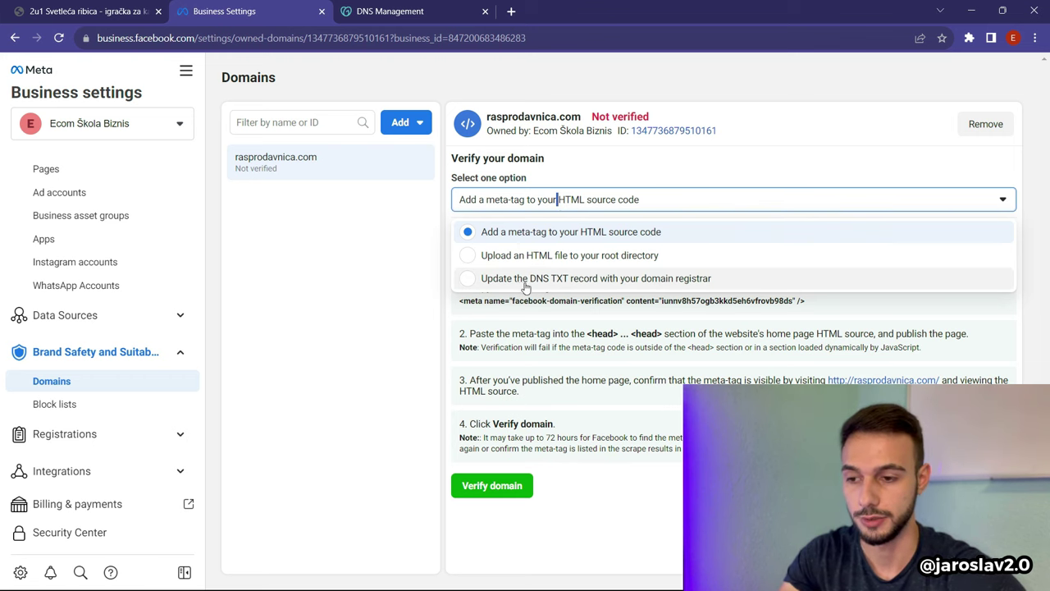
pyautogui.click(578, 281)
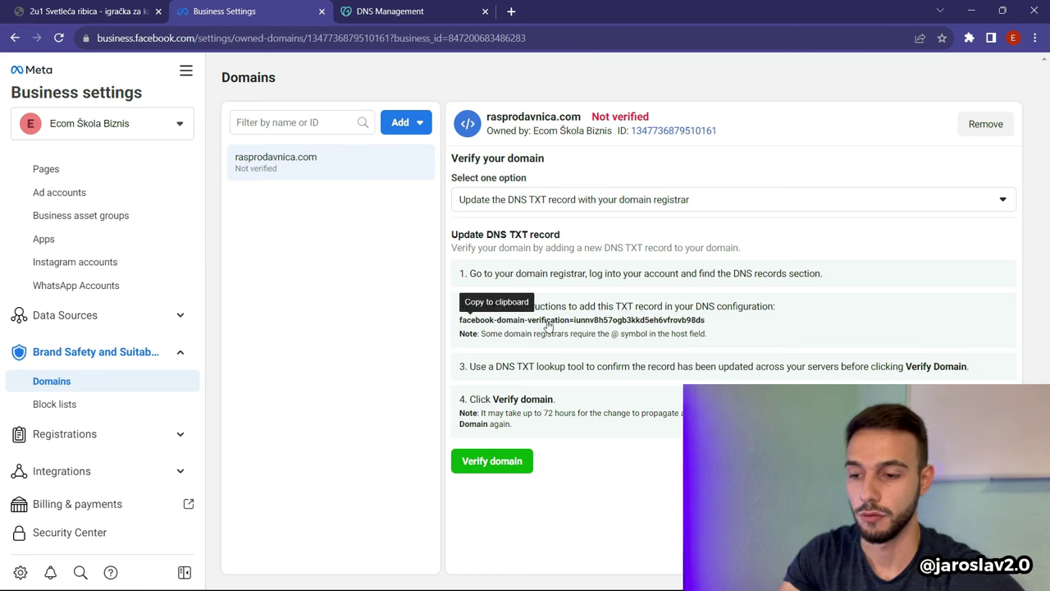
pyautogui.click(548, 326)
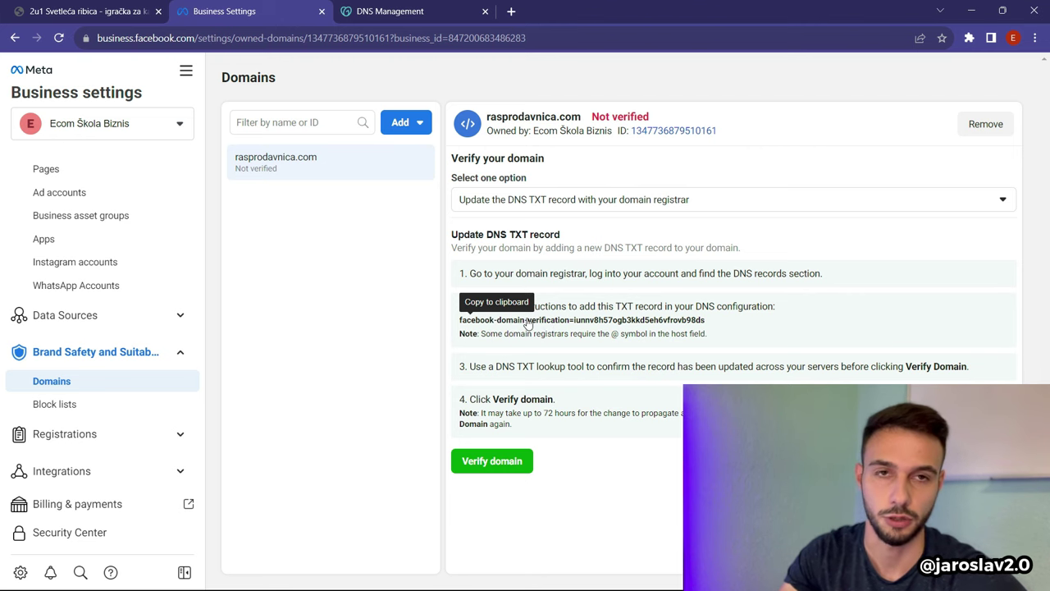
pyautogui.click(380, 6)
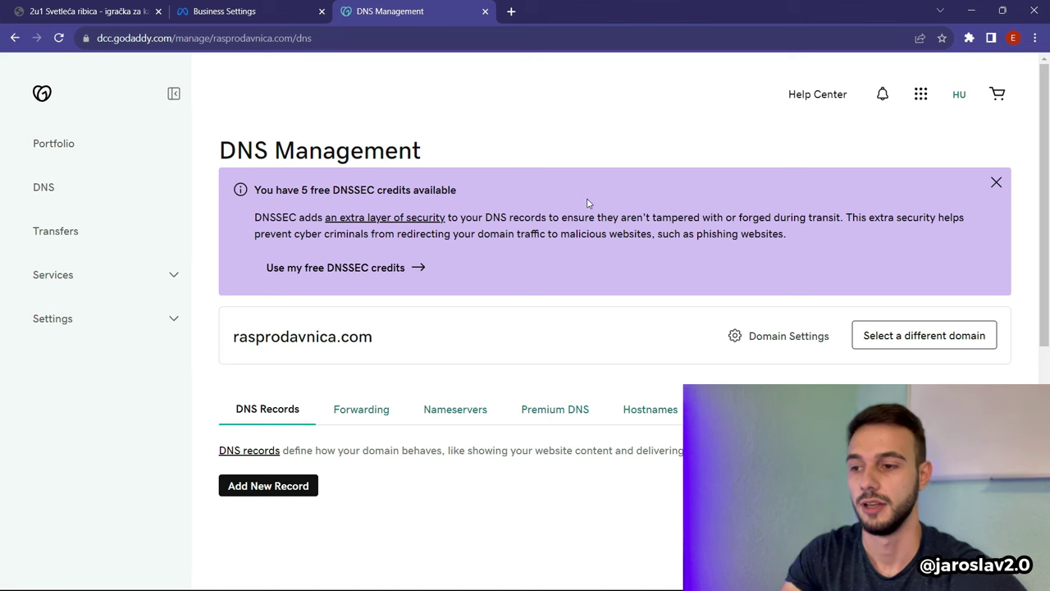
# Add a new TXT record in GoDaddy DNS with host name @
pyautogui.scroll(-2, 587, 203)
pyautogui.scroll(2, 574, 238)
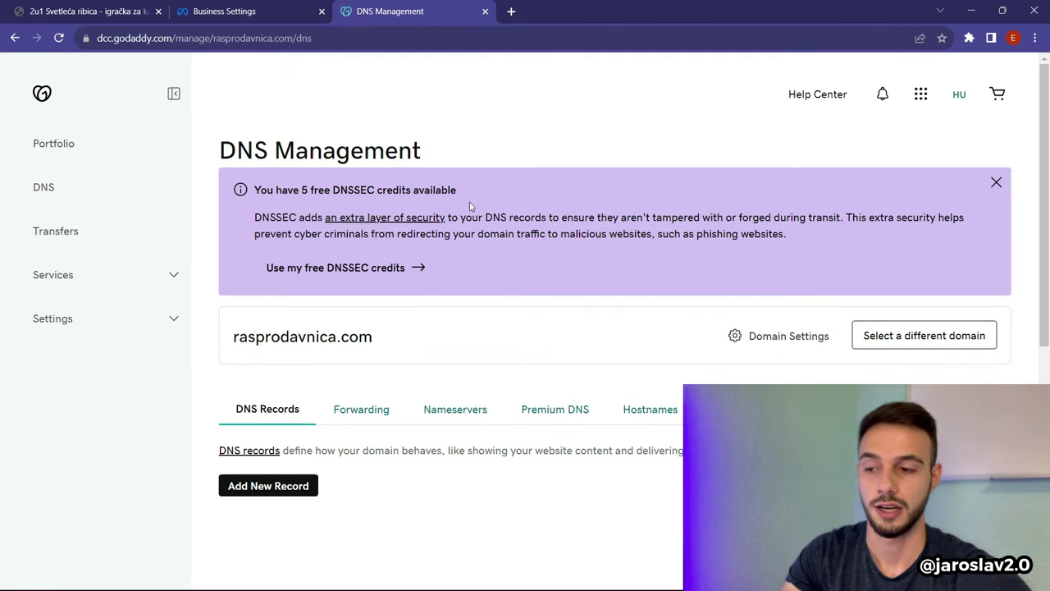
pyautogui.scroll(-2, 460, 213)
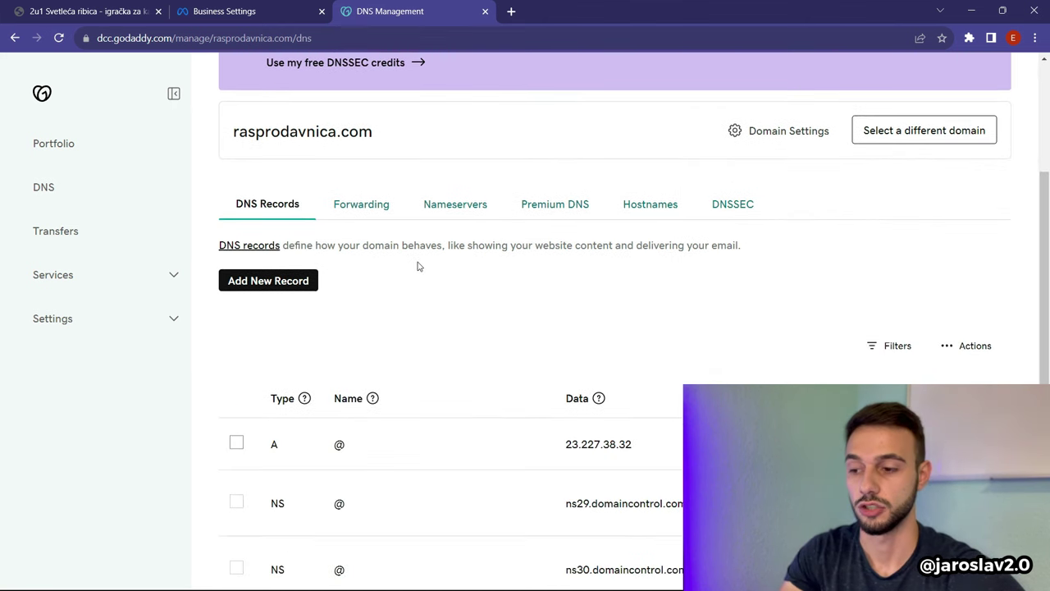
pyautogui.click(283, 282)
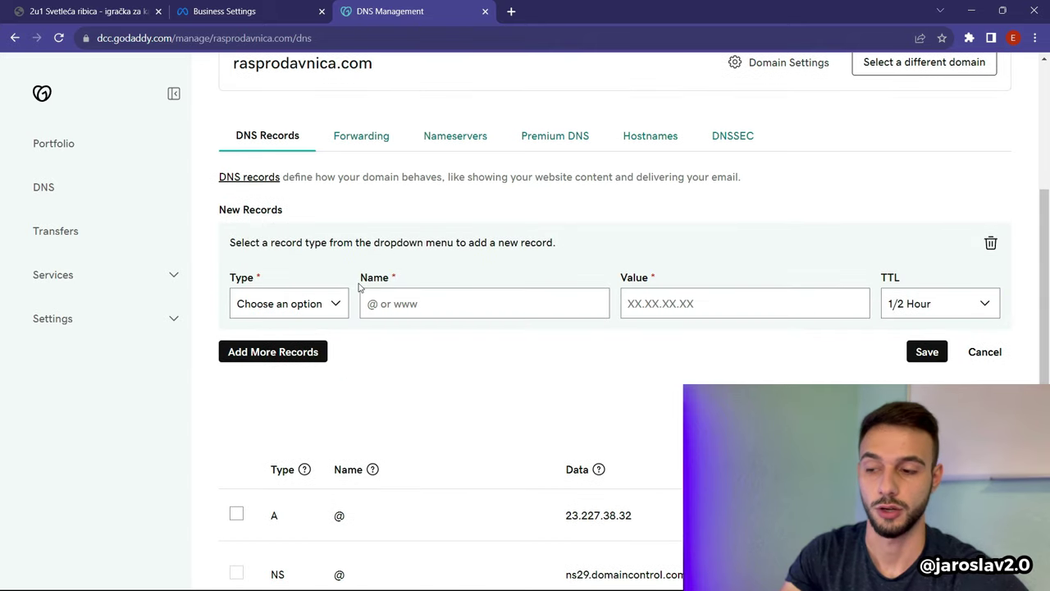
pyautogui.click(306, 305)
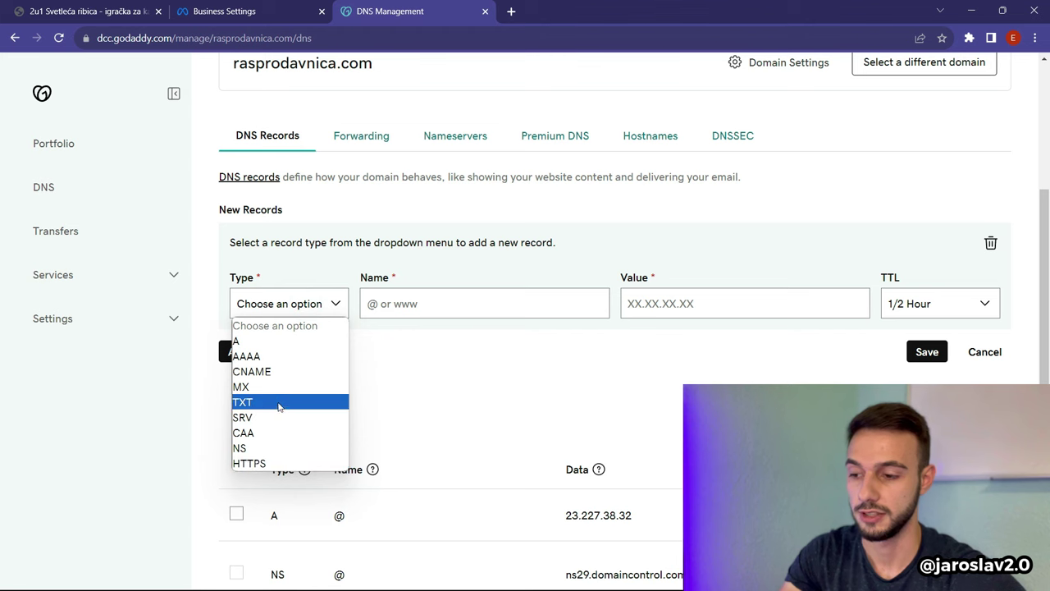
pyautogui.click(244, 403)
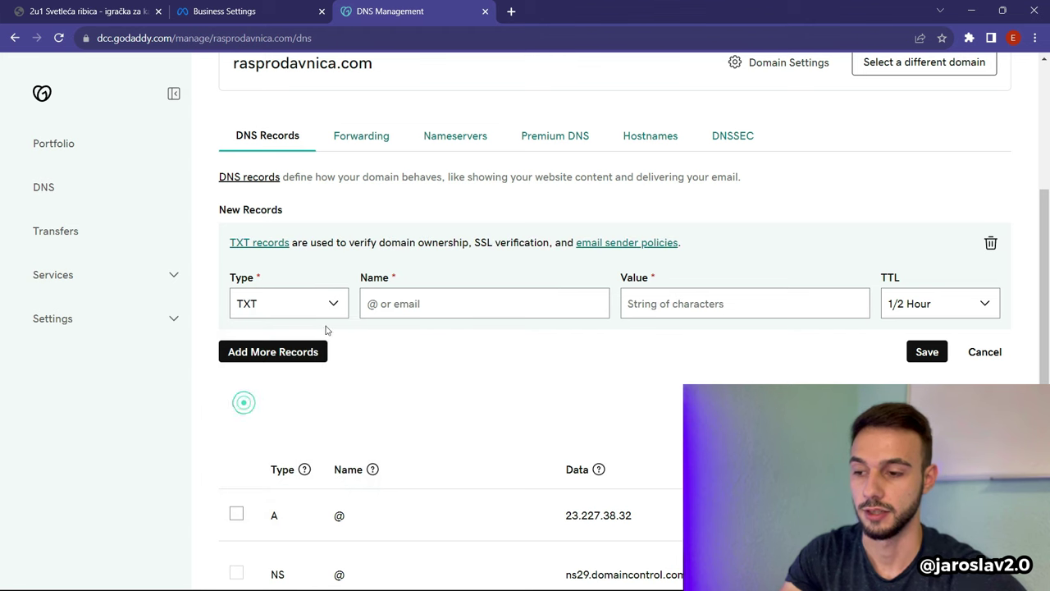
pyautogui.click(391, 304)
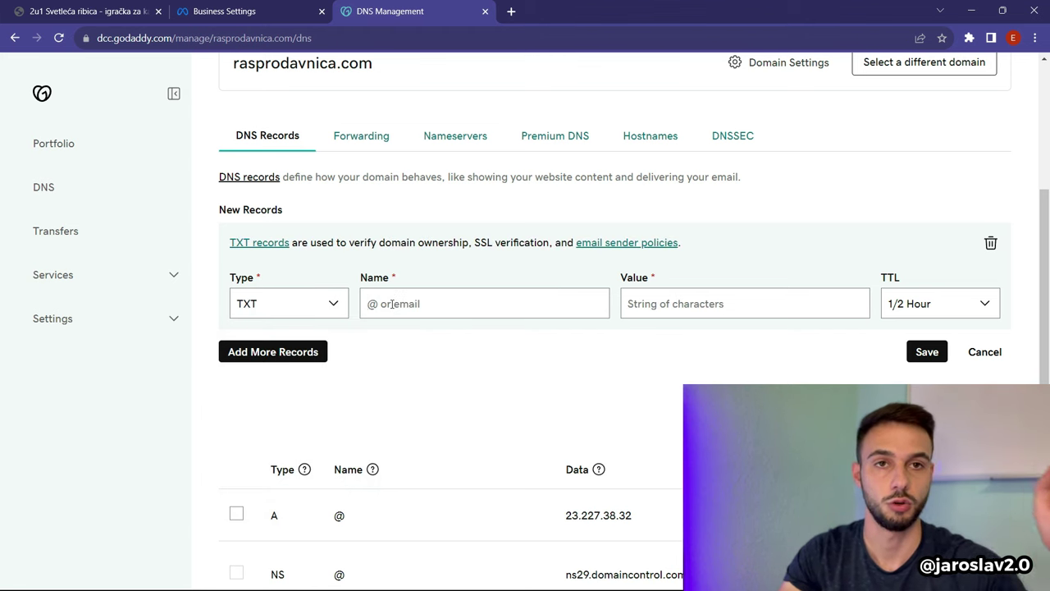
pyautogui.write('@')
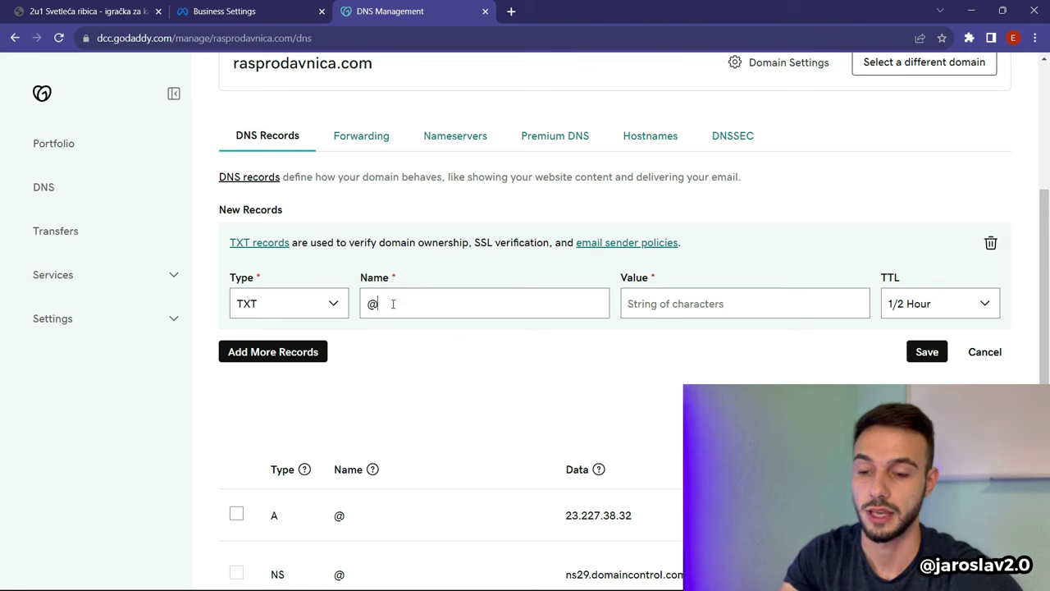
# Paste Meta's domain-verification string as the record value and save the record
pyautogui.click(670, 304)
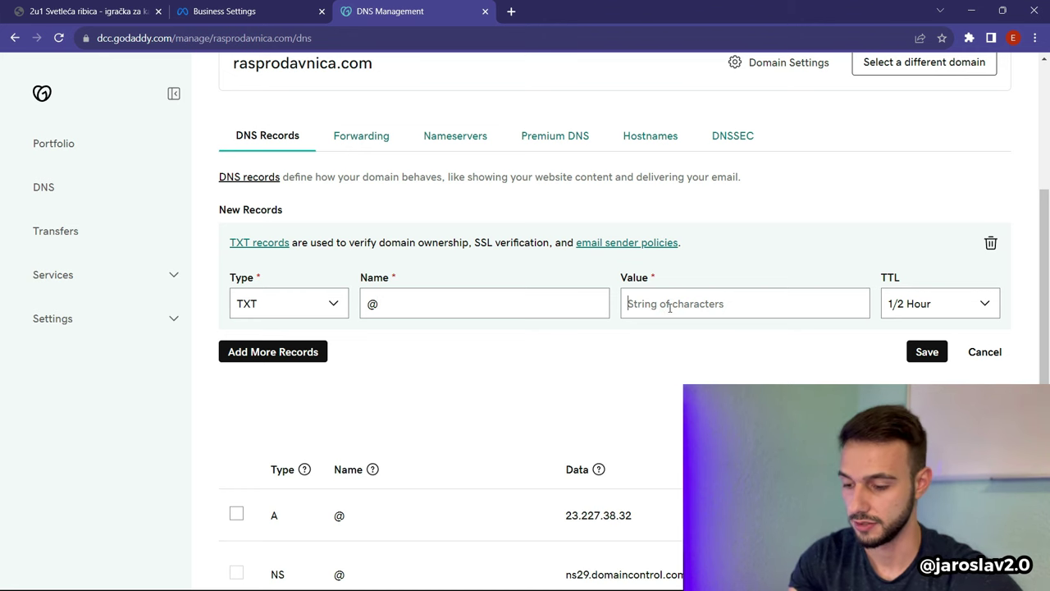
pyautogui.hotkey('ctrl', 'v')
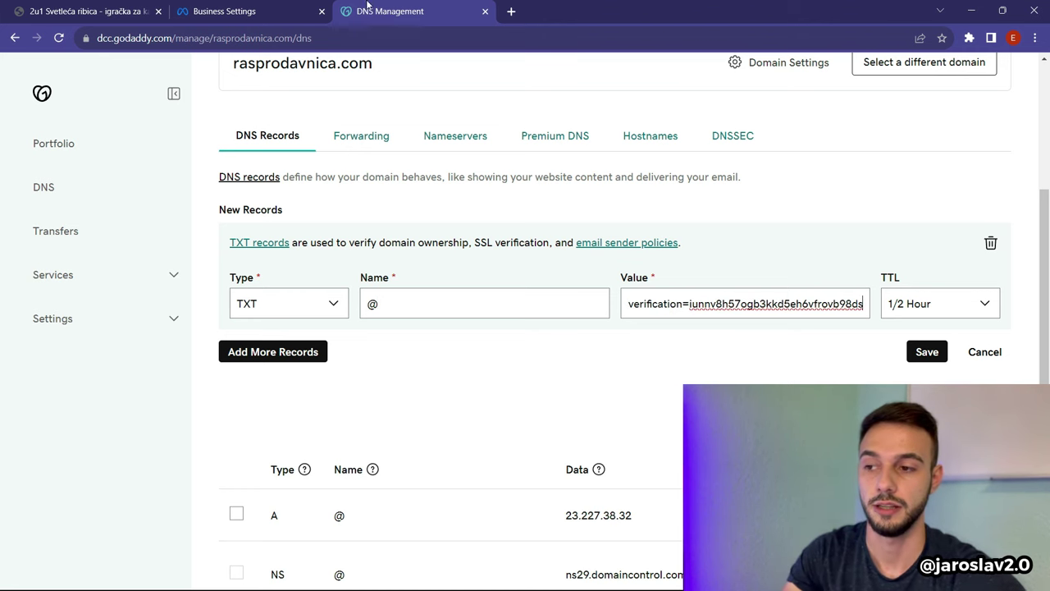
pyautogui.click(272, 10)
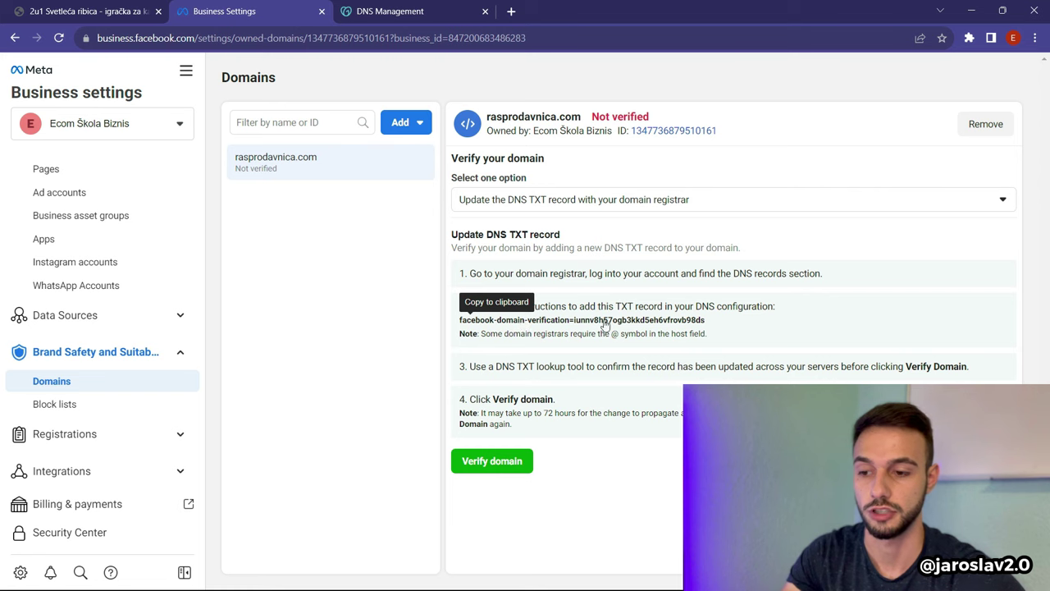
pyautogui.click(354, 10)
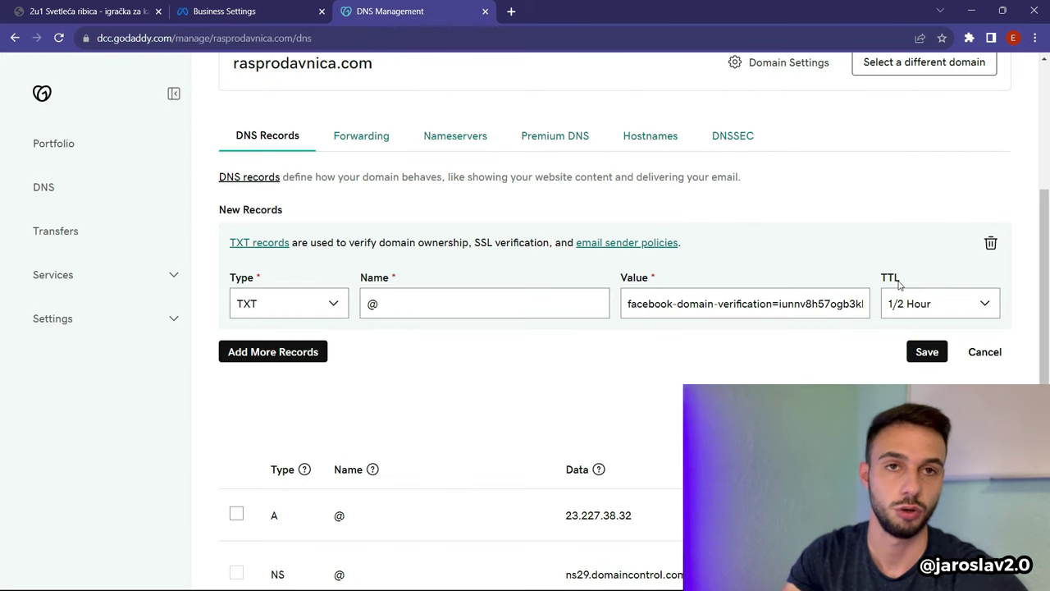
pyautogui.click(920, 354)
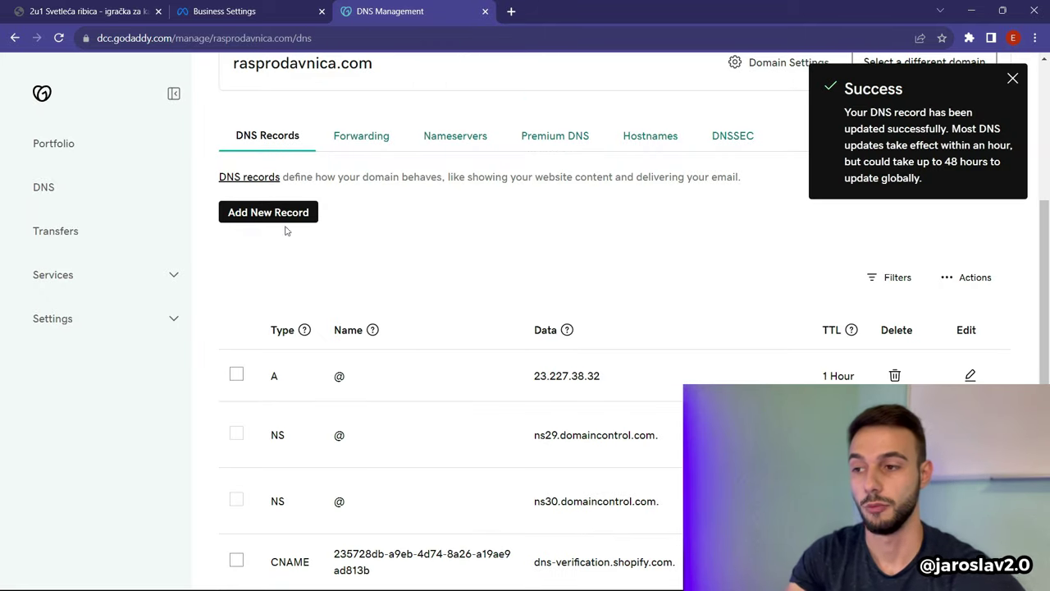
pyautogui.click(244, 16)
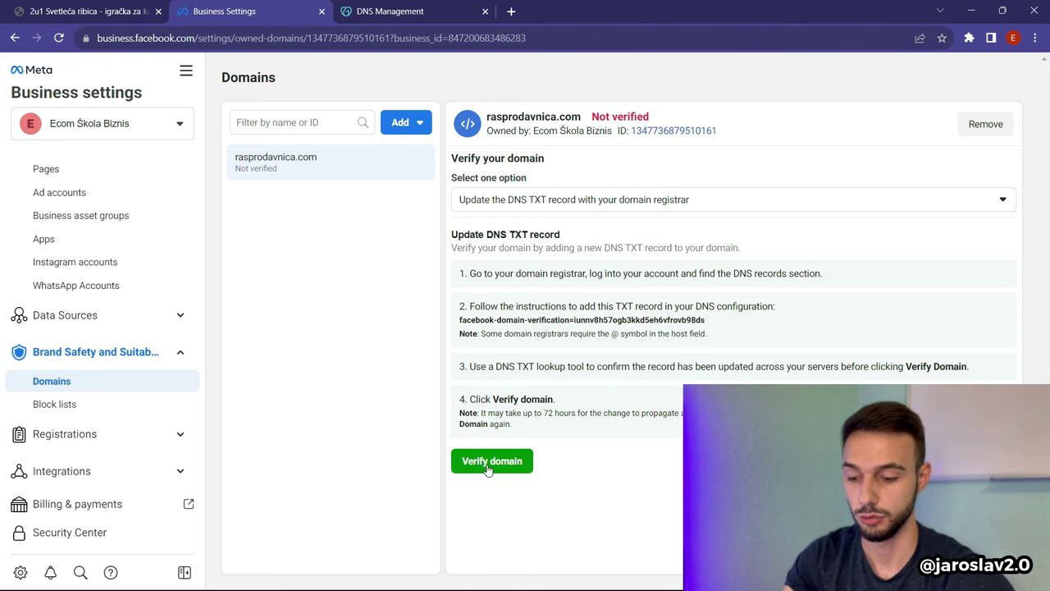
# Run Verify domain for rasprodavnica.com and confirm its status now reads Verified
pyautogui.hotkey('ctrl', '+')
pyautogui.hotkey('ctrl', '+')
pyautogui.hotkey('ctrl', '+')
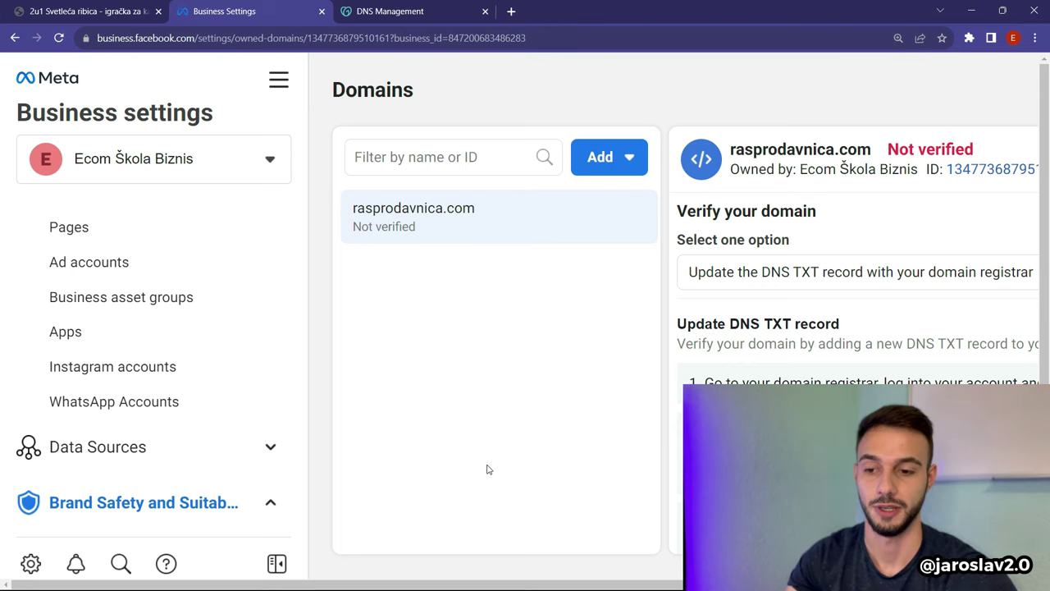
pyautogui.scroll(-1, 605, 480)
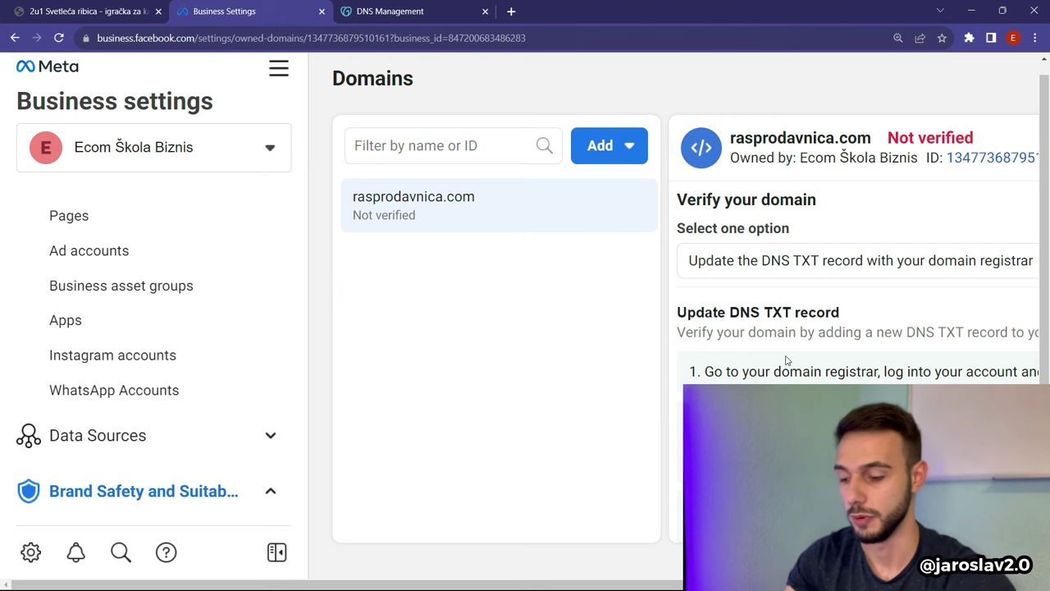
pyautogui.hotkey('ctrl', '-')
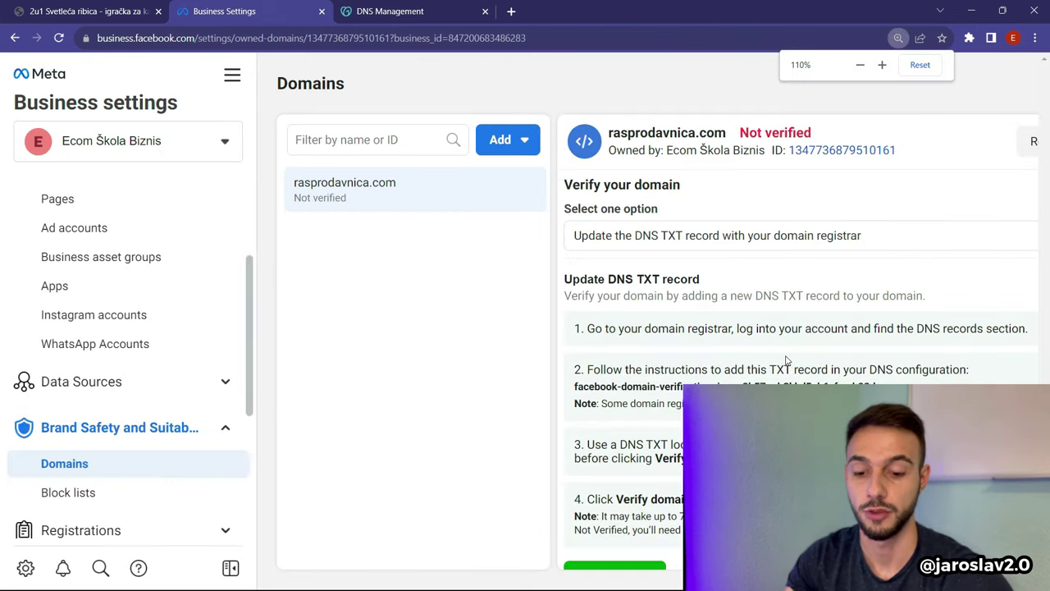
pyautogui.hotkey('ctrl', '-')
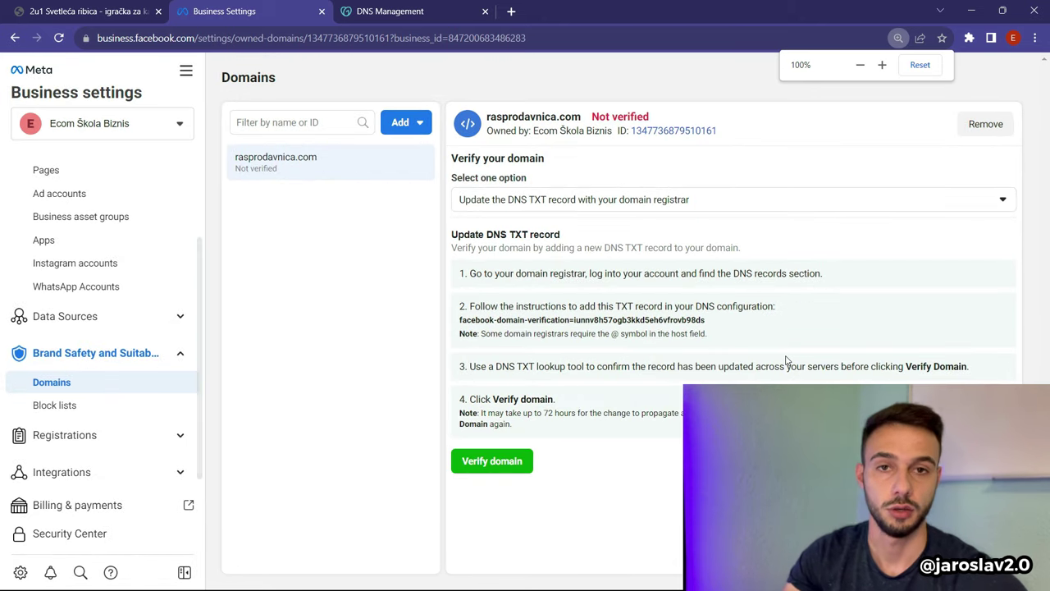
pyautogui.click(493, 462)
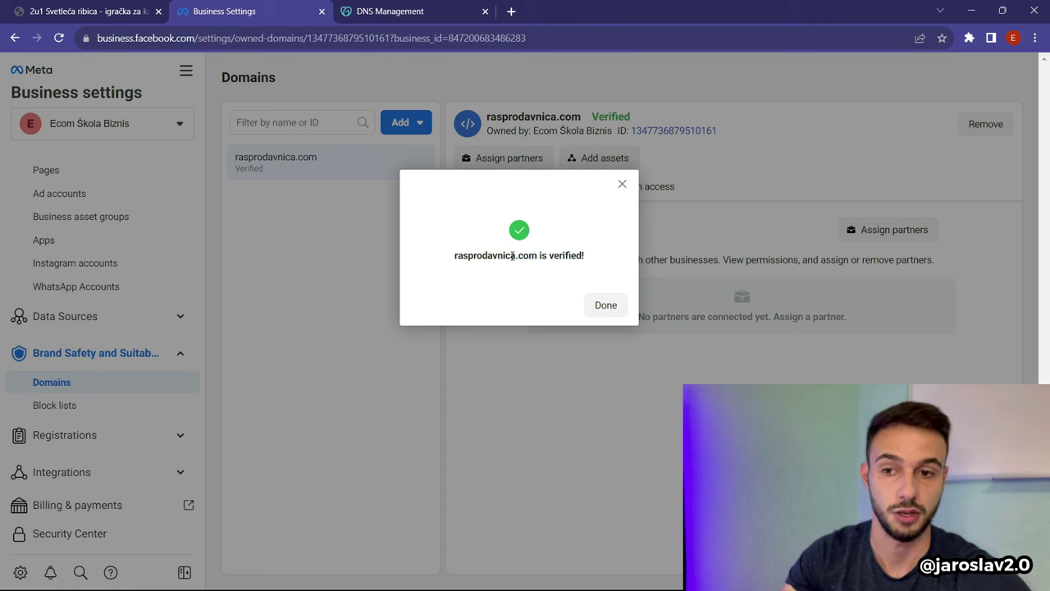
pyautogui.click(606, 305)
pyautogui.moveTo(615, 131); pyautogui.dragTo(586, 111)
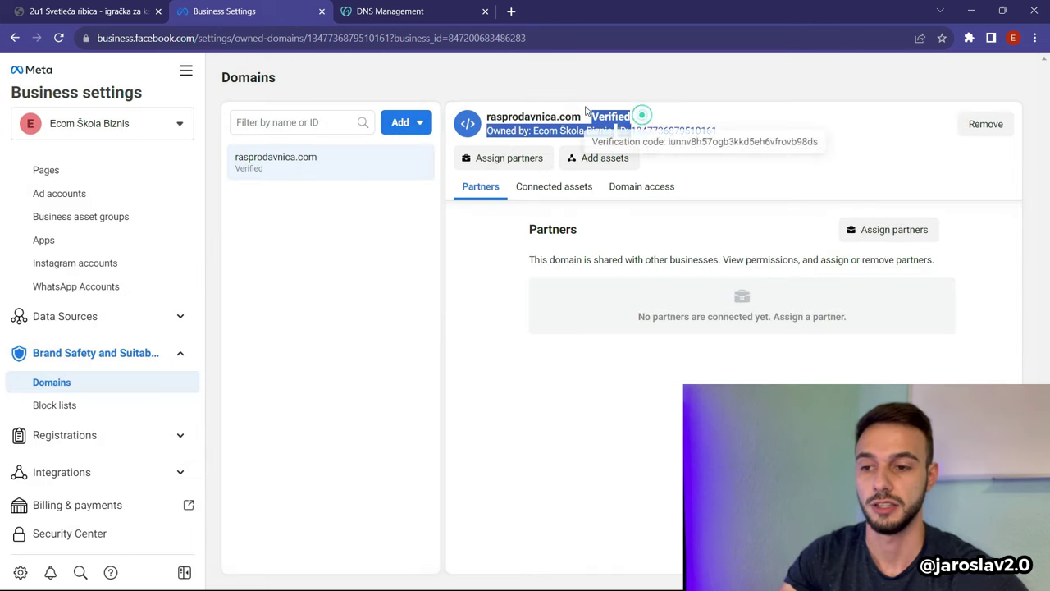
pyautogui.click(640, 116)
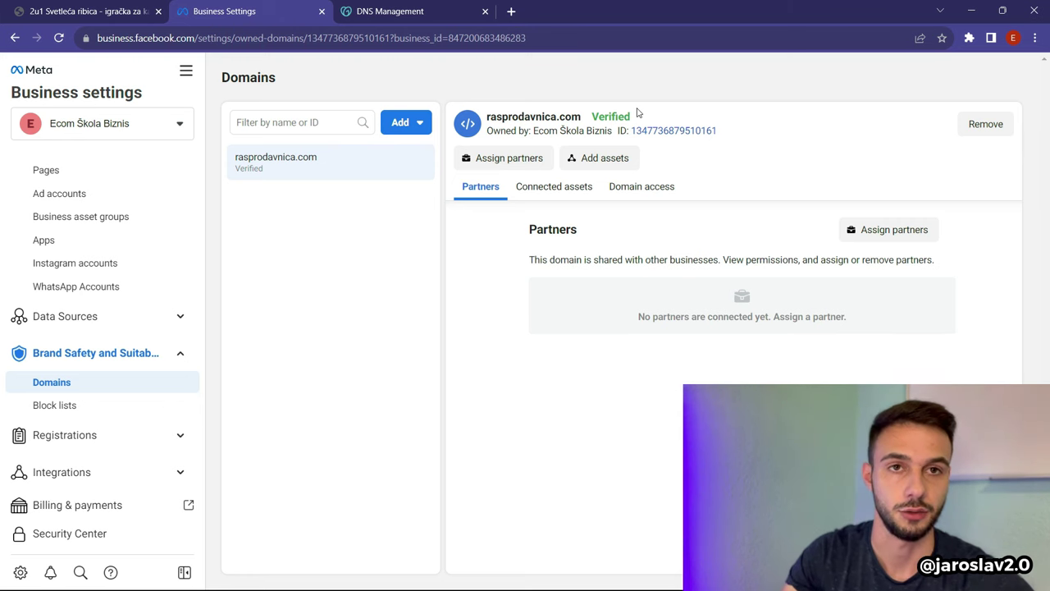
pyautogui.click(511, 11)
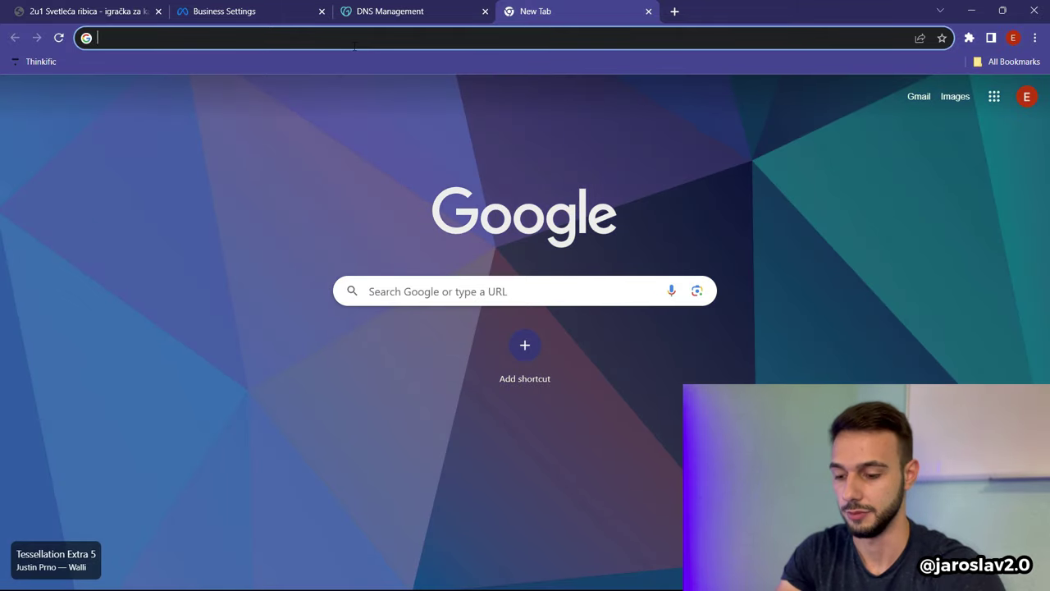
# From the Shopify admin Apps search, search the Shopify App Store for 'meta'
pyautogui.write('shopify.com/store/029ff0-2')
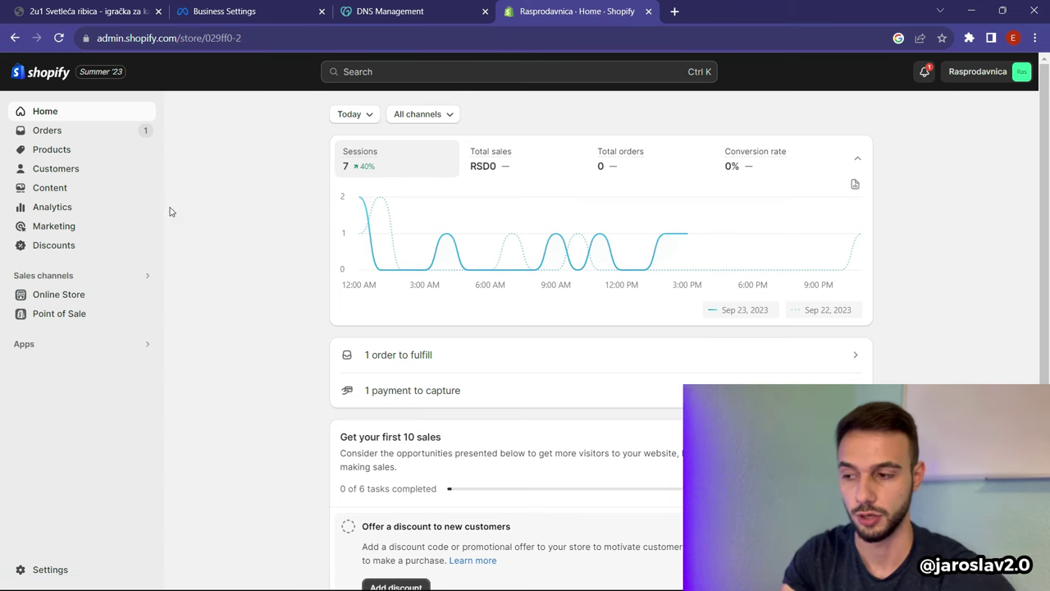
pyautogui.click(21, 344)
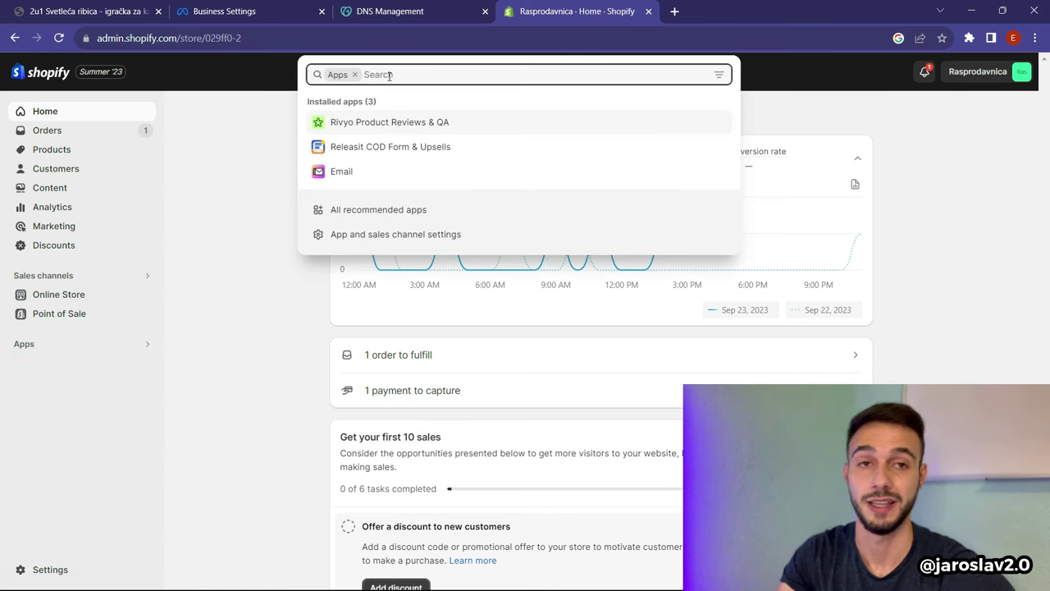
pyautogui.click(389, 75)
pyautogui.click(182, 323)
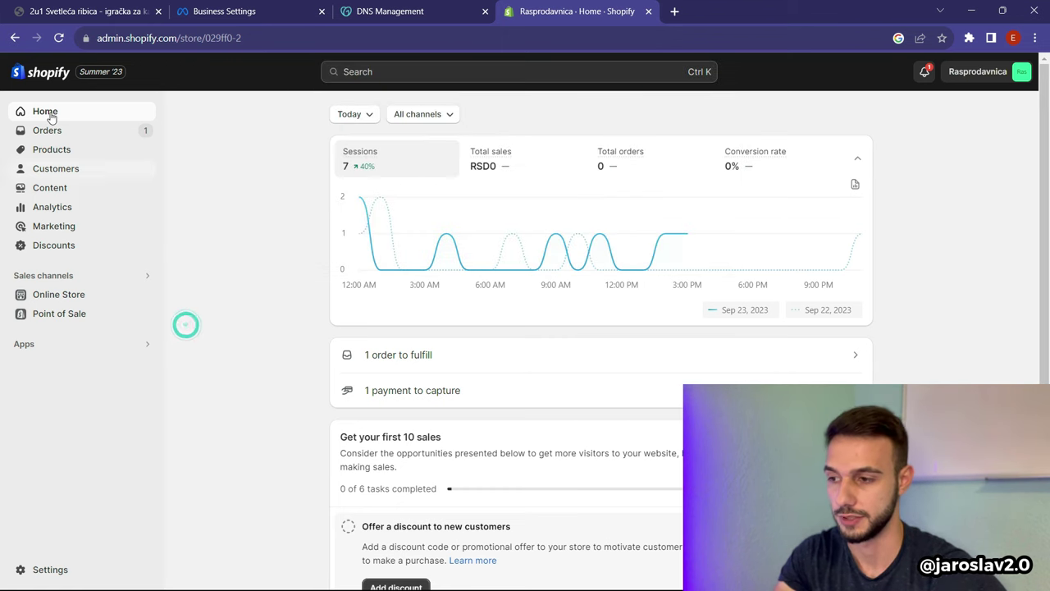
pyautogui.click(23, 344)
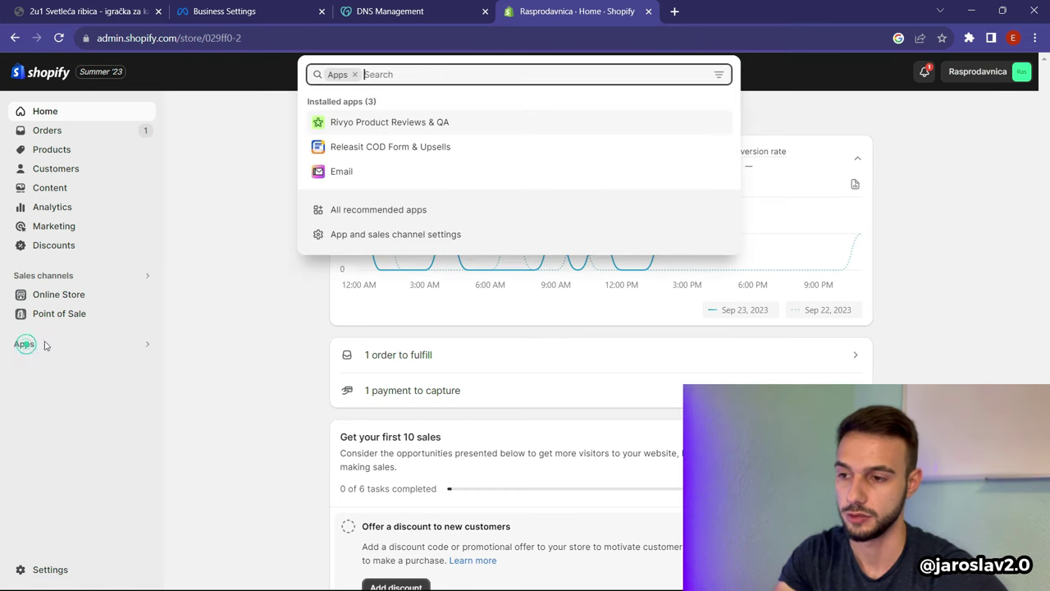
pyautogui.click(382, 75)
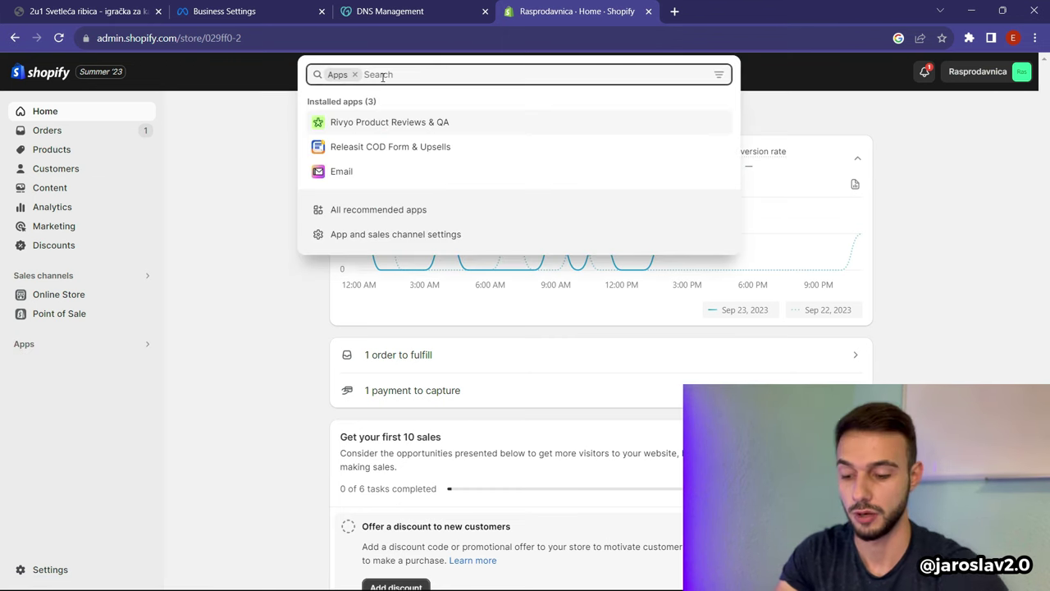
pyautogui.write('meta')
pyautogui.press('BackSpace')
pyautogui.press('BackSpace')
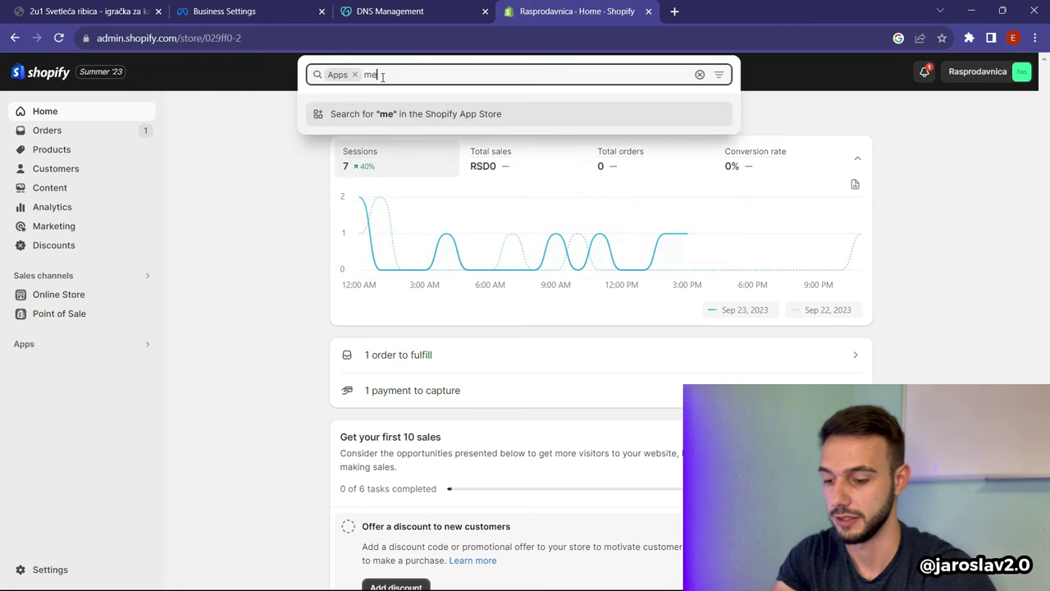
pyautogui.write('ta')
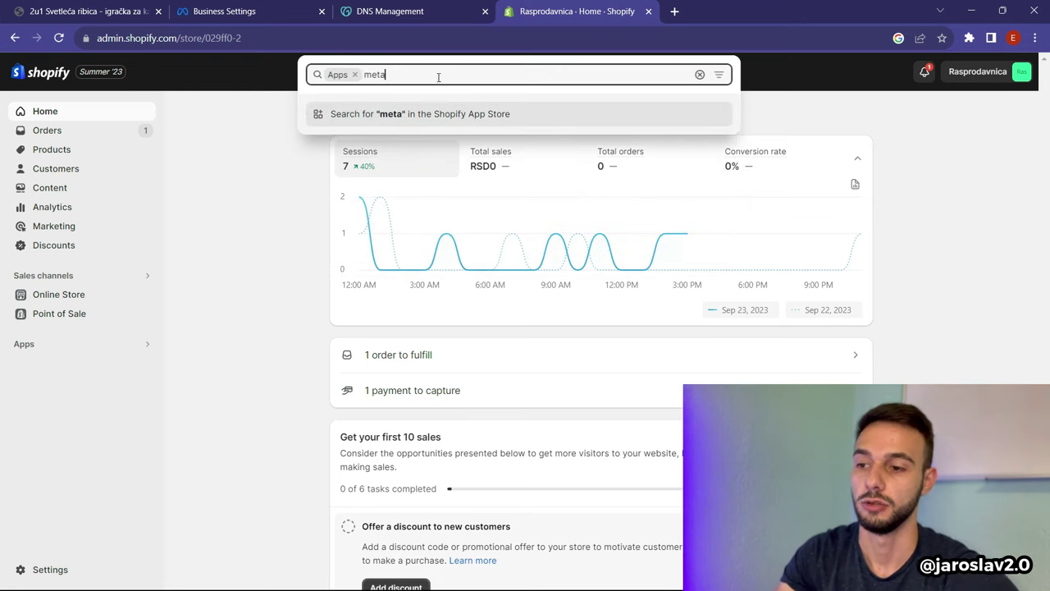
pyautogui.click(414, 116)
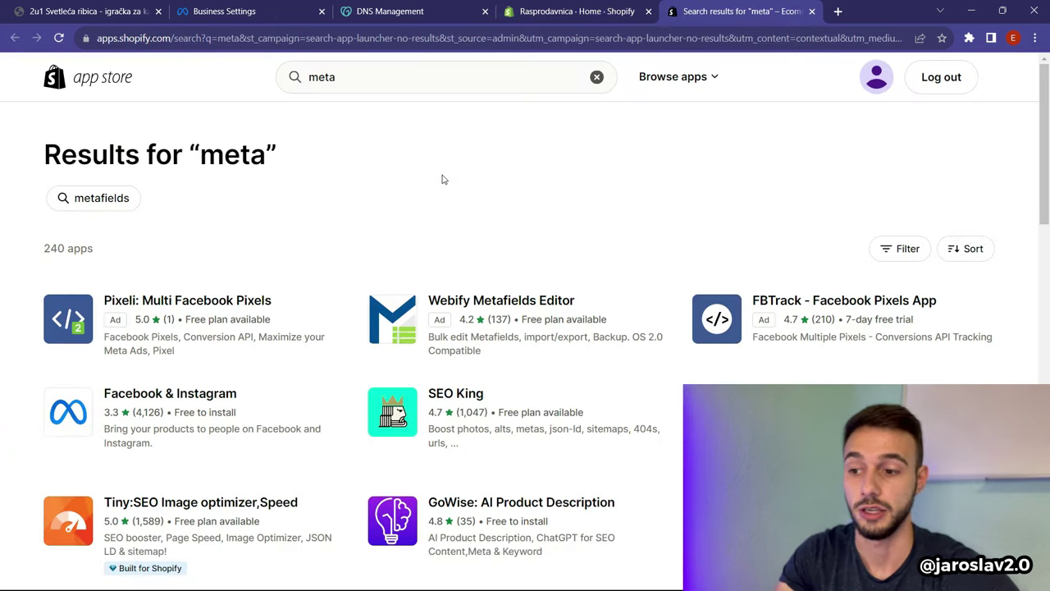
pyautogui.scroll(-3, 477, 188)
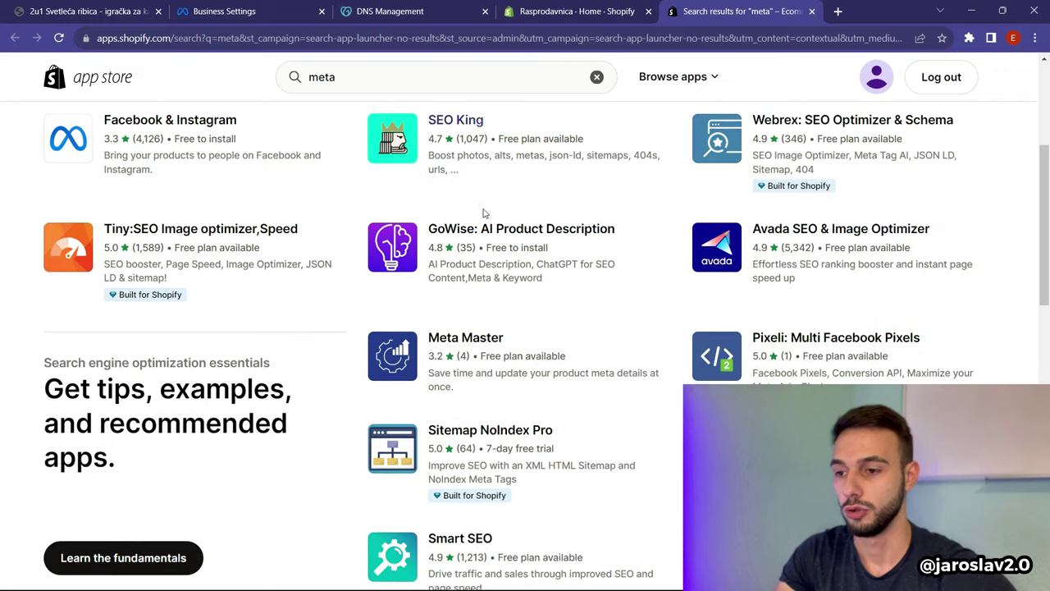
pyautogui.scroll(3, 484, 209)
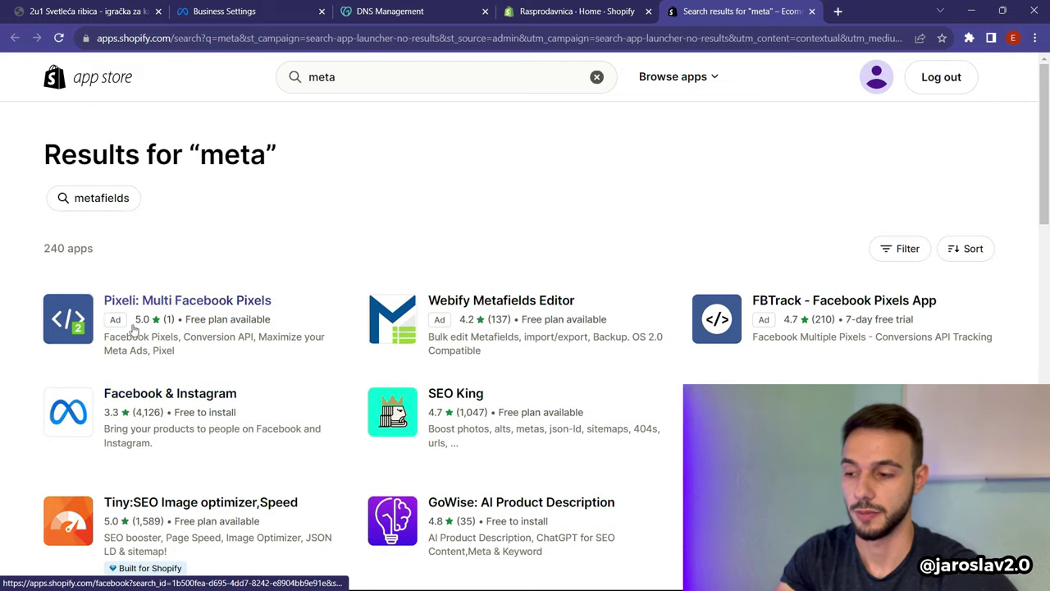
# Install the Facebook & Instagram app and add it as a sales channel
pyautogui.click(153, 400)
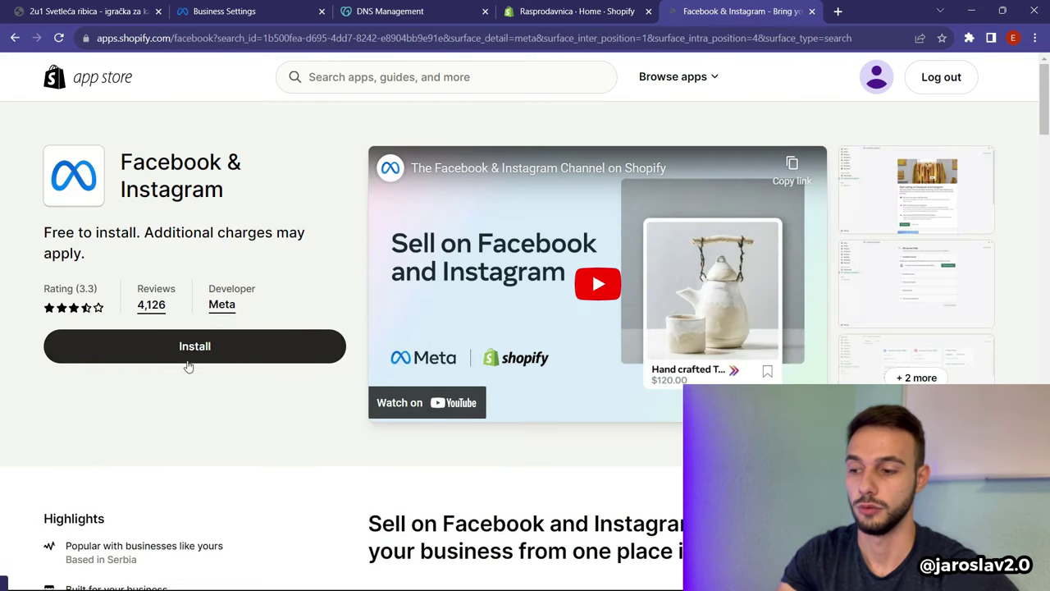
pyautogui.click(186, 348)
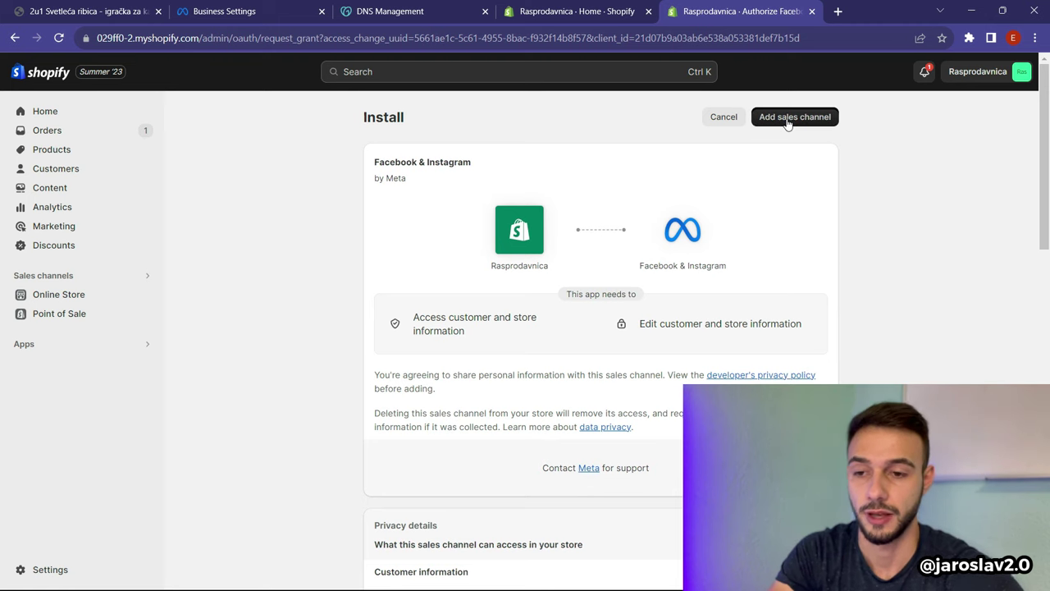
pyautogui.click(786, 121)
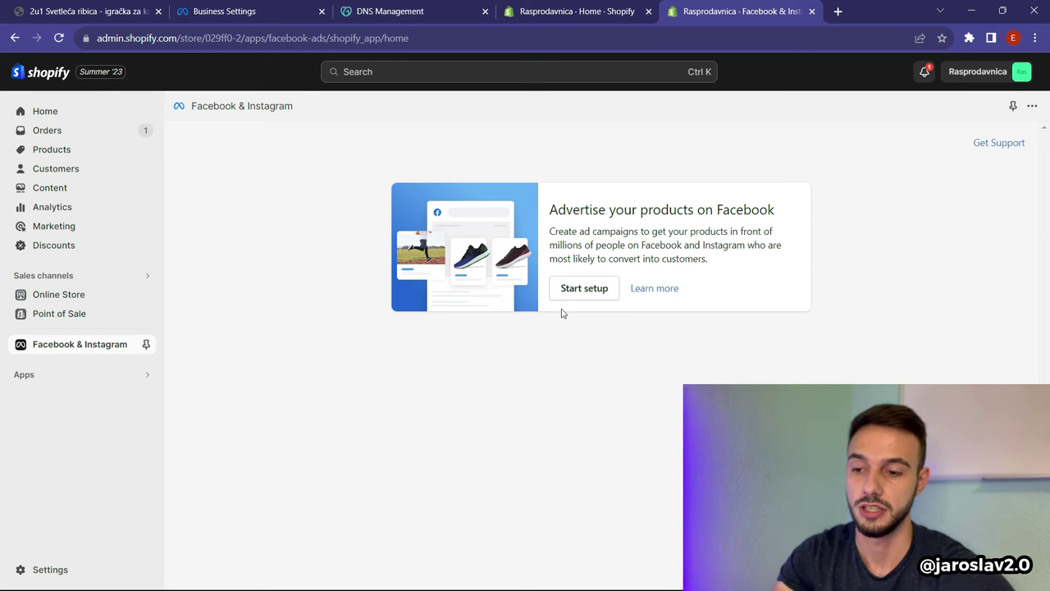
# Connect the Facebook account and the Ecom Škola Biznis business account to the store
pyautogui.click(584, 289)
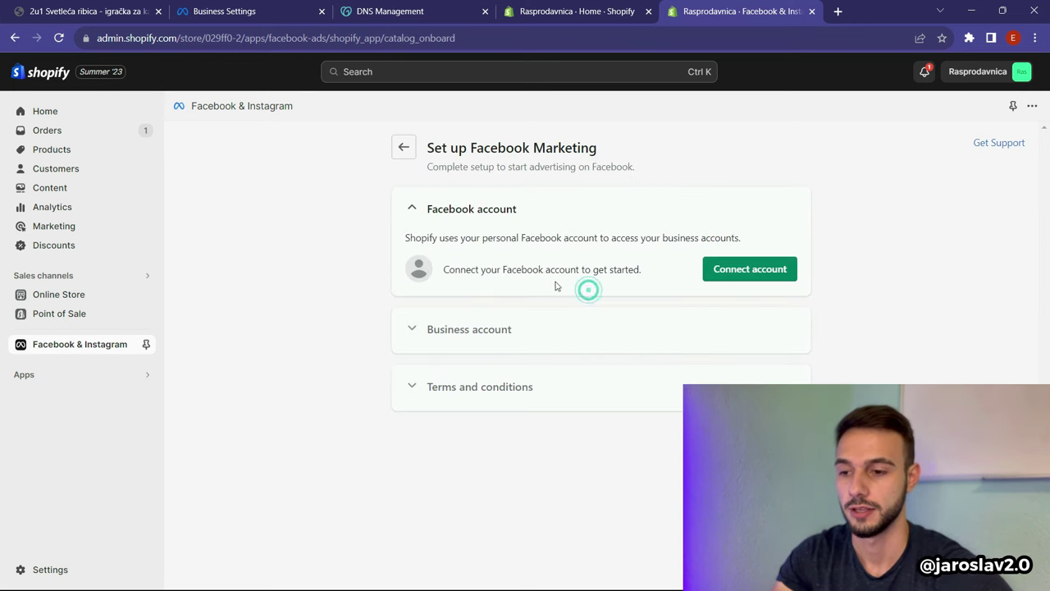
pyautogui.click(758, 273)
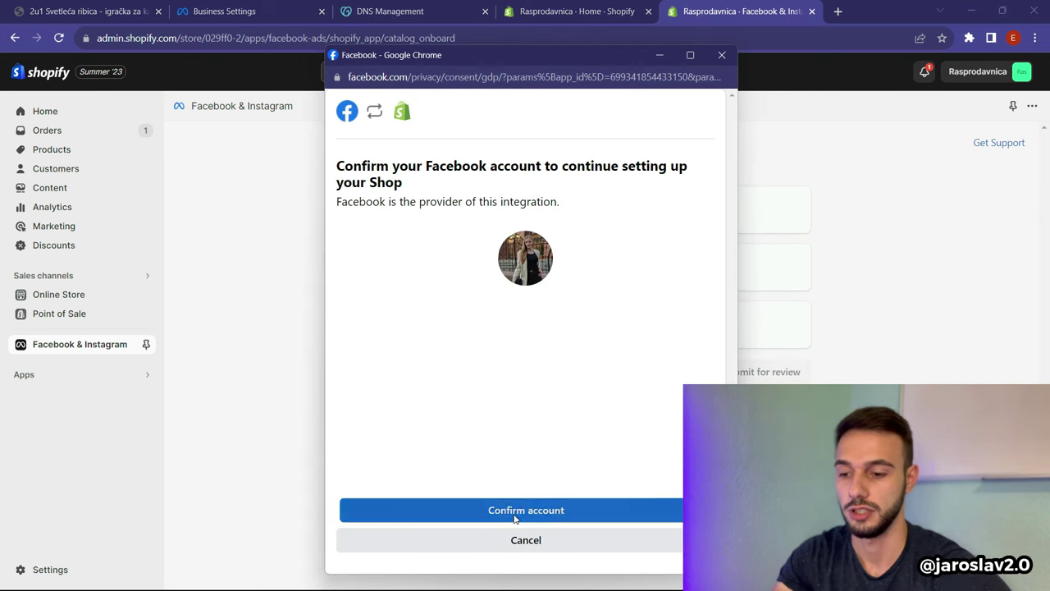
pyautogui.click(513, 512)
pyautogui.click(539, 506)
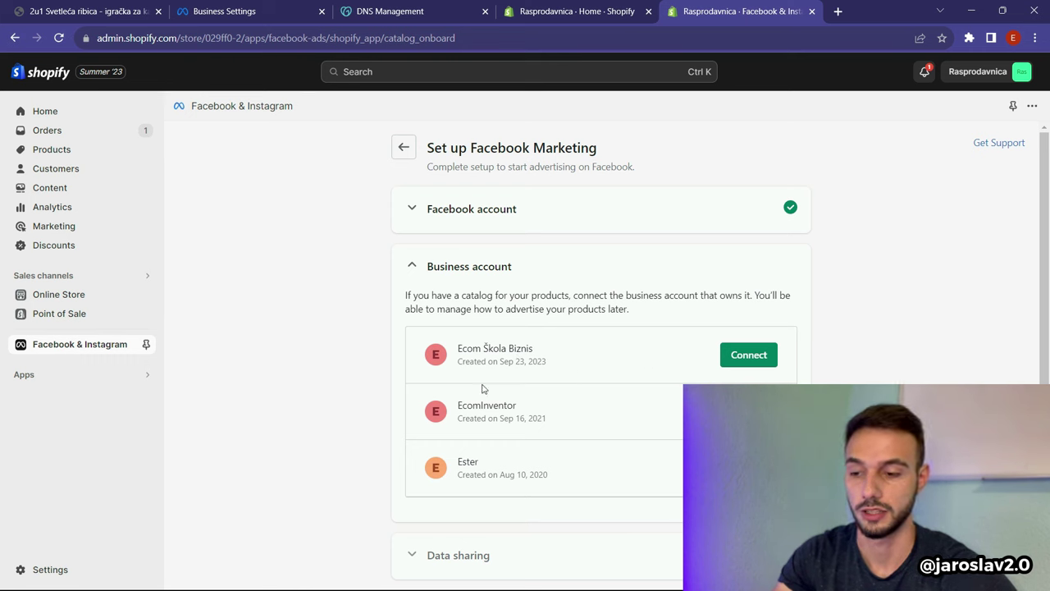
pyautogui.moveTo(458, 366); pyautogui.dragTo(521, 363)
pyautogui.click(521, 364)
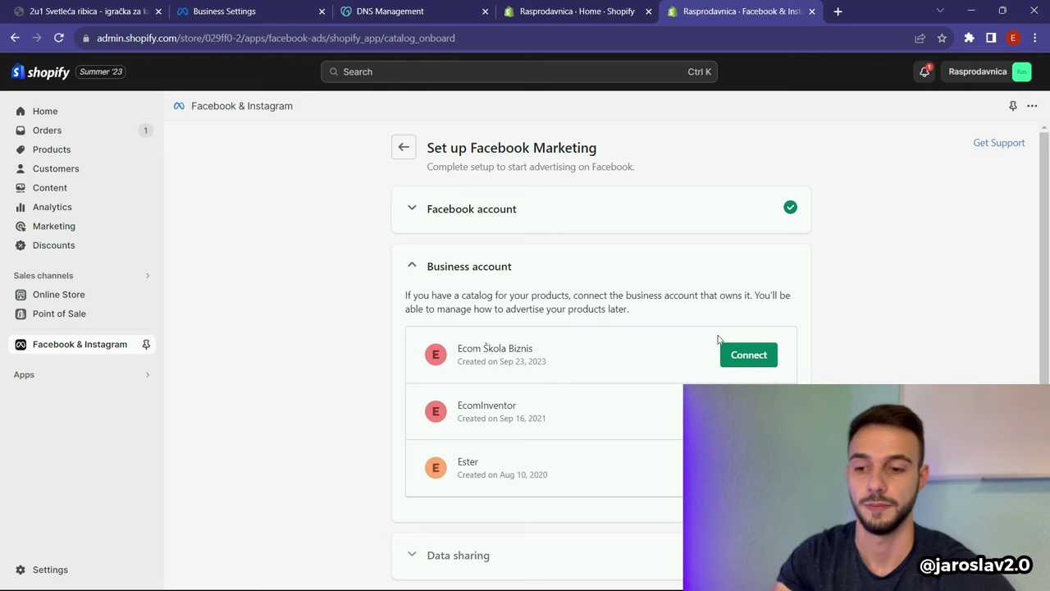
pyautogui.click(738, 354)
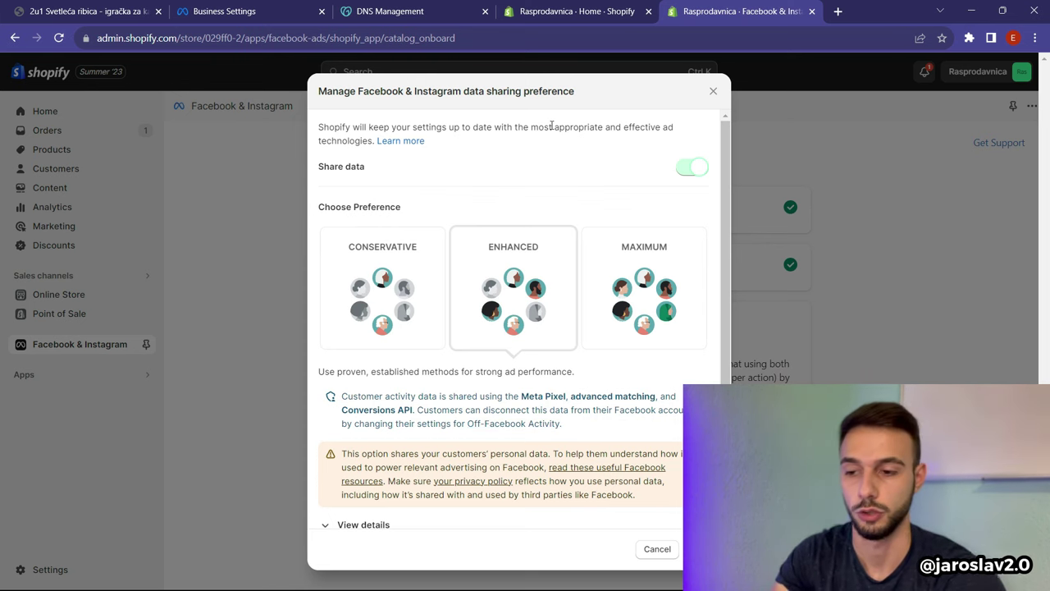
# Set the data sharing preference to Maximum and save it
pyautogui.click(591, 243)
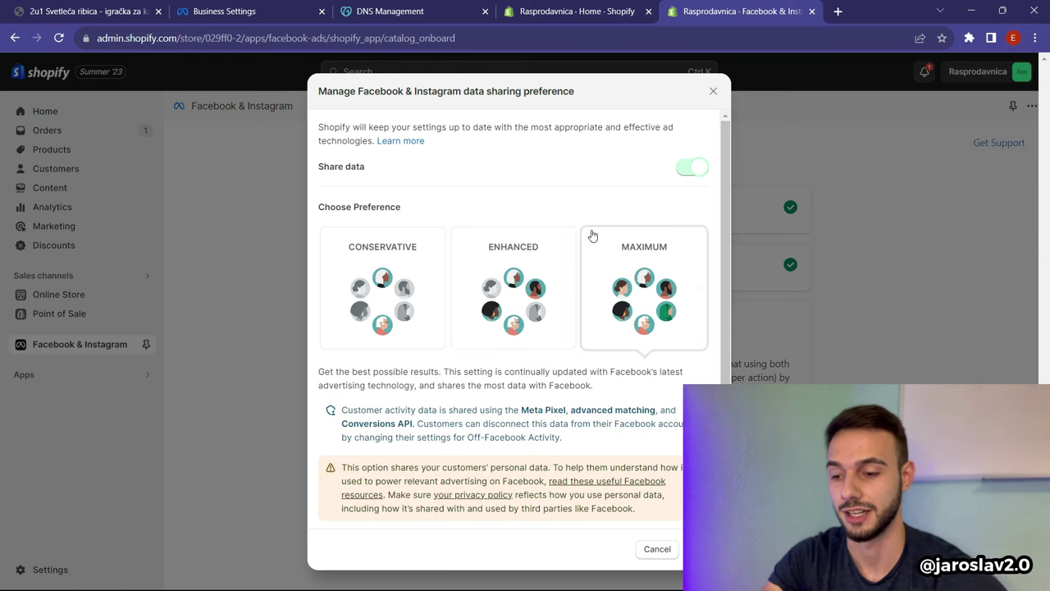
pyautogui.click(545, 261)
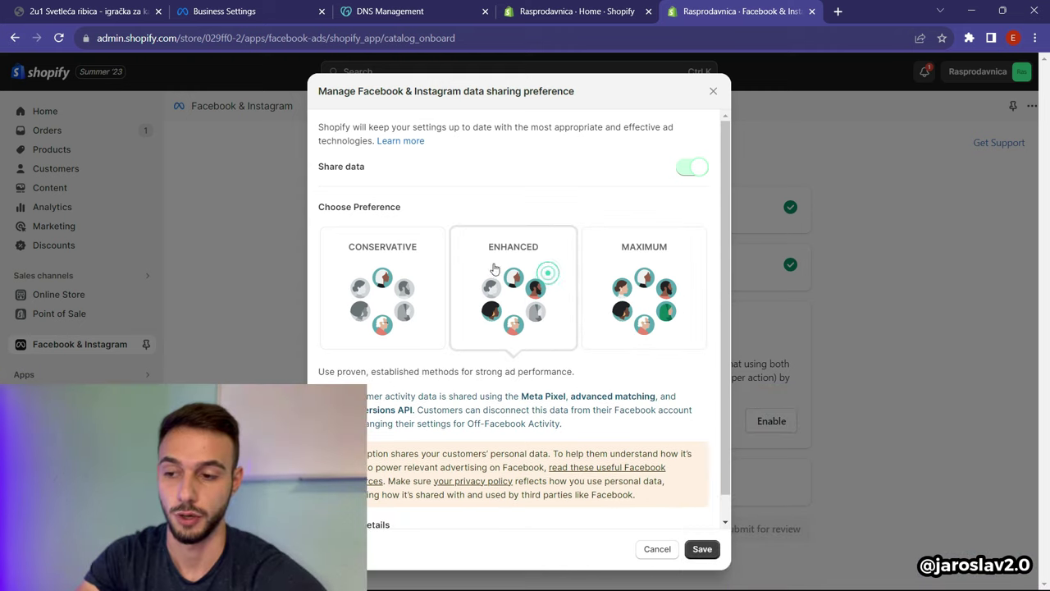
pyautogui.click(403, 274)
pyautogui.click(486, 270)
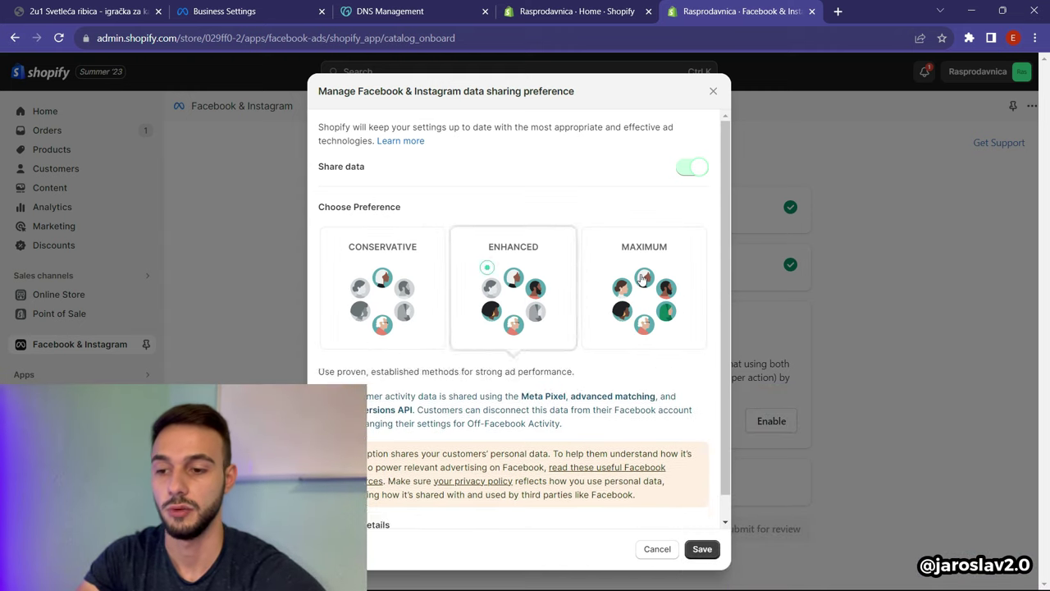
pyautogui.click(644, 274)
pyautogui.scroll(-1, 650, 291)
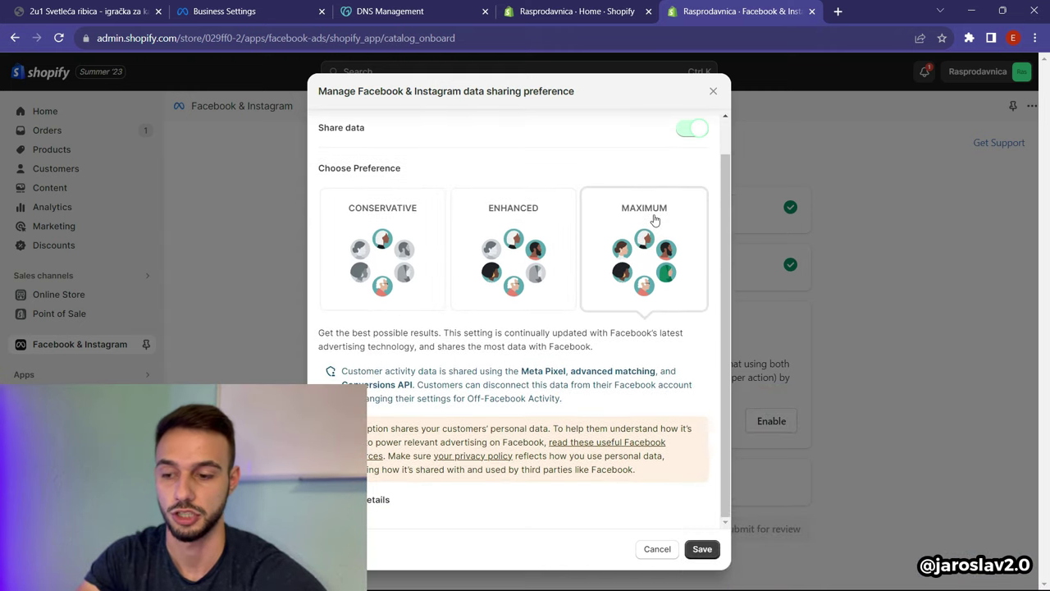
pyautogui.click(701, 548)
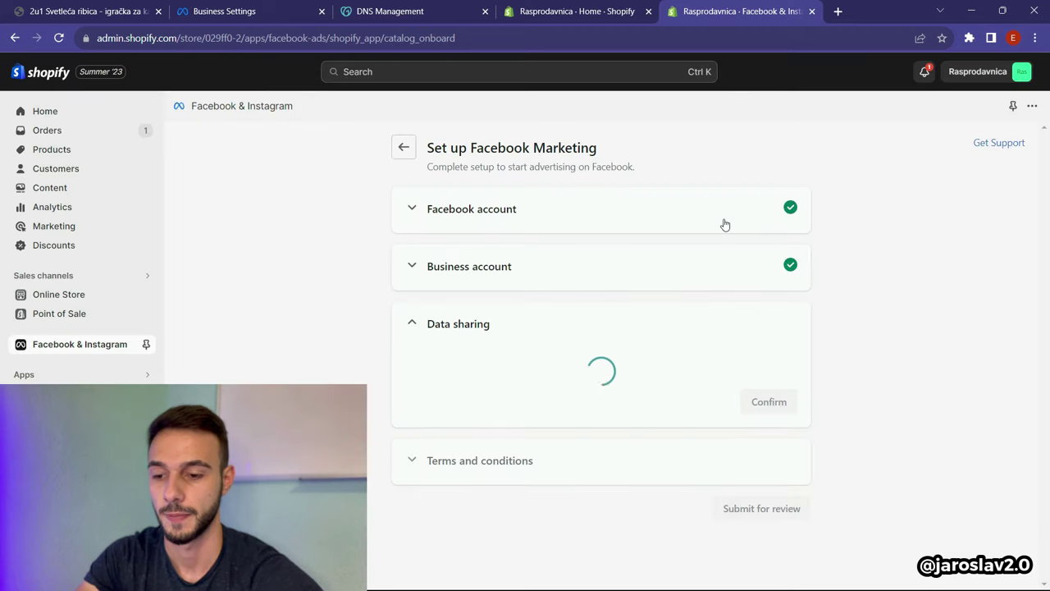
# Create a new store pixel, accept Meta's terms, and submit the setup for review
pyautogui.scroll(-3, 656, 337)
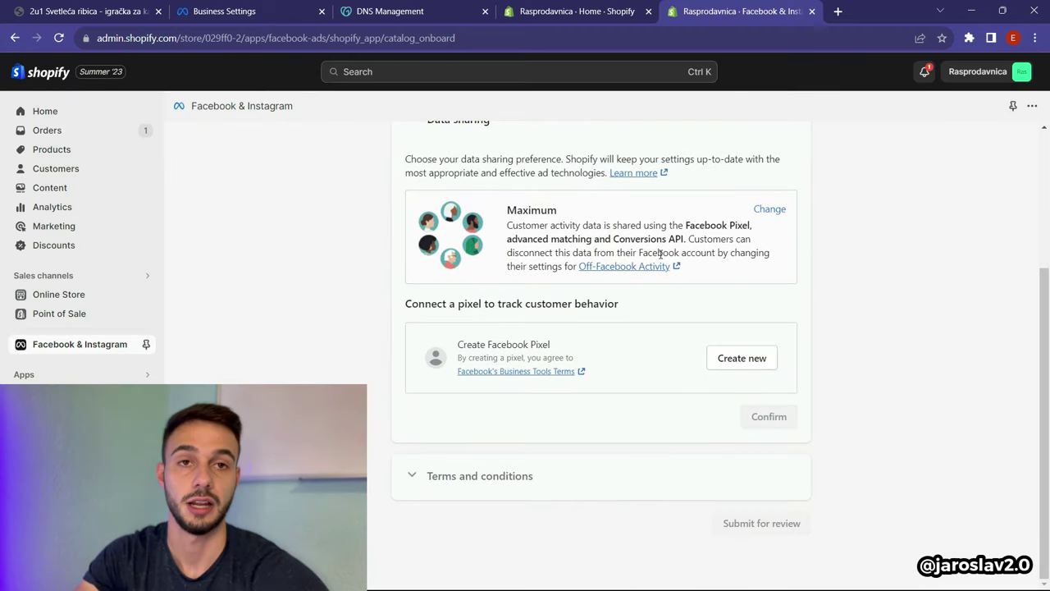
pyautogui.click(741, 358)
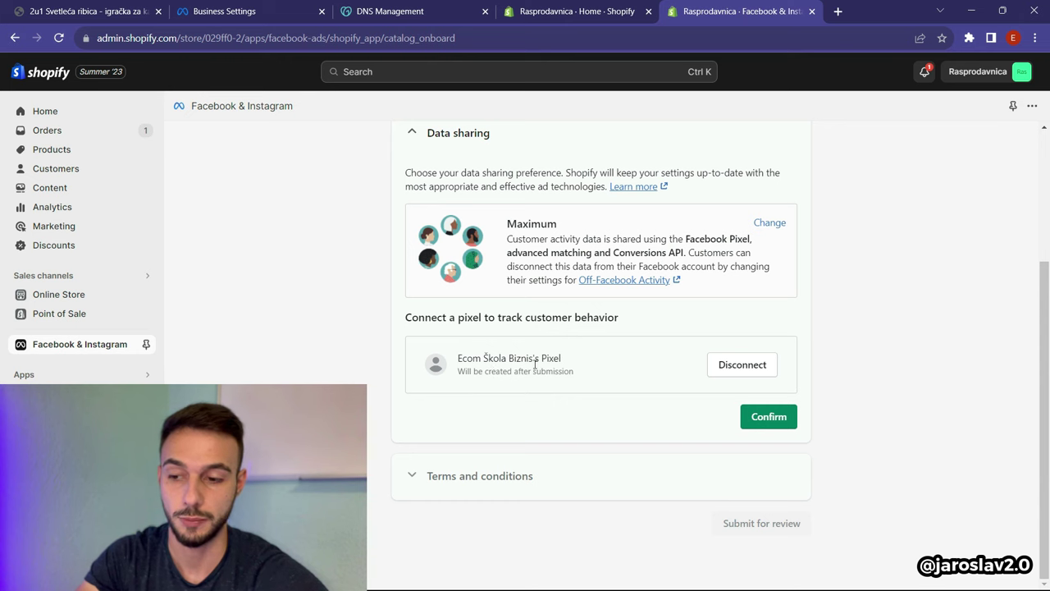
pyautogui.click(753, 415)
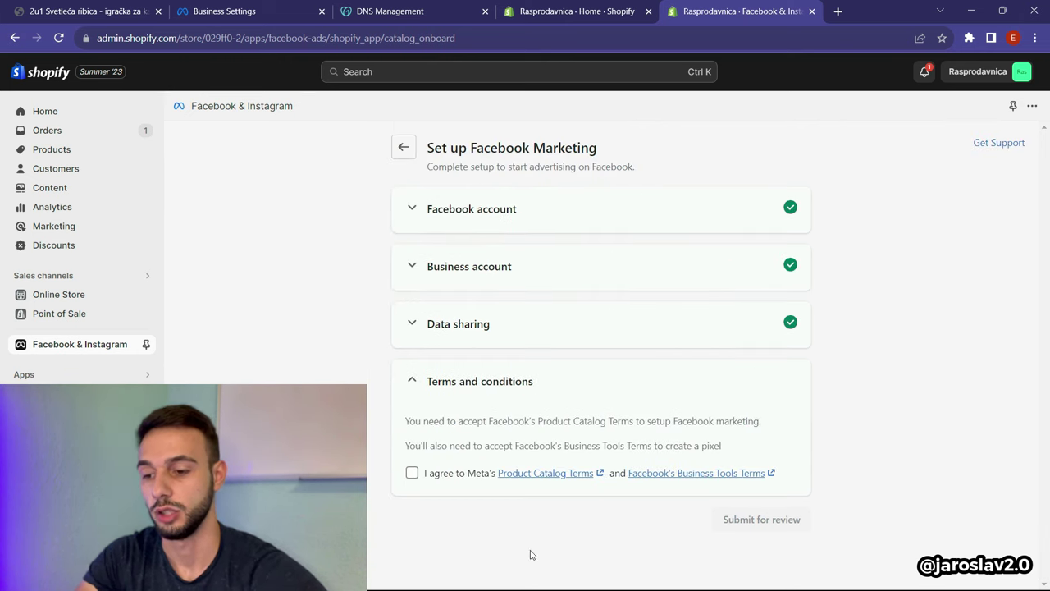
pyautogui.click(412, 474)
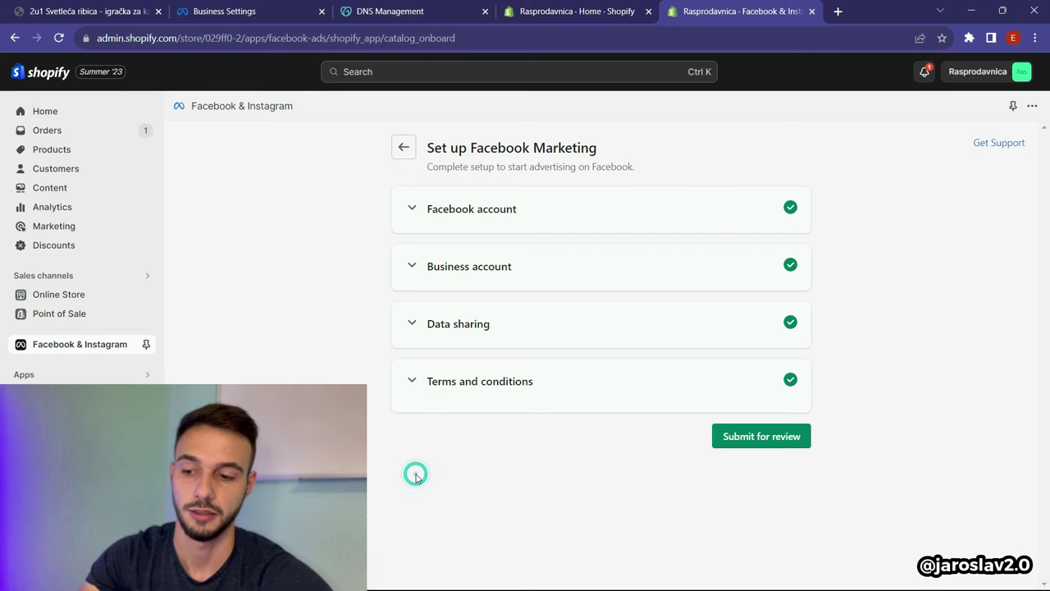
pyautogui.click(749, 429)
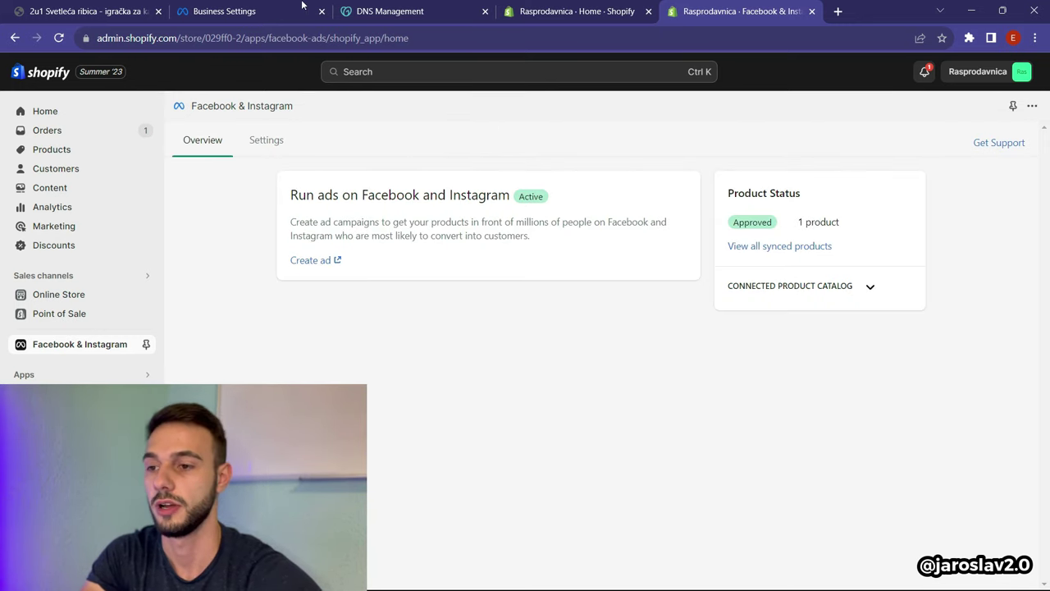
# Open the Pixels list under Data Sources in Meta Business Settings
pyautogui.click(229, 10)
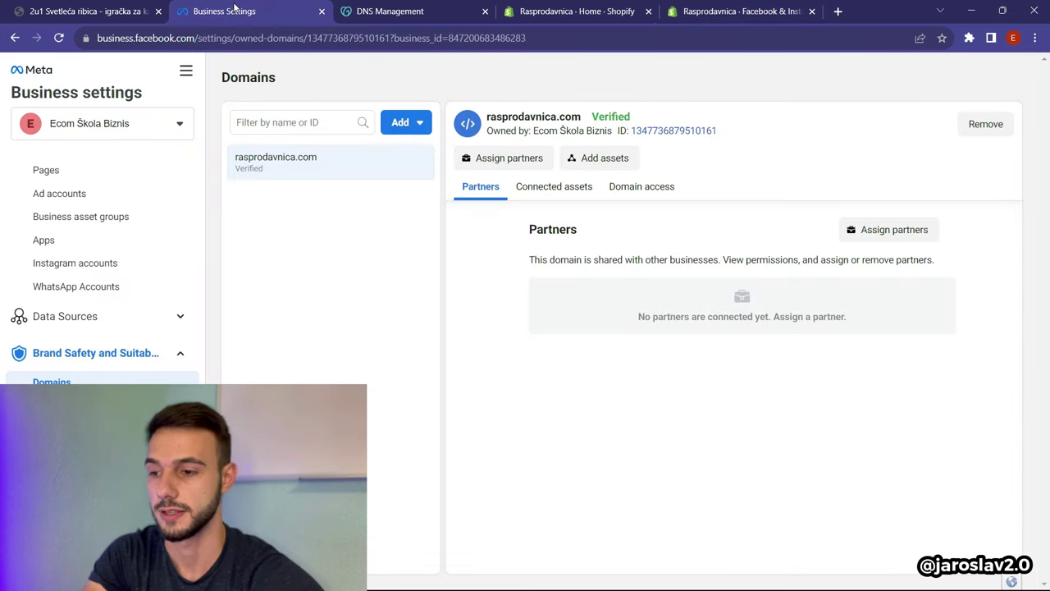
pyautogui.click(58, 39)
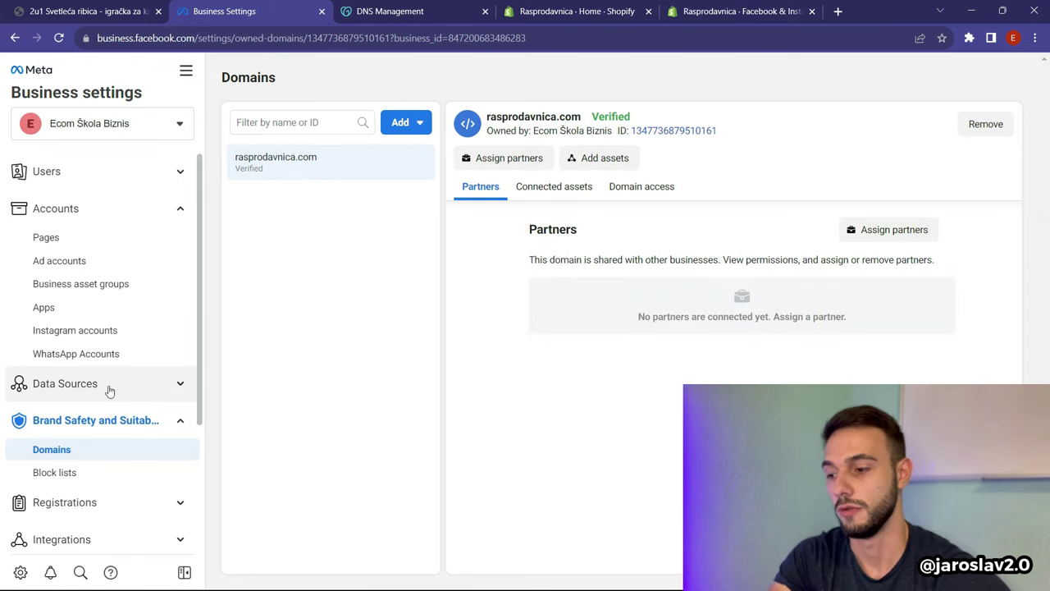
pyautogui.click(62, 392)
pyautogui.scroll(-3, 70, 378)
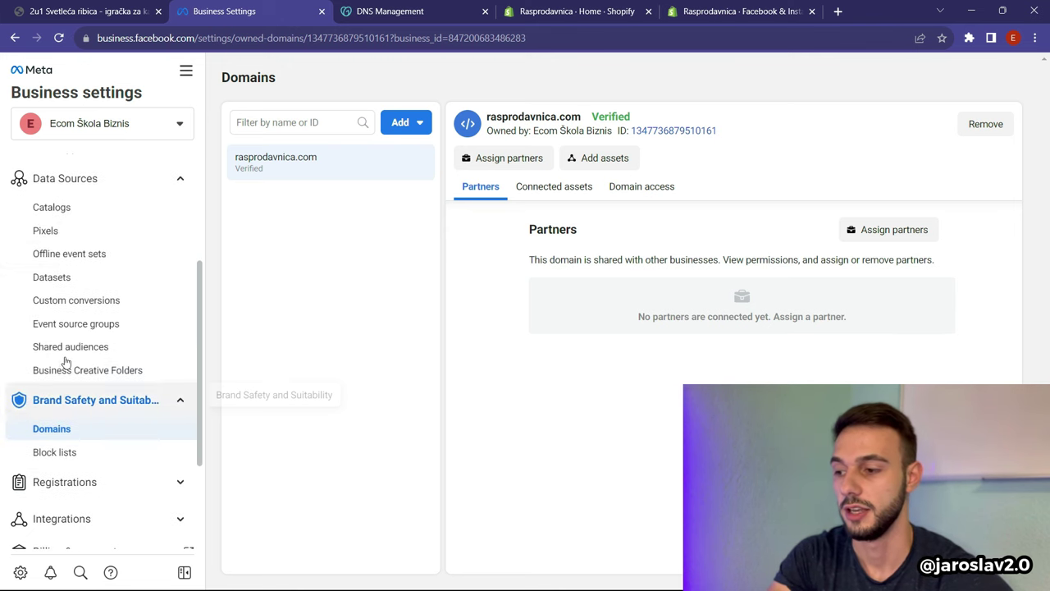
pyautogui.click(50, 232)
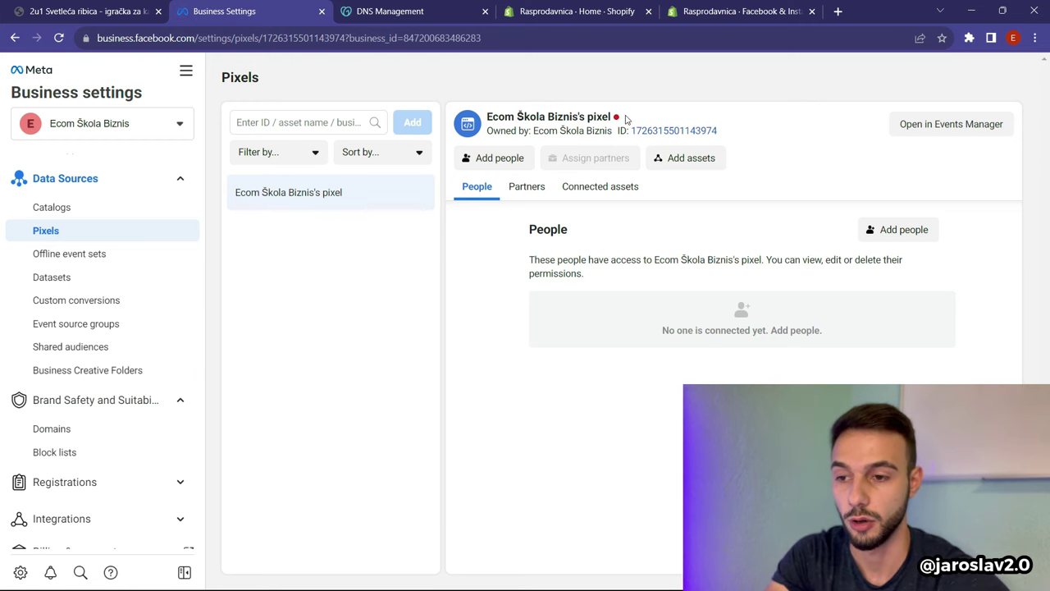
pyautogui.moveTo(625, 119); pyautogui.dragTo(484, 117)
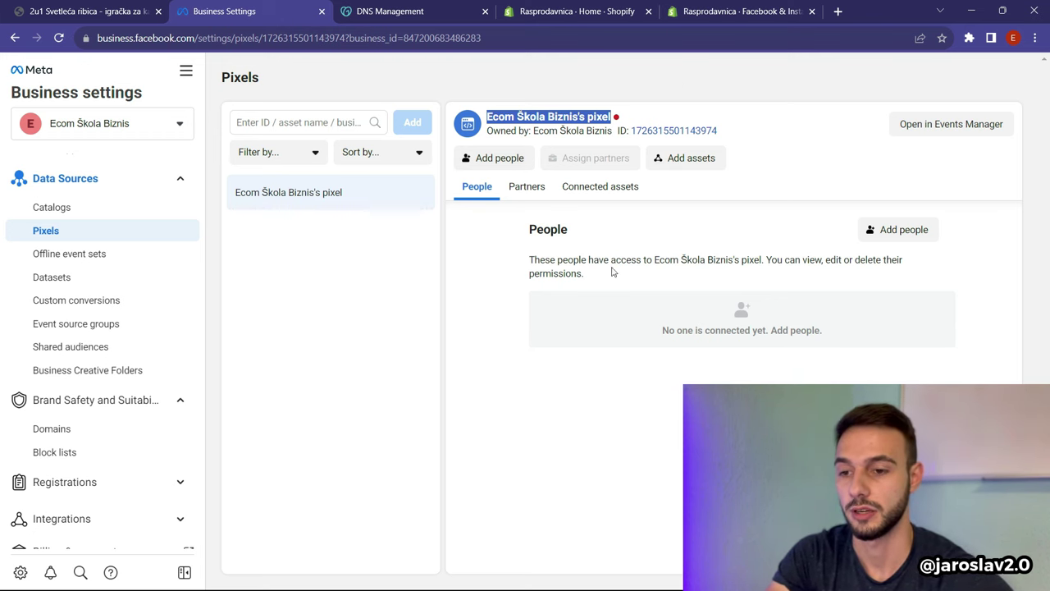
# Add the Rasprodavnica ad account to the pixel and open it in Events Manager
pyautogui.click(671, 164)
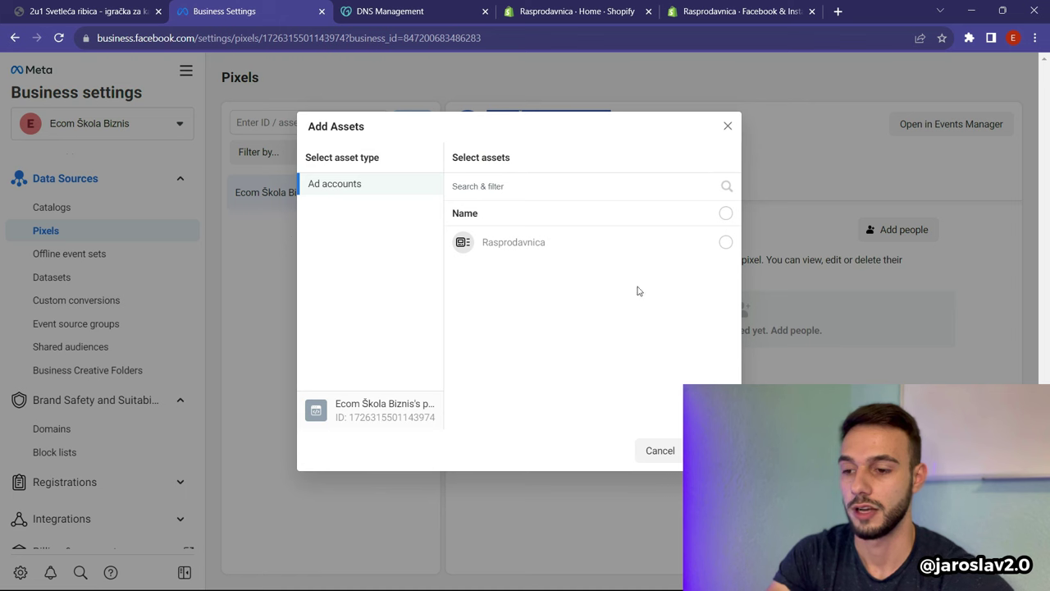
pyautogui.click(726, 242)
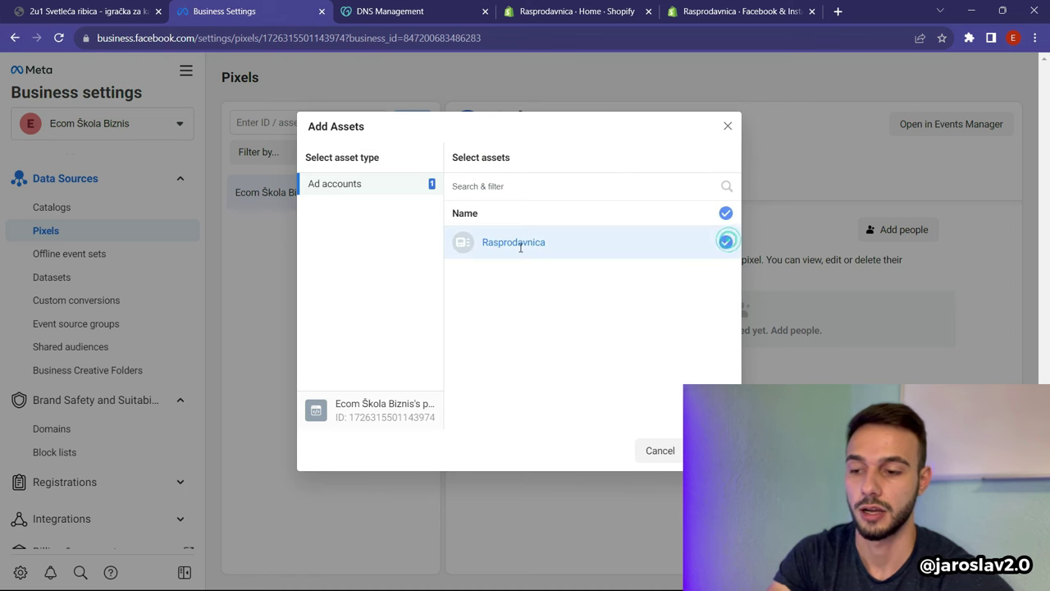
pyautogui.click(708, 450)
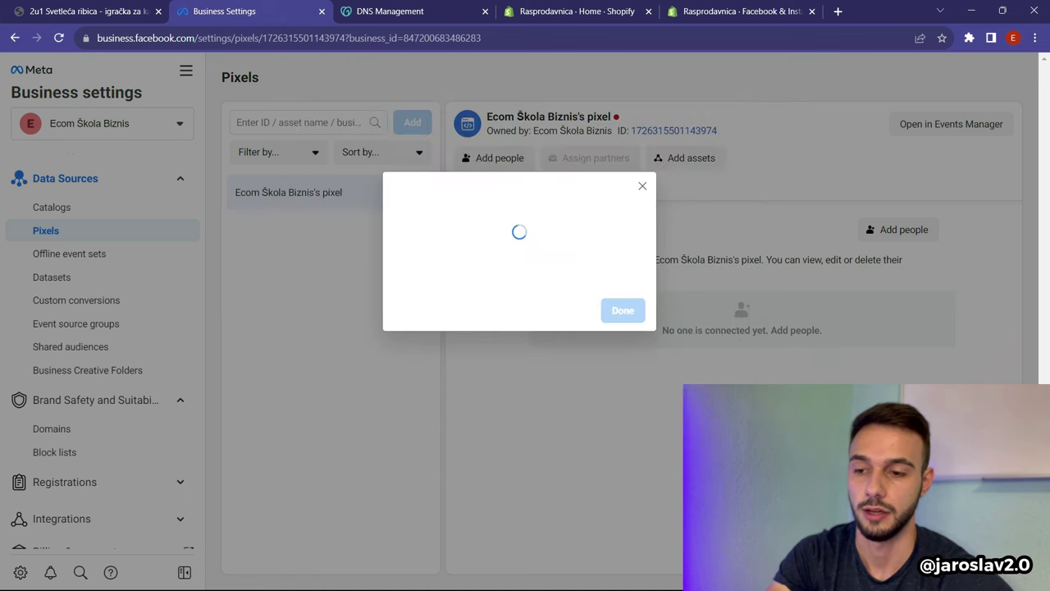
pyautogui.click(623, 300)
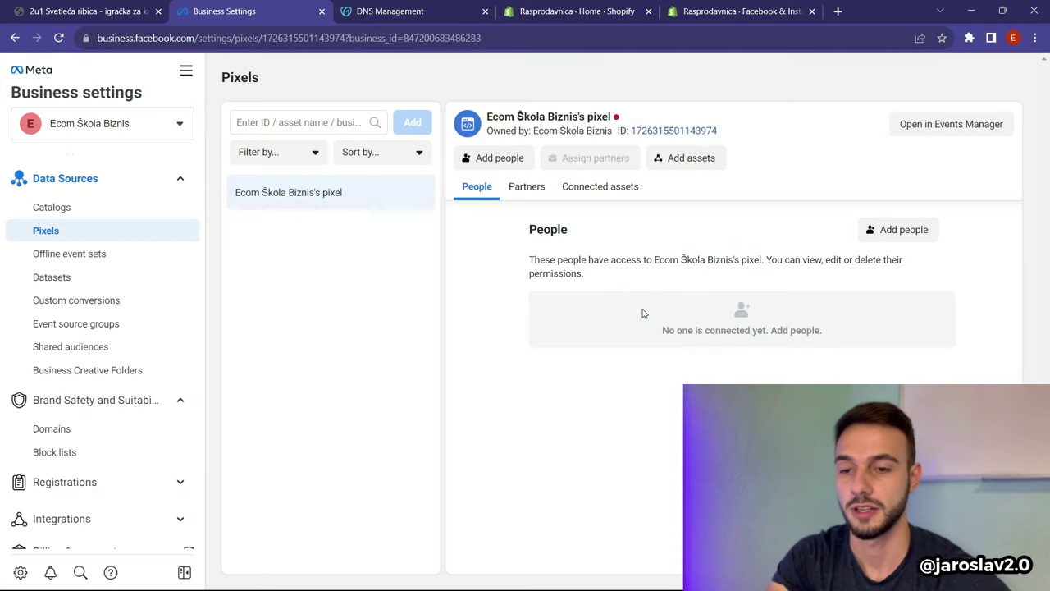
pyautogui.click(953, 127)
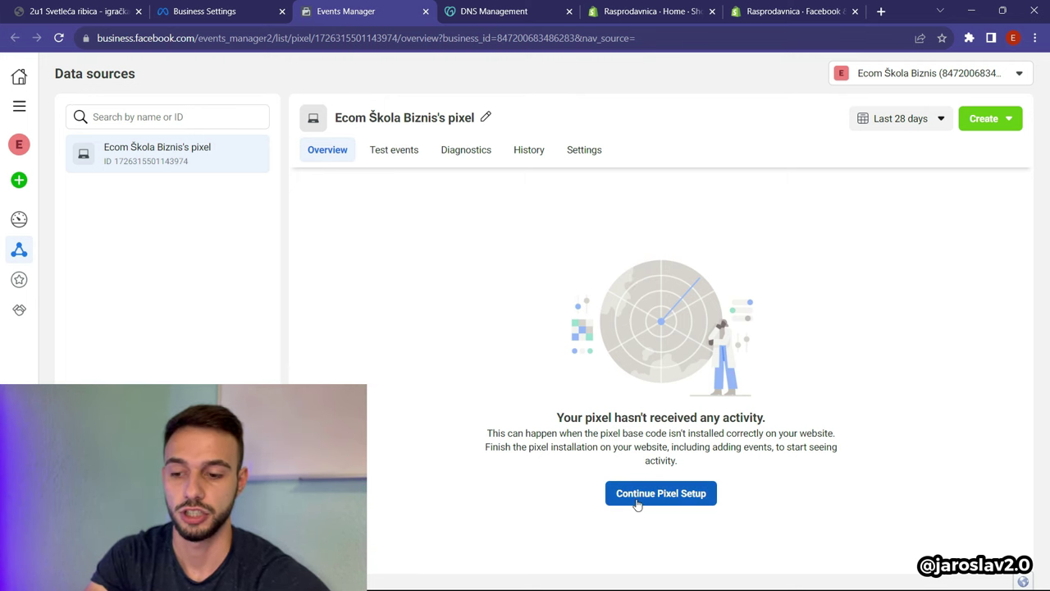
# Connect website activity with Meta Pixel through a partner integration, choosing Shopify
pyautogui.click(669, 499)
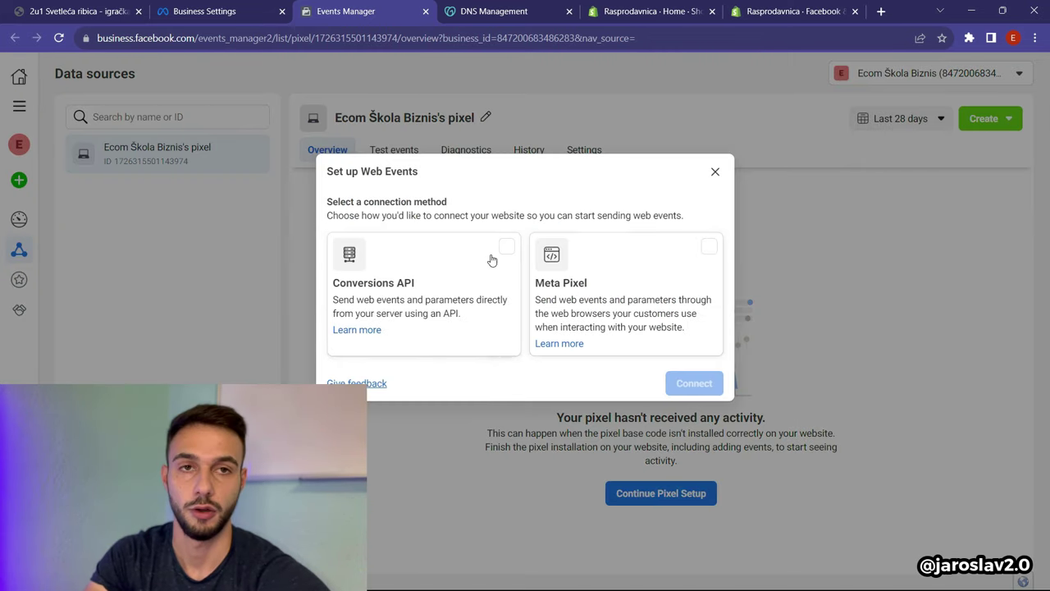
pyautogui.click(607, 272)
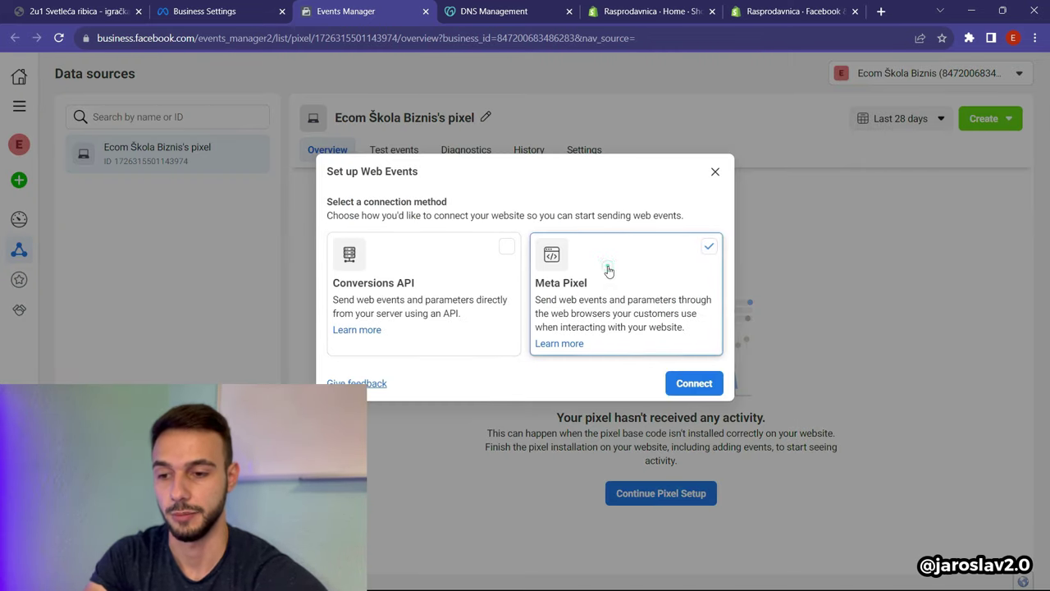
pyautogui.click(697, 384)
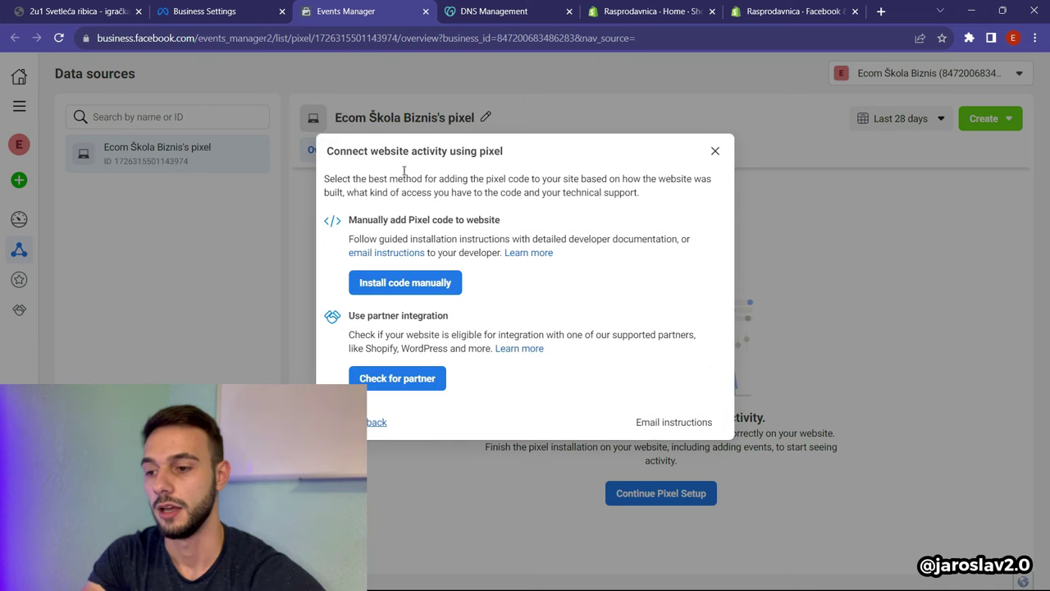
pyautogui.click(384, 379)
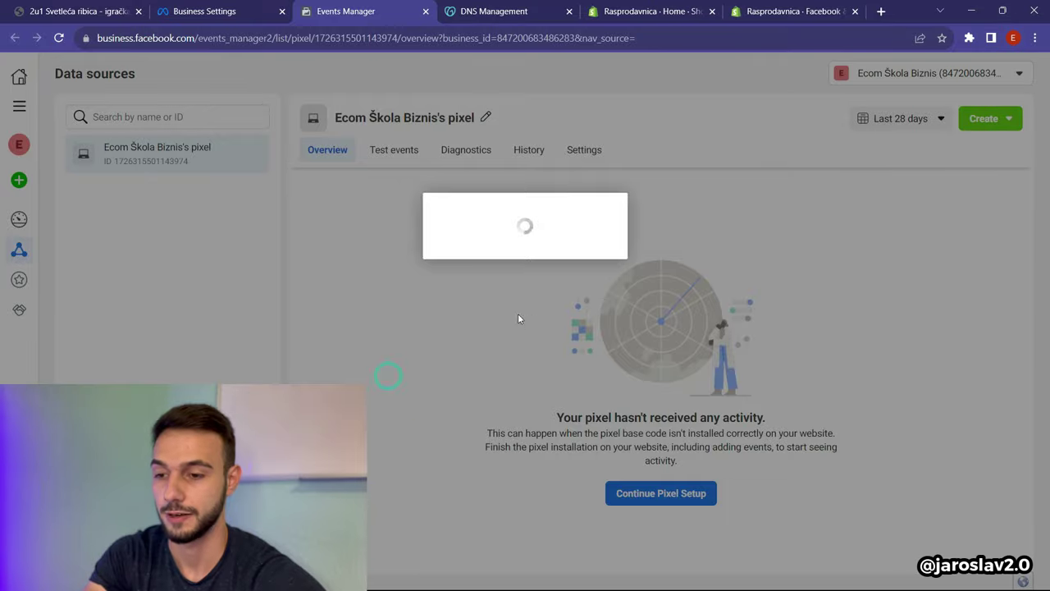
pyautogui.scroll(-5, 478, 255)
pyautogui.scroll(3, 504, 246)
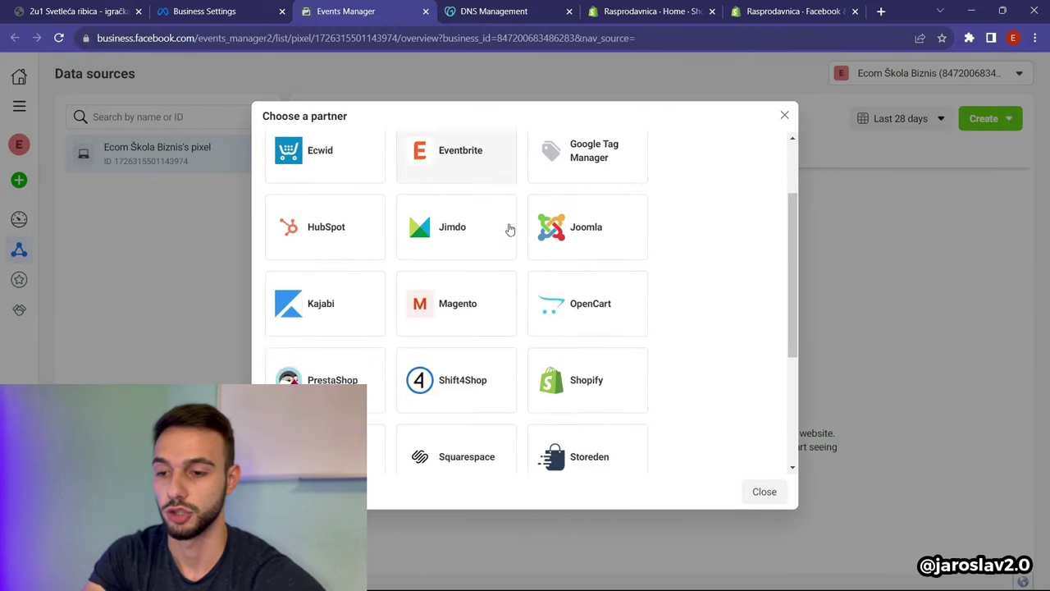
pyautogui.scroll(-3, 574, 188)
pyautogui.scroll(1, 575, 229)
pyautogui.click(574, 230)
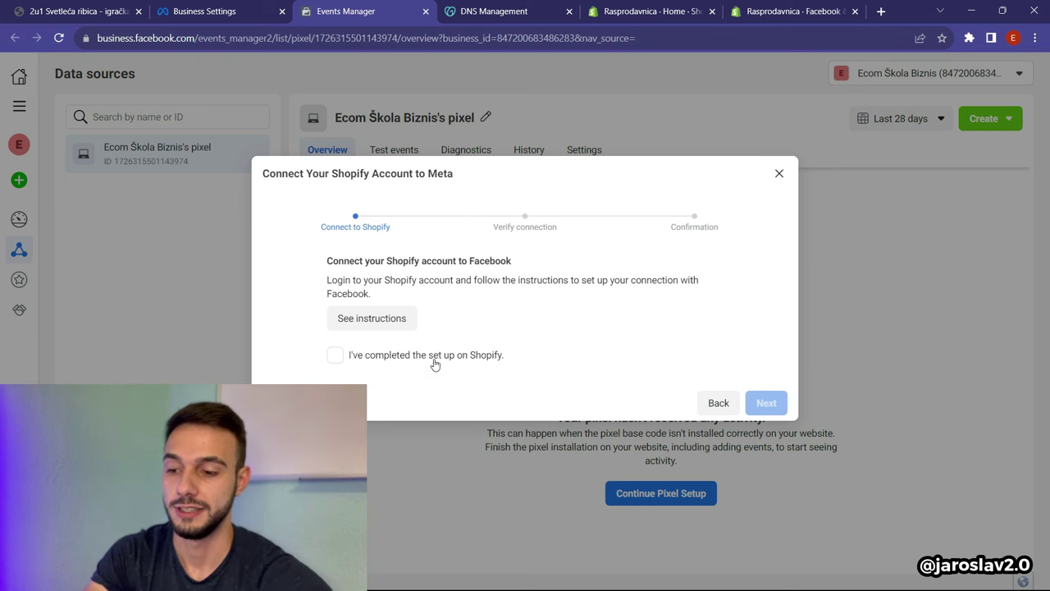
# Confirm the Shopify setup is done and send test traffic to rasprodavnica.com
pyautogui.click(336, 355)
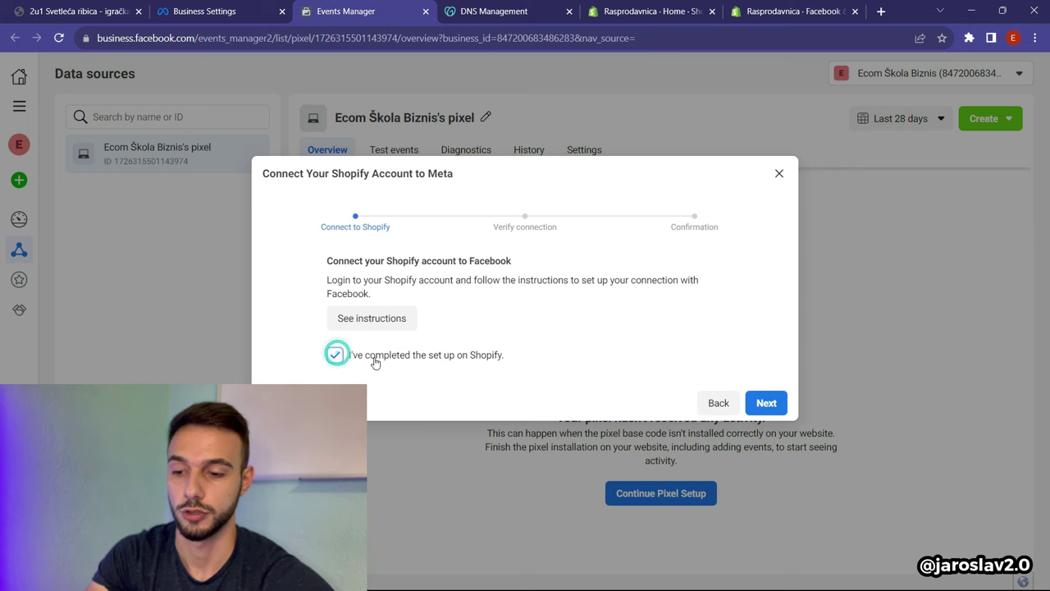
pyautogui.click(758, 402)
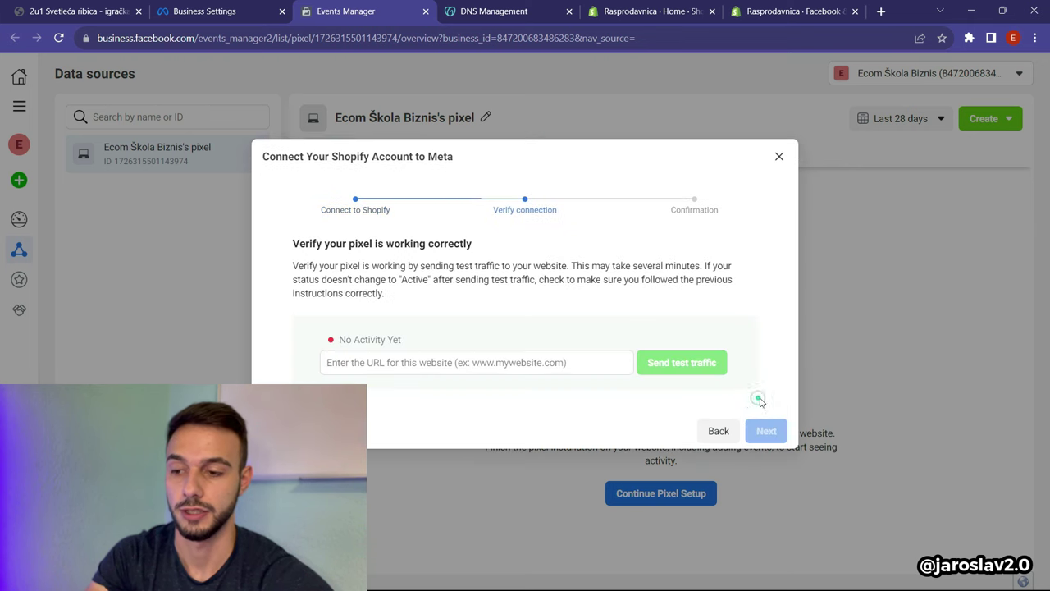
pyautogui.click(452, 358)
pyautogui.write('r')
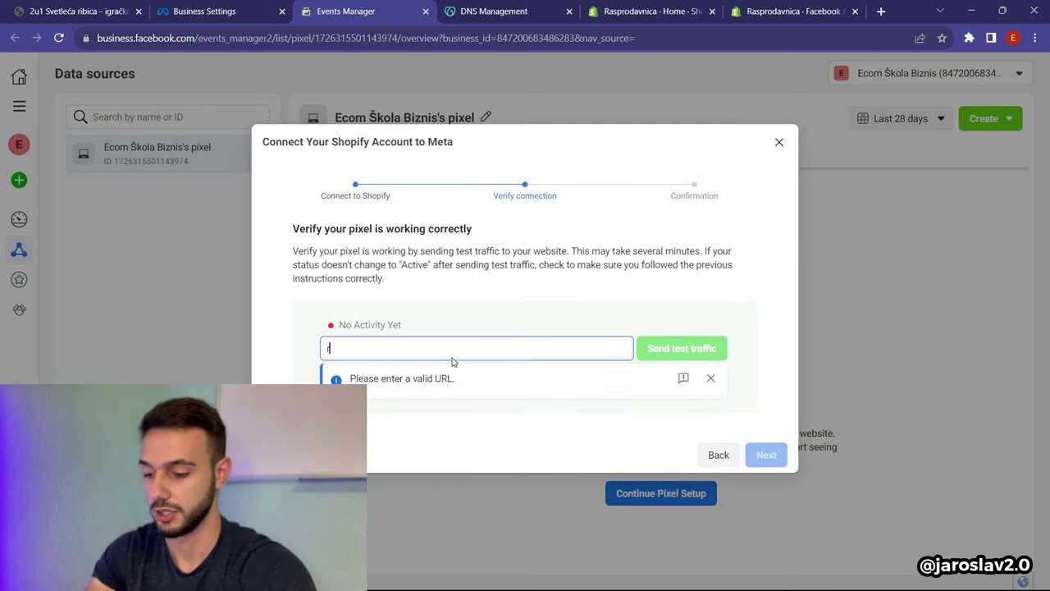
pyautogui.write('asproda')
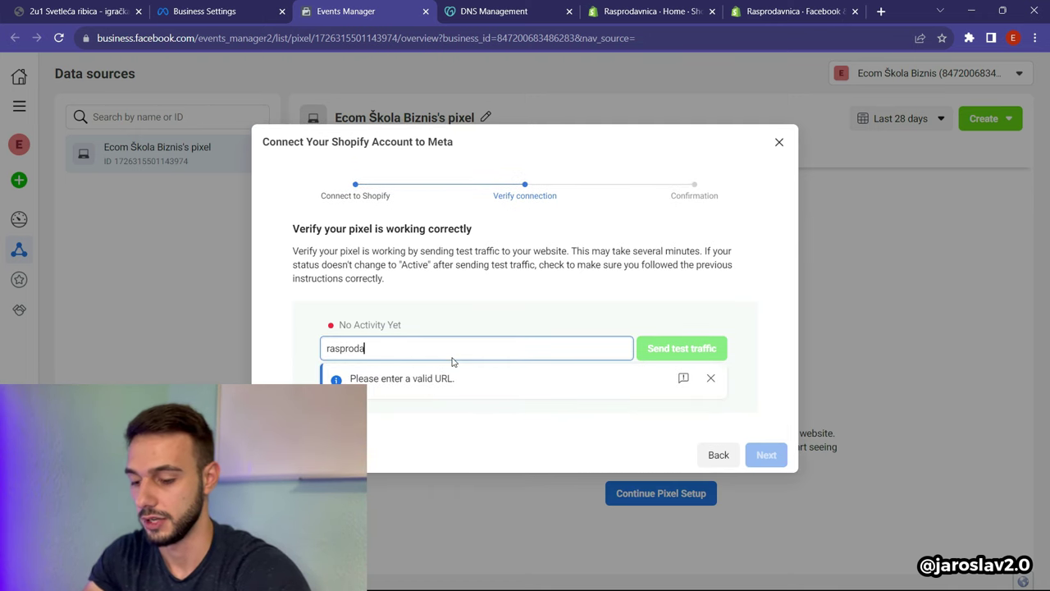
pyautogui.write('vnica.com')
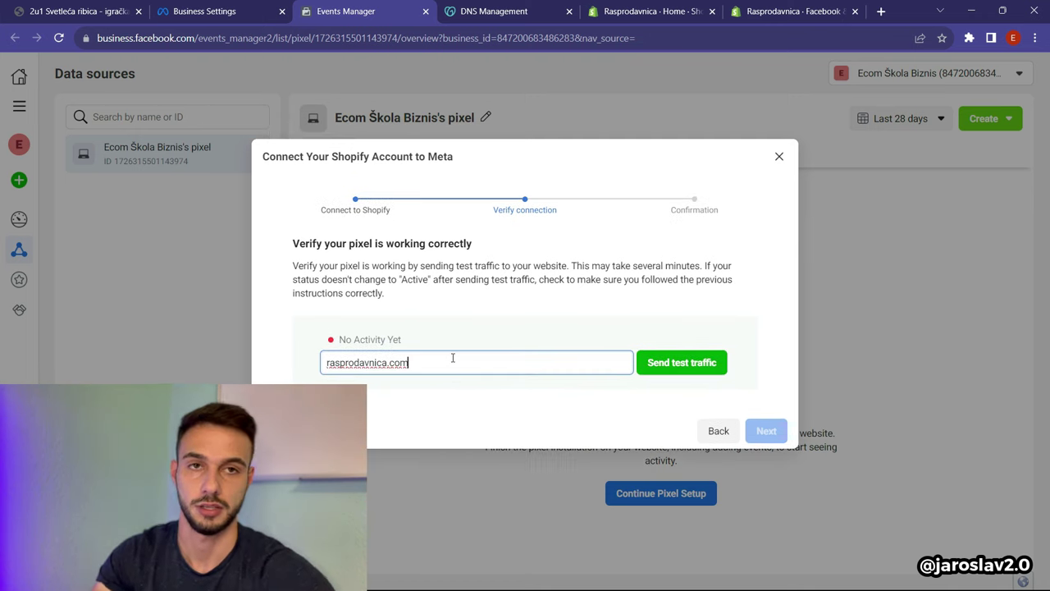
pyautogui.click(673, 365)
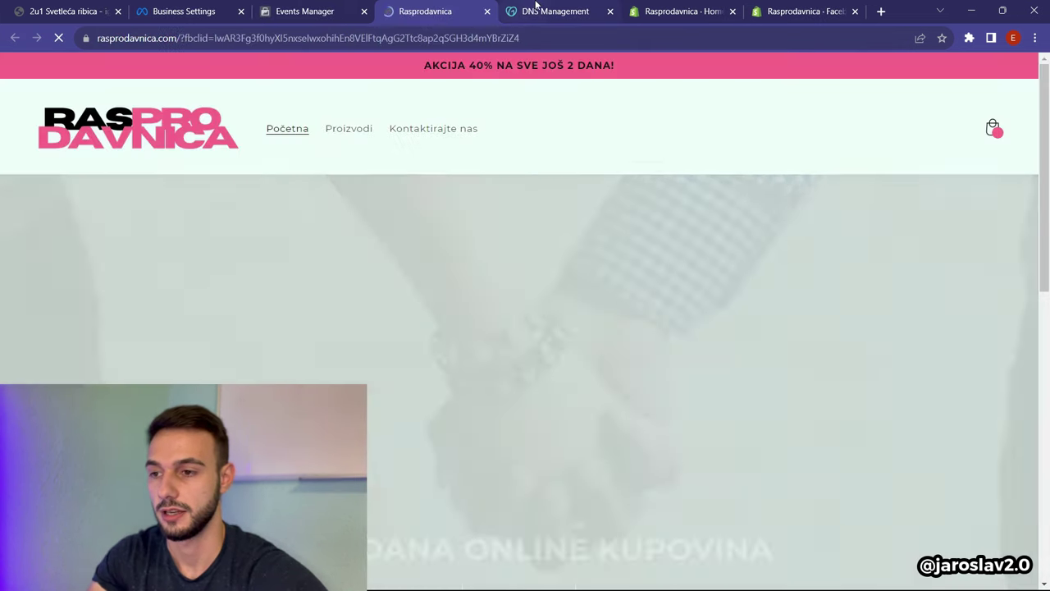
pyautogui.scroll(-8, 492, 331)
pyautogui.scroll(8, 496, 320)
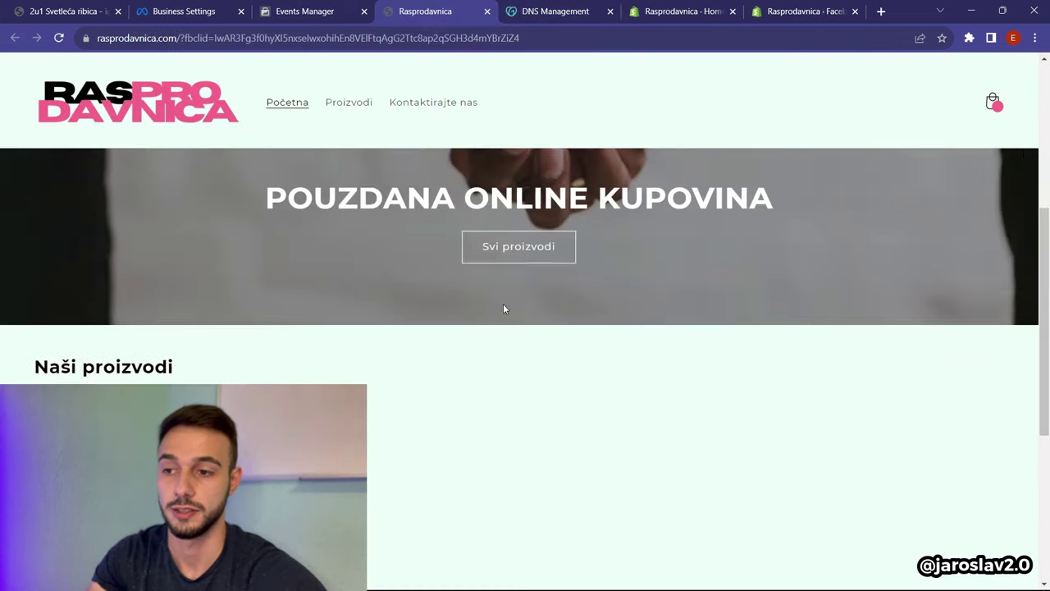
# Visit the bath toy product page on the store, then finish setup once the pixel shows Active
pyautogui.click(344, 126)
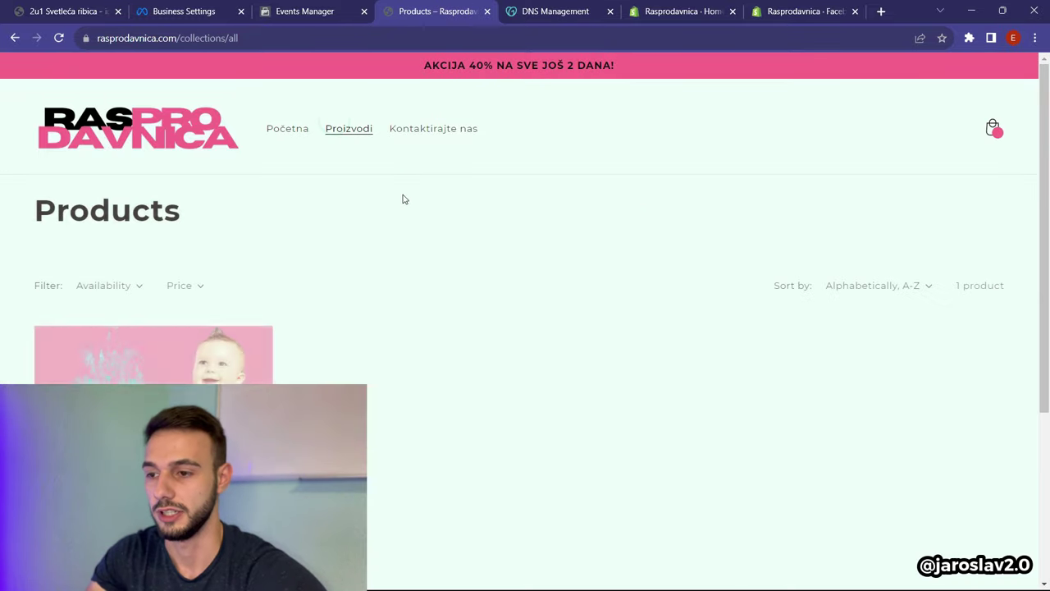
pyautogui.scroll(-3, 148, 198)
pyautogui.click(148, 199)
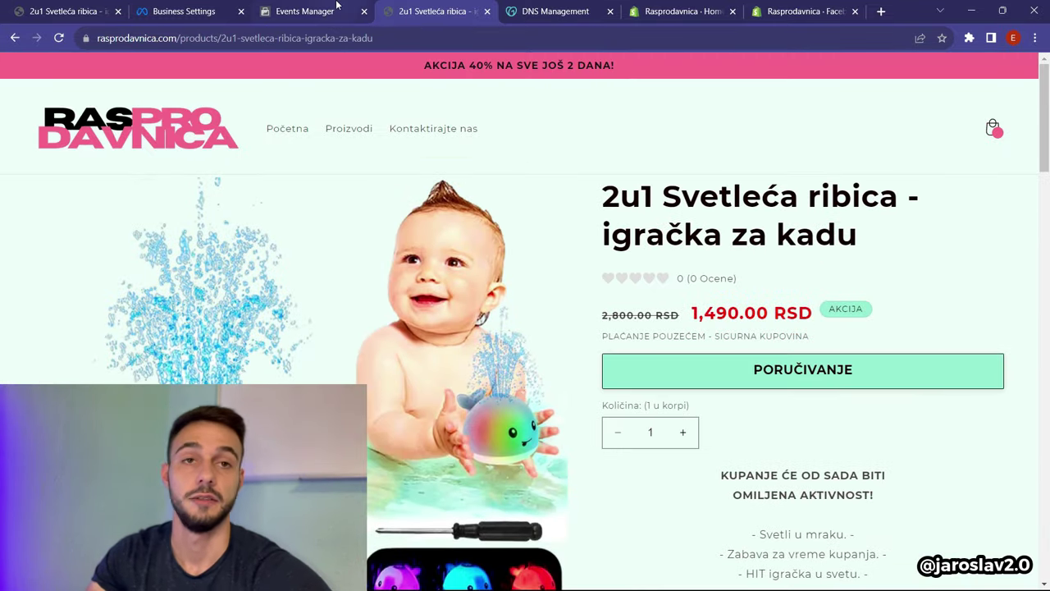
pyautogui.click(337, 4)
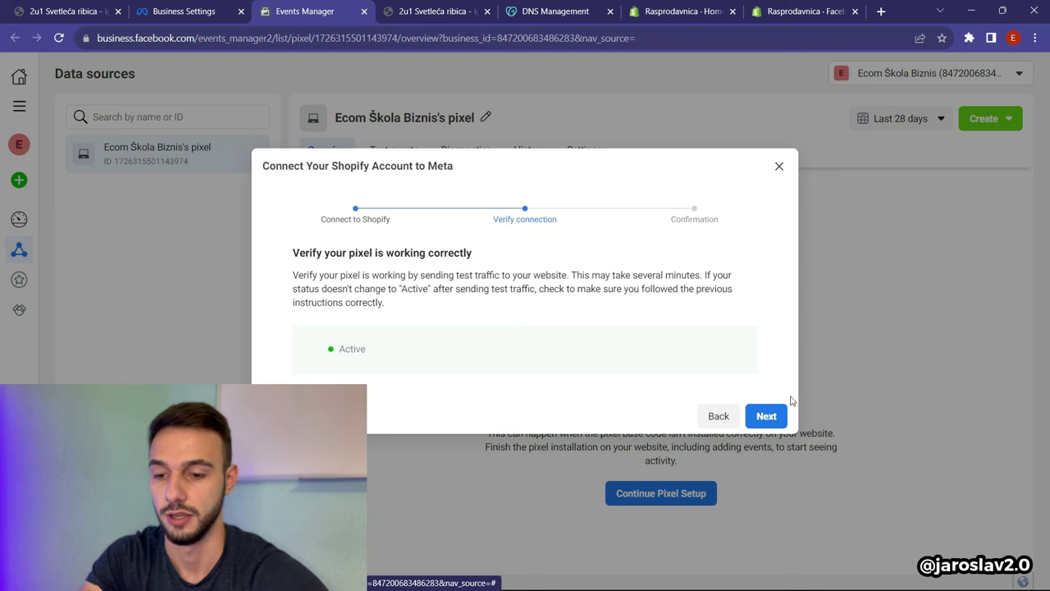
pyautogui.click(767, 416)
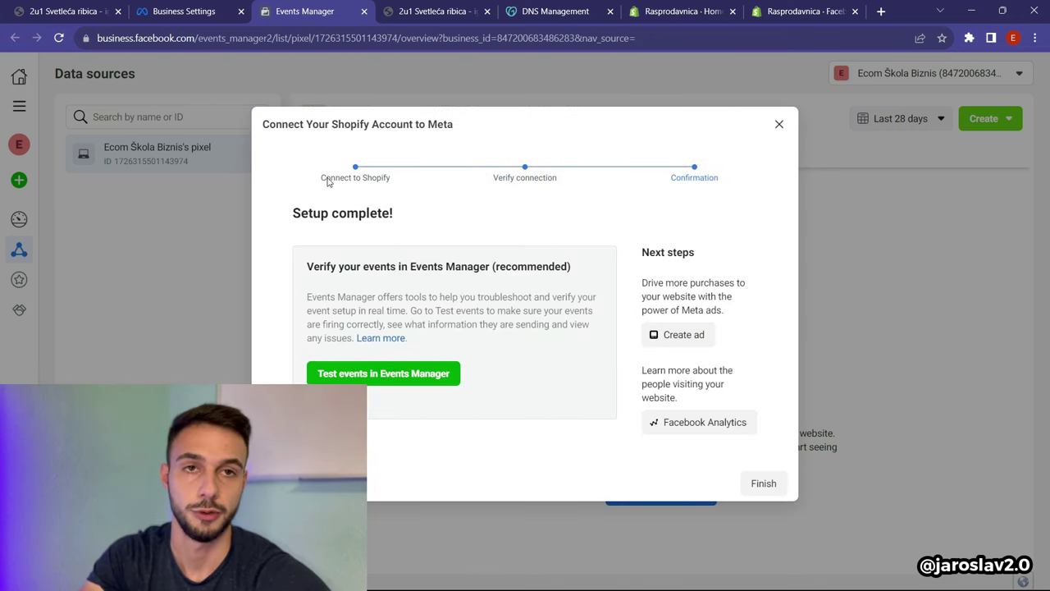
pyautogui.click(764, 484)
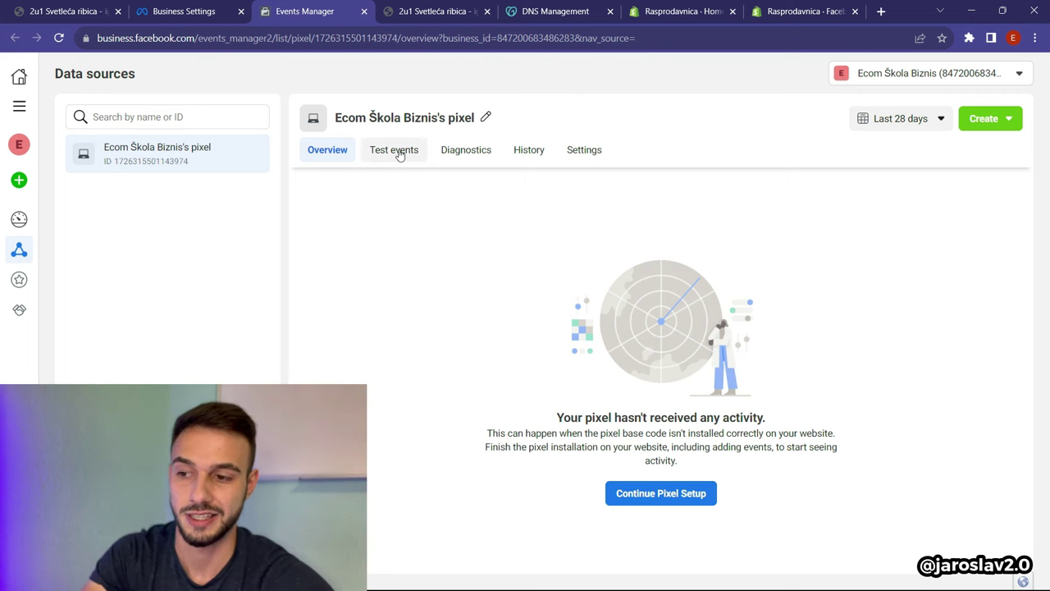
# In the pixel's Settings, turn on automatic advanced matching and no-code automatic event tracking
pyautogui.click(584, 150)
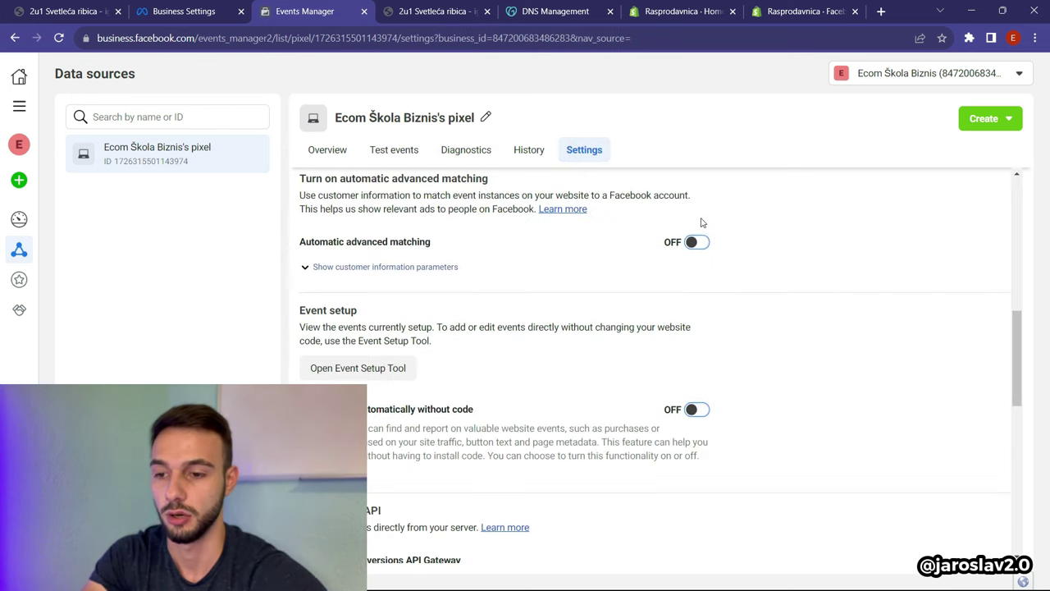
pyautogui.click(698, 242)
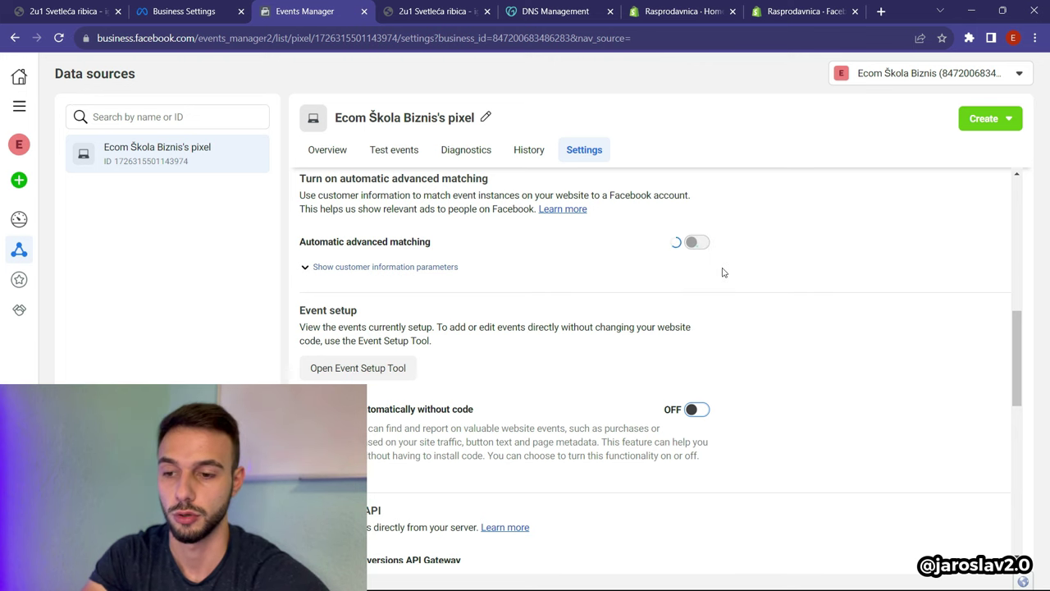
pyautogui.click(699, 411)
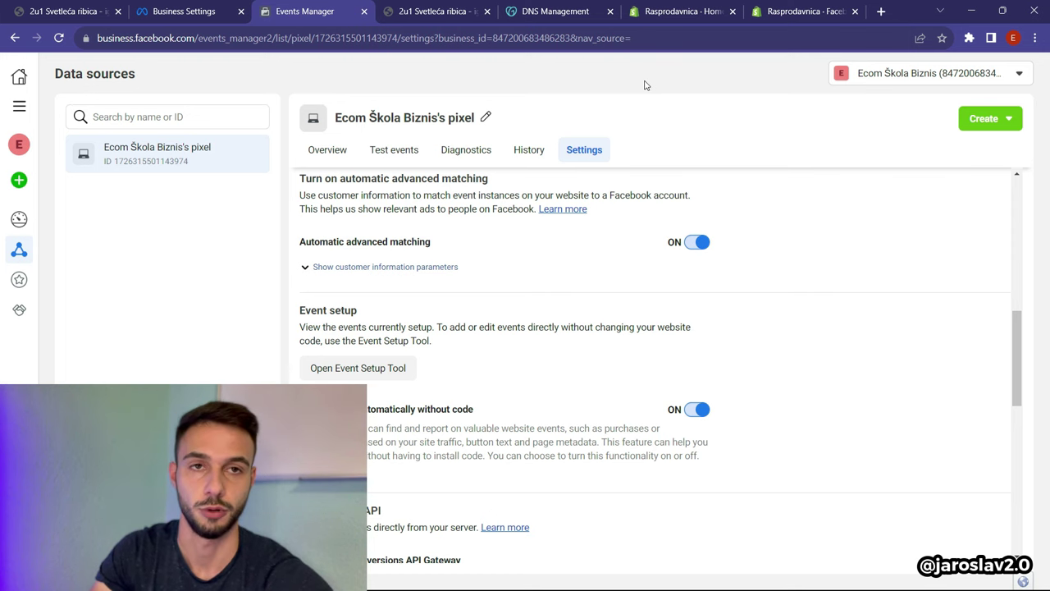
# Go to Ads Manager via All tools and answer No to the political-issues question
pyautogui.click(15, 108)
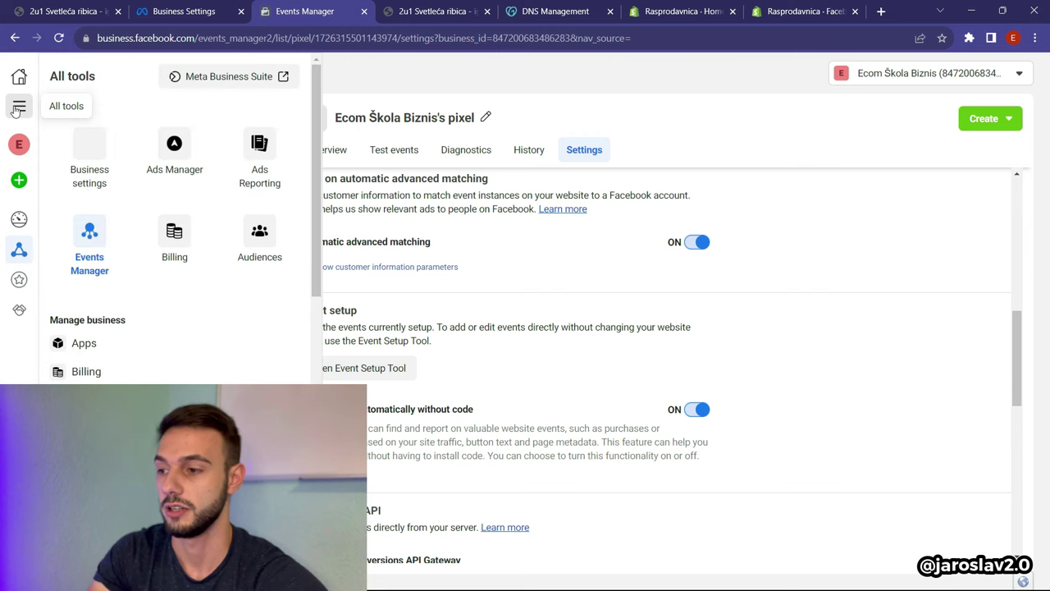
pyautogui.click(174, 155)
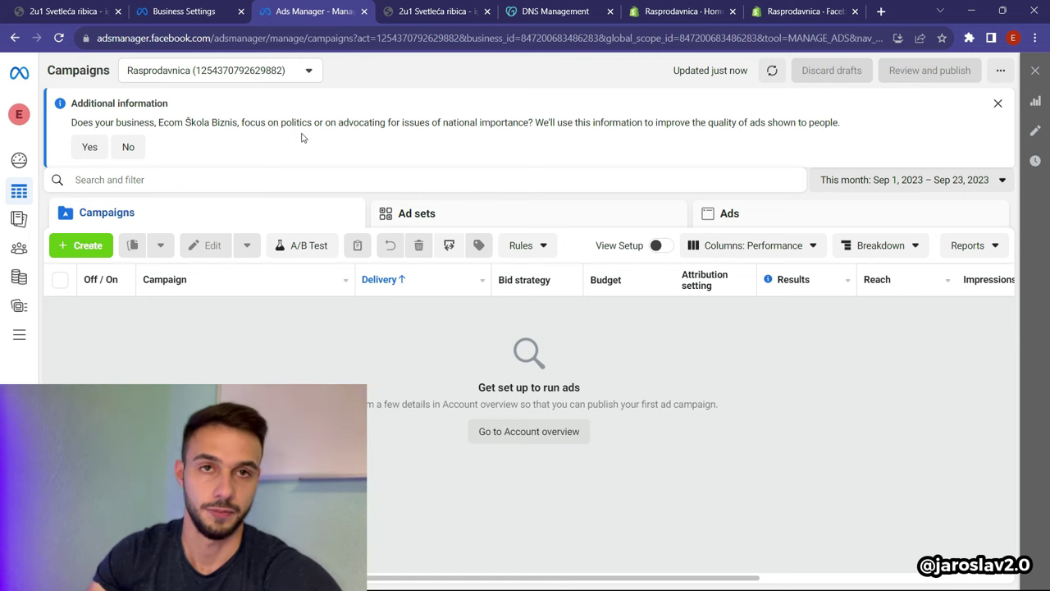
pyautogui.click(129, 145)
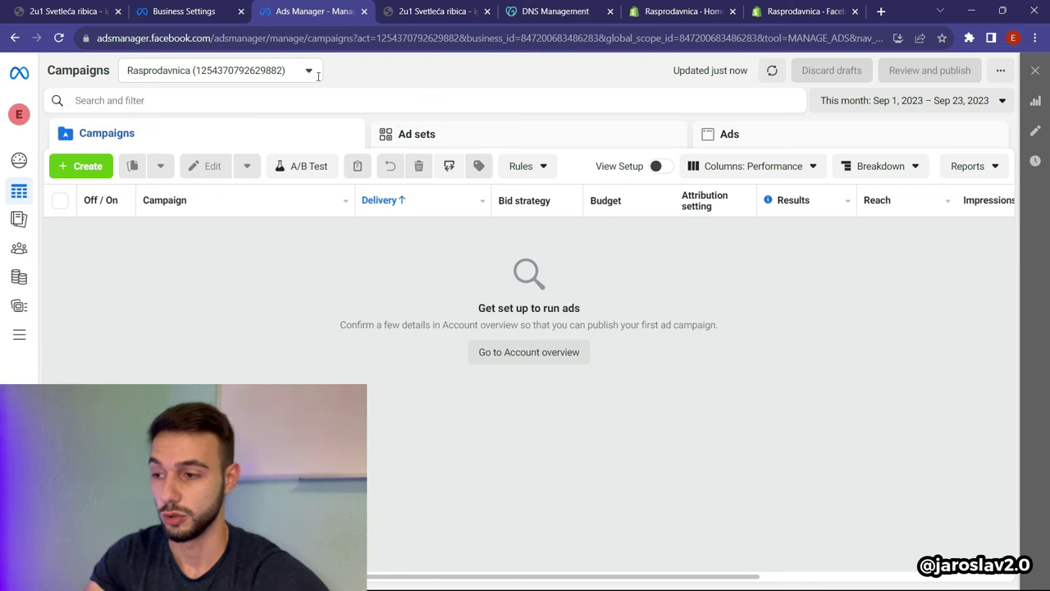
pyautogui.moveTo(20, 161)
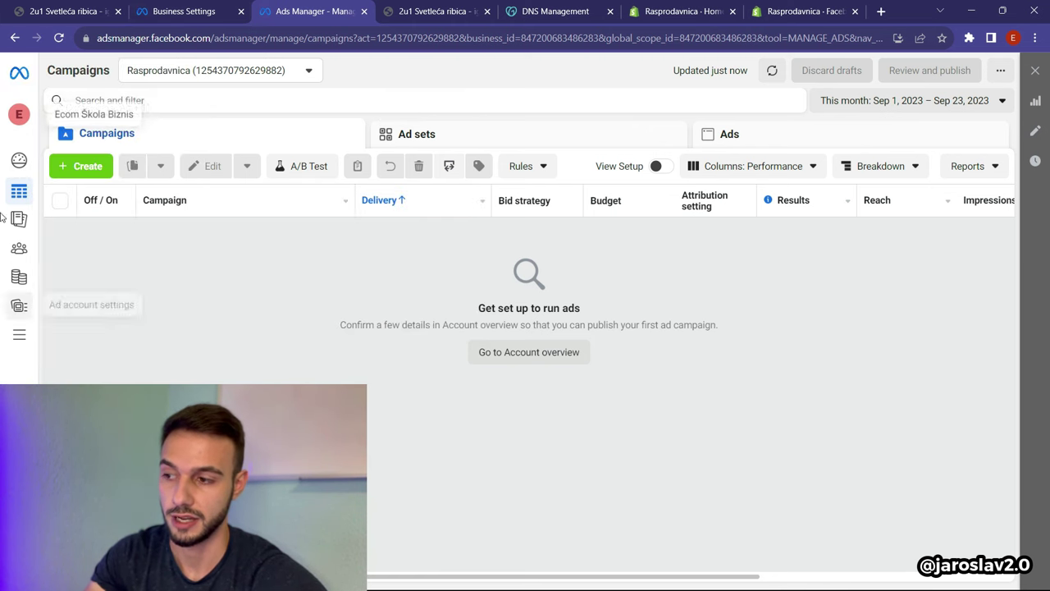
# Confirm the Facebook Page for the ad account from the Account Overview
pyautogui.moveTo(98, 128)
pyautogui.click(80, 164)
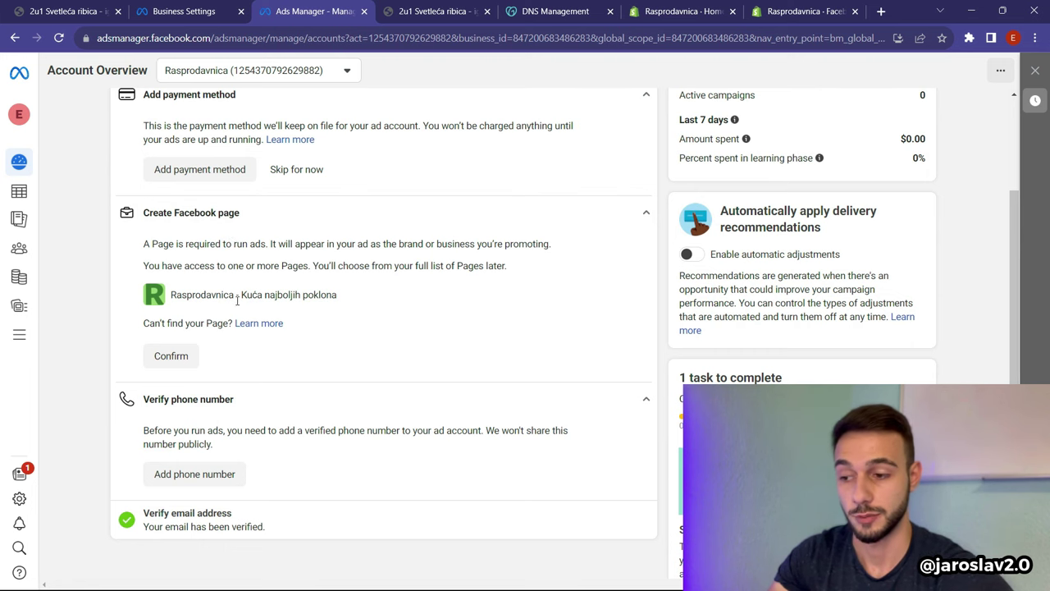
pyautogui.click(174, 356)
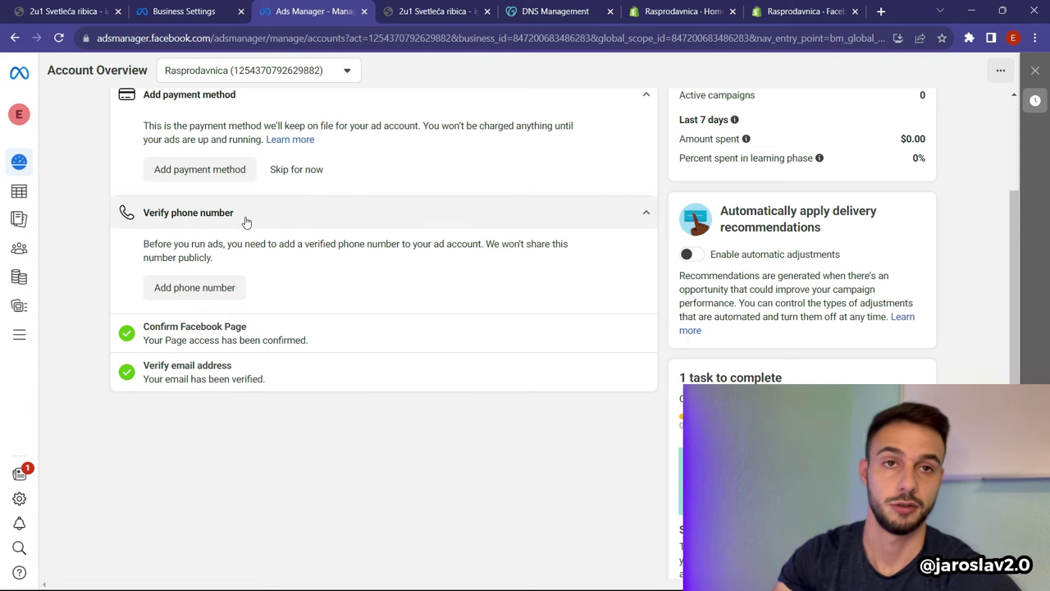
# Start adding a phone number, check the country codes, then abandon it without saving
pyautogui.click(192, 288)
pyautogui.click(393, 258)
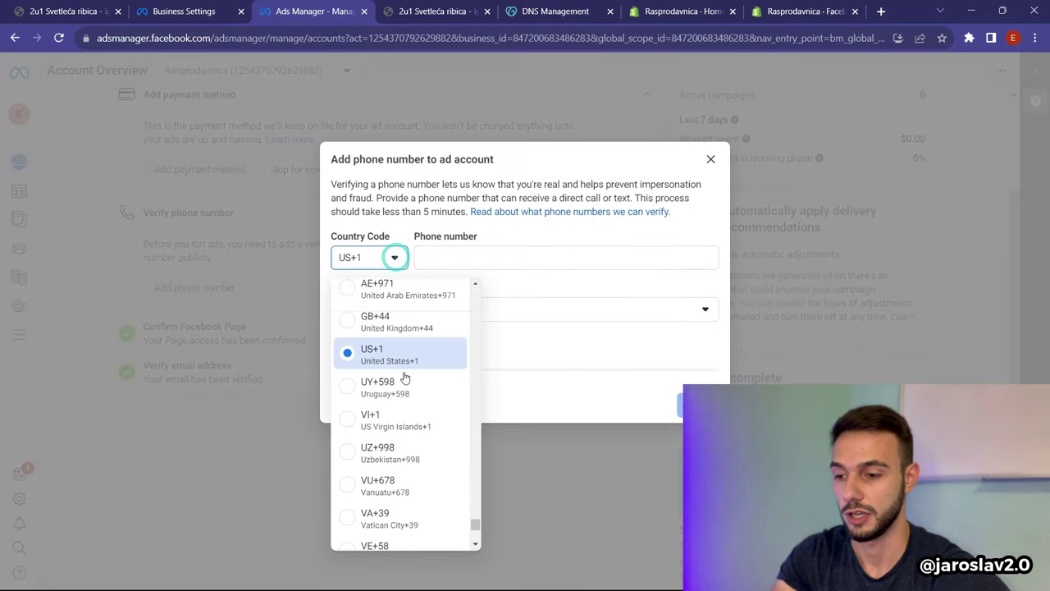
pyautogui.scroll(-5, 399, 369)
pyautogui.scroll(6, 367, 380)
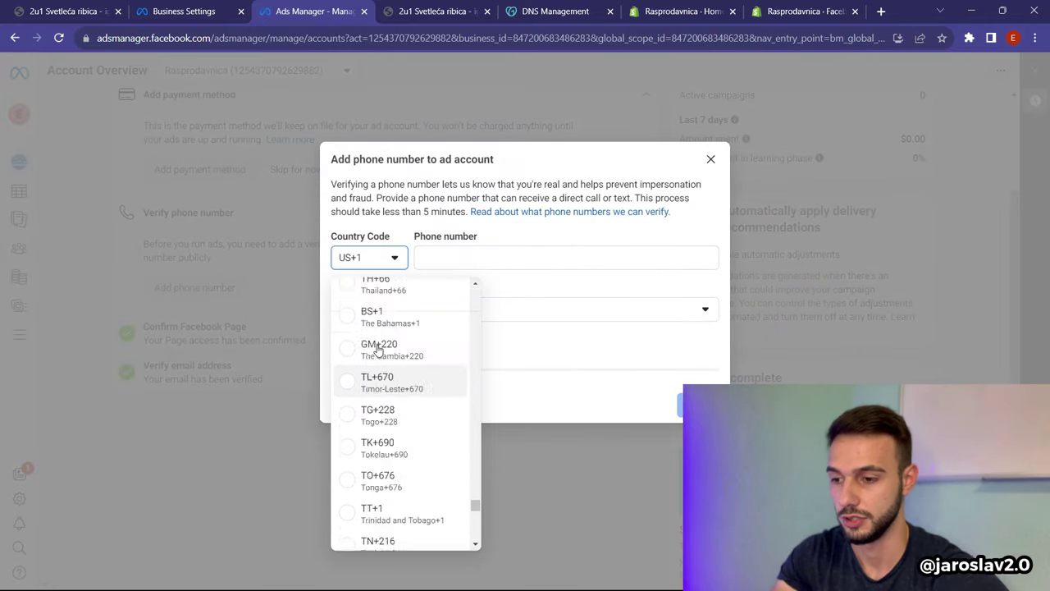
pyautogui.click(393, 257)
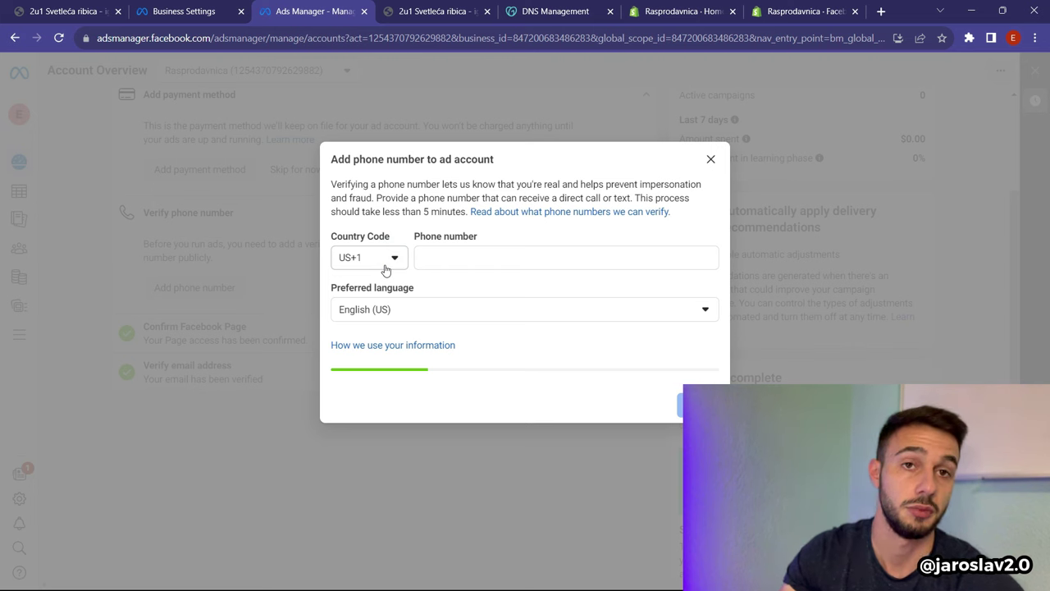
pyautogui.click(435, 258)
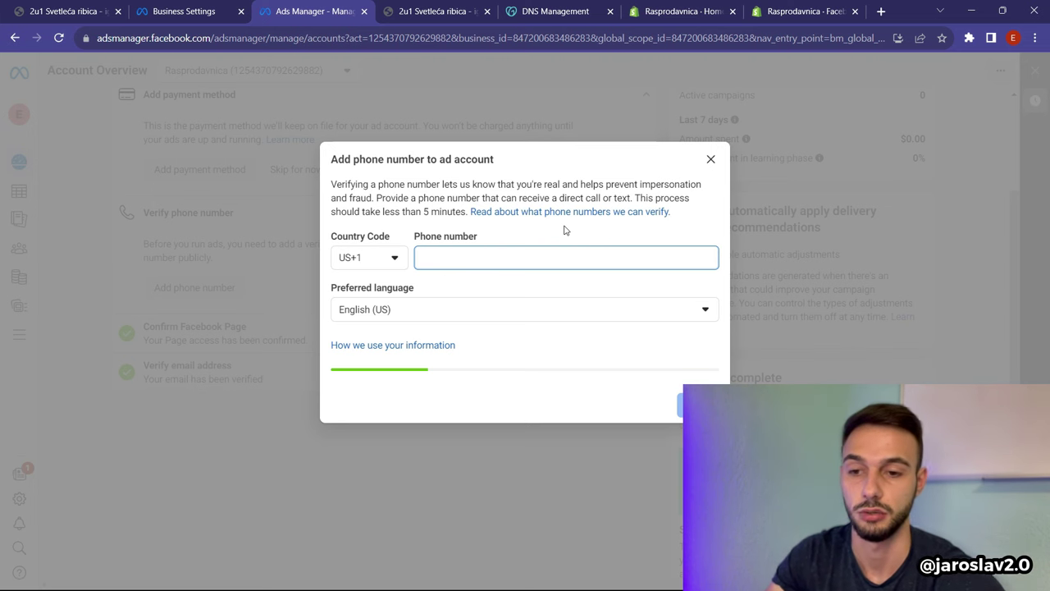
pyautogui.click(712, 158)
# Exit the account setup dialog and return to the top of Account Overview
pyautogui.click(677, 278)
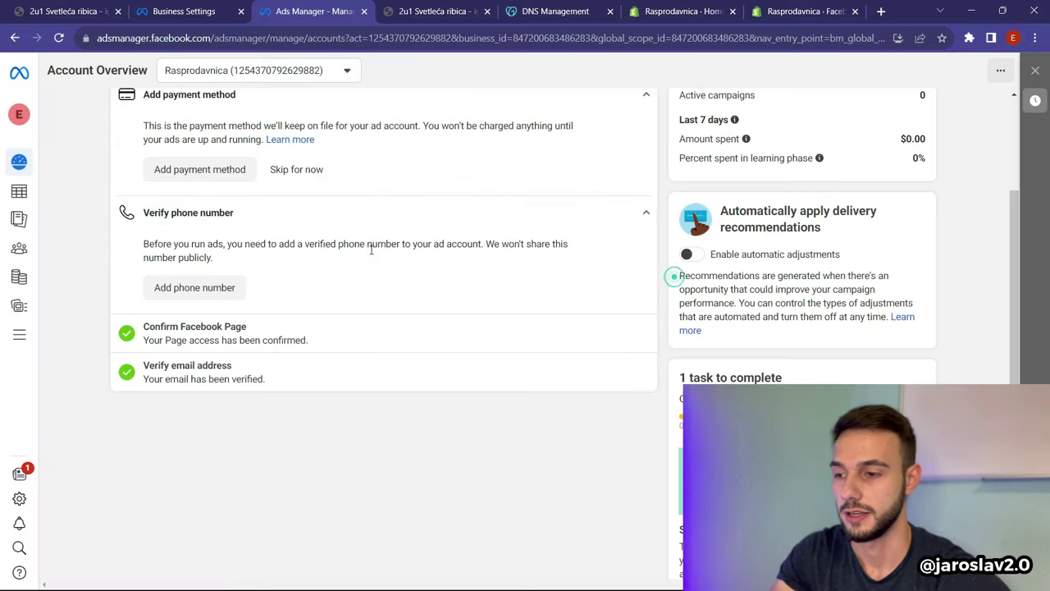
pyautogui.scroll(3, 361, 263)
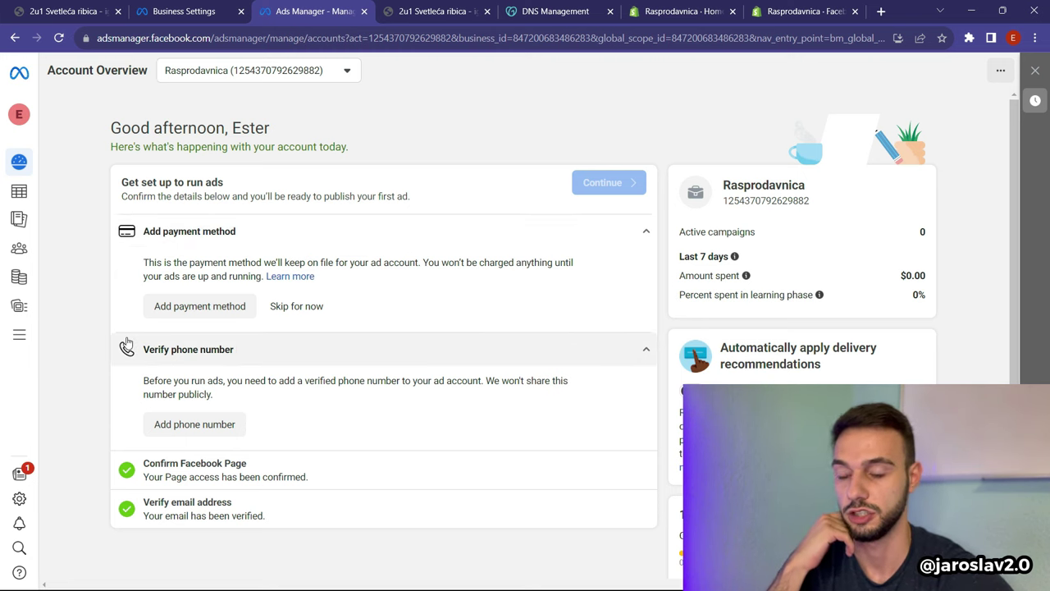
pyautogui.moveTo(24, 115)
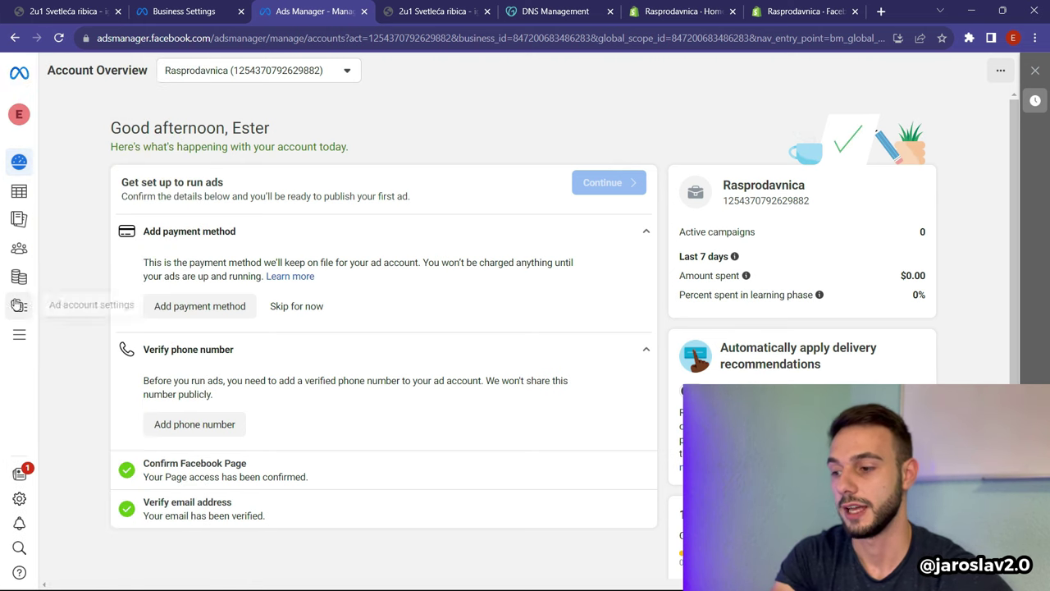
# Reopen Ads Manager campaigns and dismiss the account updates panel and payment method prompt
pyautogui.click(34, 338)
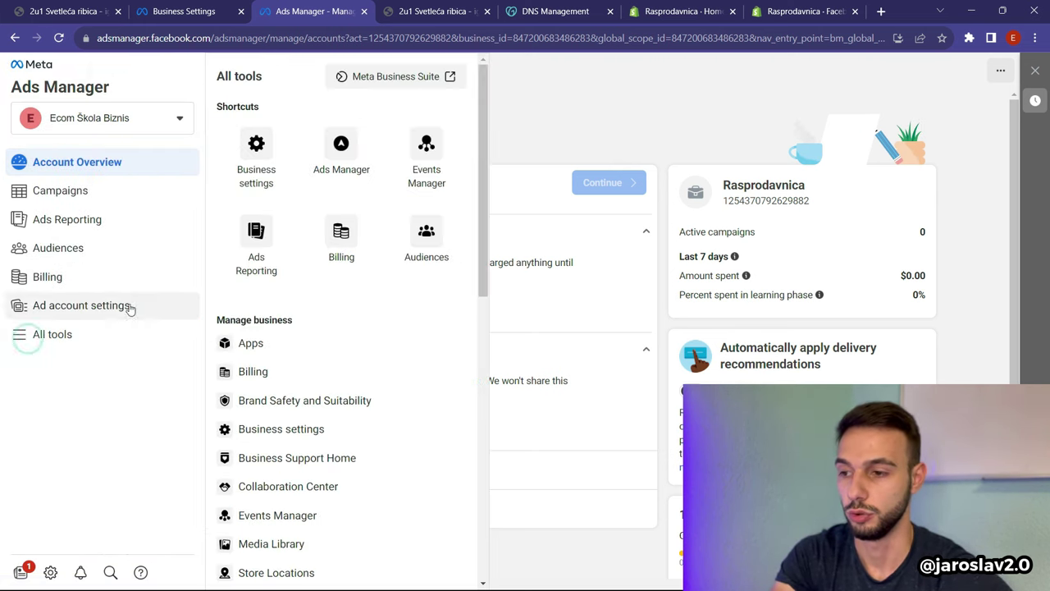
pyautogui.click(341, 152)
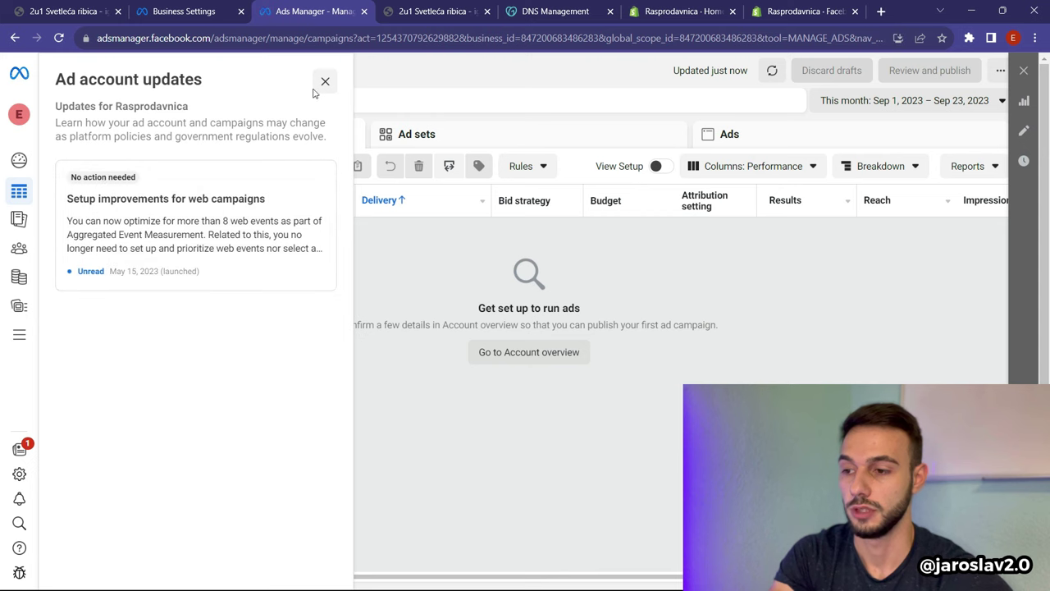
pyautogui.click(326, 82)
pyautogui.click(261, 429)
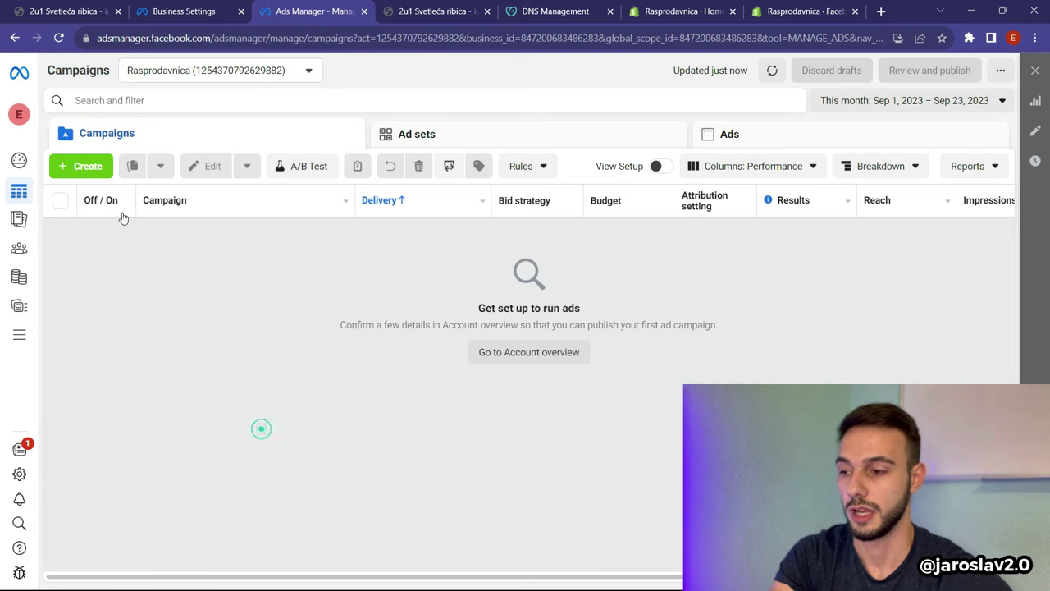
# Create a new campaign with Sales as the objective
pyautogui.click(84, 168)
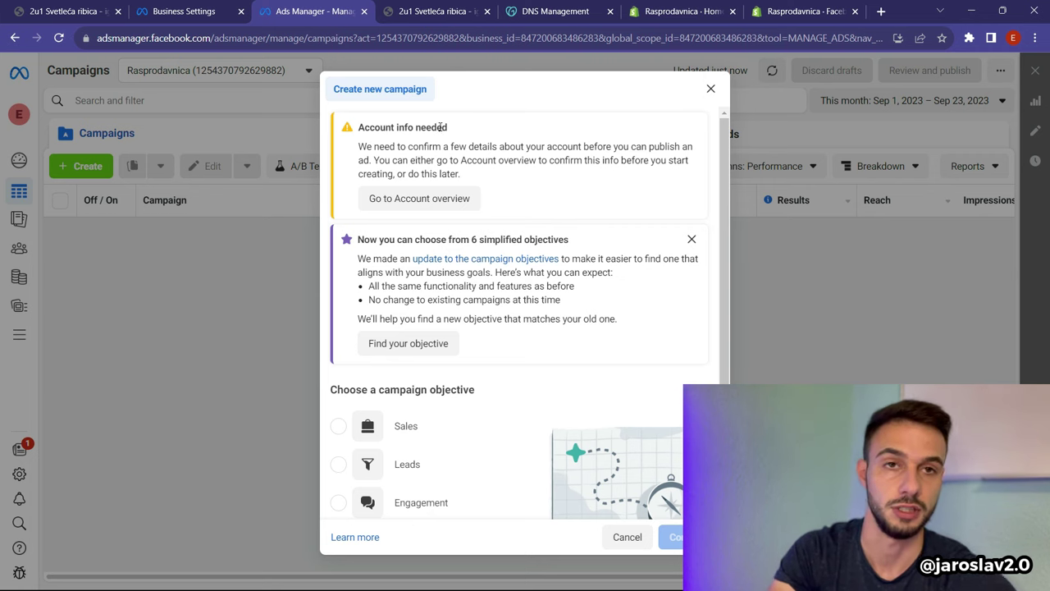
pyautogui.scroll(-2, 441, 127)
pyautogui.scroll(2, 429, 140)
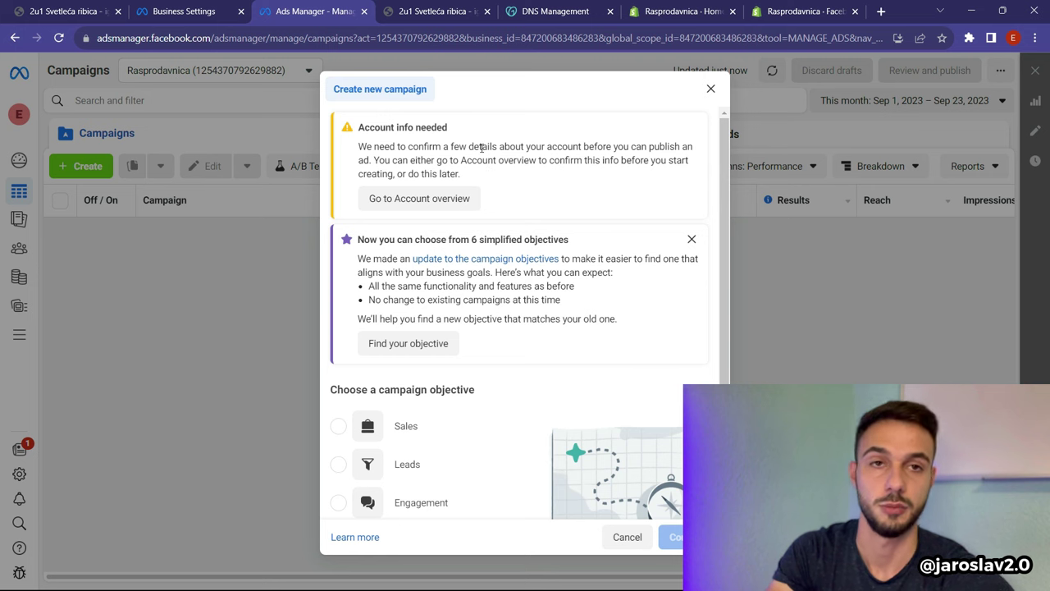
pyautogui.scroll(-2, 481, 147)
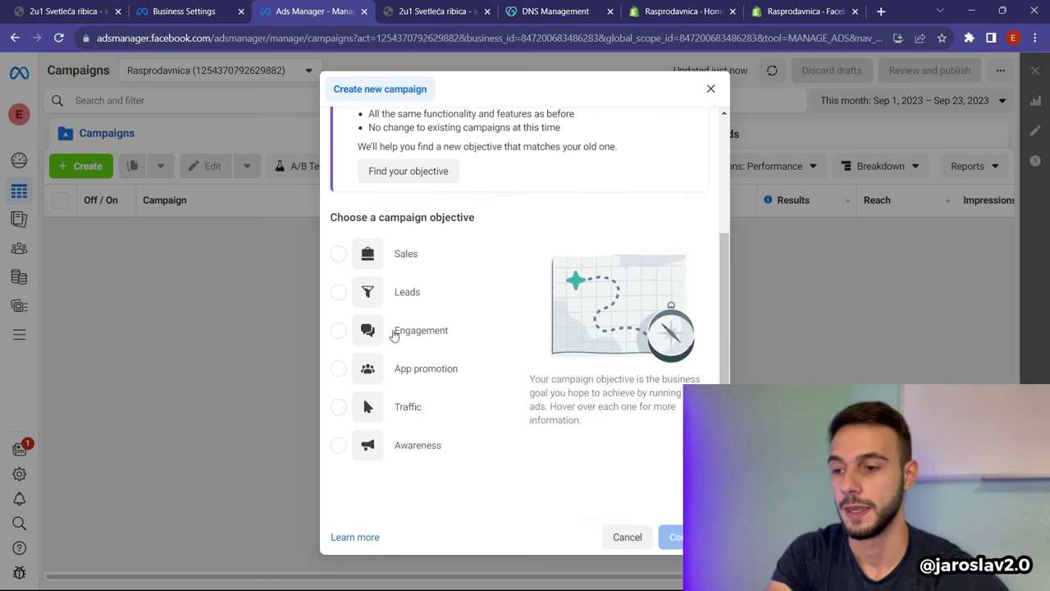
pyautogui.click(405, 254)
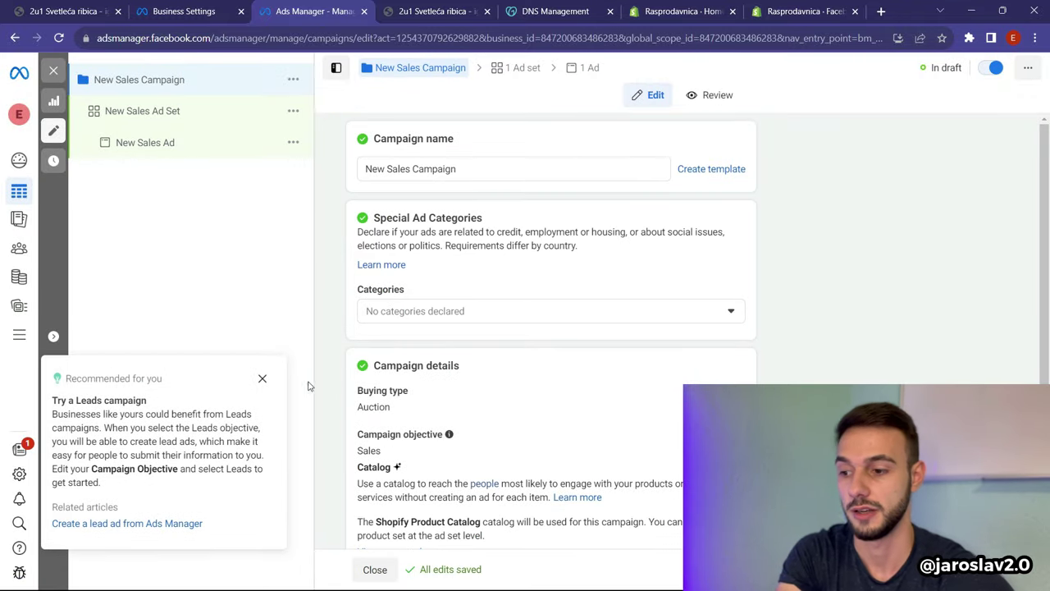
# Dismiss the Leads recommendation, switch Catalog off and Advantage campaign budget on, and open New Sales Ad Set
pyautogui.click(262, 379)
pyautogui.scroll(-2, 492, 263)
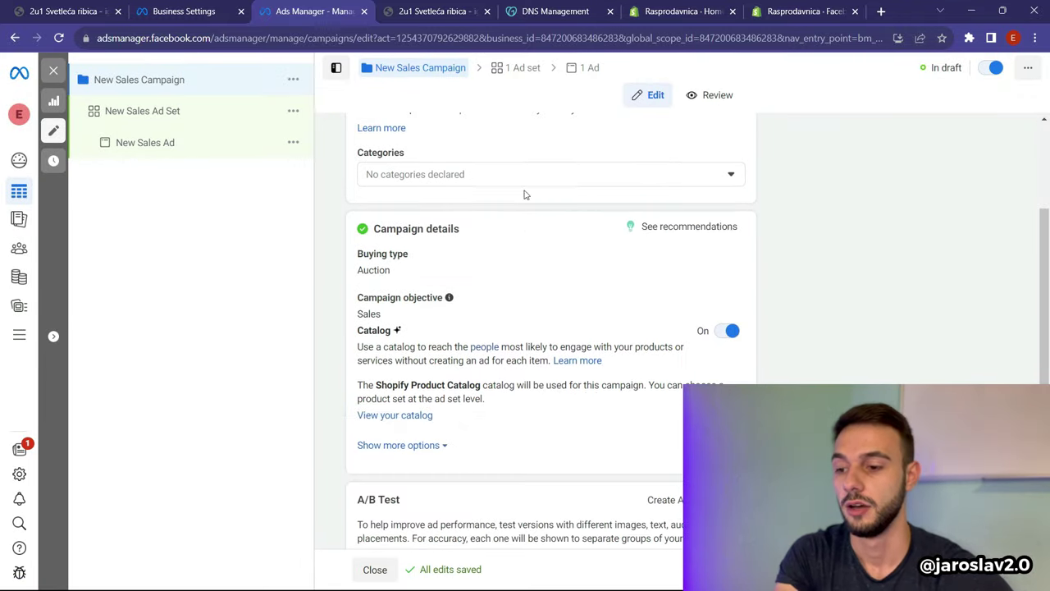
pyautogui.scroll(2, 516, 201)
pyautogui.scroll(-4, 492, 222)
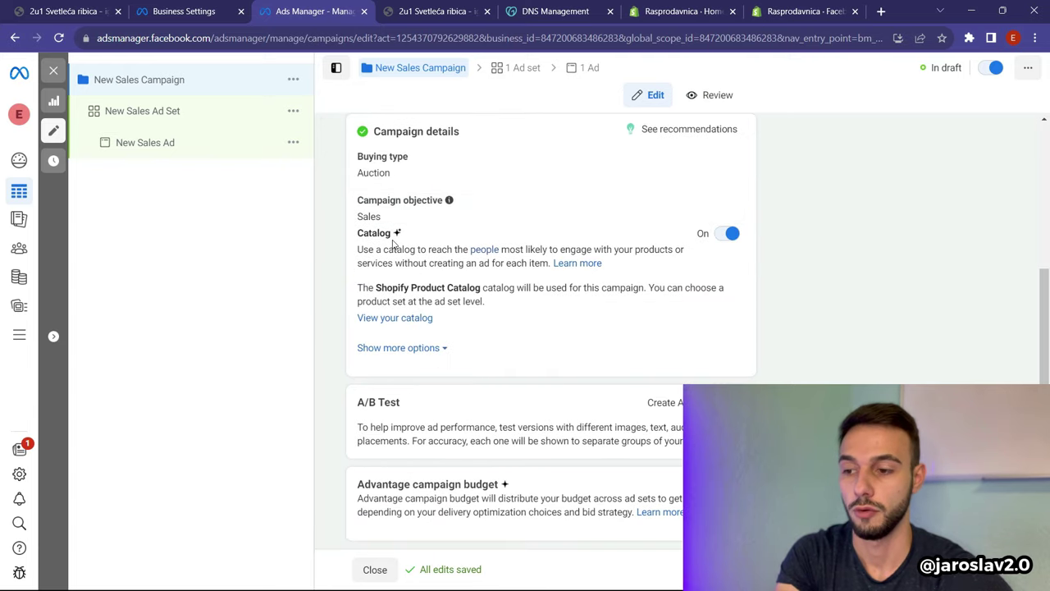
pyautogui.click(732, 233)
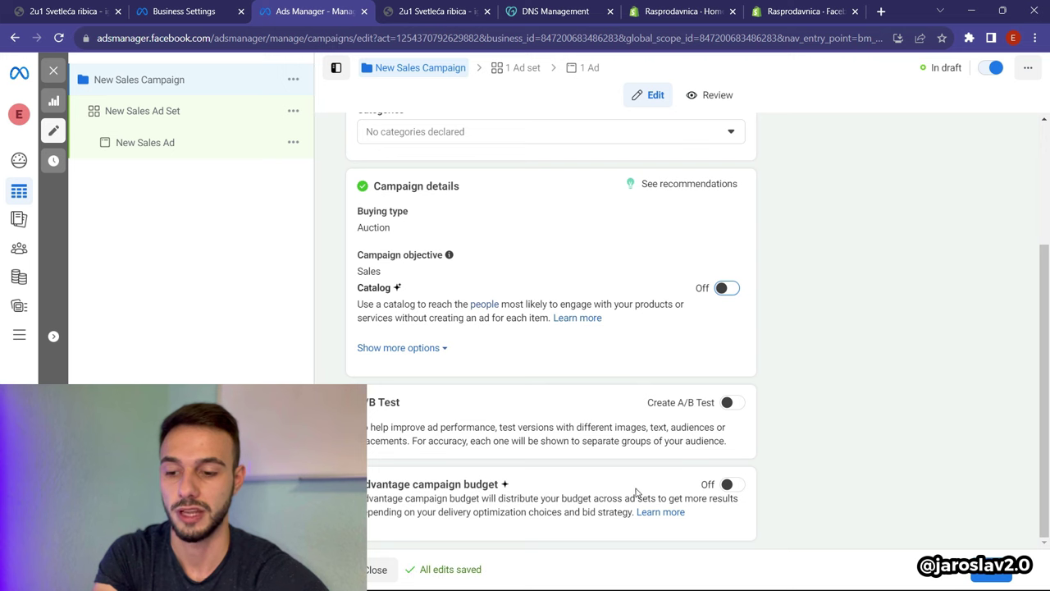
pyautogui.click(726, 484)
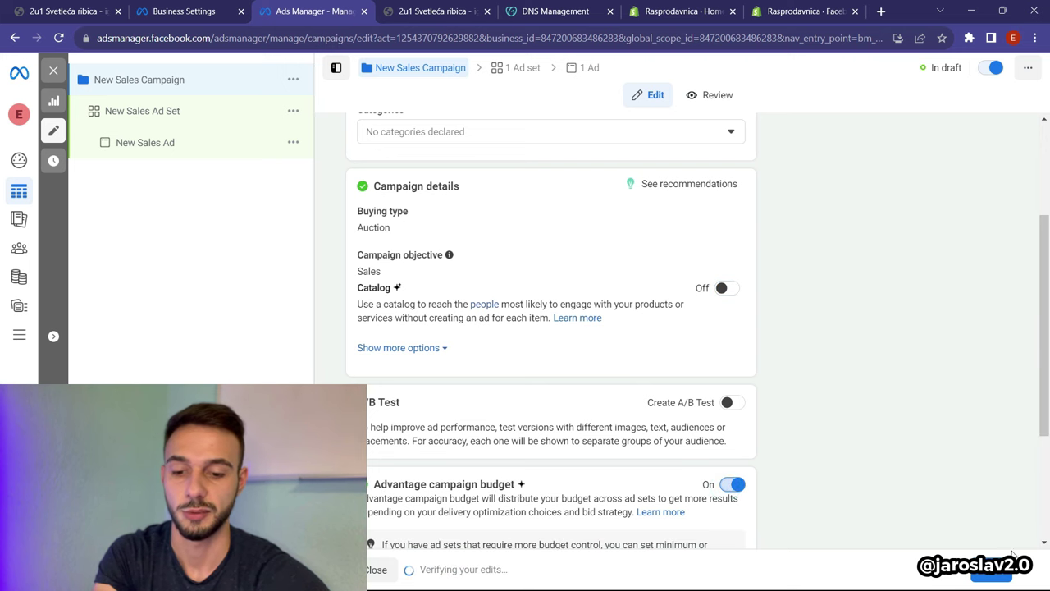
pyautogui.click(994, 574)
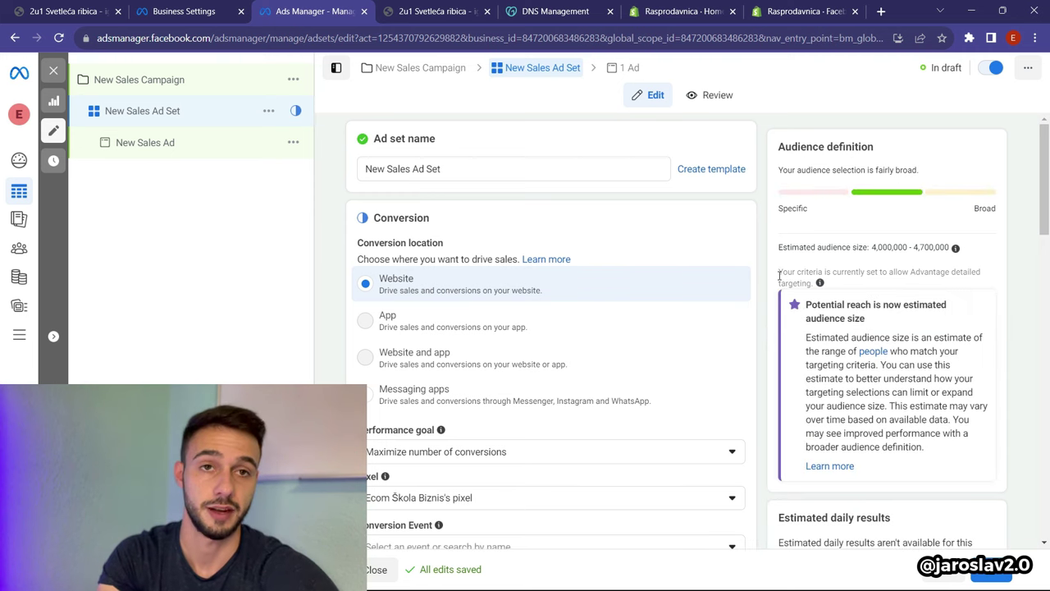
# Choose Purchase as the New Sales Ad Set's conversion event
pyautogui.scroll(-3, 607, 333)
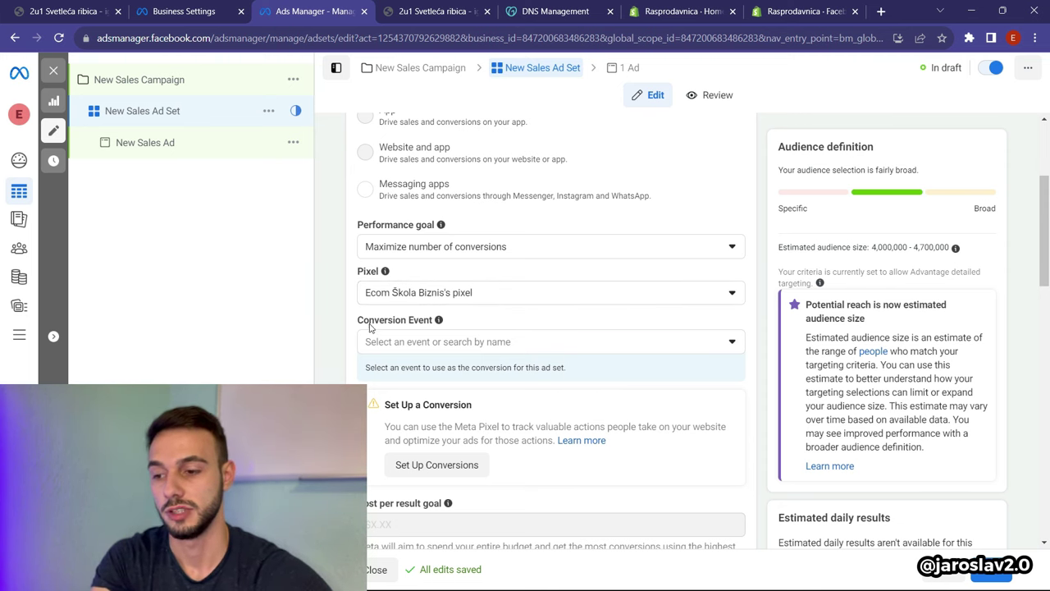
pyautogui.click(430, 343)
pyautogui.scroll(-2, 402, 459)
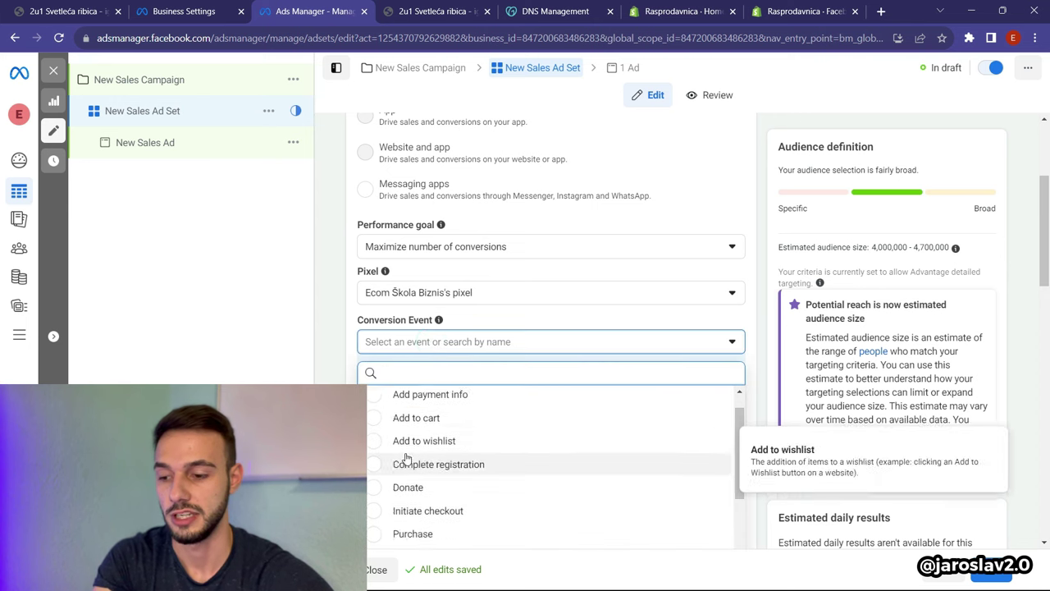
pyautogui.scroll(-2, 426, 516)
pyautogui.scroll(2, 402, 491)
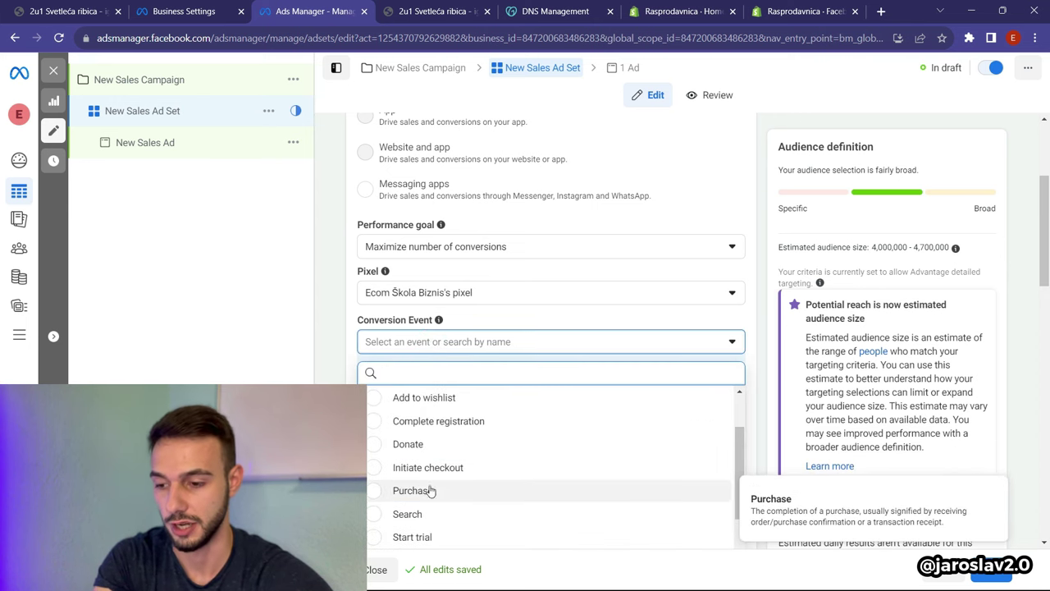
pyautogui.click(392, 492)
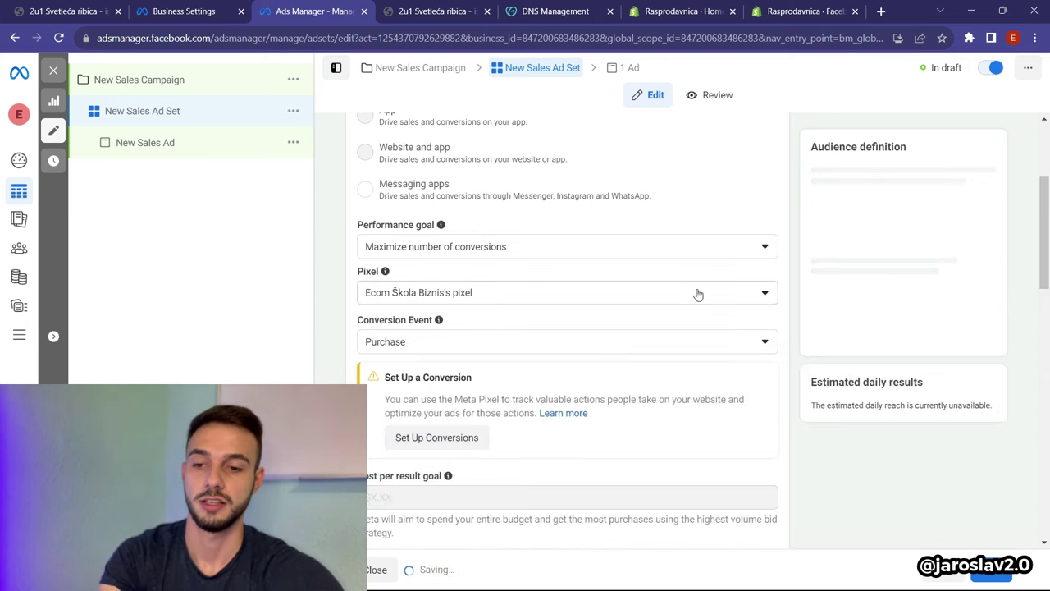
pyautogui.scroll(-5, 739, 328)
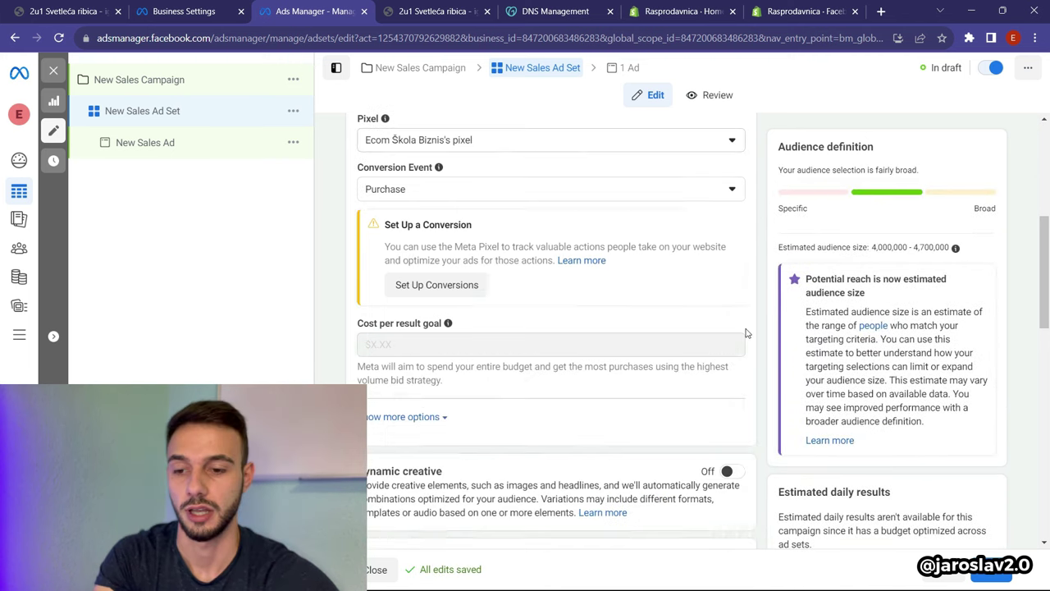
pyautogui.scroll(3, 432, 377)
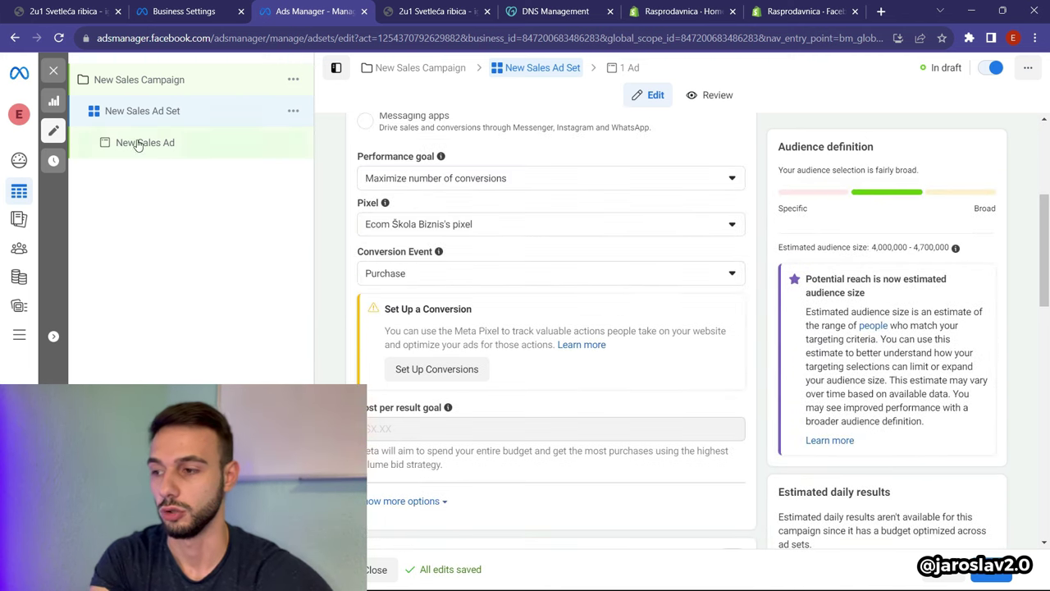
# Close the editor without publishing and delete the draft New Sales Campaign from the Campaigns list
pyautogui.click(54, 71)
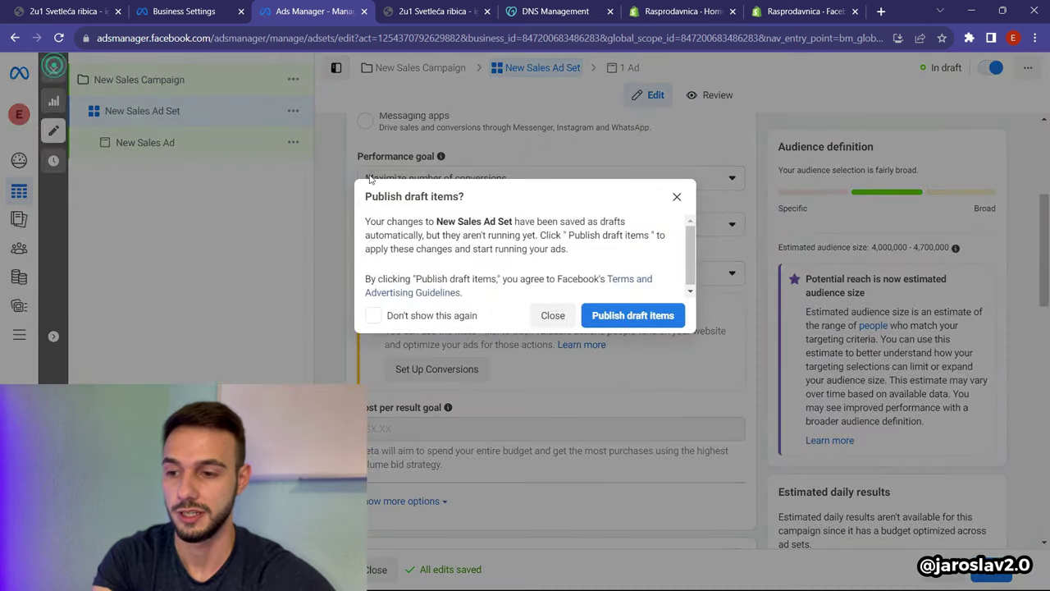
pyautogui.click(556, 320)
pyautogui.click(257, 134)
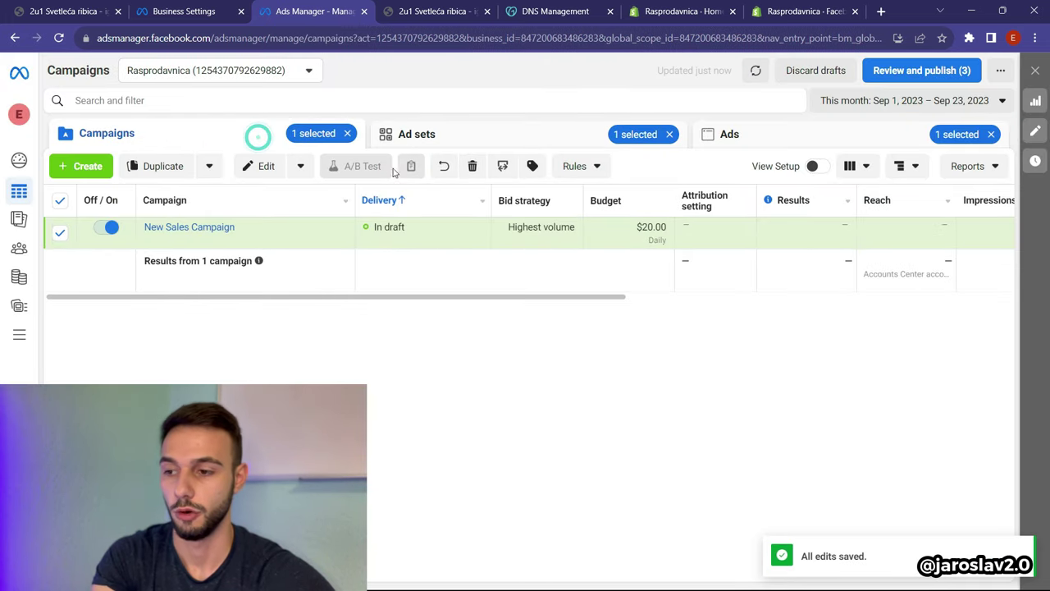
pyautogui.click(473, 169)
pyautogui.click(656, 273)
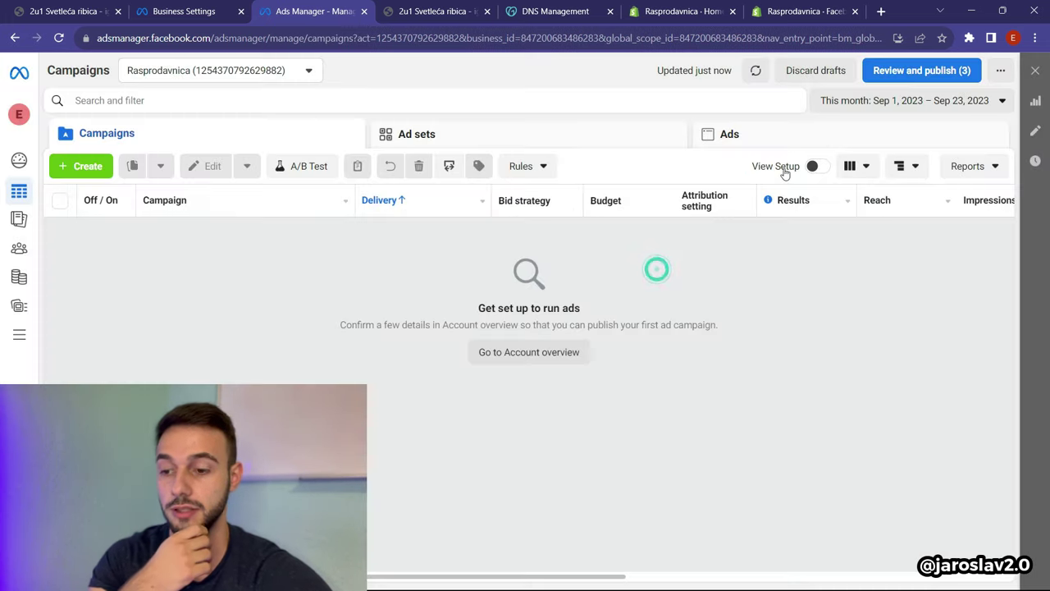
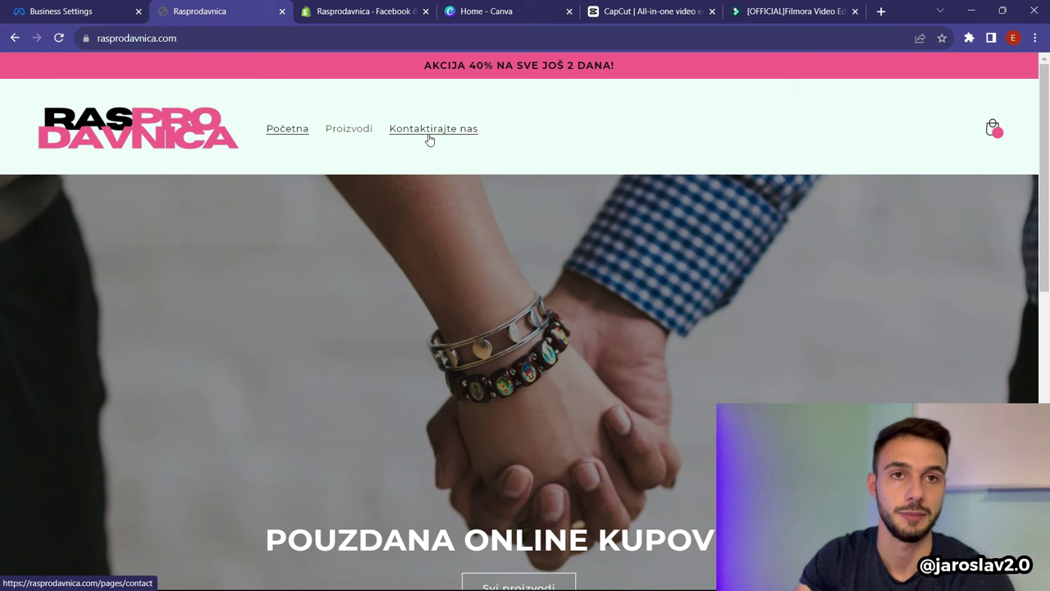
# Open the 2u1 Svetleća ribica whale bath-toy product from Naši proizvodi on rasprodavnica.com
pyautogui.scroll(-5, 429, 139)
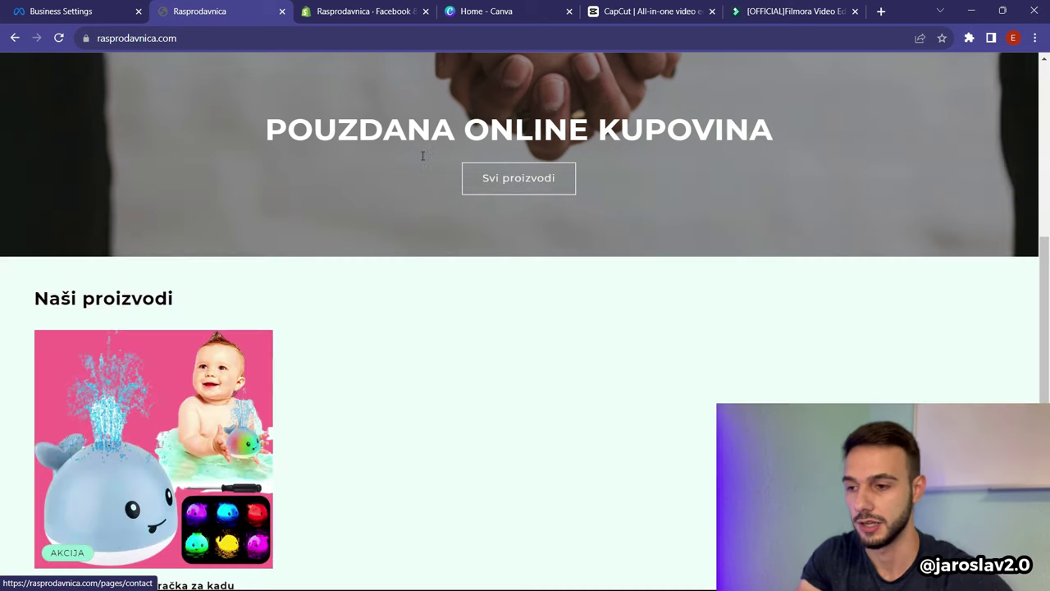
pyautogui.click(152, 443)
pyautogui.scroll(-3, 484, 264)
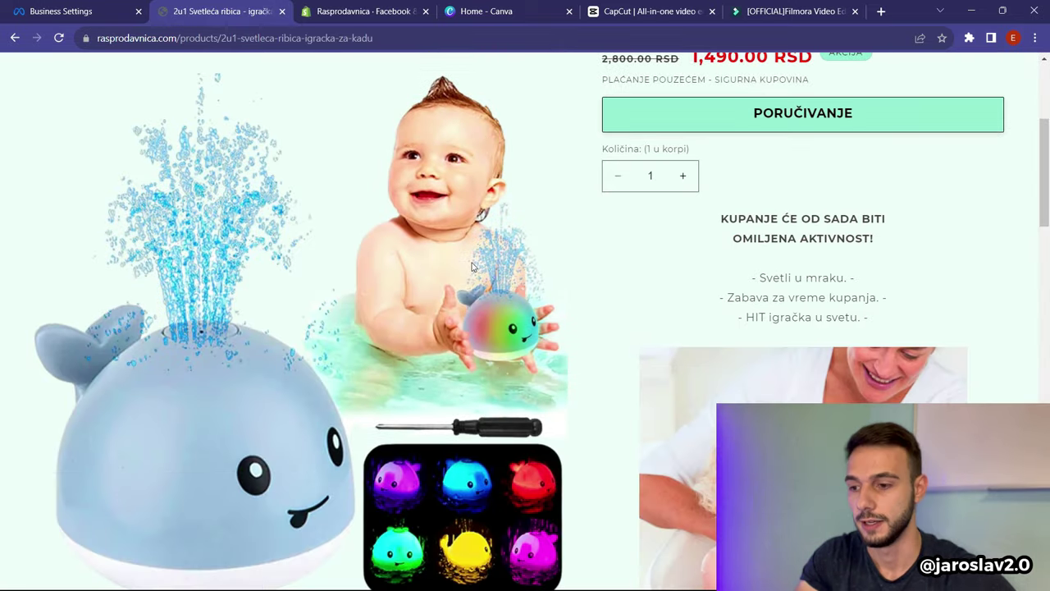
pyautogui.scroll(3, 495, 271)
pyautogui.scroll(-10, 574, 287)
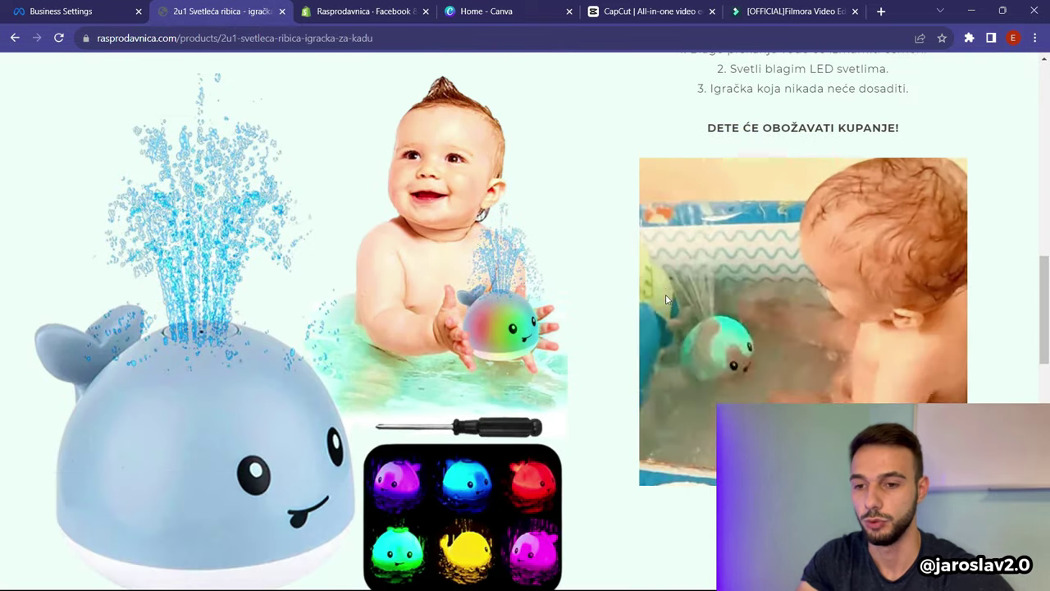
# Scroll through the whale toy's product photos and feature description
pyautogui.scroll(-3, 663, 297)
pyautogui.scroll(6, 663, 297)
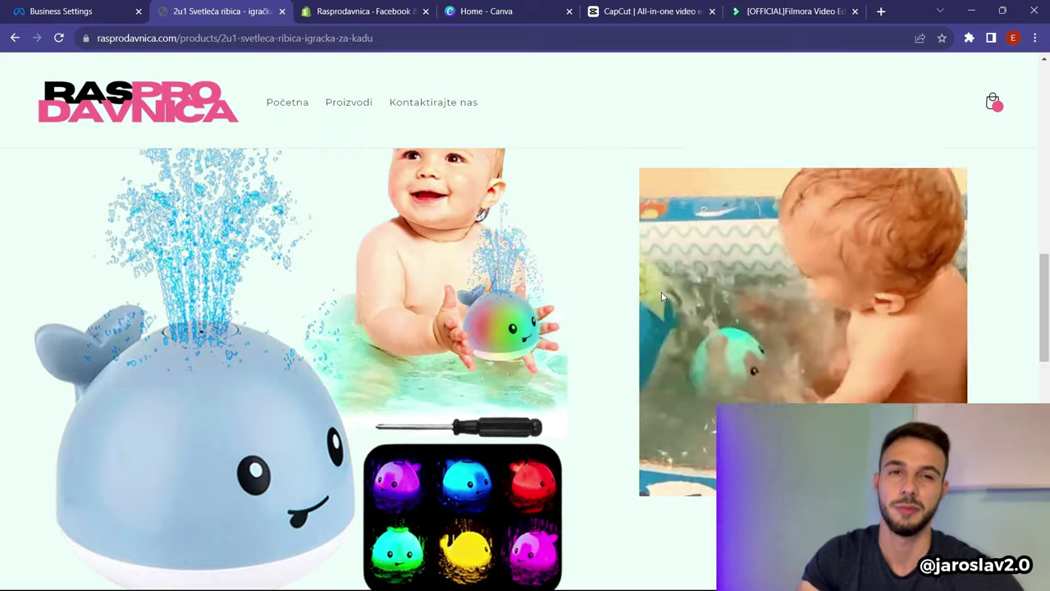
pyautogui.scroll(6, 662, 297)
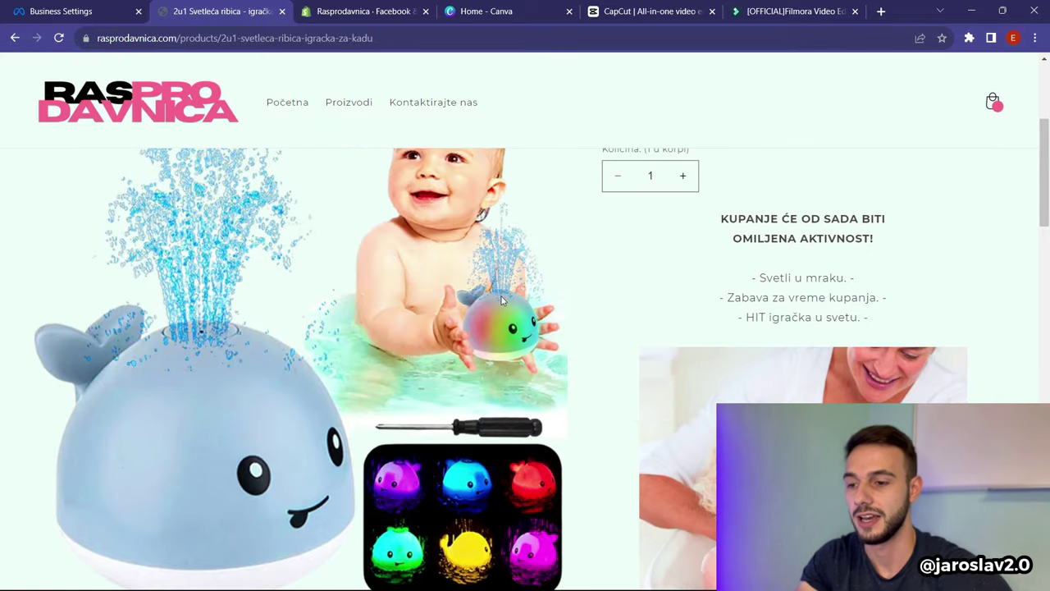
pyautogui.scroll(-4, 226, 347)
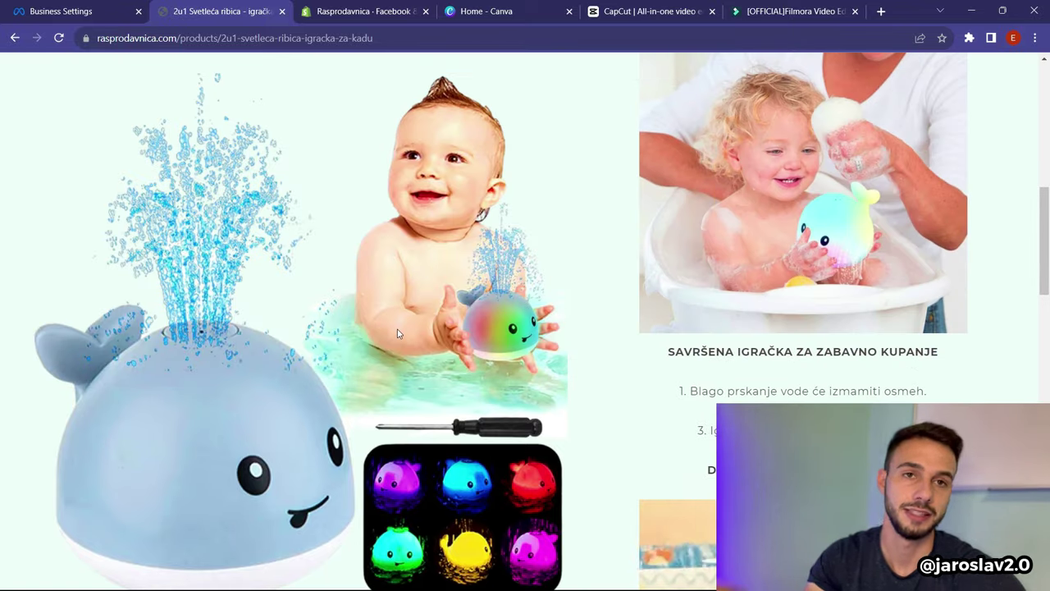
pyautogui.scroll(-3, 662, 297)
pyautogui.scroll(6, 663, 297)
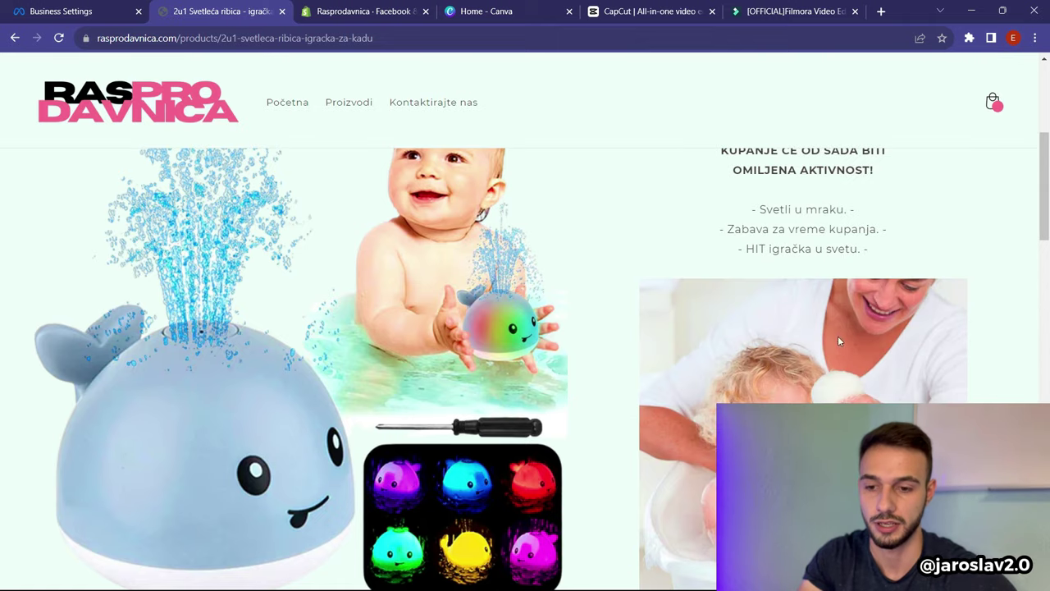
pyautogui.scroll(-1, 837, 336)
pyautogui.scroll(-1, 804, 392)
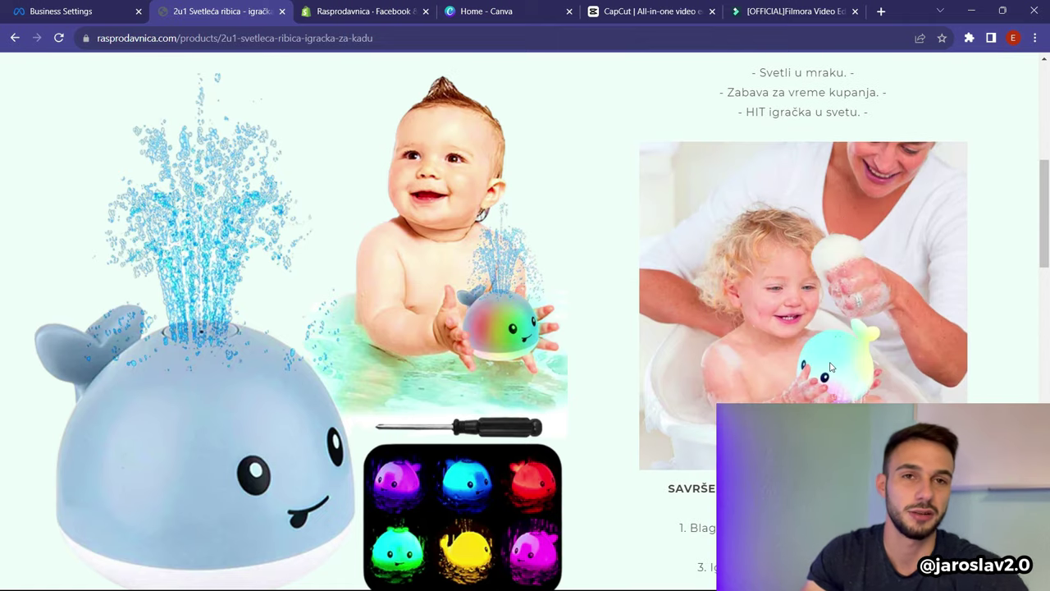
pyautogui.scroll(-6, 562, 300)
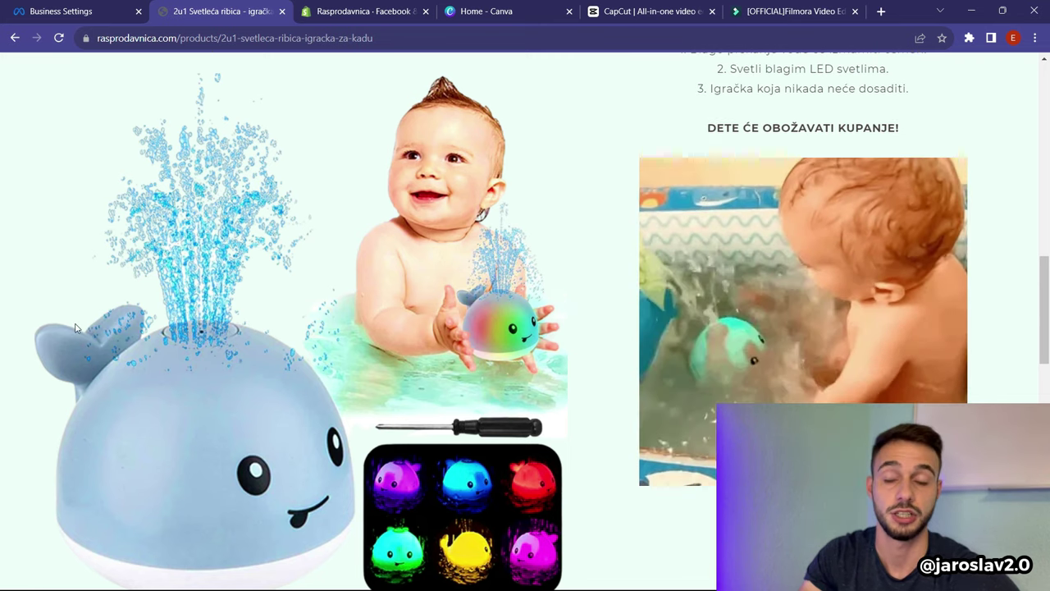
pyautogui.scroll(-4, 505, 221)
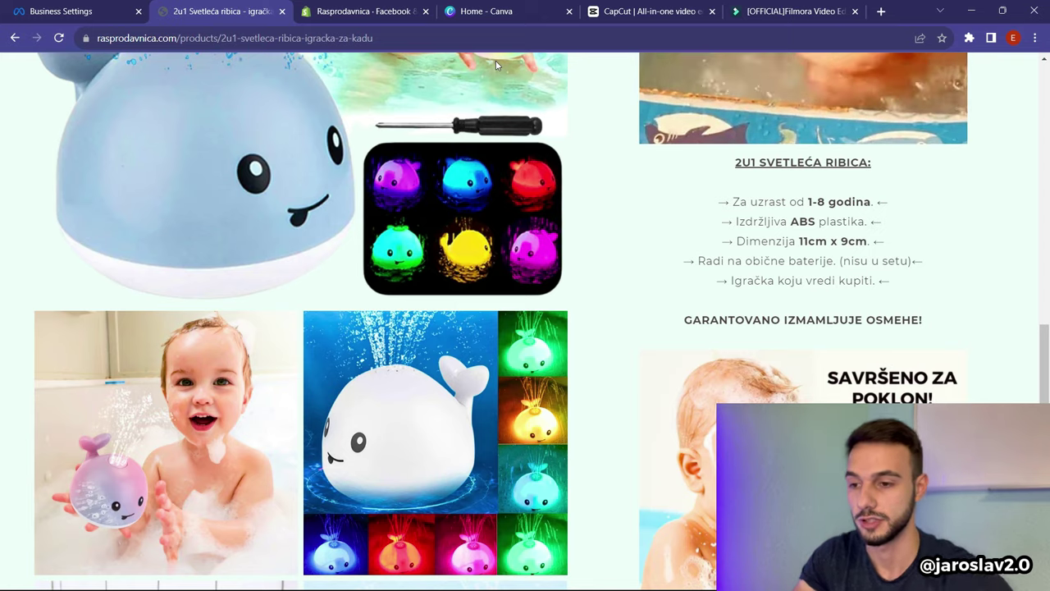
pyautogui.scroll(4, 454, 280)
pyautogui.scroll(5, 454, 280)
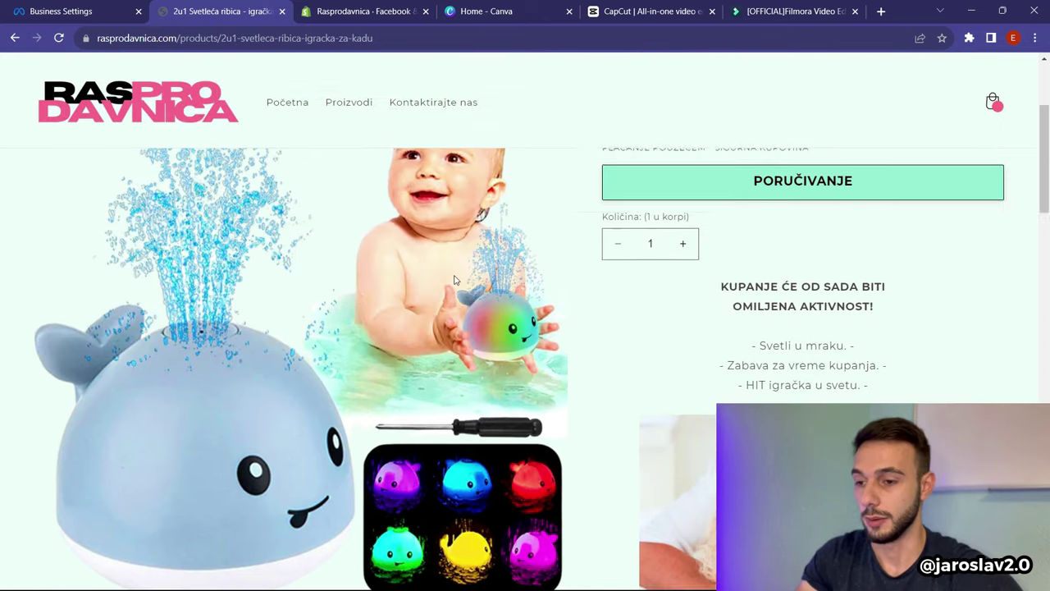
pyautogui.scroll(-5, 509, 279)
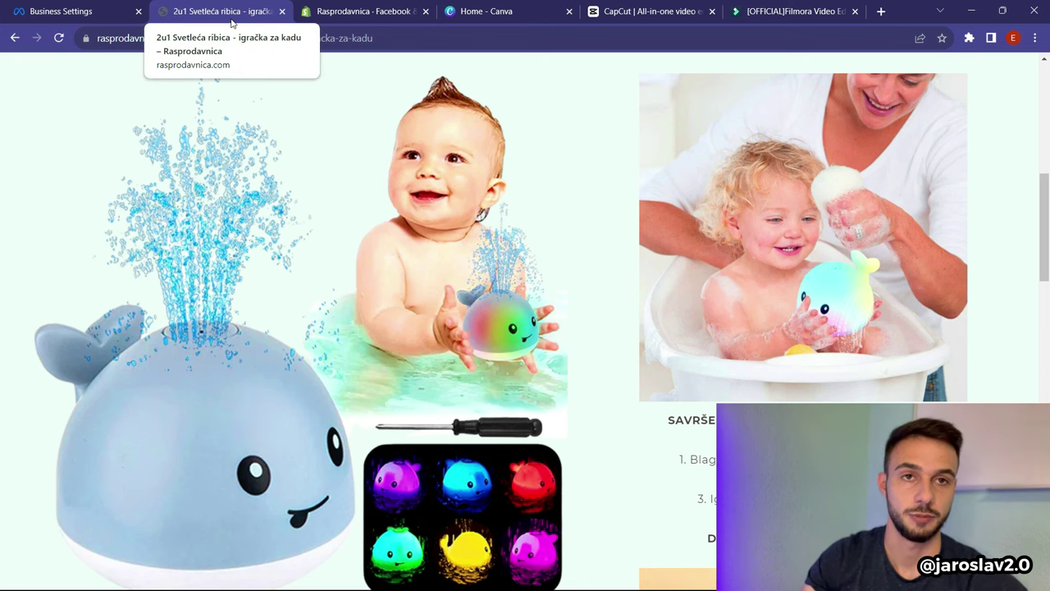
# Glance at the store's Facebook & Instagram page and product tab, ending on the Canva home page
pyautogui.click(473, 8)
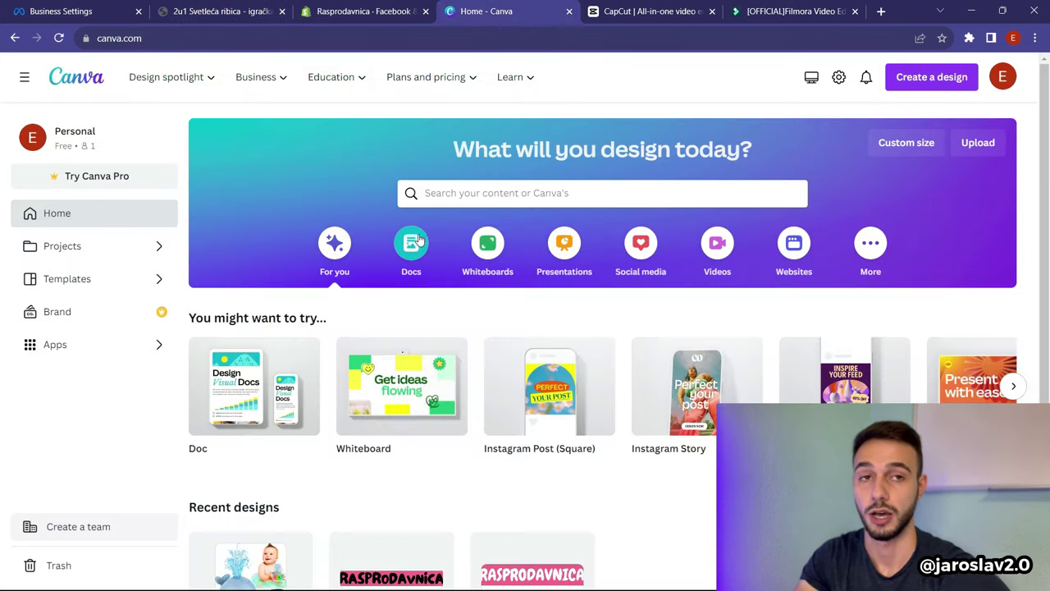
pyautogui.scroll(-2, 433, 230)
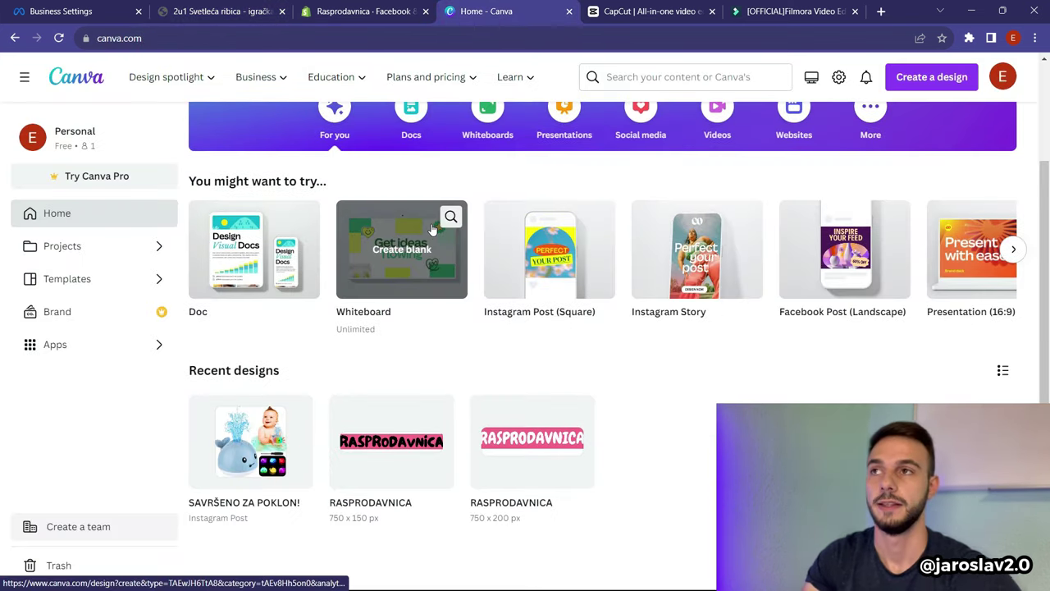
pyautogui.click(369, 11)
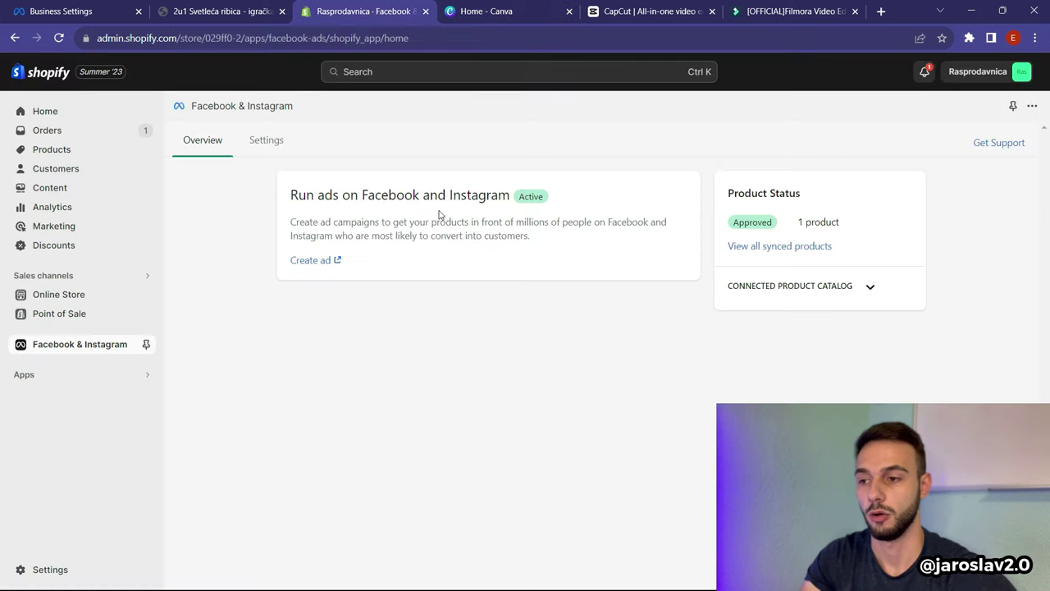
pyautogui.click(266, 6)
pyautogui.click(514, 6)
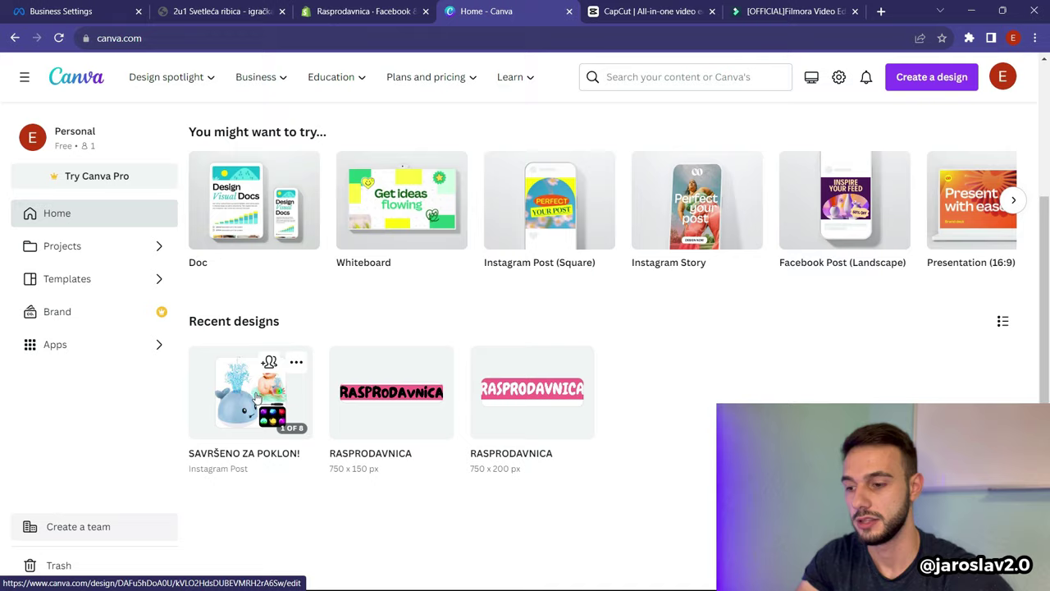
# Open the SAVRŠENO ZA POKLON! recent design and look over its pages, including the page 2 bath photo
pyautogui.click(257, 397)
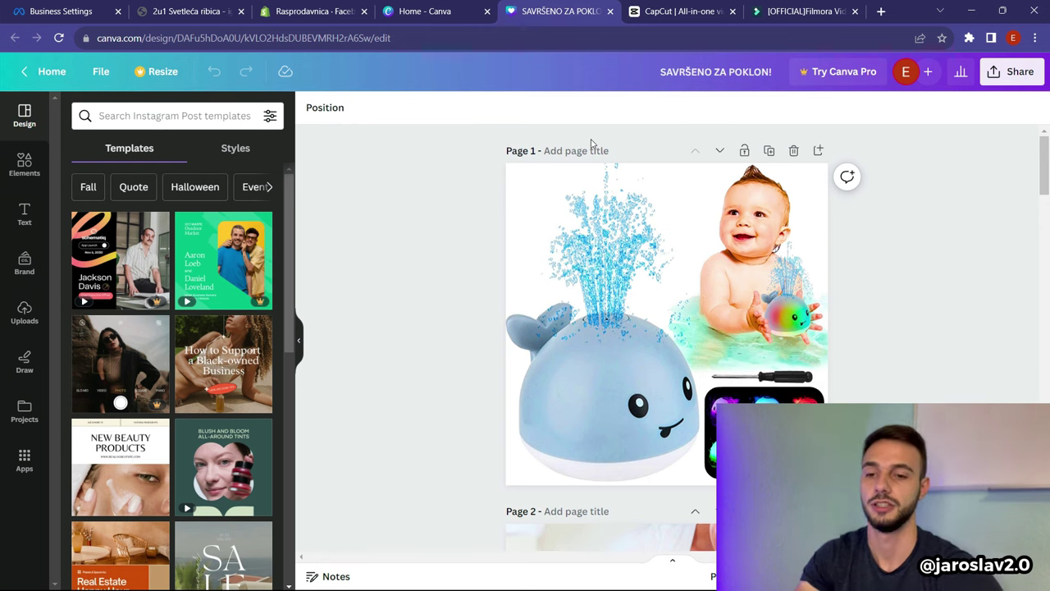
pyautogui.scroll(-3, 618, 207)
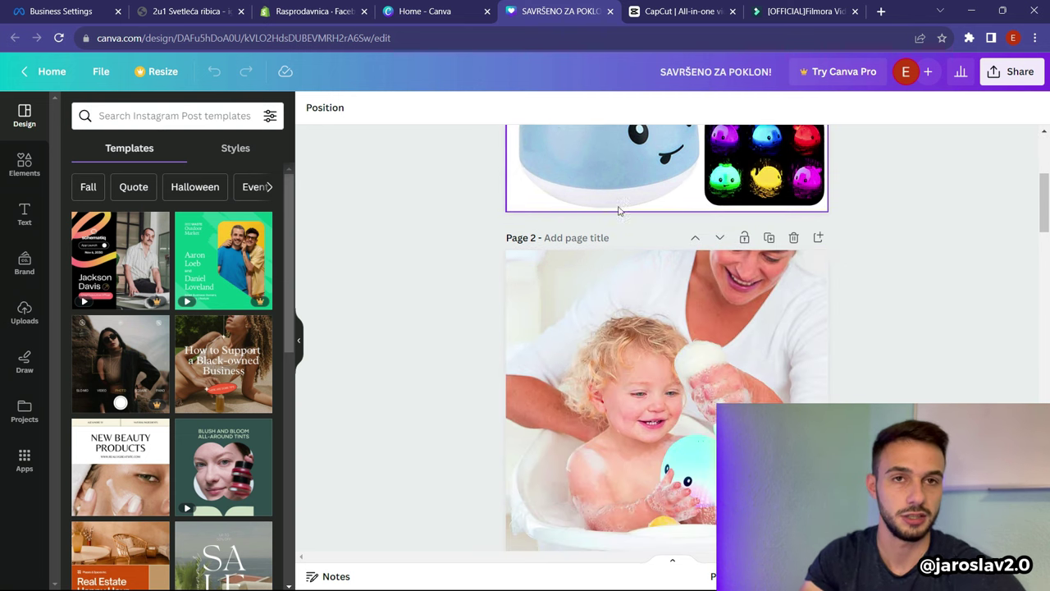
pyautogui.scroll(-2, 574, 230)
pyautogui.scroll(3, 542, 243)
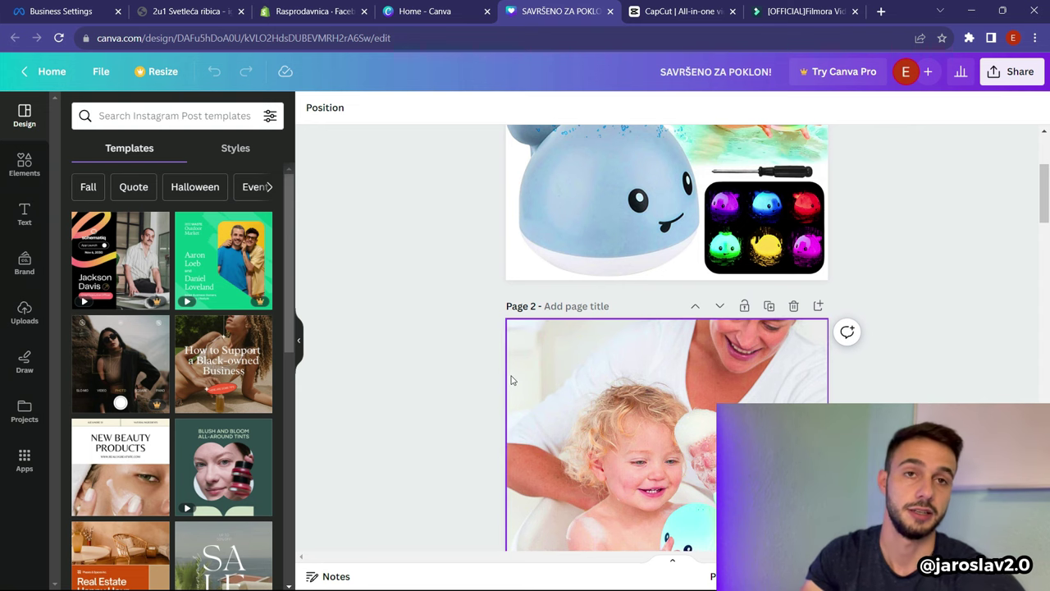
pyautogui.scroll(-2, 403, 401)
pyautogui.scroll(2, 406, 397)
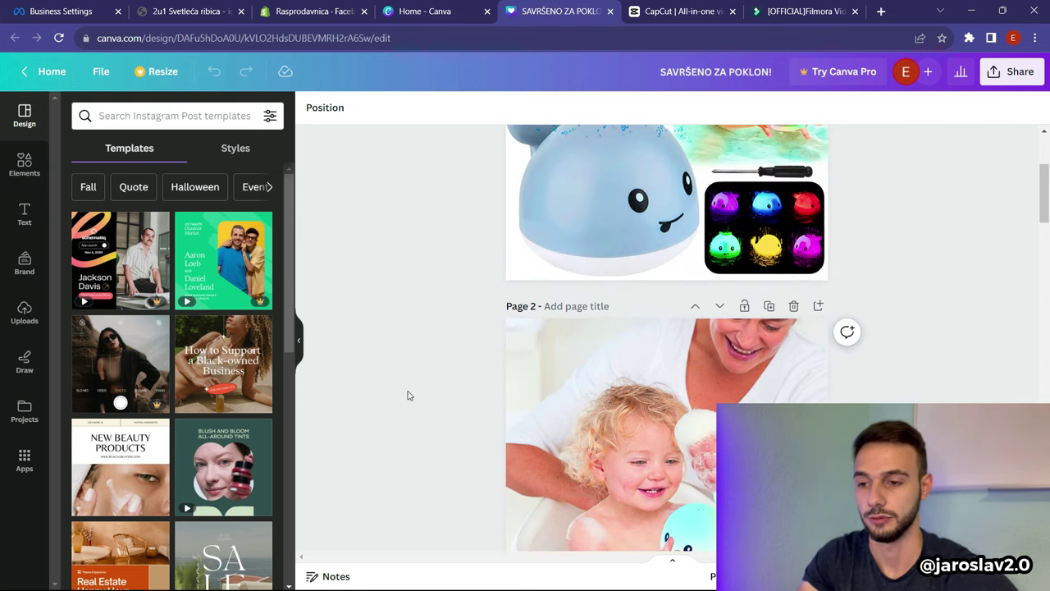
pyautogui.scroll(-1, 398, 395)
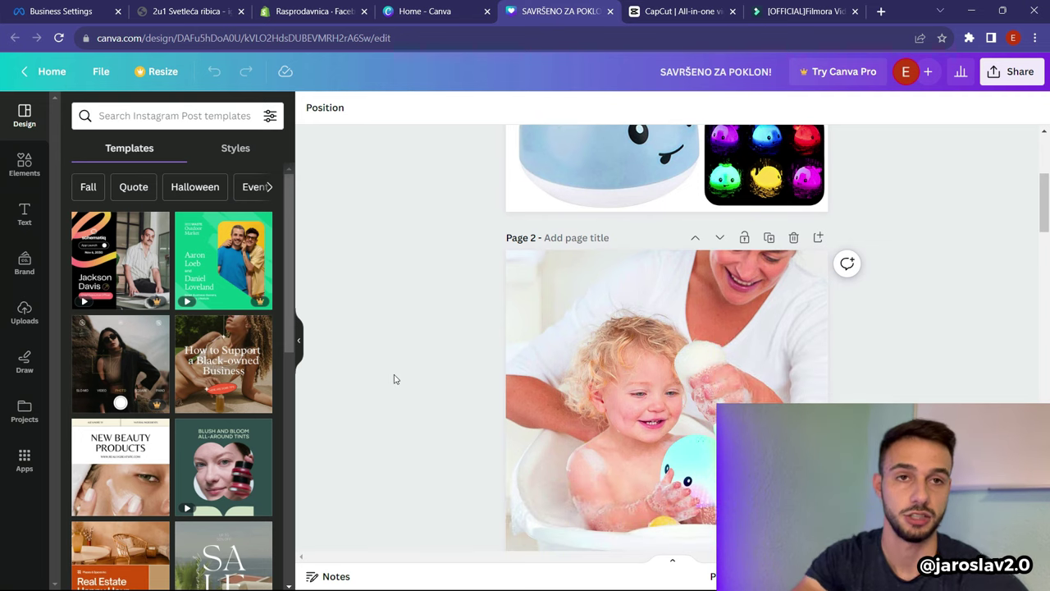
pyautogui.scroll(1, 780, 283)
pyautogui.scroll(-2, 625, 215)
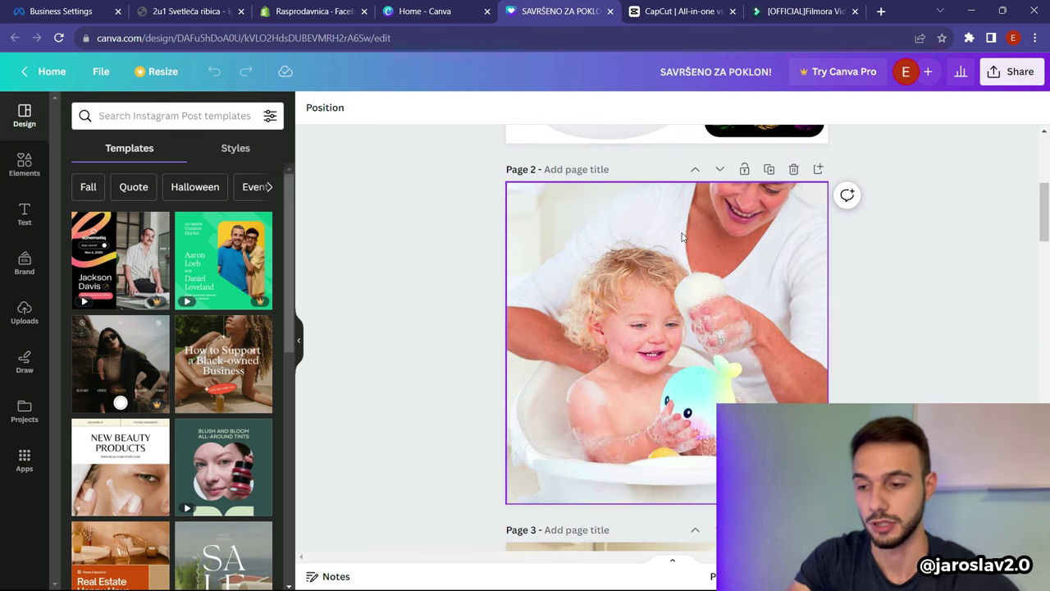
pyautogui.click(465, 252)
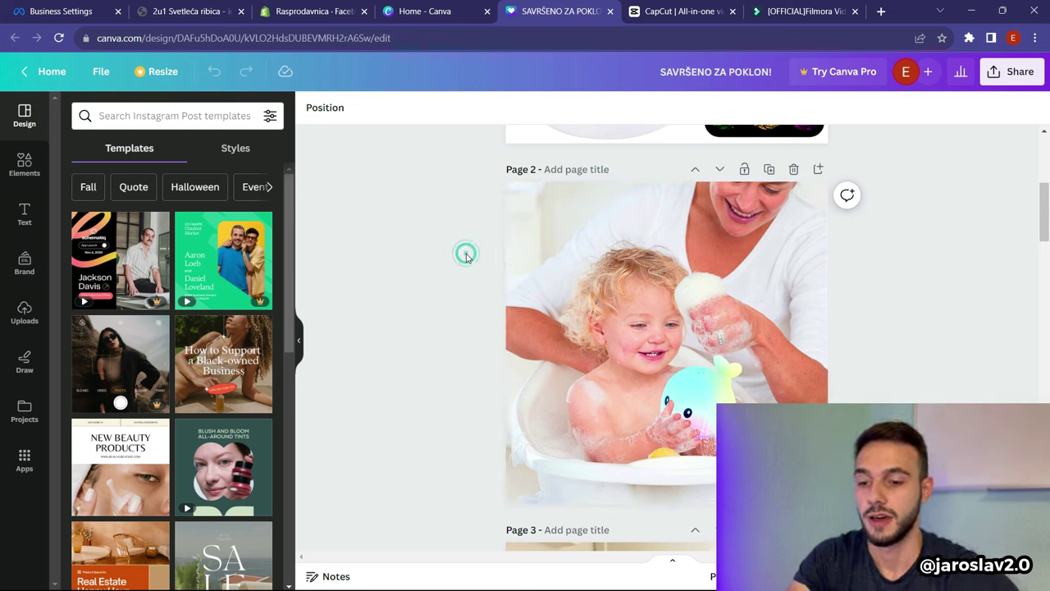
pyautogui.click(660, 270)
pyautogui.click(420, 279)
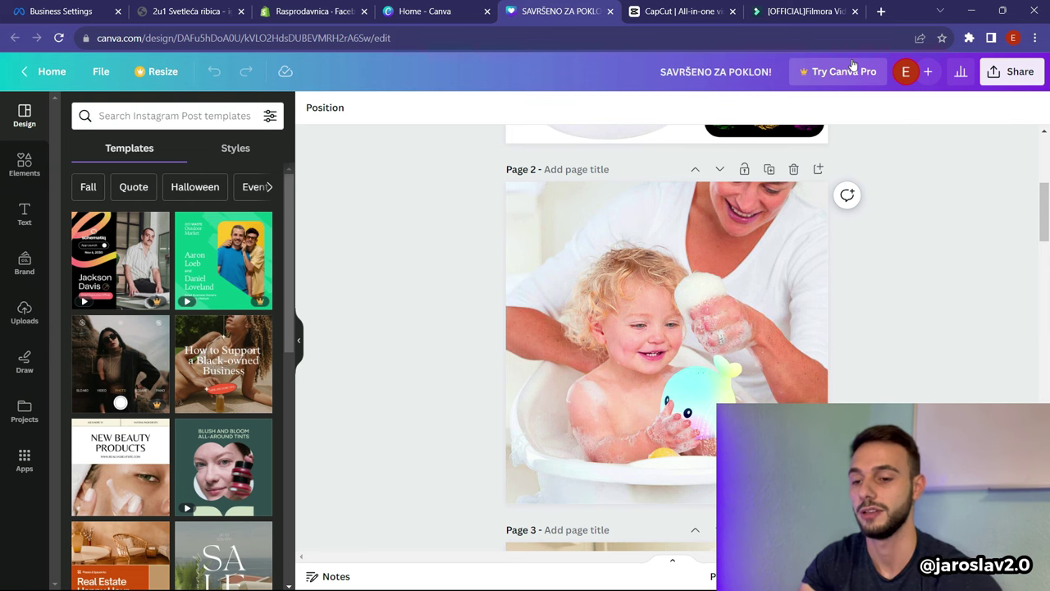
# Raise the page 2 bath photo's vibrance from 35 to 43 in the photo adjustments
pyautogui.click(568, 197)
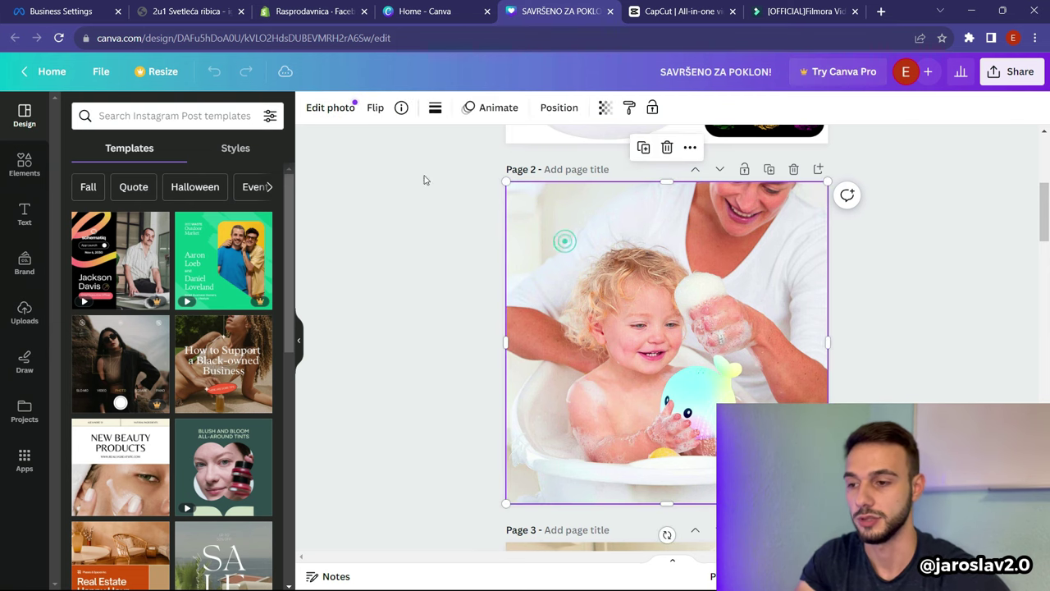
pyautogui.click(330, 107)
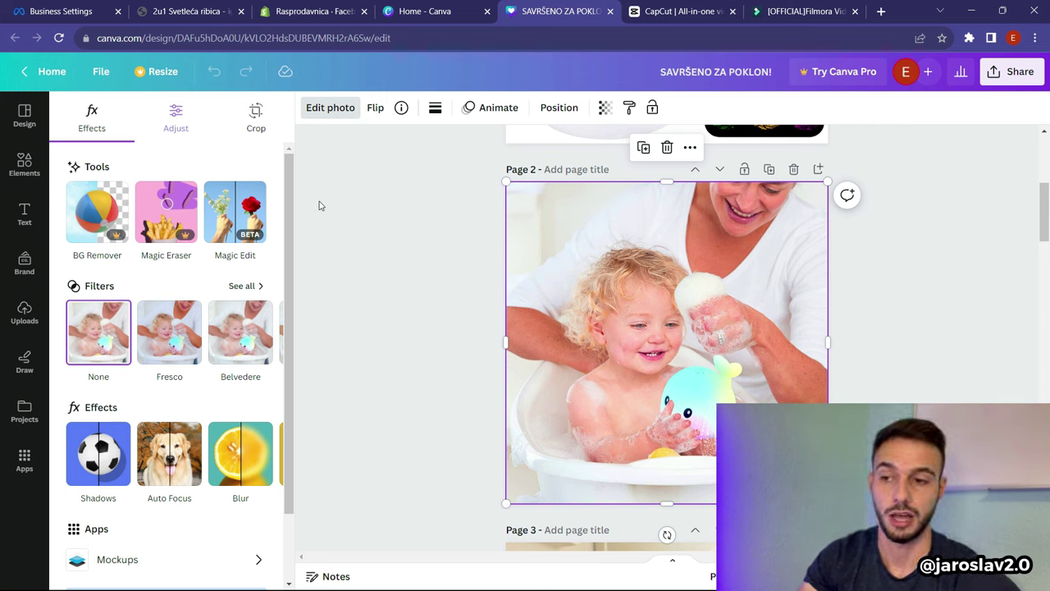
pyautogui.click(171, 121)
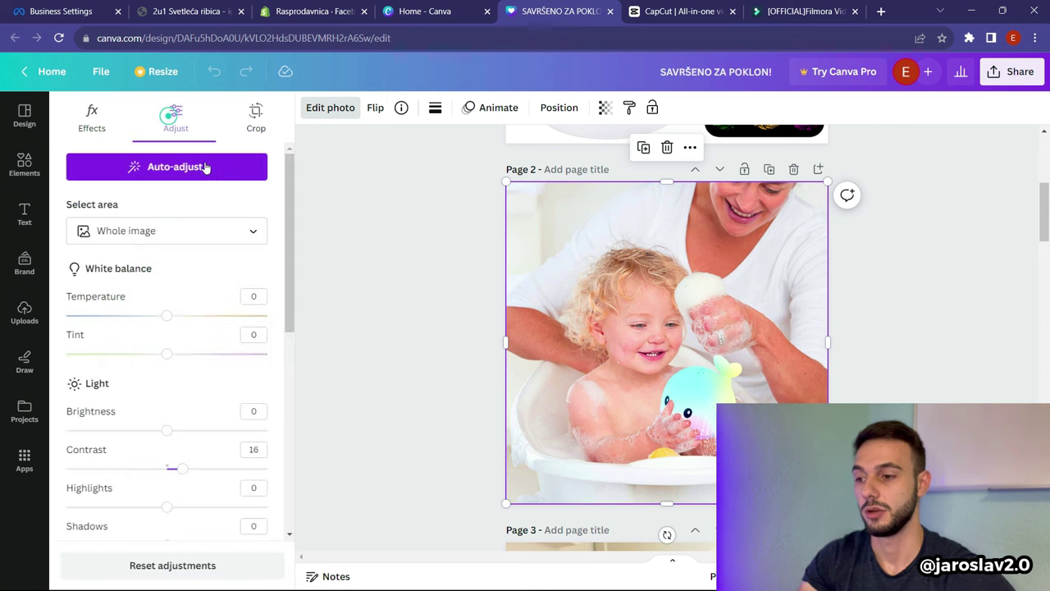
pyautogui.scroll(-4, 201, 263)
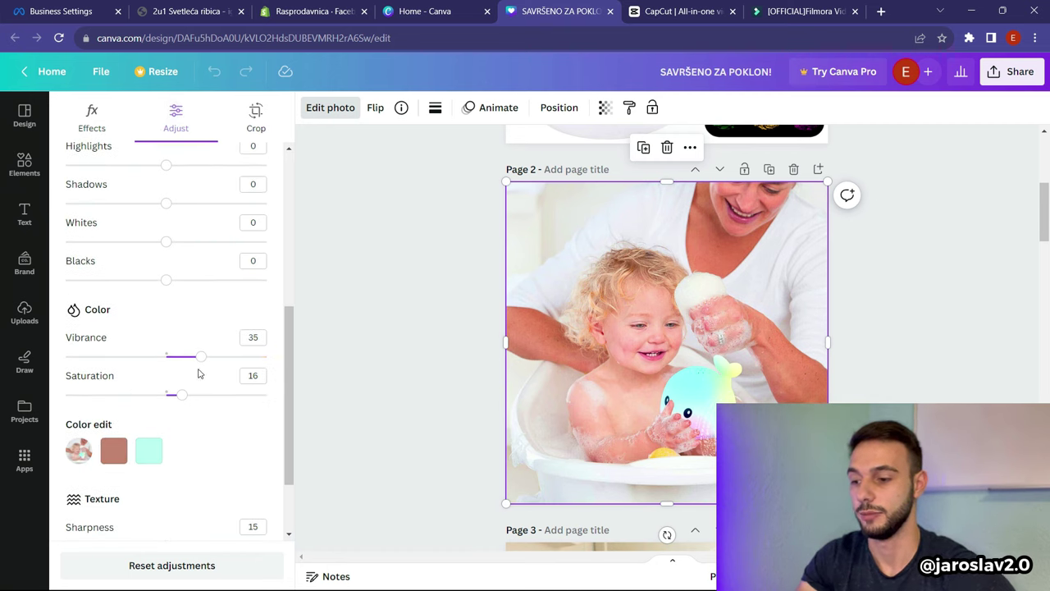
pyautogui.moveTo(200, 358)
pyautogui.mouseDown()
pyautogui.moveTo(238, 357)
pyautogui.moveTo(212, 360)
pyautogui.moveTo(210, 369)
pyautogui.mouseUp()
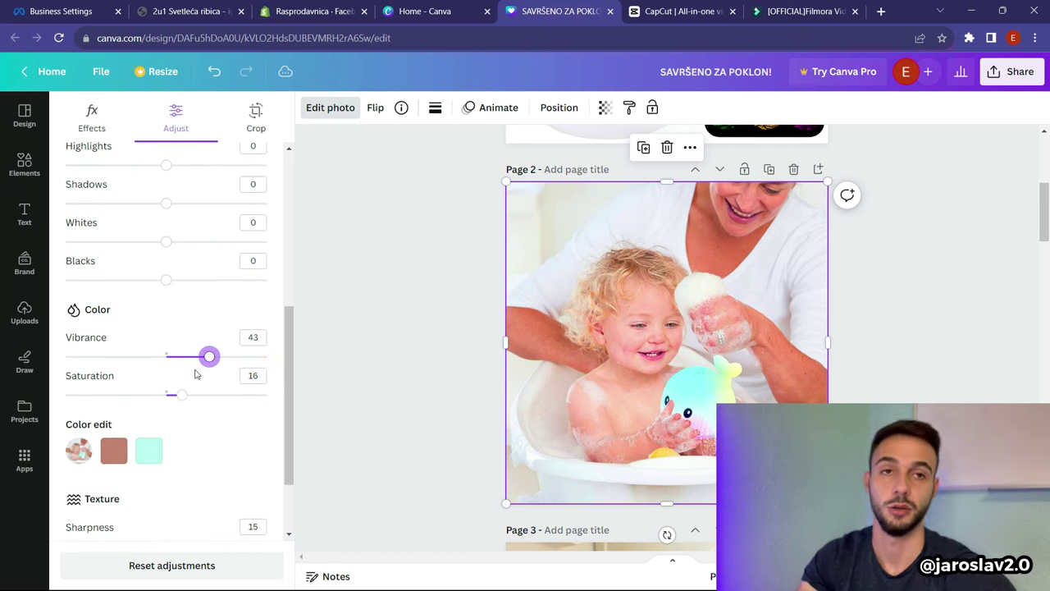
pyautogui.scroll(3, 195, 343)
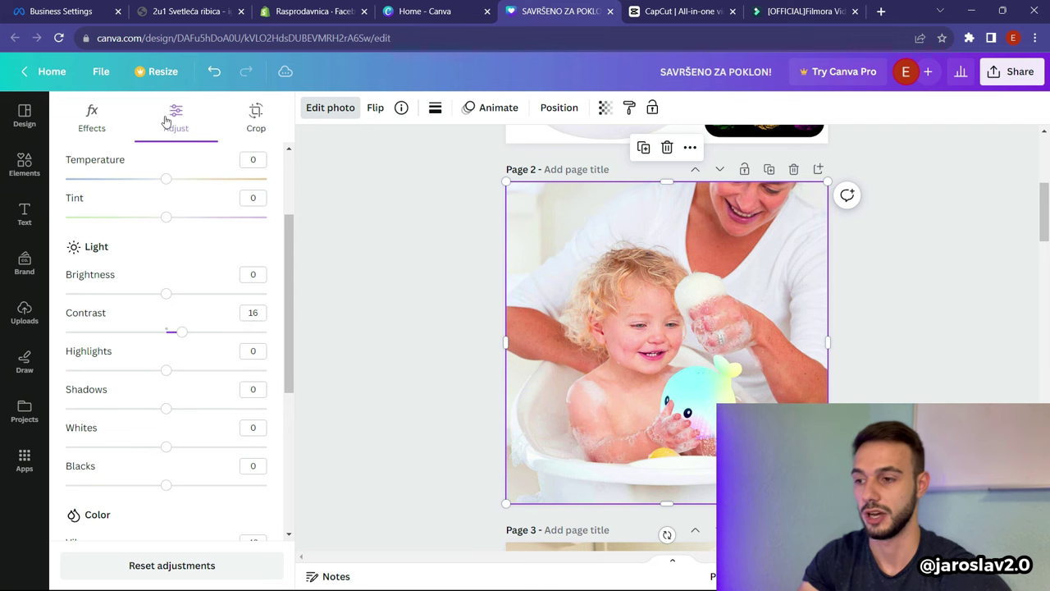
pyautogui.scroll(-5, 175, 192)
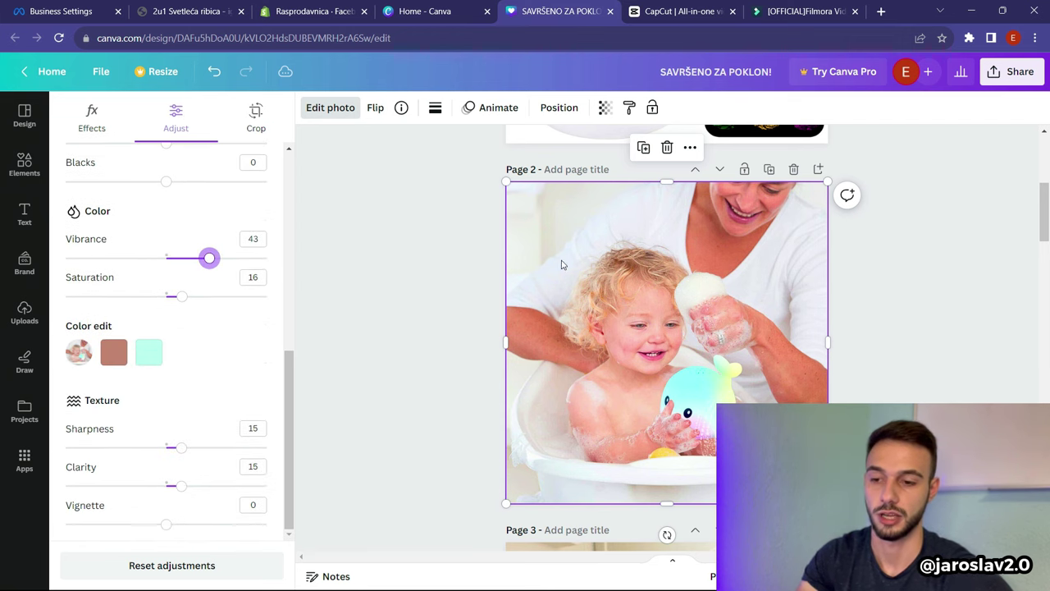
# Add a square from Elements and stretch it into a thin full-width band at page 2's top
pyautogui.press('Escape')
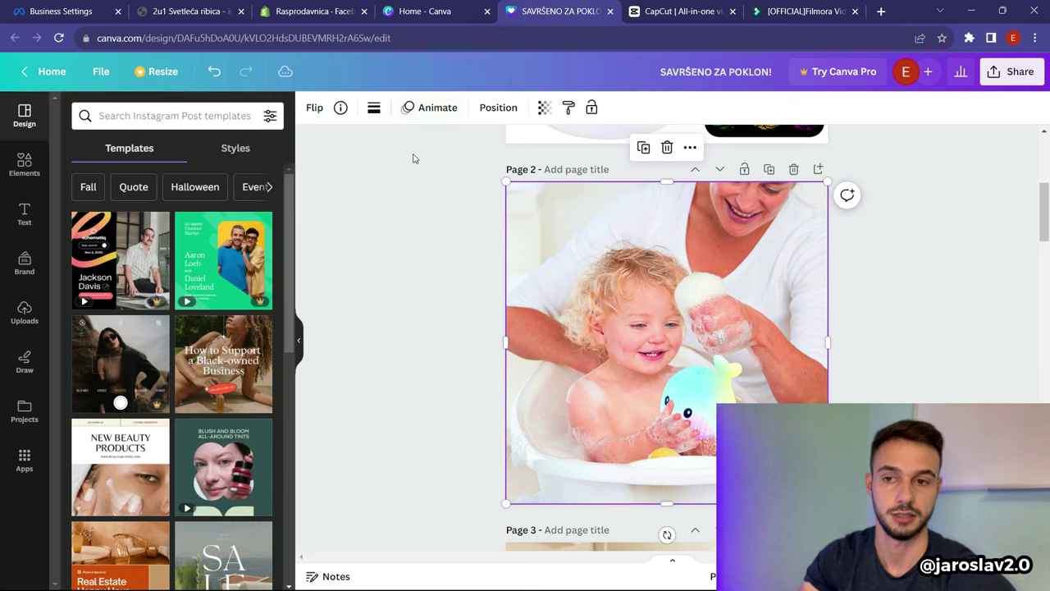
pyautogui.press('Escape')
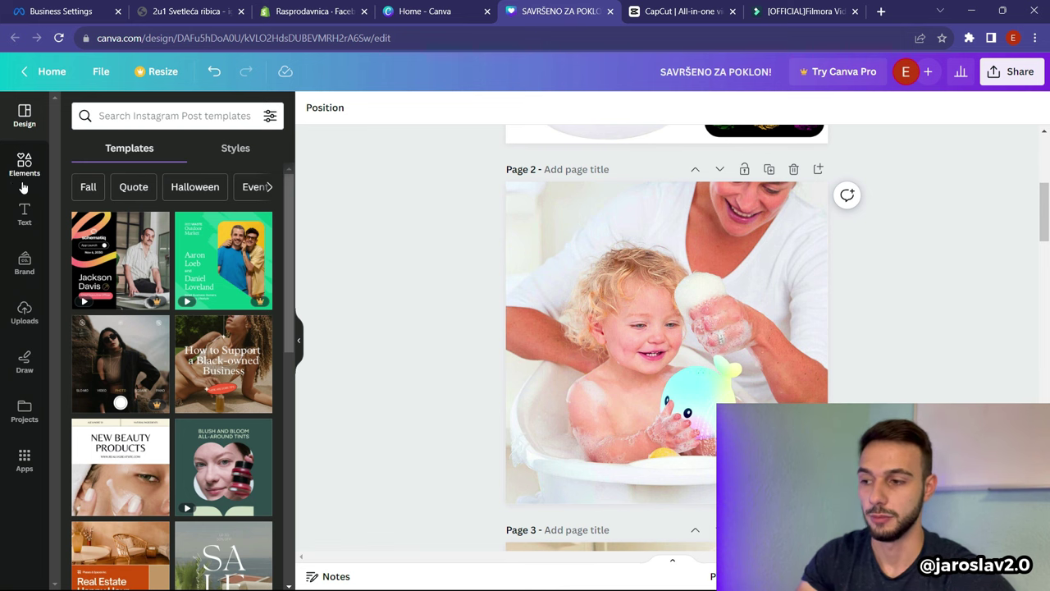
pyautogui.click(24, 169)
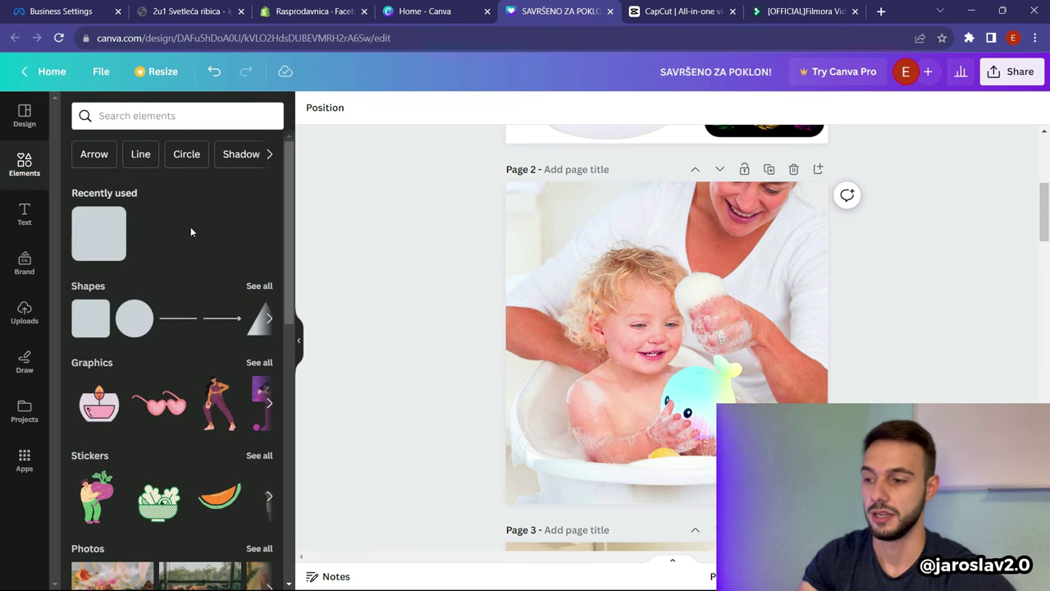
pyautogui.click(90, 318)
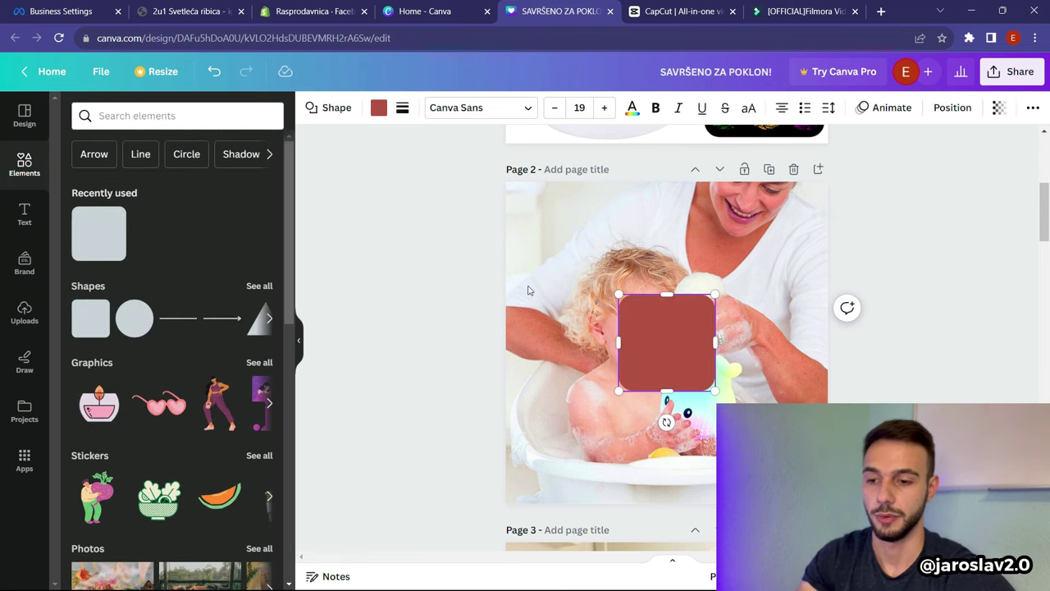
pyautogui.click(486, 275)
pyautogui.moveTo(641, 311); pyautogui.dragTo(831, 230)
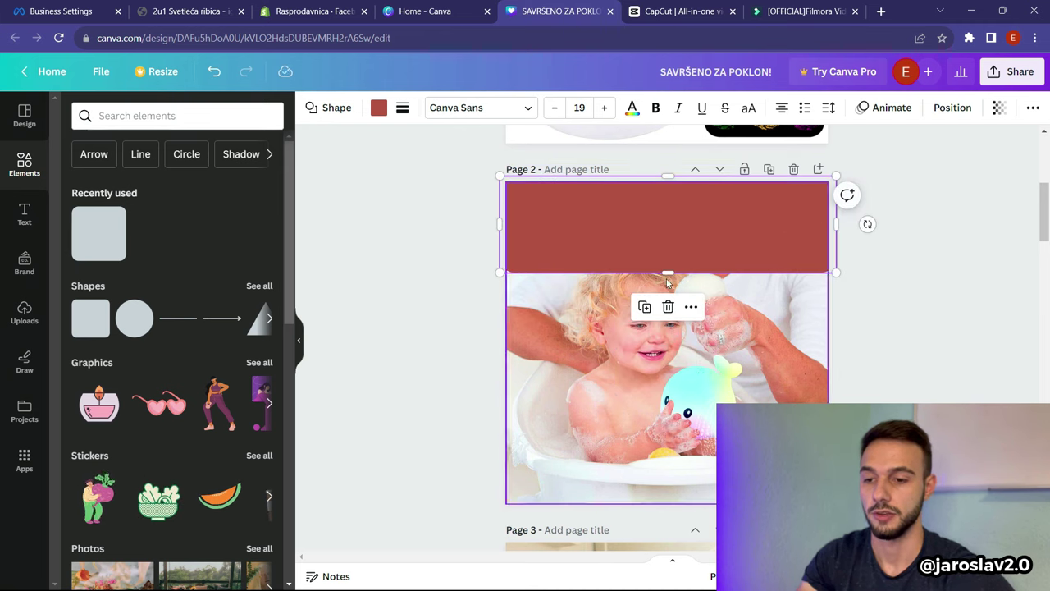
pyautogui.moveTo(657, 246); pyautogui.dragTo(659, 214)
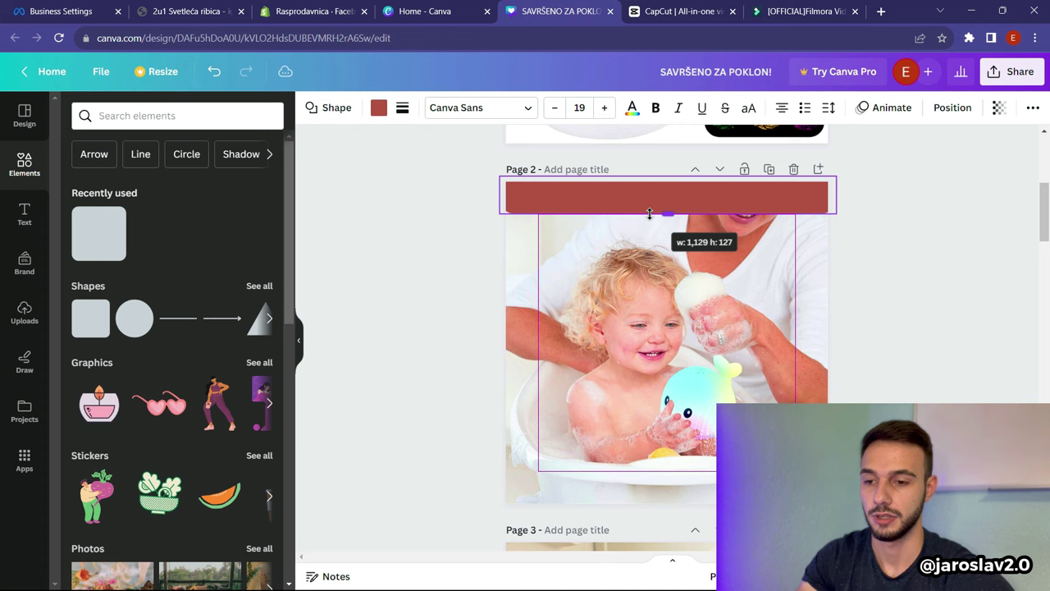
pyautogui.click(422, 230)
# Set the band's fill colour to yellow, after trying a grey sampled from the photo
pyautogui.click(548, 195)
pyautogui.click(548, 195)
pyautogui.click(378, 107)
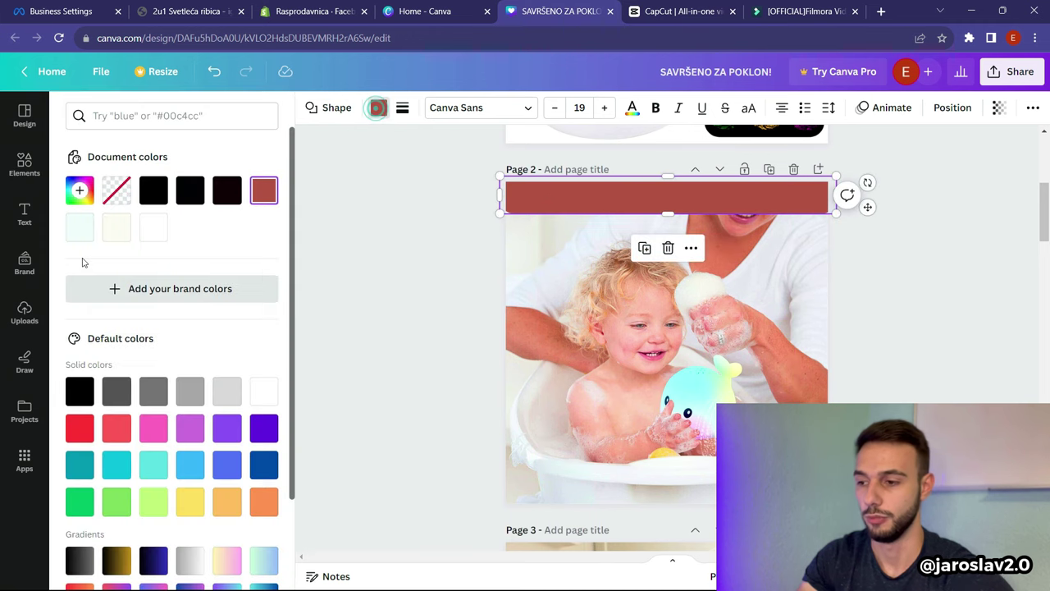
pyautogui.click(79, 199)
pyautogui.click(254, 363)
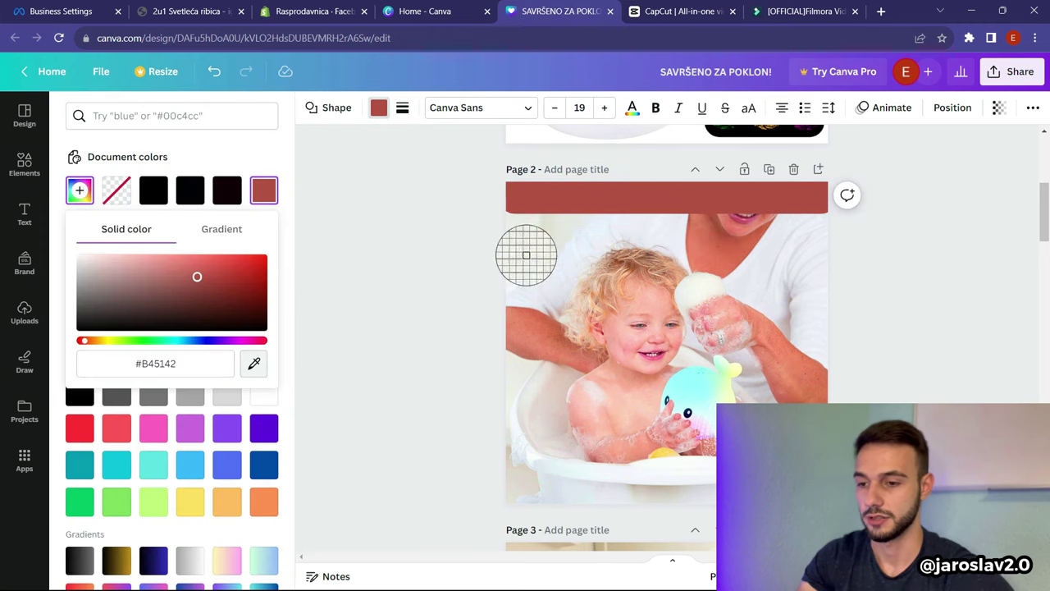
pyautogui.click(481, 340)
pyautogui.click(405, 280)
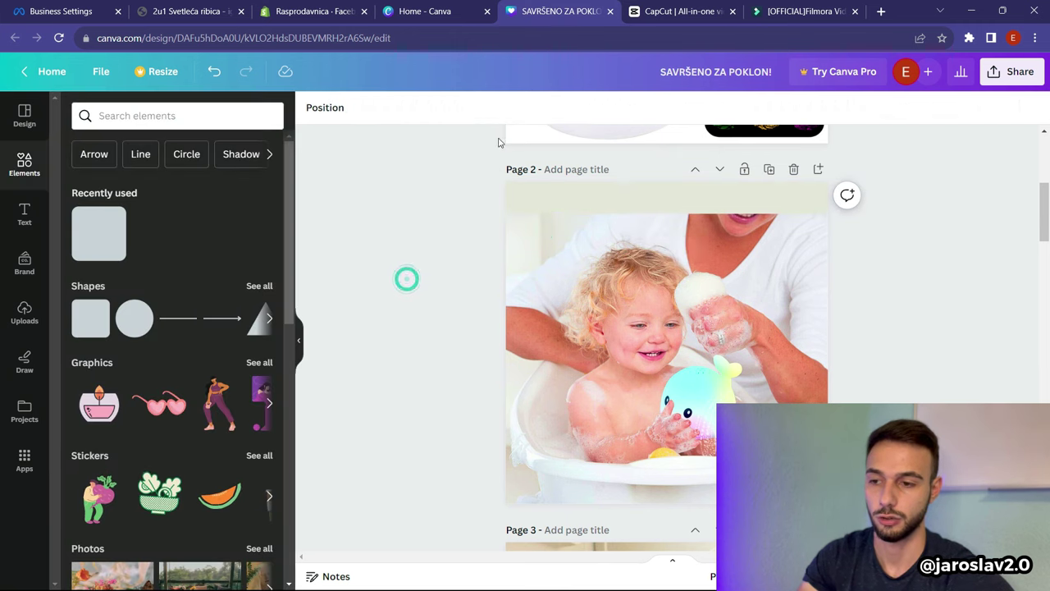
pyautogui.click(379, 107)
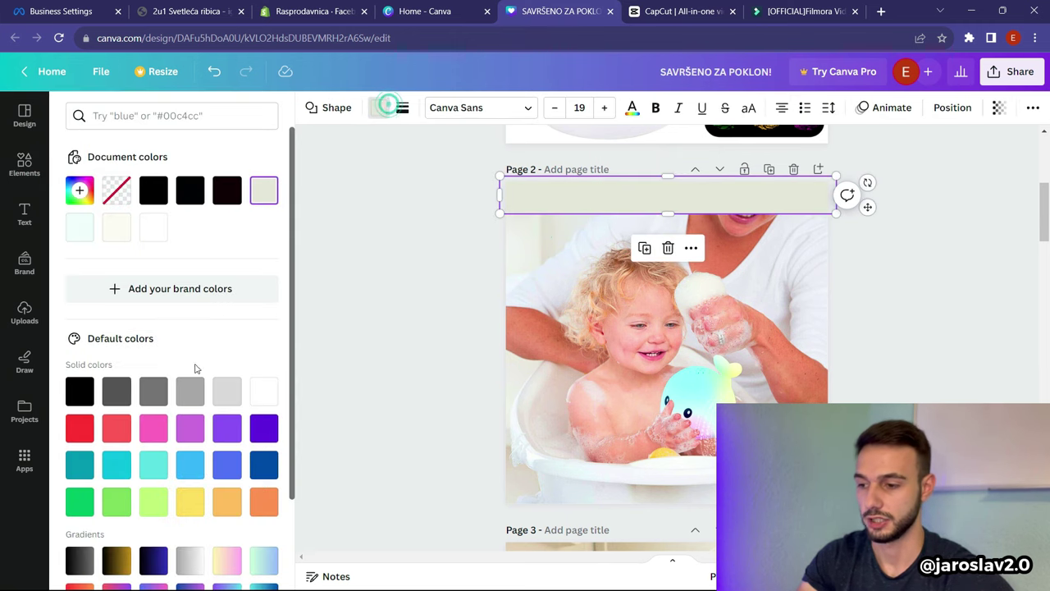
pyautogui.click(189, 501)
pyautogui.click(400, 242)
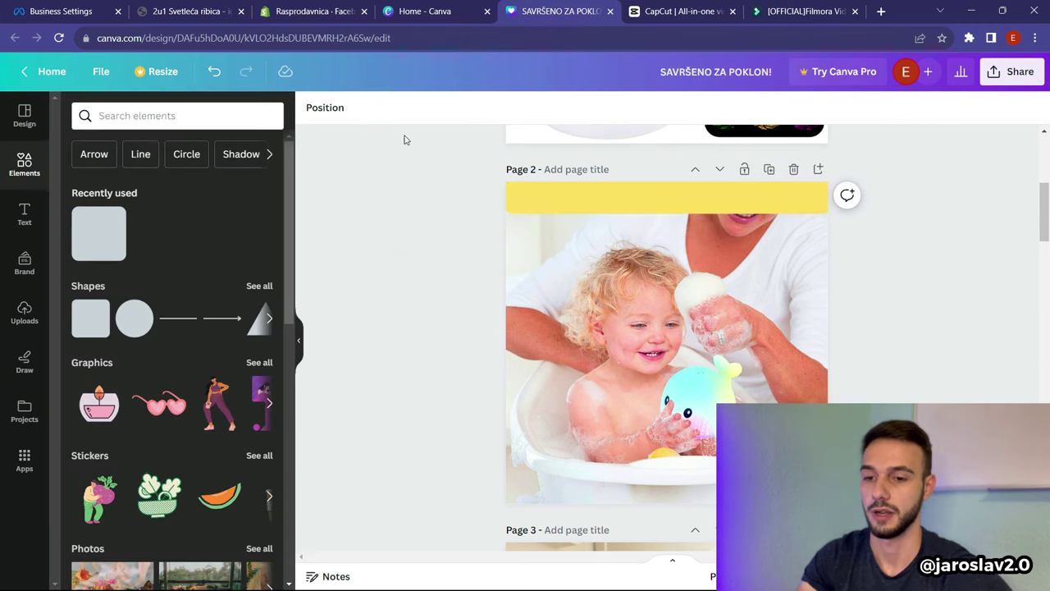
pyautogui.click(27, 215)
# Add a heading to page 2 reading 'IGRAČKA ZA KUPANJE AKCIJA!'
pyautogui.click(115, 283)
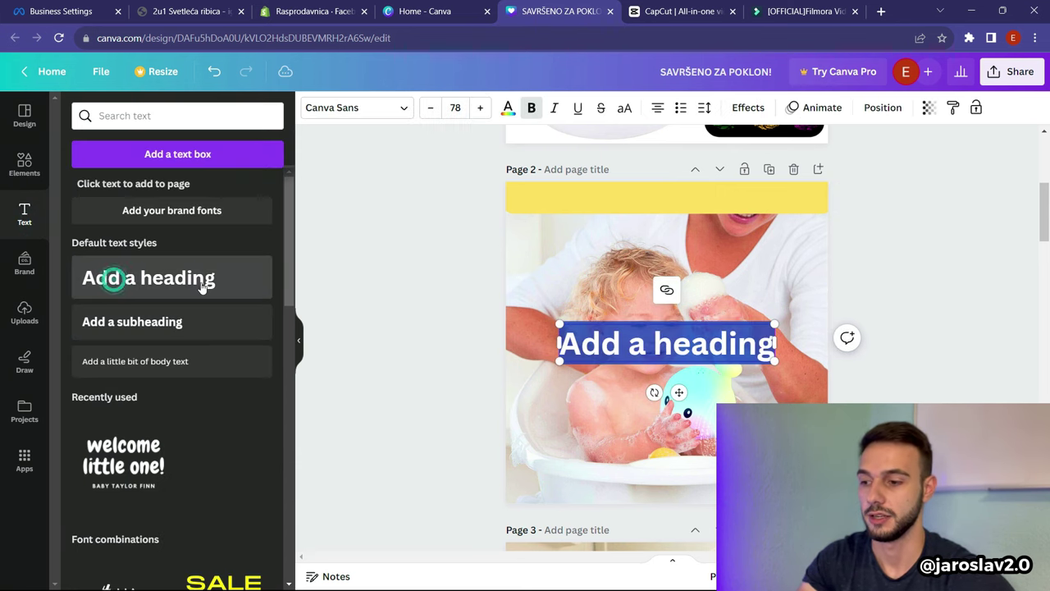
pyautogui.click(653, 341)
pyautogui.doubleClick(650, 342)
pyautogui.tripleClick(654, 339)
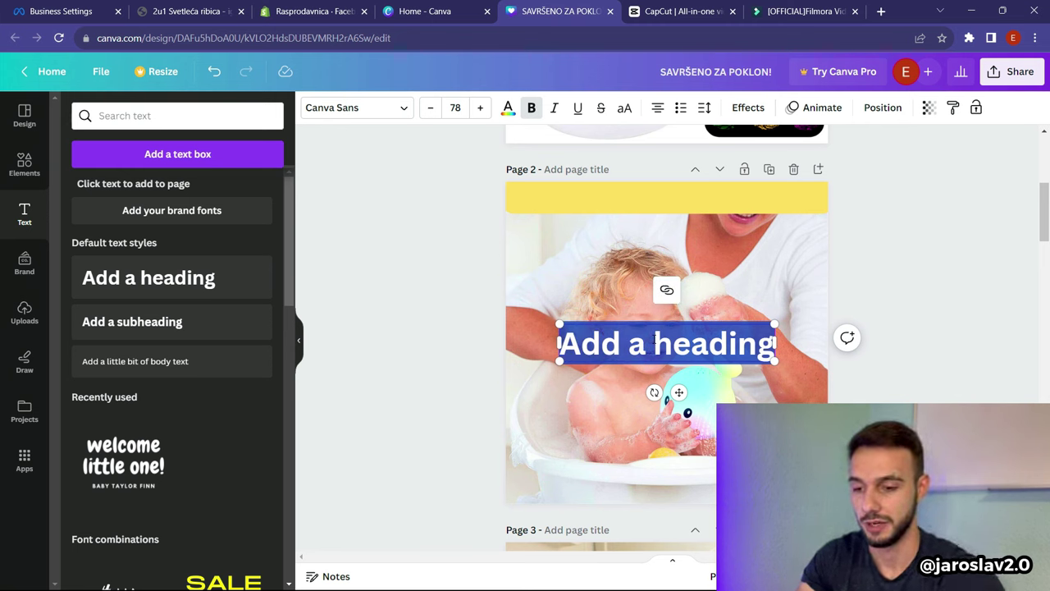
pyautogui.write('IGRAČ')
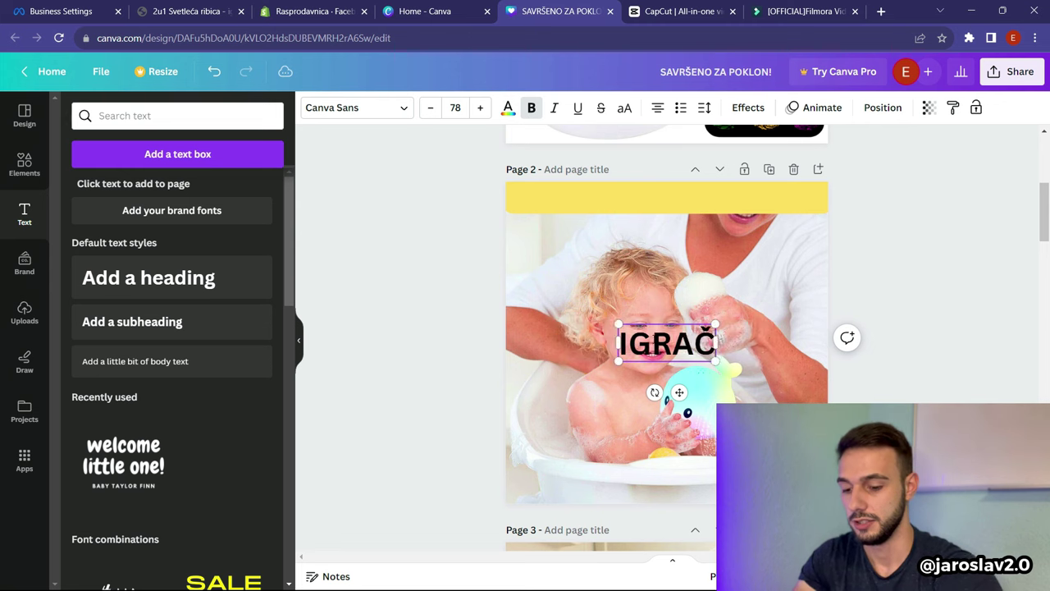
pyautogui.write('KA ZA KUPANJE AKCIJA!')
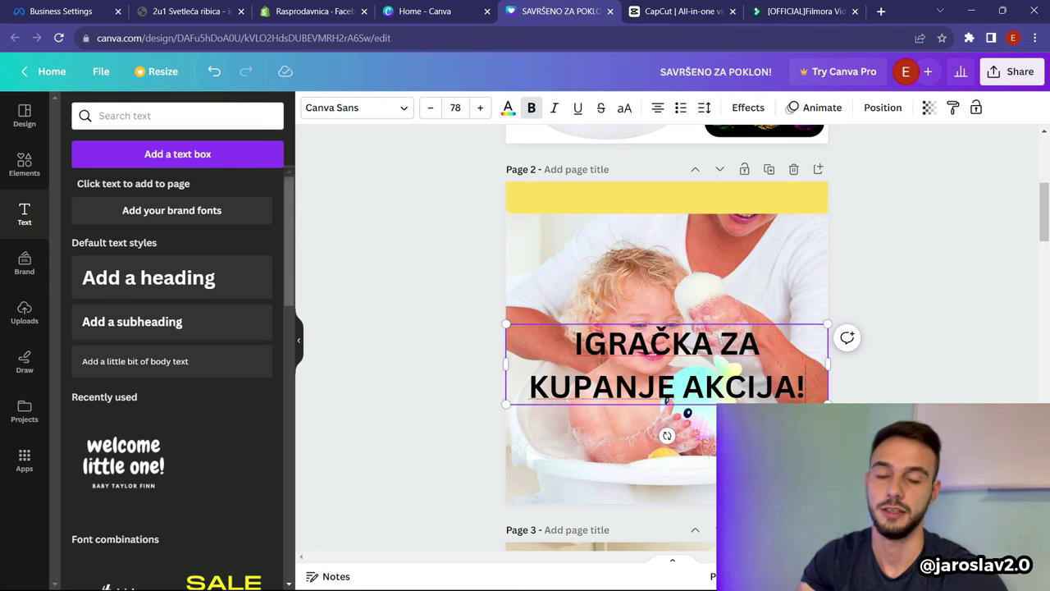
pyautogui.click(404, 284)
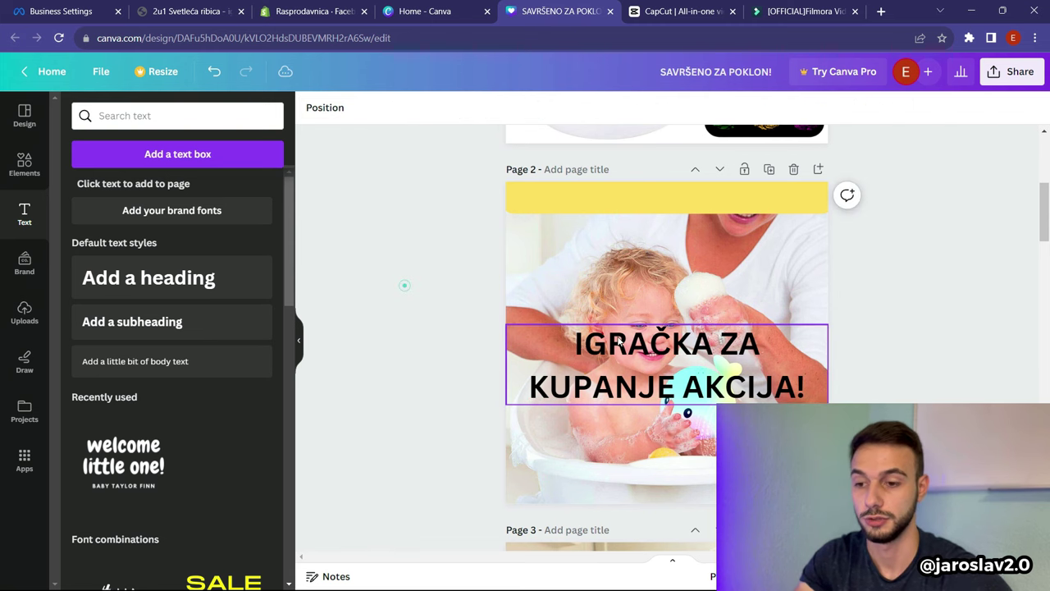
# Resize the headline to size 43.2 on one line and place it inside the yellow band
pyautogui.click(711, 339)
pyautogui.moveTo(711, 339); pyautogui.dragTo(698, 248)
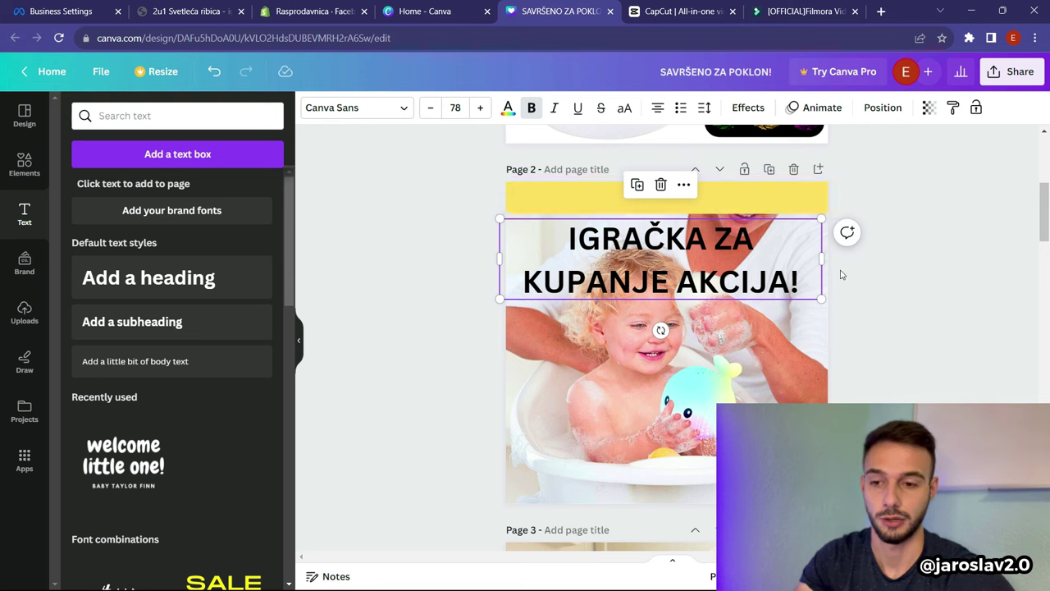
pyautogui.moveTo(819, 299); pyautogui.dragTo(754, 226)
pyautogui.moveTo(638, 262); pyautogui.dragTo(678, 233)
pyautogui.moveTo(538, 204); pyautogui.dragTo(383, 305)
pyautogui.moveTo(380, 201); pyautogui.dragTo(521, 206)
pyautogui.click(457, 254)
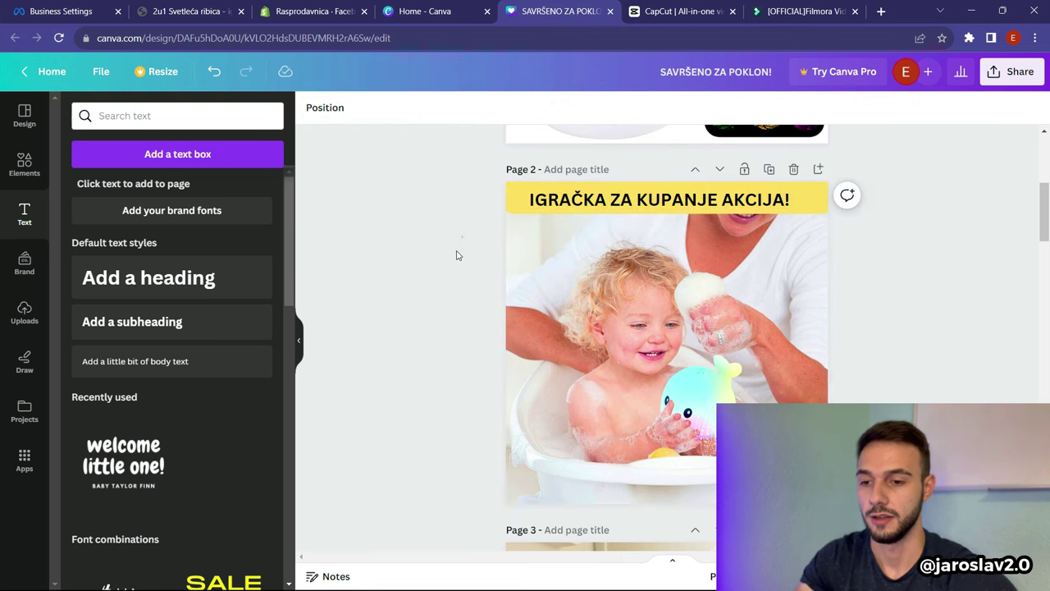
pyautogui.moveTo(685, 205); pyautogui.dragTo(693, 201)
# Set the headline font to Montserrat Classic, keep it on one line and centre it on the page
pyautogui.click(381, 121)
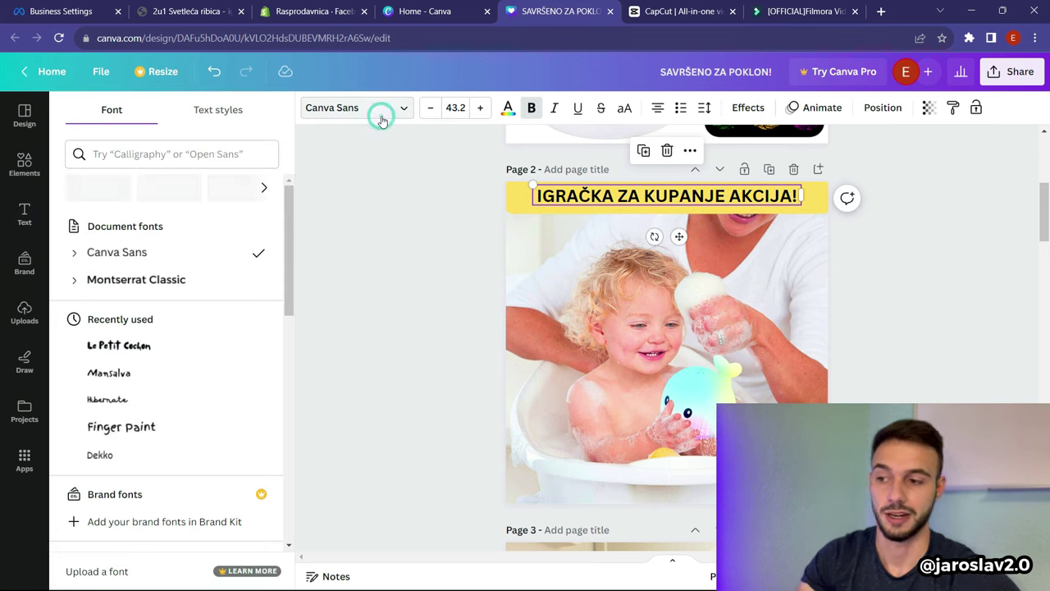
pyautogui.click(174, 279)
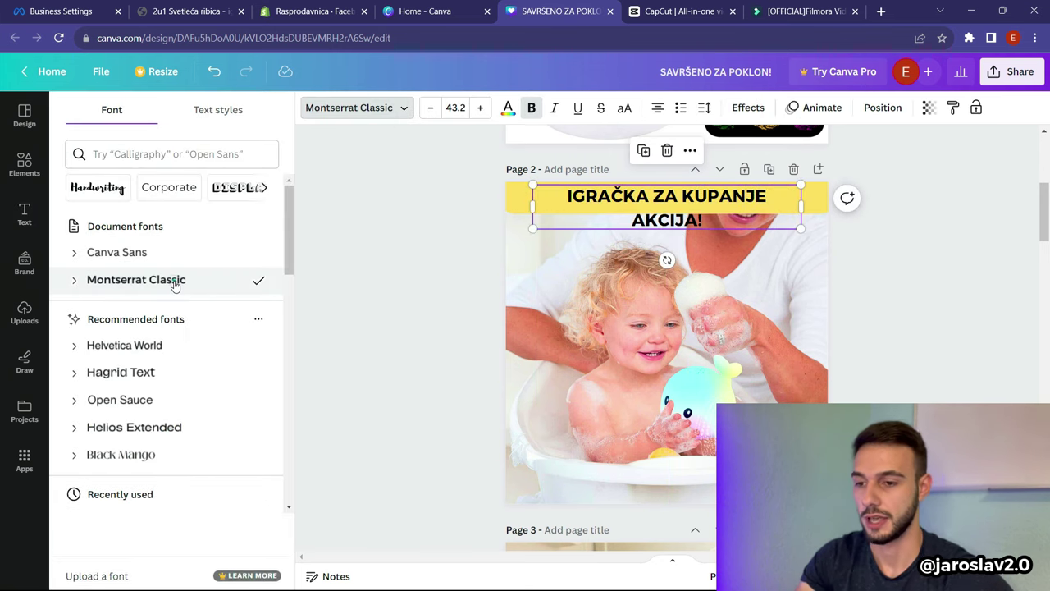
pyautogui.click(467, 205)
pyautogui.moveTo(533, 207); pyautogui.dragTo(514, 208)
pyautogui.click(459, 227)
pyautogui.moveTo(662, 188); pyautogui.dragTo(670, 196)
pyautogui.click(446, 223)
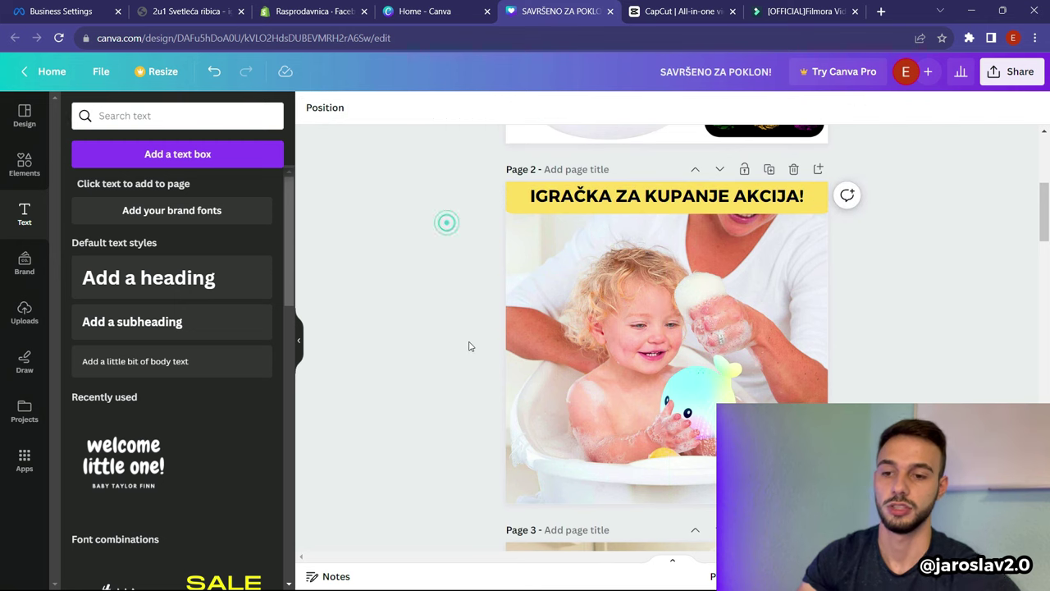
pyautogui.moveTo(691, 196); pyautogui.dragTo(685, 194)
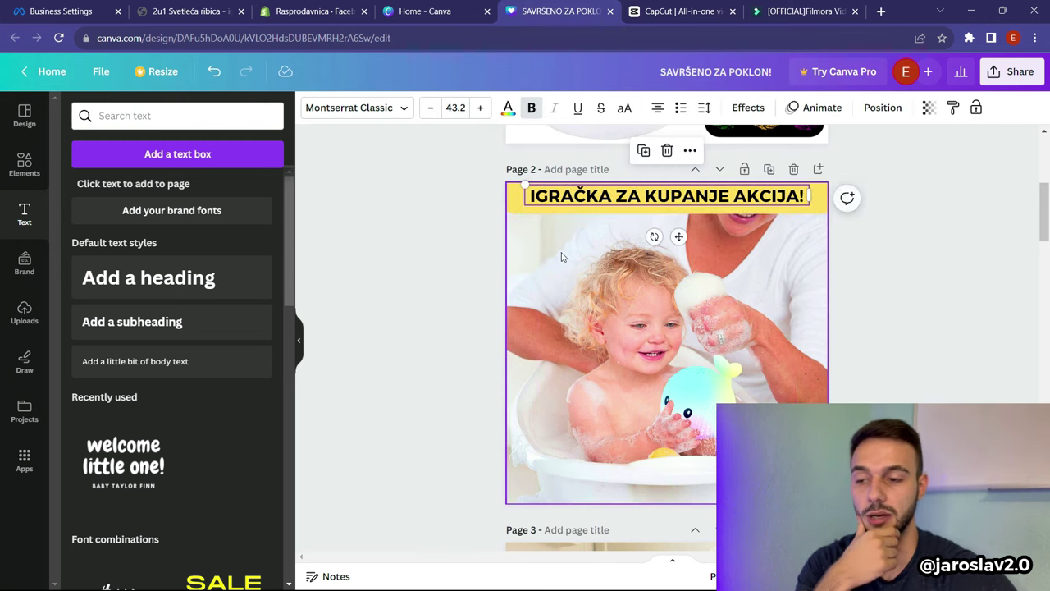
pyautogui.click(436, 245)
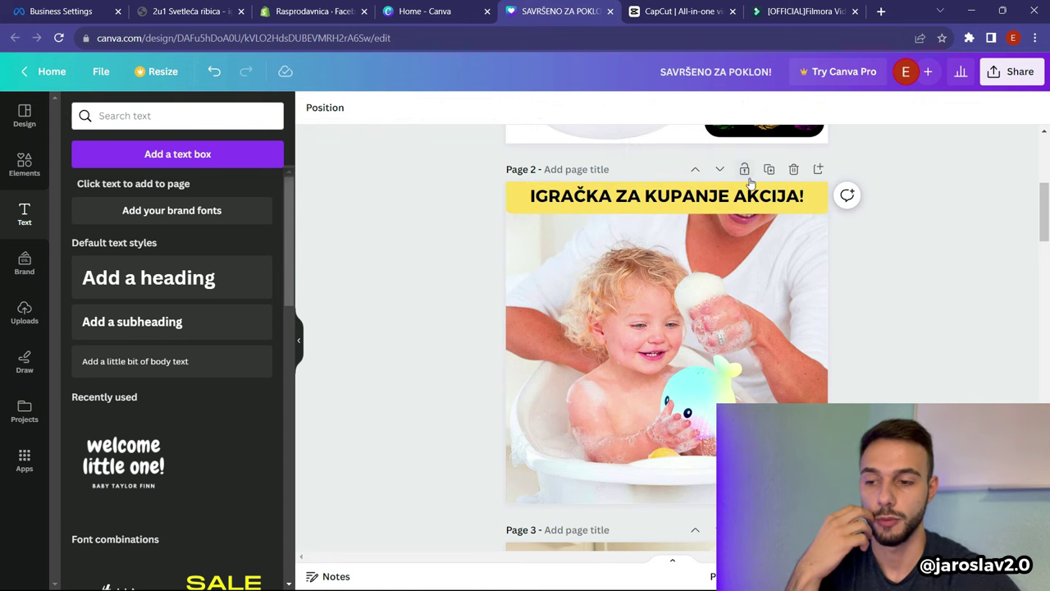
# Adjust the yellow band's height to about 1,129 by 98
pyautogui.click(510, 210)
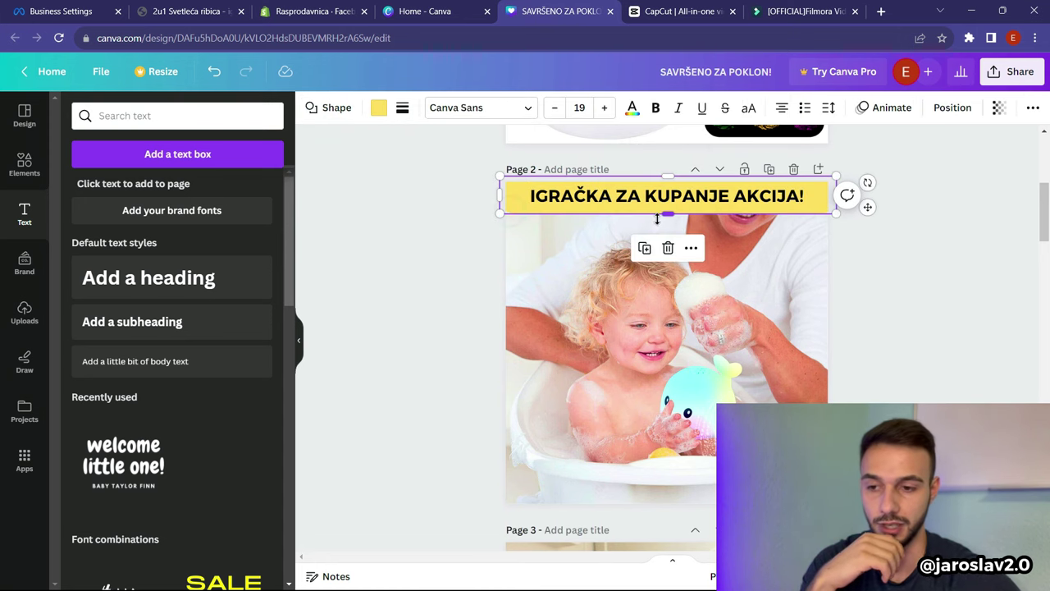
pyautogui.moveTo(668, 215); pyautogui.dragTo(668, 213)
pyautogui.click(465, 212)
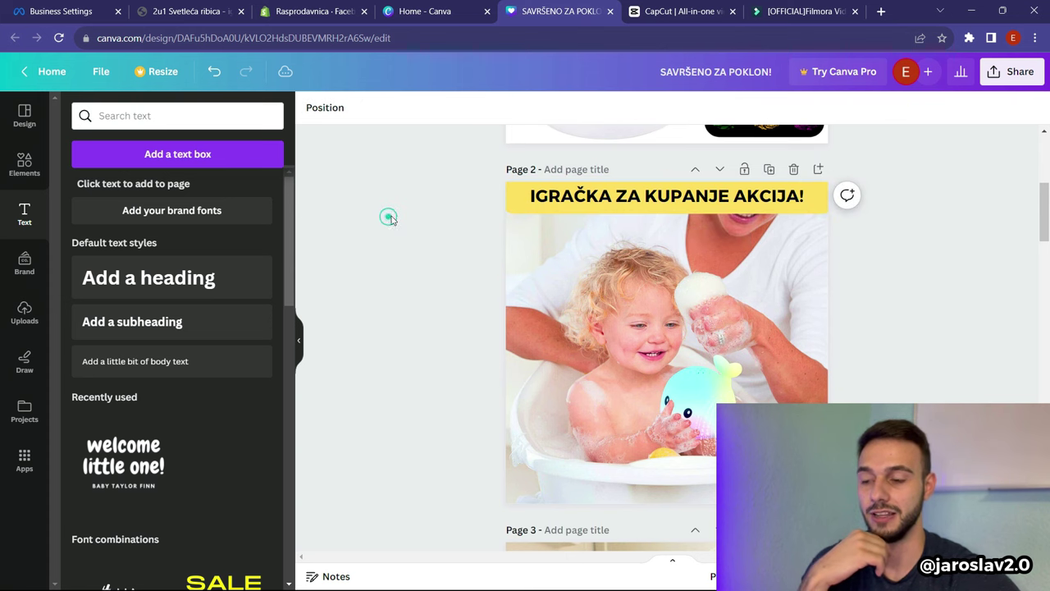
# Search the Elements library for 'emoji'
pyautogui.click(24, 164)
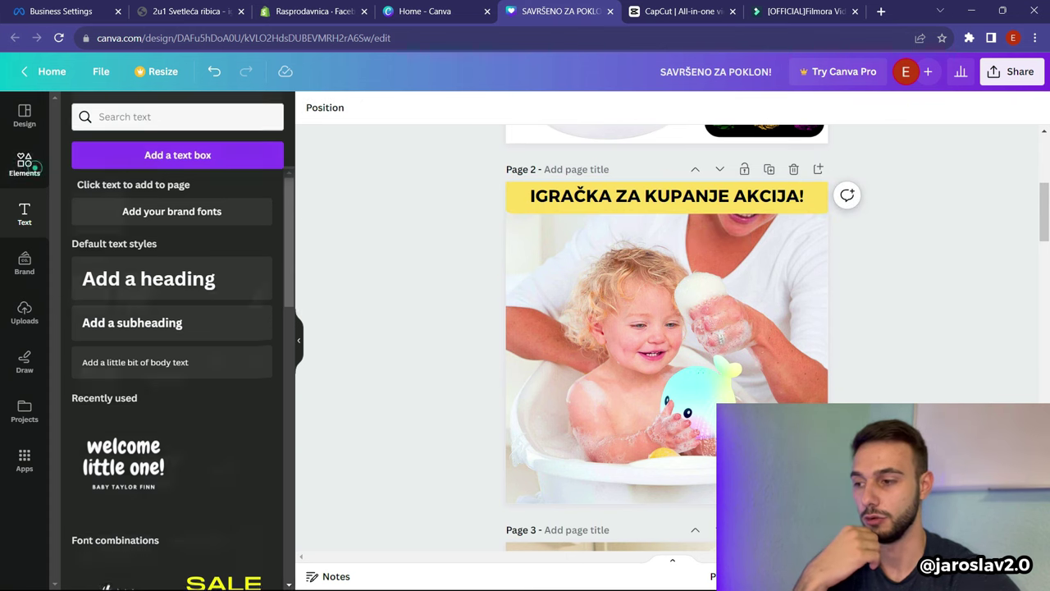
pyautogui.click(176, 115)
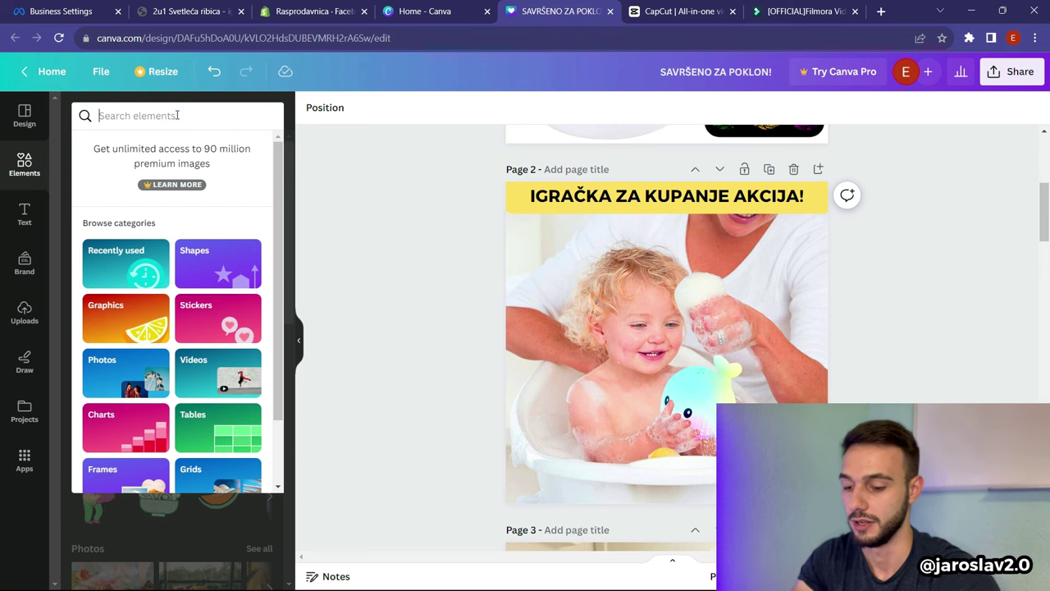
pyautogui.write('emojiž')
pyautogui.press('Return')
pyautogui.click(176, 114)
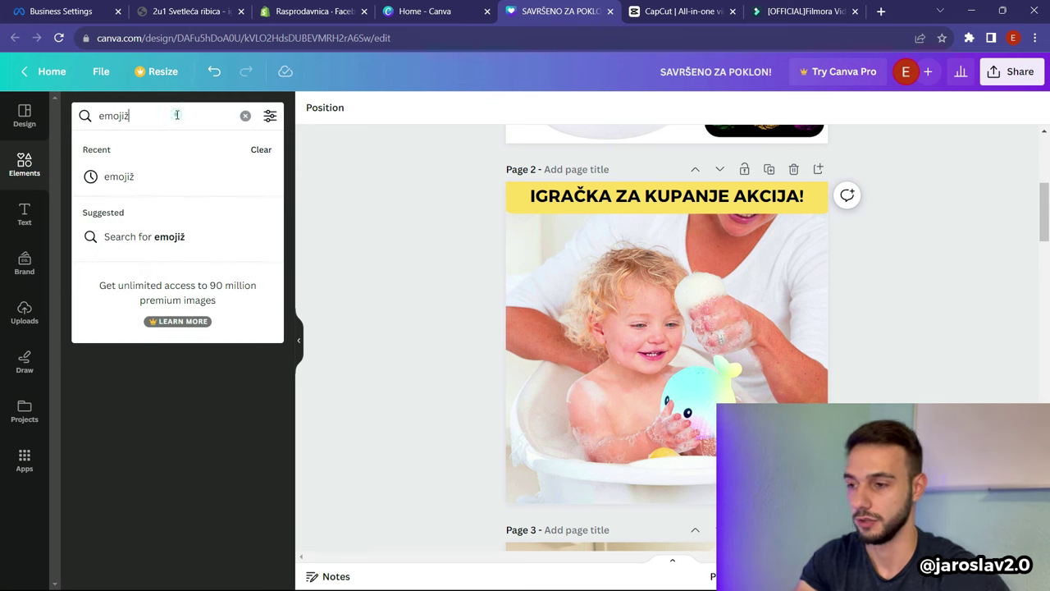
pyautogui.press('BackSpace')
pyautogui.press('Return')
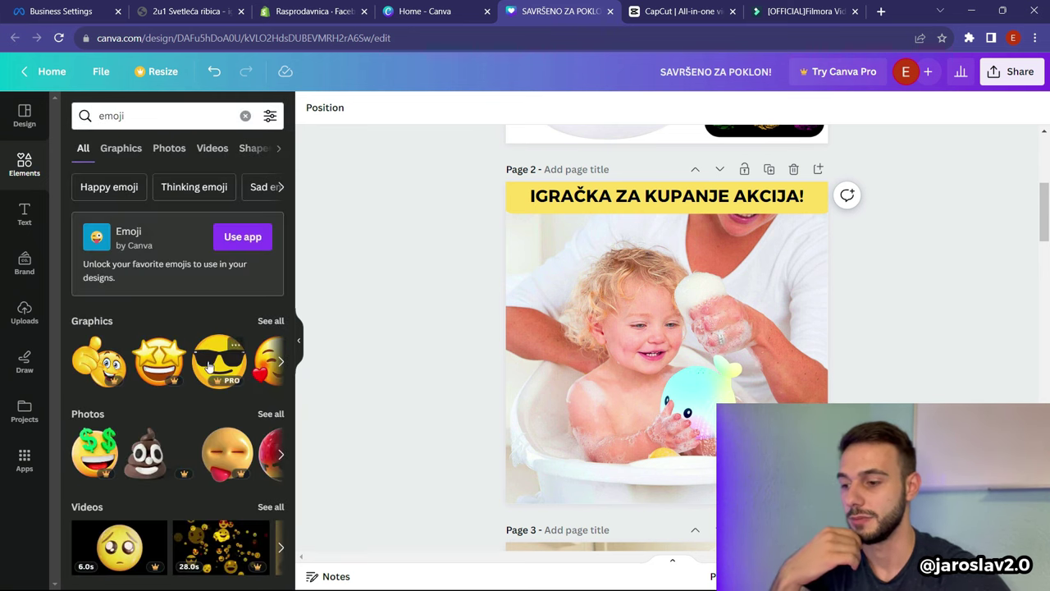
# Try a sunglasses emoji on the page 2 photo, then delete it
pyautogui.click(219, 361)
pyautogui.moveTo(668, 344); pyautogui.dragTo(611, 328)
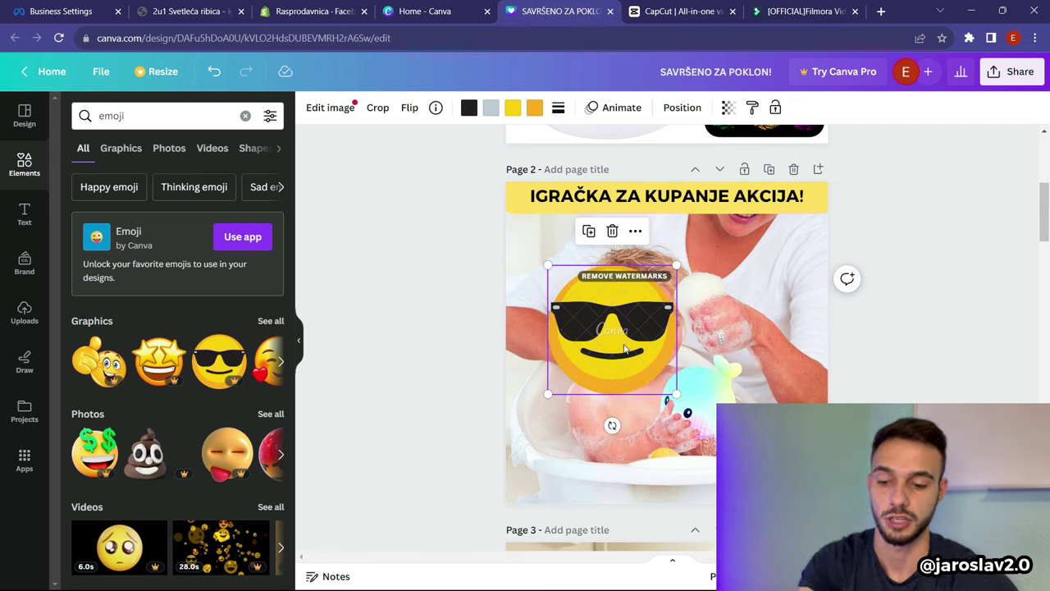
pyautogui.press('Delete')
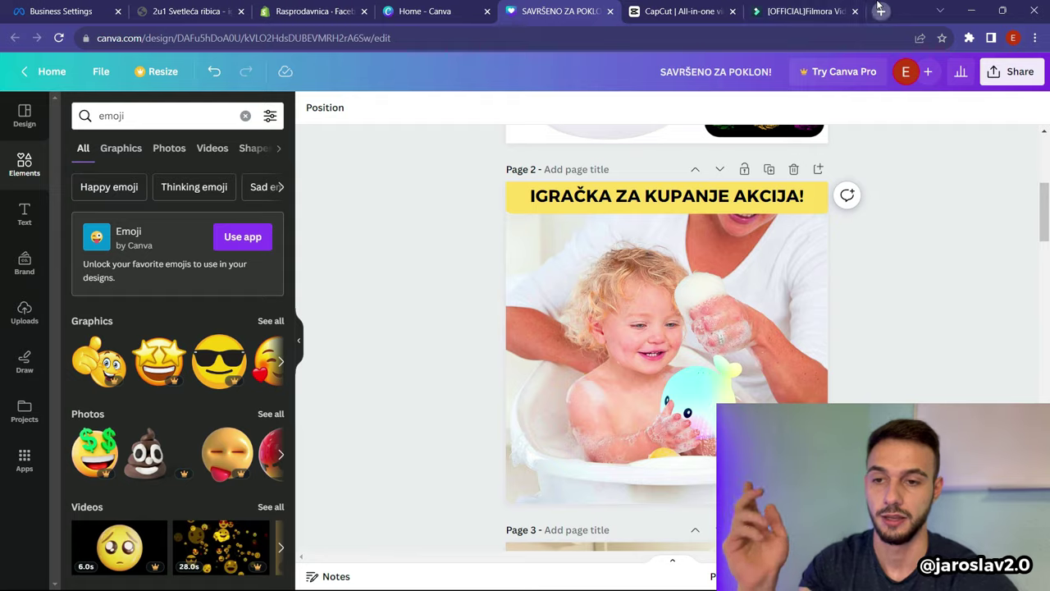
pyautogui.click(880, 11)
# Google 'emojis', view the image results, and copy the large red heart image
pyautogui.write('emojis')
pyautogui.press('Return')
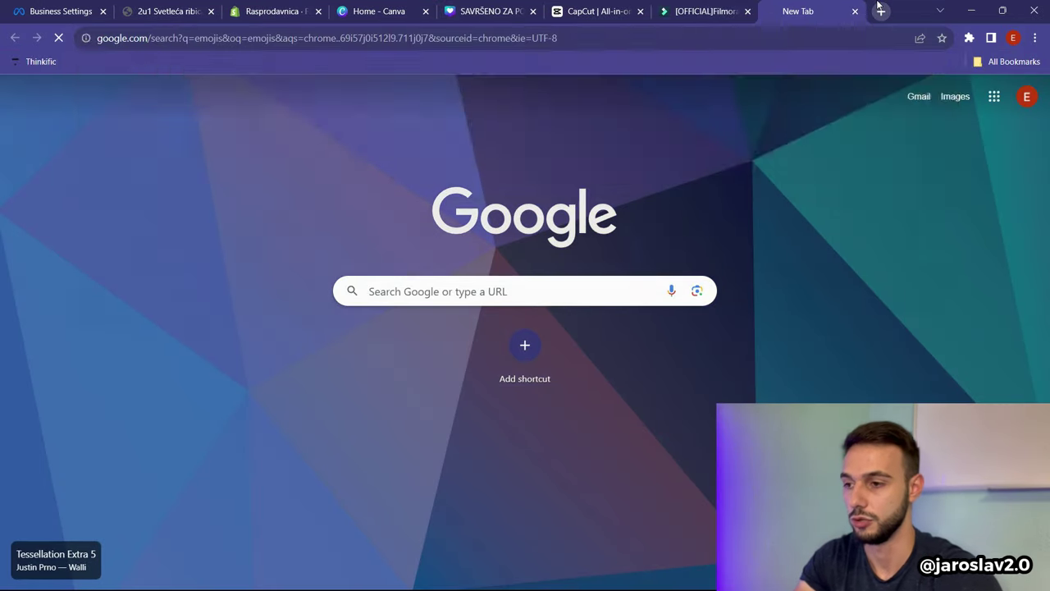
pyautogui.click(146, 127)
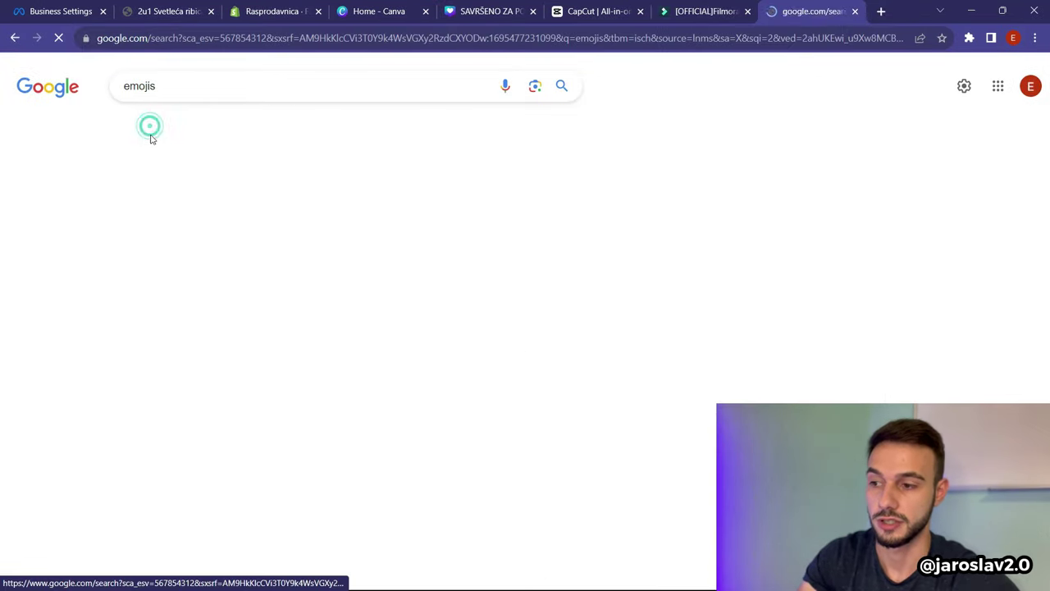
pyautogui.scroll(-4, 833, 220)
pyautogui.scroll(-8, 833, 220)
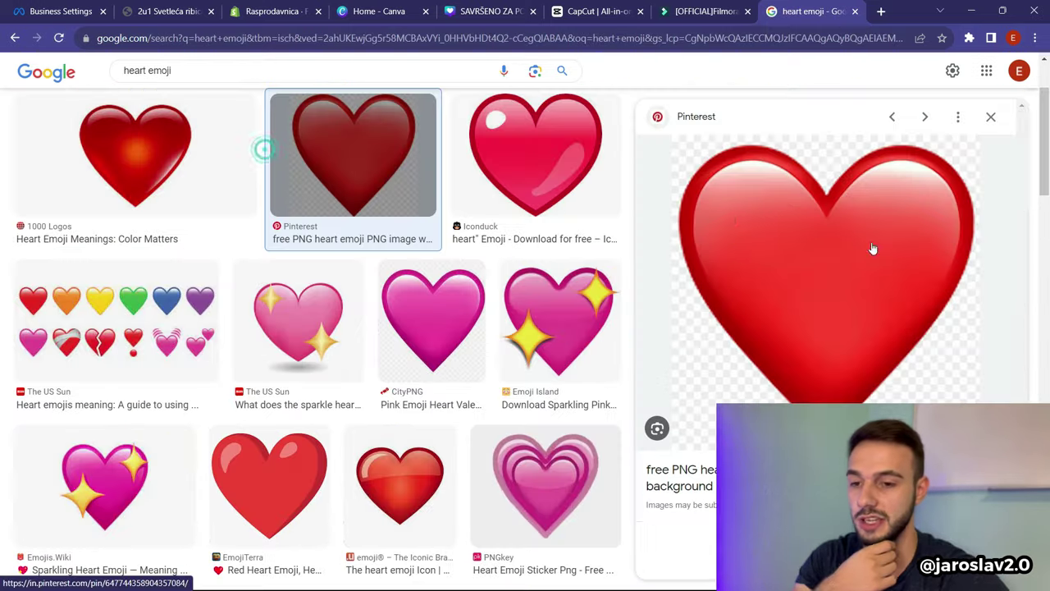
pyautogui.rightClick(816, 290)
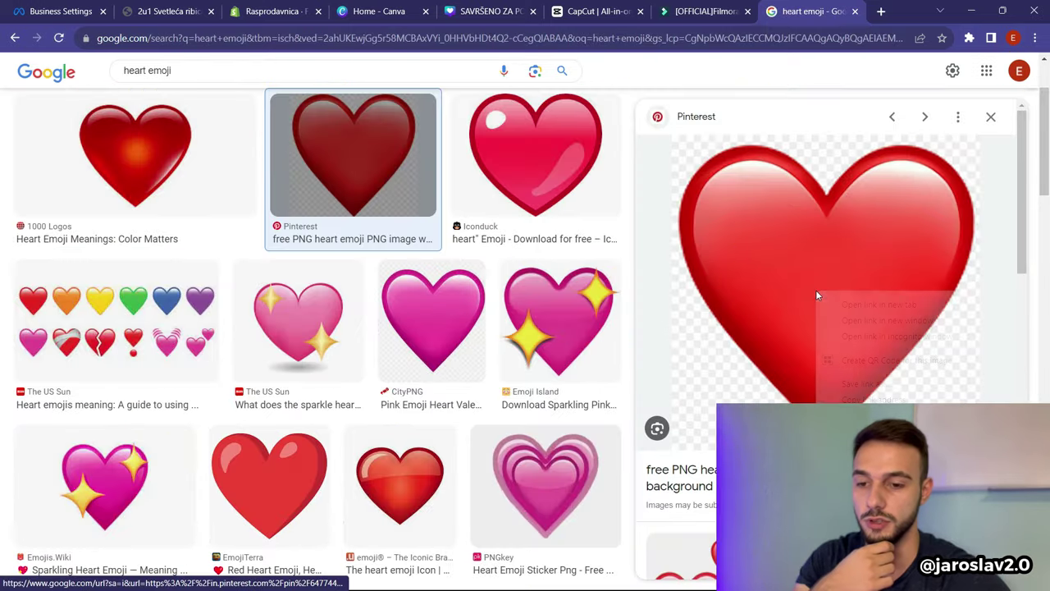
pyautogui.click(870, 454)
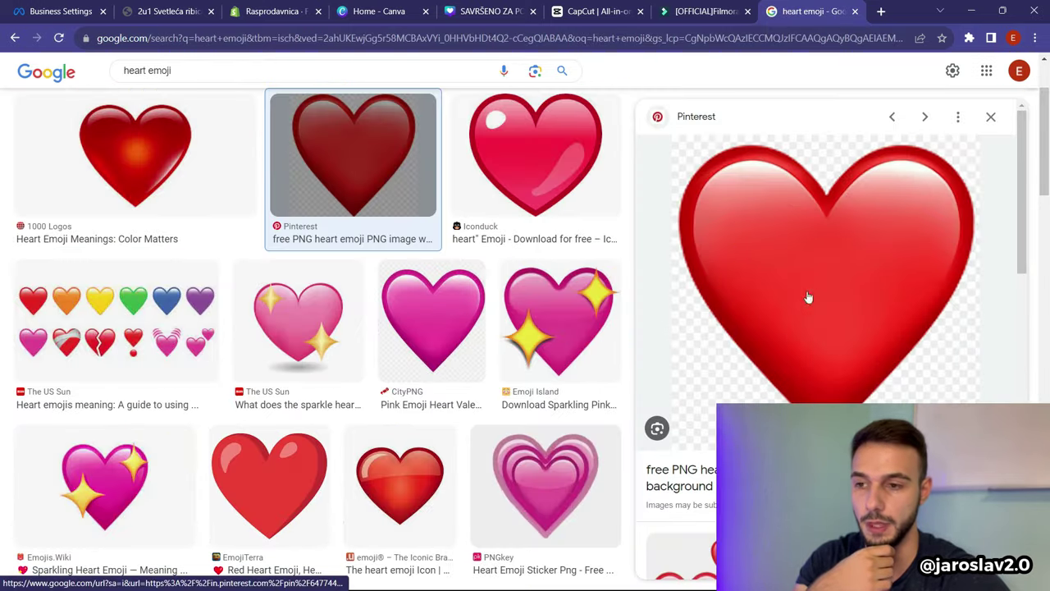
pyautogui.click(489, 11)
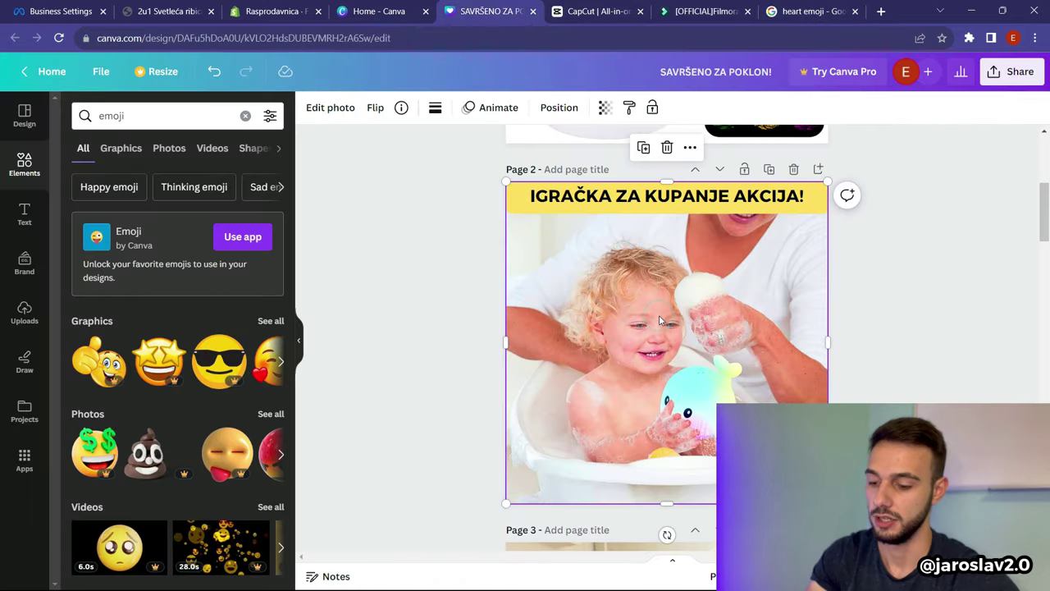
pyautogui.hotkey('ctrl', 'v')
pyautogui.moveTo(676, 335); pyautogui.dragTo(680, 335)
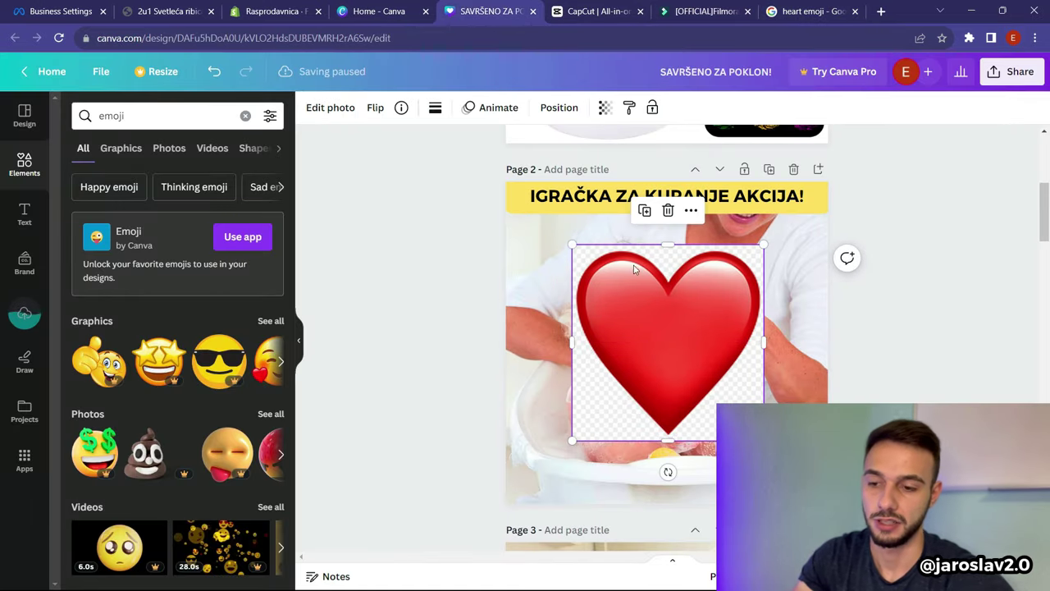
pyautogui.click(338, 113)
pyautogui.click(341, 111)
pyautogui.click(342, 111)
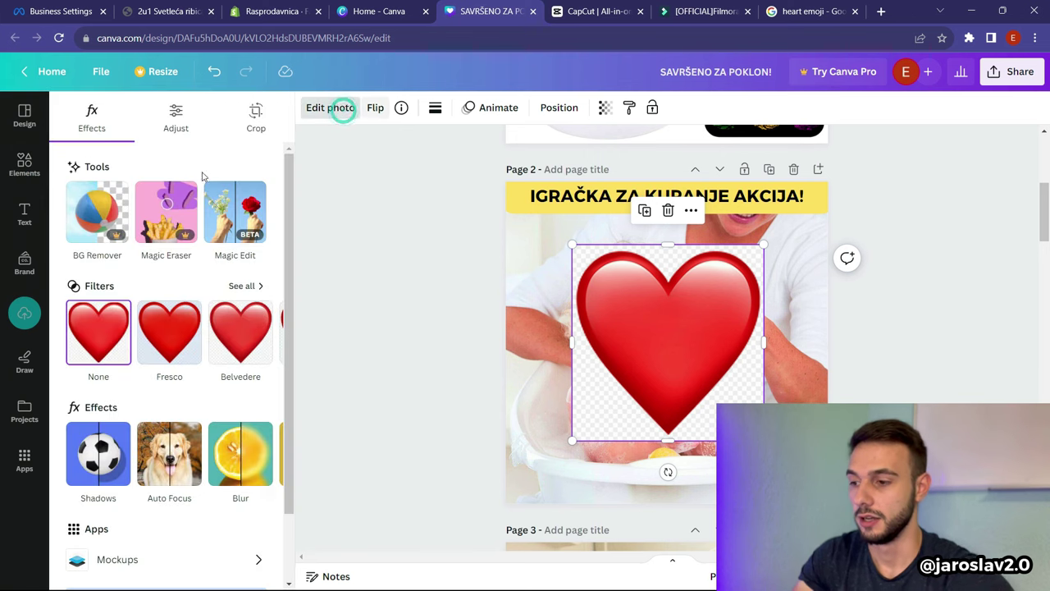
pyautogui.click(99, 228)
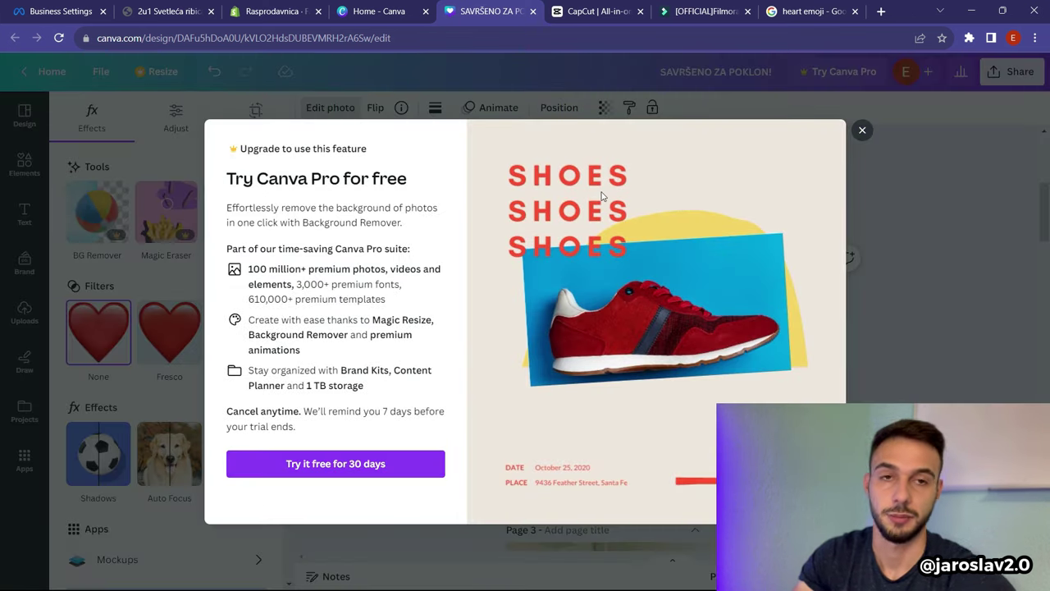
pyautogui.click(861, 129)
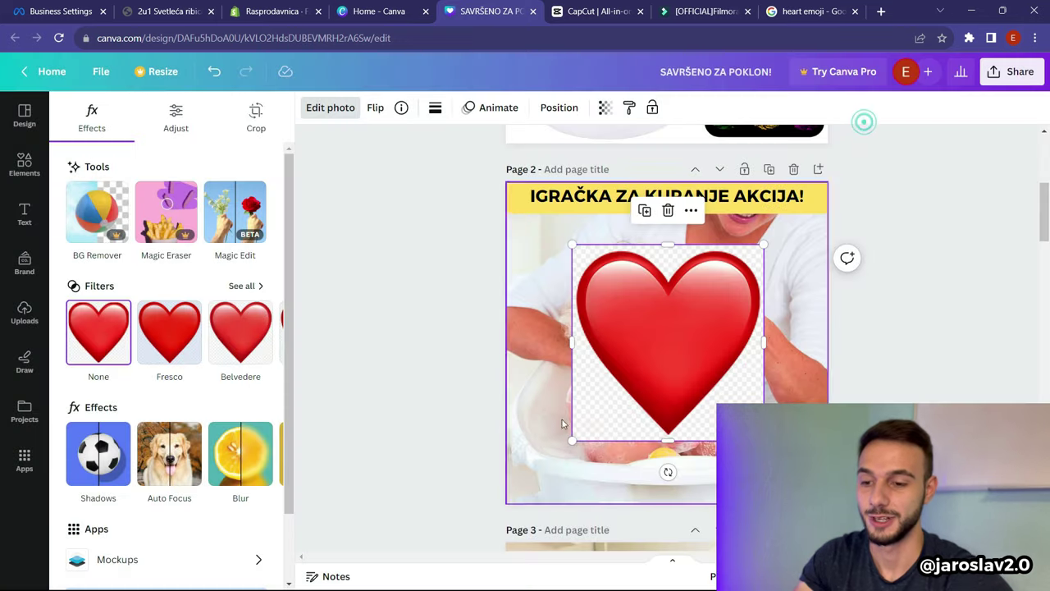
pyautogui.moveTo(608, 355); pyautogui.dragTo(561, 294)
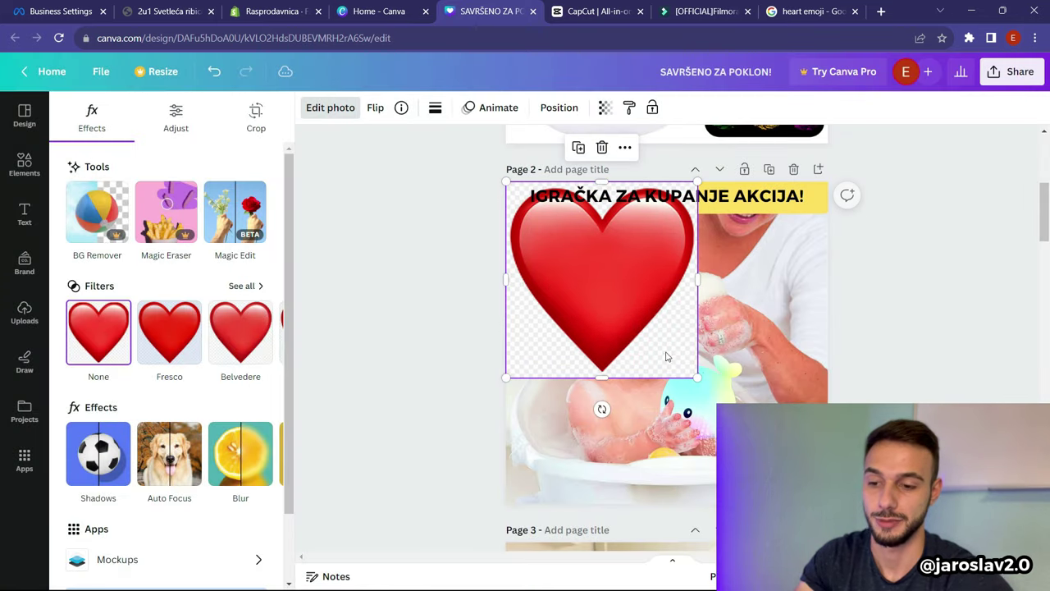
pyautogui.moveTo(697, 380); pyautogui.dragTo(621, 298)
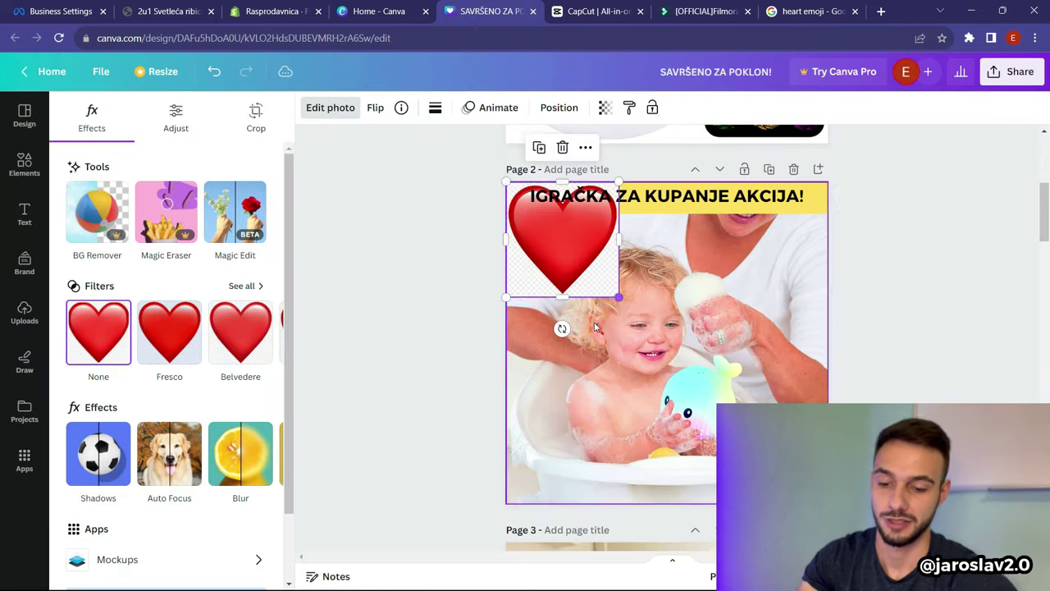
pyautogui.press('Delete')
pyautogui.click(448, 299)
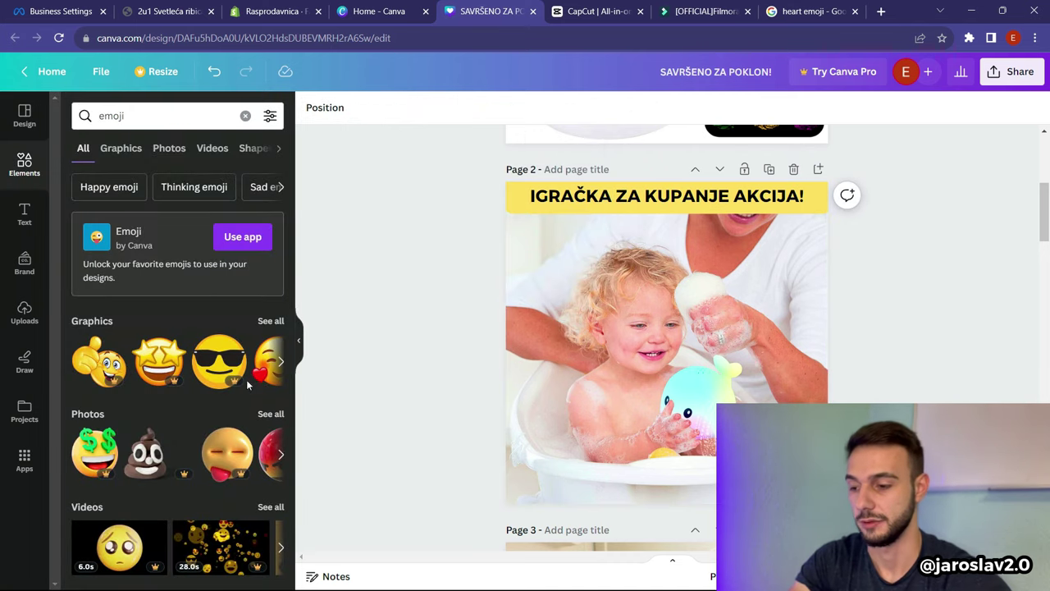
# Add a small smiling-face-with-hearts emoji at the banner's left end and duplicate it for the right
pyautogui.click(271, 321)
pyautogui.scroll(-1, 221, 344)
pyautogui.scroll(-5, 221, 345)
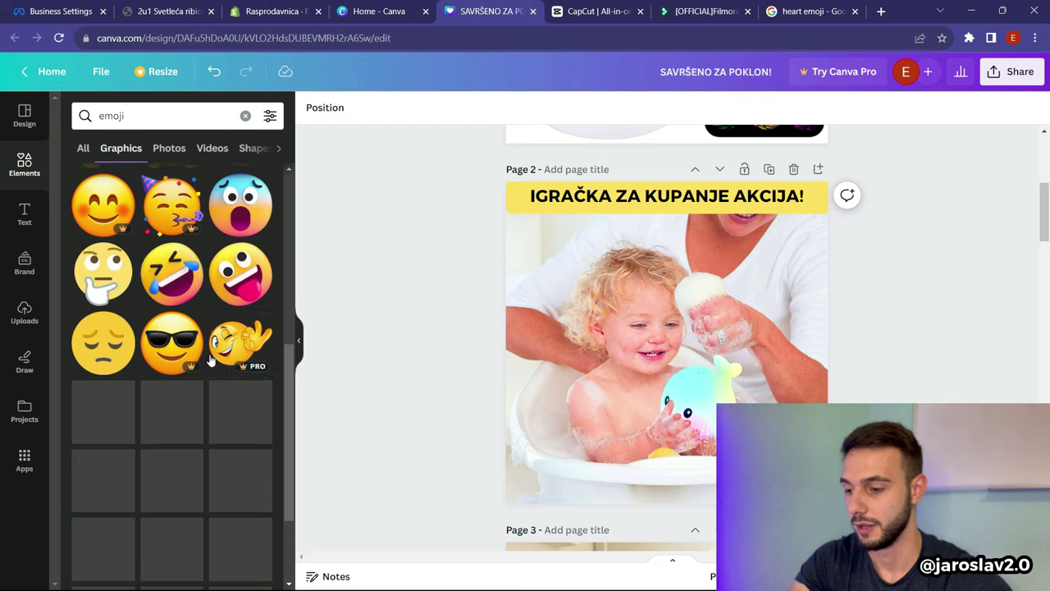
pyautogui.scroll(2, 199, 357)
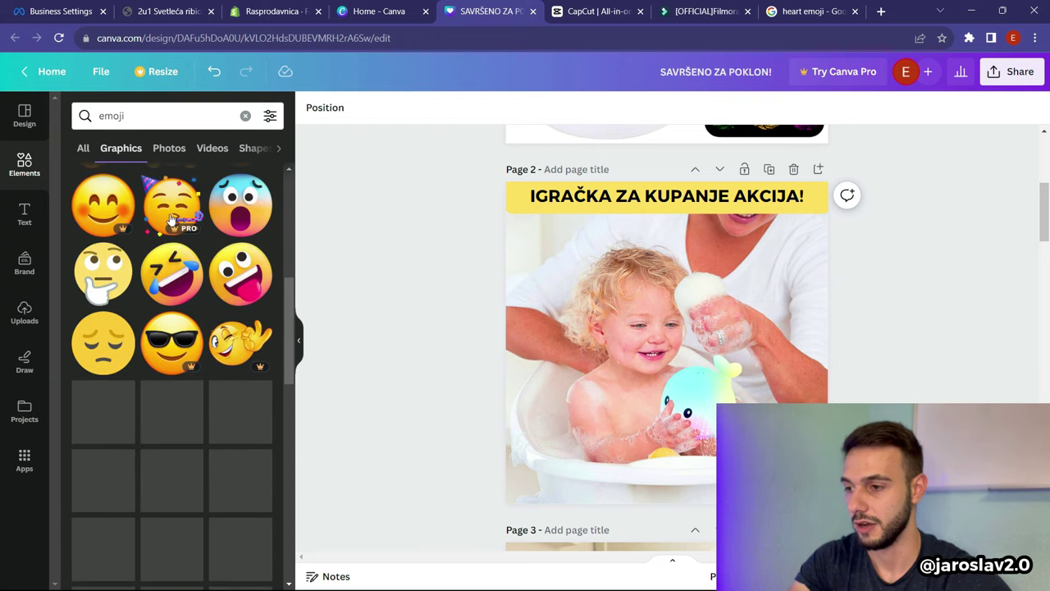
pyautogui.scroll(3, 148, 328)
pyautogui.scroll(1, 104, 282)
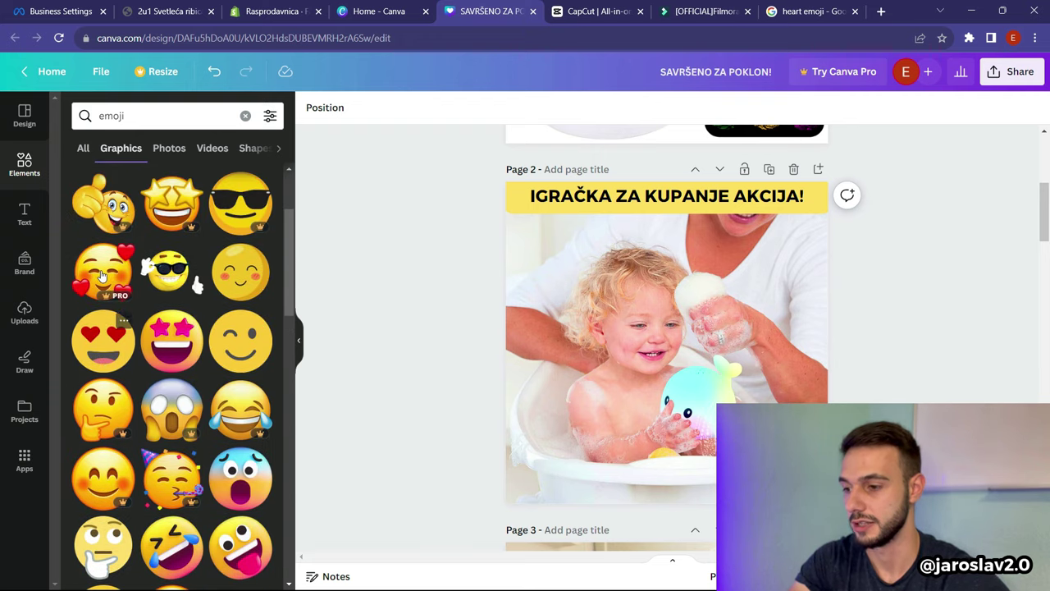
pyautogui.click(103, 281)
pyautogui.moveTo(642, 318); pyautogui.dragTo(649, 304)
pyautogui.moveTo(763, 422); pyautogui.dragTo(809, 199)
pyautogui.click(500, 147)
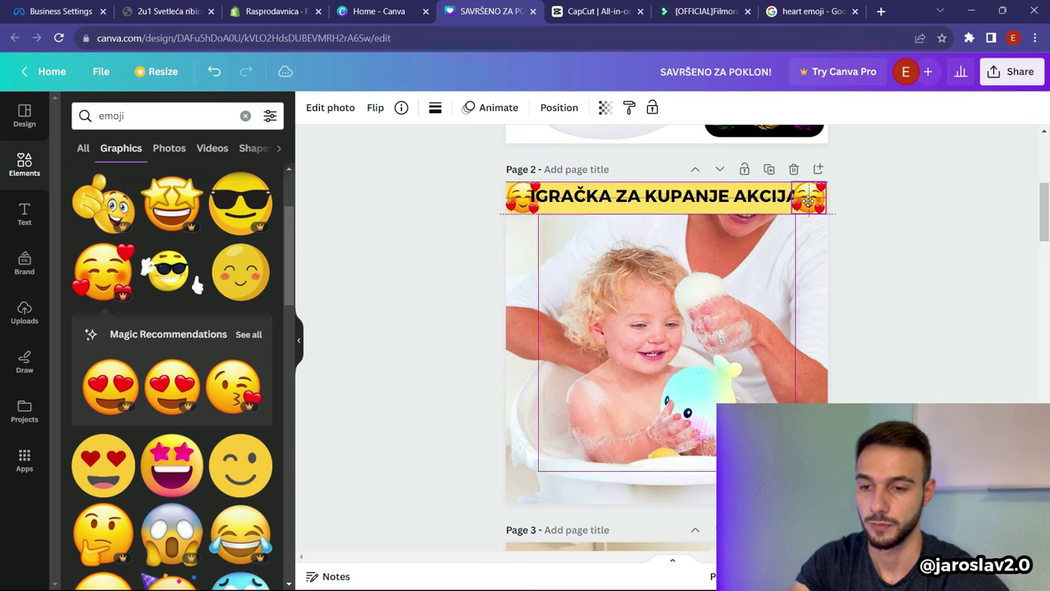
pyautogui.click(900, 251)
# Shrink the IGRAČKA ZA KUPANJE AKCIJA! heading so it fits fully between the two emojis
pyautogui.click(672, 207)
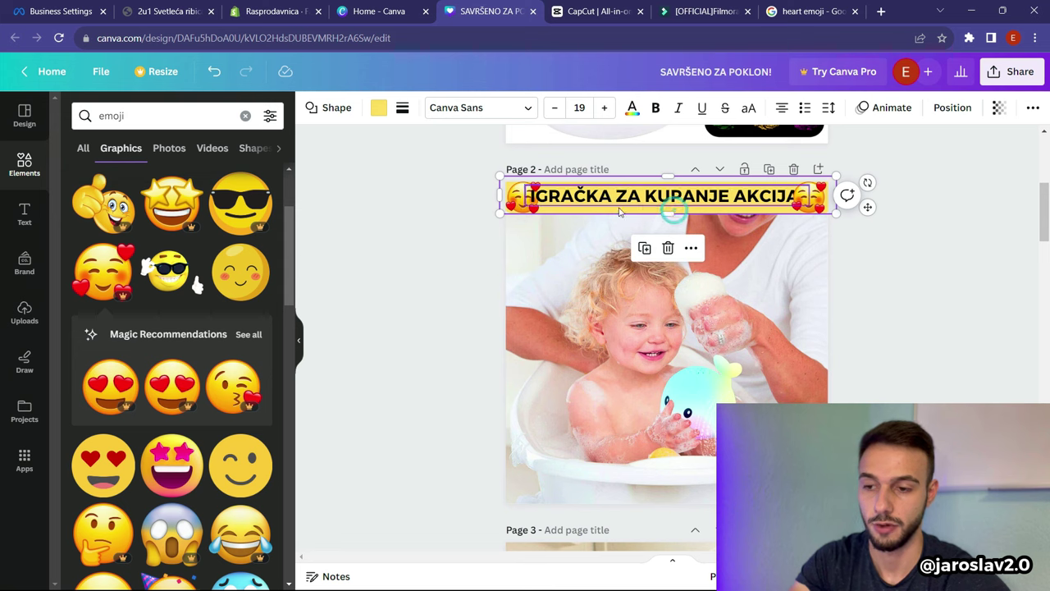
pyautogui.click(673, 208)
pyautogui.moveTo(519, 208); pyautogui.dragTo(542, 207)
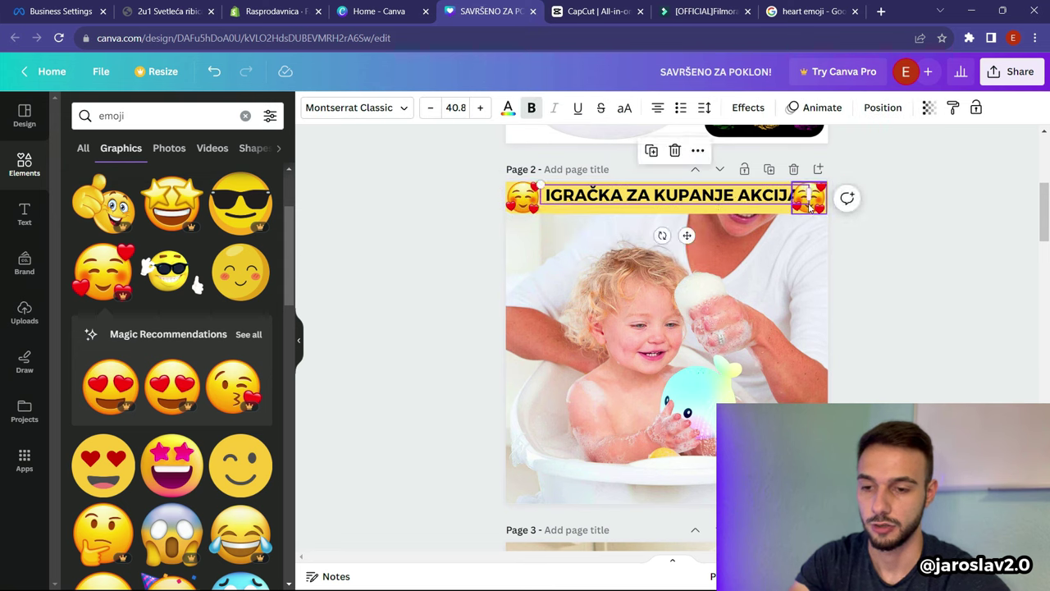
pyautogui.moveTo(810, 208); pyautogui.dragTo(791, 211)
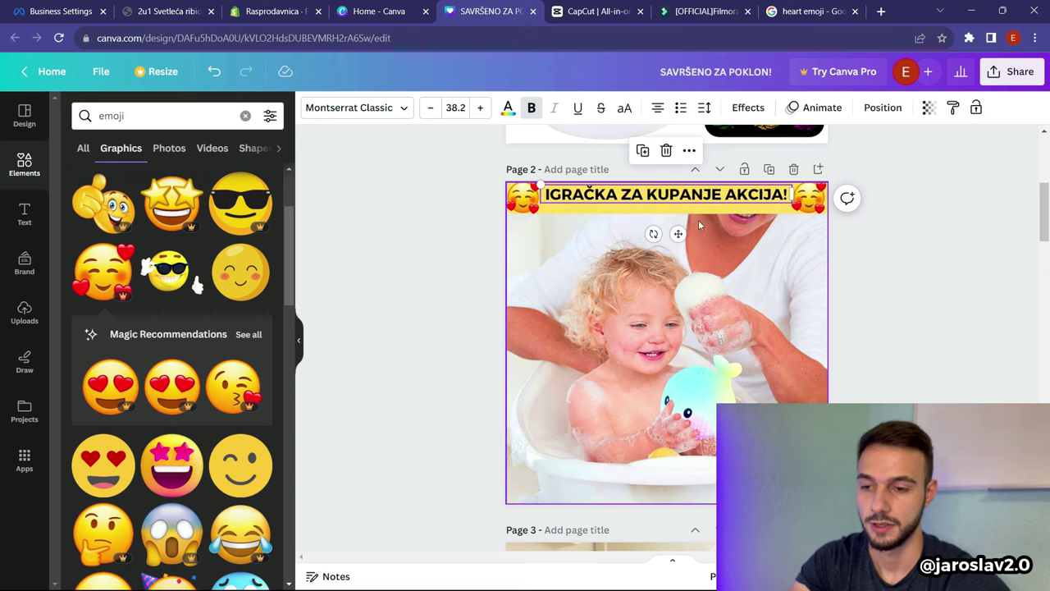
pyautogui.moveTo(681, 202); pyautogui.dragTo(677, 205)
pyautogui.click(861, 260)
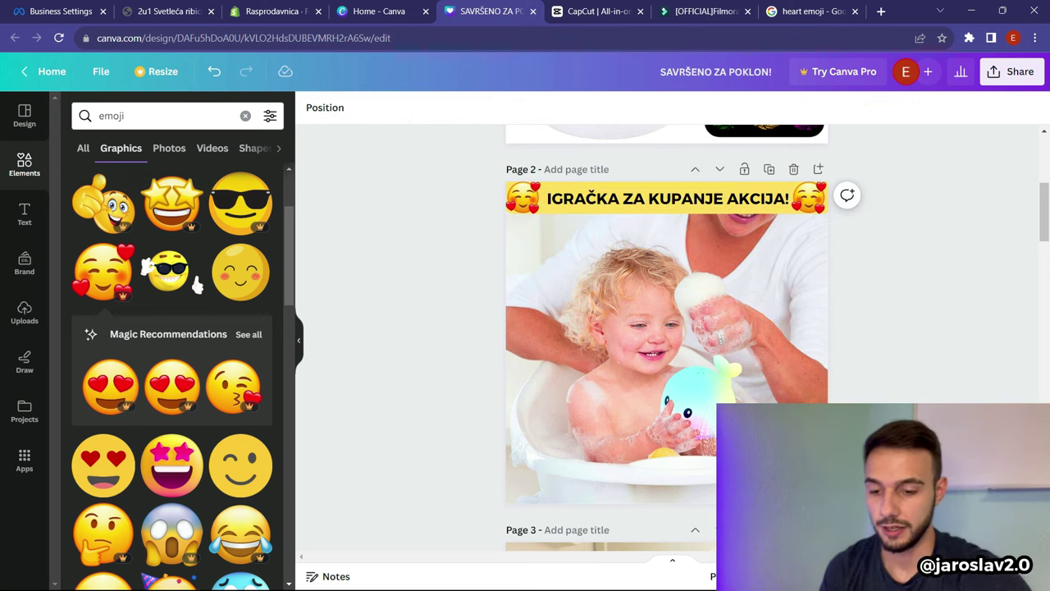
# Zoom out to pages 1–3 and select the heading together with both emojis
pyautogui.hotkey('ctrl', '+')
pyautogui.hotkey('ctrl', '-')
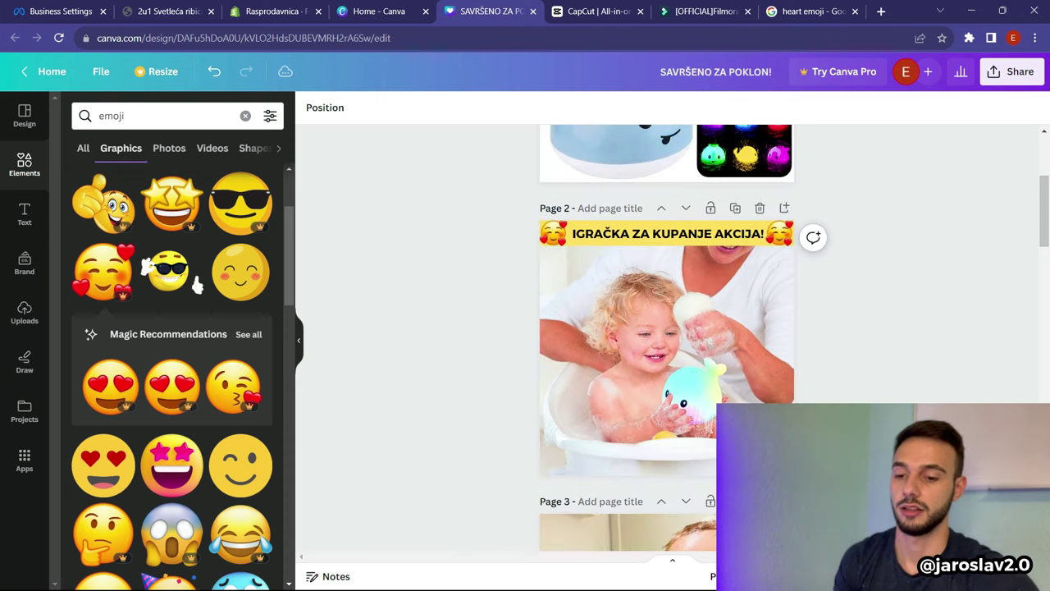
pyautogui.moveTo(964, 441); pyautogui.dragTo(394, 229)
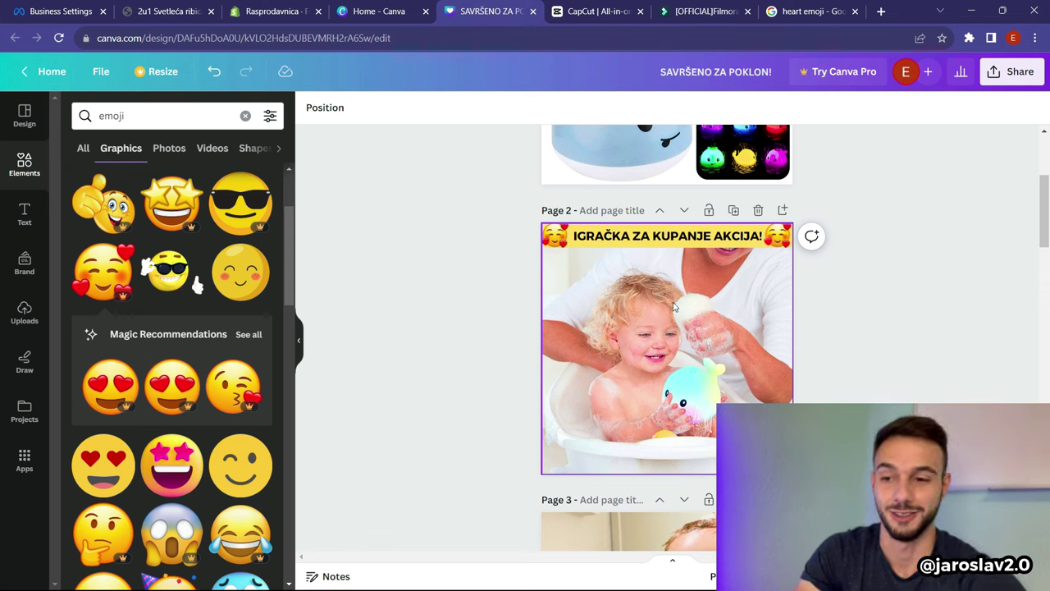
pyautogui.click(684, 236)
pyautogui.click(480, 276)
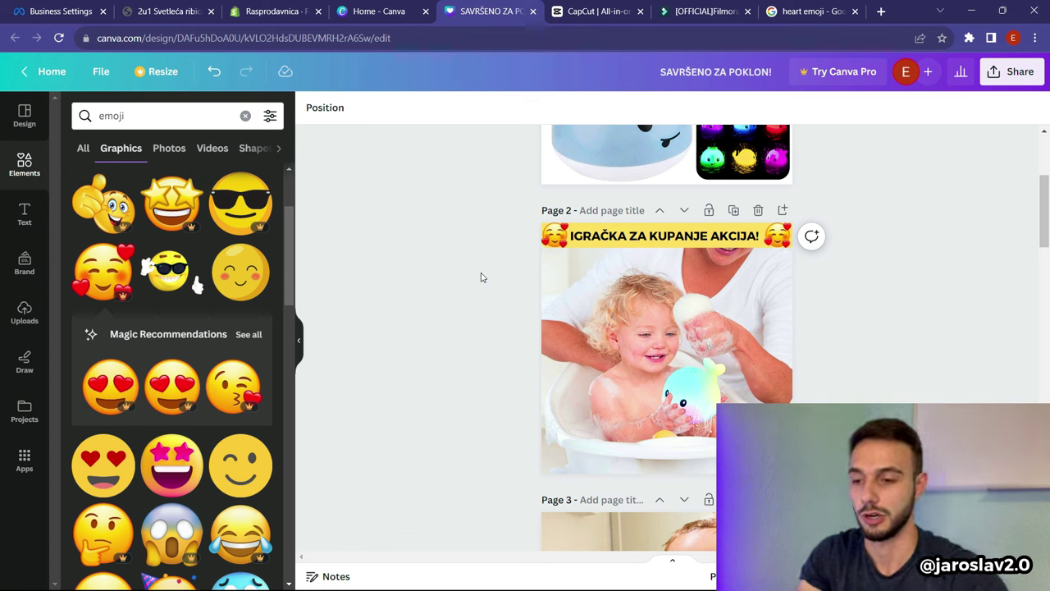
pyautogui.moveTo(482, 223); pyautogui.dragTo(897, 233)
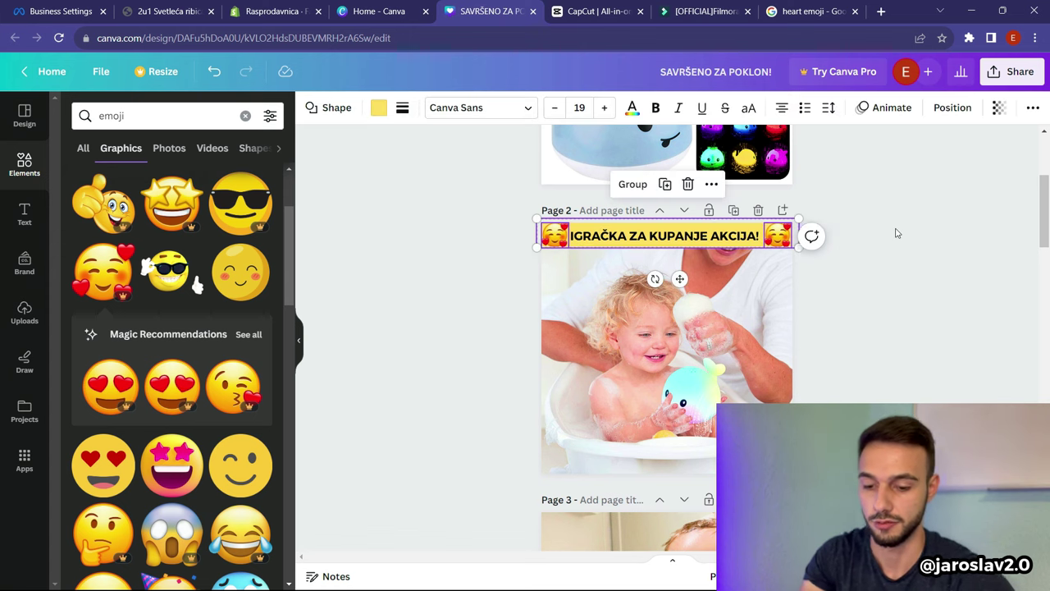
# Delete the selected banner, heading and emojis, leaving only the bath photo on page 2
pyautogui.press('Delete')
pyautogui.press('Delete')
pyautogui.click(930, 316)
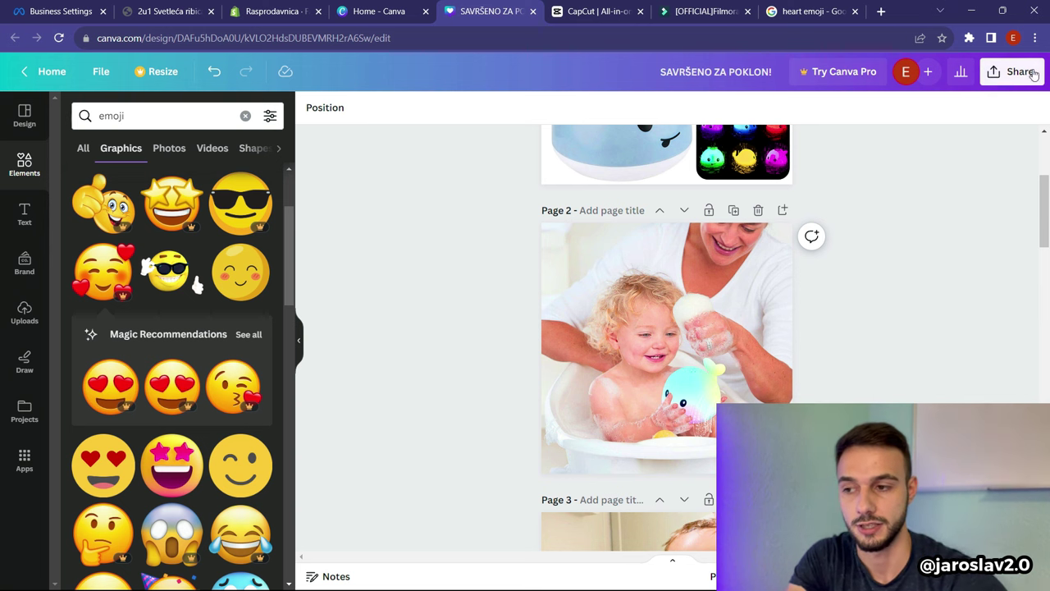
# Bring up the CapCut homepage and scroll through it
pyautogui.click(570, 10)
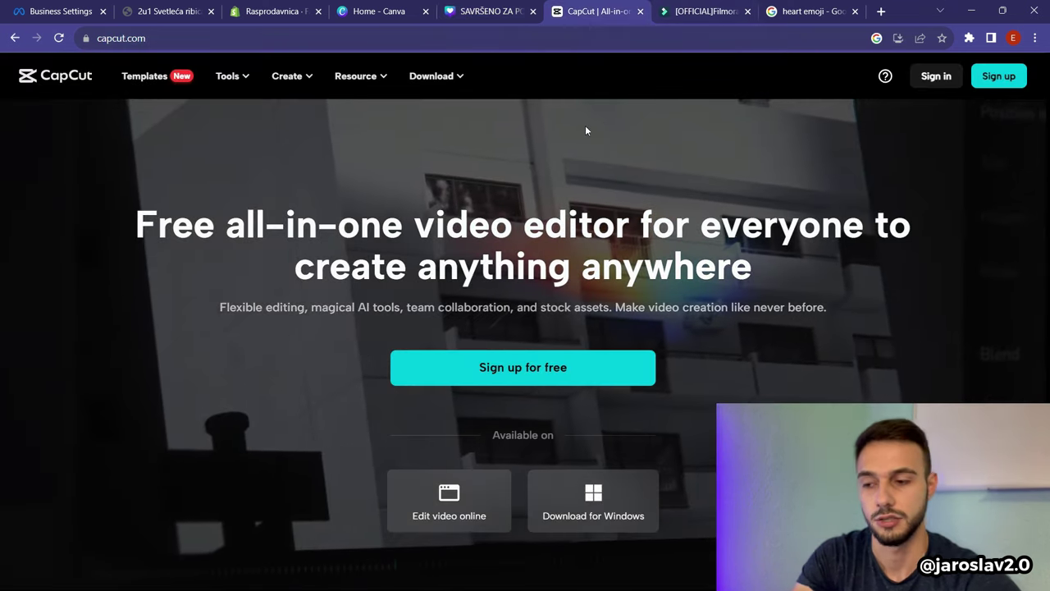
pyautogui.scroll(-2, 585, 129)
pyautogui.scroll(2, 526, 205)
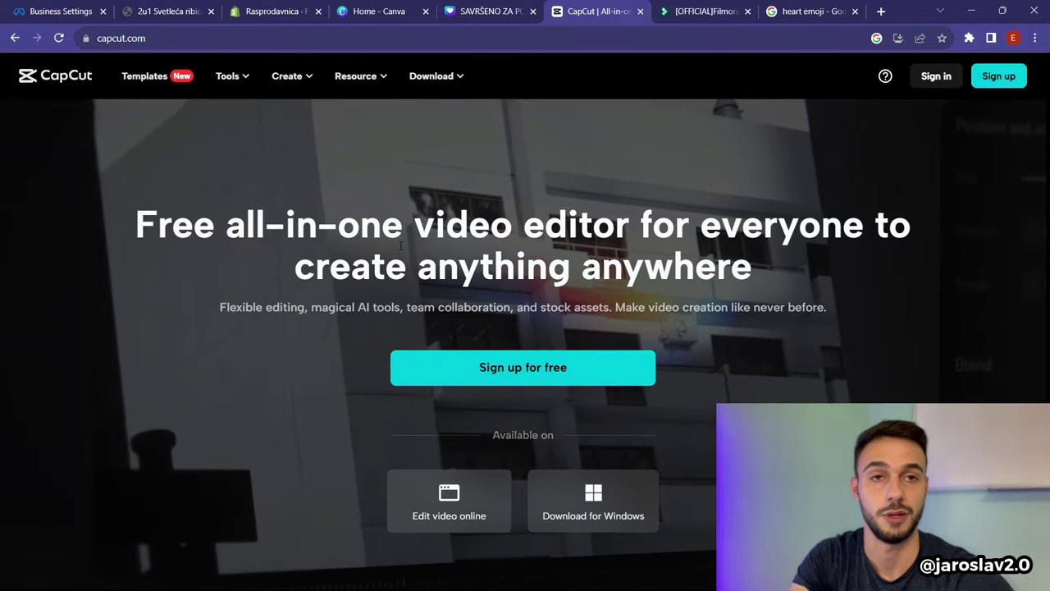
pyautogui.scroll(-6, 817, 328)
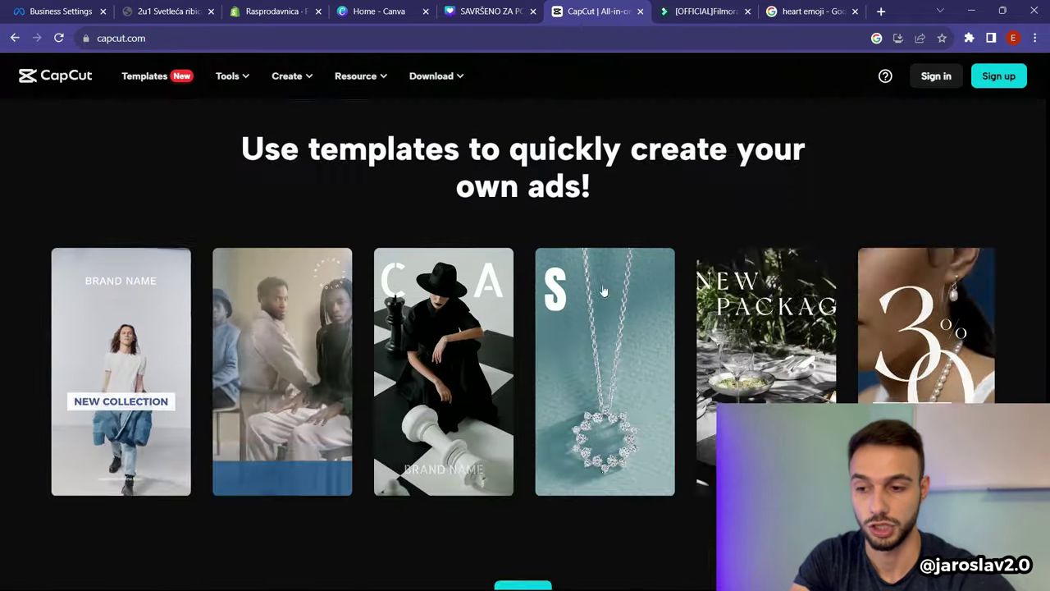
pyautogui.scroll(6, 602, 291)
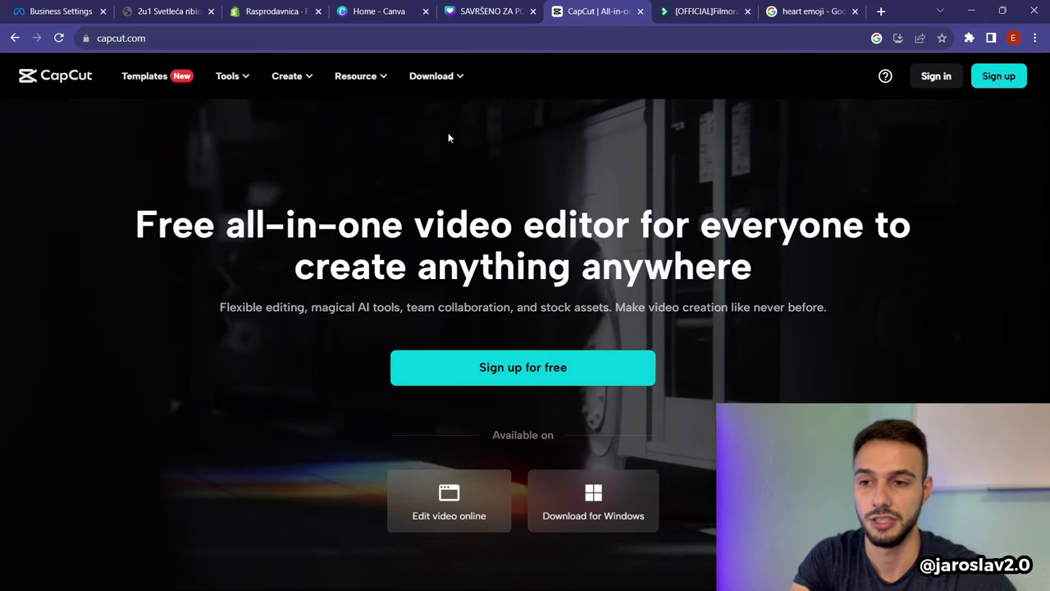
# Look over Filmora's video editor page, scrolling down and back up
pyautogui.hotkey('ctrl', 'Tab')
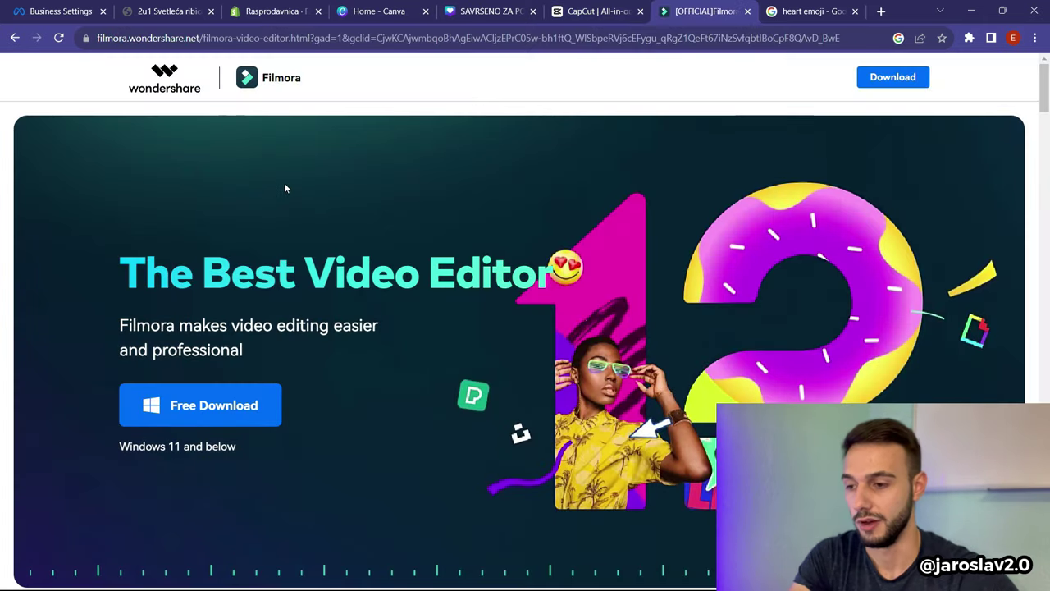
pyautogui.scroll(-4, 321, 214)
pyautogui.scroll(4, 321, 215)
pyautogui.scroll(-3, 340, 205)
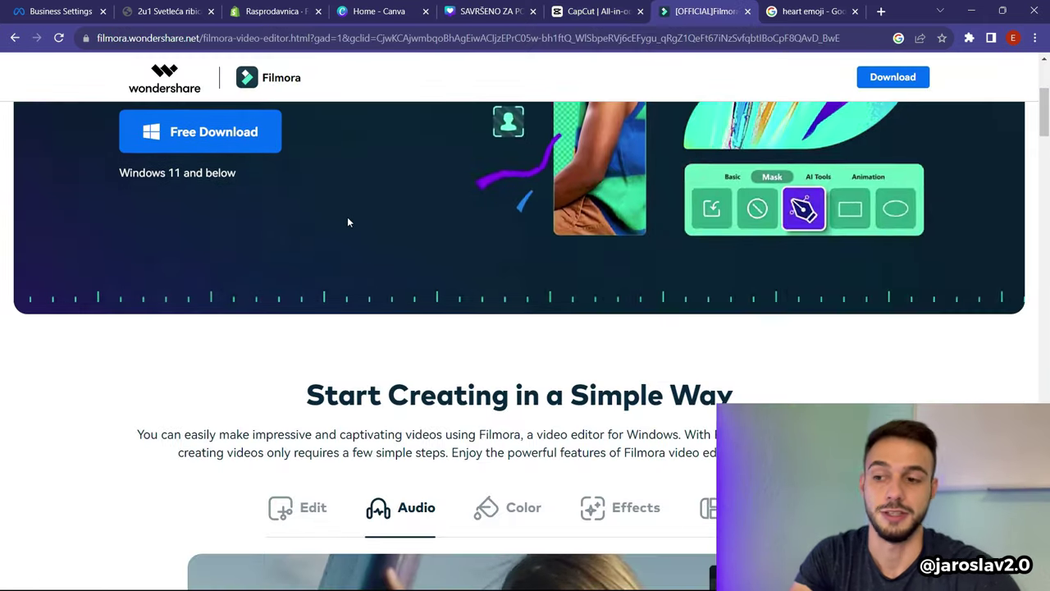
pyautogui.scroll(3, 347, 223)
pyautogui.scroll(-4, 376, 265)
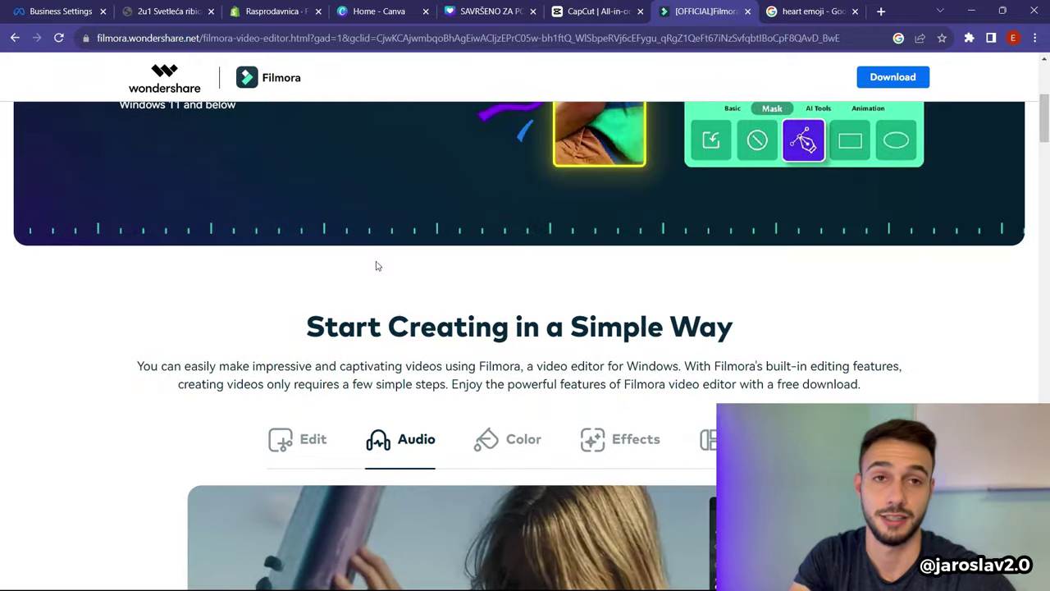
pyautogui.scroll(-3, 356, 237)
pyautogui.scroll(-5, 356, 237)
pyautogui.scroll(4, 356, 241)
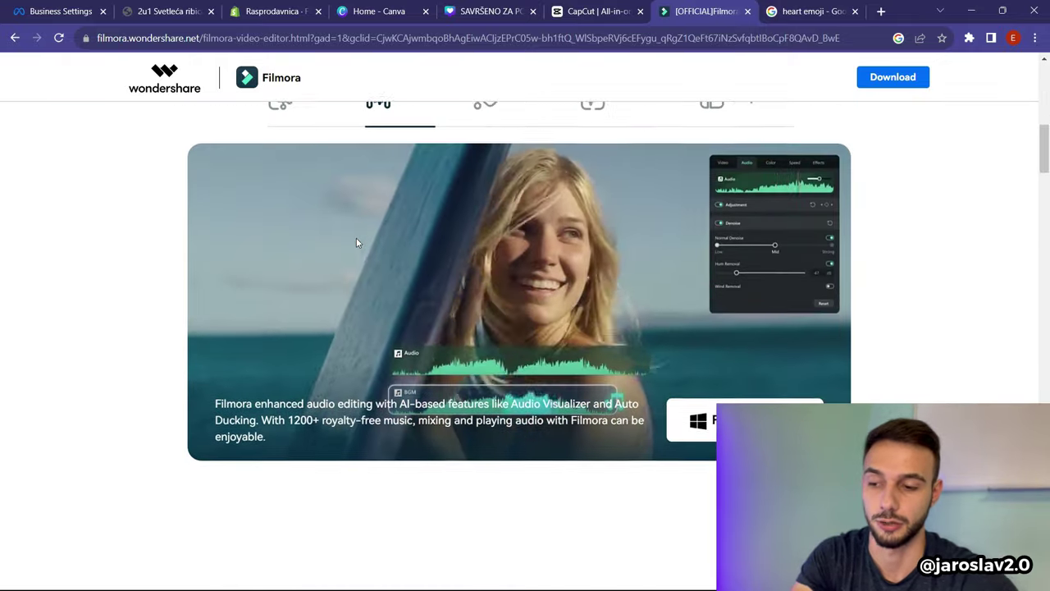
pyautogui.scroll(6, 356, 238)
# Compare the CapCut and Filmora sites again, ending on the CapCut homepage
pyautogui.hotkey('ctrl', 'shift', 'Tab')
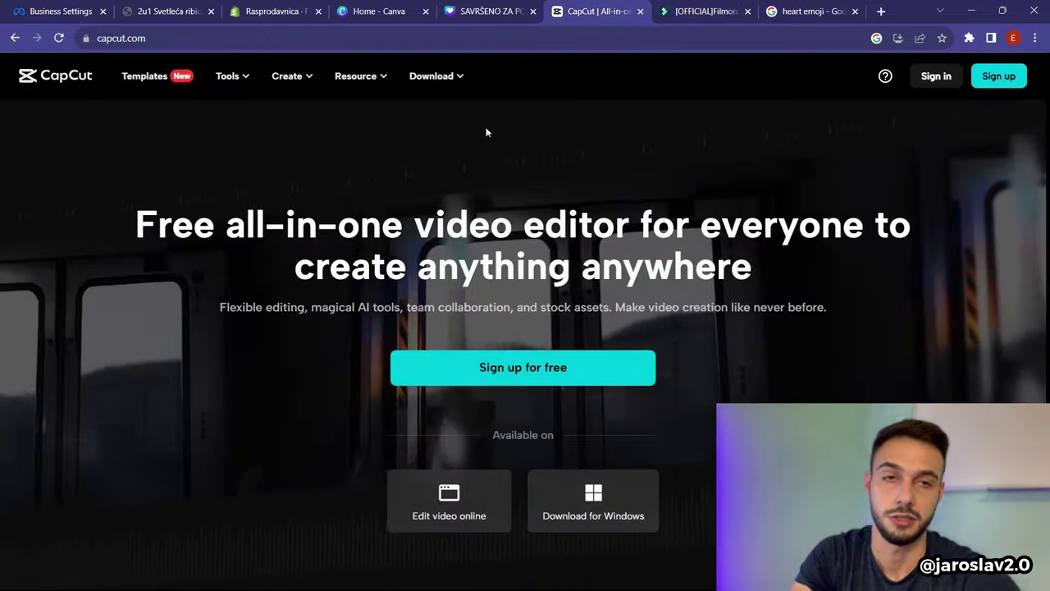
pyautogui.hotkey('ctrl', 'Tab')
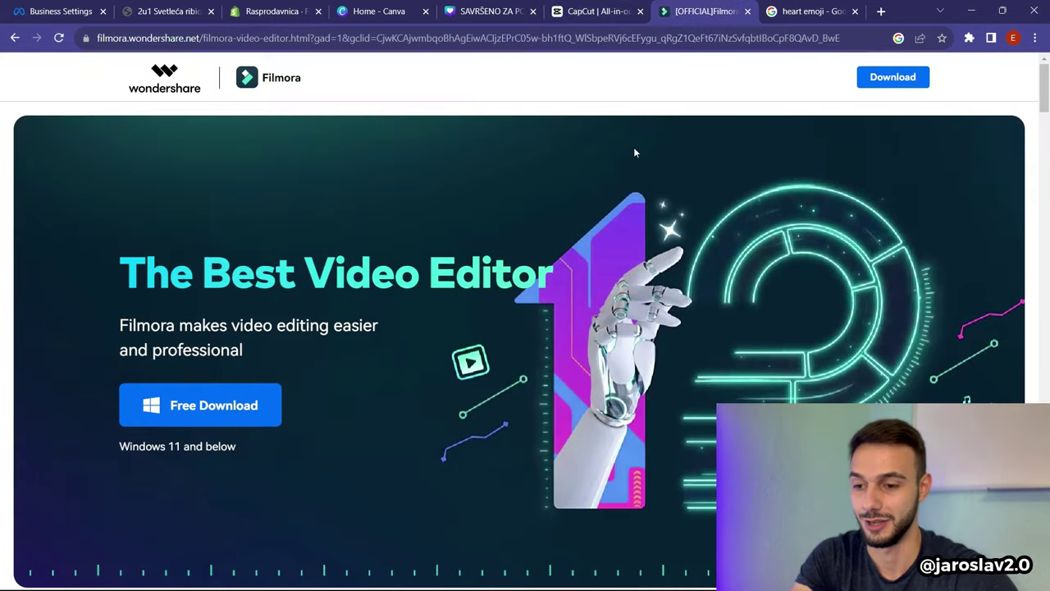
pyautogui.scroll(-5, 684, 164)
pyautogui.hotkey('ctrl', 'shift', 'Tab')
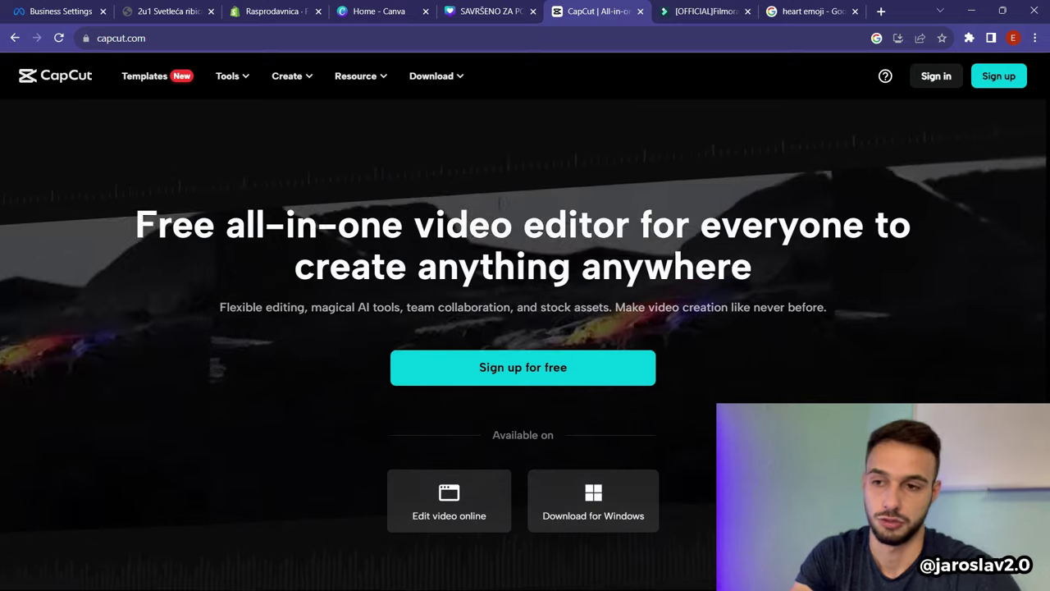
pyautogui.hotkey('ctrl', 'Tab')
pyautogui.hotkey('ctrl', 'shift', 'Tab')
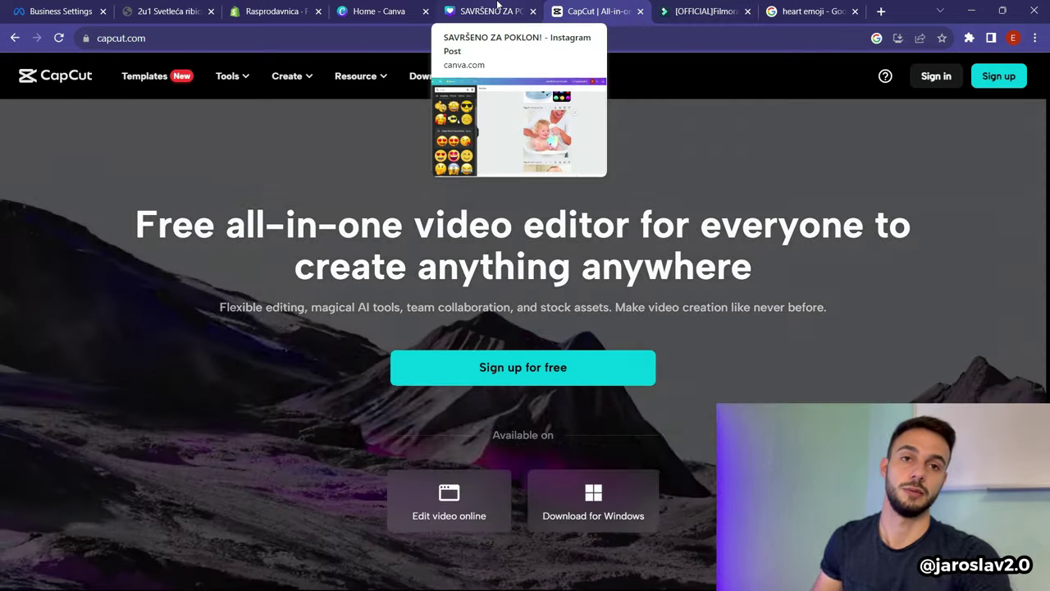
# Return to the 'SAVRŠENO ZA POKLON!' Canva design with the bath-toy photos
pyautogui.click(497, 8)
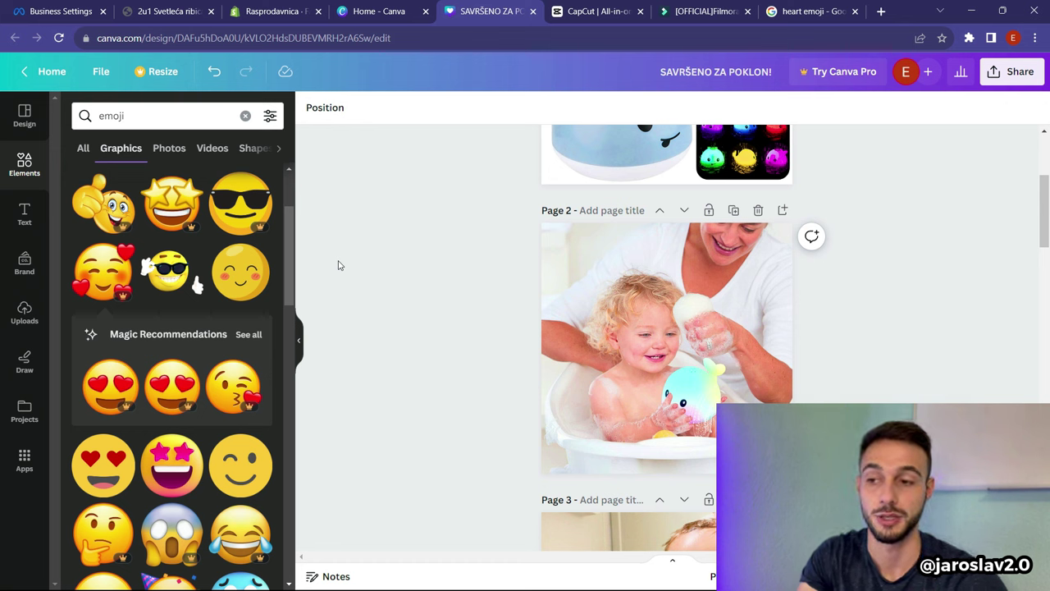
# Bring up Filmora's 'project master' and place the IMG_8213 clip on the timeline
pyautogui.press('super+d')
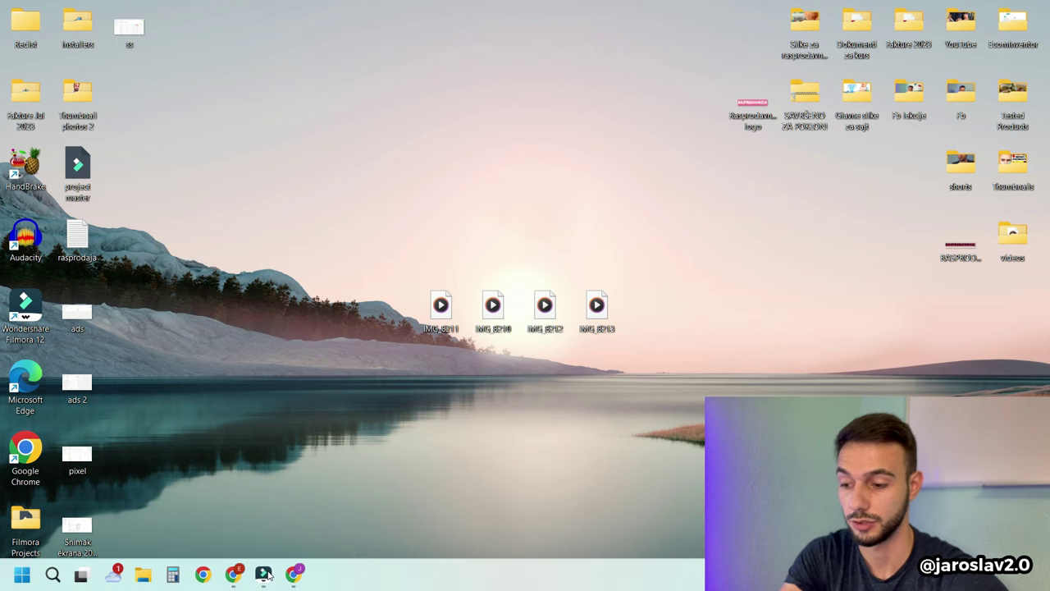
pyautogui.click(264, 574)
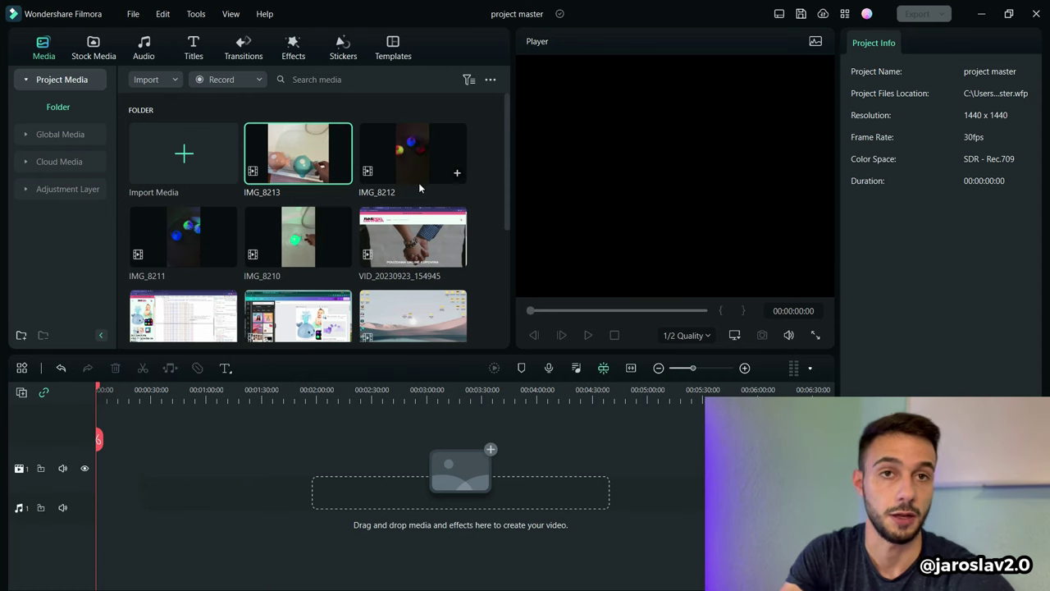
pyautogui.moveTo(298, 156); pyautogui.dragTo(56, 537)
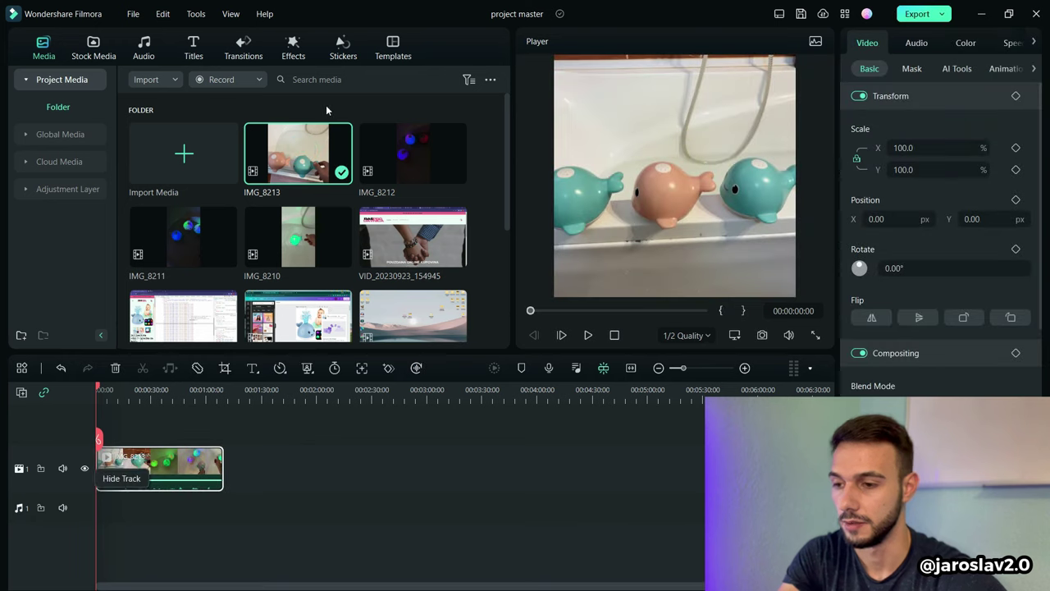
# Play the whale bath-toy clip and scrub ahead to about 44 seconds
pyautogui.click(591, 335)
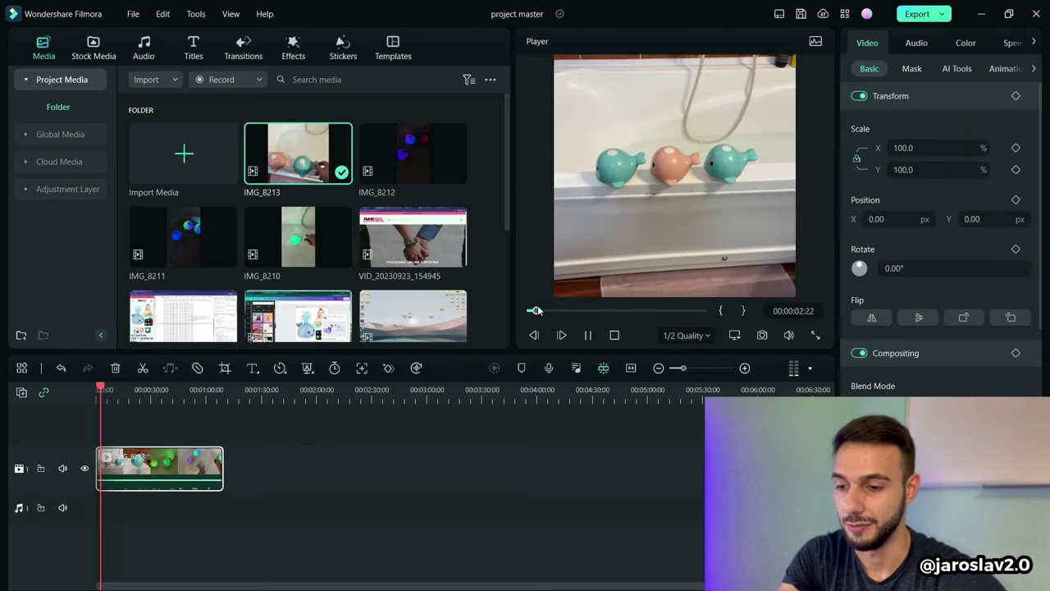
pyautogui.moveTo(538, 311); pyautogui.dragTo(566, 314)
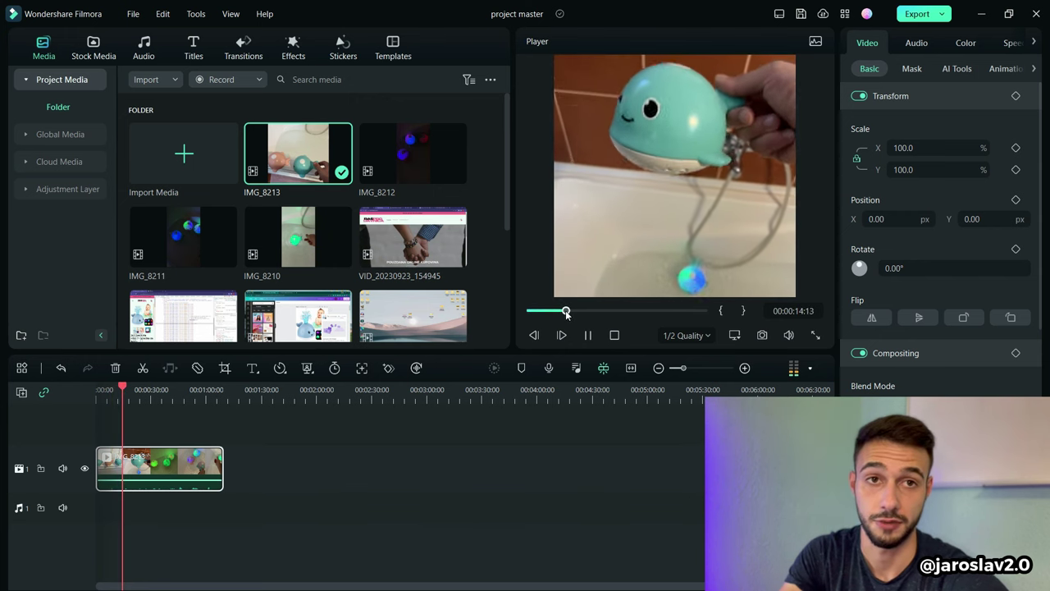
pyautogui.moveTo(569, 310); pyautogui.dragTo(588, 310)
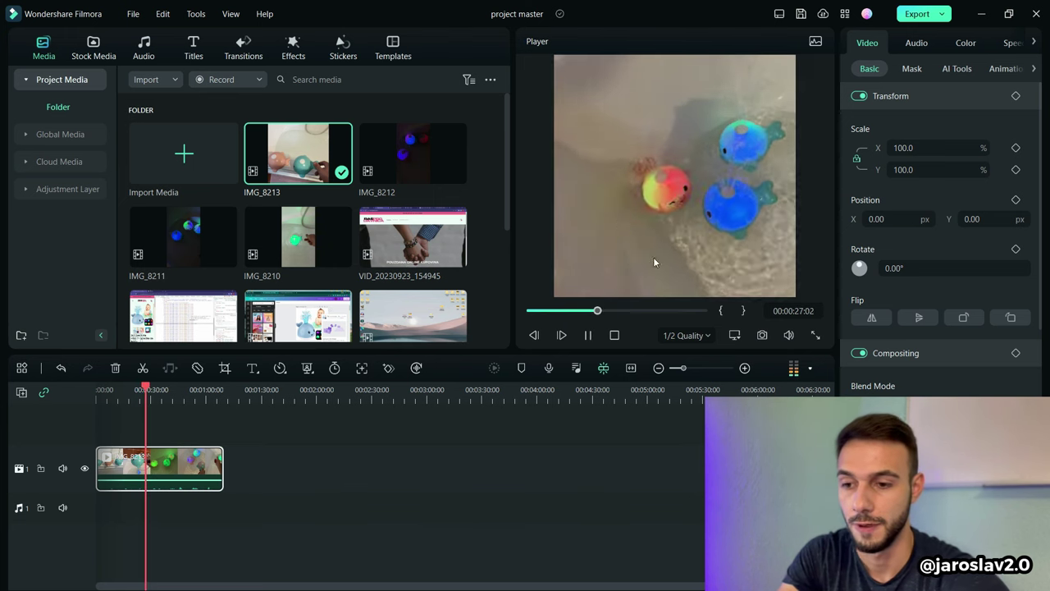
pyautogui.click(617, 310)
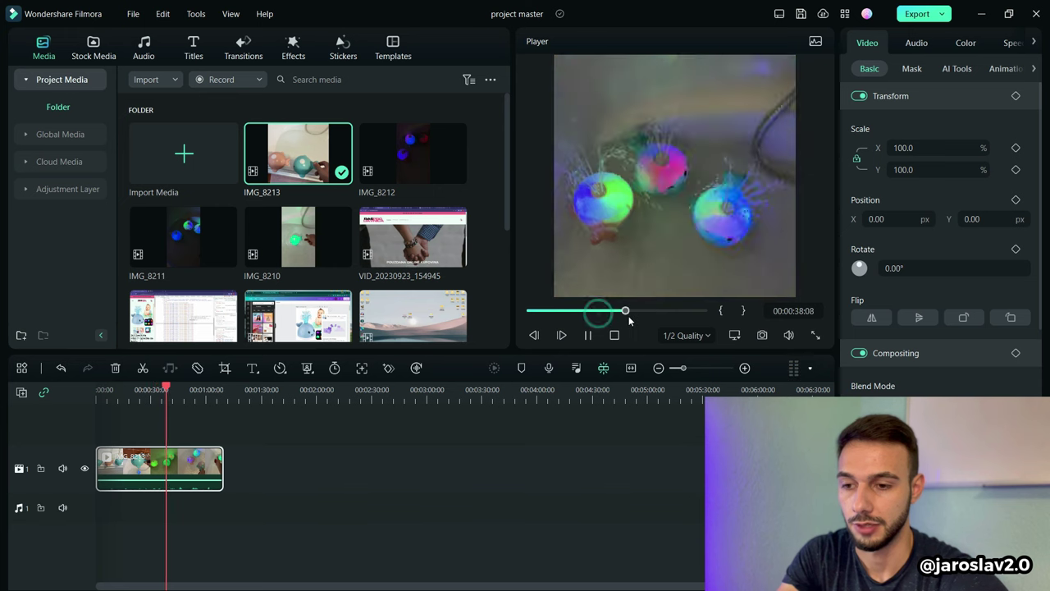
pyautogui.click(638, 311)
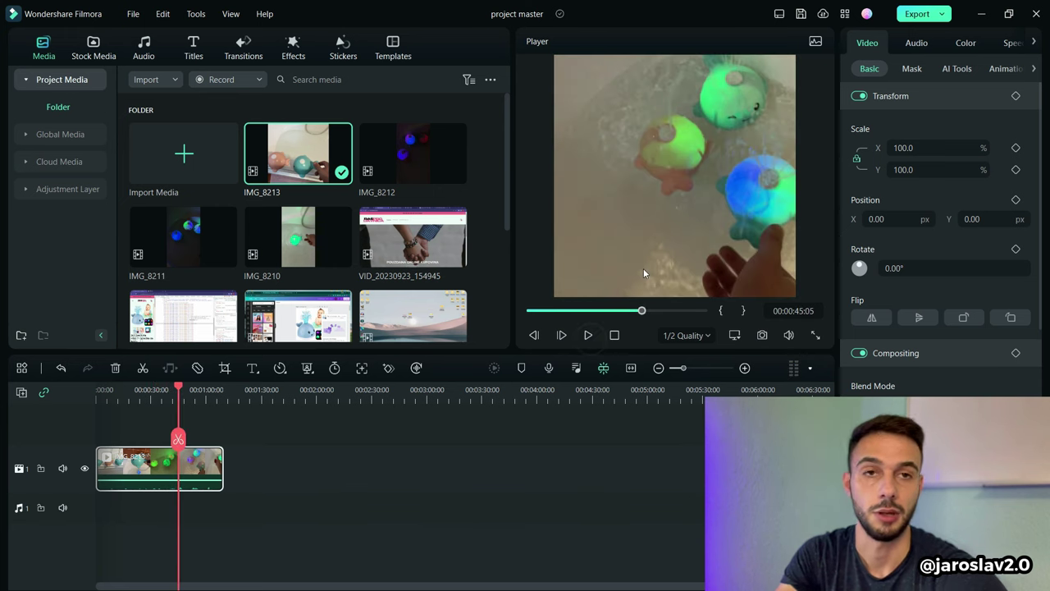
# Remove the IMG_8213 clip from the Filmora timeline and look over the ecomskola.com Canva design
pyautogui.press('Delete')
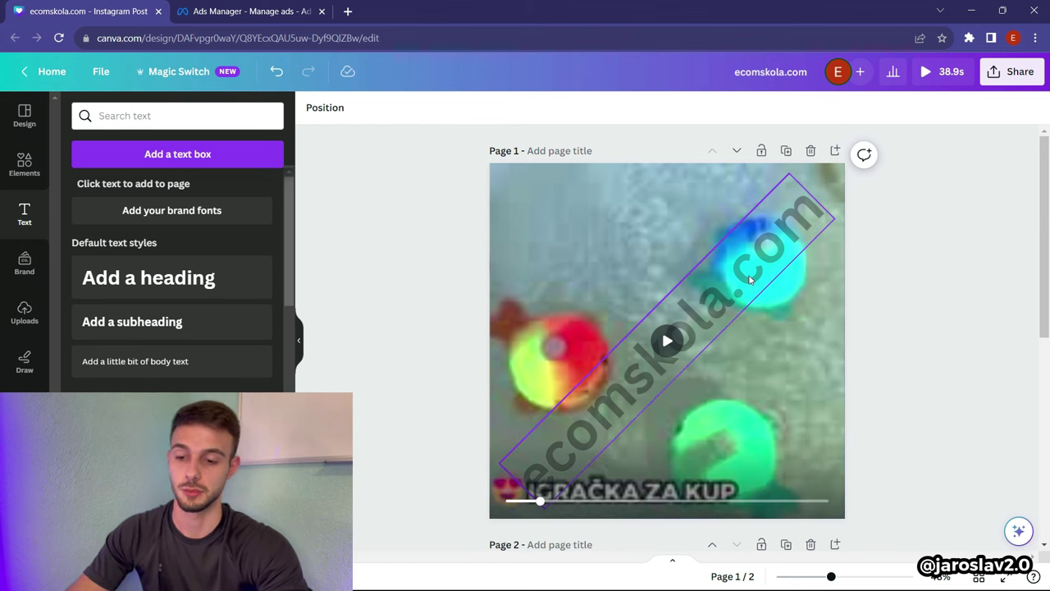
pyautogui.scroll(-5, 480, 301)
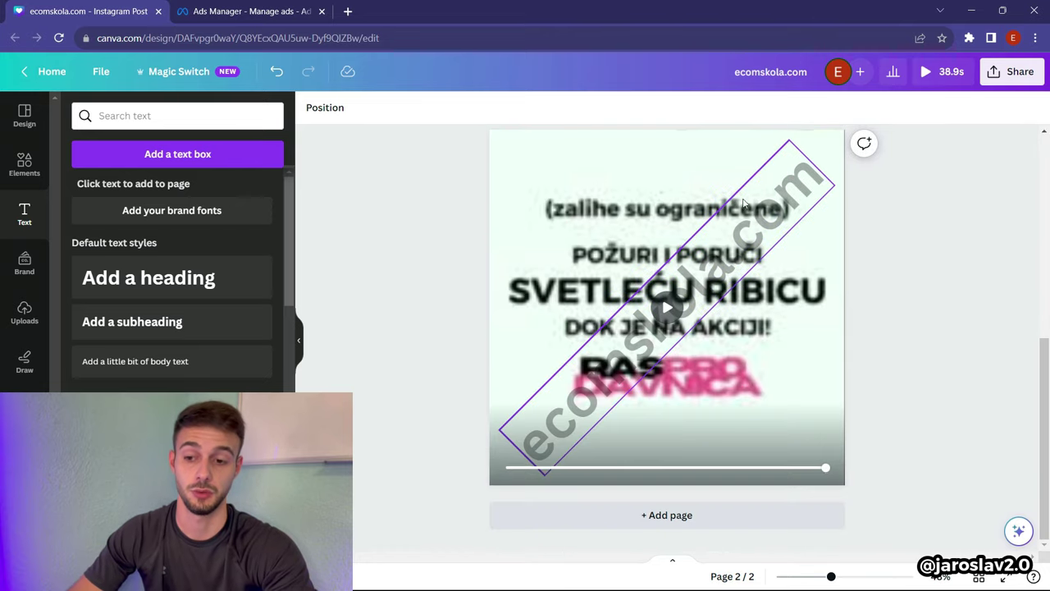
pyautogui.scroll(3, 448, 310)
pyautogui.scroll(3, 525, 276)
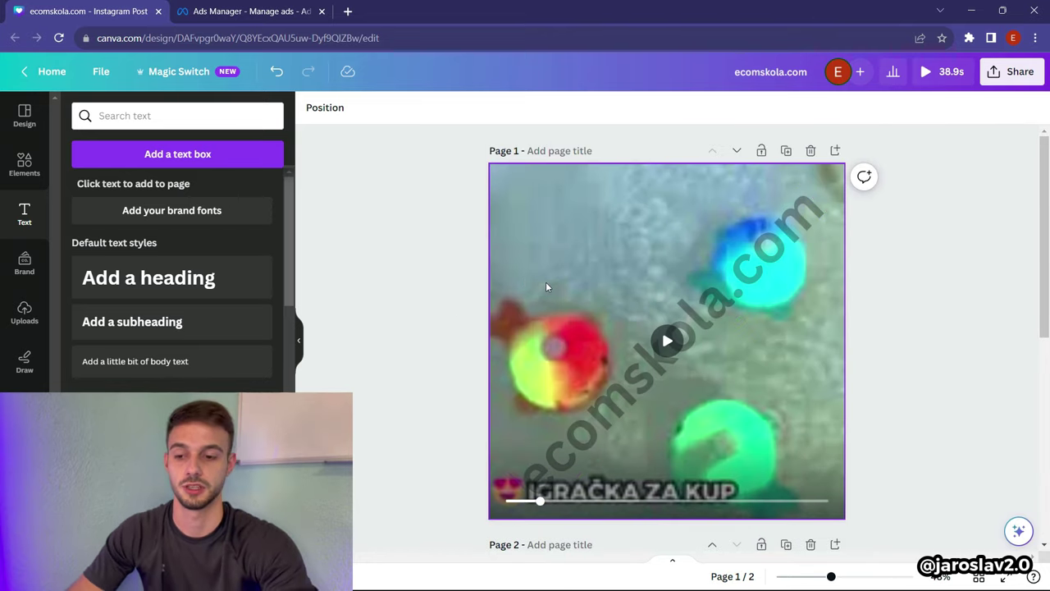
pyautogui.scroll(-2, 657, 304)
# Play and pause the 38.9-second Page 1 whale video captioned 'IGRAČKA ZA KUPANJE!'
pyautogui.scroll(2, 704, 322)
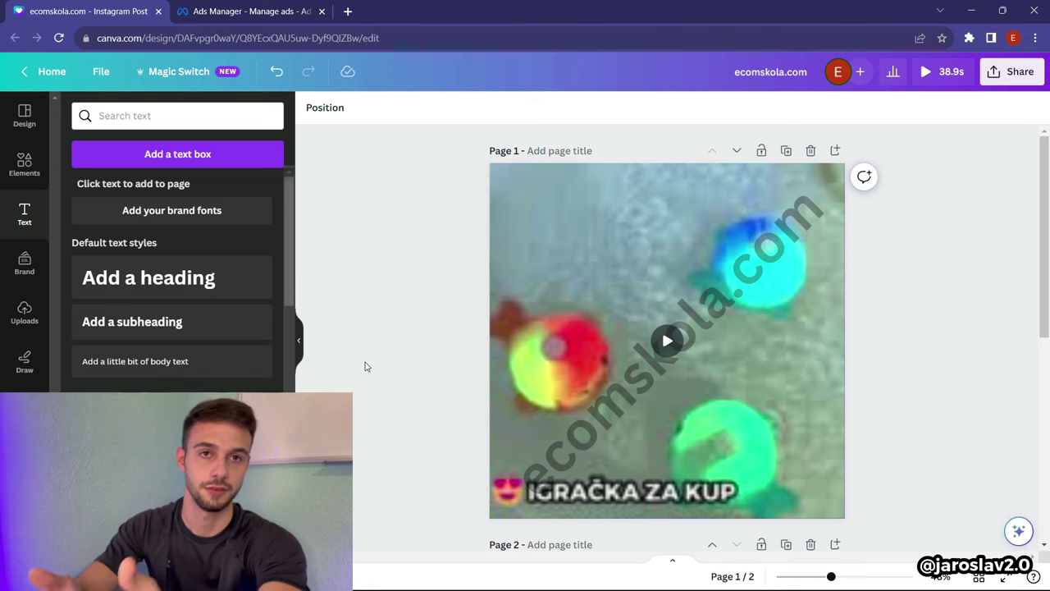
pyautogui.scroll(-1, 531, 242)
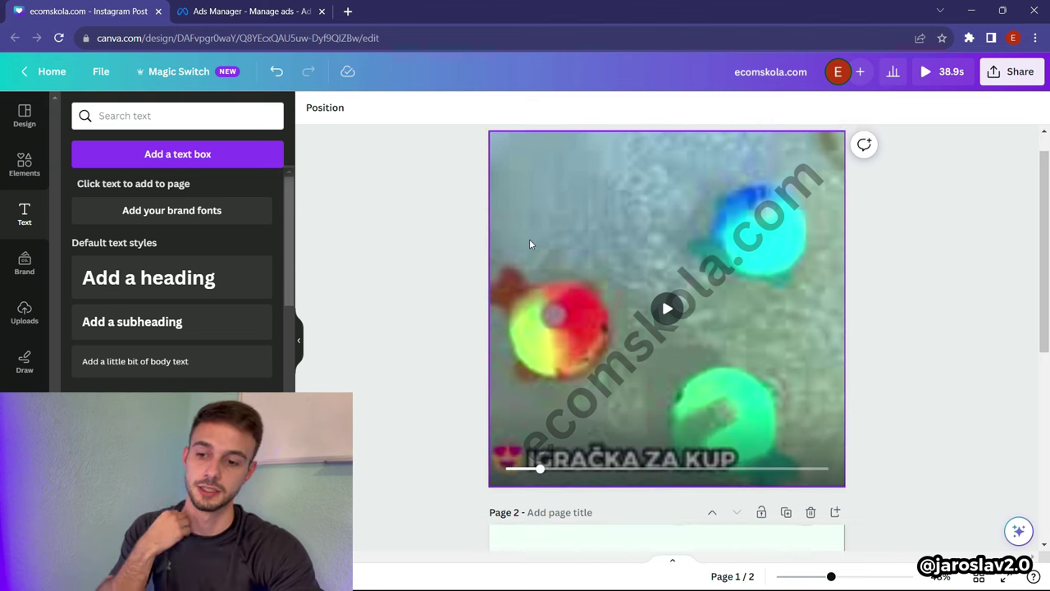
pyautogui.scroll(1, 529, 242)
pyautogui.click(664, 339)
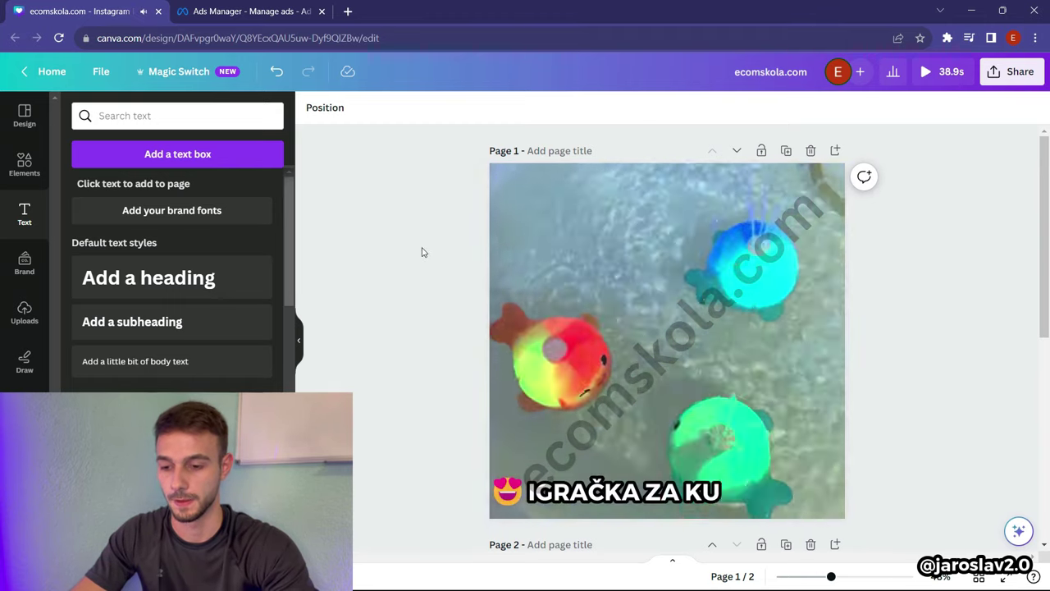
pyautogui.click(667, 342)
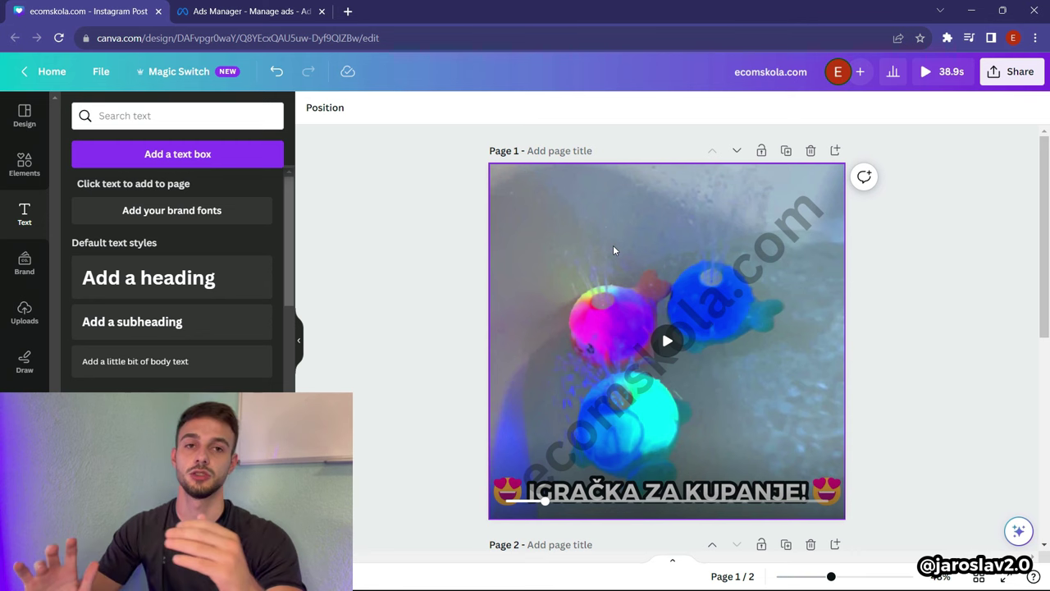
pyautogui.click(544, 504)
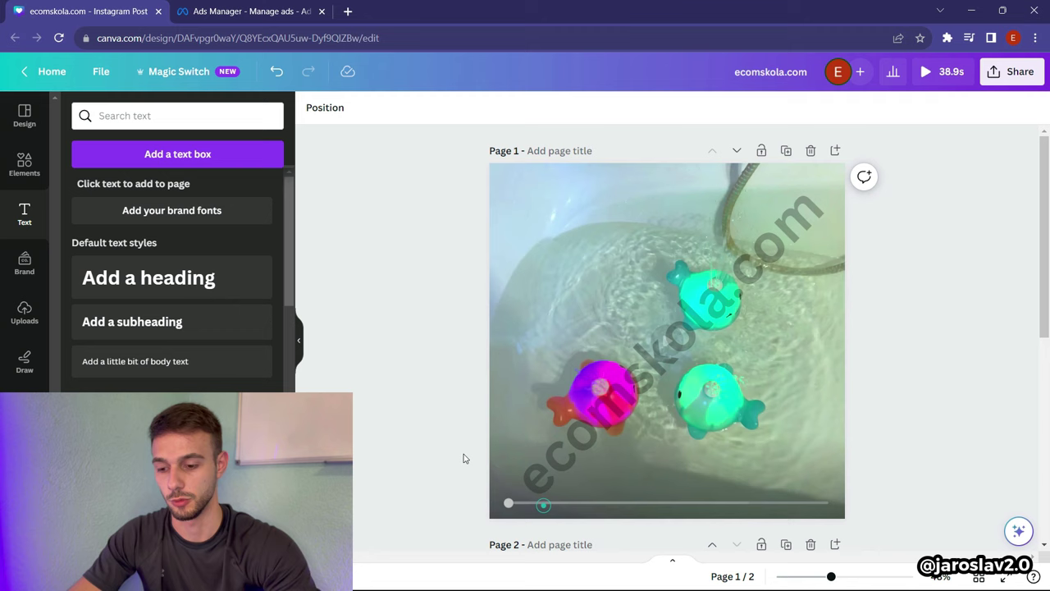
pyautogui.click(666, 341)
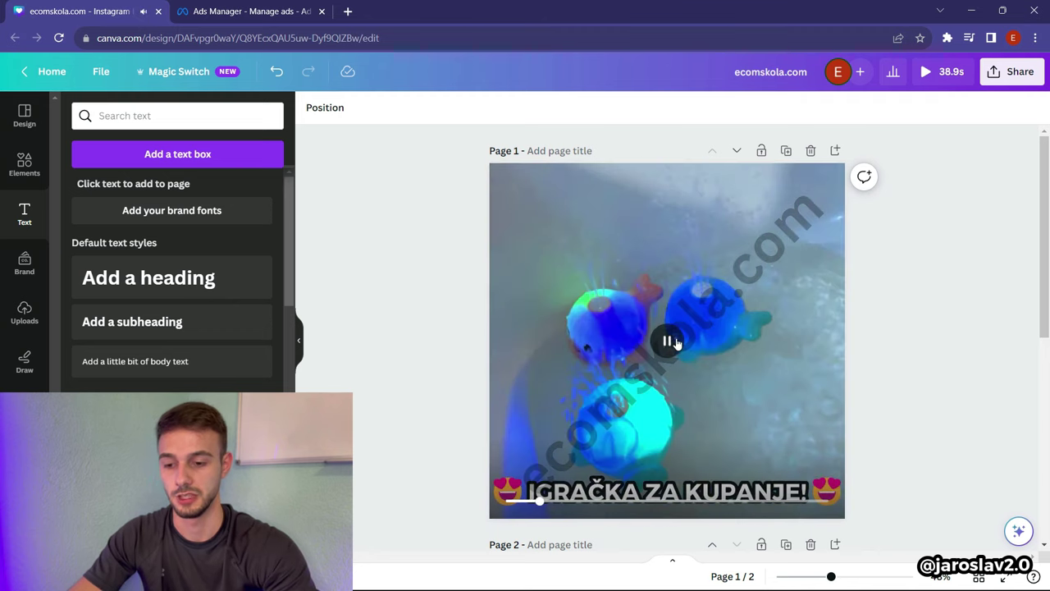
pyautogui.click(327, 198)
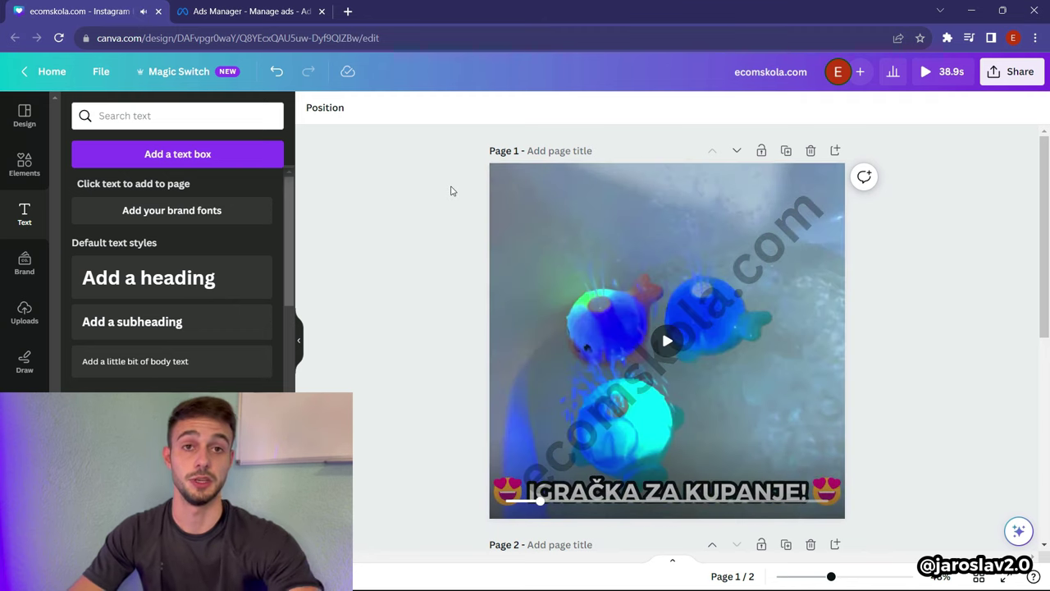
pyautogui.scroll(-5, 669, 148)
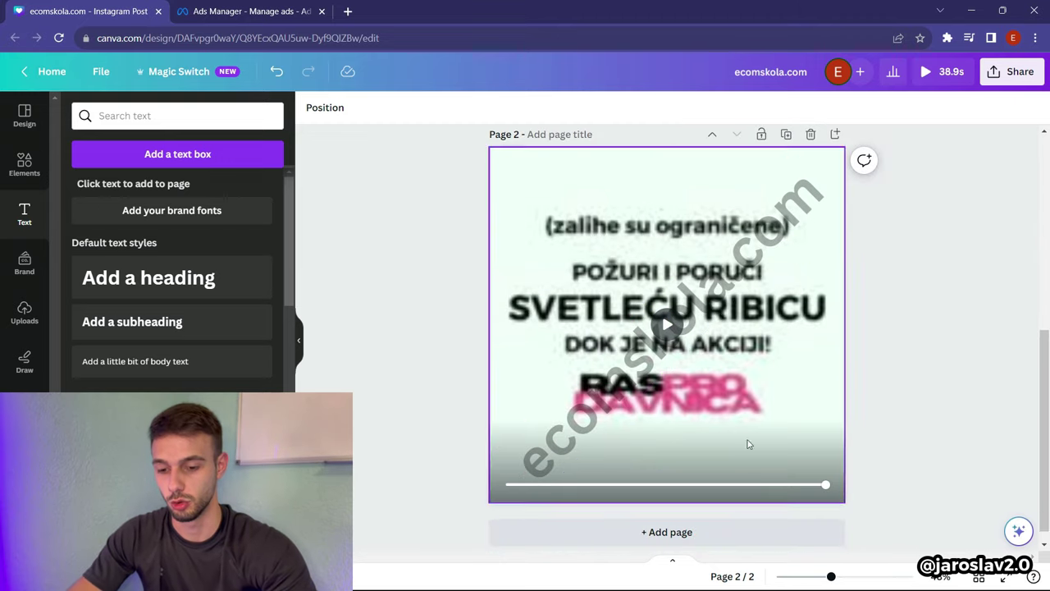
pyautogui.moveTo(825, 484); pyautogui.dragTo(508, 485)
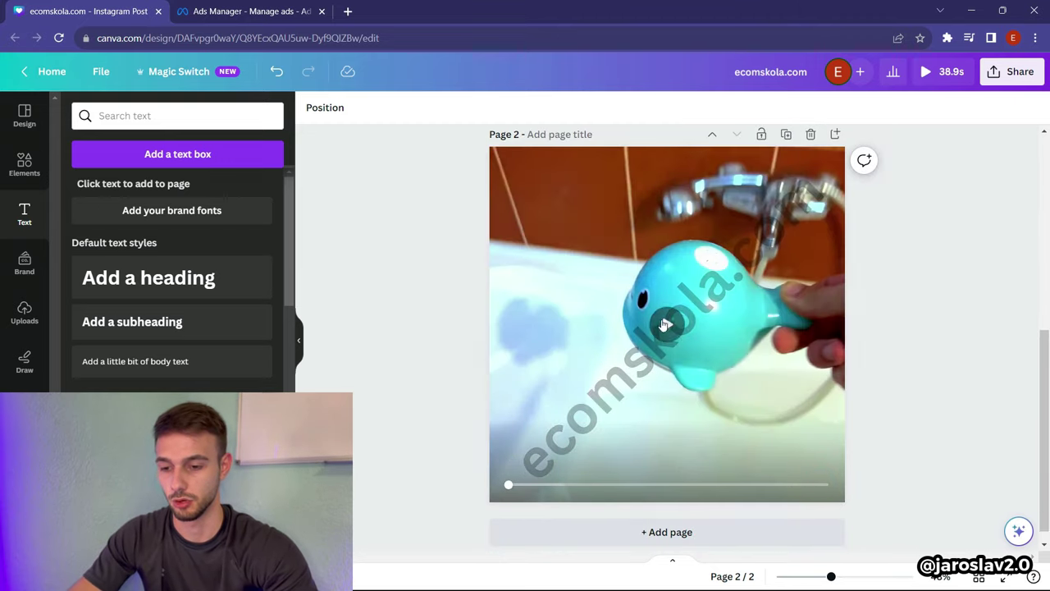
pyautogui.click(665, 324)
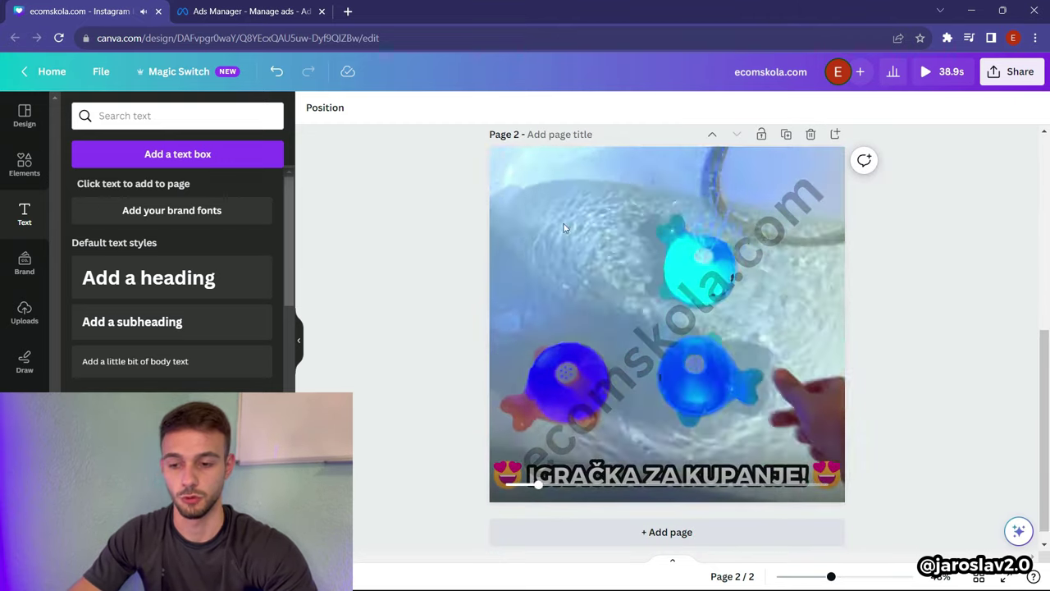
pyautogui.click(666, 324)
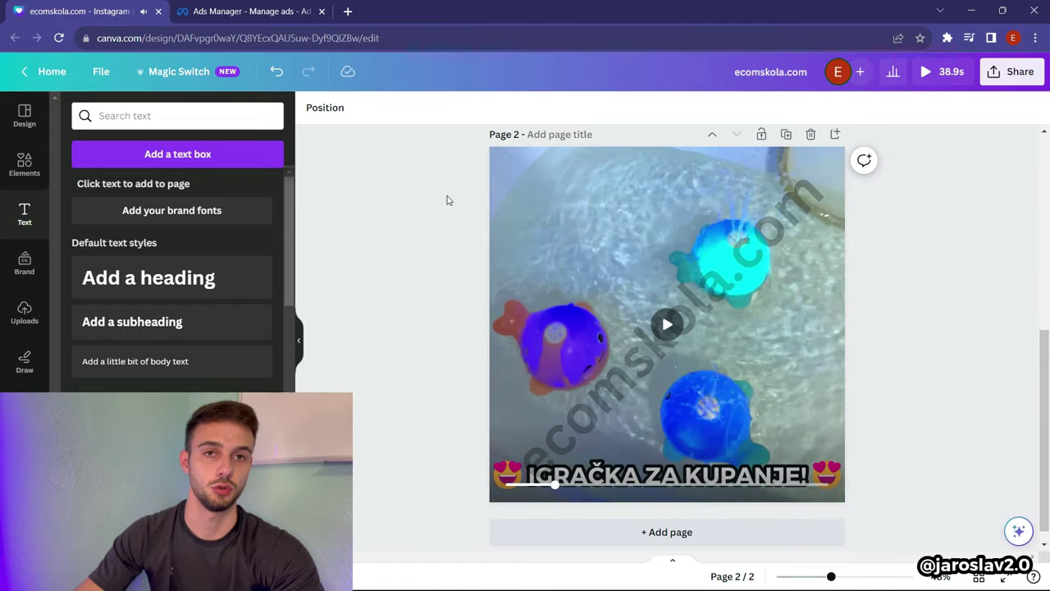
pyautogui.scroll(5, 494, 193)
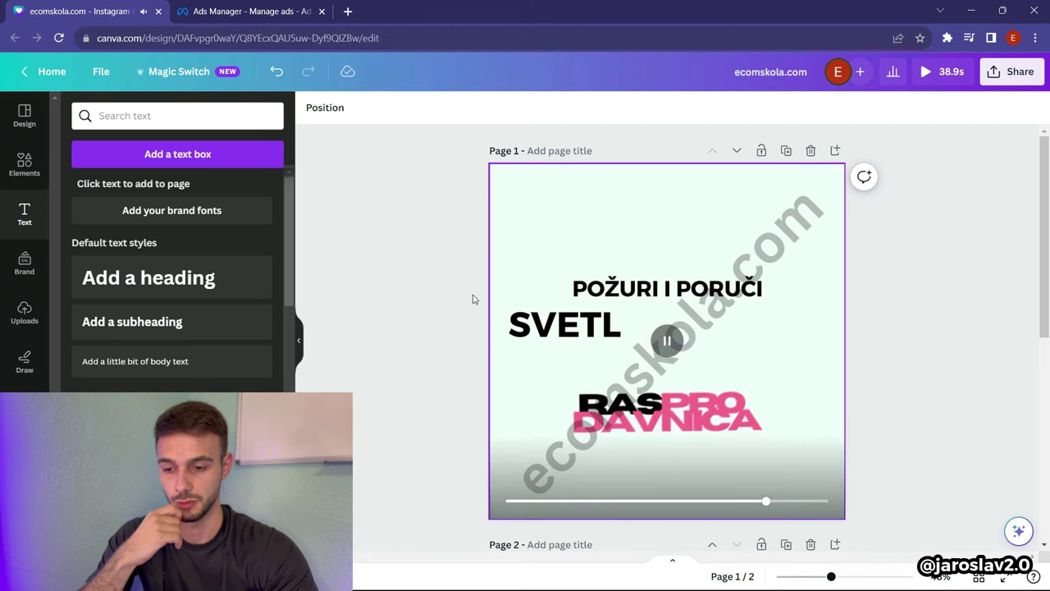
pyautogui.click(566, 386)
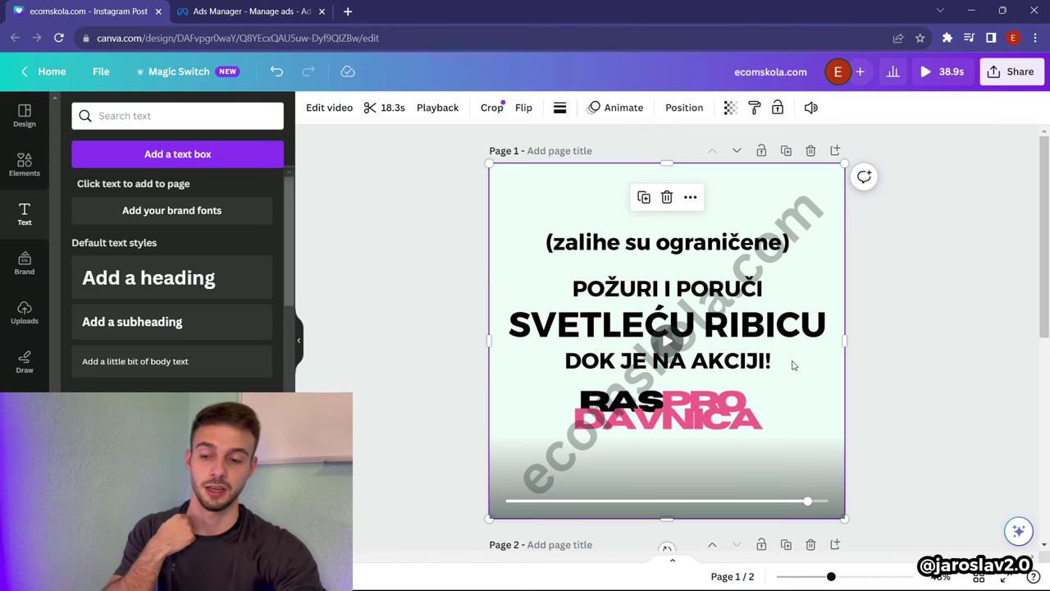
pyautogui.click(731, 500)
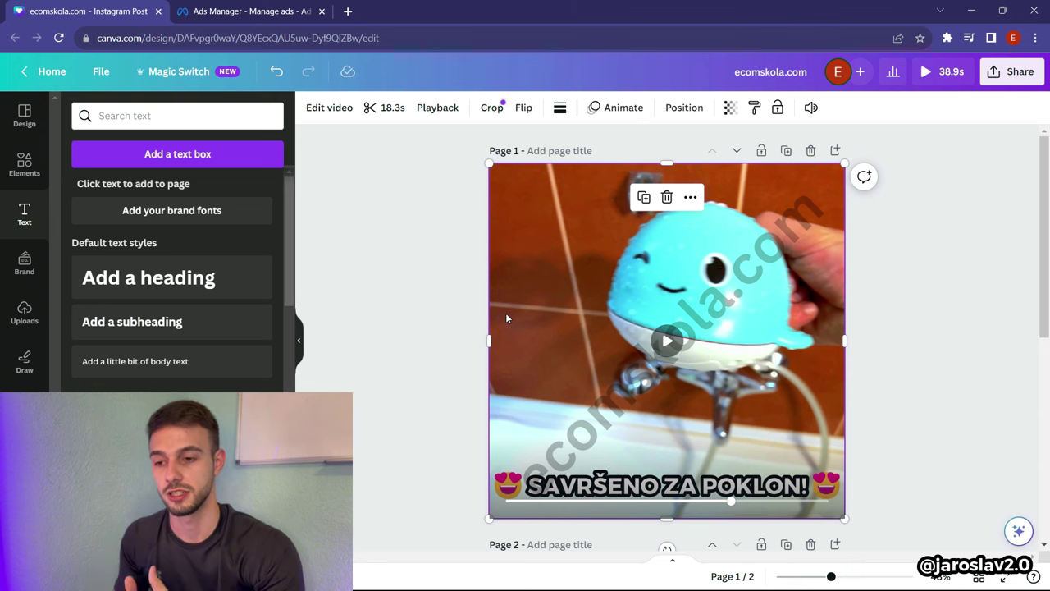
pyautogui.click(731, 495)
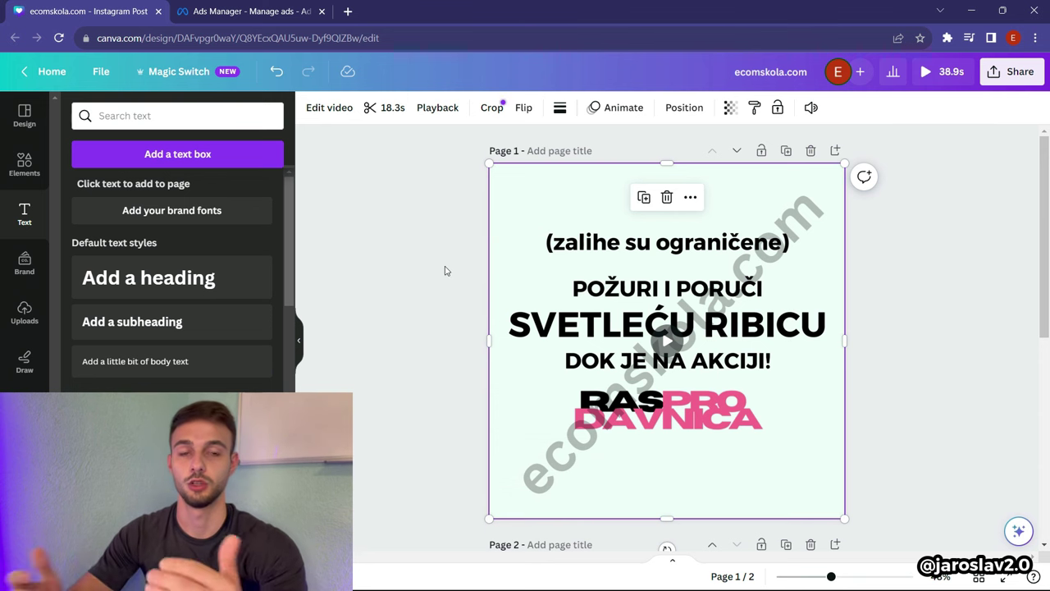
# Play and pause the 20.6-second 'SAVRŠENO ZA POKLON!' whale video on Page 2
pyautogui.scroll(-5, 512, 281)
pyautogui.click(642, 318)
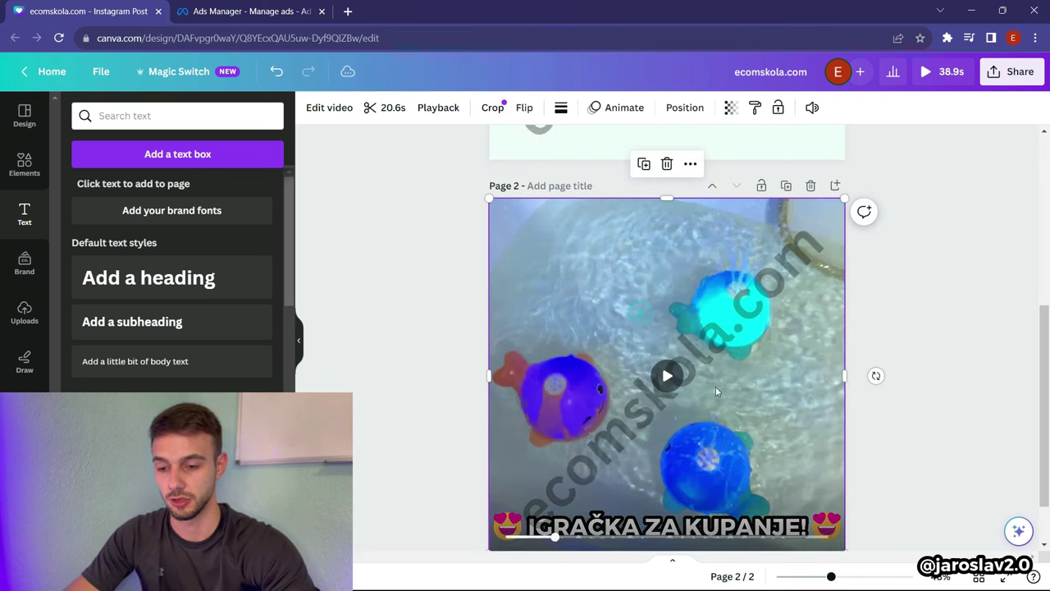
pyautogui.click(666, 374)
pyautogui.scroll(-1, 566, 332)
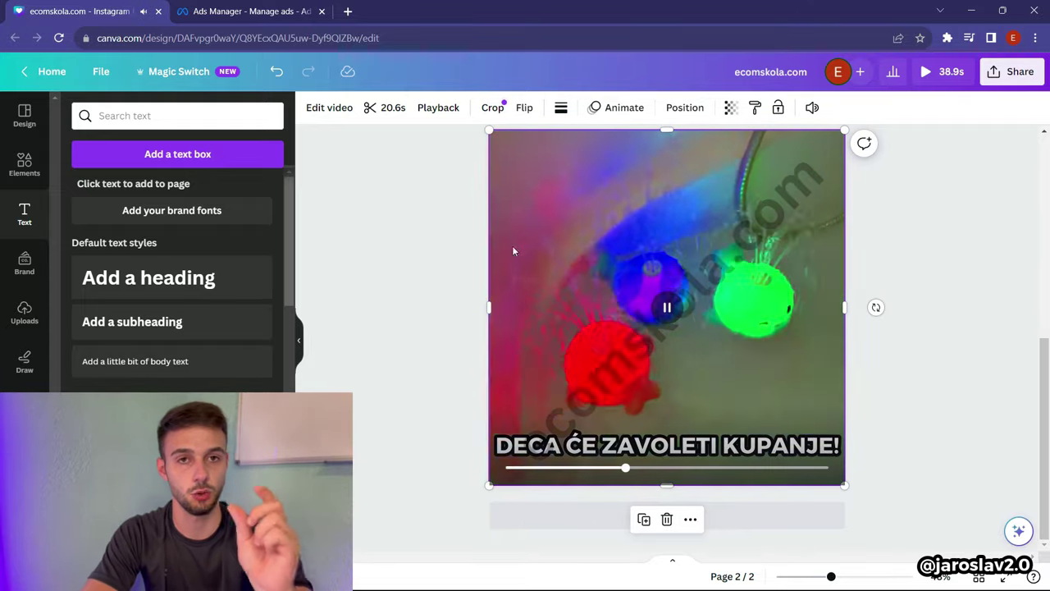
pyautogui.click(664, 308)
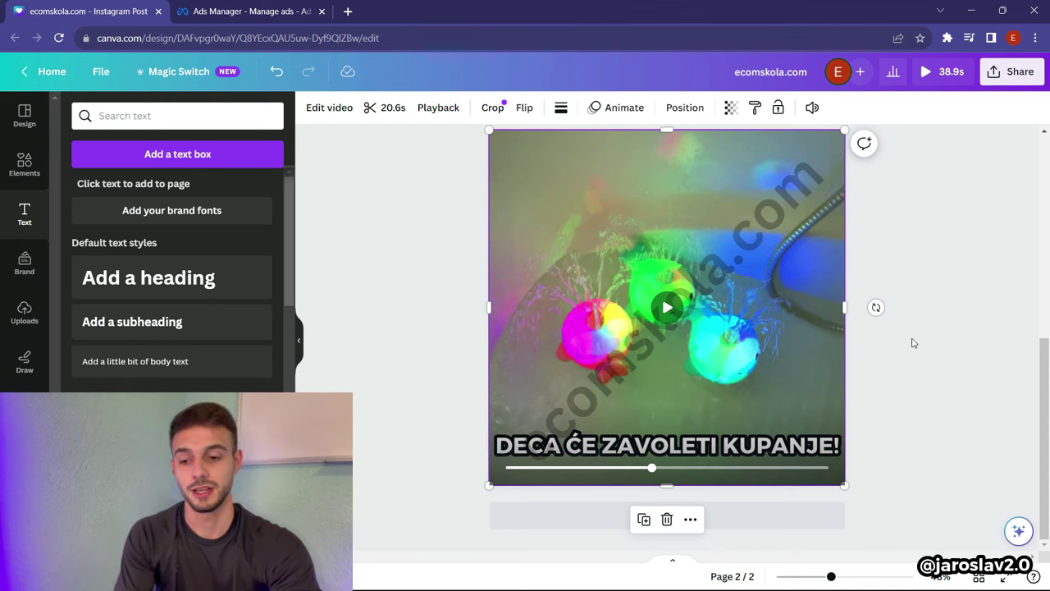
pyautogui.press('space')
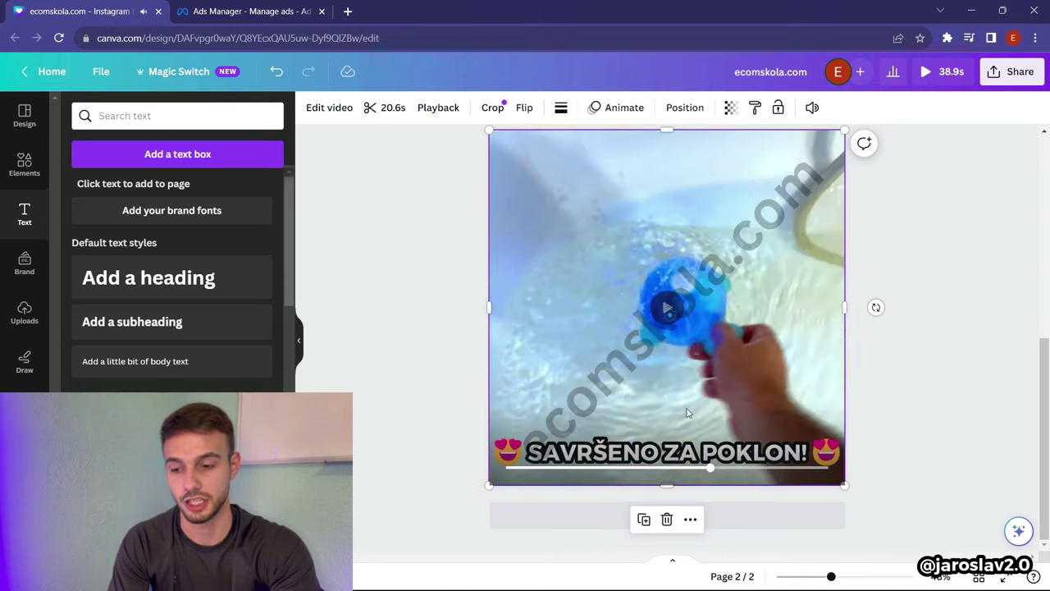
pyautogui.press('space')
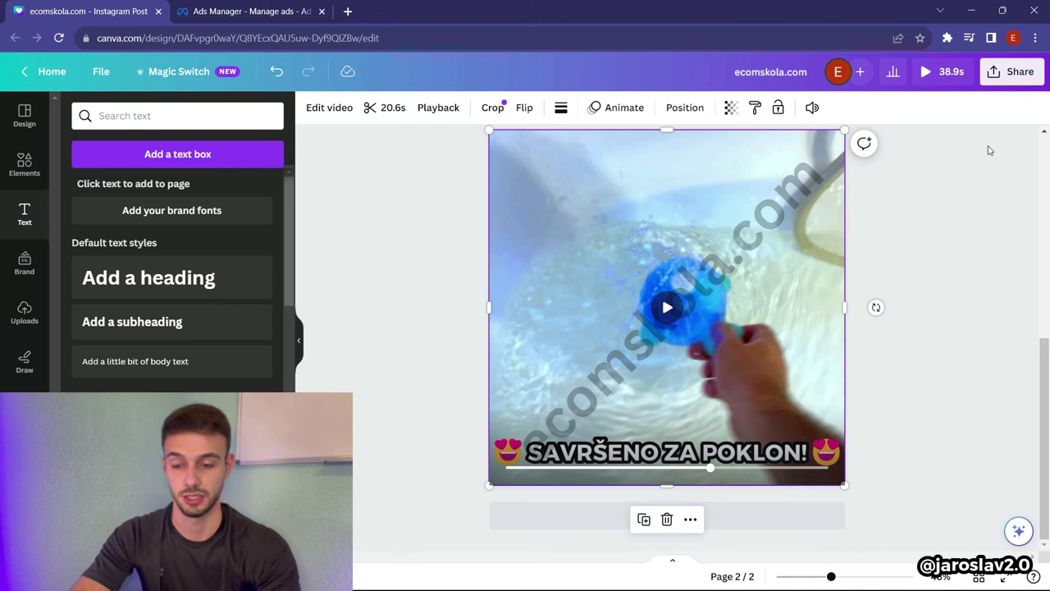
# Replay the Page 2 video from its start, then pause it
pyautogui.moveTo(710, 467); pyautogui.dragTo(363, 489)
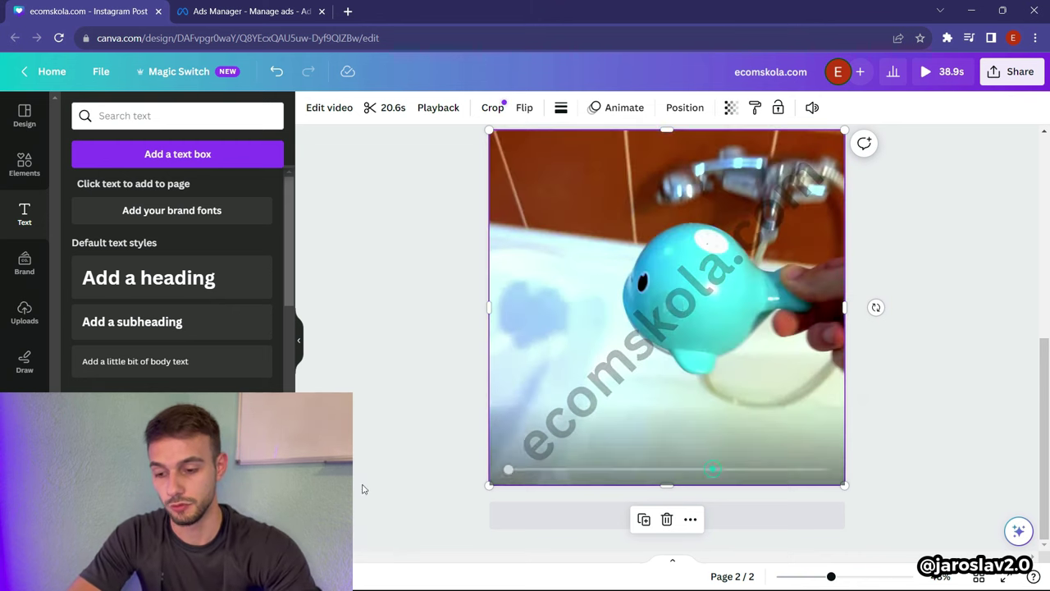
pyautogui.click(679, 317)
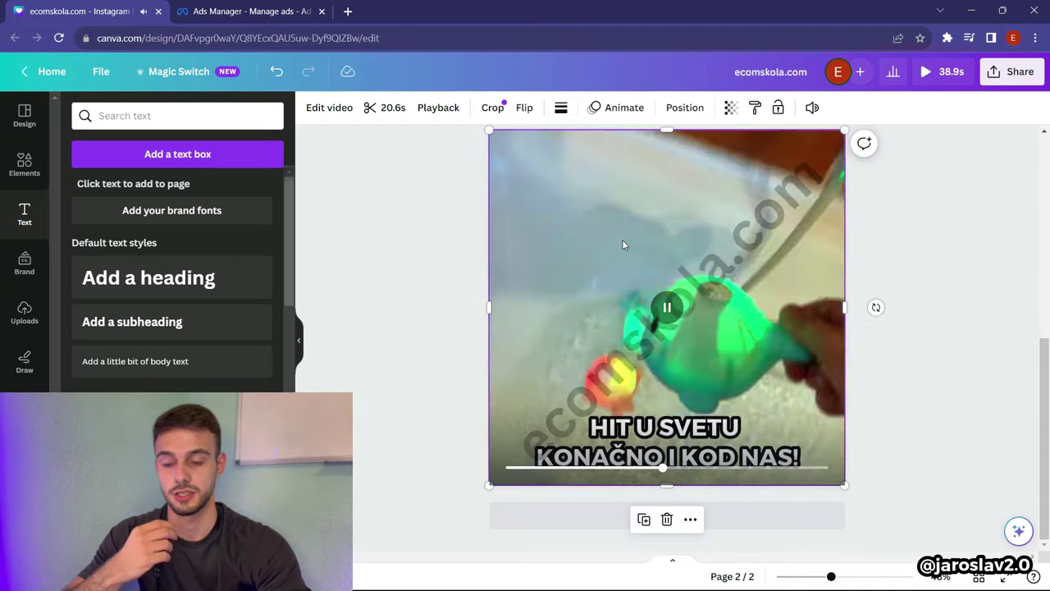
pyautogui.click(671, 318)
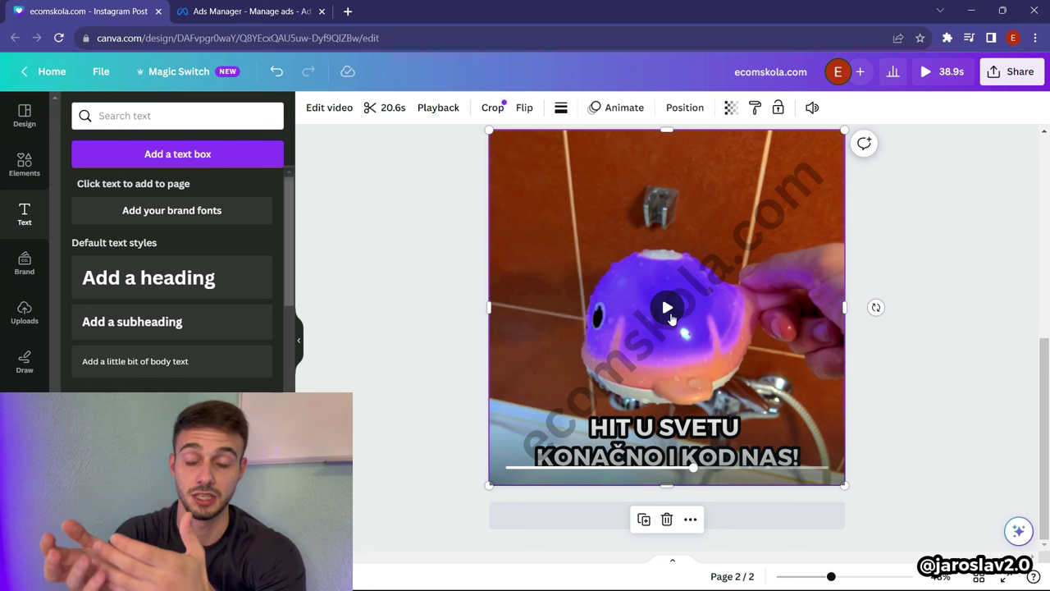
pyautogui.scroll(1, 649, 312)
pyautogui.scroll(5, 649, 313)
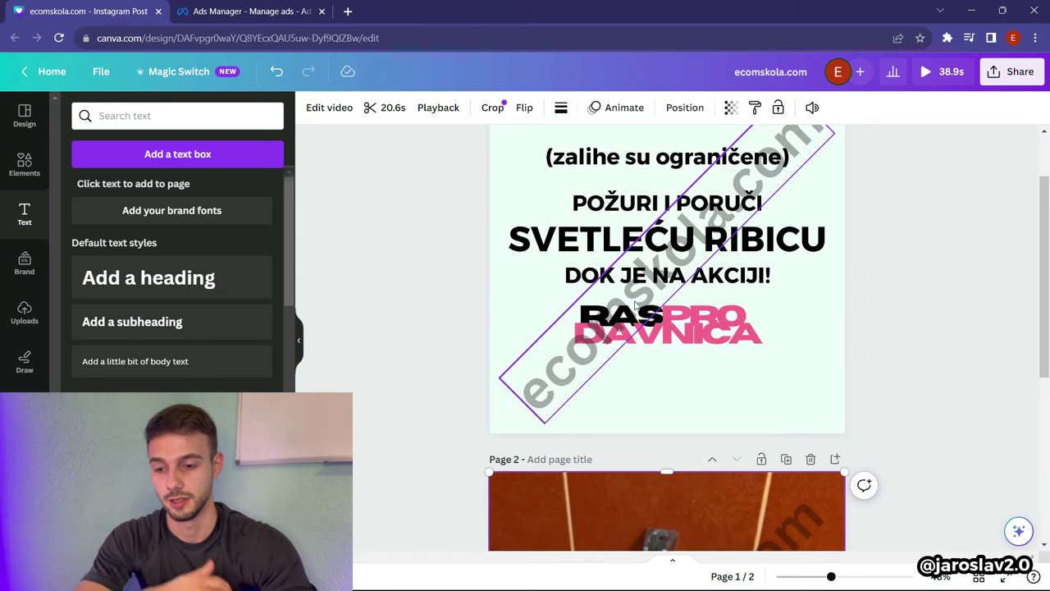
# Scrub the Page 2 video from 8.2 s past 15.8 s to its closing text scene
pyautogui.click(657, 377)
pyautogui.scroll(-5, 657, 378)
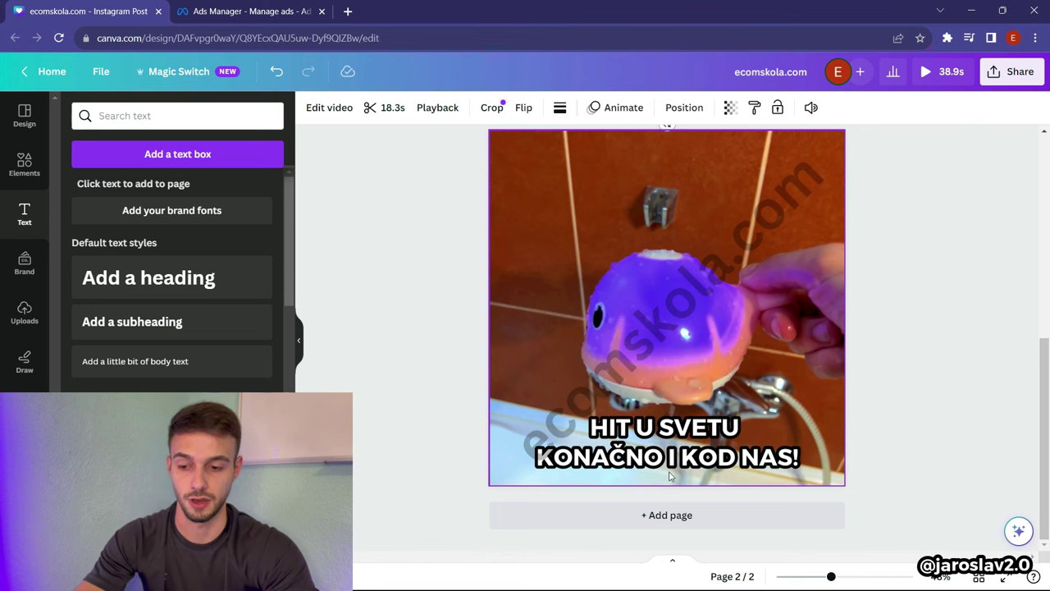
pyautogui.click(611, 243)
pyautogui.moveTo(680, 465); pyautogui.dragTo(628, 469)
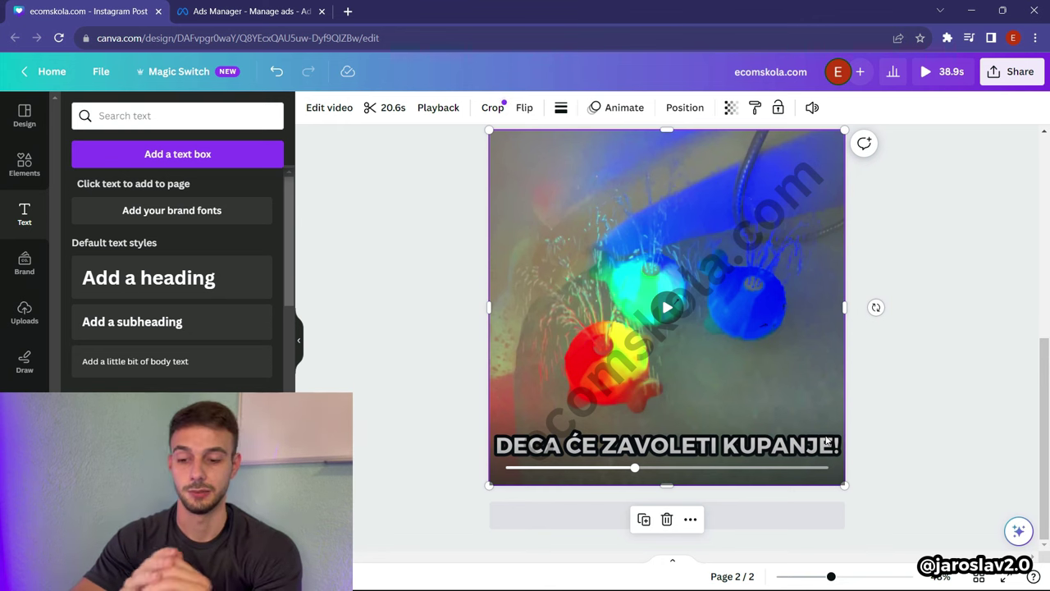
pyautogui.click(696, 468)
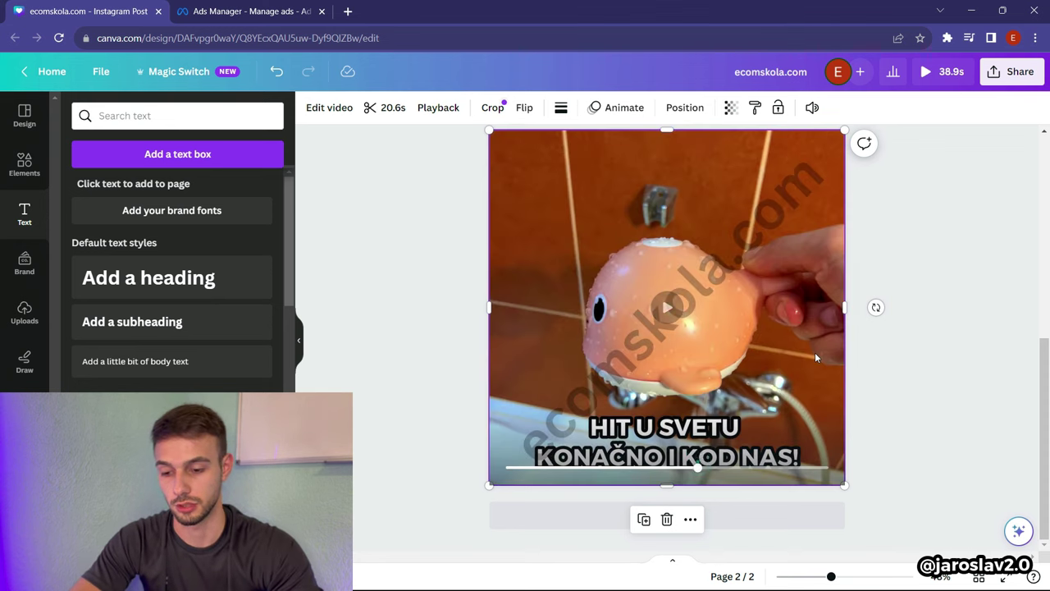
pyautogui.moveTo(697, 467); pyautogui.dragTo(750, 466)
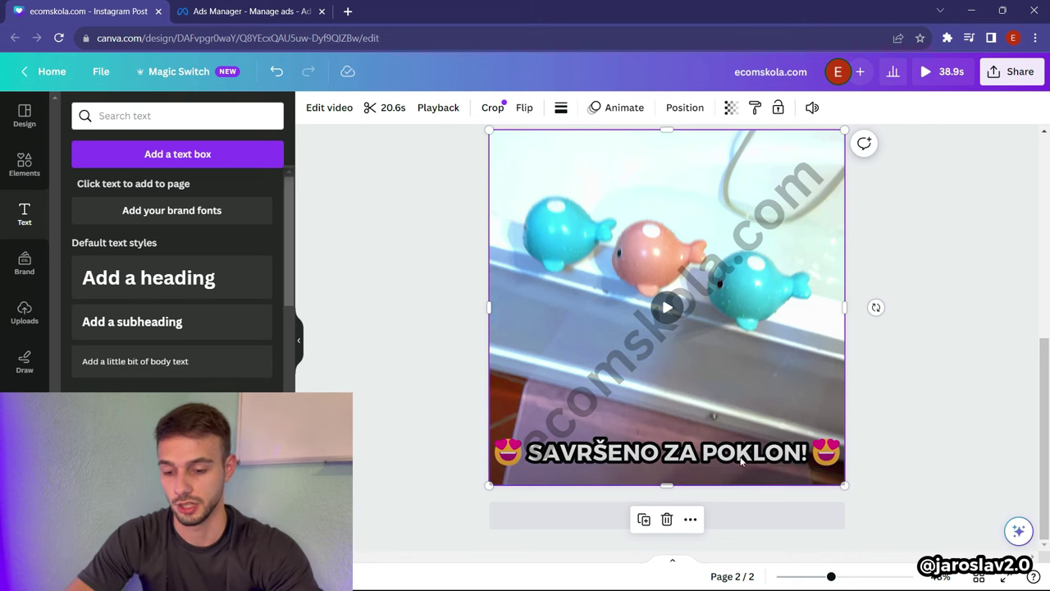
pyautogui.moveTo(757, 467)
pyautogui.moveTo(756, 467); pyautogui.dragTo(821, 467)
# Scroll back up to the Page 1 'POŽURI I PORUČI SVETLEĆU RIBICU' end card
pyautogui.scroll(5, 725, 397)
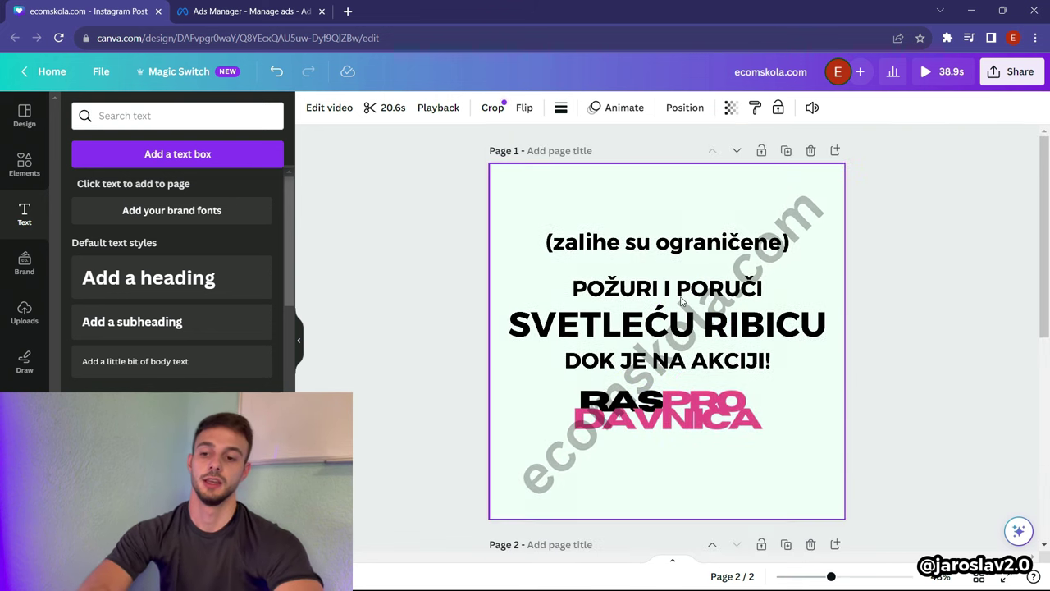
pyautogui.scroll(-5, 726, 397)
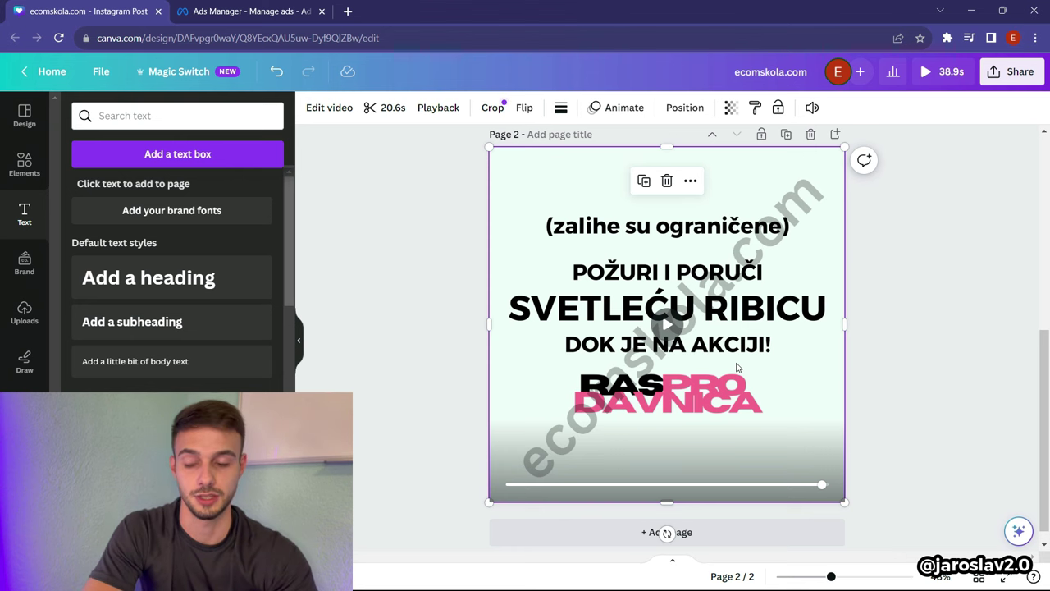
pyautogui.scroll(4, 592, 336)
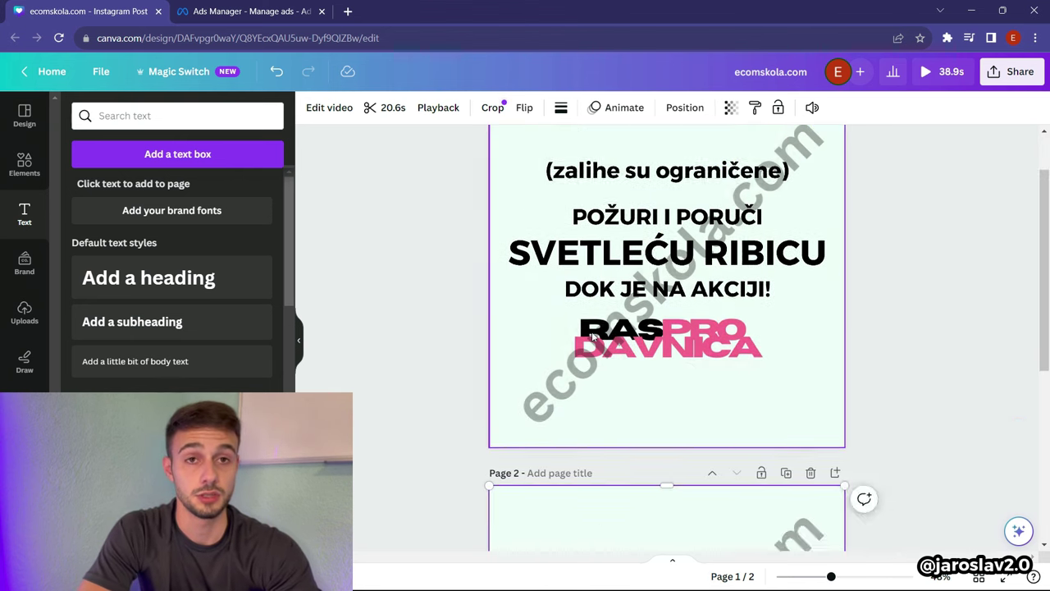
pyautogui.scroll(-2, 593, 336)
pyautogui.scroll(5, 577, 323)
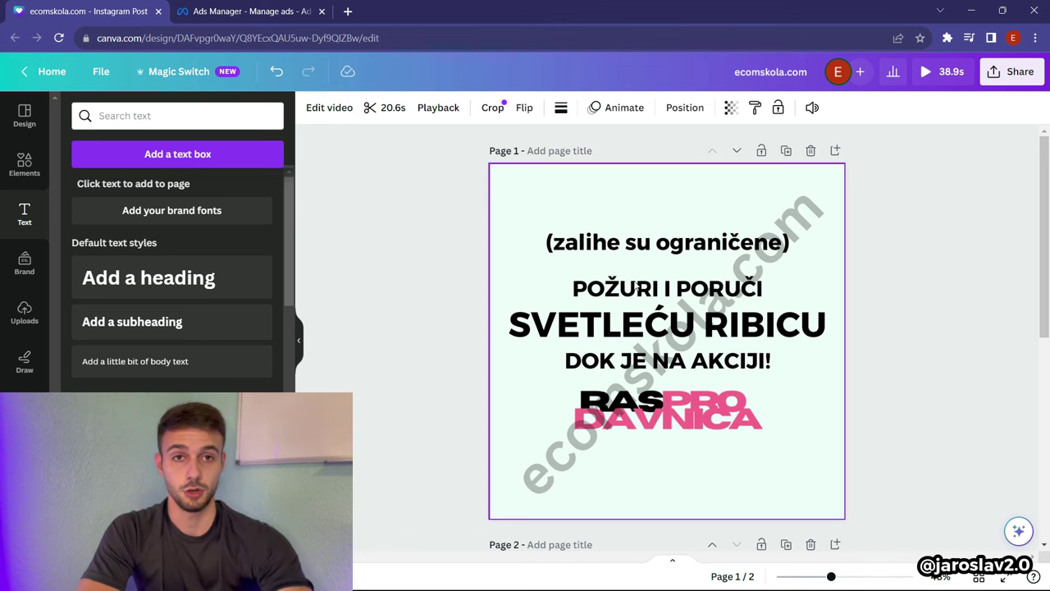
# In Ads Manager, go from Create to the Rasprodavnica account overview
pyautogui.click(246, 11)
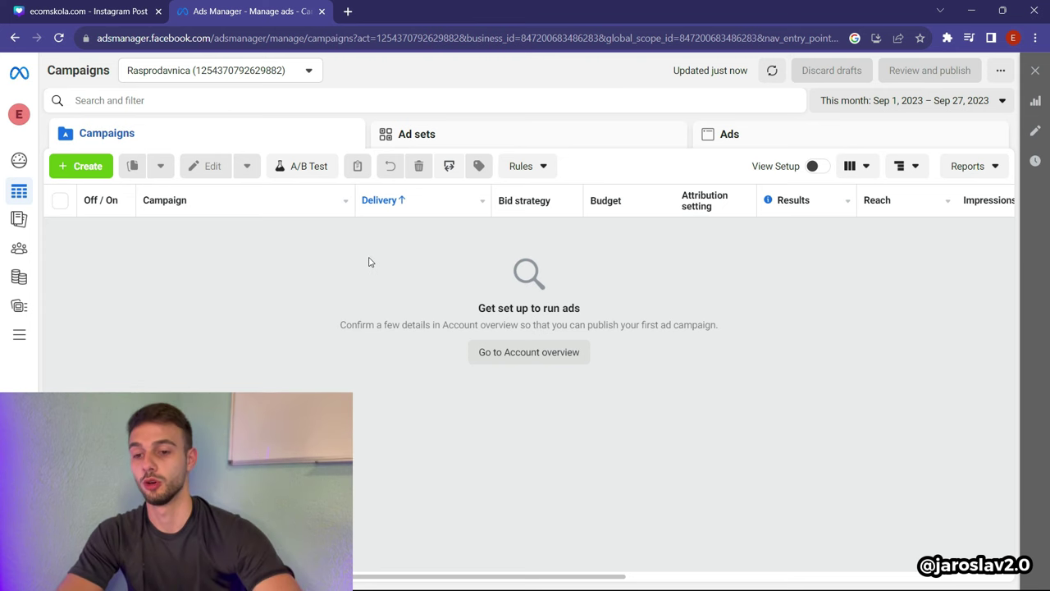
pyautogui.click(85, 168)
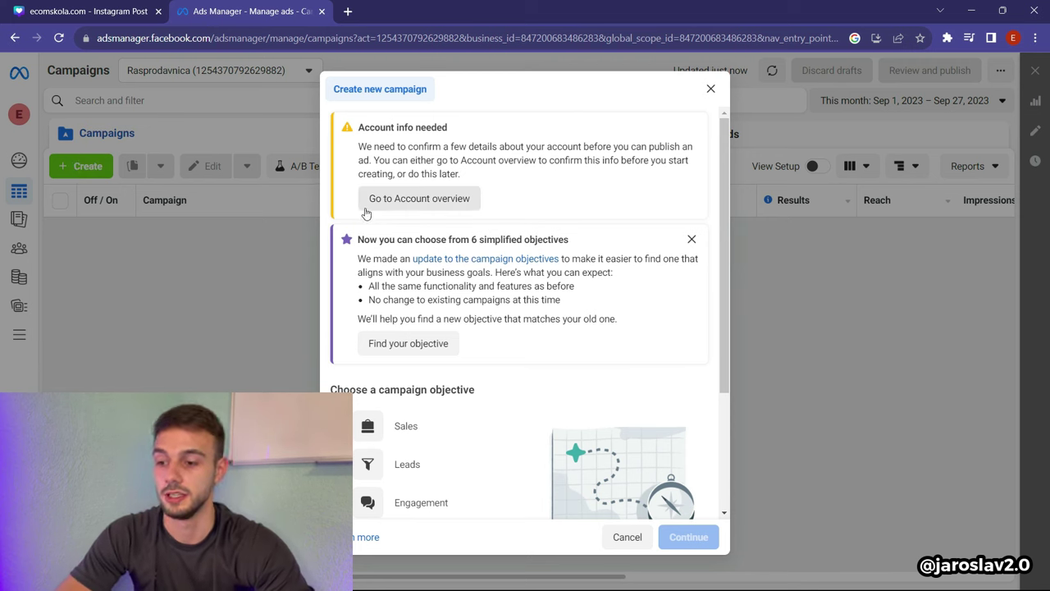
pyautogui.rightClick(406, 212)
pyautogui.click(383, 212)
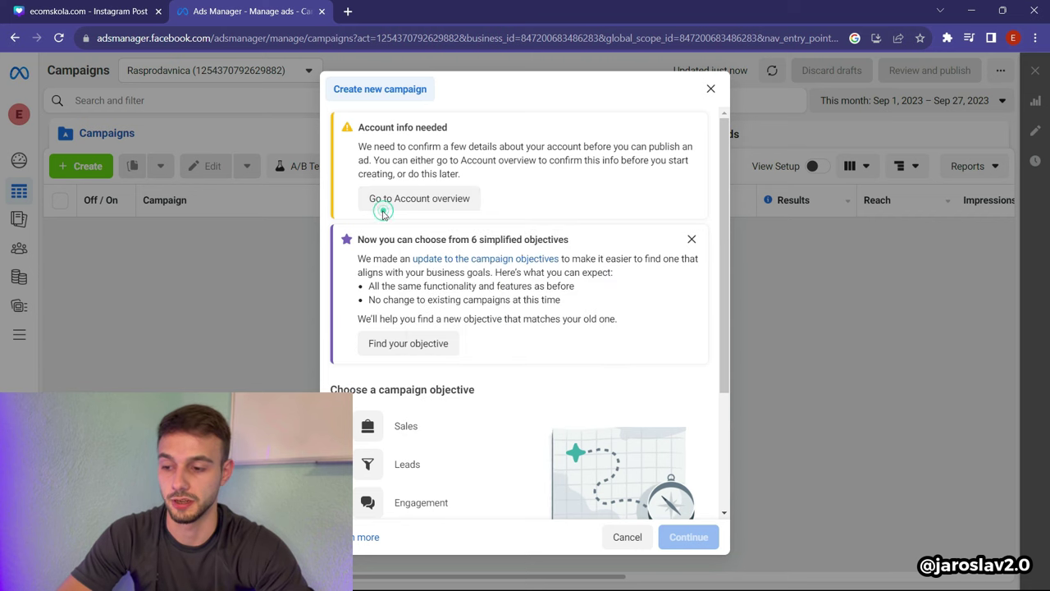
pyautogui.click(383, 211)
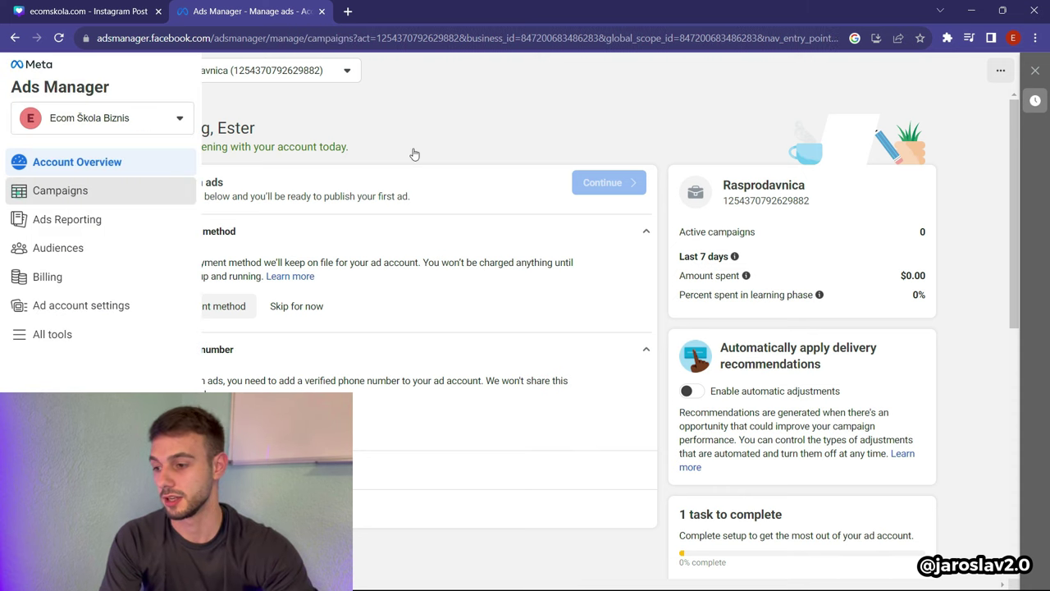
# Return to the empty Rasprodavnica Campaigns list
pyautogui.click(19, 191)
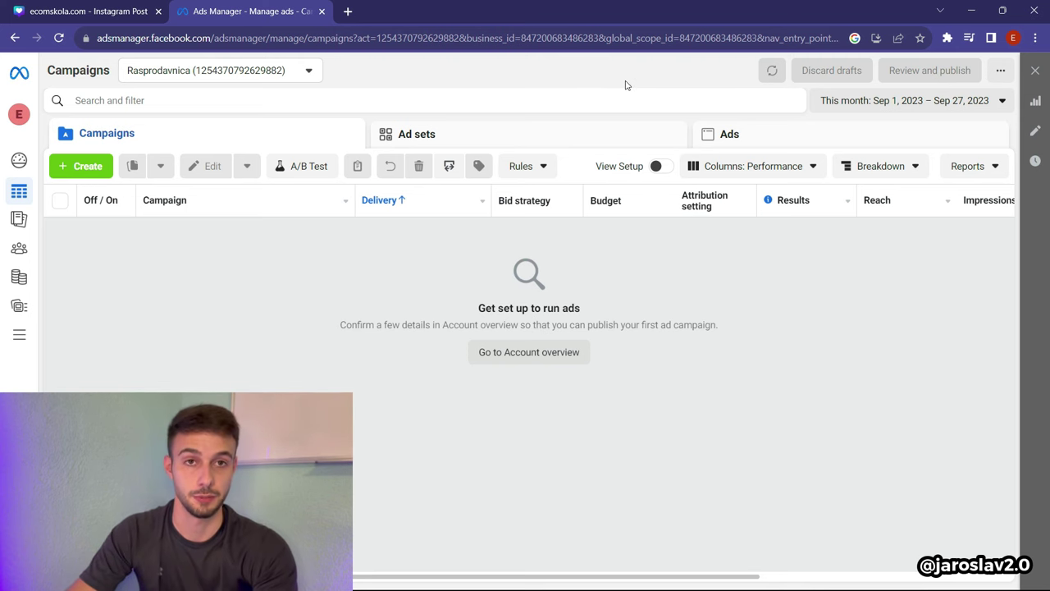
# Create a new campaign with the Sales objective and Manual sales campaign setup
pyautogui.click(87, 166)
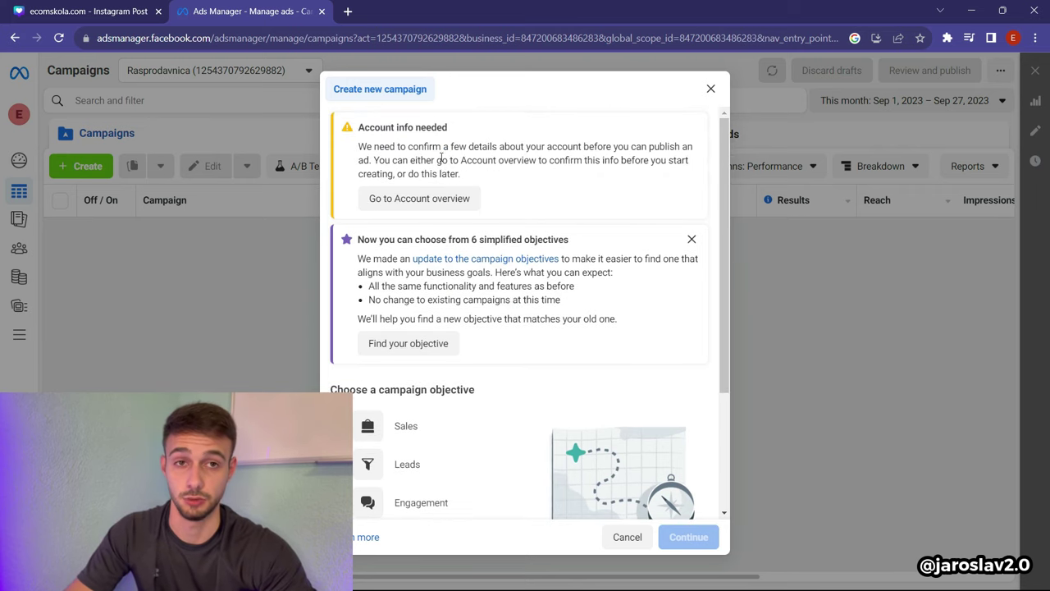
pyautogui.scroll(-3, 449, 172)
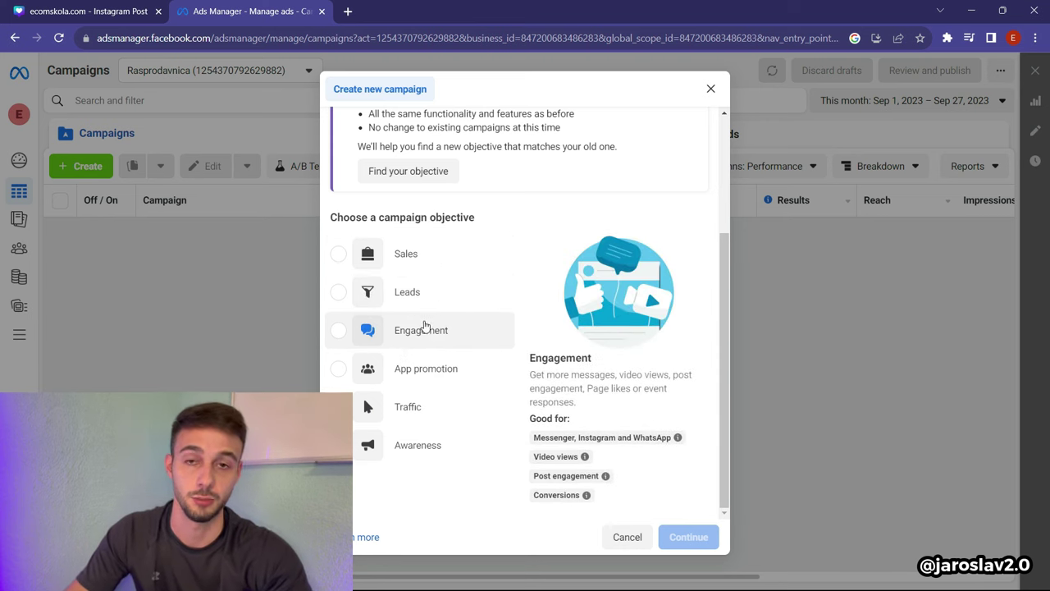
pyautogui.click(395, 260)
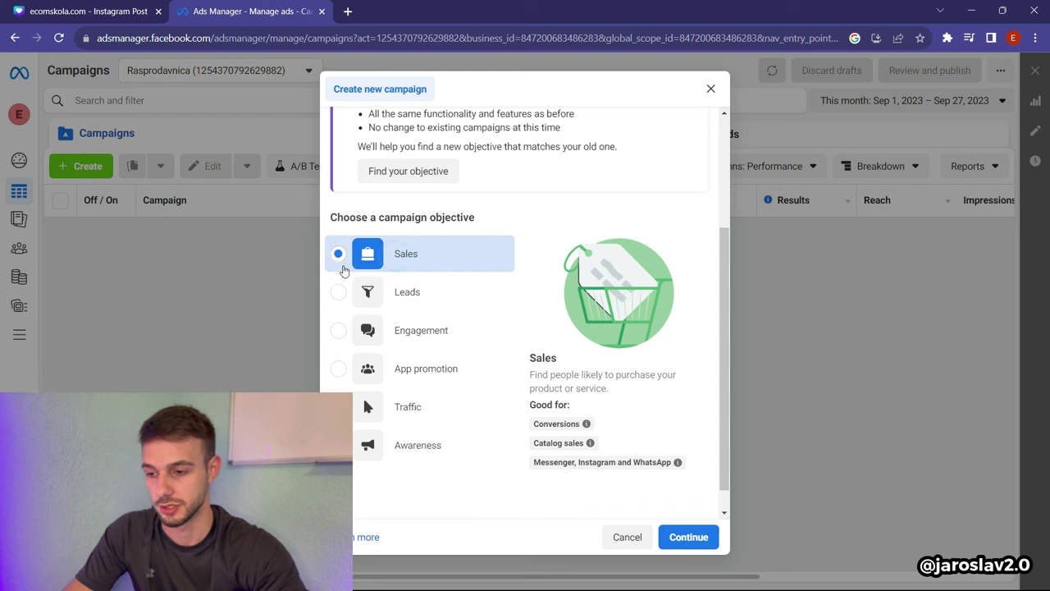
pyautogui.click(686, 537)
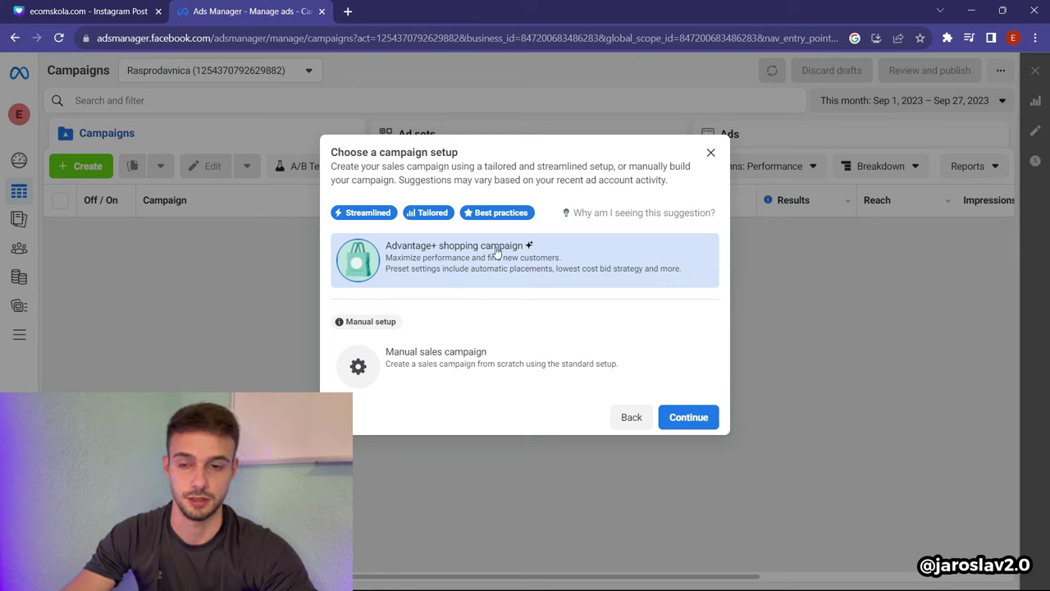
pyautogui.click(483, 357)
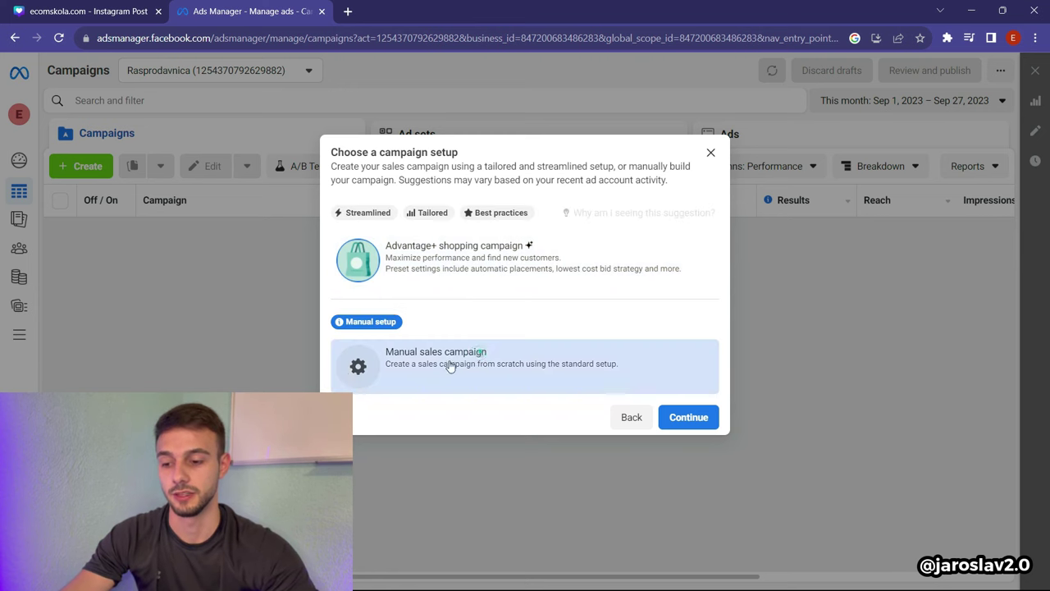
pyautogui.click(689, 418)
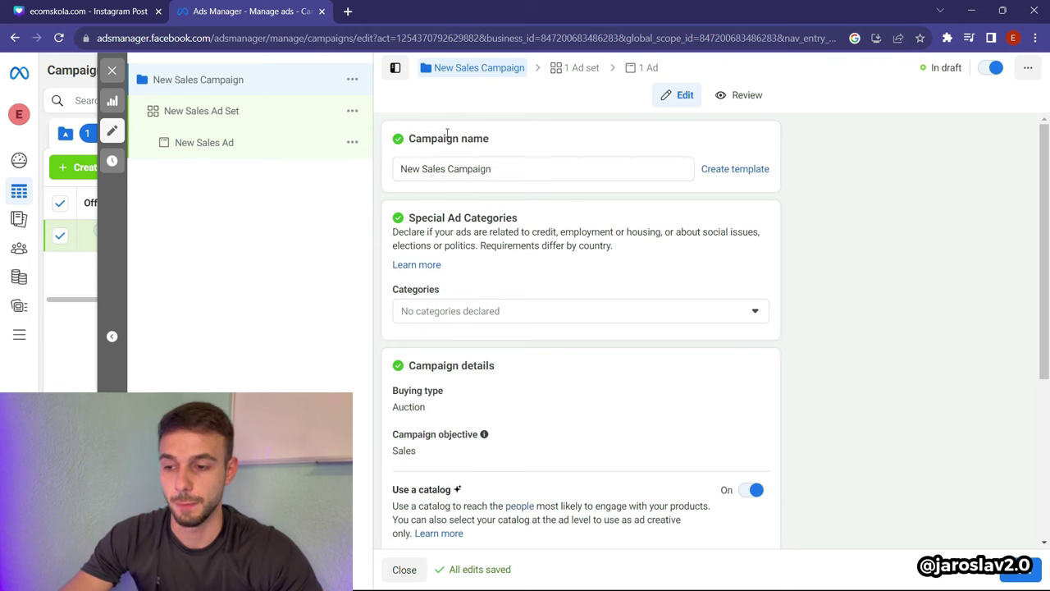
# Replace 'New Sales Campaign' with 'Svetleća Ribica Kampanja 1' in the campaign name
pyautogui.moveTo(513, 168); pyautogui.dragTo(387, 188)
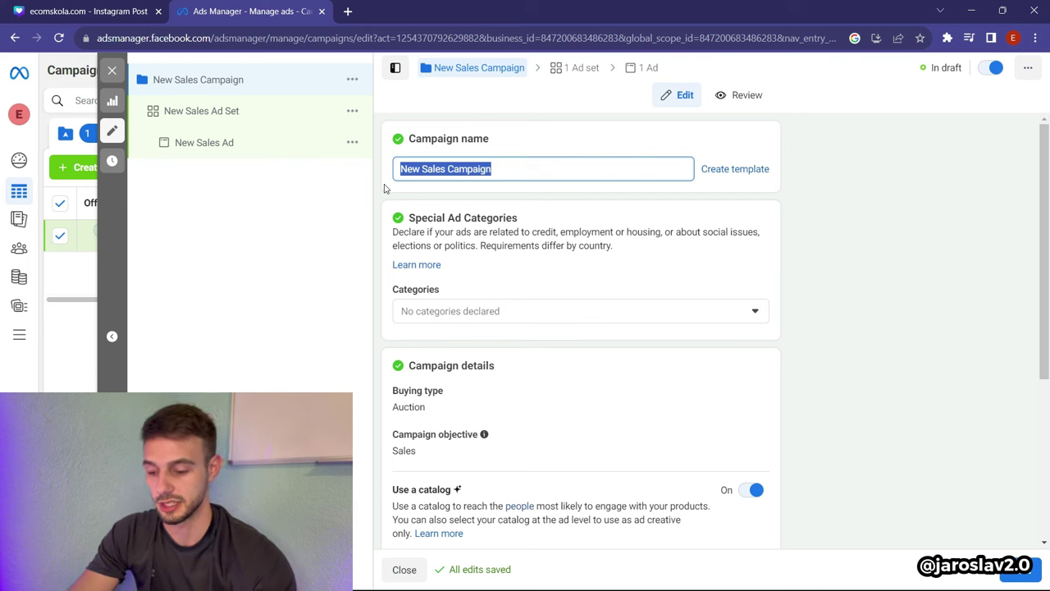
pyautogui.write('S')
pyautogui.write('vetleća Ribi')
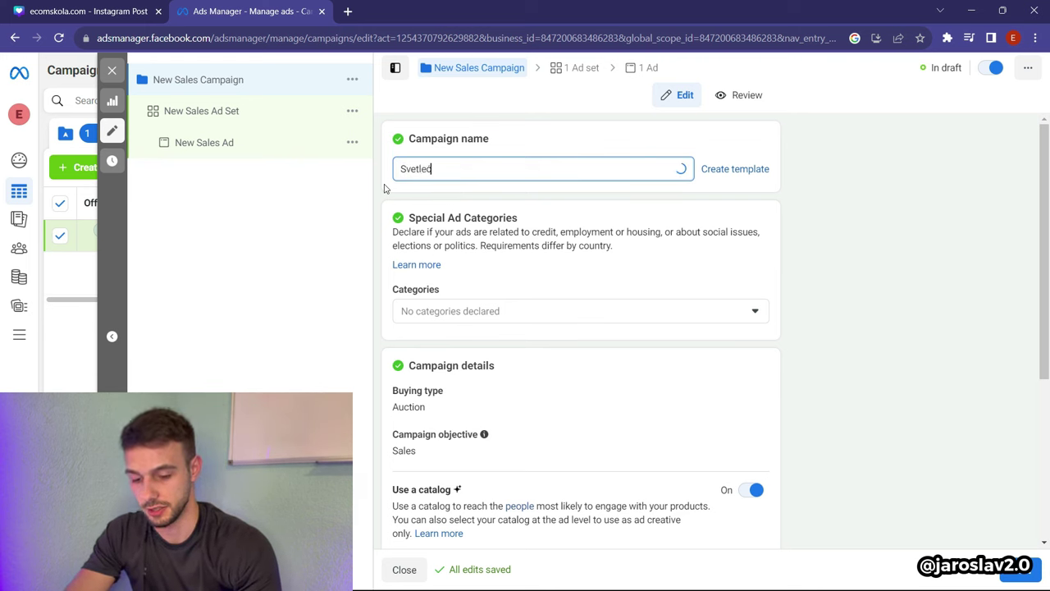
pyautogui.write('ca Kam')
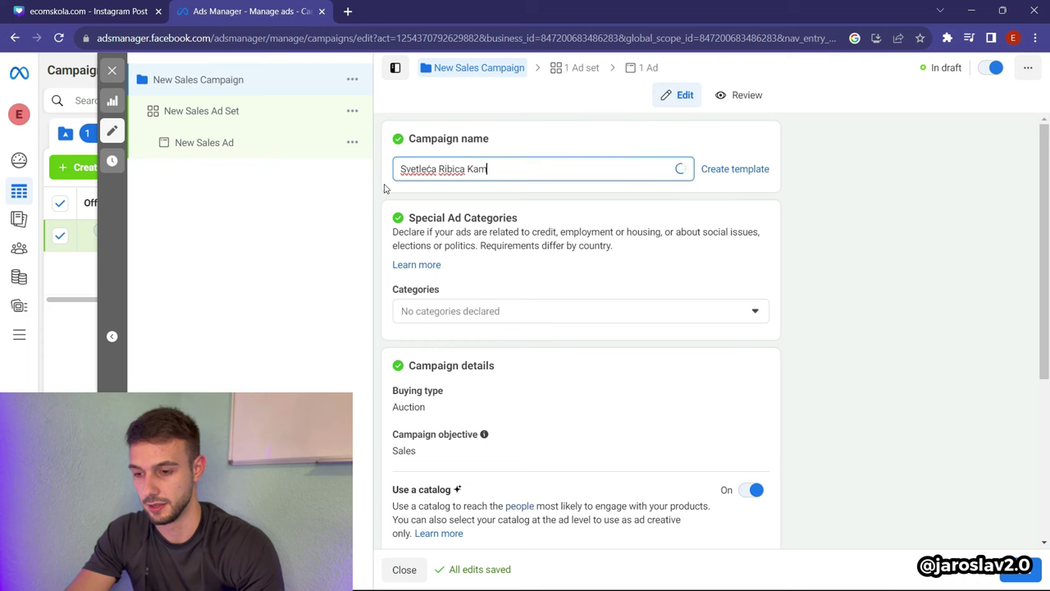
pyautogui.write('panja 1')
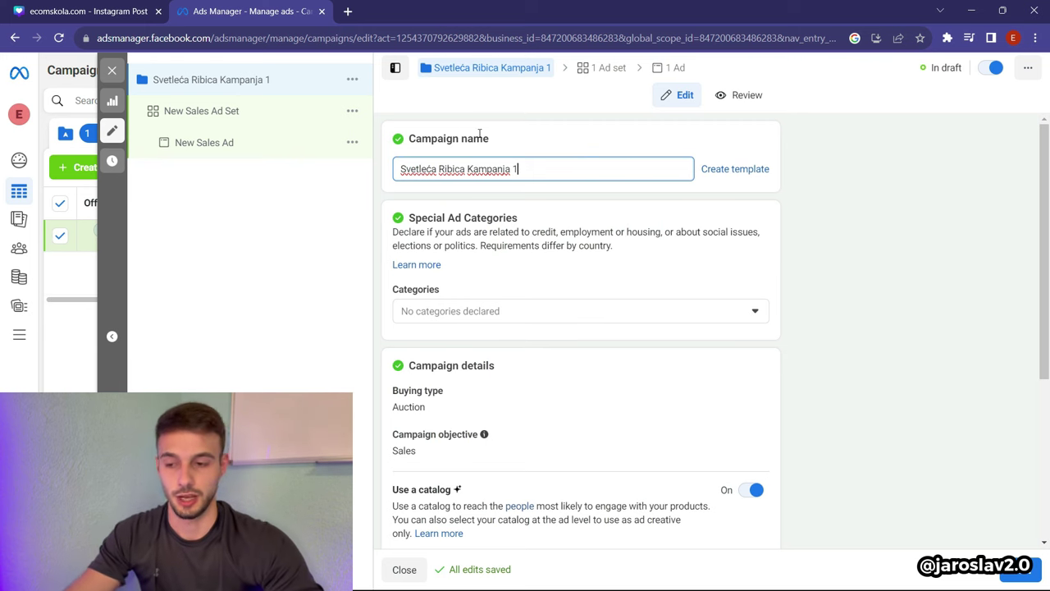
pyautogui.moveTo(466, 169); pyautogui.dragTo(410, 170)
pyautogui.click(505, 169)
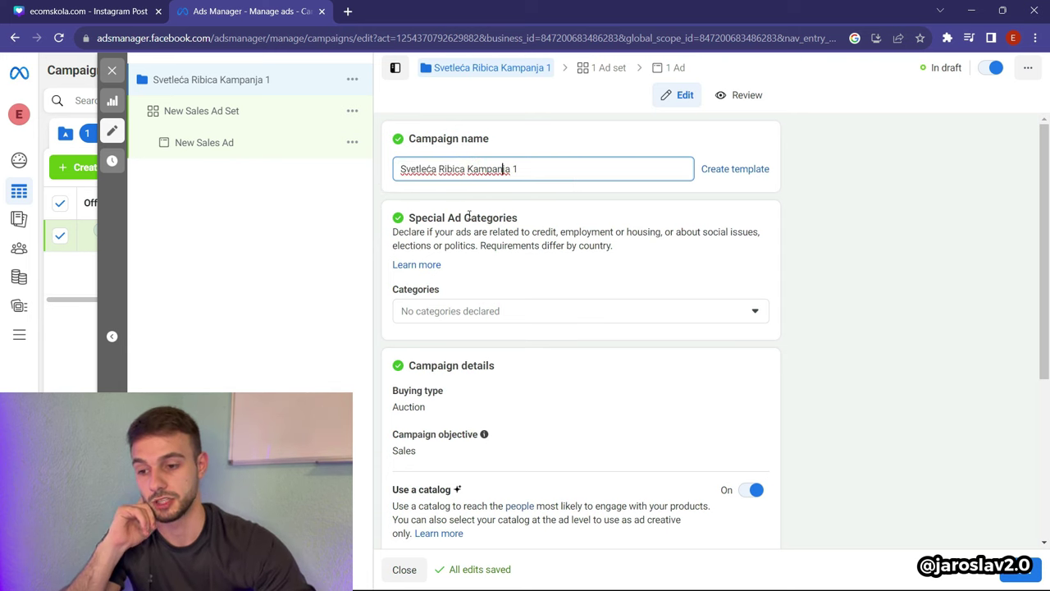
# Leave special ad categories undeclared and turn off Use a catalog
pyautogui.click(552, 312)
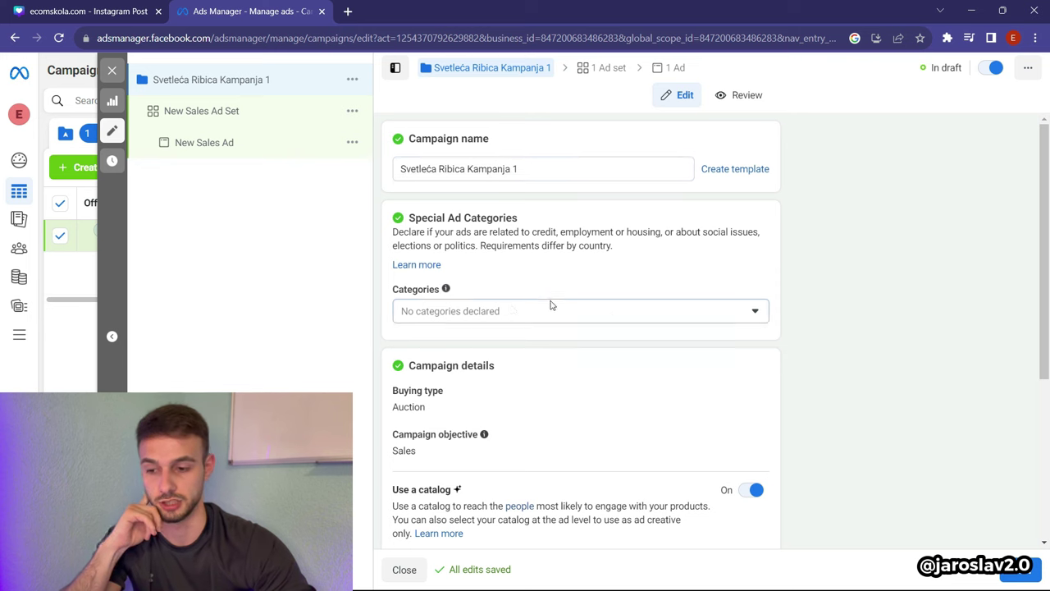
pyautogui.click(499, 309)
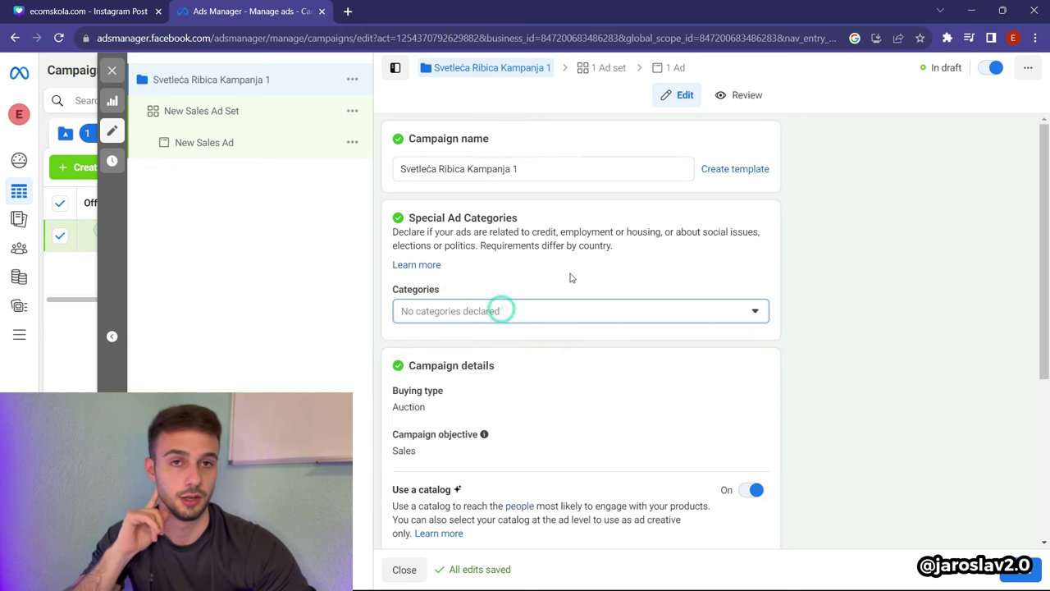
pyautogui.scroll(-2, 562, 279)
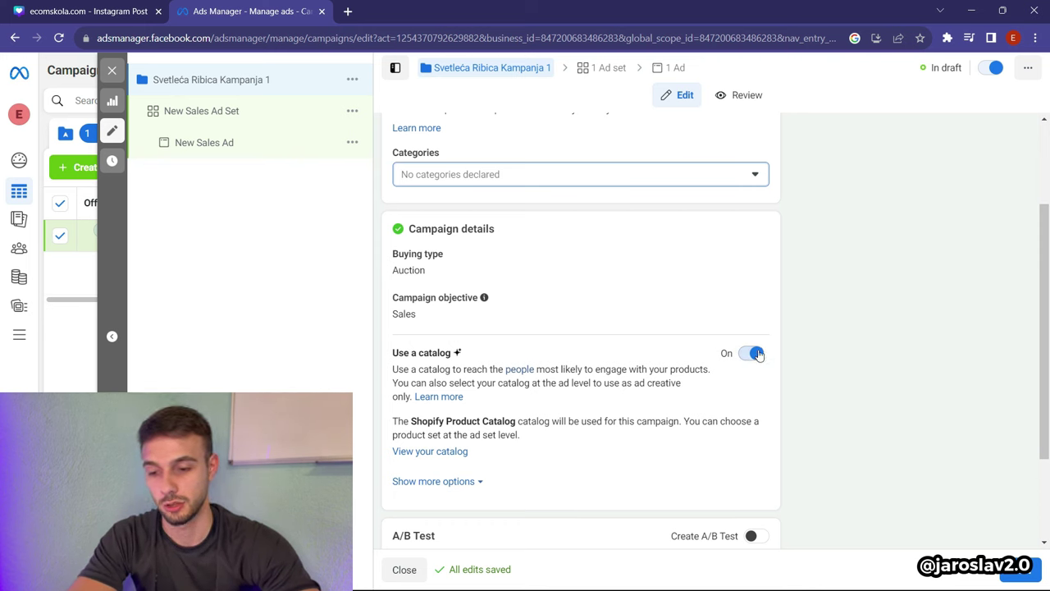
pyautogui.click(758, 352)
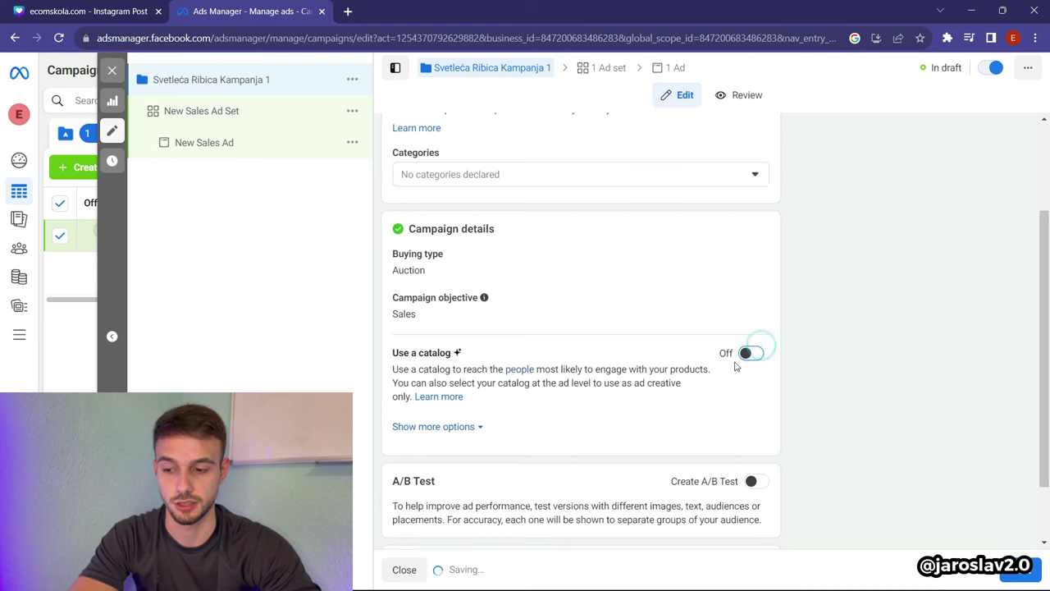
pyautogui.scroll(-1, 435, 385)
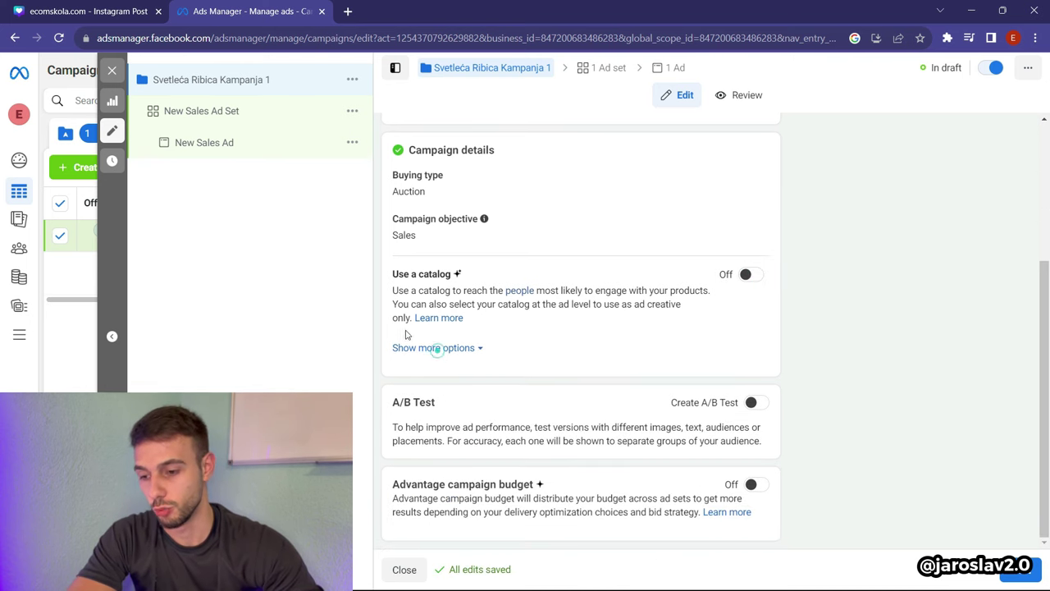
# Reveal more campaign options and turn on Advantage campaign budget
pyautogui.click(433, 347)
pyautogui.scroll(-1, 435, 349)
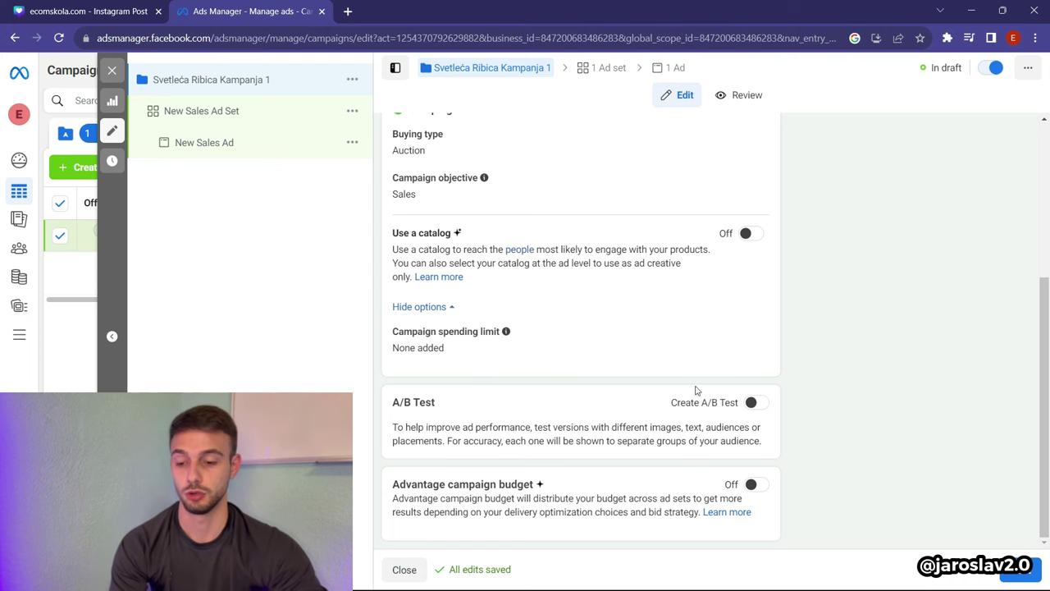
pyautogui.scroll(2, 549, 382)
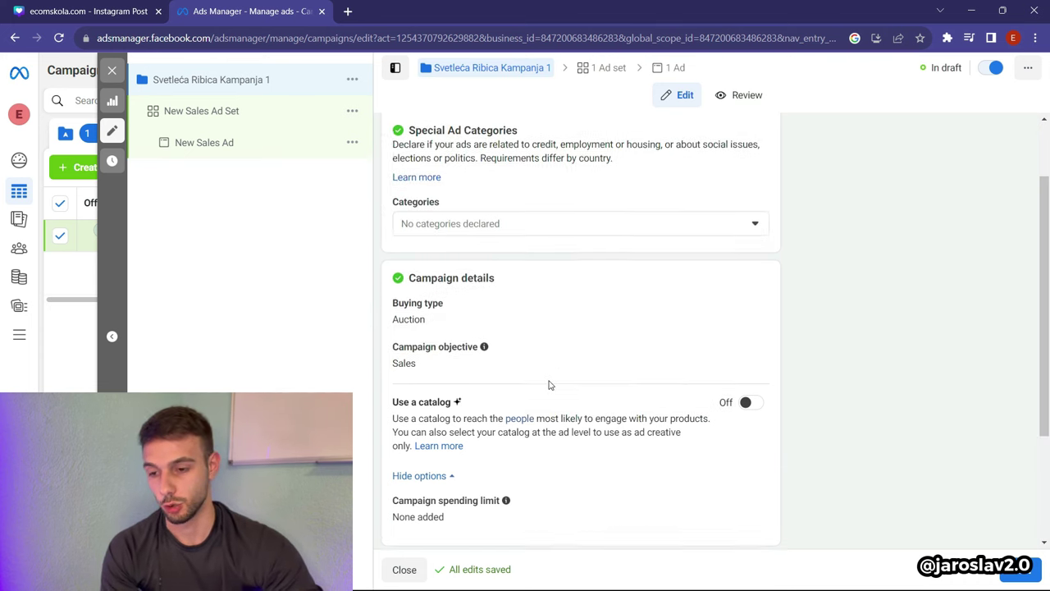
pyautogui.scroll(-2, 551, 382)
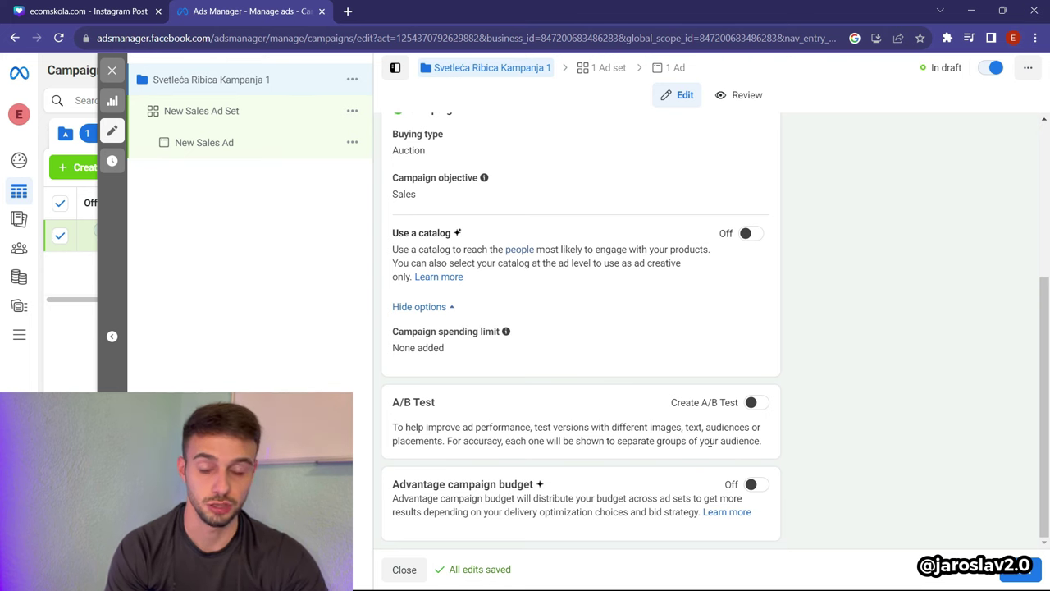
pyautogui.click(752, 484)
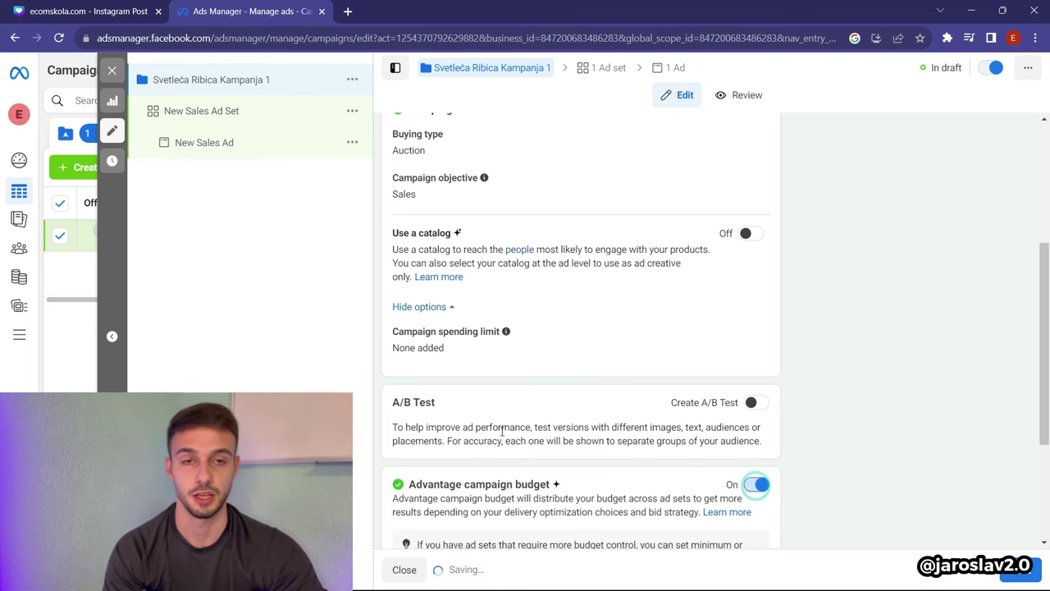
pyautogui.scroll(-3, 504, 429)
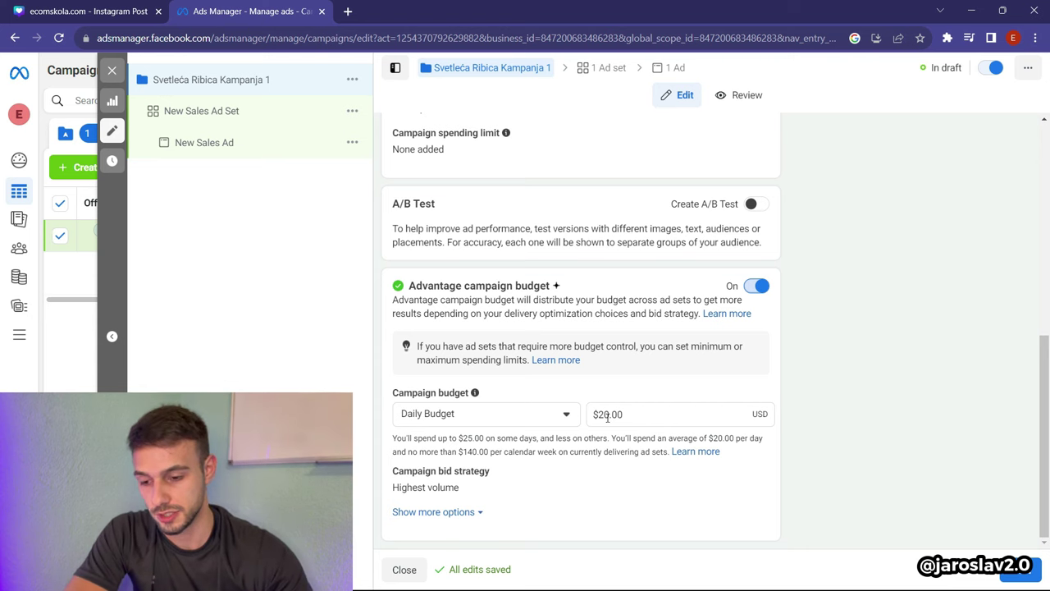
# Change the daily campaign budget from $20.00 to $30.00
pyautogui.click(607, 414)
pyautogui.doubleClick(607, 414)
pyautogui.write('30.00')
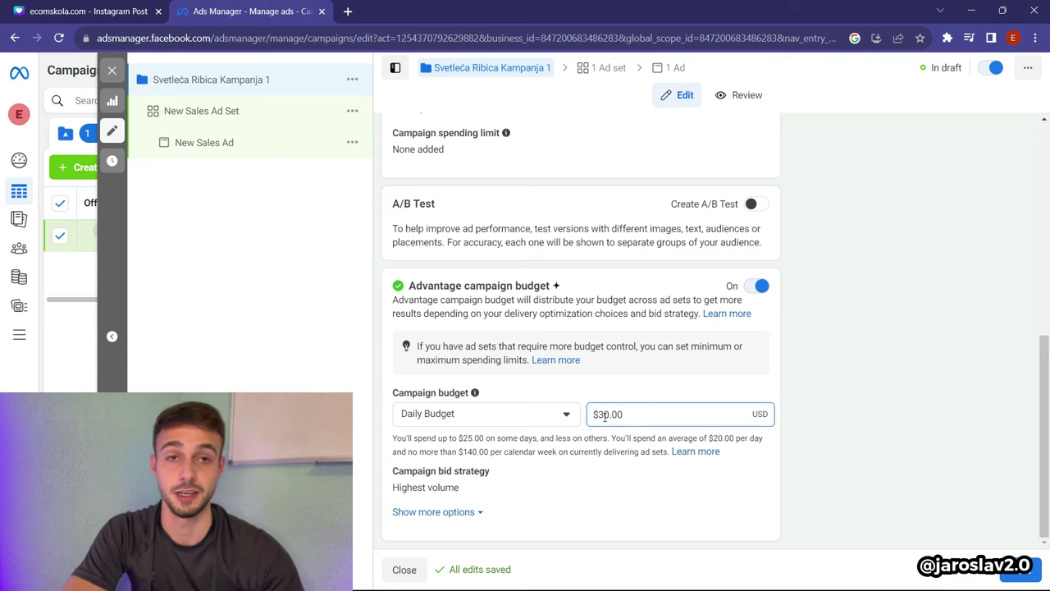
pyautogui.click(722, 396)
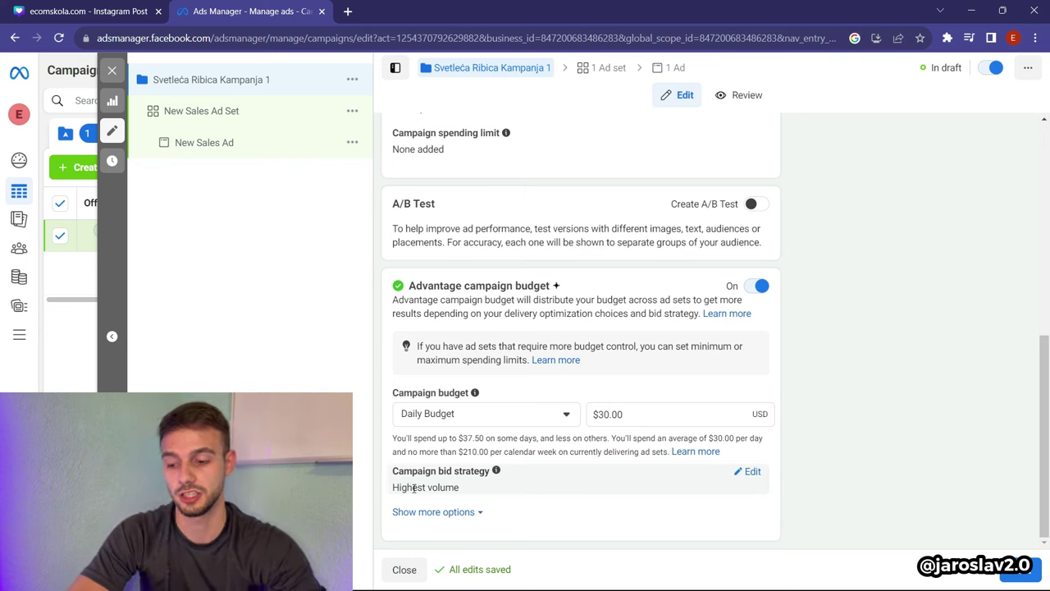
# Review the campaign name, then scroll down to the New Sales Ad Set settings
pyautogui.scroll(10, 574, 425)
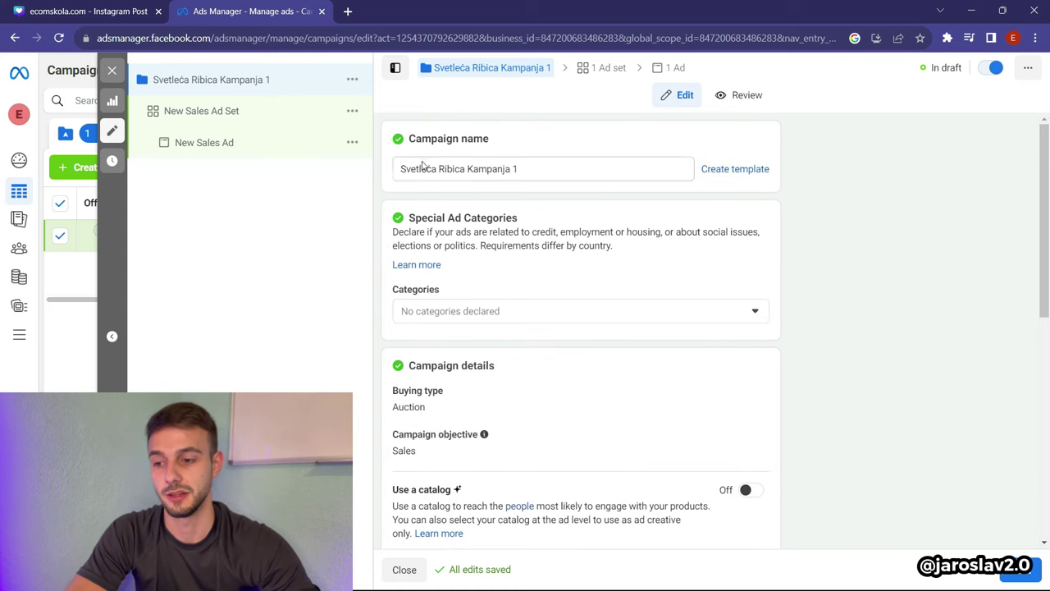
pyautogui.moveTo(418, 168); pyautogui.dragTo(510, 179)
pyautogui.scroll(-3, 517, 222)
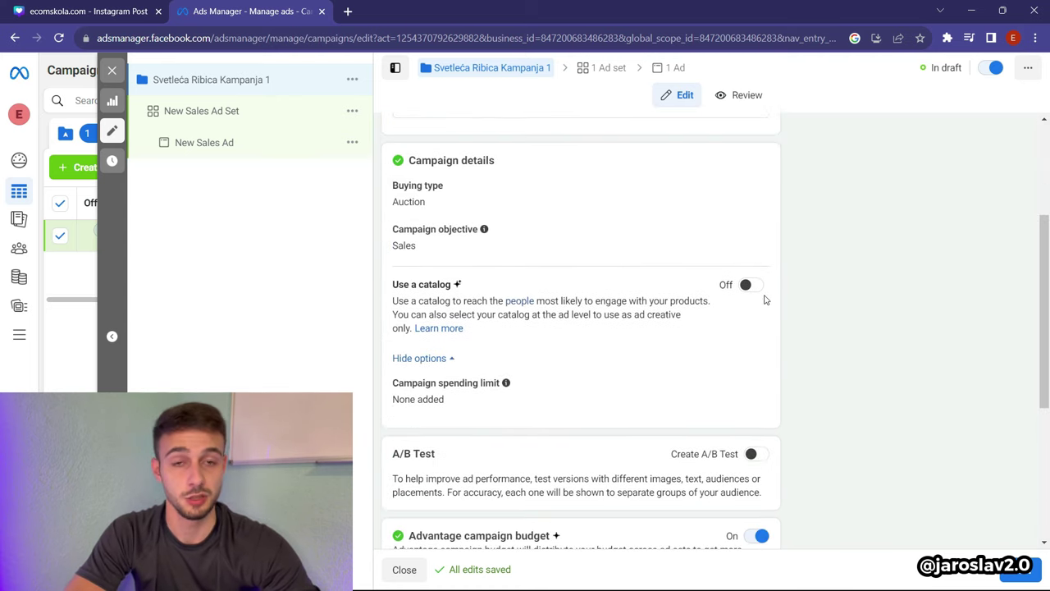
pyautogui.scroll(-1, 733, 312)
pyautogui.scroll(-2, 733, 312)
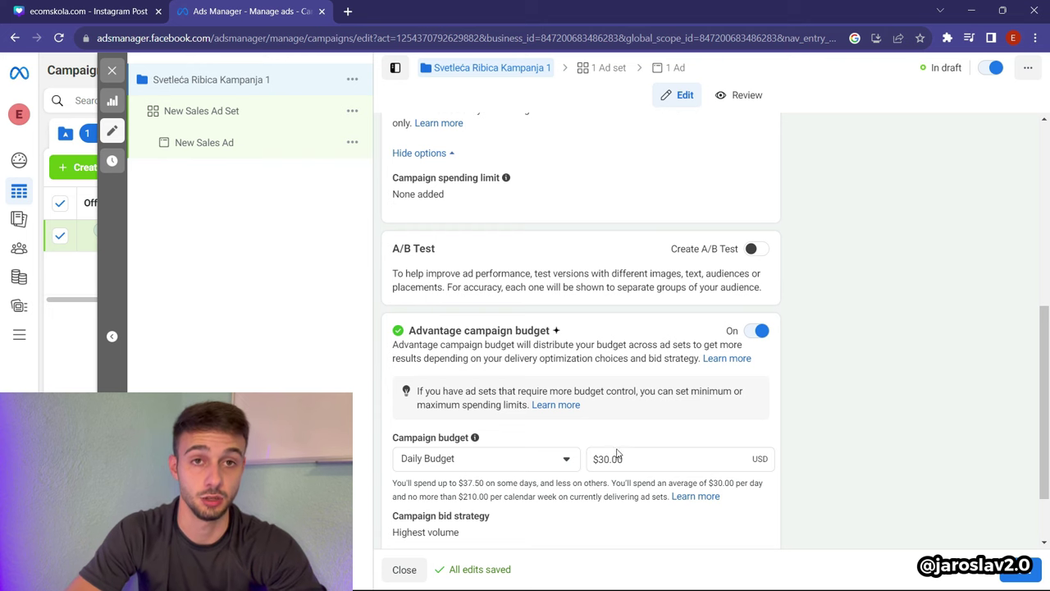
pyautogui.scroll(-1, 583, 440)
pyautogui.scroll(4, 582, 438)
pyautogui.scroll(-2, 943, 301)
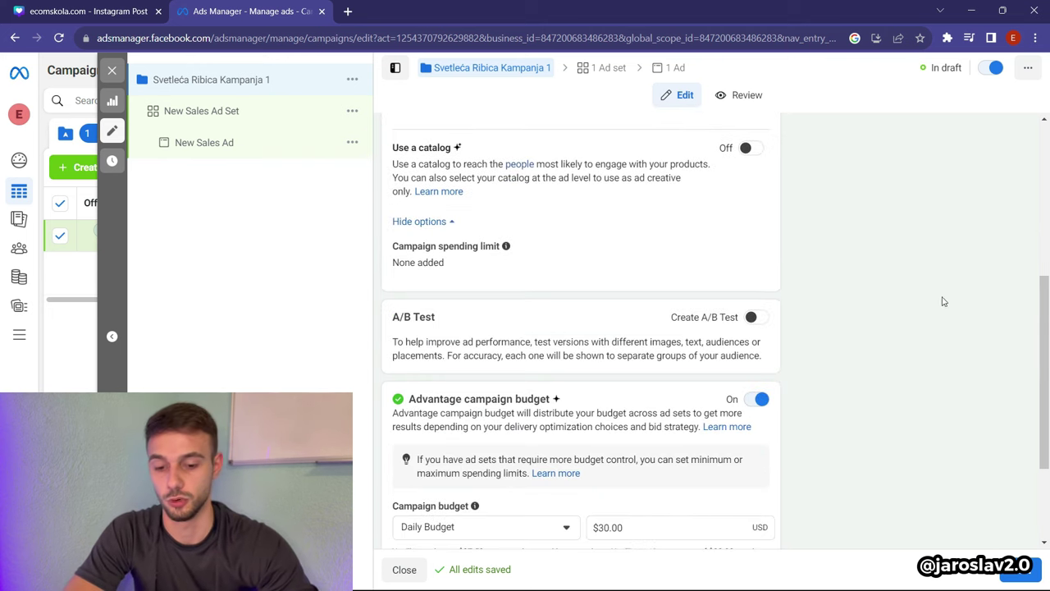
pyautogui.scroll(-2, 944, 301)
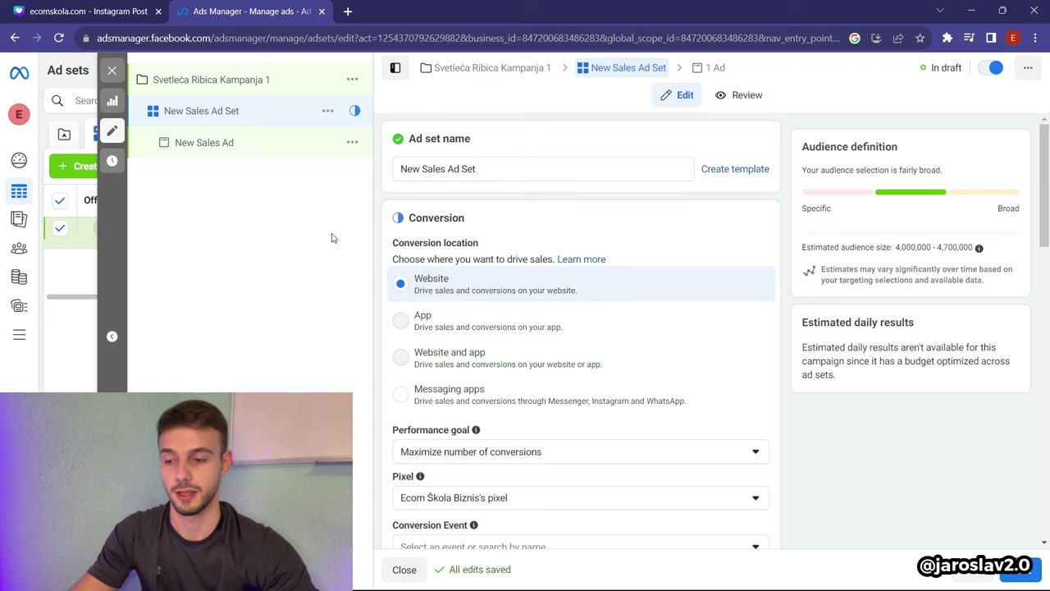
# Clear the stray text highlight and keep Website as the conversion location
pyautogui.moveTo(415, 138); pyautogui.dragTo(472, 156)
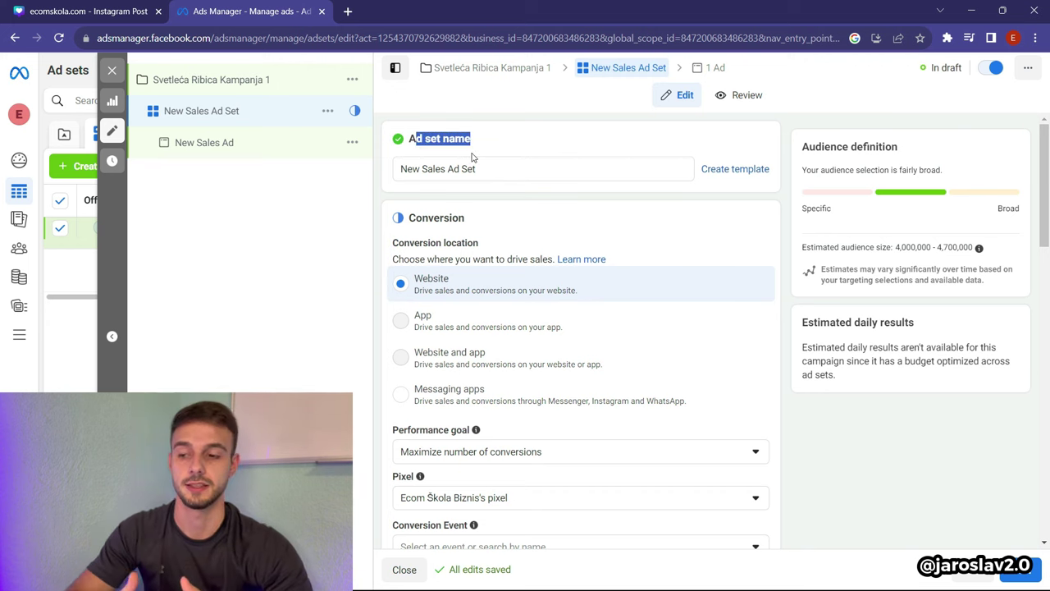
pyautogui.click(447, 193)
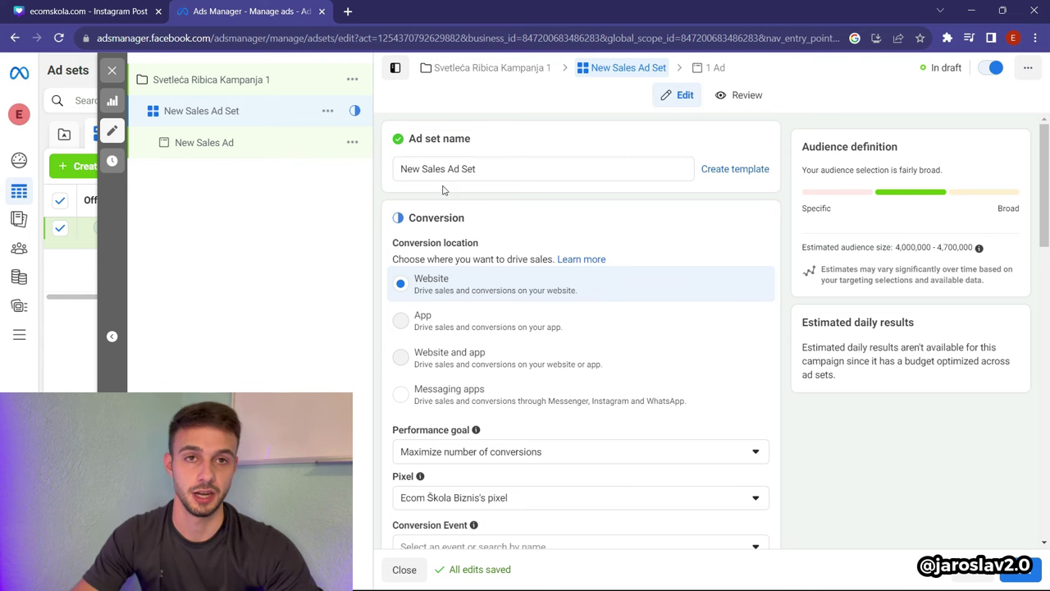
pyautogui.scroll(-1, 418, 189)
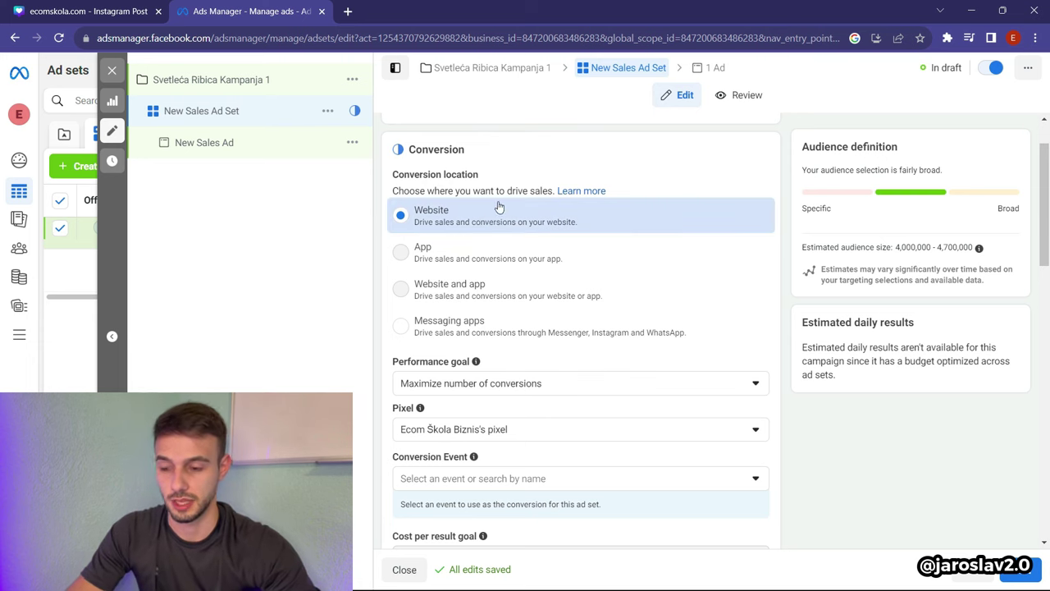
pyautogui.click(426, 330)
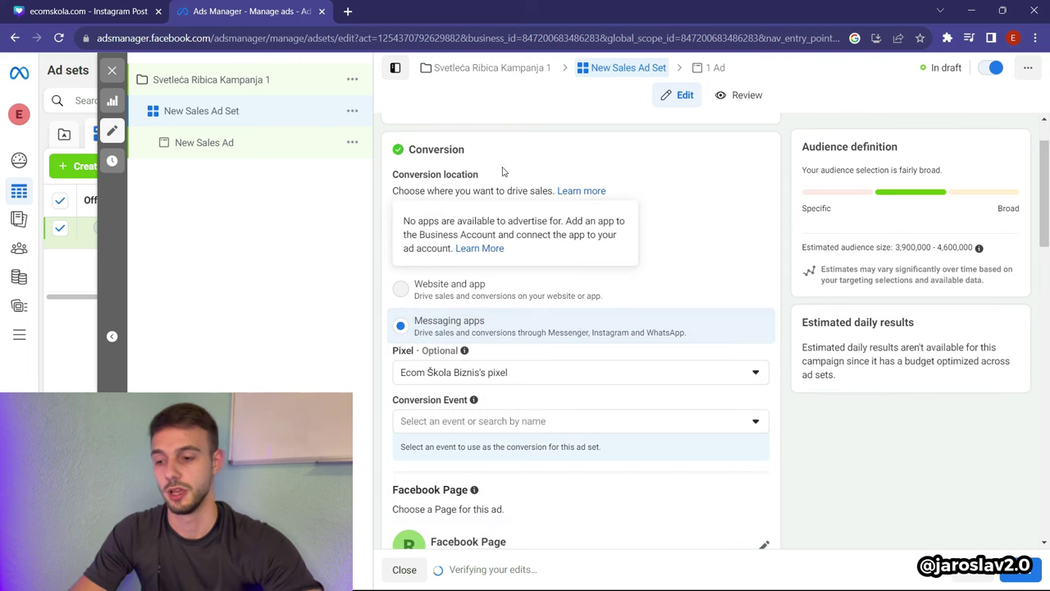
pyautogui.click(429, 215)
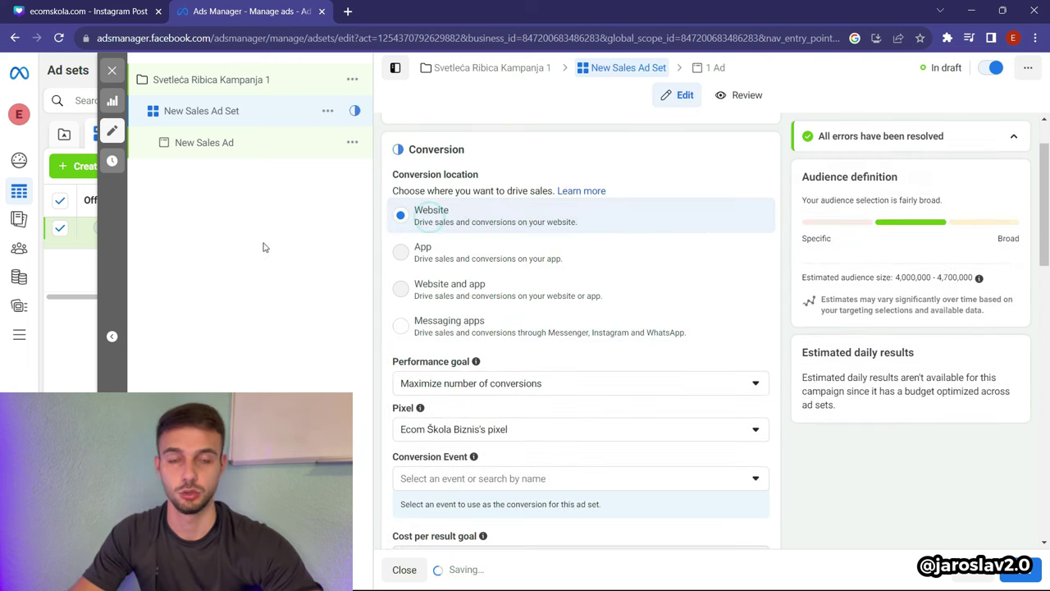
pyautogui.scroll(-1, 418, 309)
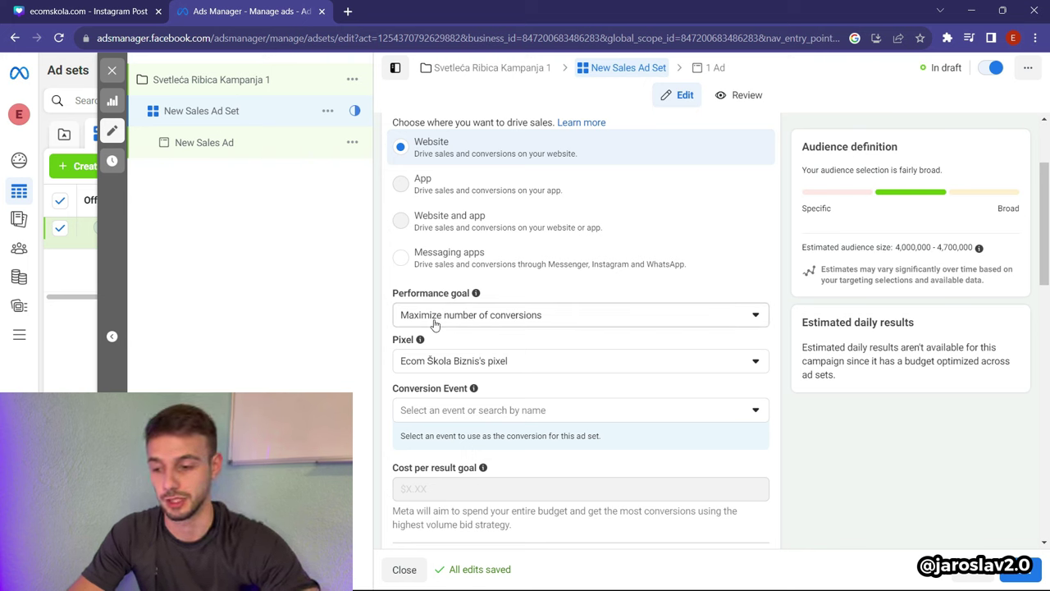
# Keep the store's existing pixel and choose Purchase as the conversion event
pyautogui.click(465, 369)
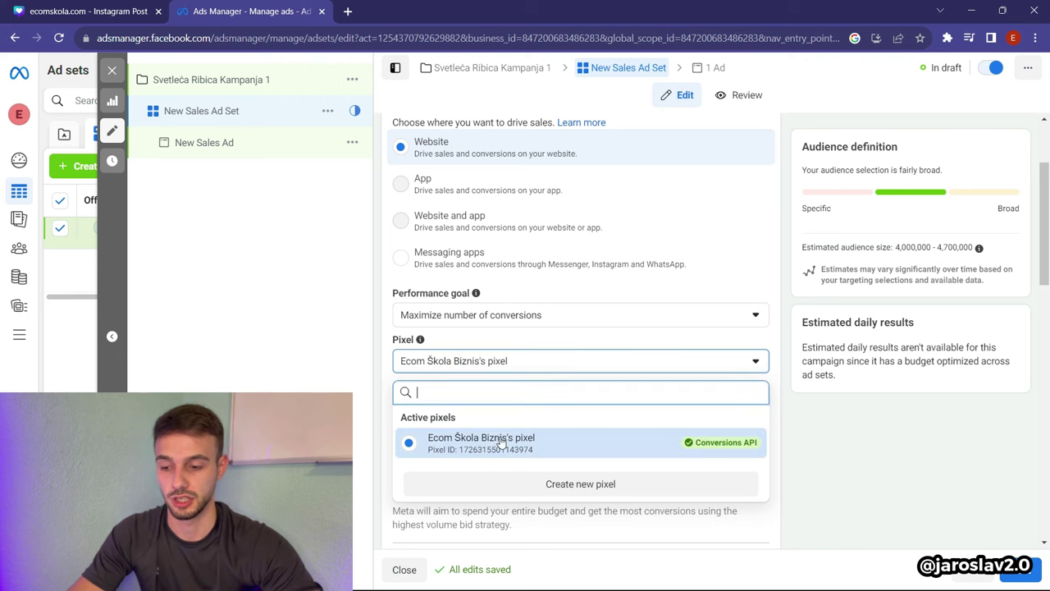
pyautogui.click(502, 363)
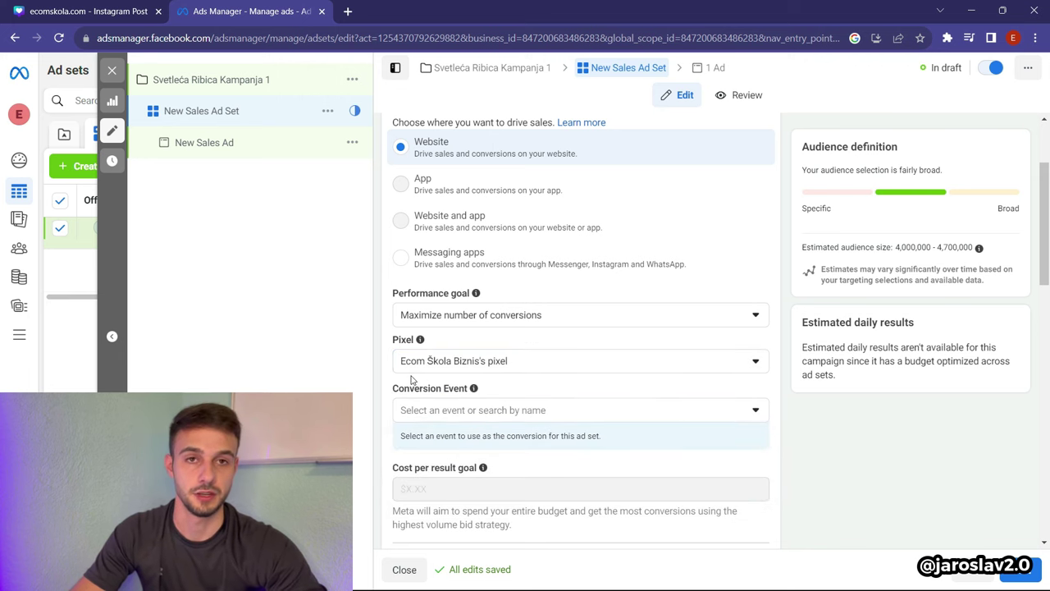
pyautogui.scroll(-1, 413, 379)
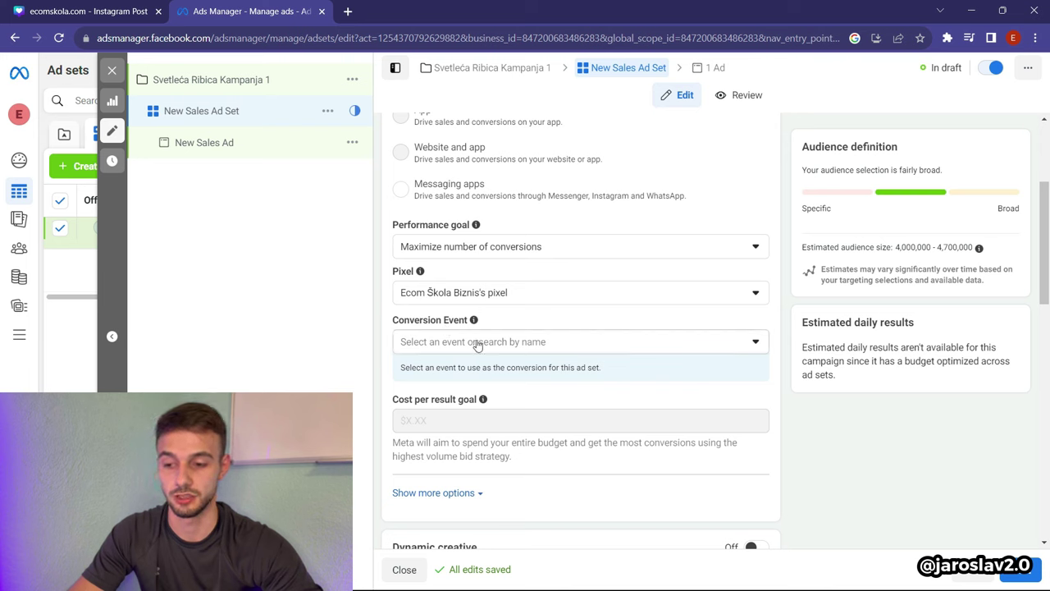
pyautogui.click(551, 338)
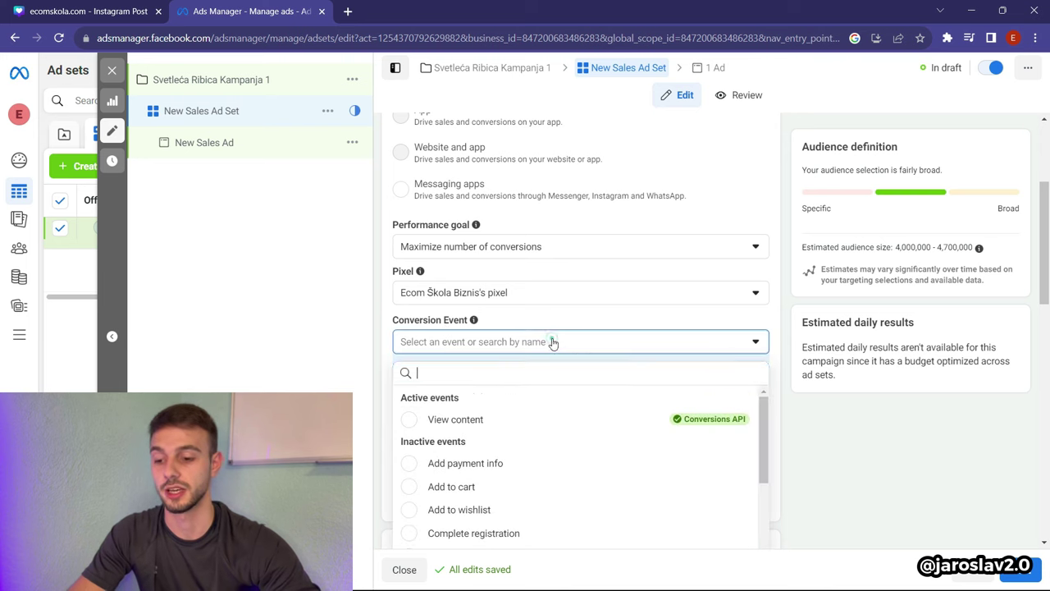
pyautogui.scroll(-4, 515, 422)
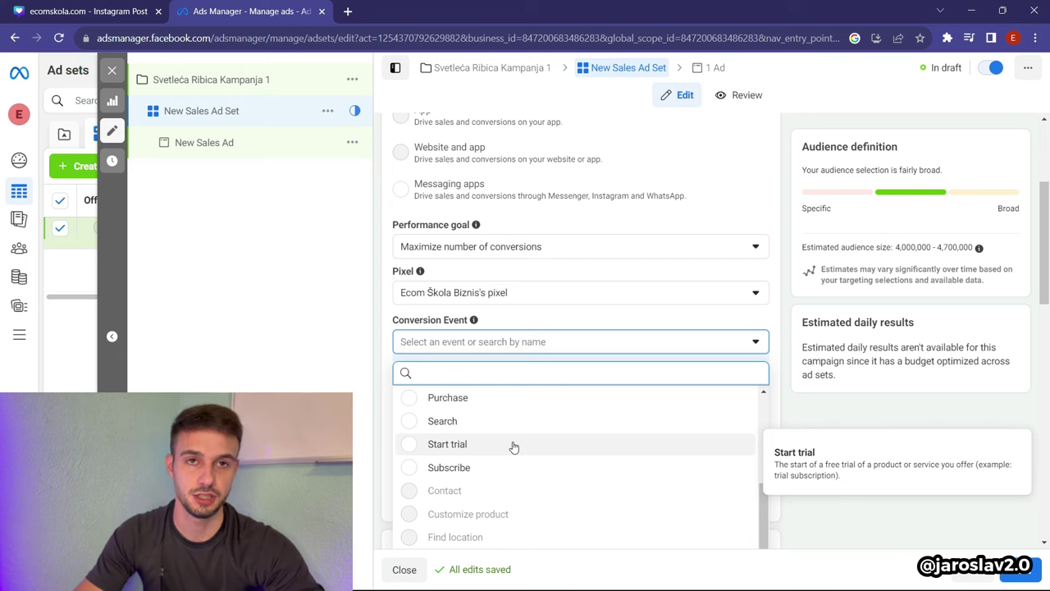
pyautogui.scroll(1, 508, 426)
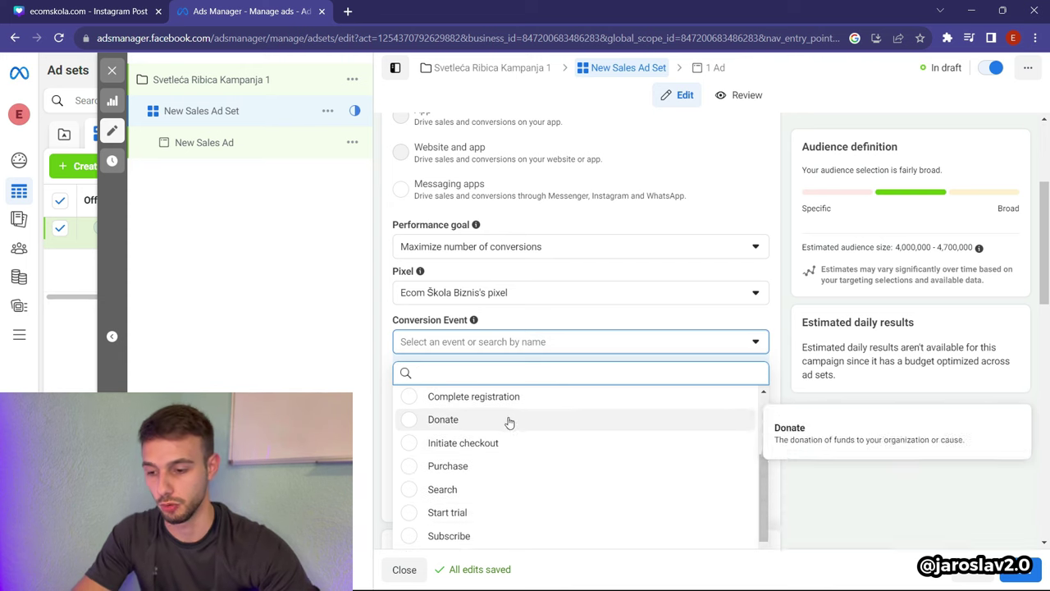
pyautogui.click(434, 471)
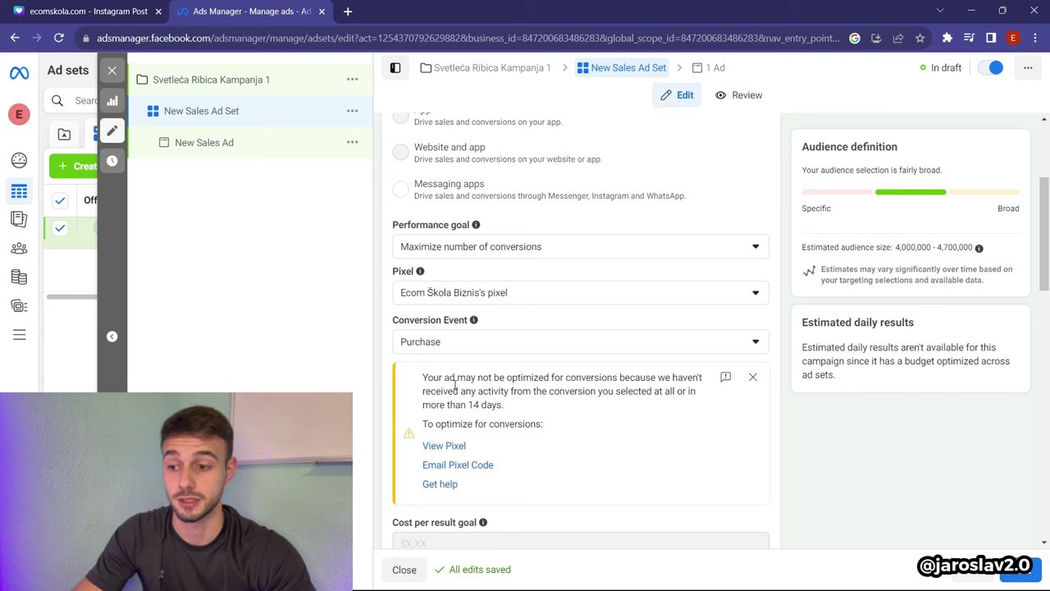
pyautogui.scroll(-2, 534, 308)
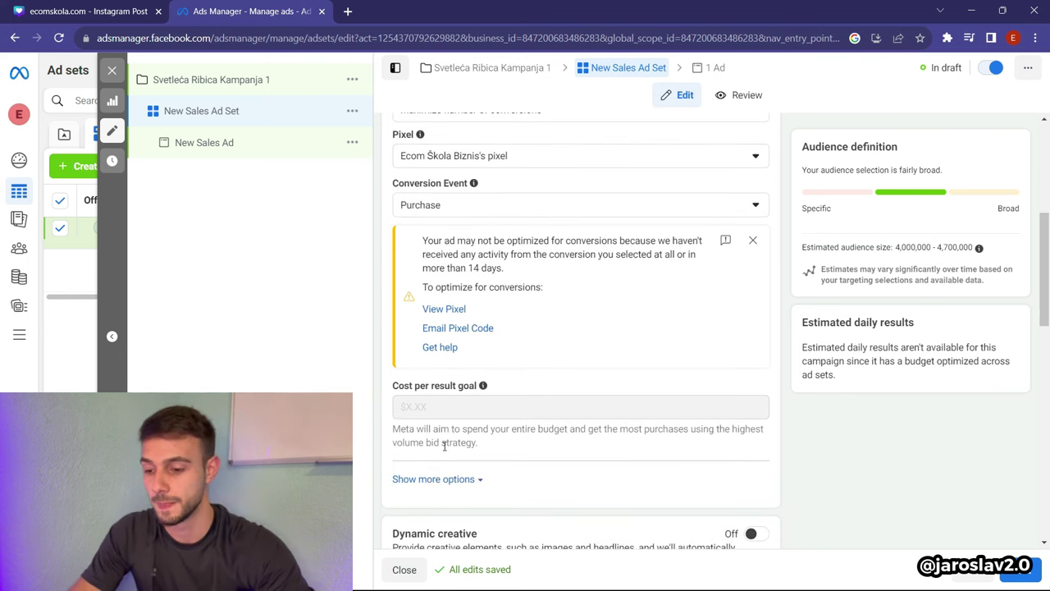
pyautogui.scroll(-1, 480, 374)
# Reveal the 7-day click, 1-day view attribution and Impression charging options
pyautogui.click(404, 412)
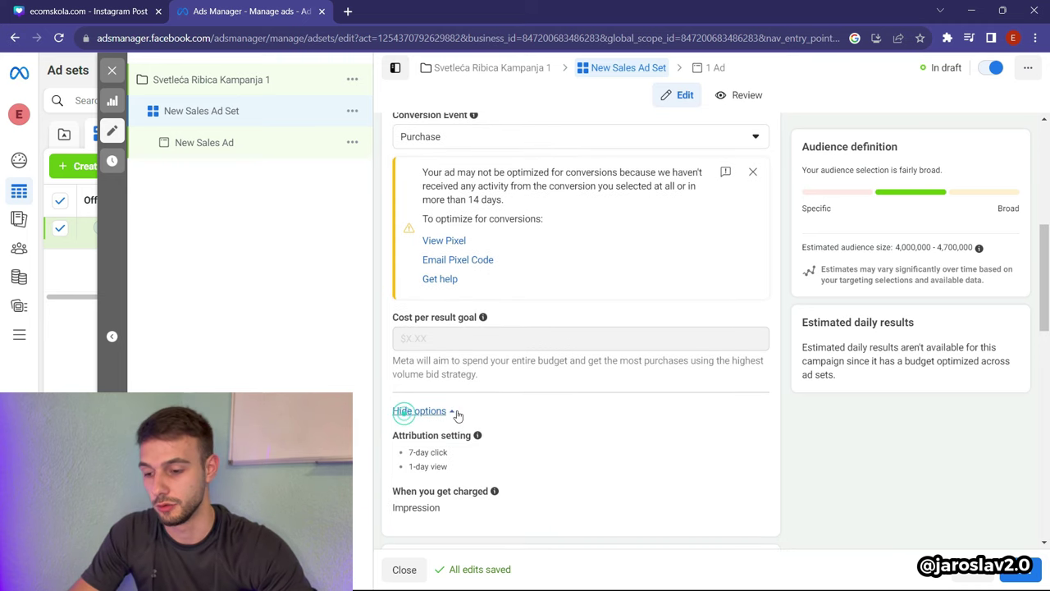
pyautogui.scroll(-1, 443, 410)
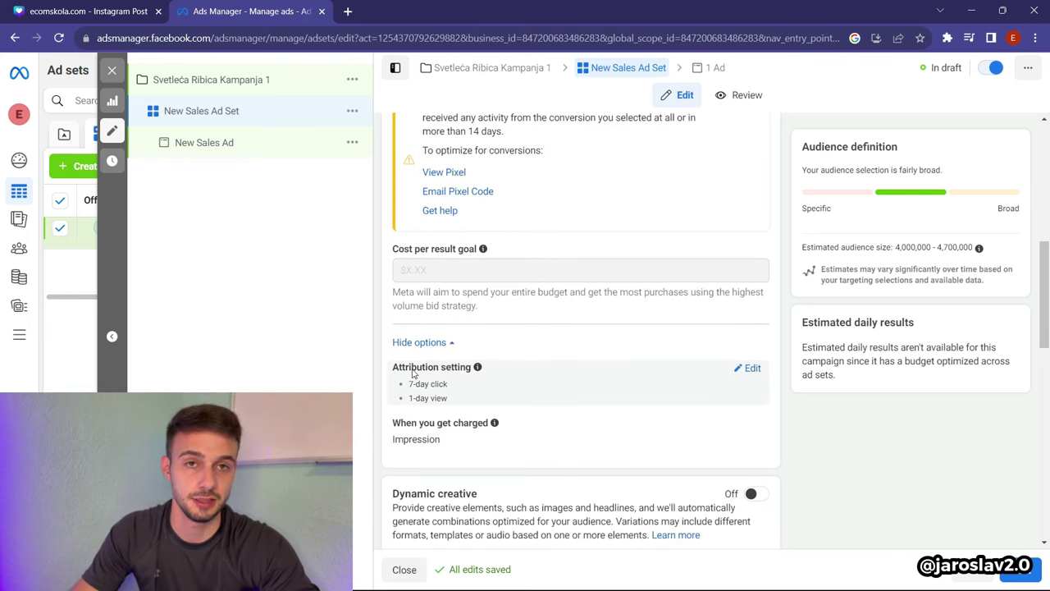
pyautogui.scroll(-2, 415, 375)
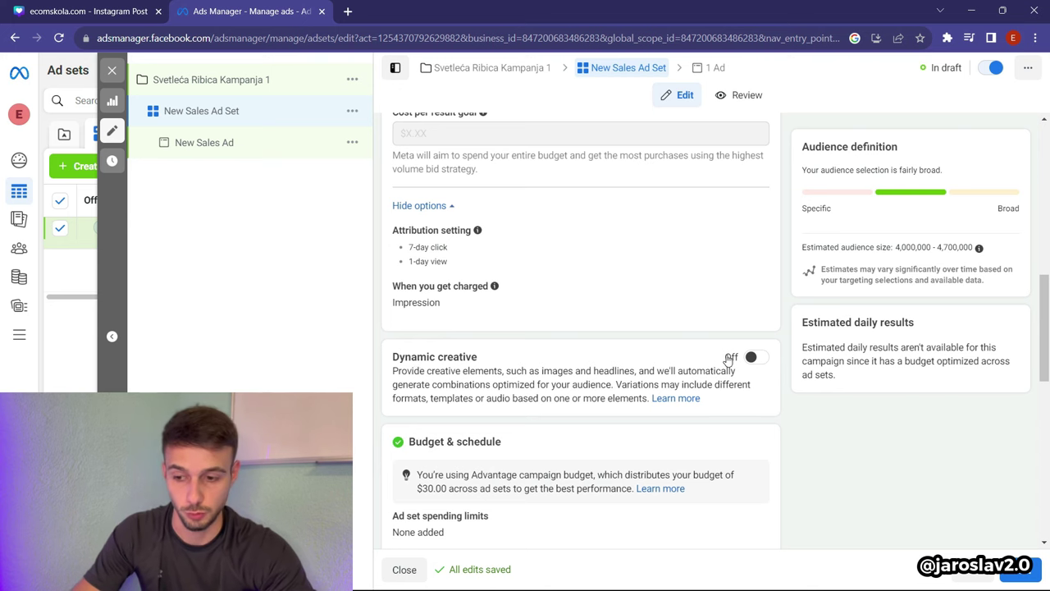
pyautogui.scroll(-2, 664, 361)
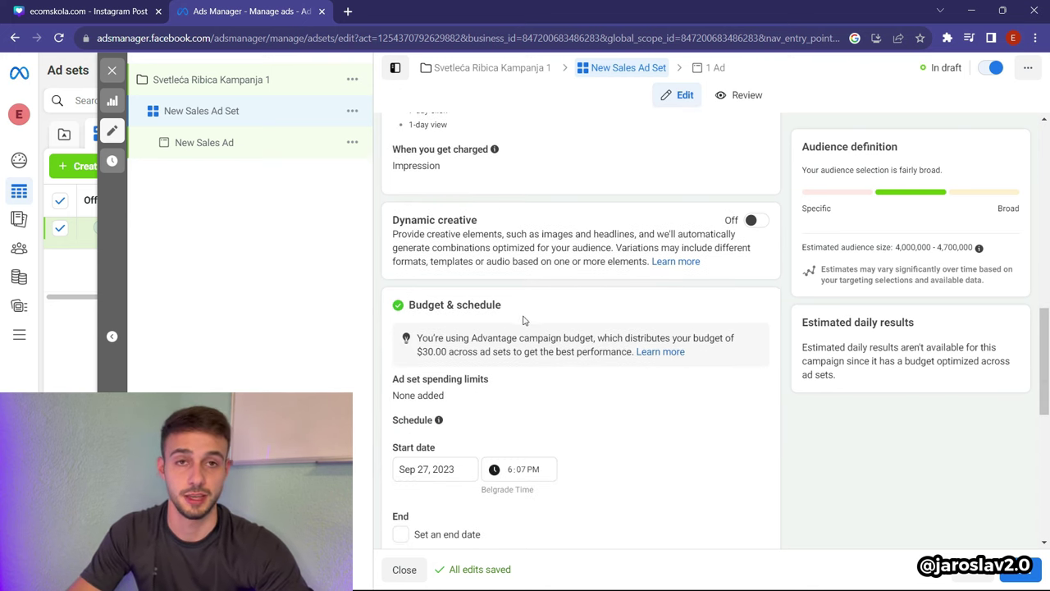
pyautogui.scroll(-2, 533, 382)
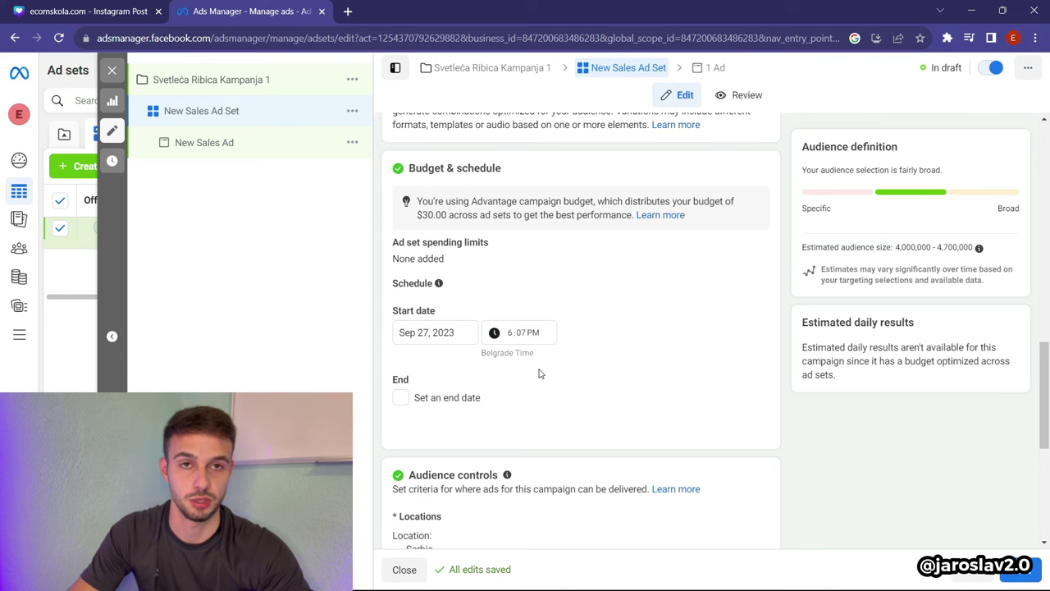
pyautogui.scroll(-3, 558, 337)
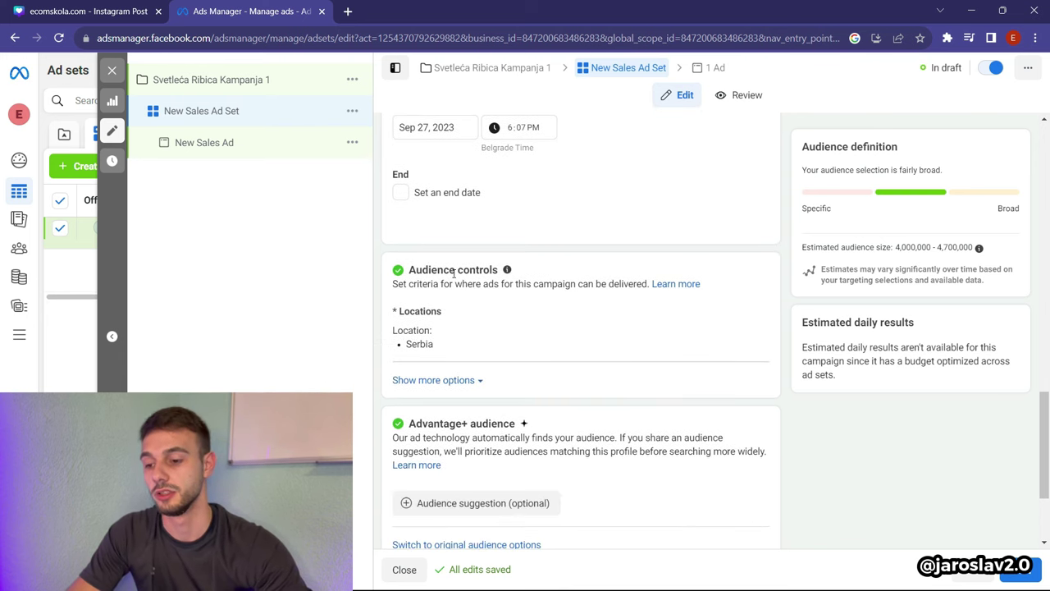
# Expand audience controls to show minimum age 18, no exclusions and All languages
pyautogui.click(458, 381)
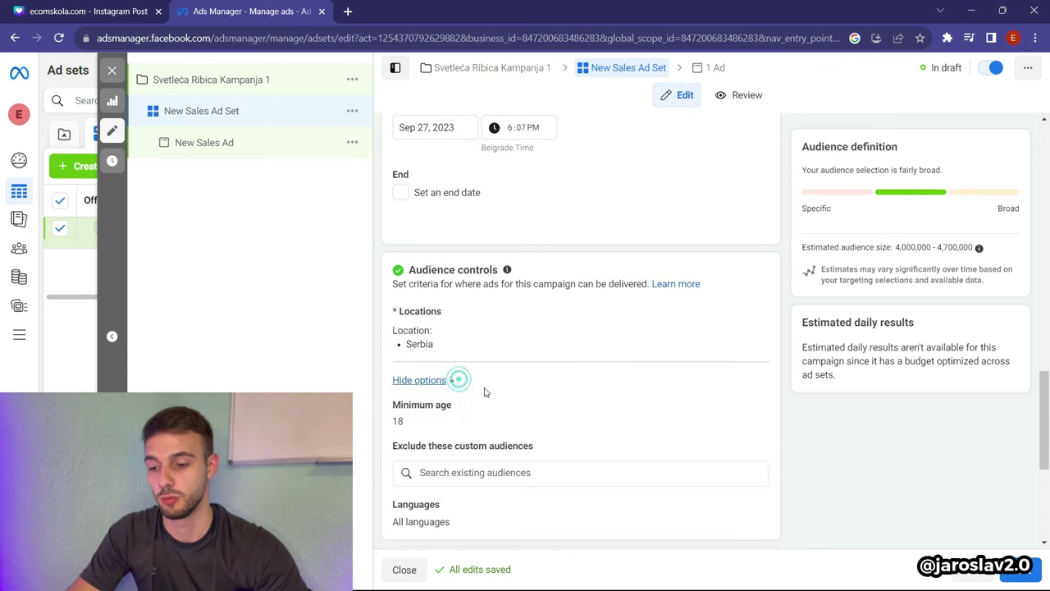
pyautogui.scroll(-2, 492, 305)
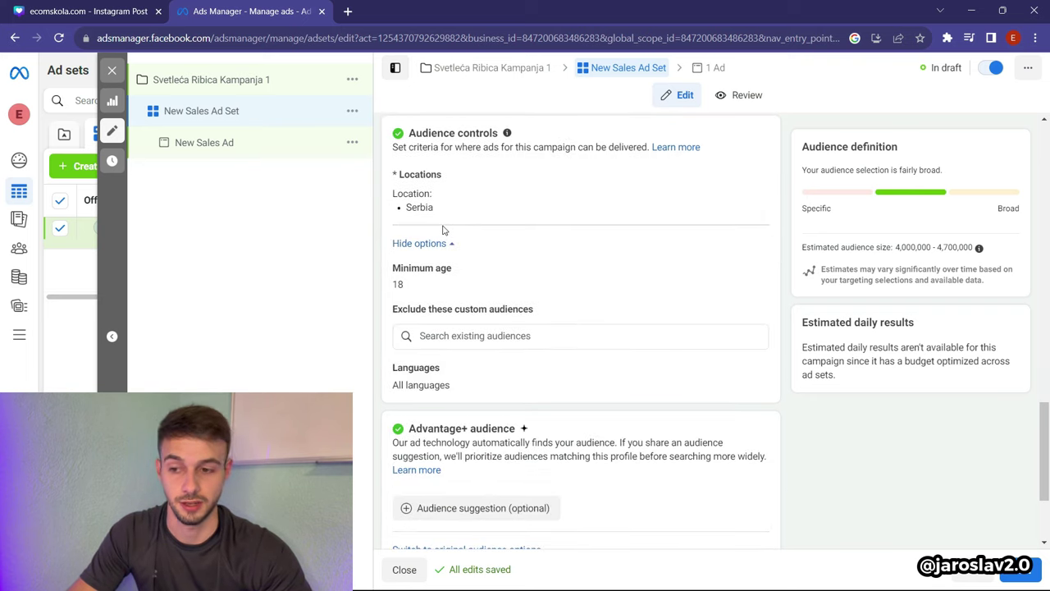
pyautogui.scroll(-2, 427, 210)
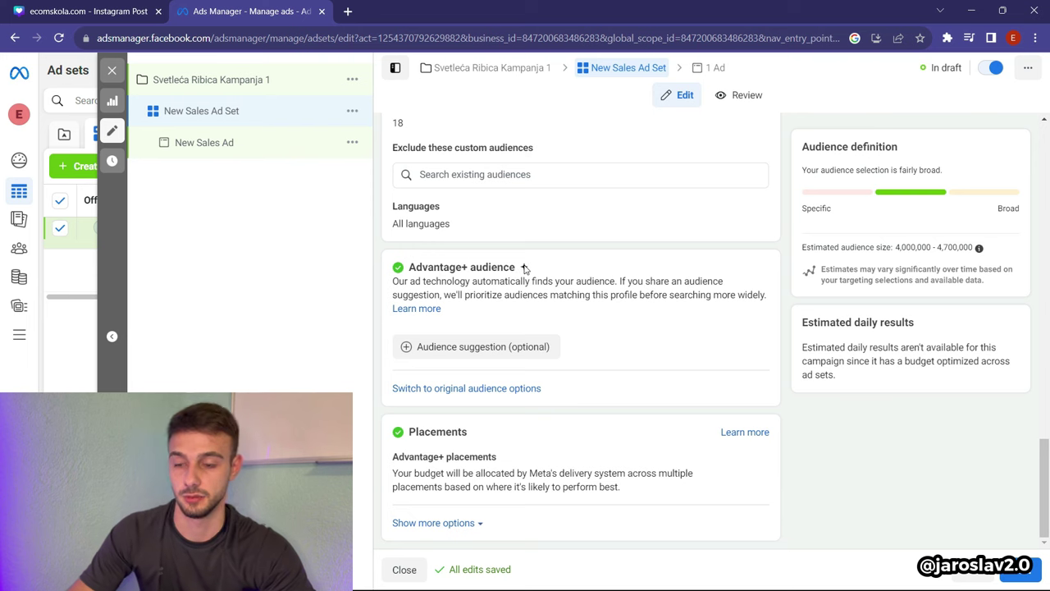
pyautogui.moveTo(525, 269)
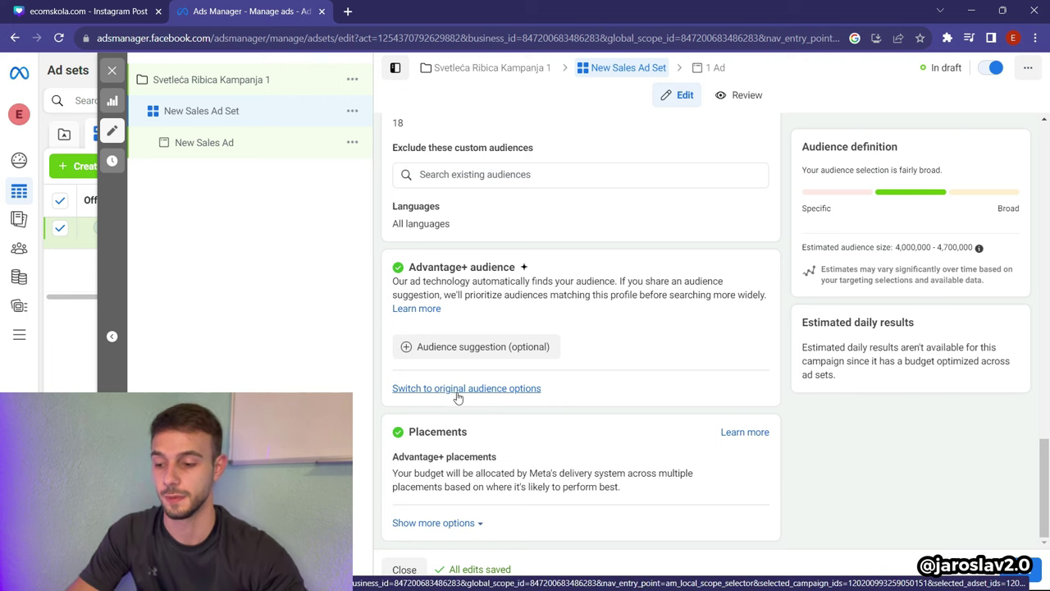
# Switch to original audience options and open the Serbia location targeting for editing
pyautogui.click(457, 389)
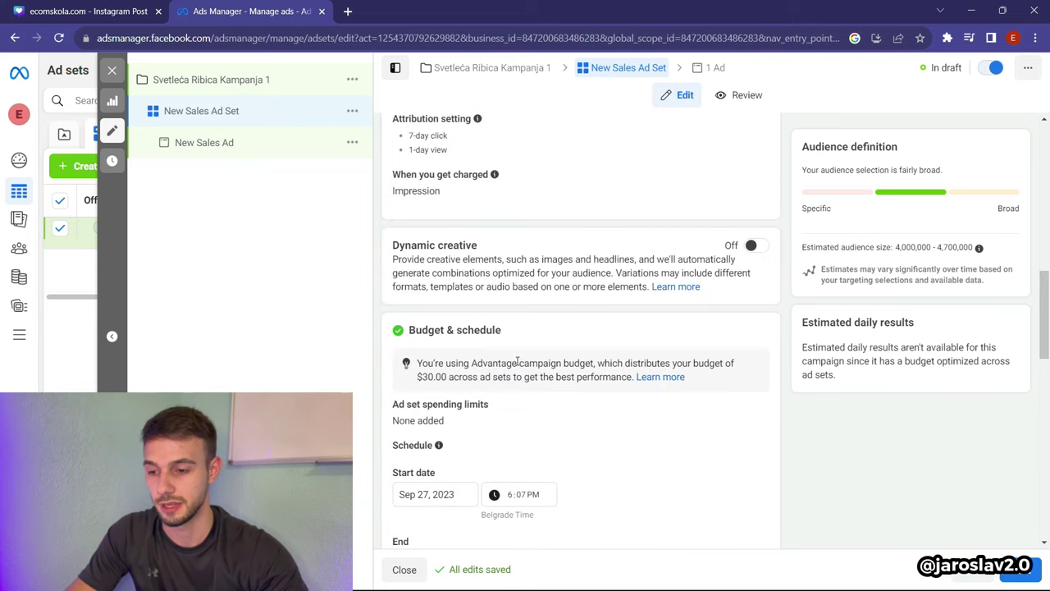
pyautogui.scroll(-5, 518, 372)
pyautogui.scroll(-3, 518, 372)
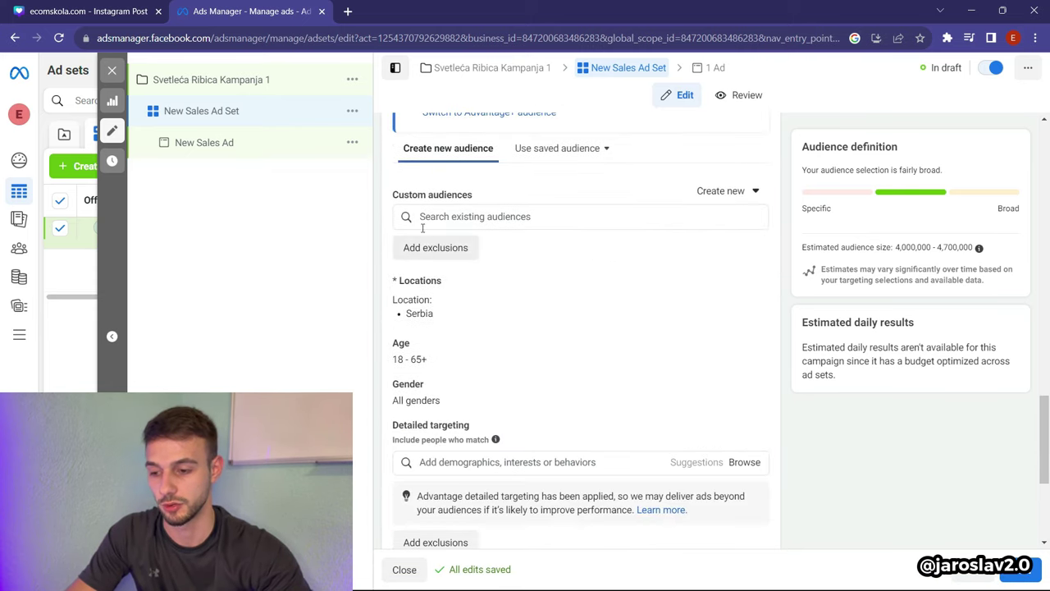
pyautogui.scroll(3, 532, 310)
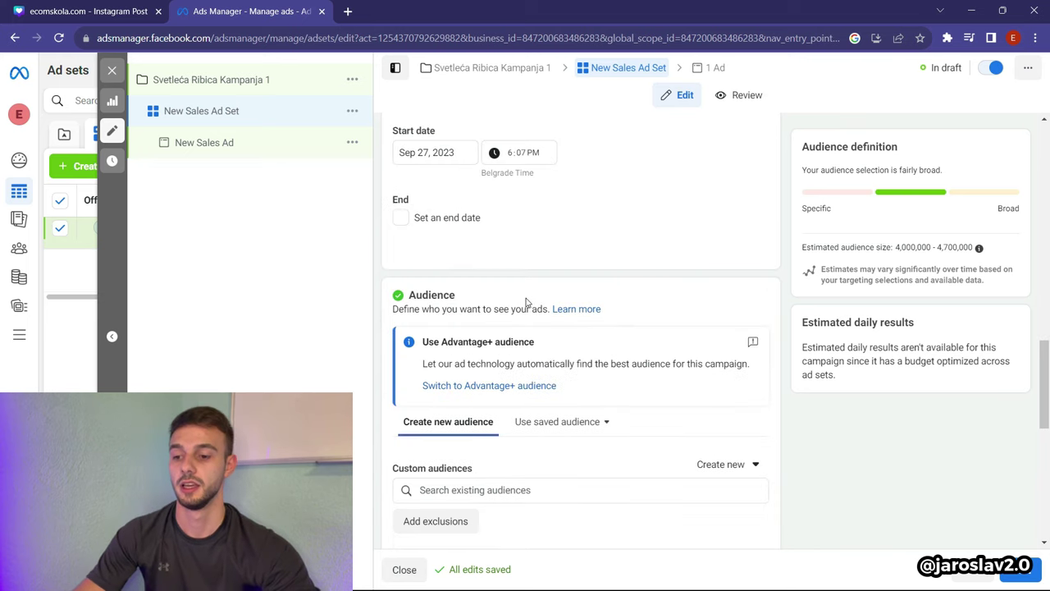
pyautogui.scroll(-2, 529, 307)
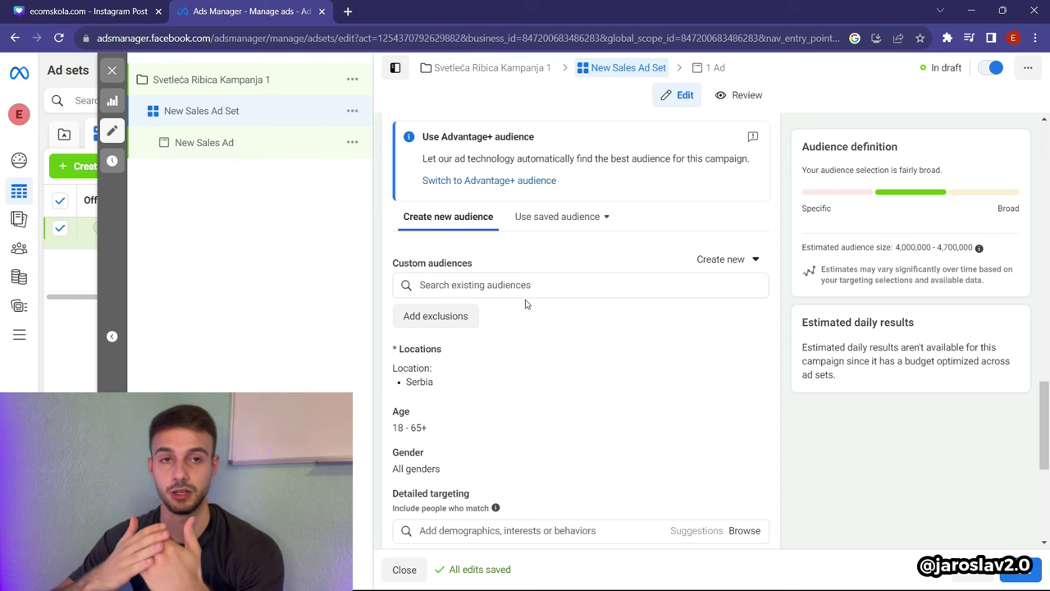
pyautogui.moveTo(451, 363)
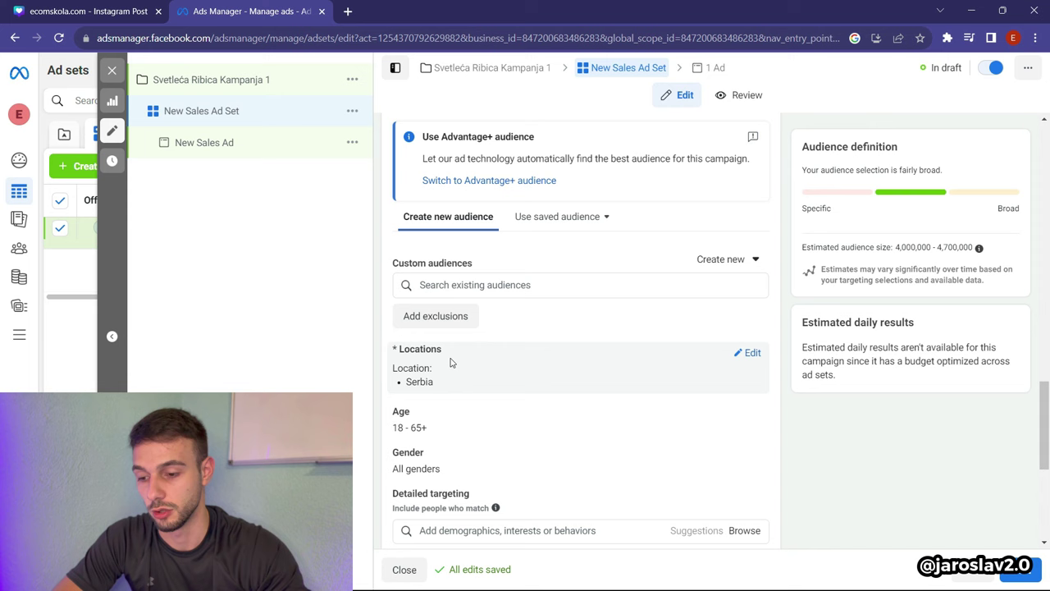
pyautogui.click(751, 354)
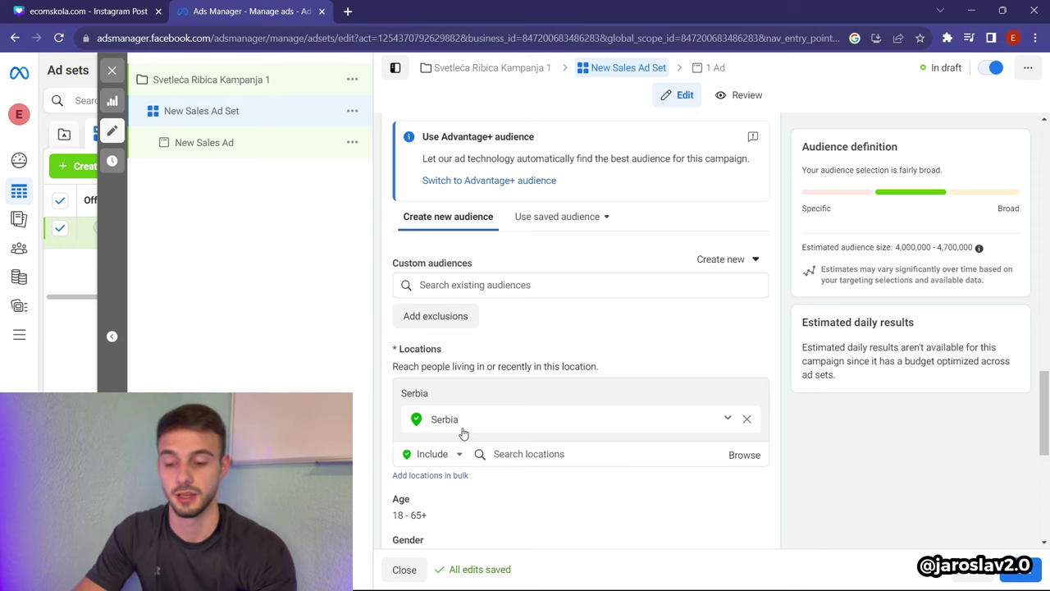
# Open the All-genders setting for the 18-65+ audience for editing
pyautogui.scroll(-1, 446, 411)
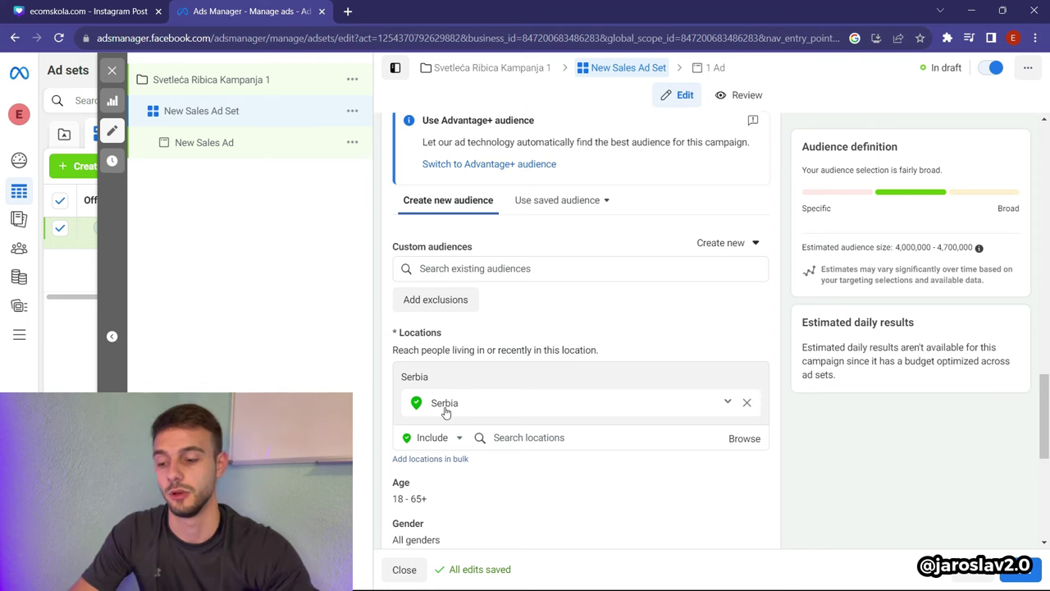
pyautogui.scroll(-3, 446, 412)
pyautogui.moveTo(441, 366)
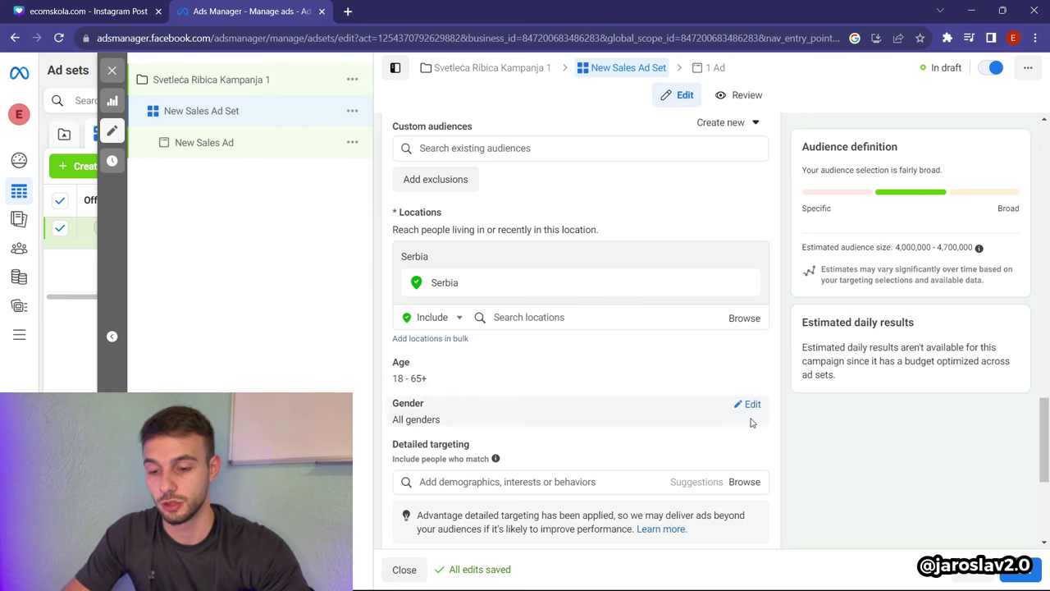
pyautogui.click(753, 405)
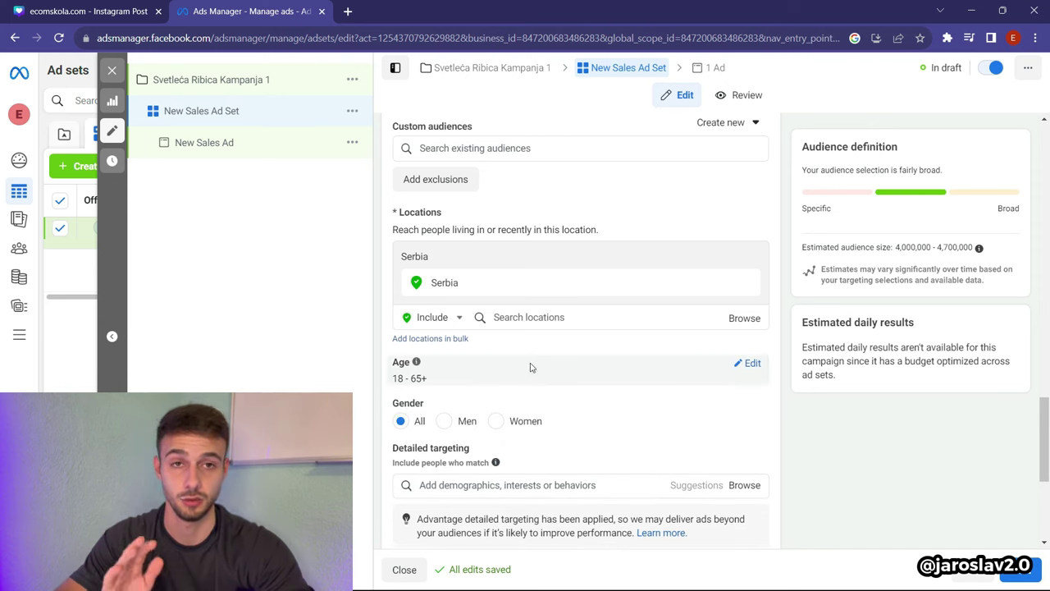
pyautogui.scroll(-2, 530, 366)
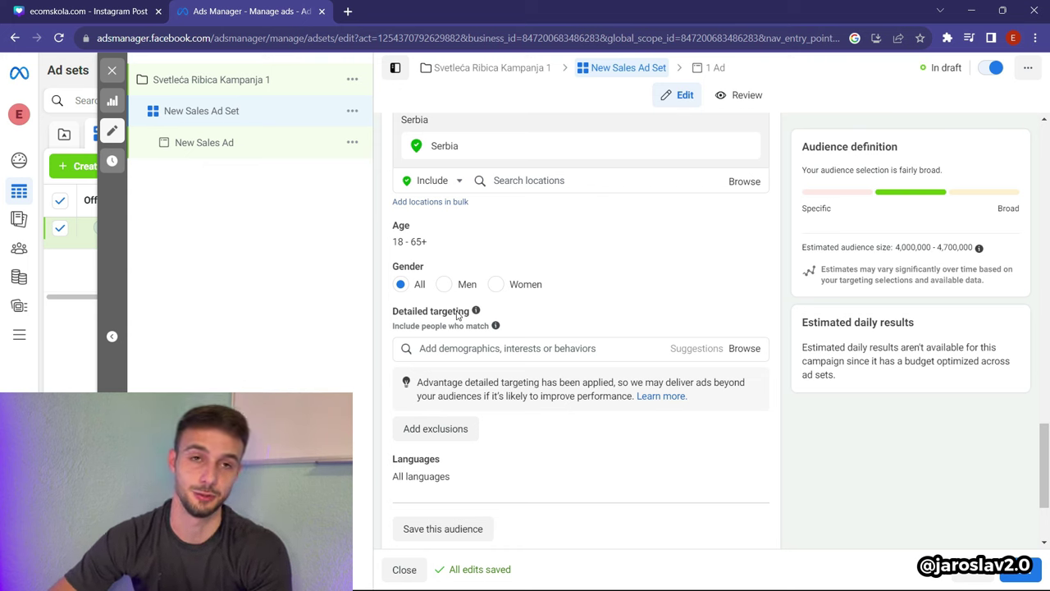
pyautogui.click(462, 356)
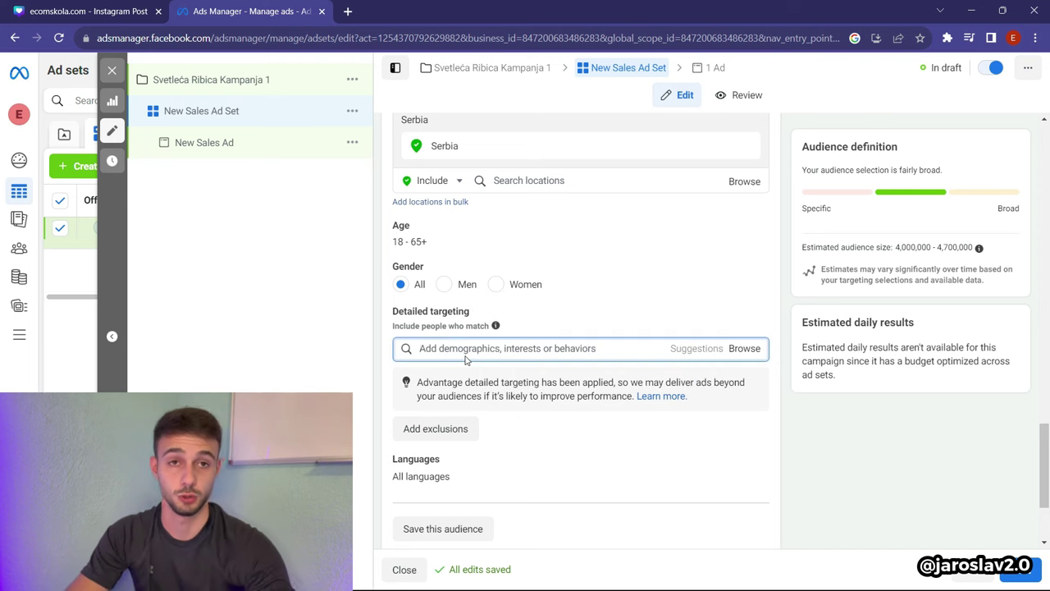
pyautogui.click(466, 351)
pyautogui.write('toys')
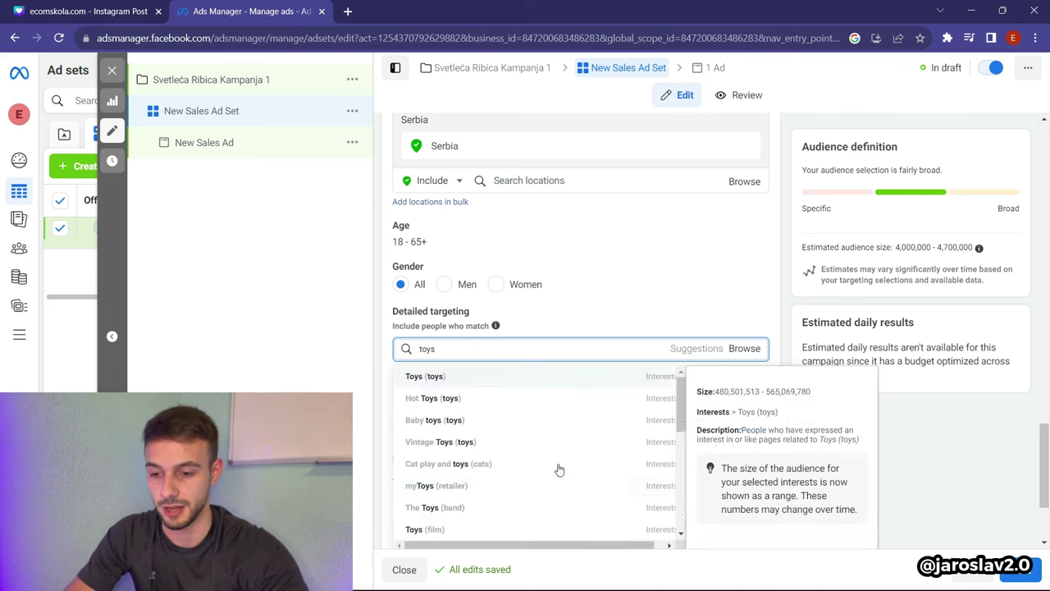
pyautogui.click(407, 379)
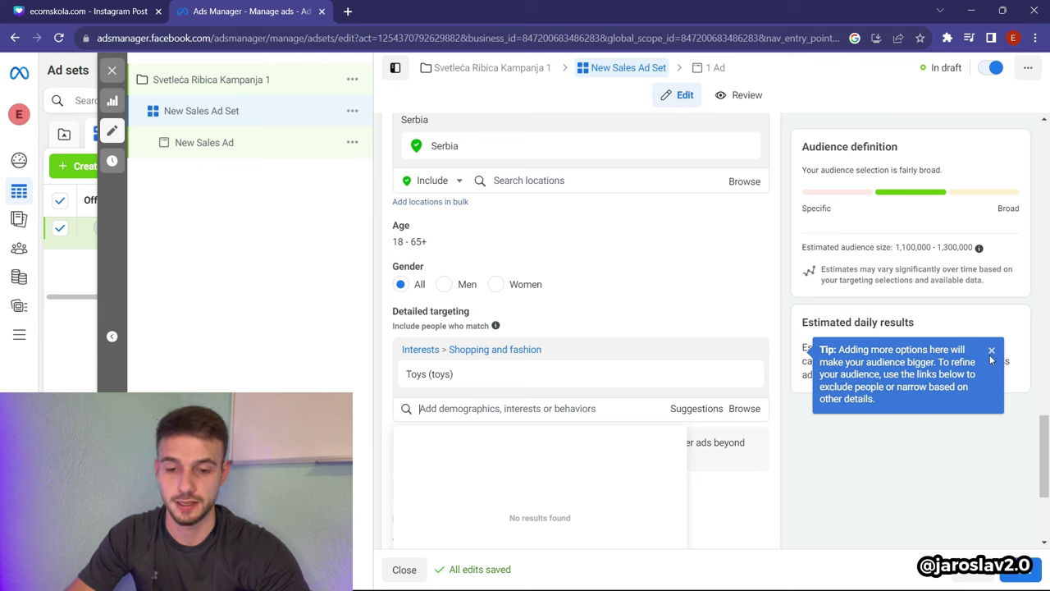
pyautogui.click(957, 351)
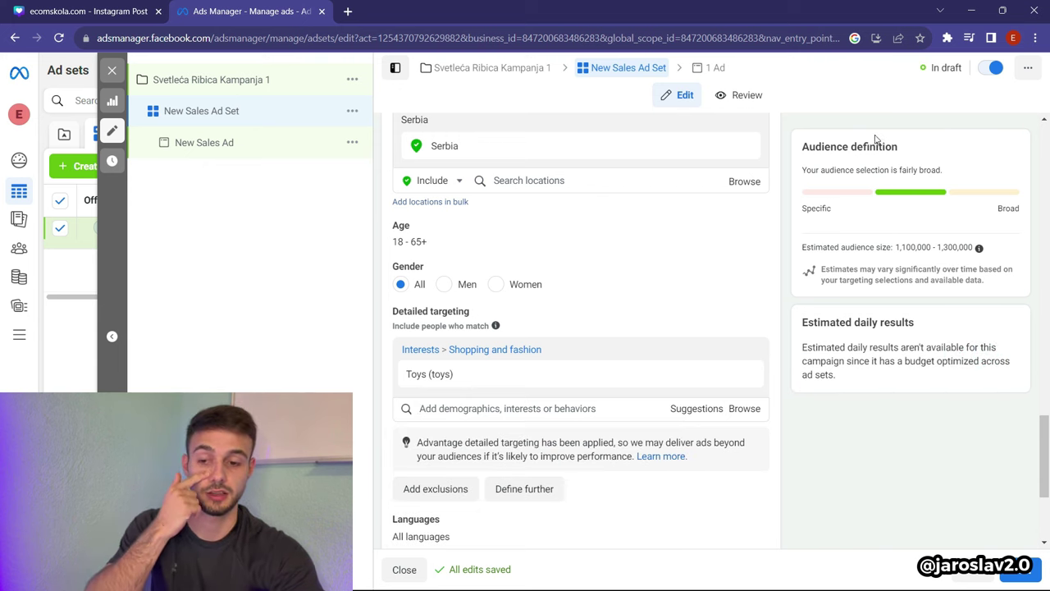
pyautogui.doubleClick(911, 248)
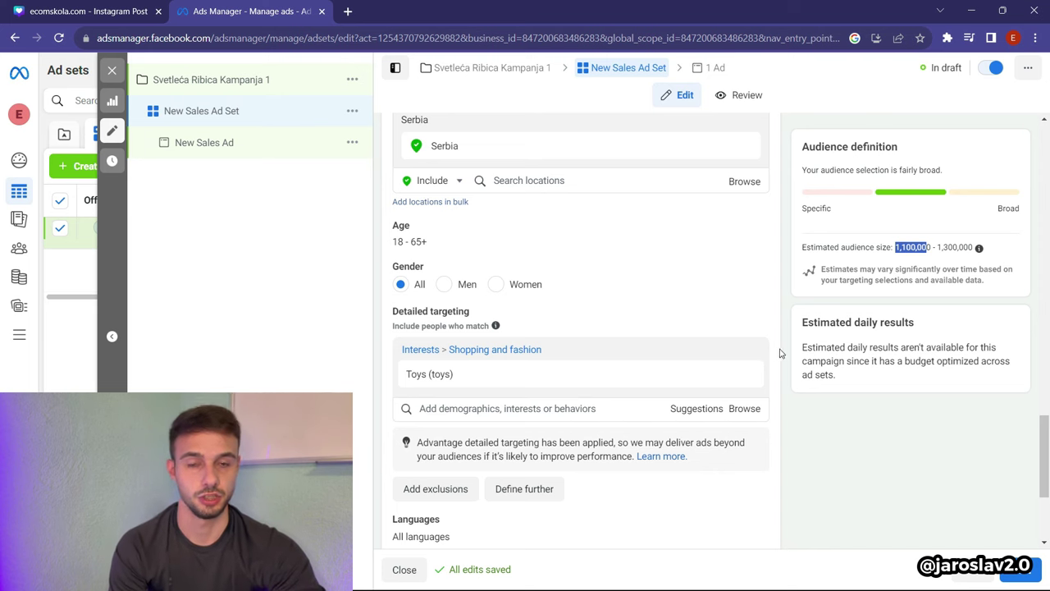
pyautogui.scroll(-1, 897, 265)
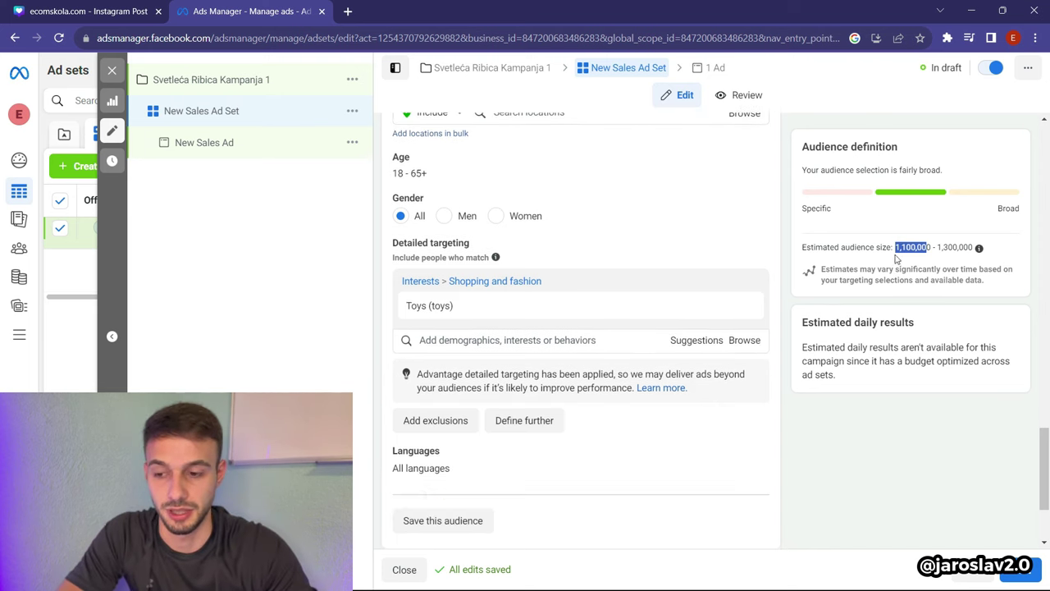
pyautogui.moveTo(530, 320)
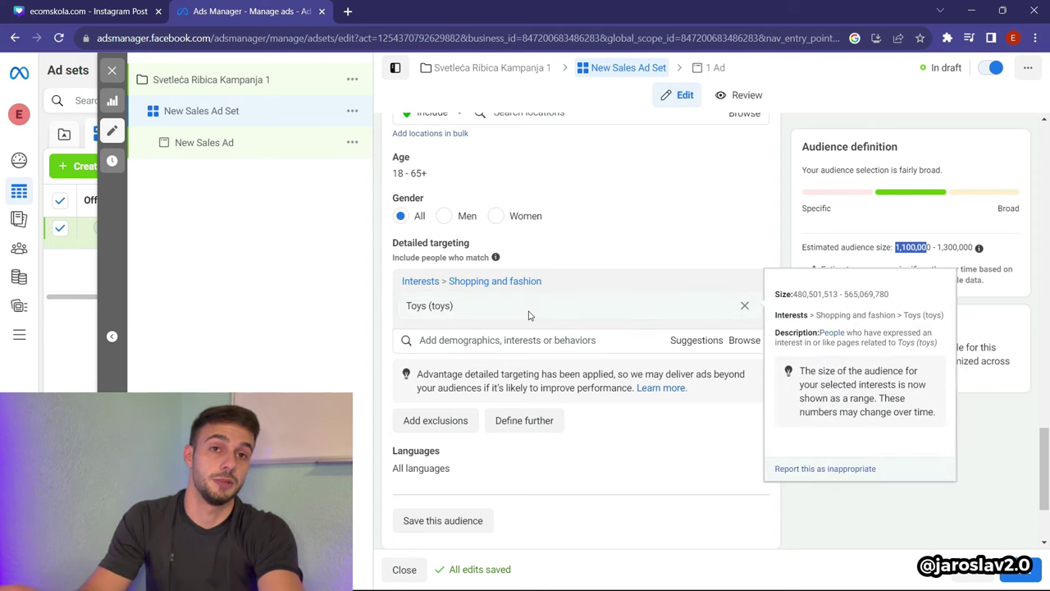
pyautogui.scroll(-1, 527, 309)
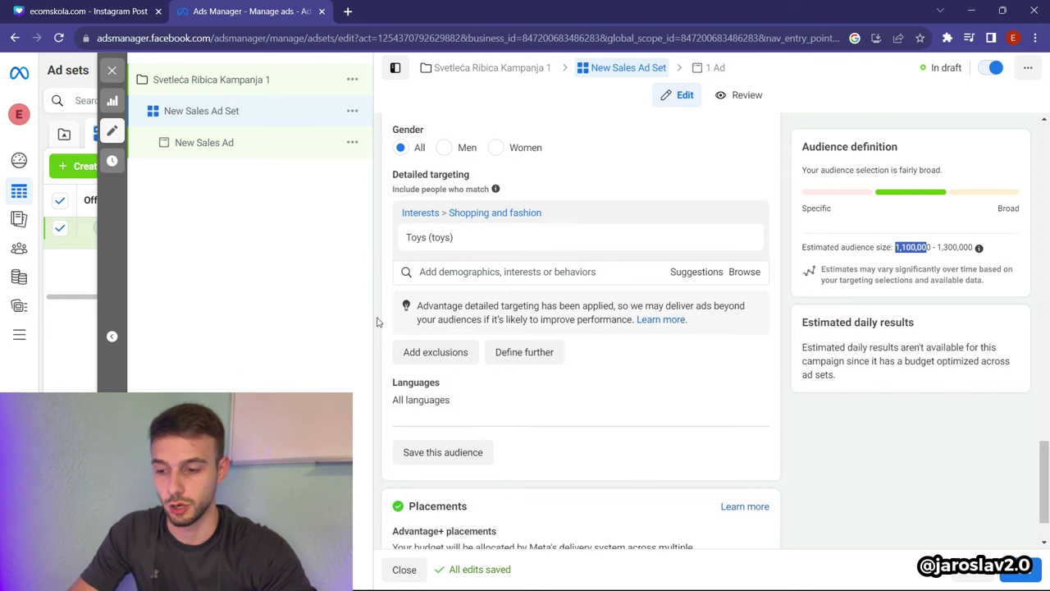
pyautogui.scroll(-1, 533, 386)
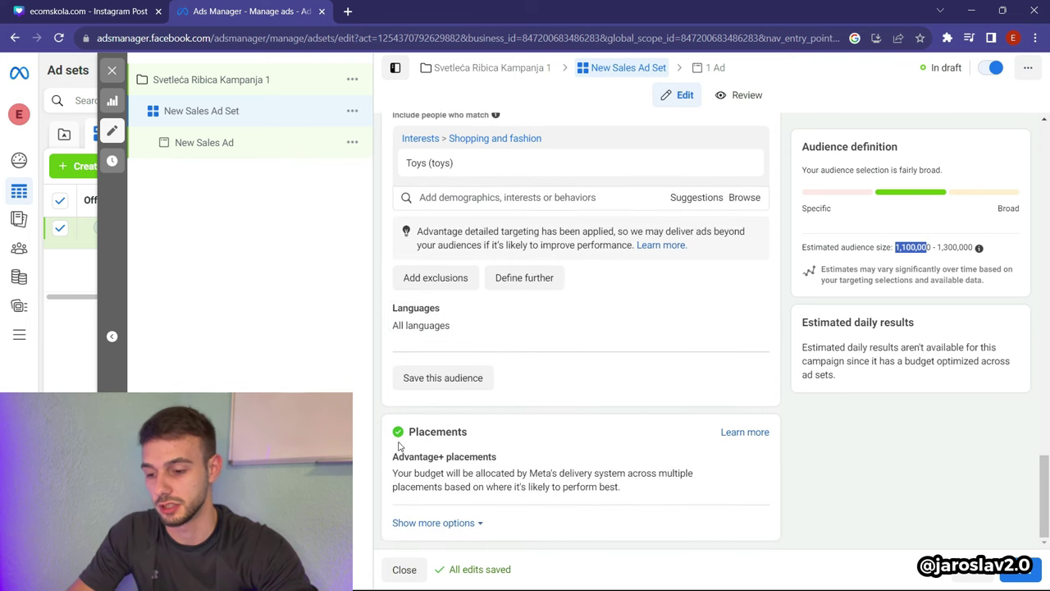
pyautogui.scroll(3, 527, 451)
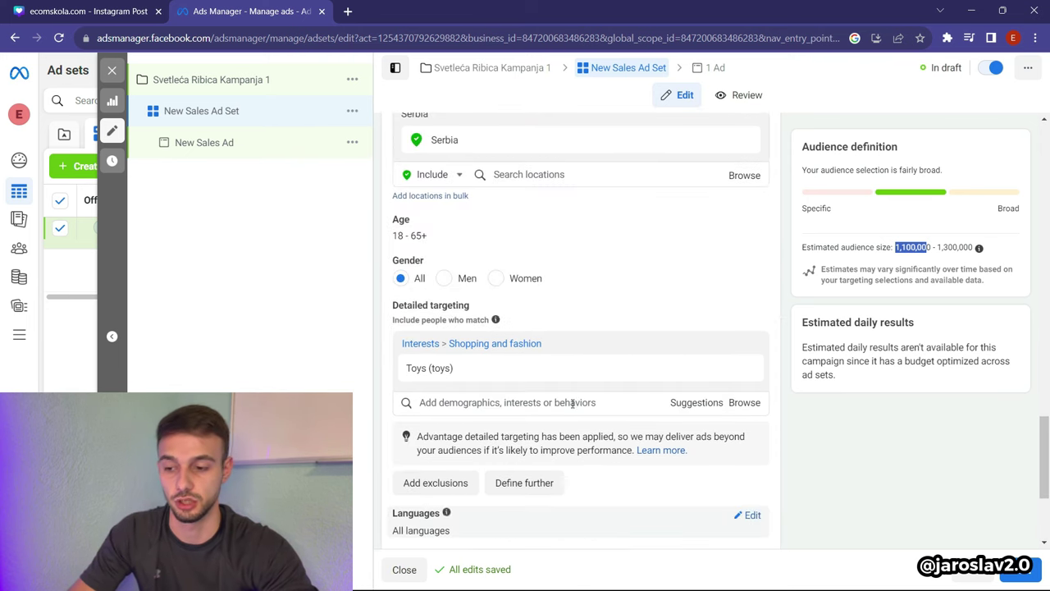
pyautogui.moveTo(436, 384)
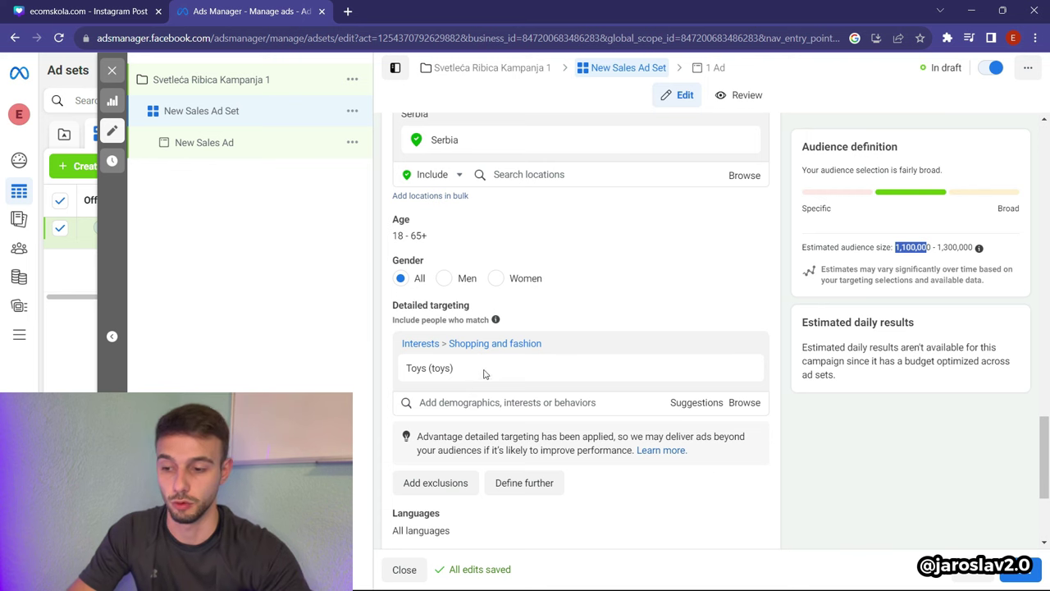
pyautogui.scroll(2, 478, 383)
# Rename the ad set to 'Toys Ad set' and open its New Sales Ad
pyautogui.scroll(10, 516, 380)
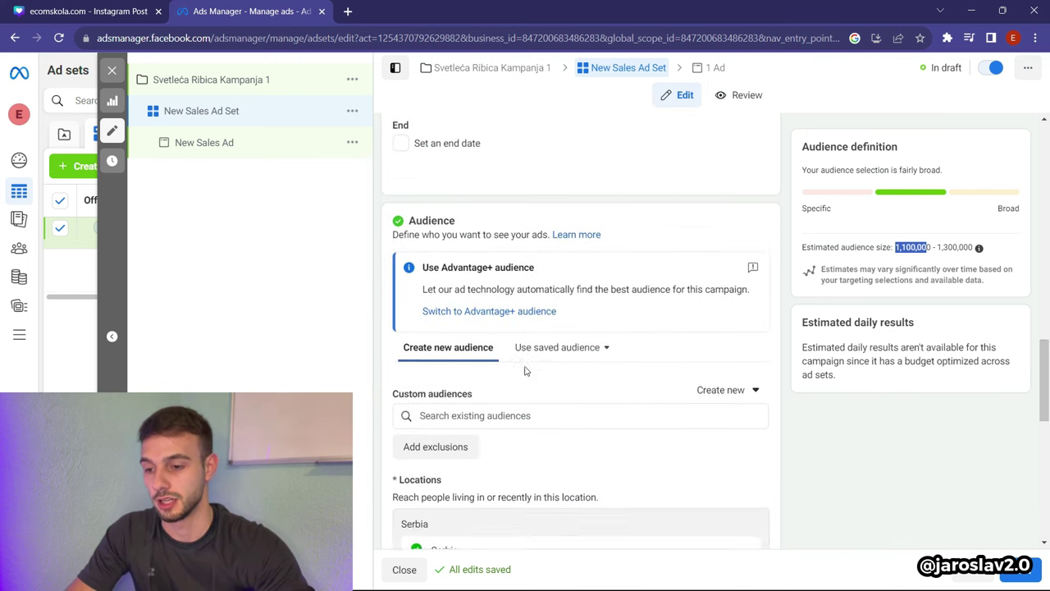
pyautogui.scroll(5, 525, 369)
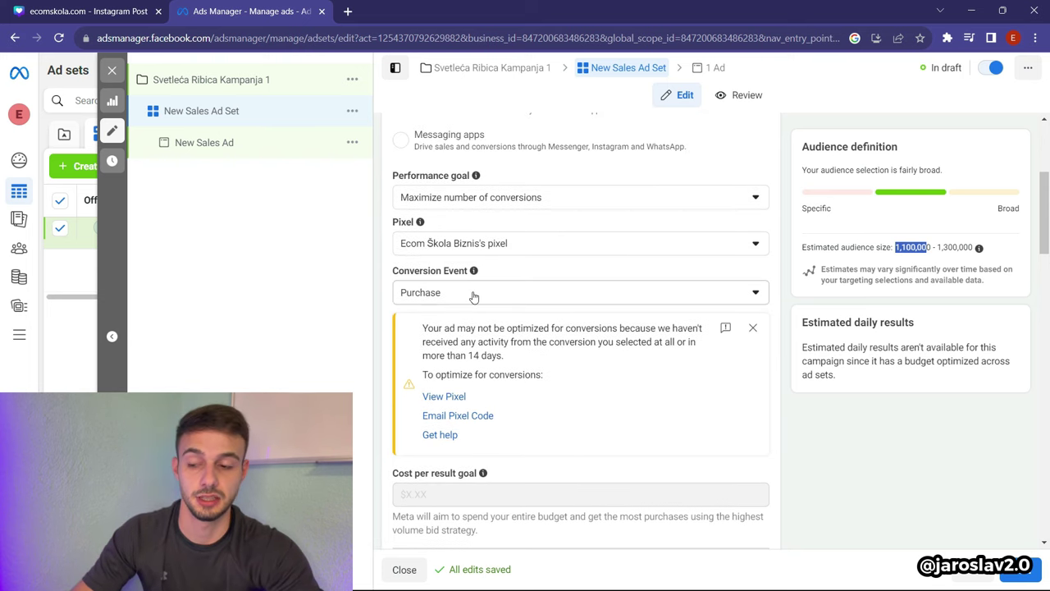
pyautogui.scroll(3, 450, 301)
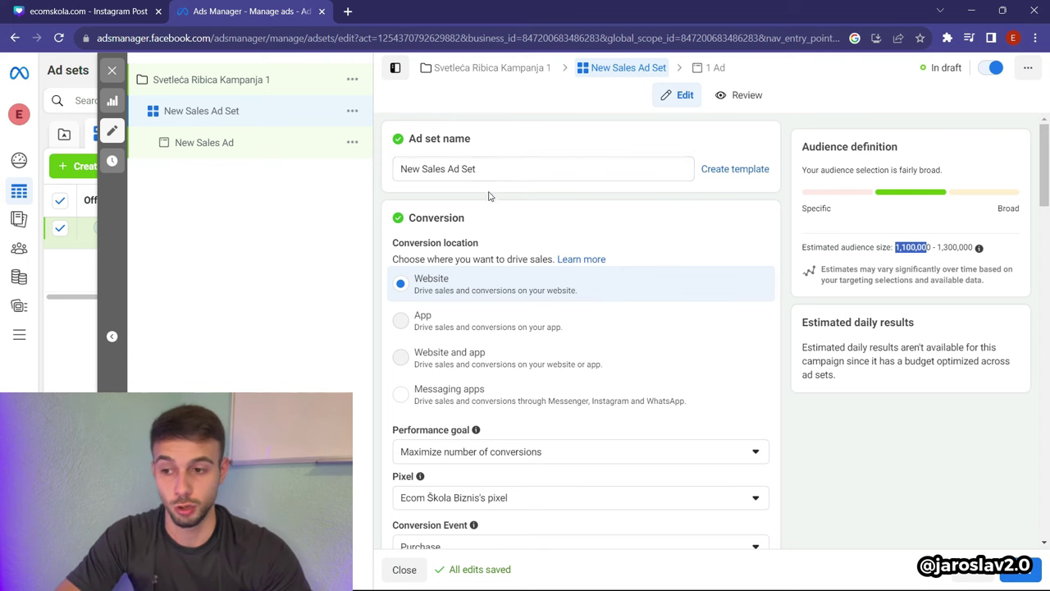
pyautogui.moveTo(503, 169); pyautogui.dragTo(343, 174)
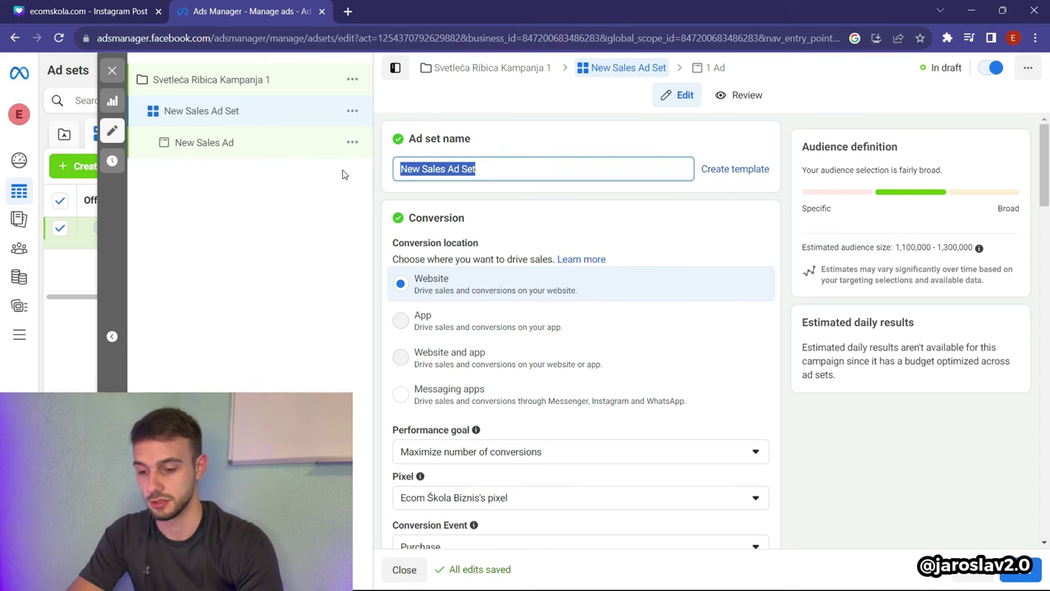
pyautogui.write('Toys Ad se')
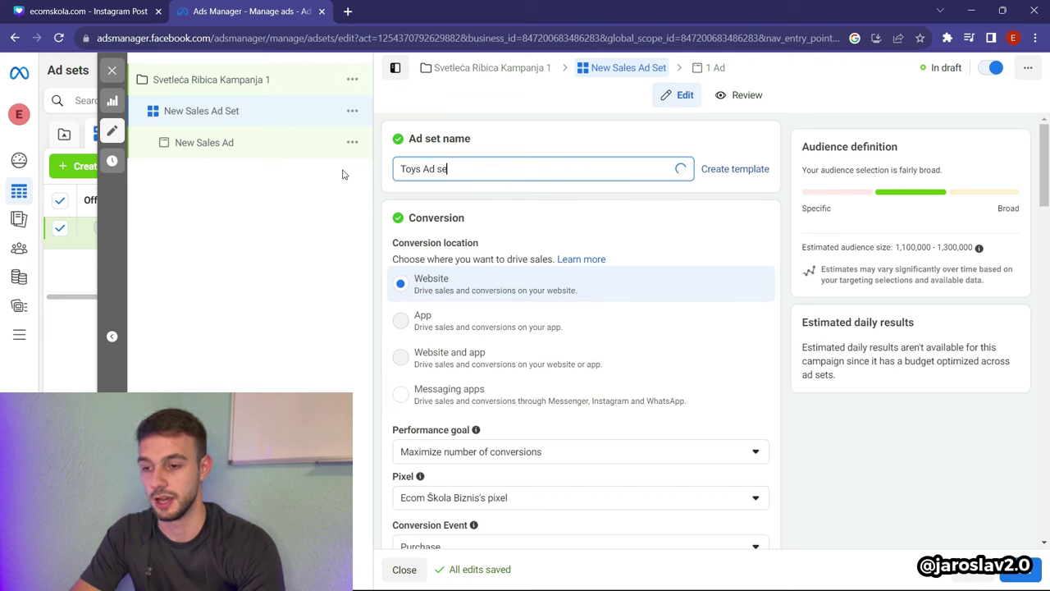
pyautogui.write('t')
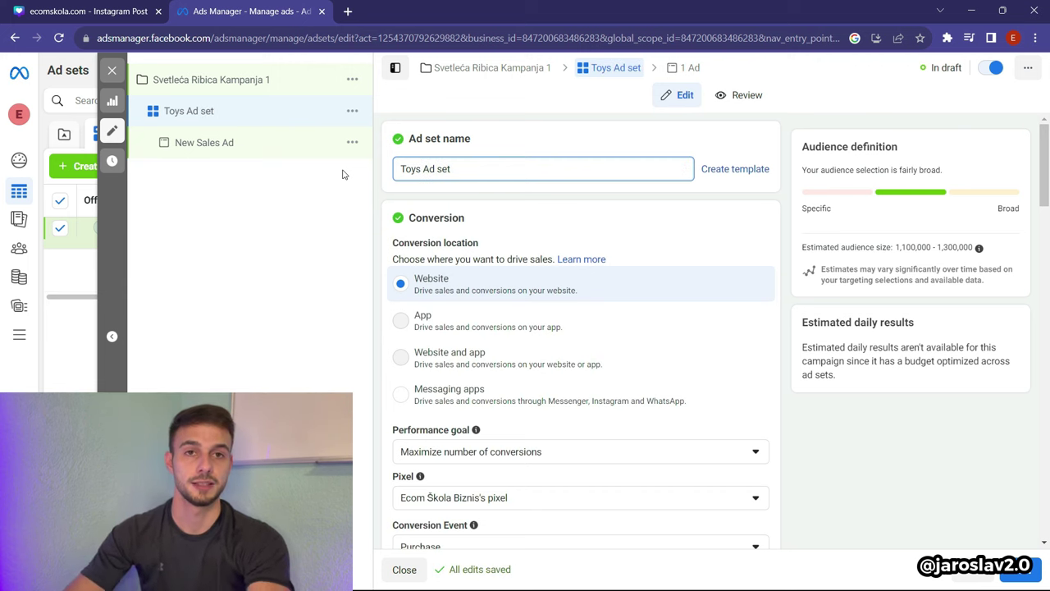
pyautogui.click(492, 142)
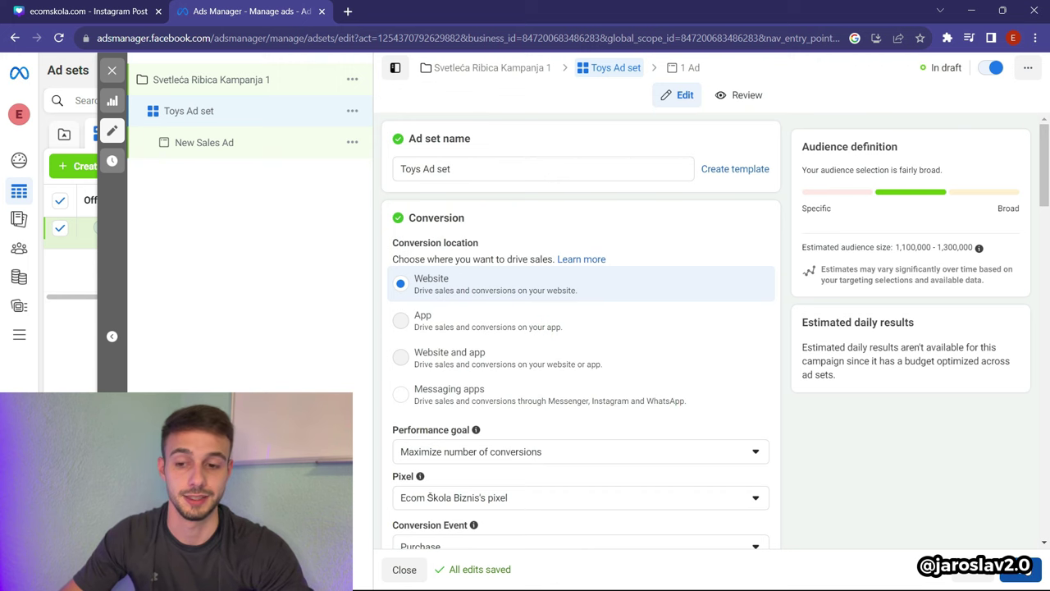
pyautogui.click(1019, 570)
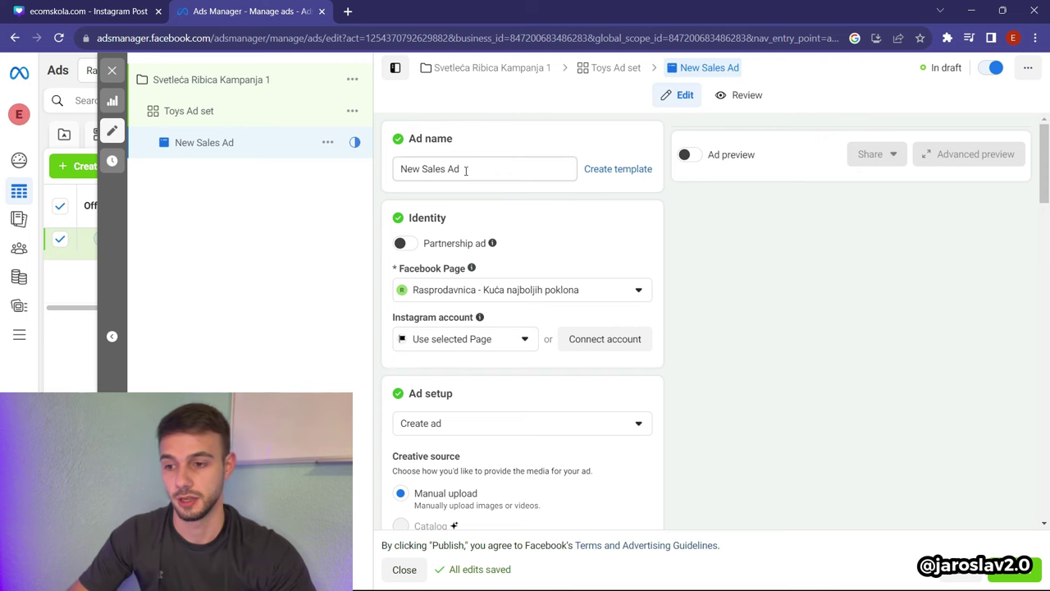
# Rename the ad to 'Video 1'
pyautogui.moveTo(475, 168); pyautogui.dragTo(362, 191)
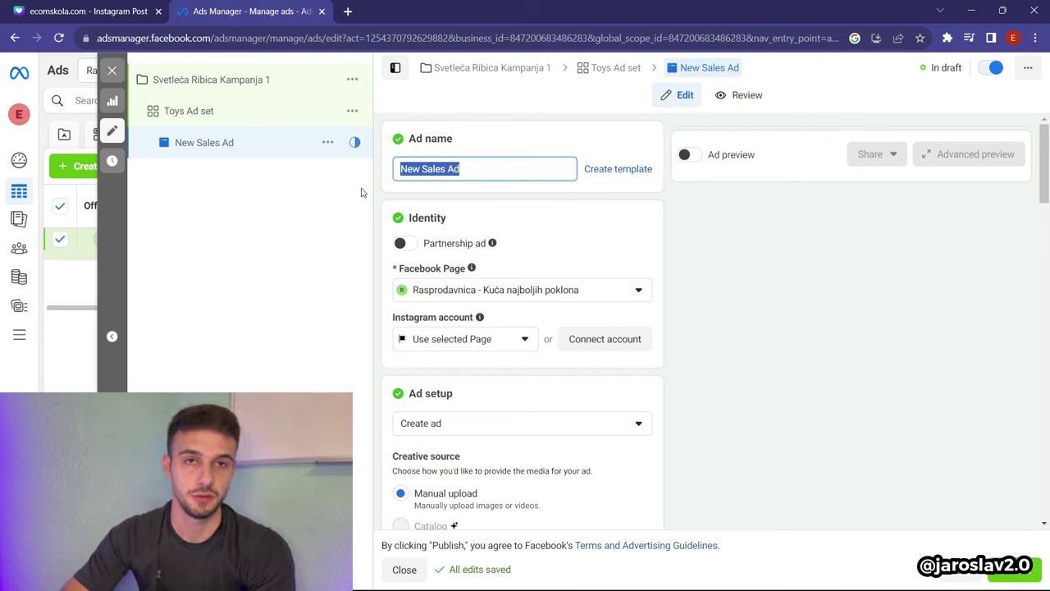
pyautogui.write('Video 1')
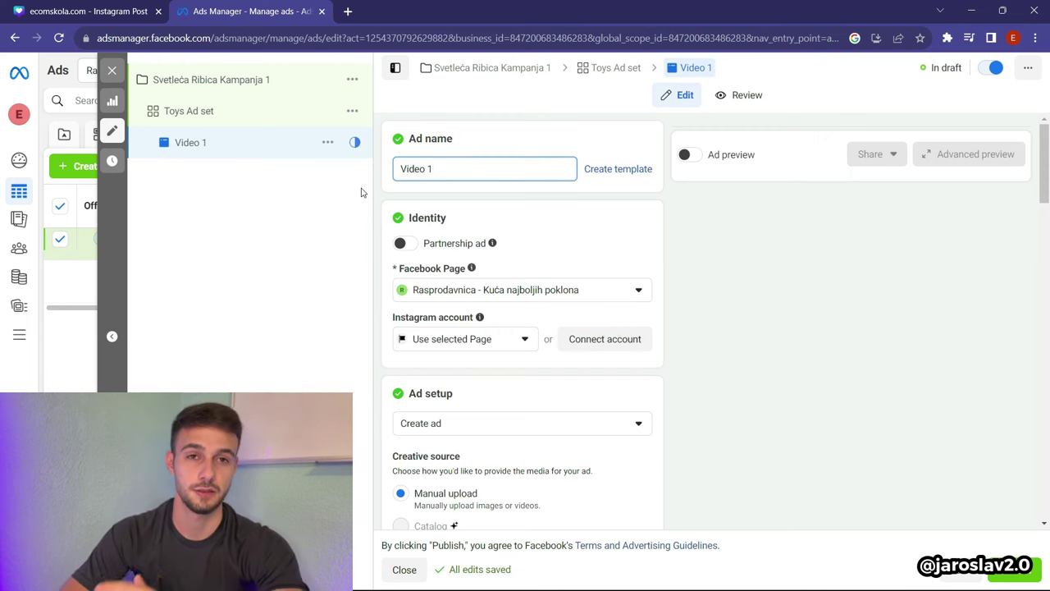
pyautogui.click(456, 223)
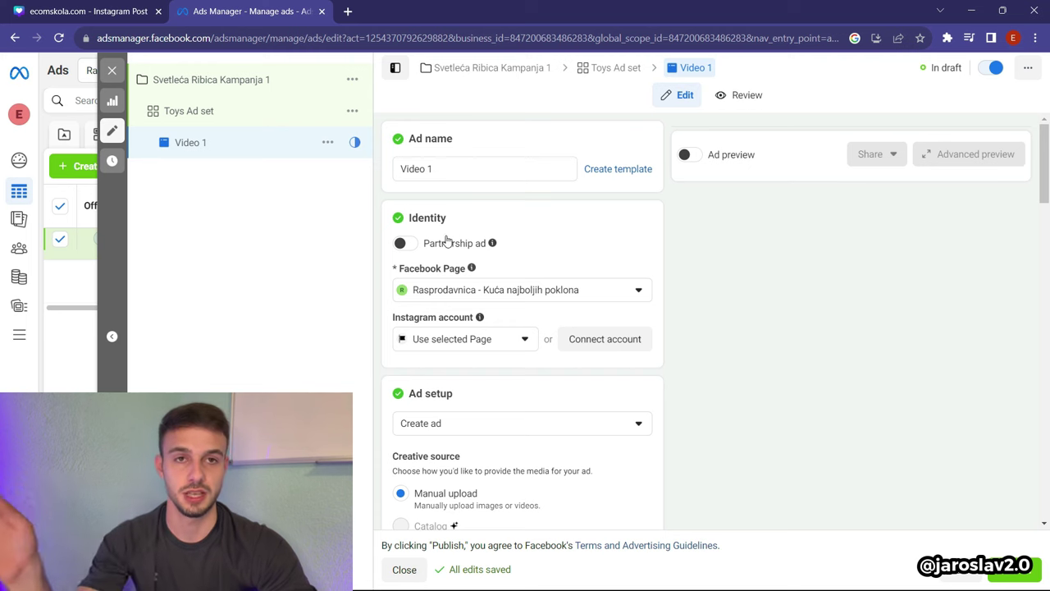
# Keep Rasprodavnica as the Facebook Page, with Instagram using the selected Page
pyautogui.click(419, 299)
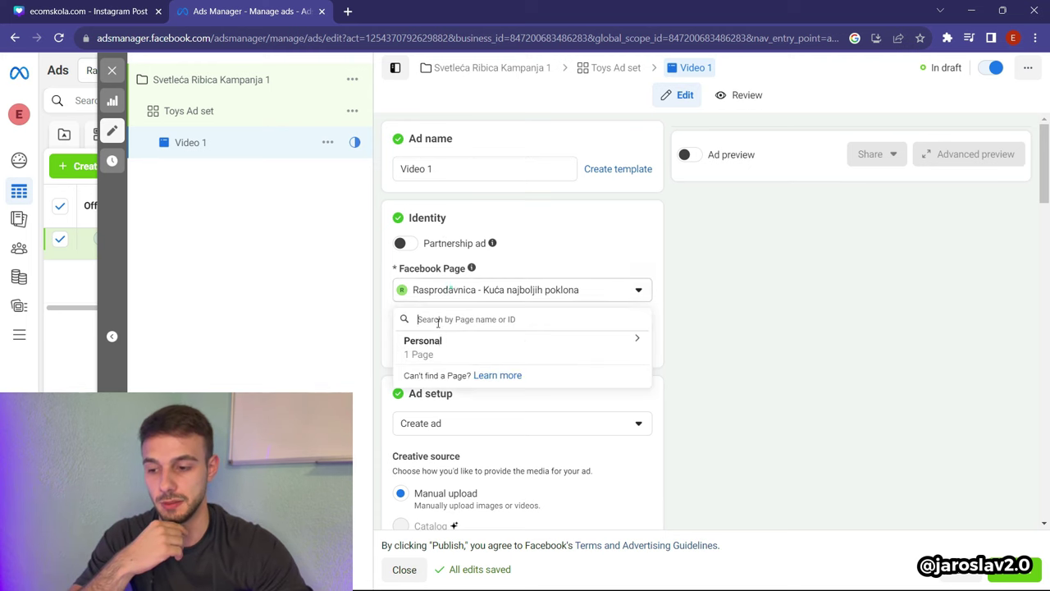
pyautogui.click(475, 381)
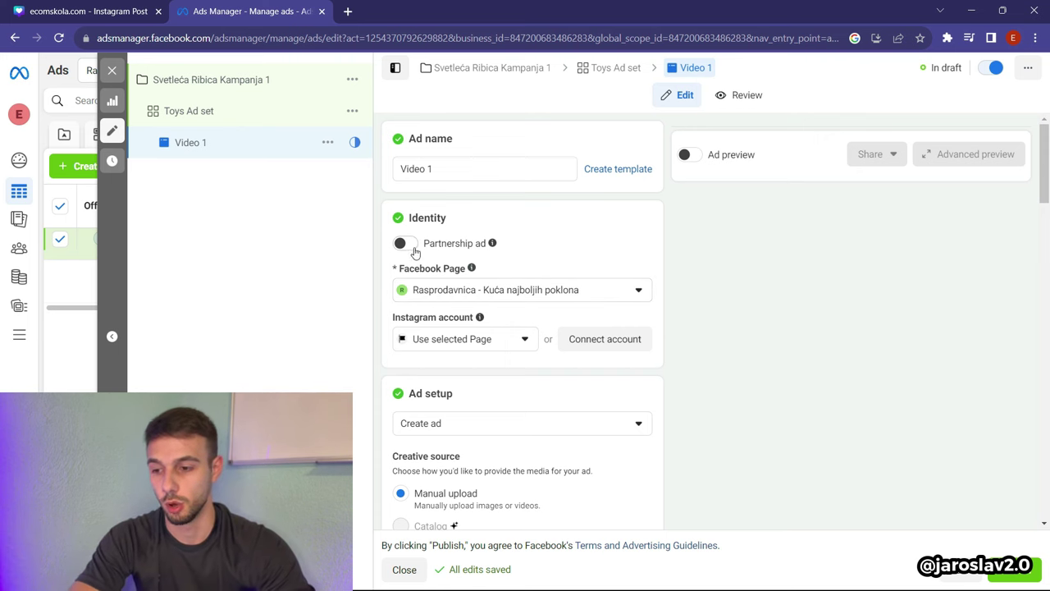
pyautogui.click(513, 338)
pyautogui.click(512, 338)
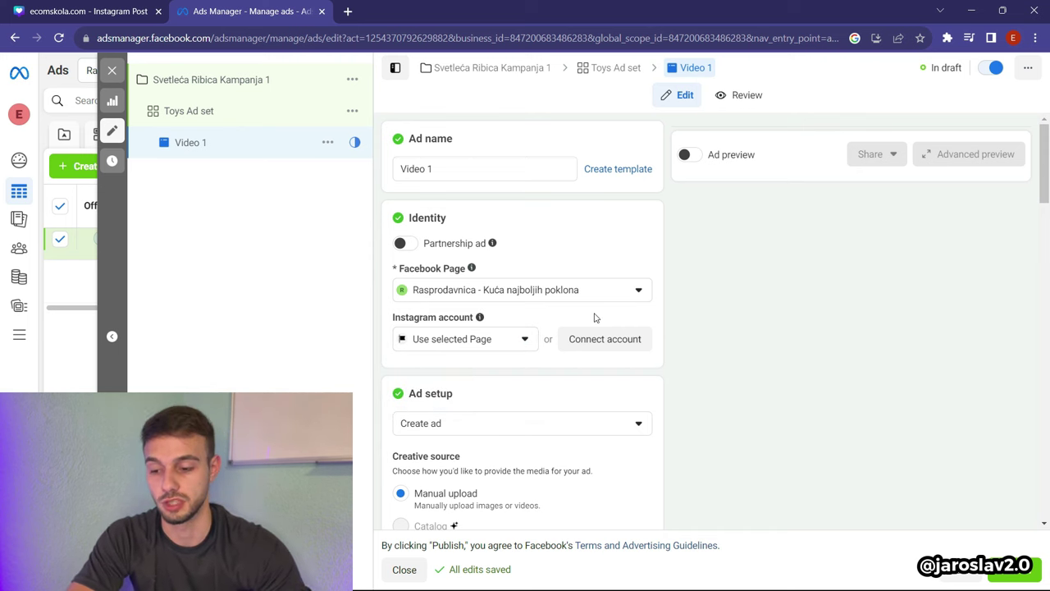
# Keep the Single image or video format and uncheck Multi-advertiser ads
pyautogui.scroll(-2, 512, 334)
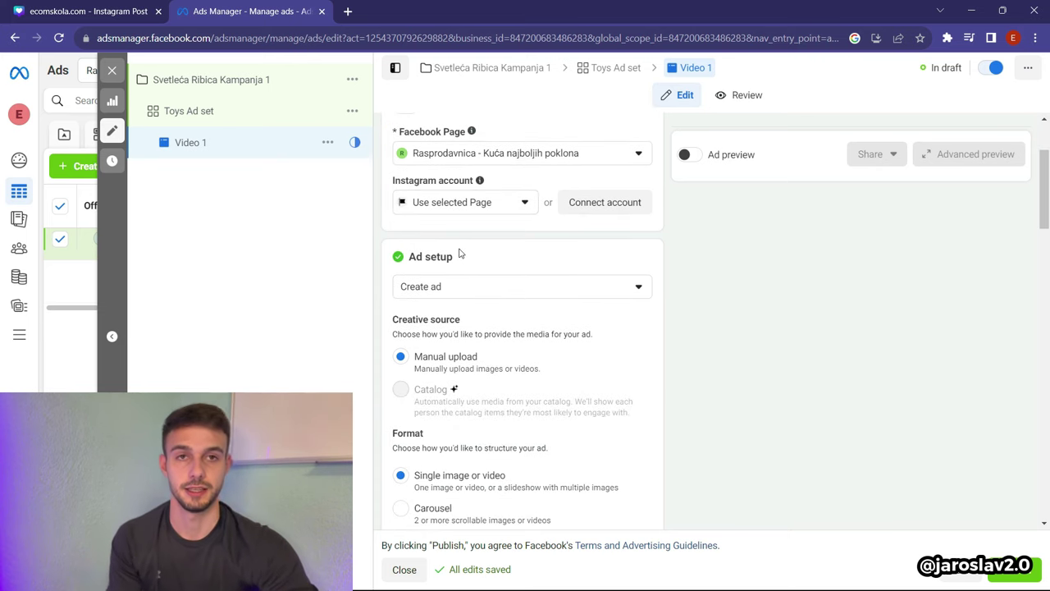
pyautogui.scroll(-1, 472, 262)
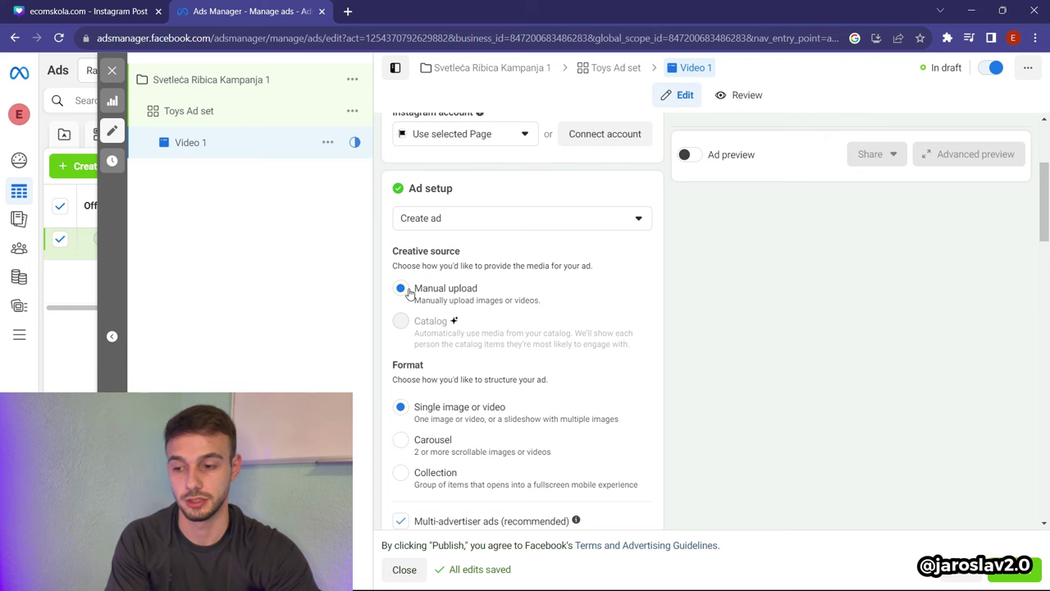
pyautogui.scroll(-2, 489, 305)
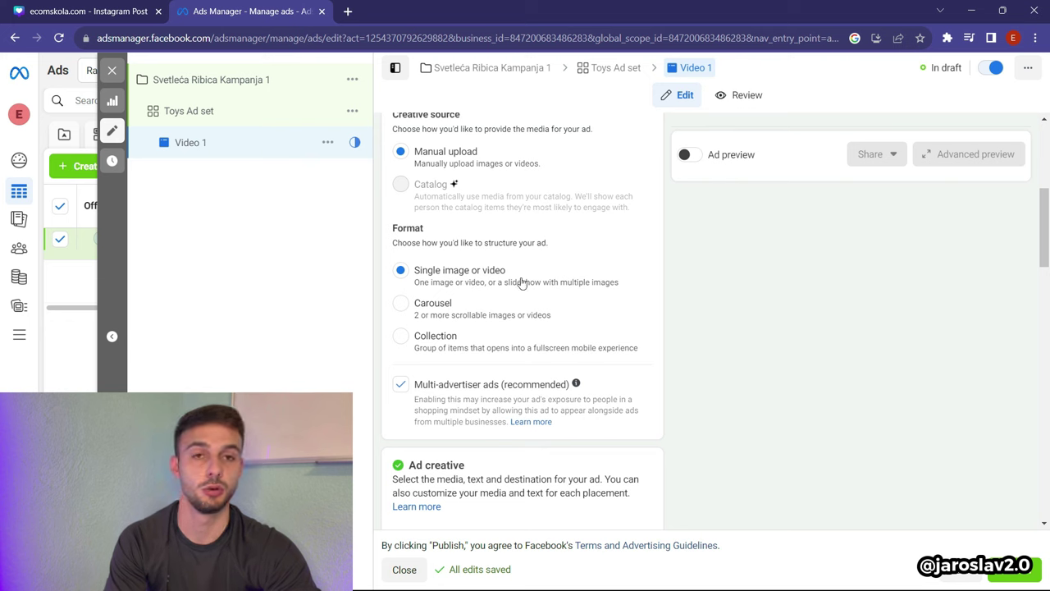
pyautogui.click(440, 303)
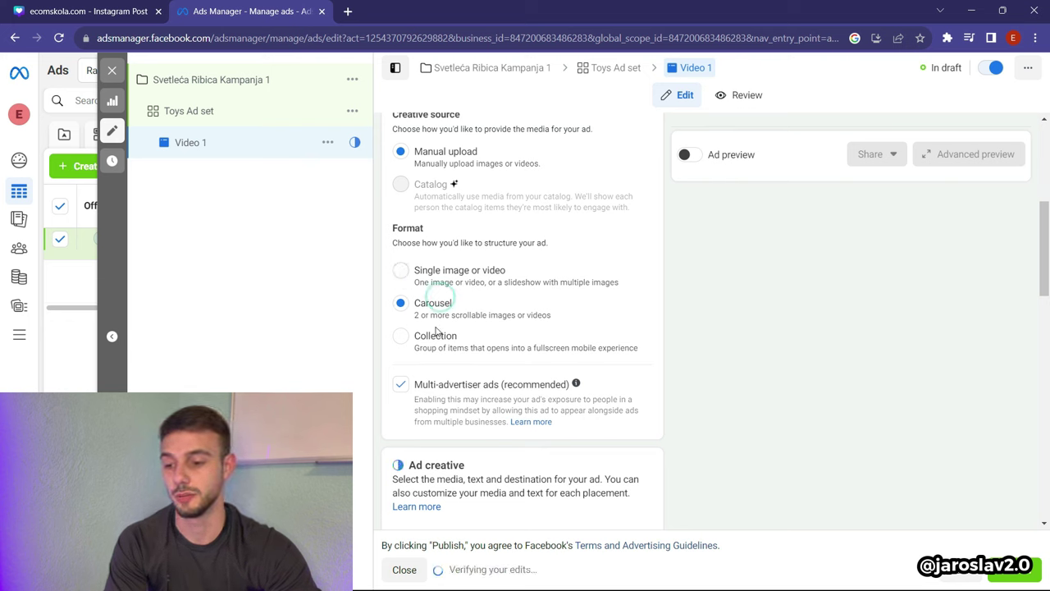
pyautogui.click(401, 277)
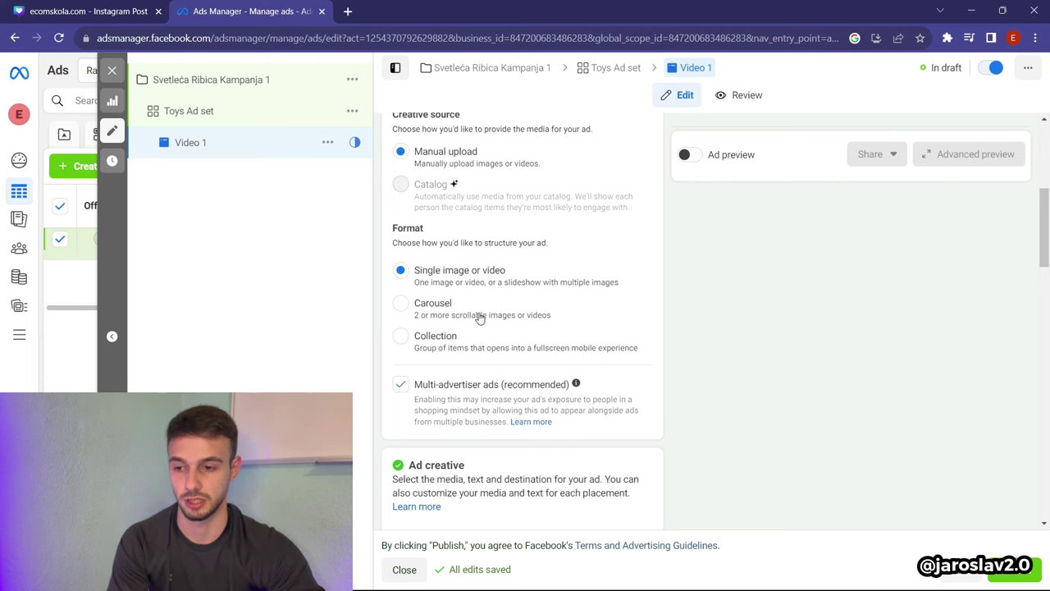
pyautogui.scroll(-1, 414, 322)
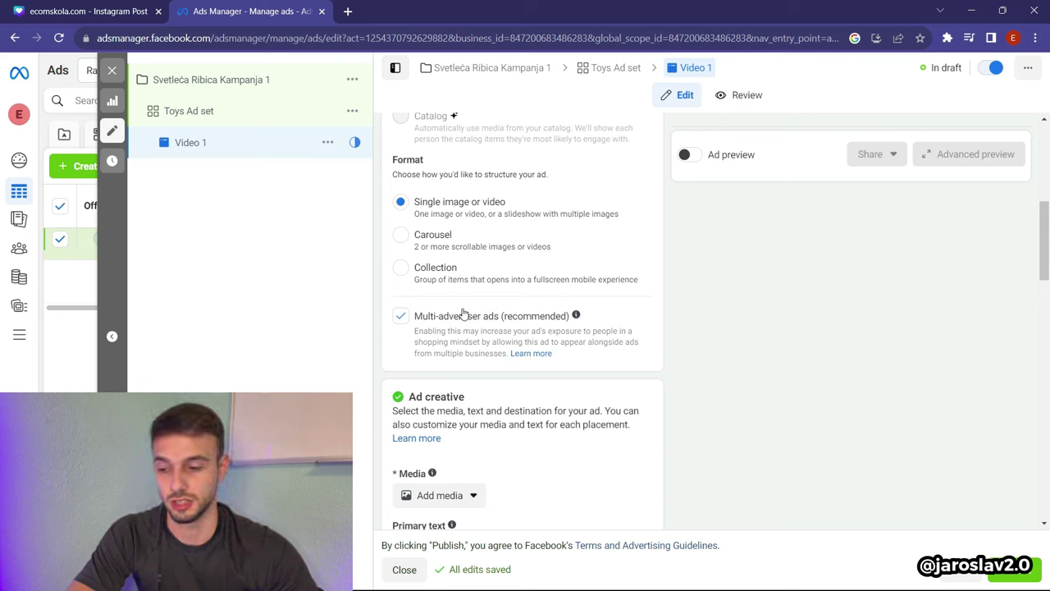
pyautogui.click(463, 314)
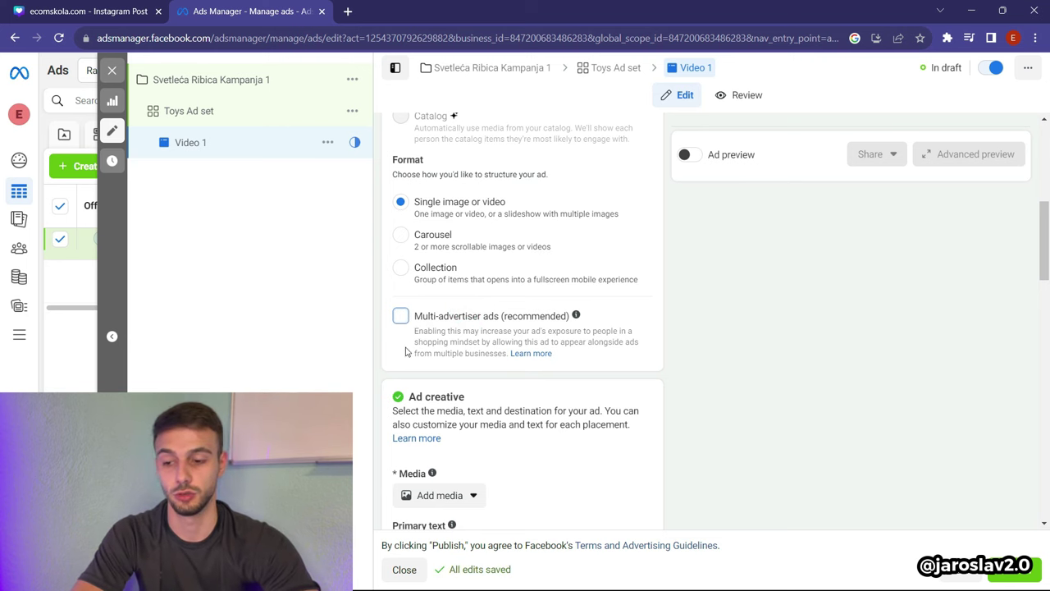
pyautogui.scroll(-2, 434, 336)
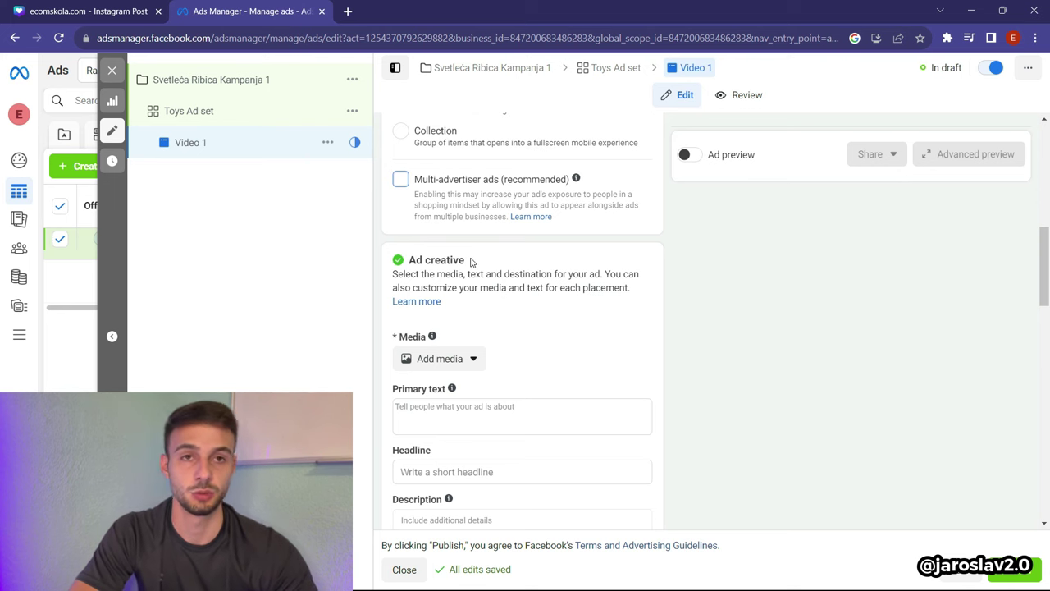
pyautogui.scroll(-1, 525, 361)
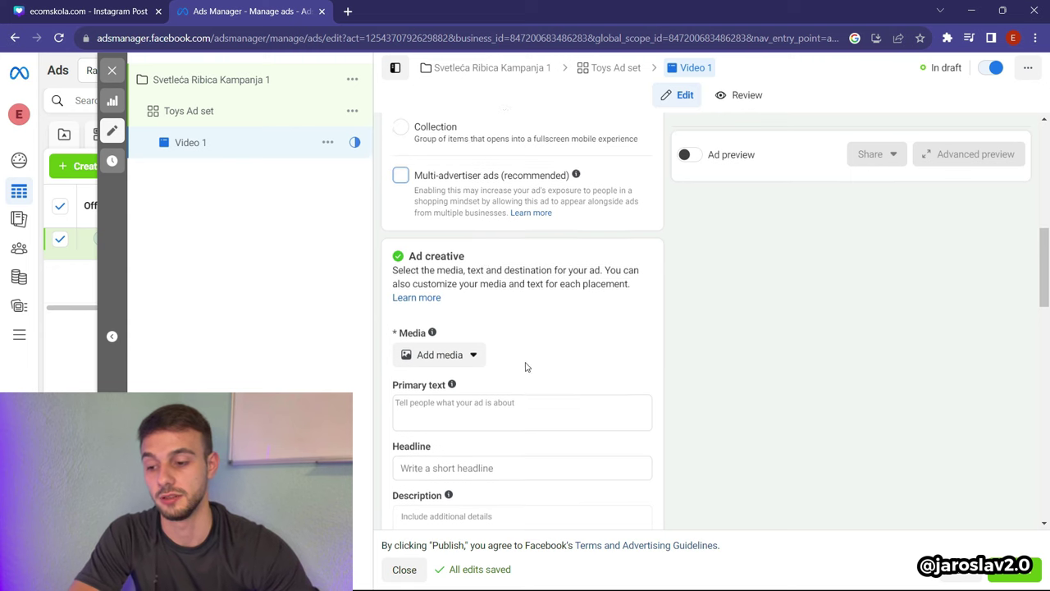
# Start adding a video from the computer and browse to the Desktop
pyautogui.click(440, 290)
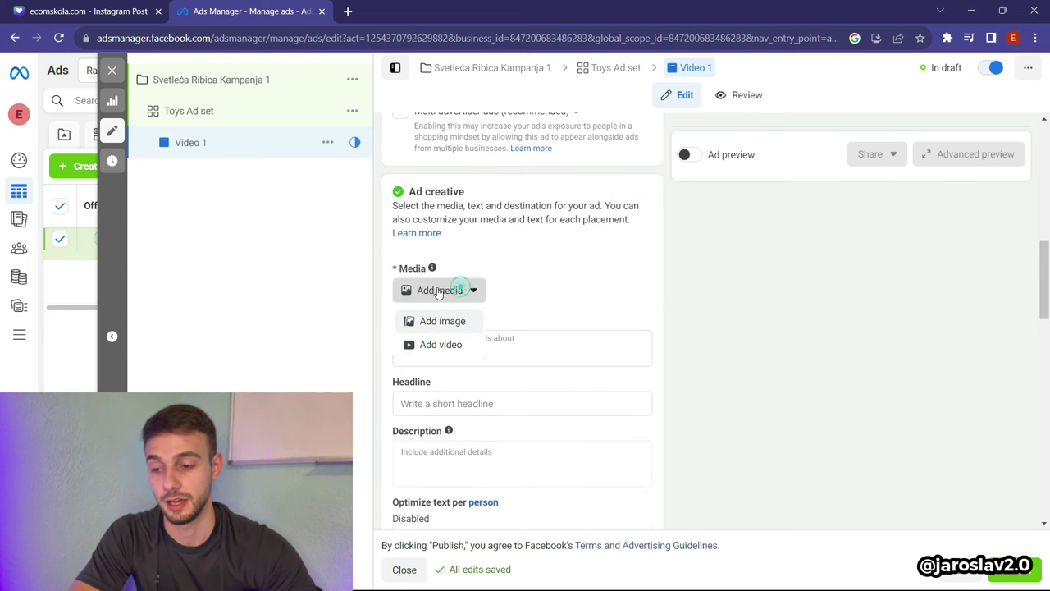
pyautogui.click(442, 345)
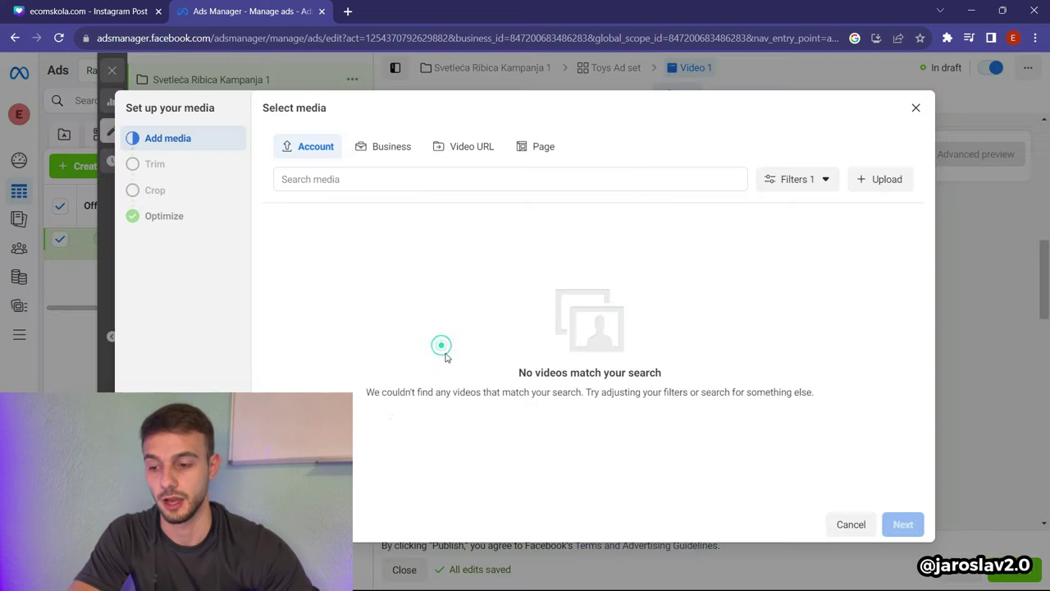
pyautogui.click(882, 177)
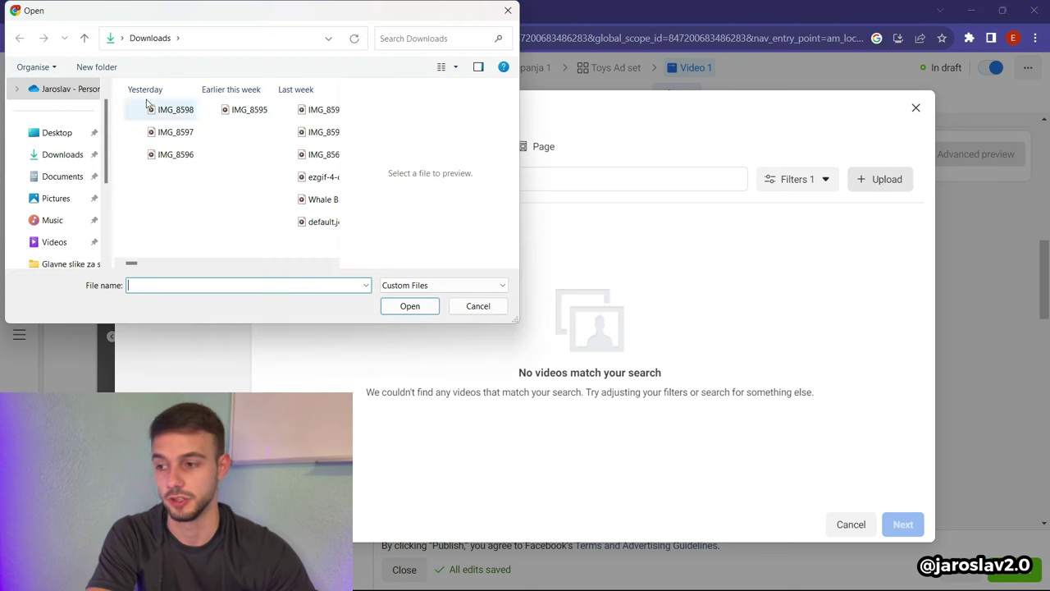
pyautogui.click(69, 133)
pyautogui.scroll(-1, 246, 164)
pyautogui.scroll(-5, 239, 172)
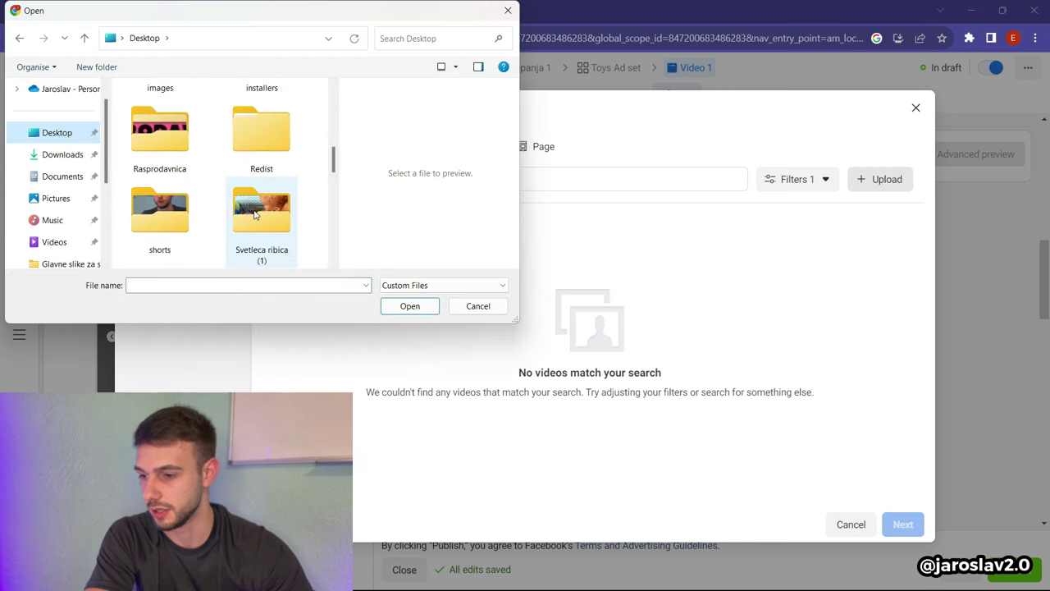
pyautogui.scroll(2, 188, 148)
# Upload 'Video ad 1' from Rasprodavnica > Ads Rasprodavnica and dismiss the upload notice
pyautogui.click(172, 131)
pyautogui.doubleClick(172, 131)
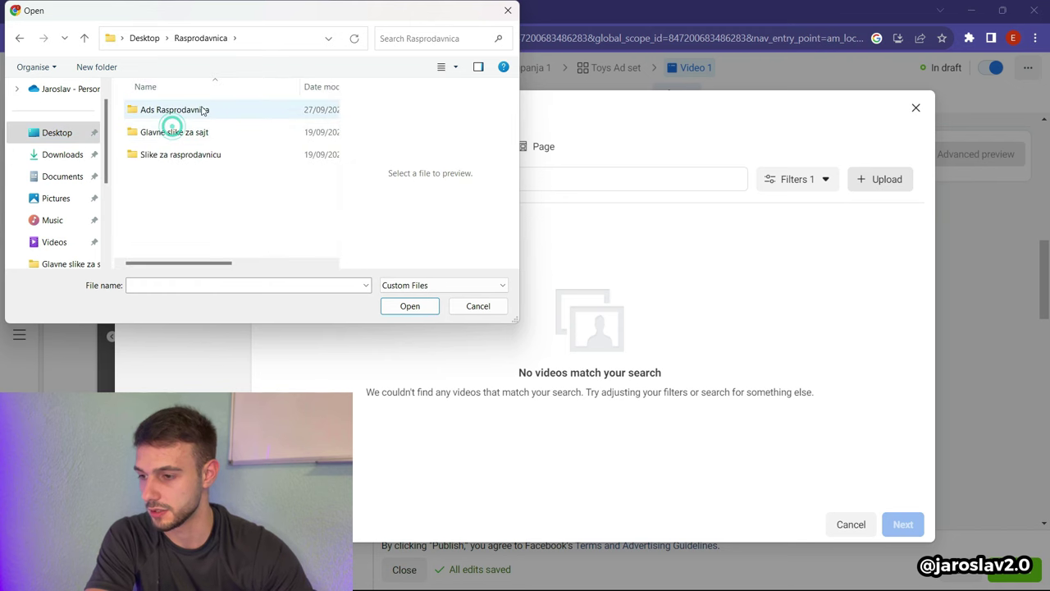
pyautogui.doubleClick(201, 110)
pyautogui.click(160, 115)
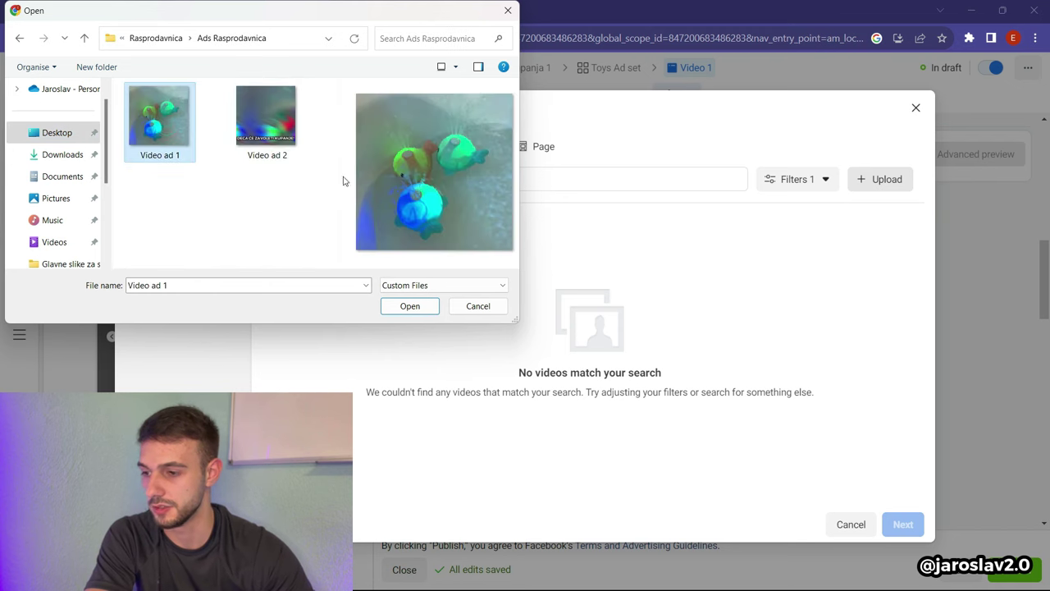
pyautogui.click(400, 311)
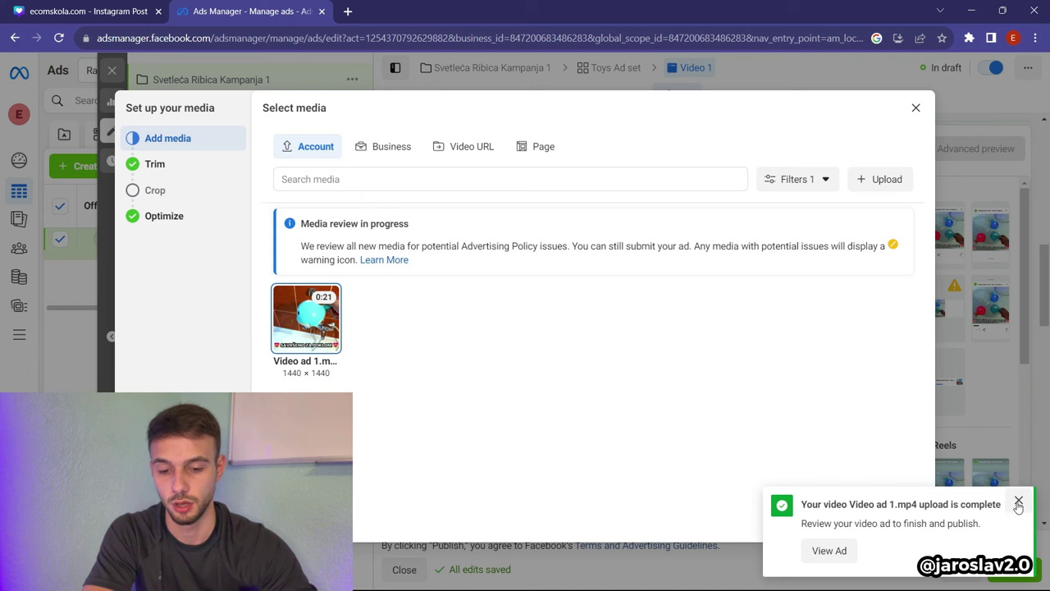
pyautogui.click(1018, 501)
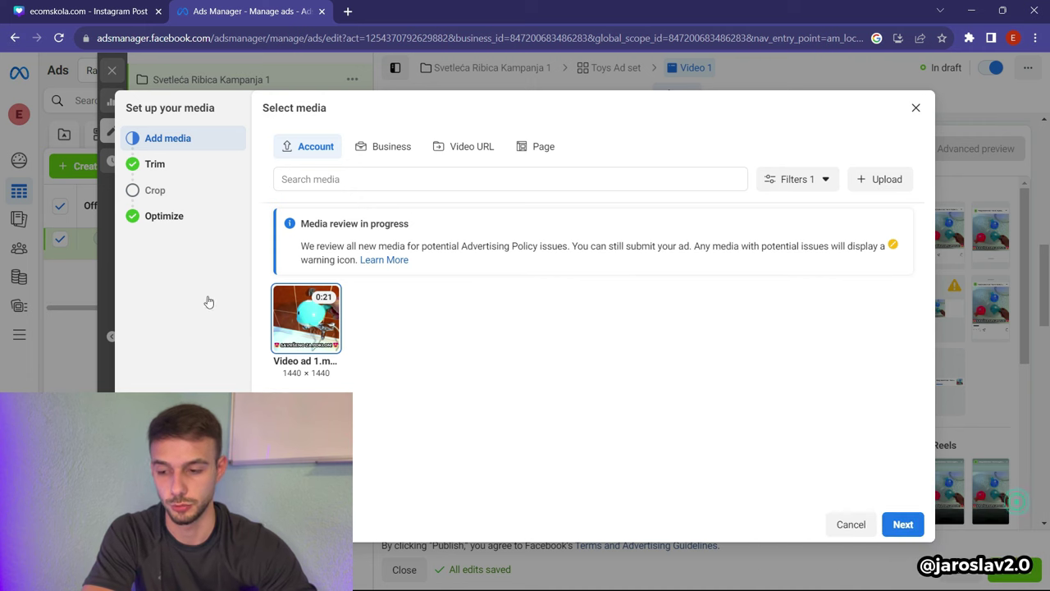
pyautogui.click(904, 526)
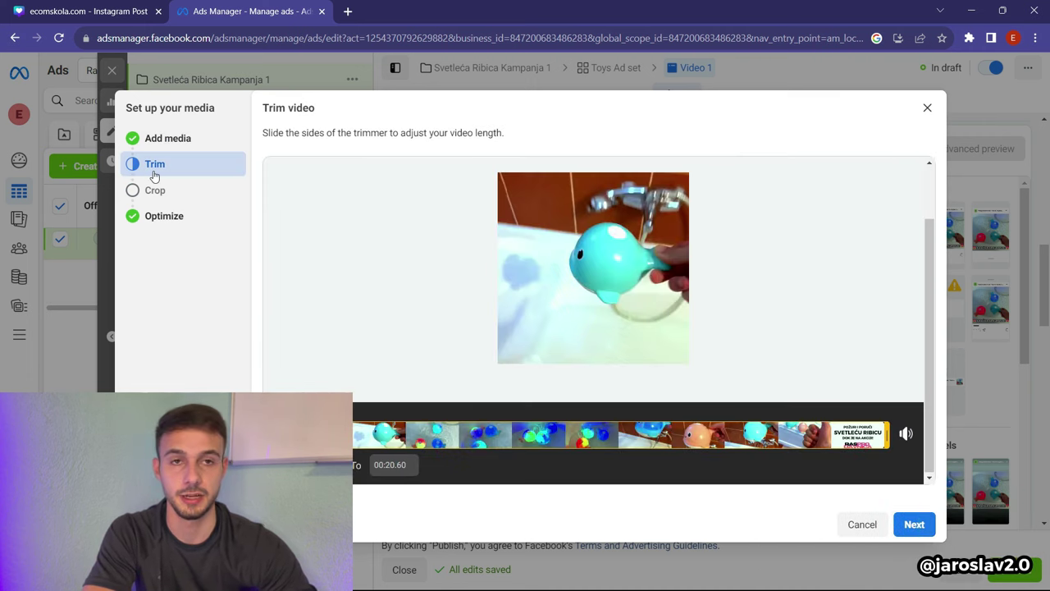
# Keep the Original crop for Stories and Reels, leave Advantage+ enhancements off, and finish
pyautogui.click(912, 523)
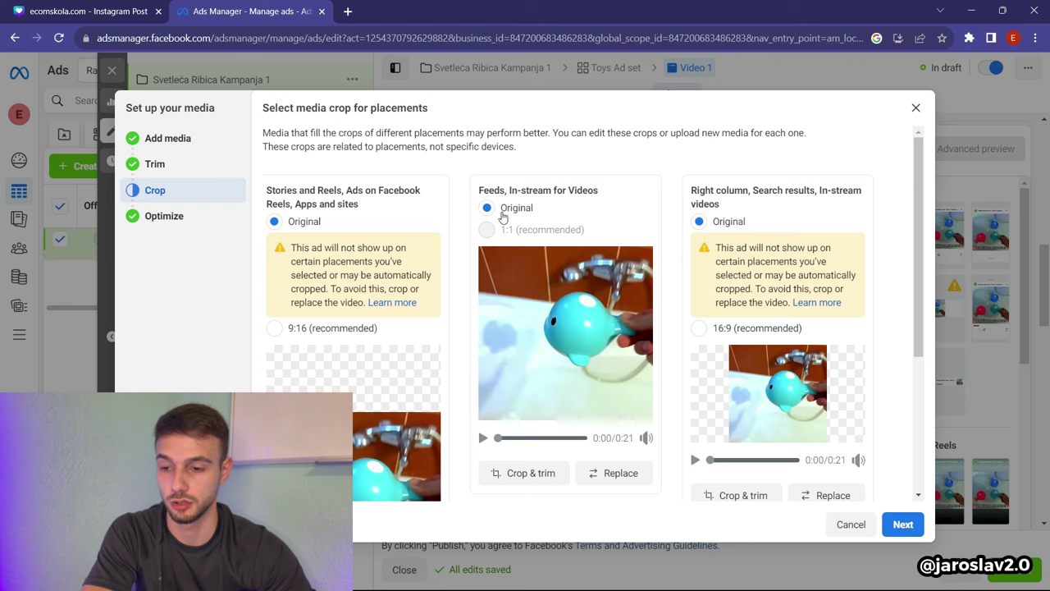
pyautogui.click(345, 327)
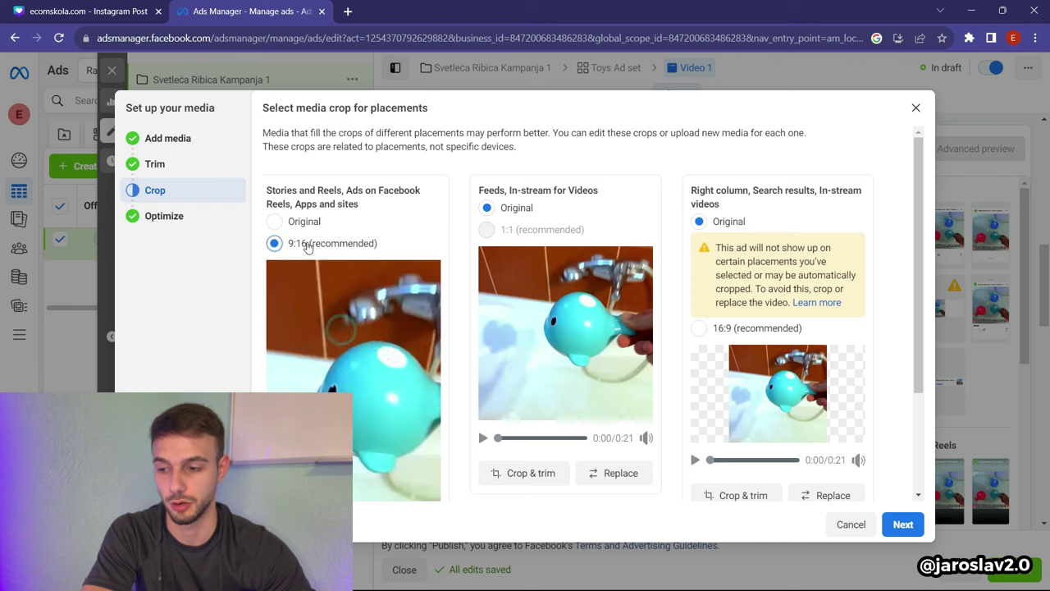
pyautogui.click(332, 224)
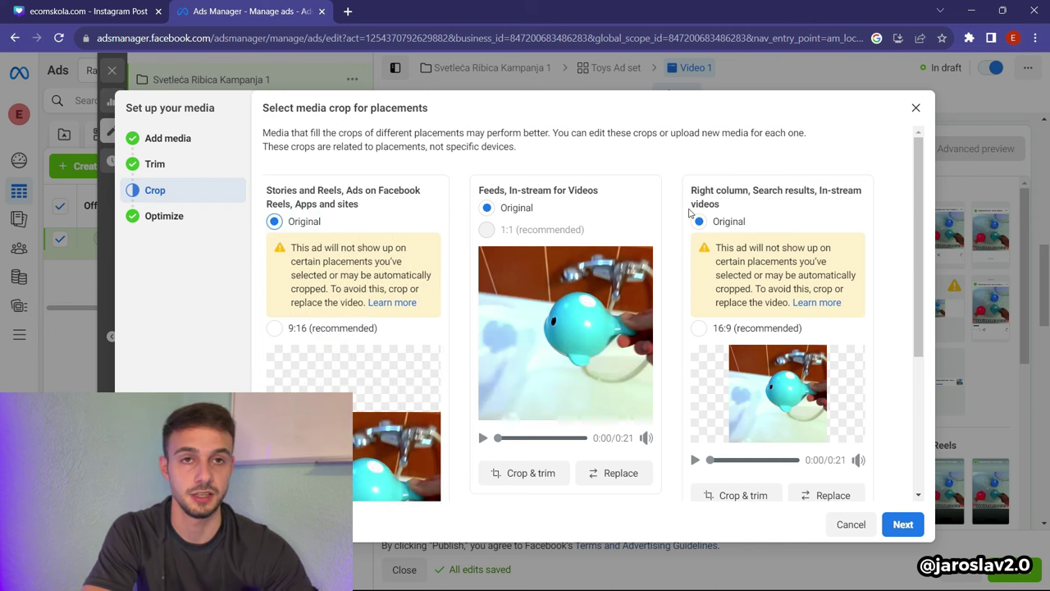
pyautogui.click(901, 523)
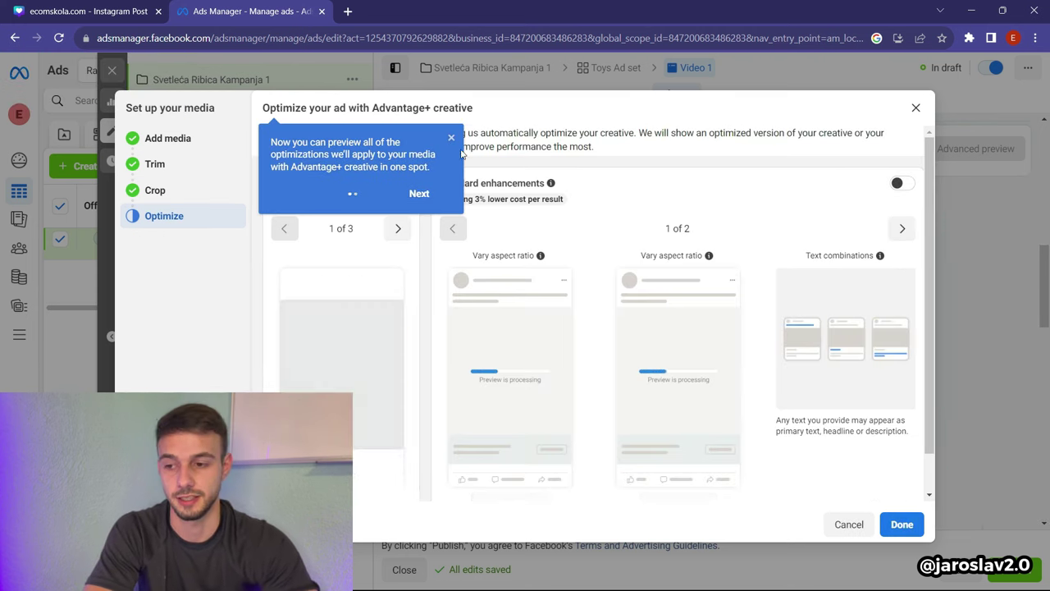
pyautogui.click(451, 137)
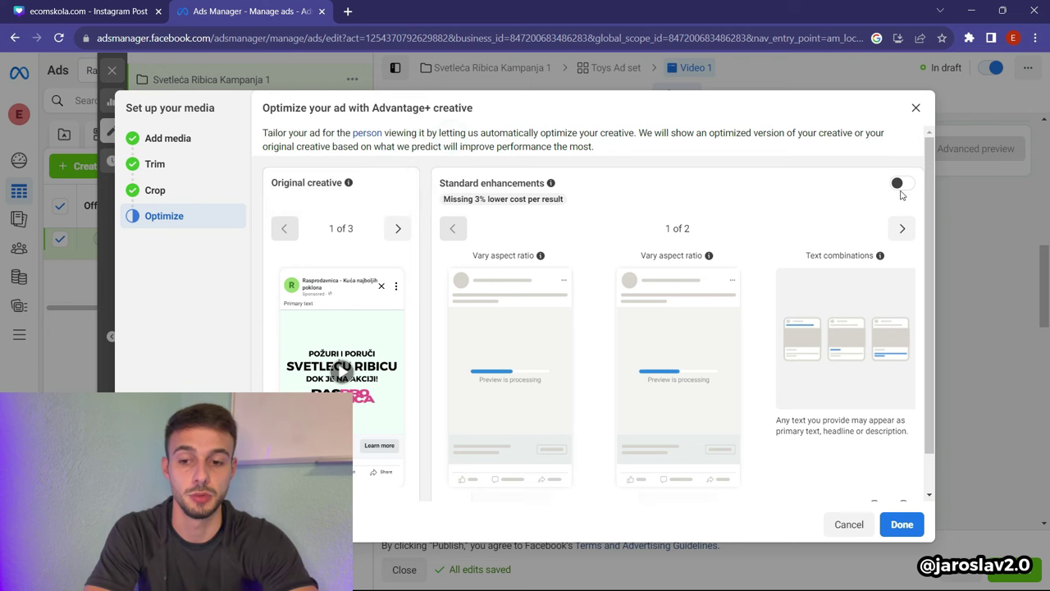
pyautogui.scroll(-2, 907, 194)
pyautogui.scroll(2, 904, 197)
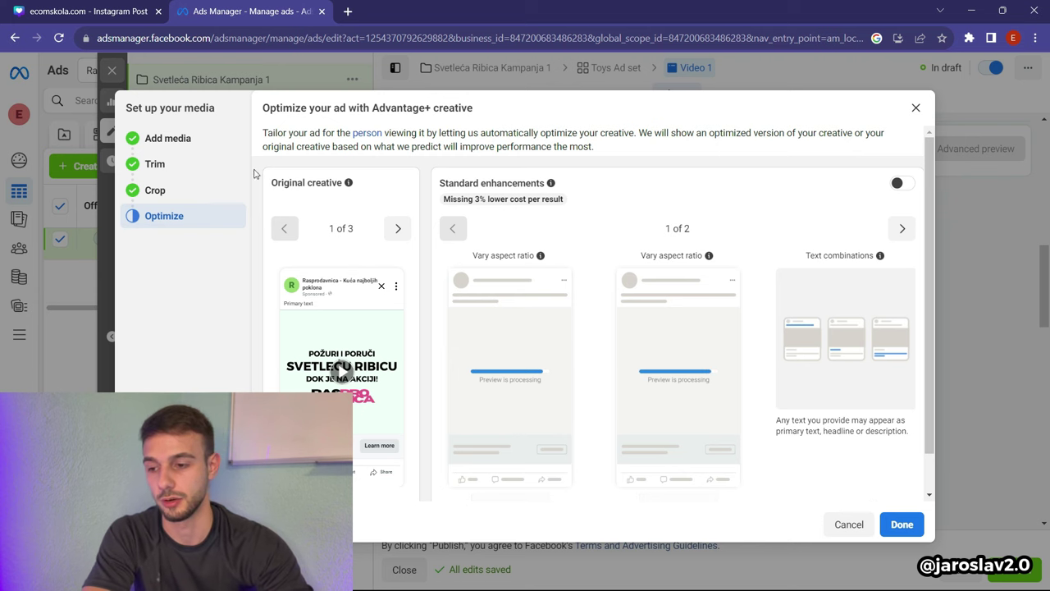
pyautogui.click(902, 525)
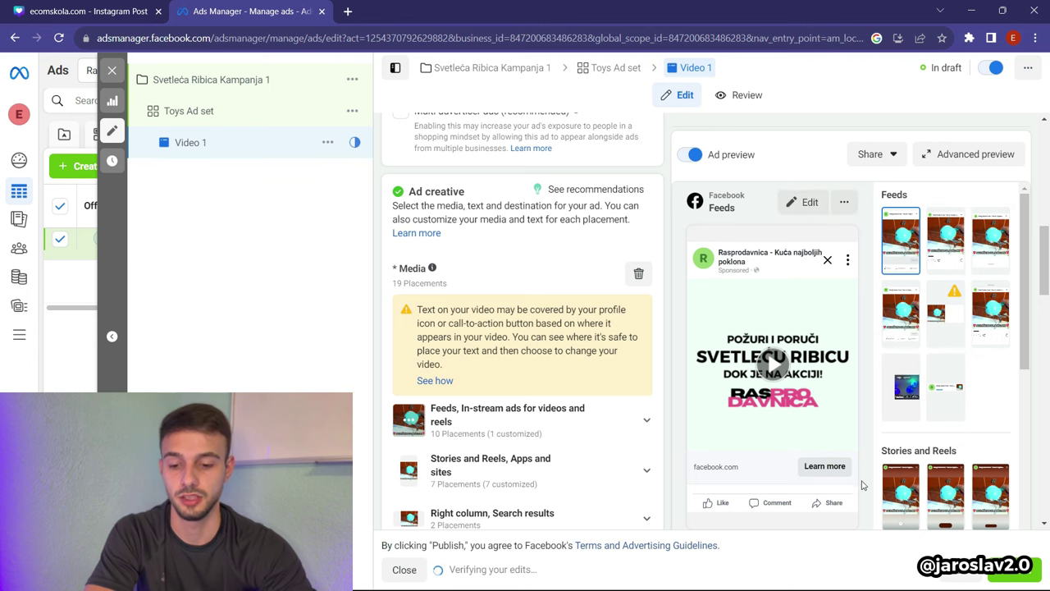
# Preview the whale-toy video in Instagram Stories and Facebook Feed placements
pyautogui.click(902, 494)
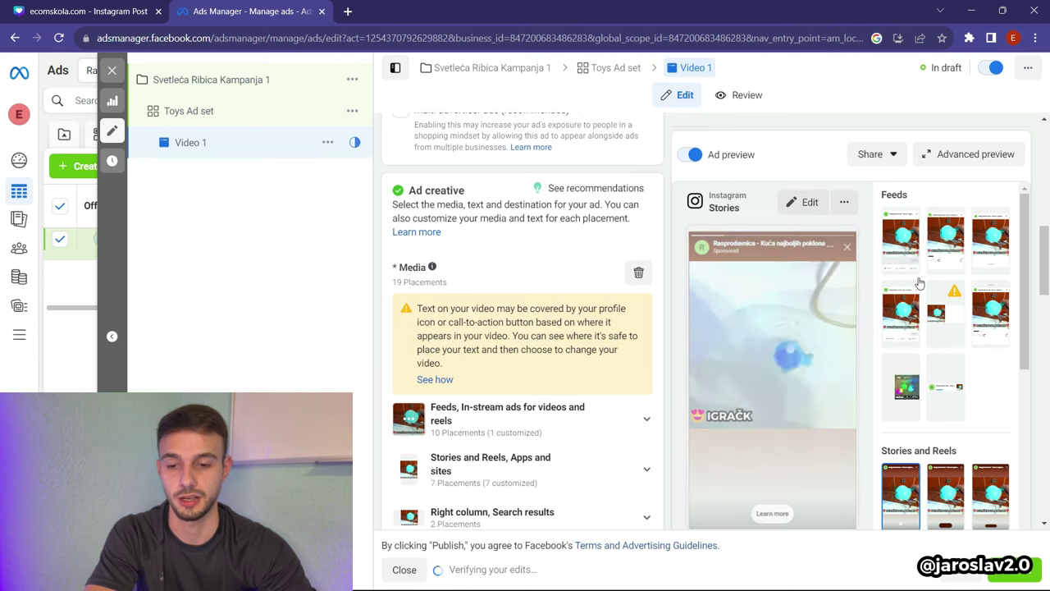
pyautogui.click(900, 236)
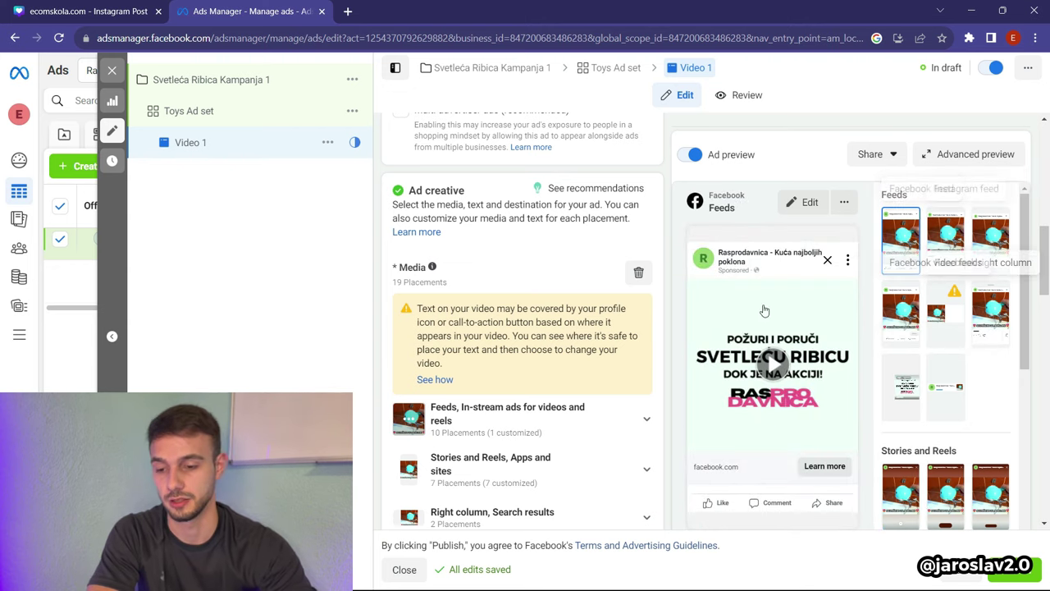
pyautogui.scroll(-5, 548, 270)
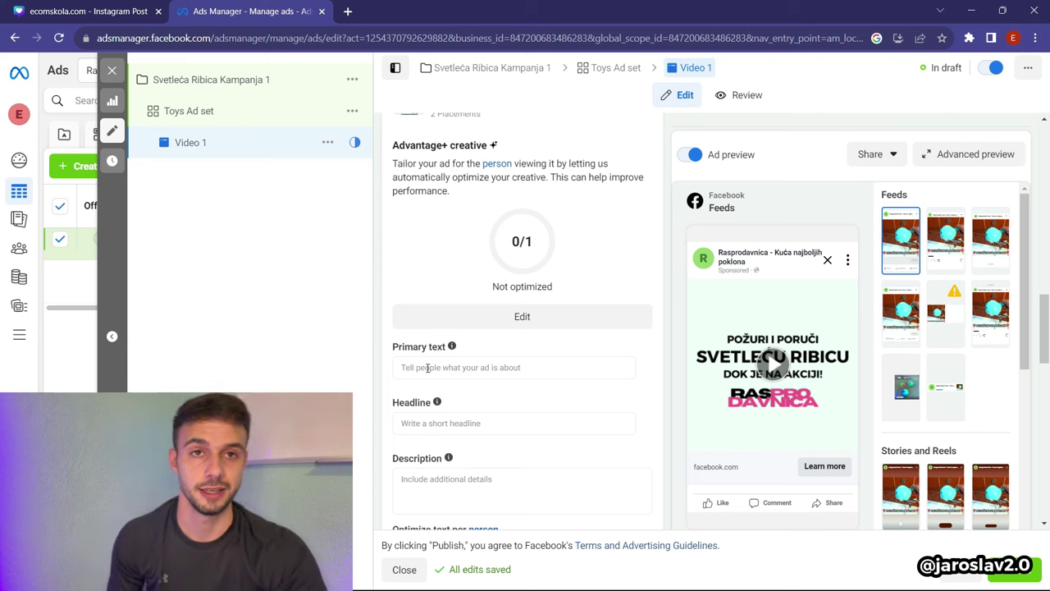
# Paste the prepared glowing-fish-toy variants into Primary text and select the first option's opening word
pyautogui.click(427, 368)
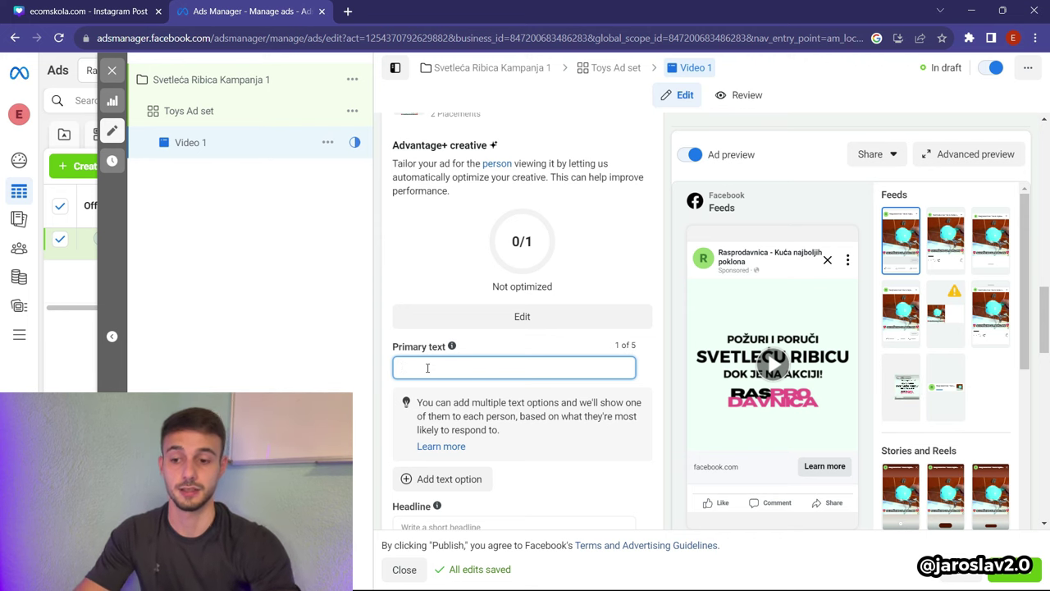
pyautogui.write('Igračka koja provereno izmamljuje osmehe! ❤ Poručivanje: bit.ly/svetlecaribica  Više od 4000 zadovoljnih mušterija! Multifunkcionalna igračka za zabavu! Provereno izmamljuje osmehe!  AKCIJA je ograničena na prvih 50 kupaca. Požuri i poruči Svetleću ribicu! Poručivanje: bit.ly/svetlecaribica')
pyautogui.scroll(-1, 467, 317)
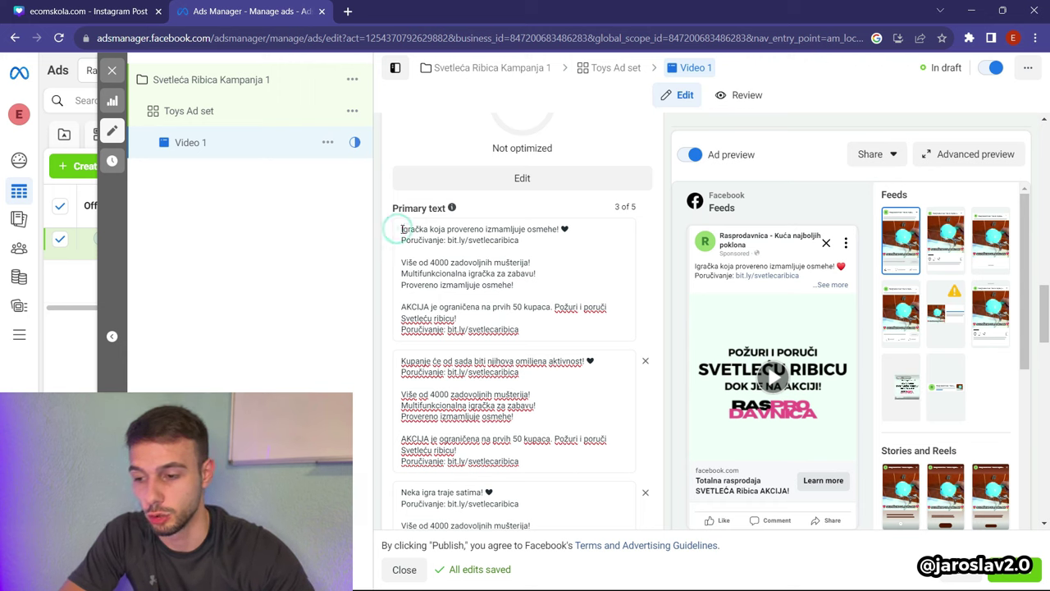
pyautogui.moveTo(398, 229); pyautogui.dragTo(423, 229)
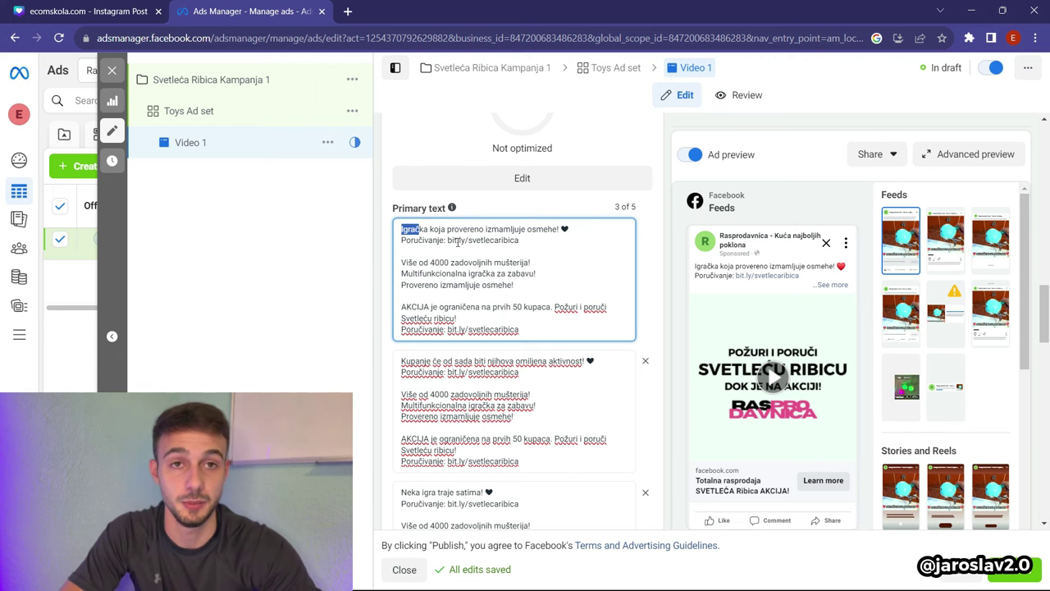
# Search Google for bit.ly in a new browser tab and open the Bitly website
pyautogui.click(347, 11)
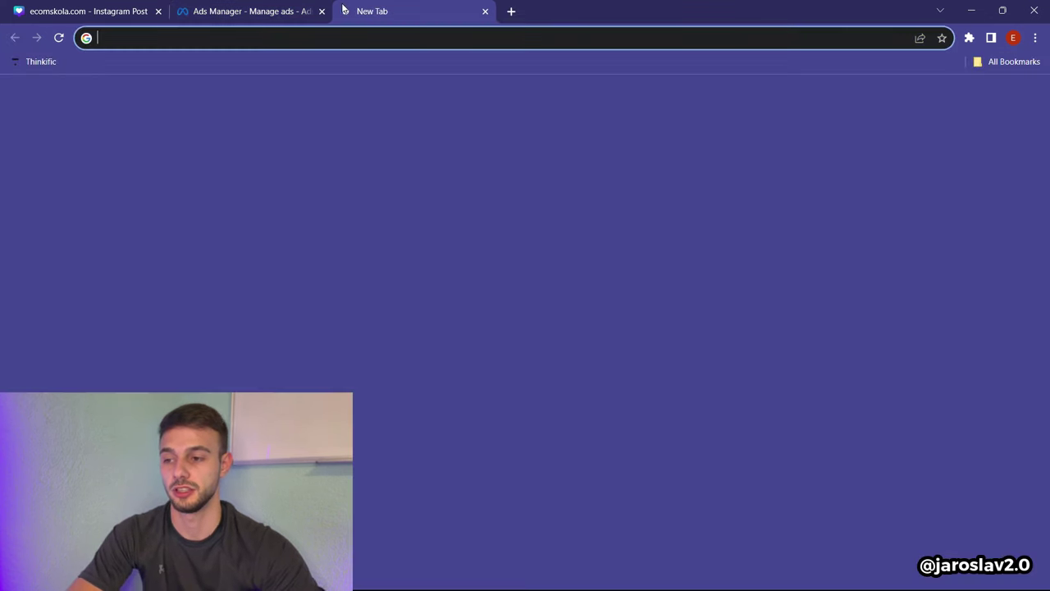
pyautogui.write('bit.ly')
pyautogui.press('Return')
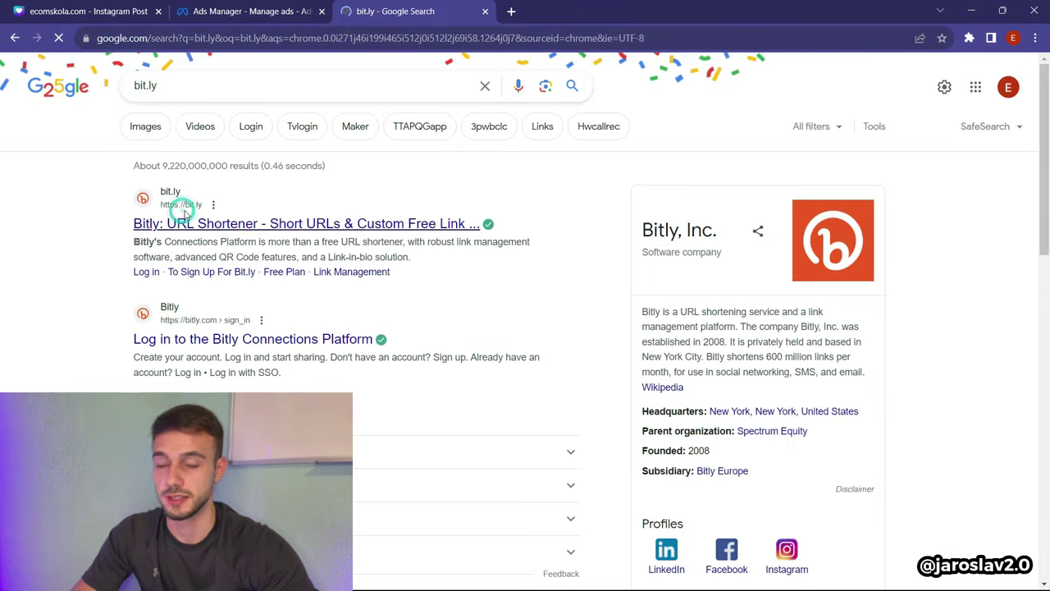
pyautogui.click(177, 205)
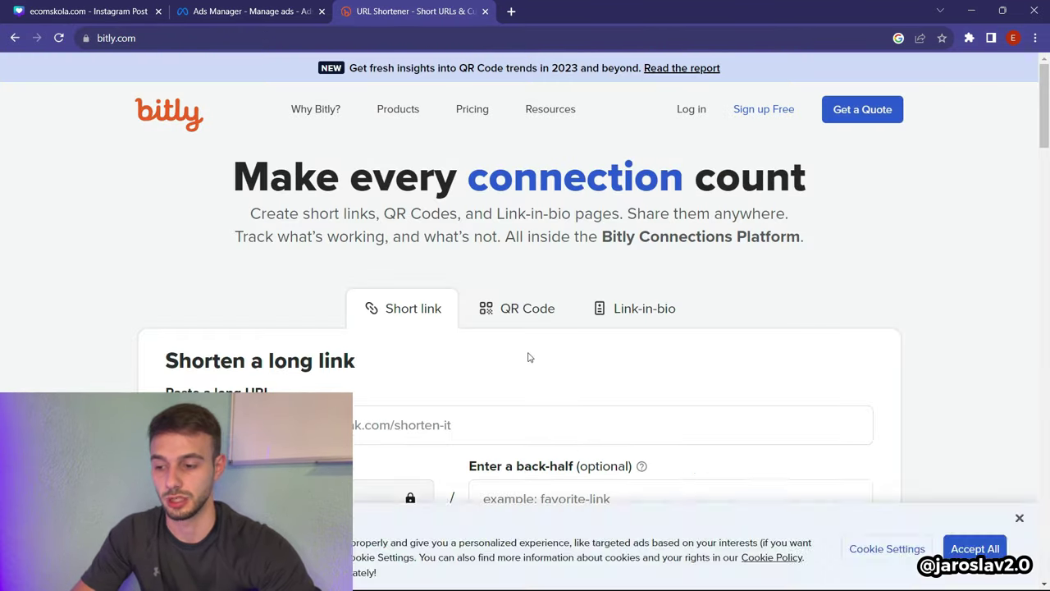
pyautogui.scroll(-3, 530, 336)
pyautogui.scroll(2, 539, 330)
# Enter 'fsdafasdf' in Bitly's long URL field, then go back to the Ads Manager ad editor
pyautogui.click(353, 349)
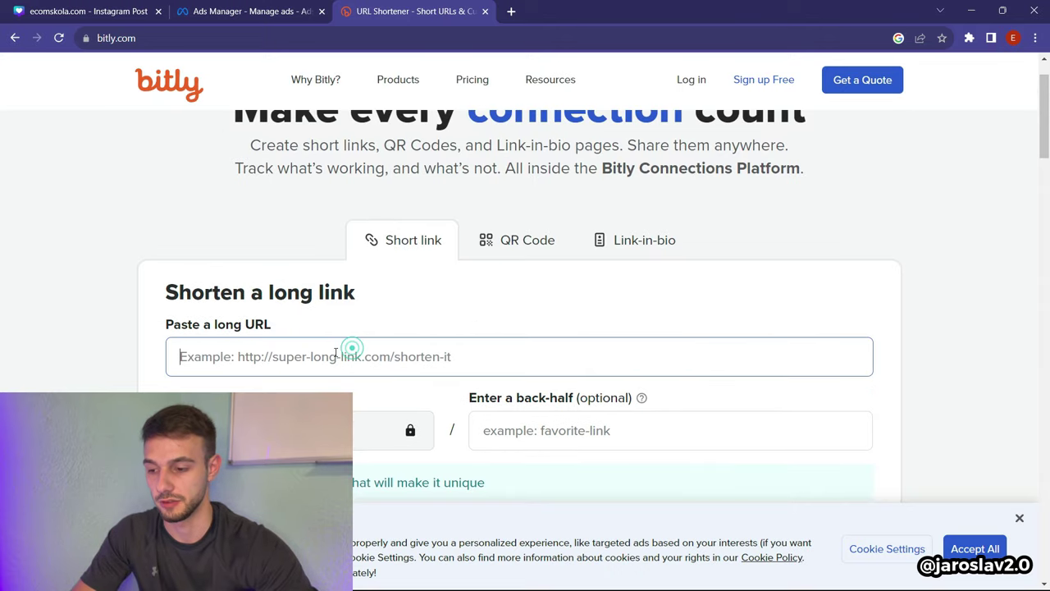
pyautogui.write('fsdafasdf')
pyautogui.scroll(-3, 342, 303)
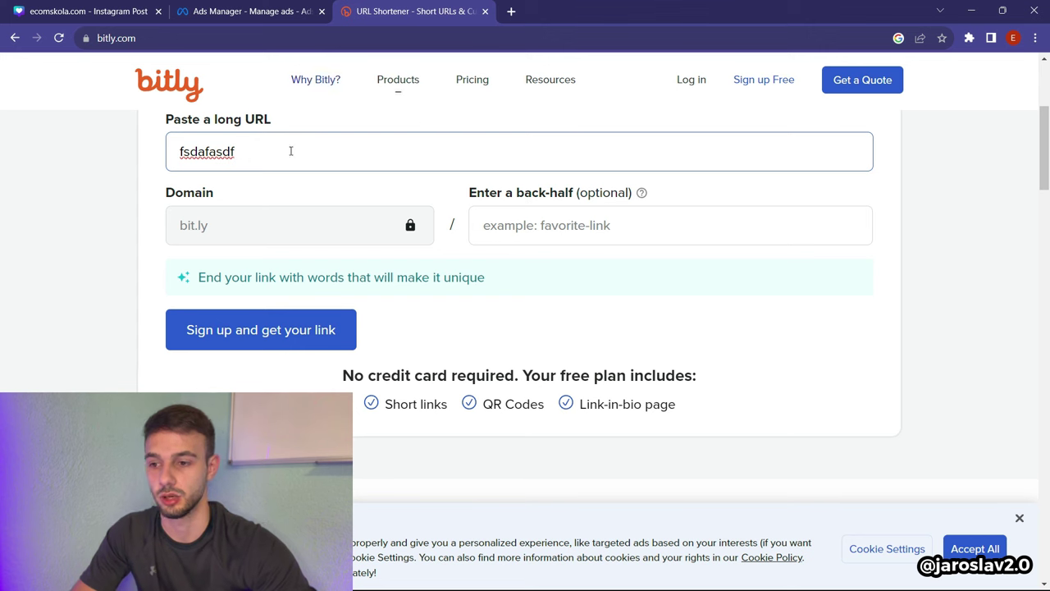
pyautogui.click(292, 9)
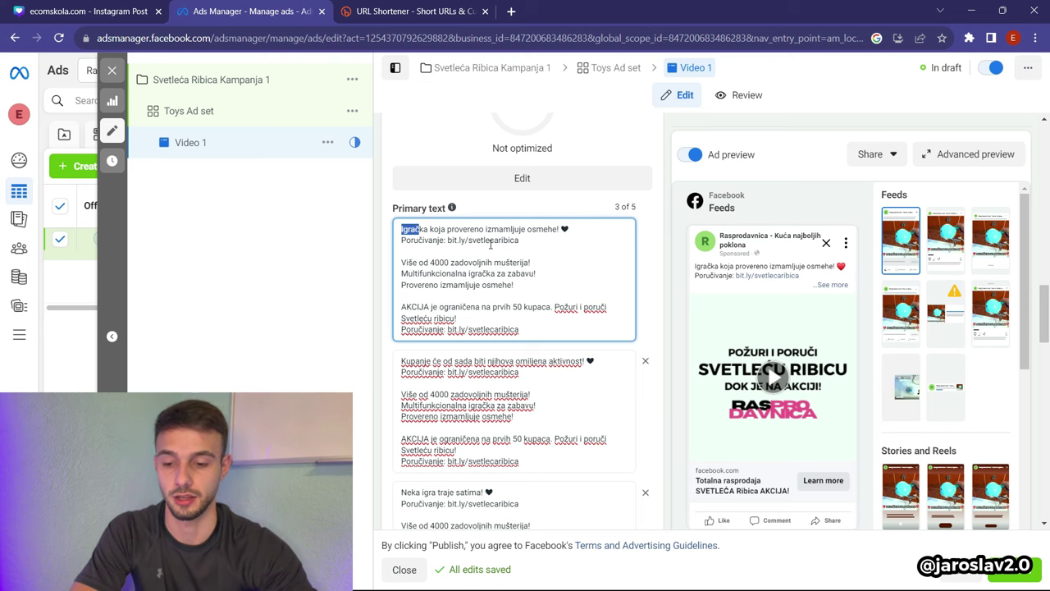
pyautogui.scroll(-1, 862, 403)
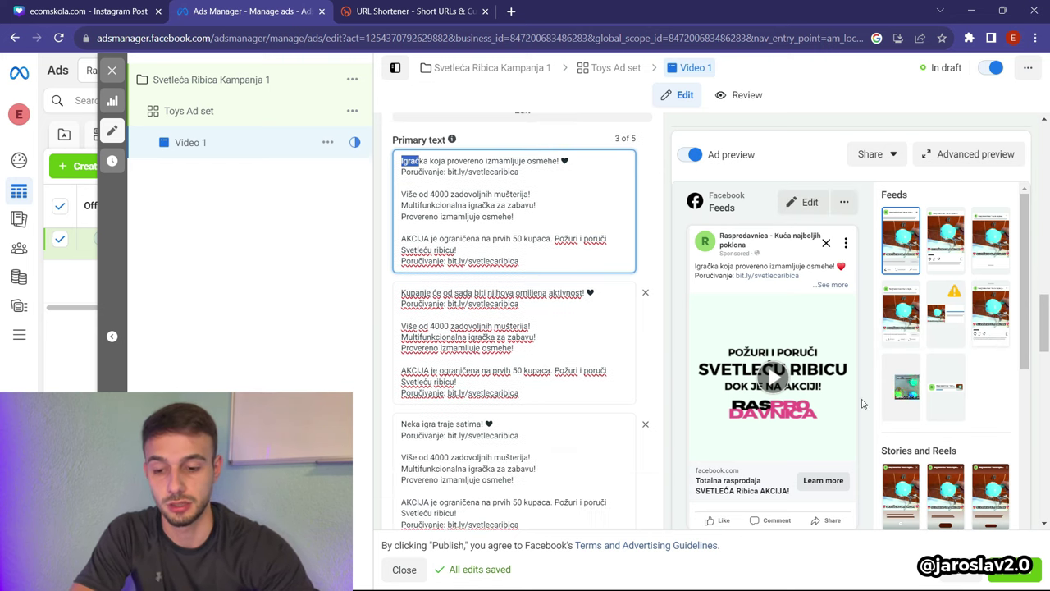
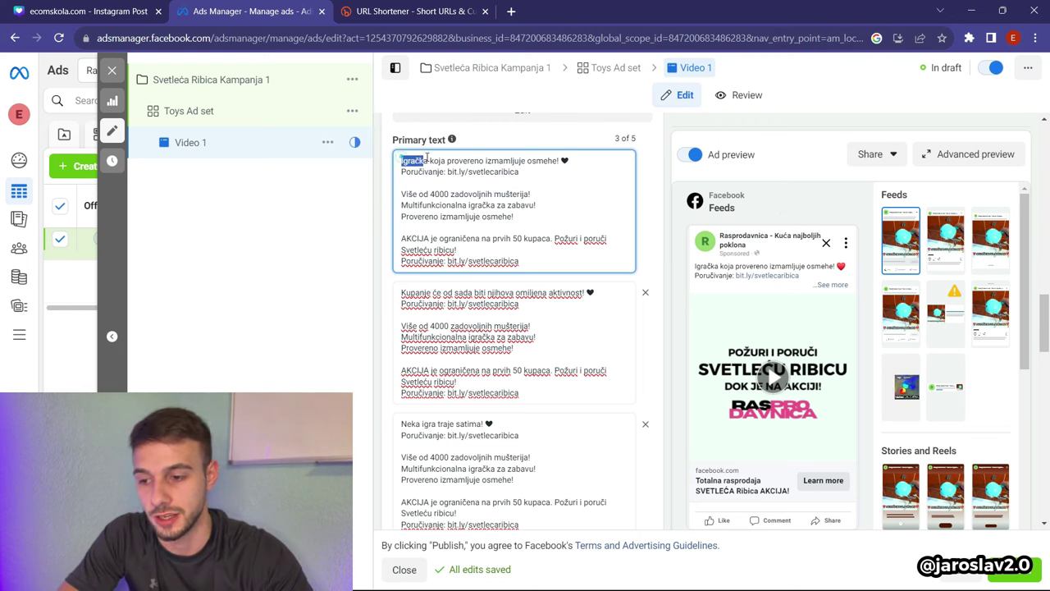
# Add a test line of gibberish to the first primary text and expand the preview with See more
pyautogui.moveTo(426, 156); pyautogui.dragTo(572, 161)
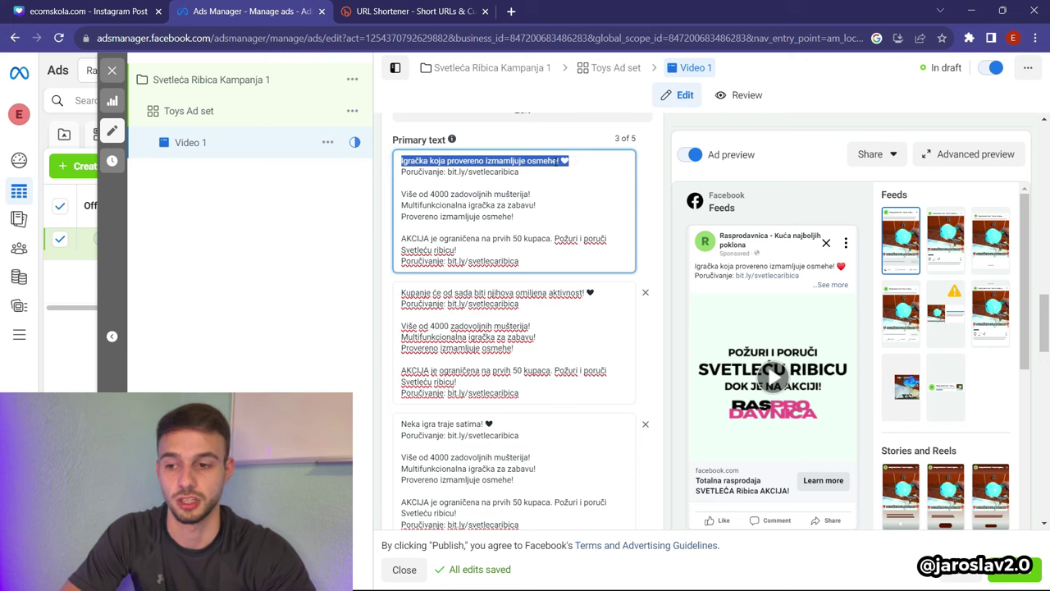
pyautogui.click(566, 160)
pyautogui.write('oiaisjfdjk')
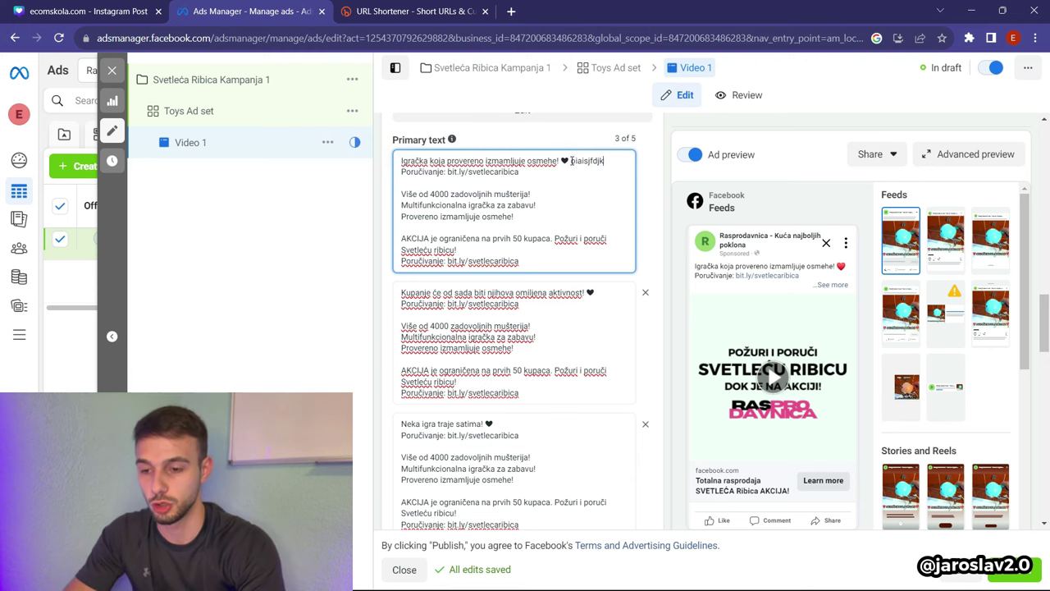
pyautogui.write('asdfahskjfhadskjfahskfjkahfjkasd')
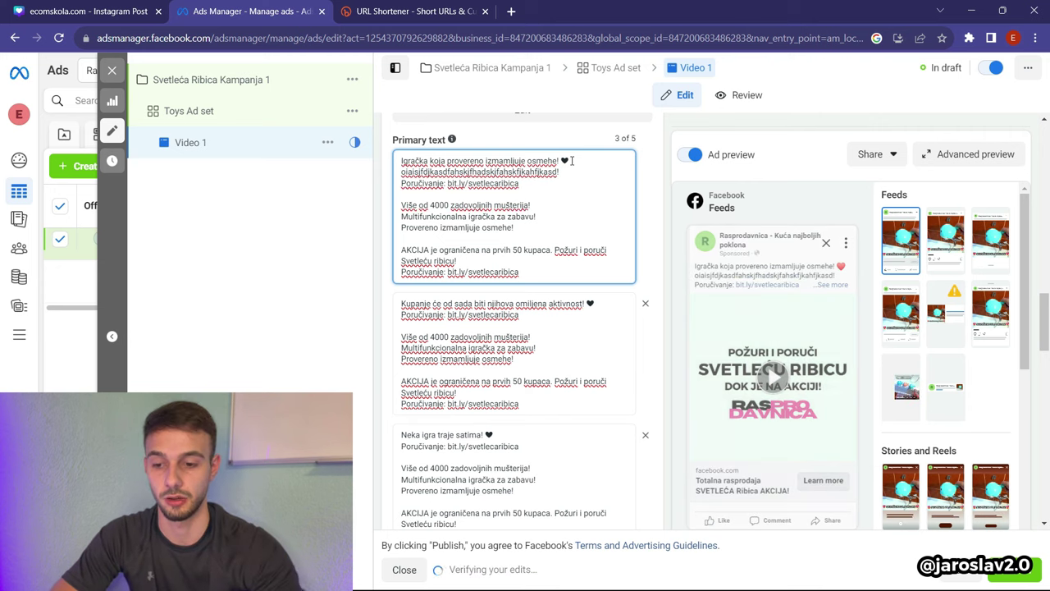
pyautogui.write('!c')
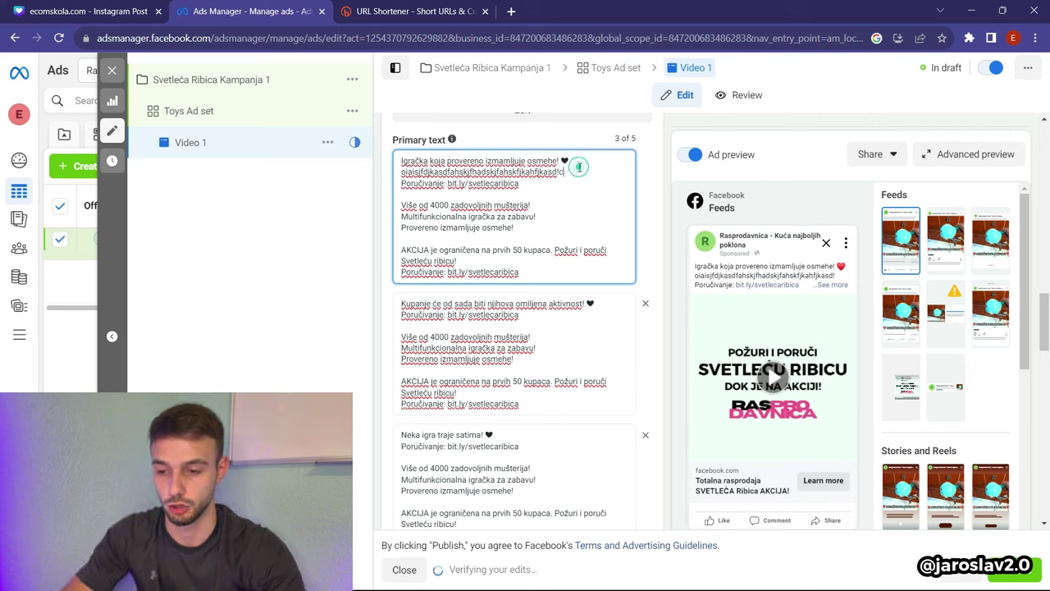
pyautogui.write('bhgjkjhkjfhjgfgjksdhfkgsdjf')
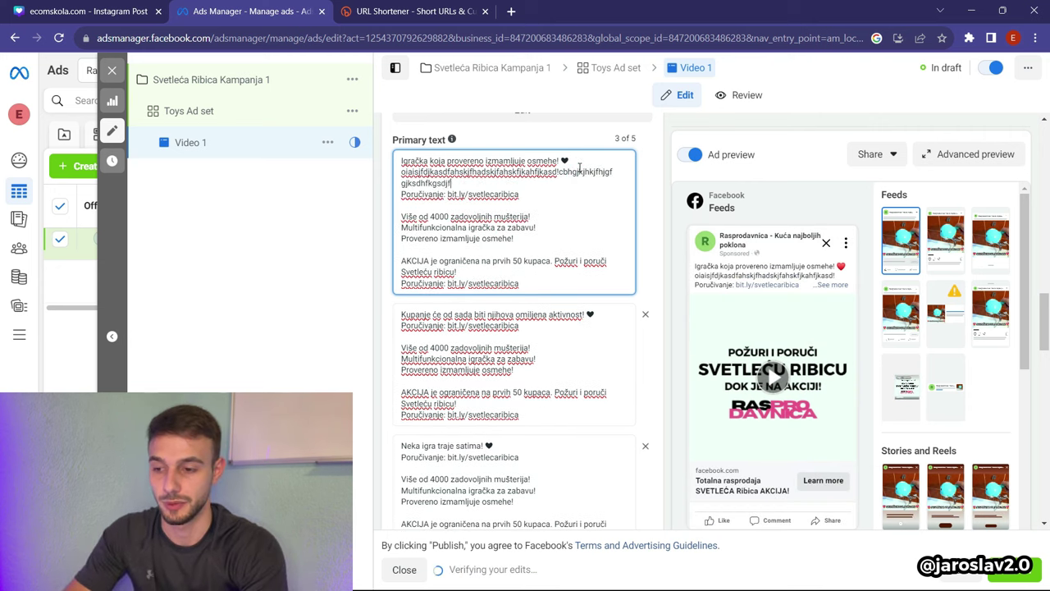
pyautogui.write('ks')
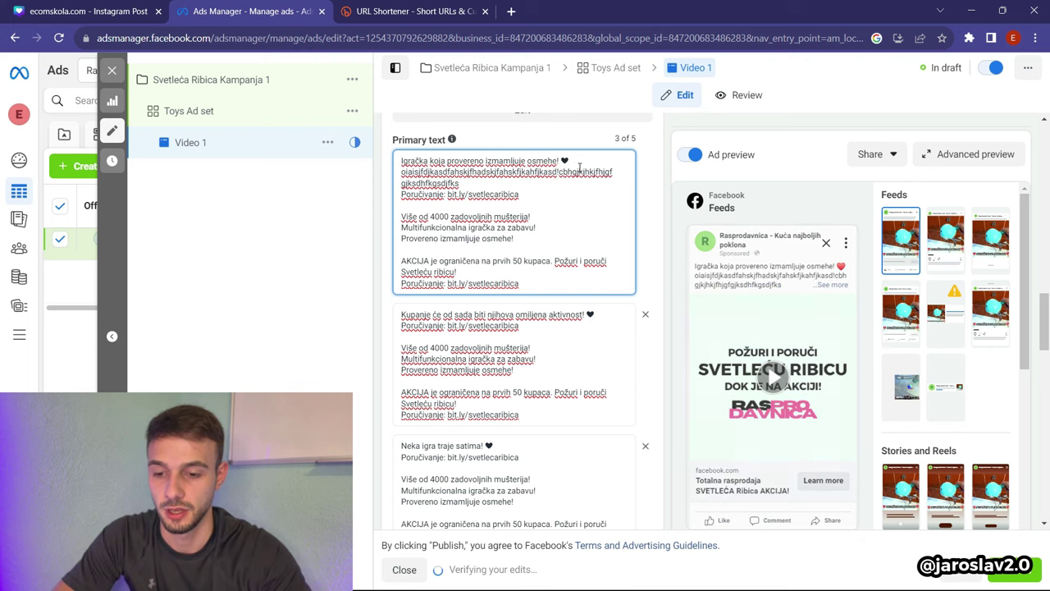
pyautogui.moveTo(741, 298)
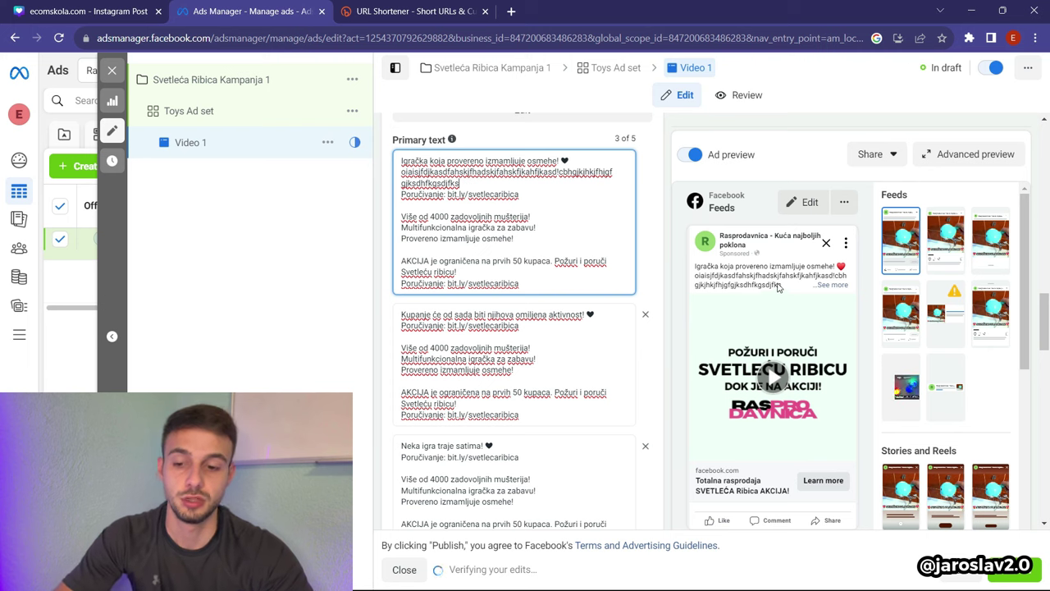
pyautogui.click(829, 286)
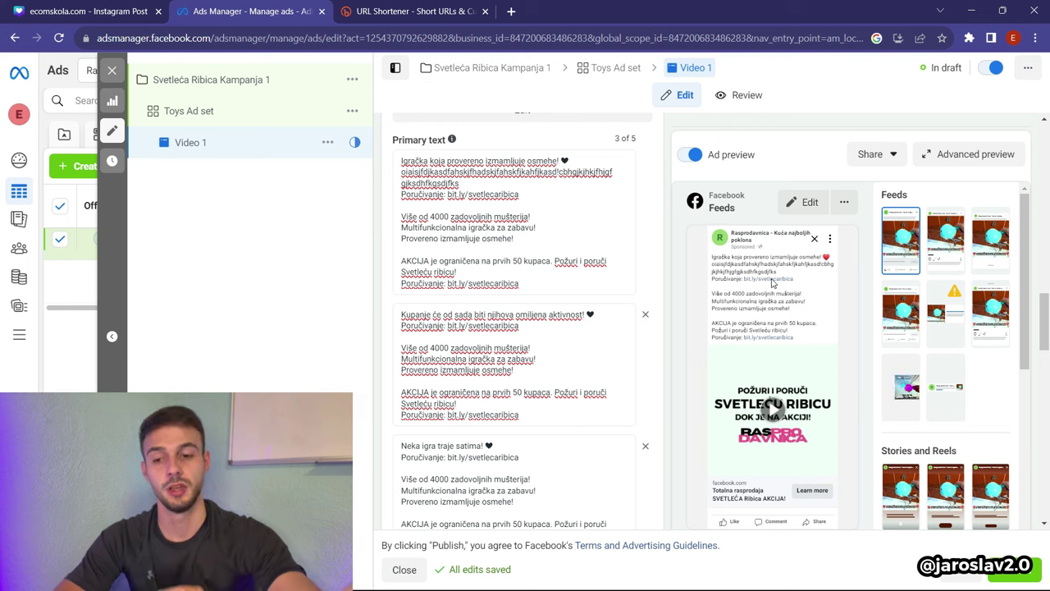
# Delete the test line from the first primary text
pyautogui.click(527, 189)
pyautogui.moveTo(490, 185); pyautogui.dragTo(400, 177)
pyautogui.press('BackSpace')
pyautogui.press('BackSpace')
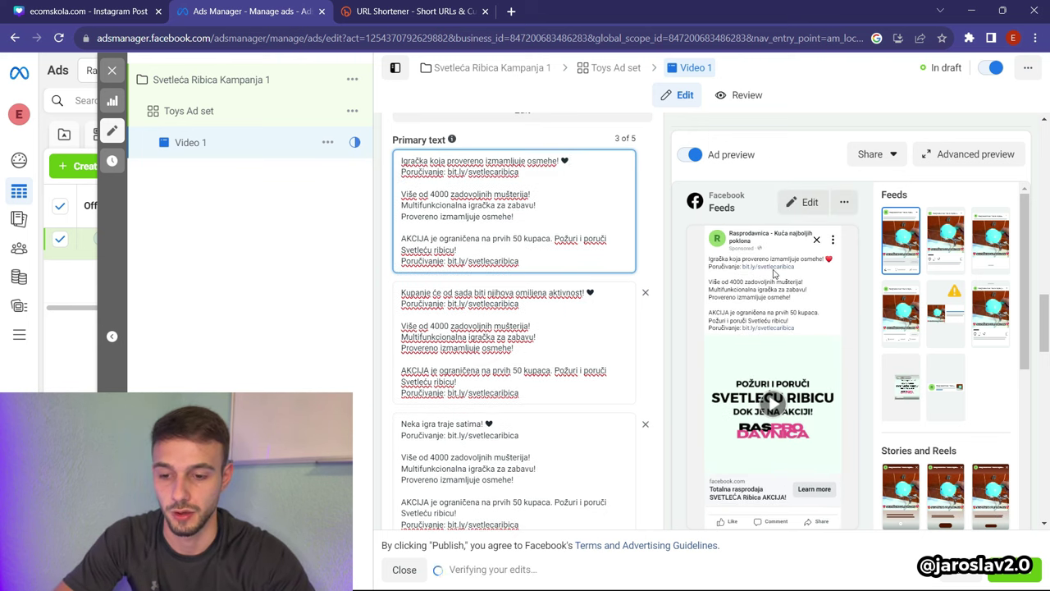
# Compare the ad in the Instagram feed, Facebook feed and Instagram story previews
pyautogui.click(929, 246)
pyautogui.click(903, 242)
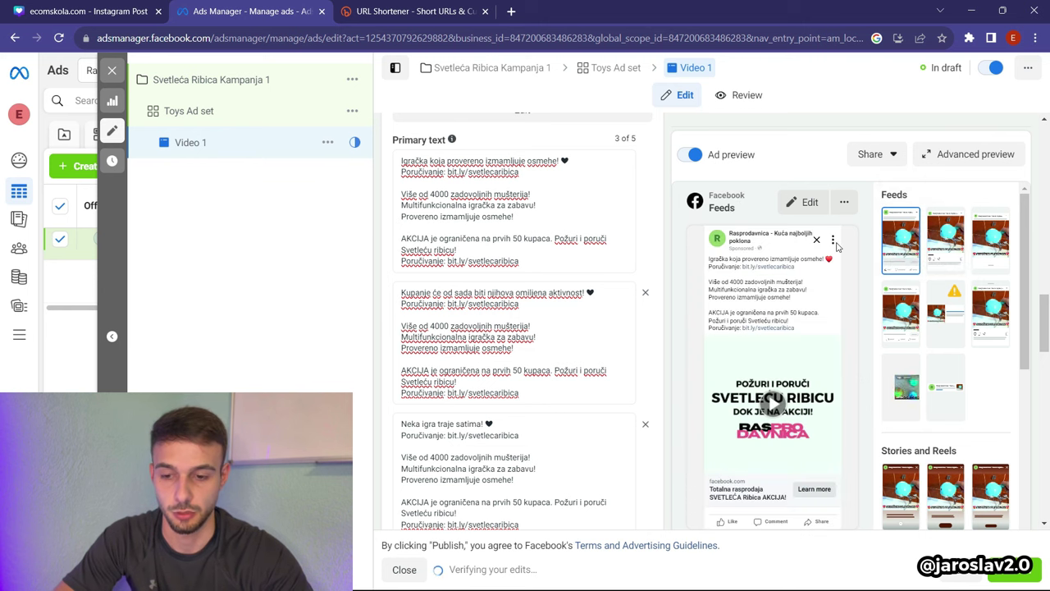
pyautogui.click(902, 314)
pyautogui.click(945, 239)
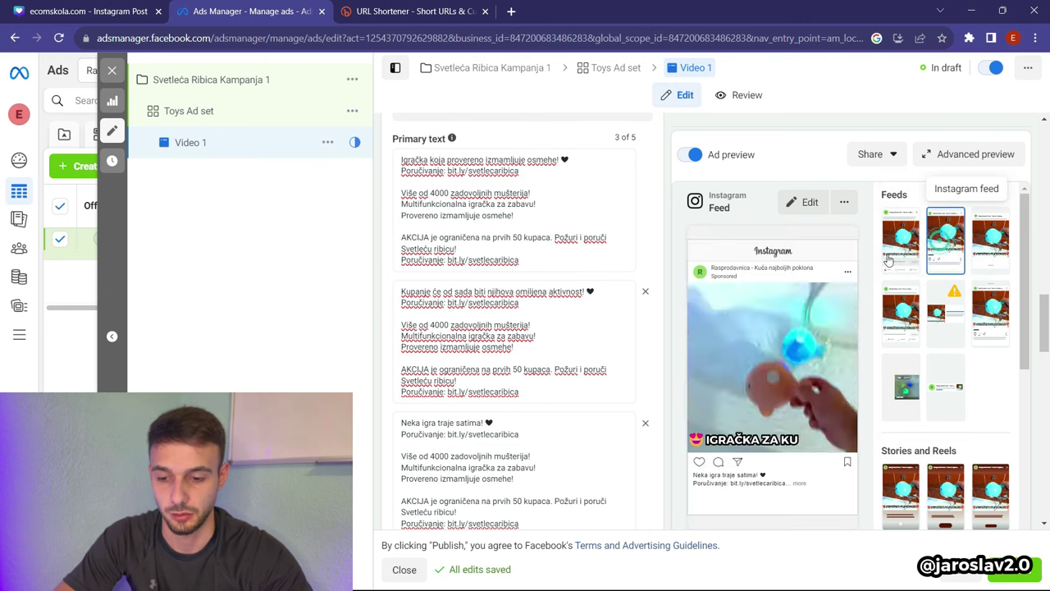
pyautogui.moveTo(767, 484); pyautogui.dragTo(735, 484)
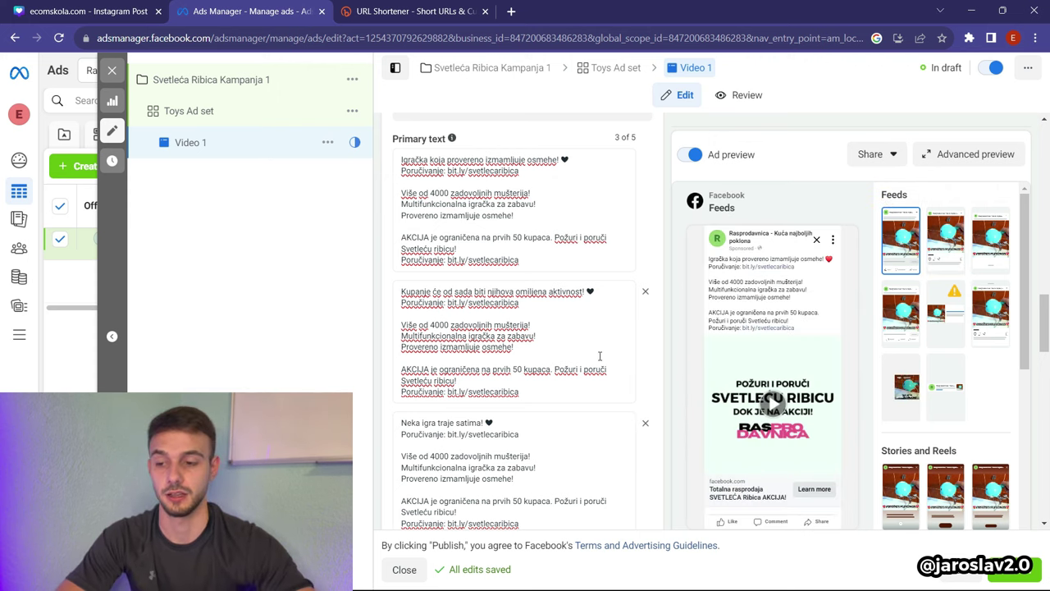
pyautogui.moveTo(401, 193); pyautogui.dragTo(536, 205)
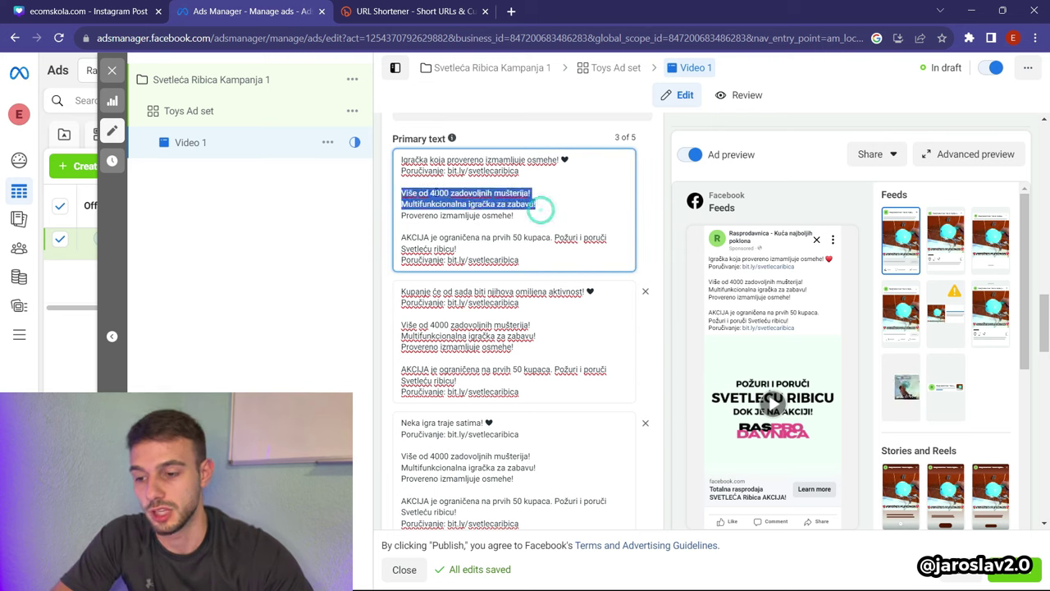
pyautogui.click(436, 192)
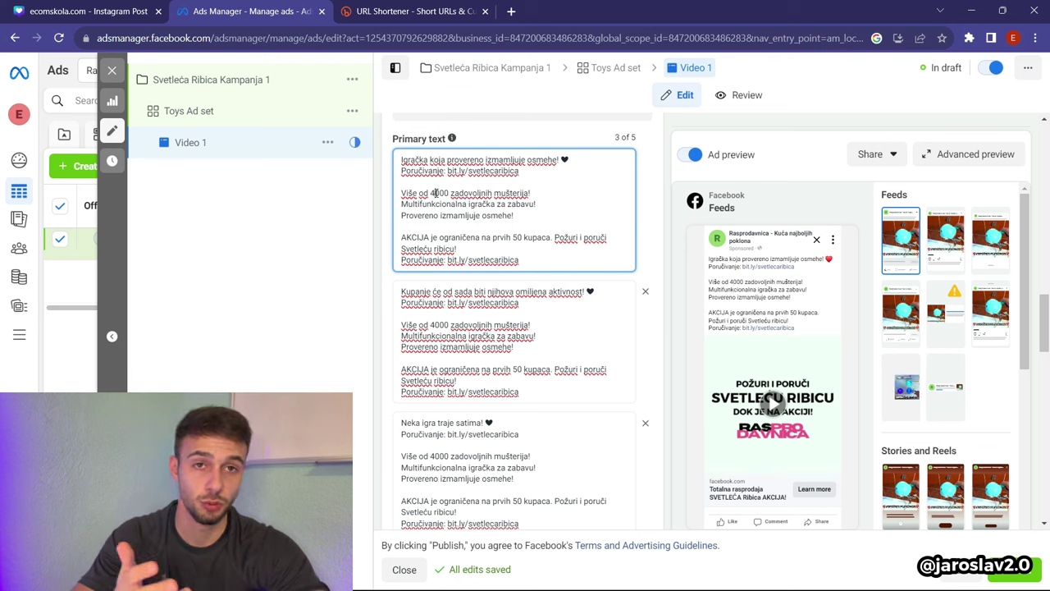
pyautogui.moveTo(401, 202); pyautogui.dragTo(515, 217)
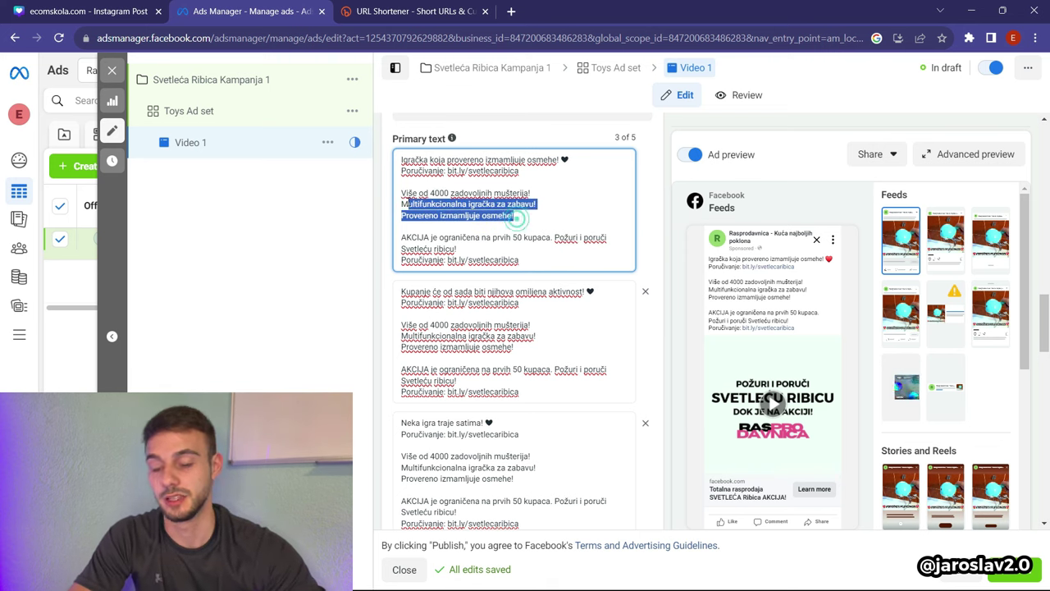
pyautogui.click(406, 202)
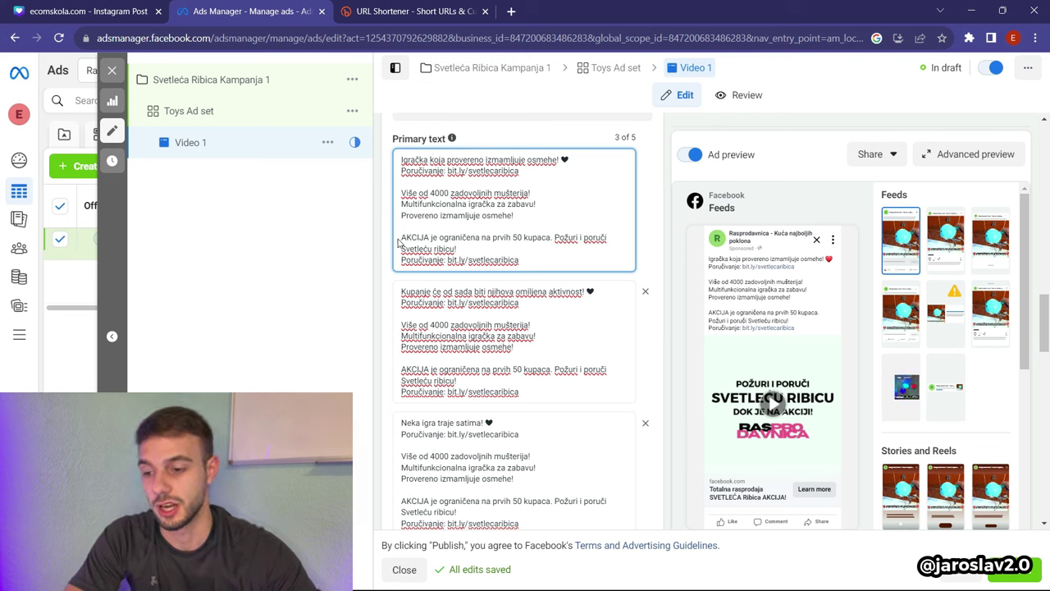
pyautogui.moveTo(403, 237); pyautogui.dragTo(441, 237)
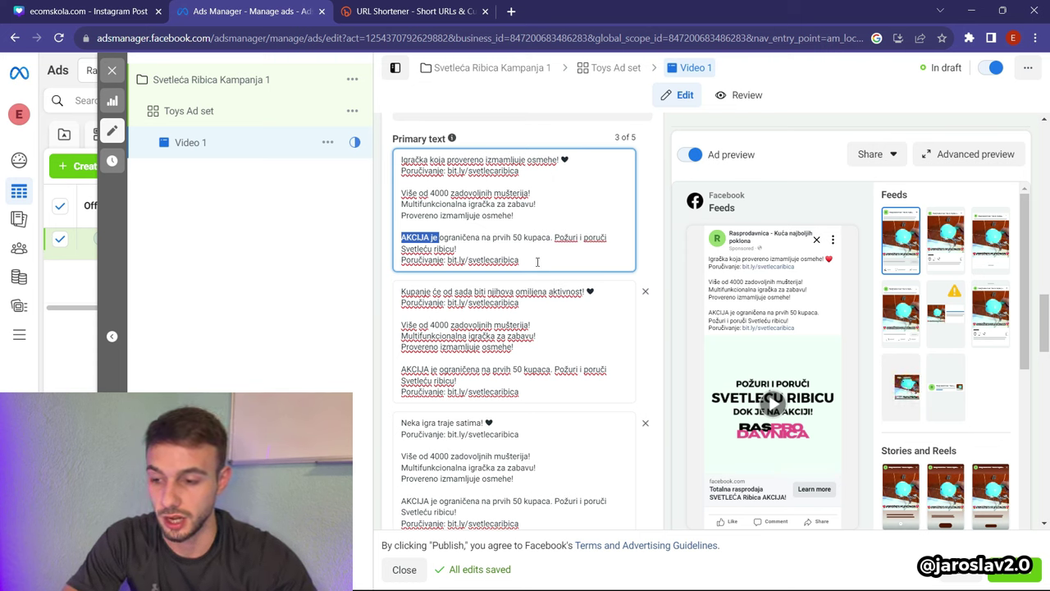
pyautogui.moveTo(520, 260); pyautogui.dragTo(375, 209)
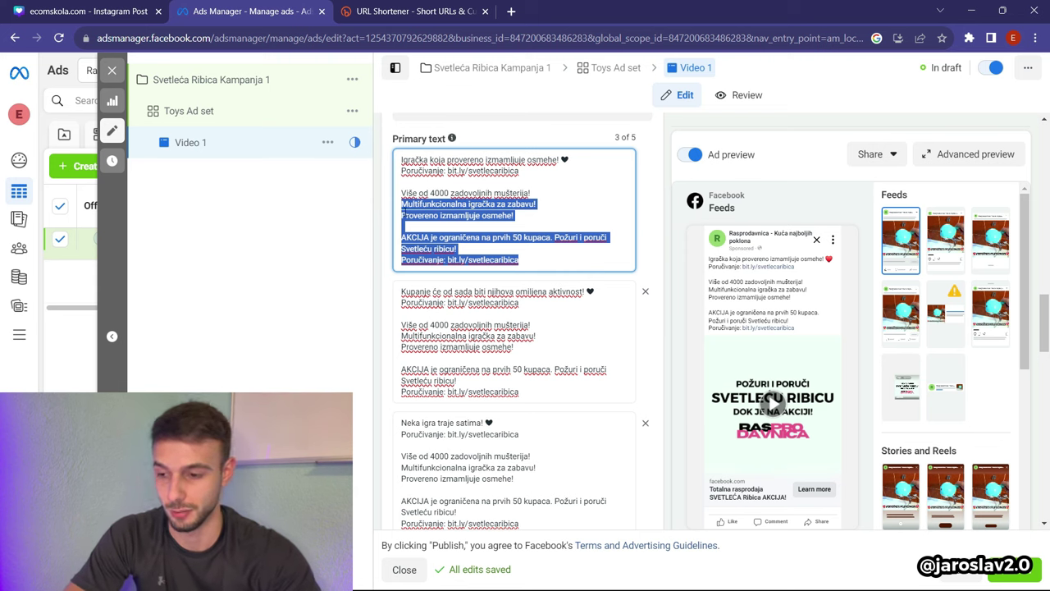
pyautogui.click(403, 215)
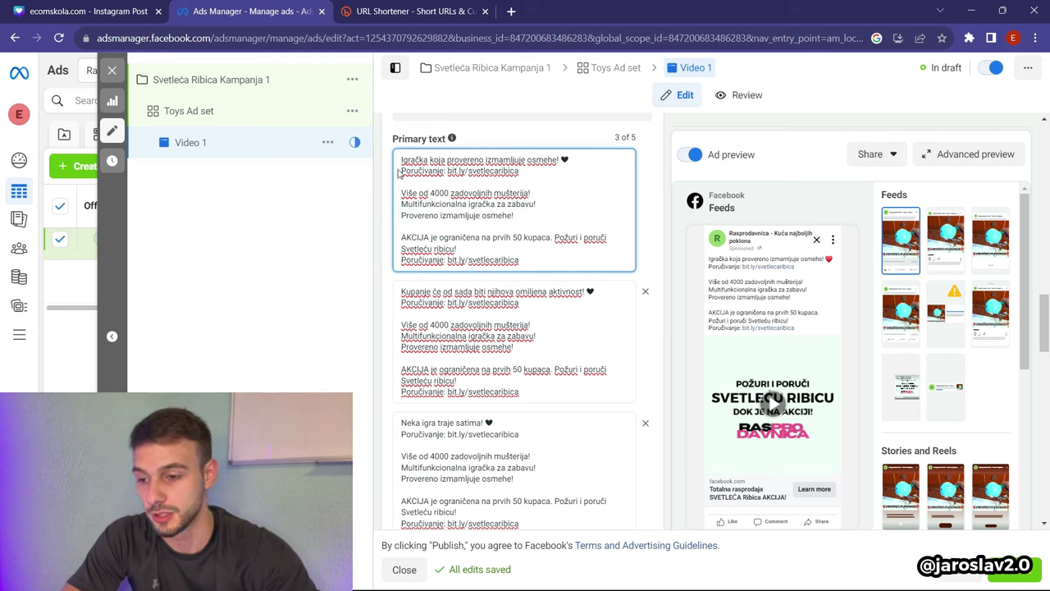
pyautogui.moveTo(400, 172); pyautogui.dragTo(544, 264)
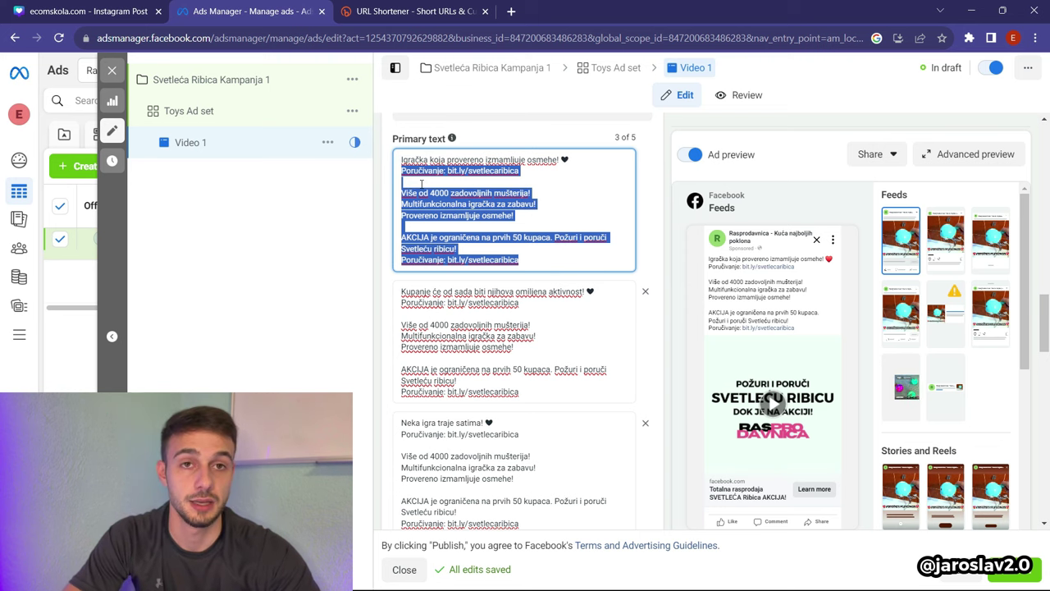
pyautogui.click(401, 302)
pyautogui.hotkey('ctrl', 'shift', 'End')
pyautogui.scroll(-2, 395, 304)
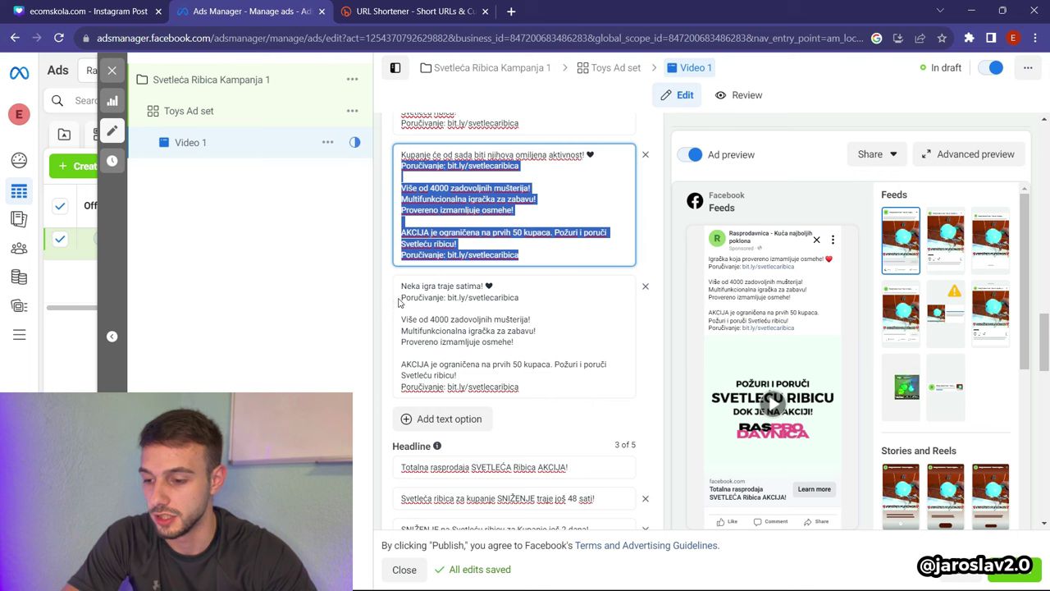
pyautogui.moveTo(400, 302); pyautogui.dragTo(518, 388)
pyautogui.click(488, 363)
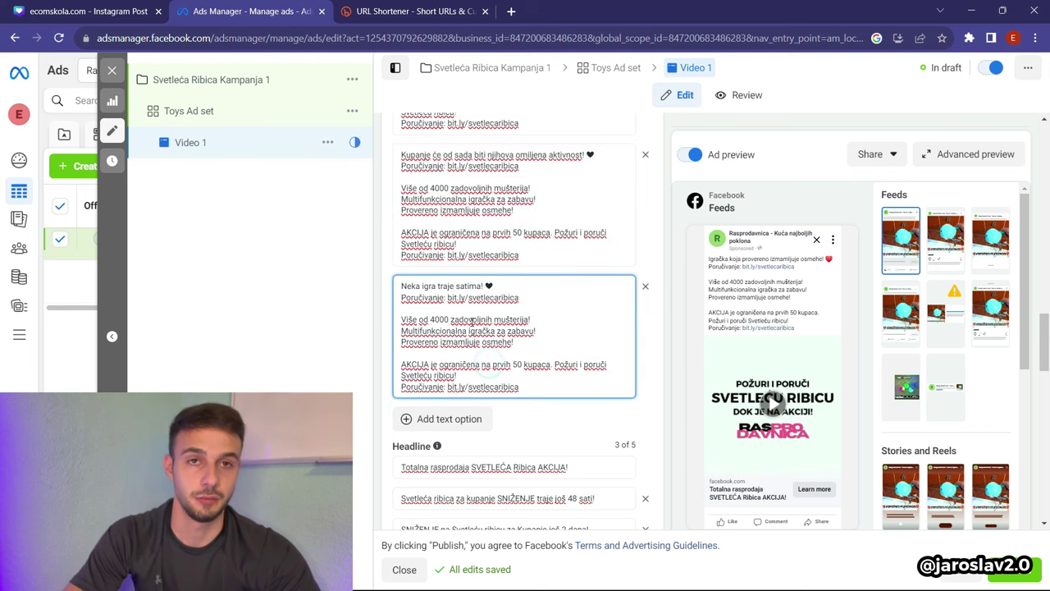
pyautogui.scroll(3, 491, 303)
pyautogui.scroll(-2, 480, 303)
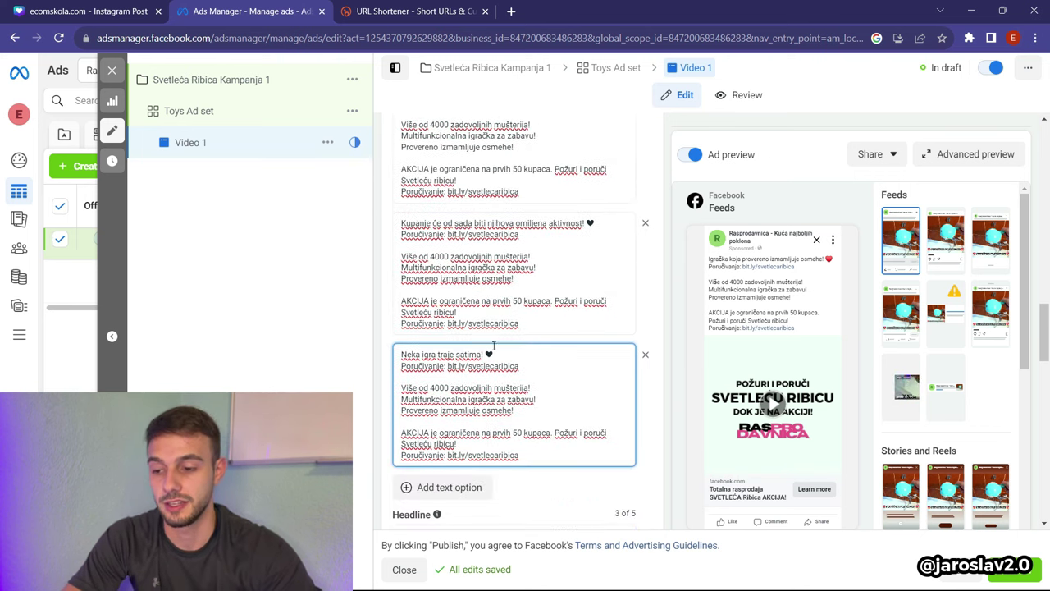
pyautogui.scroll(1, 474, 355)
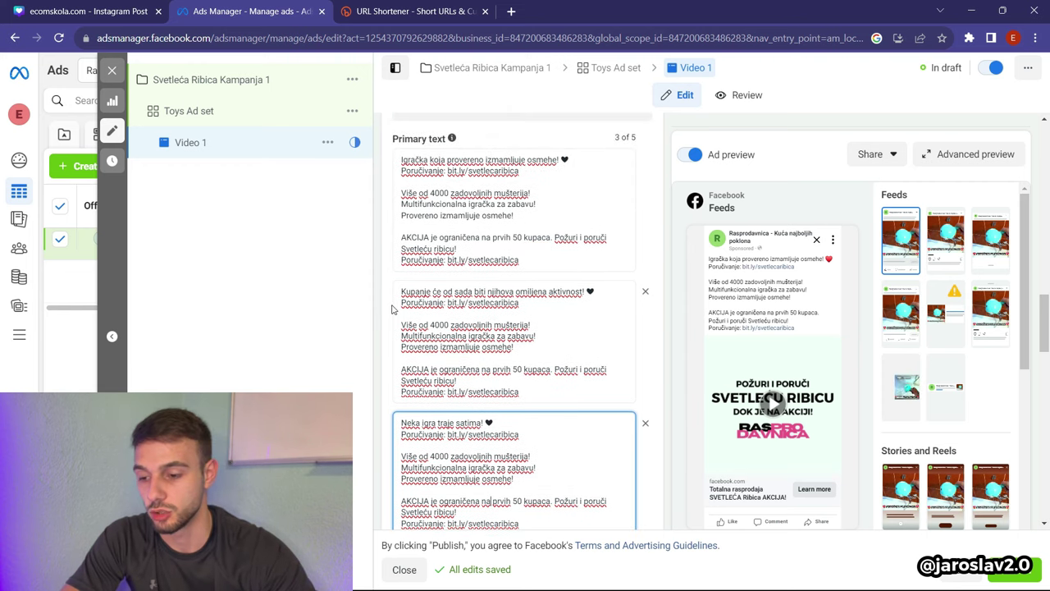
pyautogui.moveTo(402, 291); pyautogui.dragTo(595, 292)
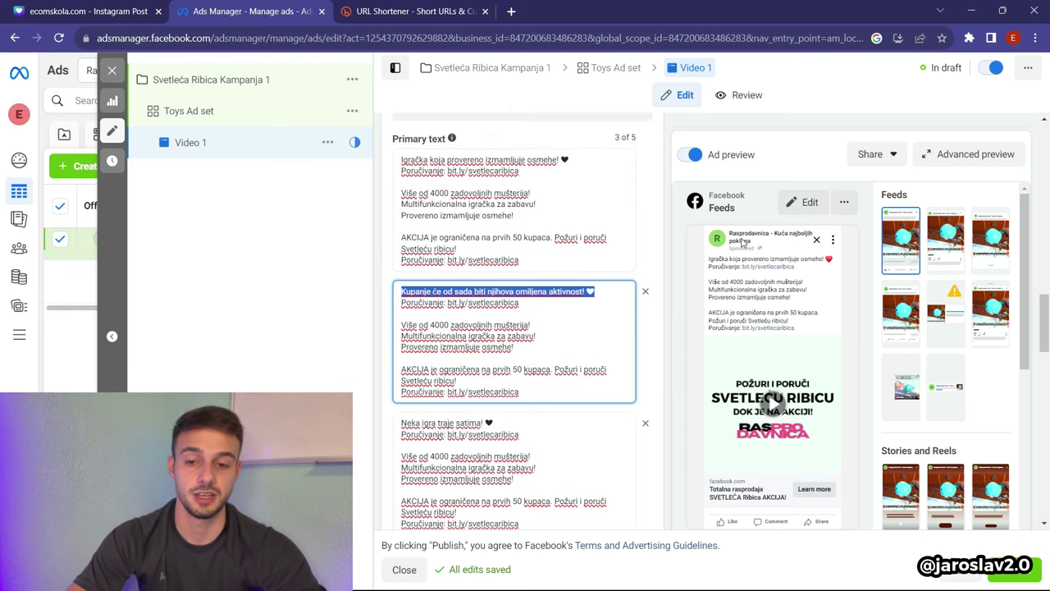
pyautogui.click(909, 485)
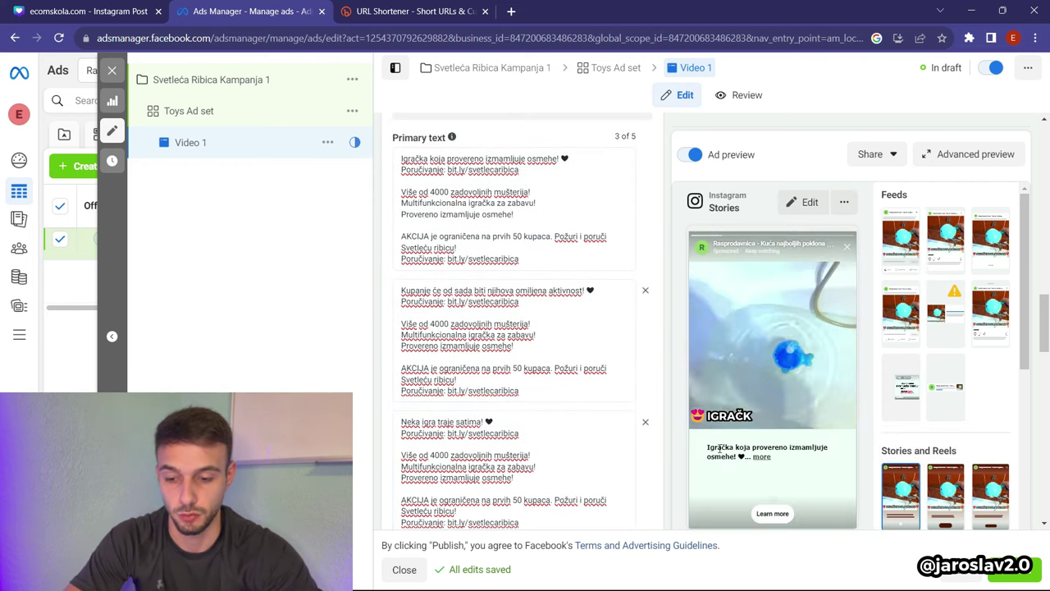
pyautogui.click(418, 293)
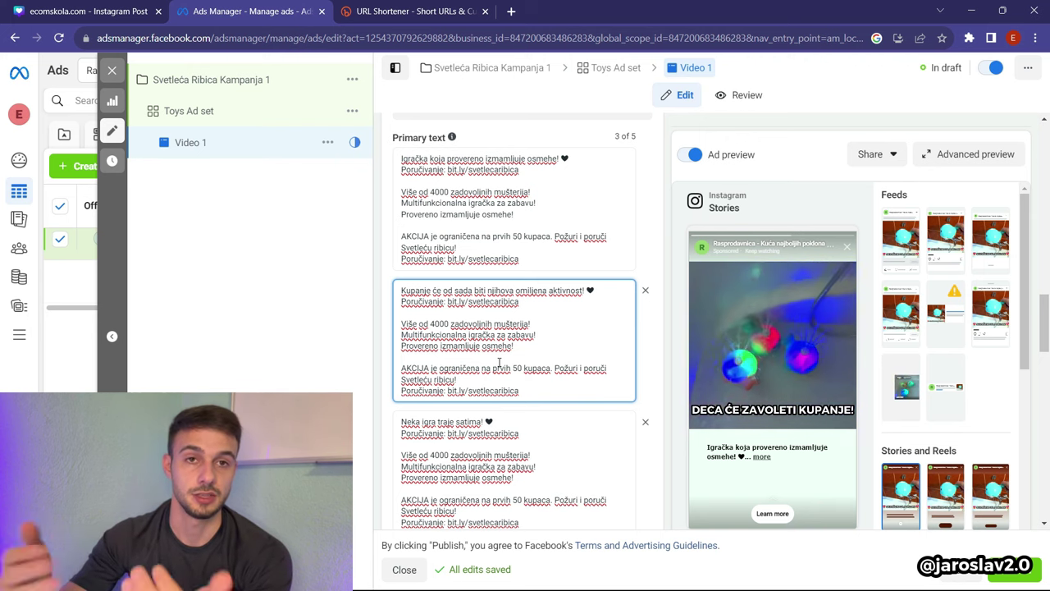
pyautogui.click(474, 206)
pyautogui.click(457, 361)
pyautogui.moveTo(498, 158); pyautogui.dragTo(445, 159)
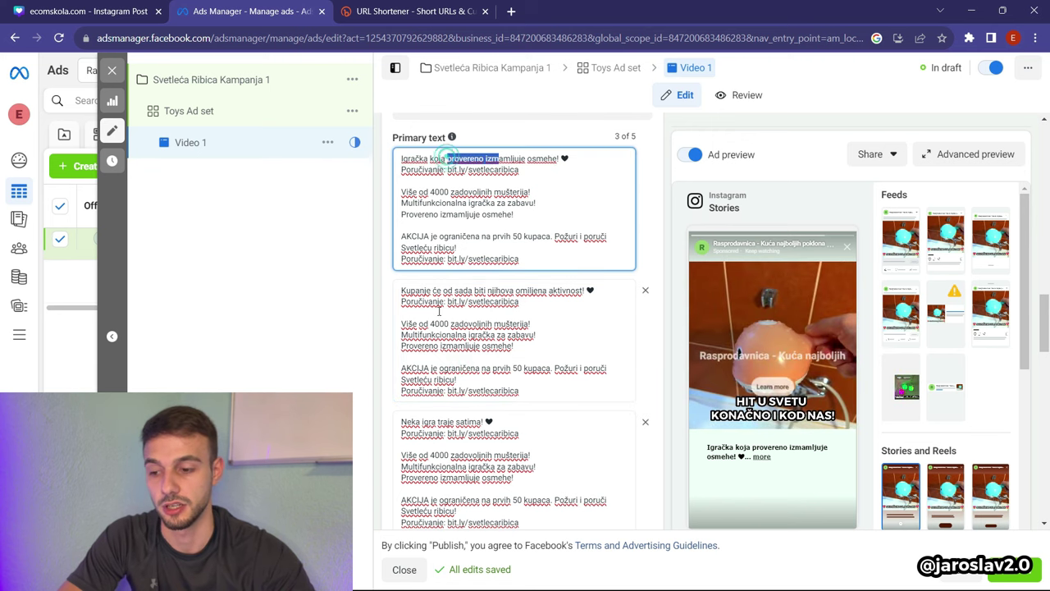
pyautogui.moveTo(486, 290); pyautogui.dragTo(433, 290)
pyautogui.scroll(-1, 474, 246)
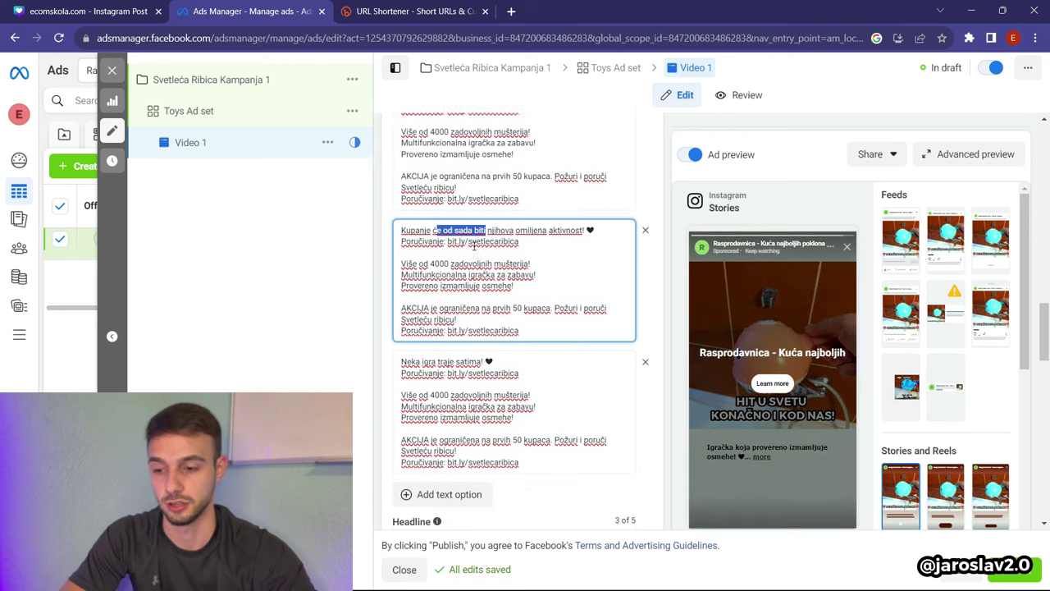
pyautogui.scroll(2, 474, 244)
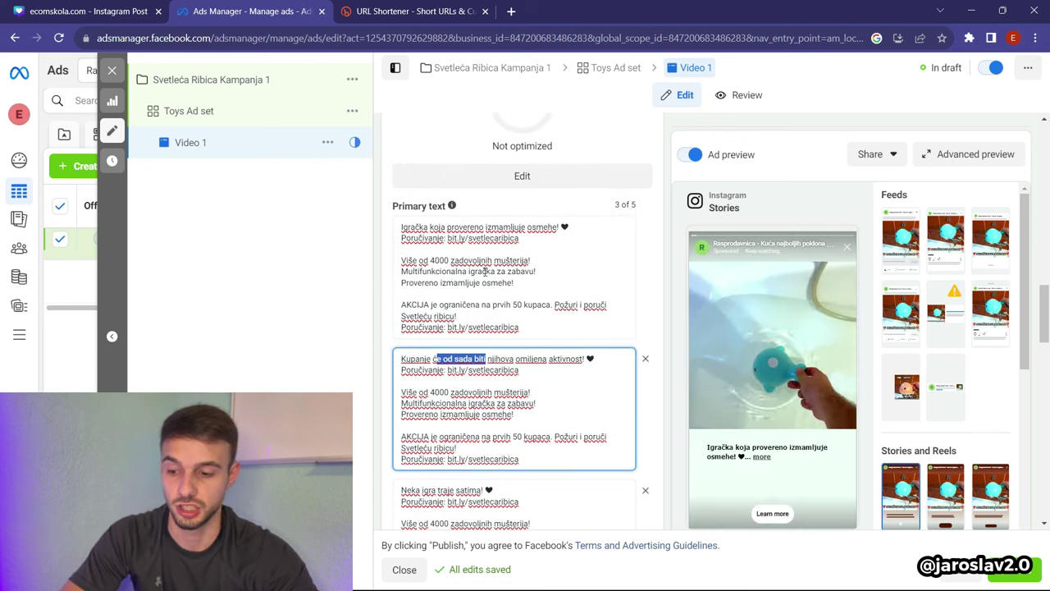
pyautogui.scroll(-5, 485, 271)
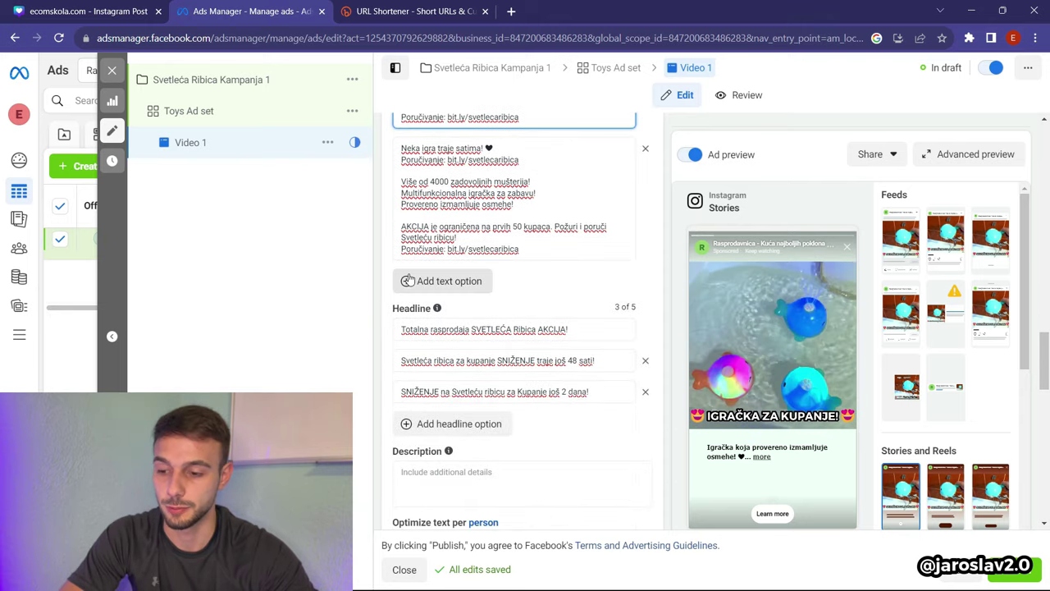
pyautogui.scroll(1, 414, 320)
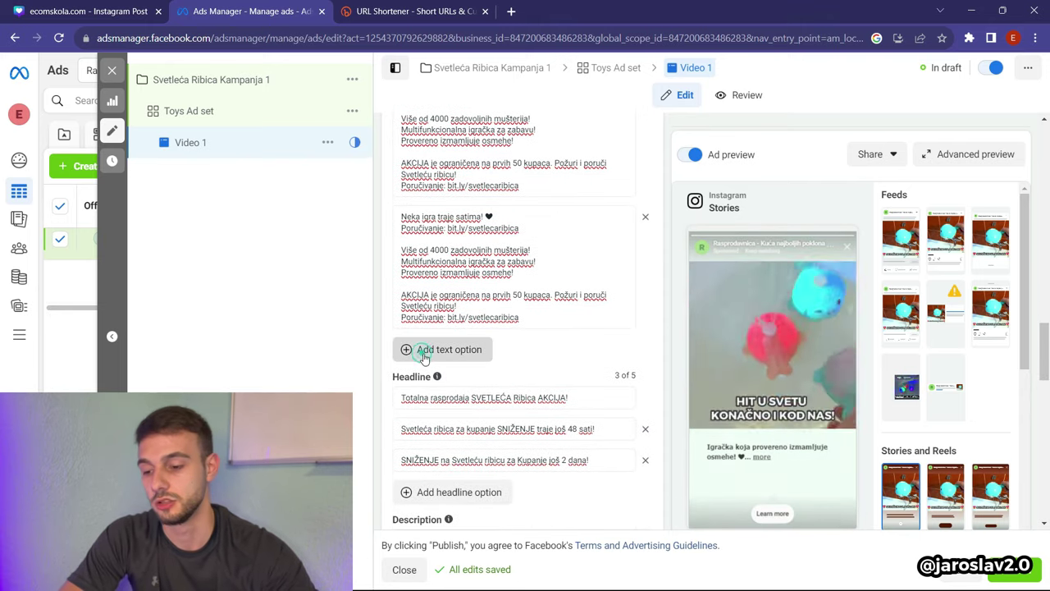
pyautogui.click(423, 353)
pyautogui.click(402, 353)
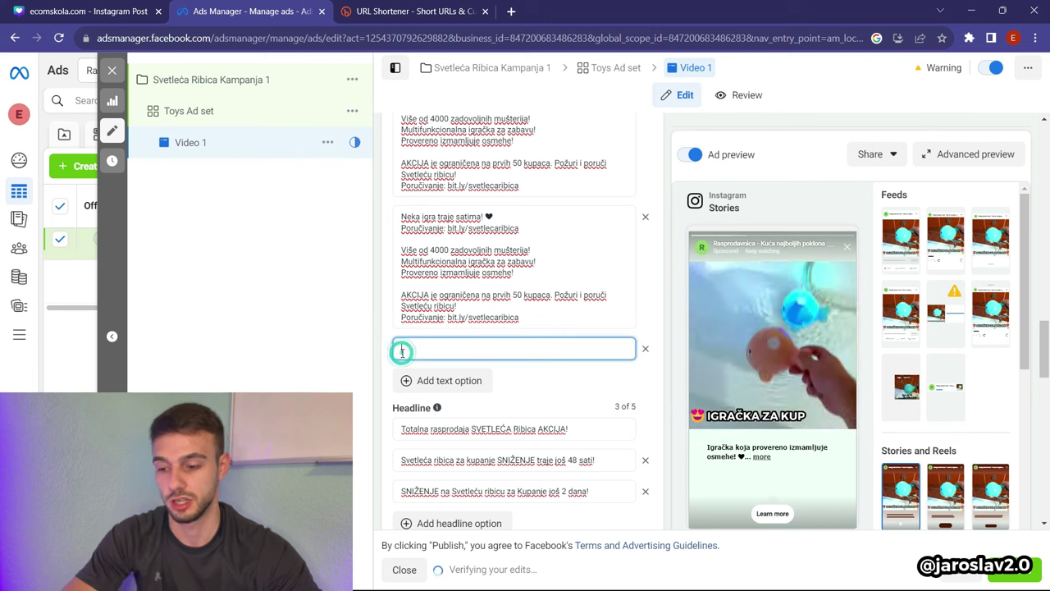
pyautogui.moveTo(402, 240)
pyautogui.mouseDown()
pyautogui.moveTo(520, 318)
pyautogui.moveTo(402, 229)
pyautogui.mouseUp()
pyautogui.hotkey('ctrl', 'c')
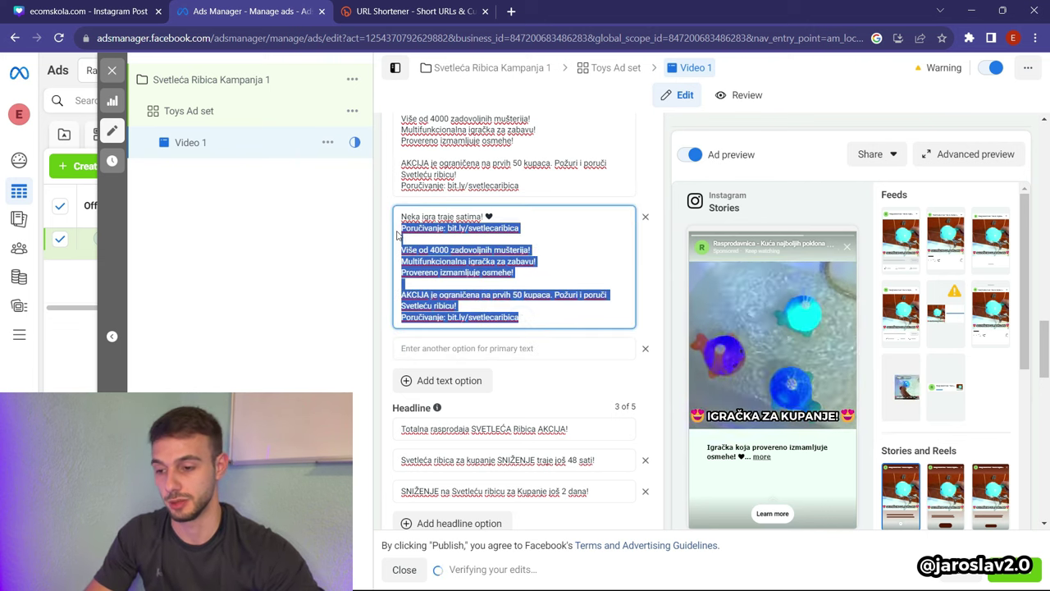
pyautogui.click(435, 347)
pyautogui.hotkey('ctrl', 'v')
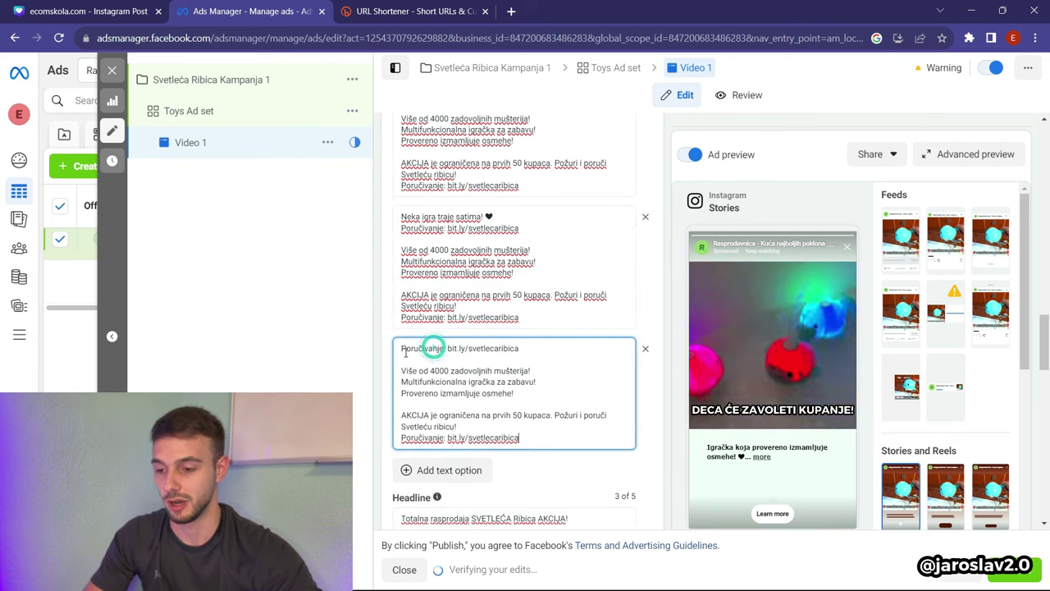
pyautogui.click(402, 347)
pyautogui.press('Return')
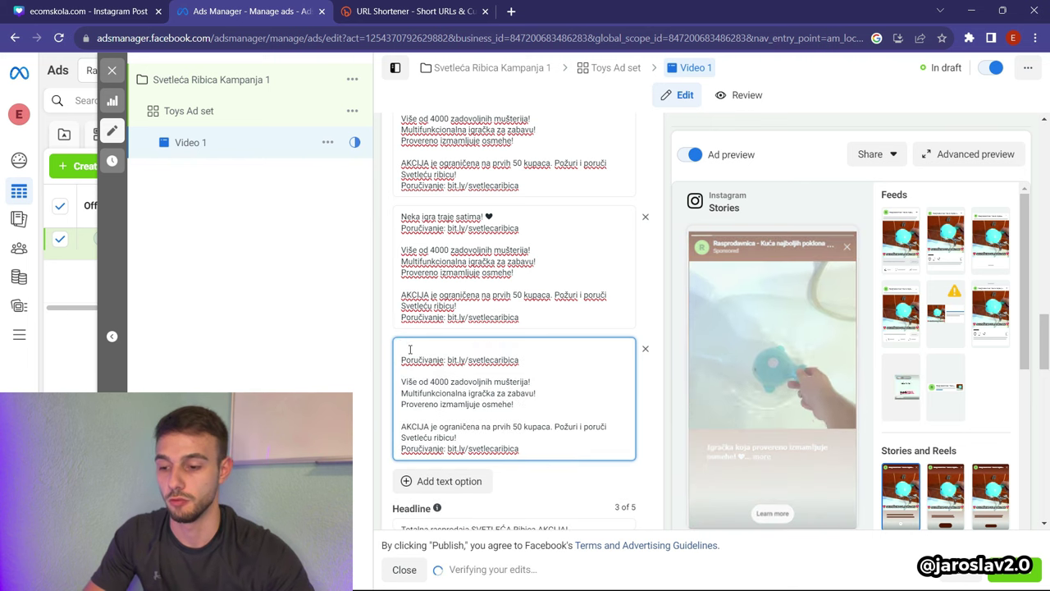
pyautogui.write('Savr')
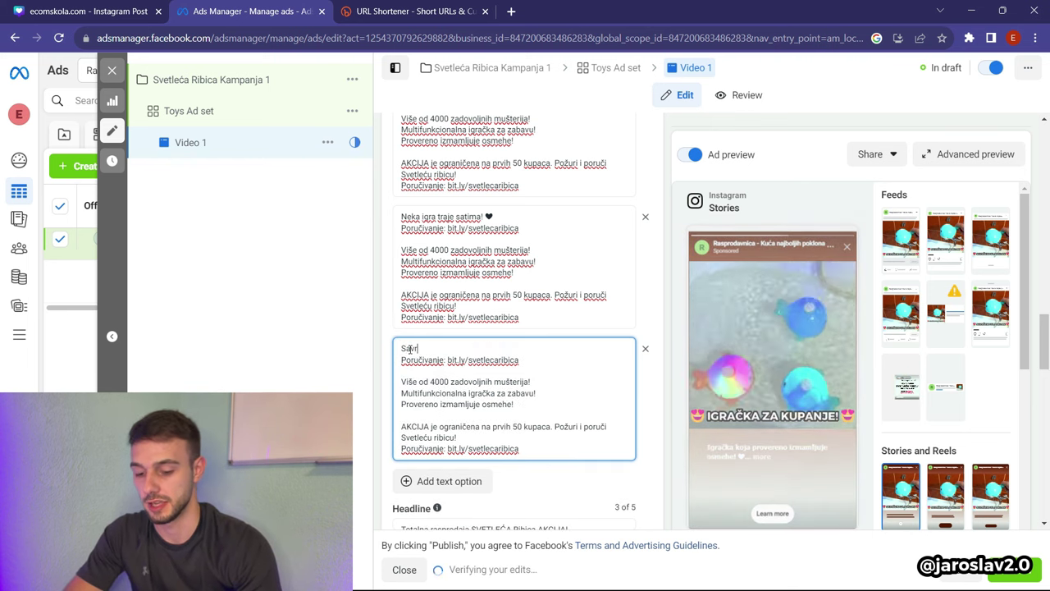
pyautogui.write('šena igračka za poklon!')
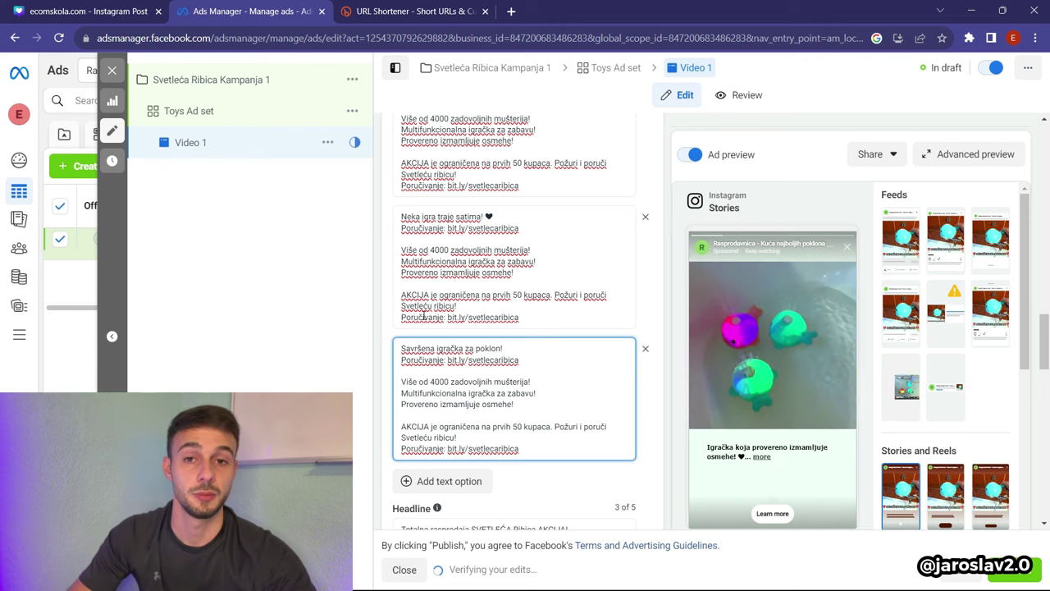
pyautogui.doubleClick(503, 218)
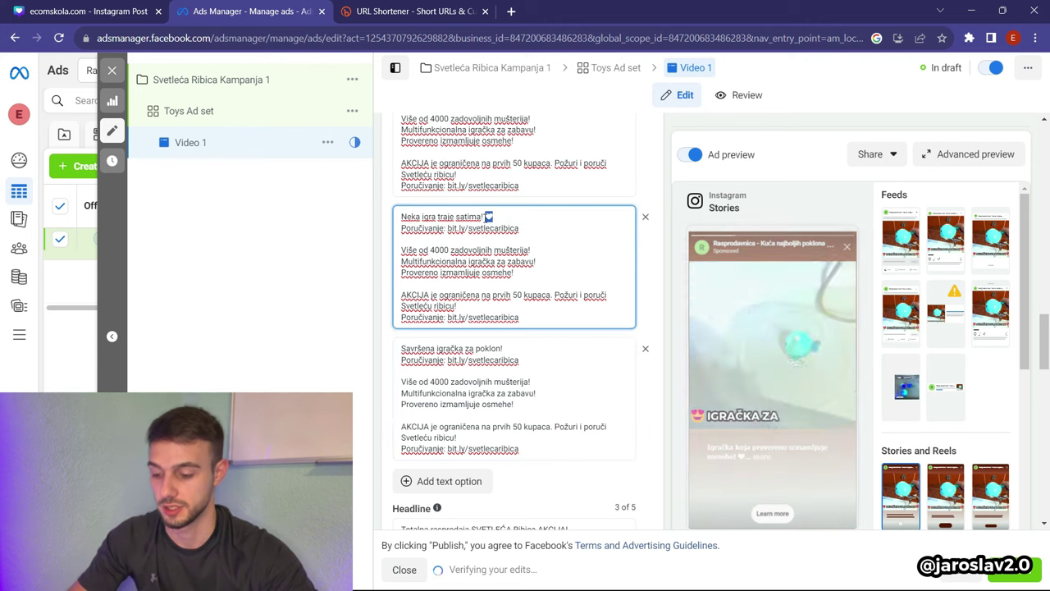
pyautogui.click(516, 347)
pyautogui.write('❤')
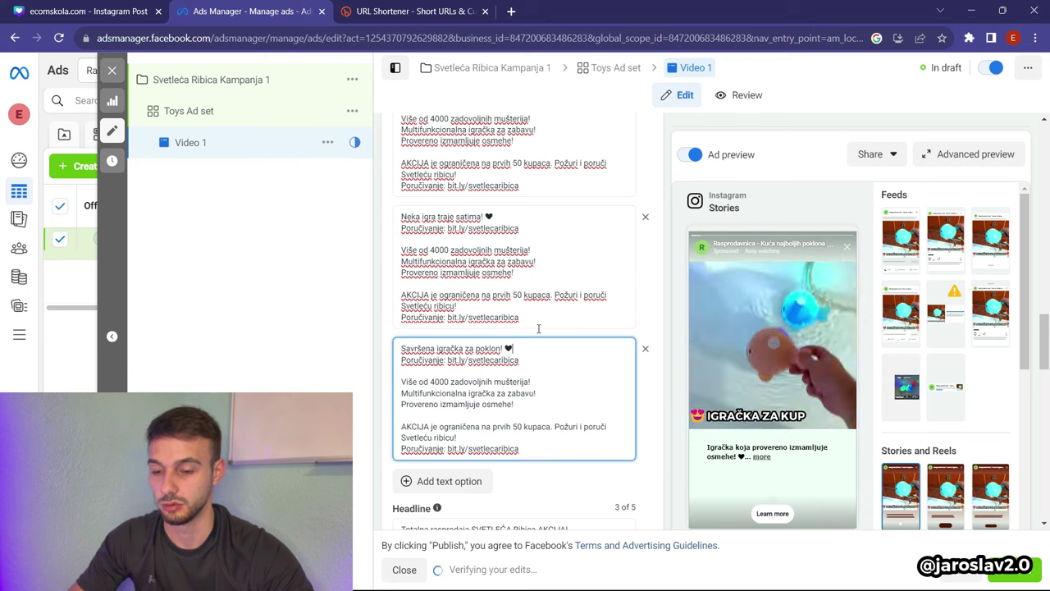
pyautogui.scroll(2, 521, 315)
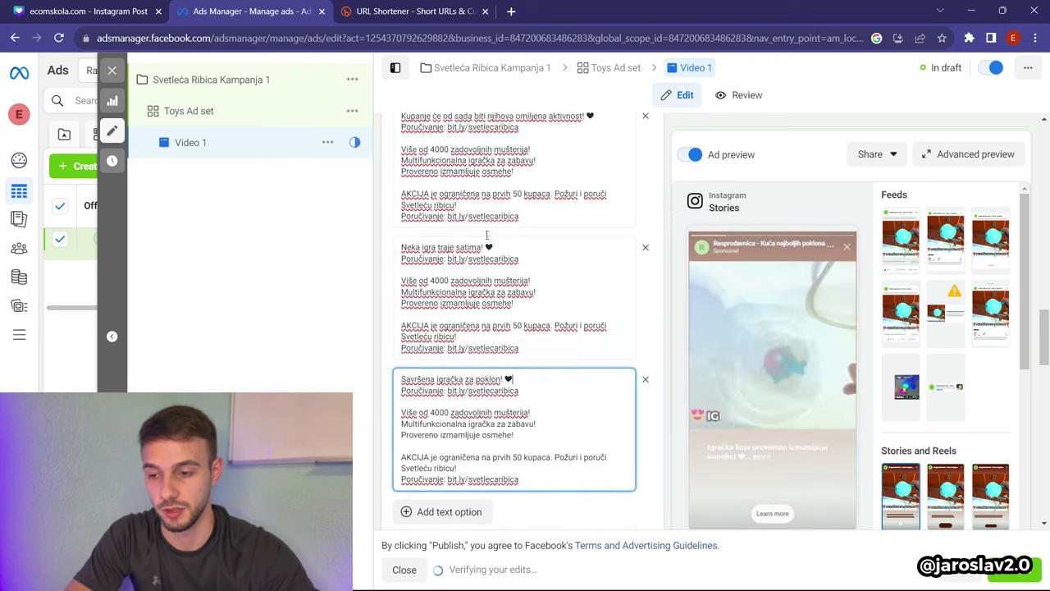
pyautogui.scroll(-3, 536, 271)
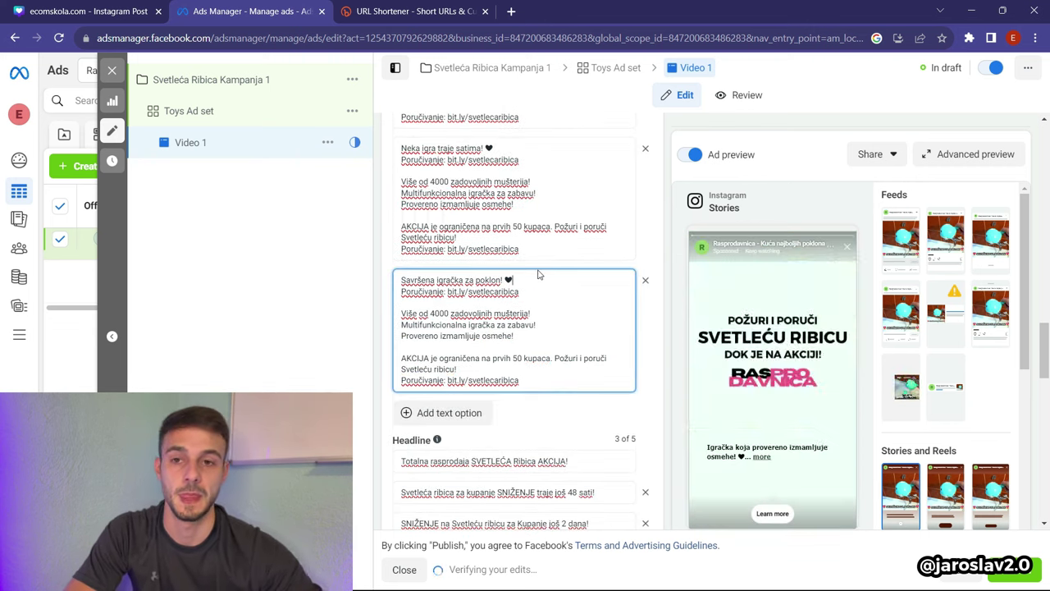
pyautogui.moveTo(693, 224)
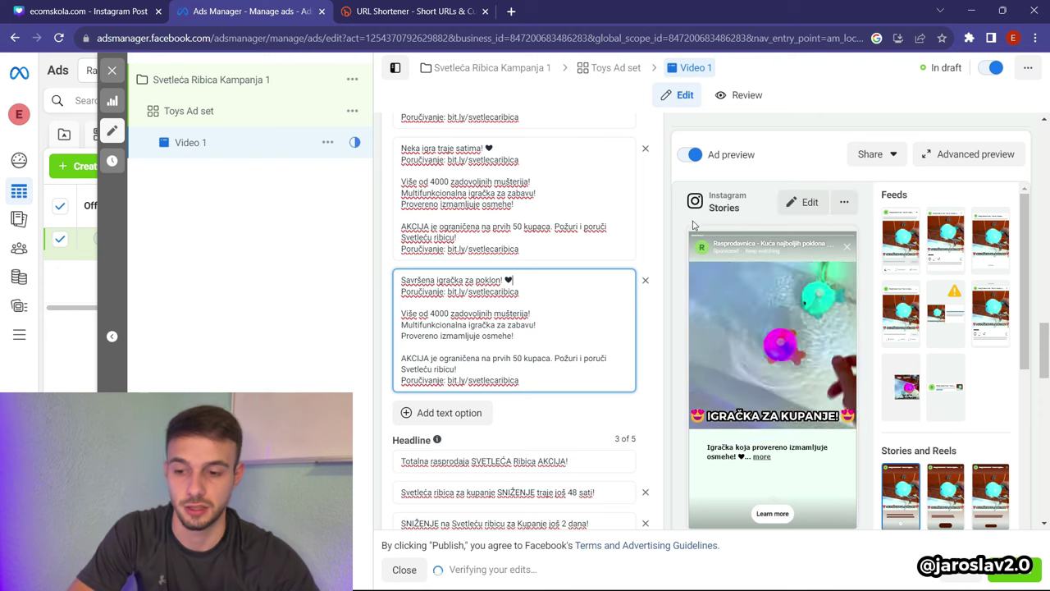
pyautogui.click(645, 280)
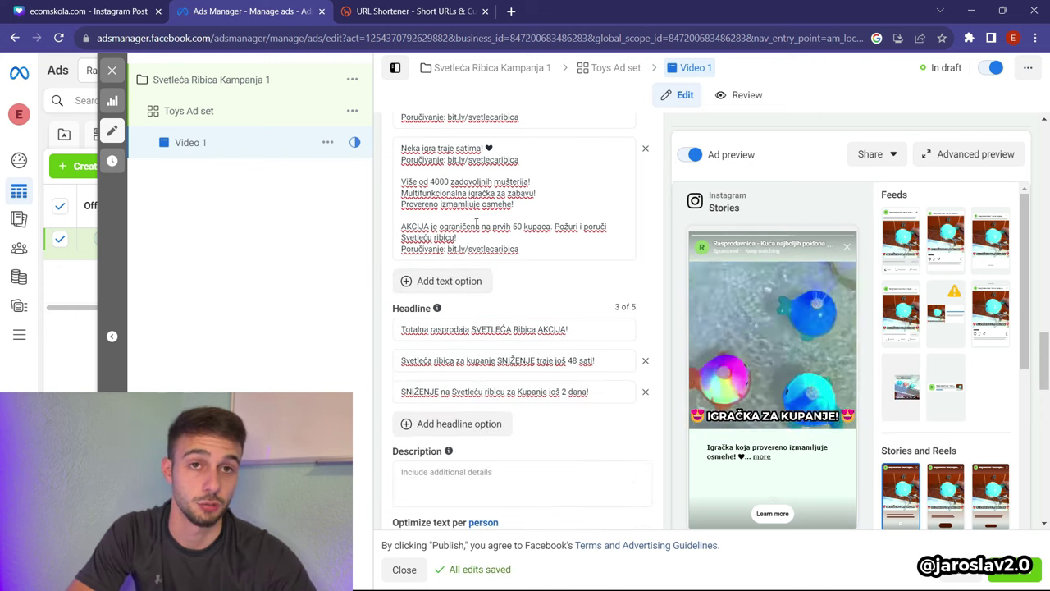
pyautogui.scroll(-1, 478, 223)
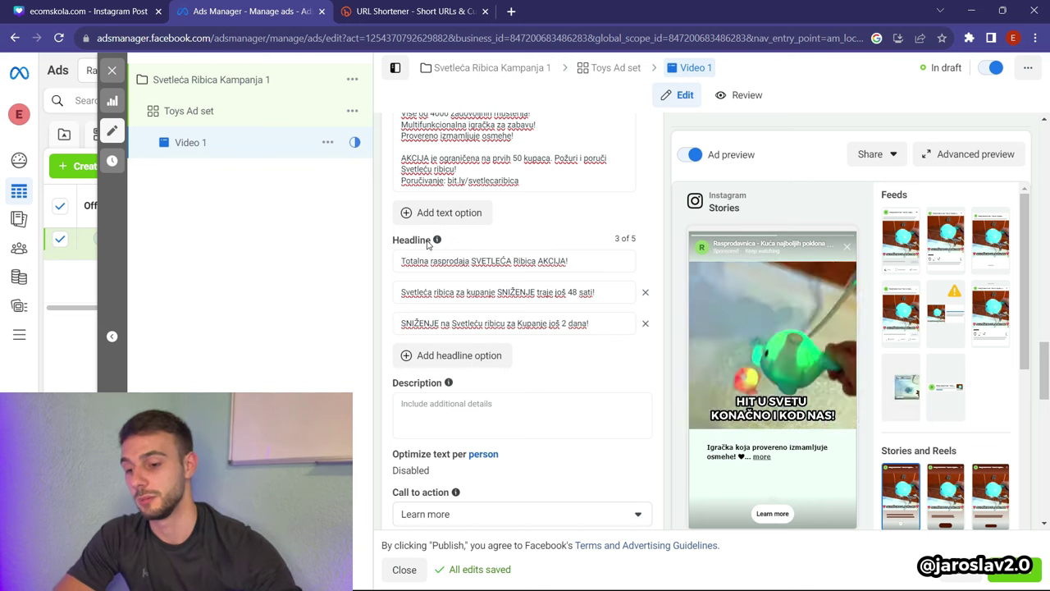
pyautogui.moveTo(453, 292); pyautogui.dragTo(397, 296)
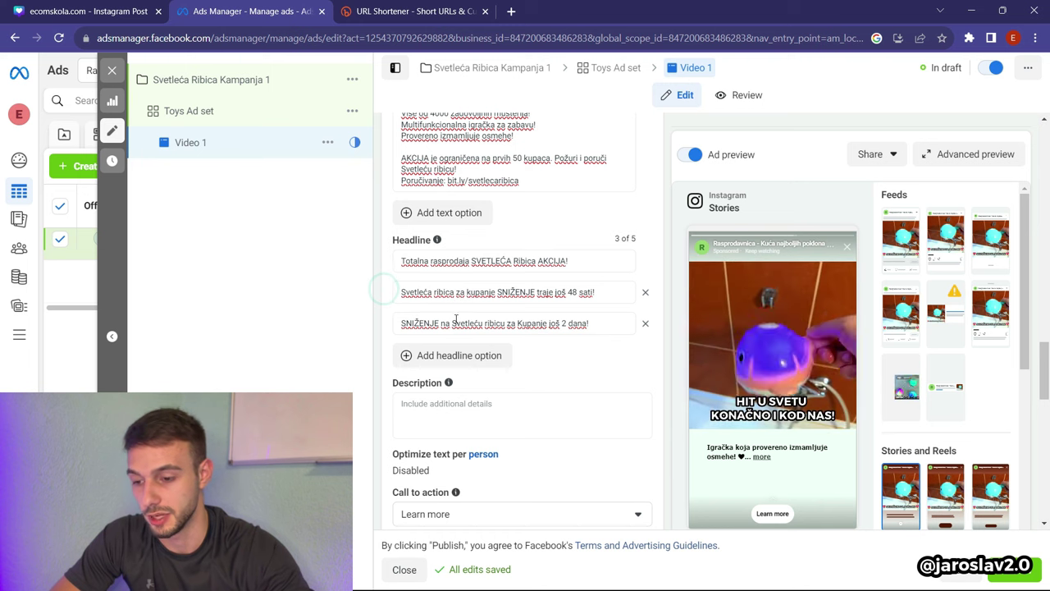
pyautogui.moveTo(451, 323); pyautogui.dragTo(506, 324)
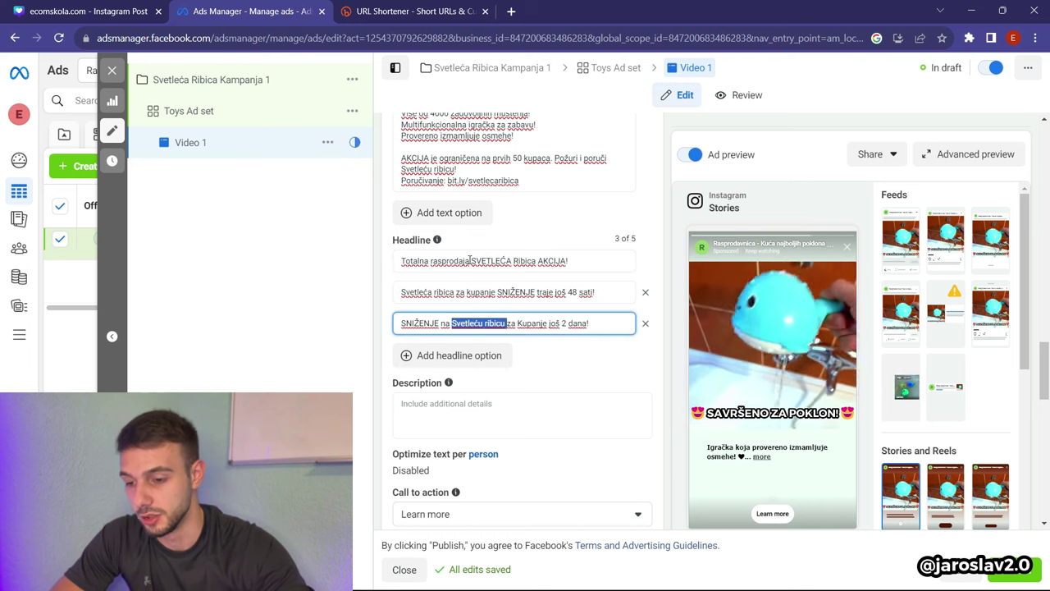
pyautogui.moveTo(471, 260); pyautogui.dragTo(549, 259)
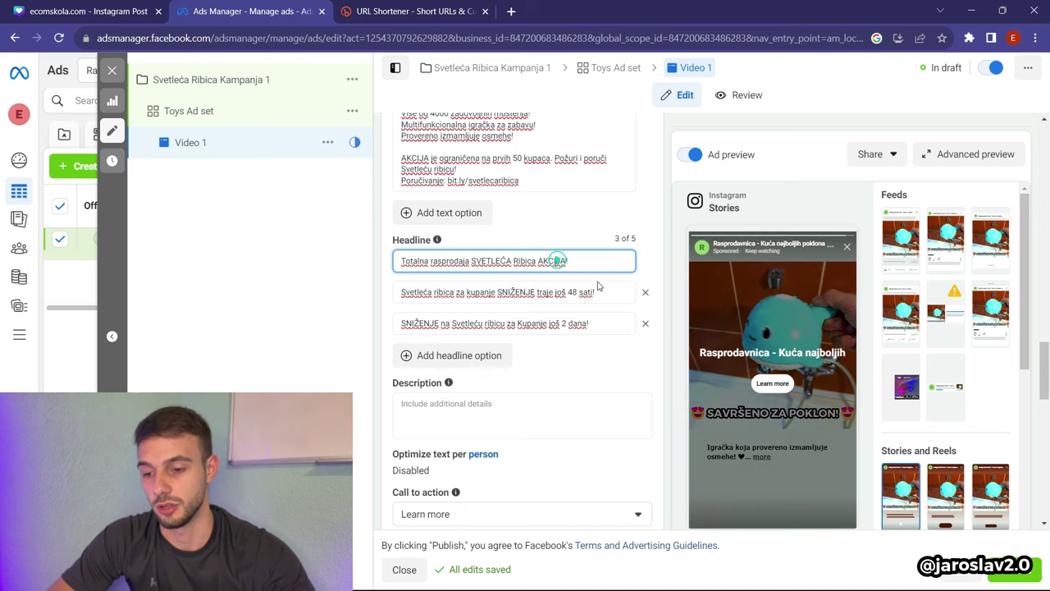
pyautogui.moveTo(568, 294); pyautogui.dragTo(579, 324)
pyautogui.moveTo(424, 323); pyautogui.dragTo(474, 323)
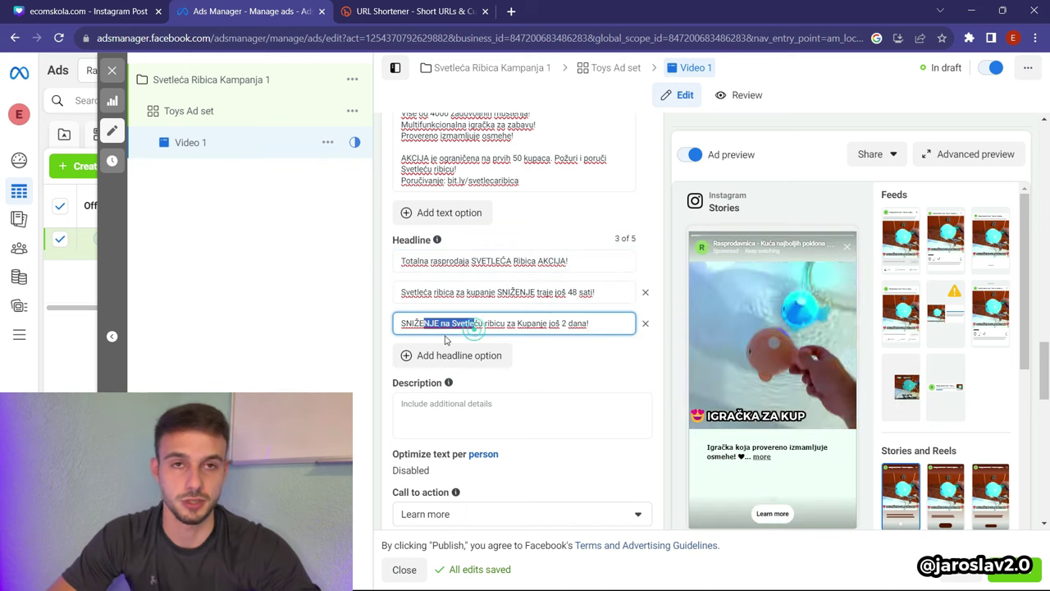
pyautogui.click(385, 292)
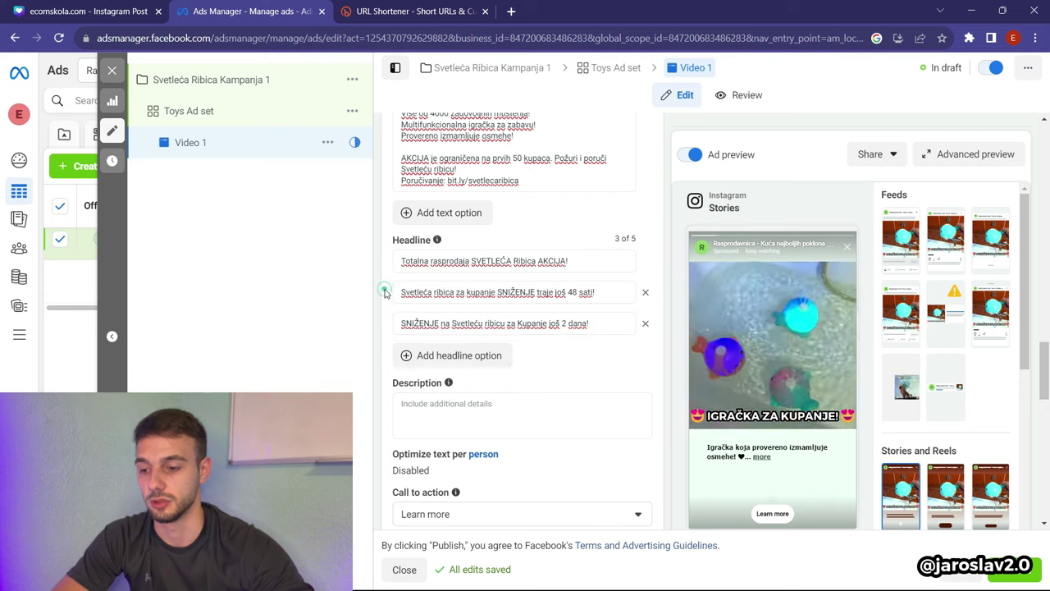
pyautogui.scroll(-1, 452, 286)
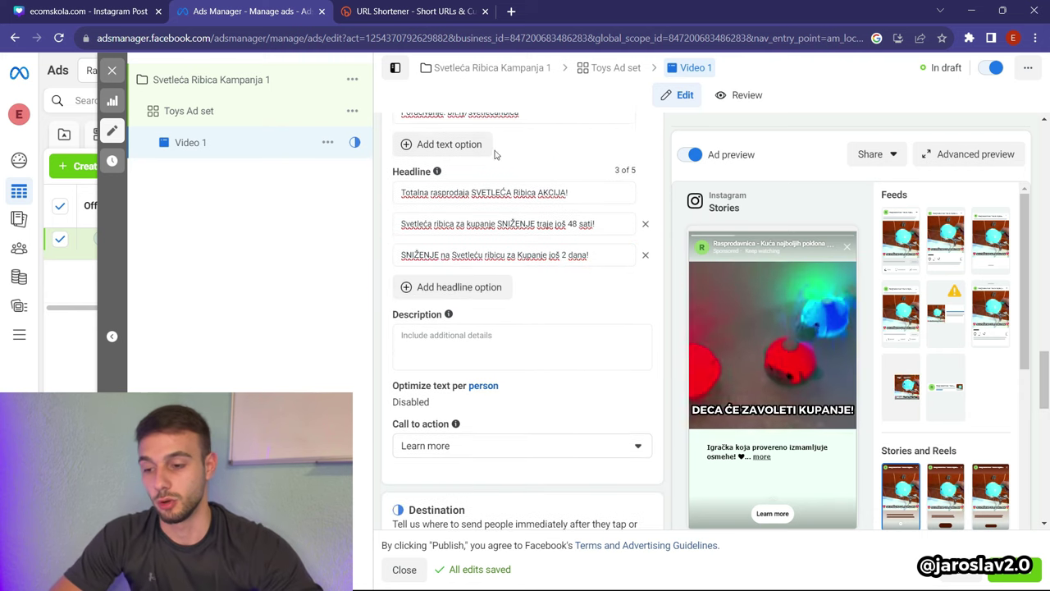
pyautogui.scroll(2, 453, 273)
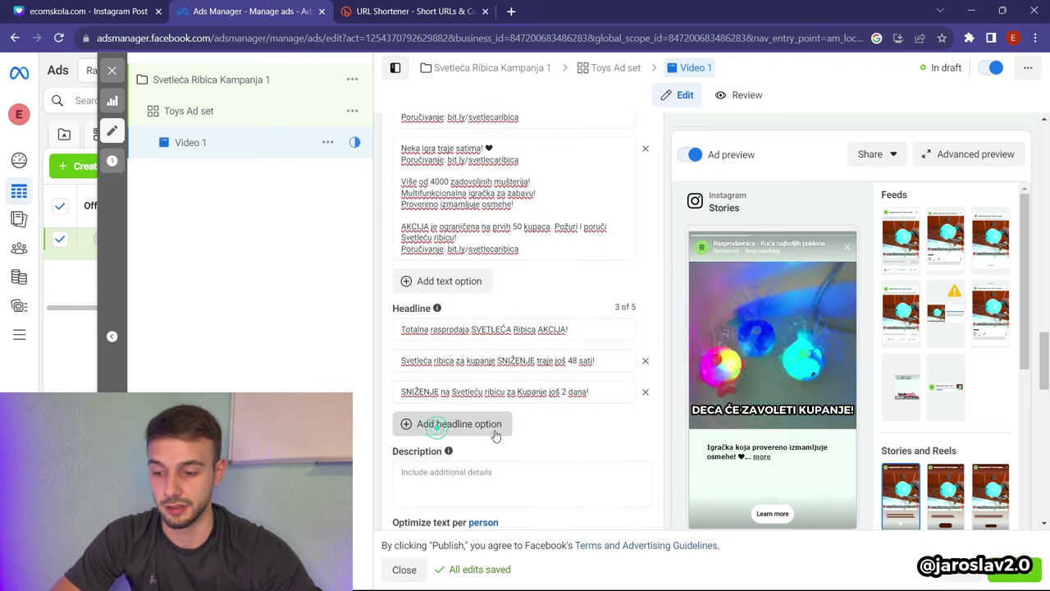
# Add and remove an empty headline option, then expand the text optimization details
pyautogui.click(435, 419)
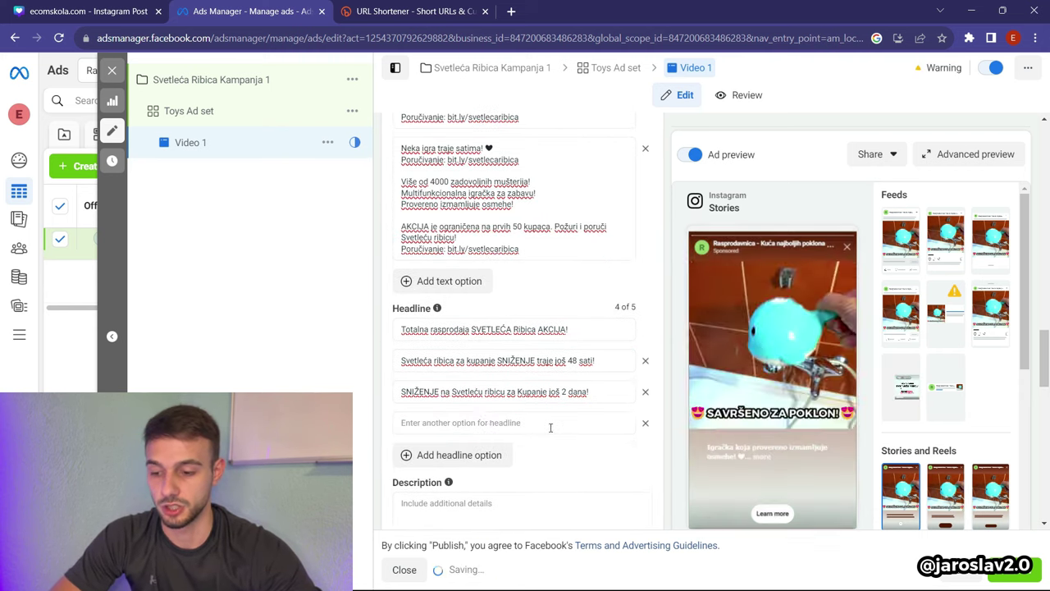
pyautogui.click(645, 423)
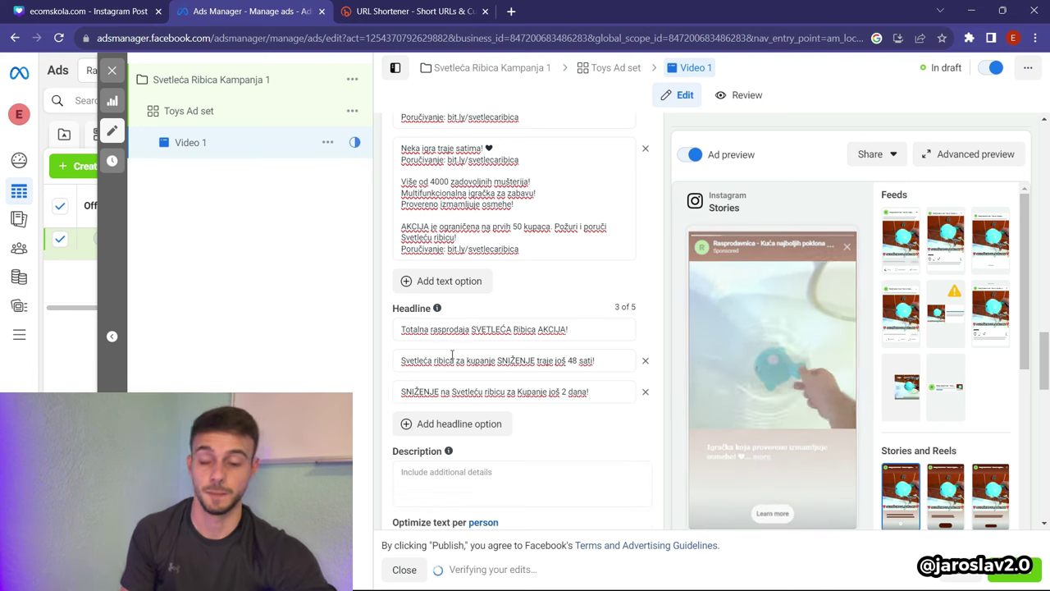
pyautogui.scroll(-3, 473, 323)
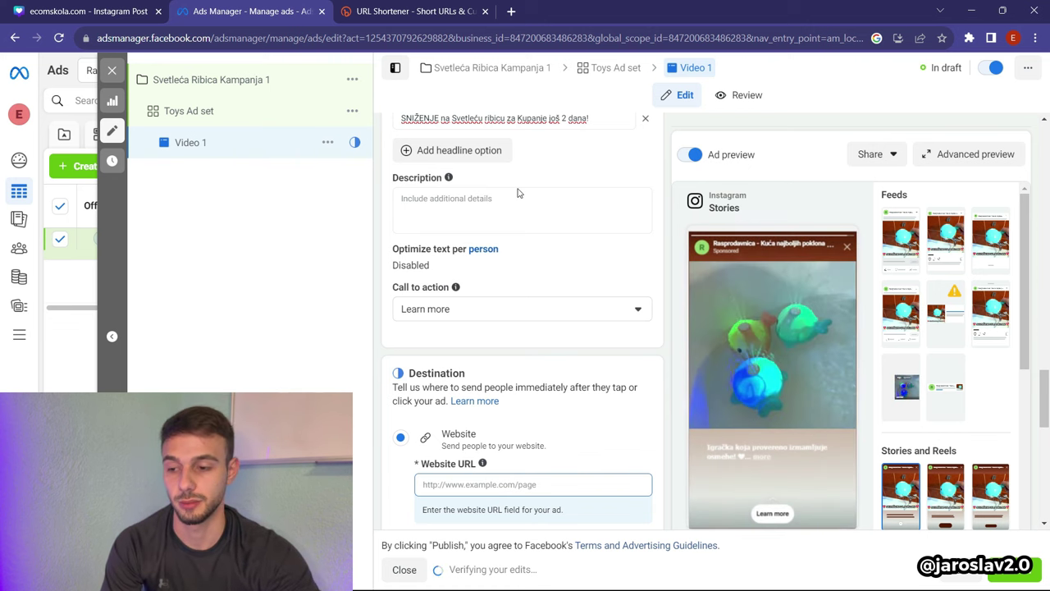
pyautogui.click(440, 249)
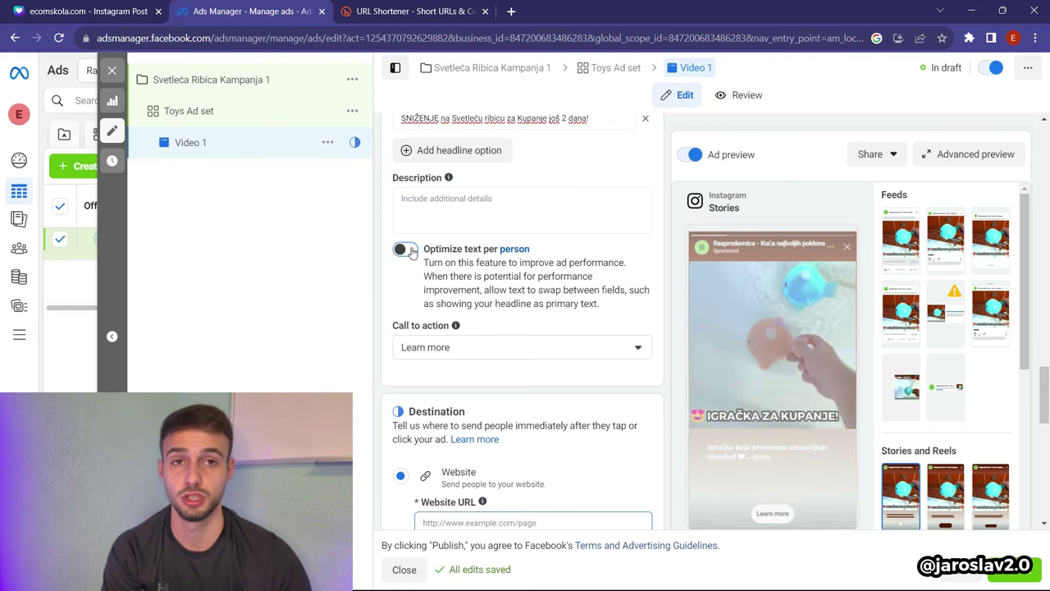
pyautogui.scroll(1, 410, 271)
pyautogui.scroll(-1, 456, 345)
# Keep Learn more as the call to action and choose a Website URL destination
pyautogui.click(456, 346)
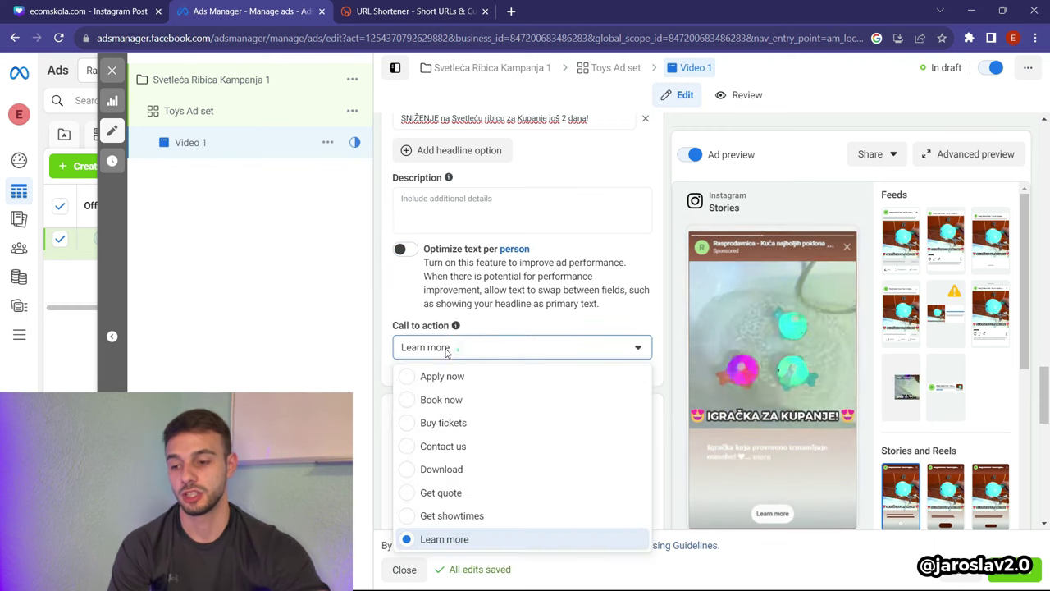
pyautogui.scroll(-2, 460, 447)
pyautogui.scroll(-2, 447, 422)
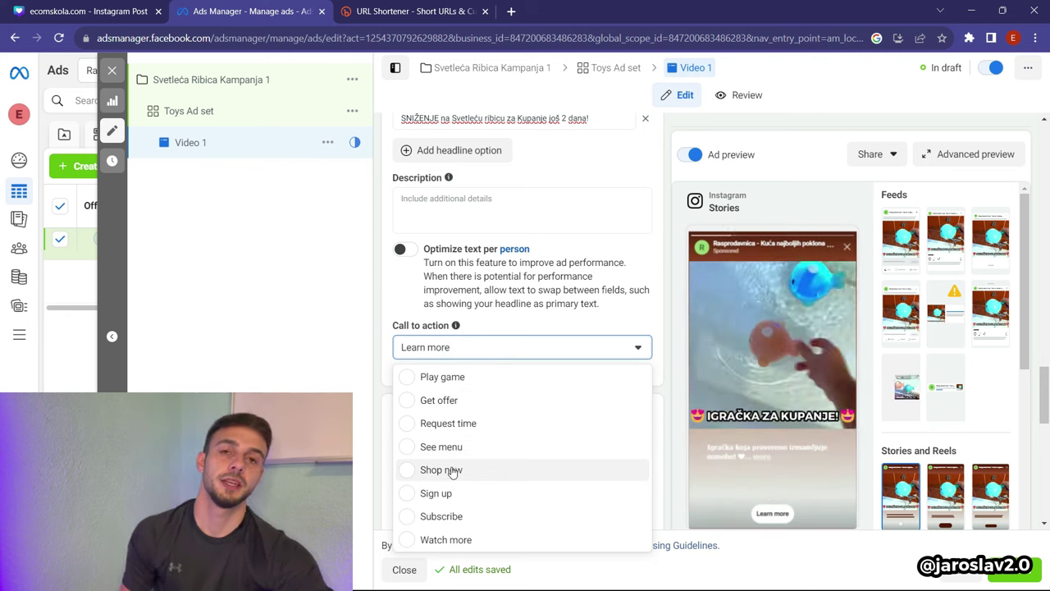
pyautogui.scroll(3, 451, 467)
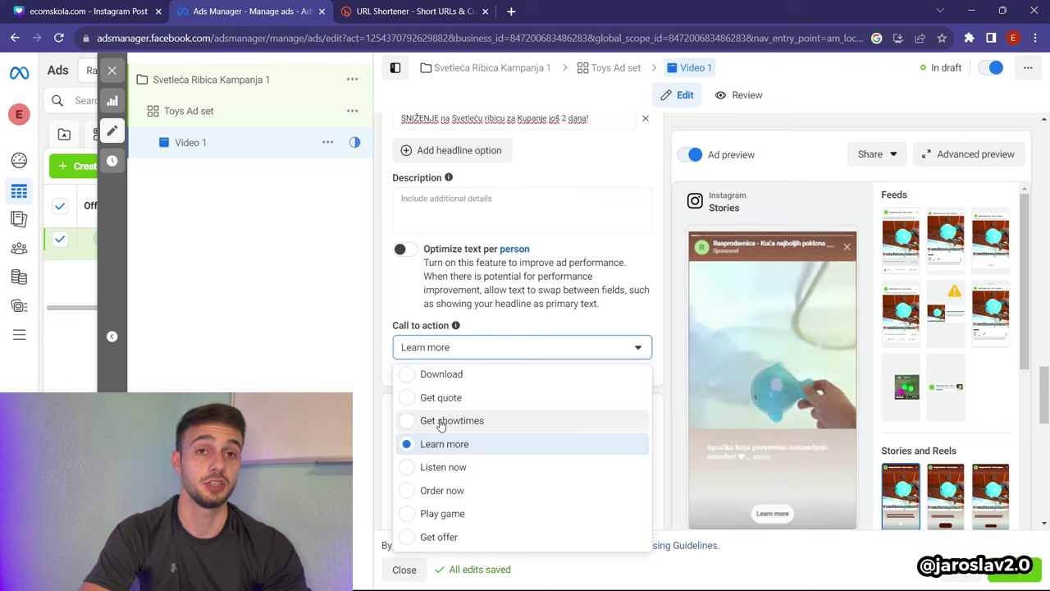
pyautogui.scroll(-2, 451, 386)
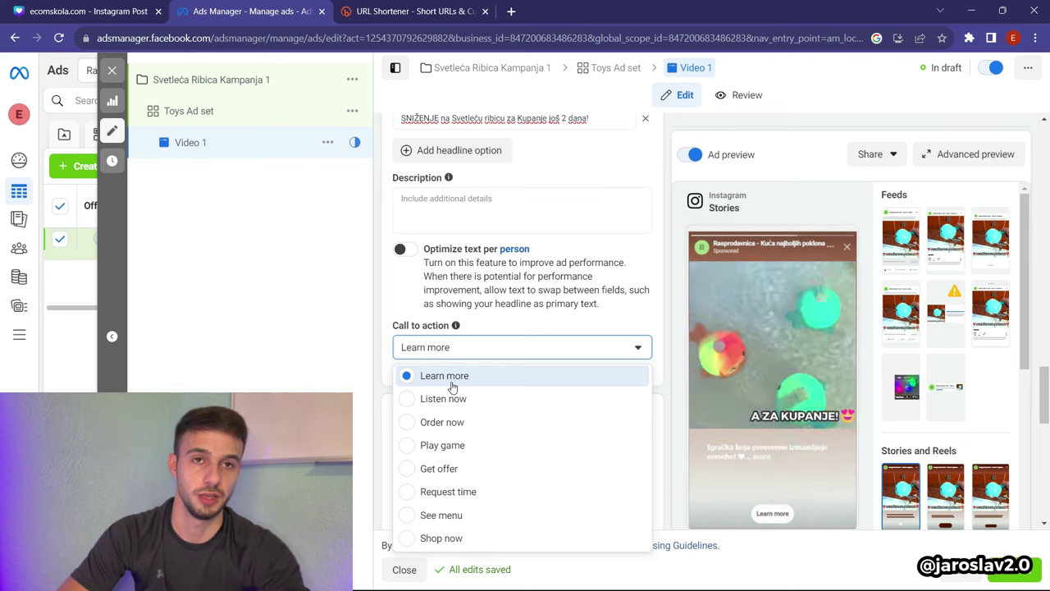
pyautogui.click(518, 347)
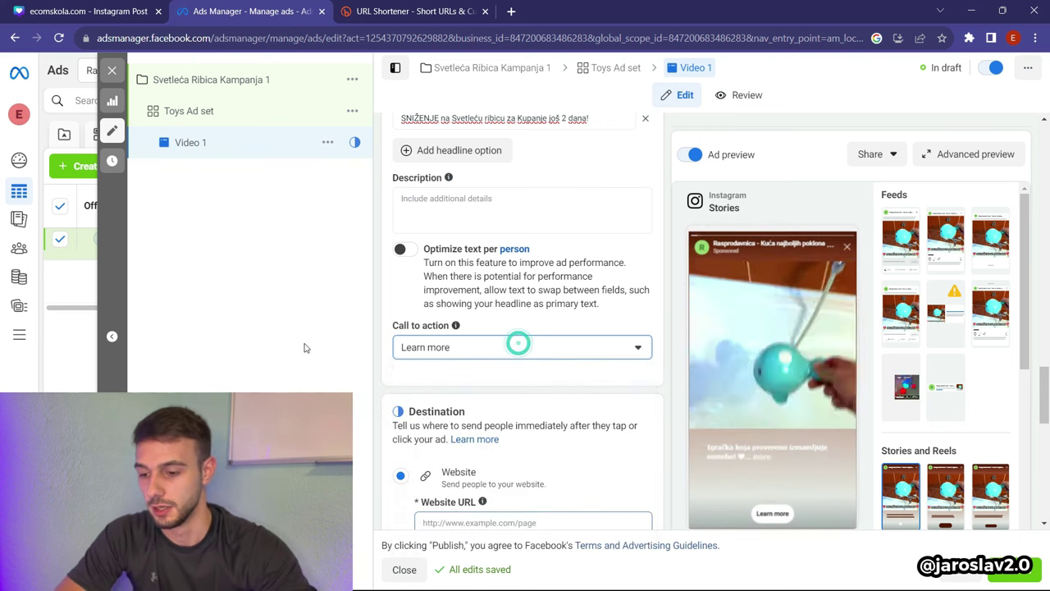
pyautogui.scroll(-2, 509, 336)
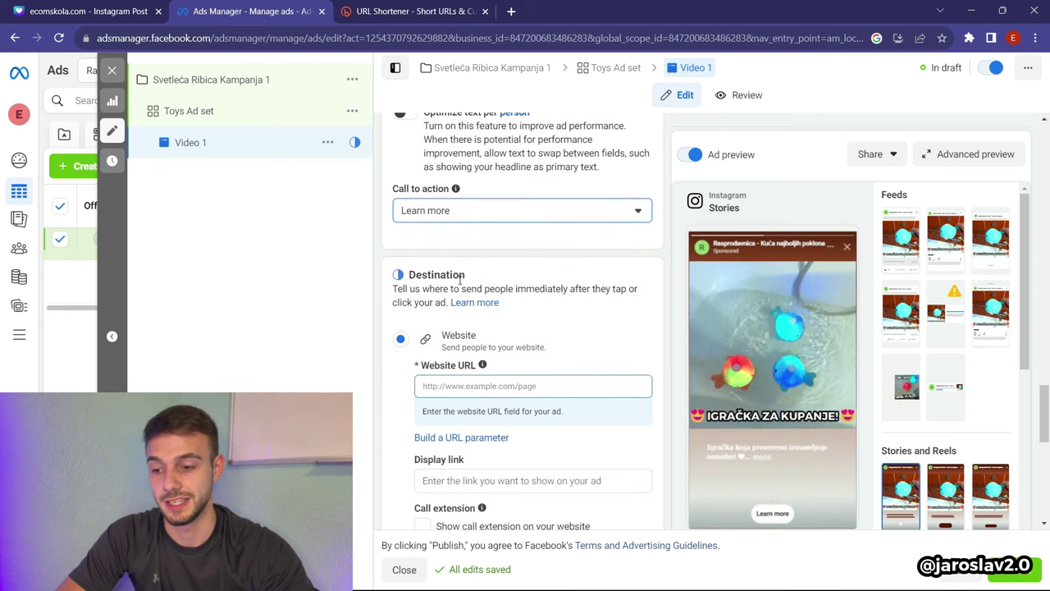
pyautogui.click(449, 383)
# Open the Rasprodavnica store in a new tab and go to the 2u1 Svetleća ribica product page
pyautogui.click(510, 11)
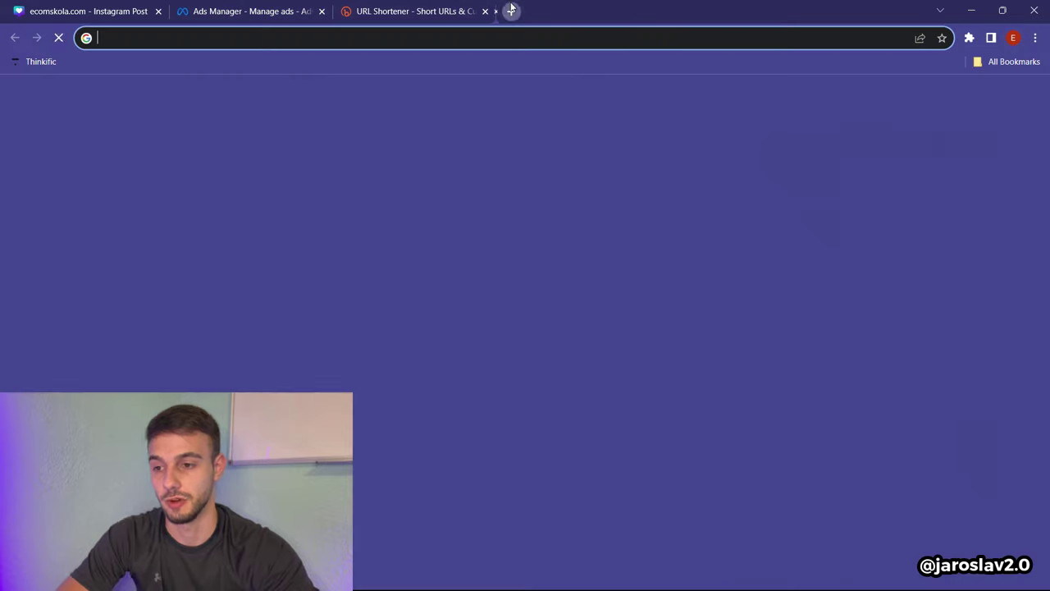
pyautogui.write('rasp')
pyautogui.press('Return')
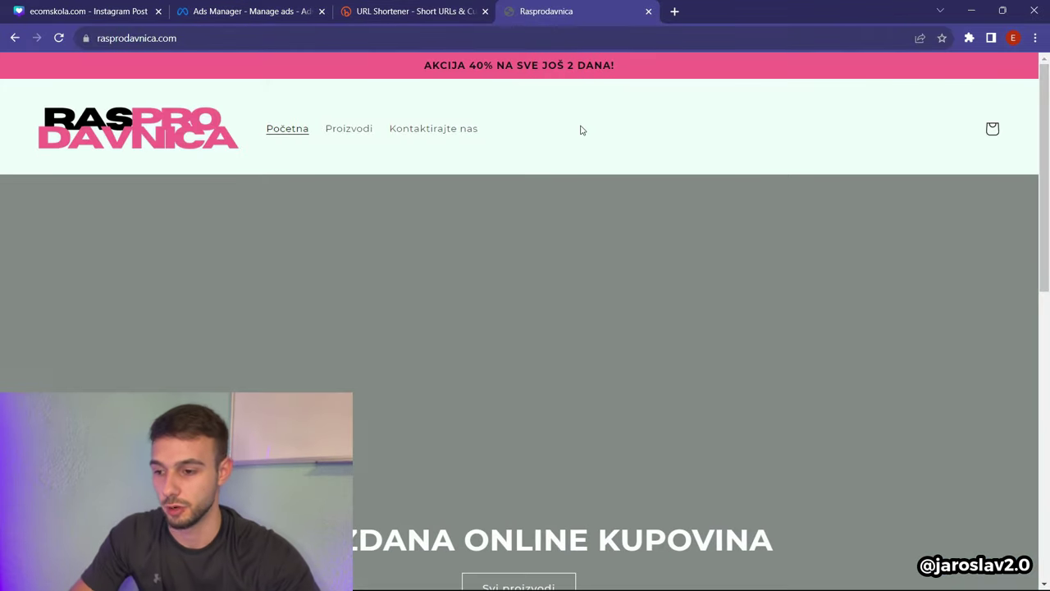
pyautogui.click(248, 38)
pyautogui.moveTo(170, 39); pyautogui.dragTo(242, 86)
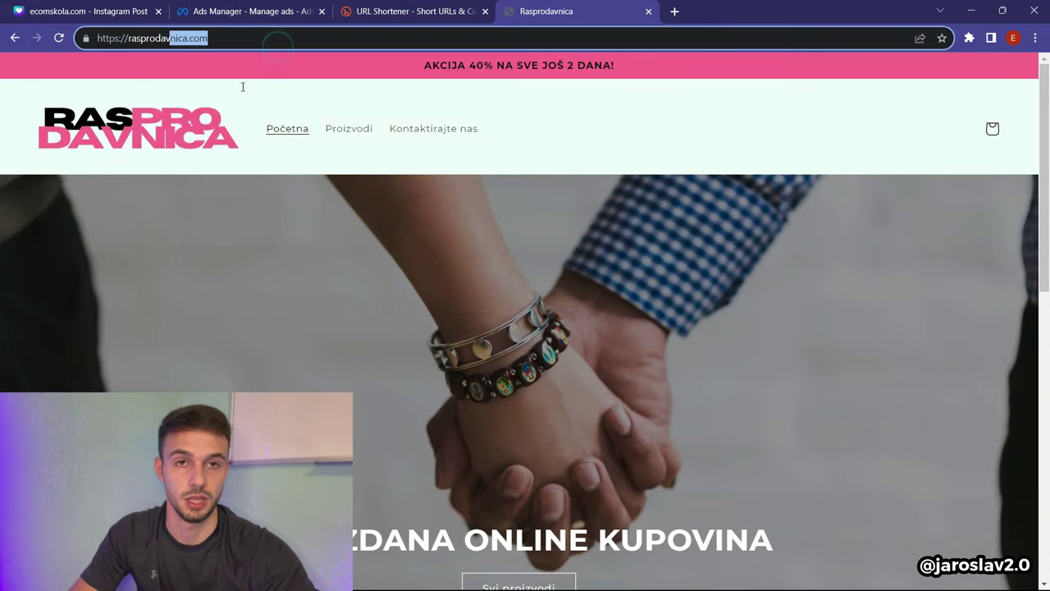
pyautogui.scroll(-8, 345, 171)
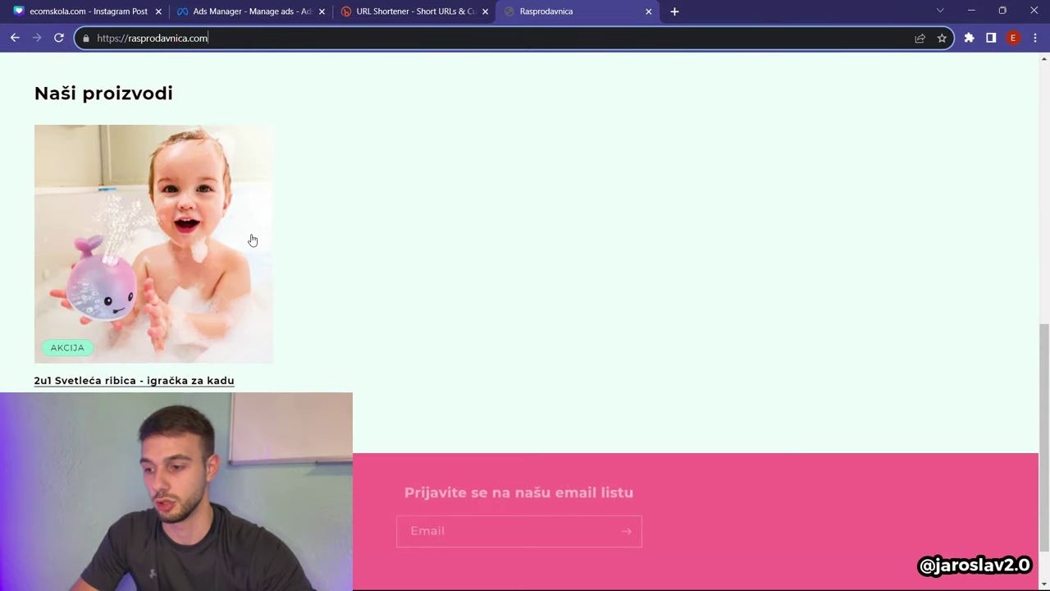
pyautogui.click(37, 156)
# Copy the product page address from the address bar and return to Ads Manager
pyautogui.click(202, 39)
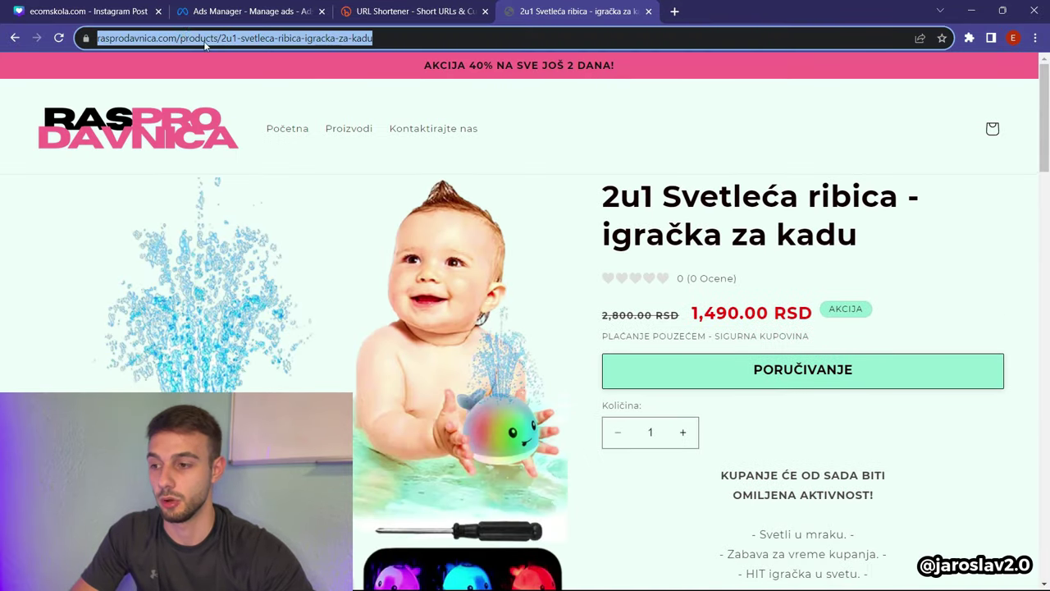
pyautogui.click(203, 39)
pyautogui.moveTo(99, 38); pyautogui.dragTo(201, 37)
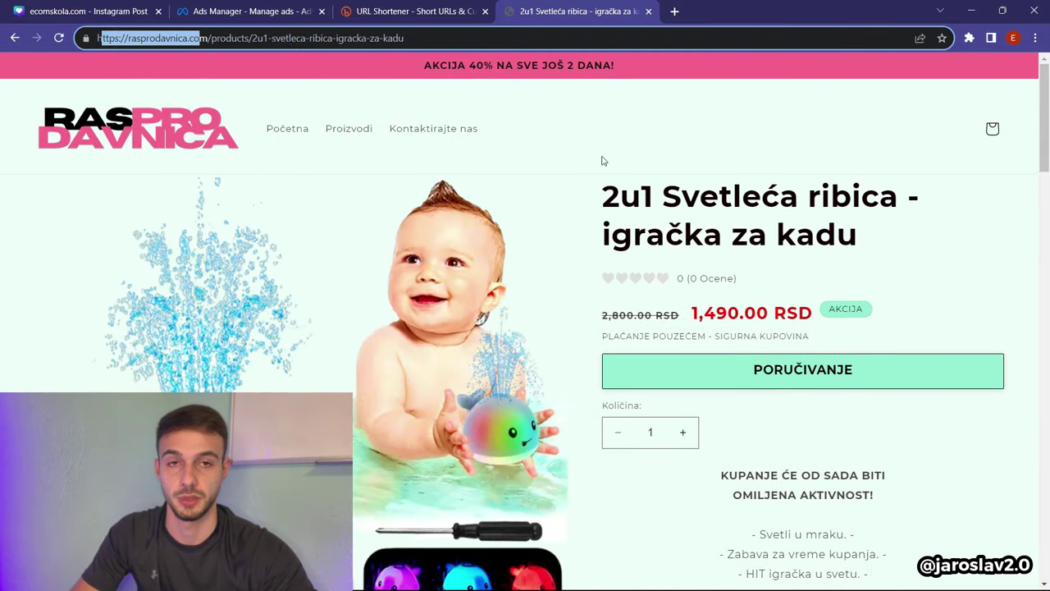
pyautogui.scroll(-2, 600, 159)
pyautogui.scroll(2, 811, 316)
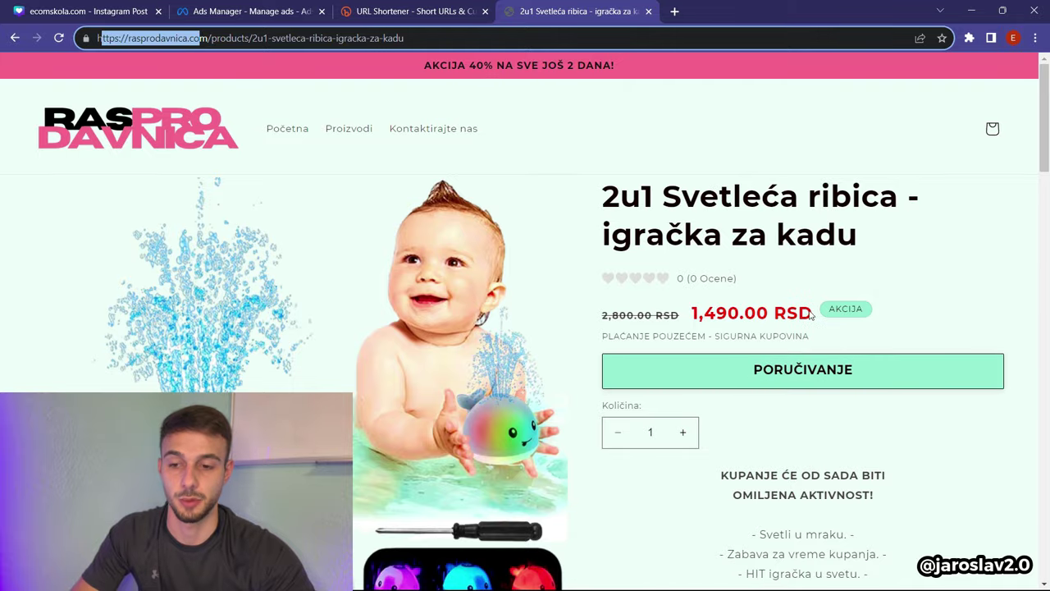
pyautogui.click(447, 39)
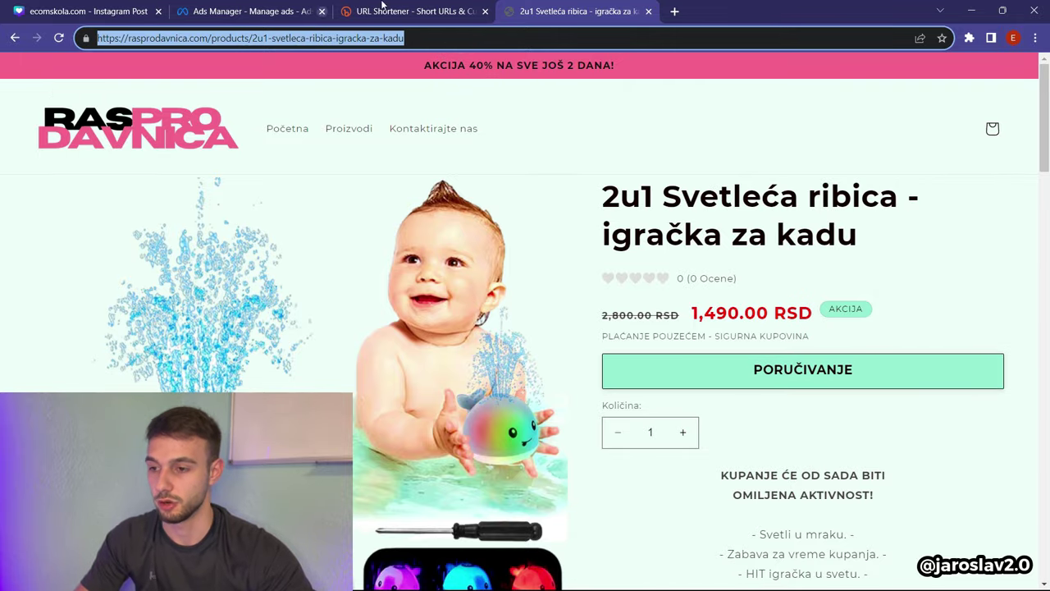
pyautogui.rightClick(405, 51)
pyautogui.click(420, 120)
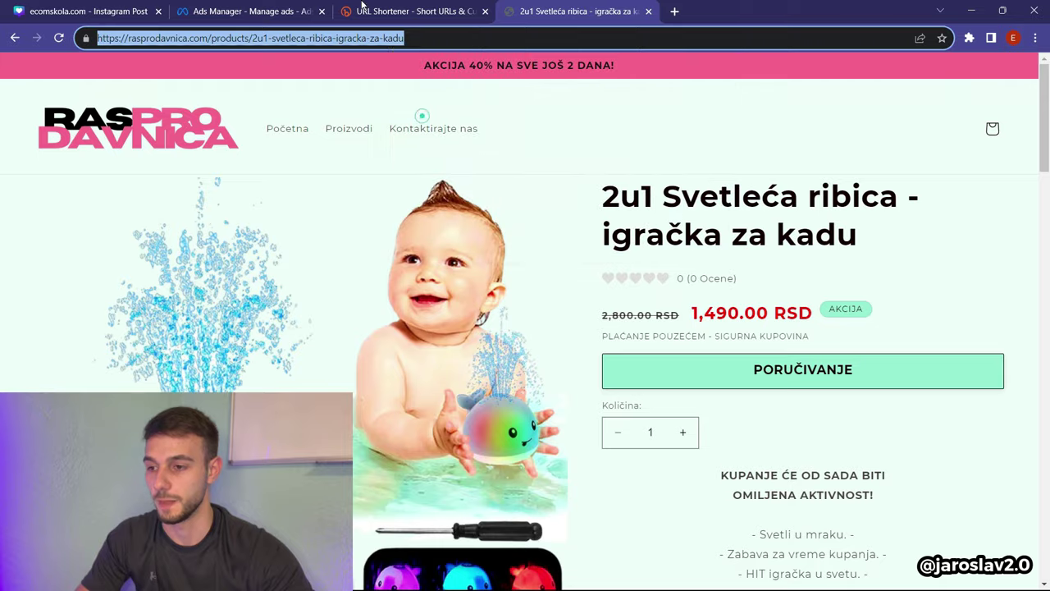
pyautogui.click(279, 11)
# Paste the product page address into Website URL and check it with Preview URL
pyautogui.click(437, 385)
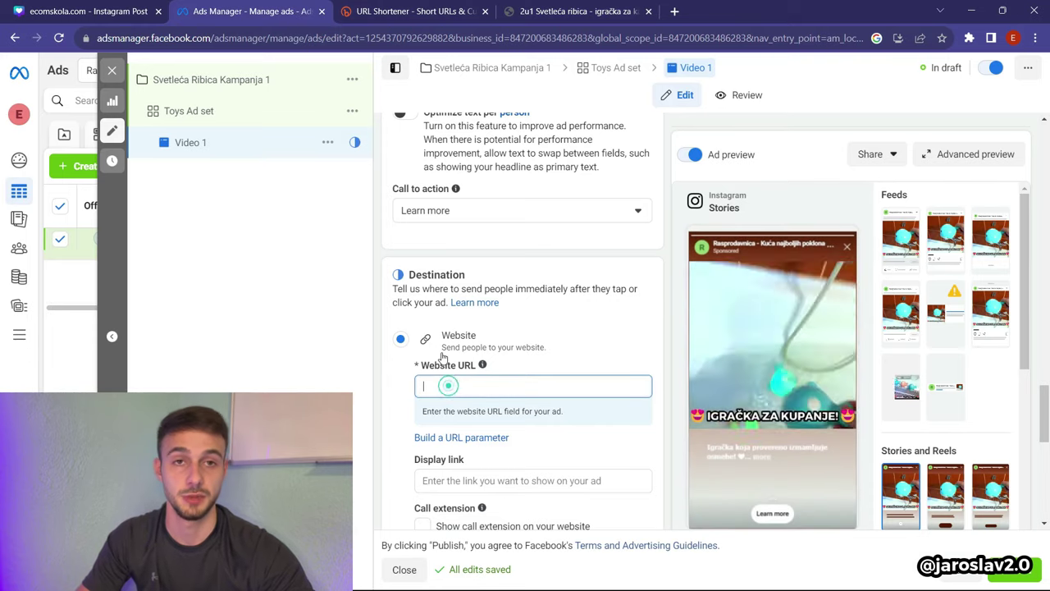
pyautogui.hotkey('ctrl', 'v')
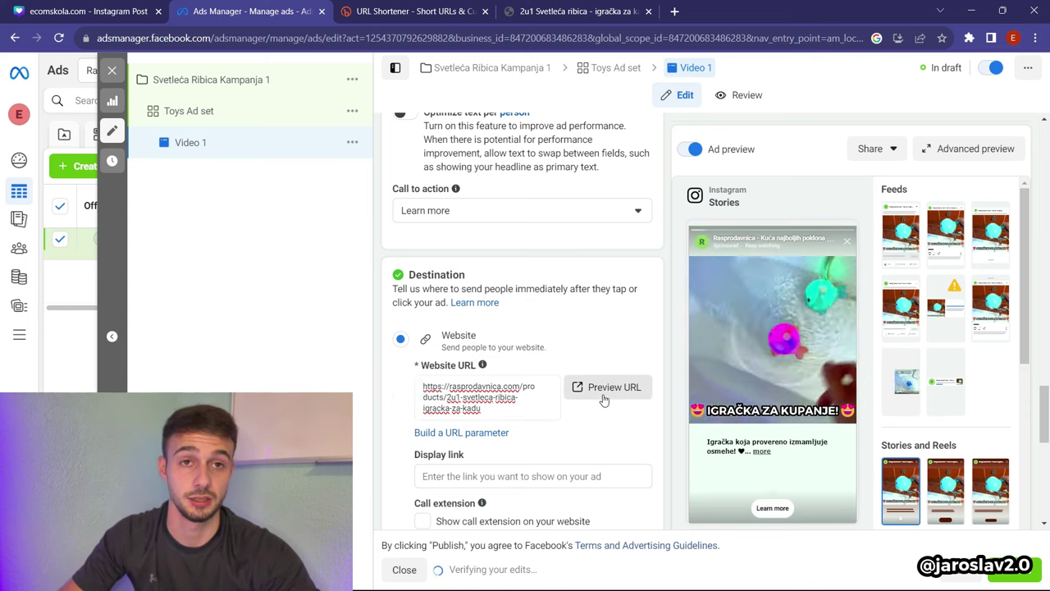
pyautogui.click(607, 387)
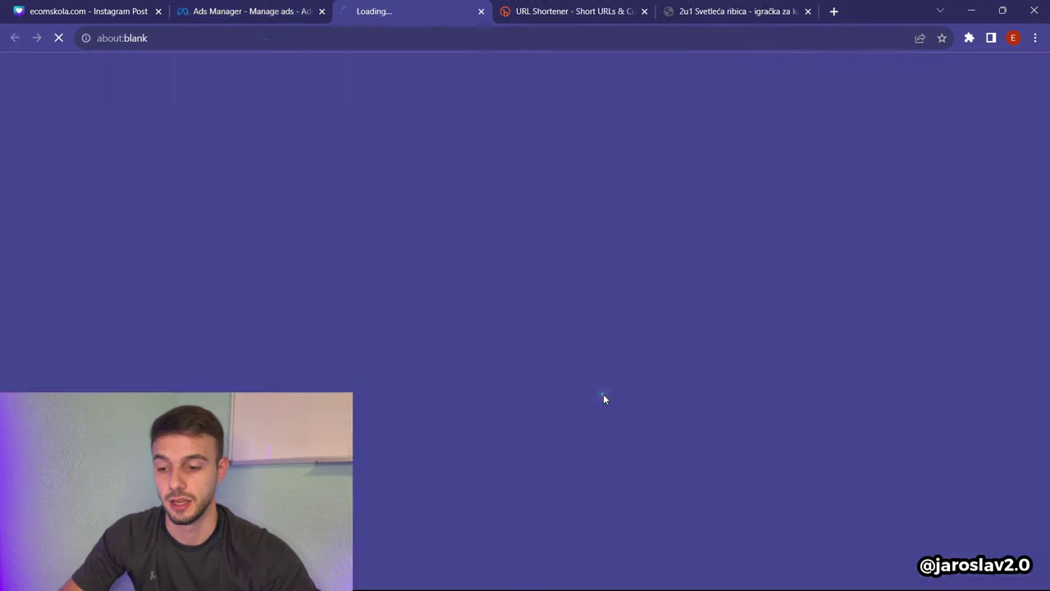
pyautogui.scroll(-5, 626, 304)
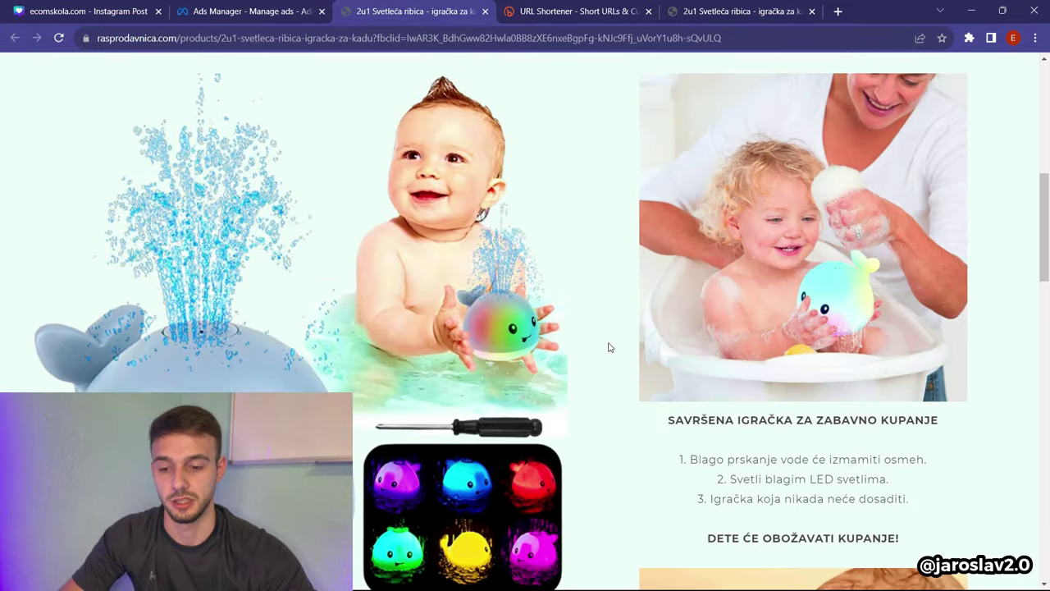
pyautogui.scroll(5, 609, 347)
pyautogui.click(486, 12)
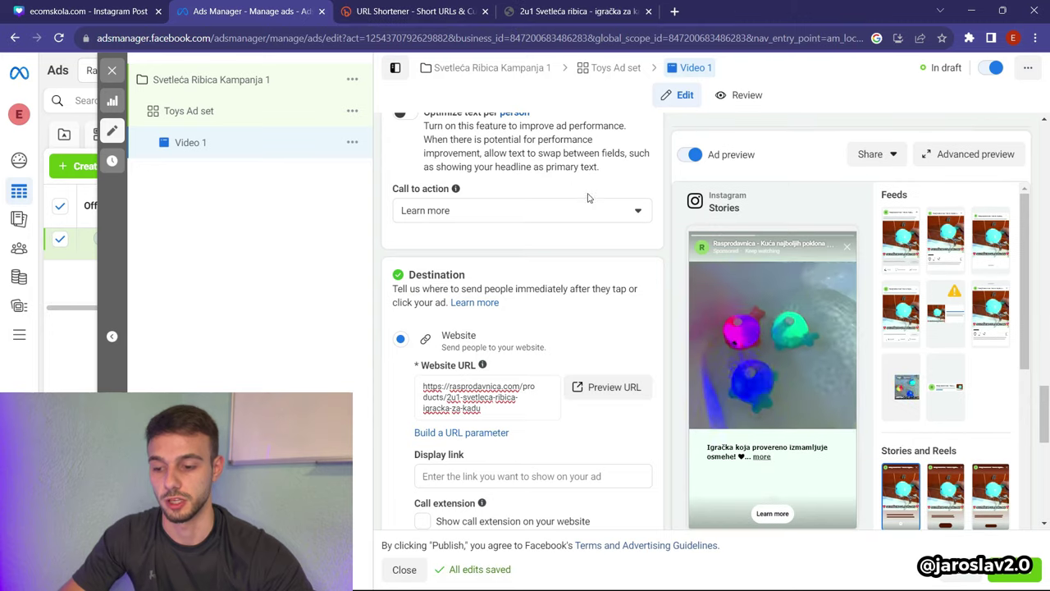
# Scroll back up to the Ad name and select the Video 1 name
pyautogui.scroll(-4, 509, 271)
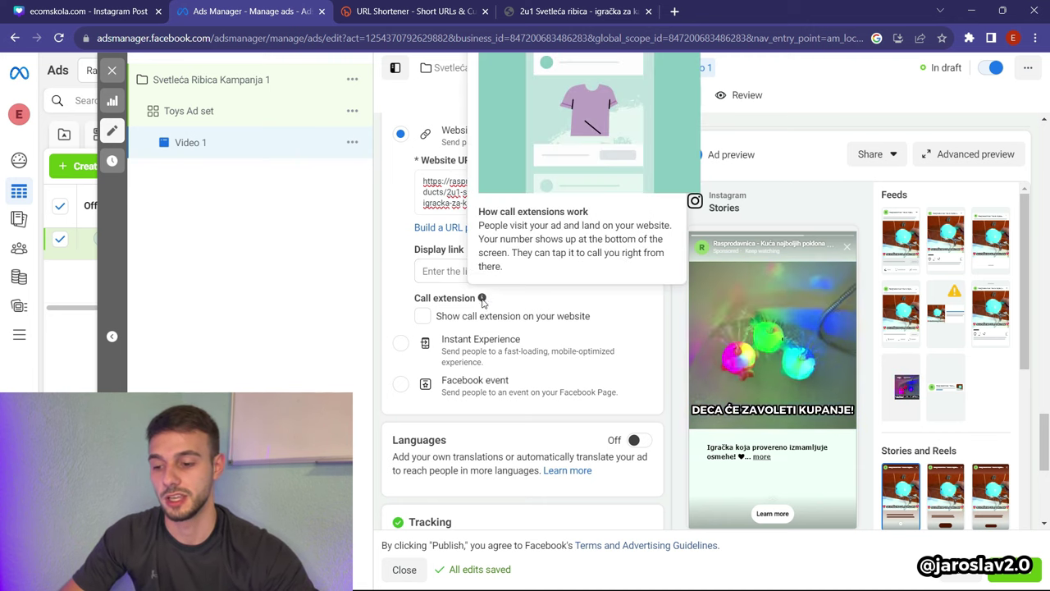
pyautogui.scroll(-1, 394, 345)
pyautogui.scroll(-2, 394, 345)
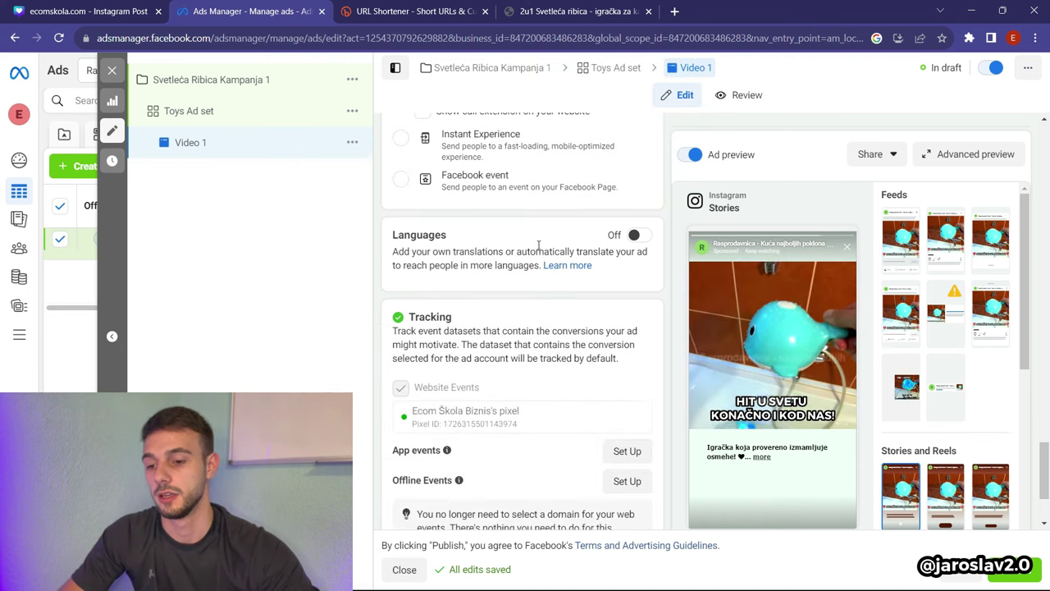
pyautogui.scroll(-1, 611, 236)
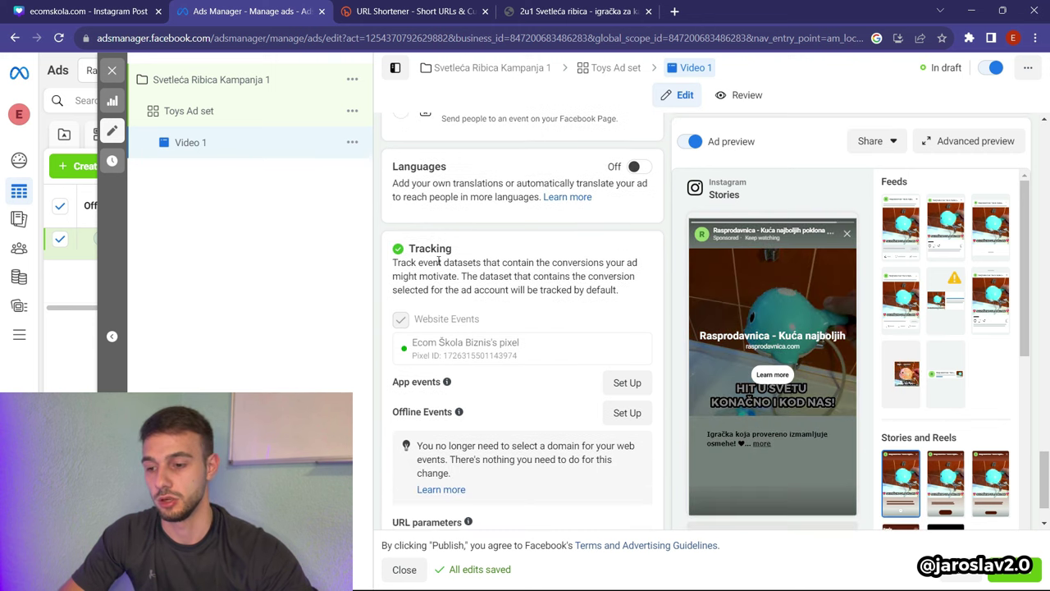
pyautogui.scroll(-1, 492, 275)
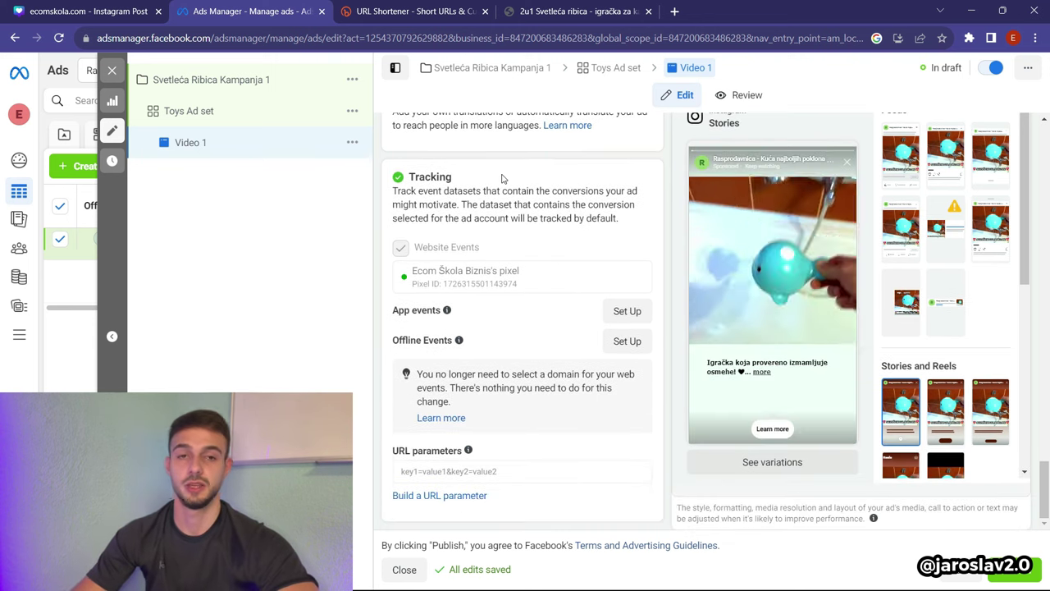
pyautogui.scroll(15, 484, 273)
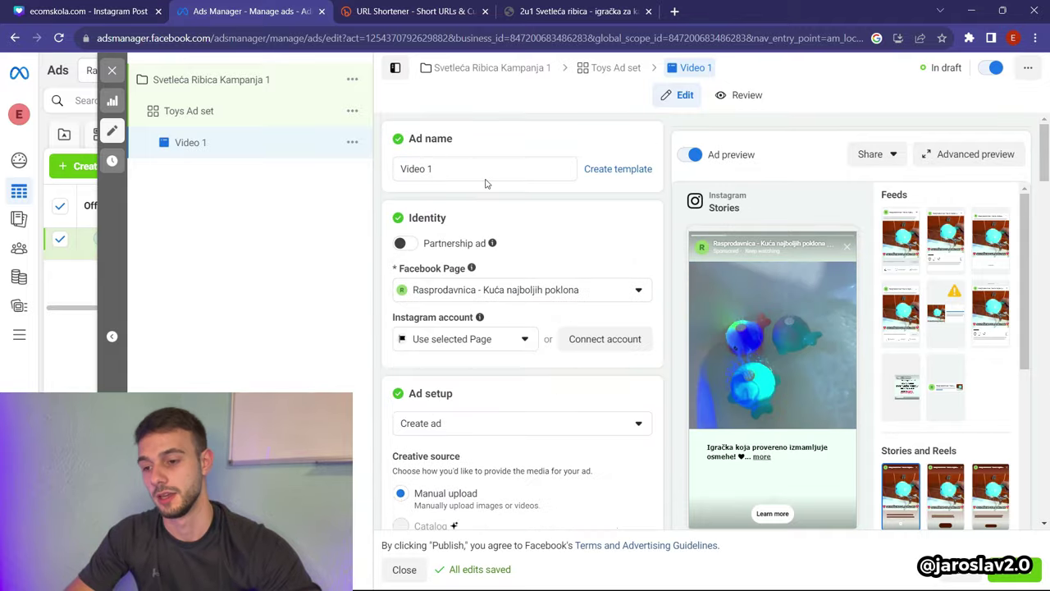
pyautogui.tripleClick(490, 167)
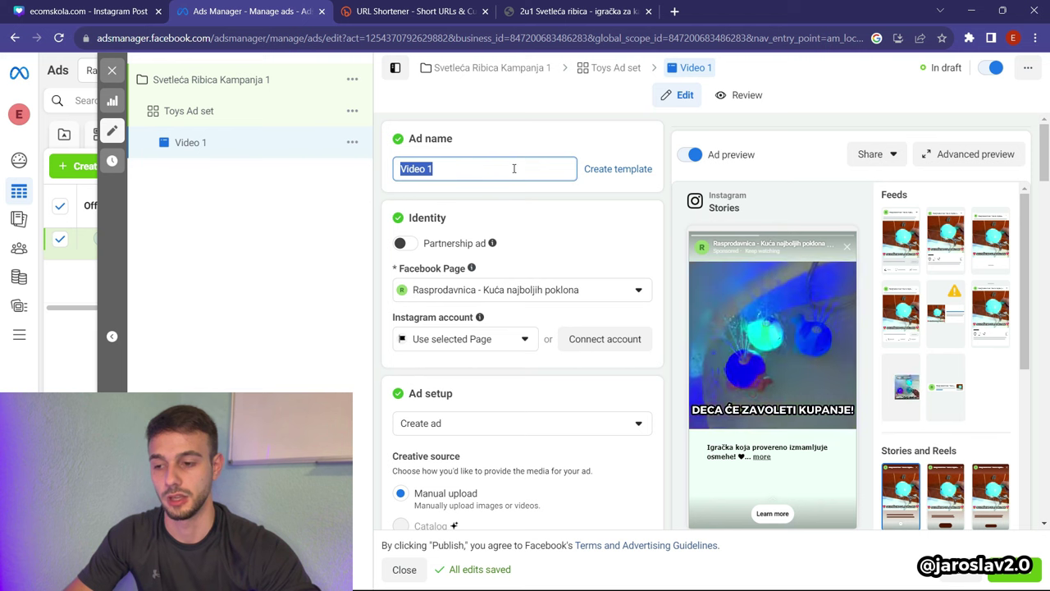
pyautogui.moveTo(471, 267)
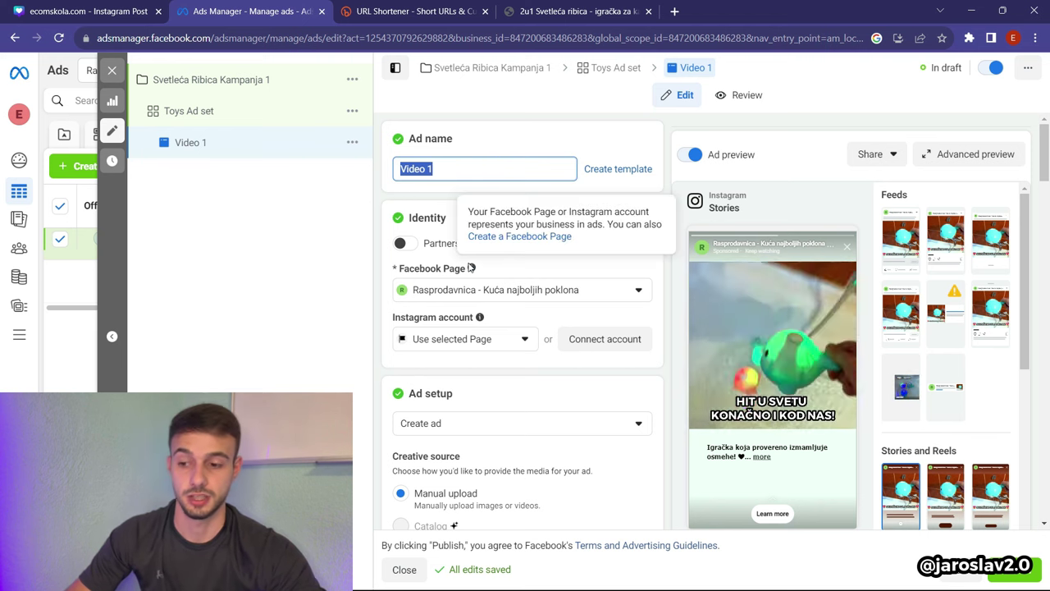
pyautogui.scroll(-3, 484, 224)
pyautogui.scroll(-1, 467, 287)
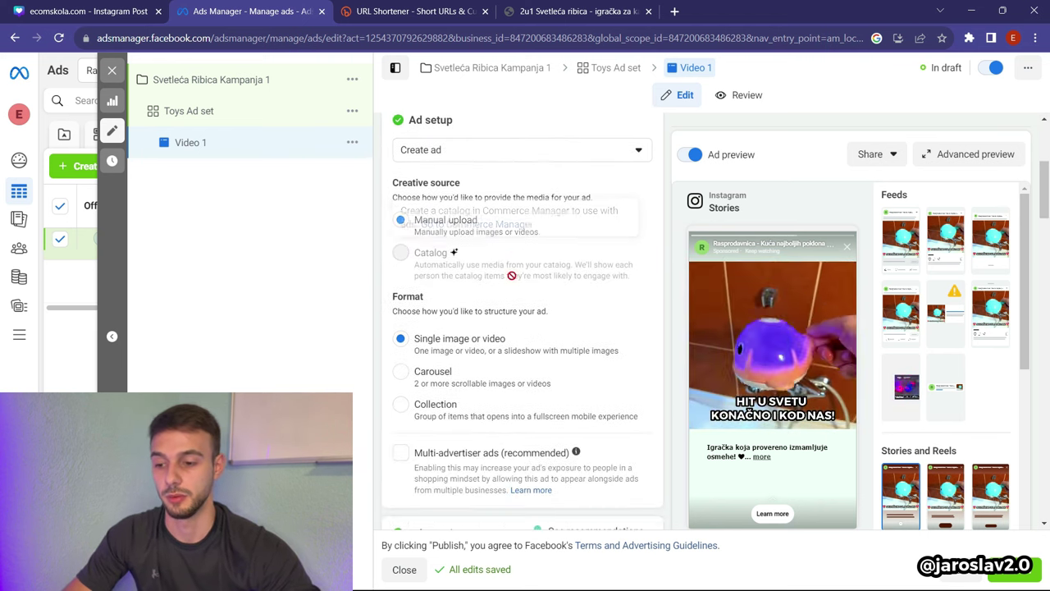
pyautogui.scroll(-3, 491, 333)
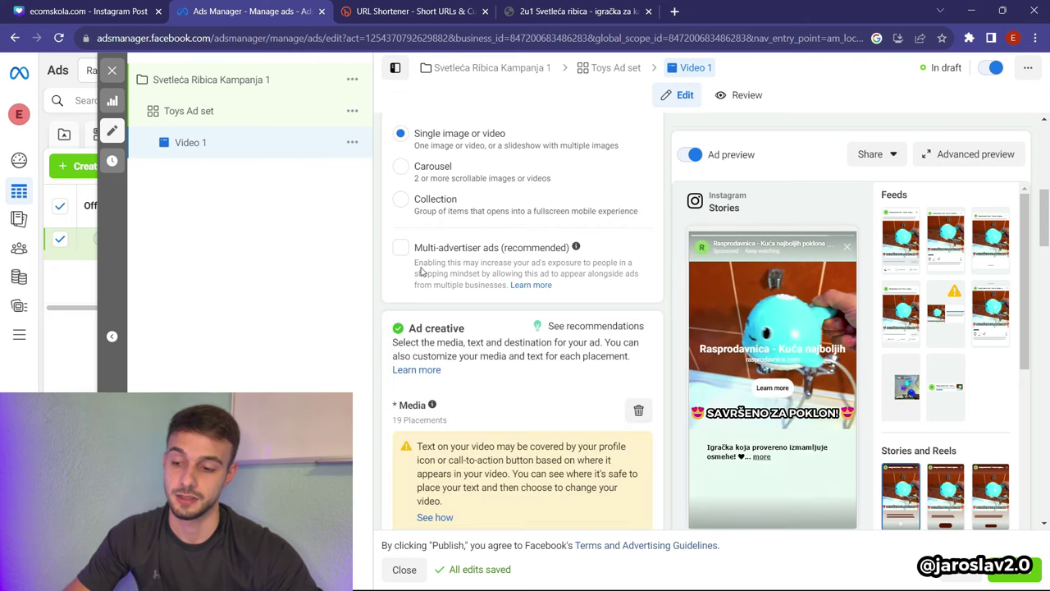
pyautogui.scroll(-5, 421, 273)
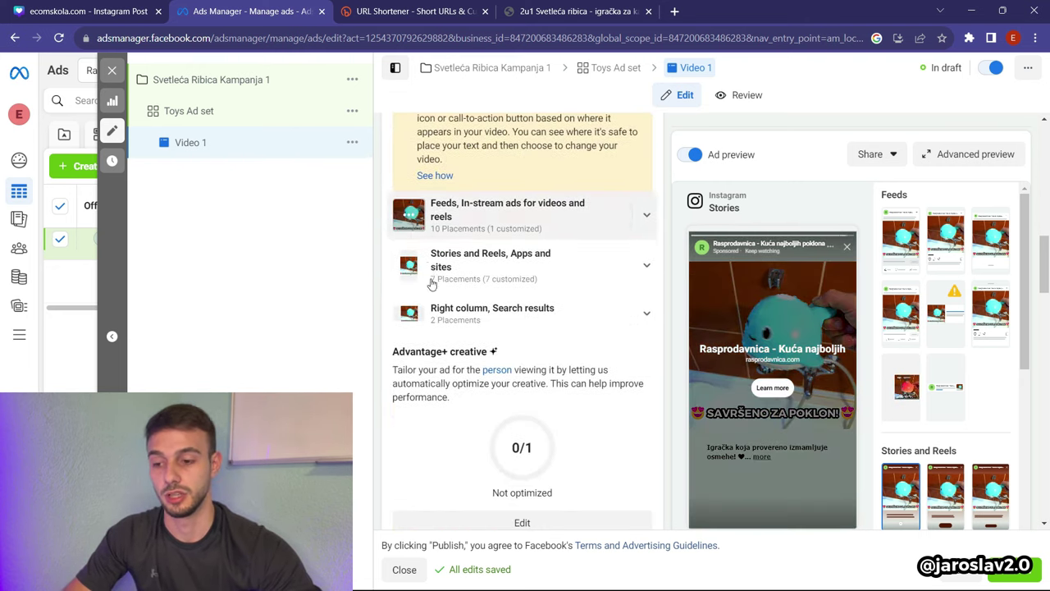
pyautogui.scroll(-5, 433, 283)
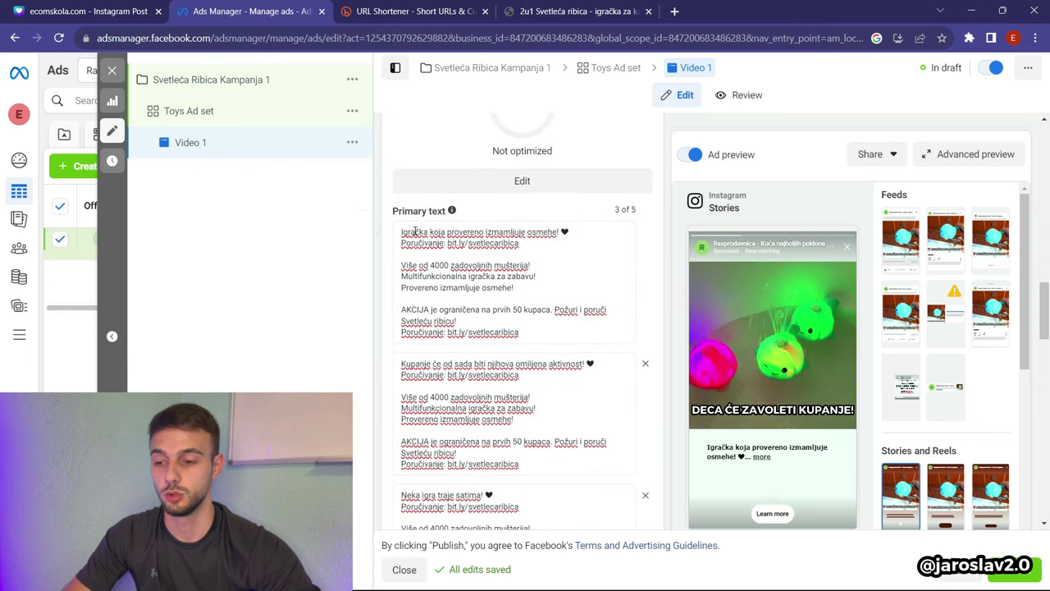
pyautogui.click(428, 251)
pyautogui.moveTo(520, 374); pyautogui.dragTo(432, 376)
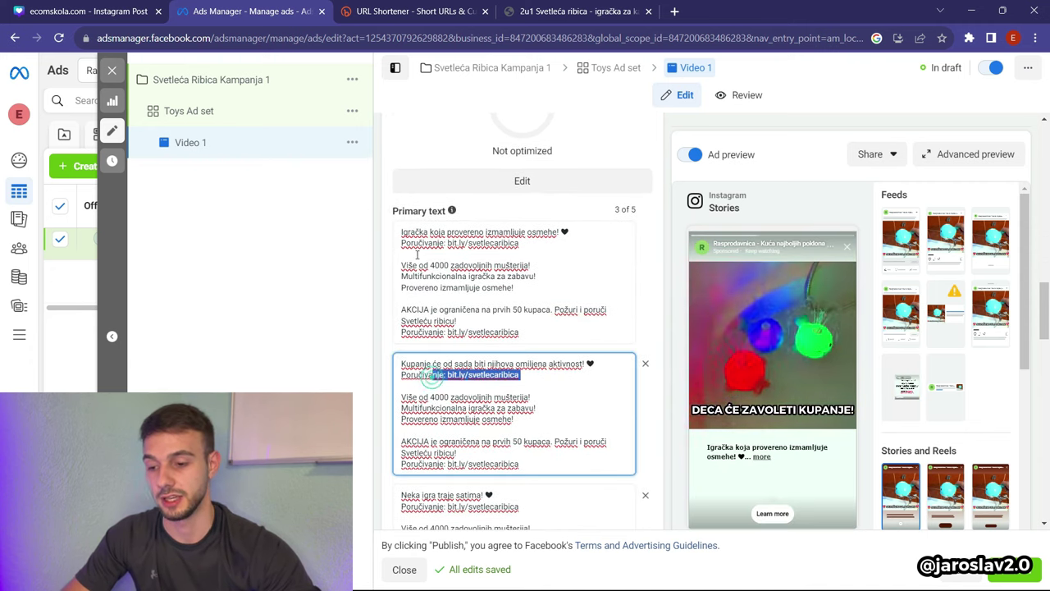
pyautogui.click(597, 229)
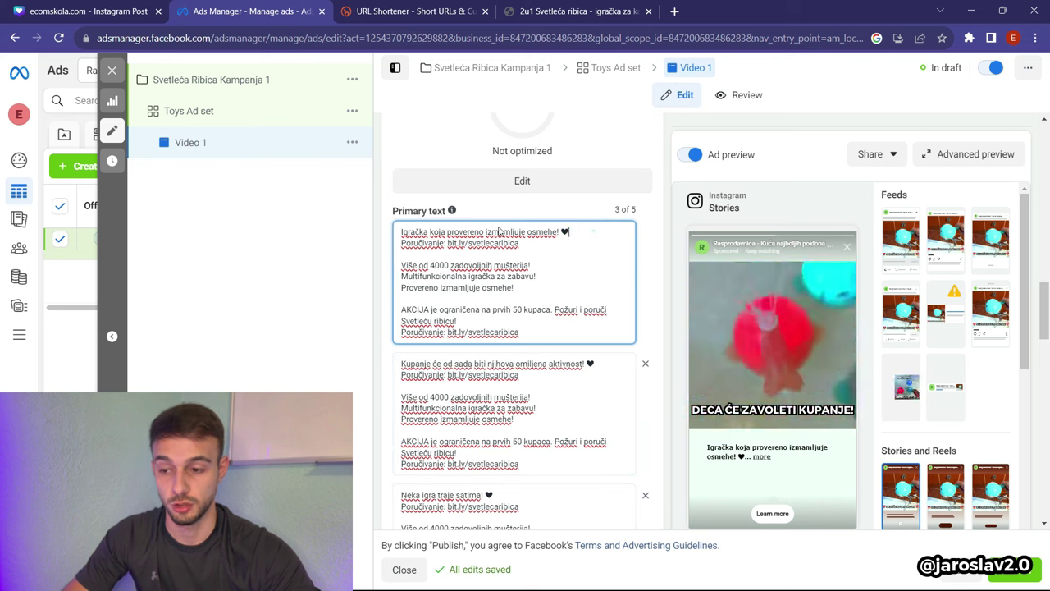
pyautogui.moveTo(593, 229); pyautogui.dragTo(403, 232)
pyautogui.scroll(-4, 433, 244)
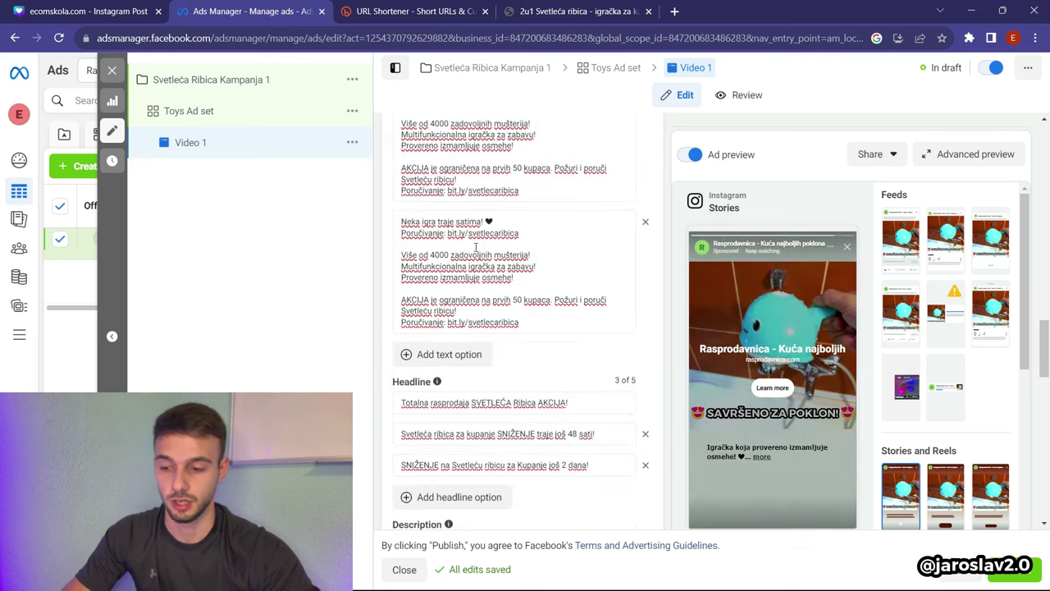
pyautogui.moveTo(430, 335); pyautogui.dragTo(510, 335)
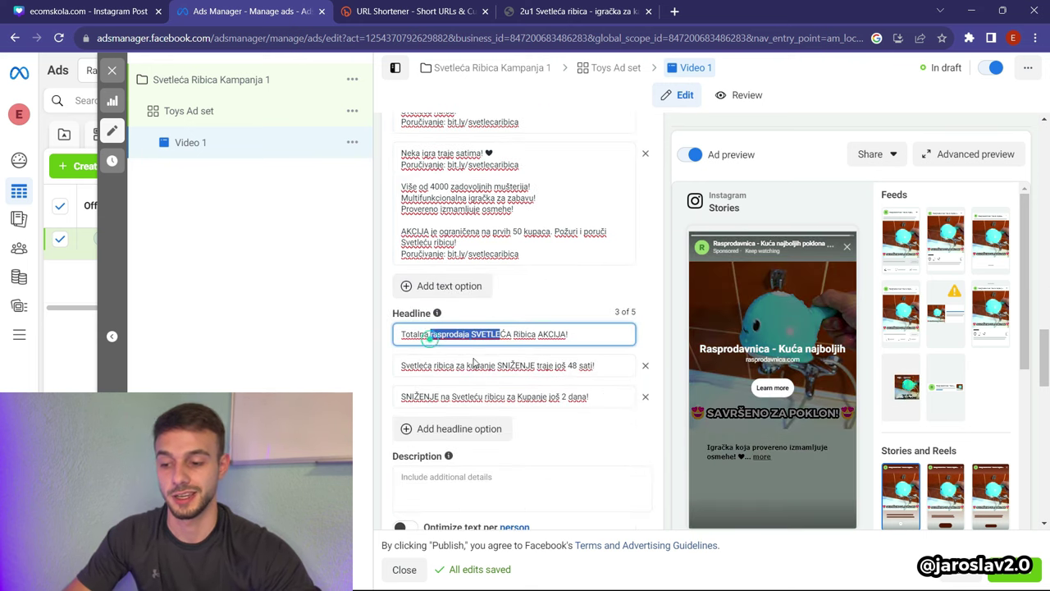
pyautogui.tripleClick(462, 365)
pyautogui.click(472, 396)
pyautogui.scroll(-2, 465, 378)
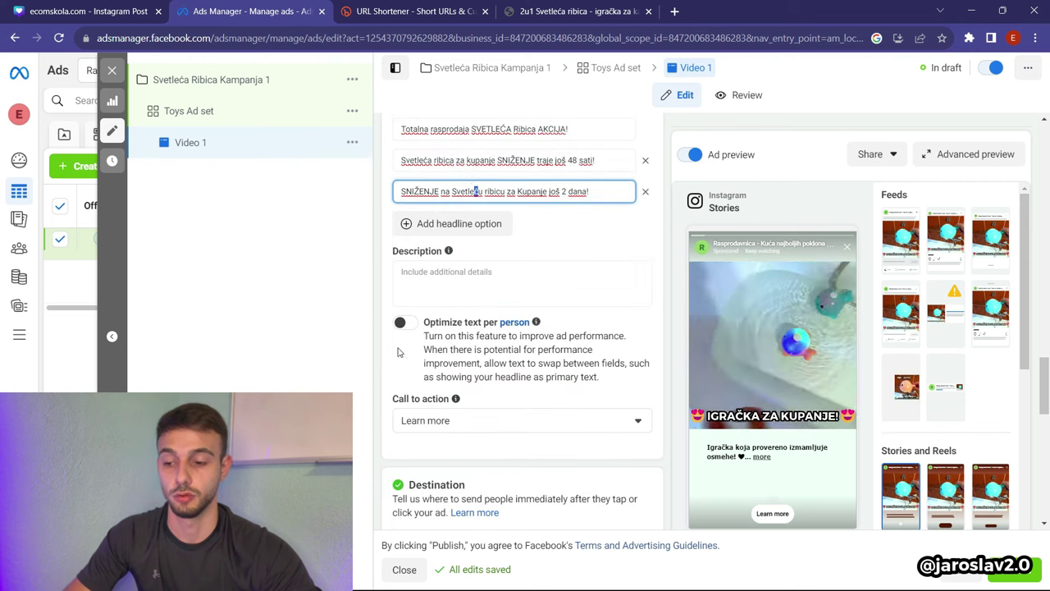
pyautogui.scroll(-1, 404, 348)
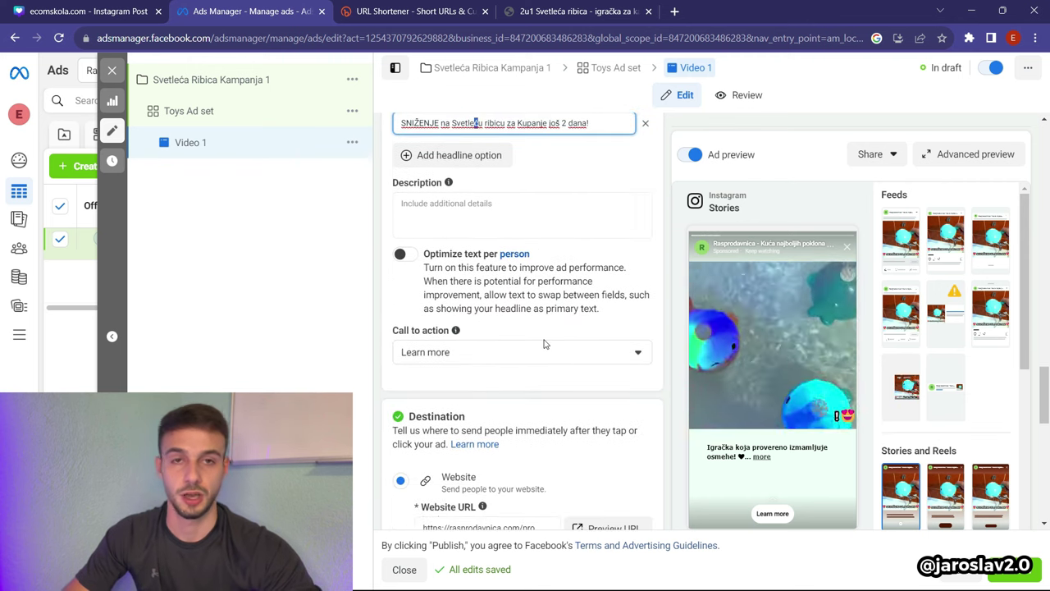
pyautogui.scroll(-2, 541, 345)
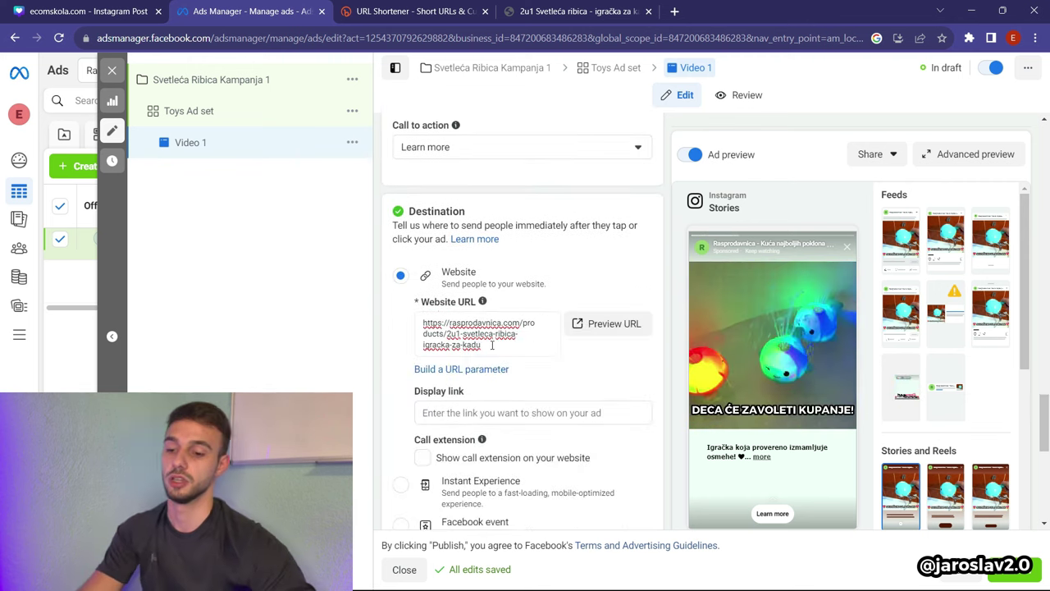
pyautogui.scroll(-5, 570, 324)
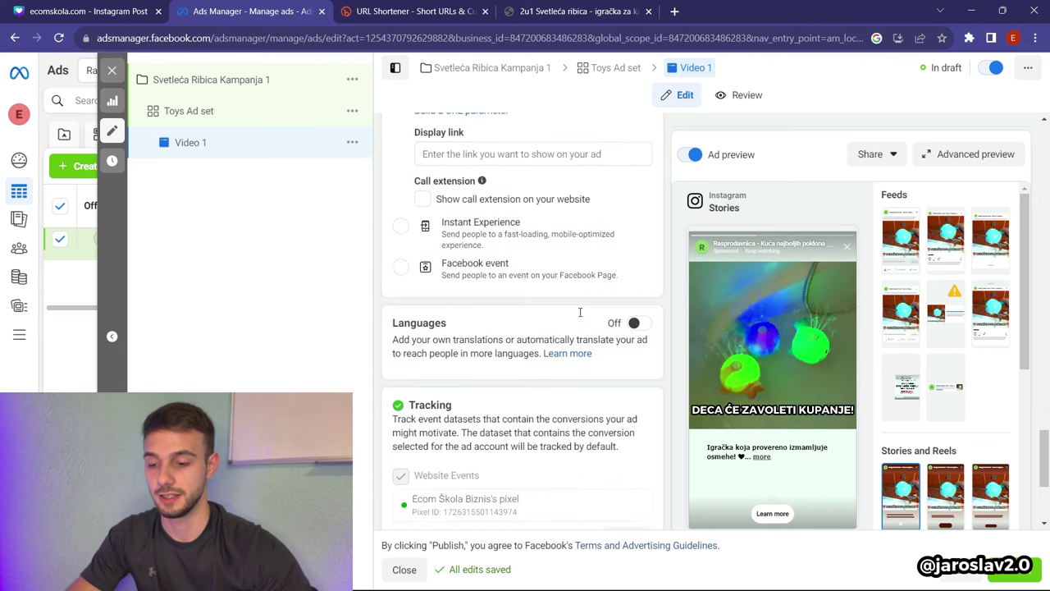
pyautogui.scroll(4, 555, 328)
pyautogui.scroll(15, 530, 347)
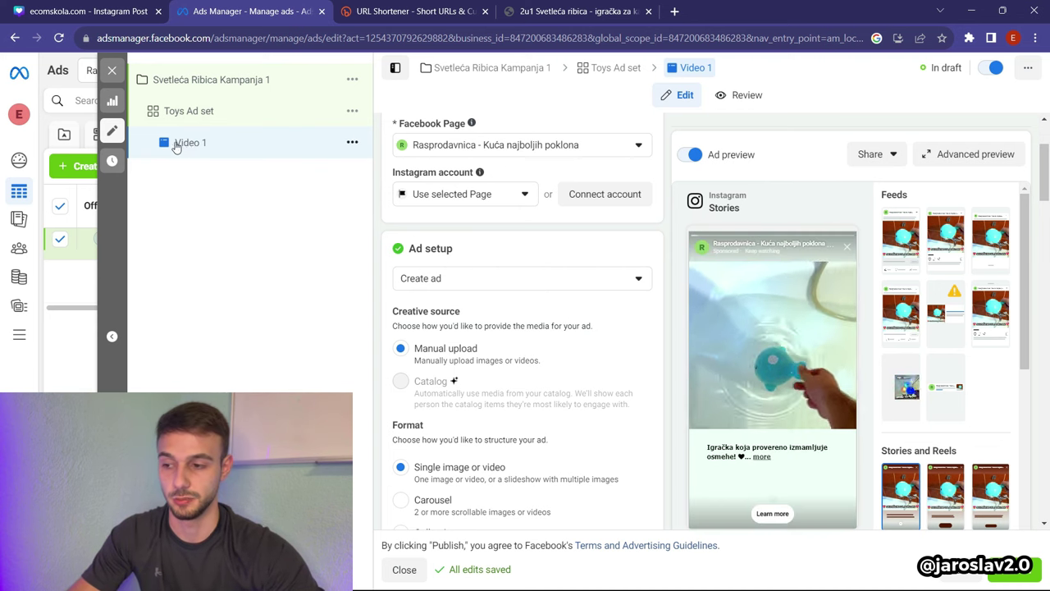
# Quickly duplicate the Video 1 ad and rename the copy from 'Video 1 - Copy' to 'Video 2'
pyautogui.click(351, 143)
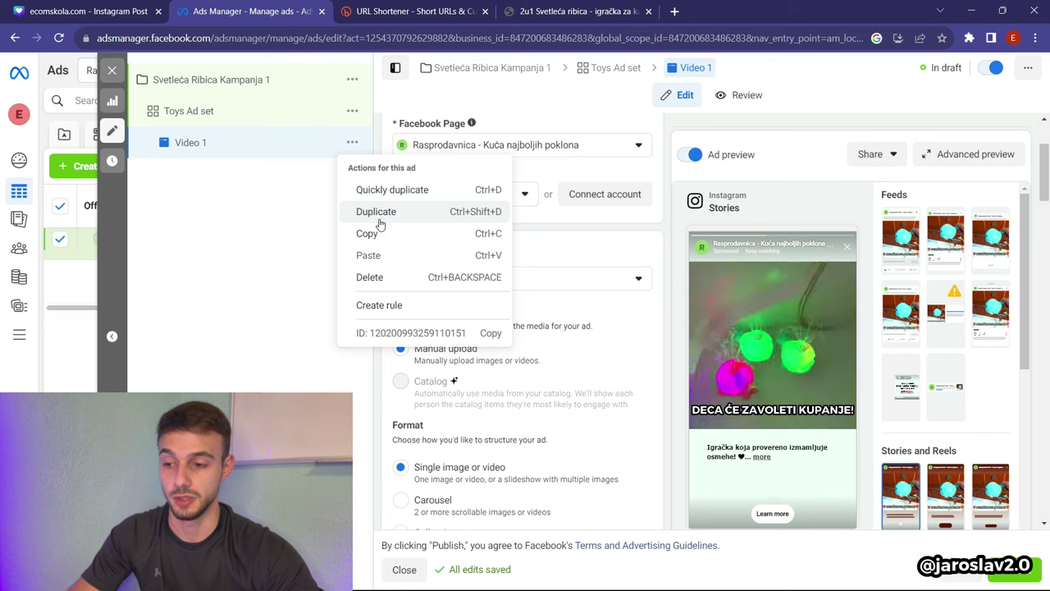
pyautogui.click(388, 193)
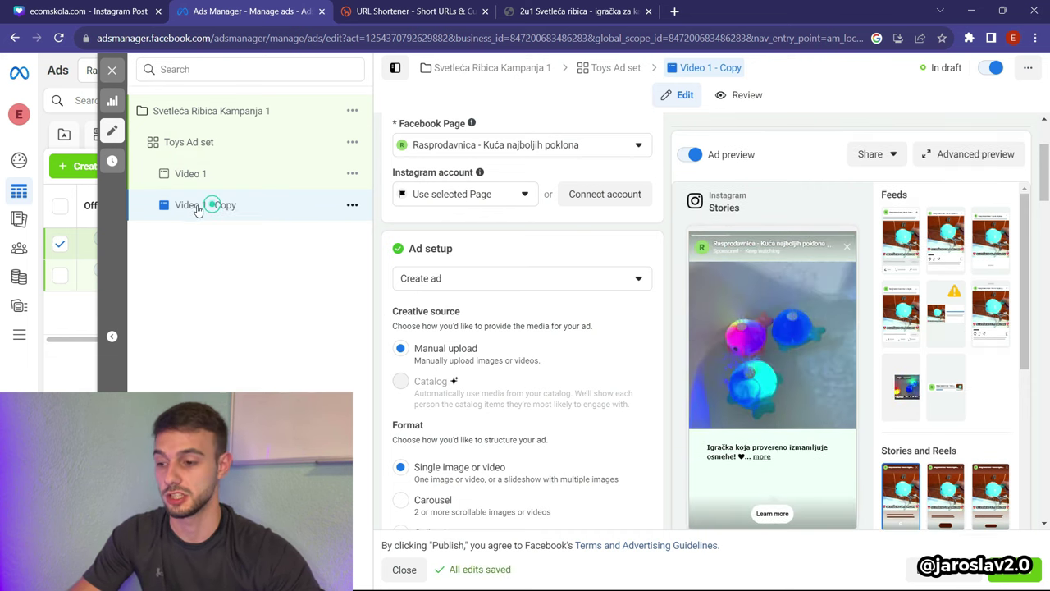
pyautogui.scroll(2, 492, 328)
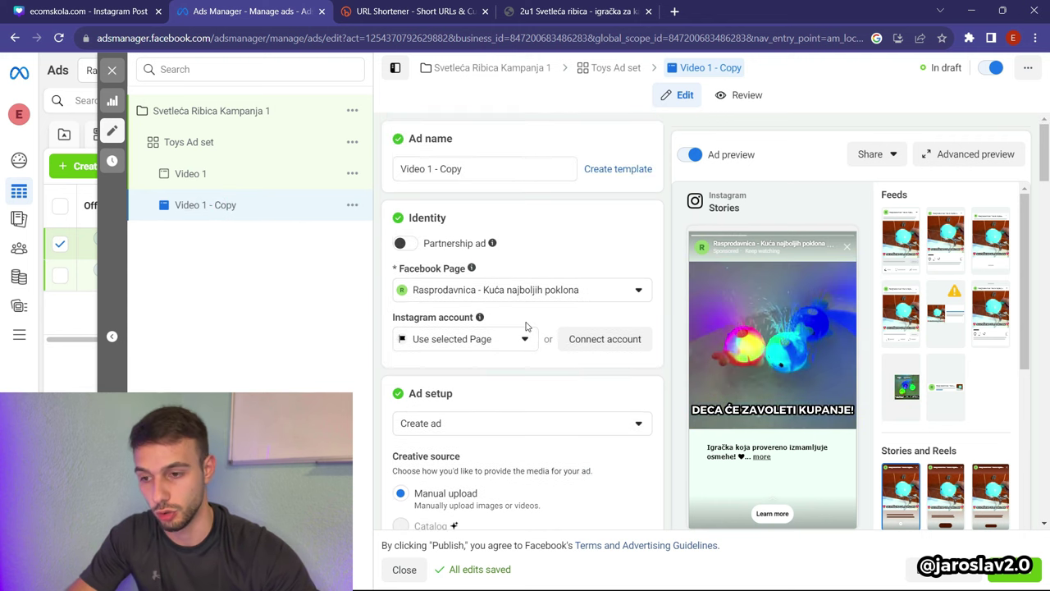
pyautogui.moveTo(480, 171); pyautogui.dragTo(426, 170)
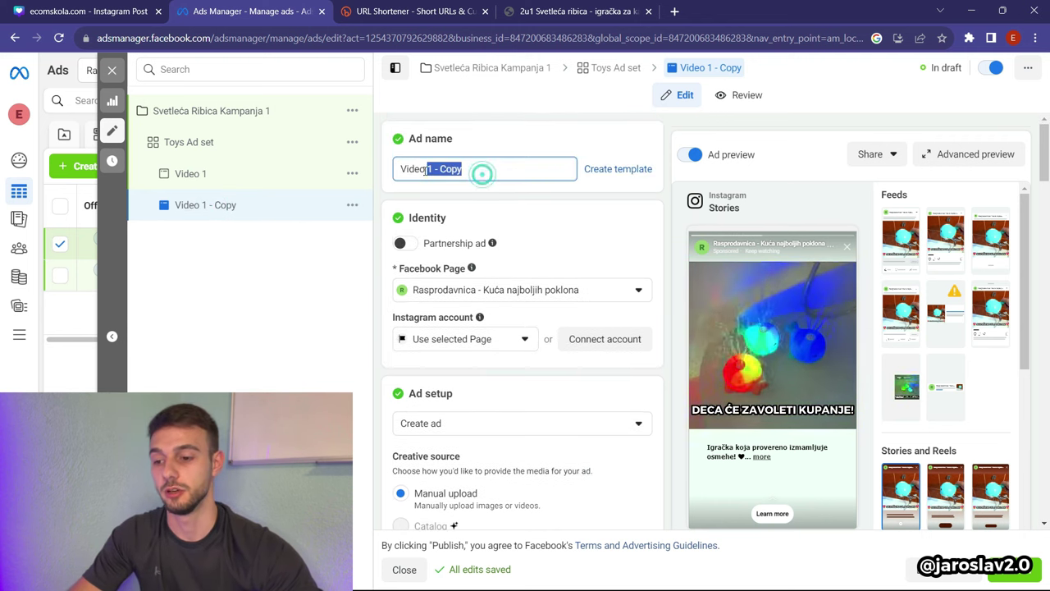
pyautogui.press('BackSpace')
pyautogui.press('BackSpace')
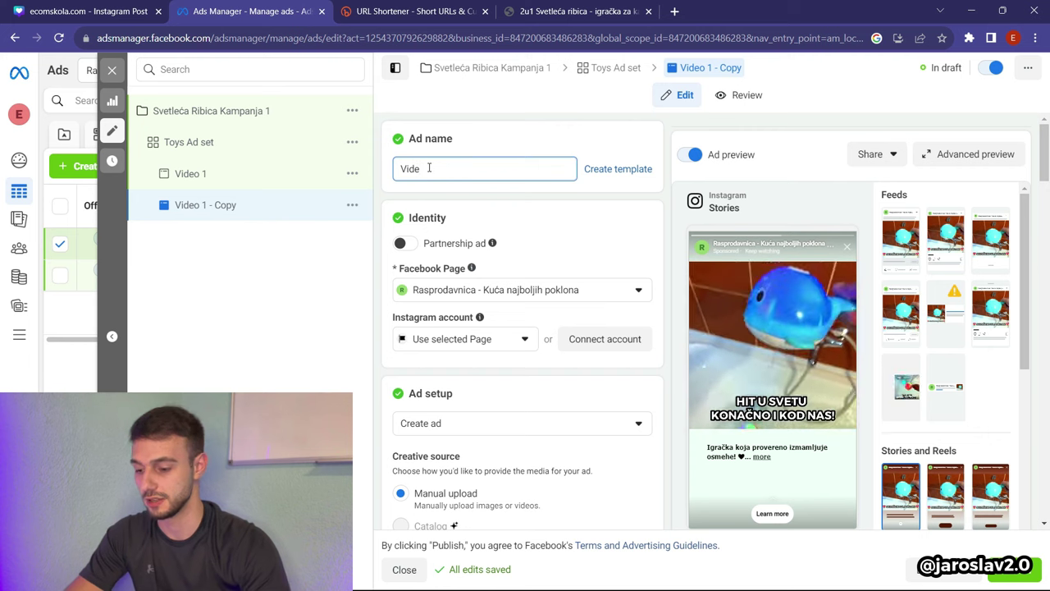
pyautogui.write('o 2')
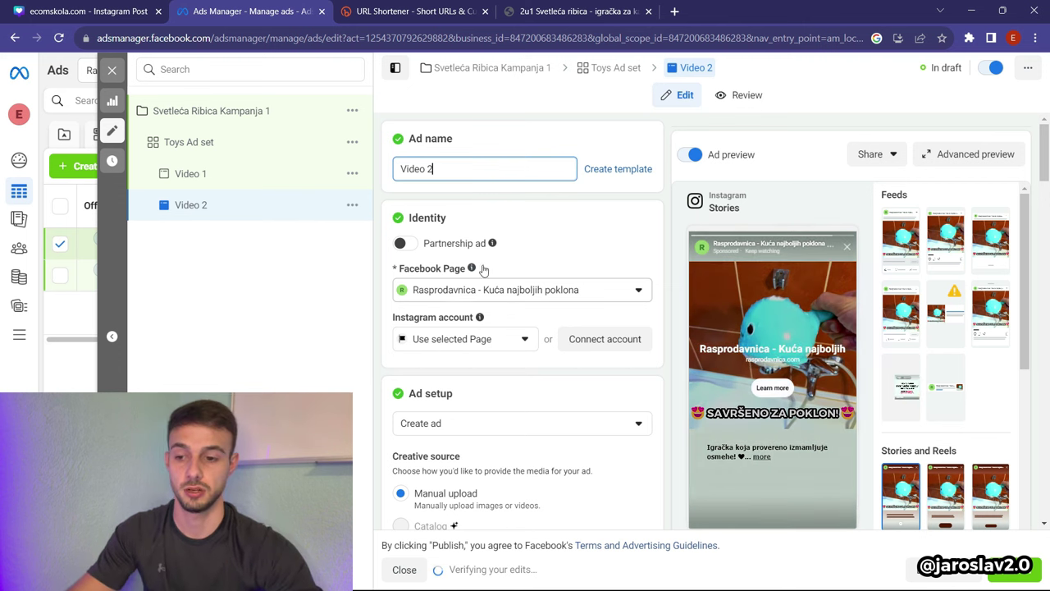
pyautogui.moveTo(840, 343)
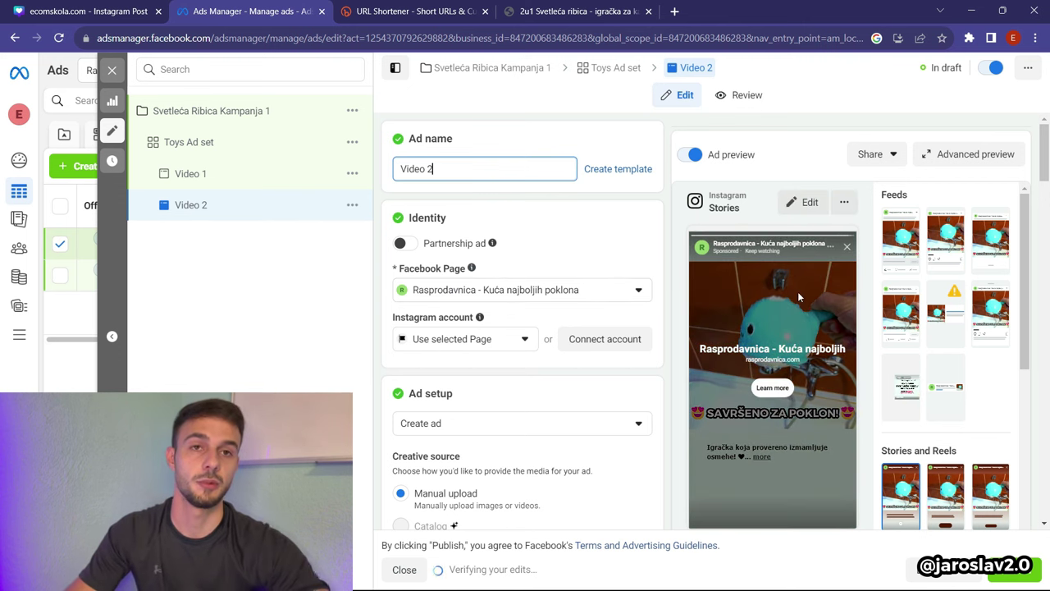
# Remove the copied video and upload the Video ad 2 file
pyautogui.scroll(-3, 604, 222)
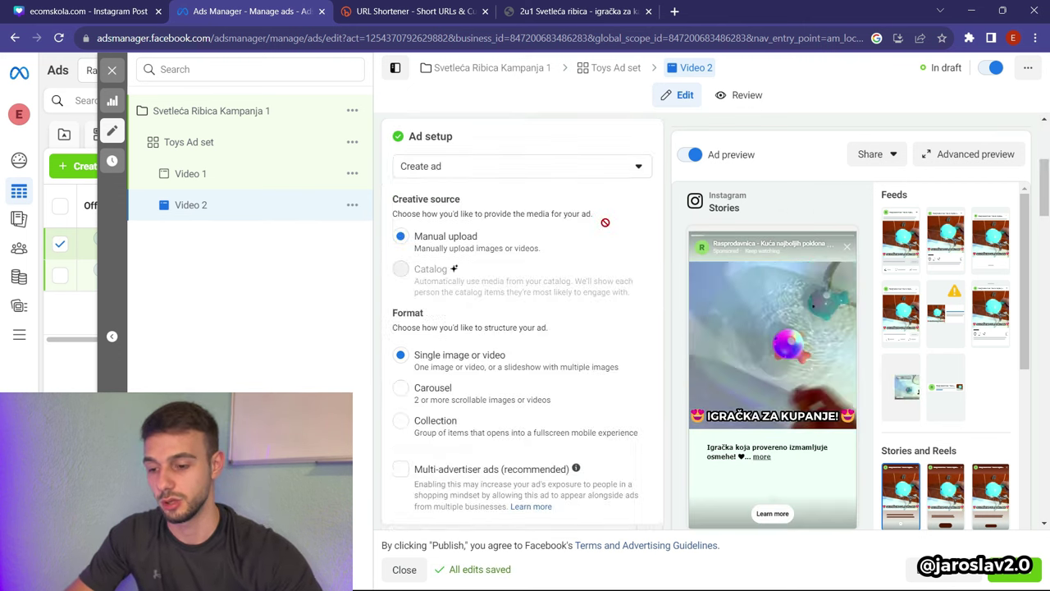
pyautogui.scroll(-5, 605, 222)
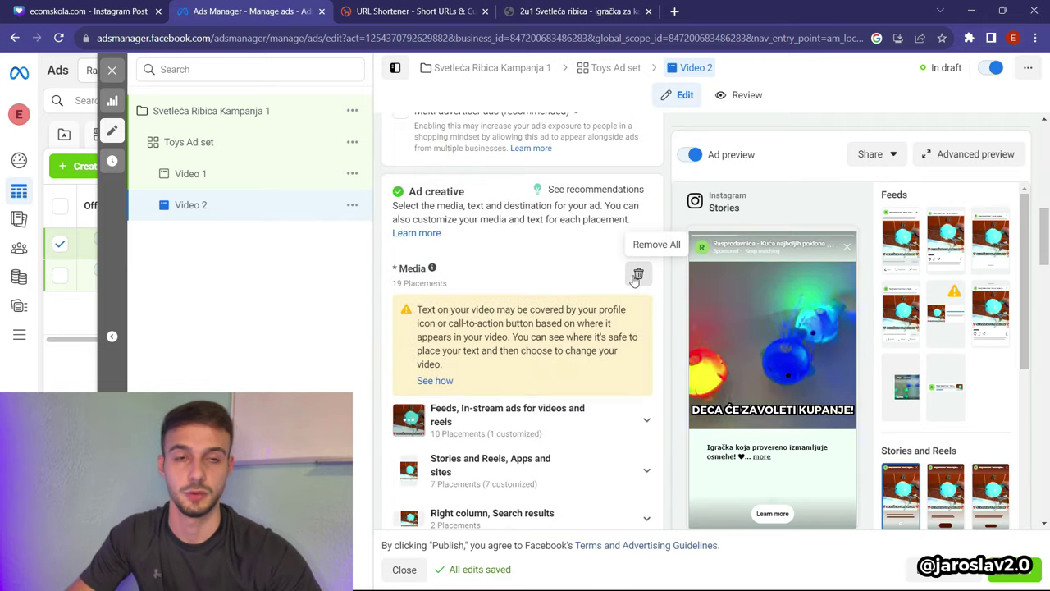
pyautogui.click(633, 277)
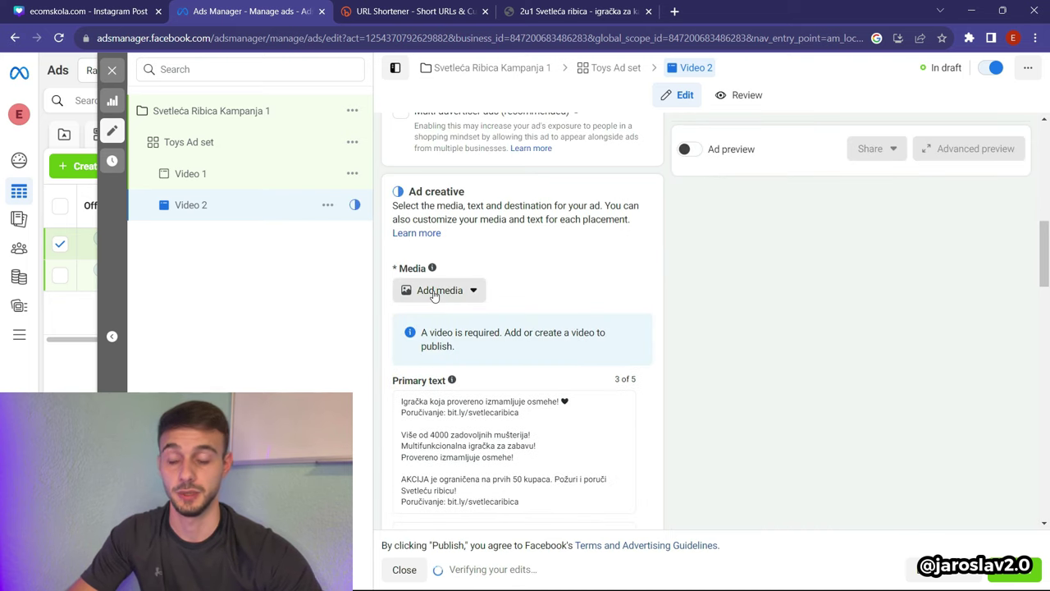
pyautogui.click(434, 291)
pyautogui.click(433, 343)
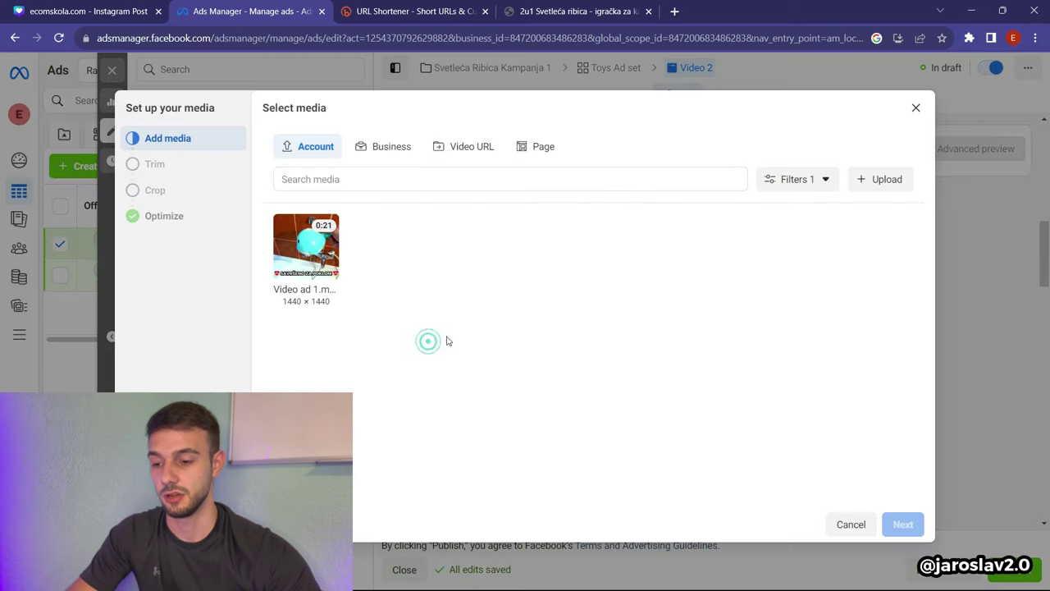
pyautogui.click(886, 180)
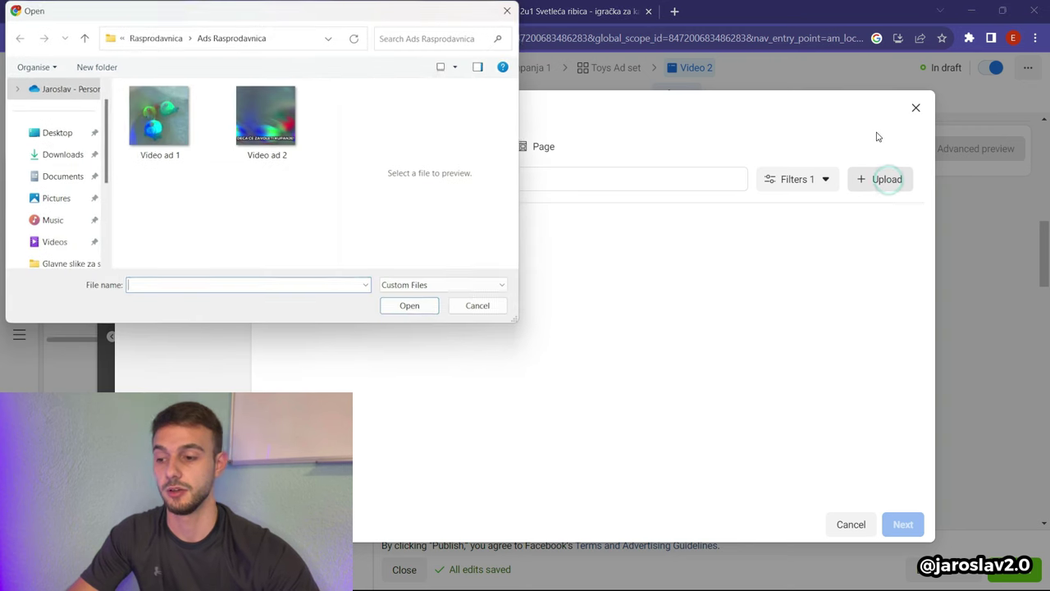
pyautogui.click(266, 131)
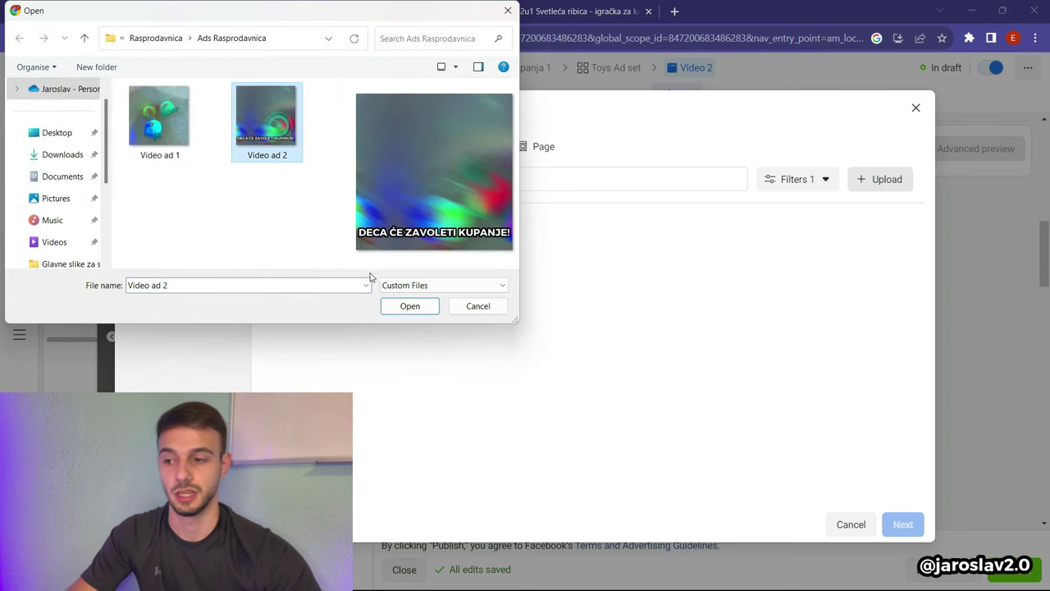
pyautogui.click(392, 311)
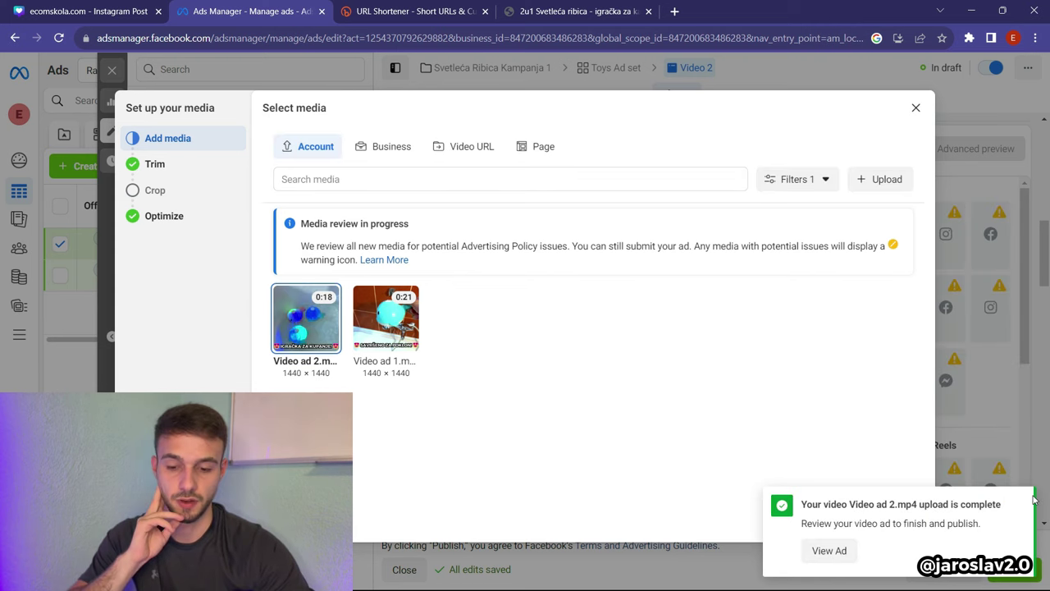
# Step through trimming, cropping and Advantage+ options and apply the new video
pyautogui.click(1018, 506)
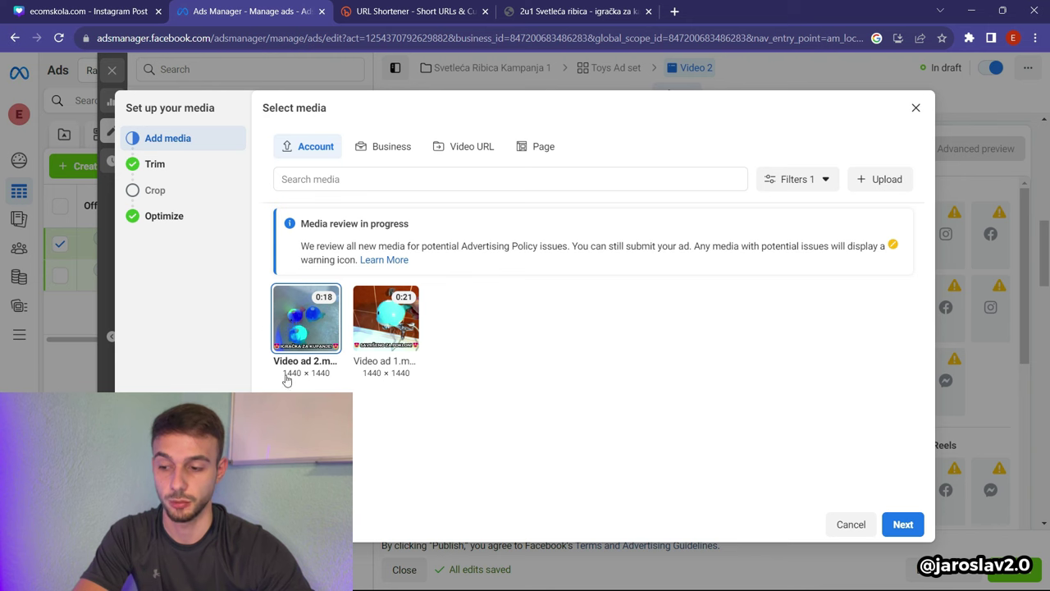
pyautogui.click(903, 523)
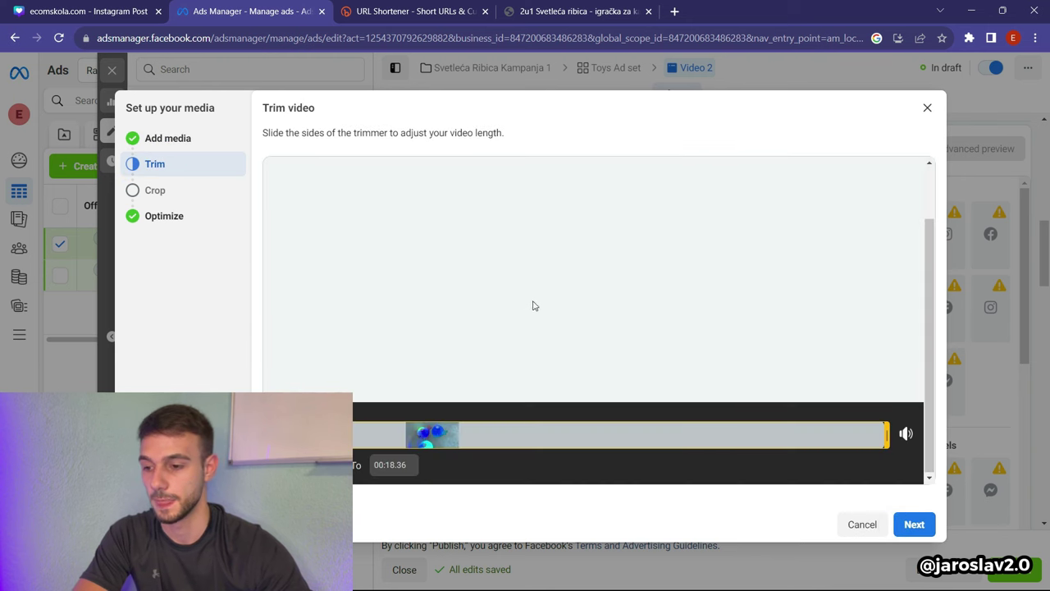
pyautogui.click(913, 523)
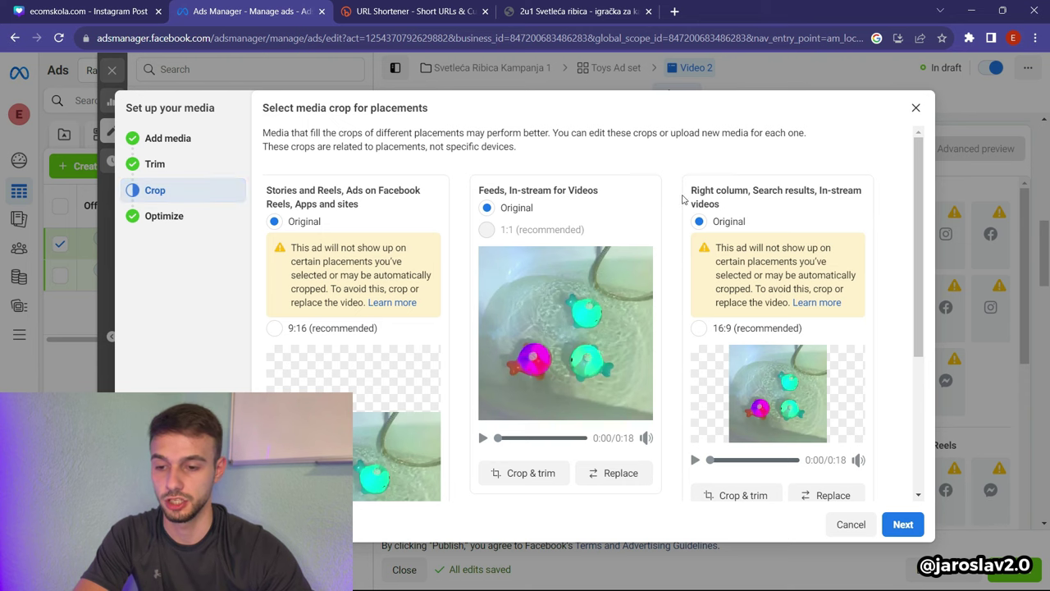
pyautogui.click(903, 523)
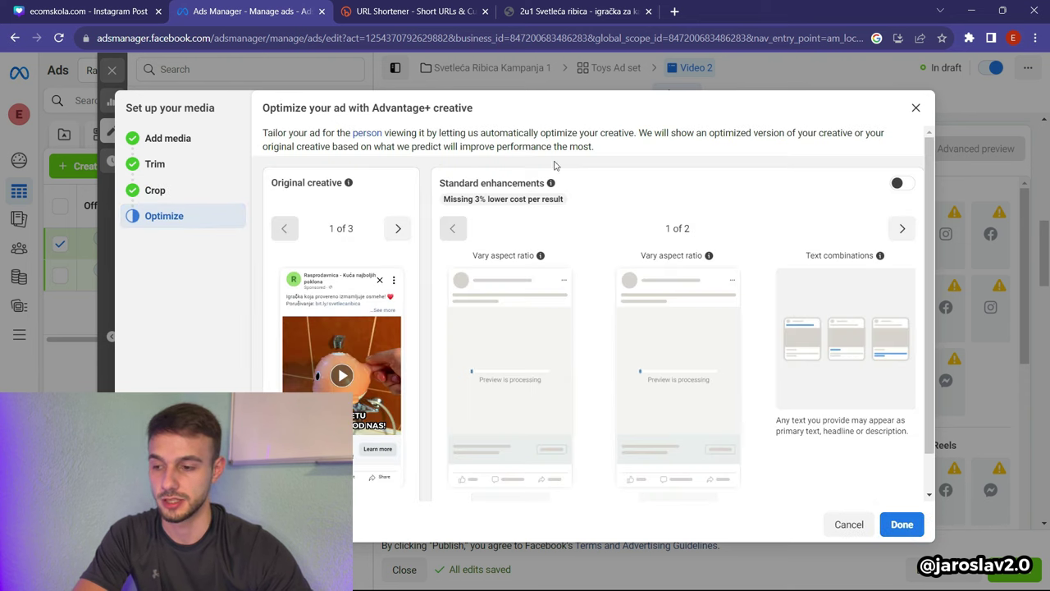
pyautogui.click(903, 524)
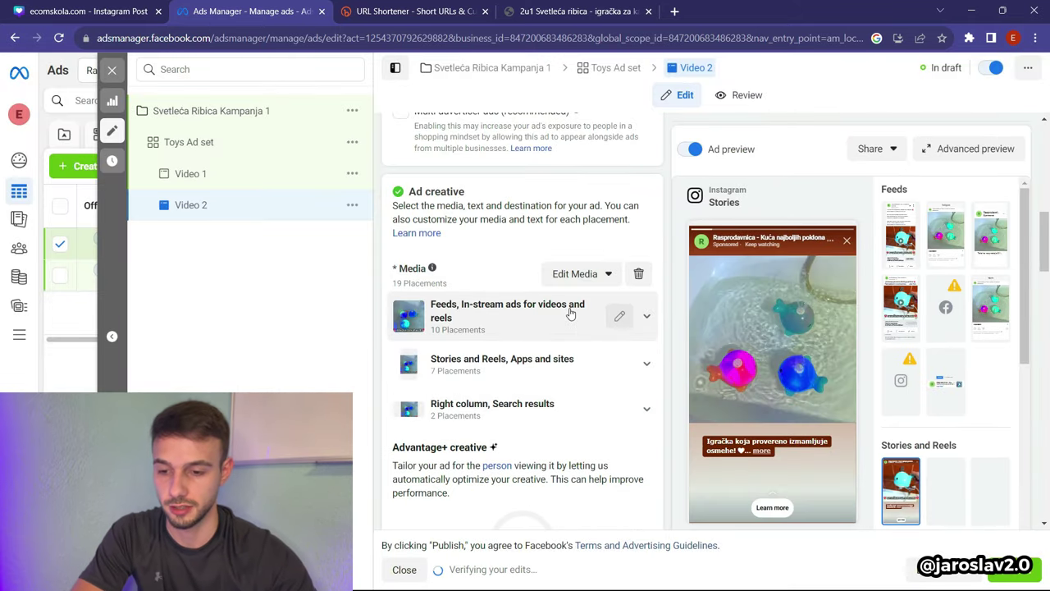
pyautogui.scroll(-3, 540, 303)
pyautogui.scroll(-3, 533, 295)
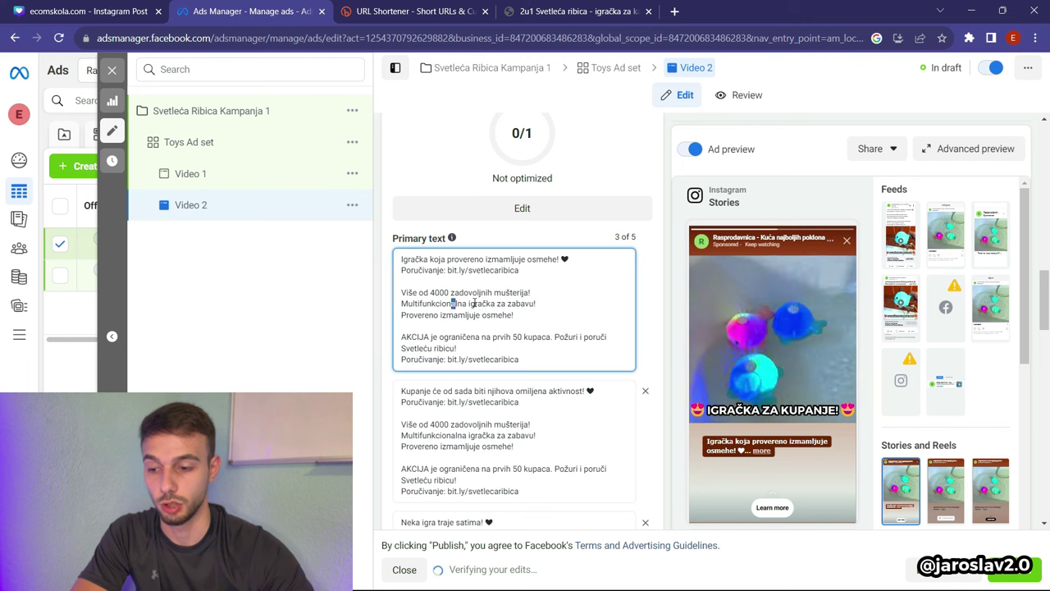
pyautogui.click(486, 422)
pyautogui.keyDown('shift'); pyautogui.click(488, 424); pyautogui.keyUp('shift')
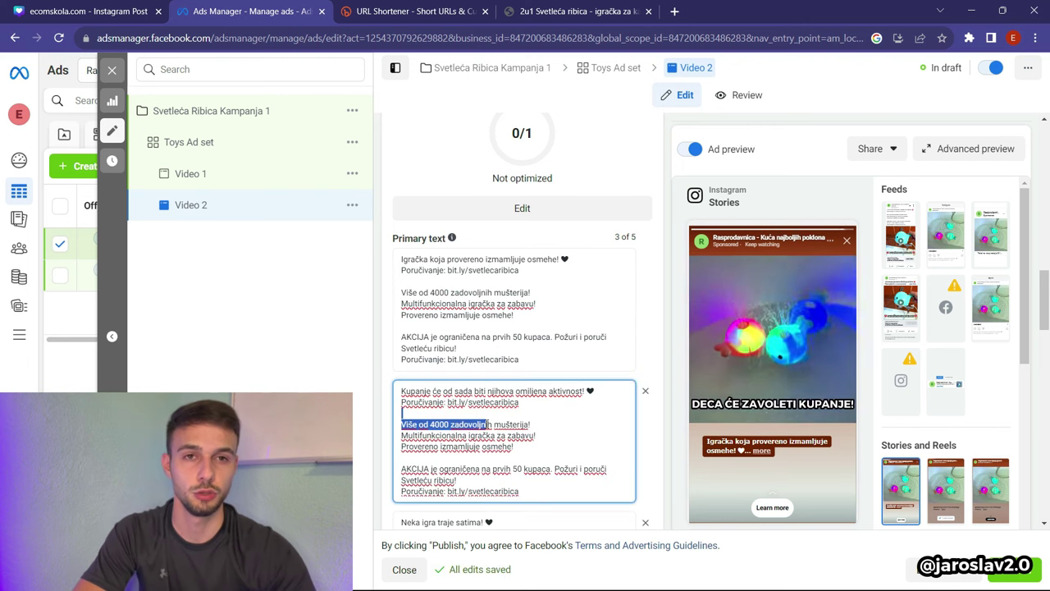
pyautogui.click(517, 278)
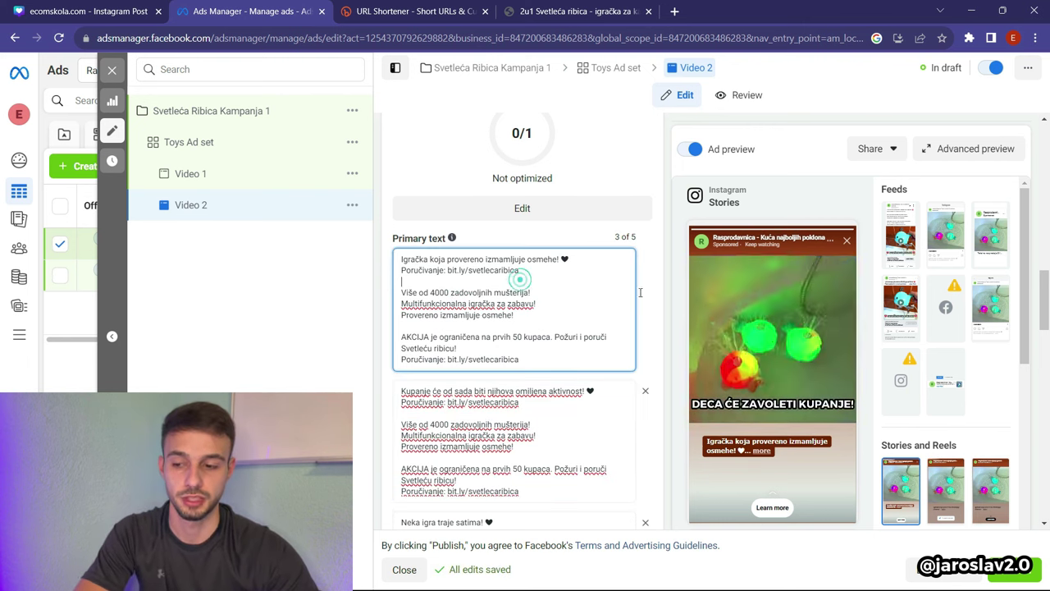
pyautogui.scroll(-1, 554, 285)
pyautogui.scroll(-3, 554, 285)
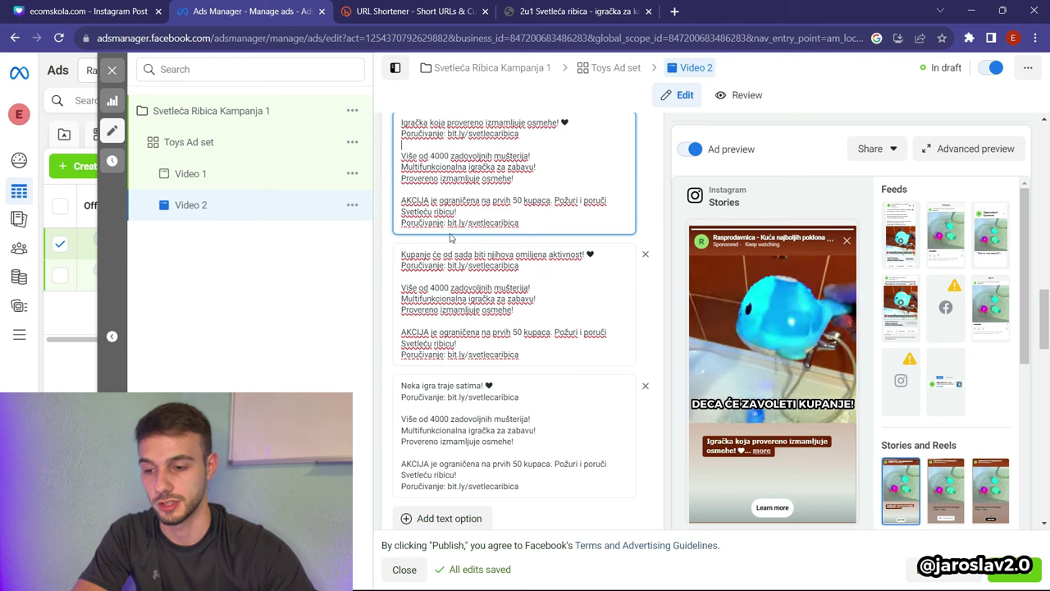
pyautogui.hotkey('shift', 'Down')
pyautogui.hotkey('shift', 'Down')
pyautogui.hotkey('shift', 'Down')
pyautogui.hotkey('shift', 'Down')
pyautogui.hotkey('shift', 'Down')
pyautogui.scroll(-3, 484, 295)
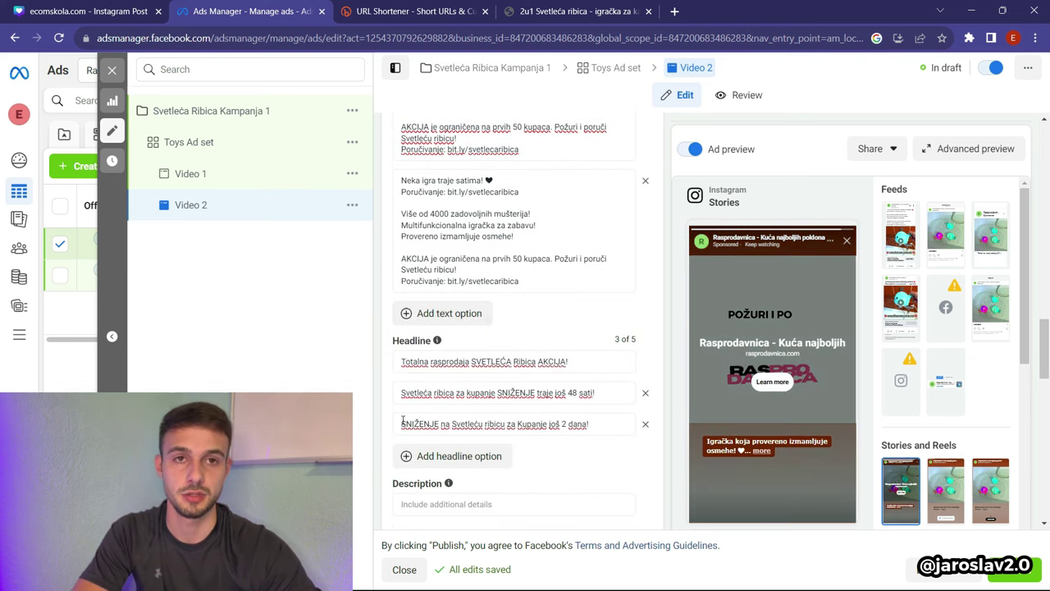
pyautogui.scroll(-4, 424, 220)
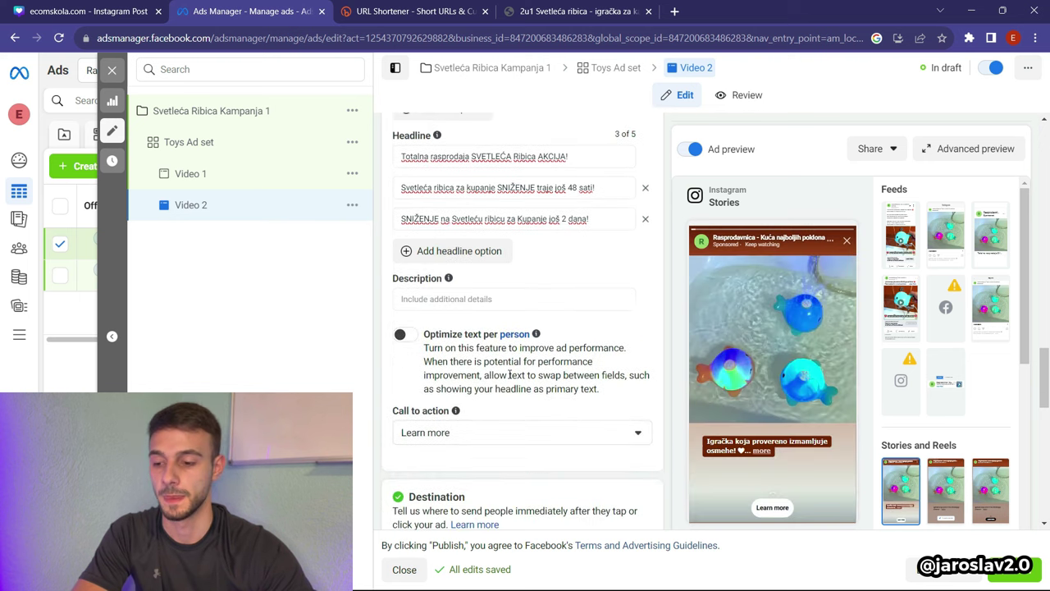
pyautogui.scroll(-2, 424, 300)
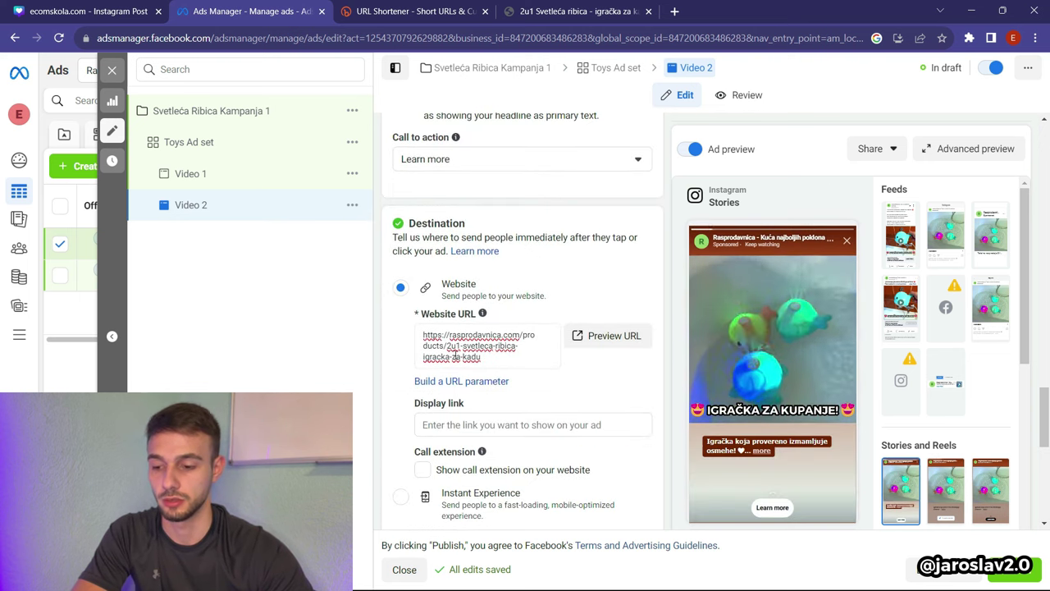
pyautogui.scroll(-2, 484, 345)
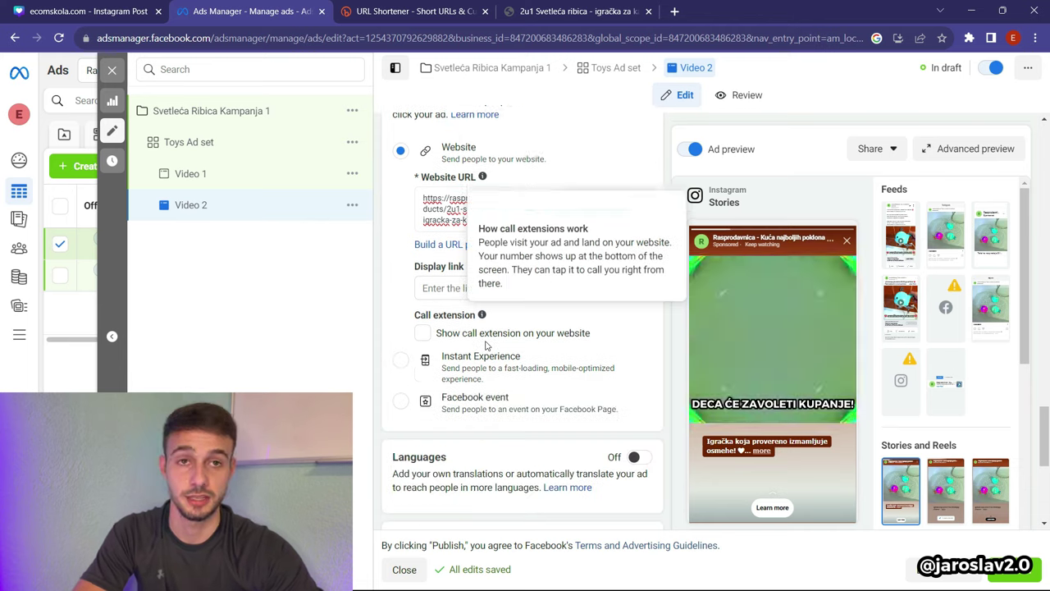
pyautogui.scroll(-6, 486, 345)
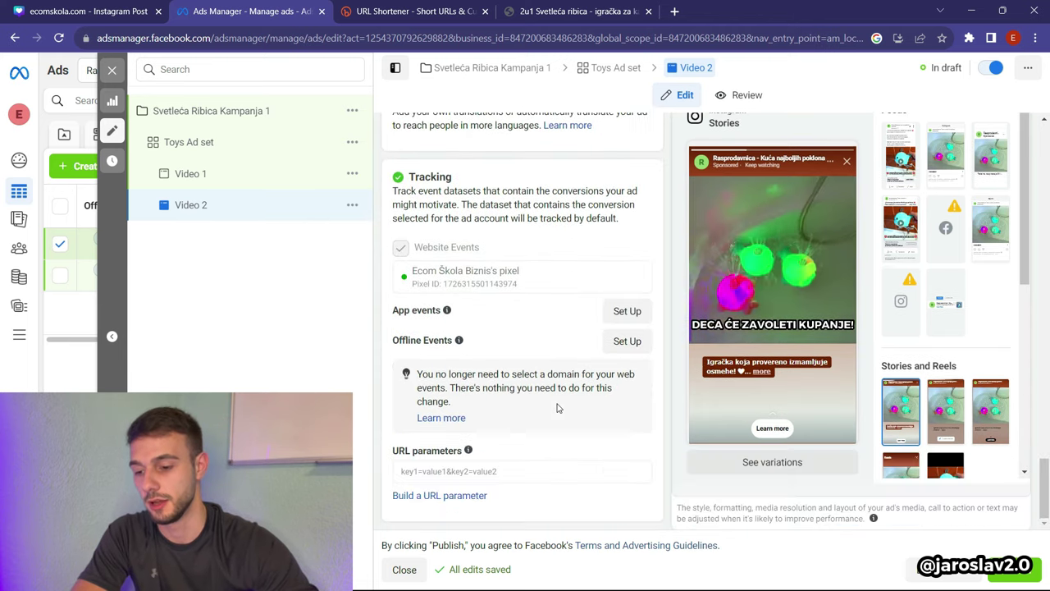
pyautogui.scroll(7, 551, 453)
pyautogui.scroll(4, 549, 451)
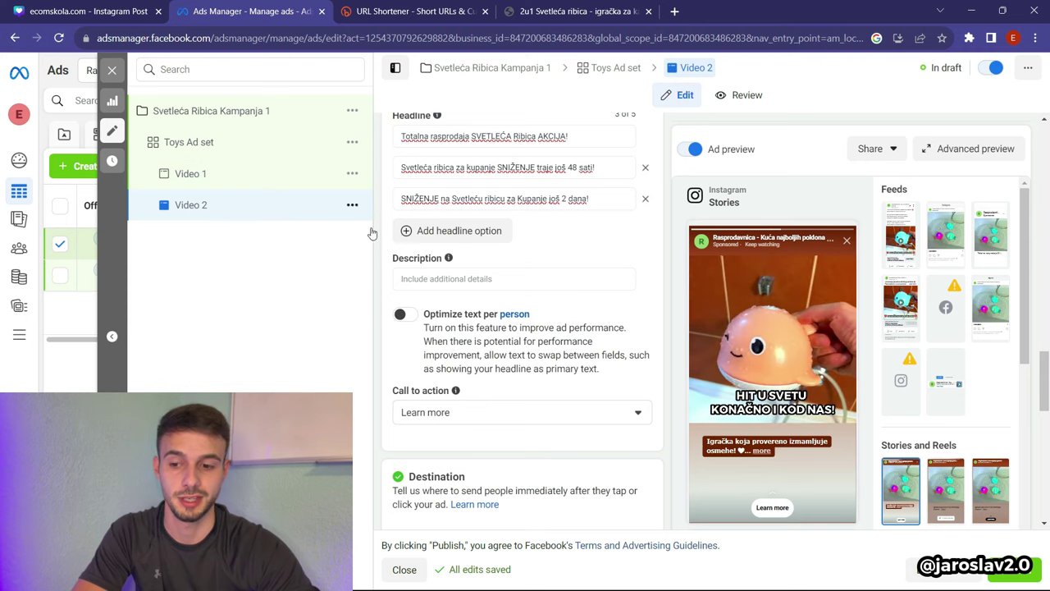
pyautogui.scroll(8, 497, 323)
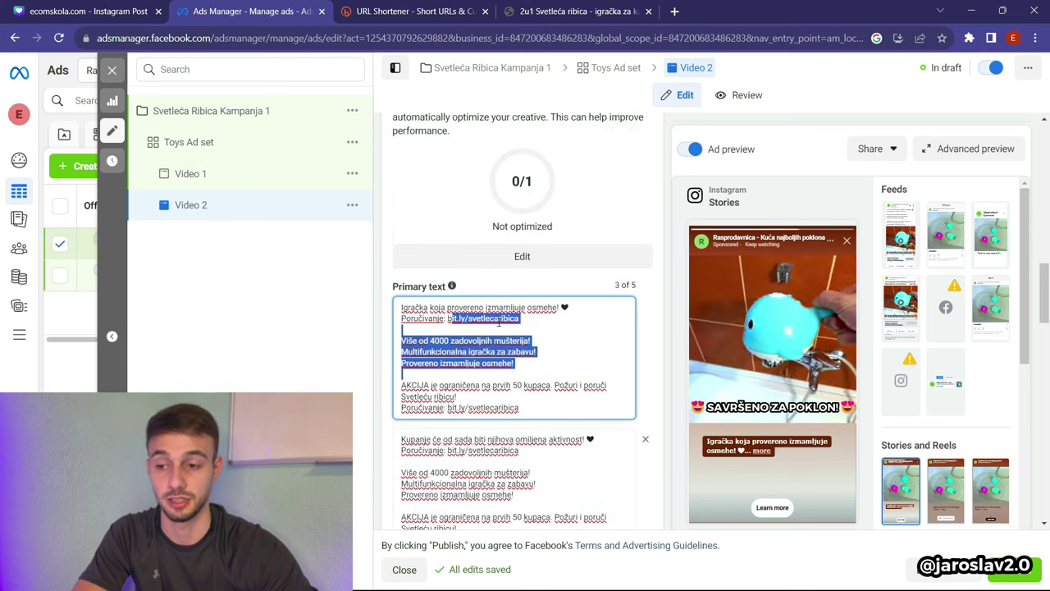
pyautogui.scroll(10, 497, 327)
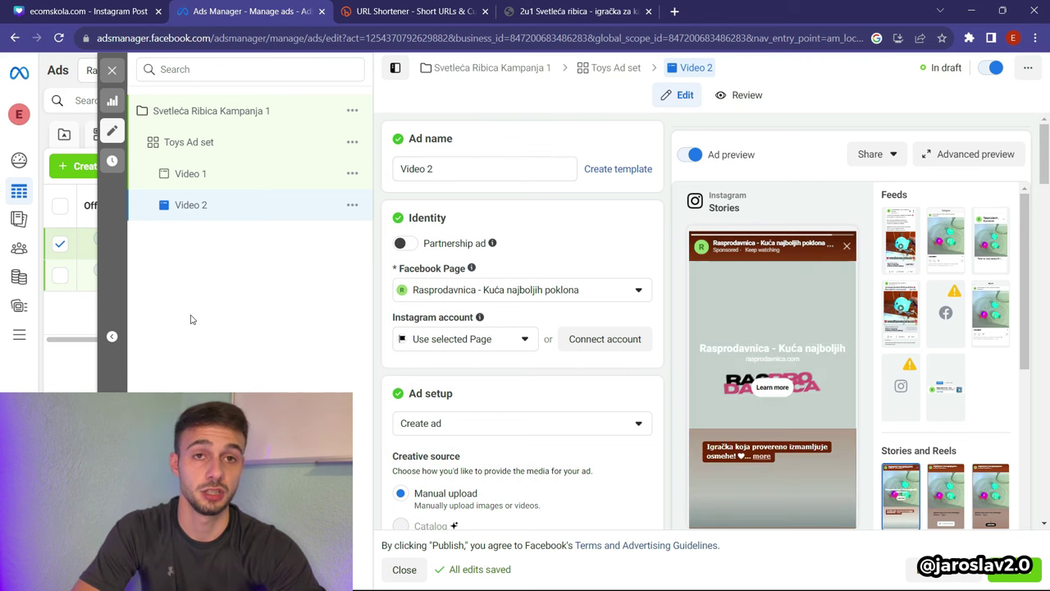
# Quickly duplicate the Video 2 ad and rename the copy to 'Video 3'
pyautogui.click(352, 204)
pyautogui.click(393, 252)
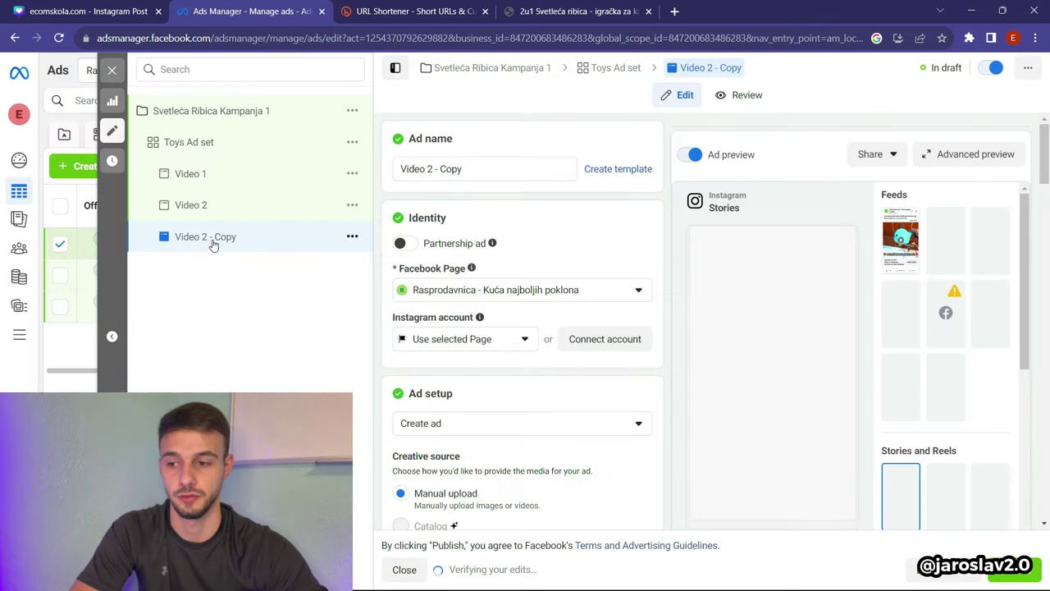
pyautogui.click(456, 168)
pyautogui.moveTo(462, 168); pyautogui.dragTo(426, 168)
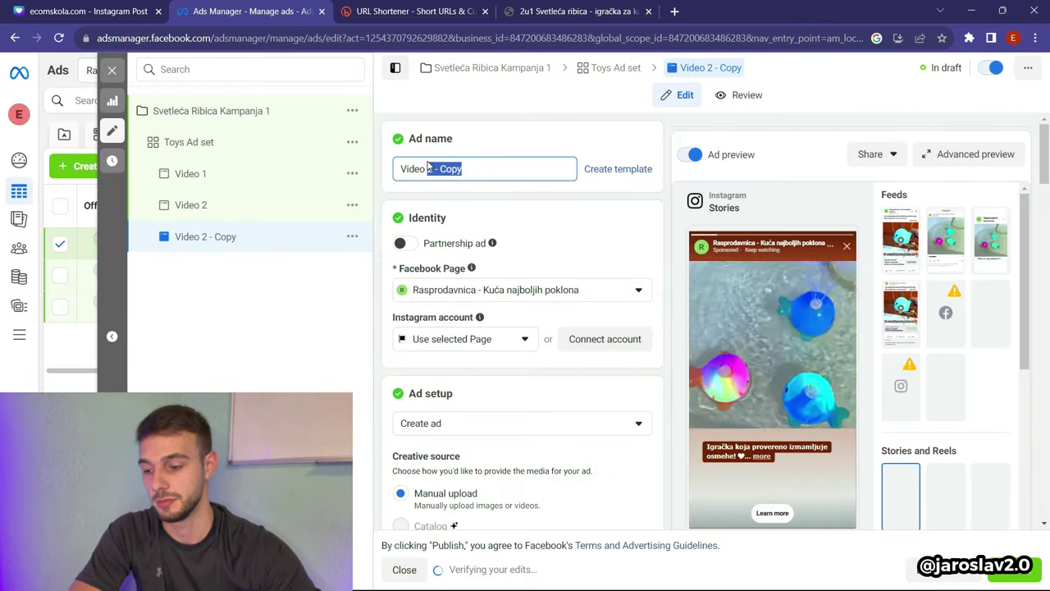
pyautogui.write('3')
pyautogui.click(485, 124)
# Remove the copied ad's media and try adding an image without picking one
pyautogui.scroll(-5, 489, 229)
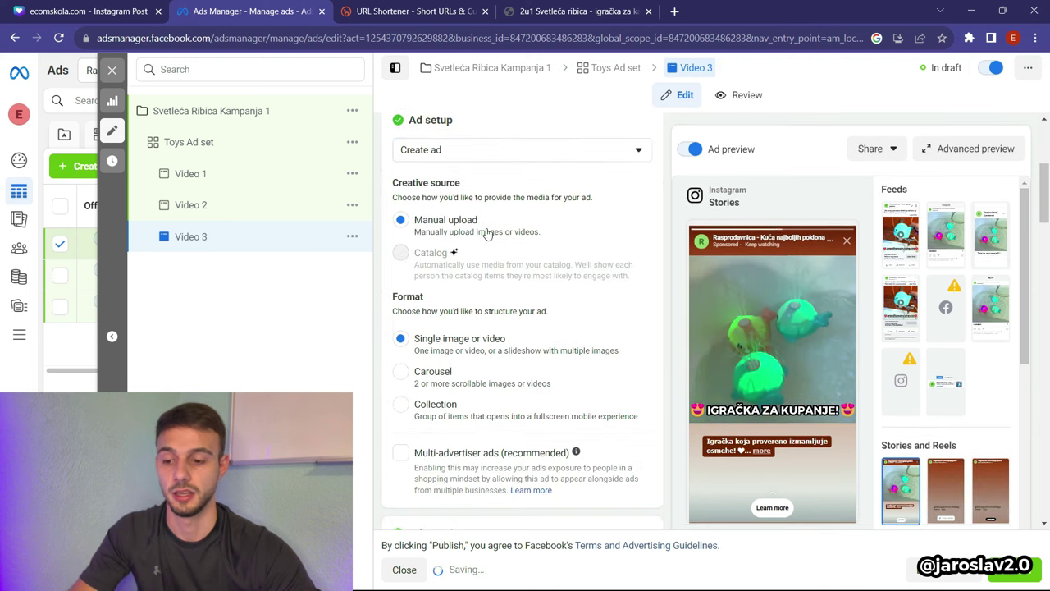
pyautogui.scroll(-3, 496, 235)
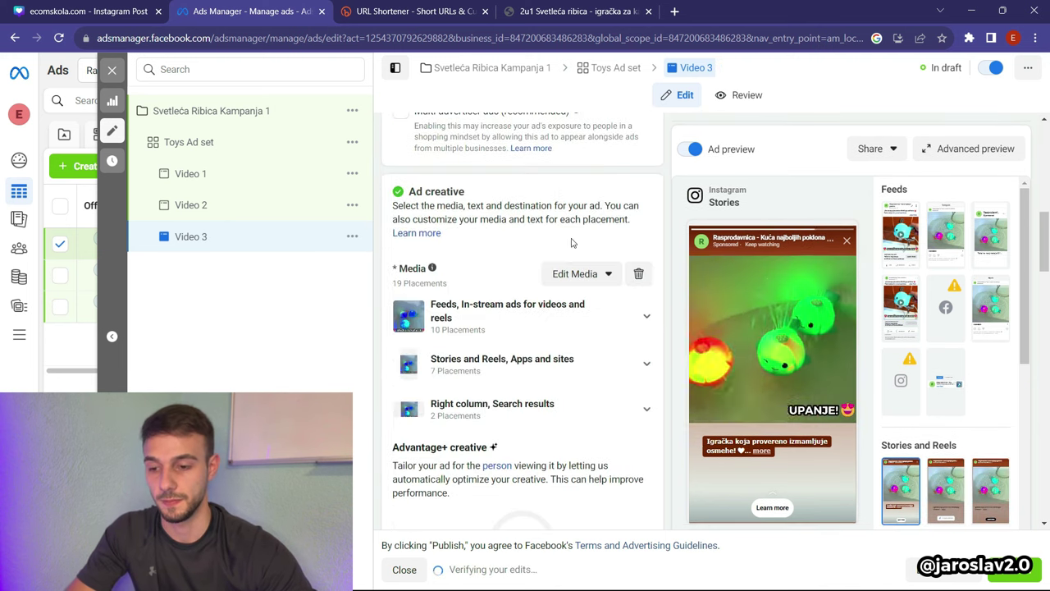
pyautogui.click(637, 271)
pyautogui.click(465, 292)
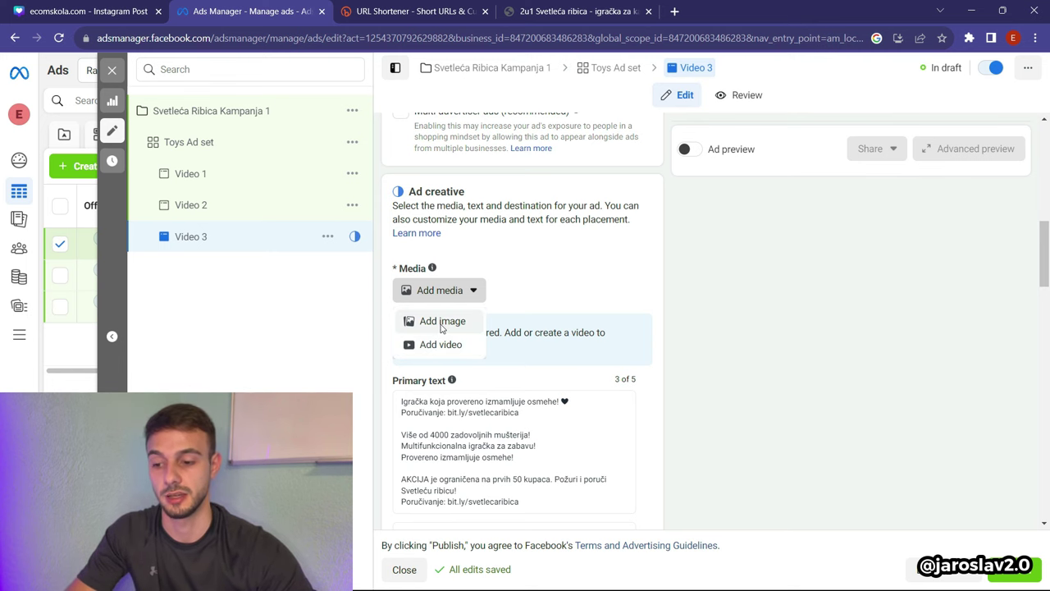
pyautogui.click(441, 323)
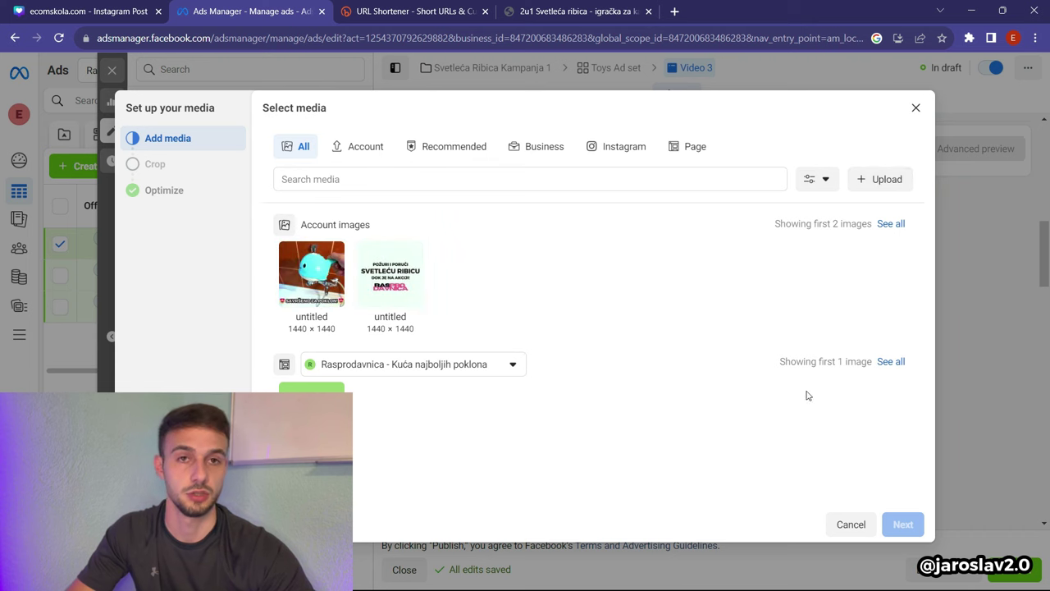
pyautogui.click(916, 107)
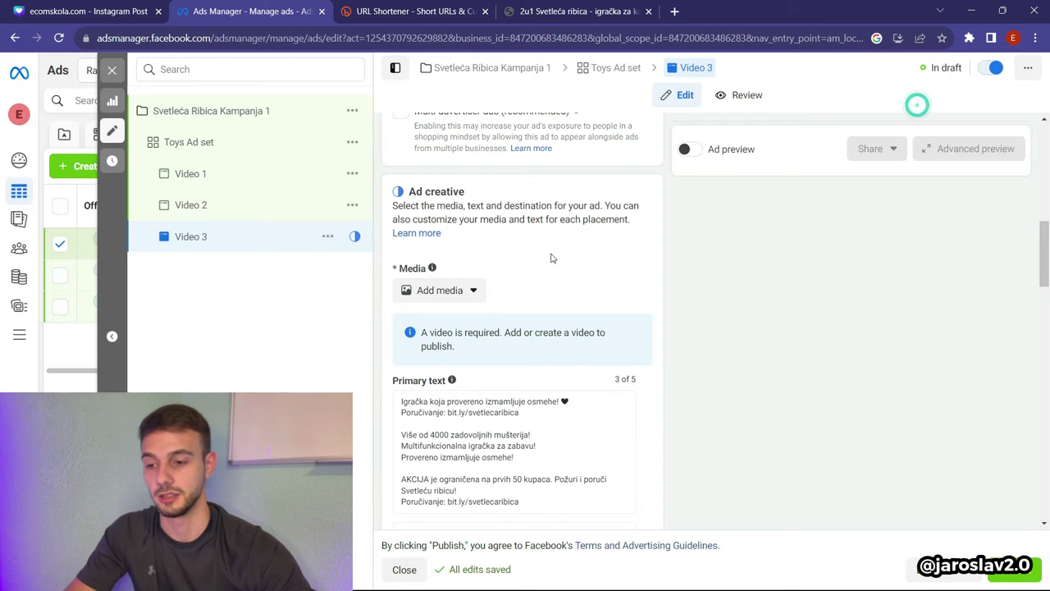
pyautogui.click(458, 296)
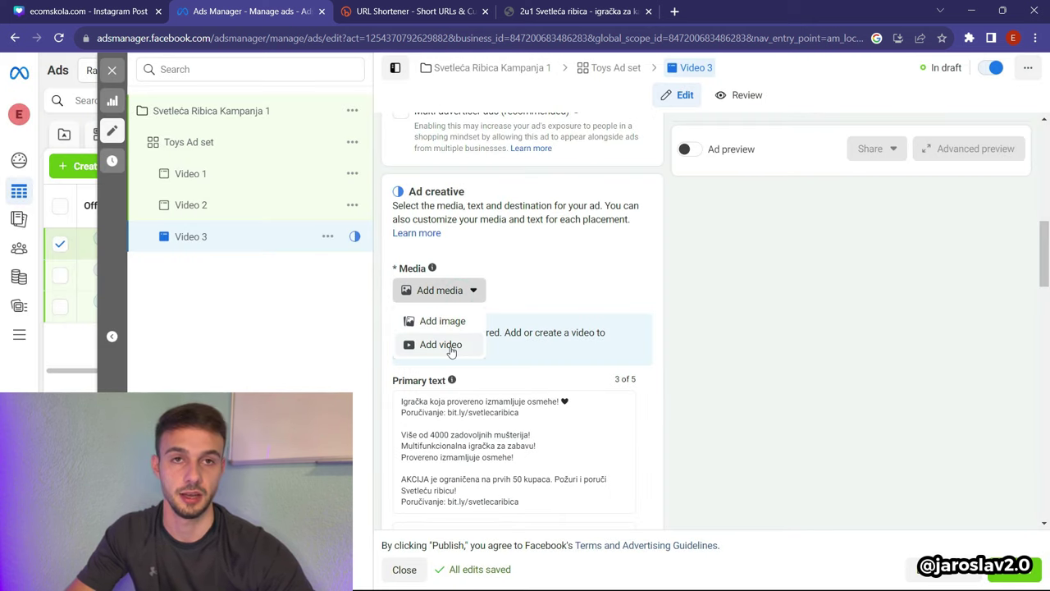
pyautogui.click(458, 291)
pyautogui.click(471, 297)
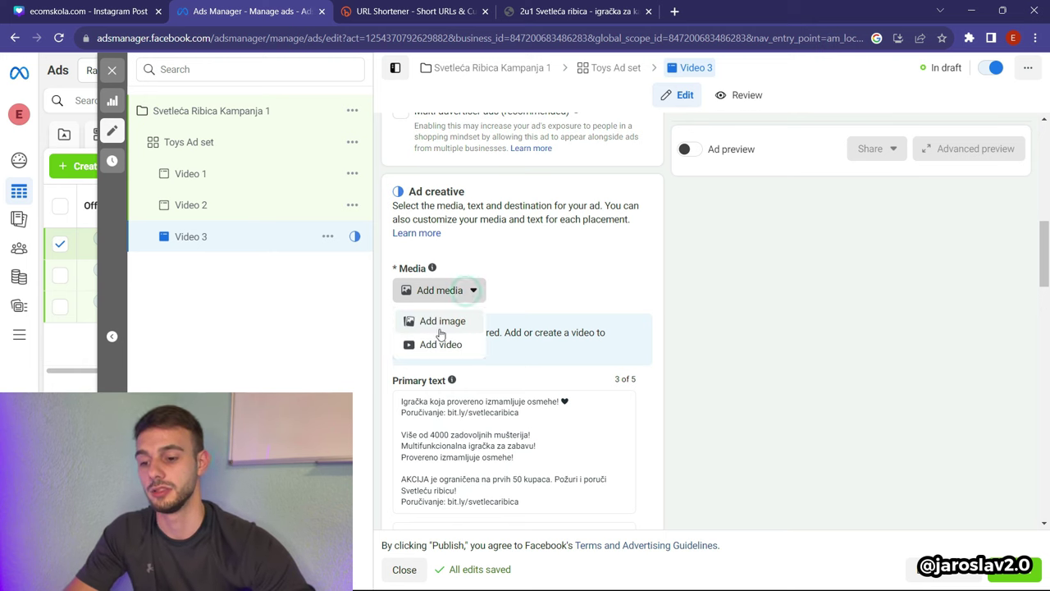
pyautogui.click(457, 293)
pyautogui.scroll(8, 492, 274)
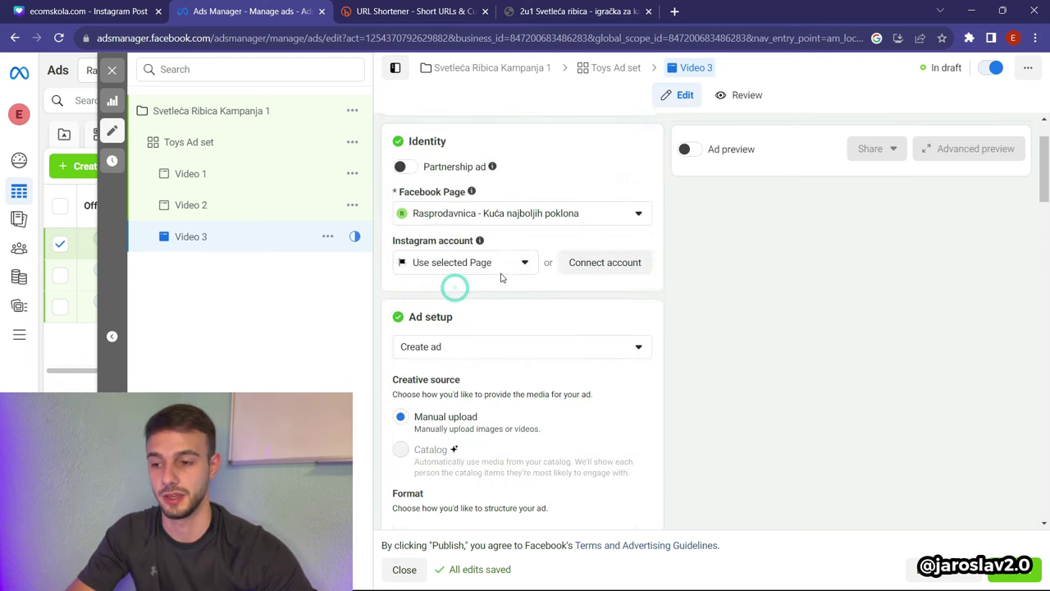
pyautogui.moveTo(484, 168); pyautogui.dragTo(417, 179)
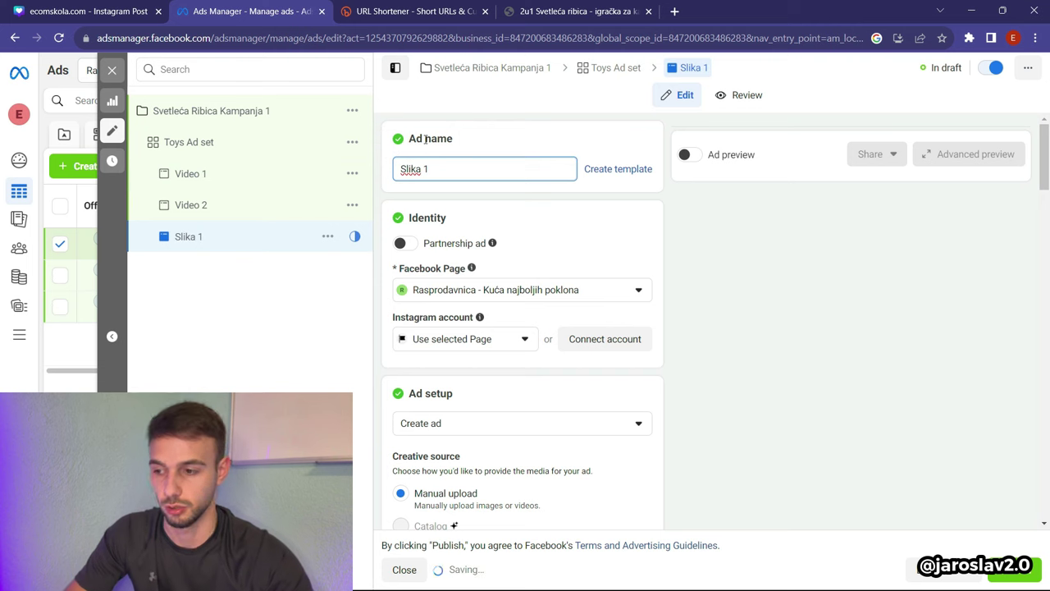
# Delete the Slika 1 ad from its actions menu and confirm the deletion
pyautogui.click(263, 342)
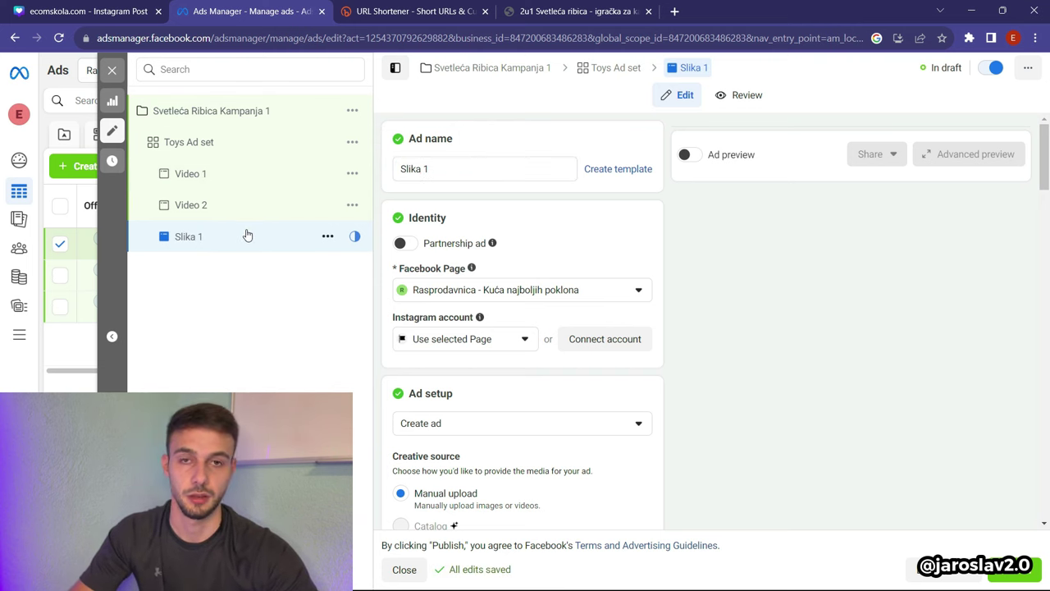
pyautogui.scroll(-3, 537, 244)
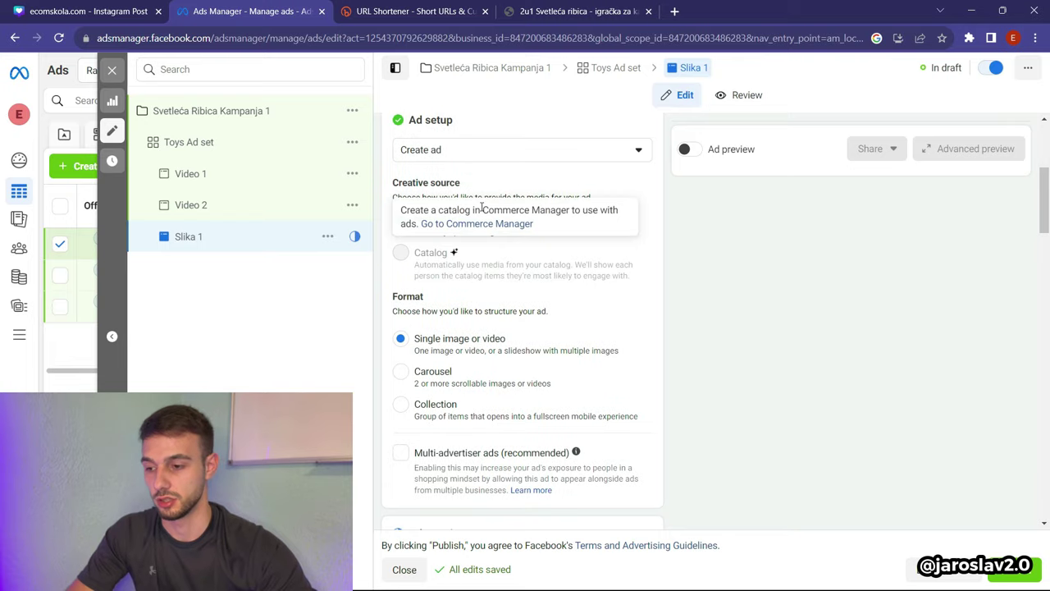
pyautogui.click(327, 236)
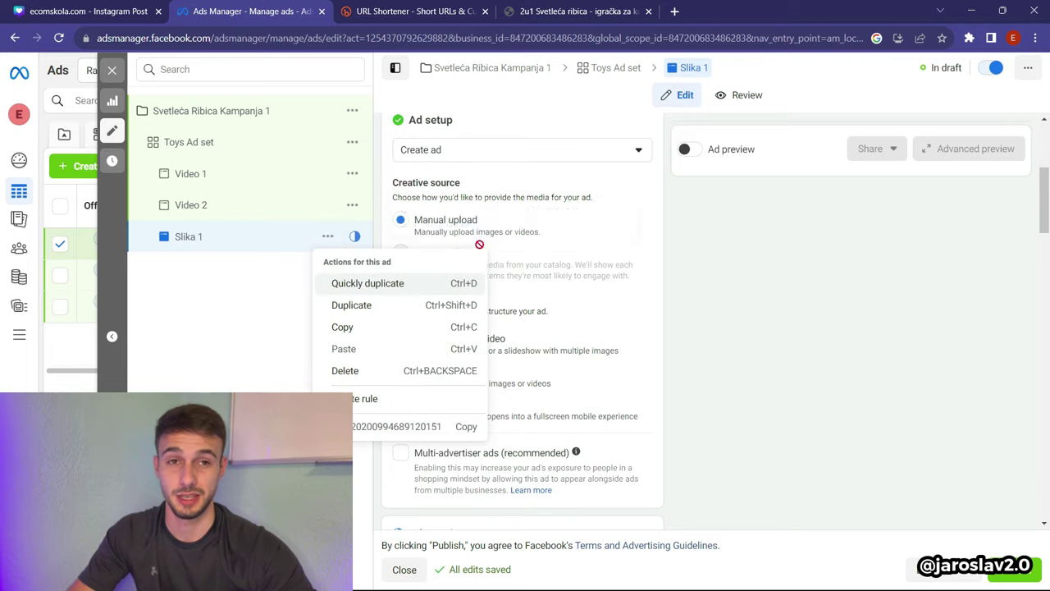
pyautogui.click(344, 370)
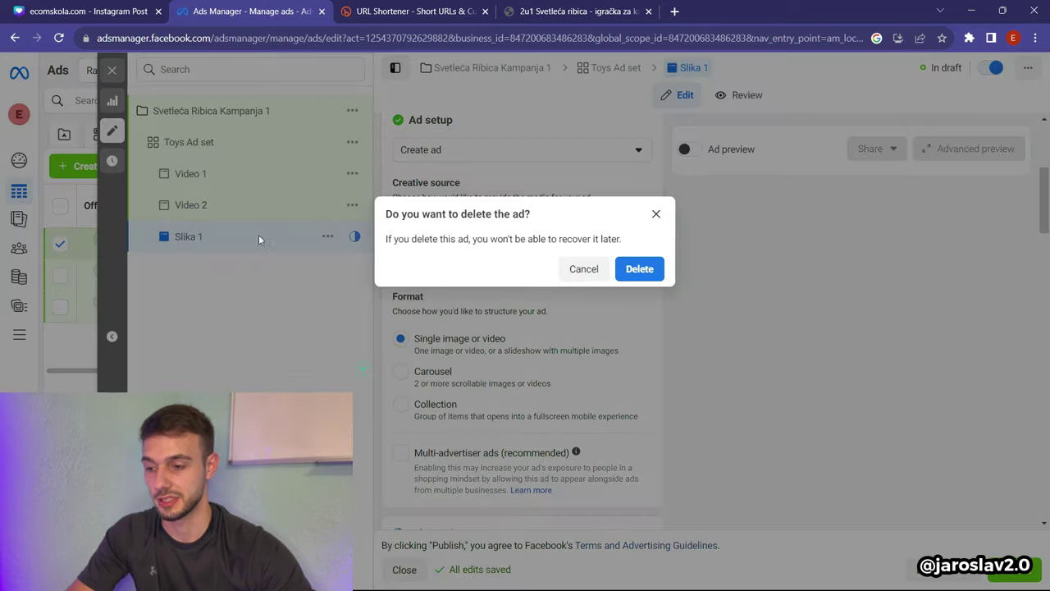
pyautogui.click(637, 268)
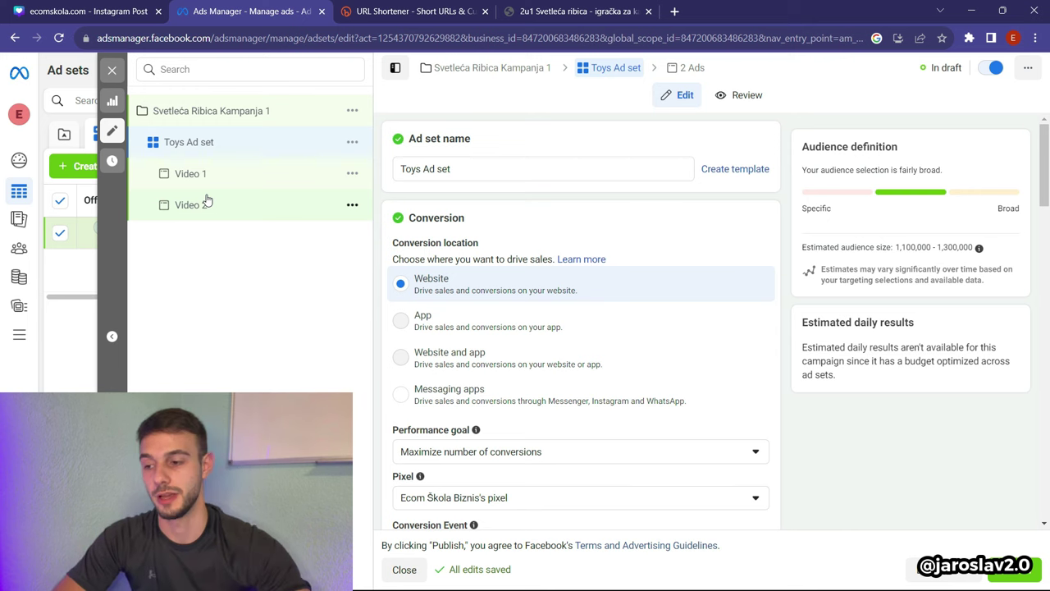
# Quickly duplicate the Toys Ad set and select the copy's name
pyautogui.click(351, 145)
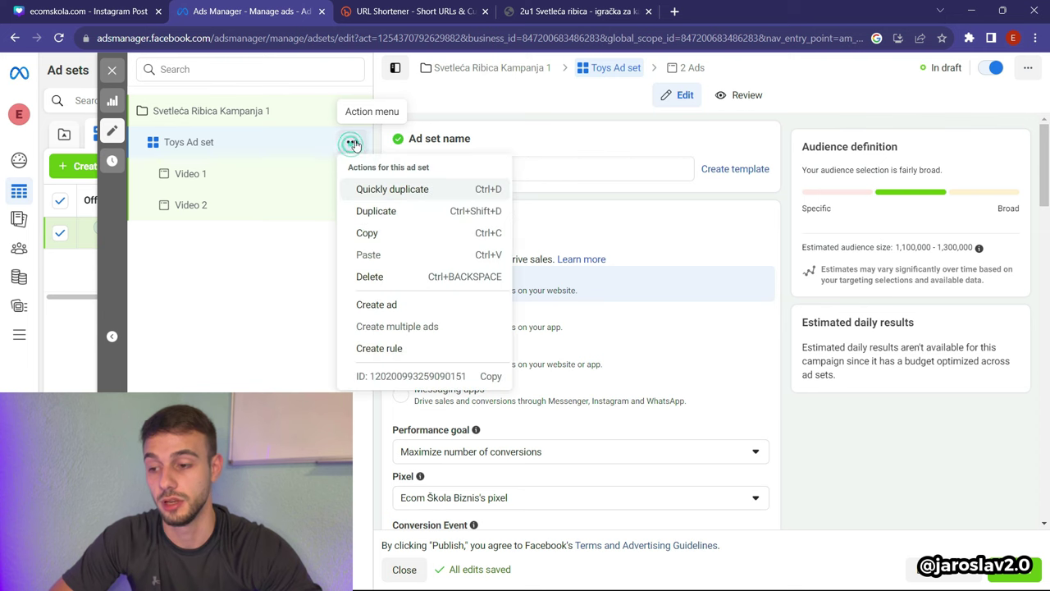
pyautogui.click(369, 190)
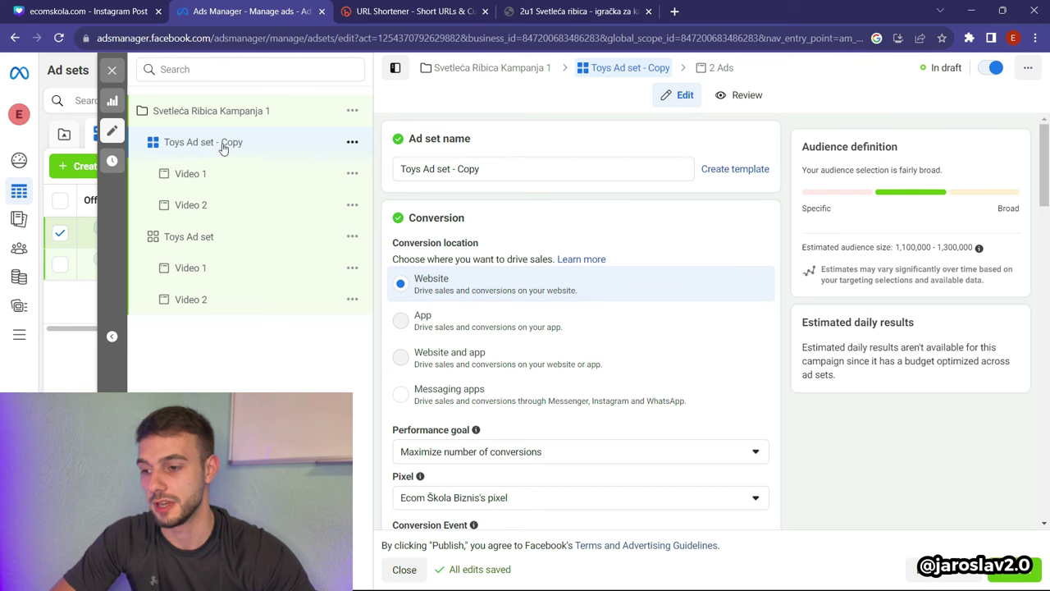
pyautogui.click(400, 169)
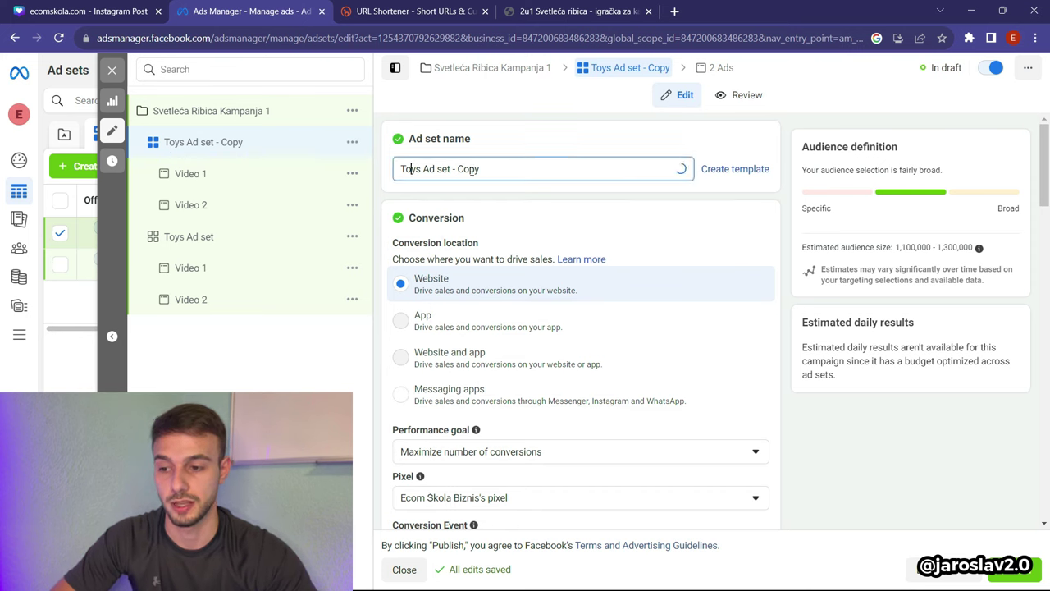
pyautogui.moveTo(410, 169); pyautogui.dragTo(487, 195)
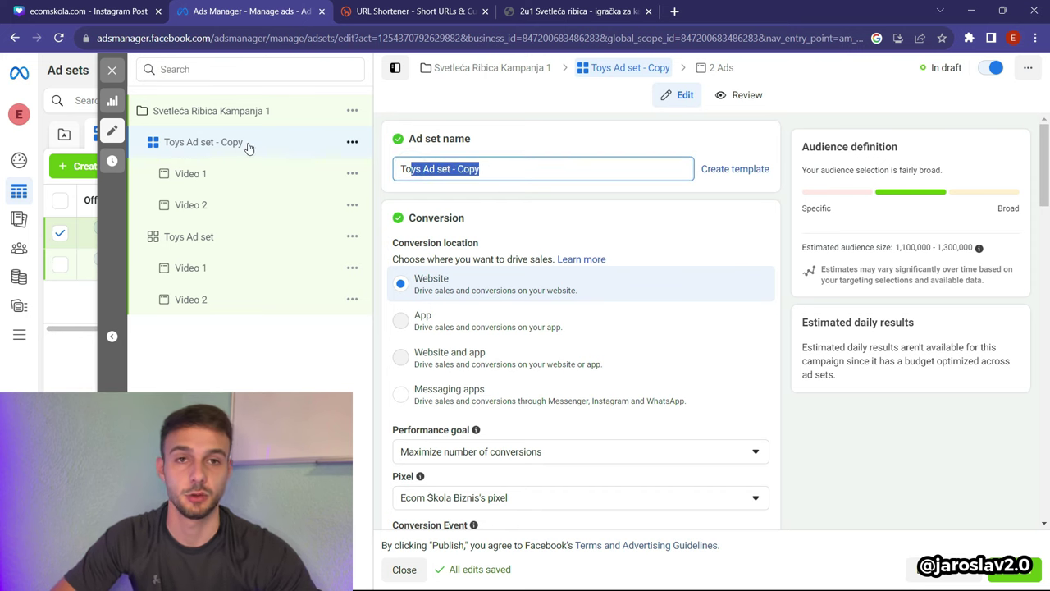
# Open the copied ad set's settings down to the Toys (toys) detailed targeting interest
pyautogui.click(204, 185)
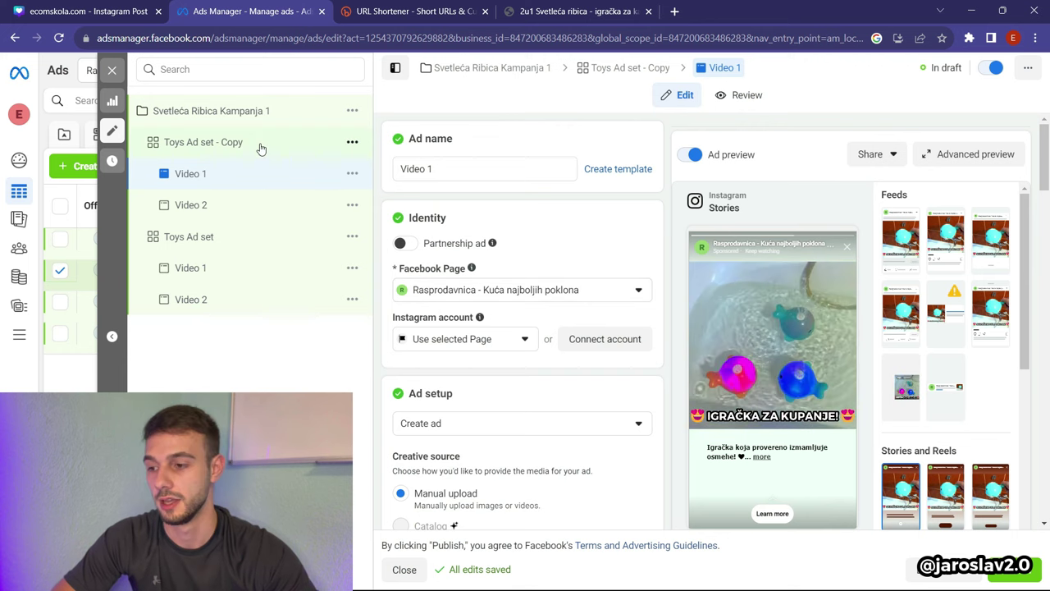
pyautogui.click(199, 143)
pyautogui.scroll(-12, 590, 295)
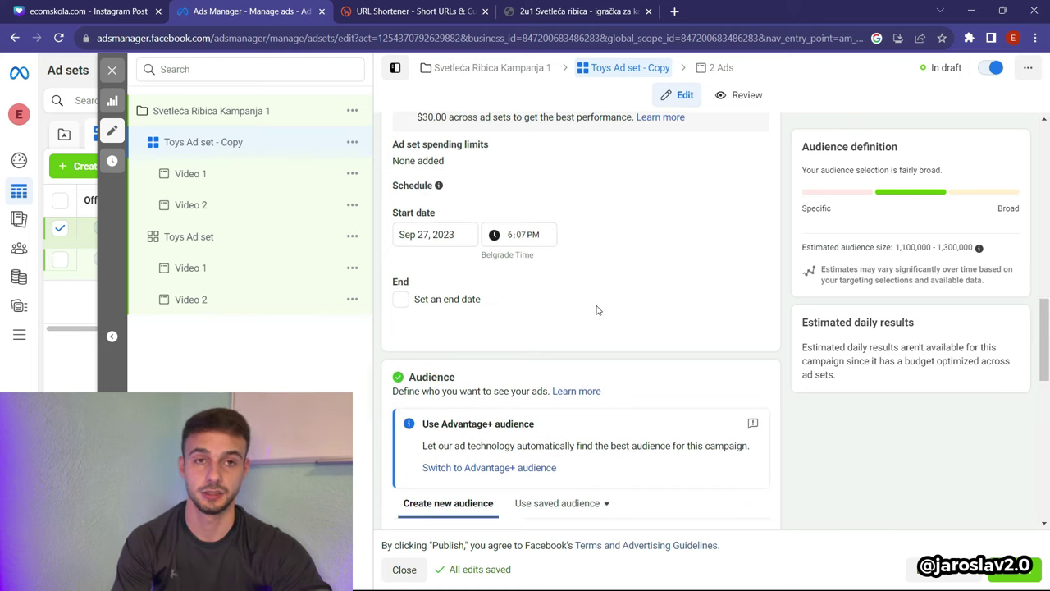
pyautogui.scroll(-7, 596, 307)
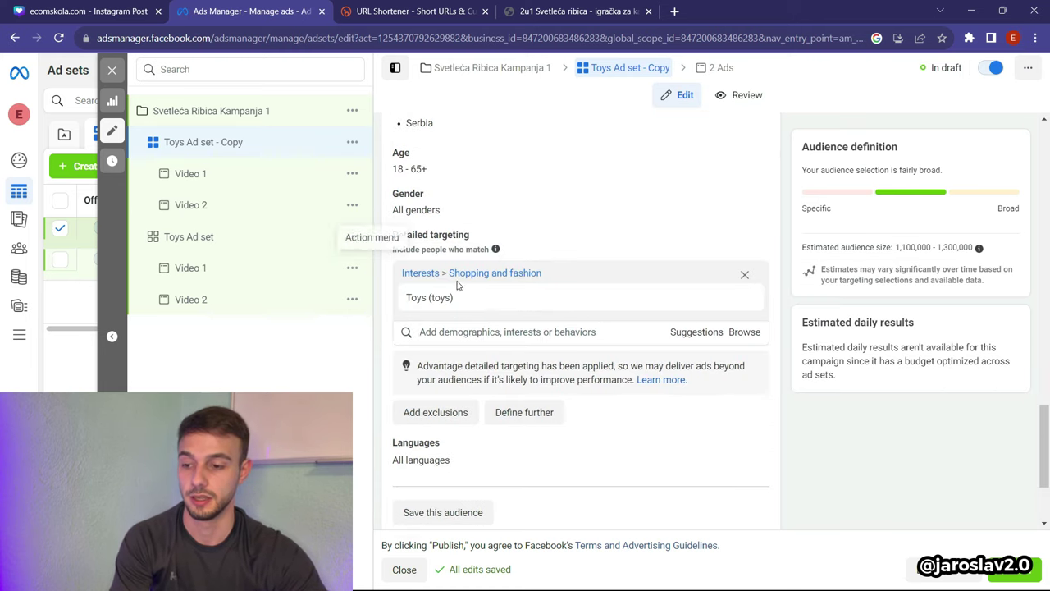
pyautogui.moveTo(731, 310)
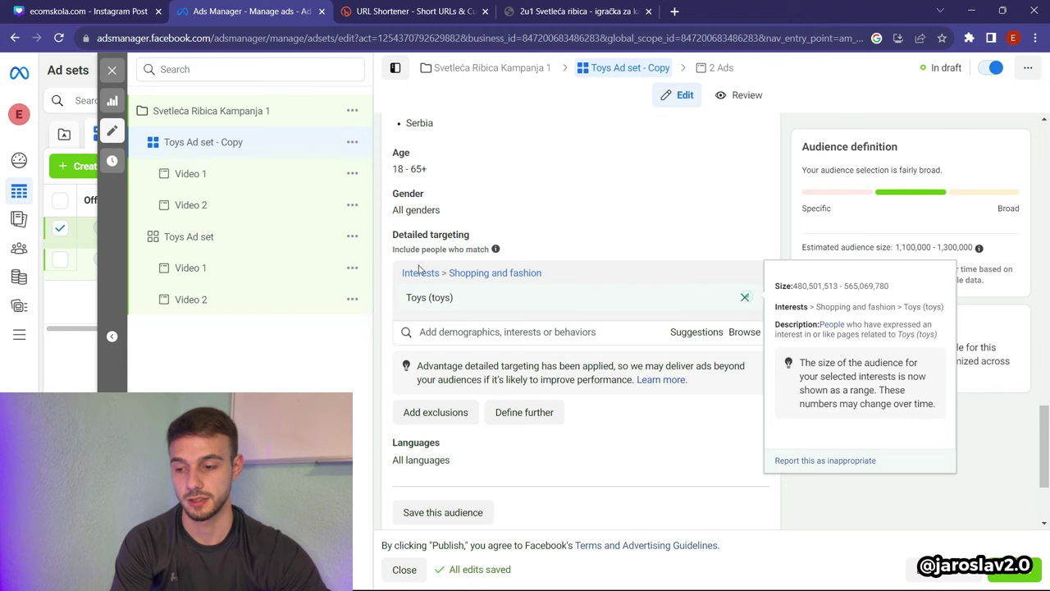
# Replace the Toys (toys) interest with Parenting (children & parenting)
pyautogui.click(744, 297)
pyautogui.click(456, 274)
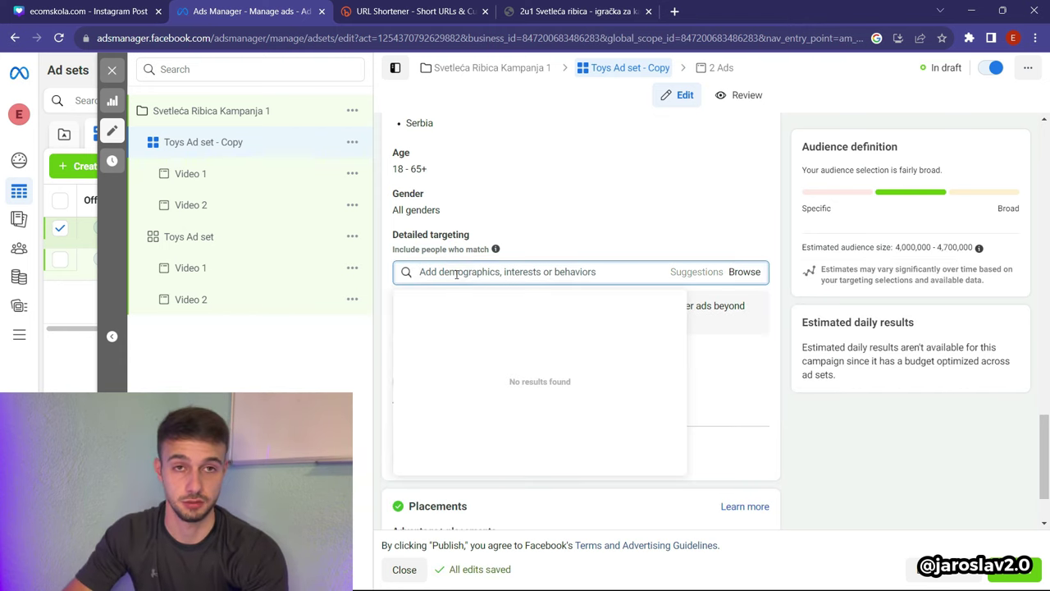
pyautogui.write('Parenting')
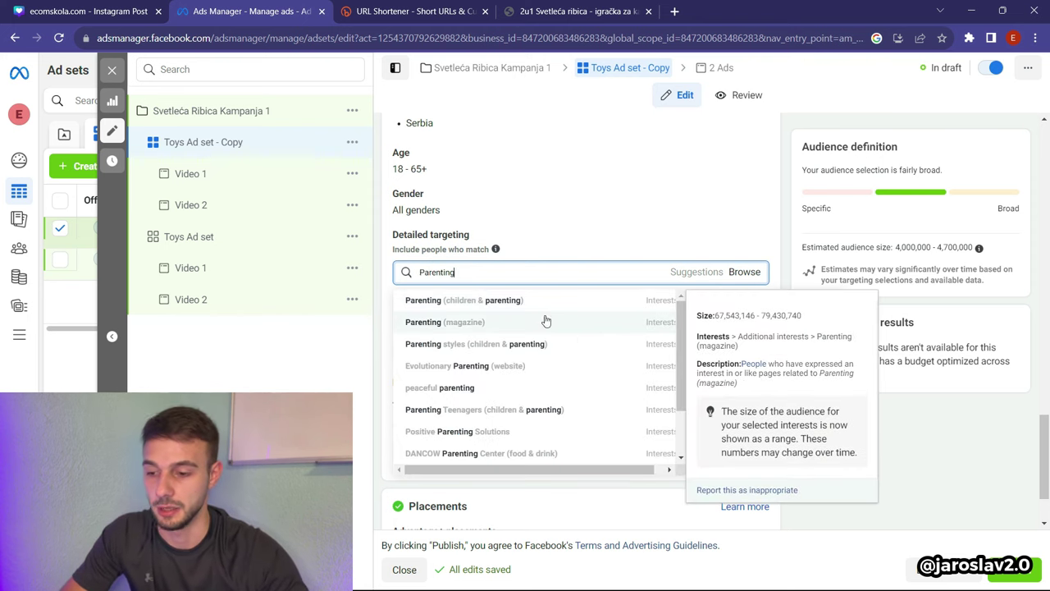
pyautogui.click(523, 302)
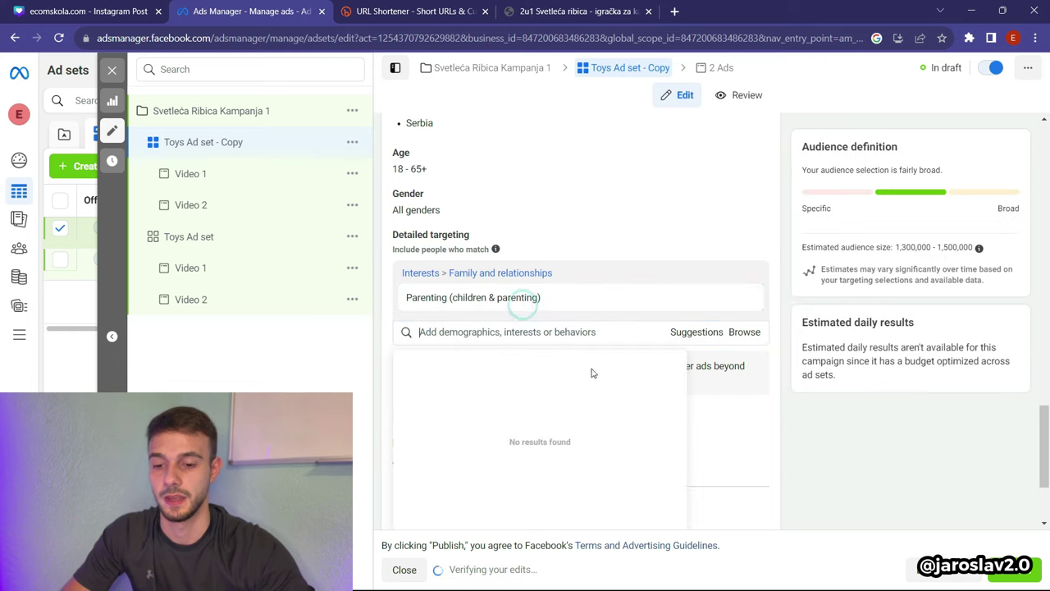
pyautogui.click(932, 427)
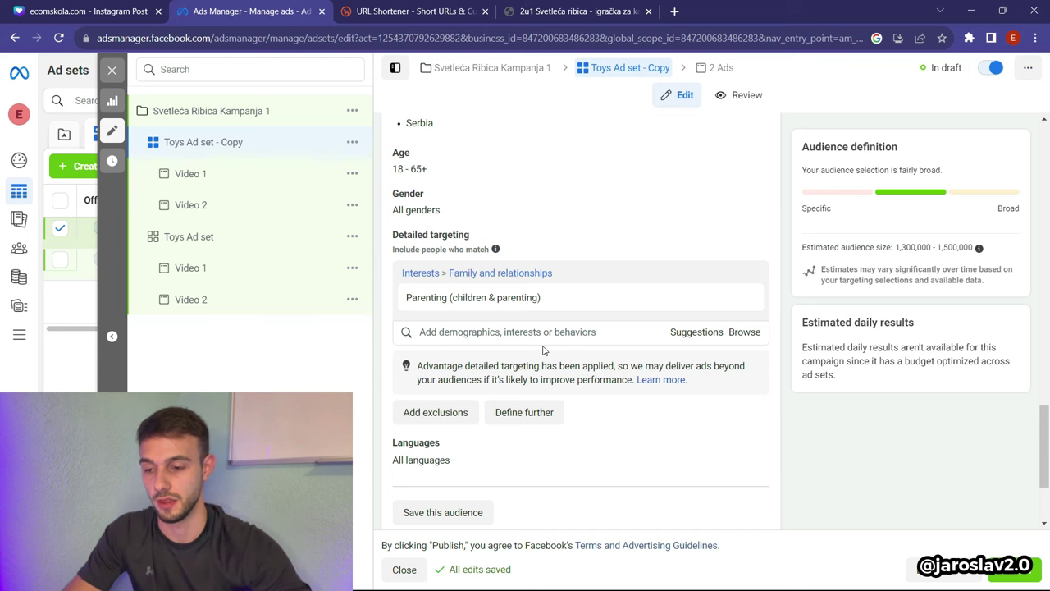
# Rename the copied ad set to 'Parenting Ad Set'
pyautogui.scroll(-2, 542, 350)
pyautogui.scroll(5, 558, 406)
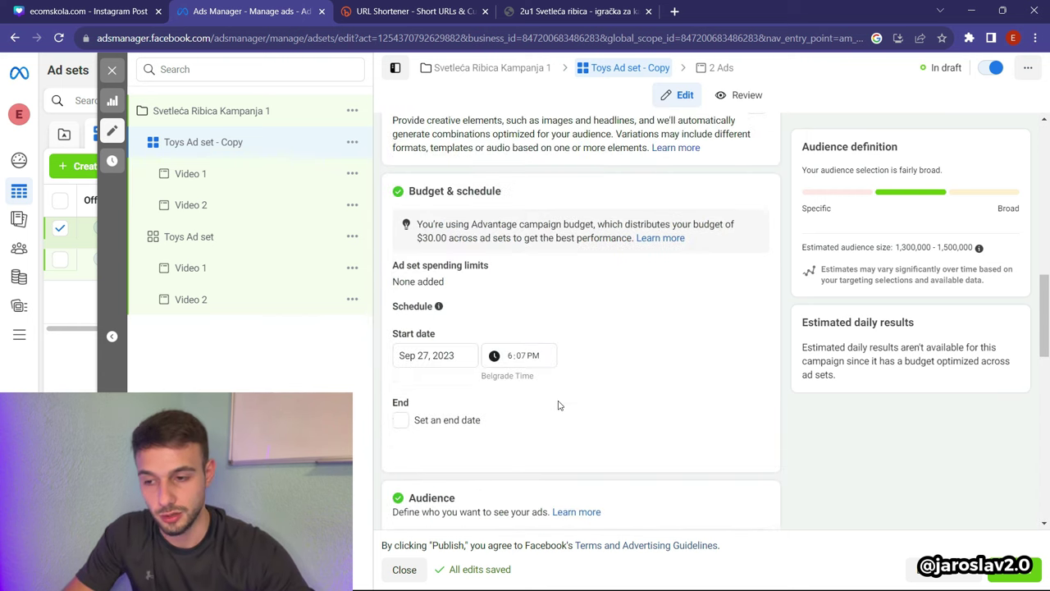
pyautogui.scroll(10, 557, 416)
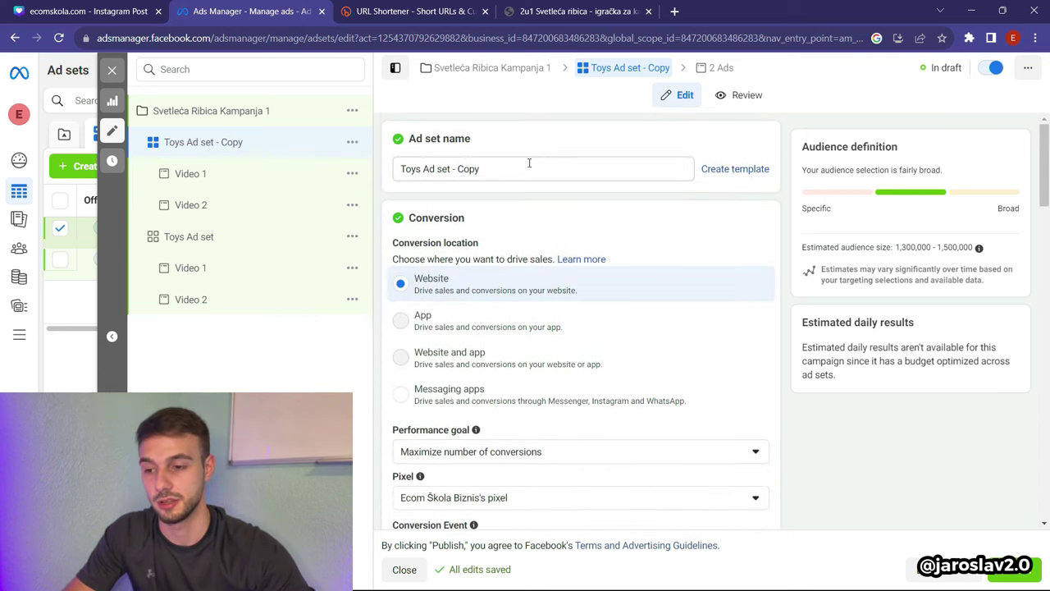
pyautogui.tripleClick(527, 168)
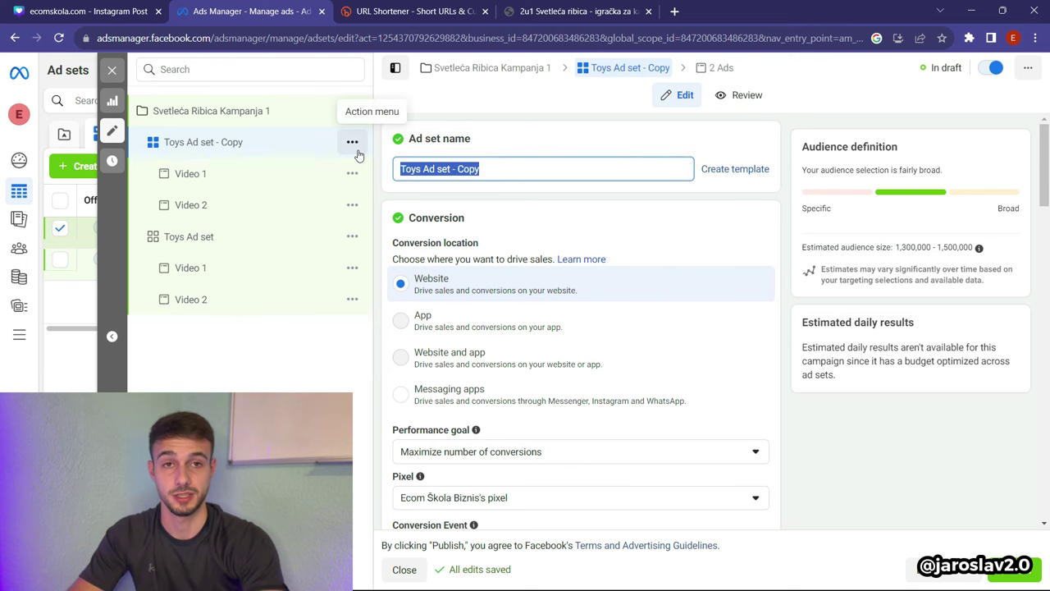
pyautogui.write('Pa')
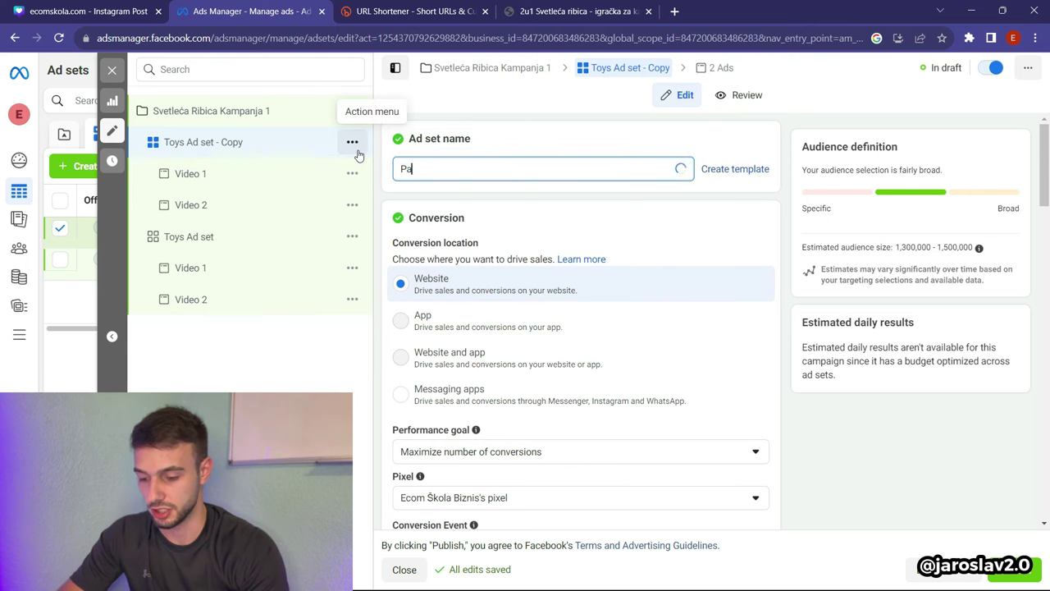
pyautogui.write('rentin')
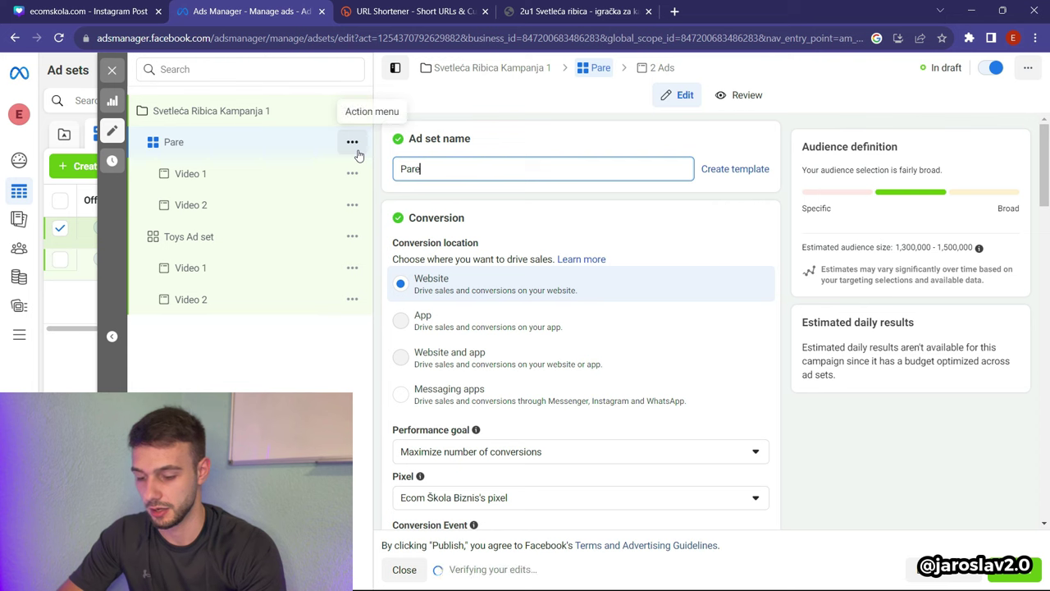
pyautogui.write('g Ad SEtz')
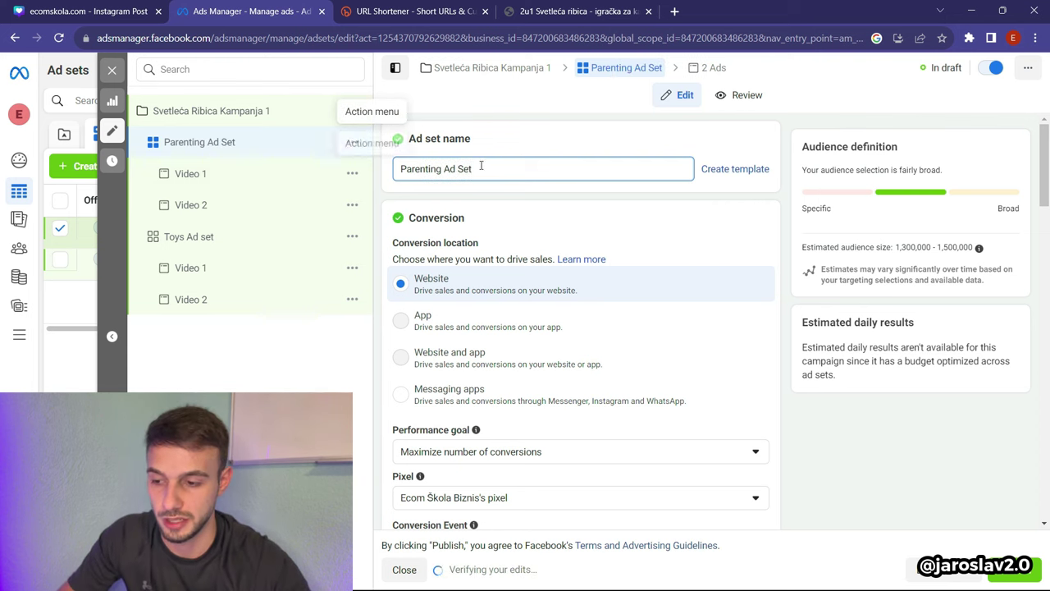
pyautogui.scroll(-12, 555, 281)
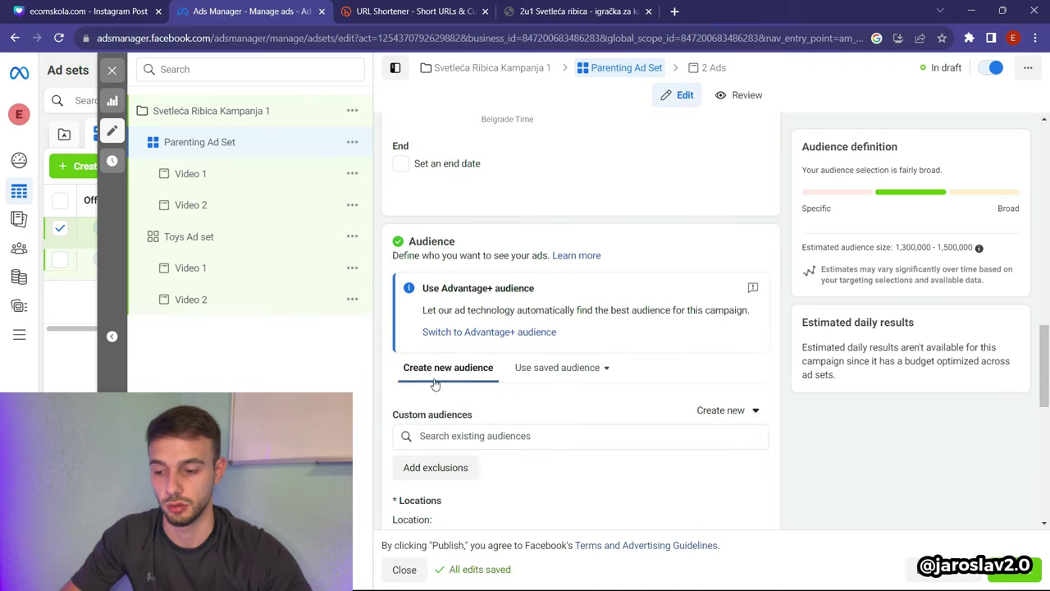
pyautogui.moveTo(500, 416)
pyautogui.scroll(12, 593, 284)
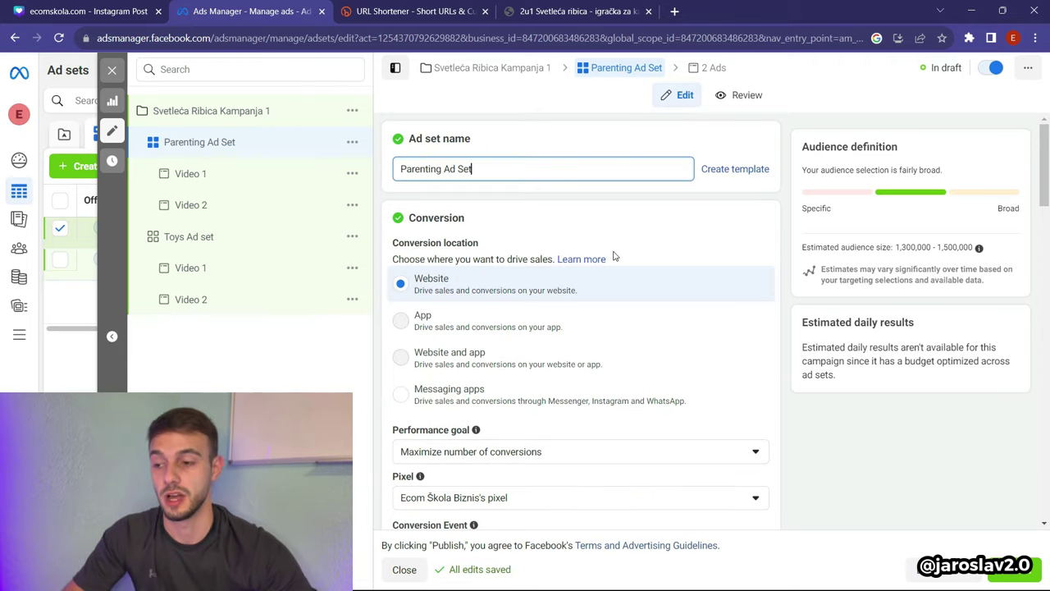
# Quickly duplicate the Parenting ad set along with its Video 1 and Video 2 ads
pyautogui.click(352, 142)
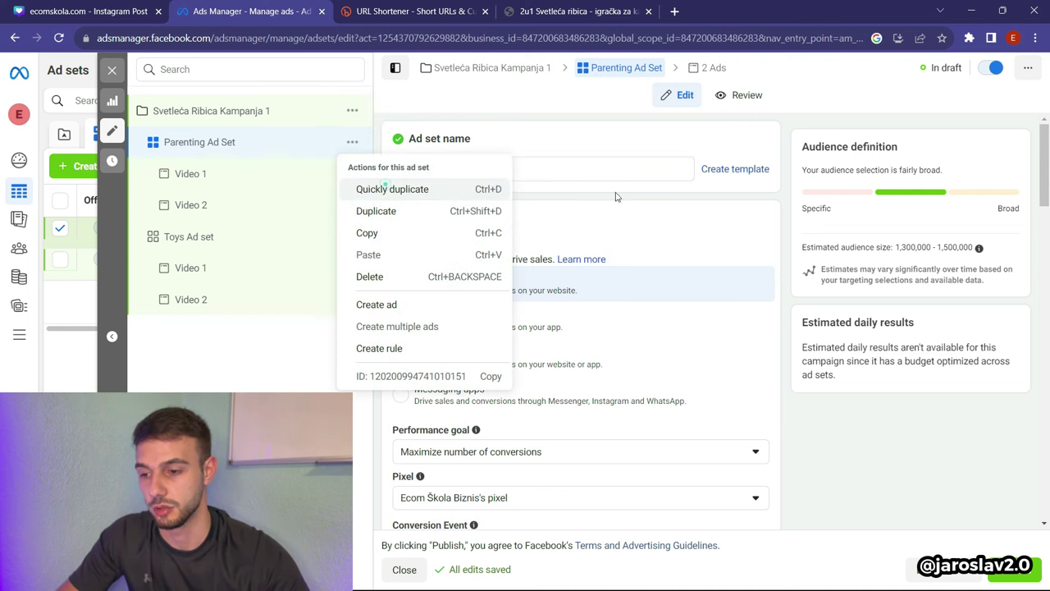
pyautogui.click(392, 189)
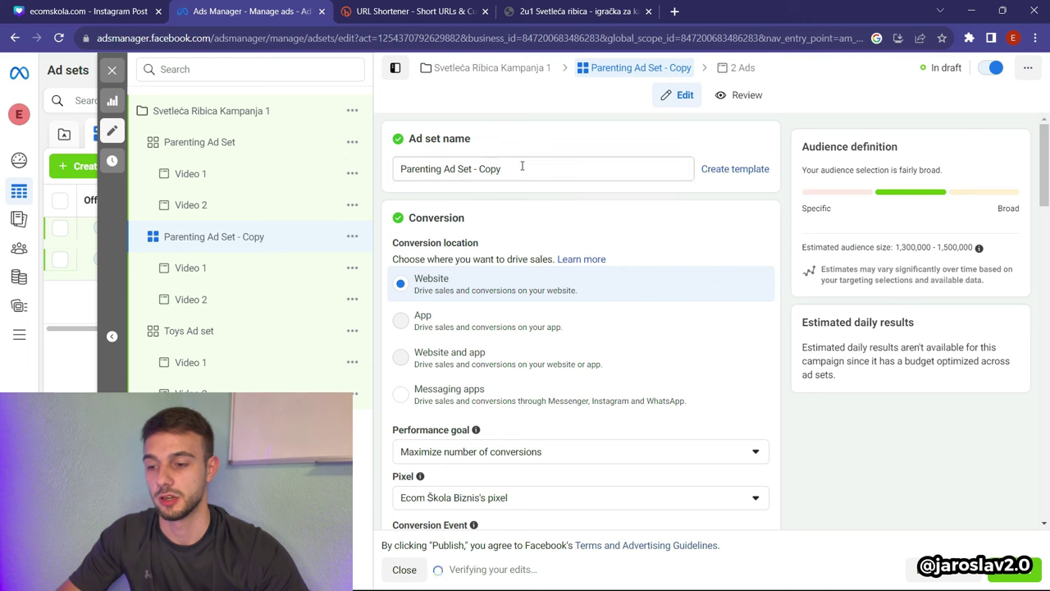
pyautogui.moveTo(517, 169); pyautogui.dragTo(491, 169)
# Replace the Parenting interest with Family (social concept) in the copy's detailed targeting
pyautogui.scroll(-15, 465, 279)
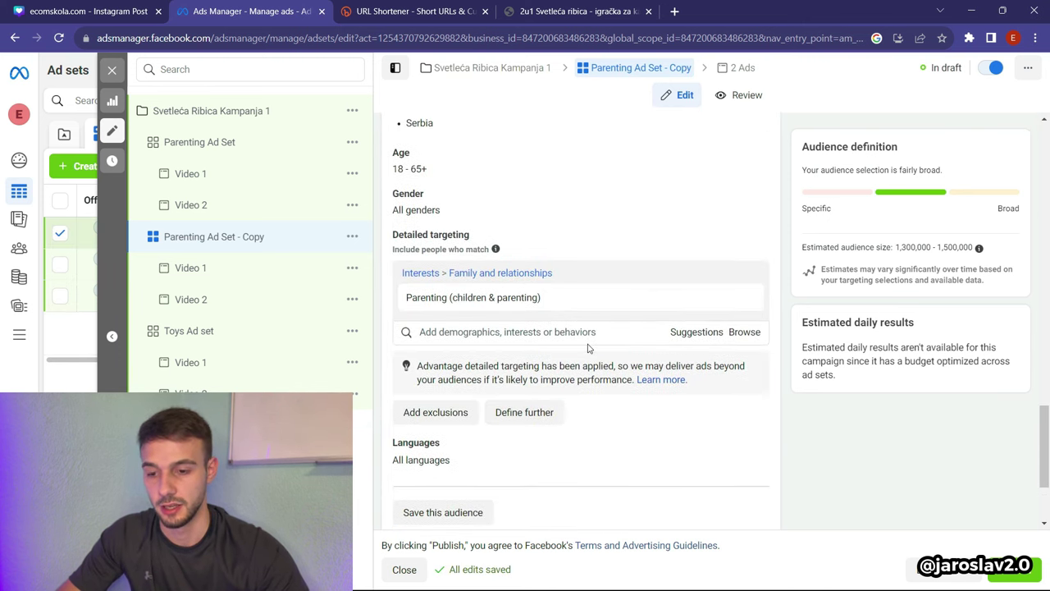
pyautogui.click(678, 338)
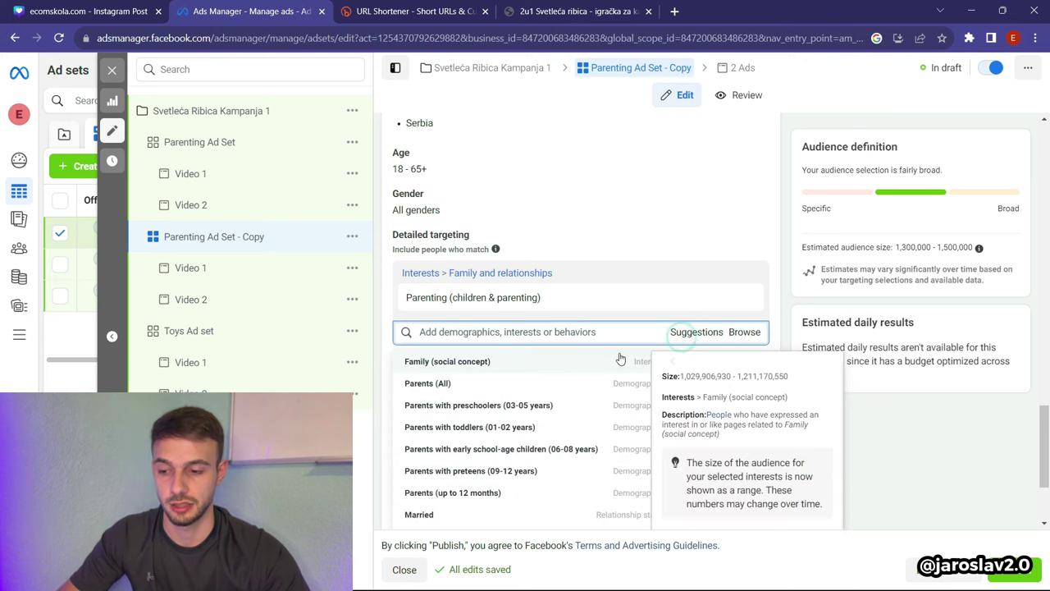
pyautogui.scroll(-3, 492, 413)
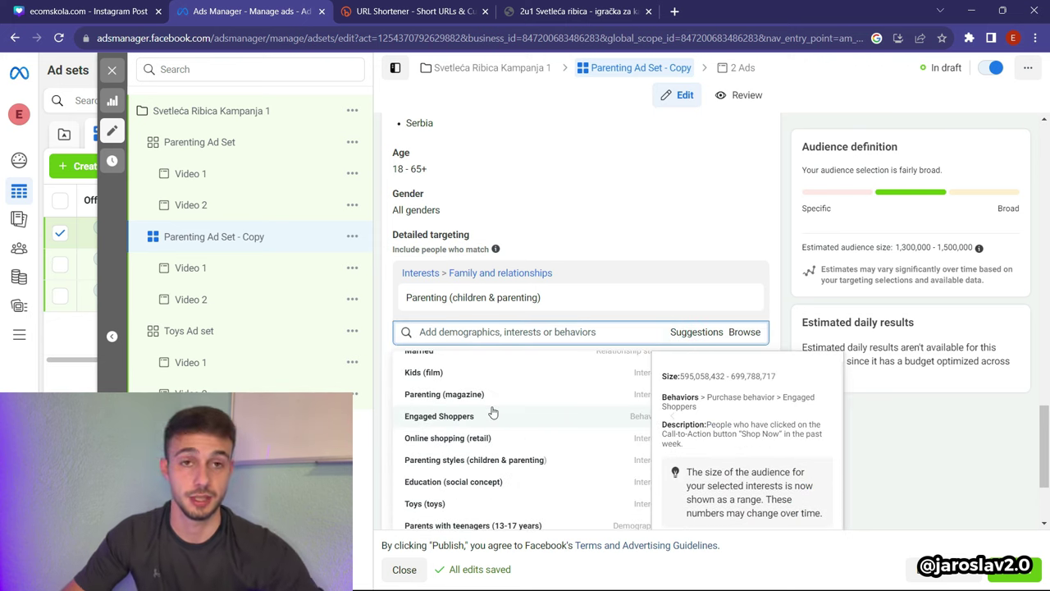
pyautogui.scroll(-2, 492, 412)
pyautogui.scroll(4, 488, 411)
pyautogui.scroll(-7, 481, 481)
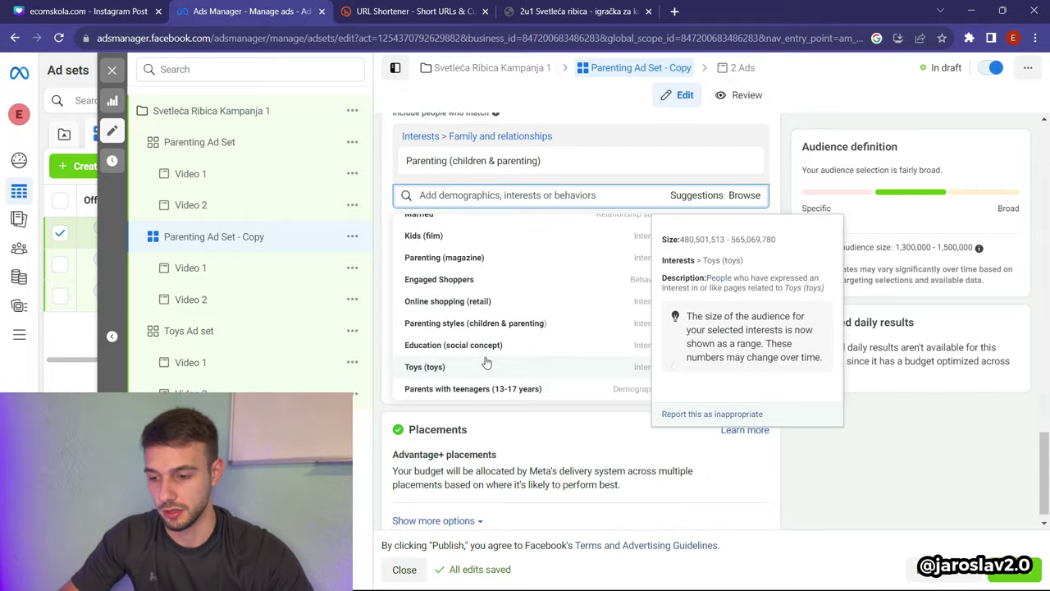
pyautogui.scroll(5, 486, 363)
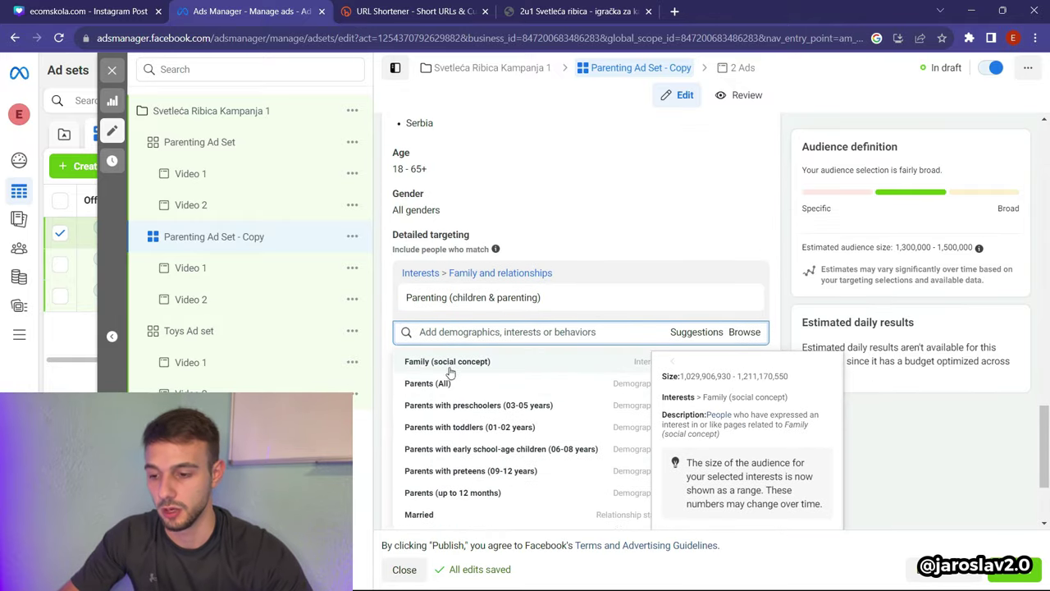
pyautogui.click(404, 369)
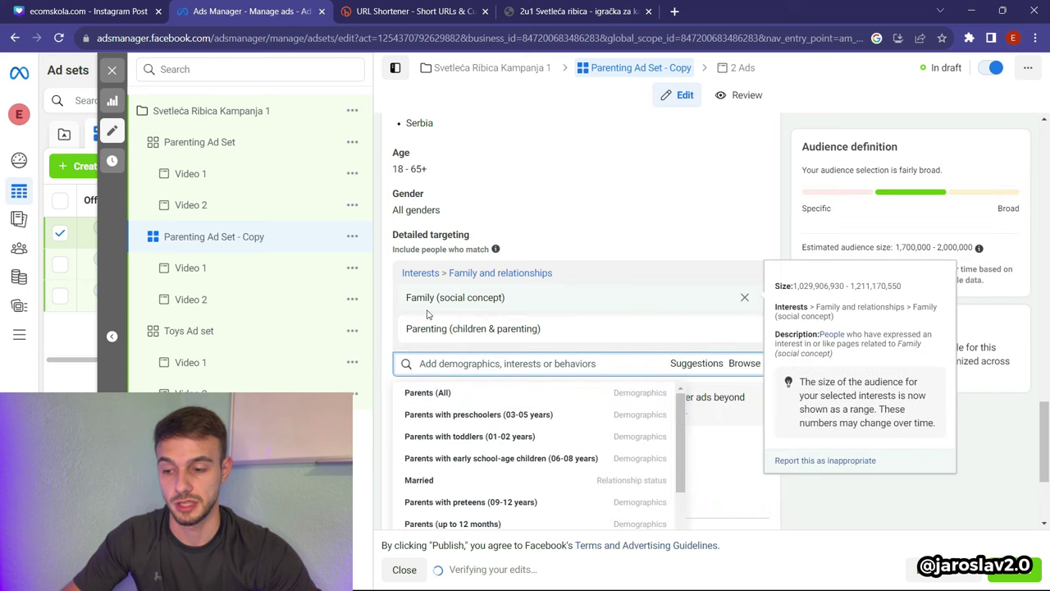
pyautogui.click(744, 329)
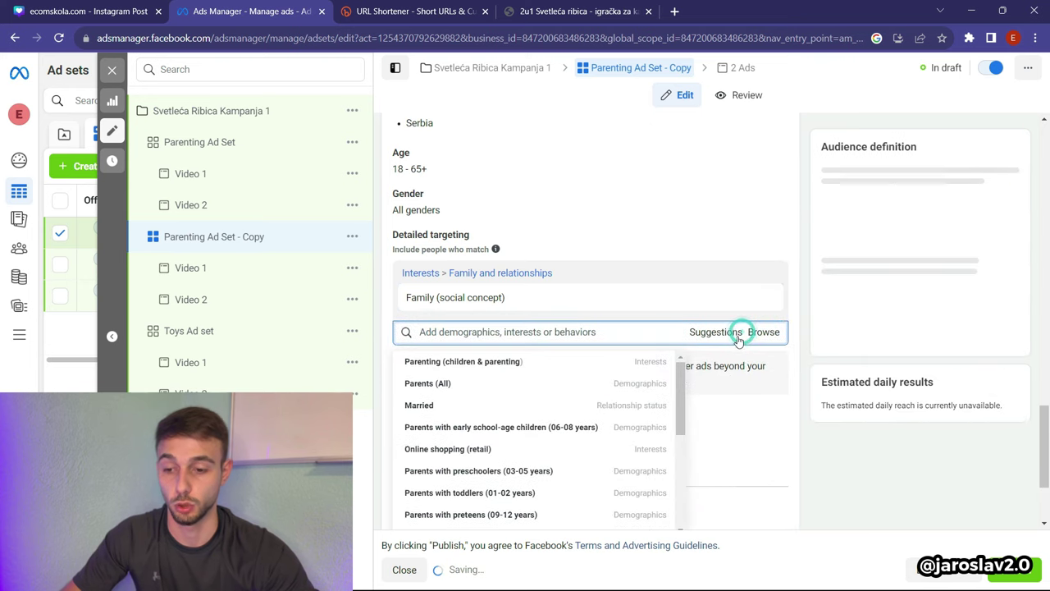
pyautogui.click(909, 450)
pyautogui.moveTo(903, 248); pyautogui.dragTo(925, 243)
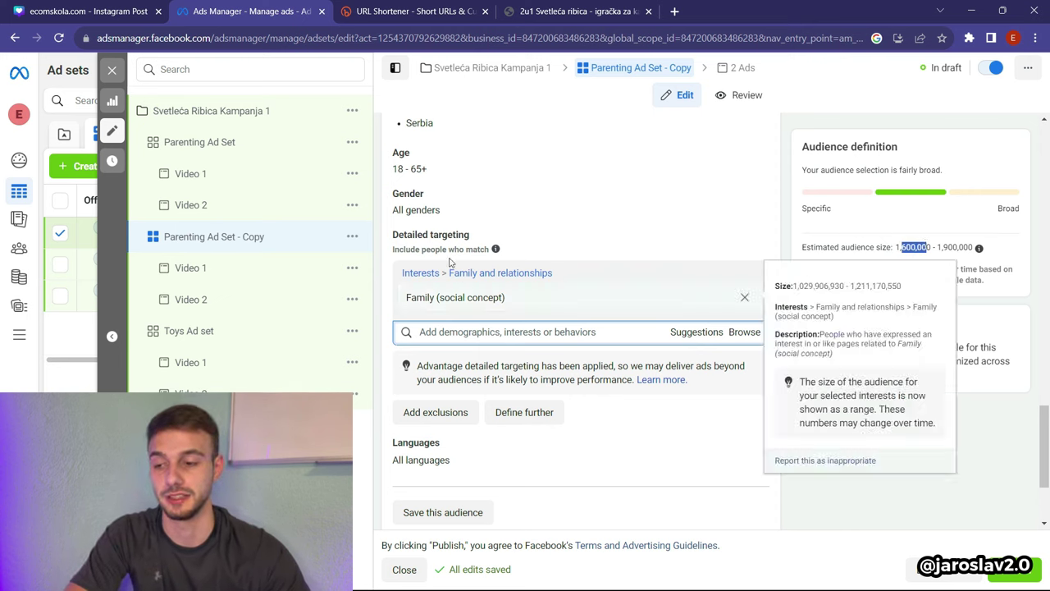
# Restrict the copied ad set's audience gender to Women only
pyautogui.click(749, 194)
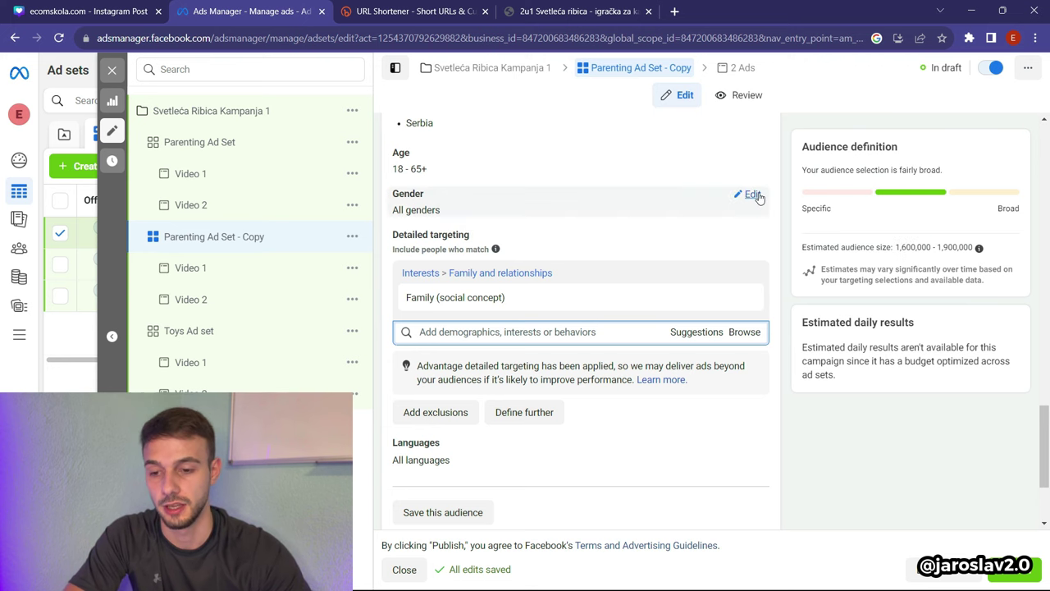
pyautogui.click(509, 212)
pyautogui.moveTo(646, 297)
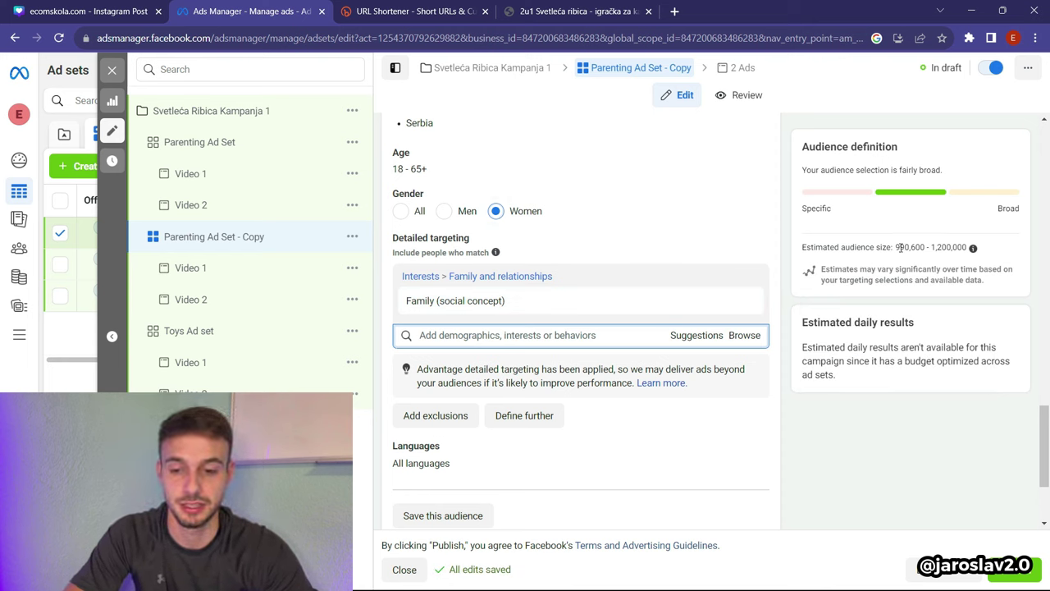
pyautogui.moveTo(896, 247); pyautogui.dragTo(954, 249)
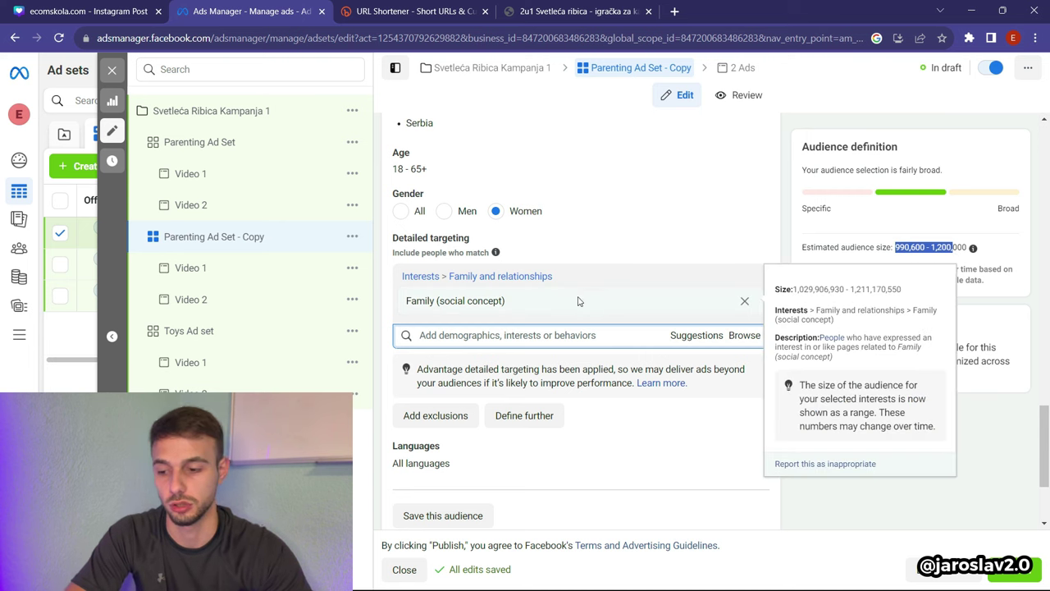
pyautogui.scroll(15, 572, 304)
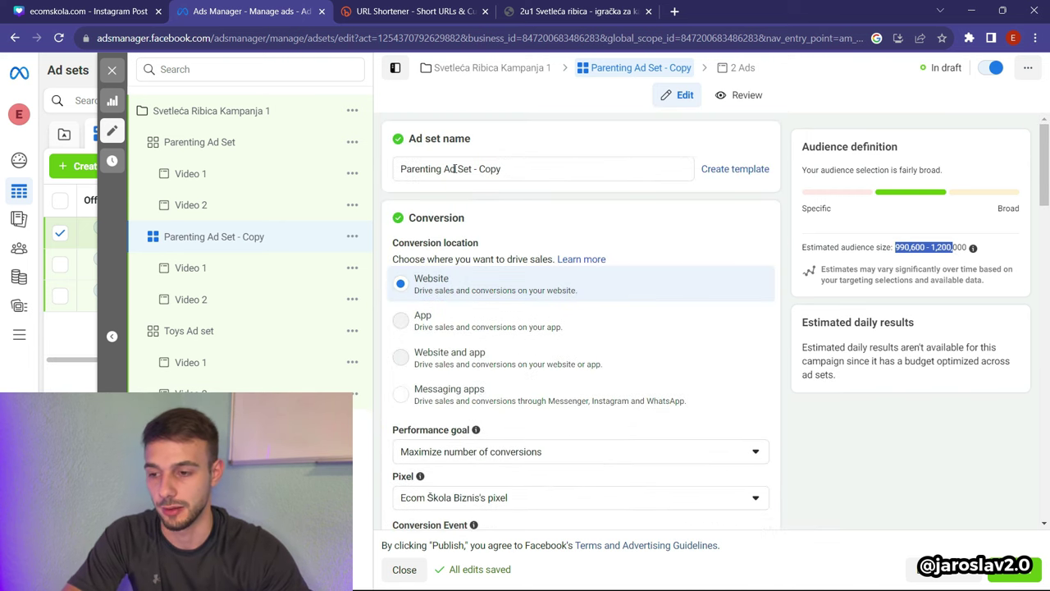
# Rename the ad set to 'Family WOMEN Ad set' and quickly duplicate it
pyautogui.tripleClick(538, 170)
pyautogui.write('Fami')
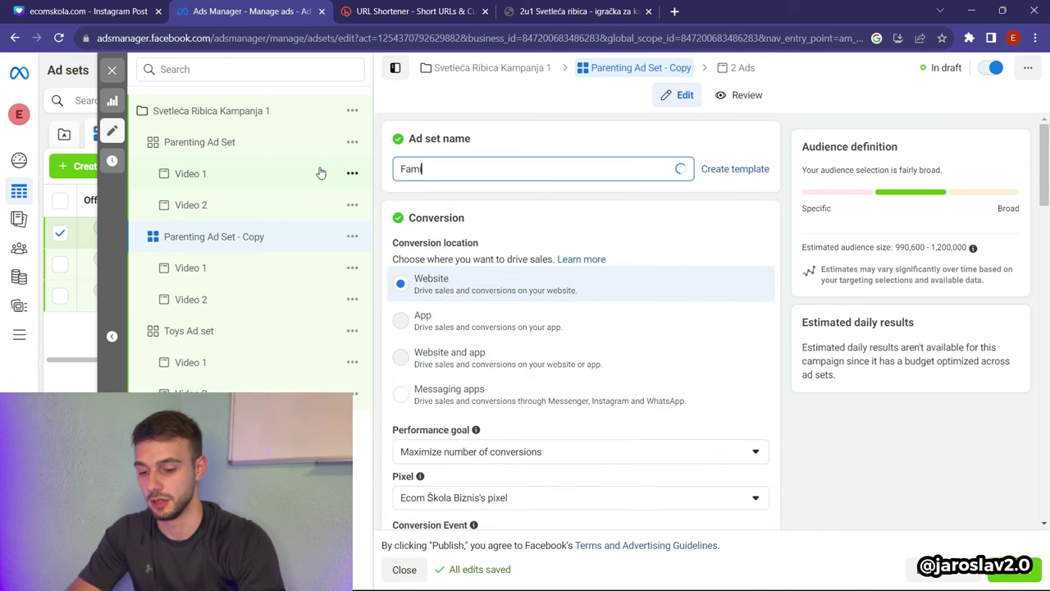
pyautogui.write('ly WOMEN Ad set')
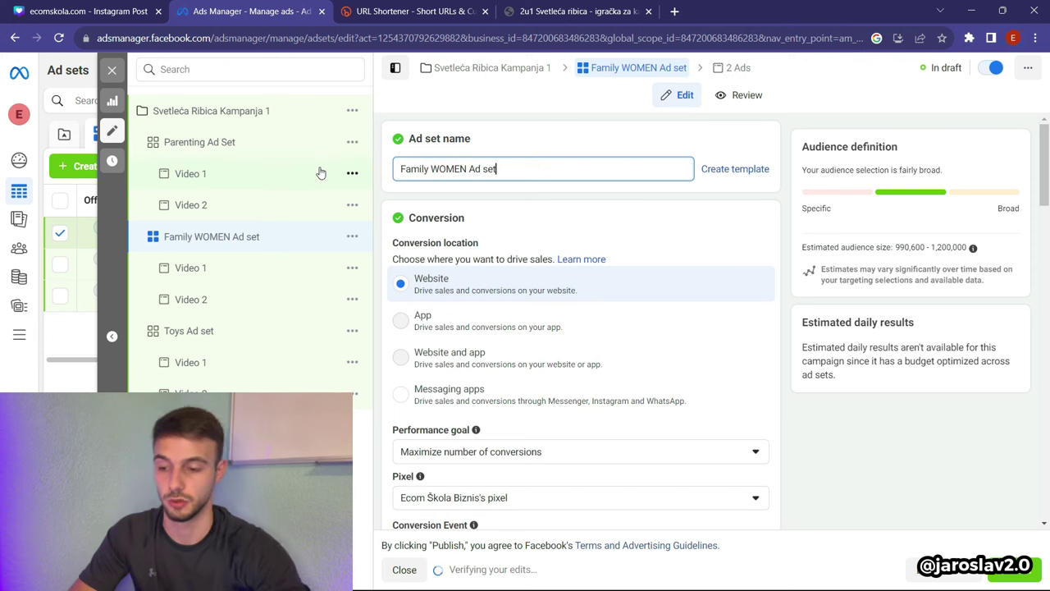
pyautogui.click(548, 136)
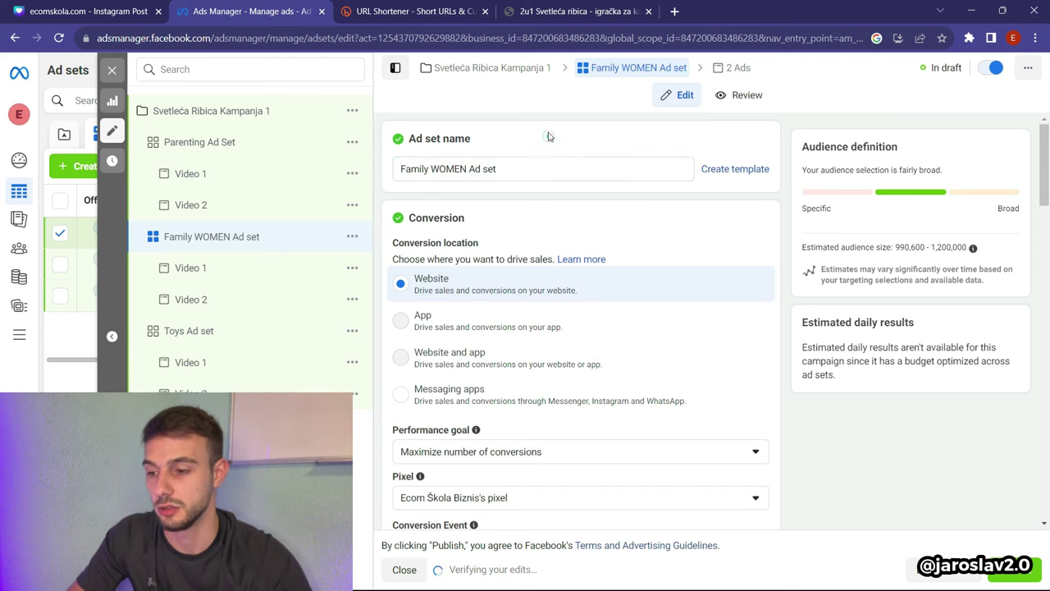
pyautogui.click(352, 236)
pyautogui.click(376, 281)
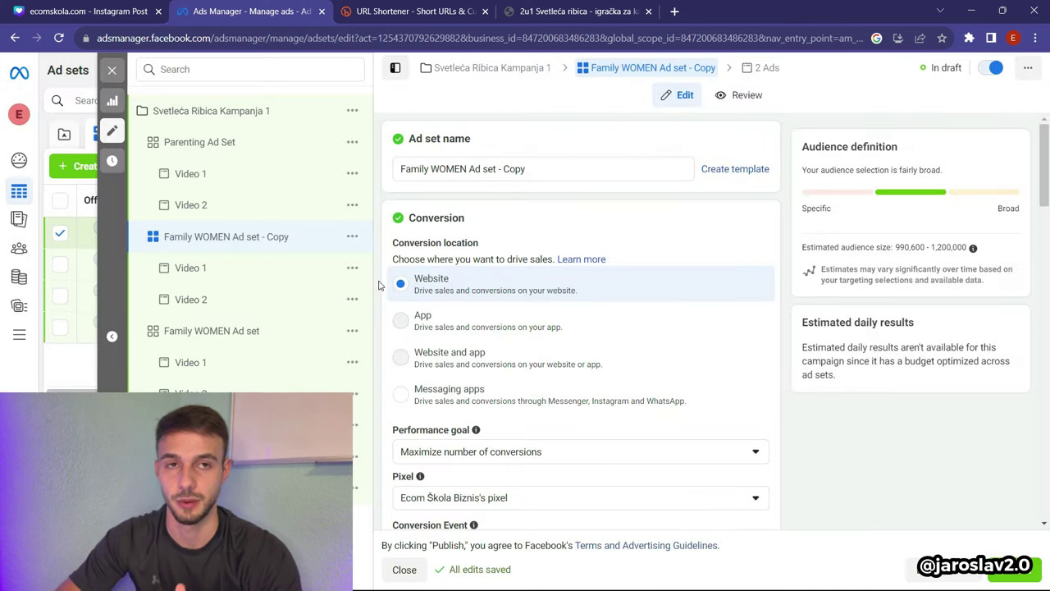
# Add Parents with preschoolers (03-05 years) and remove the Family (social concept) interest
pyautogui.scroll(-15, 418, 324)
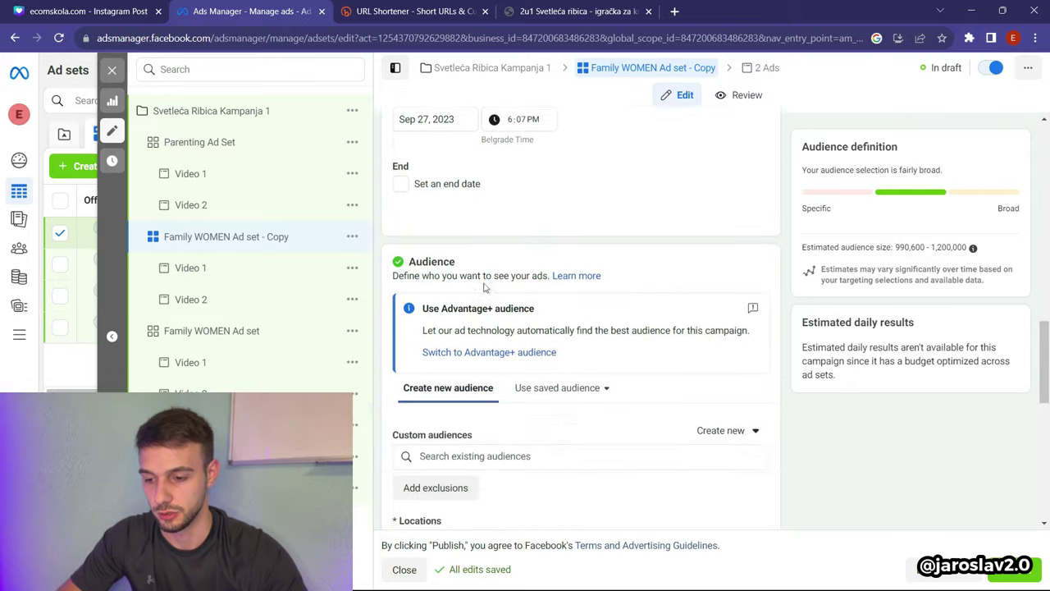
pyautogui.scroll(-3, 527, 285)
pyautogui.click(689, 331)
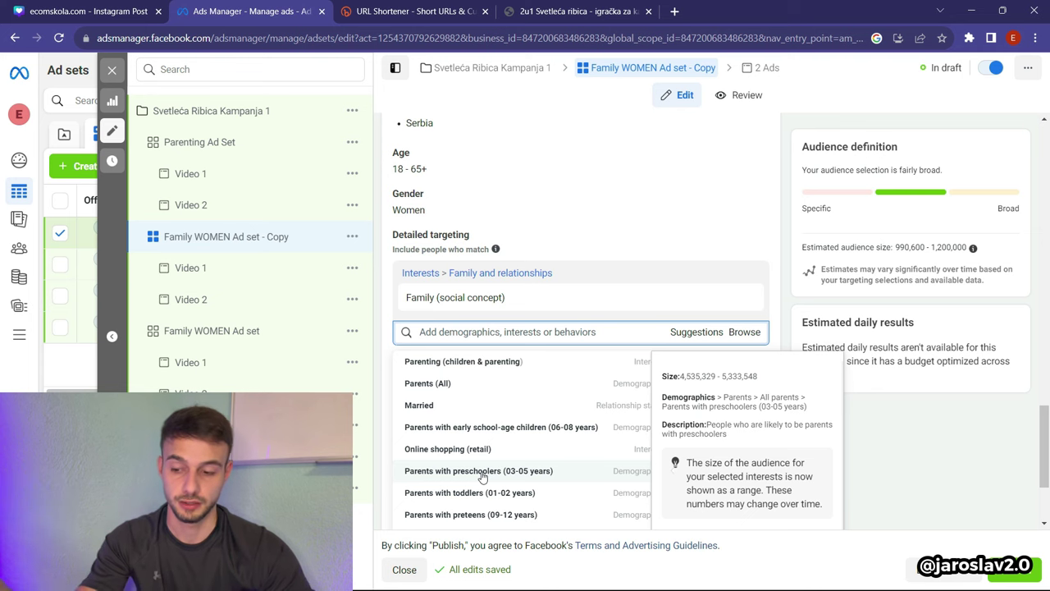
pyautogui.click(483, 471)
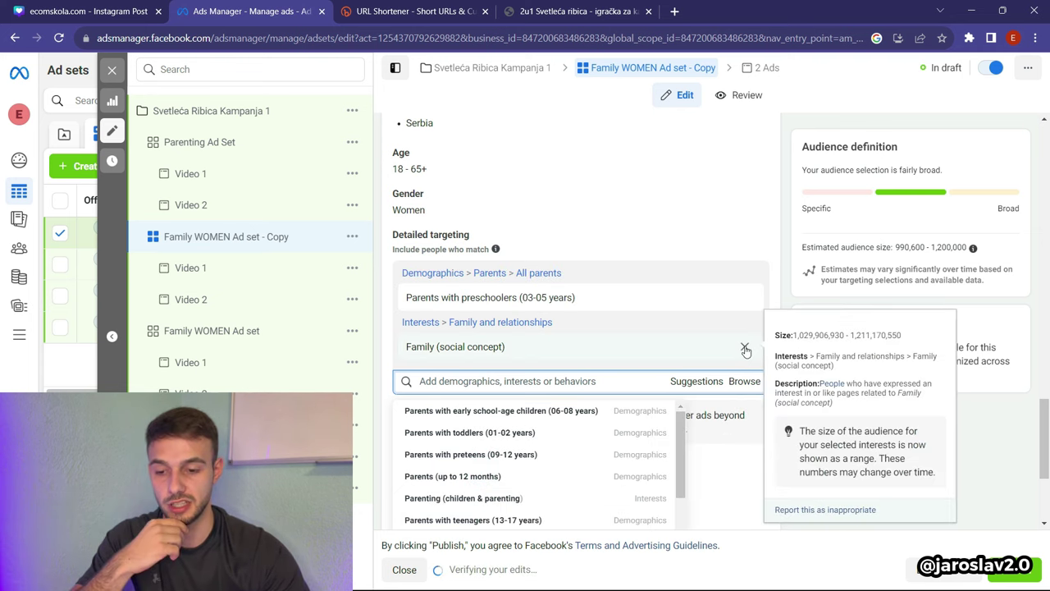
pyautogui.click(745, 349)
pyautogui.click(901, 451)
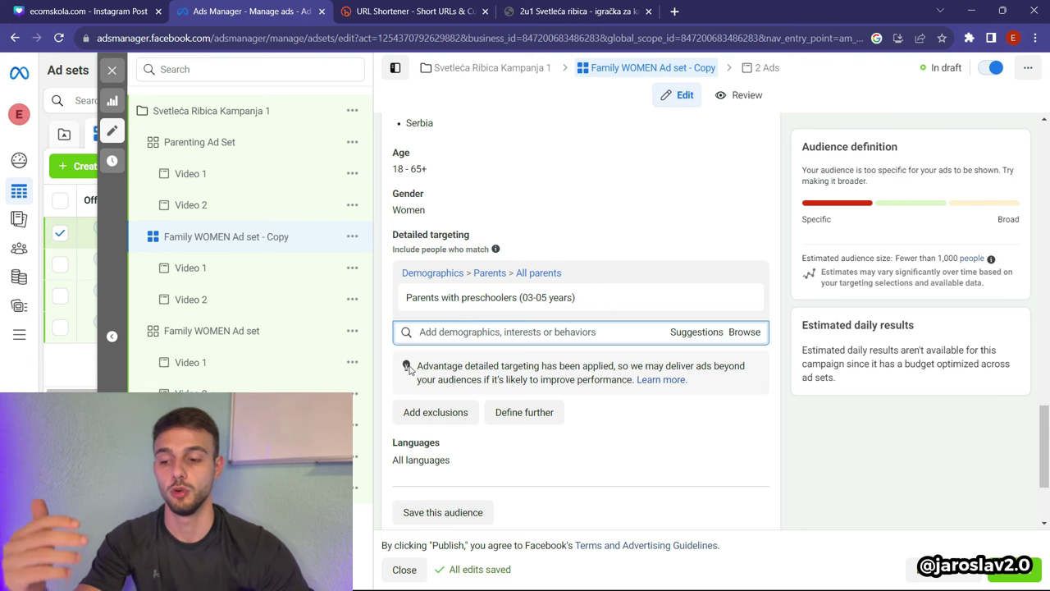
# Add Parents with early school-age children (06-08), toddlers (01-02) and up to 12 months
pyautogui.click(699, 331)
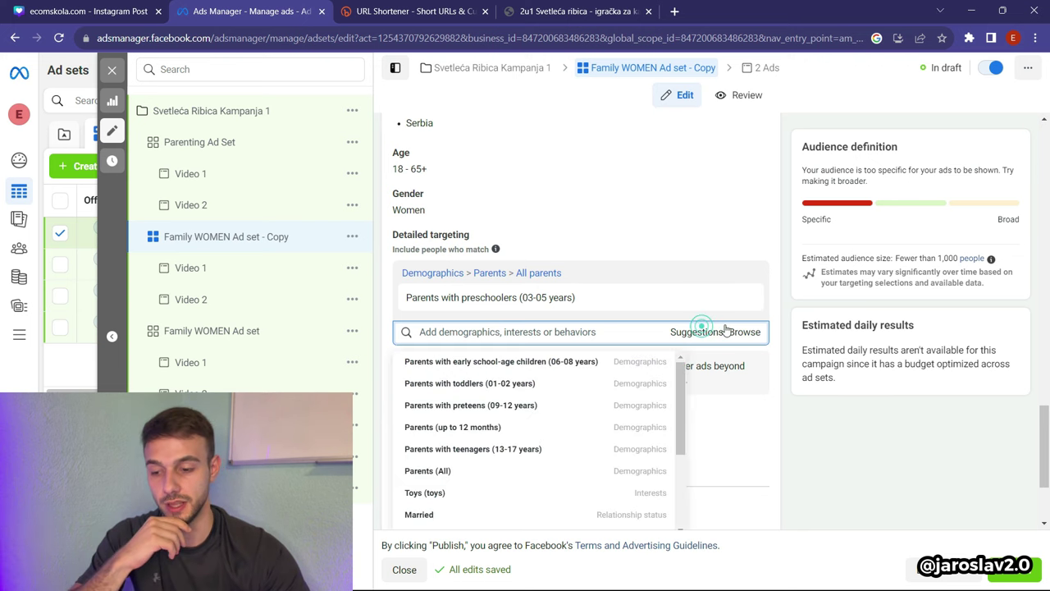
pyautogui.click(549, 365)
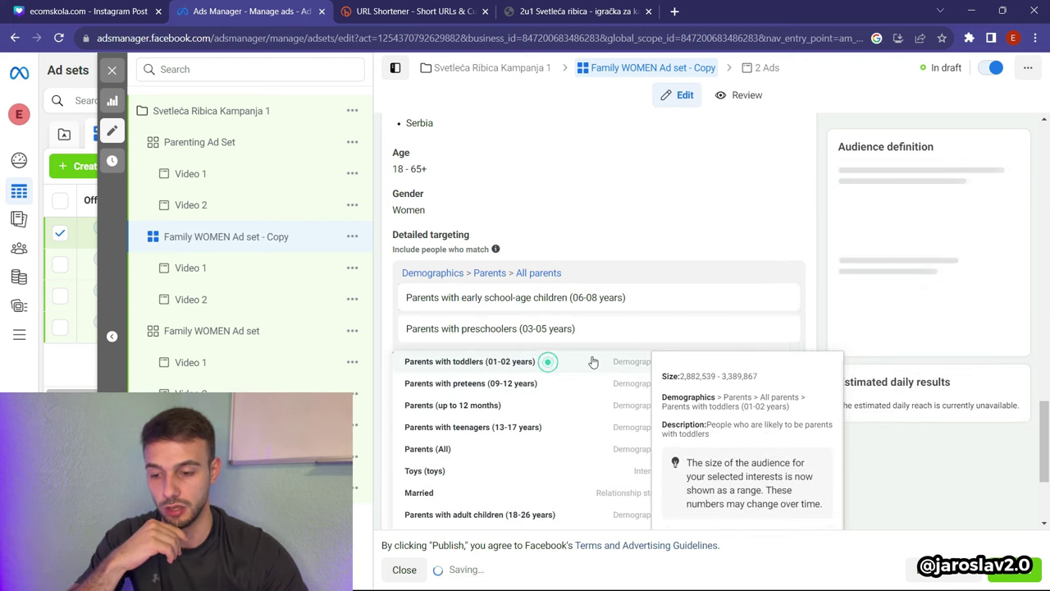
pyautogui.click(507, 397)
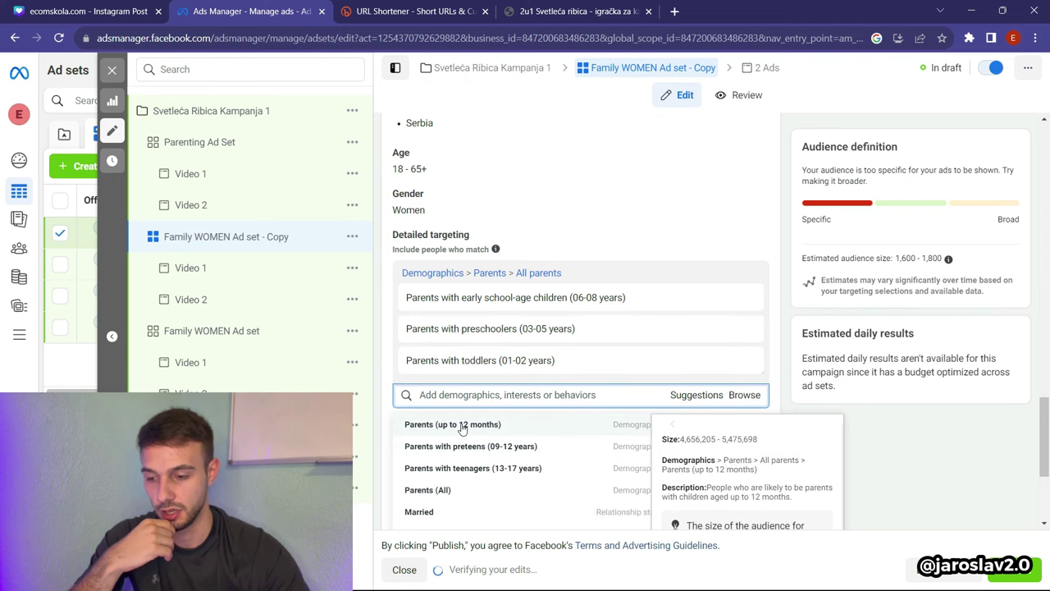
pyautogui.click(459, 424)
pyautogui.scroll(-2, 482, 492)
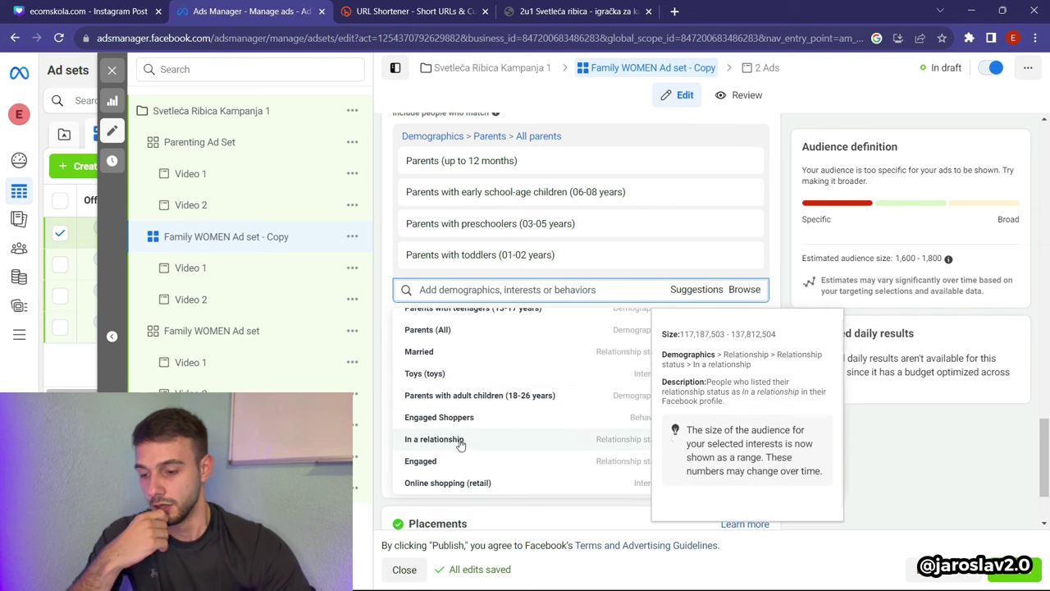
pyautogui.click(482, 290)
# Search 'kindergar' and add the Kindergarten (primary & secondary education) interest
pyautogui.write('kinde')
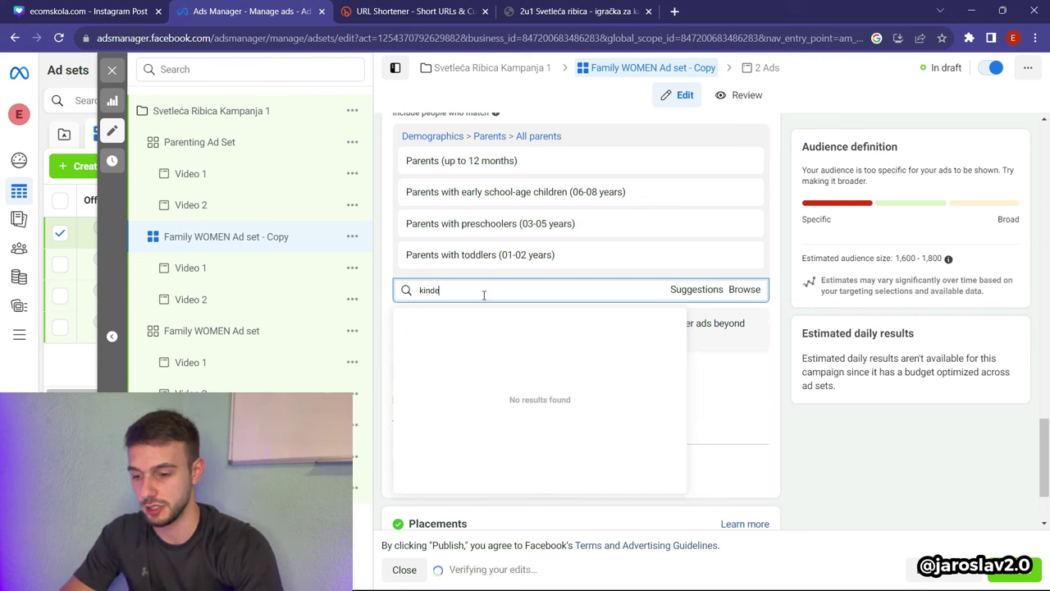
pyautogui.write('rgar')
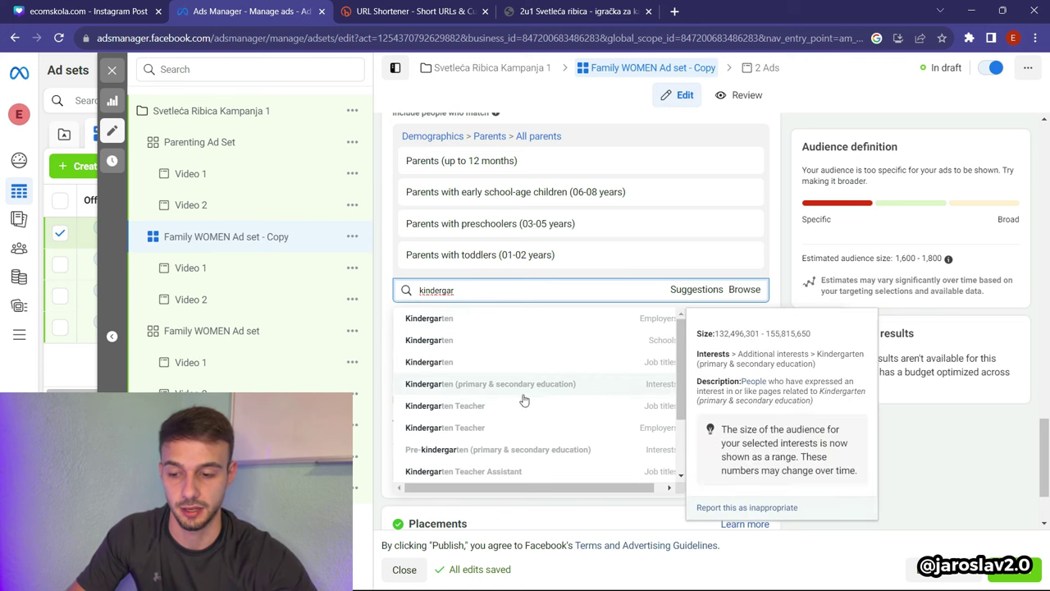
pyautogui.click(489, 382)
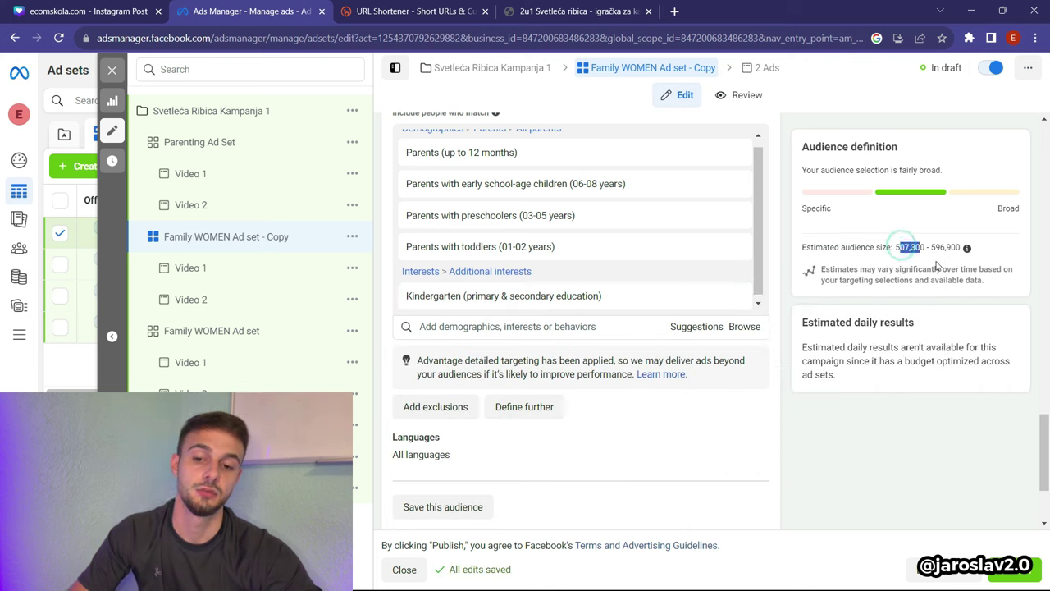
pyautogui.click(921, 425)
# Add Child care and Primary school interests from Suggestions, giving a 1,100,000–1,300,000 audience estimate
pyautogui.click(694, 327)
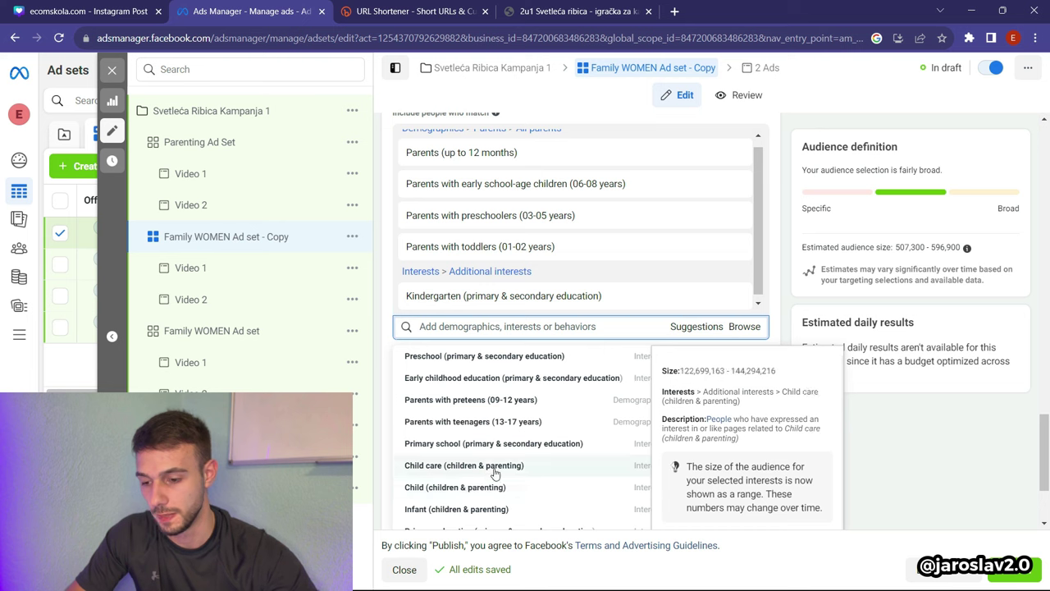
pyautogui.click(442, 470)
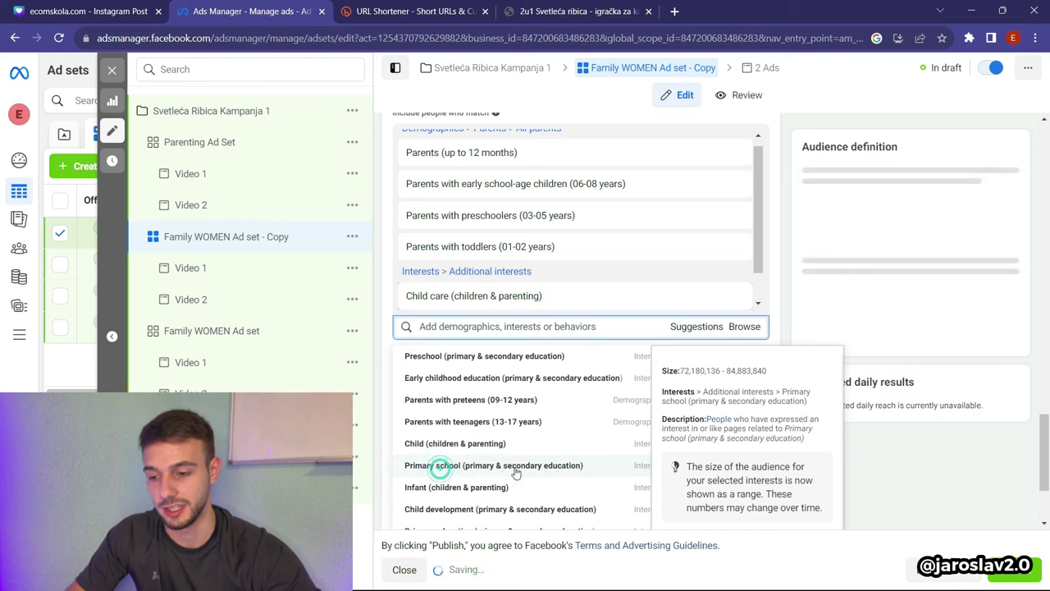
pyautogui.rightClick(993, 301)
pyautogui.click(668, 346)
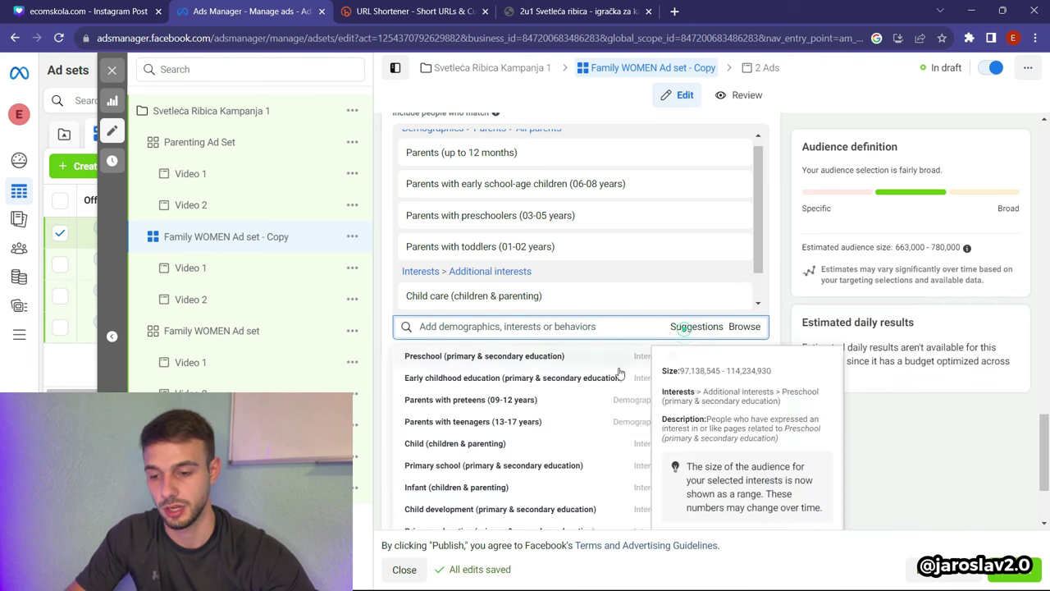
pyautogui.scroll(-1, 492, 439)
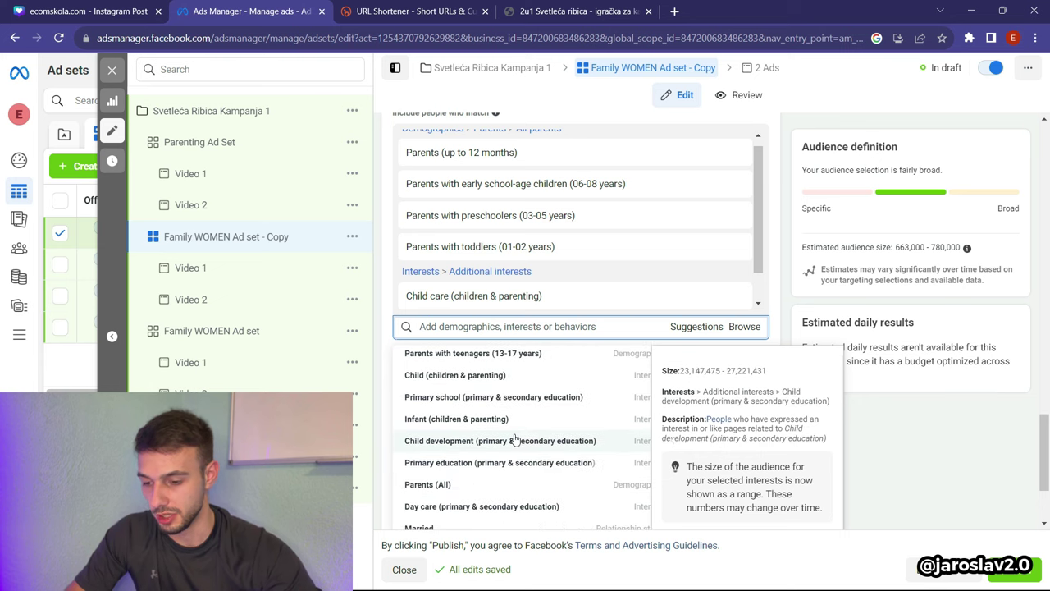
pyautogui.click(472, 395)
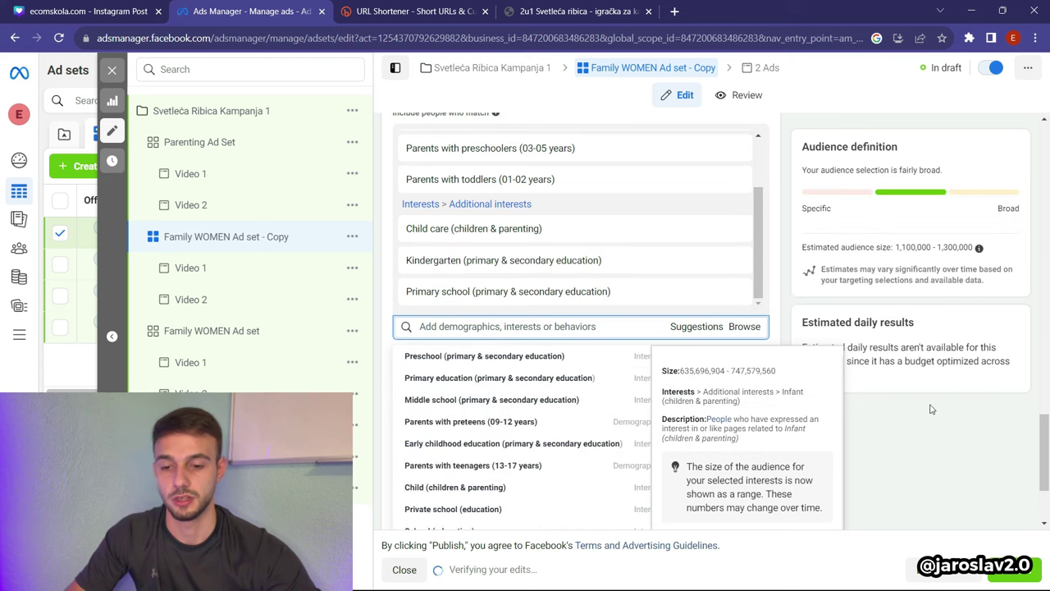
pyautogui.click(909, 449)
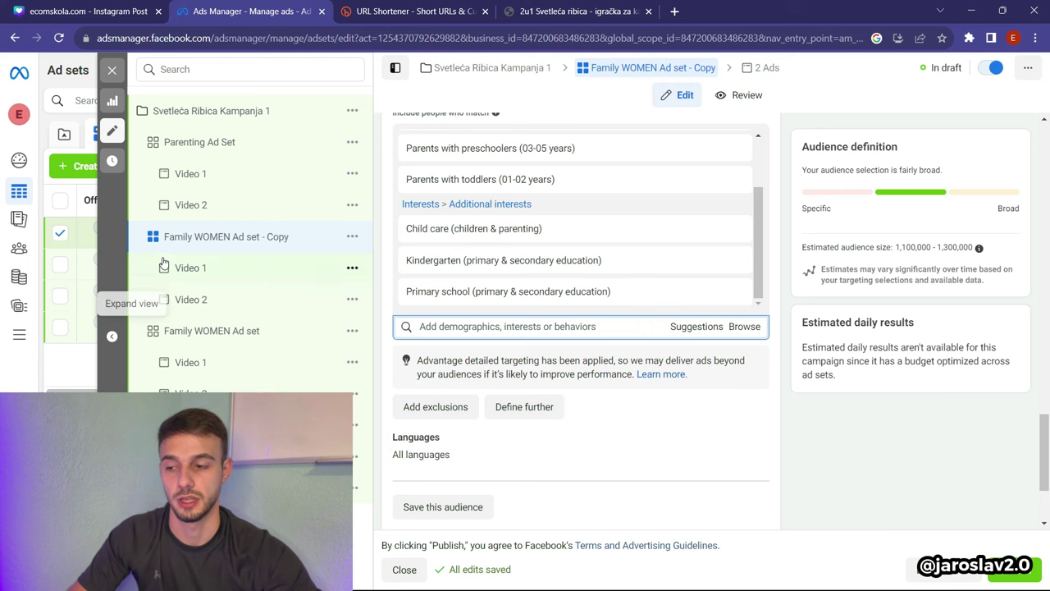
pyautogui.scroll(-1, 621, 399)
pyautogui.scroll(3, 602, 411)
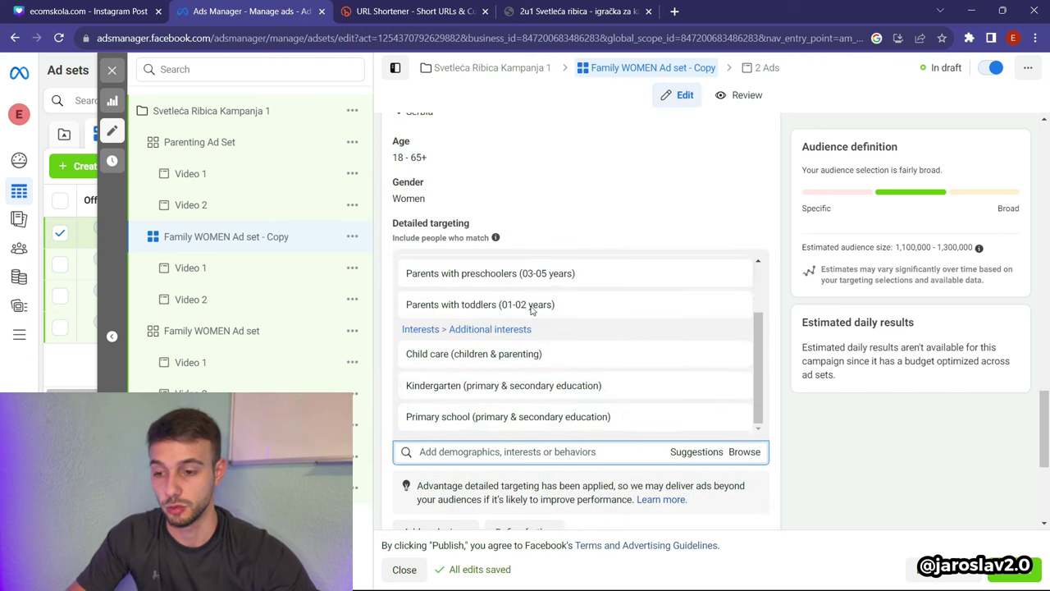
pyautogui.scroll(1, 557, 287)
pyautogui.scroll(-1, 563, 284)
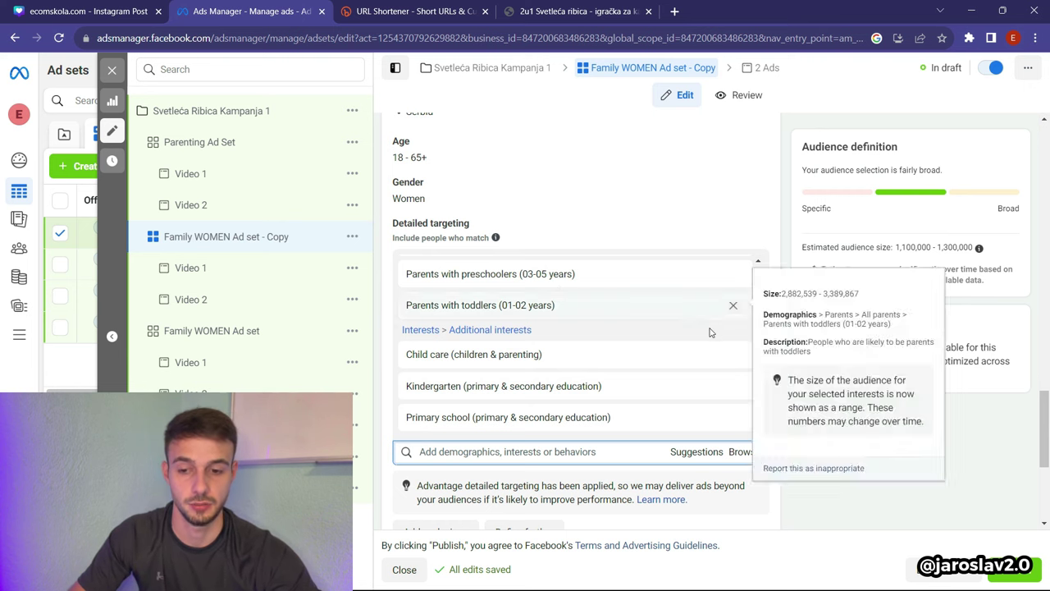
pyautogui.scroll(2, 728, 315)
pyautogui.scroll(2, 743, 218)
pyautogui.scroll(15, 720, 352)
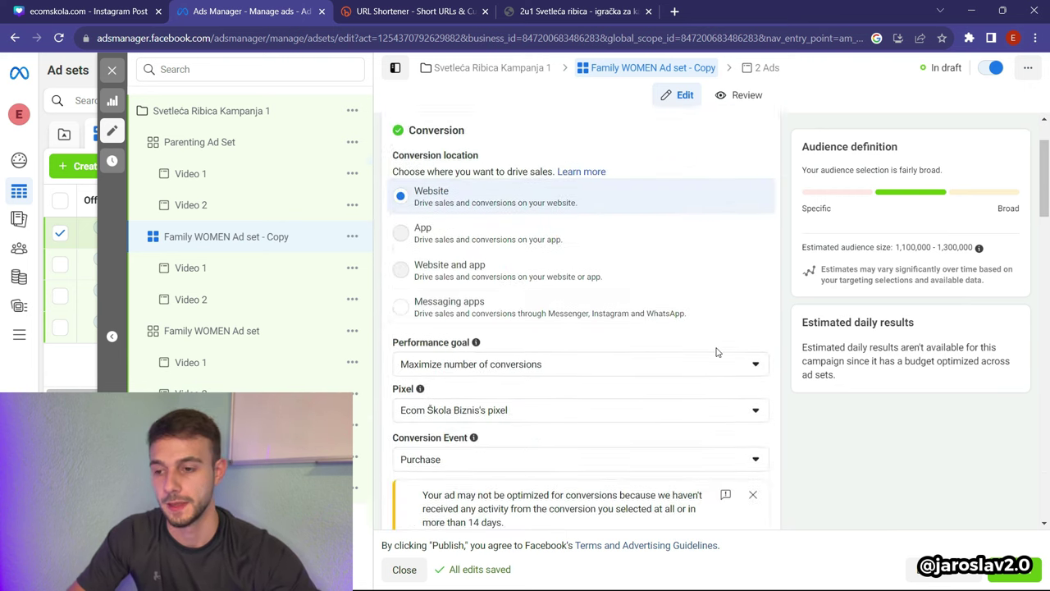
# Rename the copied ad set to 'Mix Ad set'
pyautogui.tripleClick(584, 168)
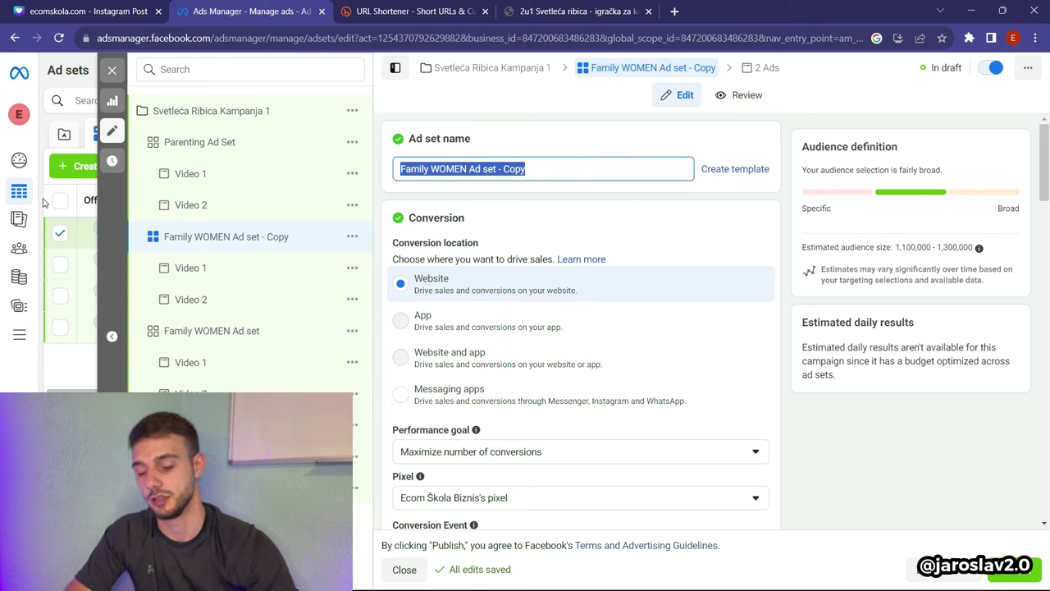
pyautogui.write('Mix Ad set')
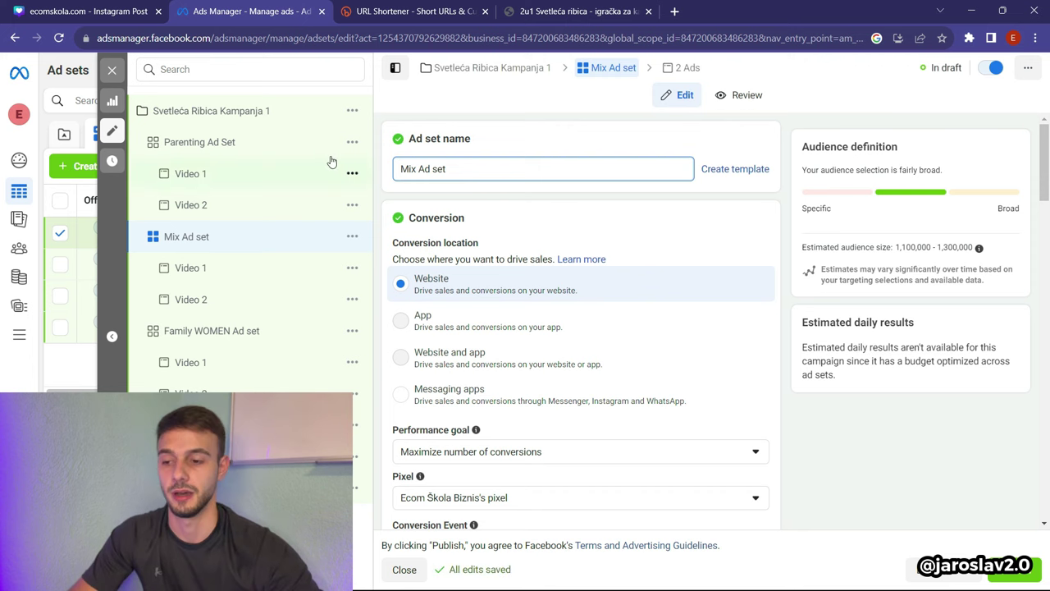
pyautogui.scroll(-5, 575, 248)
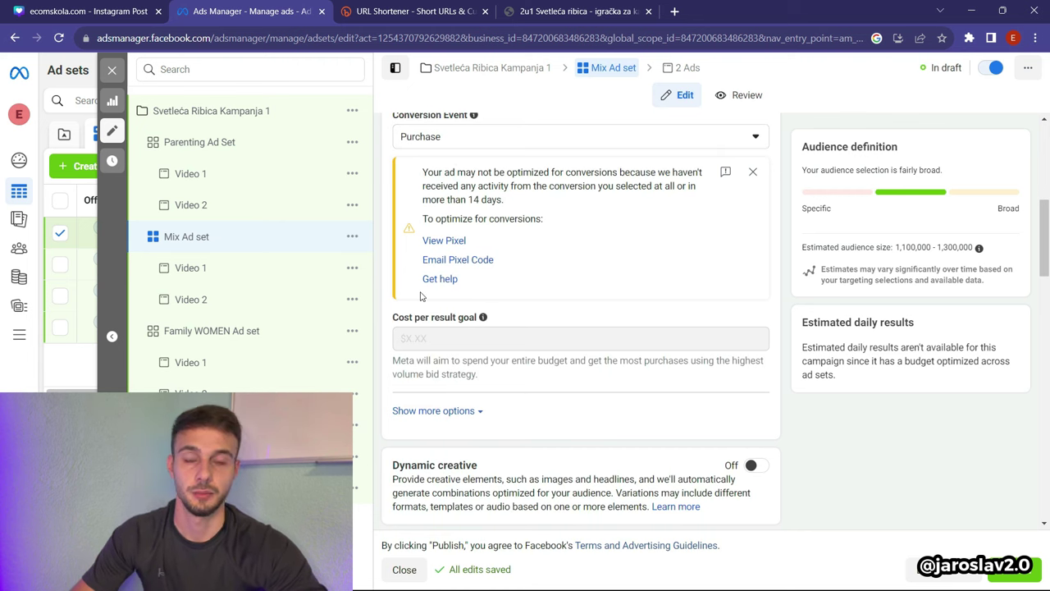
# Review the Svetleća Ribica Kampanja 1 campaign settings and the Mix Ad set
pyautogui.click(164, 111)
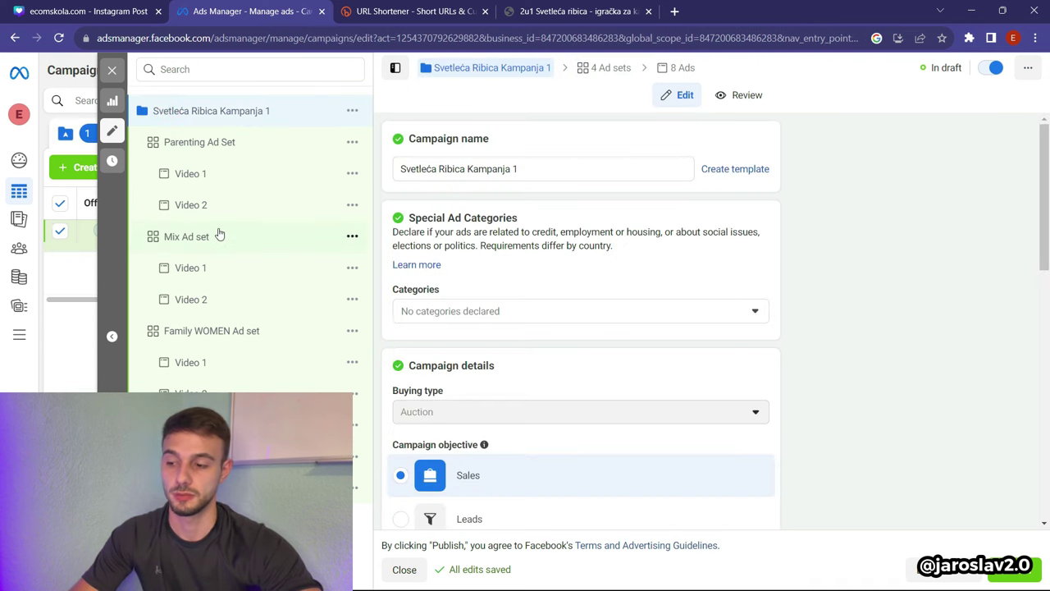
pyautogui.click(219, 235)
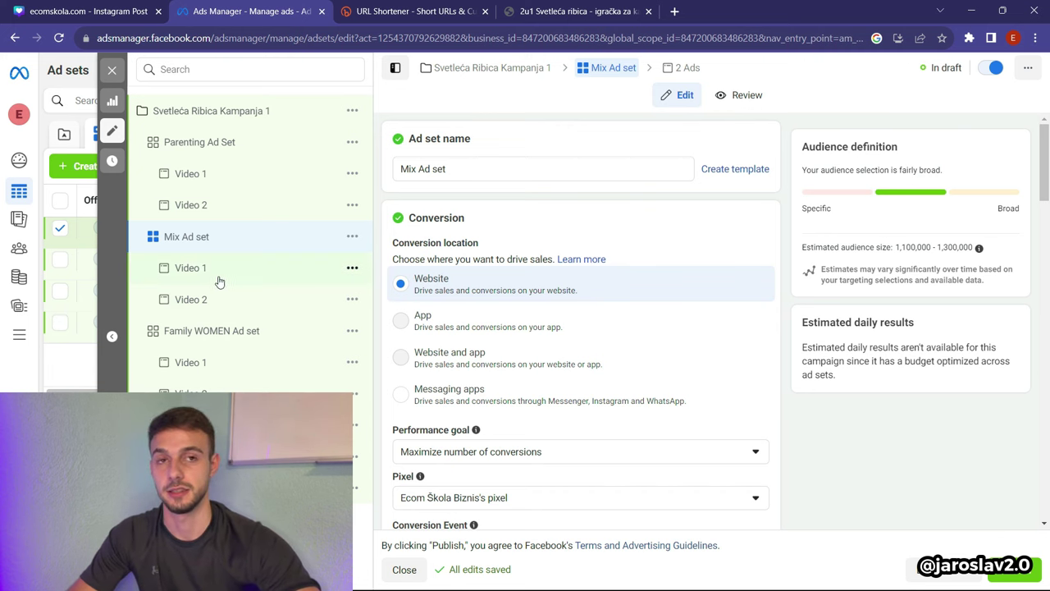
pyautogui.click(169, 110)
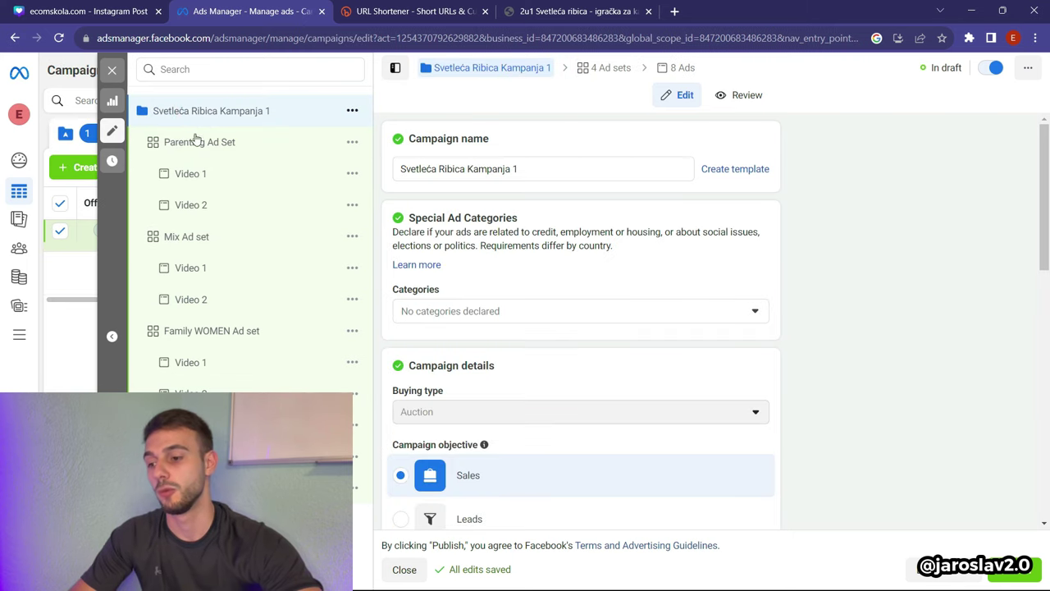